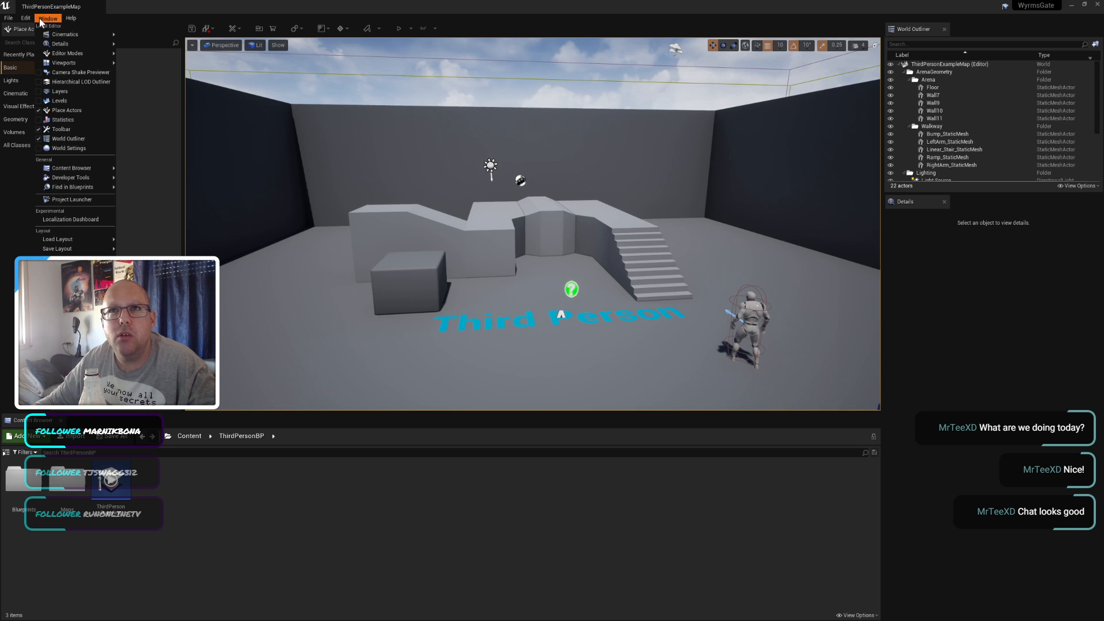
Step: Use the Widget Reflector to set the editor's application scale to 1.3, closing the tool when done
{"action": "mouse_move", "coordinate": [76, 179]}
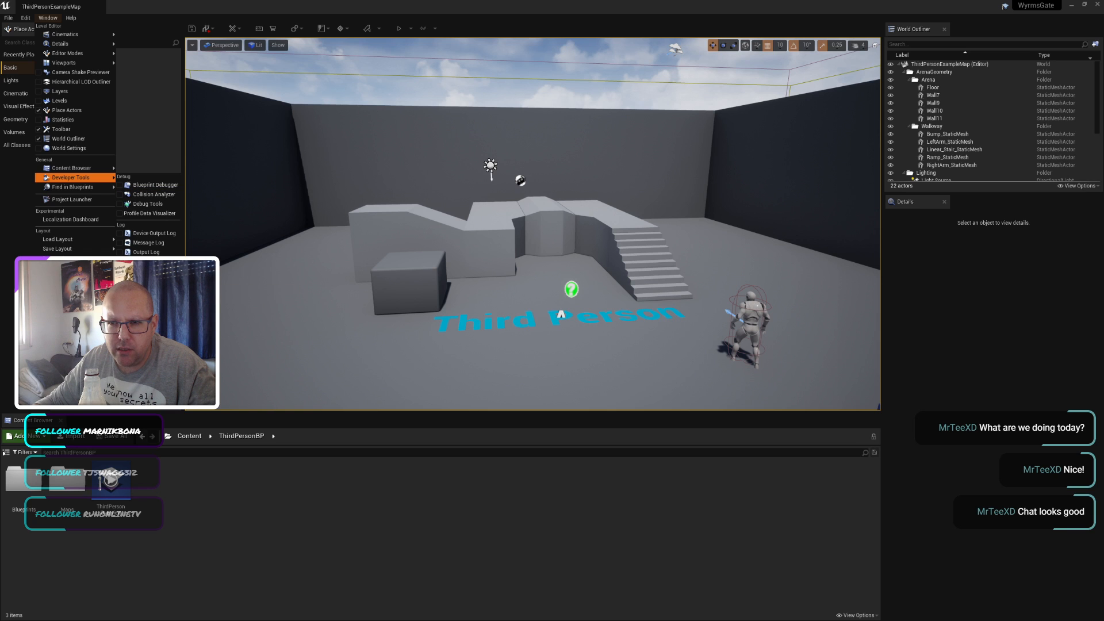
{"action": "left_click", "coordinate": [150, 386]}
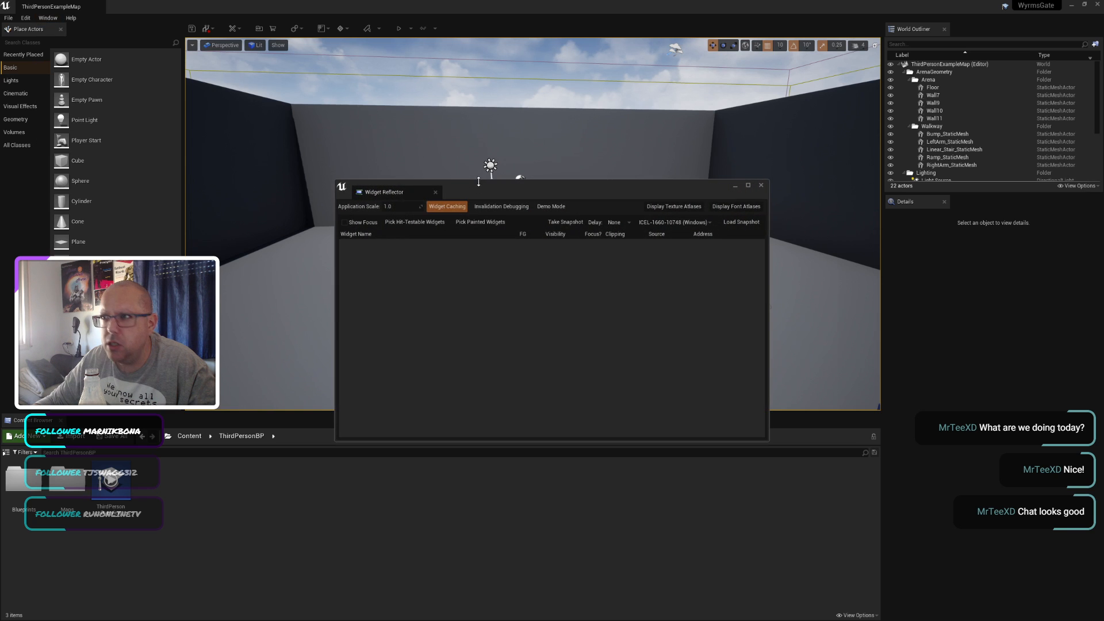
{"action": "left_click", "coordinate": [397, 207]}
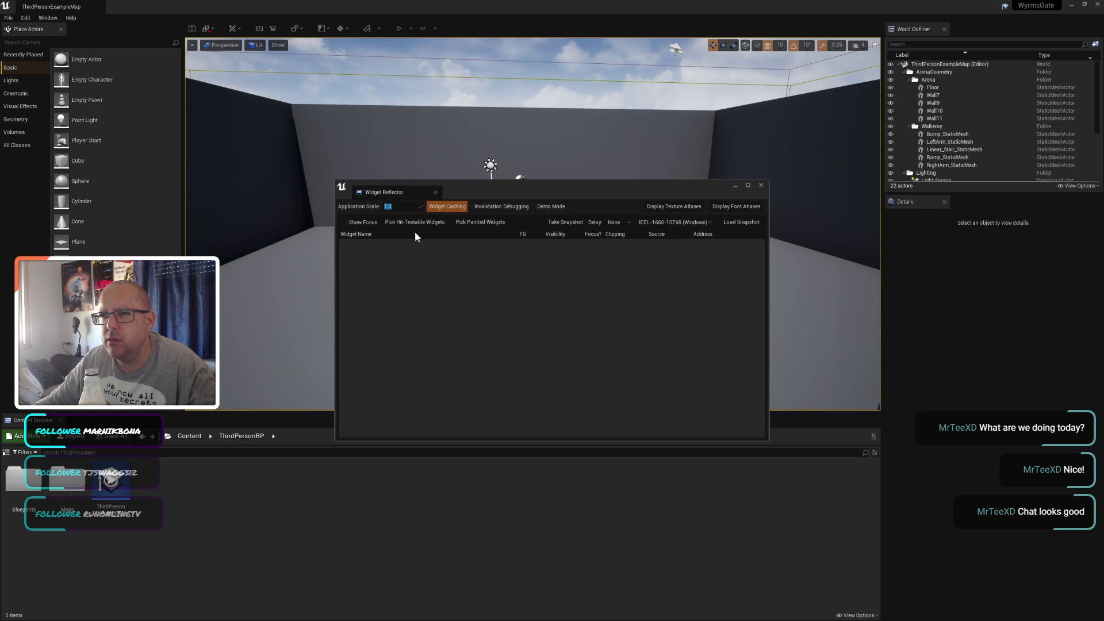
{"action": "type", "text": "1."}
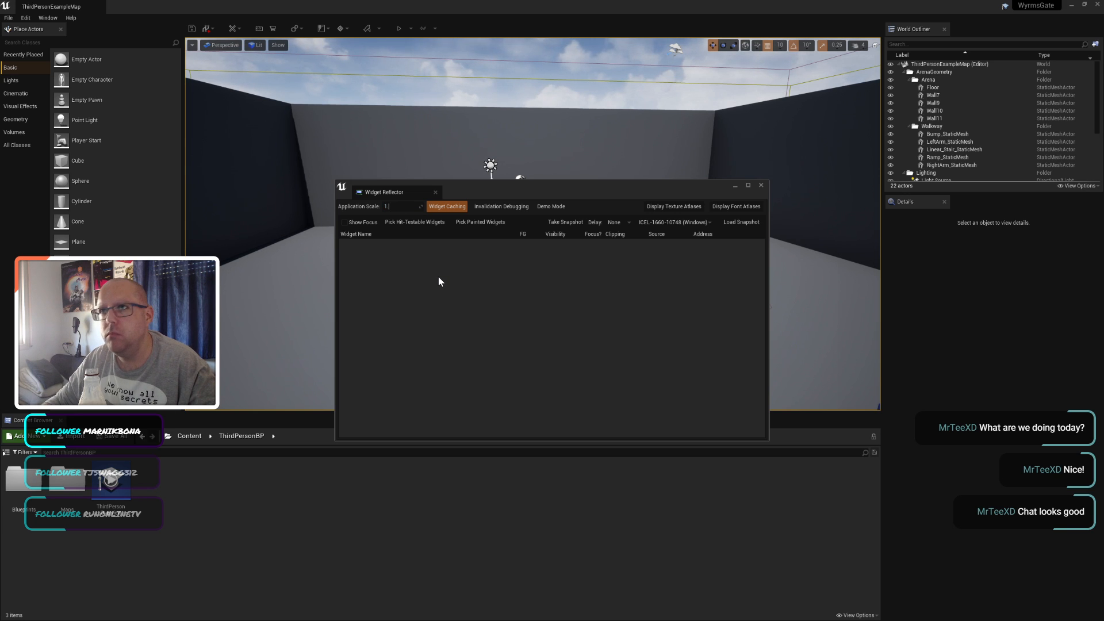
{"action": "key", "text": "Return"}
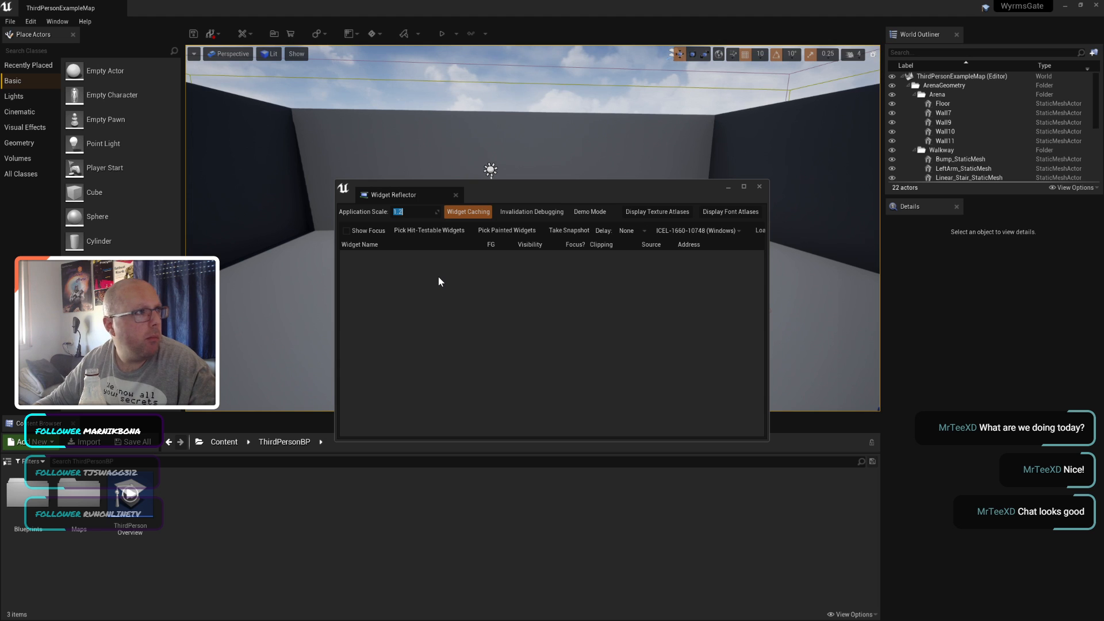
{"action": "left_click", "coordinate": [411, 212]}
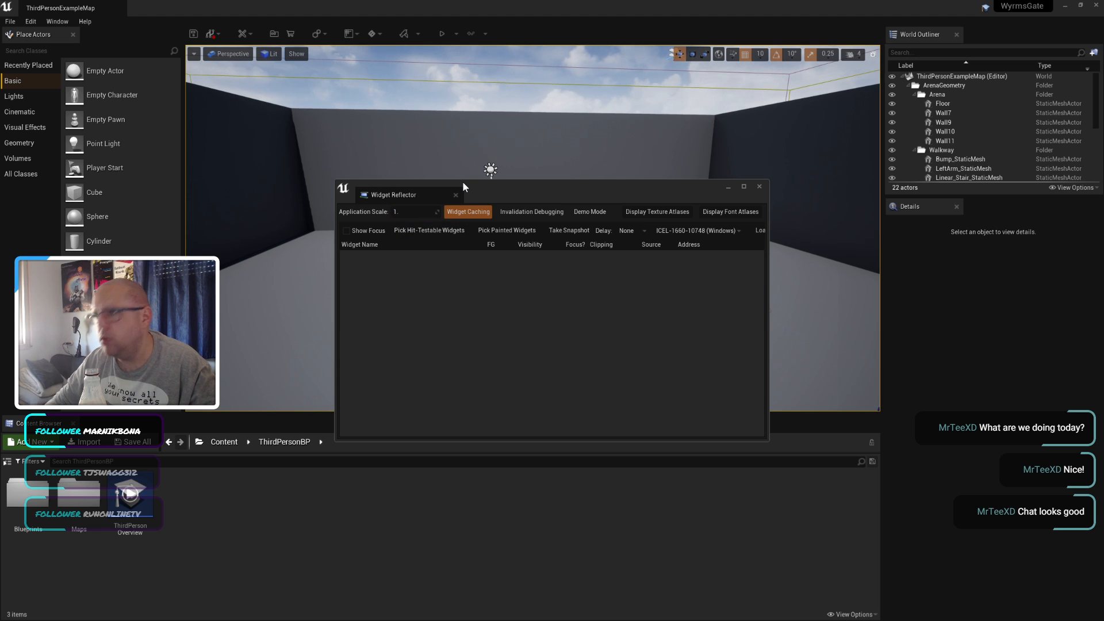
{"action": "type", "text": "4"}
{"action": "key", "text": "Return"}
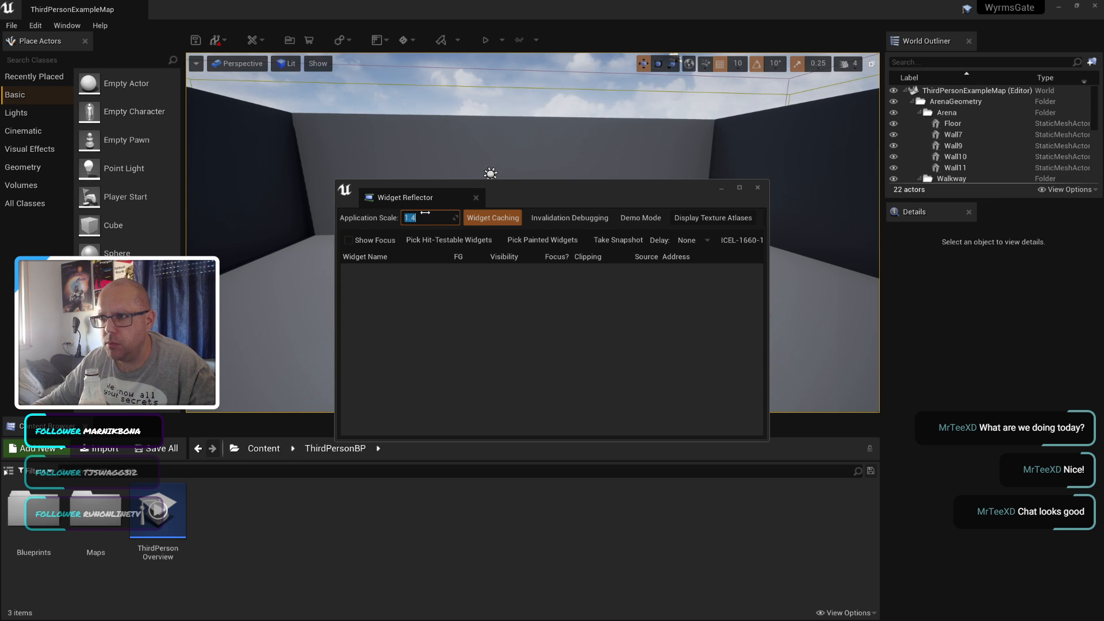
{"action": "type", "text": "1.3"}
{"action": "key", "text": "Return"}
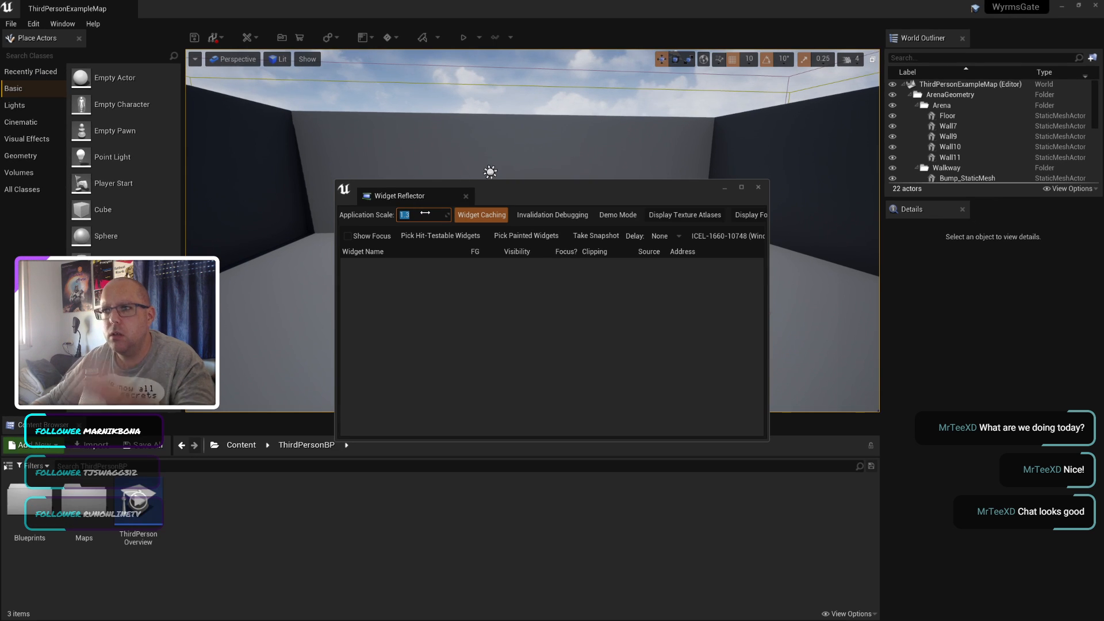
{"action": "left_click", "coordinate": [757, 187]}
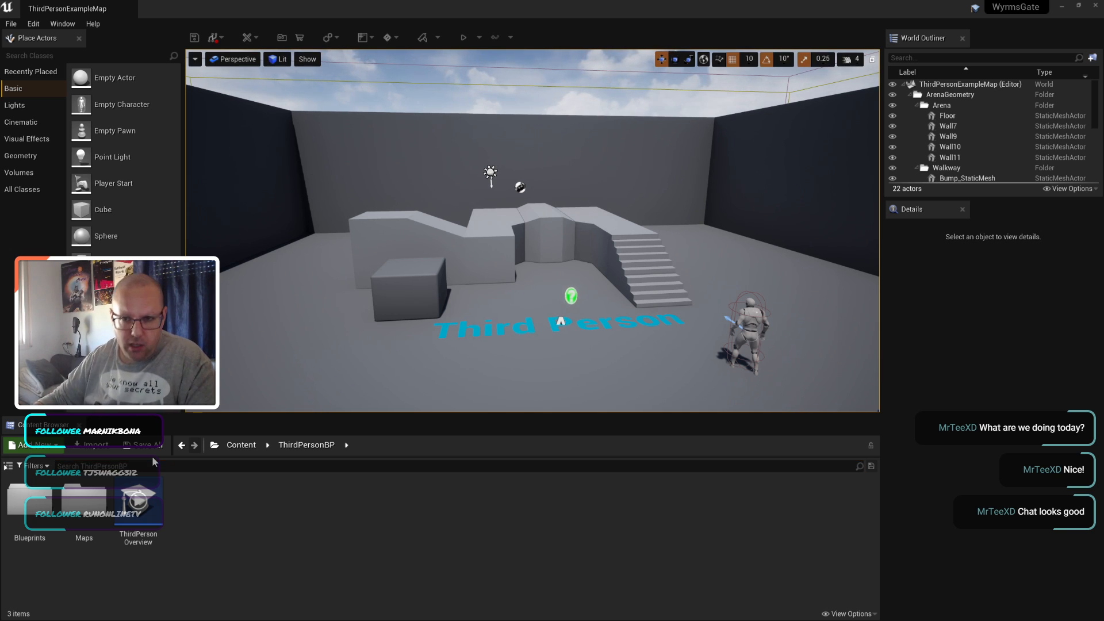
Step: Show a narrower folder tree in the Content Browser and look through the Geometry and Mannequin folders, returning to Content
{"action": "left_click", "coordinate": [8, 465]}
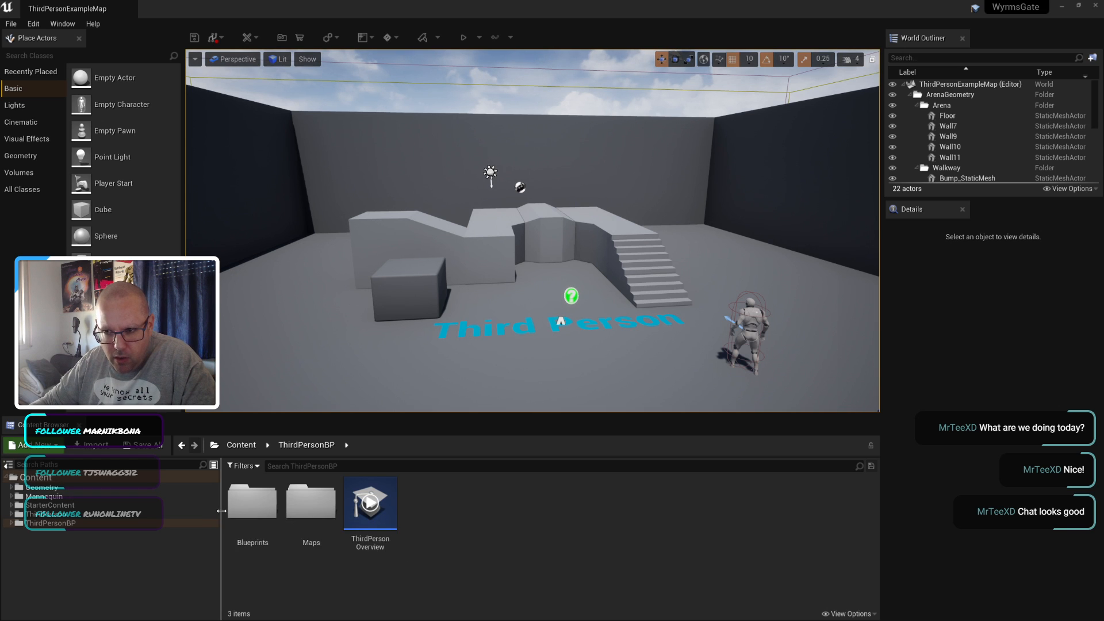
{"action": "left_click_drag", "start_coordinate": [221, 510], "coordinate": [142, 510]}
{"action": "left_click", "coordinate": [61, 489]}
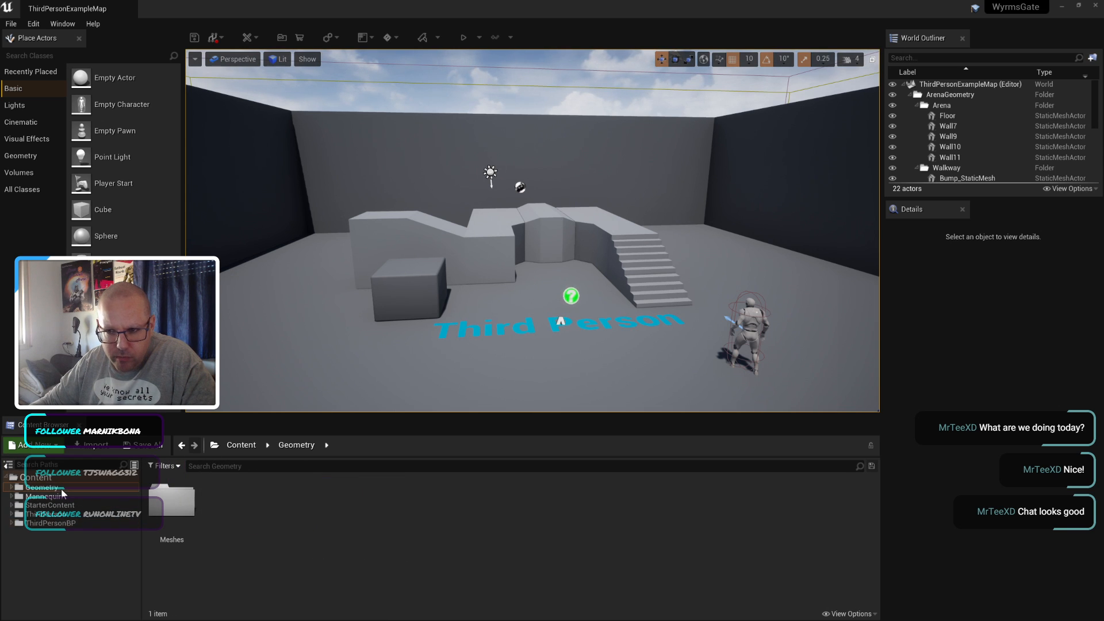
{"action": "double_click", "coordinate": [172, 500]}
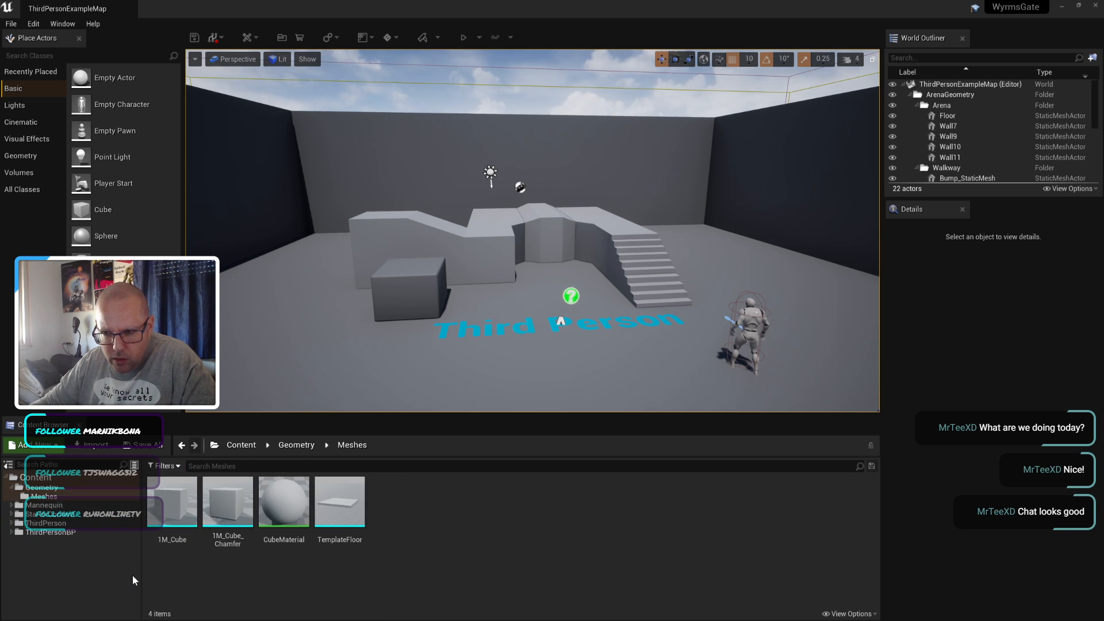
{"action": "left_click", "coordinate": [69, 505]}
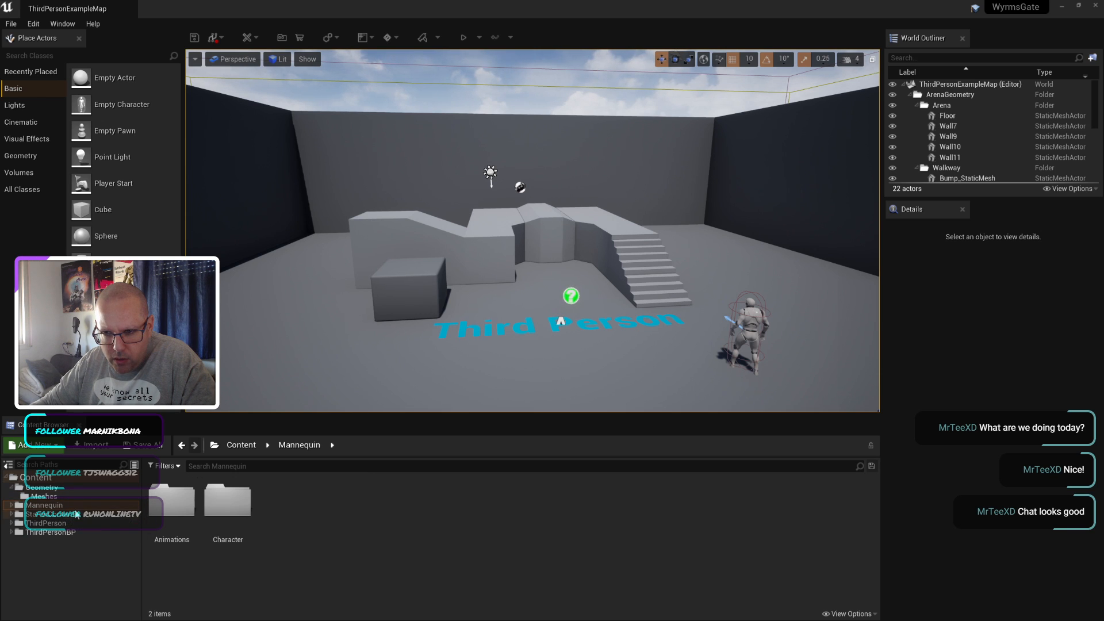
{"action": "double_click", "coordinate": [77, 508]}
{"action": "left_click", "coordinate": [12, 486]}
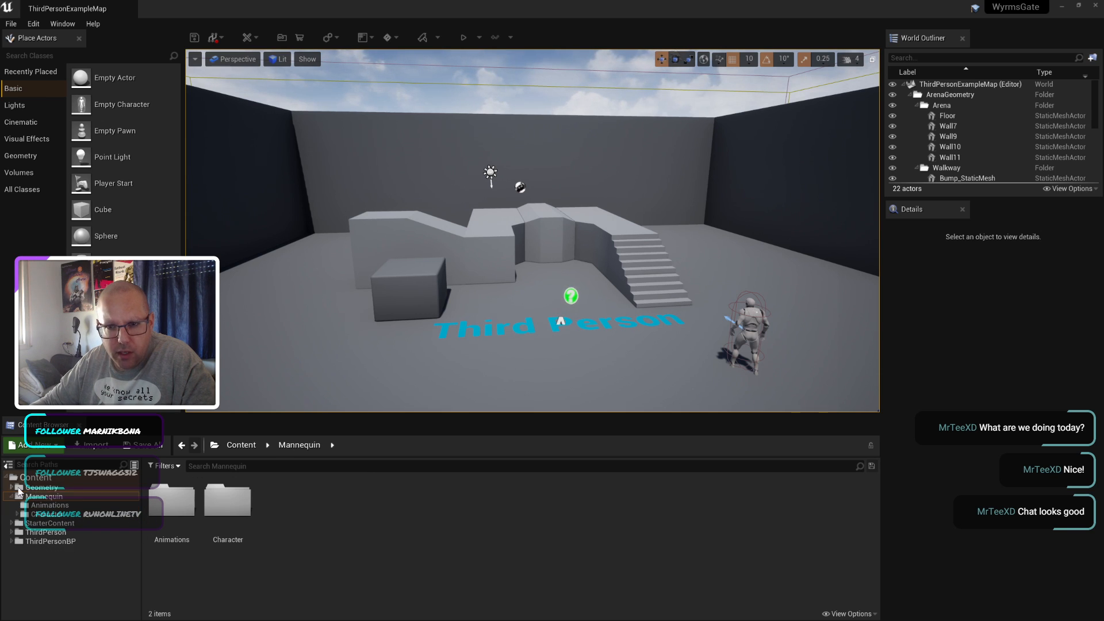
{"action": "left_click", "coordinate": [36, 477]}
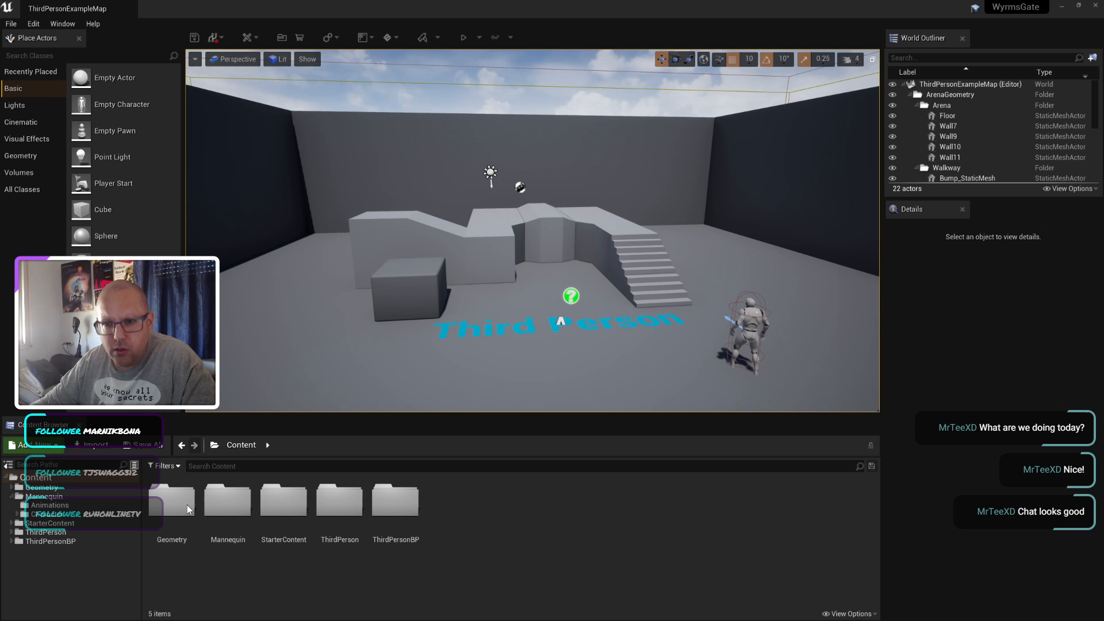
Step: Create a new folder named Premade in the Content folder
{"action": "right_click", "coordinate": [481, 523]}
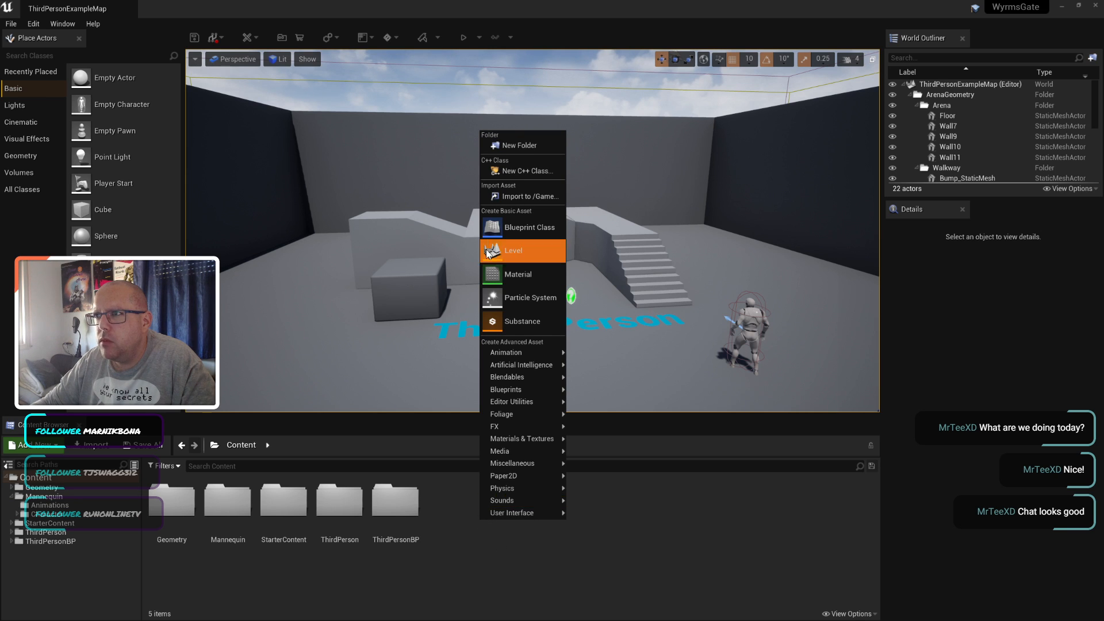
{"action": "left_click", "coordinate": [519, 145]}
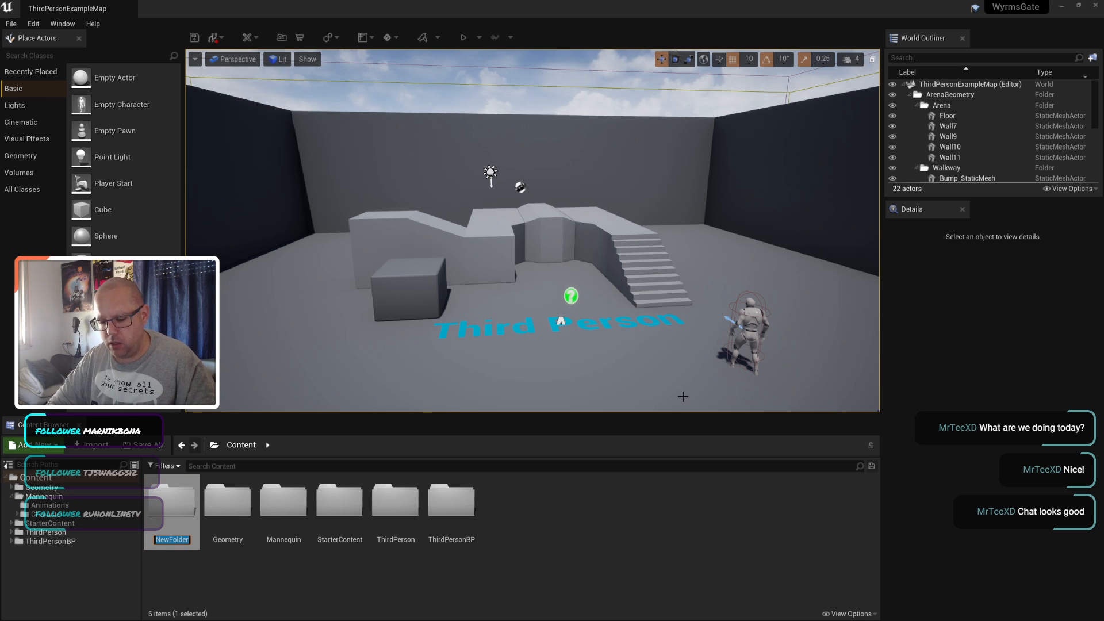
{"action": "type", "text": "Premade"}
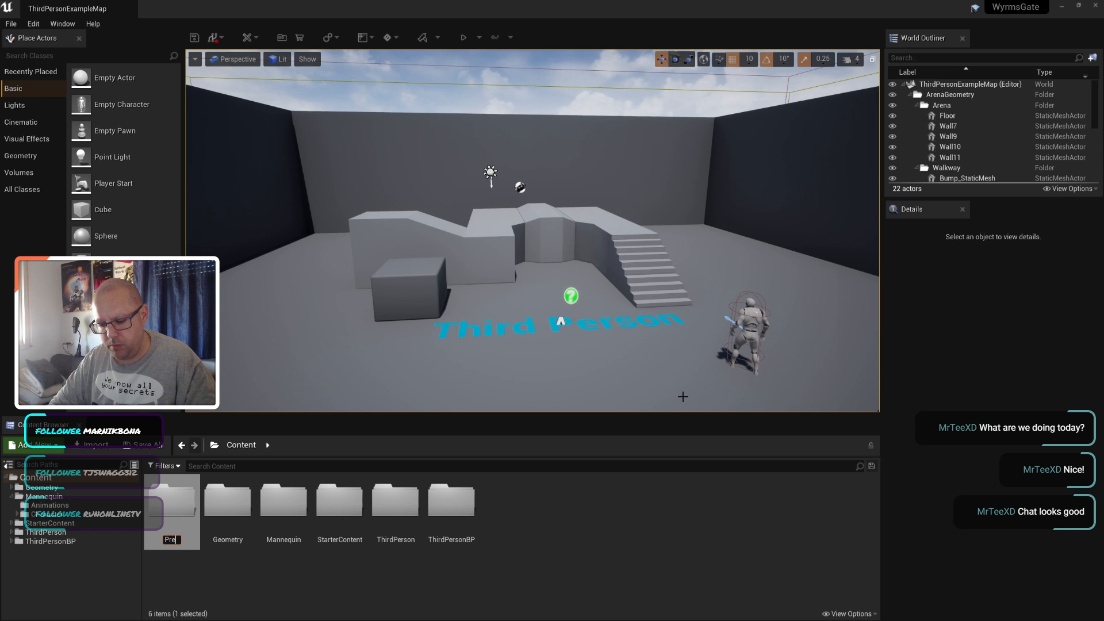
{"action": "key", "text": "Return"}
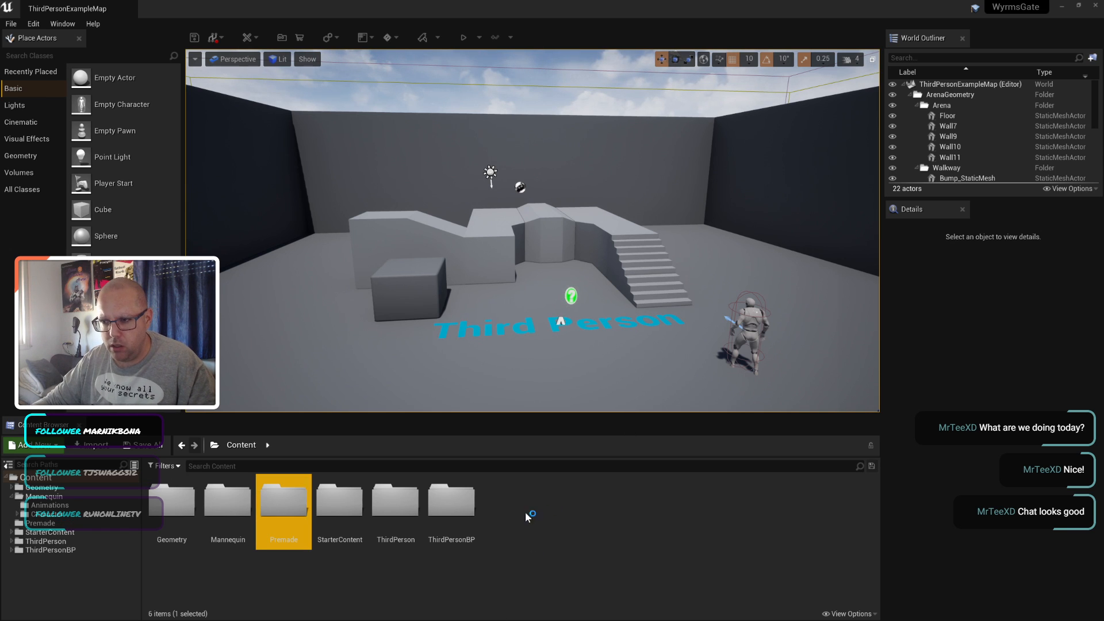
Step: Move the Geometry, Mannequin, StarterContent, ThirdPerson and ThirdPersonBP folders into the Premade folder
{"action": "left_click", "coordinate": [452, 500]}
{"action": "key", "text": "ctrl+a"}
{"action": "left_click_drag", "start_coordinate": [325, 509], "coordinate": [275, 509]}
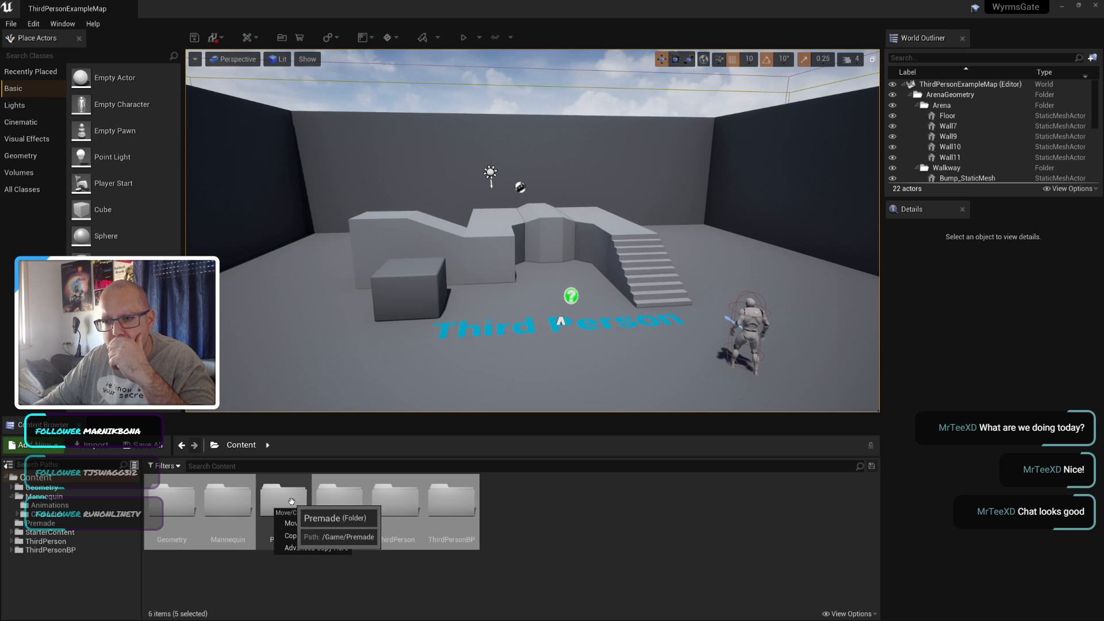
{"action": "left_click_drag", "start_coordinate": [327, 505], "coordinate": [282, 503]}
{"action": "left_click", "coordinate": [320, 517]}
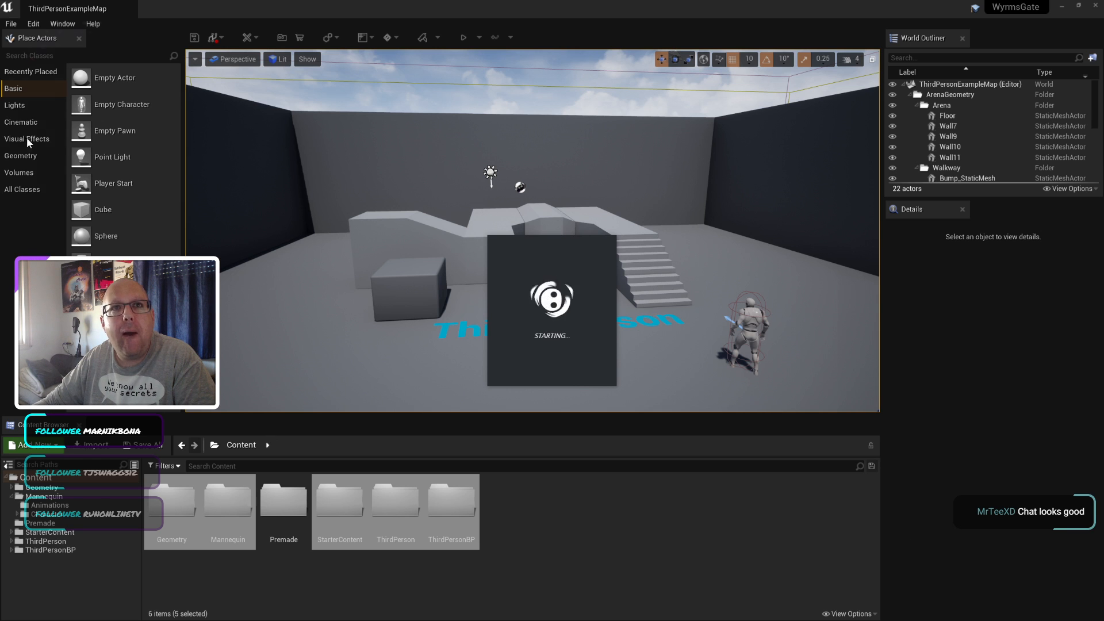
{"action": "key", "text": "alt+Tab"}
{"action": "double_click", "coordinate": [590, 13]}
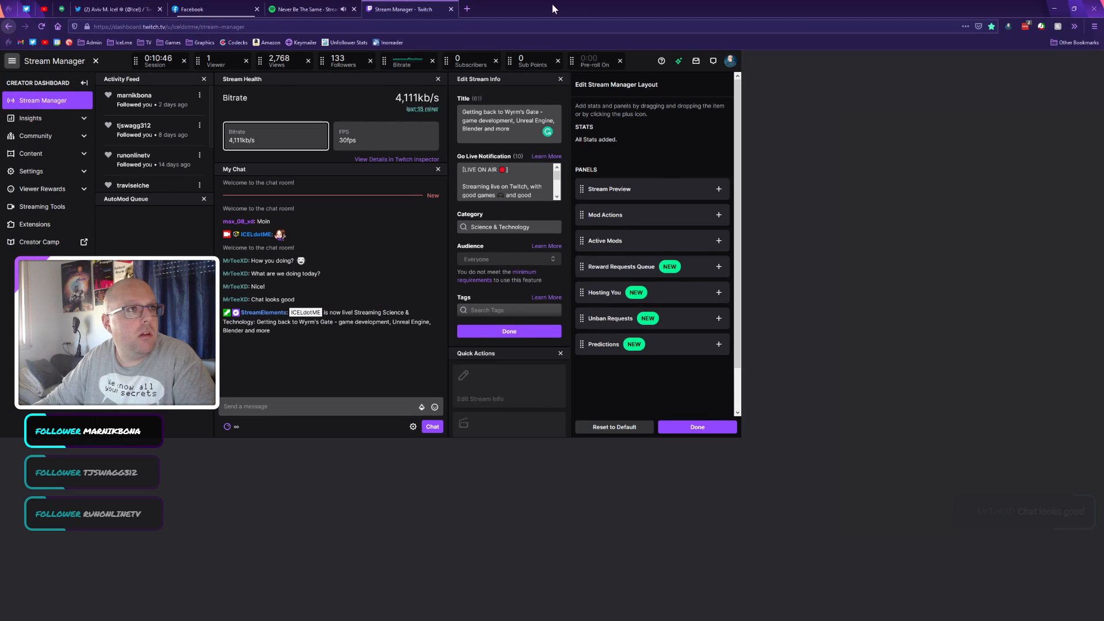
{"action": "left_click_drag", "start_coordinate": [553, 5], "coordinate": [0, 52]}
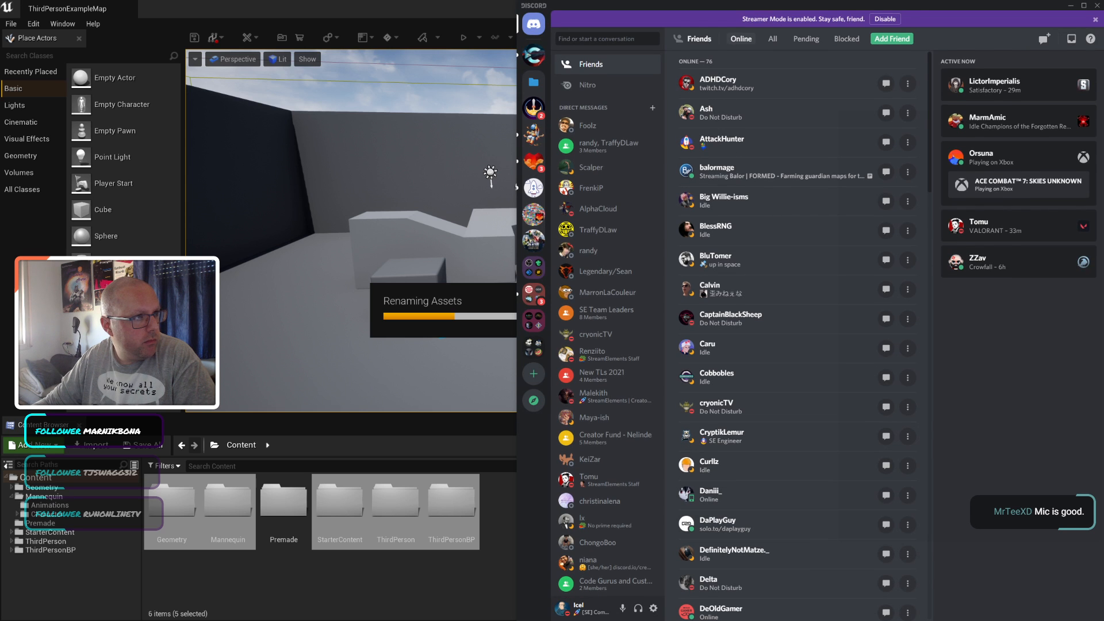
{"action": "left_click", "coordinate": [535, 109]}
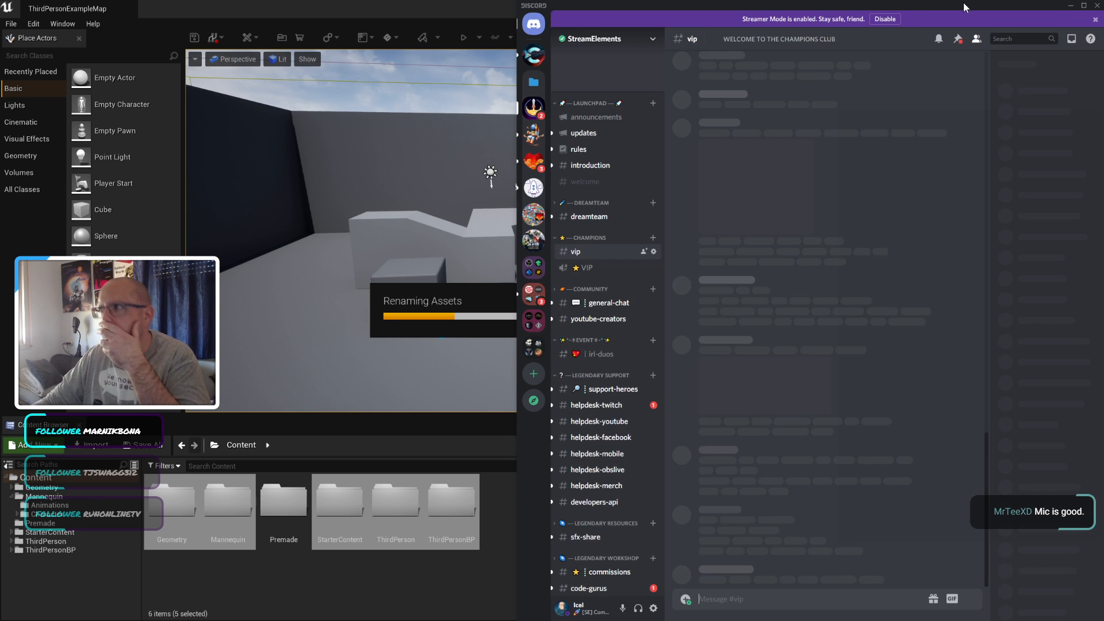
{"action": "left_click_drag", "start_coordinate": [964, 8], "coordinate": [1103, 22]}
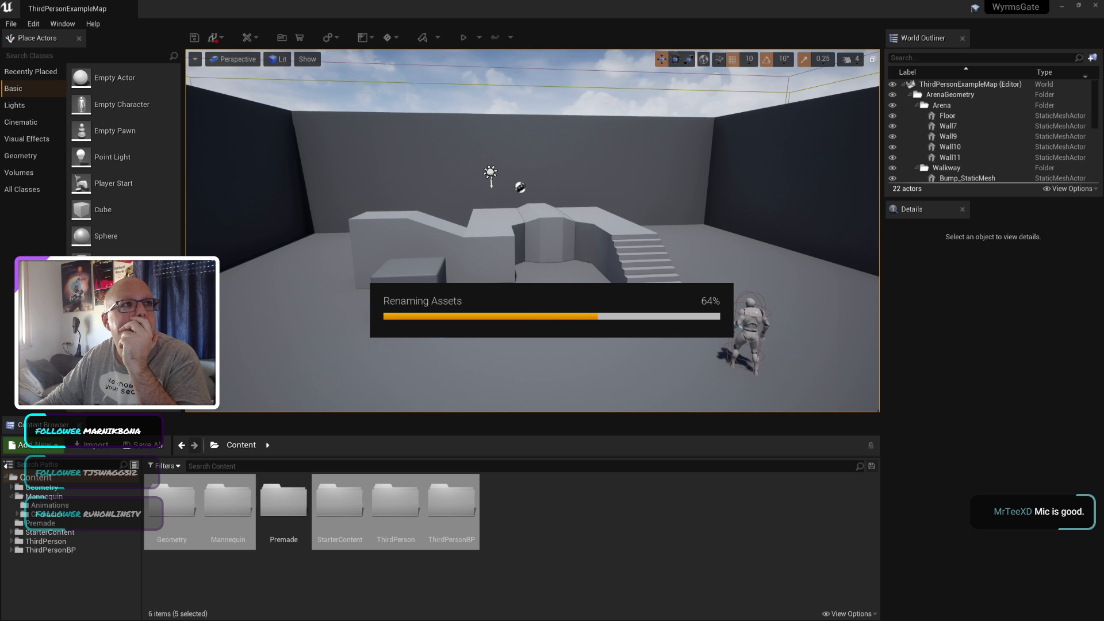
{"action": "left_click_drag", "start_coordinate": [0, 152], "coordinate": [1103, 51]}
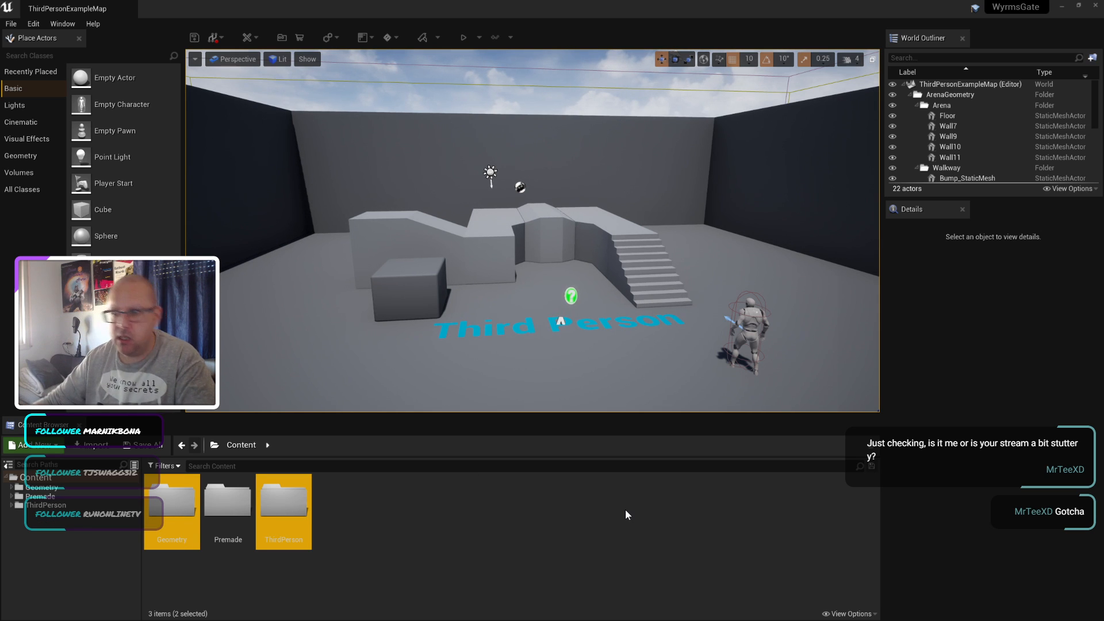
Step: Create a new folder named _Main in the Content folder and open it
{"action": "left_click", "coordinate": [625, 509]}
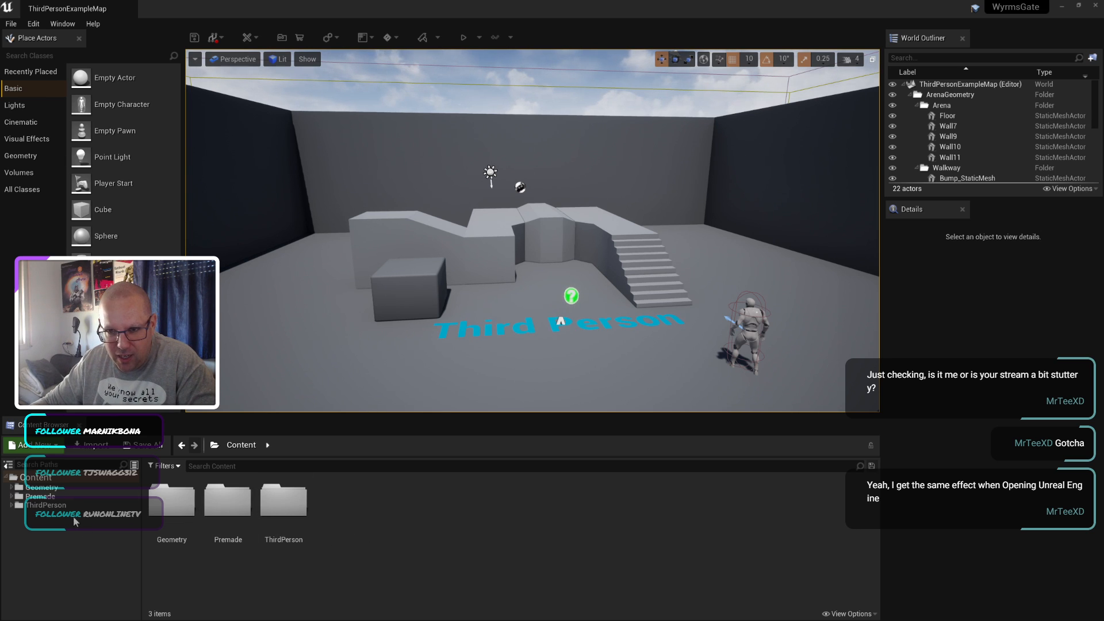
{"action": "right_click", "coordinate": [367, 534]}
{"action": "left_click", "coordinate": [423, 162]}
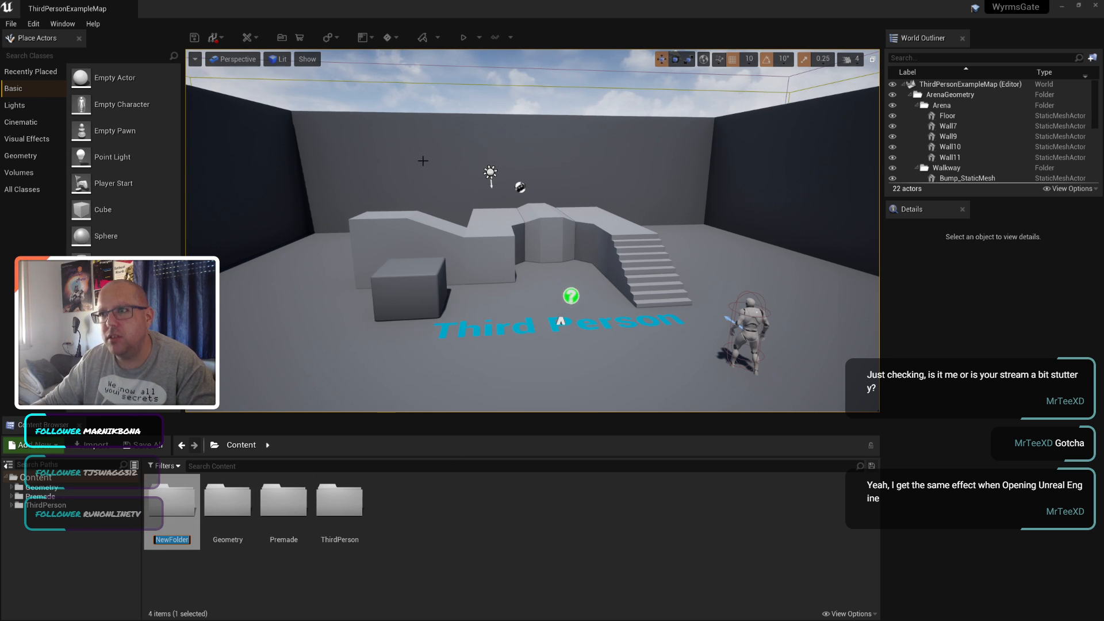
{"action": "type", "text": "_Main"}
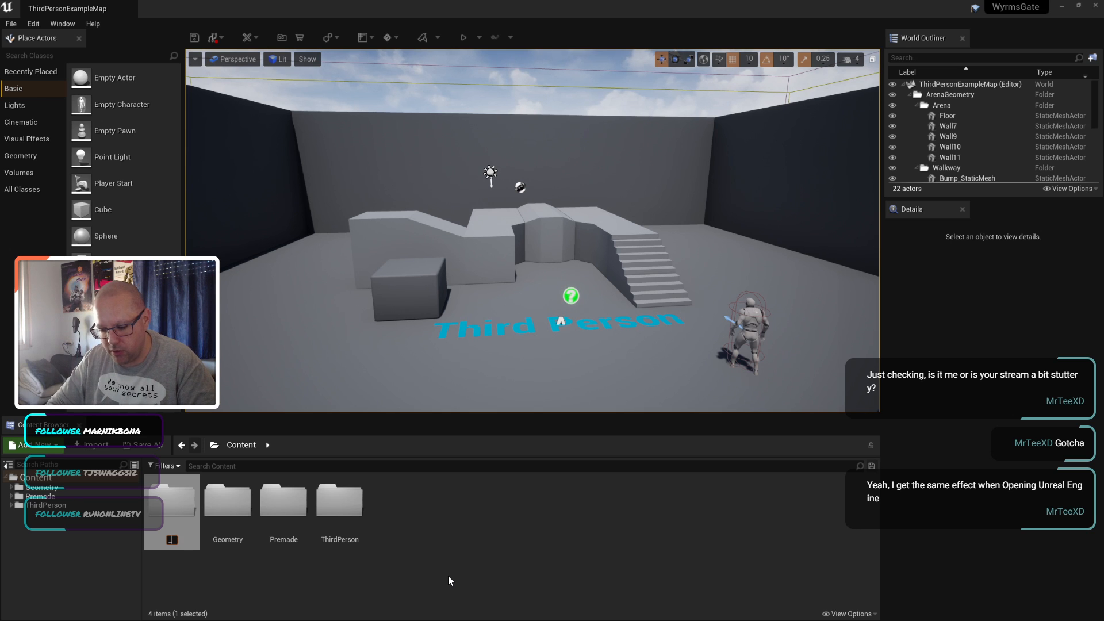
{"action": "key", "text": "Return"}
{"action": "key", "text": "Return"}
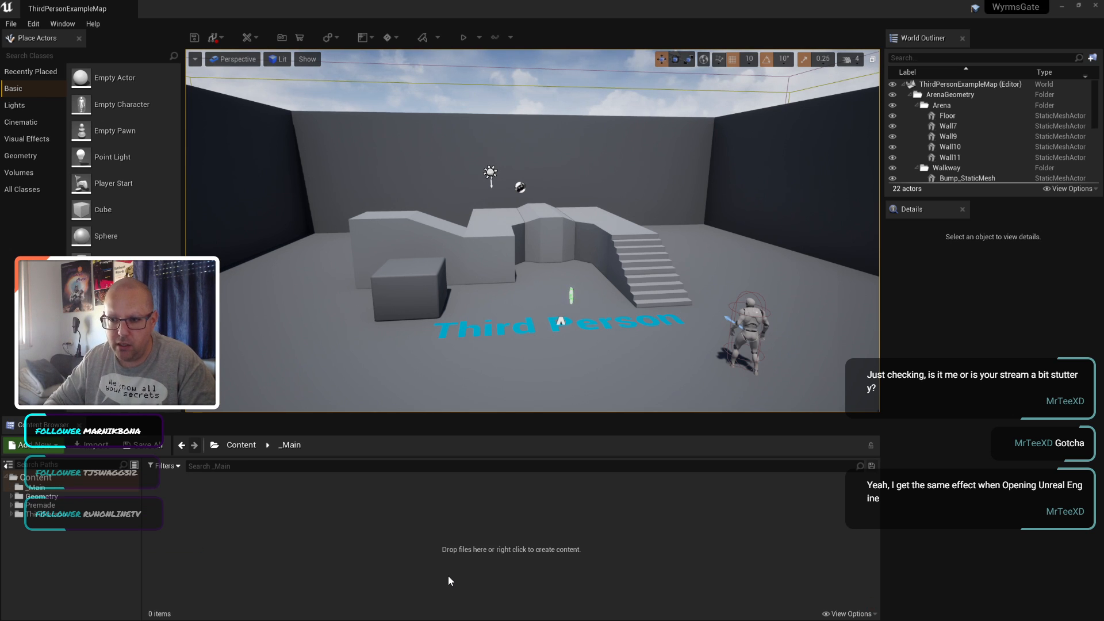
Step: Create a Levels subfolder inside the _Main folder and open it
{"action": "right_click", "coordinate": [320, 519]}
{"action": "left_click", "coordinate": [362, 145]}
{"action": "type", "text": "Levels"}
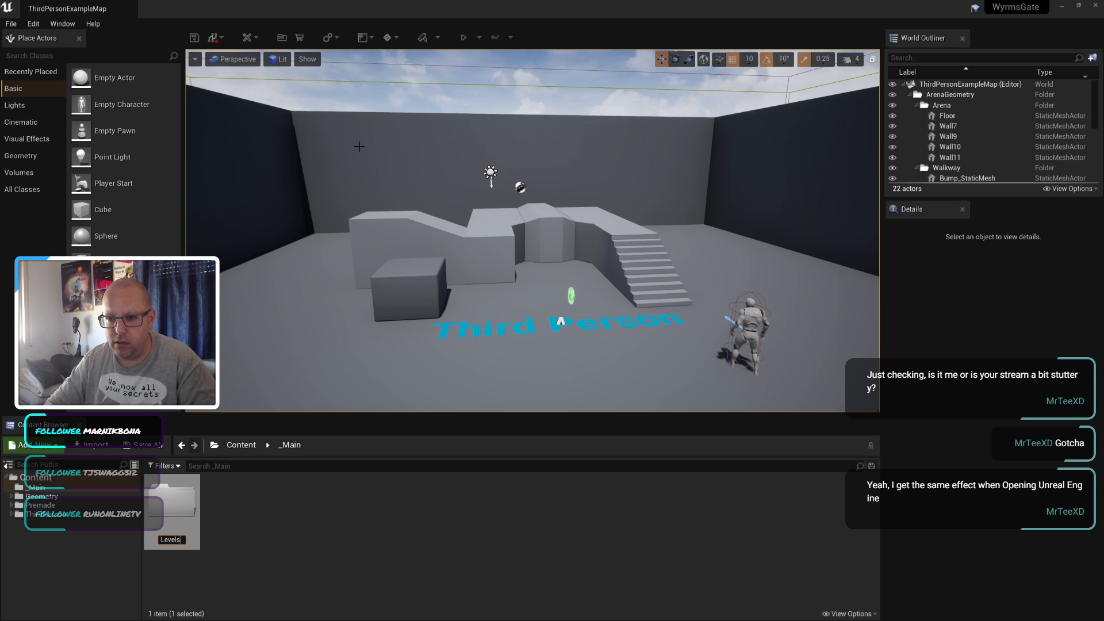
{"action": "key", "text": "Return"}
{"action": "double_click", "coordinate": [176, 508]}
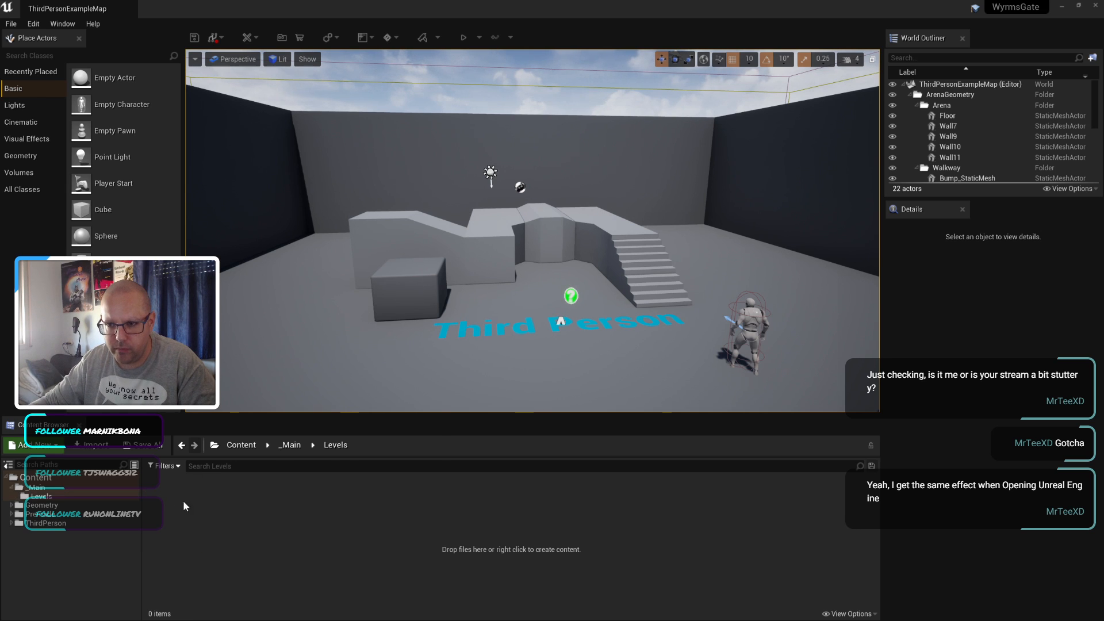
Step: Create a new level from the Empty Level template
{"action": "right_click", "coordinate": [315, 512]}
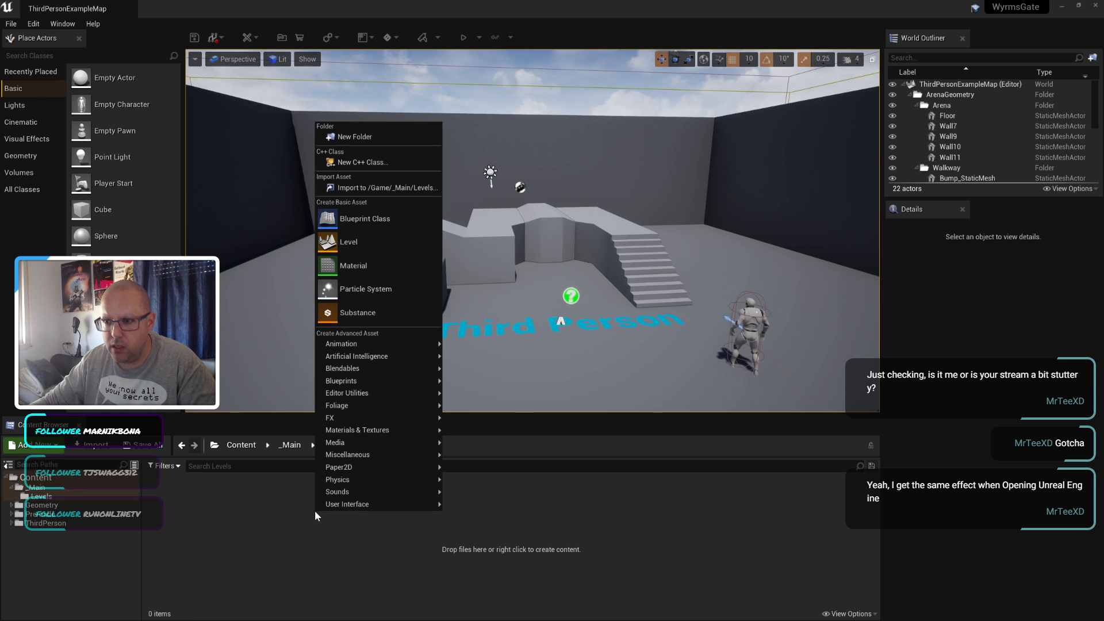
{"action": "left_click", "coordinate": [253, 506]}
{"action": "left_click", "coordinate": [6, 25]}
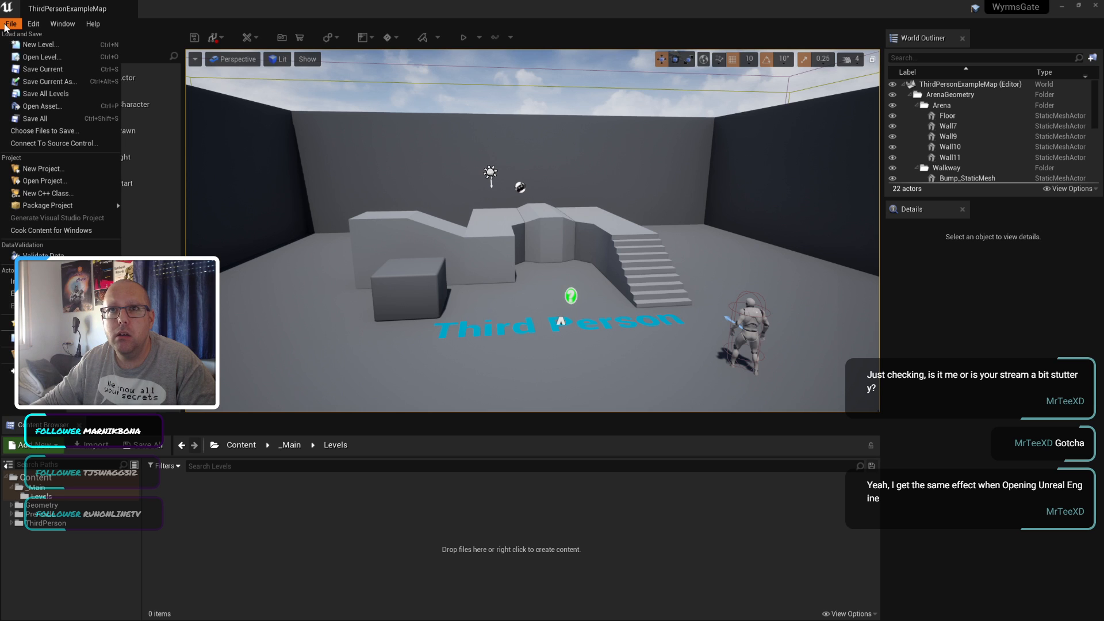
{"action": "left_click", "coordinate": [41, 44]}
{"action": "scroll", "coordinate": [528, 361], "scroll_direction": "down", "scroll_amount": 1}
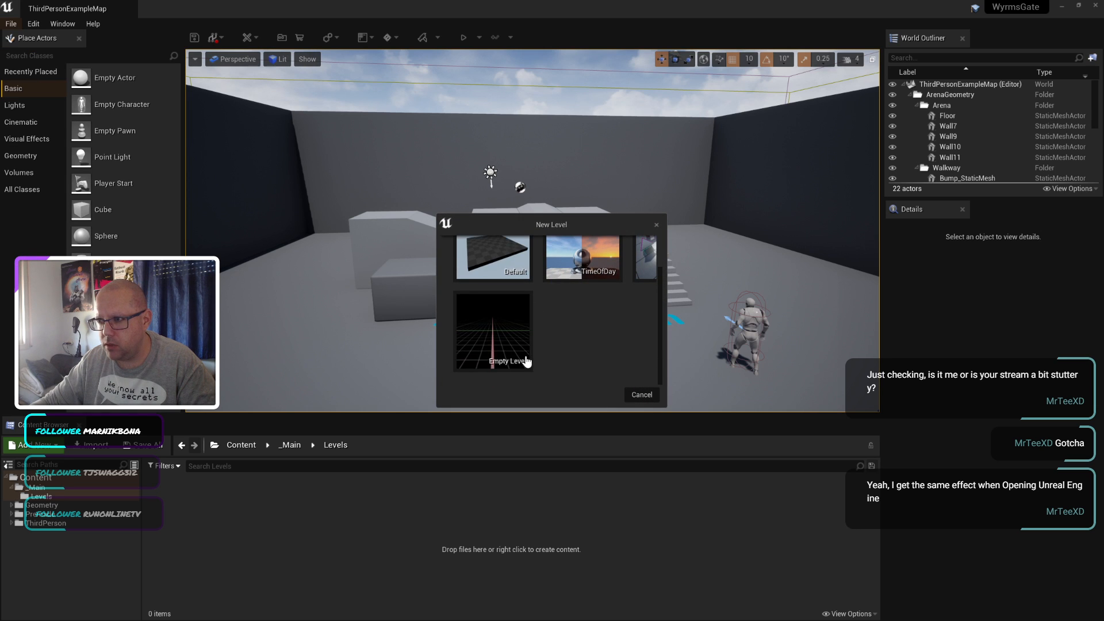
{"action": "scroll", "coordinate": [604, 335], "scroll_direction": "up", "scroll_amount": 1}
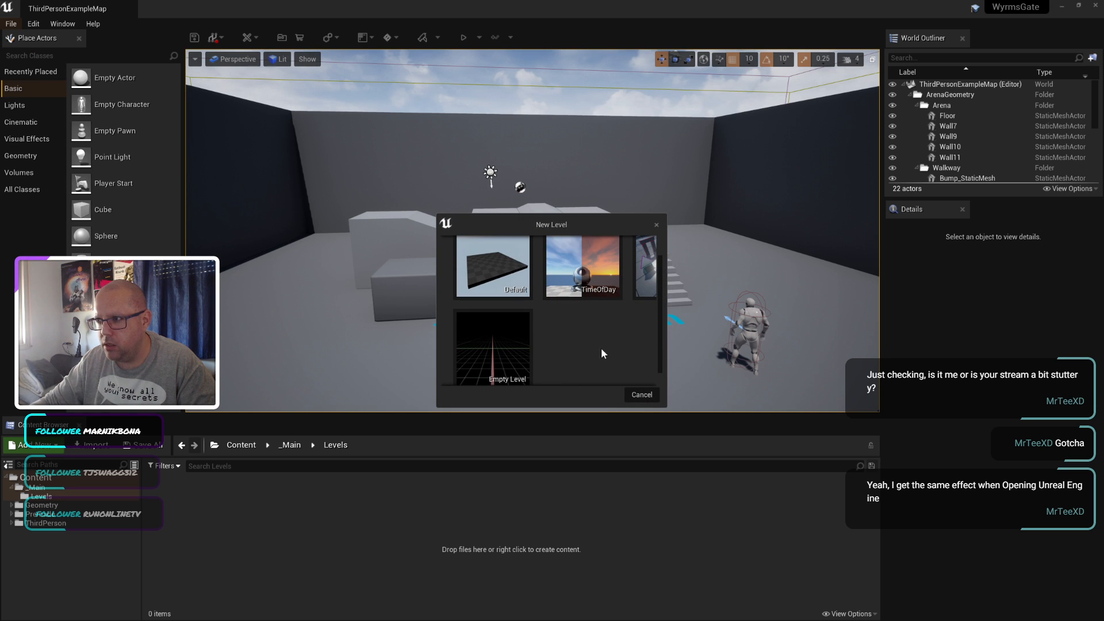
{"action": "left_click_drag", "start_coordinate": [666, 407], "coordinate": [741, 476]}
{"action": "left_click", "coordinate": [507, 357]}
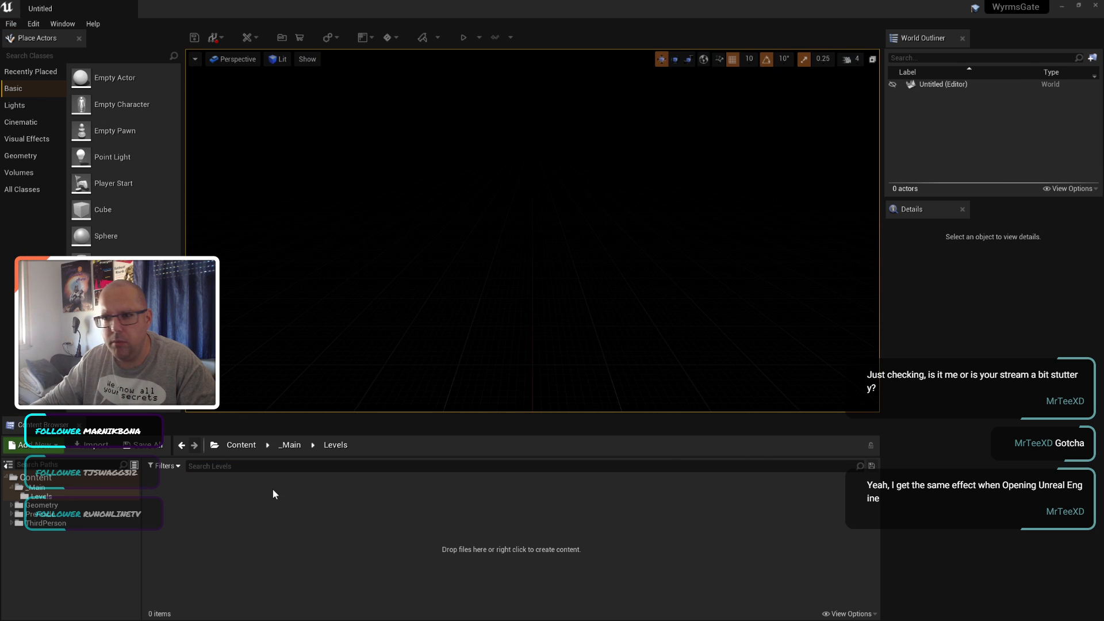
Step: Save the new level as Level_1_prototype in the _Main/Levels folder
{"action": "left_click", "coordinate": [11, 23]}
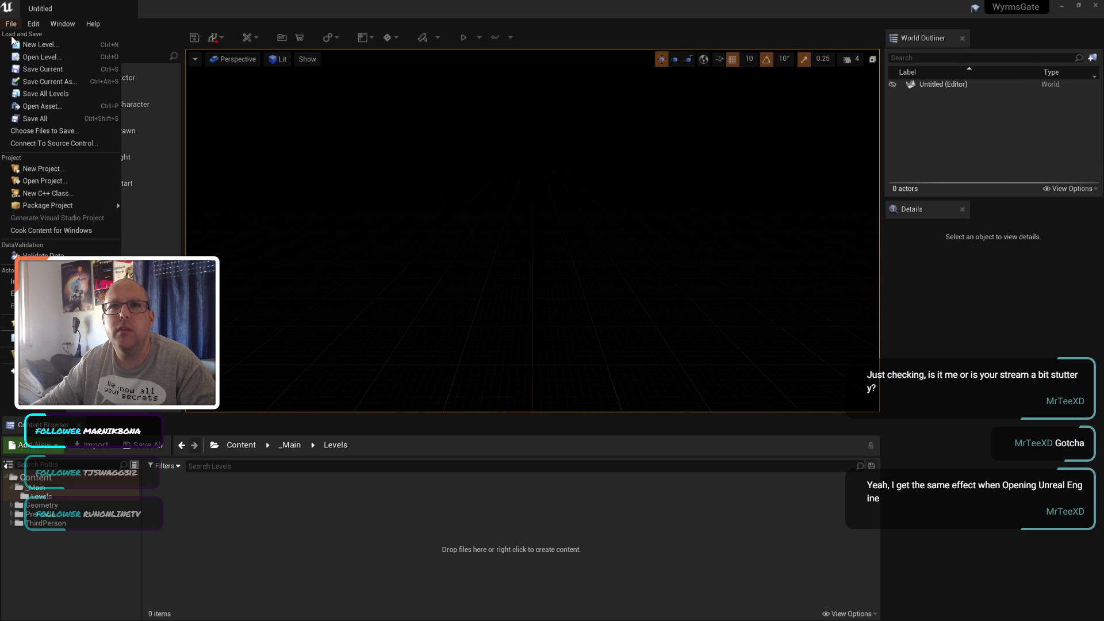
{"action": "left_click", "coordinate": [45, 70]}
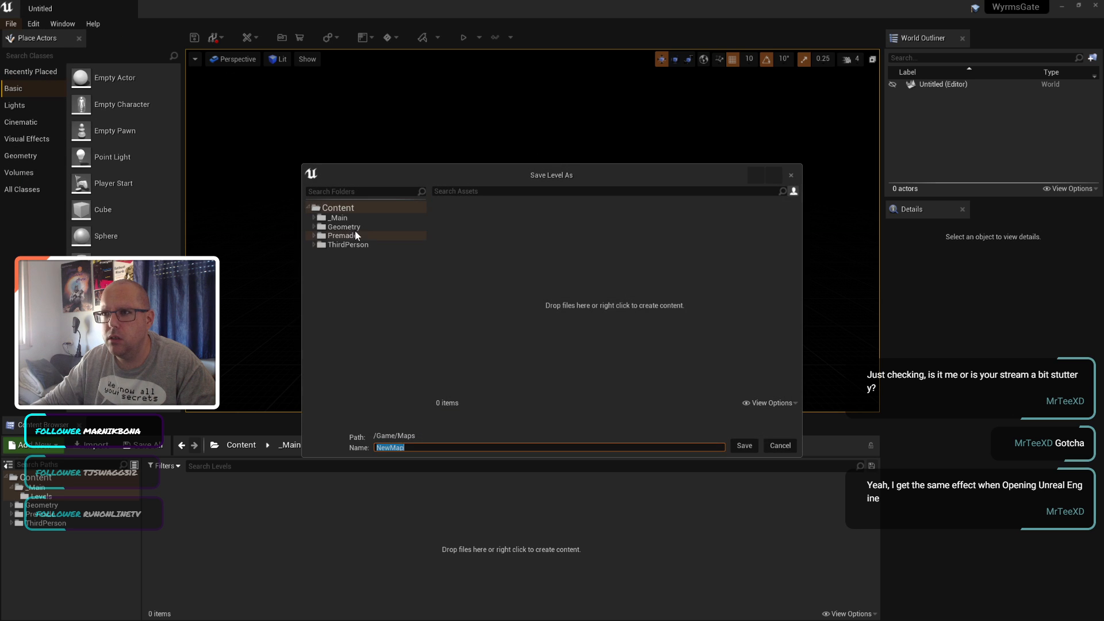
{"action": "left_click", "coordinate": [341, 219]}
{"action": "double_click", "coordinate": [451, 219]}
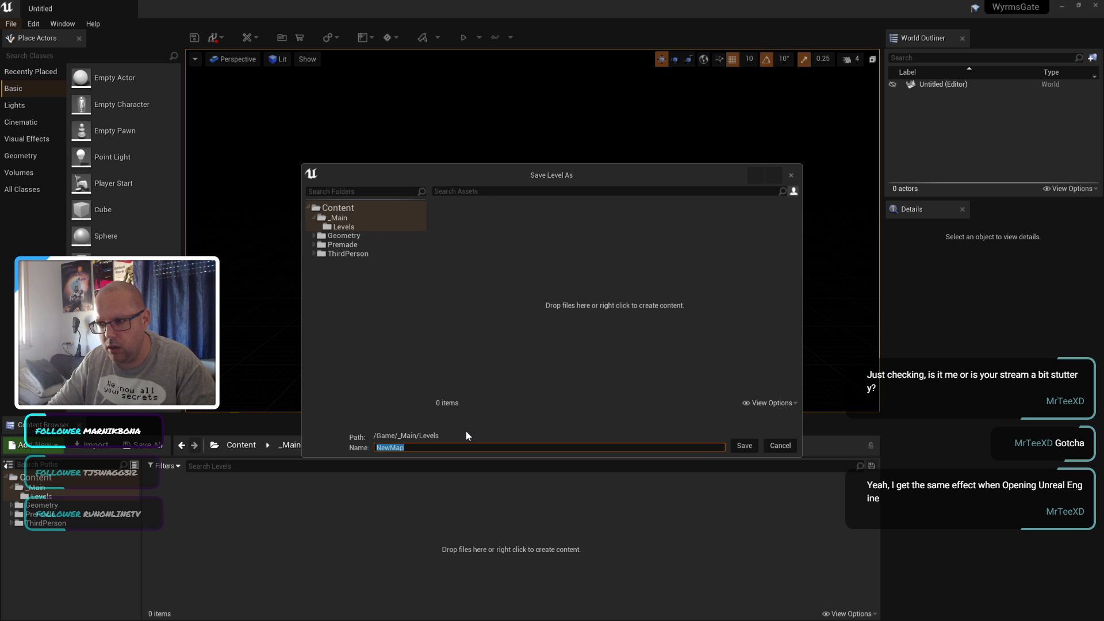
{"action": "type", "text": "Level"}
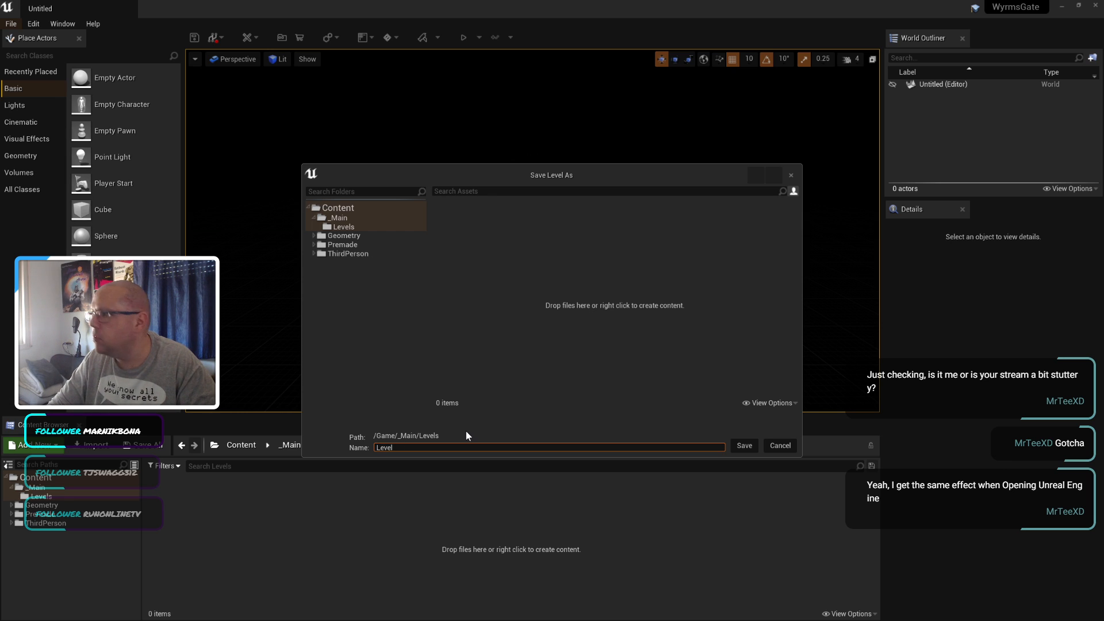
{"action": "type", "text": "_1_"}
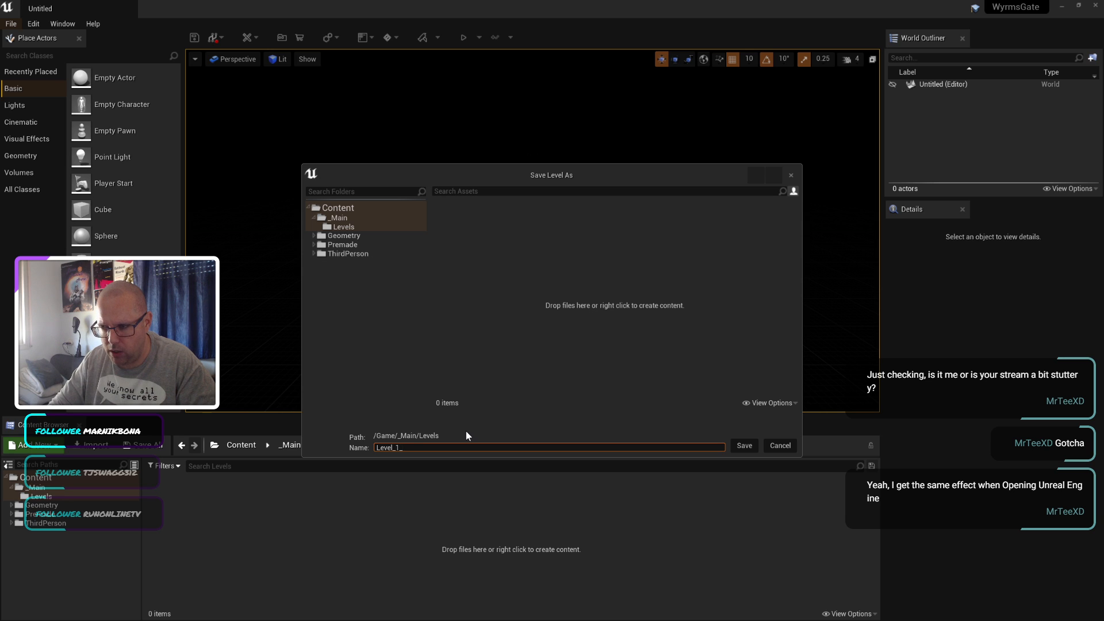
{"action": "type", "text": "prototype"}
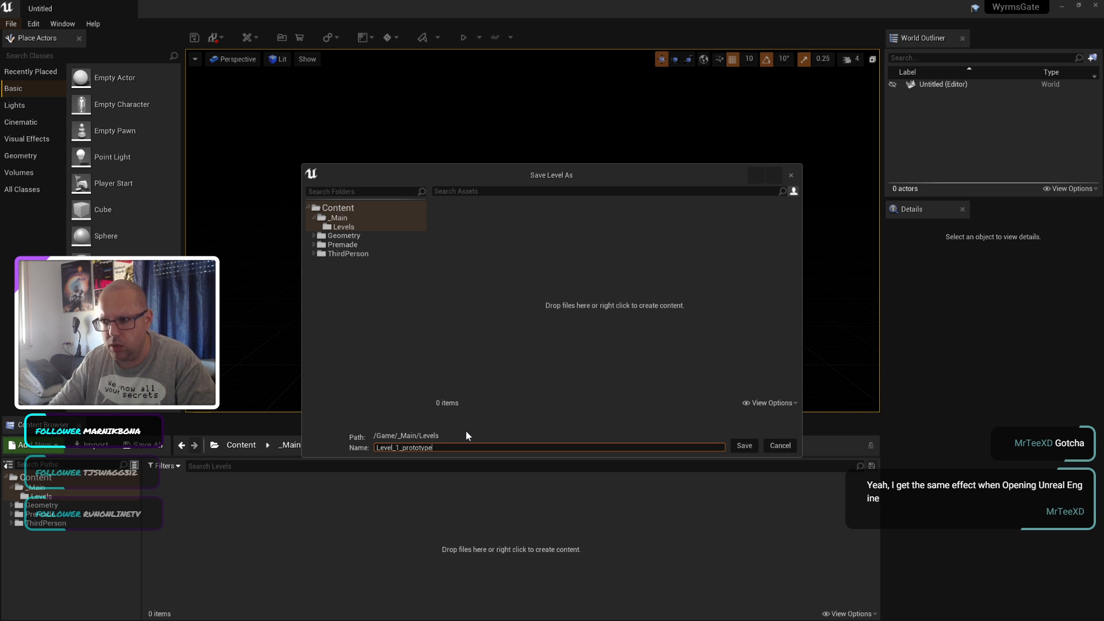
{"action": "left_click", "coordinate": [744, 446]}
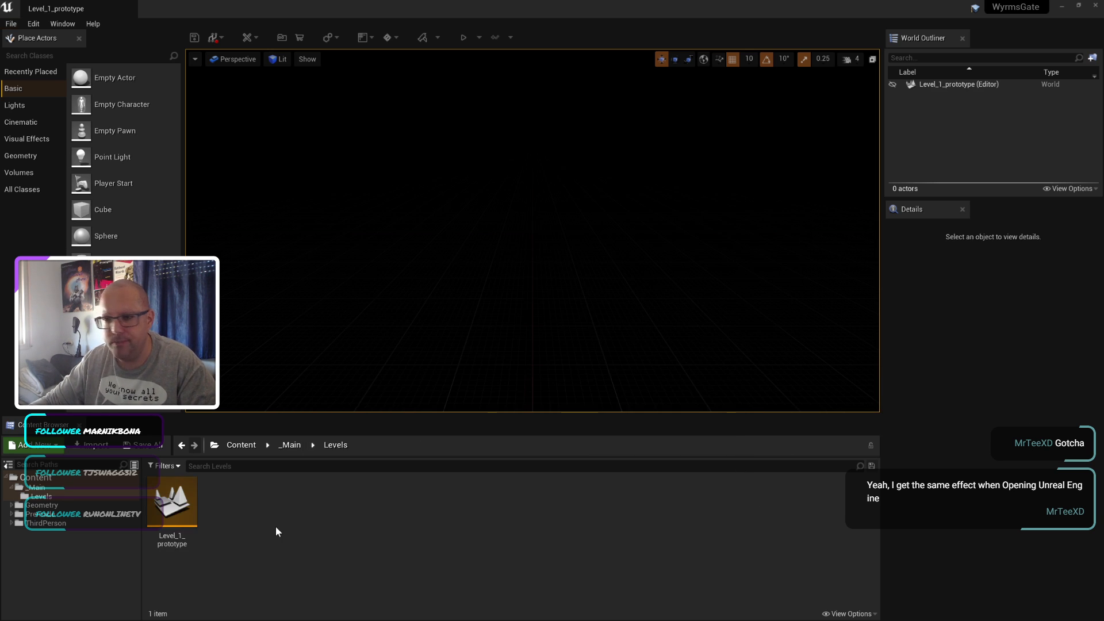
{"action": "left_click", "coordinate": [35, 478]}
{"action": "left_click", "coordinate": [339, 509]}
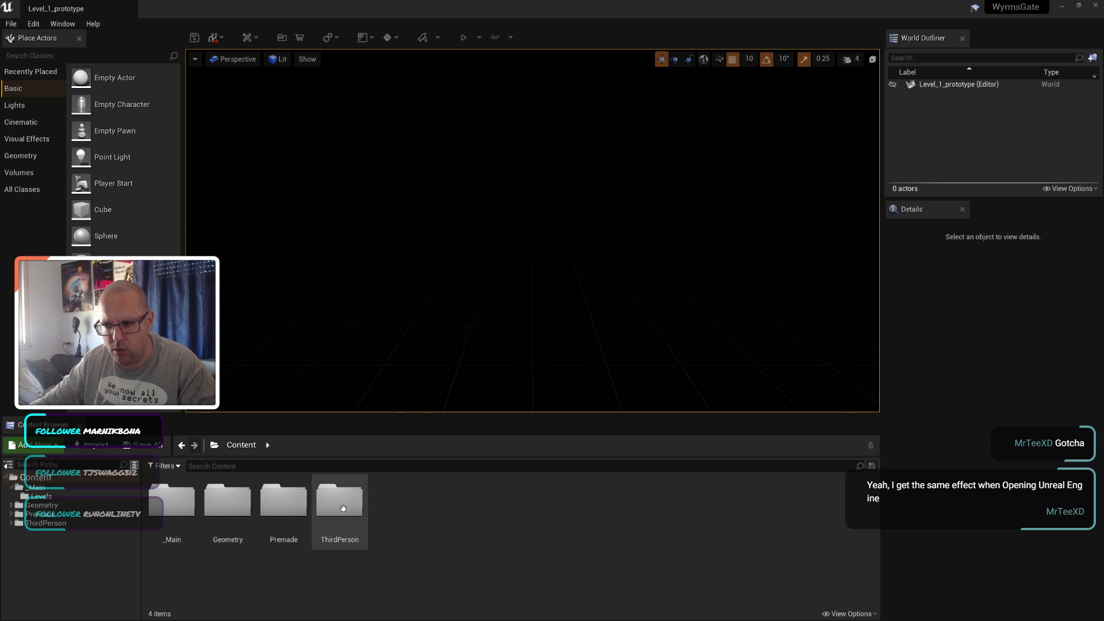
{"action": "left_click", "coordinate": [233, 501], "text": "ctrl"}
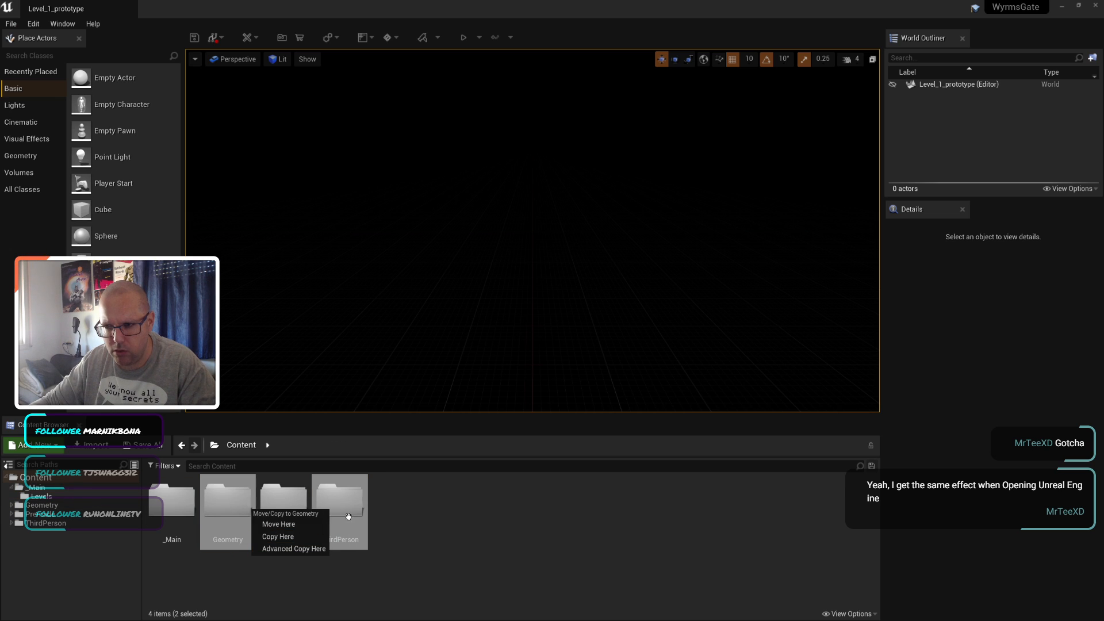
{"action": "left_click_drag", "start_coordinate": [342, 501], "coordinate": [299, 522]}
{"action": "key", "text": "Escape"}
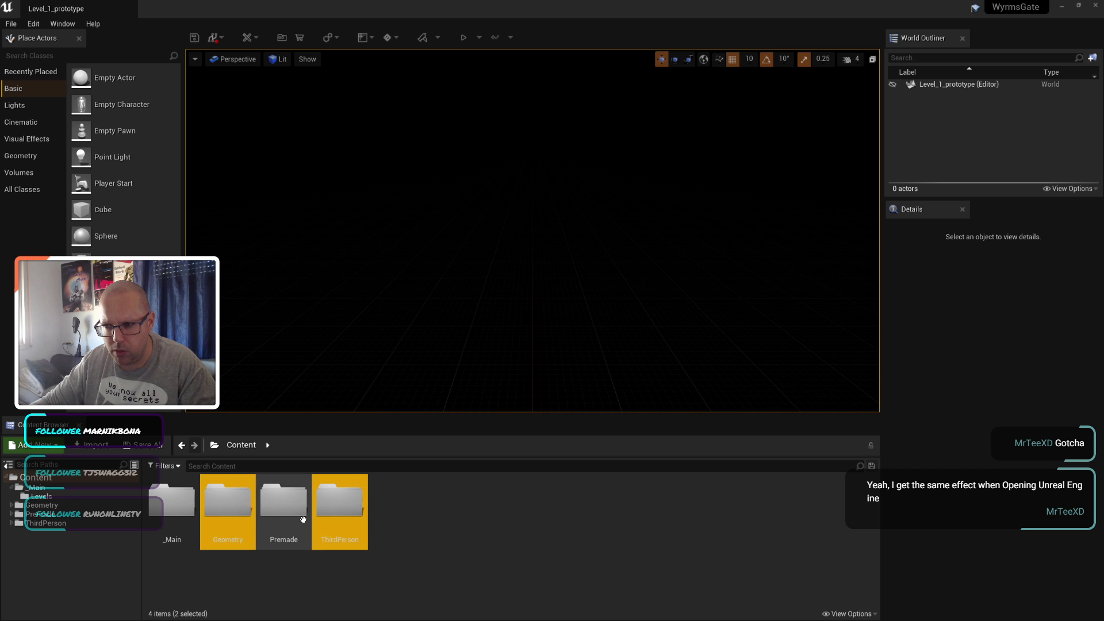
{"action": "left_click", "coordinate": [506, 525]}
Step: Check the contents of the ThirdPerson folder, its Meshes subfolder and the Premade folder, and return to the Levels folder
{"action": "left_click", "coordinate": [340, 500]}
{"action": "double_click", "coordinate": [340, 500]}
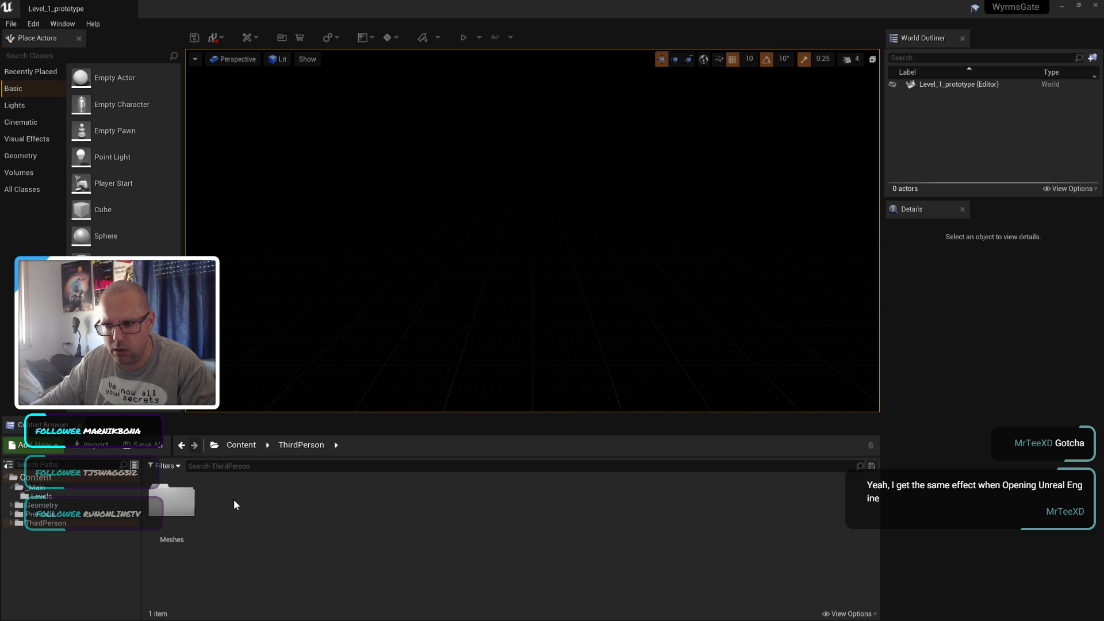
{"action": "double_click", "coordinate": [167, 496]}
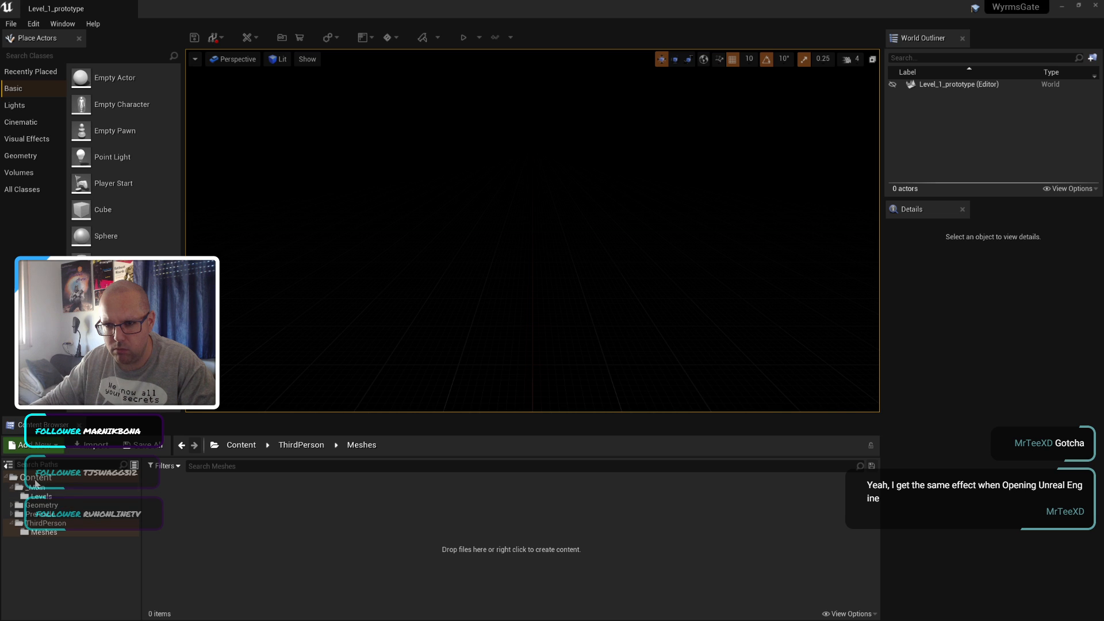
{"action": "left_click", "coordinate": [35, 477]}
{"action": "double_click", "coordinate": [283, 500]}
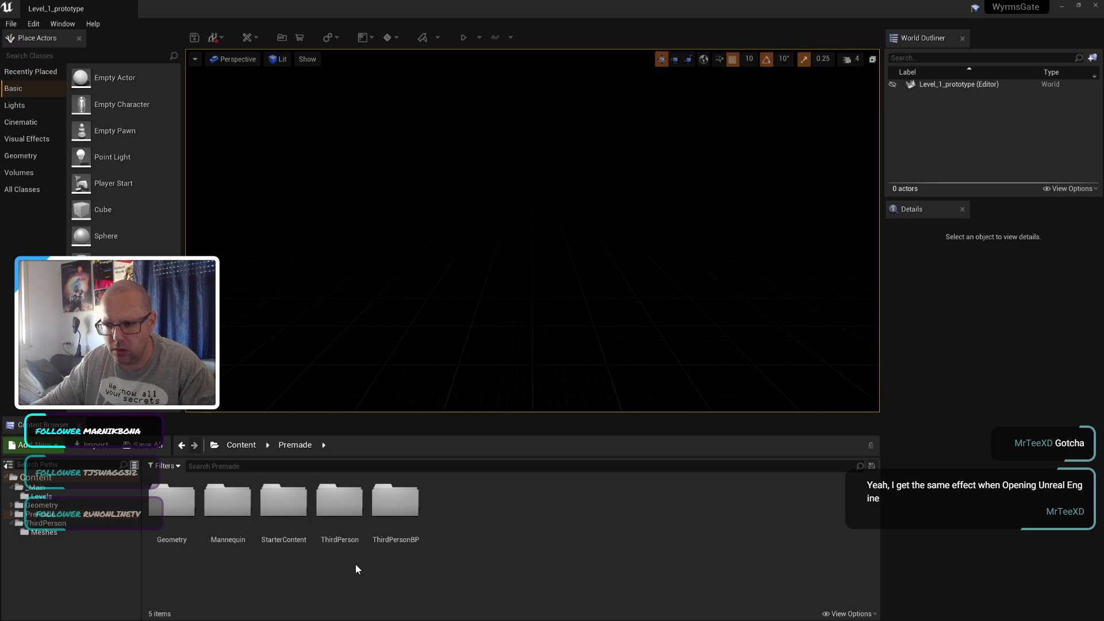
{"action": "left_click", "coordinate": [133, 498]}
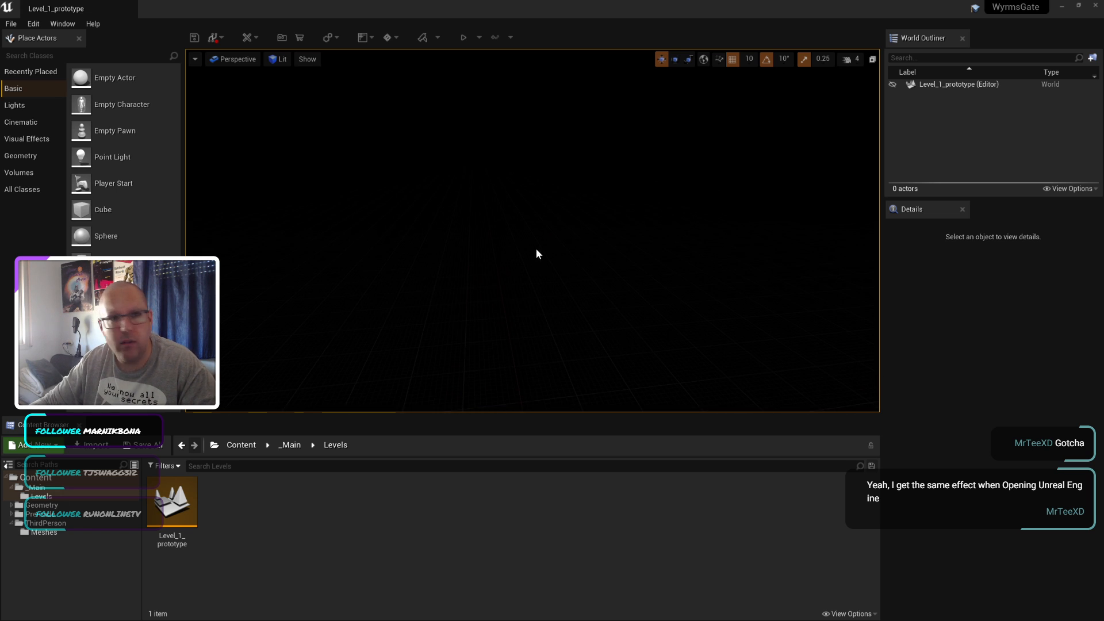
Step: Try the Unlit view mode in the perspective viewport and switch back to Lit
{"action": "right_click_drag", "start_coordinate": [568, 261], "coordinate": [596, 253]}
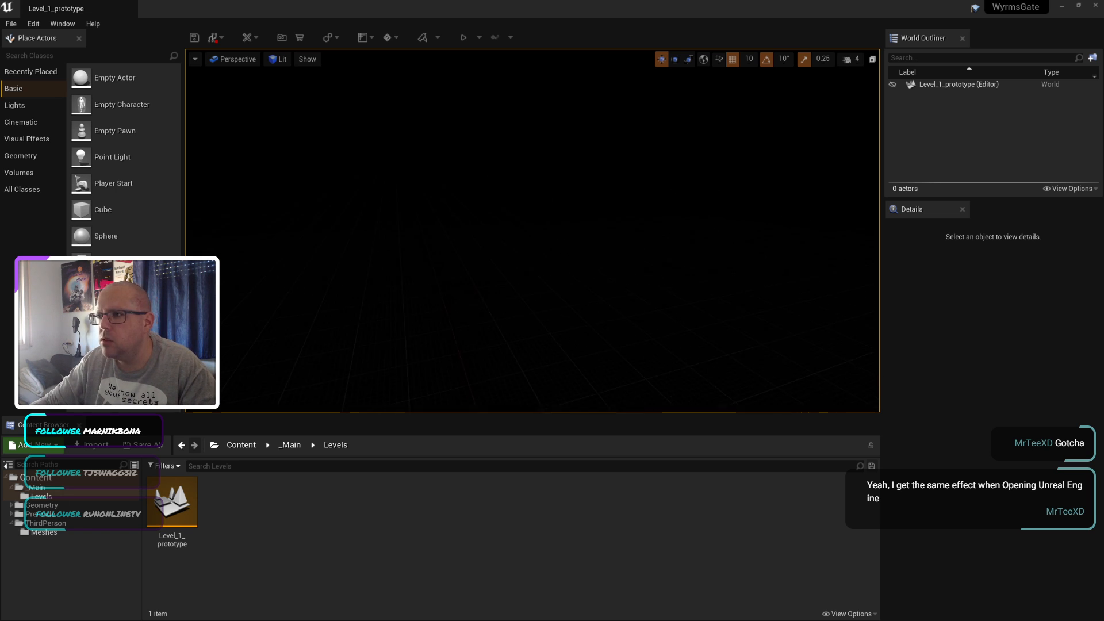
{"action": "left_click", "coordinate": [277, 59]}
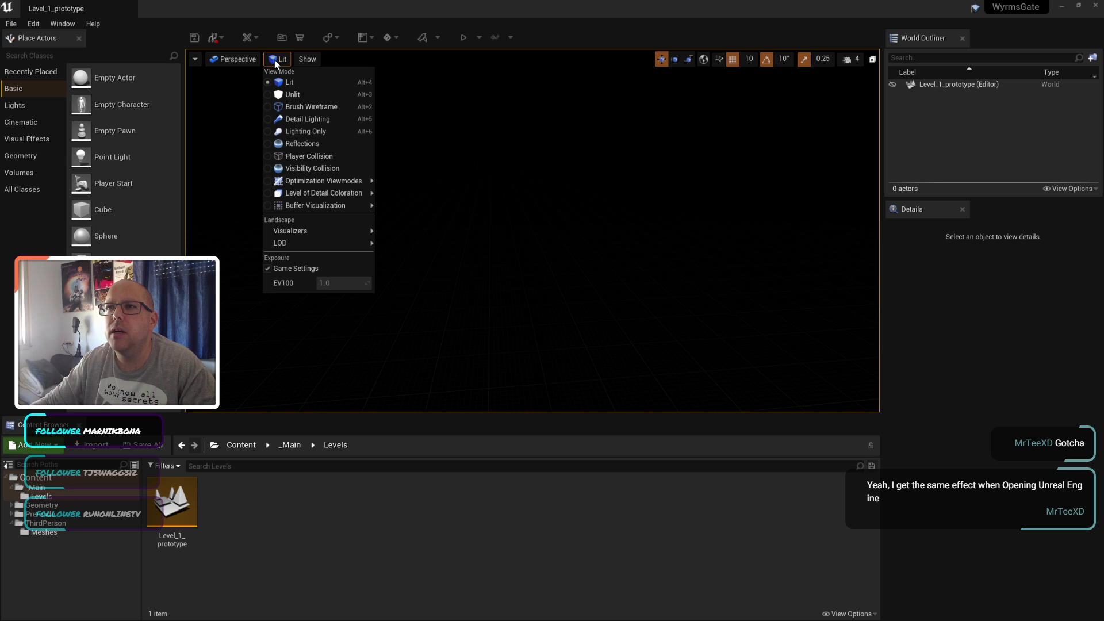
{"action": "left_click", "coordinate": [297, 93]}
{"action": "left_click", "coordinate": [281, 60]}
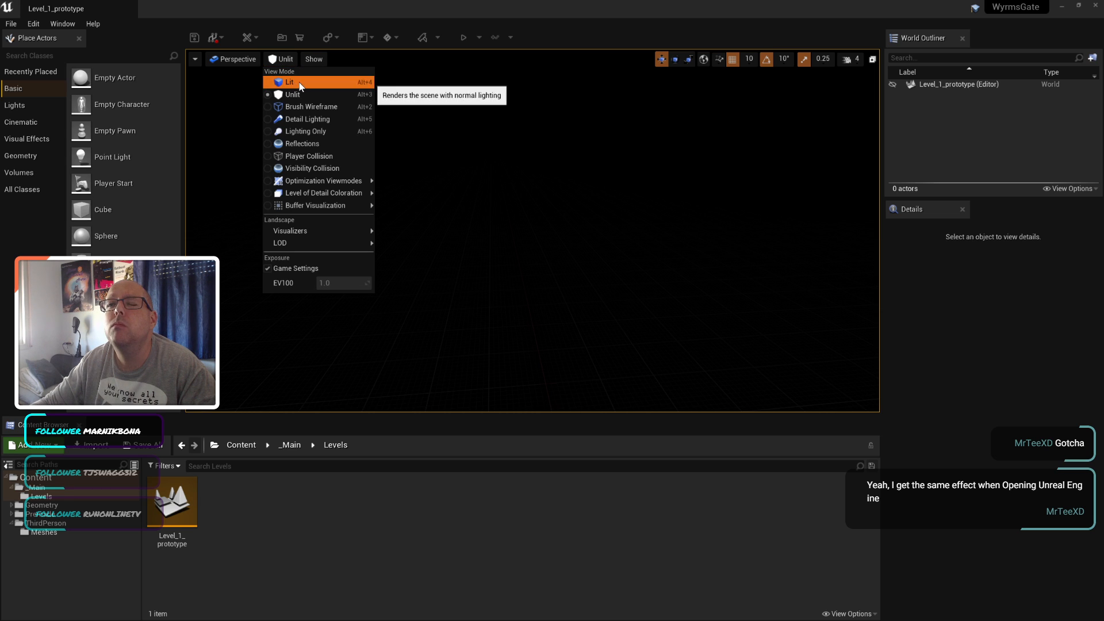
{"action": "left_click", "coordinate": [299, 81]}
{"action": "left_click", "coordinate": [310, 60]}
{"action": "left_click", "coordinate": [310, 60]}
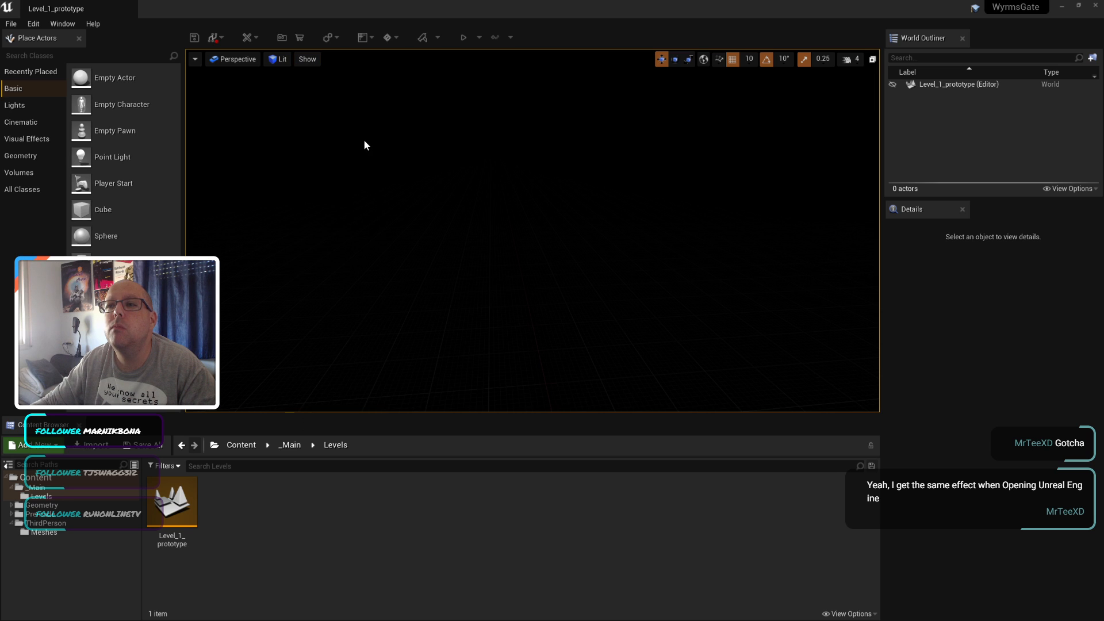
Step: Place a Directional Light in the middle of the empty level
{"action": "left_click", "coordinate": [946, 85]}
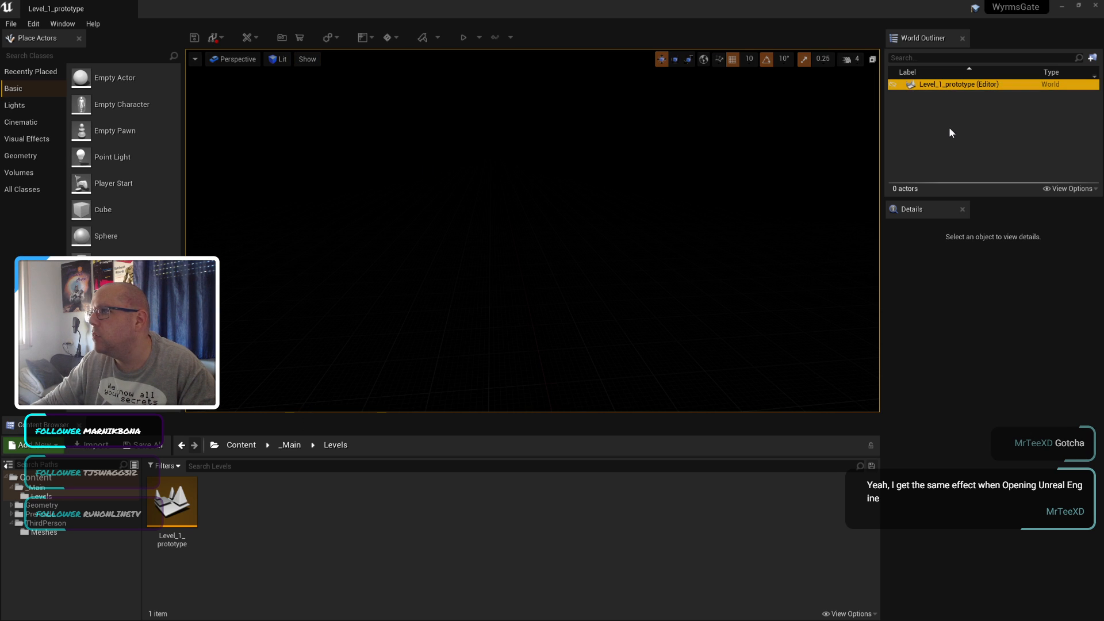
{"action": "left_click", "coordinate": [43, 108]}
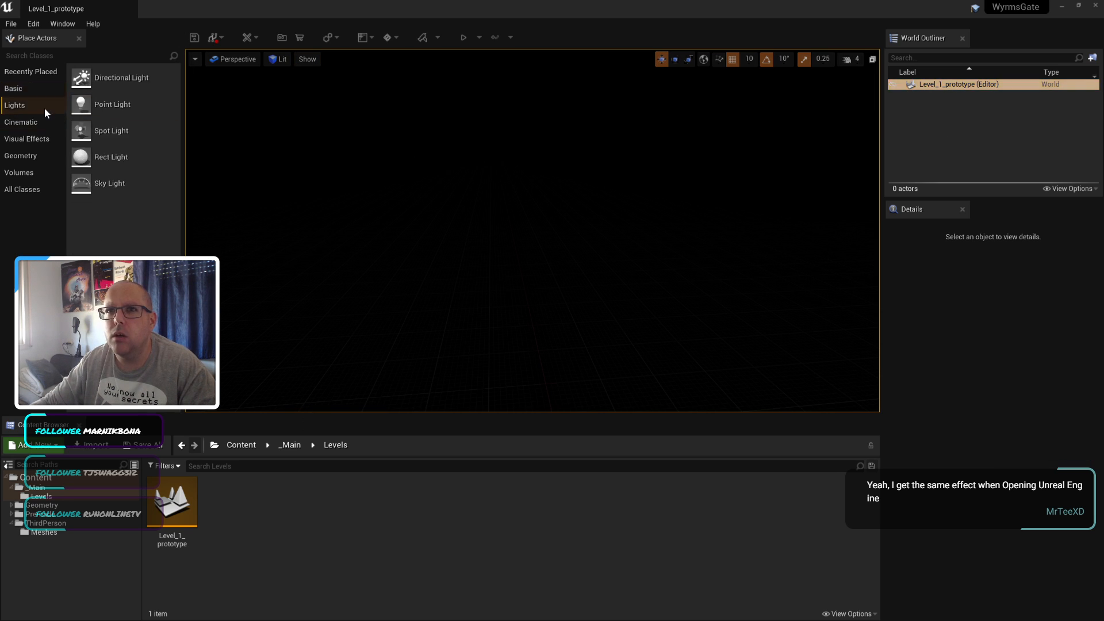
{"action": "left_click_drag", "start_coordinate": [86, 78], "coordinate": [528, 224]}
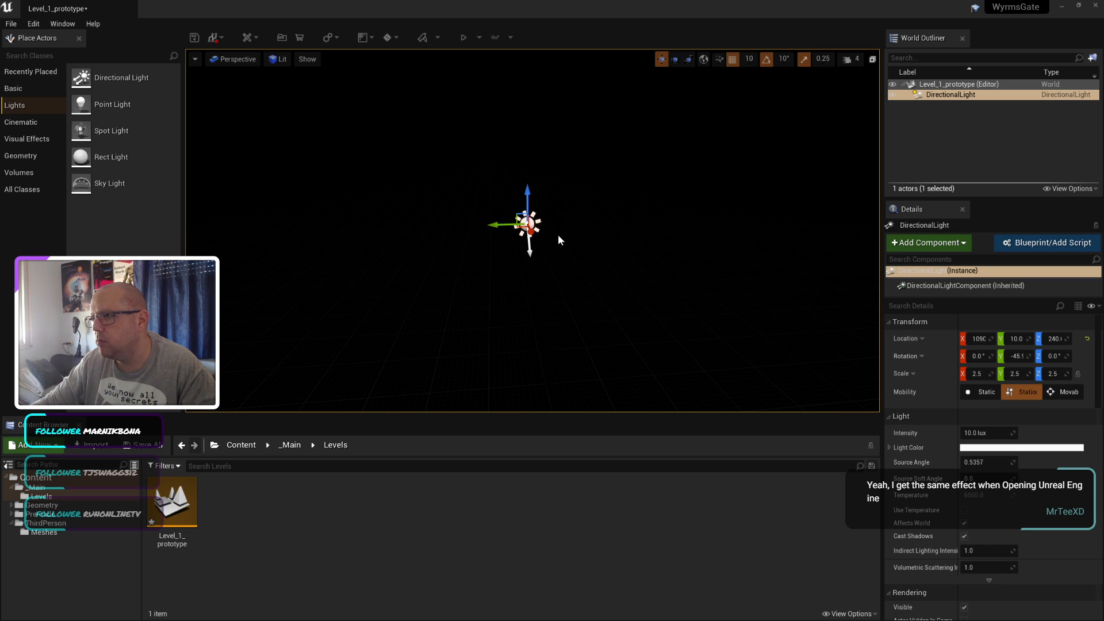
Step: Try rotating the directional light with the Rotate tool and undo the rotation
{"action": "left_click", "coordinate": [675, 60]}
{"action": "left_click_drag", "start_coordinate": [508, 180], "coordinate": [670, 253]}
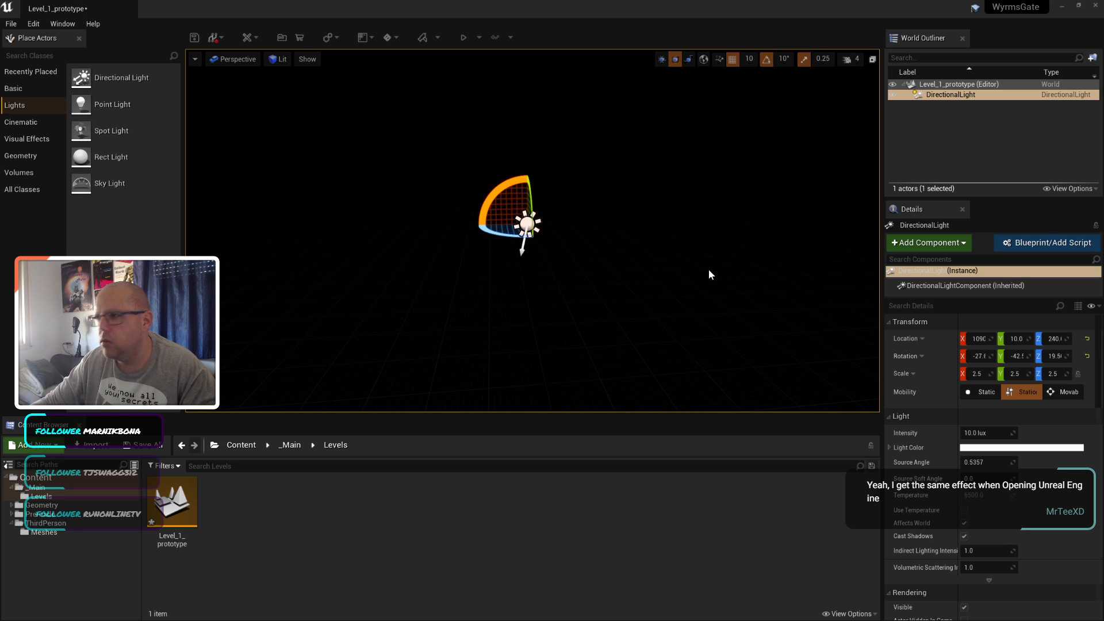
{"action": "key", "text": "ctrl+z"}
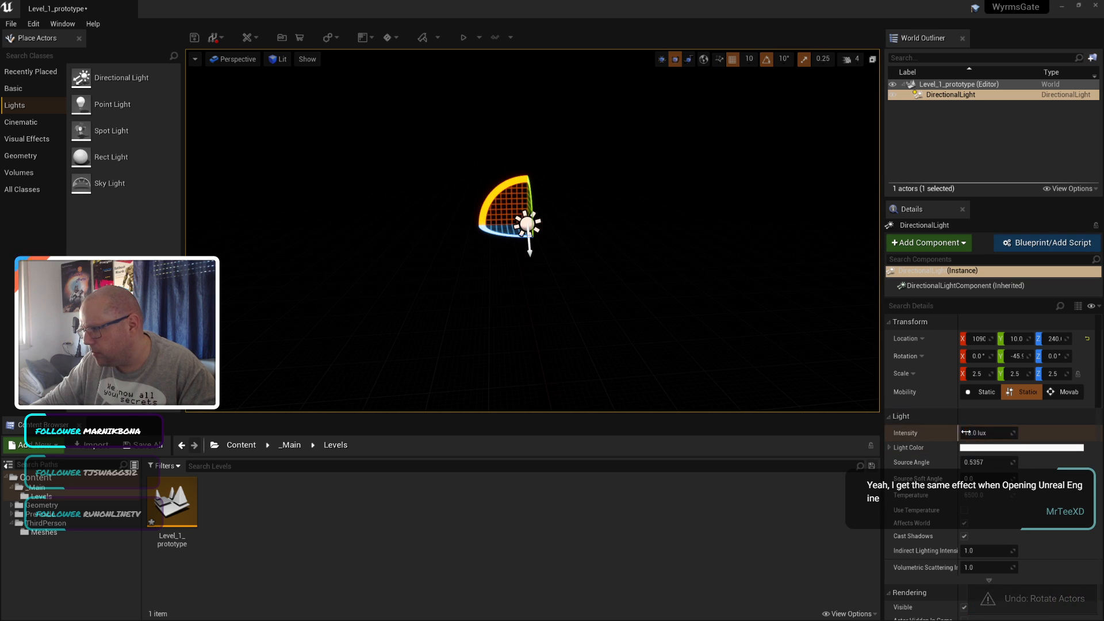
Step: Set the directional light's intensity to 0.0 lux and deselect the light
{"action": "left_click_drag", "start_coordinate": [977, 435], "coordinate": [960, 434]}
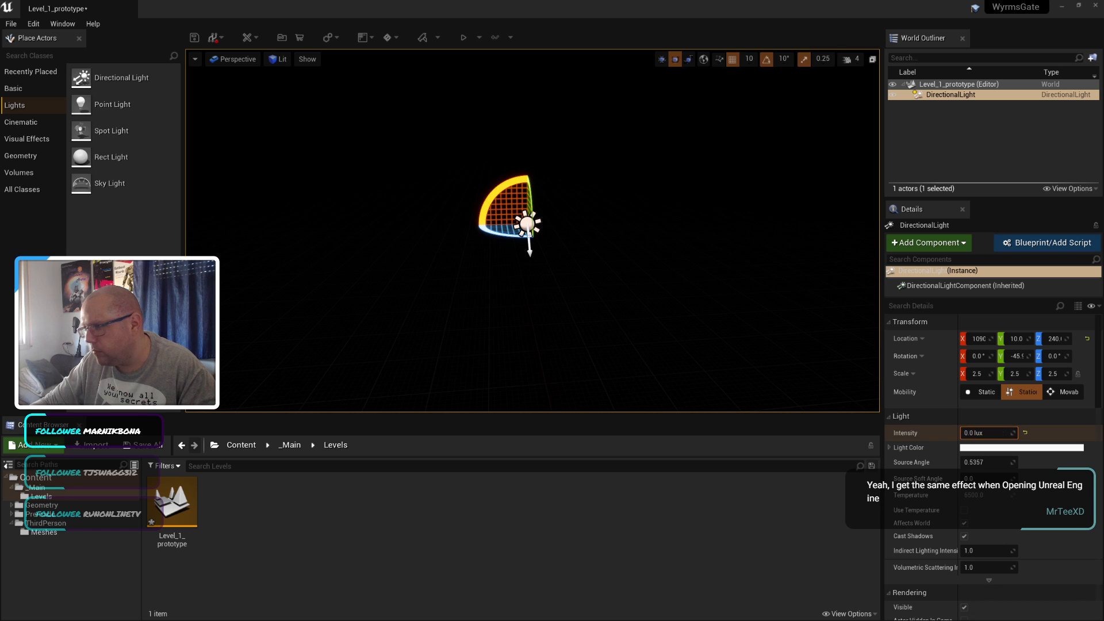
{"action": "left_click", "coordinate": [552, 325]}
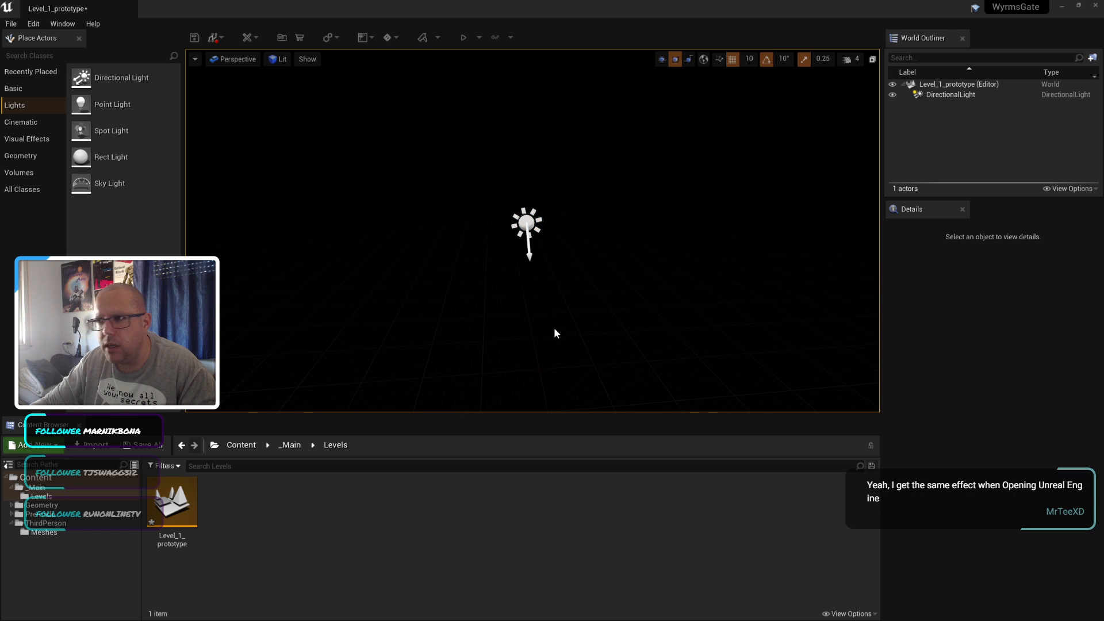
Step: Place a basic Plane on the grid below the directional light
{"action": "left_click", "coordinate": [24, 86]}
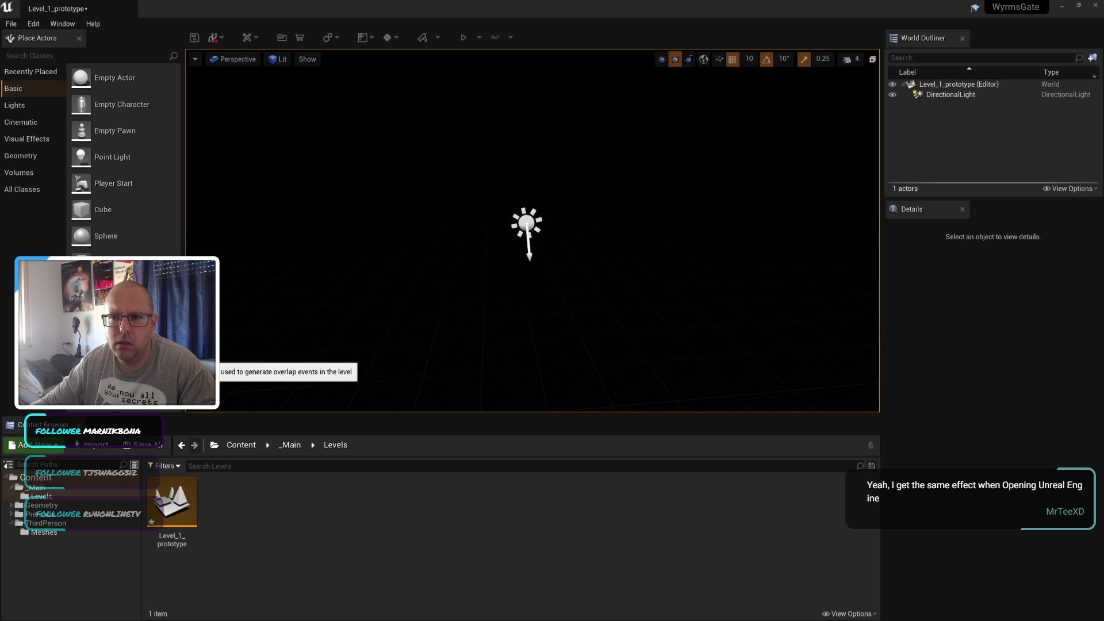
{"action": "left_click_drag", "start_coordinate": [115, 315], "coordinate": [523, 328]}
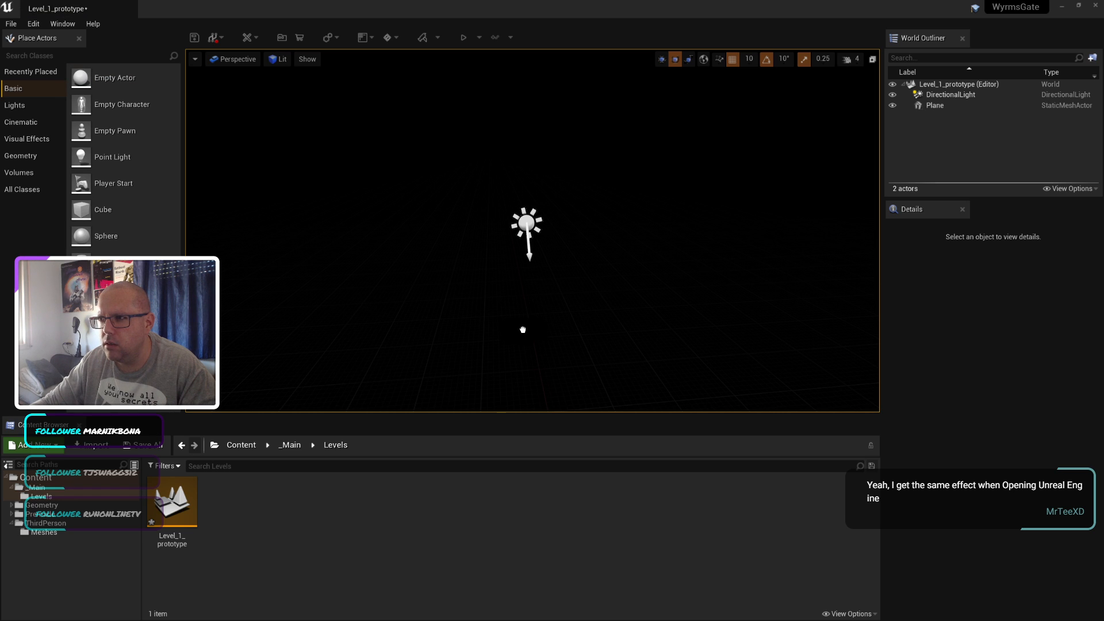
{"action": "scroll", "coordinate": [587, 334], "scroll_direction": "down", "scroll_amount": 3}
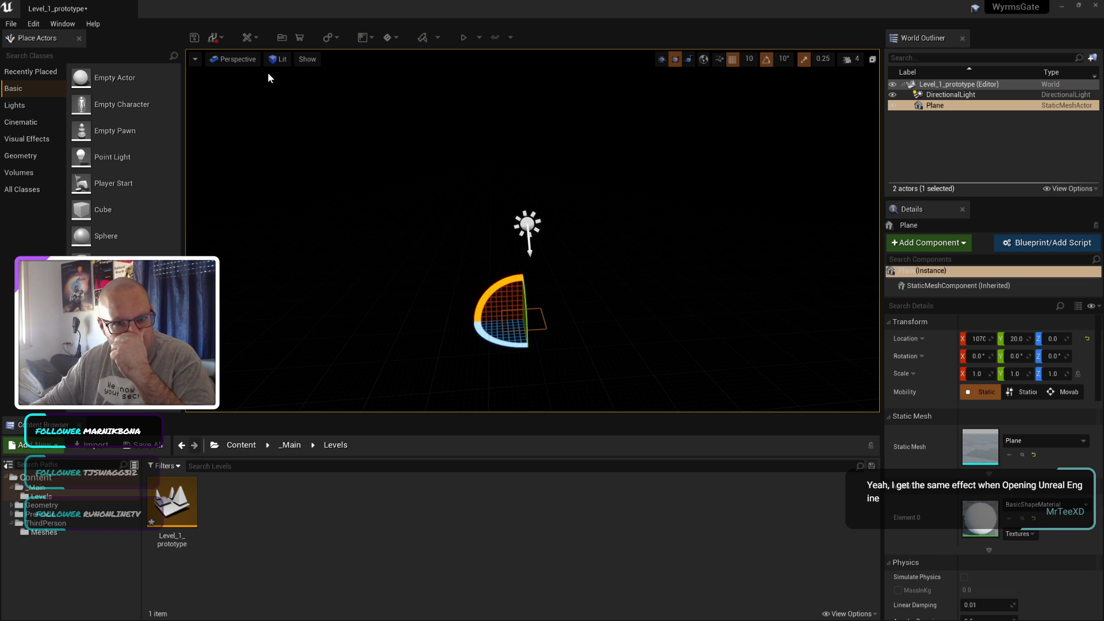
Step: Scale the plane to 10 in X and Y and raise it to a Z location of 50
{"action": "left_click", "coordinate": [661, 60]}
{"action": "left_click", "coordinate": [687, 60]}
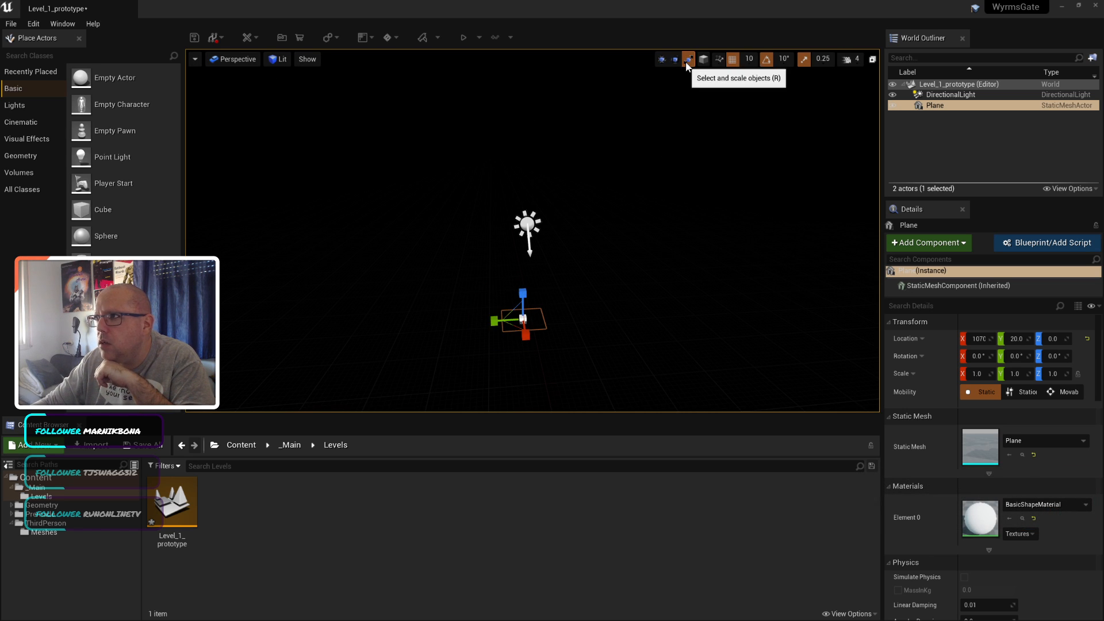
{"action": "left_click", "coordinate": [976, 374]}
{"action": "type", "text": "10"}
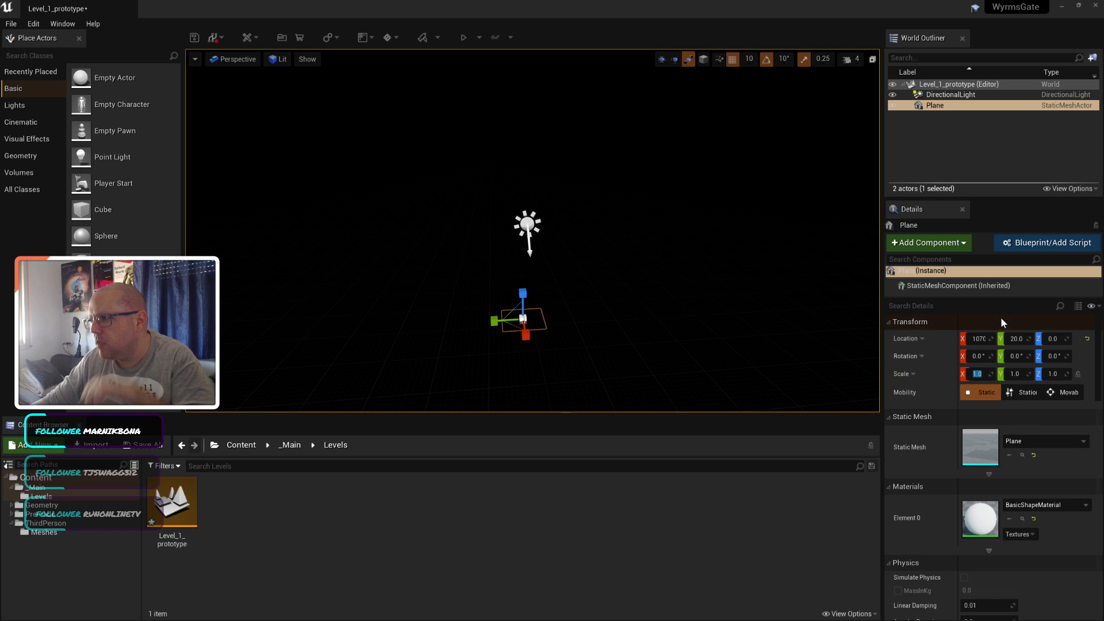
{"action": "key", "text": "Tab"}
{"action": "type", "text": "10"}
{"action": "key", "text": "Return"}
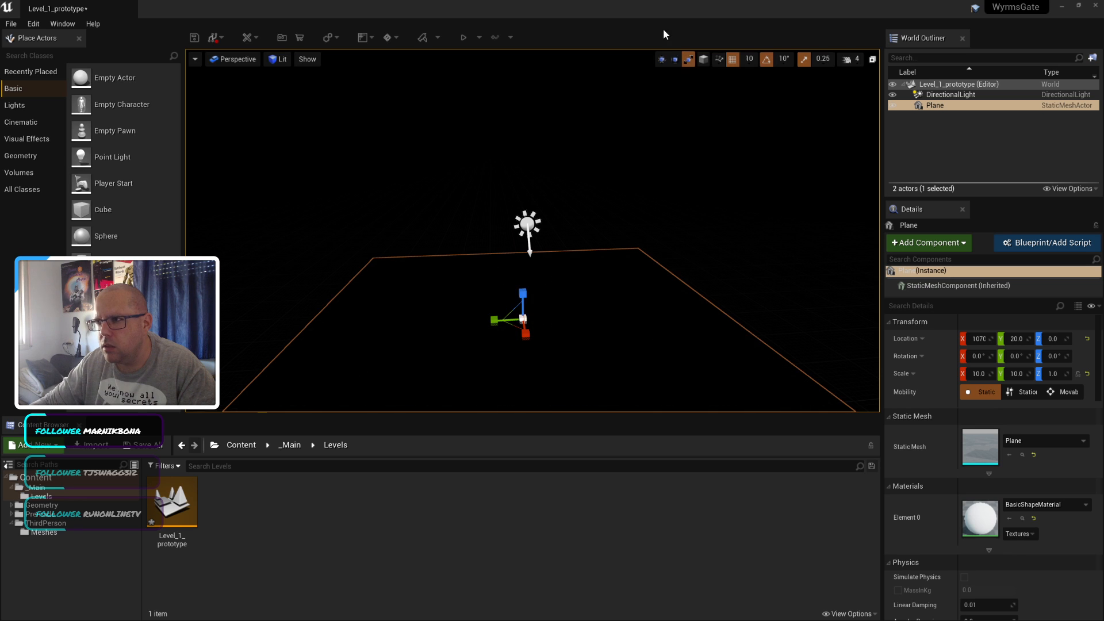
{"action": "left_click", "coordinate": [661, 59]}
{"action": "left_click_drag", "start_coordinate": [525, 289], "coordinate": [528, 253]}
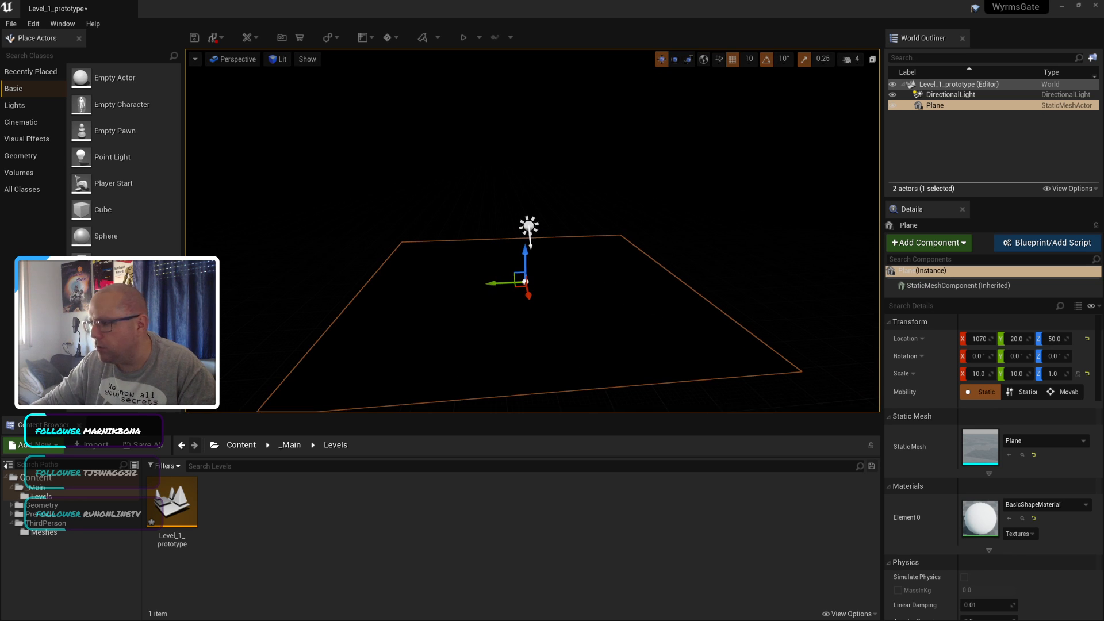
Step: Build only the lighting for the prototype level
{"action": "left_click", "coordinate": [511, 37]}
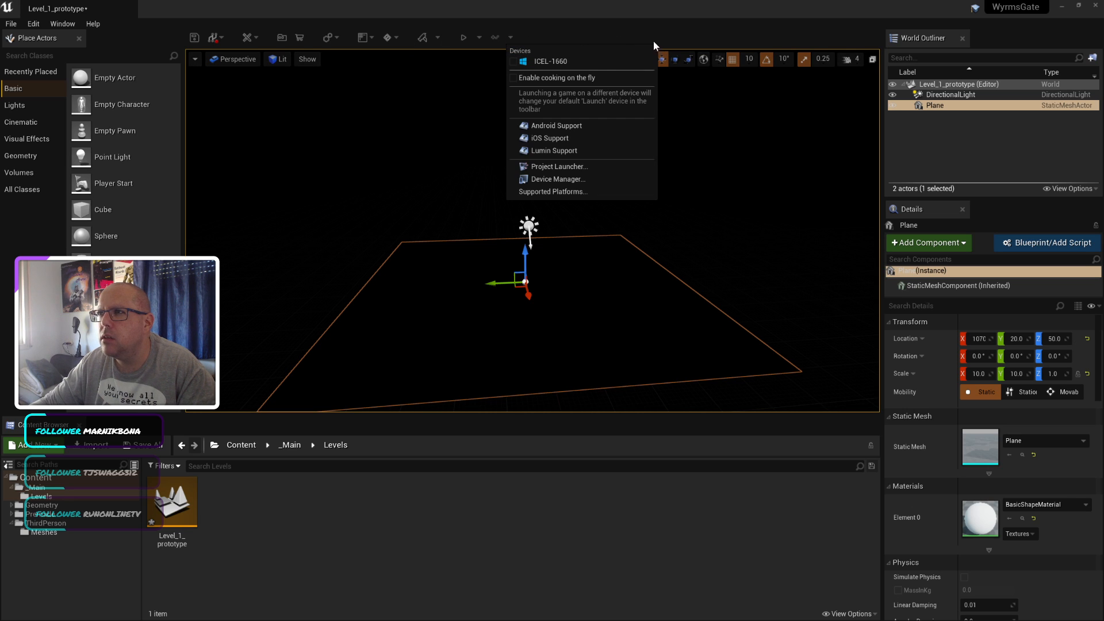
{"action": "left_click", "coordinate": [438, 36]}
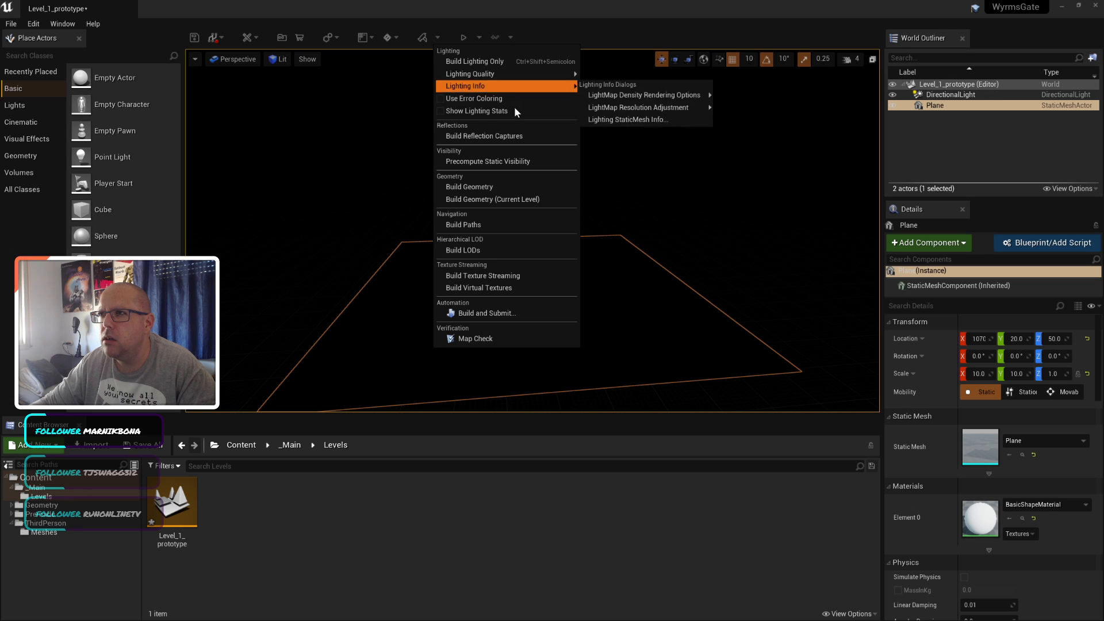
{"action": "left_click", "coordinate": [474, 62]}
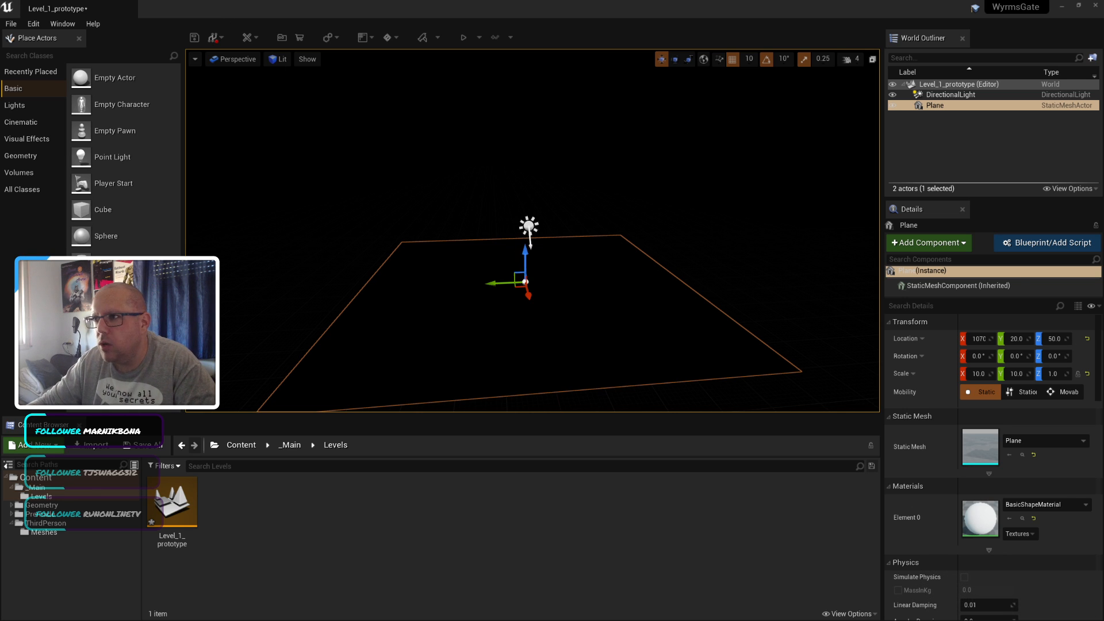
Step: Check the directional light's intensity and source settings, and reselect the plane
{"action": "left_click", "coordinate": [528, 226]}
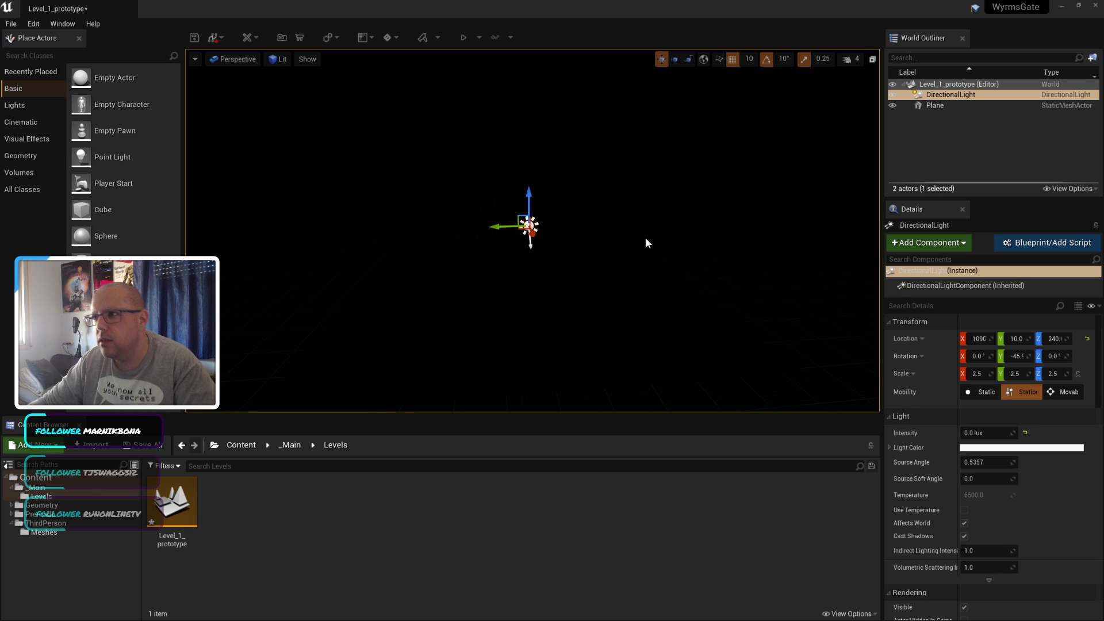
{"action": "left_click", "coordinate": [985, 462]}
{"action": "left_click", "coordinate": [1029, 526]}
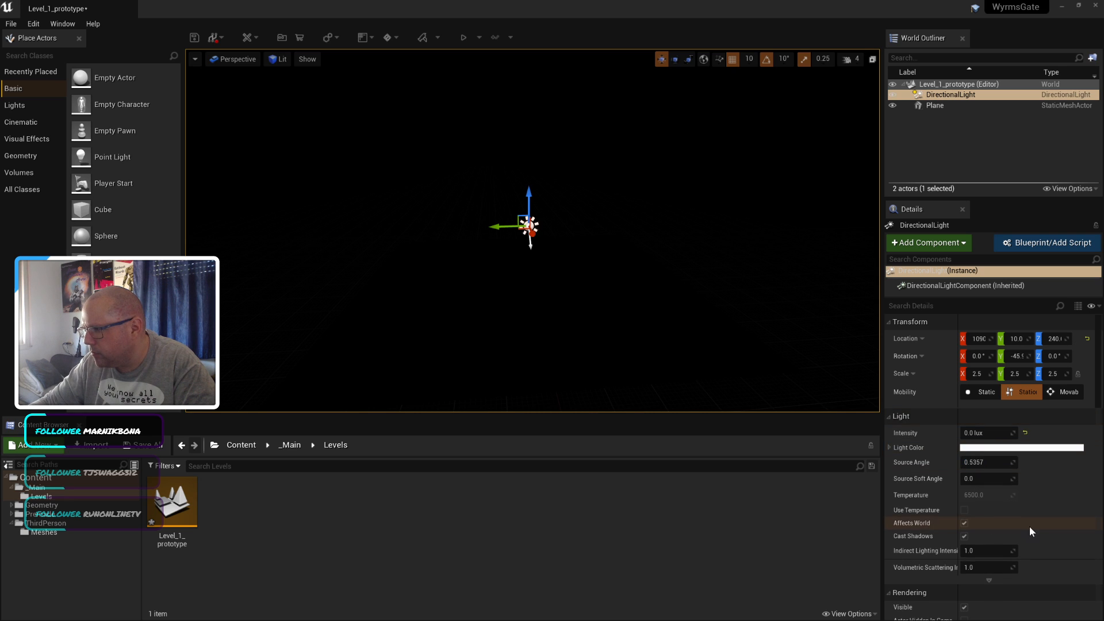
{"action": "left_click", "coordinate": [719, 362]}
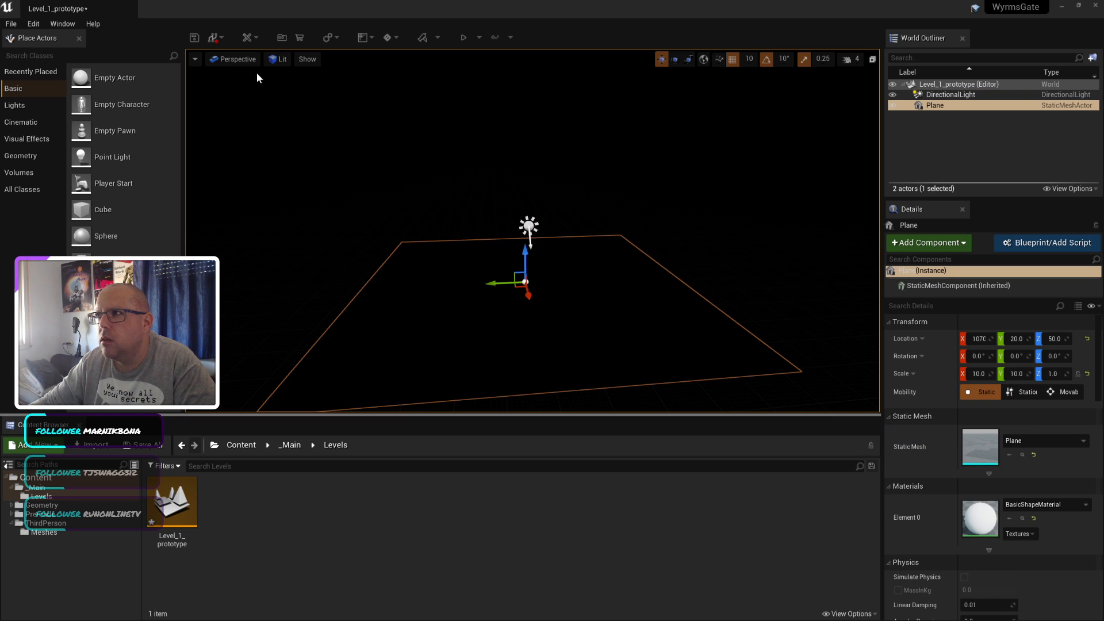
Step: View the plane in Unlit mode and return the viewport to Lit mode with the plane selected
{"action": "left_click", "coordinate": [279, 58]}
{"action": "left_click", "coordinate": [296, 95]}
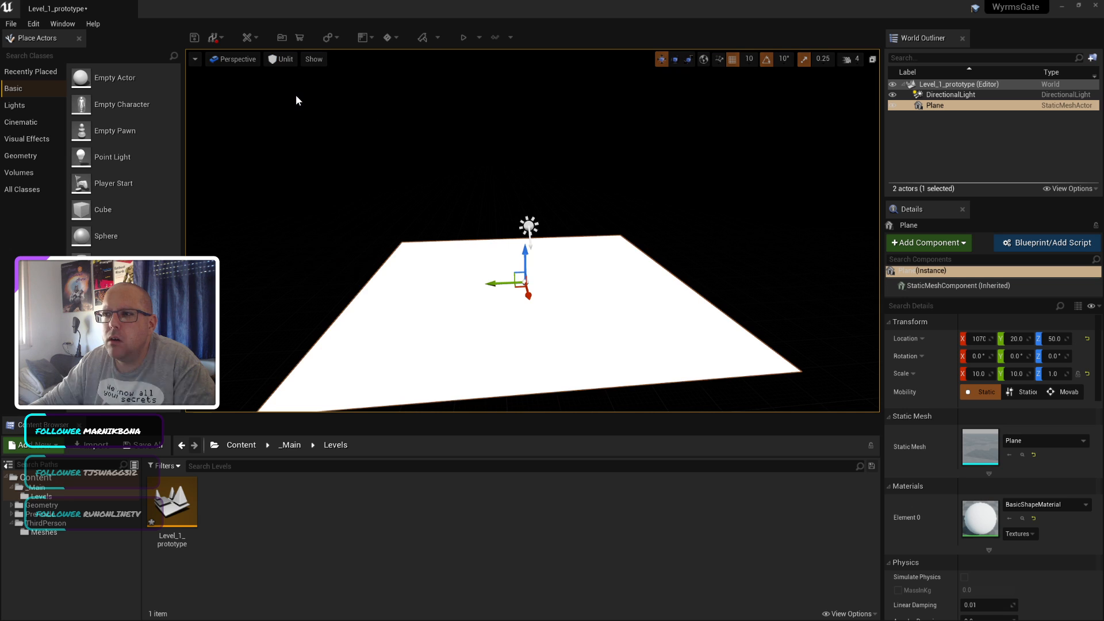
{"action": "left_click", "coordinate": [300, 101]}
{"action": "mouse_move", "coordinate": [617, 294]}
{"action": "middle_mouse_down"}
{"action": "mouse_move", "coordinate": [604, 316]}
{"action": "mouse_move", "coordinate": [617, 294]}
{"action": "middle_mouse_up"}
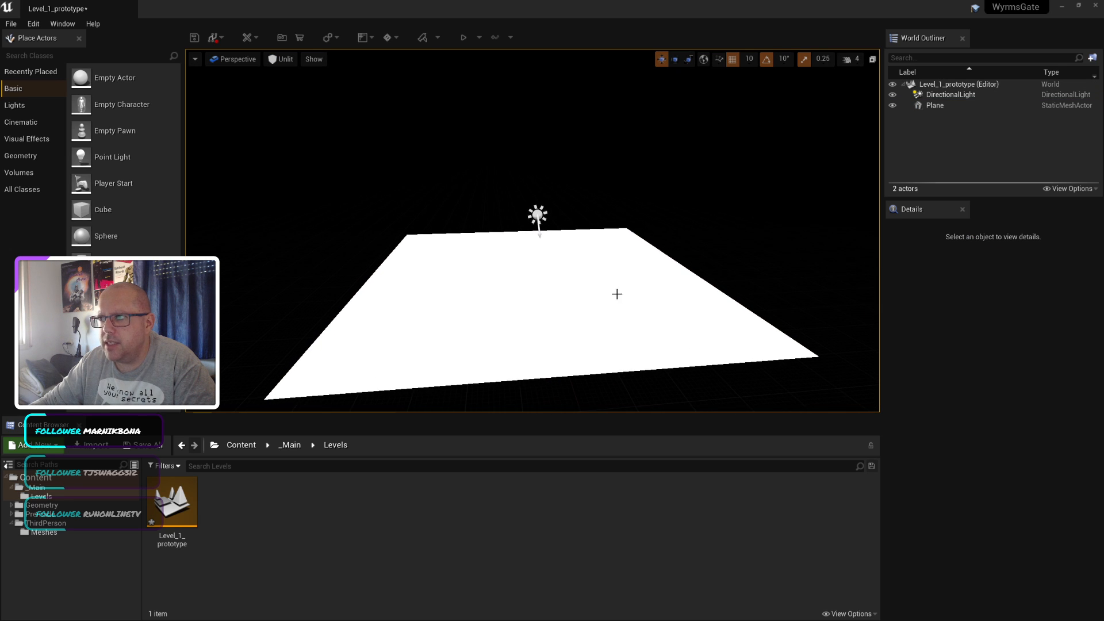
{"action": "left_click", "coordinate": [617, 293]}
{"action": "left_click", "coordinate": [280, 58]}
{"action": "left_click", "coordinate": [289, 88]}
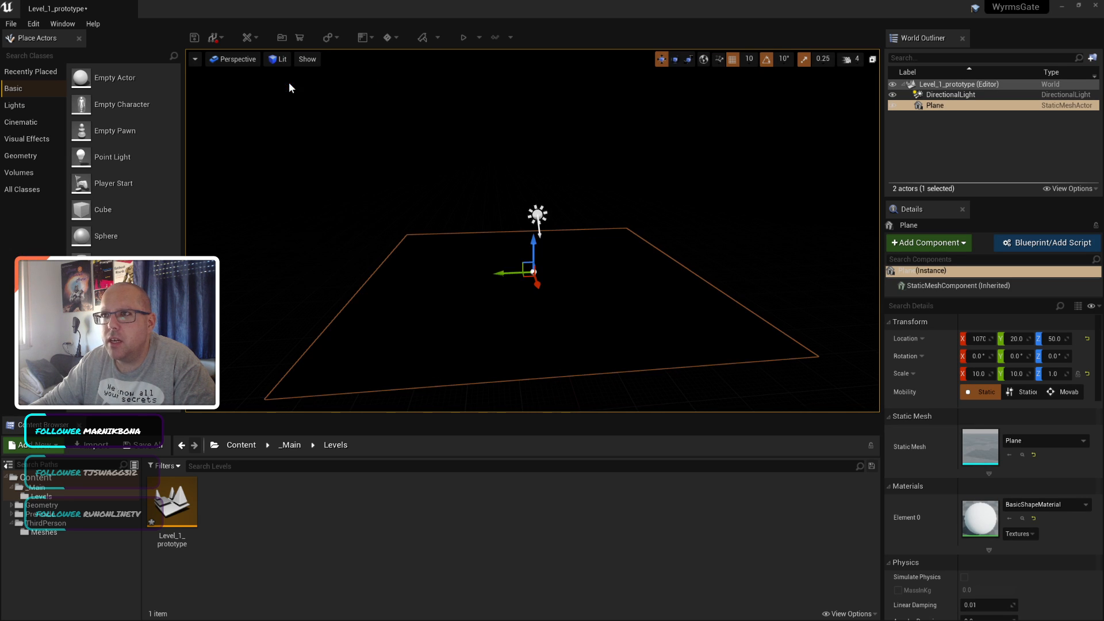
Step: Examine the plane's material, physics, collision and lighting properties for a cause of the dark surface
{"action": "scroll", "coordinate": [928, 488], "scroll_direction": "down", "scroll_amount": 3}
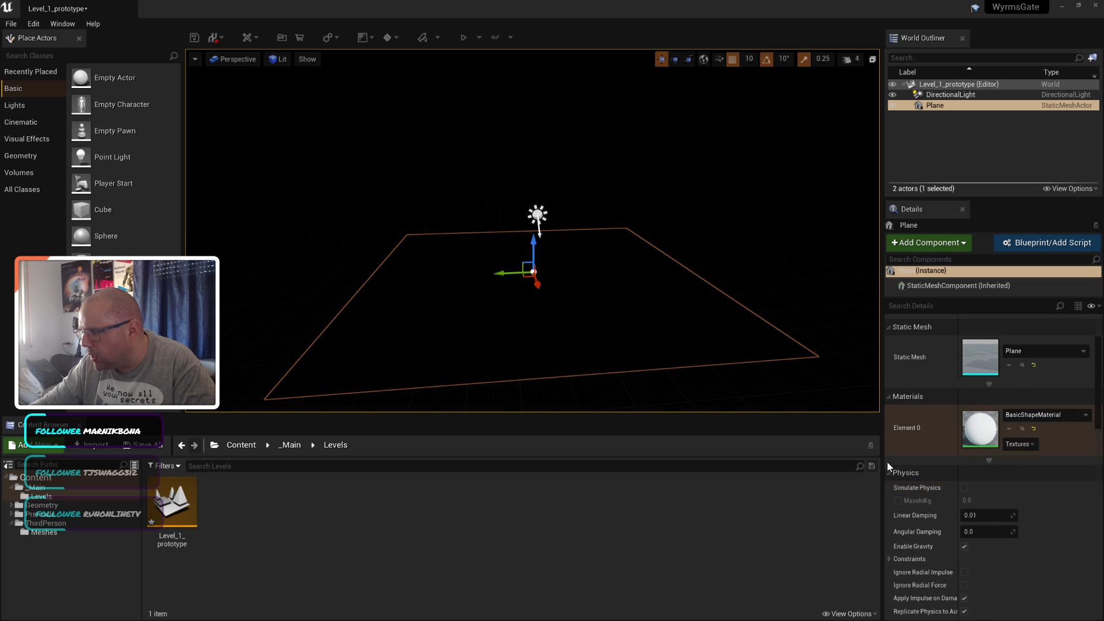
{"action": "scroll", "coordinate": [935, 432], "scroll_direction": "down", "scroll_amount": 5}
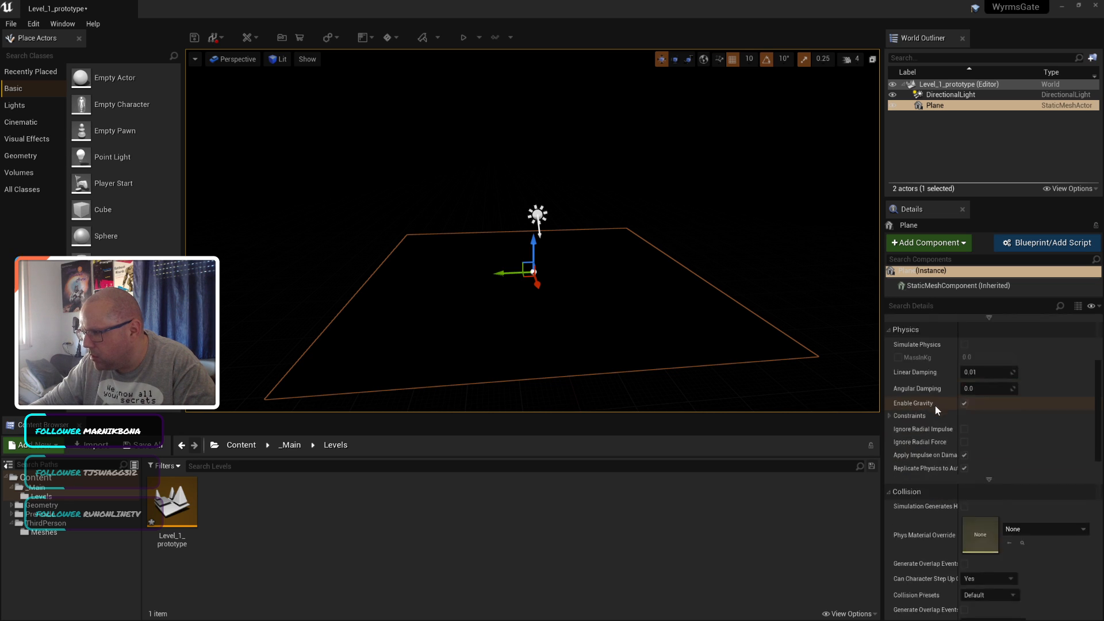
{"action": "scroll", "coordinate": [935, 405], "scroll_direction": "down", "scroll_amount": 5}
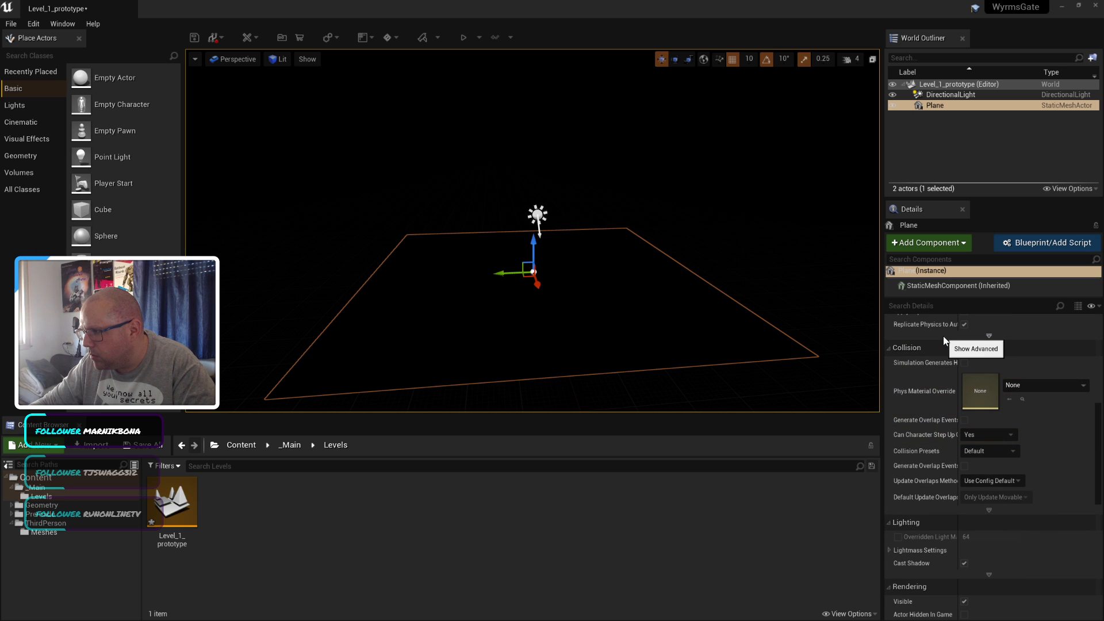
{"action": "scroll", "coordinate": [1068, 440], "scroll_direction": "up", "scroll_amount": 15}
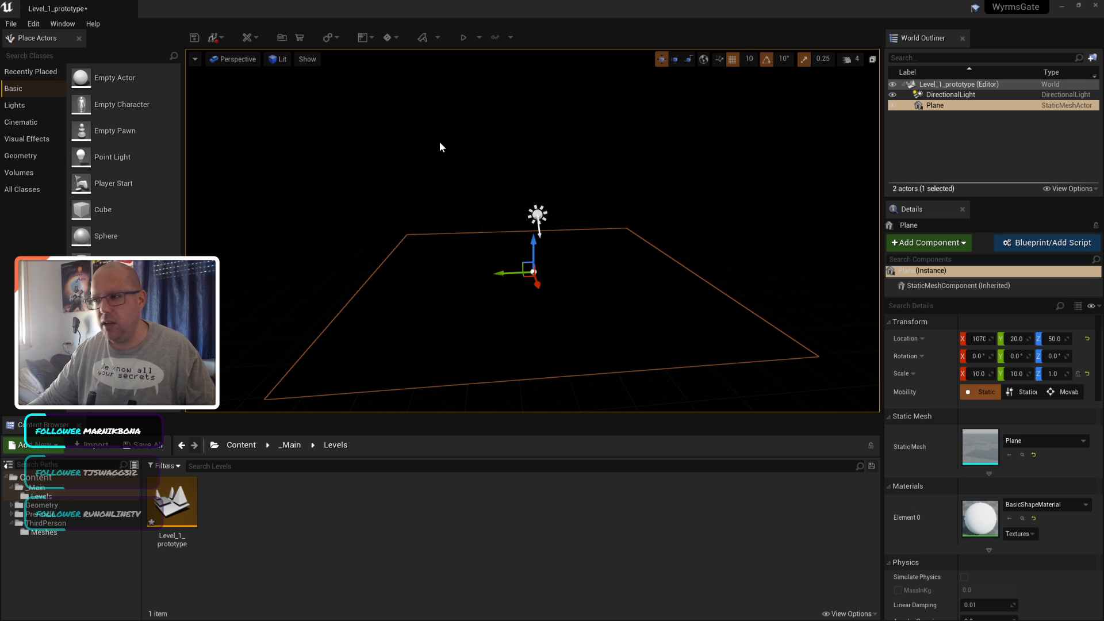
{"action": "left_click", "coordinate": [538, 215]}
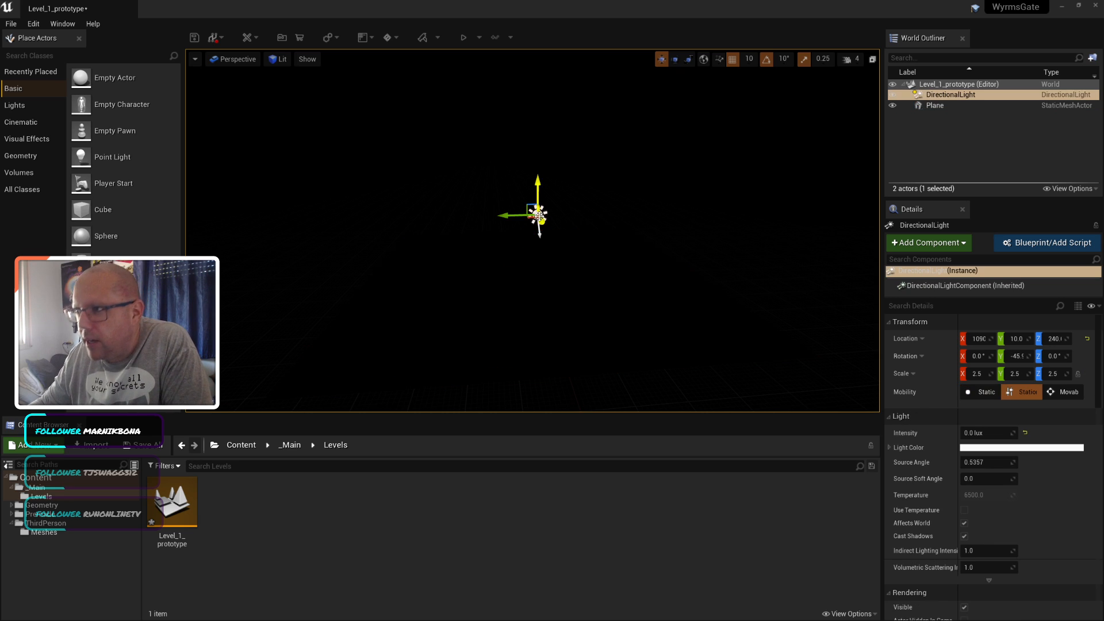
{"action": "left_click", "coordinate": [720, 279]}
{"action": "key", "text": "f"}
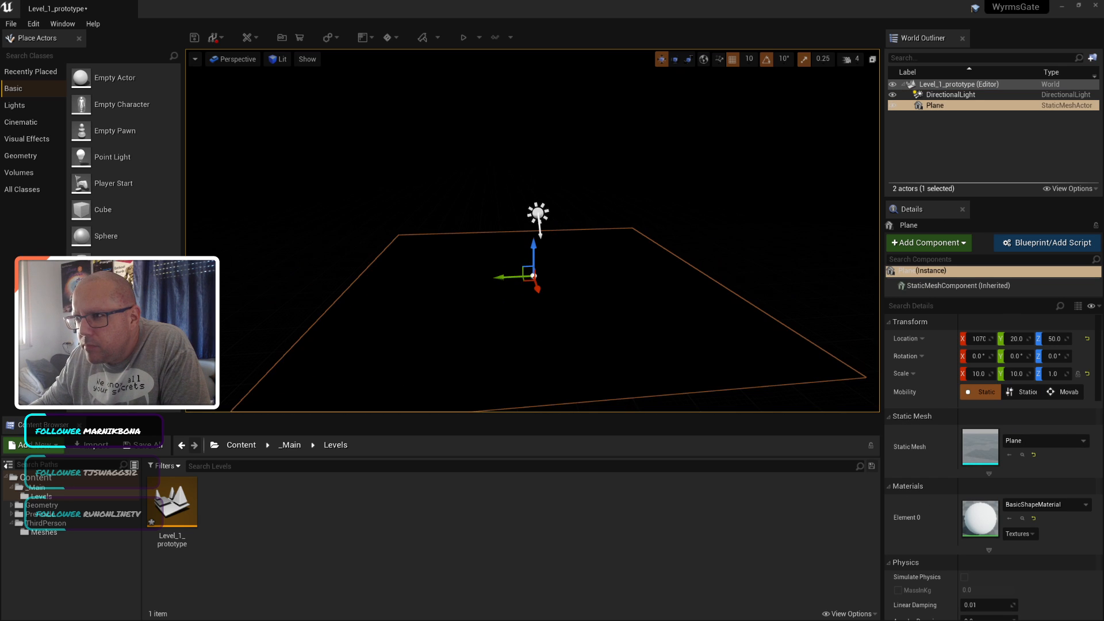
Step: Set the directional light's intensity to 10 lux and deselect the light
{"action": "left_click", "coordinate": [537, 215]}
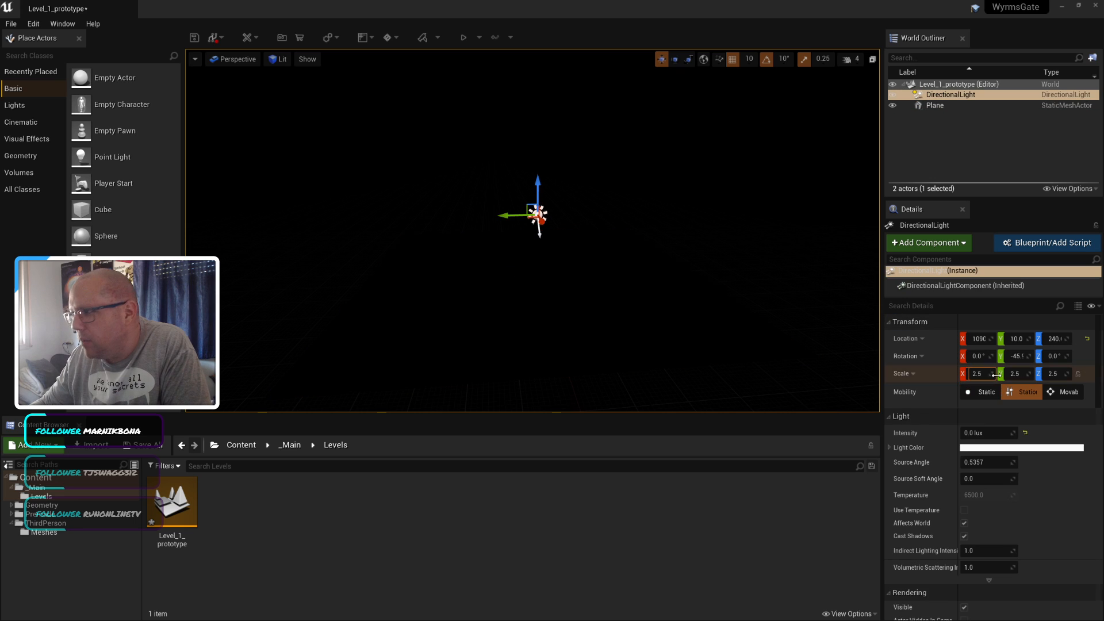
{"action": "left_click", "coordinate": [980, 433]}
{"action": "type", "text": "10"}
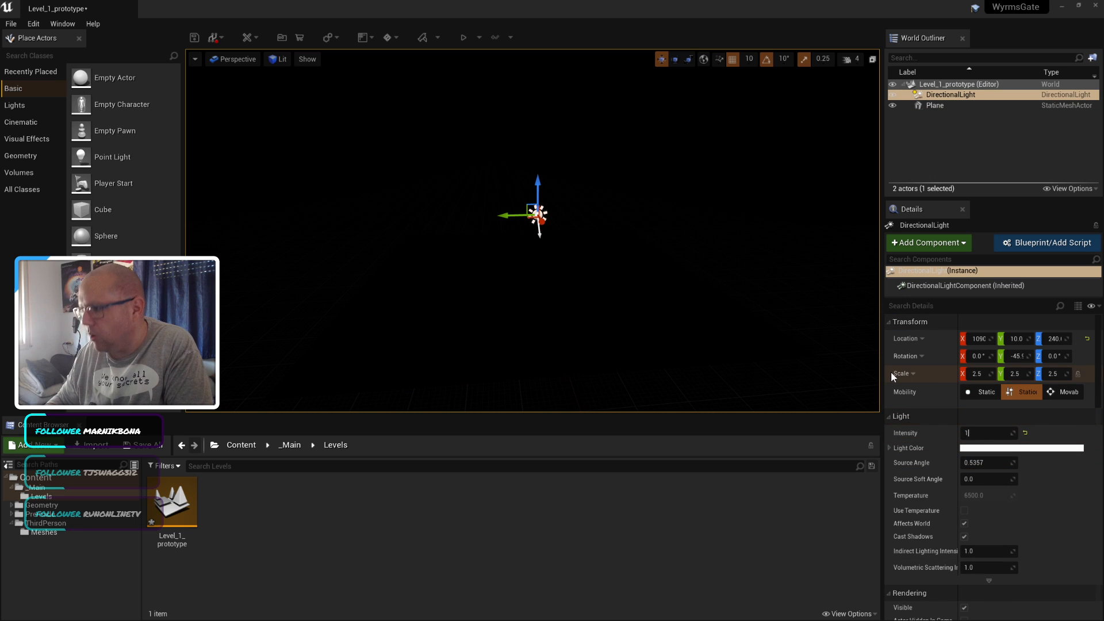
{"action": "key", "text": "Return"}
{"action": "left_click", "coordinate": [565, 172]}
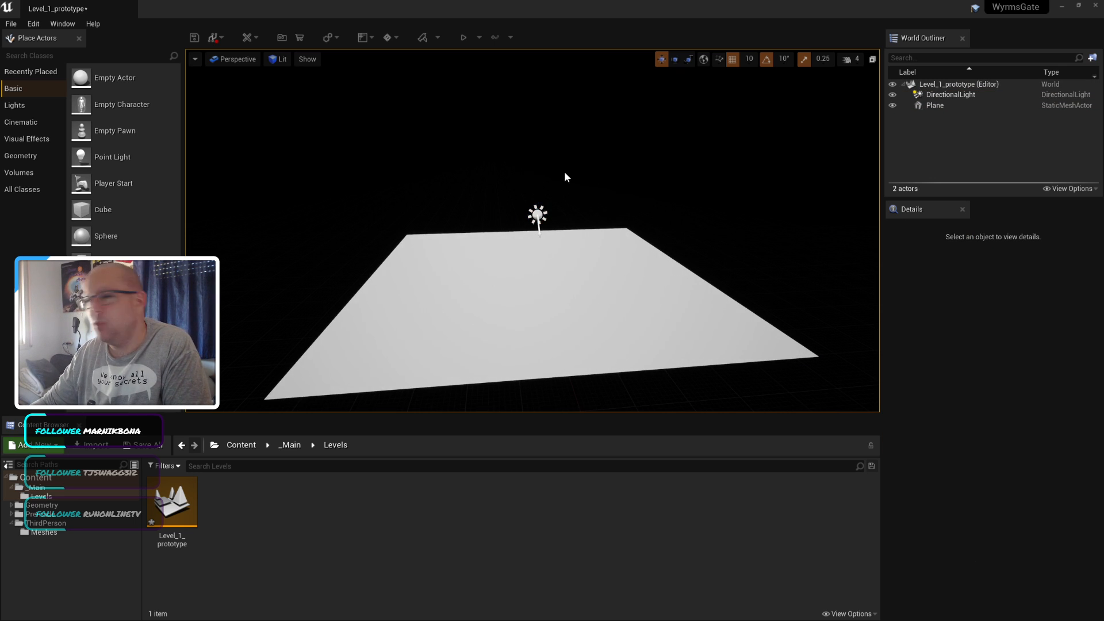
Step: Change the directional light's color to a pale yellow of about R 1.0, G 0.97, B 0.59
{"action": "left_click", "coordinate": [536, 214]}
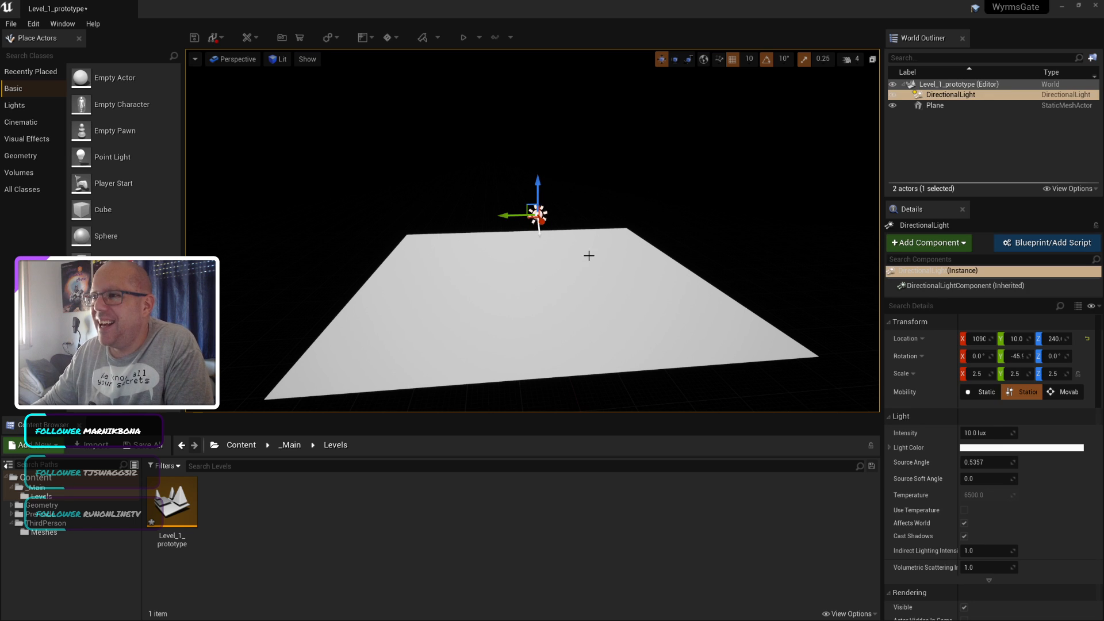
{"action": "left_click", "coordinate": [587, 269]}
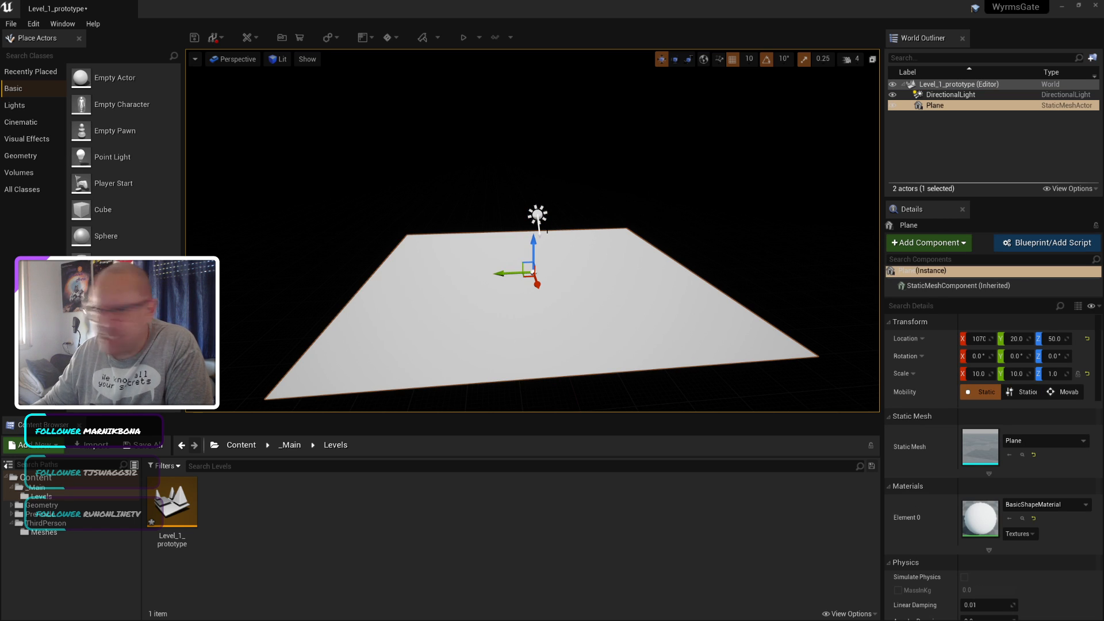
{"action": "left_click", "coordinate": [537, 214]}
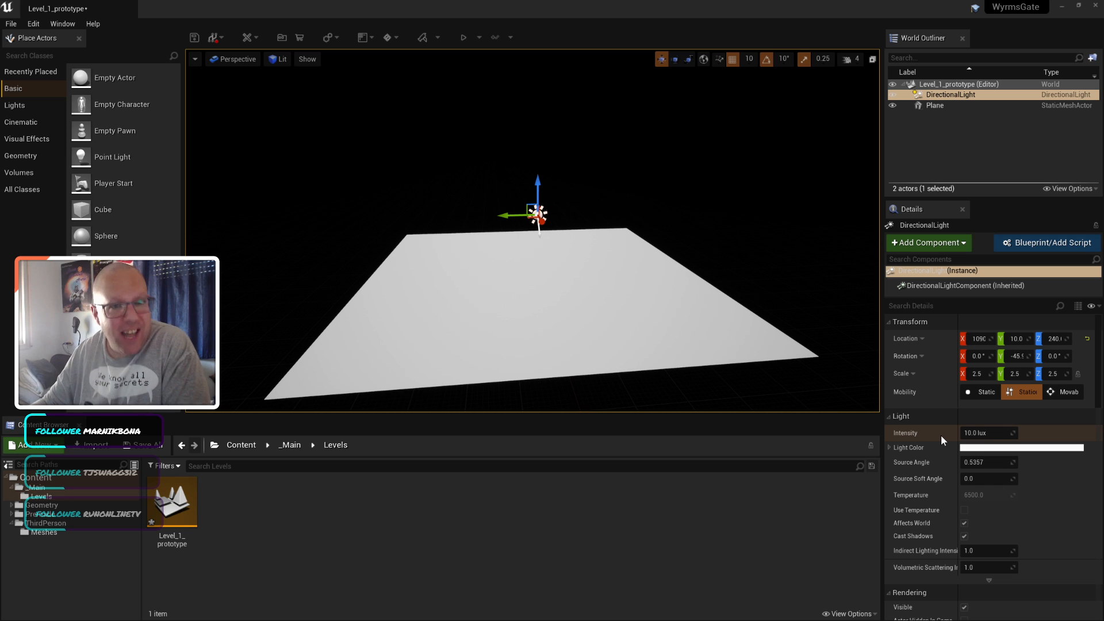
{"action": "left_click", "coordinate": [990, 448]}
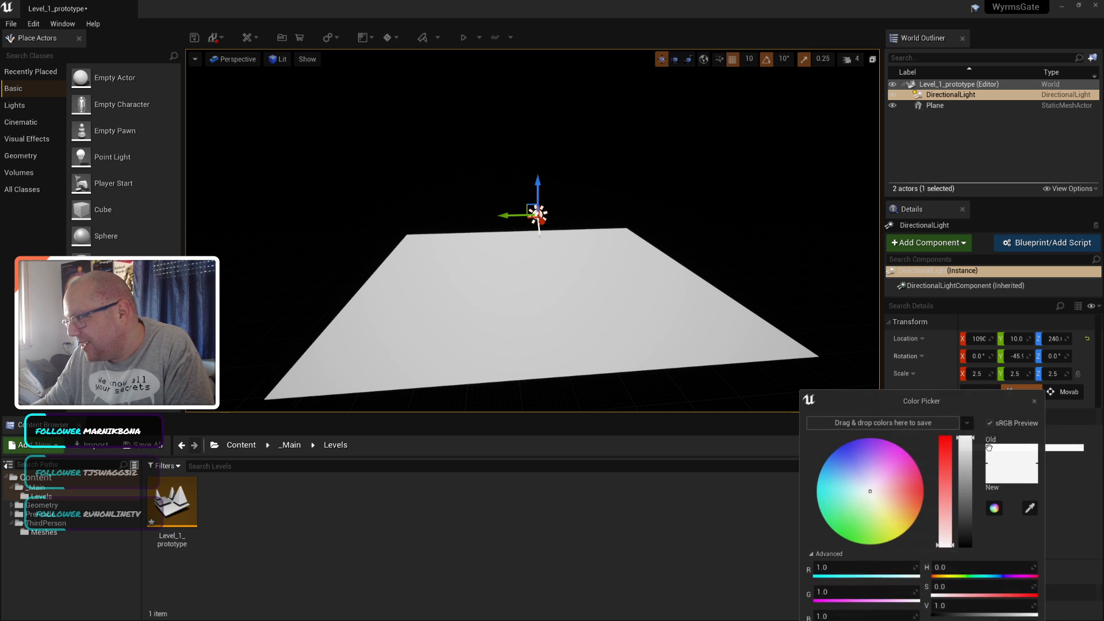
{"action": "left_click_drag", "start_coordinate": [888, 512], "coordinate": [883, 509]}
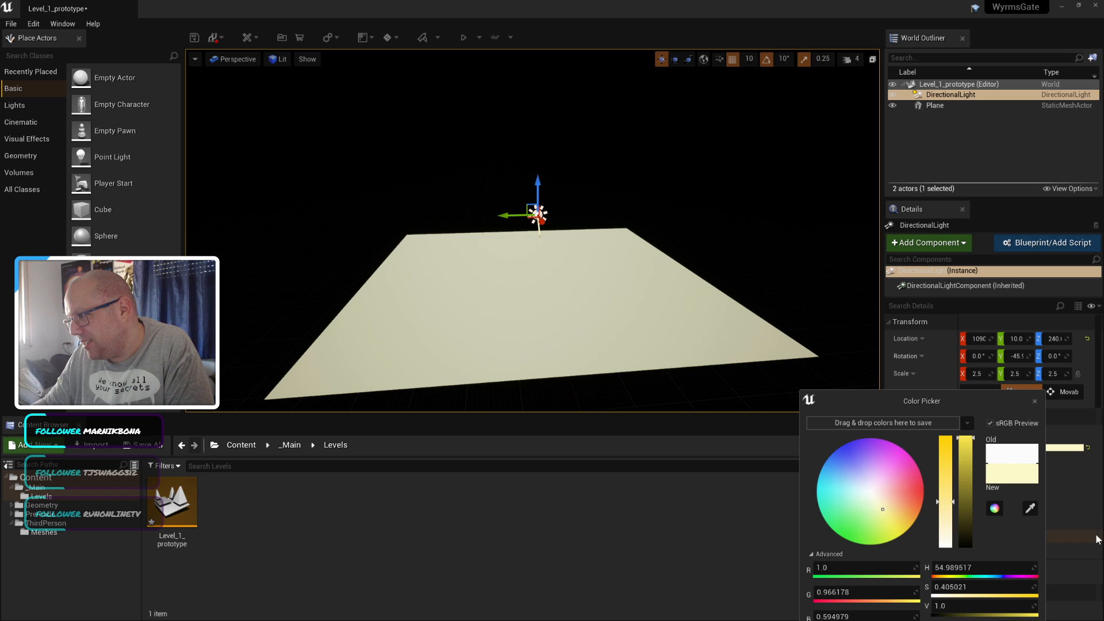
{"action": "left_click", "coordinate": [1034, 400]}
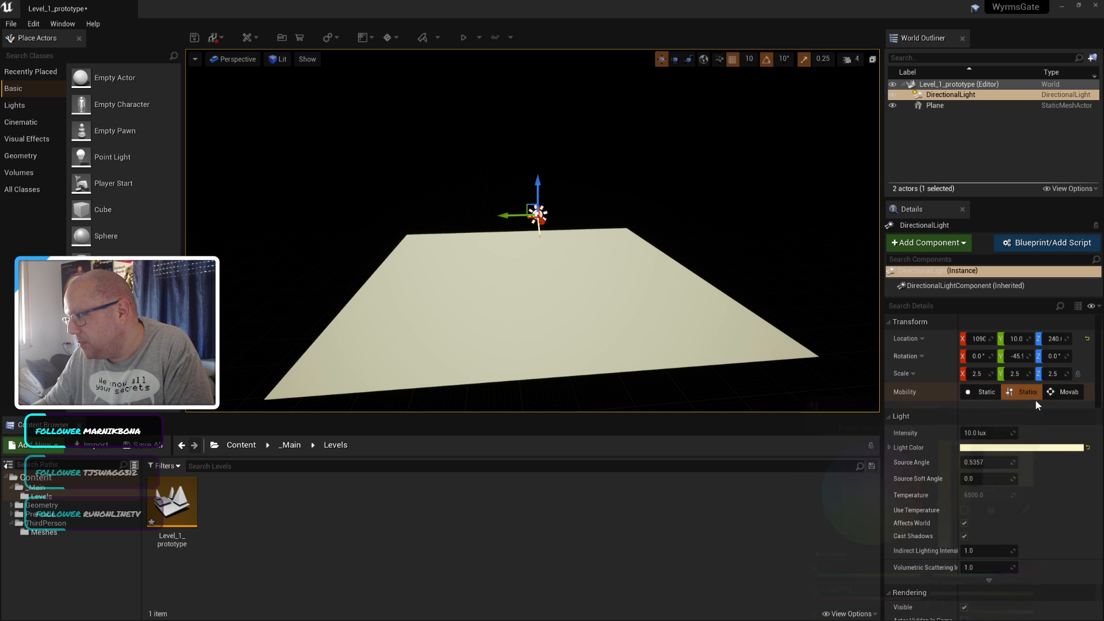
Step: Set the directional light's source angle to 1.0 and its intensity to about 1.1 lux
{"action": "left_click", "coordinate": [970, 462]}
{"action": "type", "text": "1"}
{"action": "key", "text": "Return"}
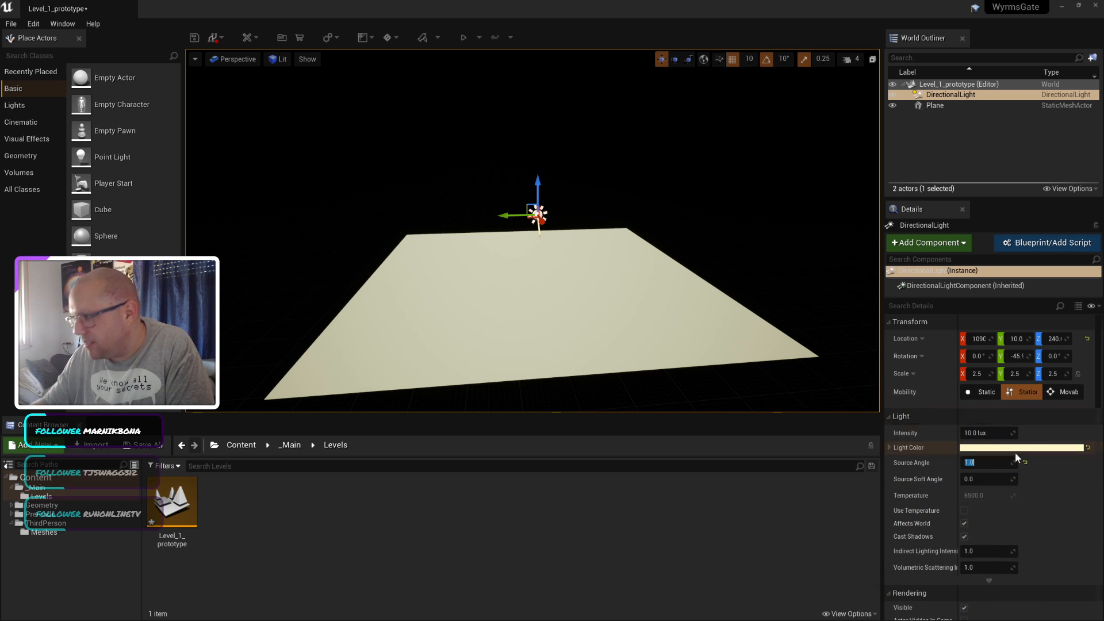
{"action": "scroll", "coordinate": [1015, 457], "scroll_direction": "down", "scroll_amount": 5}
{"action": "scroll", "coordinate": [1012, 455], "scroll_direction": "up", "scroll_amount": 5}
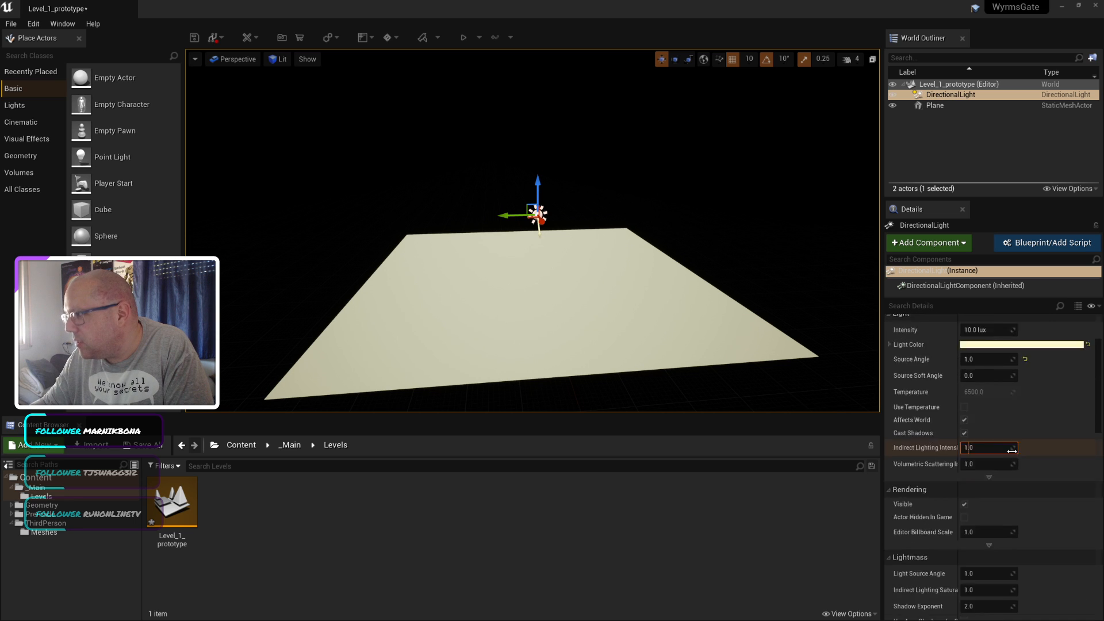
{"action": "left_click", "coordinate": [967, 433]}
{"action": "mouse_move", "coordinate": [967, 433]}
{"action": "left_mouse_down"}
{"action": "mouse_move", "coordinate": [980, 433]}
{"action": "mouse_move", "coordinate": [961, 433]}
{"action": "left_mouse_up"}
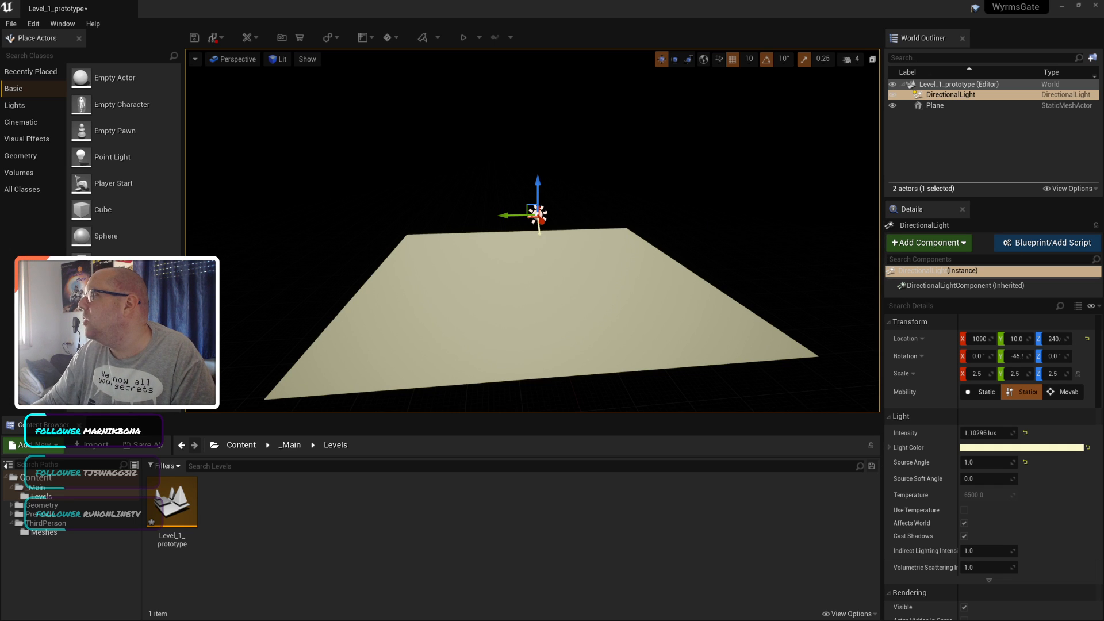
Step: Switch to Firefox, shrink it to a floating window and search the web for "unreal engine remove auto exposure"
{"action": "key", "text": "super+1"}
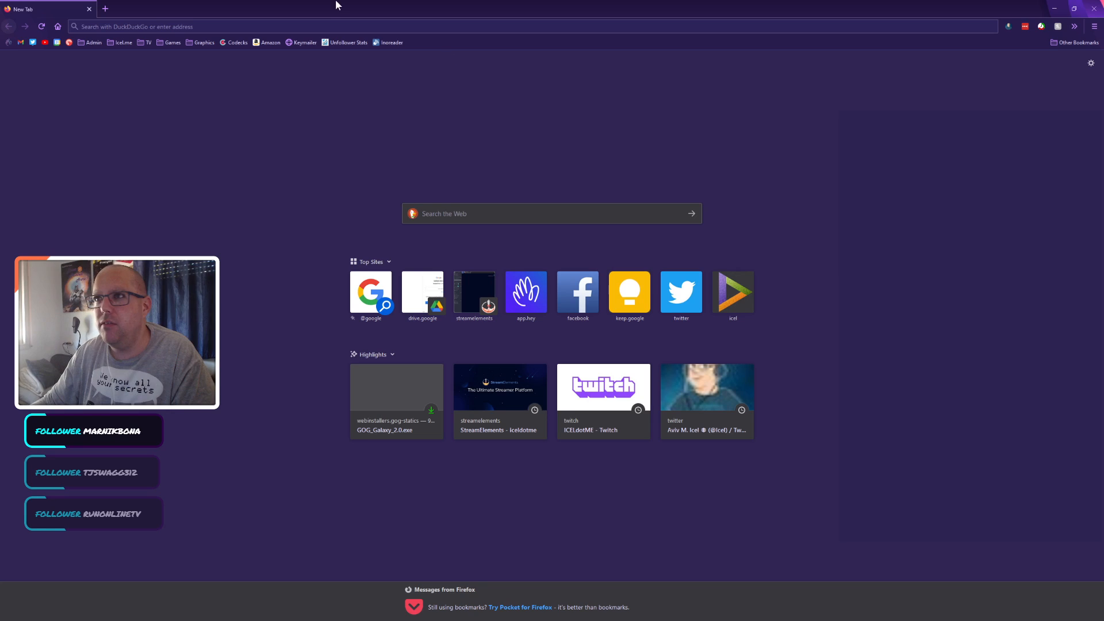
{"action": "left_click_drag", "start_coordinate": [335, 5], "coordinate": [610, 139]}
{"action": "left_click", "coordinate": [589, 155]}
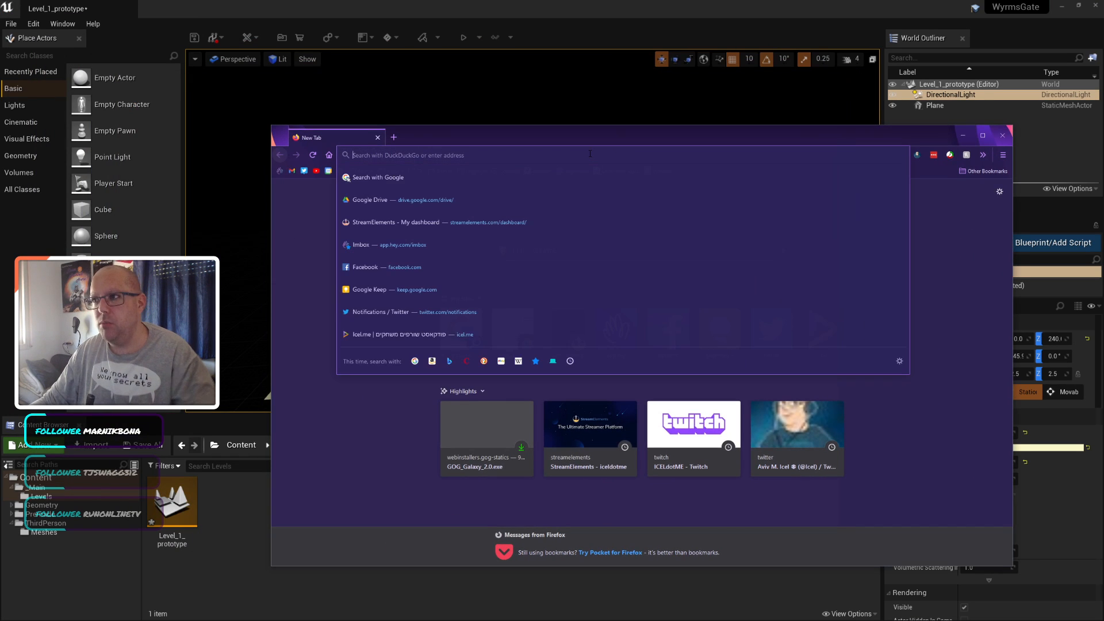
{"action": "type", "text": "unreal "}
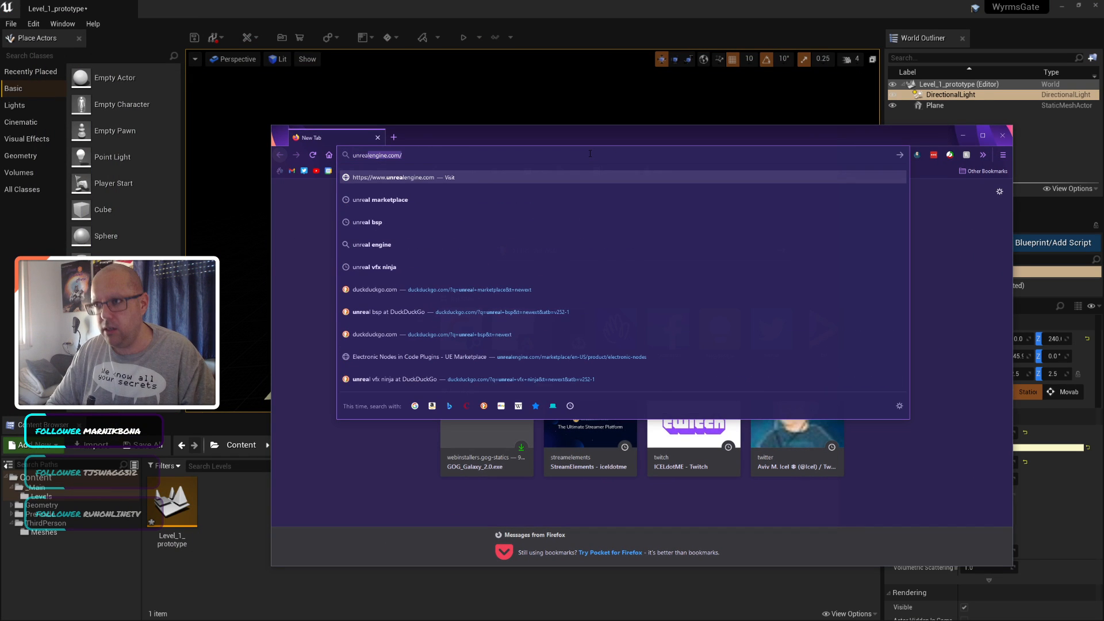
{"action": "type", "text": "engine "}
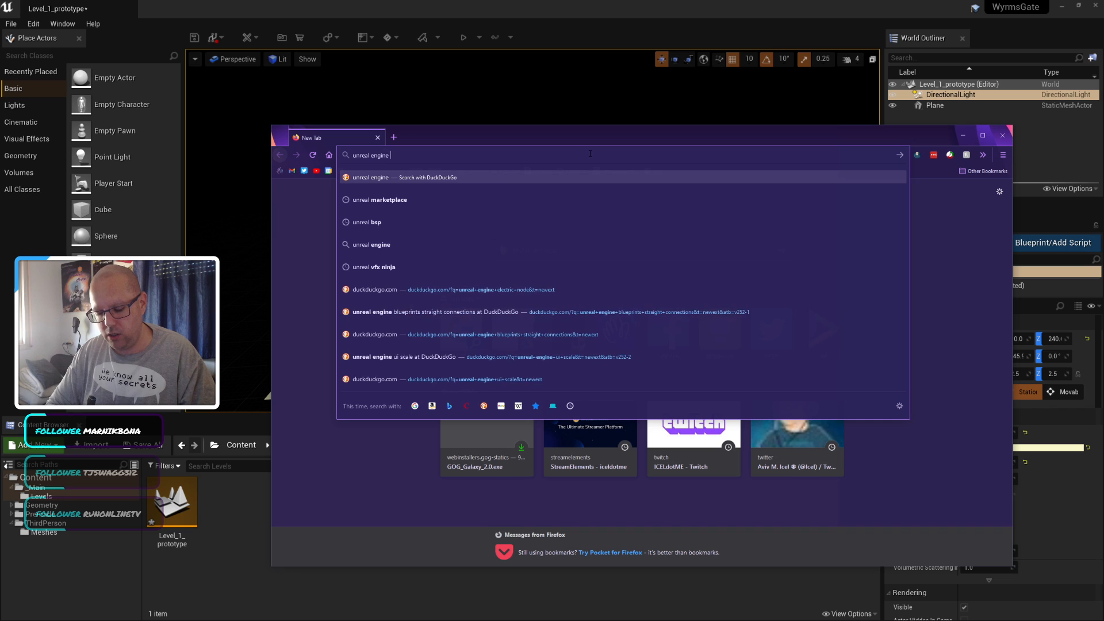
{"action": "type", "text": "remove "}
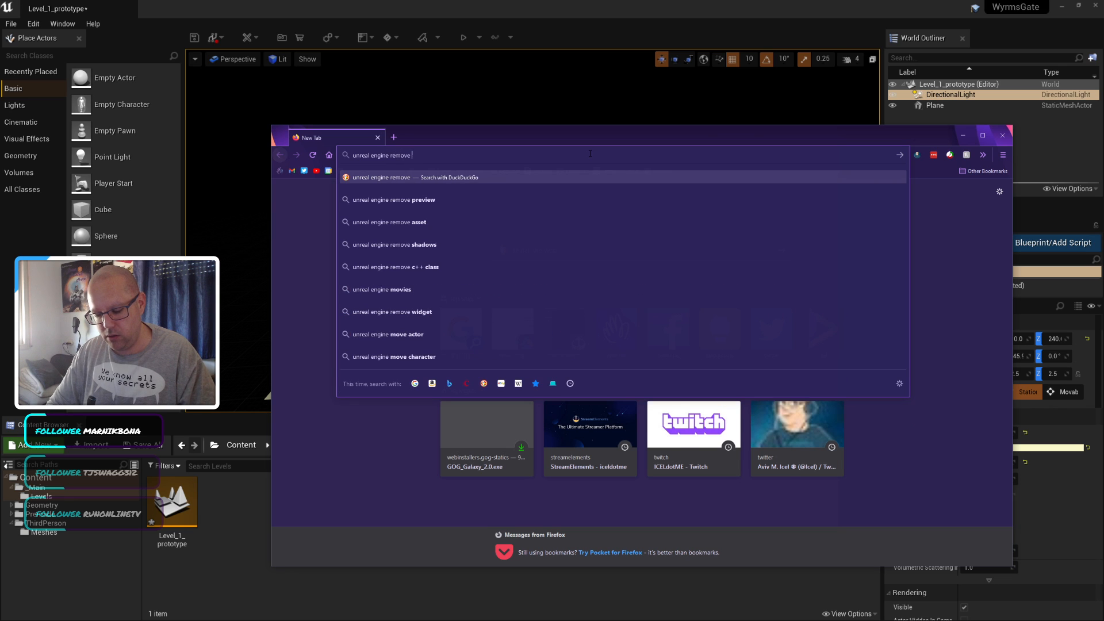
{"action": "type", "text": "auto expu"}
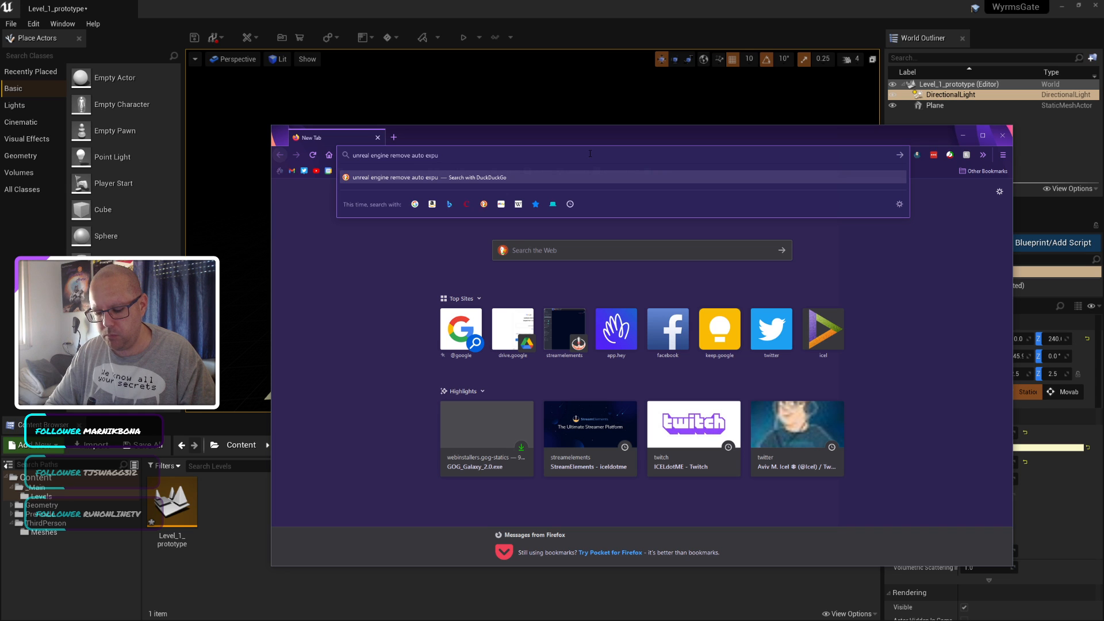
{"action": "type", "text": "sure"}
{"action": "key", "text": "Return"}
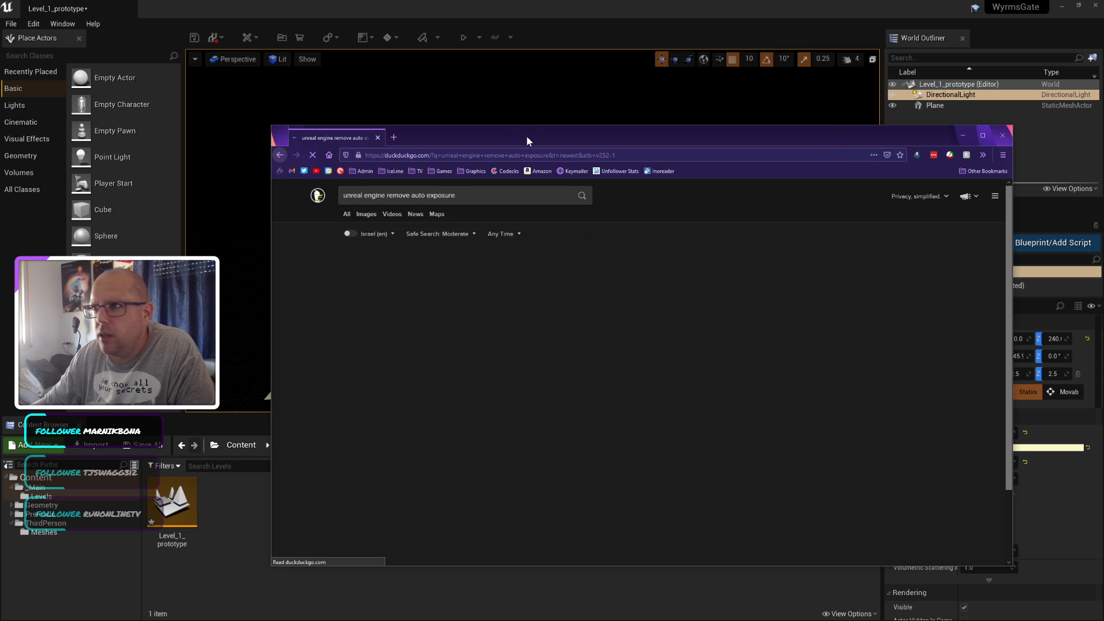
{"action": "left_click_drag", "start_coordinate": [526, 135], "coordinate": [457, 109]}
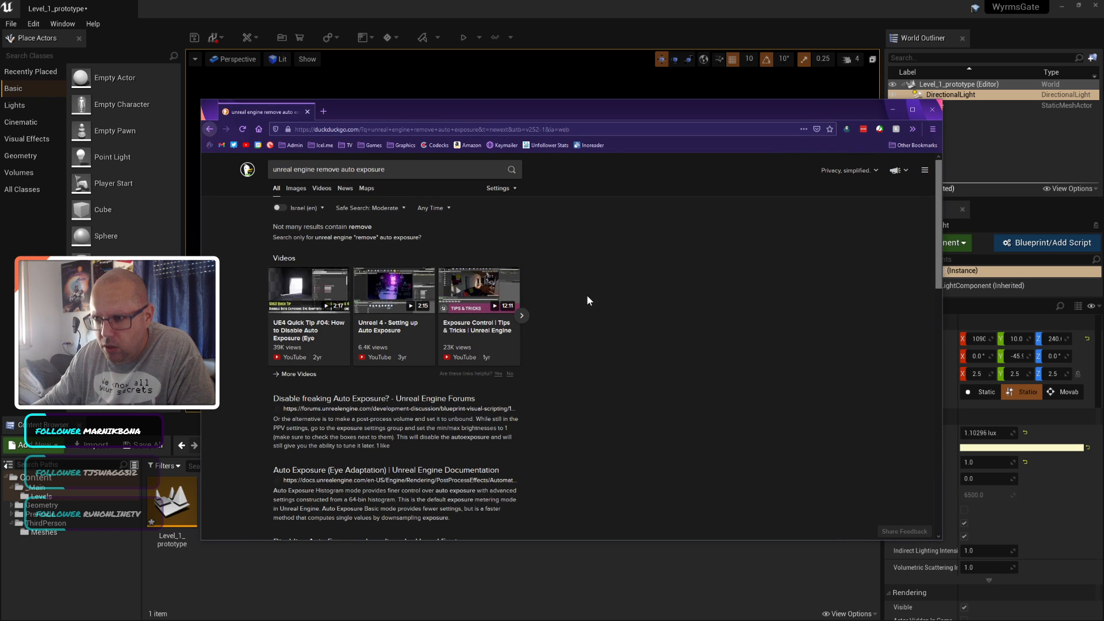
Step: Open the Unreal Engine forum thread "Disable freaking Auto Exposure?" and read its replies for a way to disable the feature
{"action": "left_click", "coordinate": [325, 400]}
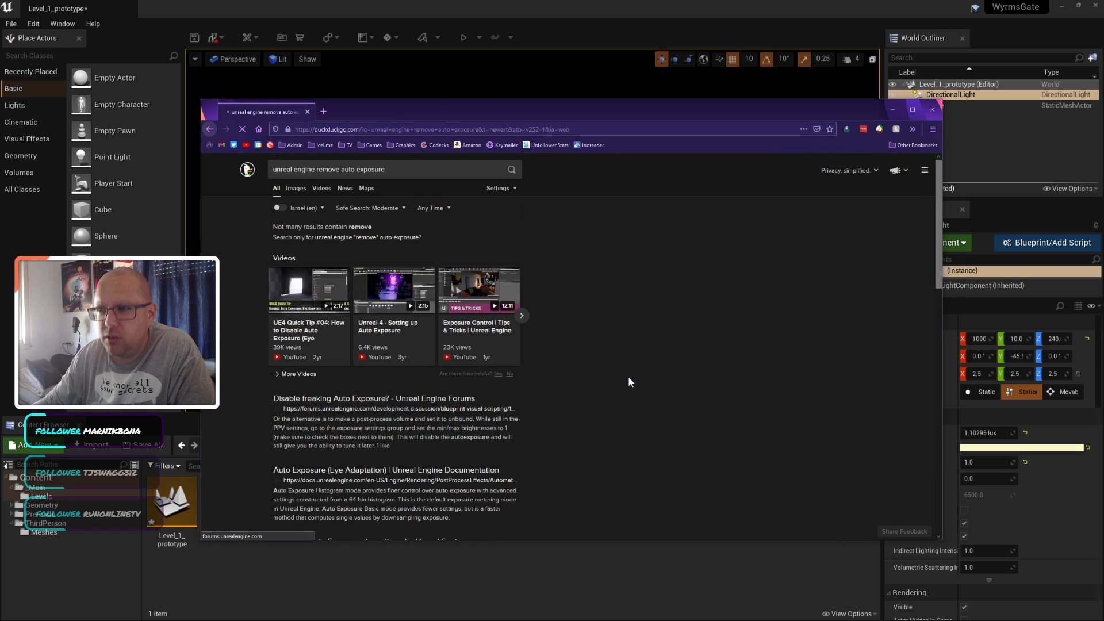
{"action": "scroll", "coordinate": [629, 377], "scroll_direction": "down", "scroll_amount": 2}
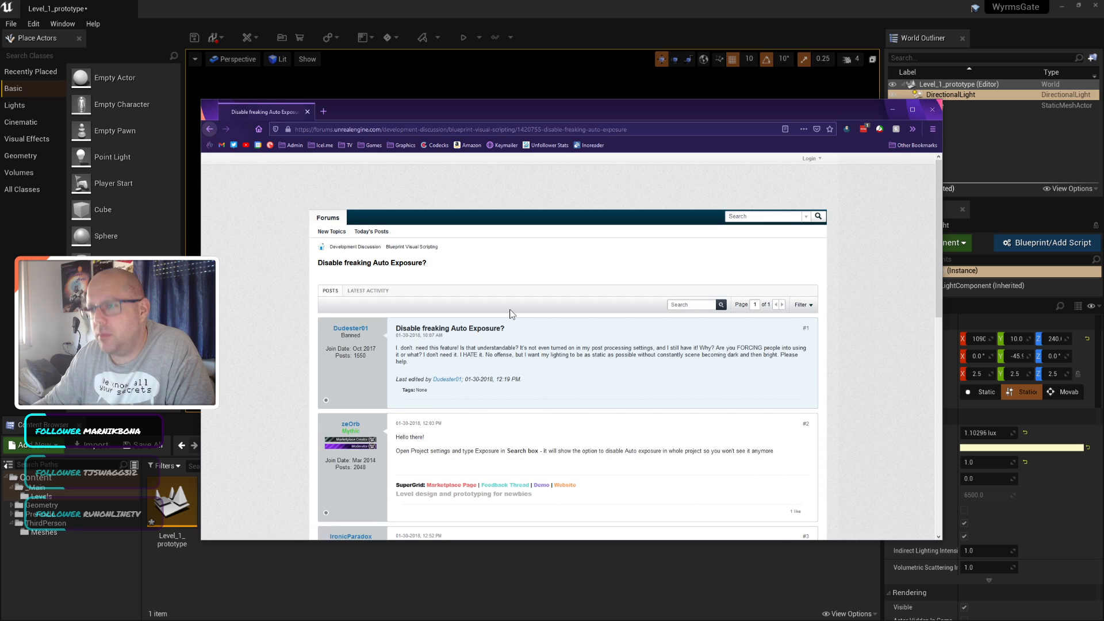
{"action": "scroll", "coordinate": [511, 313], "scroll_direction": "up", "scroll_amount": 1}
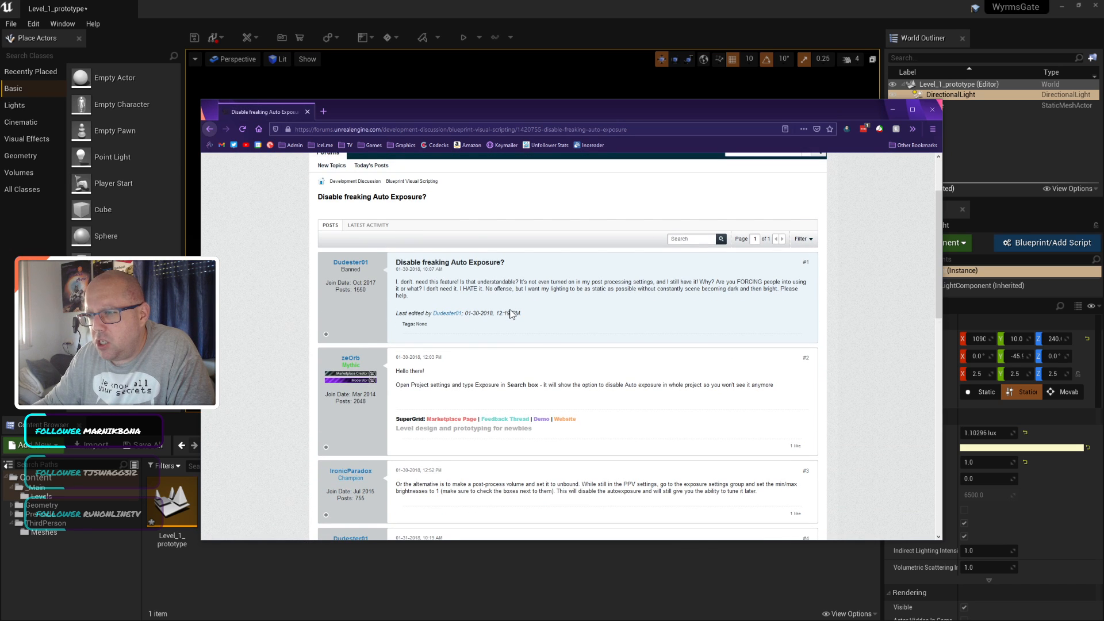
Step: Switch back to the Unreal Editor and save all unsaved level and asset changes
{"action": "key", "text": "alt+Tab"}
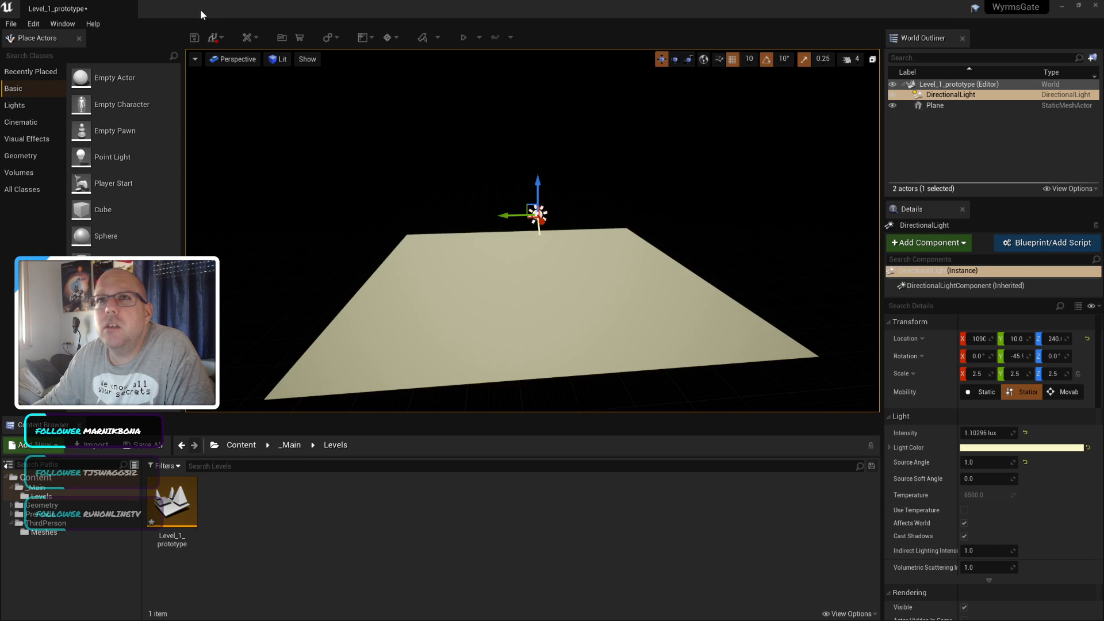
{"action": "left_click", "coordinate": [11, 26]}
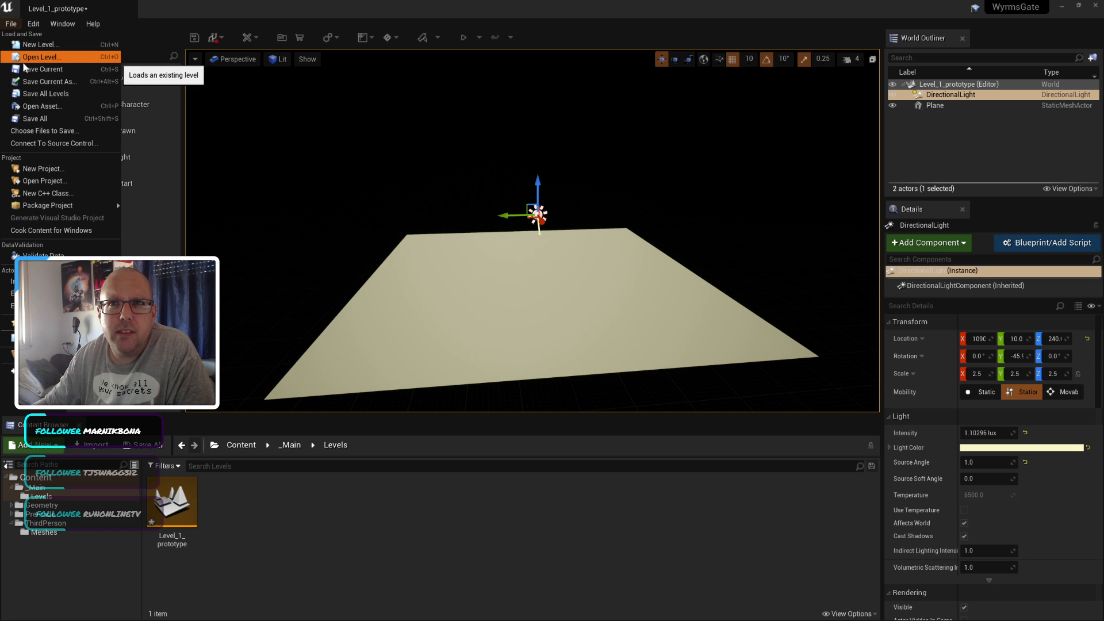
{"action": "left_click", "coordinate": [44, 117]}
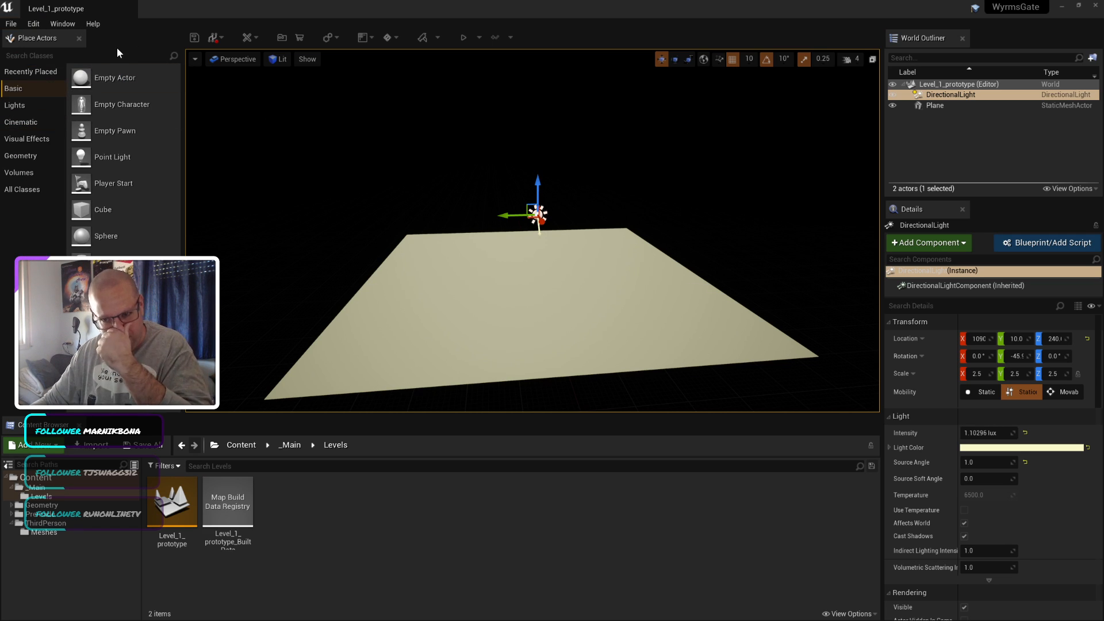
Step: Open the Project Settings and dock their window beside the Level_1_prototype level
{"action": "left_click", "coordinate": [12, 25]}
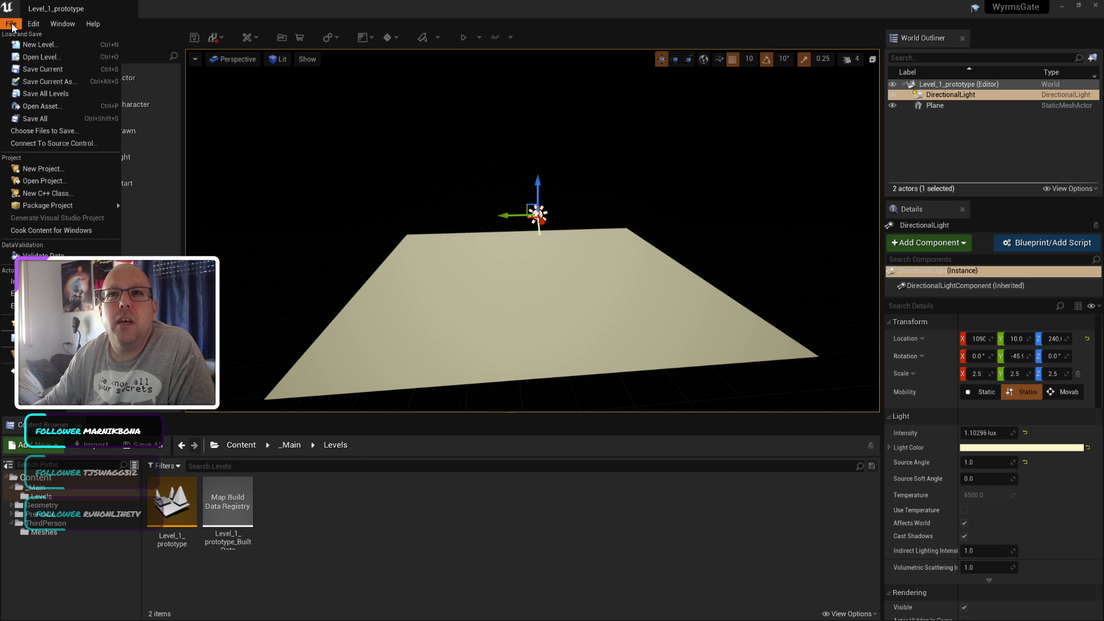
{"action": "mouse_move", "coordinate": [35, 27]}
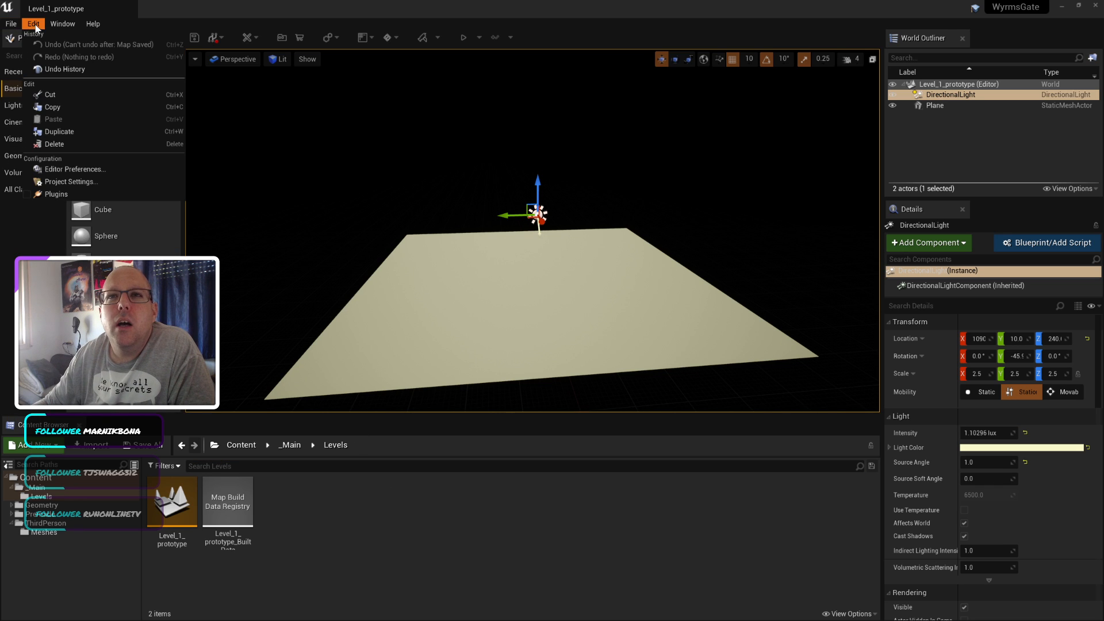
{"action": "left_click", "coordinate": [95, 180]}
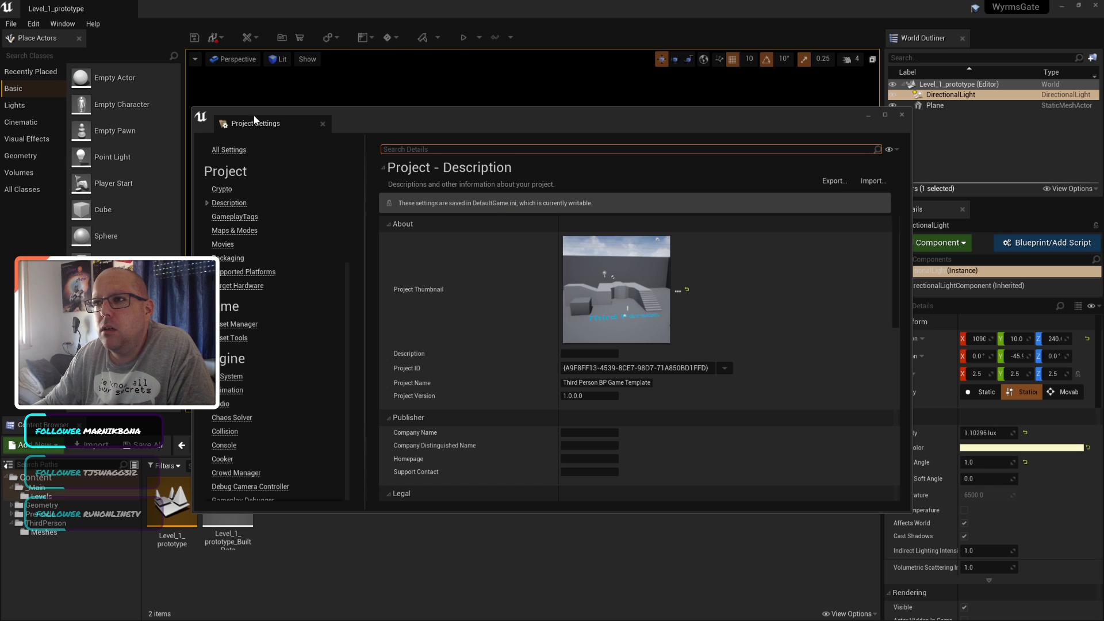
{"action": "left_click_drag", "start_coordinate": [254, 118], "coordinate": [197, 13]}
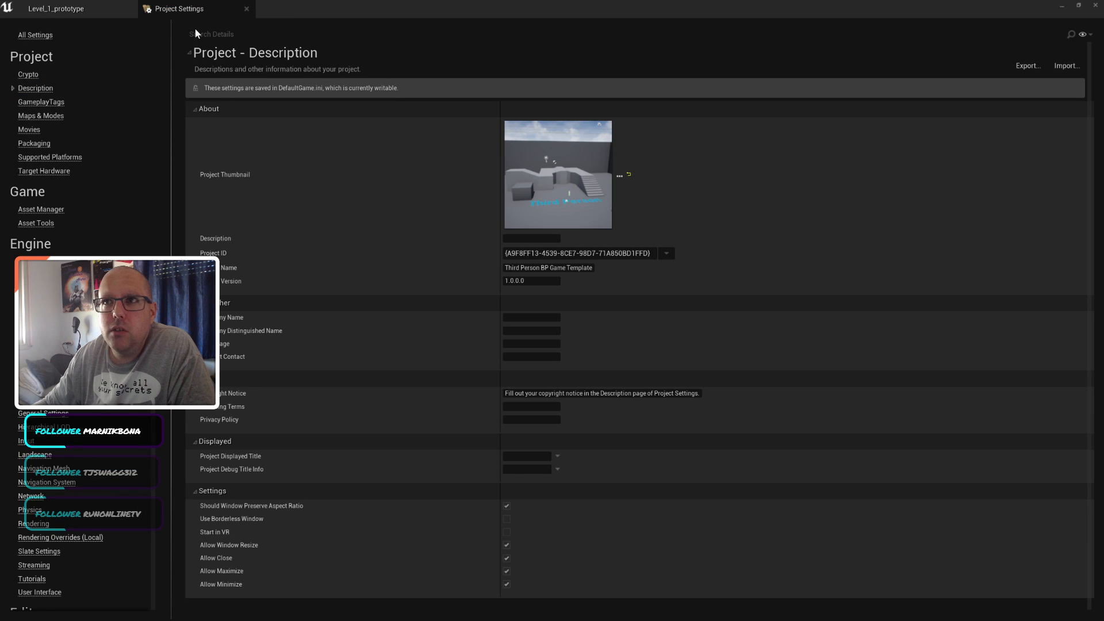
Step: Filter the project settings by "exposure" and disable Auto Exposure in the rendering default settings
{"action": "left_click", "coordinate": [250, 33]}
{"action": "type", "text": "e"}
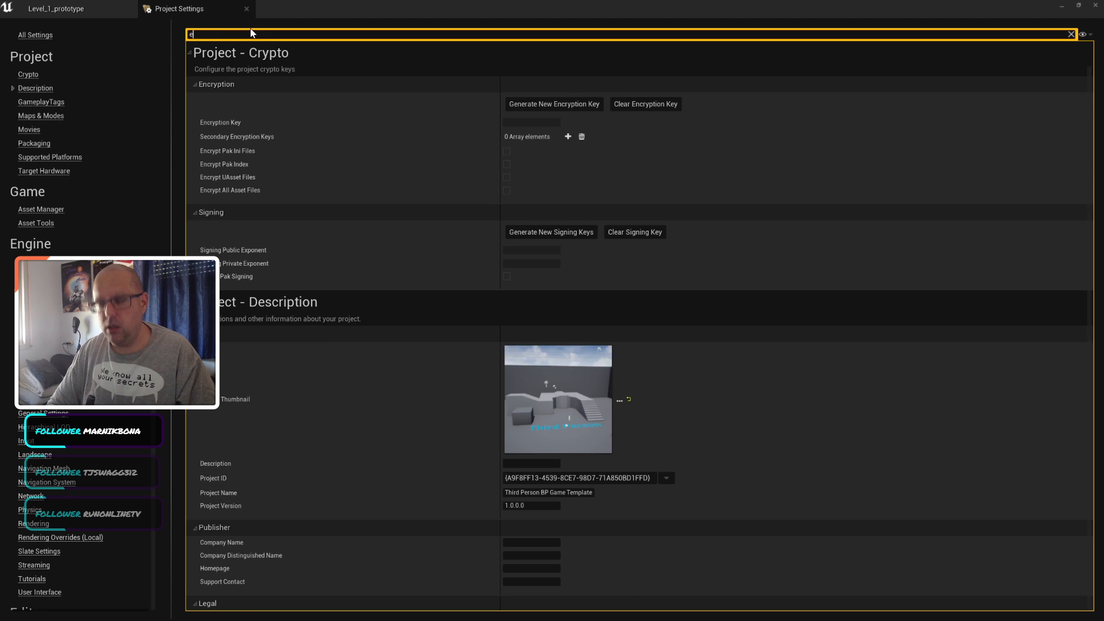
{"action": "type", "text": "xp"}
{"action": "type", "text": "osure"}
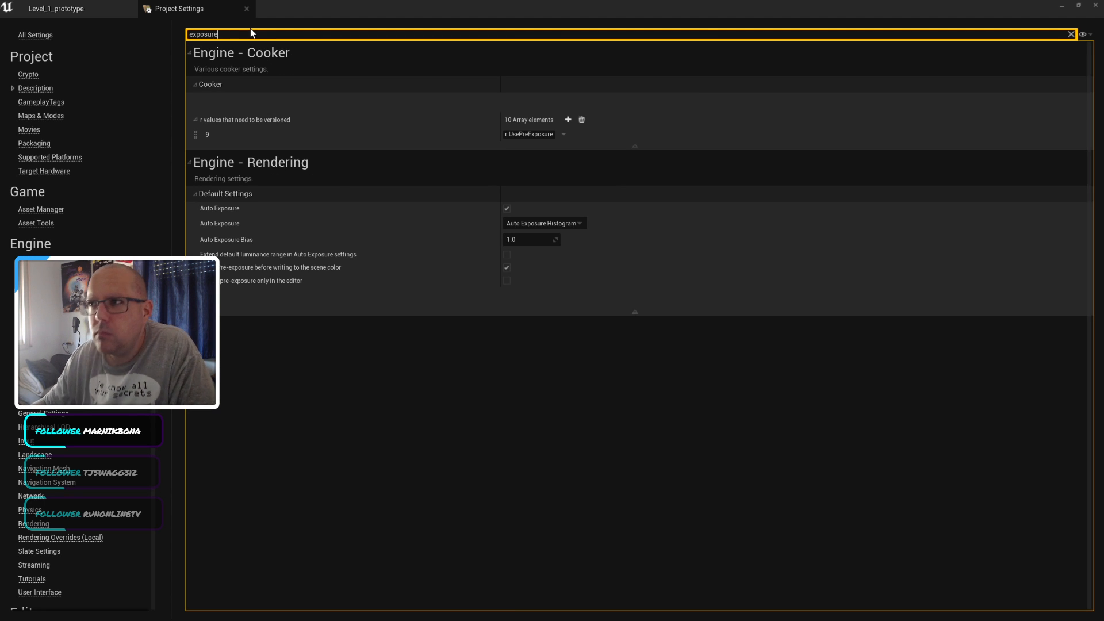
{"action": "left_click", "coordinate": [507, 210]}
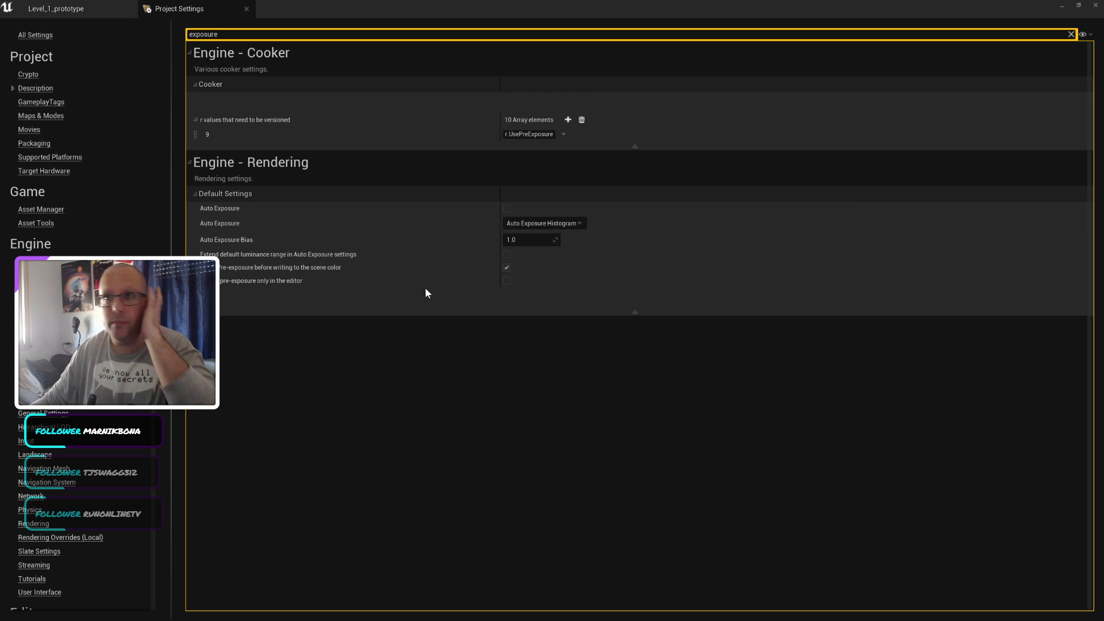
Step: Return to the Level_1_prototype level and set the directional light's intensity to 0.5 lux
{"action": "left_click", "coordinate": [86, 8]}
{"action": "left_click", "coordinate": [729, 234]}
{"action": "left_click", "coordinate": [609, 273]}
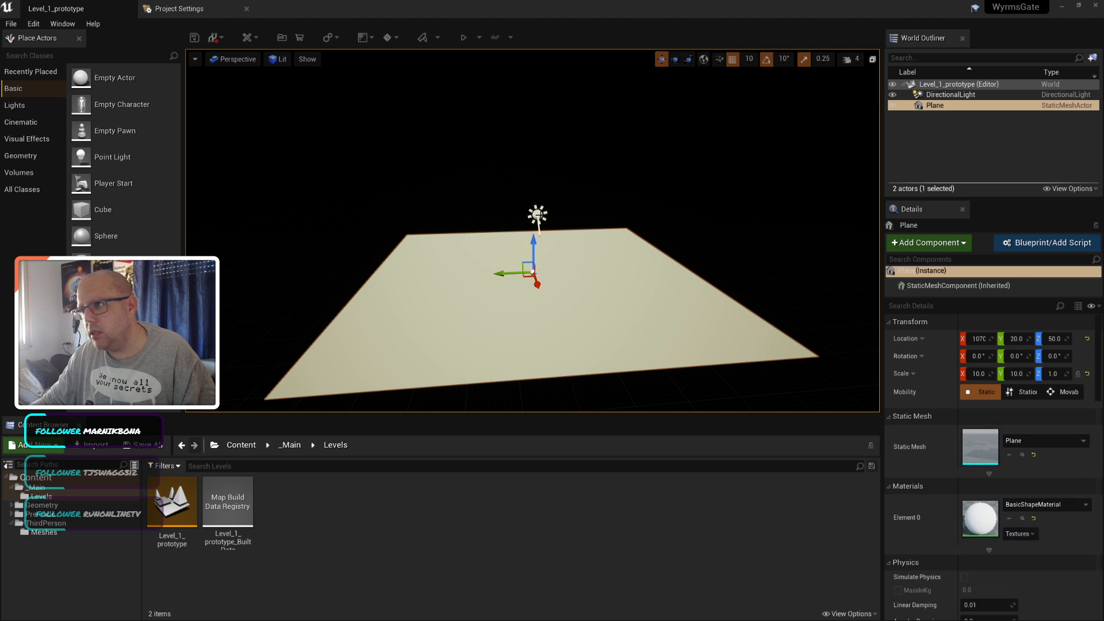
{"action": "left_click", "coordinate": [537, 215]}
{"action": "left_click", "coordinate": [986, 433]}
{"action": "type", "text": "0"}
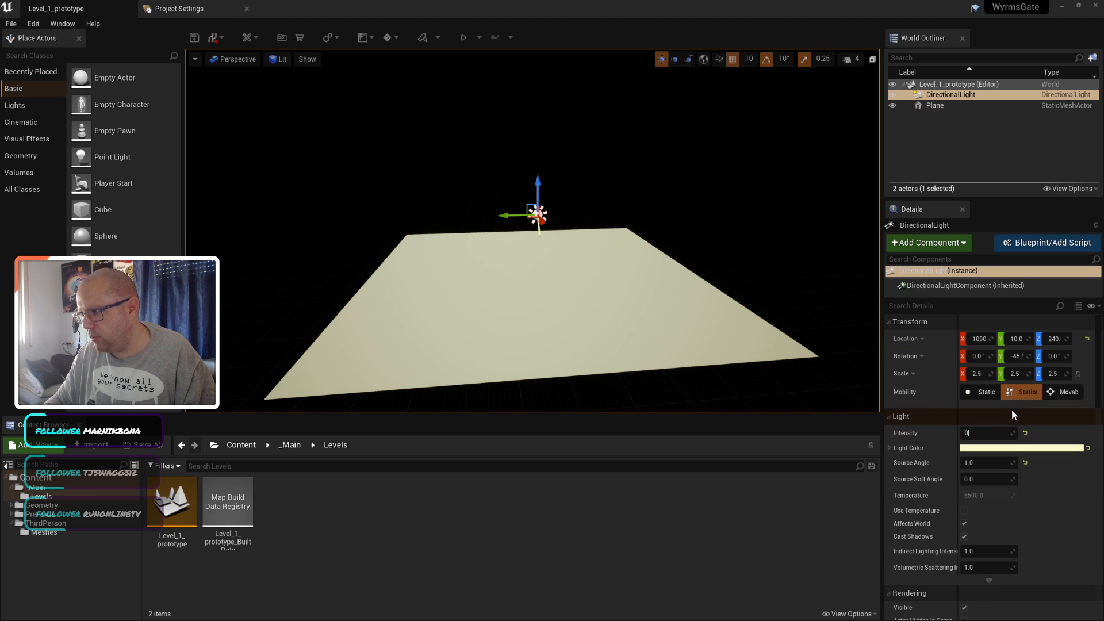
{"action": "type", "text": ".5"}
{"action": "key", "text": "Return"}
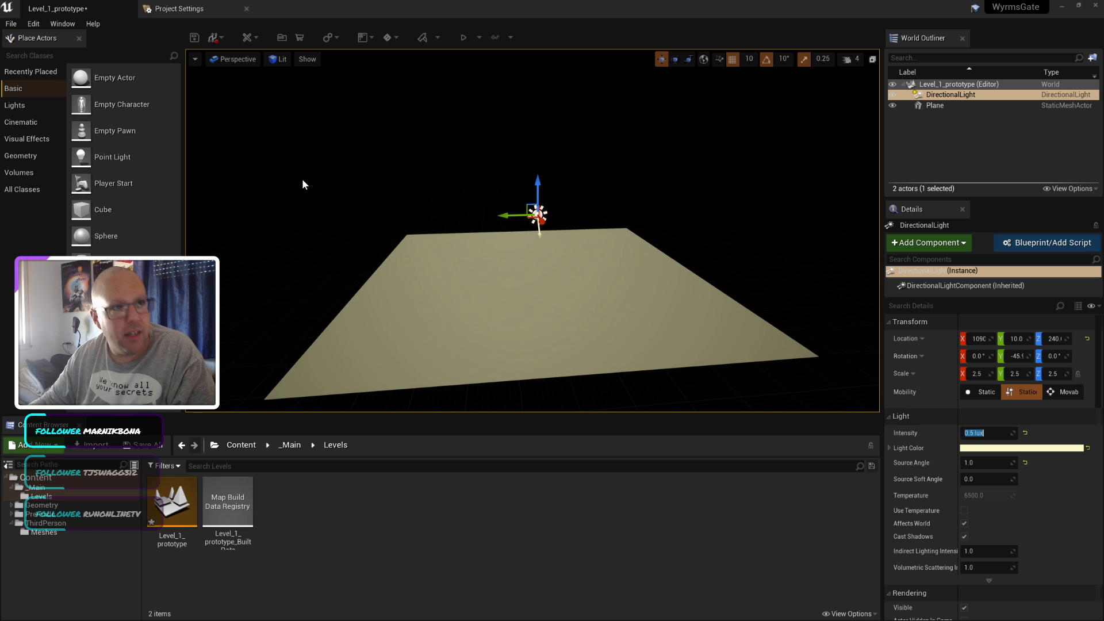
Step: Close the Firefox window with the forum thread and deselect the directional light in the level
{"action": "key", "text": "alt+Tab"}
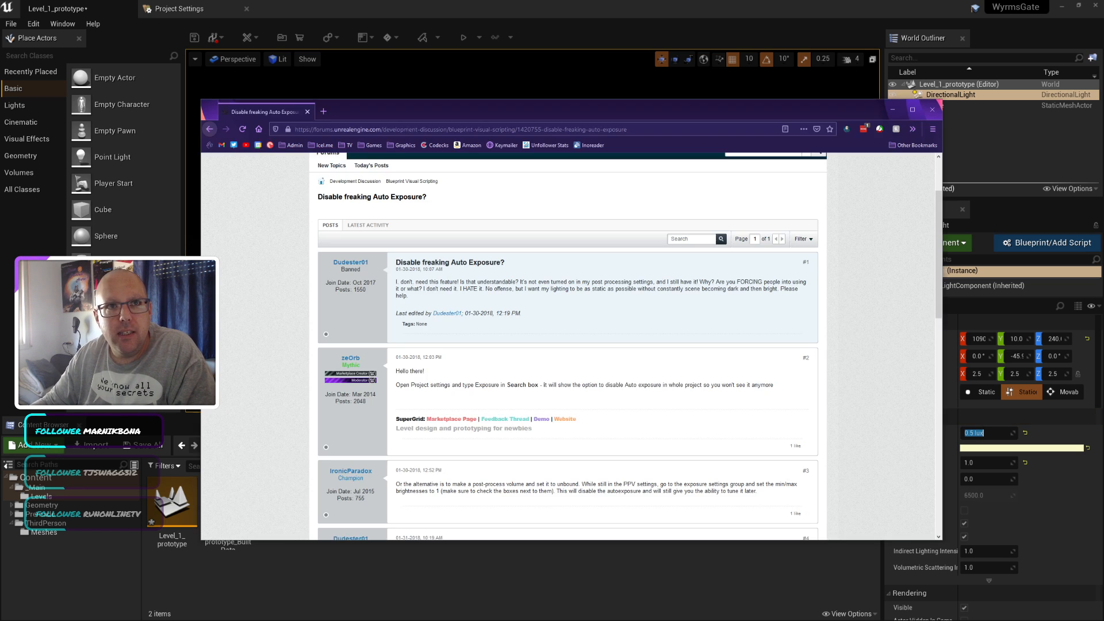
{"action": "left_click", "coordinate": [937, 113]}
{"action": "left_click", "coordinate": [763, 240]}
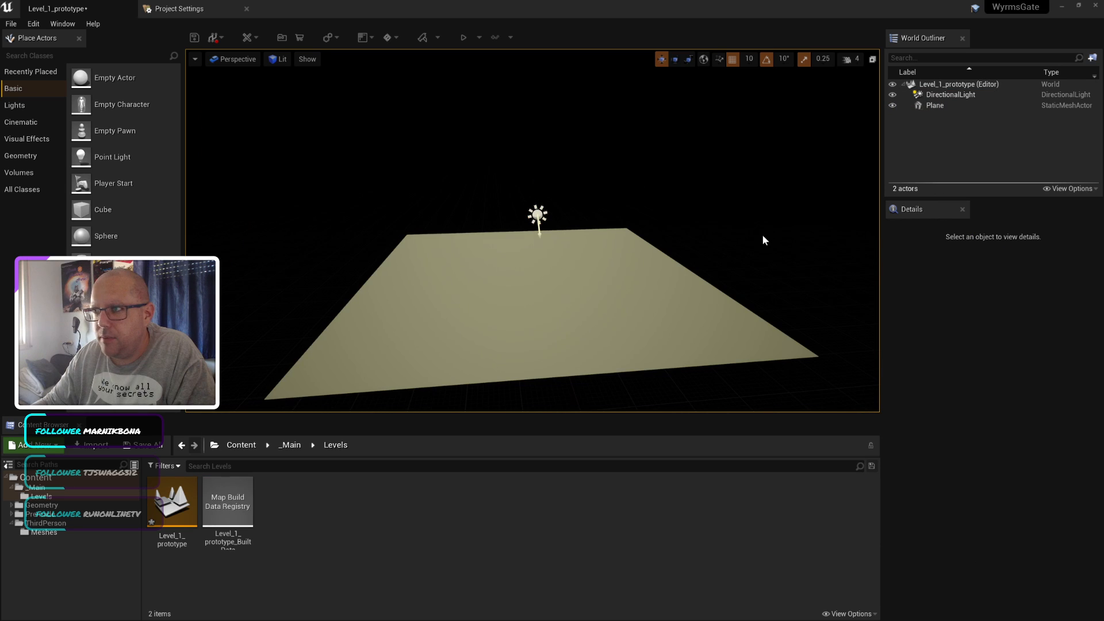
Step: Examine the plane's lighting from several viewing angles and distances
{"action": "middle_click_drag", "start_coordinate": [650, 278], "coordinate": [640, 307]}
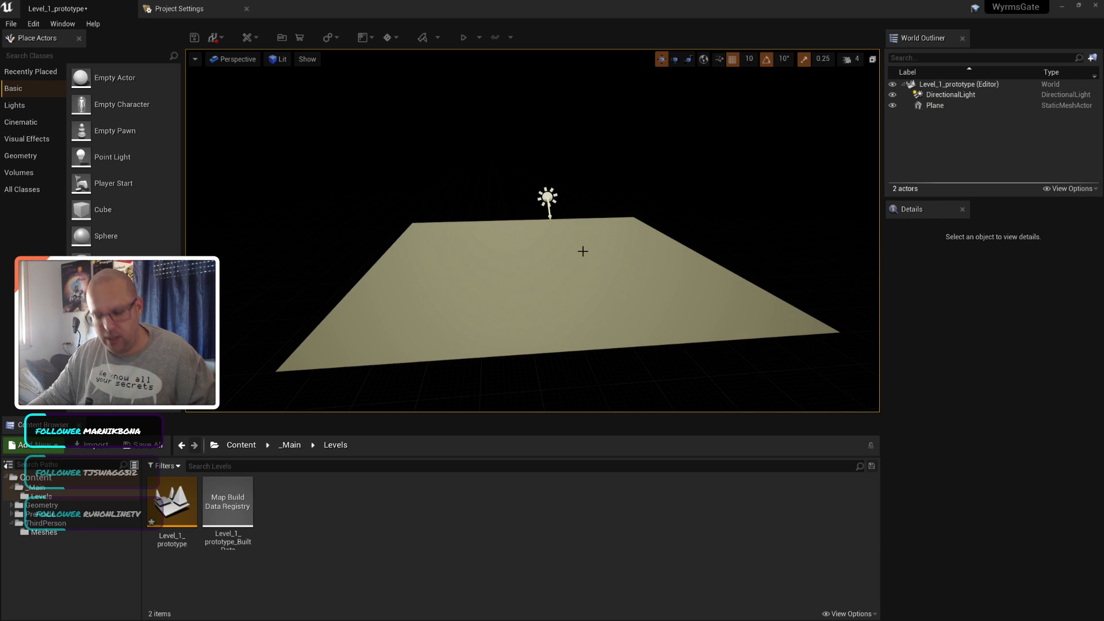
{"action": "middle_click_drag", "start_coordinate": [583, 251], "coordinate": [582, 261]}
{"action": "right_click_drag", "start_coordinate": [694, 209], "coordinate": [695, 219]}
{"action": "scroll", "coordinate": [676, 299], "scroll_direction": "down", "scroll_amount": 5}
{"action": "scroll", "coordinate": [675, 299], "scroll_direction": "up", "scroll_amount": 2}
{"action": "scroll", "coordinate": [675, 299], "scroll_direction": "down", "scroll_amount": 2}
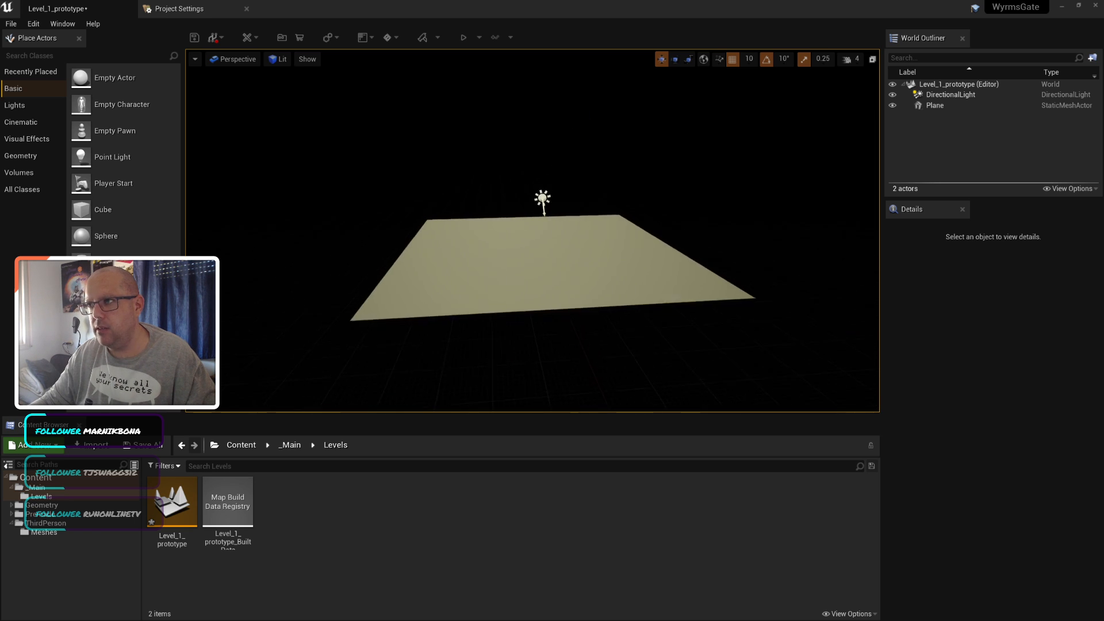
{"action": "mouse_move", "coordinate": [676, 299]}
{"action": "left_mouse_down", "text": "alt"}
{"action": "mouse_move", "coordinate": [689, 329]}
{"action": "mouse_move", "coordinate": [648, 326]}
{"action": "mouse_move", "coordinate": [671, 303]}
{"action": "left_mouse_up", "text": "alt"}
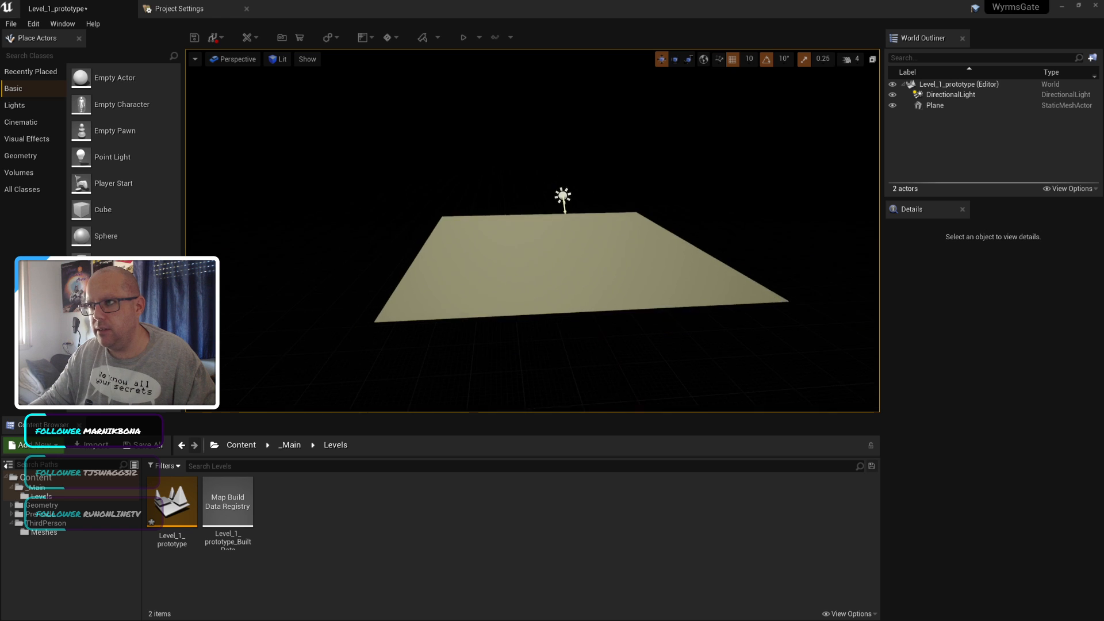
{"action": "left_click_drag", "start_coordinate": [589, 212], "coordinate": [639, 256], "text": "alt"}
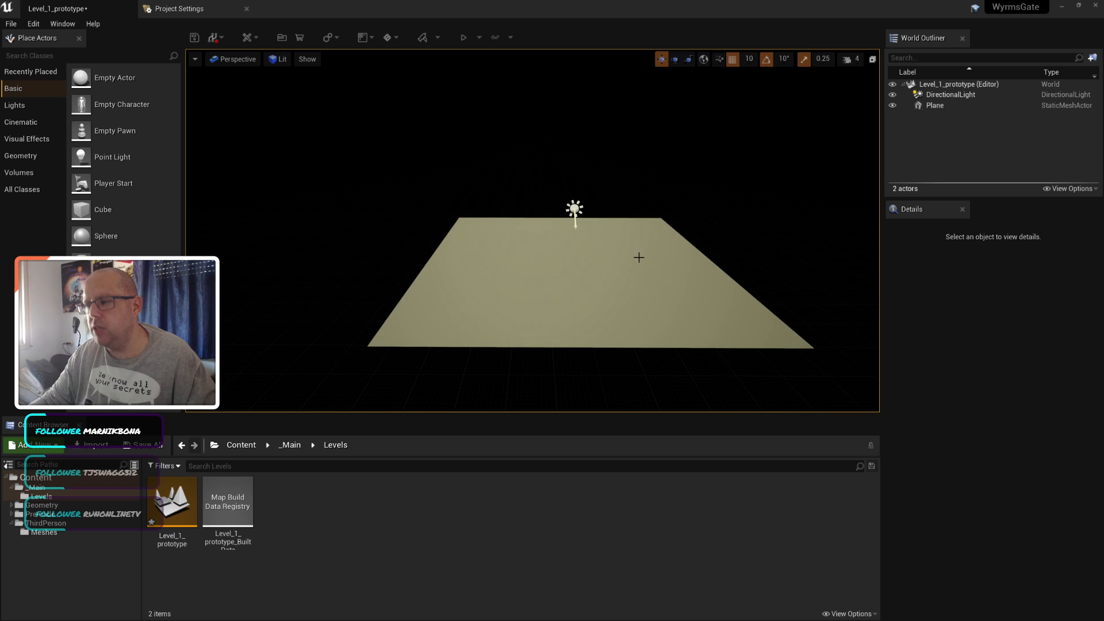
Step: Set the directional light's location to X 0, Y 0, Z 0
{"action": "left_click", "coordinate": [574, 209]}
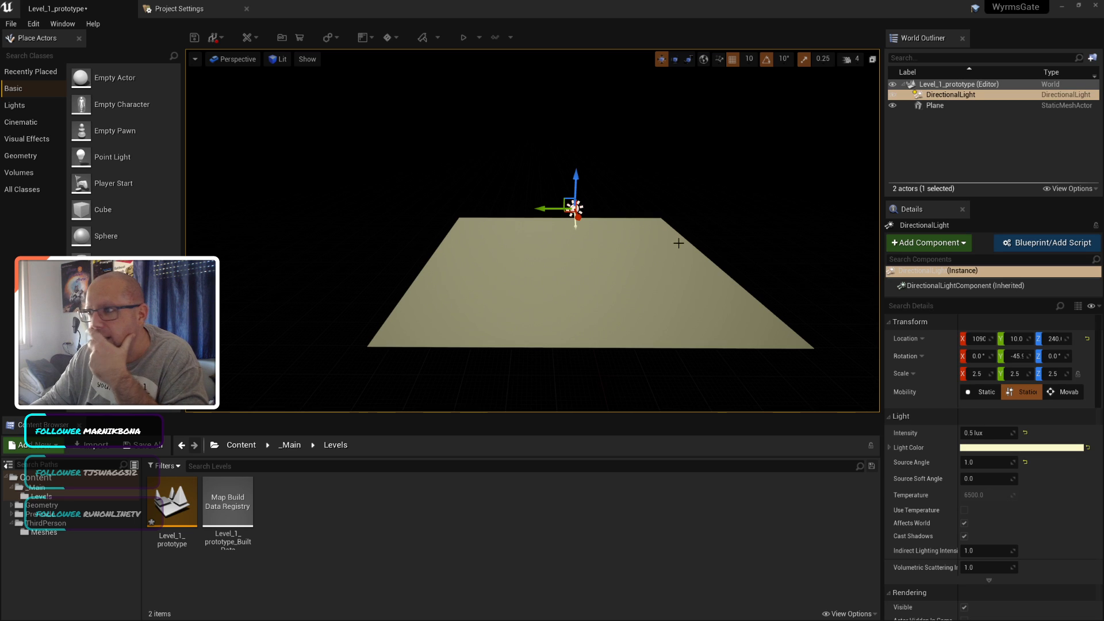
{"action": "left_click", "coordinate": [973, 339]}
{"action": "type", "text": "0"}
{"action": "key", "text": "Tab"}
{"action": "type", "text": "0"}
{"action": "key", "text": "Tab"}
{"action": "type", "text": "0"}
{"action": "key", "text": "Return"}
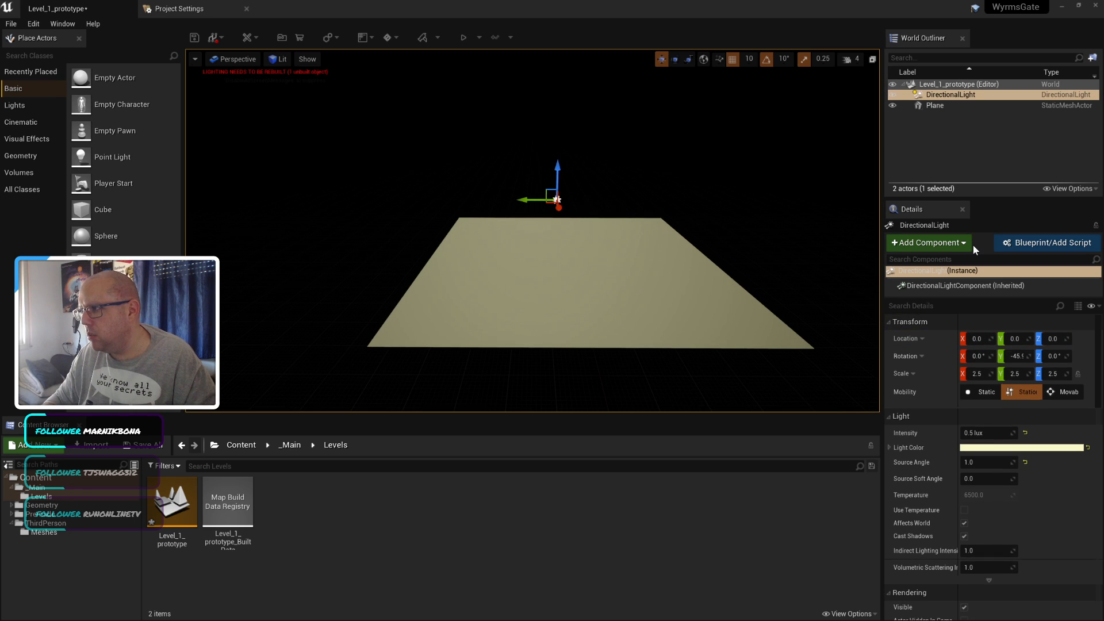
Step: Move the ground plane to the world origin by setting its location to X 0, Y 0, Z 0
{"action": "left_click", "coordinate": [510, 292]}
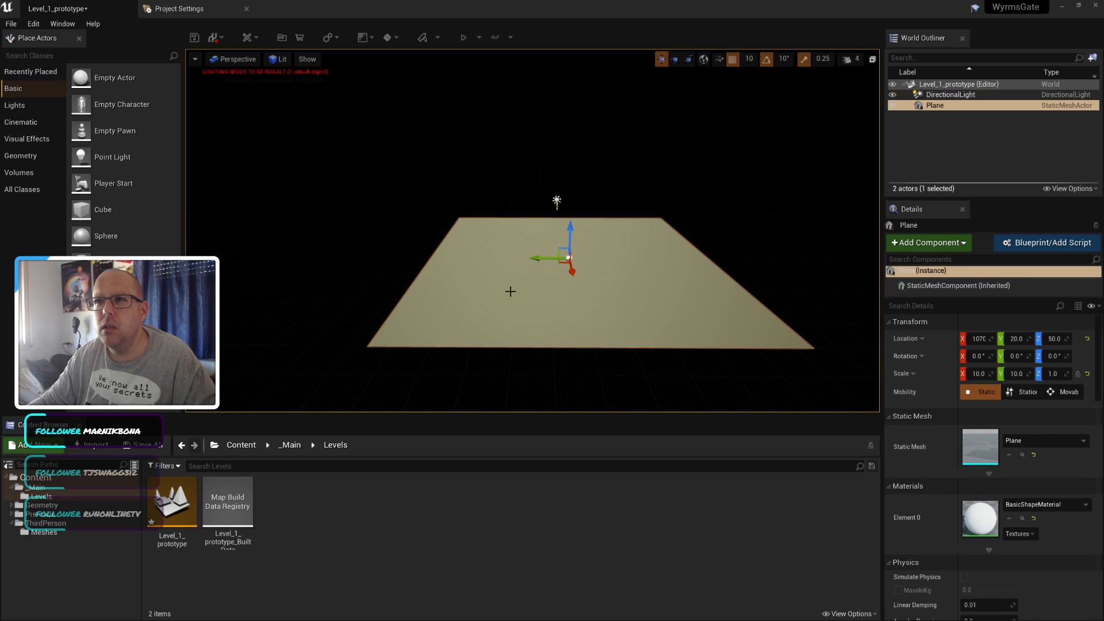
{"action": "left_click", "coordinate": [982, 338]}
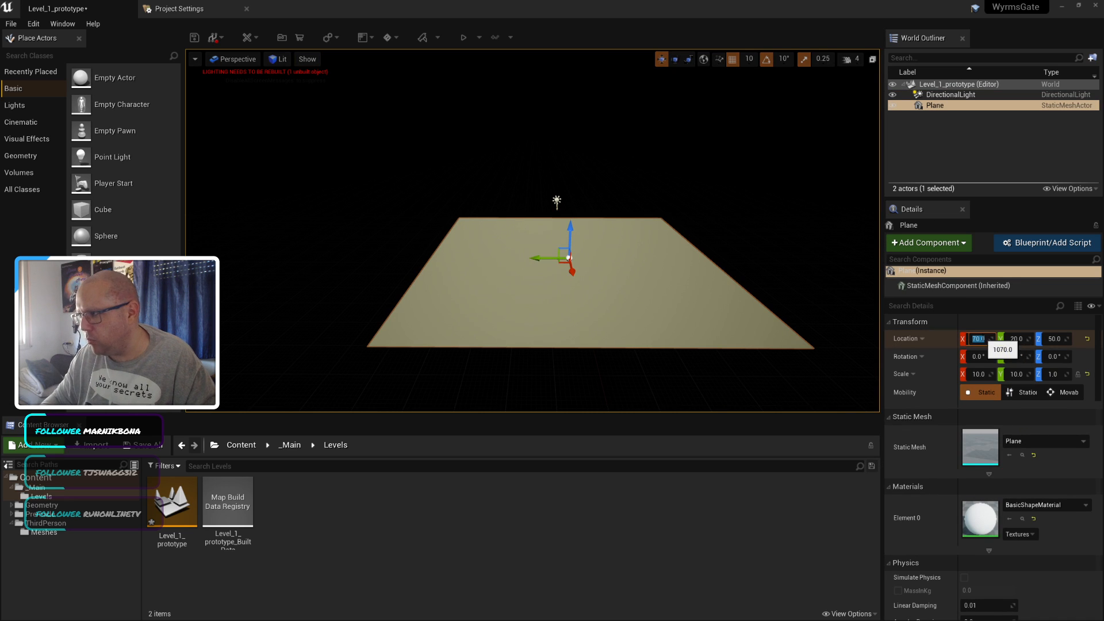
{"action": "type", "text": "0"}
{"action": "key", "text": "Tab"}
{"action": "type", "text": "0"}
{"action": "key", "text": "Tab"}
{"action": "type", "text": "0"}
{"action": "key", "text": "Return"}
{"action": "scroll", "coordinate": [599, 189], "scroll_direction": "up", "scroll_amount": 4}
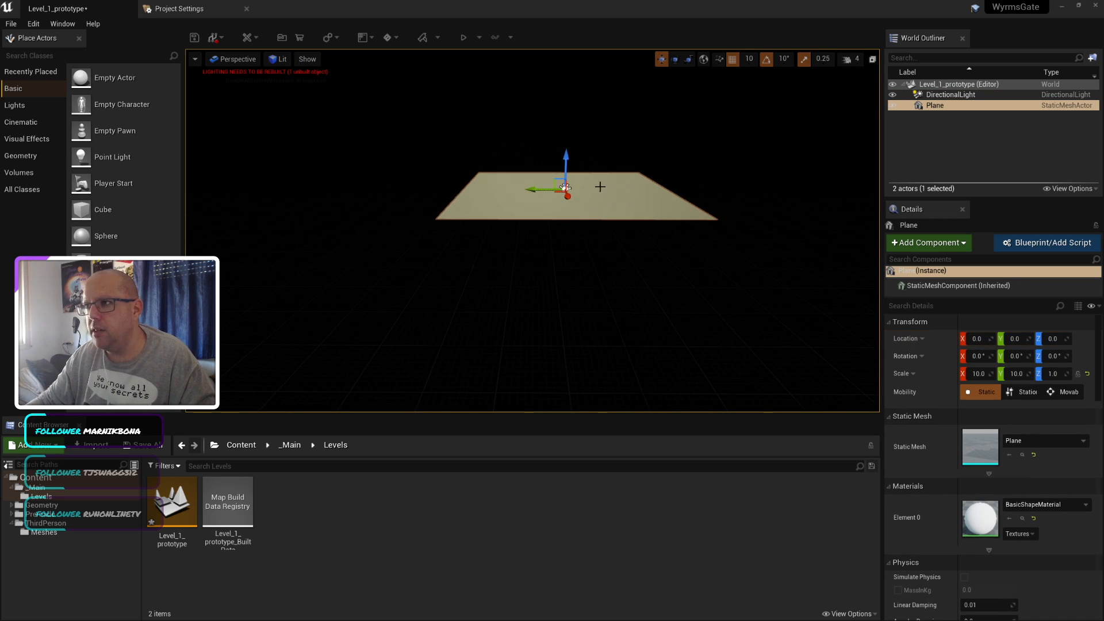
Step: Save the Level_1_prototype level
{"action": "middle_click_drag", "start_coordinate": [599, 190], "coordinate": [574, 224]}
{"action": "scroll", "coordinate": [599, 191], "scroll_direction": "up", "scroll_amount": 5}
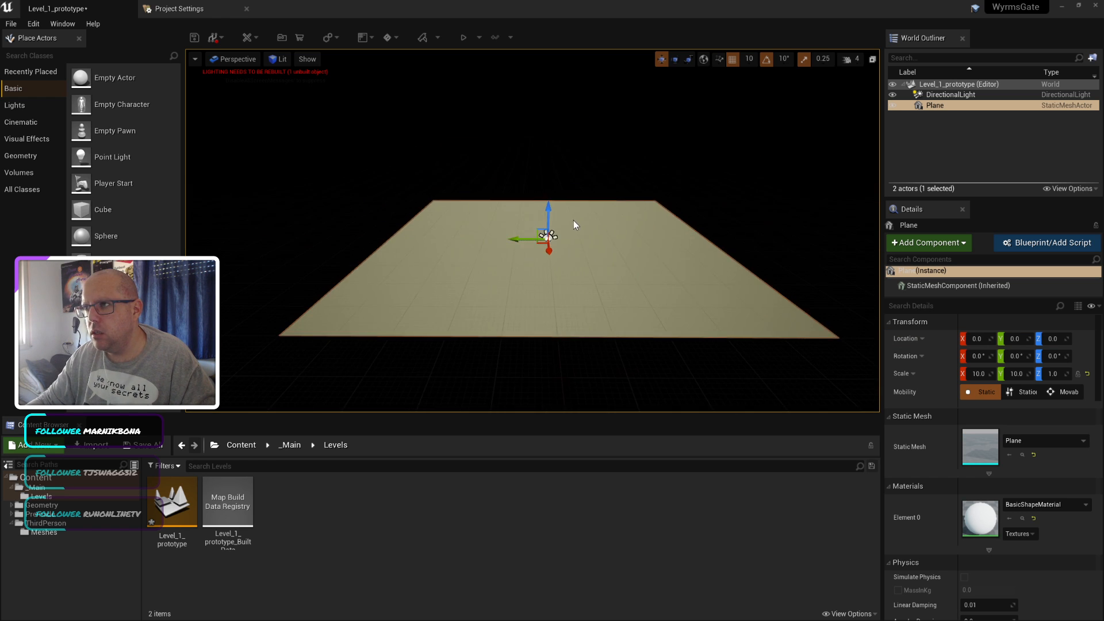
{"action": "left_click_drag", "start_coordinate": [575, 224], "coordinate": [602, 262], "text": "alt"}
{"action": "left_click_drag", "start_coordinate": [538, 232], "coordinate": [499, 232], "text": "alt"}
{"action": "middle_click_drag", "start_coordinate": [533, 226], "coordinate": [570, 200]}
{"action": "scroll", "coordinate": [533, 226], "scroll_direction": "down", "scroll_amount": 1}
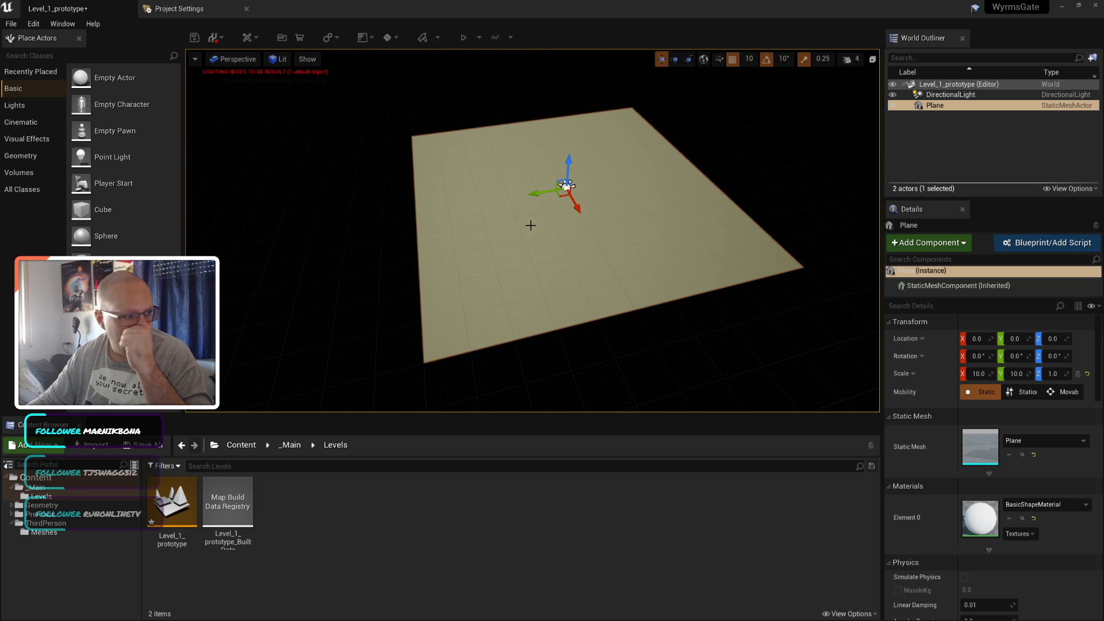
{"action": "key", "text": "ctrl+s"}
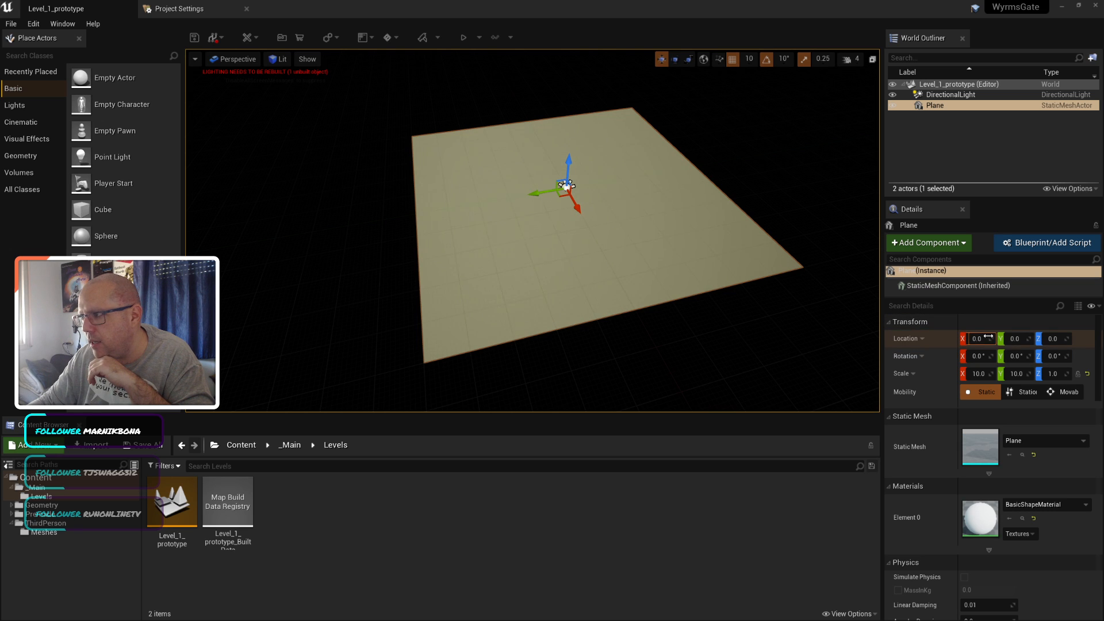
Step: Set the ground plane's Z location to 10 and deselect it
{"action": "left_click", "coordinate": [1052, 339]}
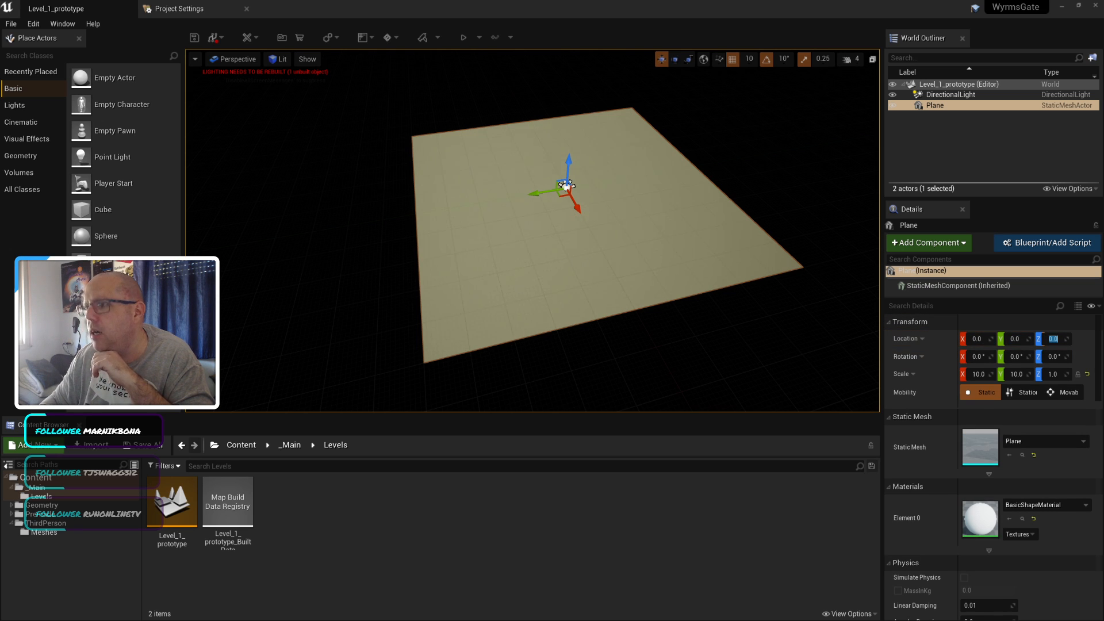
{"action": "type", "text": "10"}
{"action": "key", "text": "Return"}
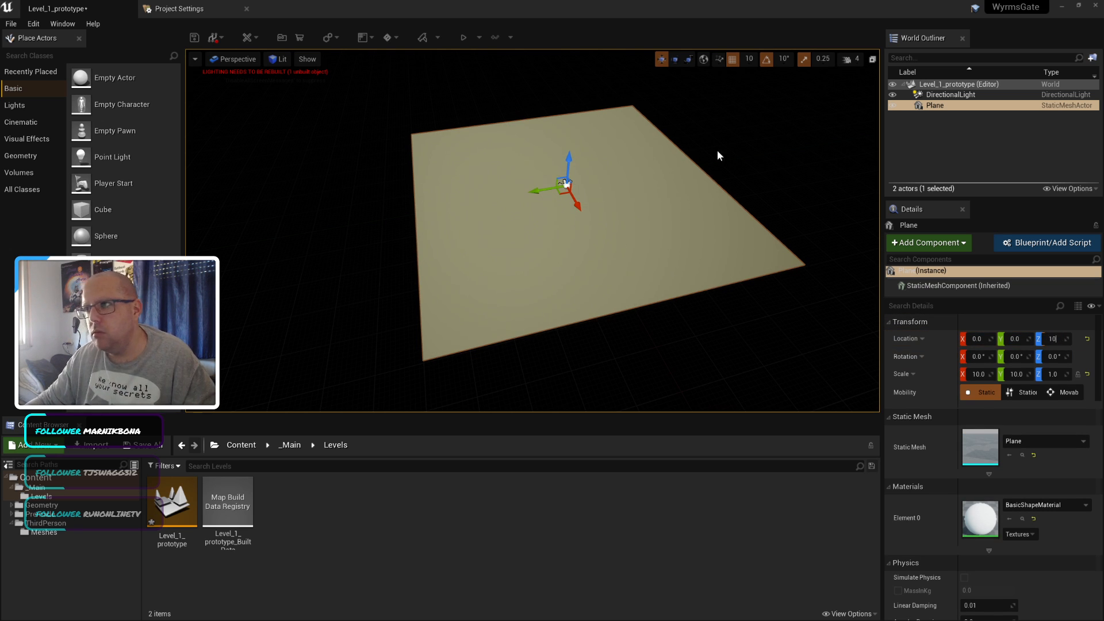
{"action": "key", "text": "Escape"}
{"action": "key", "text": "ctrl+z"}
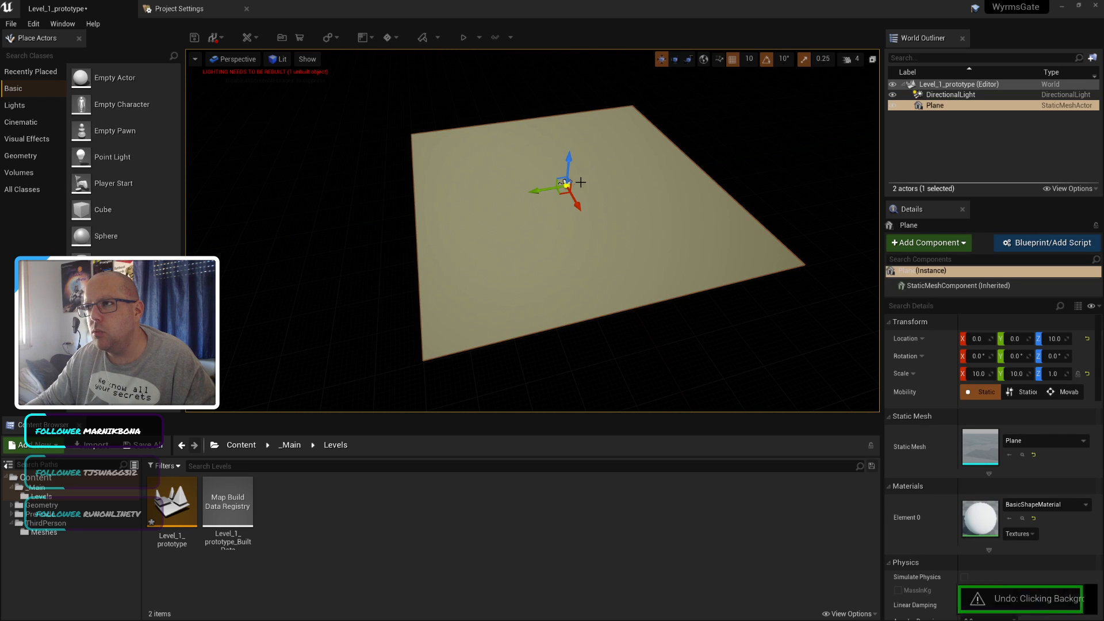
{"action": "left_click", "coordinate": [274, 191]}
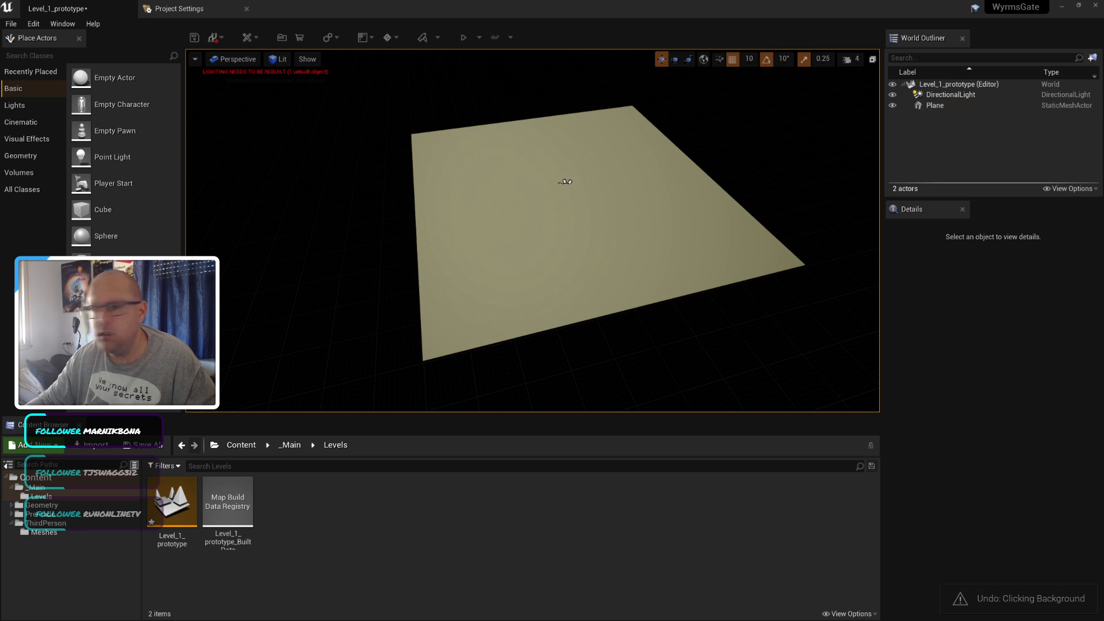
Step: Raise the directional light, trying Z locations of 10 and 50 before setting it to 100
{"action": "left_click", "coordinate": [949, 95]}
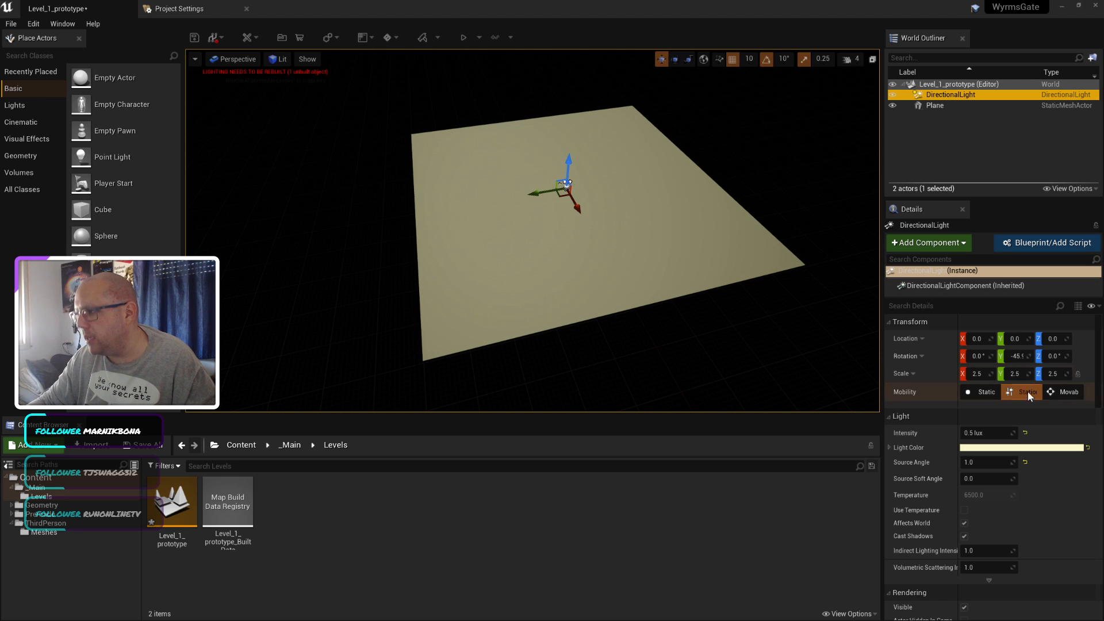
{"action": "left_click", "coordinate": [1048, 339]}
{"action": "type", "text": "10"}
{"action": "key", "text": "Return"}
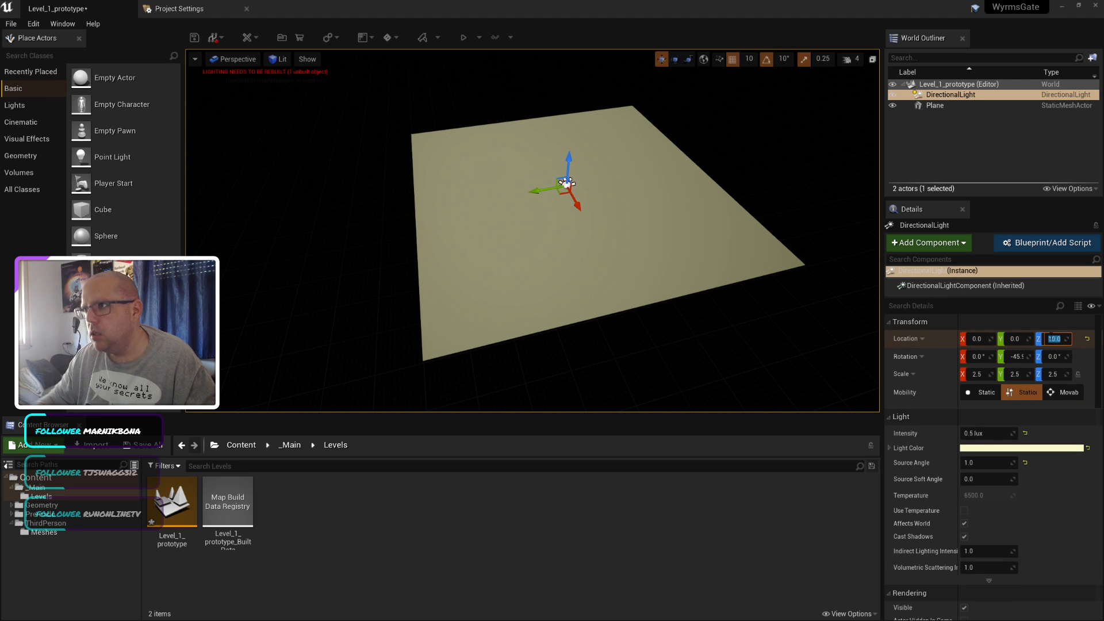
{"action": "type", "text": "50"}
{"action": "key", "text": "Return"}
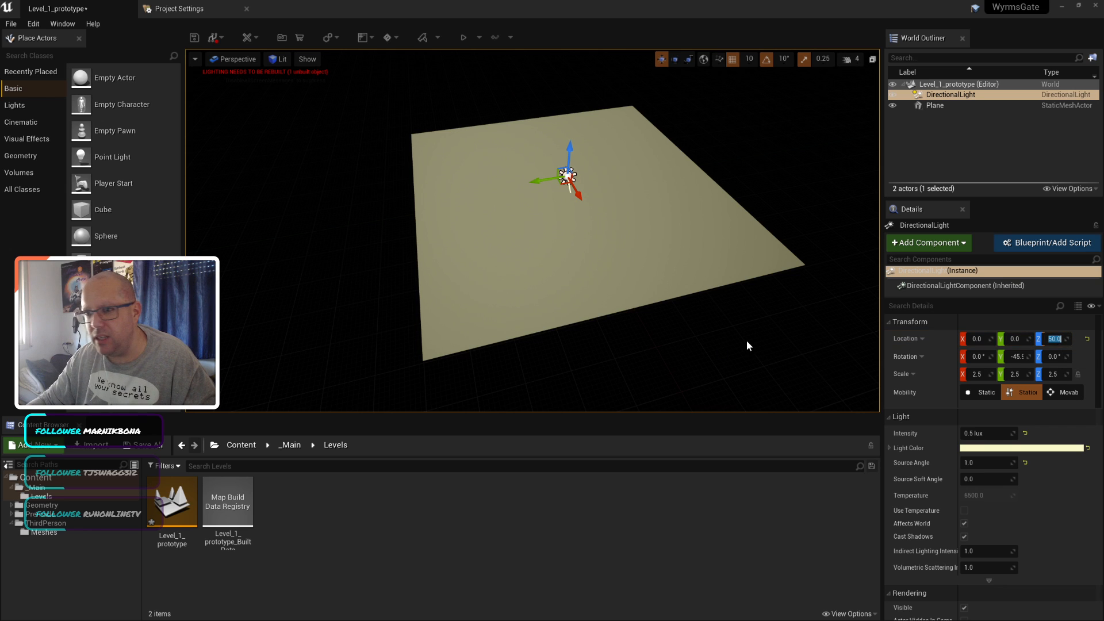
{"action": "mouse_move", "coordinate": [747, 341]}
{"action": "middle_mouse_down"}
{"action": "mouse_move", "coordinate": [736, 317]}
{"action": "mouse_move", "coordinate": [742, 338]}
{"action": "middle_mouse_up"}
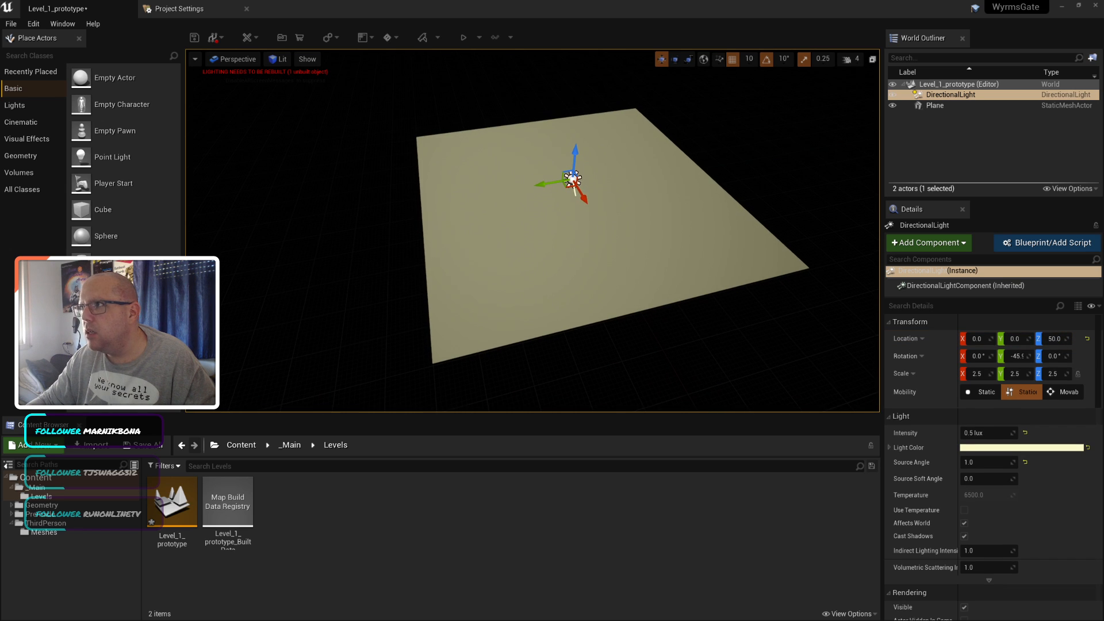
{"action": "left_click", "coordinate": [1048, 338]}
{"action": "type", "text": "100"}
{"action": "key", "text": "Return"}
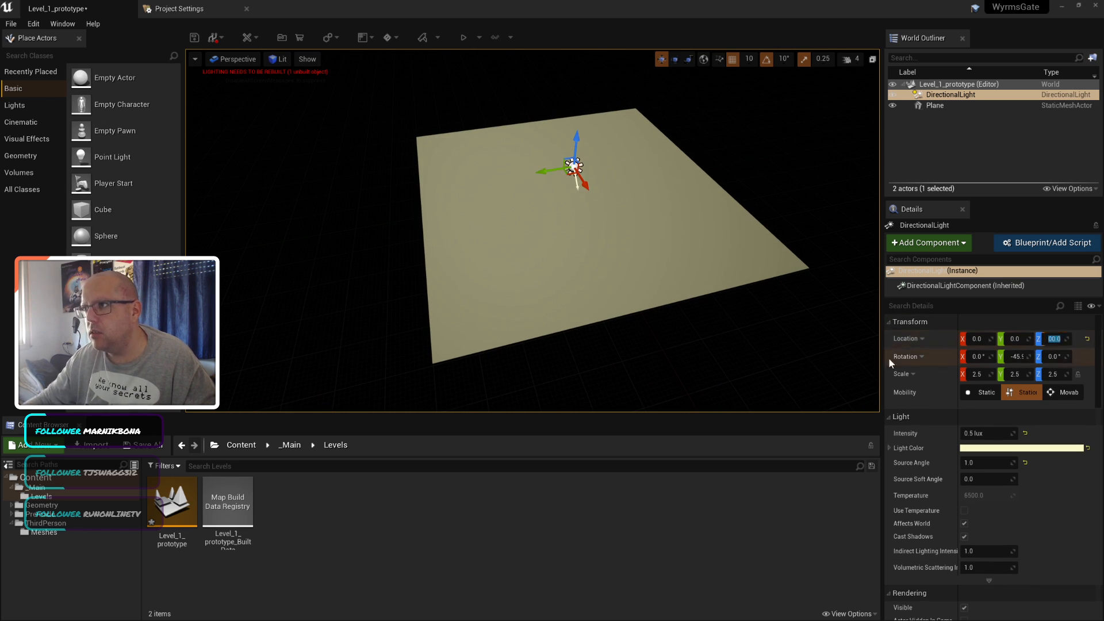
Step: Examine the raised light above the ground plane from a lower viewing angle and reselect the light
{"action": "left_click", "coordinate": [739, 364]}
{"action": "middle_click_drag", "start_coordinate": [755, 347], "coordinate": [724, 326]}
{"action": "mouse_move", "coordinate": [723, 325]}
{"action": "right_mouse_down", "text": "alt"}
{"action": "mouse_move", "coordinate": [702, 345]}
{"action": "mouse_move", "coordinate": [725, 332]}
{"action": "right_mouse_up", "text": "alt"}
{"action": "left_click_drag", "start_coordinate": [724, 332], "coordinate": [660, 238], "text": "alt"}
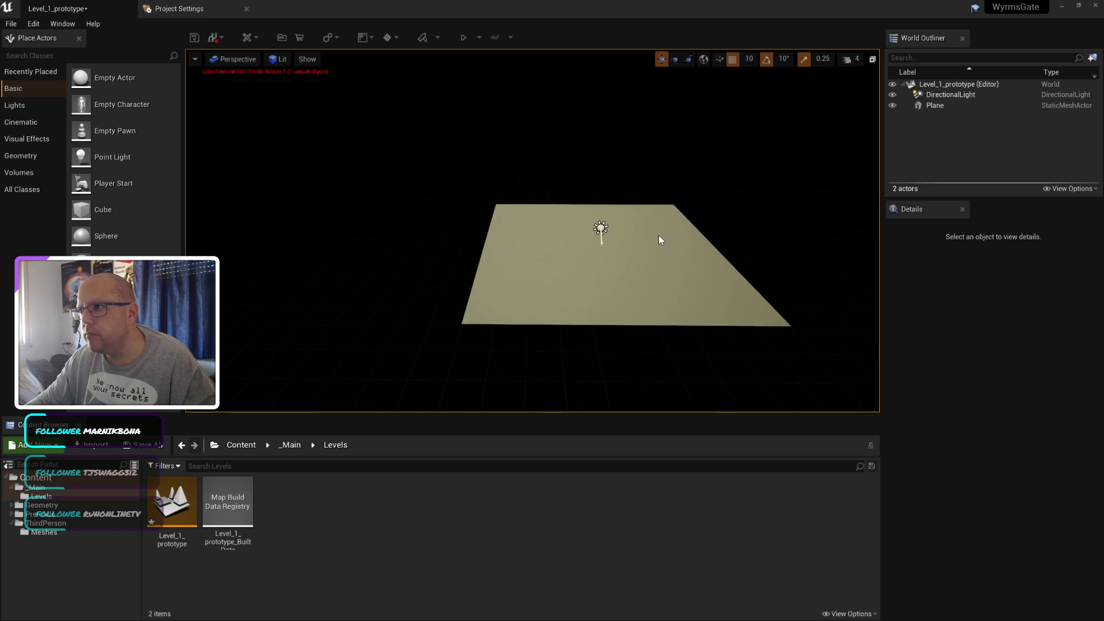
{"action": "scroll", "coordinate": [667, 243], "scroll_direction": "up", "scroll_amount": 3}
{"action": "left_click", "coordinate": [658, 225]}
{"action": "scroll", "coordinate": [698, 262], "scroll_direction": "down", "scroll_amount": 2}
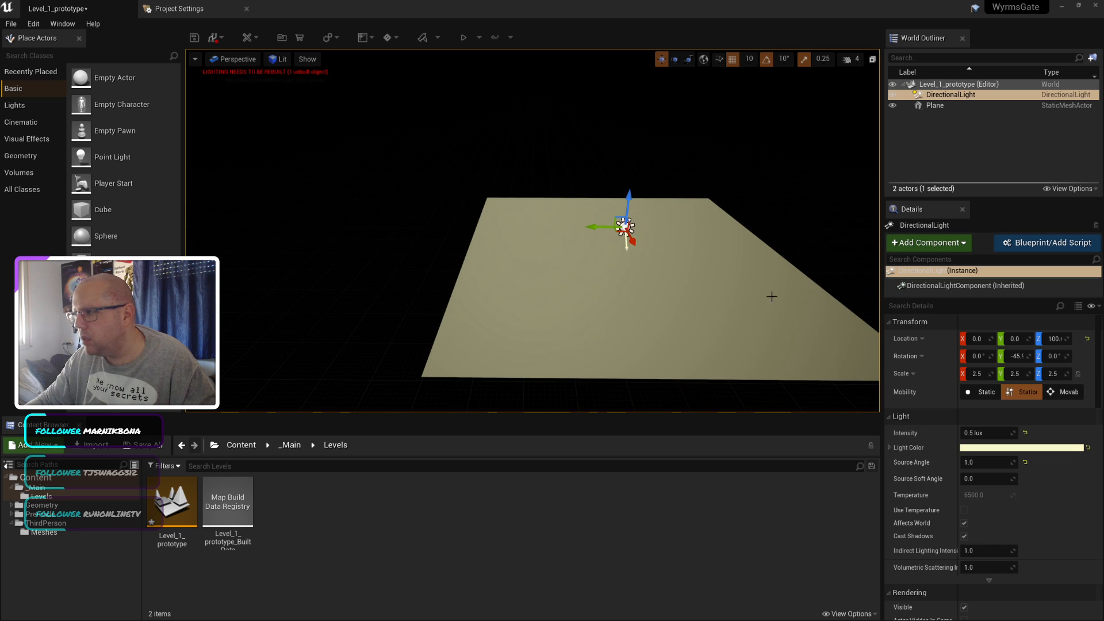
Step: Try a Z location of about 281 for the directional light, return it to 100, and turn its Y rotation to about 244 degrees
{"action": "mouse_move", "coordinate": [1066, 343]}
{"action": "left_mouse_down"}
{"action": "mouse_move", "coordinate": [1098, 343]}
{"action": "mouse_move", "coordinate": [1051, 340]}
{"action": "left_mouse_up"}
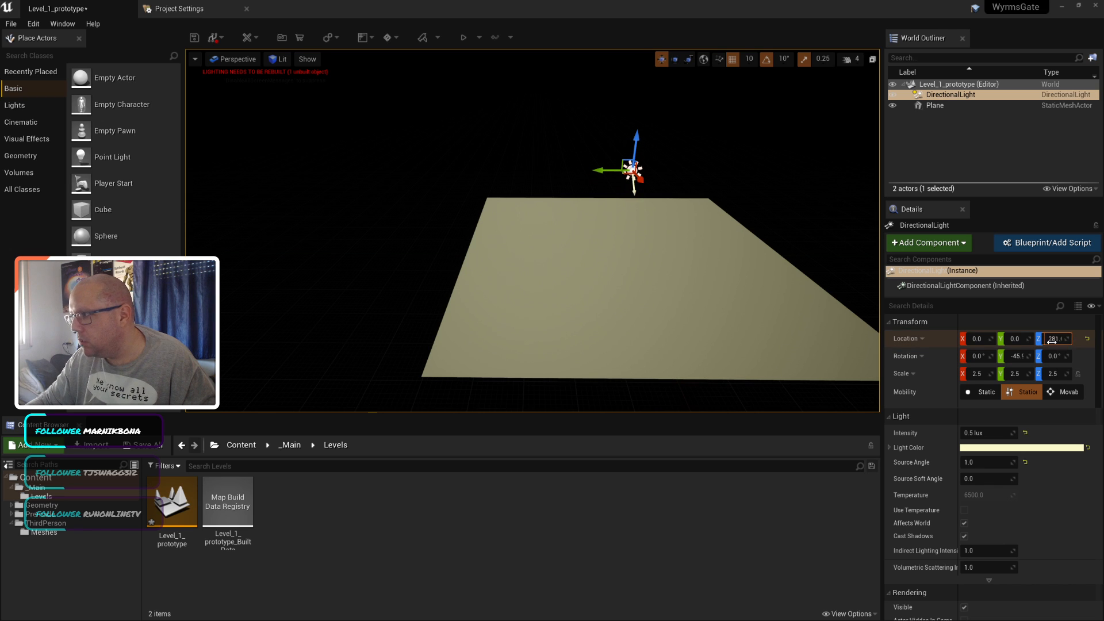
{"action": "left_click", "coordinate": [1052, 342]}
{"action": "type", "text": "100"}
{"action": "key", "text": "Return"}
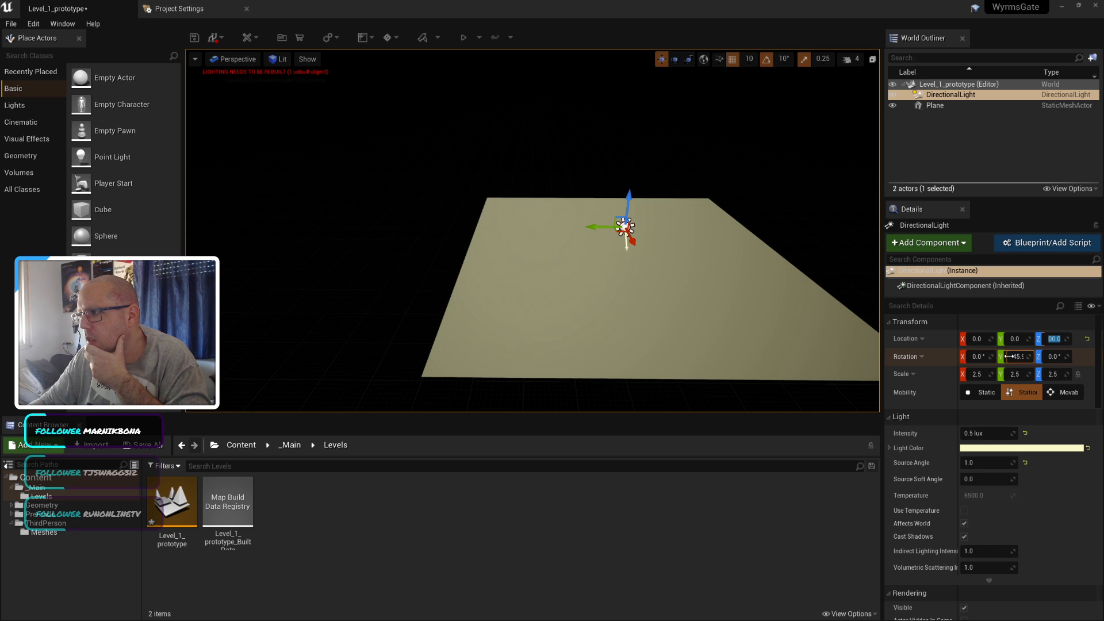
{"action": "left_click_drag", "start_coordinate": [1009, 356], "coordinate": [1050, 356]}
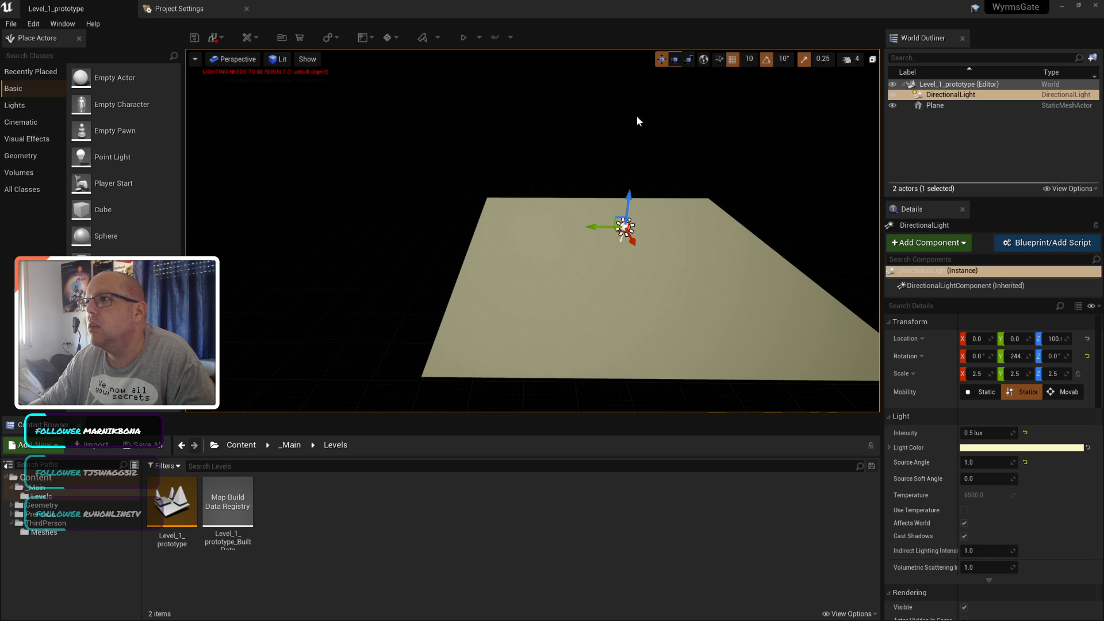
{"action": "left_click", "coordinate": [636, 184]}
Step: Delete the ground plane from the level and save the level
{"action": "left_click", "coordinate": [535, 237]}
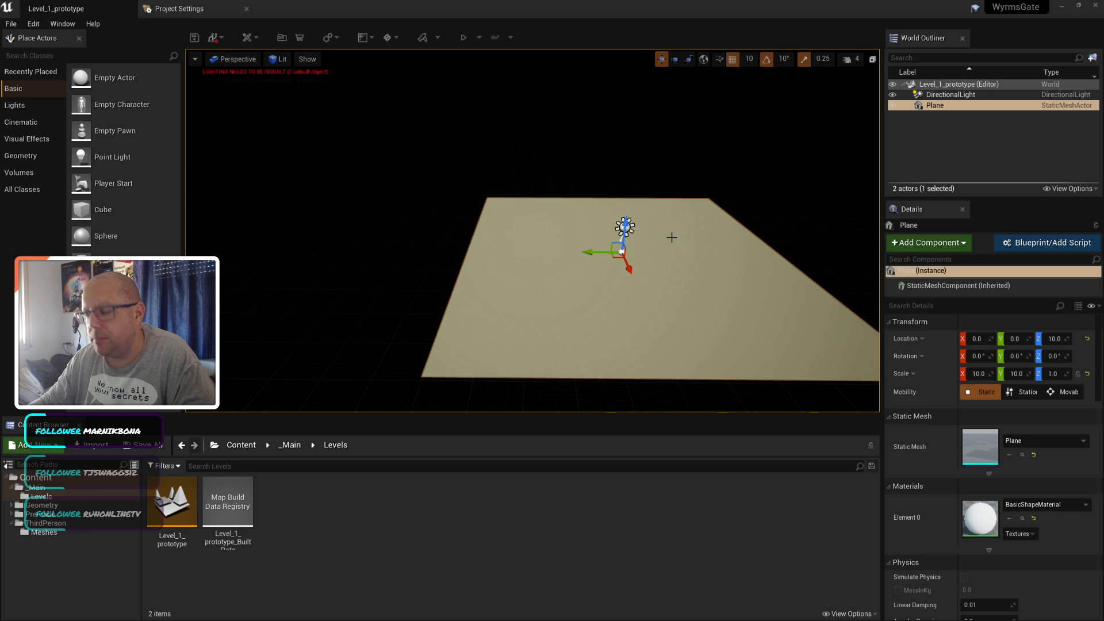
{"action": "middle_click_drag", "start_coordinate": [658, 288], "coordinate": [633, 285]}
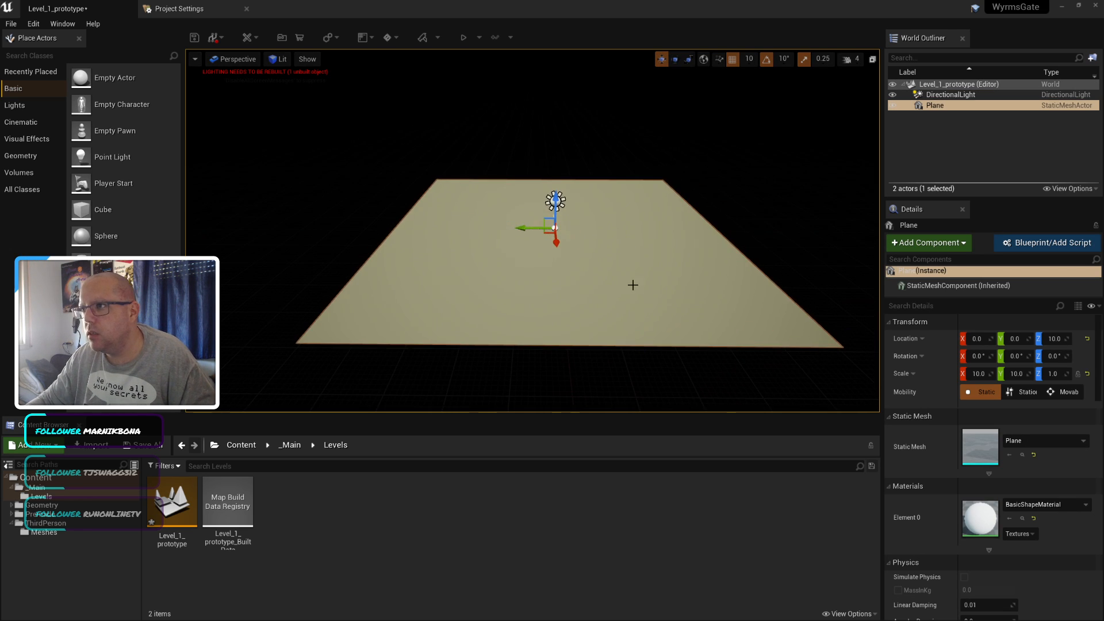
{"action": "key", "text": "Delete"}
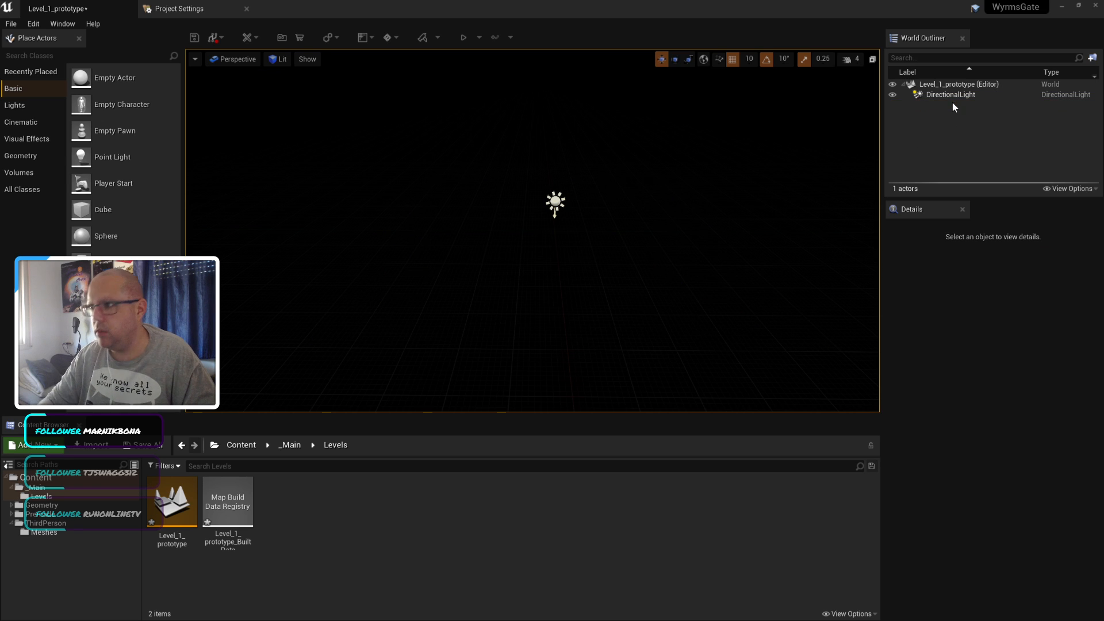
{"action": "key", "text": "ctrl+s"}
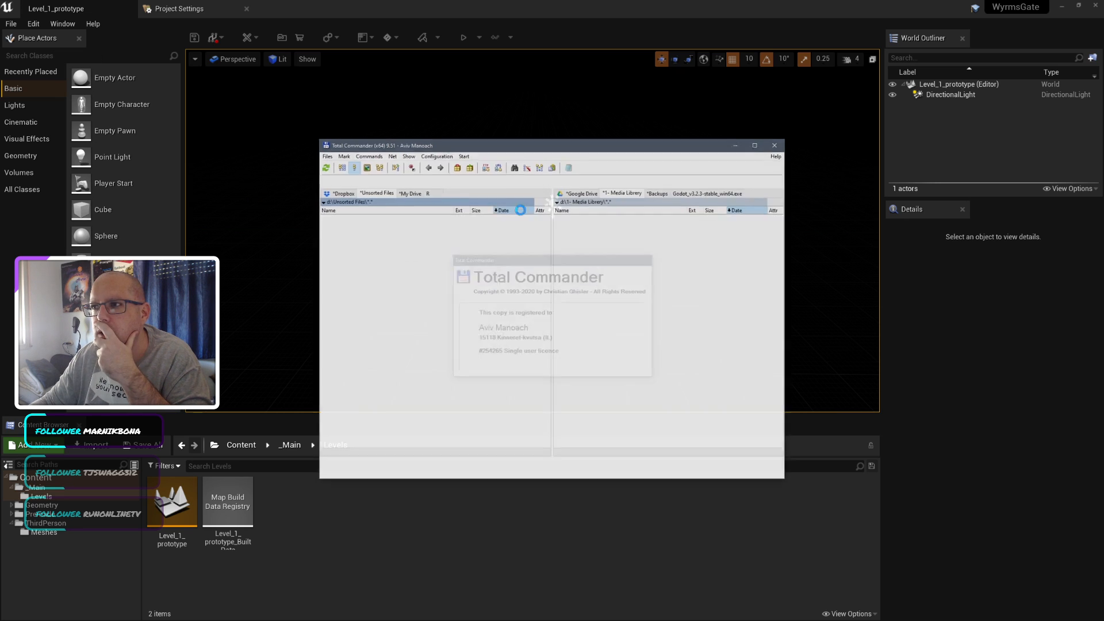
Step: In Total Commander, open the wyrmsgame-godot project folder inside Backups
{"action": "left_click", "coordinate": [460, 210]}
{"action": "double_click", "coordinate": [577, 218]}
{"action": "left_click", "coordinate": [668, 193]}
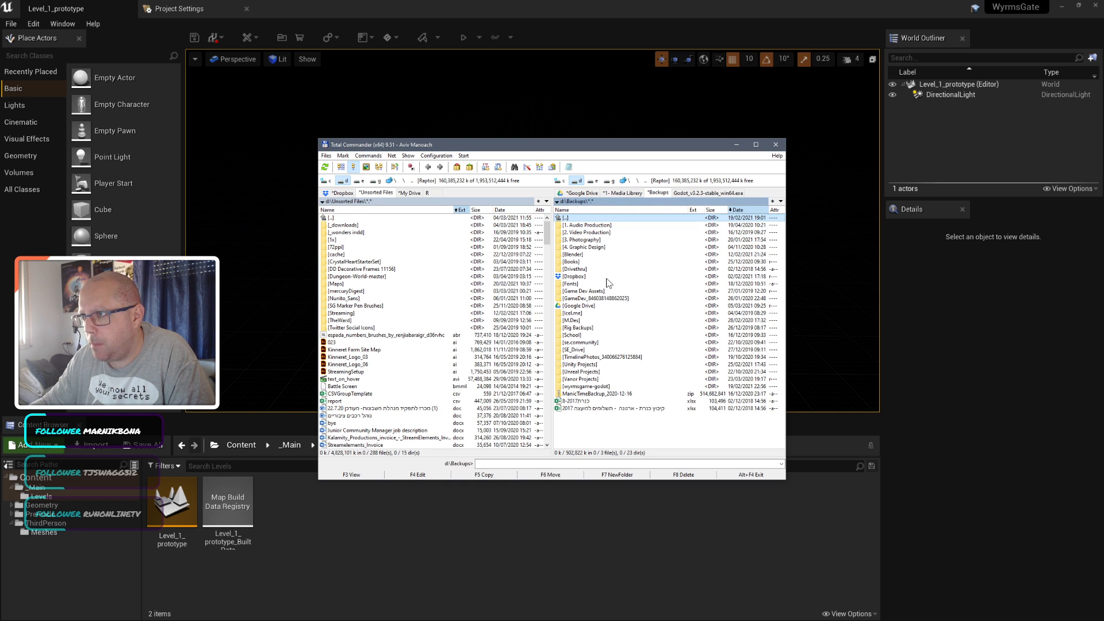
{"action": "double_click", "coordinate": [585, 386]}
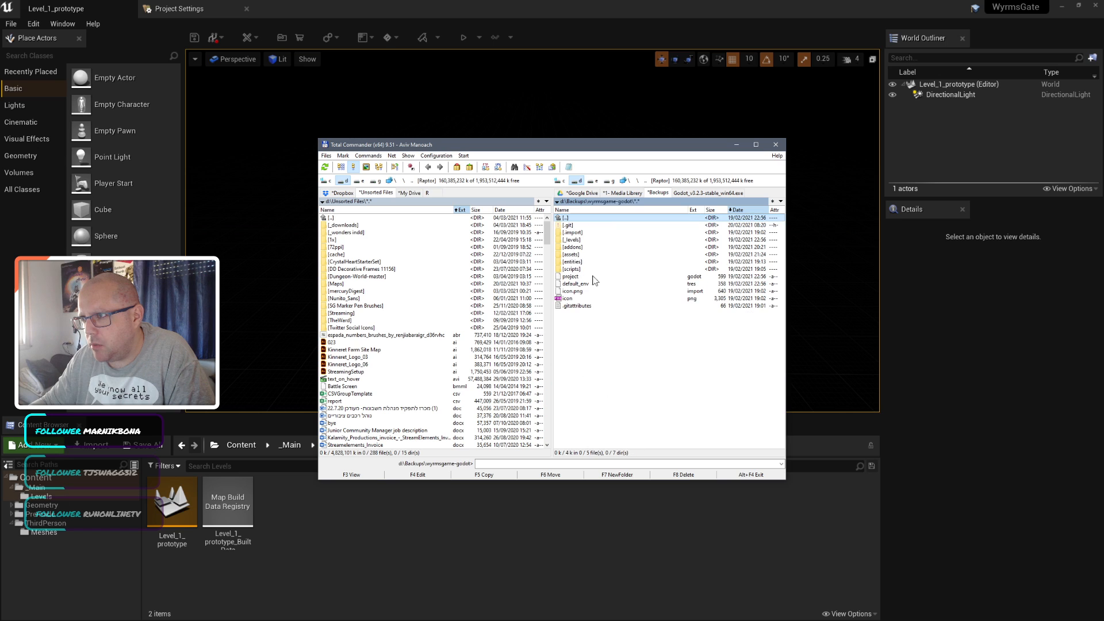
Step: Browse the project's subfolders to find addons\src and show its files as thumbnails
{"action": "double_click", "coordinate": [581, 240]}
{"action": "double_click", "coordinate": [580, 218]}
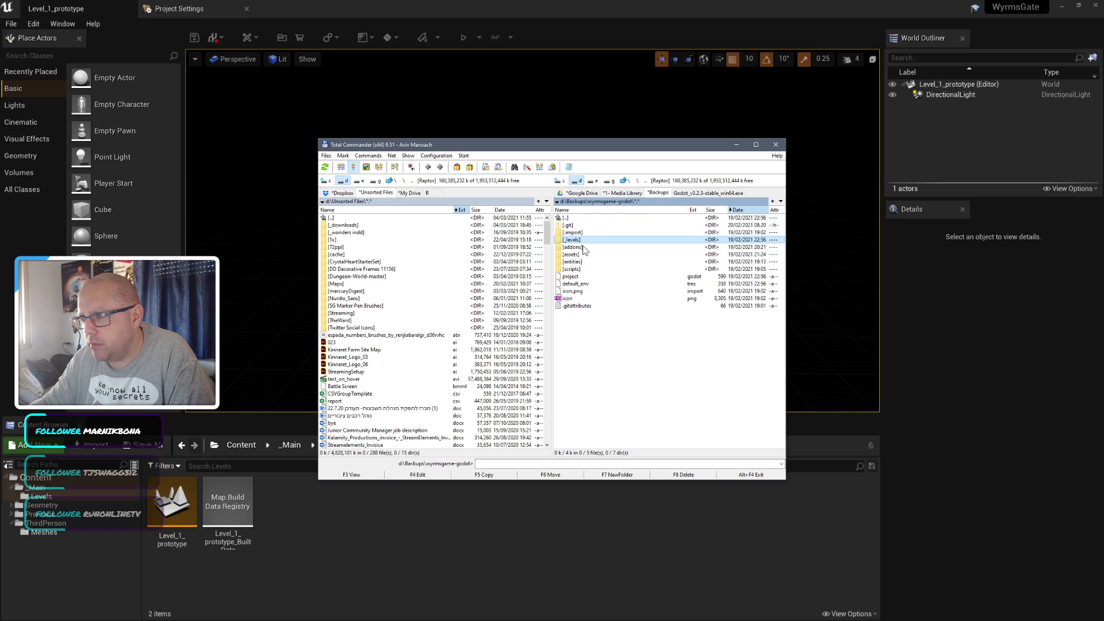
{"action": "double_click", "coordinate": [584, 247]}
{"action": "double_click", "coordinate": [580, 219]}
{"action": "double_click", "coordinate": [587, 250]}
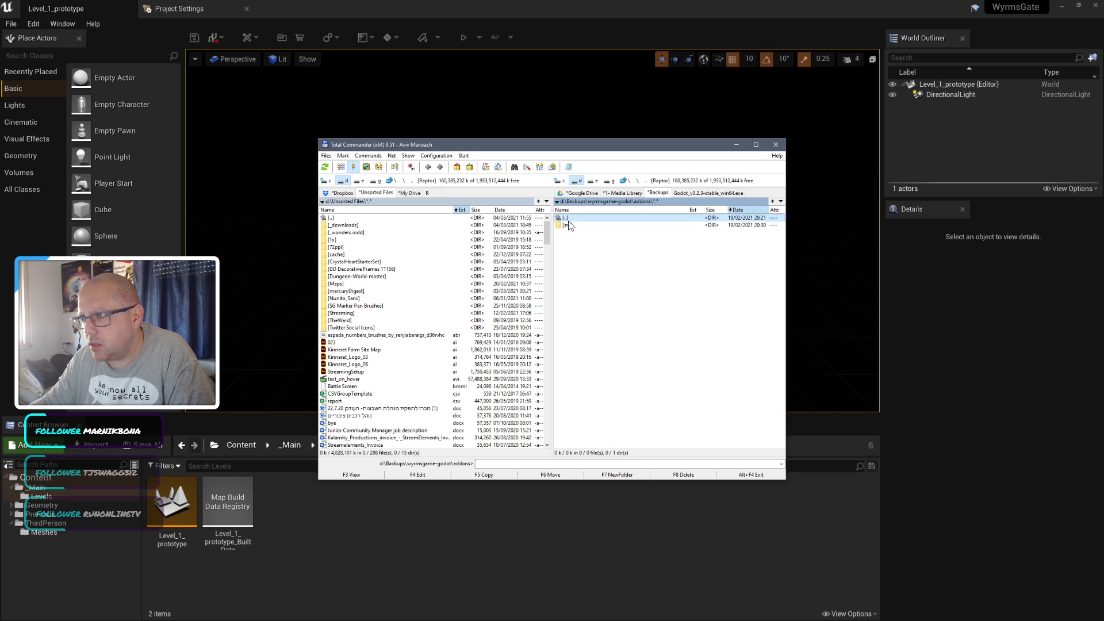
{"action": "double_click", "coordinate": [575, 225]}
{"action": "key", "text": "ctrl+shift+F1"}
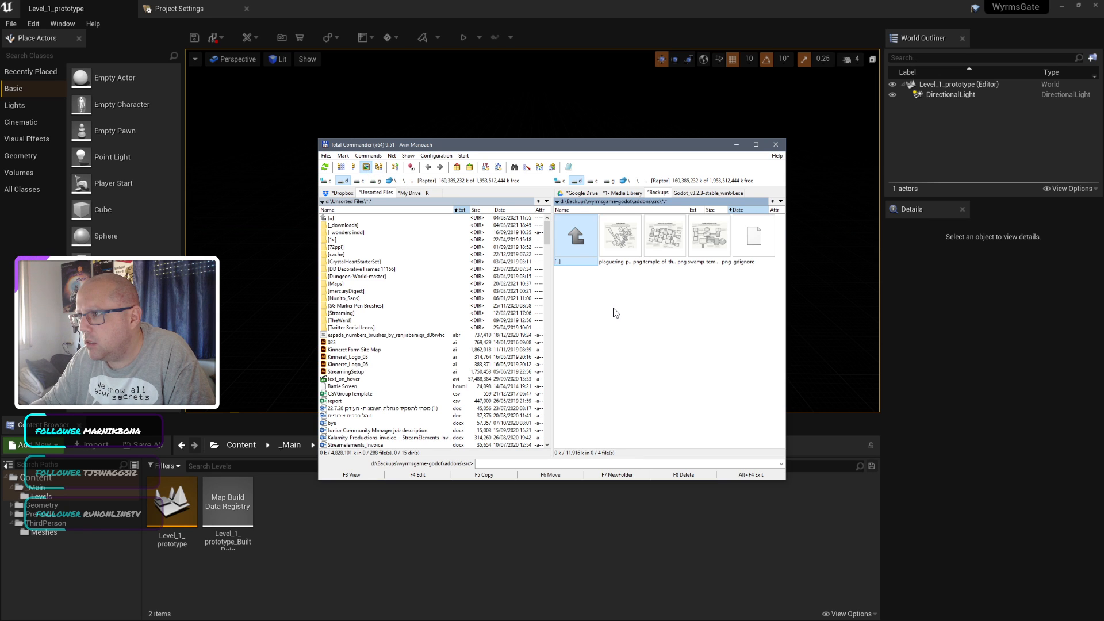
Step: Import the addons folder with its map images from wyrmsgame-godot into the Unreal project's _Main content folder
{"action": "left_click", "coordinate": [347, 582]}
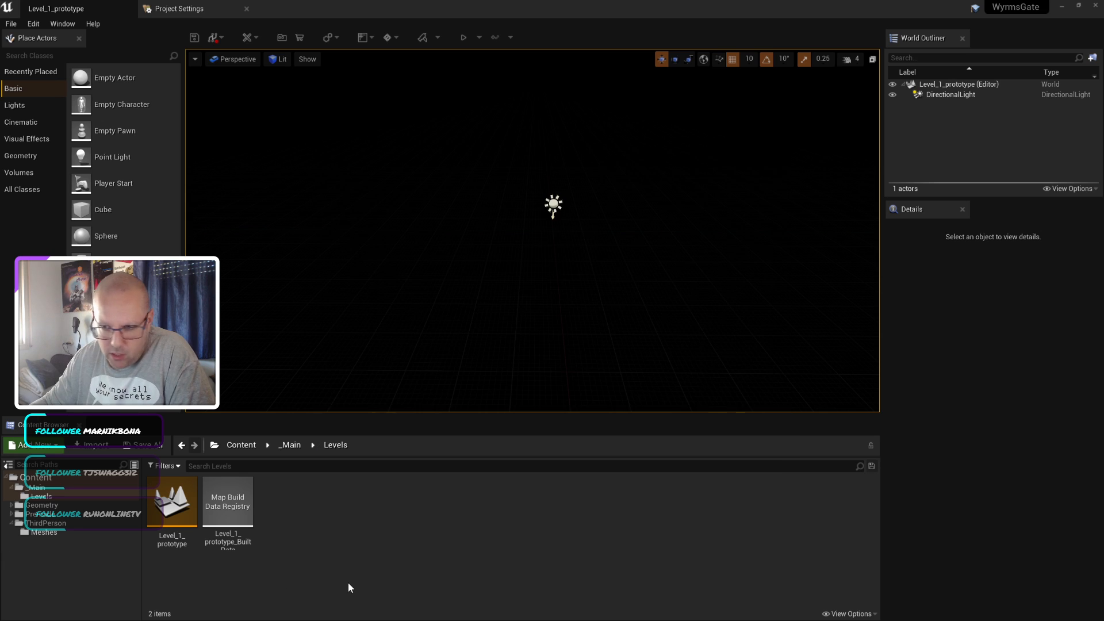
{"action": "key", "text": "alt+Tab"}
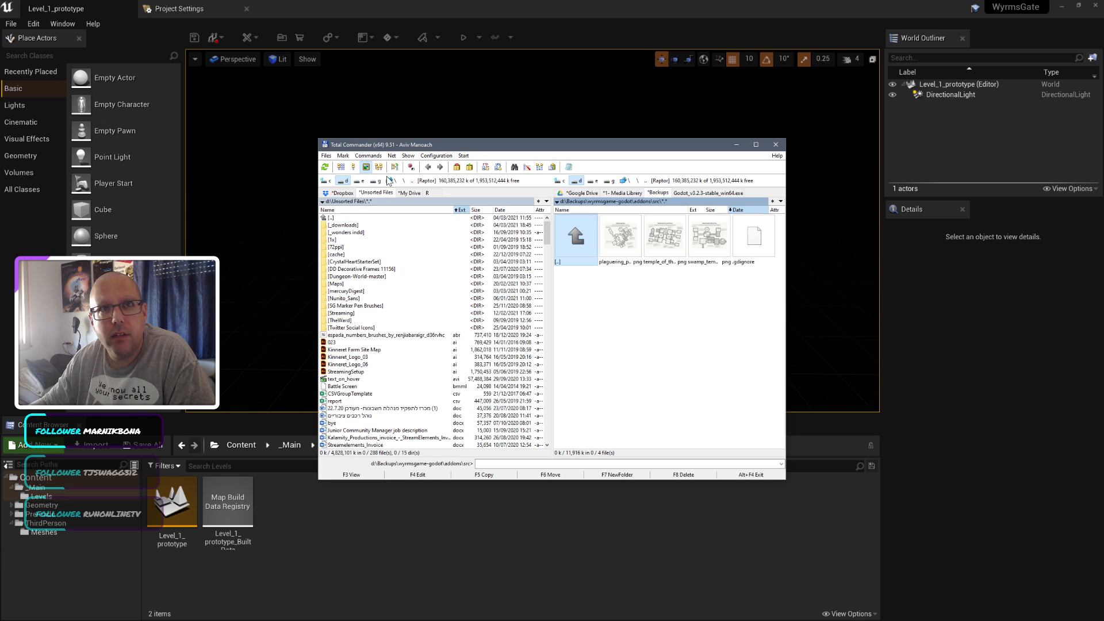
{"action": "double_click", "coordinate": [596, 220]}
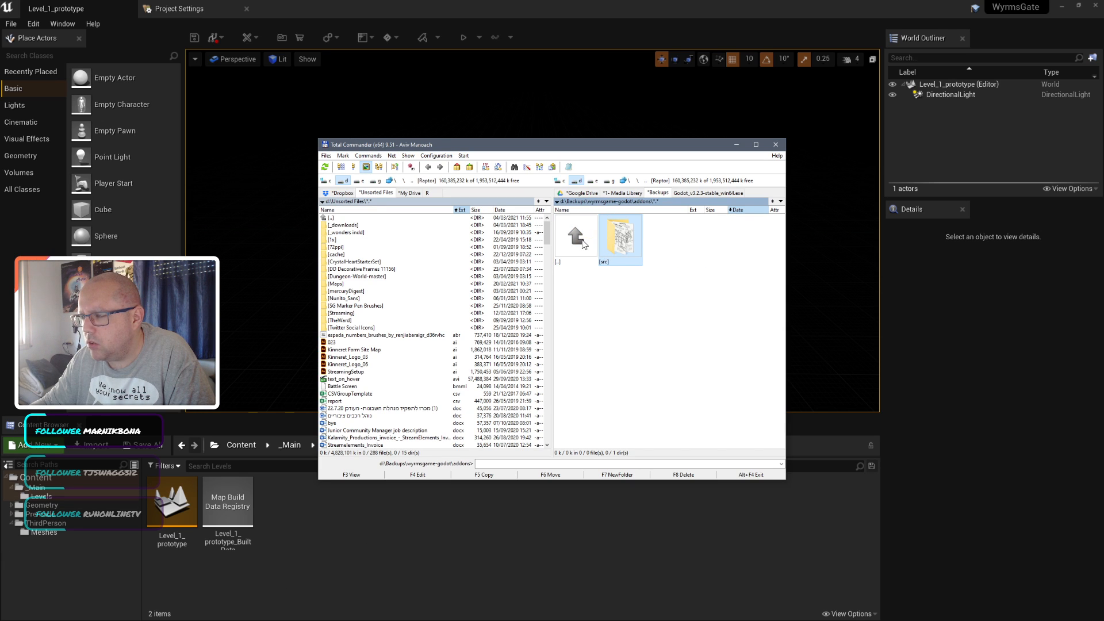
{"action": "double_click", "coordinate": [585, 242]}
{"action": "left_click_drag", "start_coordinate": [310, 497], "coordinate": [39, 493]}
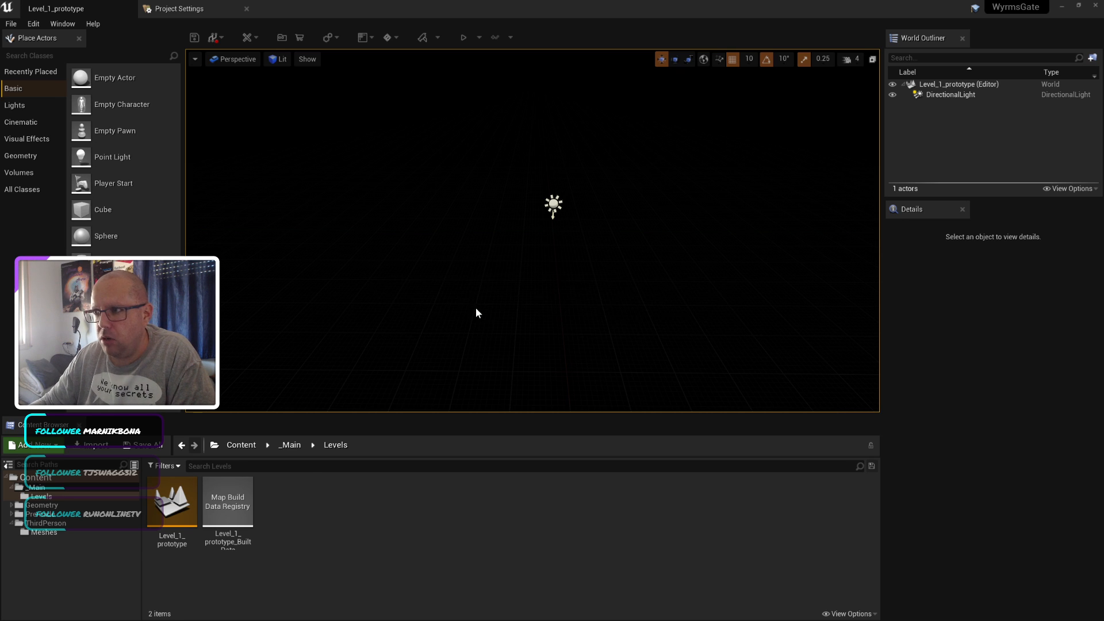
{"action": "left_click", "coordinate": [412, 510]}
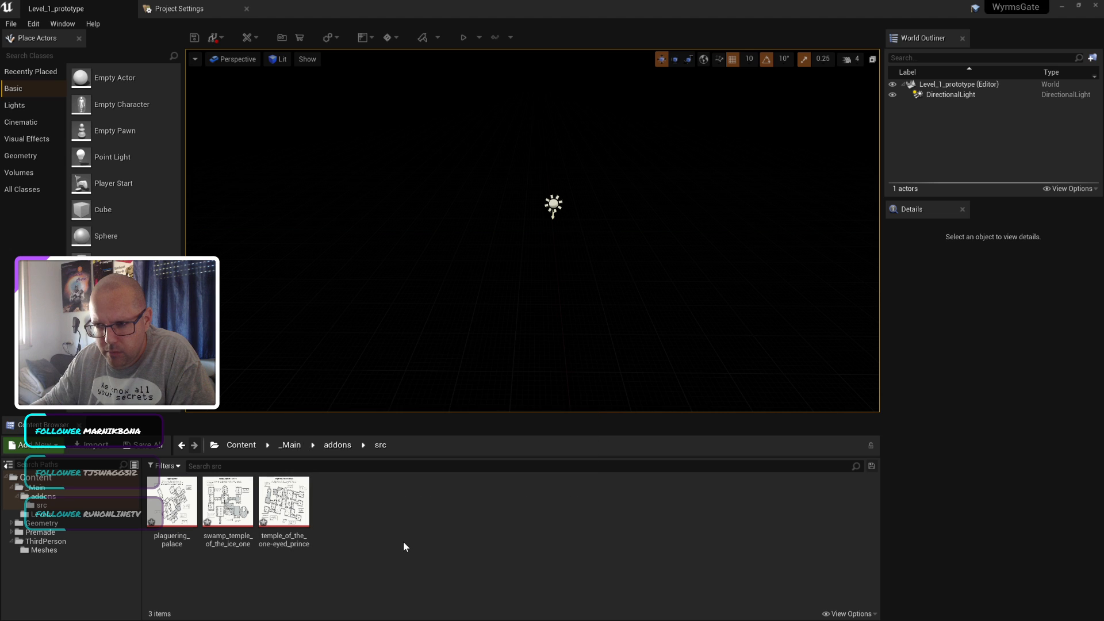
{"action": "mouse_move", "coordinate": [281, 522]}
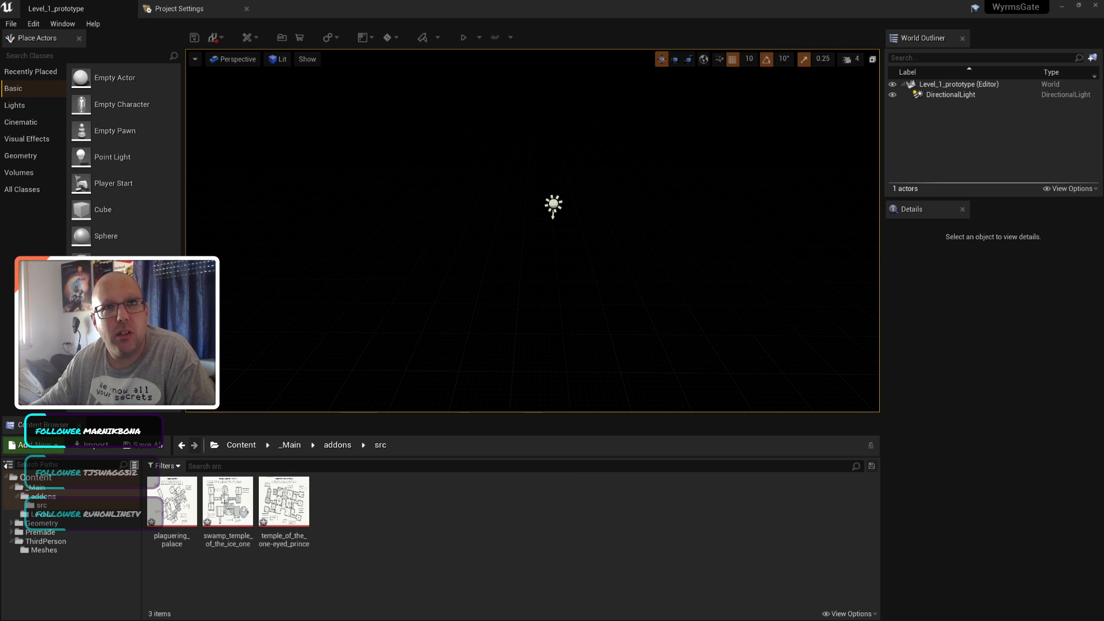
Step: Switch back to Total Commander and view the temple_of_the_one-eyed_prince map image from addons\src at large size
{"action": "key", "text": "alt+Tab"}
{"action": "double_click", "coordinate": [755, 250]}
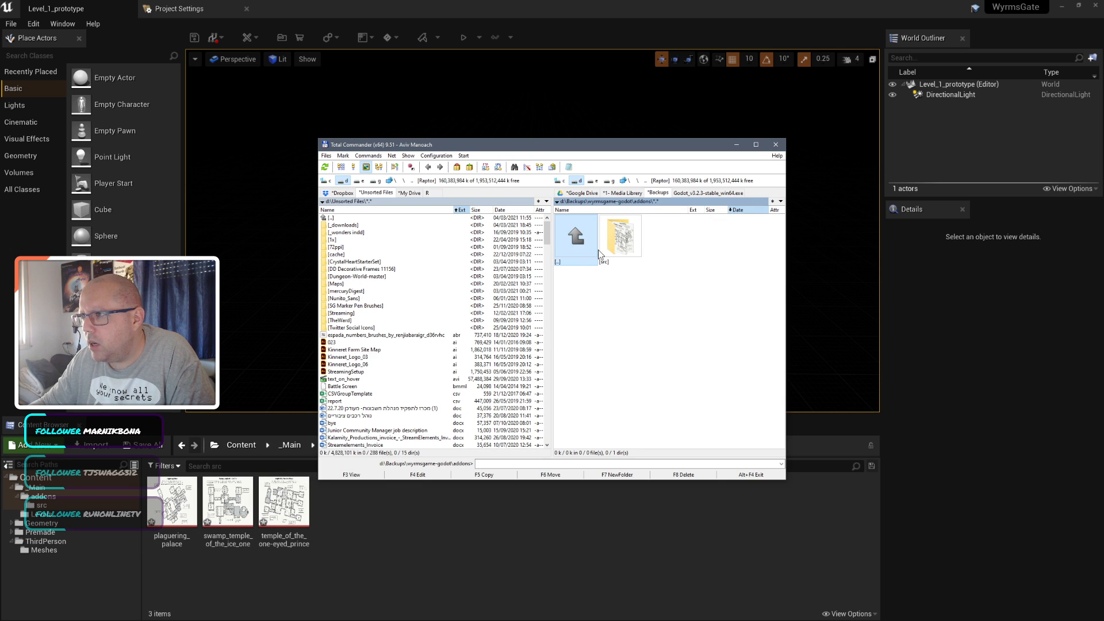
{"action": "double_click", "coordinate": [624, 252]}
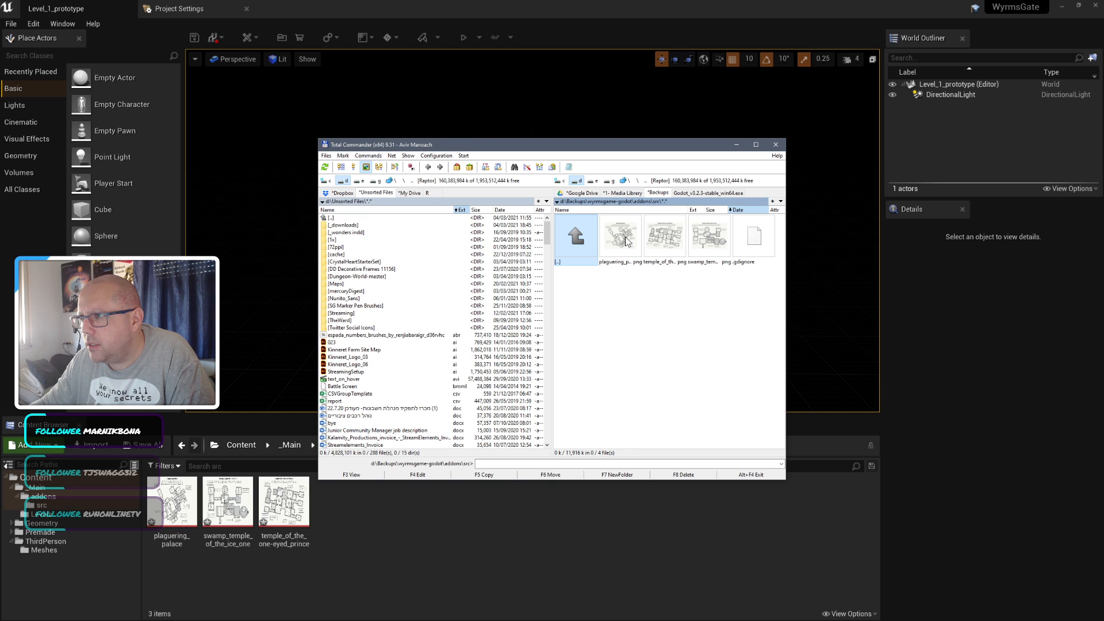
{"action": "left_click", "coordinate": [677, 239]}
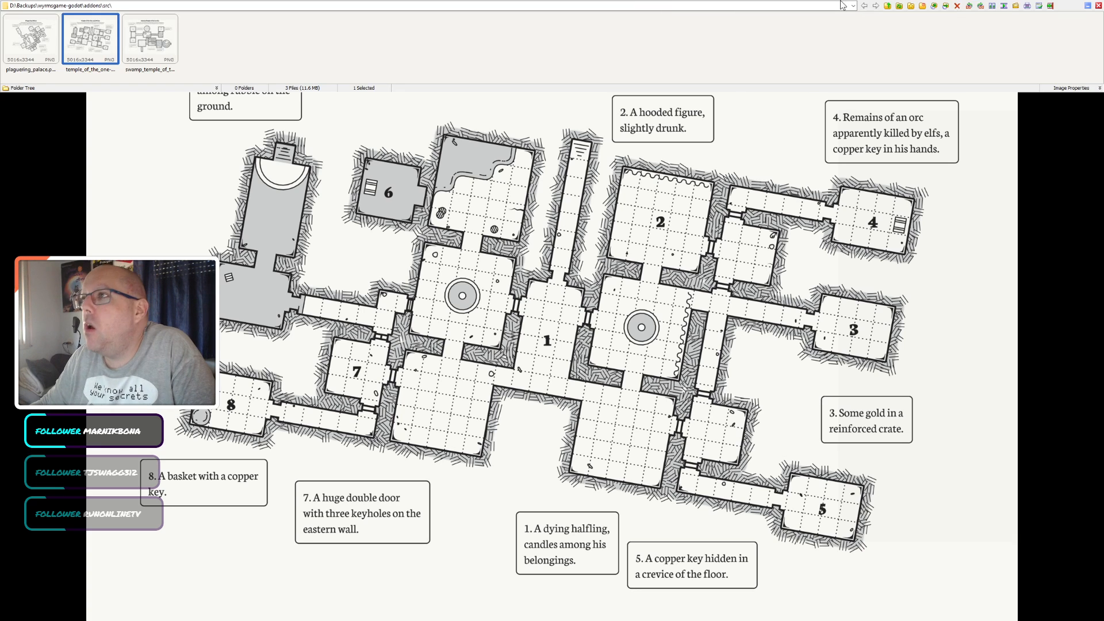
Step: Leave the full-screen view, shrink the image viewer over the Unreal Editor, and browse the swamp_temple and plaguering_palace maps
{"action": "key", "text": "Escape"}
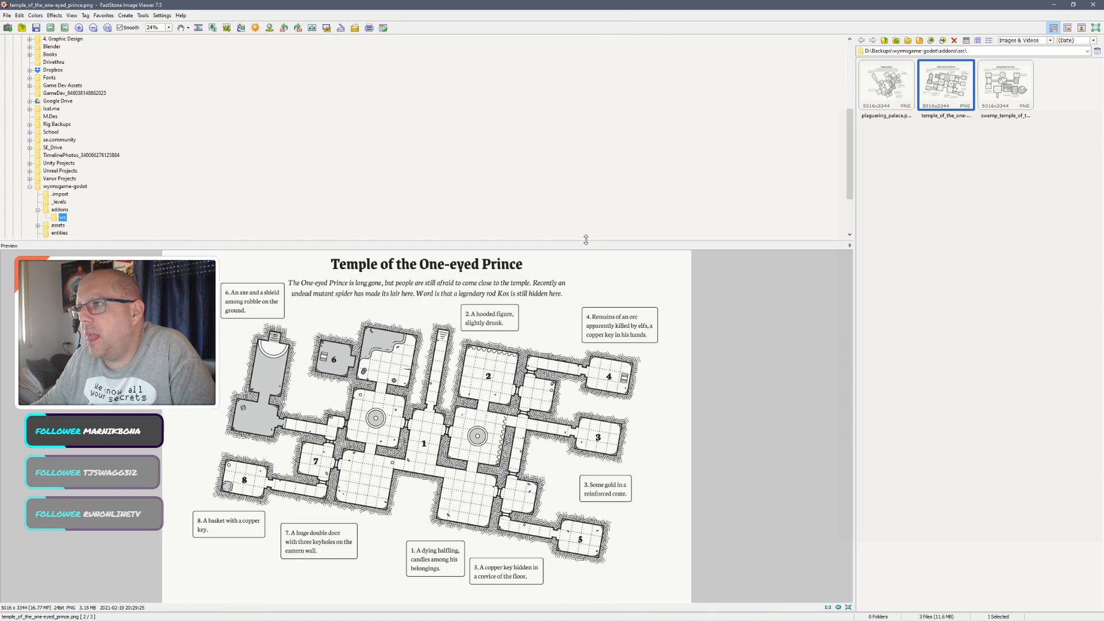
{"action": "left_click_drag", "start_coordinate": [586, 239], "coordinate": [580, 89]}
{"action": "left_click_drag", "start_coordinate": [599, 9], "coordinate": [501, 70]}
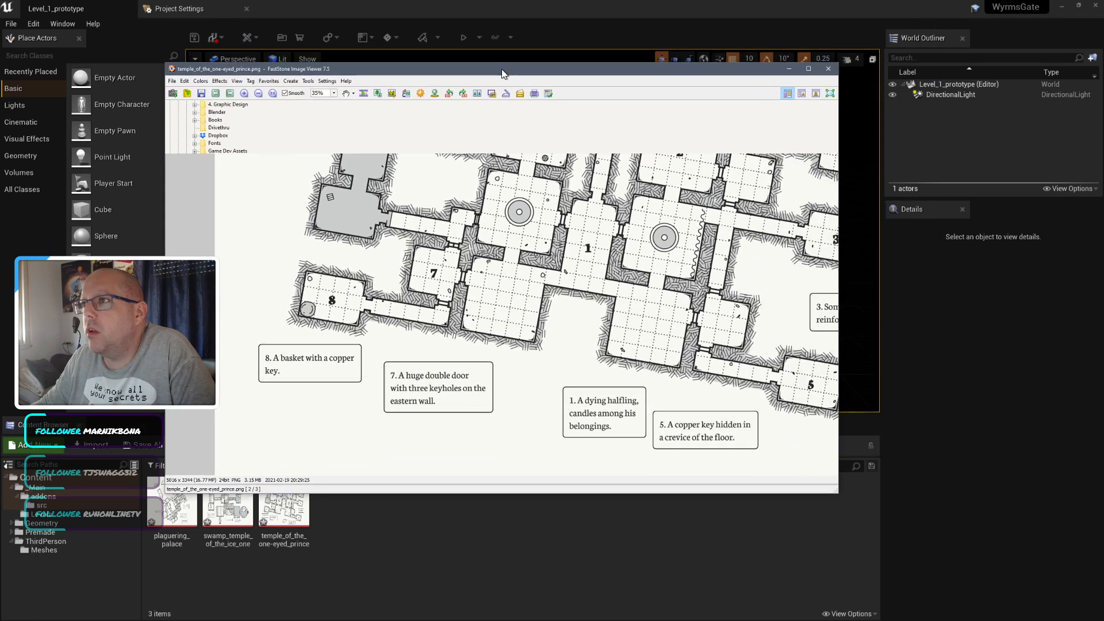
{"action": "scroll", "coordinate": [585, 253], "scroll_direction": "down", "scroll_amount": 1}
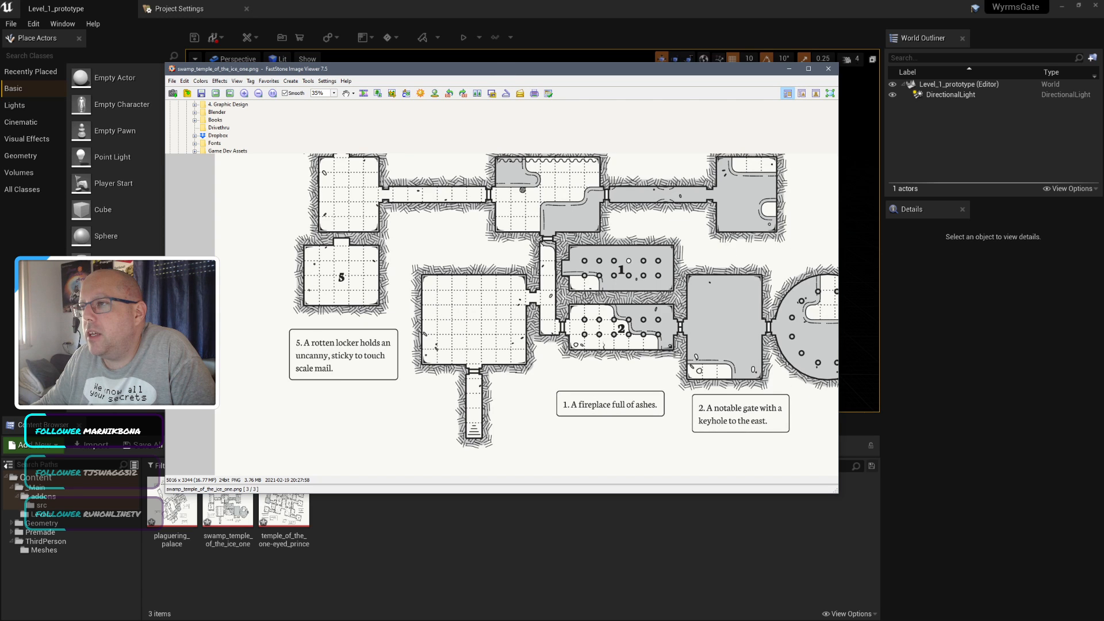
{"action": "scroll", "coordinate": [679, 278], "scroll_direction": "up", "scroll_amount": 2}
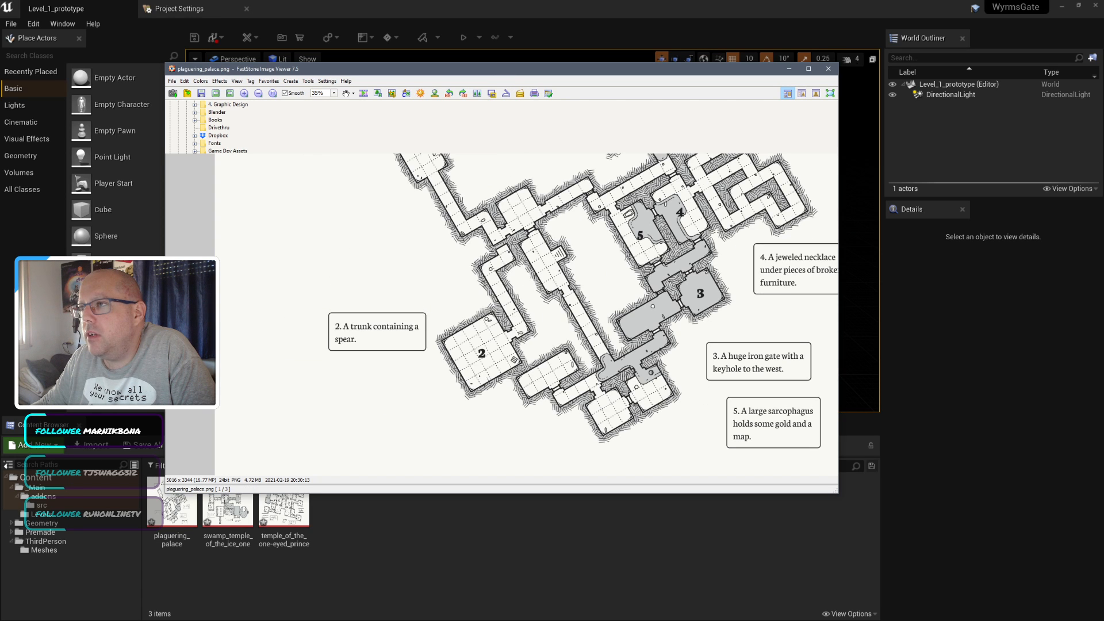
Step: Rearrange the image viewer's folder tree, preview and thumbnail panes so the whole map fits in the smaller window
{"action": "left_click", "coordinate": [808, 69]}
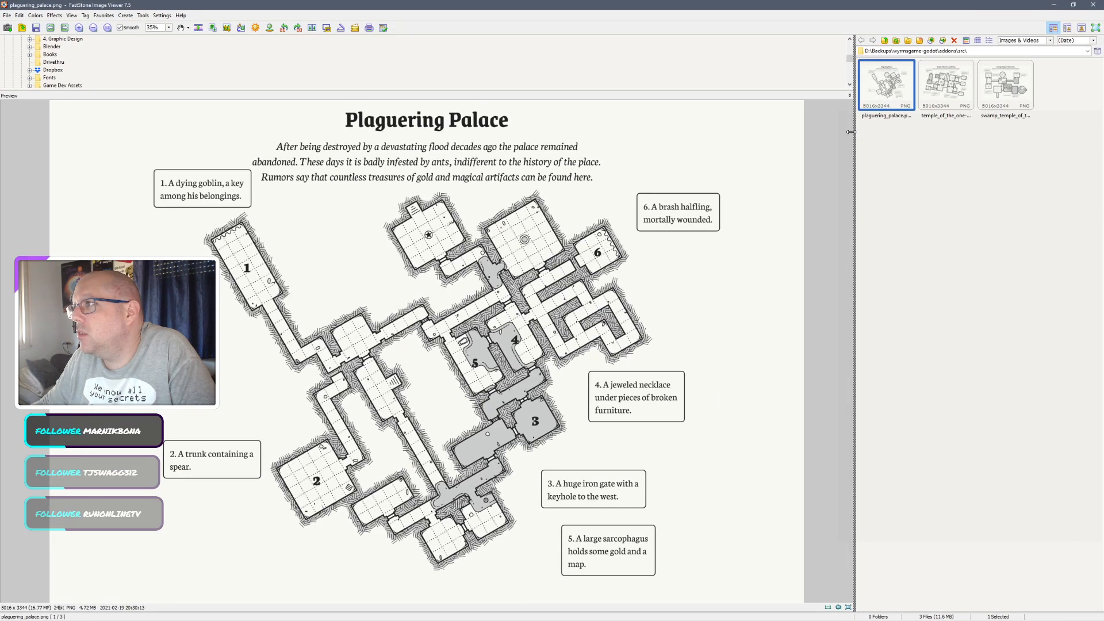
{"action": "left_click_drag", "start_coordinate": [850, 132], "coordinate": [506, 122]}
{"action": "left_click_drag", "start_coordinate": [441, 89], "coordinate": [463, 359]}
{"action": "left_click_drag", "start_coordinate": [598, 5], "coordinate": [454, 61]}
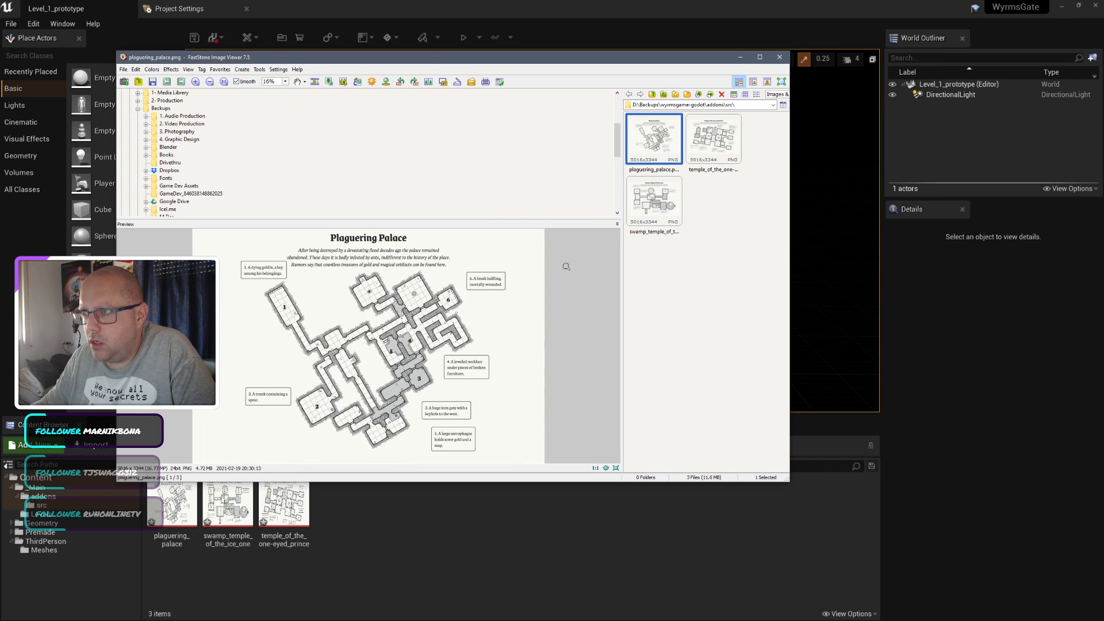
Step: Show the temple_of_the_one-eyed_prince map, move the image viewer off the Unreal screen, and minimize Total Commander
{"action": "left_click", "coordinate": [708, 141]}
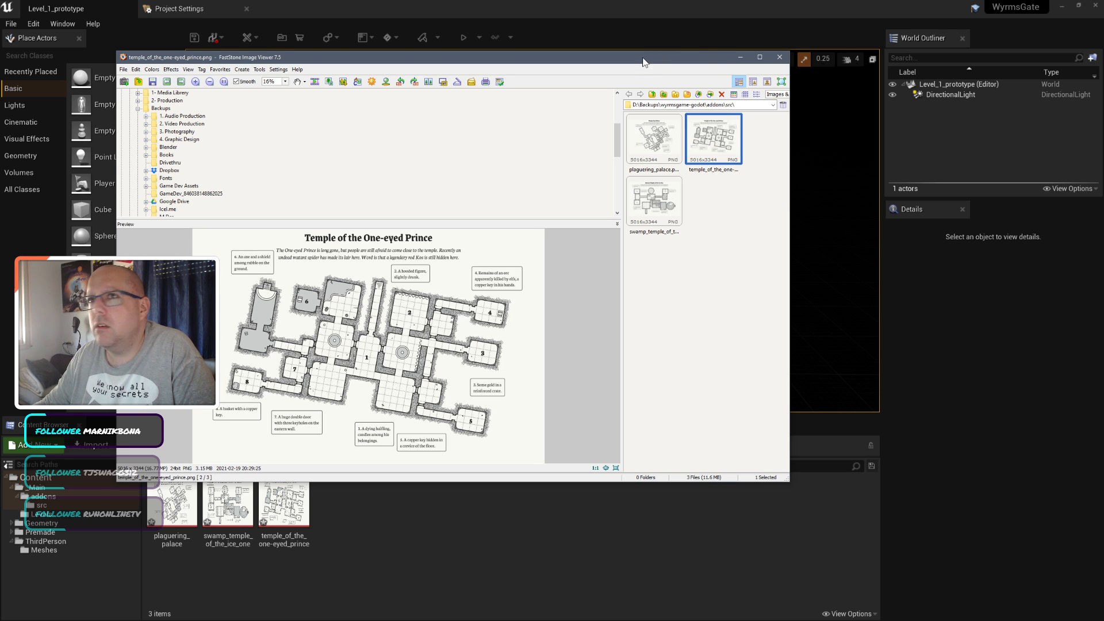
{"action": "left_click_drag", "start_coordinate": [643, 61], "coordinate": [633, 75]}
{"action": "left_click_drag", "start_coordinate": [540, 72], "coordinate": [0, 138]}
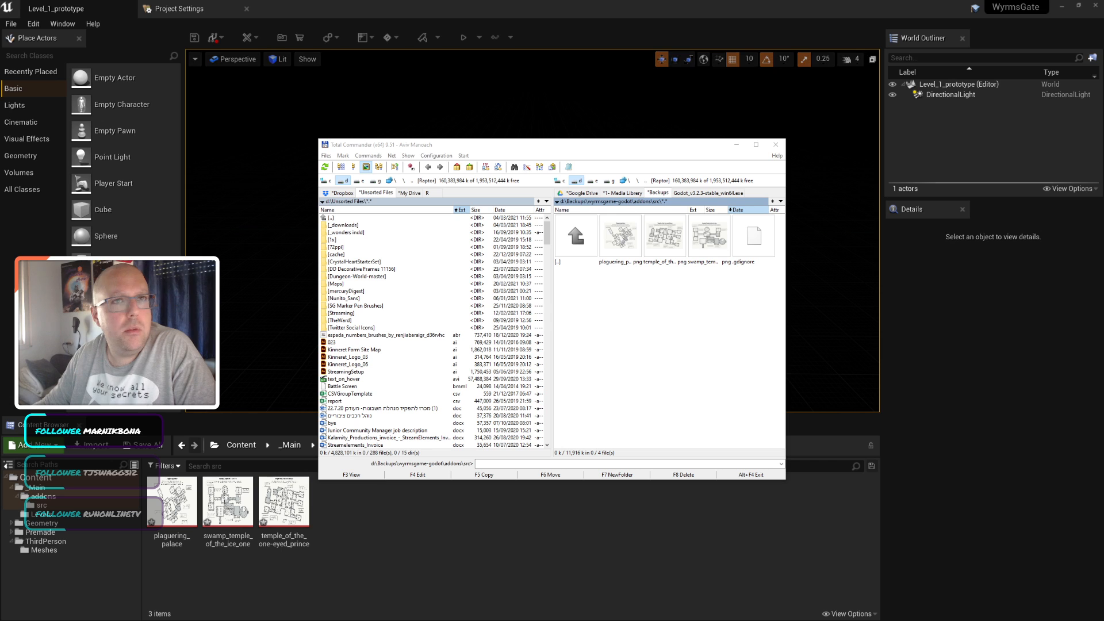
{"action": "left_click", "coordinate": [736, 144]}
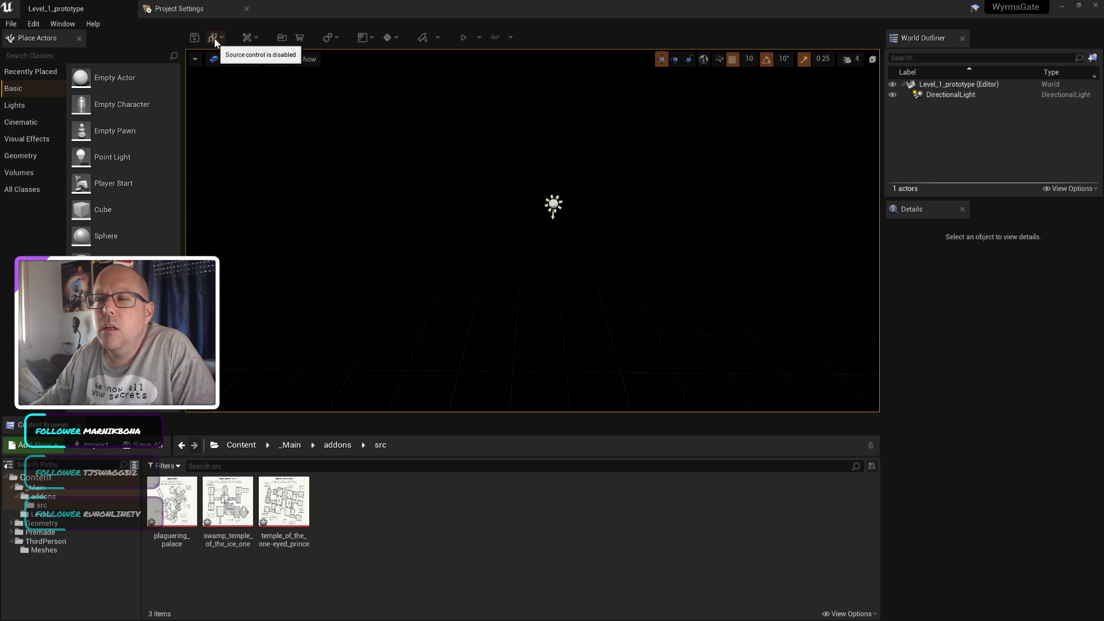
Step: Activate Brush Editing mode in the Unreal Editor and look over its settings and the other editor modes
{"action": "left_click", "coordinate": [255, 37]}
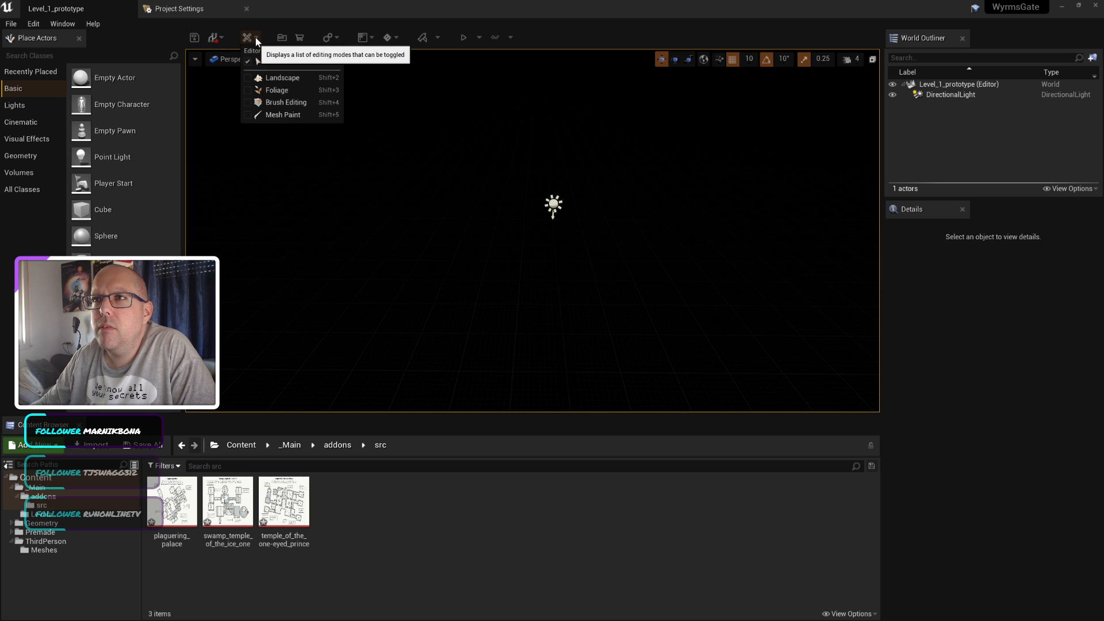
{"action": "left_click", "coordinate": [293, 102]}
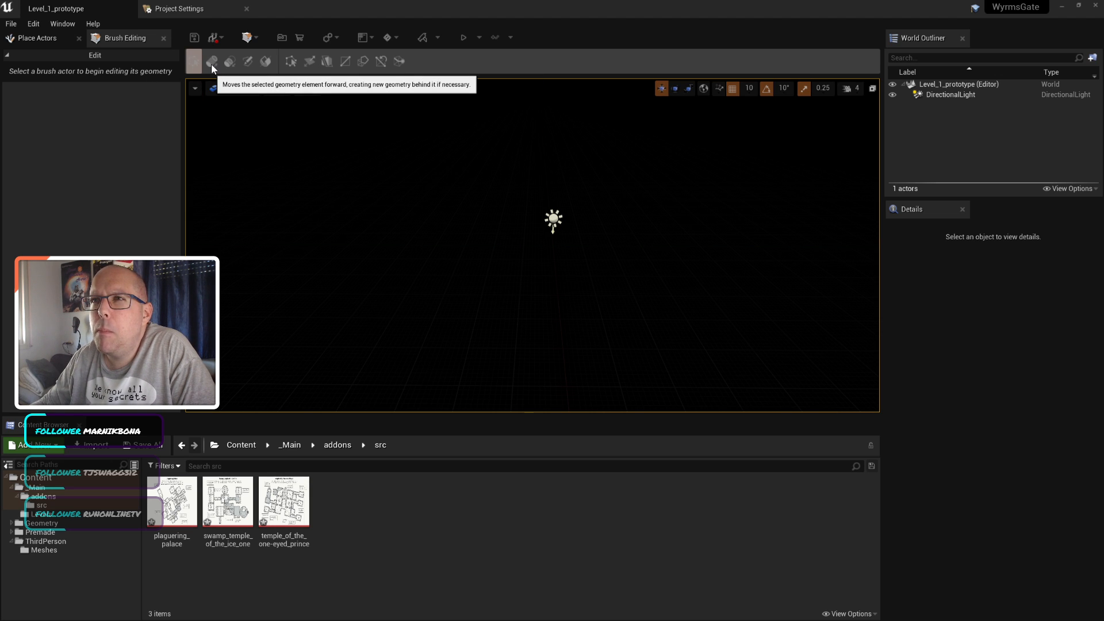
{"action": "left_click", "coordinate": [259, 37]}
{"action": "left_click", "coordinate": [105, 65]}
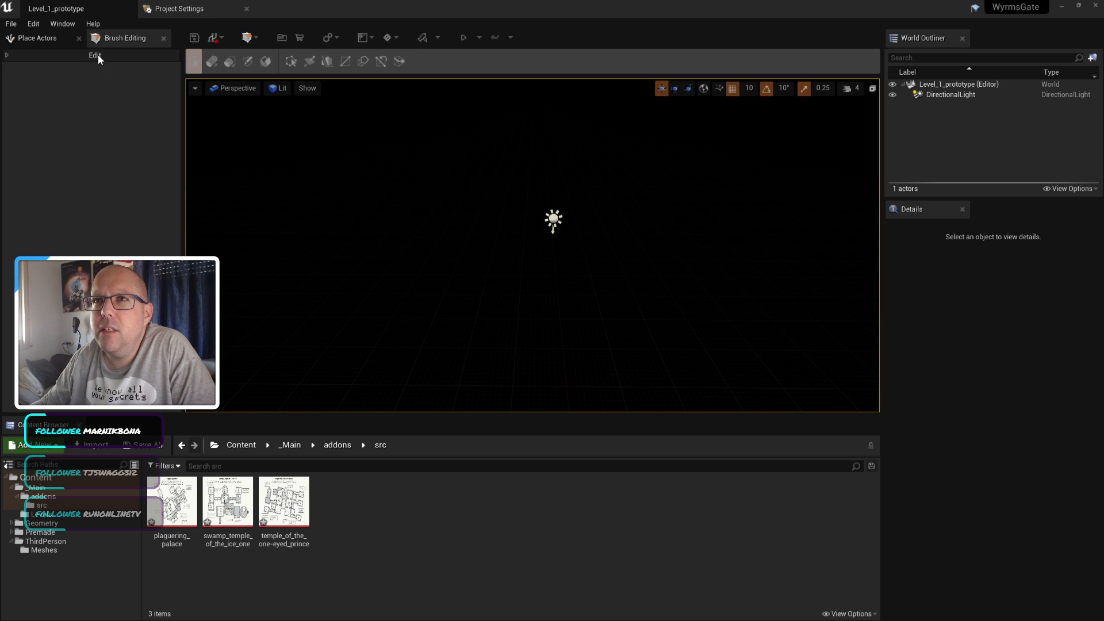
{"action": "left_click", "coordinate": [55, 39]}
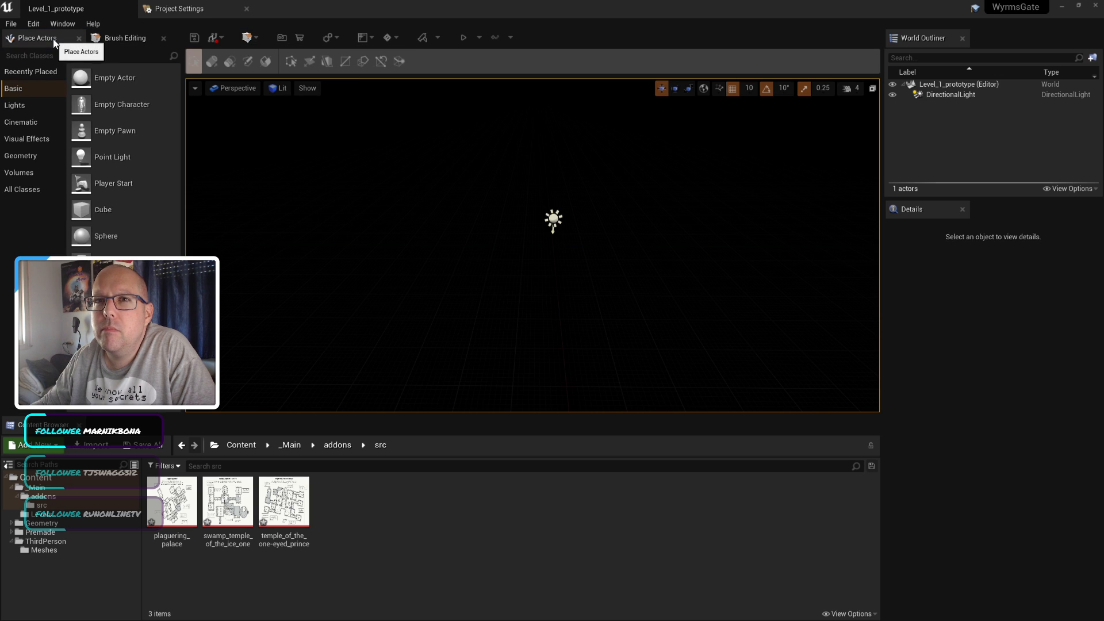
{"action": "left_click", "coordinate": [106, 39]}
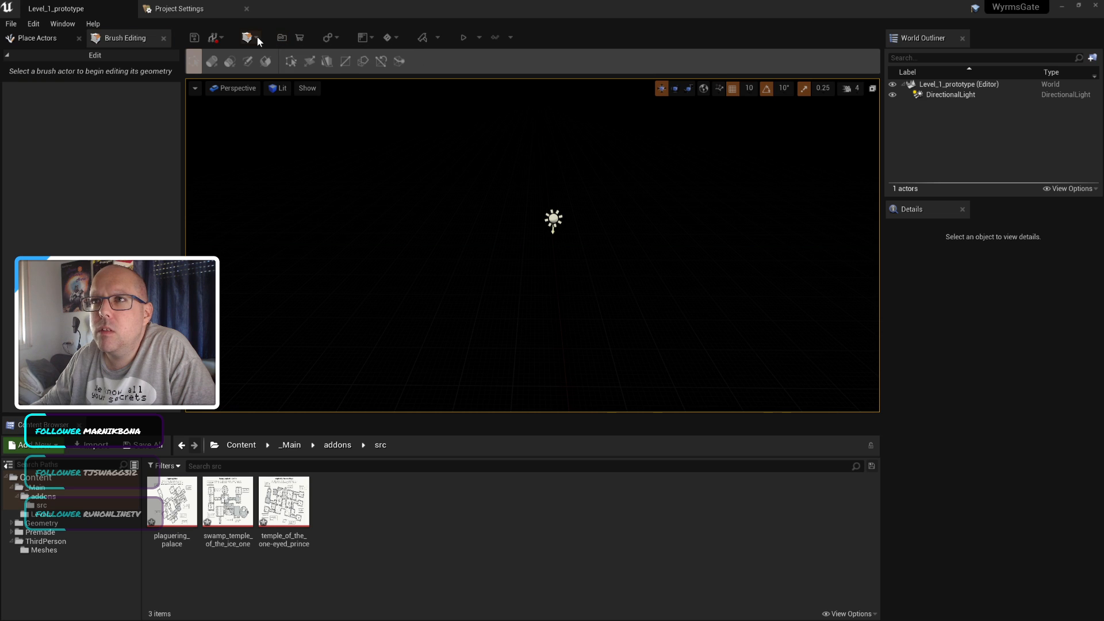
{"action": "left_click", "coordinate": [257, 37]}
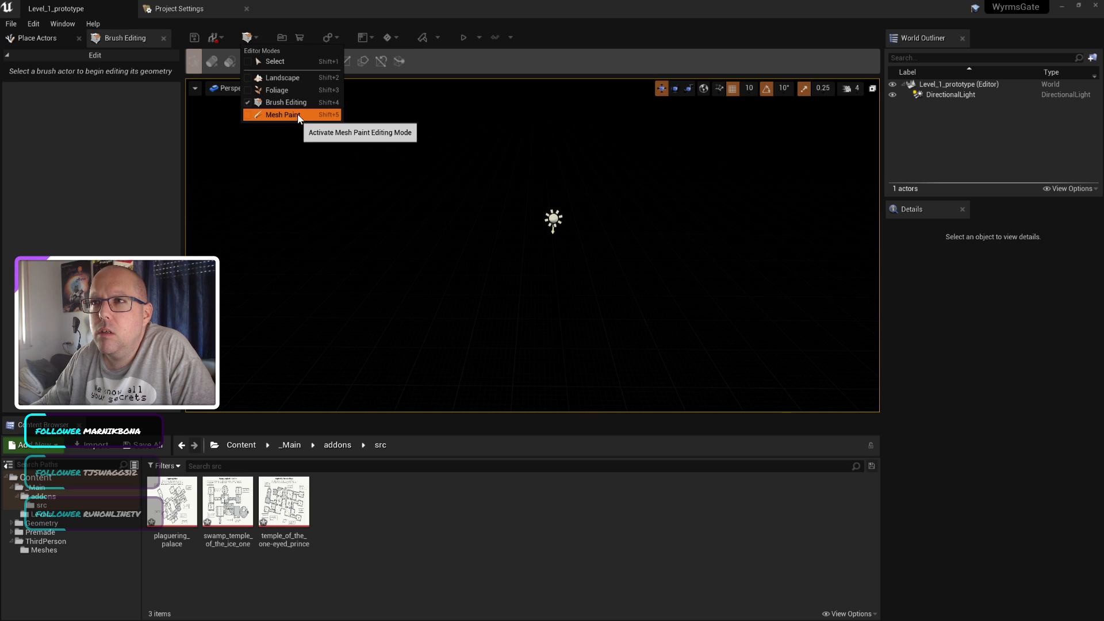
{"action": "left_click", "coordinate": [60, 156]}
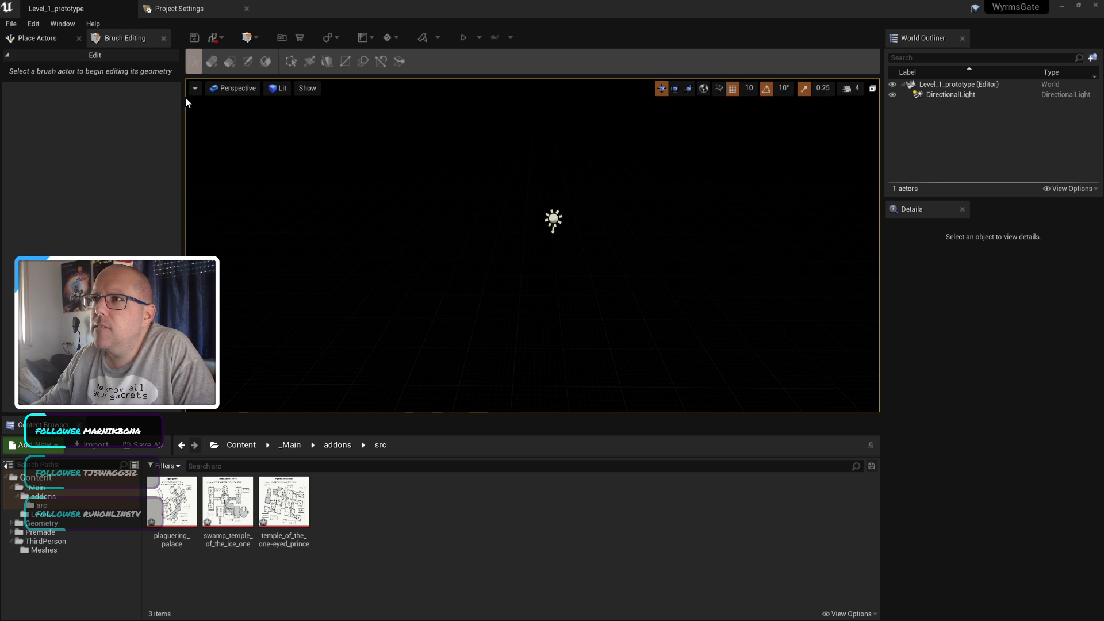
Step: Place an additive Box geometry brush in the middle of the level in front of the camera
{"action": "left_click", "coordinate": [36, 39]}
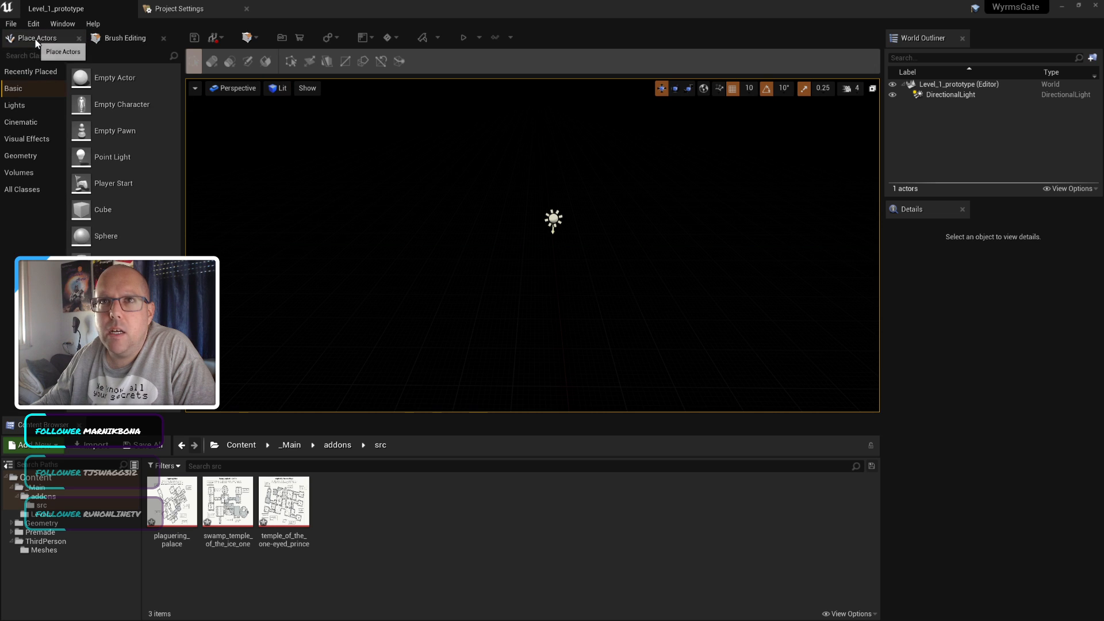
{"action": "left_click", "coordinate": [29, 189]}
{"action": "left_click", "coordinate": [29, 156]}
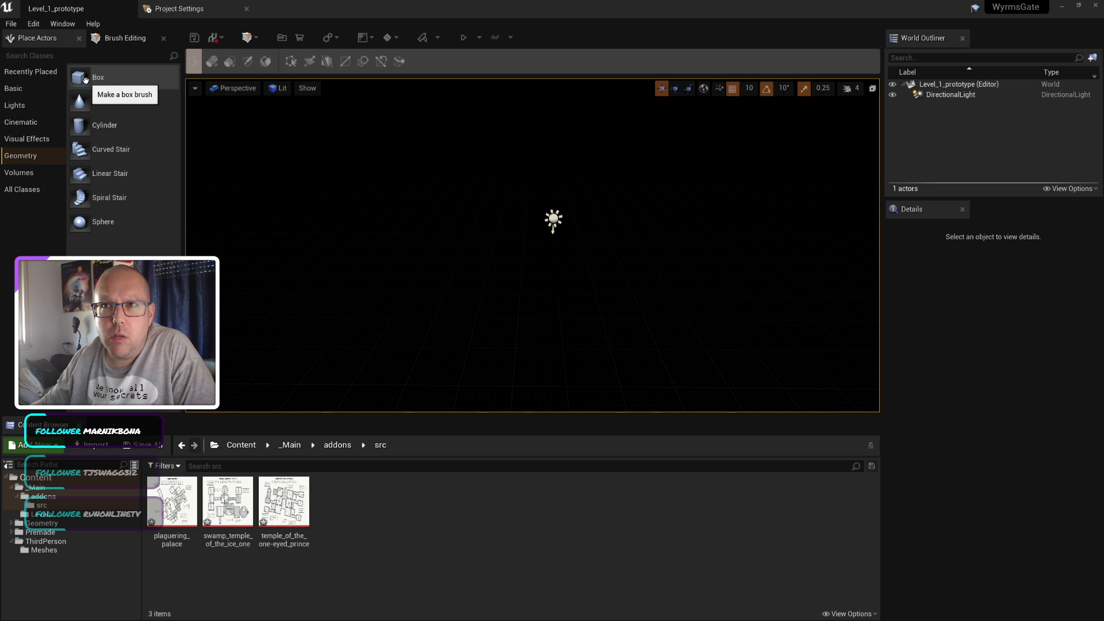
{"action": "left_click", "coordinate": [37, 91]}
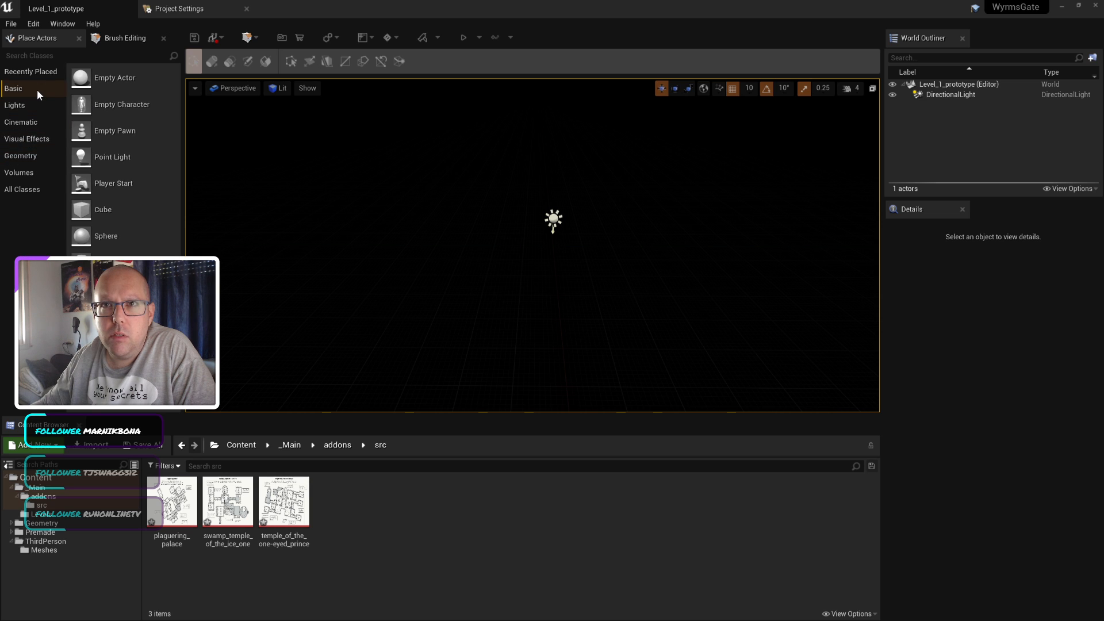
{"action": "left_click", "coordinate": [31, 153]}
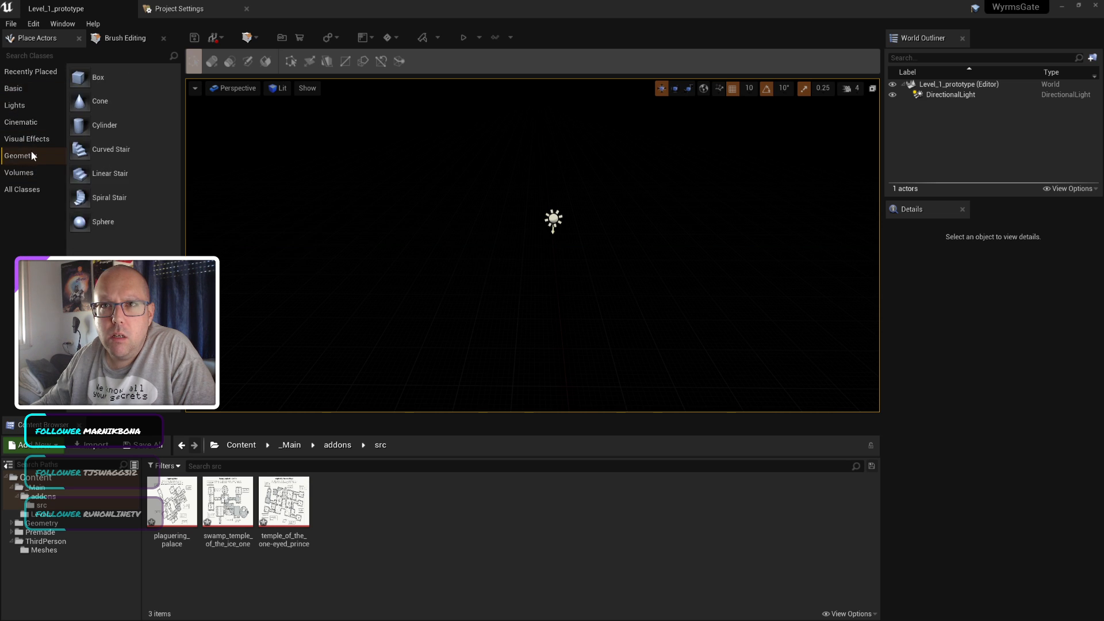
{"action": "mouse_move", "coordinate": [136, 80]}
{"action": "left_mouse_down"}
{"action": "mouse_move", "coordinate": [564, 308]}
{"action": "mouse_move", "coordinate": [539, 330]}
{"action": "left_mouse_up"}
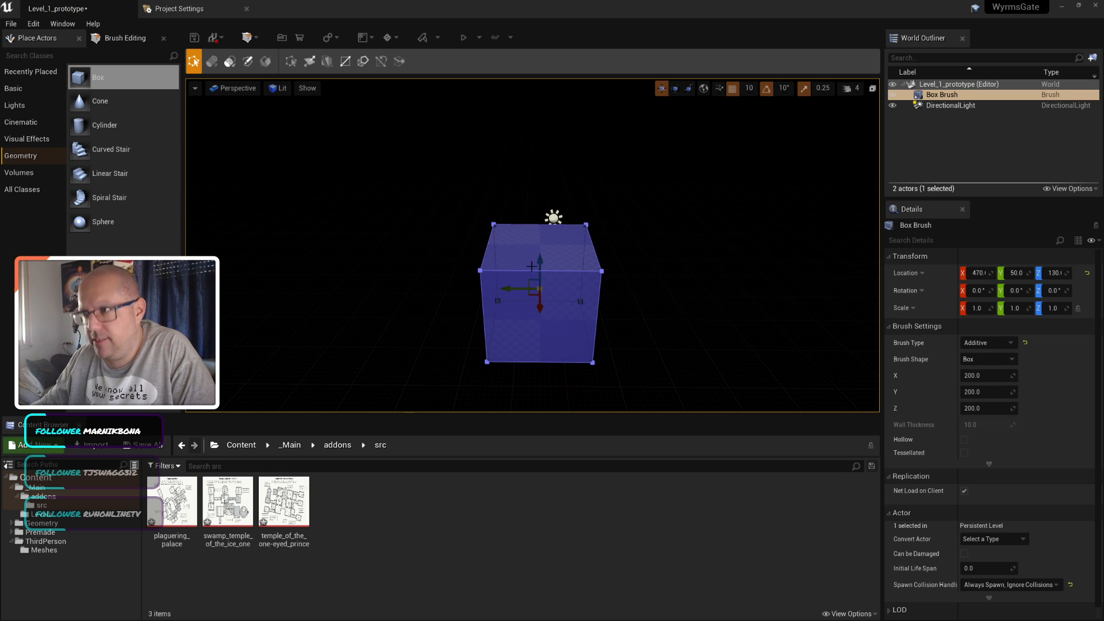
Step: Inspect the box brush and the surface properties of its front face
{"action": "left_click", "coordinate": [943, 95]}
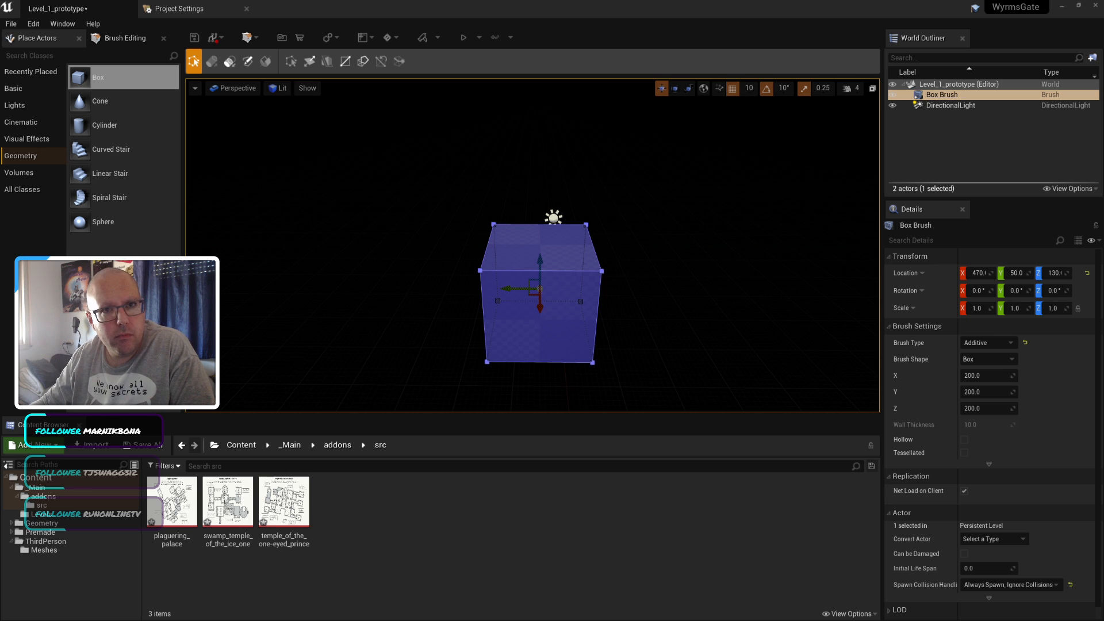
{"action": "left_click", "coordinate": [614, 335]}
{"action": "left_click", "coordinate": [576, 335]}
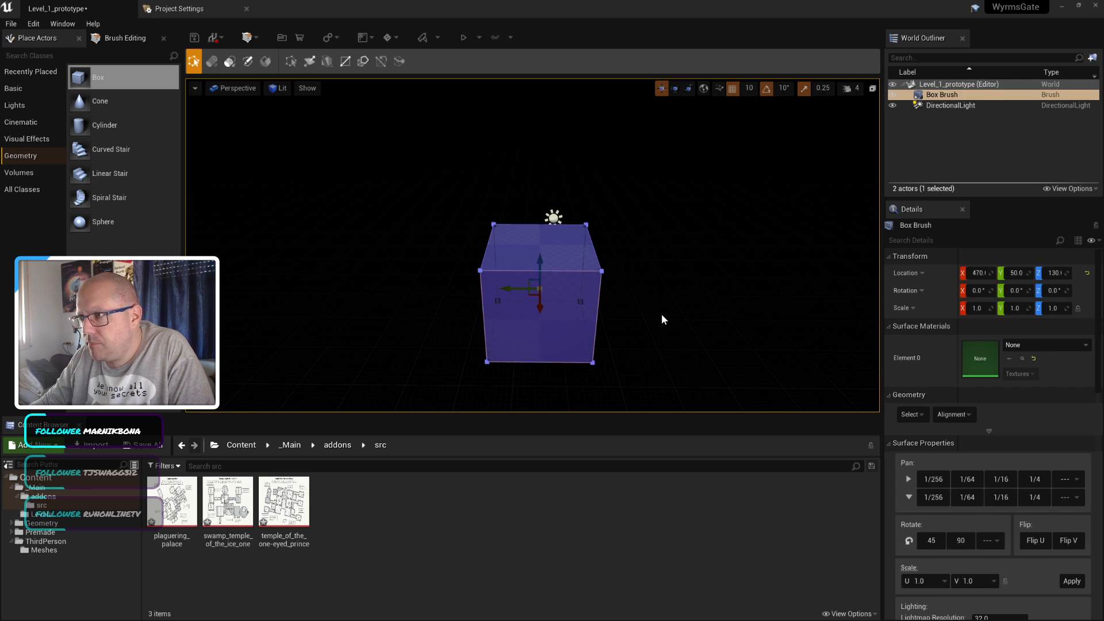
{"action": "left_click", "coordinate": [662, 315]}
Step: Raise the directional light's intensity, trying 1 lux and settling on 5 lux
{"action": "left_click", "coordinate": [553, 218]}
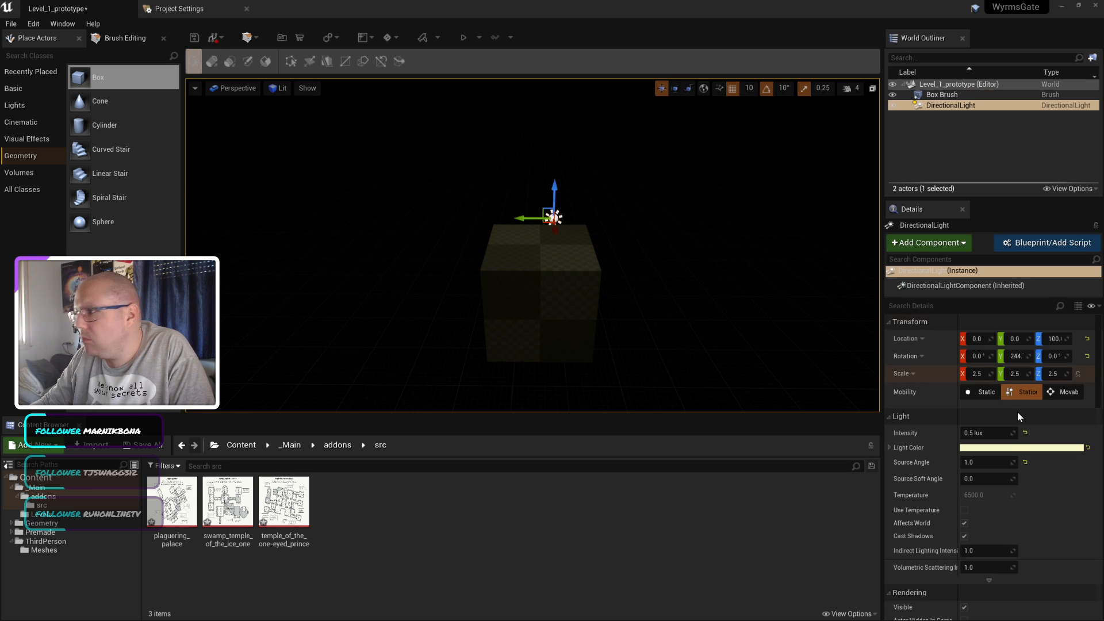
{"action": "left_click", "coordinate": [997, 434]}
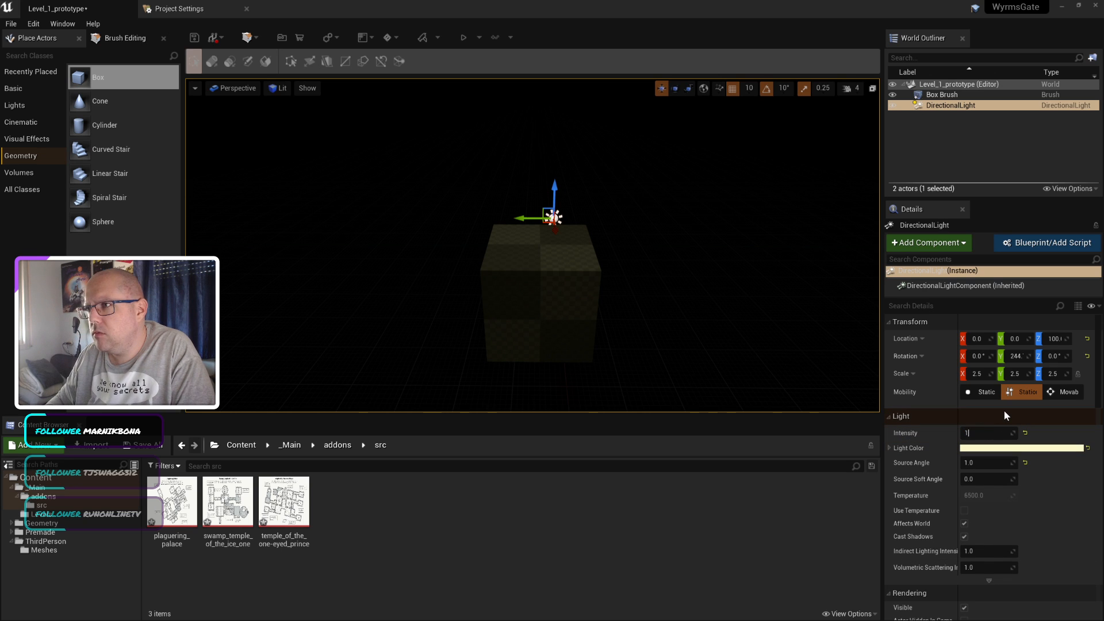
{"action": "key", "text": "Return"}
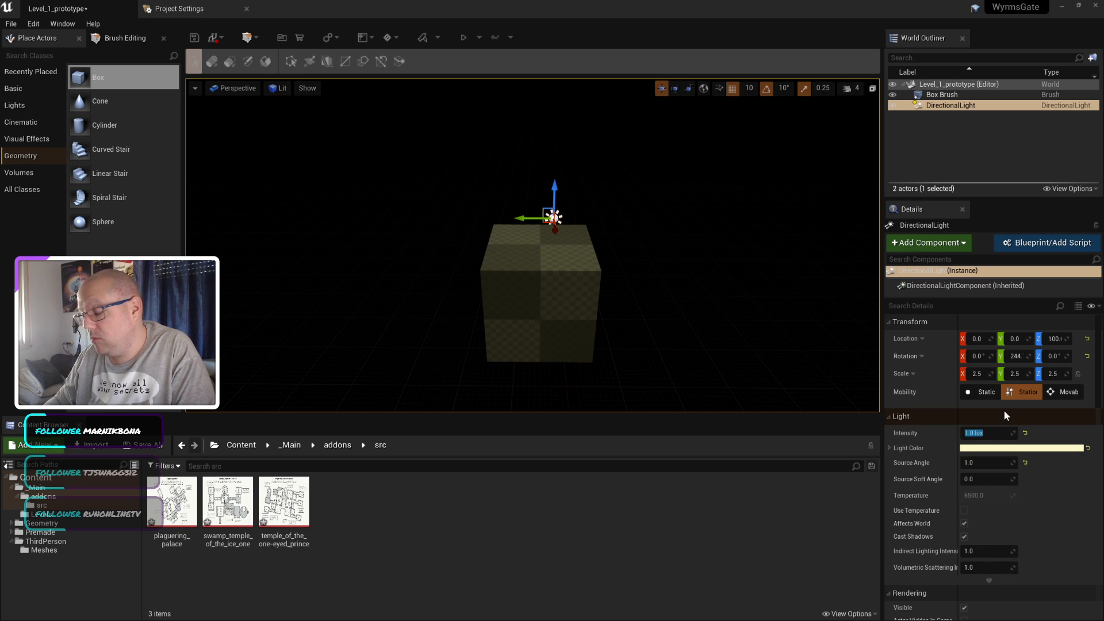
{"action": "type", "text": "5"}
{"action": "key", "text": "Return"}
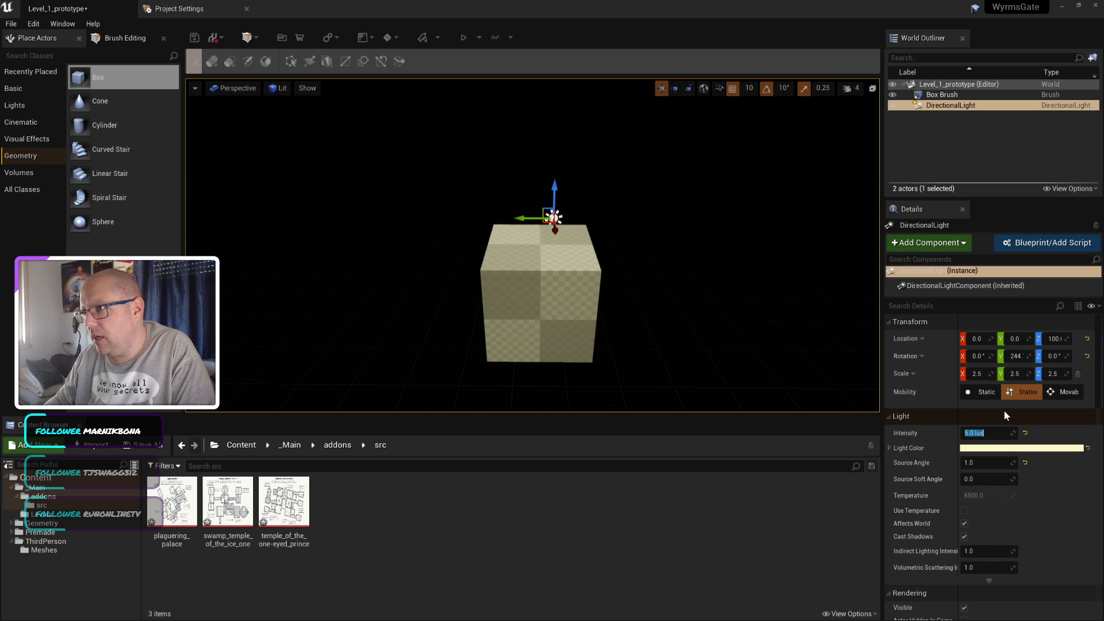
Step: Set the directional light's color to pure white, hex sRGB FFFFFFFF
{"action": "left_click", "coordinate": [1000, 450]}
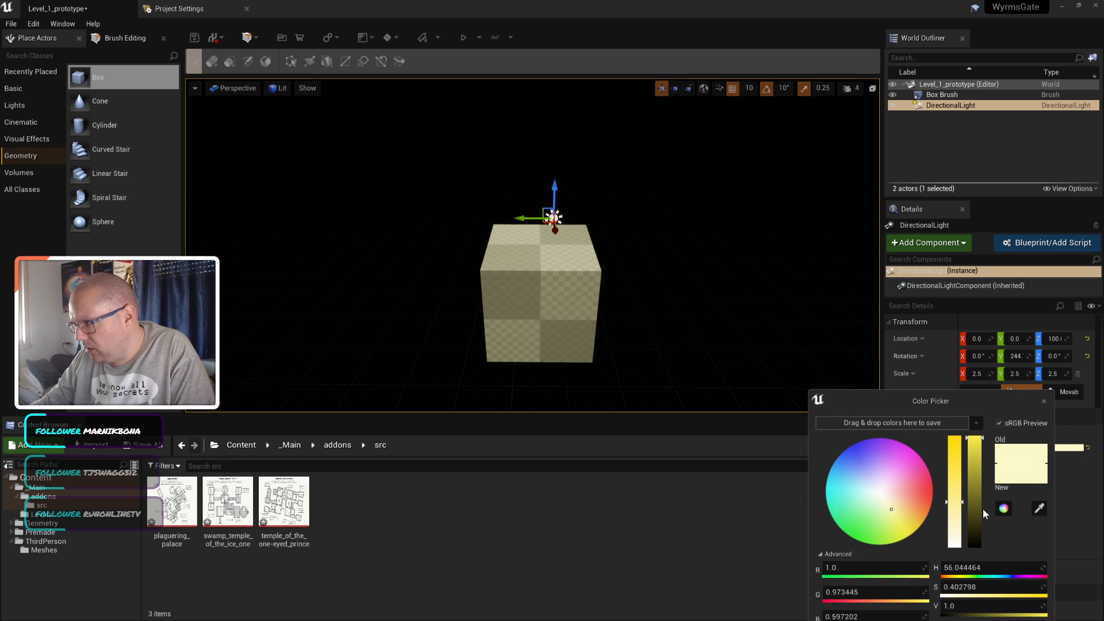
{"action": "left_click_drag", "start_coordinate": [902, 402], "coordinate": [795, 250]}
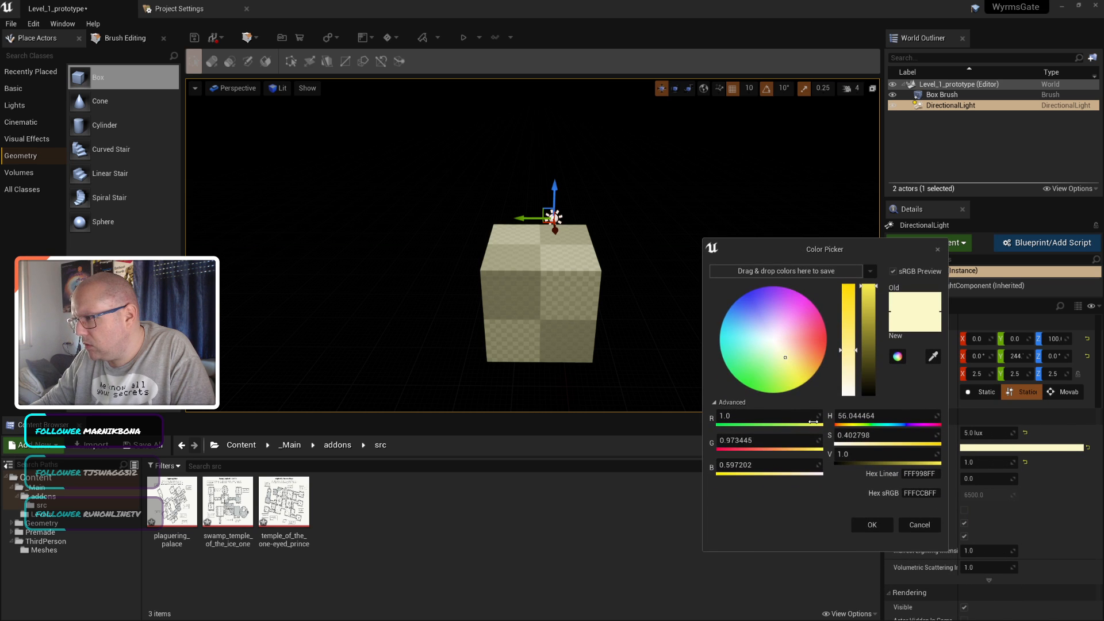
{"action": "left_click_drag", "start_coordinate": [785, 345], "coordinate": [774, 338]}
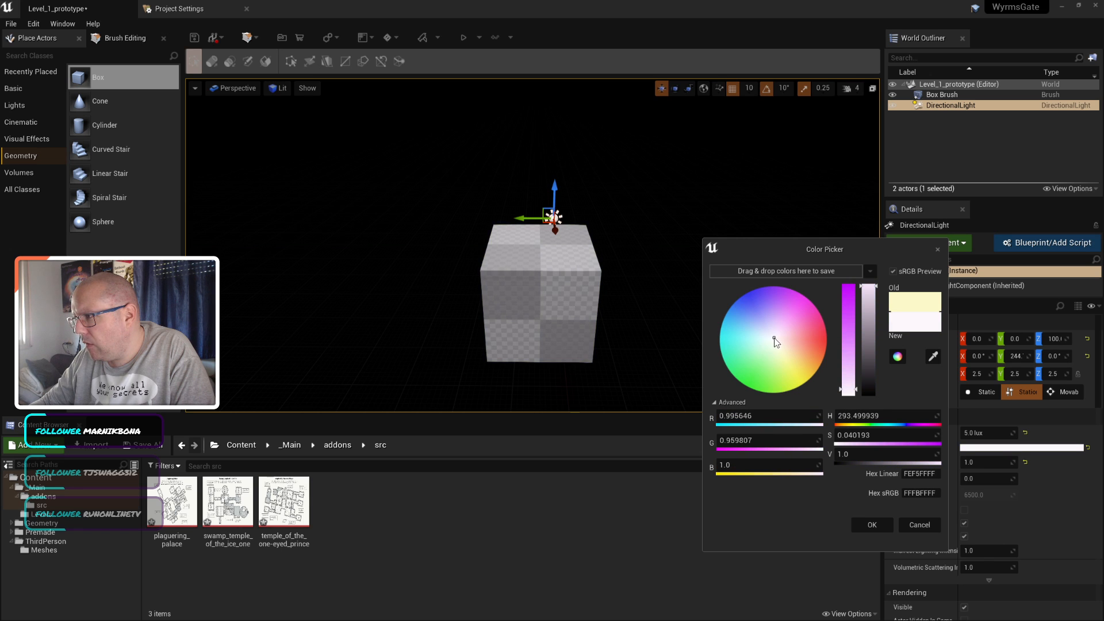
{"action": "left_click", "coordinate": [920, 494]}
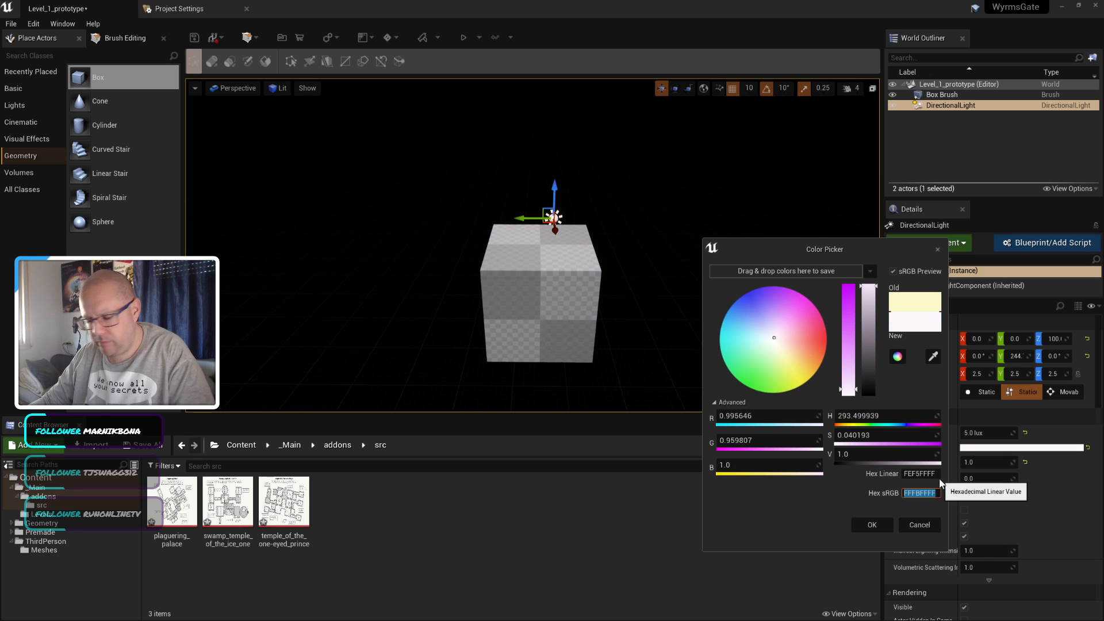
{"action": "type", "text": "FFFFFFFF"}
{"action": "key", "text": "Return"}
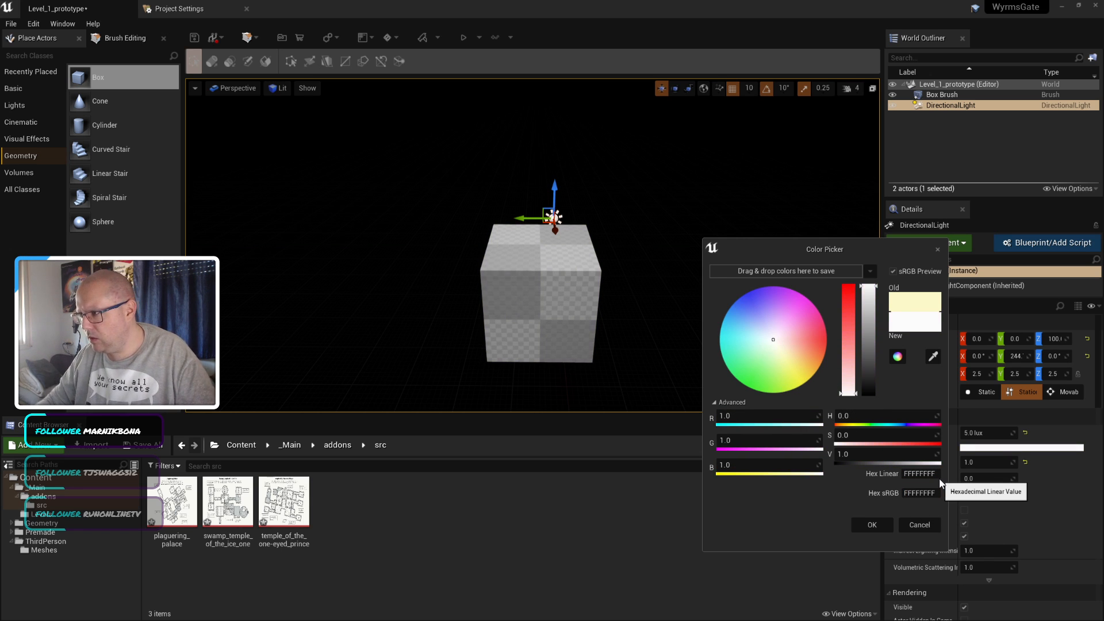
{"action": "left_click", "coordinate": [869, 523]}
Step: Try an intensity of 10 lux on the directional light and return it to 5 lux
{"action": "left_click", "coordinate": [986, 433]}
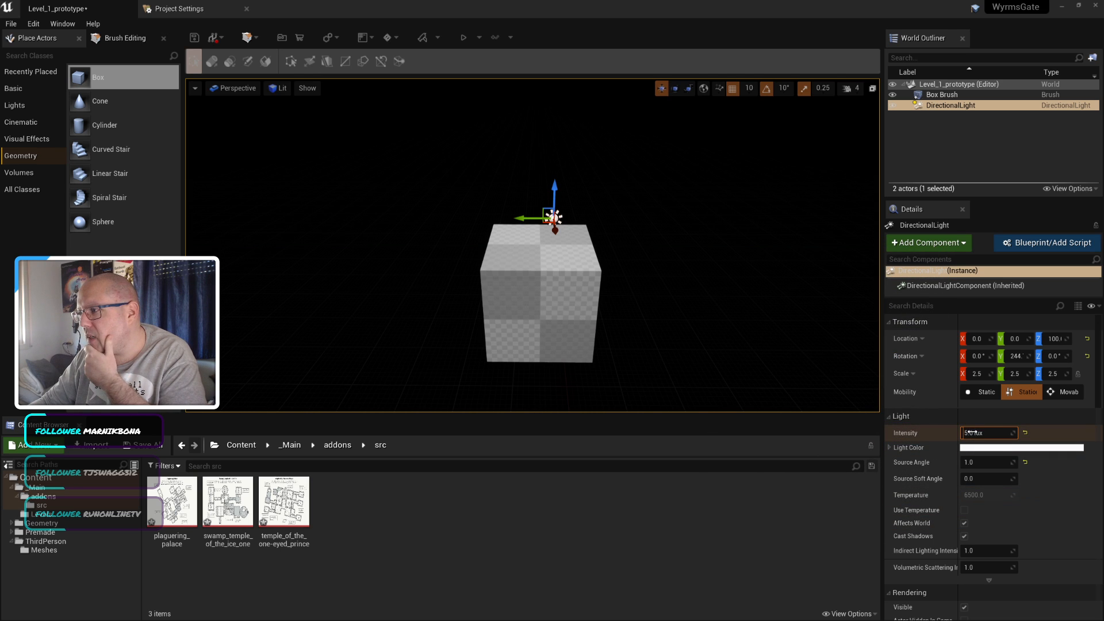
{"action": "type", "text": "10"}
{"action": "key", "text": "Return"}
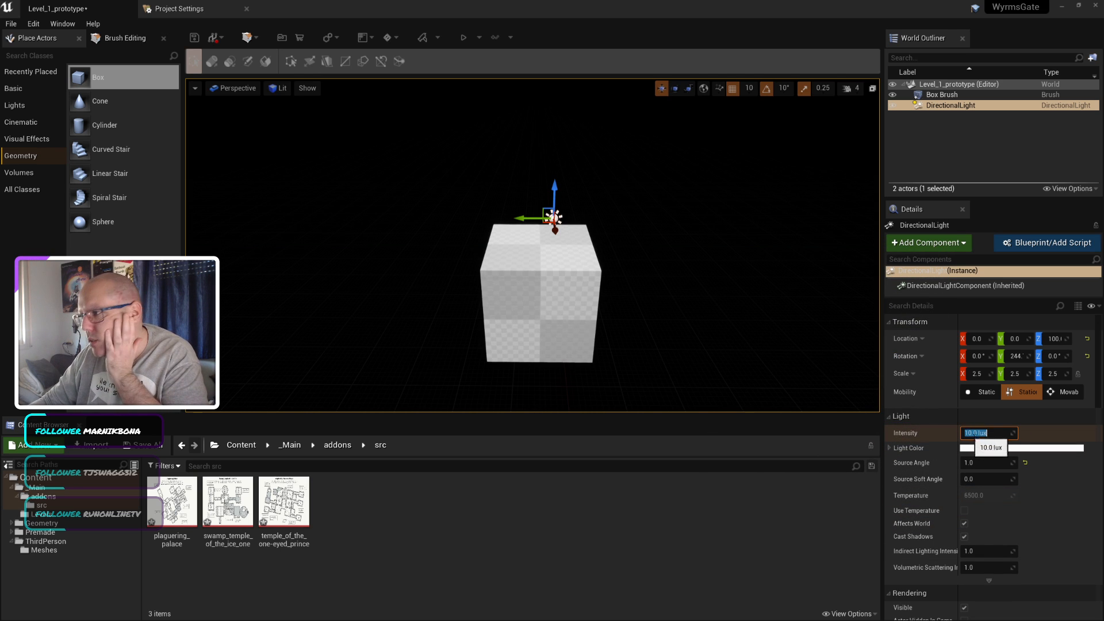
{"action": "type", "text": "5"}
{"action": "key", "text": "Return"}
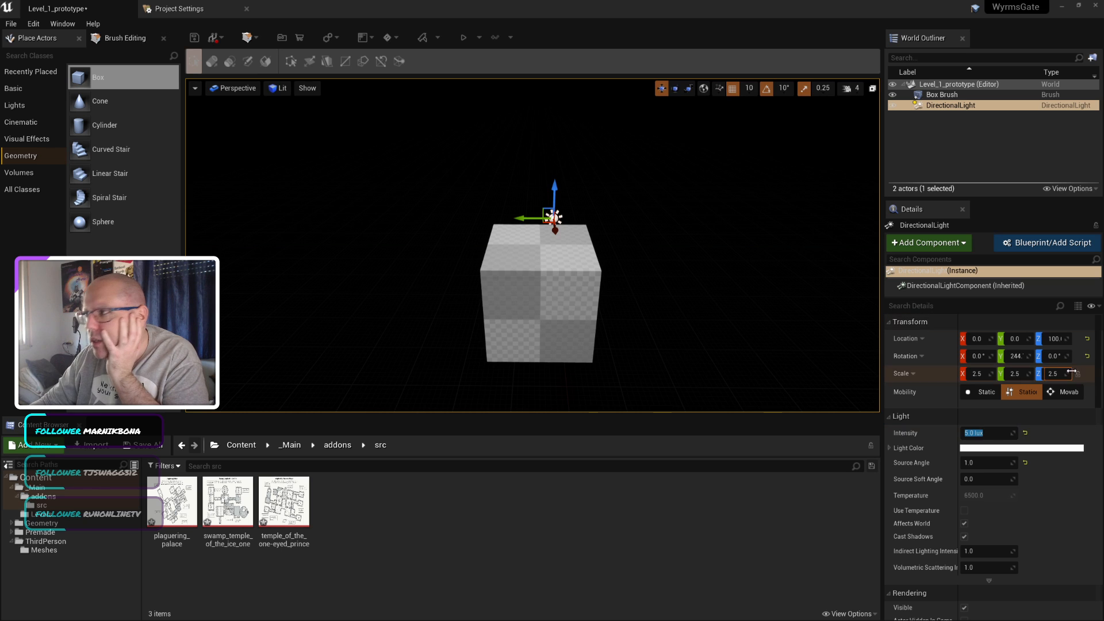
Step: Hide the box brush in the level and show it again
{"action": "left_click", "coordinate": [1059, 334]}
{"action": "left_click", "coordinate": [898, 96]}
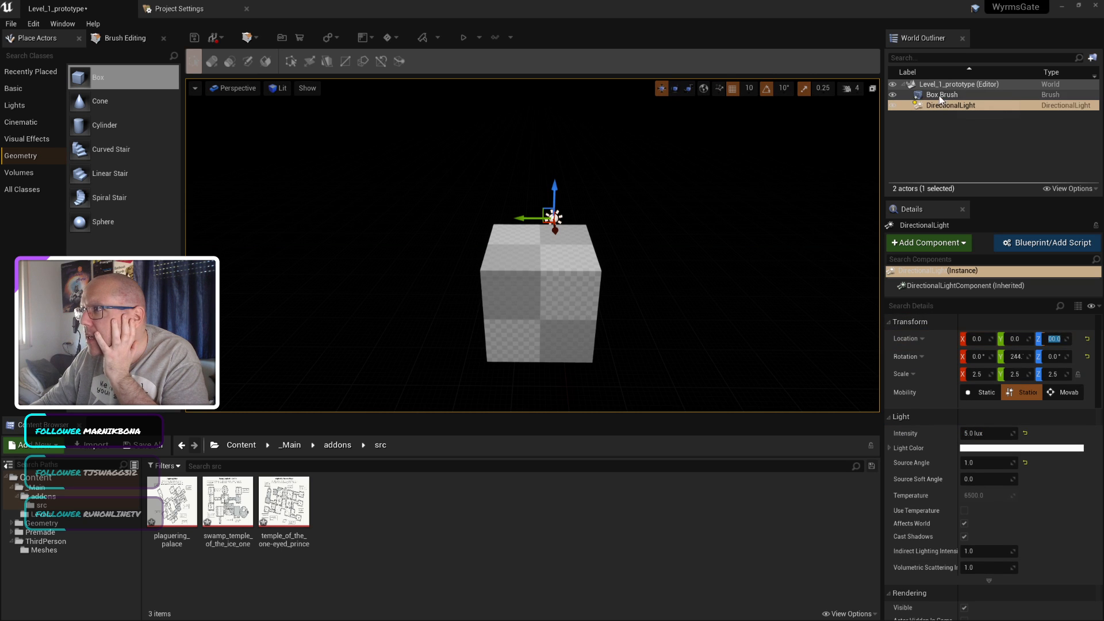
{"action": "left_click", "coordinate": [892, 95]}
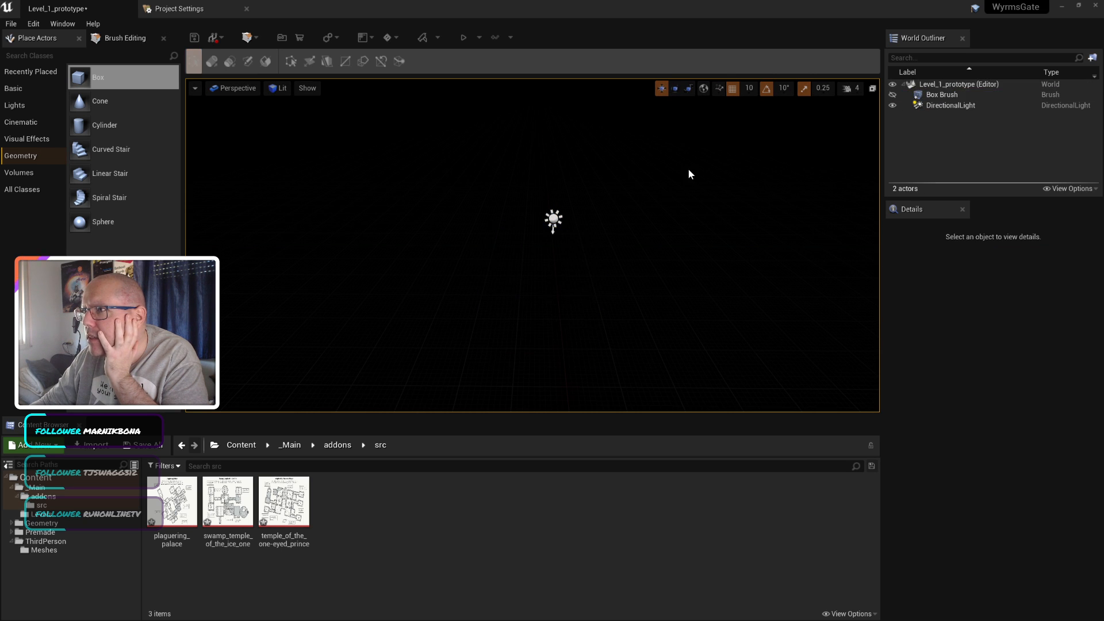
{"action": "left_click", "coordinate": [892, 95]}
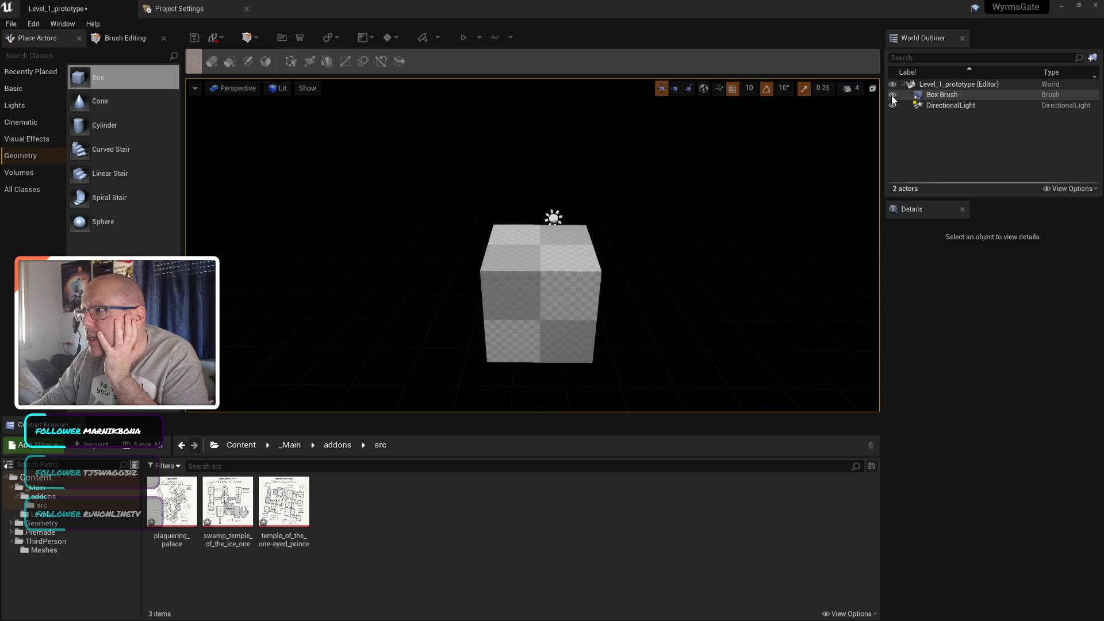
Step: Try hiding the directional light actor and undo it, checking its other visibility options
{"action": "left_click", "coordinate": [950, 106]}
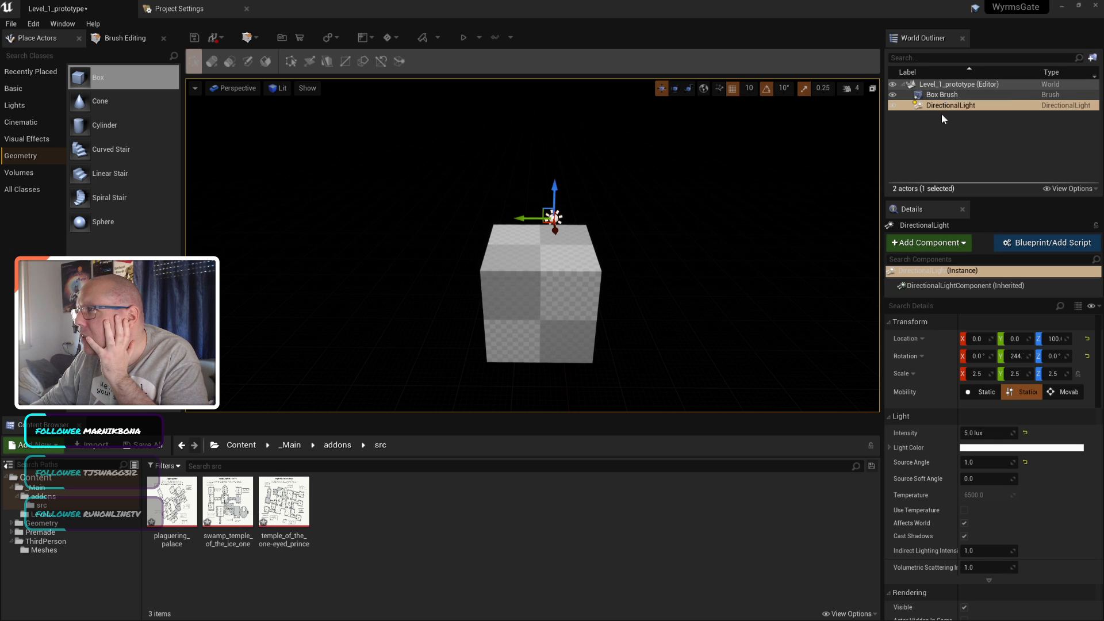
{"action": "right_click", "coordinate": [936, 106]}
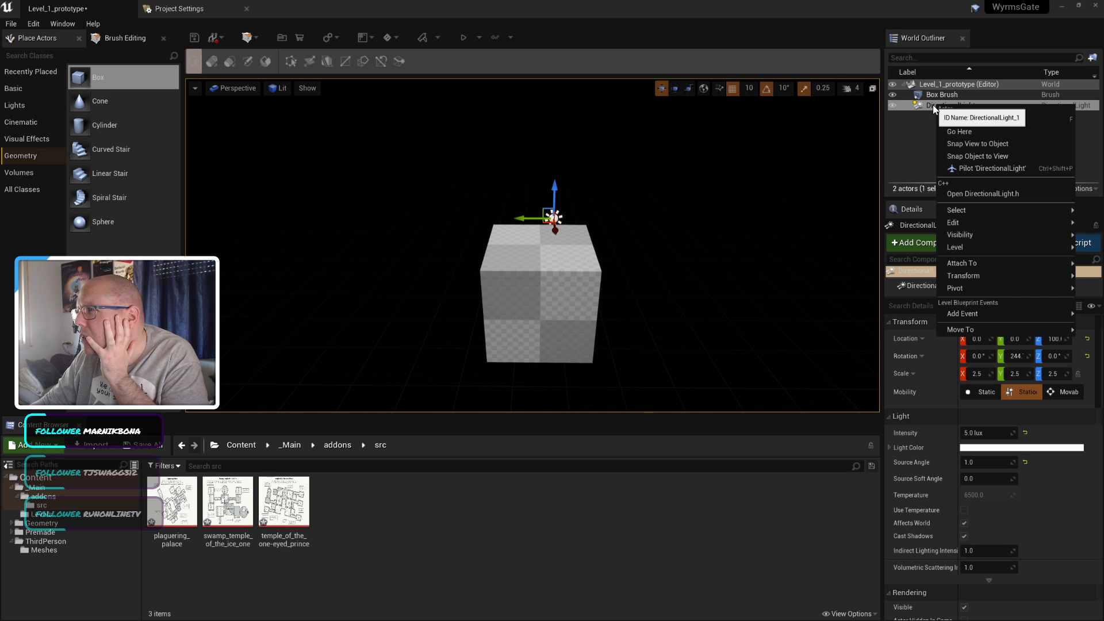
{"action": "mouse_move", "coordinate": [953, 229]}
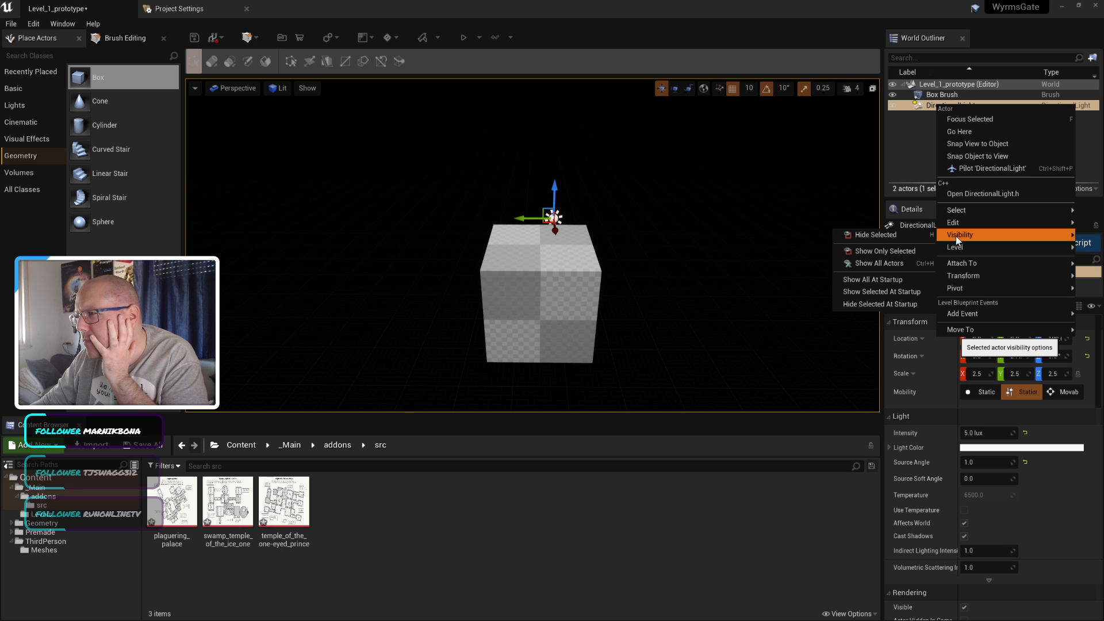
{"action": "left_click", "coordinate": [902, 233]}
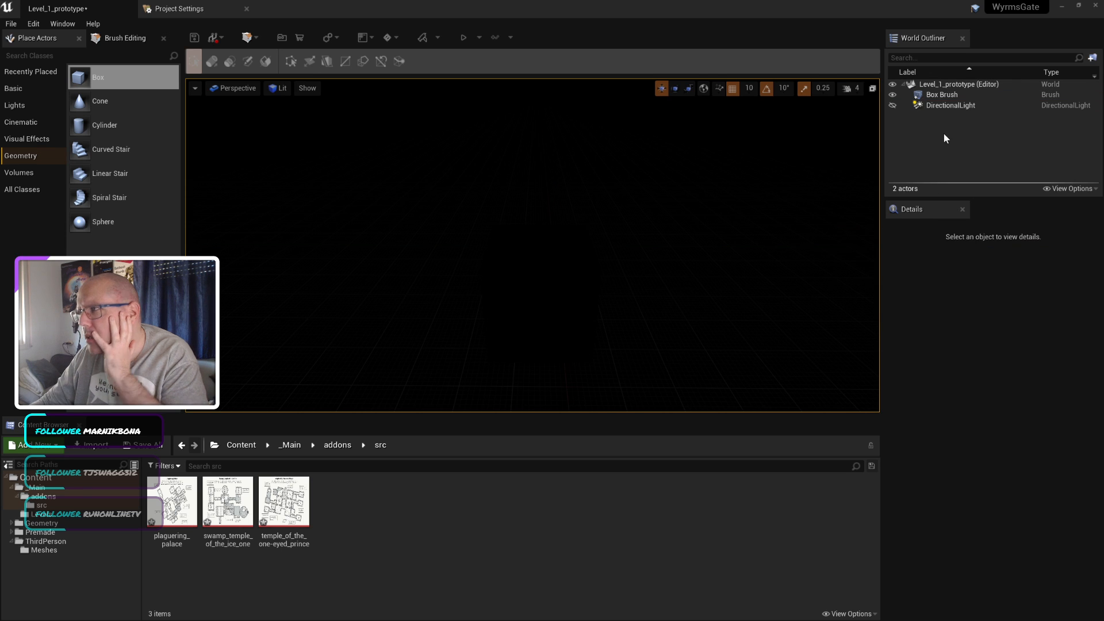
{"action": "key", "text": "ctrl+z"}
{"action": "right_click", "coordinate": [933, 105]}
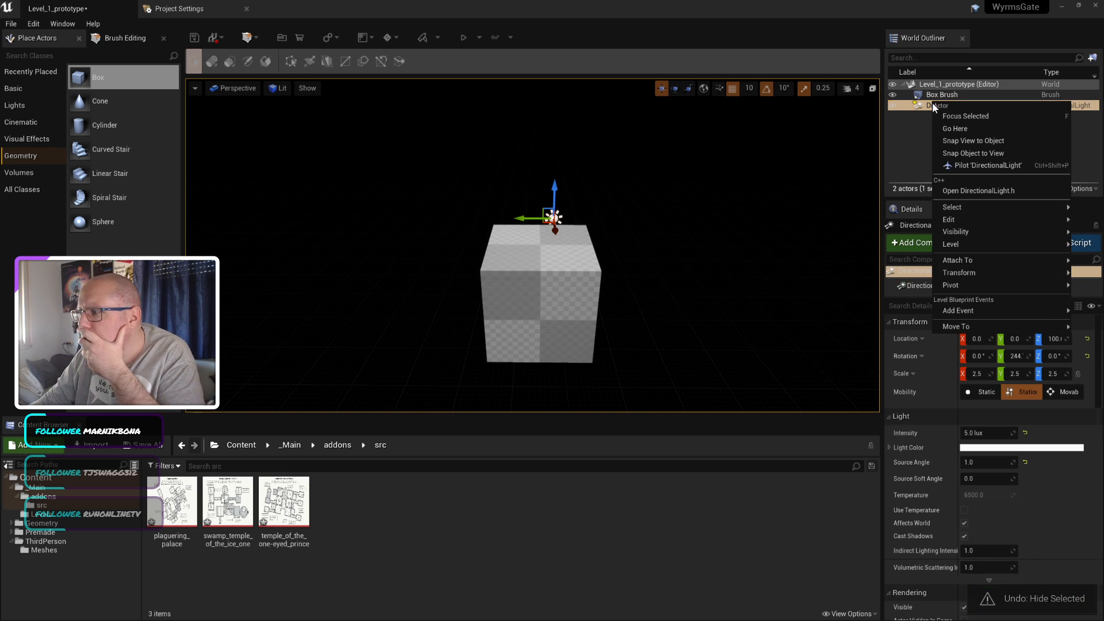
{"action": "mouse_move", "coordinate": [956, 231]}
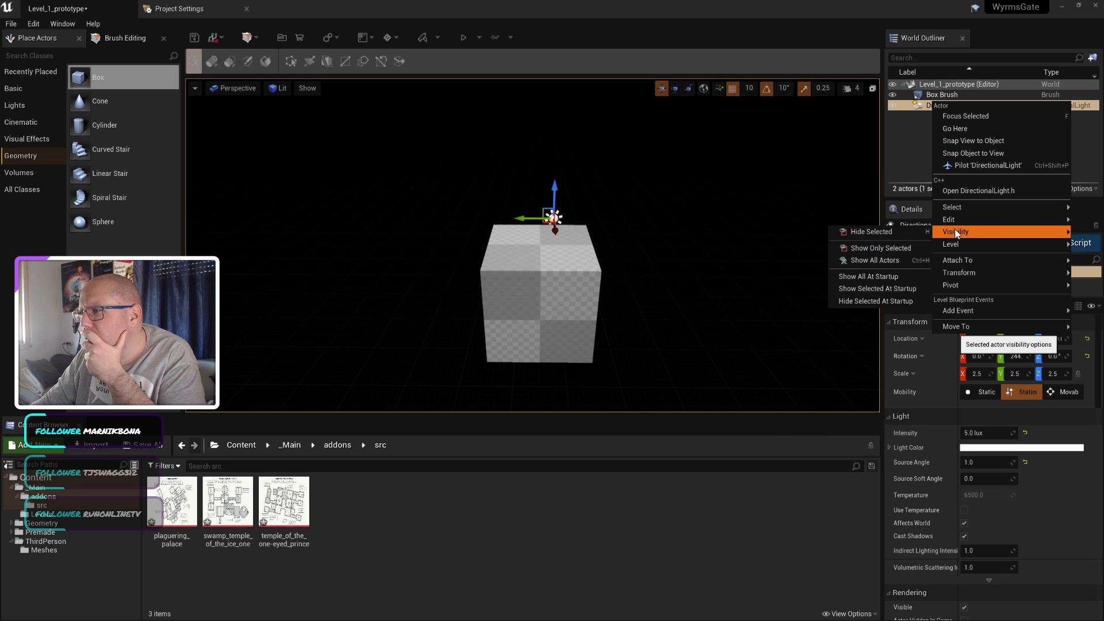
{"action": "left_click", "coordinate": [875, 136]}
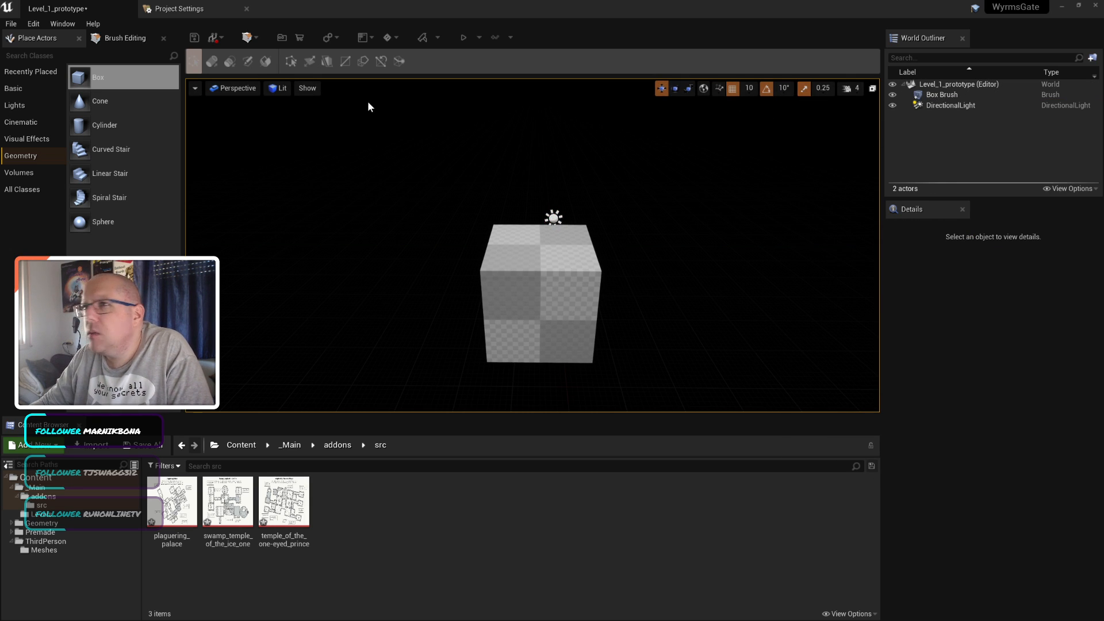
Step: Switch the viewport's Directional Lights show flag off and back on
{"action": "left_click", "coordinate": [313, 91]}
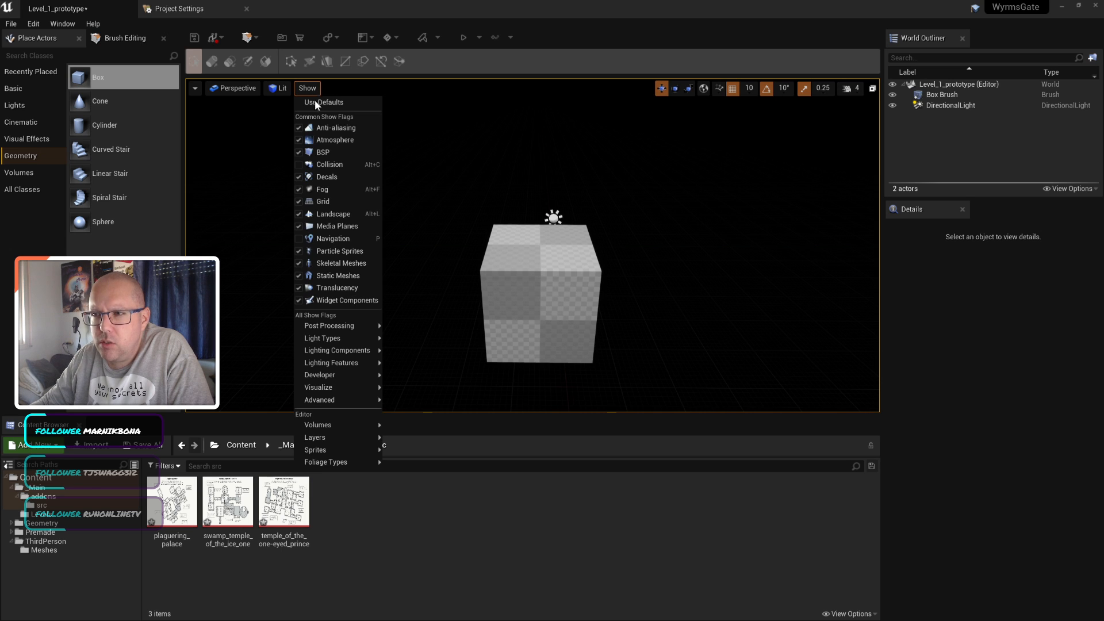
{"action": "mouse_move", "coordinate": [351, 336]}
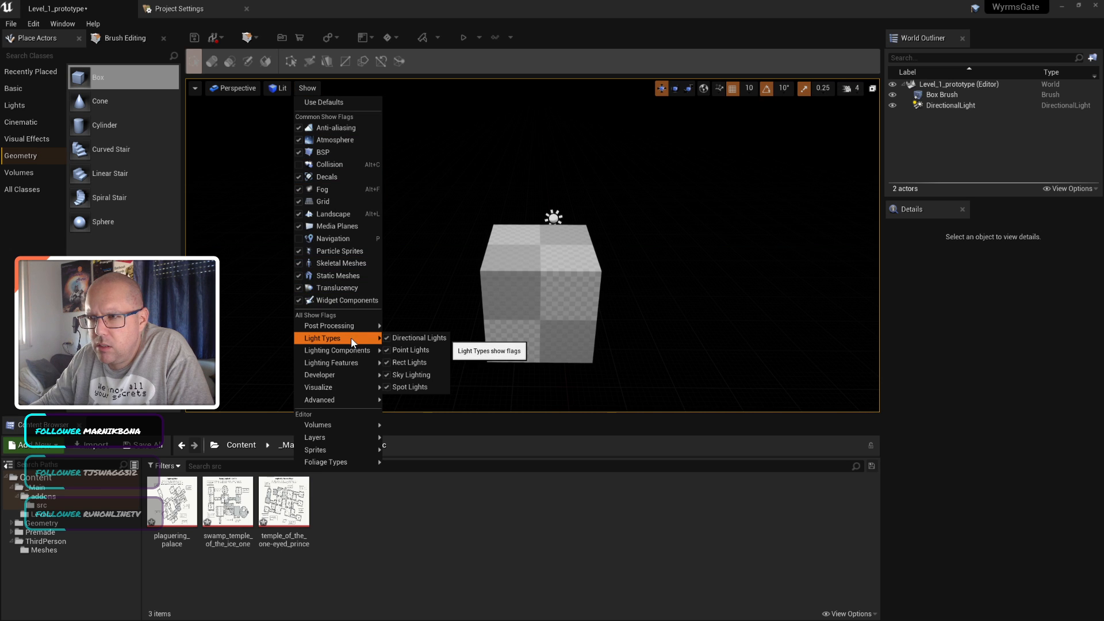
{"action": "left_click", "coordinate": [409, 337]}
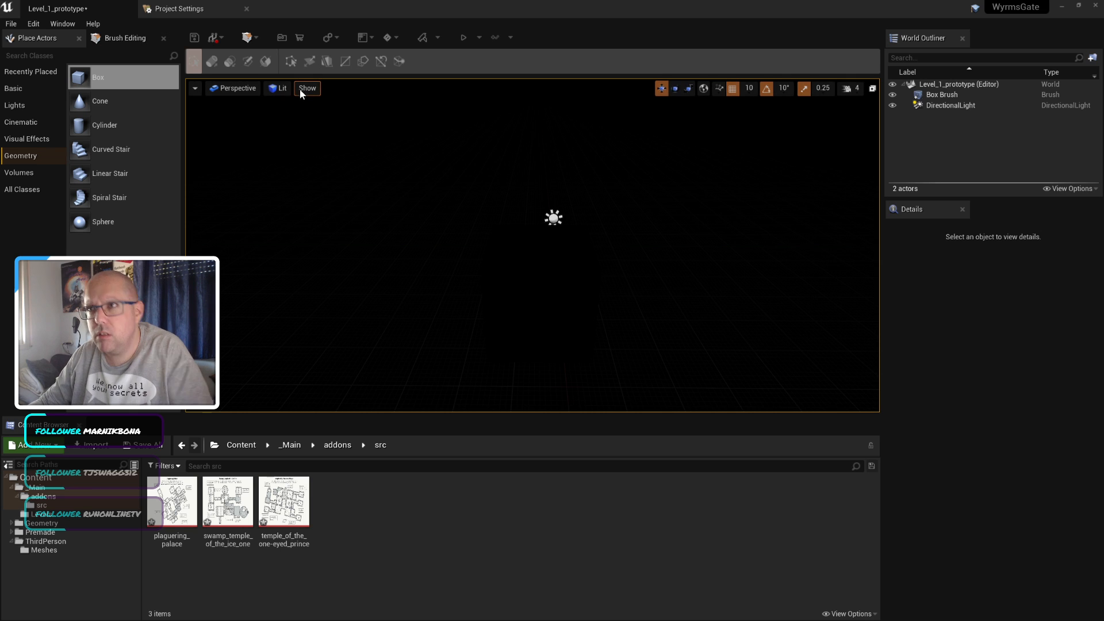
{"action": "key", "text": "ctrl+z"}
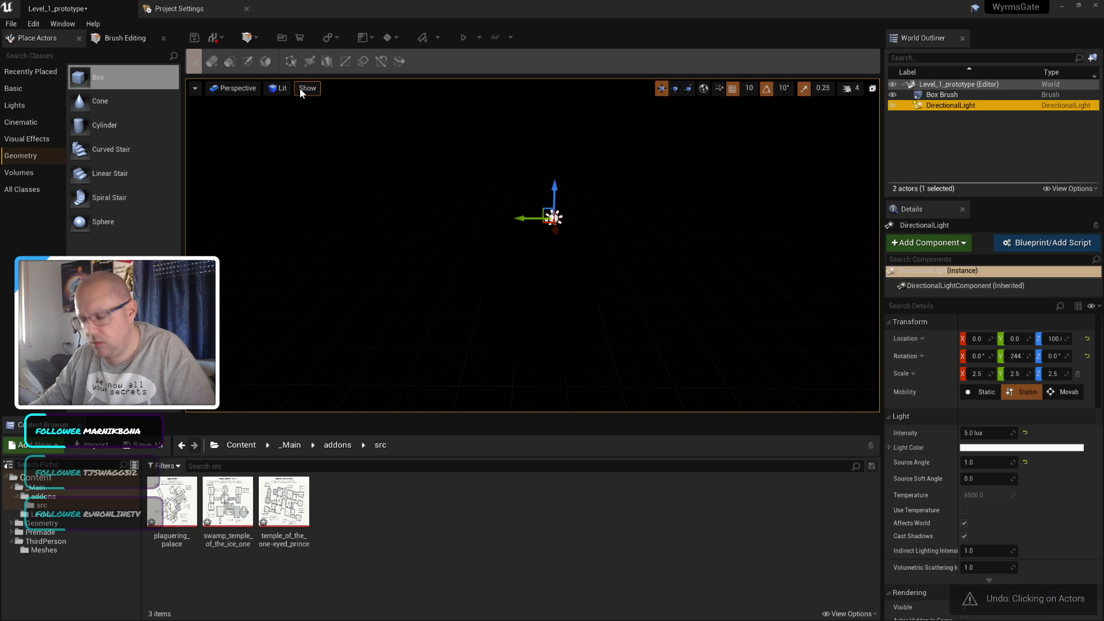
{"action": "left_click", "coordinate": [299, 88]}
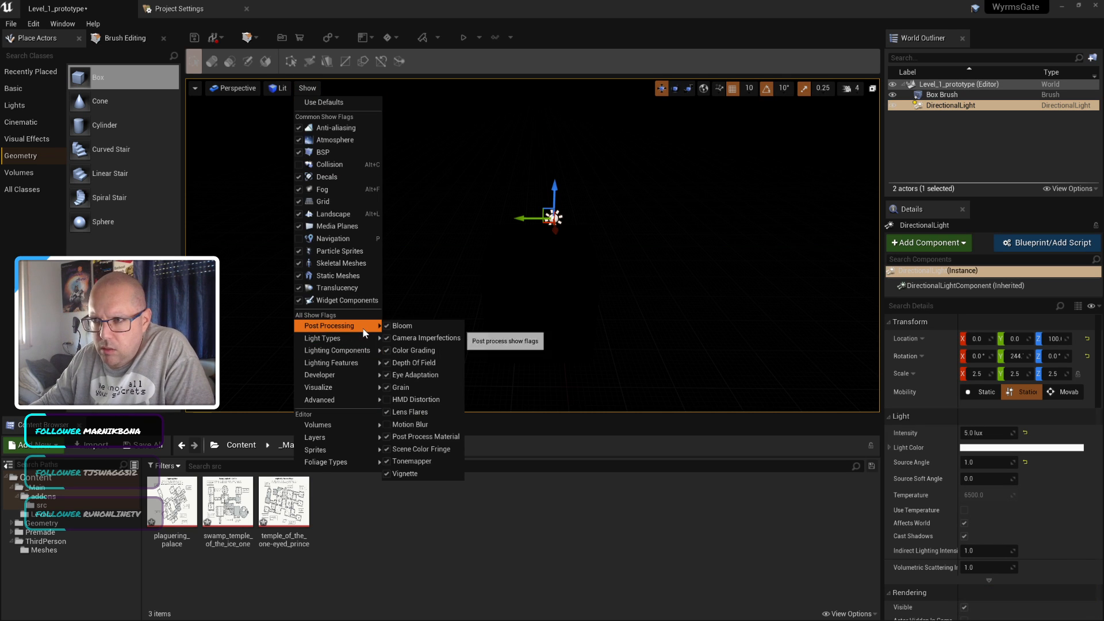
{"action": "mouse_move", "coordinate": [353, 339]}
{"action": "left_click", "coordinate": [402, 337]}
{"action": "left_click", "coordinate": [305, 90]}
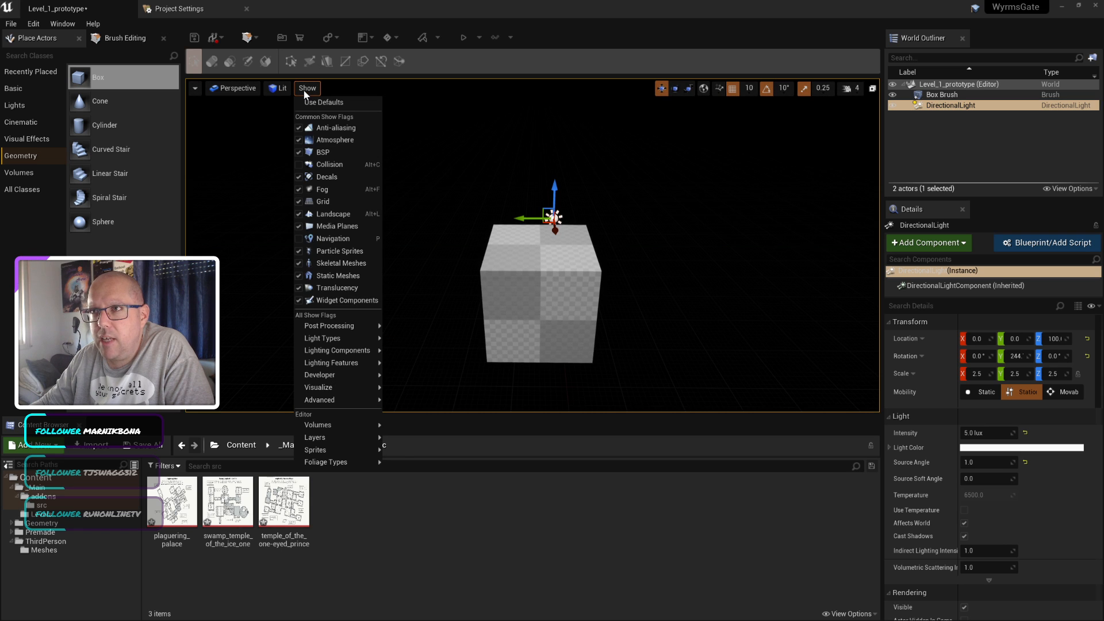
{"action": "left_click", "coordinate": [305, 89]}
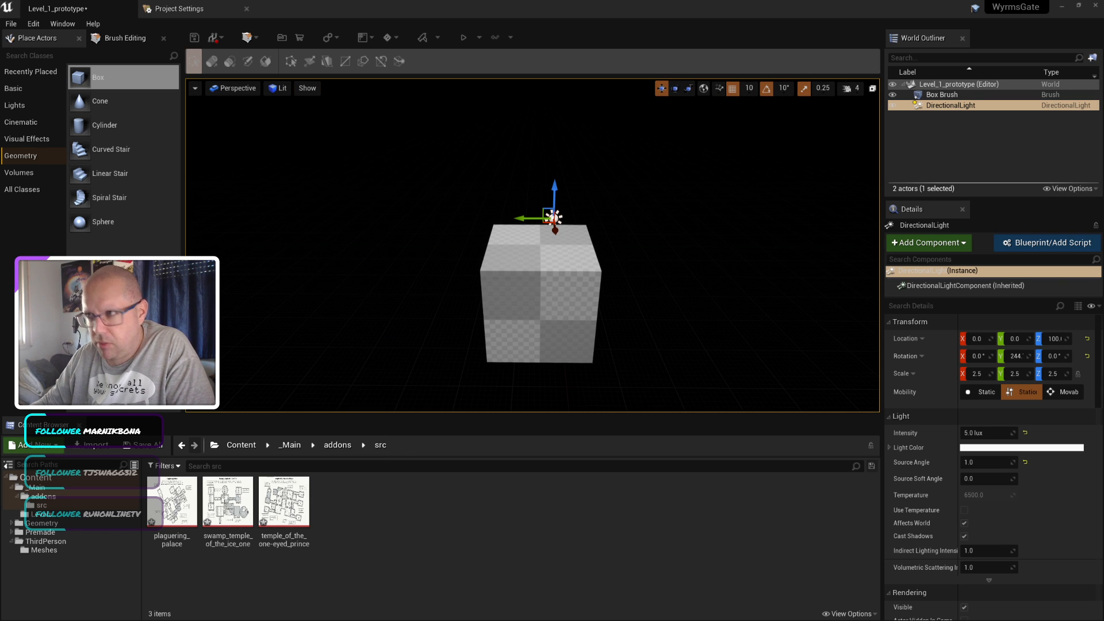
Step: Lower the box brush's top face in brush editing to about a third of the box's height
{"action": "left_click", "coordinate": [575, 270]}
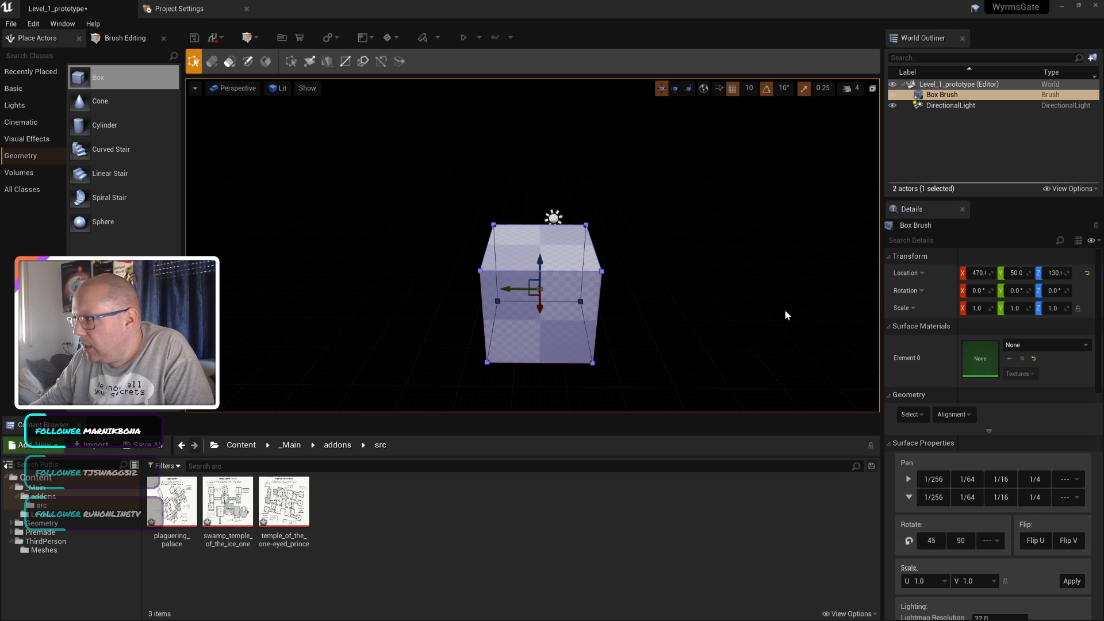
{"action": "left_click", "coordinate": [118, 39]}
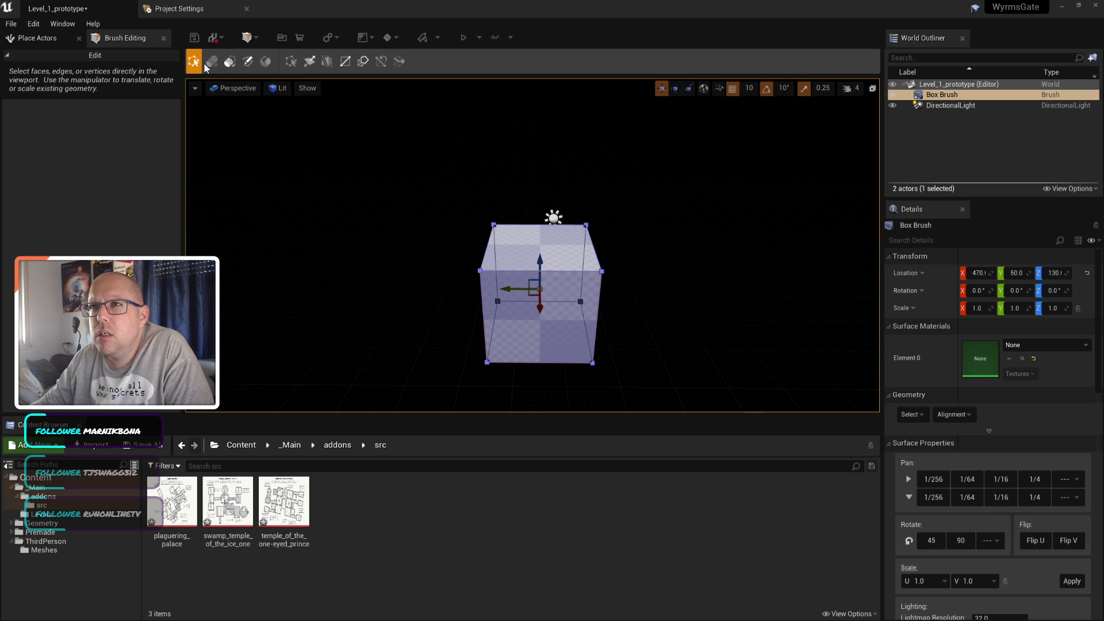
{"action": "left_click", "coordinate": [229, 63]}
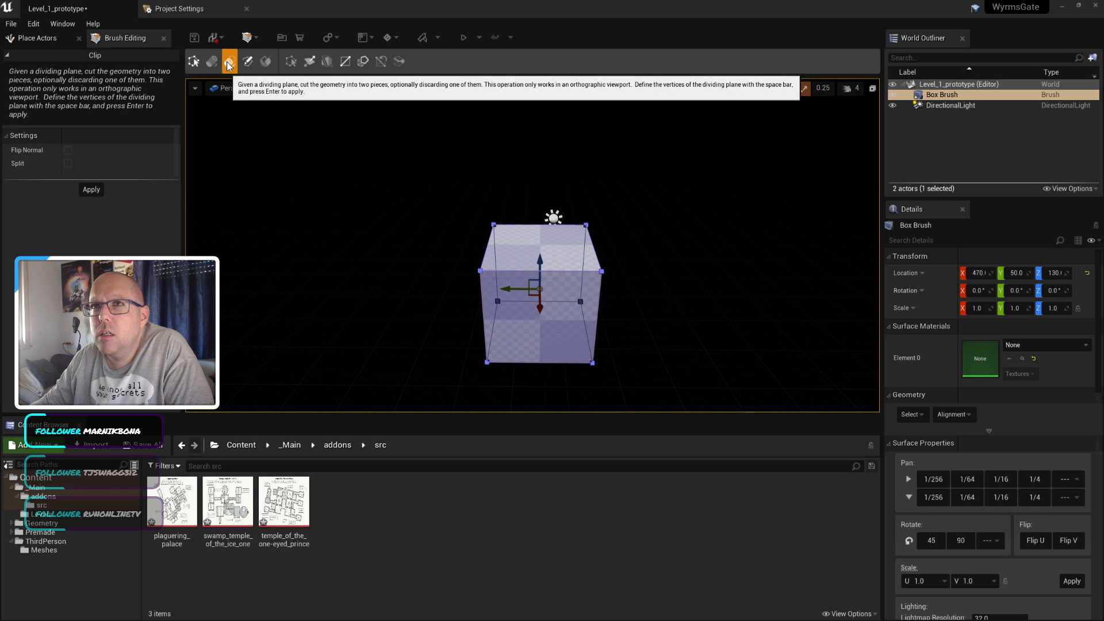
{"action": "left_click", "coordinate": [193, 60]}
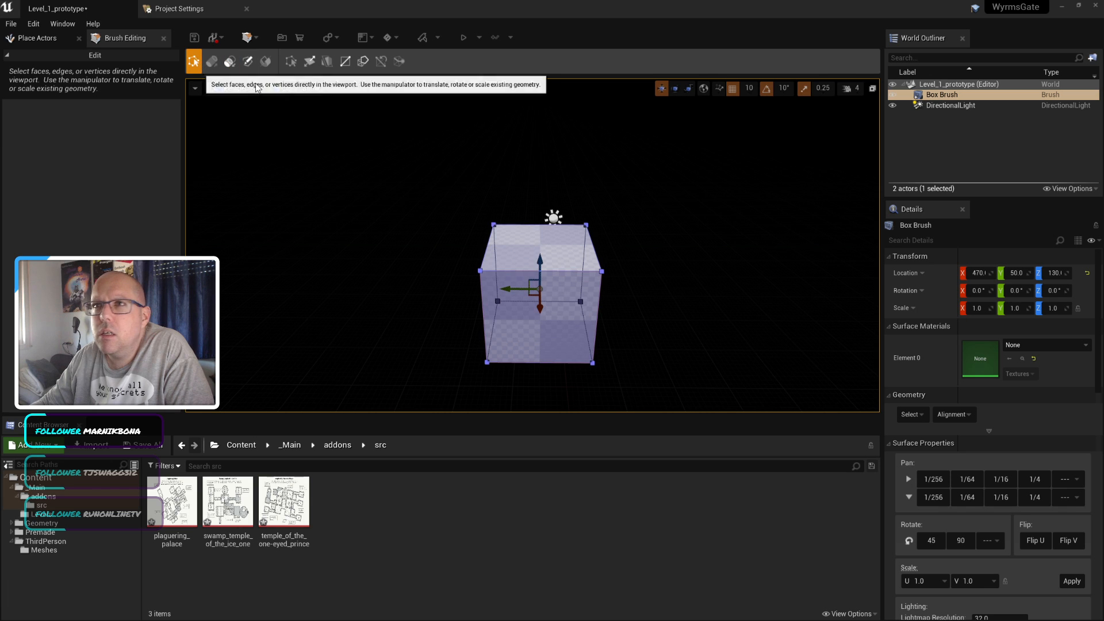
{"action": "left_click", "coordinate": [564, 249]}
{"action": "left_click_drag", "start_coordinate": [539, 216], "coordinate": [538, 282]}
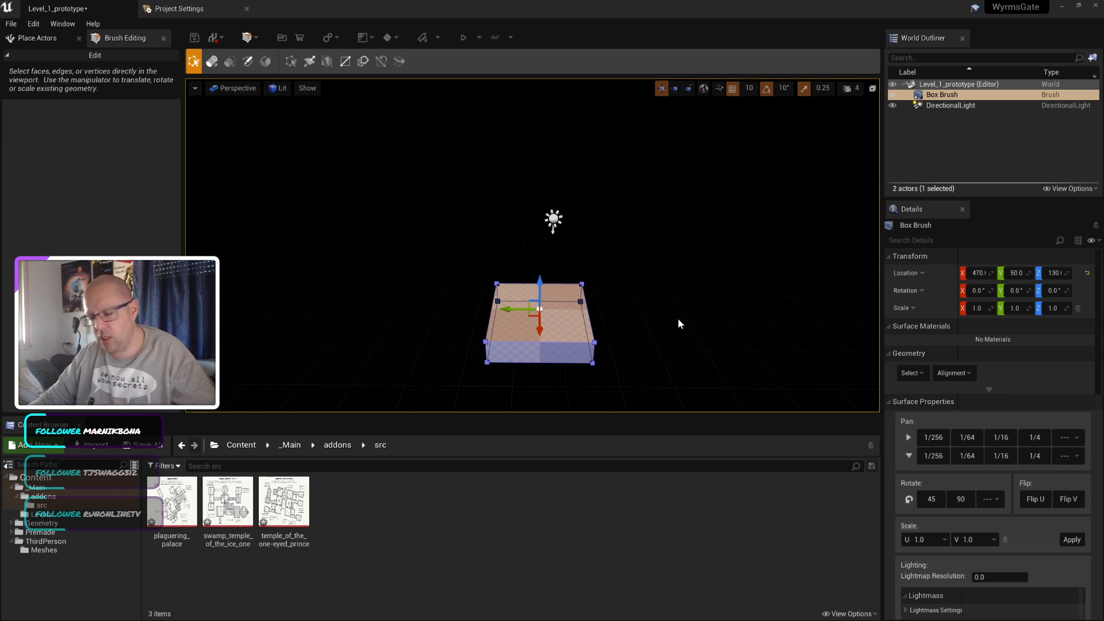
{"action": "left_click", "coordinate": [34, 38]}
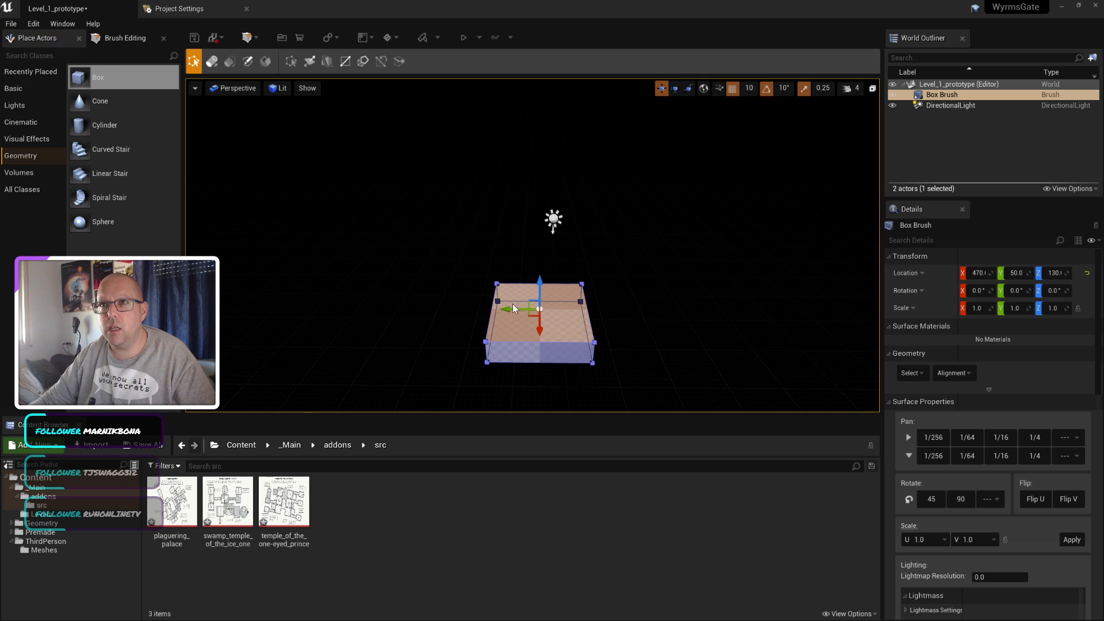
Step: Select the whole box brush and set its location to X 0, Y 0, Z 0
{"action": "left_click", "coordinate": [642, 336]}
{"action": "left_click", "coordinate": [538, 339]}
{"action": "left_click", "coordinate": [551, 350]}
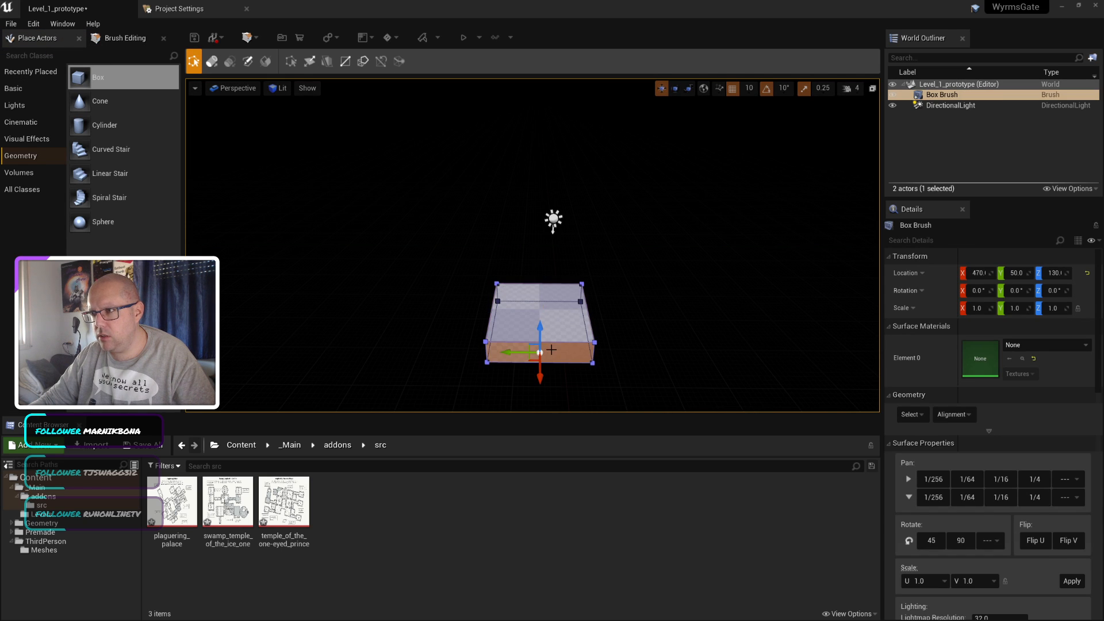
{"action": "left_click", "coordinate": [671, 355]}
{"action": "left_click", "coordinate": [537, 351]}
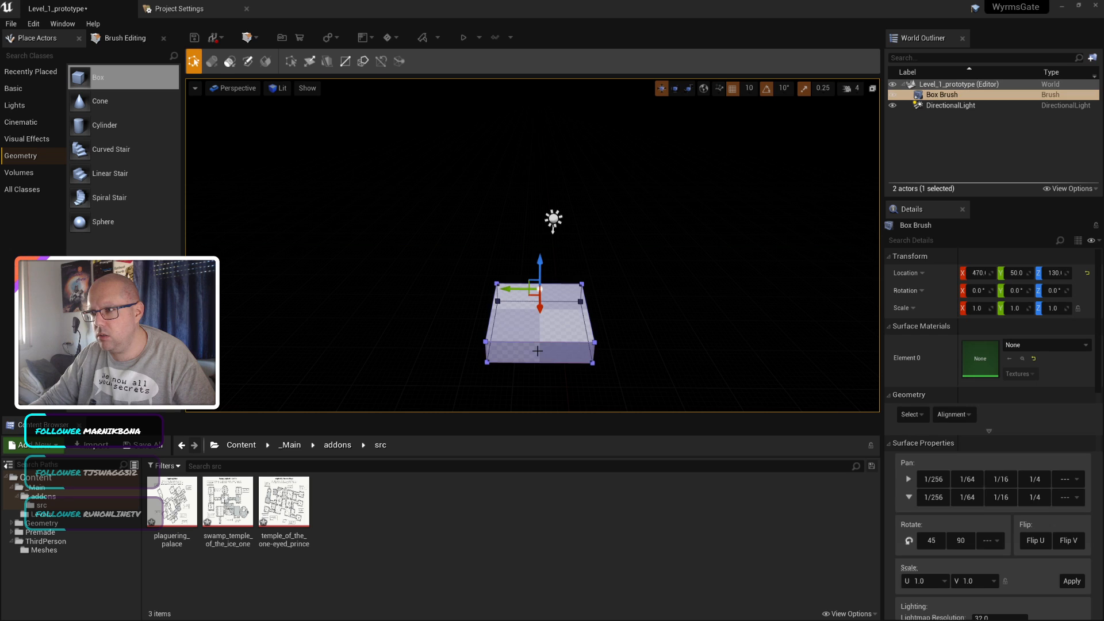
{"action": "left_click", "coordinate": [977, 273]}
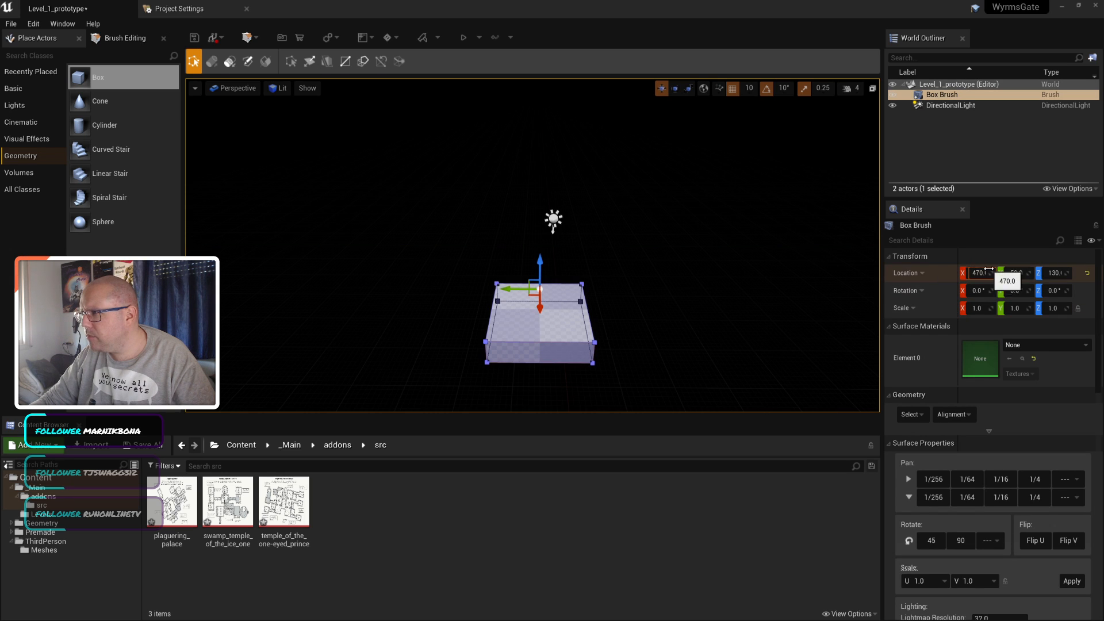
{"action": "type", "text": "0"}
{"action": "key", "text": "Tab"}
{"action": "type", "text": "0"}
{"action": "key", "text": "Tab"}
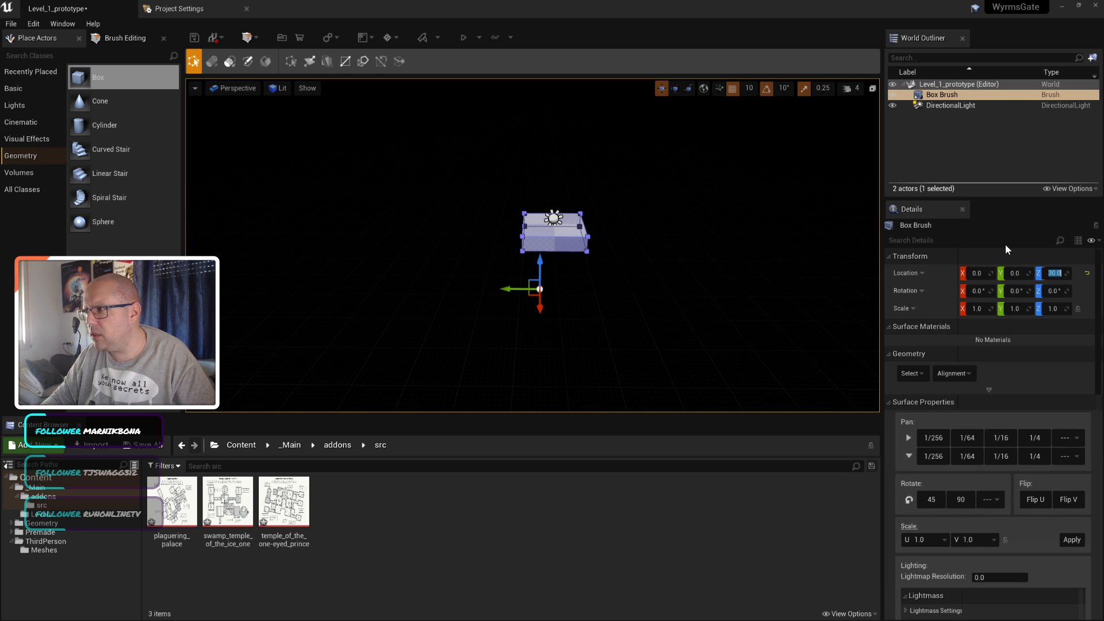
{"action": "type", "text": "0"}
{"action": "key", "text": "Return"}
Step: Lower the box brush's top face further in brush editing so only a thin floor slab remains
{"action": "scroll", "coordinate": [601, 285], "scroll_direction": "up", "scroll_amount": 2}
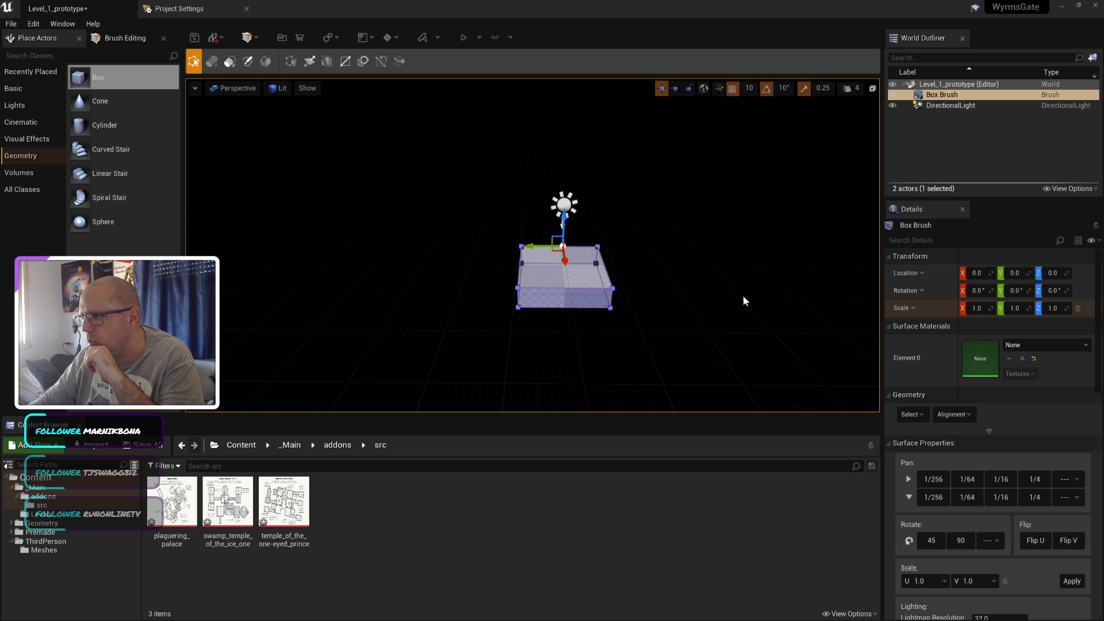
{"action": "left_click", "coordinate": [554, 284]}
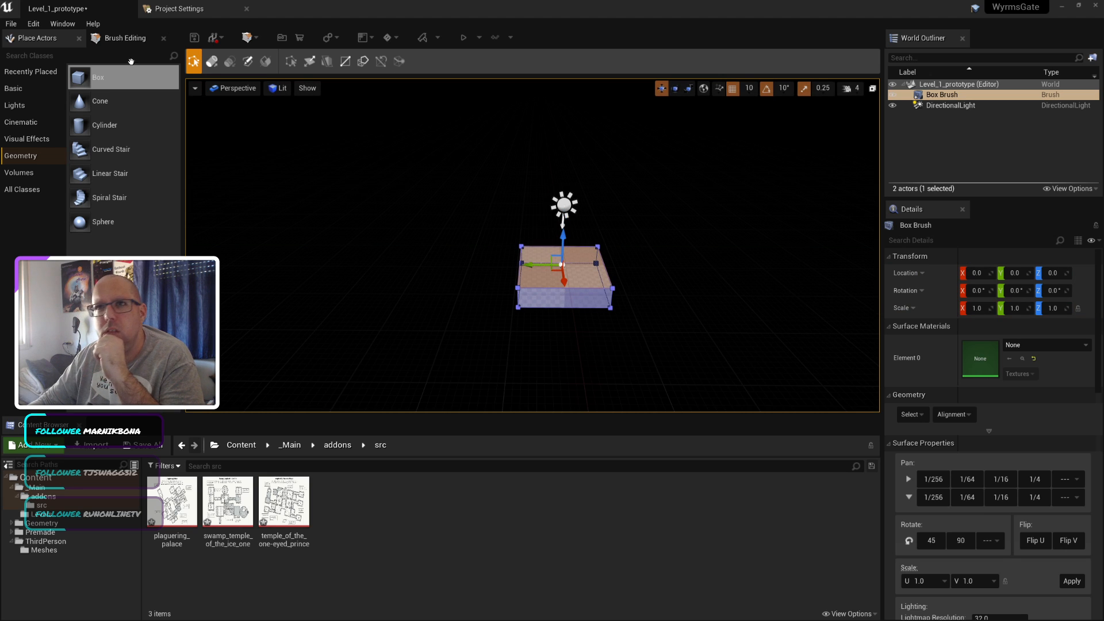
{"action": "key", "text": "shift+5"}
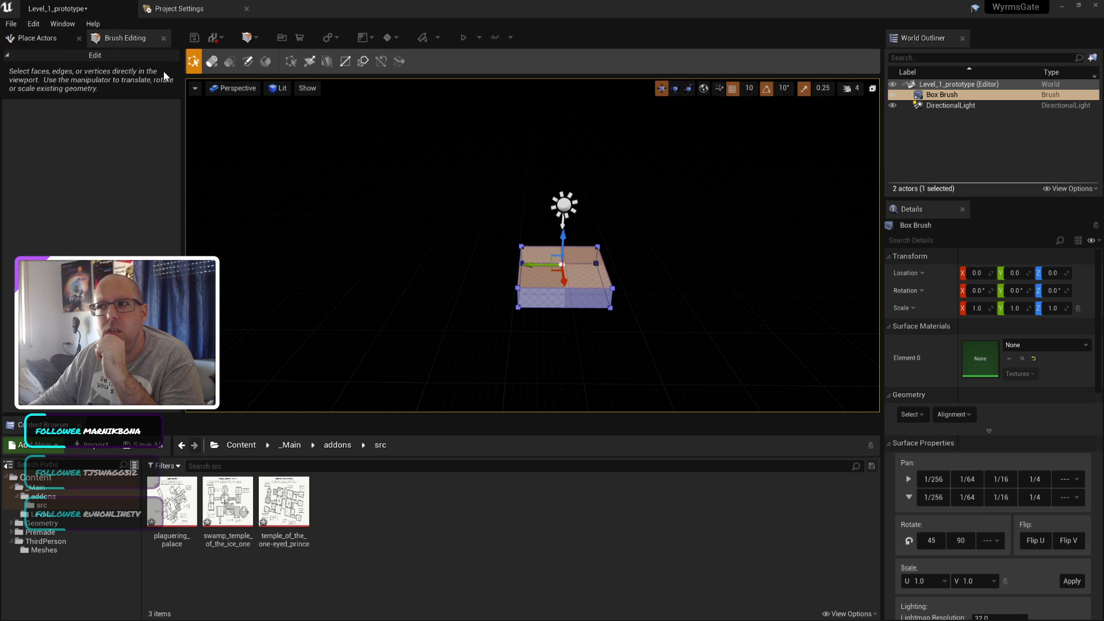
{"action": "left_click", "coordinate": [564, 298]}
{"action": "left_click", "coordinate": [580, 256]}
{"action": "left_click_drag", "start_coordinate": [562, 238], "coordinate": [562, 255]}
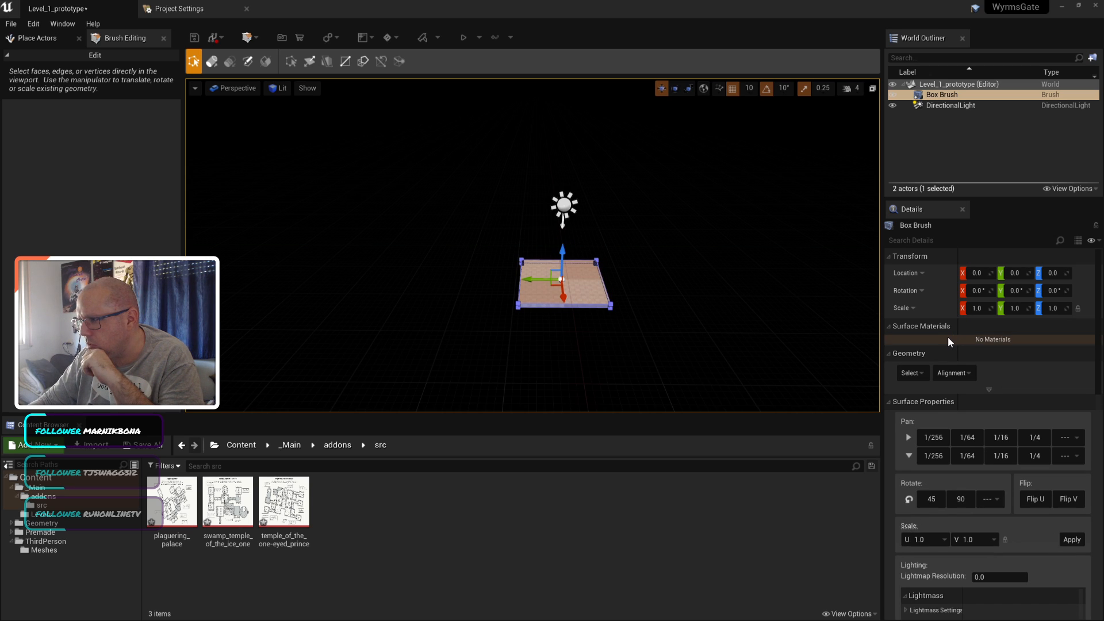
Step: Collapse the box brush's Transform, Geometry, Surface Properties and Brush Settings details, and deselect its top face
{"action": "left_click", "coordinate": [899, 257]}
{"action": "left_click", "coordinate": [904, 303]}
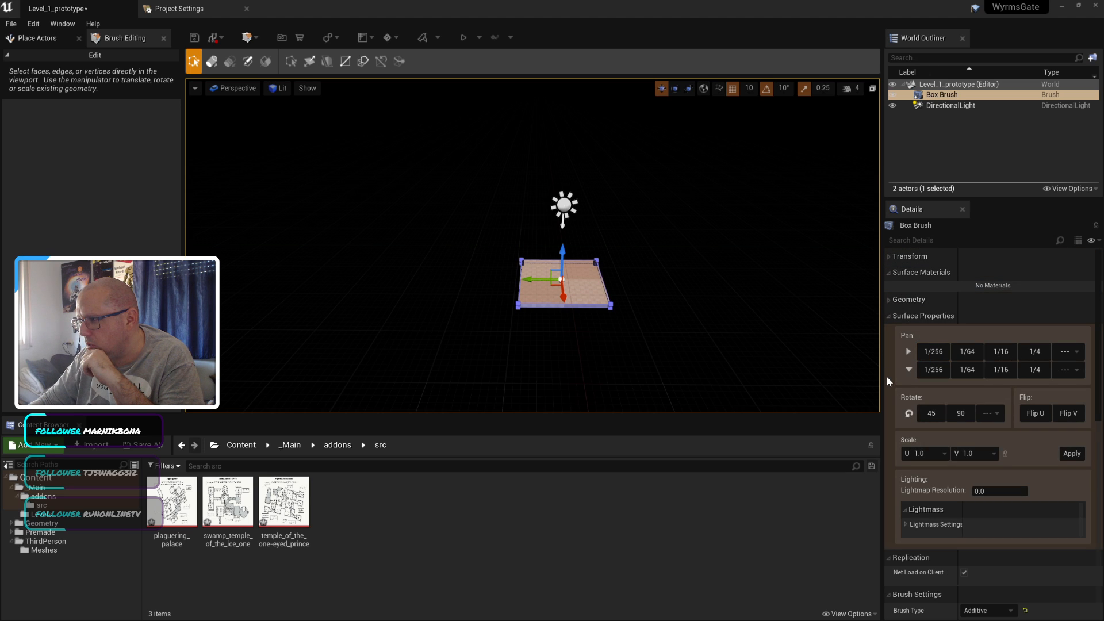
{"action": "left_click", "coordinate": [913, 315]}
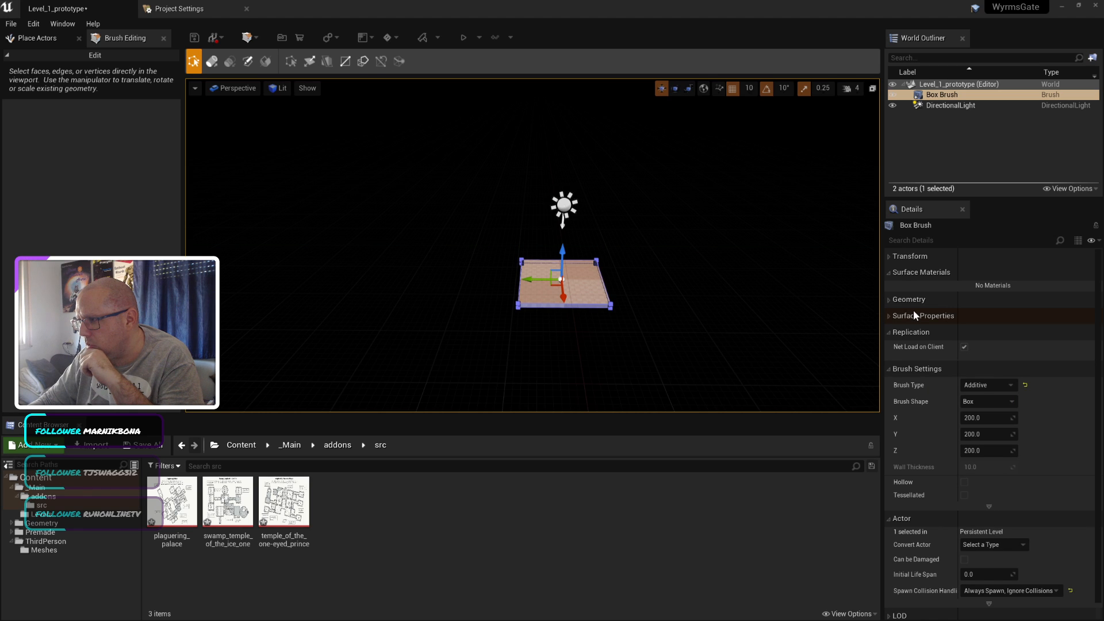
{"action": "left_click", "coordinate": [919, 370]}
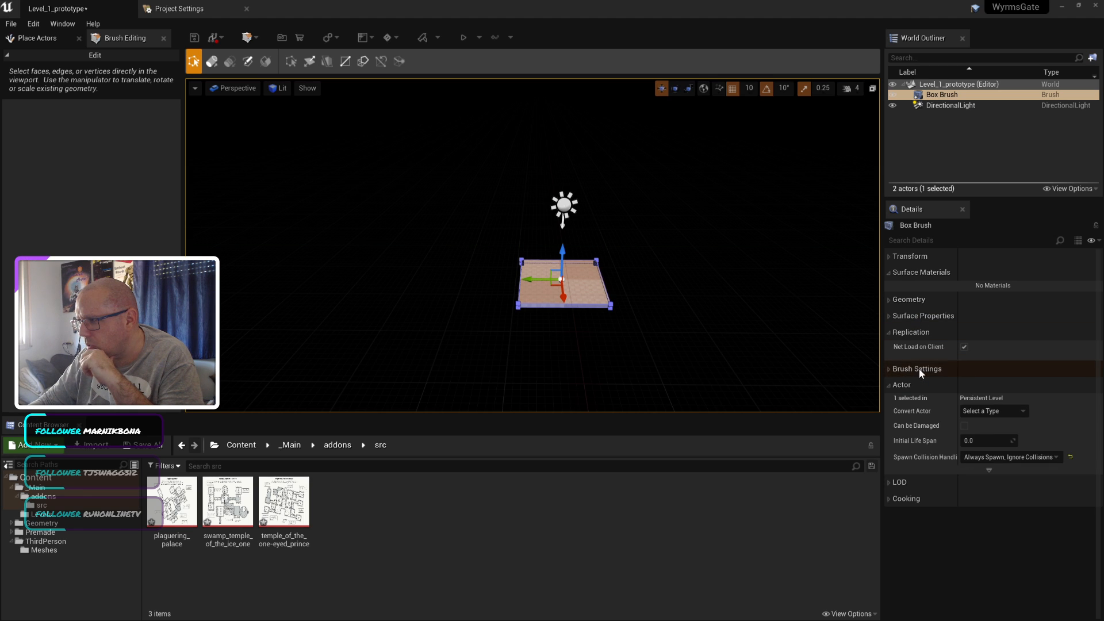
{"action": "left_click", "coordinate": [566, 320]}
{"action": "left_click", "coordinate": [589, 299]}
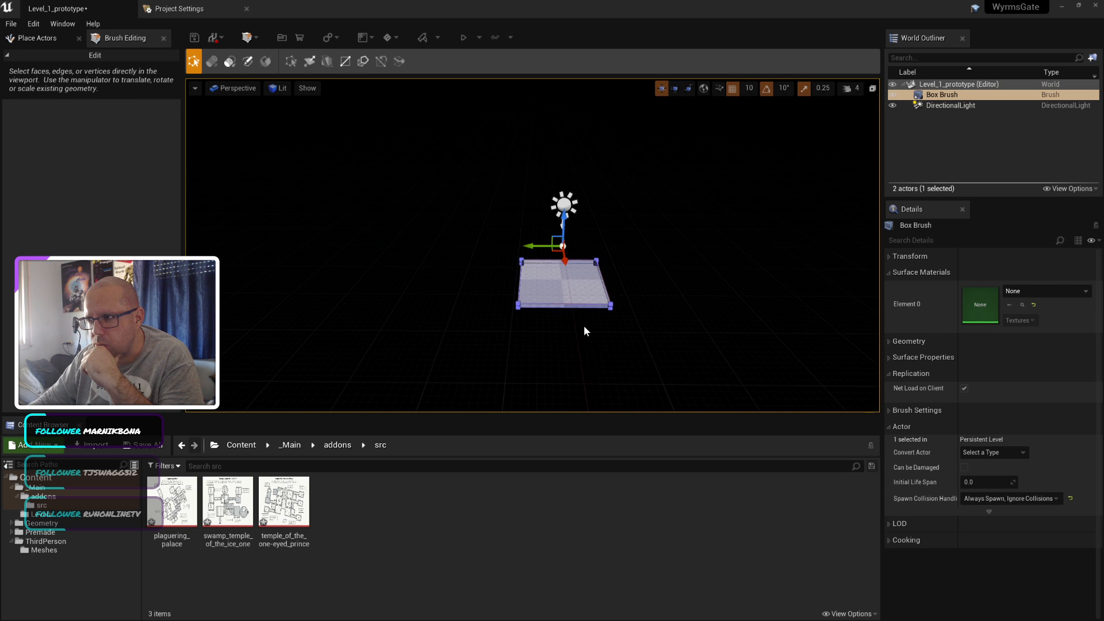
Step: Check the Temple of the One-eyed Prince map in FastStone Image Viewer, and close the viewer
{"action": "scroll", "coordinate": [585, 331], "scroll_direction": "up", "scroll_amount": 5}
{"action": "scroll", "coordinate": [584, 331], "scroll_direction": "down", "scroll_amount": 3}
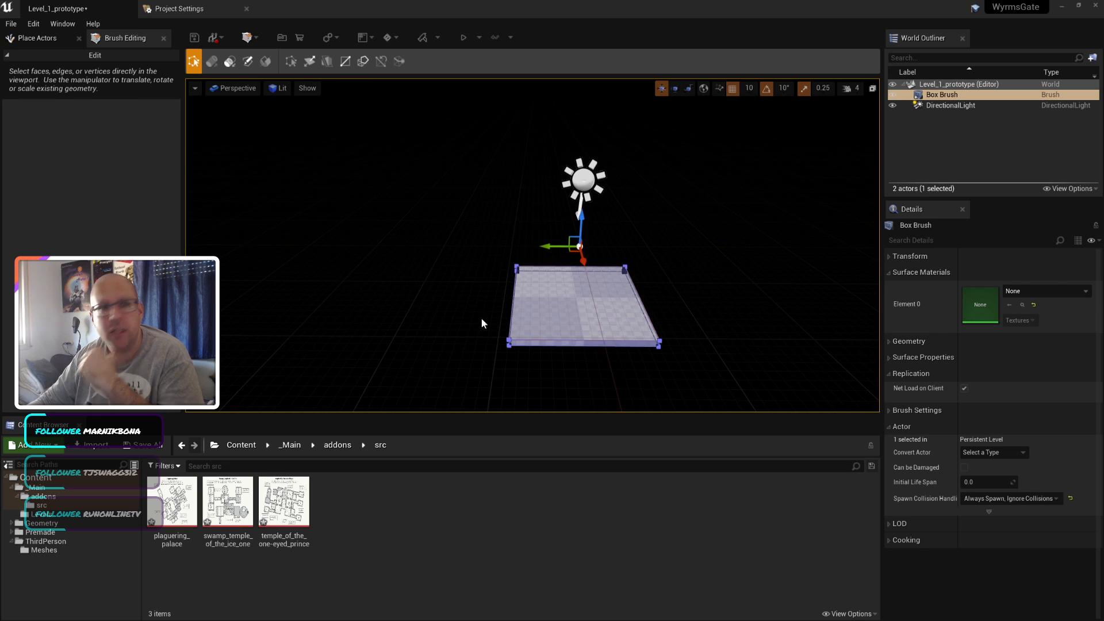
{"action": "left_click_drag", "start_coordinate": [0, 95], "coordinate": [585, 133]}
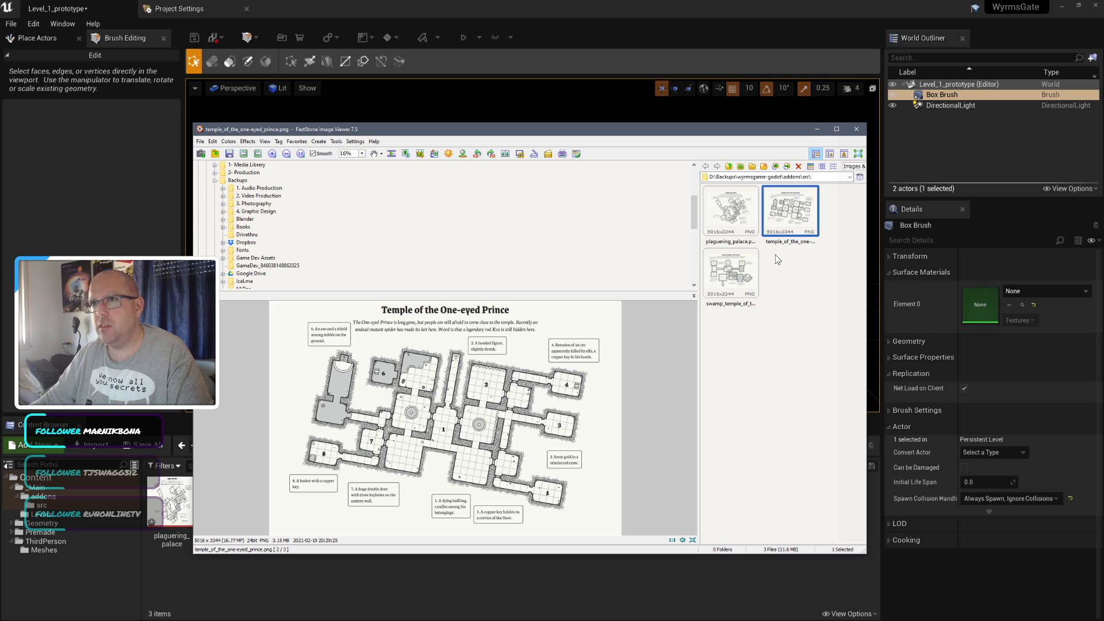
{"action": "left_click", "coordinate": [856, 129]}
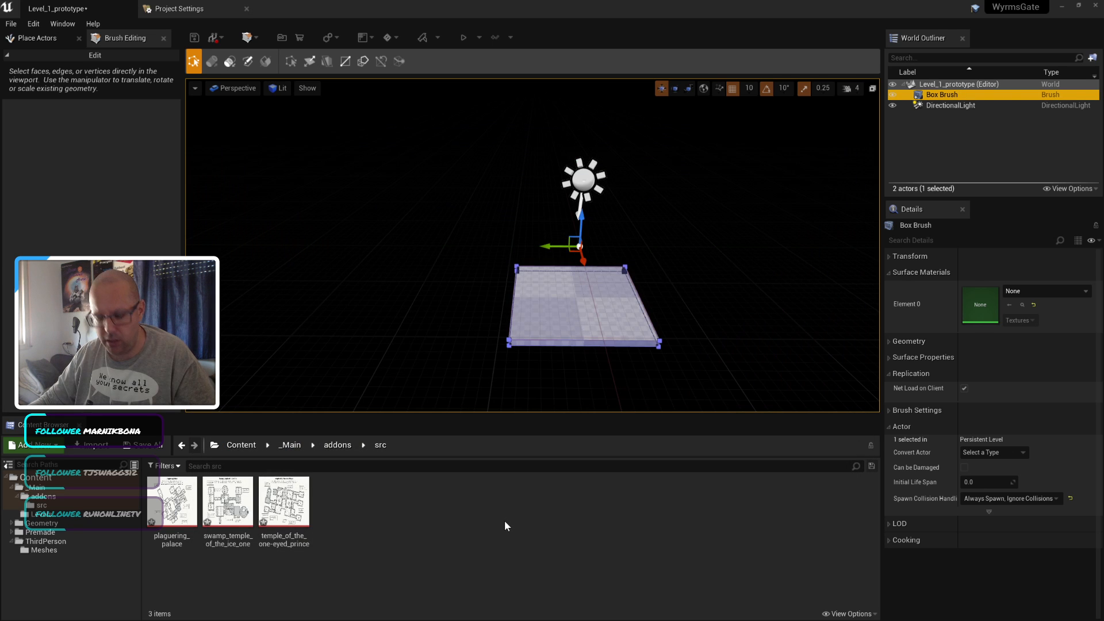
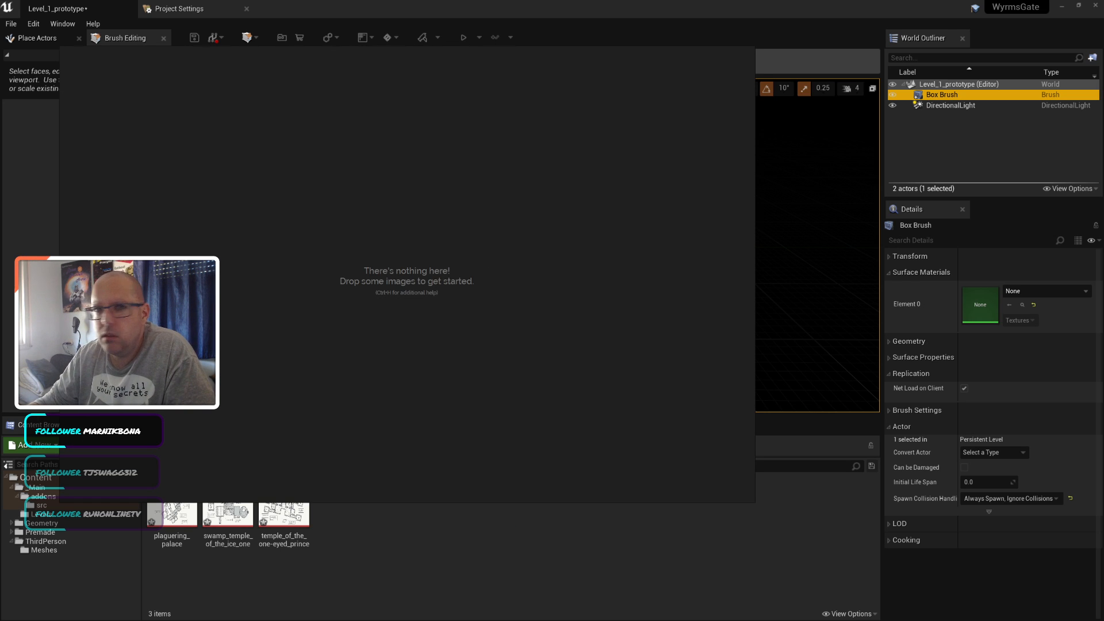
Step: Switch to the empty reference image board, add the Temple of the One-eyed Prince map, and close the file browser window
{"action": "key", "text": "alt+Tab"}
{"action": "left_click_drag", "start_coordinate": [660, 242], "coordinate": [258, 233]}
{"action": "scroll", "coordinate": [592, 268], "scroll_direction": "down", "scroll_amount": 5}
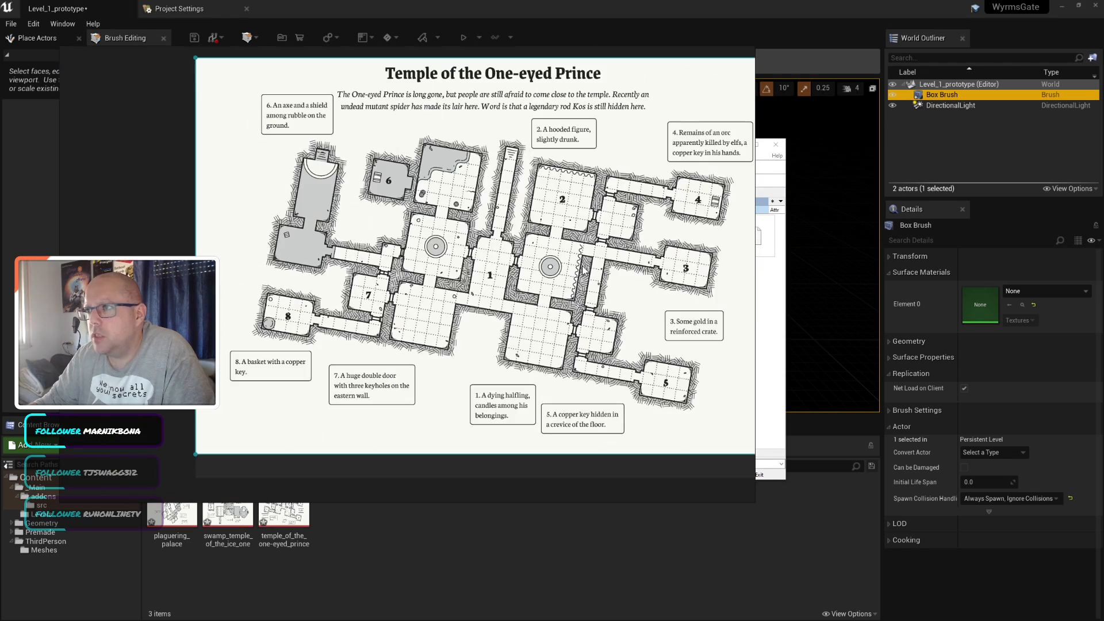
{"action": "left_click", "coordinate": [778, 304]}
{"action": "left_click", "coordinate": [775, 145]}
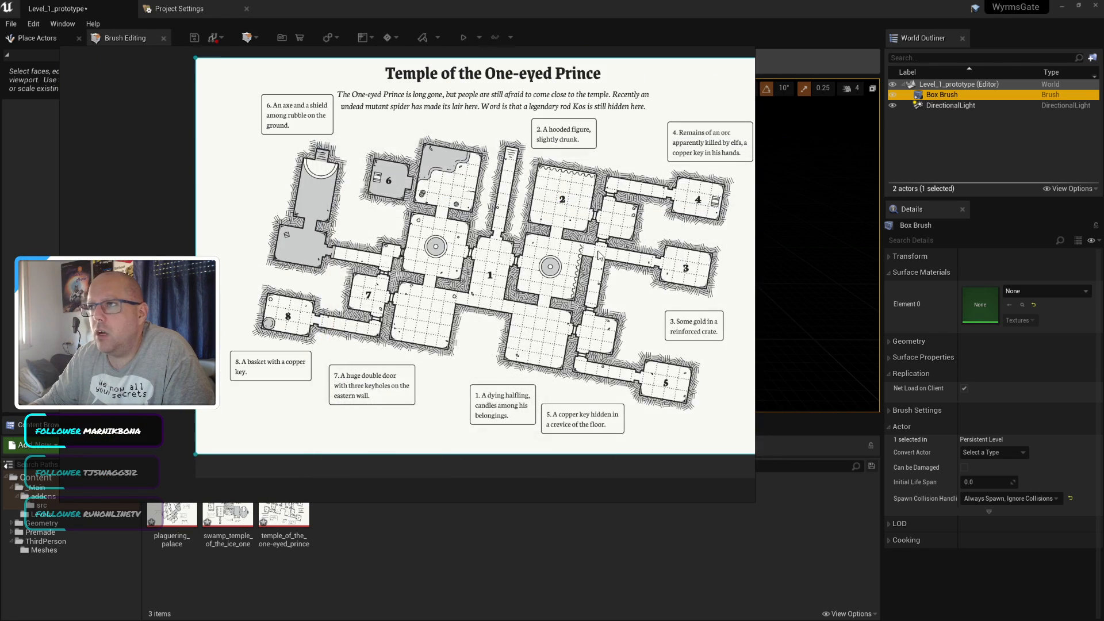
{"action": "middle_click_drag", "start_coordinate": [598, 251], "coordinate": [522, 262]}
{"action": "scroll", "coordinate": [523, 264], "scroll_direction": "down", "scroll_amount": 2}
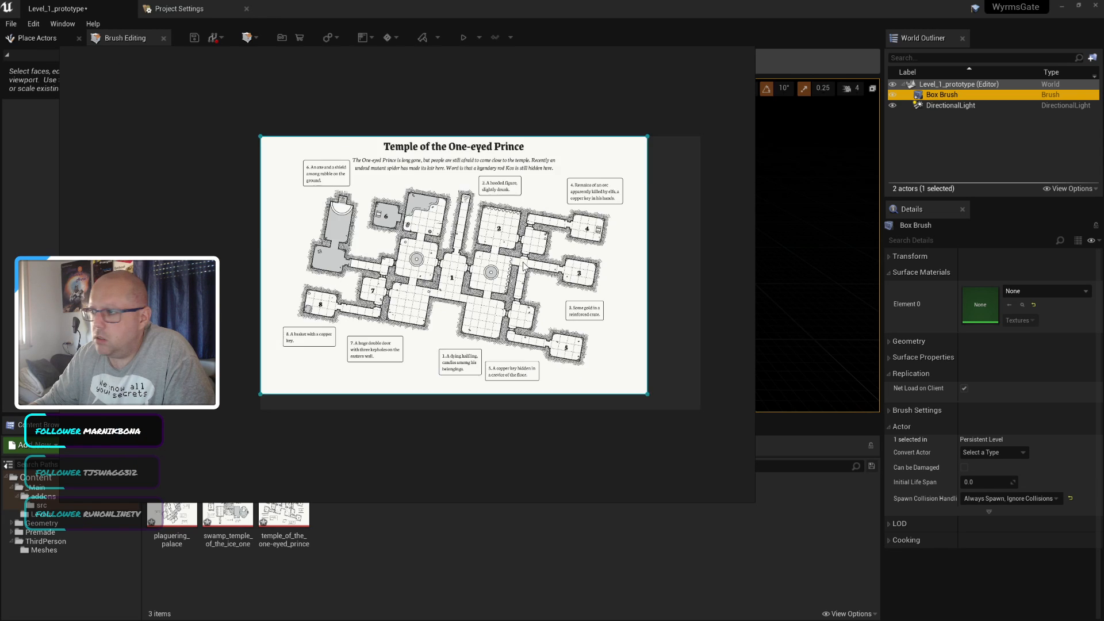
Step: Optimize the reference board's canvas, crop its window to the temple map, and place it over the Unreal viewport
{"action": "left_click", "coordinate": [670, 270]}
{"action": "right_click", "coordinate": [671, 268]}
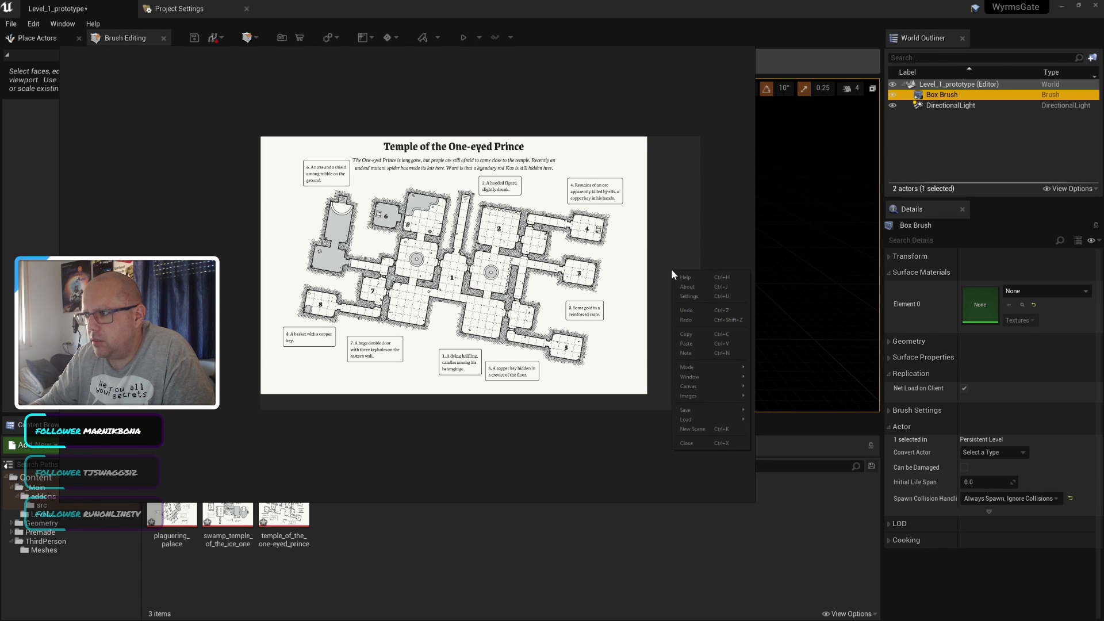
{"action": "mouse_move", "coordinate": [705, 387]}
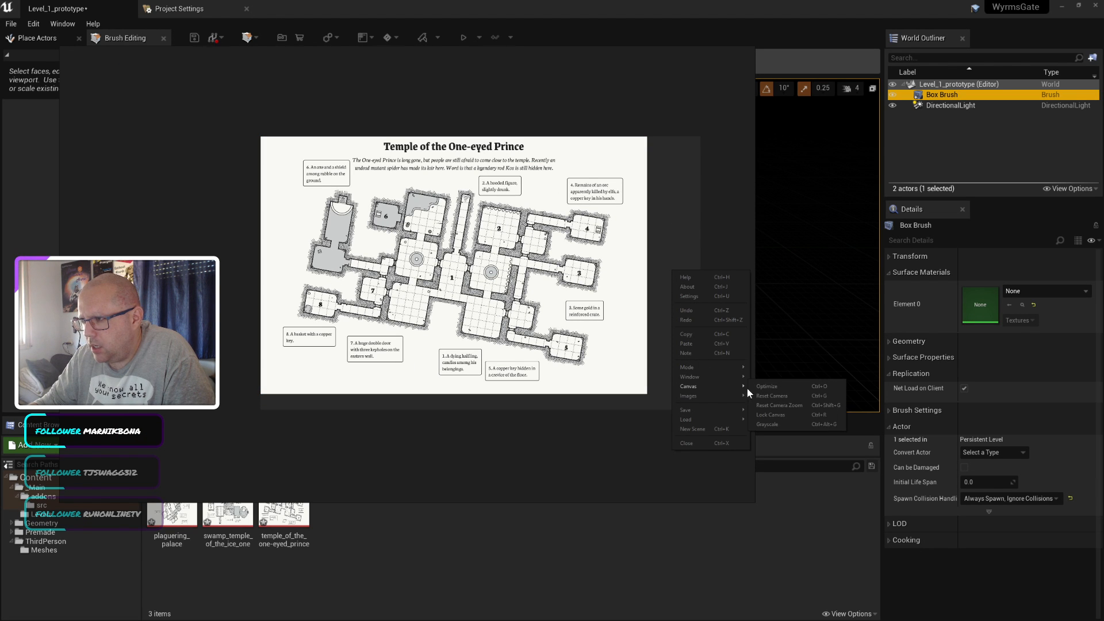
{"action": "left_click", "coordinate": [770, 386]}
{"action": "left_click_drag", "start_coordinate": [578, 307], "coordinate": [300, 195]}
{"action": "left_click", "coordinate": [683, 334]}
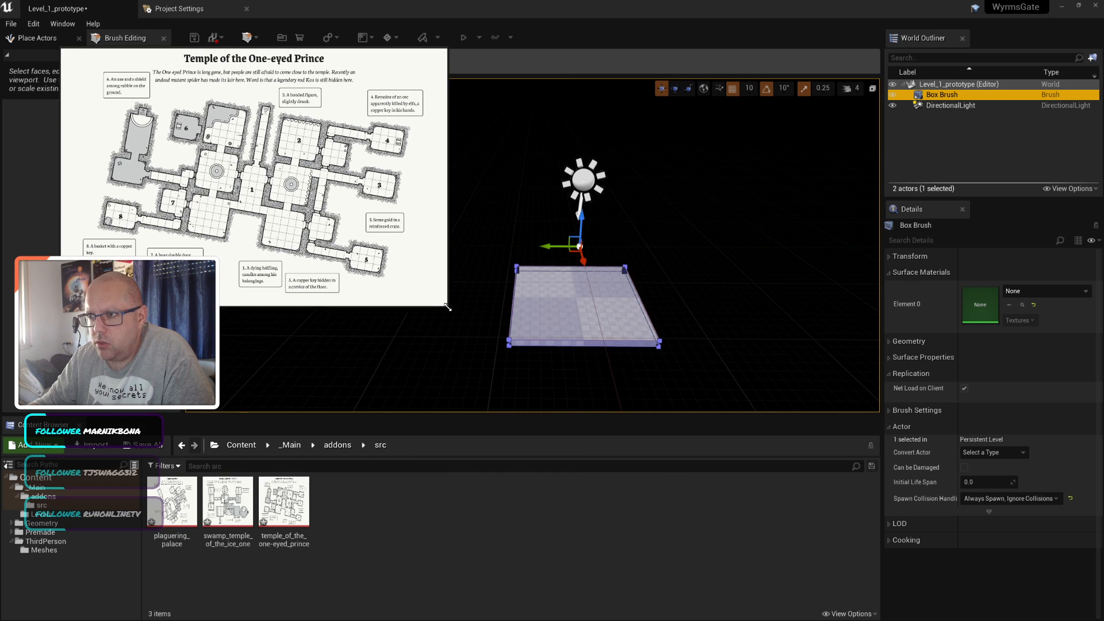
{"action": "left_click_drag", "start_coordinate": [329, 166], "coordinate": [458, 205]}
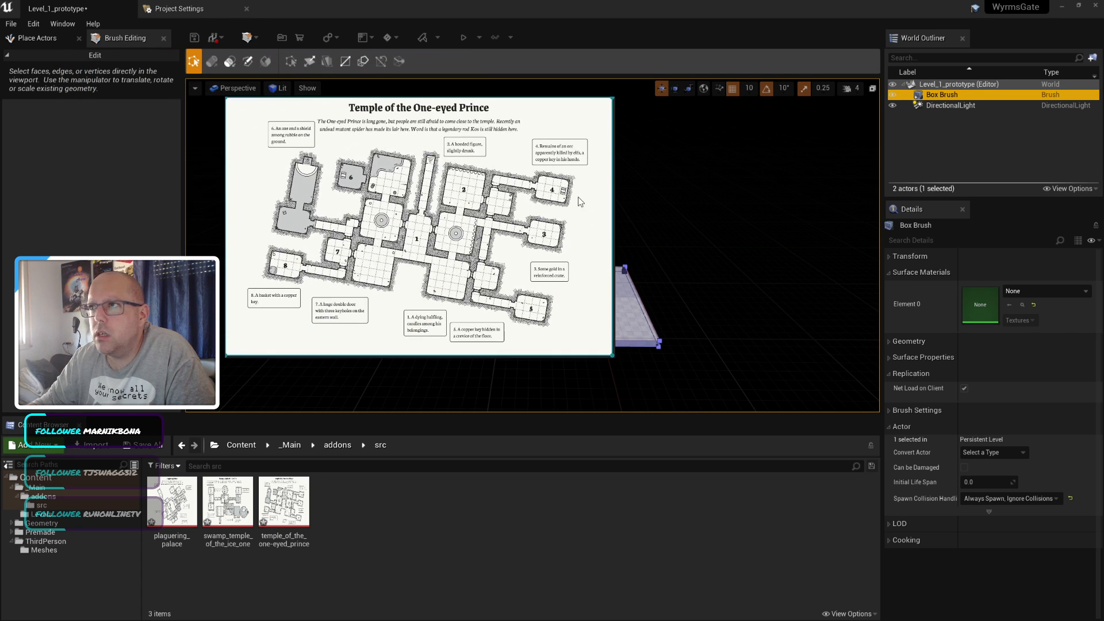
Step: Enable Always On Top for the reference map window
{"action": "right_click", "coordinate": [567, 142]}
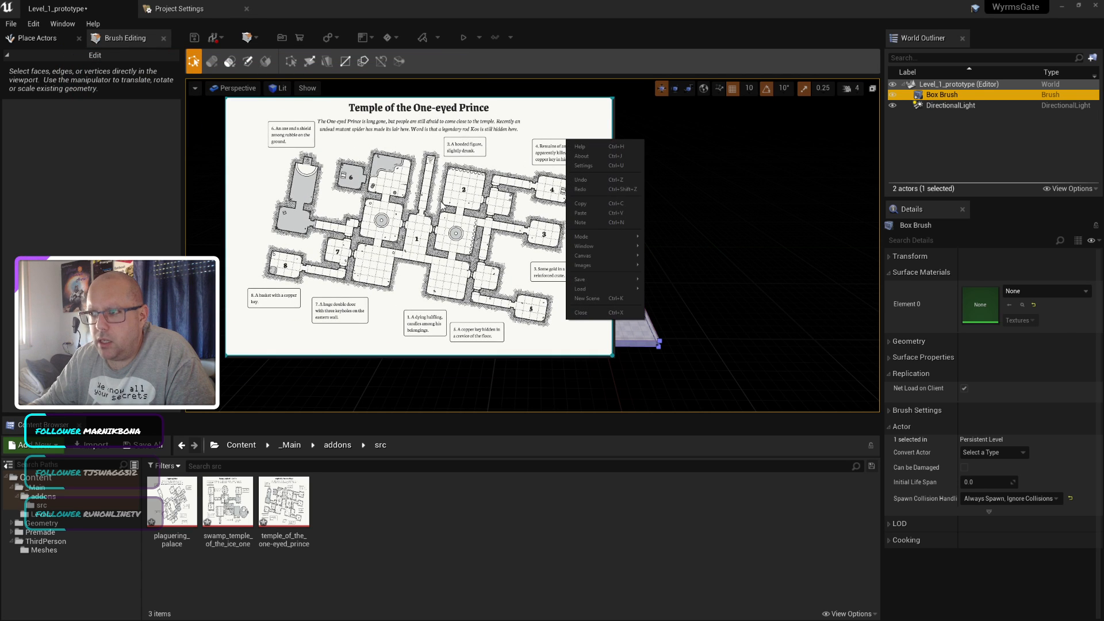
{"action": "mouse_move", "coordinate": [607, 237]}
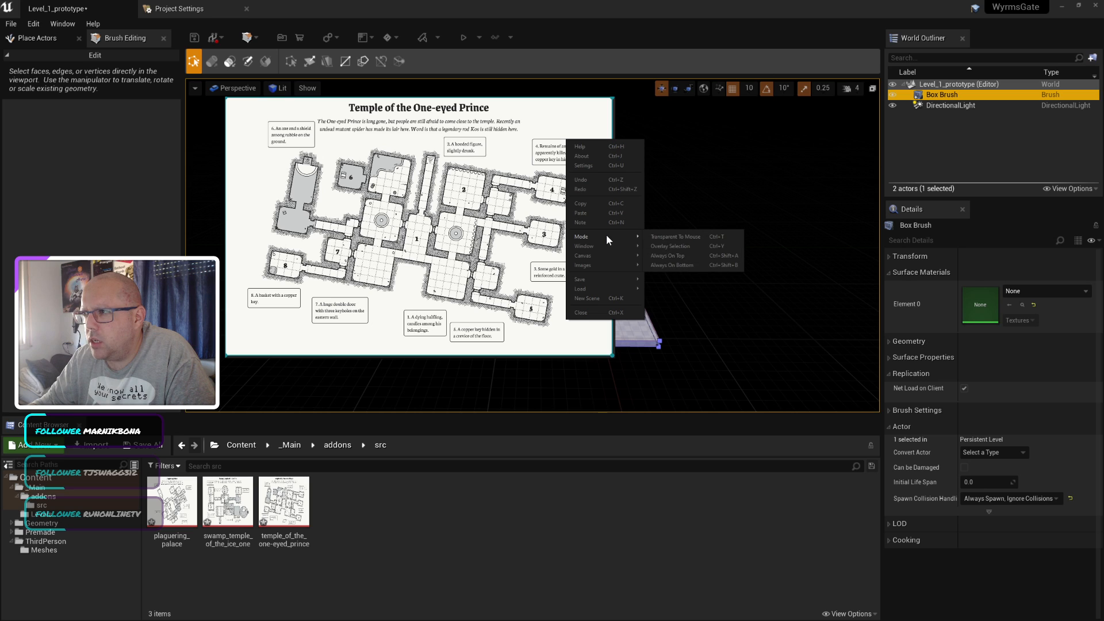
{"action": "left_click", "coordinate": [695, 255]}
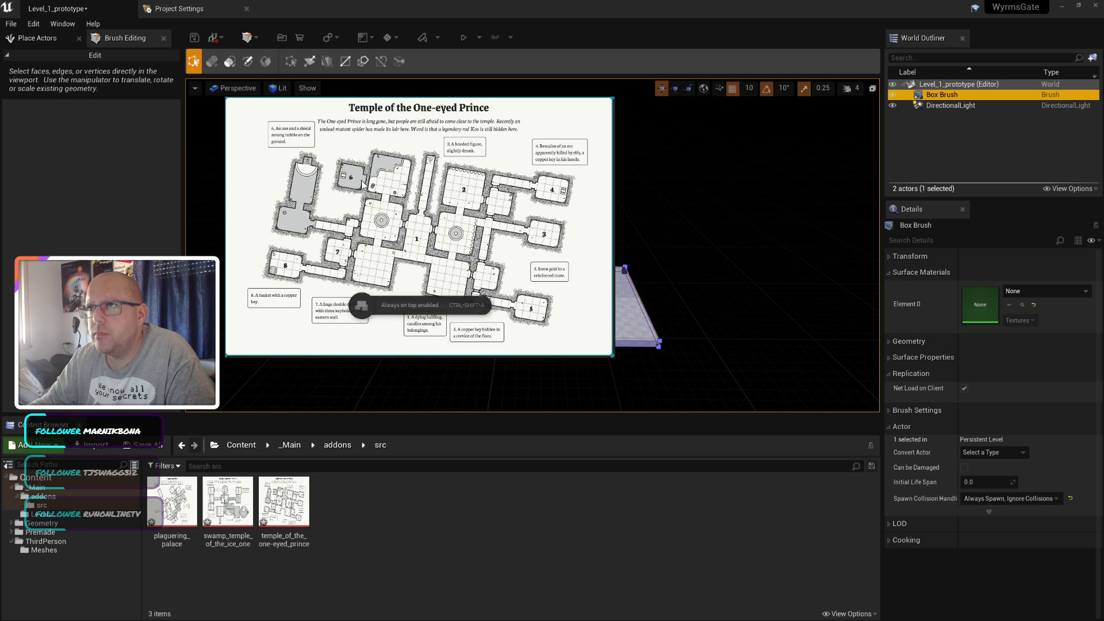
{"action": "mouse_move", "coordinate": [470, 178]}
{"action": "left_mouse_down"}
{"action": "mouse_move", "coordinate": [482, 203]}
{"action": "mouse_move", "coordinate": [454, 186]}
{"action": "mouse_move", "coordinate": [470, 179]}
{"action": "left_mouse_up"}
Step: Shrink the temple map to about half size in the reference window and crop the window tightly around it
{"action": "right_click_drag", "start_coordinate": [434, 229], "coordinate": [210, 138]}
{"action": "left_click_drag", "start_coordinate": [388, 262], "coordinate": [383, 288]}
{"action": "scroll", "coordinate": [290, 214], "scroll_direction": "down", "scroll_amount": 2}
{"action": "scroll", "coordinate": [290, 213], "scroll_direction": "down", "scroll_amount": 1}
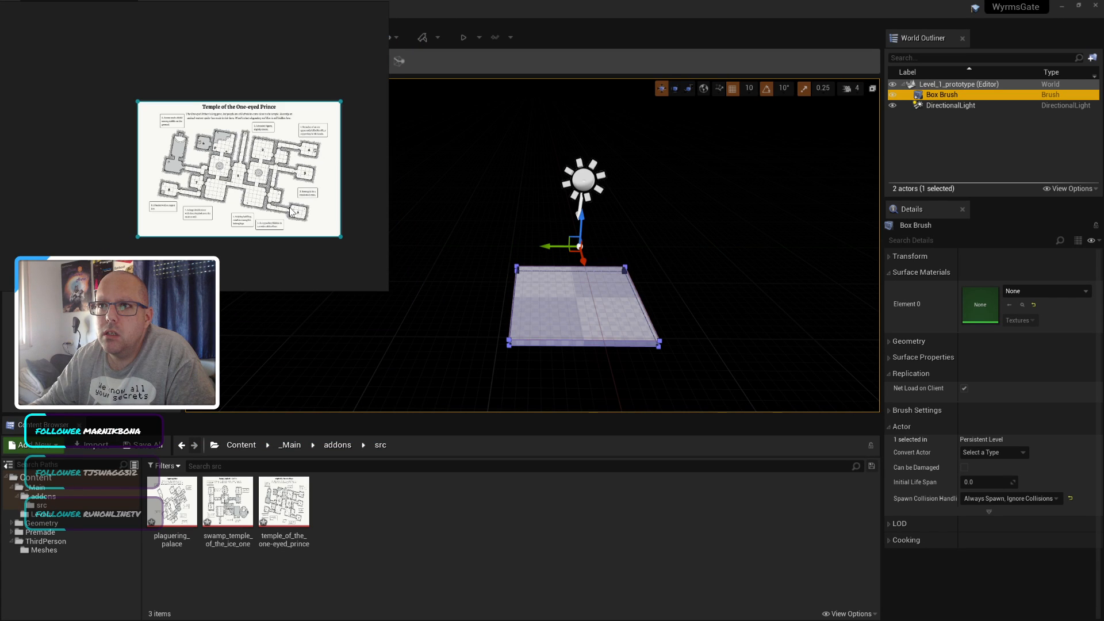
{"action": "right_click", "coordinate": [241, 179]}
{"action": "left_click", "coordinate": [189, 72]}
{"action": "middle_click_drag", "start_coordinate": [265, 181], "coordinate": [127, 85]}
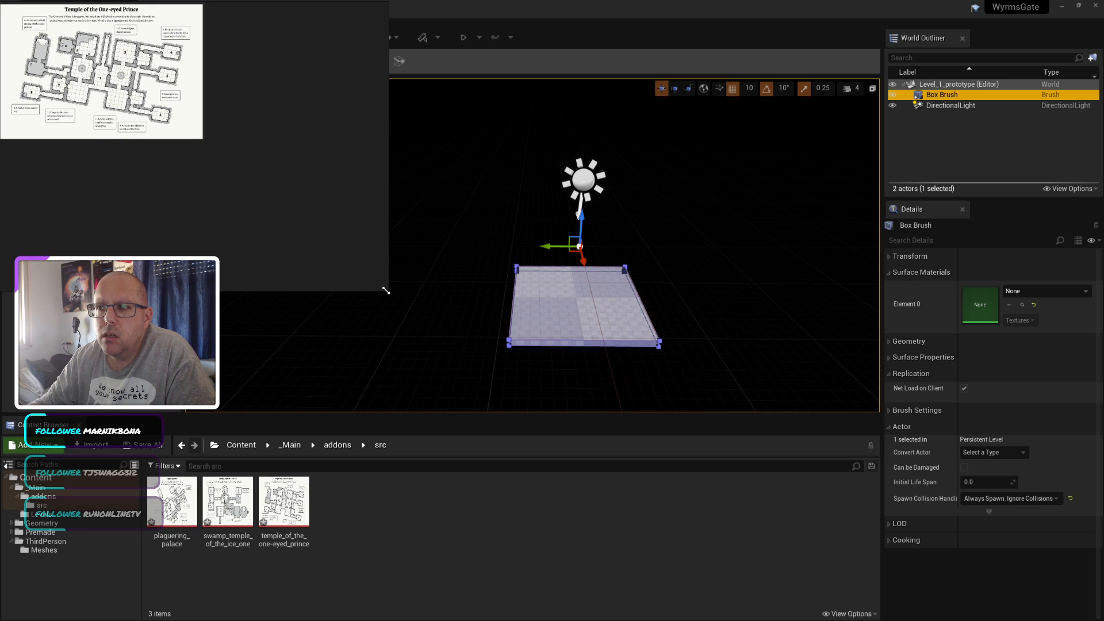
{"action": "left_click_drag", "start_coordinate": [386, 290], "coordinate": [204, 141]}
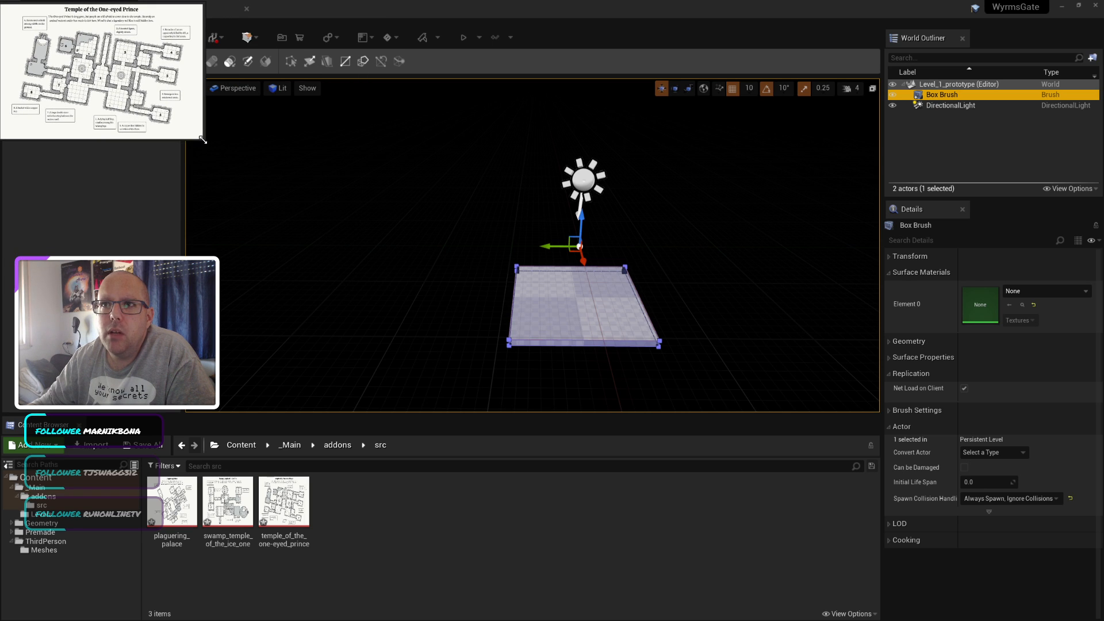
Step: Deselect the box brush, enlarge the reference window slightly, and zoom the temple map to fill it
{"action": "left_click", "coordinate": [301, 254]}
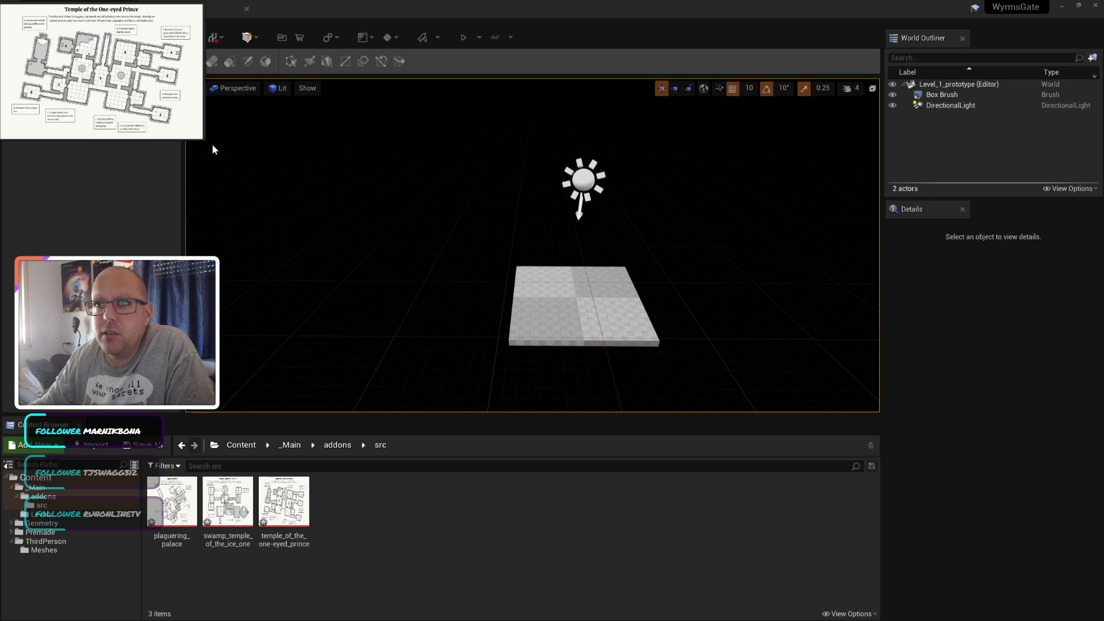
{"action": "left_click_drag", "start_coordinate": [204, 140], "coordinate": [234, 172]}
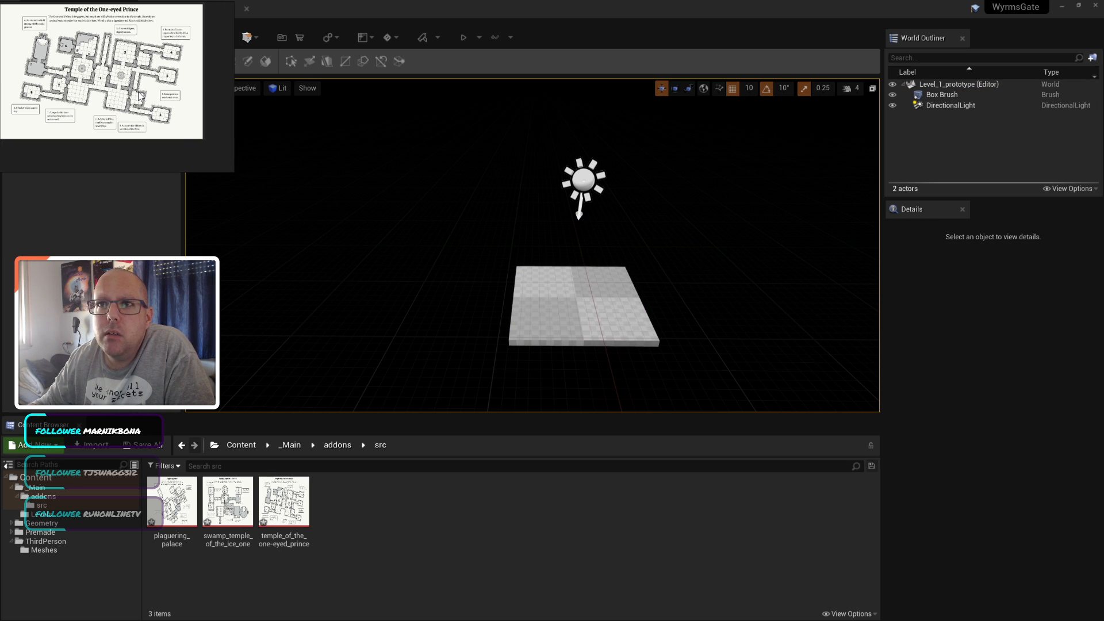
{"action": "scroll", "coordinate": [132, 92], "scroll_direction": "up", "scroll_amount": 1}
{"action": "left_click_drag", "start_coordinate": [120, 82], "coordinate": [136, 106]}
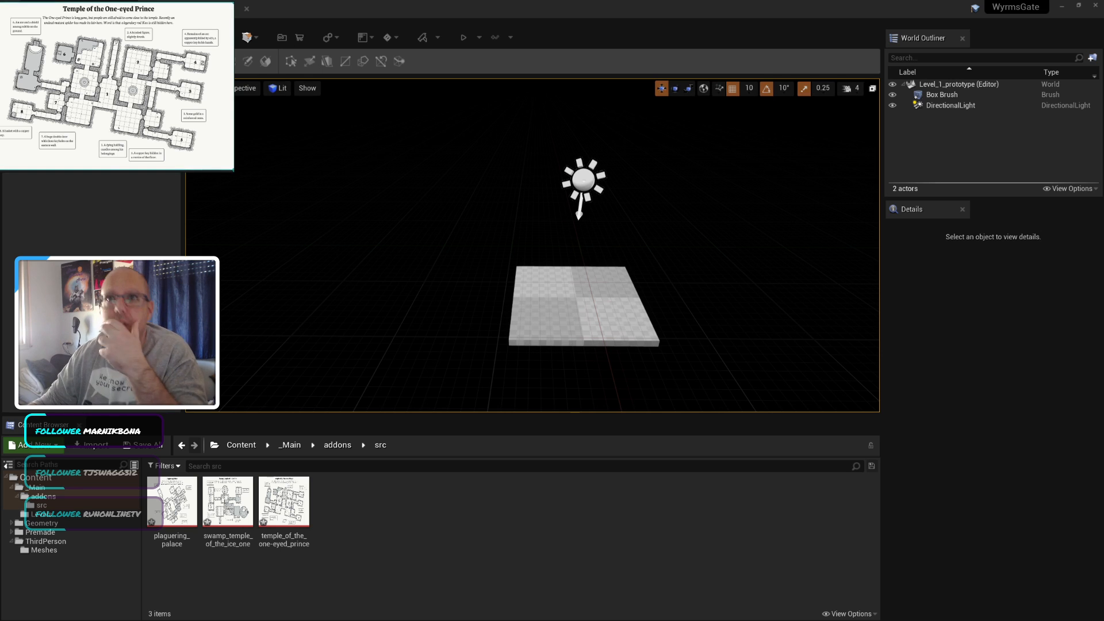
Step: Save the level and move the reference map window over the empty area of the Content Browser
{"action": "key", "text": "ctrl+s"}
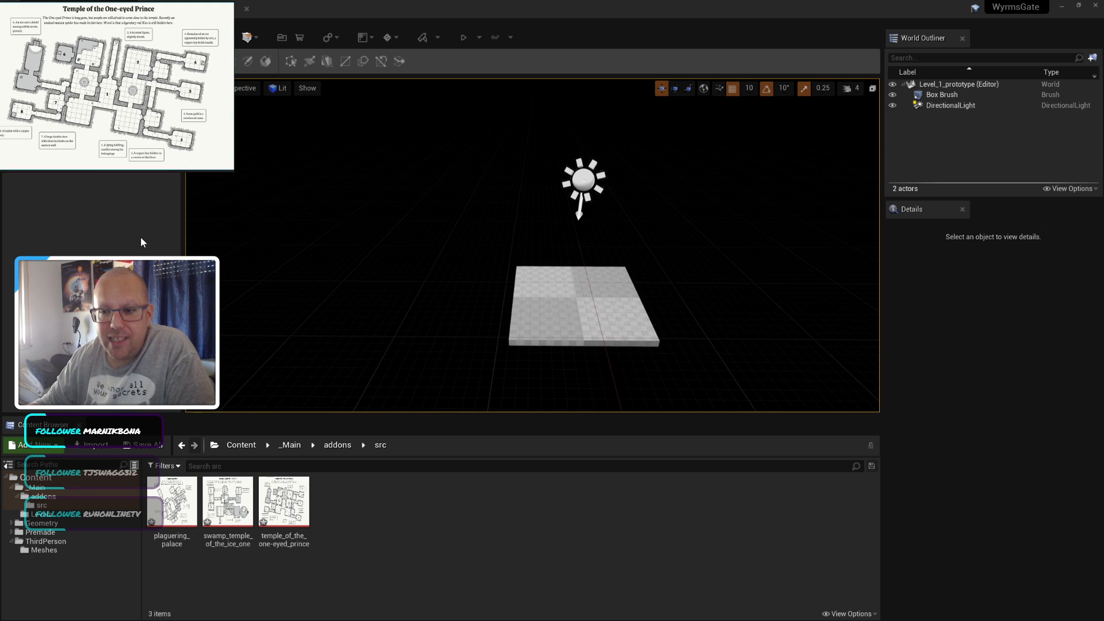
{"action": "left_click_drag", "start_coordinate": [131, 103], "coordinate": [774, 537]}
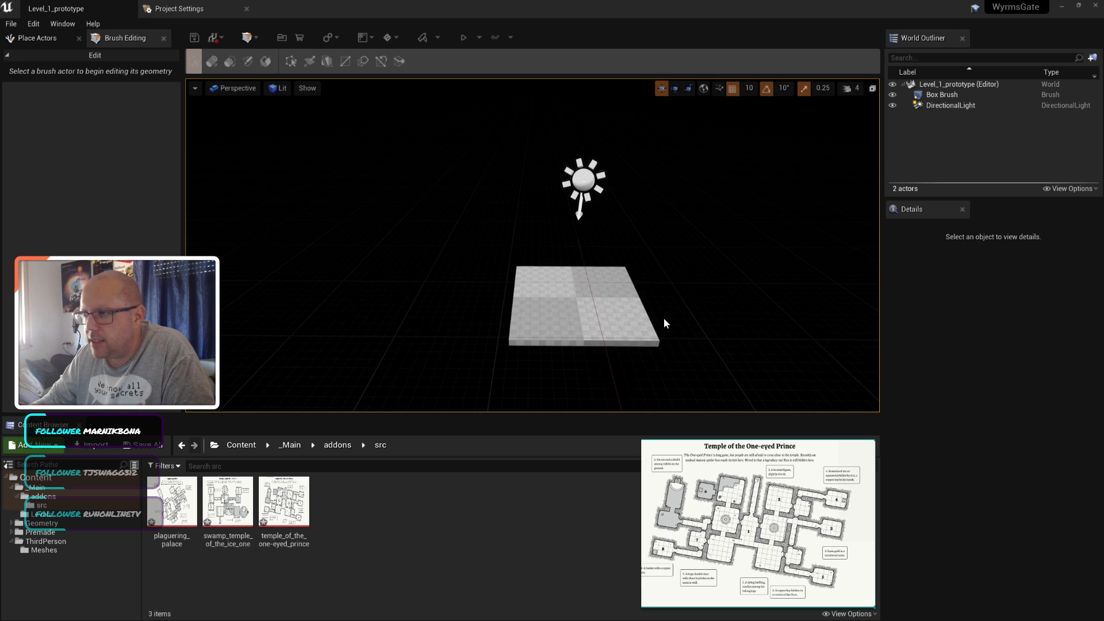
Step: Examine the box brush floor slab from several distances and angles in the perspective view
{"action": "scroll", "coordinate": [629, 310], "scroll_direction": "down", "scroll_amount": 3}
{"action": "left_click", "coordinate": [552, 282]}
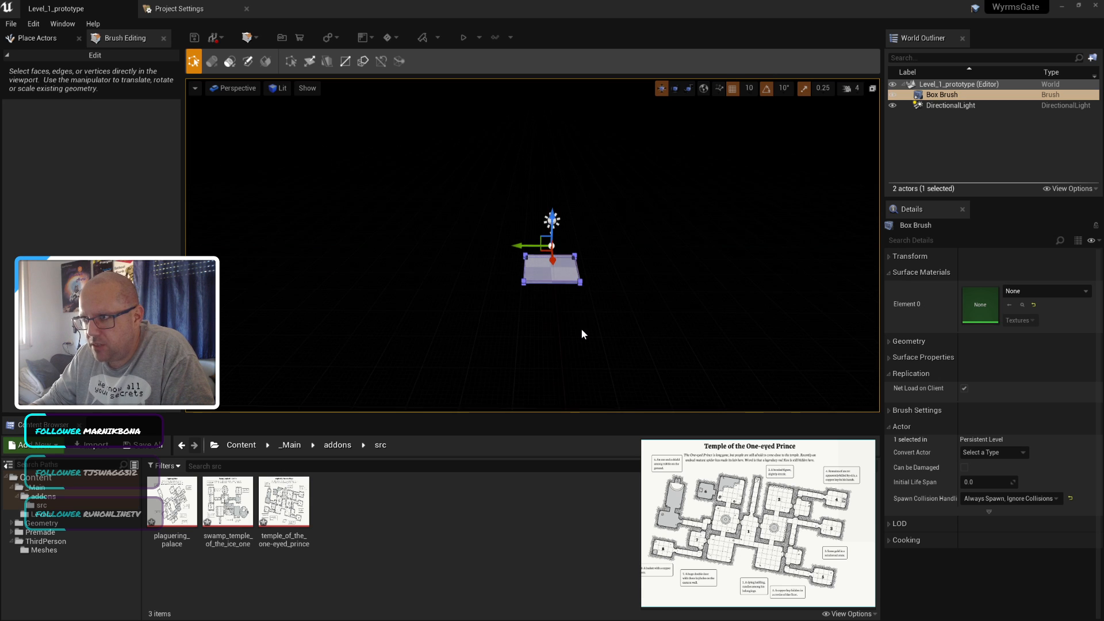
{"action": "scroll", "coordinate": [580, 327], "scroll_direction": "up", "scroll_amount": 2}
{"action": "mouse_move", "coordinate": [695, 327]}
{"action": "right_mouse_down"}
{"action": "mouse_move", "coordinate": [574, 327]}
{"action": "mouse_move", "coordinate": [661, 344]}
{"action": "mouse_move", "coordinate": [671, 311]}
{"action": "mouse_move", "coordinate": [631, 316]}
{"action": "right_mouse_up"}
{"action": "right_click_drag", "start_coordinate": [635, 276], "coordinate": [635, 287]}
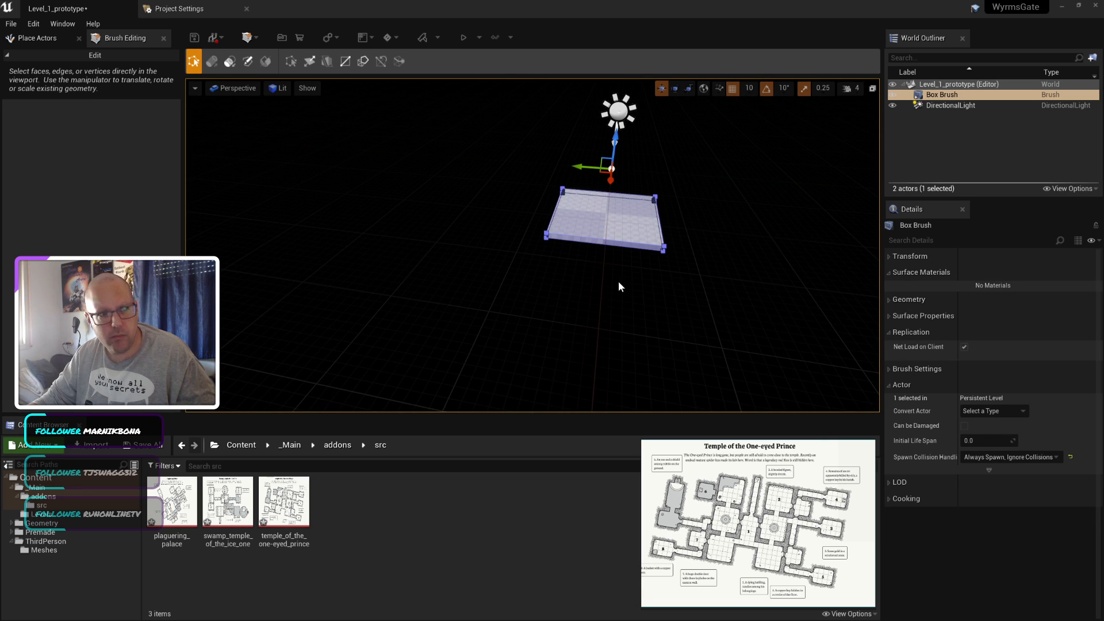
{"action": "mouse_move", "coordinate": [619, 282]}
{"action": "right_mouse_down"}
{"action": "mouse_move", "coordinate": [595, 234]}
{"action": "mouse_move", "coordinate": [598, 181]}
{"action": "mouse_move", "coordinate": [549, 210]}
{"action": "mouse_move", "coordinate": [575, 216]}
{"action": "mouse_move", "coordinate": [566, 152]}
{"action": "mouse_move", "coordinate": [543, 152]}
{"action": "mouse_move", "coordinate": [520, 242]}
{"action": "mouse_move", "coordinate": [455, 230]}
{"action": "mouse_move", "coordinate": [541, 213]}
{"action": "right_mouse_up"}
{"action": "left_click", "coordinate": [535, 263]}
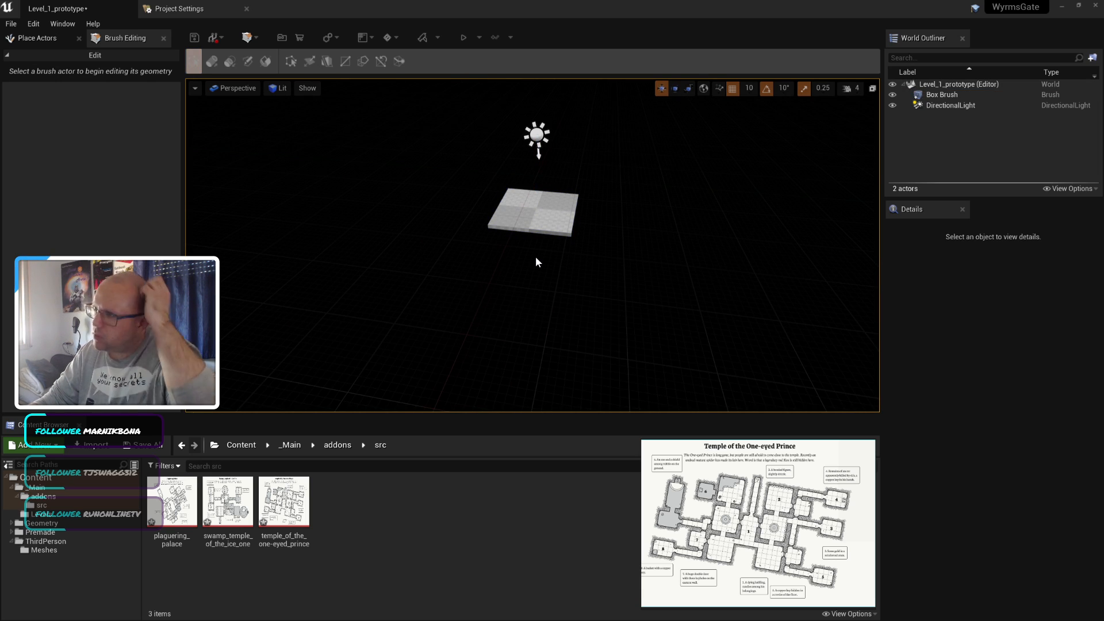
{"action": "mouse_move", "coordinate": [535, 262]}
{"action": "right_mouse_down"}
{"action": "mouse_move", "coordinate": [485, 248]}
{"action": "mouse_move", "coordinate": [517, 249]}
{"action": "mouse_move", "coordinate": [460, 247]}
{"action": "mouse_move", "coordinate": [506, 248]}
{"action": "mouse_move", "coordinate": [484, 247]}
{"action": "right_mouse_up"}
{"action": "key", "text": "s"}
{"action": "key", "text": "w"}
Step: Select the box brush, expand its Transform details, and set its Z rotation to 1°
{"action": "left_click", "coordinate": [589, 254]}
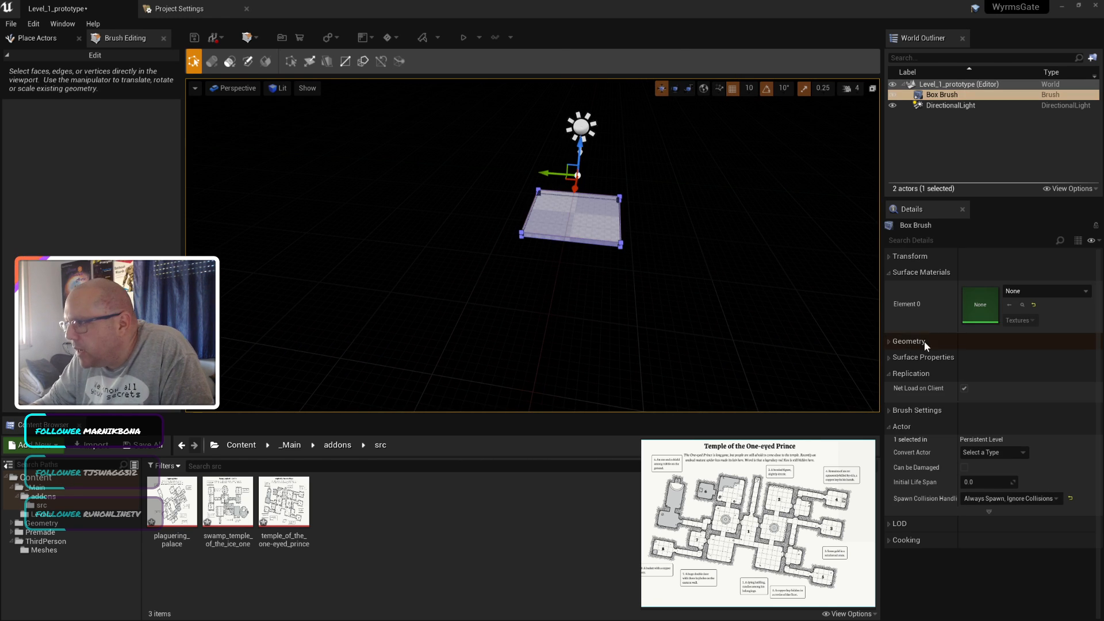
{"action": "left_click", "coordinate": [911, 256]}
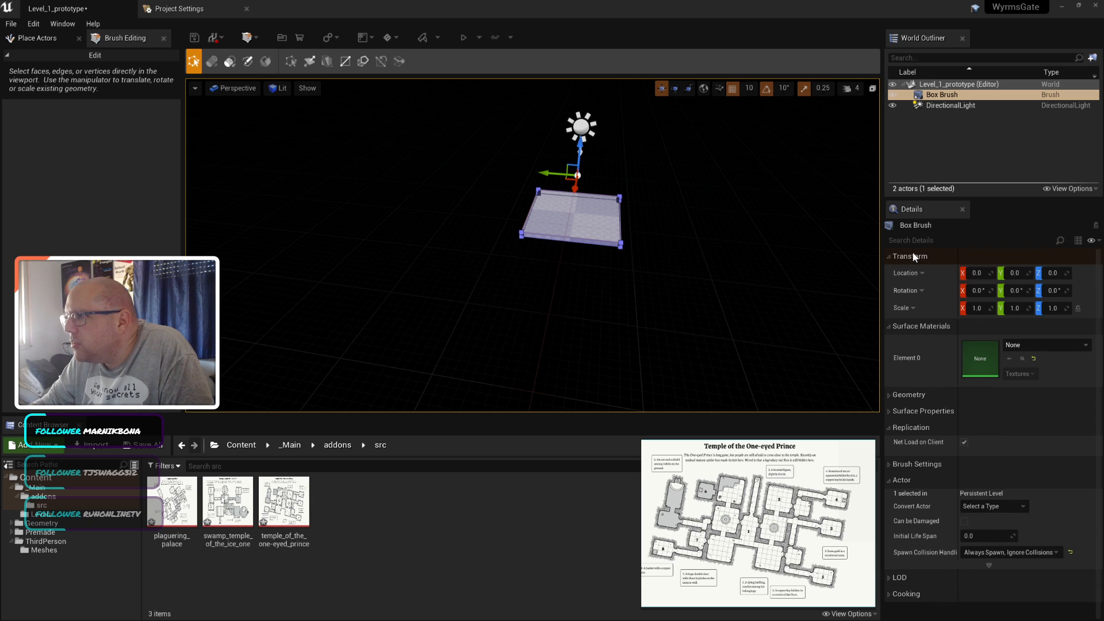
{"action": "left_click", "coordinate": [1051, 291]}
{"action": "type", "text": "1"}
{"action": "key", "text": "Return"}
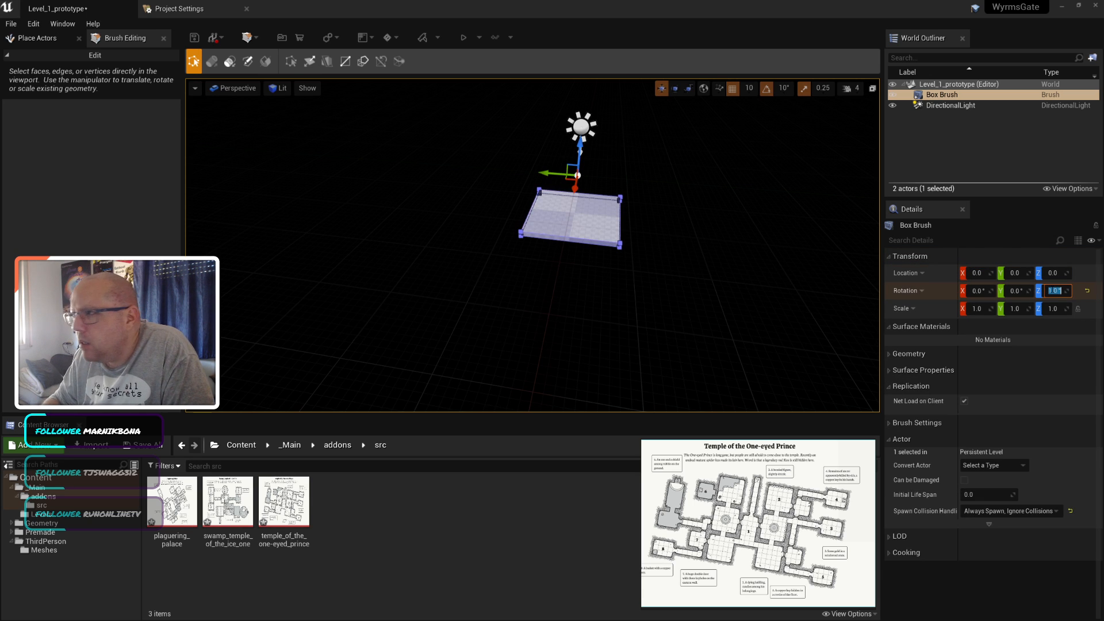
Step: Set the box brush's Z location to 1 and inspect the slab against the grid
{"action": "left_click", "coordinate": [1050, 273]}
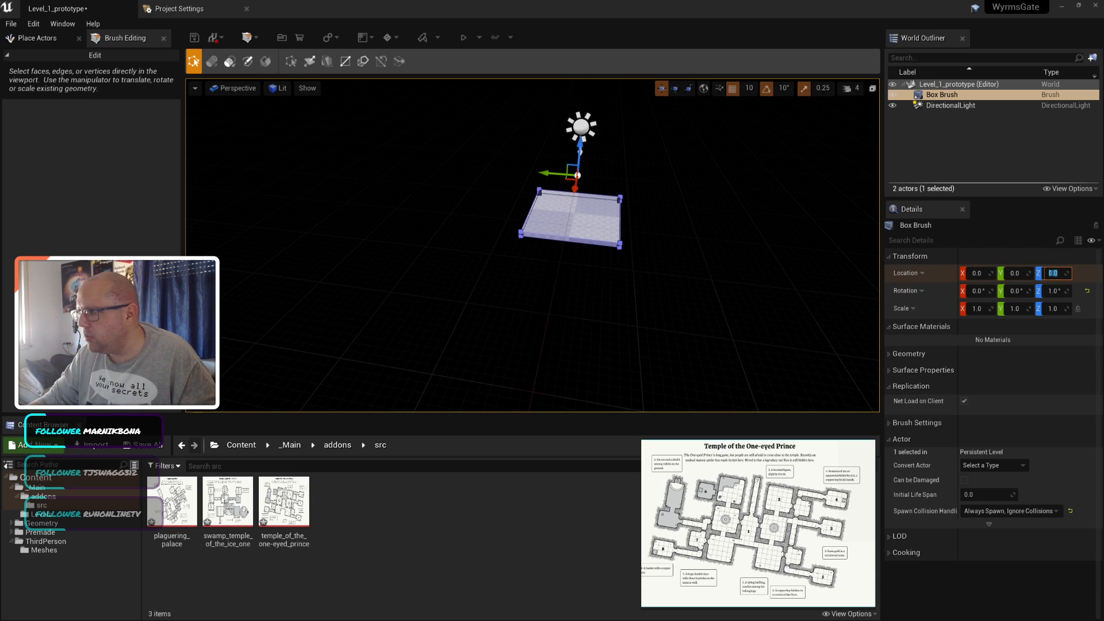
{"action": "type", "text": "1"}
{"action": "key", "text": "Return"}
{"action": "left_click", "coordinate": [666, 184]}
{"action": "scroll", "coordinate": [627, 216], "scroll_direction": "up", "scroll_amount": 4}
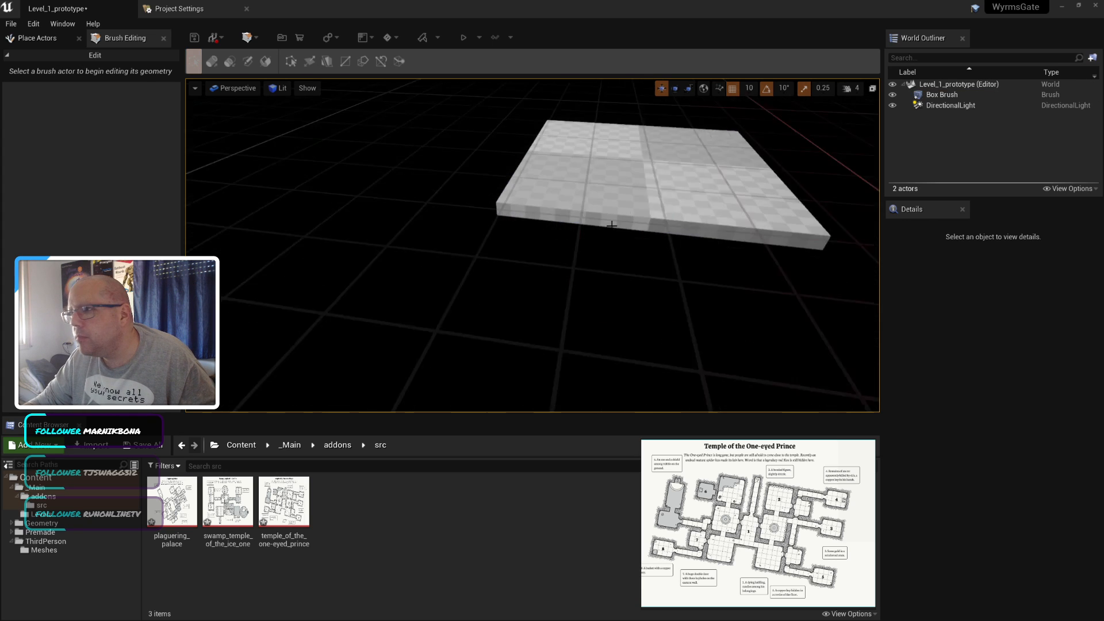
{"action": "left_click", "coordinate": [627, 216]}
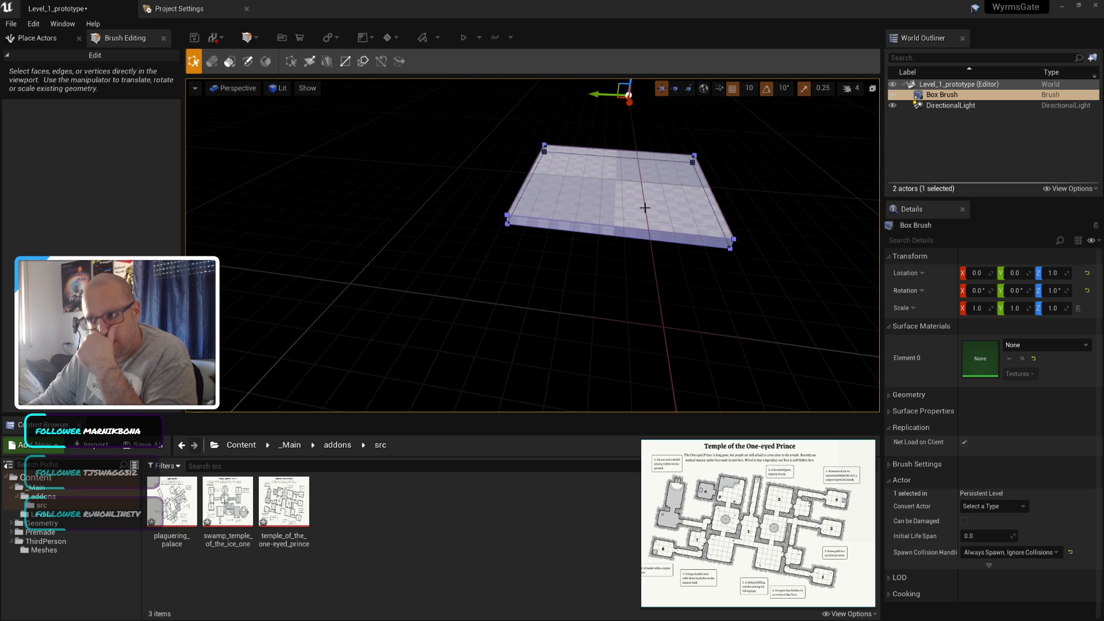
{"action": "scroll", "coordinate": [644, 207], "scroll_direction": "up", "scroll_amount": 2}
{"action": "scroll", "coordinate": [645, 205], "scroll_direction": "down", "scroll_amount": 4}
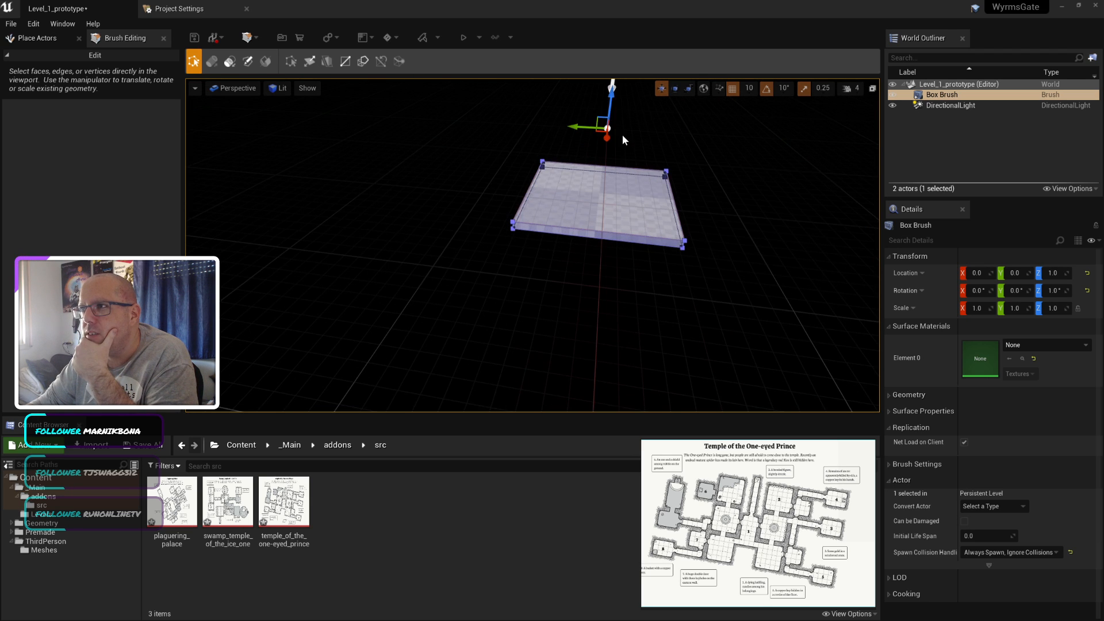
Step: Raise the box brush along the Z axis to a location of 91 and check its height above the grid
{"action": "scroll", "coordinate": [616, 145], "scroll_direction": "down", "scroll_amount": 2}
{"action": "left_click_drag", "start_coordinate": [585, 138], "coordinate": [592, 95]}
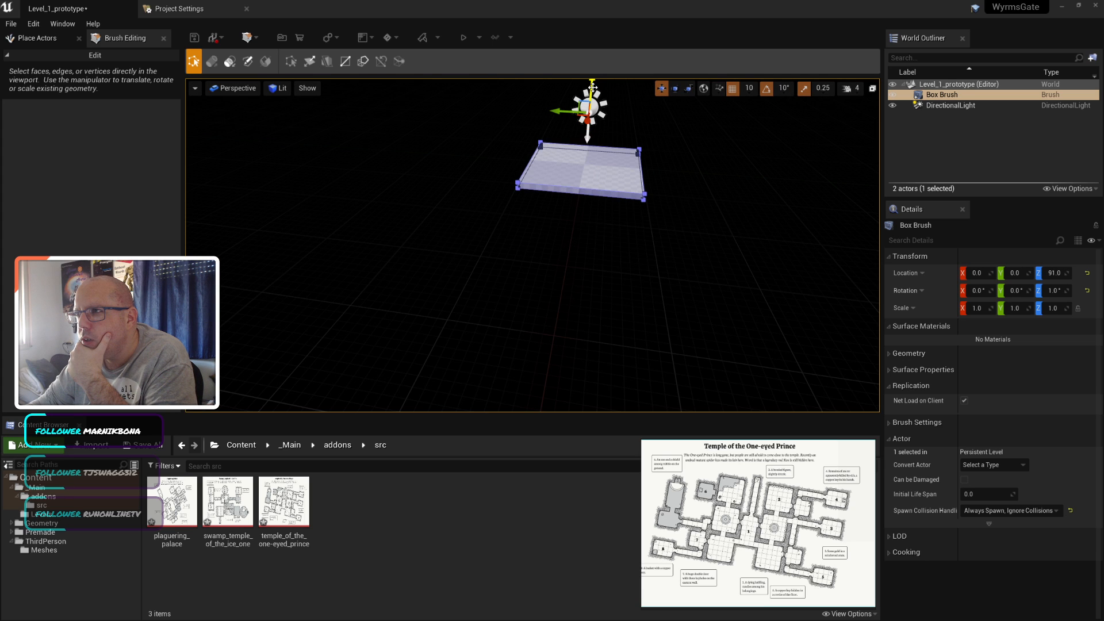
{"action": "left_click", "coordinate": [693, 205]}
{"action": "scroll", "coordinate": [630, 202], "scroll_direction": "up", "scroll_amount": 4}
{"action": "right_click_drag", "start_coordinate": [636, 189], "coordinate": [642, 172]}
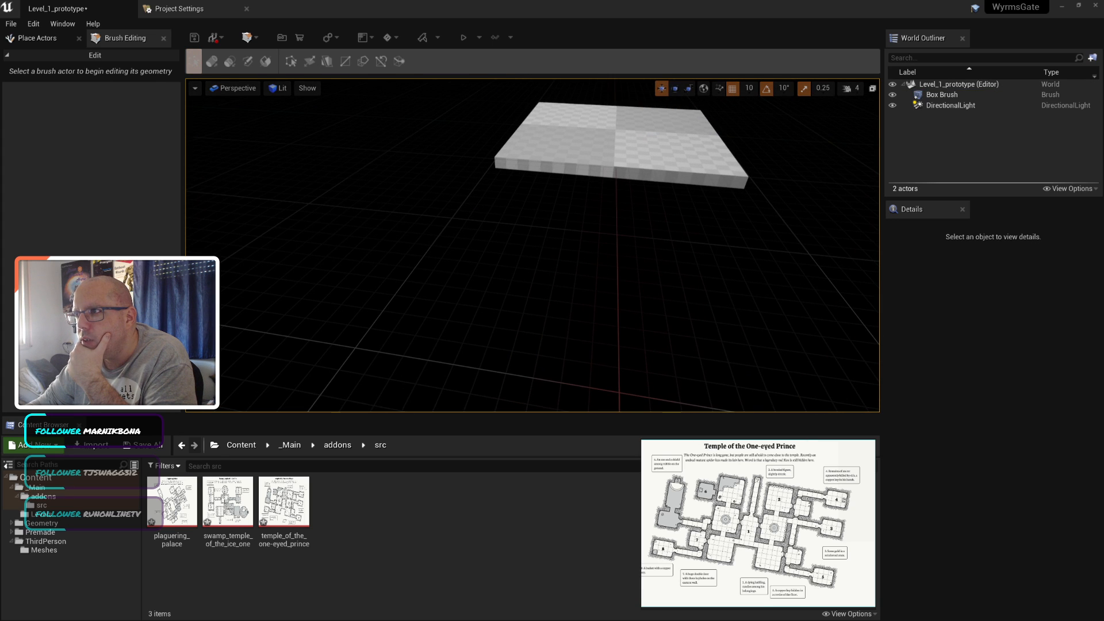
{"action": "left_click", "coordinate": [617, 162]}
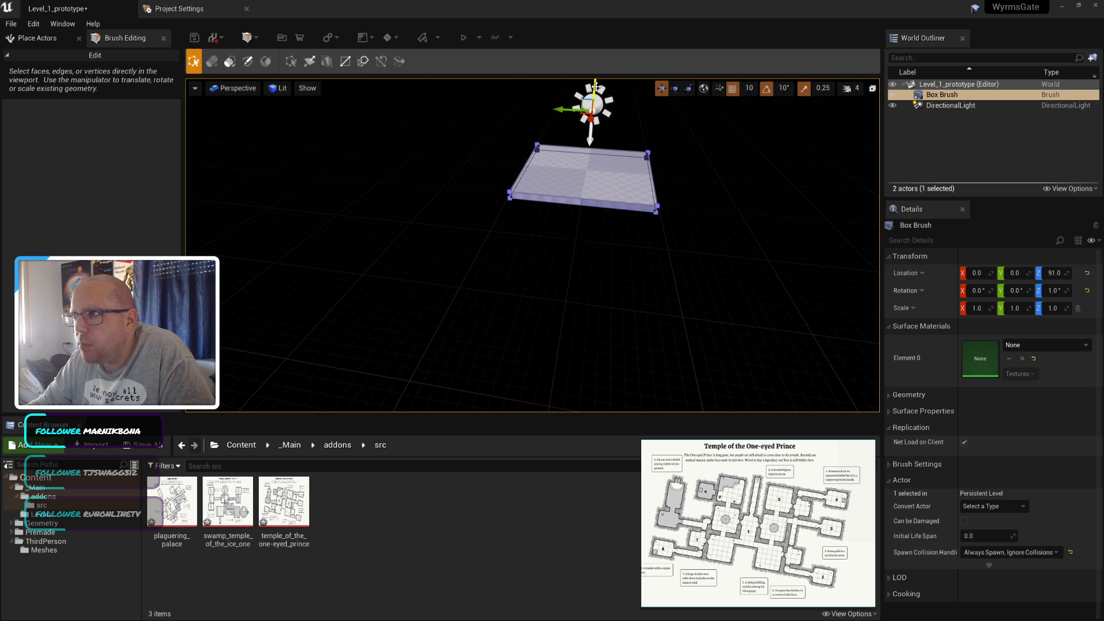
Step: Raise the box brush to a Z location of 101 and save the level
{"action": "left_click", "coordinate": [629, 212]}
{"action": "scroll", "coordinate": [630, 209], "scroll_direction": "up", "scroll_amount": 5}
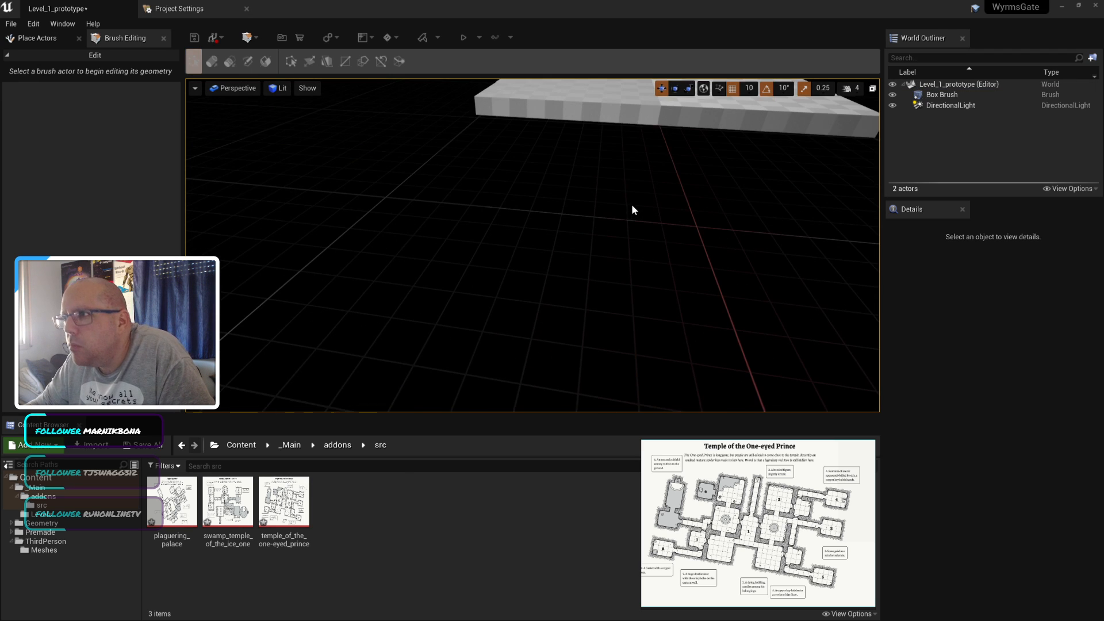
{"action": "scroll", "coordinate": [645, 188], "scroll_direction": "down", "scroll_amount": 8}
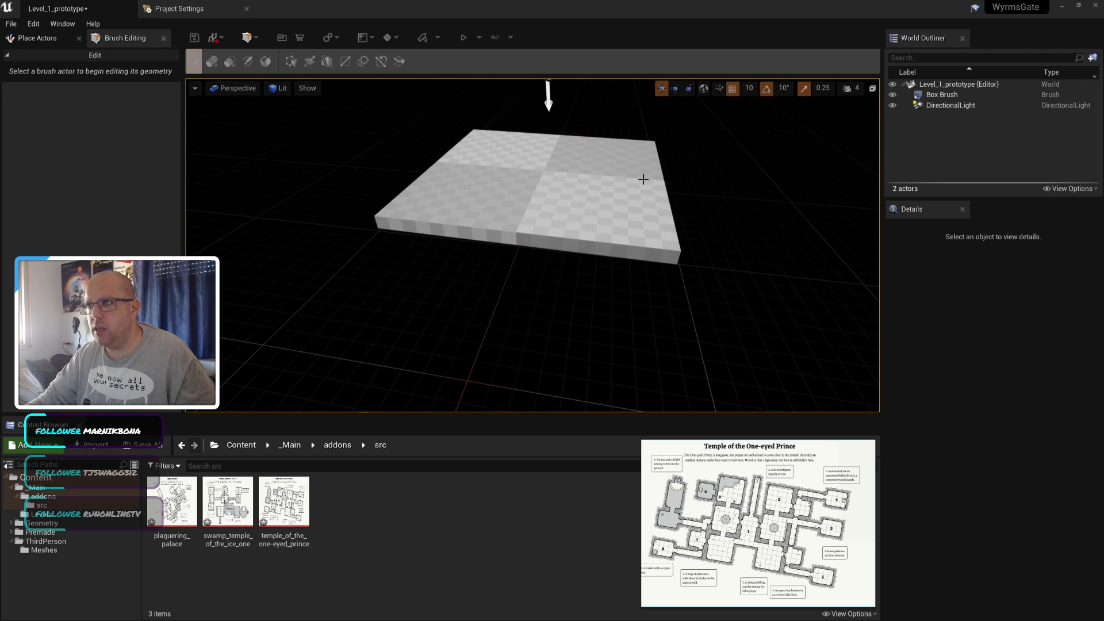
{"action": "left_click", "coordinate": [521, 235]}
{"action": "scroll", "coordinate": [515, 293], "scroll_direction": "down", "scroll_amount": 2}
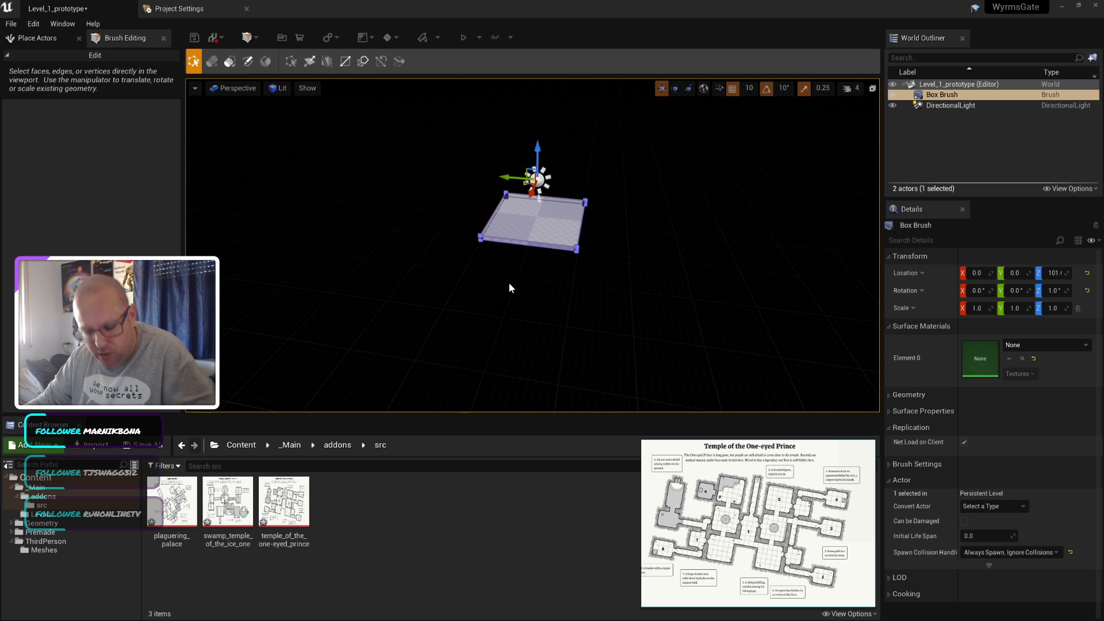
{"action": "mouse_move", "coordinate": [509, 283]}
{"action": "middle_mouse_down"}
{"action": "mouse_move", "coordinate": [534, 265]}
{"action": "mouse_move", "coordinate": [485, 300]}
{"action": "middle_mouse_up"}
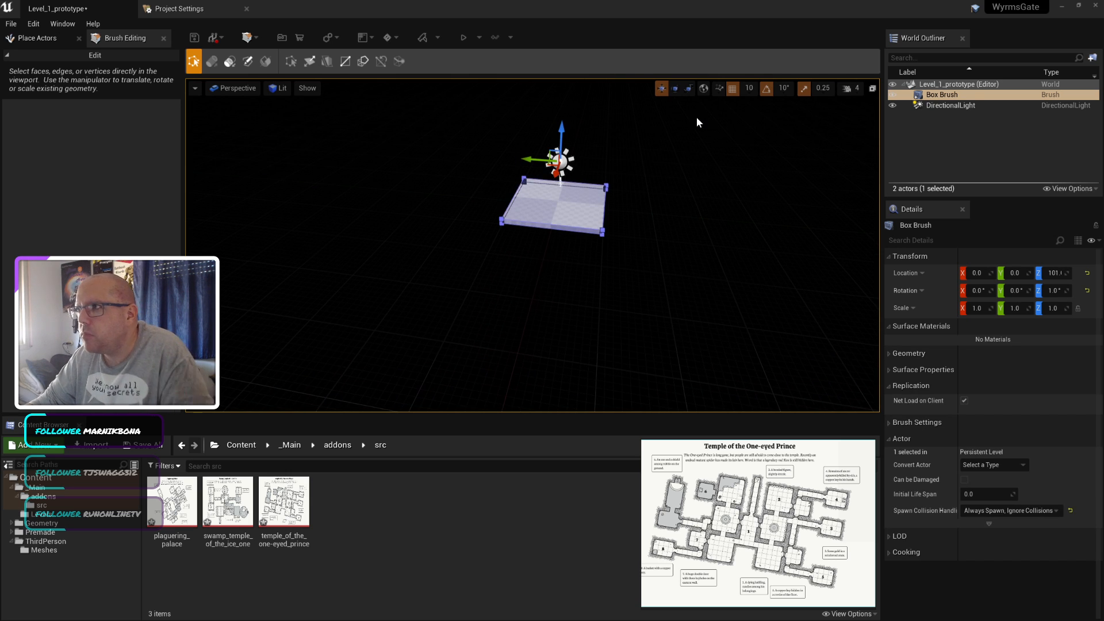
{"action": "key", "text": "ctrl+s"}
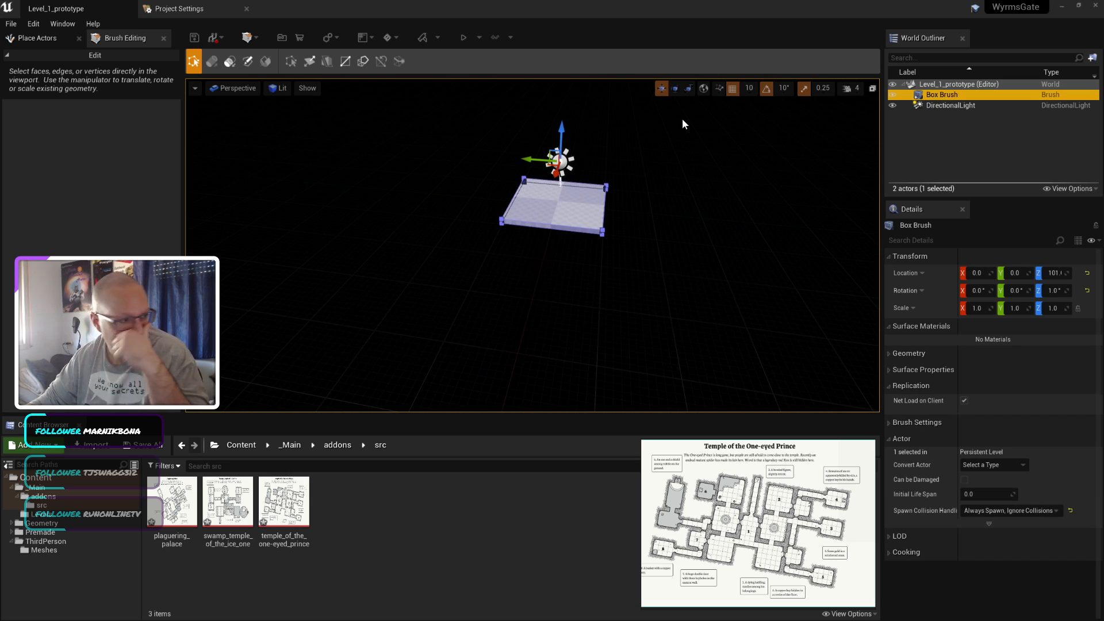
Step: Select the box brush's near end face and pull it along the X axis to roughly double the slab's length
{"action": "left_click", "coordinate": [528, 241]}
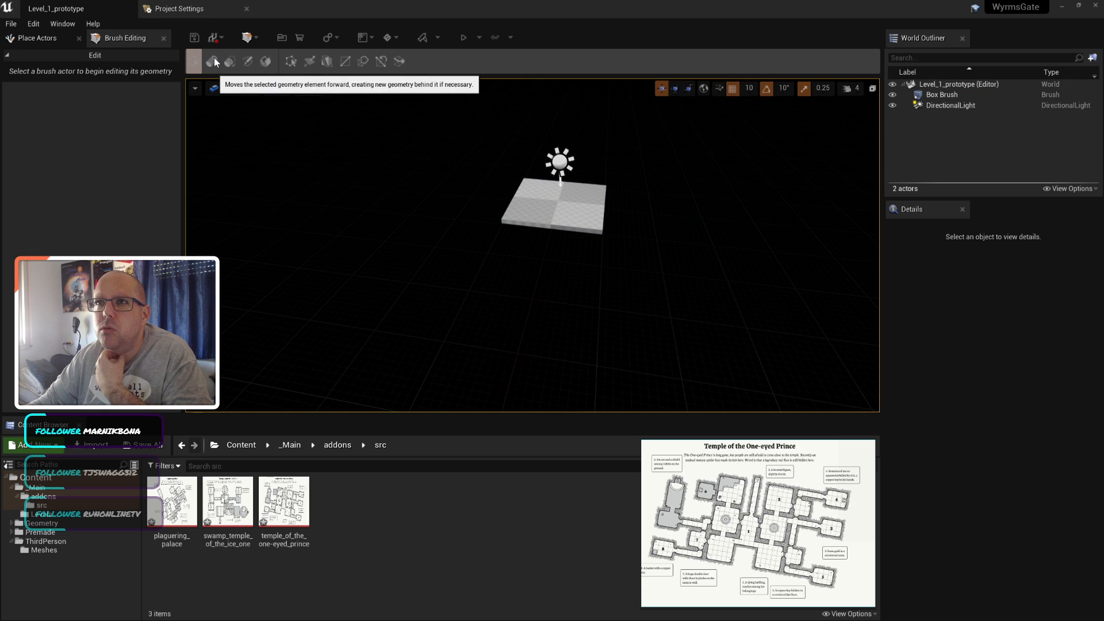
{"action": "left_click", "coordinate": [513, 185]}
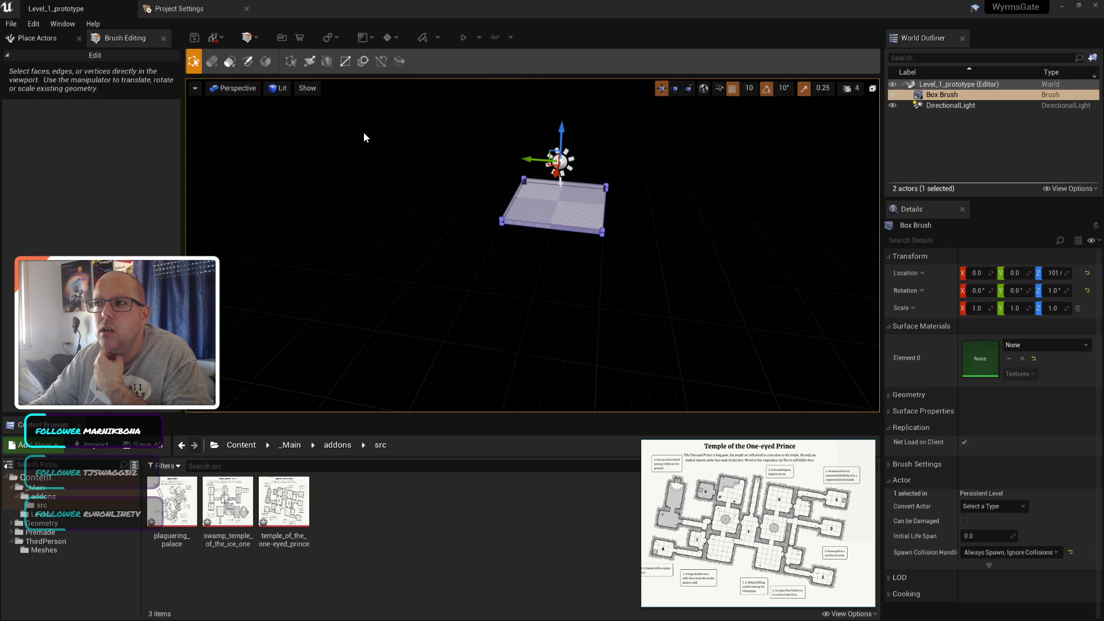
{"action": "left_click", "coordinate": [545, 226]}
{"action": "left_click_drag", "start_coordinate": [546, 236], "coordinate": [519, 317]}
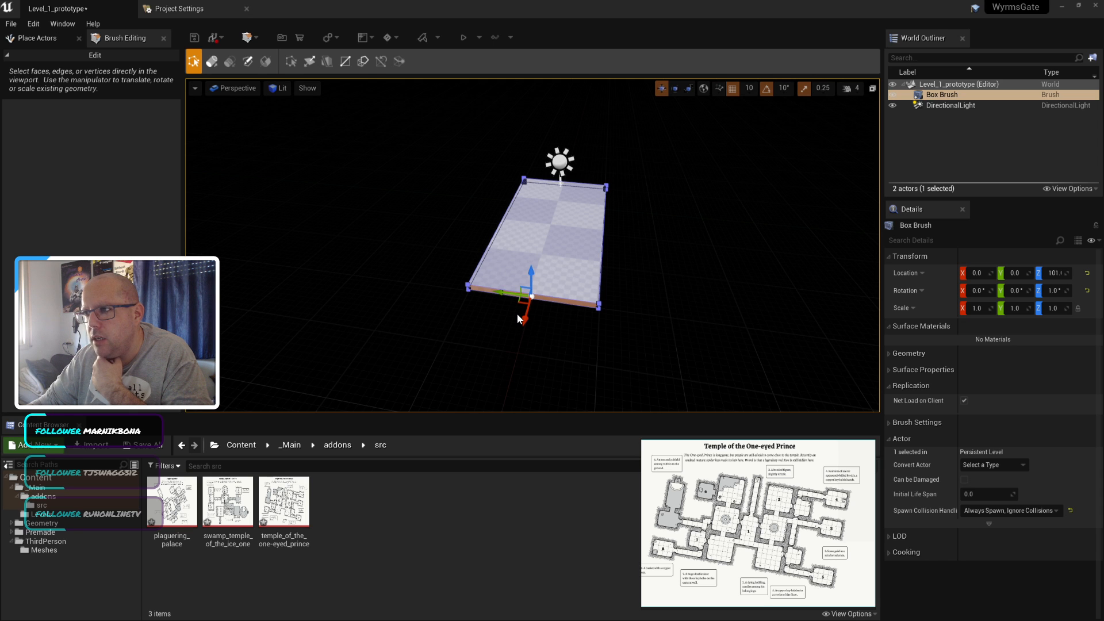
Step: Set the position grid snap to 50 and extend the slab's end face much further along the X axis
{"action": "mouse_move", "coordinate": [518, 315]}
{"action": "middle_mouse_down"}
{"action": "mouse_move", "coordinate": [537, 270]}
{"action": "mouse_move", "coordinate": [463, 397]}
{"action": "mouse_move", "coordinate": [517, 332]}
{"action": "mouse_move", "coordinate": [502, 382]}
{"action": "mouse_move", "coordinate": [514, 370]}
{"action": "mouse_move", "coordinate": [536, 316]}
{"action": "middle_mouse_up"}
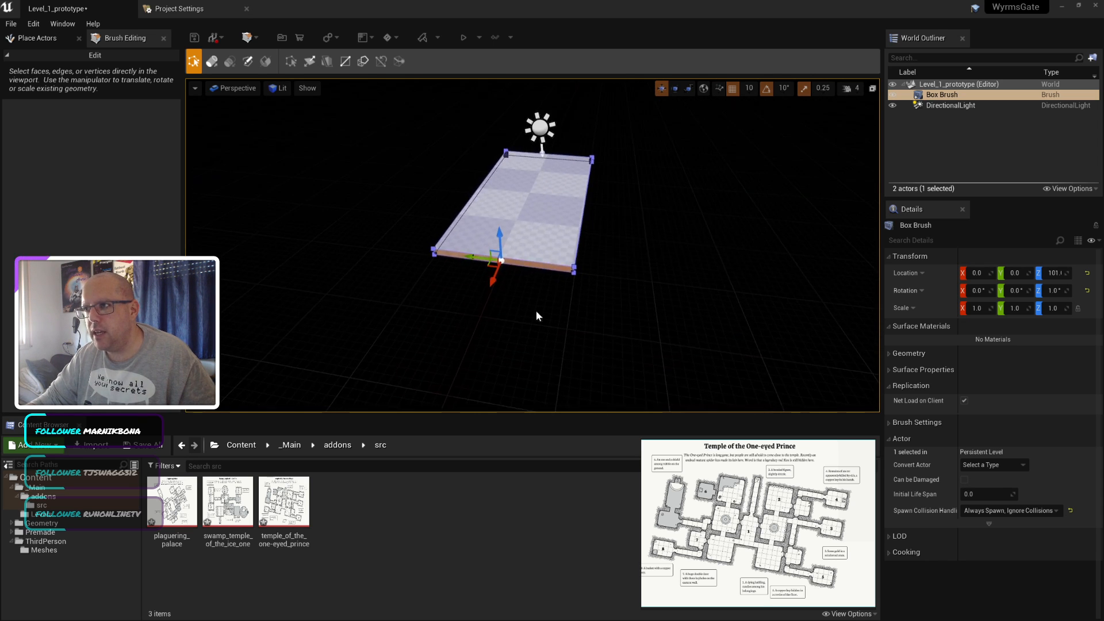
{"action": "mouse_move", "coordinate": [537, 311]}
{"action": "left_mouse_down", "text": "alt"}
{"action": "mouse_move", "coordinate": [531, 282]}
{"action": "mouse_move", "coordinate": [489, 319]}
{"action": "mouse_move", "coordinate": [460, 287]}
{"action": "mouse_move", "coordinate": [483, 316]}
{"action": "left_mouse_up", "text": "alt"}
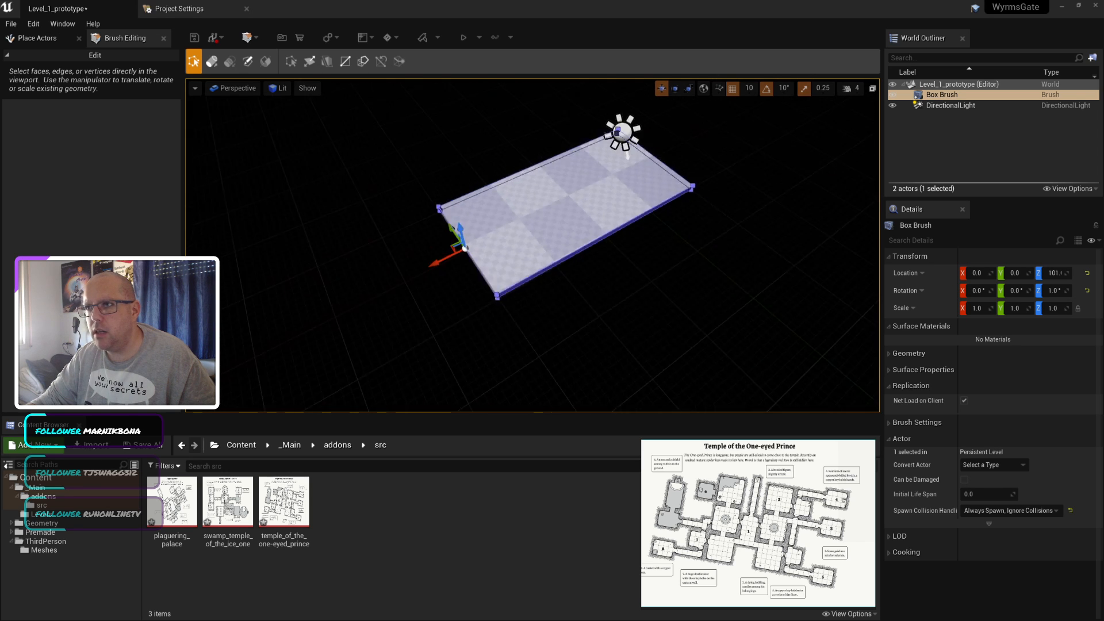
{"action": "left_click_drag", "start_coordinate": [403, 229], "coordinate": [355, 228], "text": "alt"}
{"action": "mouse_move", "coordinate": [355, 229]}
{"action": "right_mouse_down", "text": "alt"}
{"action": "mouse_move", "coordinate": [403, 229]}
{"action": "mouse_move", "coordinate": [355, 229]}
{"action": "right_mouse_up", "text": "alt"}
{"action": "middle_click_drag", "start_coordinate": [355, 228], "coordinate": [322, 212]}
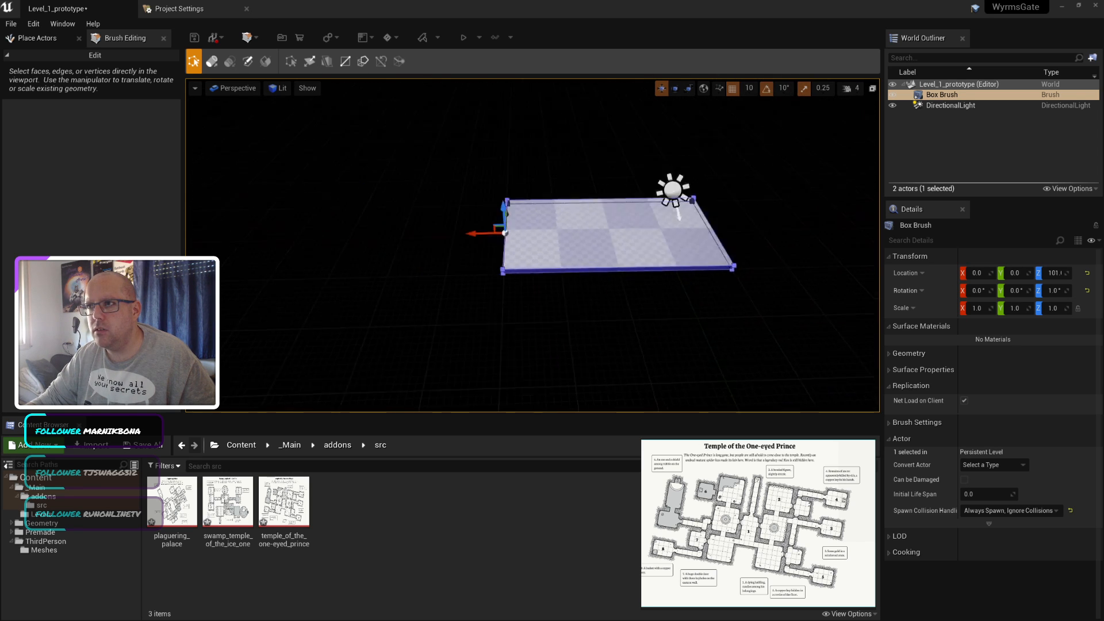
{"action": "middle_click_drag", "start_coordinate": [519, 249], "coordinate": [355, 253]}
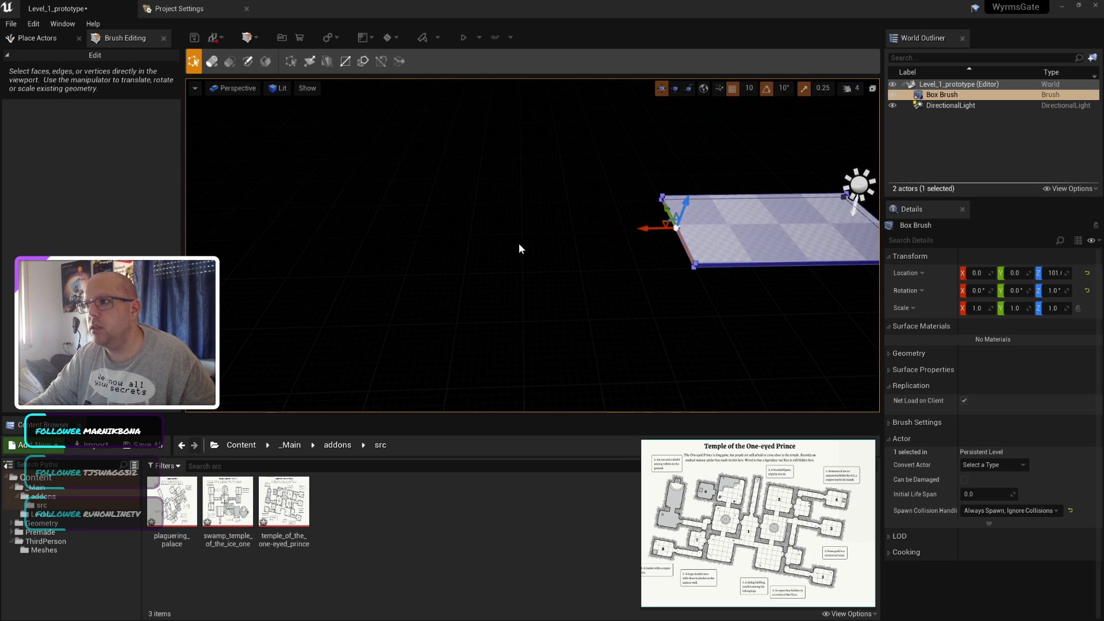
{"action": "left_click", "coordinate": [749, 88]}
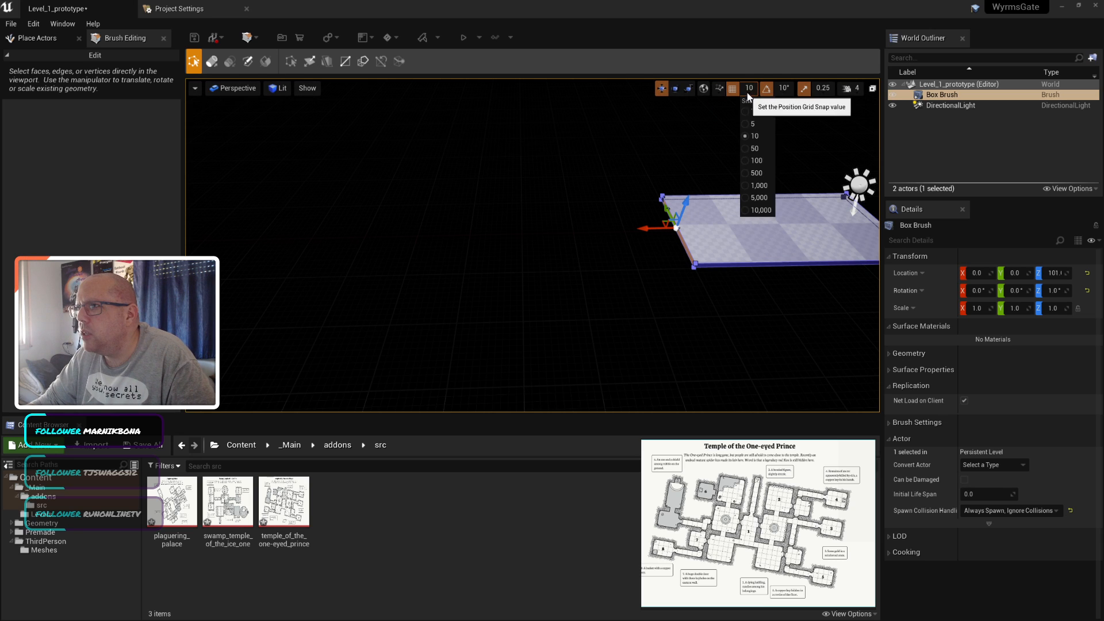
{"action": "left_click", "coordinate": [761, 148]}
{"action": "left_click_drag", "start_coordinate": [645, 229], "coordinate": [533, 230]}
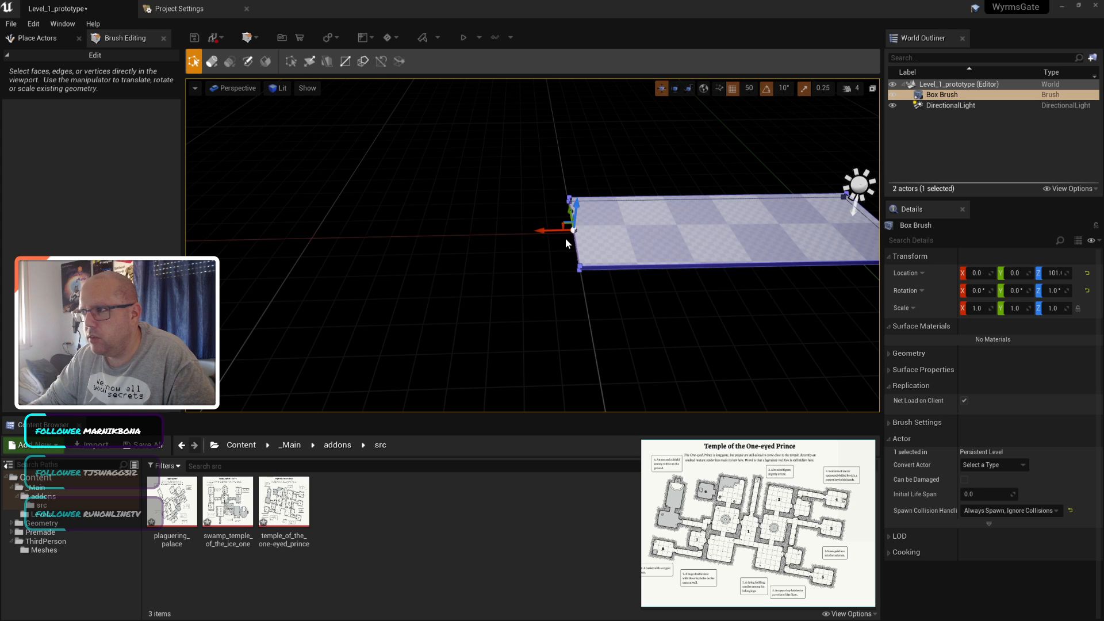
{"action": "mouse_move", "coordinate": [532, 231]}
{"action": "left_mouse_down"}
{"action": "mouse_move", "coordinate": [319, 230]}
{"action": "mouse_move", "coordinate": [332, 233]}
{"action": "left_mouse_up"}
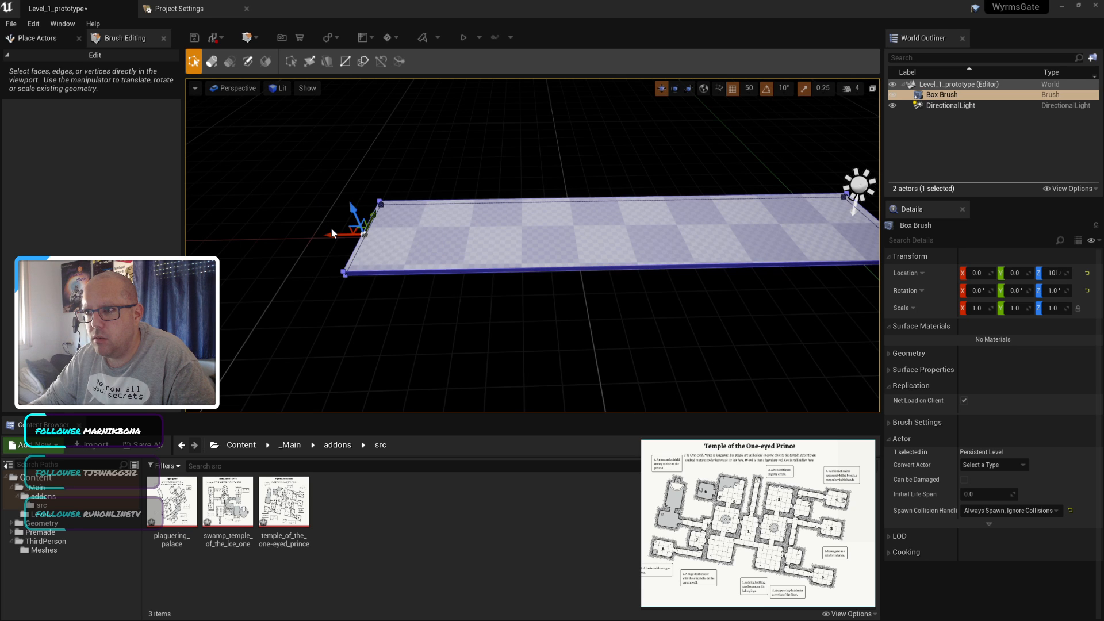
Step: Reselect the box brush's end face and lengthen the floor strip by several more tiles along the X axis
{"action": "left_click", "coordinate": [317, 242]}
{"action": "scroll", "coordinate": [319, 257], "scroll_direction": "down", "scroll_amount": 3}
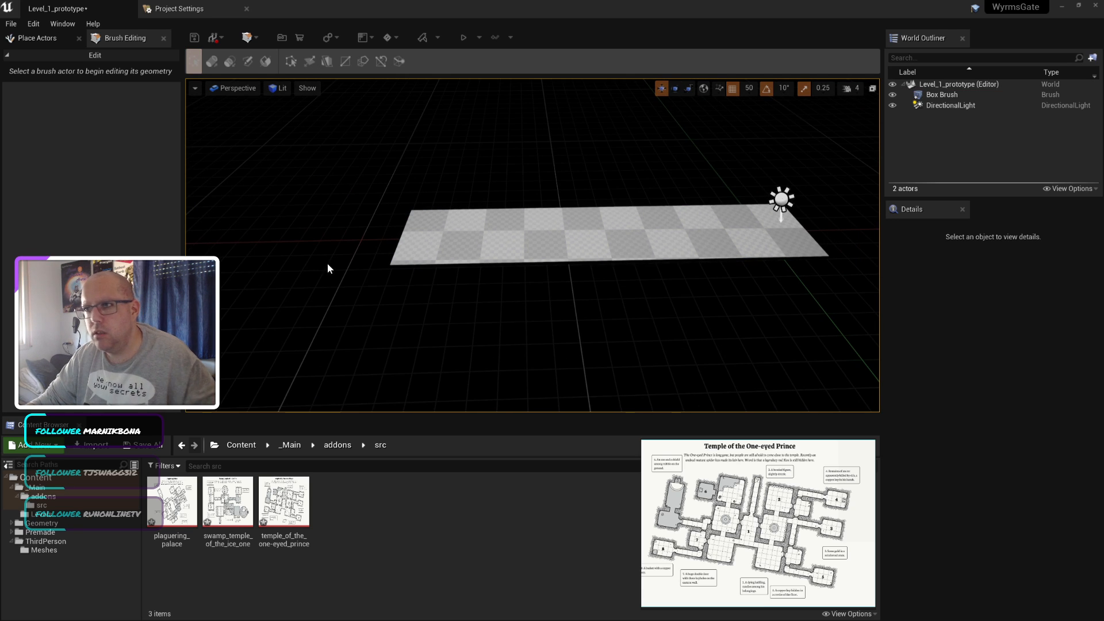
{"action": "mouse_move", "coordinate": [342, 253]}
{"action": "middle_mouse_down"}
{"action": "mouse_move", "coordinate": [275, 247]}
{"action": "mouse_move", "coordinate": [402, 250]}
{"action": "mouse_move", "coordinate": [530, 227]}
{"action": "middle_mouse_up"}
{"action": "left_click", "coordinate": [598, 238]}
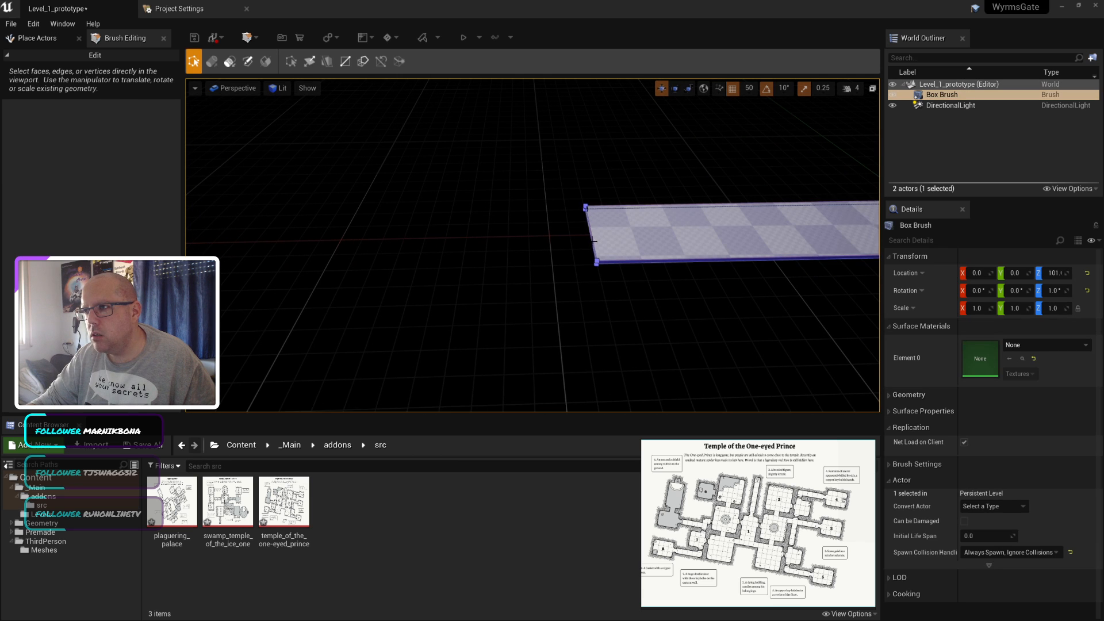
{"action": "left_click", "coordinate": [593, 239]}
{"action": "left_click_drag", "start_coordinate": [569, 231], "coordinate": [391, 234]}
{"action": "left_click", "coordinate": [422, 297]}
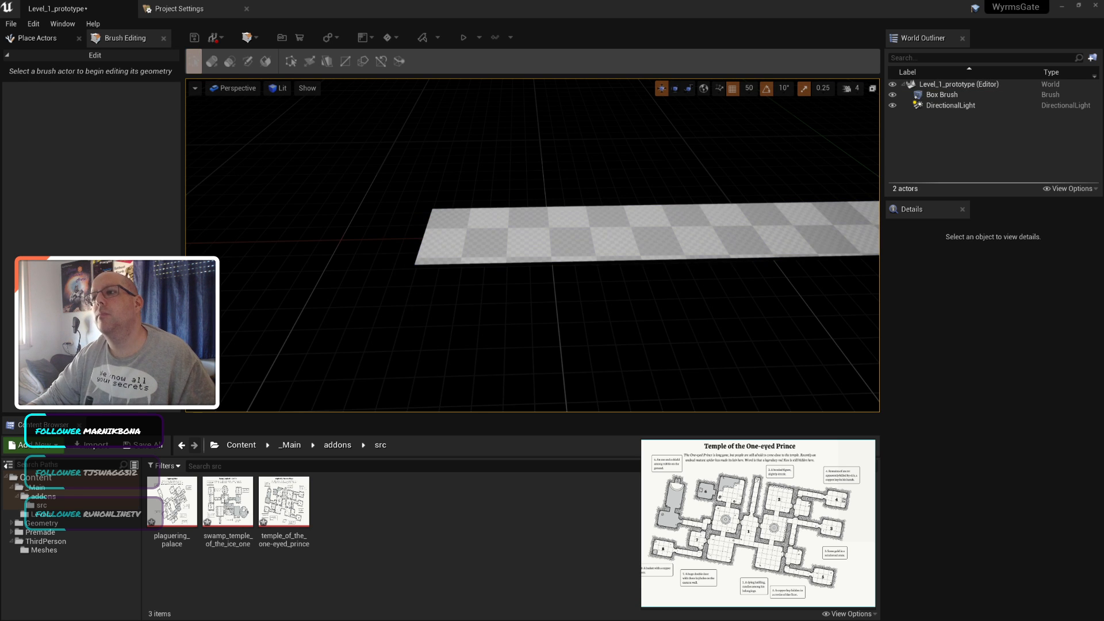
Step: Examine the lengthened floor strip and its checker surface from far and near along its length
{"action": "mouse_move", "coordinate": [422, 297]}
{"action": "middle_mouse_down"}
{"action": "mouse_move", "coordinate": [499, 304]}
{"action": "mouse_move", "coordinate": [395, 274]}
{"action": "mouse_move", "coordinate": [418, 276]}
{"action": "middle_mouse_up"}
{"action": "scroll", "coordinate": [434, 291], "scroll_direction": "down", "scroll_amount": 4}
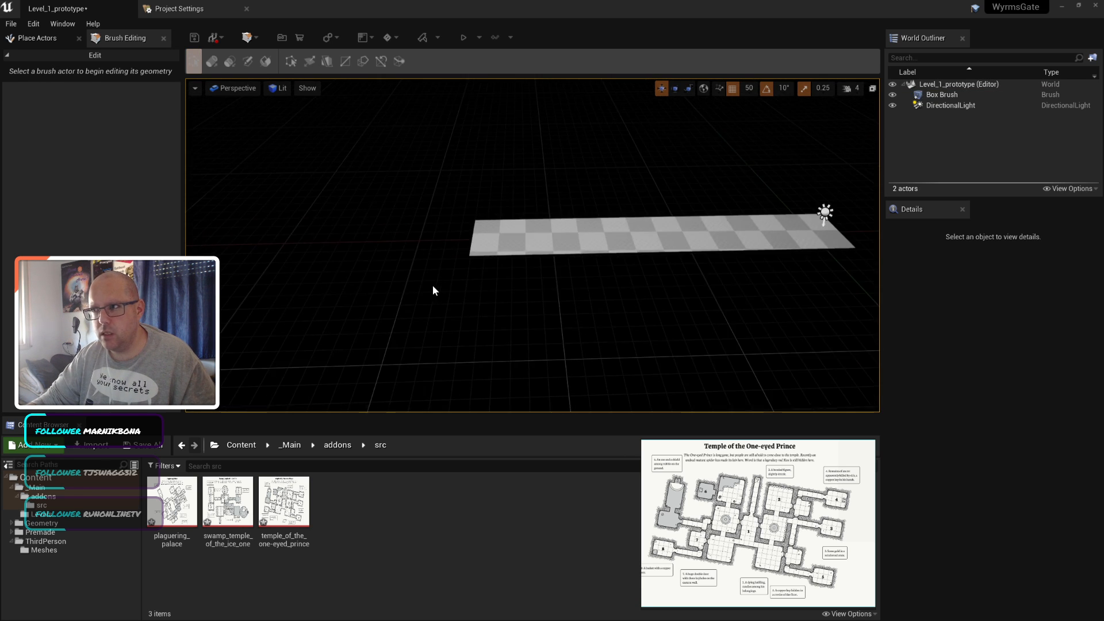
{"action": "right_click_drag", "start_coordinate": [434, 291], "coordinate": [581, 261]}
{"action": "scroll", "coordinate": [491, 337], "scroll_direction": "up", "scroll_amount": 8}
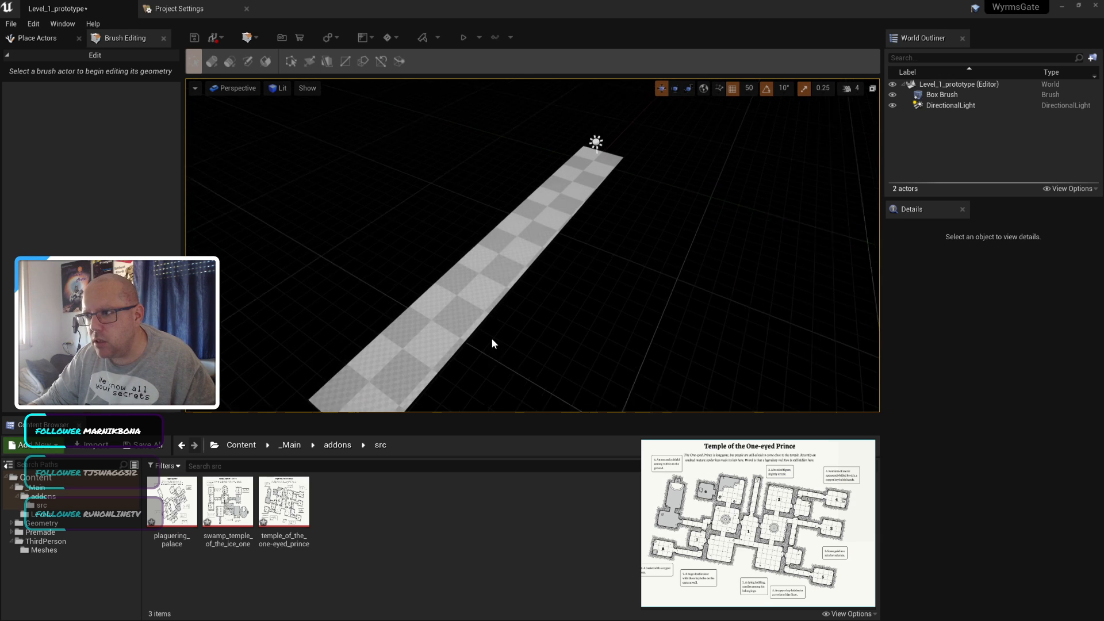
{"action": "scroll", "coordinate": [532, 332], "scroll_direction": "down", "scroll_amount": 8}
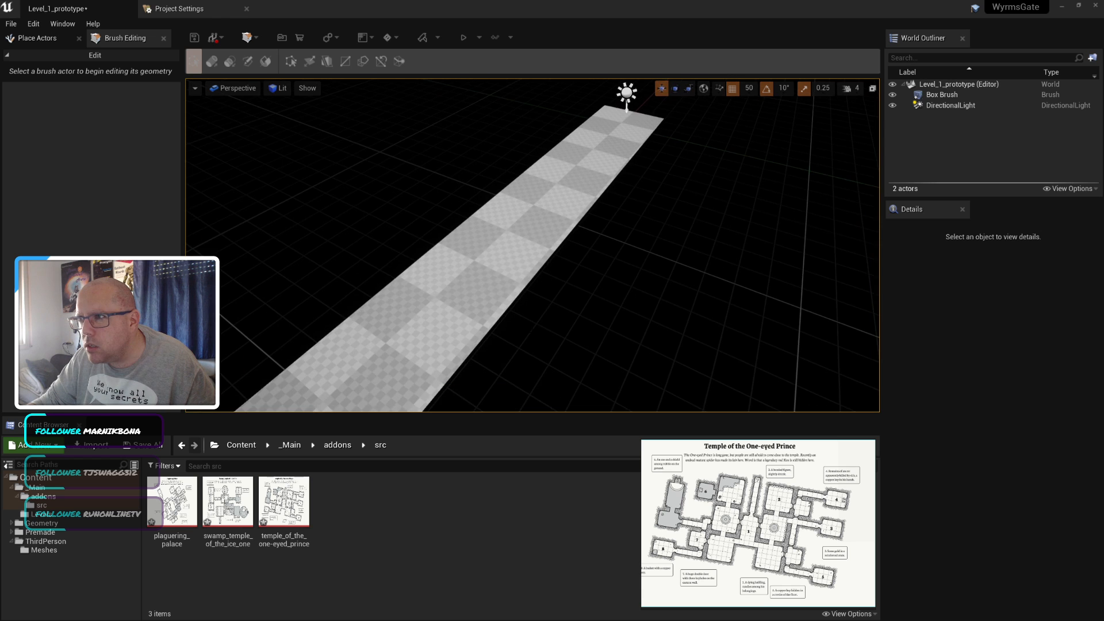
{"action": "scroll", "coordinate": [532, 332], "scroll_direction": "up", "scroll_amount": 7}
{"action": "middle_click_drag", "start_coordinate": [532, 345], "coordinate": [542, 270]}
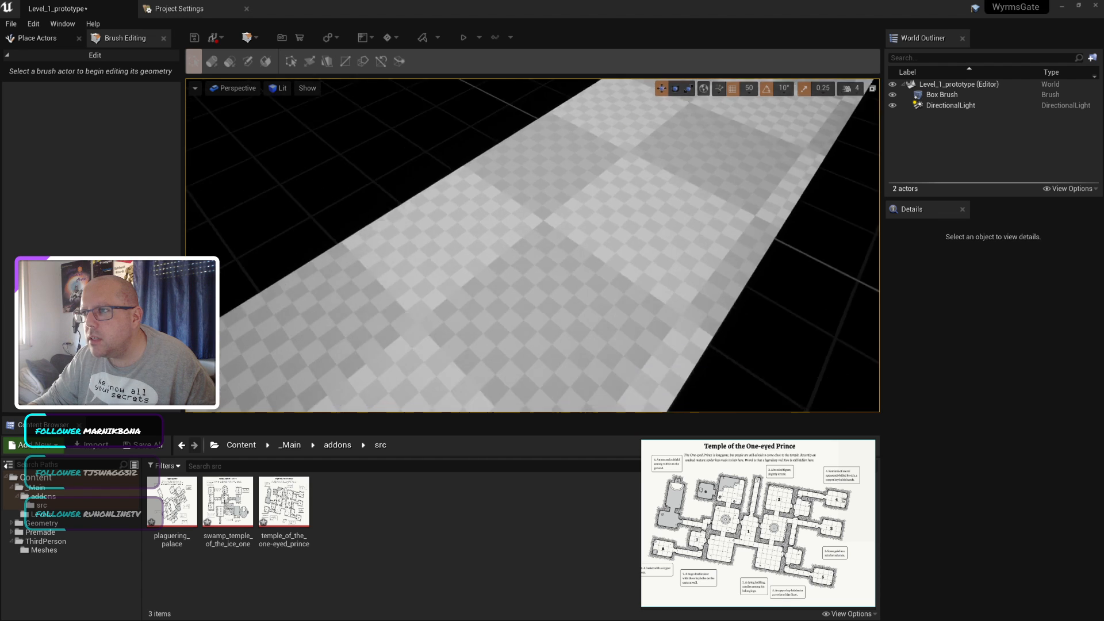
{"action": "mouse_move", "coordinate": [542, 270]}
{"action": "right_mouse_down"}
{"action": "mouse_move", "coordinate": [592, 250]}
{"action": "mouse_move", "coordinate": [540, 230]}
{"action": "mouse_move", "coordinate": [609, 207]}
{"action": "mouse_move", "coordinate": [600, 218]}
{"action": "right_mouse_up"}
Step: Set the position grid snap to 10, move the slab's long side face slightly inward, and save the level
{"action": "left_click", "coordinate": [609, 206]}
{"action": "scroll", "coordinate": [610, 219], "scroll_direction": "down", "scroll_amount": 4}
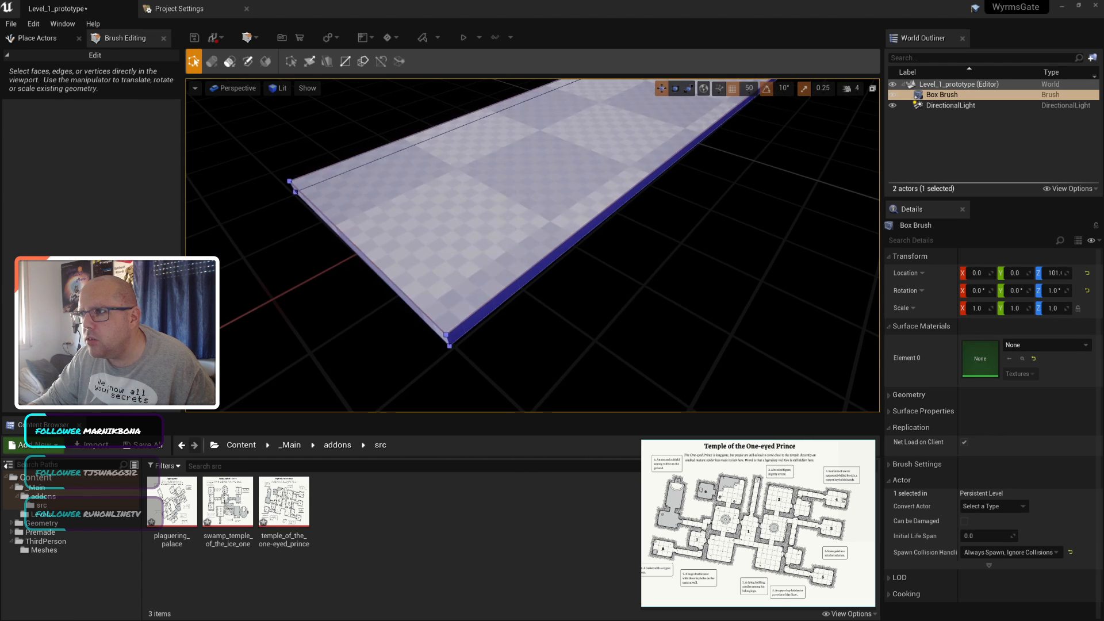
{"action": "scroll", "coordinate": [702, 207], "scroll_direction": "down", "scroll_amount": 3}
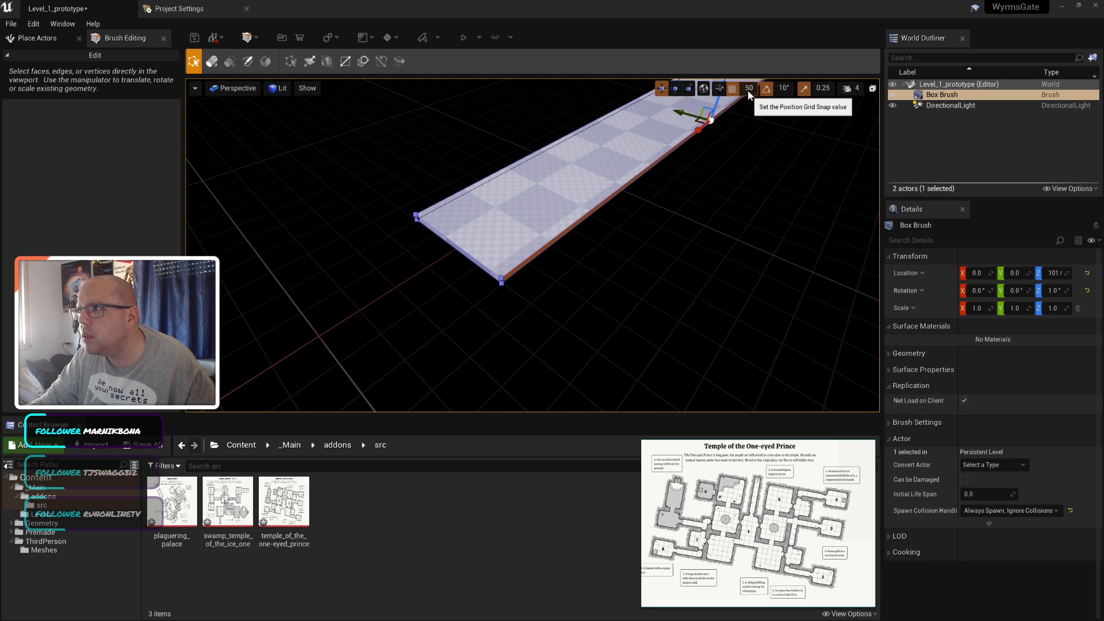
{"action": "left_click", "coordinate": [747, 89]}
{"action": "left_click", "coordinate": [754, 135]}
{"action": "left_click", "coordinate": [691, 238]}
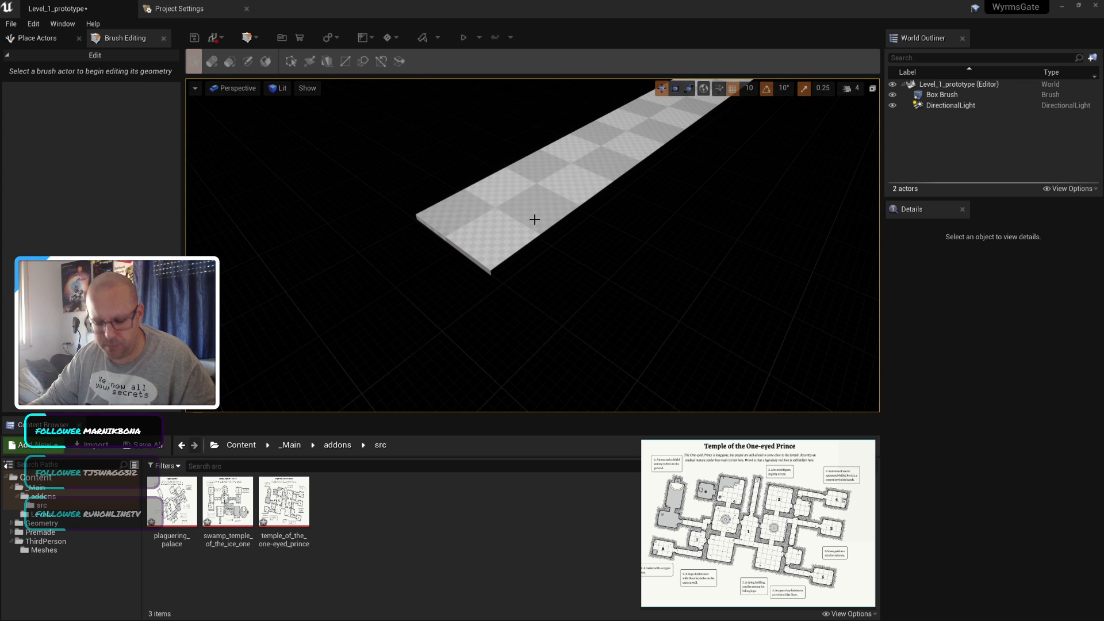
{"action": "key", "text": "ctrl+s"}
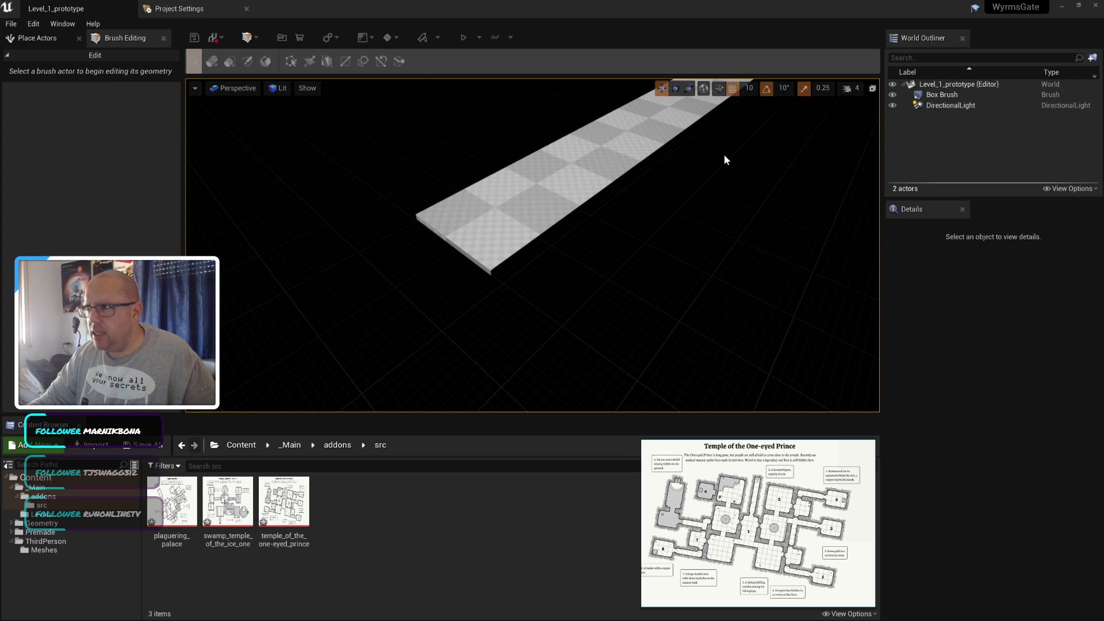
Step: Check the contents of the Geometry folder under Content and try to delete that folder
{"action": "right_click_drag", "start_coordinate": [724, 156], "coordinate": [693, 164]}
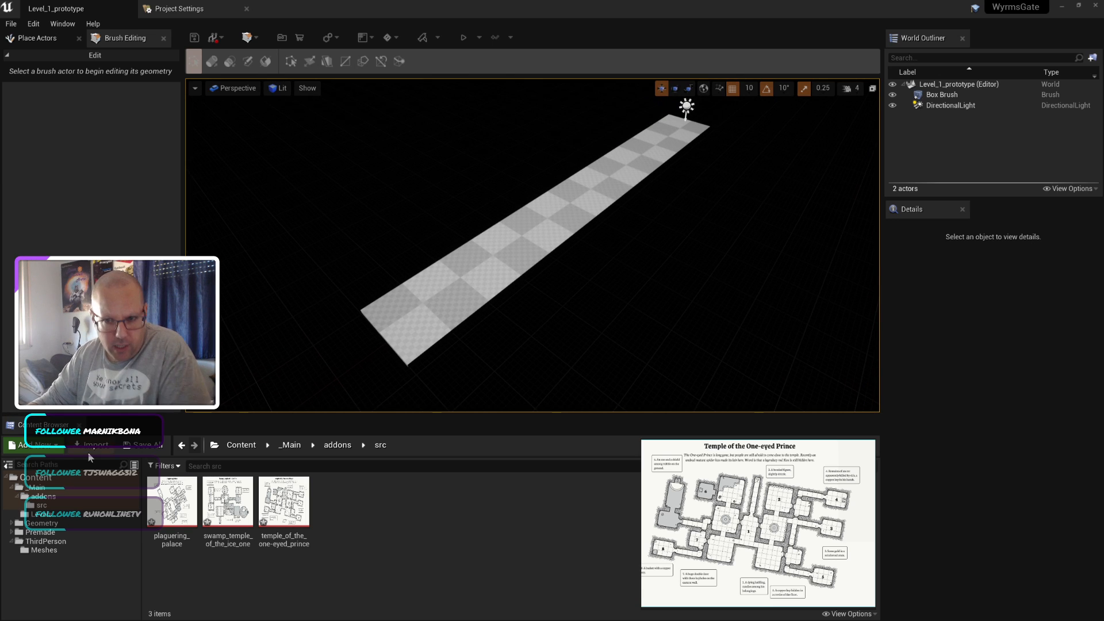
{"action": "left_click", "coordinate": [37, 487]}
{"action": "left_click", "coordinate": [41, 523]}
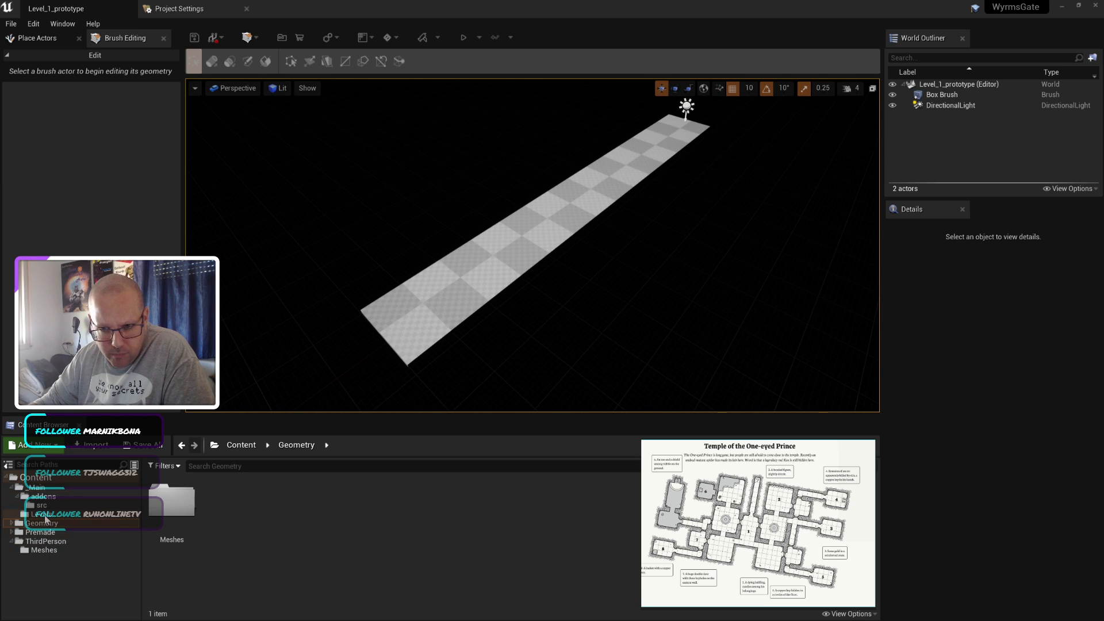
{"action": "left_click", "coordinate": [41, 532]}
{"action": "left_click", "coordinate": [37, 525]}
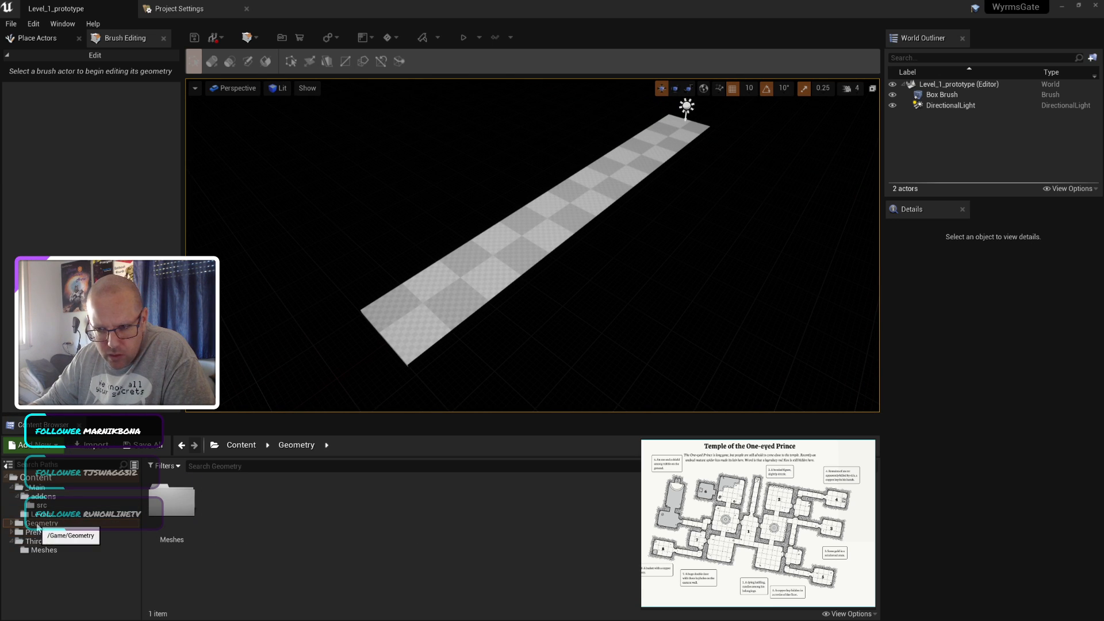
{"action": "double_click", "coordinate": [36, 525]}
{"action": "left_click", "coordinate": [36, 532]}
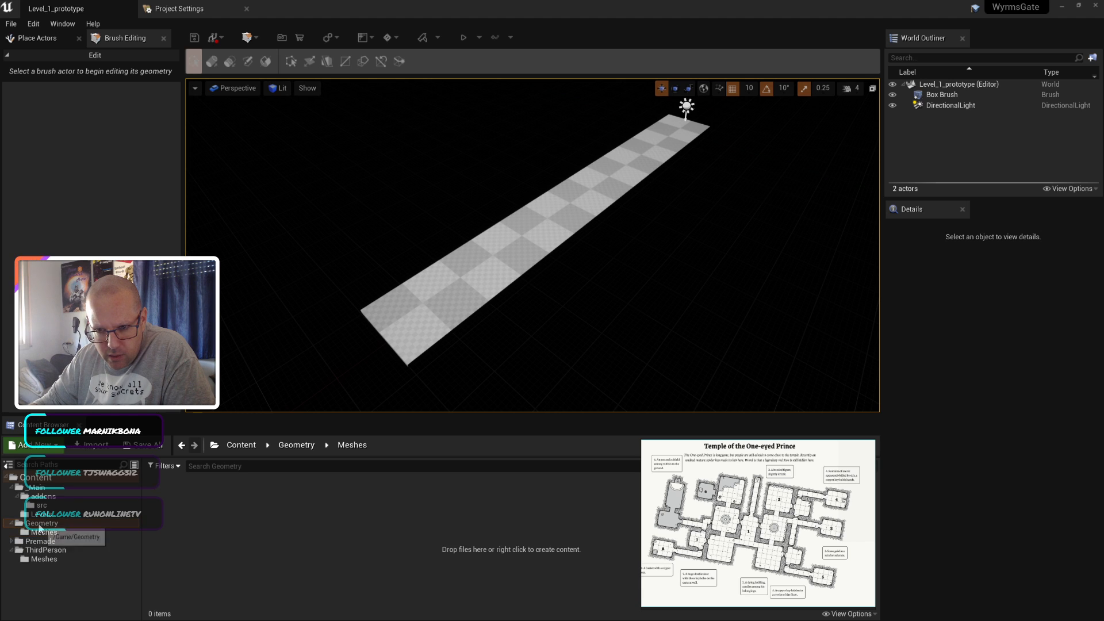
{"action": "right_click", "coordinate": [38, 524]}
{"action": "left_click", "coordinate": [106, 404]}
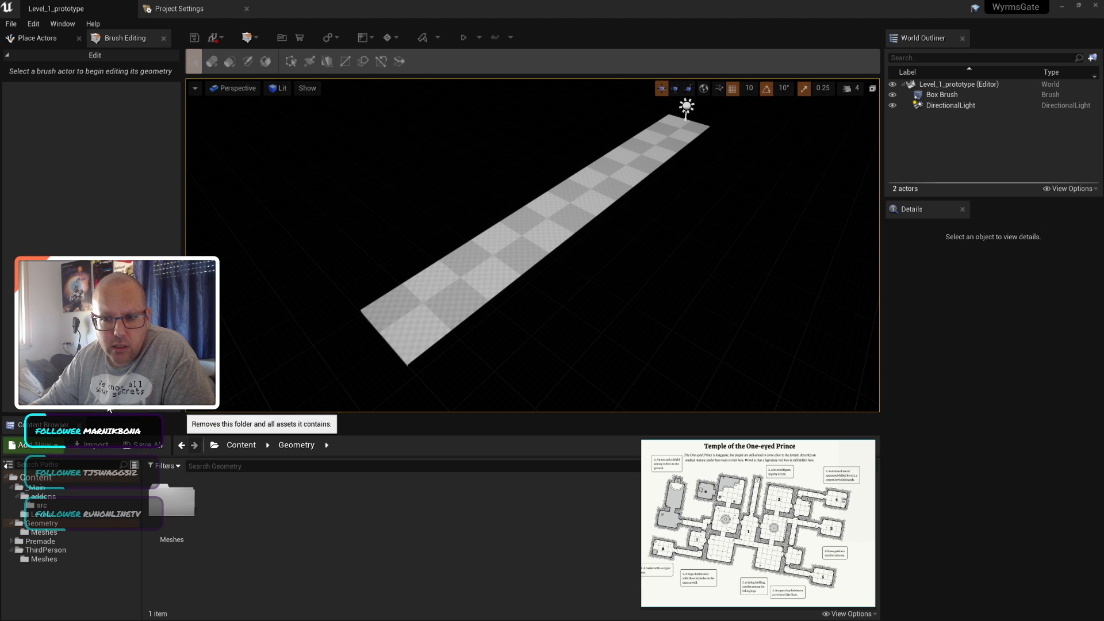
Step: Open the Mesh folder under Premade > Mannequin > Character to reach the mannequin assets
{"action": "left_click", "coordinate": [39, 541]}
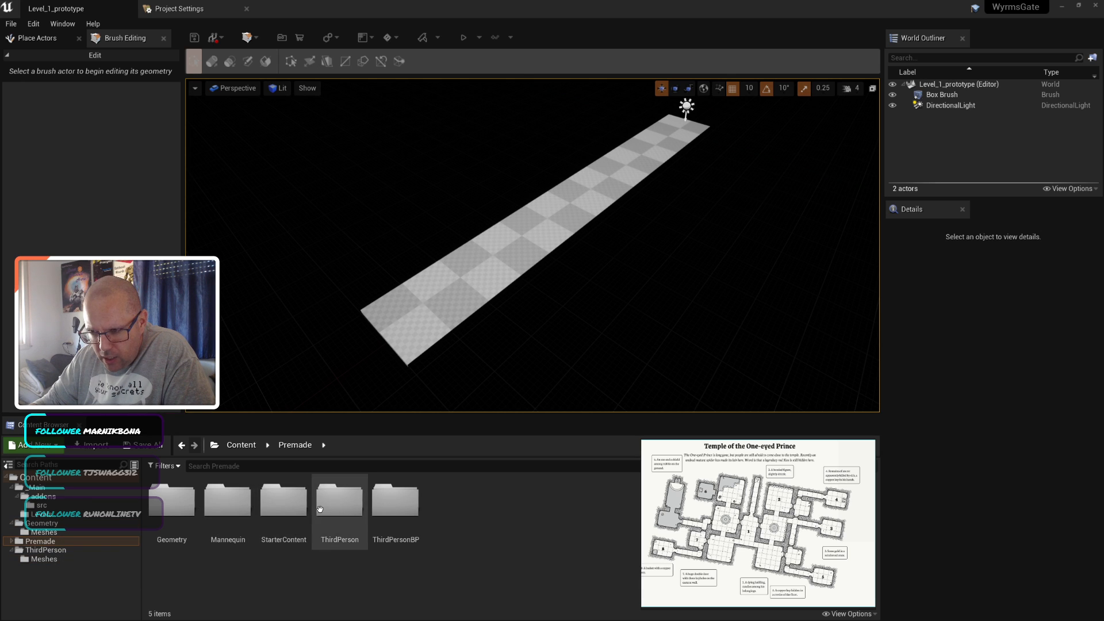
{"action": "double_click", "coordinate": [230, 510]}
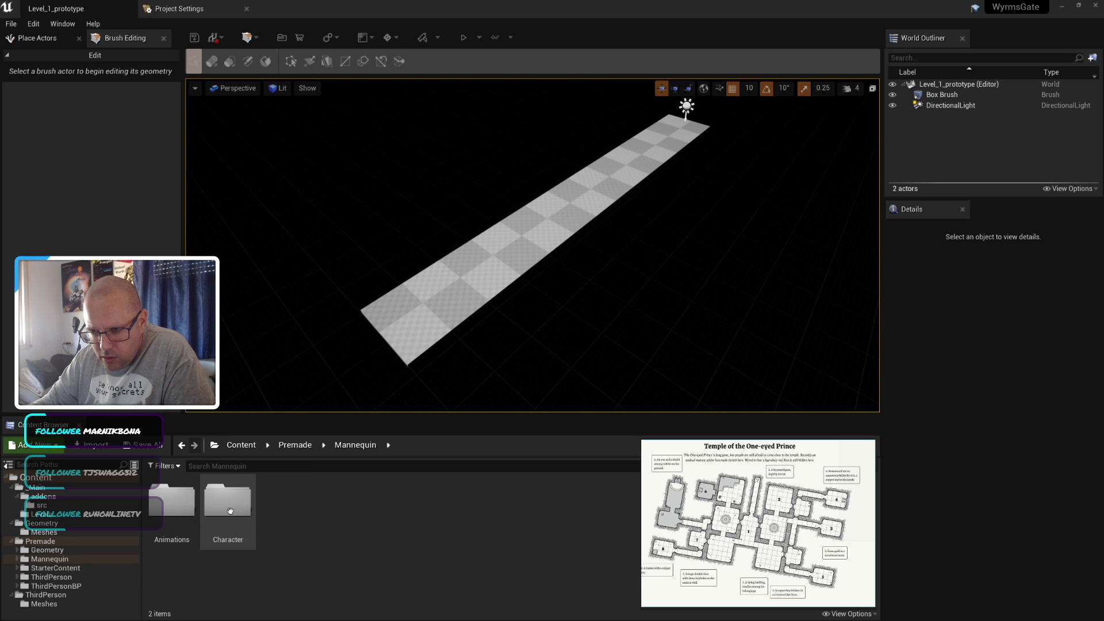
{"action": "double_click", "coordinate": [230, 510]}
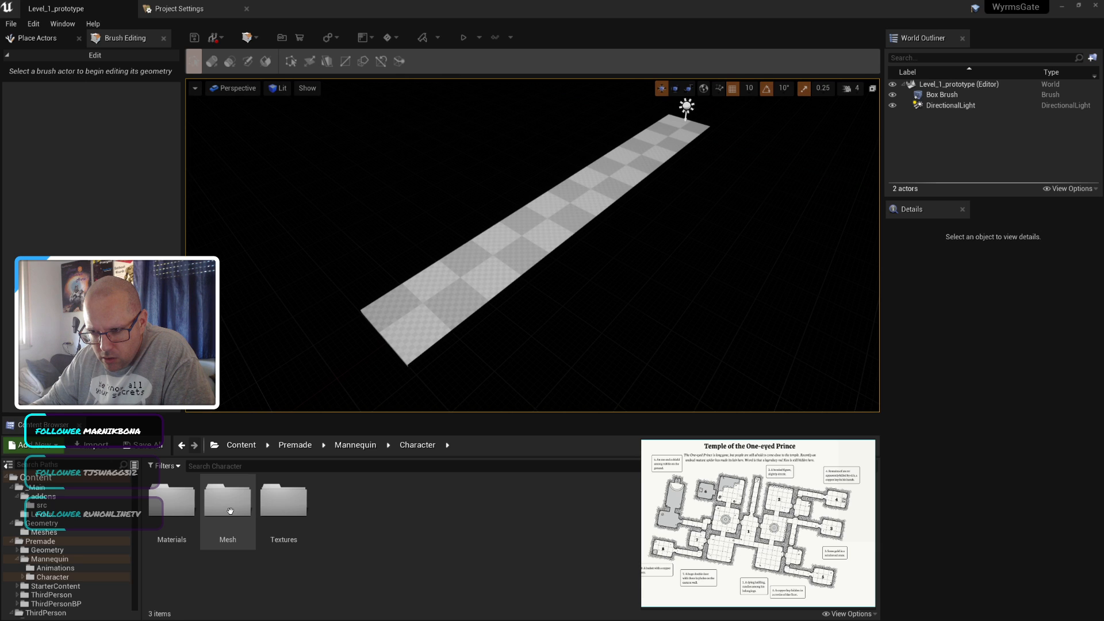
{"action": "double_click", "coordinate": [230, 510]}
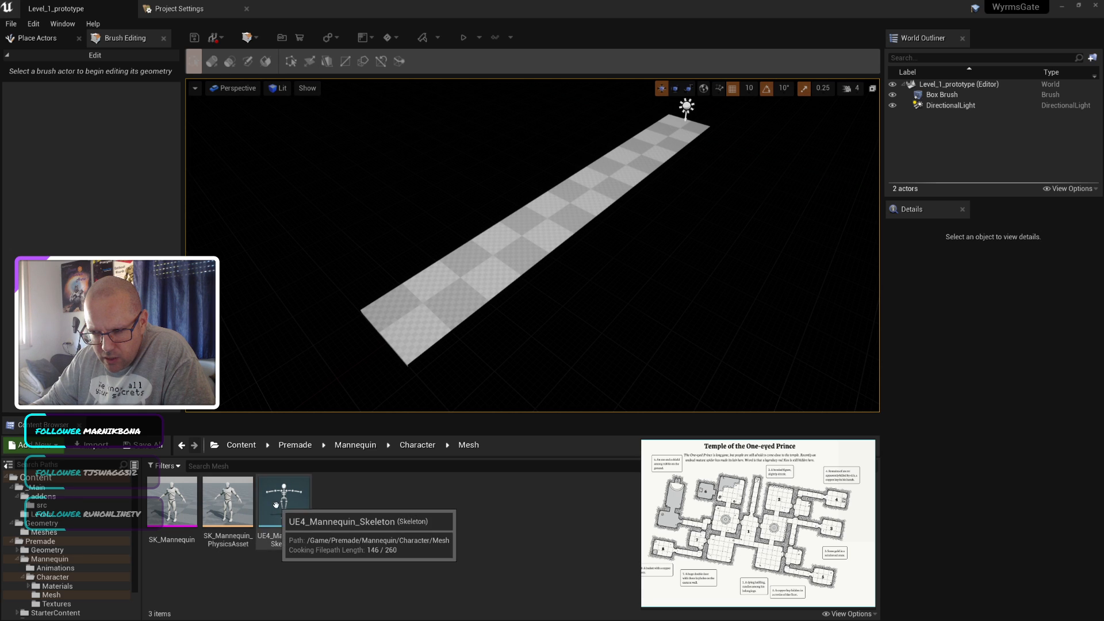
Step: Check the StarterContent, ThirdPerson and ThirdPersonBP folders under Premade, and return to the mannequin's Mesh folder
{"action": "left_click", "coordinate": [174, 506]}
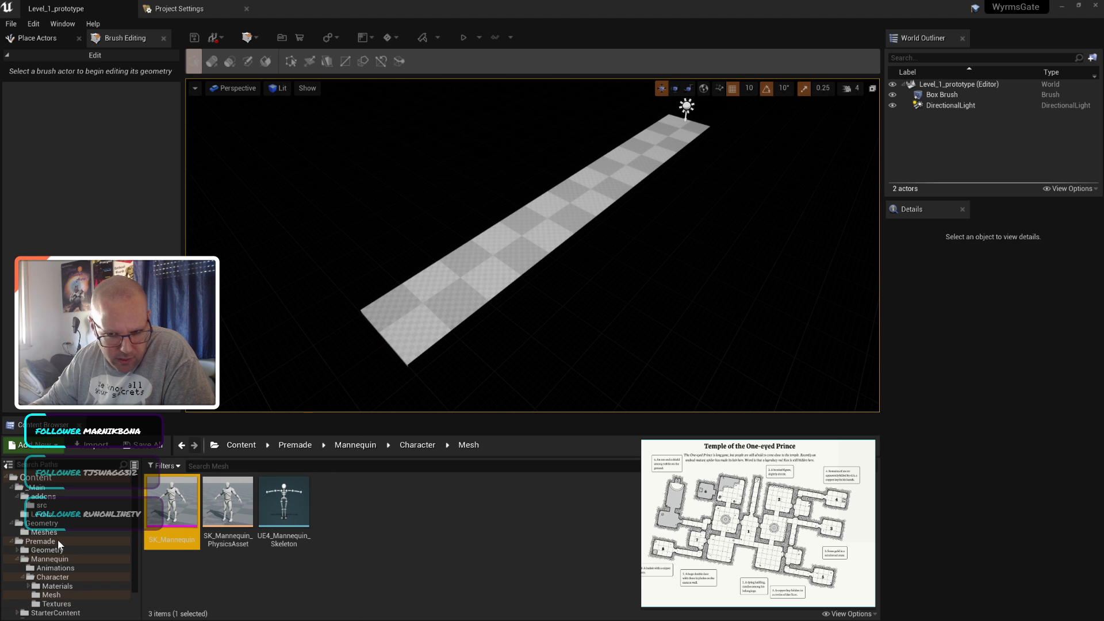
{"action": "scroll", "coordinate": [63, 546], "scroll_direction": "down", "scroll_amount": 2}
{"action": "left_click", "coordinate": [67, 578]}
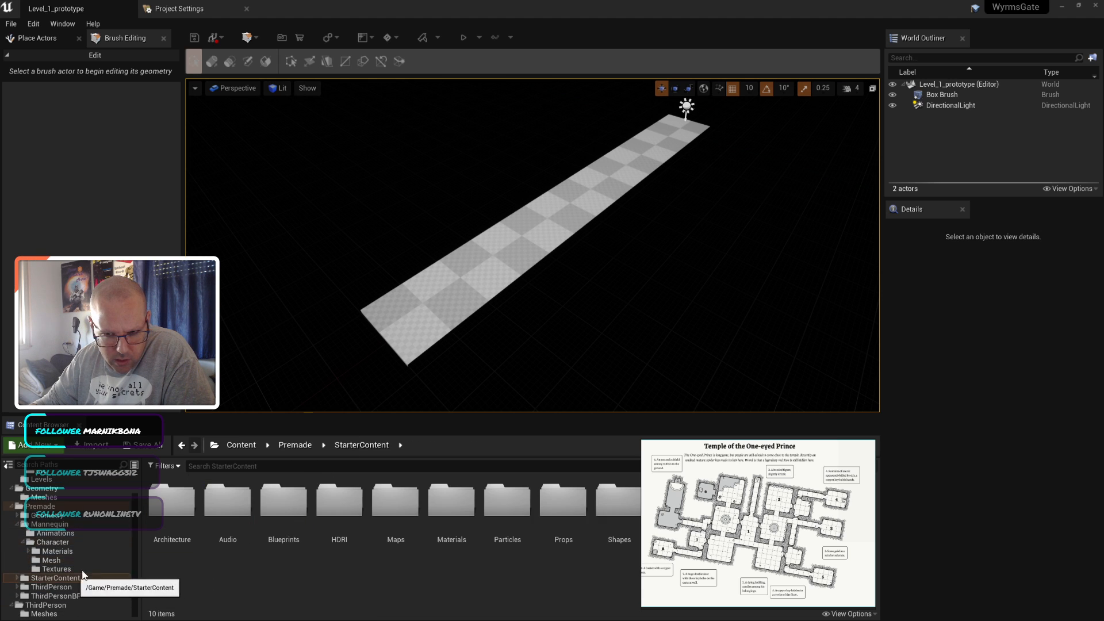
{"action": "left_click", "coordinate": [74, 586]}
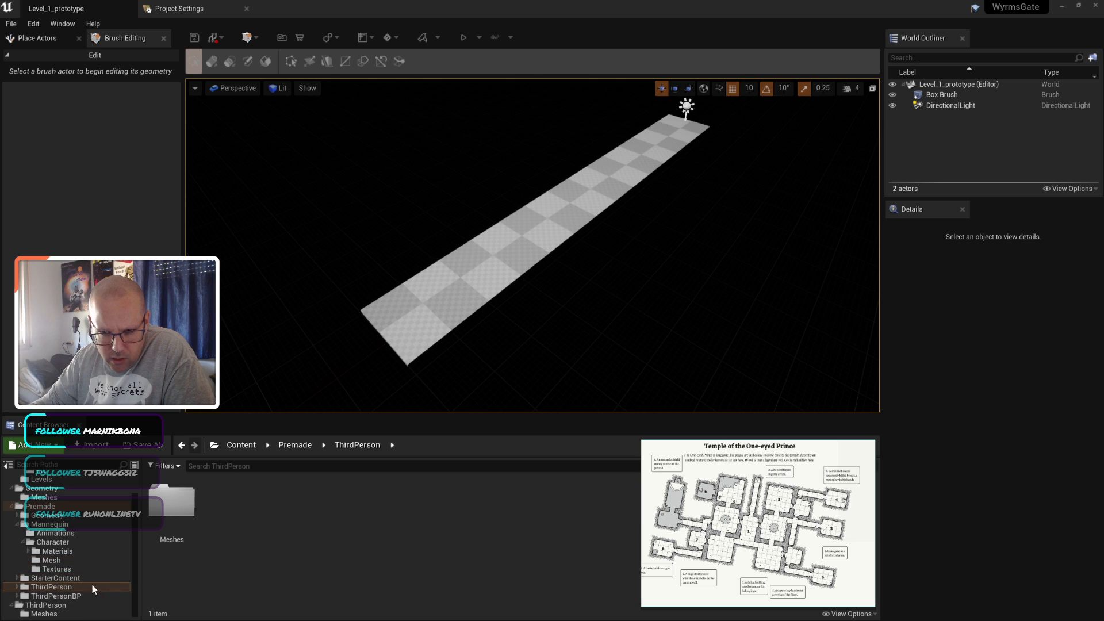
{"action": "double_click", "coordinate": [171, 500]}
{"action": "left_click", "coordinate": [51, 603]}
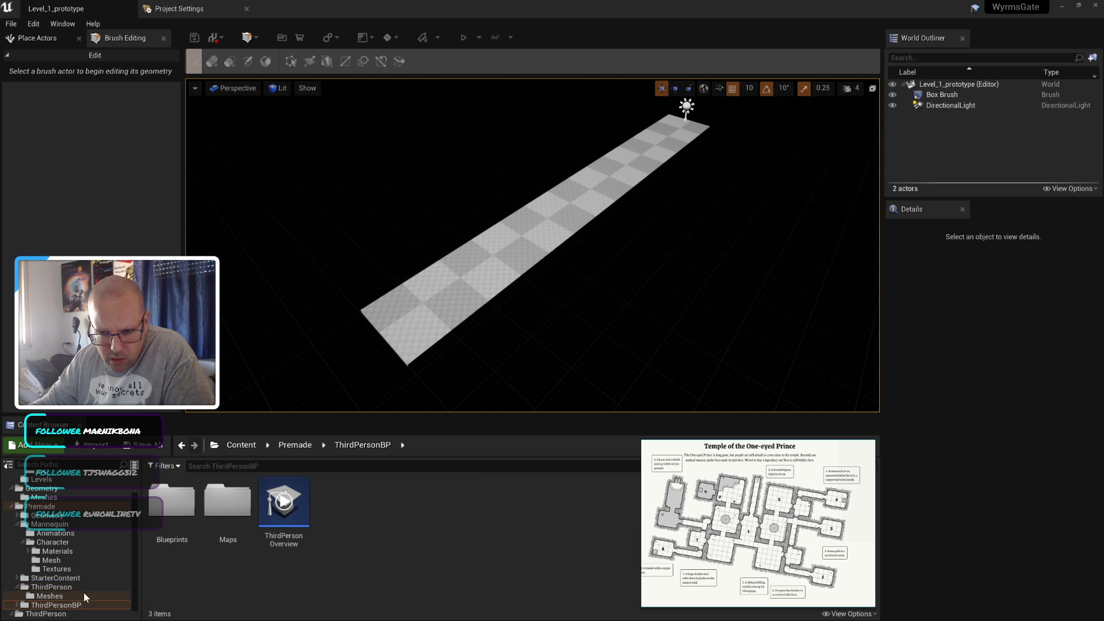
{"action": "scroll", "coordinate": [77, 548], "scroll_direction": "down", "scroll_amount": 1}
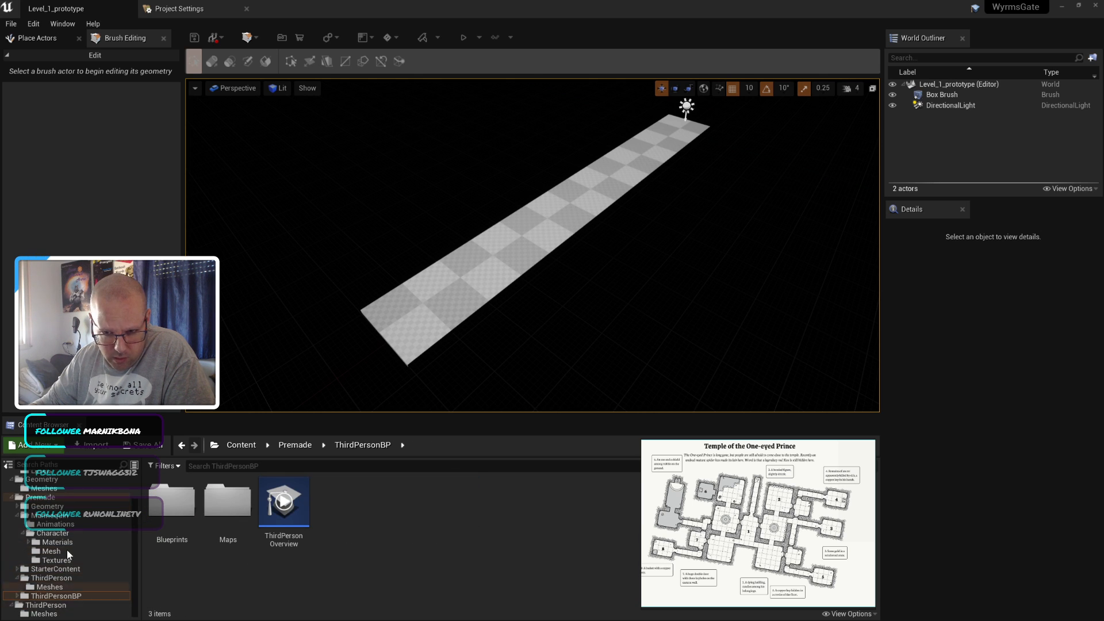
{"action": "left_click", "coordinate": [61, 516]}
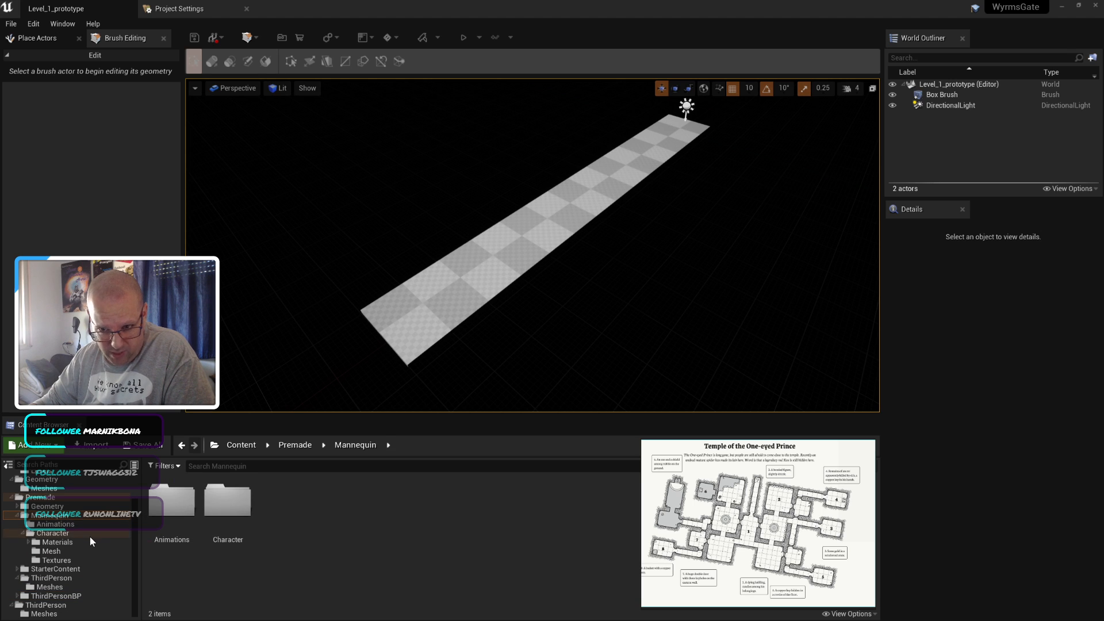
{"action": "left_click", "coordinate": [68, 550]}
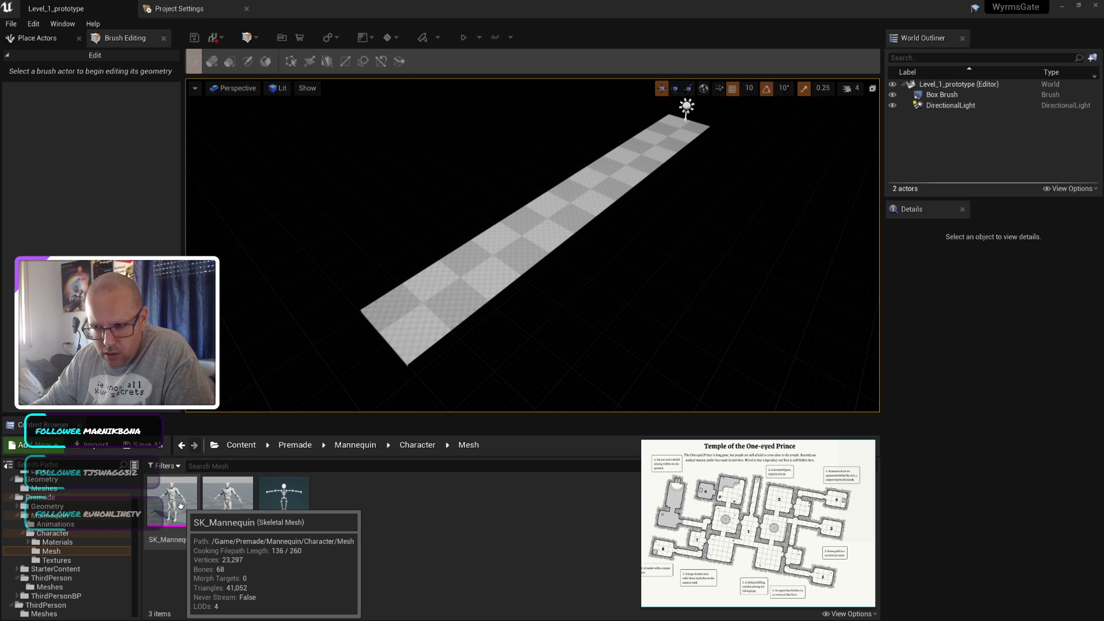
Step: Place the SK_Mannequin skeletal mesh in the level at the far end of the floor strip
{"action": "left_click_drag", "start_coordinate": [180, 505], "coordinate": [672, 131]}
{"action": "left_click", "coordinate": [702, 180]}
{"action": "mouse_move", "coordinate": [703, 179]}
{"action": "right_mouse_down"}
{"action": "mouse_move", "coordinate": [694, 188]}
{"action": "mouse_move", "coordinate": [709, 166]}
{"action": "right_mouse_up"}
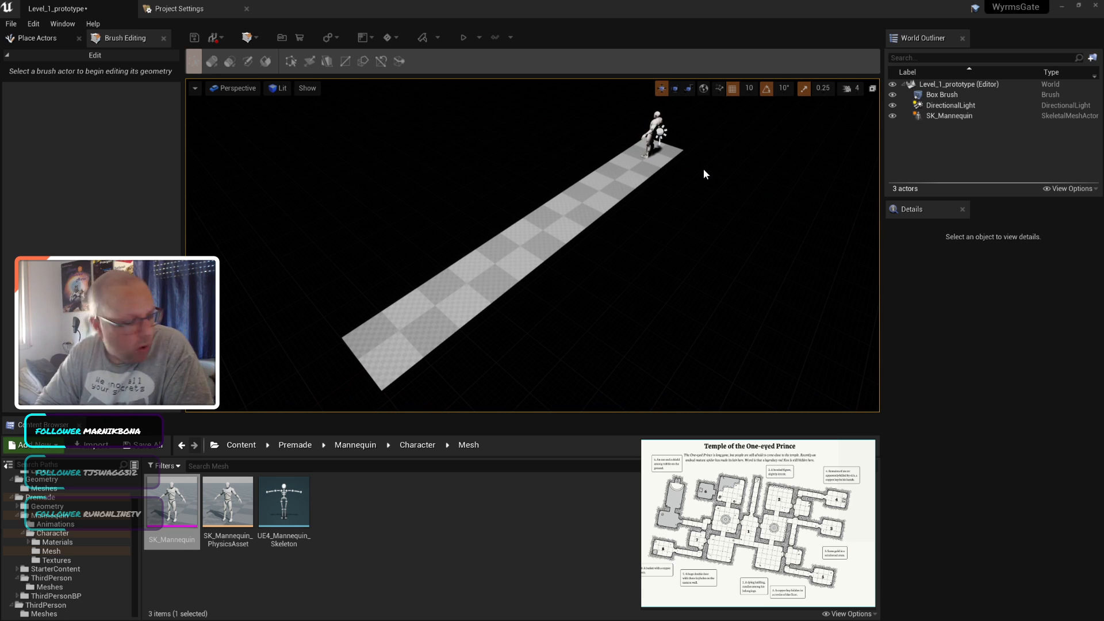
Step: Set the mannequin's X and Y location to 0 and save the level
{"action": "left_click", "coordinate": [647, 147]}
{"action": "left_click", "coordinate": [976, 339]}
{"action": "type", "text": "0"}
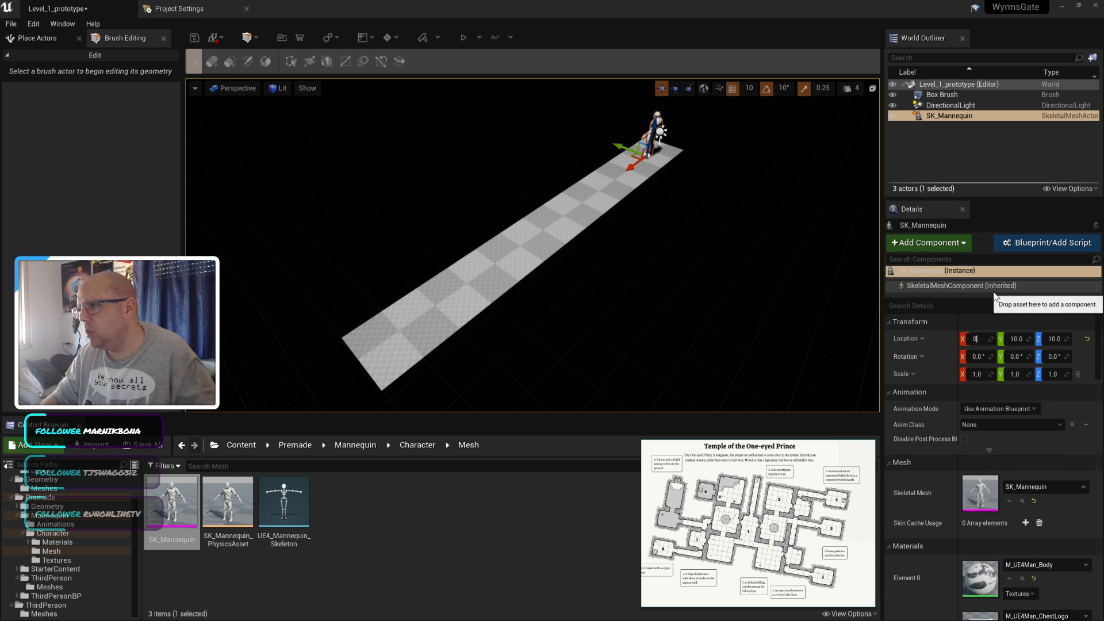
{"action": "key", "text": "Return"}
{"action": "type", "text": "0"}
{"action": "key", "text": "Return"}
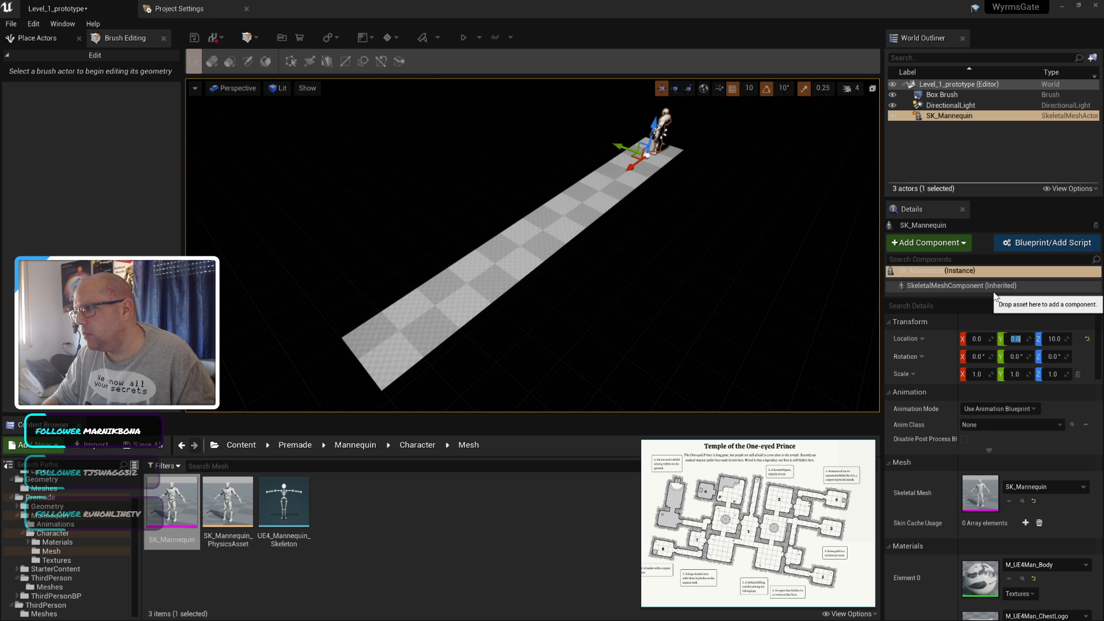
{"action": "left_click", "coordinate": [767, 326]}
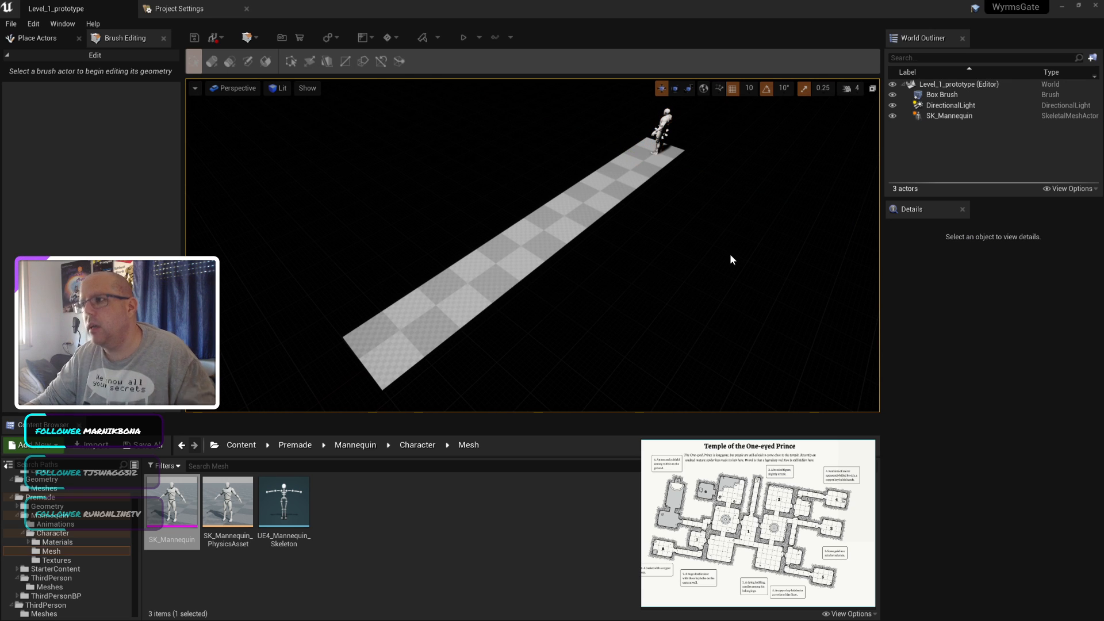
Step: Move the floor strip's long side slightly inward, and set the position grid snap to 50
{"action": "scroll", "coordinate": [701, 264], "scroll_direction": "down", "scroll_amount": 1}
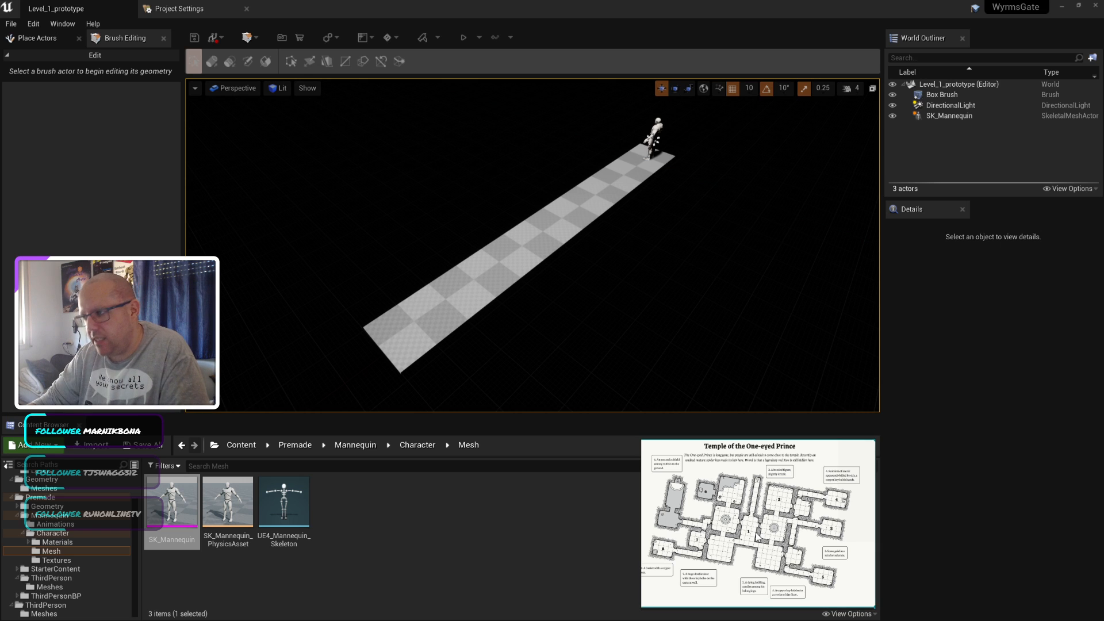
{"action": "left_click", "coordinate": [572, 233]}
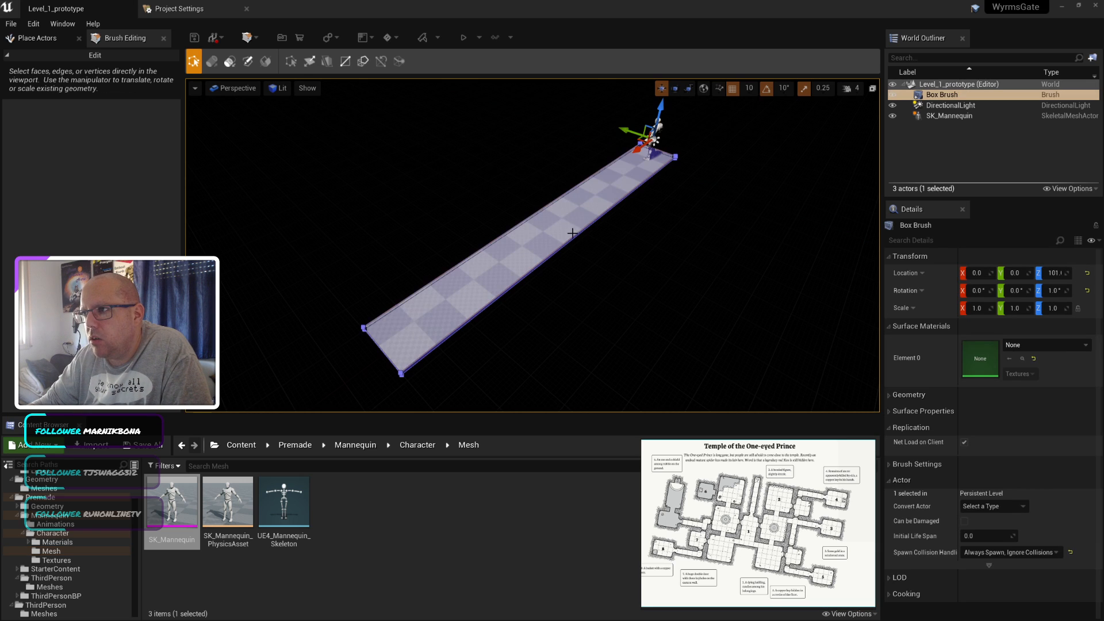
{"action": "left_click", "coordinate": [535, 265]}
{"action": "right_click_drag", "start_coordinate": [610, 330], "coordinate": [583, 298]}
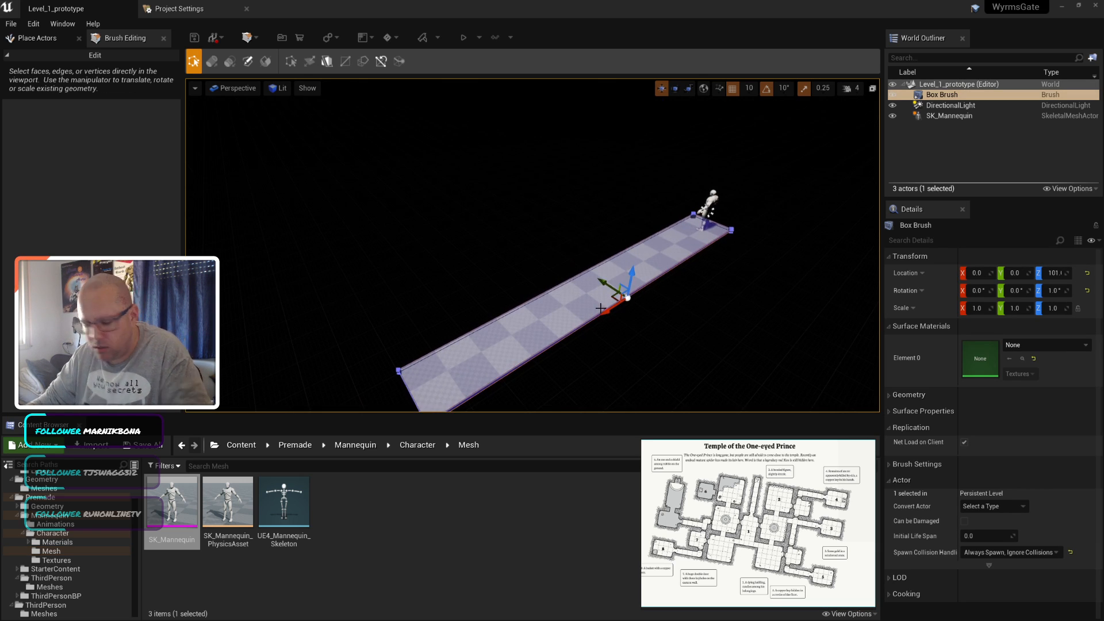
{"action": "right_click_drag", "start_coordinate": [612, 335], "coordinate": [614, 233]}
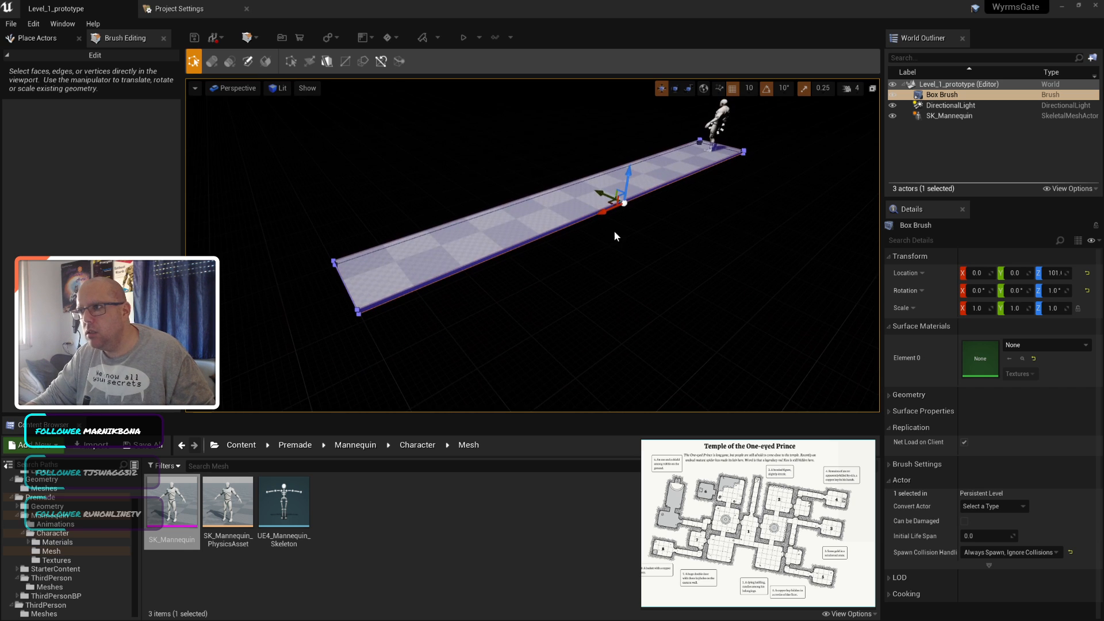
{"action": "left_click_drag", "start_coordinate": [602, 192], "coordinate": [598, 191]}
{"action": "left_click", "coordinate": [747, 88]}
{"action": "left_click", "coordinate": [751, 154]}
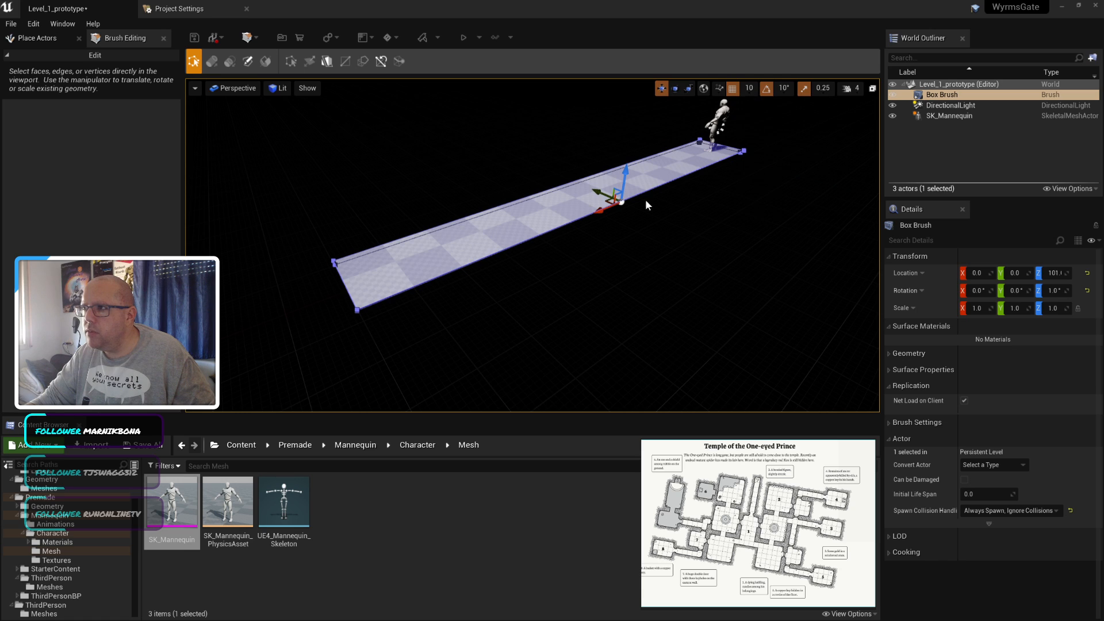
Step: Try to widen the floor strip by moving its selected long side outward, and undo the move
{"action": "left_click_drag", "start_coordinate": [598, 193], "coordinate": [624, 210]}
{"action": "left_click", "coordinate": [722, 312]}
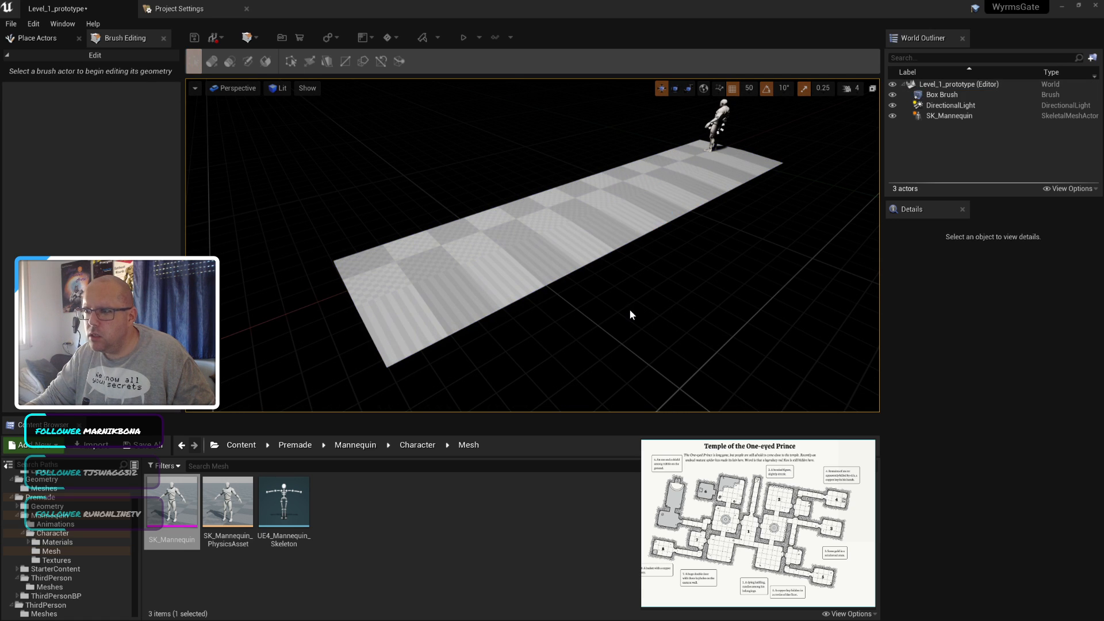
{"action": "key", "text": "ctrl+z"}
{"action": "key", "text": "ctrl+z"}
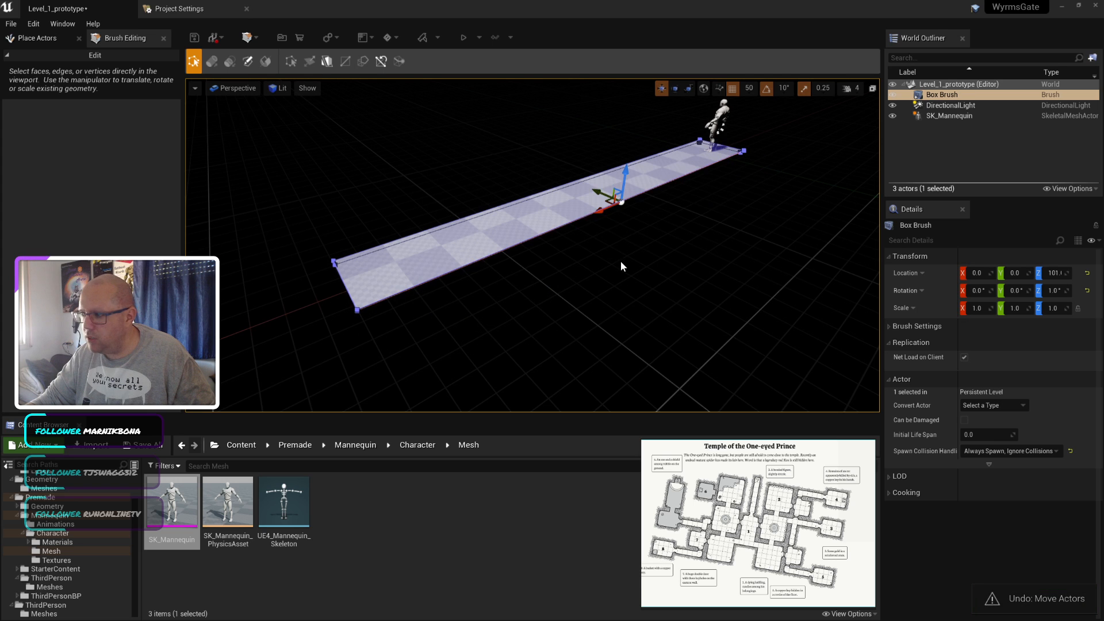
Step: Select the vertical face along the floor strip's long side and move it outward to widen the floor
{"action": "left_click", "coordinate": [620, 261]}
{"action": "scroll", "coordinate": [605, 260], "scroll_direction": "up", "scroll_amount": 2}
{"action": "scroll", "coordinate": [610, 266], "scroll_direction": "up", "scroll_amount": 5}
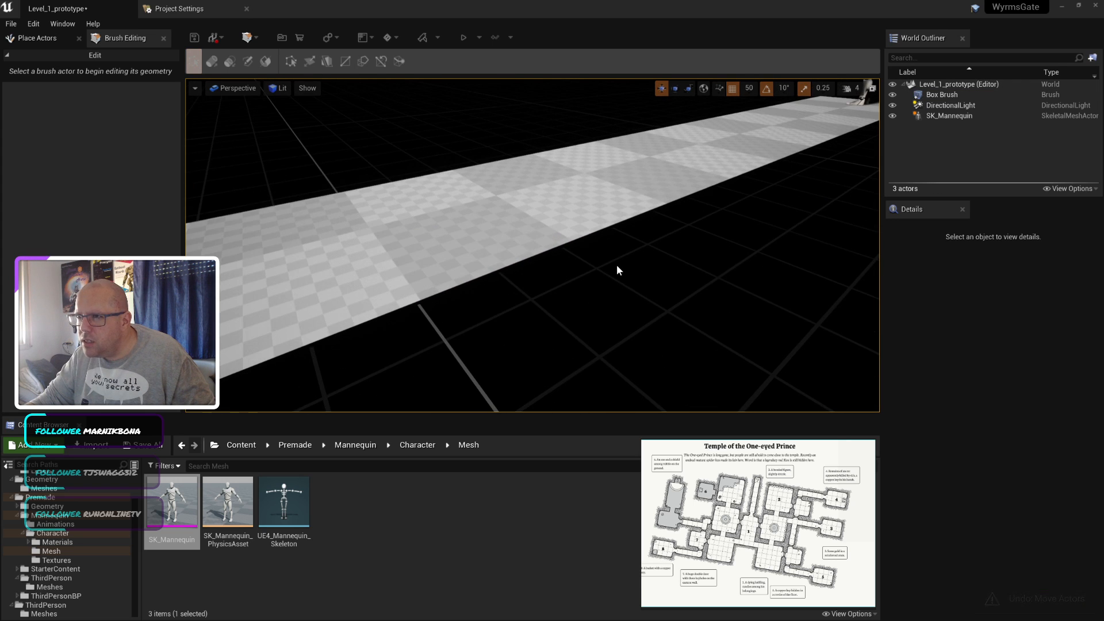
{"action": "left_click", "coordinate": [546, 249]}
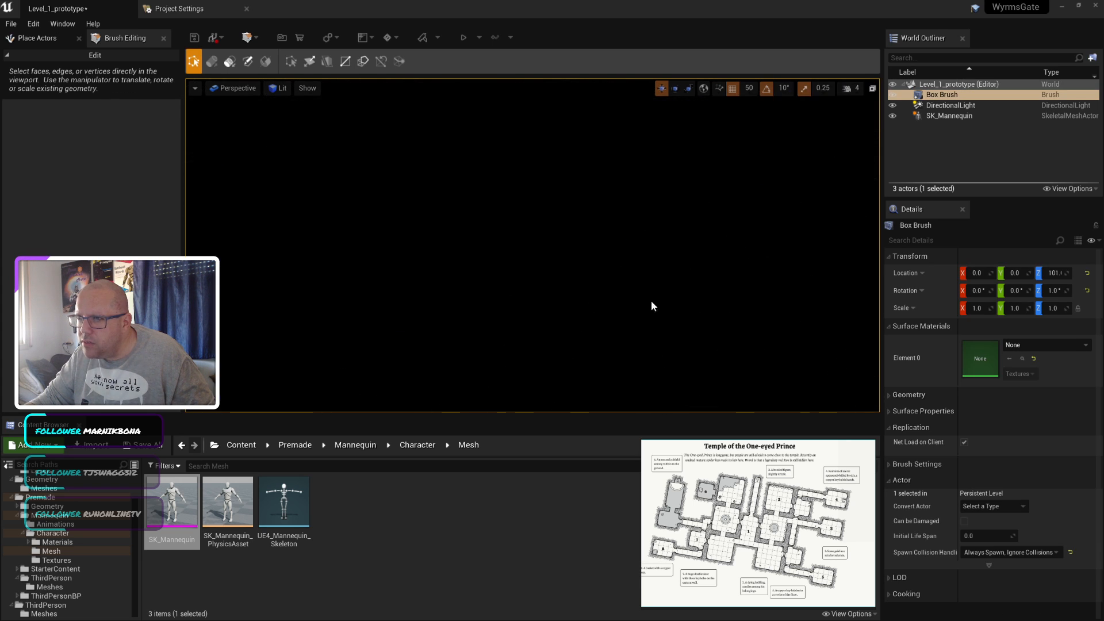
{"action": "scroll", "coordinate": [653, 303], "scroll_direction": "up", "scroll_amount": 4}
{"action": "right_click_drag", "start_coordinate": [617, 310], "coordinate": [605, 301]}
{"action": "left_click", "coordinate": [533, 159]}
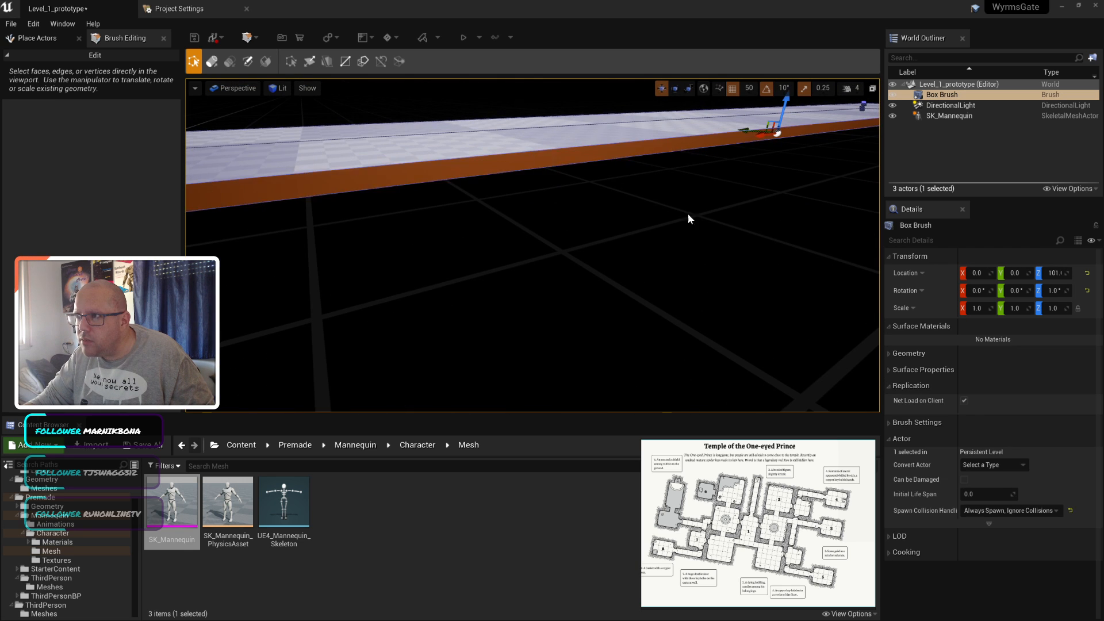
{"action": "scroll", "coordinate": [679, 217], "scroll_direction": "down", "scroll_amount": 5}
{"action": "left_click_drag", "start_coordinate": [608, 195], "coordinate": [662, 228]}
{"action": "left_click", "coordinate": [679, 324]}
Step: Try to widen the floor further by moving the same side face outward, and undo that second move
{"action": "scroll", "coordinate": [620, 296], "scroll_direction": "down", "scroll_amount": 4}
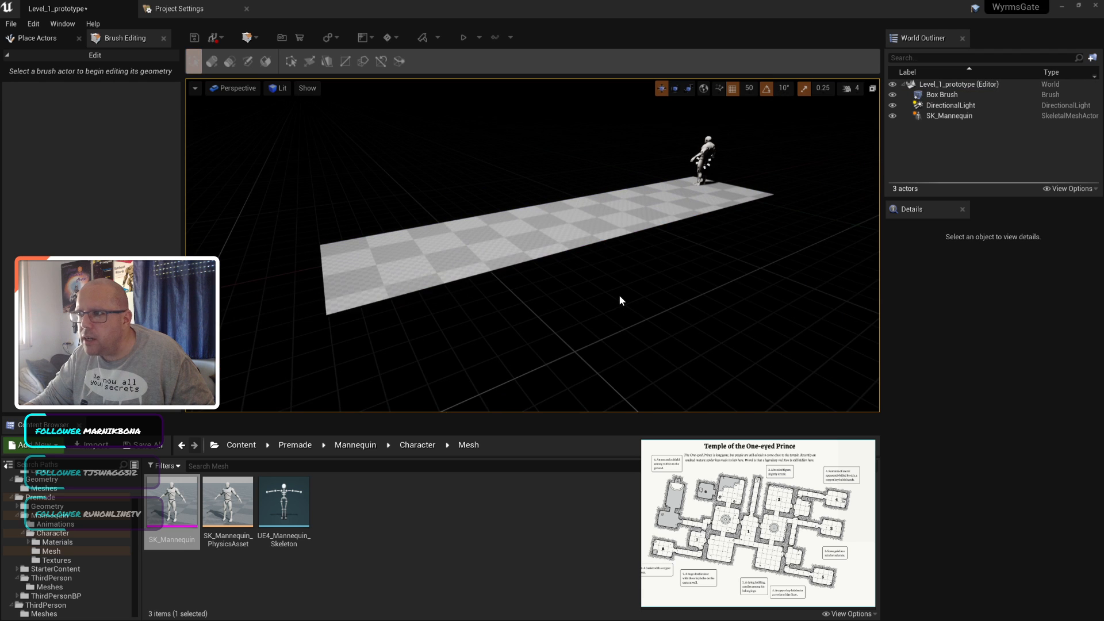
{"action": "scroll", "coordinate": [620, 296], "scroll_direction": "up", "scroll_amount": 3}
{"action": "scroll", "coordinate": [619, 299], "scroll_direction": "down", "scroll_amount": 2}
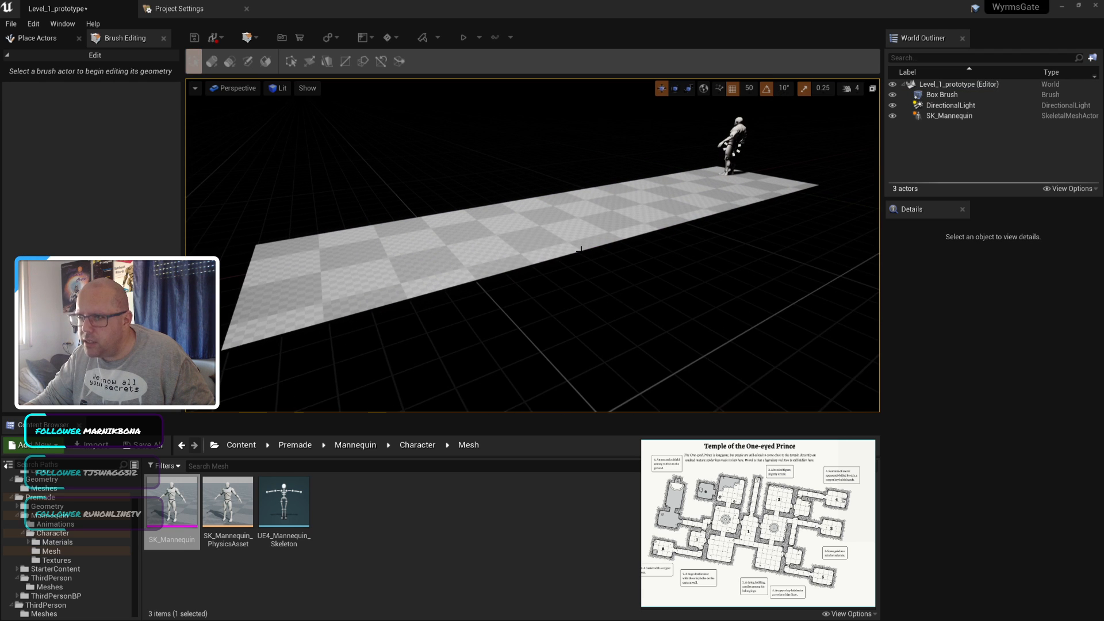
{"action": "scroll", "coordinate": [587, 270], "scroll_direction": "up", "scroll_amount": 2}
{"action": "key", "text": "ctrl+z"}
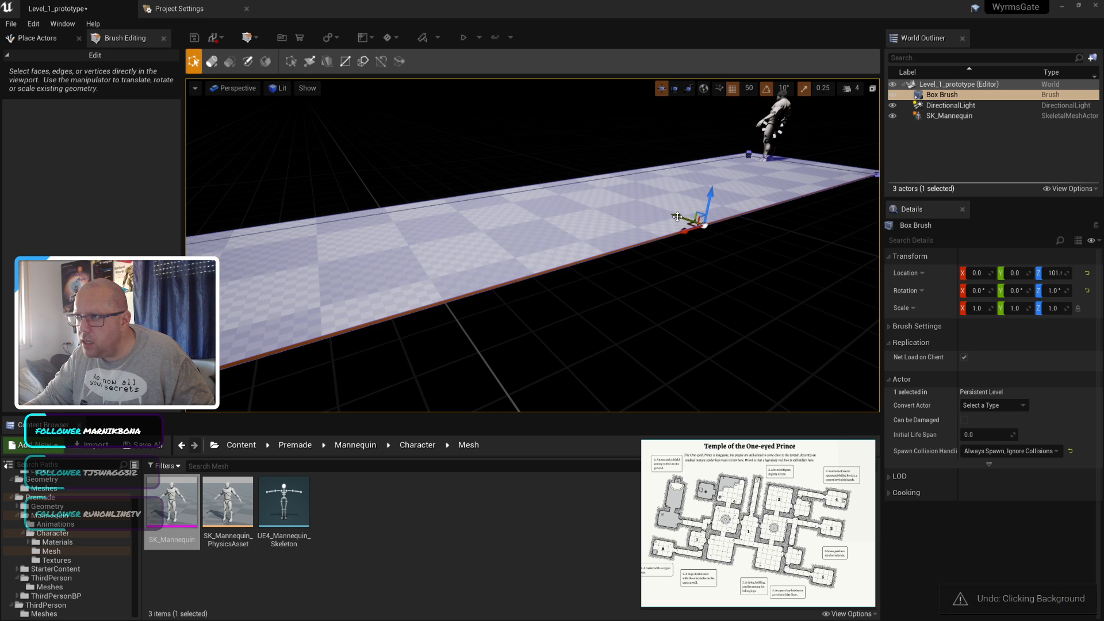
{"action": "left_click_drag", "start_coordinate": [683, 221], "coordinate": [694, 226]}
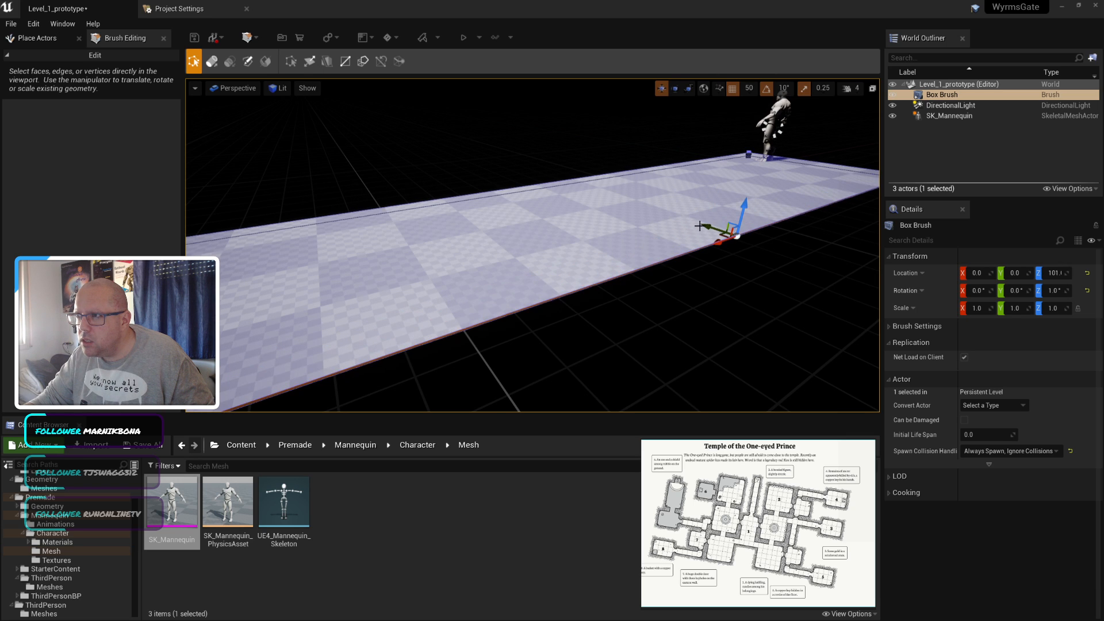
{"action": "scroll", "coordinate": [648, 308], "scroll_direction": "down", "scroll_amount": 2}
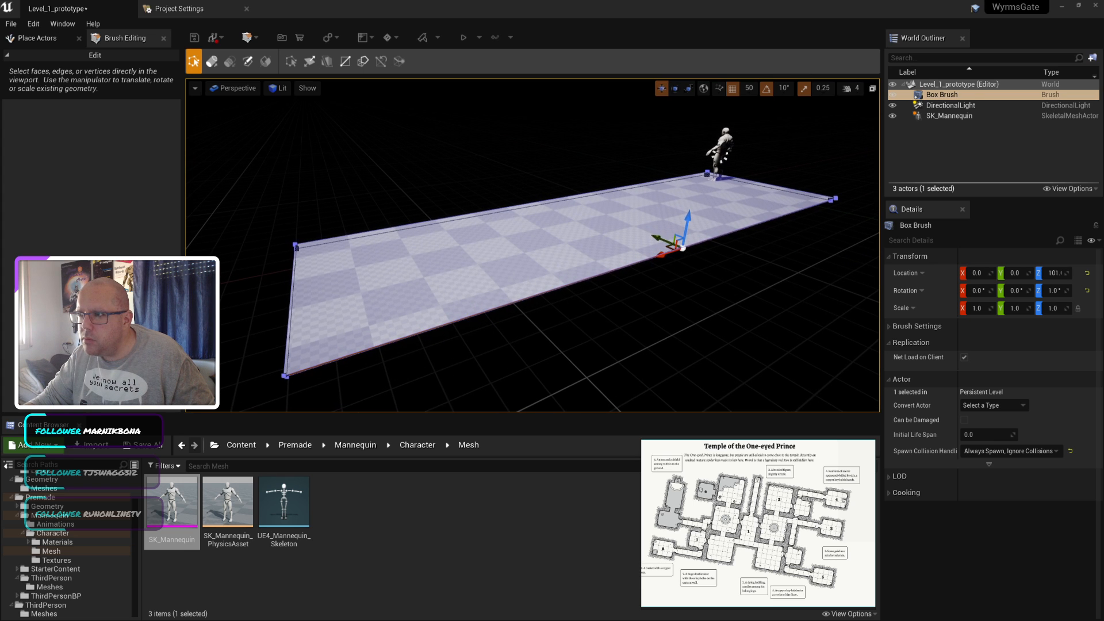
{"action": "left_click", "coordinate": [658, 240]}
{"action": "key", "text": "ctrl+z"}
{"action": "key", "text": "ctrl+z"}
{"action": "key", "text": "ctrl+z"}
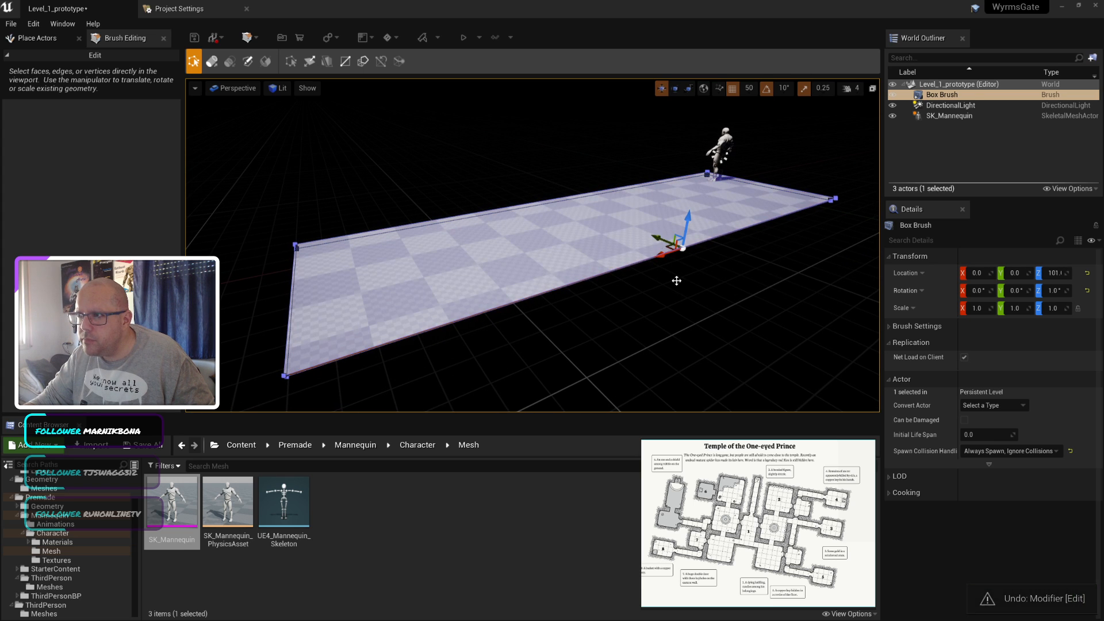
Step: Check the widened floor's proportions against the mannequin and save the level
{"action": "right_click_drag", "start_coordinate": [598, 291], "coordinate": [597, 333]}
{"action": "scroll", "coordinate": [594, 284], "scroll_direction": "down", "scroll_amount": 3}
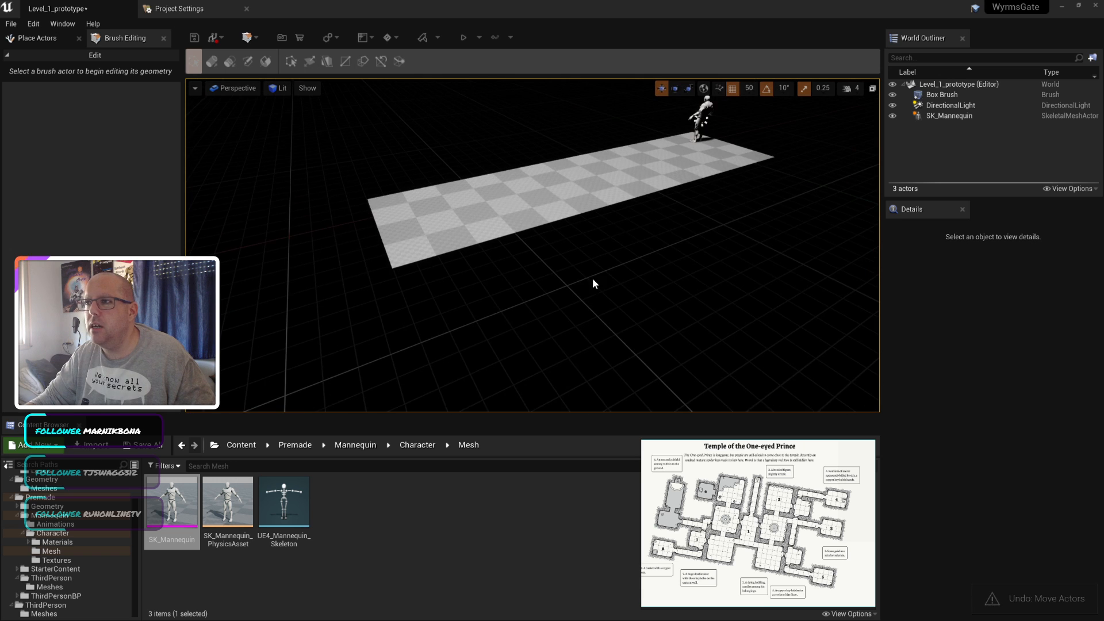
{"action": "right_click_drag", "start_coordinate": [571, 245], "coordinate": [571, 283]}
{"action": "scroll", "coordinate": [592, 167], "scroll_direction": "down", "scroll_amount": 3}
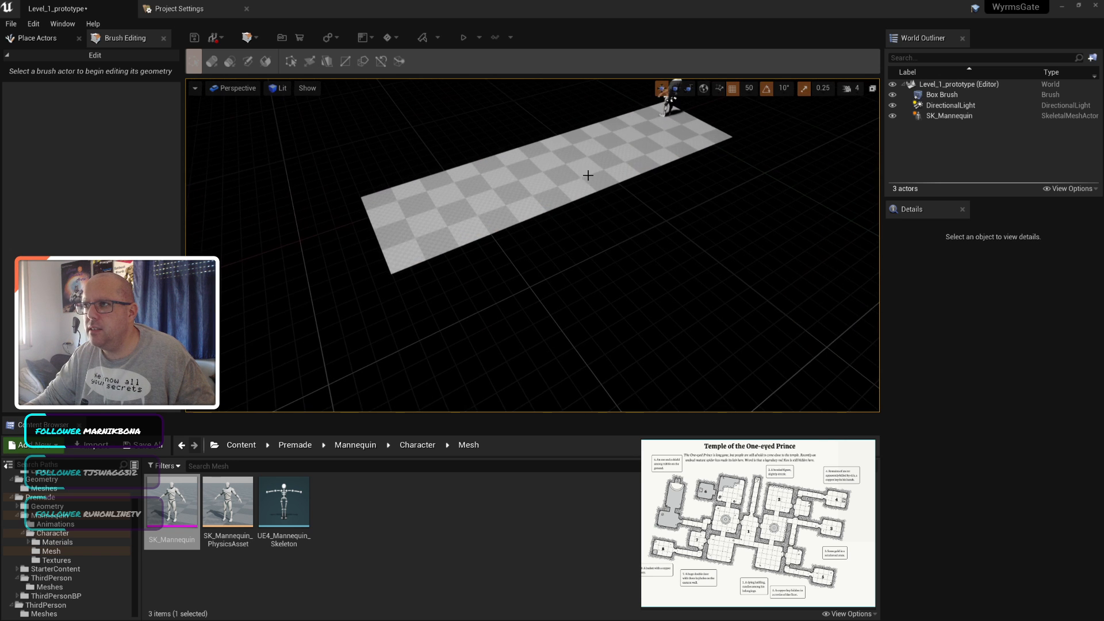
{"action": "mouse_move", "coordinate": [587, 173]}
{"action": "right_mouse_down"}
{"action": "mouse_move", "coordinate": [587, 144]}
{"action": "mouse_move", "coordinate": [608, 172]}
{"action": "right_mouse_up"}
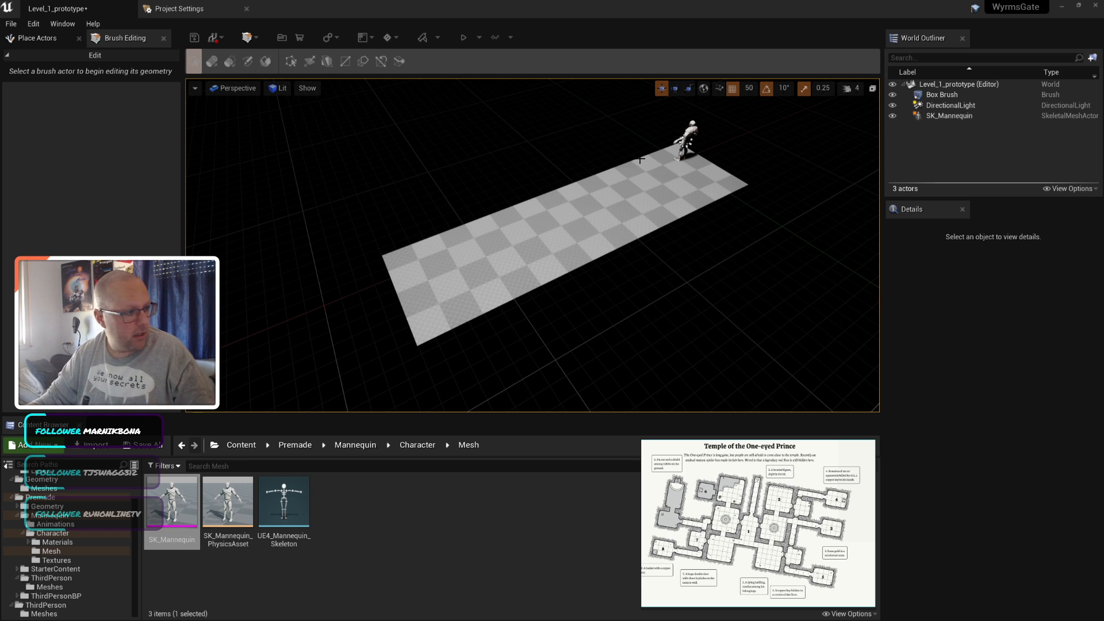
{"action": "key", "text": "ctrl+s"}
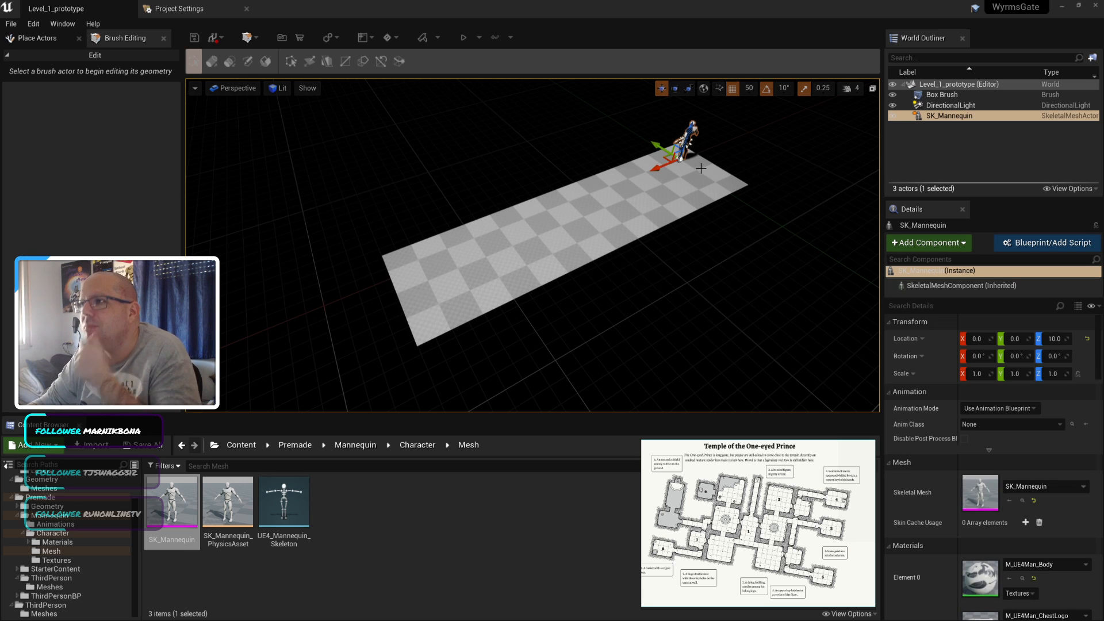
Step: Move the mannequin inward on the floor to Y -100, rotate it about its vertical axis, and save the level
{"action": "left_click_drag", "start_coordinate": [654, 144], "coordinate": [667, 150]}
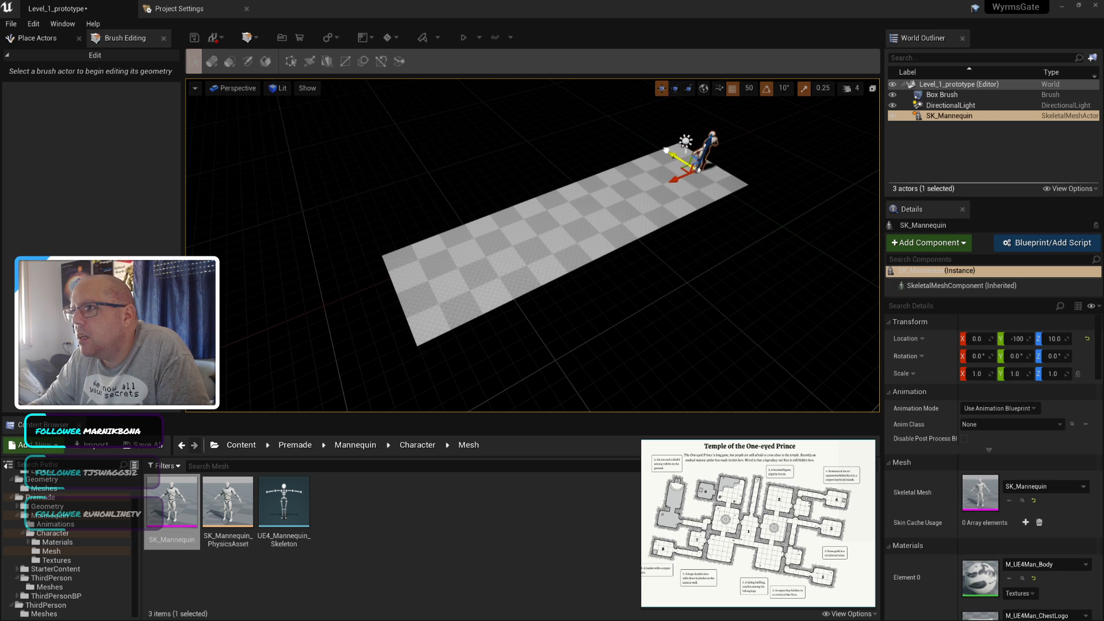
{"action": "left_click", "coordinate": [675, 88]}
{"action": "mouse_move", "coordinate": [670, 191]}
{"action": "left_mouse_down"}
{"action": "mouse_move", "coordinate": [742, 202]}
{"action": "mouse_move", "coordinate": [674, 204]}
{"action": "left_mouse_up"}
{"action": "left_click", "coordinate": [661, 88]}
{"action": "left_click", "coordinate": [727, 309]}
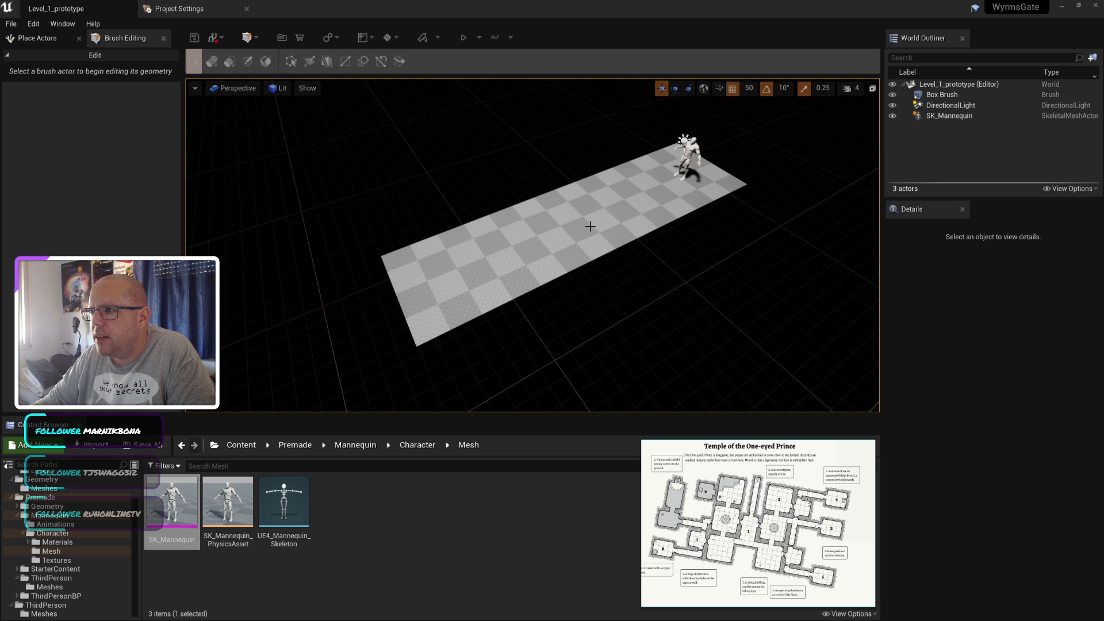
Step: Select the vertical face along the floor's long side and move it inward to narrow the floor
{"action": "left_click", "coordinate": [609, 247]}
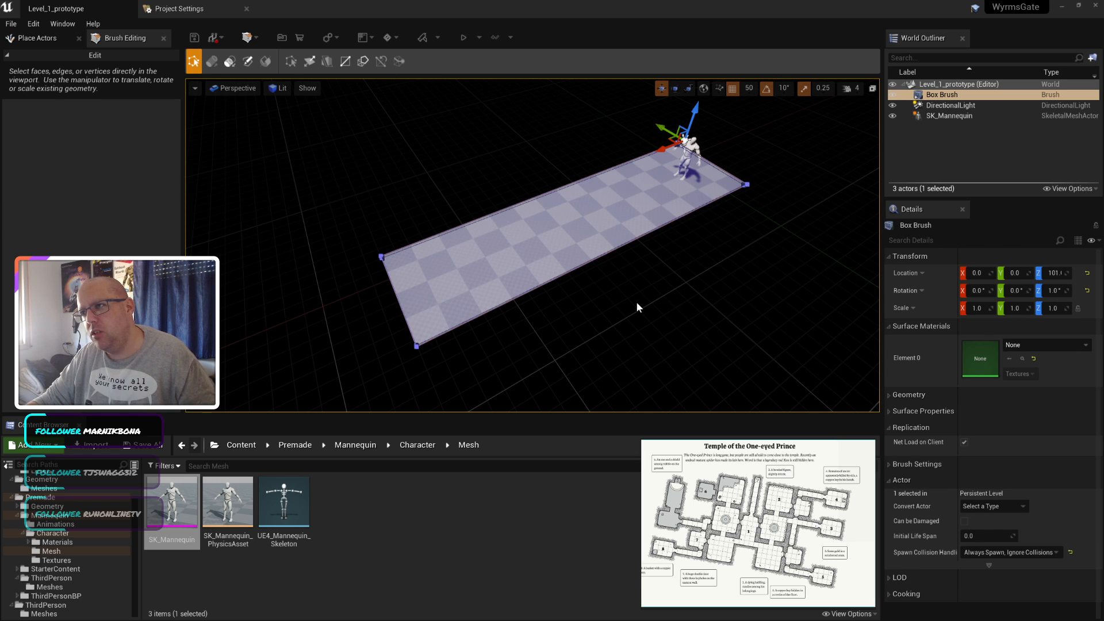
{"action": "mouse_move", "coordinate": [635, 300]}
{"action": "right_mouse_down"}
{"action": "mouse_move", "coordinate": [621, 300]}
{"action": "mouse_move", "coordinate": [635, 321]}
{"action": "right_mouse_up"}
{"action": "scroll", "coordinate": [624, 288], "scroll_direction": "up", "scroll_amount": 5}
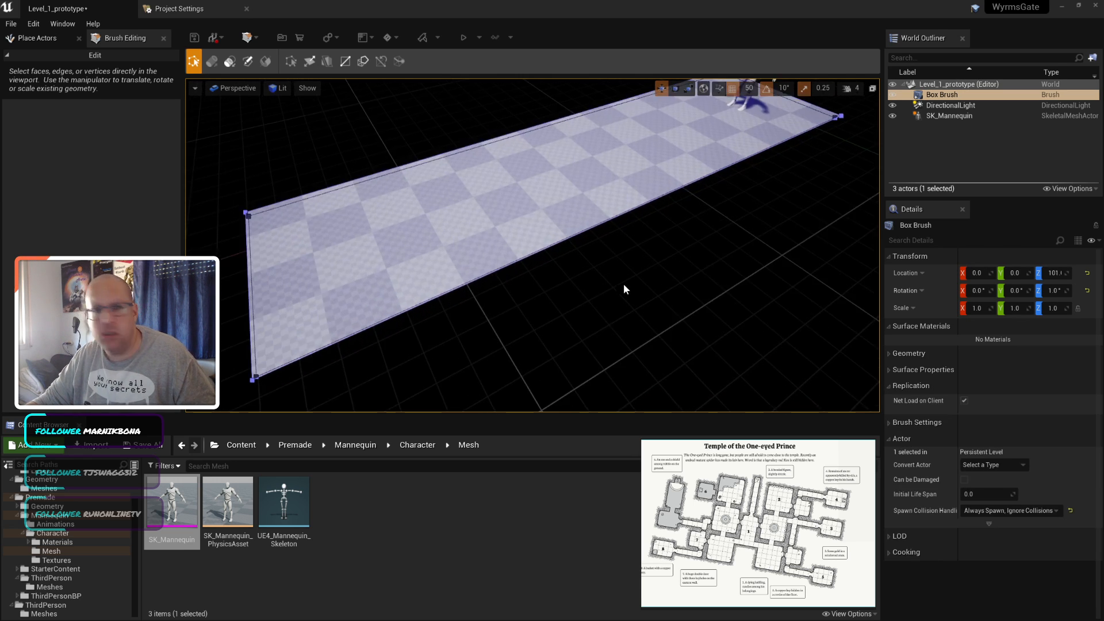
{"action": "scroll", "coordinate": [627, 224], "scroll_direction": "up", "scroll_amount": 4}
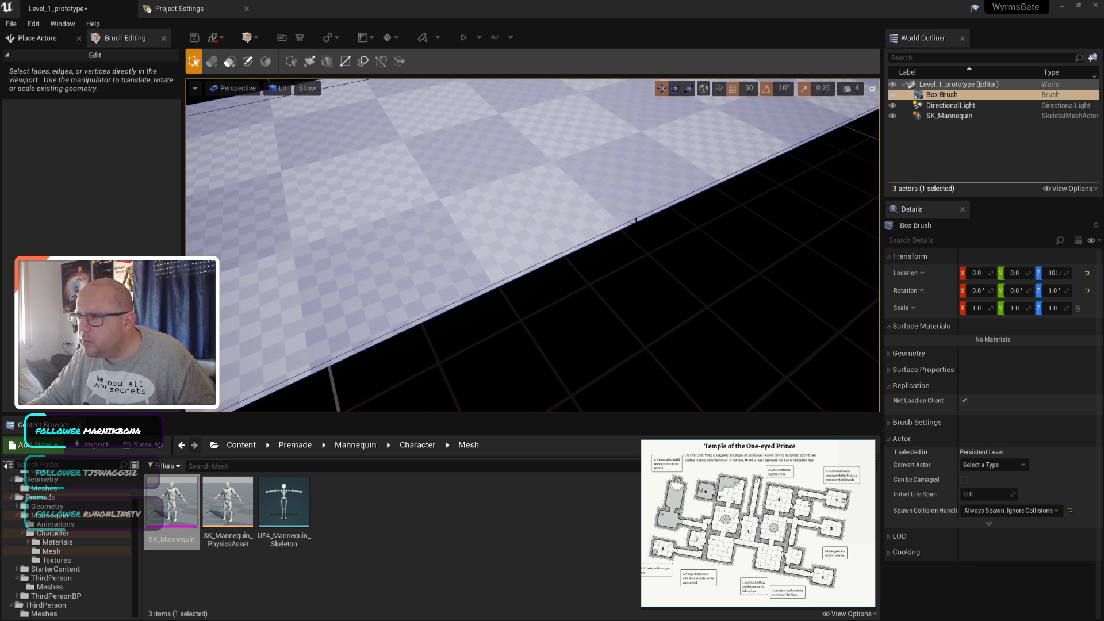
{"action": "left_click", "coordinate": [635, 221]}
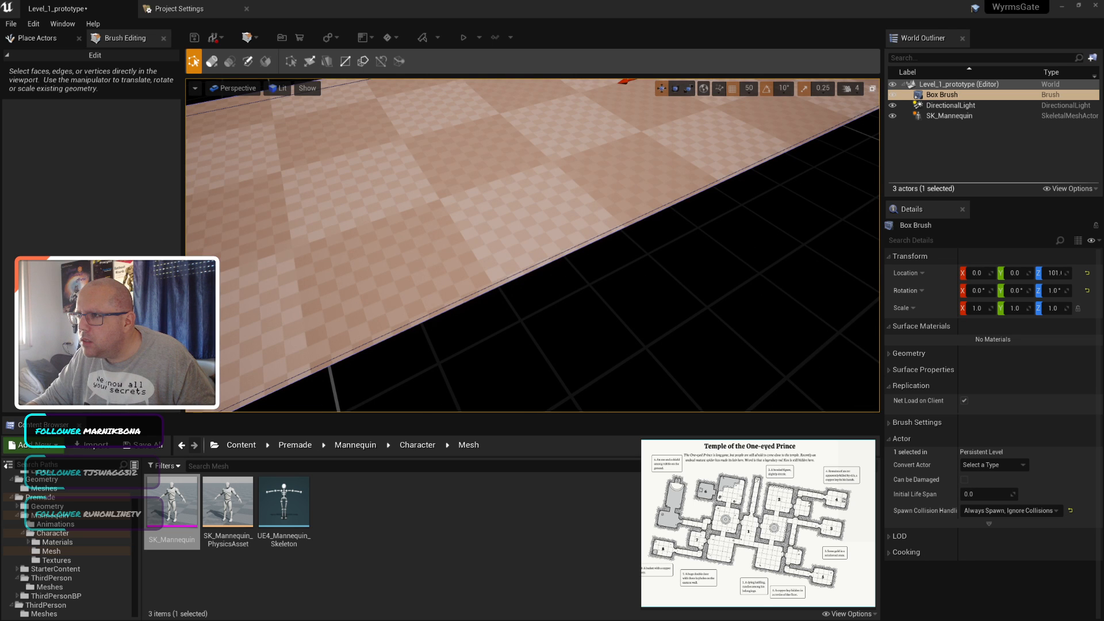
{"action": "left_click", "coordinate": [643, 266]}
{"action": "right_click_drag", "start_coordinate": [643, 266], "coordinate": [624, 212]}
{"action": "mouse_move", "coordinate": [661, 308]}
{"action": "right_mouse_down"}
{"action": "mouse_move", "coordinate": [659, 293]}
{"action": "mouse_move", "coordinate": [619, 283]}
{"action": "right_mouse_up"}
{"action": "left_click", "coordinate": [590, 238]}
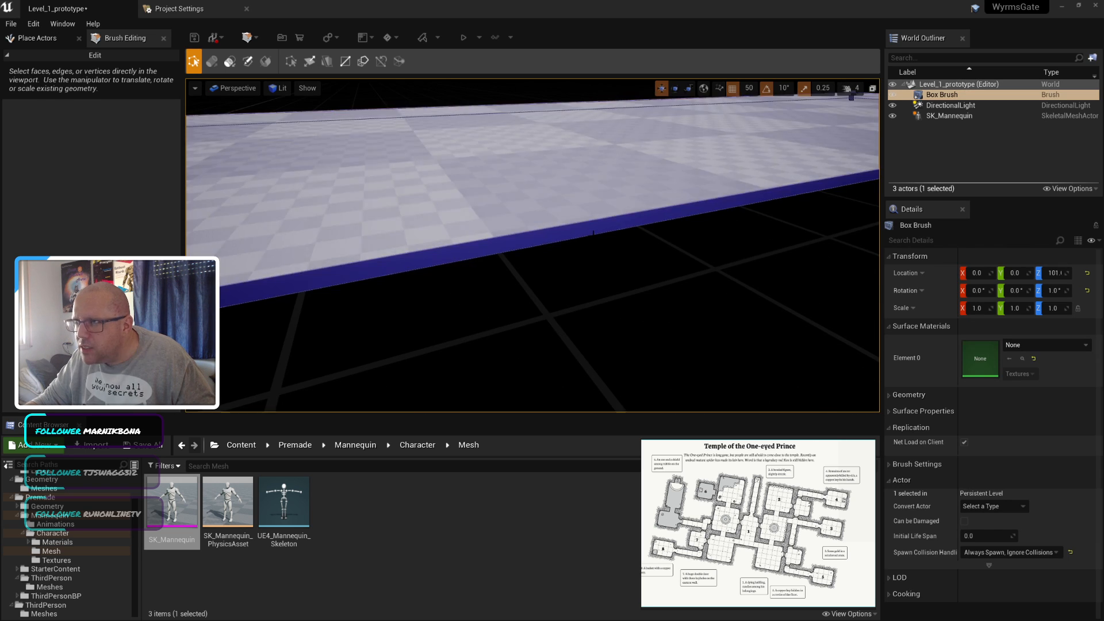
{"action": "key", "text": "f"}
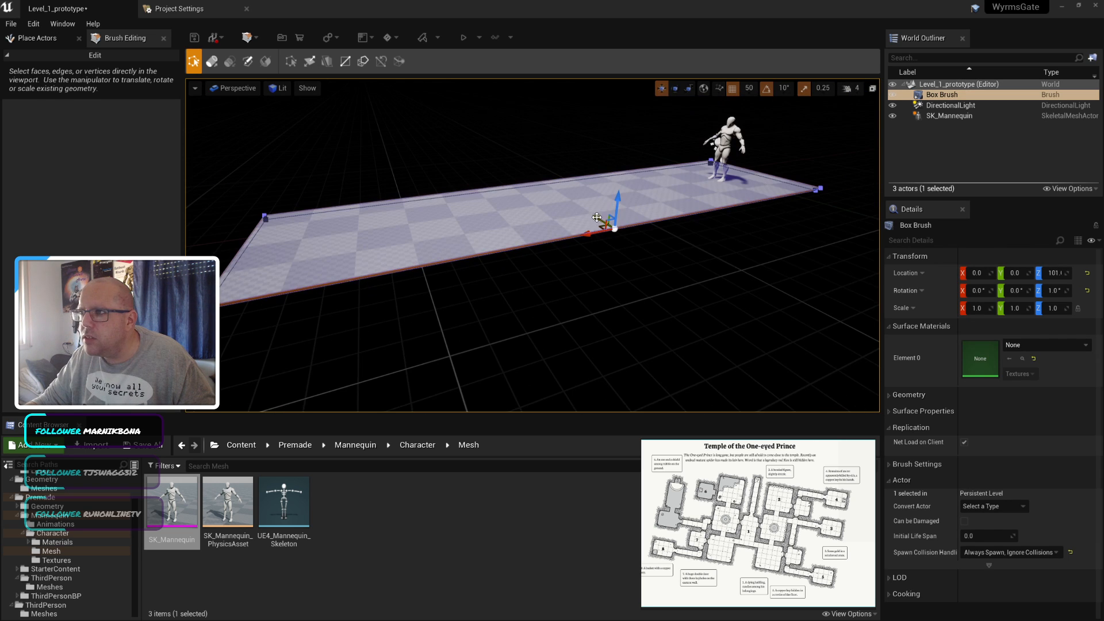
{"action": "left_click", "coordinate": [624, 248]}
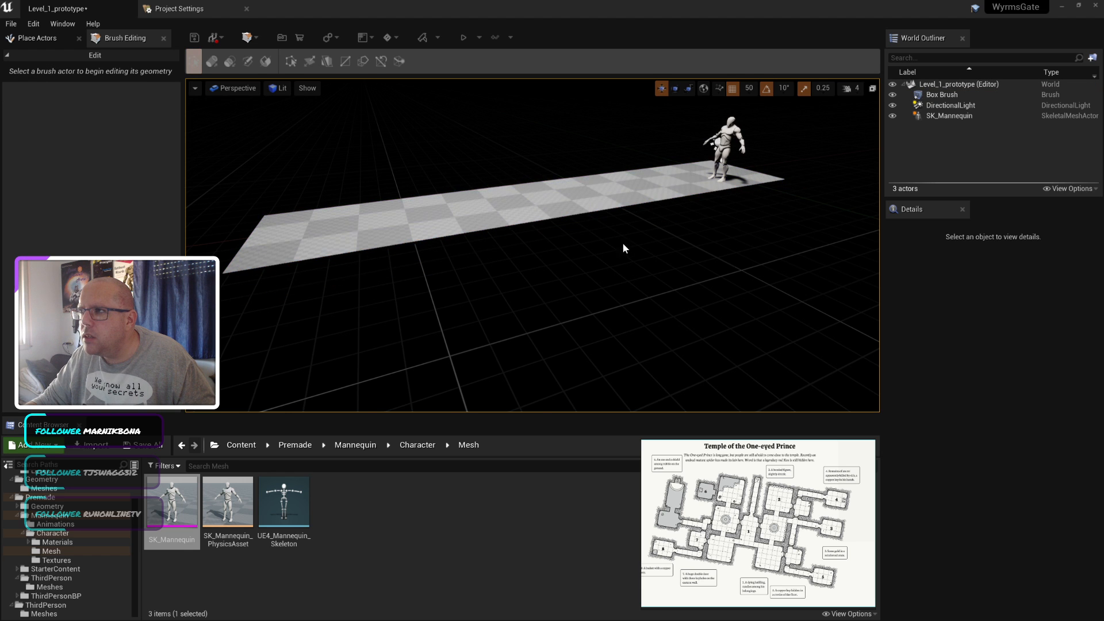
Step: Move the mannequin inward along the Y axis on the narrowed floor and save the level
{"action": "right_click_drag", "start_coordinate": [551, 199], "coordinate": [544, 233]}
{"action": "scroll", "coordinate": [551, 197], "scroll_direction": "up", "scroll_amount": 5}
{"action": "scroll", "coordinate": [546, 205], "scroll_direction": "down", "scroll_amount": 5}
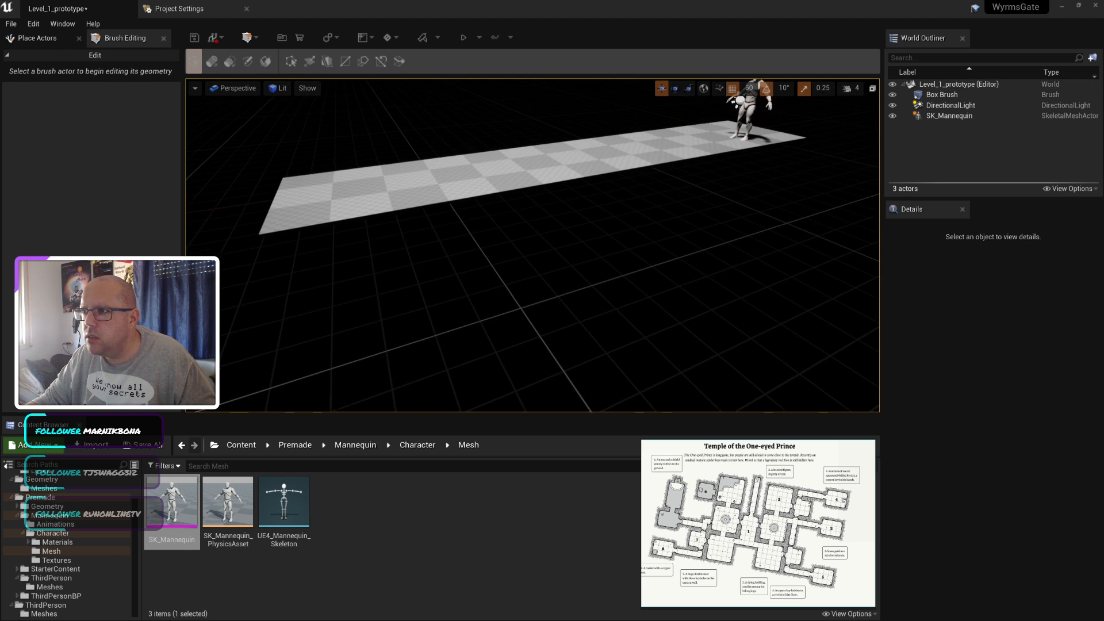
{"action": "middle_click_drag", "start_coordinate": [483, 172], "coordinate": [502, 187]}
{"action": "left_click_drag", "start_coordinate": [502, 188], "coordinate": [437, 209], "text": "alt"}
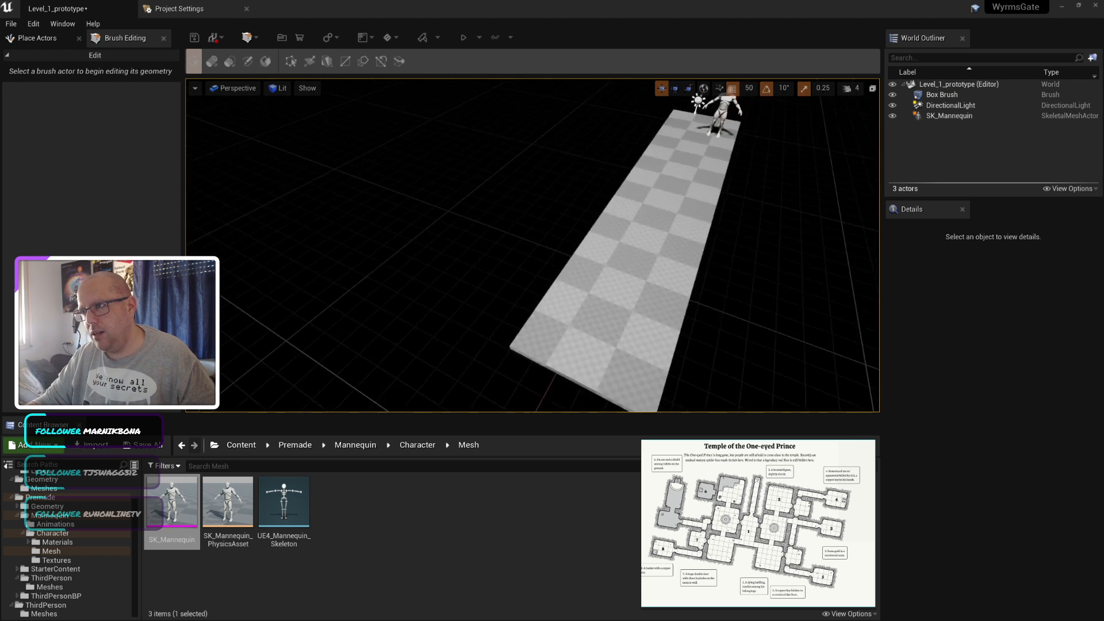
{"action": "left_click", "coordinate": [804, 163]}
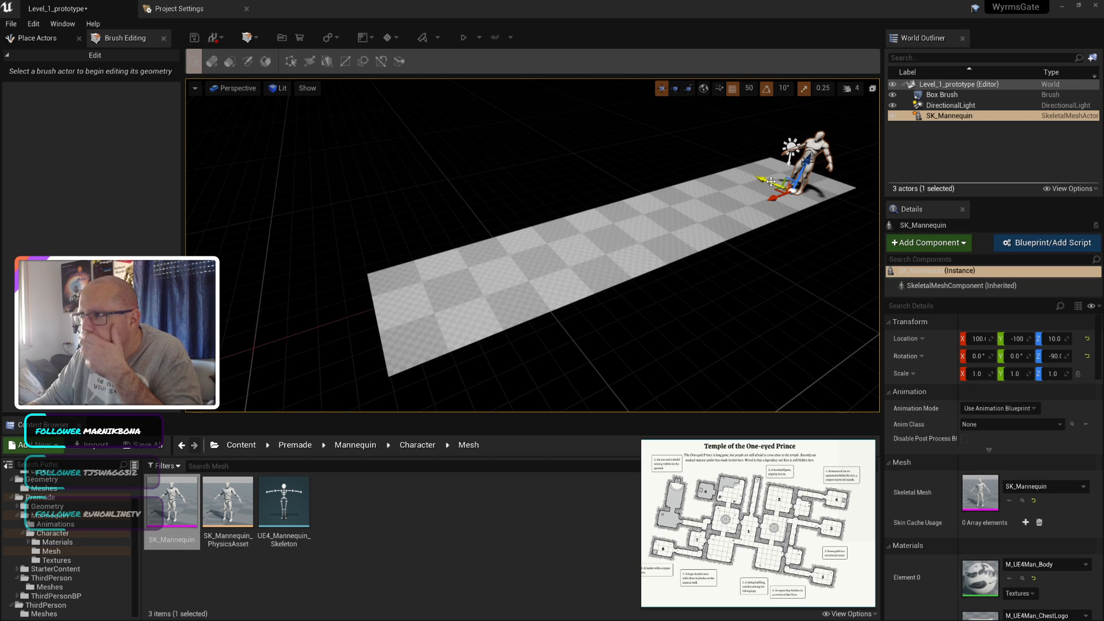
{"action": "left_click_drag", "start_coordinate": [771, 181], "coordinate": [757, 175]}
{"action": "left_click", "coordinate": [816, 263]}
{"action": "scroll", "coordinate": [817, 264], "scroll_direction": "down", "scroll_amount": 2}
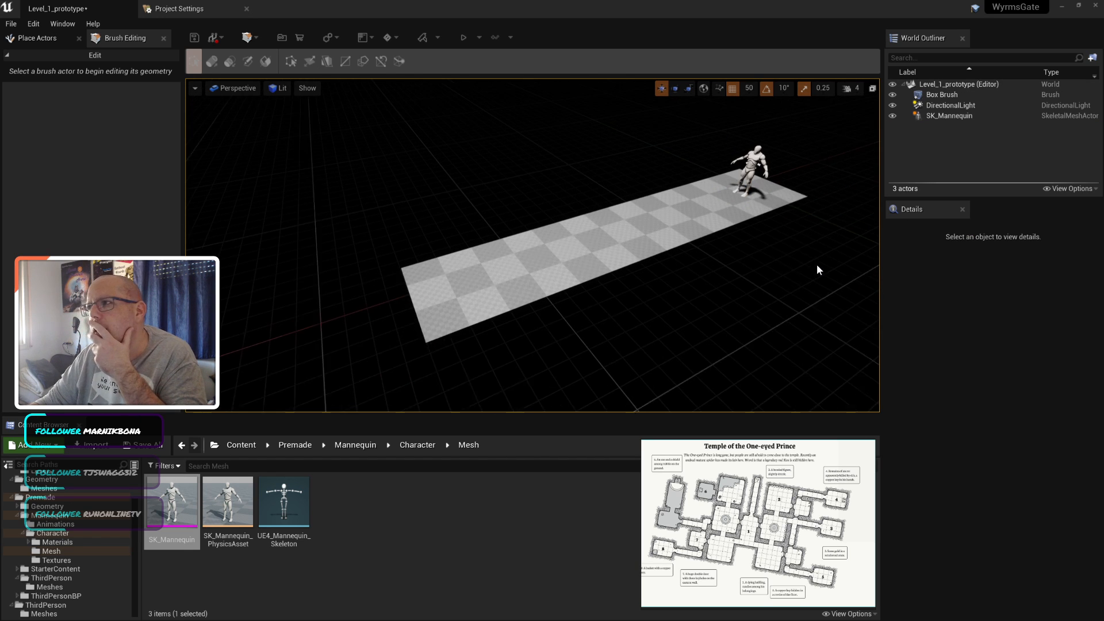
{"action": "key", "text": "ctrl+s"}
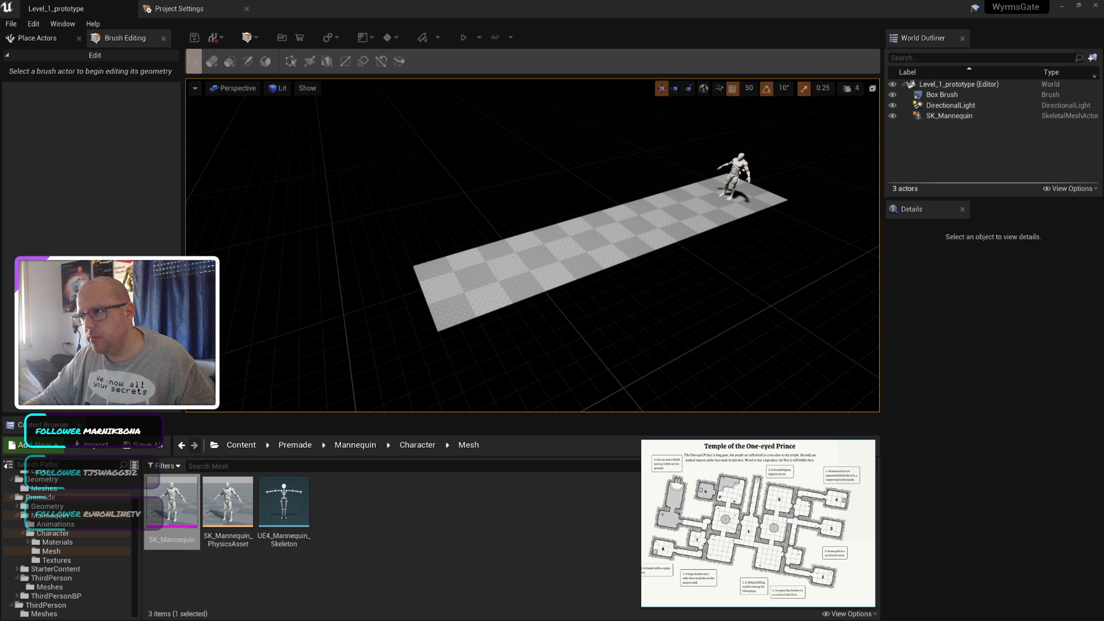
Step: Select the floor's long side face, examine the floor's width against the mannequin, and clear the selection
{"action": "left_click_drag", "start_coordinate": [635, 300], "coordinate": [605, 282], "text": "alt"}
{"action": "scroll", "coordinate": [616, 288], "scroll_direction": "up", "scroll_amount": 1}
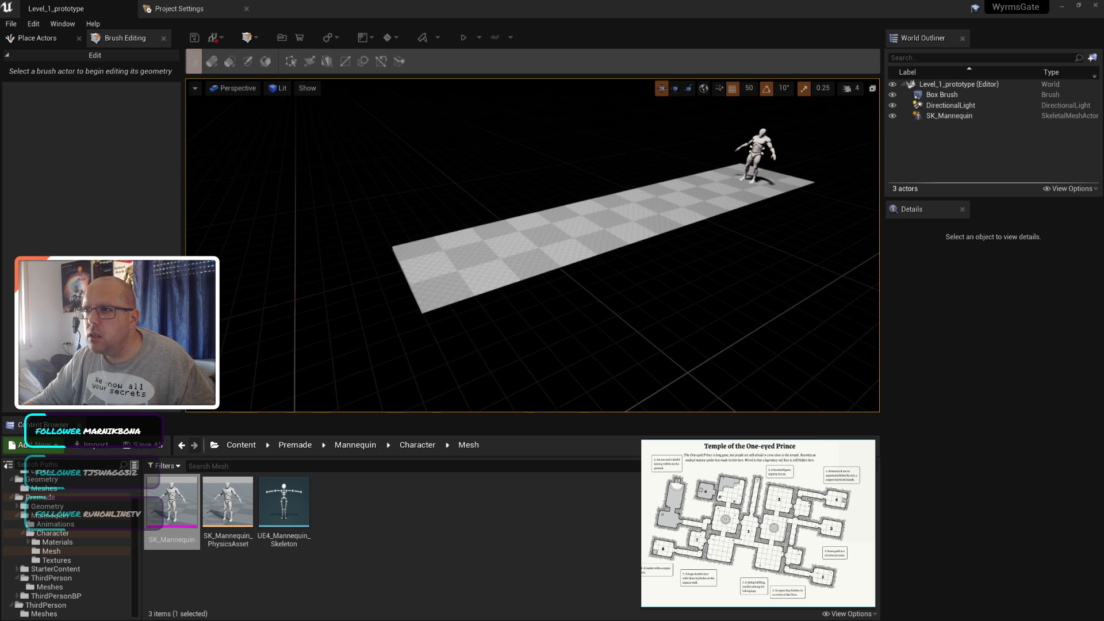
{"action": "left_click", "coordinate": [576, 259]}
{"action": "left_click", "coordinate": [581, 259]}
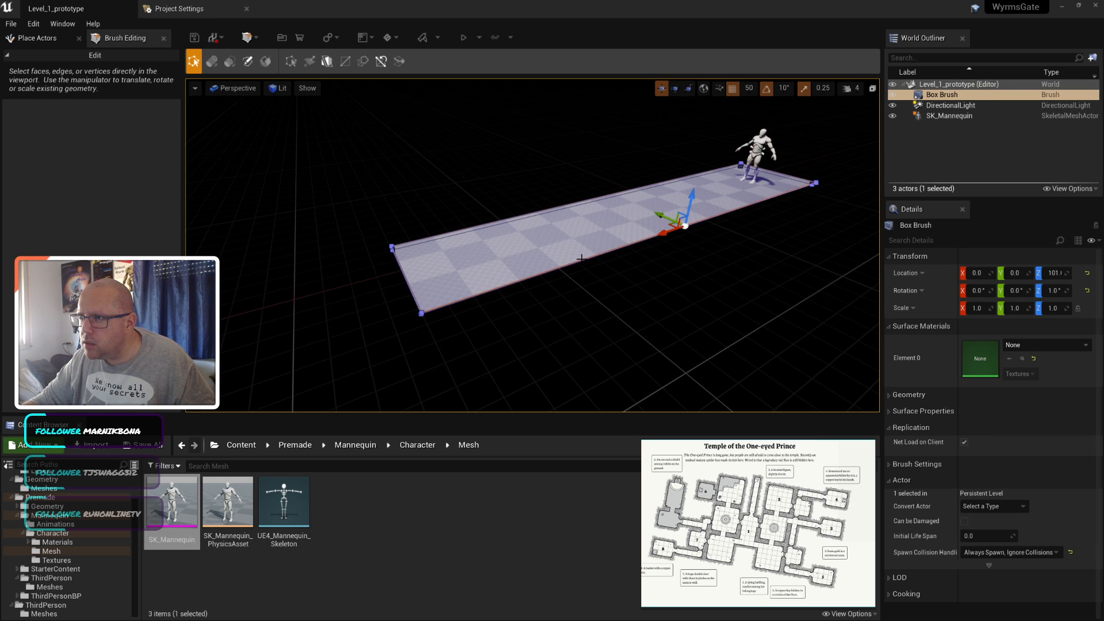
{"action": "scroll", "coordinate": [655, 276], "scroll_direction": "up", "scroll_amount": 3}
{"action": "left_click", "coordinate": [660, 279]}
{"action": "left_click_drag", "start_coordinate": [660, 279], "coordinate": [635, 253], "text": "alt"}
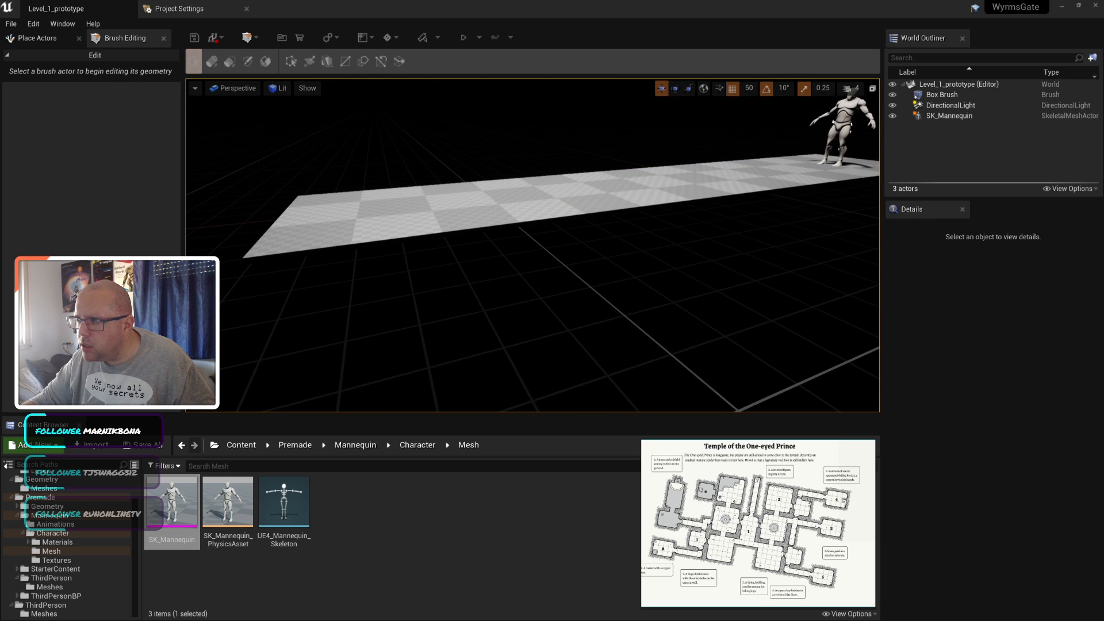
{"action": "scroll", "coordinate": [623, 221], "scroll_direction": "up", "scroll_amount": 3}
{"action": "left_click", "coordinate": [584, 180]}
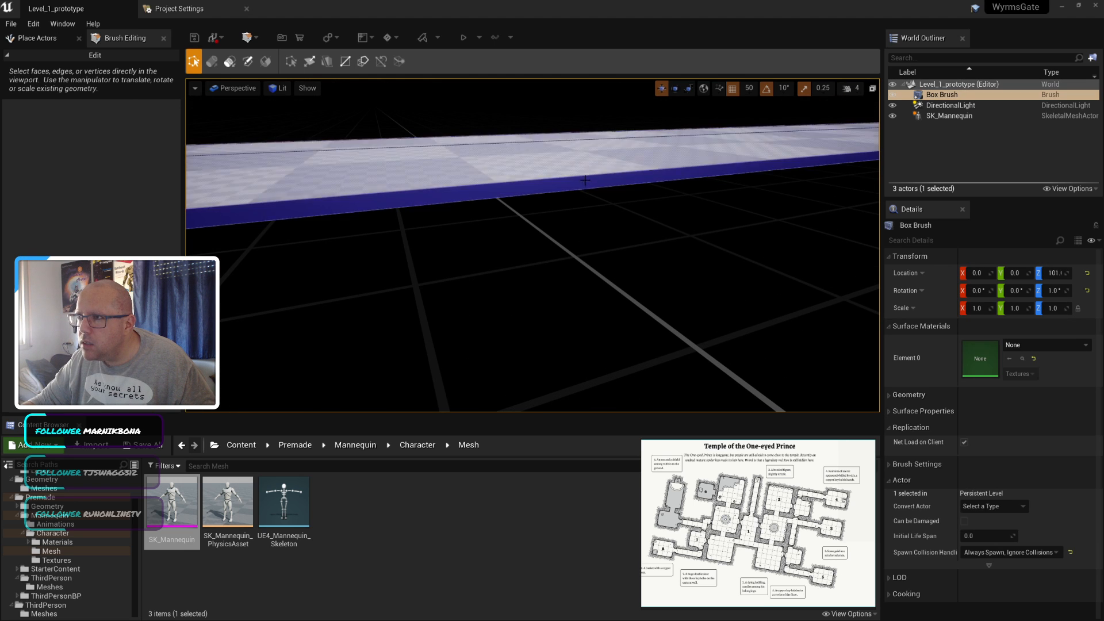
{"action": "scroll", "coordinate": [624, 215], "scroll_direction": "down", "scroll_amount": 5}
{"action": "left_click_drag", "start_coordinate": [623, 214], "coordinate": [580, 230], "text": "alt"}
{"action": "left_click", "coordinate": [580, 230]}
{"action": "scroll", "coordinate": [580, 230], "scroll_direction": "down", "scroll_amount": 2}
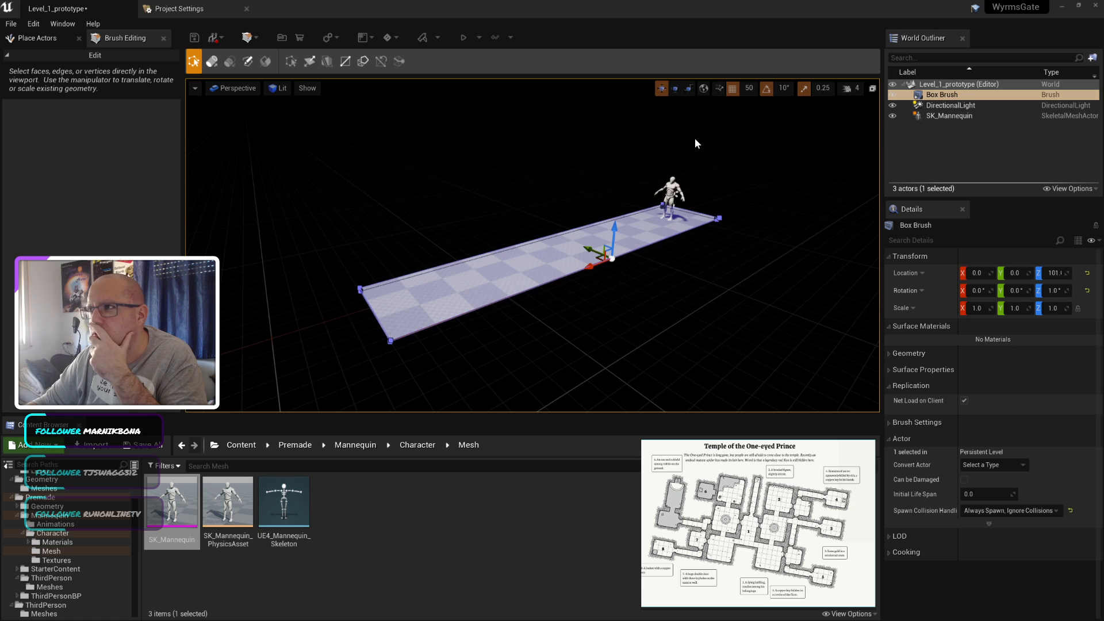
{"action": "left_click", "coordinate": [249, 126]}
Step: Place a Sky Light above the floor at about X 1150, Y -150, Z 350
{"action": "left_click", "coordinate": [35, 38]}
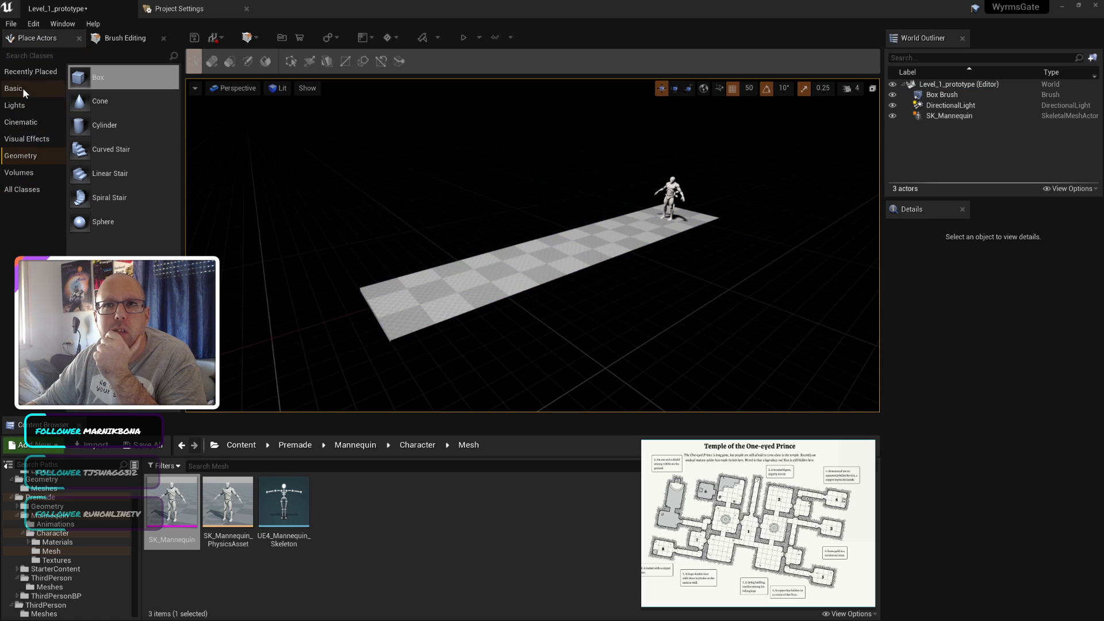
{"action": "left_click", "coordinate": [19, 106]}
{"action": "left_click_drag", "start_coordinate": [109, 183], "coordinate": [437, 170]}
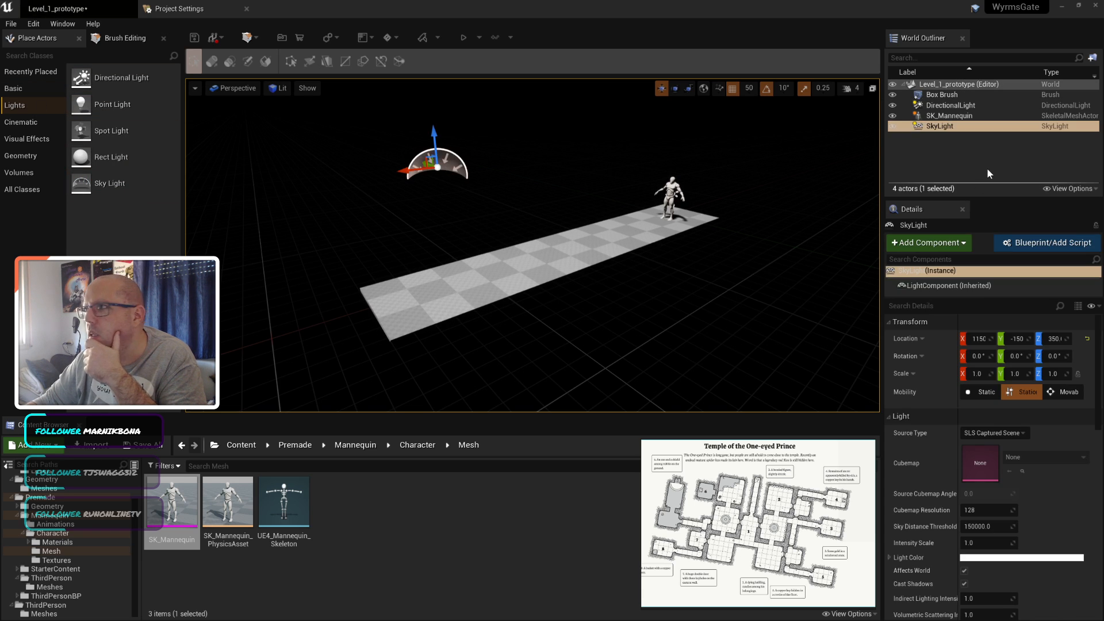
Step: Create a World Outliner folder named Lighting and put the DirectionalLight and SkyLight in it
{"action": "right_click", "coordinate": [951, 151]}
{"action": "left_click", "coordinate": [972, 154]}
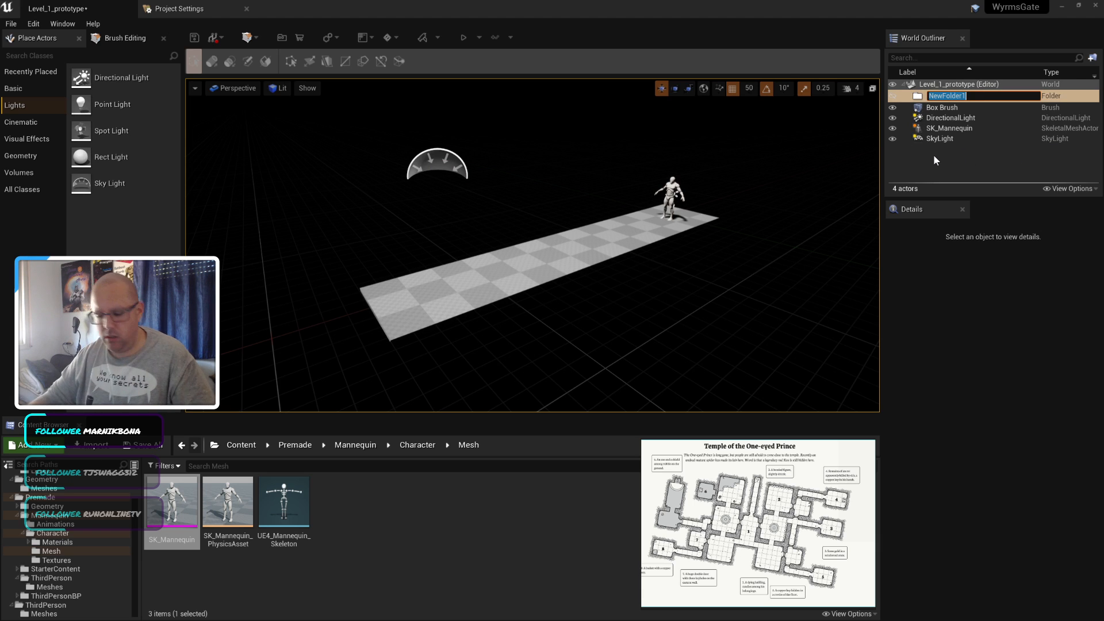
{"action": "type", "text": "Lighting"}
{"action": "key", "text": "Return"}
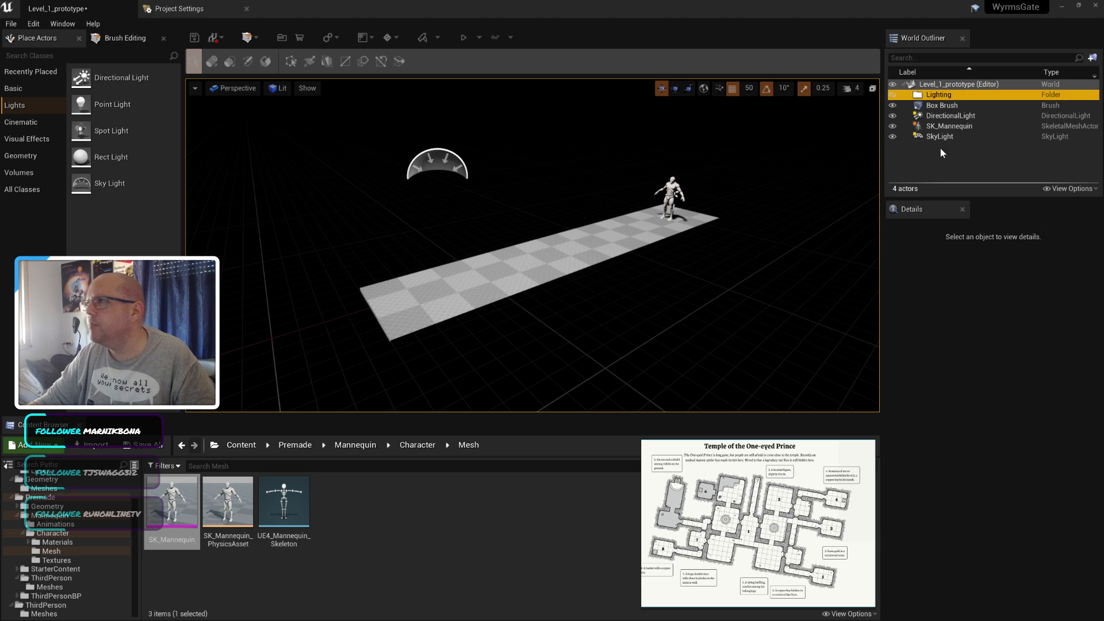
{"action": "left_click_drag", "start_coordinate": [949, 116], "coordinate": [940, 91]}
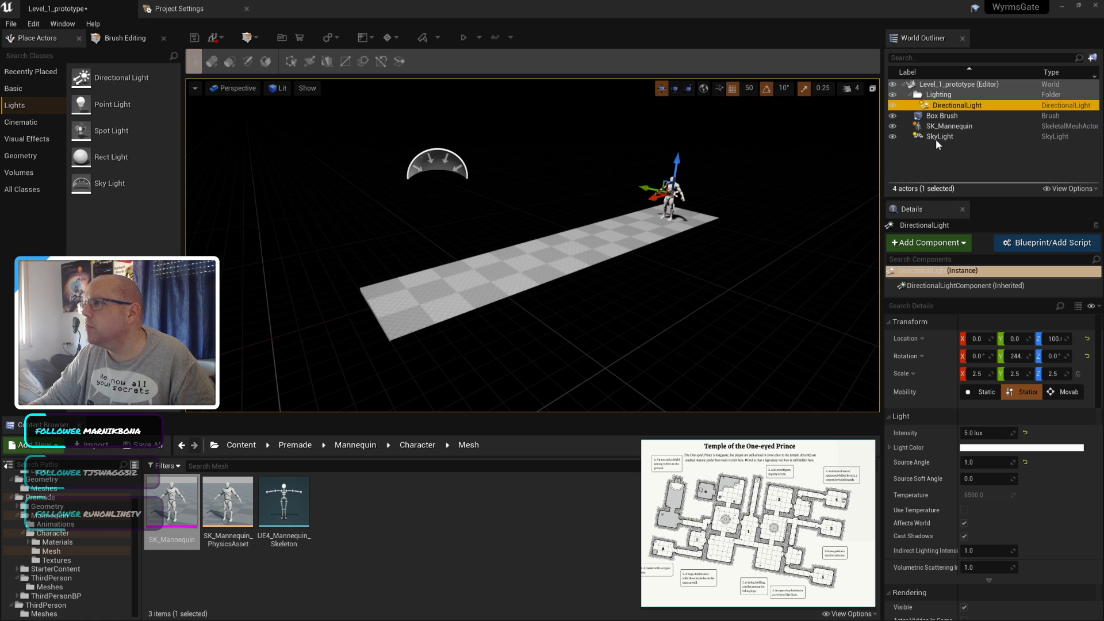
{"action": "left_click_drag", "start_coordinate": [936, 139], "coordinate": [940, 95]}
{"action": "key", "text": "F2"}
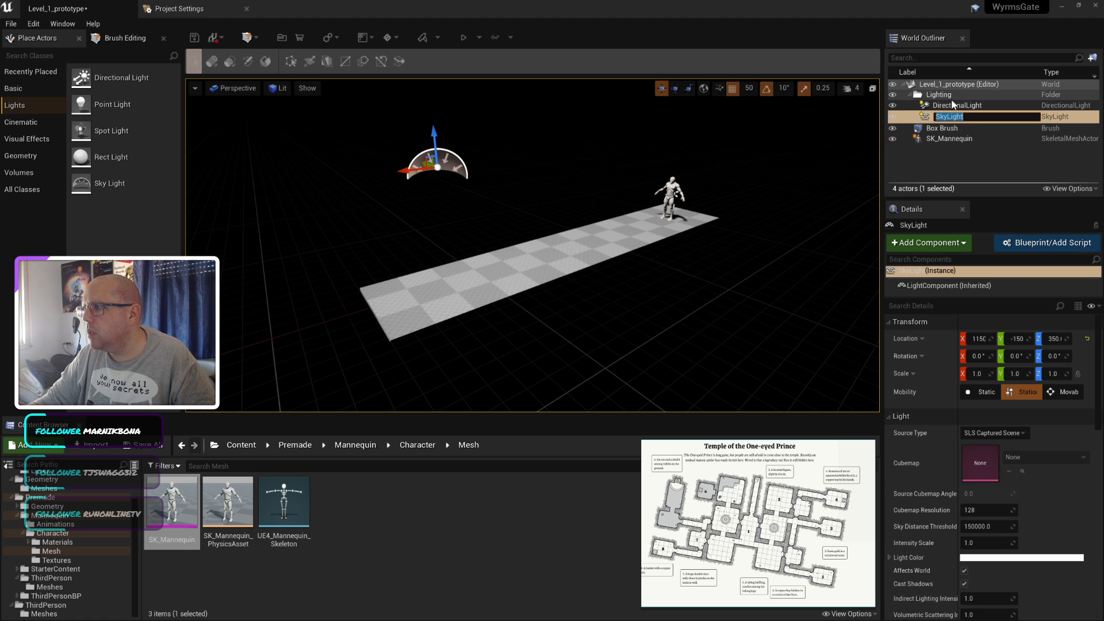
{"action": "left_click", "coordinate": [950, 117]}
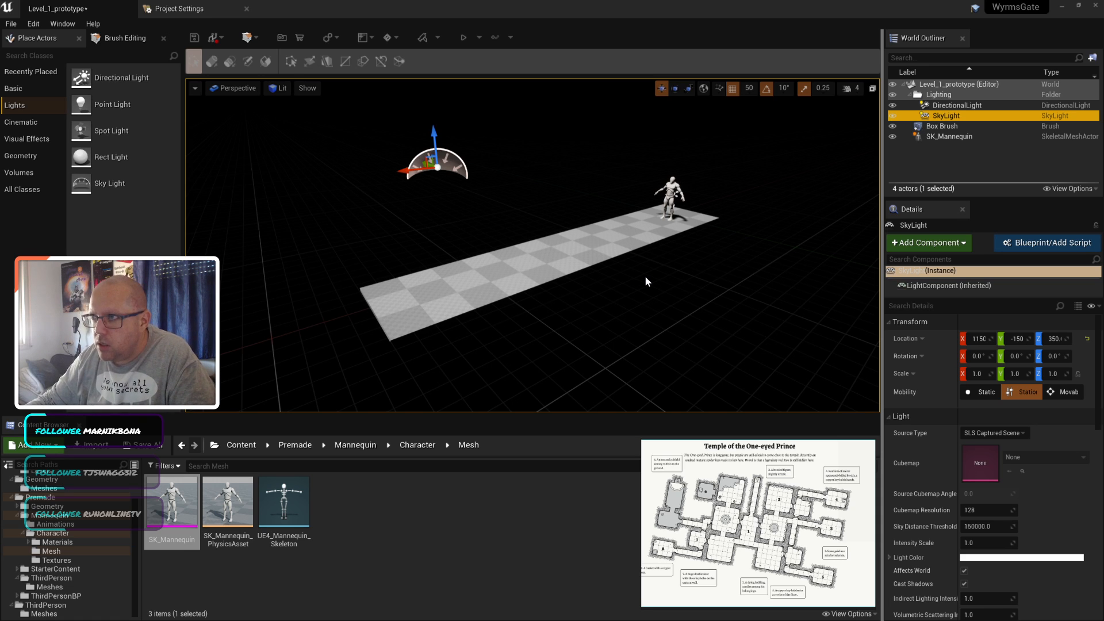
Step: Set the SkyLight's source type to SLS Specified Cubemap and assign HDRI_Epic_Courtyard_Daylight as its cubemap
{"action": "left_click", "coordinate": [986, 430]}
{"action": "left_click", "coordinate": [992, 450]}
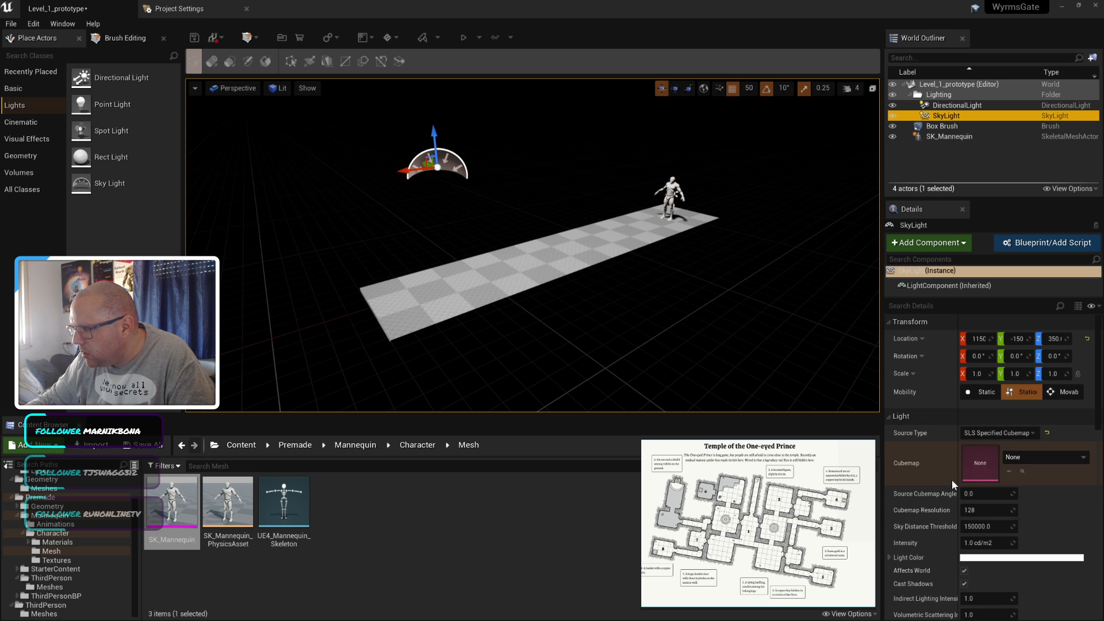
{"action": "left_click", "coordinate": [1039, 457]}
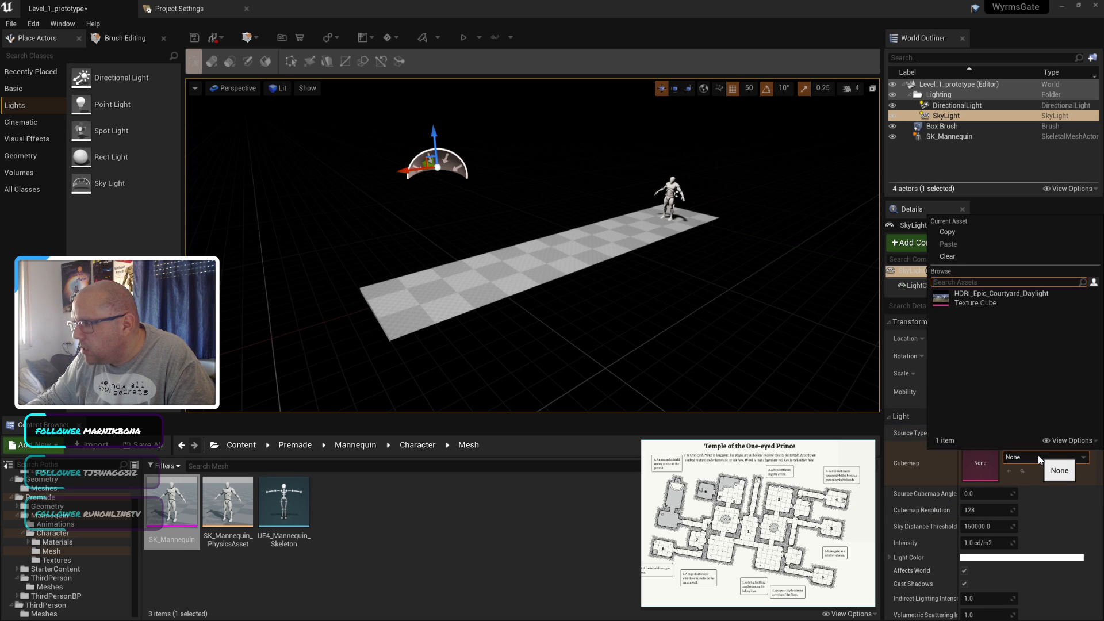
{"action": "left_click", "coordinate": [973, 296]}
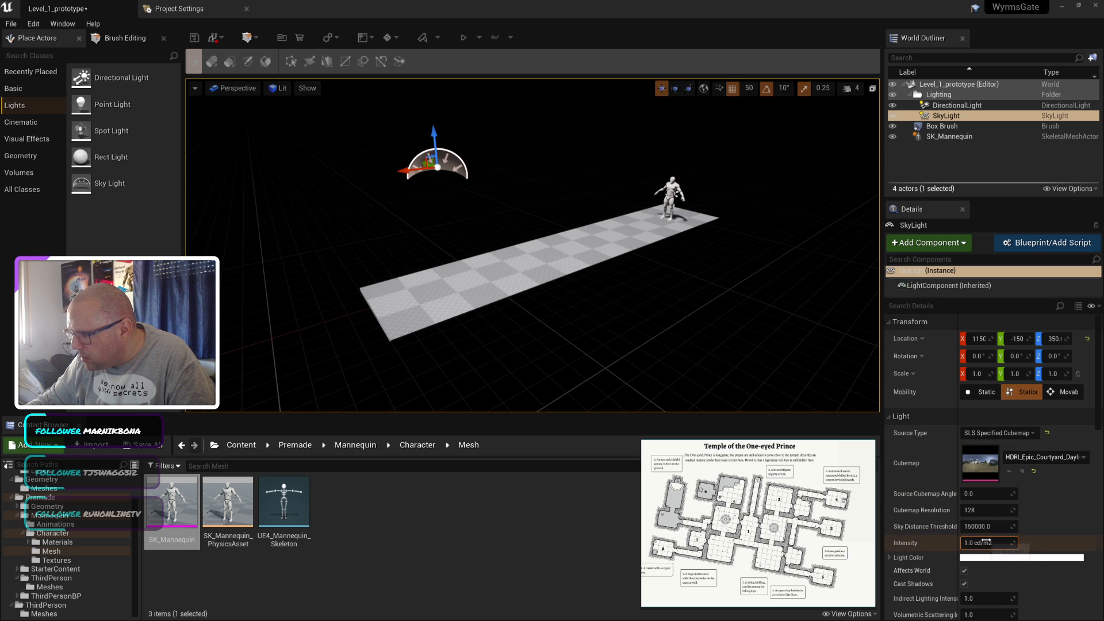
Step: Try raising the SkyLight's intensity to about 111 cd/m2, and reset it to the default
{"action": "mouse_move", "coordinate": [988, 543]}
{"action": "left_mouse_down"}
{"action": "mouse_move", "coordinate": [1023, 543]}
{"action": "mouse_move", "coordinate": [977, 543]}
{"action": "mouse_move", "coordinate": [989, 542]}
{"action": "left_mouse_up"}
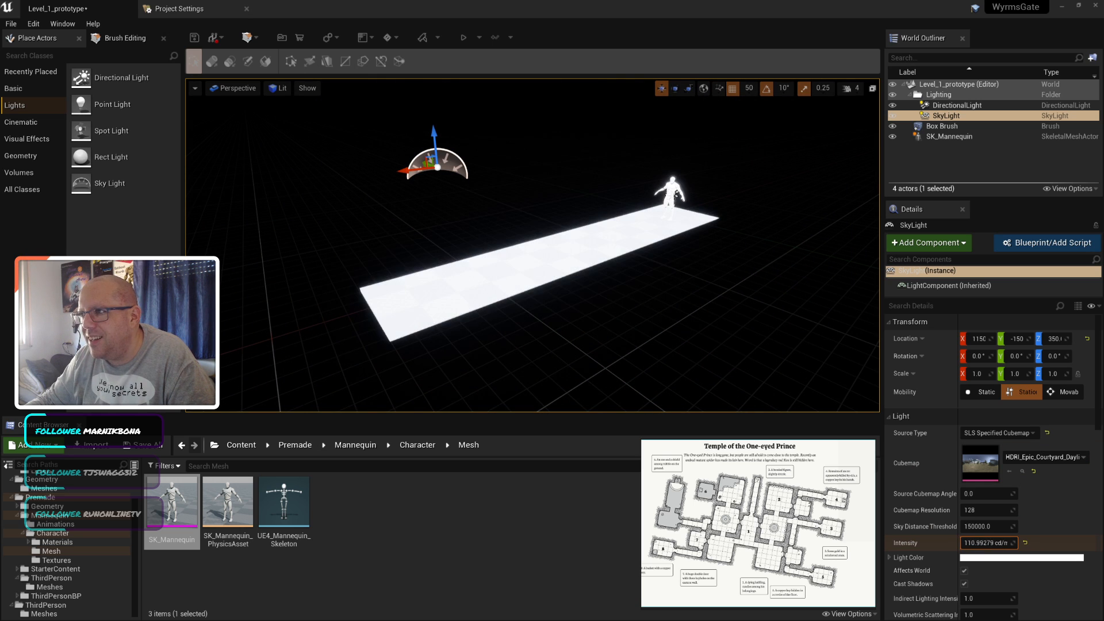
{"action": "left_click", "coordinate": [1024, 543]}
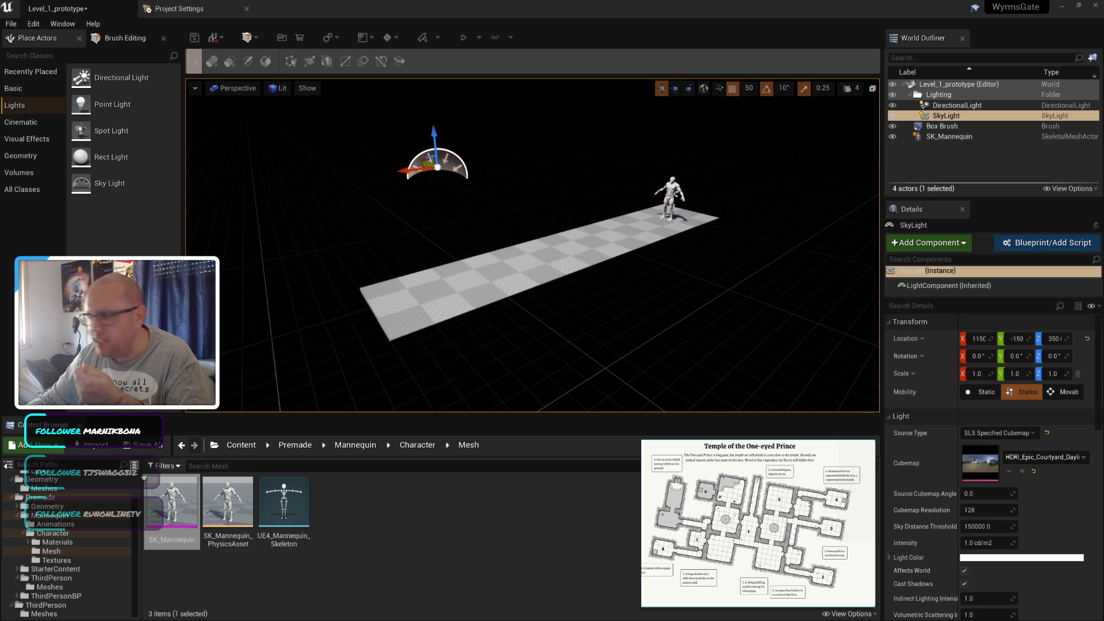
Step: Collapse the Premade folder in the content folder tree
{"action": "left_click", "coordinate": [9, 498]}
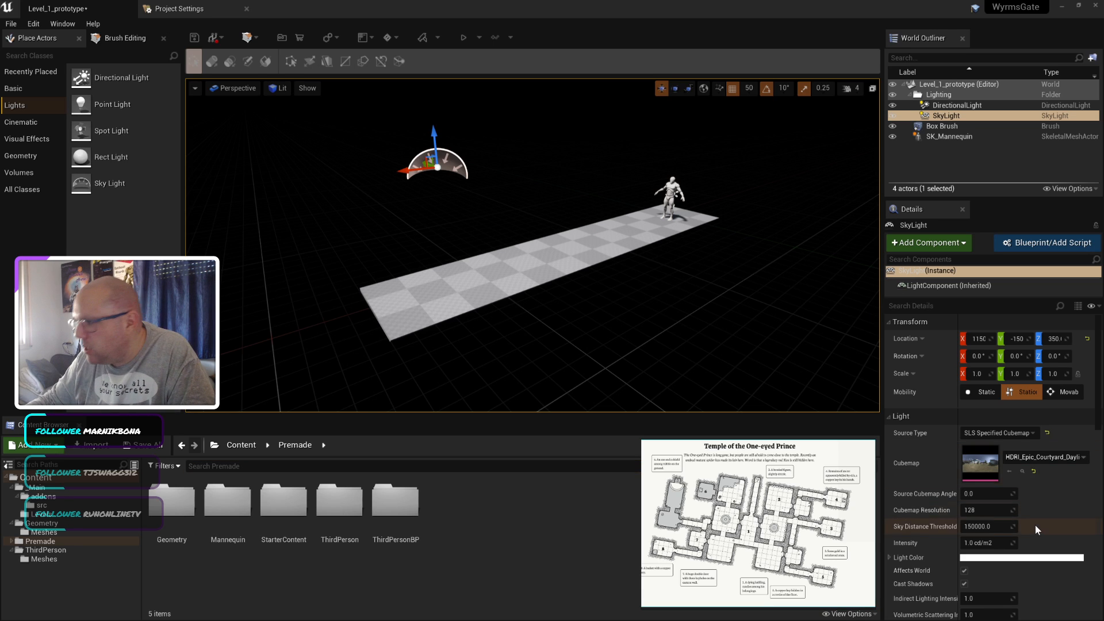
Step: Set the sky light's indirect lighting intensity to 0.0
{"action": "scroll", "coordinate": [1035, 526], "scroll_direction": "down", "scroll_amount": 2}
{"action": "scroll", "coordinate": [1035, 527], "scroll_direction": "down", "scroll_amount": 1}
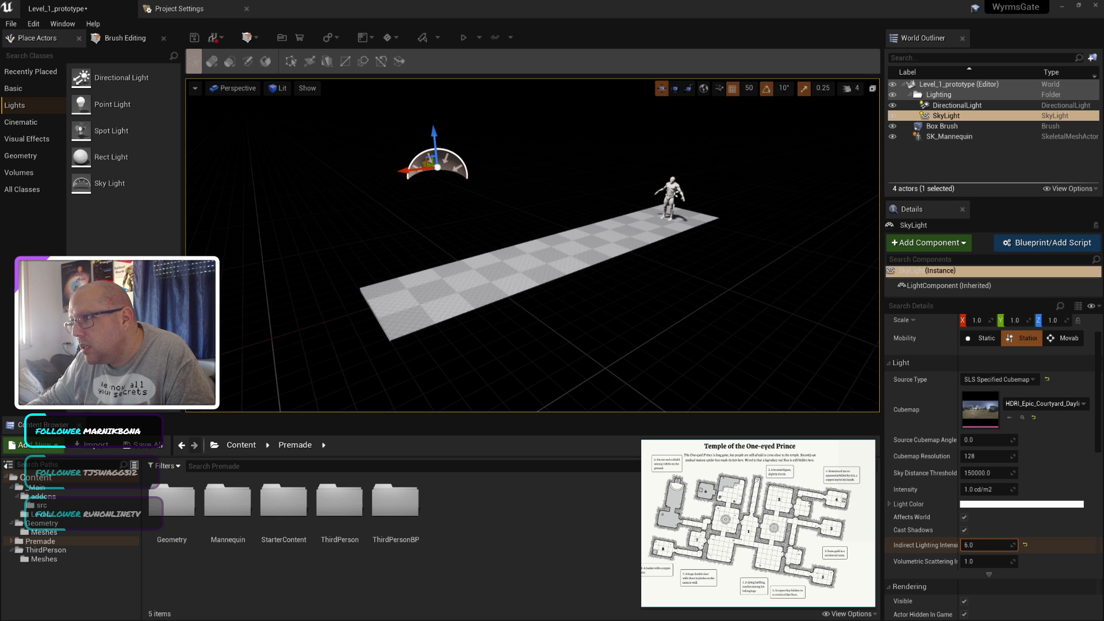
{"action": "left_click_drag", "start_coordinate": [1012, 545], "coordinate": [961, 545]}
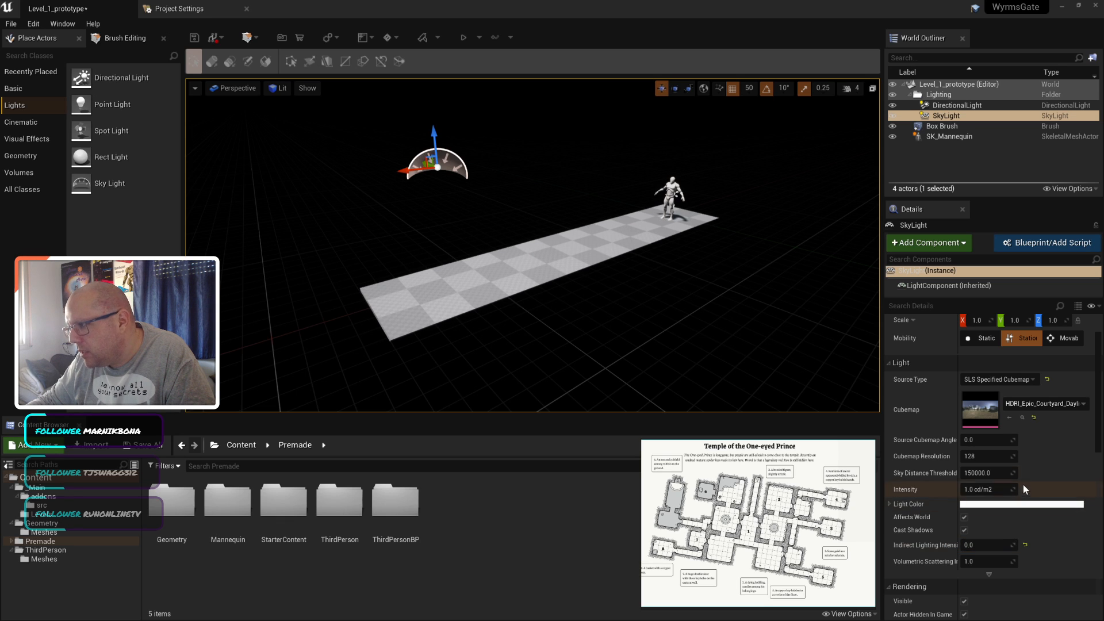
Step: Try SLS Captured Scene as the sky light's source type and test its intensity scale
{"action": "left_click", "coordinate": [1007, 380]}
{"action": "left_click", "coordinate": [1000, 391]}
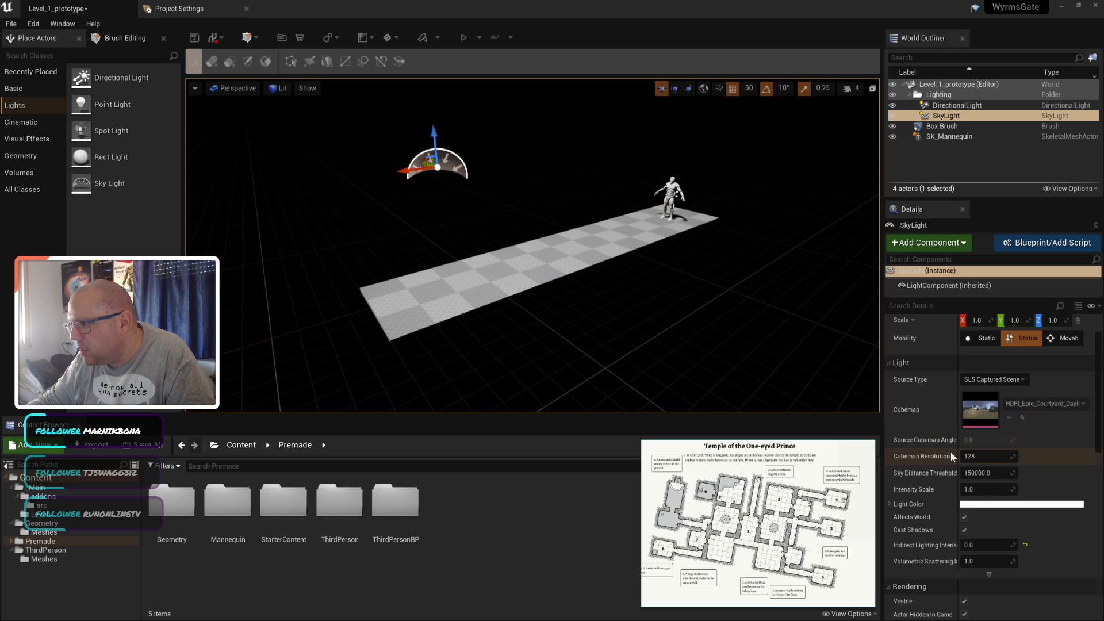
{"action": "left_click_drag", "start_coordinate": [977, 490], "coordinate": [1006, 489]}
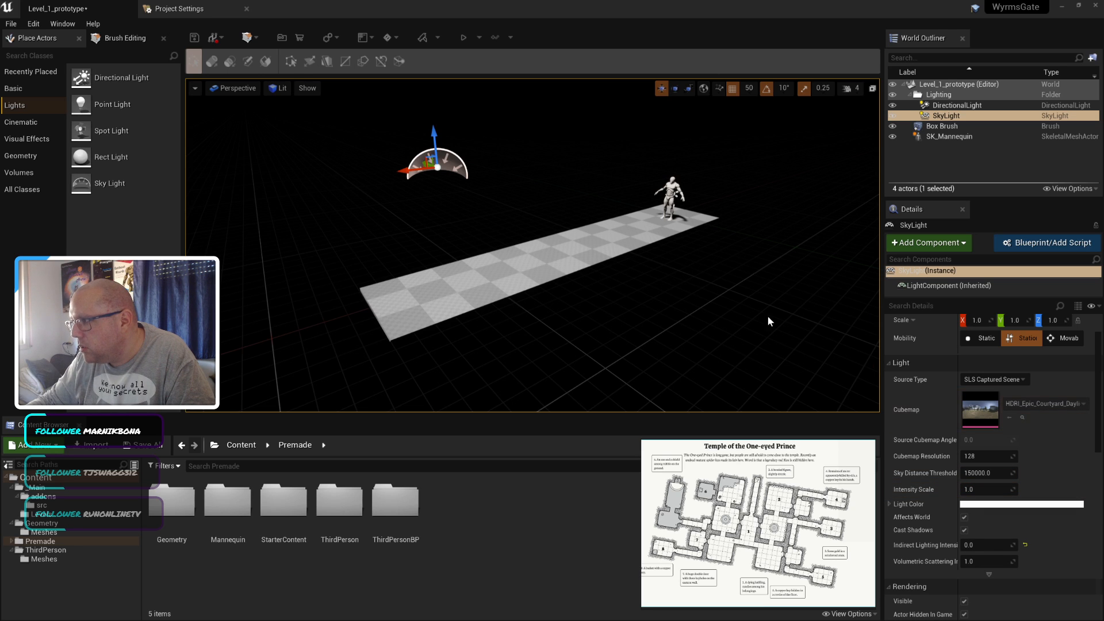
{"action": "scroll", "coordinate": [657, 253], "scroll_direction": "up", "scroll_amount": 2}
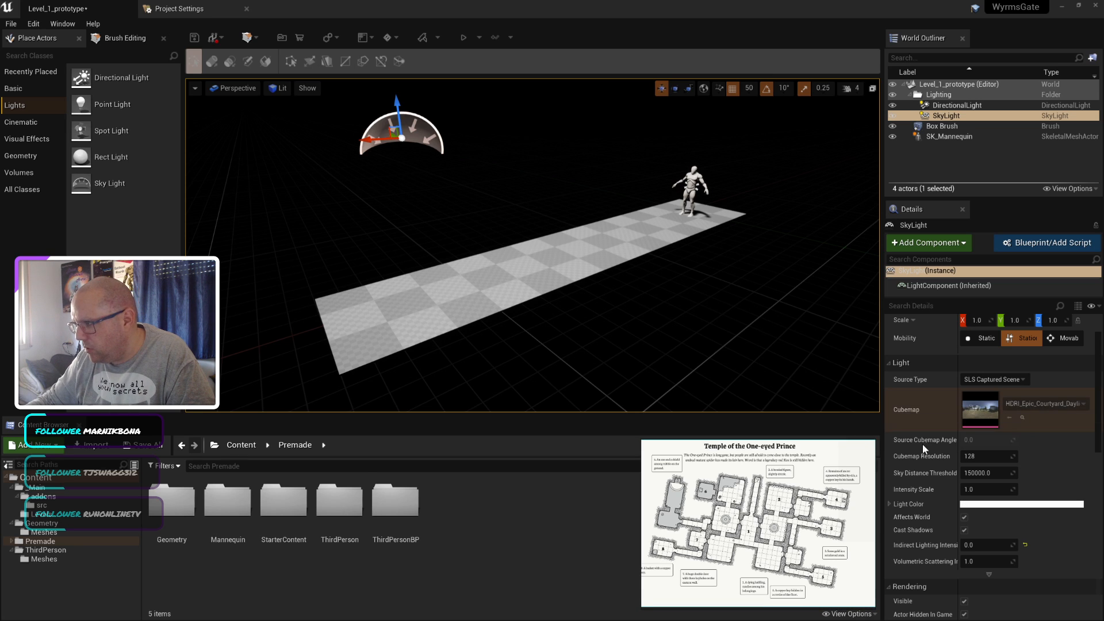
Step: Create a folder named HDRI inside _Main/addons in the project content and open it
{"action": "left_click", "coordinate": [30, 489]}
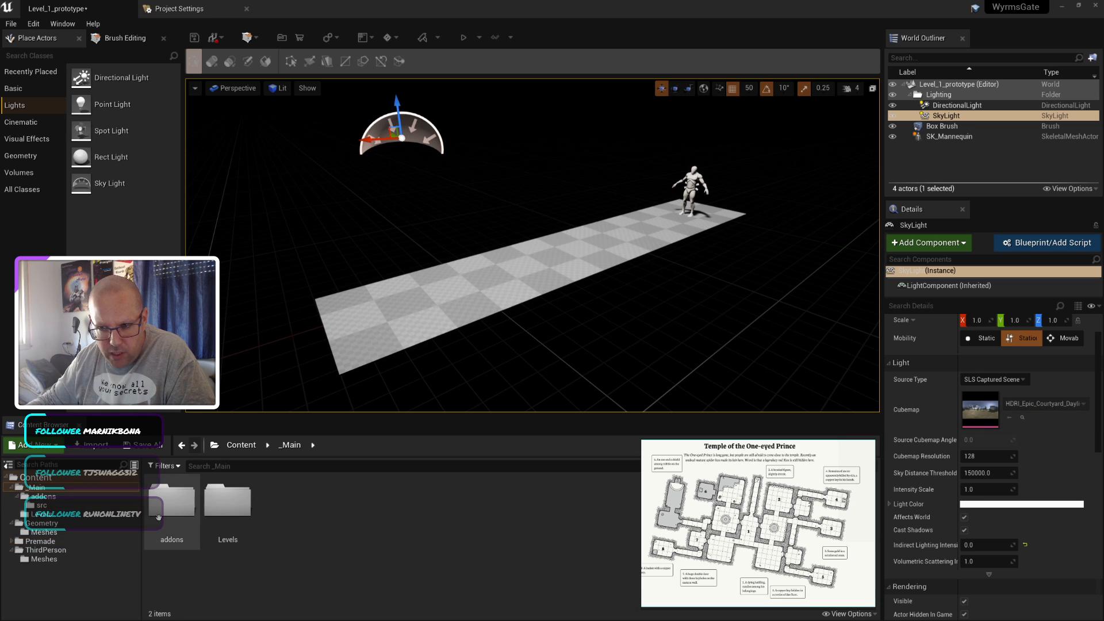
{"action": "double_click", "coordinate": [175, 500]}
{"action": "double_click", "coordinate": [180, 502]}
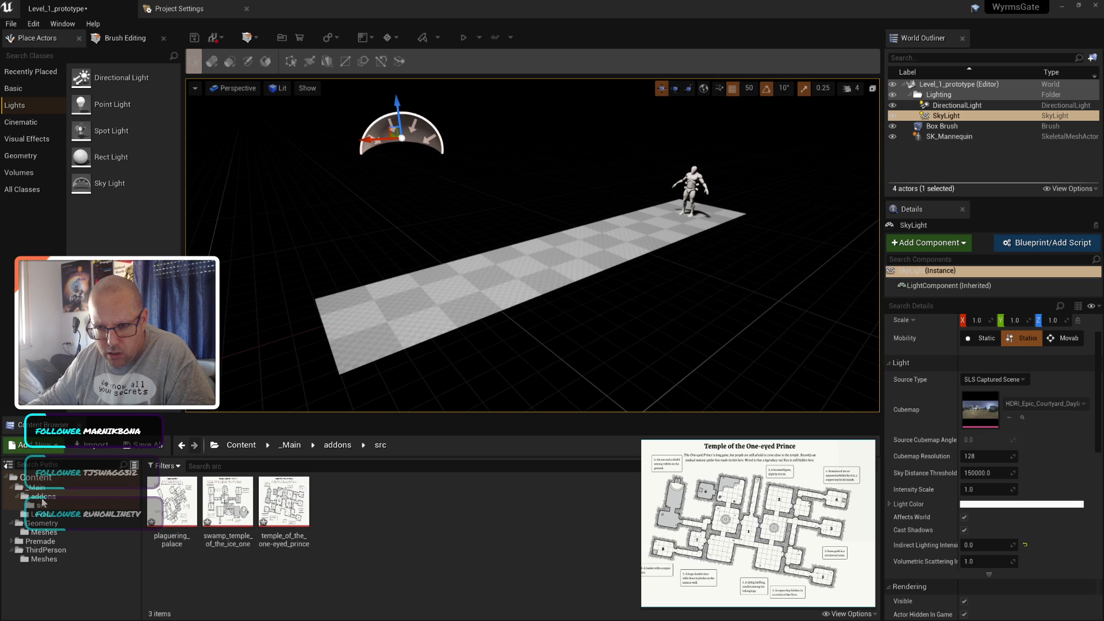
{"action": "key", "text": "alt+Left"}
{"action": "right_click", "coordinate": [265, 511]}
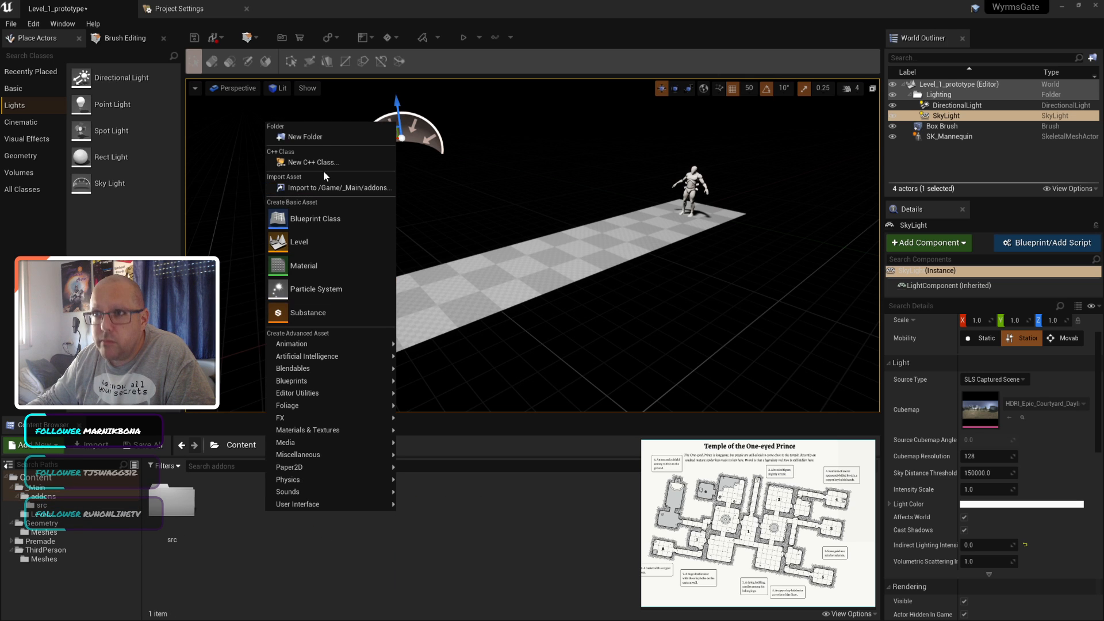
{"action": "left_click", "coordinate": [313, 139]}
{"action": "type", "text": "HDRI"}
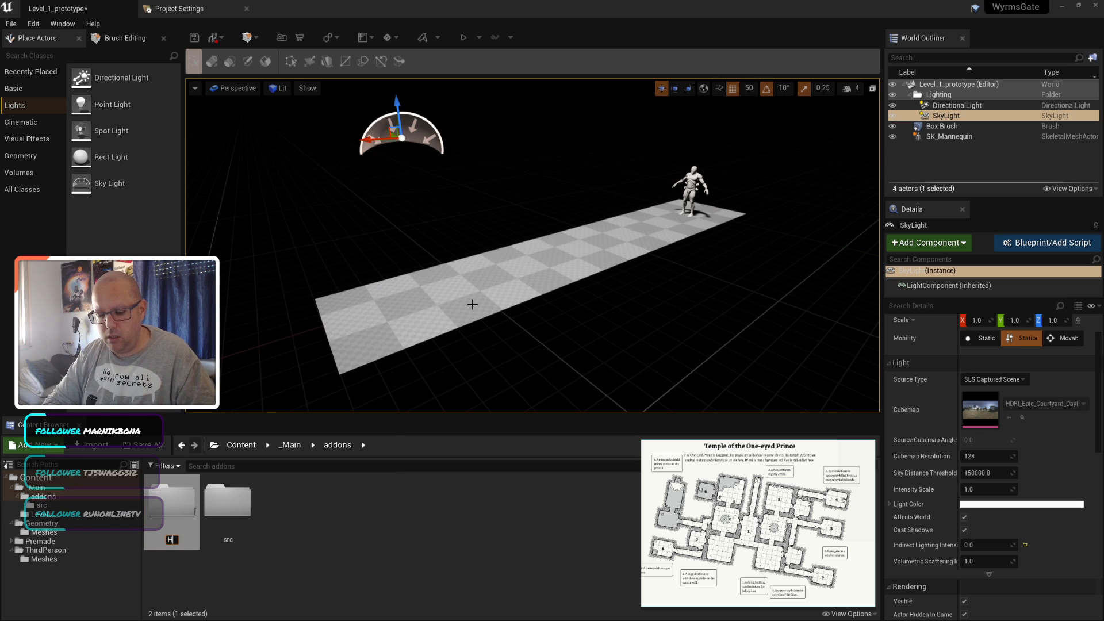
{"action": "key", "text": "Return"}
{"action": "key", "text": "Return"}
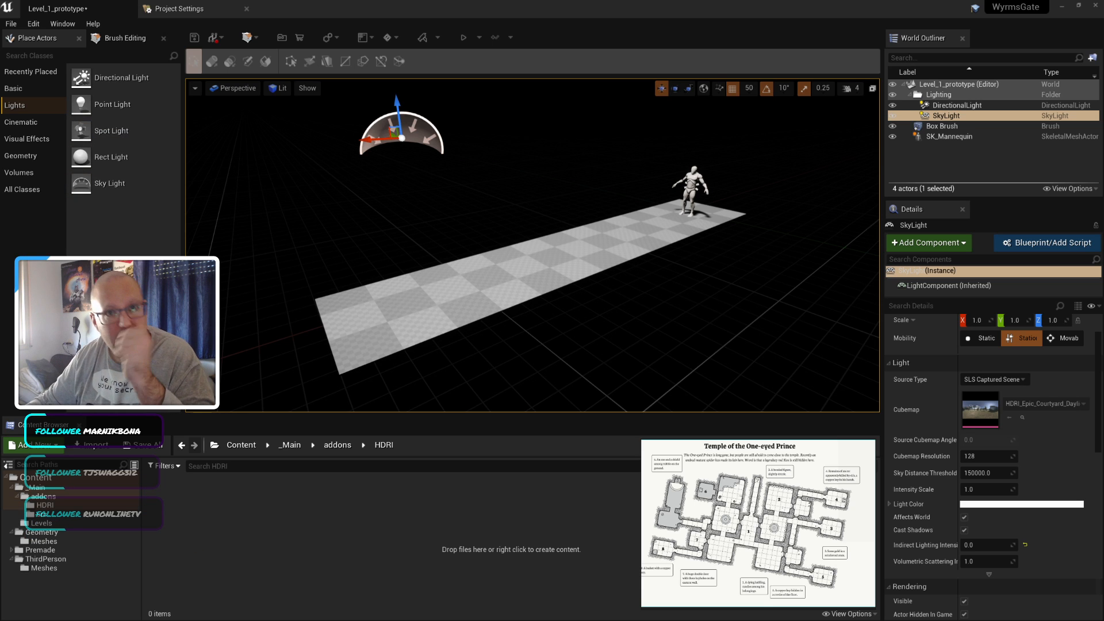
Step: Switch to Total Commander, move its window clear of the empty HDRI folder area, and briefly preview the file lists as thumbnails
{"action": "key", "text": "super+e"}
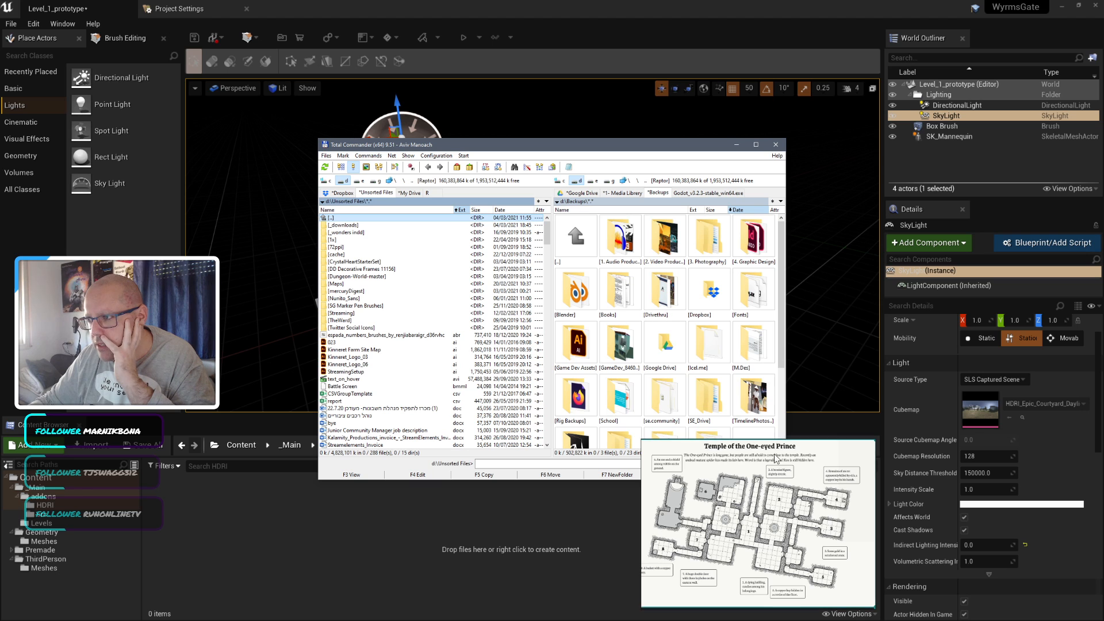
{"action": "left_click_drag", "start_coordinate": [560, 148], "coordinate": [351, 86]}
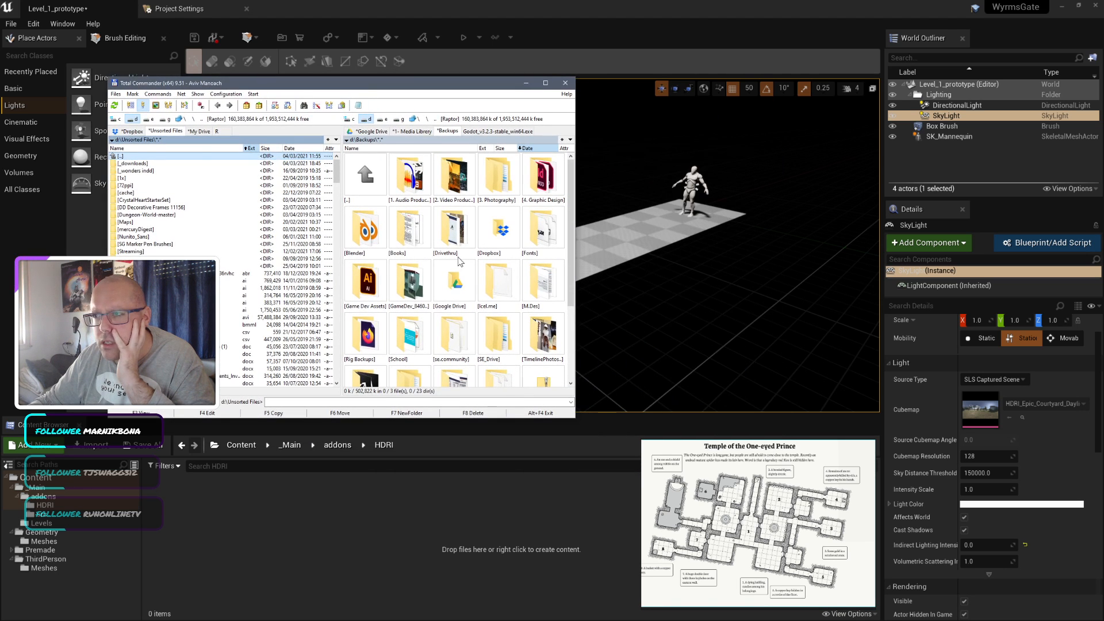
{"action": "left_click", "coordinate": [155, 105]}
{"action": "key", "text": "Tab"}
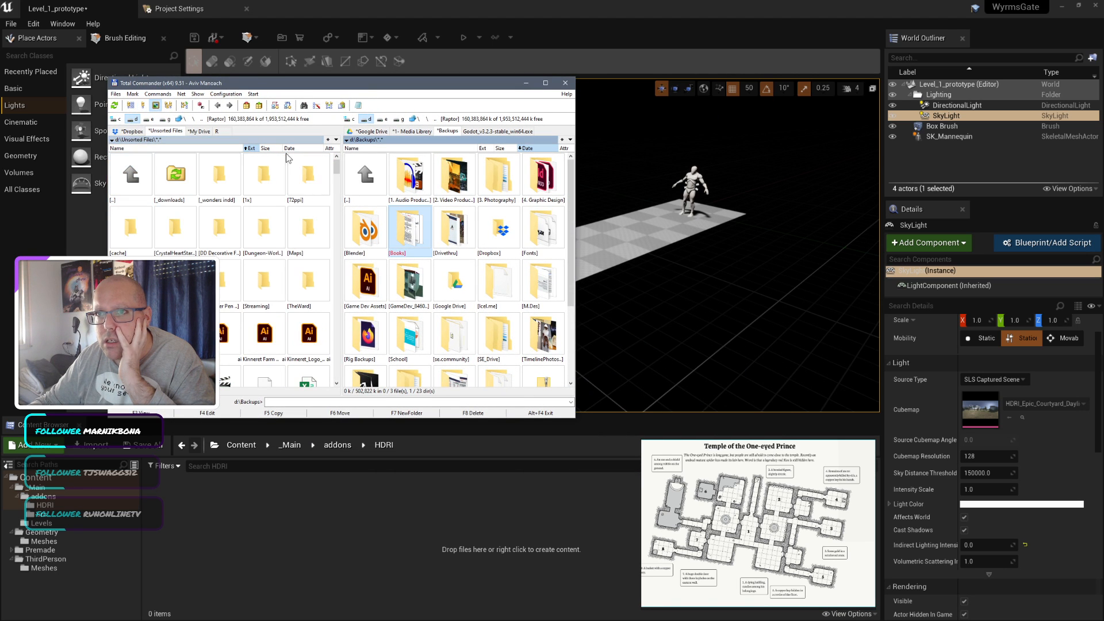
{"action": "left_click", "coordinate": [143, 106]}
{"action": "key", "text": "Tab"}
{"action": "left_click", "coordinate": [143, 105]}
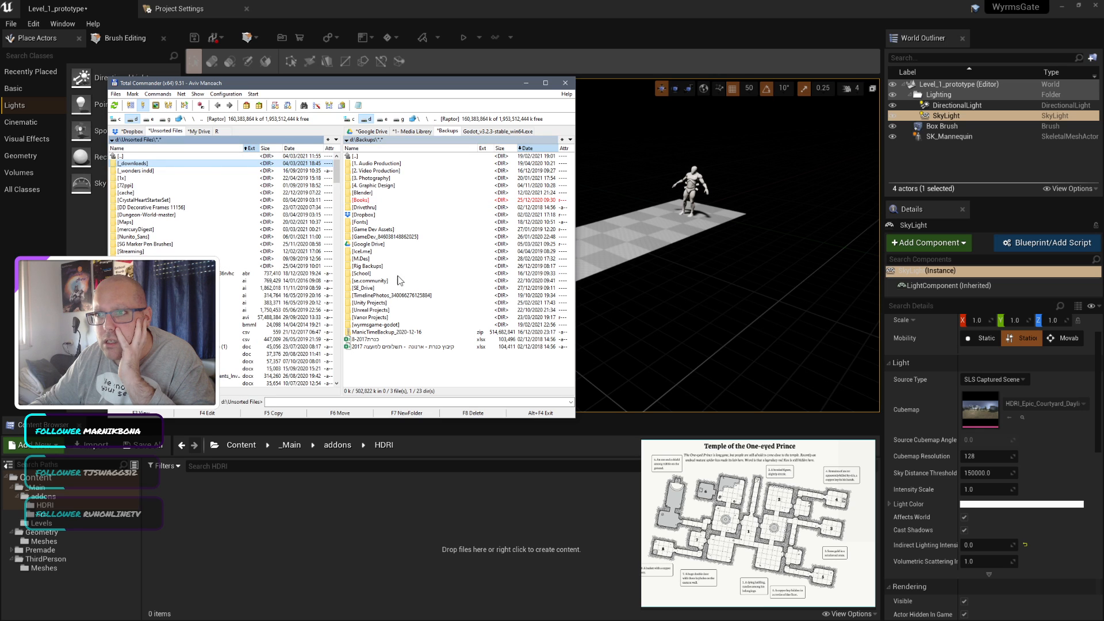
Step: Open the Blender\HDRI folder inside Backups and briefly preview its files as thumbnails
{"action": "left_click", "coordinate": [398, 281]}
{"action": "right_click", "coordinate": [361, 201]}
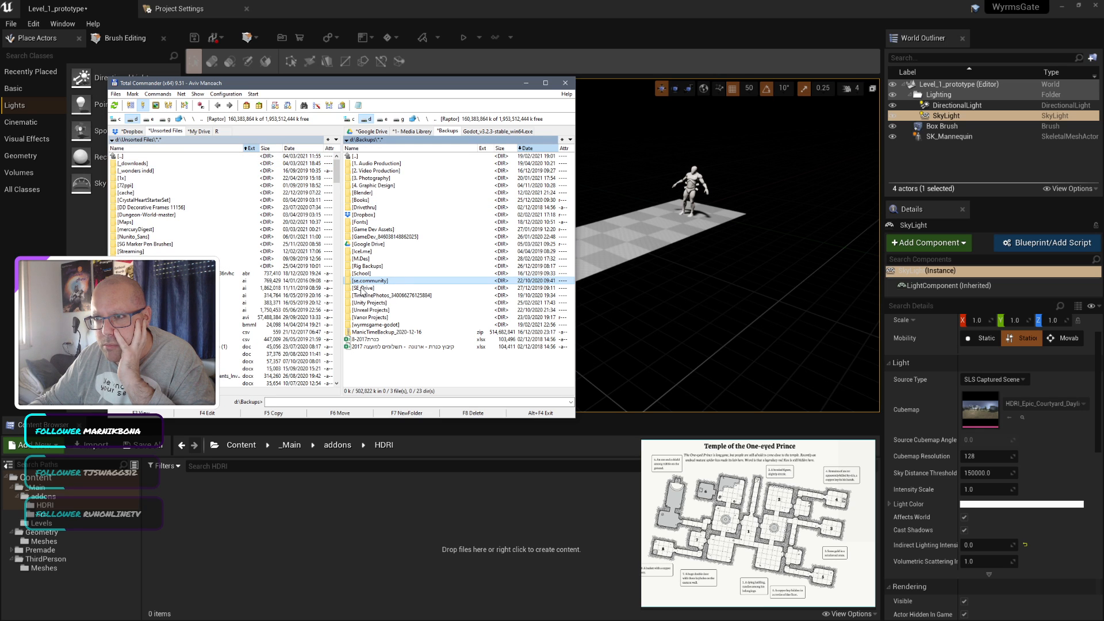
{"action": "double_click", "coordinate": [363, 194]}
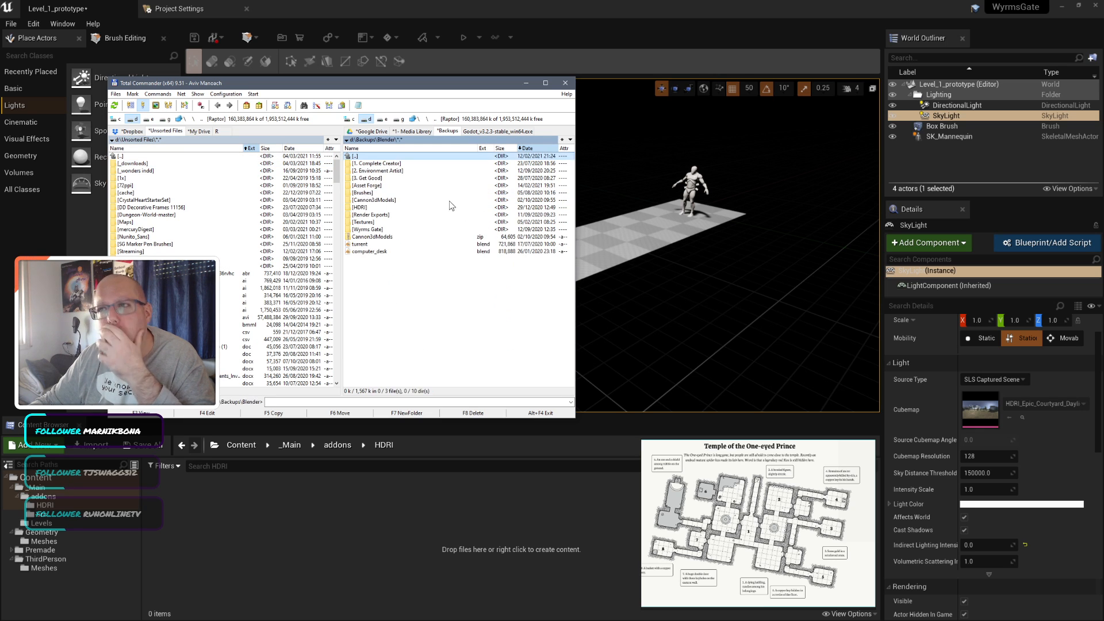
{"action": "double_click", "coordinate": [363, 211]}
{"action": "left_click", "coordinate": [155, 106]}
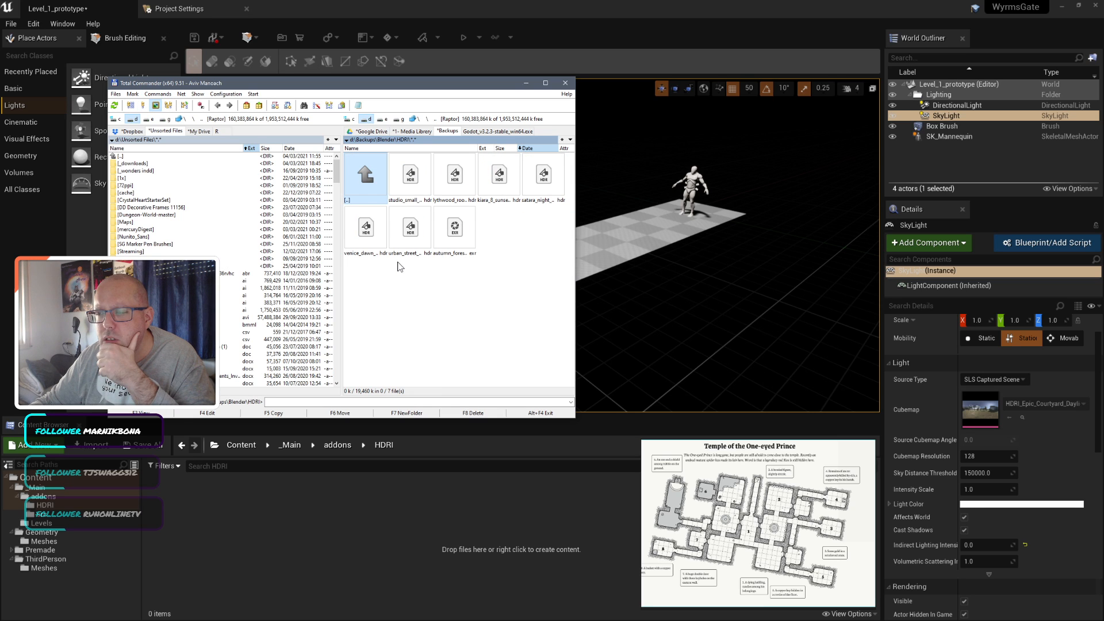
{"action": "left_click", "coordinate": [143, 105]}
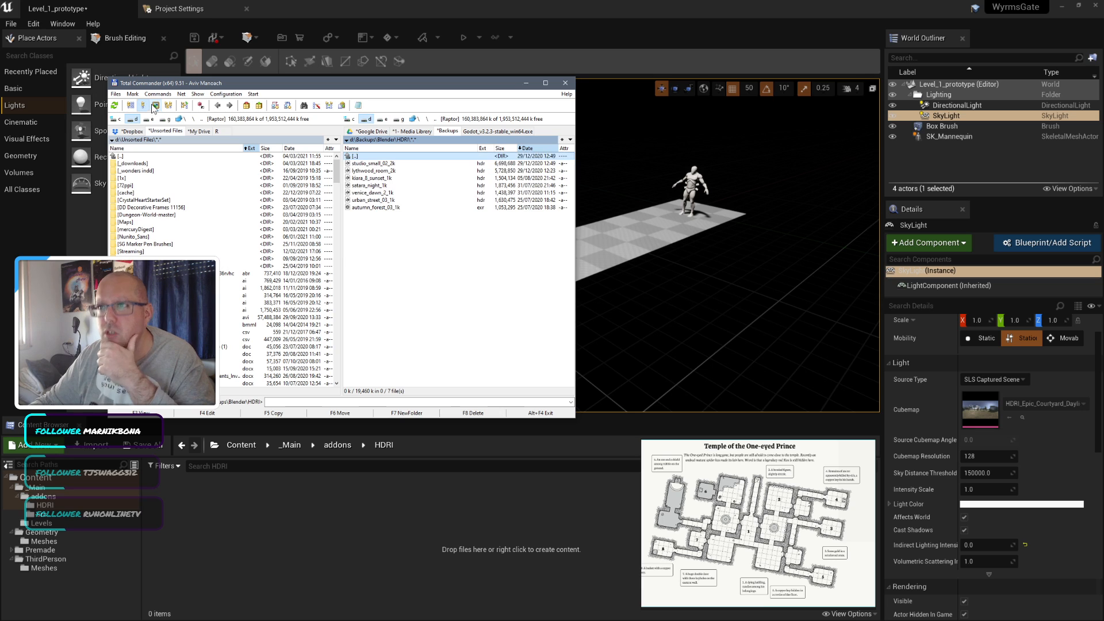
Step: Import urban_street_03_1k.hdr into the project's HDRI folder and minimize the file manager
{"action": "left_click", "coordinate": [376, 200]}
{"action": "left_click_drag", "start_coordinate": [374, 202], "coordinate": [261, 522]}
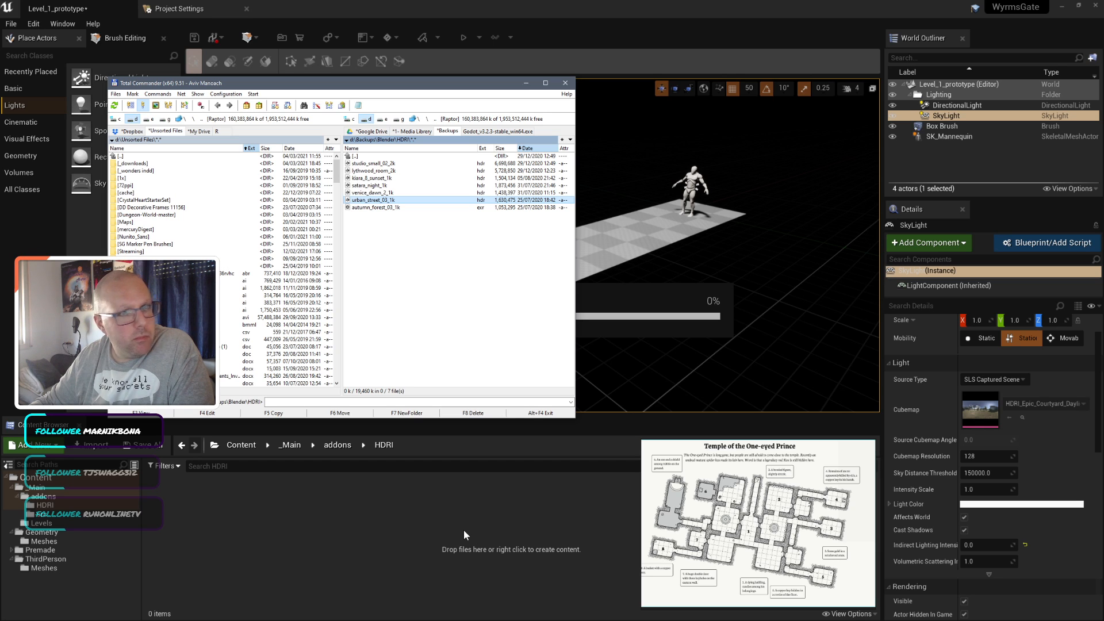
{"action": "left_click", "coordinate": [527, 83]}
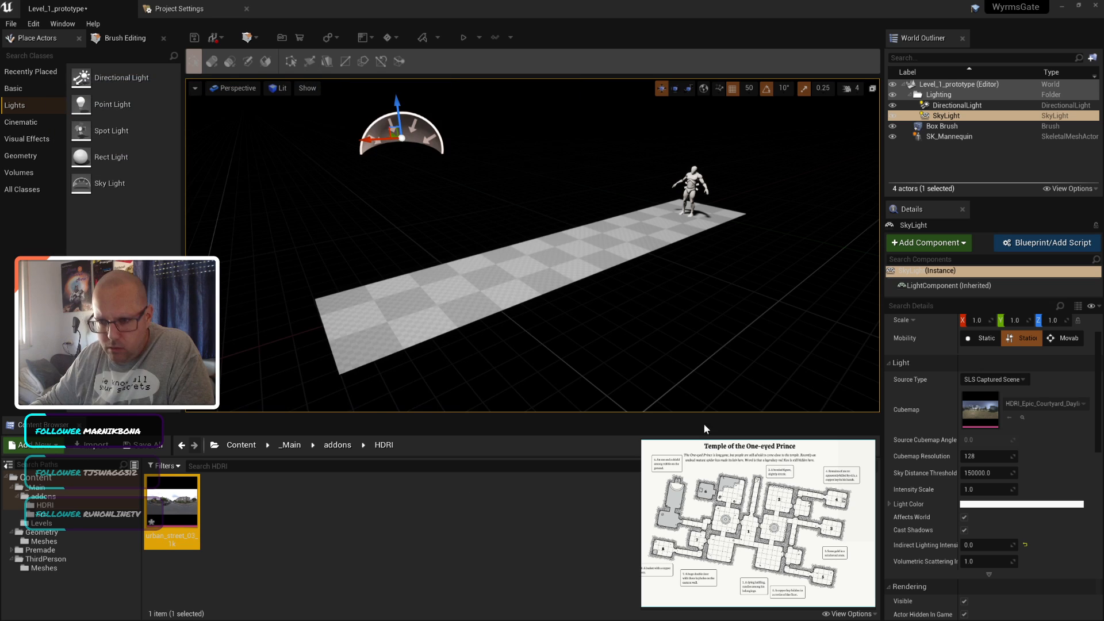
Step: Set the sky light's source type to SLS Specified Cubemap and assign urban_street_03_1k as its cubemap
{"action": "left_click_drag", "start_coordinate": [172, 505], "coordinate": [984, 418]}
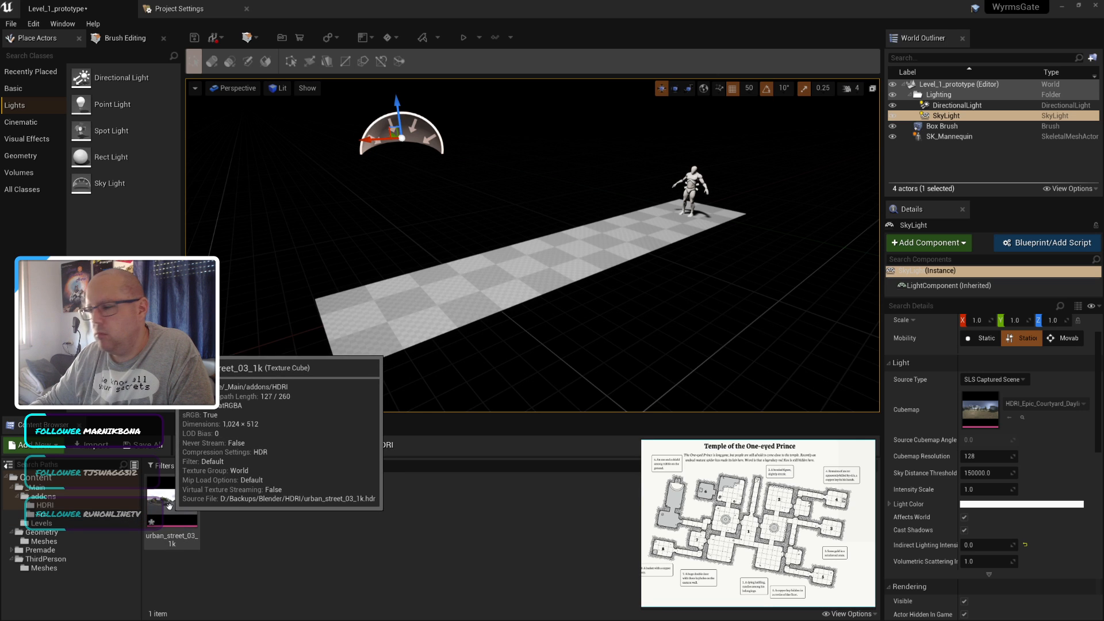
{"action": "left_click_drag", "start_coordinate": [171, 505], "coordinate": [1032, 408]}
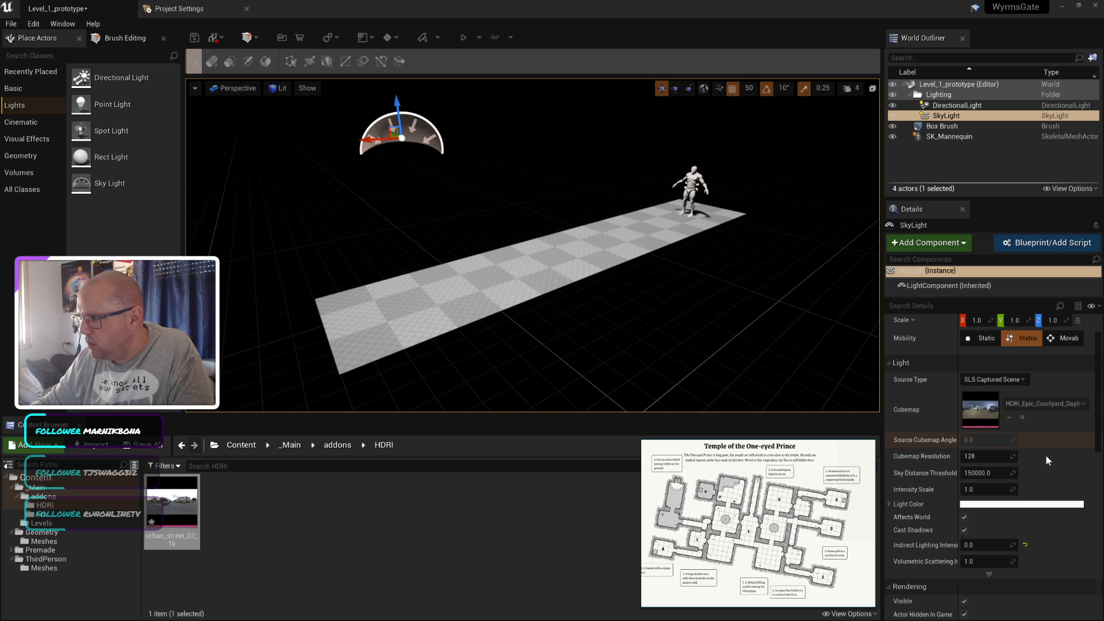
{"action": "left_click", "coordinate": [1005, 380]}
{"action": "left_click", "coordinate": [1004, 399]}
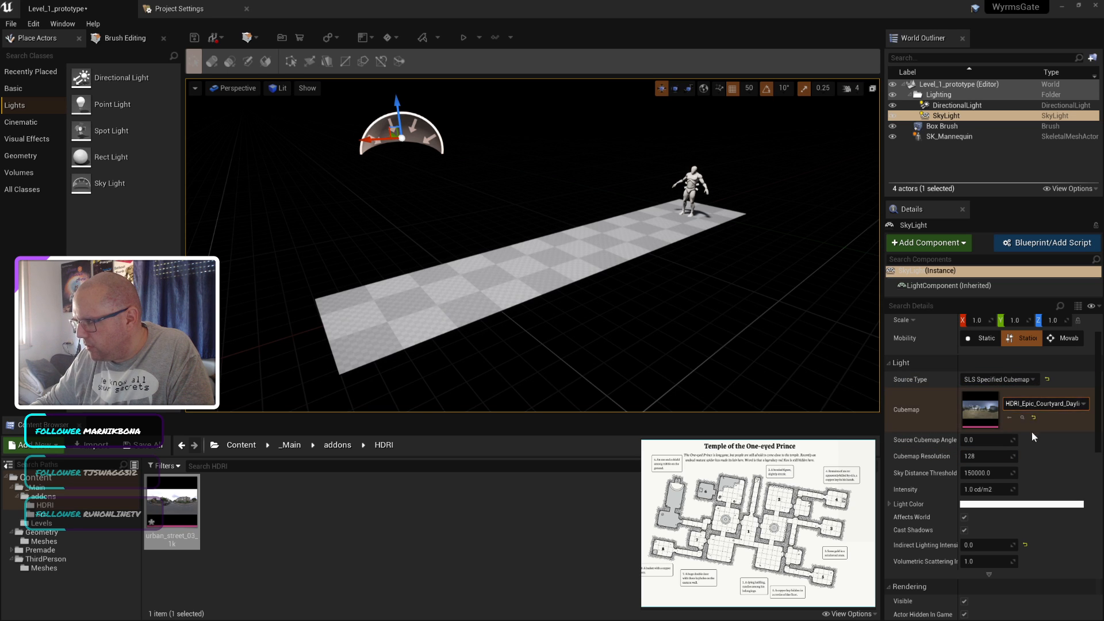
{"action": "left_click_drag", "start_coordinate": [172, 503], "coordinate": [981, 410]}
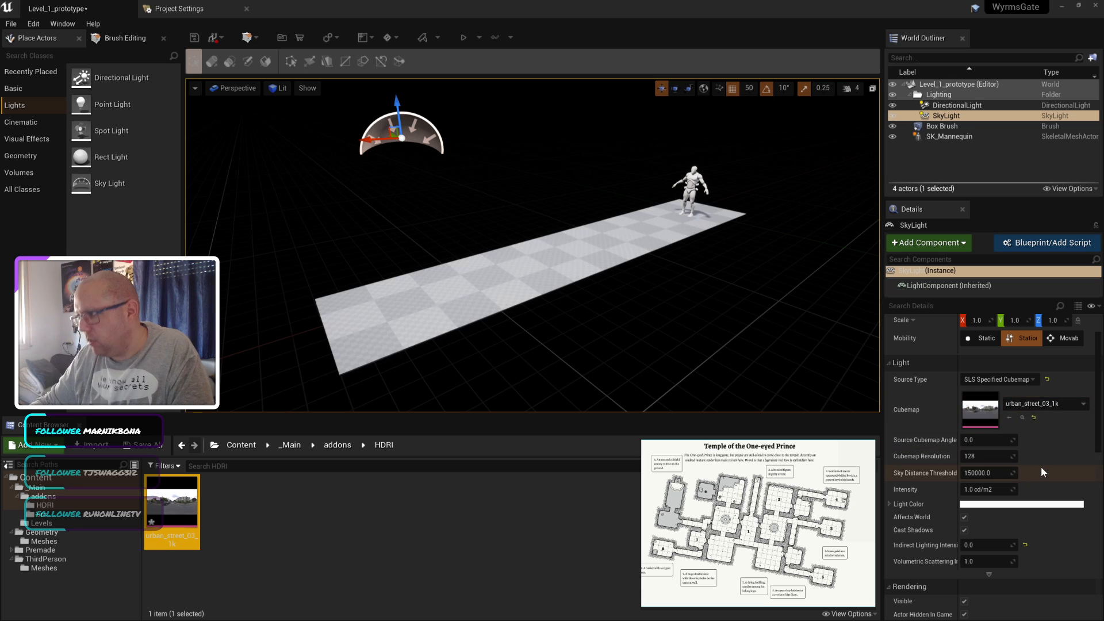
{"action": "left_click", "coordinate": [964, 455]}
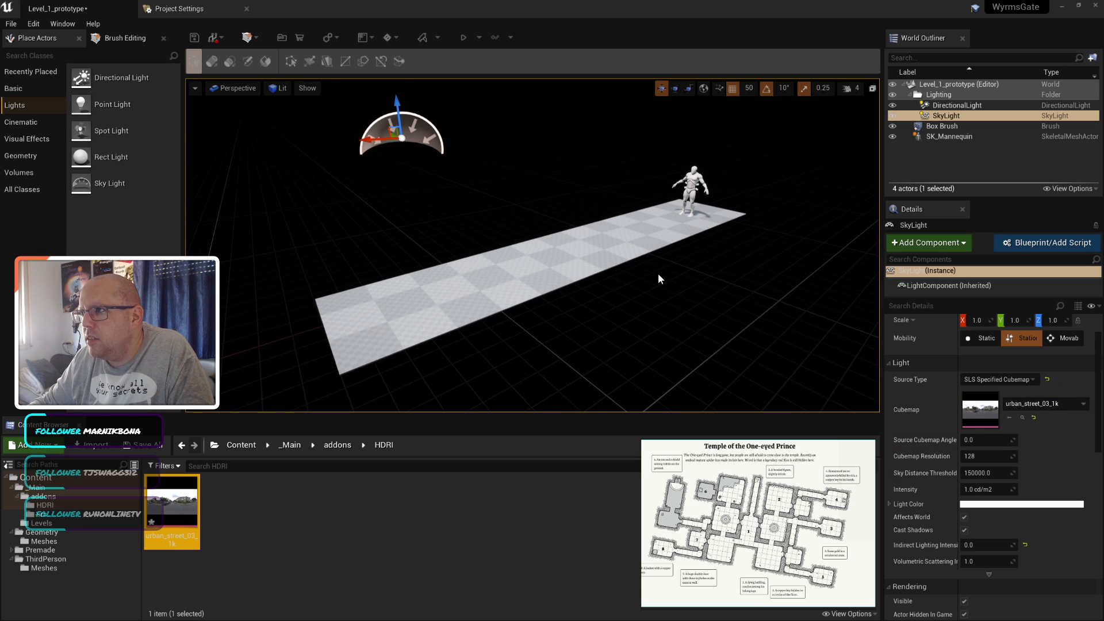
Step: Toggle the sky light's visibility off and on to compare its effect on the floor and mannequin
{"action": "left_click", "coordinate": [892, 117]}
{"action": "left_click", "coordinate": [893, 116]}
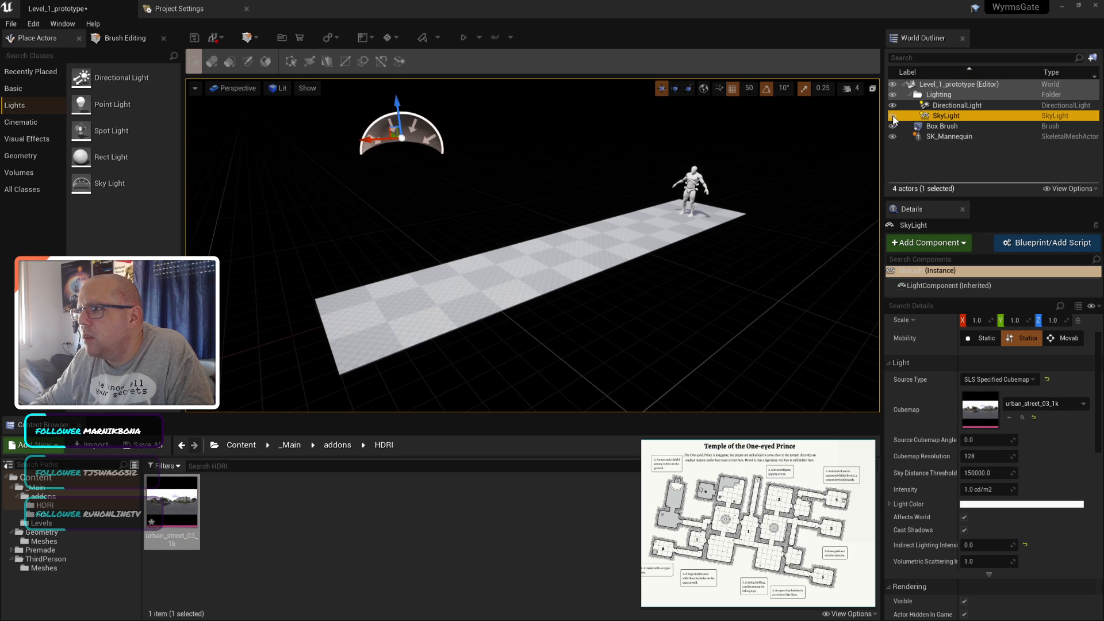
{"action": "left_click", "coordinate": [893, 117]}
{"action": "left_click", "coordinate": [893, 116]}
{"action": "left_click", "coordinate": [893, 117]}
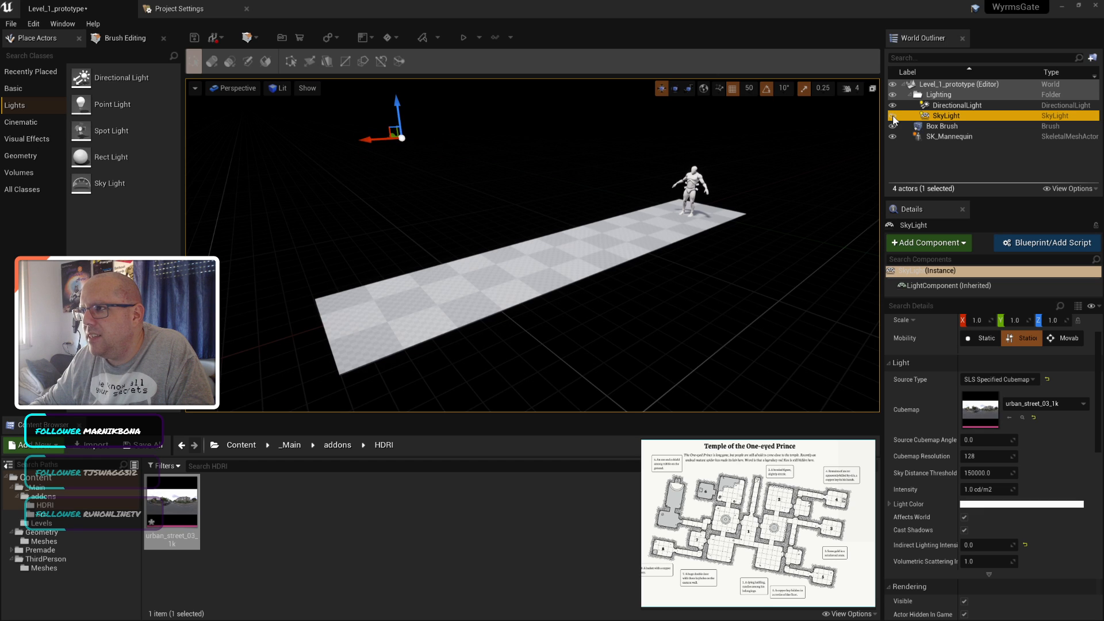
{"action": "left_click", "coordinate": [892, 117]}
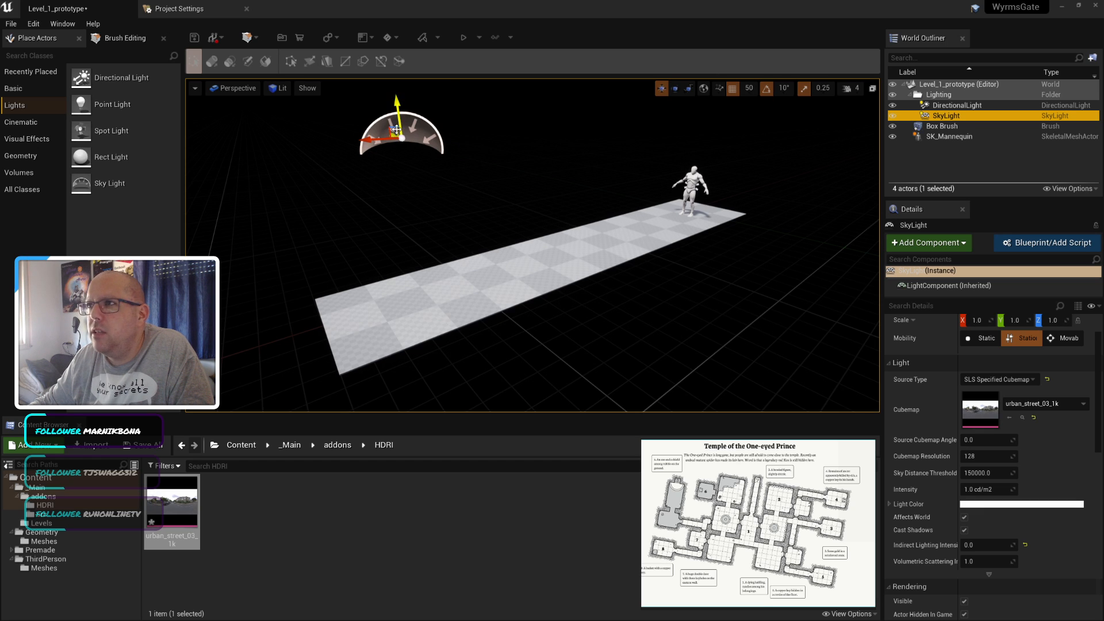
Step: Build only the lighting for the level
{"action": "left_click", "coordinate": [436, 39]}
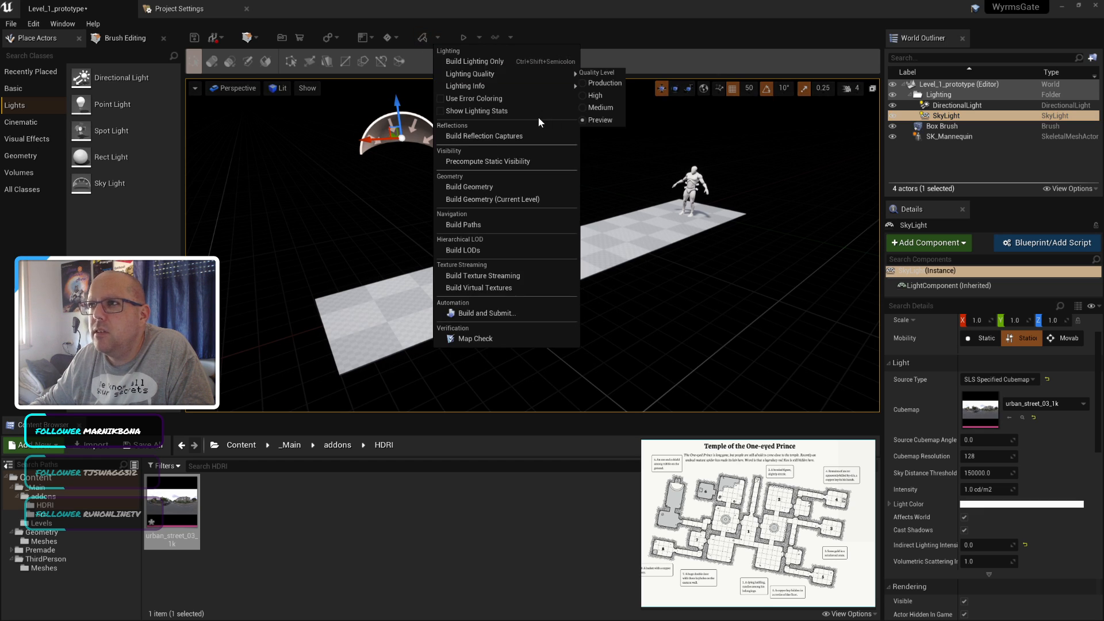
{"action": "left_click", "coordinate": [481, 63]}
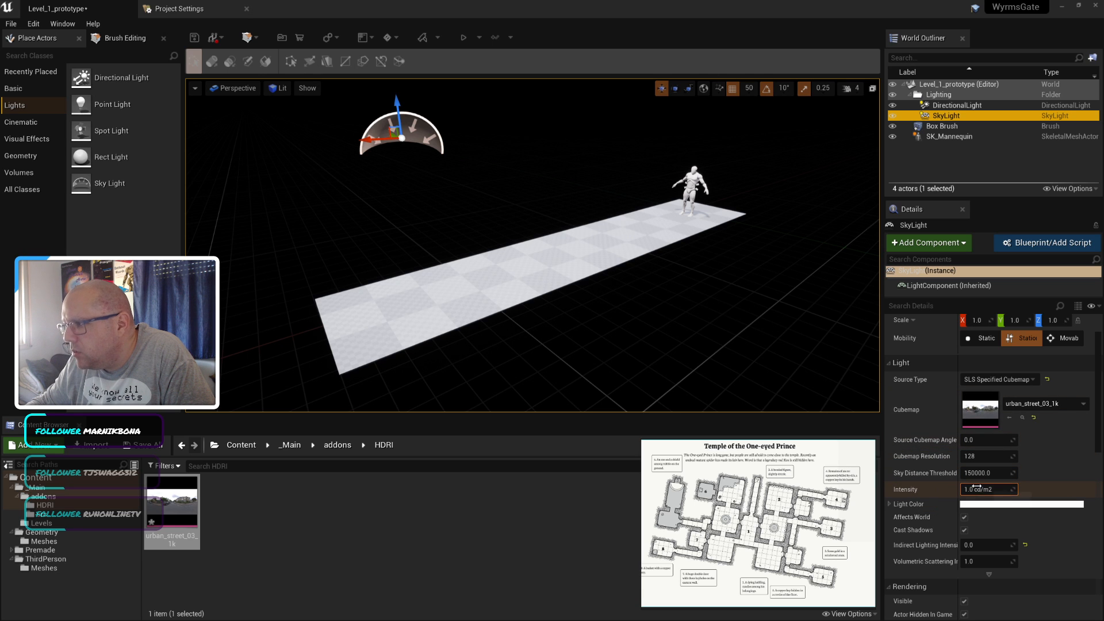
Step: Set the sky light's intensity to 0.5 cd/m2
{"action": "mouse_move", "coordinate": [986, 490]}
{"action": "left_mouse_down"}
{"action": "mouse_move", "coordinate": [1052, 489]}
{"action": "mouse_move", "coordinate": [978, 490]}
{"action": "mouse_move", "coordinate": [1004, 489]}
{"action": "left_mouse_up"}
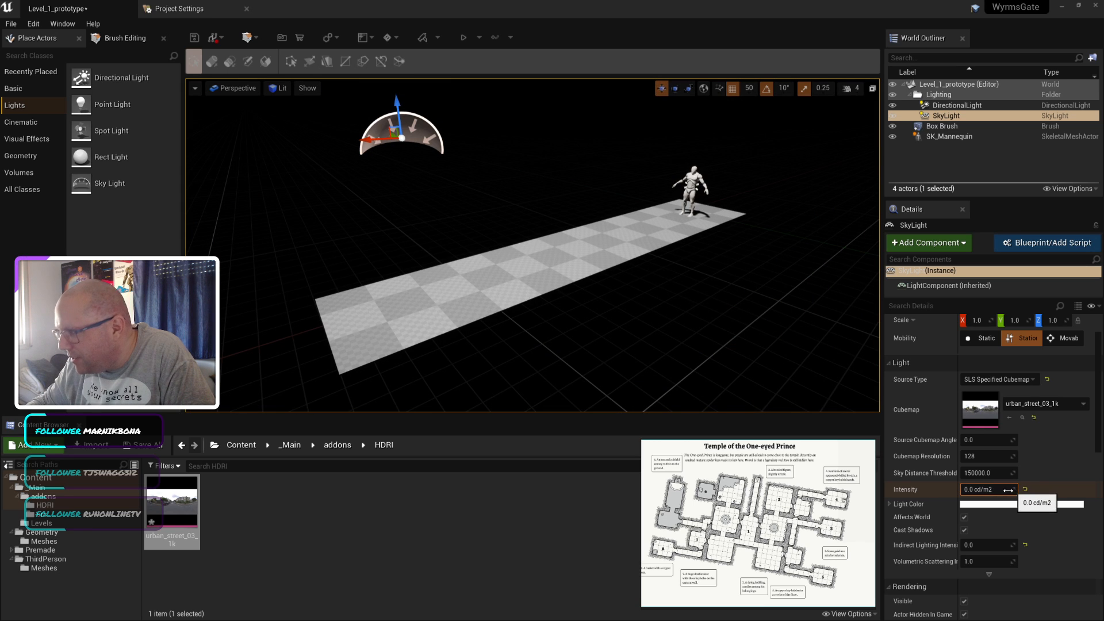
{"action": "left_click", "coordinate": [982, 490]}
{"action": "type", "text": "0.5"}
{"action": "key", "text": "Return"}
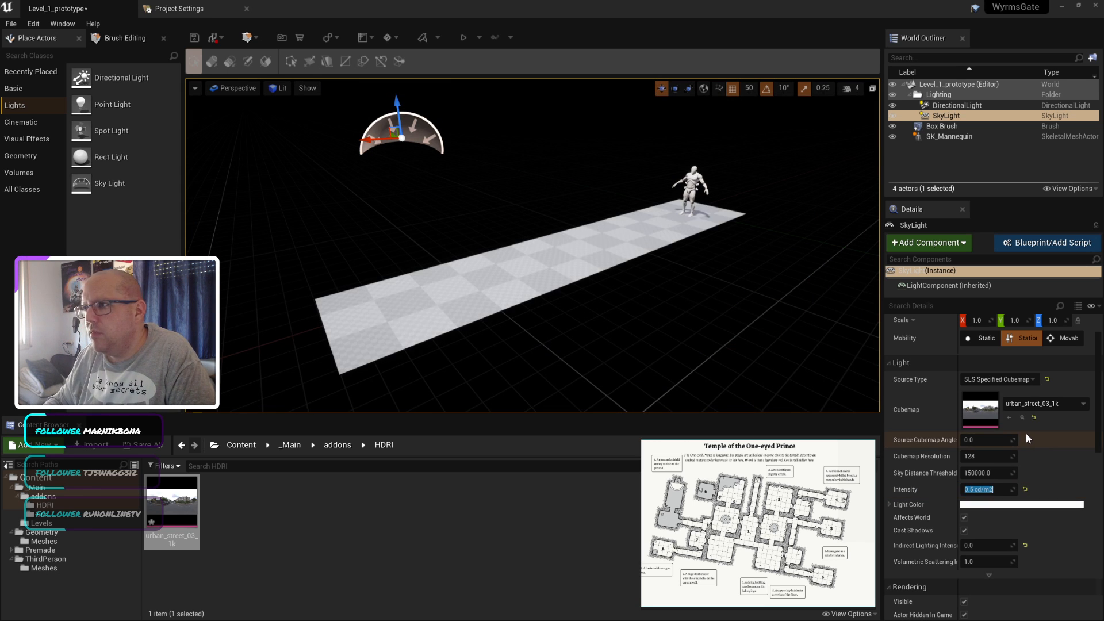
Step: Deselect the sky light and hide the directional light to inspect the floor lit by the sky light alone
{"action": "left_click", "coordinate": [603, 313]}
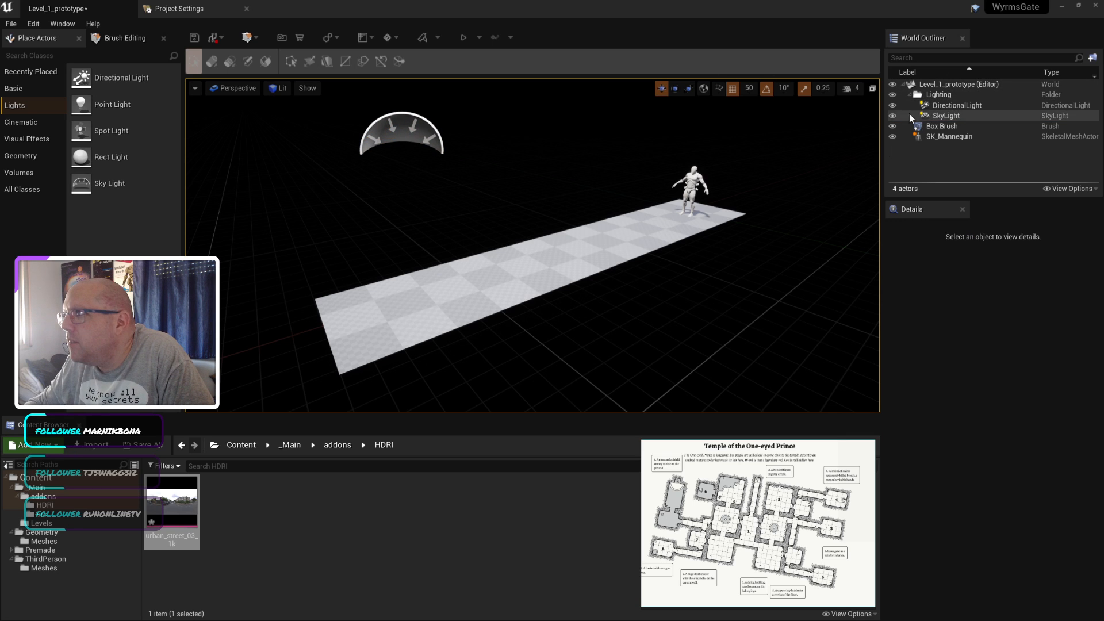
{"action": "left_click", "coordinate": [891, 105]}
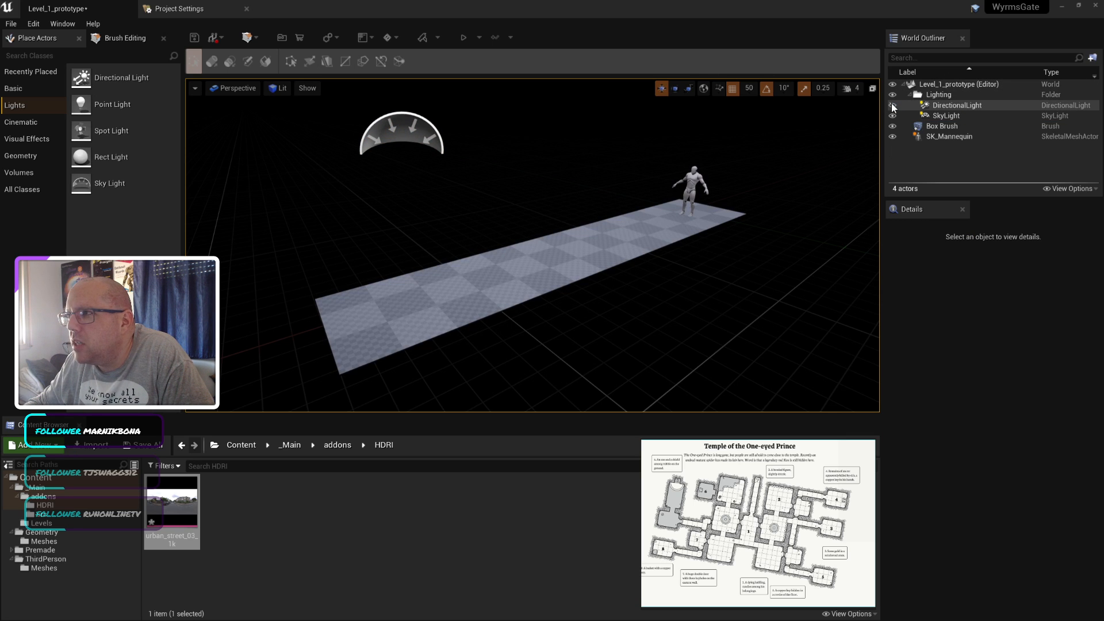
{"action": "scroll", "coordinate": [667, 260], "scroll_direction": "up", "scroll_amount": 5}
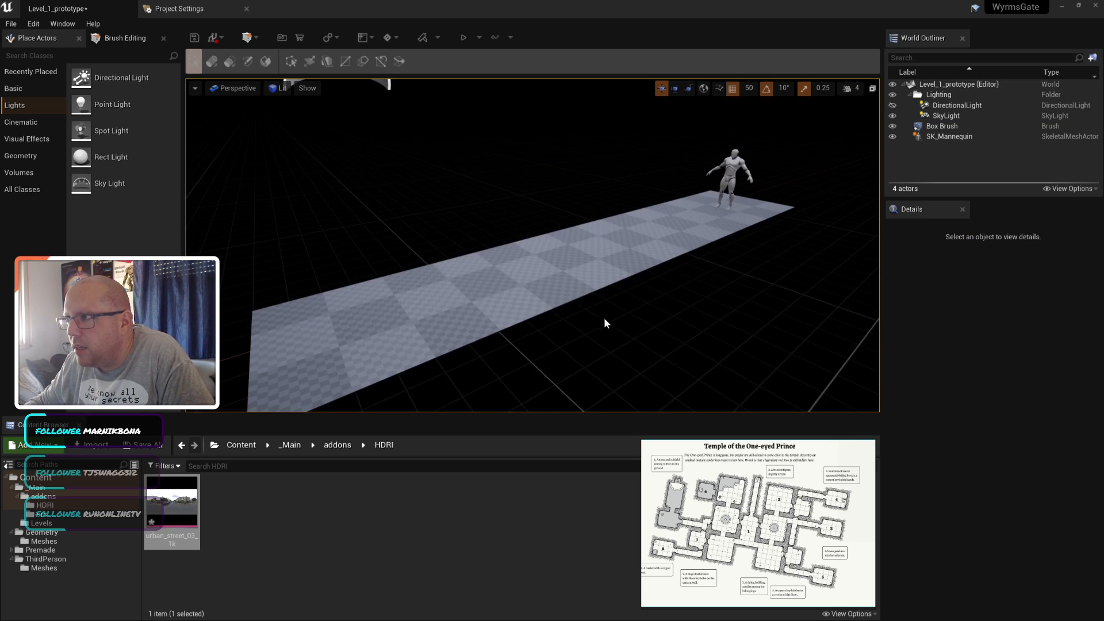
Step: Try a sky light intensity of 0.3 cd/m2 and return it to 0.5 cd/m2
{"action": "scroll", "coordinate": [638, 295], "scroll_direction": "down", "scroll_amount": 4}
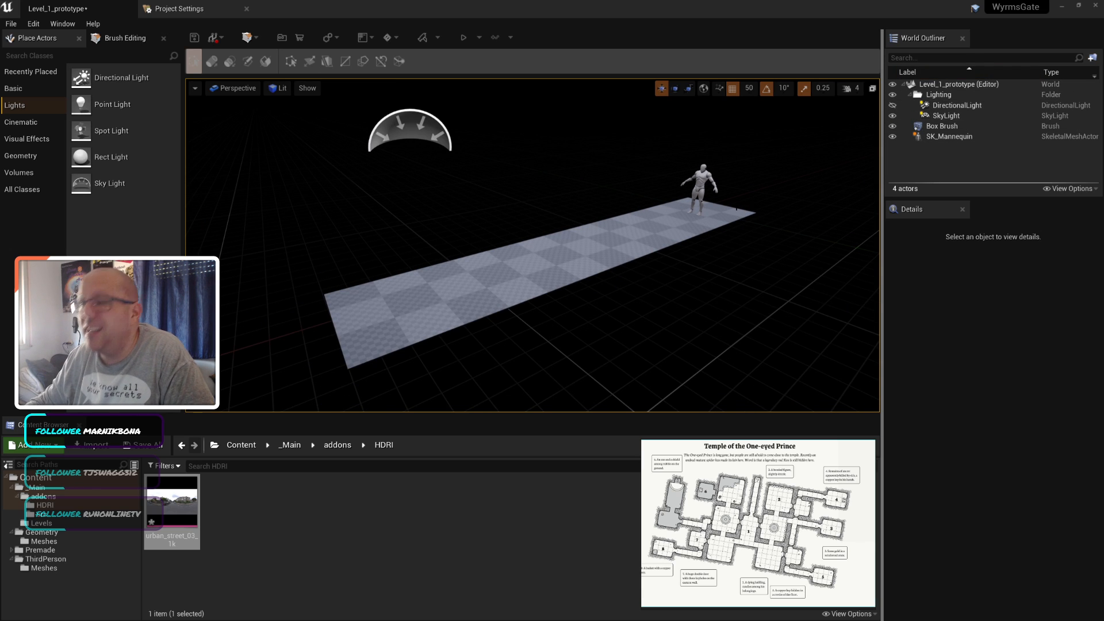
{"action": "left_click", "coordinate": [954, 115]}
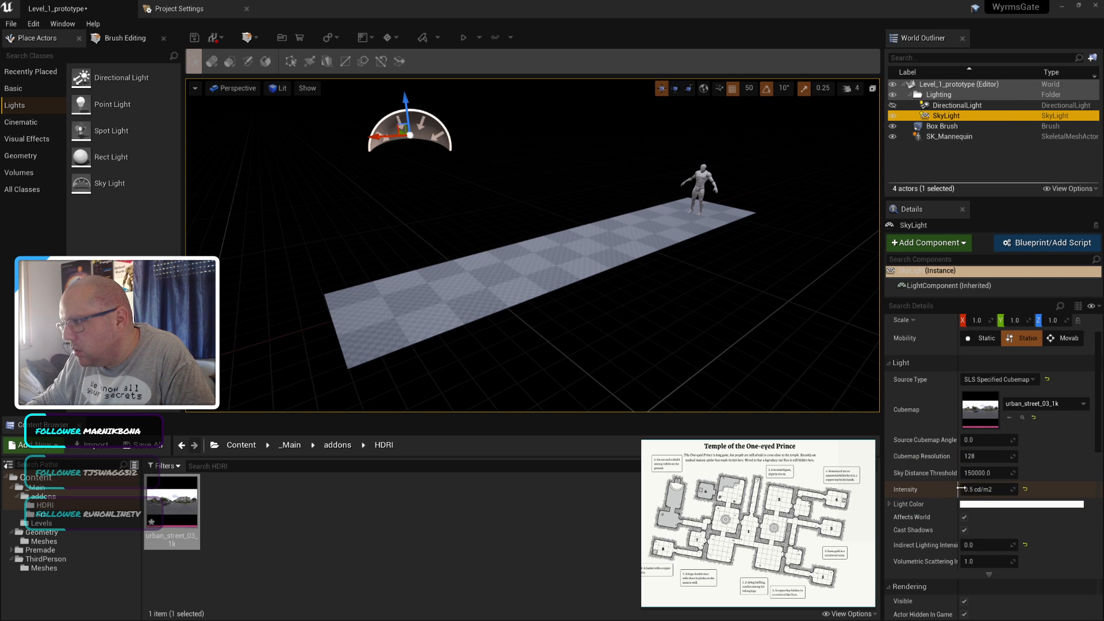
{"action": "mouse_move", "coordinate": [985, 489]}
{"action": "left_mouse_down"}
{"action": "mouse_move", "coordinate": [1029, 489]}
{"action": "mouse_move", "coordinate": [977, 489]}
{"action": "left_mouse_up"}
{"action": "left_click", "coordinate": [976, 490]}
{"action": "type", "text": ".3"}
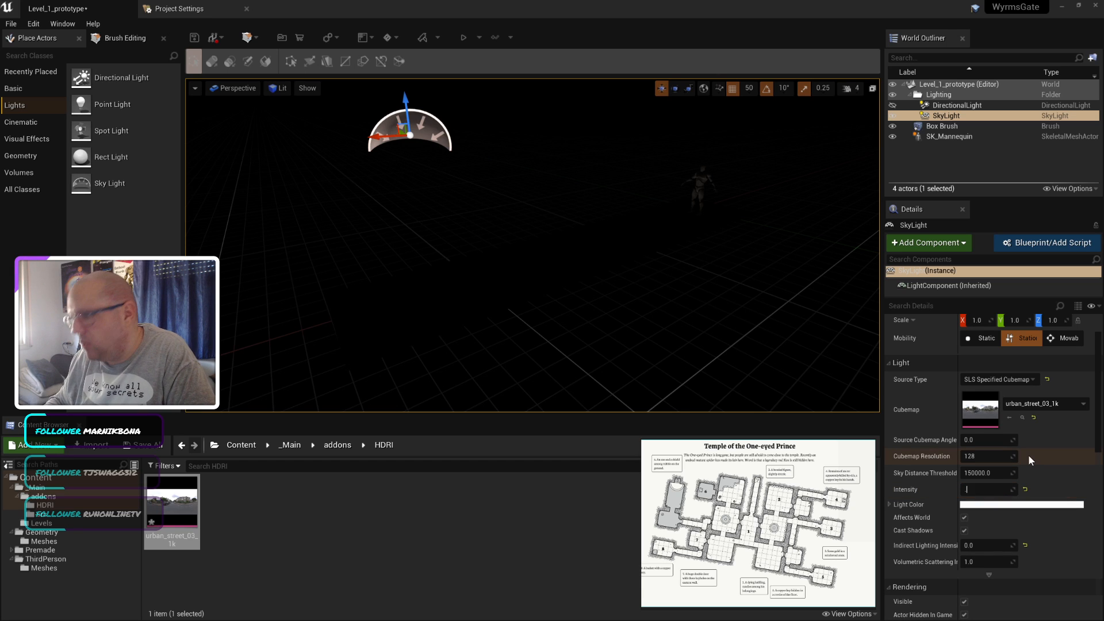
{"action": "key", "text": "Return"}
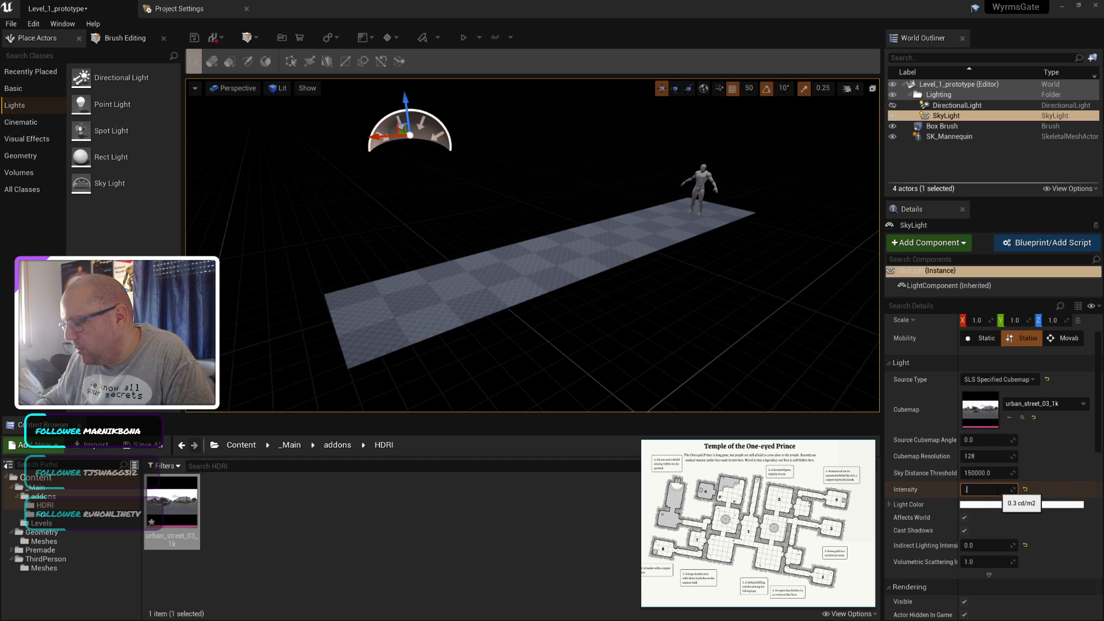
Step: Deselect the sky light and save the level
{"action": "left_click", "coordinate": [643, 350]}
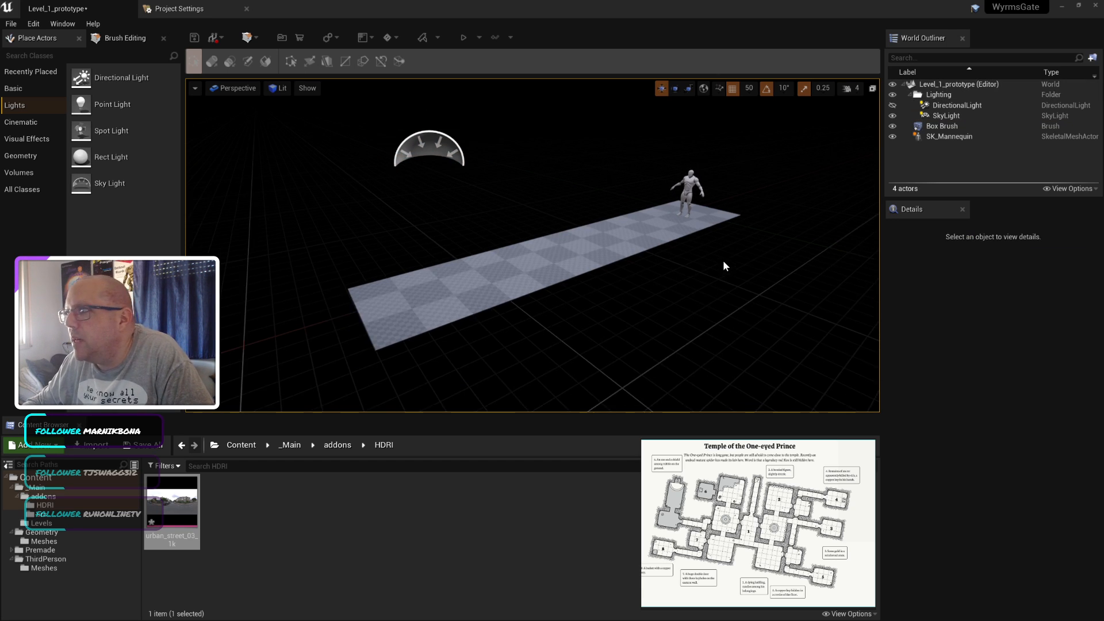
{"action": "scroll", "coordinate": [723, 260], "scroll_direction": "up", "scroll_amount": 2}
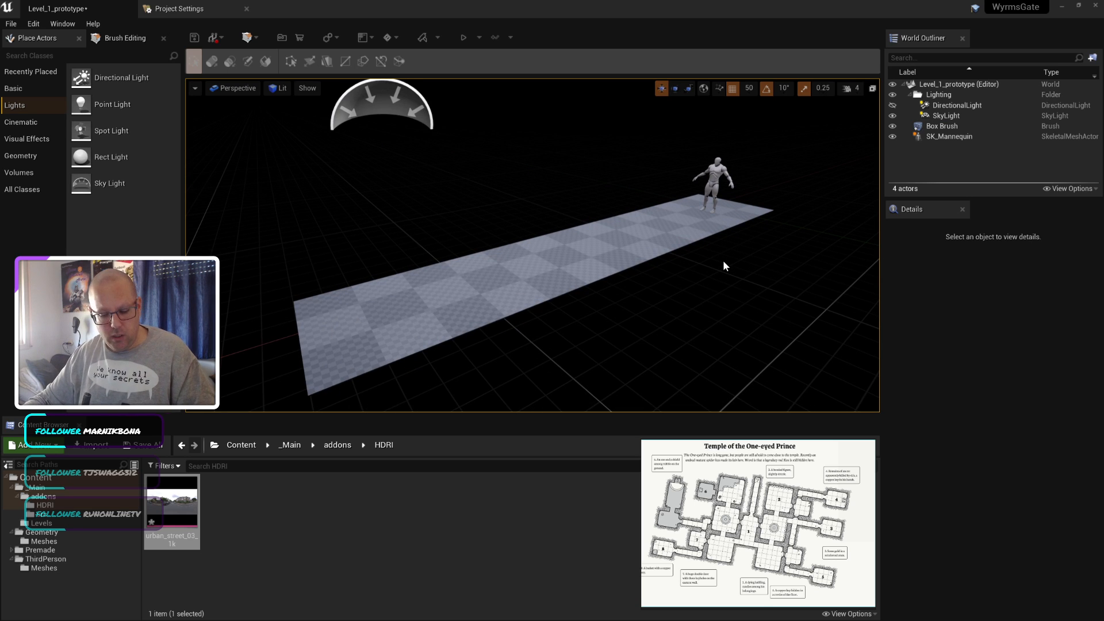
{"action": "key", "text": "ctrl+s"}
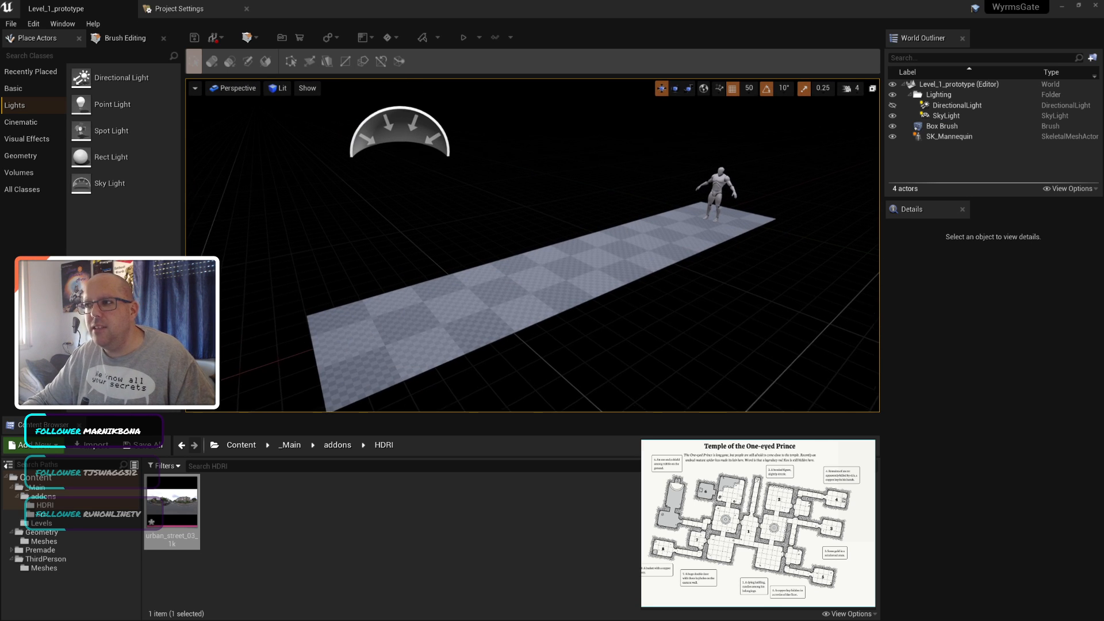
Step: Select the floor's box brush and activate the Extrude tool for brush editing
{"action": "left_click", "coordinate": [441, 130]}
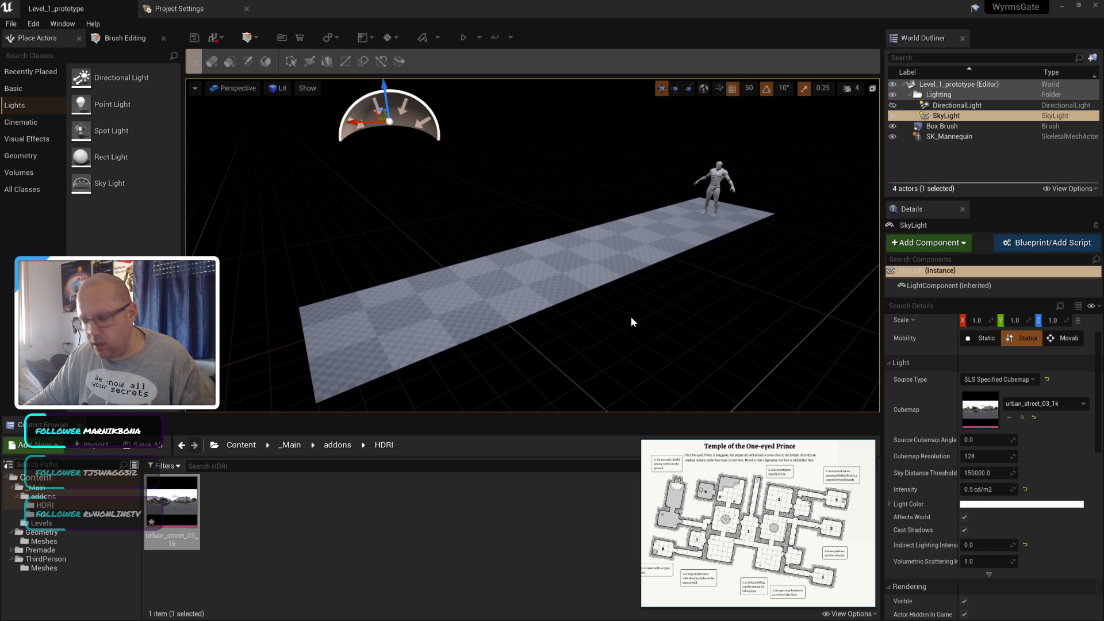
{"action": "right_click_drag", "start_coordinate": [630, 316], "coordinate": [594, 335]}
{"action": "scroll", "coordinate": [621, 313], "scroll_direction": "up", "scroll_amount": 3}
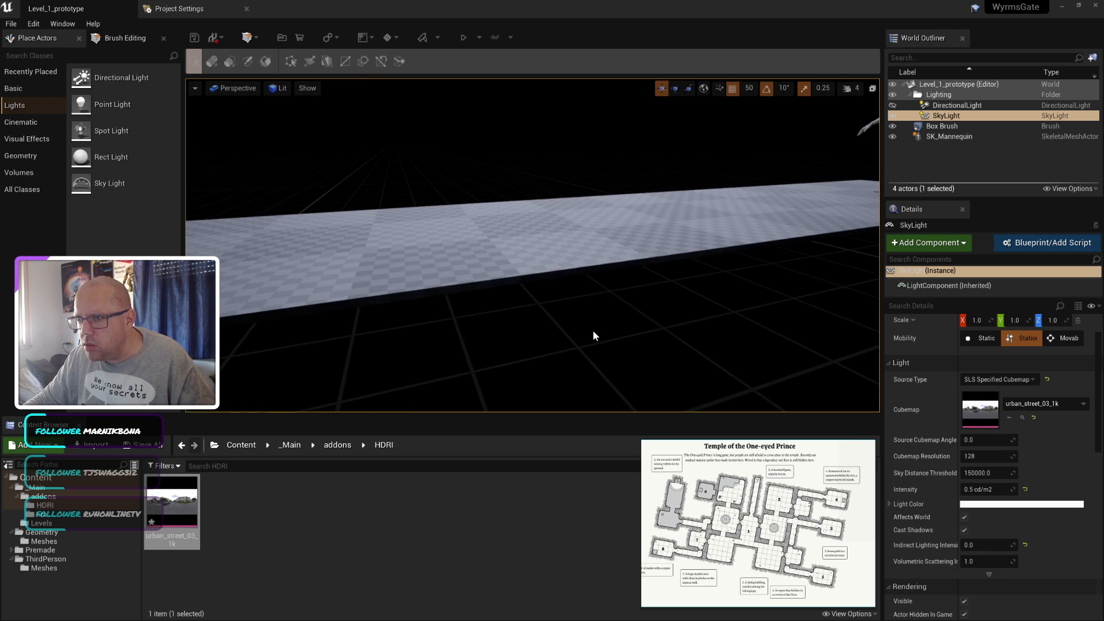
{"action": "left_click", "coordinate": [468, 299]}
{"action": "mouse_move", "coordinate": [468, 299]}
{"action": "right_mouse_down"}
{"action": "mouse_move", "coordinate": [761, 320]}
{"action": "mouse_move", "coordinate": [392, 139]}
{"action": "right_mouse_up"}
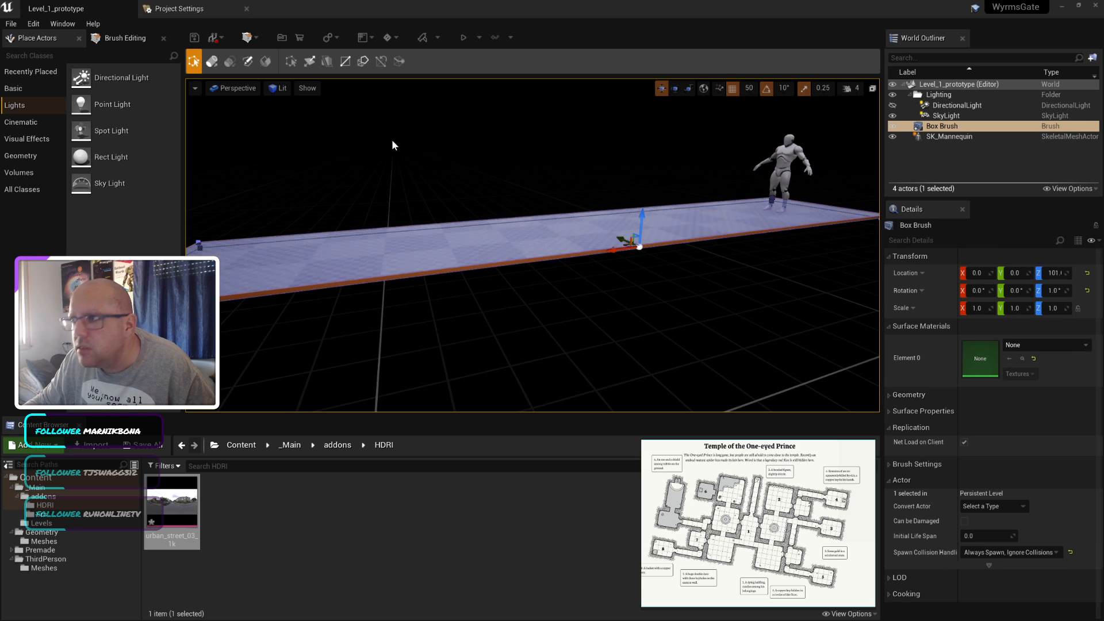
{"action": "left_click", "coordinate": [212, 63]}
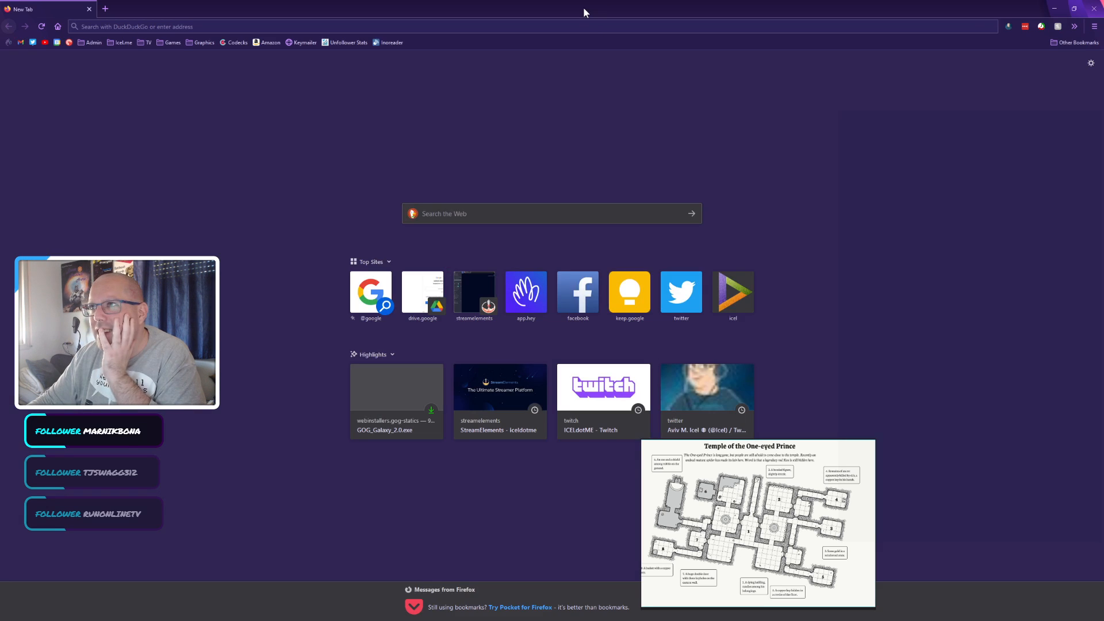
Step: Switch to Firefox and search the web for "unreal engine extrude only works on local coordinates", looking through the results
{"action": "left_click_drag", "start_coordinate": [583, 7], "coordinate": [454, 107]}
{"action": "left_click", "coordinate": [331, 126]}
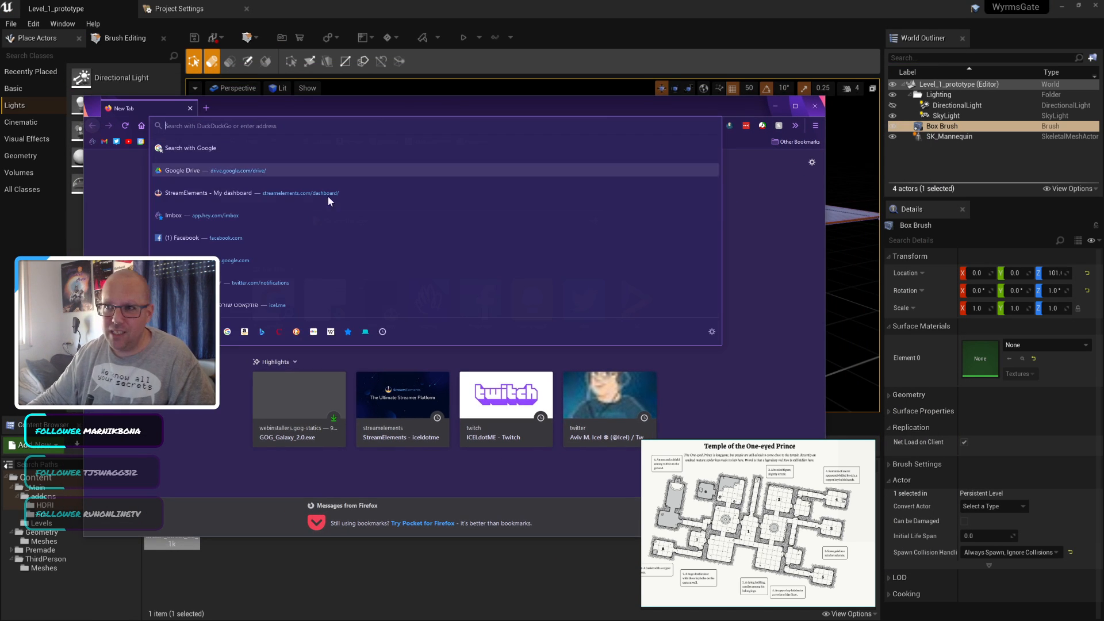
{"action": "left_click", "coordinate": [379, 219]}
{"action": "type", "text": "unrea"}
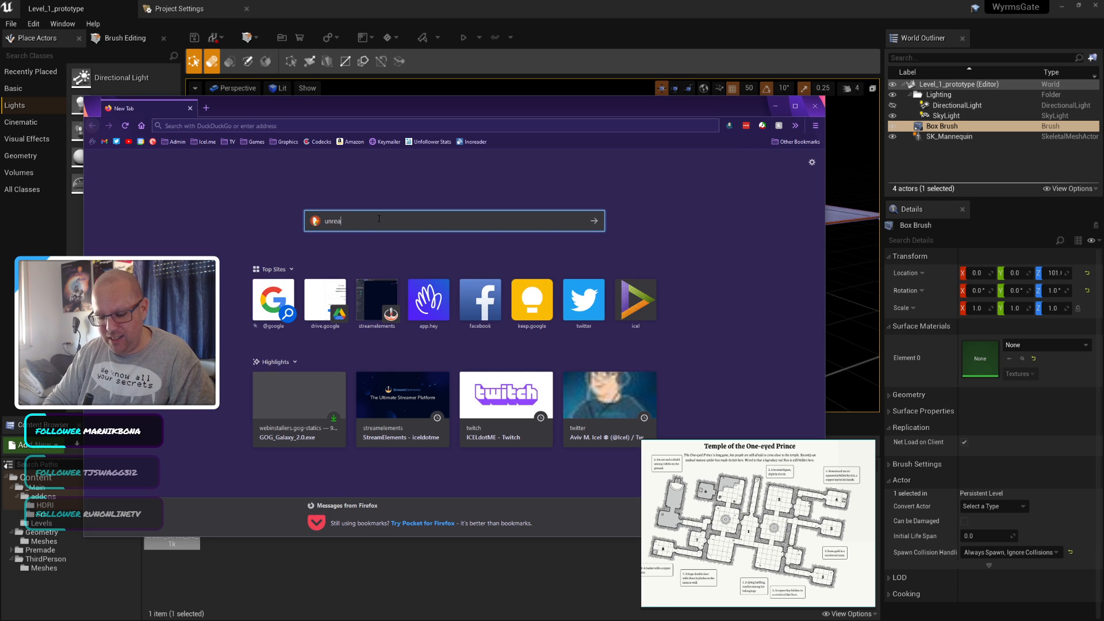
{"action": "type", "text": "l engine ex"}
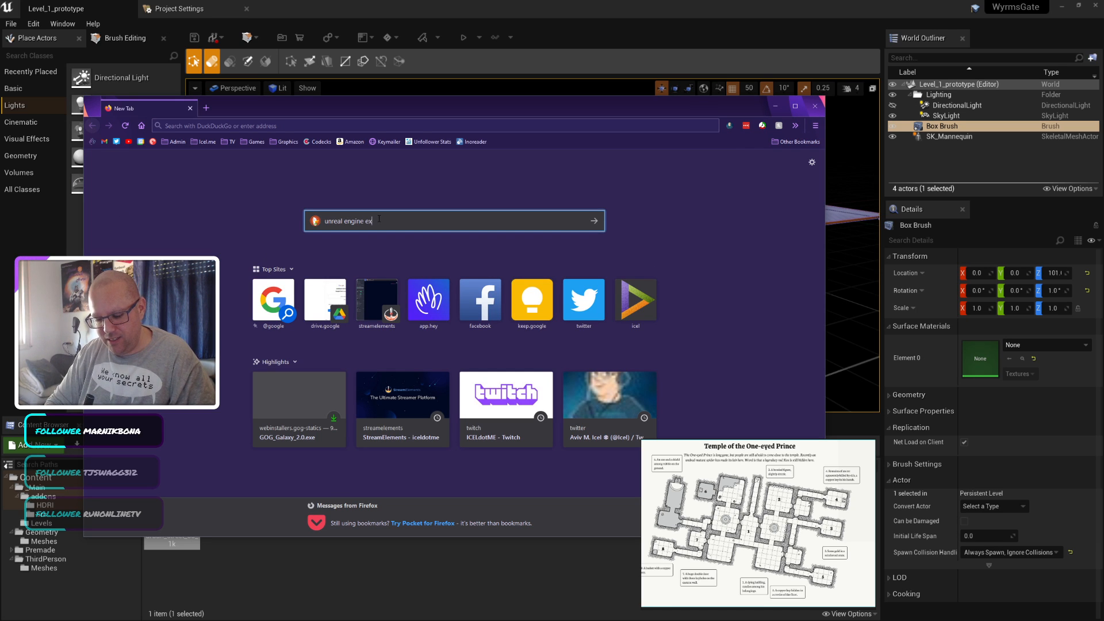
{"action": "type", "text": "trude"}
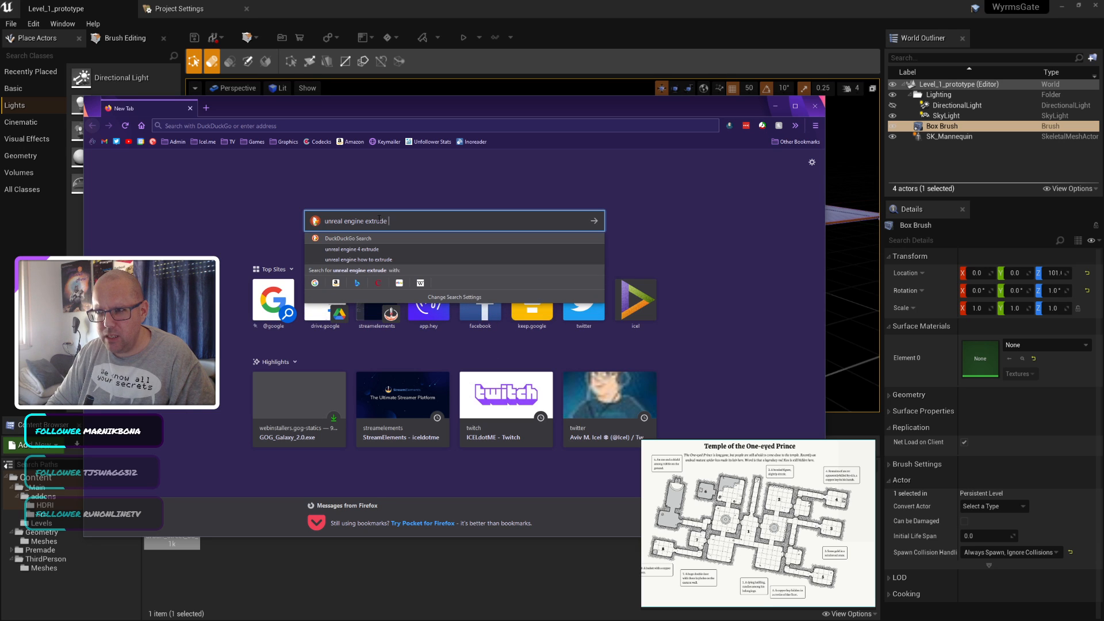
{"action": "type", "text": " only work"}
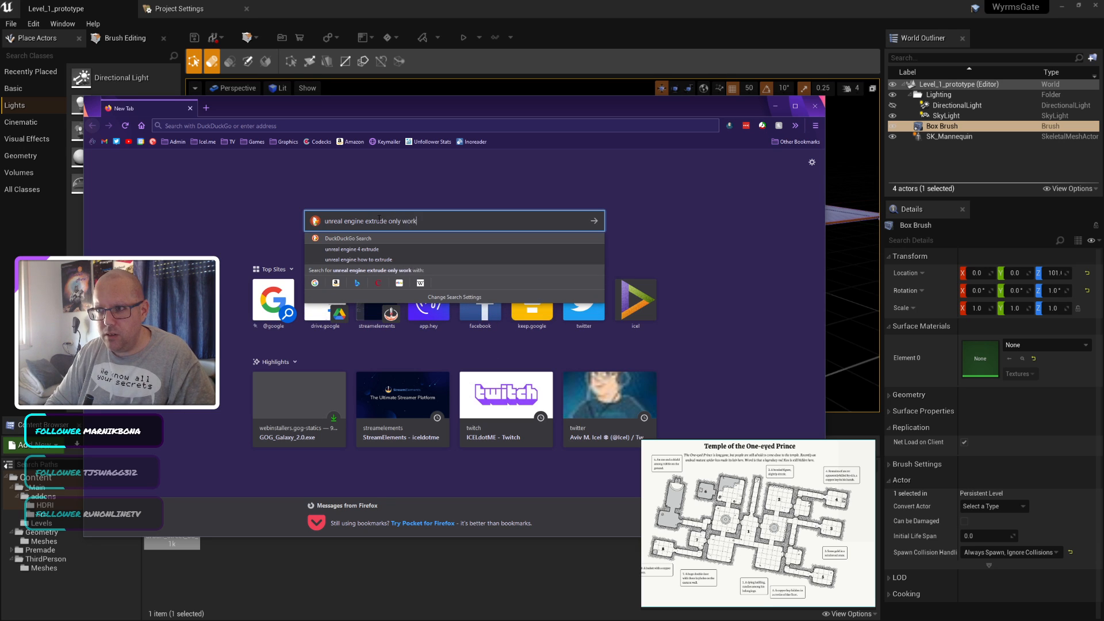
{"action": "type", "text": "s on local c"}
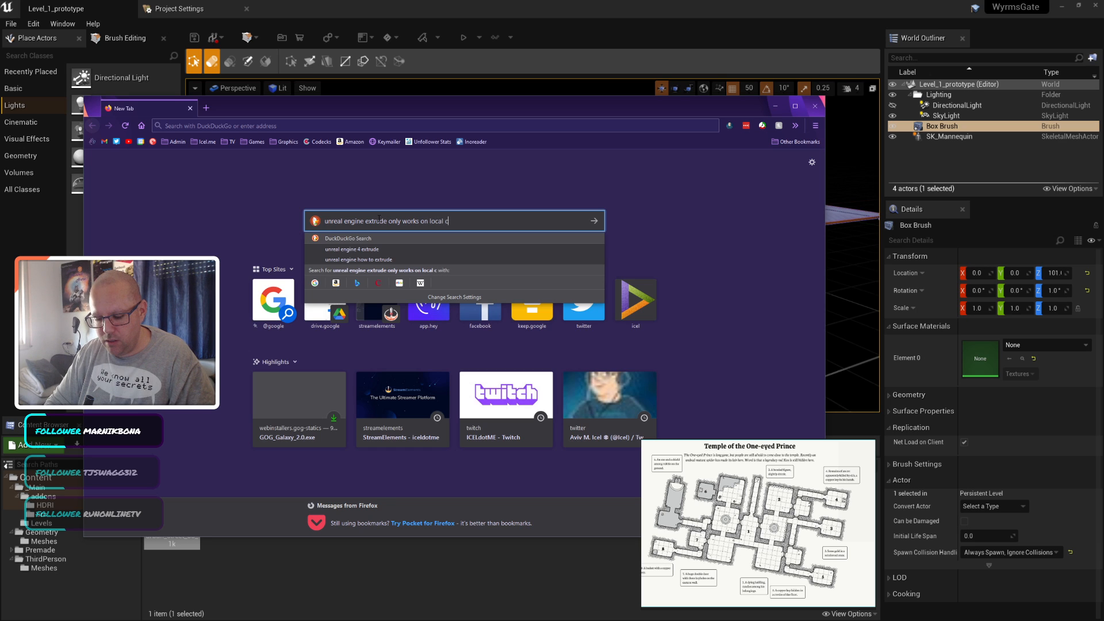
{"action": "type", "text": "oordinates"}
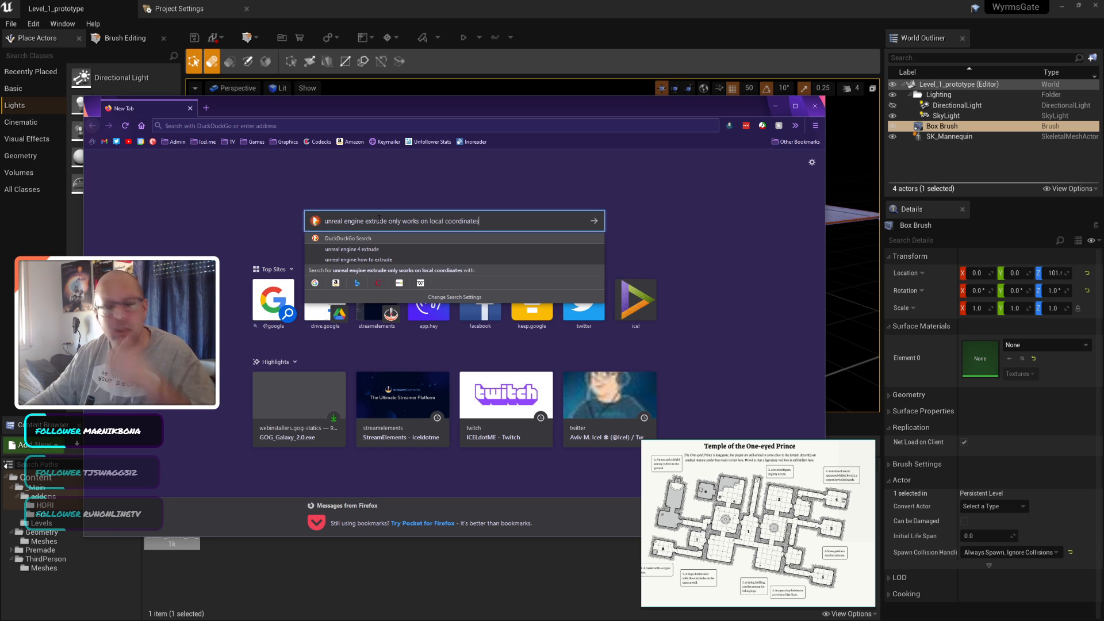
{"action": "key", "text": "Return"}
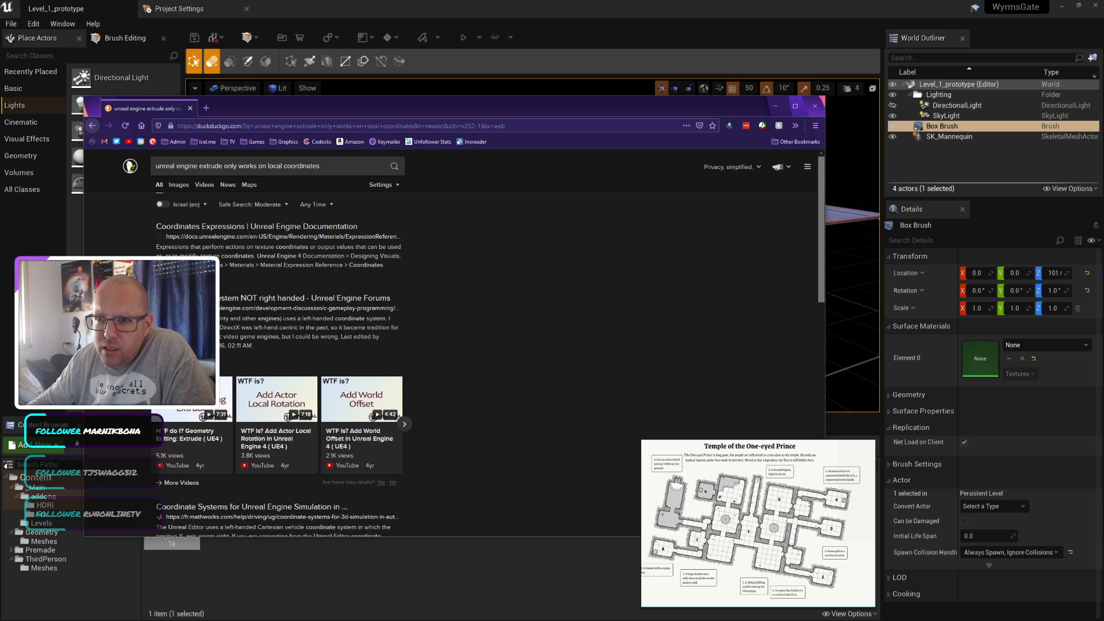
{"action": "scroll", "coordinate": [454, 339], "scroll_direction": "down", "scroll_amount": 3}
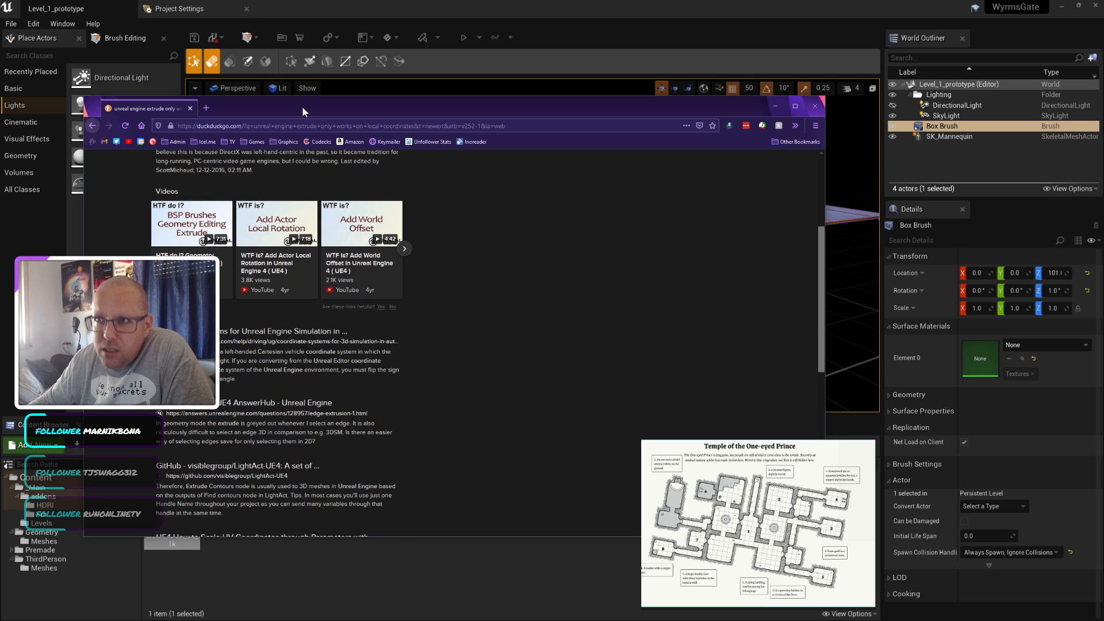
{"action": "left_click_drag", "start_coordinate": [297, 106], "coordinate": [375, 130]}
Step: Refine the search to "unreal engine extrude only works with local coordinates system" and scan the results for a relevant answer
{"action": "scroll", "coordinate": [364, 212], "scroll_direction": "up", "scroll_amount": 3}
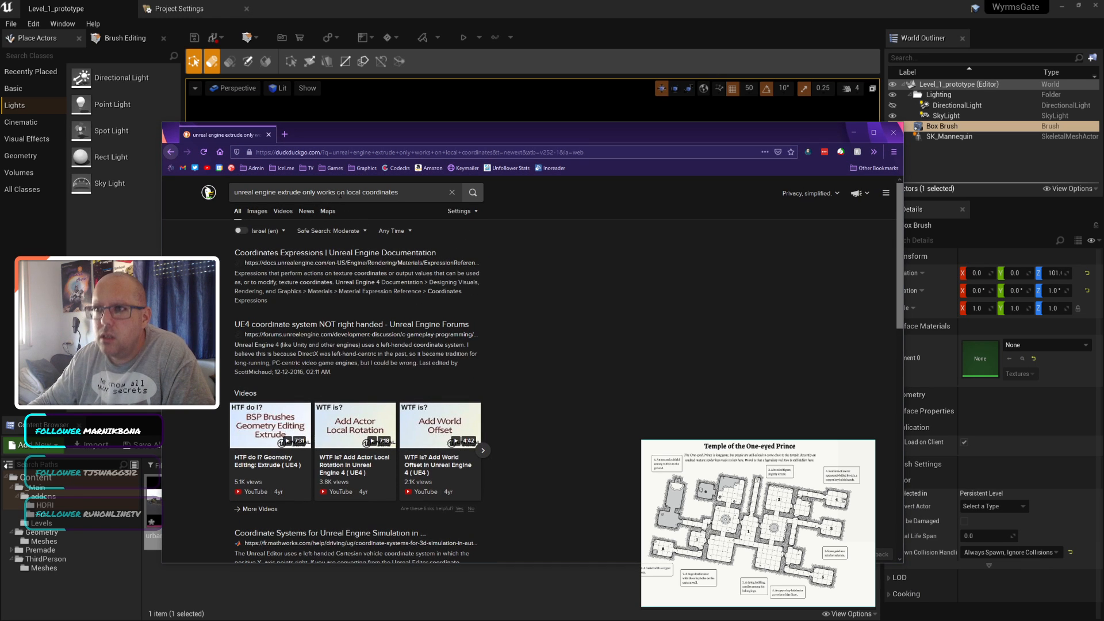
{"action": "double_click", "coordinate": [341, 192]}
{"action": "type", "text": "with"}
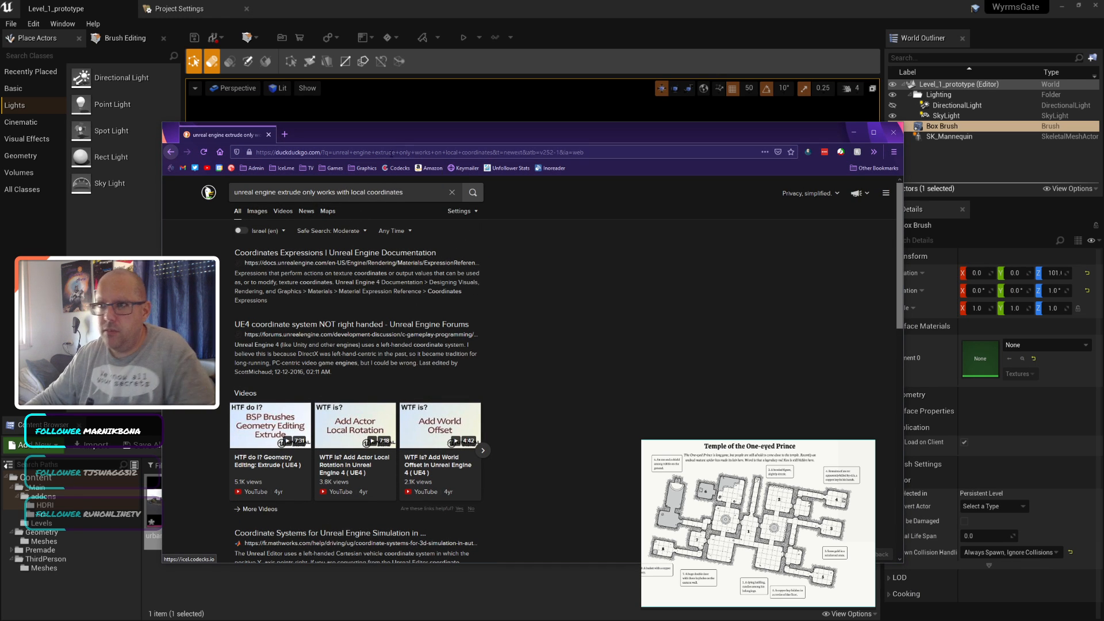
{"action": "left_click_drag", "start_coordinate": [394, 136], "coordinate": [395, 160]}
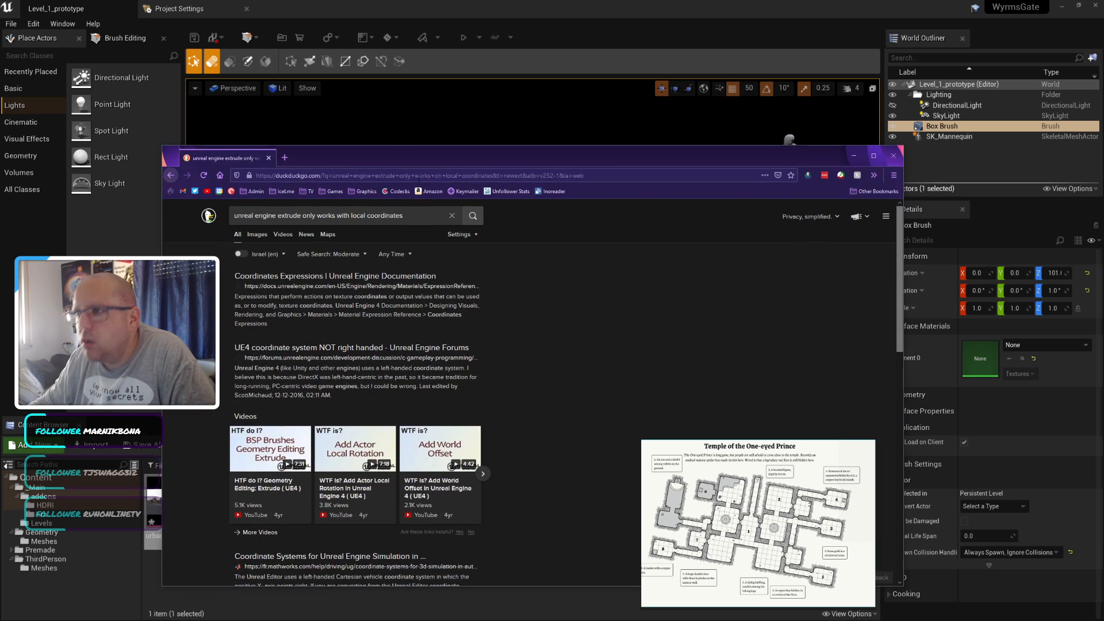
{"action": "key", "text": "End"}
{"action": "type", "text": "system"}
{"action": "key", "text": "Return"}
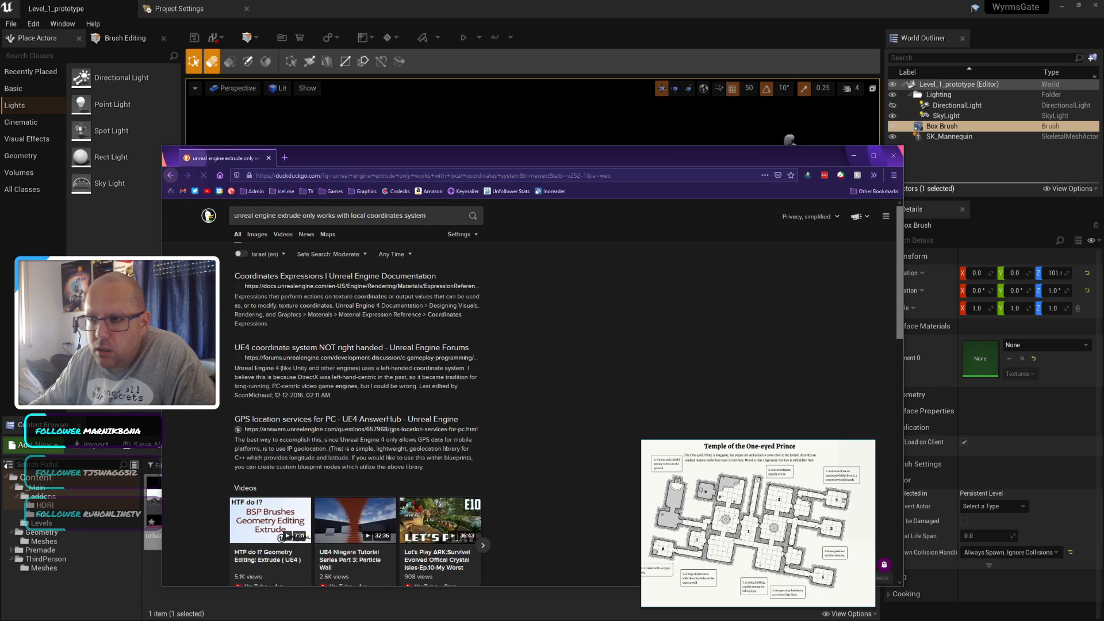
{"action": "scroll", "coordinate": [502, 325], "scroll_direction": "down", "scroll_amount": 5}
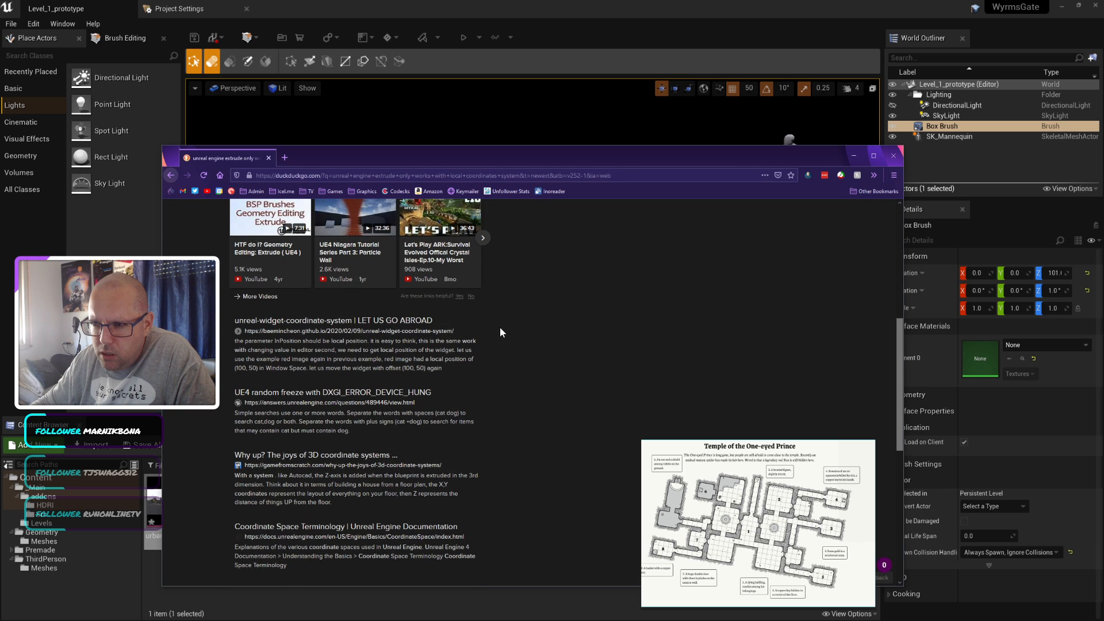
{"action": "scroll", "coordinate": [500, 329], "scroll_direction": "down", "scroll_amount": 3}
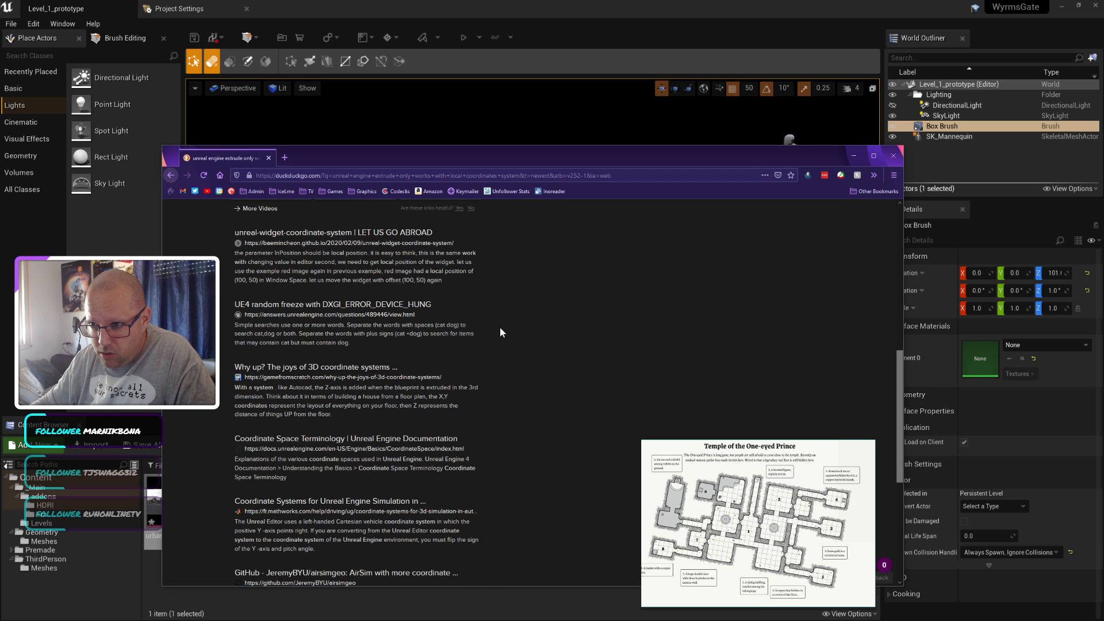
{"action": "scroll", "coordinate": [500, 332], "scroll_direction": "up", "scroll_amount": 5}
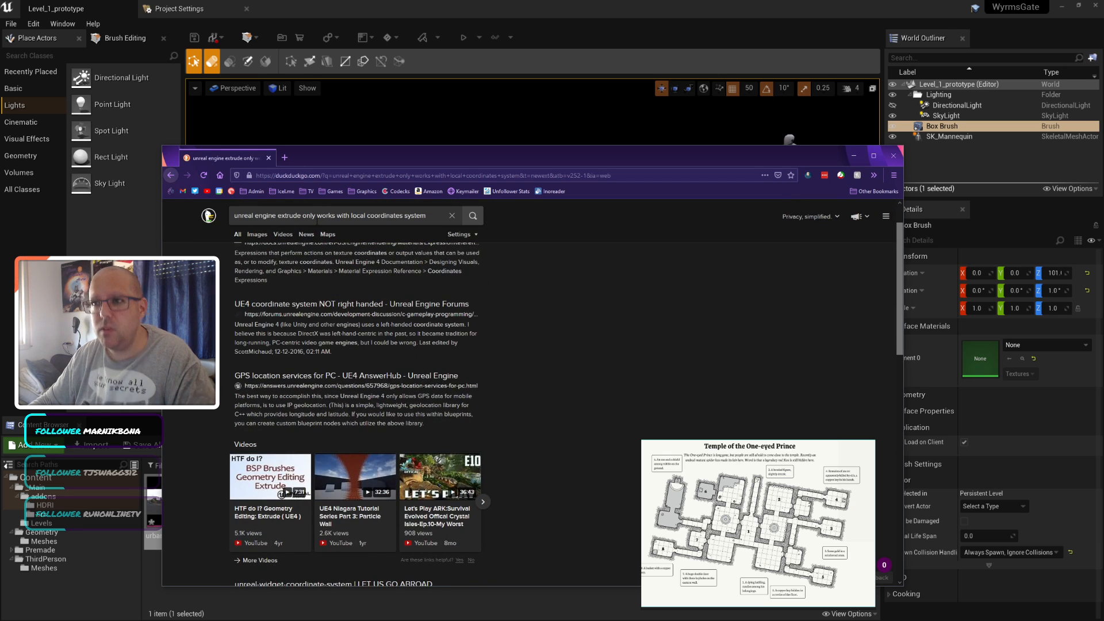
Step: Copy the query "unreal engine extrude only works with local coordinates system" and search for it on Google in a new tab
{"action": "triple_click", "coordinate": [311, 214]}
{"action": "key", "text": "ctrl+c"}
{"action": "left_click", "coordinate": [288, 160]}
{"action": "type", "text": "google.com/"}
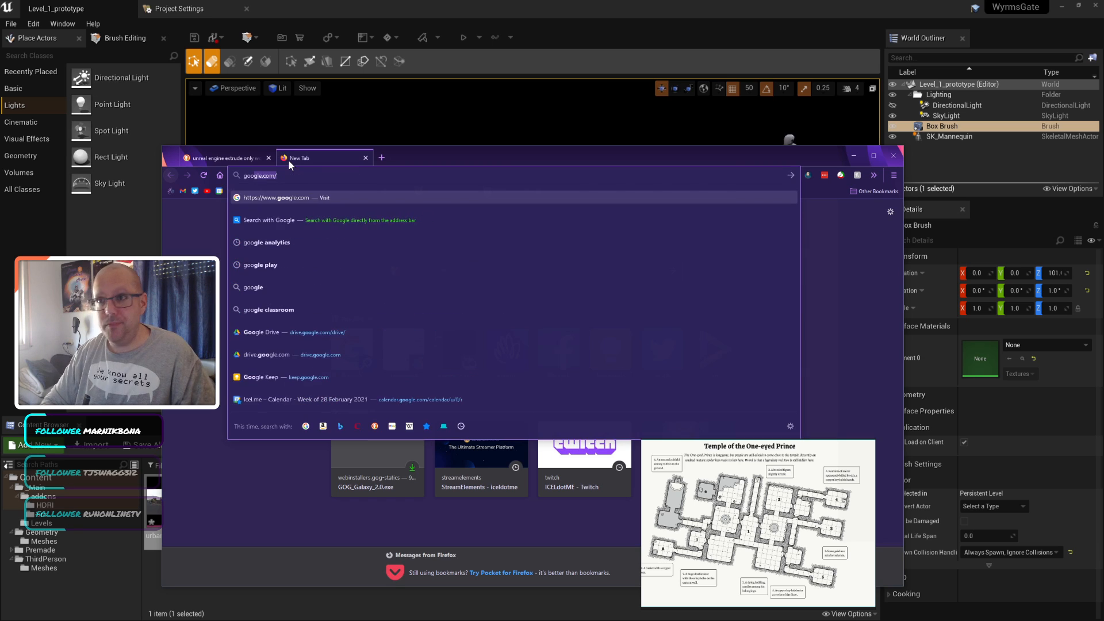
{"action": "key", "text": "Tab"}
{"action": "key", "text": "ctrl+v"}
{"action": "key", "text": "Return"}
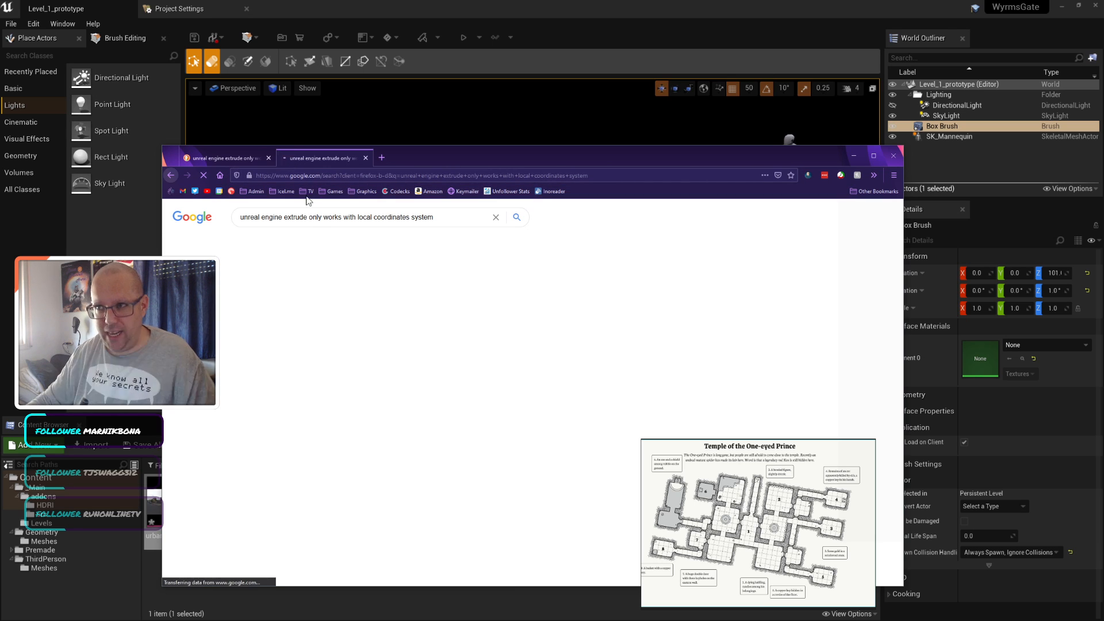
Step: Change the Google query to "ue4 extrude only works with local coordinates system" and rerun the search
{"action": "left_click", "coordinate": [287, 217]}
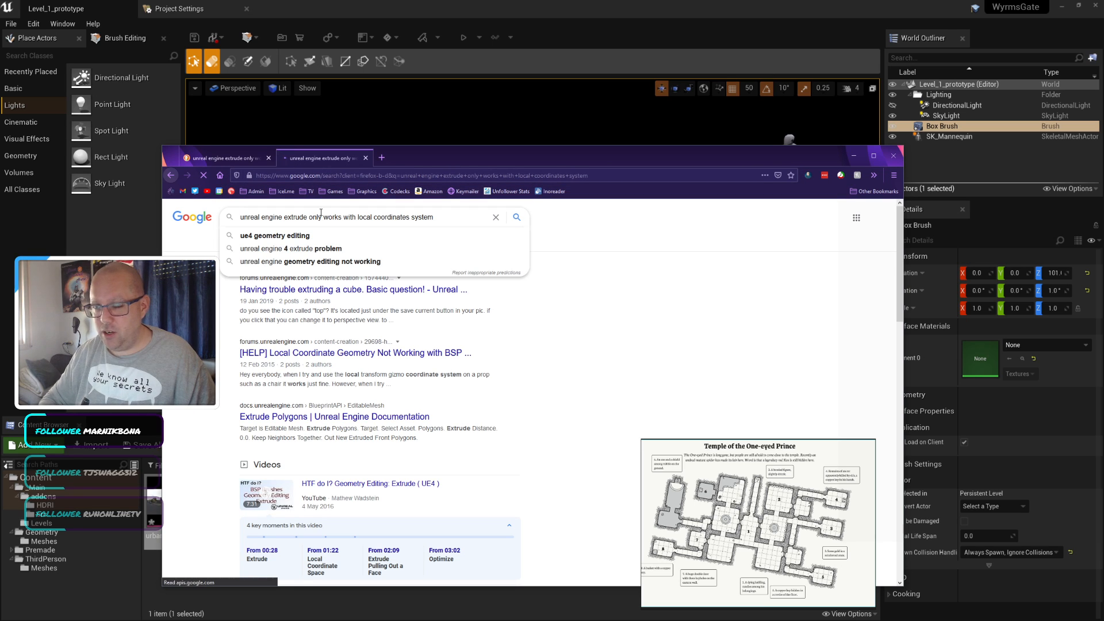
{"action": "key", "text": "ctrl+shift+Left"}
{"action": "key", "text": "ctrl+shift+Left"}
{"action": "type", "text": "ue4"}
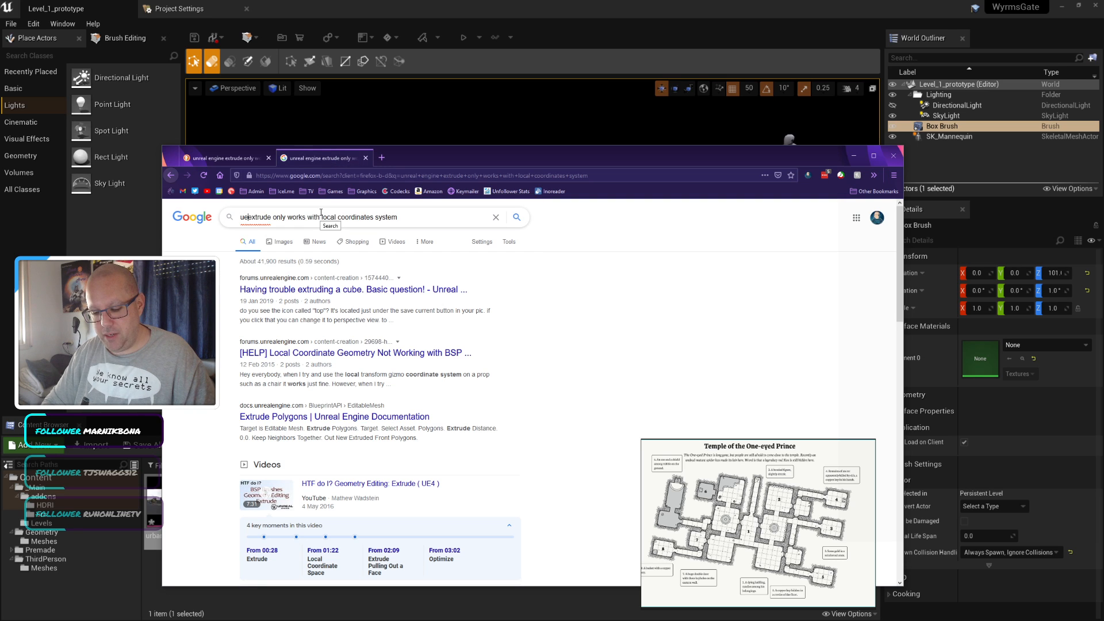
{"action": "key", "text": "Return"}
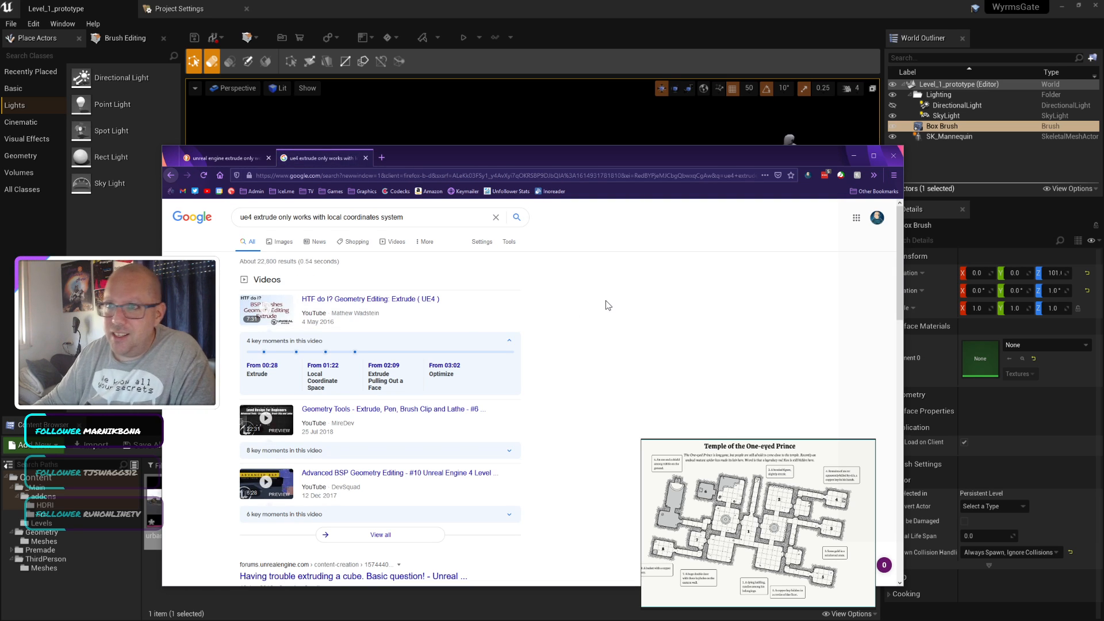
Step: Open the forum thread "Having trouble extruding a cube. Basic question!" from the results and read its posts
{"action": "scroll", "coordinate": [606, 300], "scroll_direction": "down", "scroll_amount": 4}
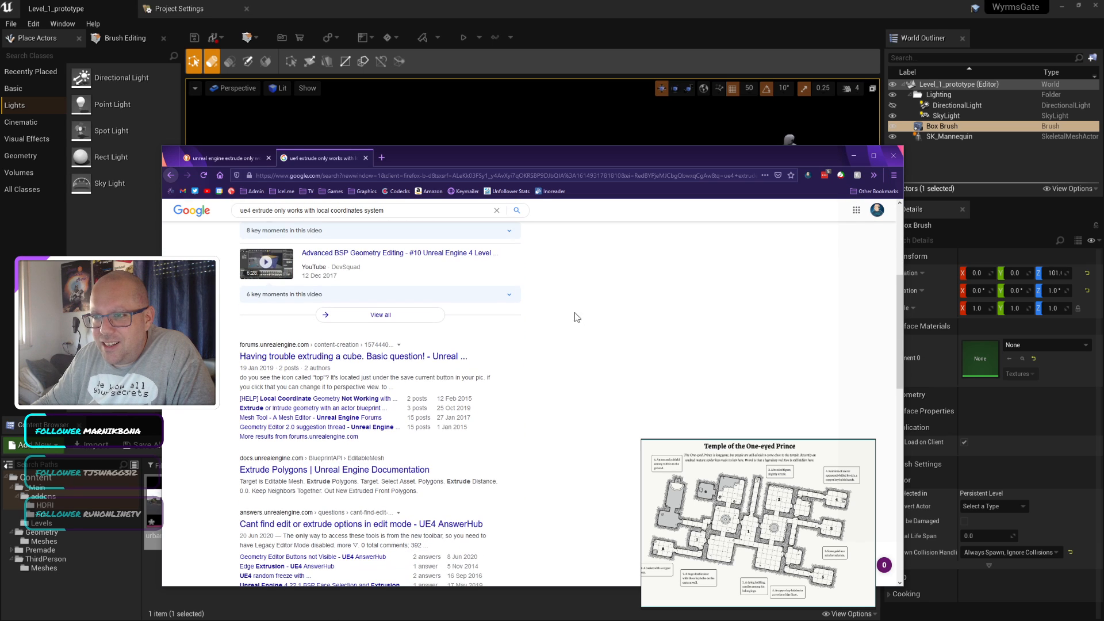
{"action": "left_click", "coordinate": [370, 357]}
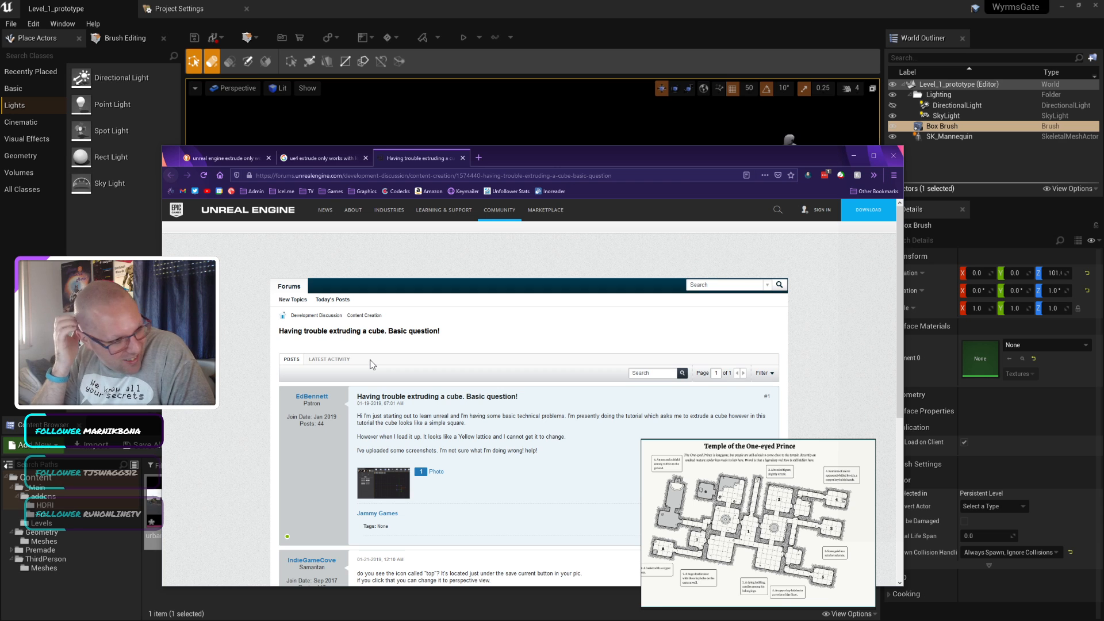
{"action": "scroll", "coordinate": [573, 451], "scroll_direction": "down", "scroll_amount": 2}
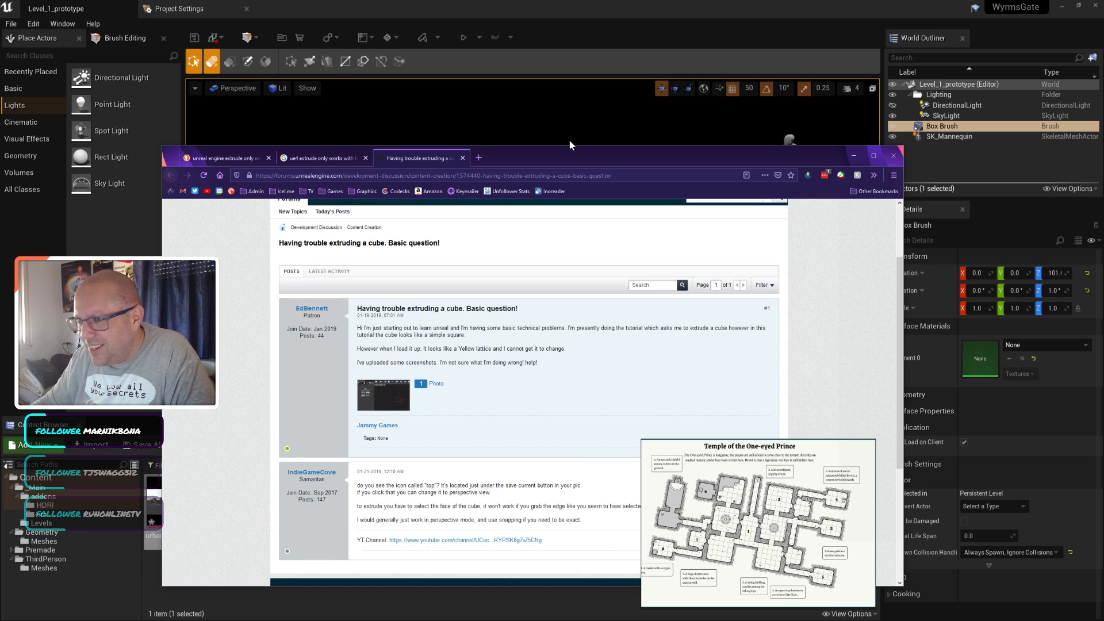
Step: Read the replies in the cube extrusion forum thread, examine its attached screenshot enlarged, and close the thread
{"action": "left_click_drag", "start_coordinate": [539, 158], "coordinate": [422, 46]}
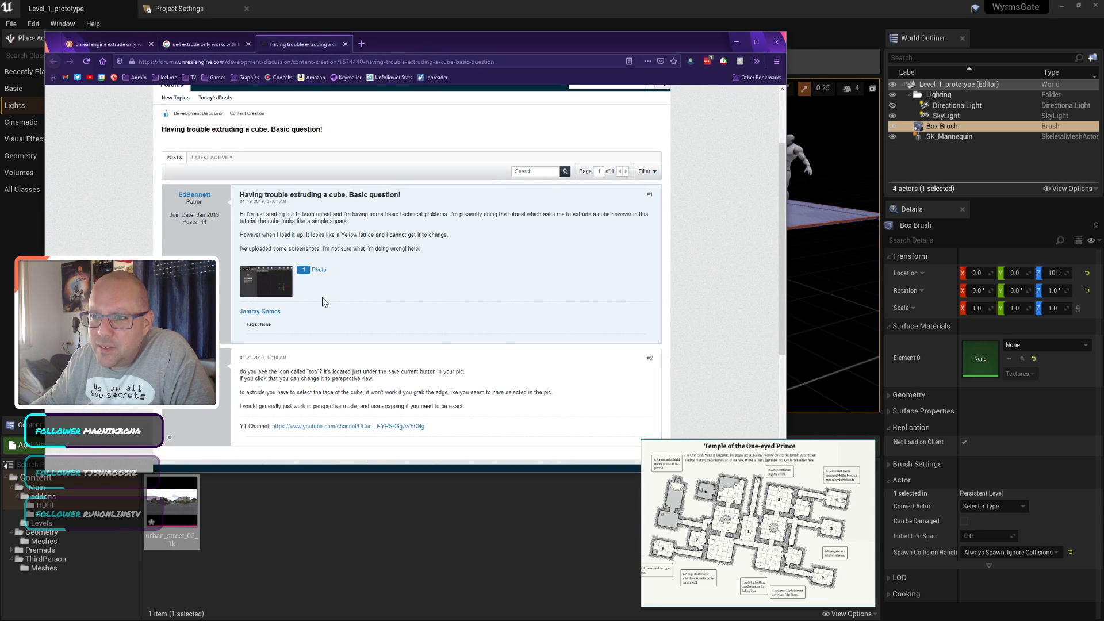
{"action": "scroll", "coordinate": [363, 291], "scroll_direction": "down", "scroll_amount": 2}
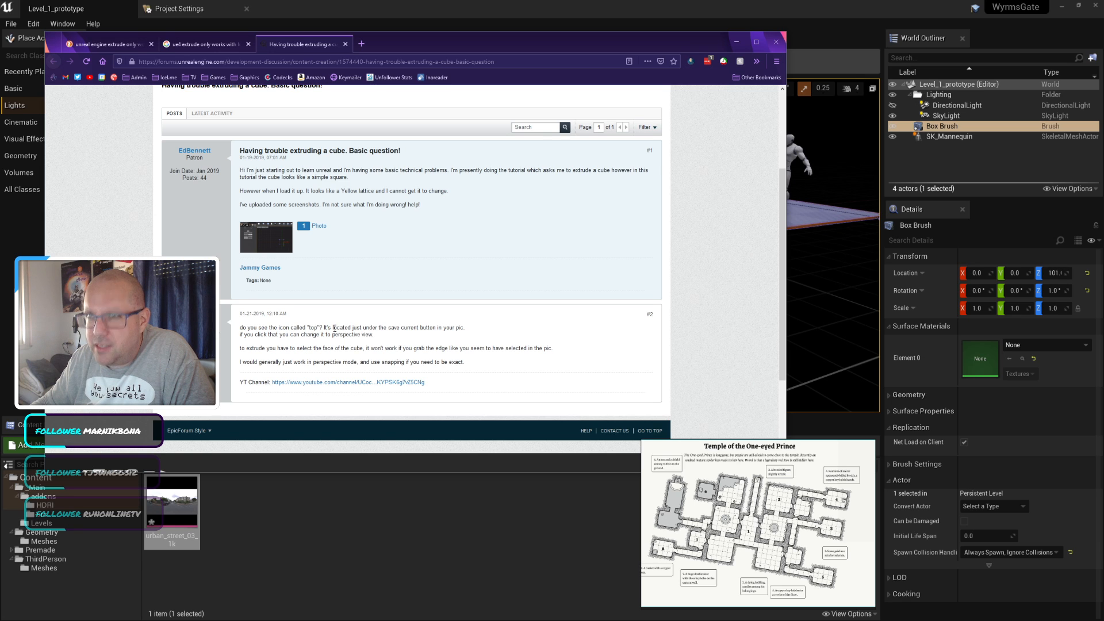
{"action": "left_click_drag", "start_coordinate": [440, 51], "coordinate": [436, 95]}
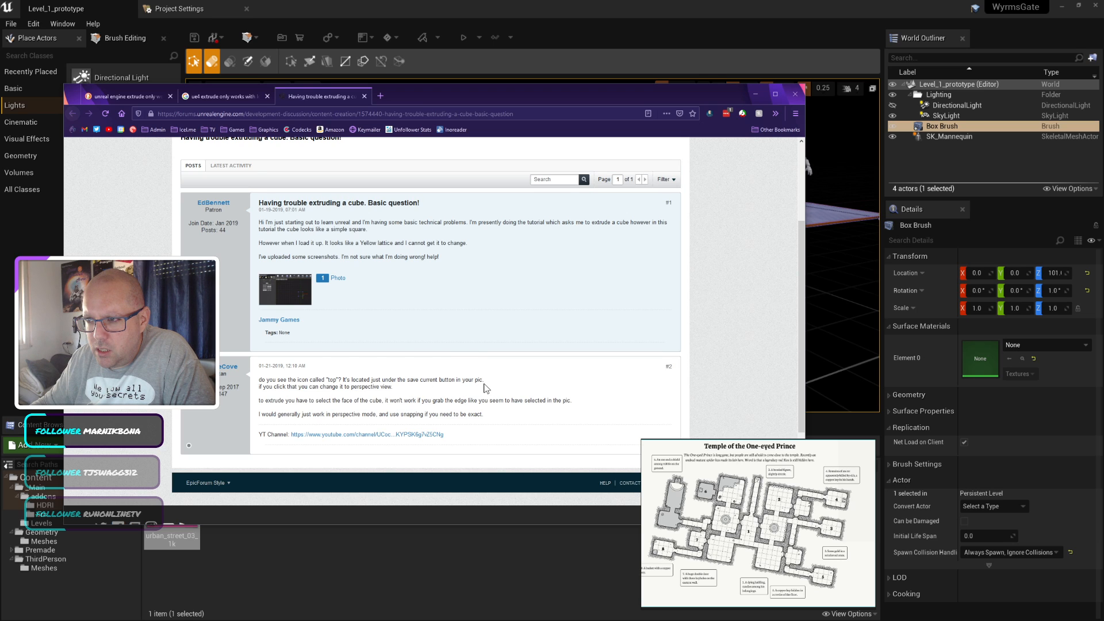
{"action": "left_click", "coordinate": [288, 283]}
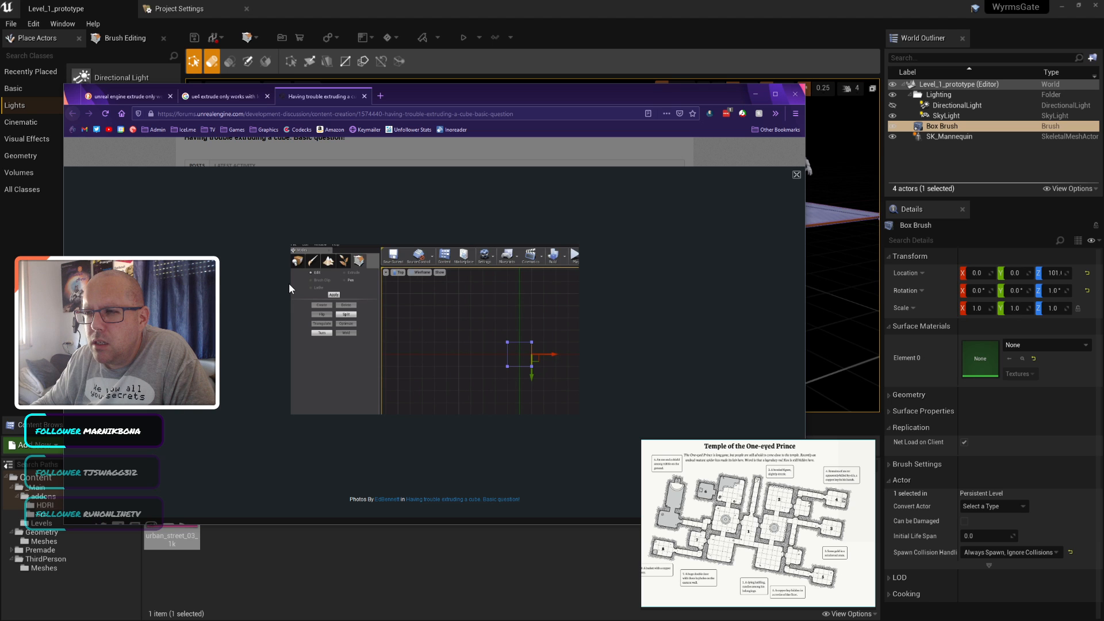
{"action": "left_click_drag", "start_coordinate": [434, 90], "coordinate": [453, 113]}
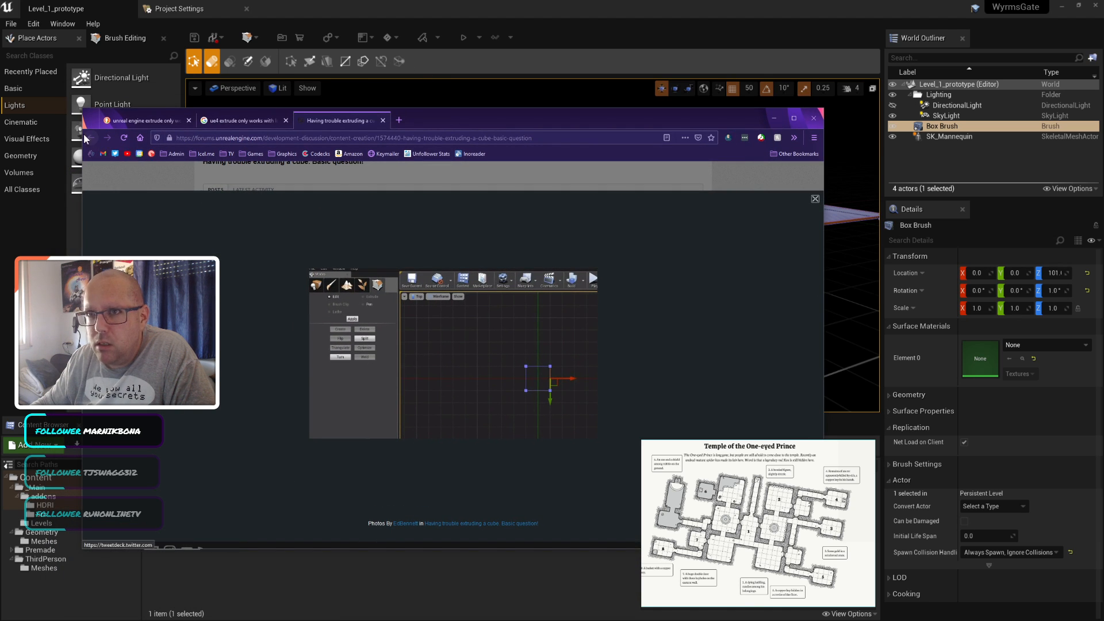
{"action": "left_click", "coordinate": [272, 121]}
{"action": "left_click", "coordinate": [349, 121]}
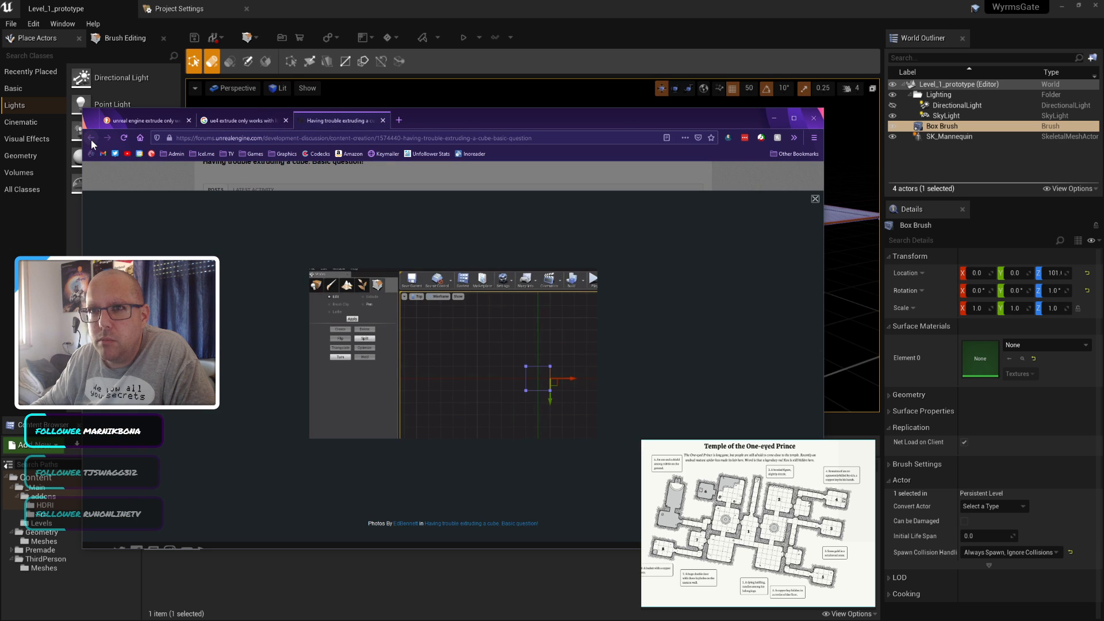
{"action": "left_click", "coordinate": [814, 200]}
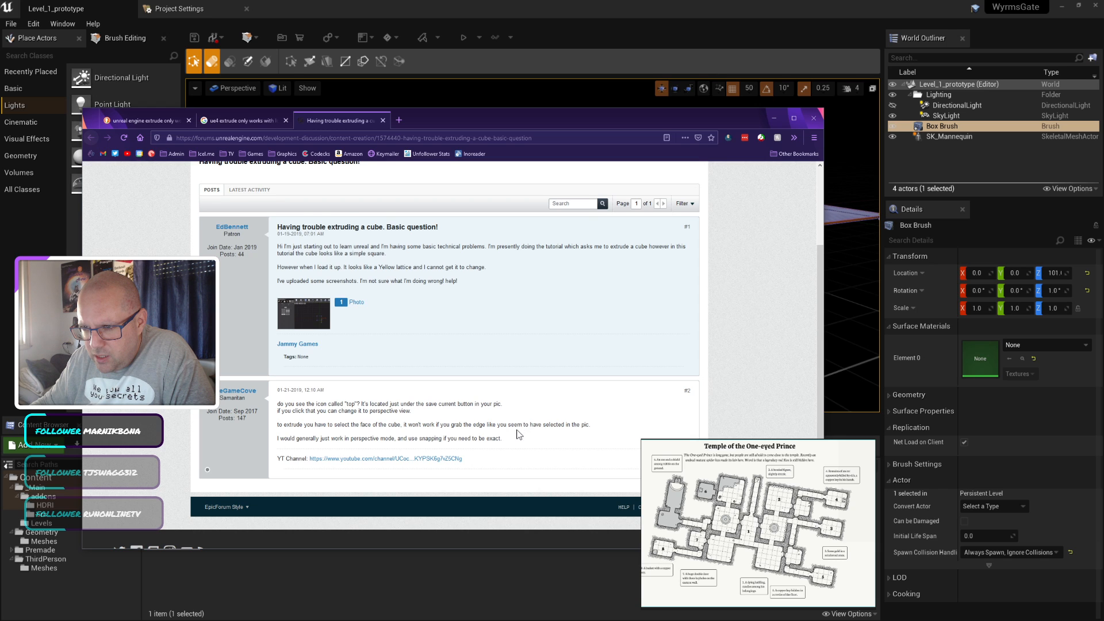
{"action": "scroll", "coordinate": [518, 434], "scroll_direction": "down", "scroll_amount": 3}
{"action": "left_click", "coordinate": [382, 120]}
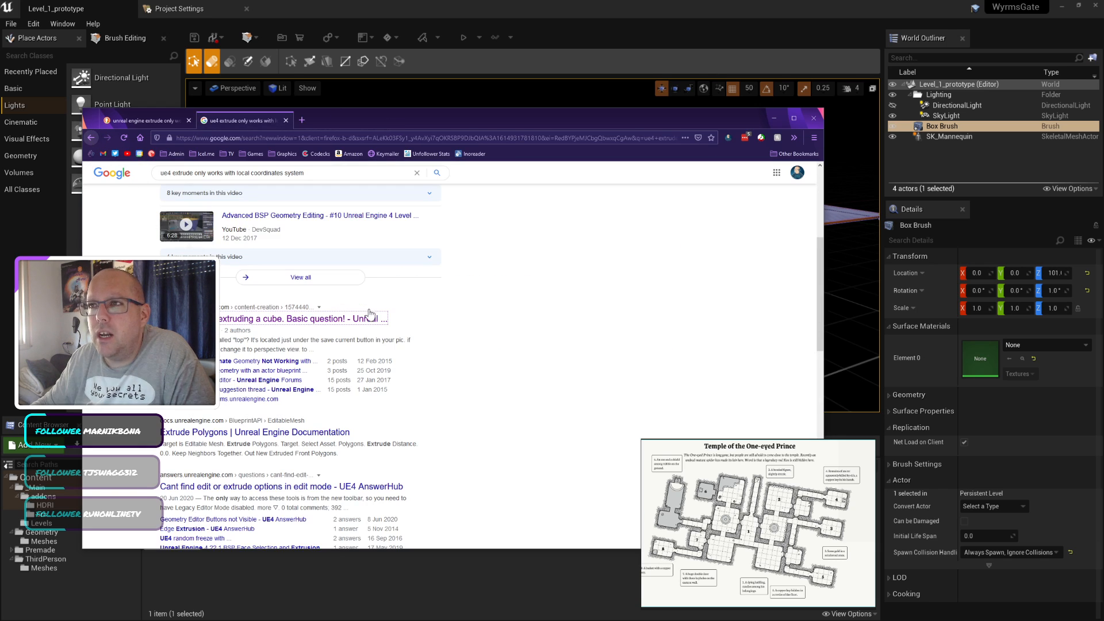
Step: Open the forum thread "[HELP] Local Coordinate Geometry Not Working with BSP" from the results, read its posts, and close it
{"action": "left_click", "coordinate": [268, 361]}
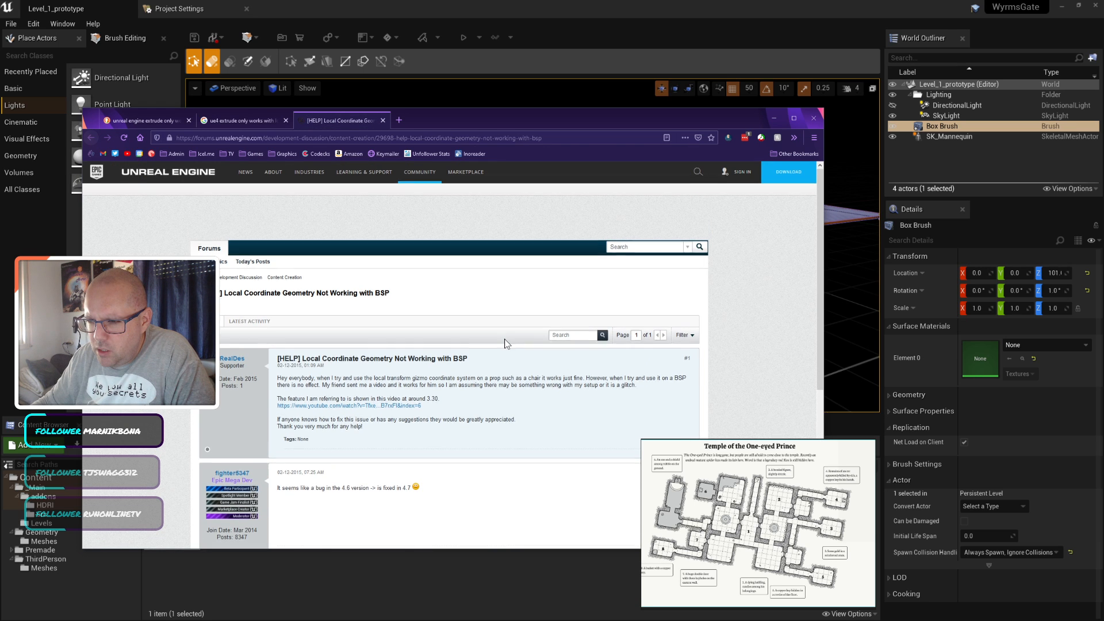
{"action": "scroll", "coordinate": [506, 345], "scroll_direction": "down", "scroll_amount": 5}
{"action": "left_click", "coordinate": [383, 120]}
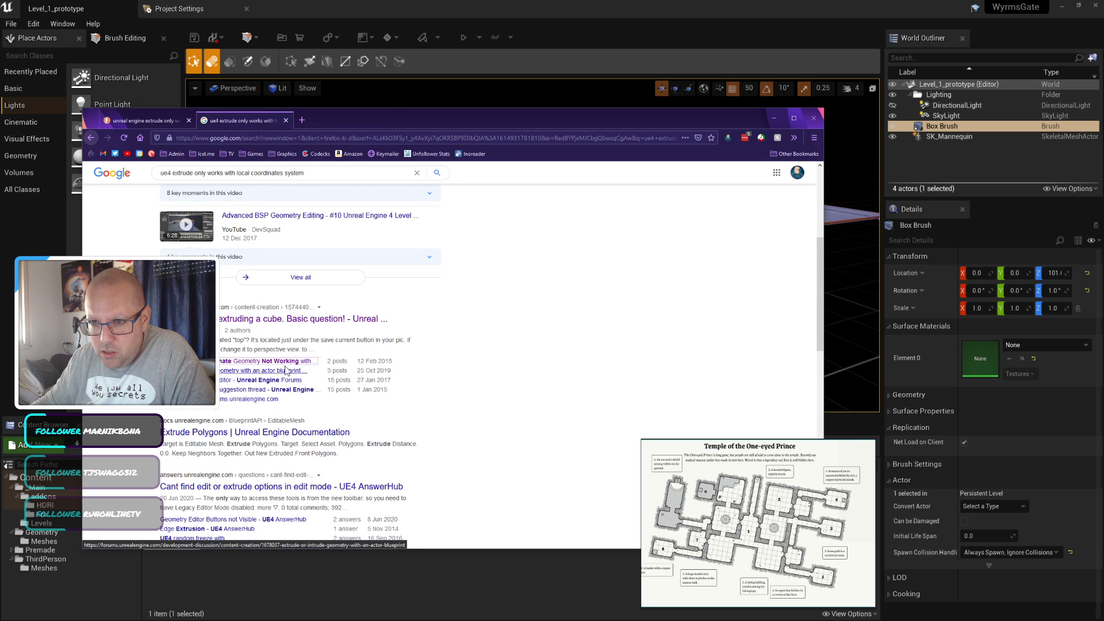
Step: Scan the remaining Google results for the extrude query for another relevant answer
{"action": "scroll", "coordinate": [293, 408], "scroll_direction": "down", "scroll_amount": 2}
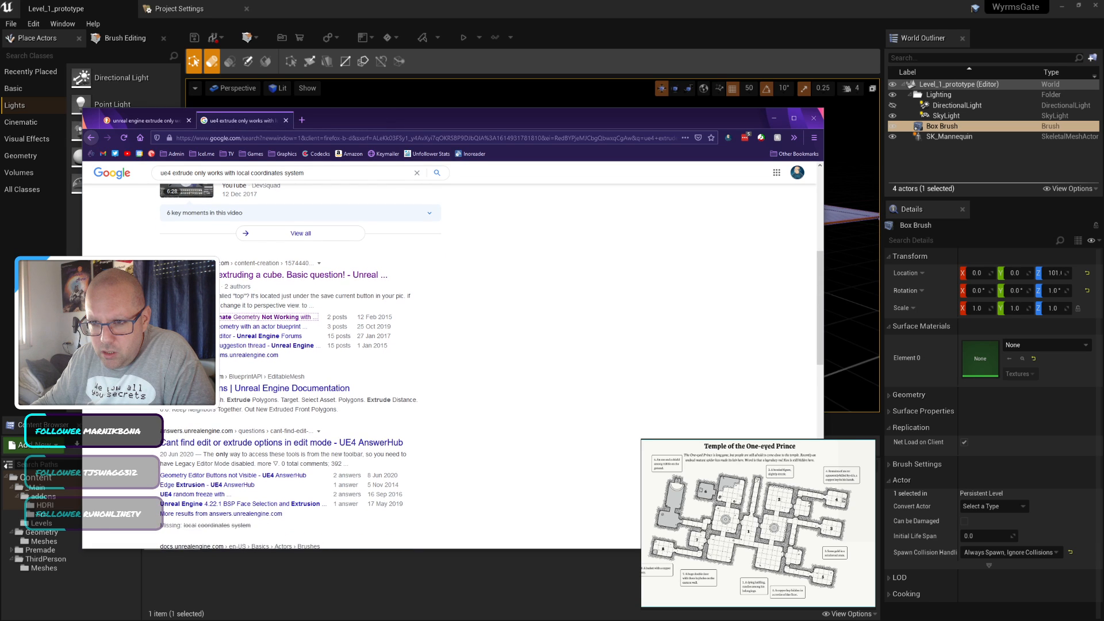
{"action": "scroll", "coordinate": [293, 408], "scroll_direction": "down", "scroll_amount": 2}
{"action": "scroll", "coordinate": [294, 408], "scroll_direction": "down", "scroll_amount": 2}
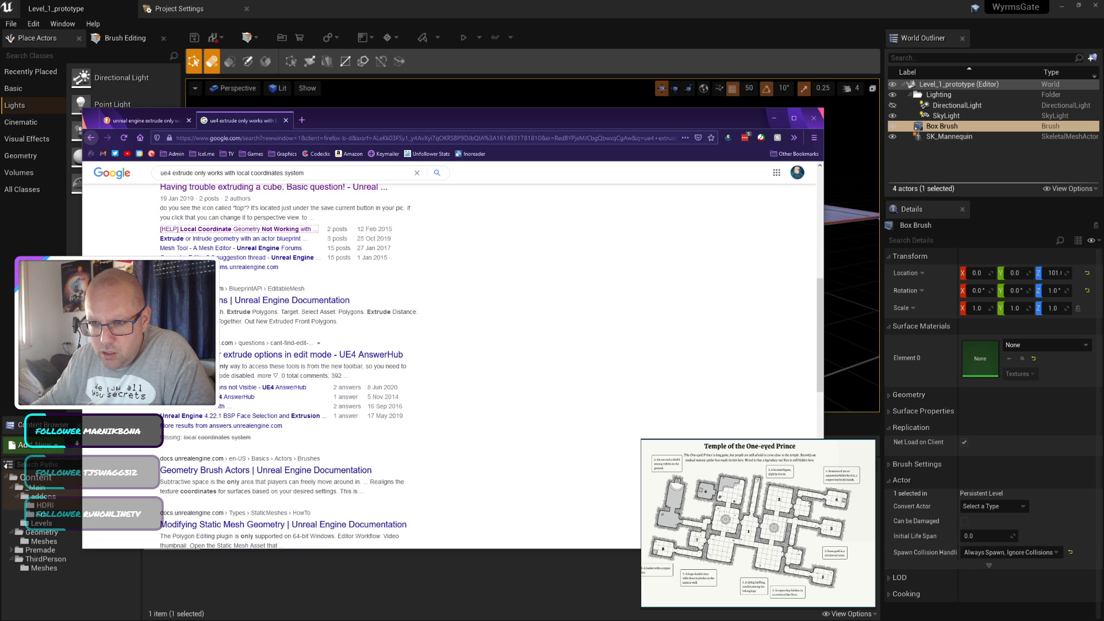
{"action": "scroll", "coordinate": [293, 408], "scroll_direction": "down", "scroll_amount": 2}
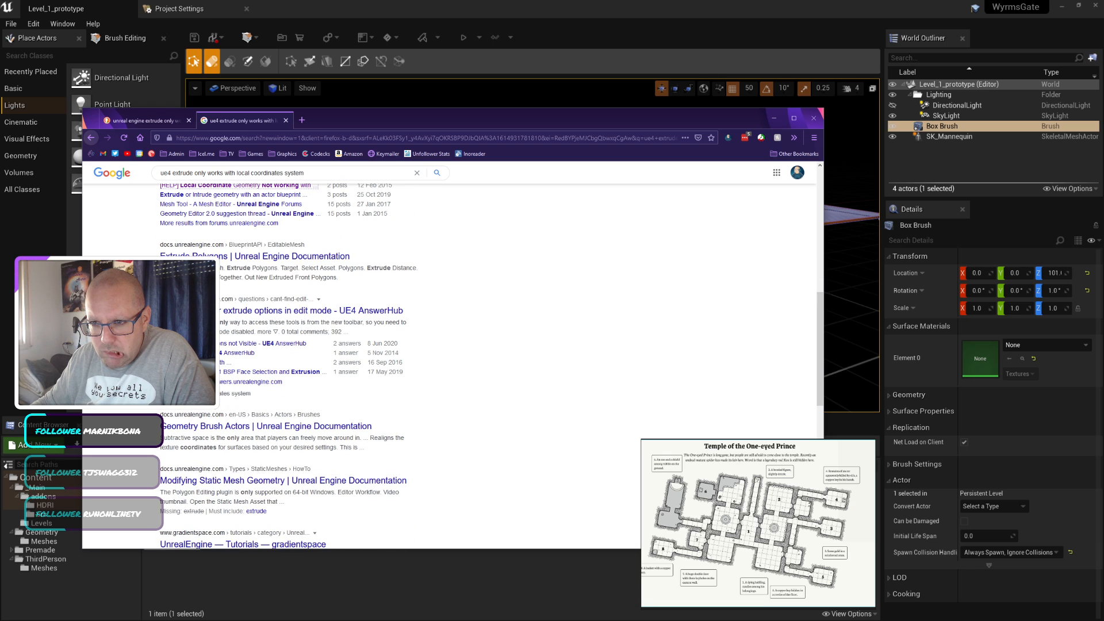
Step: Return to the Unreal editor, dismiss the Extrude Coordinates Mode Warning, and inspect the floor brush with its move gizmo in the viewport
{"action": "left_click", "coordinate": [769, 118]}
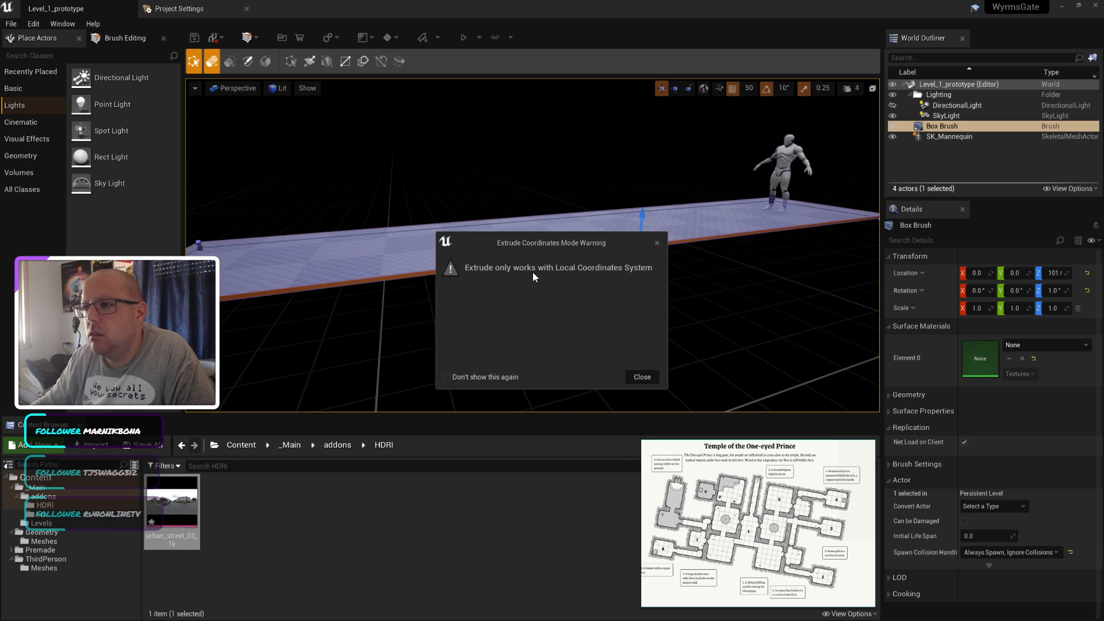
{"action": "left_click", "coordinate": [641, 376]}
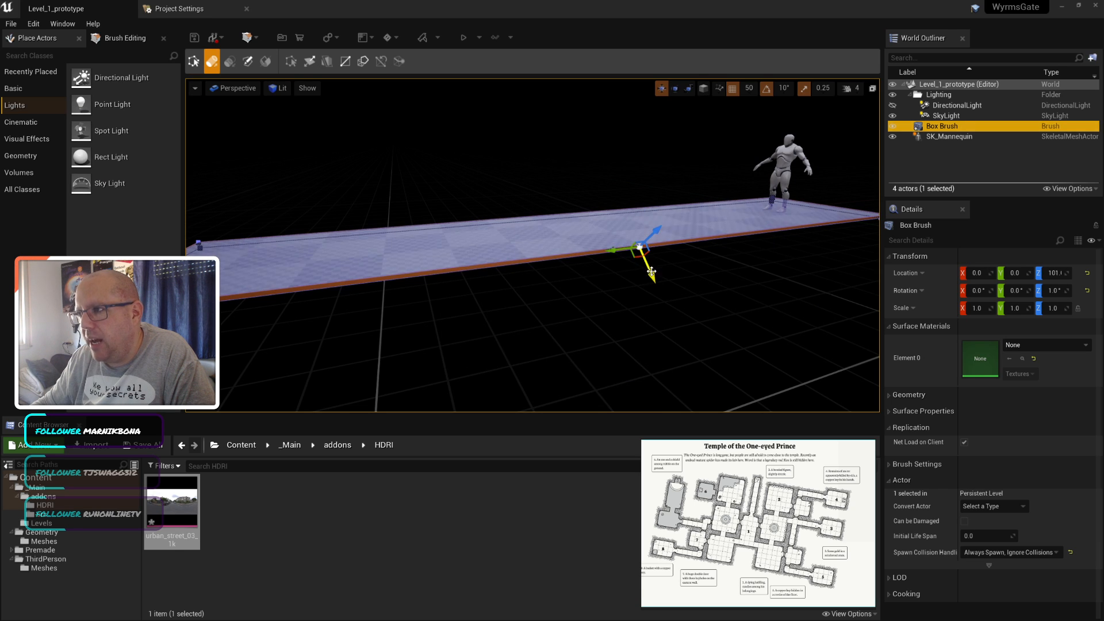
{"action": "left_click", "coordinate": [595, 279]}
{"action": "left_click", "coordinate": [608, 245]}
{"action": "scroll", "coordinate": [623, 263], "scroll_direction": "up", "scroll_amount": 5}
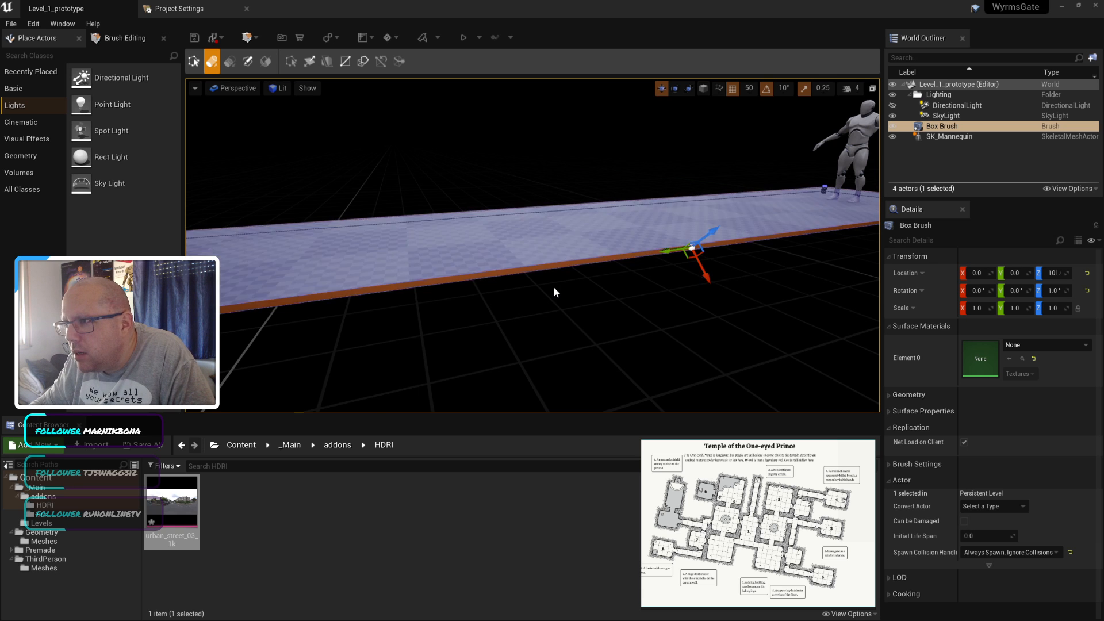
{"action": "scroll", "coordinate": [554, 292], "scroll_direction": "down", "scroll_amount": 3}
{"action": "scroll", "coordinate": [556, 292], "scroll_direction": "up", "scroll_amount": 3}
{"action": "scroll", "coordinate": [543, 242], "scroll_direction": "down", "scroll_amount": 1}
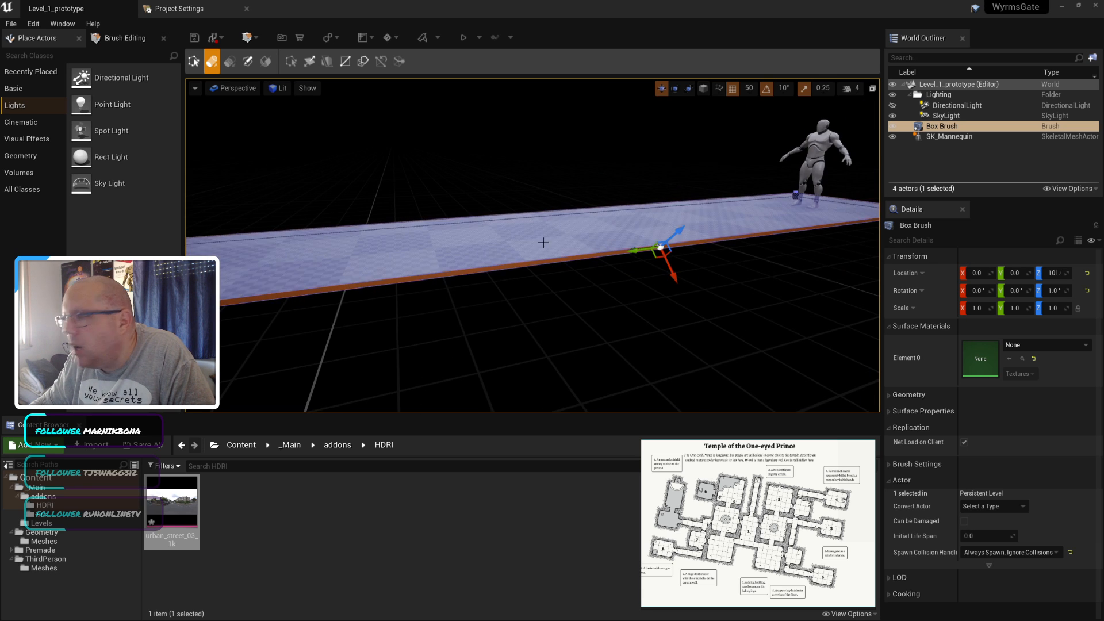
{"action": "left_click", "coordinate": [196, 88]}
{"action": "left_click", "coordinate": [197, 88]}
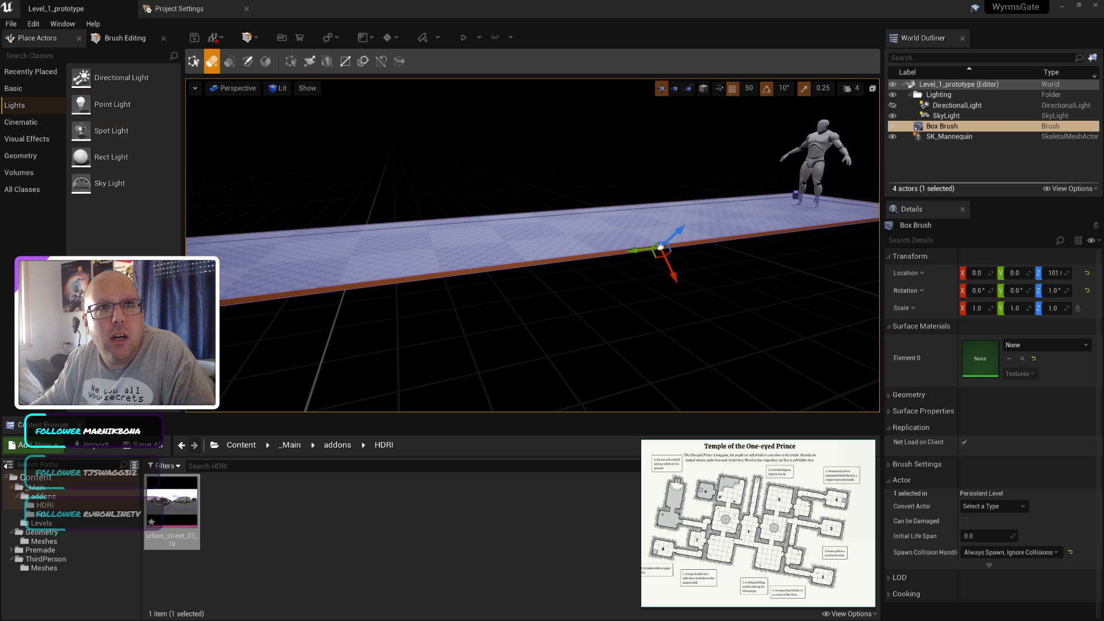
Step: Switch to the browser and replace the Google query with the suggested search "ue4 convert local to world"
{"action": "key", "text": "alt+Tab"}
{"action": "left_click", "coordinate": [354, 166]}
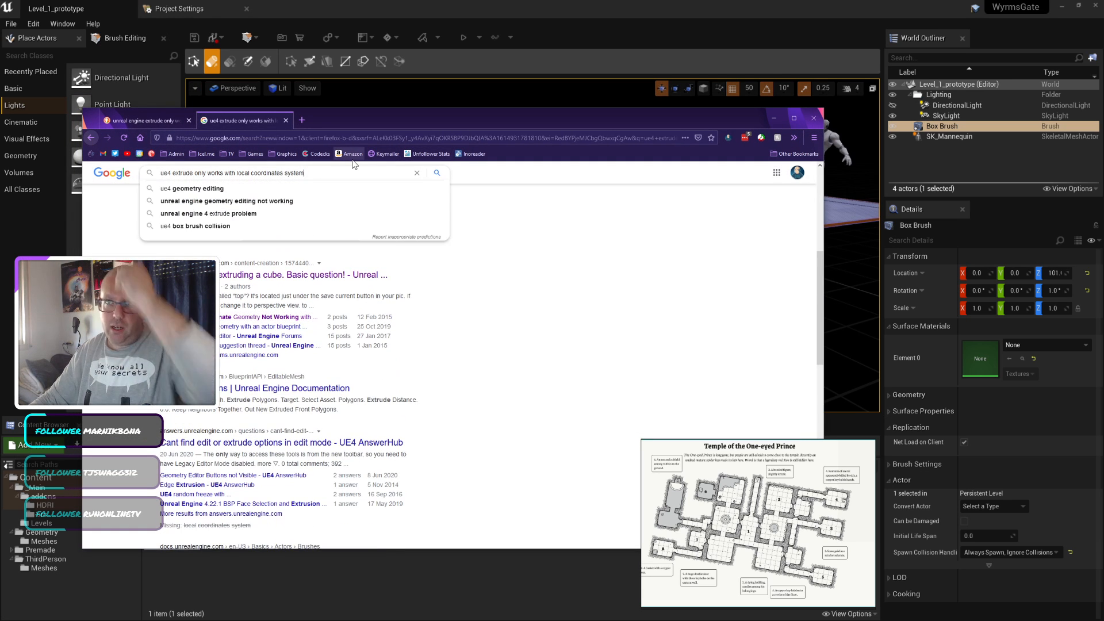
{"action": "key", "text": "ctrl+shift+Left"}
{"action": "key", "text": "ctrl+shift+Left"}
{"action": "key", "text": "ctrl+shift+Left"}
{"action": "key", "text": "ctrl+shift+Left"}
{"action": "key", "text": "ctrl+shift+Left"}
{"action": "key", "text": "ctrl+shift+Left"}
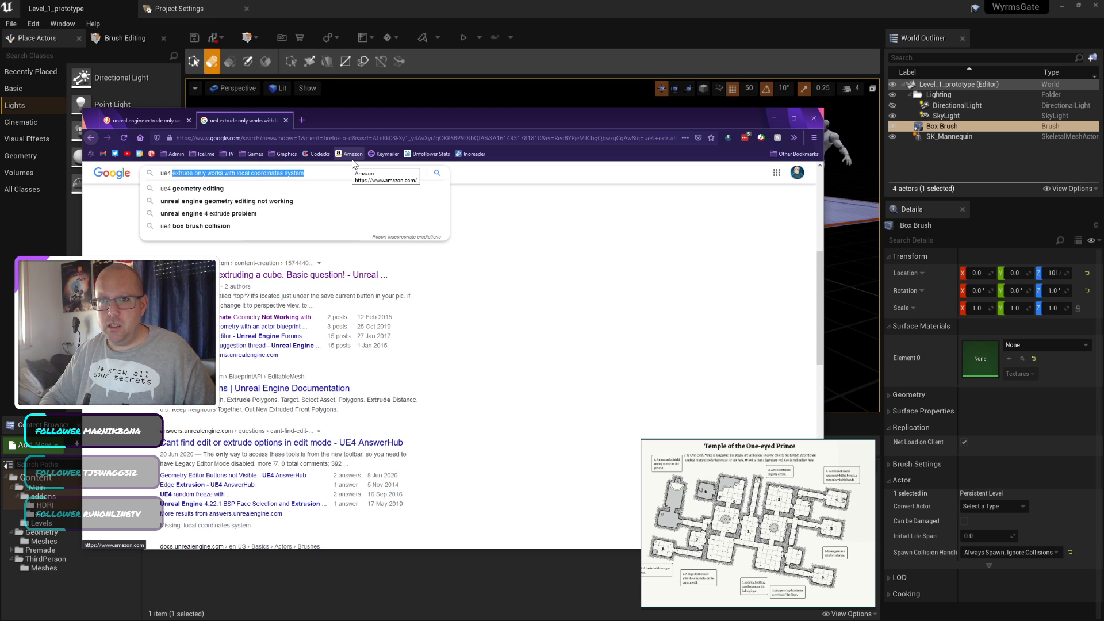
{"action": "key", "text": "BackSpace"}
{"action": "type", "text": "chan"}
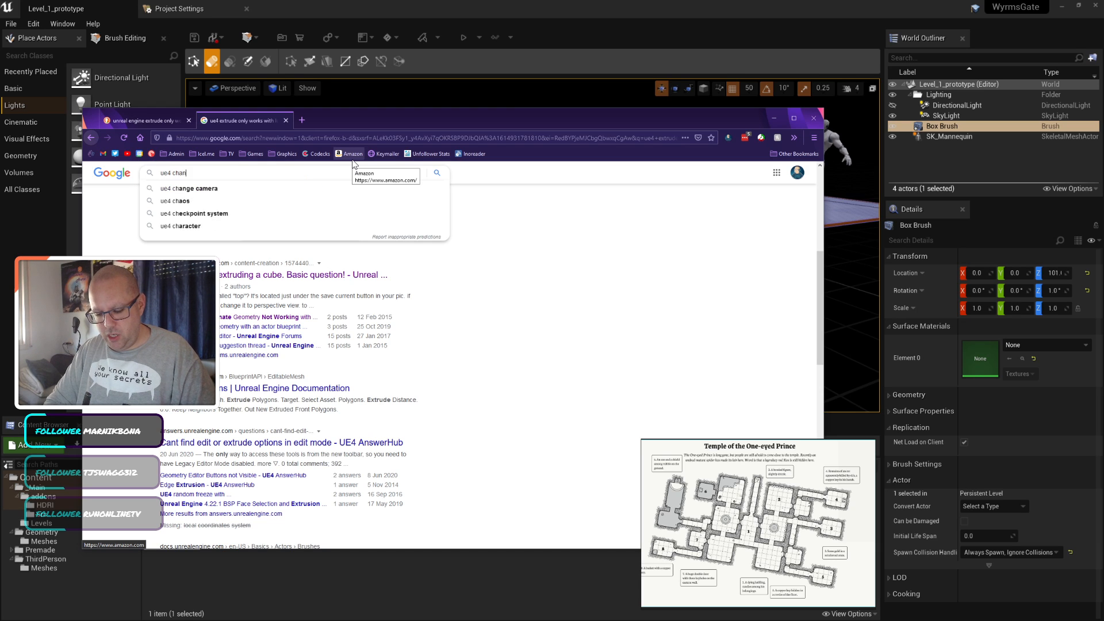
{"action": "type", "text": "ge from local"}
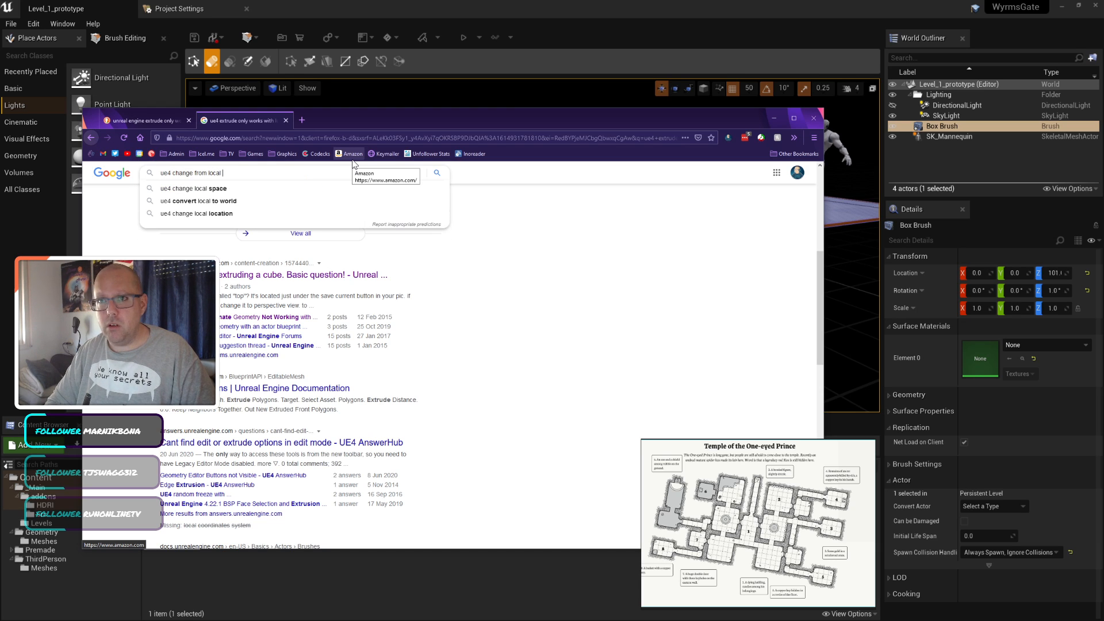
{"action": "key", "text": "Down"}
{"action": "key", "text": "Down"}
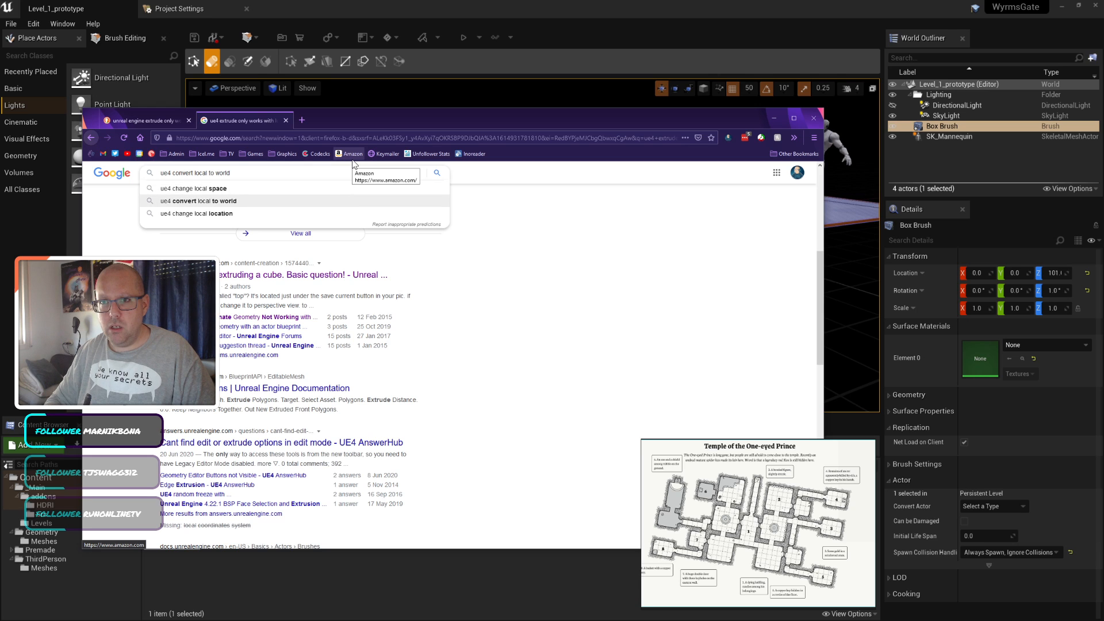
{"action": "key", "text": "Return"}
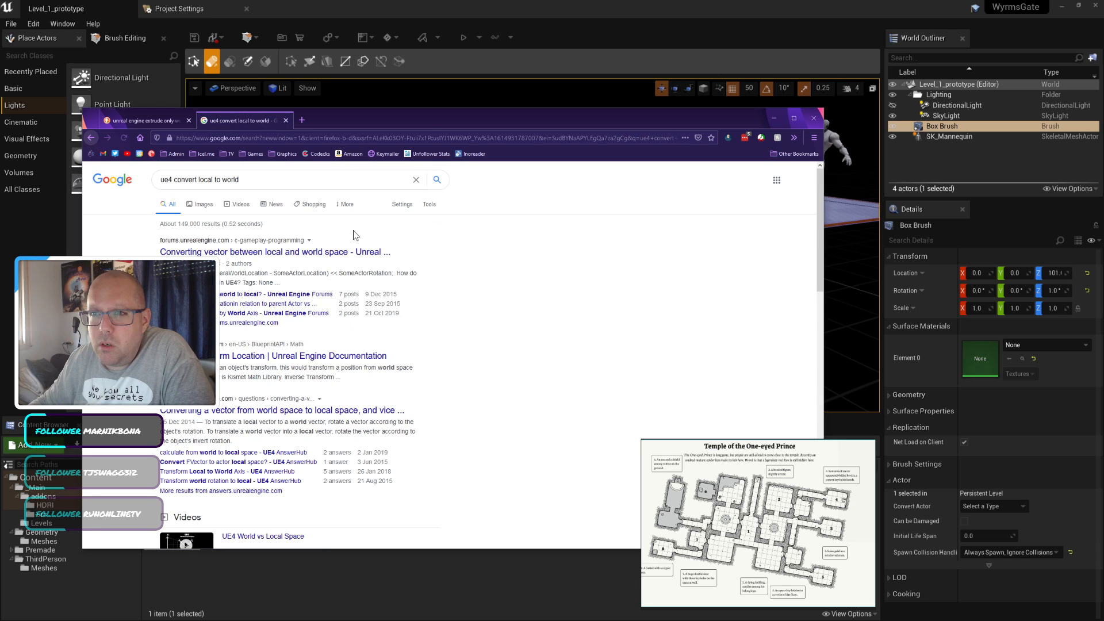
Step: Read the forum thread "Converting vector between local and world space" in a new tab and go back to the search results
{"action": "left_click", "coordinate": [311, 254]}
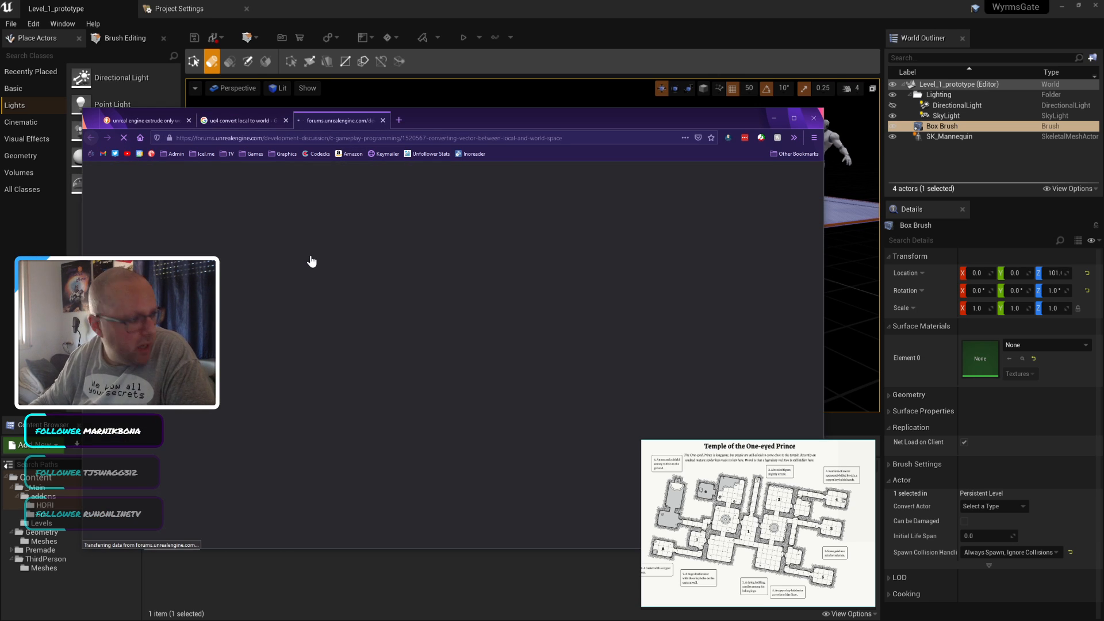
{"action": "scroll", "coordinate": [496, 351], "scroll_direction": "down", "scroll_amount": 2}
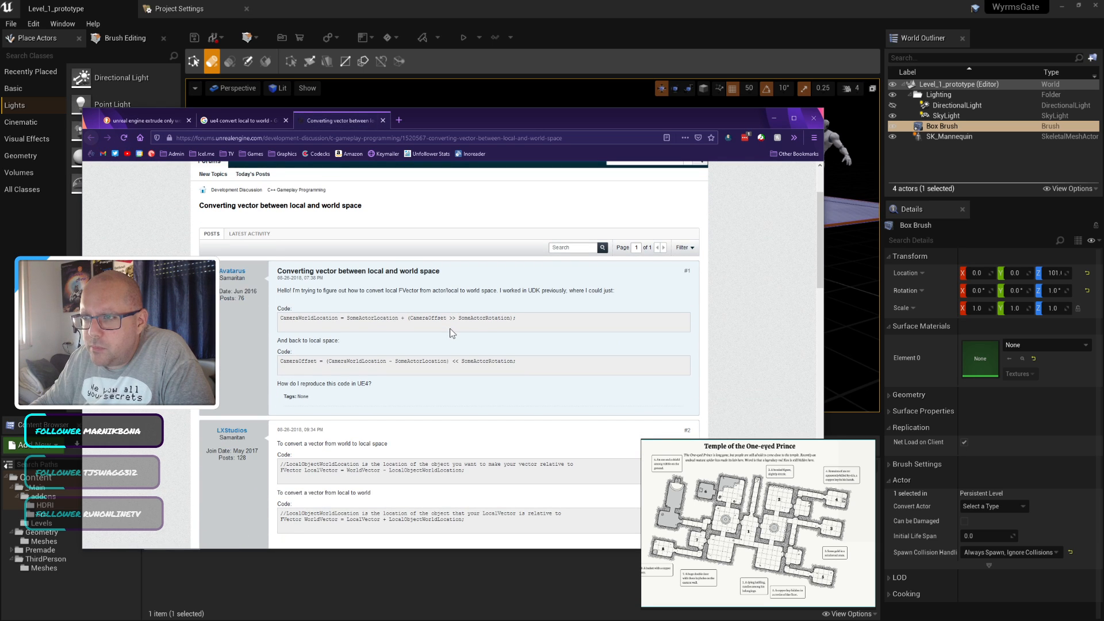
{"action": "left_click", "coordinate": [232, 119]}
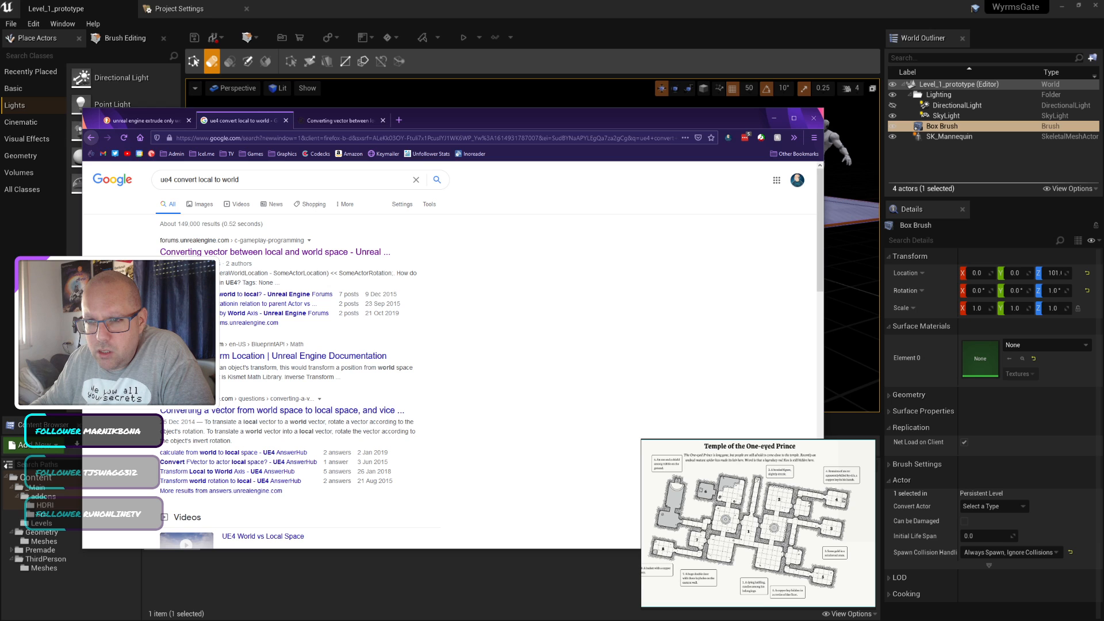
Step: Return to the Unreal editor, set the Box Brush's location type to World, and look over its available actor commands
{"action": "left_click", "coordinate": [722, 5]}
{"action": "left_click", "coordinate": [923, 273]}
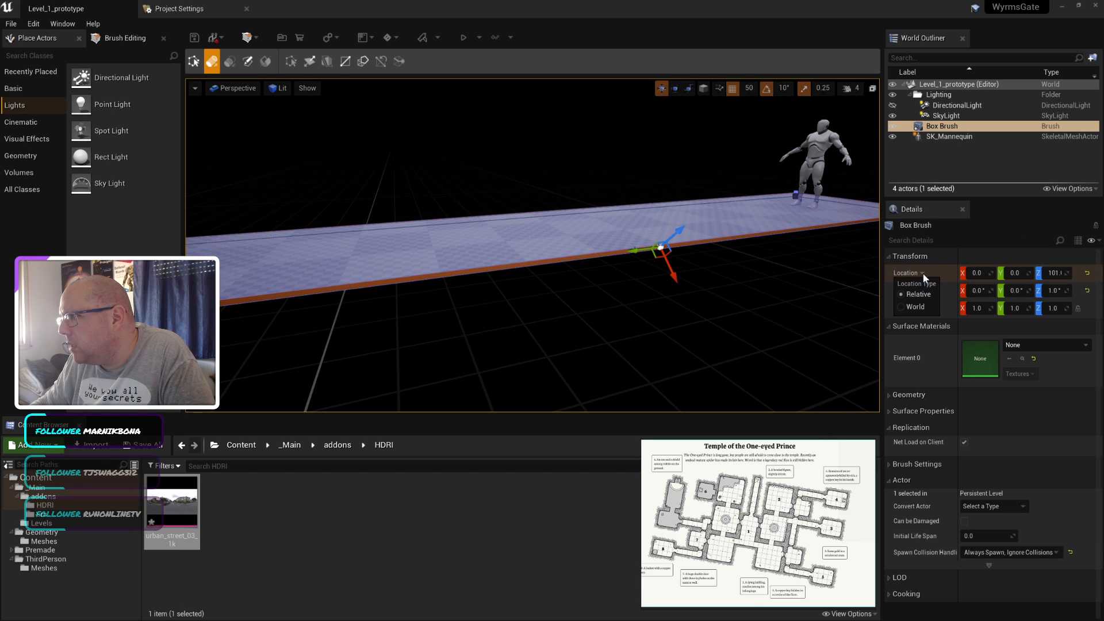
{"action": "left_click", "coordinate": [915, 307]}
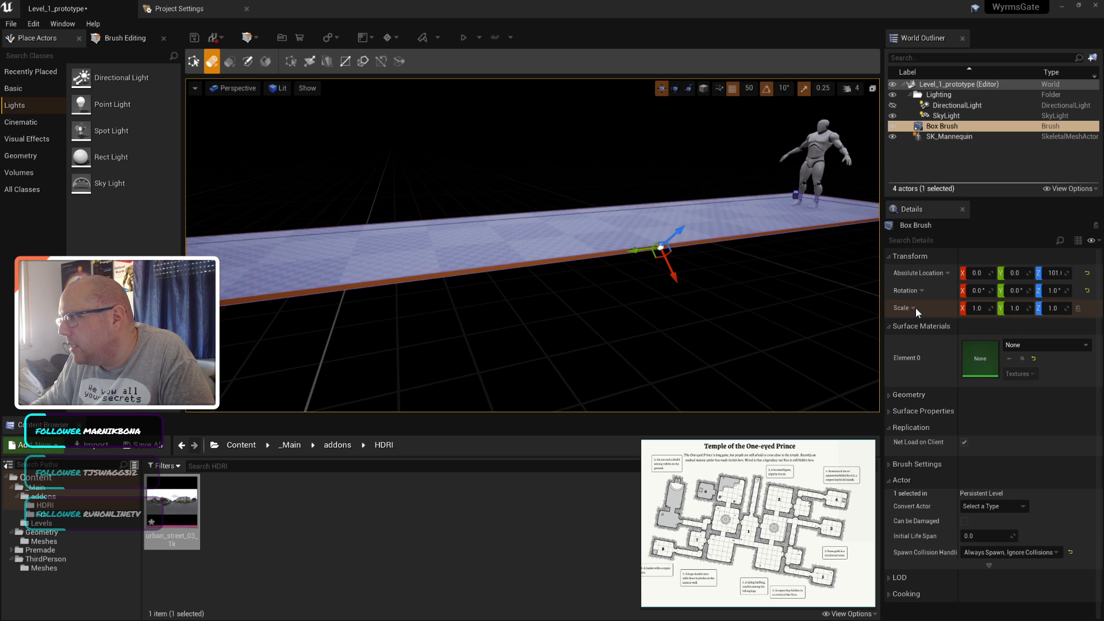
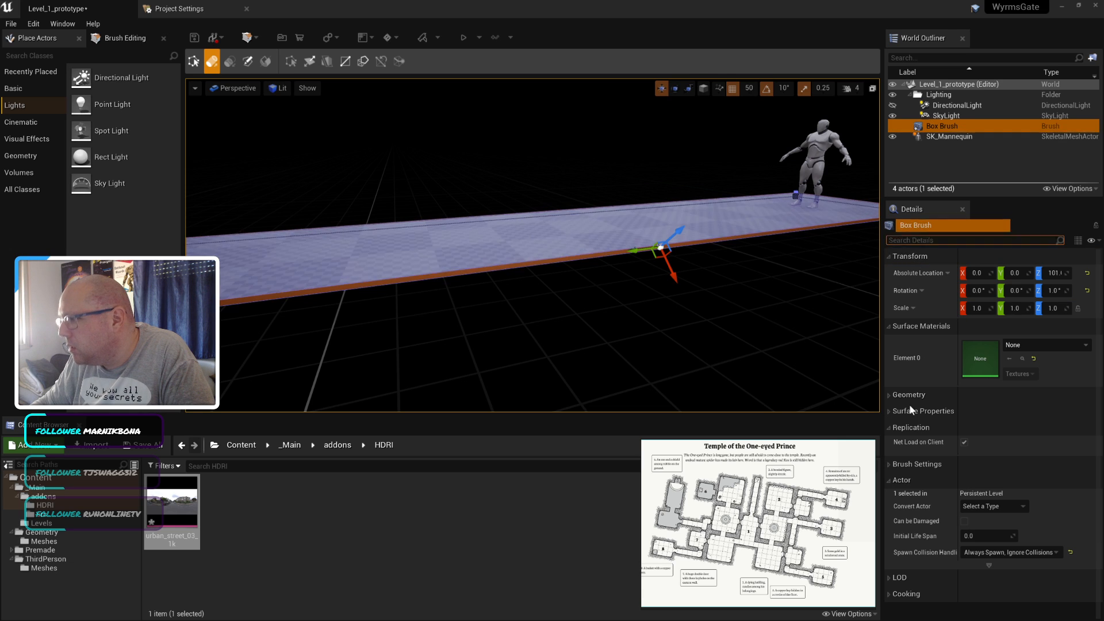
{"action": "right_click", "coordinate": [935, 126]}
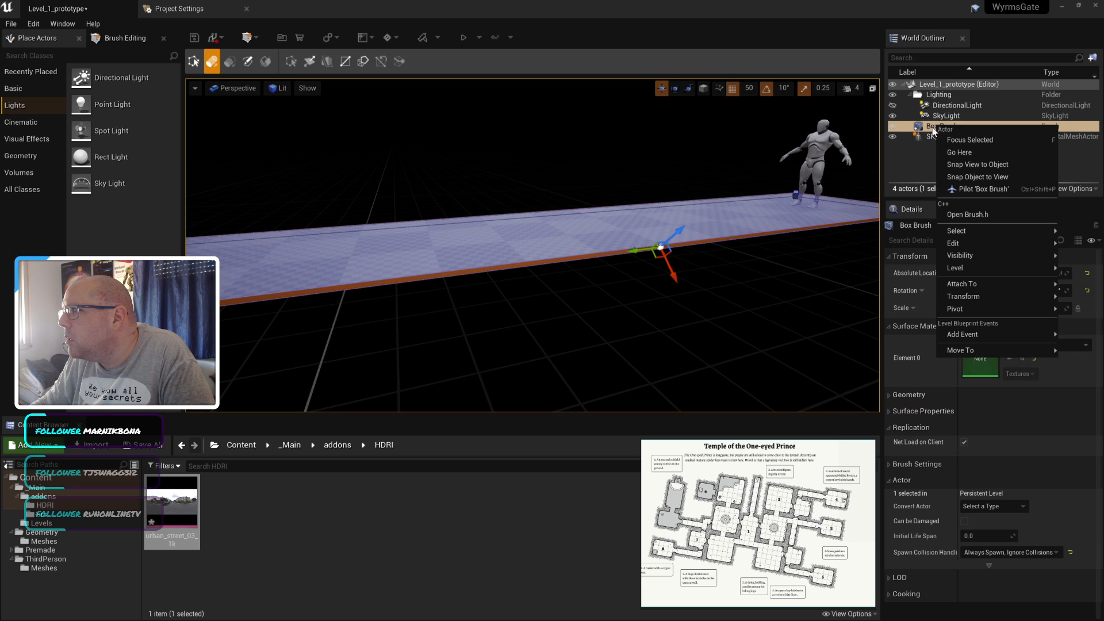
Step: Switch to the browser and replace the Google query with the suggested search "ue4 local space to world space"
{"action": "key", "text": "alt+Tab"}
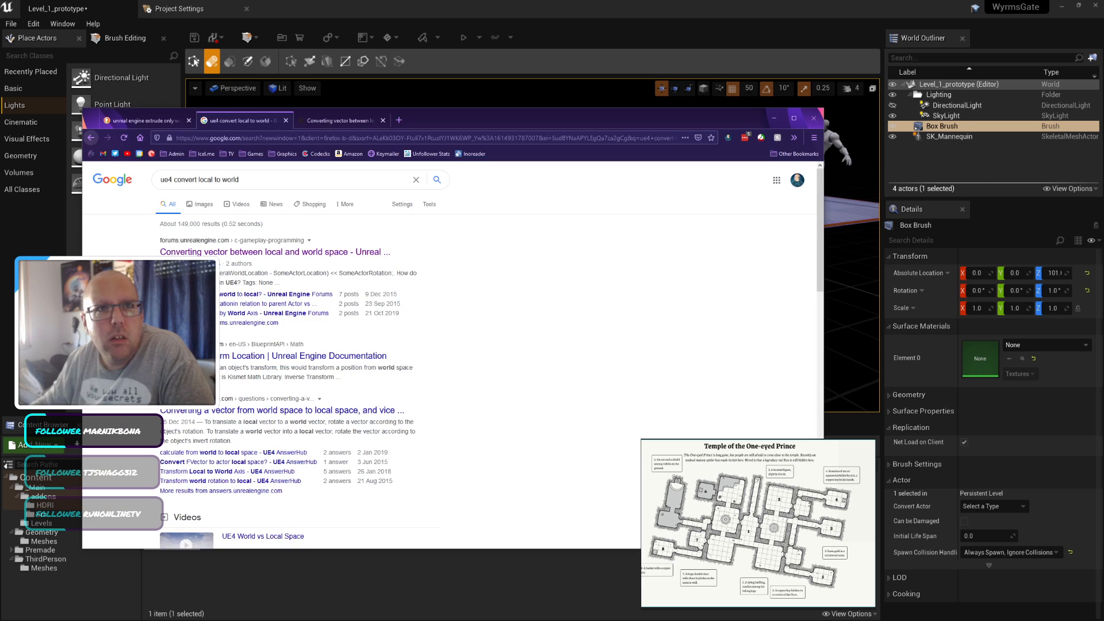
{"action": "left_click", "coordinate": [242, 184]}
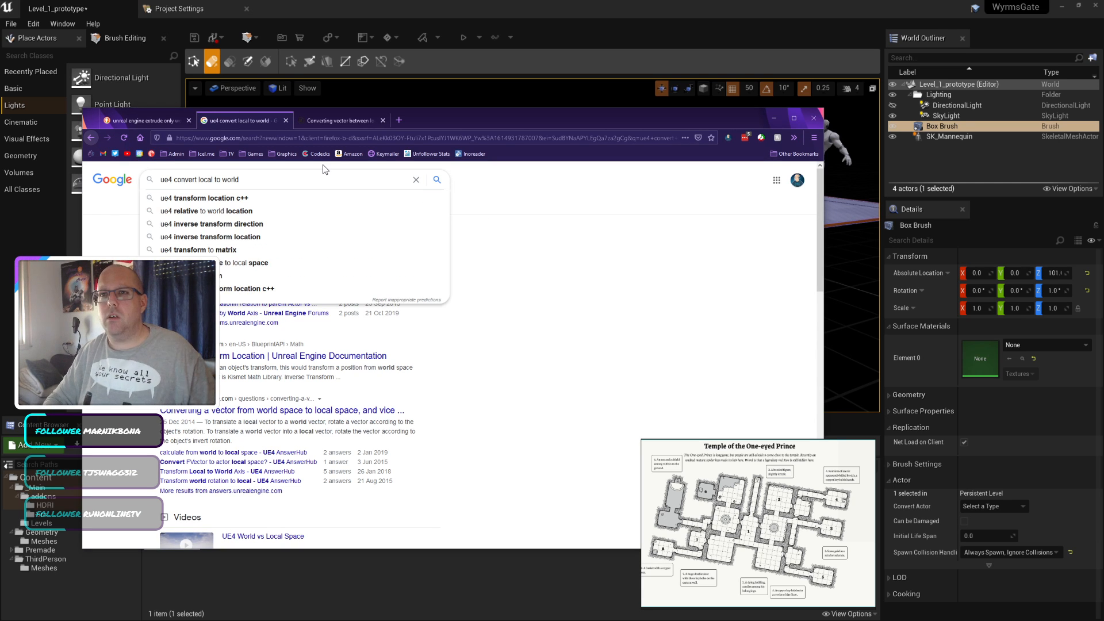
{"action": "key", "text": "ctrl+shift+Left"}
{"action": "key", "text": "ctrl+shift+Left"}
{"action": "key", "text": "ctrl+shift+Left"}
{"action": "key", "text": "ctrl+shift+Left"}
{"action": "key", "text": "BackSpace"}
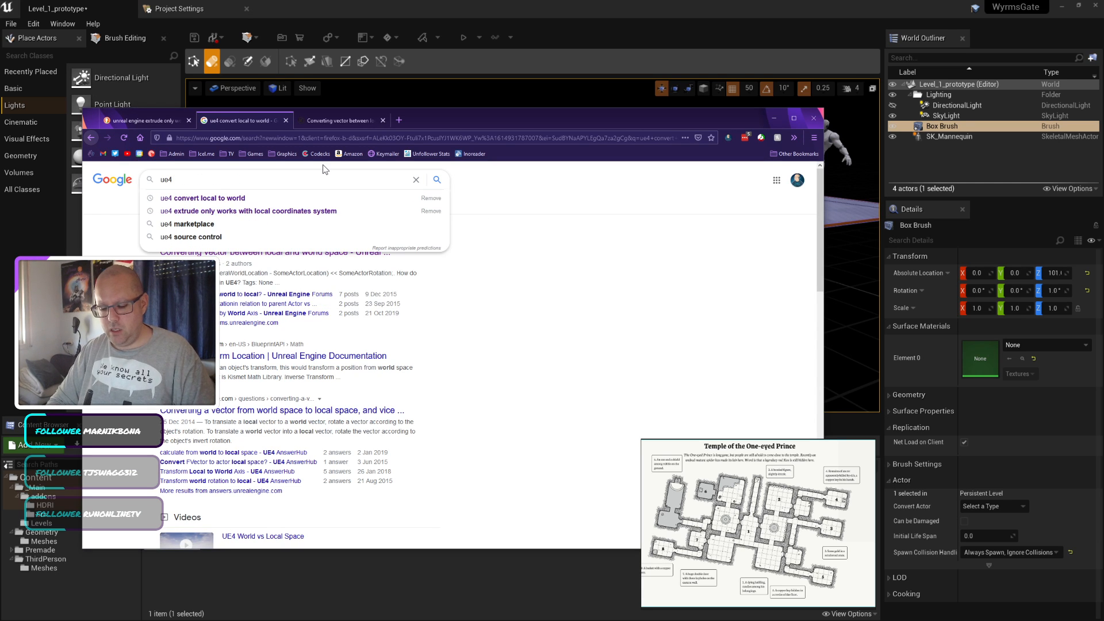
{"action": "type", "text": "local to wor"}
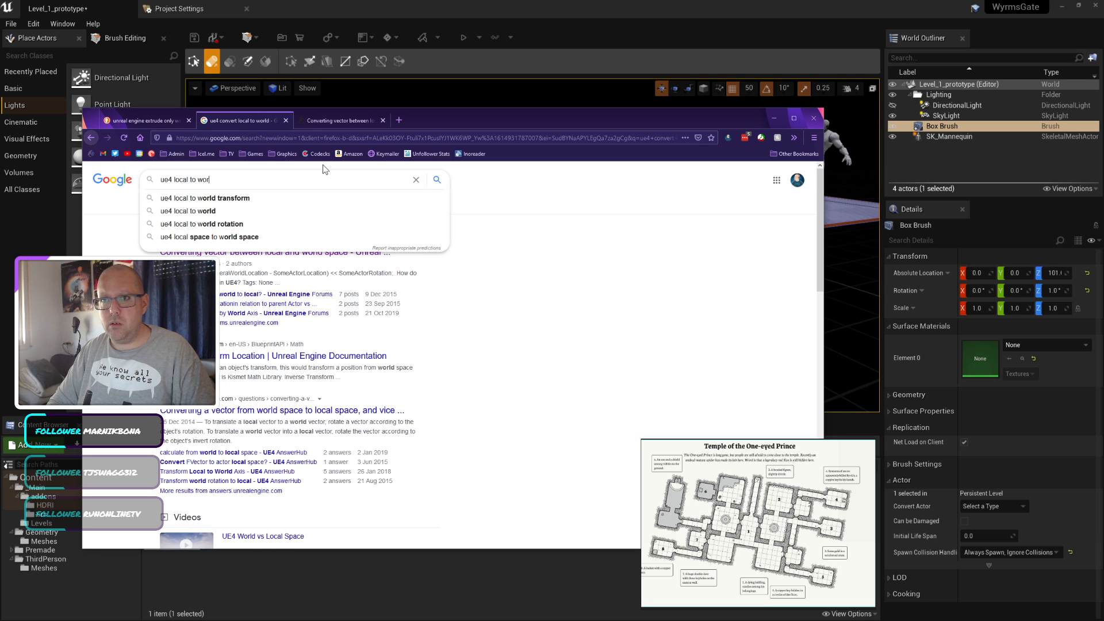
{"action": "type", "text": "ld"}
{"action": "key", "text": "Down"}
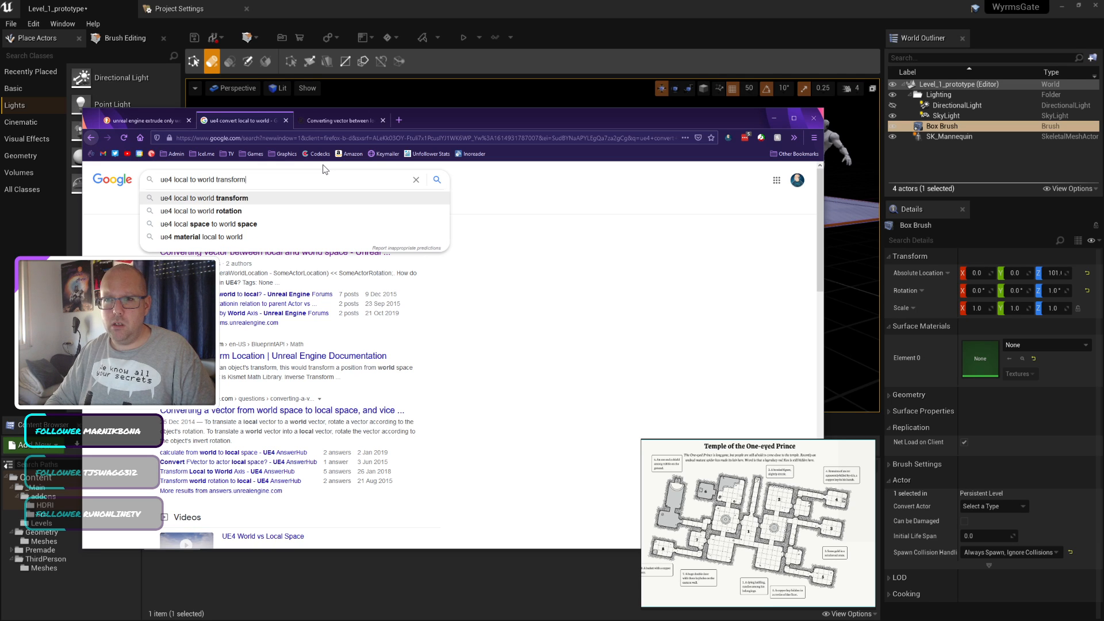
{"action": "key", "text": "Down"}
{"action": "key", "text": "Down"}
{"action": "key", "text": "Return"}
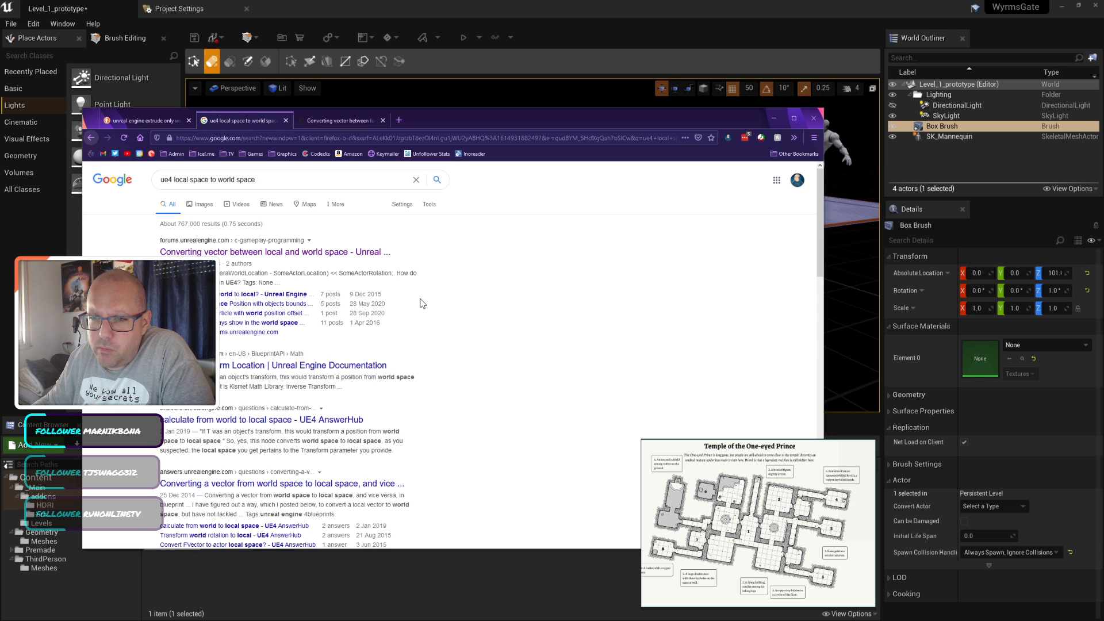
Step: Read the Inverse Transform Location documentation page, and open the Reddit result on the difference between local and world locations in a new tab
{"action": "left_click", "coordinate": [304, 368]}
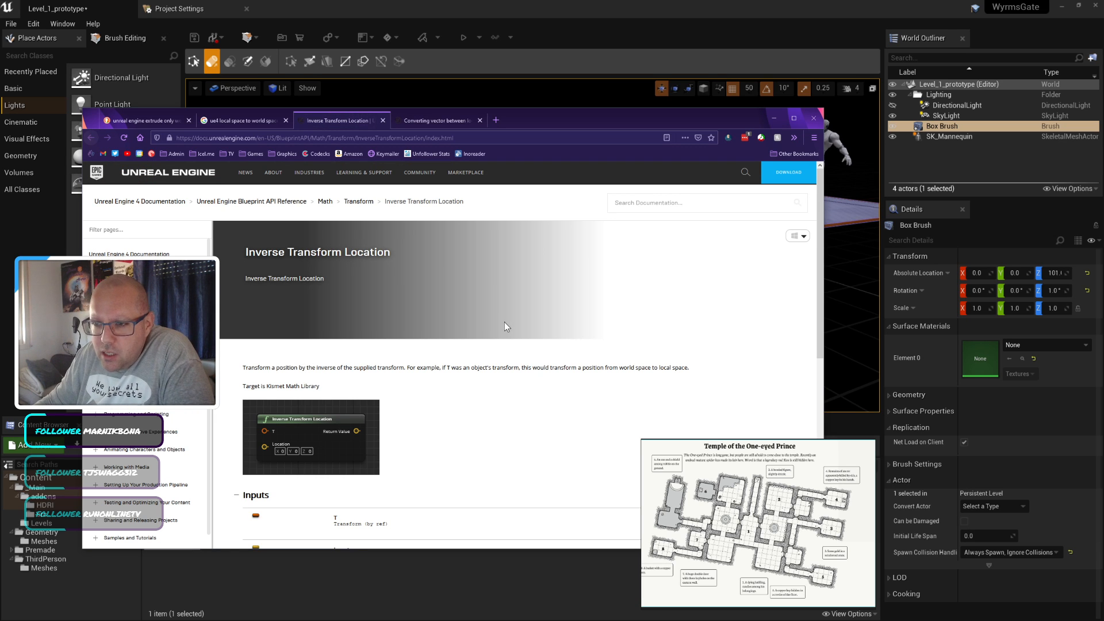
{"action": "scroll", "coordinate": [504, 322], "scroll_direction": "down", "scroll_amount": 5}
{"action": "left_click", "coordinate": [242, 121]}
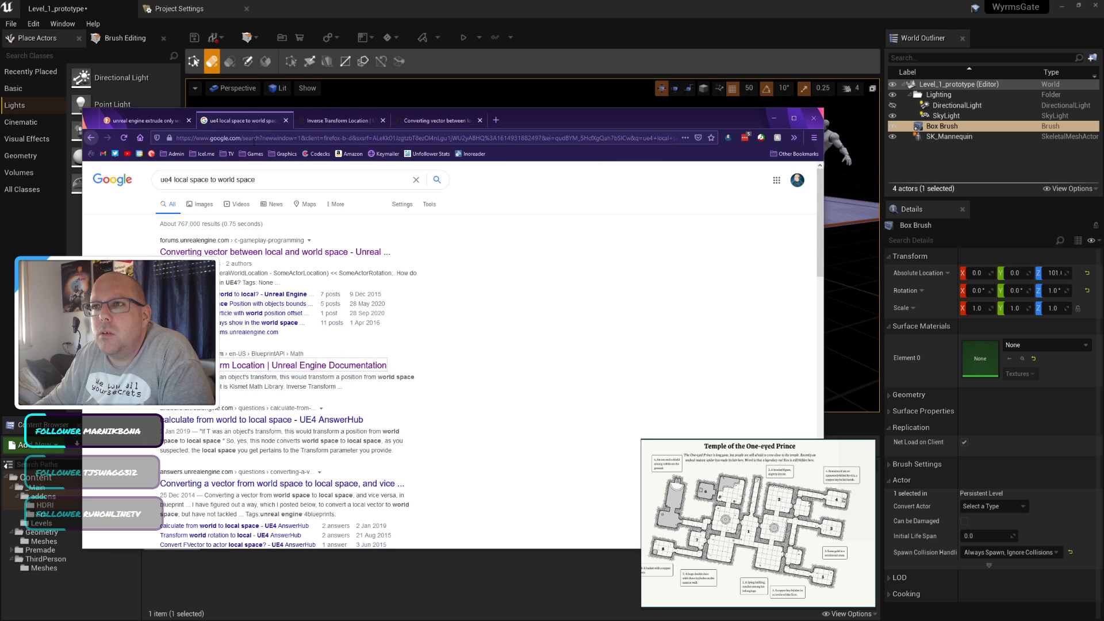
{"action": "scroll", "coordinate": [452, 358], "scroll_direction": "down", "scroll_amount": 3}
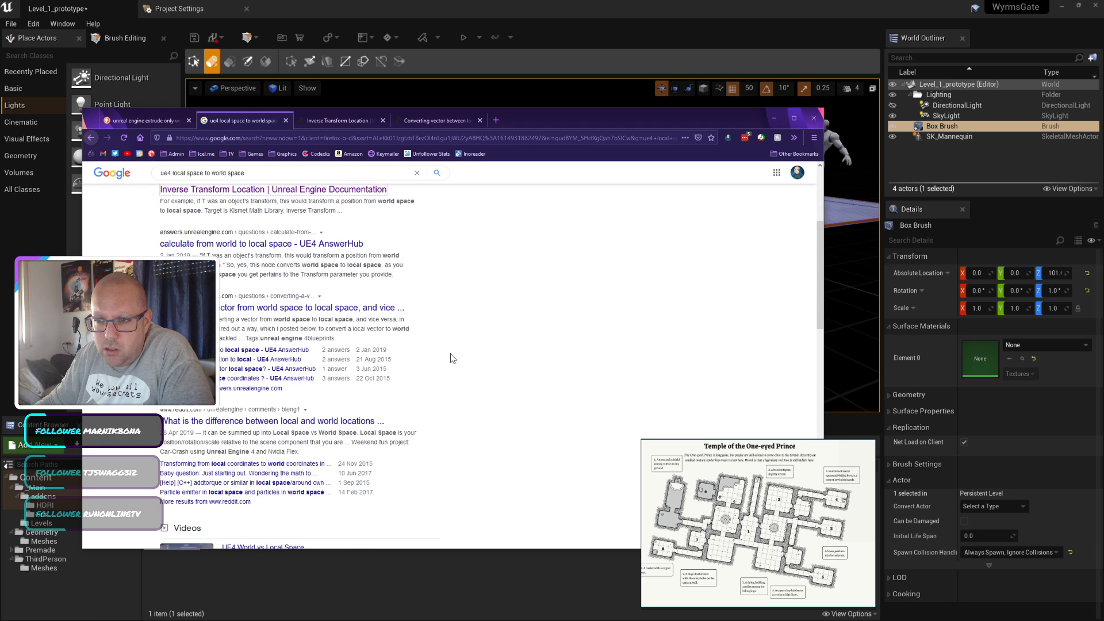
{"action": "scroll", "coordinate": [452, 358], "scroll_direction": "down", "scroll_amount": 2}
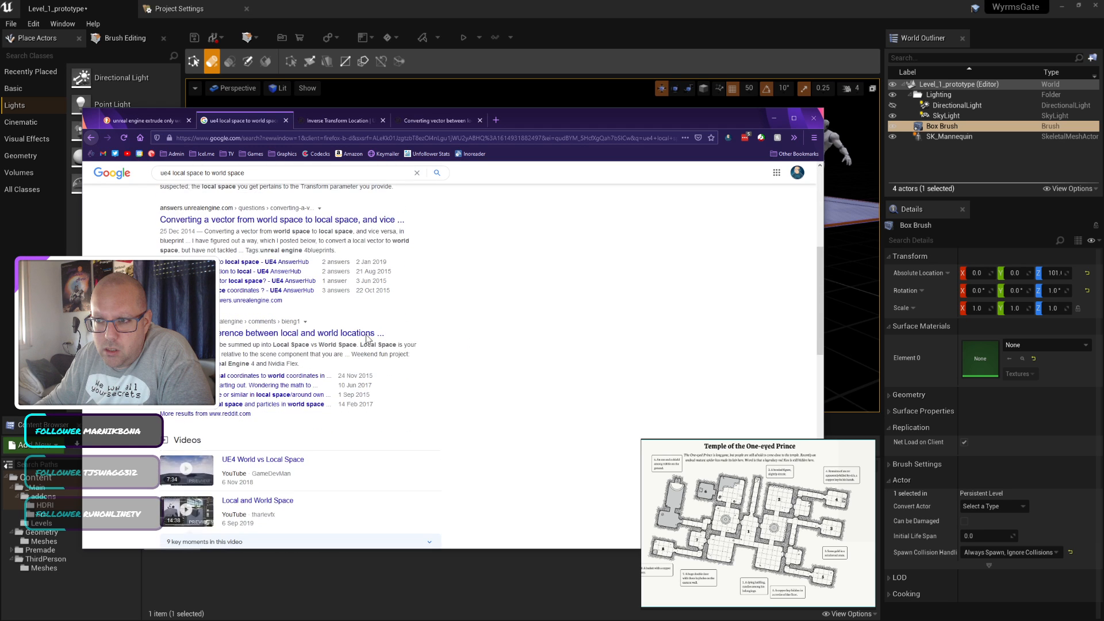
{"action": "middle_click", "coordinate": [335, 332]}
Step: Return to the Unreal editor, try cycling the transform gizmo between local and world space, and dismiss the Extrude Coordinates Mode Warning
{"action": "left_click", "coordinate": [533, 6]}
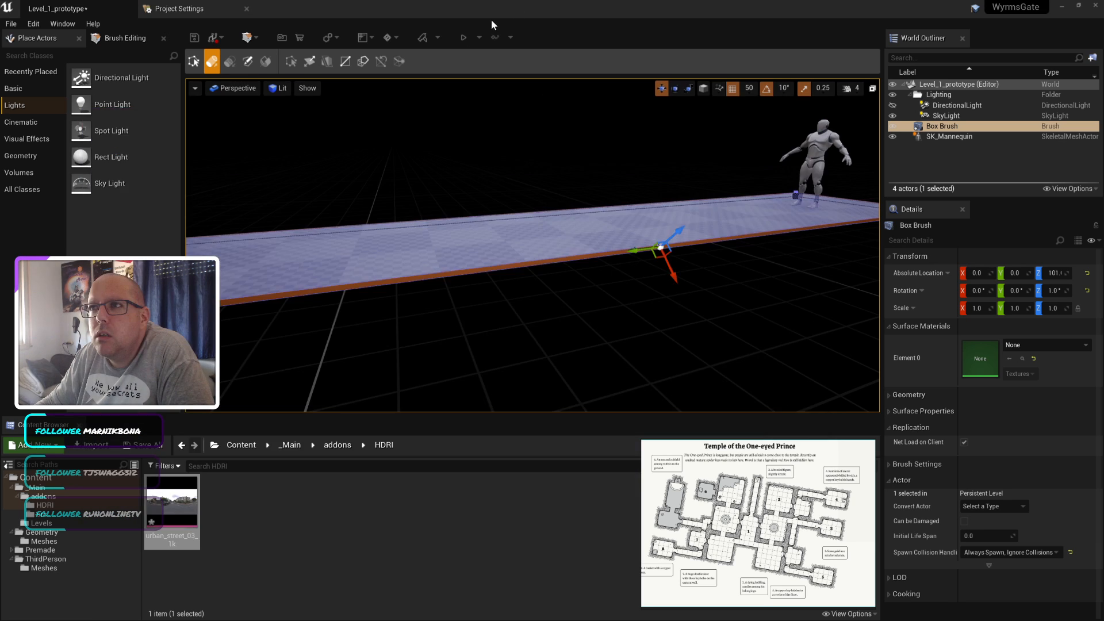
{"action": "left_click", "coordinate": [701, 91]}
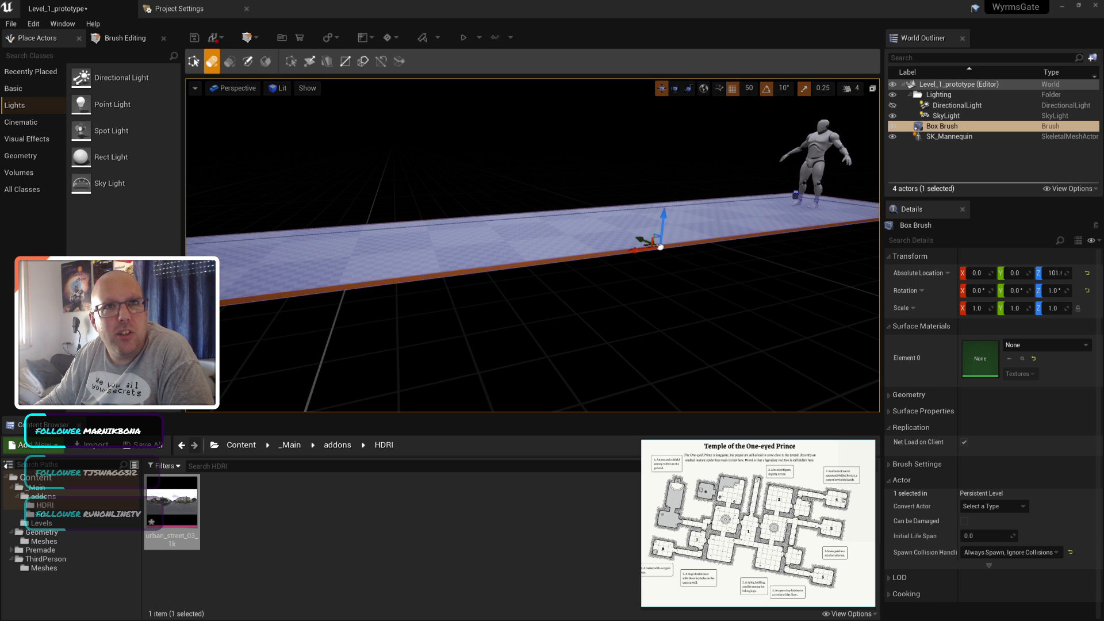
{"action": "key", "text": "alt+Tab"}
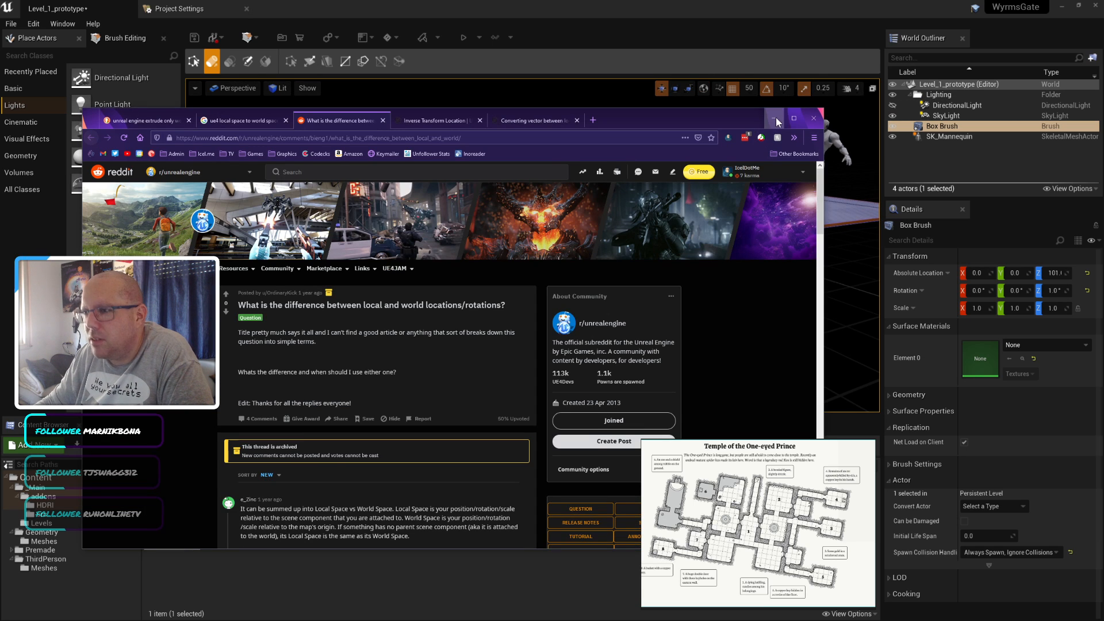
{"action": "left_click", "coordinate": [774, 118]}
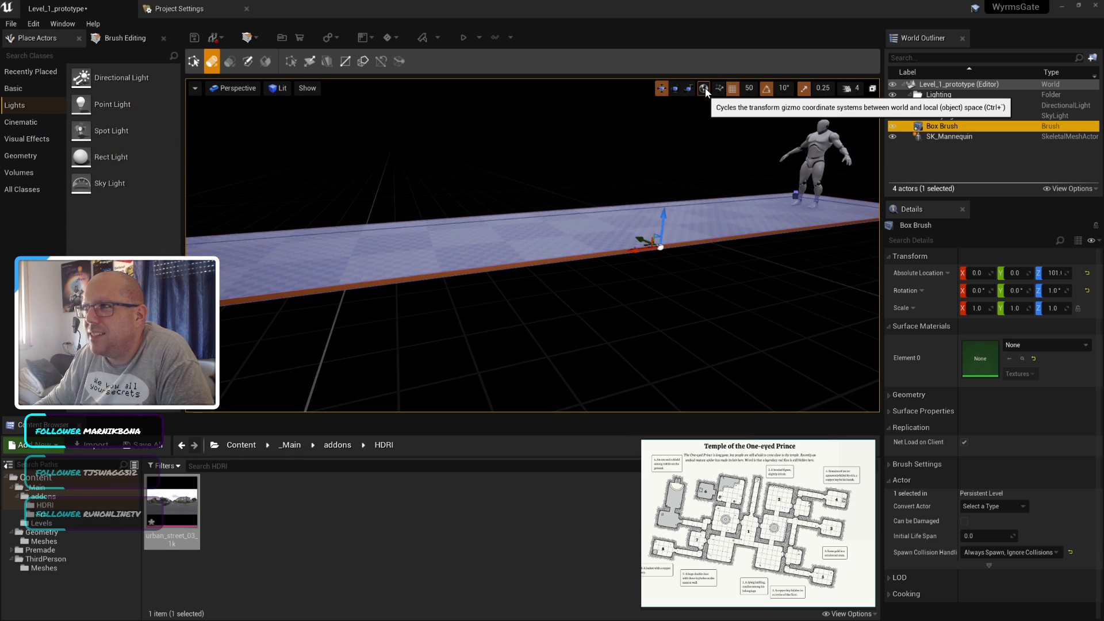
{"action": "left_click", "coordinate": [704, 88]}
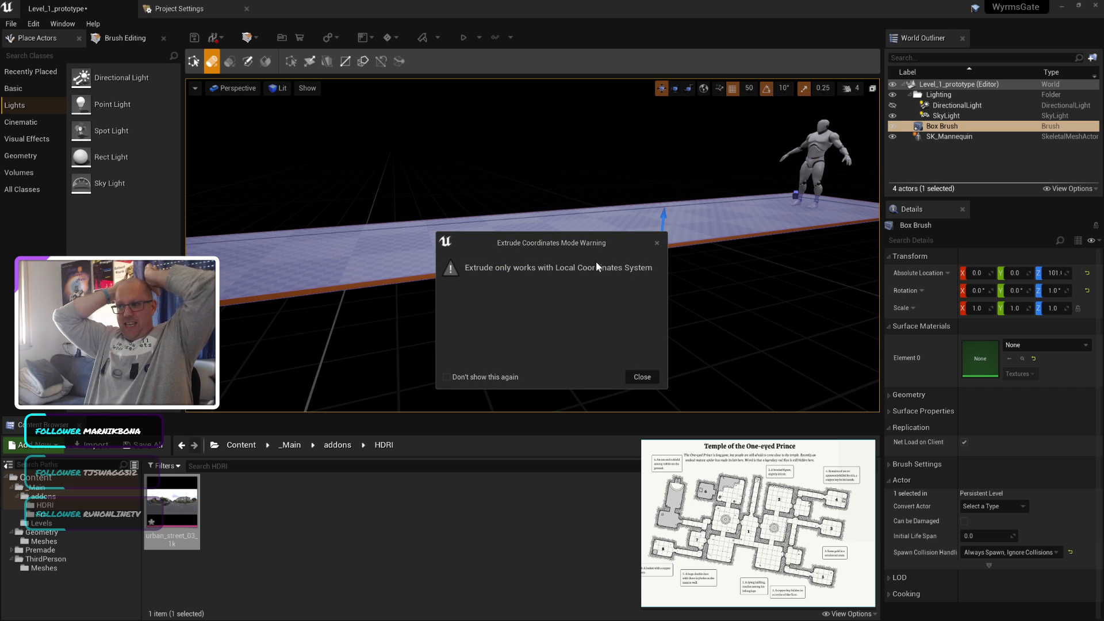
{"action": "left_click", "coordinate": [656, 242]}
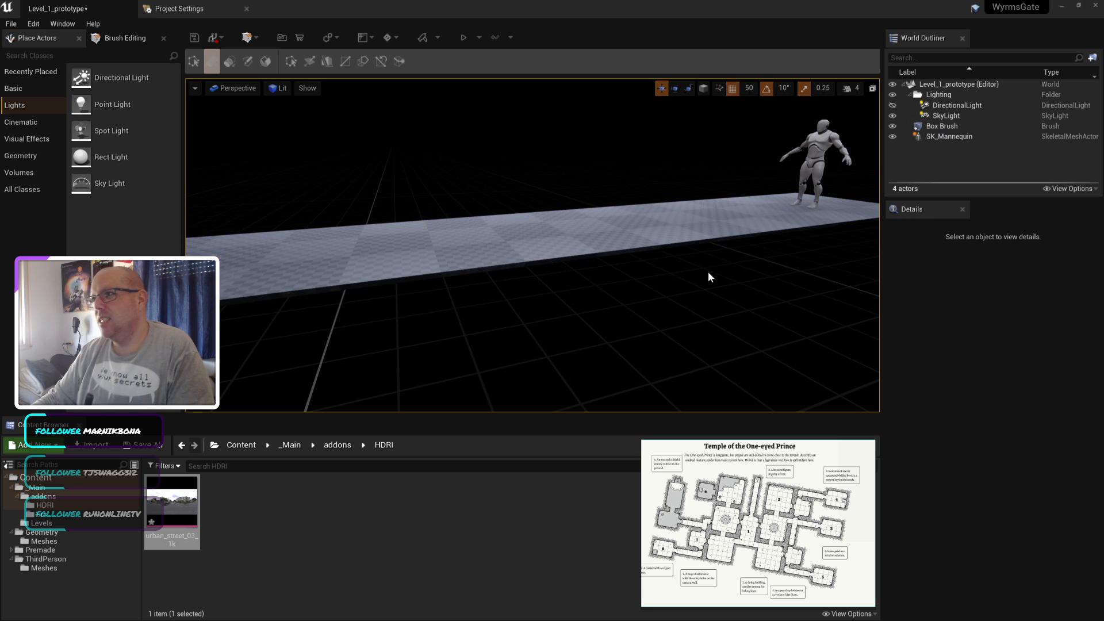
Step: Select the floor brush's surfaces for a trial extrusion, and undo the surface selections and Extrude modifications
{"action": "left_click", "coordinate": [650, 247]}
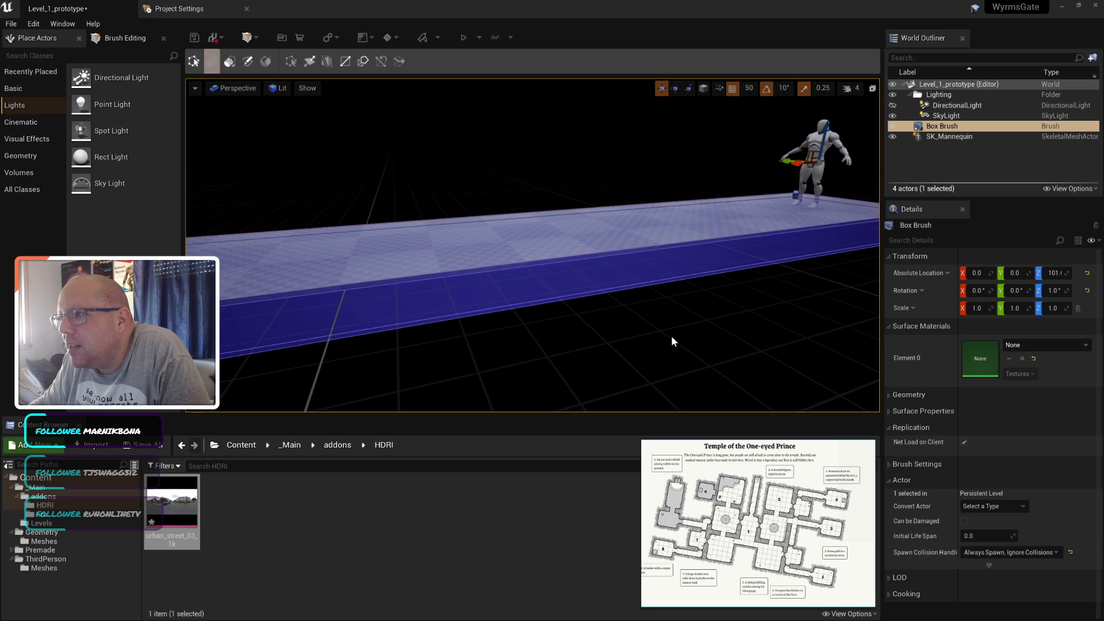
{"action": "scroll", "coordinate": [667, 338], "scroll_direction": "down", "scroll_amount": 3}
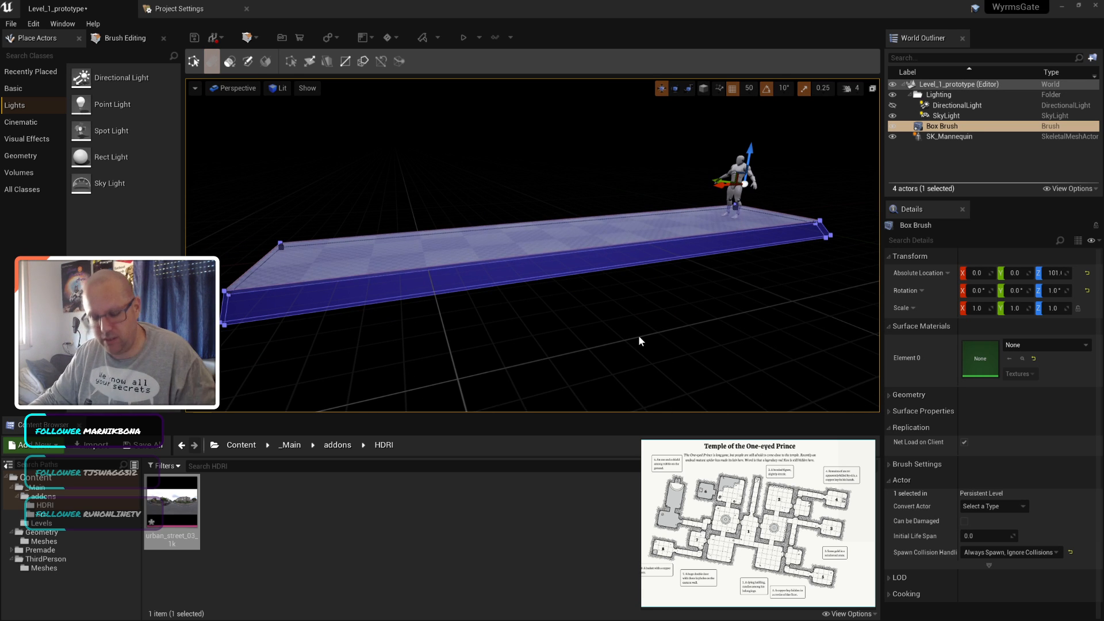
{"action": "key", "text": "ctrl+z"}
{"action": "left_click", "coordinate": [560, 250]}
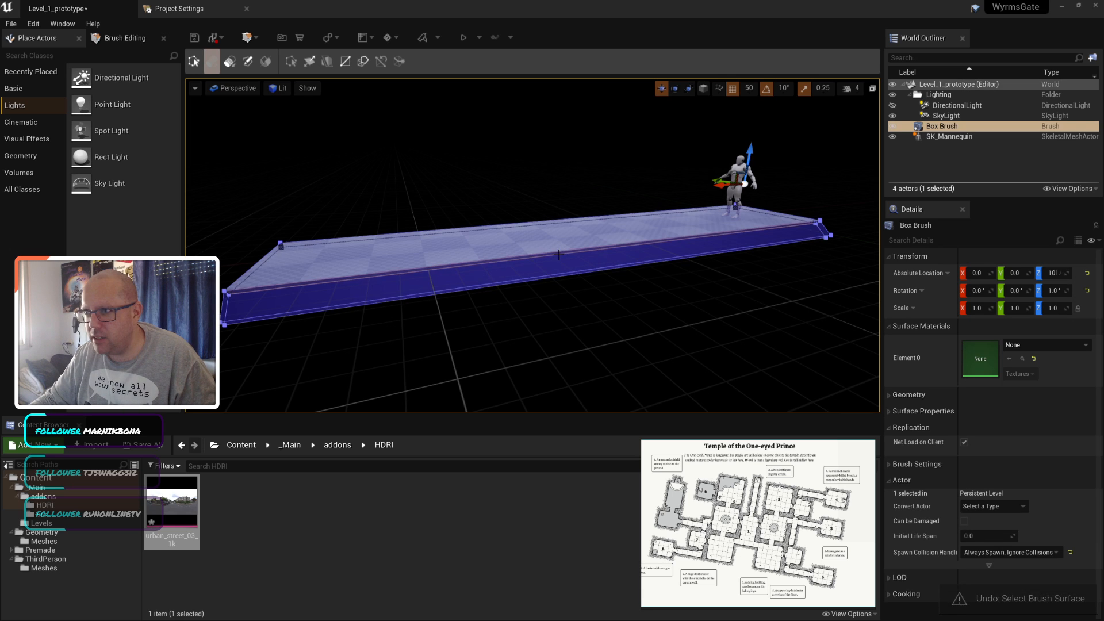
{"action": "left_click", "coordinate": [559, 255]}
{"action": "key", "text": "ctrl+z"}
{"action": "key", "text": "ctrl+z"}
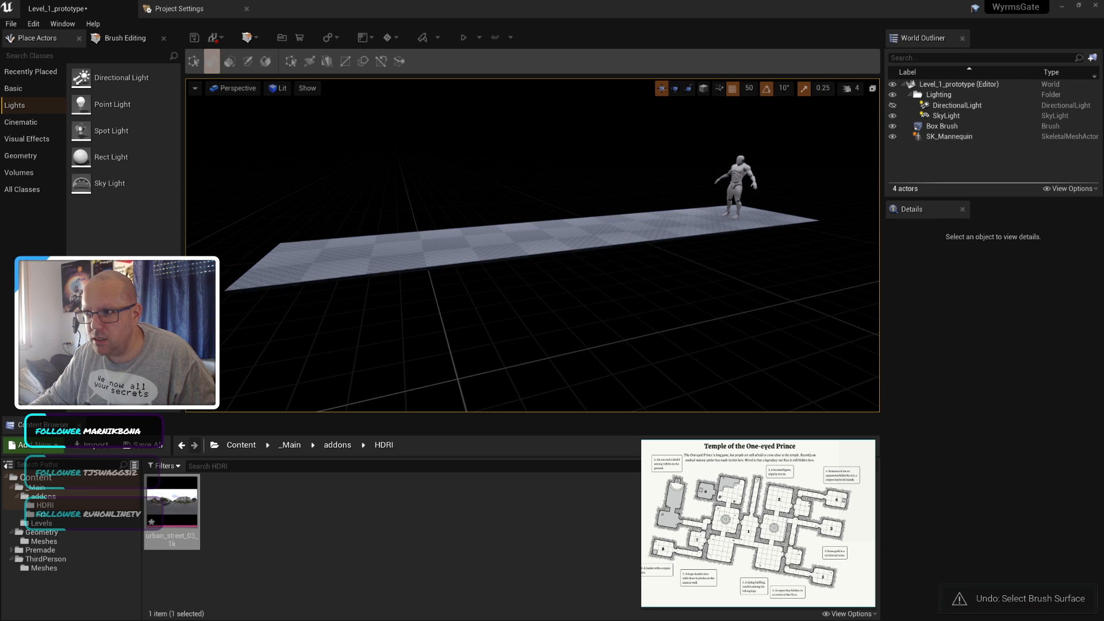
{"action": "key", "text": "ctrl+z"}
{"action": "key", "text": "ctrl+z"}
{"action": "key", "text": "ctrl+z"}
{"action": "key", "text": "ctrl+z"}
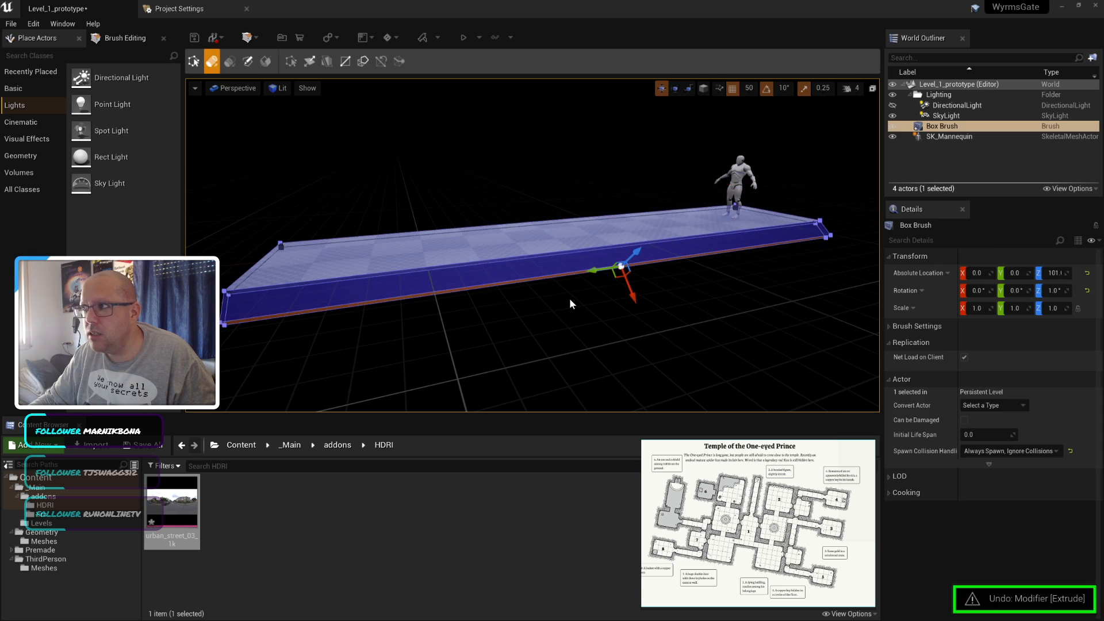
{"action": "key", "text": "ctrl+z"}
{"action": "scroll", "coordinate": [582, 279], "scroll_direction": "up", "scroll_amount": 3}
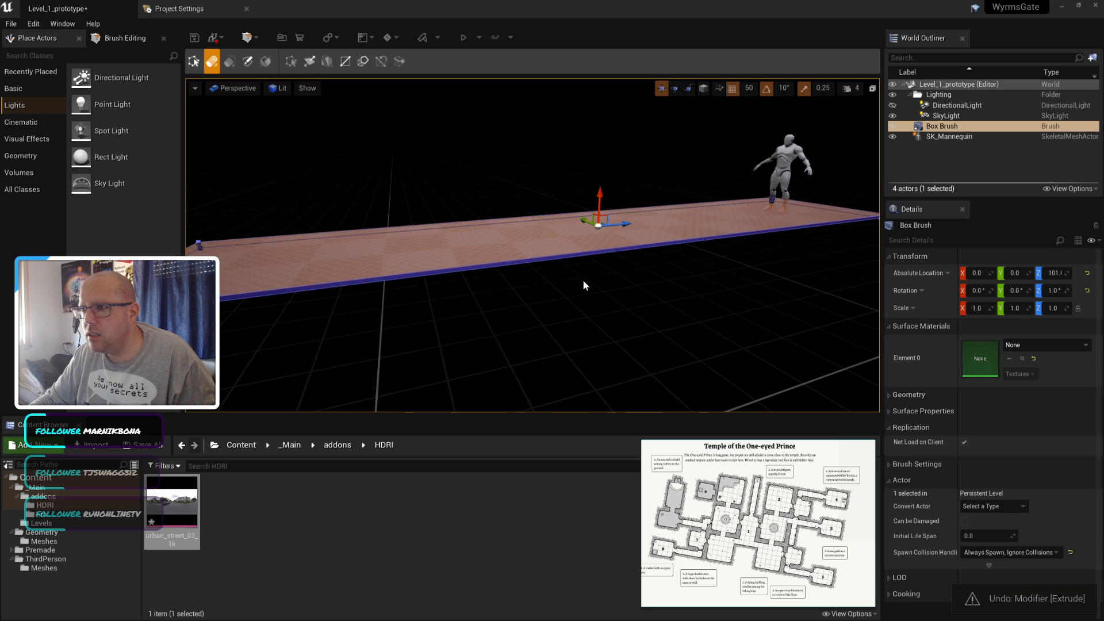
Step: Switch brush editing to Edit mode, try moving the floor's long front side in world space, and undo the moves
{"action": "key", "text": "shift+1"}
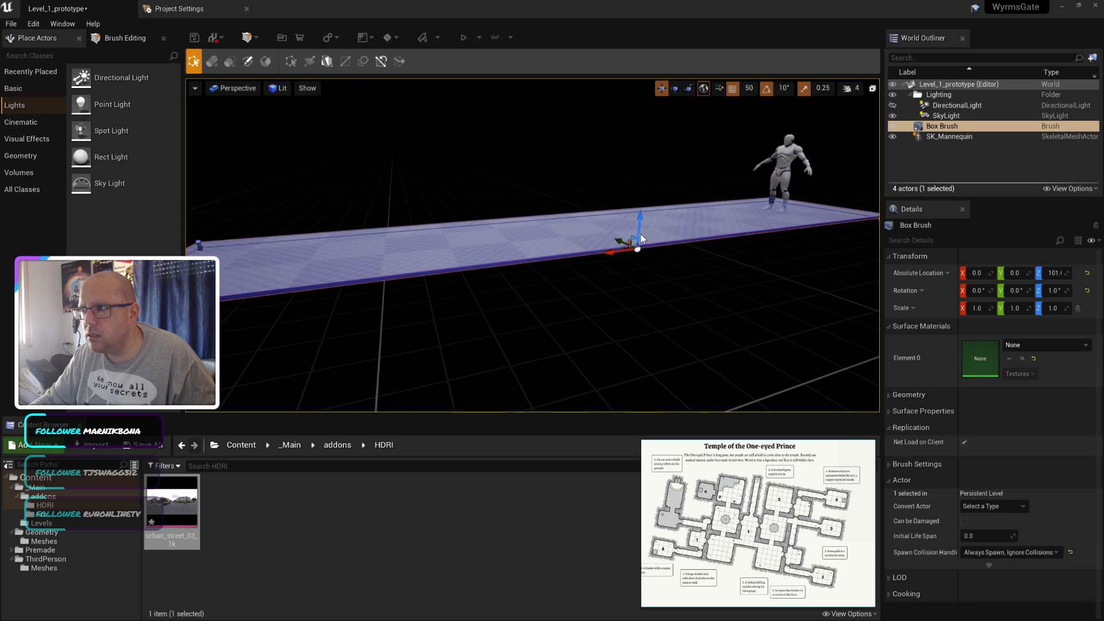
{"action": "key", "text": "ctrl+y"}
{"action": "key", "text": "ctrl+z"}
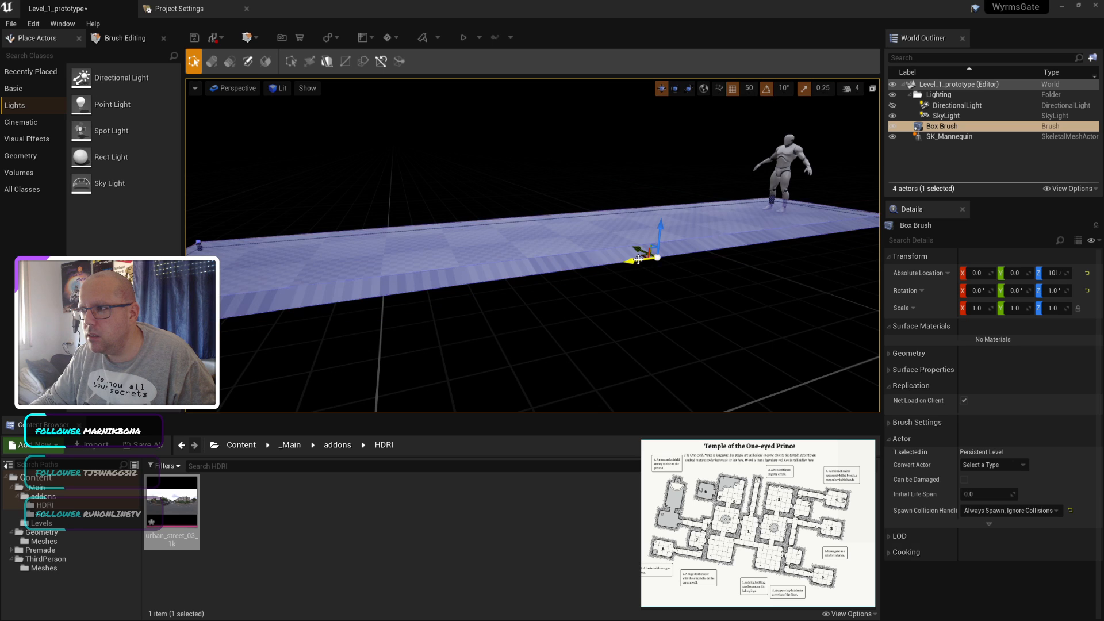
{"action": "key", "text": "ctrl+z"}
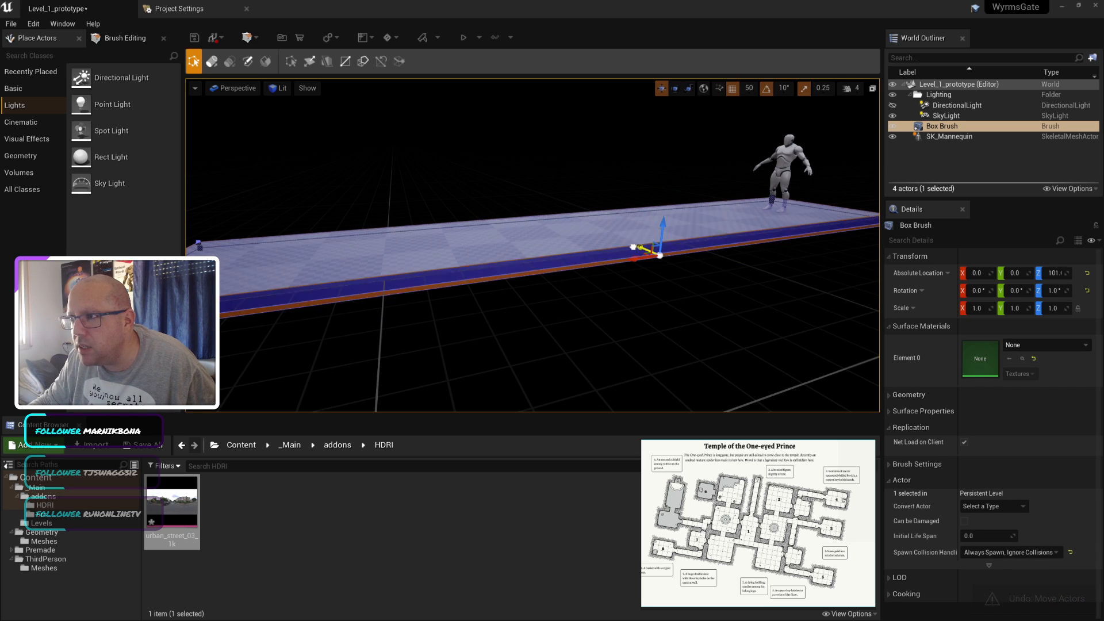
{"action": "key", "text": "ctrl+z"}
{"action": "scroll", "coordinate": [661, 319], "scroll_direction": "down", "scroll_amount": 1}
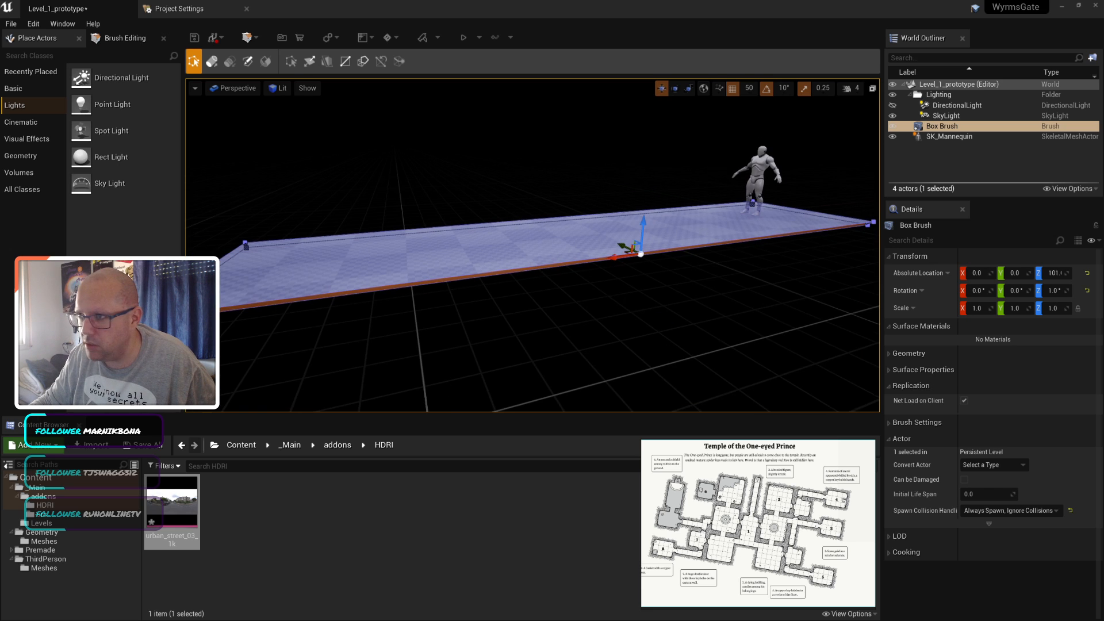
{"action": "key", "text": "ctrl+z"}
Step: Try Extrude mode on the floor brush, dismiss the coordinates warning, and retry it with the long front side selected
{"action": "left_click", "coordinate": [218, 60]}
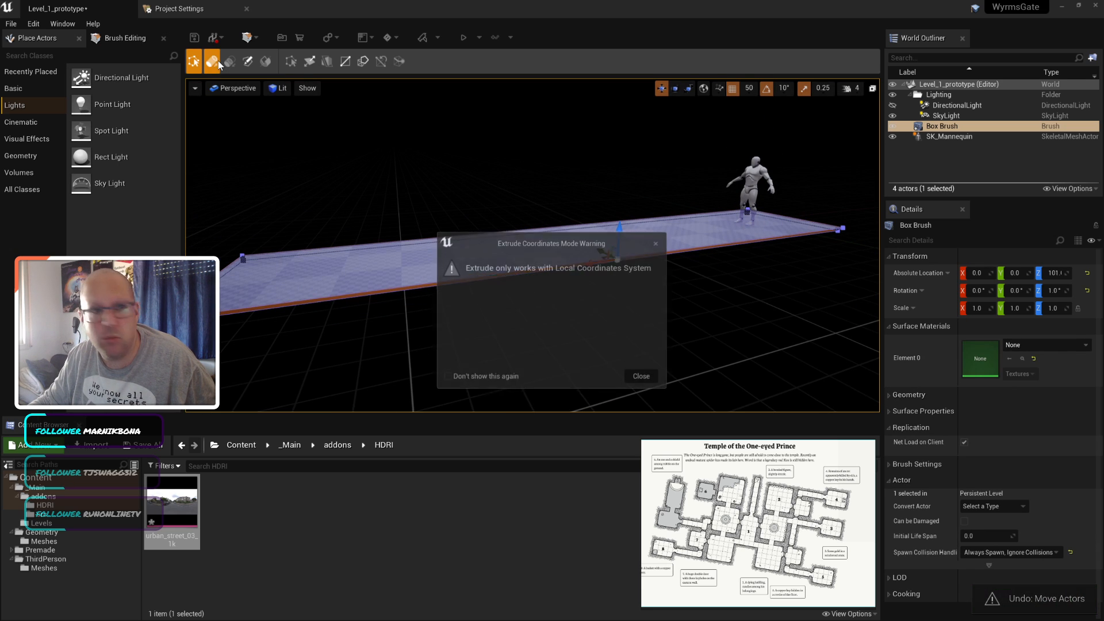
{"action": "left_click", "coordinate": [659, 243]}
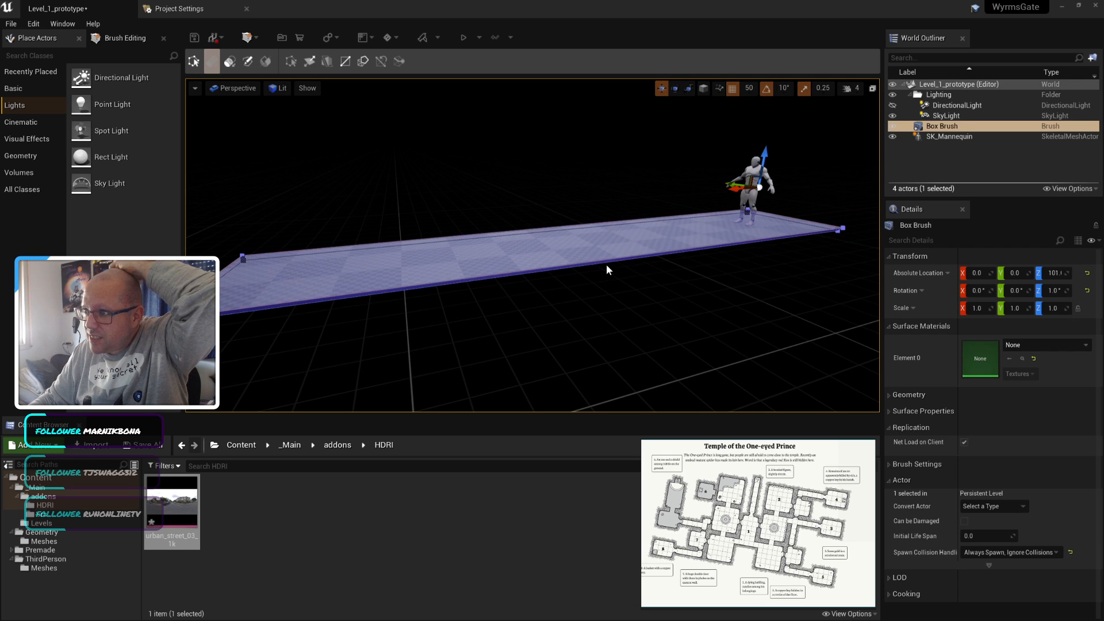
{"action": "left_click", "coordinate": [591, 253]}
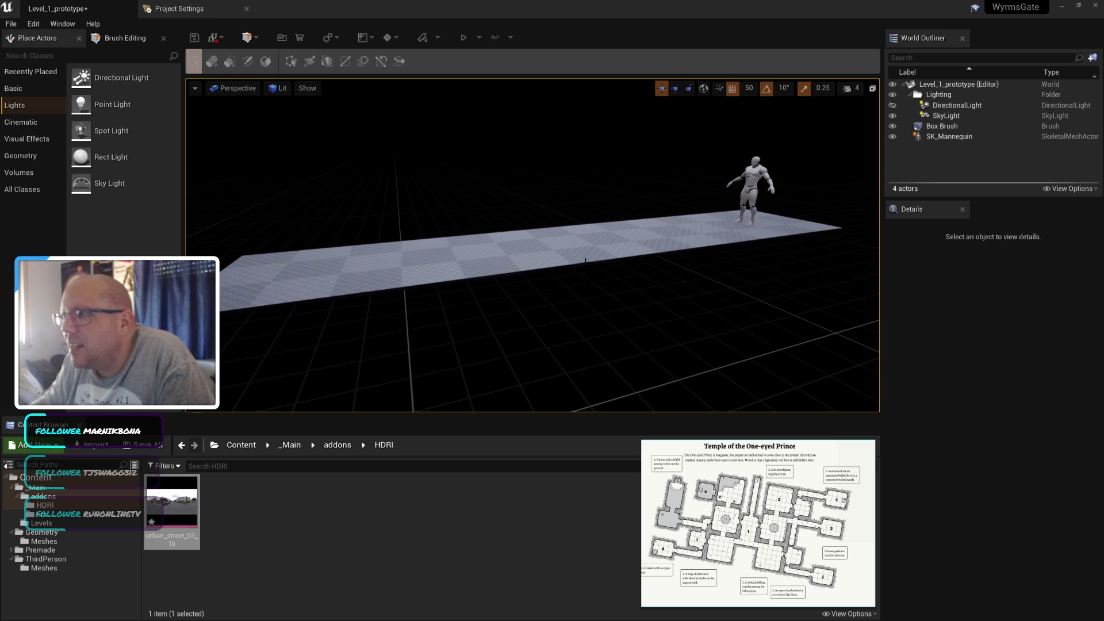
{"action": "scroll", "coordinate": [616, 288], "scroll_direction": "up", "scroll_amount": 5}
{"action": "left_click", "coordinate": [626, 294]}
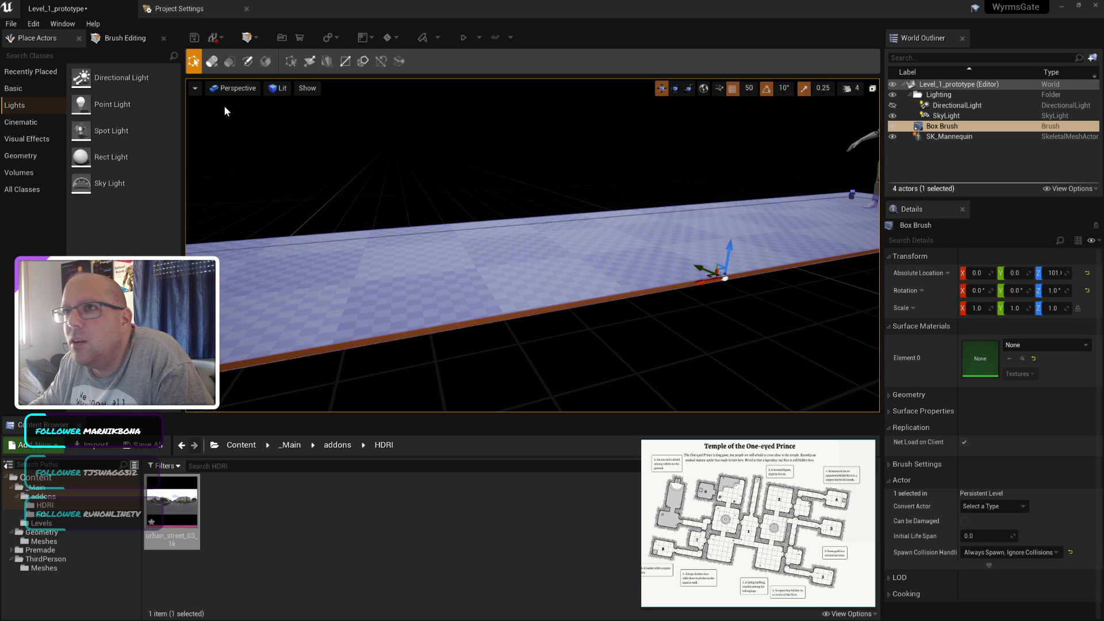
{"action": "left_click", "coordinate": [213, 64]}
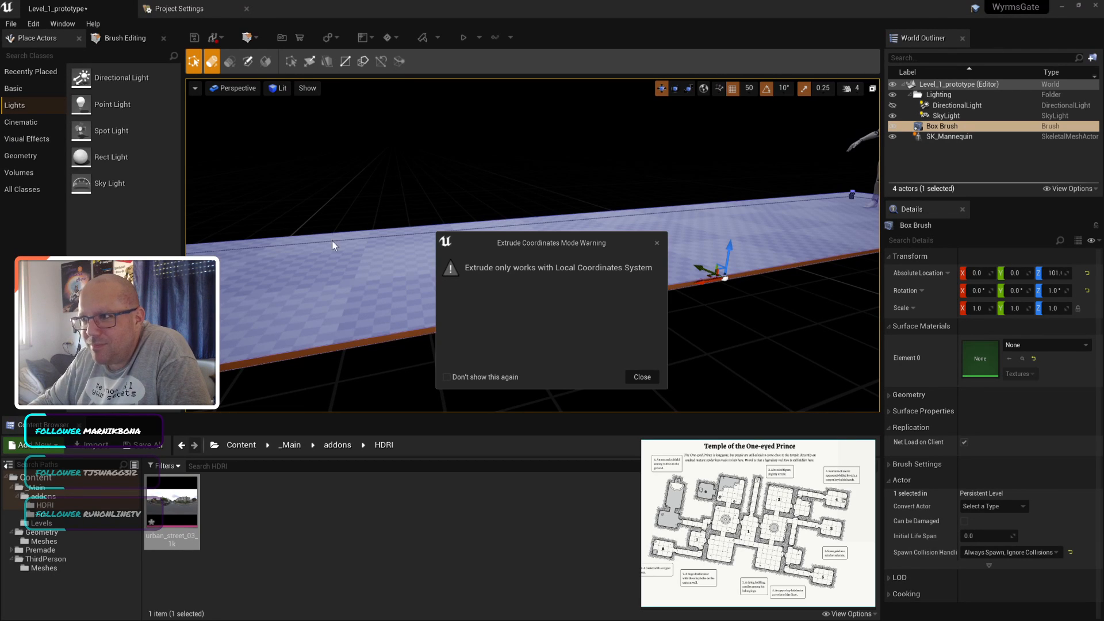
Step: Switch to the browser's Google results, try rewording the query as ue4 "extrude only works with, and return to the Unreal editor
{"action": "key", "text": "alt+Tab"}
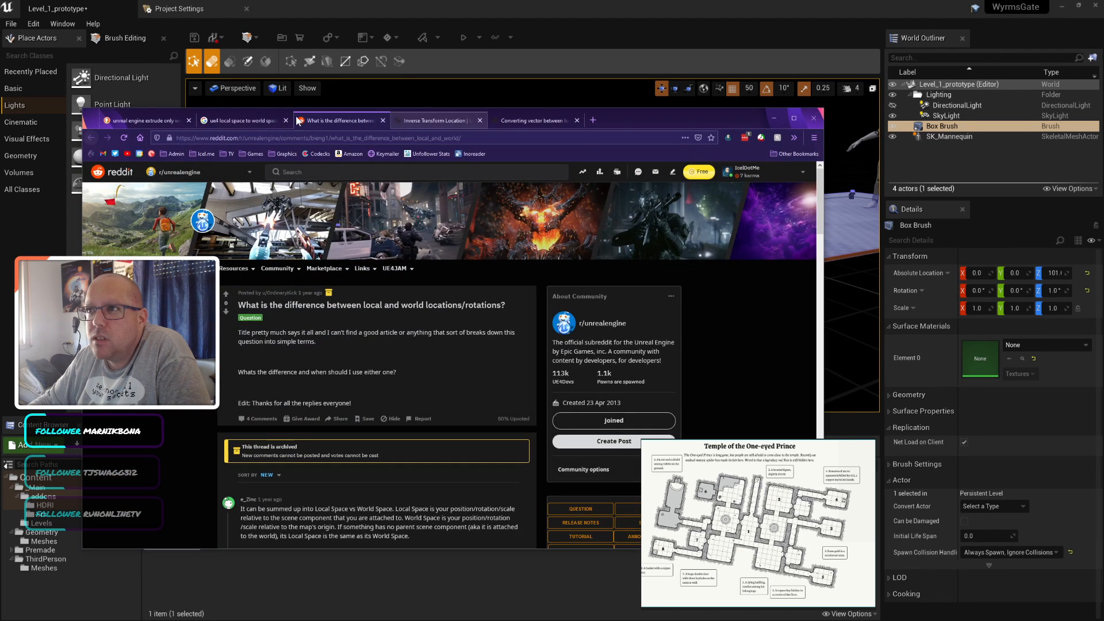
{"action": "left_click", "coordinate": [242, 120]}
{"action": "key", "text": "ctrl+shift+Left"}
{"action": "key", "text": "ctrl+shift+Left"}
{"action": "key", "text": "ctrl+shift+Left"}
{"action": "key", "text": "ctrl+shift+Left"}
{"action": "key", "text": "ctrl+shift+Left"}
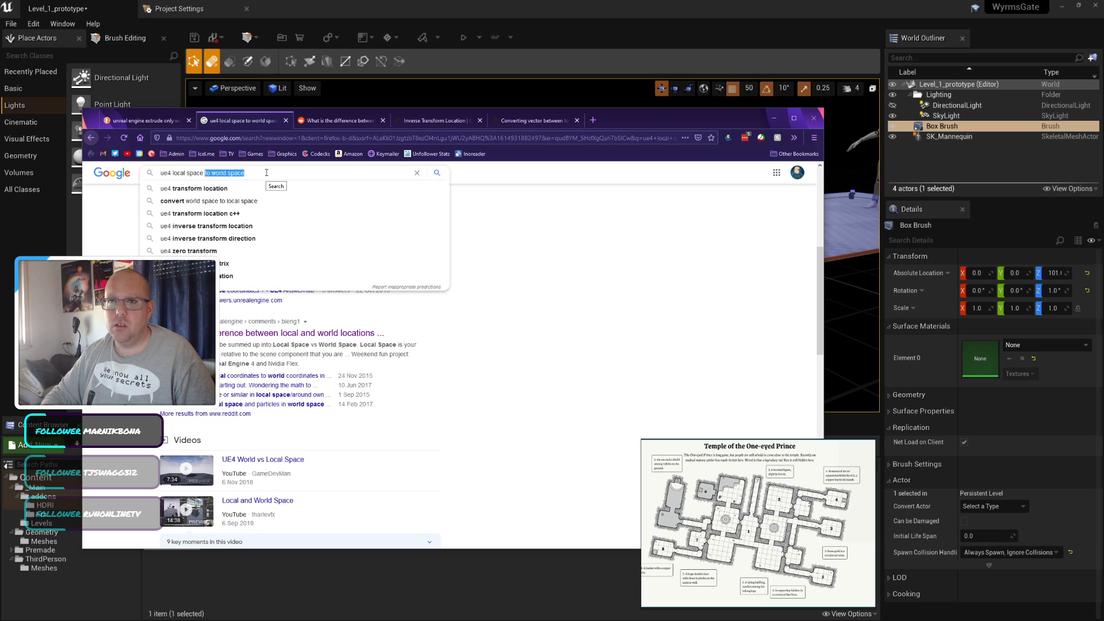
{"action": "type", "text": "\"ext"}
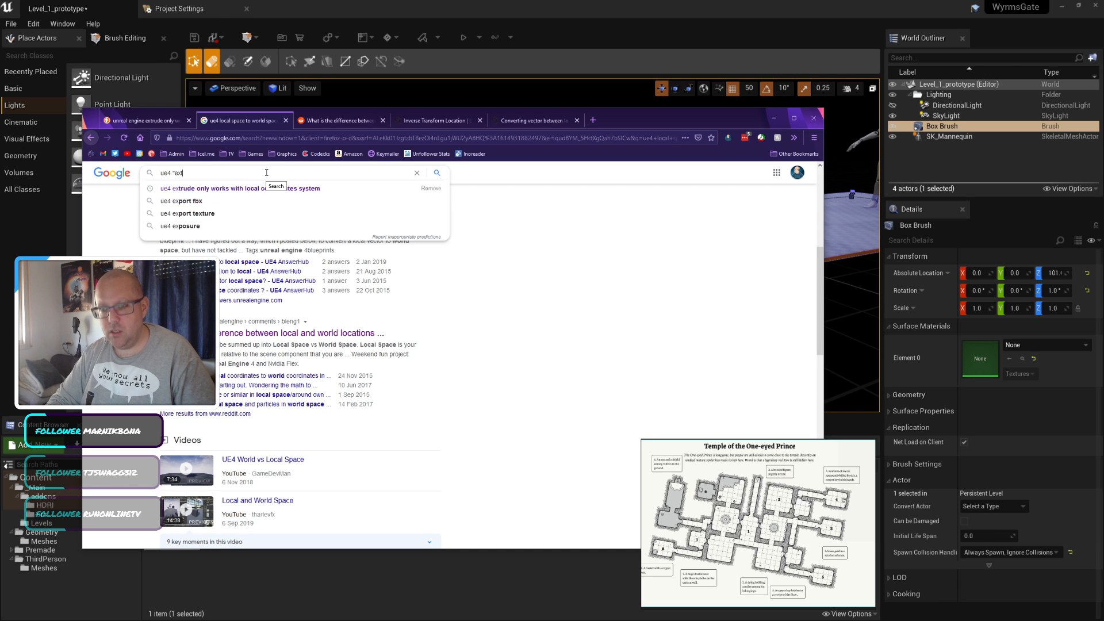
{"action": "type", "text": "rud"}
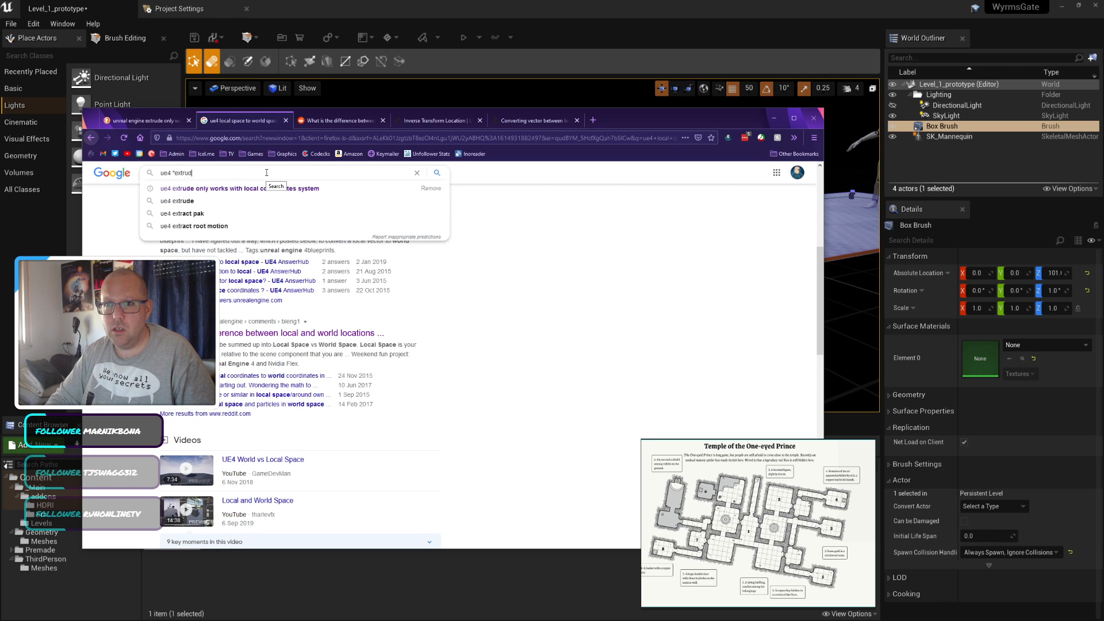
{"action": "type", "text": "e only works with"}
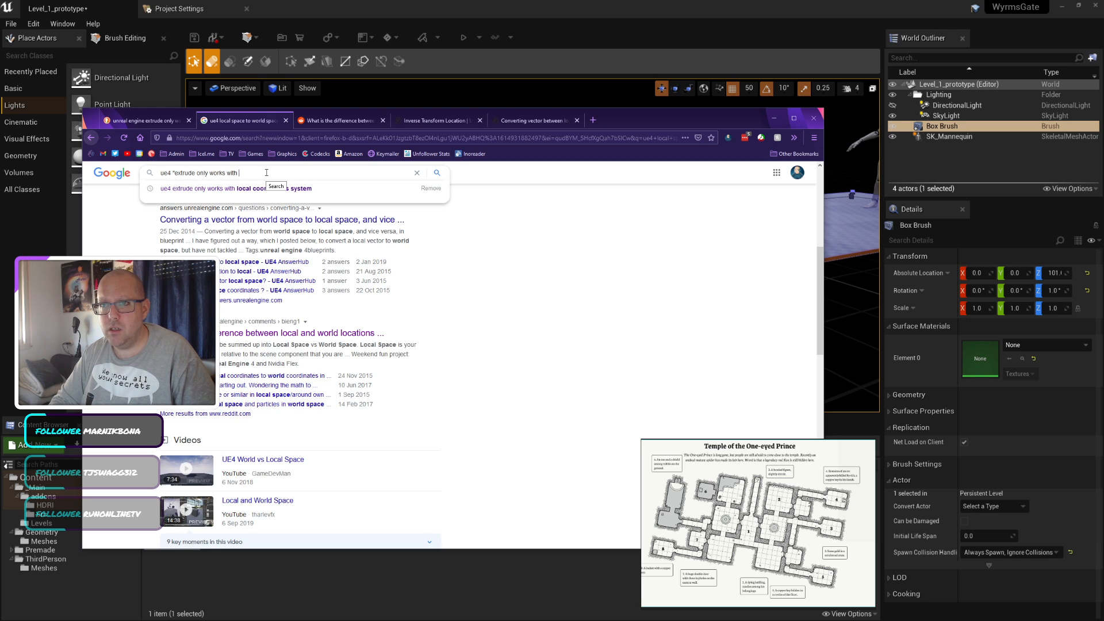
{"action": "left_click", "coordinate": [366, 13]}
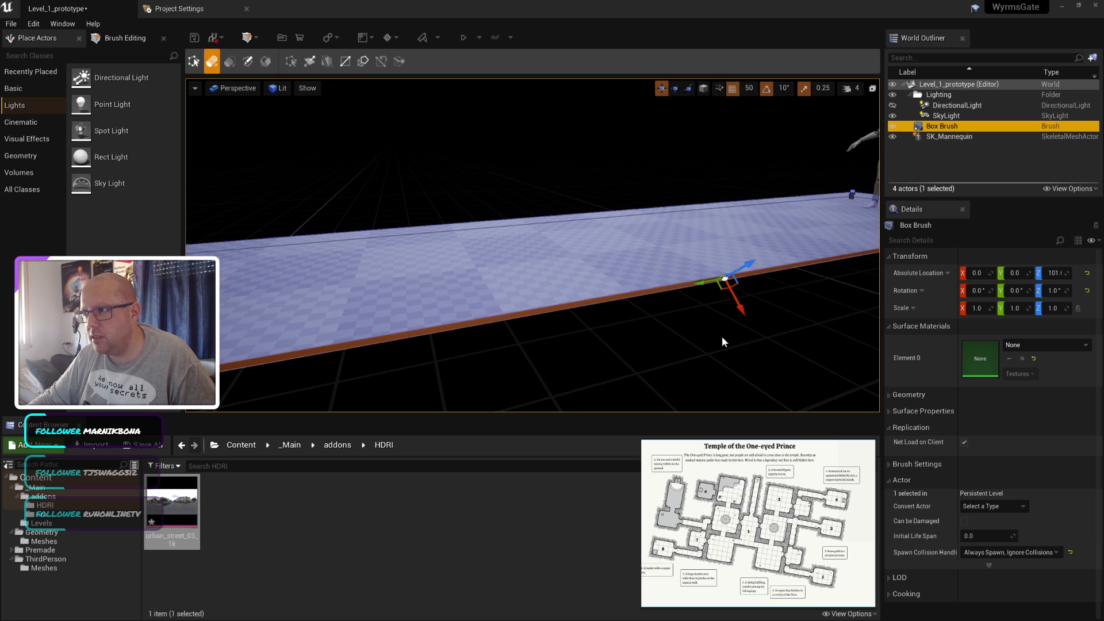
Step: Try extruding the floor brush's long front side in local space, and undo the extrusion
{"action": "scroll", "coordinate": [639, 252], "scroll_direction": "down", "scroll_amount": 4}
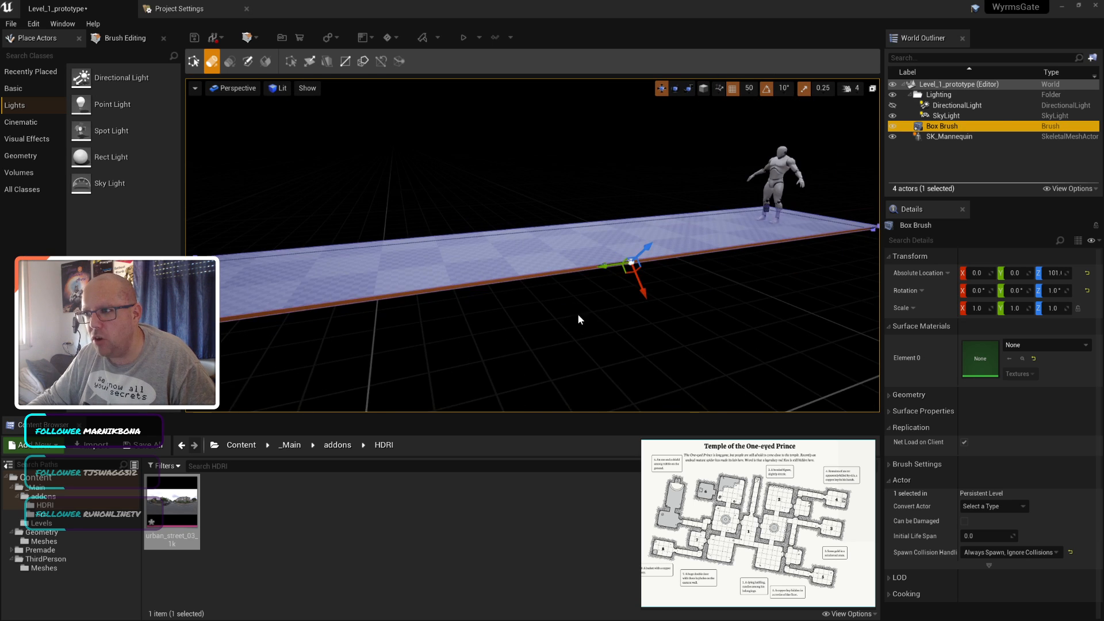
{"action": "scroll", "coordinate": [609, 348], "scroll_direction": "up", "scroll_amount": 1}
{"action": "middle_click_drag", "start_coordinate": [608, 347], "coordinate": [609, 402]}
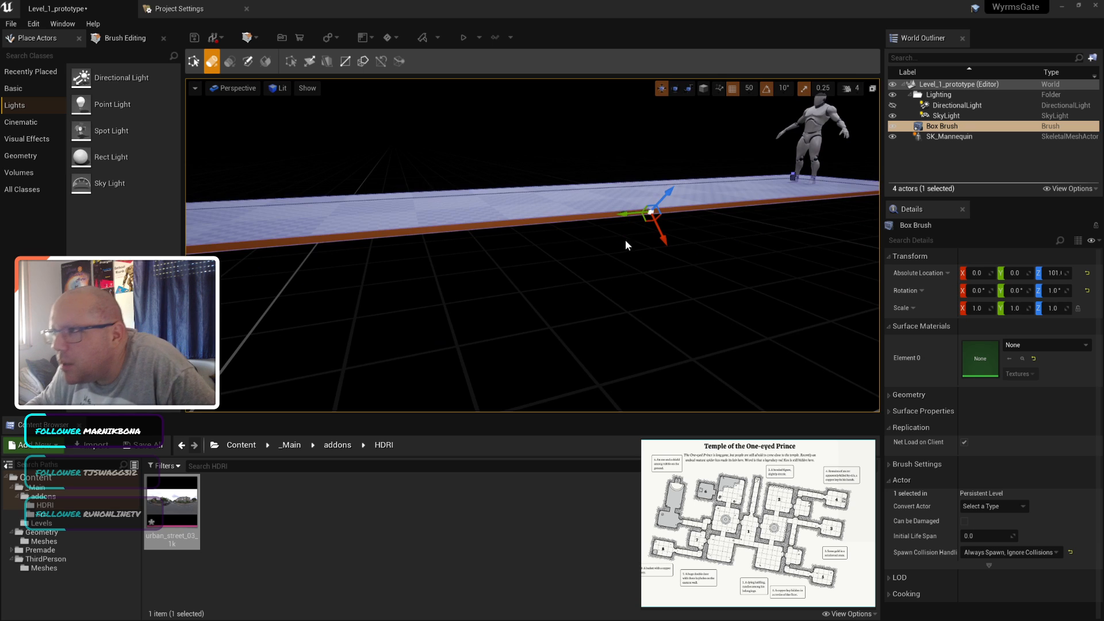
{"action": "scroll", "coordinate": [611, 233], "scroll_direction": "up", "scroll_amount": 3}
{"action": "scroll", "coordinate": [611, 233], "scroll_direction": "down", "scroll_amount": 1}
{"action": "scroll", "coordinate": [611, 233], "scroll_direction": "down", "scroll_amount": 1}
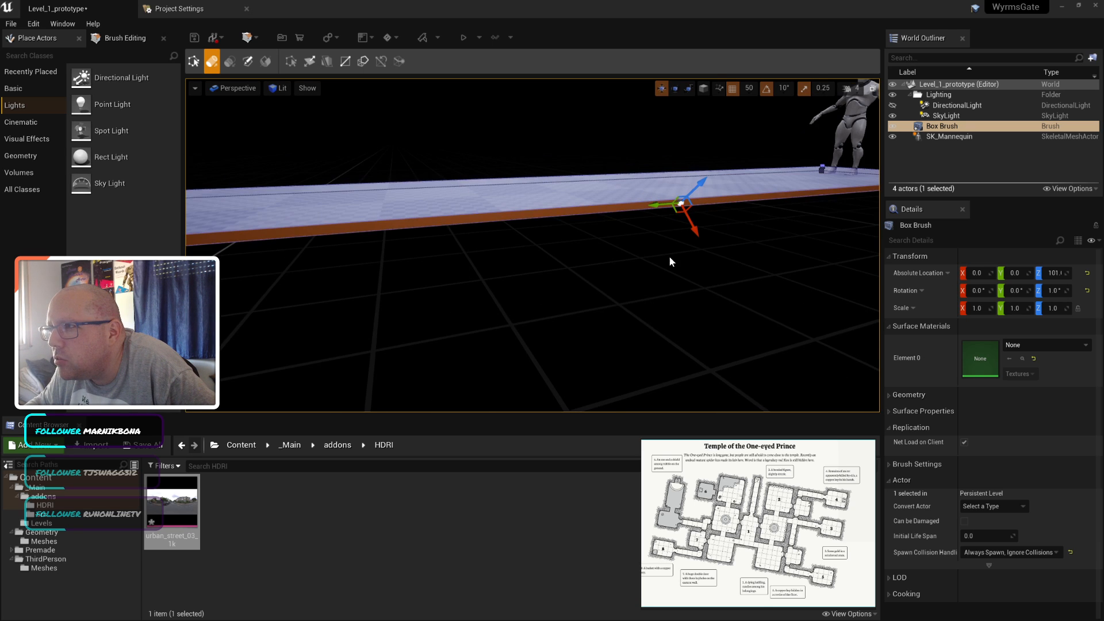
{"action": "scroll", "coordinate": [664, 253], "scroll_direction": "down", "scroll_amount": 1}
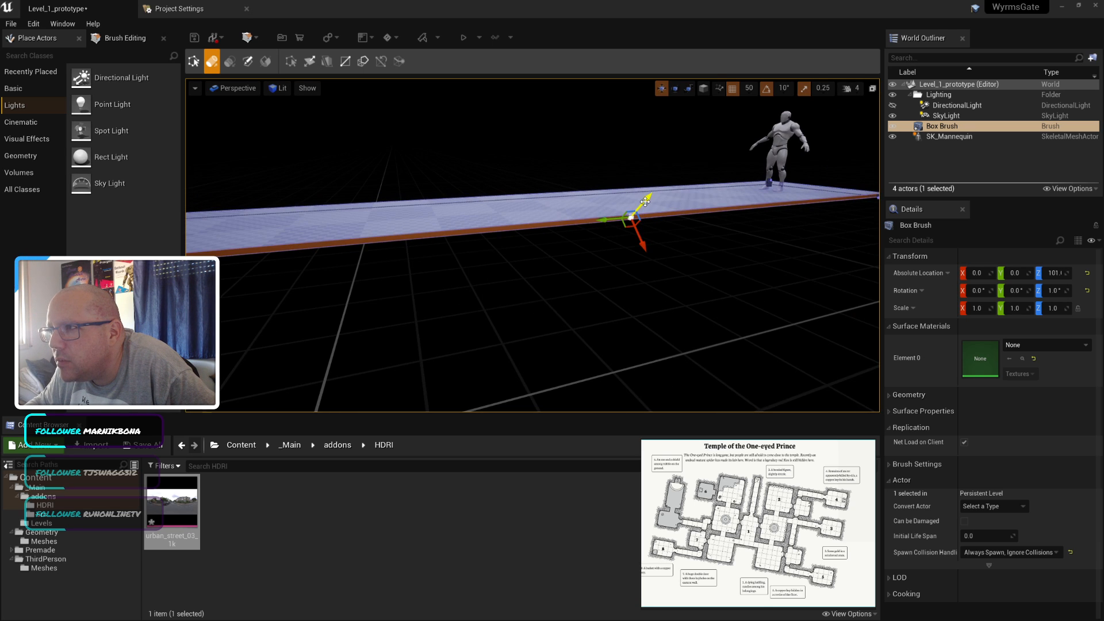
{"action": "right_click_drag", "start_coordinate": [640, 200], "coordinate": [673, 203]}
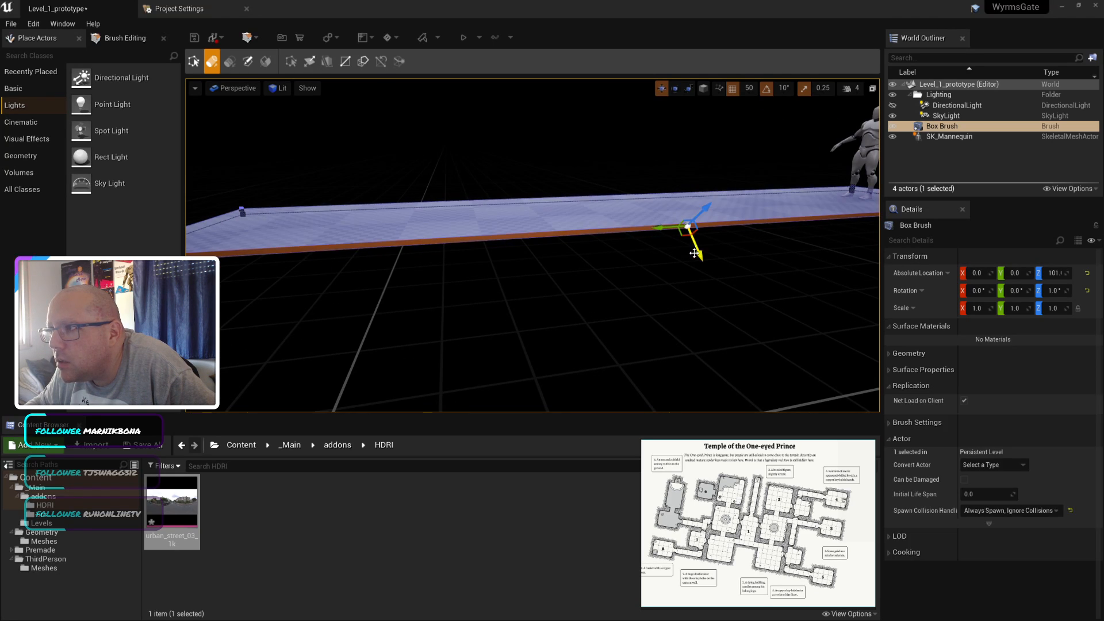
{"action": "scroll", "coordinate": [672, 302], "scroll_direction": "down", "scroll_amount": 4}
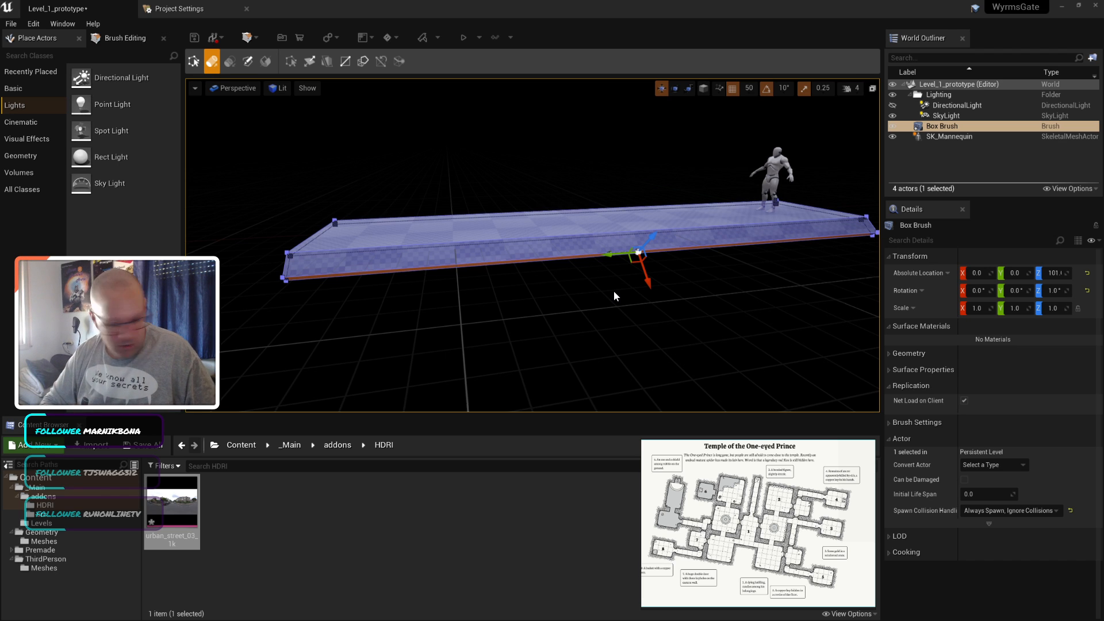
{"action": "key", "text": "ctrl+z"}
{"action": "scroll", "coordinate": [654, 255], "scroll_direction": "up", "scroll_amount": 3}
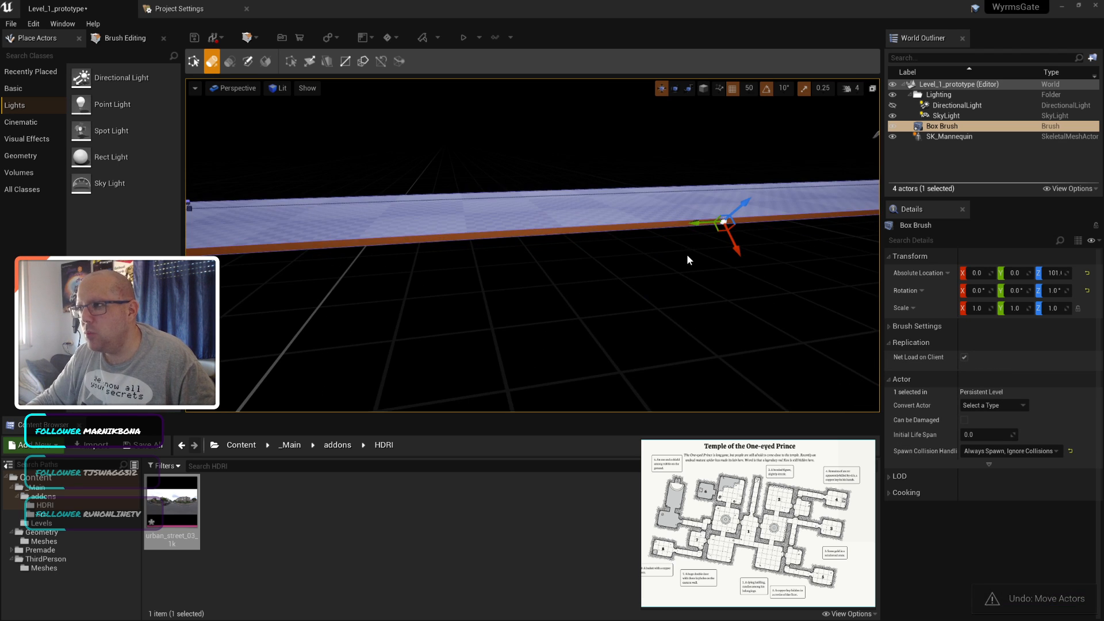
Step: Reselect the floor brush's long front side and set the brush's Z rotation to 0.0°
{"action": "mouse_move", "coordinate": [686, 255]}
{"action": "middle_mouse_down"}
{"action": "mouse_move", "coordinate": [662, 279]}
{"action": "mouse_move", "coordinate": [713, 252]}
{"action": "middle_mouse_up"}
{"action": "scroll", "coordinate": [706, 289], "scroll_direction": "up", "scroll_amount": 4}
{"action": "scroll", "coordinate": [707, 289], "scroll_direction": "down", "scroll_amount": 4}
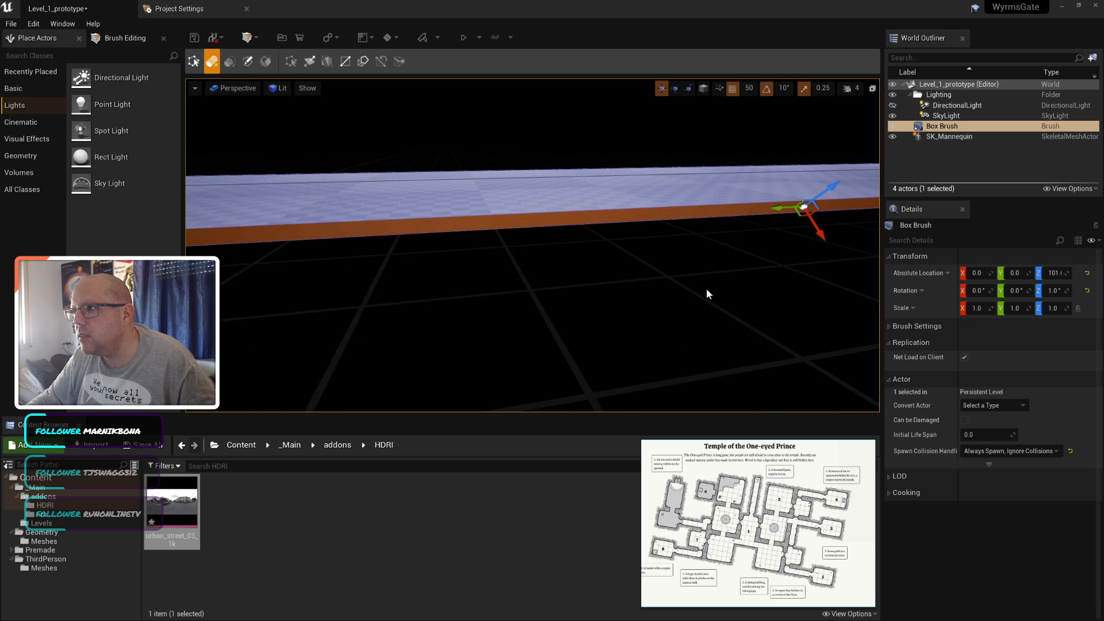
{"action": "left_click", "coordinate": [623, 292]}
{"action": "scroll", "coordinate": [605, 246], "scroll_direction": "up", "scroll_amount": 2}
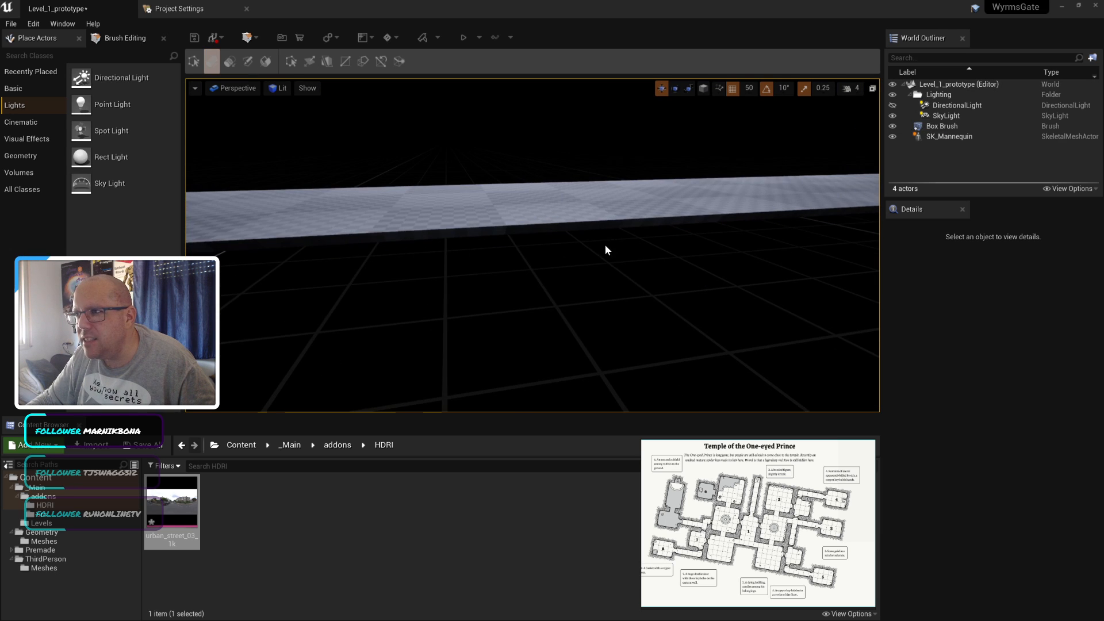
{"action": "left_click", "coordinate": [602, 225]}
{"action": "left_click", "coordinate": [647, 224]}
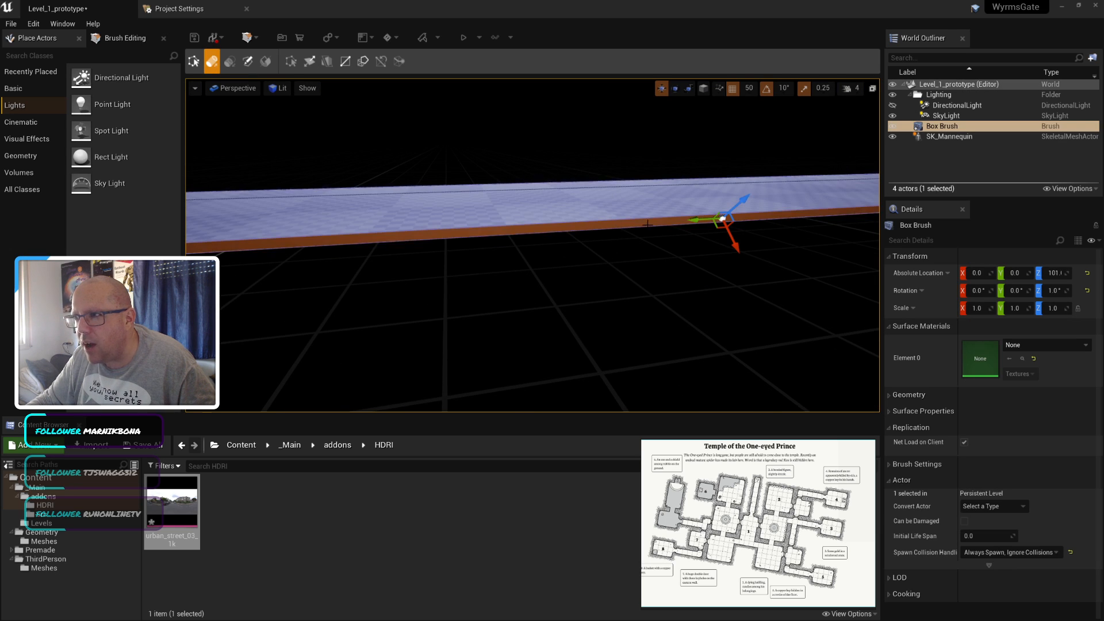
{"action": "left_click", "coordinate": [1054, 290]}
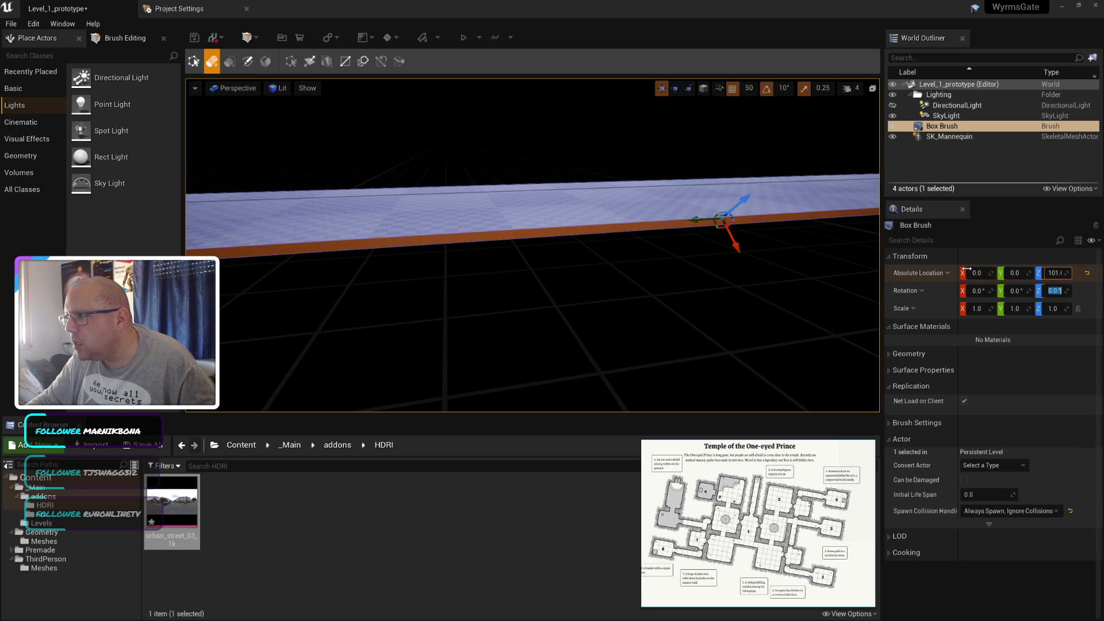
{"action": "left_click", "coordinate": [746, 288]}
Step: Try extruding the reselected long front side along its local X axis, and undo the extrusion
{"action": "scroll", "coordinate": [703, 276], "scroll_direction": "down", "scroll_amount": 3}
{"action": "scroll", "coordinate": [702, 276], "scroll_direction": "up", "scroll_amount": 3}
{"action": "left_click", "coordinate": [643, 225]}
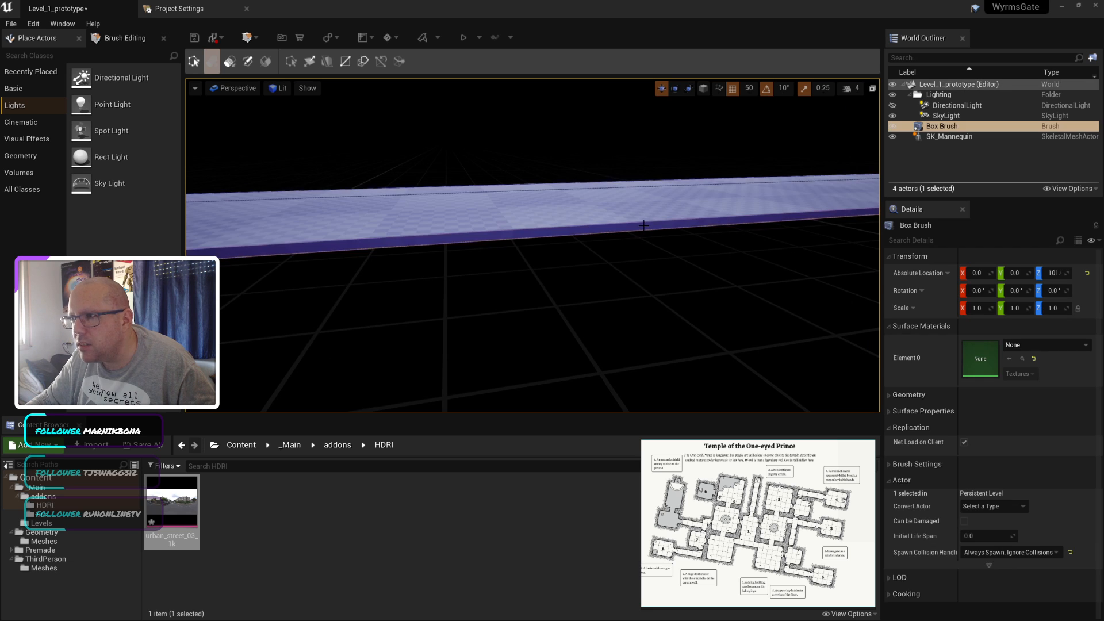
{"action": "left_click", "coordinate": [644, 226]}
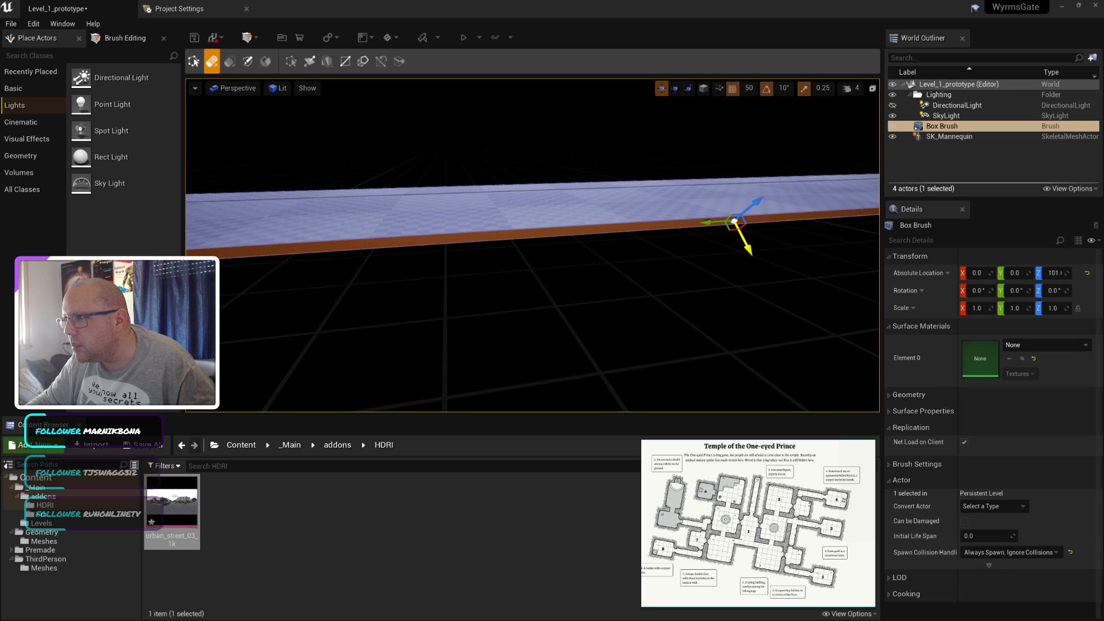
{"action": "left_click_drag", "start_coordinate": [754, 270], "coordinate": [780, 322]}
{"action": "scroll", "coordinate": [741, 342], "scroll_direction": "down", "scroll_amount": 4}
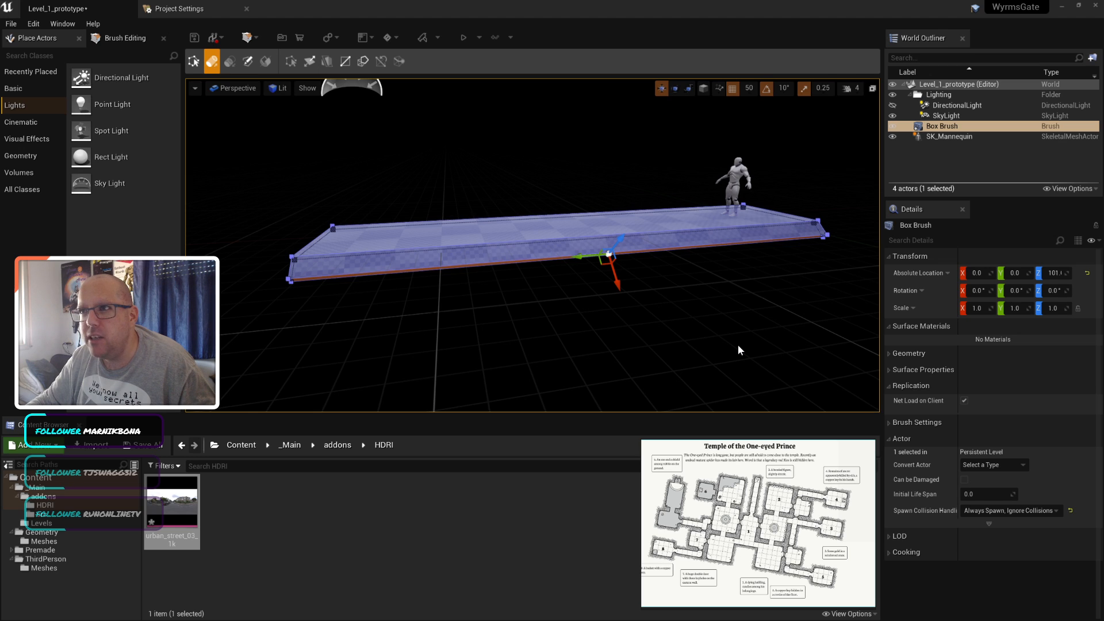
{"action": "key", "text": "ctrl+z"}
Step: Switch to the rotate tool, try rotating the floor brush's long front side, and clear the selection
{"action": "left_click", "coordinate": [675, 90]}
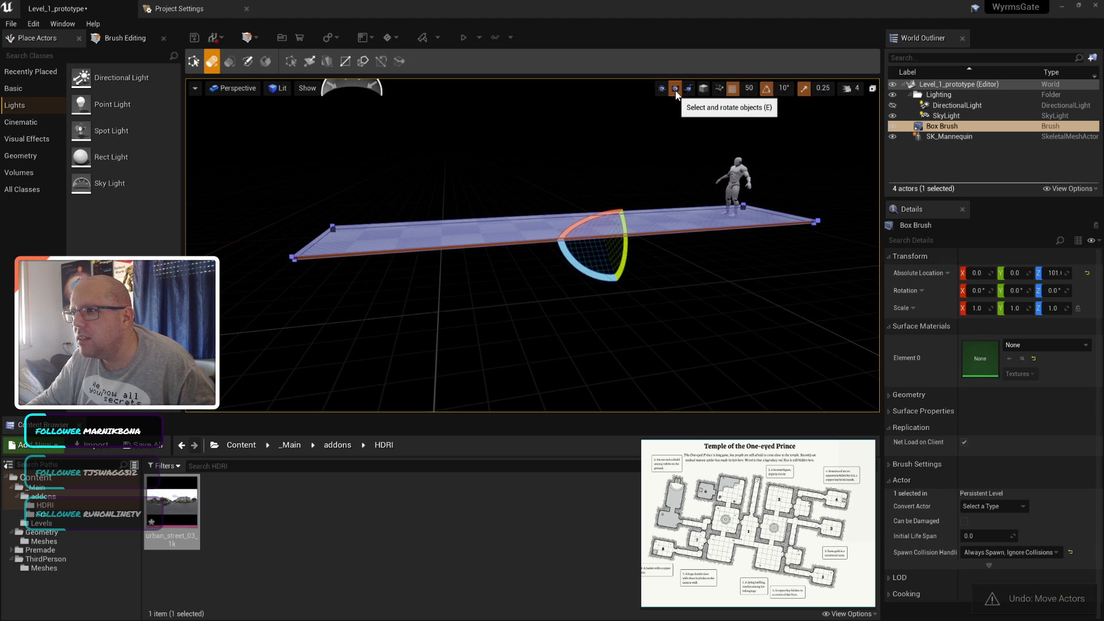
{"action": "left_click_drag", "start_coordinate": [625, 253], "coordinate": [624, 254]}
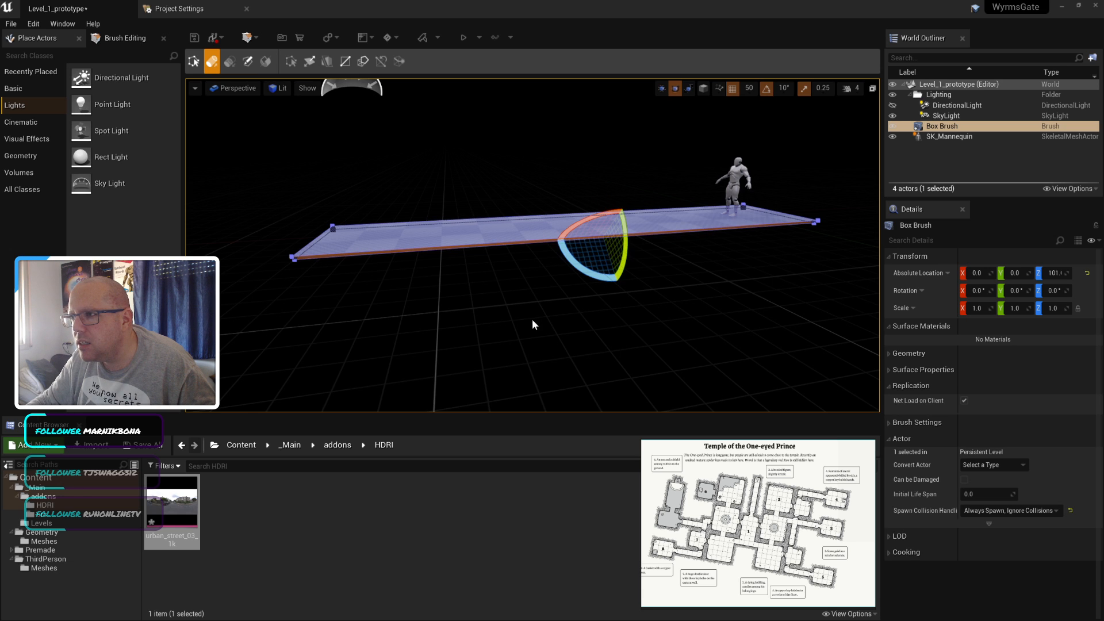
{"action": "mouse_move", "coordinate": [443, 301]}
{"action": "right_mouse_down"}
{"action": "mouse_move", "coordinate": [540, 299]}
{"action": "mouse_move", "coordinate": [442, 311]}
{"action": "right_mouse_up"}
{"action": "left_click_drag", "start_coordinate": [500, 254], "coordinate": [483, 261]}
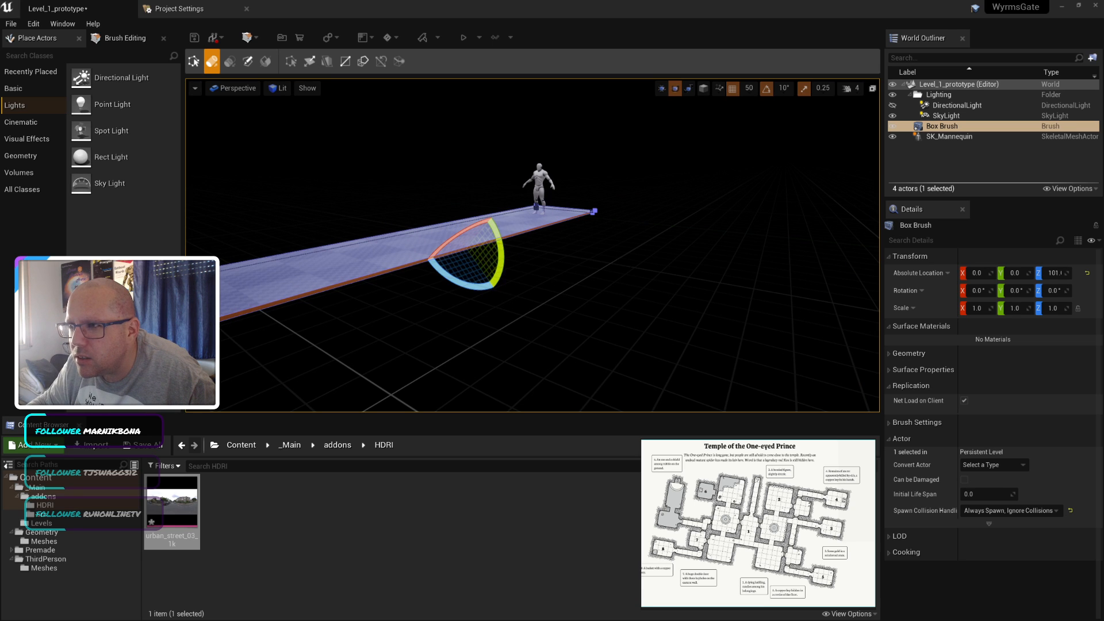
{"action": "key", "text": "Escape"}
Step: Reselect the floor brush and its long front side with the rotation gizmo active
{"action": "left_click", "coordinate": [442, 251]}
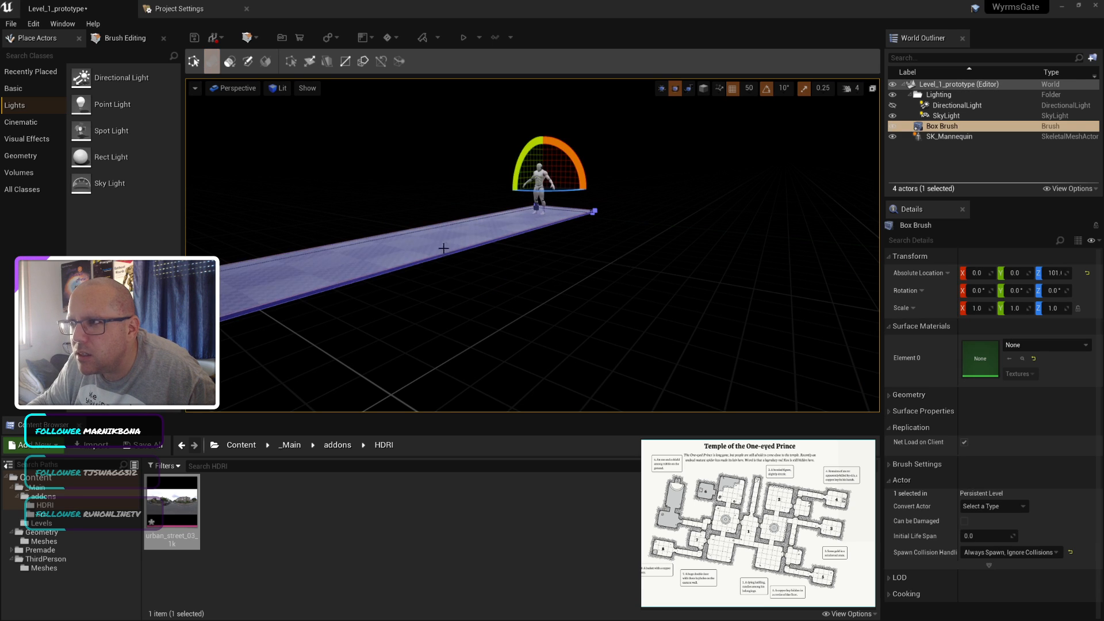
{"action": "mouse_move", "coordinate": [443, 249]}
{"action": "right_mouse_down"}
{"action": "mouse_move", "coordinate": [483, 248]}
{"action": "mouse_move", "coordinate": [444, 221]}
{"action": "right_mouse_up"}
{"action": "left_click", "coordinate": [446, 220]}
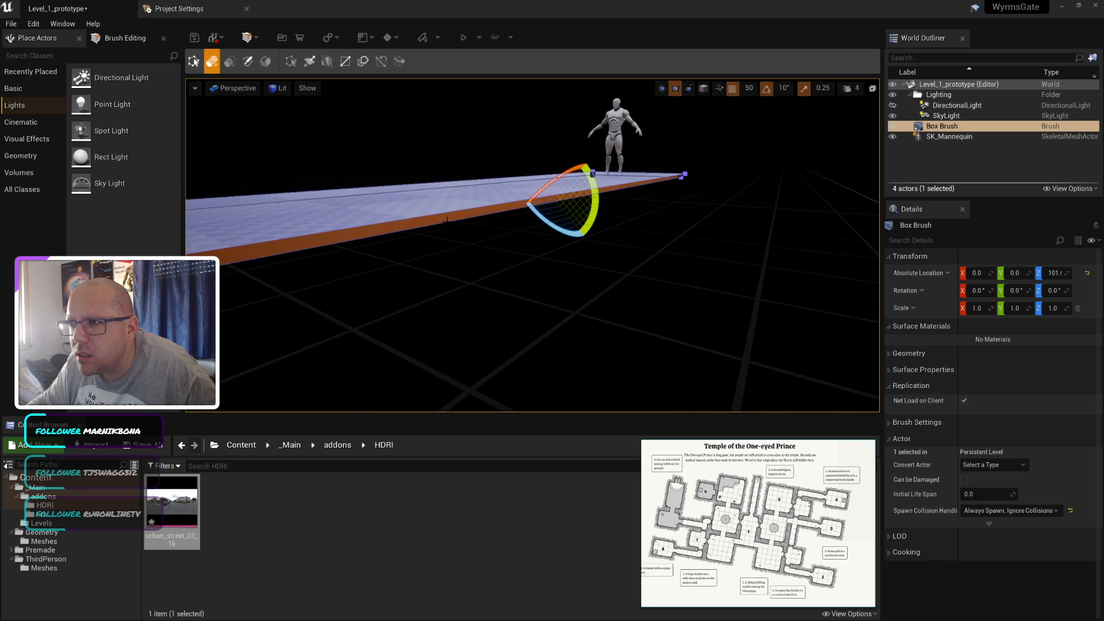
{"action": "left_click", "coordinate": [486, 265]}
{"action": "scroll", "coordinate": [410, 251], "scroll_direction": "up", "scroll_amount": 1}
{"action": "left_click", "coordinate": [399, 200]}
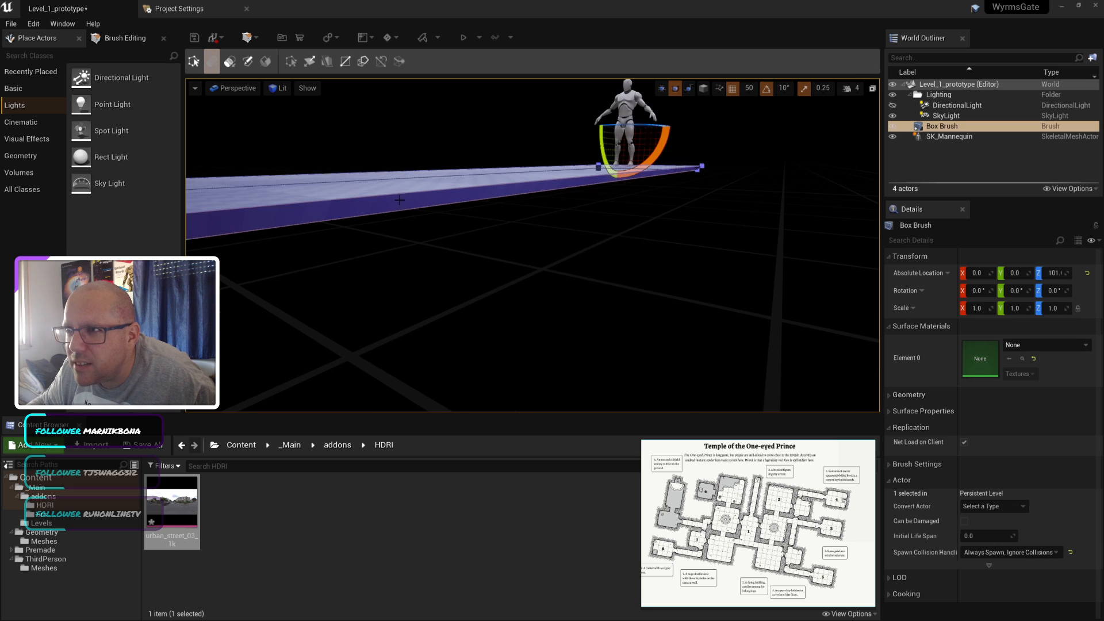
{"action": "left_click", "coordinate": [399, 206]}
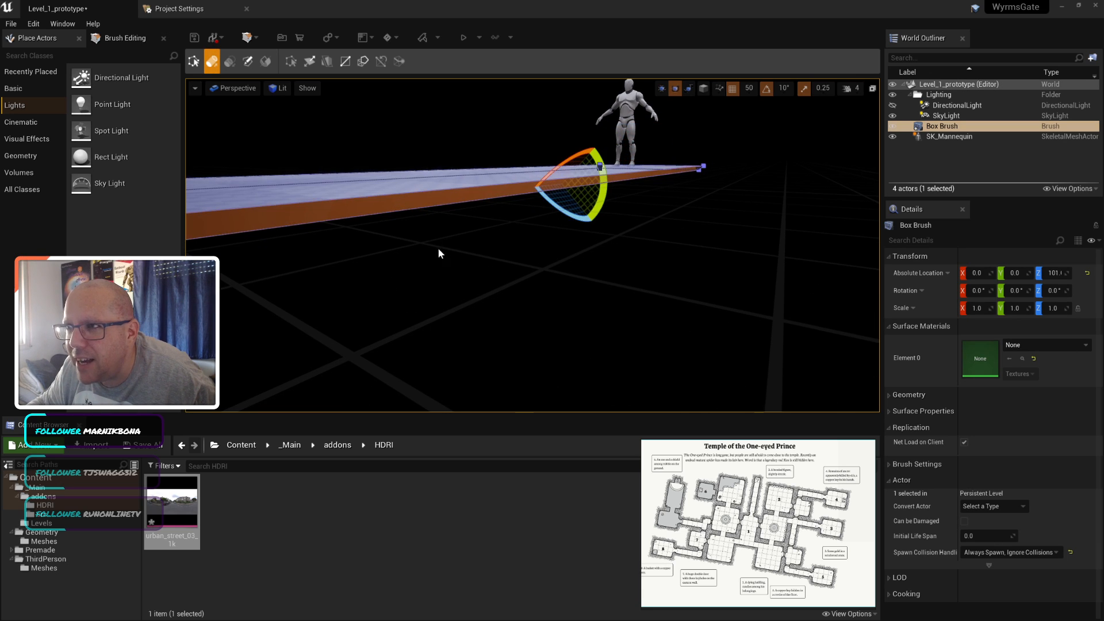
Step: Examine the floor's near end and reselect the long front side instead of the top surface
{"action": "mouse_move", "coordinate": [363, 233]}
{"action": "right_mouse_down"}
{"action": "mouse_move", "coordinate": [384, 237]}
{"action": "mouse_move", "coordinate": [325, 251]}
{"action": "mouse_move", "coordinate": [338, 261]}
{"action": "right_mouse_up"}
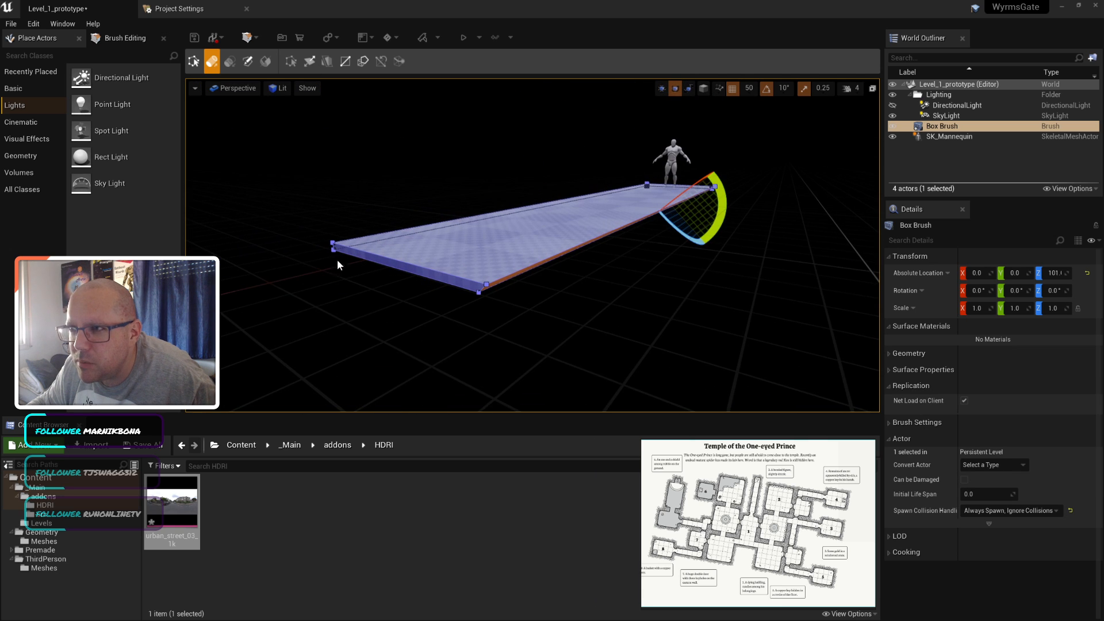
{"action": "left_click", "coordinate": [557, 288]}
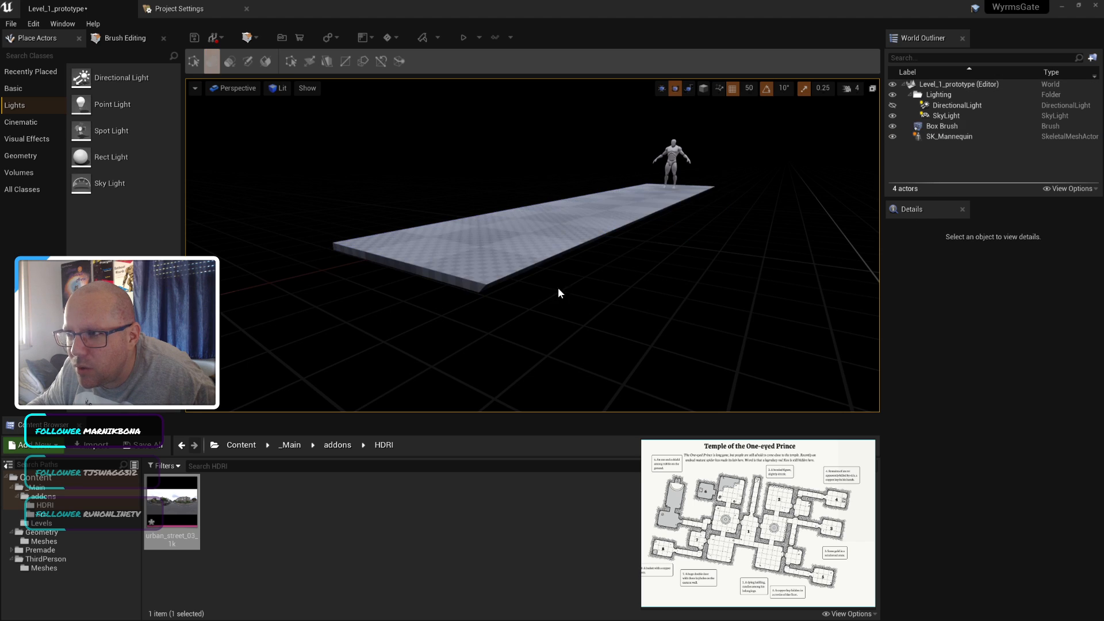
{"action": "left_click", "coordinate": [514, 275]}
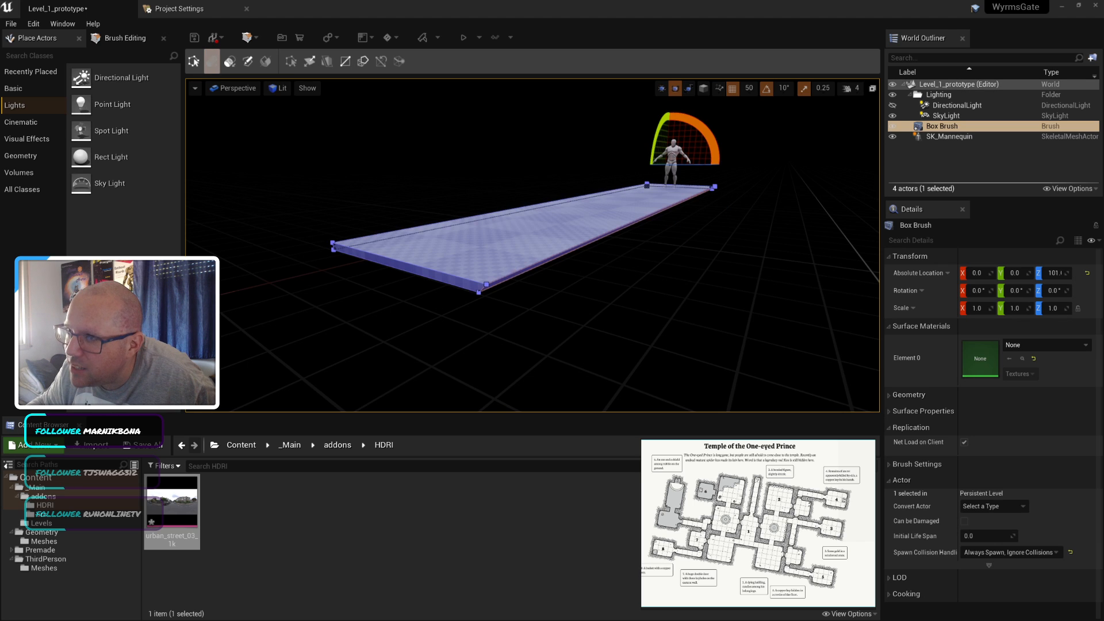
{"action": "left_click", "coordinate": [514, 272]}
{"action": "left_click", "coordinate": [514, 270]}
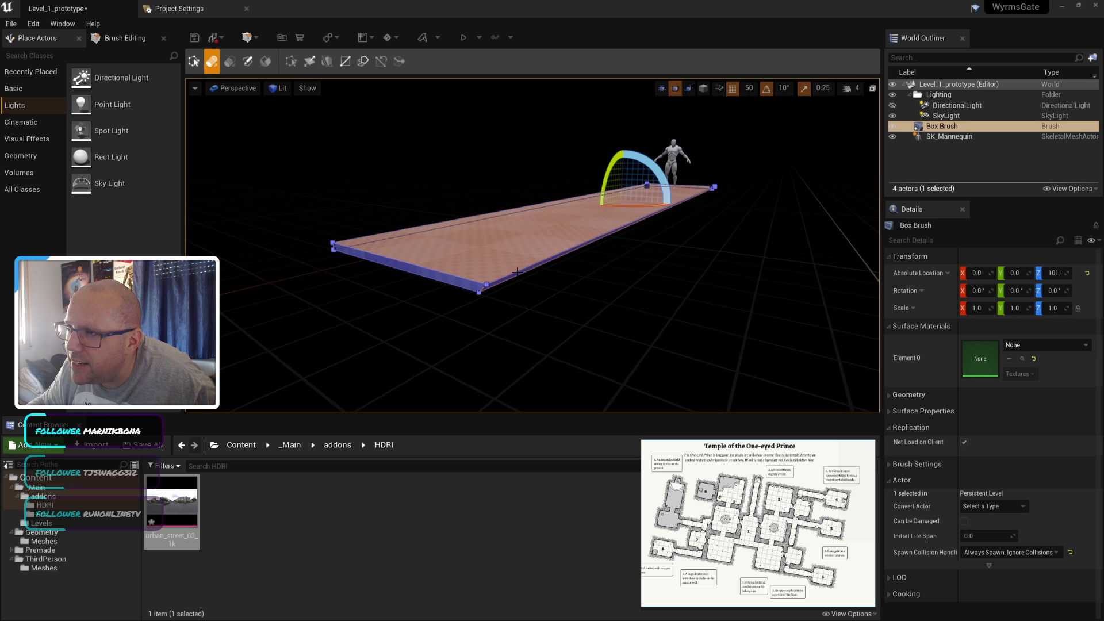
{"action": "left_click", "coordinate": [519, 270]}
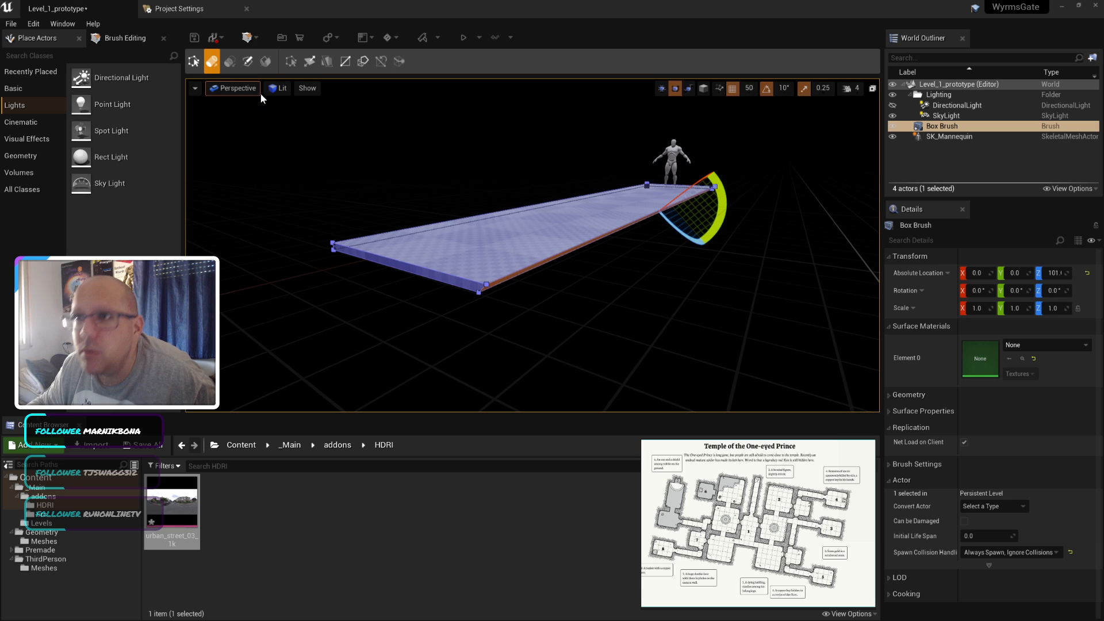
Step: Clear the surface selection, reselect the floor brush, and return brush editing to Edit mode in world space
{"action": "scroll", "coordinate": [639, 238], "scroll_direction": "up", "scroll_amount": 2}
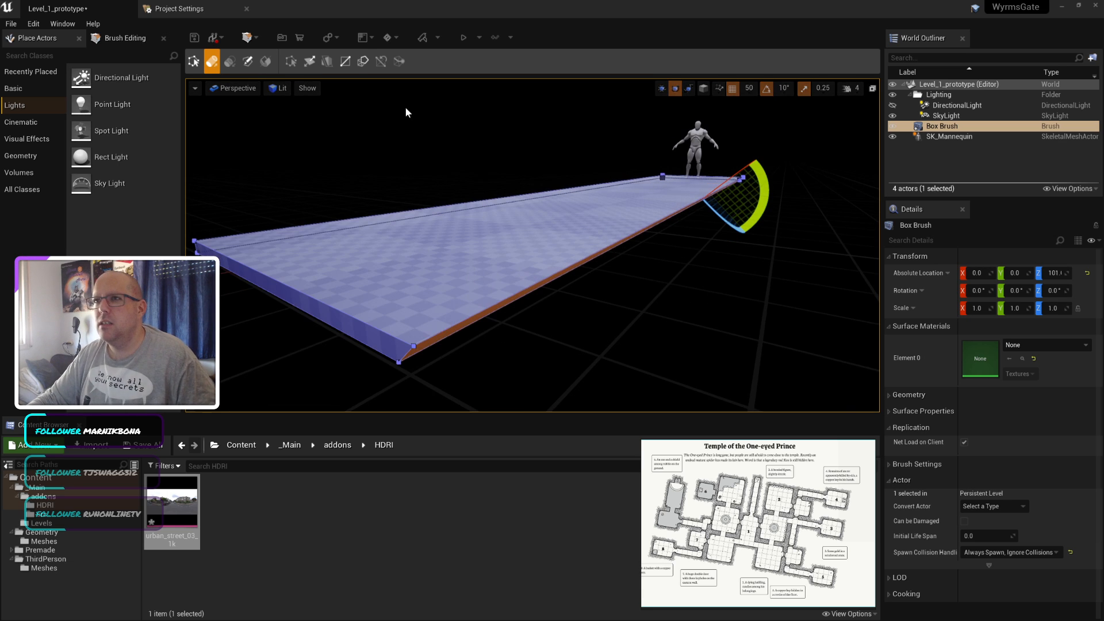
{"action": "left_click", "coordinate": [589, 312]}
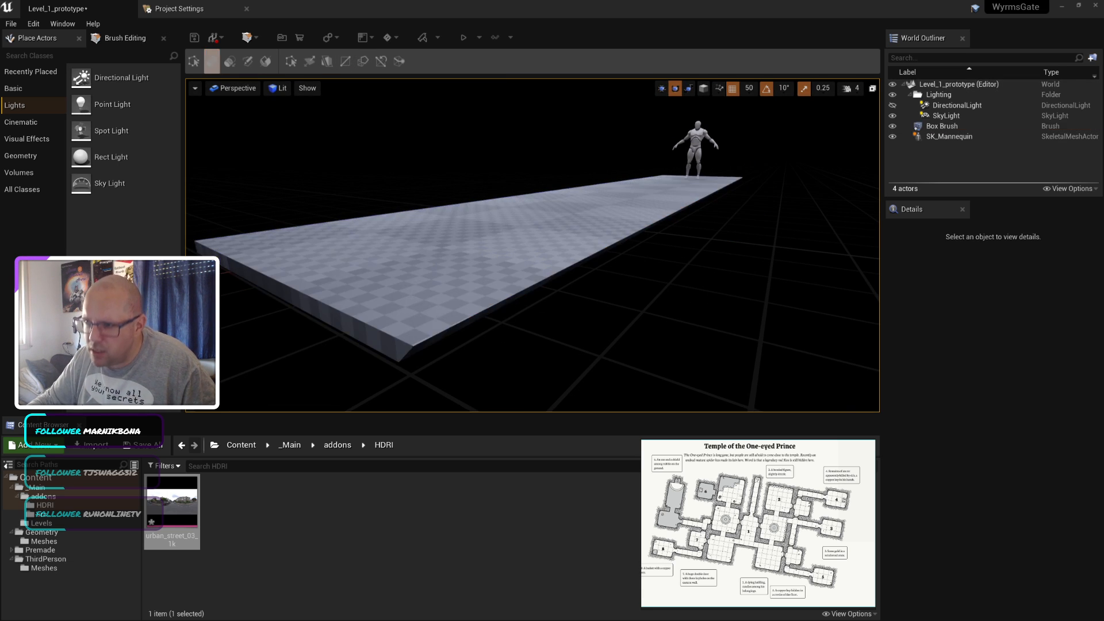
{"action": "left_click", "coordinate": [503, 300]}
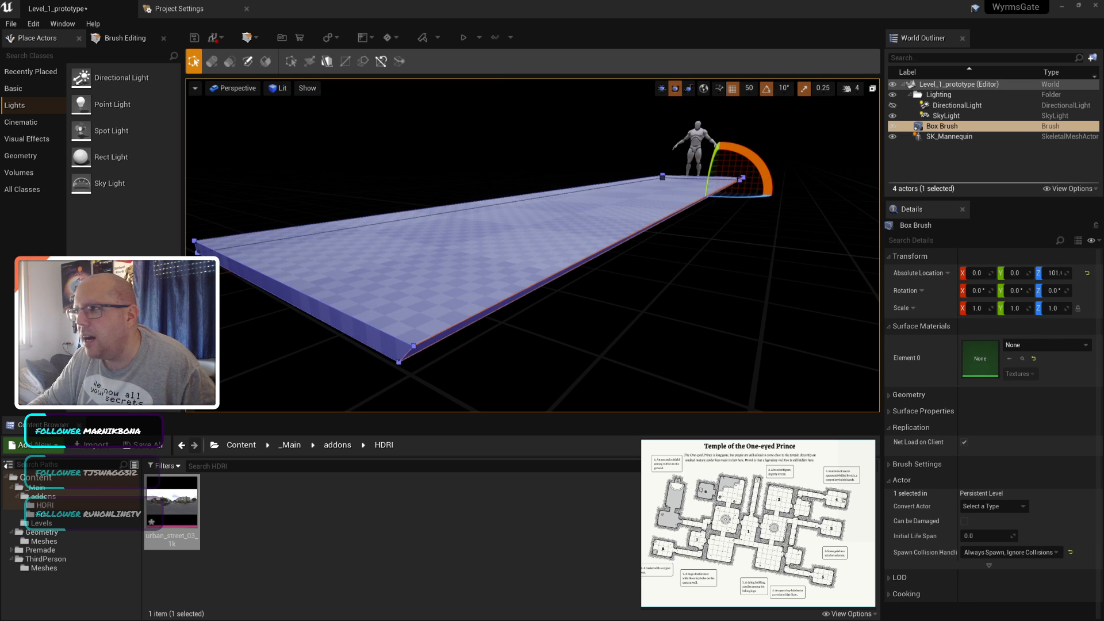
Step: Move the selected part of the floor's long front side with a grid snap of 10 to straighten it, and save the level
{"action": "left_click", "coordinate": [661, 88]}
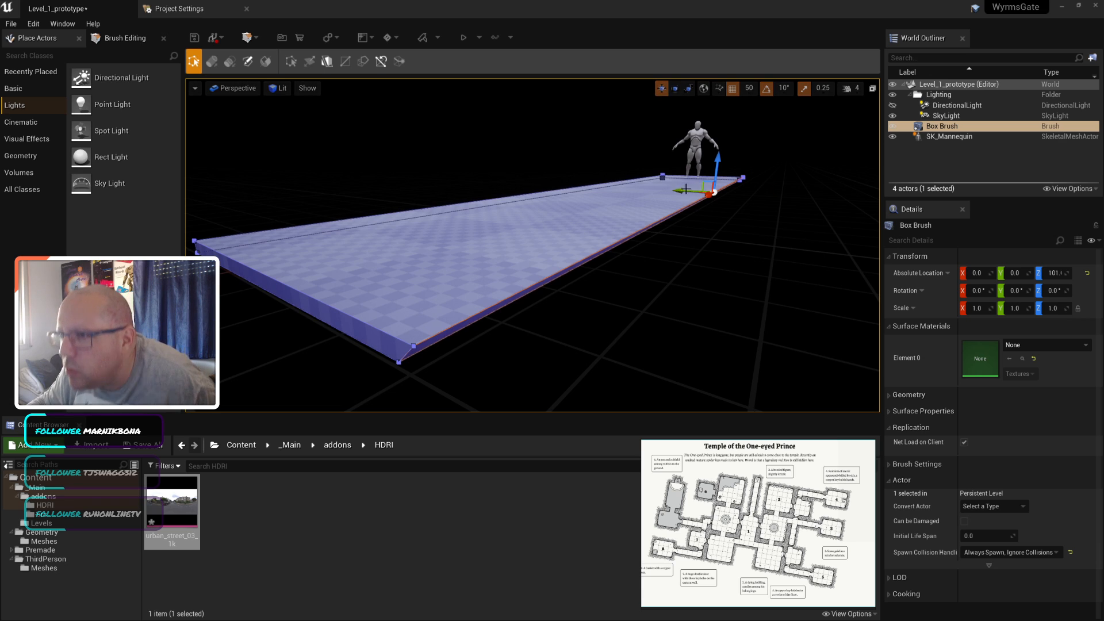
{"action": "mouse_move", "coordinate": [681, 191]}
{"action": "left_mouse_down"}
{"action": "mouse_move", "coordinate": [661, 187]}
{"action": "mouse_move", "coordinate": [693, 188]}
{"action": "left_mouse_up"}
{"action": "left_click", "coordinate": [749, 88]}
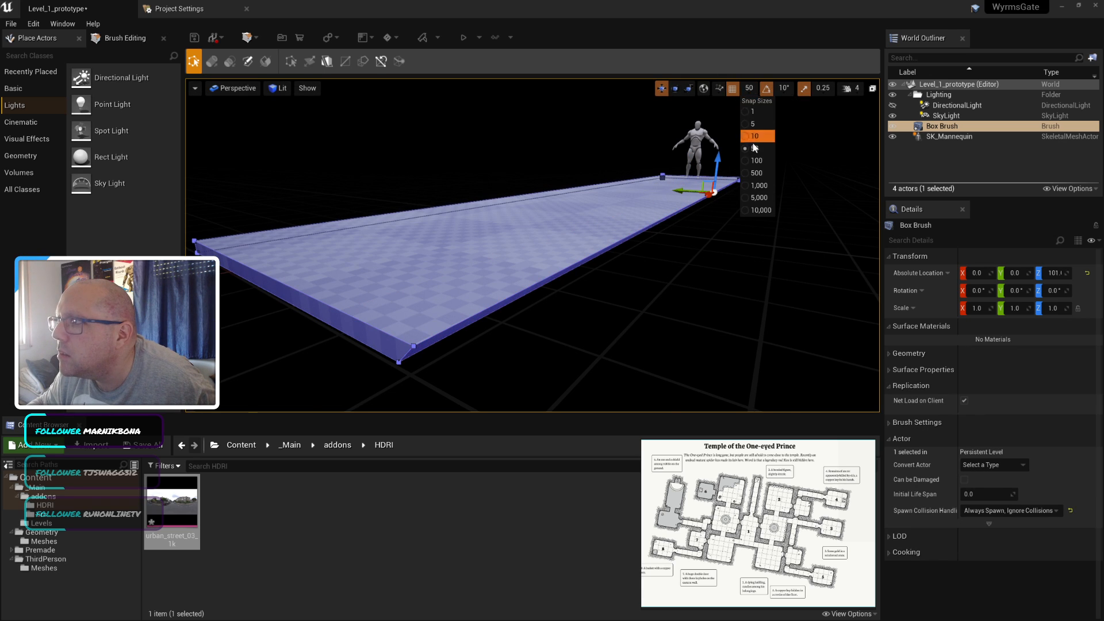
{"action": "left_click", "coordinate": [754, 137]}
{"action": "left_click_drag", "start_coordinate": [687, 190], "coordinate": [663, 290]}
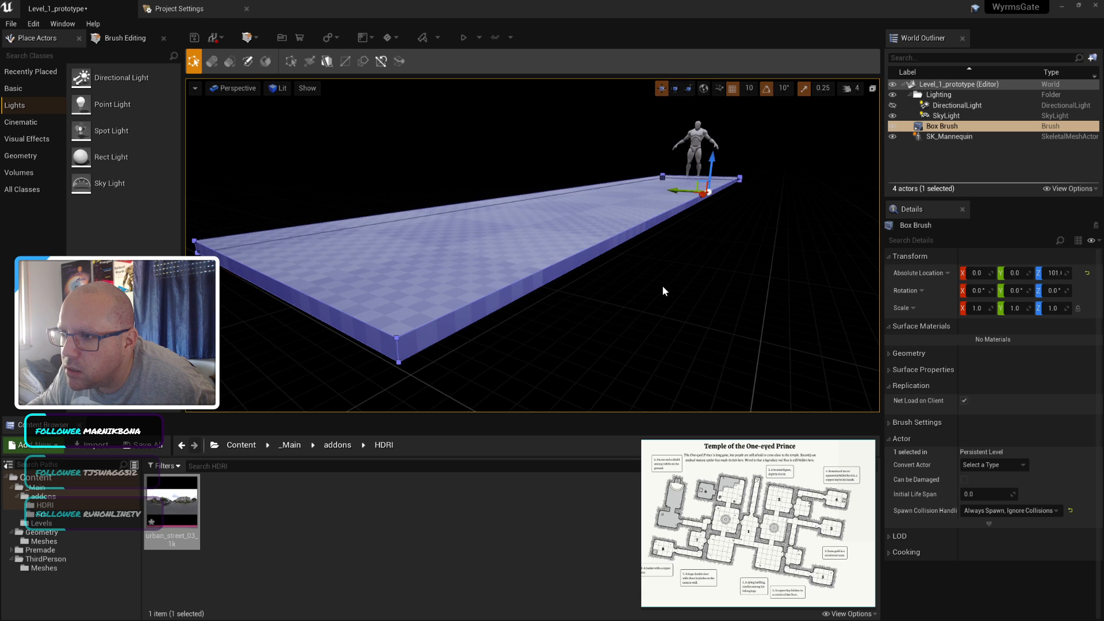
{"action": "left_click", "coordinate": [663, 290]}
{"action": "key", "text": "ctrl+s"}
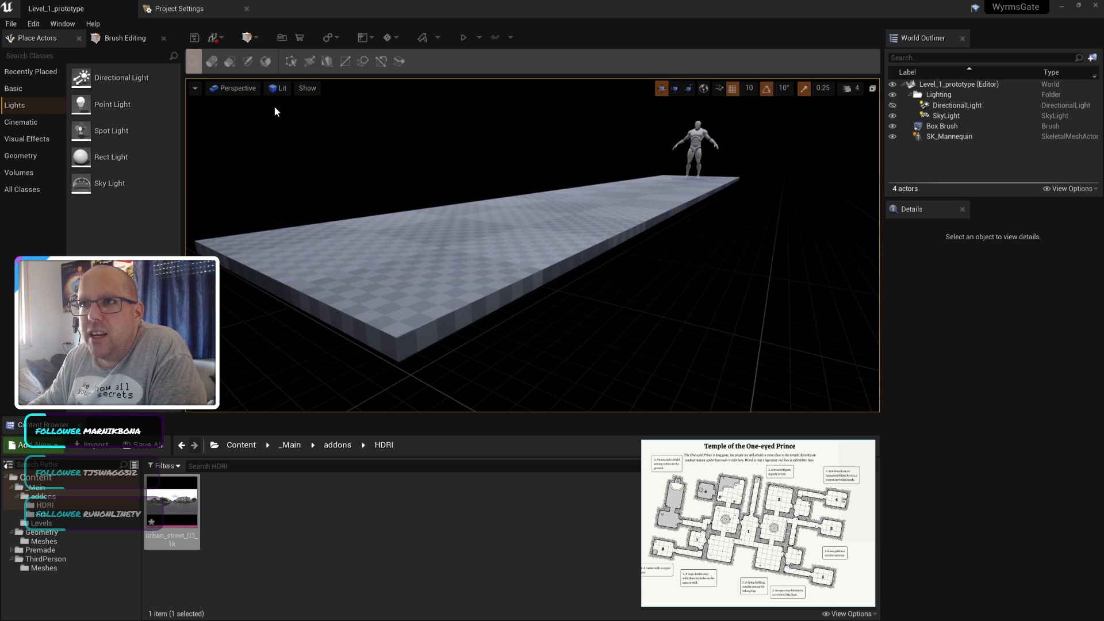
Step: Extrude the floor brush's long front side outward in local coordinates and clear the selection
{"action": "left_click", "coordinate": [591, 266]}
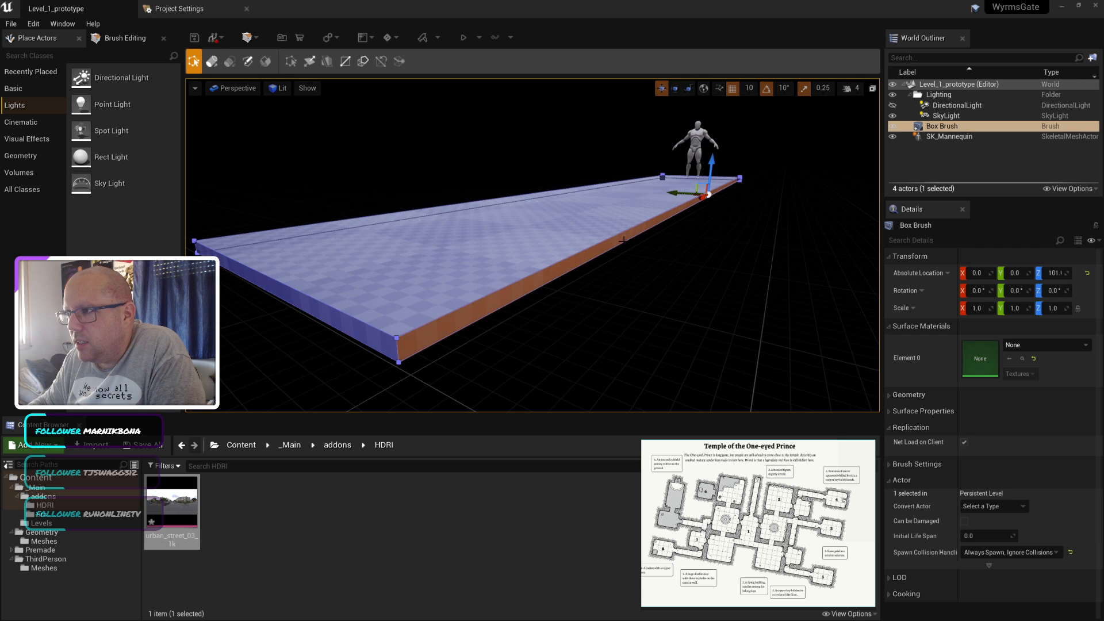
{"action": "left_click", "coordinate": [212, 61]}
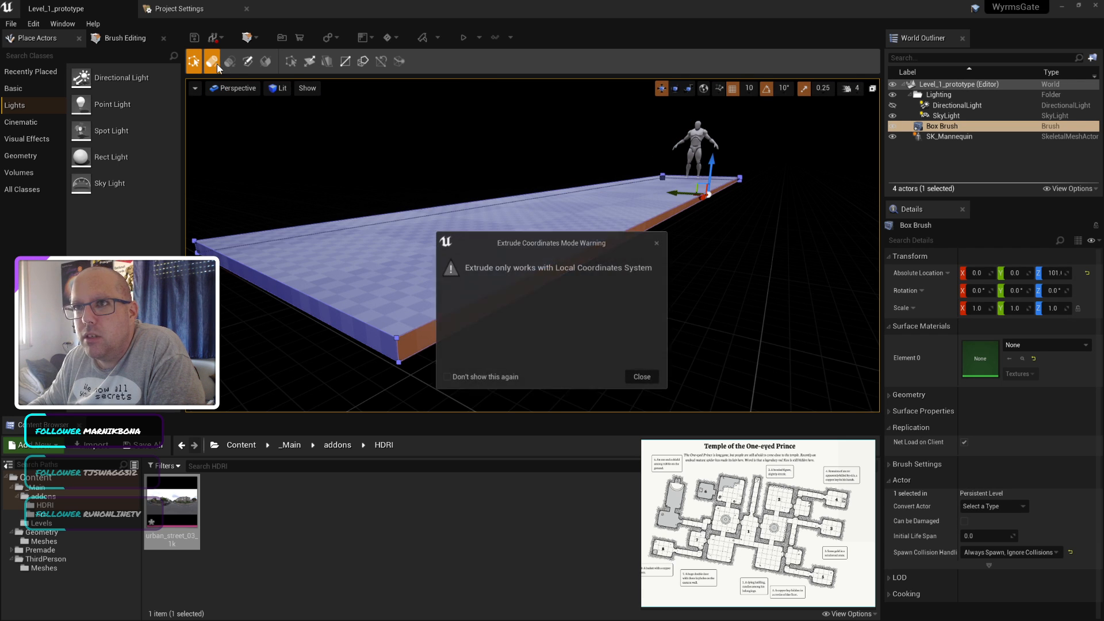
{"action": "left_click", "coordinate": [637, 373]}
{"action": "left_click_drag", "start_coordinate": [734, 195], "coordinate": [747, 199]}
{"action": "left_click", "coordinate": [724, 282]}
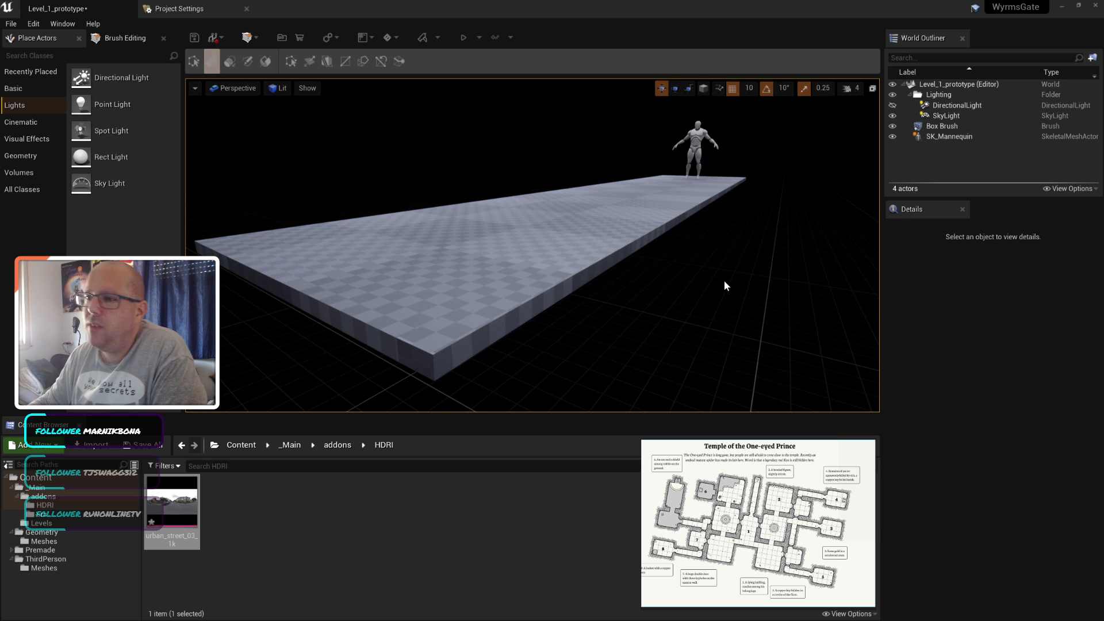
Step: Open the StarterContent Materials folder and move the temple map image off the material thumbnails
{"action": "middle_click_drag", "start_coordinate": [723, 280], "coordinate": [733, 328]}
{"action": "scroll", "coordinate": [698, 265], "scroll_direction": "down", "scroll_amount": 5}
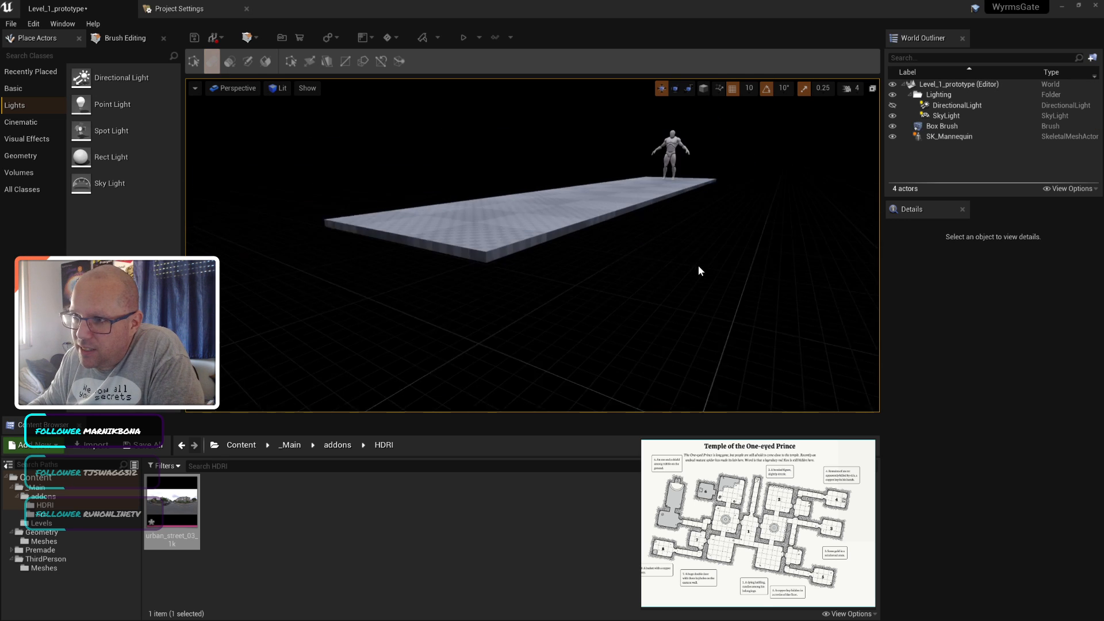
{"action": "middle_click_drag", "start_coordinate": [698, 264], "coordinate": [698, 203]}
{"action": "left_click_drag", "start_coordinate": [698, 203], "coordinate": [632, 263], "text": "alt"}
{"action": "middle_click_drag", "start_coordinate": [633, 263], "coordinate": [550, 380]}
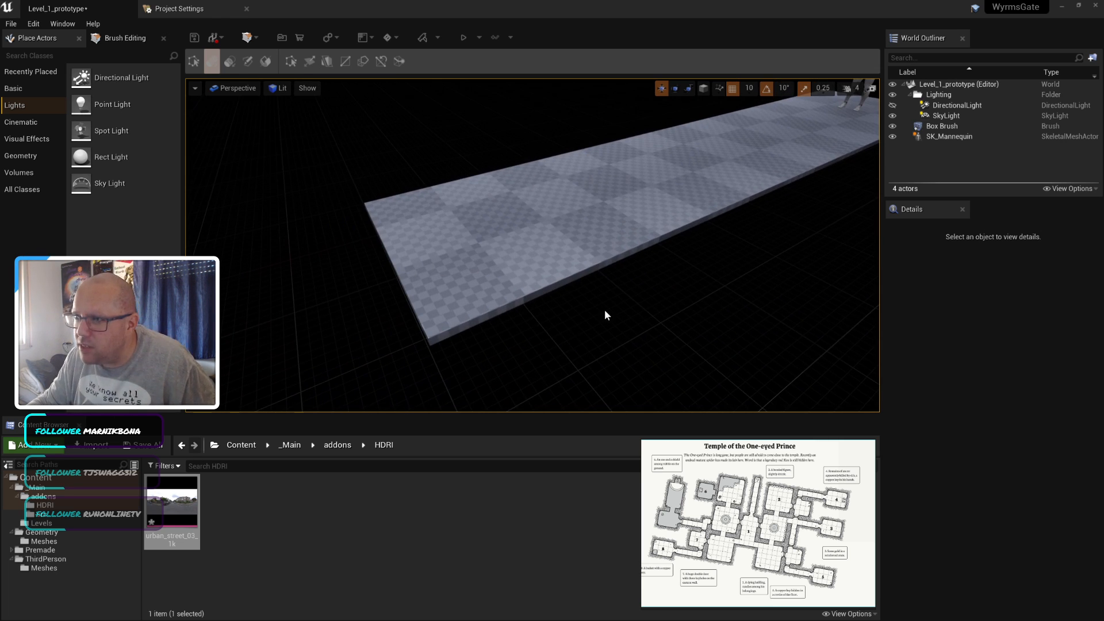
{"action": "middle_click_drag", "start_coordinate": [604, 313], "coordinate": [676, 241]}
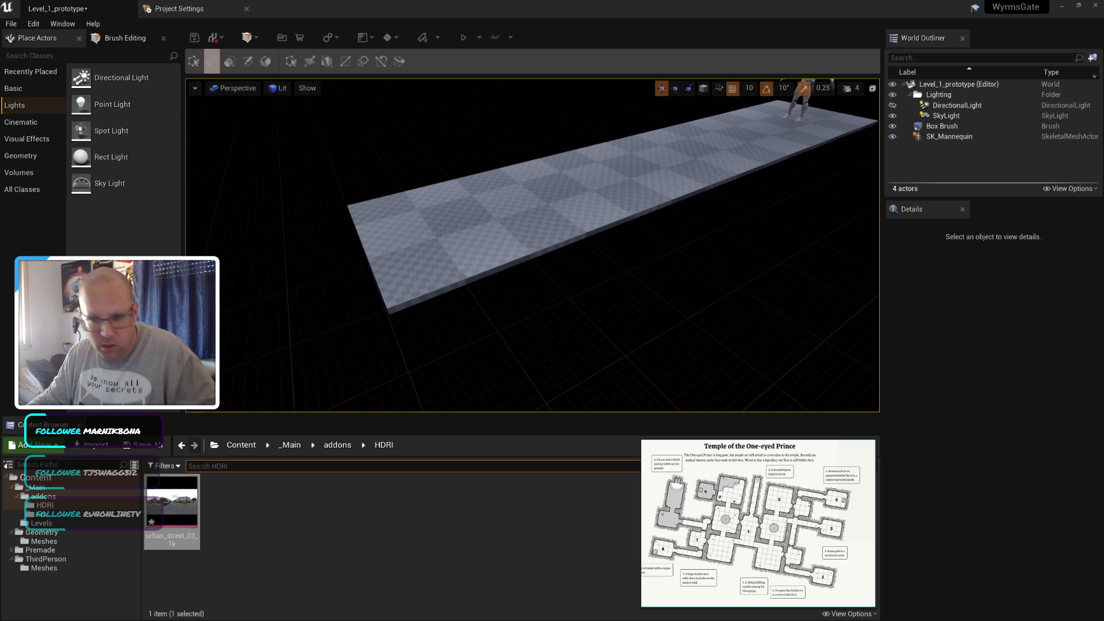
{"action": "left_click", "coordinate": [11, 550]}
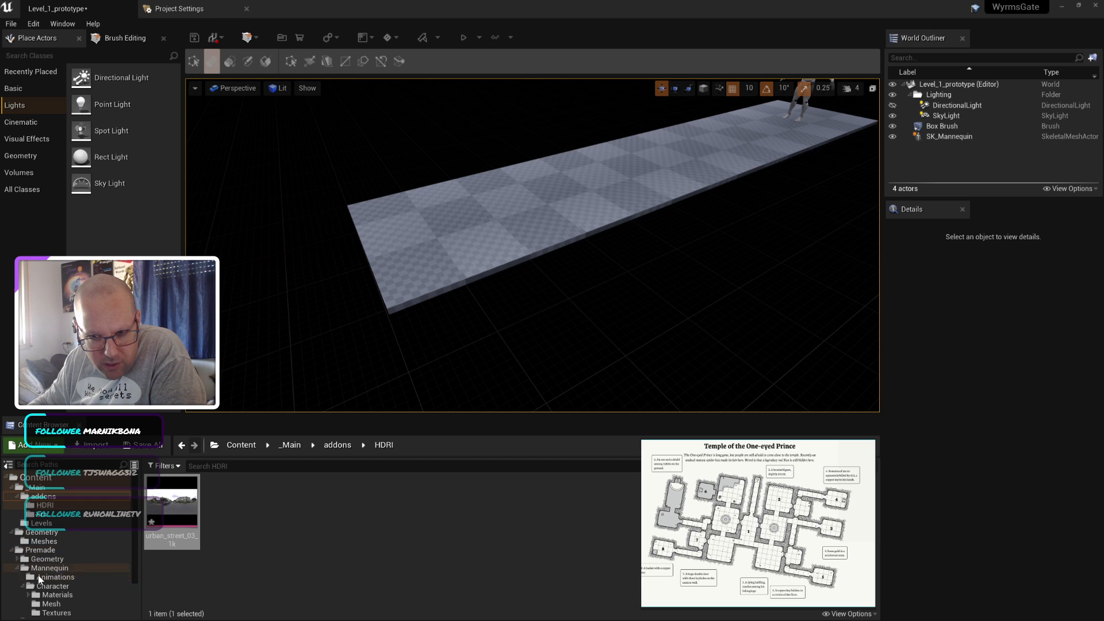
{"action": "scroll", "coordinate": [76, 558], "scroll_direction": "down", "scroll_amount": 2}
{"action": "left_click", "coordinate": [15, 569]}
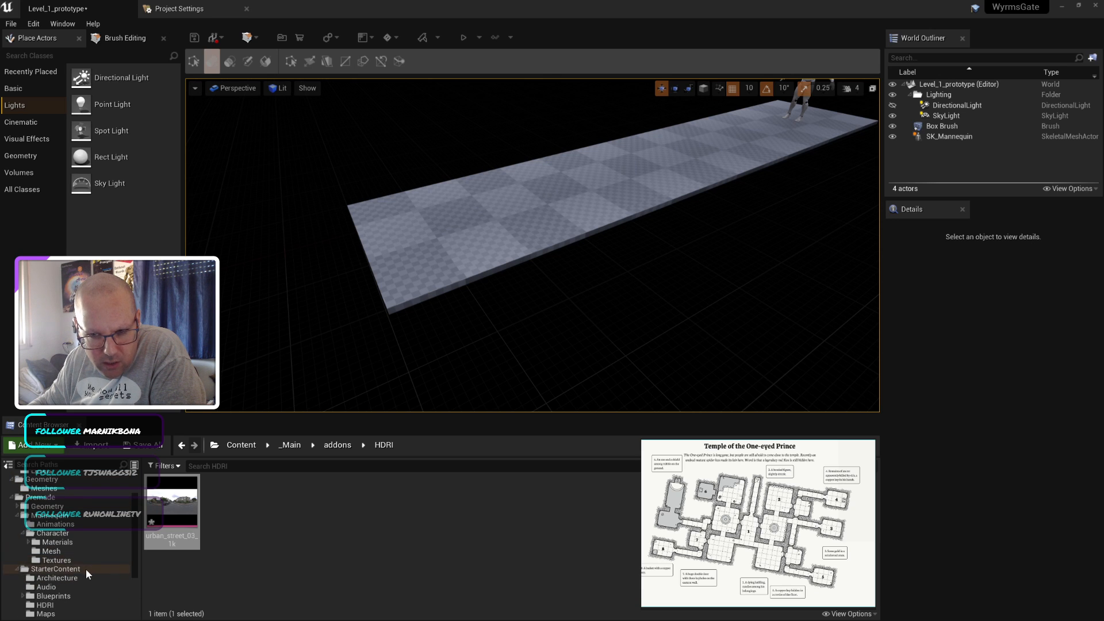
{"action": "scroll", "coordinate": [85, 568], "scroll_direction": "down", "scroll_amount": 2}
{"action": "left_click", "coordinate": [62, 525]}
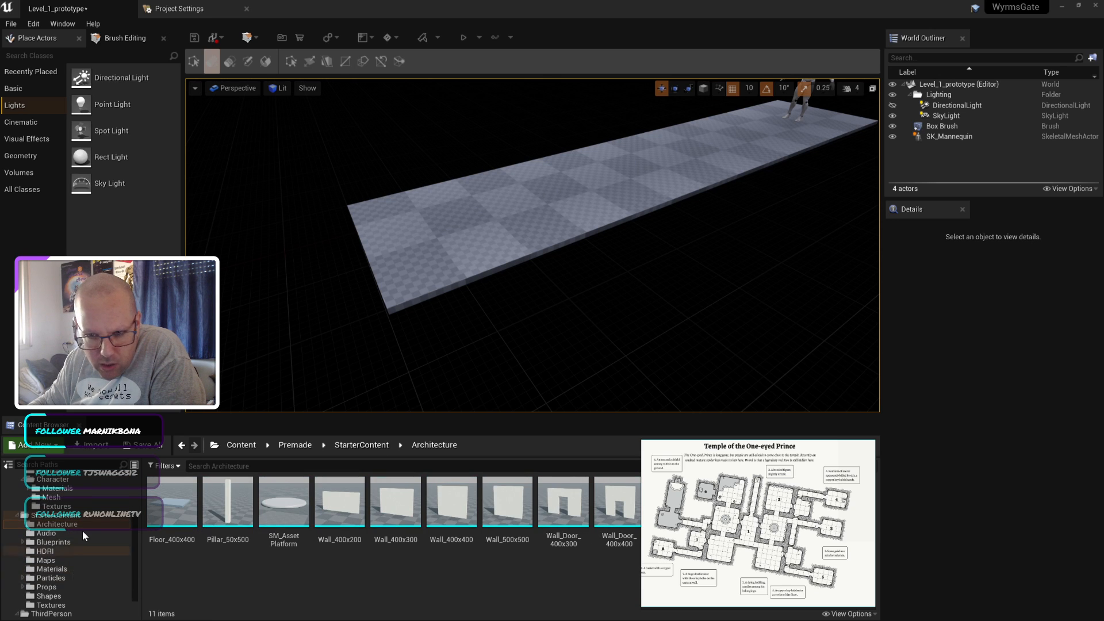
{"action": "scroll", "coordinate": [82, 530], "scroll_direction": "down", "scroll_amount": 1}
{"action": "left_click", "coordinate": [54, 551]}
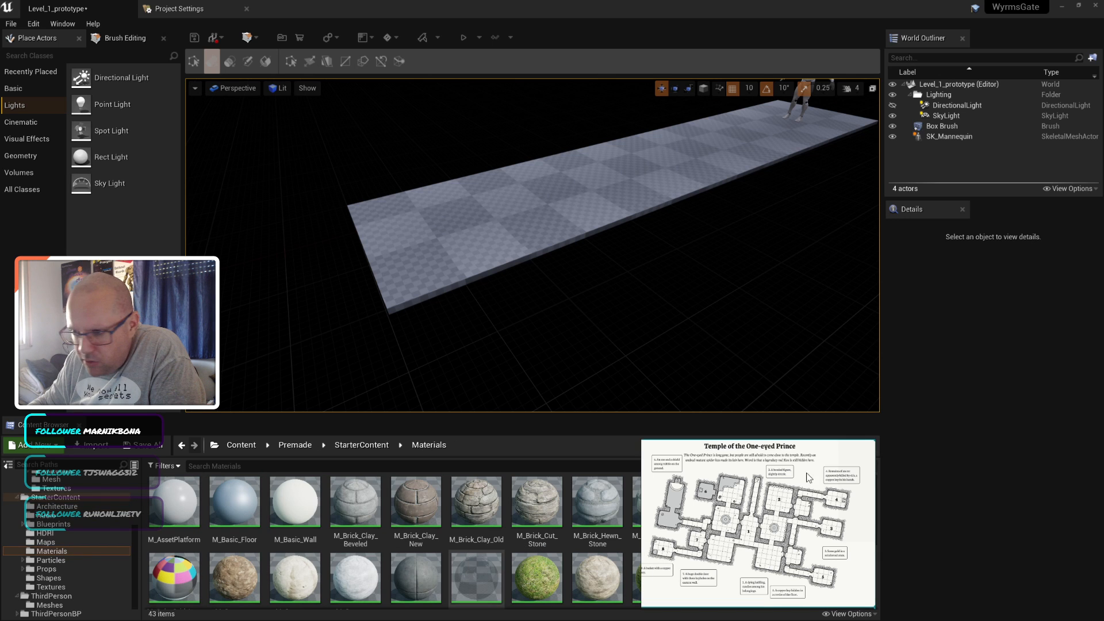
{"action": "left_click_drag", "start_coordinate": [779, 547], "coordinate": [216, 345]}
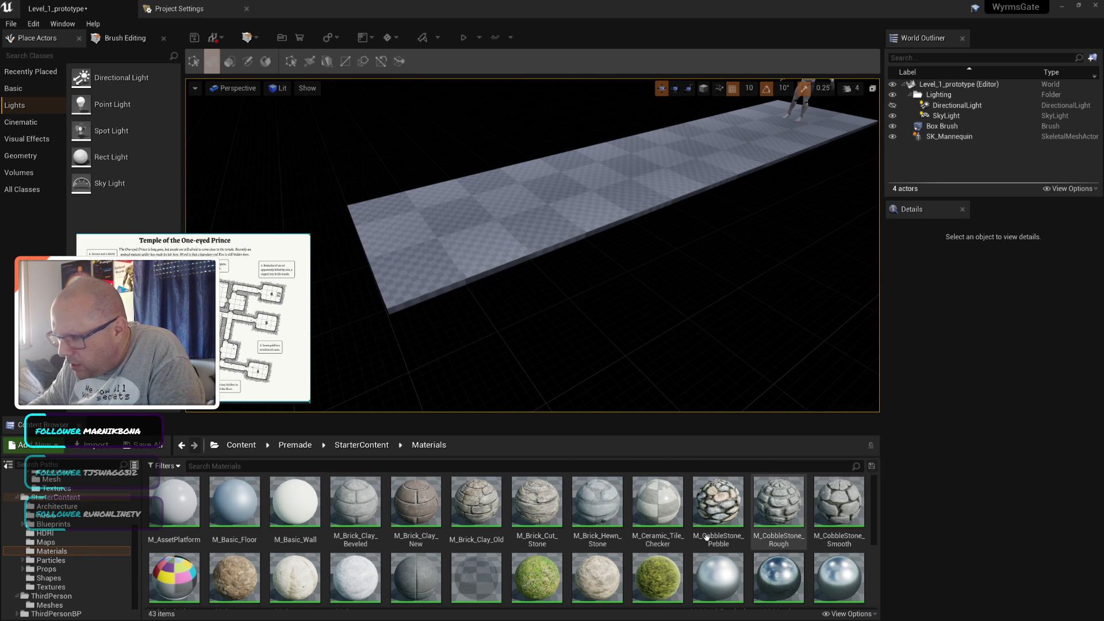
Step: Return brush editing to Edit mode and apply the M_Brick_Clay_New material to the floor's top surface
{"action": "left_click", "coordinate": [592, 221]}
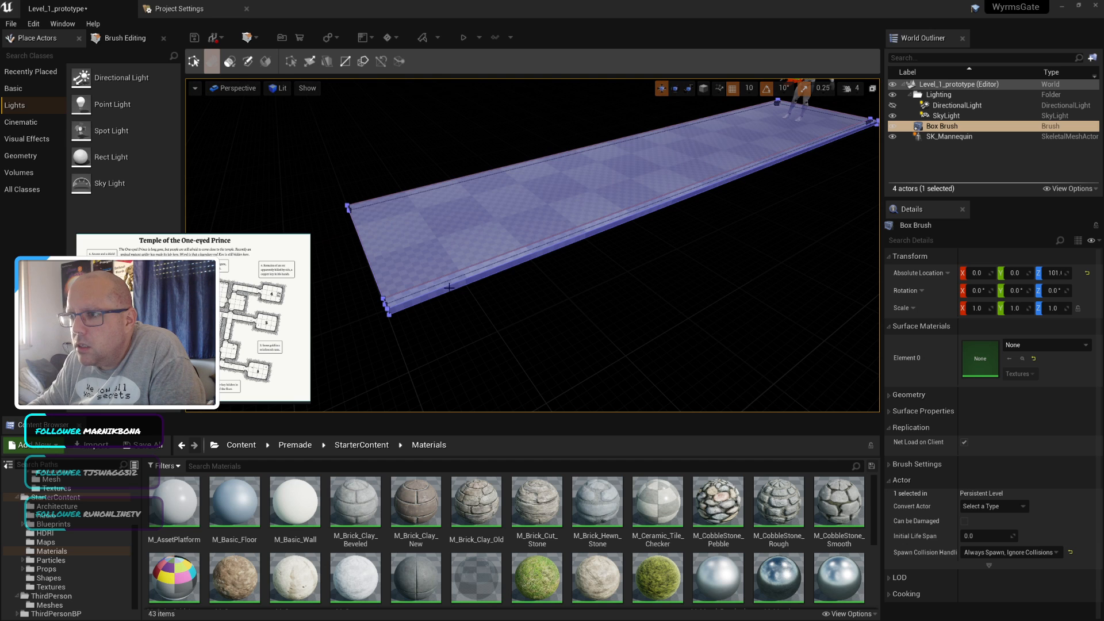
{"action": "left_click", "coordinate": [471, 271]}
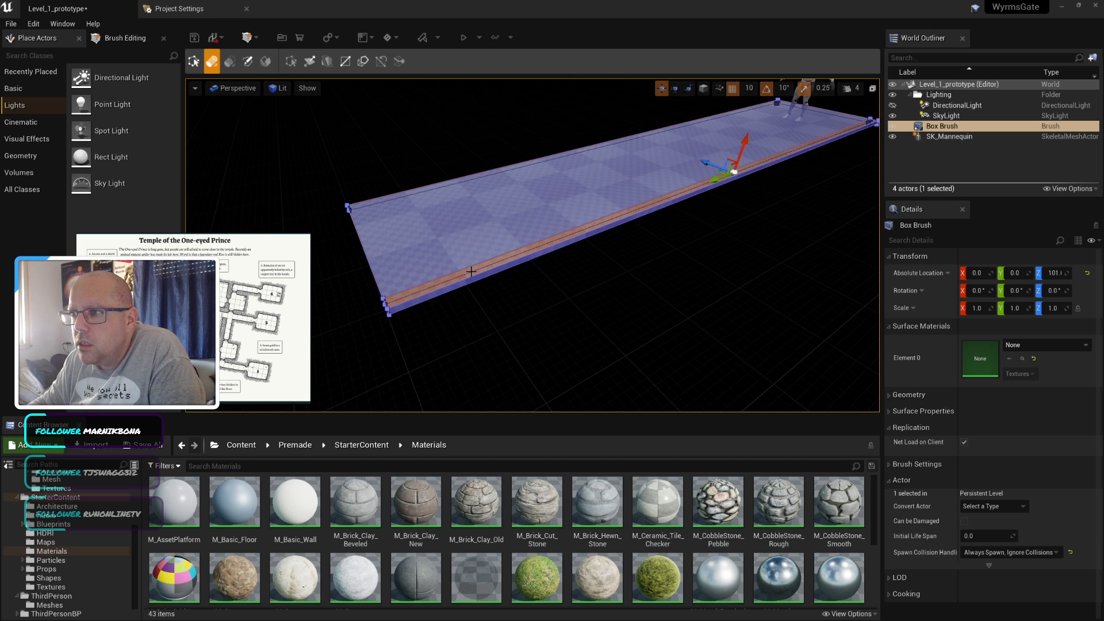
{"action": "left_click", "coordinate": [194, 61]}
{"action": "left_click", "coordinate": [595, 186]}
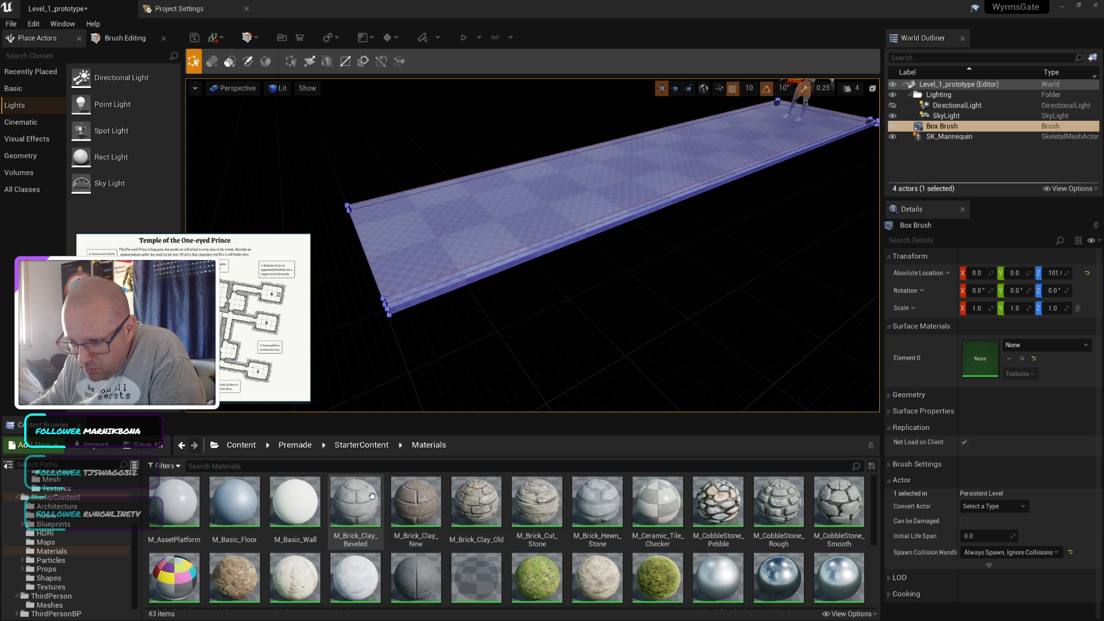
{"action": "left_click_drag", "start_coordinate": [423, 506], "coordinate": [984, 361]}
{"action": "left_click", "coordinate": [516, 327]}
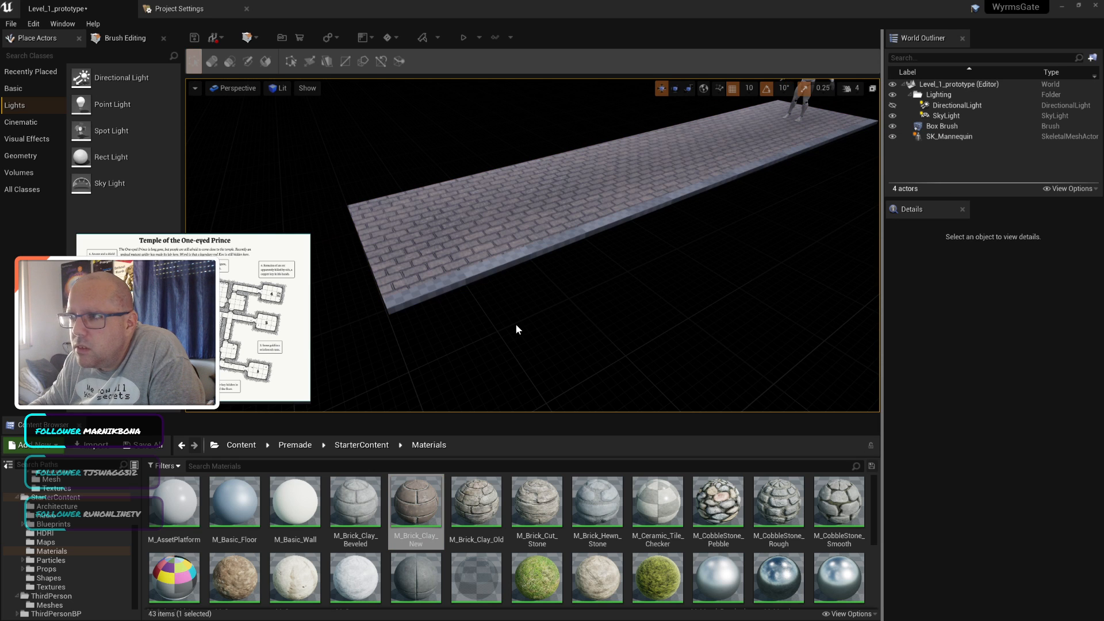
Step: Undo the brick material assignment and the extrusion of the floor's long front side
{"action": "key", "text": "ctrl+z"}
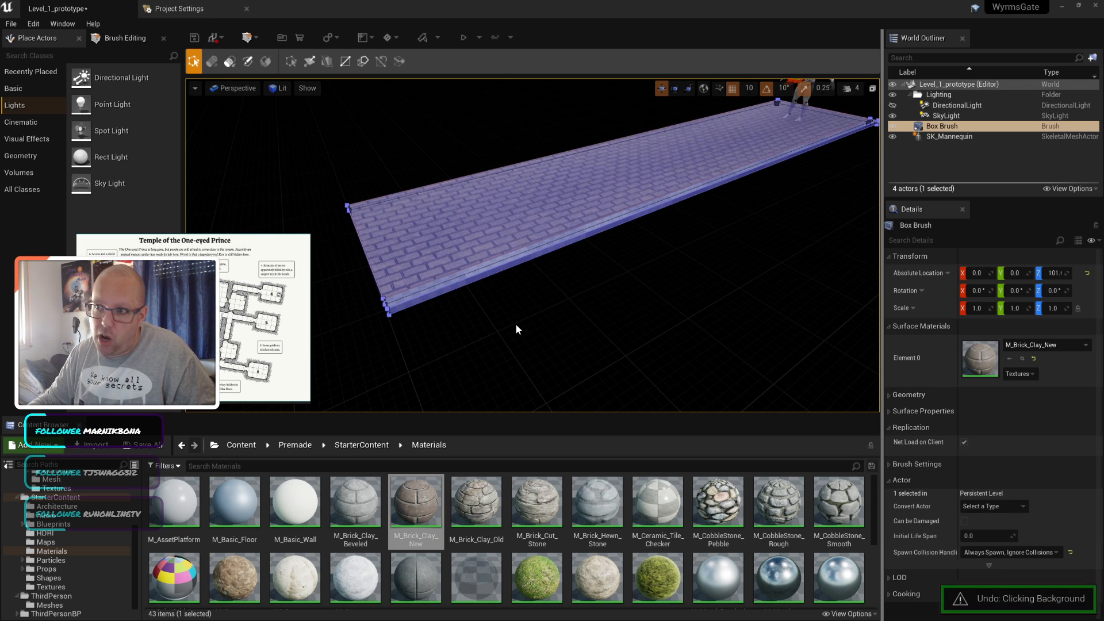
{"action": "key", "text": "ctrl+z"}
{"action": "key", "text": "ctrl+z"}
{"action": "key", "text": "ctrl+y"}
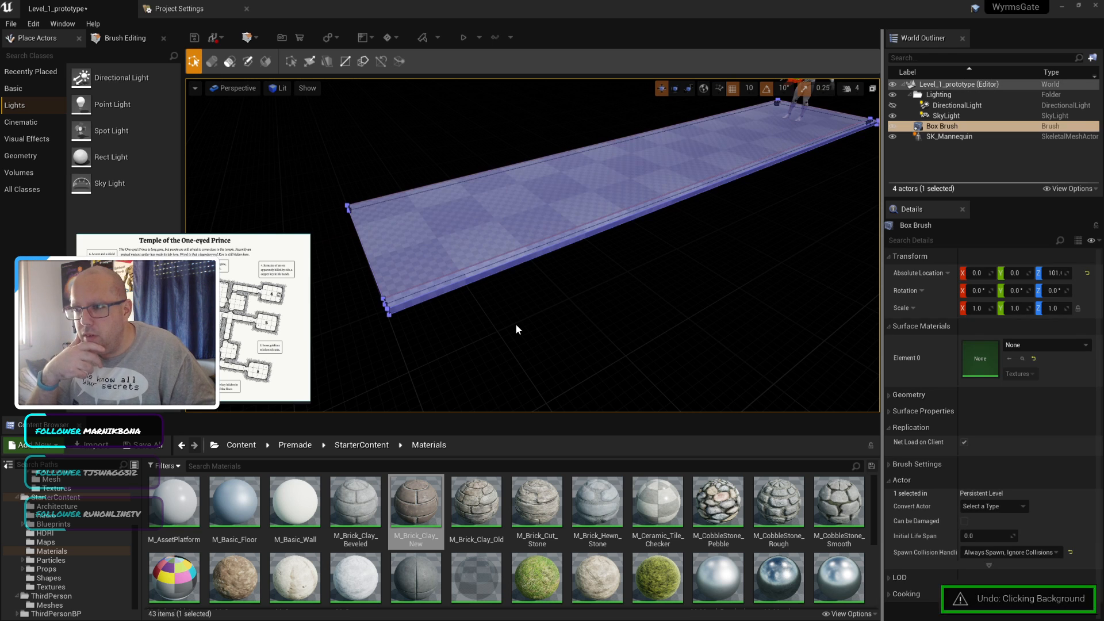
{"action": "key", "text": "ctrl+z"}
{"action": "key", "text": "ctrl+z"}
{"action": "key", "text": "ctrl+z"}
{"action": "key", "text": "ctrl+z"}
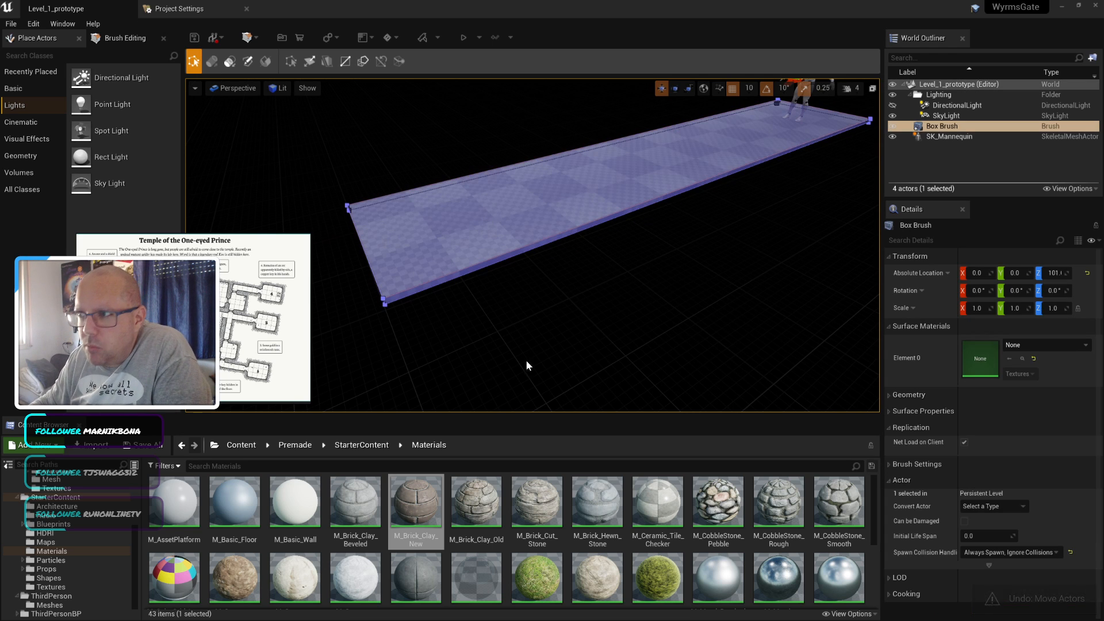
Step: Try the M_Brick_Cut_Stone material on the floor's top surface, then undo it
{"action": "mouse_move", "coordinate": [537, 503]}
{"action": "left_mouse_down"}
{"action": "mouse_move", "coordinate": [556, 185]}
{"action": "mouse_move", "coordinate": [805, 413]}
{"action": "mouse_move", "coordinate": [898, 352]}
{"action": "left_mouse_up"}
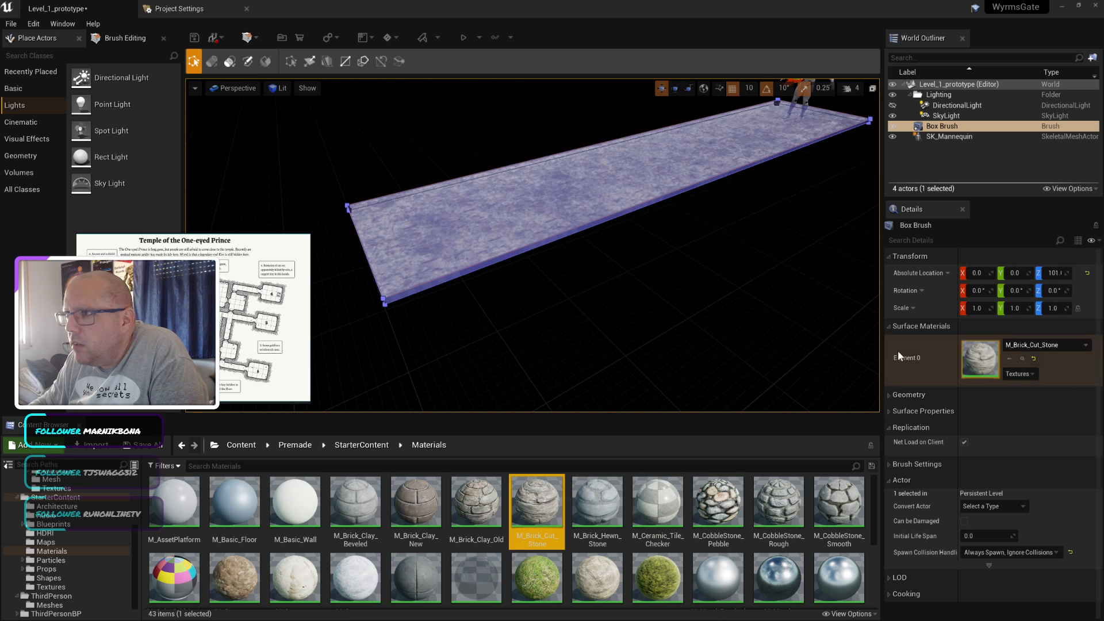
{"action": "left_click", "coordinate": [598, 315]}
{"action": "key", "text": "ctrl+z"}
{"action": "key", "text": "ctrl+z"}
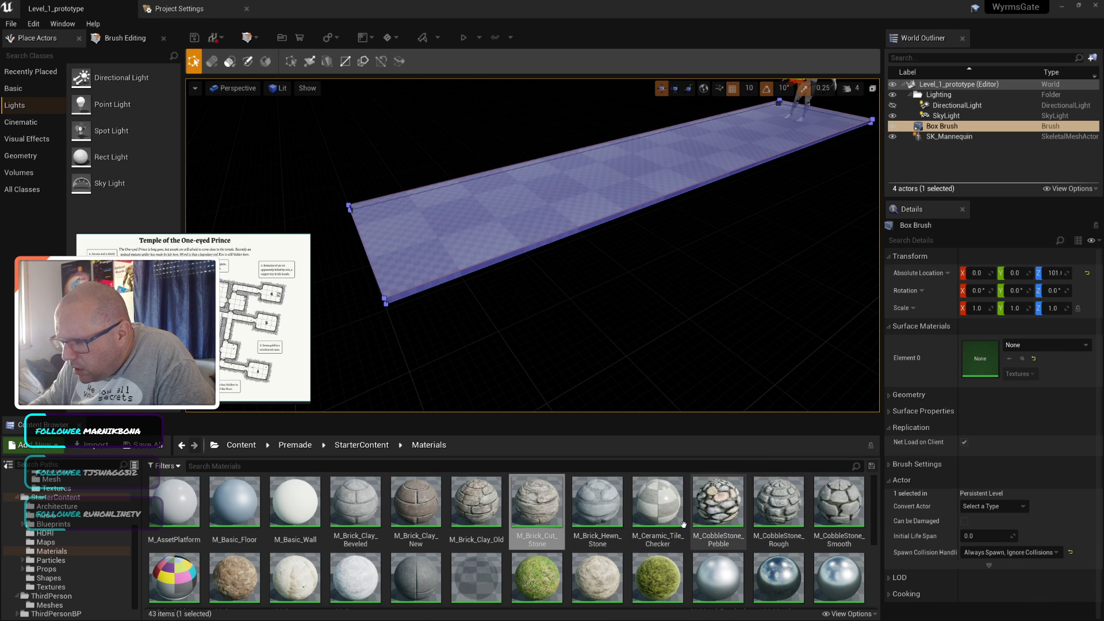
Step: Try the M_Rock_Basalt material on the floor's top surface, then undo it
{"action": "scroll", "coordinate": [295, 517], "scroll_direction": "down", "scroll_amount": 1}
{"action": "scroll", "coordinate": [310, 548], "scroll_direction": "down", "scroll_amount": 2}
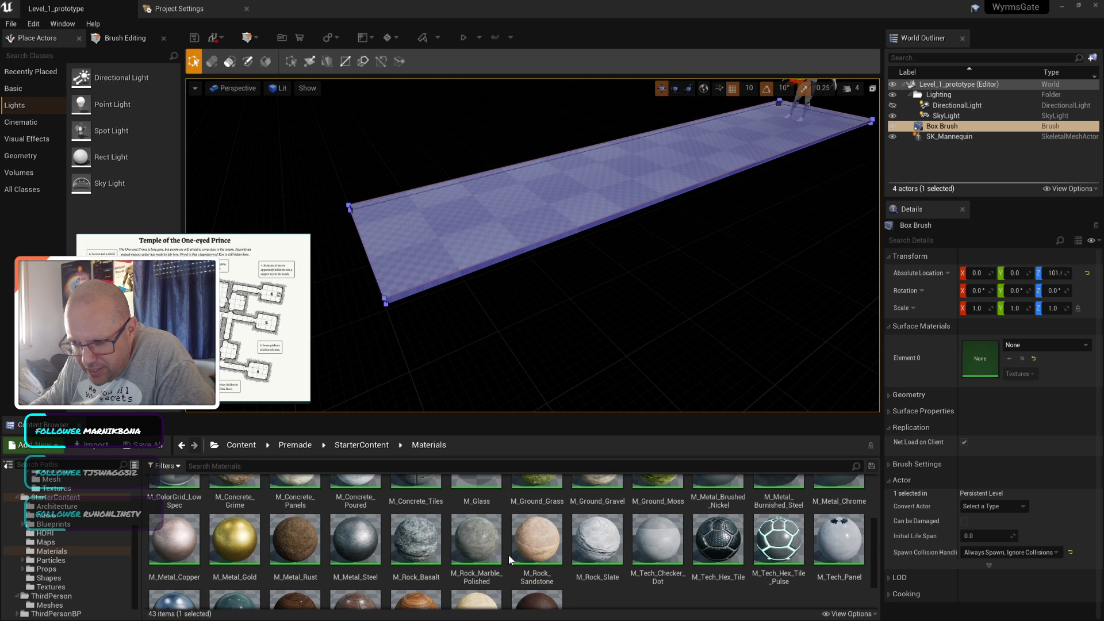
{"action": "left_click_drag", "start_coordinate": [416, 541], "coordinate": [1006, 361]}
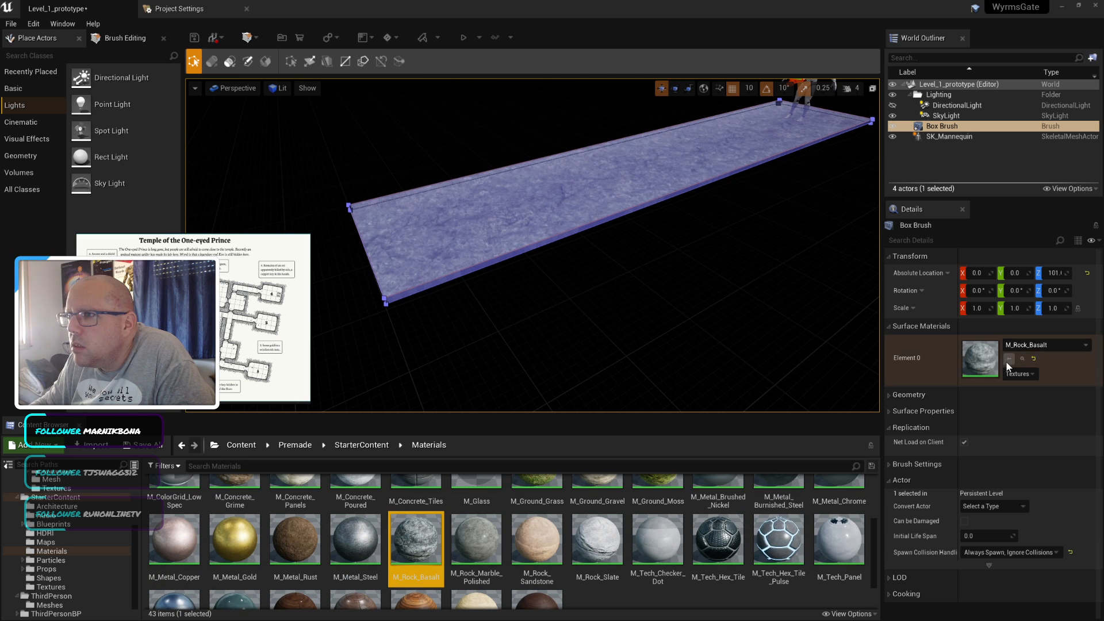
{"action": "left_click", "coordinate": [656, 329]}
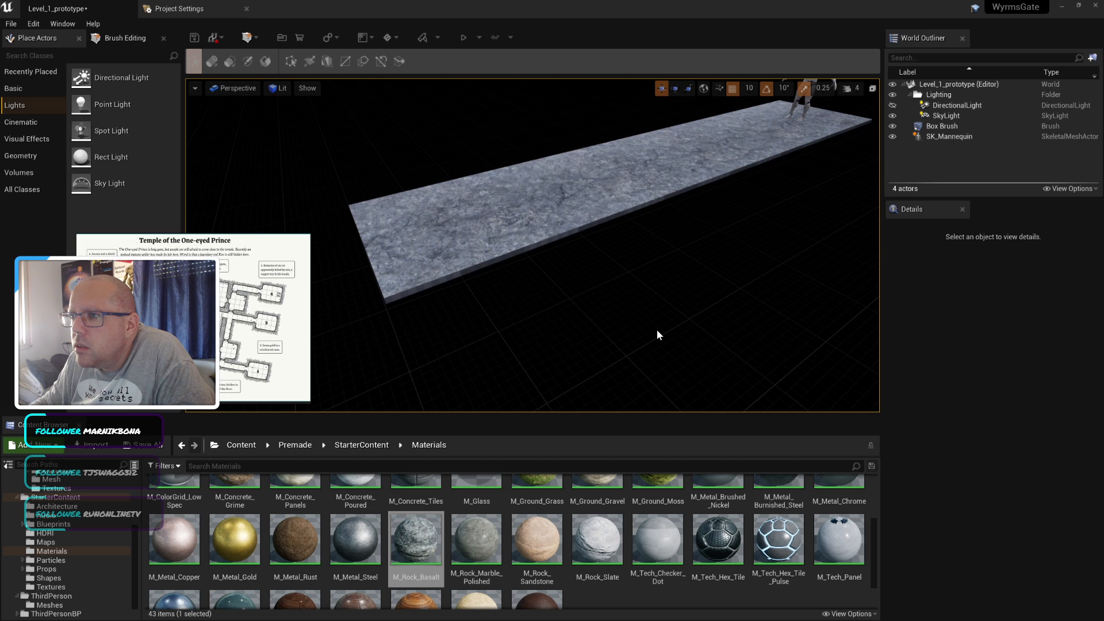
{"action": "key", "text": "ctrl+z"}
{"action": "key", "text": "ctrl+z"}
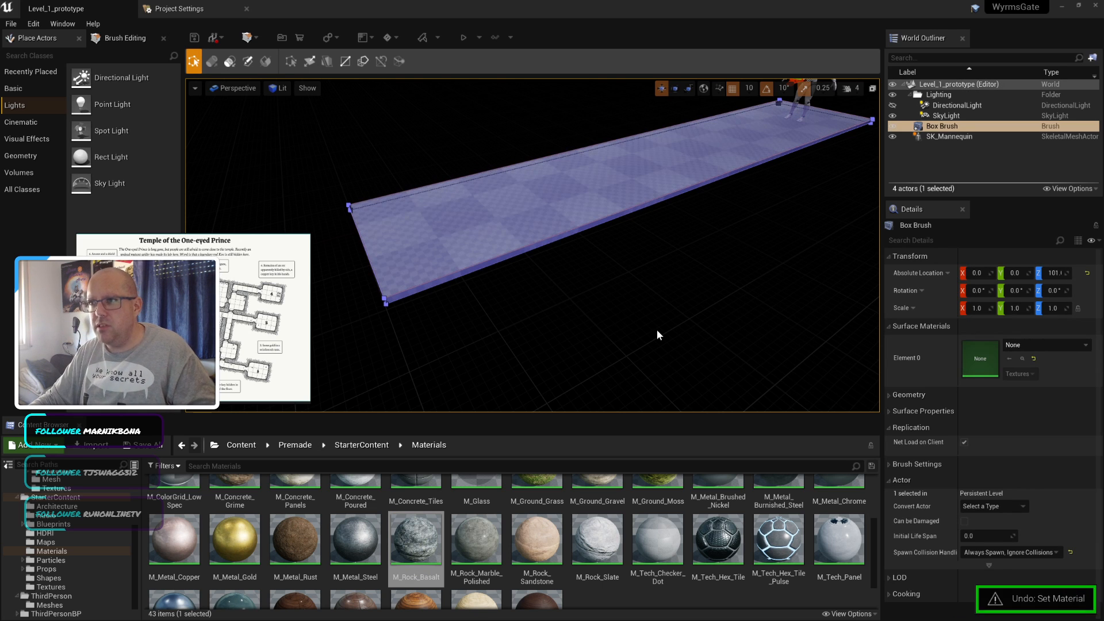
Step: Clear the floor selection and open the _Main content folder
{"action": "left_click", "coordinate": [620, 318]}
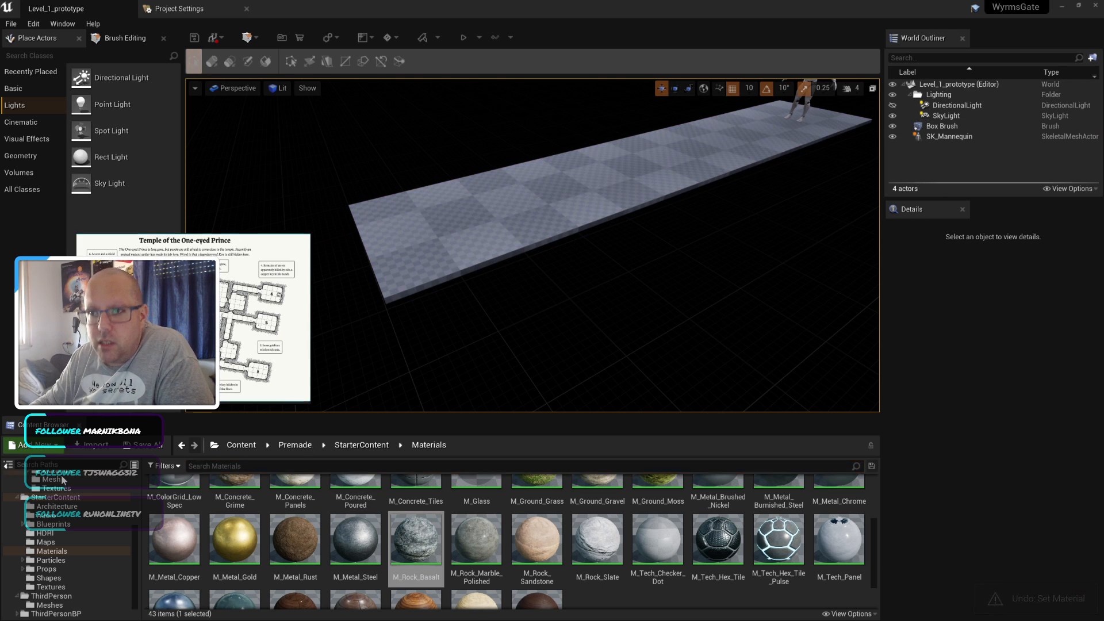
{"action": "scroll", "coordinate": [46, 527], "scroll_direction": "up", "scroll_amount": 5}
{"action": "scroll", "coordinate": [46, 527], "scroll_direction": "up", "scroll_amount": 2}
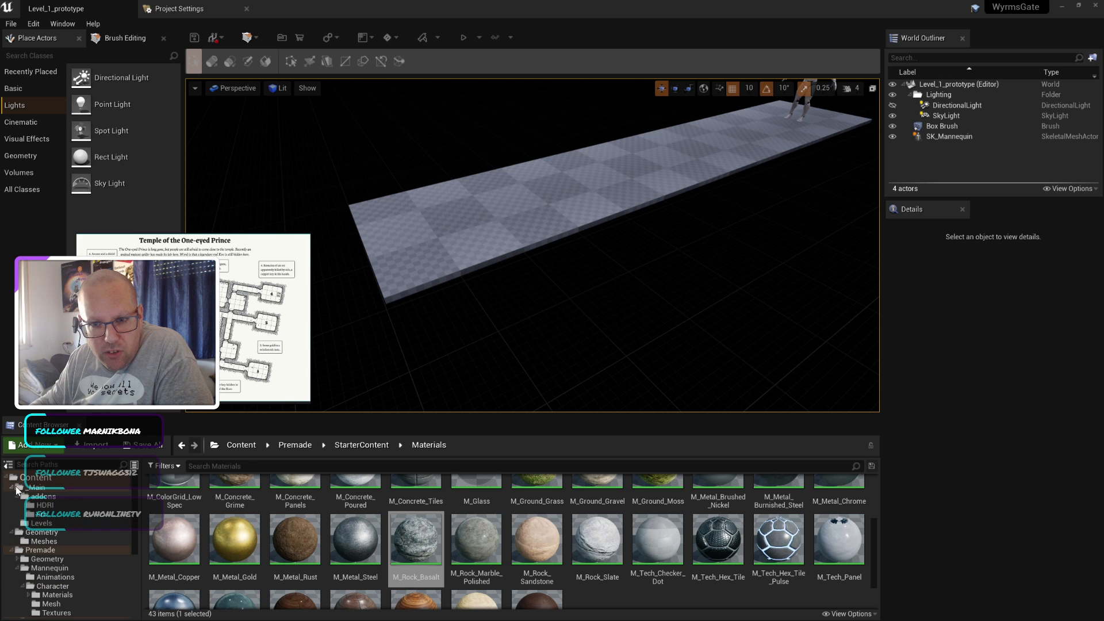
{"action": "left_click", "coordinate": [30, 487]}
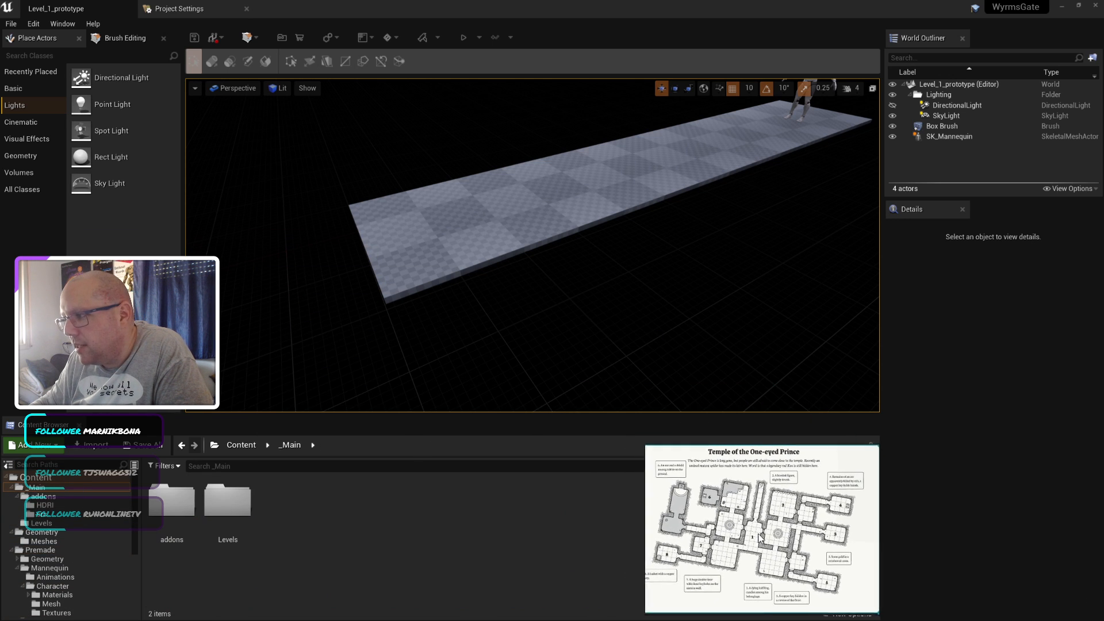
Step: Select the floor brush's long front side and move it outward to widen the floor
{"action": "scroll", "coordinate": [669, 233], "scroll_direction": "up", "scroll_amount": 5}
{"action": "left_click", "coordinate": [623, 238]}
{"action": "scroll", "coordinate": [621, 240], "scroll_direction": "down", "scroll_amount": 5}
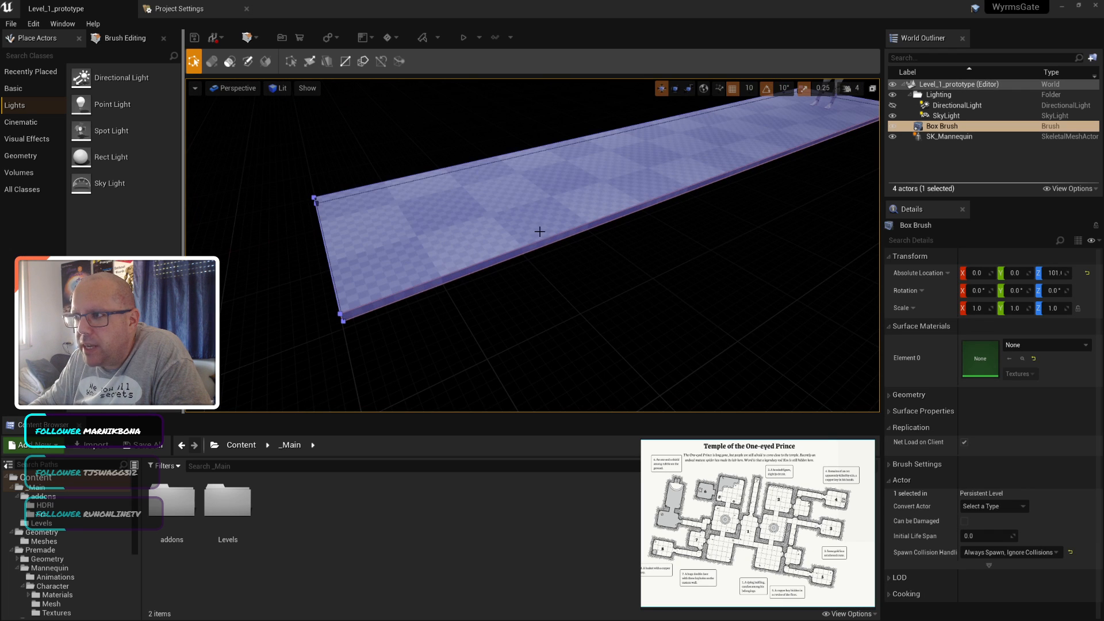
{"action": "left_click", "coordinate": [559, 252]}
{"action": "left_click", "coordinate": [559, 246]}
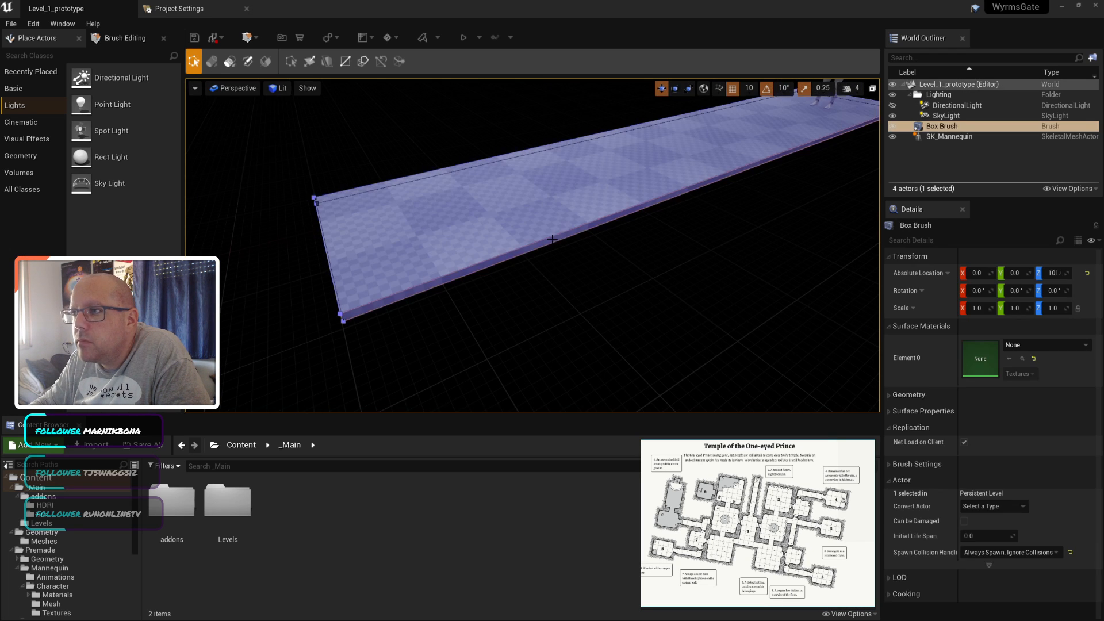
{"action": "left_click", "coordinate": [562, 237]}
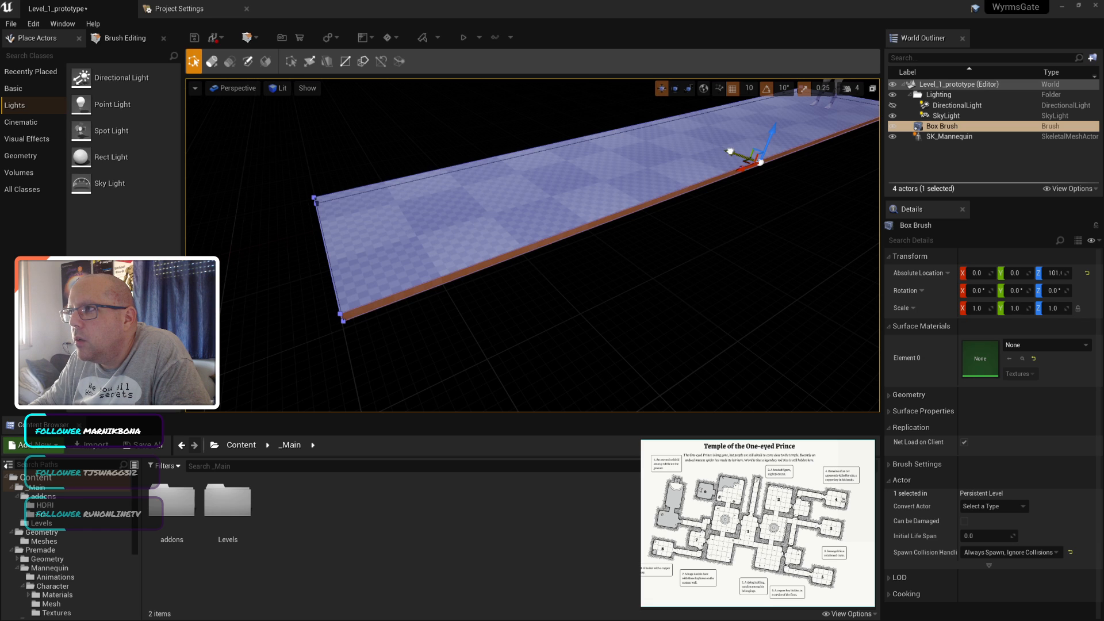
{"action": "left_click_drag", "start_coordinate": [729, 152], "coordinate": [741, 156]}
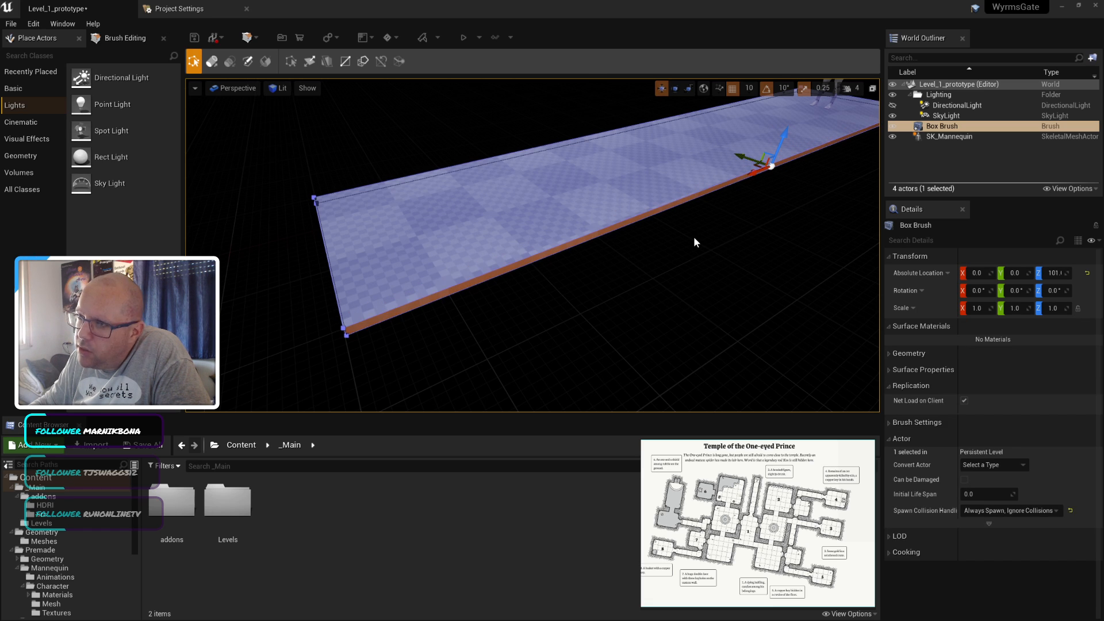
Step: Undo the last edits to the floor brush's long front side, including its outward move
{"action": "left_click", "coordinate": [699, 188]}
{"action": "left_click", "coordinate": [701, 190]}
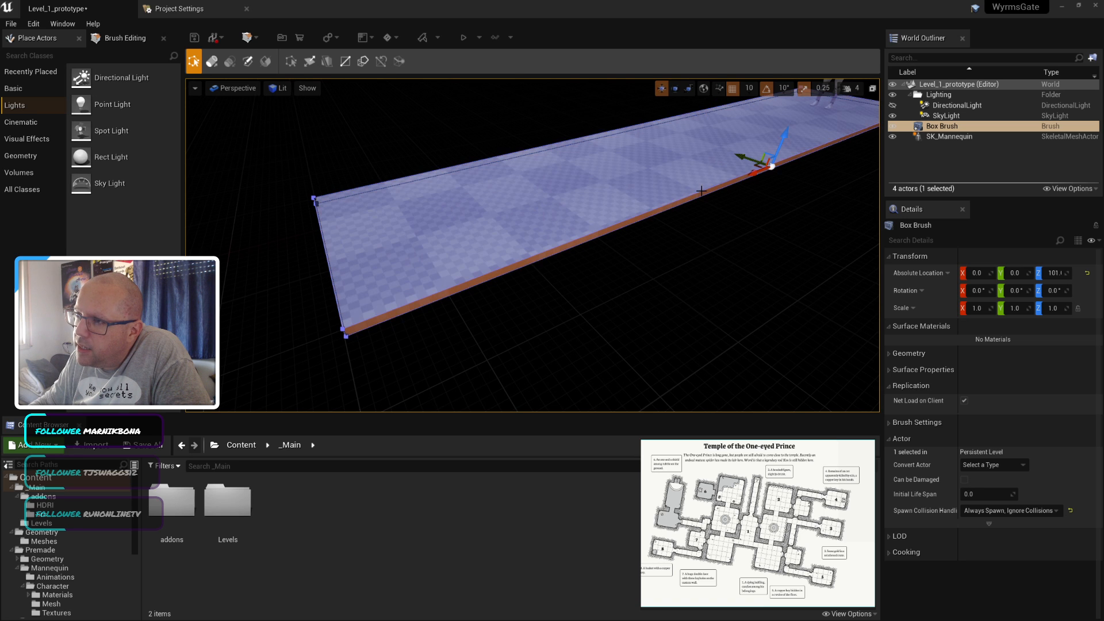
{"action": "left_click", "coordinate": [701, 187]}
{"action": "mouse_move", "coordinate": [709, 220]}
{"action": "right_mouse_down"}
{"action": "mouse_move", "coordinate": [766, 208]}
{"action": "mouse_move", "coordinate": [738, 232]}
{"action": "mouse_move", "coordinate": [724, 221]}
{"action": "right_mouse_up"}
{"action": "key", "text": "ctrl+z"}
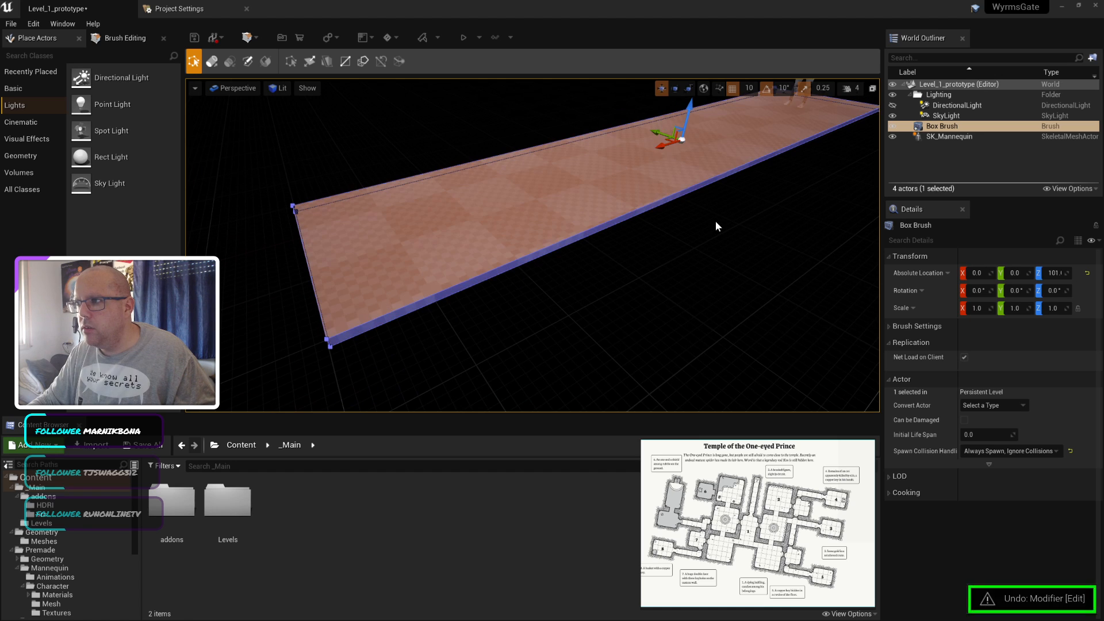
{"action": "key", "text": "ctrl+z"}
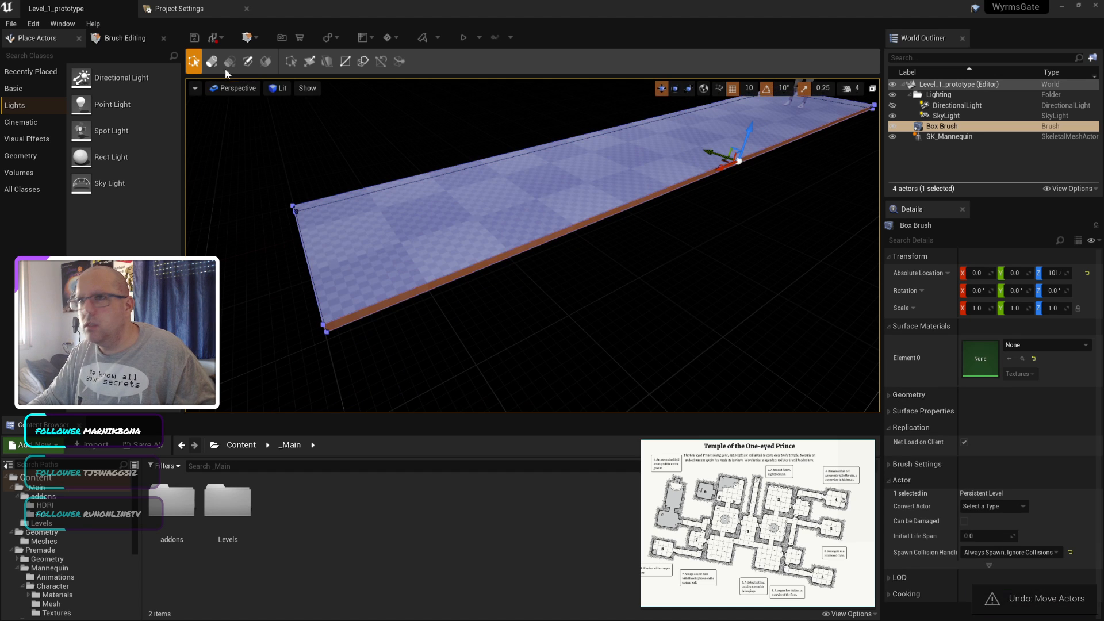
Step: Extrude the floor's long front side outward a short distance to add a narrow strip along it
{"action": "left_click", "coordinate": [212, 62]}
{"action": "left_click", "coordinate": [628, 381]}
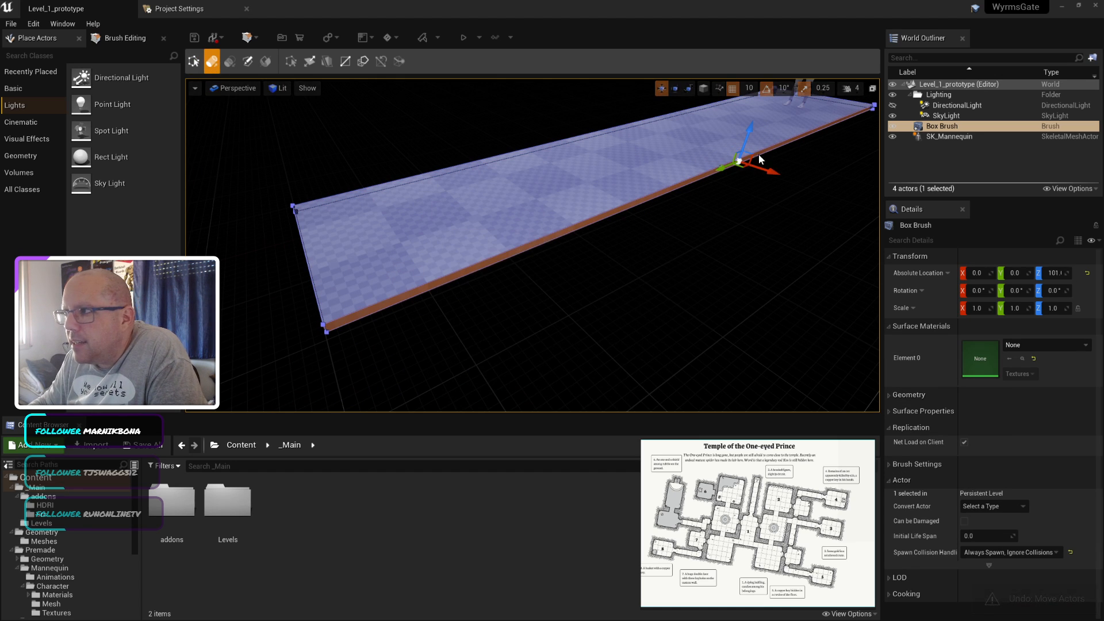
{"action": "left_click_drag", "start_coordinate": [765, 171], "coordinate": [775, 178]}
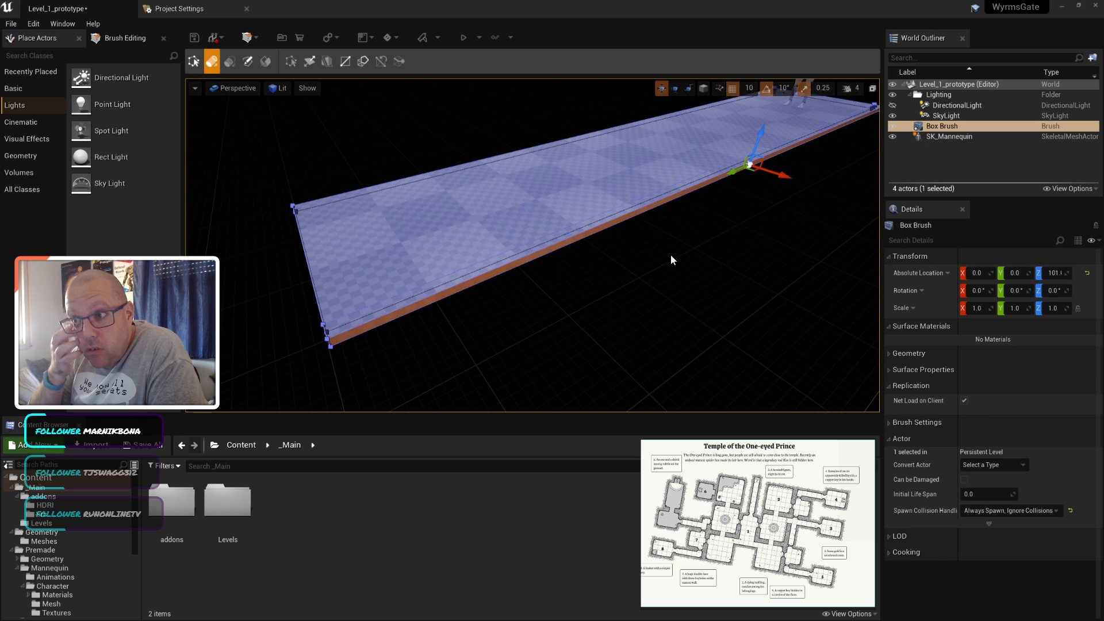
Step: Try to raise the top face of the narrow front strip in Edit mode, then undo the move
{"action": "left_click", "coordinate": [501, 260]}
{"action": "left_click", "coordinate": [526, 251]}
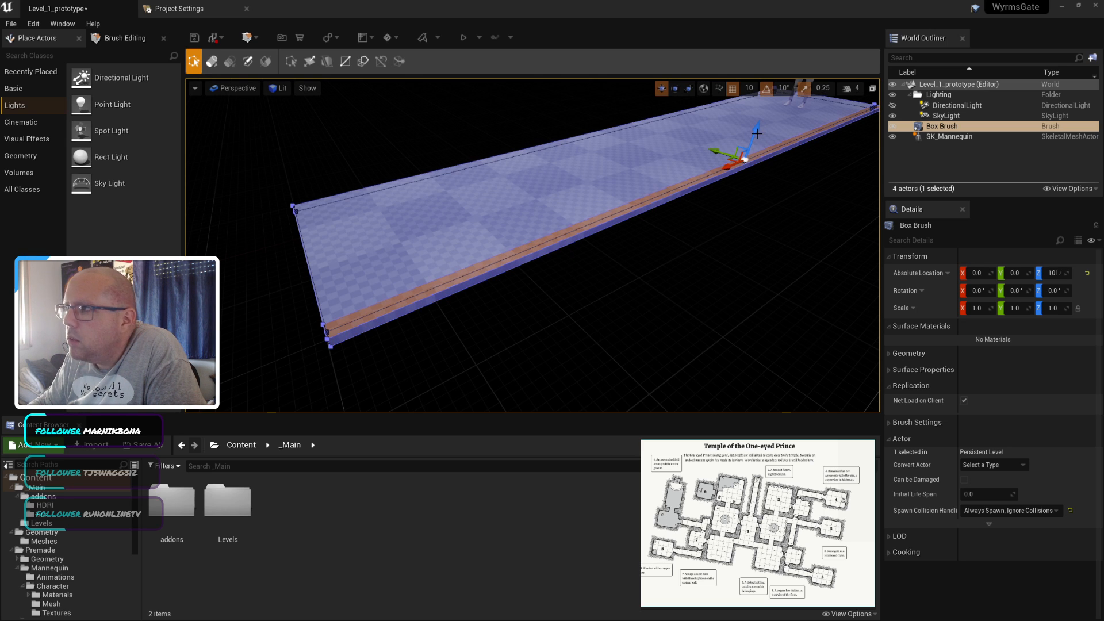
{"action": "left_click_drag", "start_coordinate": [755, 131], "coordinate": [768, 85]}
{"action": "scroll", "coordinate": [706, 214], "scroll_direction": "down", "scroll_amount": 5}
{"action": "key", "text": "ctrl+z"}
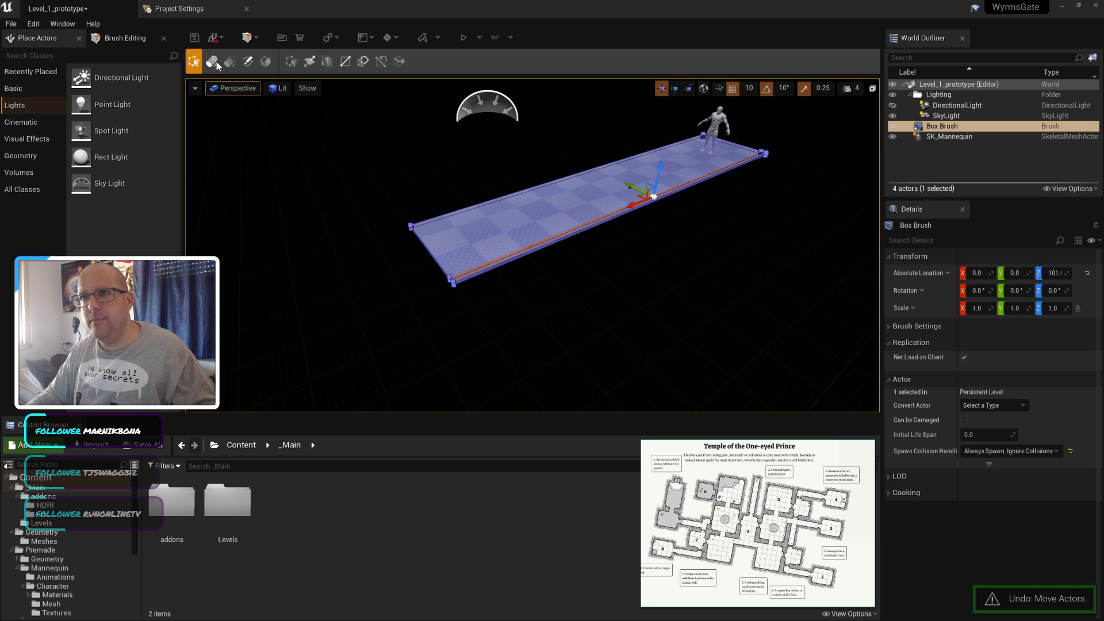
Step: Switch brush editing to Extrude for the front strip and dismiss the local-coordinates warning
{"action": "left_click", "coordinate": [211, 61]}
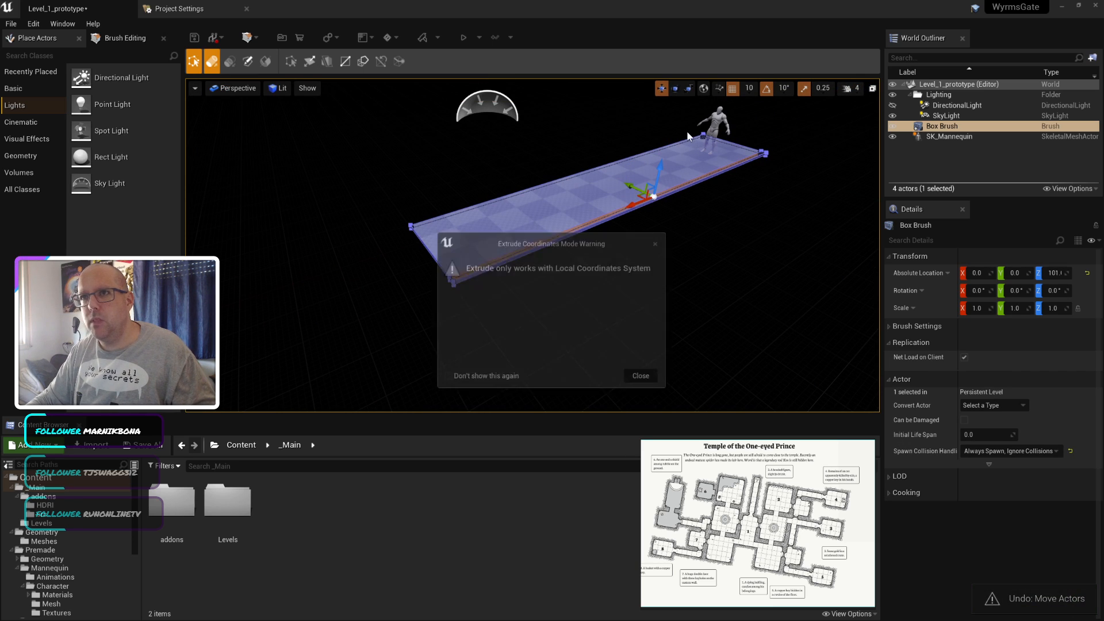
{"action": "left_click", "coordinate": [642, 377]}
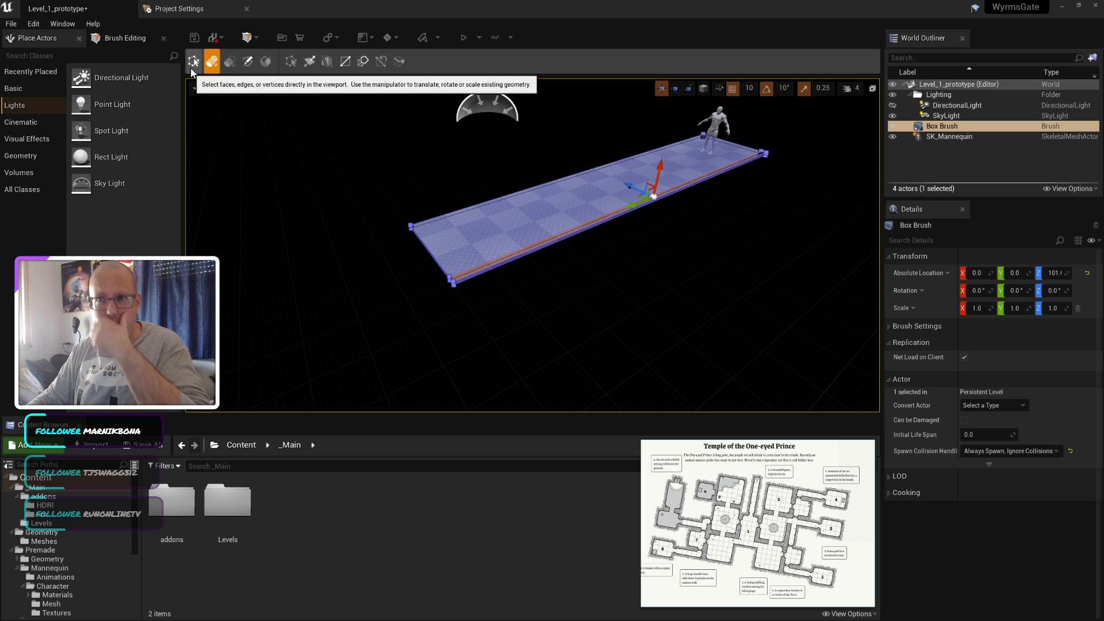
Step: Switch to the web browser and search Google for "ue4 brush shortcut"
{"action": "key", "text": "alt+Tab"}
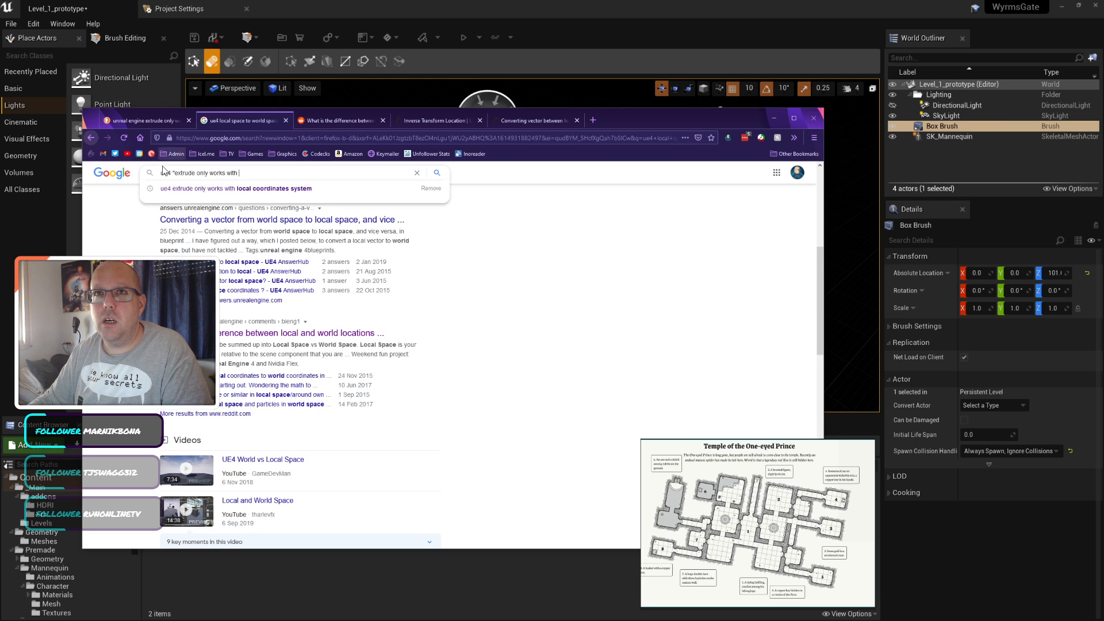
{"action": "left_click_drag", "start_coordinate": [171, 173], "coordinate": [337, 177]}
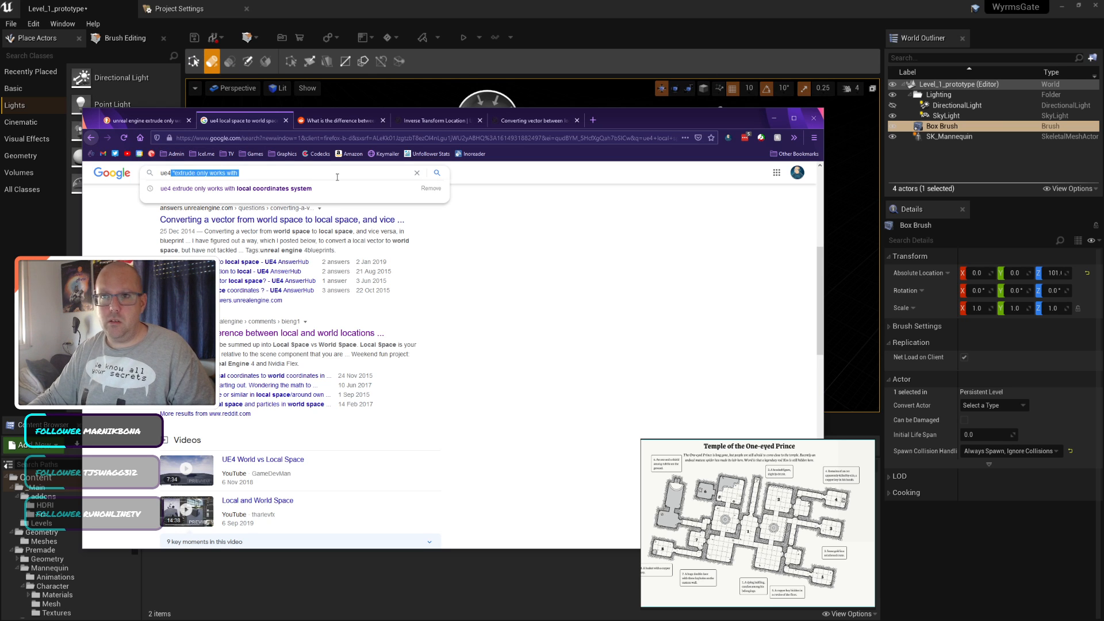
{"action": "type", "text": "נרודי דיםאהו"}
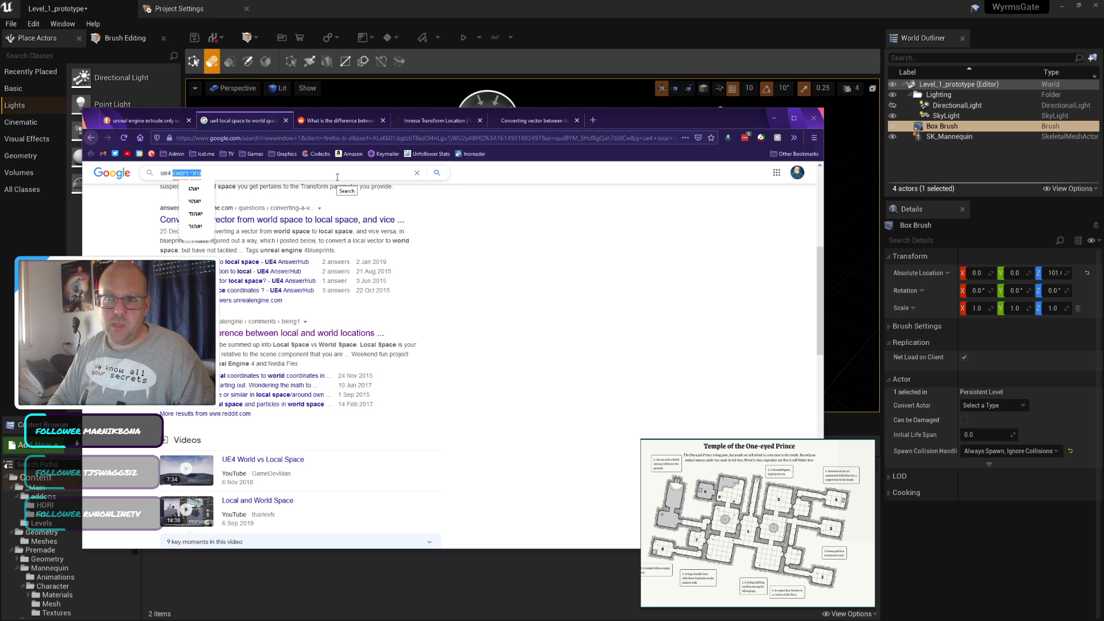
{"action": "key", "text": "BackSpace"}
{"action": "type", "text": "brush "}
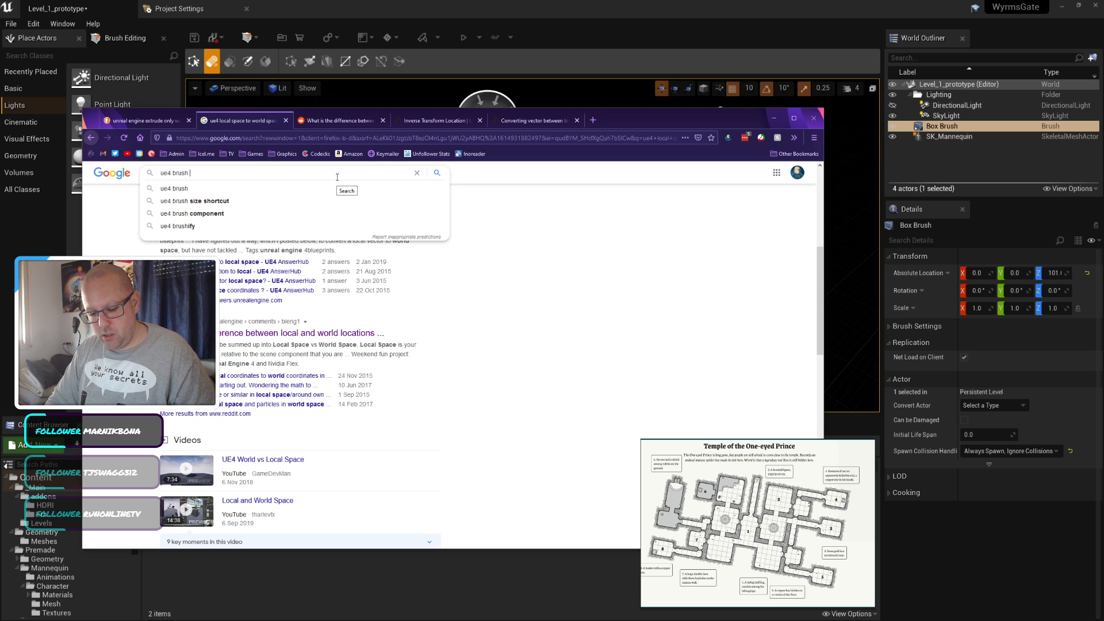
{"action": "type", "text": "size short"}
{"action": "key", "text": "Down"}
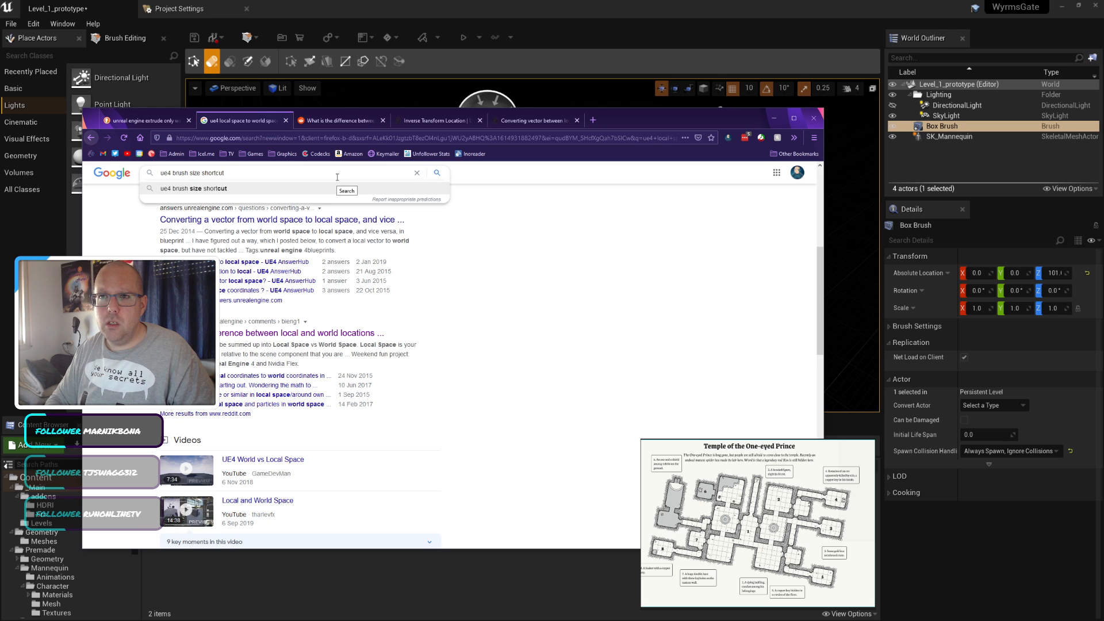
{"action": "key", "text": "BackSpace"}
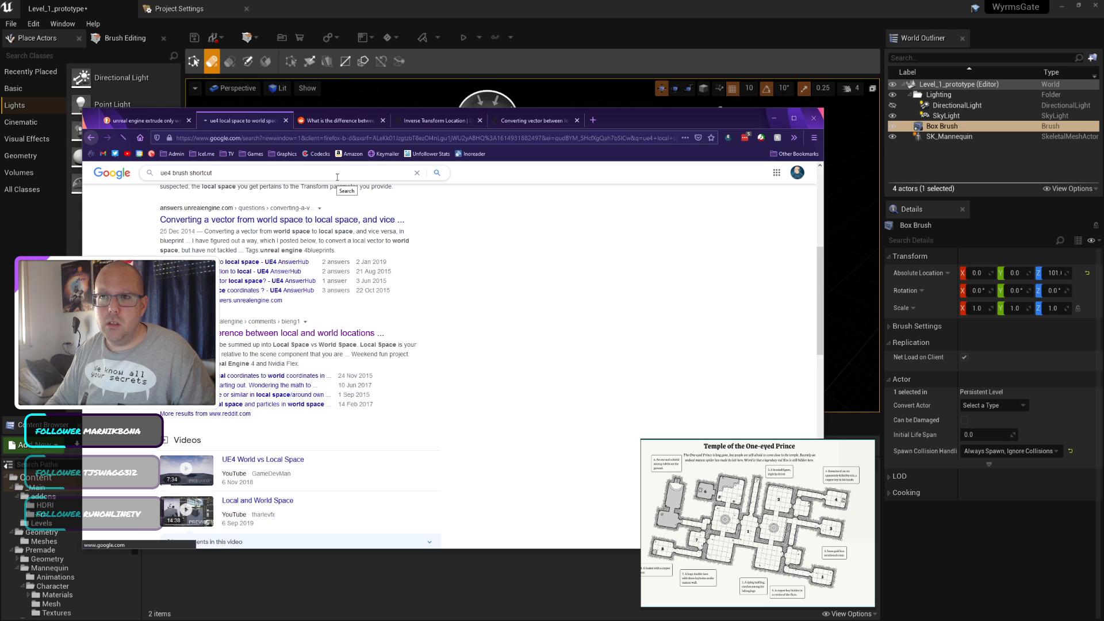
{"action": "key", "text": "Return"}
Step: Open the UnrealED 2004 Editor Keyboard Shortcuts result and look through its entries for "brush"
{"action": "left_click", "coordinate": [251, 271]}
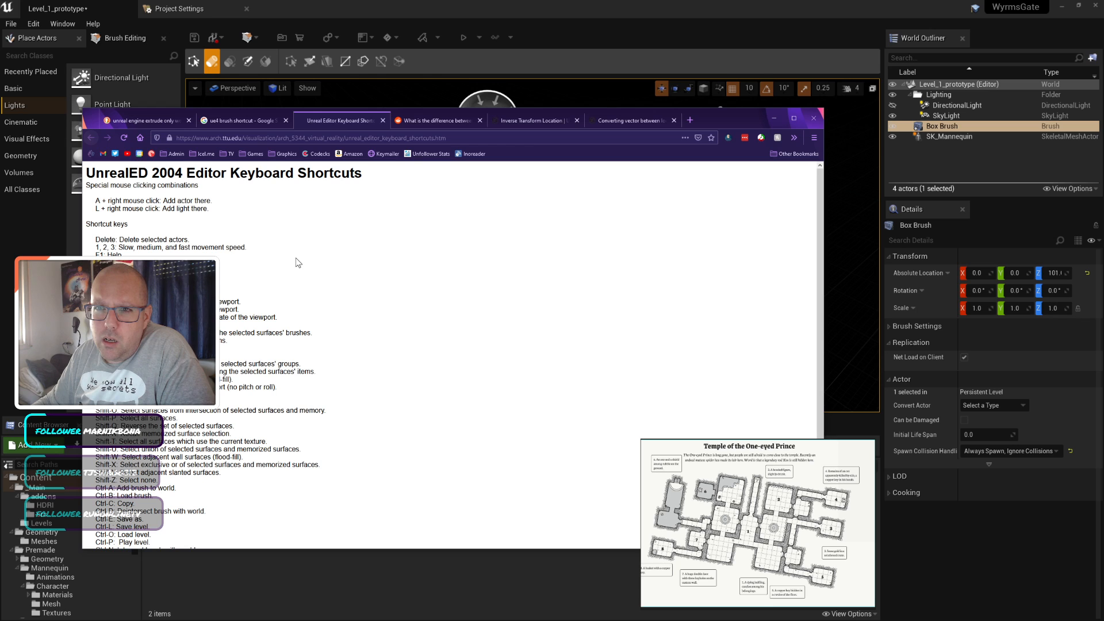
{"action": "key", "text": "ctrl+f"}
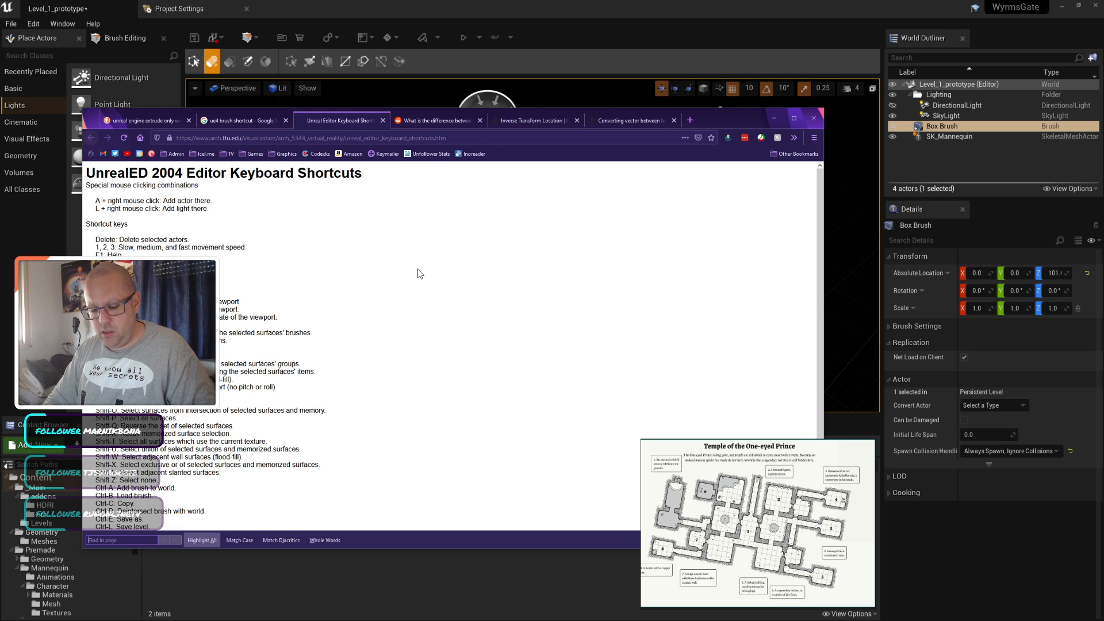
{"action": "type", "text": "brush"}
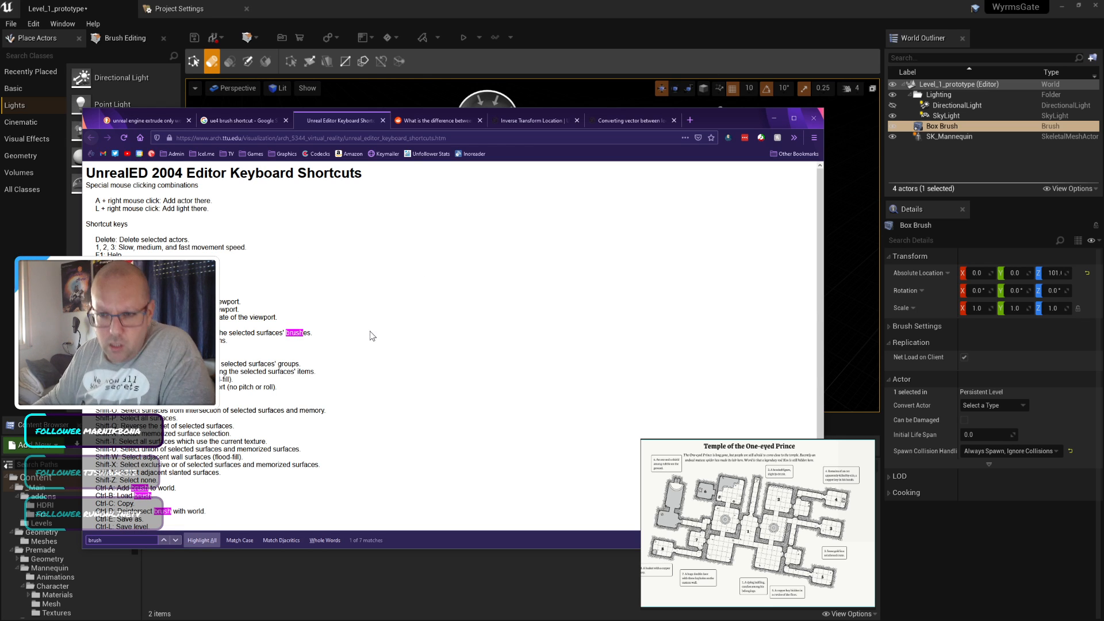
{"action": "scroll", "coordinate": [371, 335], "scroll_direction": "down", "scroll_amount": 2}
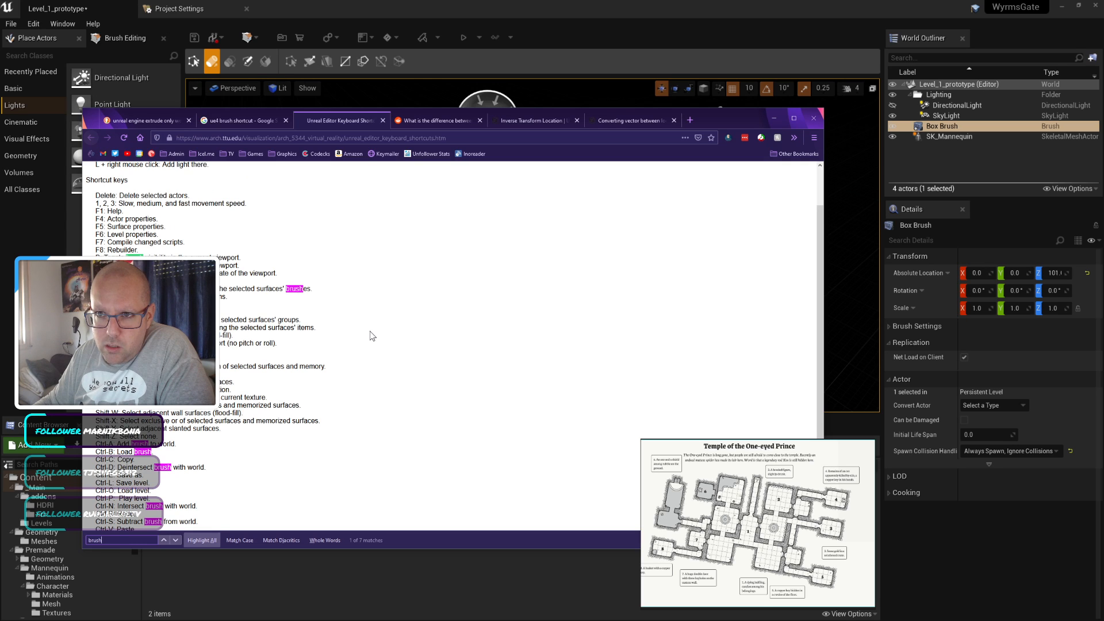
{"action": "scroll", "coordinate": [371, 336], "scroll_direction": "down", "scroll_amount": 2}
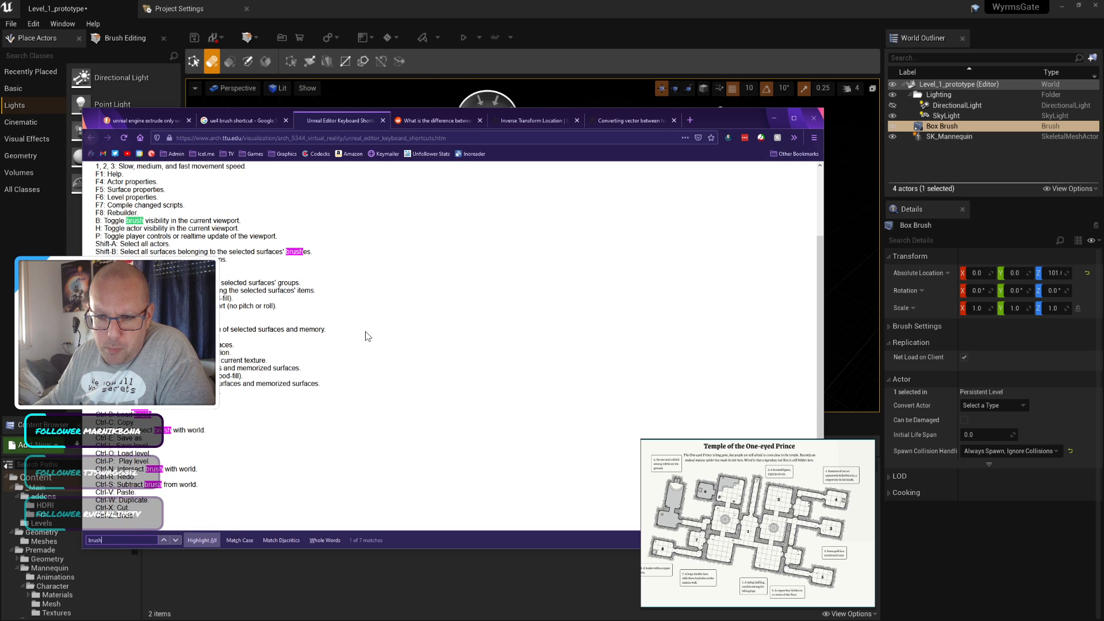
Step: Read the Sculpting/Painting Brush Size Hotkey question on UE4 AnswerHub and go back to look over the search results
{"action": "left_click", "coordinate": [241, 120]}
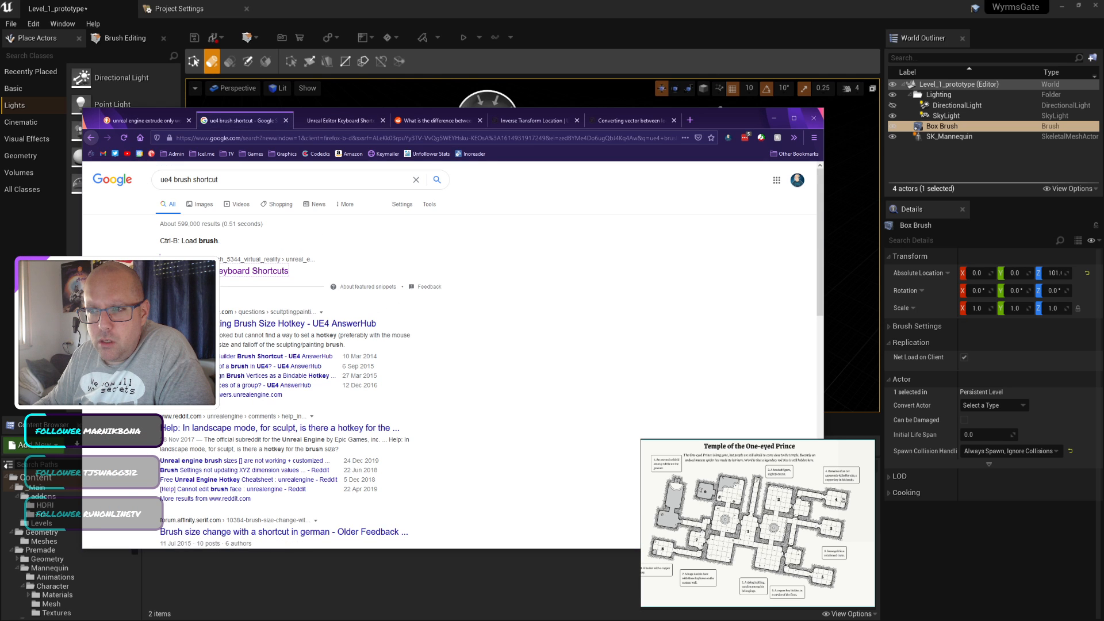
{"action": "left_click", "coordinate": [229, 324]}
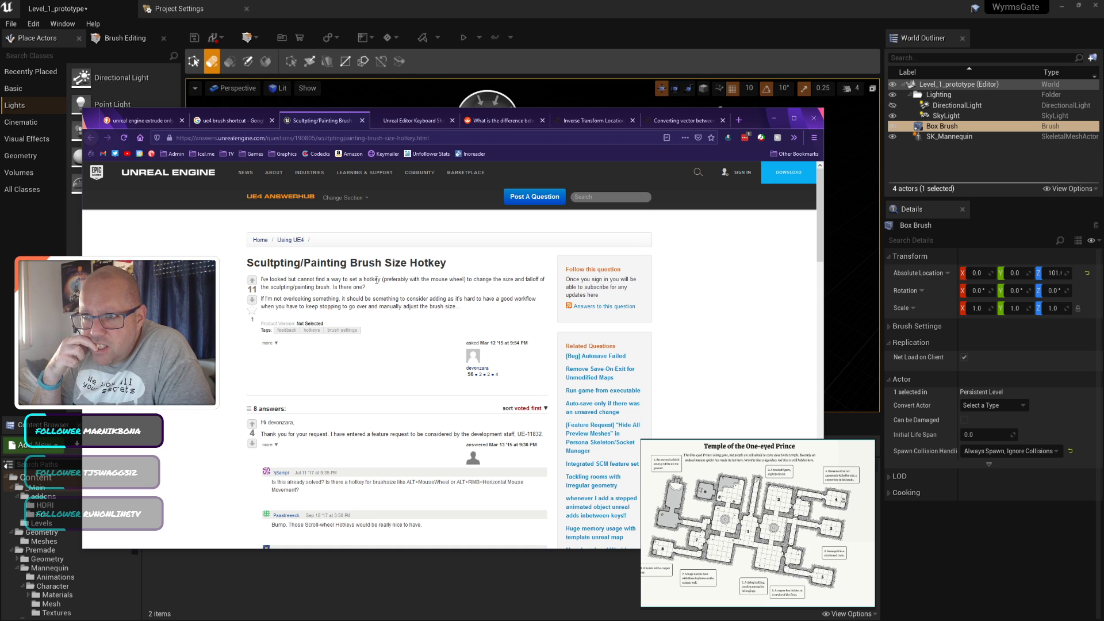
{"action": "left_click", "coordinate": [230, 120]}
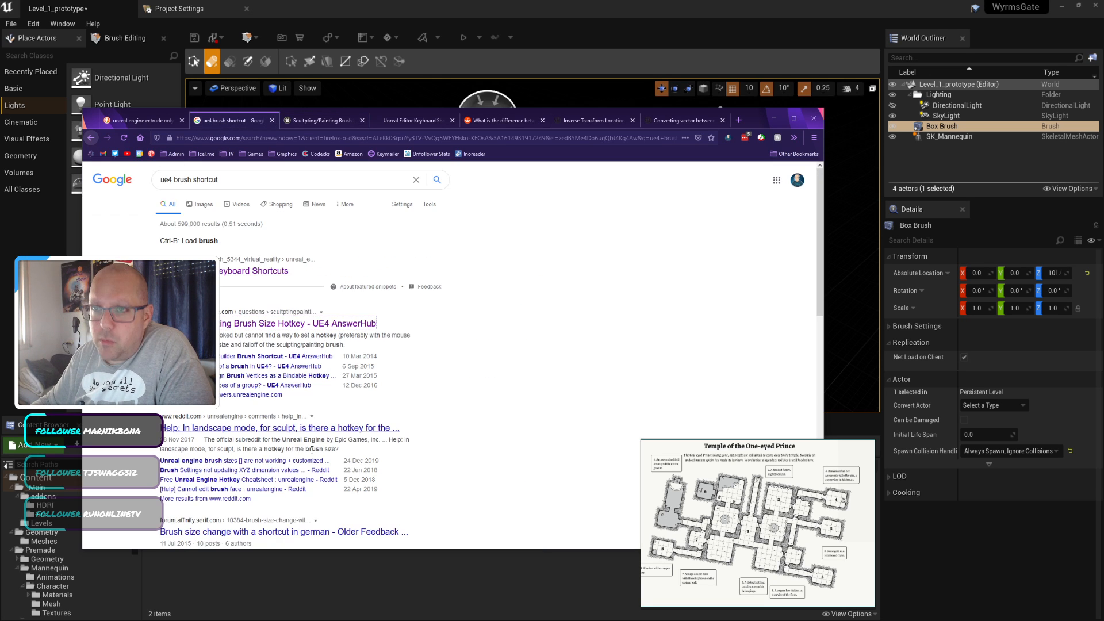
{"action": "scroll", "coordinate": [329, 448], "scroll_direction": "down", "scroll_amount": 2}
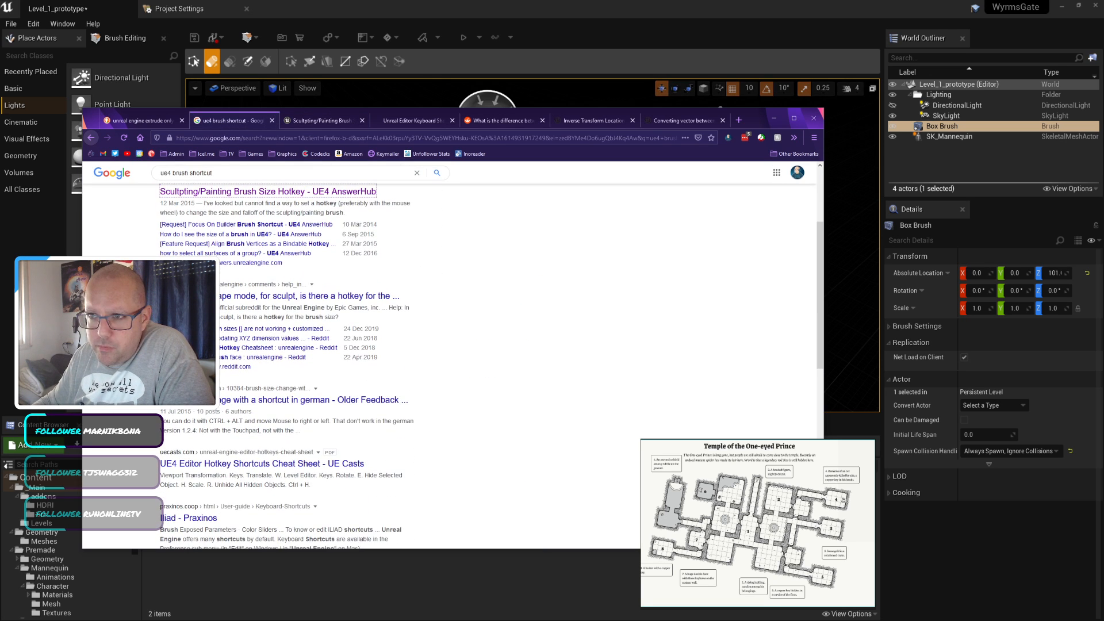
{"action": "scroll", "coordinate": [345, 258], "scroll_direction": "up", "scroll_amount": 2}
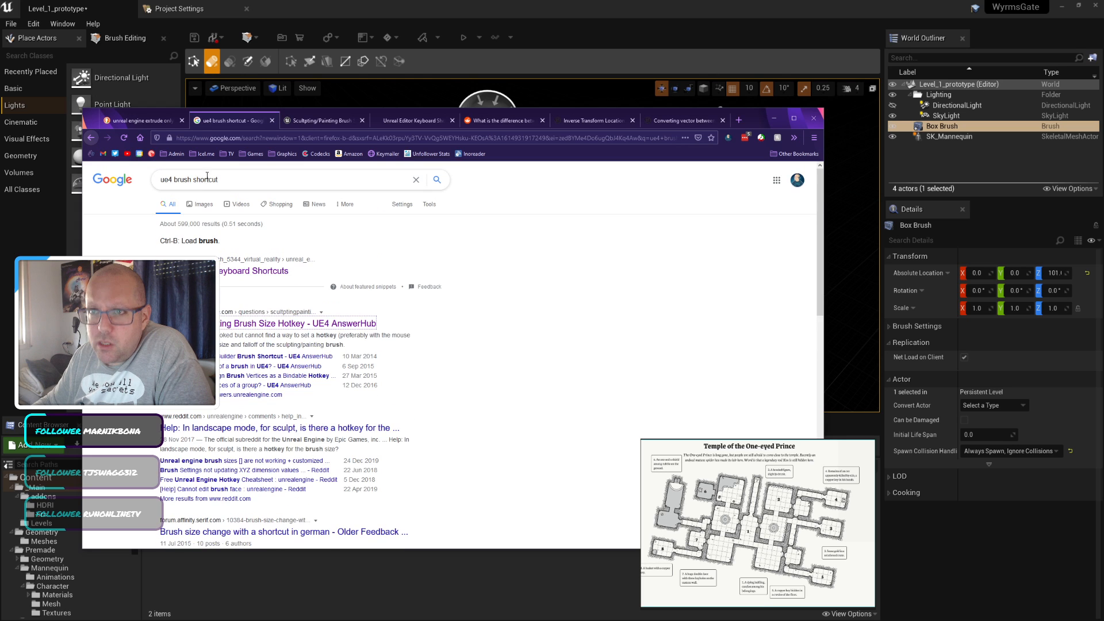
Step: Search Google for "ue4 bsp brush shortcut" and read the forum thread Simple Question about BSP Brushes
{"action": "double_click", "coordinate": [183, 180]}
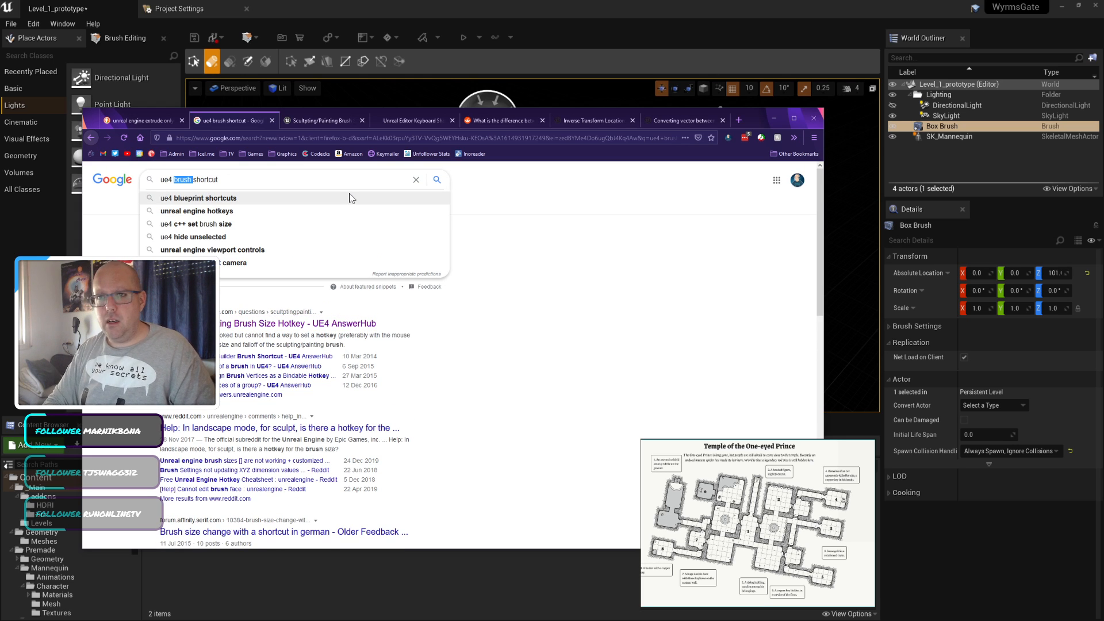
{"action": "key", "text": "Left"}
{"action": "type", "text": "bsp"}
{"action": "key", "text": "Return"}
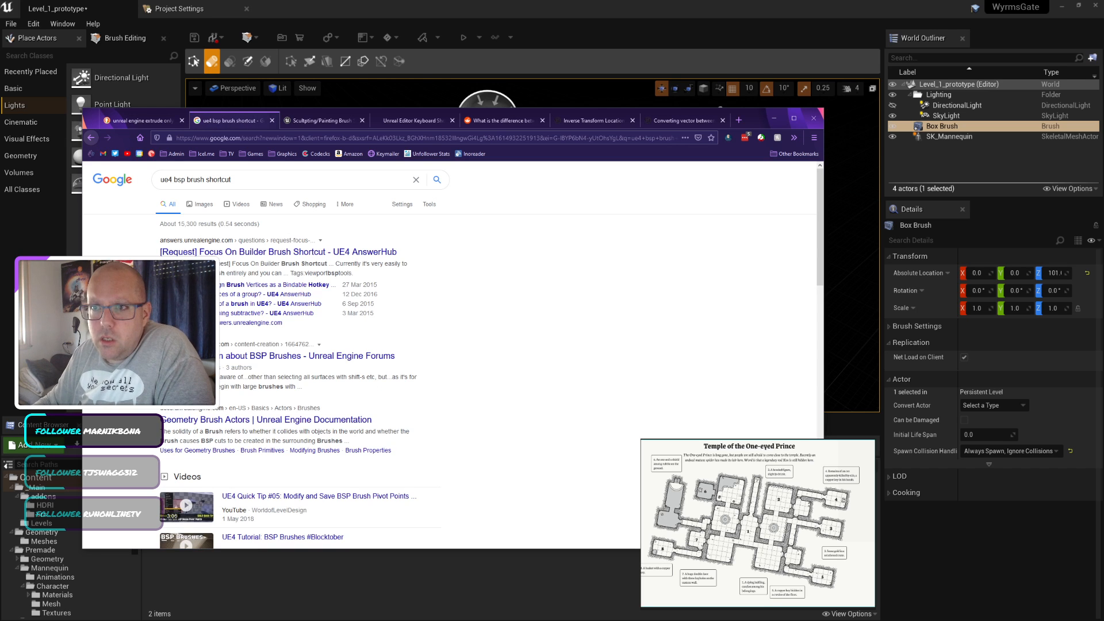
{"action": "left_click", "coordinate": [296, 357]}
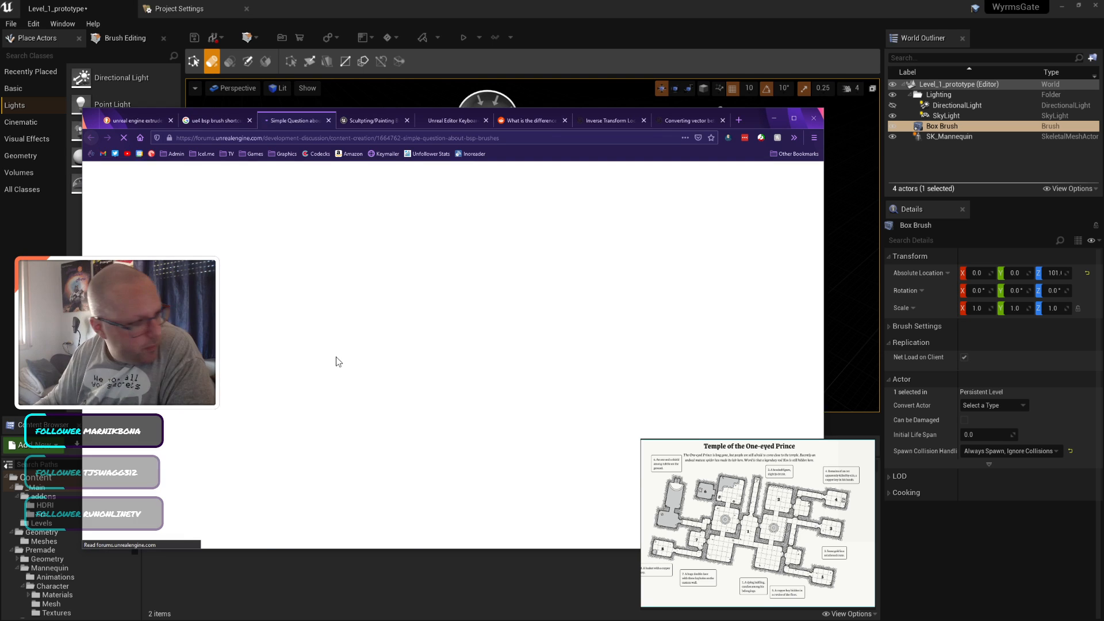
{"action": "scroll", "coordinate": [475, 344], "scroll_direction": "down", "scroll_amount": 2}
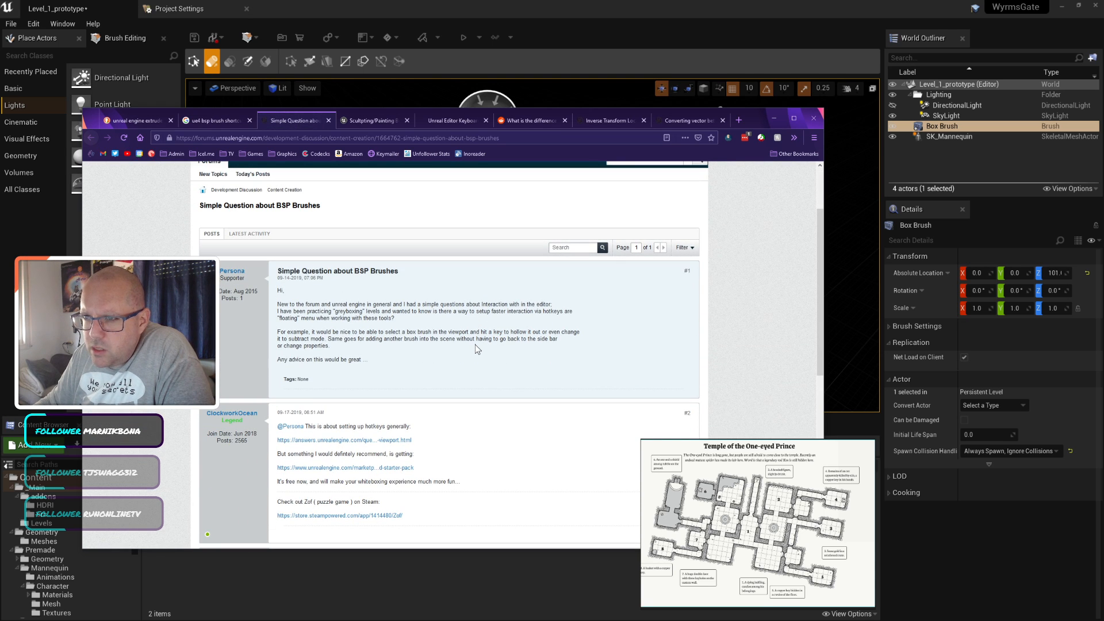
Step: Close the opened research tabs and return to the Unreal Editor
{"action": "left_click", "coordinate": [329, 121]}
{"action": "left_click", "coordinate": [330, 120]}
{"action": "left_click", "coordinate": [331, 119]}
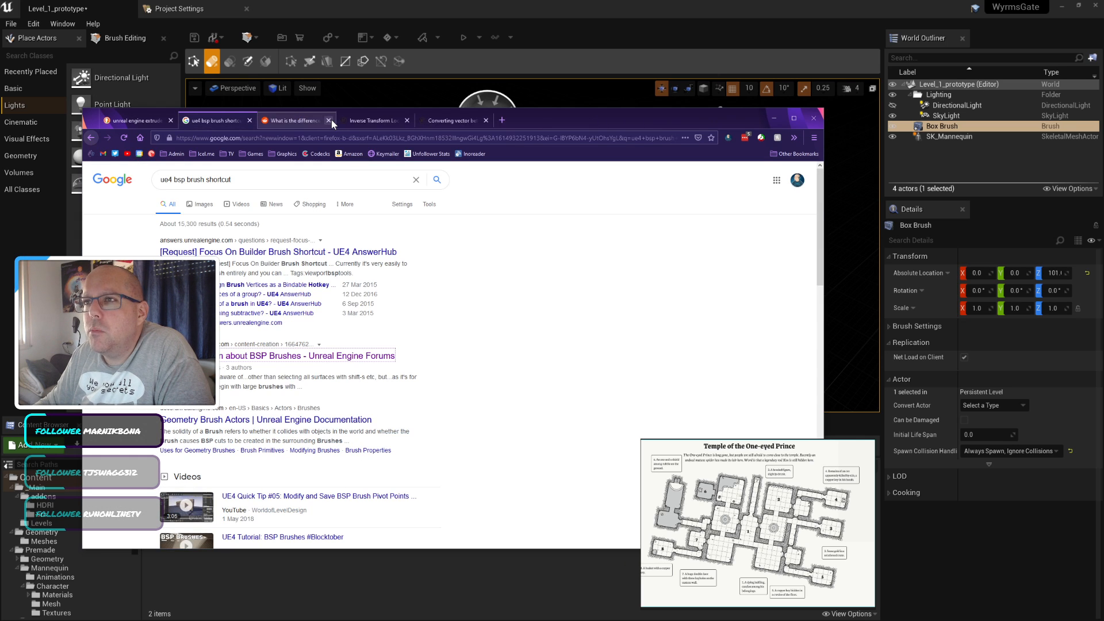
{"action": "left_click", "coordinate": [331, 119]}
{"action": "left_click", "coordinate": [331, 120]}
{"action": "left_click", "coordinate": [331, 119]}
{"action": "left_click", "coordinate": [774, 119]}
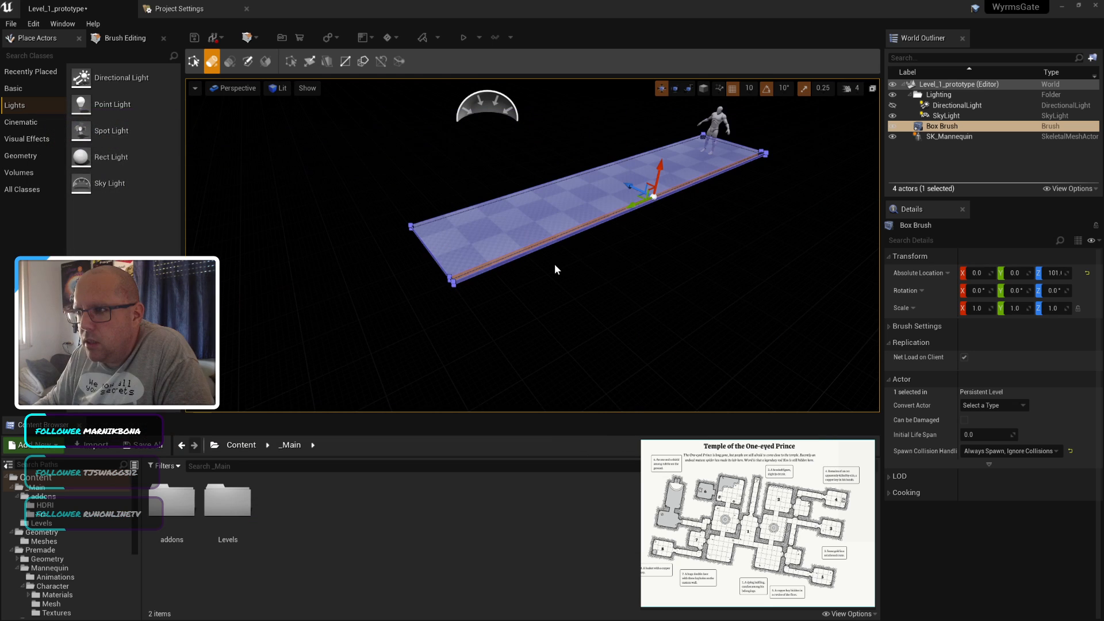
Step: Extrude the narrow front strip's top face upward twice to form a wall along the floor, then clear the selection
{"action": "left_click_drag", "start_coordinate": [661, 171], "coordinate": [674, 84]}
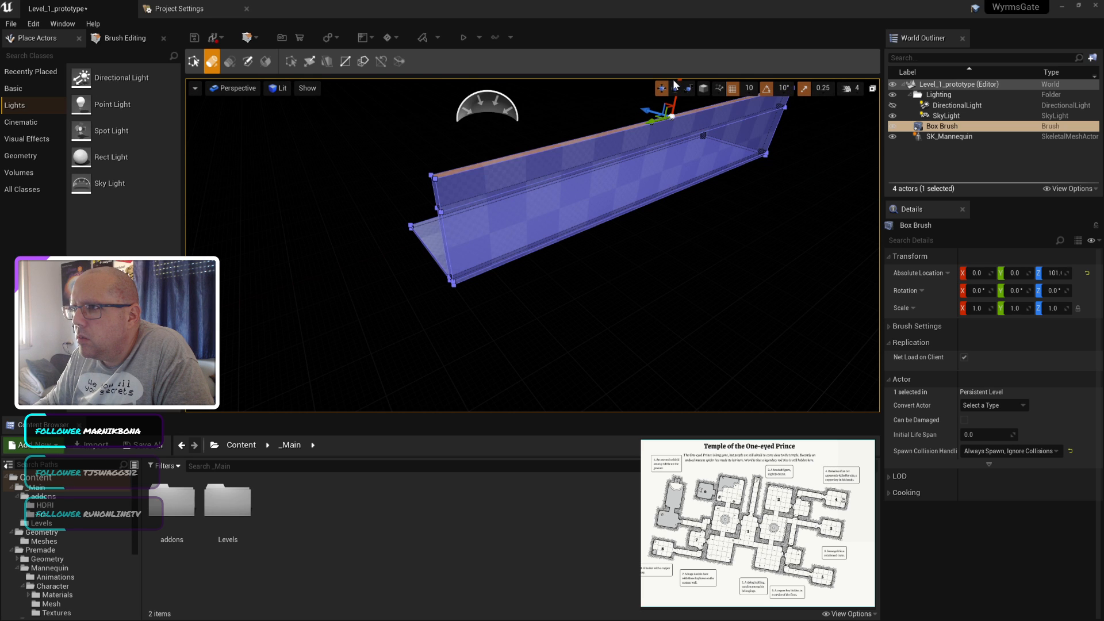
{"action": "scroll", "coordinate": [627, 127], "scroll_direction": "down", "scroll_amount": 2}
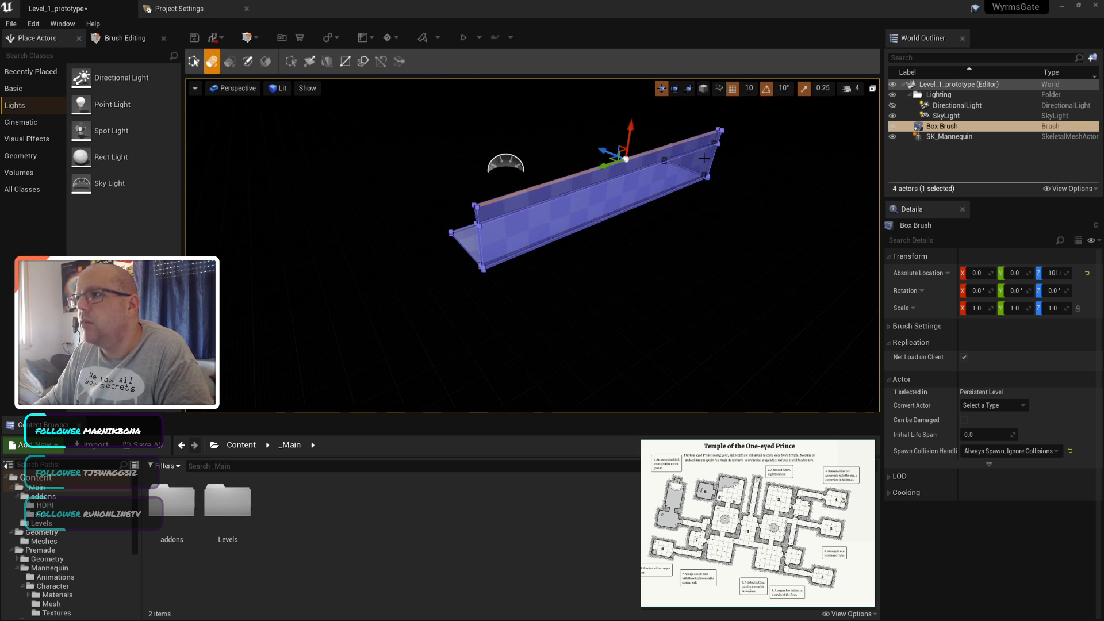
{"action": "left_click_drag", "start_coordinate": [628, 127], "coordinate": [634, 106]}
{"action": "left_click", "coordinate": [671, 226]}
Step: Try to extrude the wall's top face further upward on the box brush
{"action": "right_click_drag", "start_coordinate": [634, 207], "coordinate": [599, 165]}
{"action": "key", "text": "w"}
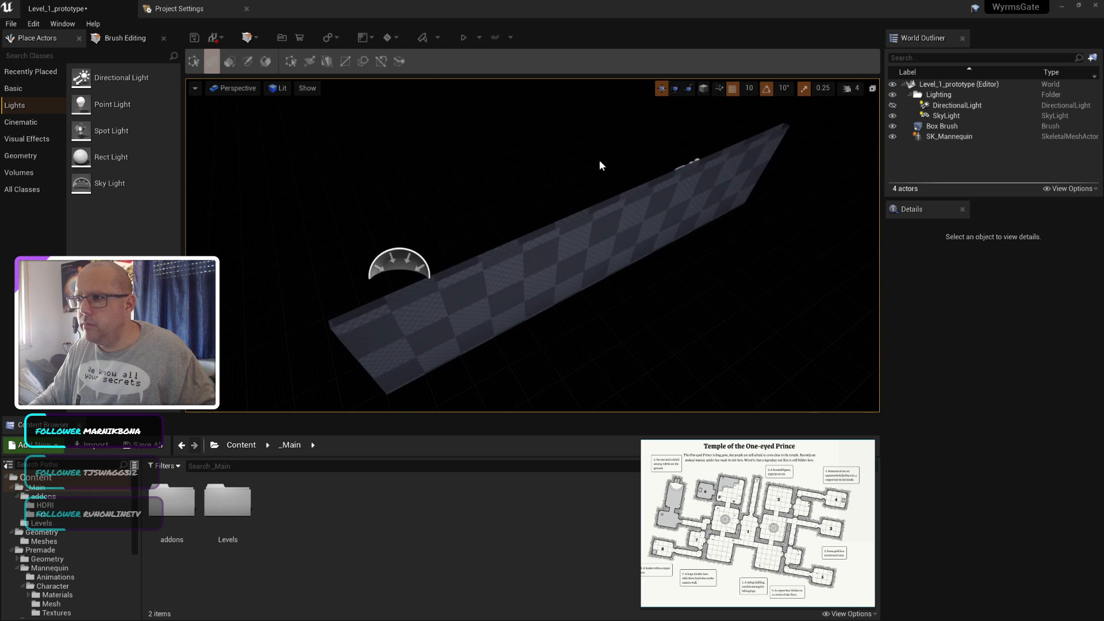
{"action": "left_click", "coordinate": [596, 207]}
{"action": "left_click", "coordinate": [619, 197]}
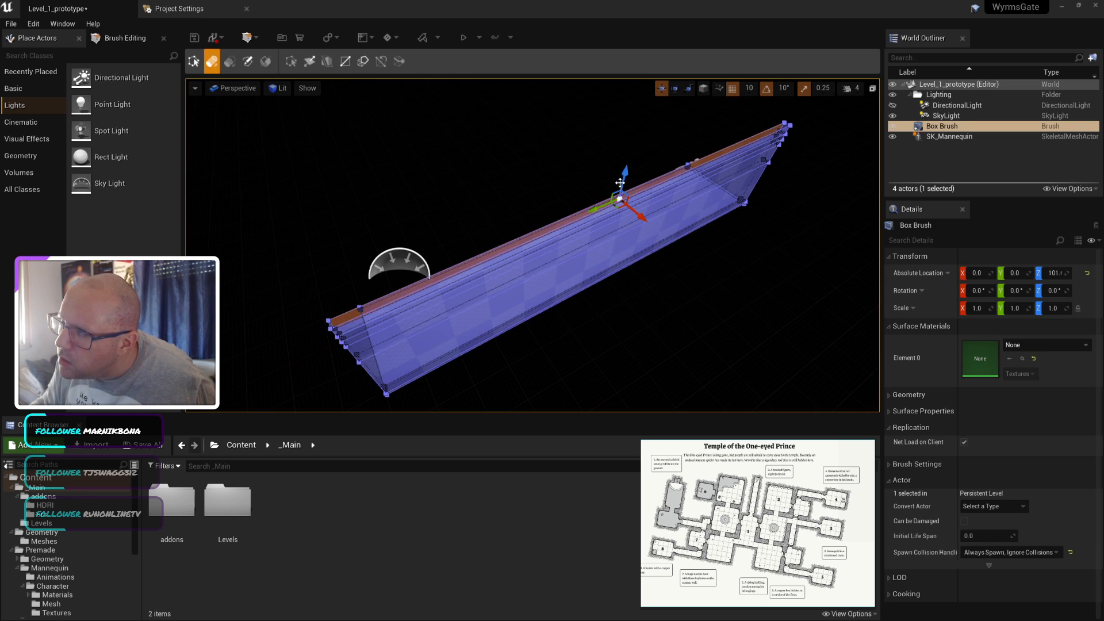
{"action": "left_click_drag", "start_coordinate": [625, 176], "coordinate": [625, 182]}
Step: Undo the wall extrusions until only the flat floor with its narrow front strip remains, returning the brush to Edit mode
{"action": "key", "text": "ctrl+z"}
{"action": "key", "text": "ctrl+z"}
{"action": "key", "text": "ctrl+z"}
{"action": "key", "text": "ctrl+z"}
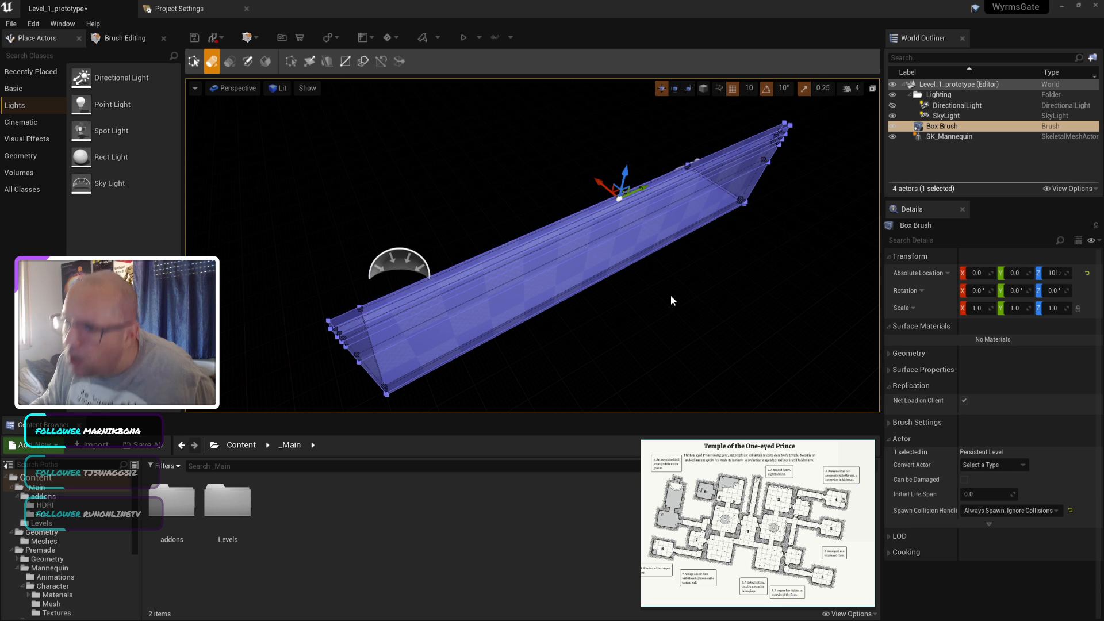
{"action": "key", "text": "ctrl+z"}
{"action": "key", "text": "ctrl+z"}
{"action": "key", "text": "ctrl+z"}
{"action": "key", "text": "ctrl+z"}
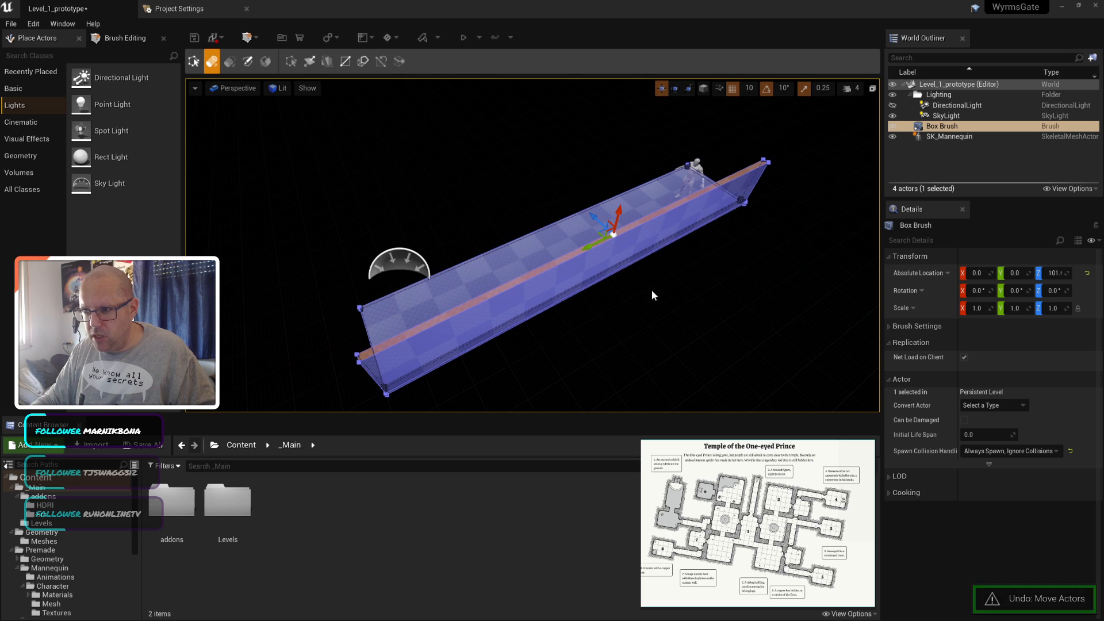
{"action": "left_click", "coordinate": [193, 61]}
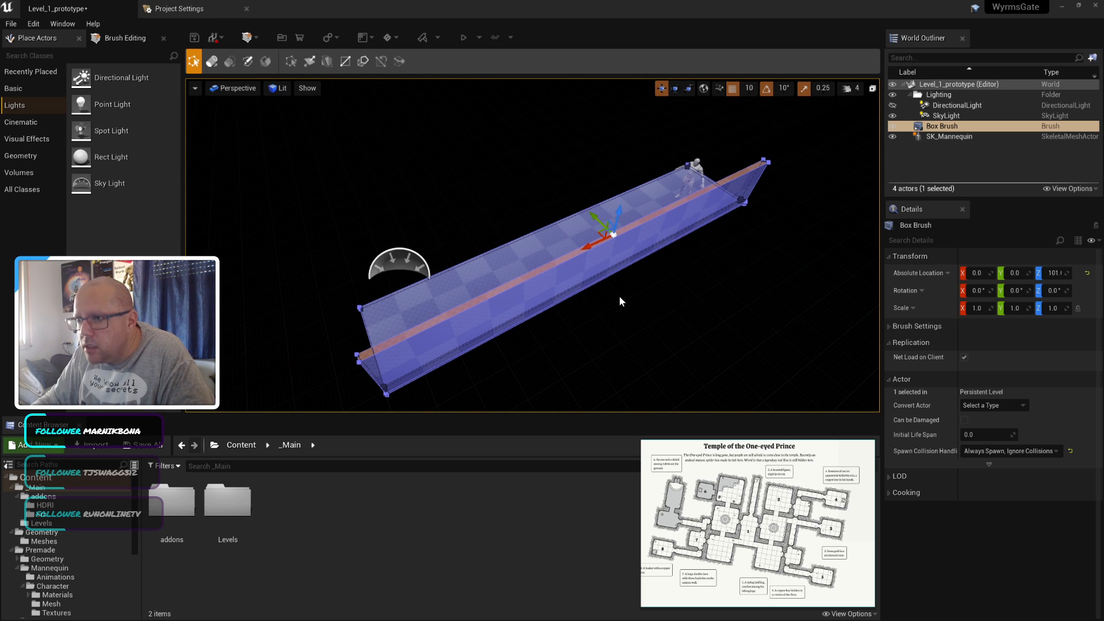
{"action": "key", "text": "ctrl+z"}
{"action": "key", "text": "ctrl+z"}
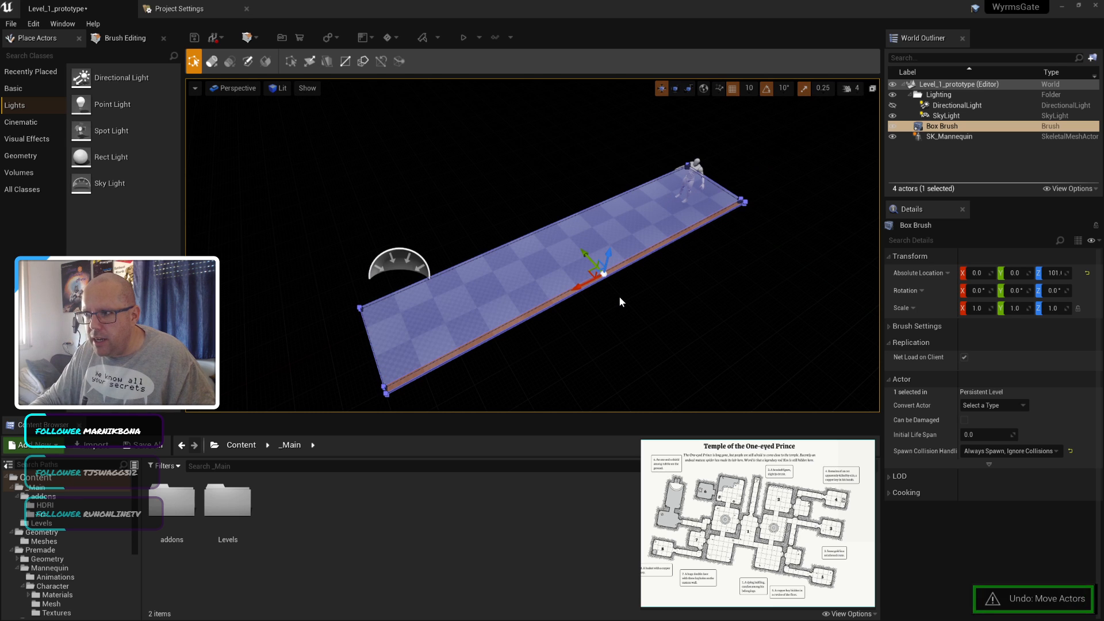
Step: Extrude the front strip's top face slightly, raise it in Edit mode into a tall wall, and set the grid snap to 50
{"action": "left_click", "coordinate": [212, 61]}
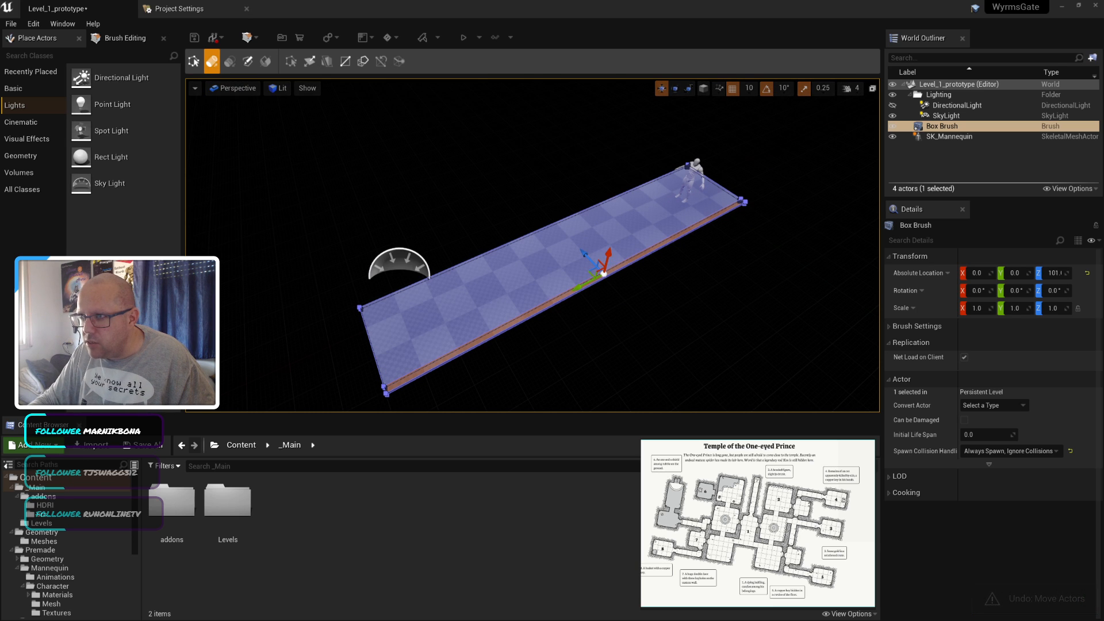
{"action": "mouse_move", "coordinate": [633, 258]}
{"action": "right_mouse_down"}
{"action": "mouse_move", "coordinate": [645, 258]}
{"action": "mouse_move", "coordinate": [619, 259]}
{"action": "right_mouse_up"}
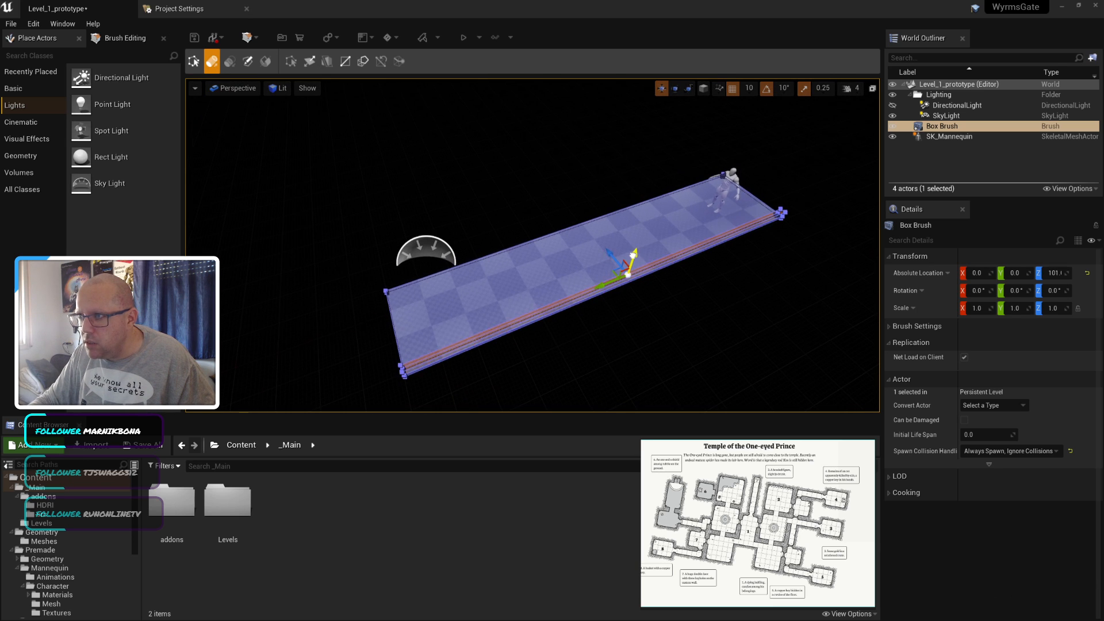
{"action": "left_click", "coordinate": [194, 61]}
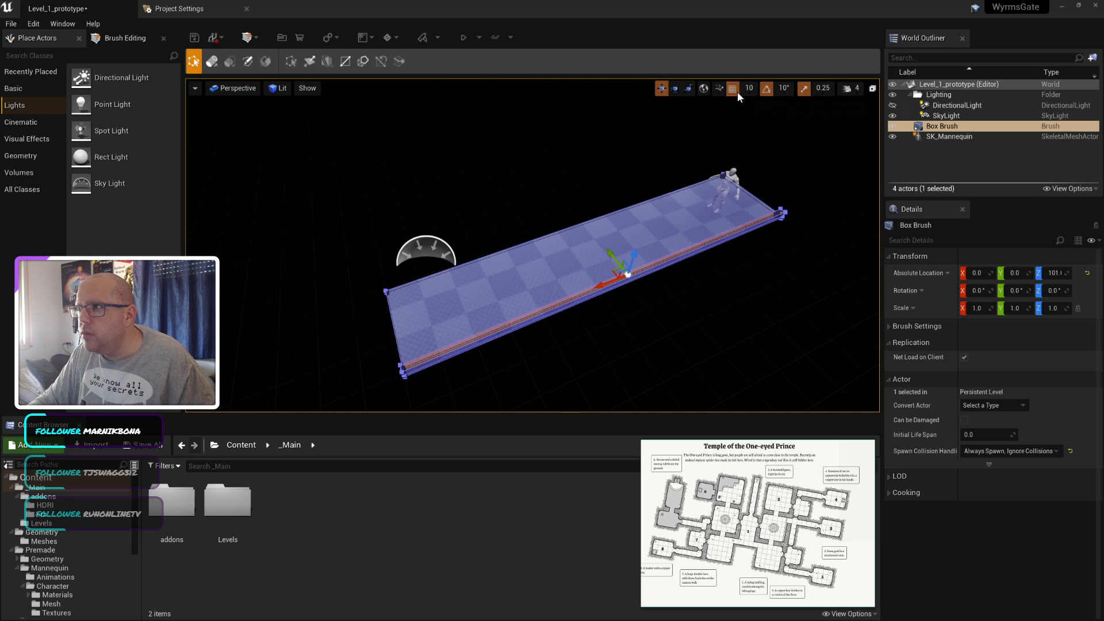
{"action": "mouse_move", "coordinate": [632, 254]}
{"action": "left_mouse_down"}
{"action": "mouse_move", "coordinate": [656, 178]}
{"action": "mouse_move", "coordinate": [667, 183]}
{"action": "left_mouse_up"}
{"action": "left_click", "coordinate": [753, 84]}
{"action": "left_click", "coordinate": [754, 148]}
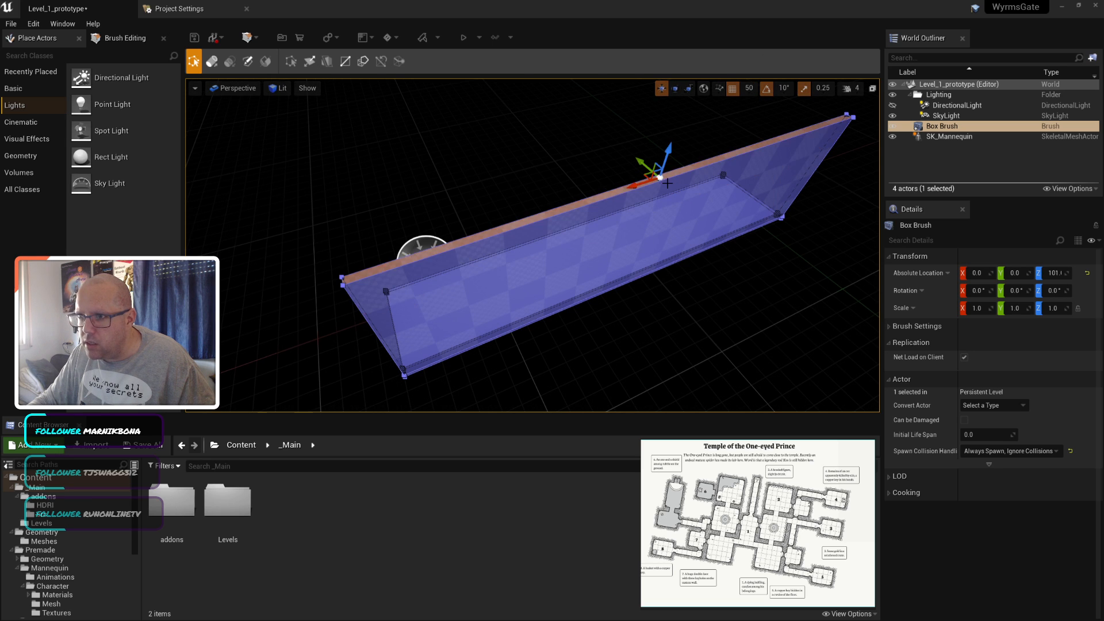
{"action": "left_click", "coordinate": [714, 325]}
{"action": "mouse_move", "coordinate": [732, 286]}
{"action": "right_mouse_down"}
{"action": "mouse_move", "coordinate": [471, 295]}
{"action": "mouse_move", "coordinate": [782, 295]}
{"action": "mouse_move", "coordinate": [480, 372]}
{"action": "mouse_move", "coordinate": [275, 402]}
{"action": "mouse_move", "coordinate": [259, 385]}
{"action": "mouse_move", "coordinate": [526, 408]}
{"action": "right_mouse_up"}
{"action": "scroll", "coordinate": [425, 312], "scroll_direction": "down", "scroll_amount": 4}
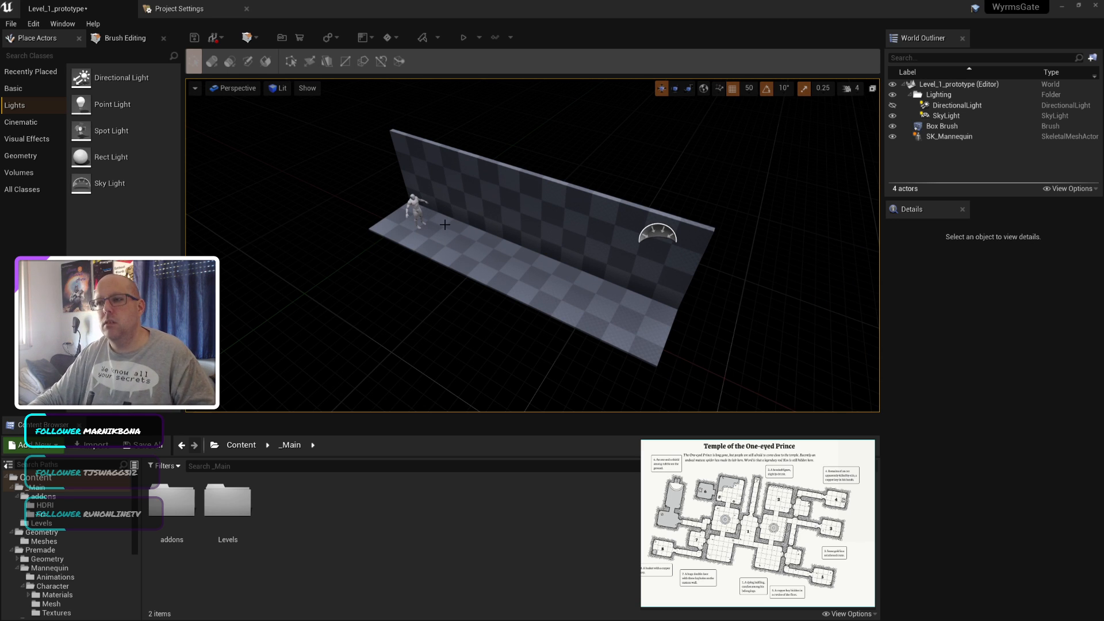
Step: Focus on SK_Mannequin and examine the wall height and floor width against it from several angles
{"action": "left_click", "coordinate": [418, 206]}
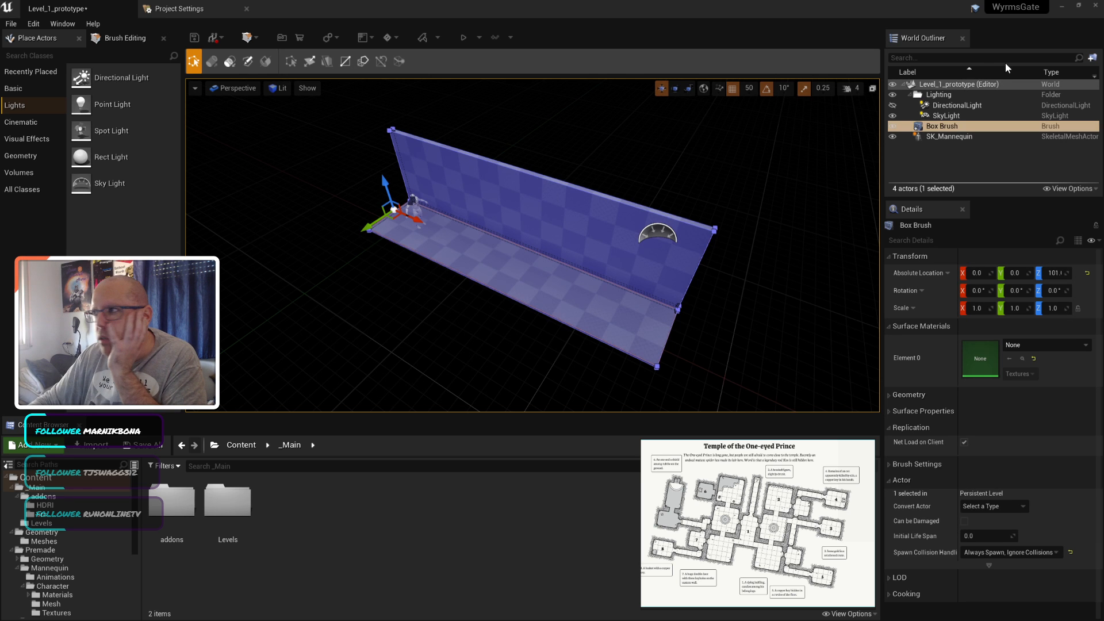
{"action": "double_click", "coordinate": [942, 137]}
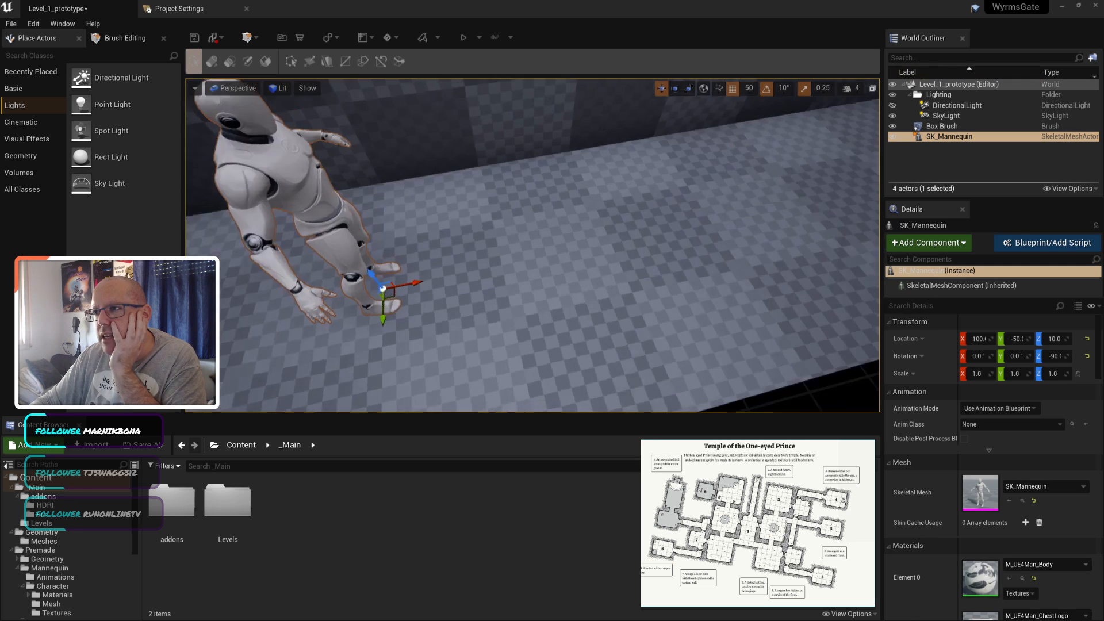
{"action": "right_click_drag", "start_coordinate": [408, 298], "coordinate": [337, 354]}
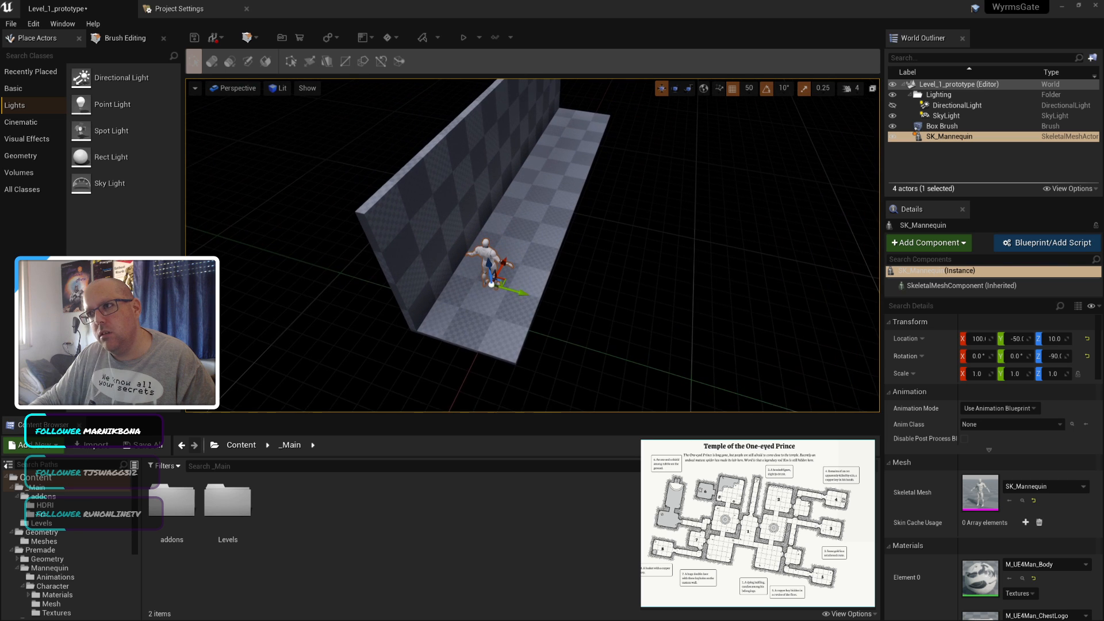
{"action": "right_click_drag", "start_coordinate": [497, 197], "coordinate": [422, 261]}
{"action": "right_click_drag", "start_coordinate": [477, 227], "coordinate": [464, 199]}
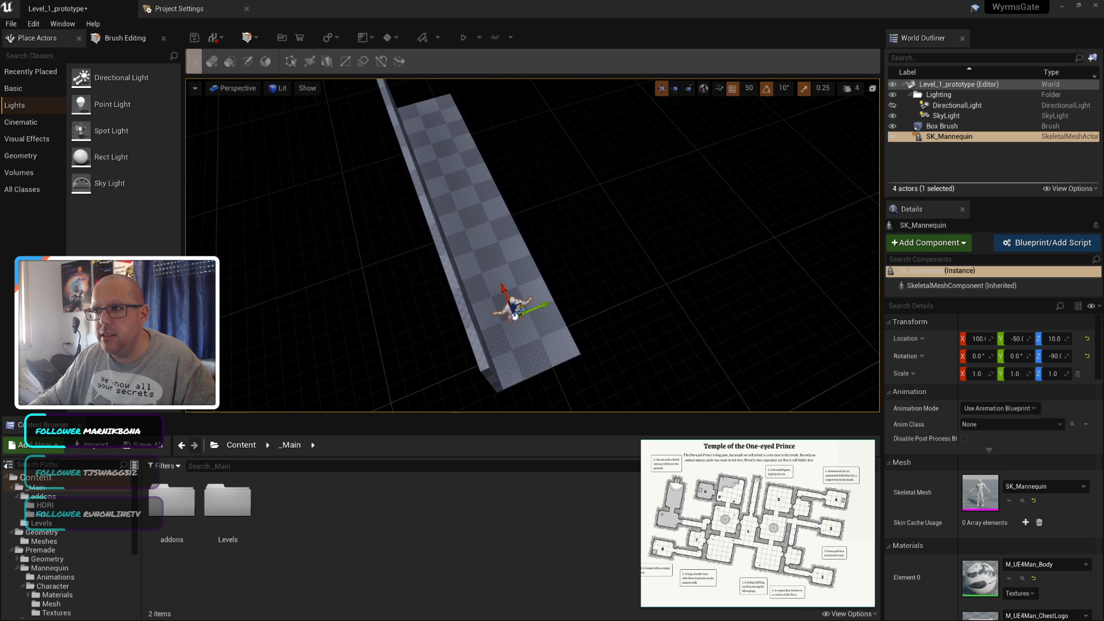
{"action": "scroll", "coordinate": [476, 228], "scroll_direction": "down", "scroll_amount": 1}
{"action": "scroll", "coordinate": [477, 228], "scroll_direction": "up", "scroll_amount": 3}
{"action": "scroll", "coordinate": [477, 228], "scroll_direction": "down", "scroll_amount": 2}
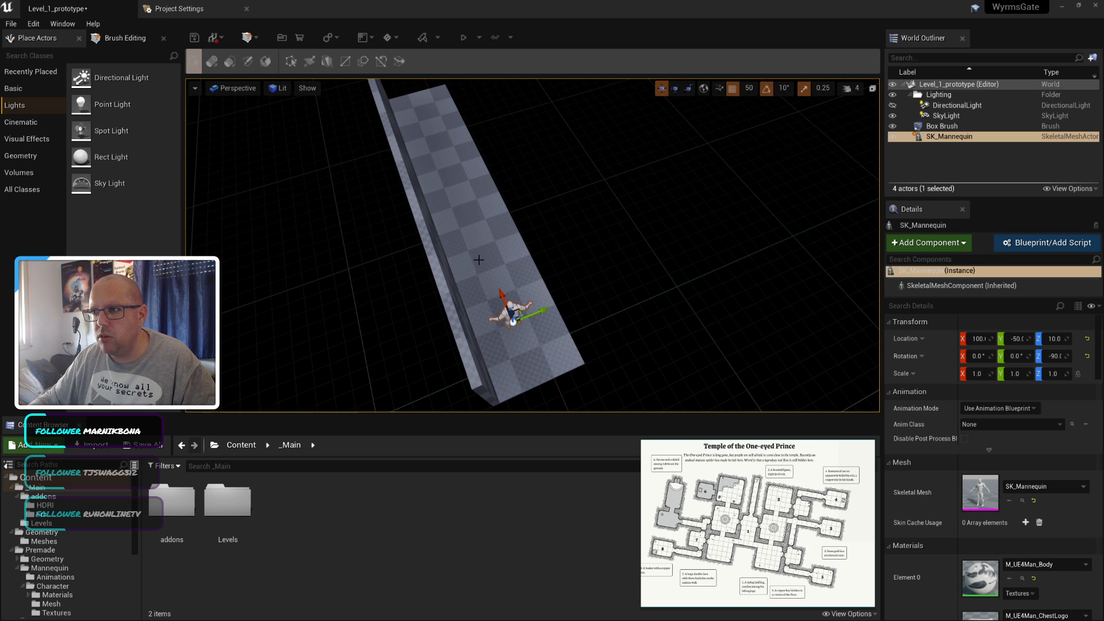
{"action": "scroll", "coordinate": [478, 276], "scroll_direction": "up", "scroll_amount": 3}
{"action": "right_click_drag", "start_coordinate": [606, 285], "coordinate": [606, 297]}
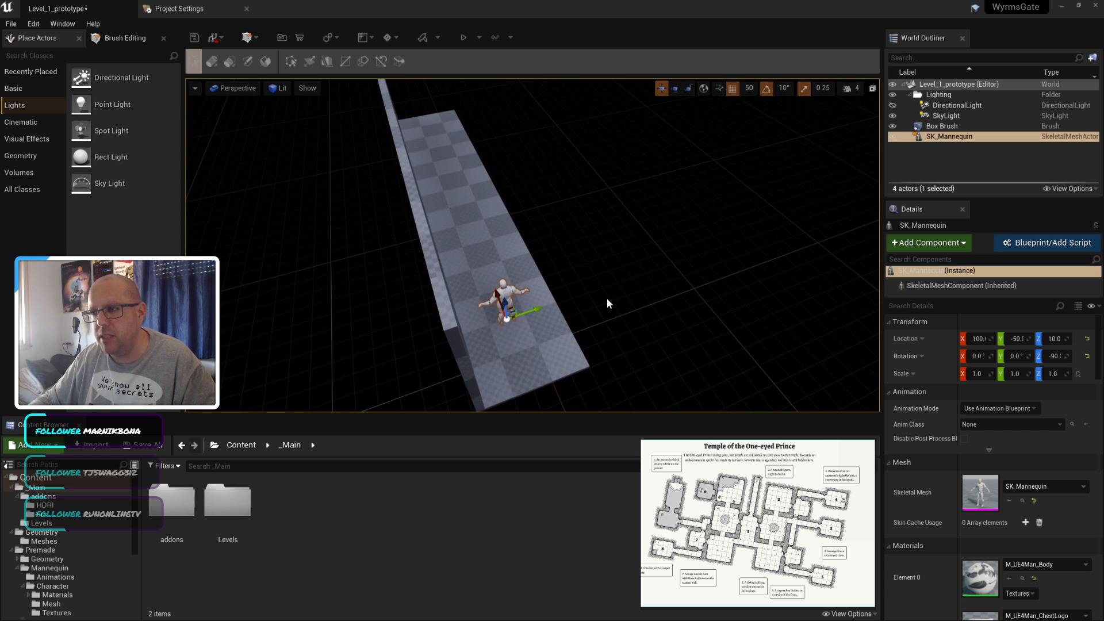
{"action": "right_click_drag", "start_coordinate": [504, 272], "coordinate": [488, 268]}
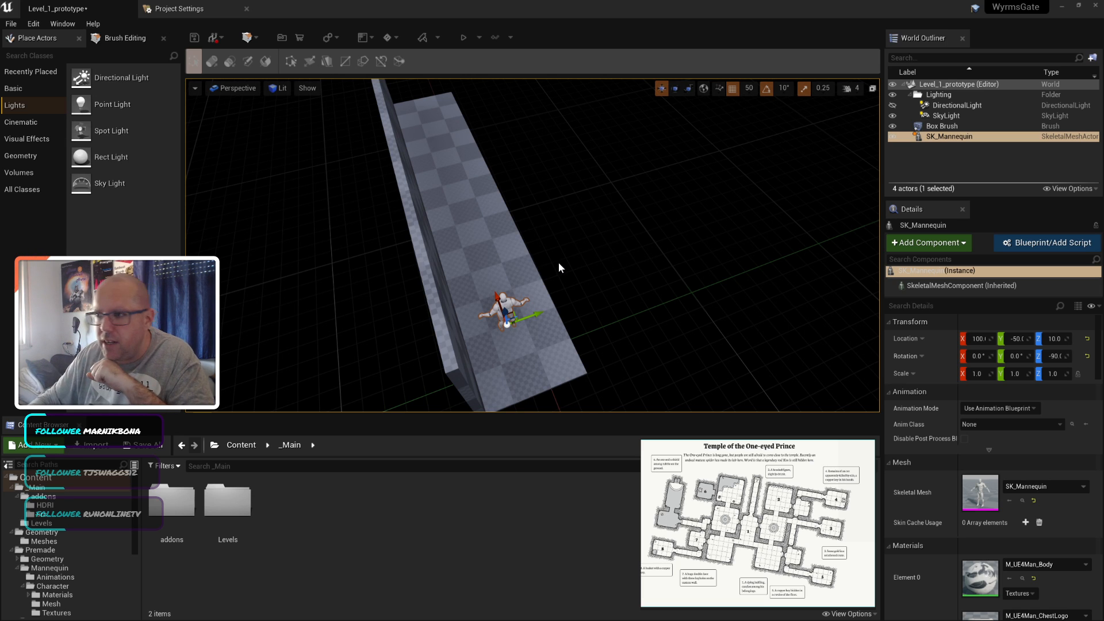
Step: Move SK_Mannequin along the floor to an X location of 200 and dismiss its actor options unused
{"action": "left_click_drag", "start_coordinate": [500, 311], "coordinate": [489, 287]}
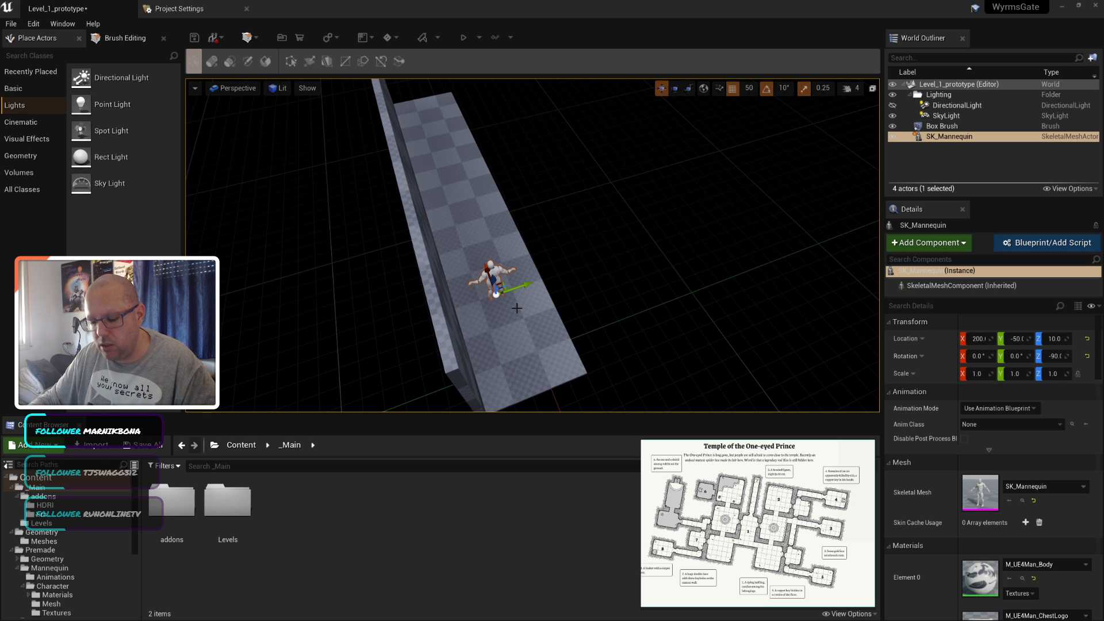
{"action": "right_click", "coordinate": [941, 135]}
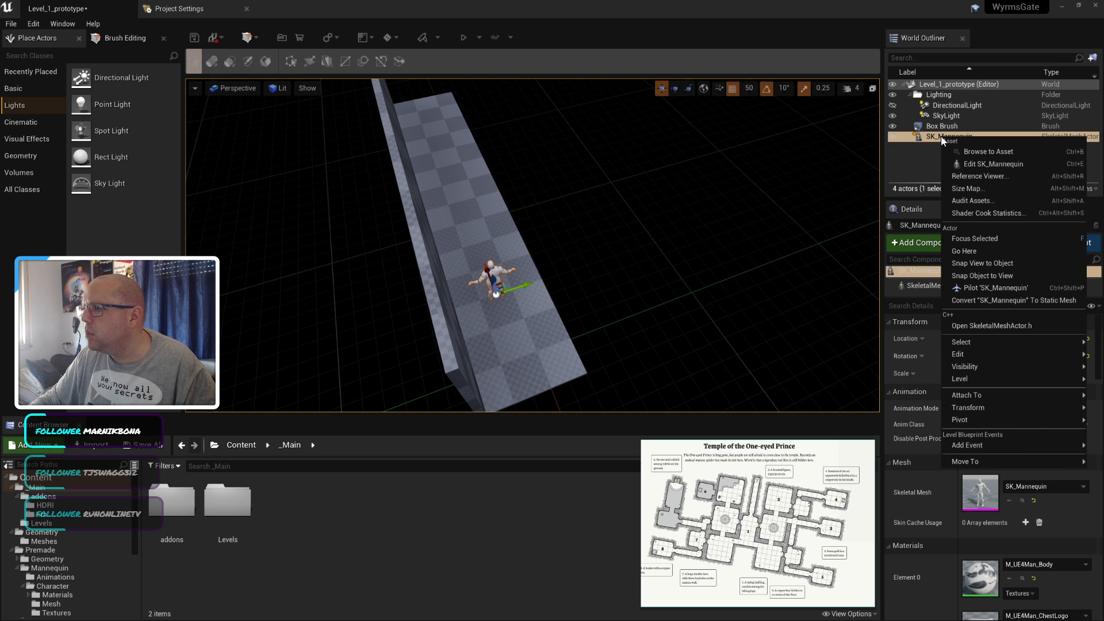
{"action": "mouse_move", "coordinate": [971, 349]}
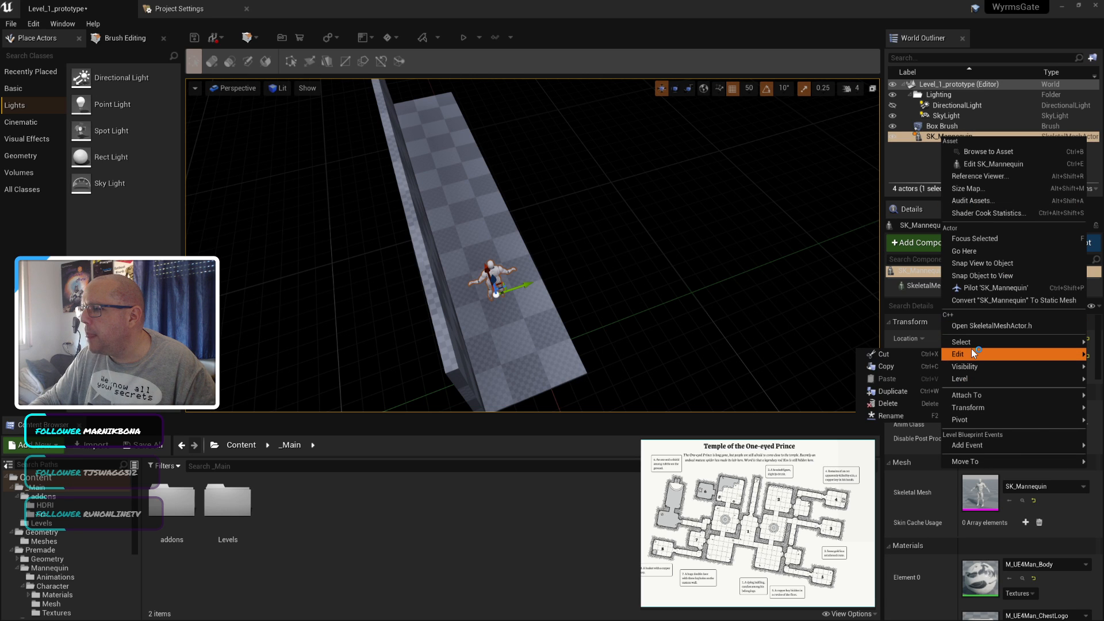
{"action": "left_click", "coordinate": [560, 3]}
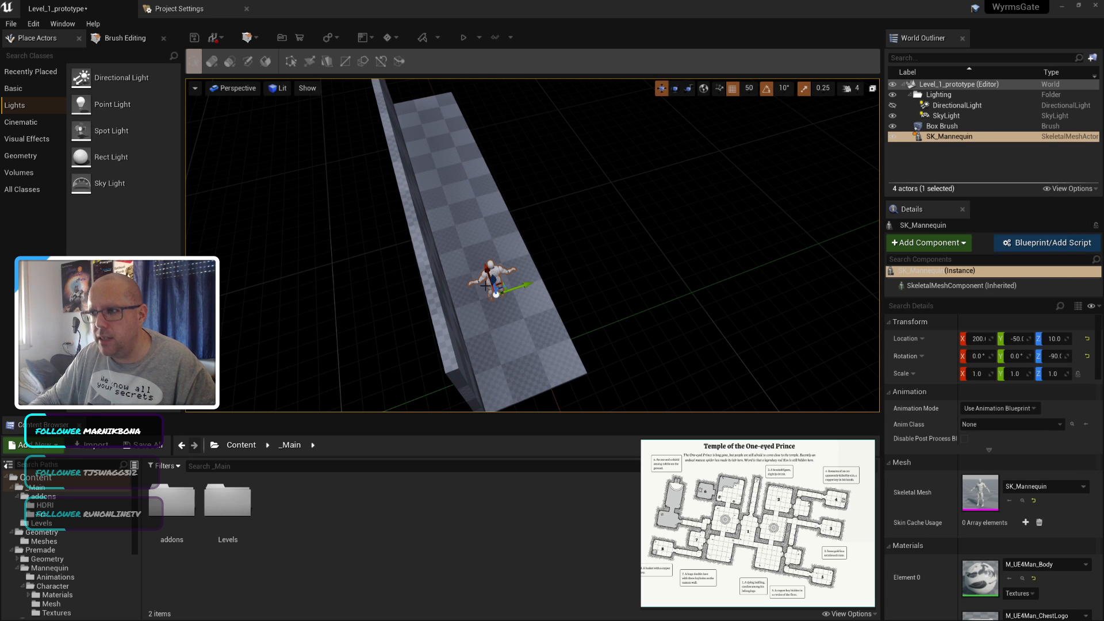
Step: Try two copies of SK_Mannequin as a floor width reference, and undo the duplicates
{"action": "left_click_drag", "start_coordinate": [489, 268], "coordinate": [513, 321], "text": "alt"}
{"action": "left_click", "coordinate": [647, 347]}
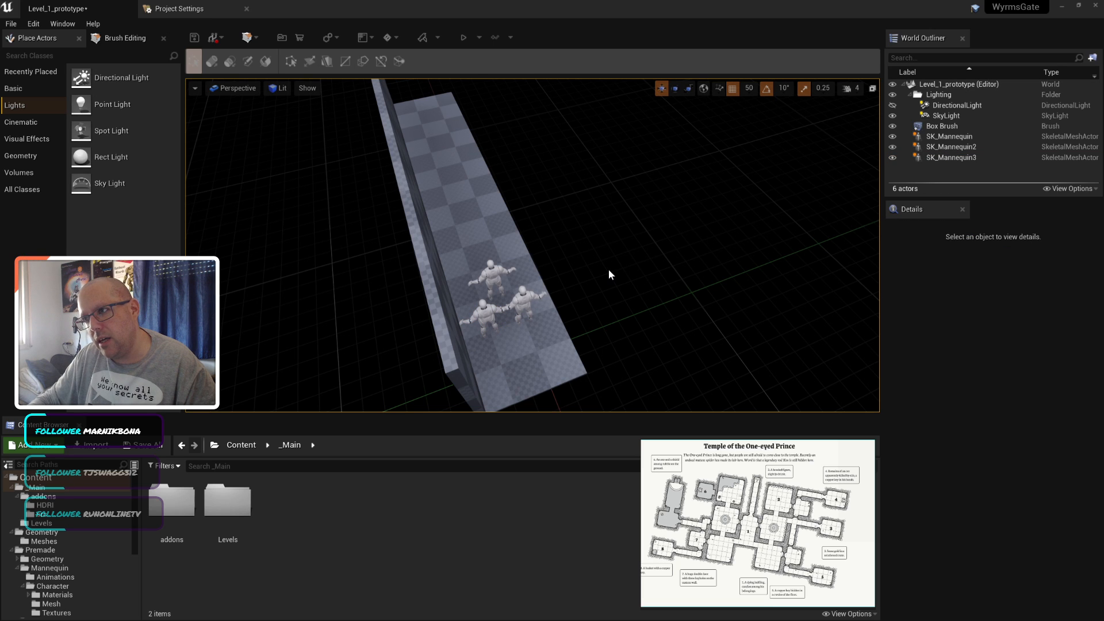
{"action": "key", "text": "ctrl+z"}
{"action": "key", "text": "ctrl+z"}
{"action": "key", "text": "ctrl+z"}
{"action": "key", "text": "ctrl+z"}
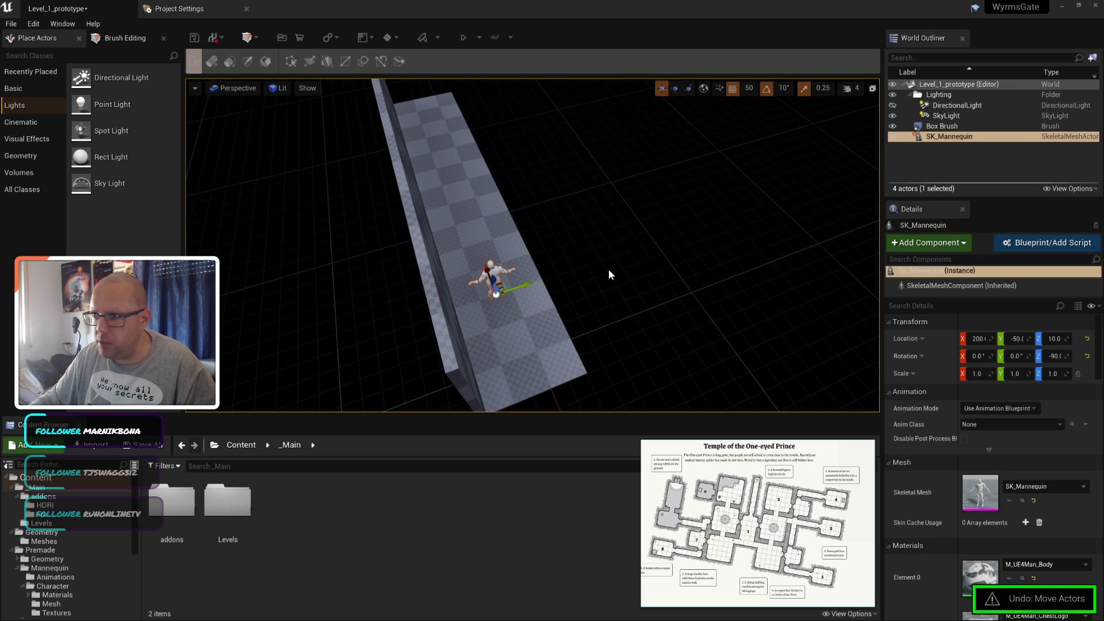
Step: Save Level_1_prototype and clear the selection
{"action": "key", "text": "ctrl+s"}
{"action": "left_click", "coordinate": [690, 325]}
{"action": "right_click_drag", "start_coordinate": [690, 325], "coordinate": [595, 278]}
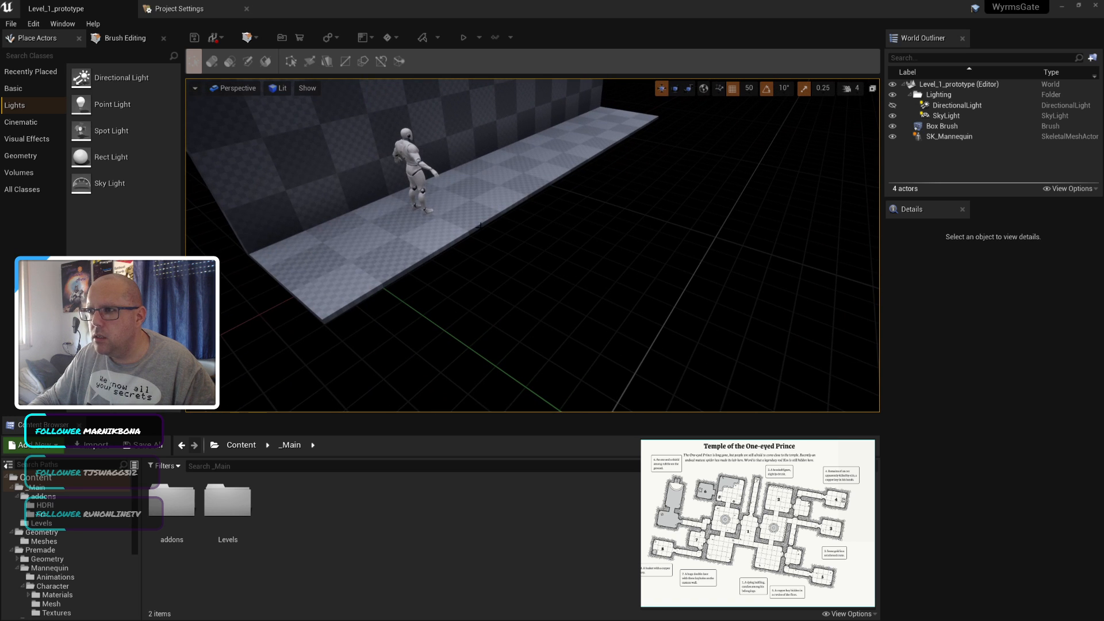
Step: Try widening the floor by moving its open long side face outward, and undo the move
{"action": "left_click", "coordinate": [480, 225]}
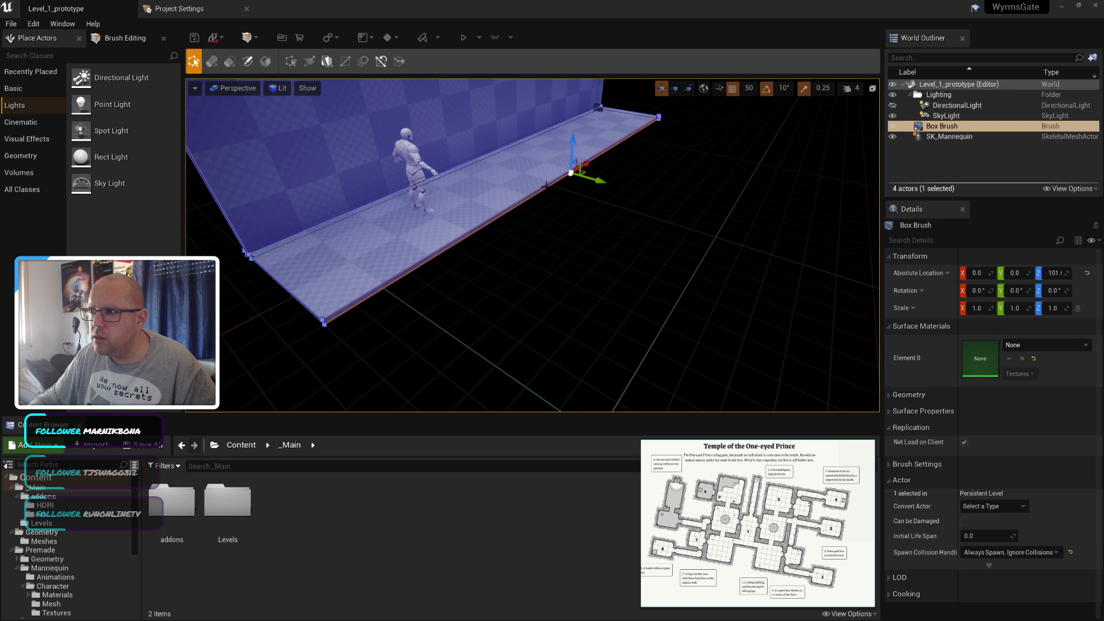
{"action": "scroll", "coordinate": [425, 191], "scroll_direction": "up", "scroll_amount": 3}
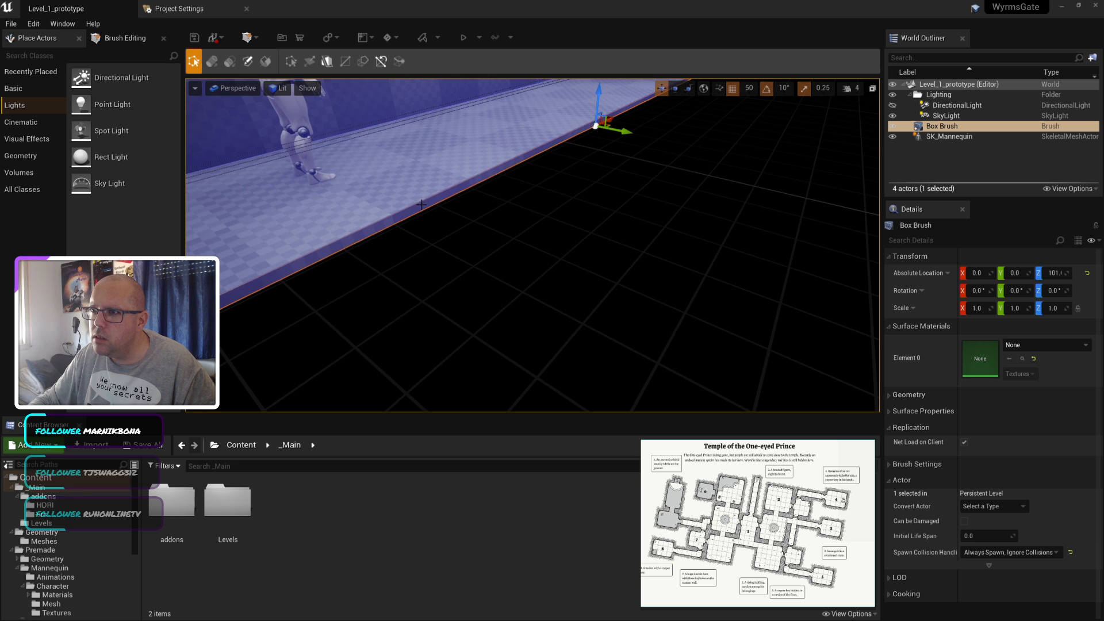
{"action": "scroll", "coordinate": [544, 212], "scroll_direction": "down", "scroll_amount": 5}
{"action": "left_click_drag", "start_coordinate": [590, 186], "coordinate": [611, 197]}
{"action": "left_click", "coordinate": [646, 253]}
{"action": "middle_click_drag", "start_coordinate": [563, 283], "coordinate": [503, 271]}
{"action": "scroll", "coordinate": [503, 270], "scroll_direction": "up", "scroll_amount": 4}
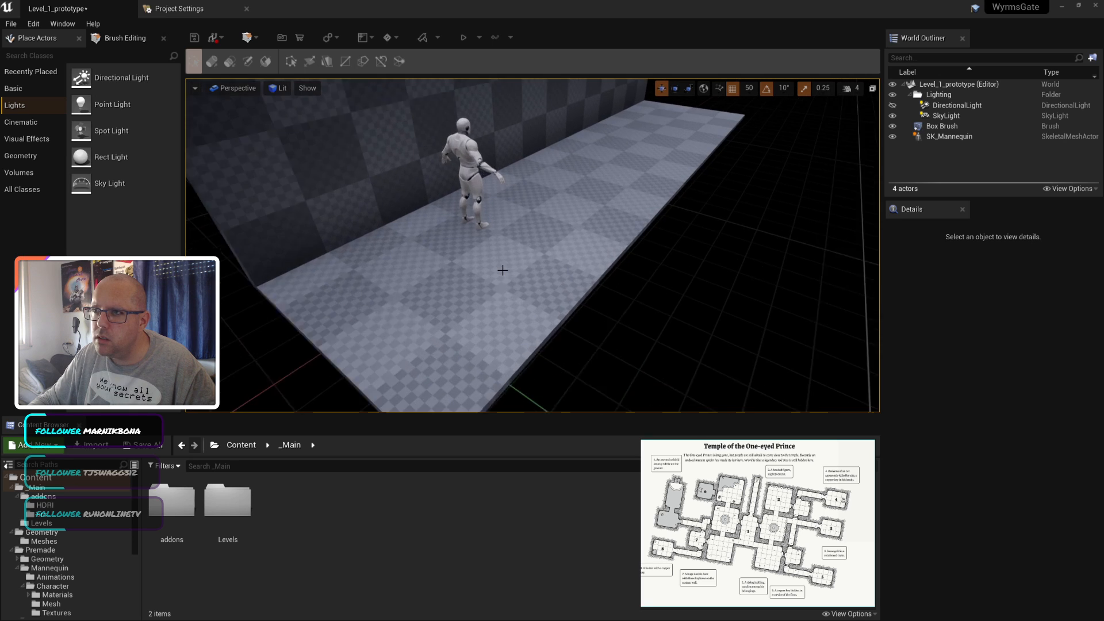
{"action": "scroll", "coordinate": [502, 270], "scroll_direction": "down", "scroll_amount": 3}
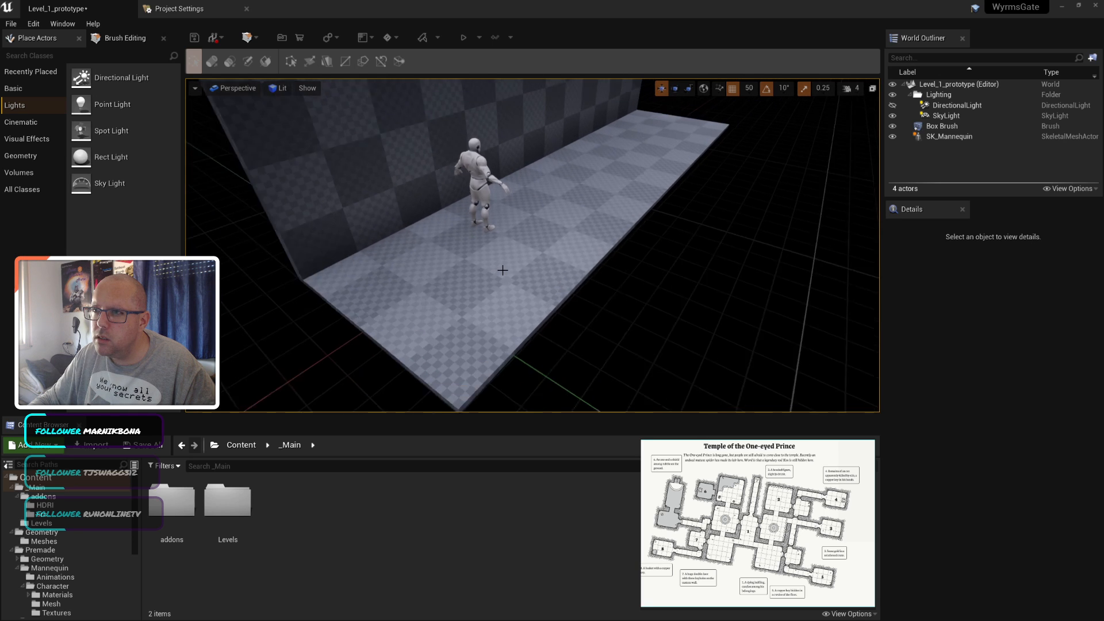
{"action": "key", "text": "ctrl+z"}
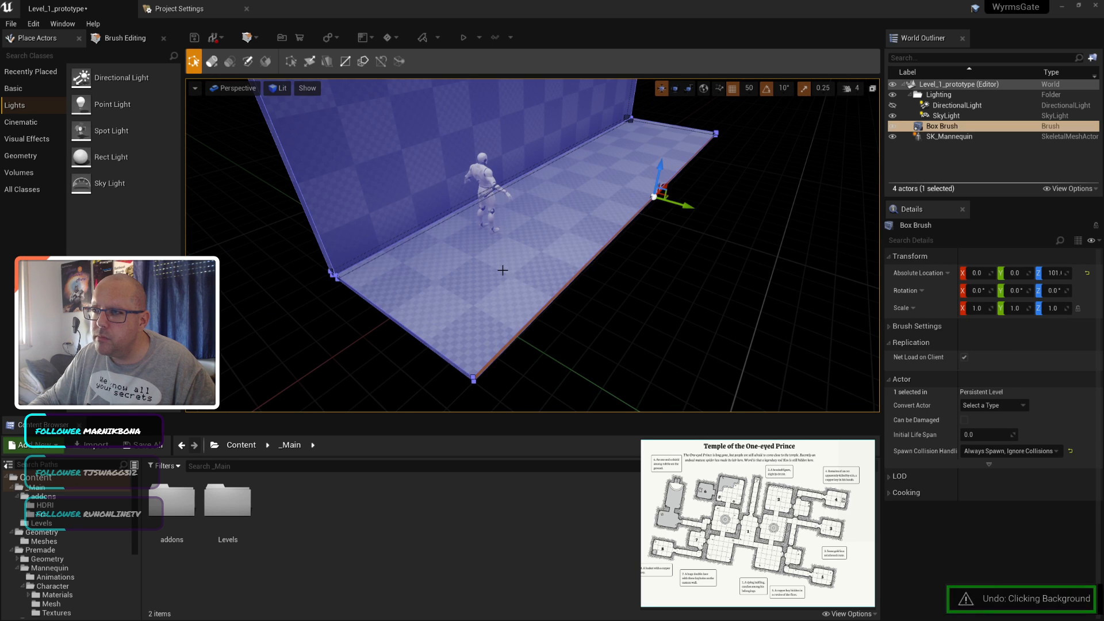
{"action": "key", "text": "ctrl+z"}
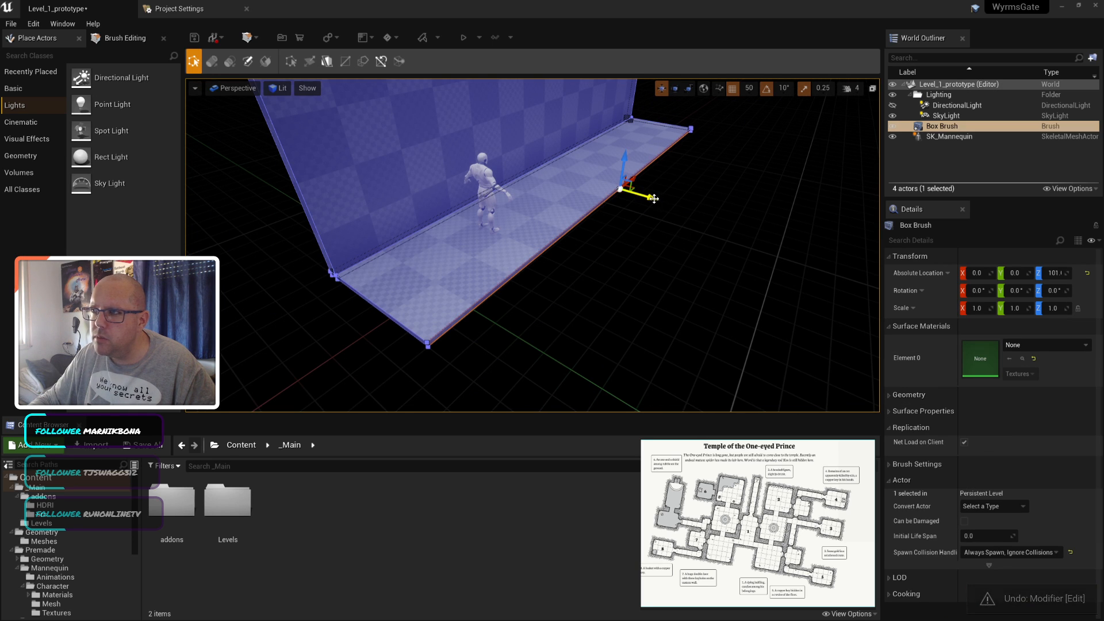
Step: Redo the floor widening to compare it, and undo back to the narrower floor
{"action": "key", "text": "ctrl+y"}
{"action": "left_click", "coordinate": [647, 267]}
{"action": "key", "text": "ctrl+z"}
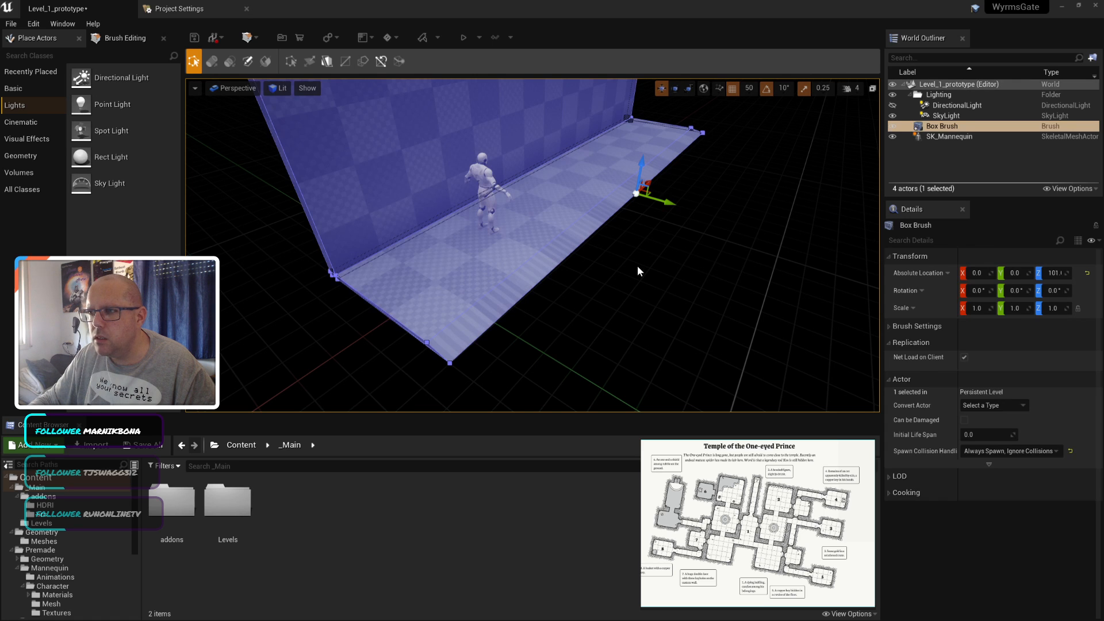
{"action": "key", "text": "ctrl+z"}
{"action": "scroll", "coordinate": [601, 240], "scroll_direction": "up", "scroll_amount": 3}
{"action": "left_click", "coordinate": [602, 240]}
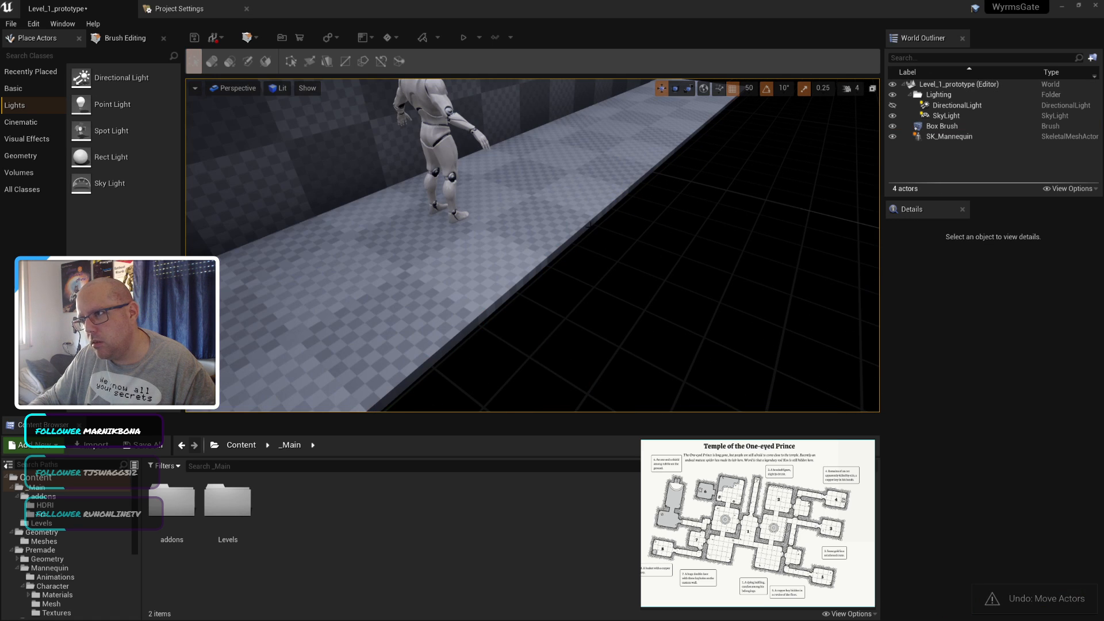
Step: Widen the floor slightly by moving its open long side face outward with the 50-unit grid snap, and clear the selection
{"action": "left_click", "coordinate": [588, 226]}
{"action": "scroll", "coordinate": [682, 230], "scroll_direction": "down", "scroll_amount": 4}
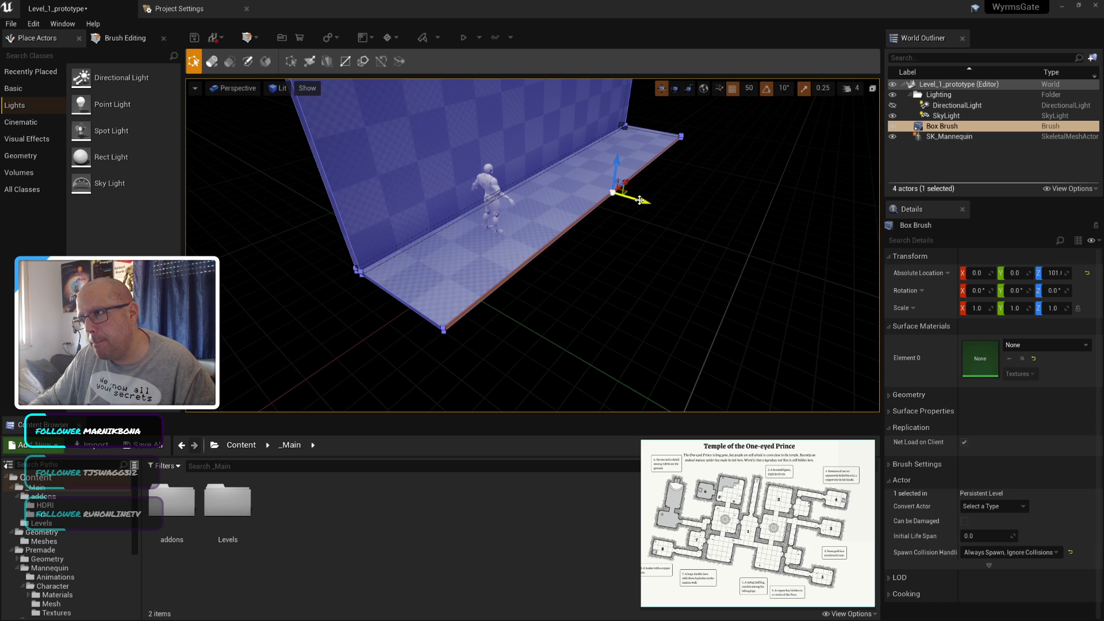
{"action": "left_click_drag", "start_coordinate": [639, 200], "coordinate": [651, 204]}
{"action": "left_click", "coordinate": [661, 230]}
{"action": "right_click_drag", "start_coordinate": [661, 230], "coordinate": [681, 235]}
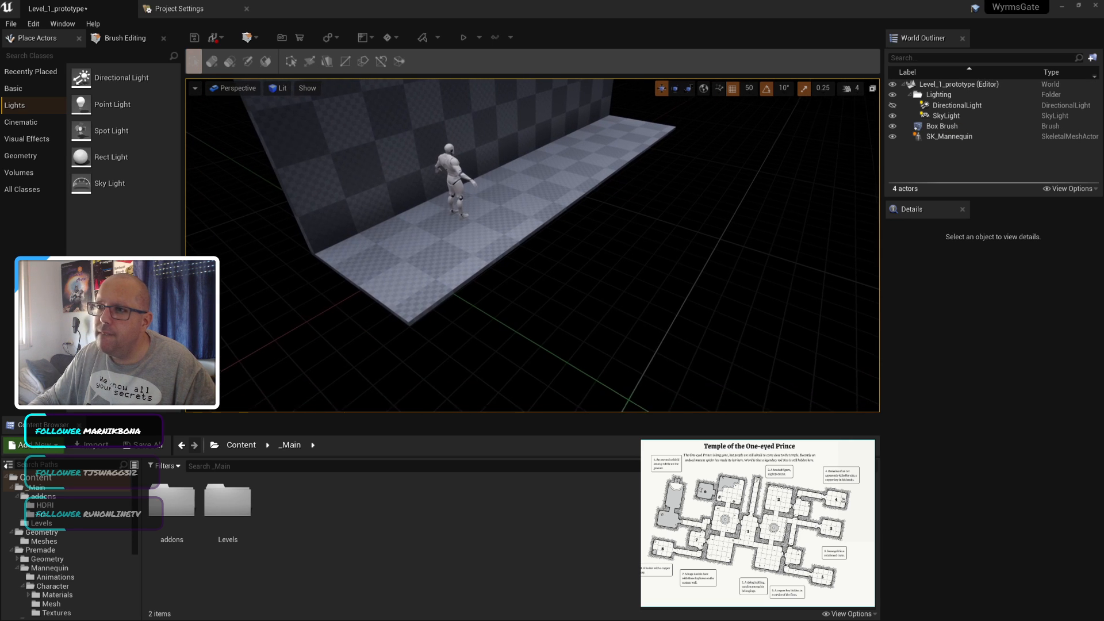
Step: Inspect the widened corridor floor and its side wall from several angles against the mannequin's scale
{"action": "middle_click_drag", "start_coordinate": [557, 262], "coordinate": [548, 258]}
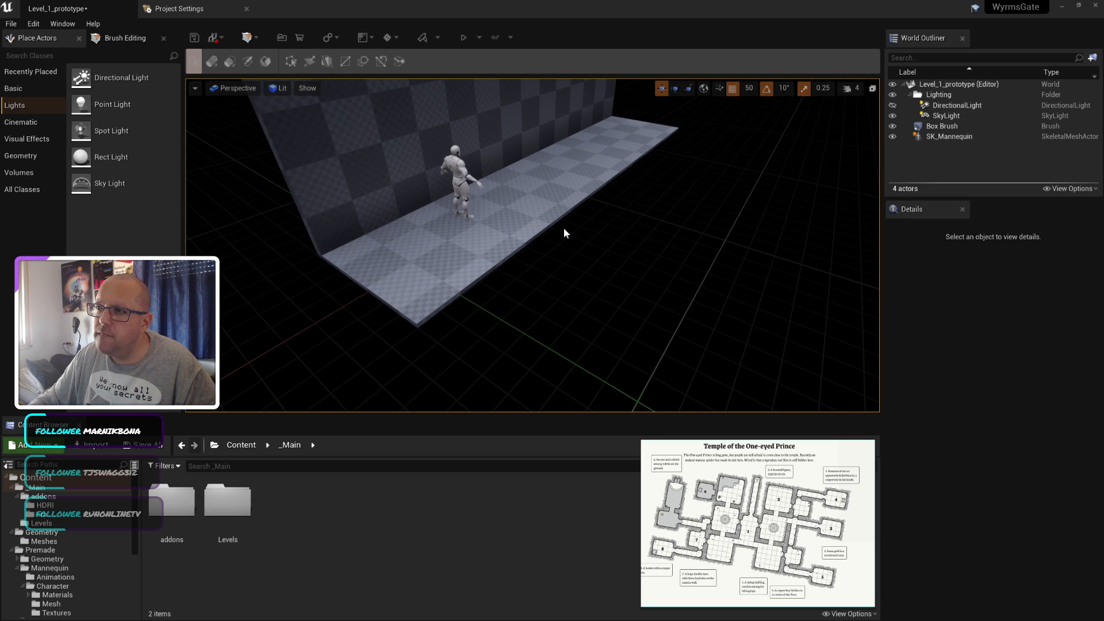
{"action": "scroll", "coordinate": [564, 228], "scroll_direction": "up", "scroll_amount": 3}
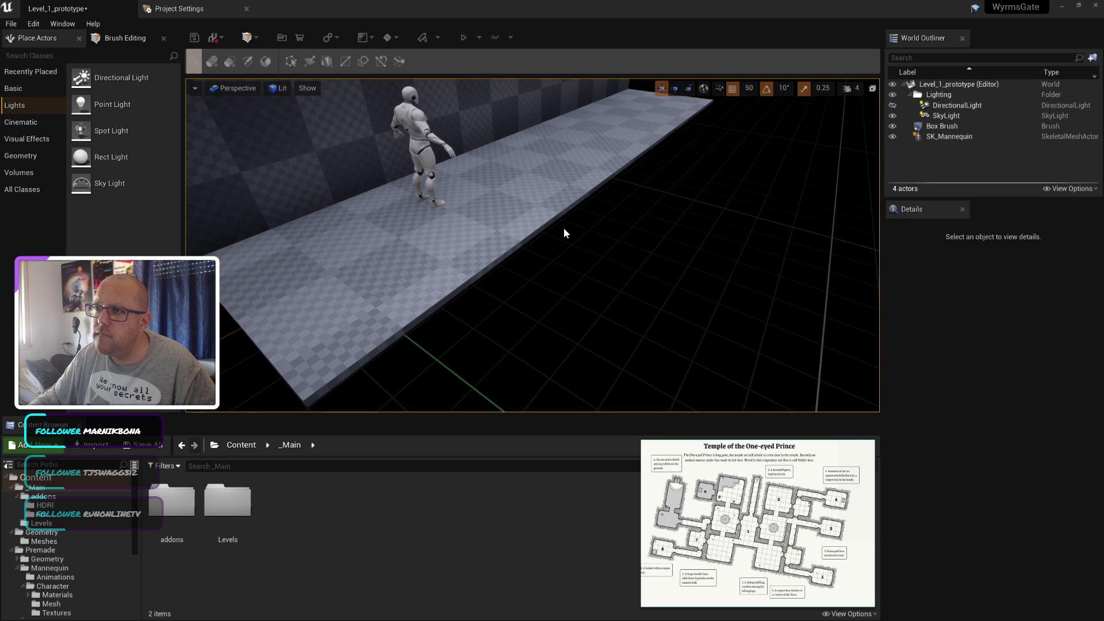
{"action": "scroll", "coordinate": [563, 228], "scroll_direction": "down", "scroll_amount": 3}
{"action": "mouse_move", "coordinate": [564, 228]}
{"action": "right_mouse_down"}
{"action": "mouse_move", "coordinate": [592, 221]}
{"action": "mouse_move", "coordinate": [575, 225]}
{"action": "right_mouse_up"}
{"action": "right_click", "coordinate": [446, 241]}
{"action": "left_click", "coordinate": [667, 254]}
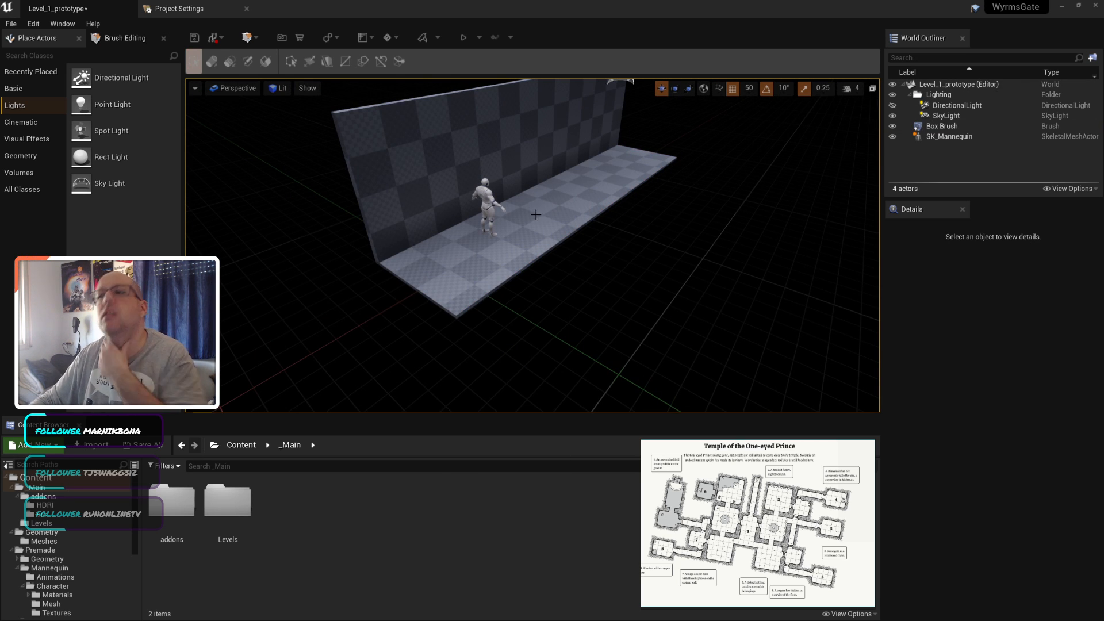
{"action": "right_click_drag", "start_coordinate": [511, 224], "coordinate": [829, 133]}
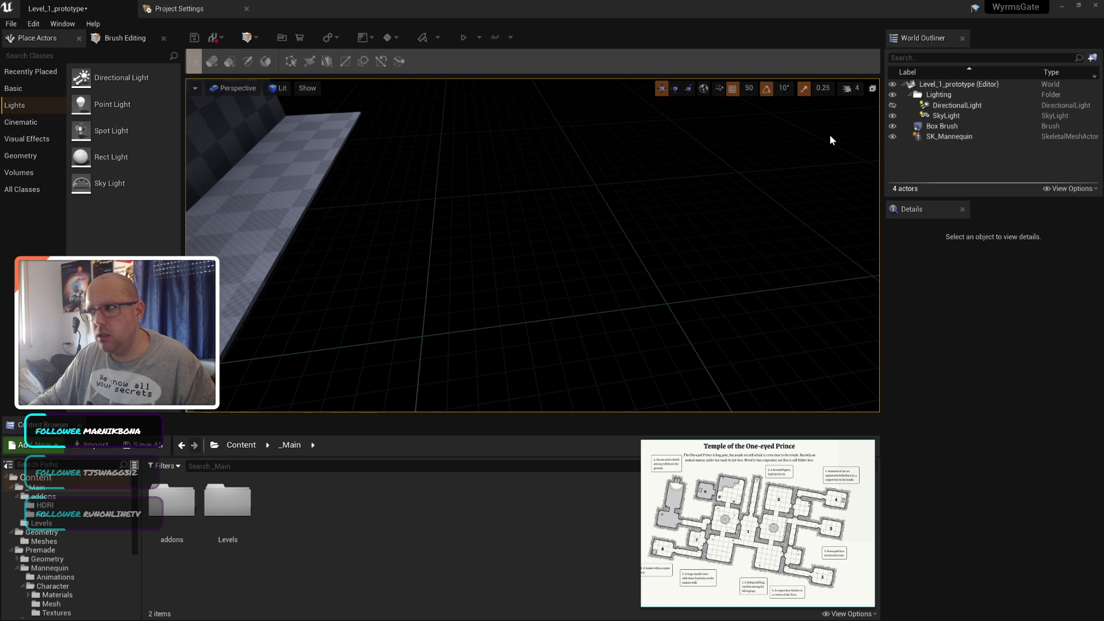
{"action": "left_click", "coordinate": [948, 138]}
{"action": "double_click", "coordinate": [947, 139]}
{"action": "scroll", "coordinate": [588, 255], "scroll_direction": "down", "scroll_amount": 5}
{"action": "scroll", "coordinate": [588, 255], "scroll_direction": "up", "scroll_amount": 2}
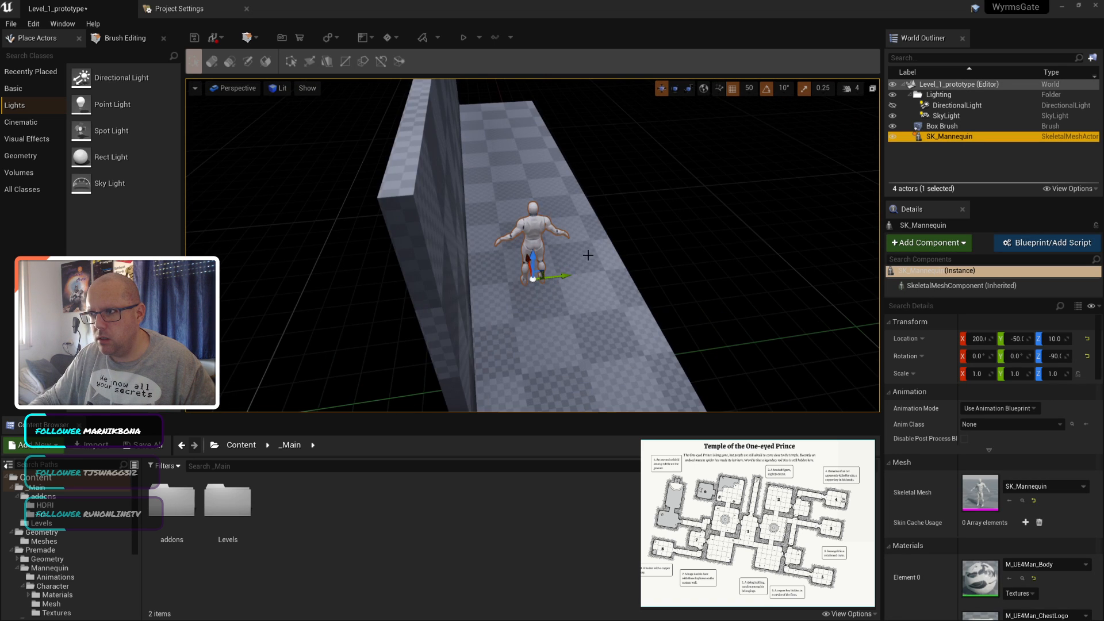
{"action": "mouse_move", "coordinate": [556, 209]}
{"action": "left_mouse_down", "text": "alt"}
{"action": "mouse_move", "coordinate": [575, 210]}
{"action": "mouse_move", "coordinate": [554, 208]}
{"action": "left_mouse_up", "text": "alt"}
{"action": "middle_click_drag", "start_coordinate": [554, 209], "coordinate": [509, 150]}
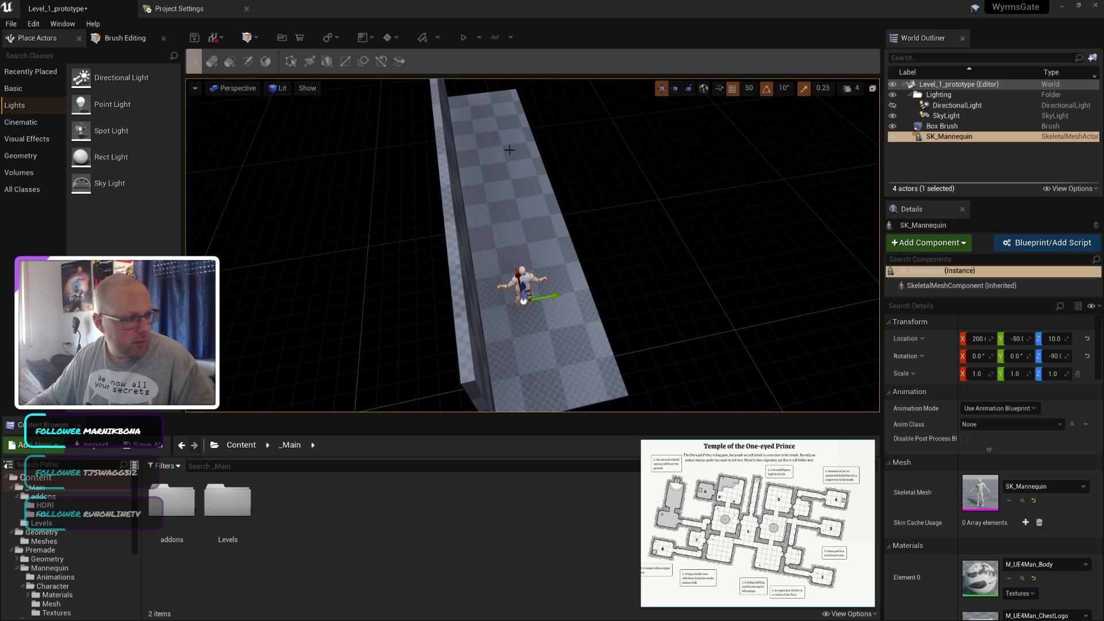
Step: Undo the last floor widening, then move the floor's open long side face farther outward with the 50-unit grid snap and clear the selection
{"action": "left_click", "coordinate": [714, 275]}
{"action": "key", "text": "ctrl+z"}
{"action": "key", "text": "ctrl+z"}
{"action": "key", "text": "ctrl+z"}
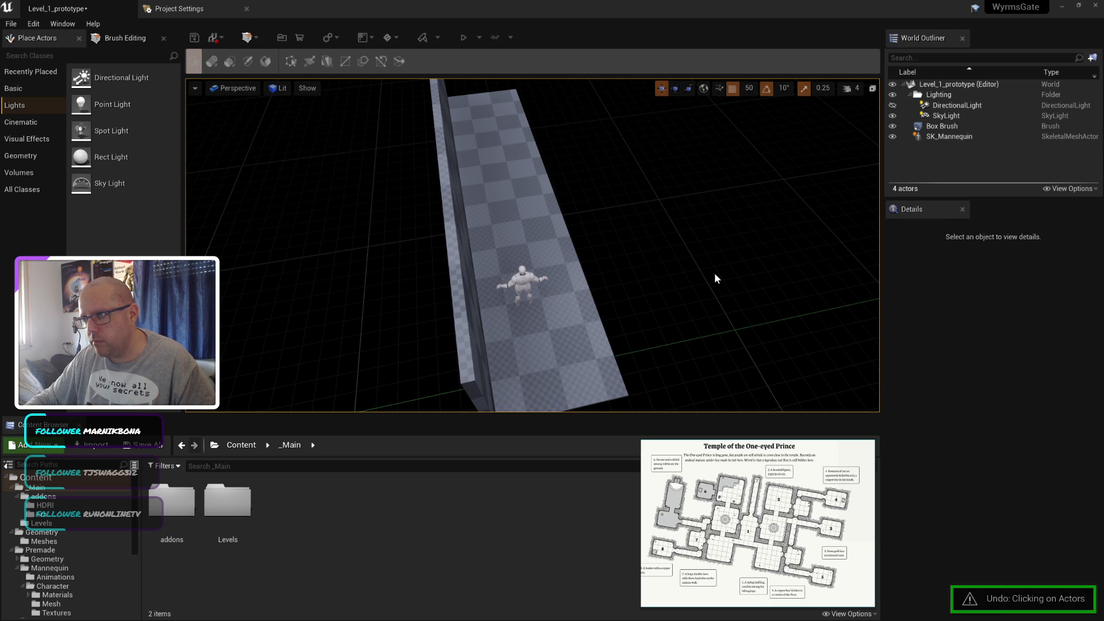
{"action": "key", "text": "ctrl+z"}
{"action": "key", "text": "ctrl+z"}
{"action": "key", "text": "ctrl+z"}
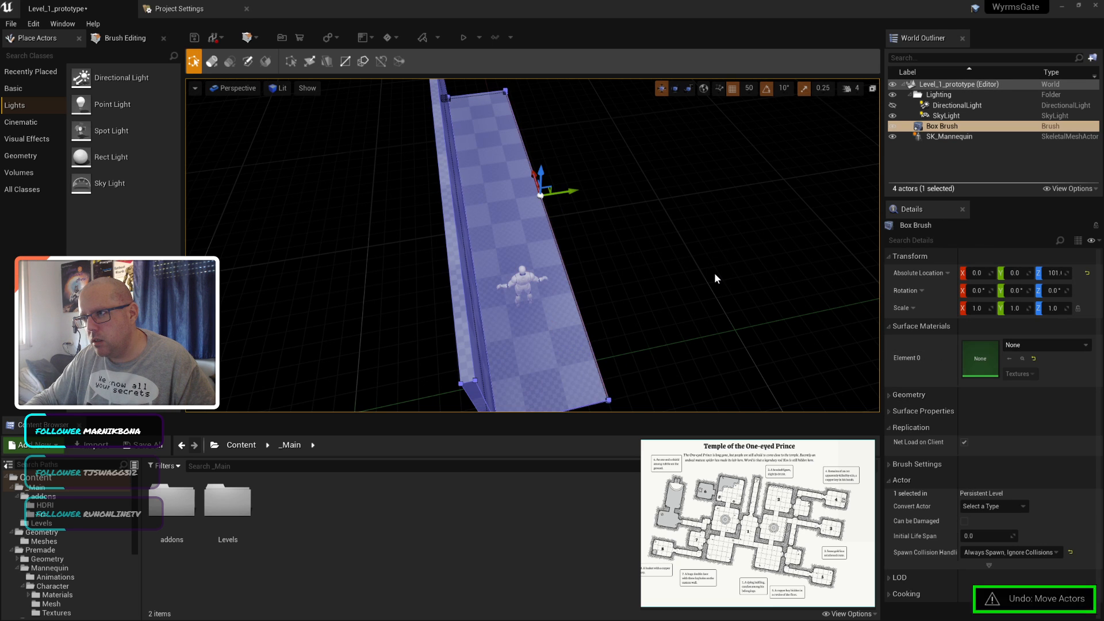
{"action": "key", "text": "ctrl+z"}
{"action": "key", "text": "ctrl+z"}
{"action": "key", "text": "ctrl+z"}
{"action": "key", "text": "ctrl+z"}
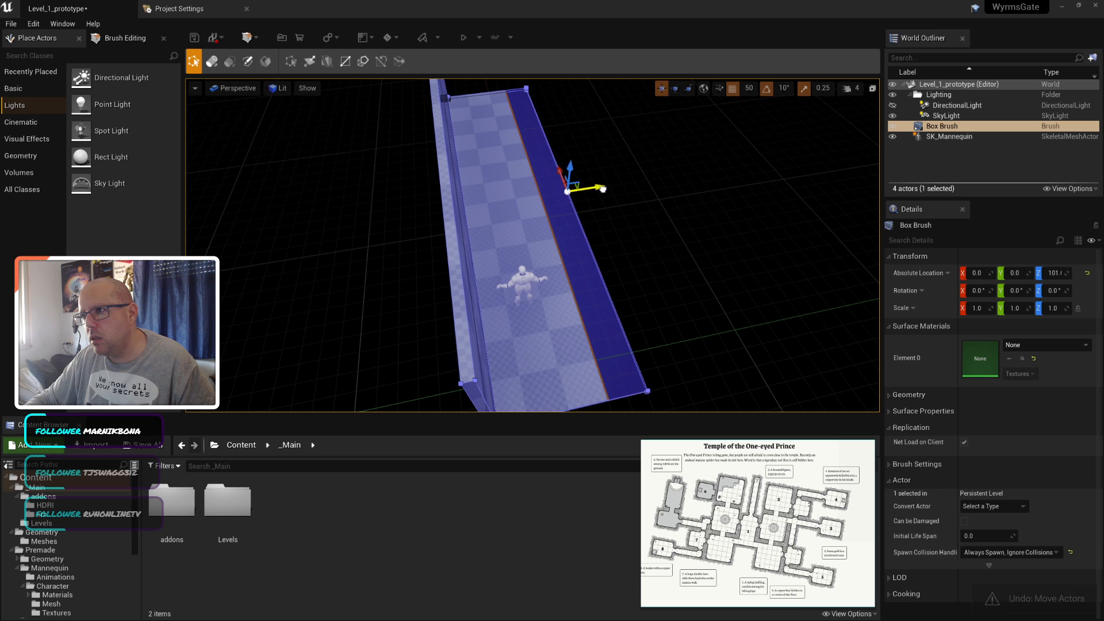
{"action": "left_click", "coordinate": [706, 284]}
Step: Thicken the side wall by moving its outer long face outward with the 50-unit grid snap, and clear the selection
{"action": "mouse_move", "coordinate": [705, 284]}
{"action": "right_mouse_down"}
{"action": "mouse_move", "coordinate": [747, 284]}
{"action": "mouse_move", "coordinate": [649, 271]}
{"action": "mouse_move", "coordinate": [698, 266]}
{"action": "mouse_move", "coordinate": [341, 276]}
{"action": "right_mouse_up"}
{"action": "mouse_move", "coordinate": [437, 283]}
{"action": "right_mouse_down"}
{"action": "mouse_move", "coordinate": [431, 298]}
{"action": "mouse_move", "coordinate": [373, 300]}
{"action": "mouse_move", "coordinate": [447, 258]}
{"action": "mouse_move", "coordinate": [488, 270]}
{"action": "mouse_move", "coordinate": [506, 259]}
{"action": "mouse_move", "coordinate": [437, 311]}
{"action": "mouse_move", "coordinate": [520, 267]}
{"action": "right_mouse_up"}
{"action": "left_click", "coordinate": [448, 258]}
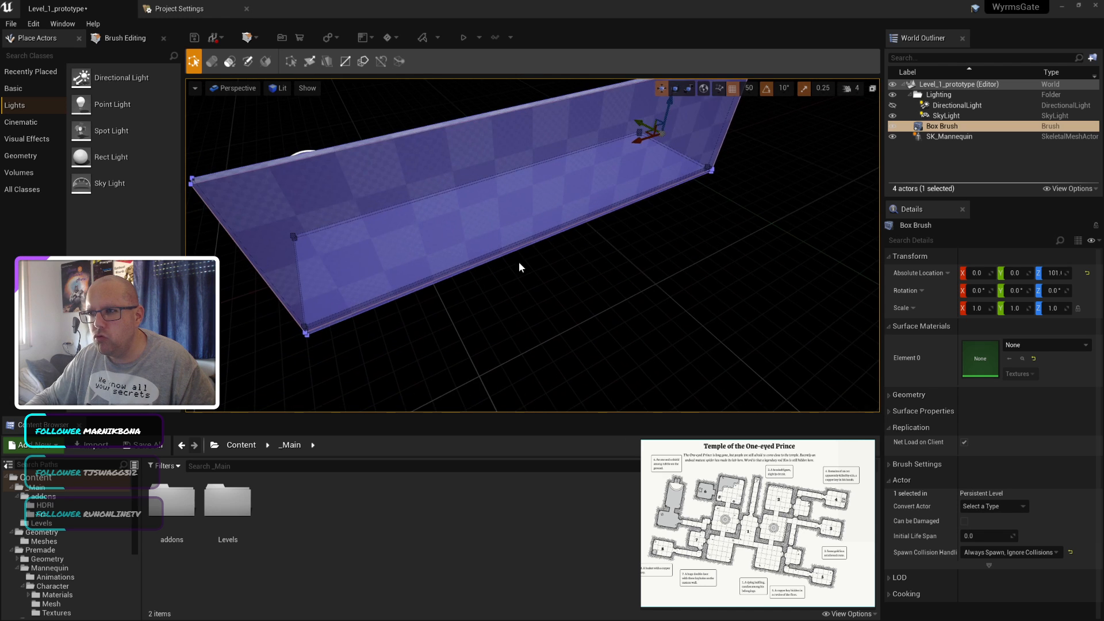
{"action": "left_click", "coordinate": [501, 172]}
{"action": "right_click_drag", "start_coordinate": [565, 190], "coordinate": [548, 162]}
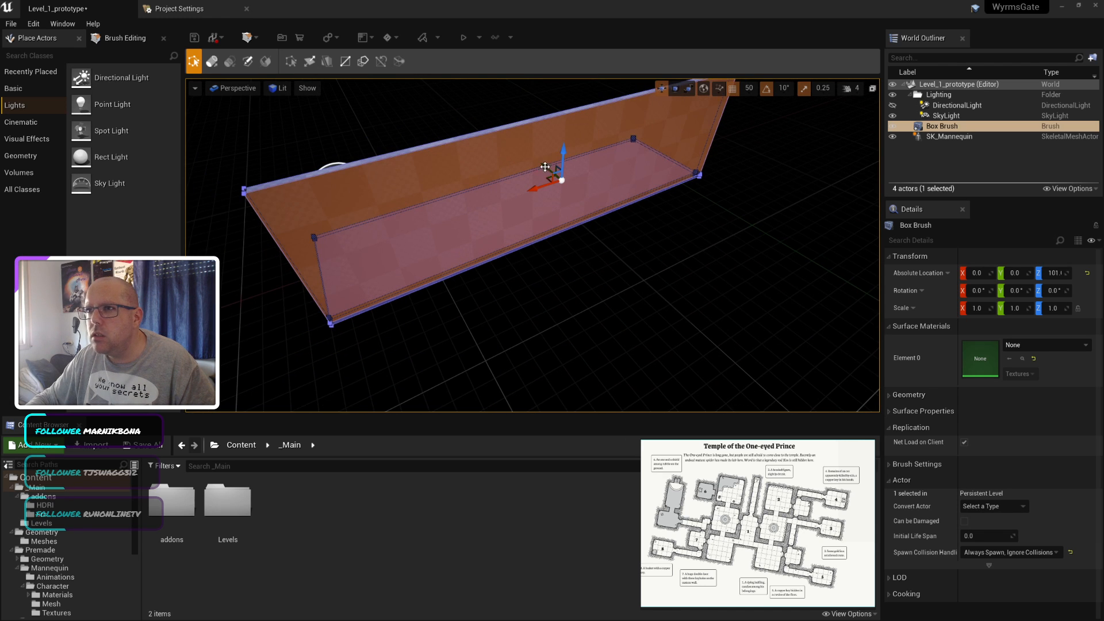
{"action": "left_click", "coordinate": [705, 260]}
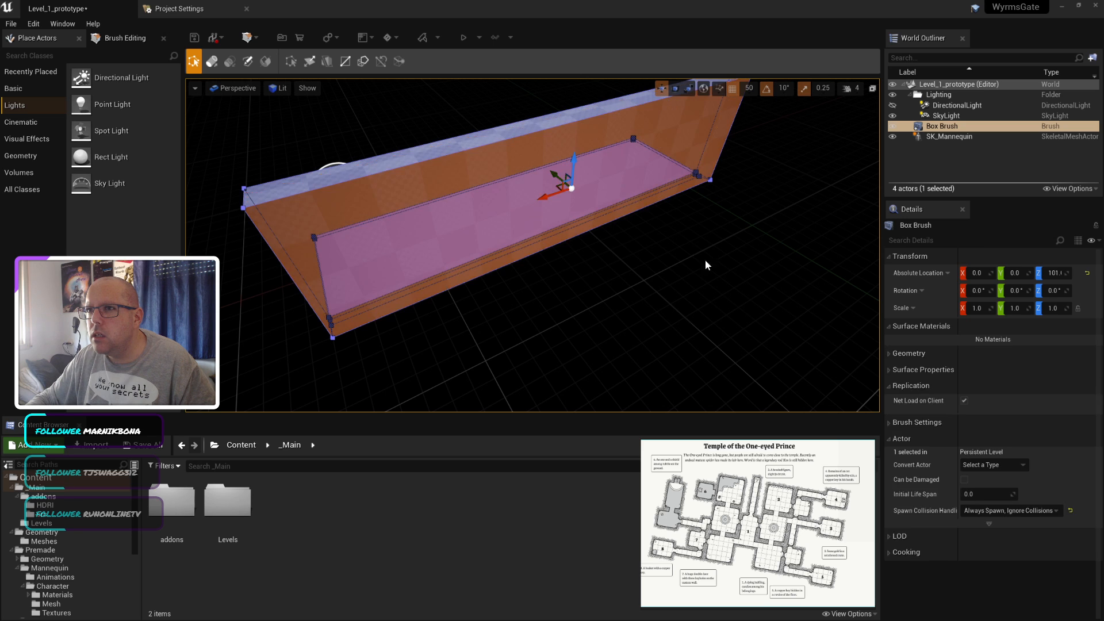
Step: Focus on SK_Mannequin and examine the thickened wall and the wider floor from above
{"action": "right_click_drag", "start_coordinate": [761, 178], "coordinate": [644, 143]}
{"action": "right_click_drag", "start_coordinate": [861, 246], "coordinate": [857, 246]}
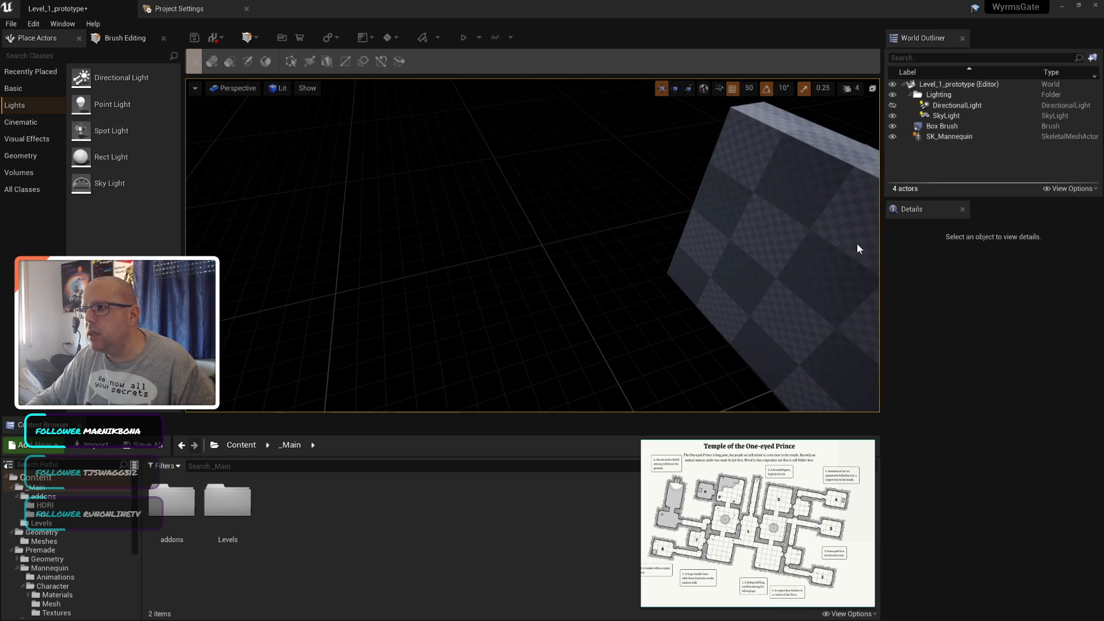
{"action": "double_click", "coordinate": [920, 137]}
{"action": "scroll", "coordinate": [624, 353], "scroll_direction": "down", "scroll_amount": 8}
{"action": "left_click", "coordinate": [722, 216]}
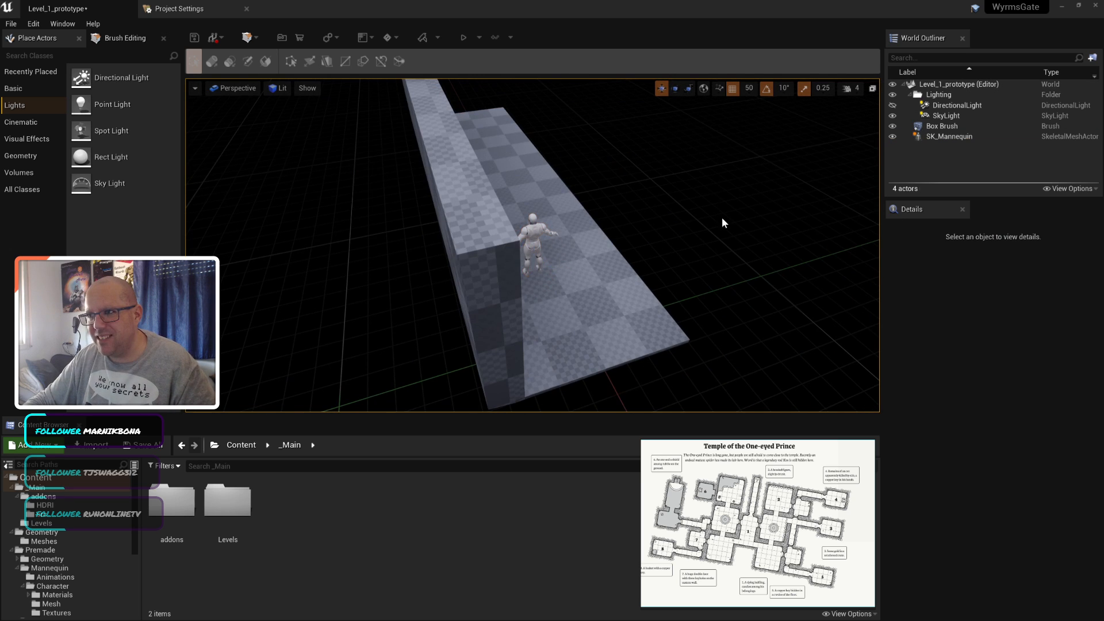
{"action": "mouse_move", "coordinate": [722, 217]}
{"action": "right_mouse_down"}
{"action": "mouse_move", "coordinate": [676, 216]}
{"action": "mouse_move", "coordinate": [705, 216]}
{"action": "right_mouse_up"}
{"action": "middle_click_drag", "start_coordinate": [705, 216], "coordinate": [735, 209]}
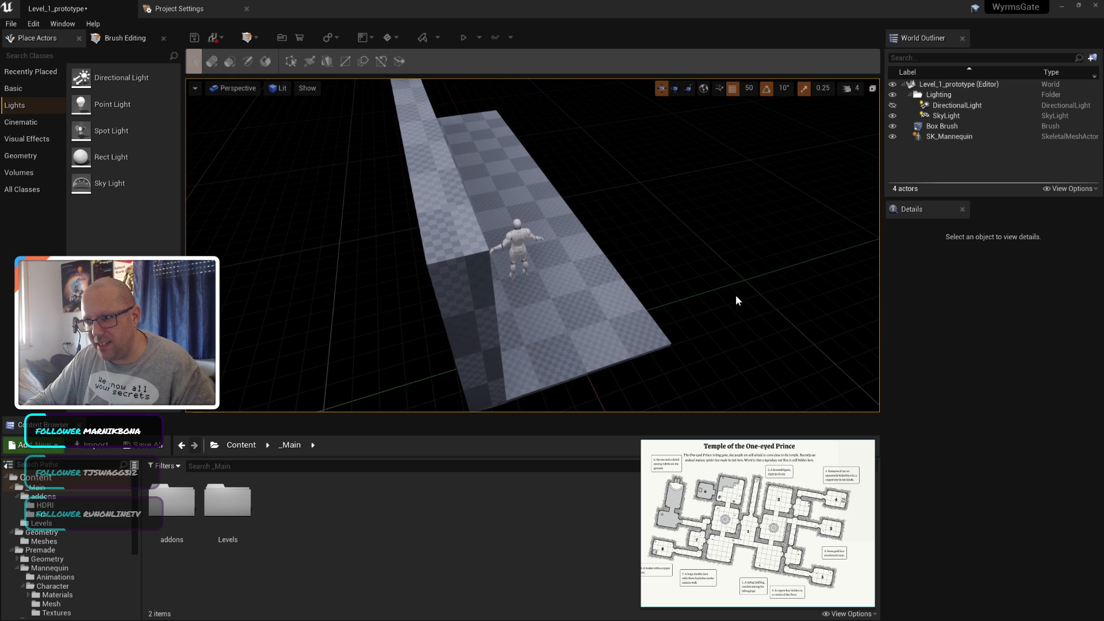
{"action": "scroll", "coordinate": [736, 297], "scroll_direction": "down", "scroll_amount": 3}
{"action": "scroll", "coordinate": [473, 319], "scroll_direction": "up", "scroll_amount": 1}
Step: Undo back to the selection of the wall's outer long face and set the position grid snap to 10
{"action": "key", "text": "ctrl+z"}
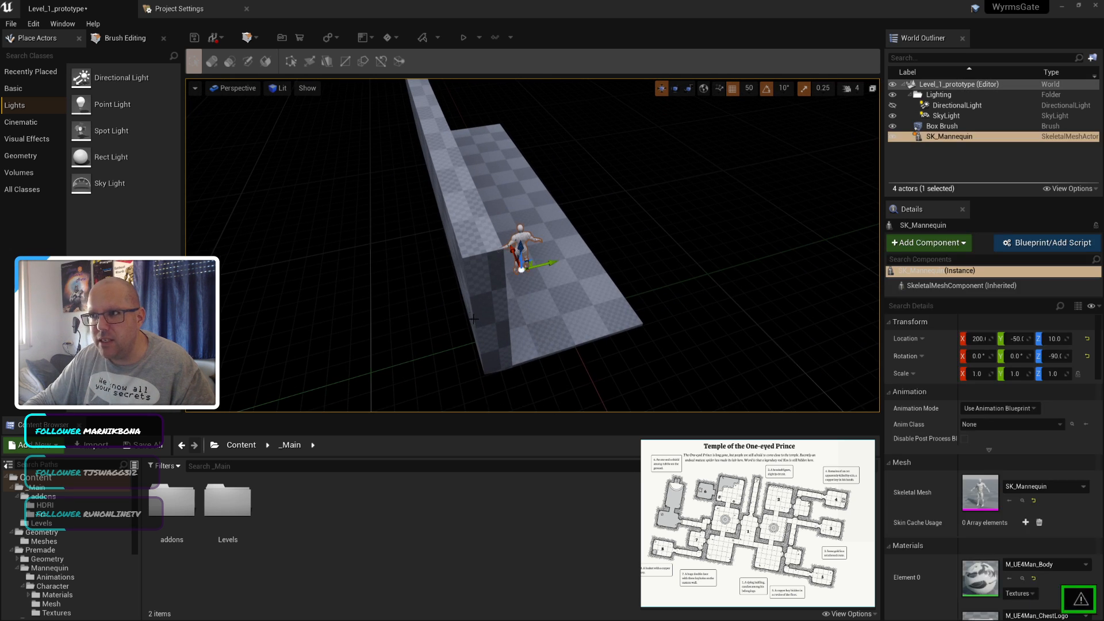
{"action": "key", "text": "ctrl+z"}
{"action": "key", "text": "ctrl+z"}
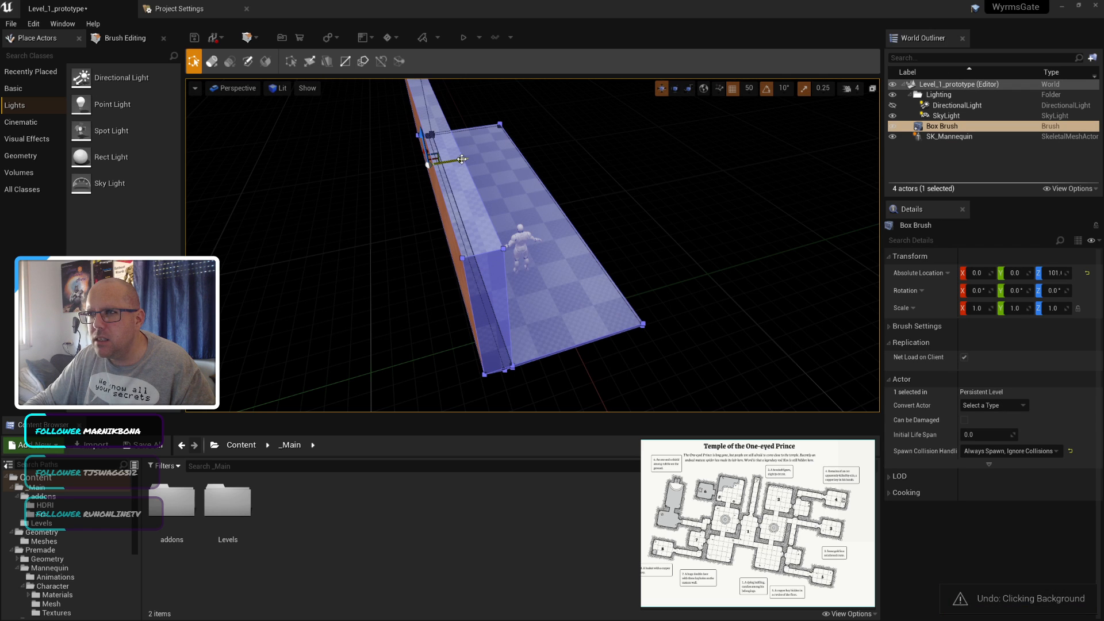
{"action": "left_click", "coordinate": [749, 88]}
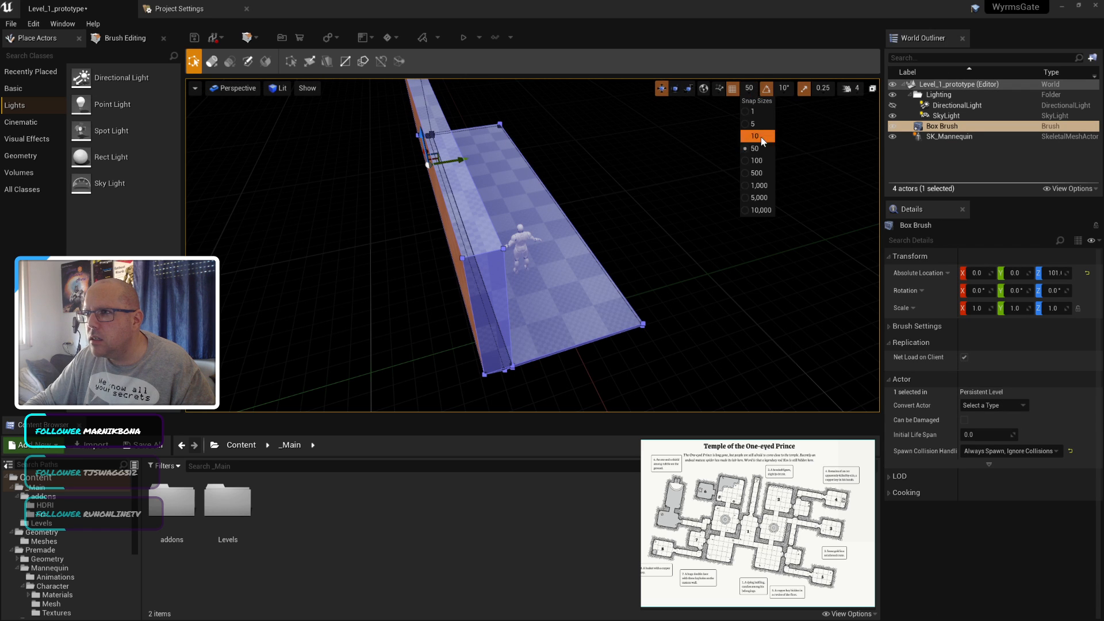
{"action": "left_click", "coordinate": [754, 136]}
Step: Thin the wall by moving its outer long face inward with the 10-unit snap, undoing trial thicknesses, and clear the selection
{"action": "left_click_drag", "start_coordinate": [460, 161], "coordinate": [462, 161]}
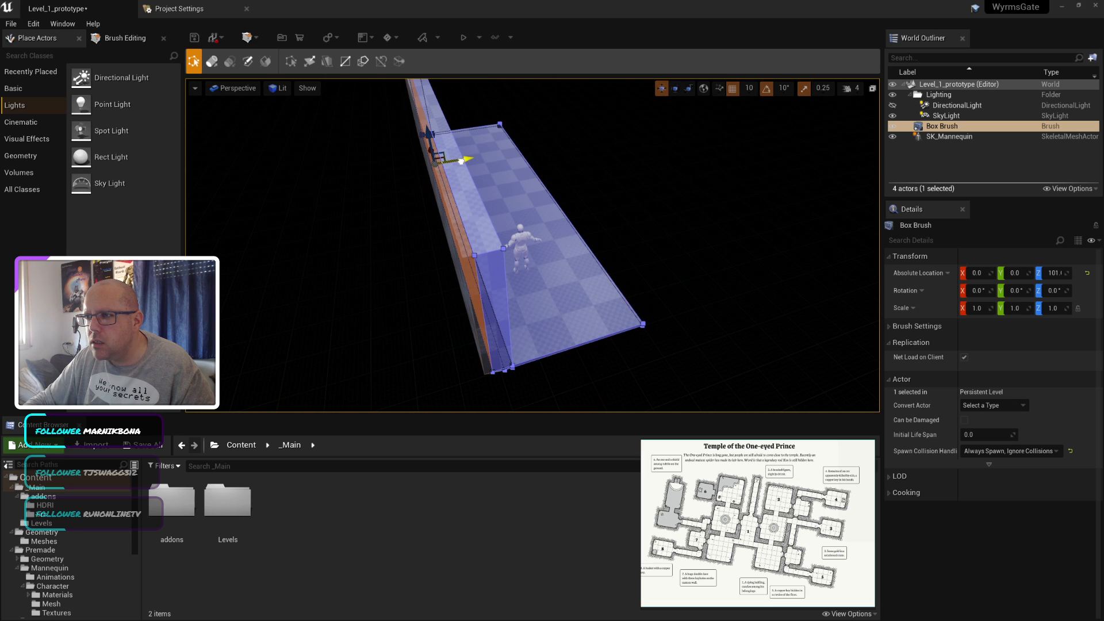
{"action": "left_click", "coordinate": [668, 231]}
{"action": "key", "text": "ctrl+z"}
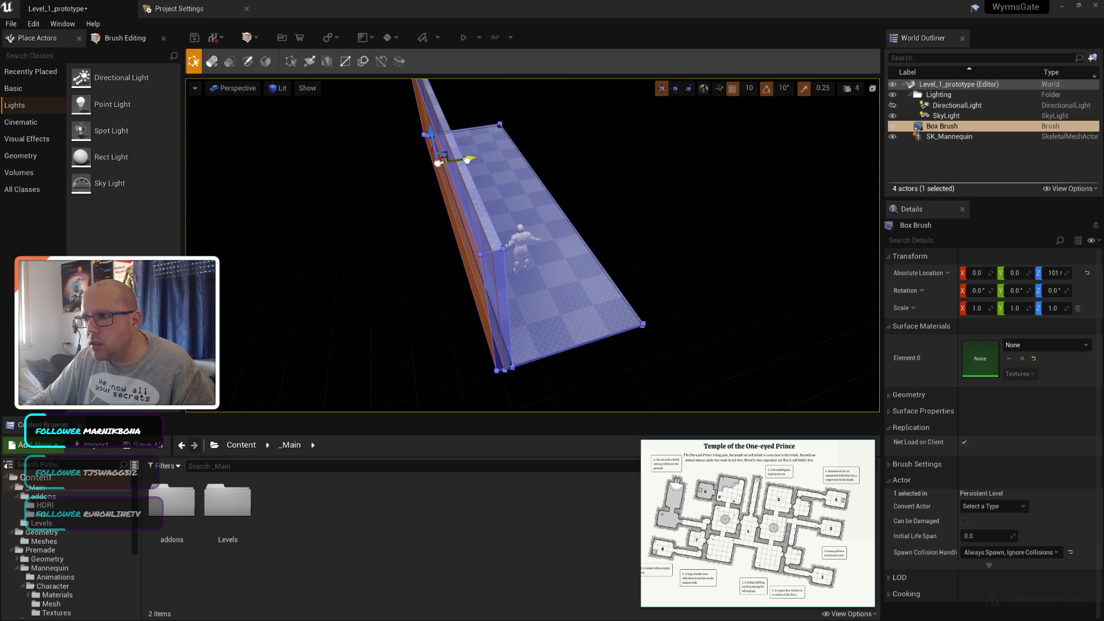
{"action": "left_click", "coordinate": [713, 317]}
{"action": "key", "text": "ctrl+z"}
{"action": "key", "text": "ctrl+z"}
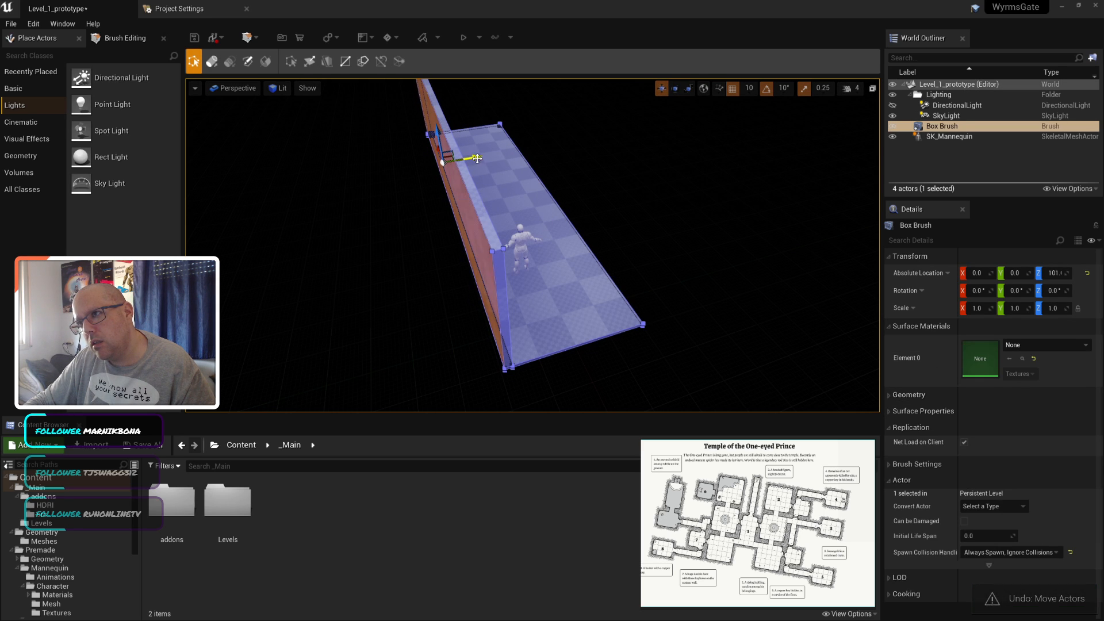
{"action": "left_click_drag", "start_coordinate": [477, 158], "coordinate": [466, 160]}
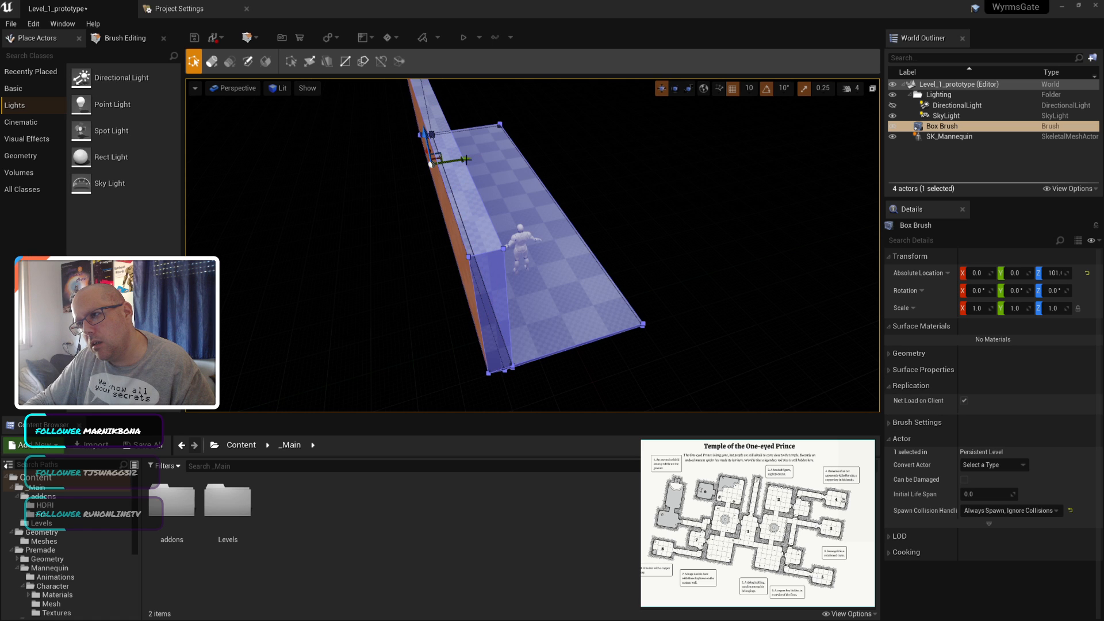
{"action": "left_click", "coordinate": [674, 197]}
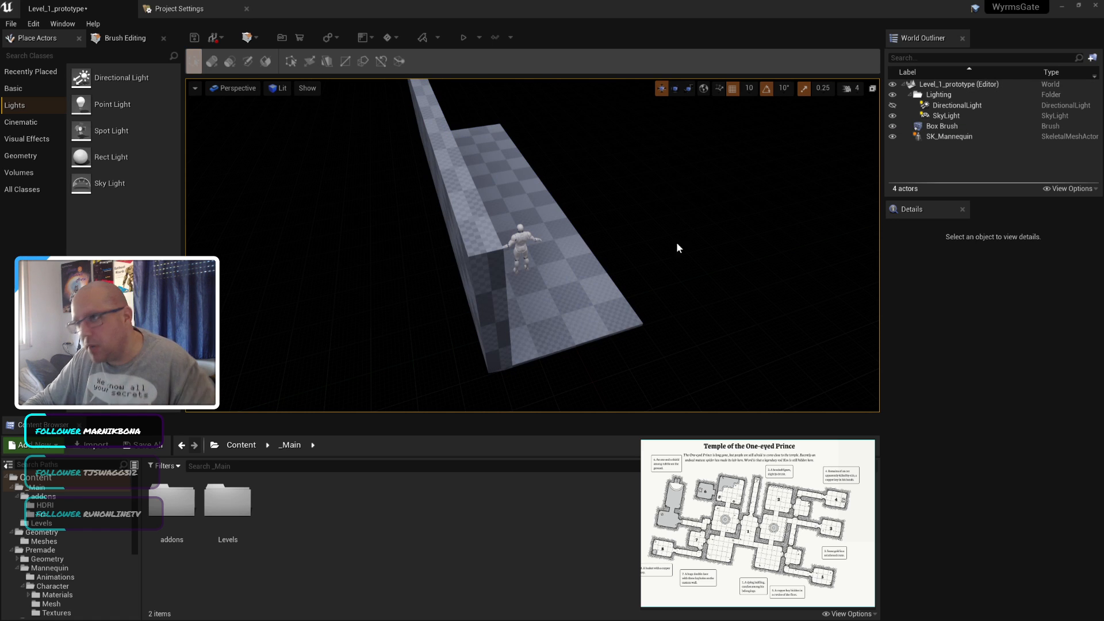
Step: Select the floor's open long side face, snap the view to the box brush, and clear the selection
{"action": "mouse_move", "coordinate": [676, 243]}
{"action": "right_mouse_down"}
{"action": "mouse_move", "coordinate": [632, 244]}
{"action": "mouse_move", "coordinate": [726, 312]}
{"action": "right_mouse_up"}
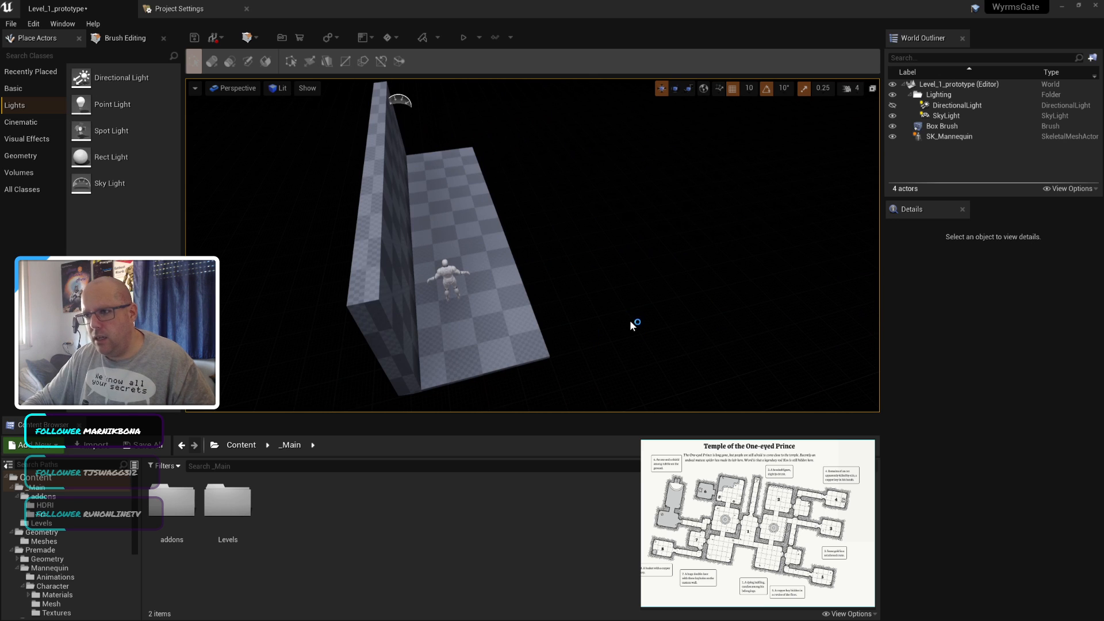
{"action": "right_click_drag", "start_coordinate": [631, 324], "coordinate": [640, 329]}
{"action": "right_click_drag", "start_coordinate": [749, 323], "coordinate": [483, 236]}
{"action": "scroll", "coordinate": [479, 257], "scroll_direction": "down", "scroll_amount": 4}
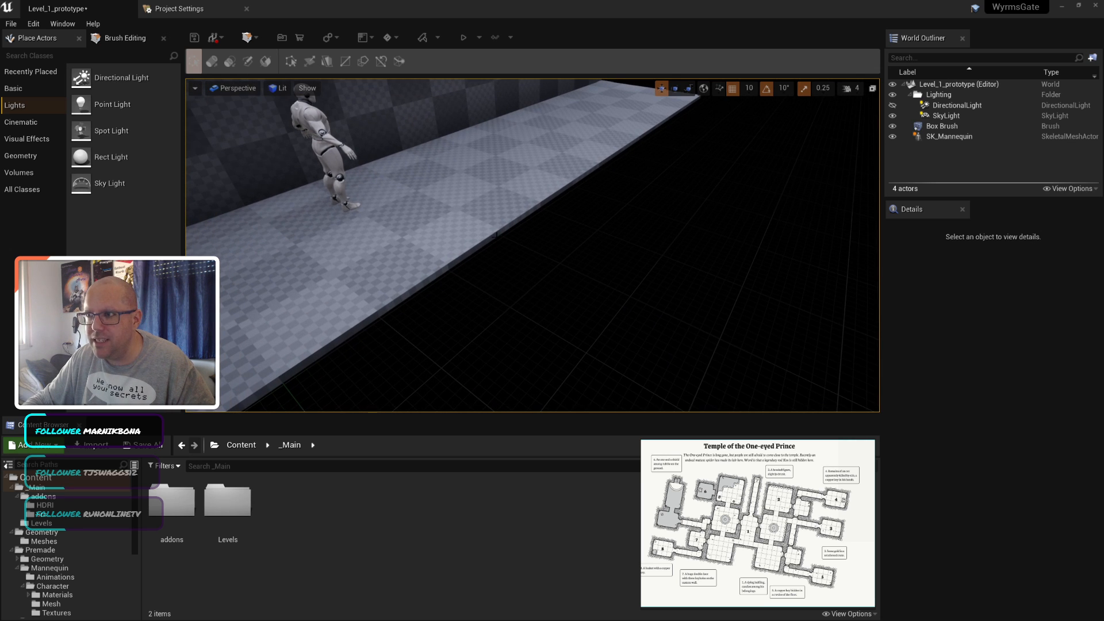
{"action": "left_click", "coordinate": [498, 231]}
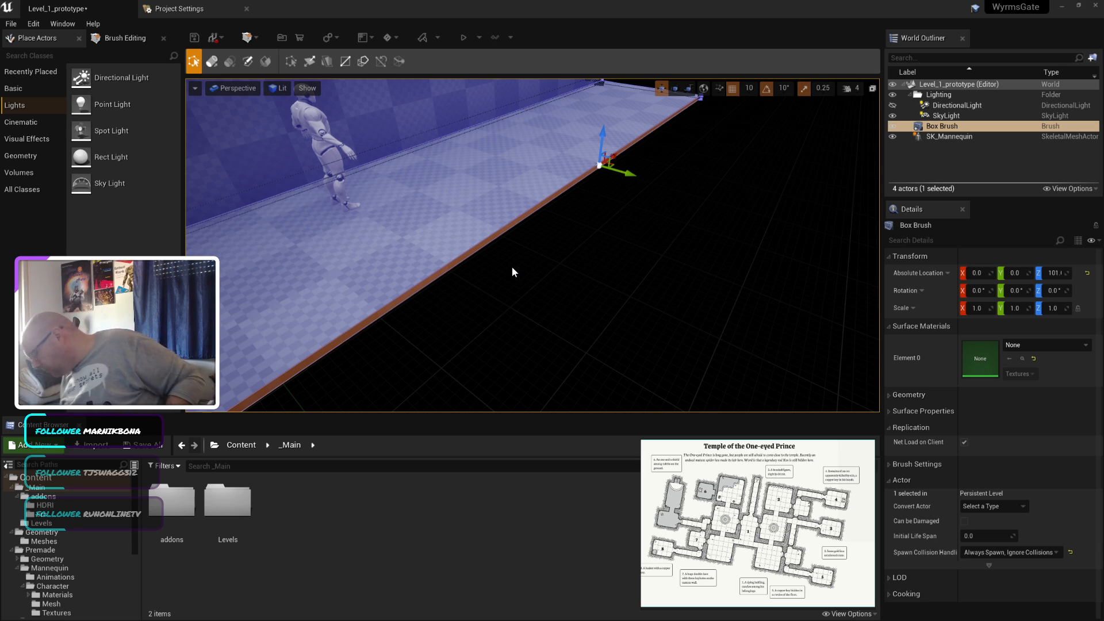
{"action": "right_click_drag", "start_coordinate": [564, 263], "coordinate": [333, 264]}
{"action": "mouse_move", "coordinate": [644, 276]}
{"action": "right_mouse_down"}
{"action": "mouse_move", "coordinate": [632, 275]}
{"action": "mouse_move", "coordinate": [644, 276]}
{"action": "right_mouse_up"}
{"action": "right_click", "coordinate": [643, 276]}
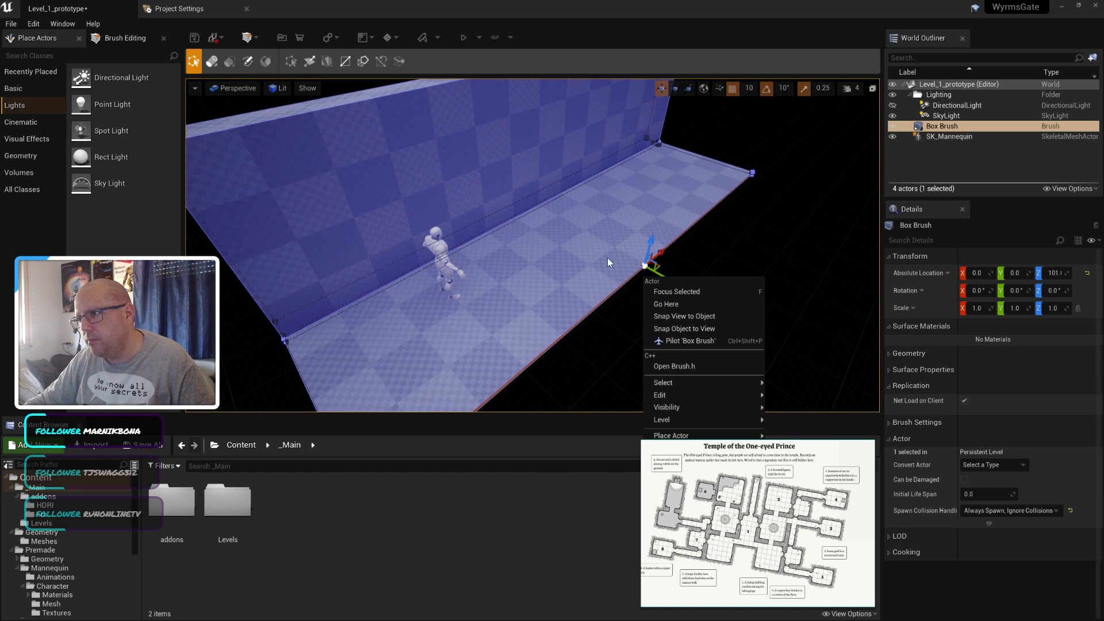
{"action": "left_click", "coordinate": [661, 316]}
{"action": "left_click", "coordinate": [771, 219]}
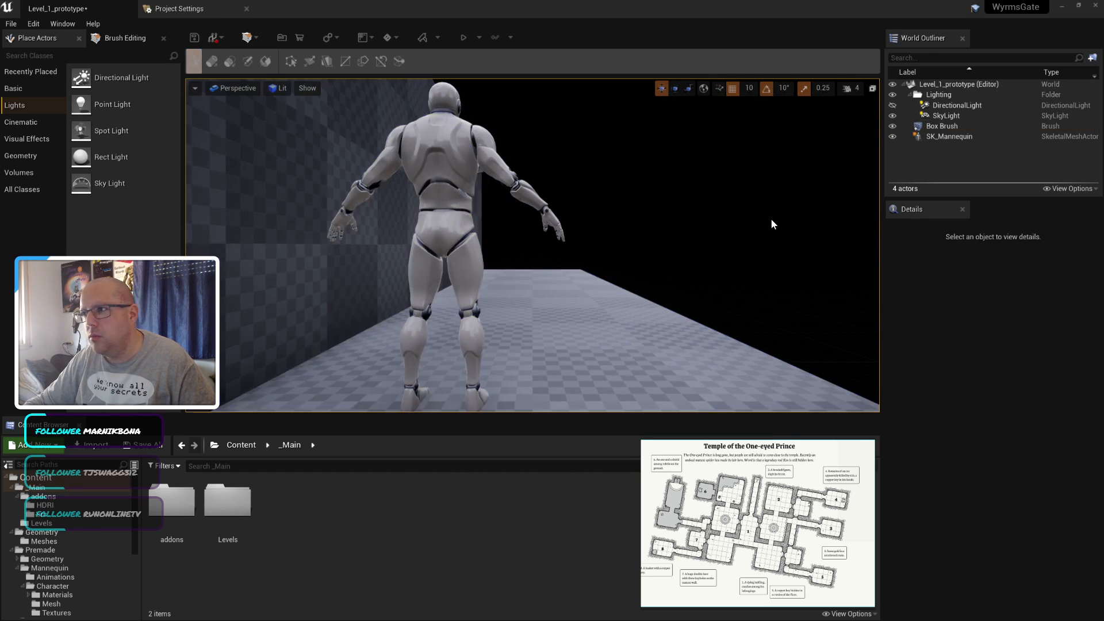
Step: Focus on SK_Mannequin and examine the corridor's proportions around it from behind and above
{"action": "double_click", "coordinate": [959, 136]}
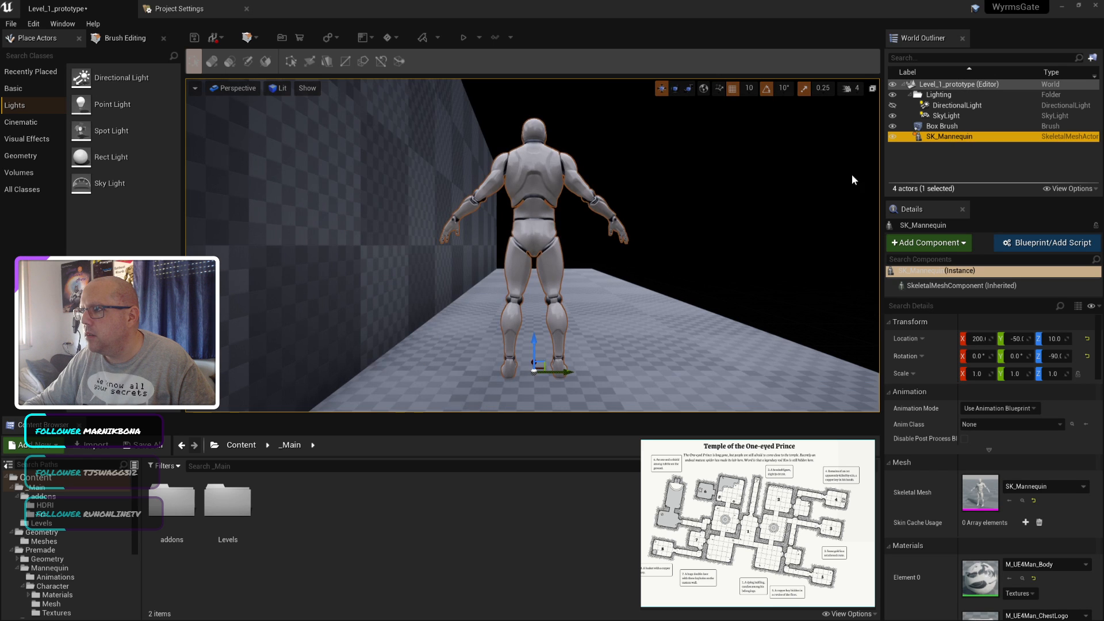
{"action": "middle_click_drag", "start_coordinate": [850, 174], "coordinate": [831, 195]}
{"action": "middle_click_drag", "start_coordinate": [727, 217], "coordinate": [726, 189]}
{"action": "left_click_drag", "start_coordinate": [727, 217], "coordinate": [678, 276]}
{"action": "right_click_drag", "start_coordinate": [727, 217], "coordinate": [727, 305]}
{"action": "left_click_drag", "start_coordinate": [705, 205], "coordinate": [673, 248]}
{"action": "middle_click_drag", "start_coordinate": [705, 206], "coordinate": [771, 124]}
{"action": "right_click_drag", "start_coordinate": [689, 278], "coordinate": [620, 278]}
{"action": "middle_click_drag", "start_coordinate": [627, 249], "coordinate": [695, 270]}
Step: Select the floor's open long side face and switch brush editing to Extrude
{"action": "left_click", "coordinate": [617, 239]}
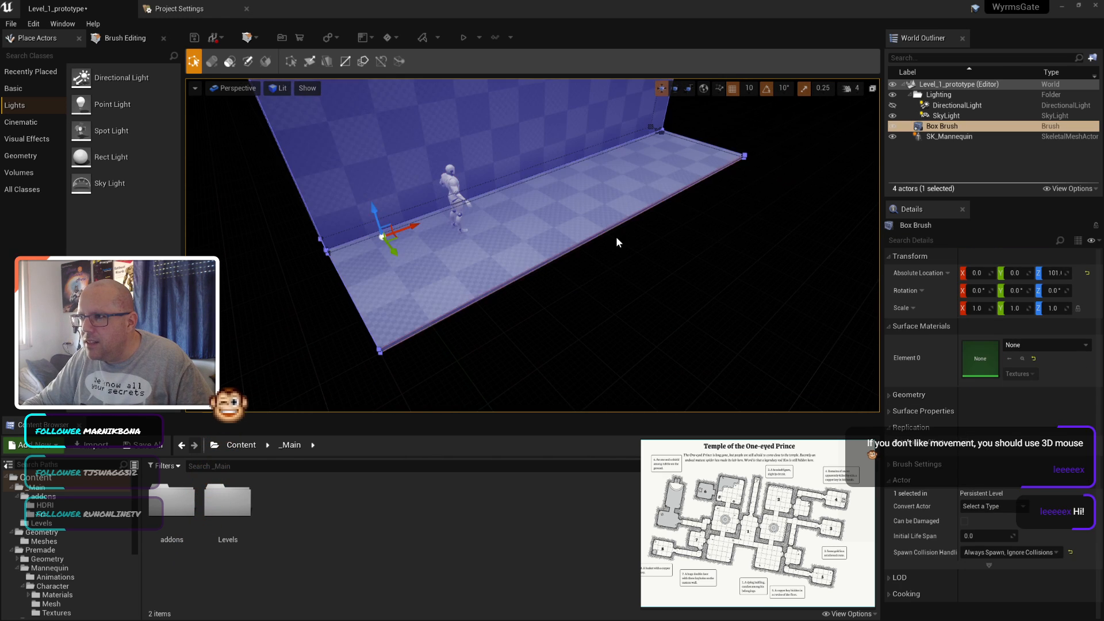
{"action": "scroll", "coordinate": [617, 239], "scroll_direction": "up", "scroll_amount": 3}
{"action": "scroll", "coordinate": [683, 244], "scroll_direction": "down", "scroll_amount": 3}
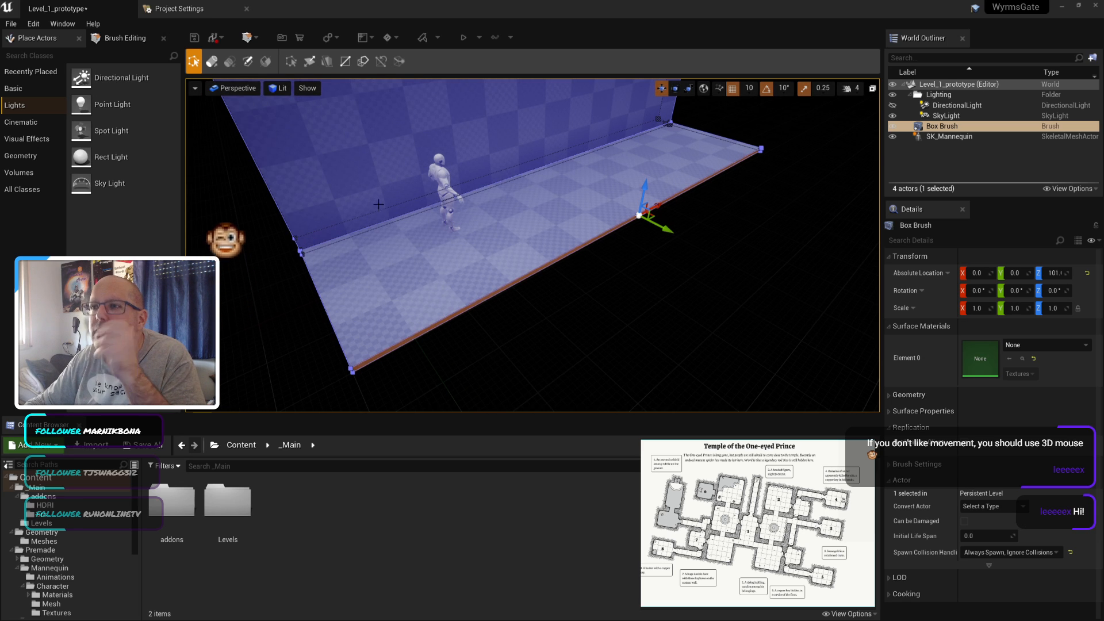
{"action": "left_click", "coordinate": [211, 64]}
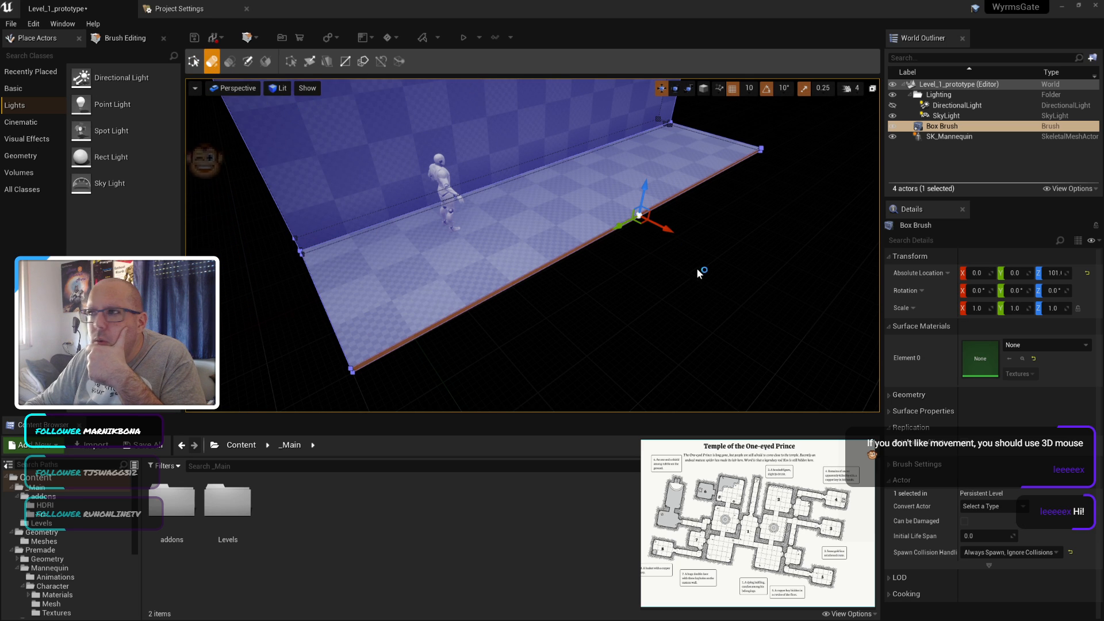
Step: Try to change the position grid snap size
{"action": "left_click", "coordinate": [749, 88]}
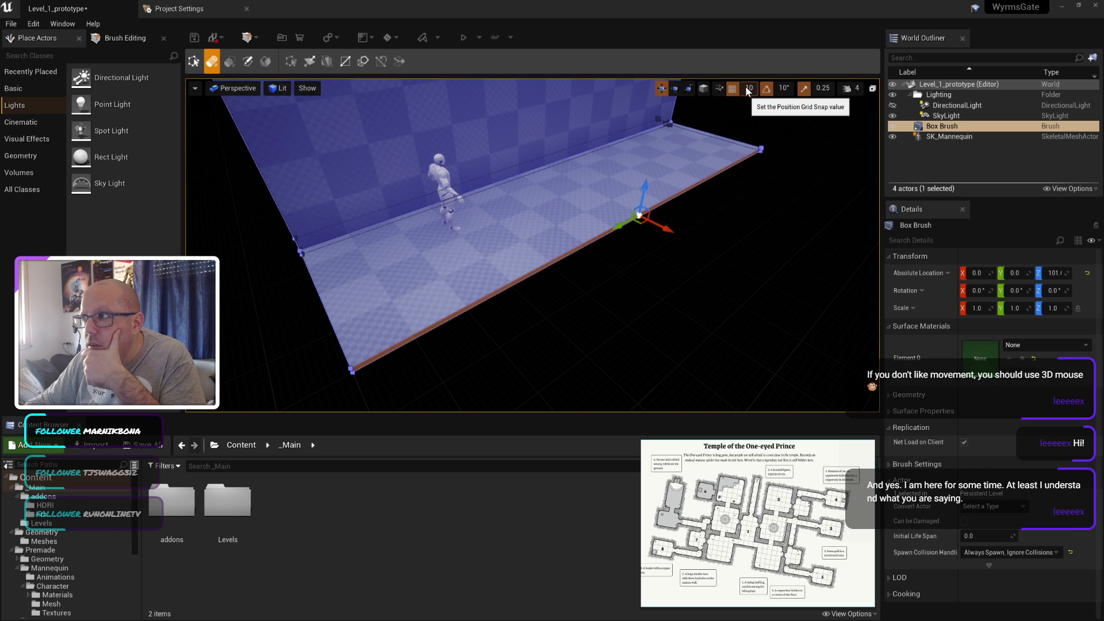
{"action": "left_click", "coordinate": [749, 100]}
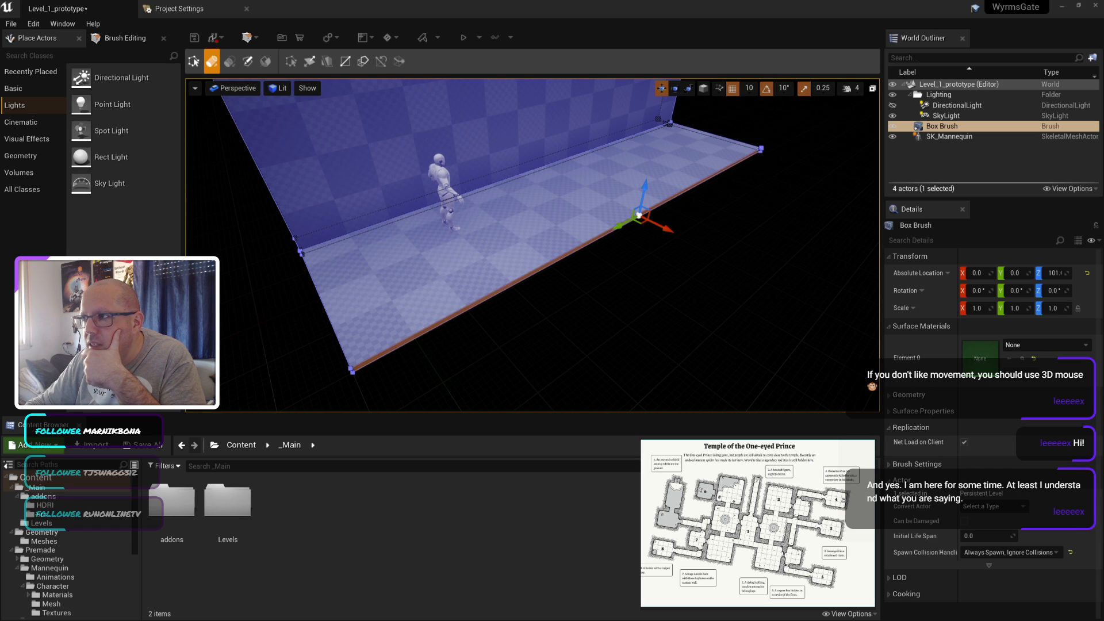
{"action": "left_click", "coordinate": [751, 88]}
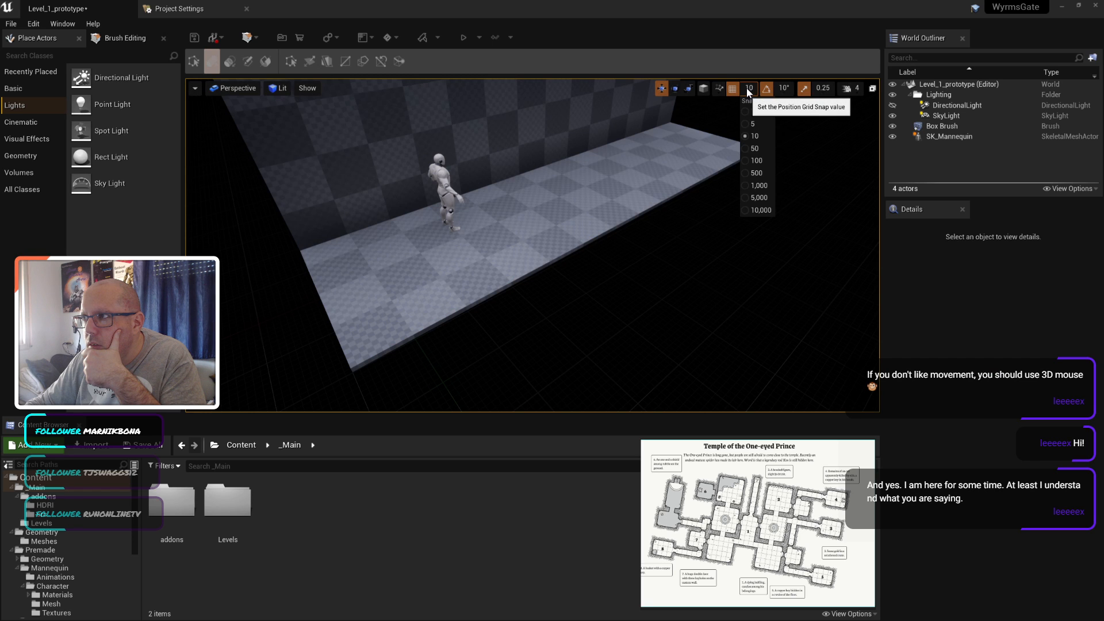
{"action": "scroll", "coordinate": [778, 199], "scroll_direction": "up", "scroll_amount": 3}
{"action": "scroll", "coordinate": [777, 201], "scroll_direction": "down", "scroll_amount": 6}
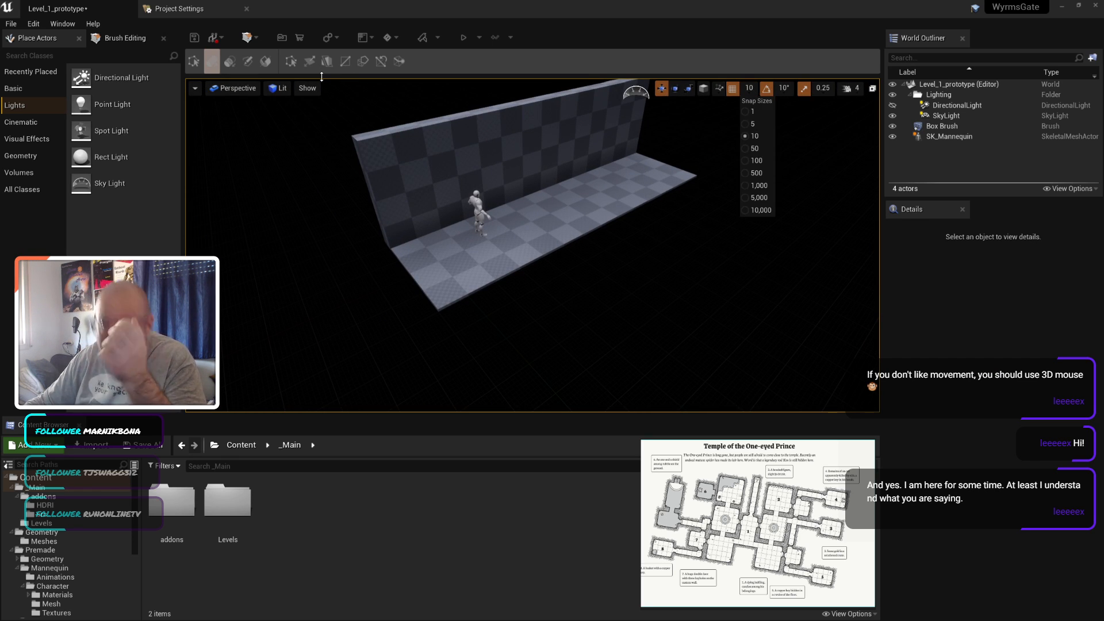
{"action": "left_click", "coordinate": [82, 12]}
{"action": "left_click", "coordinate": [11, 24]}
{"action": "left_click", "coordinate": [11, 24]}
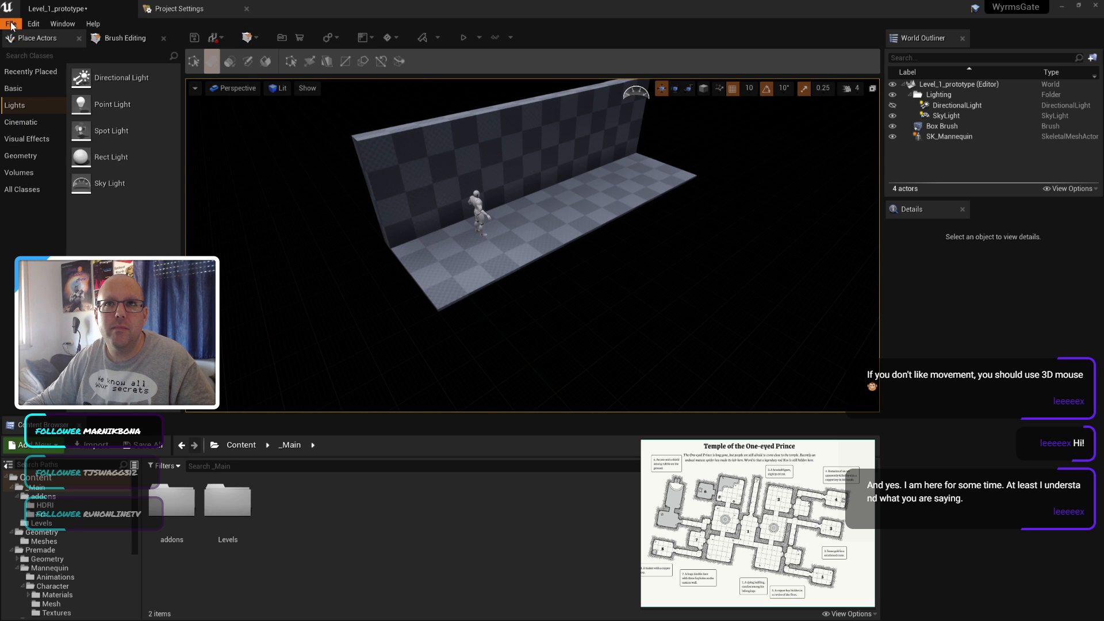
{"action": "left_click", "coordinate": [217, 4]}
{"action": "left_click", "coordinate": [63, 3]}
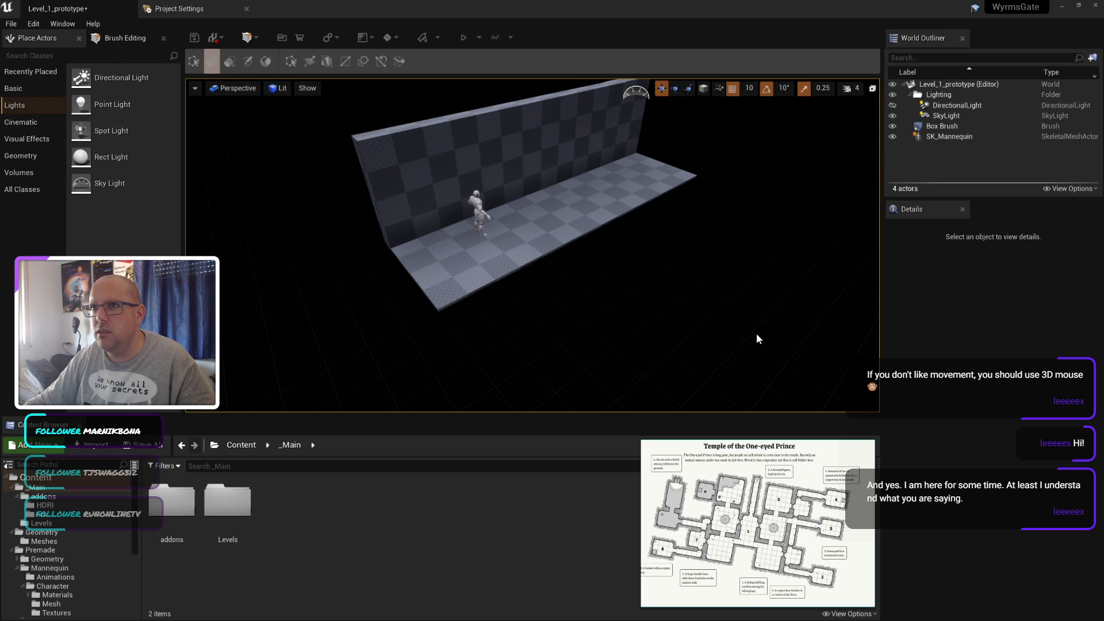
{"action": "left_click", "coordinate": [872, 88]}
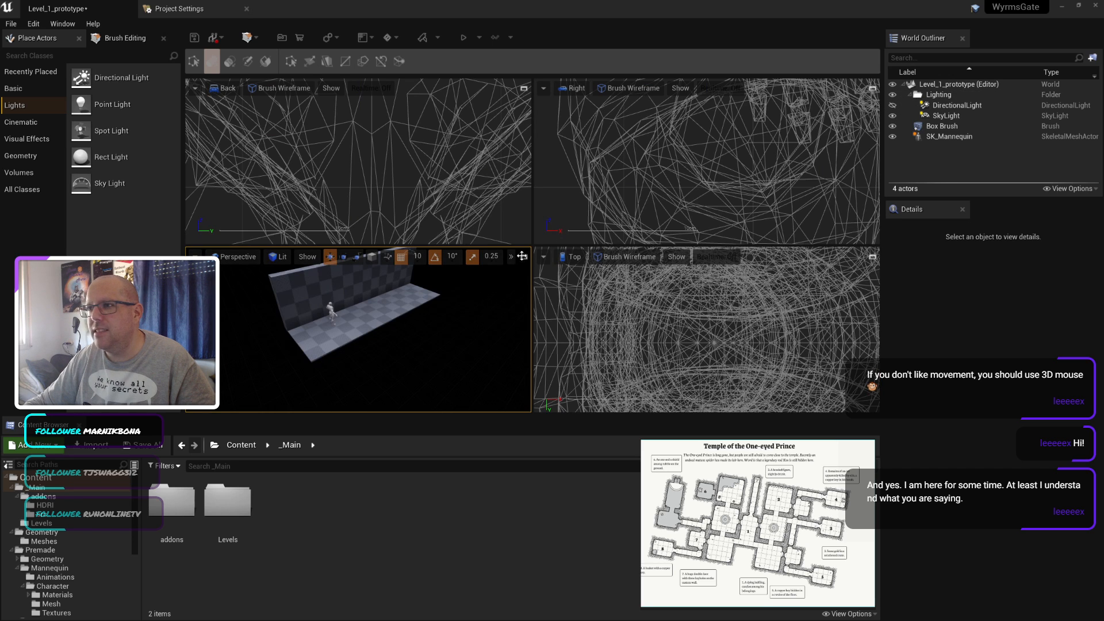
{"action": "left_click", "coordinate": [524, 256]}
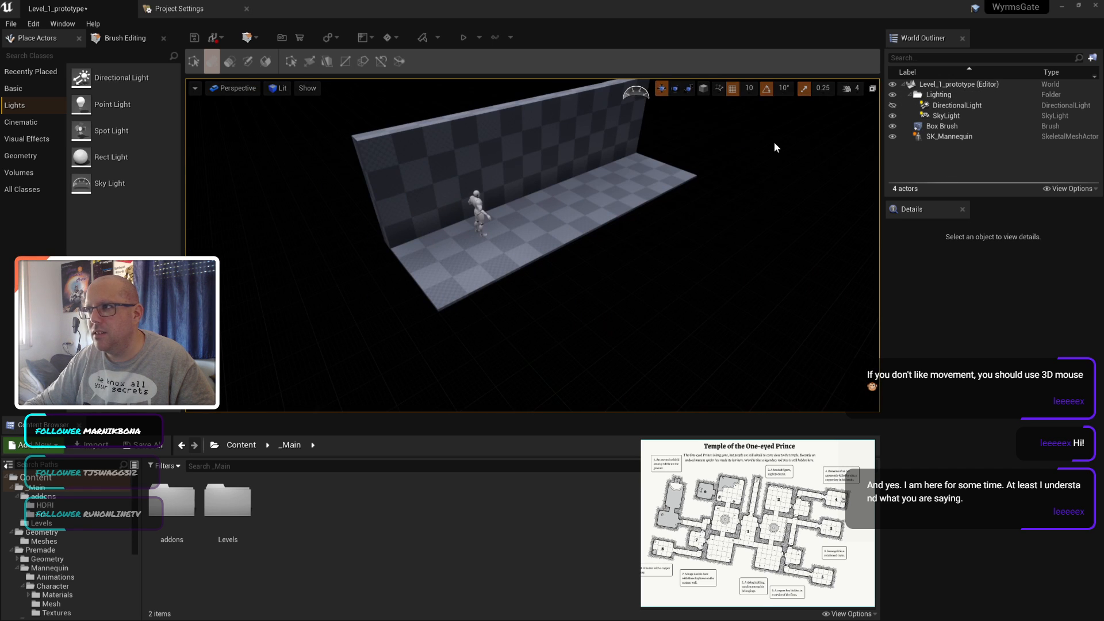
{"action": "left_click", "coordinate": [205, 9]}
{"action": "left_click", "coordinate": [72, 10]}
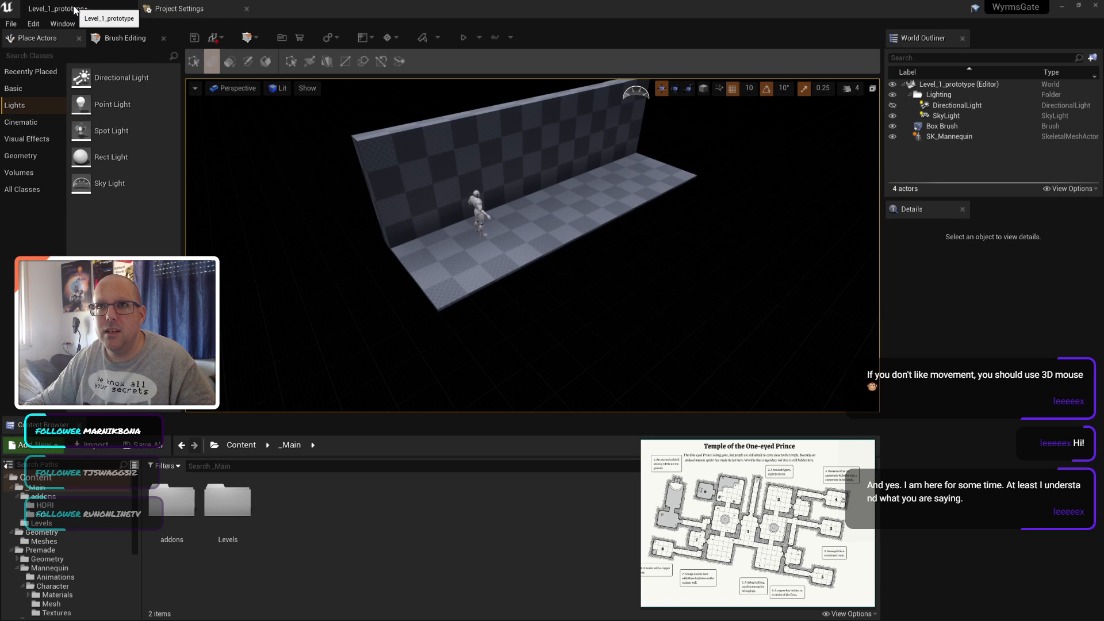
{"action": "left_click", "coordinate": [86, 541]}
{"action": "left_click", "coordinate": [49, 481]}
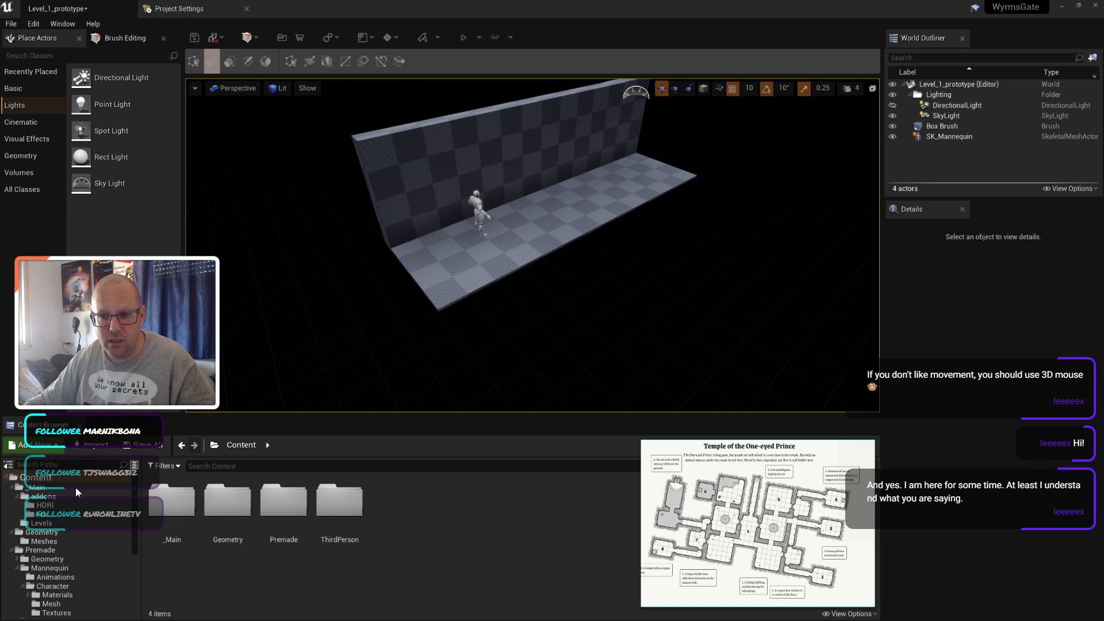
{"action": "left_click", "coordinate": [162, 501]}
{"action": "left_click", "coordinate": [241, 514]}
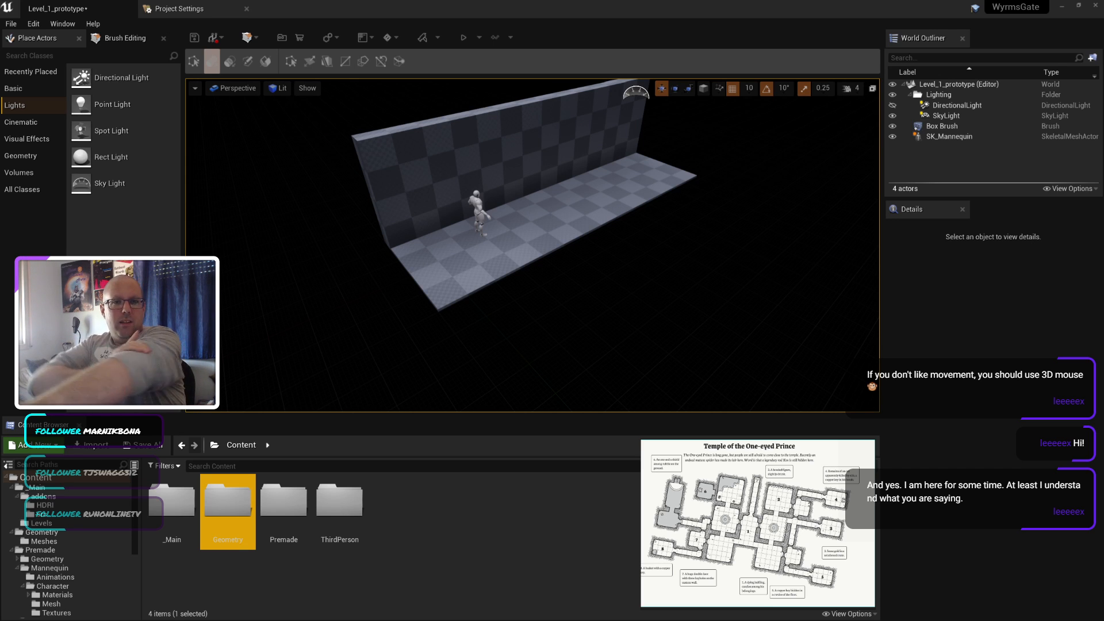
{"action": "left_click", "coordinate": [252, 218]}
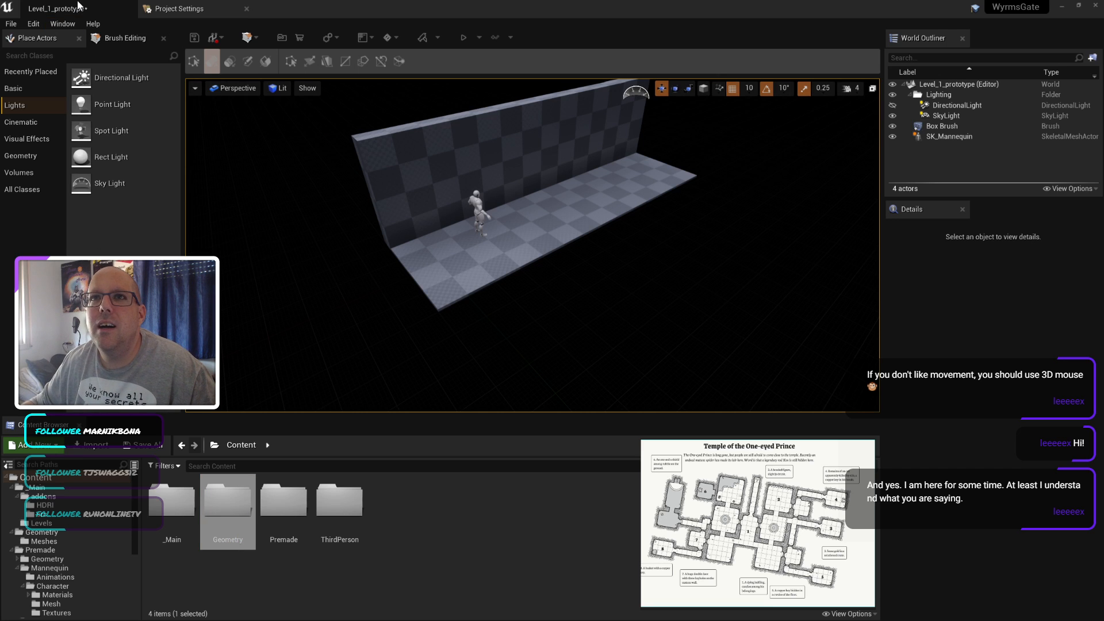
Step: Save Level_1_prototype
{"action": "left_click", "coordinate": [9, 23]}
{"action": "left_click", "coordinate": [9, 23]}
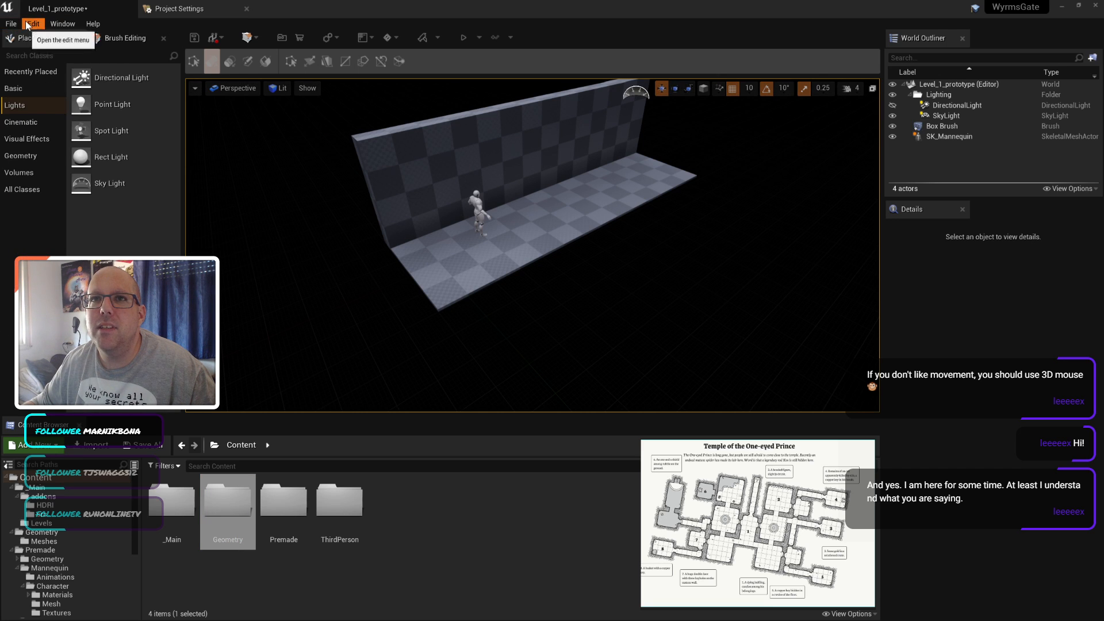
{"action": "left_click", "coordinate": [9, 24]}
{"action": "key", "text": "Escape"}
{"action": "key", "text": "ctrl+s"}
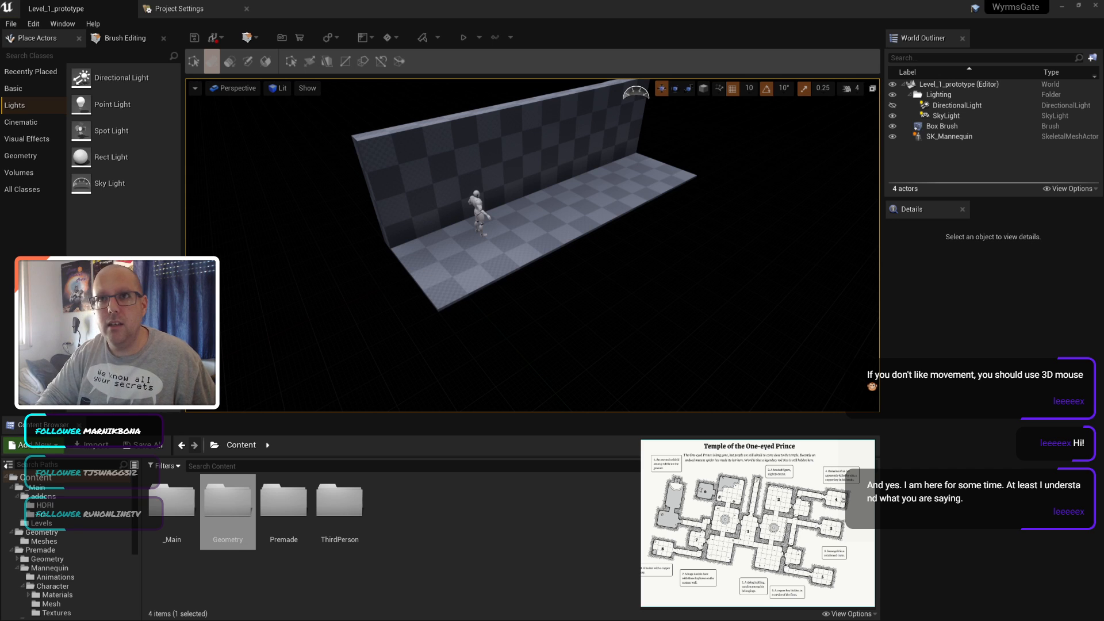
Step: Close the editor and save the unsaved assets, urban_street_03_1k and the three map textures
{"action": "left_click", "coordinate": [13, 23]}
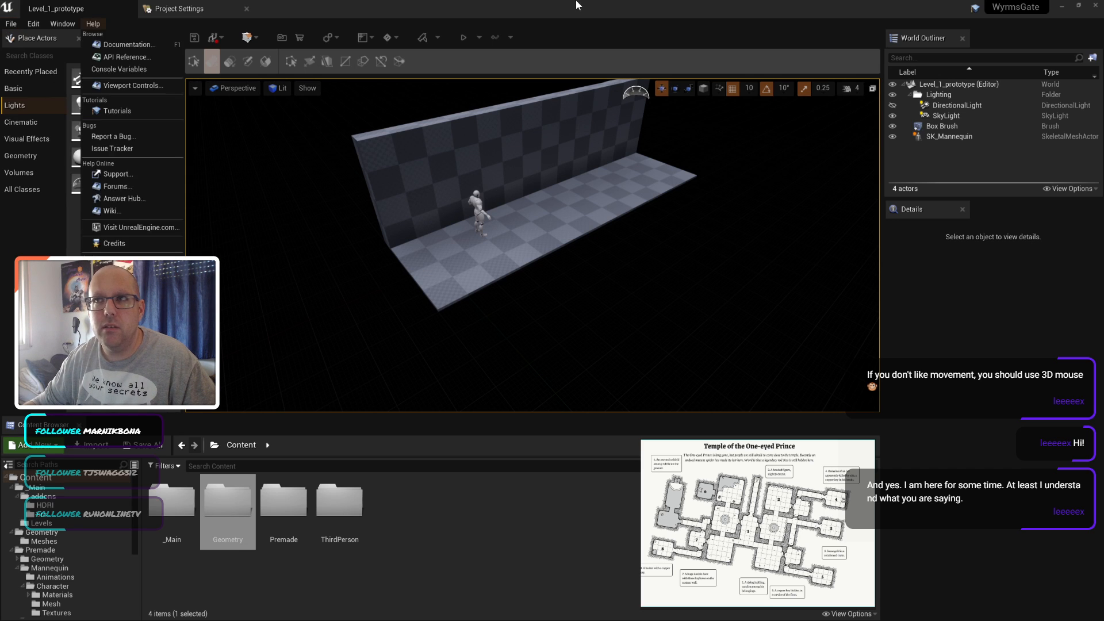
{"action": "left_click", "coordinate": [1095, 7]}
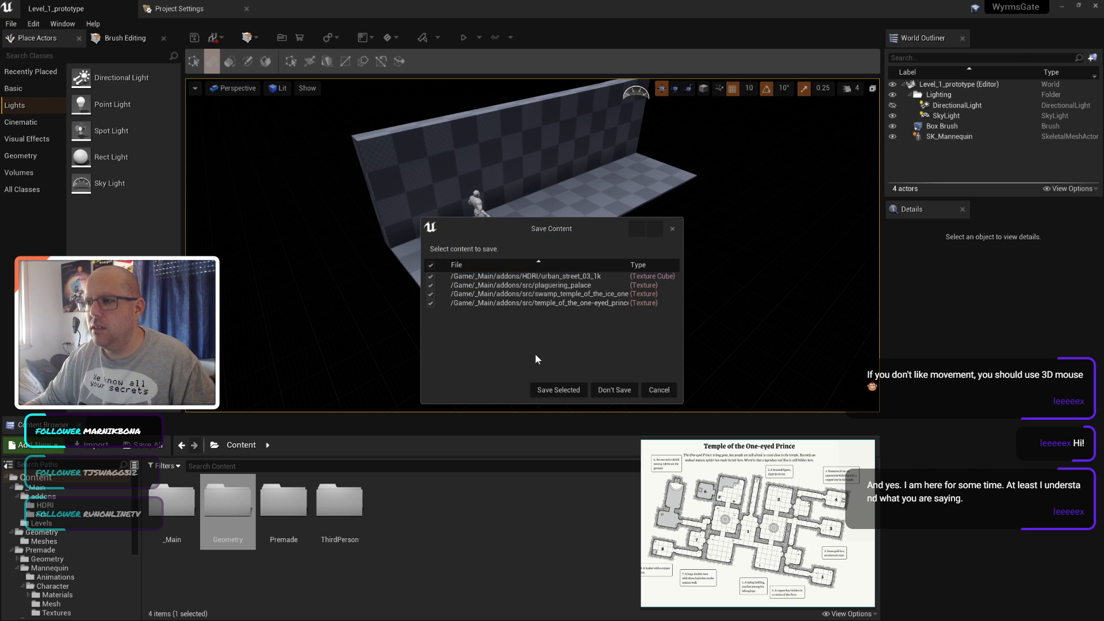
{"action": "left_click", "coordinate": [560, 390]}
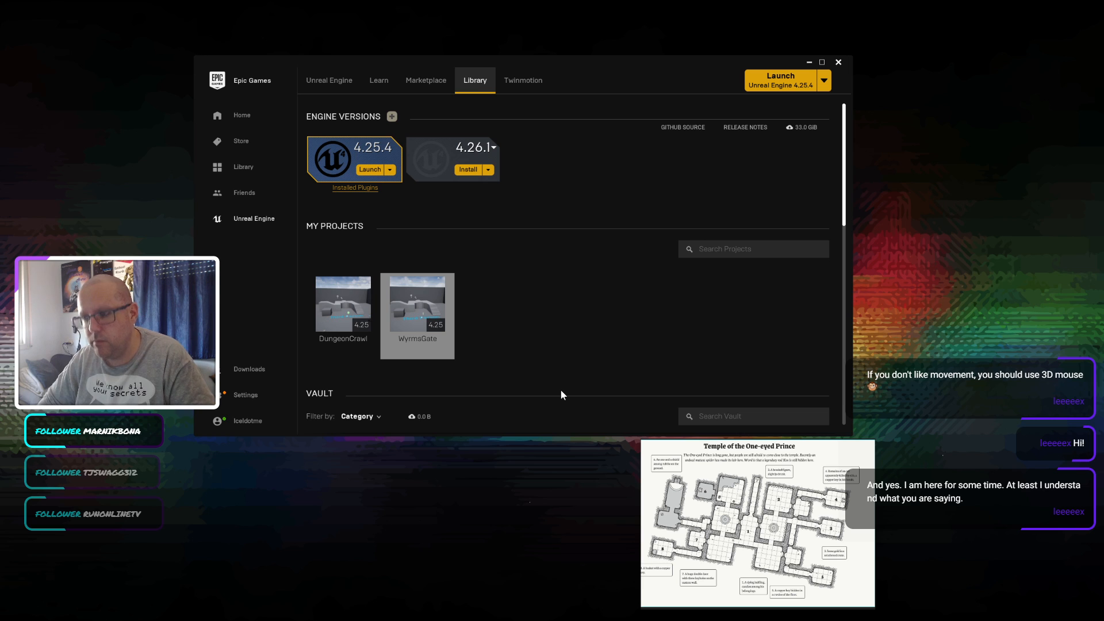
Step: In the Epic Games Launcher, restart and update to version 12.0.8 and reopen the WyrmsGate project from the library
{"action": "left_click", "coordinate": [247, 397]}
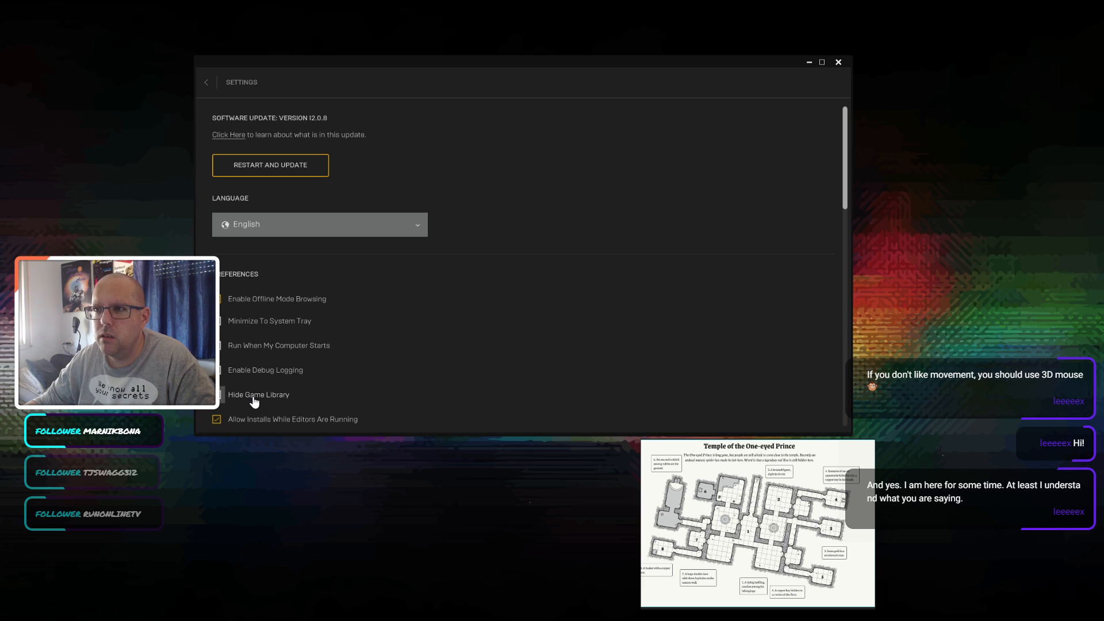
{"action": "left_click", "coordinate": [274, 164]}
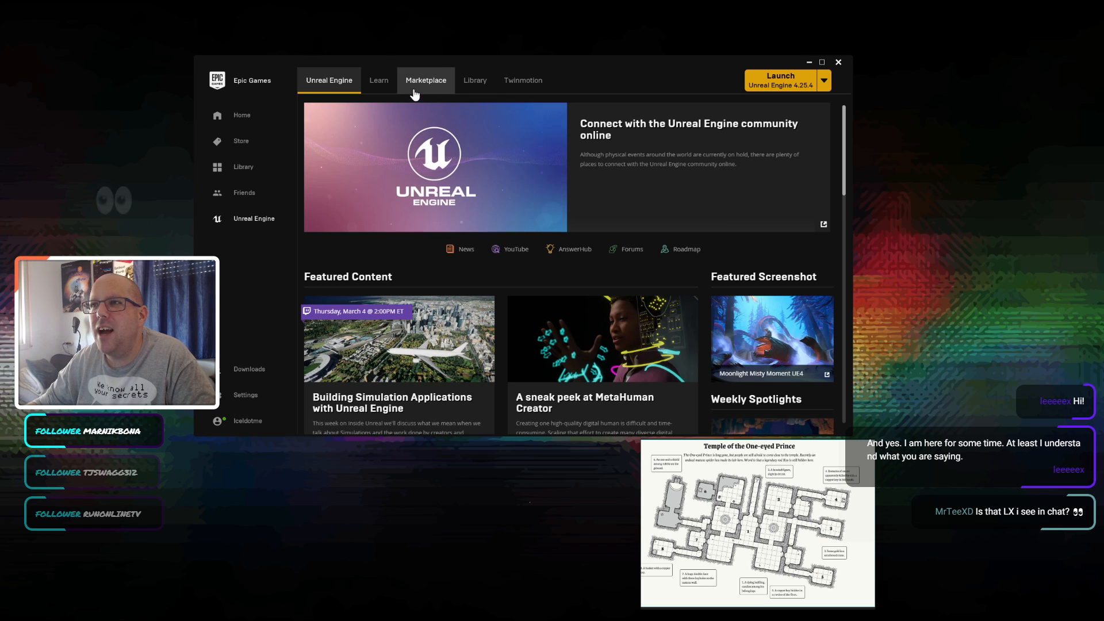
{"action": "left_click", "coordinate": [475, 82]}
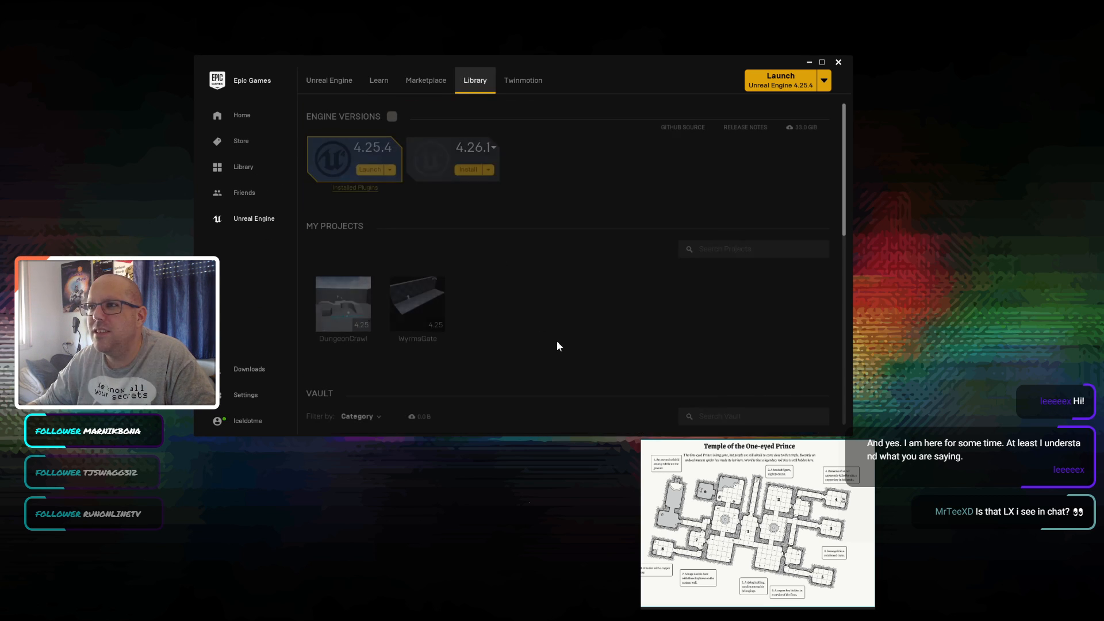
{"action": "double_click", "coordinate": [398, 292]}
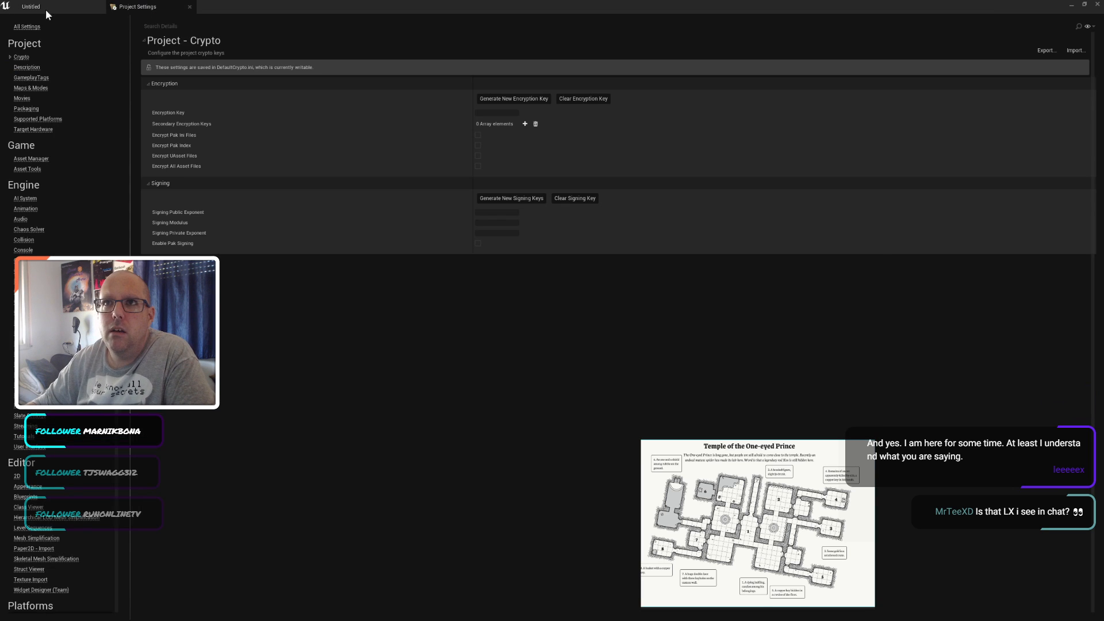
Step: Return to the level editor and browse the project content to the _Main/Levels folder
{"action": "left_click", "coordinate": [46, 10]}
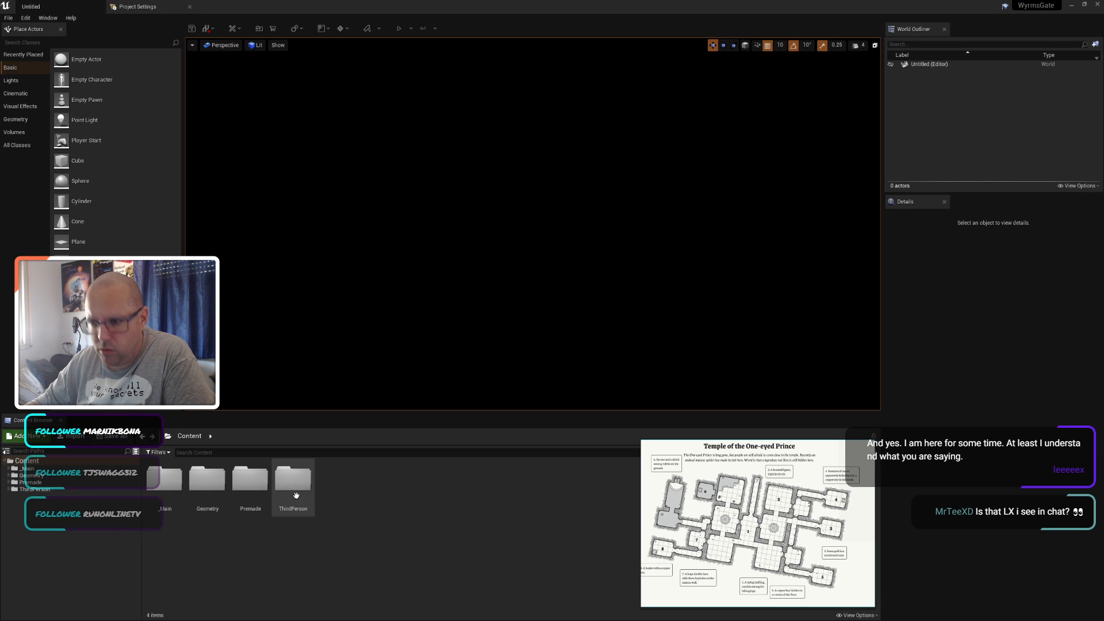
{"action": "double_click", "coordinate": [164, 480]}
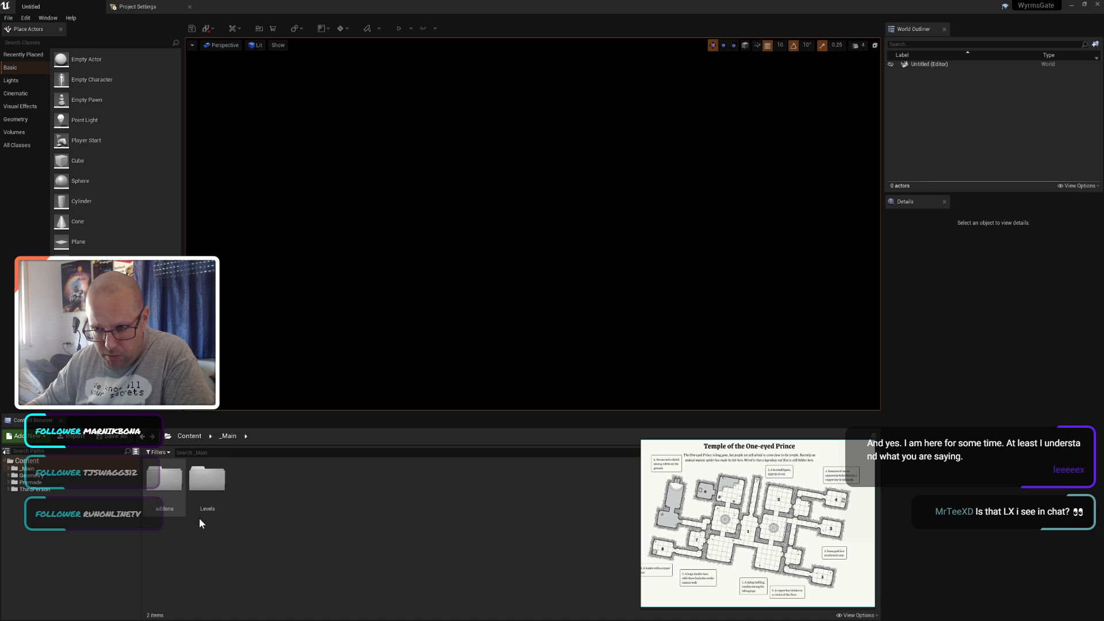
{"action": "double_click", "coordinate": [206, 474]}
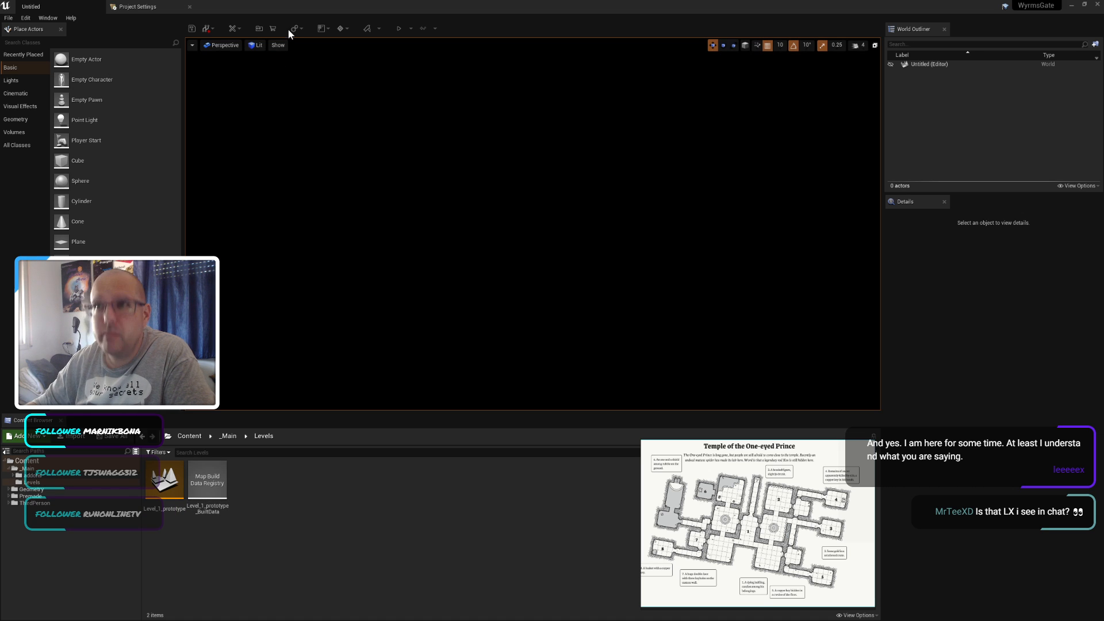
Step: Set the editor's application scale to 1.3 in the Widget Reflector and close it
{"action": "left_click", "coordinate": [107, 7]}
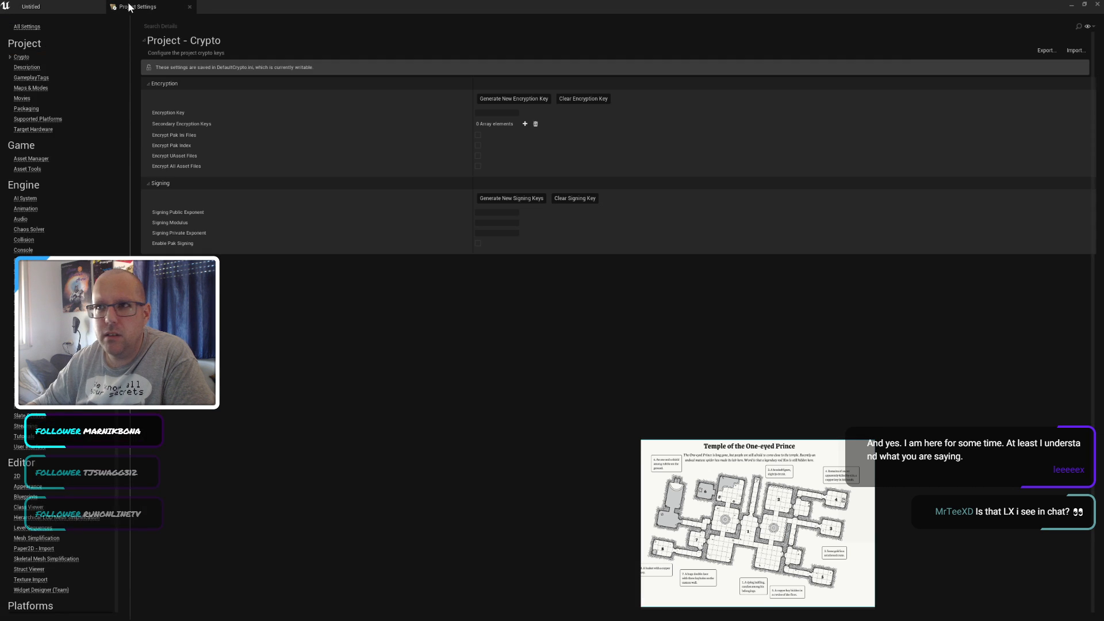
{"action": "left_click", "coordinate": [63, 6]}
{"action": "left_click", "coordinate": [26, 18]}
{"action": "left_click", "coordinate": [48, 17]}
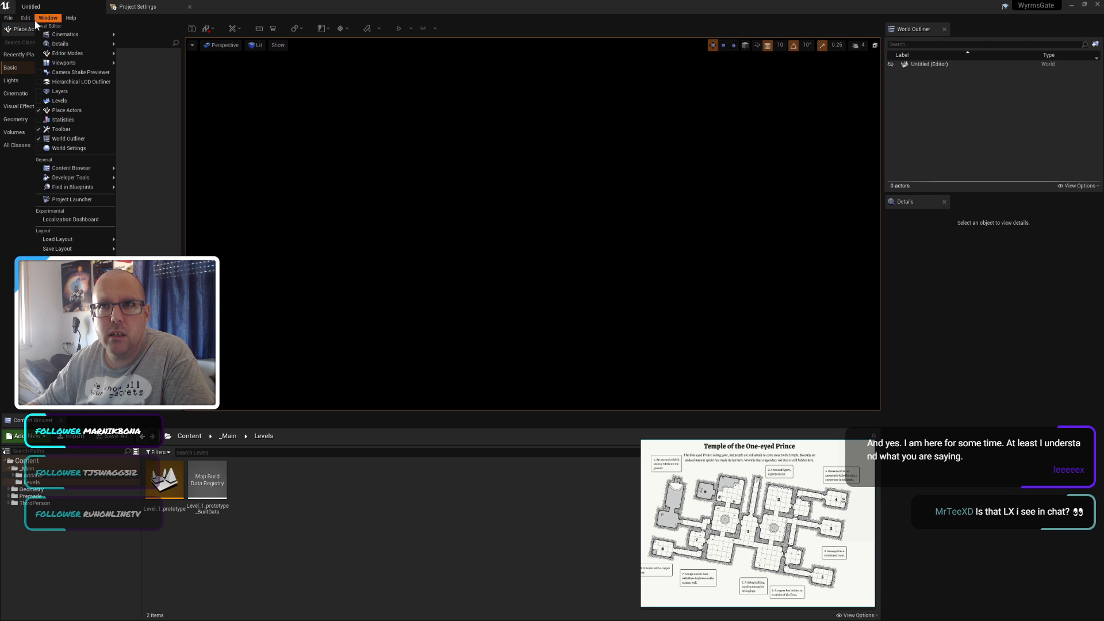
{"action": "mouse_move", "coordinate": [79, 177]}
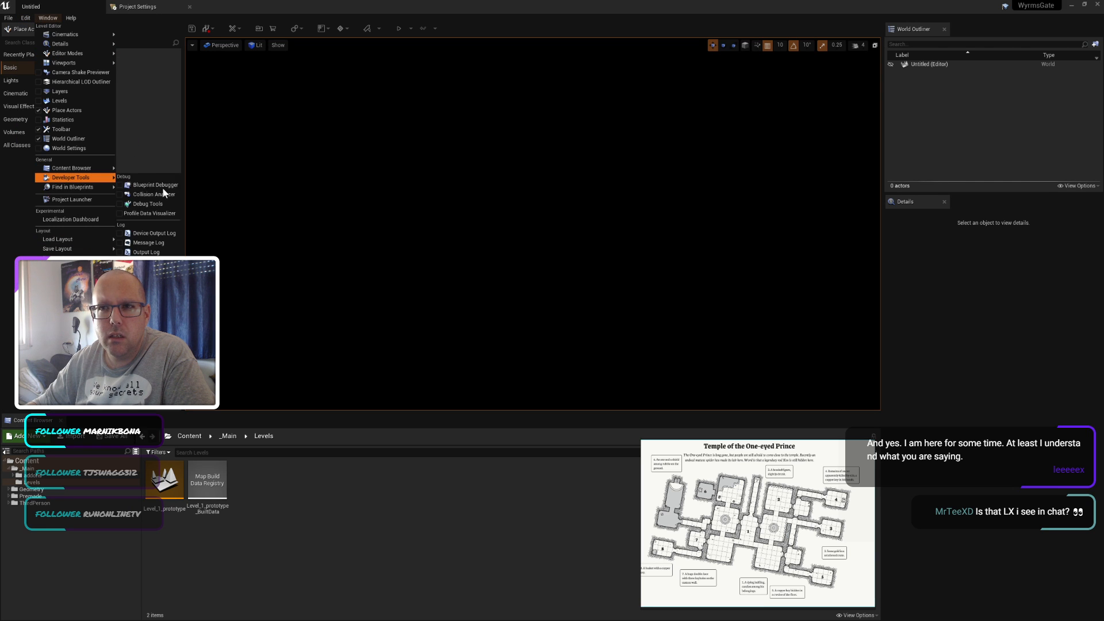
{"action": "left_click", "coordinate": [144, 340]}
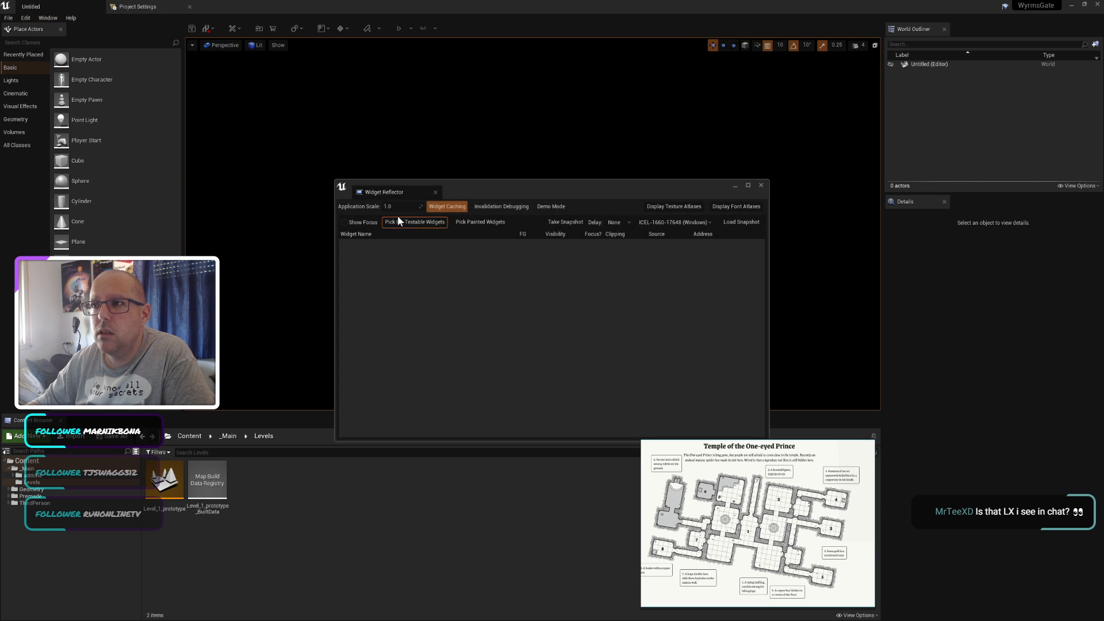
{"action": "left_click", "coordinate": [398, 207]}
{"action": "type", "text": "1.3"}
{"action": "key", "text": "Return"}
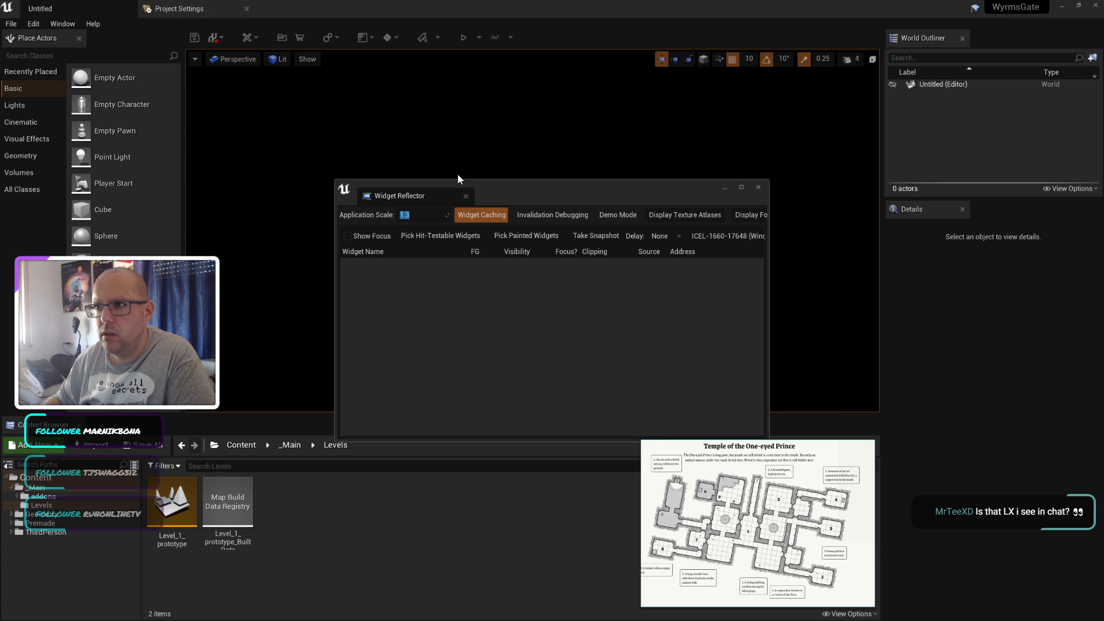
{"action": "left_click", "coordinate": [758, 186]}
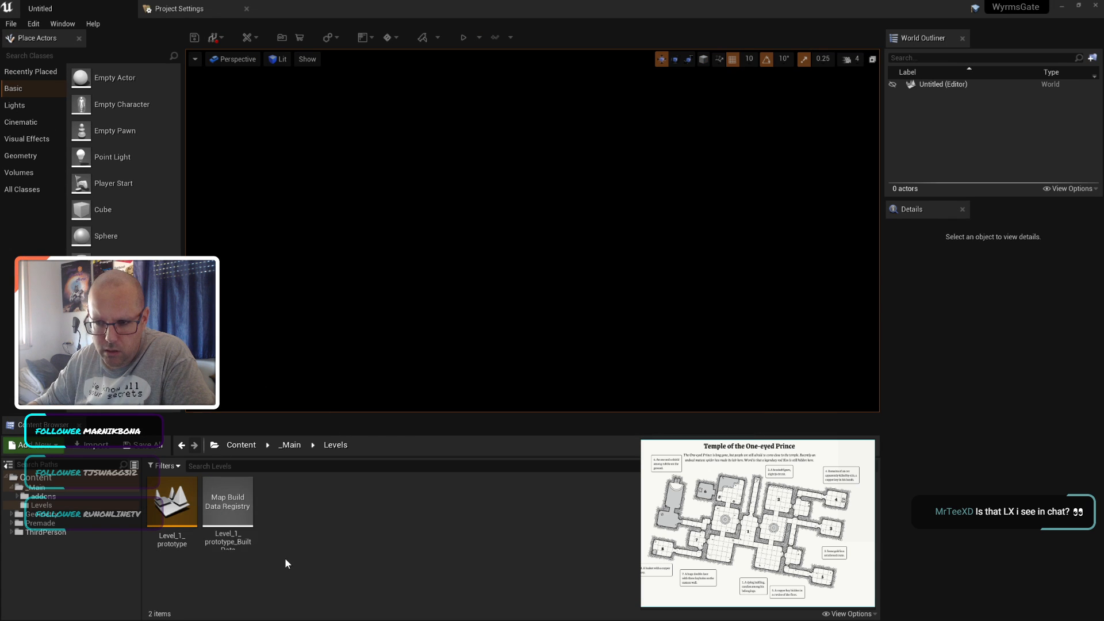
Step: Open the Level_1_prototype level and hide its DirectionalLight
{"action": "double_click", "coordinate": [228, 506]}
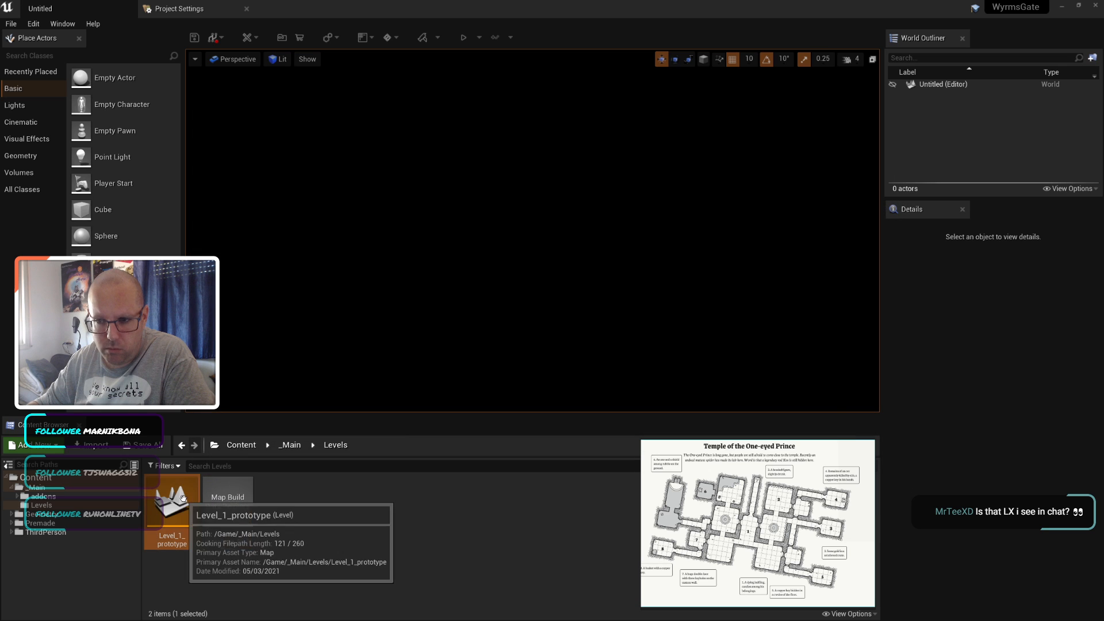
{"action": "double_click", "coordinate": [172, 501]}
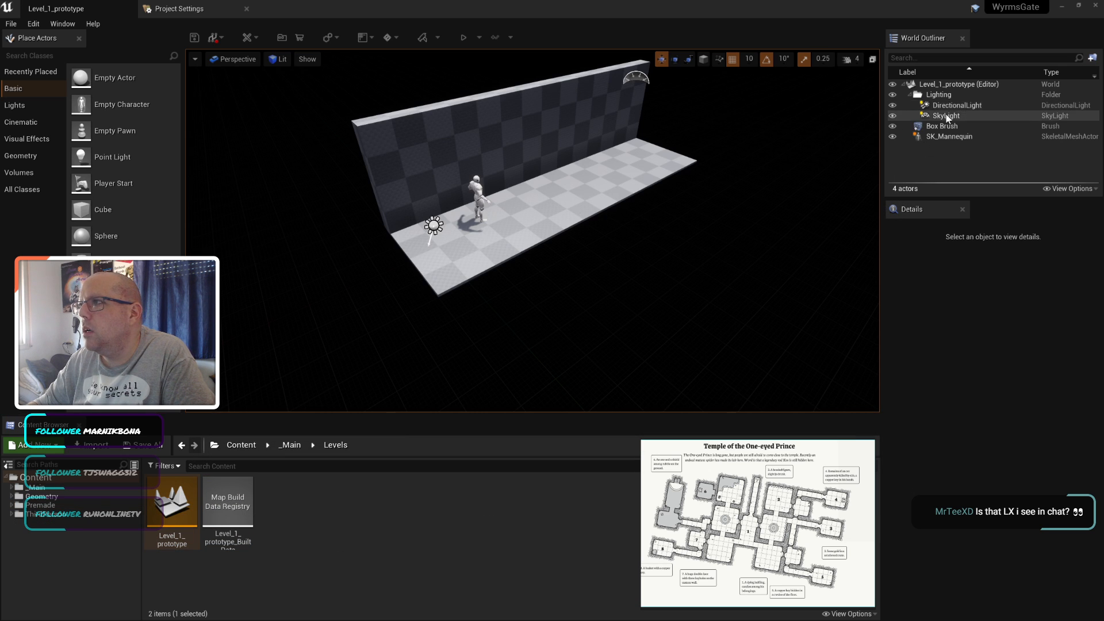
{"action": "left_click", "coordinate": [892, 105]}
Step: Select the box brush and set the position grid snap size to 50
{"action": "scroll", "coordinate": [530, 231], "scroll_direction": "up", "scroll_amount": 3}
{"action": "scroll", "coordinate": [530, 231], "scroll_direction": "up", "scroll_amount": 2}
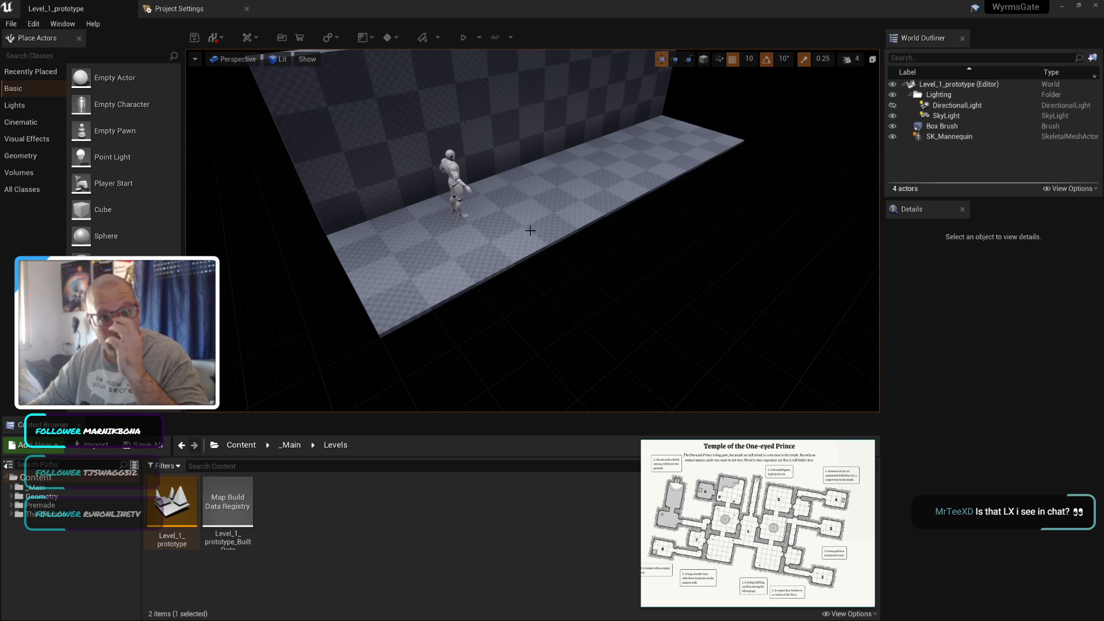
{"action": "left_click", "coordinate": [530, 230]}
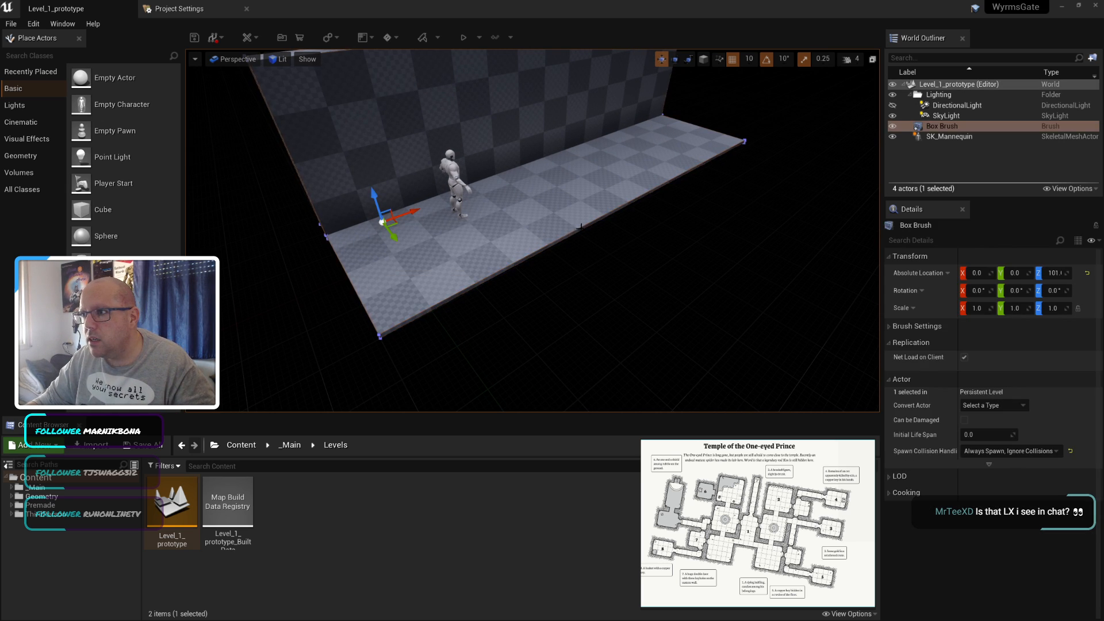
{"action": "left_click", "coordinate": [749, 58]}
{"action": "left_click", "coordinate": [754, 119]}
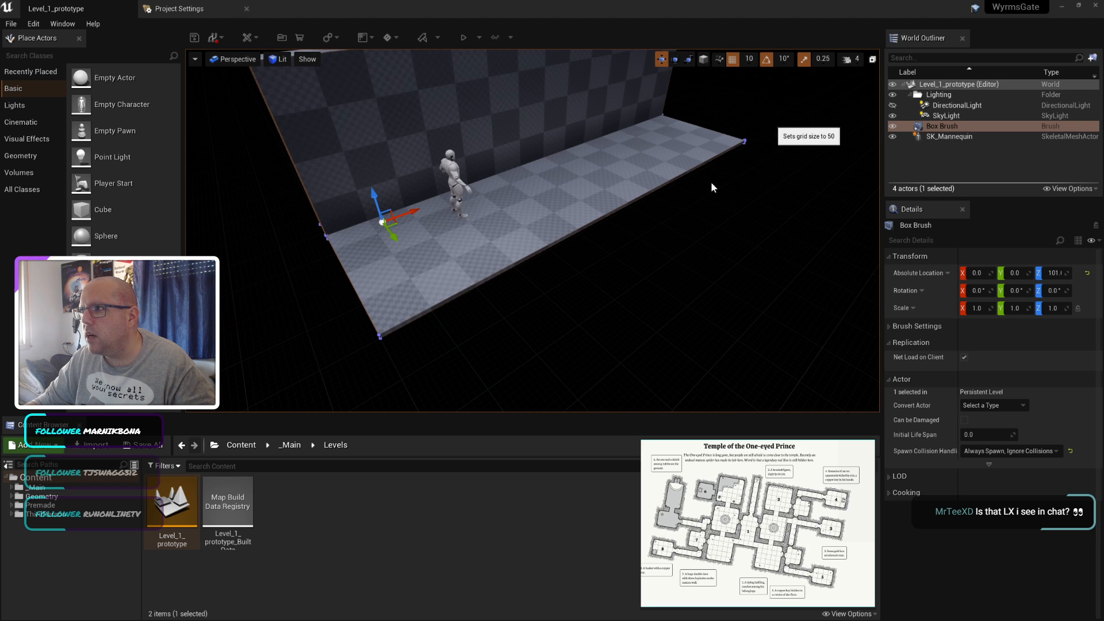
Step: Clear the viewport selection around the corridor and switch the editor to Brush Editing mode
{"action": "left_click", "coordinate": [626, 287]}
{"action": "scroll", "coordinate": [612, 282], "scroll_direction": "up", "scroll_amount": 3}
{"action": "left_click", "coordinate": [599, 229]}
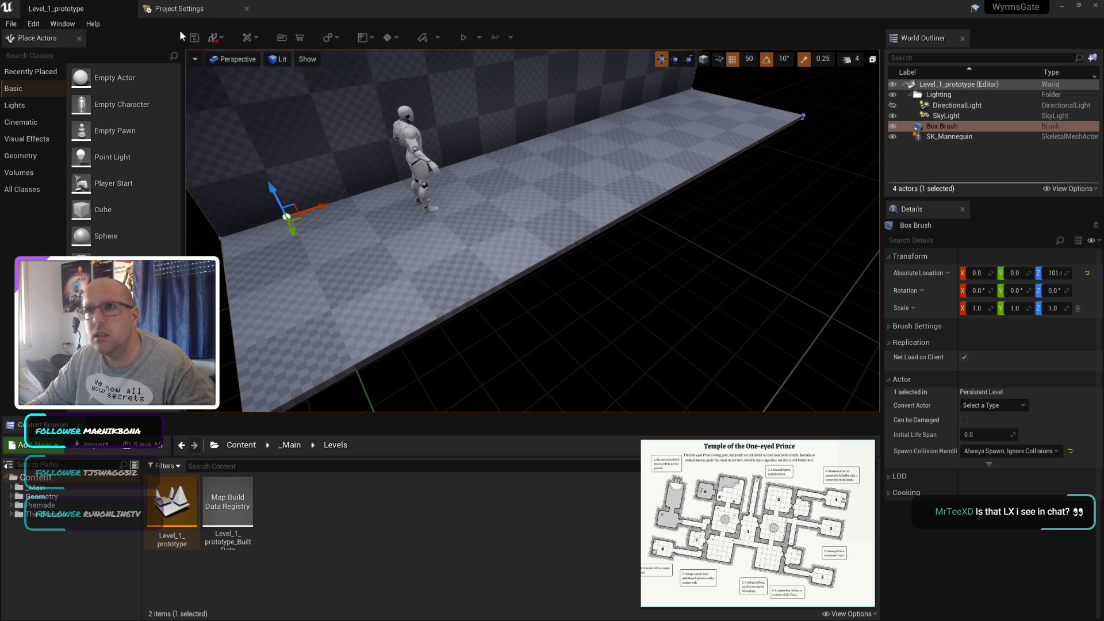
{"action": "left_click", "coordinate": [248, 38]}
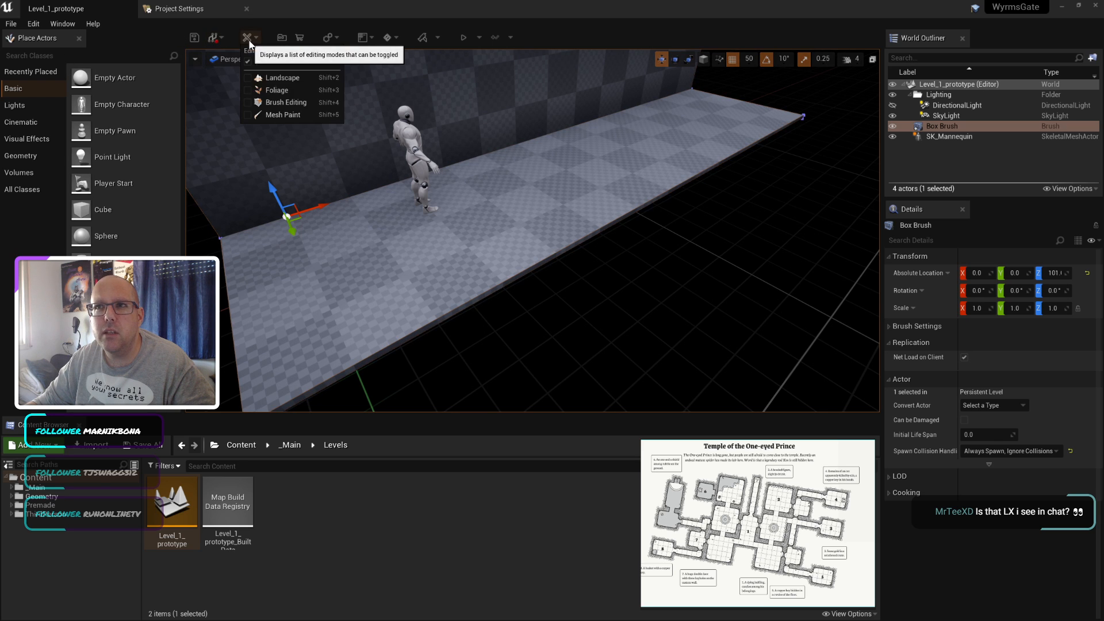
{"action": "left_click", "coordinate": [279, 103]}
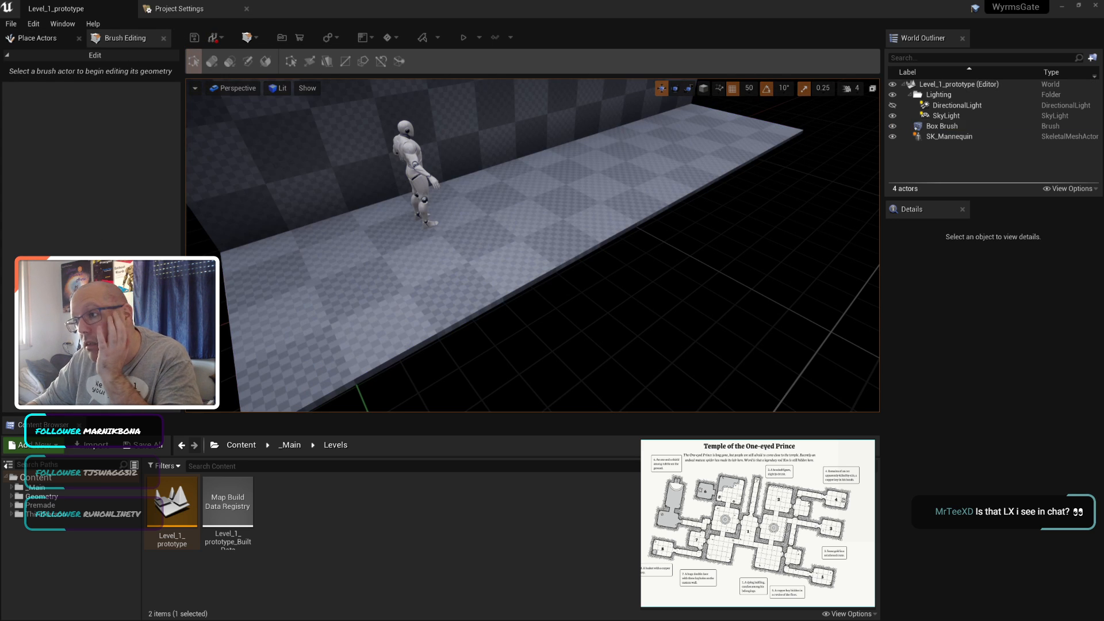
Step: Pick the long outer side face of the box brush's floor and clear the selection
{"action": "left_click", "coordinate": [268, 193]}
{"action": "left_click", "coordinate": [636, 253]}
{"action": "scroll", "coordinate": [597, 311], "scroll_direction": "up", "scroll_amount": 5}
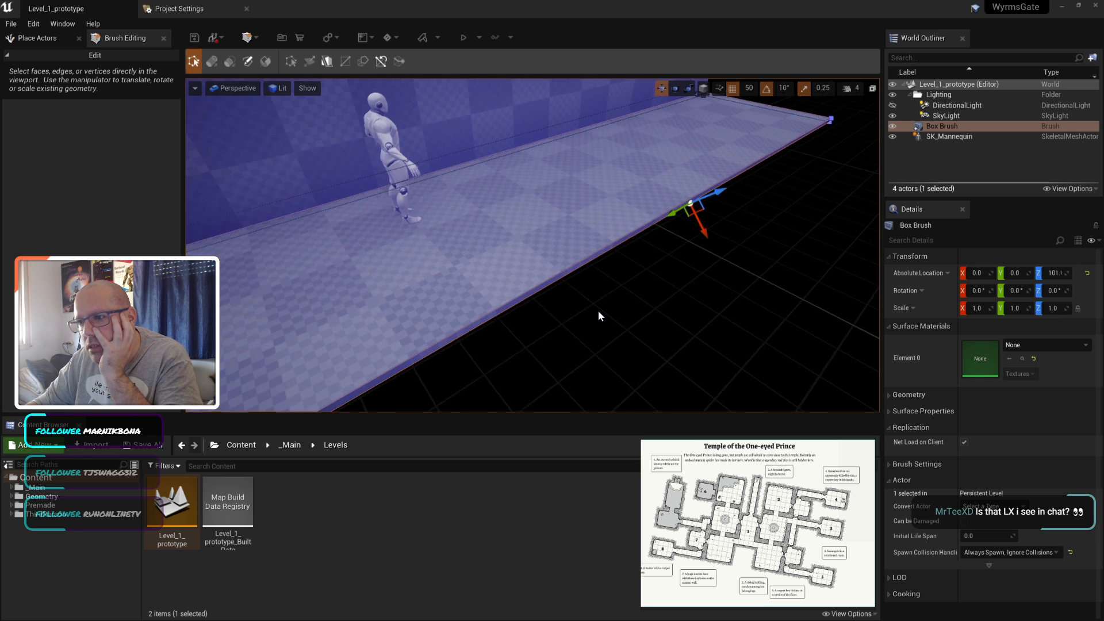
{"action": "mouse_move", "coordinate": [585, 292]}
{"action": "right_mouse_down"}
{"action": "mouse_move", "coordinate": [566, 253]}
{"action": "mouse_move", "coordinate": [551, 270]}
{"action": "right_mouse_up"}
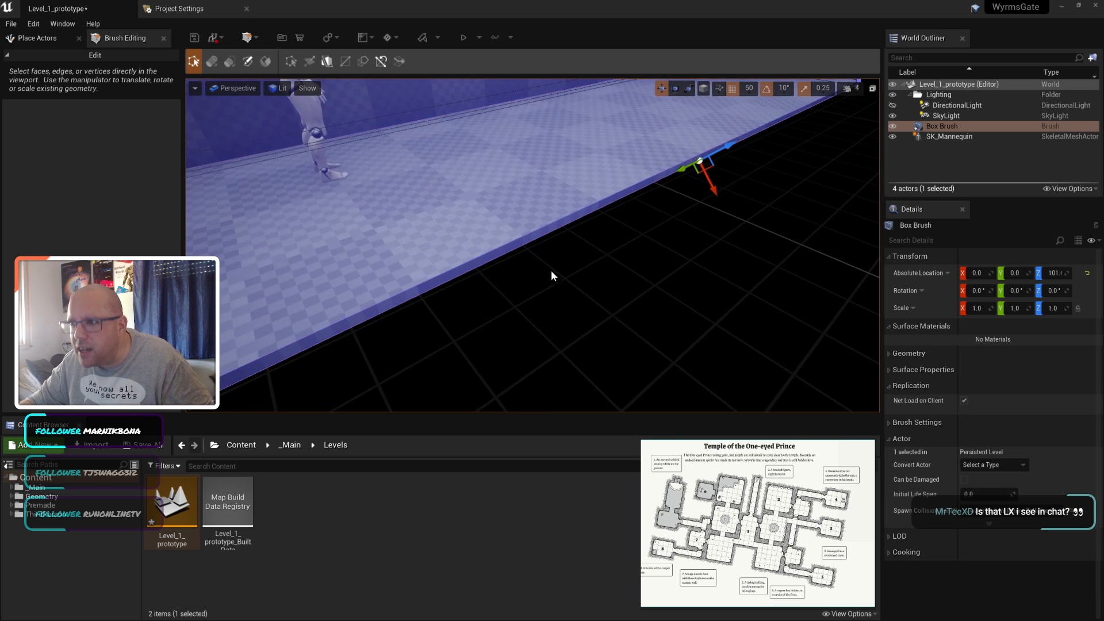
{"action": "scroll", "coordinate": [550, 268], "scroll_direction": "up", "scroll_amount": 5}
{"action": "scroll", "coordinate": [550, 267], "scroll_direction": "down", "scroll_amount": 6}
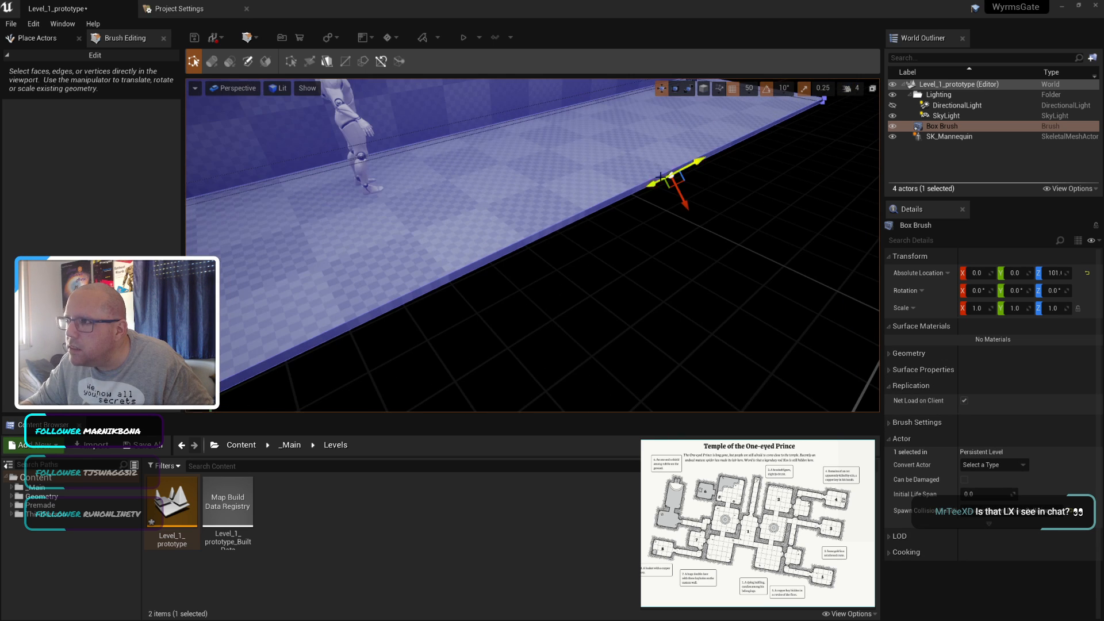
{"action": "left_click", "coordinate": [621, 195]}
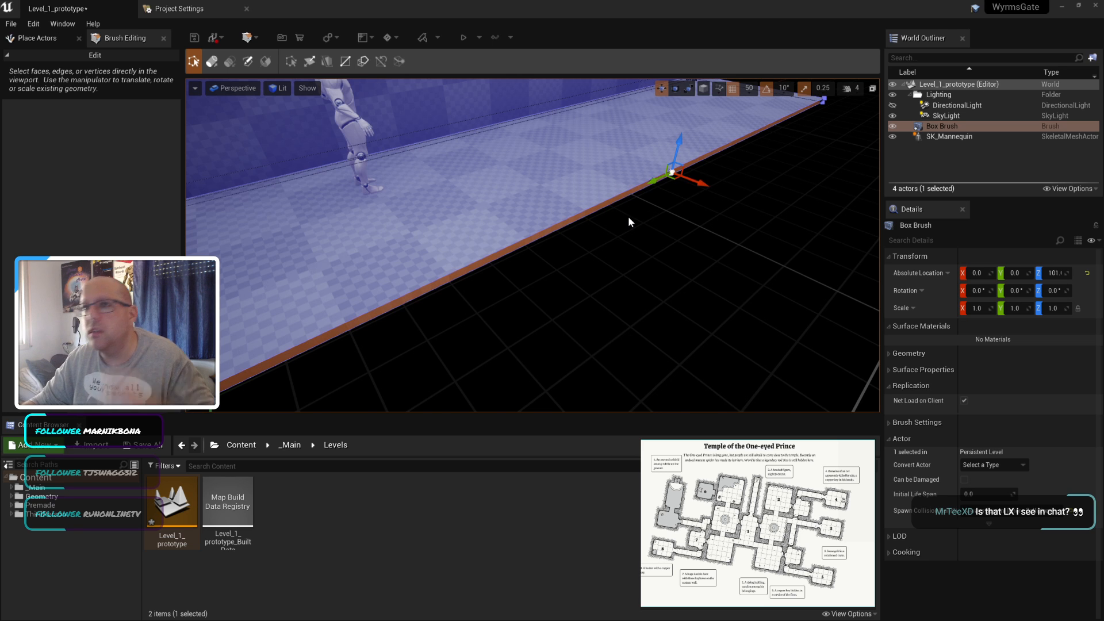
{"action": "scroll", "coordinate": [633, 212], "scroll_direction": "down", "scroll_amount": 2}
{"action": "left_click", "coordinate": [677, 267]}
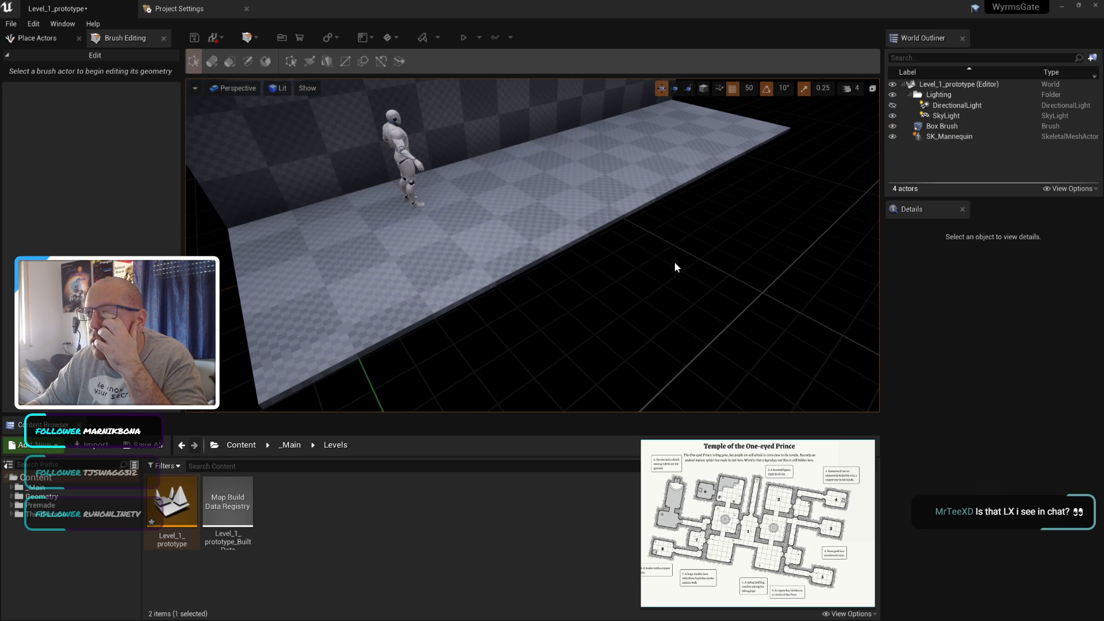
Step: Try to delete the box brush's floor face, and undo the deletion and the surface selections around it
{"action": "left_click", "coordinate": [581, 230]}
{"action": "left_click", "coordinate": [584, 230]}
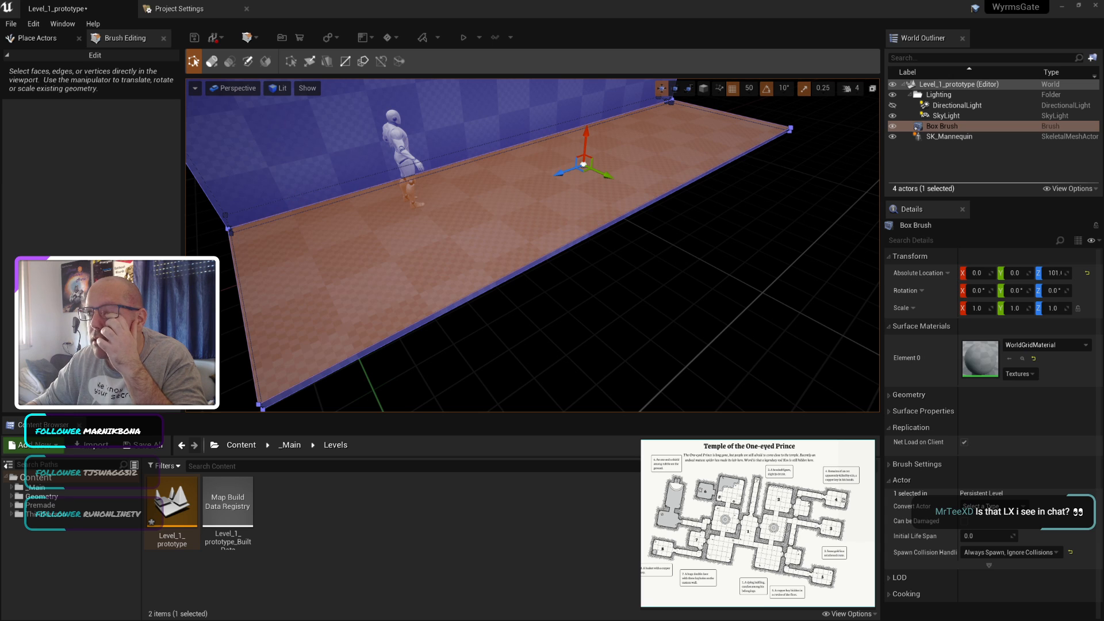
{"action": "key", "text": "Delete"}
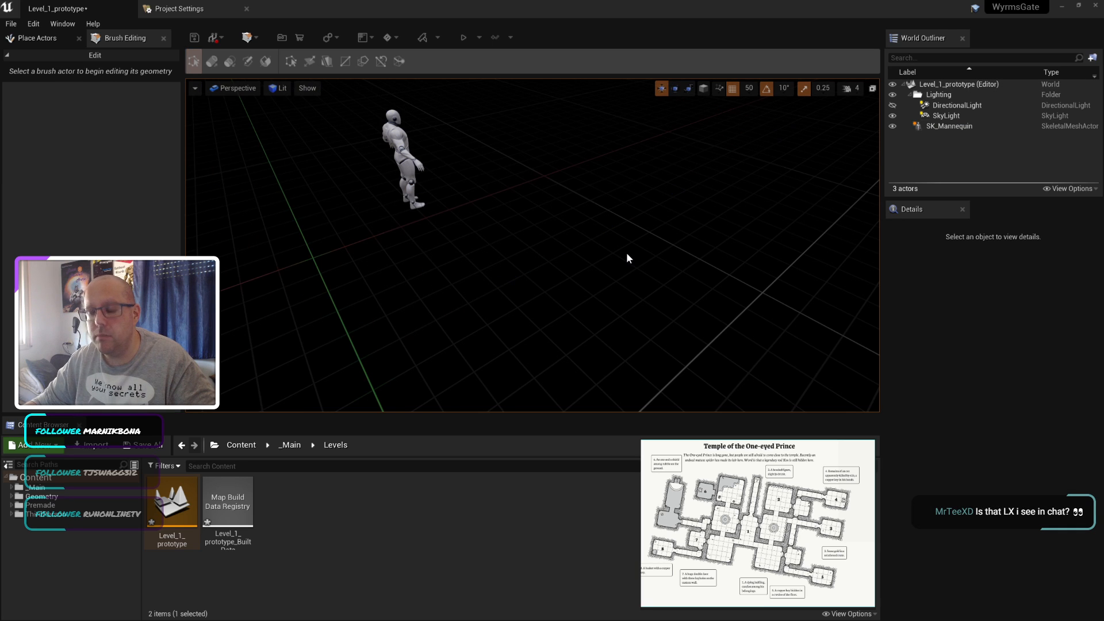
{"action": "key", "text": "ctrl+z"}
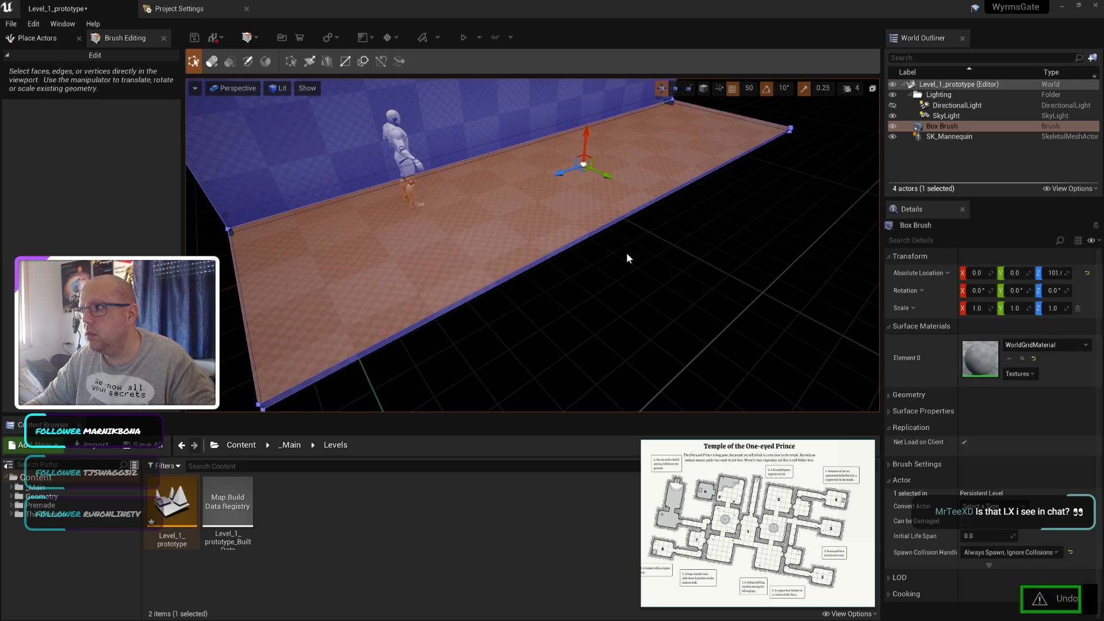
{"action": "left_click", "coordinate": [621, 251]}
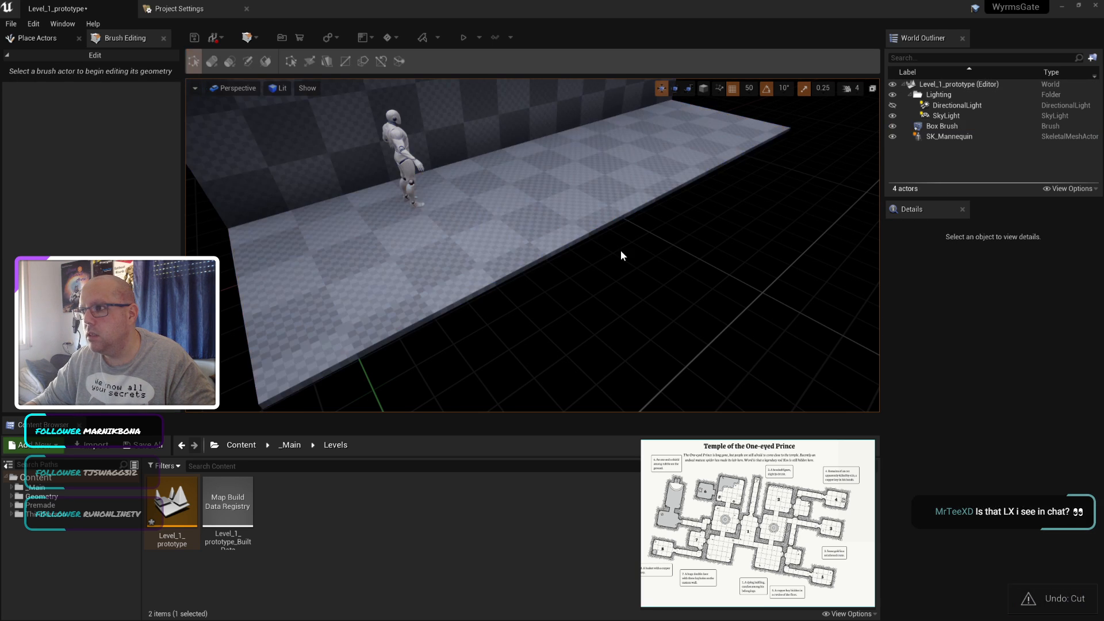
{"action": "key", "text": "ctrl+z"}
{"action": "left_click", "coordinate": [577, 255]}
{"action": "key", "text": "ctrl+z"}
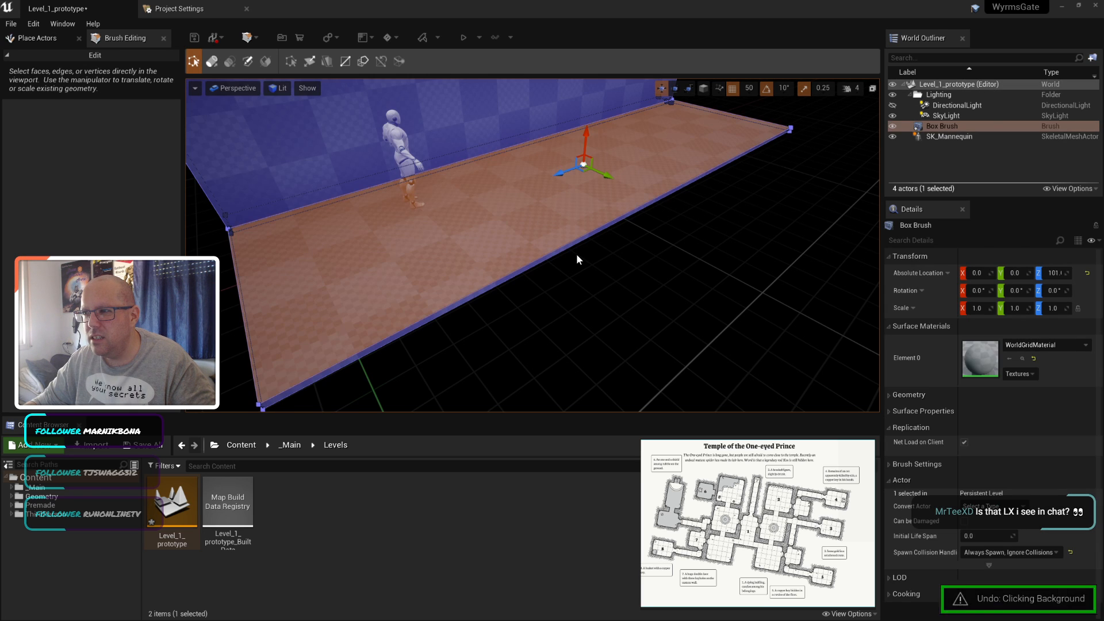
{"action": "key", "text": "ctrl+z"}
{"action": "key", "text": "ctrl+z"}
{"action": "key", "text": "ctrl+z"}
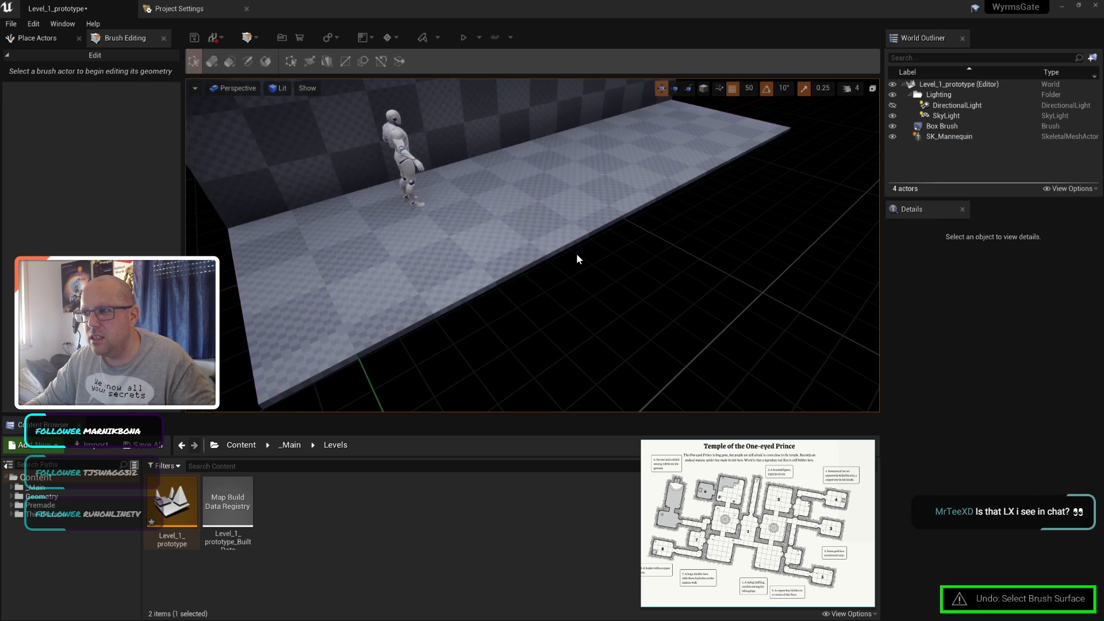
Step: Extrude the floor's long open side outward and extrude the top of the added strip upward to start a second wall
{"action": "left_click", "coordinate": [211, 61]}
{"action": "left_click_drag", "start_coordinate": [669, 205], "coordinate": [688, 214]}
{"action": "key", "text": "Escape"}
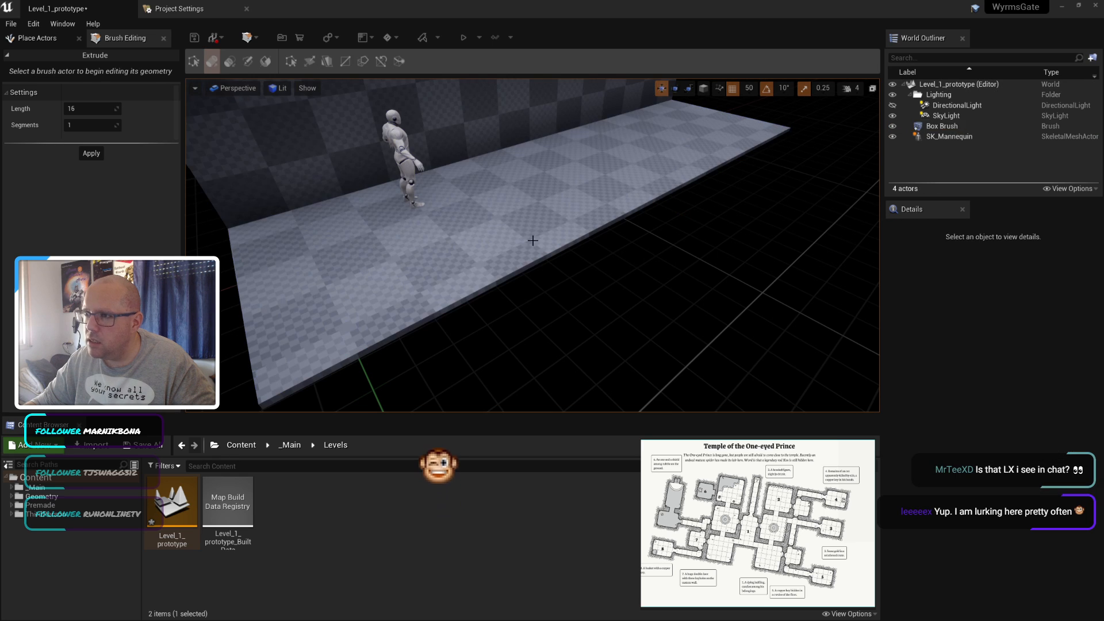
{"action": "left_click", "coordinate": [540, 240]}
{"action": "left_click", "coordinate": [578, 235]}
{"action": "scroll", "coordinate": [579, 282], "scroll_direction": "down", "scroll_amount": 3}
{"action": "scroll", "coordinate": [578, 281], "scroll_direction": "down", "scroll_amount": 1}
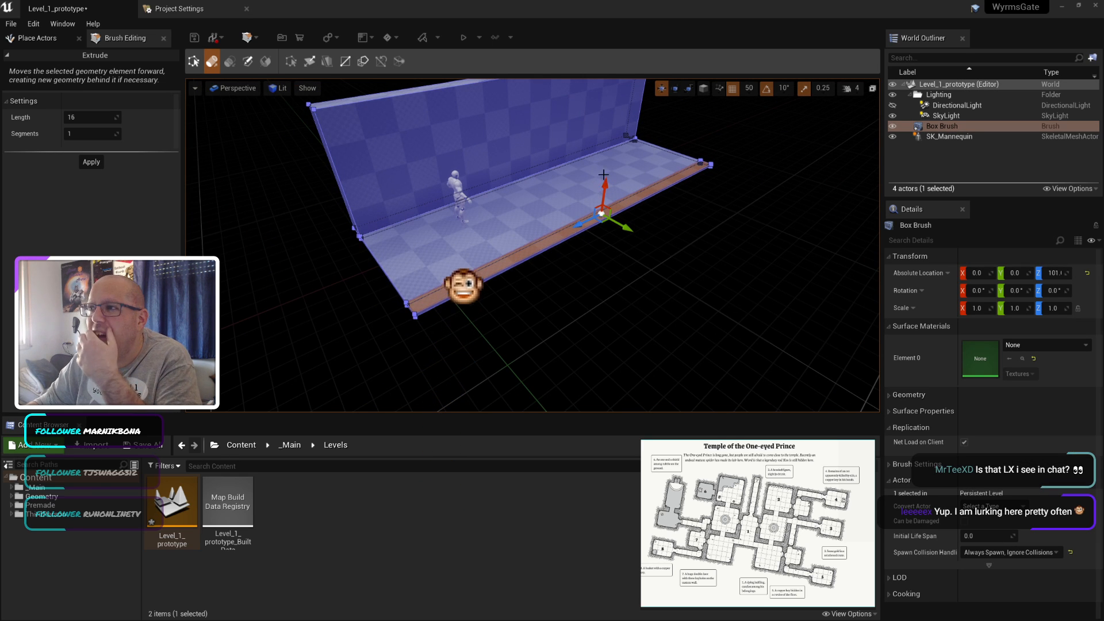
{"action": "left_click_drag", "start_coordinate": [604, 188], "coordinate": [605, 176]}
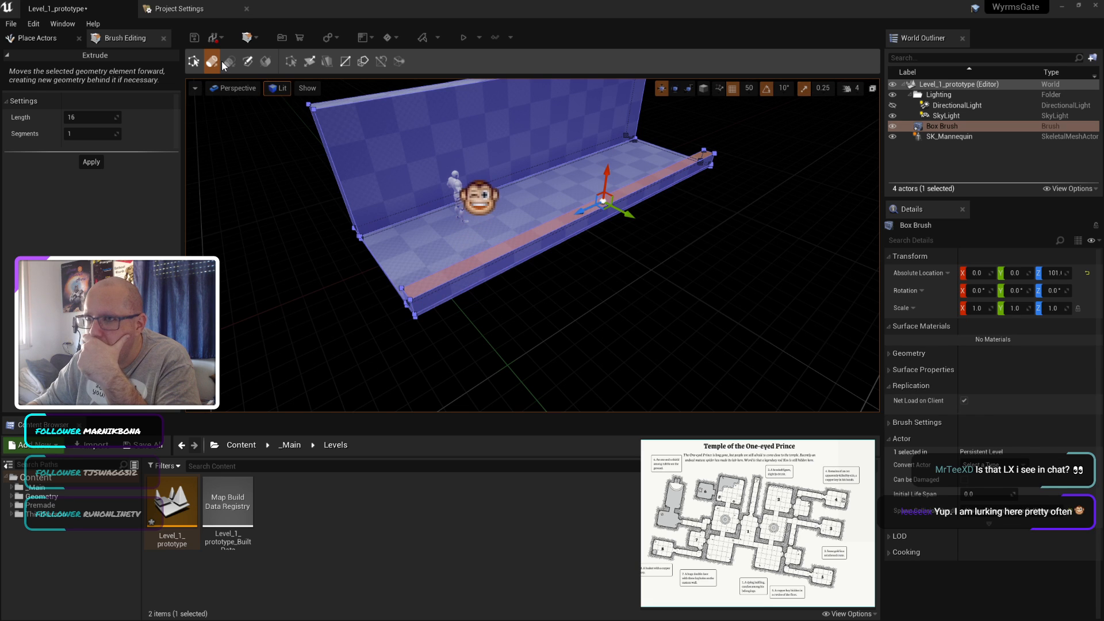
Step: Raise the second wall's top face in Edit mode to the height of the opposite wall
{"action": "left_click", "coordinate": [194, 61]}
{"action": "right_click_drag", "start_coordinate": [607, 173], "coordinate": [680, 232]}
{"action": "left_click", "coordinate": [680, 232]}
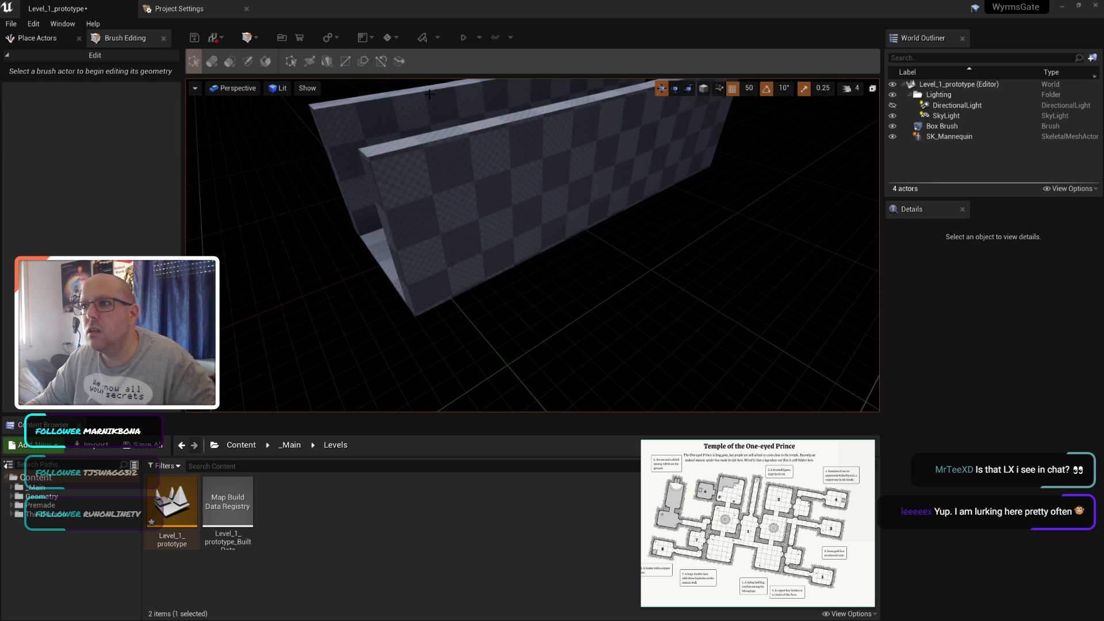
Step: Set the position grid snap size to 10, clear the wall-top selection and save the level
{"action": "middle_click_drag", "start_coordinate": [455, 194], "coordinate": [459, 150]}
{"action": "mouse_move", "coordinate": [456, 193]}
{"action": "left_mouse_down", "text": "alt"}
{"action": "mouse_move", "coordinate": [506, 212]}
{"action": "mouse_move", "coordinate": [569, 167]}
{"action": "left_mouse_up", "text": "alt"}
{"action": "left_click", "coordinate": [485, 200]}
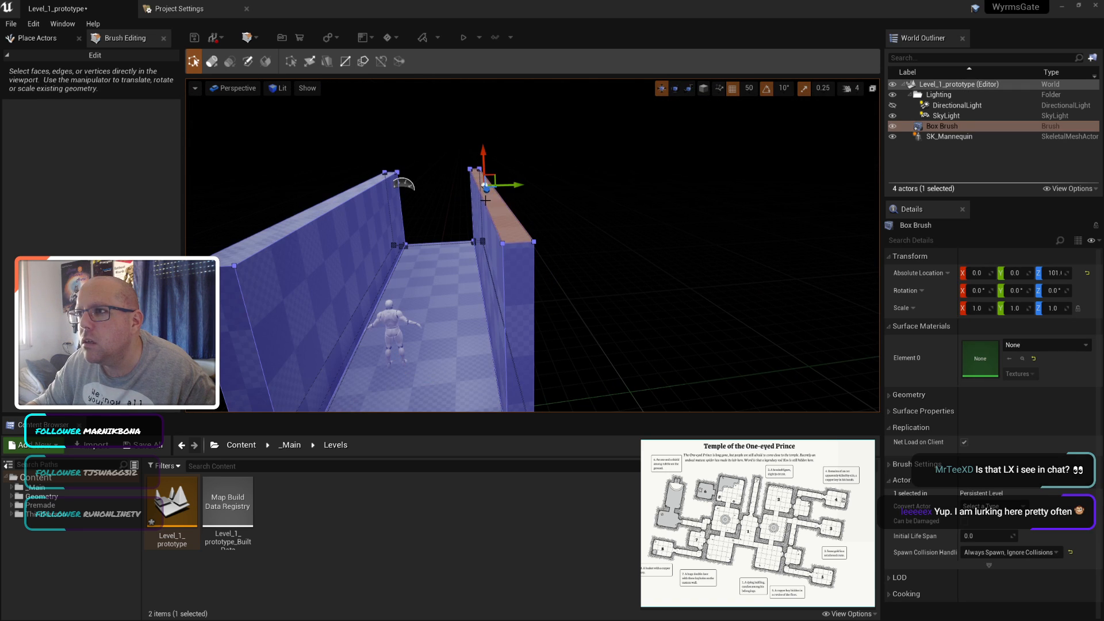
{"action": "left_click", "coordinate": [755, 136]}
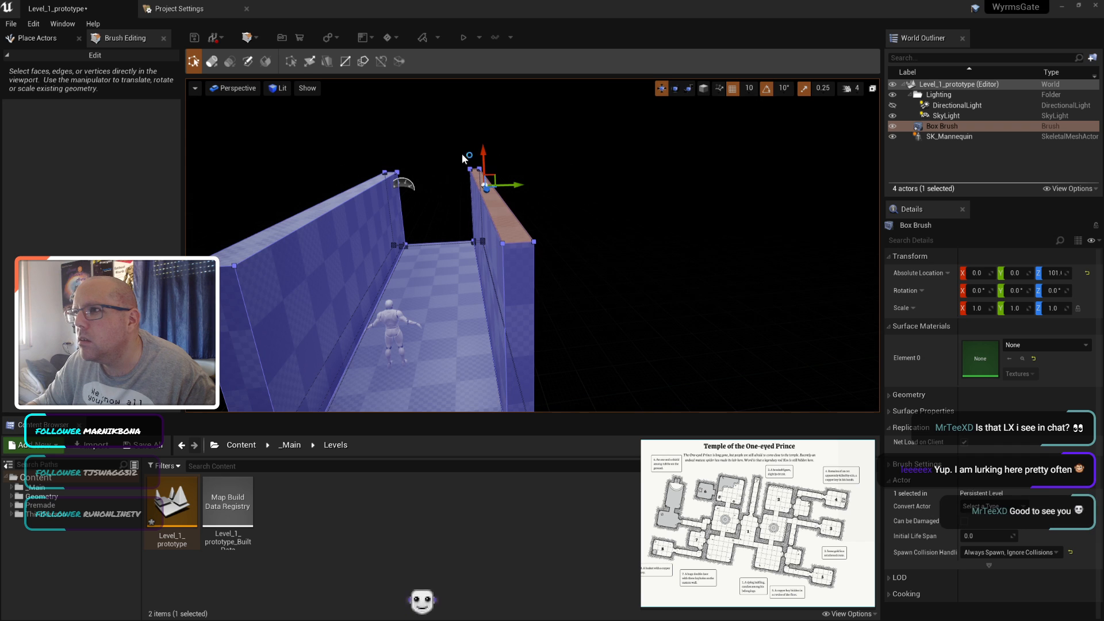
{"action": "left_click", "coordinate": [612, 262]}
{"action": "key", "text": "ctrl+s"}
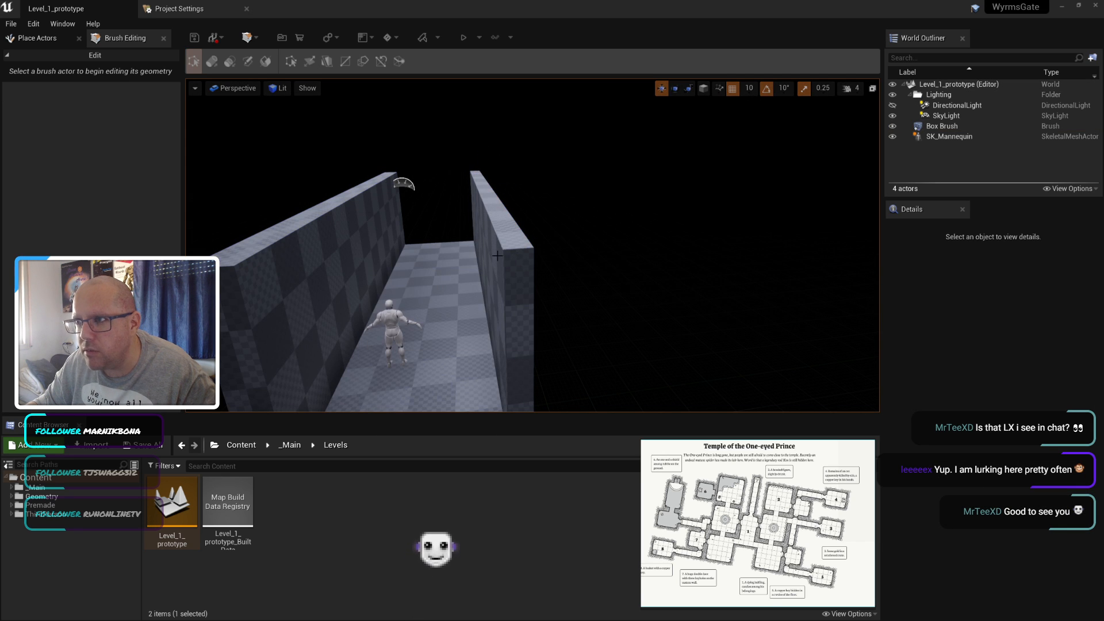
Step: Examine the corridor's open end, the corners where the walls meet the floor, and the alignment of both walls
{"action": "right_click_drag", "start_coordinate": [611, 260], "coordinate": [620, 299]}
{"action": "scroll", "coordinate": [391, 136], "scroll_direction": "down", "scroll_amount": 3}
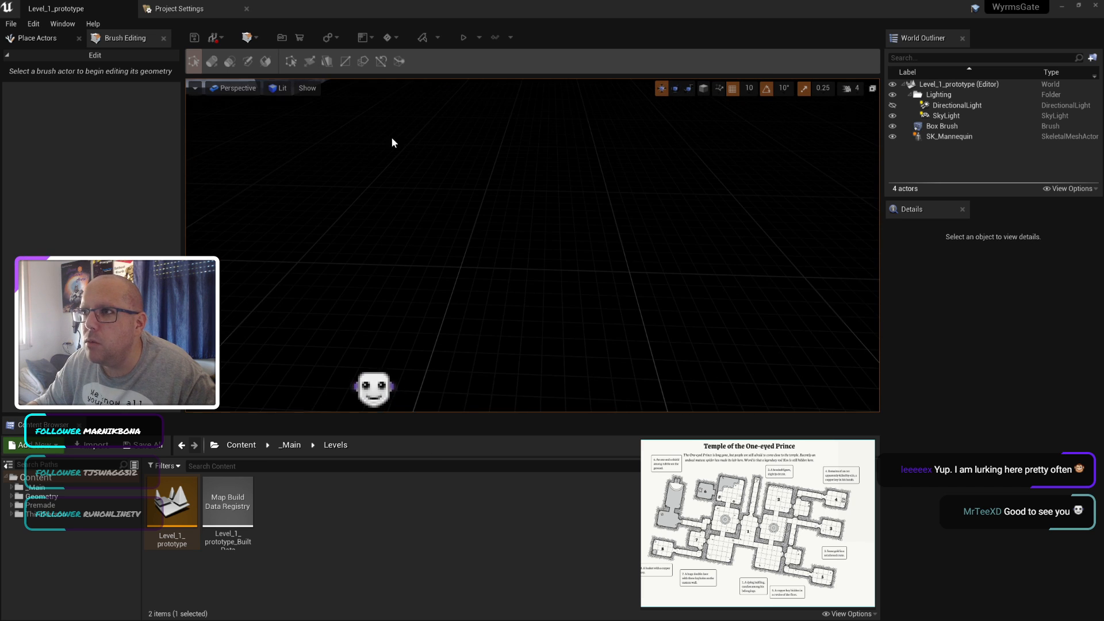
{"action": "right_click_drag", "start_coordinate": [381, 201], "coordinate": [293, 170]}
{"action": "scroll", "coordinate": [419, 214], "scroll_direction": "up", "scroll_amount": 3}
{"action": "right_click_drag", "start_coordinate": [420, 214], "coordinate": [373, 192]}
{"action": "scroll", "coordinate": [482, 246], "scroll_direction": "up", "scroll_amount": 4}
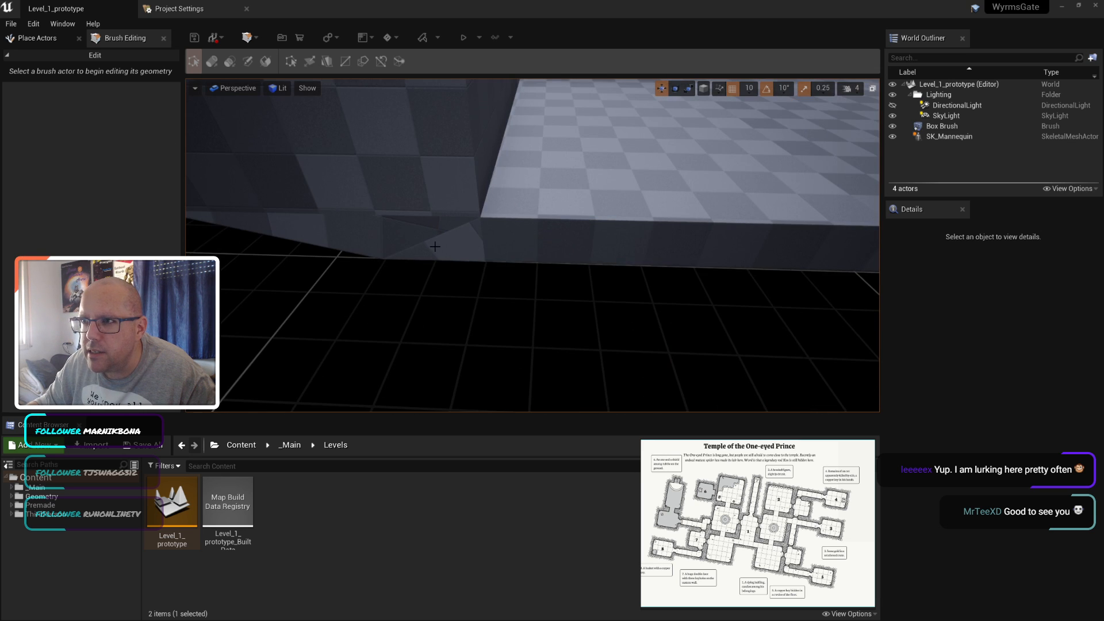
{"action": "scroll", "coordinate": [435, 246], "scroll_direction": "down", "scroll_amount": 3}
{"action": "middle_click_drag", "start_coordinate": [646, 171], "coordinate": [748, 144]}
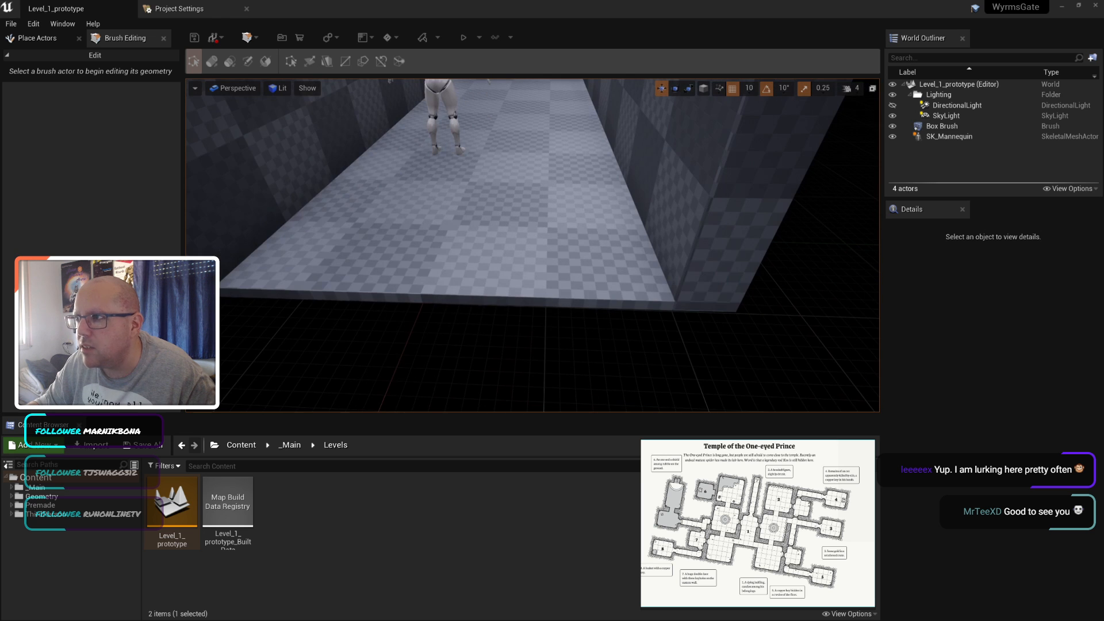
{"action": "scroll", "coordinate": [381, 223], "scroll_direction": "down", "scroll_amount": 2}
{"action": "middle_click_drag", "start_coordinate": [381, 223], "coordinate": [322, 276]}
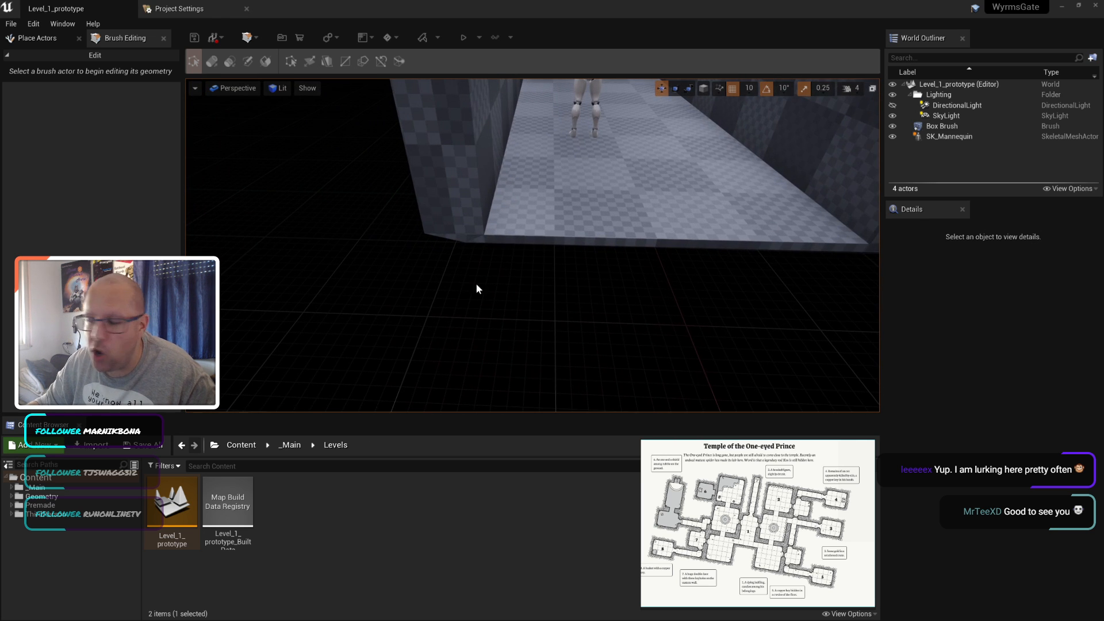
{"action": "scroll", "coordinate": [506, 216], "scroll_direction": "down", "scroll_amount": 5}
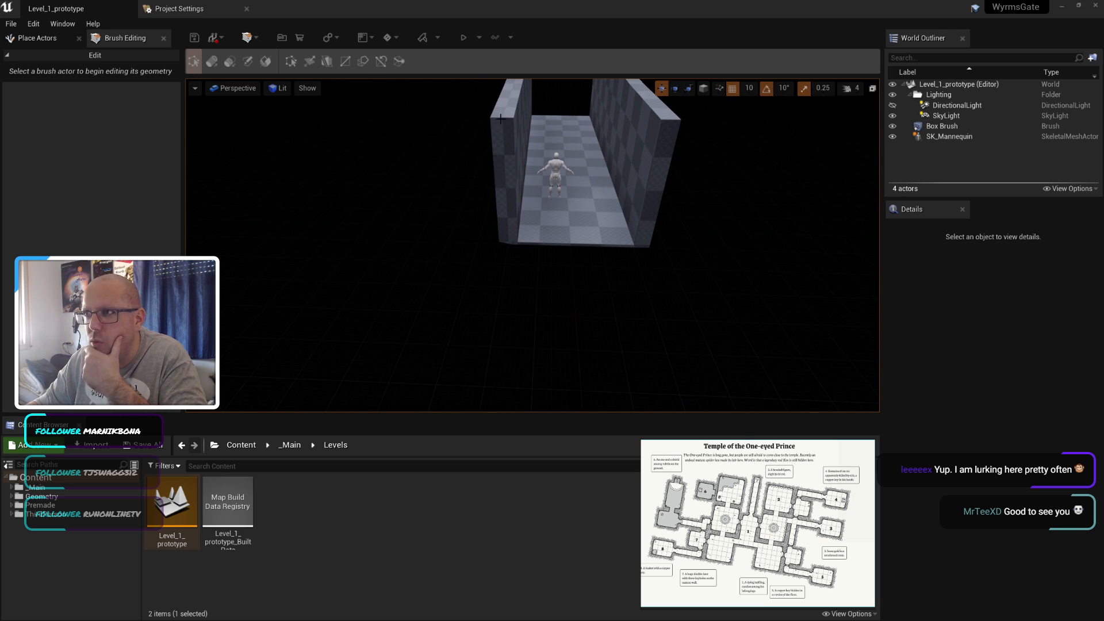
{"action": "scroll", "coordinate": [512, 197], "scroll_direction": "up", "scroll_amount": 5}
{"action": "left_click_drag", "start_coordinate": [530, 133], "coordinate": [529, 178]}
{"action": "middle_click_drag", "start_coordinate": [560, 208], "coordinate": [577, 119]}
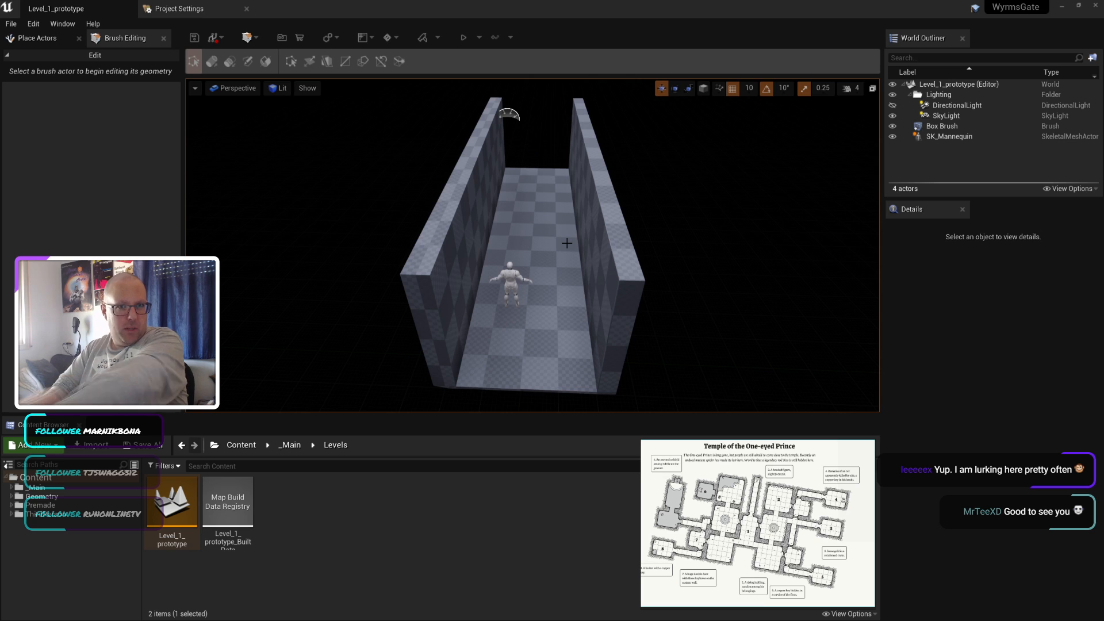
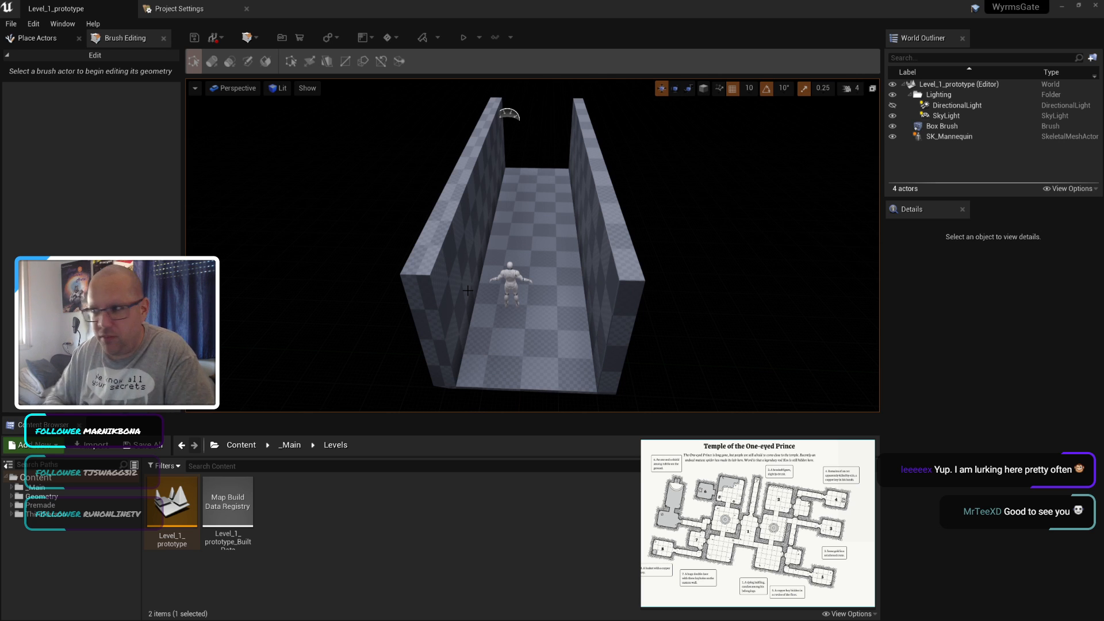
Step: Move SK_Mannequin across the corridor to Y location 0 and open its X location for editing
{"action": "middle_click_drag", "start_coordinate": [575, 290], "coordinate": [547, 317]}
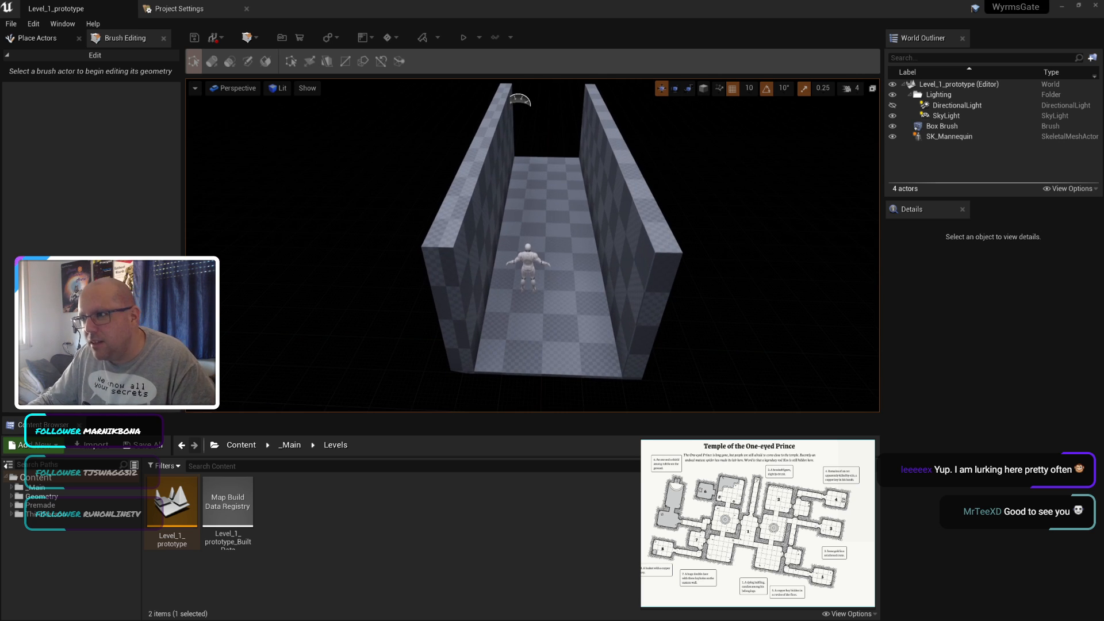
{"action": "left_click", "coordinate": [547, 312]}
{"action": "left_click", "coordinate": [526, 269]}
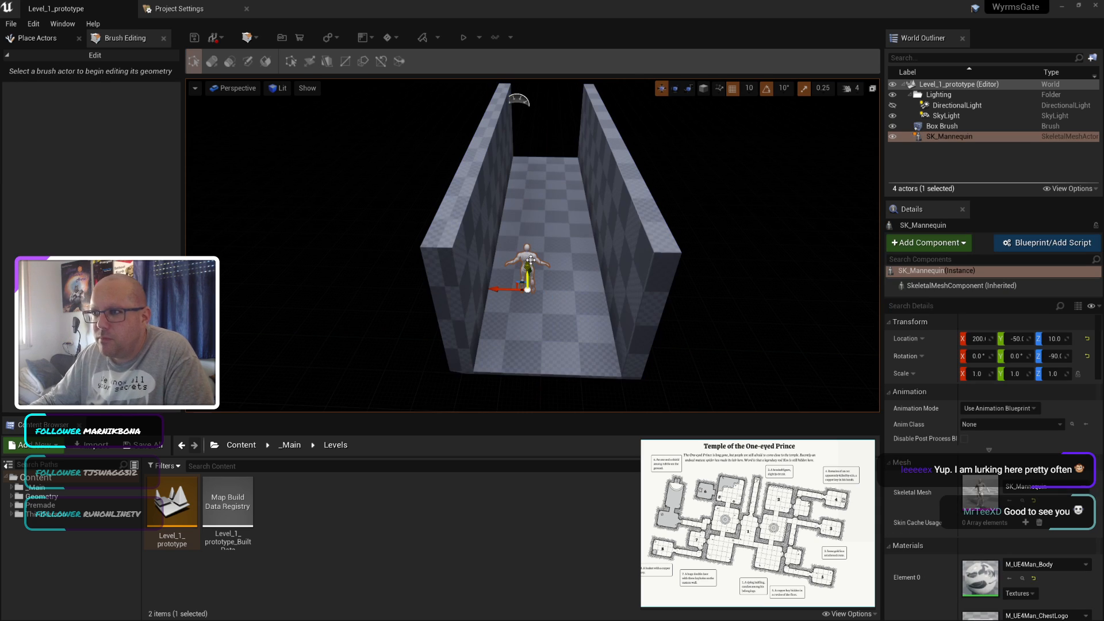
{"action": "left_click_drag", "start_coordinate": [503, 291], "coordinate": [519, 293]}
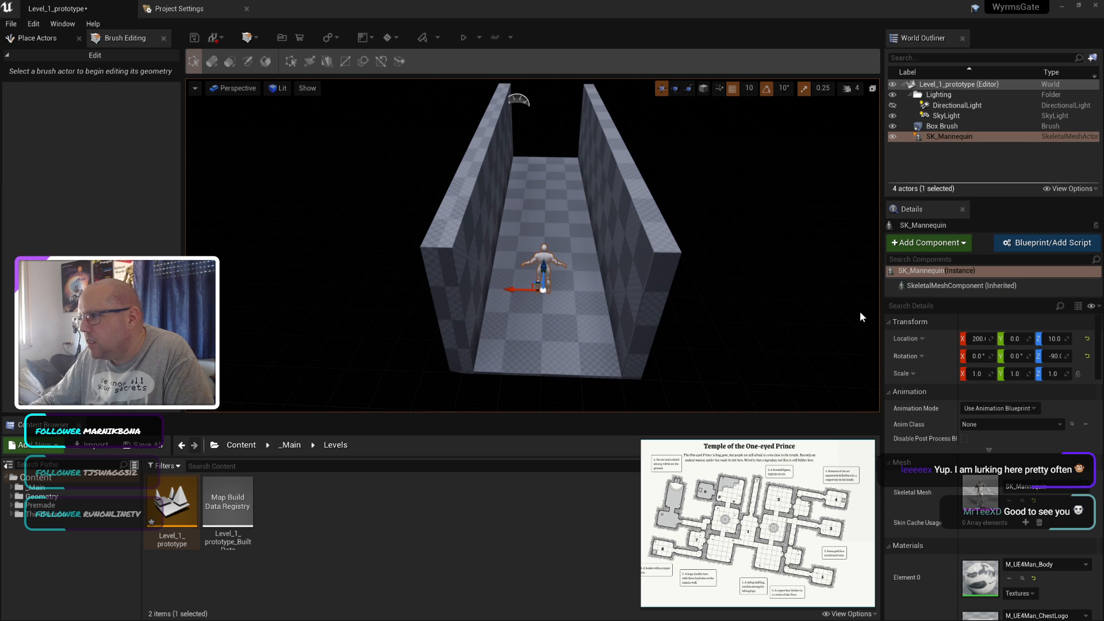
{"action": "left_click", "coordinate": [977, 339]}
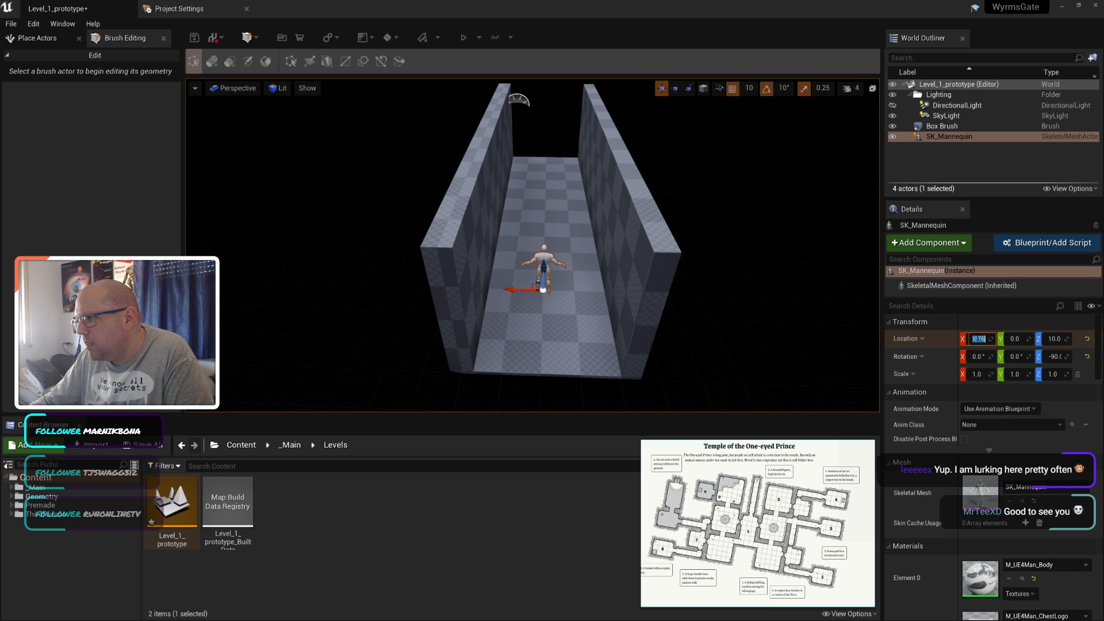
Step: Set the mannequin's X location to 0, deselect it and save the level
{"action": "type", "text": "0"}
{"action": "key", "text": "Return"}
{"action": "left_click", "coordinate": [720, 346]}
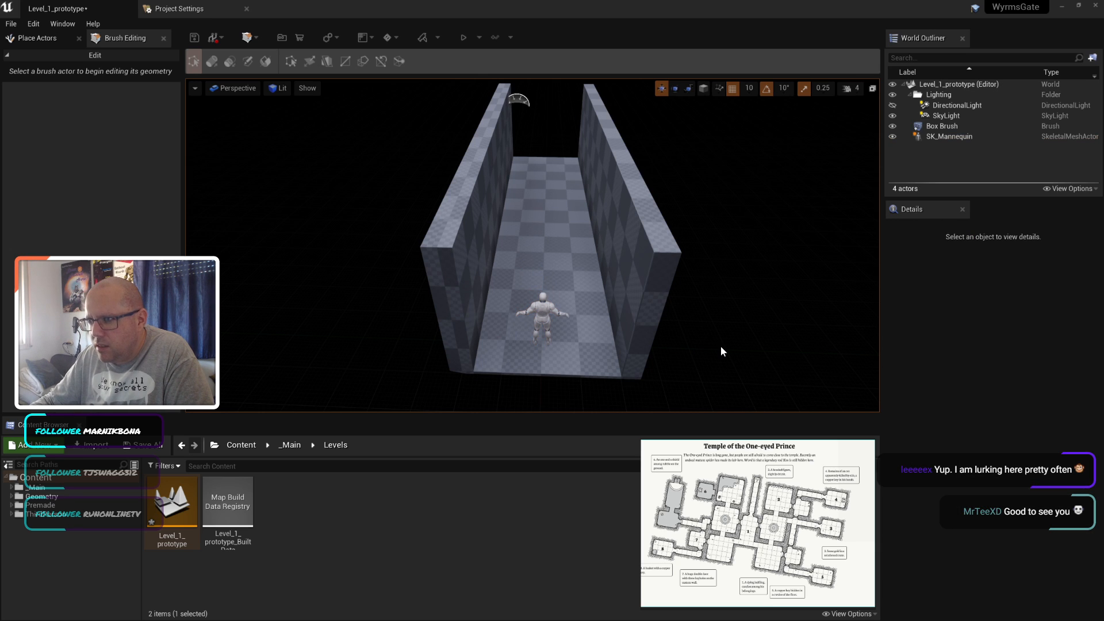
{"action": "key", "text": "ctrl+s"}
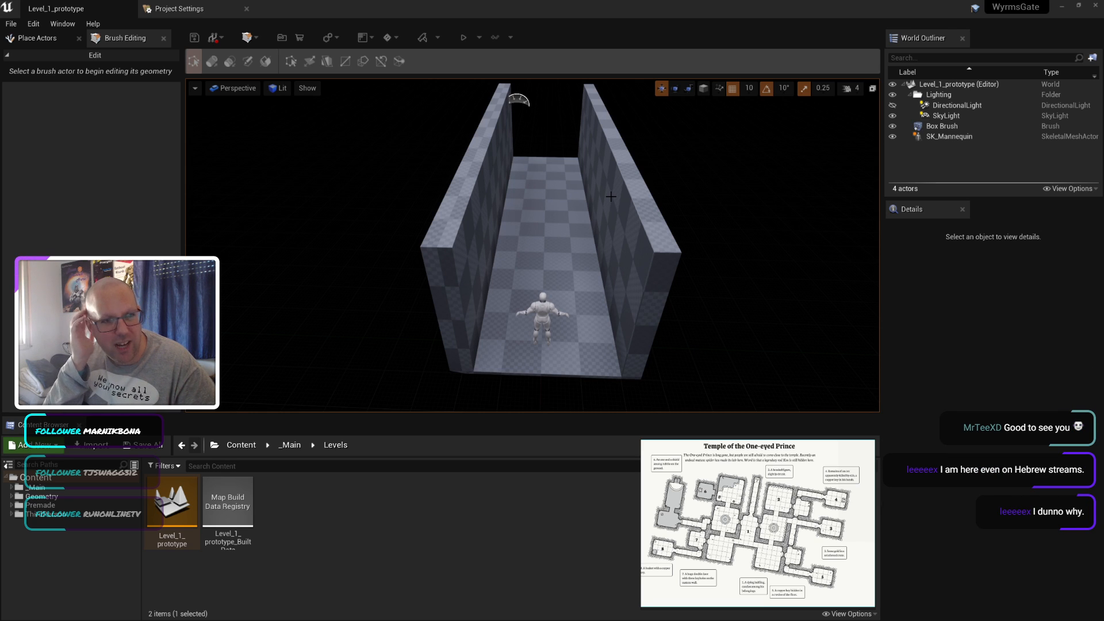
Step: Focus the view on the Box Brush corridor, deselect it and display the basic placeable actors
{"action": "mouse_move", "coordinate": [778, 183]}
{"action": "right_mouse_down"}
{"action": "mouse_move", "coordinate": [644, 179]}
{"action": "mouse_move", "coordinate": [750, 163]}
{"action": "mouse_move", "coordinate": [736, 175]}
{"action": "mouse_move", "coordinate": [785, 171]}
{"action": "mouse_move", "coordinate": [771, 115]}
{"action": "mouse_move", "coordinate": [771, 158]}
{"action": "mouse_move", "coordinate": [742, 158]}
{"action": "mouse_move", "coordinate": [779, 164]}
{"action": "right_mouse_up"}
{"action": "key", "text": "w"}
{"action": "key", "text": "w"}
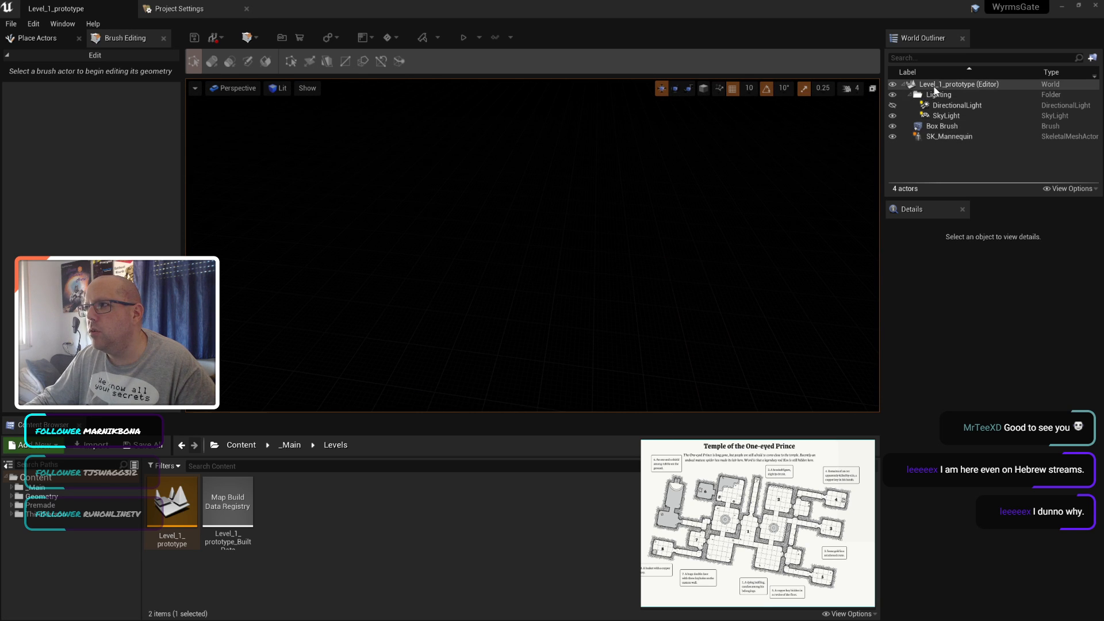
{"action": "double_click", "coordinate": [943, 126]}
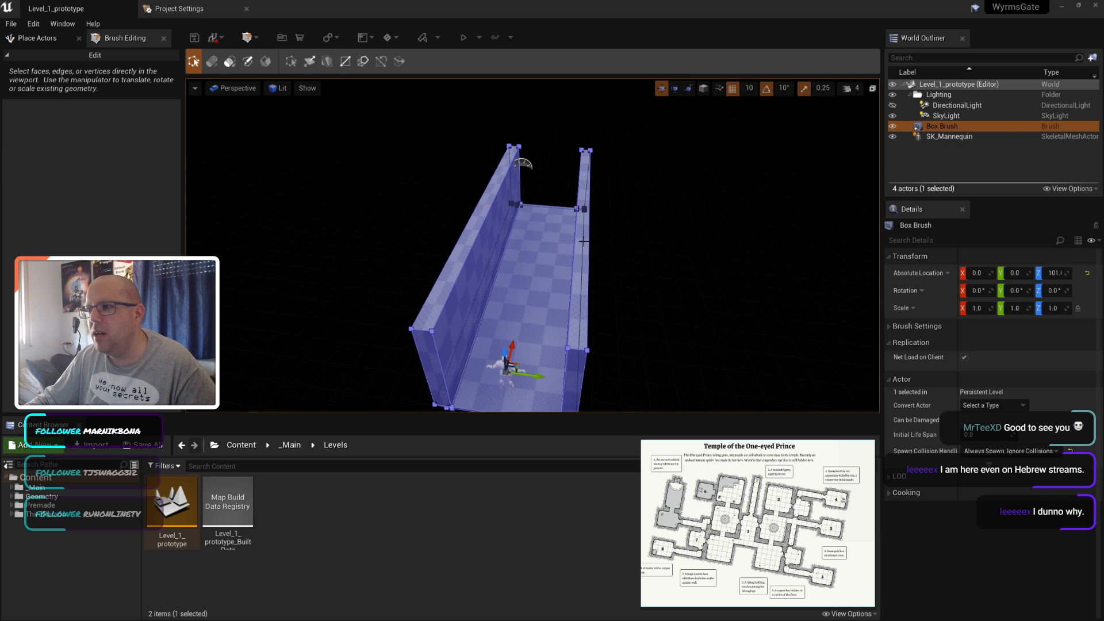
{"action": "key", "text": "Escape"}
{"action": "left_click", "coordinate": [31, 39]}
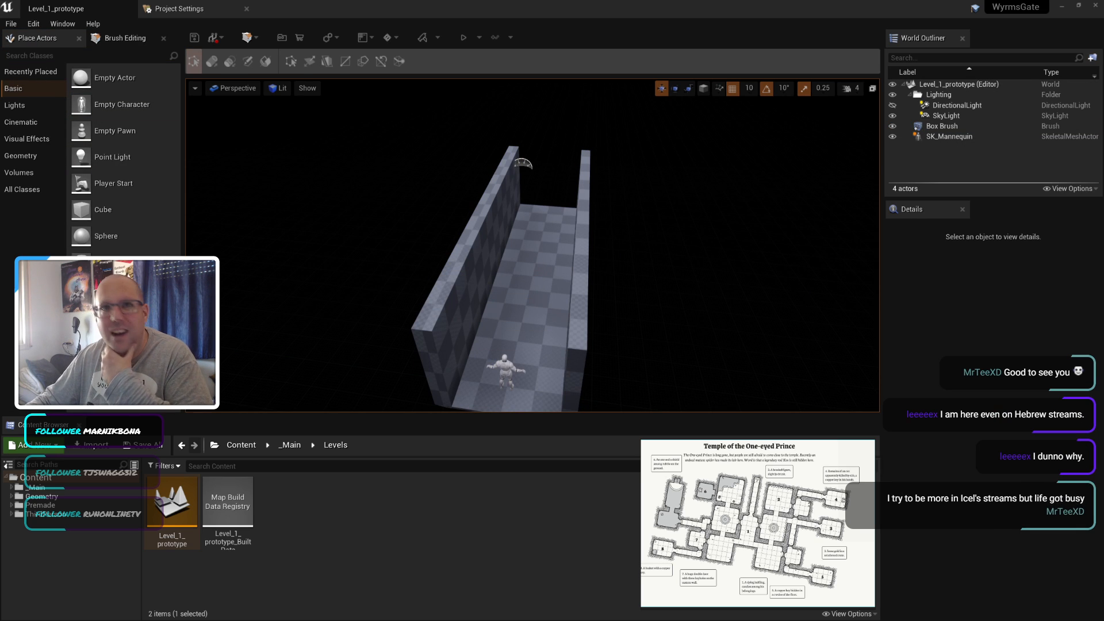
Step: Switch to the web browser, search for "ue4 slow editor movement speed", read the editor camera movement speed answer and close the browser
{"action": "key", "text": "alt+Tab"}
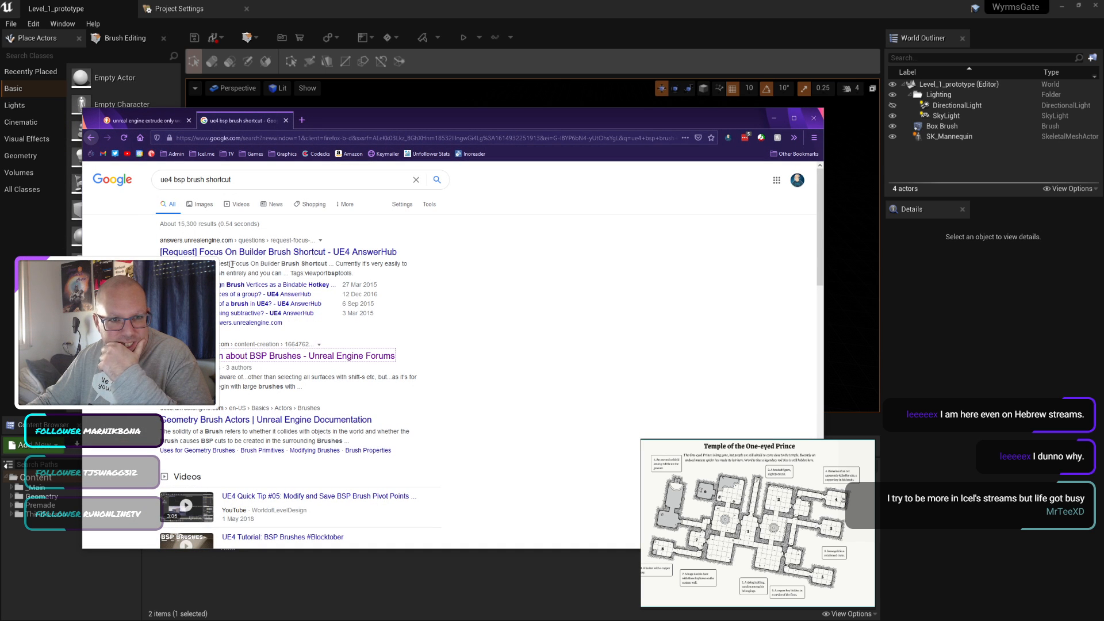
{"action": "left_click_drag", "start_coordinate": [244, 179], "coordinate": [173, 180]}
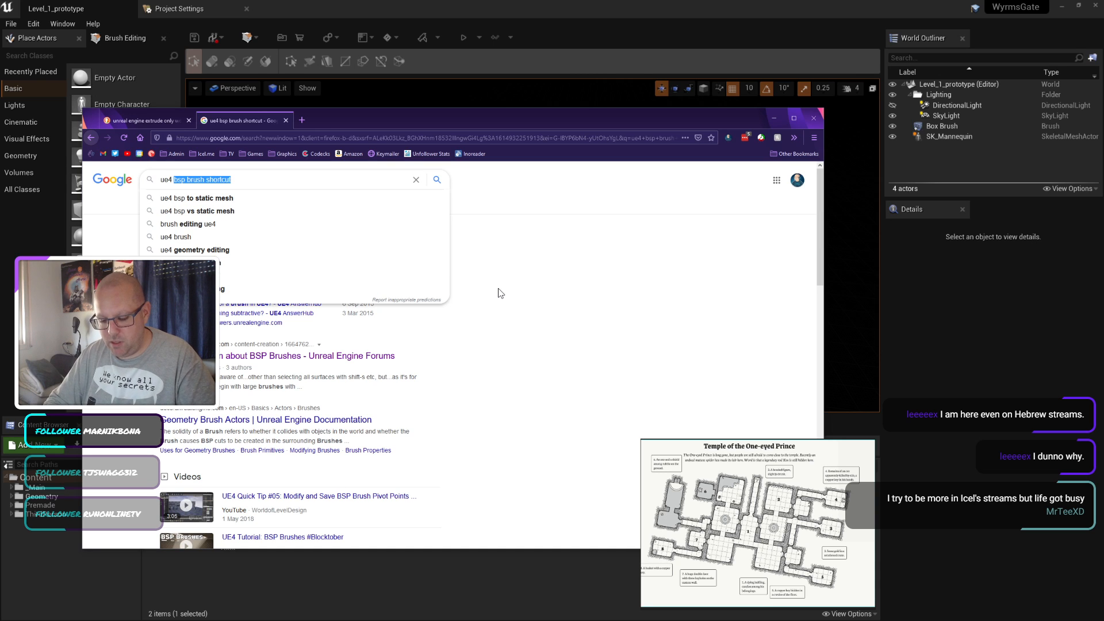
{"action": "type", "text": "slow"}
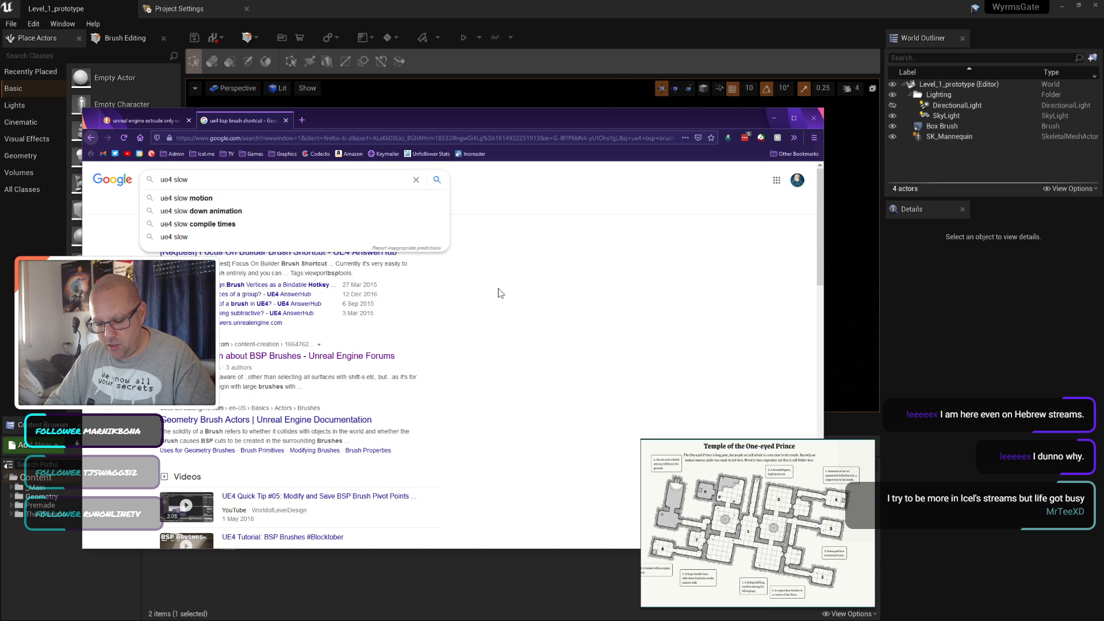
{"action": "type", "text": " editor movement speed"}
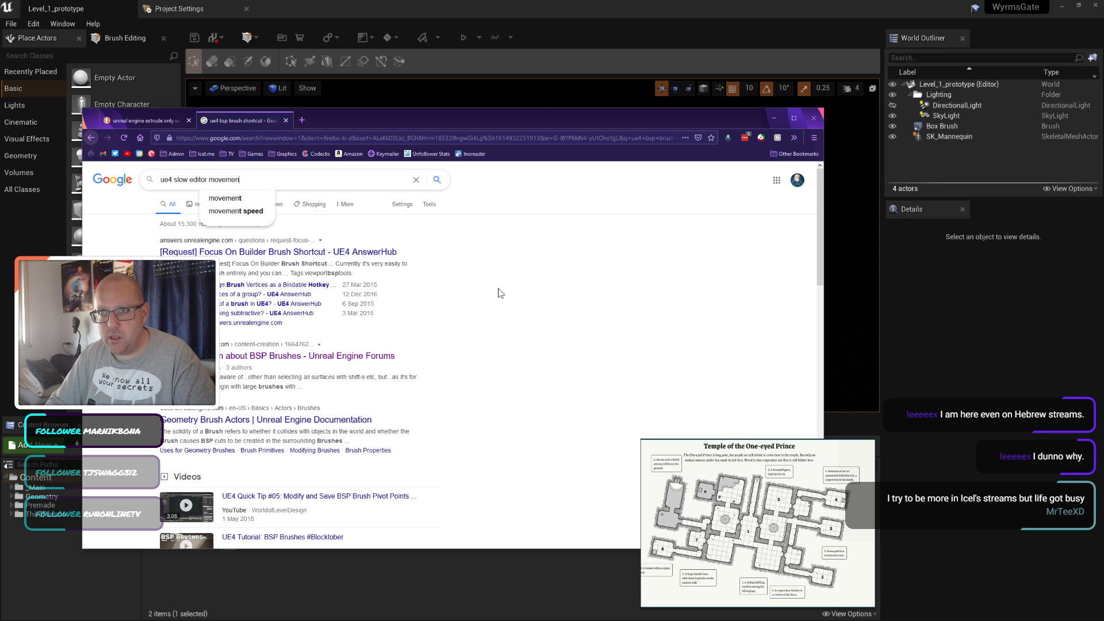
{"action": "key", "text": "Return"}
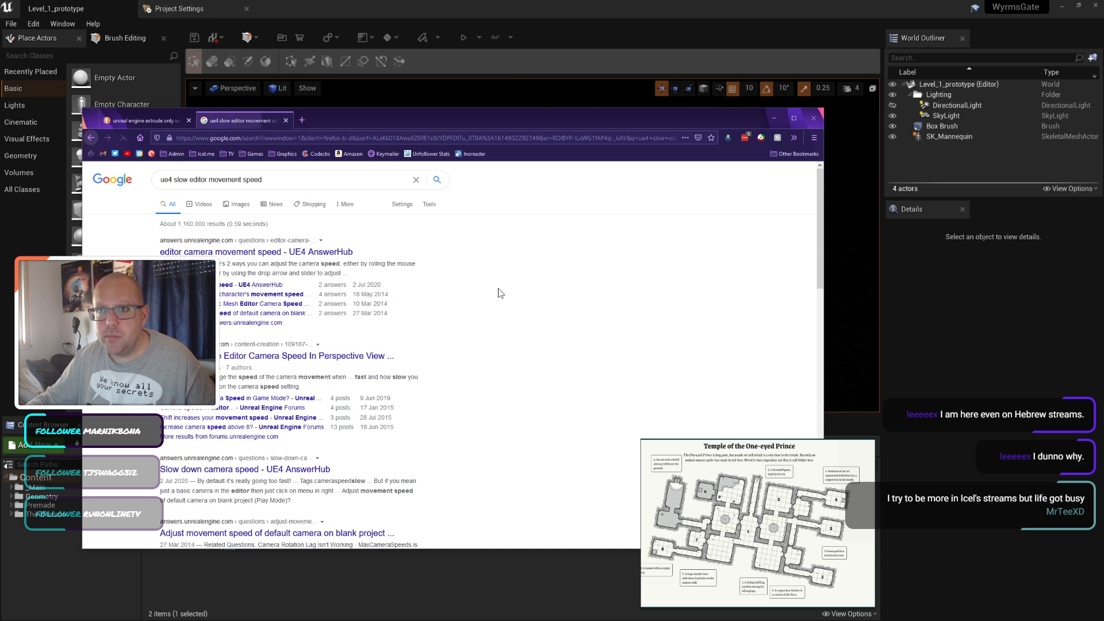
{"action": "left_click", "coordinate": [218, 255]}
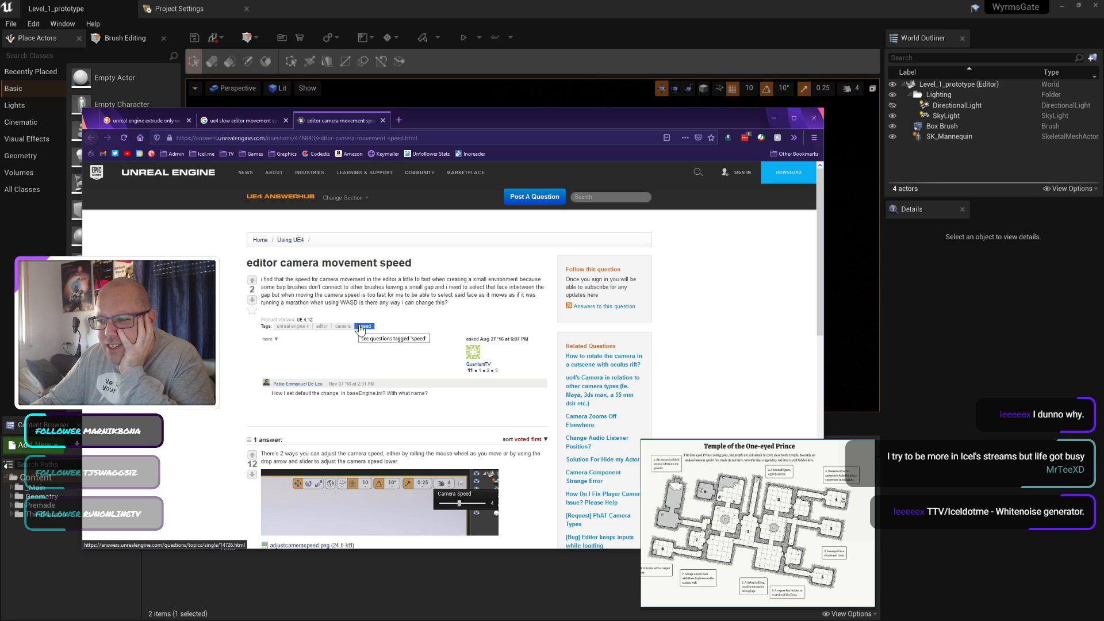
{"action": "left_click", "coordinate": [812, 118]}
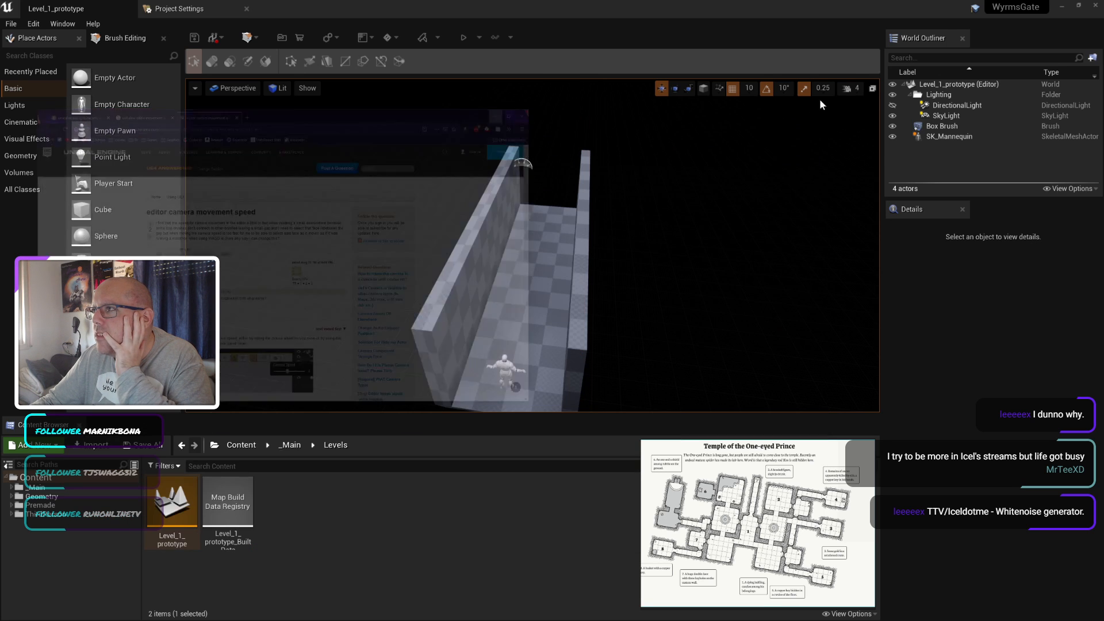
Step: Set the viewport camera speed to 3
{"action": "left_click", "coordinate": [848, 88]}
{"action": "left_click_drag", "start_coordinate": [882, 117], "coordinate": [870, 116]}
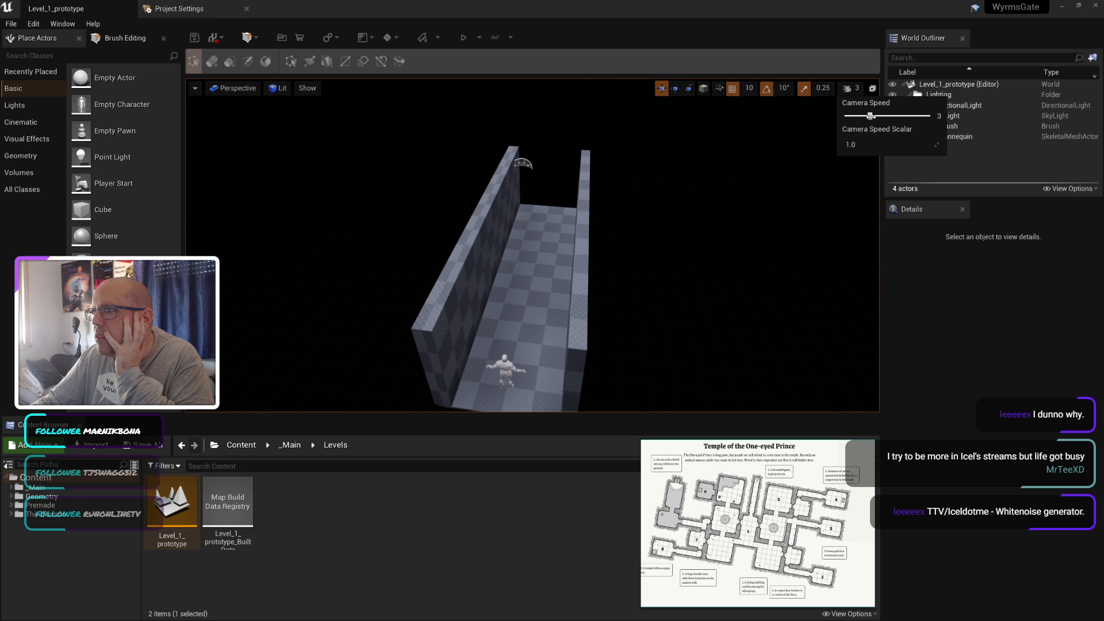
{"action": "left_click", "coordinate": [801, 151]}
{"action": "right_click_drag", "start_coordinate": [774, 123], "coordinate": [774, 123]}
{"action": "left_click", "coordinate": [844, 88]}
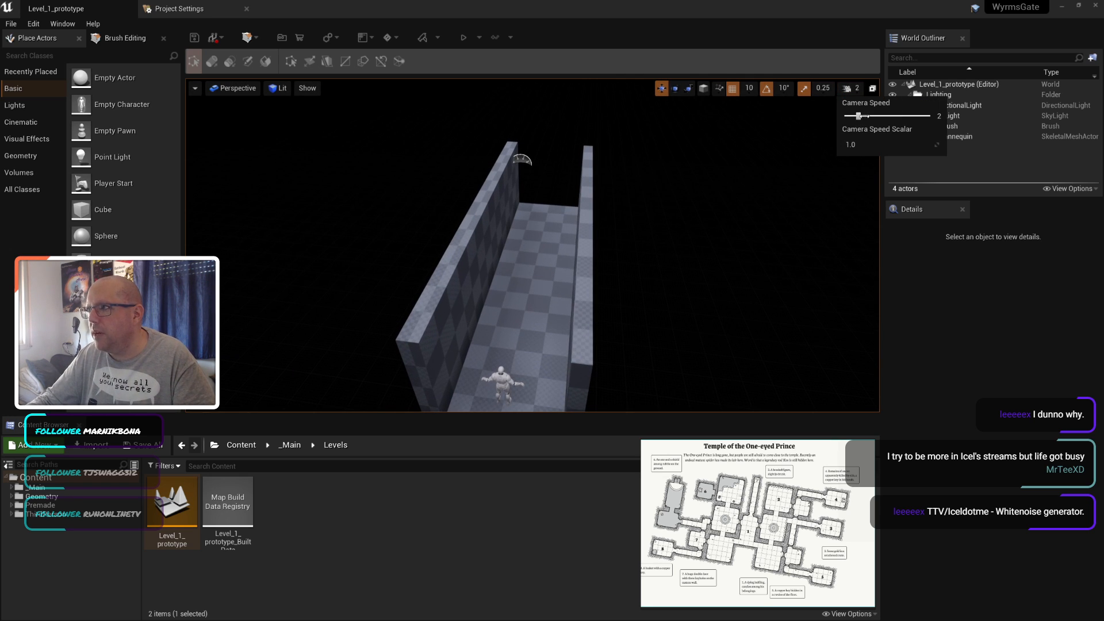
{"action": "left_click_drag", "start_coordinate": [862, 115], "coordinate": [871, 116]}
{"action": "left_click", "coordinate": [647, 263]}
Step: Test the camera speed by flying forward and backward through the corridor
{"action": "key", "text": "w"}
{"action": "right_click_drag", "start_coordinate": [646, 263], "coordinate": [647, 262]}
{"action": "key", "text": "s"}
{"action": "key", "text": "w"}
{"action": "key", "text": "s"}
{"action": "key", "text": "w"}
{"action": "key", "text": "s"}
{"action": "key", "text": "w"}
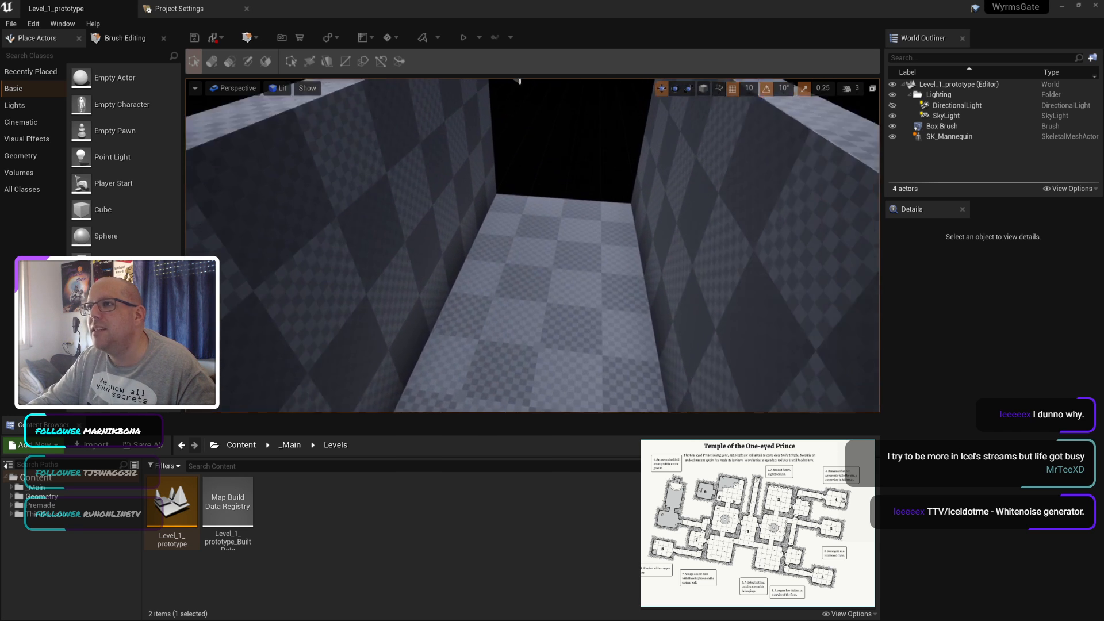
Step: Examine the corridor brush's walls and floor from the end opposite the starting view
{"action": "right_click_drag", "start_coordinate": [390, 275], "coordinate": [390, 275]}
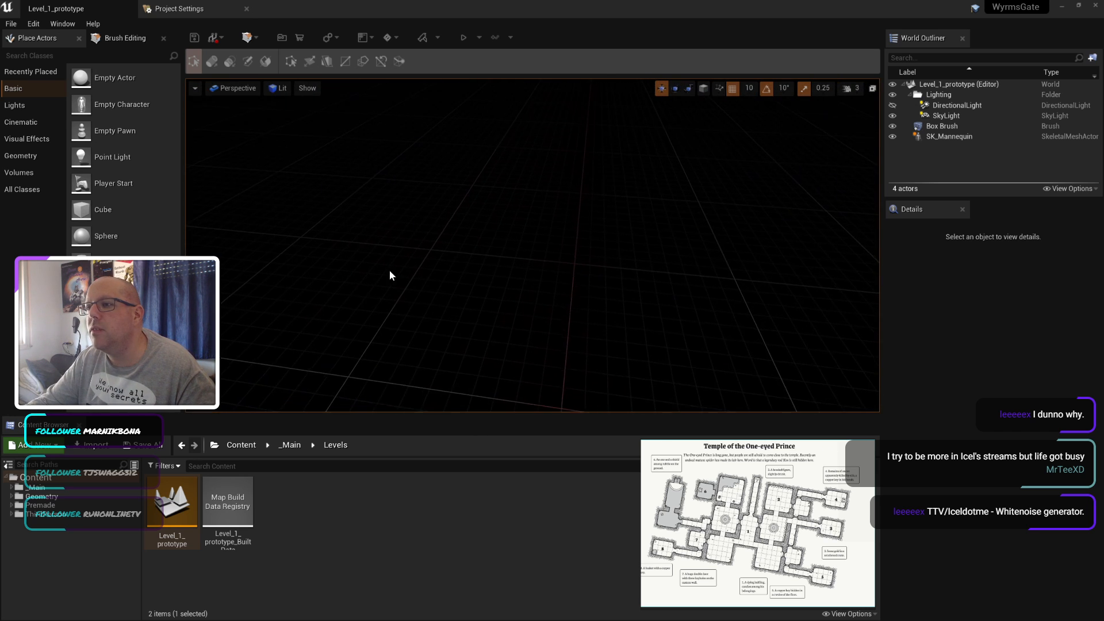
{"action": "scroll", "coordinate": [535, 247], "scroll_direction": "down", "scroll_amount": 3}
{"action": "mouse_move", "coordinate": [560, 247]}
{"action": "right_mouse_down"}
{"action": "mouse_move", "coordinate": [506, 236]}
{"action": "mouse_move", "coordinate": [566, 246]}
{"action": "right_mouse_up"}
{"action": "right_click_drag", "start_coordinate": [476, 225], "coordinate": [534, 224]}
{"action": "right_click_drag", "start_coordinate": [644, 221], "coordinate": [643, 221]}
{"action": "scroll", "coordinate": [643, 221], "scroll_direction": "down", "scroll_amount": 3}
{"action": "middle_click_drag", "start_coordinate": [552, 262], "coordinate": [552, 261]}
{"action": "scroll", "coordinate": [545, 253], "scroll_direction": "down", "scroll_amount": 3}
{"action": "right_click_drag", "start_coordinate": [557, 333], "coordinate": [557, 332]}
{"action": "right_click_drag", "start_coordinate": [539, 268], "coordinate": [557, 295]}
{"action": "left_click", "coordinate": [539, 274]}
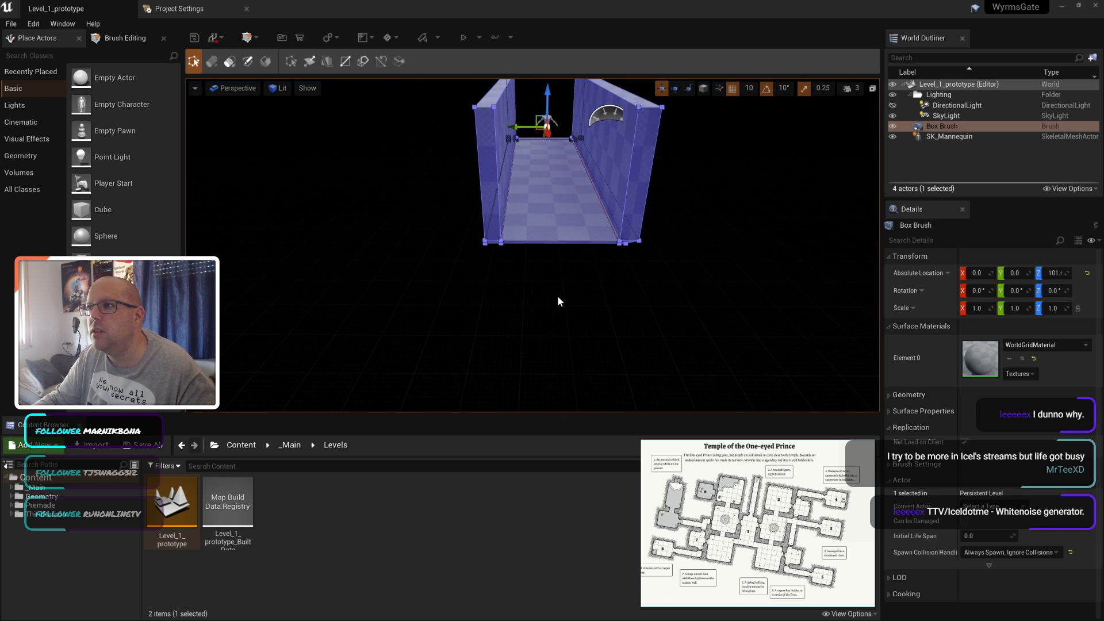
{"action": "scroll", "coordinate": [570, 200], "scroll_direction": "up", "scroll_amount": 3}
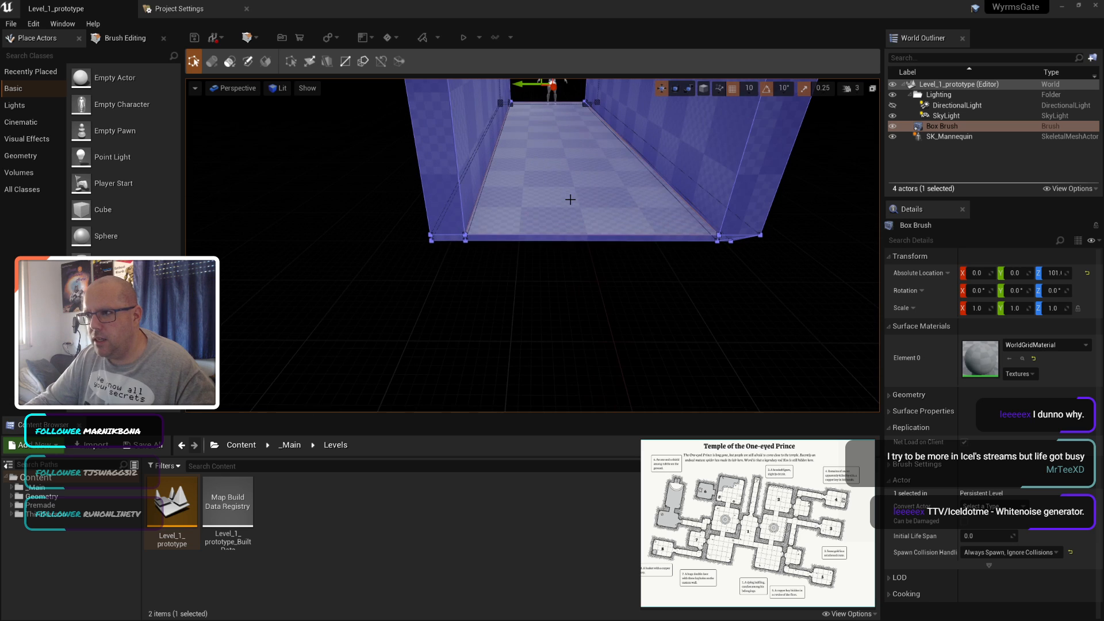
{"action": "scroll", "coordinate": [586, 261], "scroll_direction": "down", "scroll_amount": 4}
{"action": "left_click", "coordinate": [585, 262]}
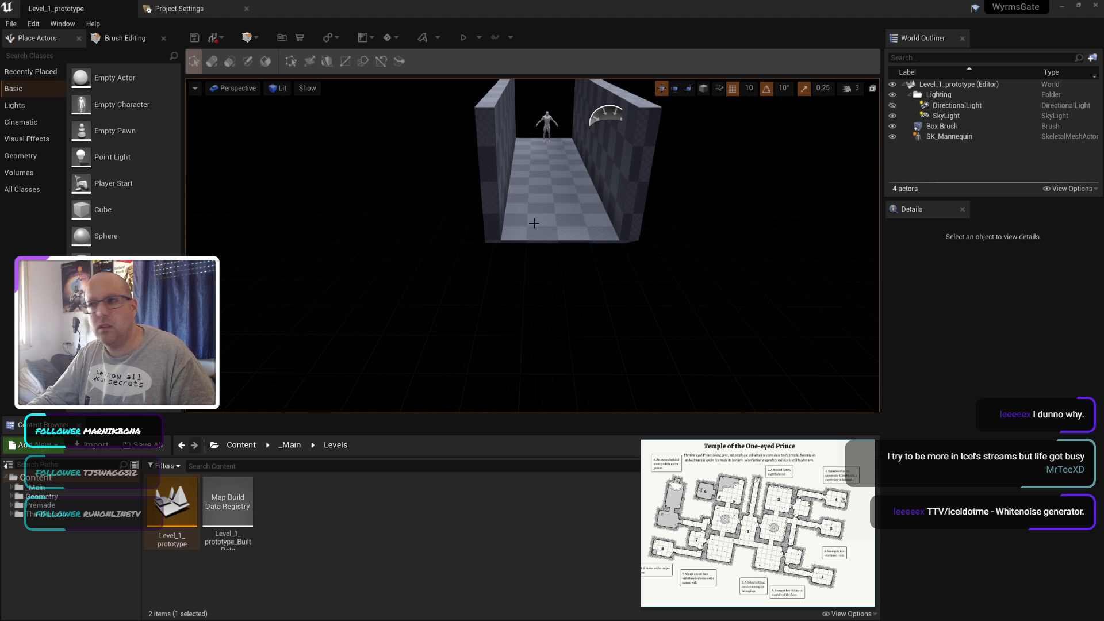
{"action": "left_click_drag", "start_coordinate": [534, 223], "coordinate": [542, 235]}
{"action": "scroll", "coordinate": [539, 306], "scroll_direction": "up", "scroll_amount": 4}
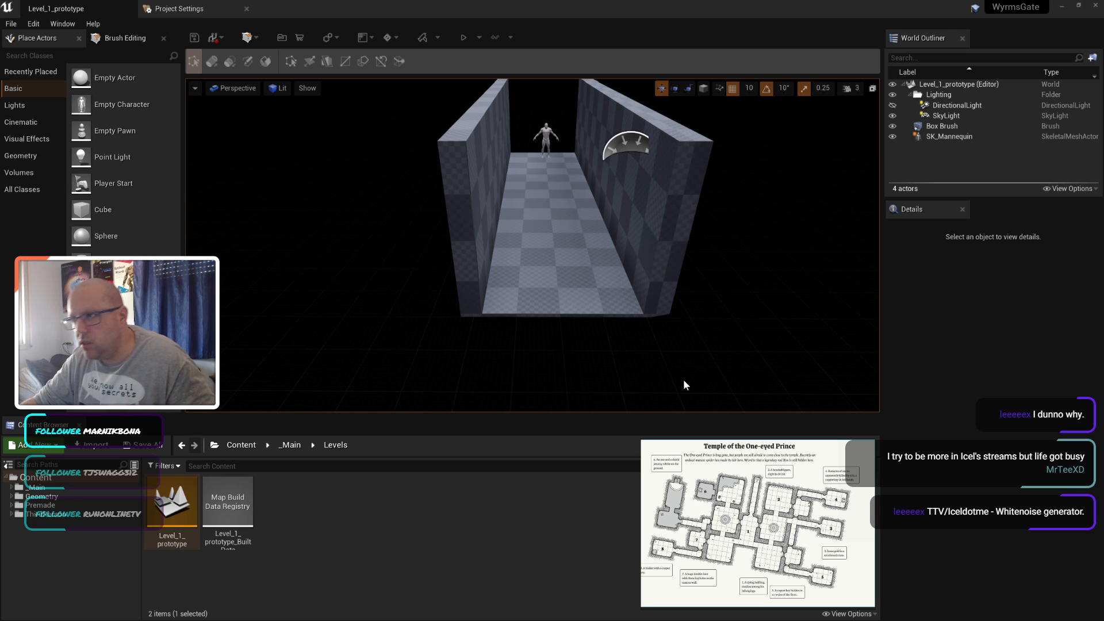
Step: Thin the corridor wall nearest the camera by moving its outer side face inward along X, then deselect the brush
{"action": "right_click_drag", "start_coordinate": [700, 359], "coordinate": [635, 360]}
{"action": "mouse_move", "coordinate": [735, 335]}
{"action": "right_mouse_down"}
{"action": "mouse_move", "coordinate": [684, 337]}
{"action": "mouse_move", "coordinate": [719, 332]}
{"action": "right_mouse_up"}
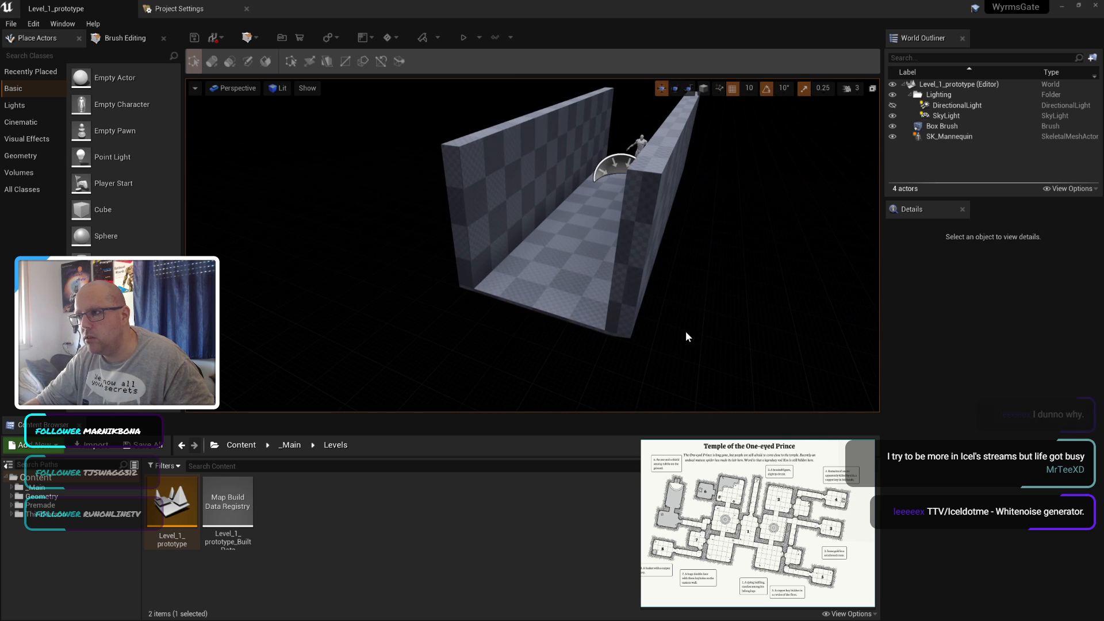
{"action": "left_click", "coordinate": [643, 252]}
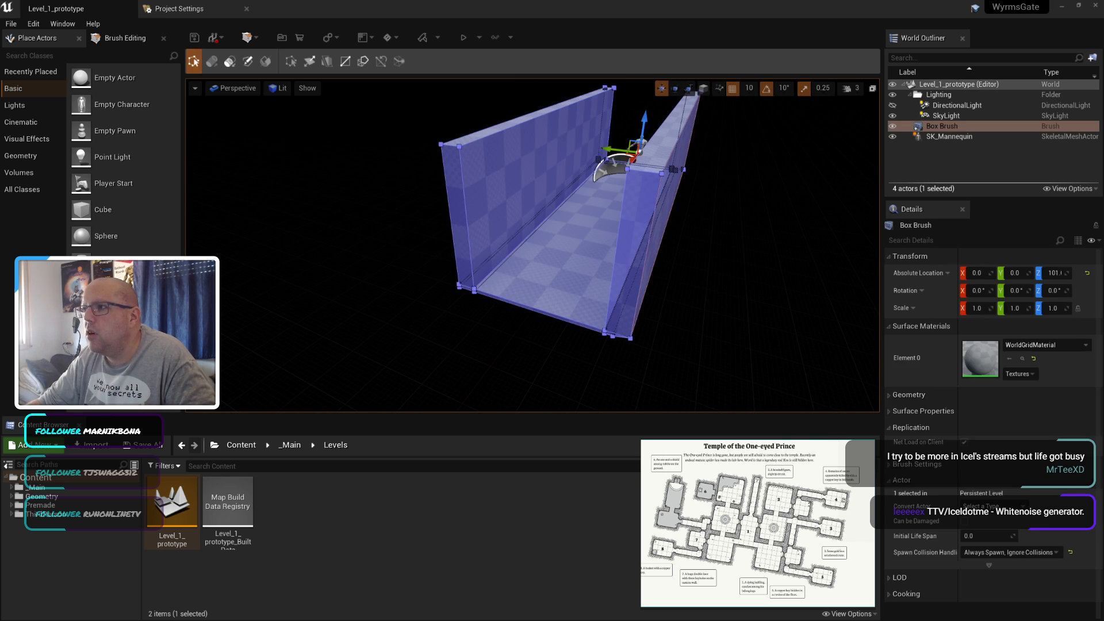
{"action": "left_click", "coordinate": [664, 219]}
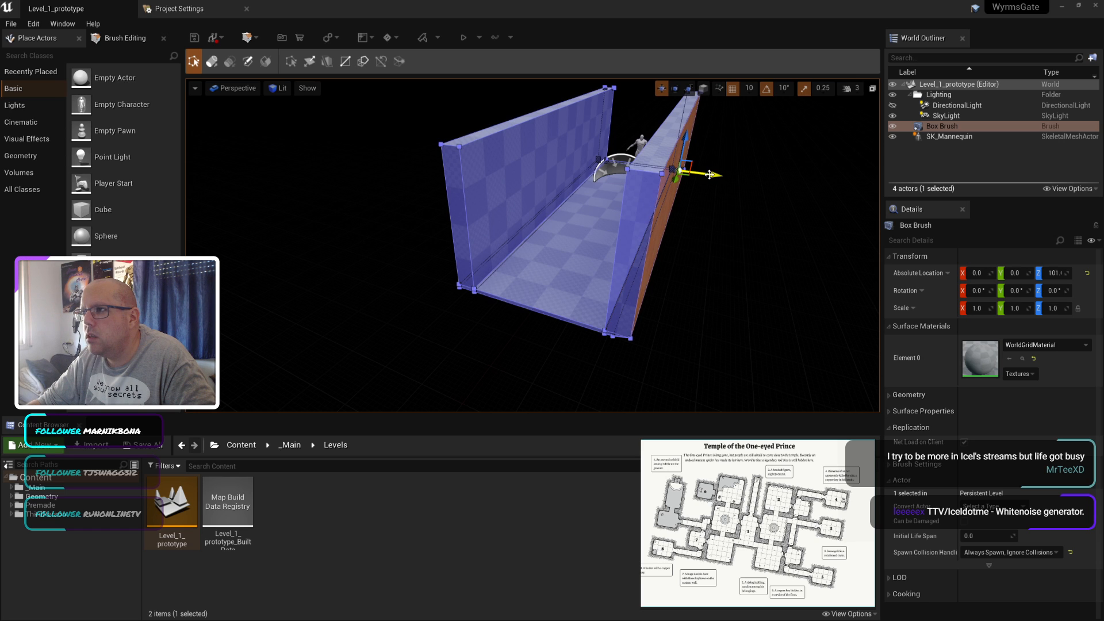
{"action": "left_click_drag", "start_coordinate": [709, 174], "coordinate": [701, 172]}
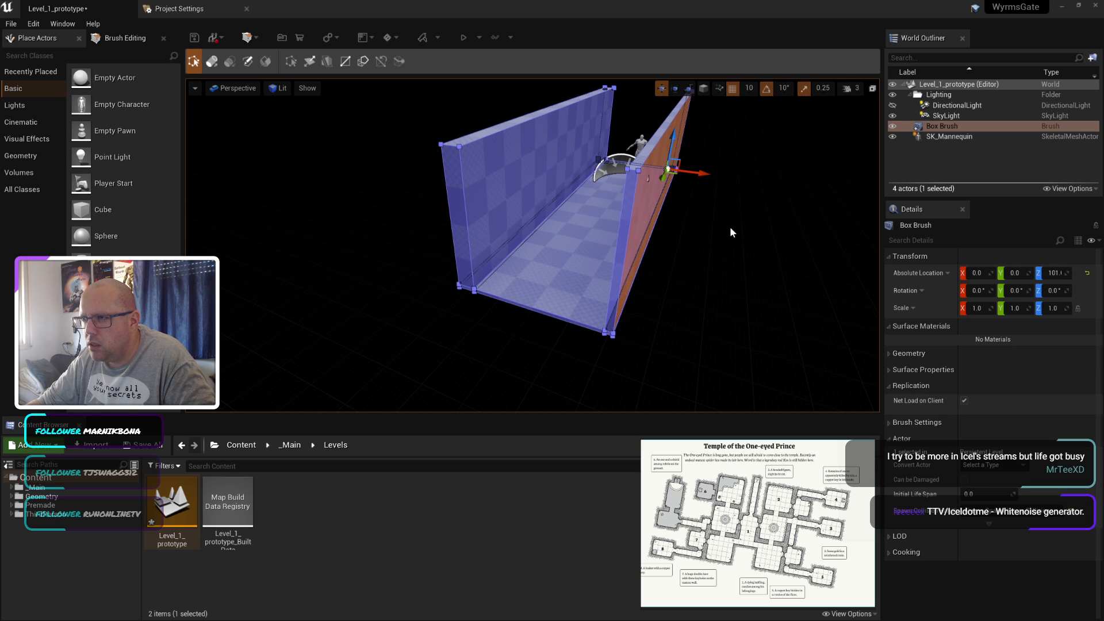
{"action": "scroll", "coordinate": [665, 357], "scroll_direction": "up", "scroll_amount": 2}
{"action": "left_click", "coordinate": [684, 373]}
{"action": "scroll", "coordinate": [664, 298], "scroll_direction": "down", "scroll_amount": 3}
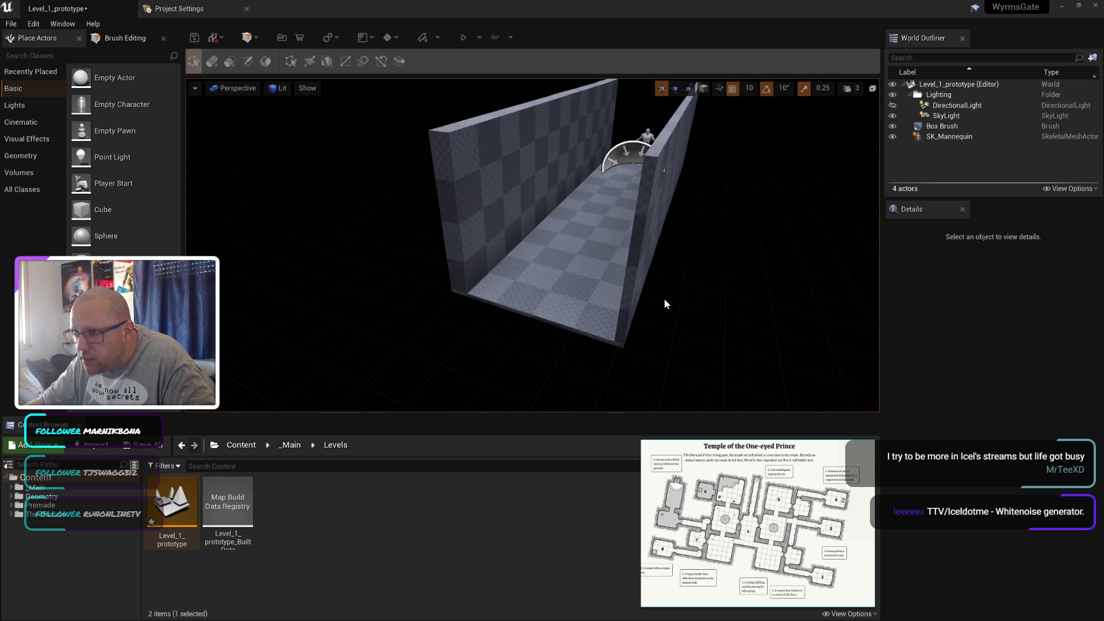
Step: Inspect the thinned wall's lower edge, selecting its outer face and the floor slab's narrow side face in turn
{"action": "left_click", "coordinate": [627, 292]}
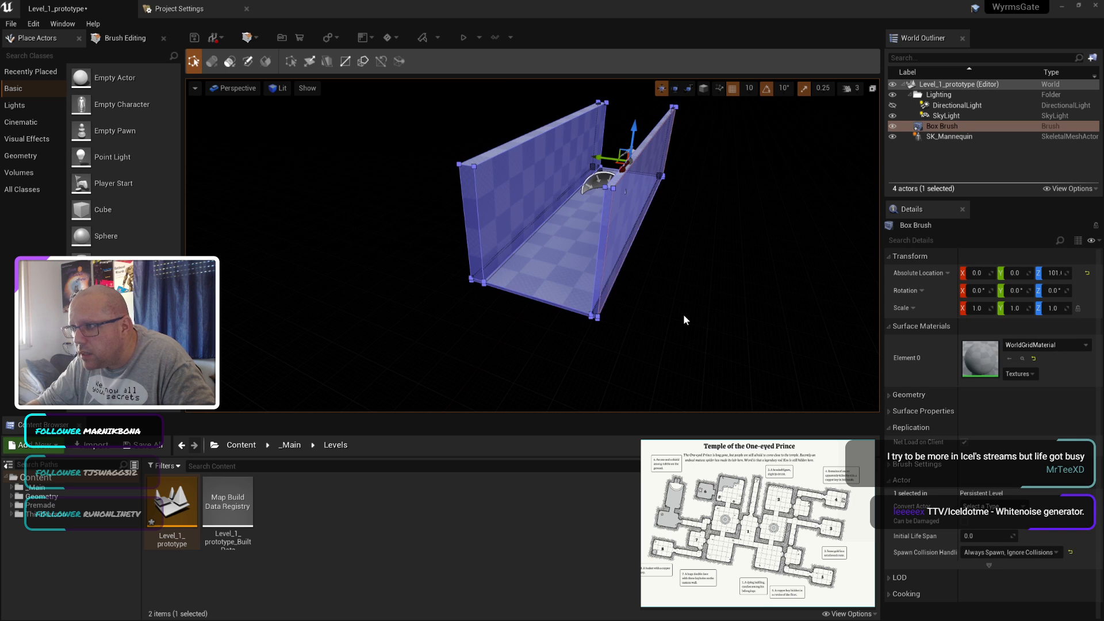
{"action": "scroll", "coordinate": [684, 315], "scroll_direction": "up", "scroll_amount": 3}
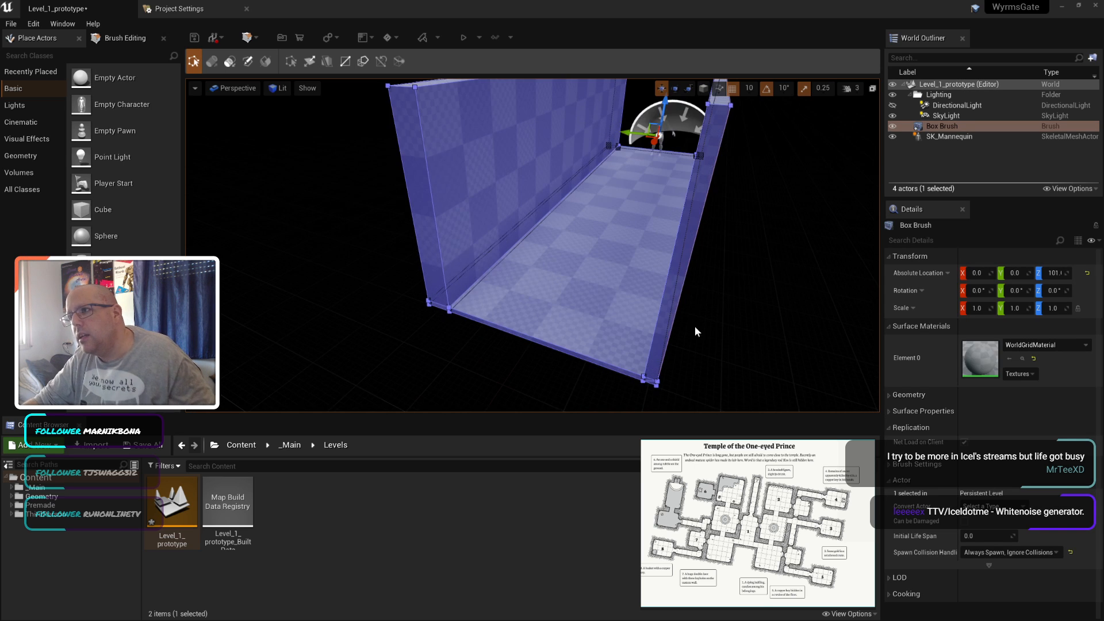
{"action": "mouse_move", "coordinate": [694, 330]}
{"action": "right_mouse_down"}
{"action": "mouse_move", "coordinate": [567, 363]}
{"action": "mouse_move", "coordinate": [488, 332]}
{"action": "right_mouse_up"}
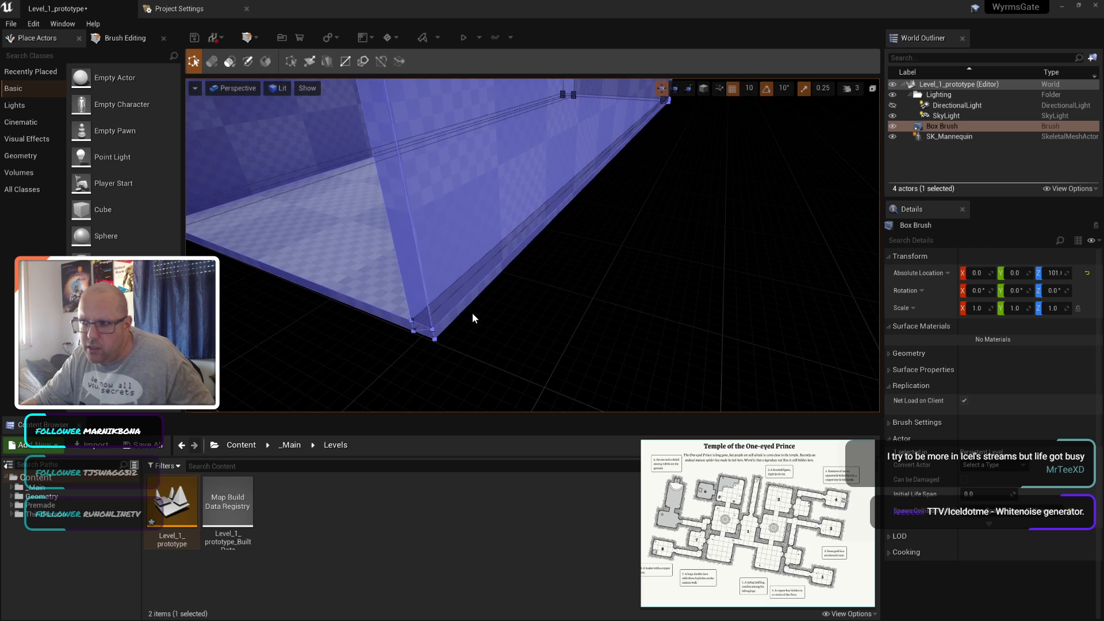
{"action": "left_click", "coordinate": [476, 251]}
{"action": "left_click", "coordinate": [491, 197]}
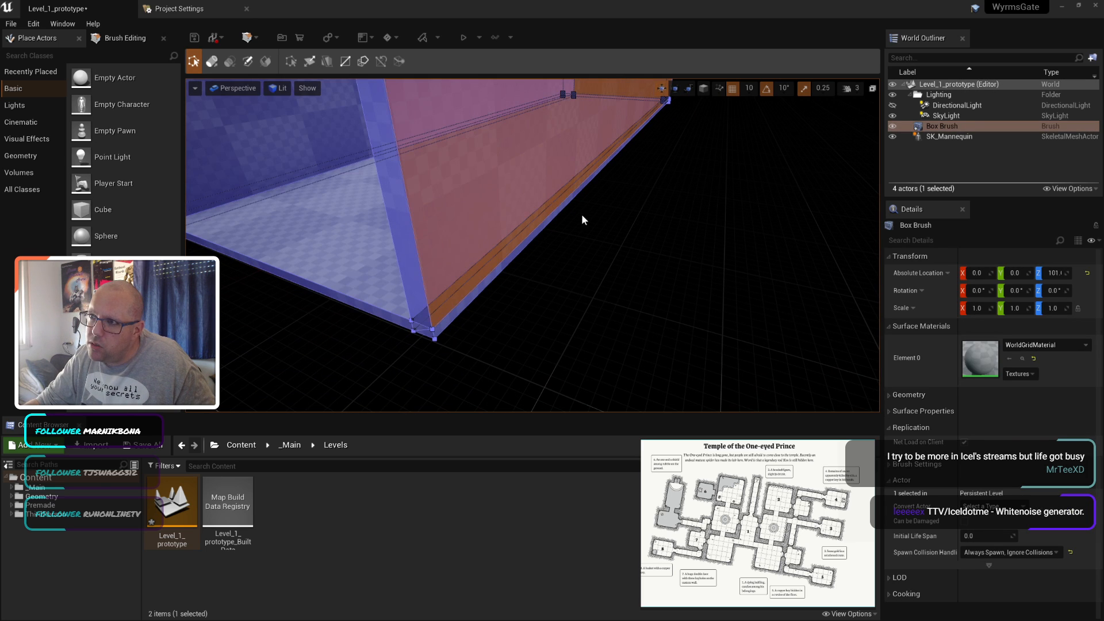
{"action": "left_click", "coordinate": [487, 282]}
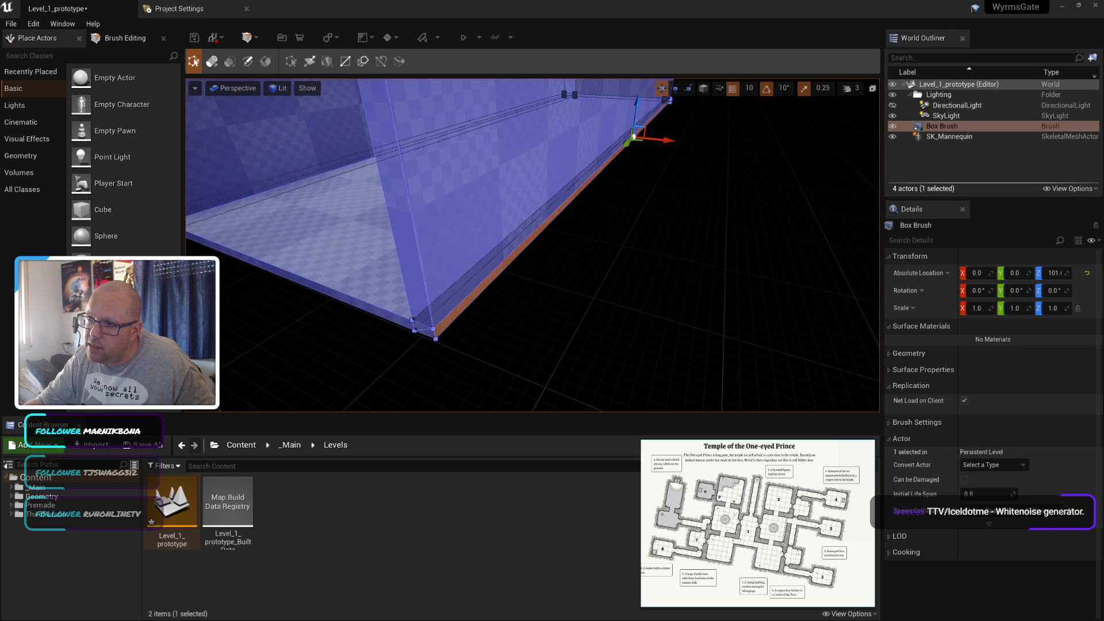
{"action": "left_click", "coordinate": [530, 174]}
{"action": "left_click", "coordinate": [583, 204]}
{"action": "scroll", "coordinate": [582, 206], "scroll_direction": "down", "scroll_amount": 3}
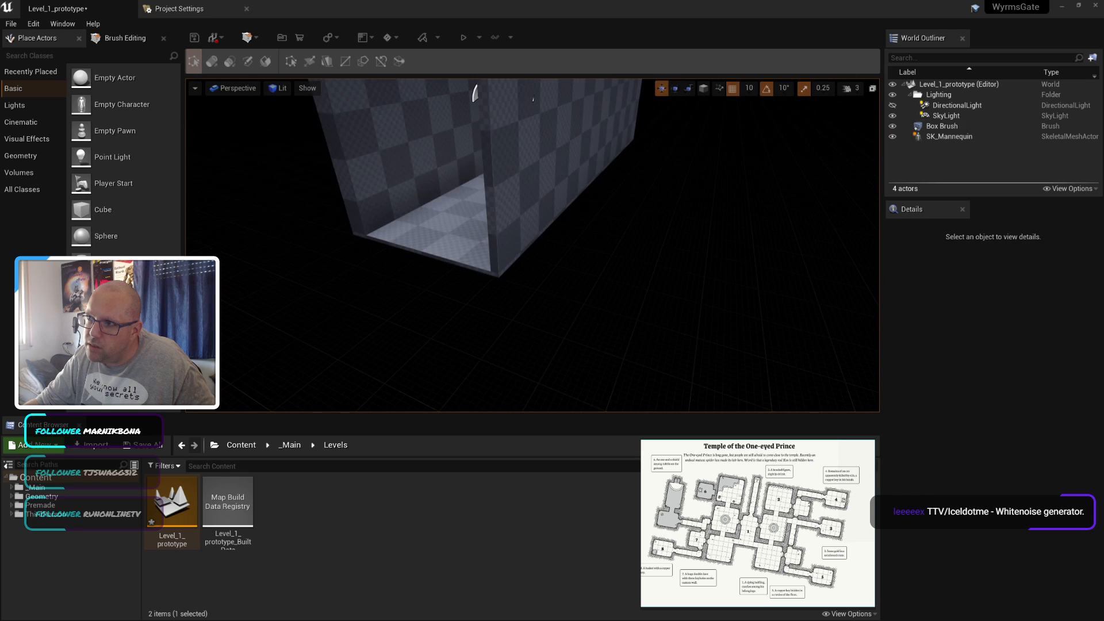
Step: Try to select the near corridor wall's outer face together with the floor slab's narrow side face, then clear the selection
{"action": "left_click", "coordinate": [572, 156]}
{"action": "left_click", "coordinate": [574, 155]}
{"action": "left_click", "coordinate": [596, 177]}
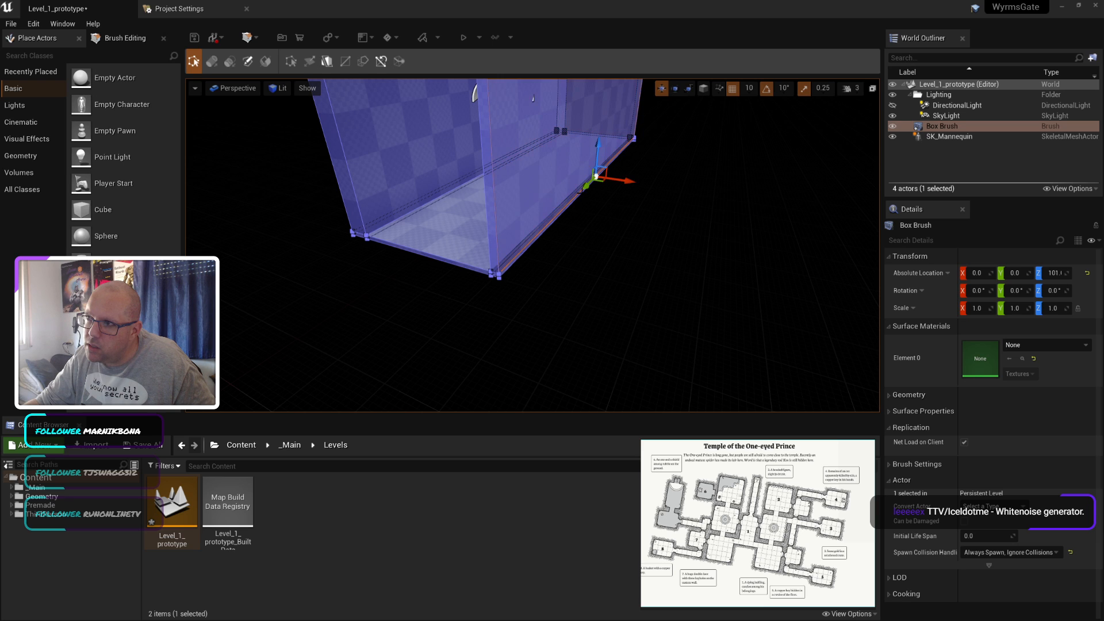
{"action": "scroll", "coordinate": [613, 254], "scroll_direction": "up", "scroll_amount": 4}
{"action": "scroll", "coordinate": [614, 257], "scroll_direction": "down", "scroll_amount": 4}
{"action": "left_click", "coordinate": [530, 160]}
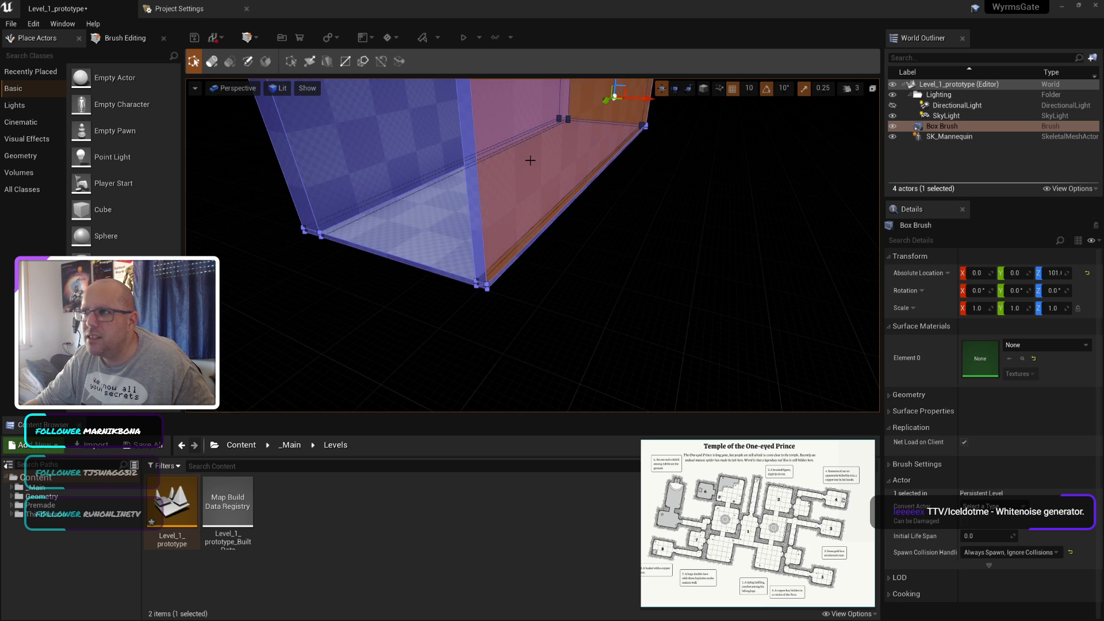
{"action": "left_click", "coordinate": [477, 231]}
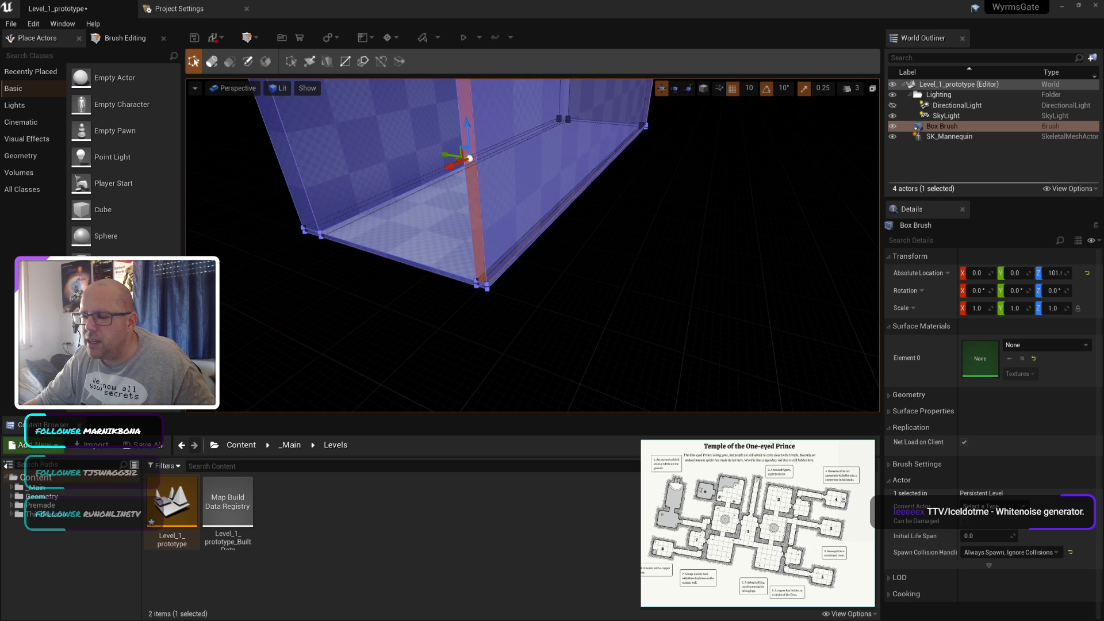
{"action": "left_click", "coordinate": [528, 219]}
{"action": "left_click", "coordinate": [554, 193]}
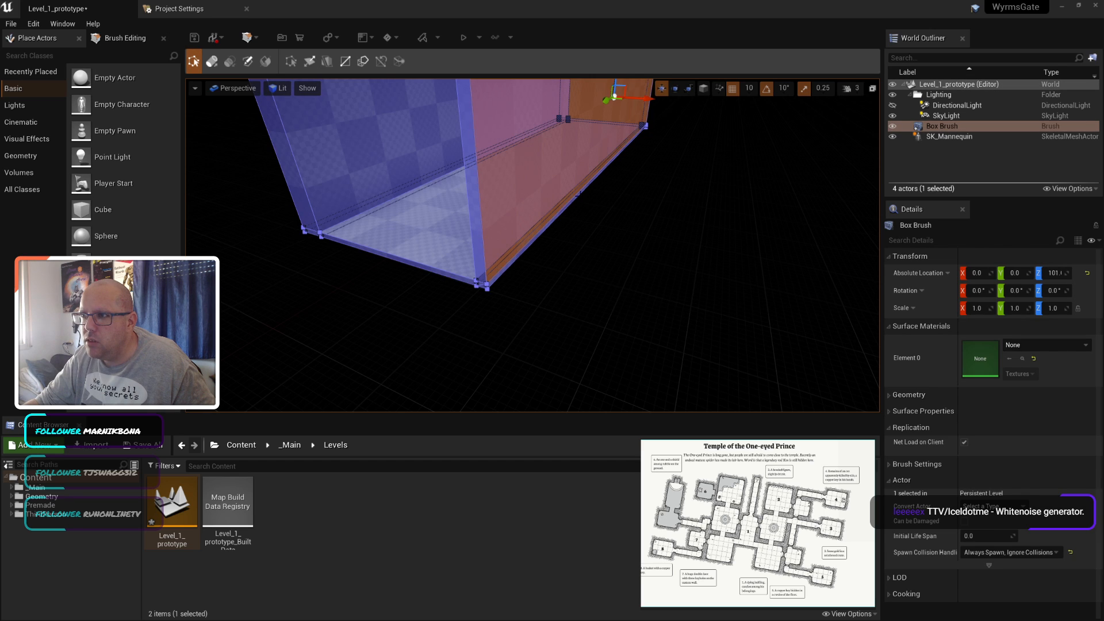
{"action": "left_click", "coordinate": [524, 248]}
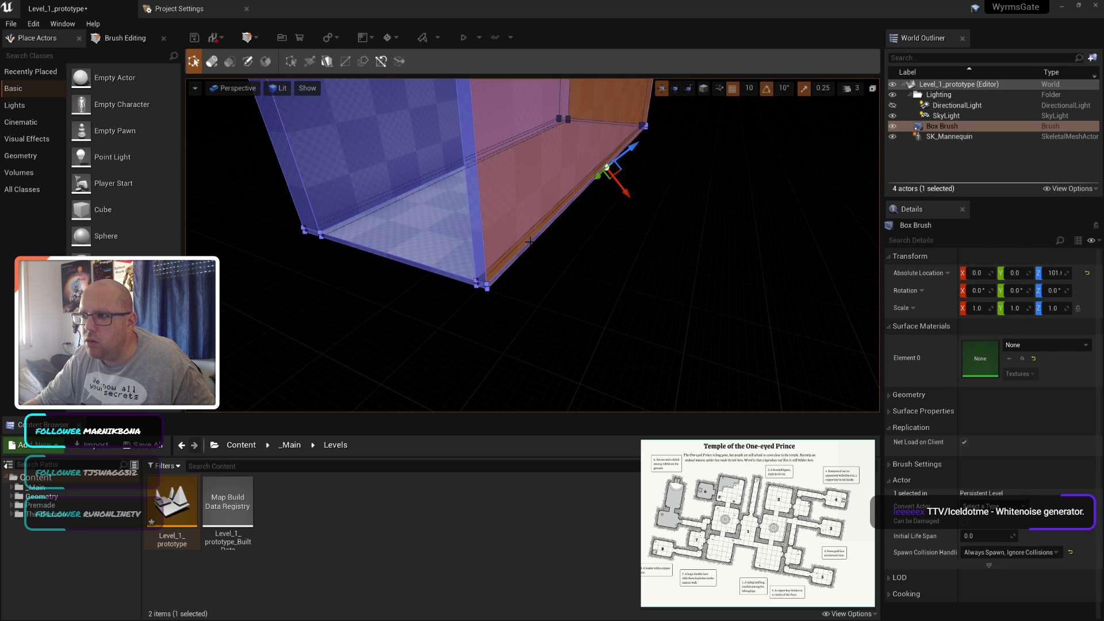
{"action": "left_click", "coordinate": [530, 242], "text": "ctrl"}
{"action": "left_click", "coordinate": [528, 245], "text": "ctrl"}
{"action": "left_click", "coordinate": [527, 245], "text": "ctrl"}
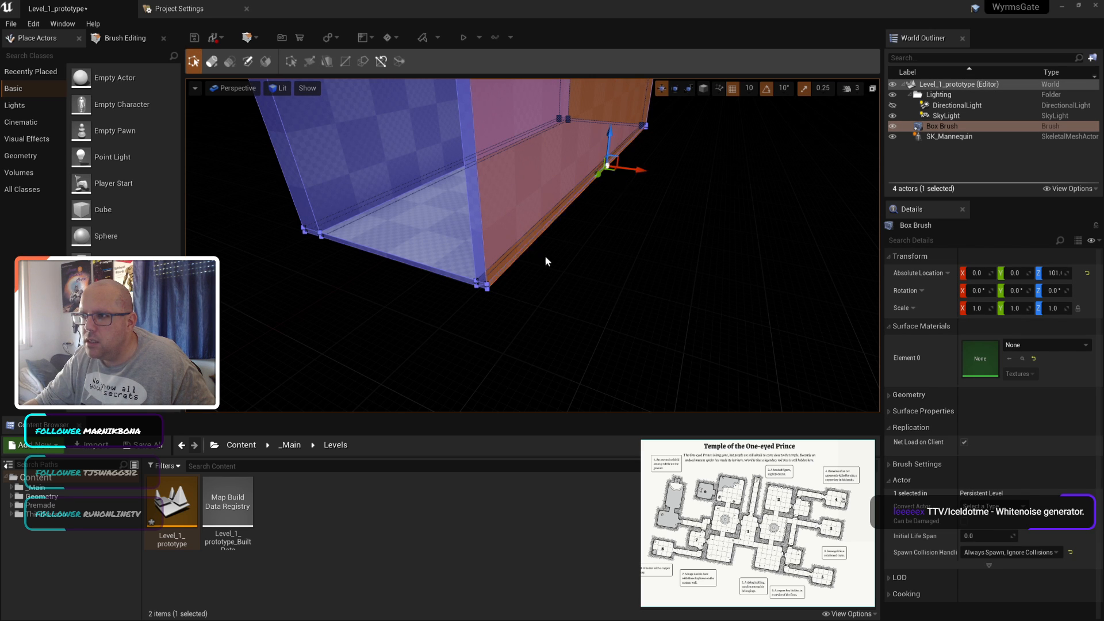
{"action": "left_click", "coordinate": [568, 278]}
Step: Thicken the near corridor wall by moving its outer face and the floor slab's side face outward together along X, then deselect the brush
{"action": "scroll", "coordinate": [568, 278], "scroll_direction": "up", "scroll_amount": 4}
{"action": "left_click", "coordinate": [519, 243]}
{"action": "left_click", "coordinate": [524, 238]}
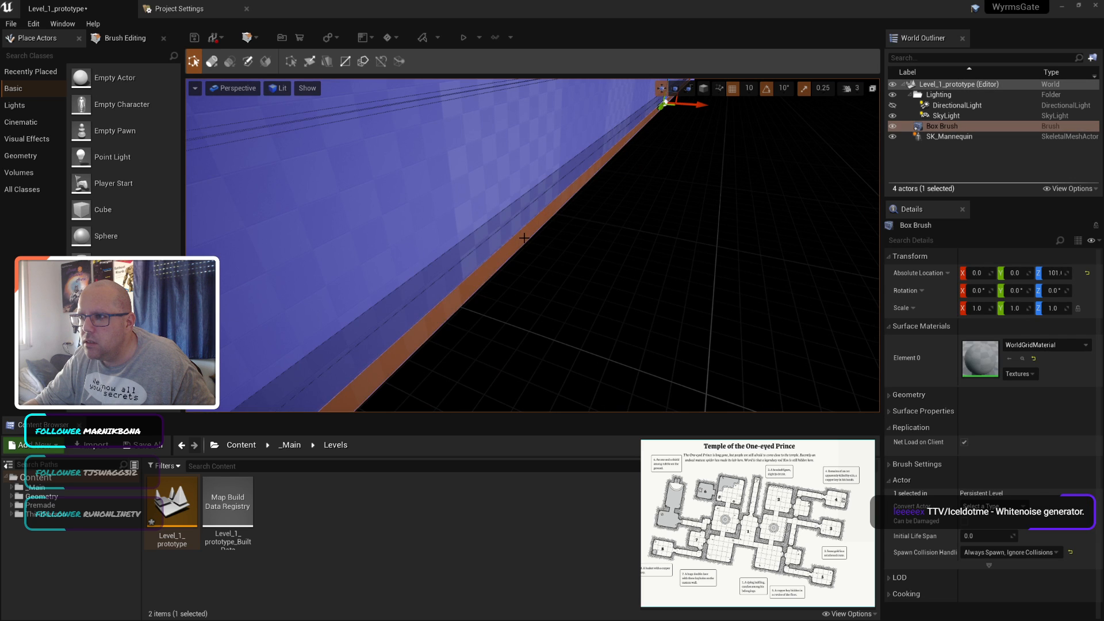
{"action": "left_click", "coordinate": [491, 195], "text": "ctrl"}
{"action": "scroll", "coordinate": [613, 258], "scroll_direction": "down", "scroll_amount": 5}
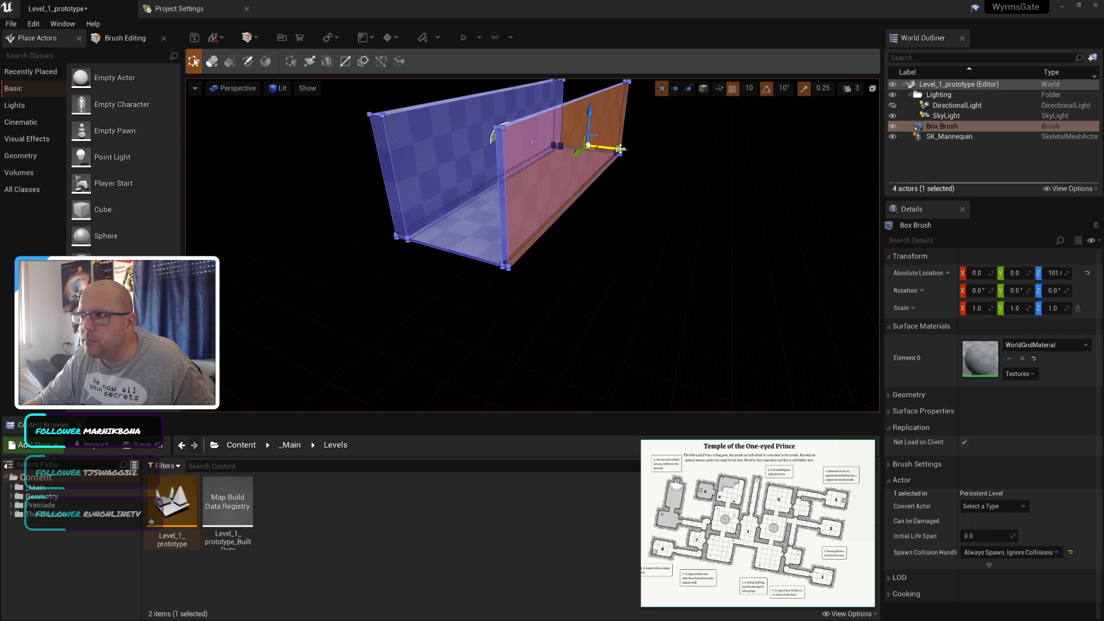
{"action": "left_click_drag", "start_coordinate": [620, 149], "coordinate": [628, 151]}
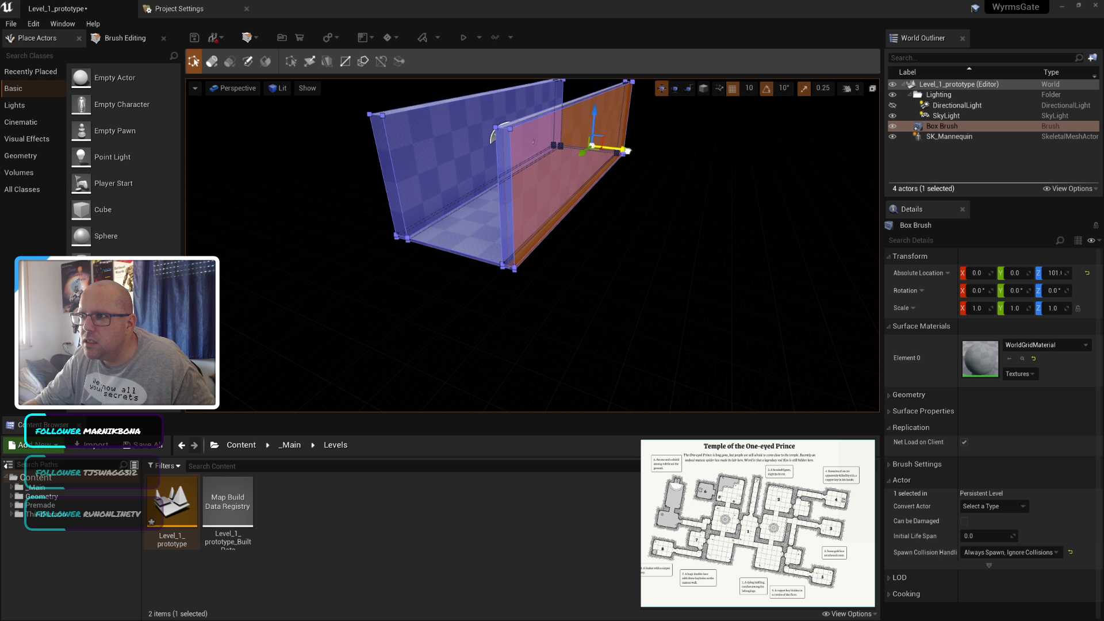
{"action": "left_click", "coordinate": [405, 280]}
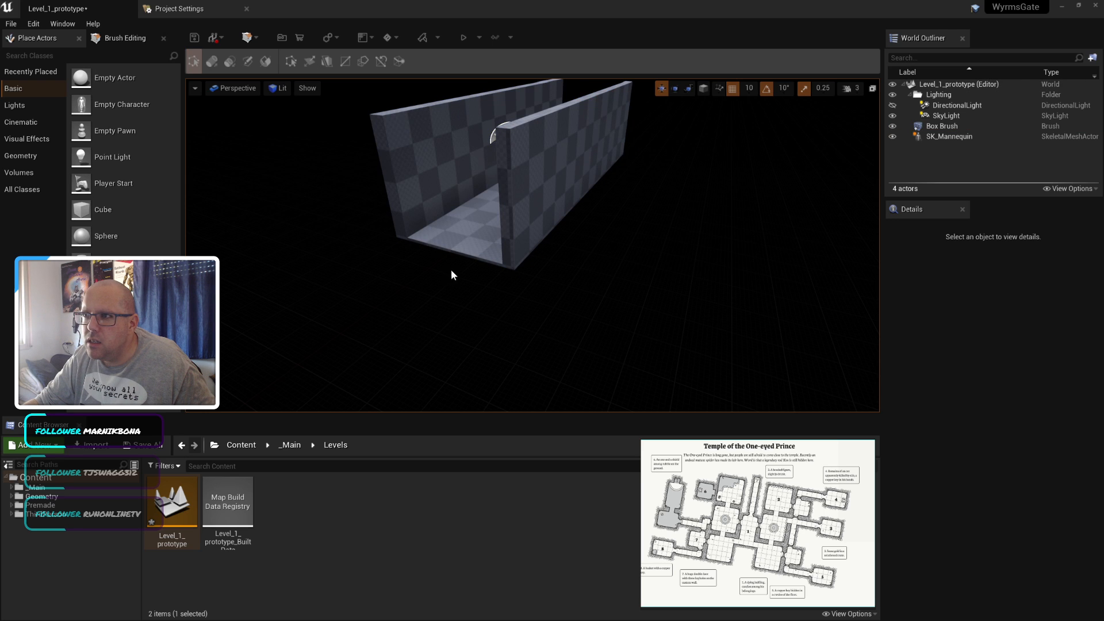
Step: Restore the previous face selection, move those outer side faces a little further outward along X, and deselect the brush
{"action": "key", "text": "w"}
{"action": "mouse_move", "coordinate": [451, 272]}
{"action": "right_mouse_down"}
{"action": "mouse_move", "coordinate": [474, 278]}
{"action": "mouse_move", "coordinate": [403, 228]}
{"action": "right_mouse_up"}
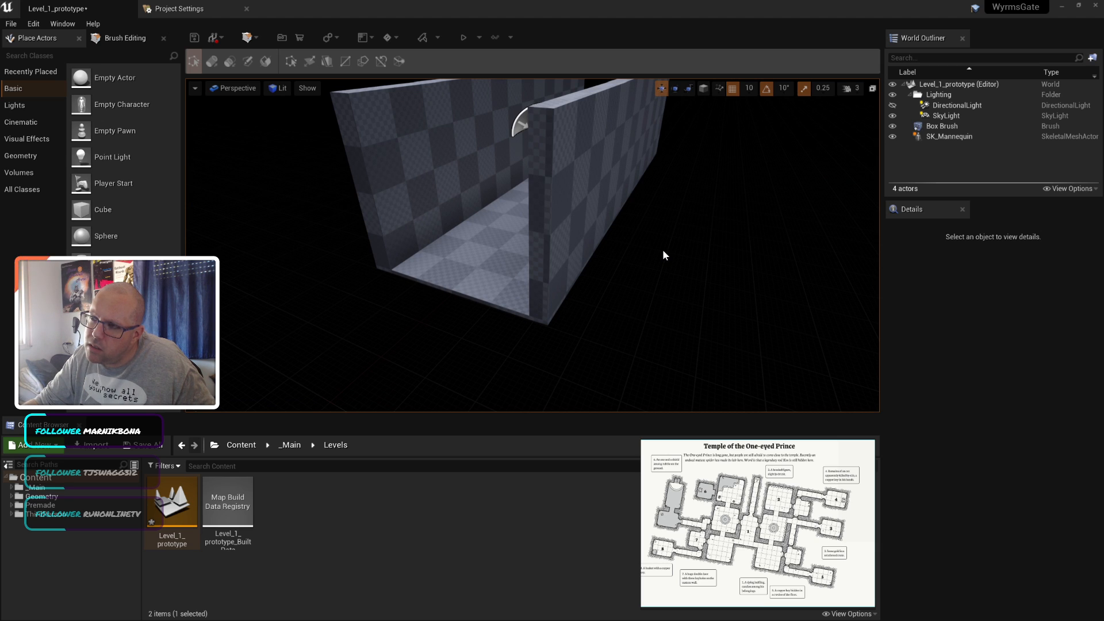
{"action": "key", "text": "ctrl+z"}
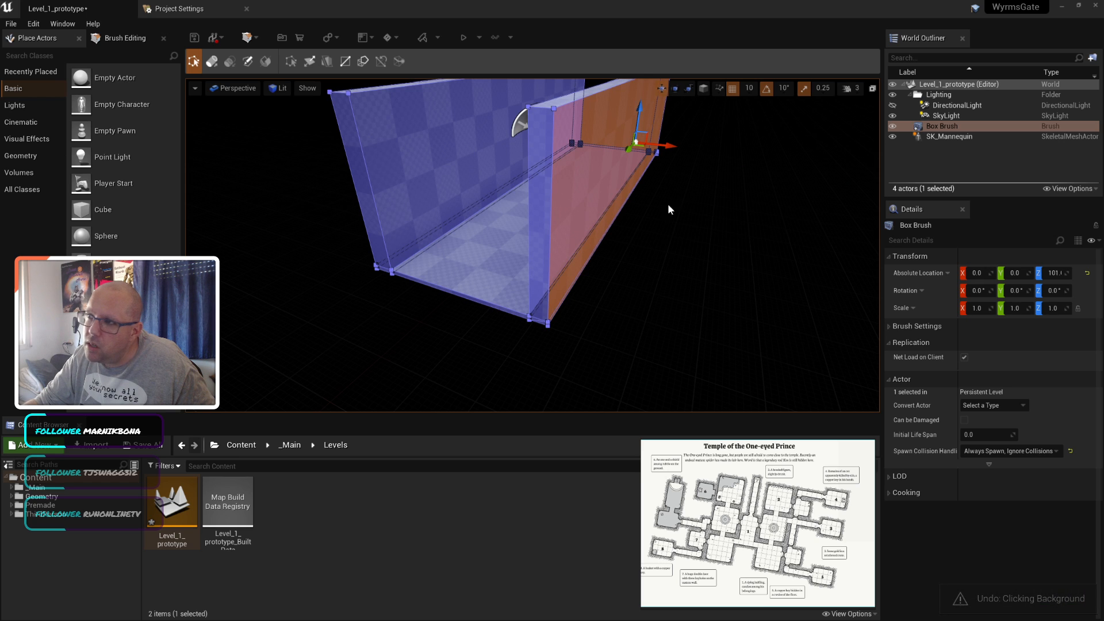
{"action": "left_click_drag", "start_coordinate": [674, 146], "coordinate": [679, 148]}
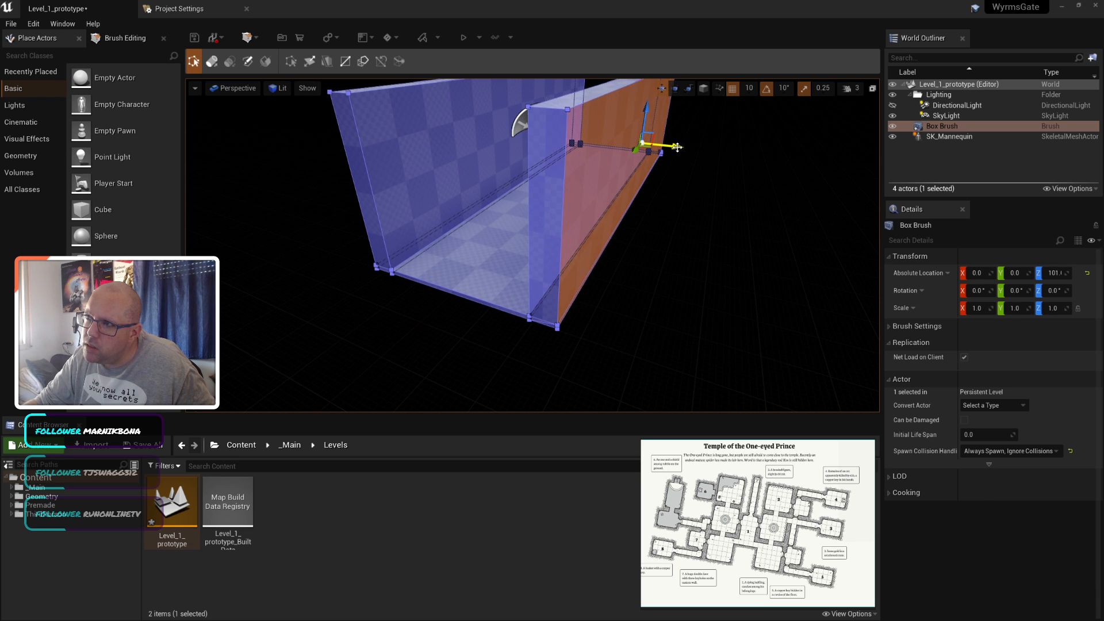
{"action": "left_click", "coordinate": [698, 252]}
Step: Compare the thickness of both corridor walls from the open end facing the mannequin
{"action": "right_click_drag", "start_coordinate": [370, 280], "coordinate": [477, 268]}
{"action": "mouse_move", "coordinate": [228, 304]}
{"action": "right_mouse_down"}
{"action": "mouse_move", "coordinate": [273, 292]}
{"action": "mouse_move", "coordinate": [234, 308]}
{"action": "right_mouse_up"}
{"action": "key", "text": "a"}
{"action": "key", "text": "s"}
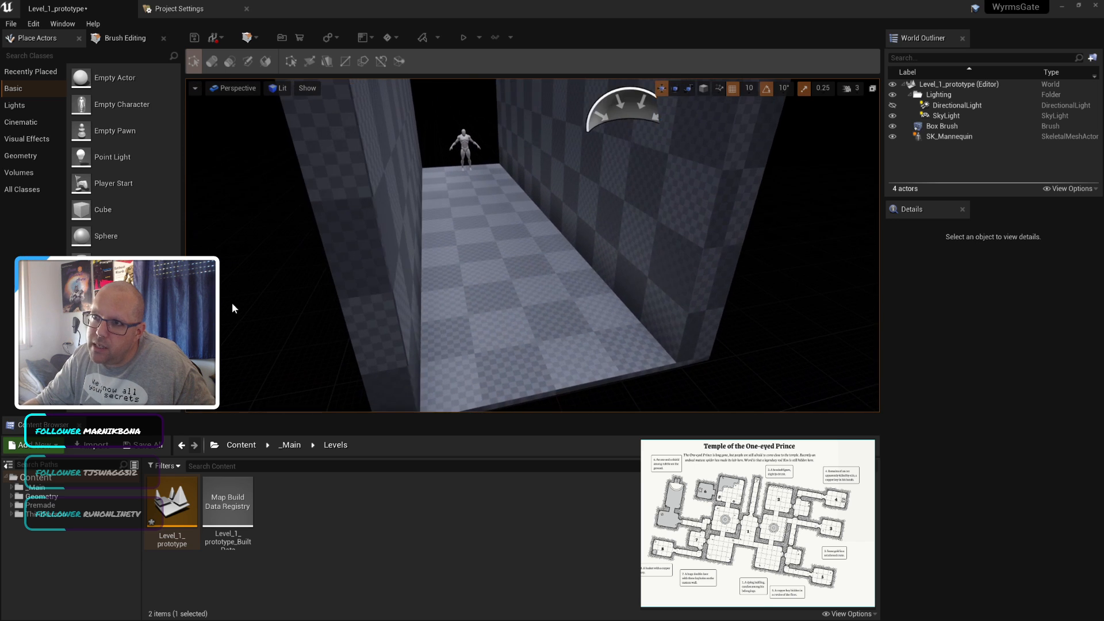
{"action": "scroll", "coordinate": [518, 300], "scroll_direction": "down", "scroll_amount": 3}
{"action": "scroll", "coordinate": [523, 297], "scroll_direction": "up", "scroll_amount": 1}
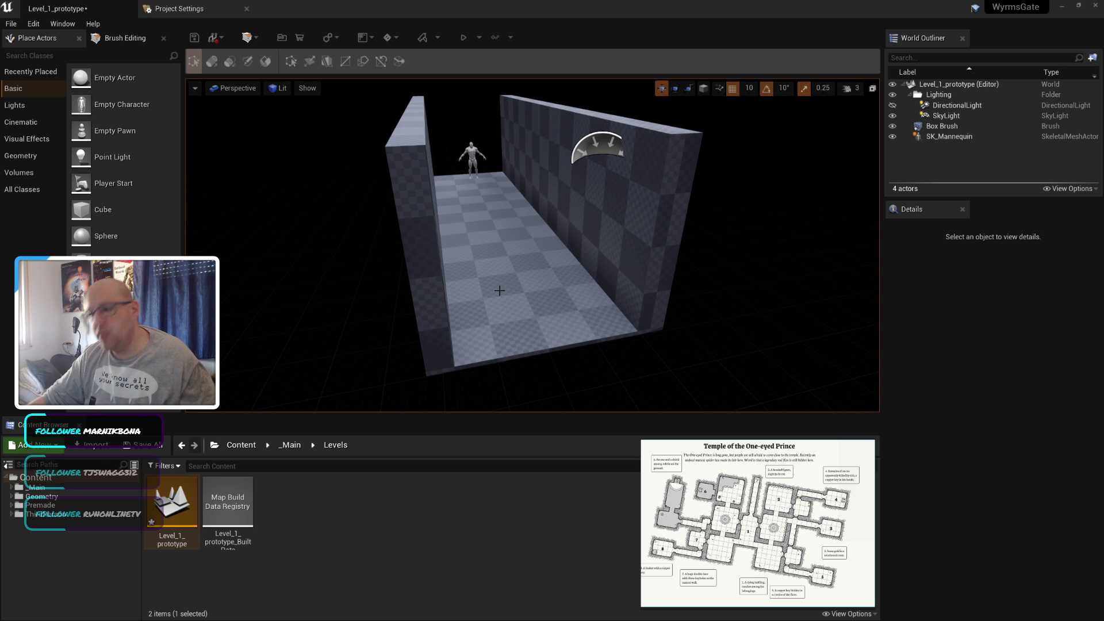
Step: Try to lengthen the corridor by moving the floor slab's end face and the walls' lower end strips outward along X, then undo the move
{"action": "middle_click_drag", "start_coordinate": [553, 380], "coordinate": [567, 437]}
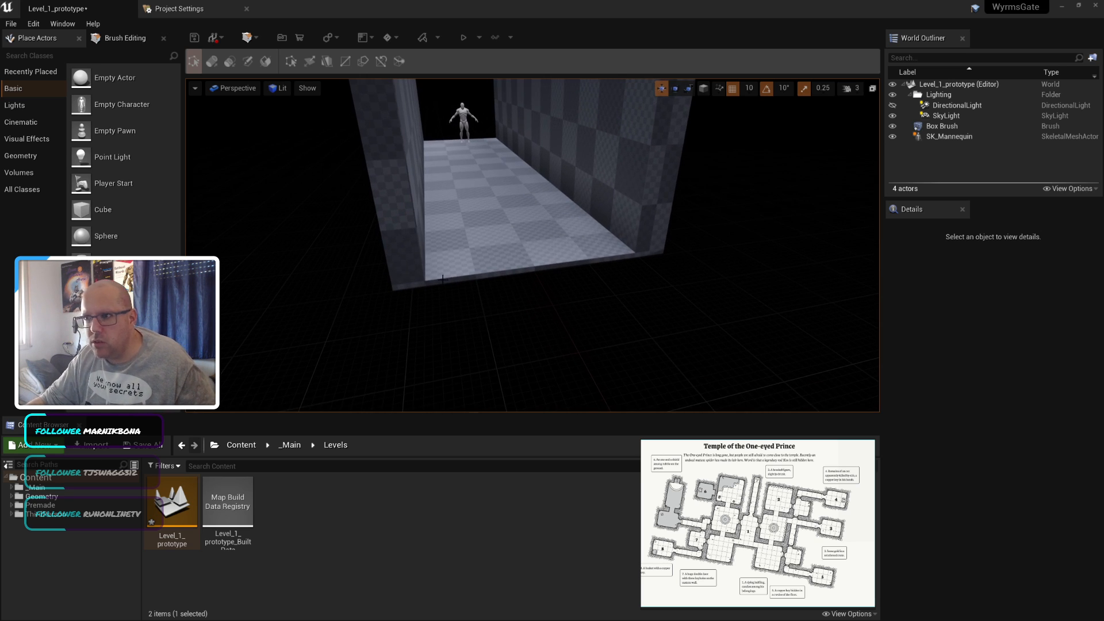
{"action": "left_click", "coordinate": [443, 278]}
{"action": "left_click", "coordinate": [464, 278]}
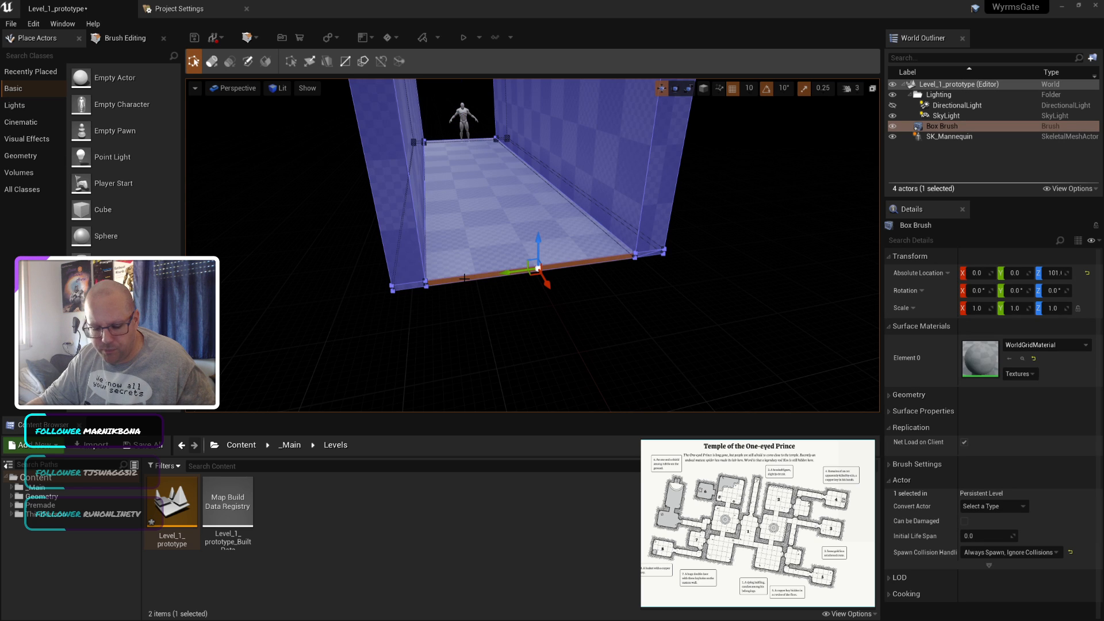
{"action": "left_click", "coordinate": [410, 285]}
{"action": "left_click", "coordinate": [473, 293]}
{"action": "left_click", "coordinate": [472, 276]}
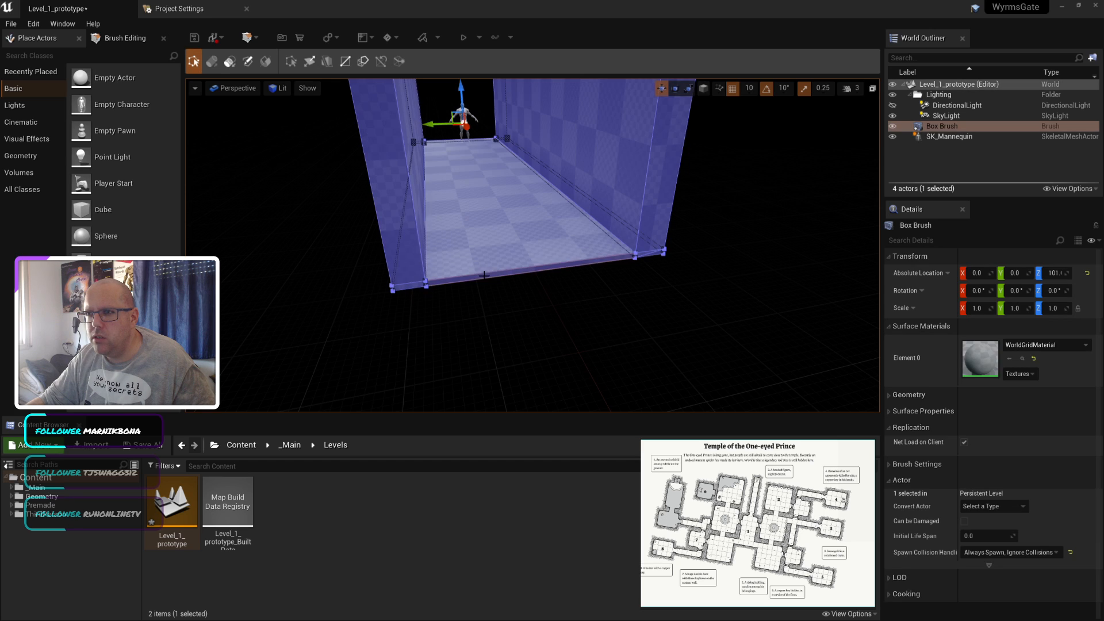
{"action": "left_click", "coordinate": [485, 275]}
{"action": "left_click", "coordinate": [395, 287]}
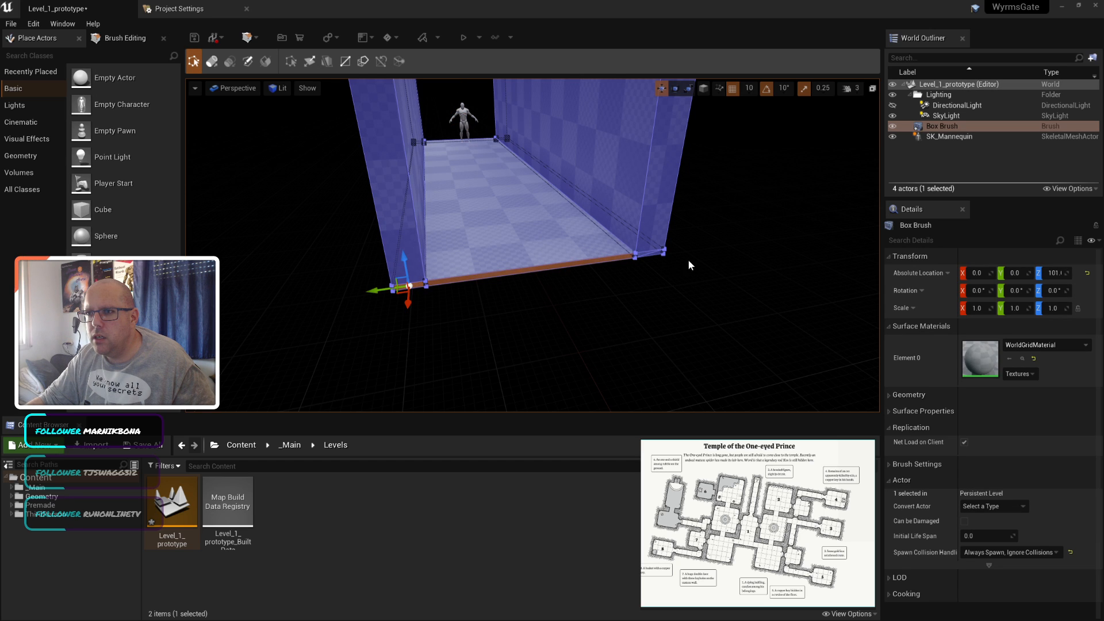
{"action": "left_click", "coordinate": [648, 257]}
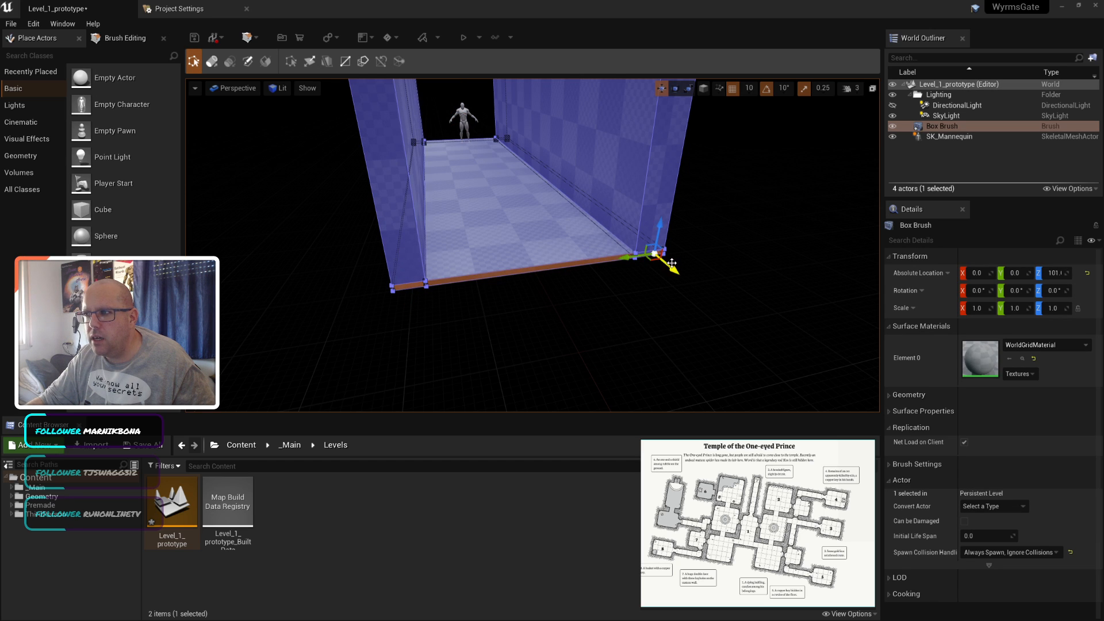
{"action": "left_click_drag", "start_coordinate": [669, 268], "coordinate": [676, 279]}
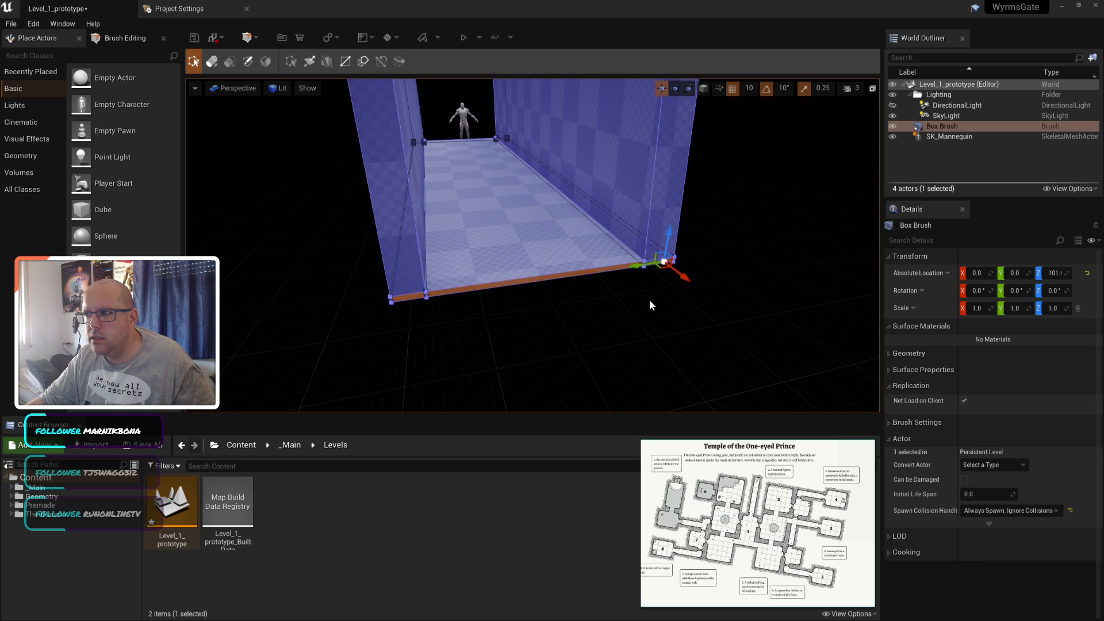
{"action": "key", "text": "ctrl+z"}
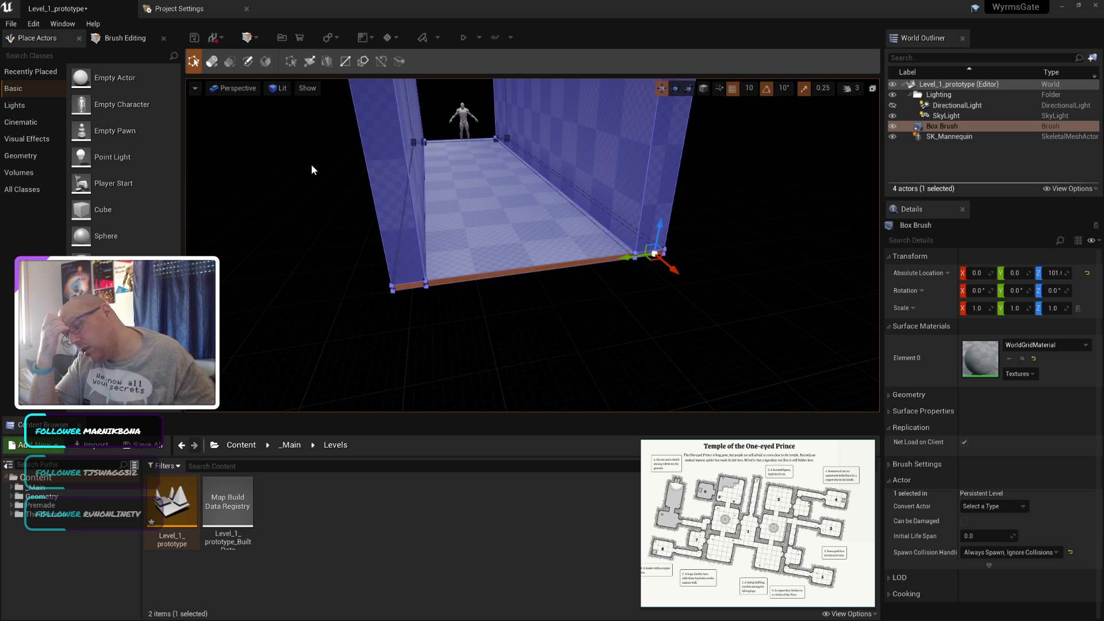
Step: Add both walls' end faces to the selection, extrude all the end faces outward along X, and deselect the brush
{"action": "left_click", "coordinate": [368, 185], "text": "ctrl"}
{"action": "left_click", "coordinate": [663, 194], "text": "ctrl"}
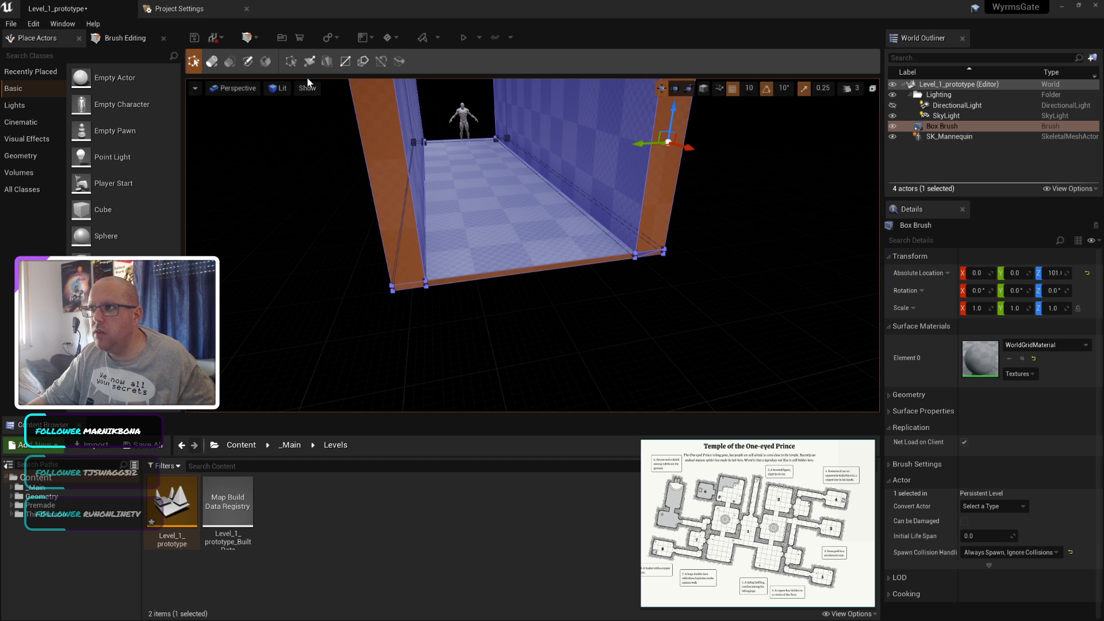
{"action": "left_click", "coordinate": [212, 61]}
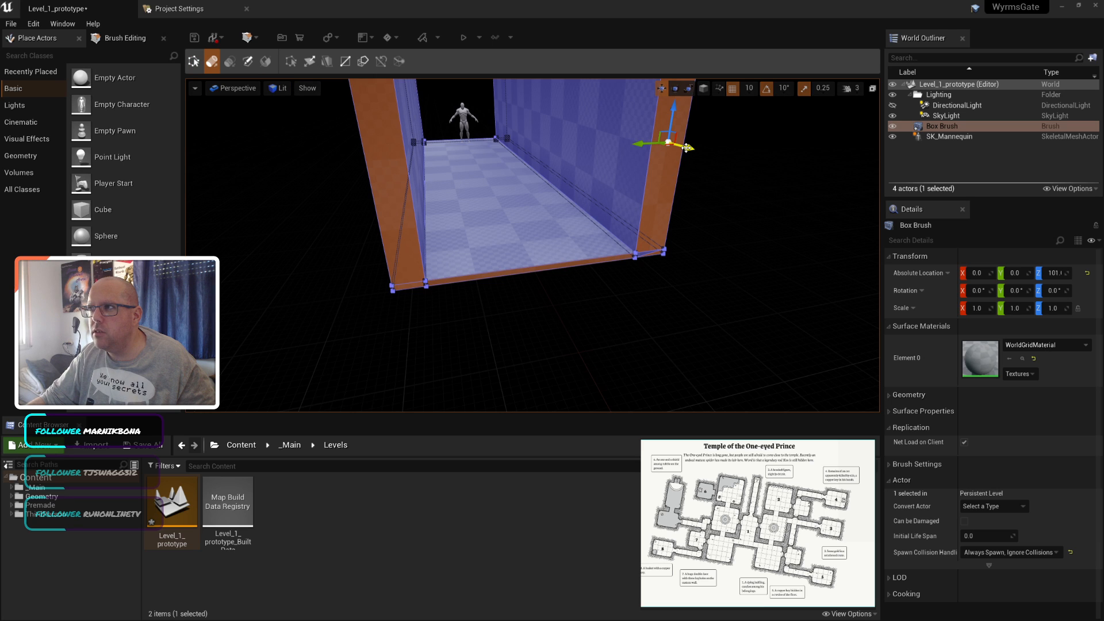
{"action": "left_click_drag", "start_coordinate": [684, 147], "coordinate": [694, 155]}
{"action": "left_click", "coordinate": [742, 219]}
{"action": "scroll", "coordinate": [623, 319], "scroll_direction": "up", "scroll_amount": 5}
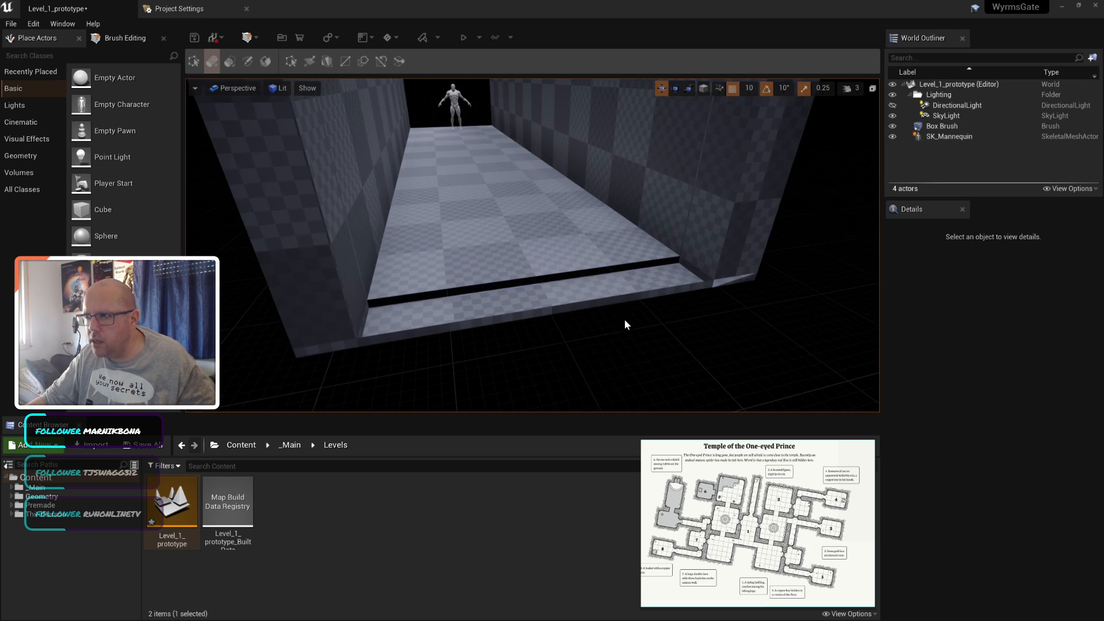
Step: Inspect the extruded section at the corridor's open end, then undo the extrusion
{"action": "scroll", "coordinate": [624, 319], "scroll_direction": "down", "scroll_amount": 4}
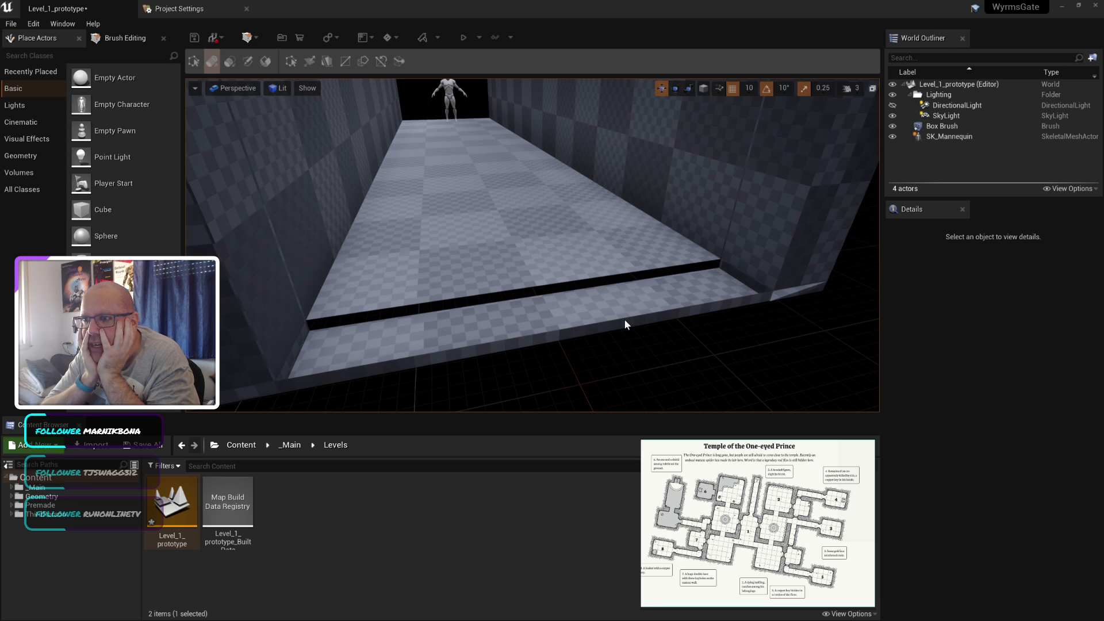
{"action": "left_click_drag", "start_coordinate": [625, 319], "coordinate": [625, 356]}
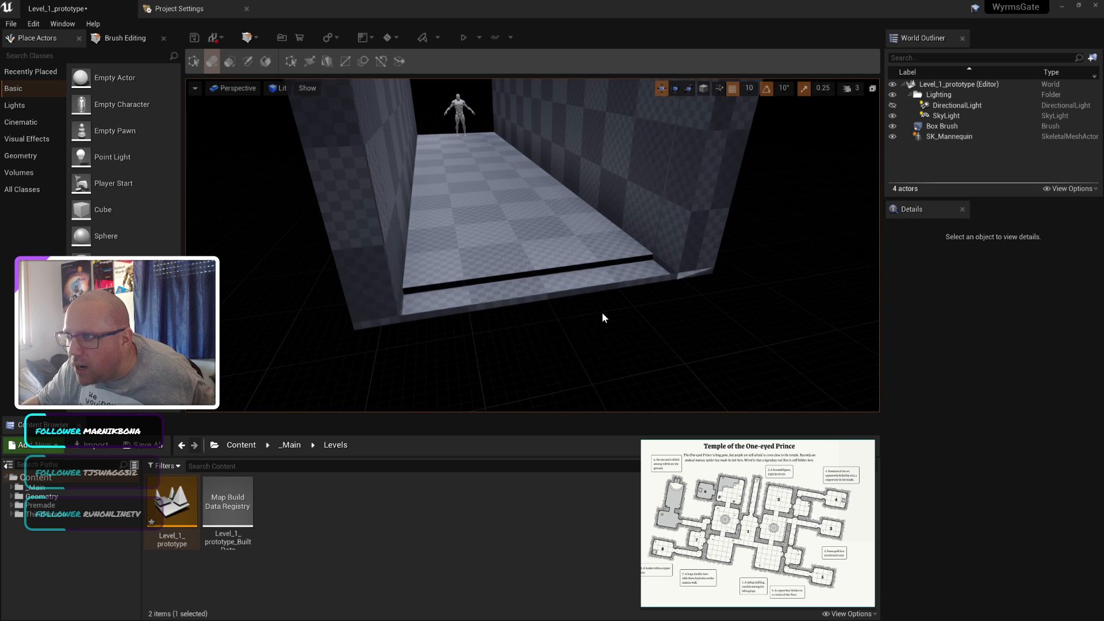
{"action": "right_click_drag", "start_coordinate": [602, 313], "coordinate": [596, 286]}
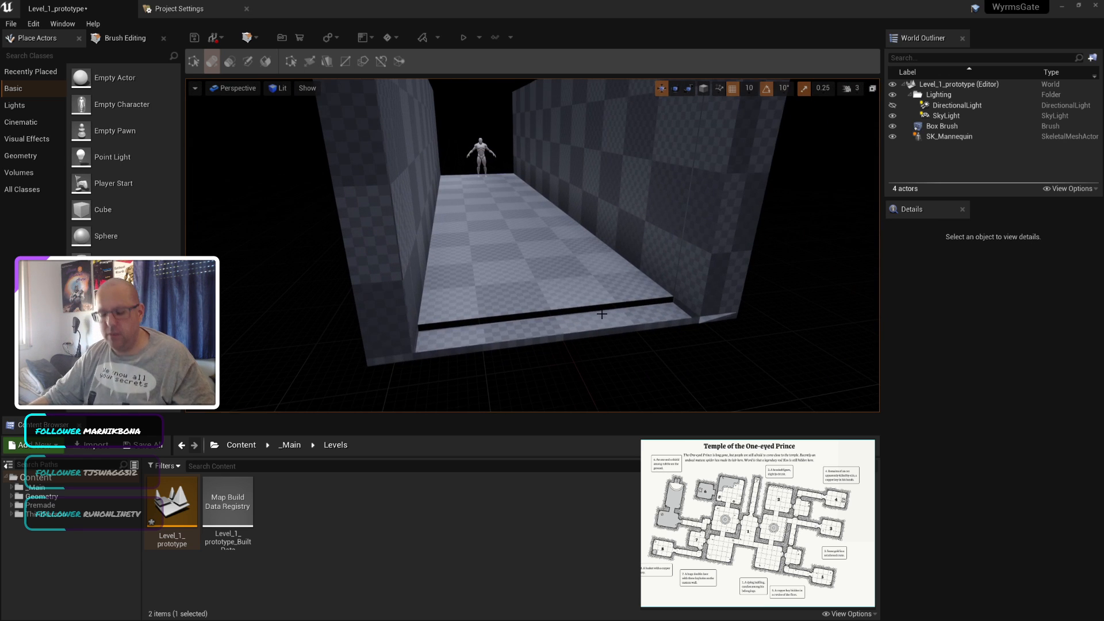
{"action": "key", "text": "ctrl+z"}
{"action": "key", "text": "ctrl+z"}
{"action": "left_click", "coordinate": [681, 346]}
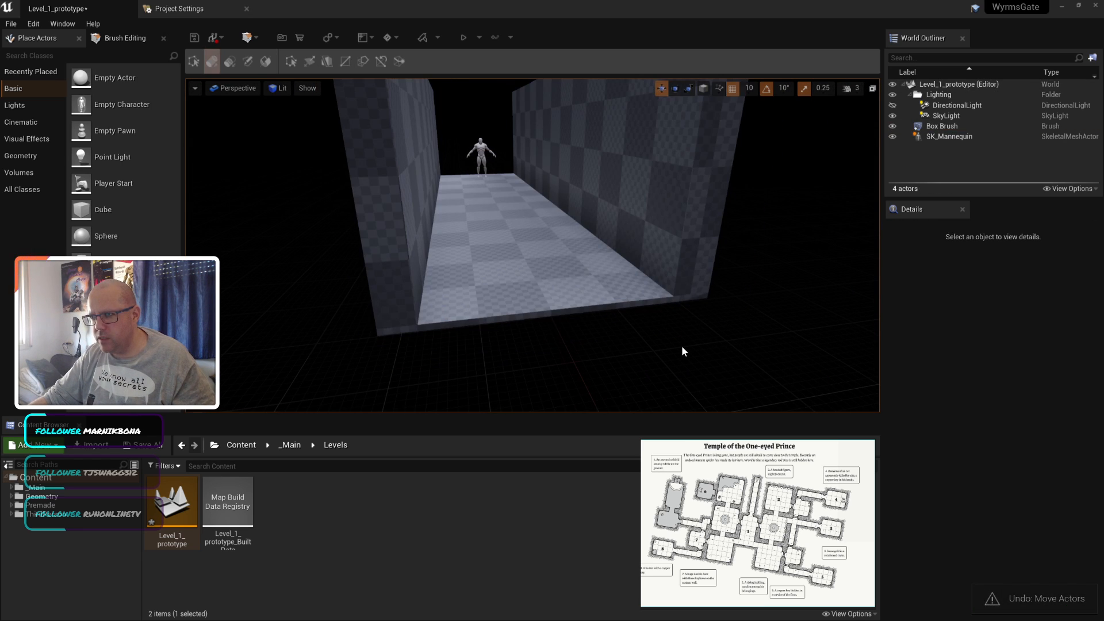
Step: Delete the large inner side face of the corridor's right-hand wall, as seen facing the mannequin from the open end
{"action": "left_click", "coordinate": [673, 249]}
{"action": "left_click", "coordinate": [641, 202]}
{"action": "key", "text": "Delete"}
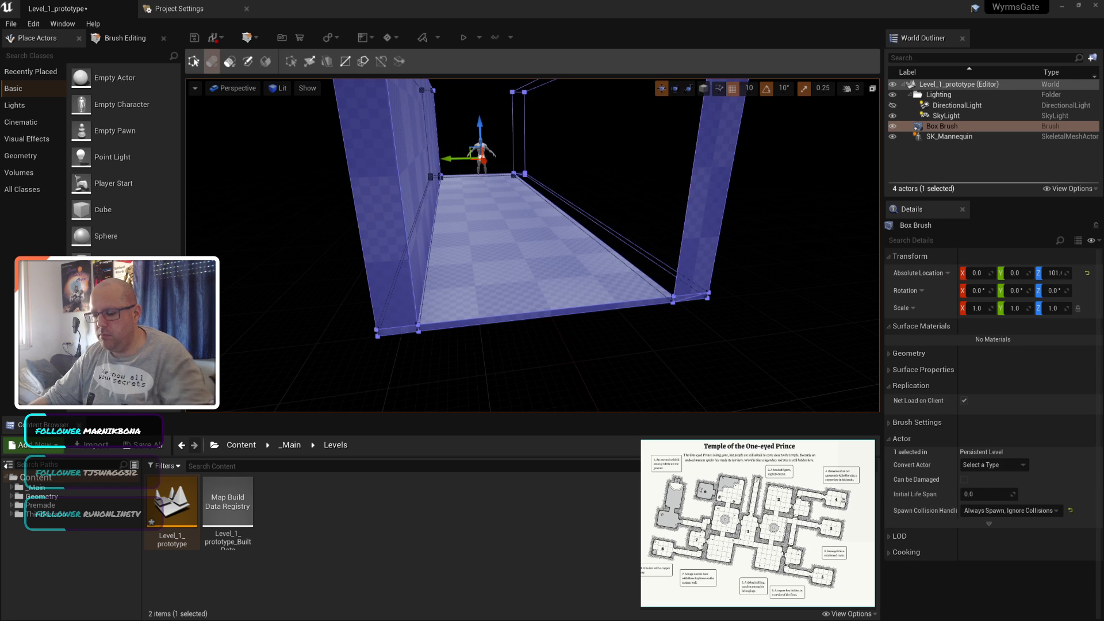
Step: Delete the whole box brush, then undo the deletion and leave the brush deselected
{"action": "left_click", "coordinate": [635, 180]}
{"action": "left_click", "coordinate": [703, 221]}
{"action": "key", "text": "Delete"}
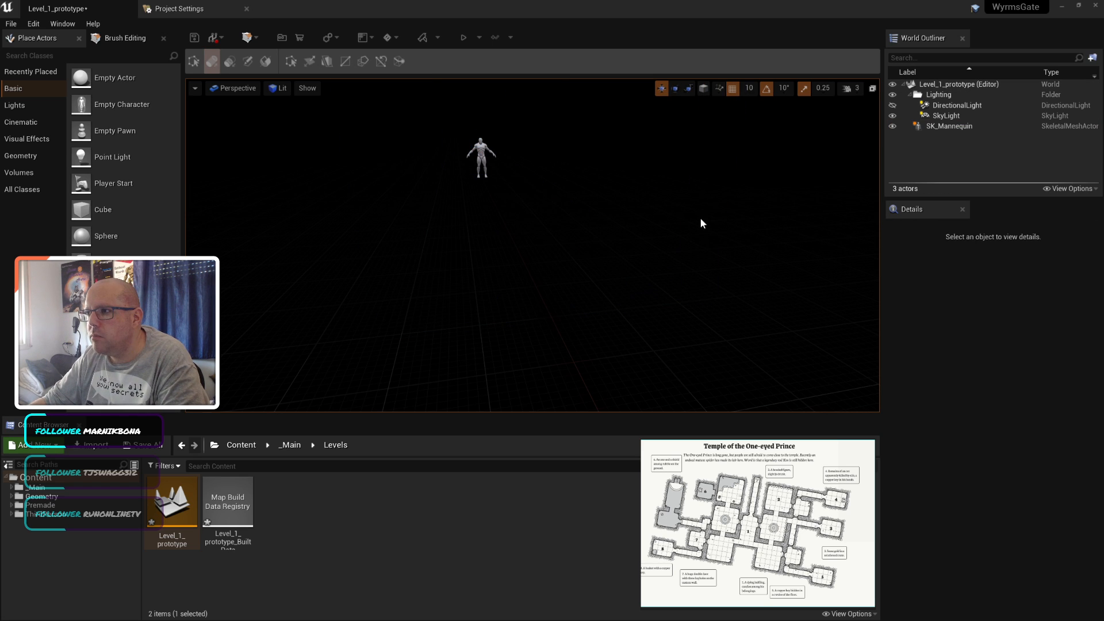
{"action": "key", "text": "ctrl+z"}
{"action": "left_click", "coordinate": [784, 291]}
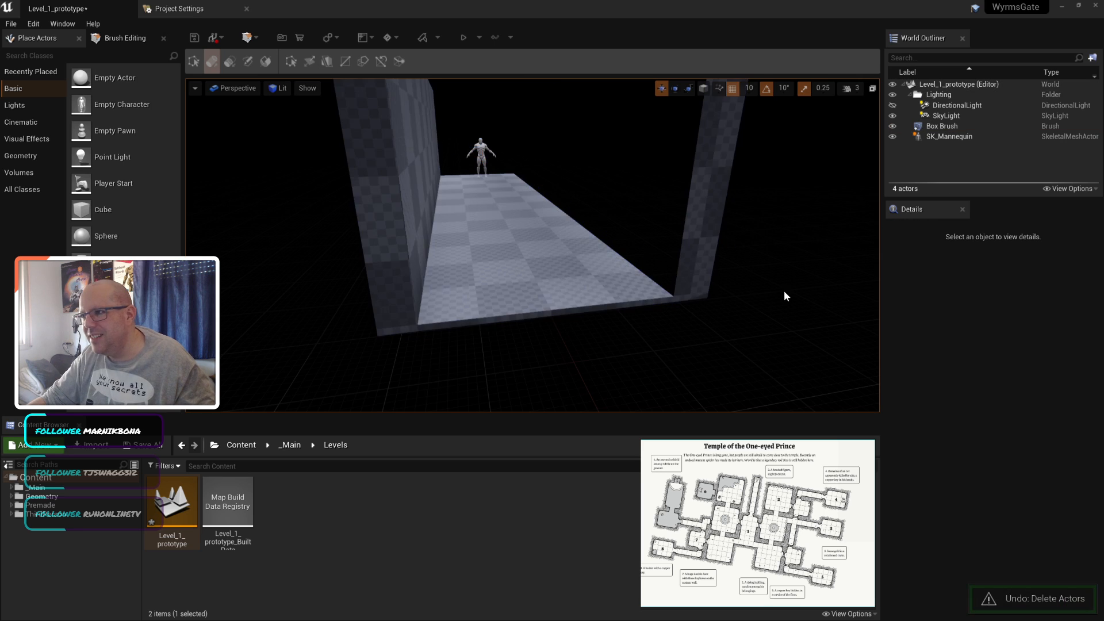
Step: Inspect the wall with the deleted face from outside the corridor, with the box brush selected
{"action": "mouse_move", "coordinate": [784, 291]}
{"action": "middle_mouse_down"}
{"action": "mouse_move", "coordinate": [747, 299]}
{"action": "mouse_move", "coordinate": [688, 281]}
{"action": "middle_mouse_up"}
{"action": "right_click_drag", "start_coordinate": [688, 281], "coordinate": [683, 276]}
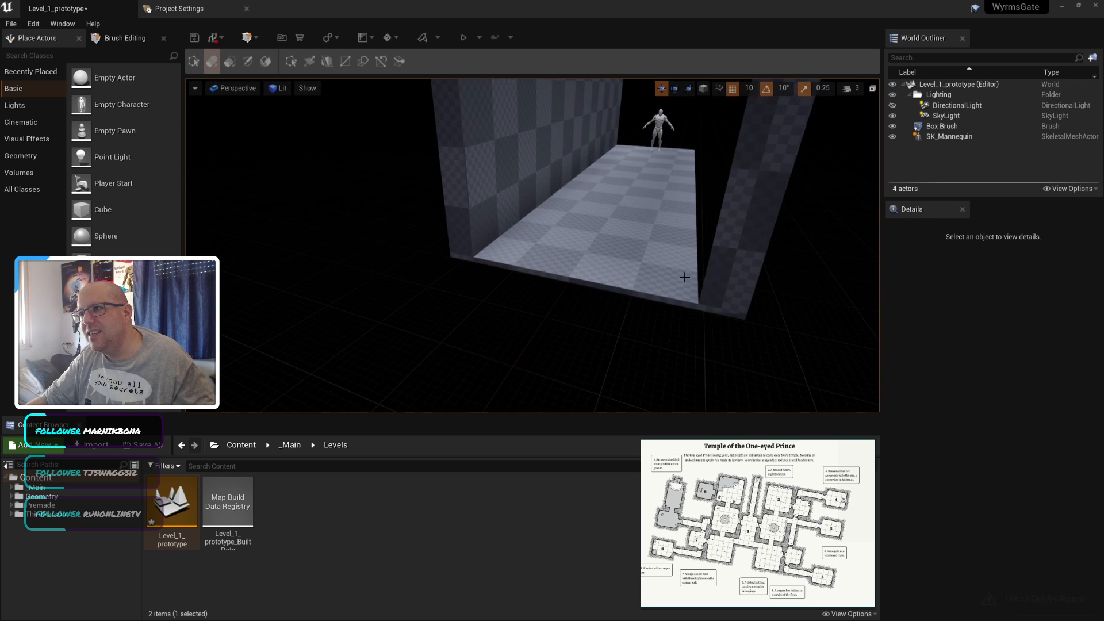
{"action": "middle_click_drag", "start_coordinate": [768, 271], "coordinate": [851, 253]}
{"action": "left_click", "coordinate": [587, 226]}
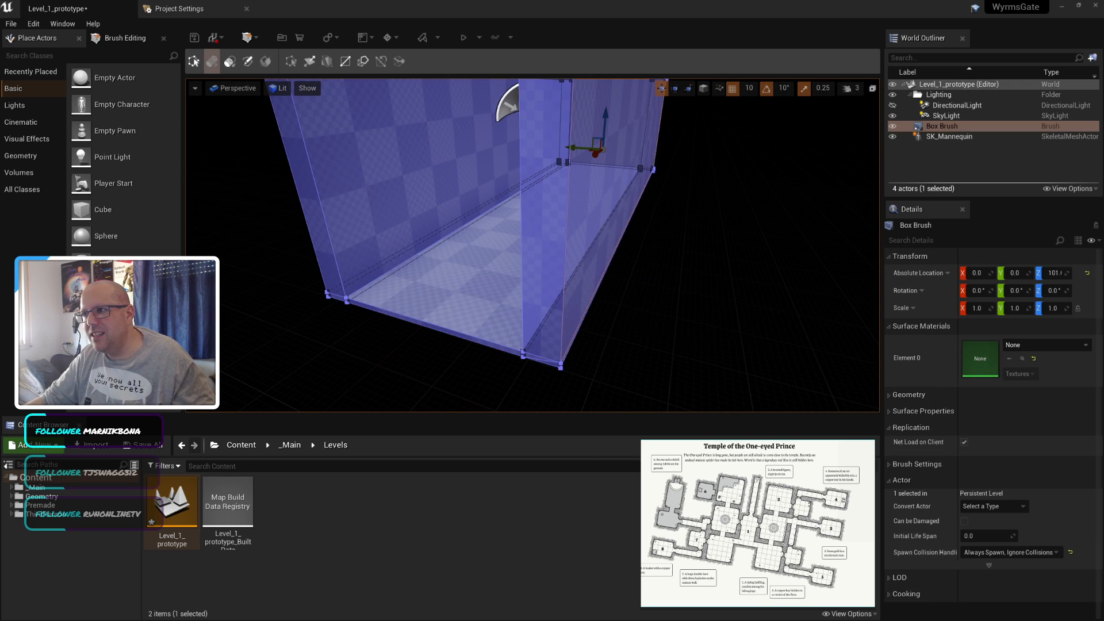
{"action": "left_click", "coordinate": [631, 196]}
{"action": "left_click", "coordinate": [624, 177]}
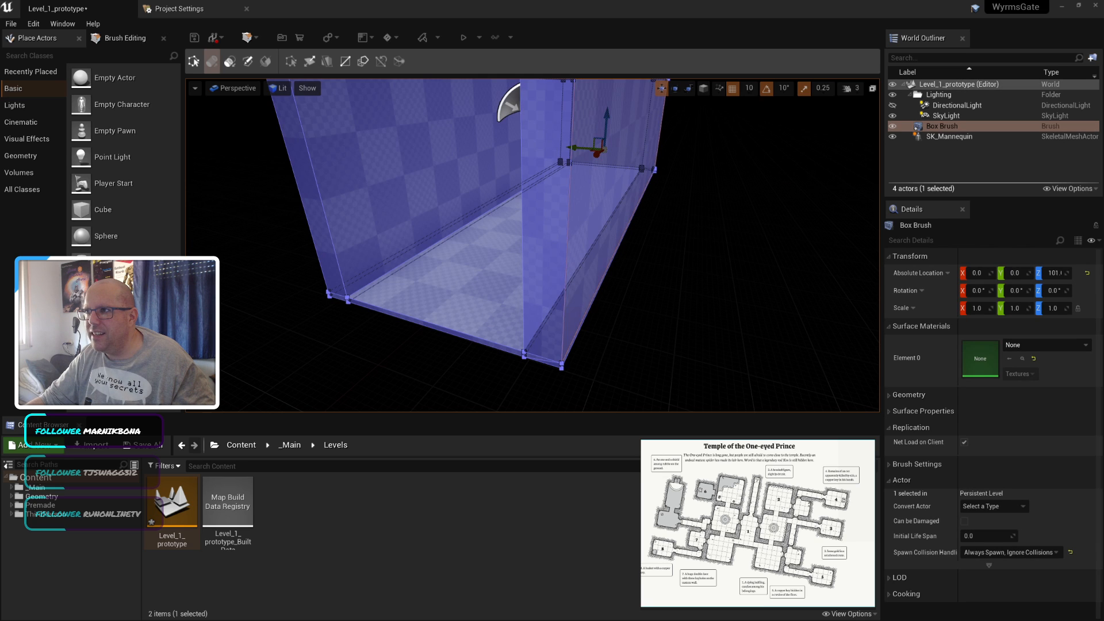
Step: Try deleting the end face at the opening and the large outer side face of the corridor's right-hand wall
{"action": "left_click", "coordinate": [605, 246]}
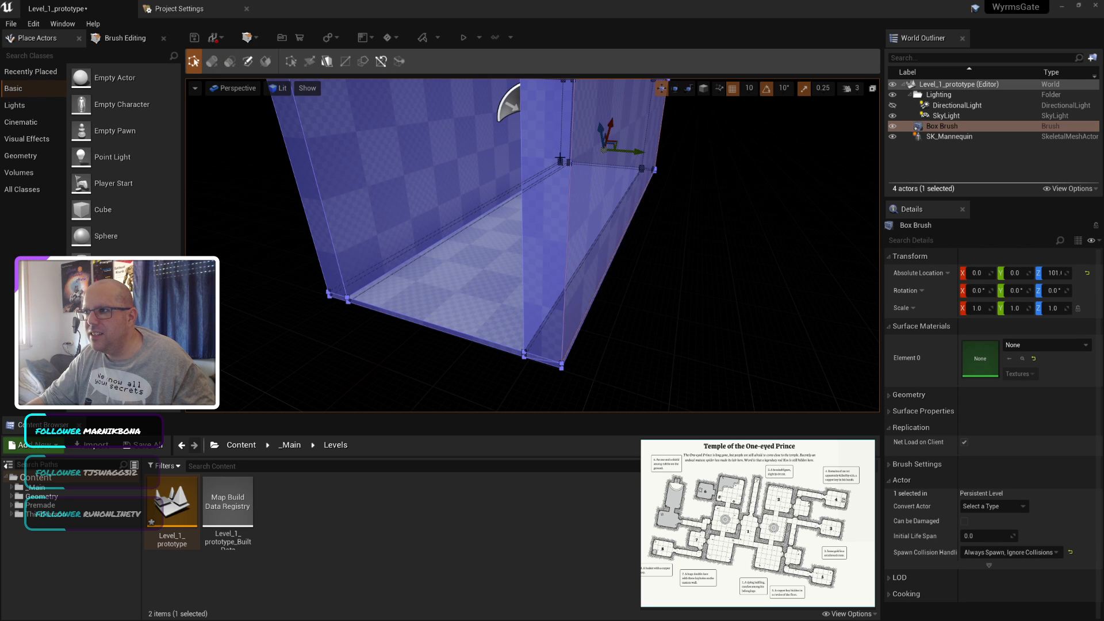
{"action": "left_click", "coordinate": [539, 127]}
{"action": "left_click", "coordinate": [589, 227]}
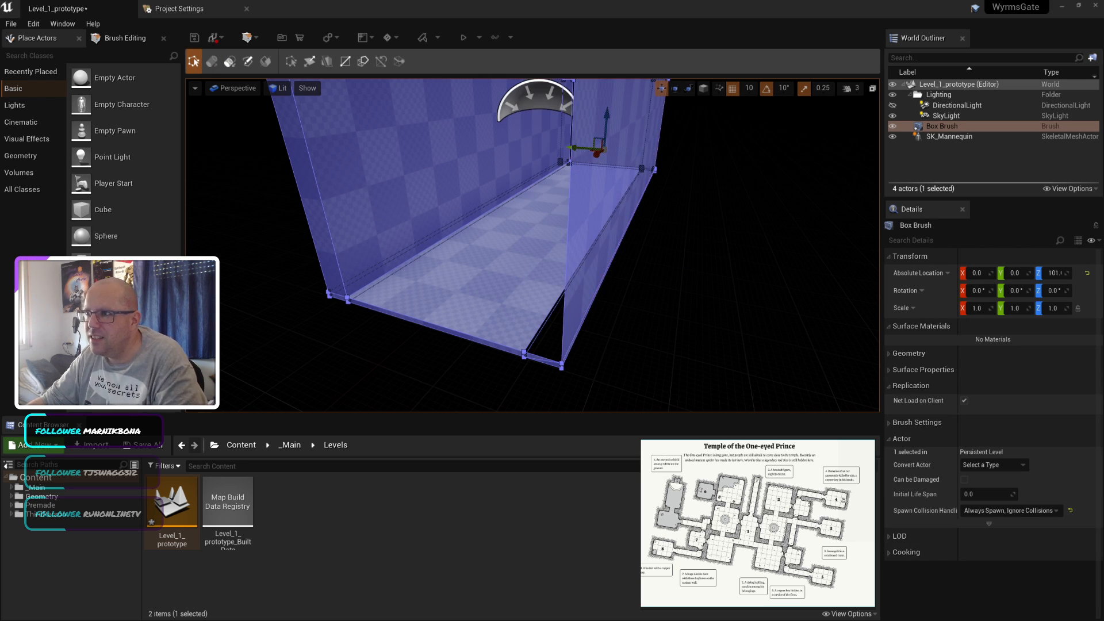
{"action": "key", "text": "Delete"}
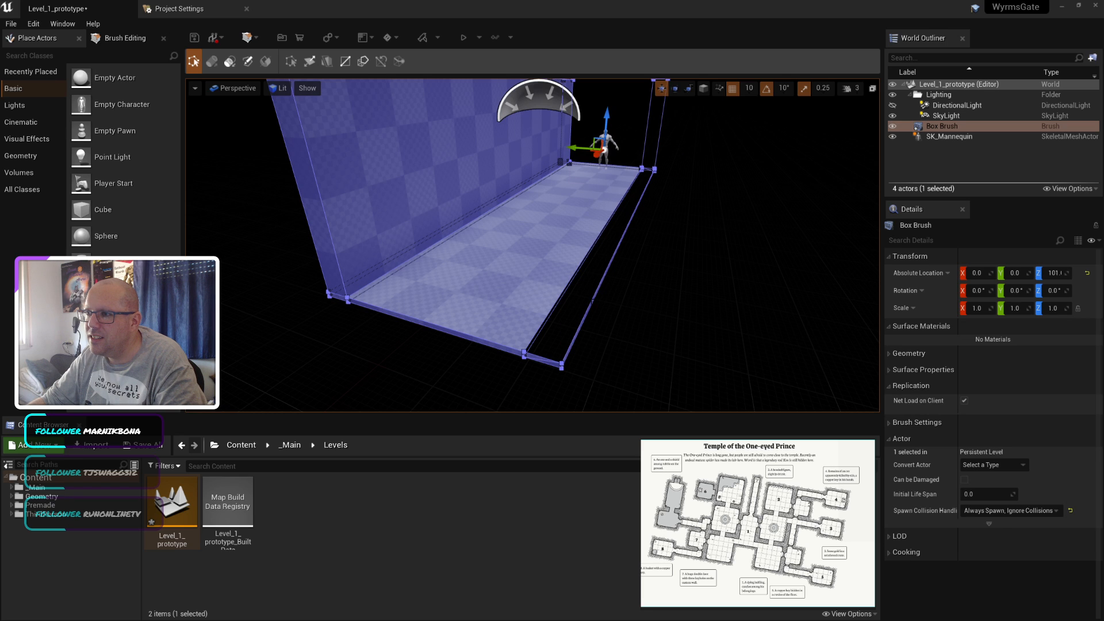
Step: Undo the recent face deletions and the outward extension of the right-hand wall, and deselect the box brush
{"action": "key", "text": "ctrl+z"}
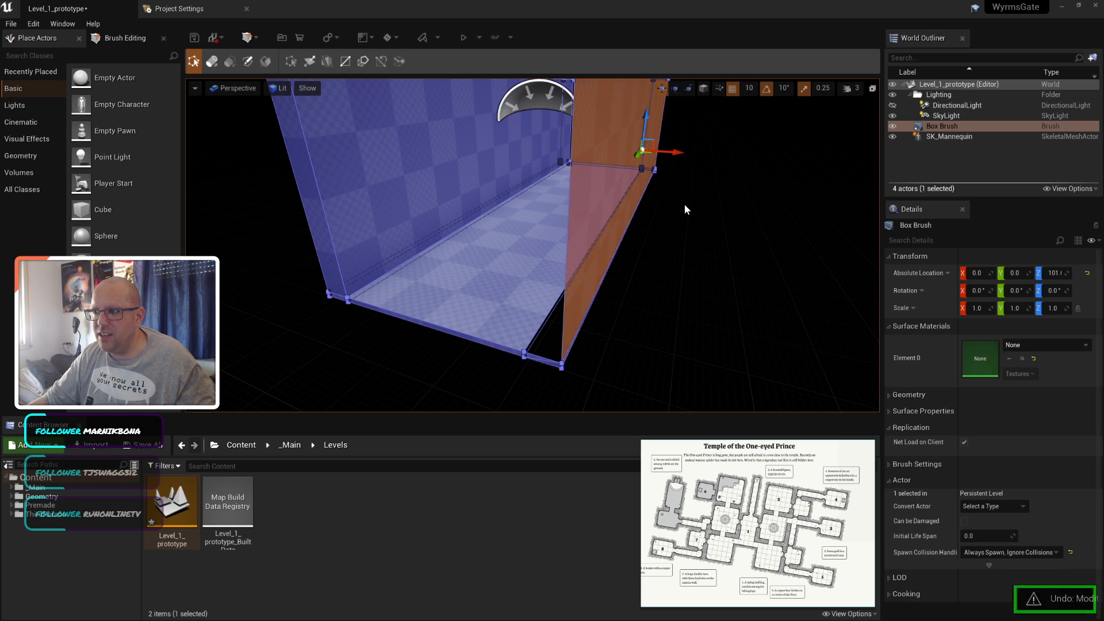
{"action": "key", "text": "ctrl+z"}
{"action": "key", "text": "ctrl+z"}
{"action": "key", "text": "ctrl+z"}
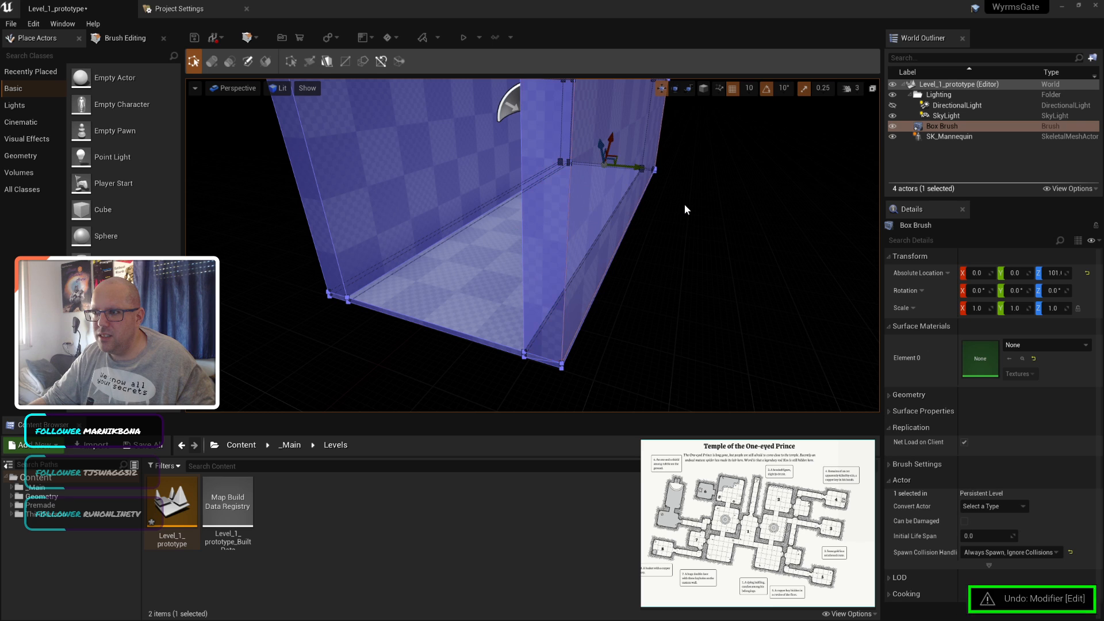
{"action": "key", "text": "ctrl+z"}
{"action": "key", "text": "ctrl+z"}
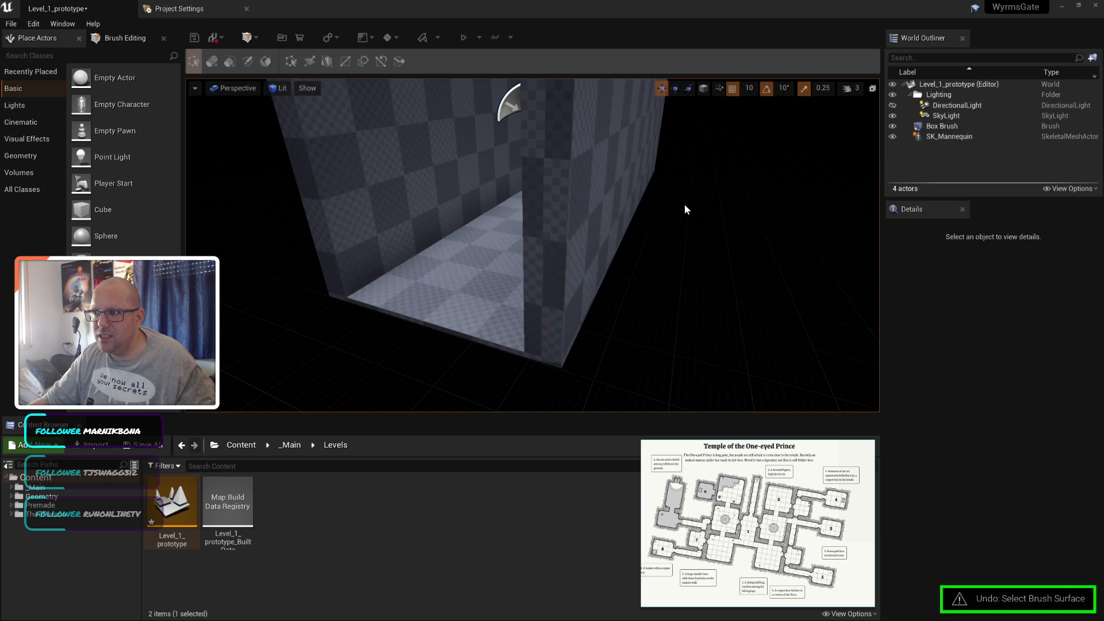
{"action": "key", "text": "ctrl+z"}
{"action": "key", "text": "ctrl+z"}
{"action": "key", "text": "ctrl+z"}
{"action": "key", "text": "ctrl+z"}
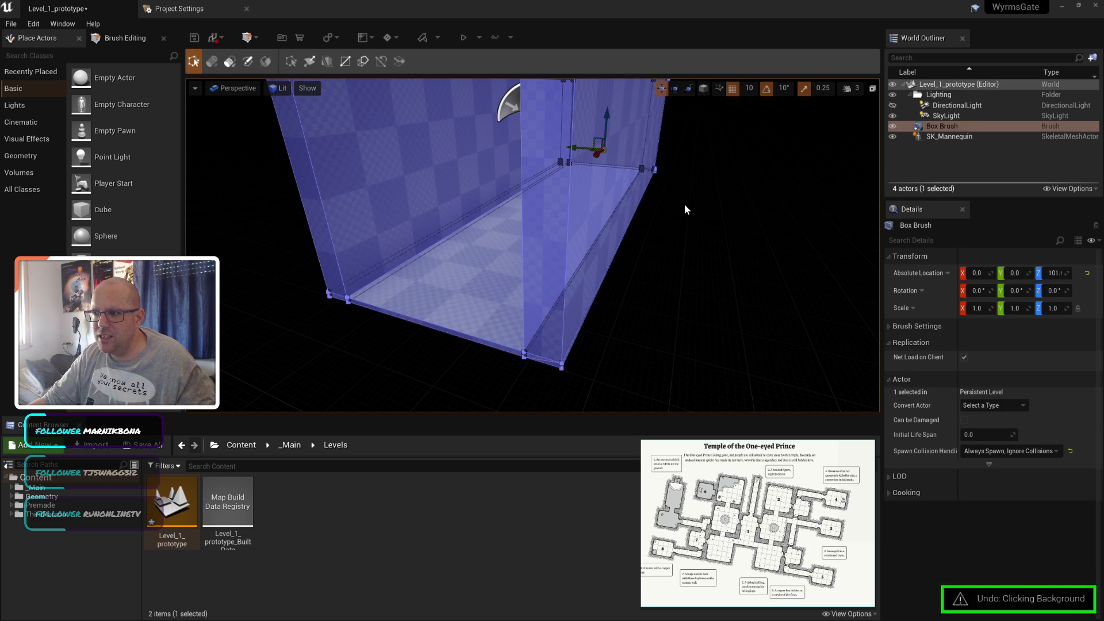
{"action": "key", "text": "ctrl+z"}
{"action": "key", "text": "ctrl+z"}
{"action": "key", "text": "ctrl+z"}
{"action": "key", "text": "ctrl+z"}
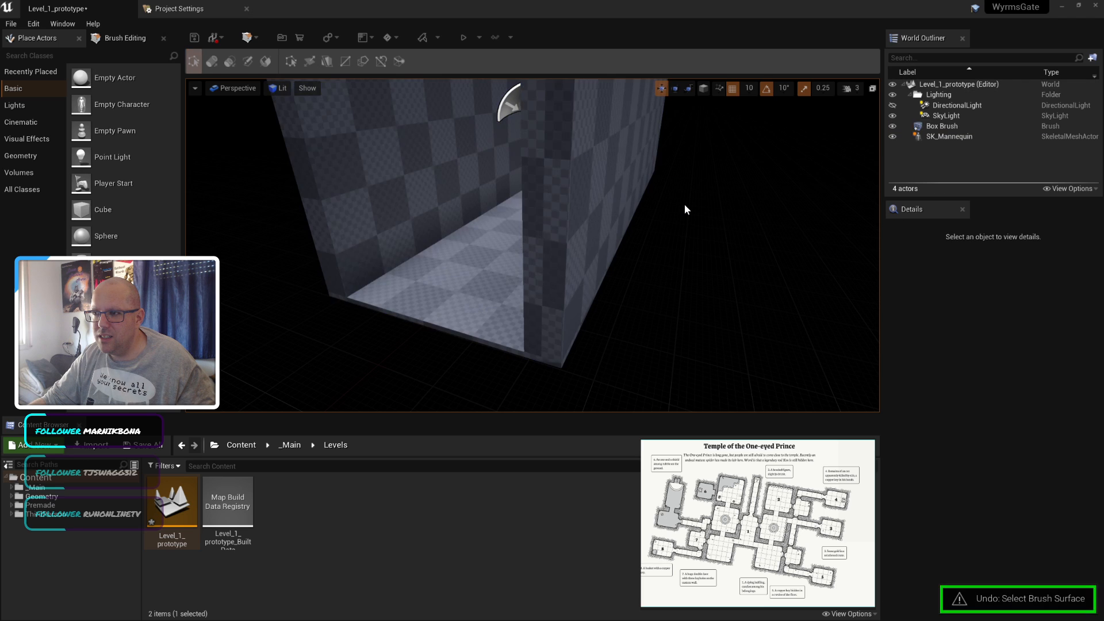
{"action": "key", "text": "ctrl+z"}
{"action": "key", "text": "ctrl+z"}
{"action": "key", "text": "ctrl+z"}
{"action": "key", "text": "ctrl+z"}
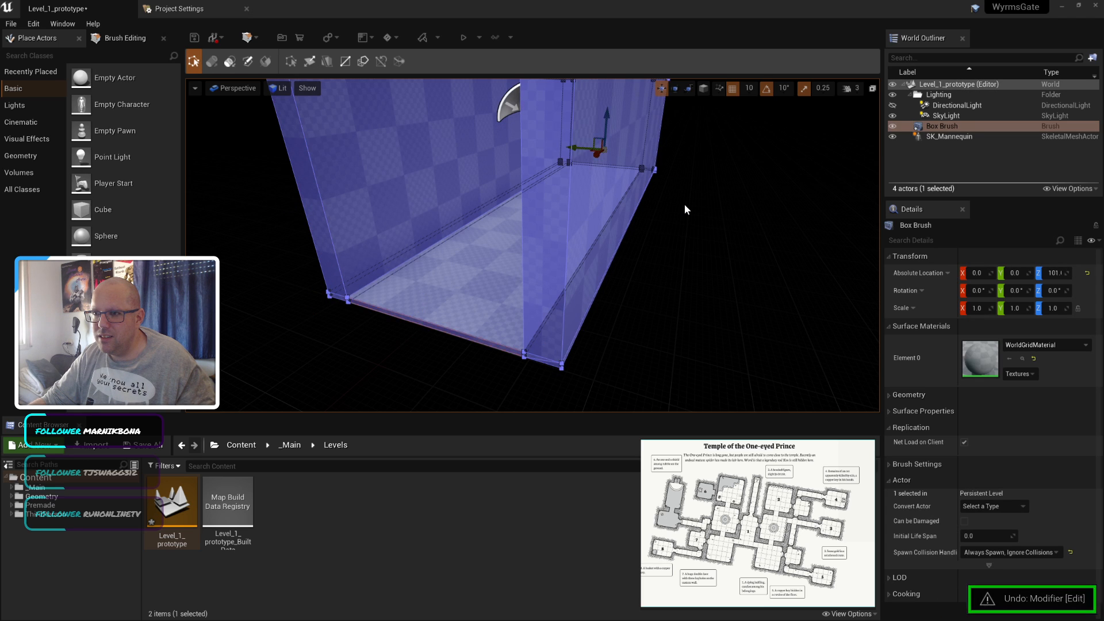
{"action": "key", "text": "ctrl+z"}
{"action": "key", "text": "ctrl+z"}
{"action": "key", "text": "ctrl+z"}
{"action": "key", "text": "ctrl+z"}
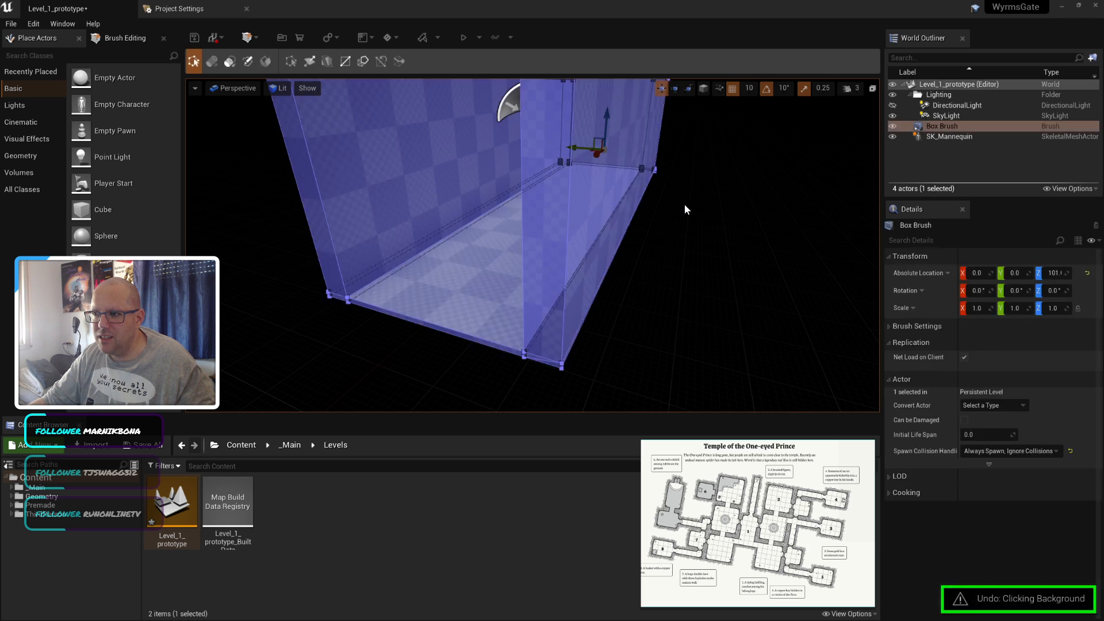
{"action": "key", "text": "ctrl+z"}
{"action": "key", "text": "ctrl+z"}
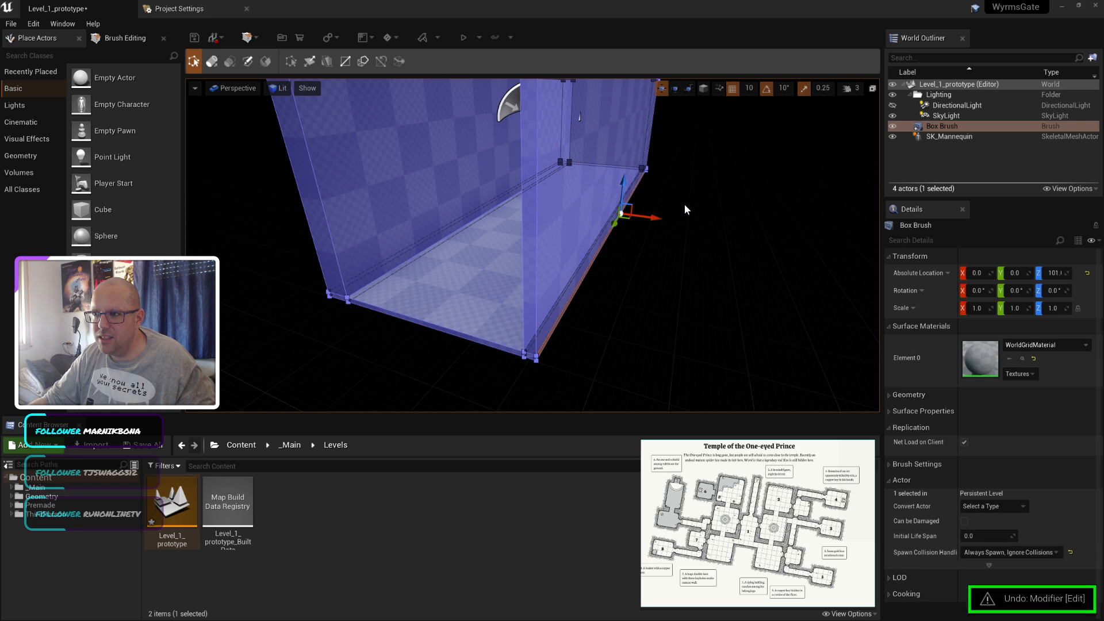
{"action": "left_click", "coordinate": [681, 291]}
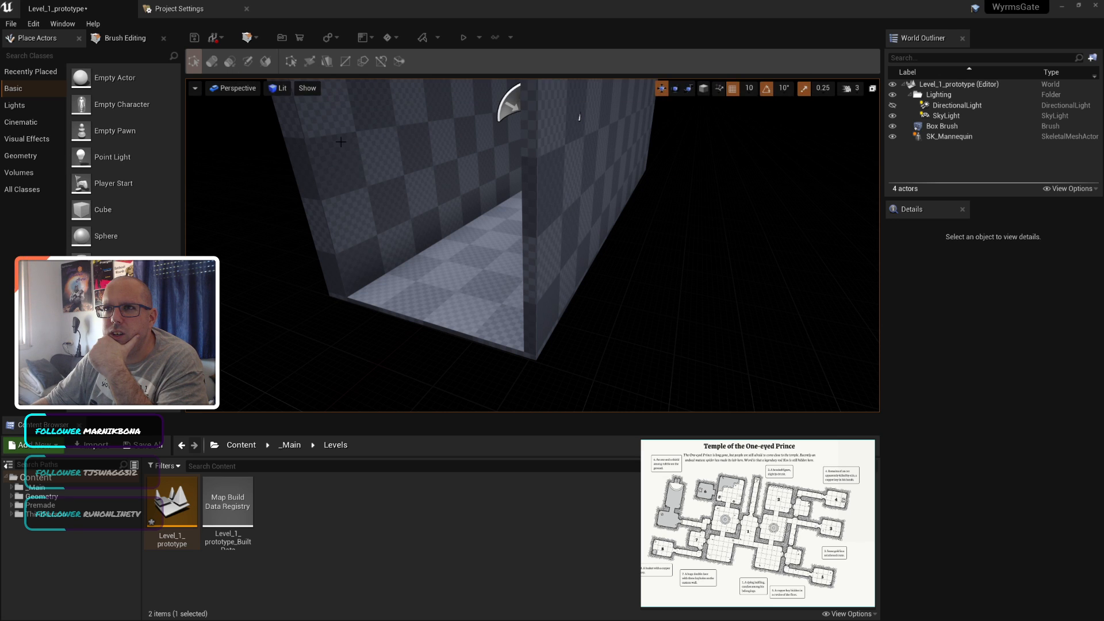
Step: Select the top face of the corridor's right-hand wall and lower it to just above the floor
{"action": "scroll", "coordinate": [638, 208], "scroll_direction": "down", "scroll_amount": 3}
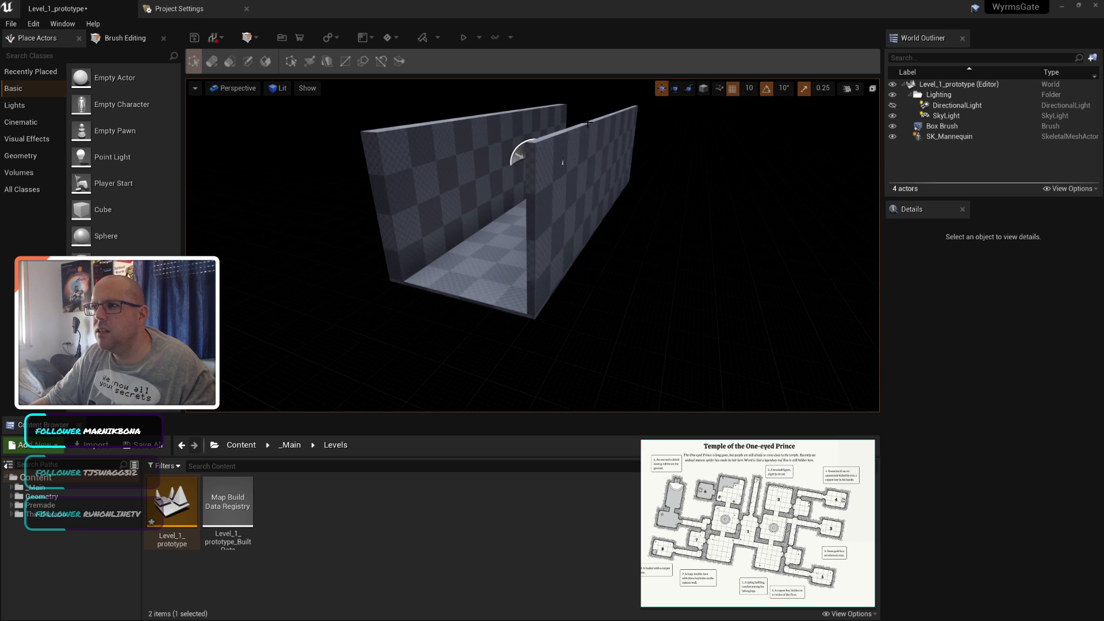
{"action": "left_click", "coordinate": [591, 123]}
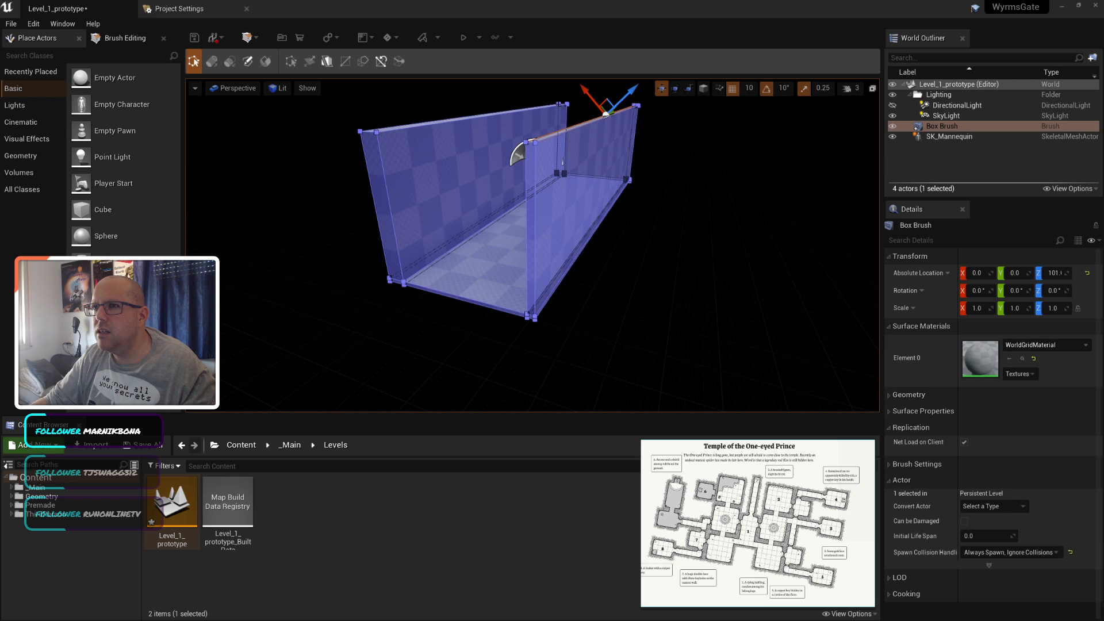
{"action": "middle_click_drag", "start_coordinate": [592, 122], "coordinate": [592, 144]}
{"action": "scroll", "coordinate": [580, 146], "scroll_direction": "up", "scroll_amount": 3}
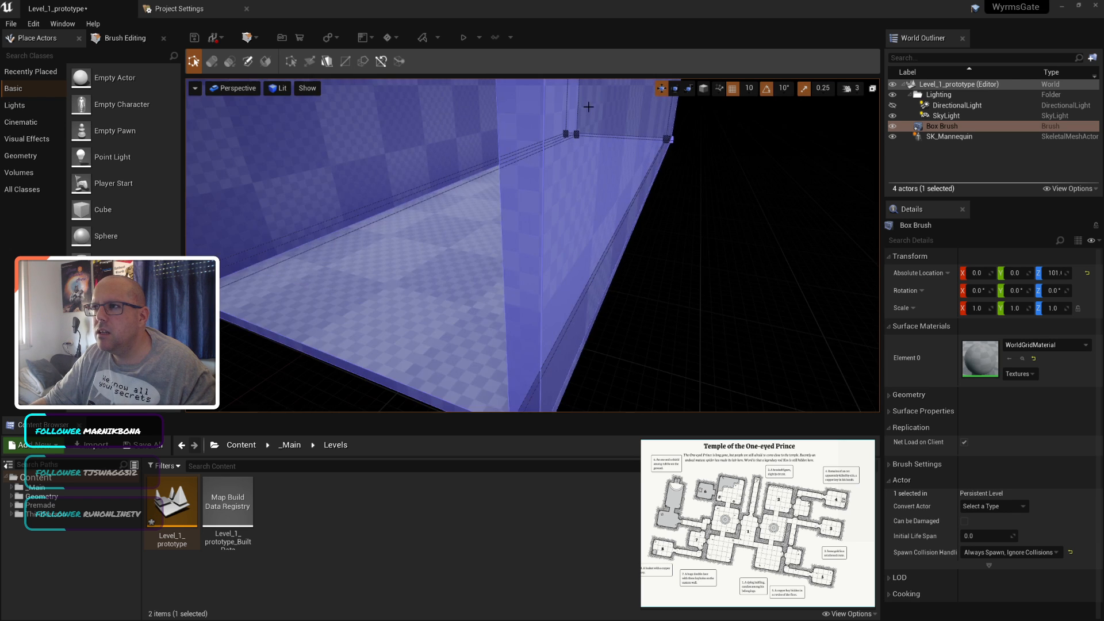
{"action": "scroll", "coordinate": [589, 107], "scroll_direction": "down", "scroll_amount": 2}
{"action": "right_click_drag", "start_coordinate": [588, 107], "coordinate": [582, 157]}
{"action": "mouse_move", "coordinate": [582, 162]}
{"action": "middle_mouse_down"}
{"action": "mouse_move", "coordinate": [582, 179]}
{"action": "mouse_move", "coordinate": [582, 89]}
{"action": "middle_mouse_up"}
{"action": "scroll", "coordinate": [569, 185], "scroll_direction": "up", "scroll_amount": 5}
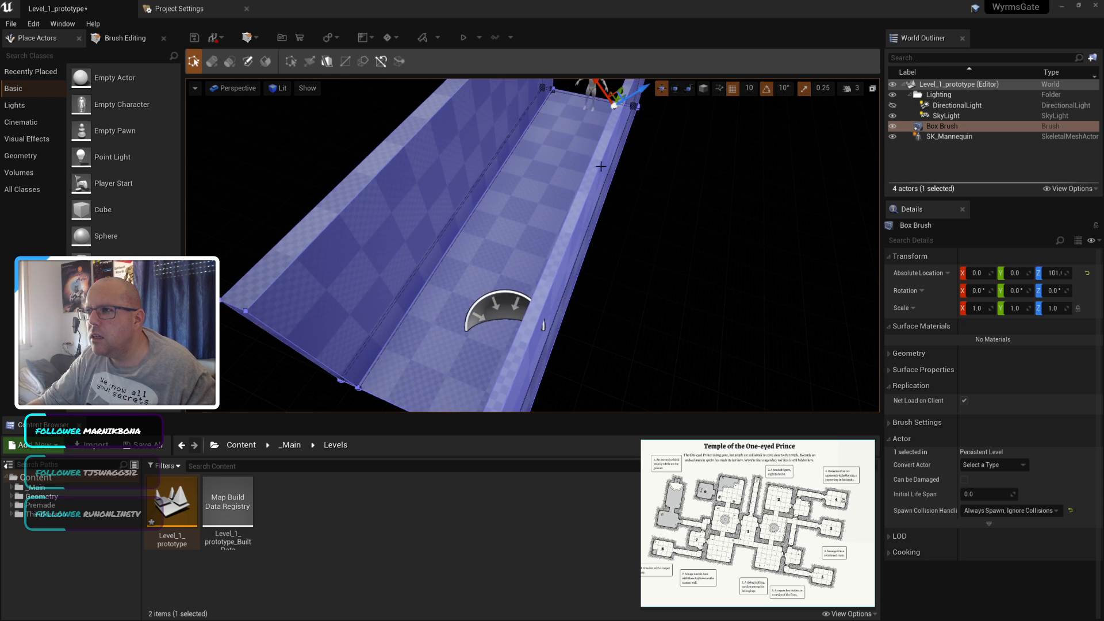
{"action": "left_click", "coordinate": [601, 166]}
{"action": "mouse_move", "coordinate": [669, 198]}
{"action": "right_mouse_down"}
{"action": "mouse_move", "coordinate": [652, 198]}
{"action": "mouse_move", "coordinate": [676, 185]}
{"action": "right_mouse_up"}
{"action": "left_click", "coordinate": [676, 185]}
{"action": "left_click", "coordinate": [618, 169]}
{"action": "left_click", "coordinate": [620, 159]}
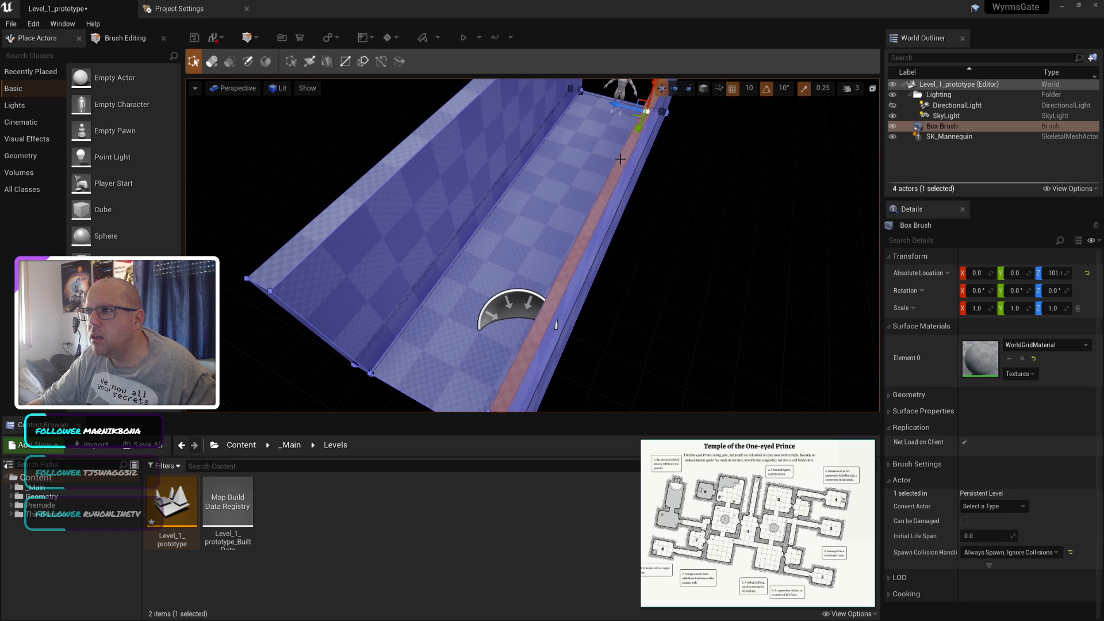
{"action": "scroll", "coordinate": [702, 212], "scroll_direction": "down", "scroll_amount": 5}
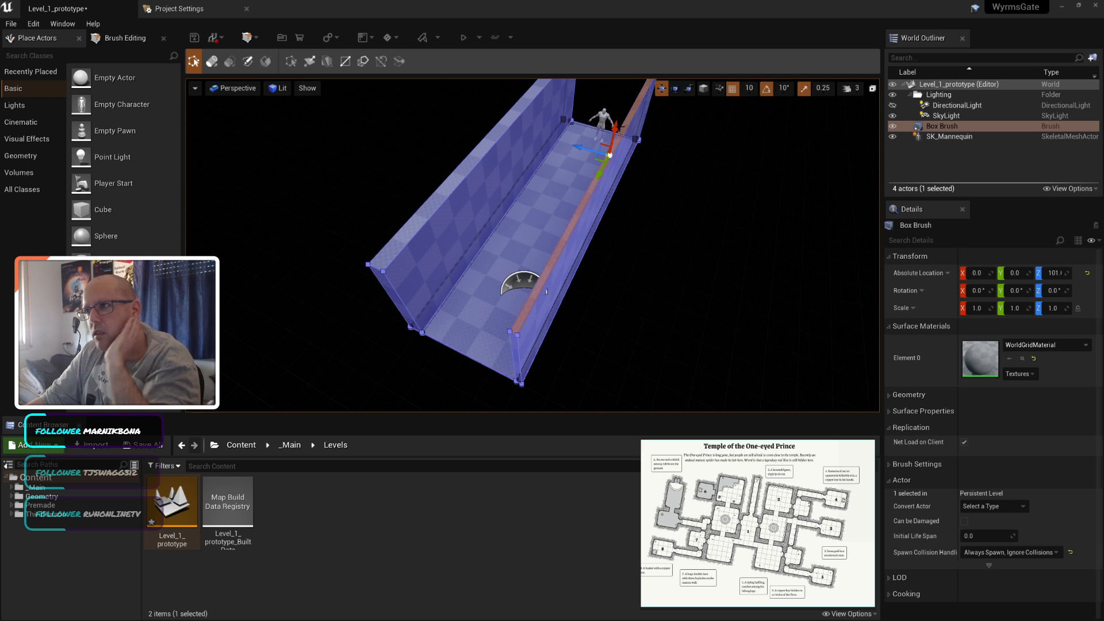
{"action": "left_click_drag", "start_coordinate": [614, 137], "coordinate": [606, 200]}
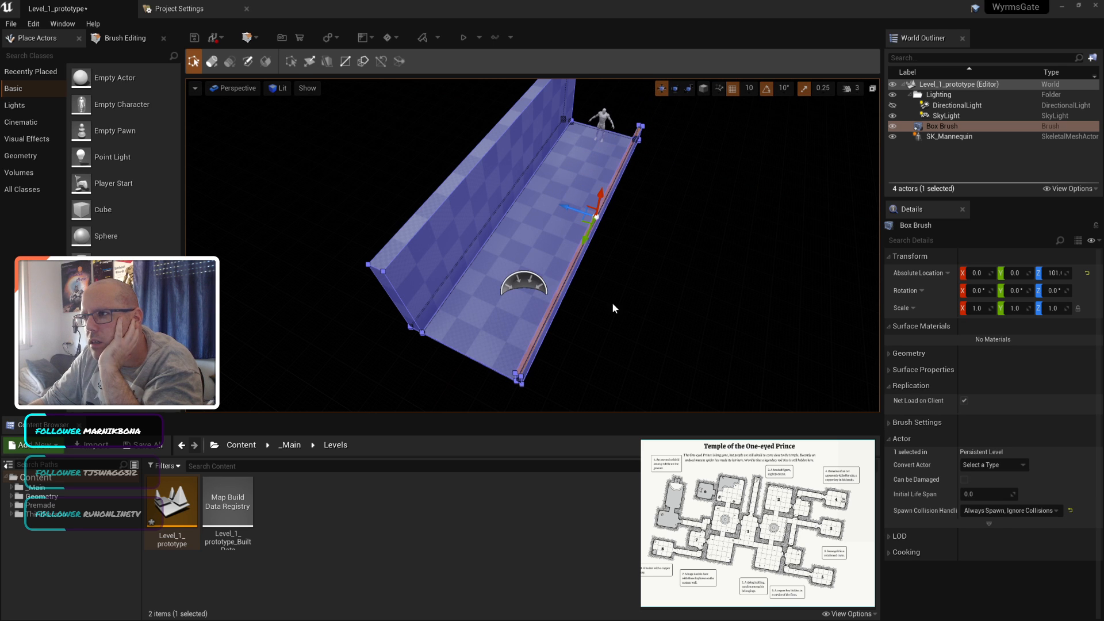
Step: Inspect the corridor with its lowered wall from the side and delete the whole box brush
{"action": "scroll", "coordinate": [598, 320], "scroll_direction": "up", "scroll_amount": 5}
{"action": "mouse_move", "coordinate": [598, 320]}
{"action": "right_mouse_down"}
{"action": "mouse_move", "coordinate": [683, 318]}
{"action": "mouse_move", "coordinate": [557, 192]}
{"action": "mouse_move", "coordinate": [569, 269]}
{"action": "right_mouse_up"}
{"action": "scroll", "coordinate": [569, 269], "scroll_direction": "up", "scroll_amount": 4}
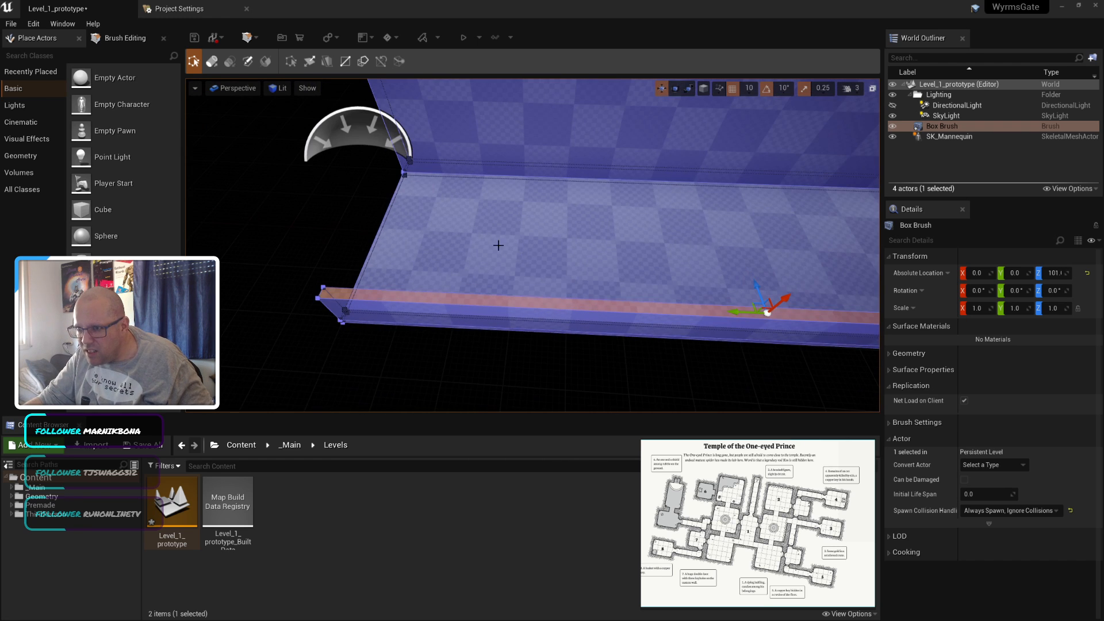
{"action": "right_click_drag", "start_coordinate": [481, 244], "coordinate": [562, 304]}
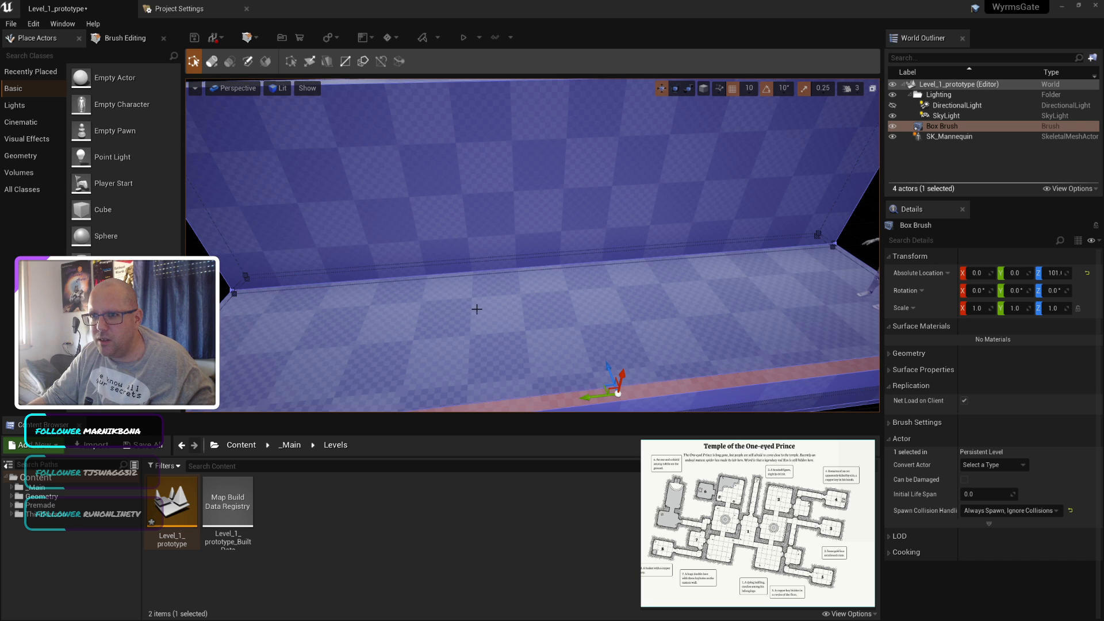
{"action": "scroll", "coordinate": [477, 308], "scroll_direction": "down", "scroll_amount": 5}
{"action": "scroll", "coordinate": [525, 322], "scroll_direction": "up", "scroll_amount": 5}
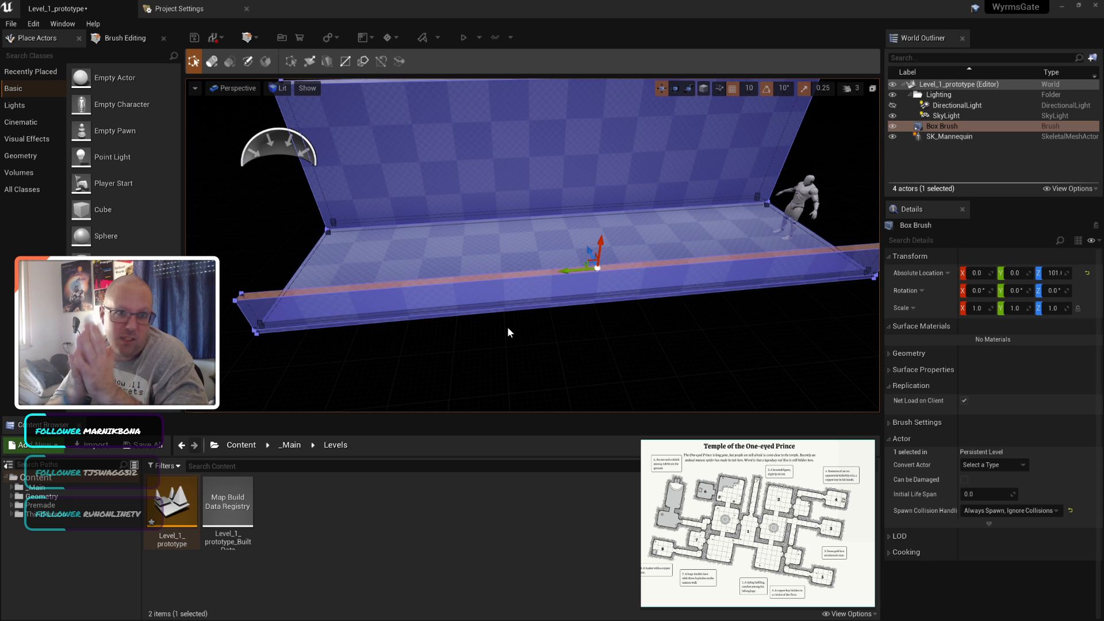
{"action": "scroll", "coordinate": [578, 332], "scroll_direction": "down", "scroll_amount": 4}
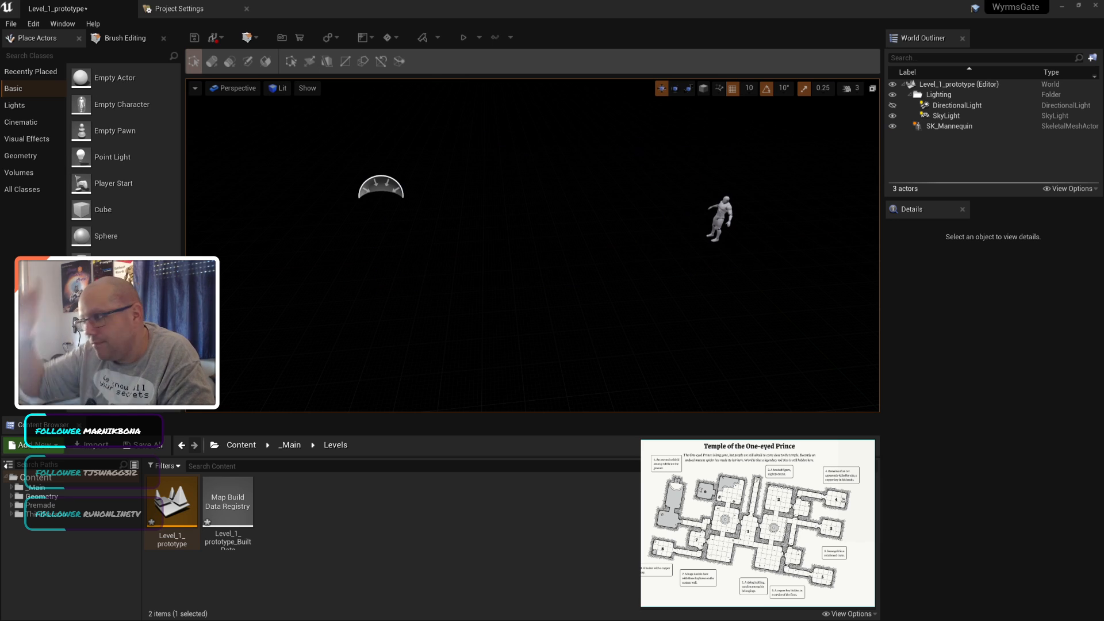
Step: Add a new Box geometry brush to the level and set its location to X 0, Y 0, Z 10
{"action": "left_click", "coordinate": [33, 160]}
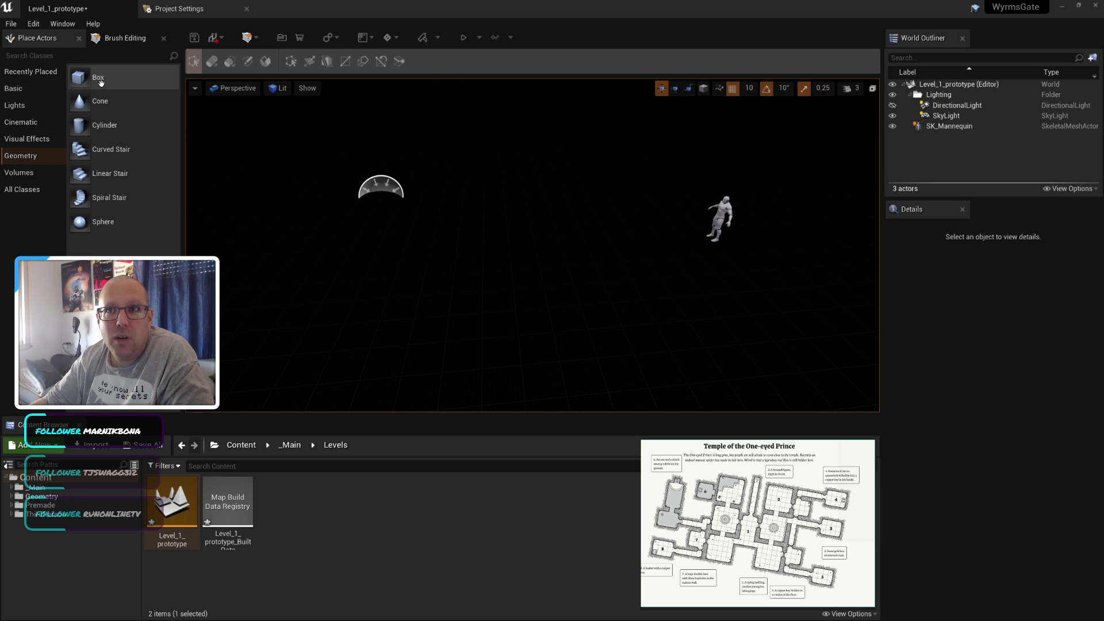
{"action": "mouse_move", "coordinate": [216, 103]}
{"action": "left_mouse_down"}
{"action": "mouse_move", "coordinate": [688, 247]}
{"action": "mouse_move", "coordinate": [603, 264]}
{"action": "left_mouse_up"}
{"action": "left_click", "coordinate": [977, 273]}
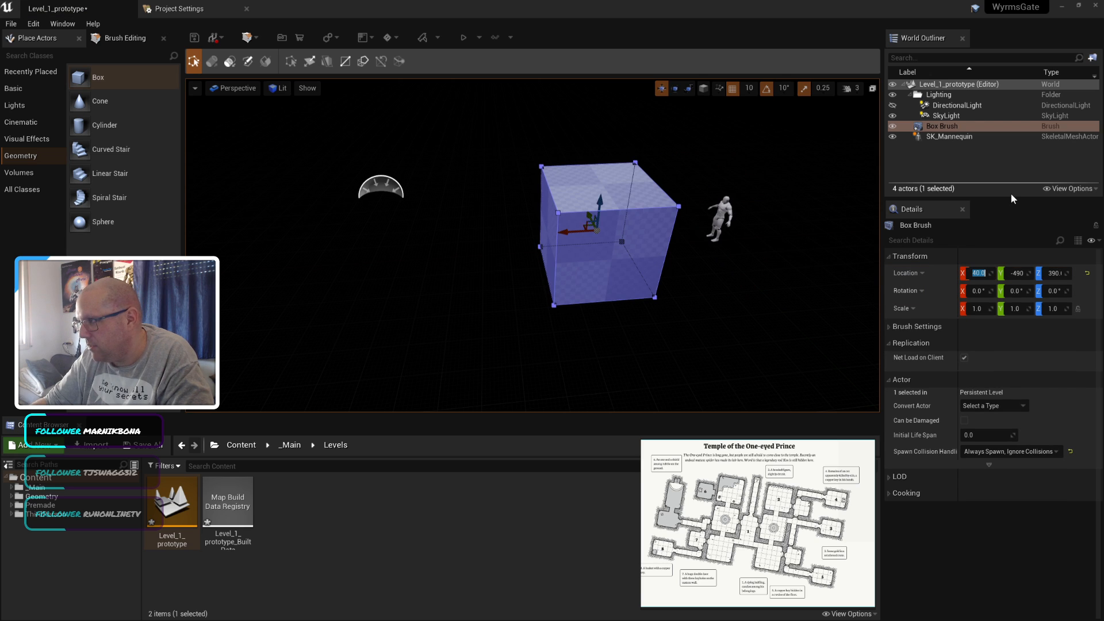
{"action": "type", "text": "0"}
{"action": "key", "text": "Tab"}
{"action": "type", "text": "0"}
{"action": "key", "text": "Tab"}
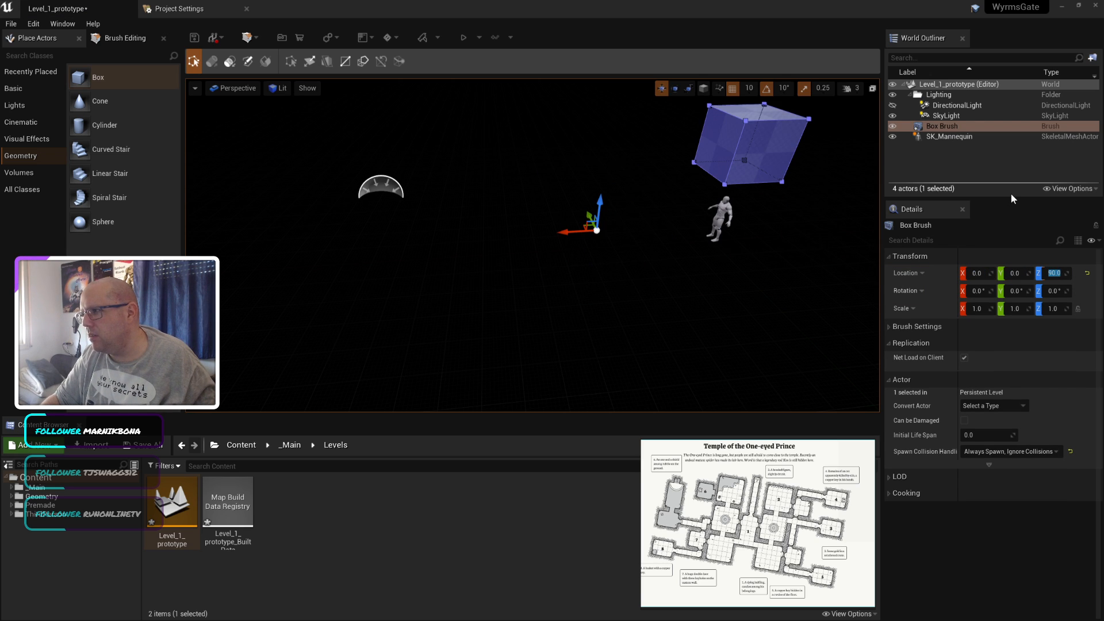
{"action": "type", "text": "10"}
{"action": "key", "text": "Return"}
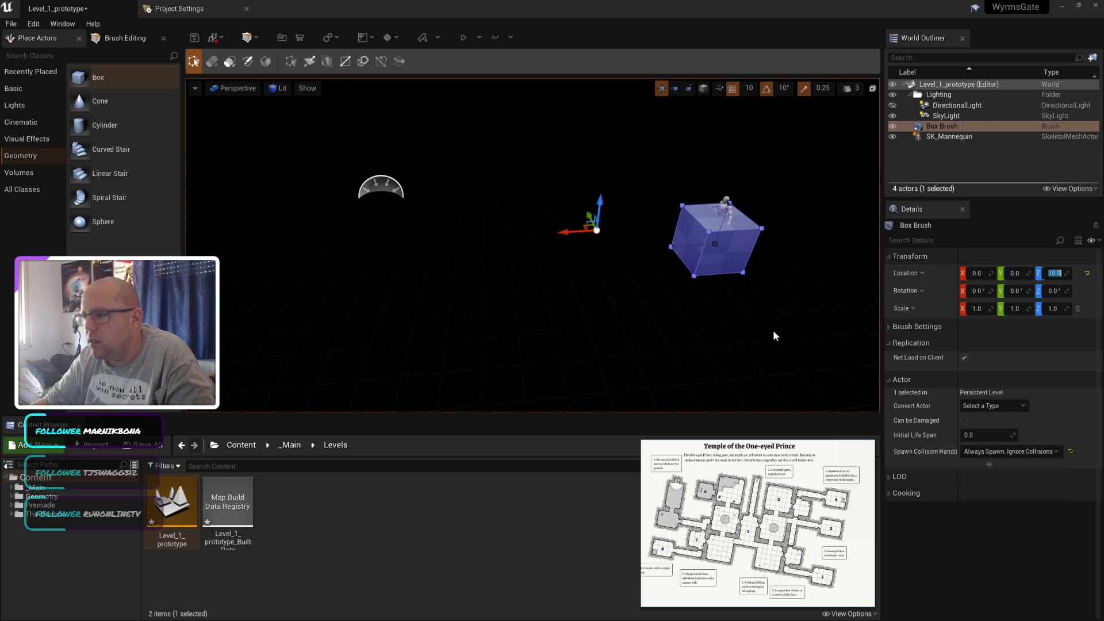
Step: Flatten the box brush into a floor slab by setting its Z scale to 0.1
{"action": "left_click", "coordinate": [1056, 309]}
{"action": "type", "text": "1"}
{"action": "key", "text": "BackSpace"}
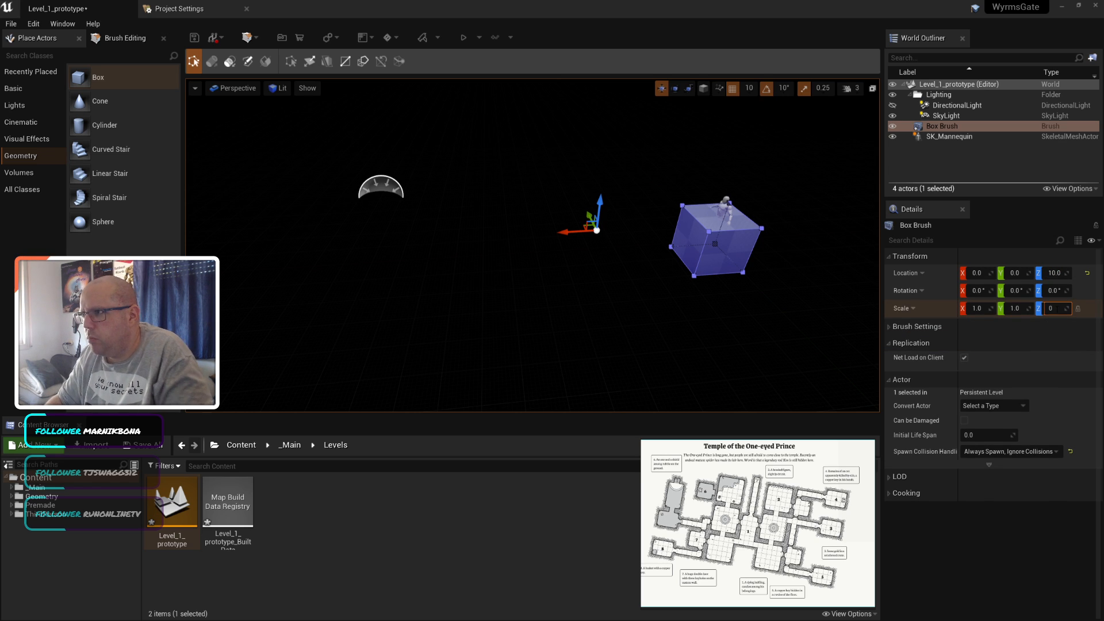
{"action": "type", "text": "0.1"}
{"action": "key", "text": "Return"}
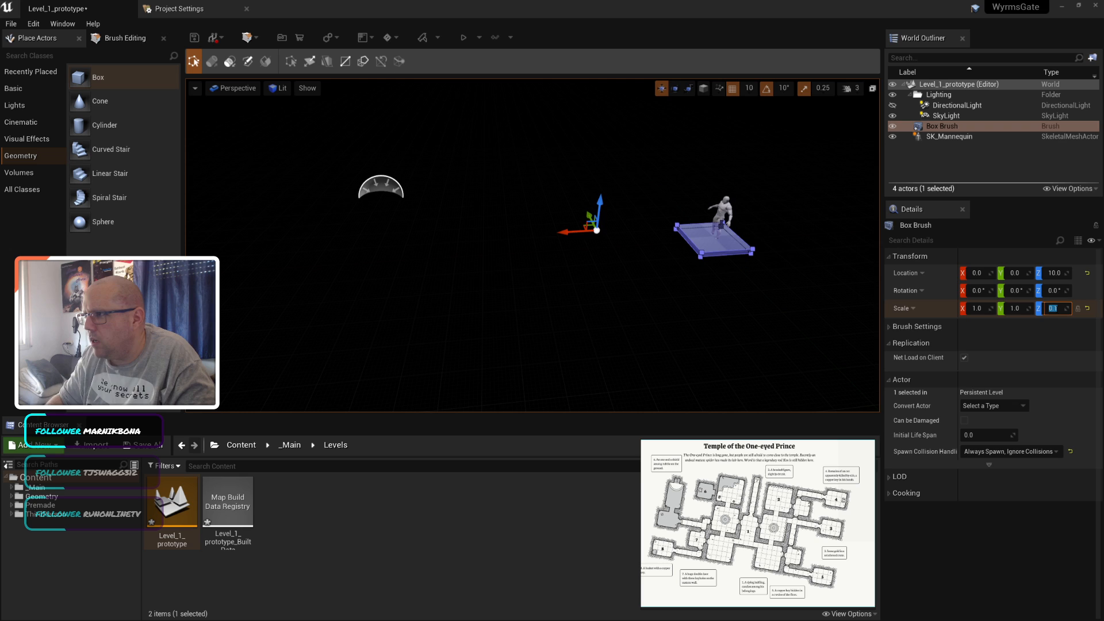
Step: Set the floor slab's Z location to 0 and save the level
{"action": "left_click", "coordinate": [771, 320]}
{"action": "left_click", "coordinate": [715, 241]}
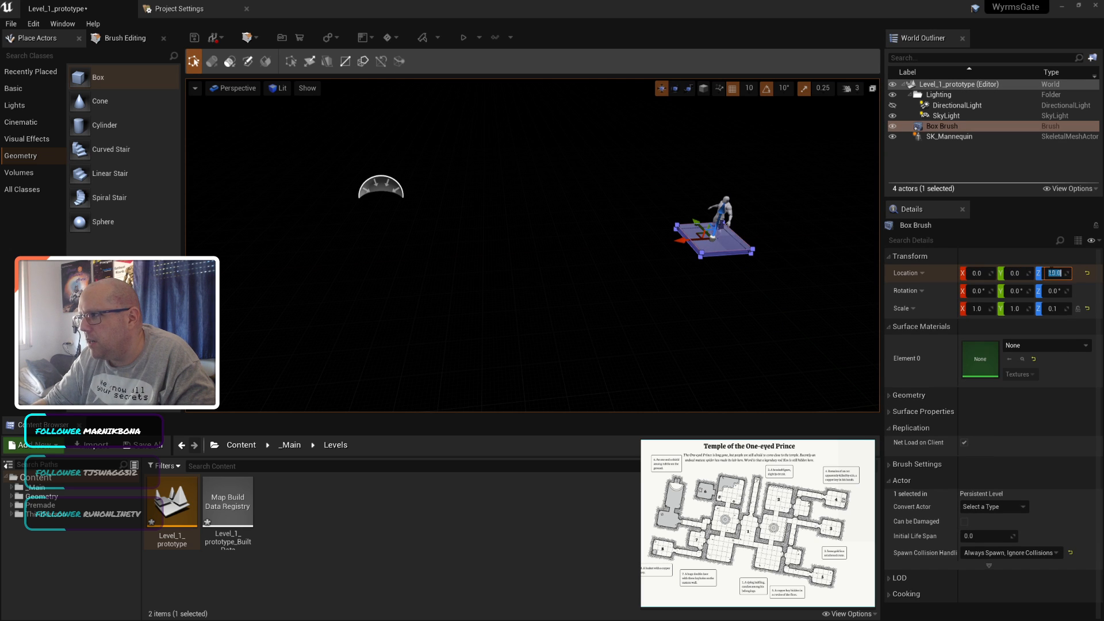
{"action": "left_click", "coordinate": [745, 333]}
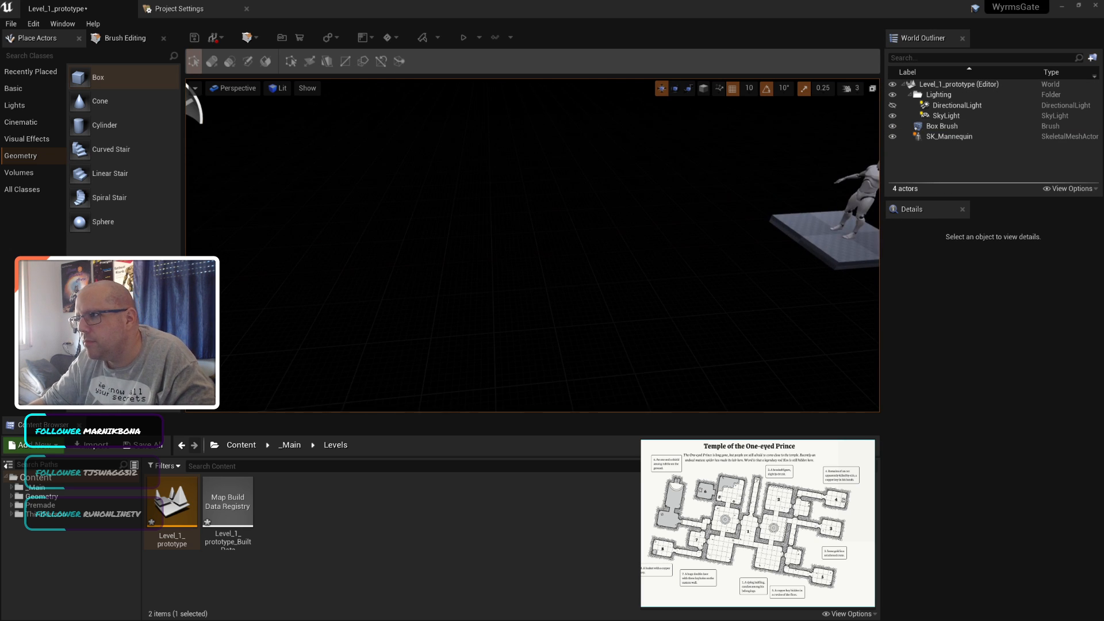
{"action": "key", "text": "ctrl+s"}
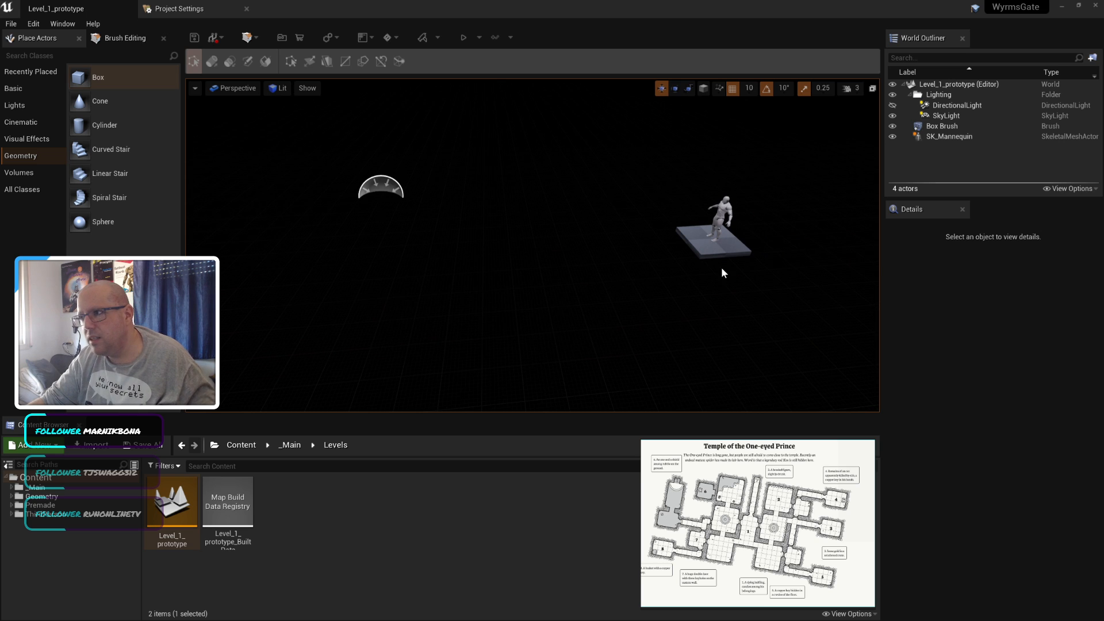
Step: Set the grid snap to 50, pull the floor slab's front side face outward in brush editing, and save the level
{"action": "left_click", "coordinate": [717, 252]}
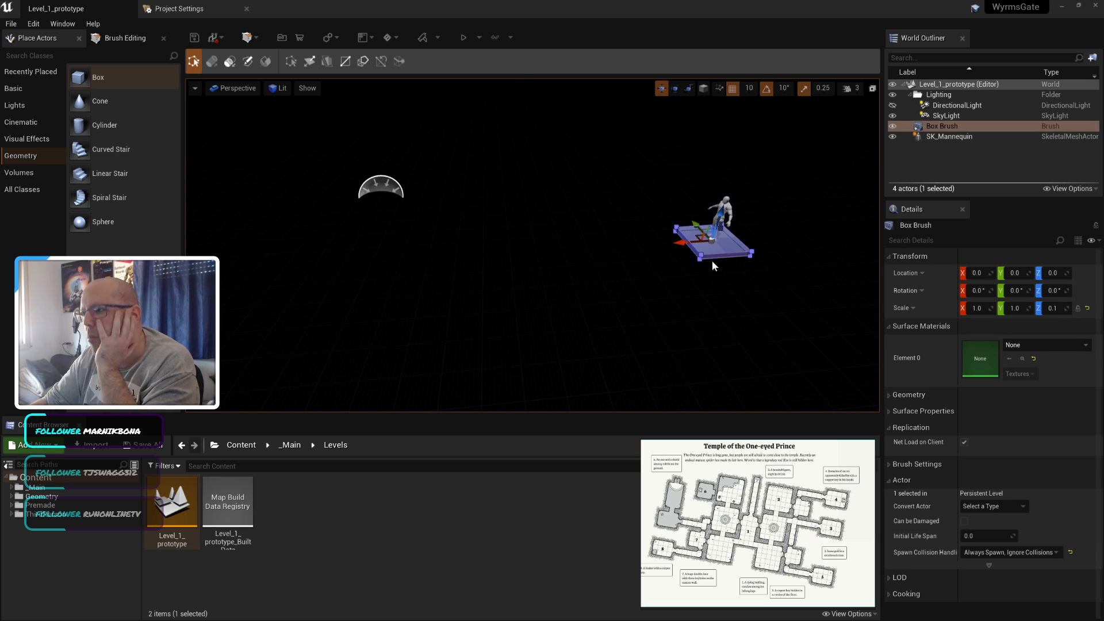
{"action": "left_click", "coordinate": [119, 38]}
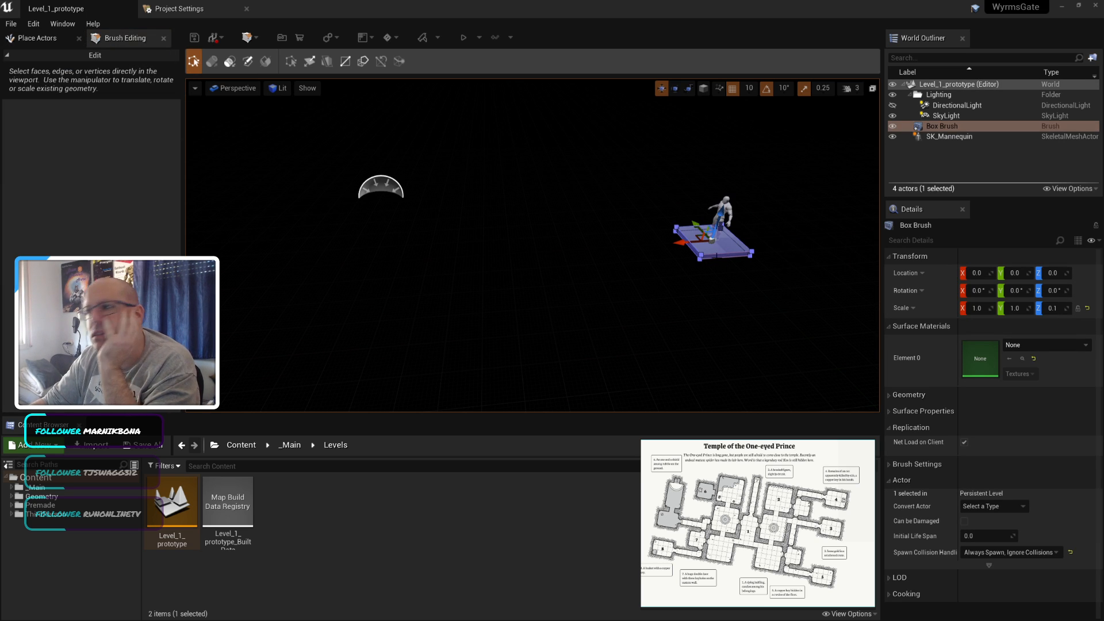
{"action": "left_click", "coordinate": [717, 254]}
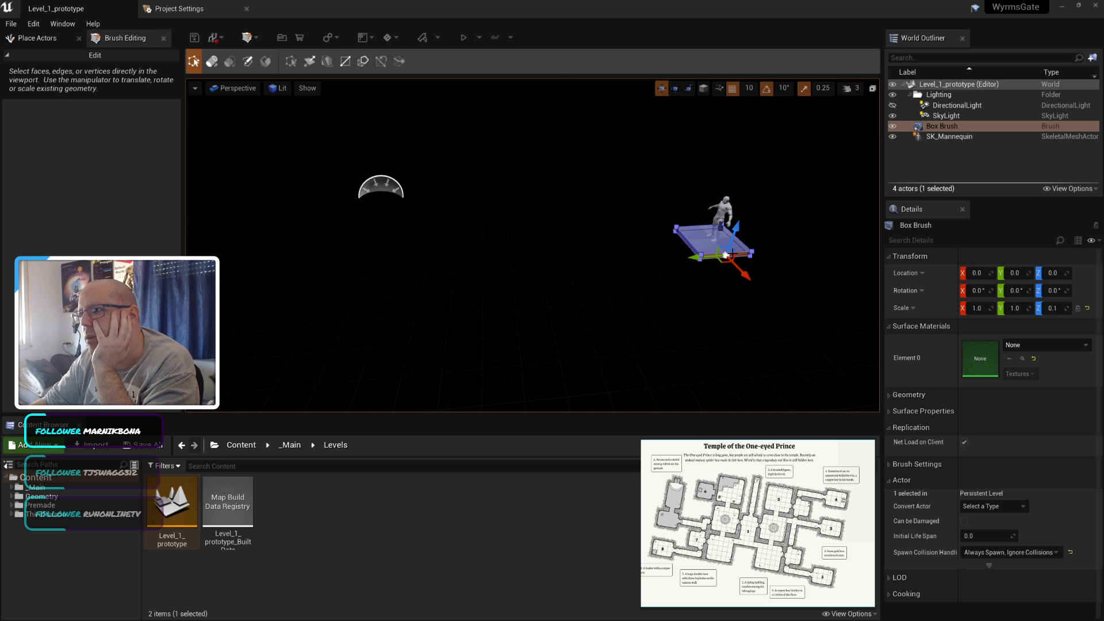
{"action": "left_click", "coordinate": [749, 88]}
{"action": "left_click", "coordinate": [757, 148]}
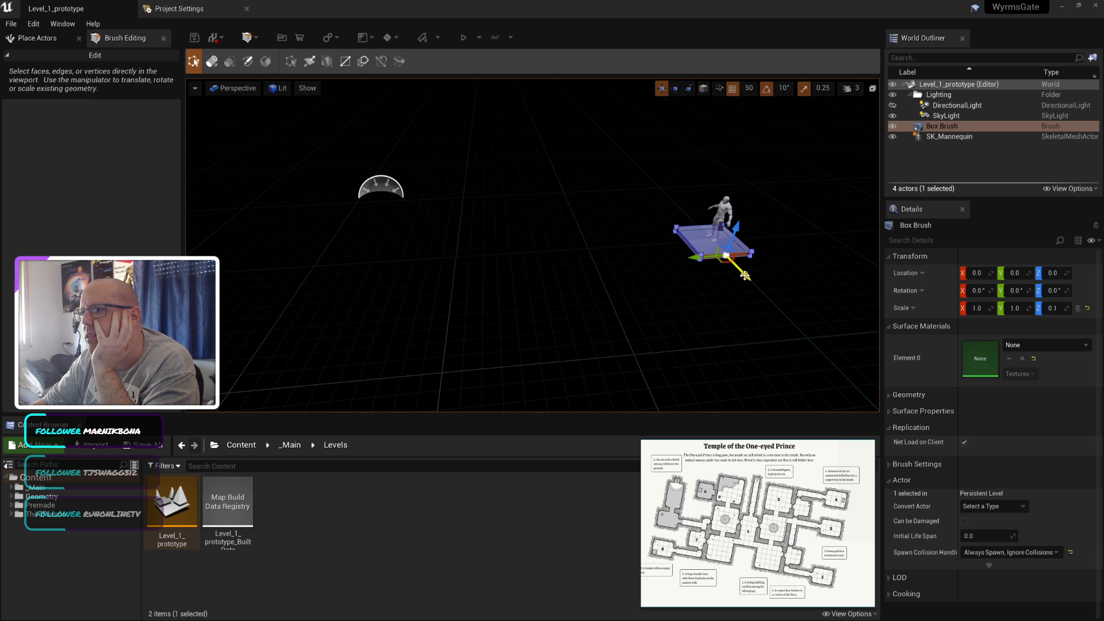
{"action": "left_click_drag", "start_coordinate": [745, 276], "coordinate": [767, 310]}
{"action": "left_click", "coordinate": [749, 371]}
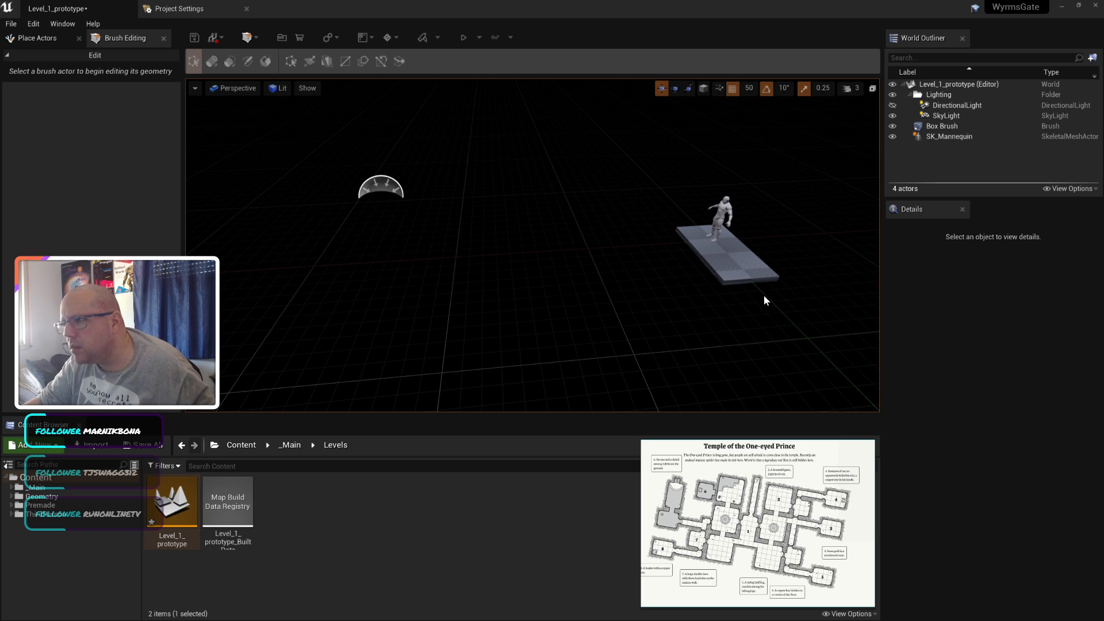
{"action": "left_click", "coordinate": [758, 276]}
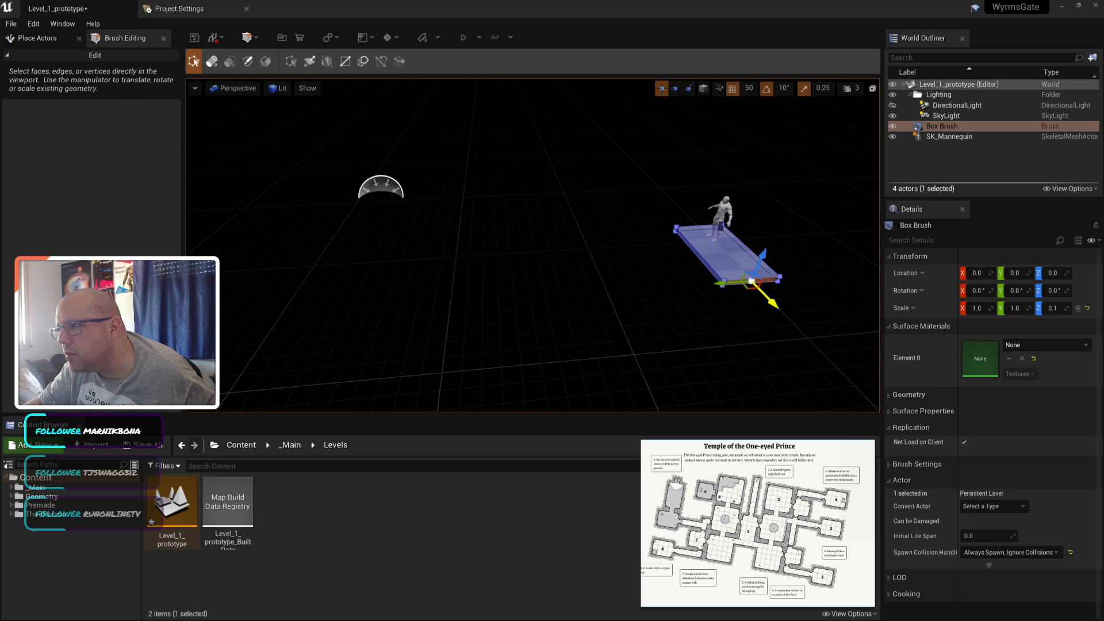
{"action": "left_click", "coordinate": [723, 345]}
{"action": "mouse_move", "coordinate": [716, 312]}
{"action": "middle_mouse_down"}
{"action": "mouse_move", "coordinate": [699, 309]}
{"action": "mouse_move", "coordinate": [765, 323]}
{"action": "middle_mouse_up"}
{"action": "left_click", "coordinate": [726, 262]}
{"action": "key", "text": "ctrl+s"}
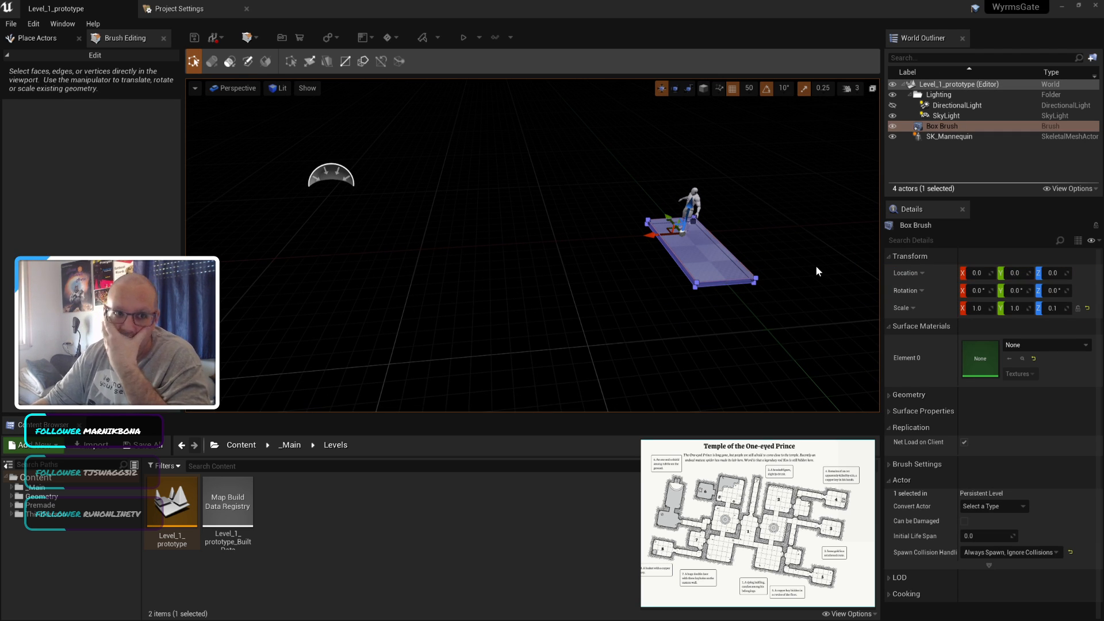
Step: Pull the floor slab's long side face outward, away from the mannequin, to widen the slab
{"action": "left_click", "coordinate": [737, 290]}
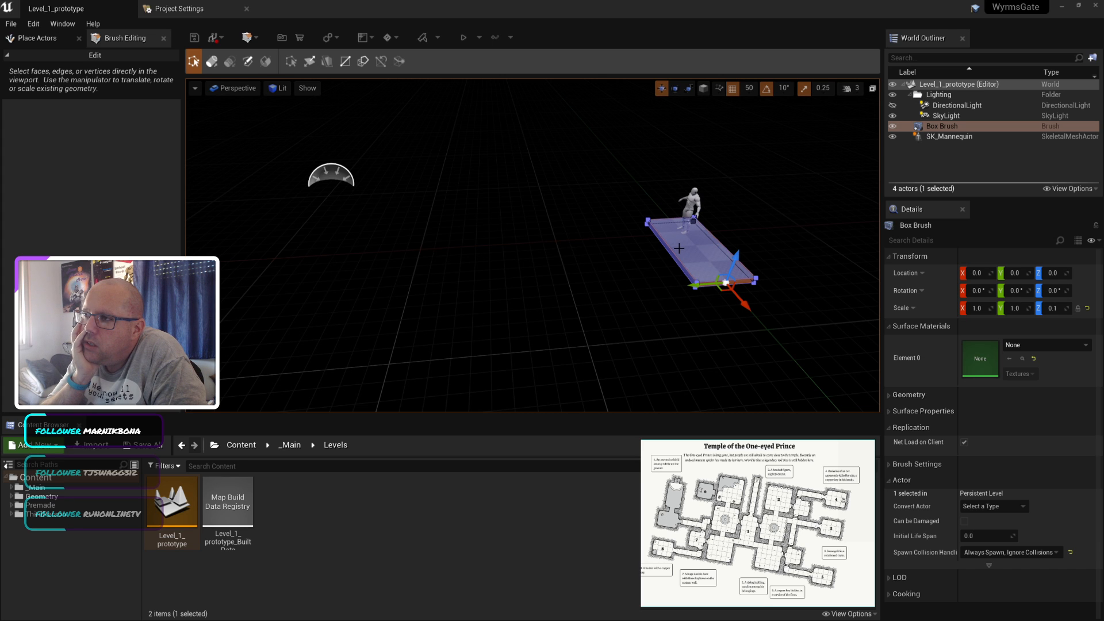
{"action": "scroll", "coordinate": [678, 248], "scroll_direction": "down", "scroll_amount": 5}
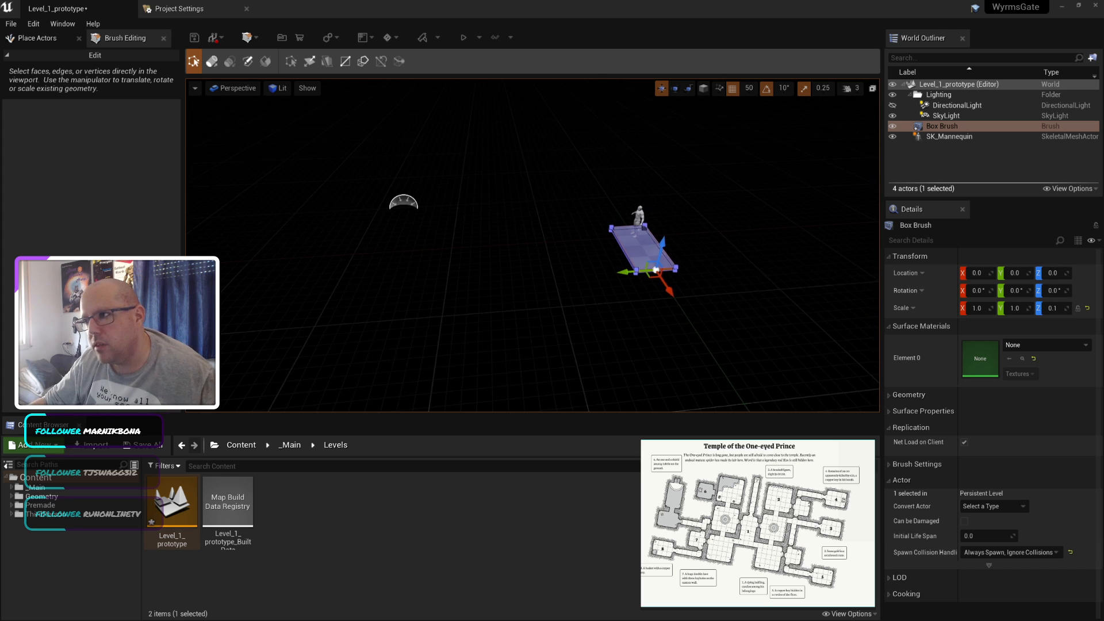
{"action": "middle_click_drag", "start_coordinate": [664, 256], "coordinate": [568, 257]}
{"action": "left_click", "coordinate": [701, 248]}
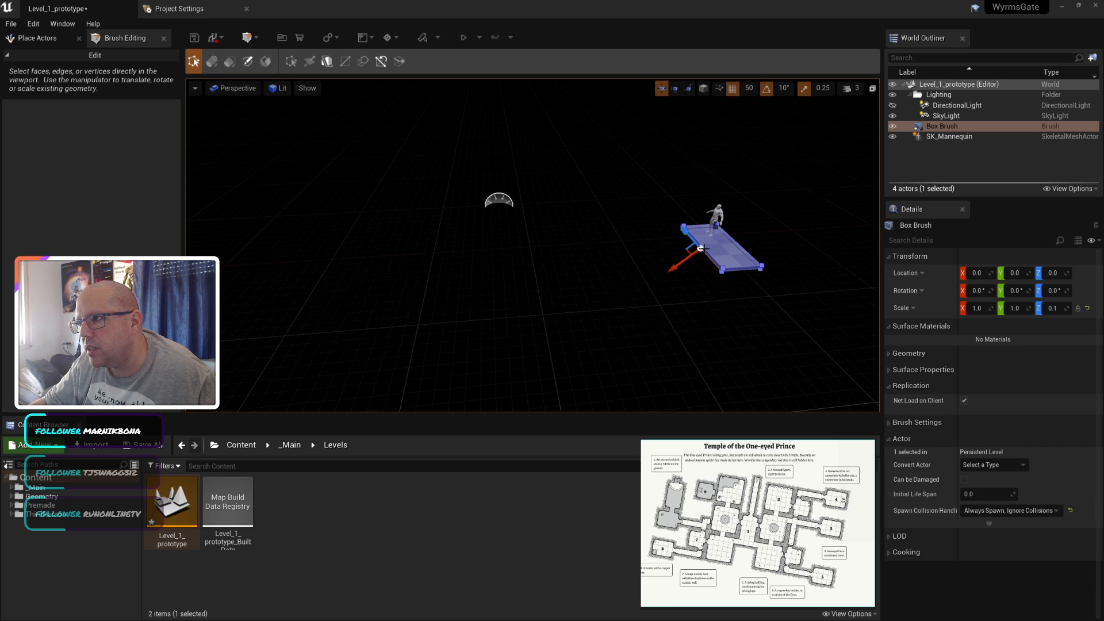
{"action": "left_click", "coordinate": [707, 253]}
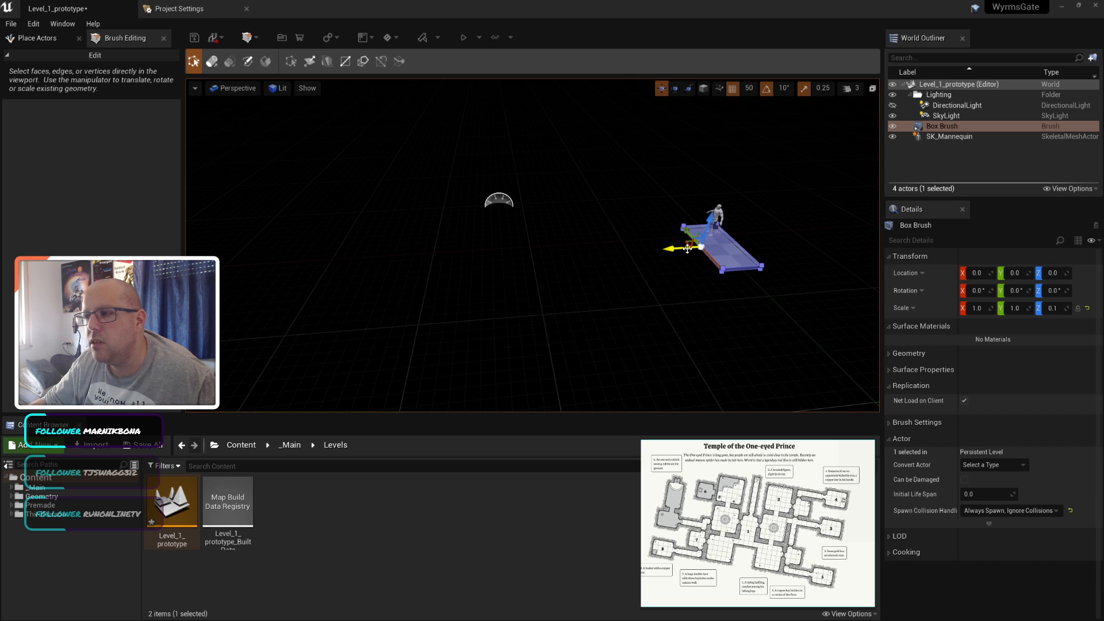
{"action": "mouse_move", "coordinate": [687, 248]}
{"action": "left_mouse_down"}
{"action": "mouse_move", "coordinate": [637, 249]}
{"action": "mouse_move", "coordinate": [646, 249]}
{"action": "left_mouse_up"}
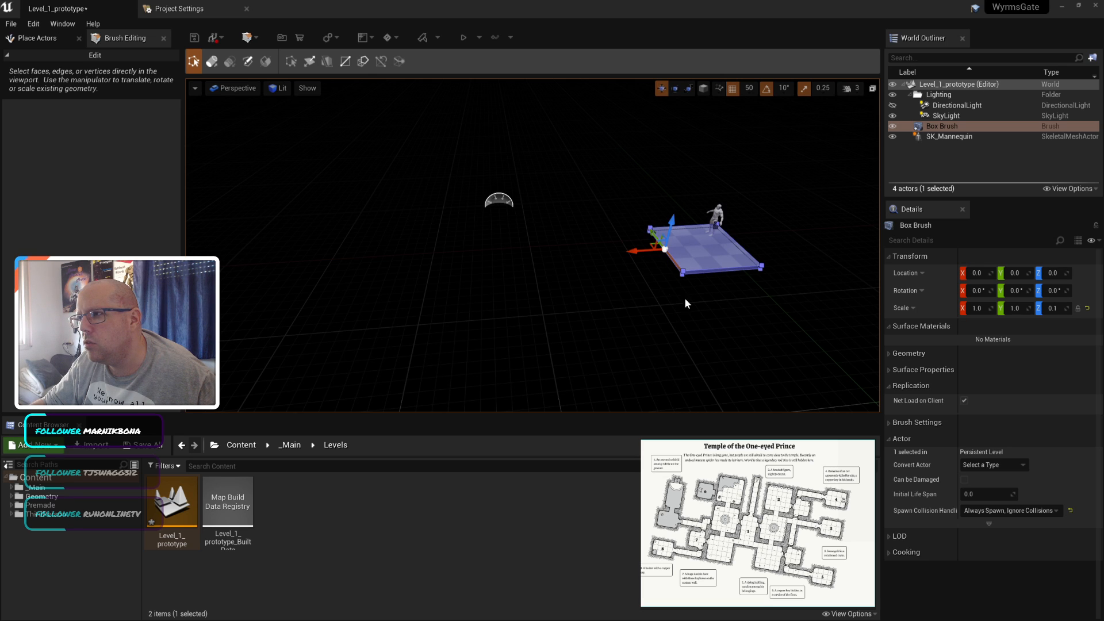
Step: Set the grid snap to 100, stretch the same side face farther out into a long corridor floor, and save the level
{"action": "left_click", "coordinate": [748, 88]}
{"action": "left_click", "coordinate": [756, 161]}
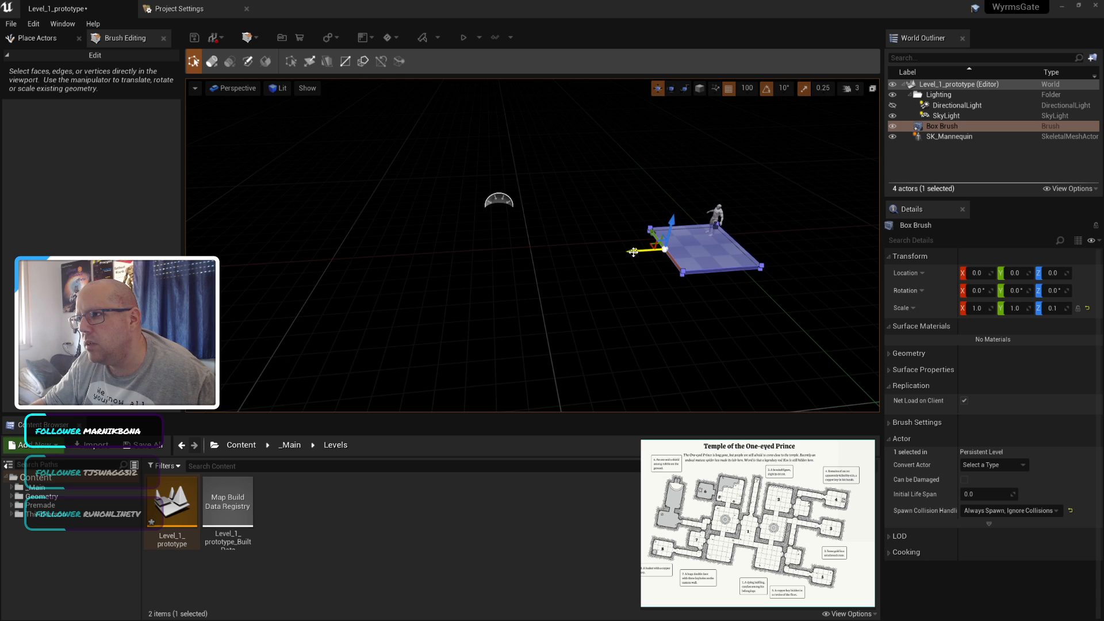
{"action": "left_click_drag", "start_coordinate": [633, 251], "coordinate": [559, 255]}
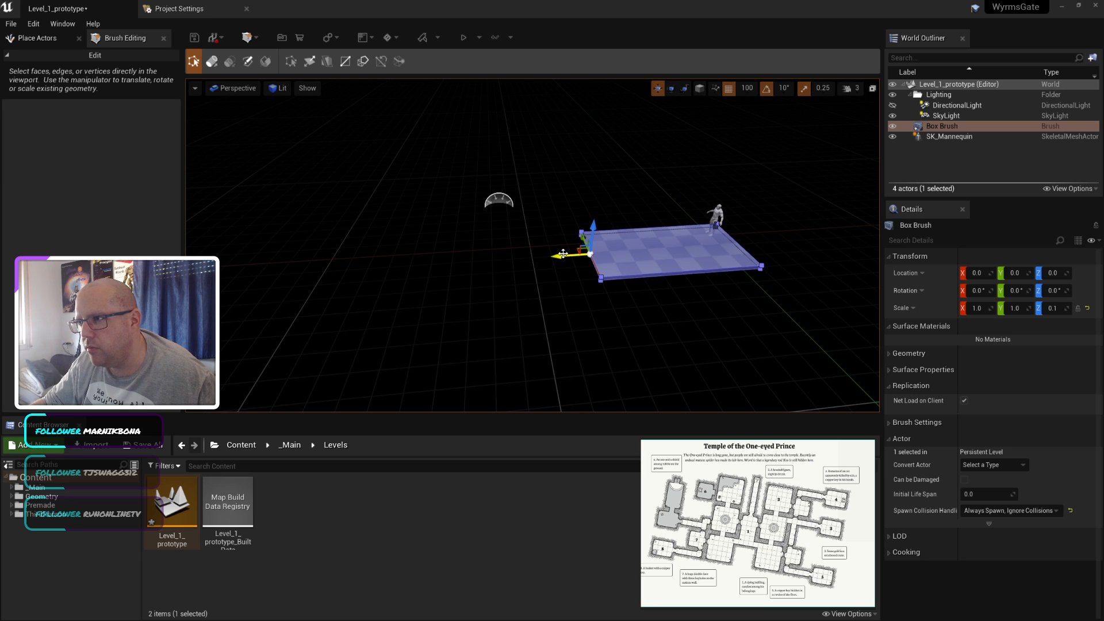
{"action": "mouse_move", "coordinate": [553, 253]}
{"action": "left_mouse_down"}
{"action": "mouse_move", "coordinate": [470, 255]}
{"action": "mouse_move", "coordinate": [439, 272]}
{"action": "left_mouse_up"}
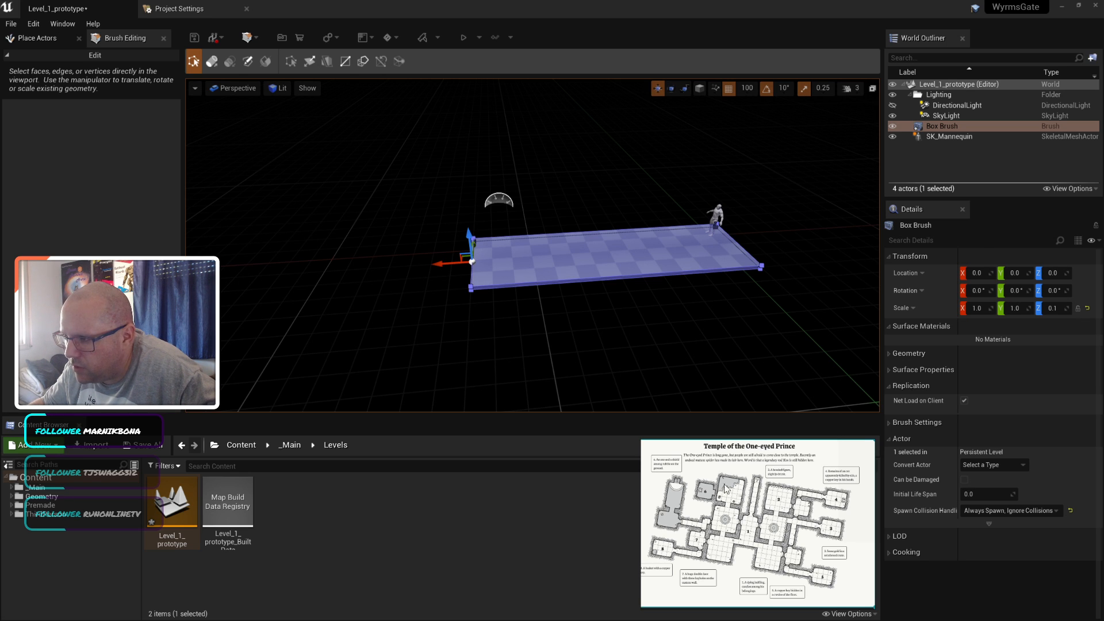
{"action": "left_click", "coordinate": [667, 331]}
Step: Set the grid snap to 50 and extrude the floor's long front side face outward by one 50-unit increment
{"action": "scroll", "coordinate": [681, 333], "scroll_direction": "up", "scroll_amount": 3}
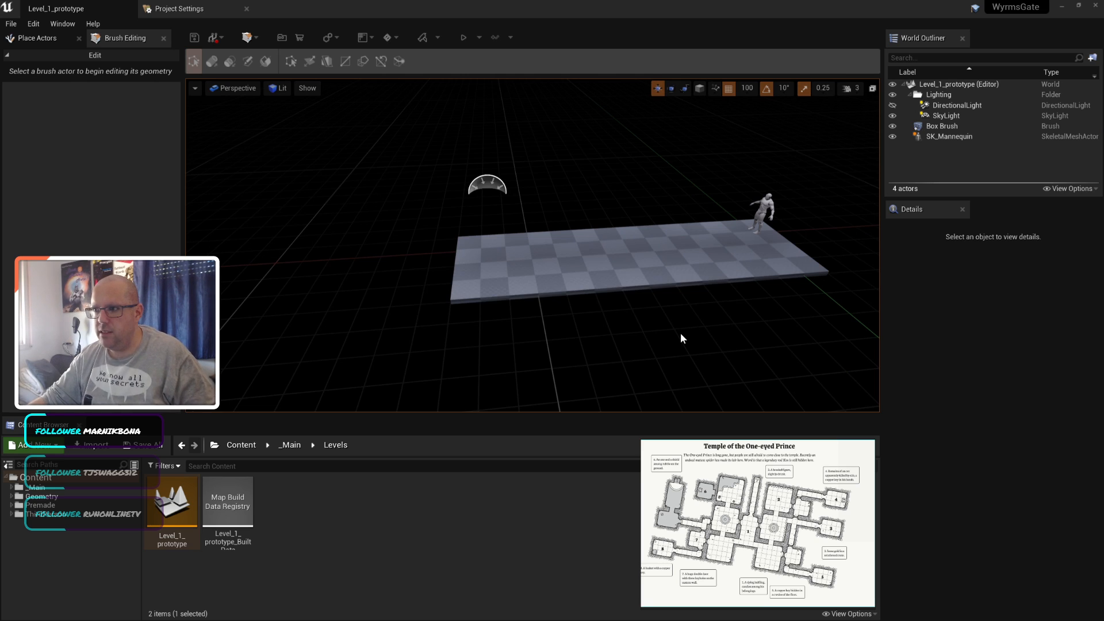
{"action": "scroll", "coordinate": [681, 333], "scroll_direction": "up", "scroll_amount": 2}
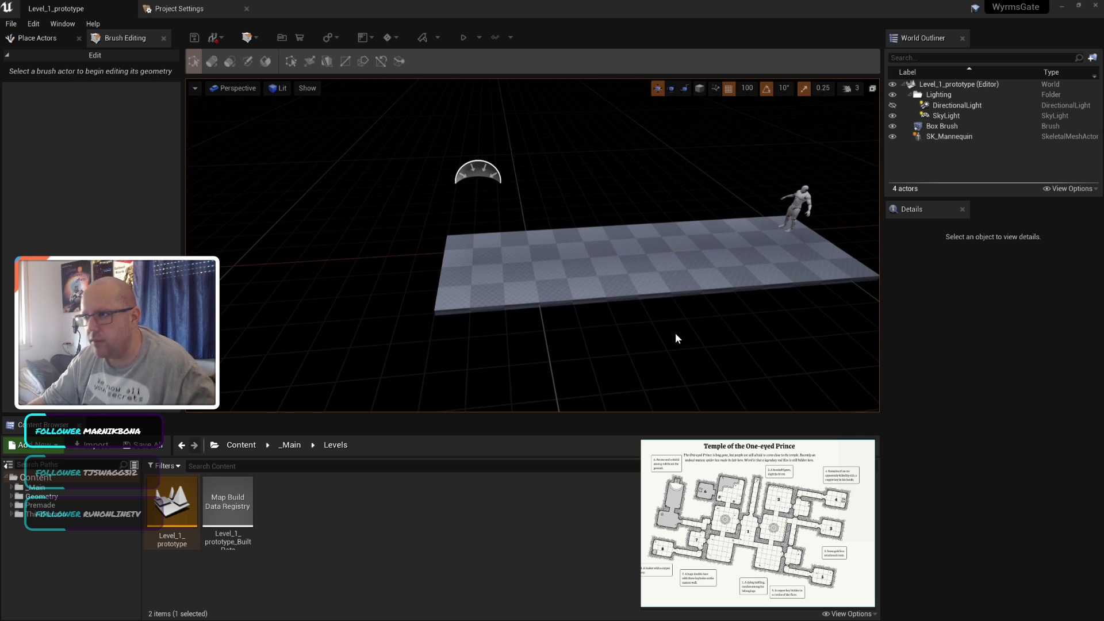
{"action": "left_click", "coordinate": [458, 309]}
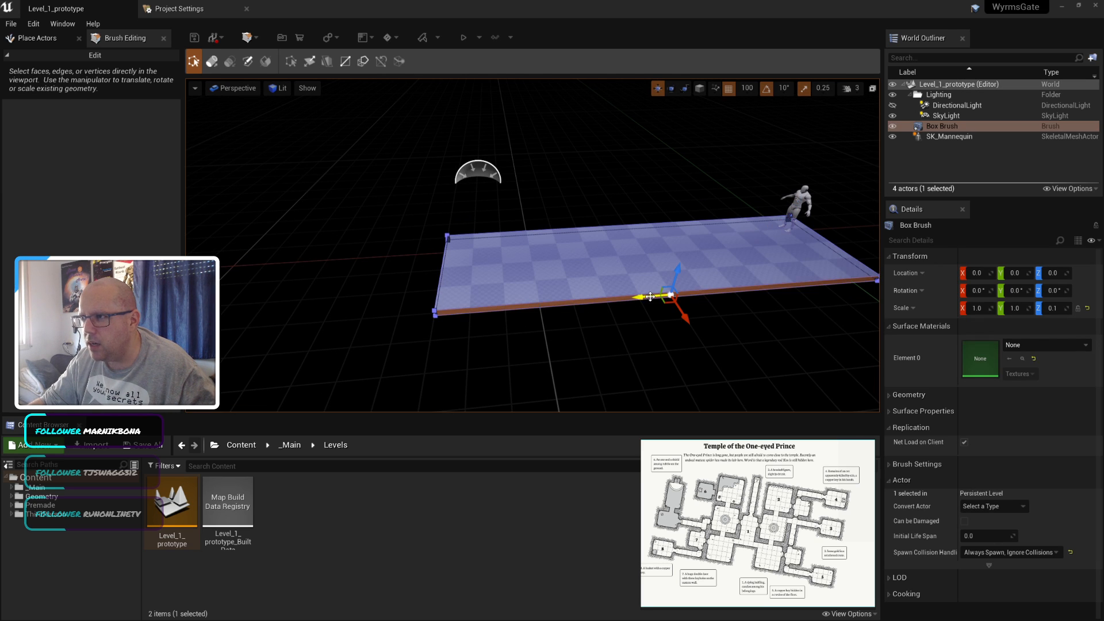
{"action": "left_click", "coordinate": [212, 61]}
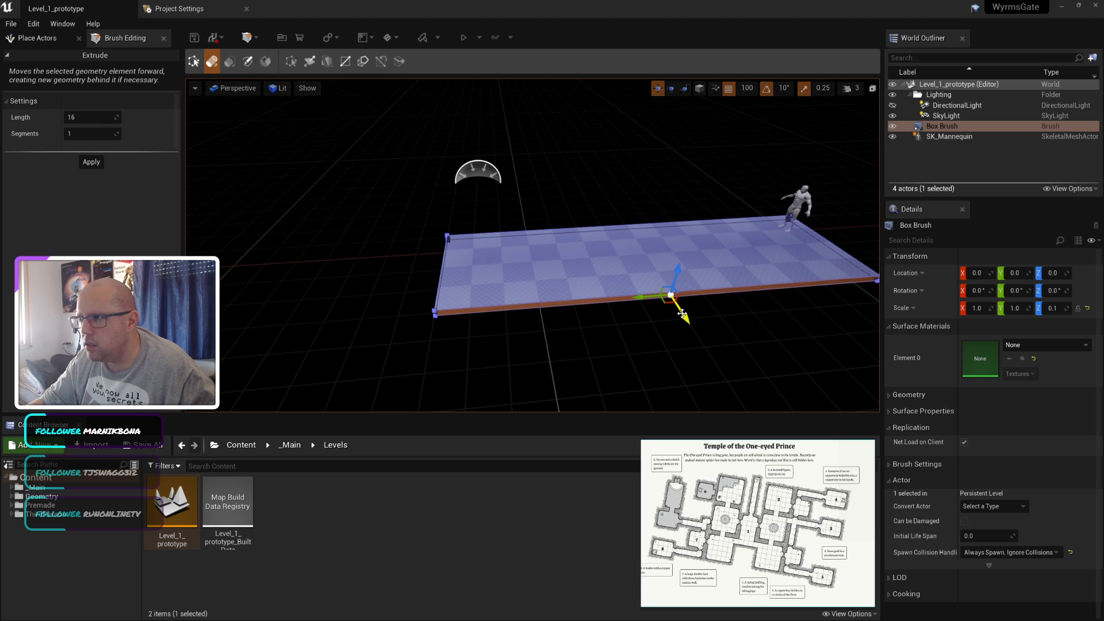
{"action": "left_click_drag", "start_coordinate": [682, 317], "coordinate": [689, 330]}
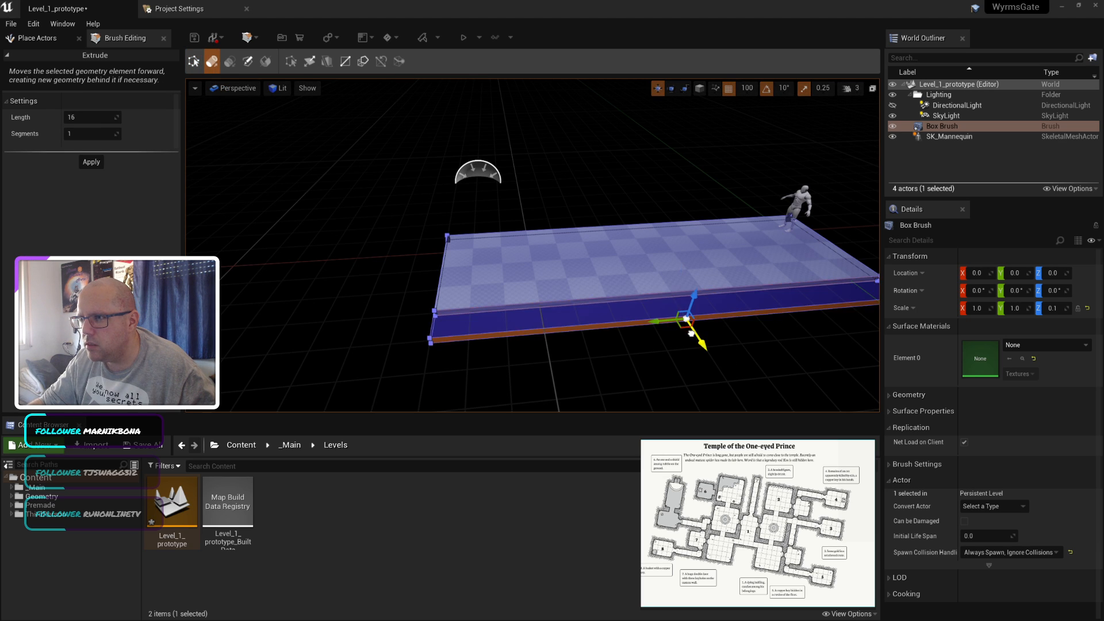
{"action": "key", "text": "ctrl+z"}
{"action": "left_click", "coordinate": [747, 88]}
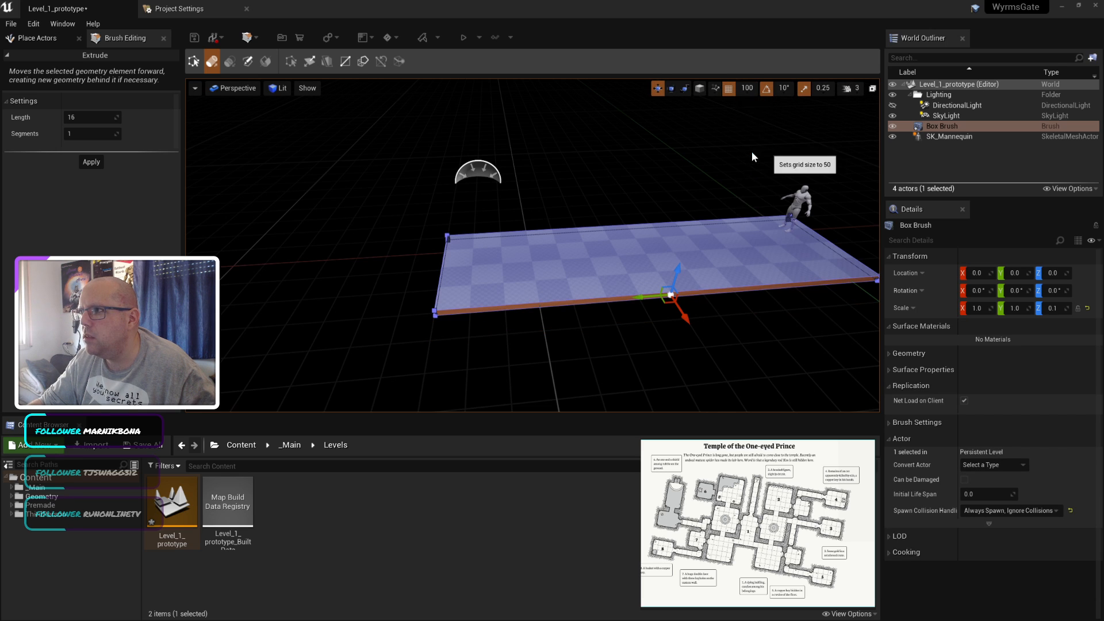
{"action": "left_click", "coordinate": [752, 153]}
{"action": "left_click_drag", "start_coordinate": [686, 318], "coordinate": [692, 331]}
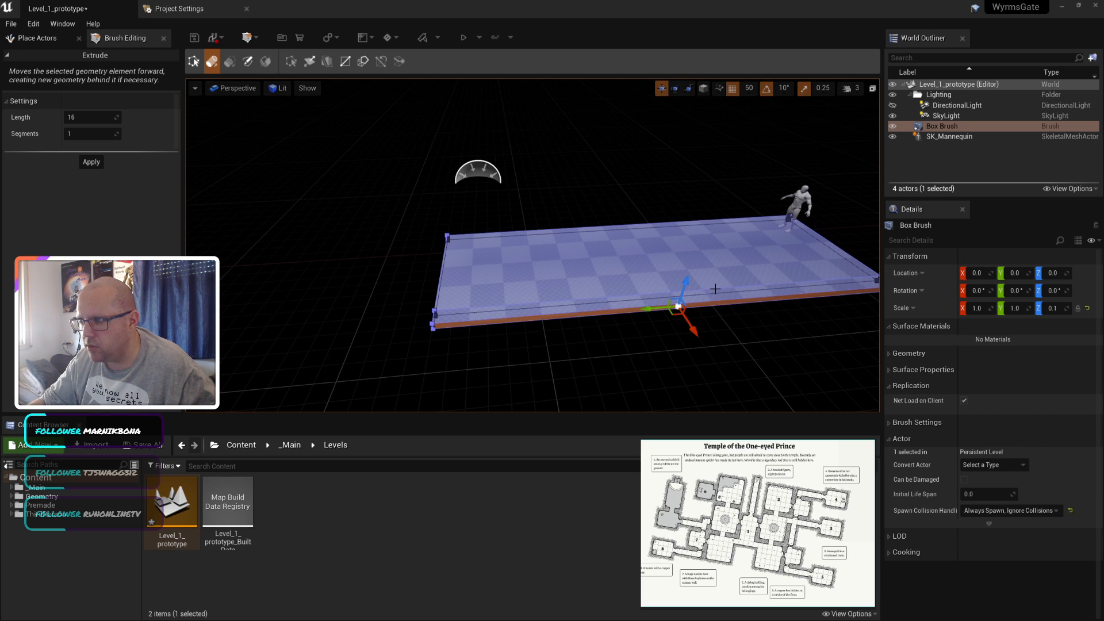
Step: Extrude the top face of the new front strip upward by one grid increment to form a low wall
{"action": "left_click", "coordinate": [717, 294]}
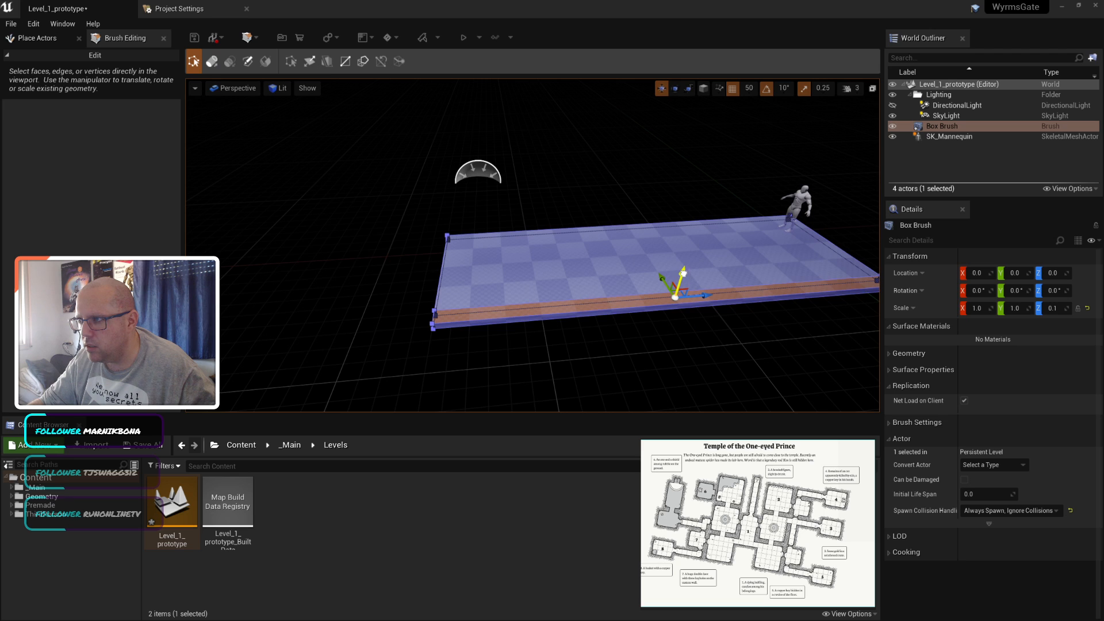
{"action": "left_click_drag", "start_coordinate": [683, 274], "coordinate": [688, 255]}
{"action": "key", "text": "ctrl+z"}
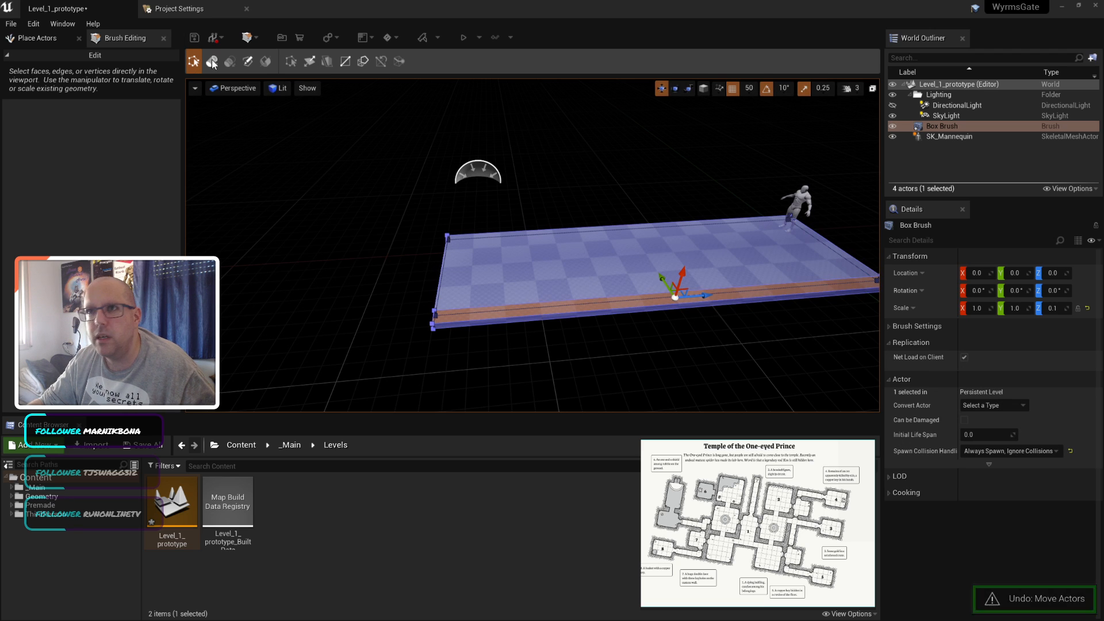
{"action": "left_click", "coordinate": [213, 62]}
{"action": "left_click", "coordinate": [680, 284]}
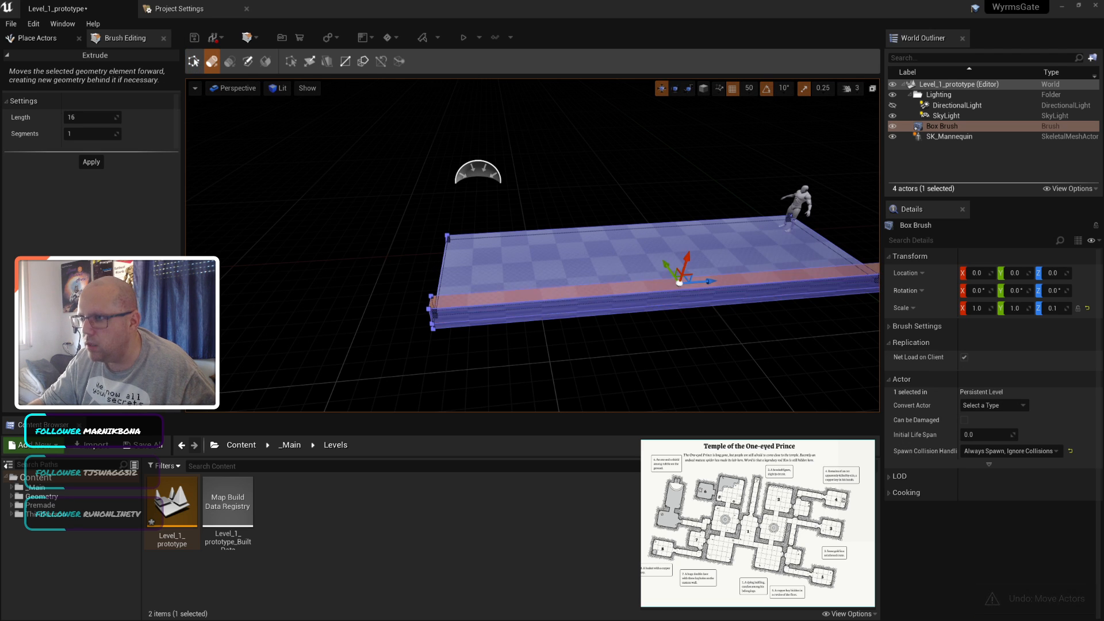
{"action": "key", "text": "Escape"}
Step: Try to extrude the low wall's top face upward into a tall wall, then undo the brush deletion and the extrusion
{"action": "middle_click_drag", "start_coordinate": [470, 281], "coordinate": [537, 296]}
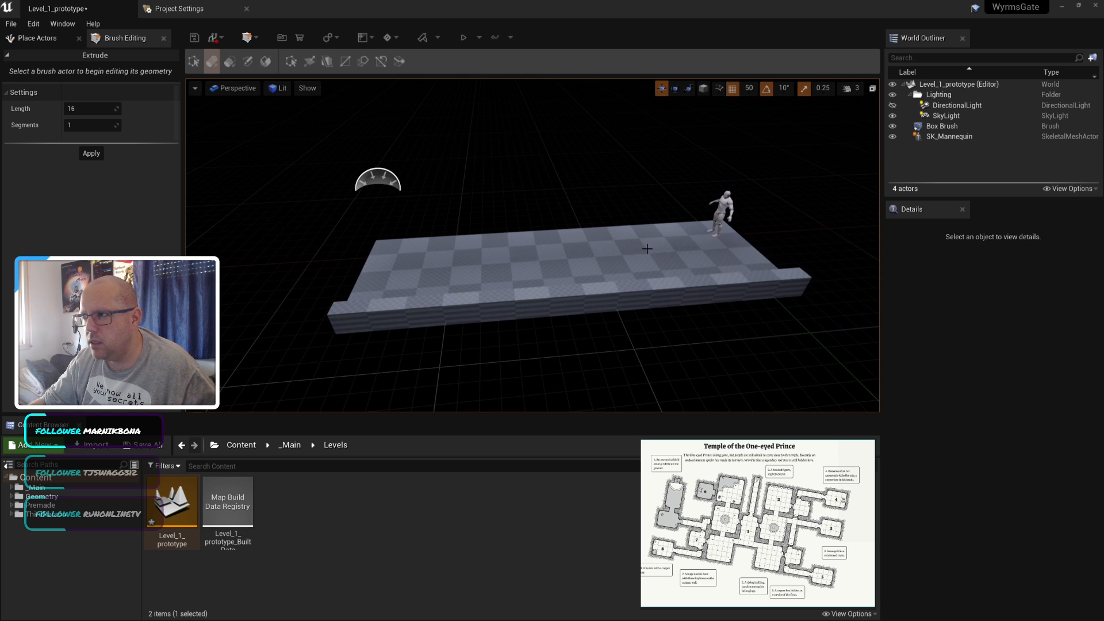
{"action": "right_click_drag", "start_coordinate": [820, 243], "coordinate": [828, 237]}
{"action": "middle_click_drag", "start_coordinate": [828, 237], "coordinate": [714, 282]}
{"action": "scroll", "coordinate": [704, 317], "scroll_direction": "down", "scroll_amount": 5}
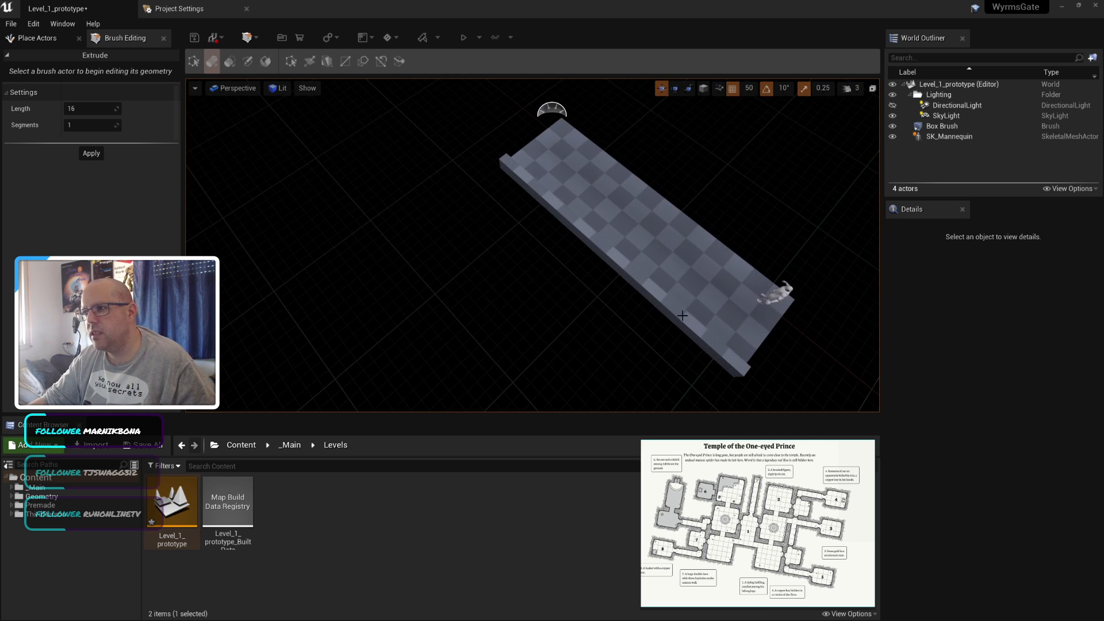
{"action": "left_click", "coordinate": [655, 295]}
{"action": "left_click", "coordinate": [629, 266]}
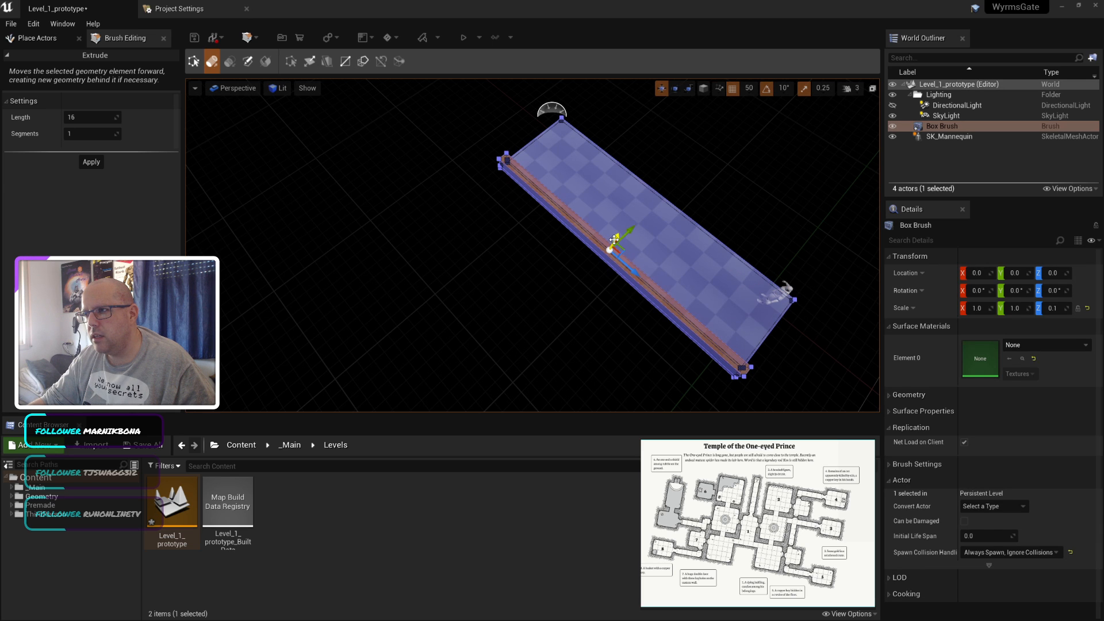
{"action": "left_click_drag", "start_coordinate": [614, 239], "coordinate": [665, 151]}
{"action": "key", "text": "Delete"}
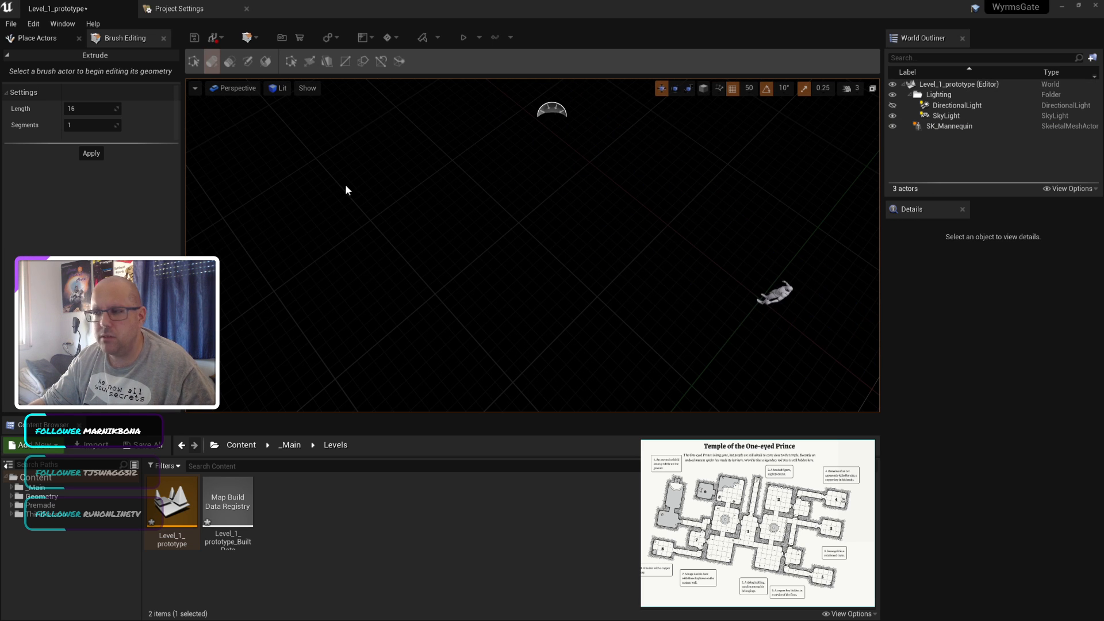
{"action": "key", "text": "ctrl+z"}
{"action": "key", "text": "ctrl+z"}
Step: Try to raise the low wall by moving its top face upward in Edit mode, and undo the move
{"action": "left_click", "coordinate": [193, 61]}
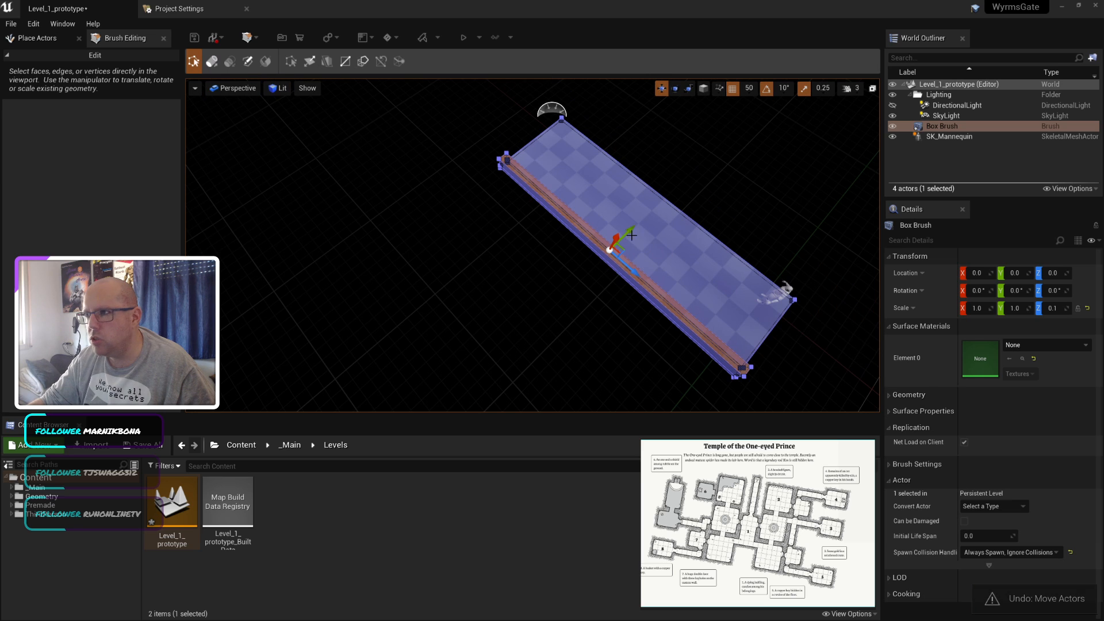
{"action": "left_click_drag", "start_coordinate": [614, 238], "coordinate": [651, 168]}
{"action": "left_click", "coordinate": [513, 288]}
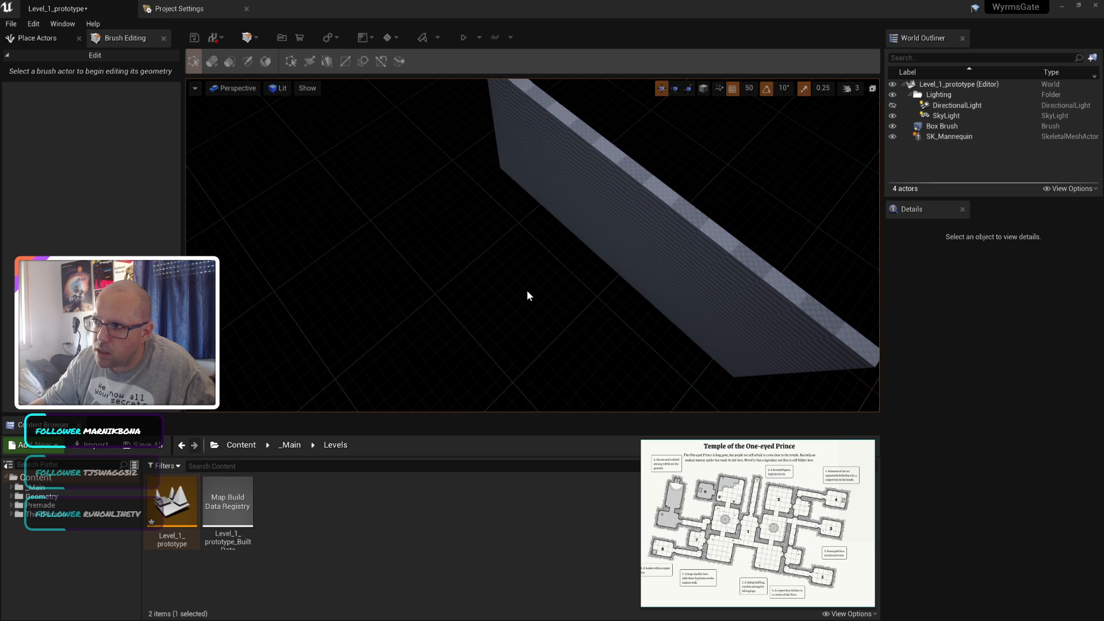
{"action": "right_click_drag", "start_coordinate": [603, 332], "coordinate": [603, 332]}
{"action": "key", "text": "ctrl+z"}
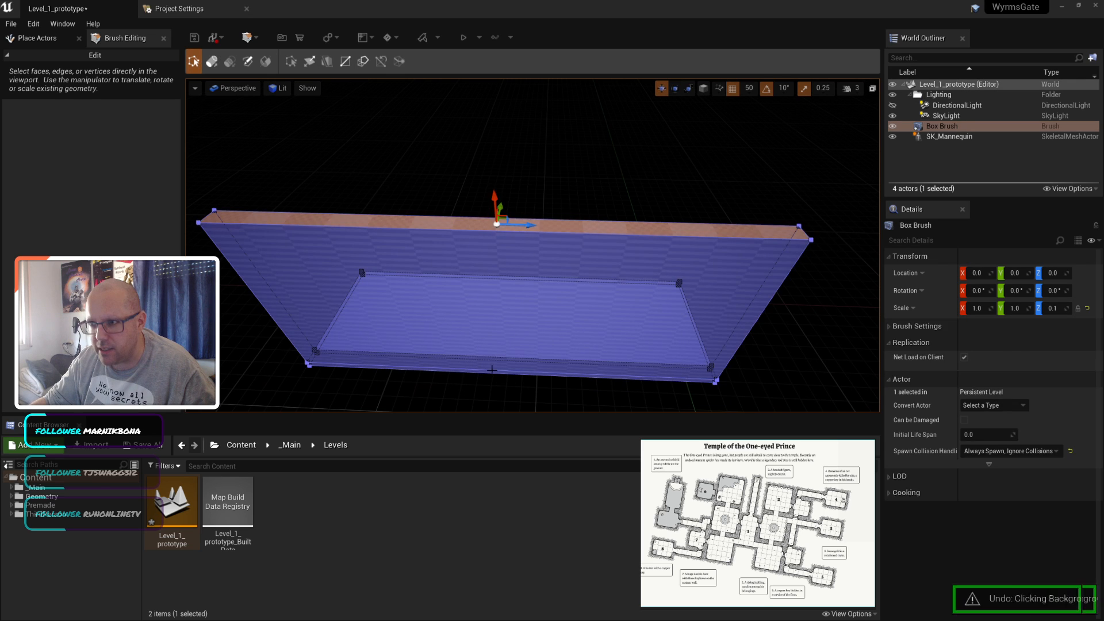
{"action": "key", "text": "ctrl+z"}
{"action": "left_click", "coordinate": [421, 402]}
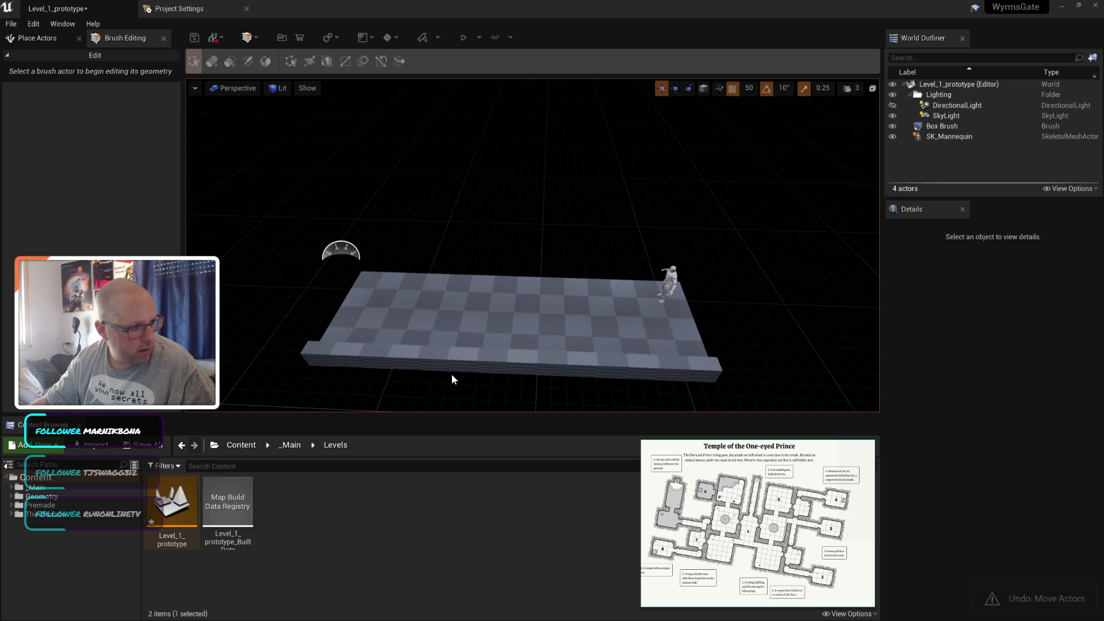
{"action": "middle_click_drag", "start_coordinate": [556, 320], "coordinate": [557, 319]}
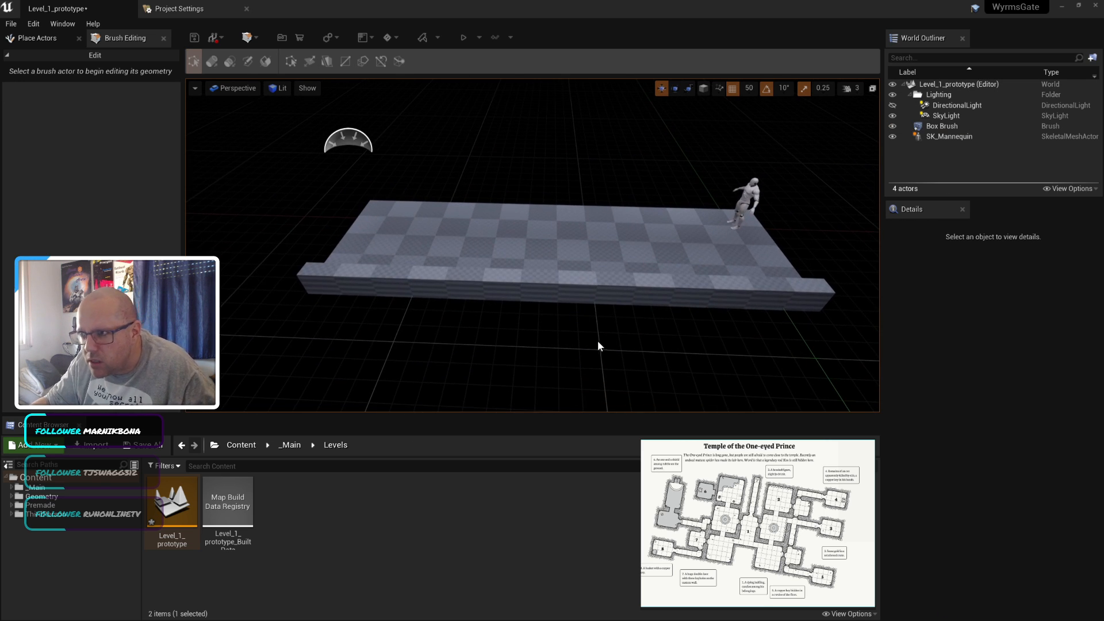
{"action": "scroll", "coordinate": [600, 342], "scroll_direction": "up", "scroll_amount": 3}
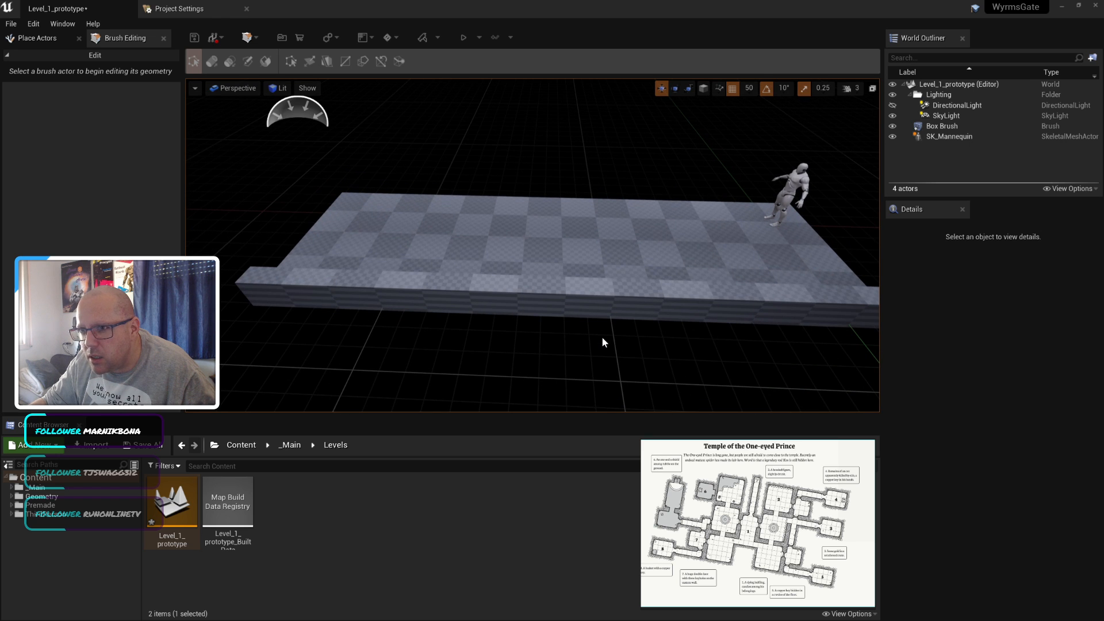
Step: Examine the low wall and floor slab around the mannequin to judge the wall's scale
{"action": "right_click_drag", "start_coordinate": [704, 152], "coordinate": [704, 153]}
{"action": "right_click_drag", "start_coordinate": [645, 252], "coordinate": [645, 252]}
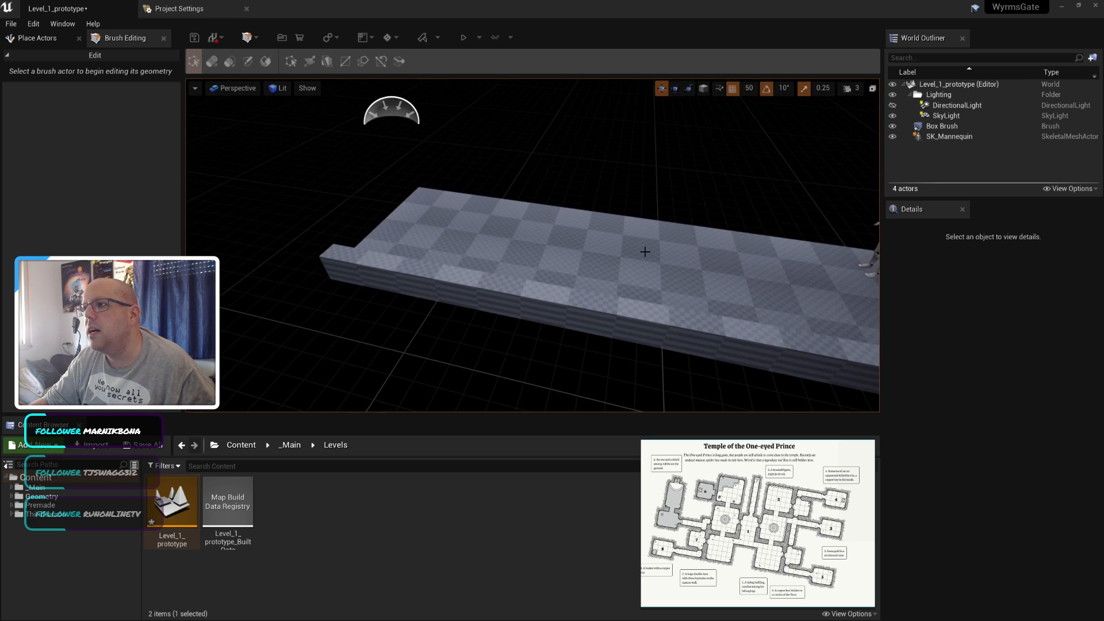
{"action": "right_click_drag", "start_coordinate": [584, 271], "coordinate": [584, 271]}
{"action": "double_click", "coordinate": [959, 137]}
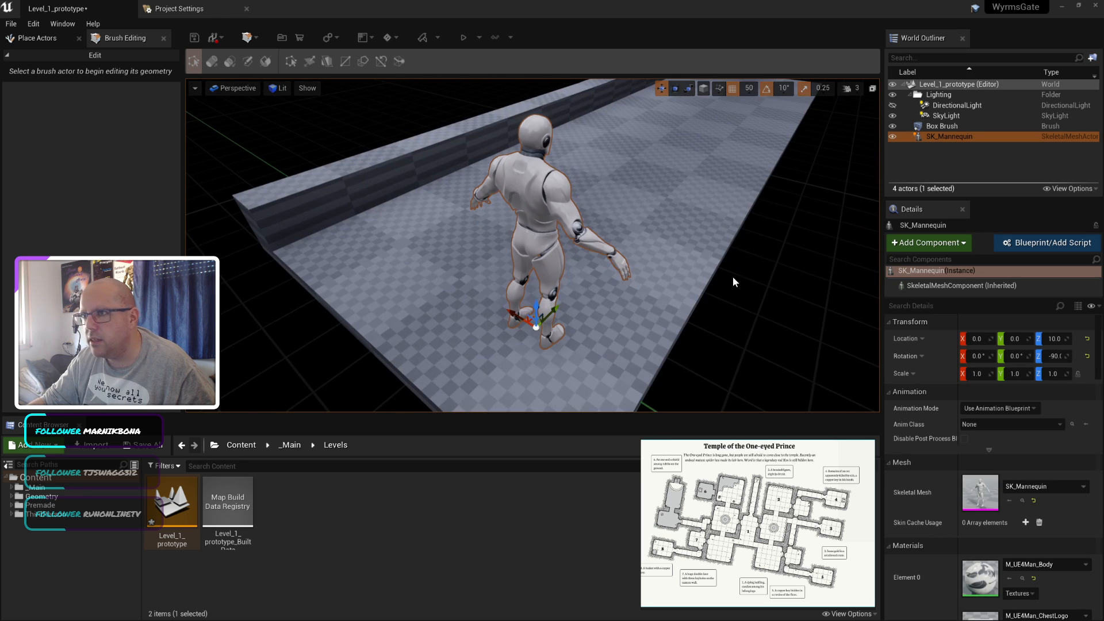
{"action": "scroll", "coordinate": [721, 280], "scroll_direction": "down", "scroll_amount": 5}
{"action": "right_click_drag", "start_coordinate": [563, 353], "coordinate": [502, 322]}
{"action": "scroll", "coordinate": [564, 354], "scroll_direction": "up", "scroll_amount": 4}
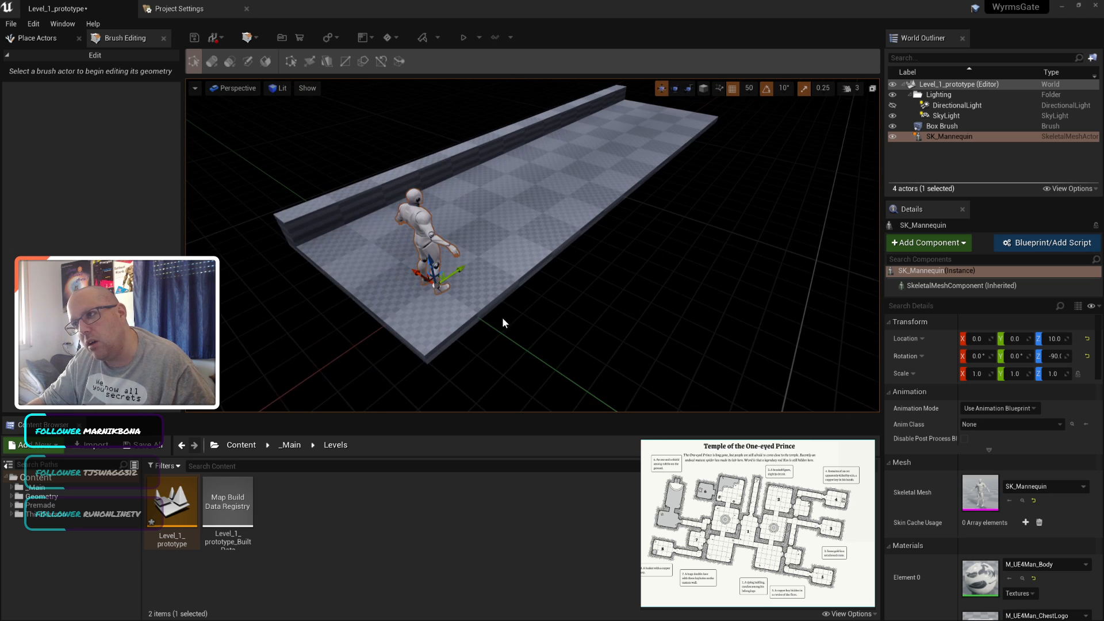
{"action": "scroll", "coordinate": [503, 322], "scroll_direction": "down", "scroll_amount": 2}
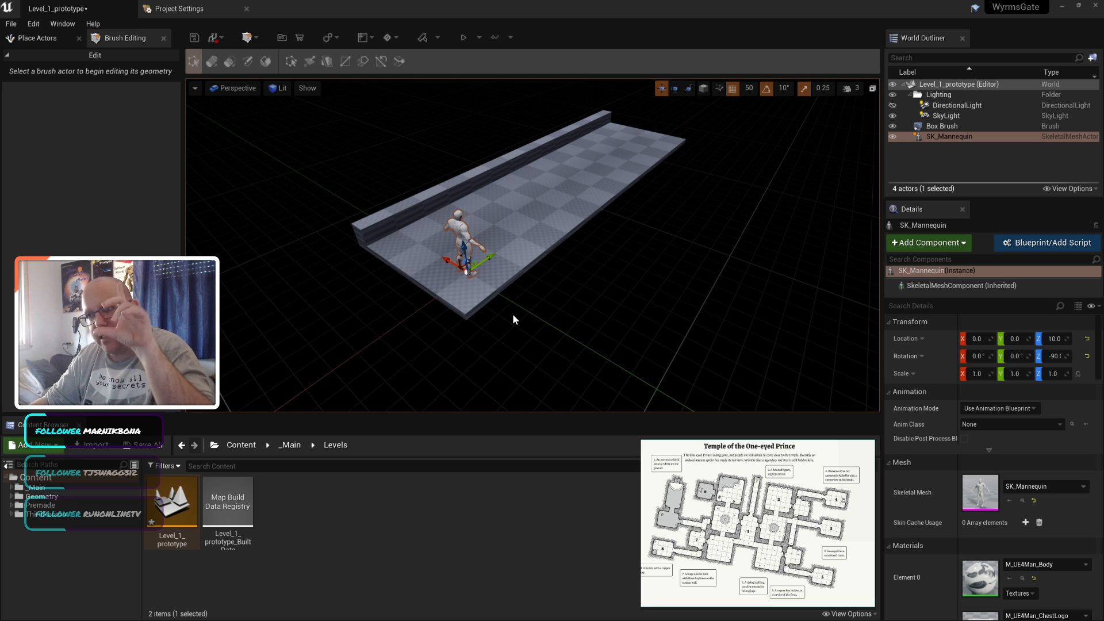
Step: Undo the wall extrusions and earlier slab edits back to before the box brush was placed
{"action": "left_click", "coordinate": [532, 262]}
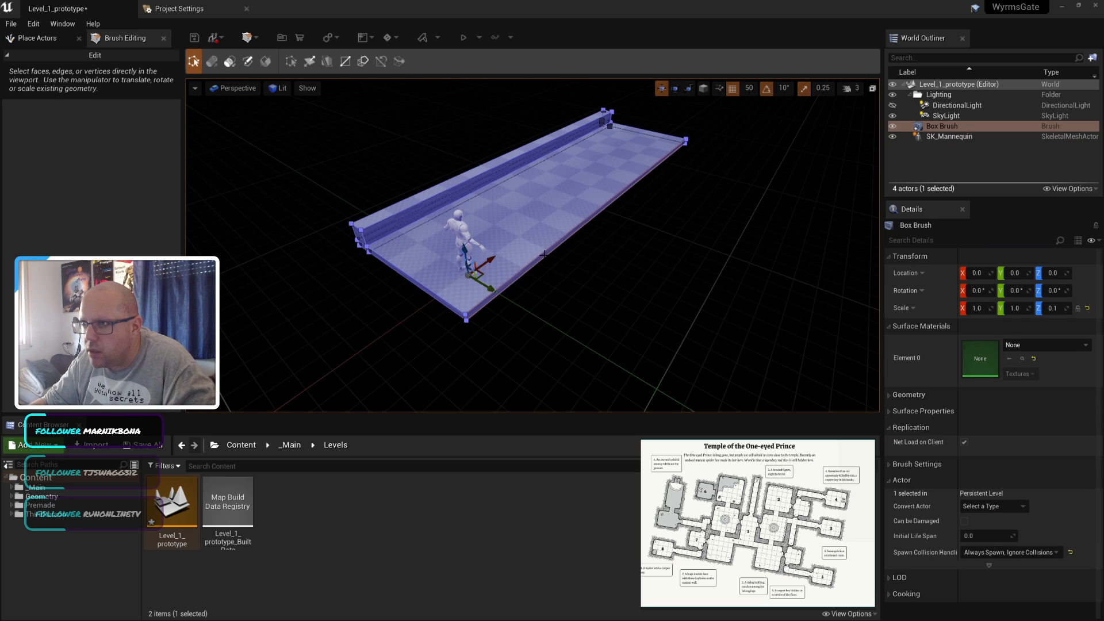
{"action": "left_click", "coordinate": [568, 306]}
{"action": "key", "text": "ctrl+z"}
{"action": "key", "text": "ctrl+z"}
{"action": "key", "text": "ctrl+z"}
{"action": "key", "text": "ctrl+z"}
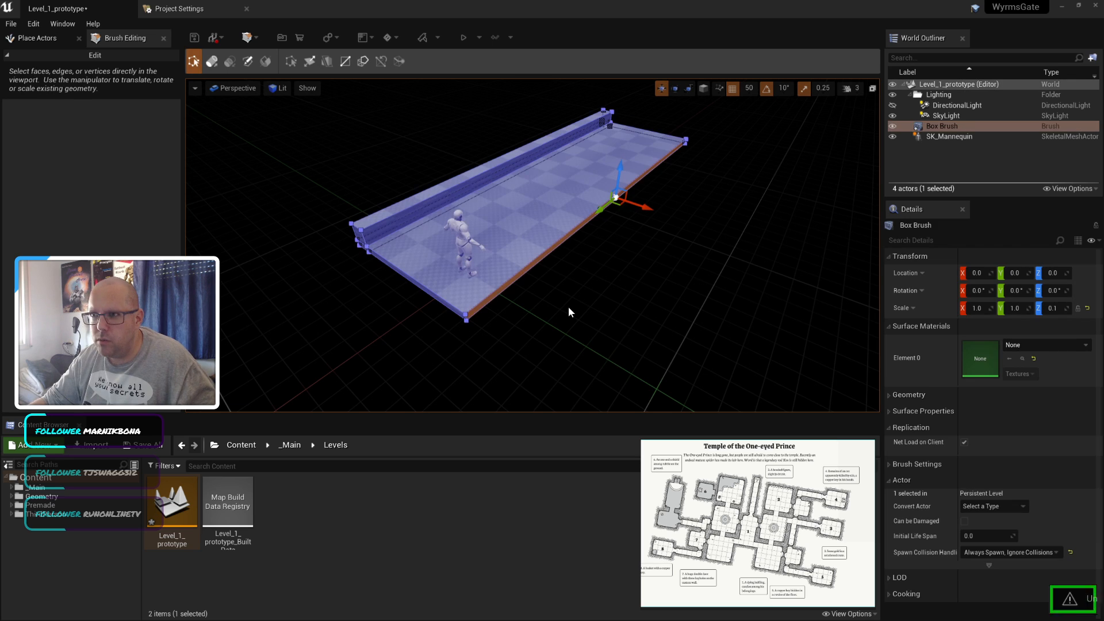
{"action": "key", "text": "ctrl+z"}
{"action": "key", "text": "ctrl+z"}
{"action": "key", "text": "ctrl+z"}
{"action": "key", "text": "ctrl+z"}
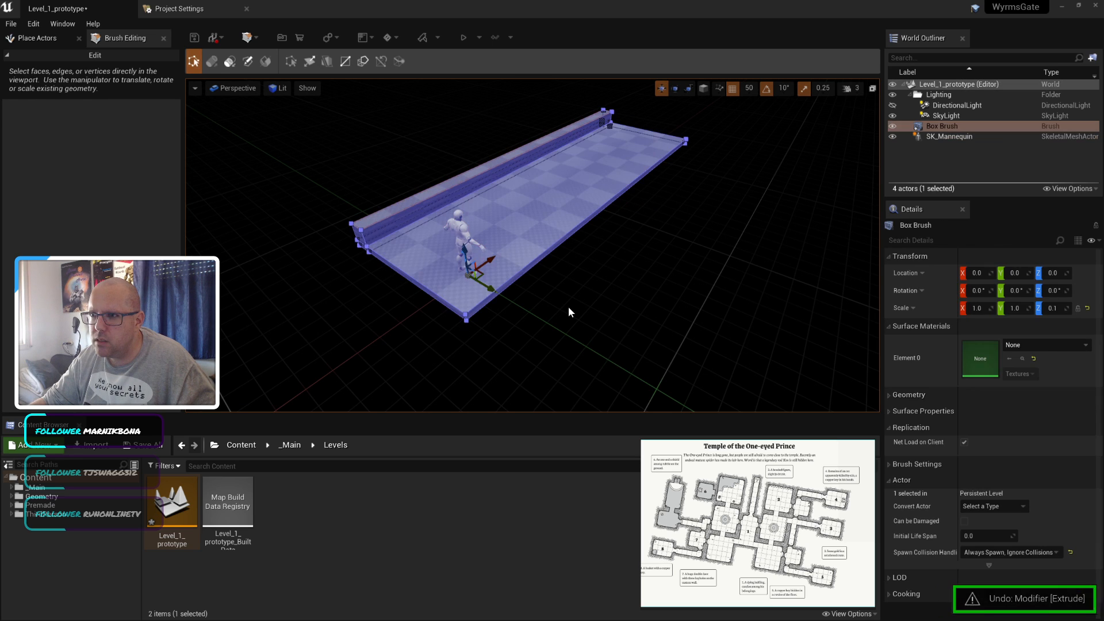
{"action": "key", "text": "ctrl+z"}
{"action": "key", "text": "ctrl+z"}
{"action": "key", "text": "ctrl+z"}
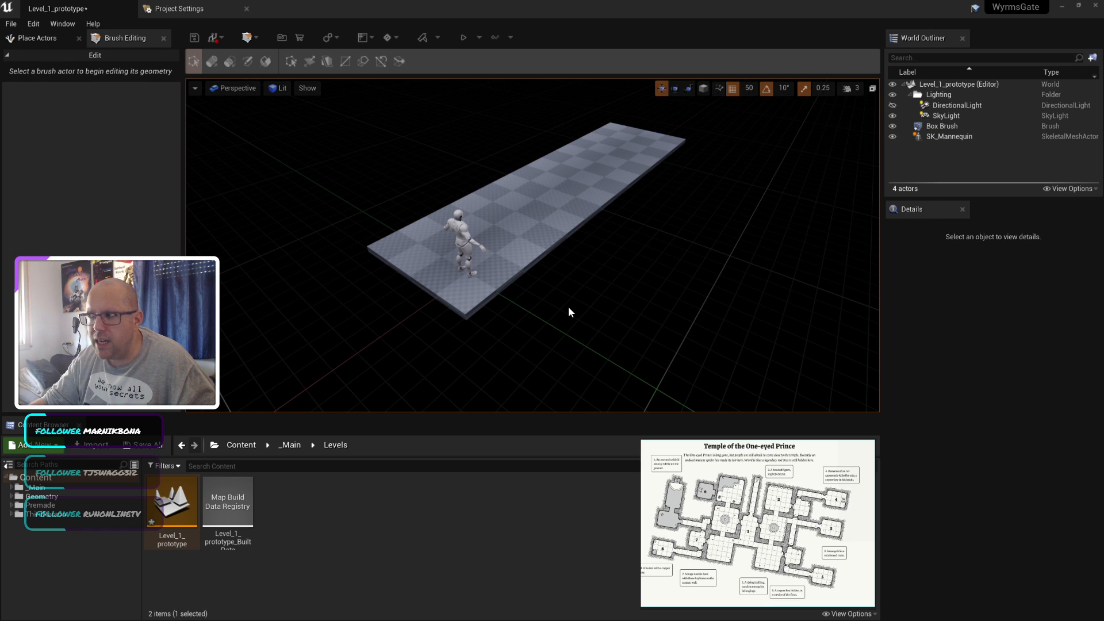
{"action": "key", "text": "ctrl+z"}
{"action": "key", "text": "ctrl+z"}
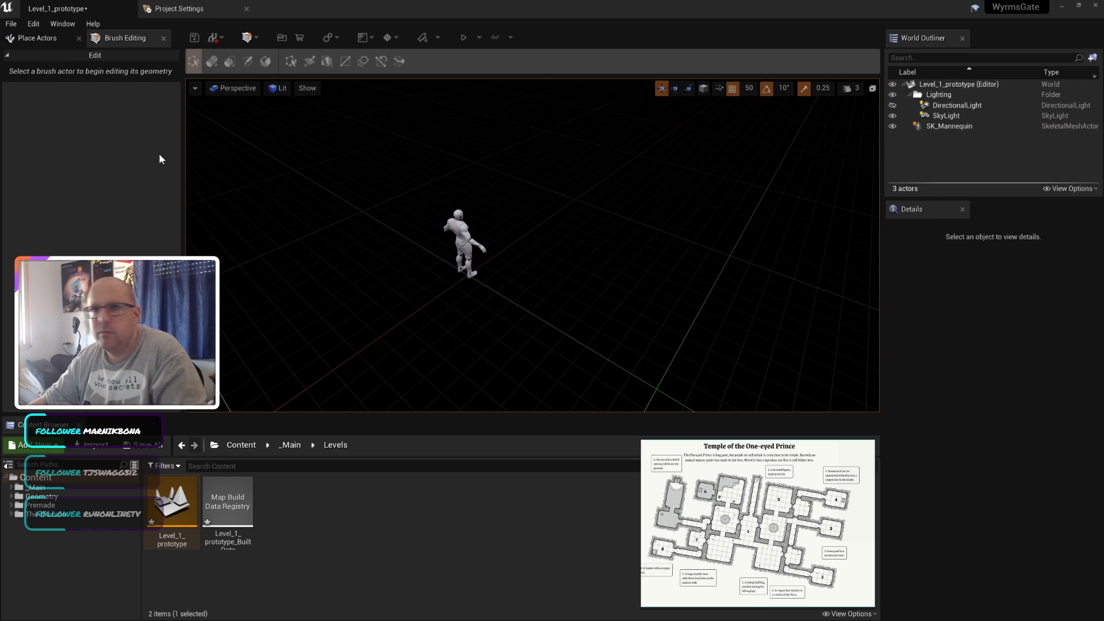
Step: Place a new box brush near the mannequin and set its location to X 0, Y 0, Z 10
{"action": "left_click", "coordinate": [38, 38]}
{"action": "left_click", "coordinate": [98, 77]}
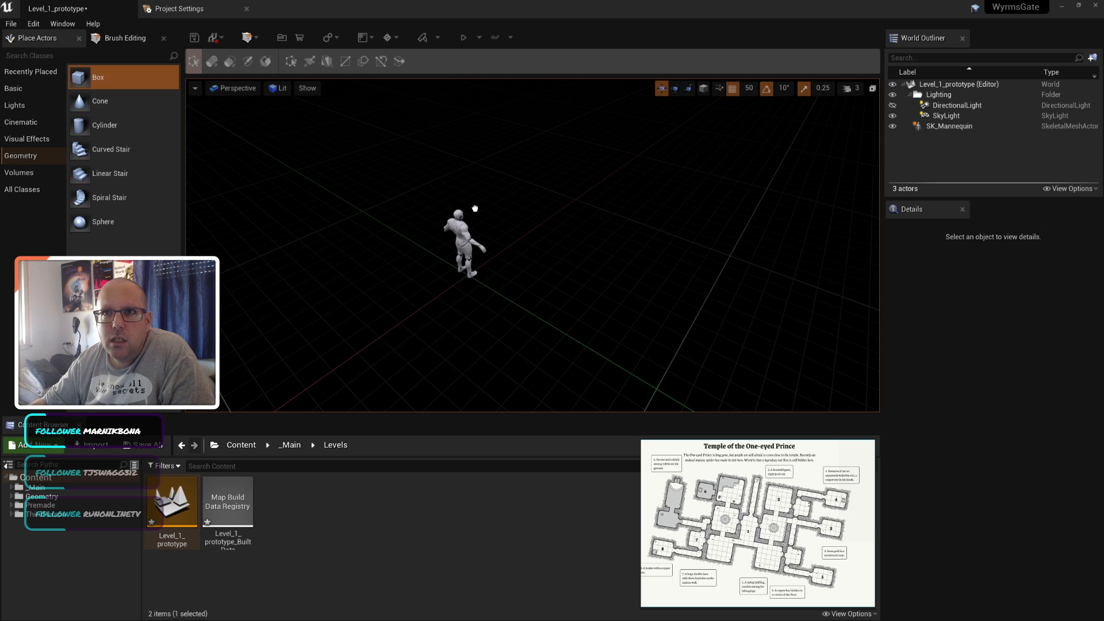
{"action": "left_click_drag", "start_coordinate": [475, 208], "coordinate": [500, 196]}
{"action": "left_click", "coordinate": [980, 272]}
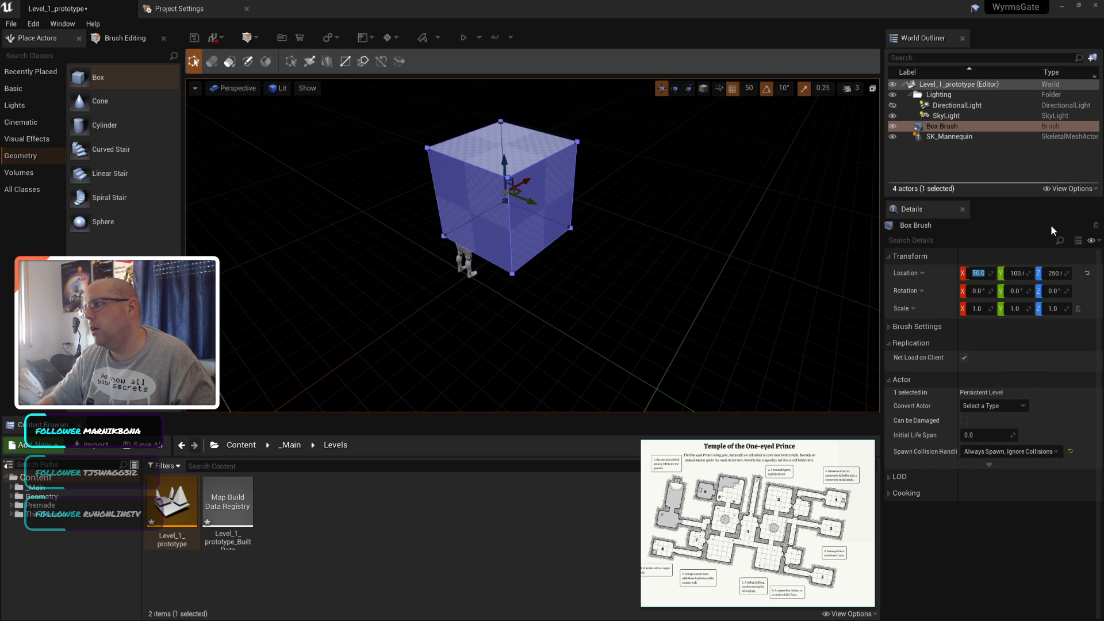
{"action": "type", "text": "0"}
{"action": "key", "text": "Tab"}
{"action": "type", "text": "0"}
{"action": "key", "text": "Tab"}
{"action": "type", "text": "10"}
{"action": "key", "text": "Return"}
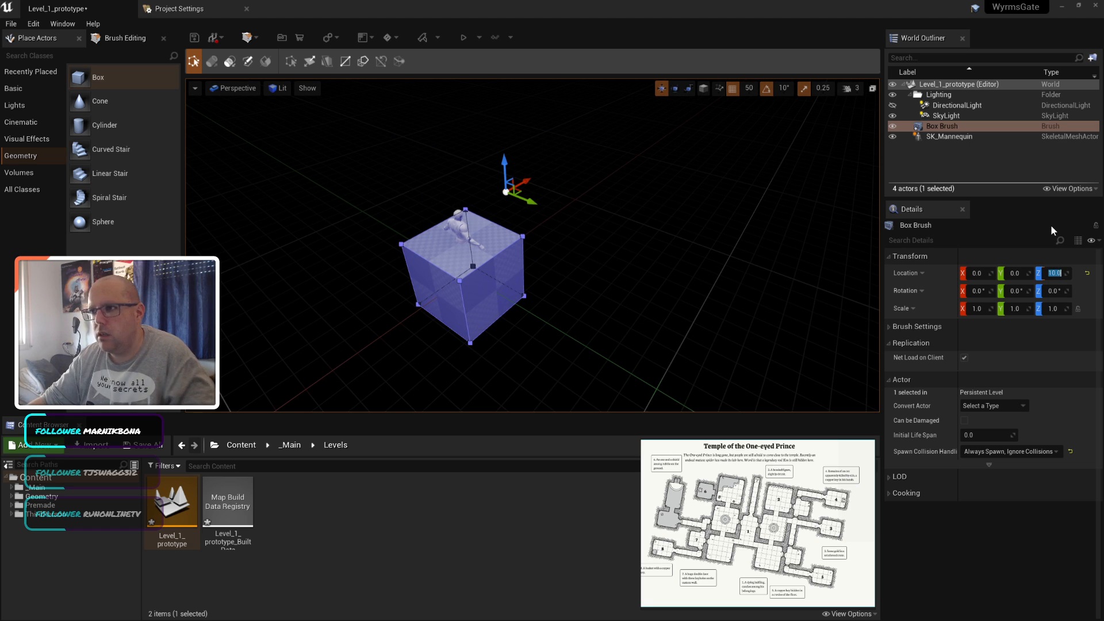
Step: Lower the box brush's top face to turn the cube into a low slab
{"action": "left_click", "coordinate": [439, 240]}
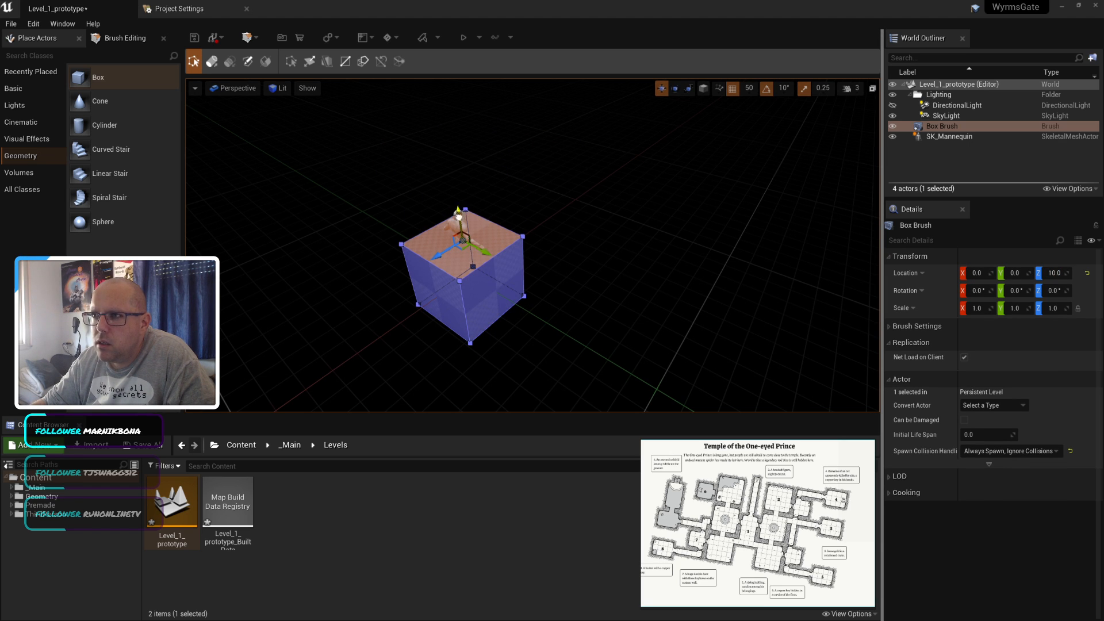
{"action": "mouse_move", "coordinate": [458, 217]}
{"action": "left_mouse_down"}
{"action": "mouse_move", "coordinate": [468, 276]}
{"action": "mouse_move", "coordinate": [466, 262]}
{"action": "left_mouse_up"}
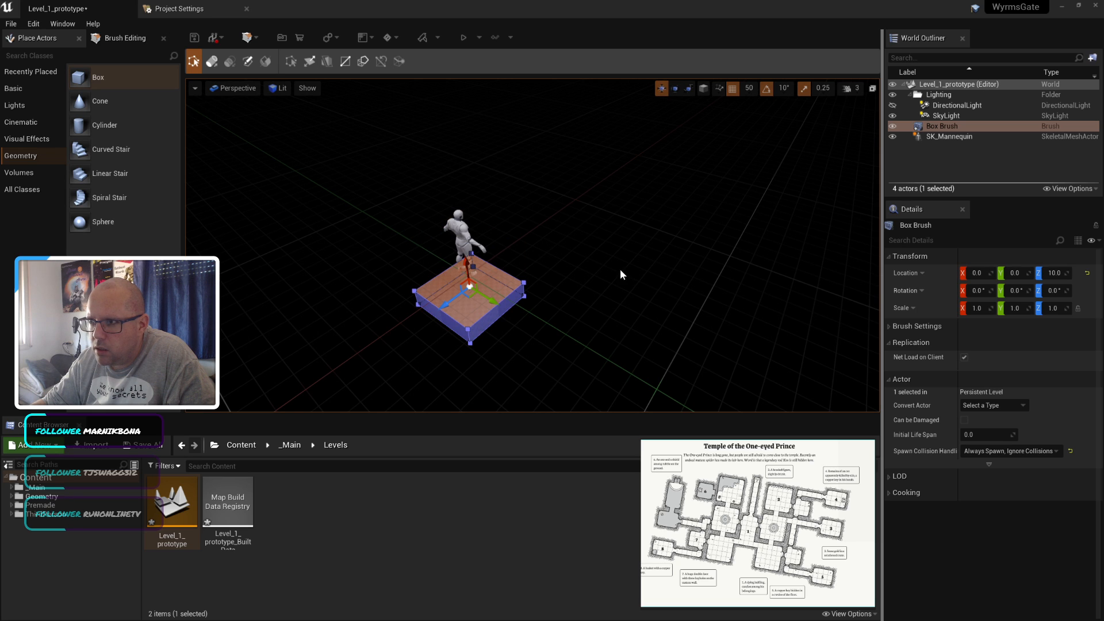
{"action": "left_click", "coordinate": [688, 178]}
Step: Set the slab's Z location to 0
{"action": "left_click", "coordinate": [503, 310]}
{"action": "left_click", "coordinate": [1054, 273]}
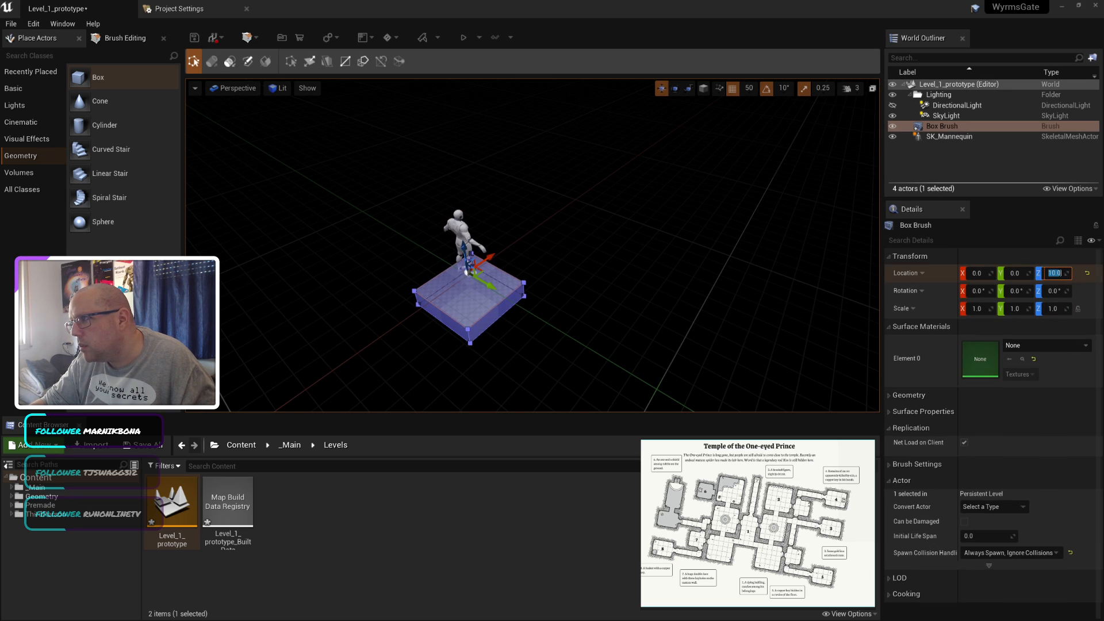
{"action": "type", "text": "0"}
{"action": "key", "text": "Return"}
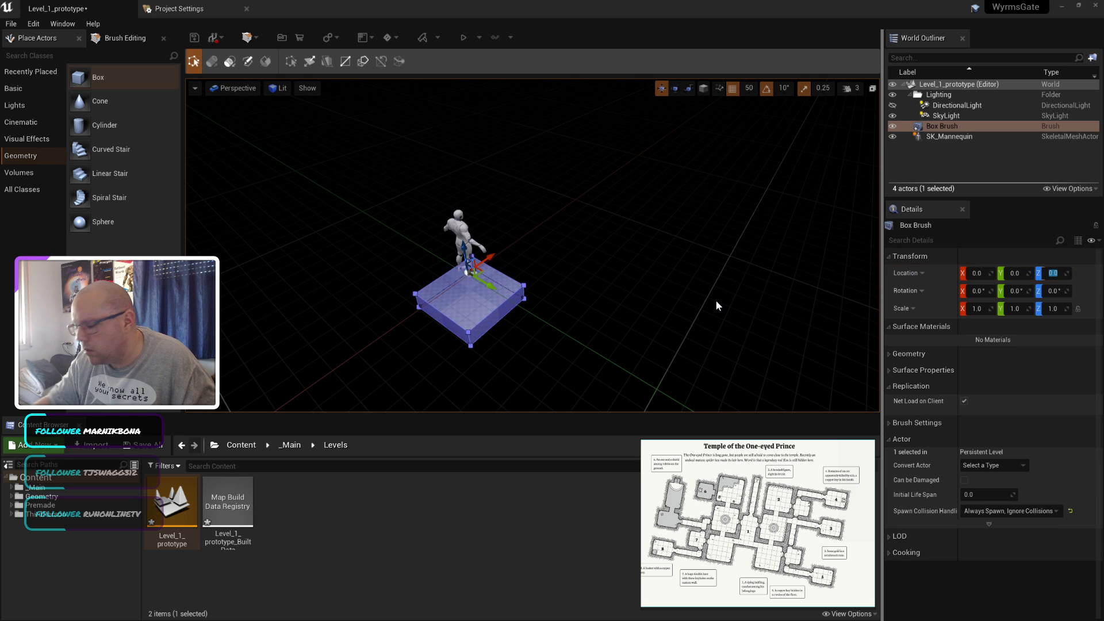
Step: Set the slab's Z location to 50 after viewing its top surface near the mannequin's feet
{"action": "left_click", "coordinate": [517, 381]}
{"action": "scroll", "coordinate": [518, 382], "scroll_direction": "up", "scroll_amount": 10}
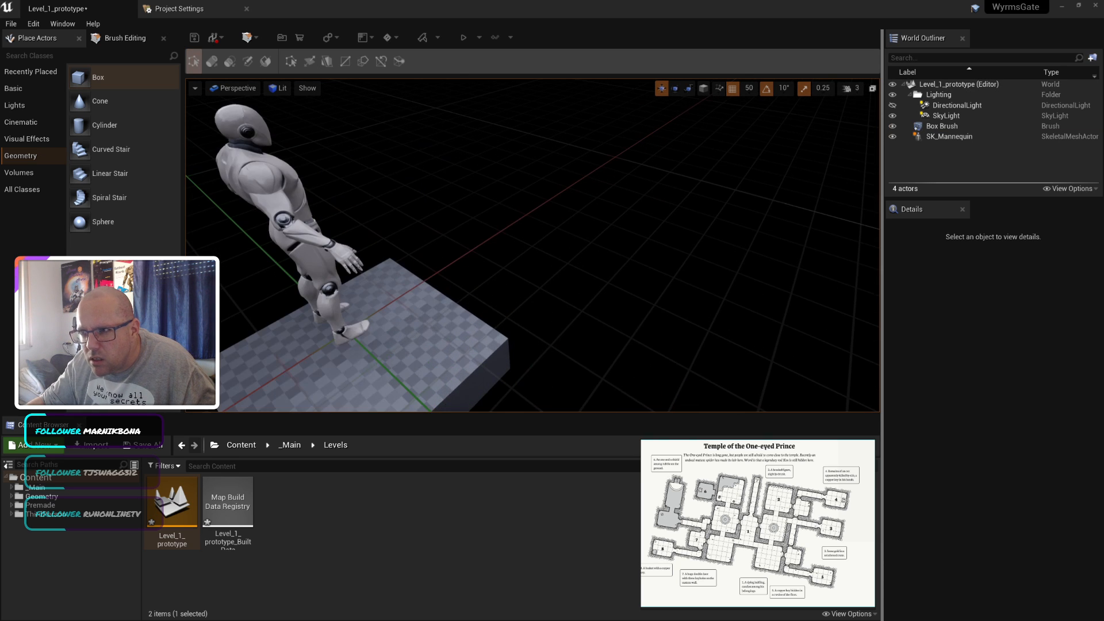
{"action": "left_click", "coordinate": [415, 341]}
{"action": "right_click_drag", "start_coordinate": [345, 372], "coordinate": [428, 359]}
{"action": "left_click", "coordinate": [428, 358]}
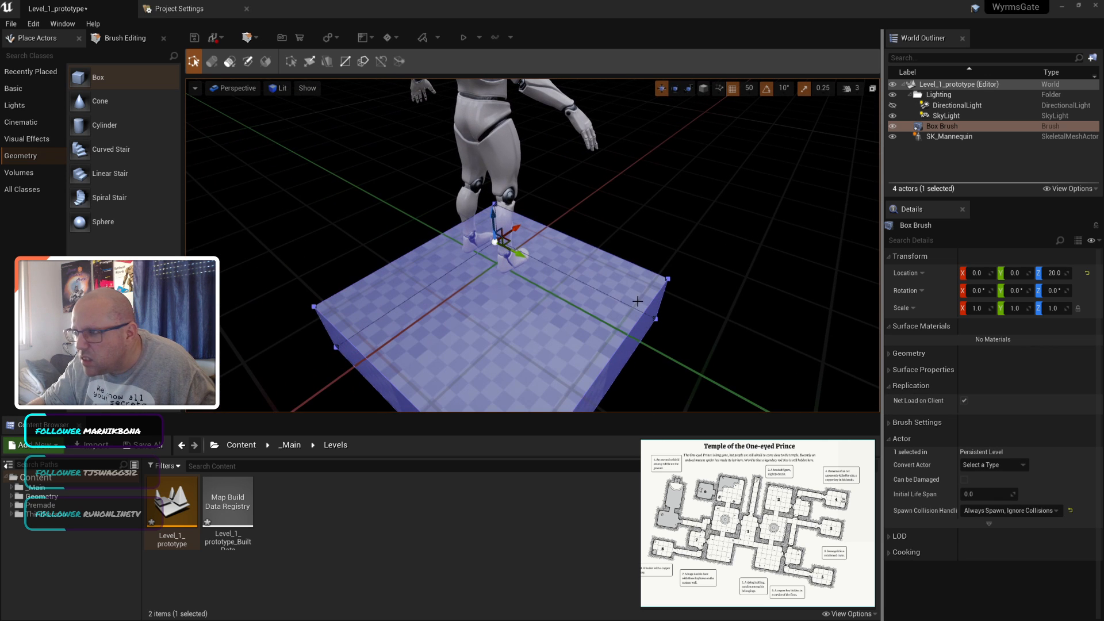
{"action": "left_click", "coordinate": [1054, 273]}
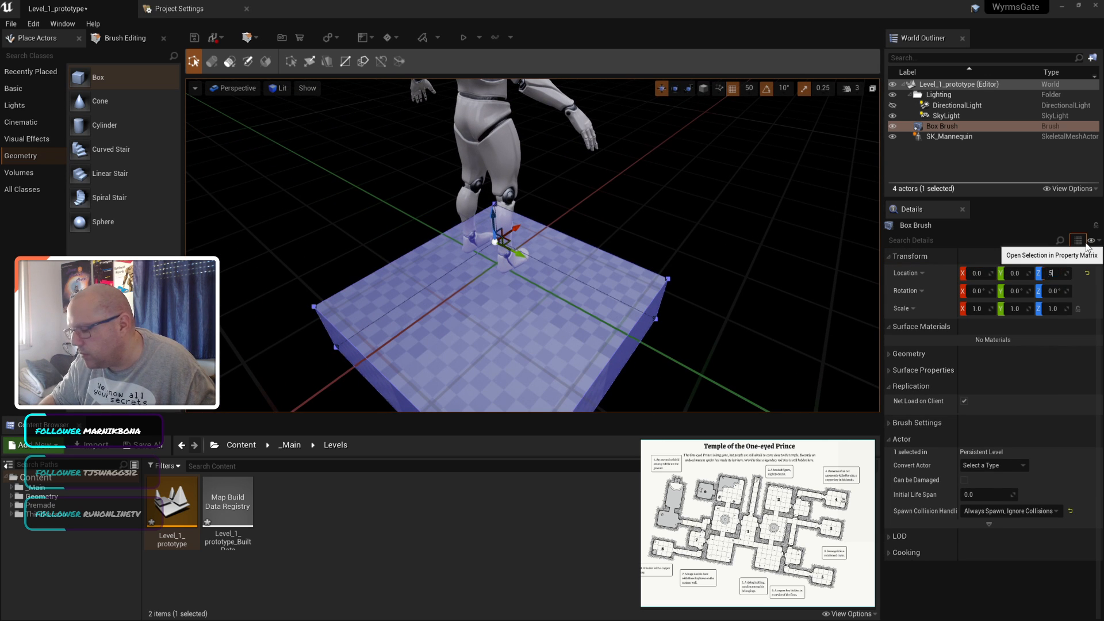
{"action": "type", "text": "5"}
{"action": "key", "text": "Return"}
{"action": "left_click", "coordinate": [709, 274]}
Step: Check how the mannequin's feet meet the slab's top surface and save the level
{"action": "scroll", "coordinate": [710, 274], "scroll_direction": "down", "scroll_amount": 5}
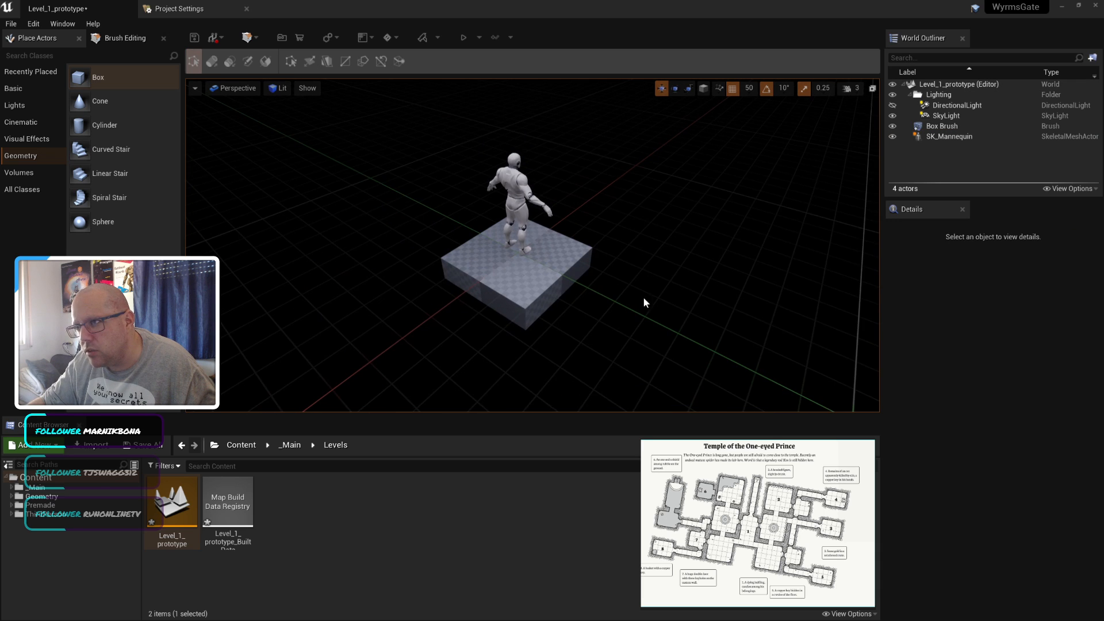
{"action": "scroll", "coordinate": [643, 298], "scroll_direction": "up", "scroll_amount": 3}
{"action": "scroll", "coordinate": [589, 283], "scroll_direction": "down", "scroll_amount": 2}
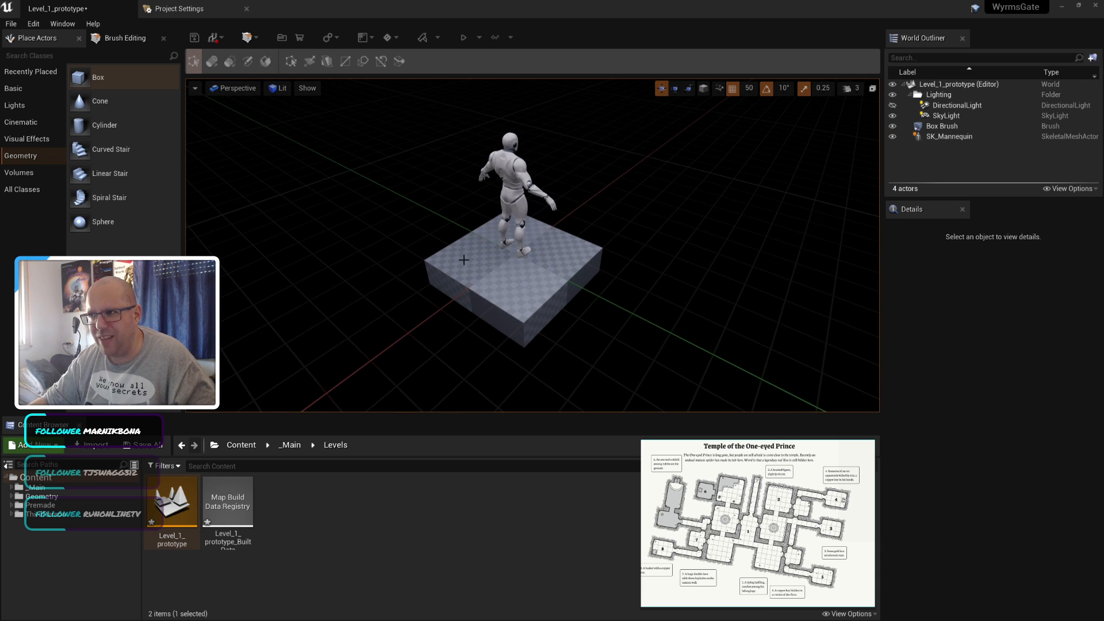
{"action": "scroll", "coordinate": [454, 256], "scroll_direction": "up", "scroll_amount": 10}
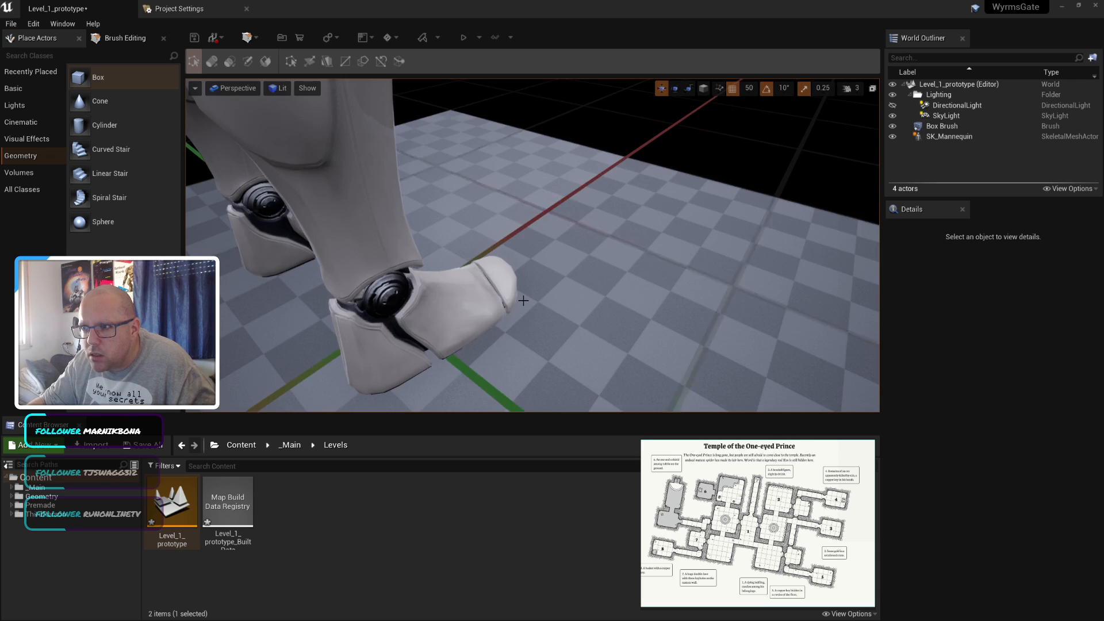
{"action": "scroll", "coordinate": [524, 300], "scroll_direction": "down", "scroll_amount": 10}
{"action": "key", "text": "ctrl+s"}
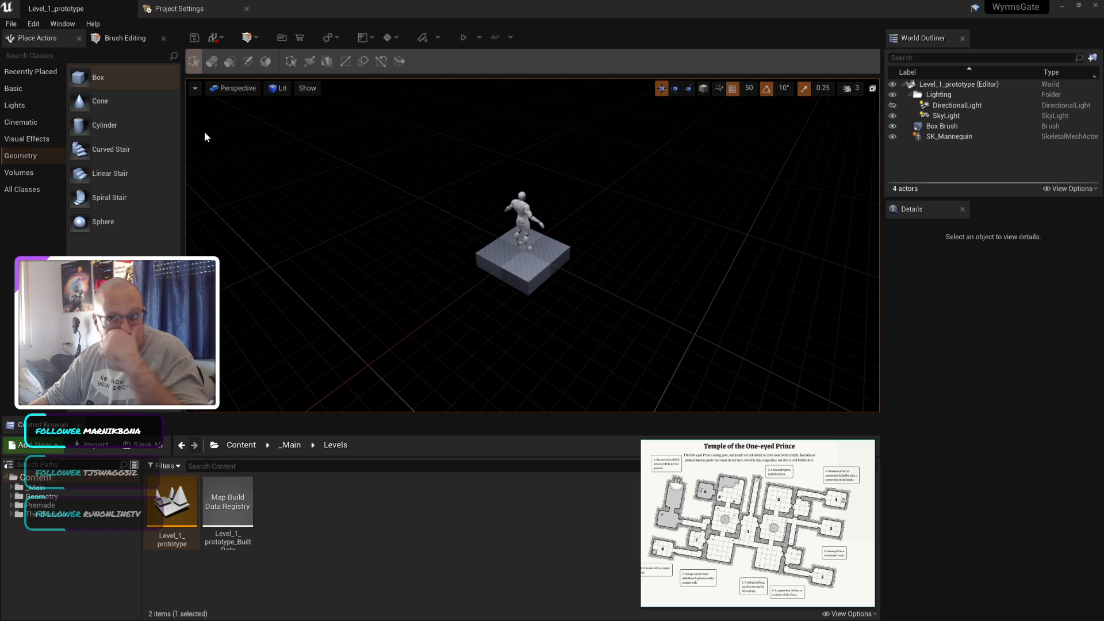
Step: Switch to brush editing and move one side face of the slab outward to about double its length
{"action": "left_click", "coordinate": [124, 38]}
{"action": "left_click", "coordinate": [553, 274]}
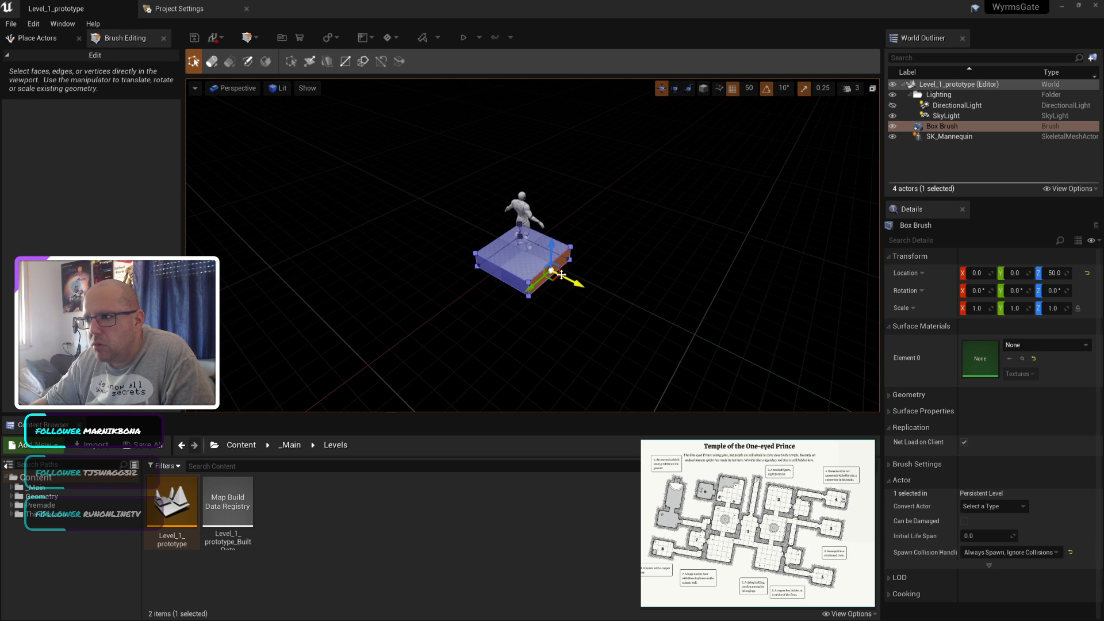
{"action": "left_click_drag", "start_coordinate": [580, 288], "coordinate": [645, 325]}
{"action": "left_click", "coordinate": [636, 359]}
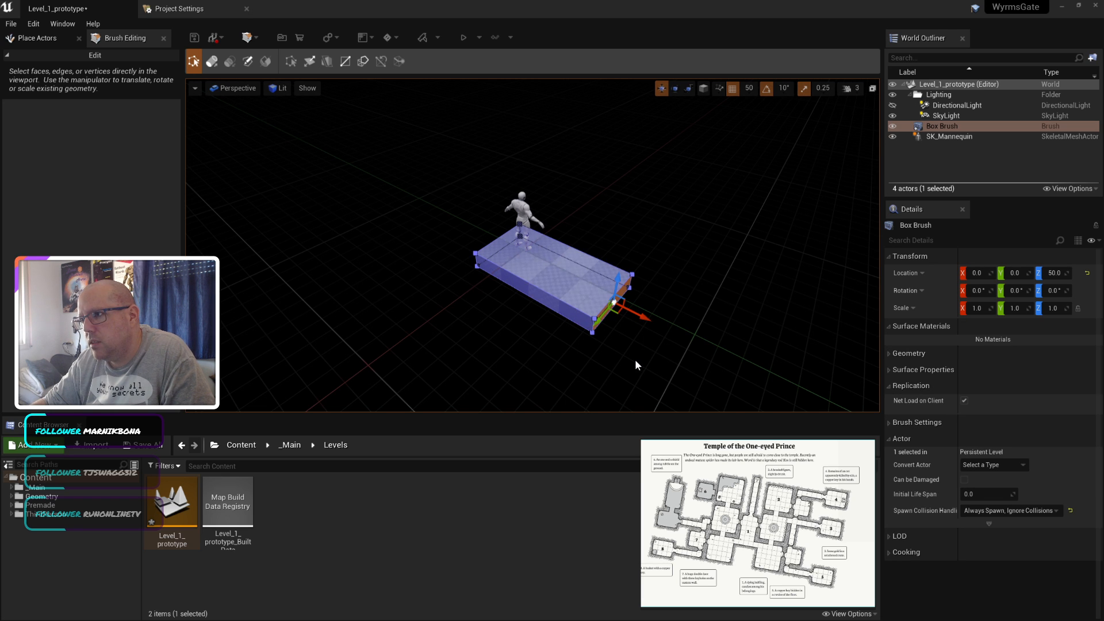
Step: Stretch the slab into a corridor floor by moving its long side face far outward
{"action": "left_click", "coordinate": [732, 283]}
{"action": "mouse_move", "coordinate": [732, 283]}
{"action": "right_mouse_down"}
{"action": "mouse_move", "coordinate": [748, 265]}
{"action": "mouse_move", "coordinate": [859, 260]}
{"action": "right_mouse_up"}
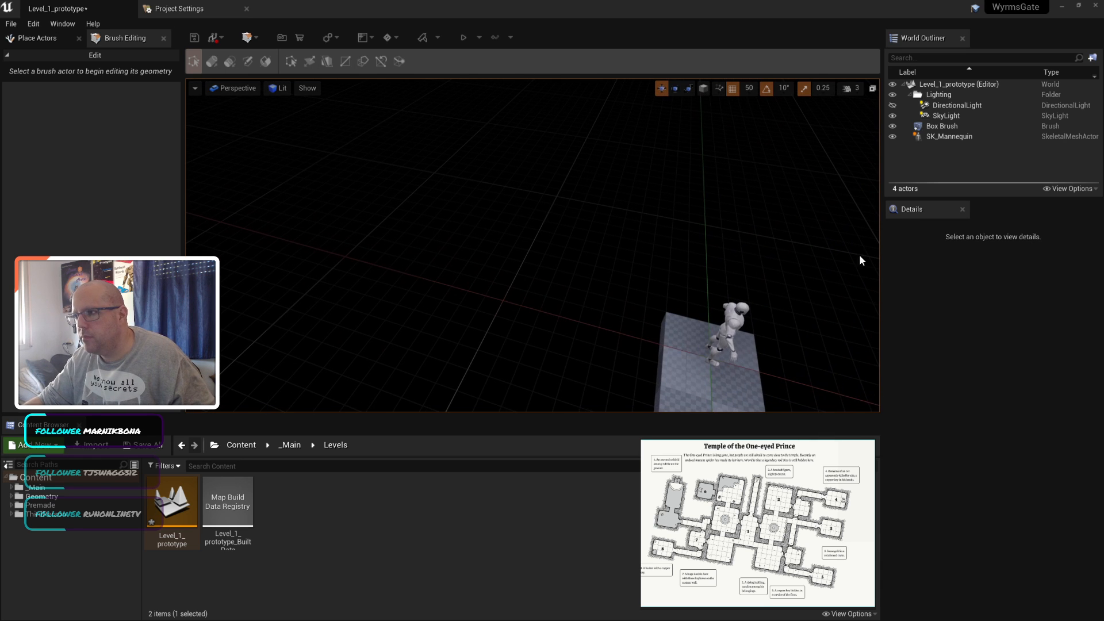
{"action": "mouse_move", "coordinate": [766, 254]}
{"action": "right_mouse_down"}
{"action": "mouse_move", "coordinate": [626, 247]}
{"action": "mouse_move", "coordinate": [621, 265]}
{"action": "mouse_move", "coordinate": [598, 241]}
{"action": "mouse_move", "coordinate": [603, 288]}
{"action": "mouse_move", "coordinate": [489, 270]}
{"action": "mouse_move", "coordinate": [563, 276]}
{"action": "mouse_move", "coordinate": [534, 270]}
{"action": "mouse_move", "coordinate": [552, 322]}
{"action": "mouse_move", "coordinate": [529, 230]}
{"action": "mouse_move", "coordinate": [546, 259]}
{"action": "mouse_move", "coordinate": [575, 230]}
{"action": "mouse_move", "coordinate": [607, 223]}
{"action": "mouse_move", "coordinate": [580, 247]}
{"action": "mouse_move", "coordinate": [581, 236]}
{"action": "mouse_move", "coordinate": [597, 280]}
{"action": "mouse_move", "coordinate": [552, 239]}
{"action": "right_mouse_up"}
{"action": "left_click", "coordinate": [607, 224]}
{"action": "scroll", "coordinate": [596, 280], "scroll_direction": "down", "scroll_amount": 2}
{"action": "left_click", "coordinate": [530, 200]}
{"action": "left_click", "coordinate": [531, 199]}
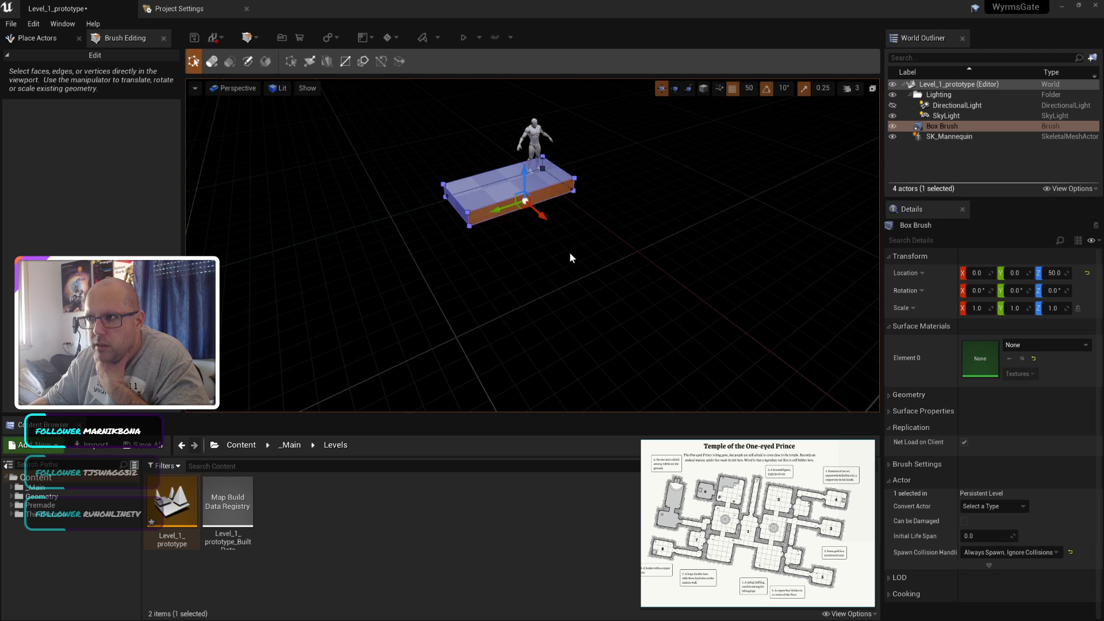
{"action": "scroll", "coordinate": [567, 254], "scroll_direction": "down", "scroll_amount": 2}
{"action": "mouse_move", "coordinate": [549, 232]}
{"action": "left_mouse_down"}
{"action": "mouse_move", "coordinate": [569, 268]}
{"action": "mouse_move", "coordinate": [723, 394]}
{"action": "left_mouse_up"}
Step: Extend the corridor floor's far end face further outward with a 100-unit grid snap, and save the level
{"action": "left_click", "coordinate": [748, 88]}
{"action": "left_click", "coordinate": [756, 161]}
{"action": "scroll", "coordinate": [727, 399], "scroll_direction": "down", "scroll_amount": 3}
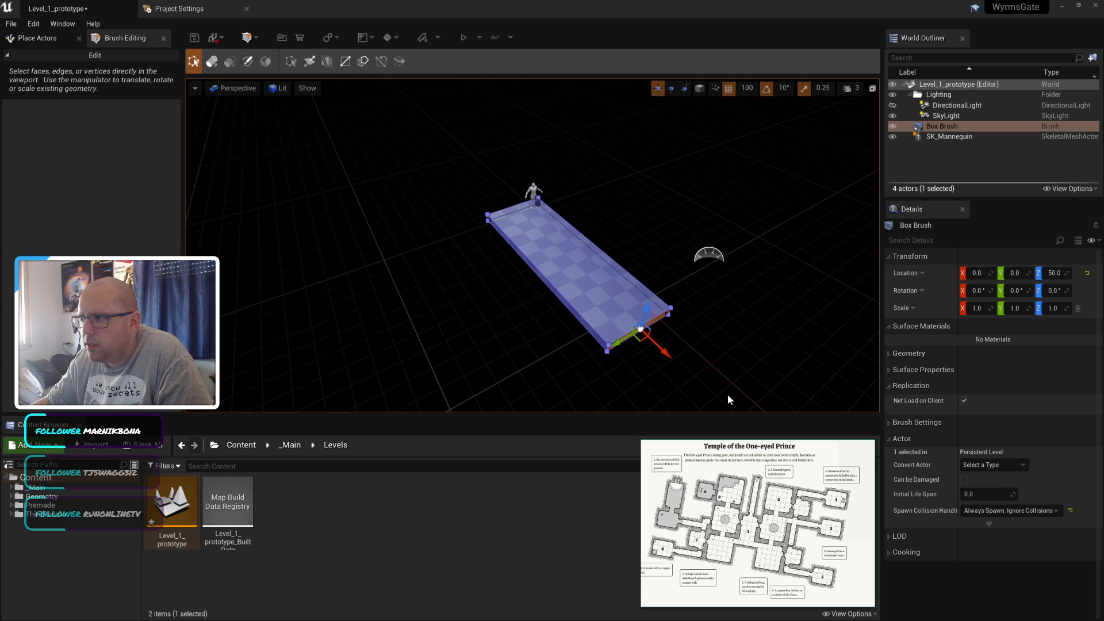
{"action": "left_click", "coordinate": [698, 301]}
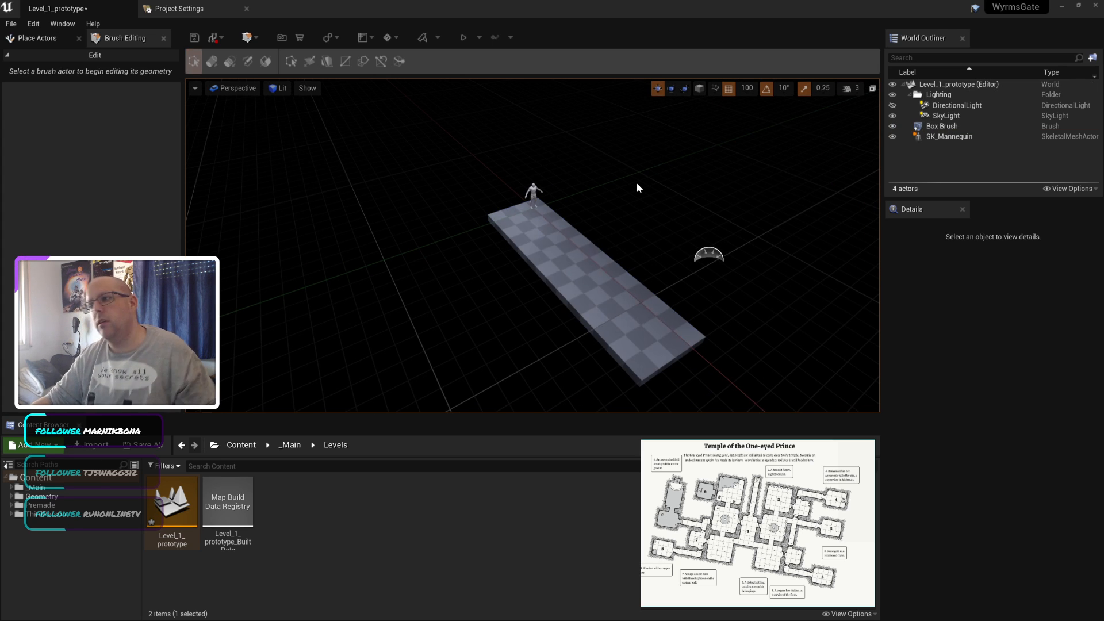
{"action": "key", "text": "ctrl+s"}
Step: Set the grid snap to 50 and extrude the corridor floor's long side face outward by one 50-unit increment
{"action": "mouse_move", "coordinate": [520, 300]}
{"action": "right_mouse_down"}
{"action": "mouse_move", "coordinate": [520, 290]}
{"action": "mouse_move", "coordinate": [521, 300]}
{"action": "right_mouse_up"}
{"action": "scroll", "coordinate": [521, 304], "scroll_direction": "up", "scroll_amount": 1}
{"action": "middle_click_drag", "start_coordinate": [506, 302], "coordinate": [592, 230]}
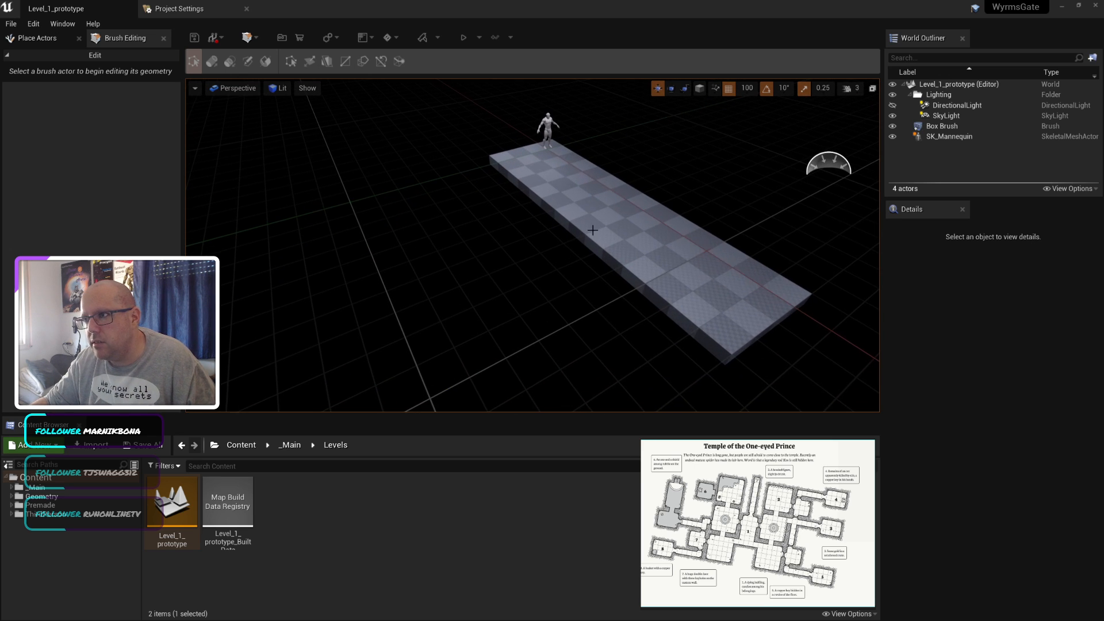
{"action": "left_click", "coordinate": [566, 223]}
{"action": "left_click", "coordinate": [566, 225]}
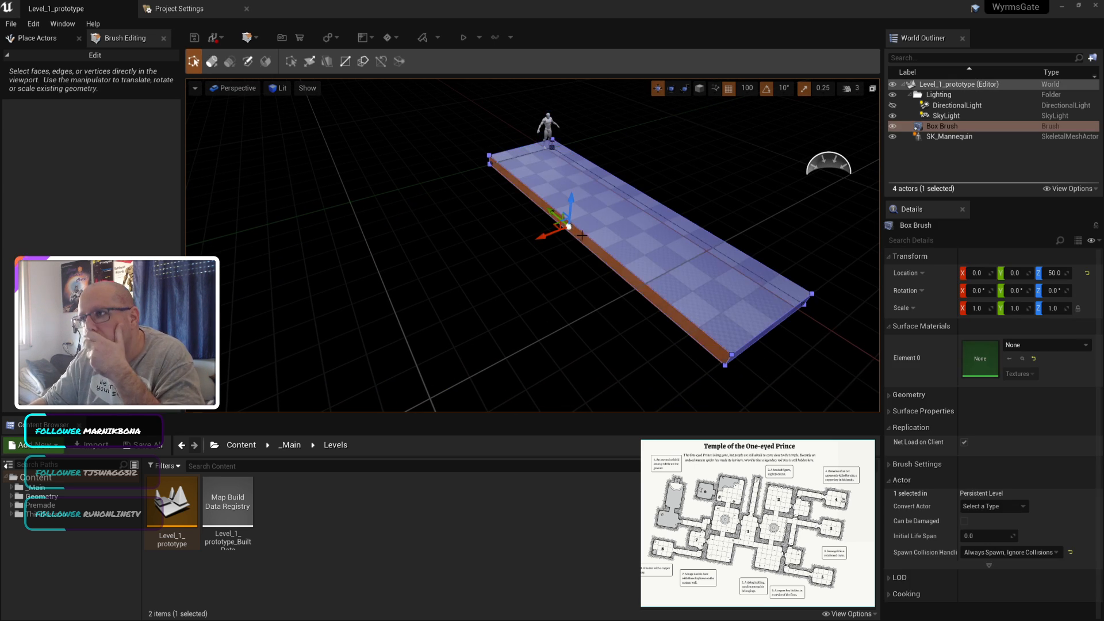
{"action": "left_click", "coordinate": [749, 88]}
{"action": "left_click", "coordinate": [757, 153]}
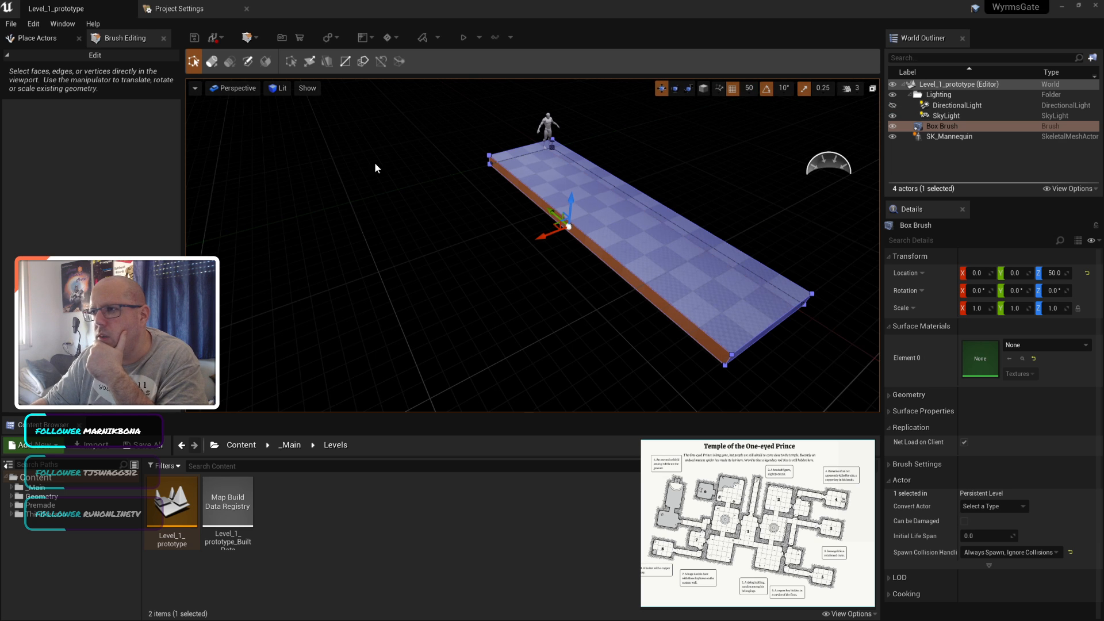
{"action": "left_click", "coordinate": [211, 64]}
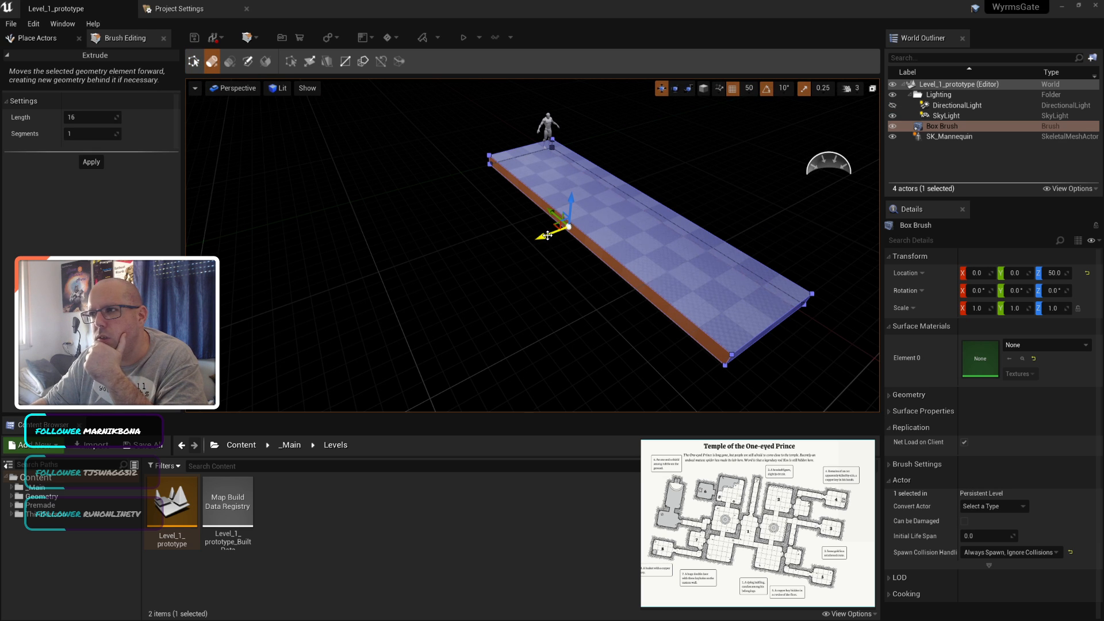
{"action": "left_click_drag", "start_coordinate": [541, 243], "coordinate": [535, 244]}
Step: Extrude the top of the corridor floor's new edge strip upward by one 50-unit increment to form a low side wall
{"action": "left_click", "coordinate": [602, 245]}
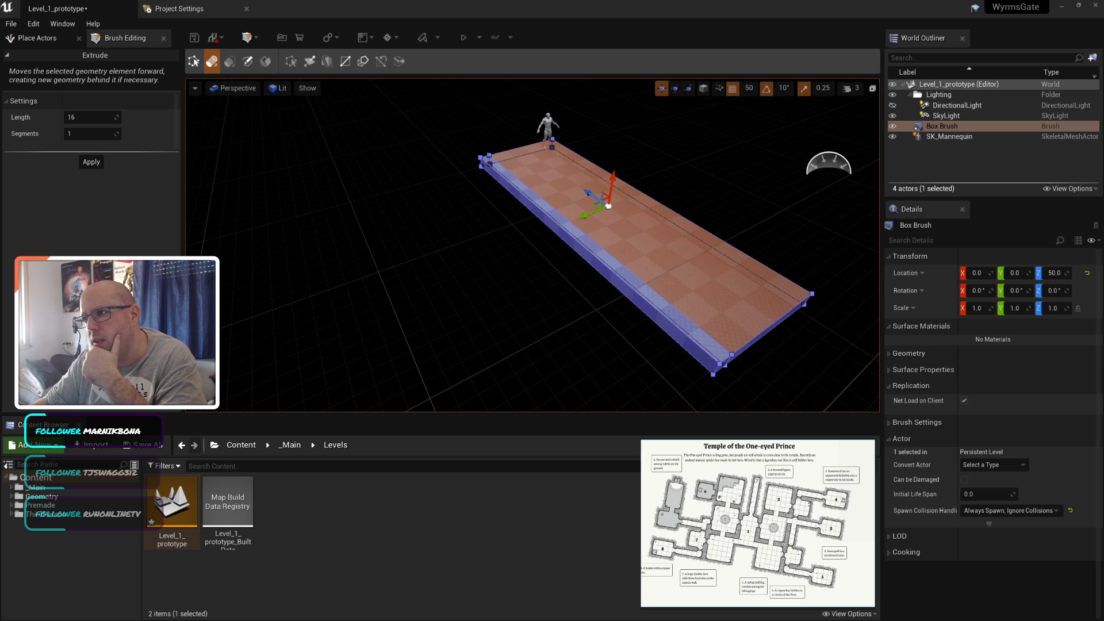
{"action": "left_click", "coordinate": [575, 228]}
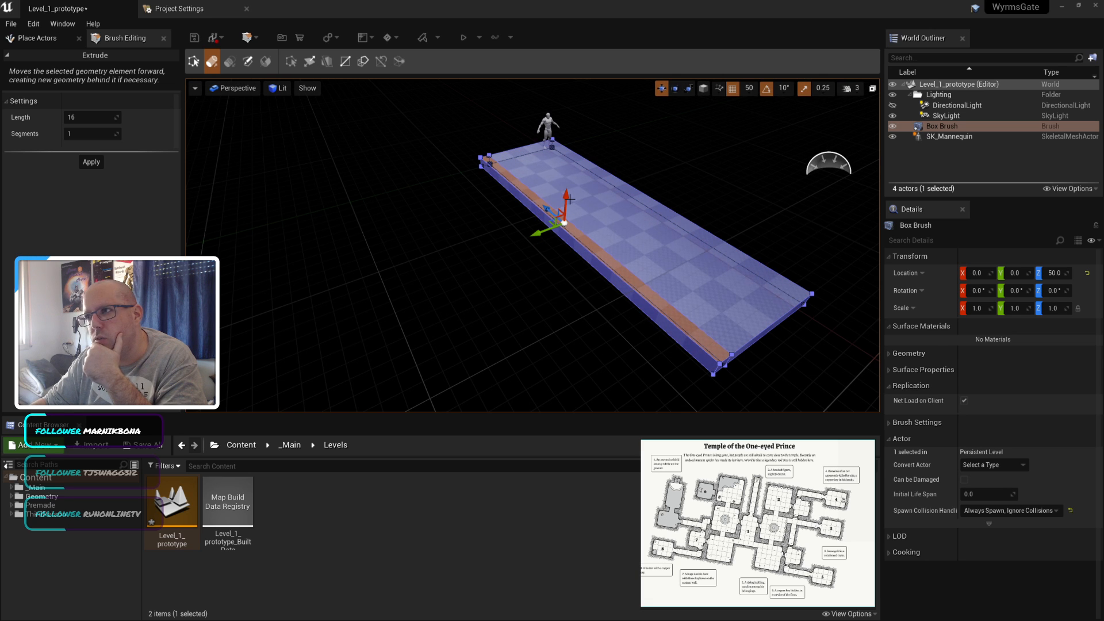
{"action": "left_click", "coordinate": [534, 271]}
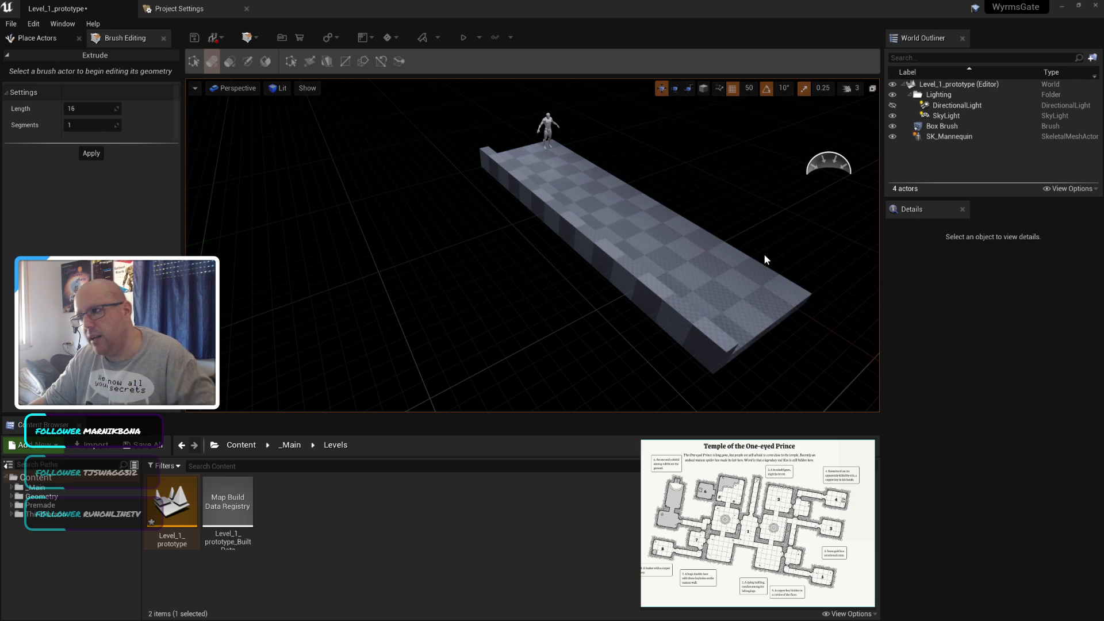
Step: Extrude the floor's opposite long side outward 50 units, raise that strip into a matching low wall, and save the level
{"action": "right_click_drag", "start_coordinate": [811, 291], "coordinate": [529, 291]}
{"action": "right_click_drag", "start_coordinate": [740, 310], "coordinate": [866, 310]}
{"action": "mouse_move", "coordinate": [734, 339]}
{"action": "right_mouse_down"}
{"action": "mouse_move", "coordinate": [580, 340]}
{"action": "mouse_move", "coordinate": [742, 359]}
{"action": "right_mouse_up"}
{"action": "mouse_move", "coordinate": [599, 138]}
{"action": "right_mouse_down"}
{"action": "mouse_move", "coordinate": [804, 173]}
{"action": "mouse_move", "coordinate": [598, 138]}
{"action": "right_mouse_up"}
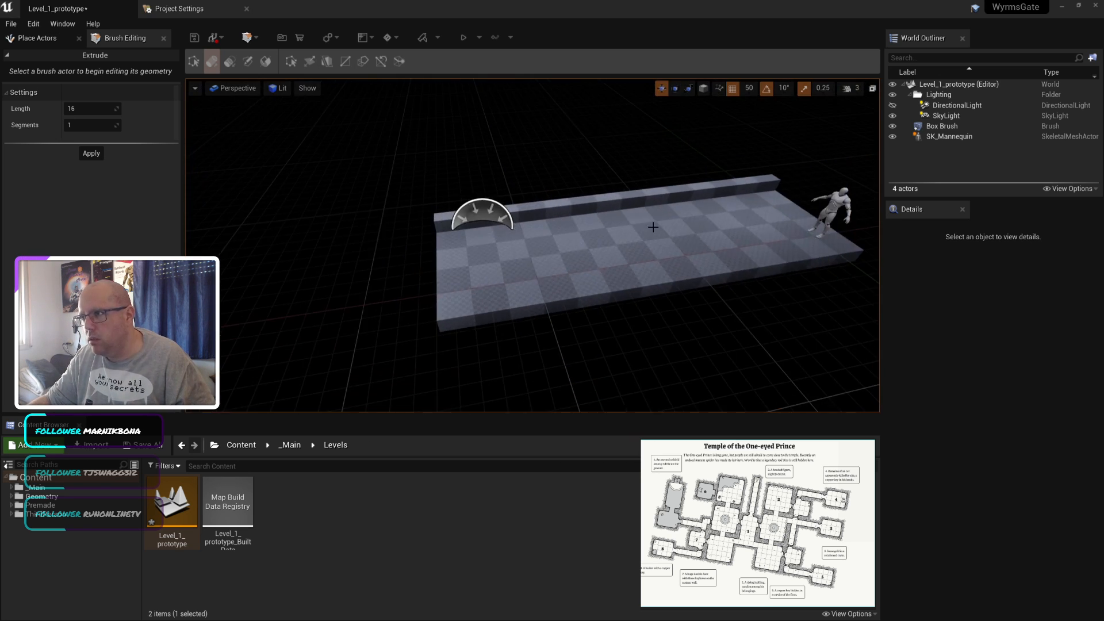
{"action": "left_click", "coordinate": [685, 309]}
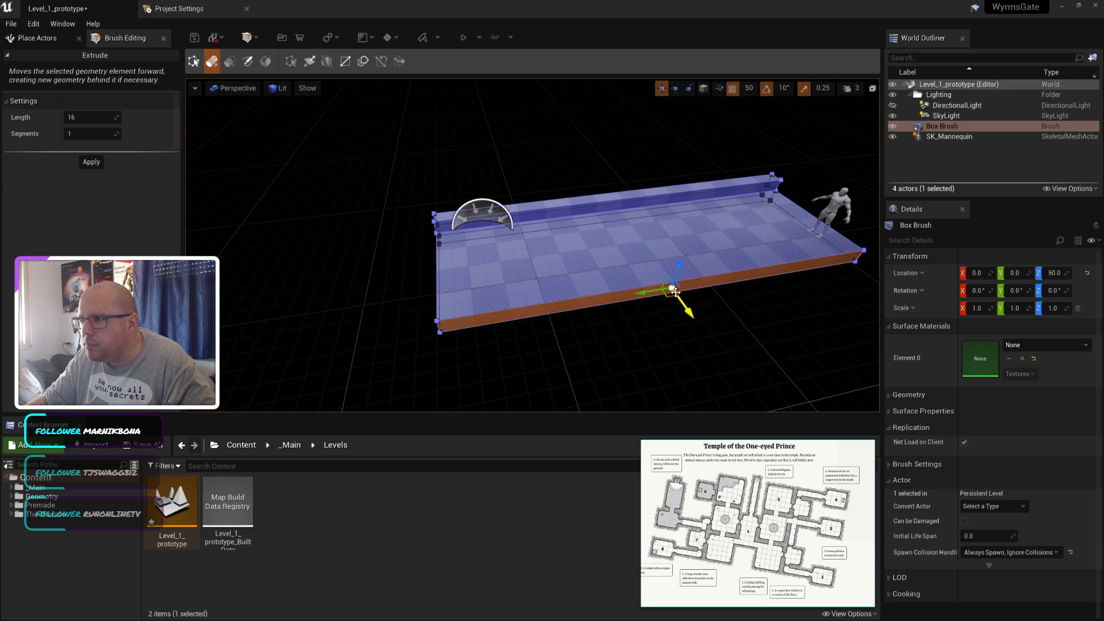
{"action": "left_click_drag", "start_coordinate": [686, 308], "coordinate": [695, 323]}
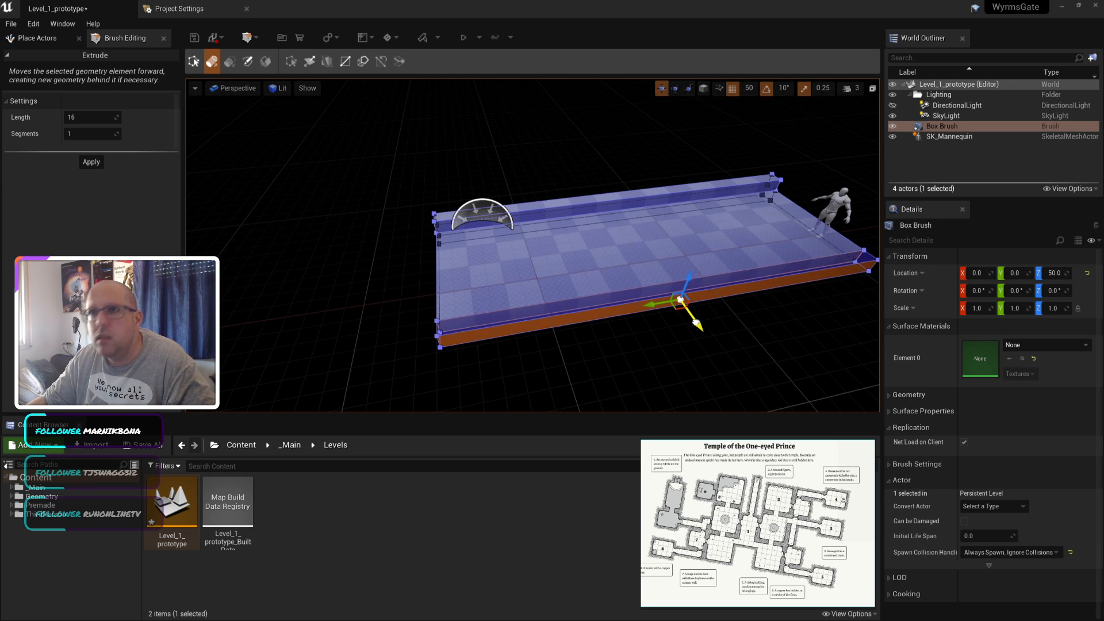
{"action": "left_click", "coordinate": [683, 286]}
{"action": "right_click_drag", "start_coordinate": [686, 272], "coordinate": [713, 272]}
{"action": "left_click", "coordinate": [680, 318]}
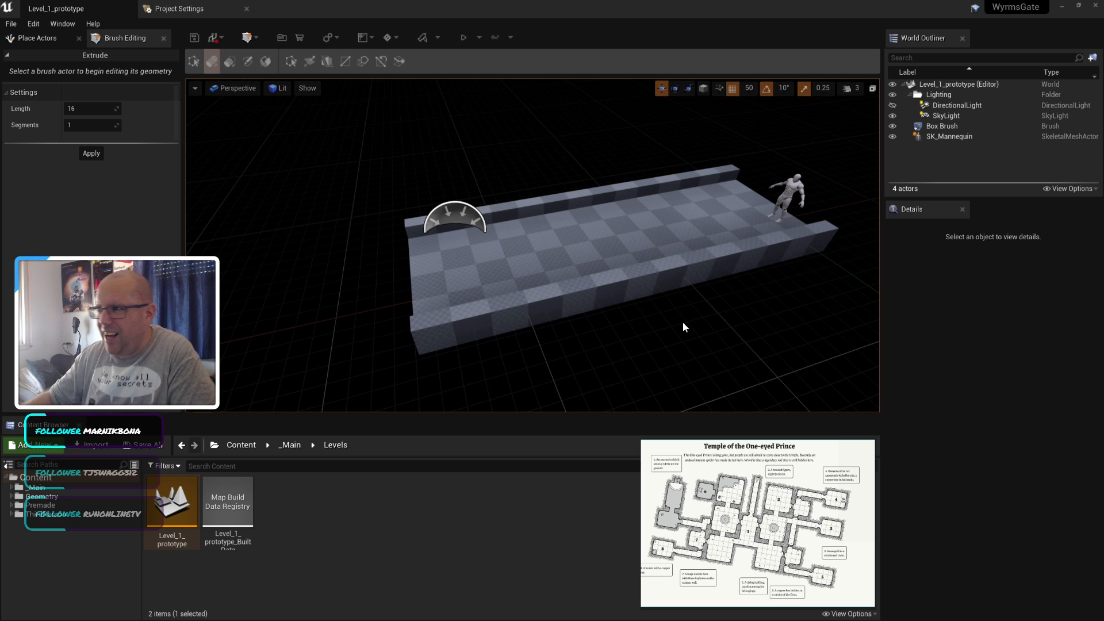
Step: Extrude the end faces of the floor and both side walls outward together by one 50-unit increment, at the end away from the mannequin
{"action": "left_click_drag", "start_coordinate": [682, 322], "coordinate": [661, 281]}
{"action": "left_click_drag", "start_coordinate": [423, 246], "coordinate": [402, 247]}
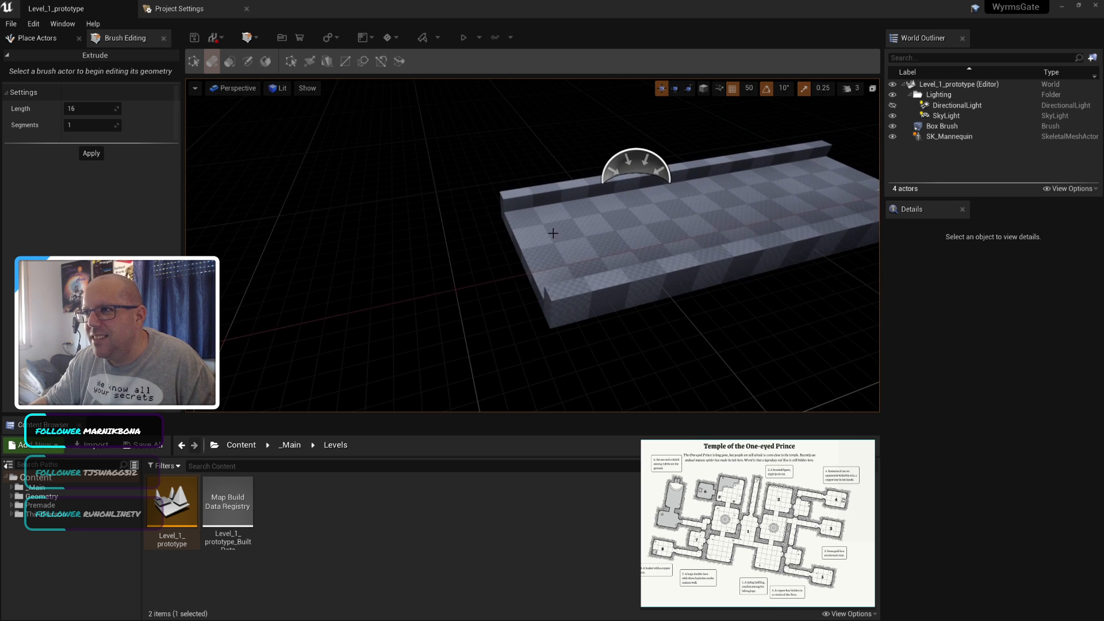
{"action": "left_click_drag", "start_coordinate": [543, 242], "coordinate": [650, 248]}
{"action": "mouse_move", "coordinate": [386, 262]}
{"action": "left_mouse_down"}
{"action": "mouse_move", "coordinate": [405, 273]}
{"action": "mouse_move", "coordinate": [351, 233]}
{"action": "left_mouse_up"}
{"action": "mouse_move", "coordinate": [300, 323]}
{"action": "right_mouse_down"}
{"action": "mouse_move", "coordinate": [289, 339]}
{"action": "mouse_move", "coordinate": [304, 336]}
{"action": "right_mouse_up"}
{"action": "right_click_drag", "start_coordinate": [566, 299], "coordinate": [562, 311]}
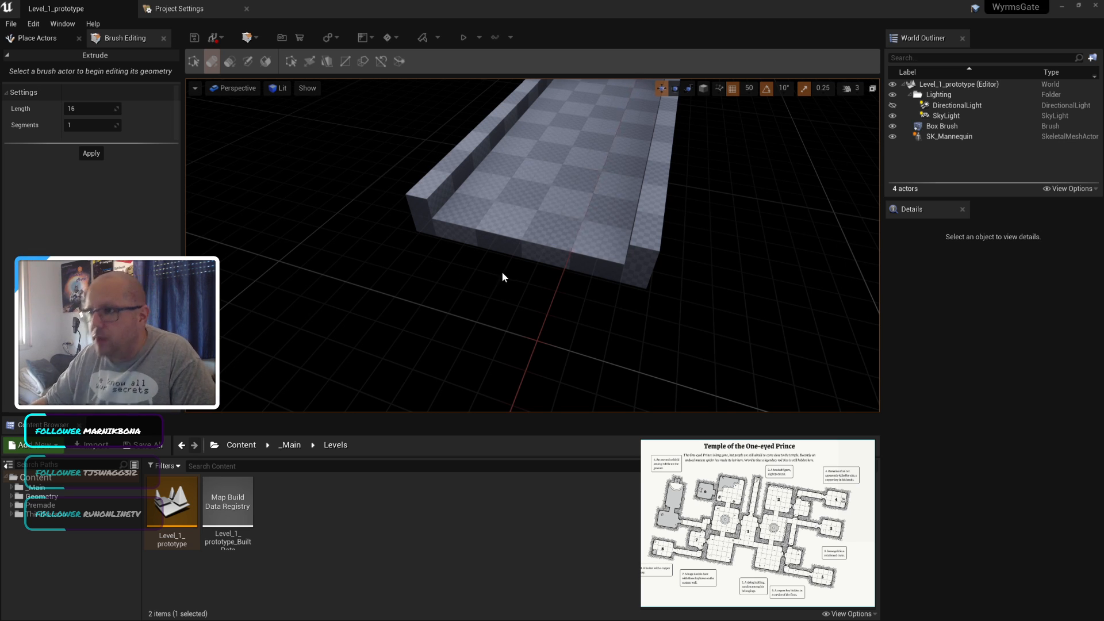
{"action": "left_click", "coordinate": [495, 243]}
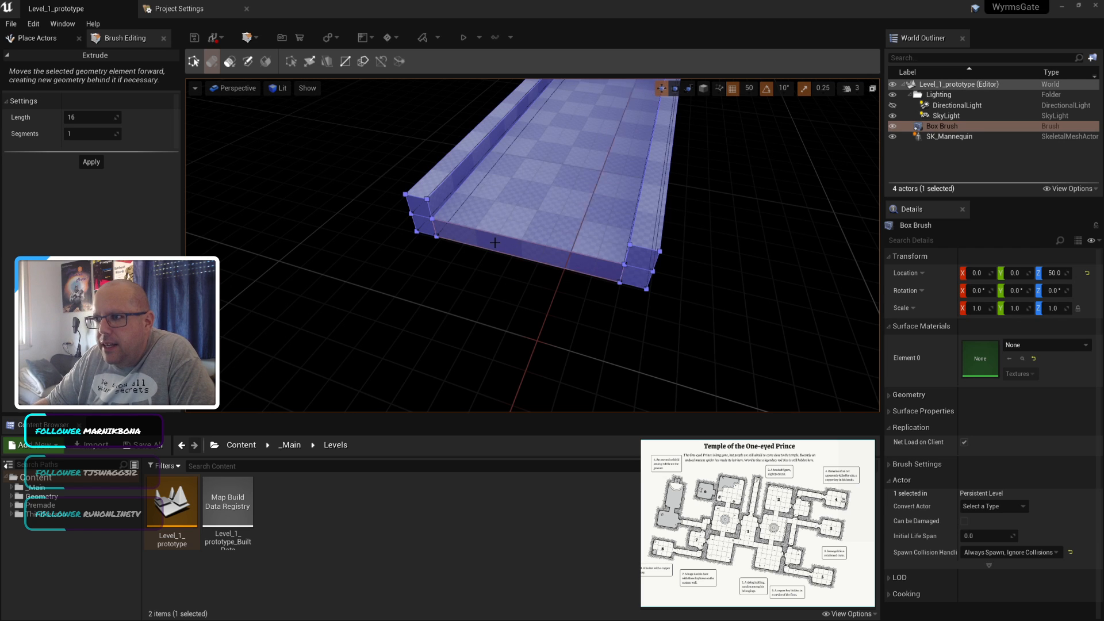
{"action": "left_click", "coordinate": [501, 287]}
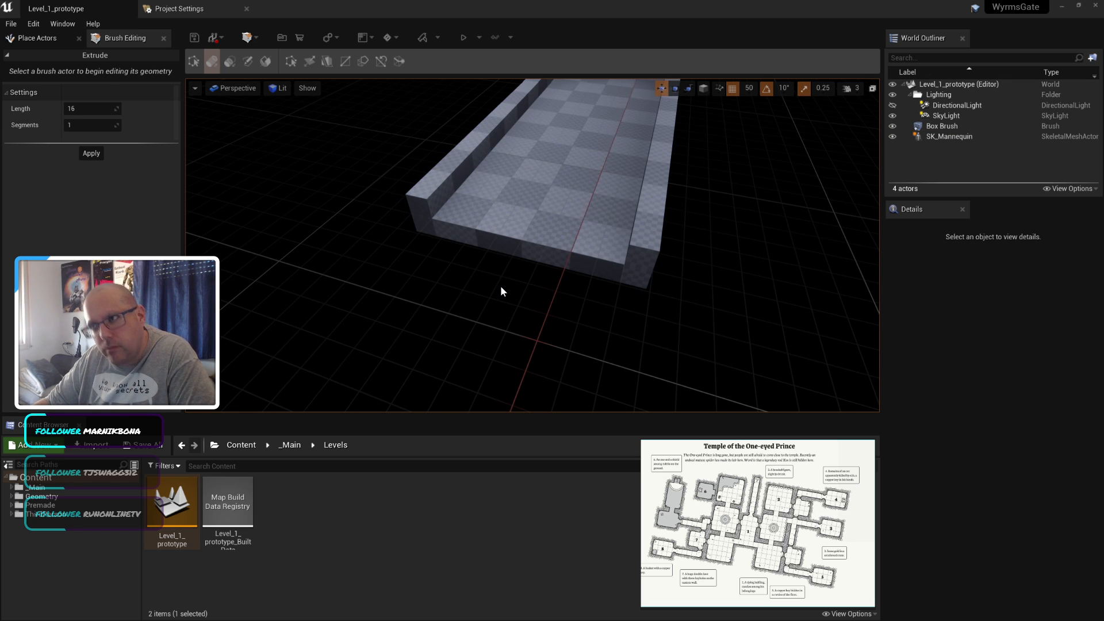
{"action": "left_click", "coordinate": [425, 226]}
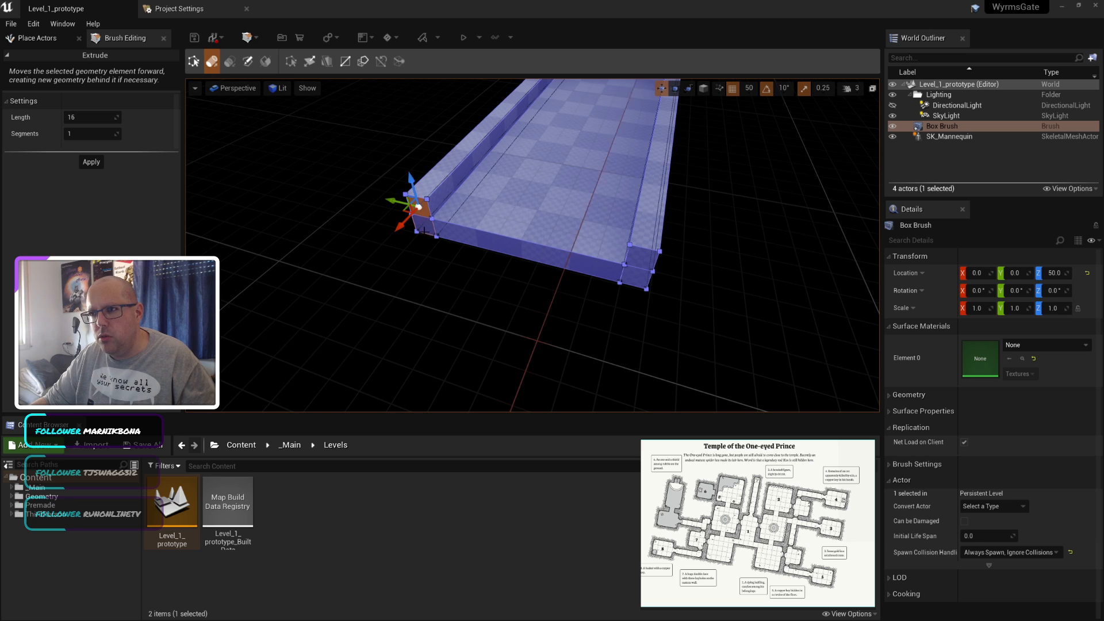
{"action": "left_click", "coordinate": [518, 248]}
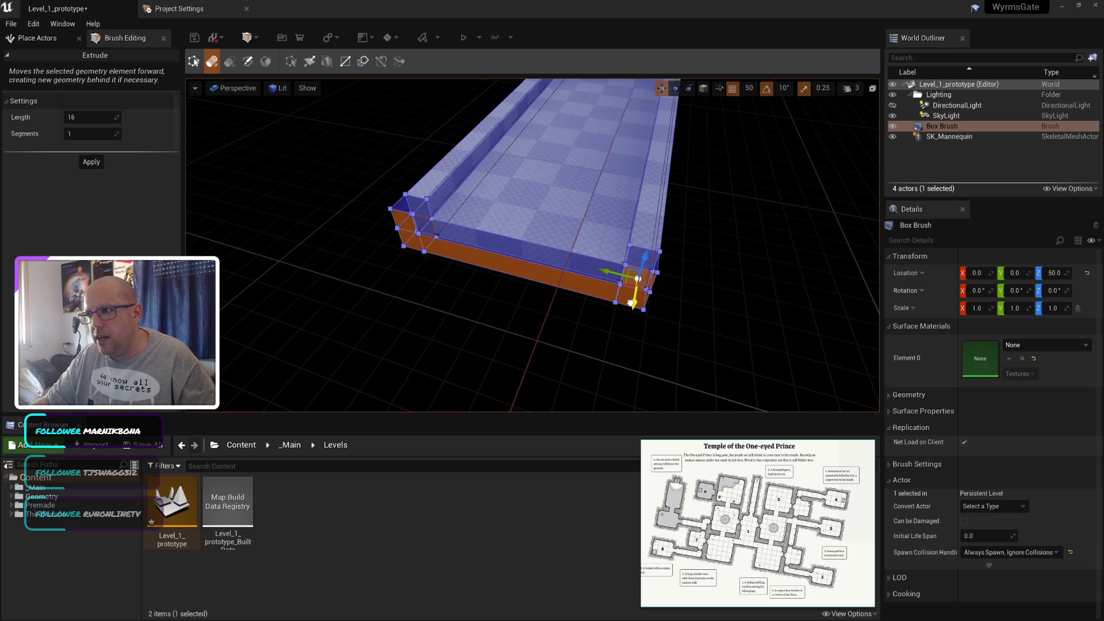
{"action": "left_click", "coordinate": [456, 338]}
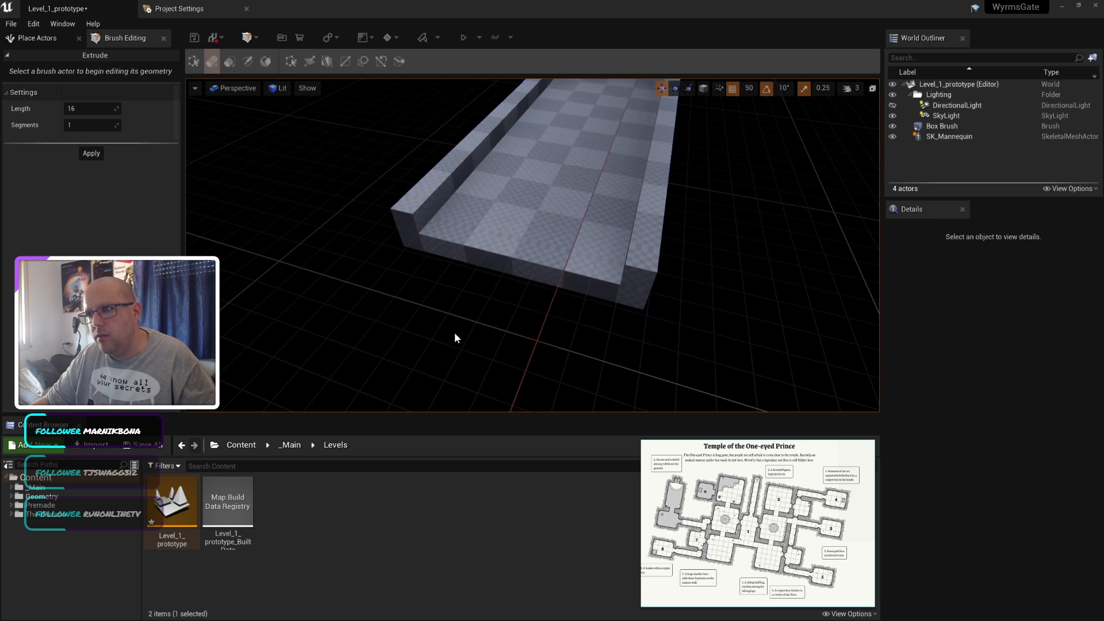
Step: Extrude the inner wall faces at the corridor end toward each other by about 100 units, leaving a doorway gap, and save the level
{"action": "left_click", "coordinate": [425, 219]}
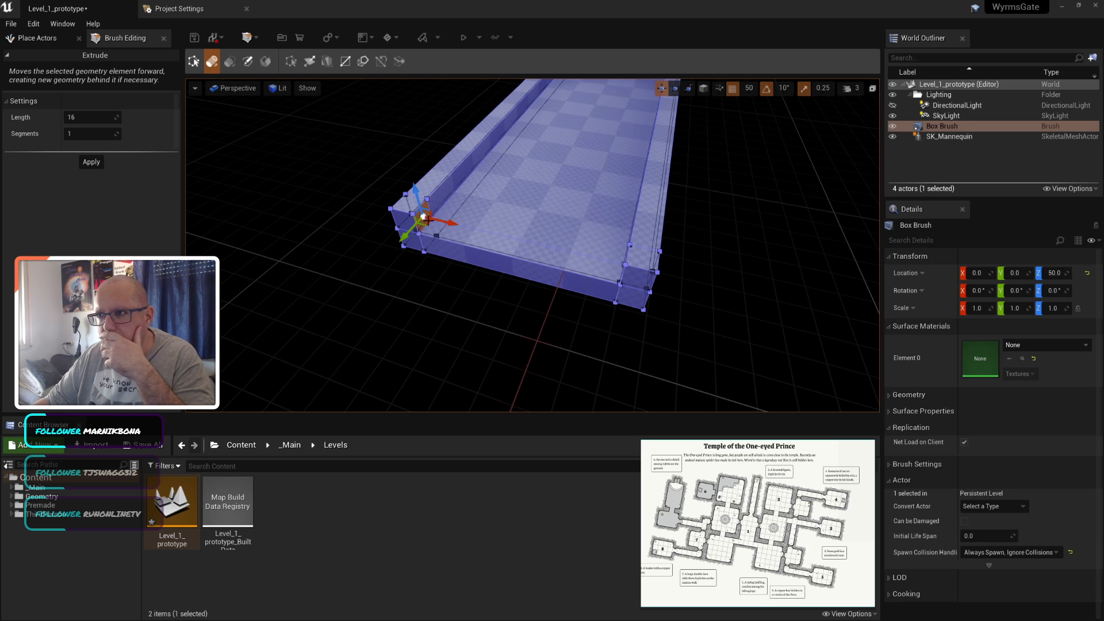
{"action": "right_click_drag", "start_coordinate": [540, 305], "coordinate": [650, 314]}
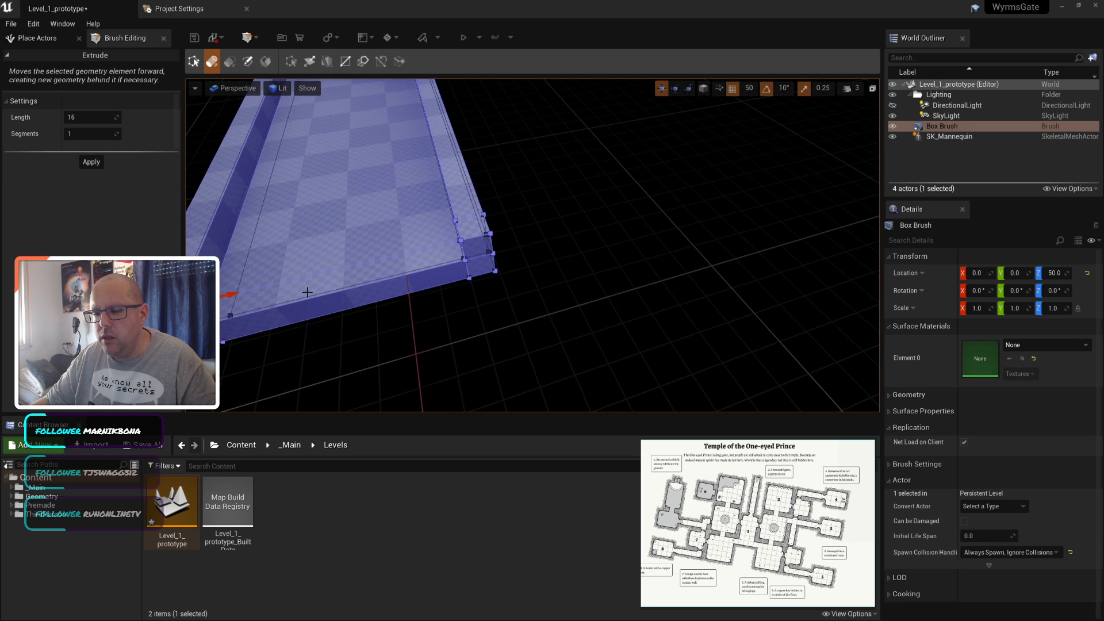
{"action": "middle_click_drag", "start_coordinate": [275, 295], "coordinate": [359, 281]}
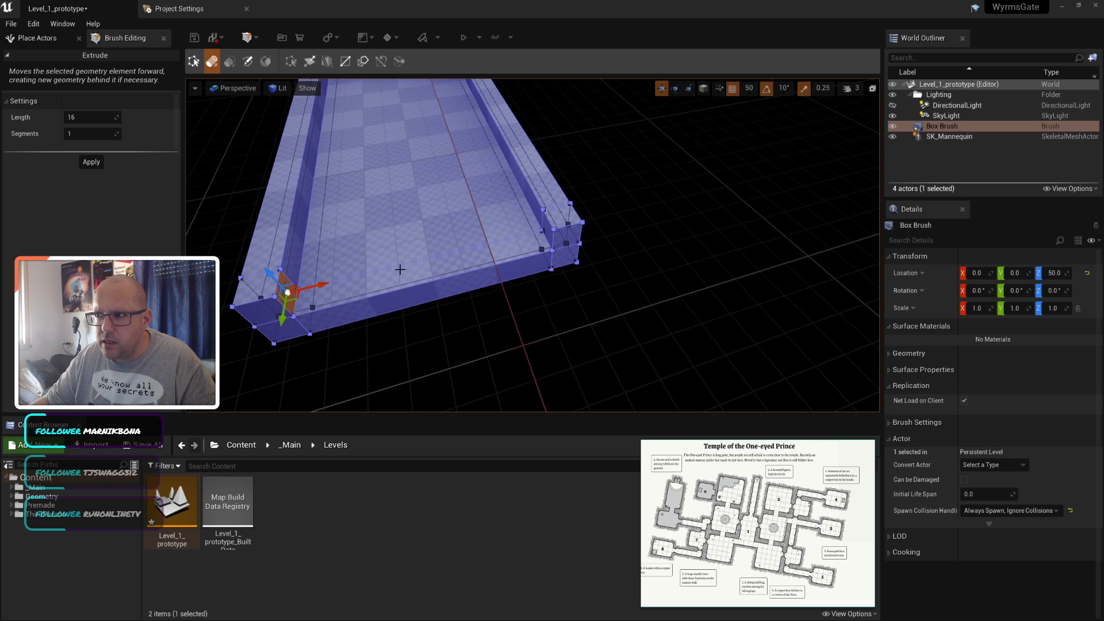
{"action": "left_click_drag", "start_coordinate": [320, 285], "coordinate": [393, 266]}
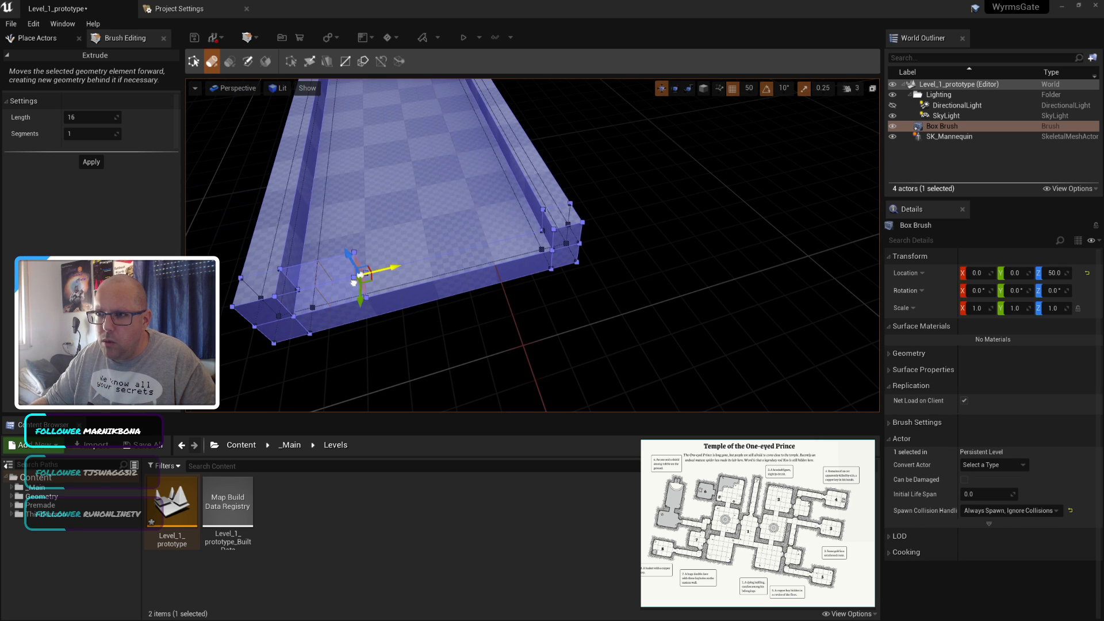
{"action": "left_click", "coordinate": [532, 263]}
{"action": "left_click_drag", "start_coordinate": [532, 261], "coordinate": [505, 256]}
{"action": "left_click", "coordinate": [565, 345]}
{"action": "middle_click_drag", "start_coordinate": [413, 333], "coordinate": [480, 303]}
{"action": "scroll", "coordinate": [435, 309], "scroll_direction": "down", "scroll_amount": 5}
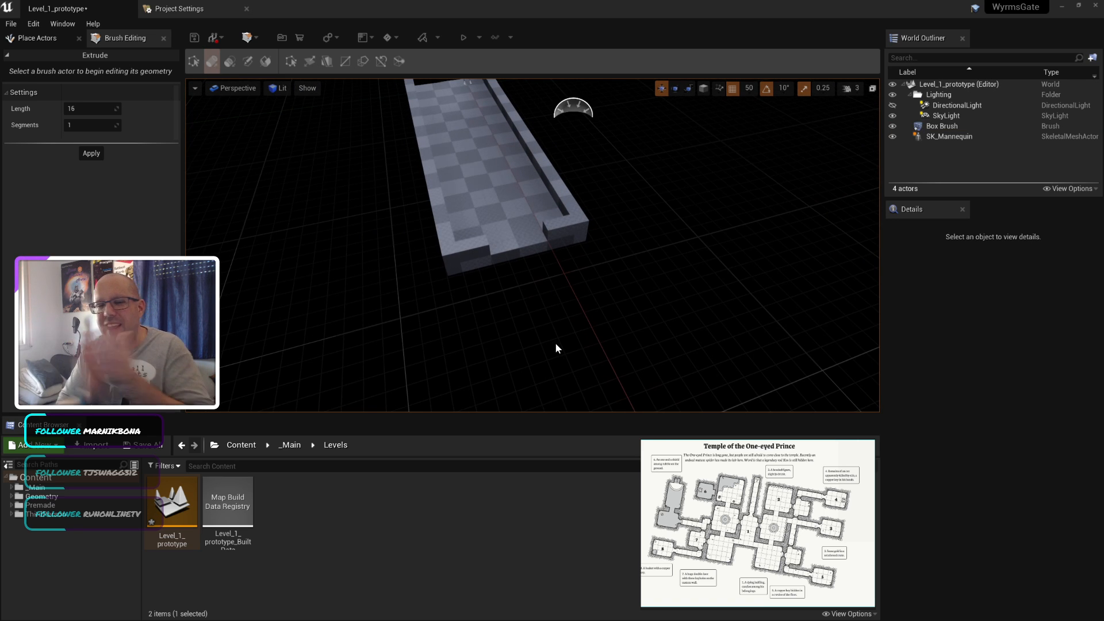
{"action": "key", "text": "ctrl+s"}
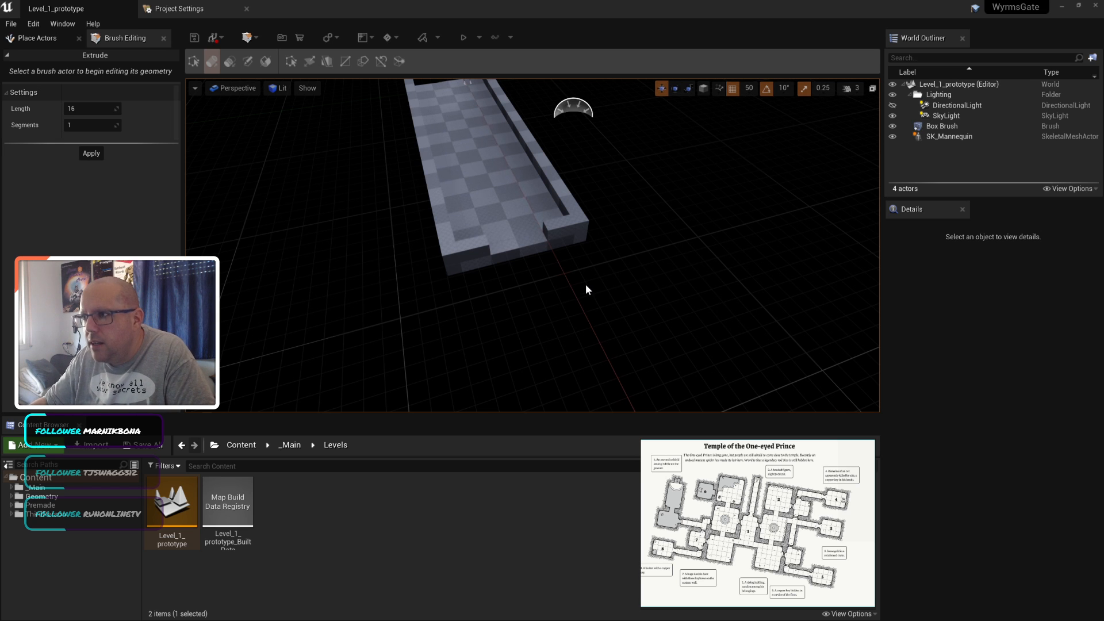
Step: Select the floor's end face below the doorway gap together with the outer faces of the two short end walls
{"action": "left_click", "coordinate": [490, 260]}
{"action": "left_click", "coordinate": [490, 303]}
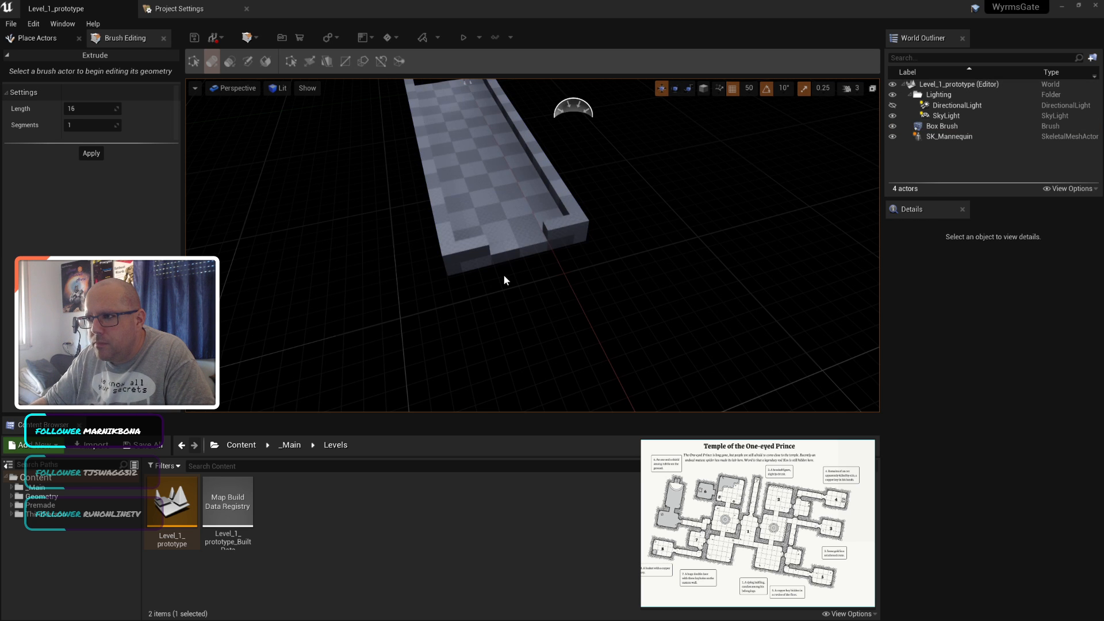
{"action": "left_click", "coordinate": [518, 257]}
{"action": "scroll", "coordinate": [526, 291], "scroll_direction": "up", "scroll_amount": 3}
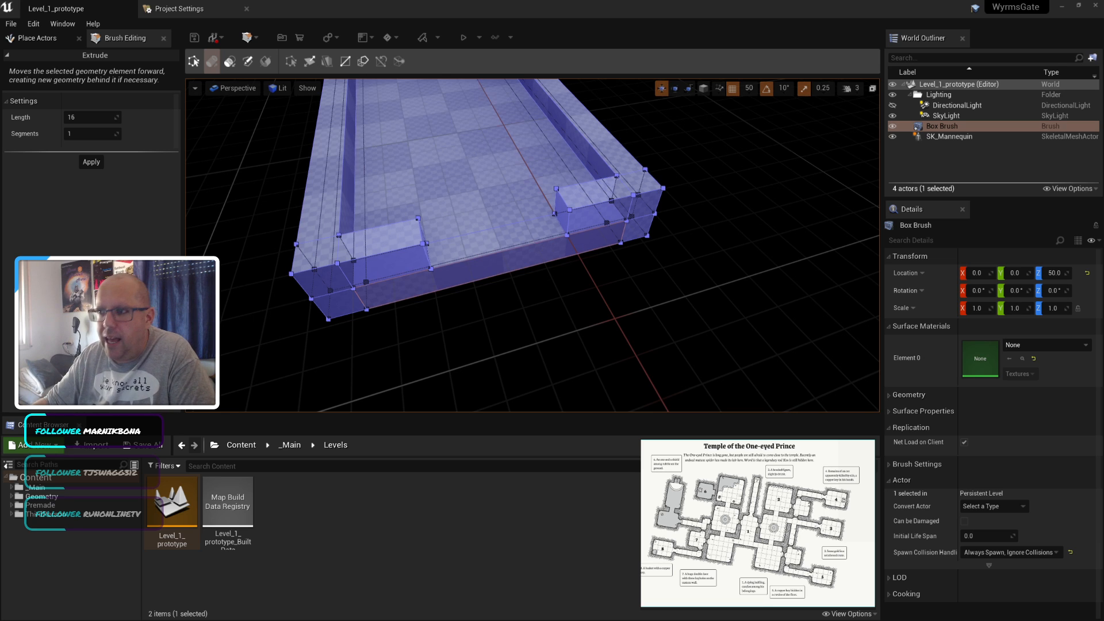
{"action": "left_click", "coordinate": [548, 251]}
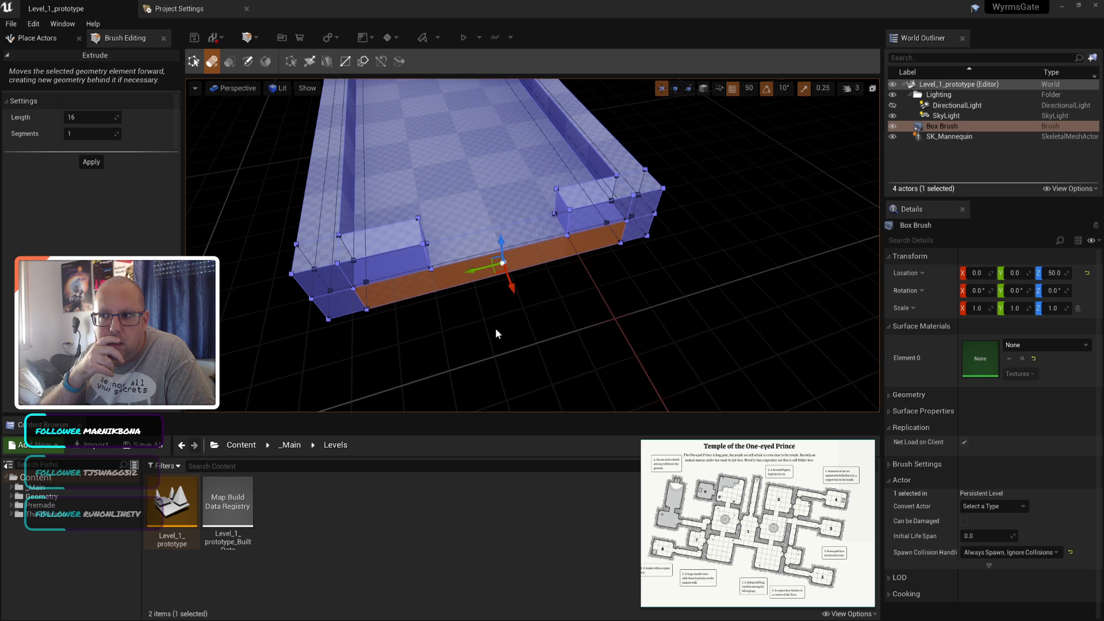
{"action": "right_click_drag", "start_coordinate": [482, 292], "coordinate": [494, 304]}
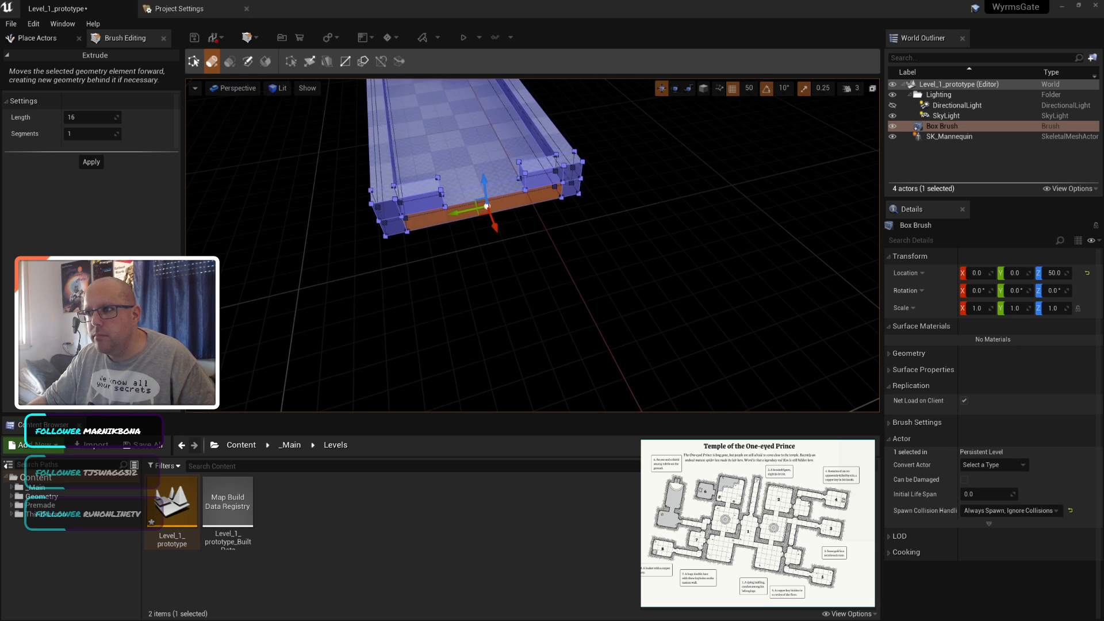
{"action": "left_click", "coordinate": [543, 180]}
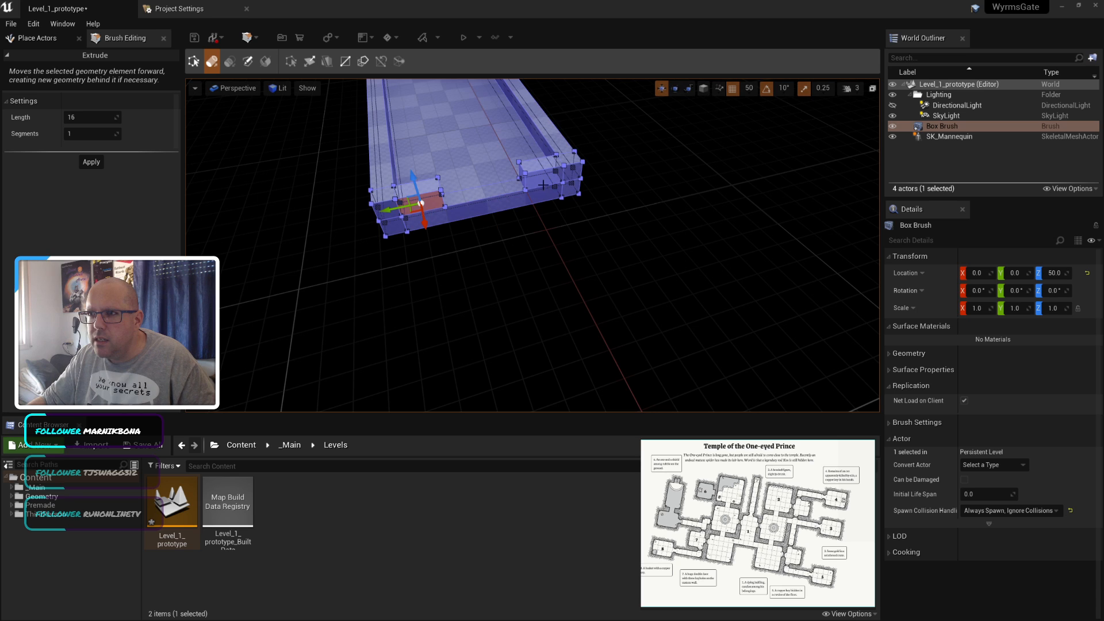
{"action": "left_click", "coordinate": [415, 194], "text": "ctrl"}
{"action": "left_click", "coordinate": [484, 222], "text": "ctrl"}
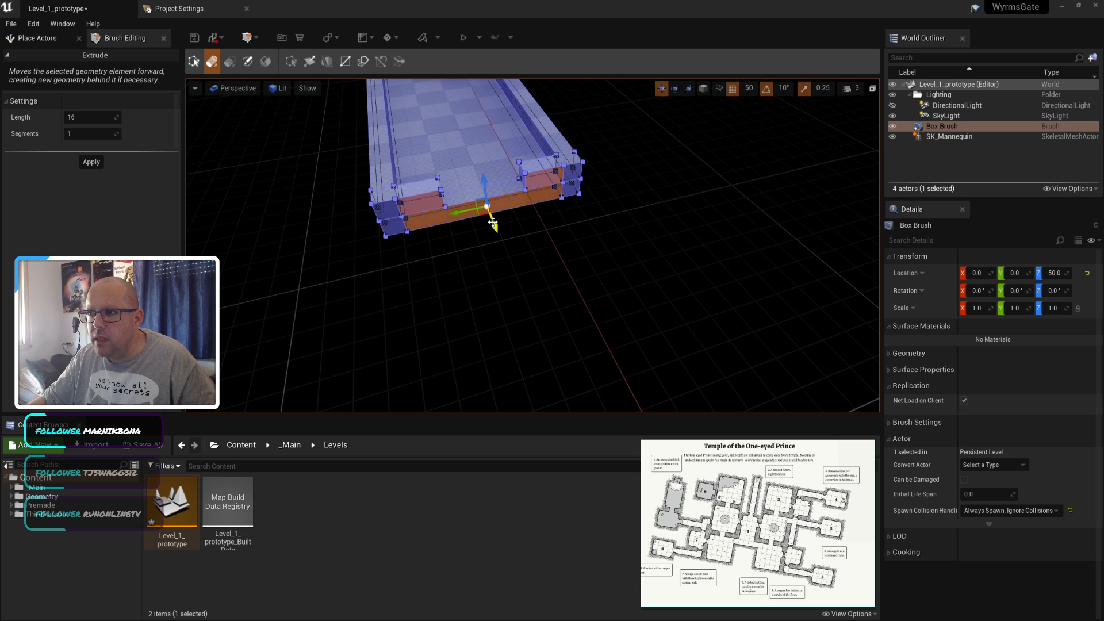
Step: Try extruding the selected doorway faces outward by about 100 units, and undo the extrusion
{"action": "left_click_drag", "start_coordinate": [493, 223], "coordinate": [513, 265]}
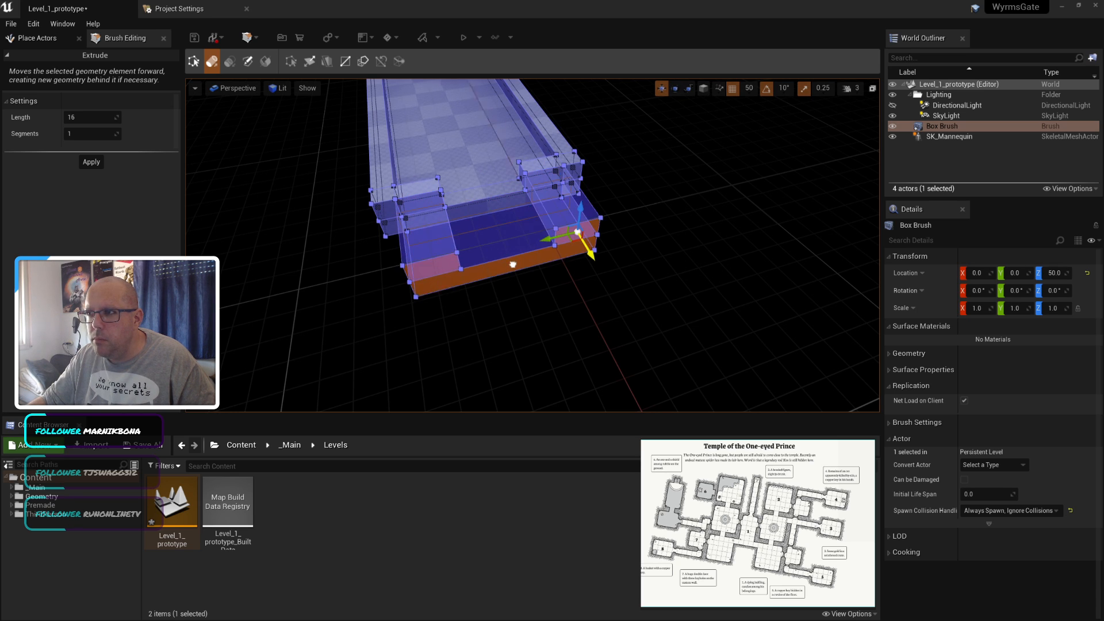
{"action": "left_click", "coordinate": [537, 333]}
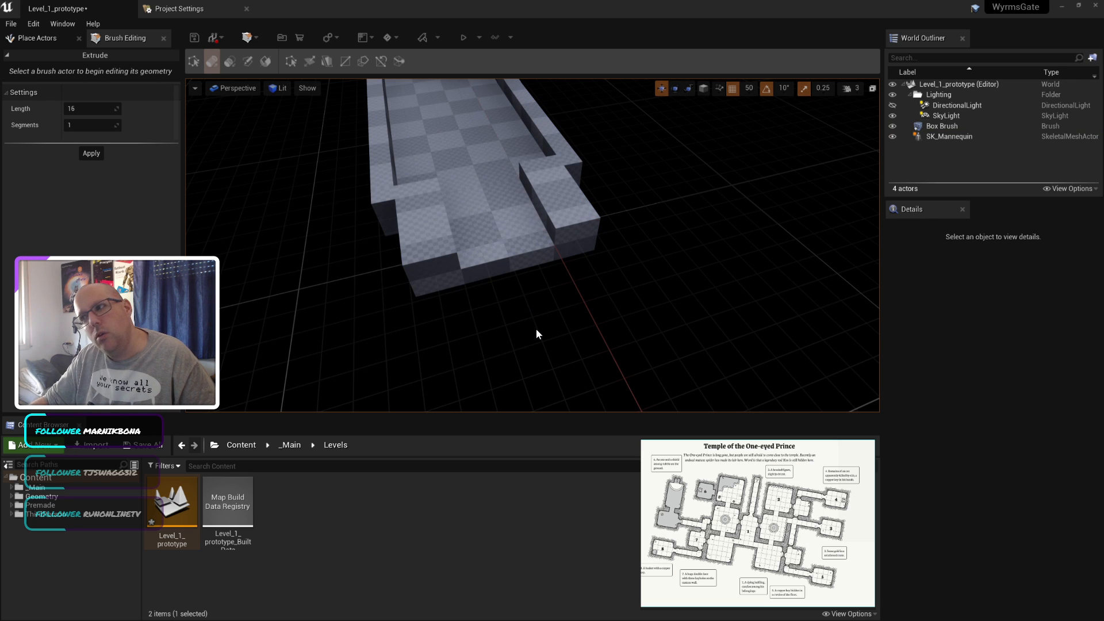
{"action": "key", "text": "ctrl+z"}
{"action": "key", "text": "ctrl+z"}
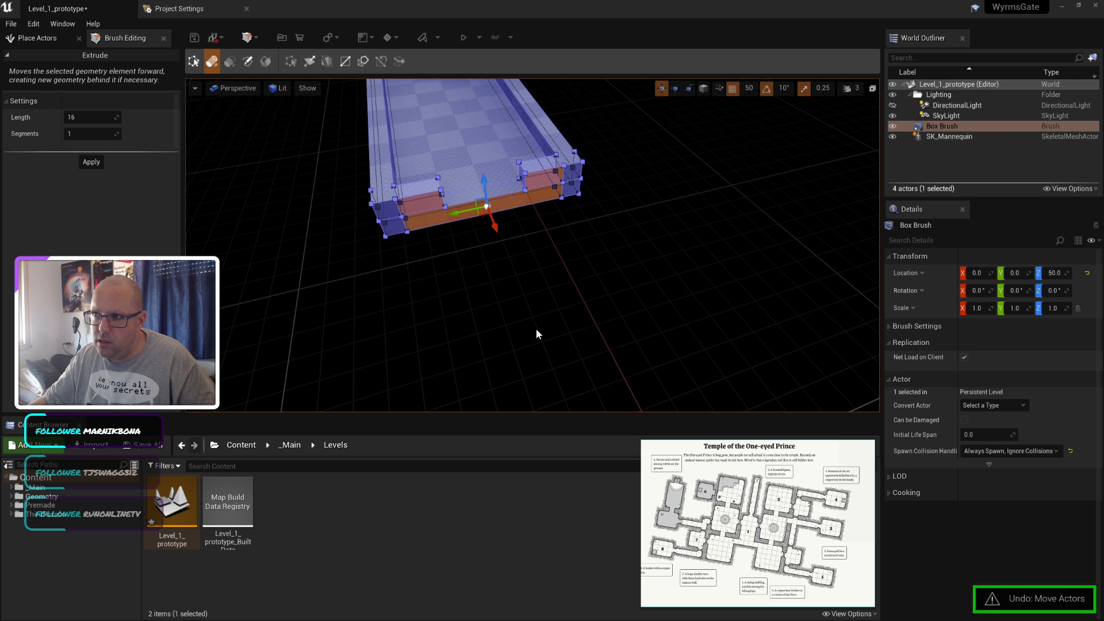
Step: Extrude the selected doorway faces outward by one 50-unit increment and save the level
{"action": "left_click_drag", "start_coordinate": [493, 224], "coordinate": [504, 252]}
{"action": "left_click", "coordinate": [540, 315]}
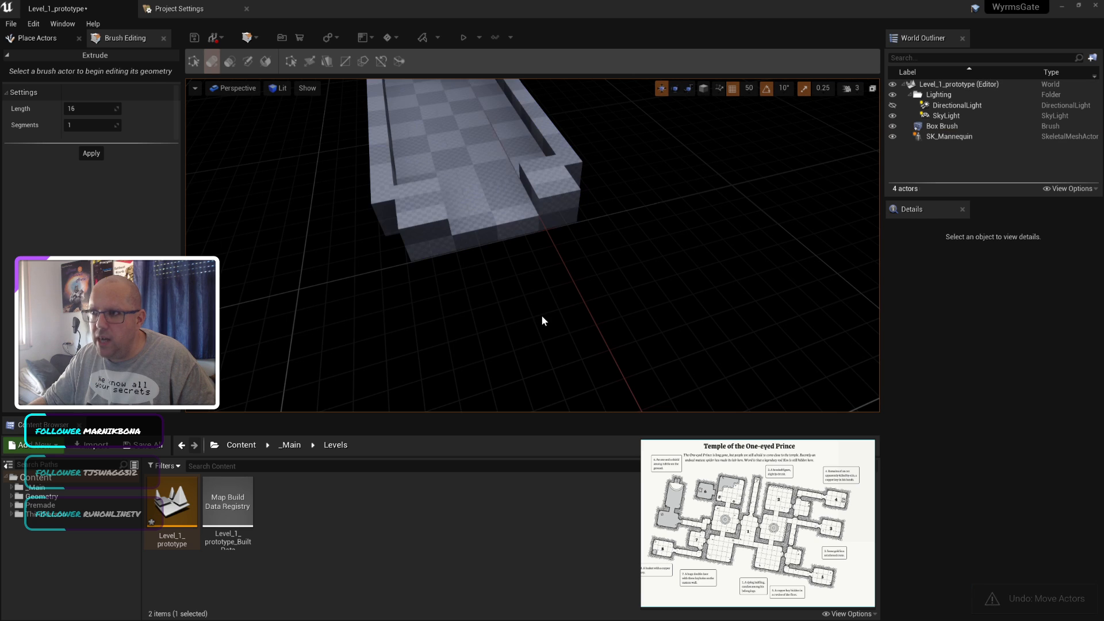
{"action": "key", "text": "ctrl+s"}
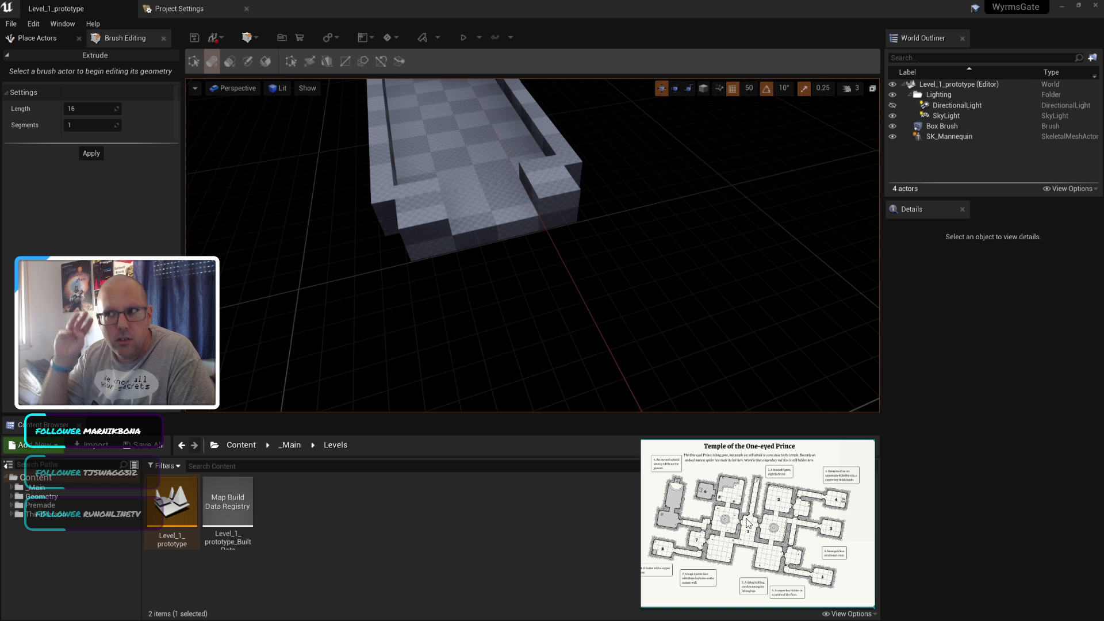
Step: Select the SkyLight and set its X, Y and Z location to 0
{"action": "scroll", "coordinate": [619, 240], "scroll_direction": "down", "scroll_amount": 8}
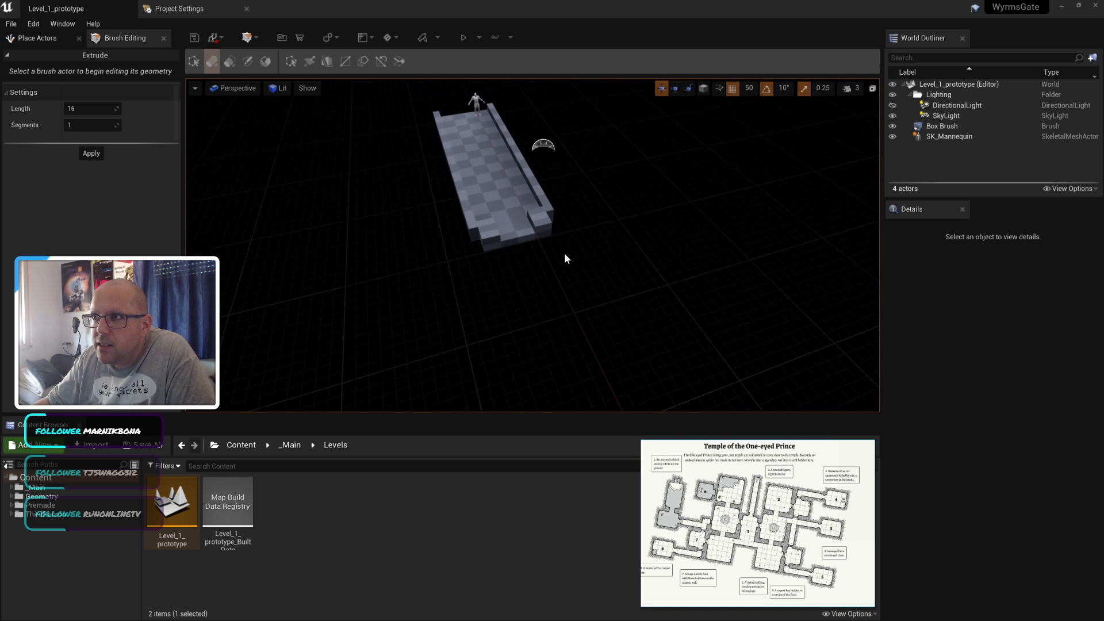
{"action": "right_click_drag", "start_coordinate": [532, 278], "coordinate": [533, 293]}
{"action": "right_click_drag", "start_coordinate": [538, 189], "coordinate": [538, 197]}
{"action": "scroll", "coordinate": [538, 189], "scroll_direction": "down", "scroll_amount": 3}
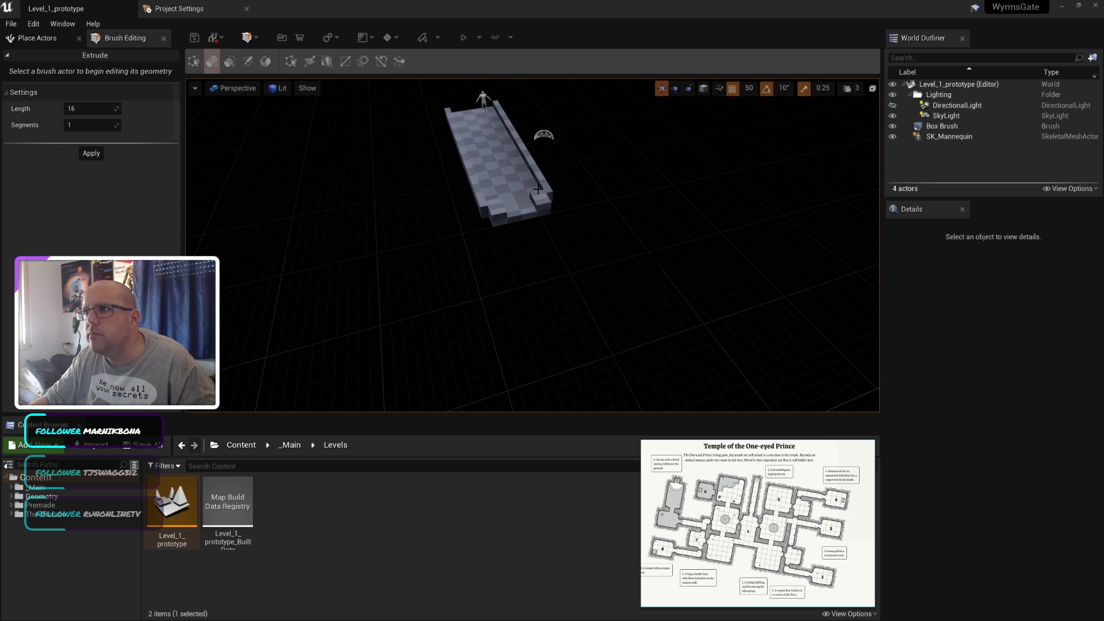
{"action": "left_click", "coordinate": [543, 136]}
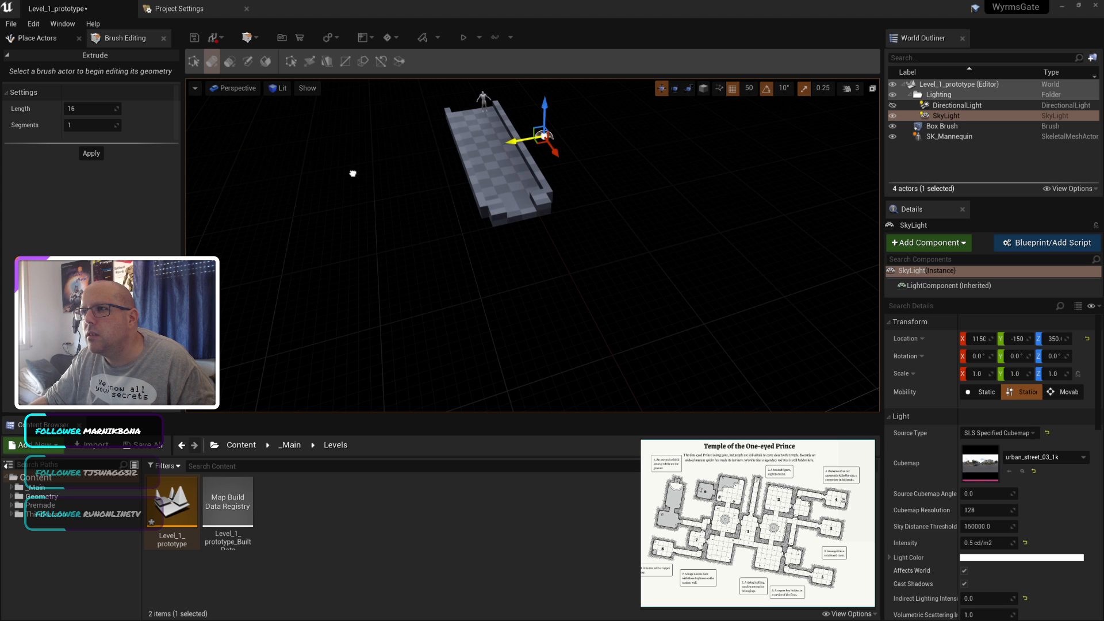
{"action": "key", "text": "shift+1"}
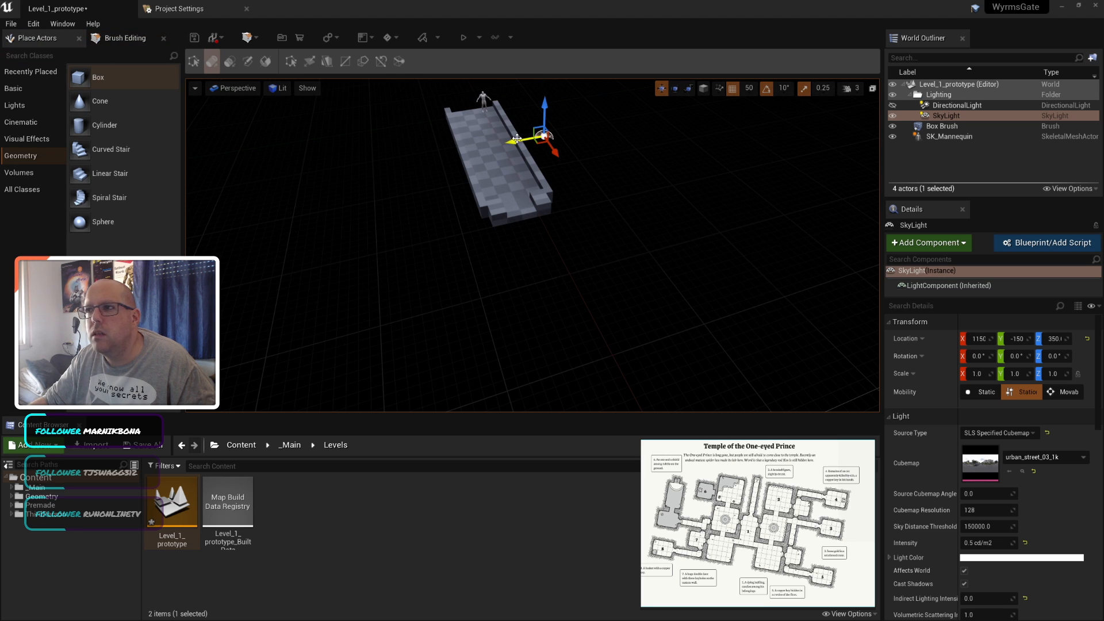
{"action": "left_click", "coordinate": [978, 339]}
{"action": "type", "text": "0"}
{"action": "key", "text": "Tab"}
{"action": "type", "text": "0"}
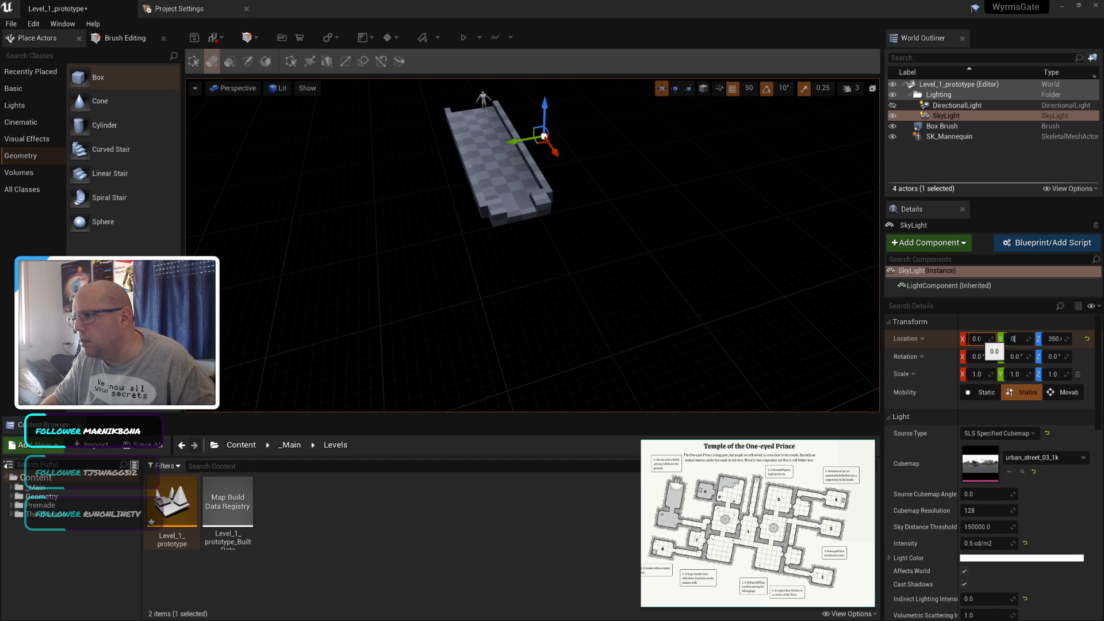
{"action": "key", "text": "Tab"}
{"action": "left_click", "coordinate": [531, 128]}
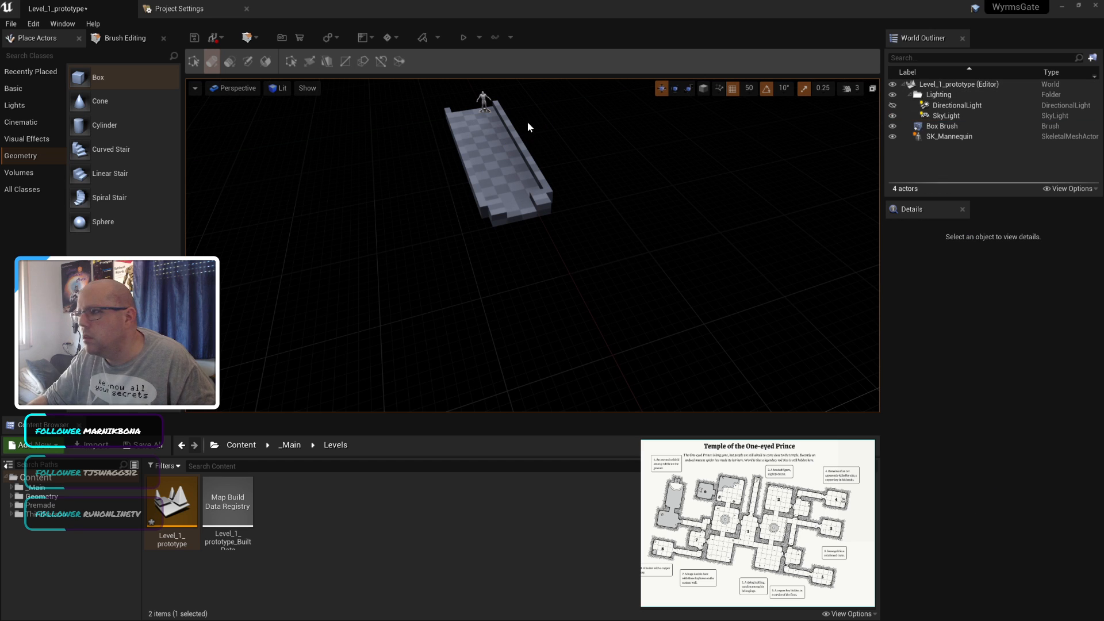
Step: Set the SkyLight's Z location to 1000 so it sits high above the corridor, and save the level
{"action": "left_click", "coordinate": [944, 97]}
{"action": "left_click", "coordinate": [943, 115]}
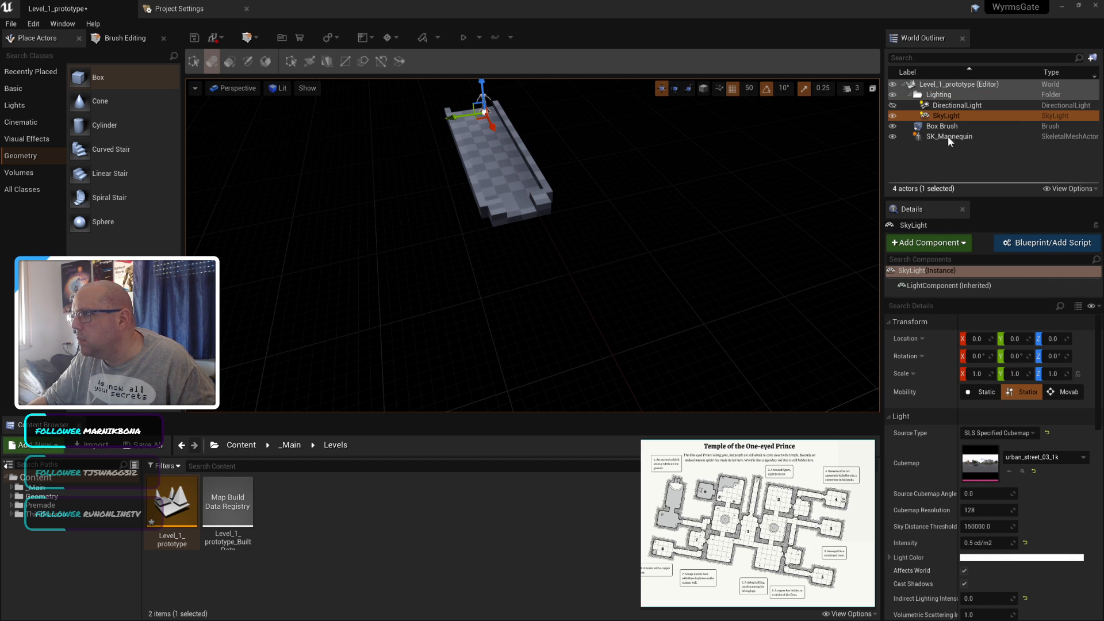
{"action": "left_click", "coordinate": [1053, 338]}
{"action": "type", "text": "1000"}
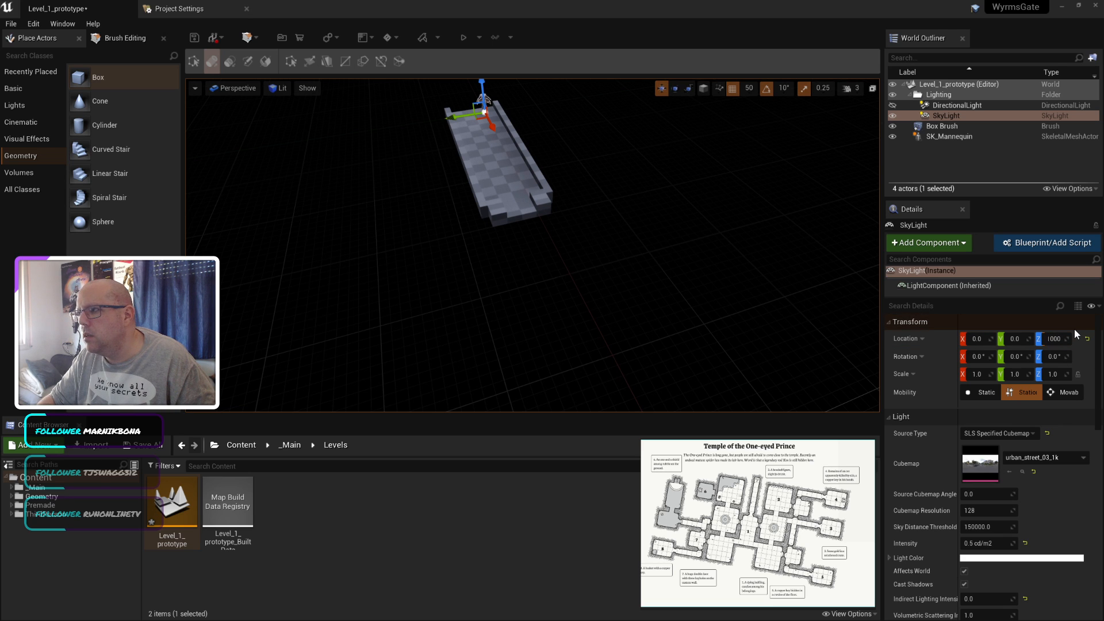
{"action": "left_click", "coordinate": [572, 178]}
{"action": "scroll", "coordinate": [561, 225], "scroll_direction": "up", "scroll_amount": 3}
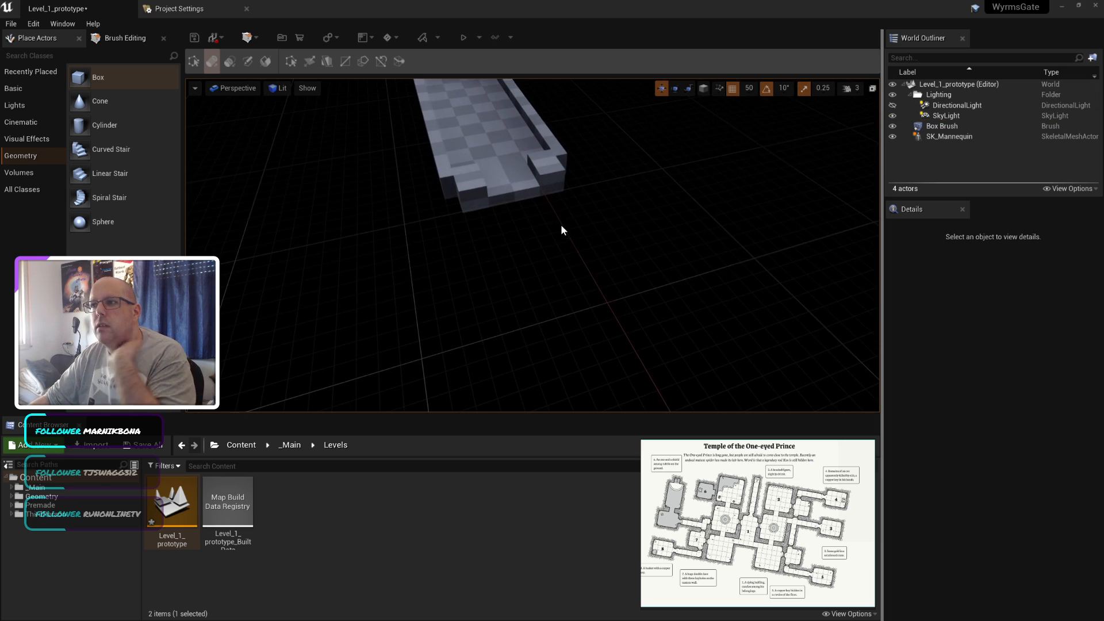
{"action": "scroll", "coordinate": [562, 230], "scroll_direction": "up", "scroll_amount": 2}
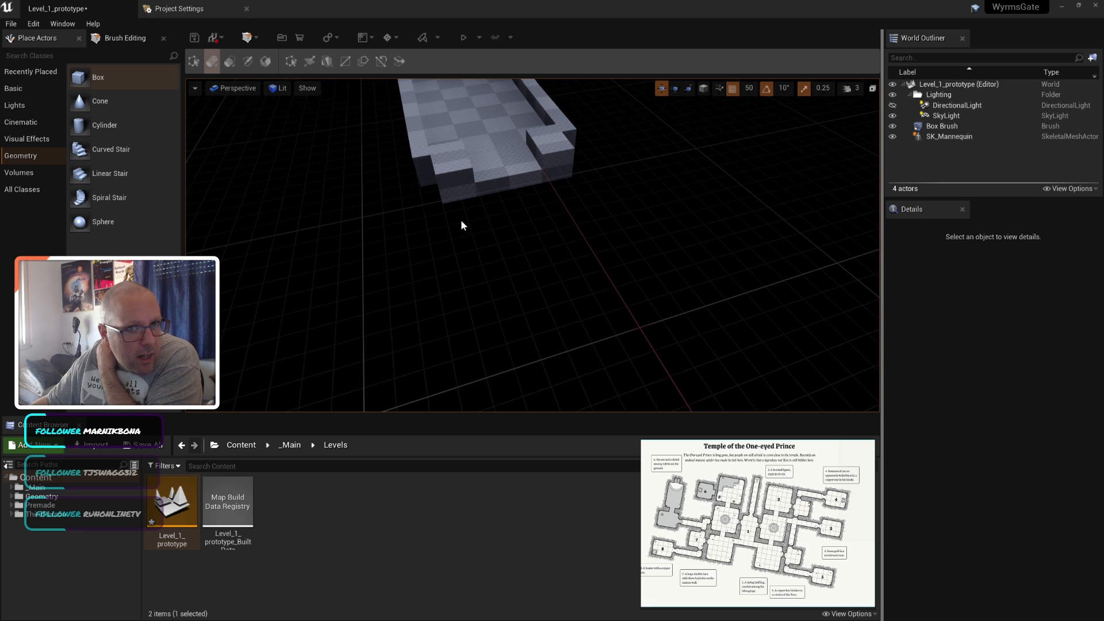
{"action": "key", "text": "ctrl+s"}
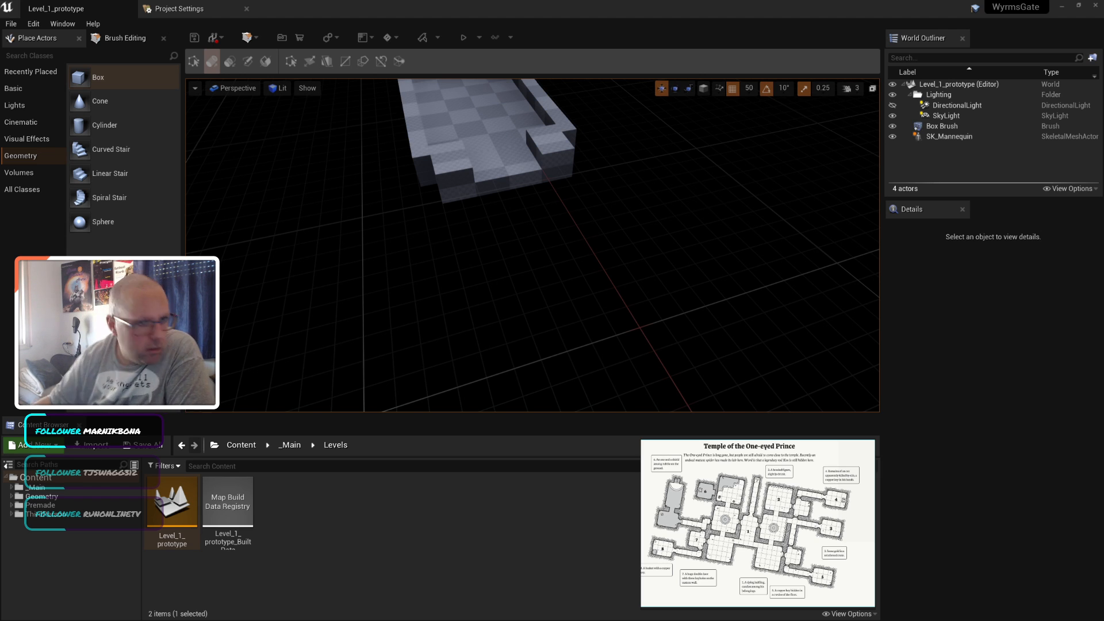
{"action": "left_click", "coordinate": [460, 566]}
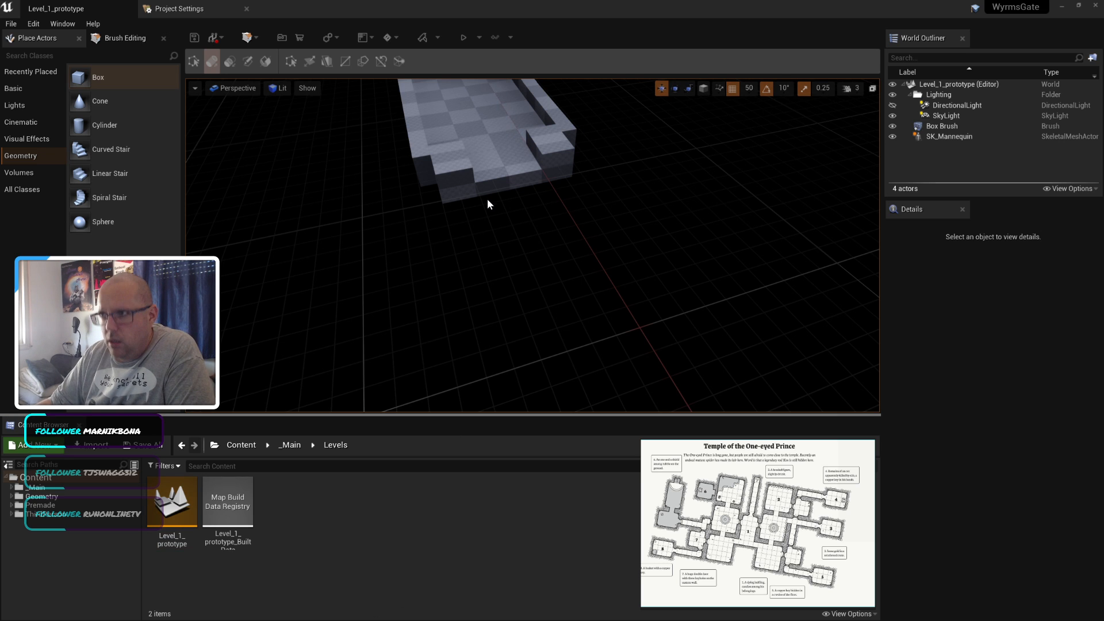
{"action": "scroll", "coordinate": [489, 197], "scroll_direction": "down", "scroll_amount": 2}
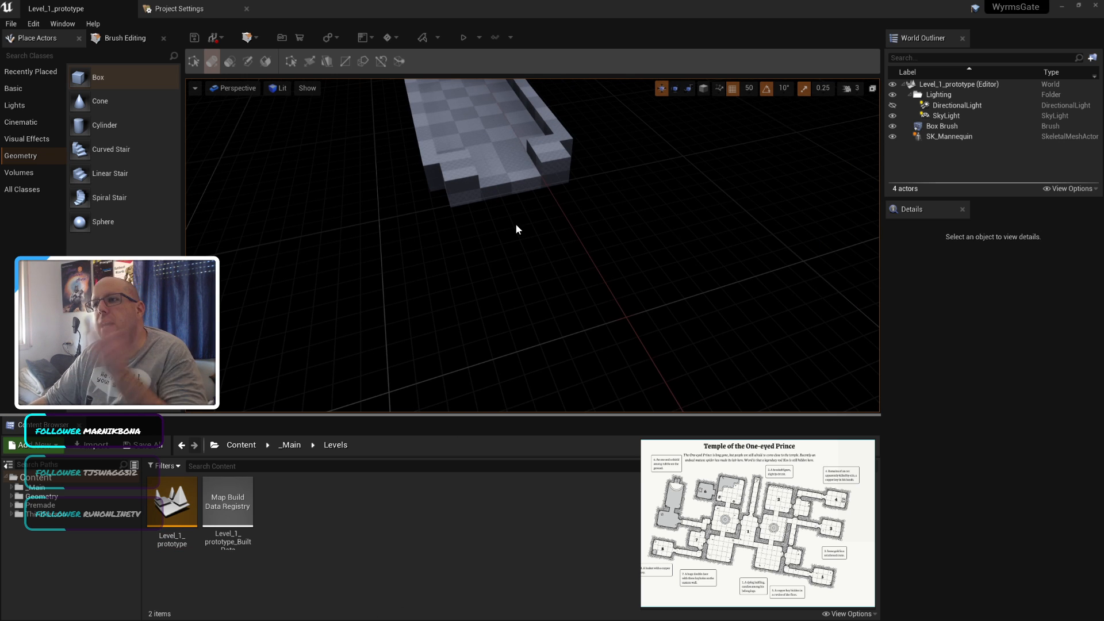
{"action": "left_click", "coordinate": [489, 177]}
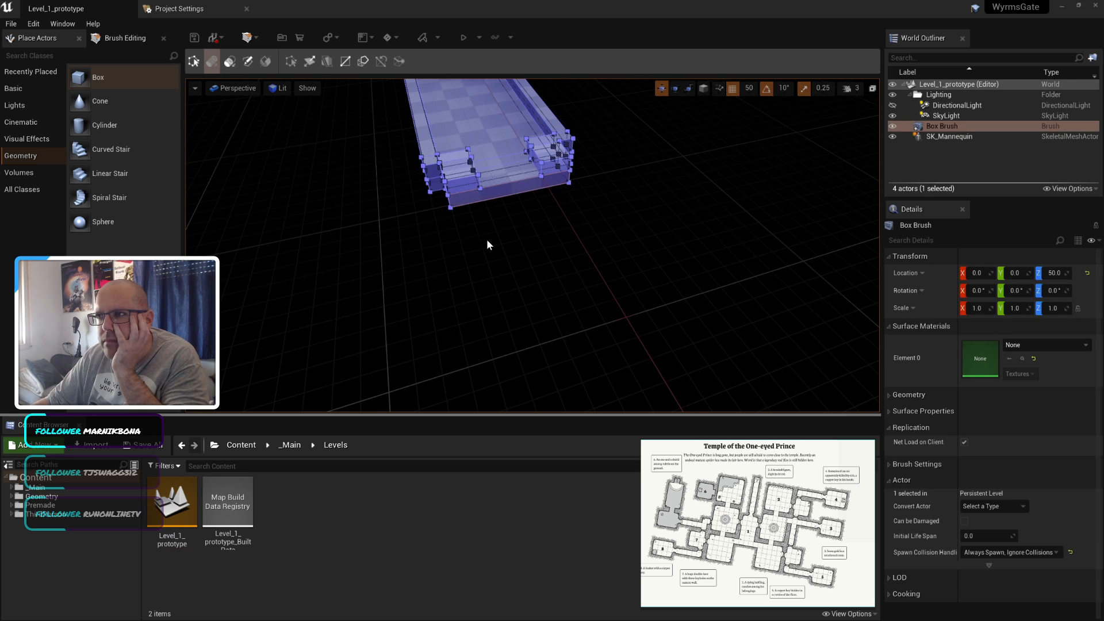
{"action": "left_click", "coordinate": [487, 241]}
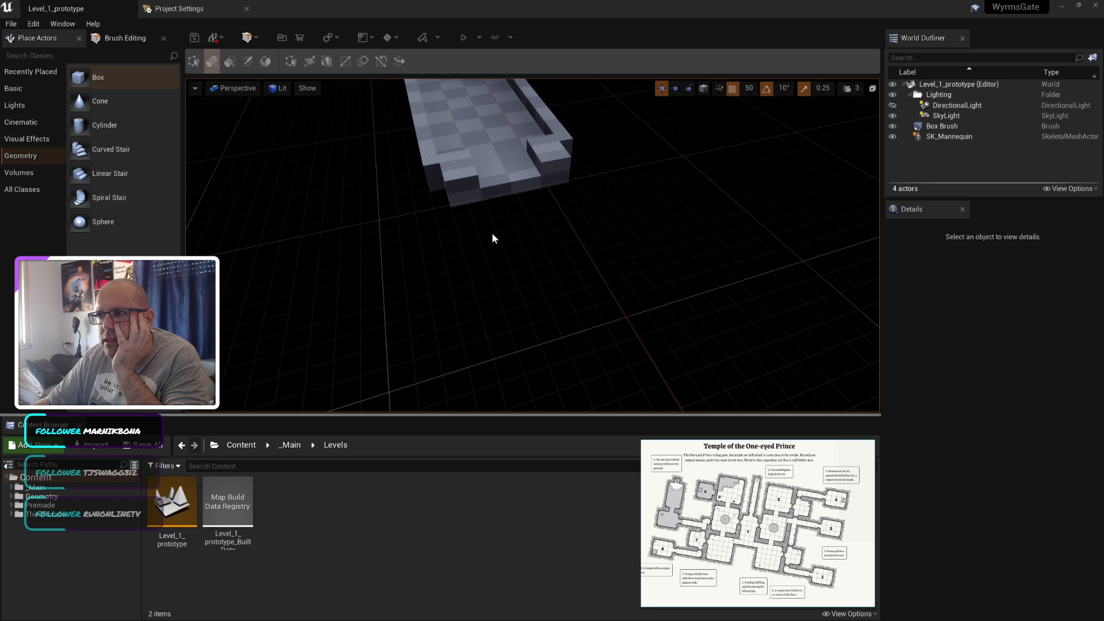
{"action": "mouse_move", "coordinate": [491, 232]}
{"action": "right_mouse_down"}
{"action": "mouse_move", "coordinate": [483, 215]}
{"action": "mouse_move", "coordinate": [472, 232]}
{"action": "mouse_move", "coordinate": [483, 233]}
{"action": "right_mouse_up"}
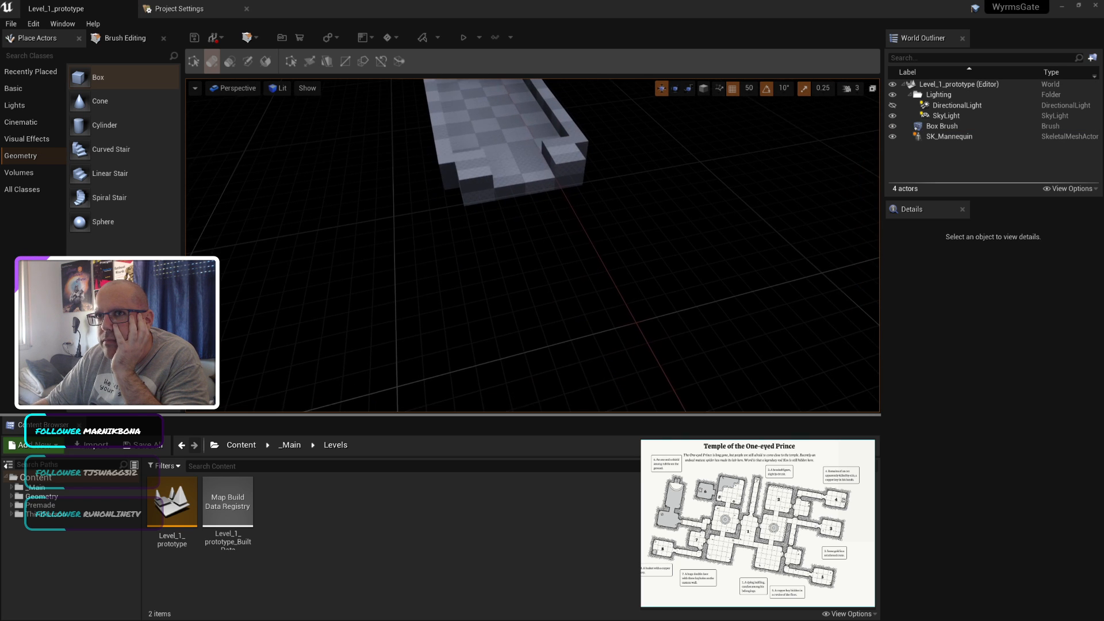
{"action": "scroll", "coordinate": [519, 232], "scroll_direction": "up", "scroll_amount": 2}
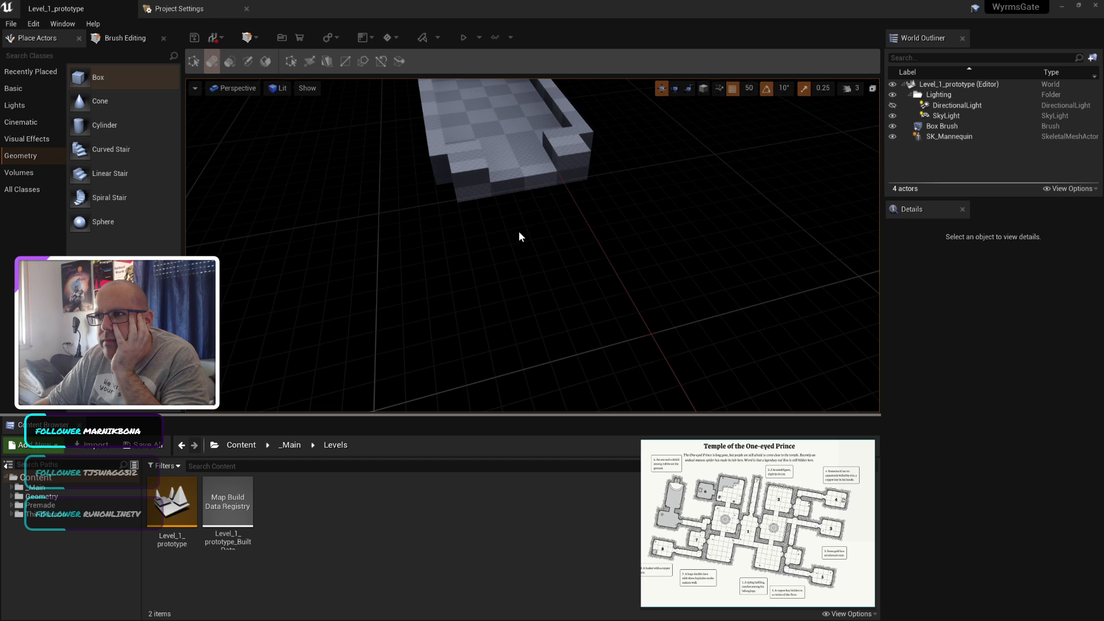
Step: Extrude the floor's end face below the doorway gap outward into a floor extension, and set the grid snap size to 100
{"action": "left_click", "coordinate": [510, 185]}
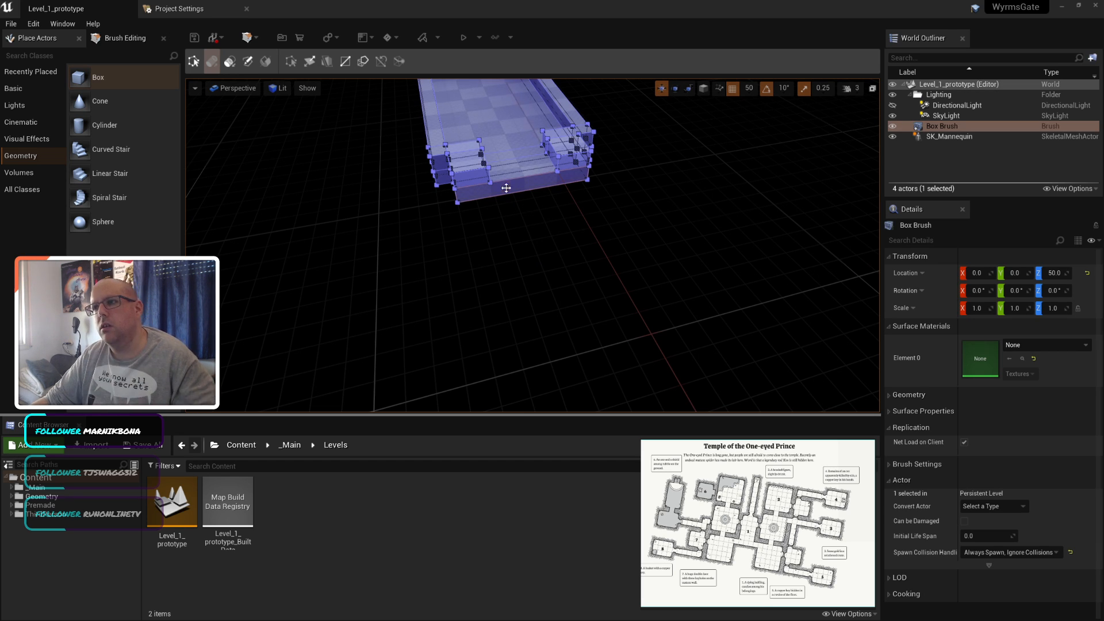
{"action": "left_click", "coordinate": [506, 189]}
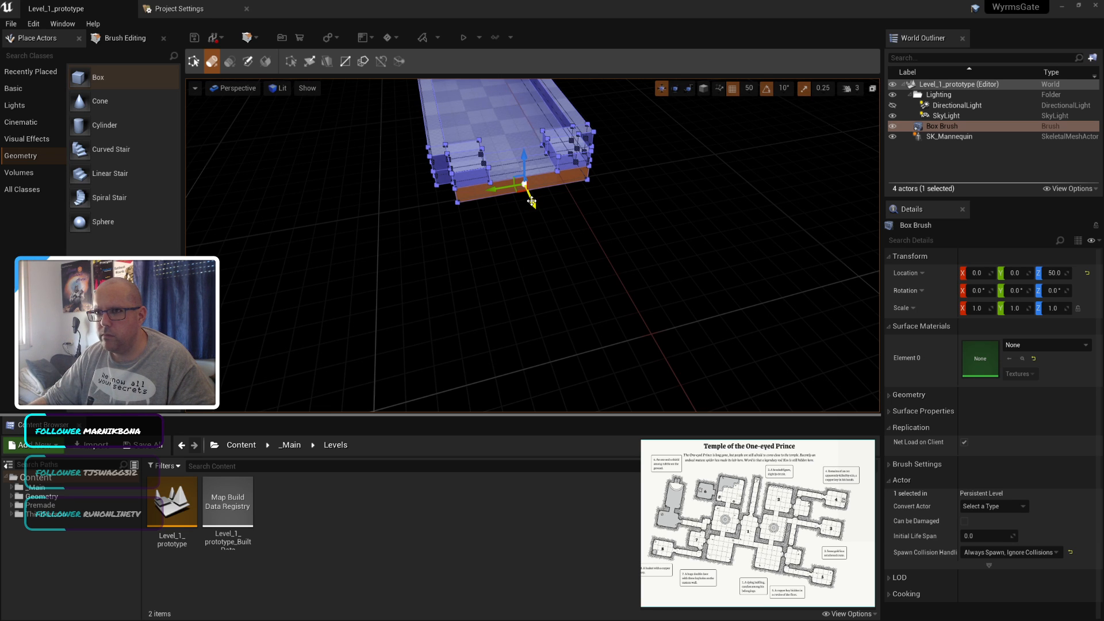
{"action": "mouse_move", "coordinate": [531, 201]}
{"action": "left_mouse_down"}
{"action": "mouse_move", "coordinate": [542, 227]}
{"action": "mouse_move", "coordinate": [525, 185]}
{"action": "mouse_move", "coordinate": [549, 248]}
{"action": "left_mouse_up"}
{"action": "left_click", "coordinate": [747, 88]}
{"action": "left_click", "coordinate": [756, 160]}
{"action": "left_click", "coordinate": [656, 293]}
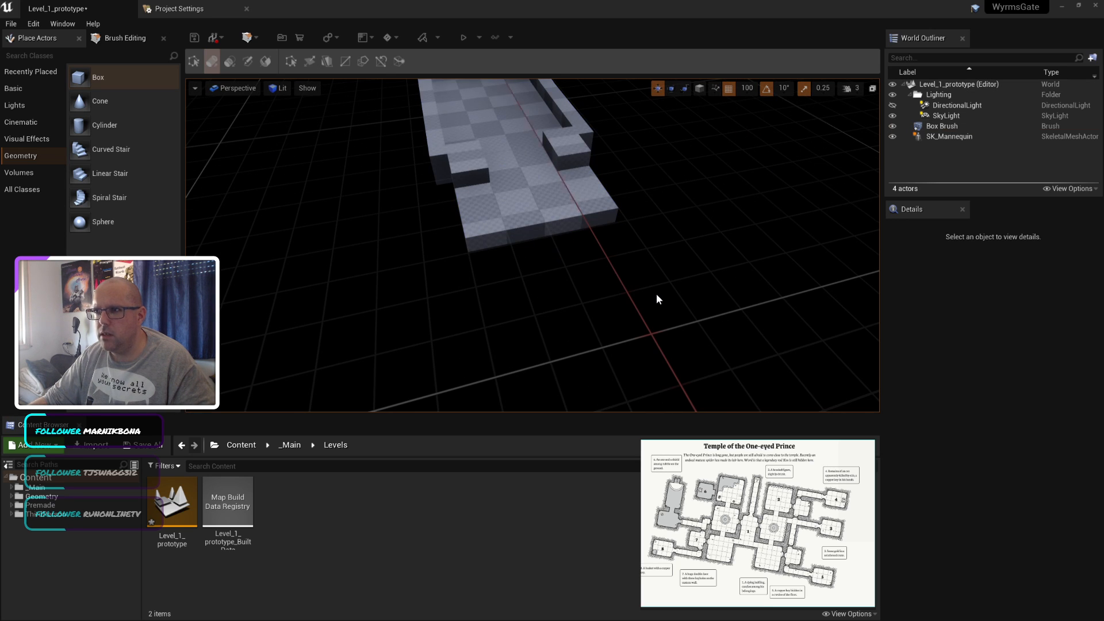
{"action": "mouse_move", "coordinate": [532, 245]}
{"action": "right_mouse_down"}
{"action": "mouse_move", "coordinate": [517, 245]}
{"action": "mouse_move", "coordinate": [554, 236]}
{"action": "mouse_move", "coordinate": [529, 236]}
{"action": "right_mouse_up"}
{"action": "right_click_drag", "start_coordinate": [711, 272], "coordinate": [712, 278]}
{"action": "key", "text": "a"}
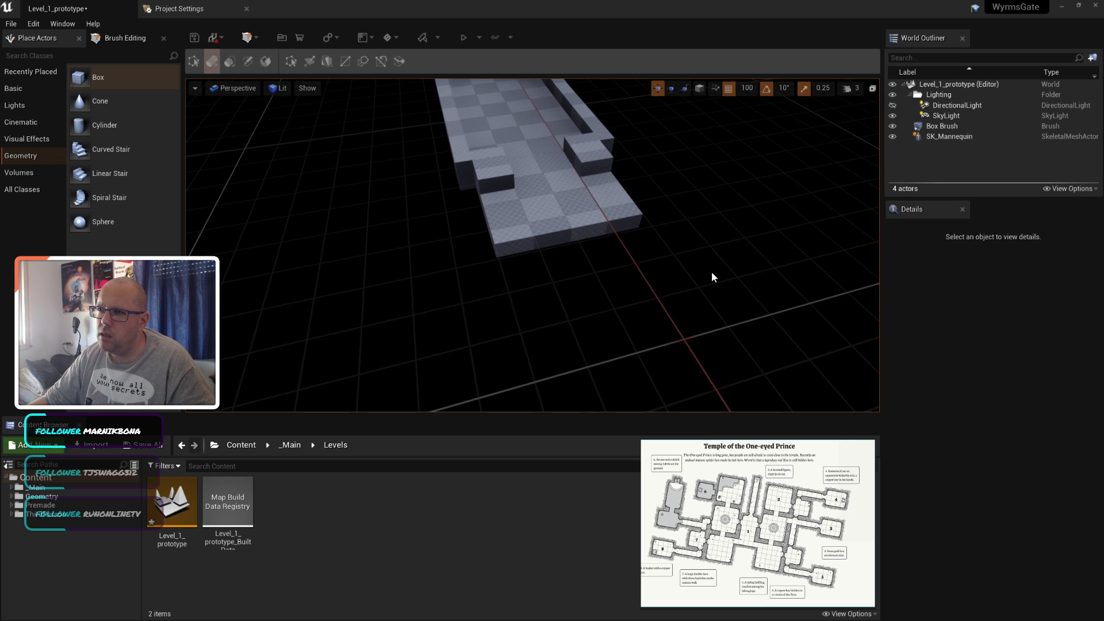
{"action": "left_click", "coordinate": [577, 238]}
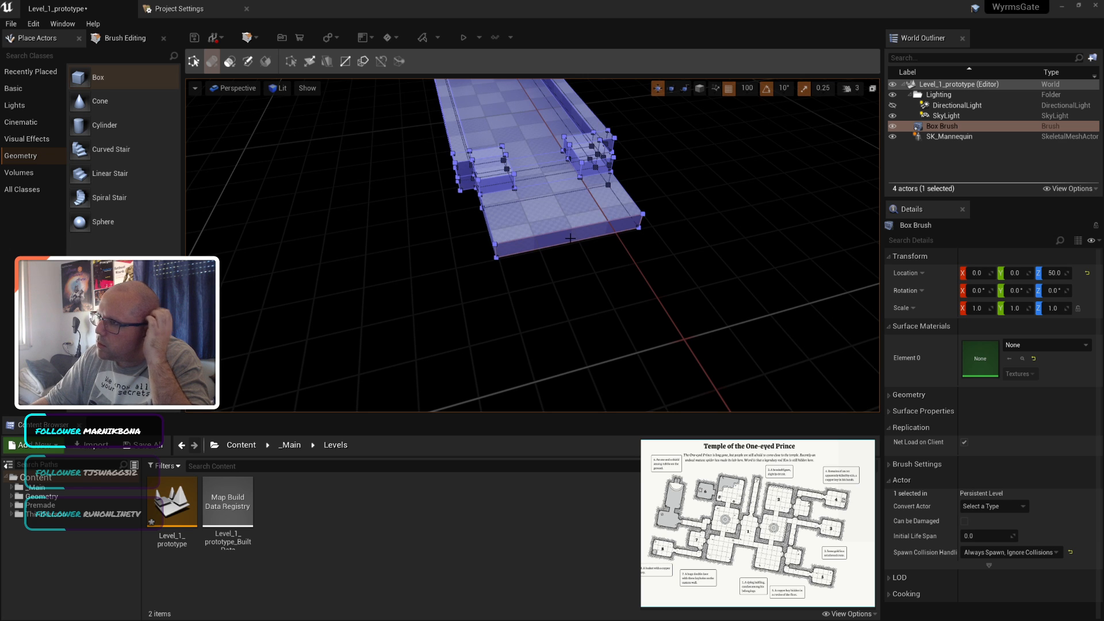
{"action": "left_click", "coordinate": [720, 243]}
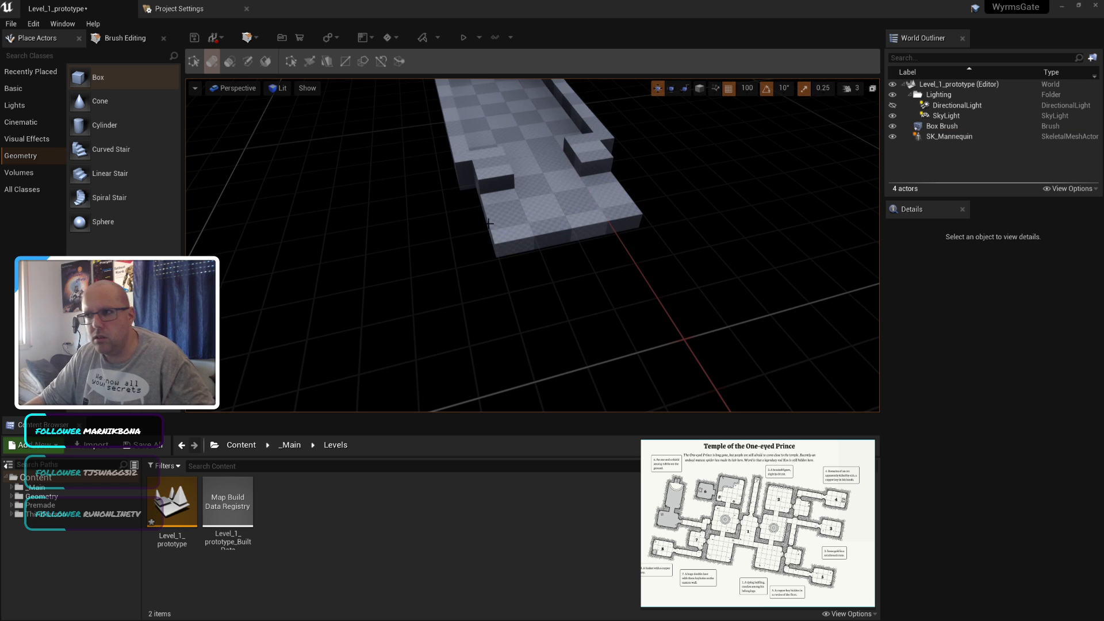
Step: Try extruding the side face of the floor extension beyond the doorway sideways, and undo the extrusion
{"action": "left_click", "coordinate": [488, 223]}
{"action": "right_click_drag", "start_coordinate": [384, 388], "coordinate": [383, 388]}
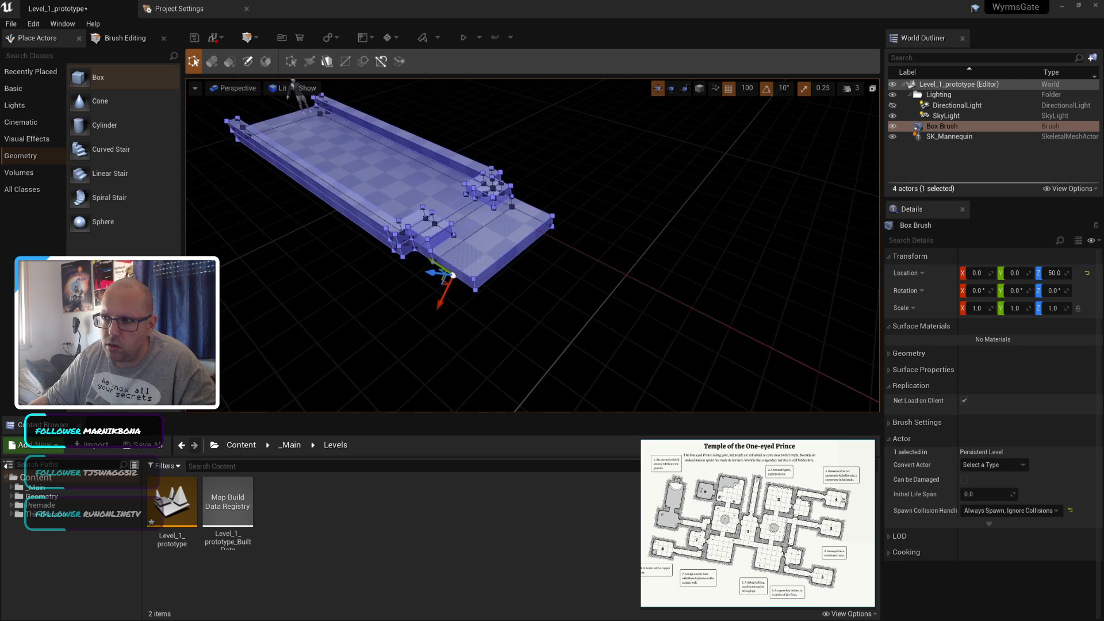
{"action": "right_click_drag", "start_coordinate": [509, 284], "coordinate": [508, 285]}
{"action": "left_click", "coordinate": [508, 284]}
{"action": "left_click", "coordinate": [481, 267]}
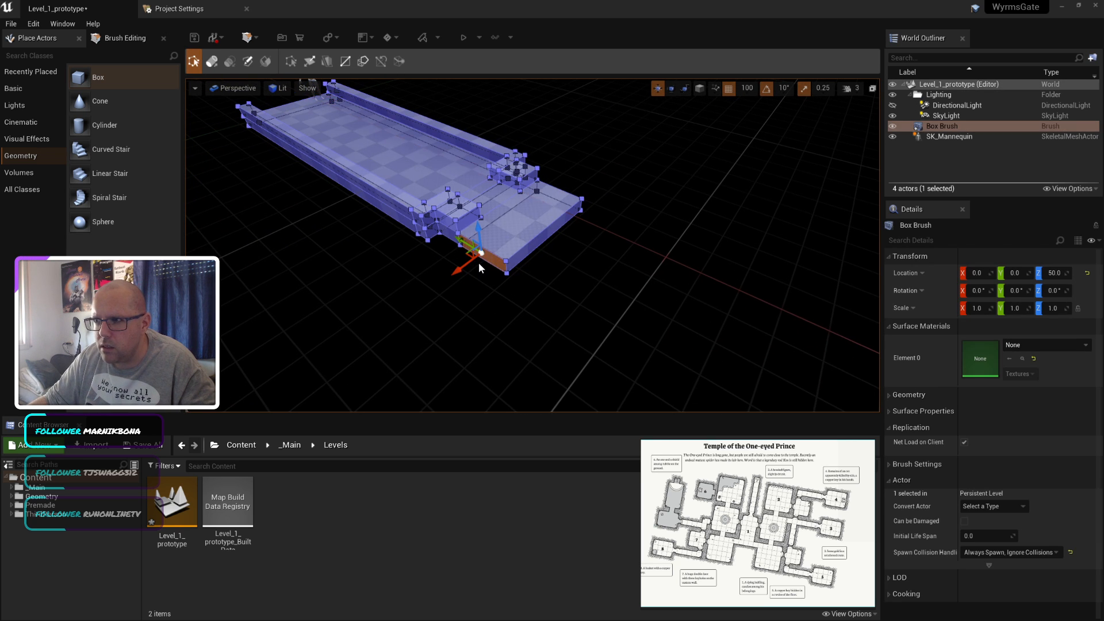
{"action": "left_click_drag", "start_coordinate": [438, 288], "coordinate": [419, 307]}
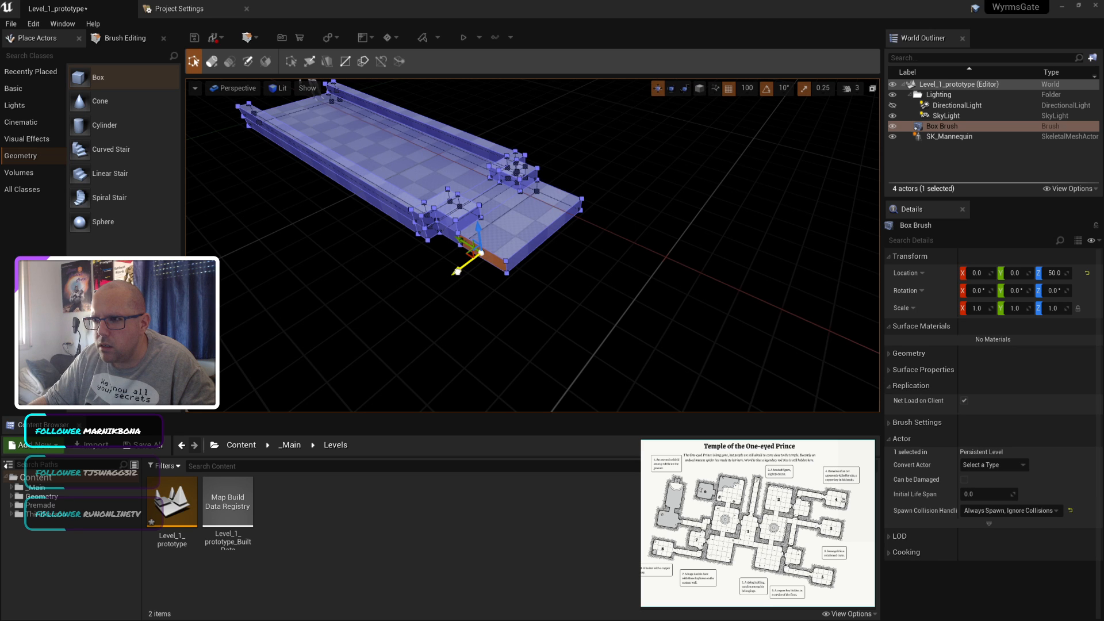
{"action": "left_click", "coordinate": [210, 61]}
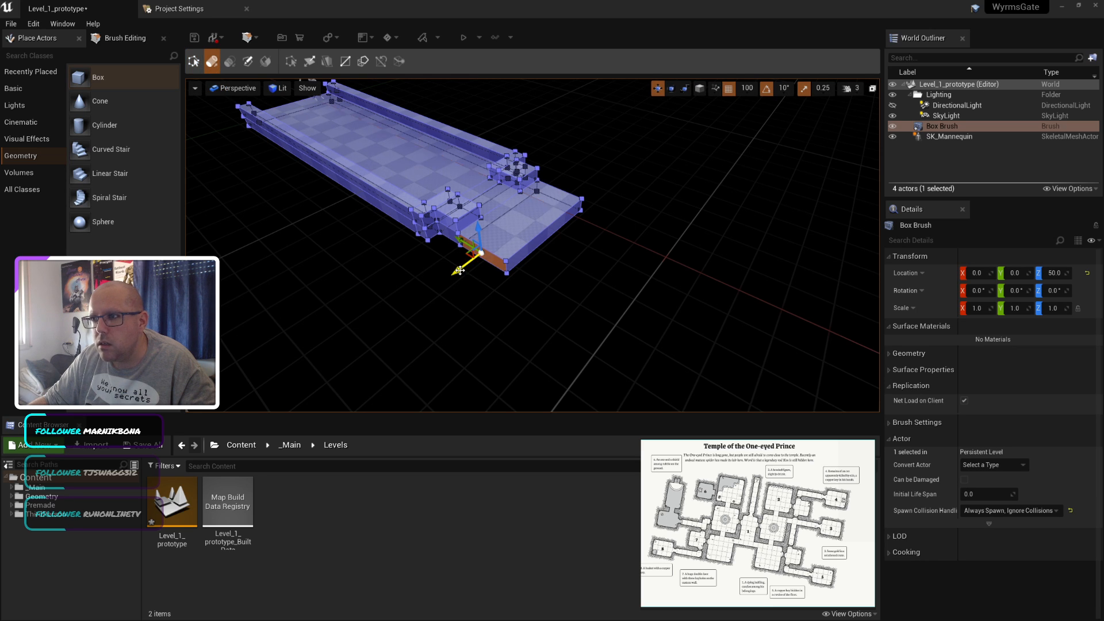
{"action": "left_click_drag", "start_coordinate": [459, 270], "coordinate": [409, 308]}
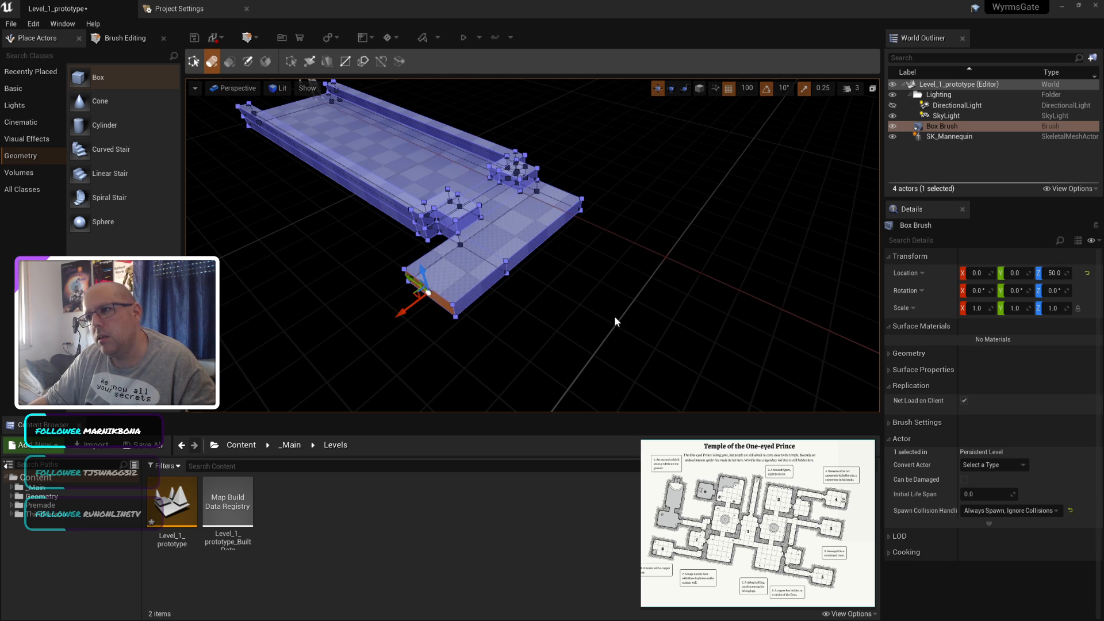
{"action": "key", "text": "ctrl+z"}
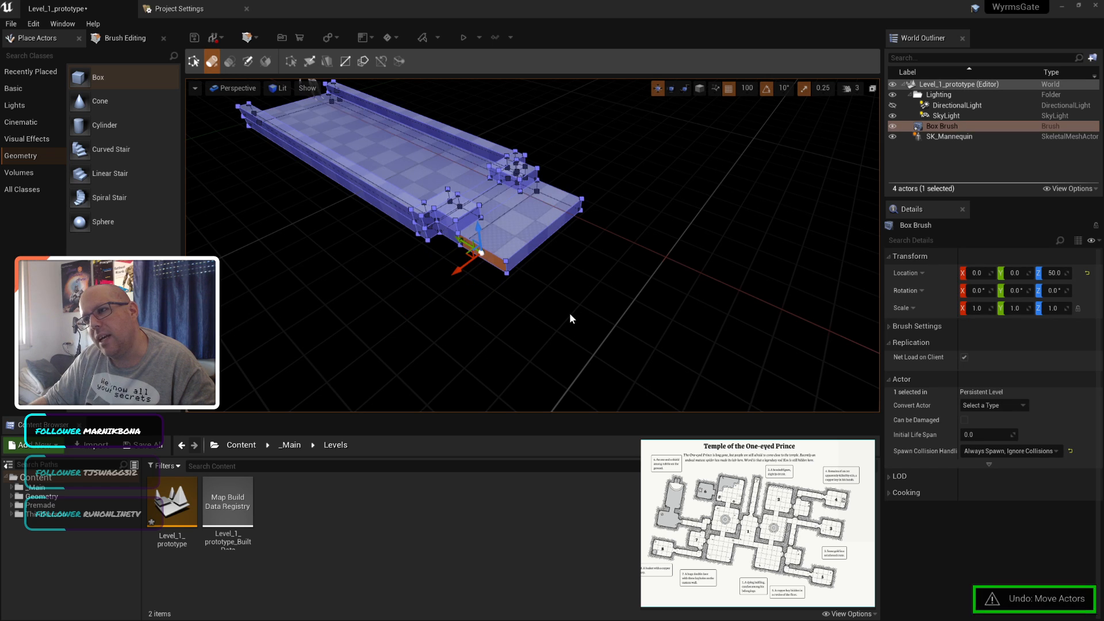
Step: Try moving the extension's selected side face along the corridor's length in Edit mode, and undo the move
{"action": "left_click", "coordinate": [194, 62]}
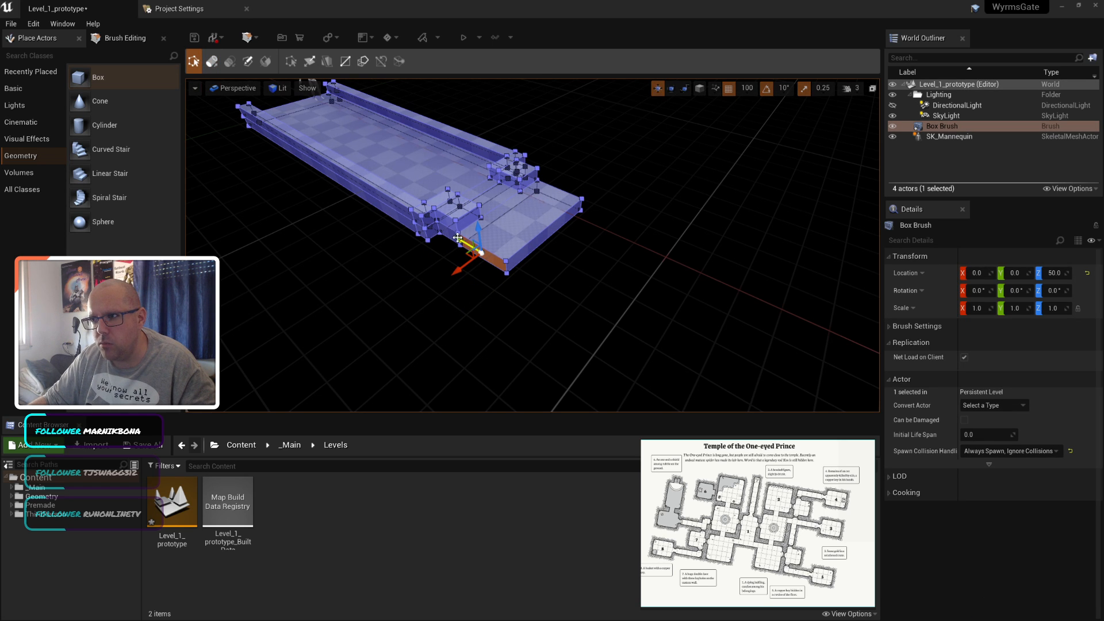
{"action": "left_click_drag", "start_coordinate": [458, 238], "coordinate": [516, 275]}
{"action": "key", "text": "ctrl+z"}
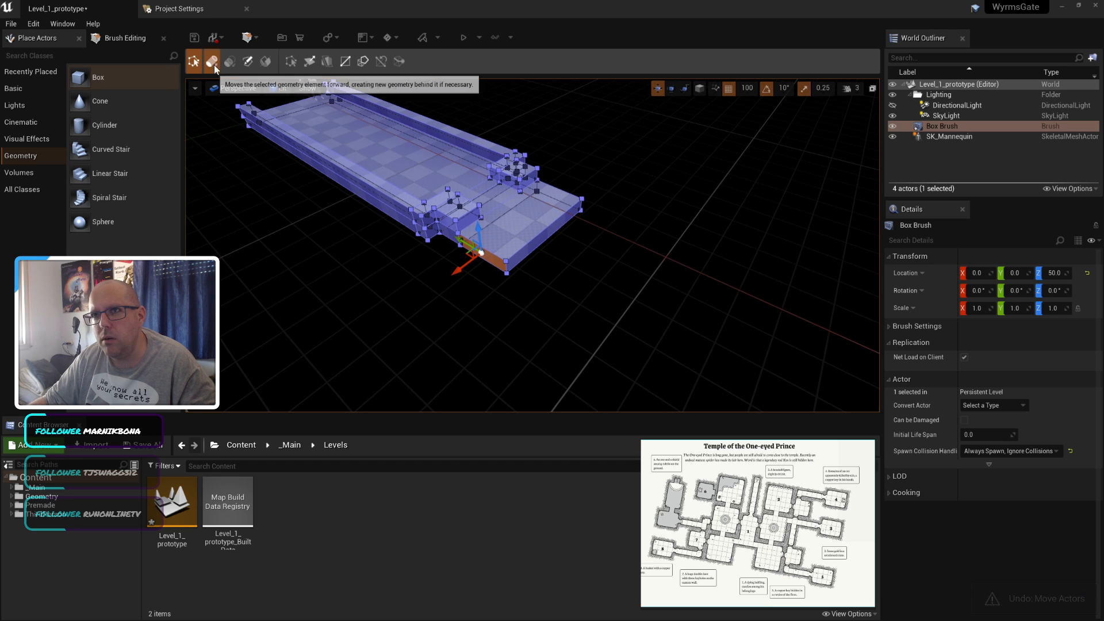
Step: Extrude the side face of the floor extension beyond the doorway outward, perpendicular to the corridor
{"action": "left_click", "coordinate": [516, 330]}
{"action": "left_click", "coordinate": [472, 251]}
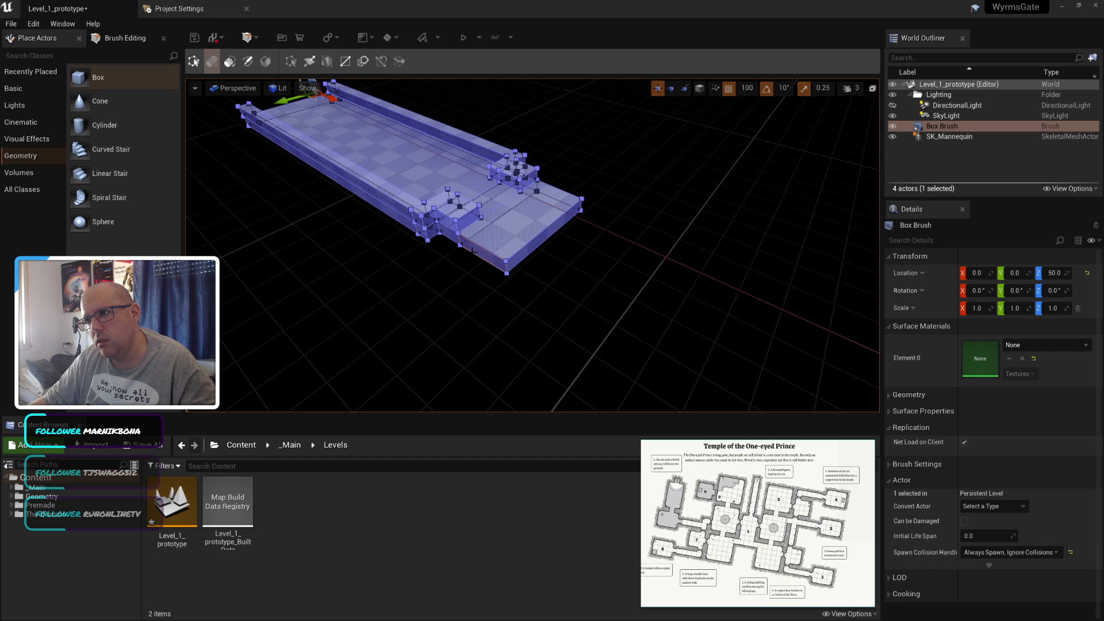
{"action": "left_click", "coordinate": [480, 253]}
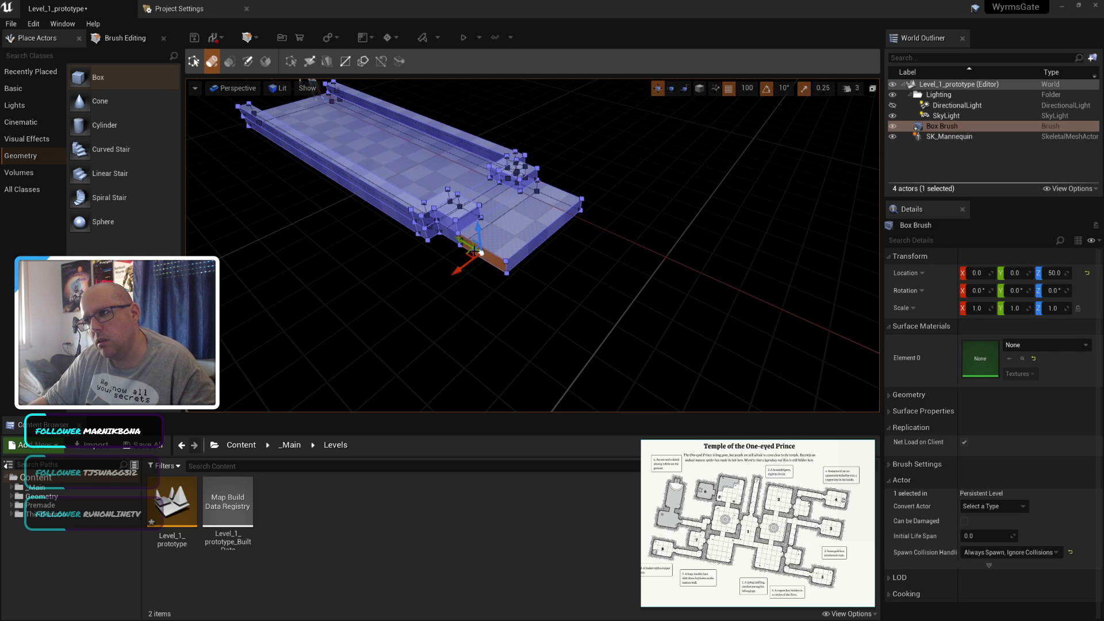
{"action": "left_click", "coordinate": [491, 296]}
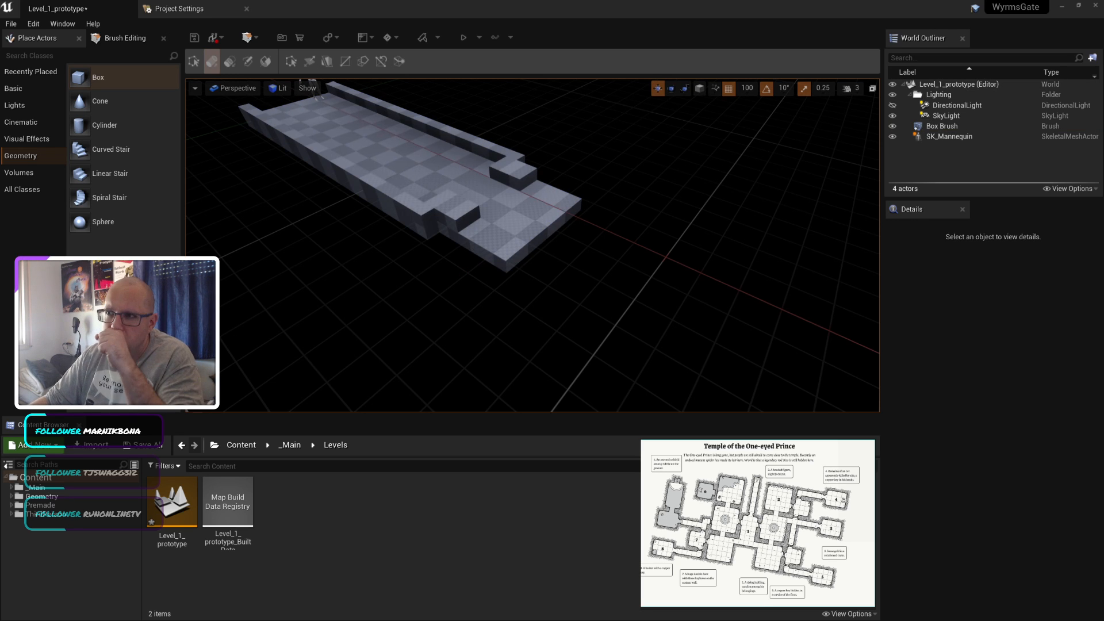
{"action": "left_click", "coordinate": [488, 259]}
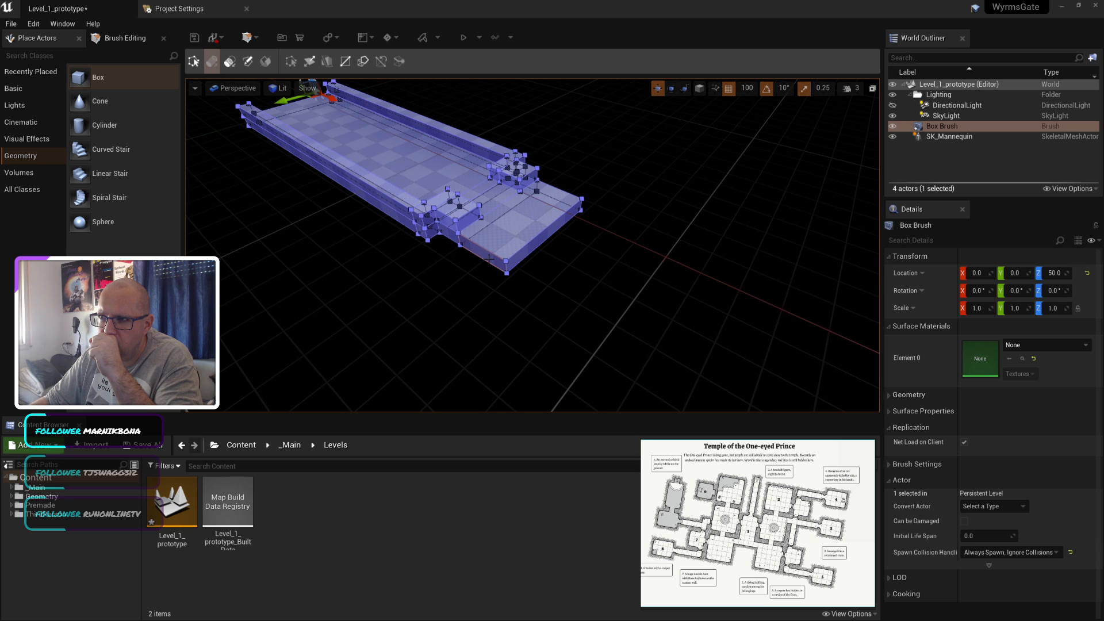
{"action": "left_click", "coordinate": [446, 231]}
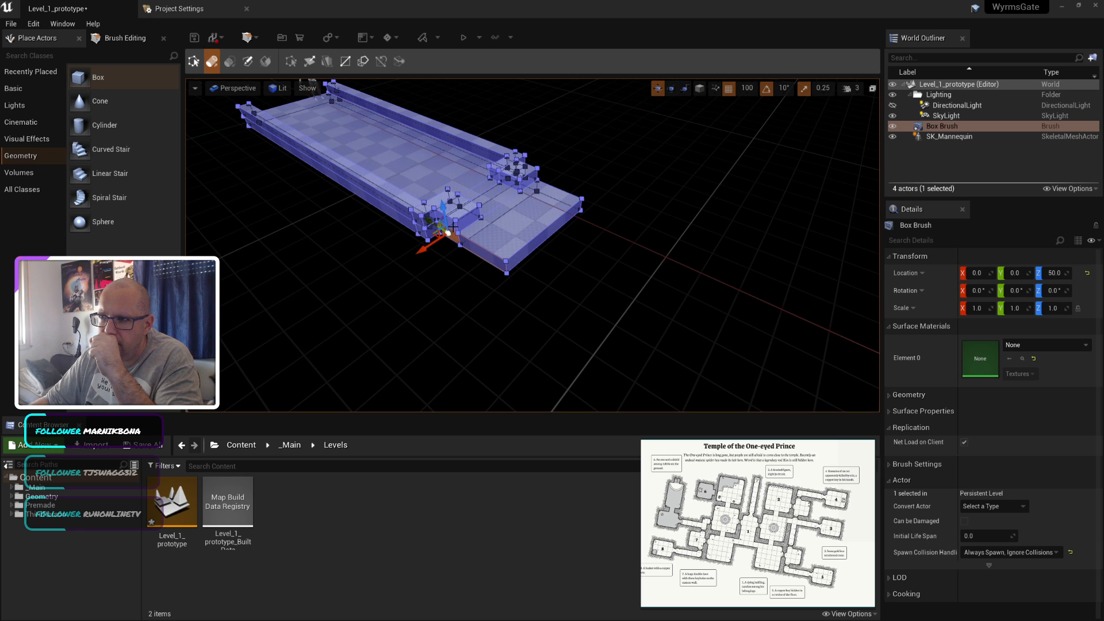
{"action": "left_click", "coordinate": [468, 291]}
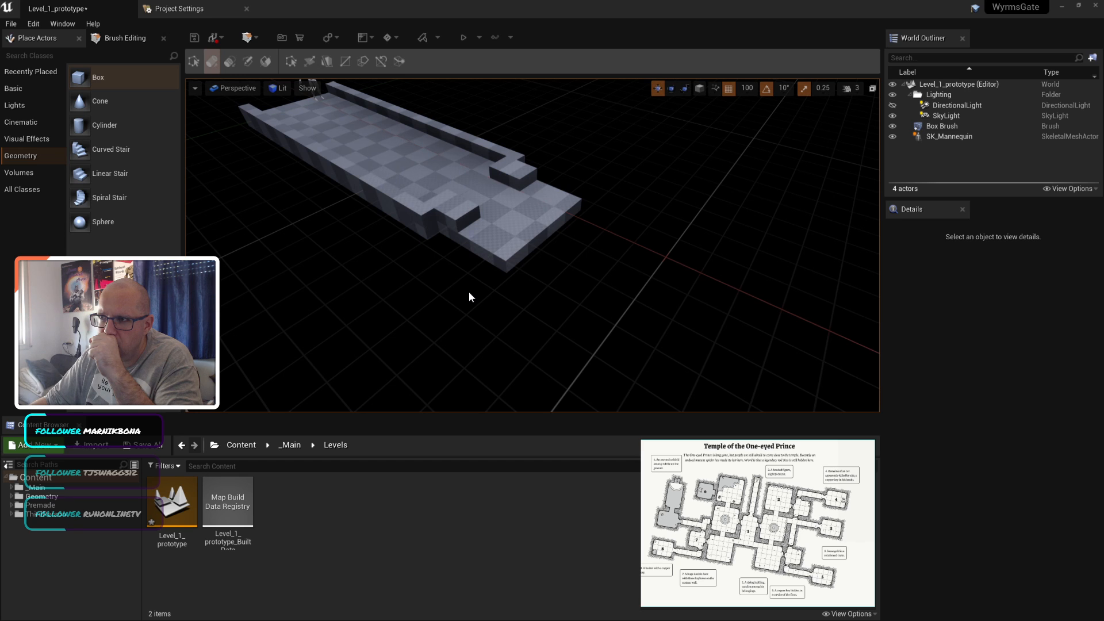
{"action": "left_click", "coordinate": [469, 262]}
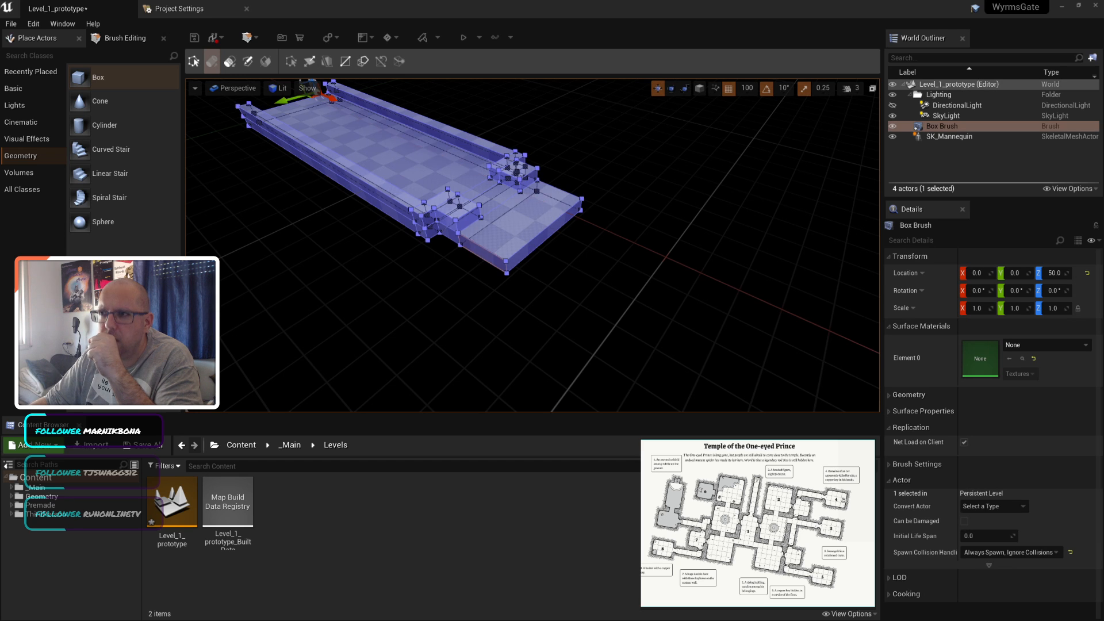
{"action": "mouse_move", "coordinate": [468, 260]}
{"action": "left_mouse_down"}
{"action": "mouse_move", "coordinate": [408, 311]}
{"action": "mouse_move", "coordinate": [455, 271]}
{"action": "left_mouse_up"}
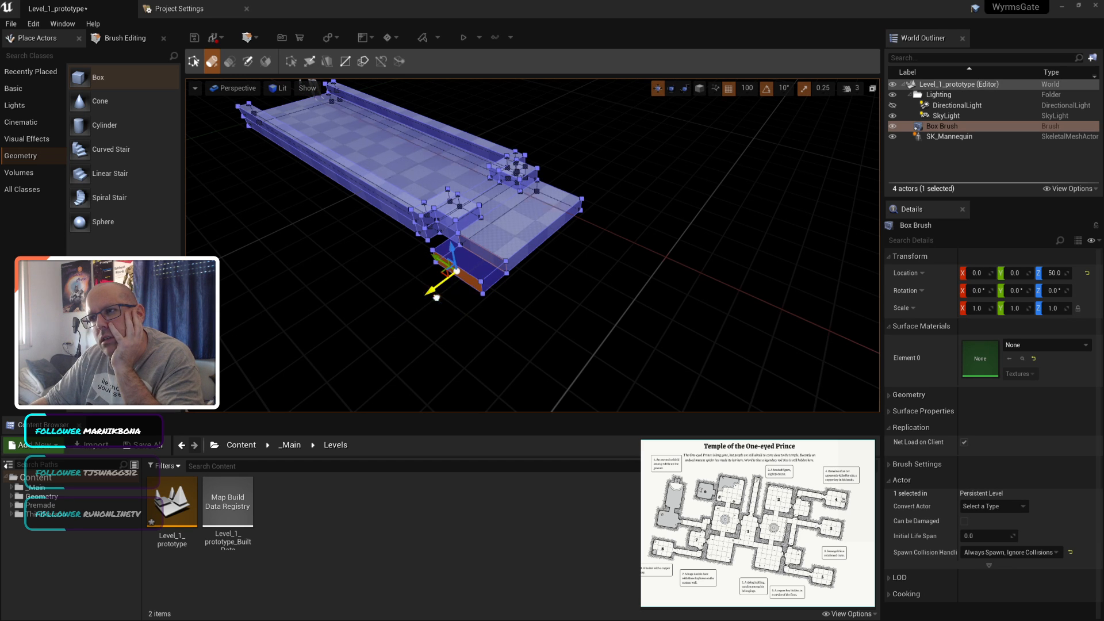
{"action": "left_click", "coordinate": [489, 316]}
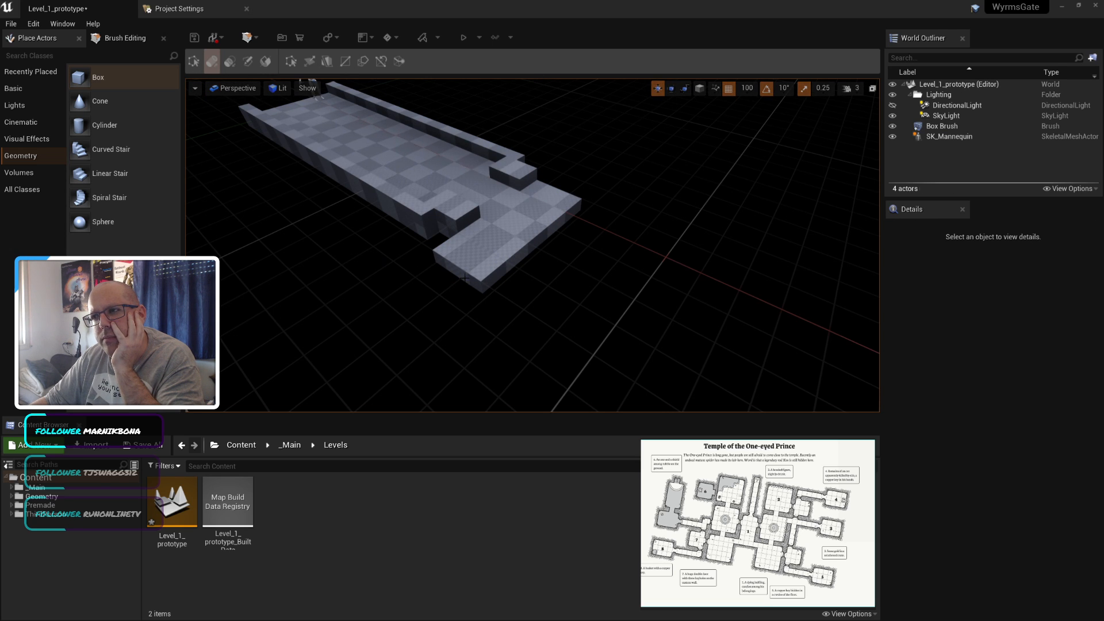
Step: Move the newly extruded side face farther outward in Edit mode to lengthen that arm of the floor
{"action": "left_click", "coordinate": [470, 274]}
{"action": "left_click", "coordinate": [194, 61]}
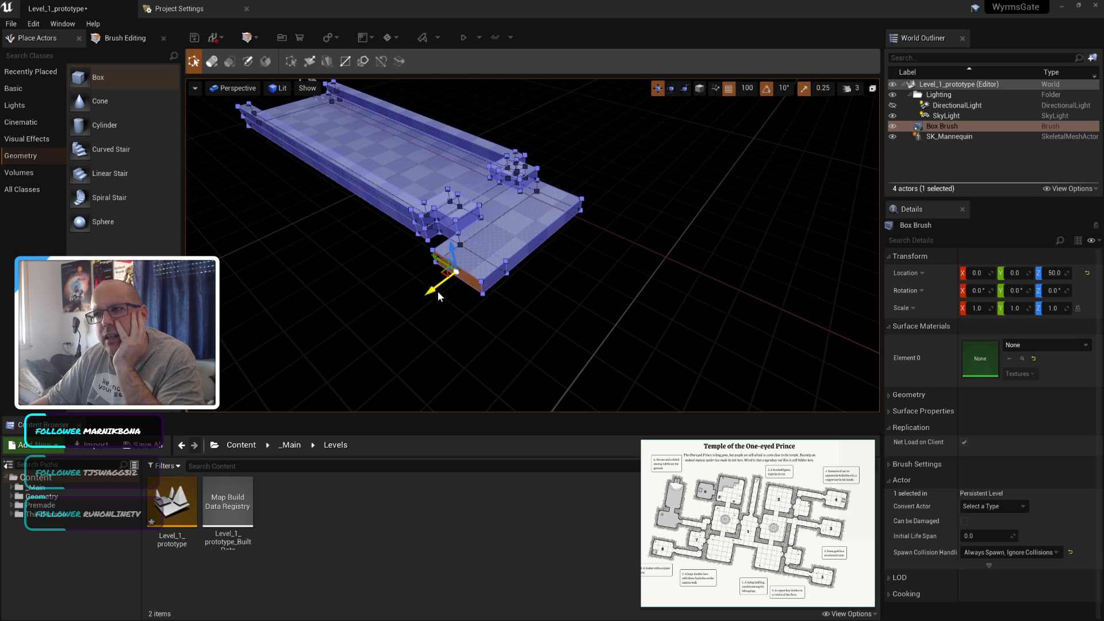
{"action": "left_click_drag", "start_coordinate": [438, 284], "coordinate": [408, 308]}
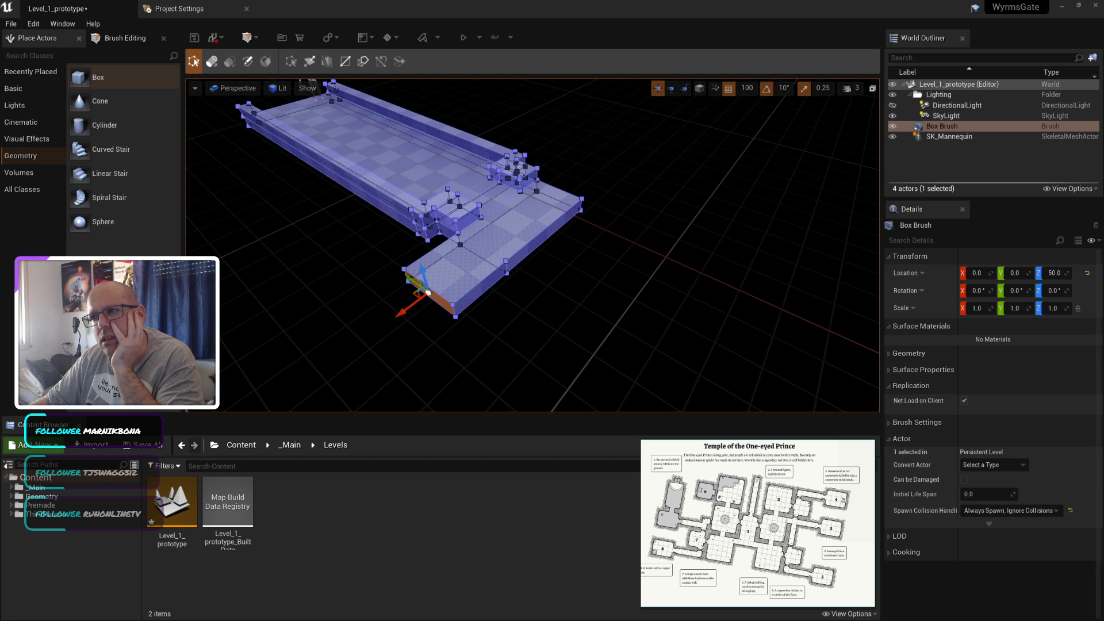
{"action": "left_click", "coordinate": [535, 344]}
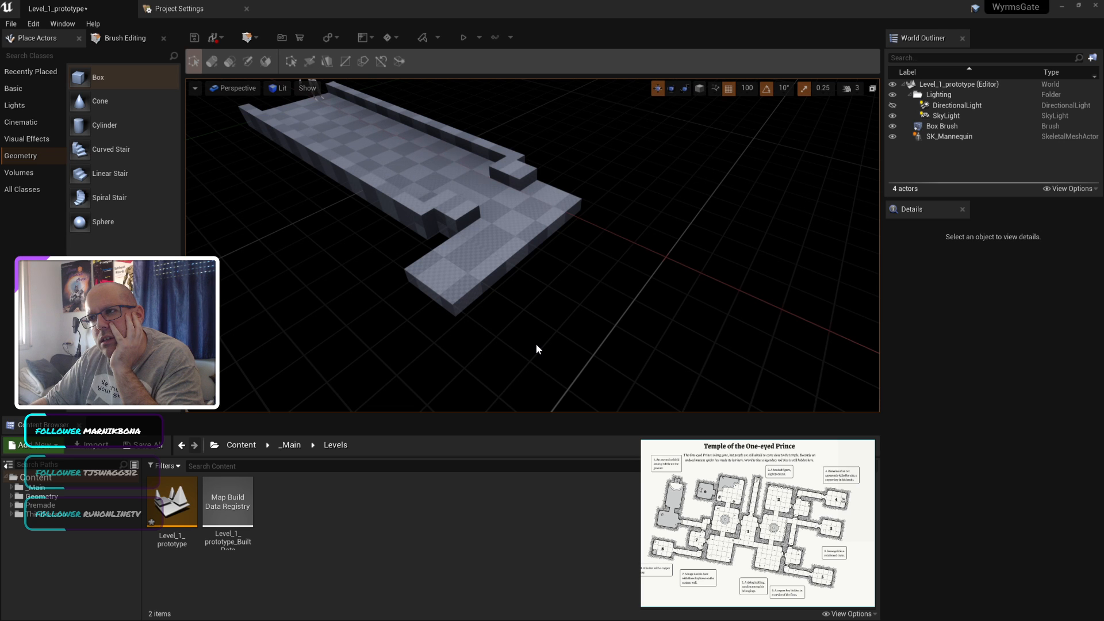
Step: Extrude the floor extension's opposite side face outward to form a matching arm on the other side of the doorway
{"action": "right_click_drag", "start_coordinate": [584, 263], "coordinate": [691, 343]}
{"action": "key", "text": "d"}
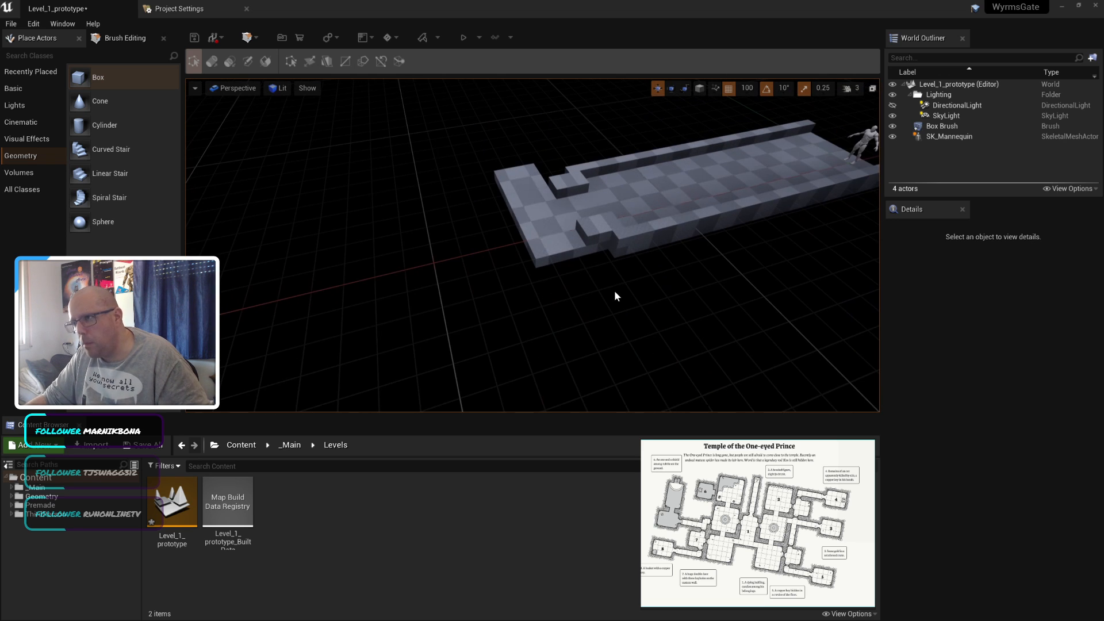
{"action": "left_click", "coordinate": [578, 255]}
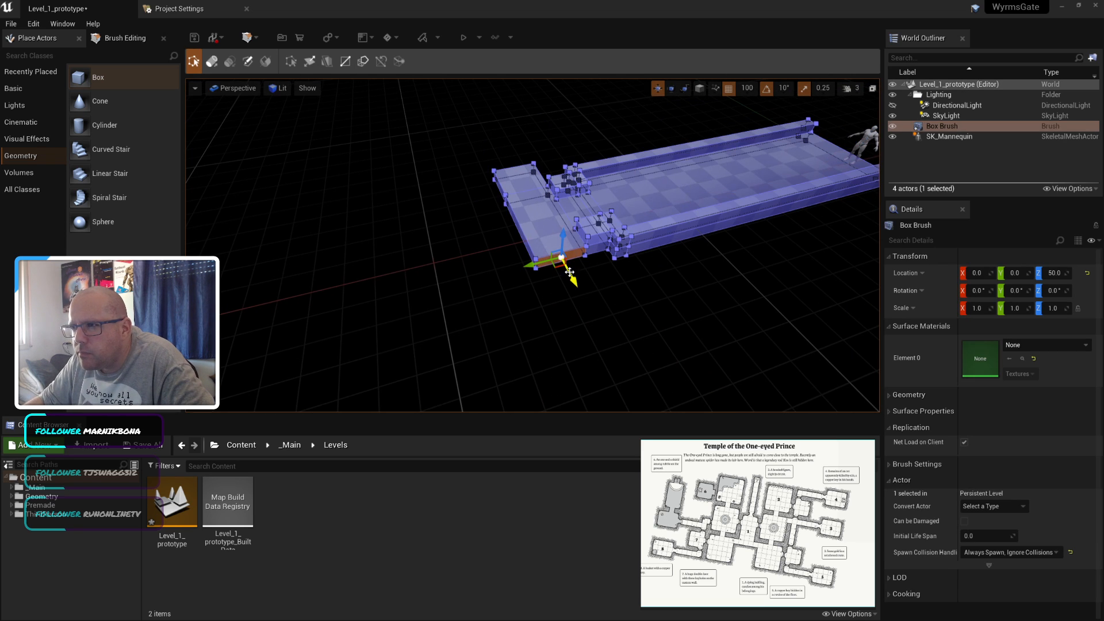
{"action": "left_click", "coordinate": [212, 61]}
{"action": "left_click_drag", "start_coordinate": [568, 273], "coordinate": [597, 326]}
{"action": "right_click_drag", "start_coordinate": [710, 321], "coordinate": [715, 321]}
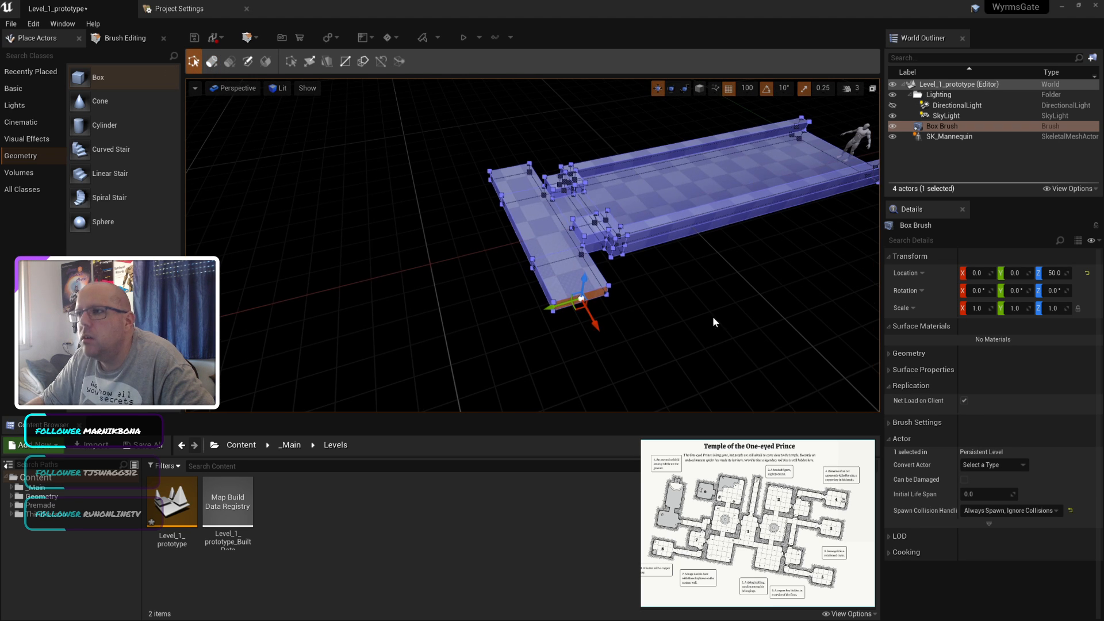
{"action": "left_click", "coordinate": [713, 316]}
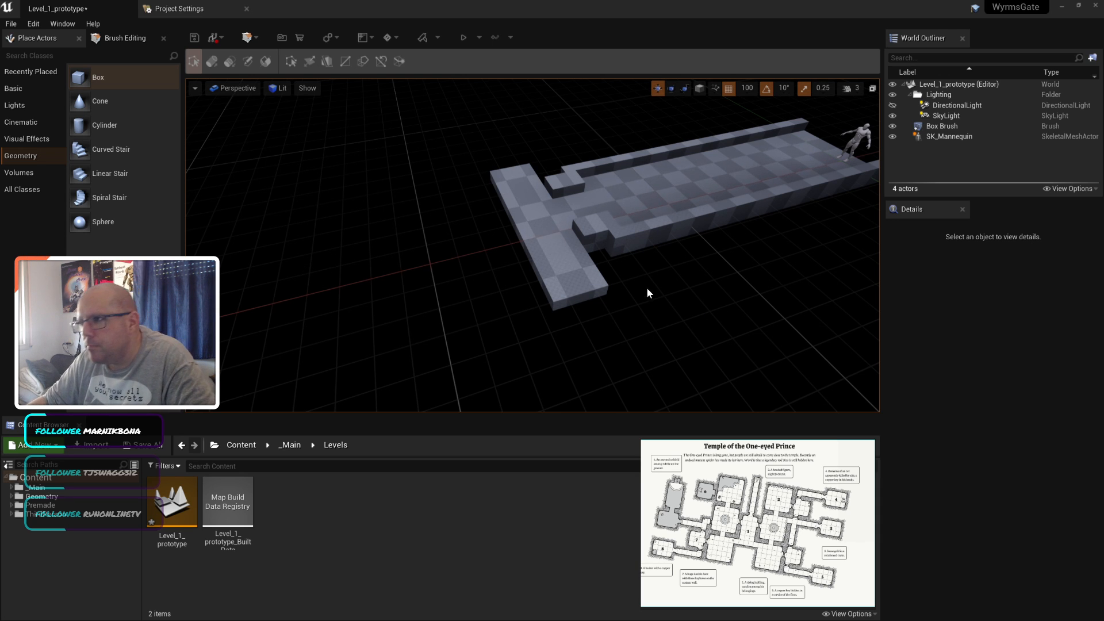
Step: Select the three outer end faces of the cross-shaped floor and move them together away from the corridor to form a large room floor
{"action": "scroll", "coordinate": [645, 287], "scroll_direction": "up", "scroll_amount": 2}
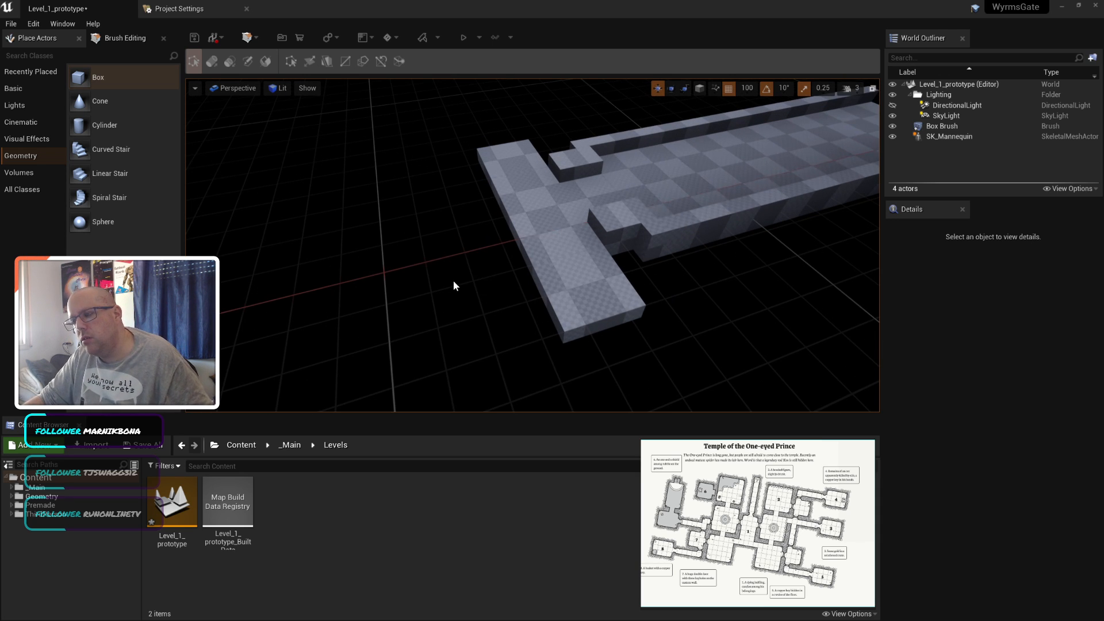
{"action": "scroll", "coordinate": [471, 253], "scroll_direction": "down", "scroll_amount": 2}
{"action": "middle_click_drag", "start_coordinate": [471, 253], "coordinate": [437, 262]}
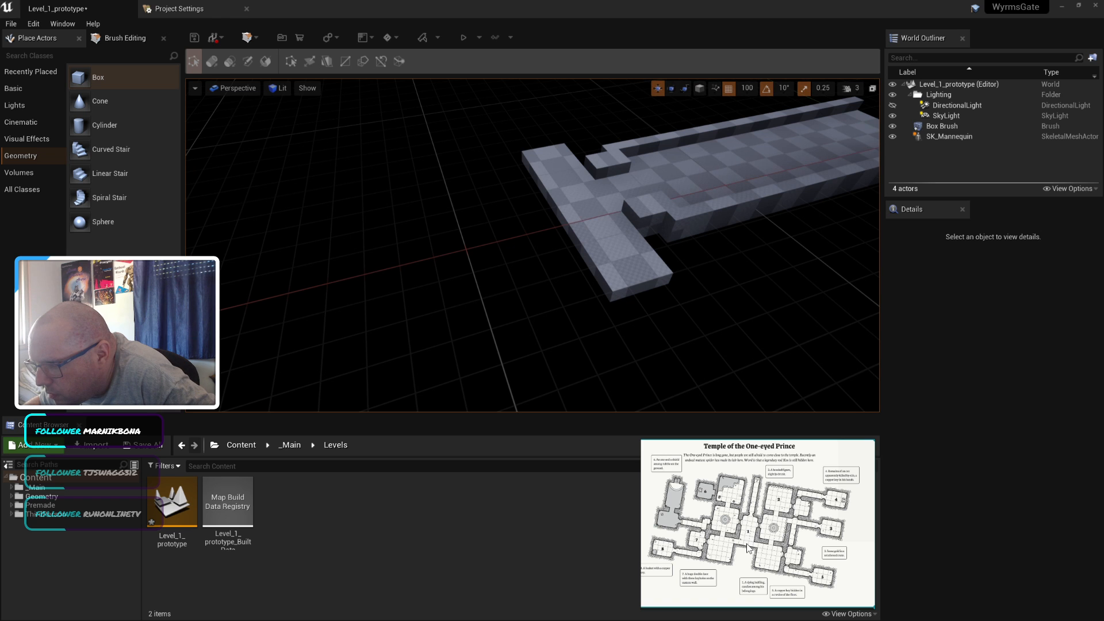
{"action": "scroll", "coordinate": [478, 318], "scroll_direction": "down", "scroll_amount": 3}
{"action": "middle_click_drag", "start_coordinate": [393, 301], "coordinate": [339, 322]}
{"action": "mouse_move", "coordinate": [441, 239]}
{"action": "right_mouse_down"}
{"action": "mouse_move", "coordinate": [467, 282]}
{"action": "mouse_move", "coordinate": [517, 241]}
{"action": "mouse_move", "coordinate": [451, 242]}
{"action": "right_mouse_up"}
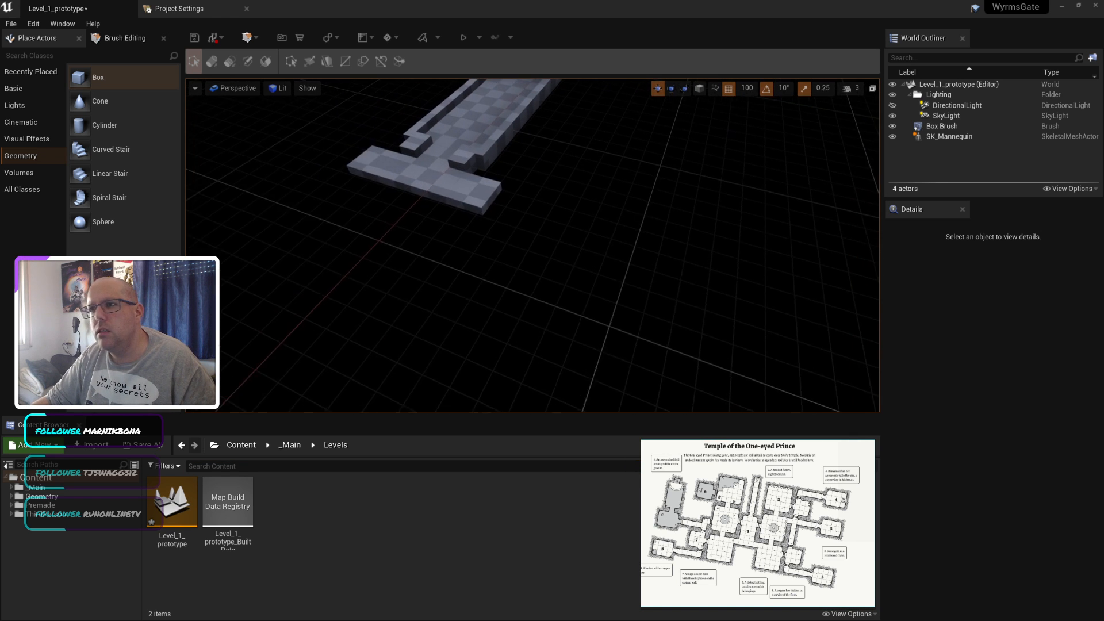
{"action": "left_click", "coordinate": [473, 196]}
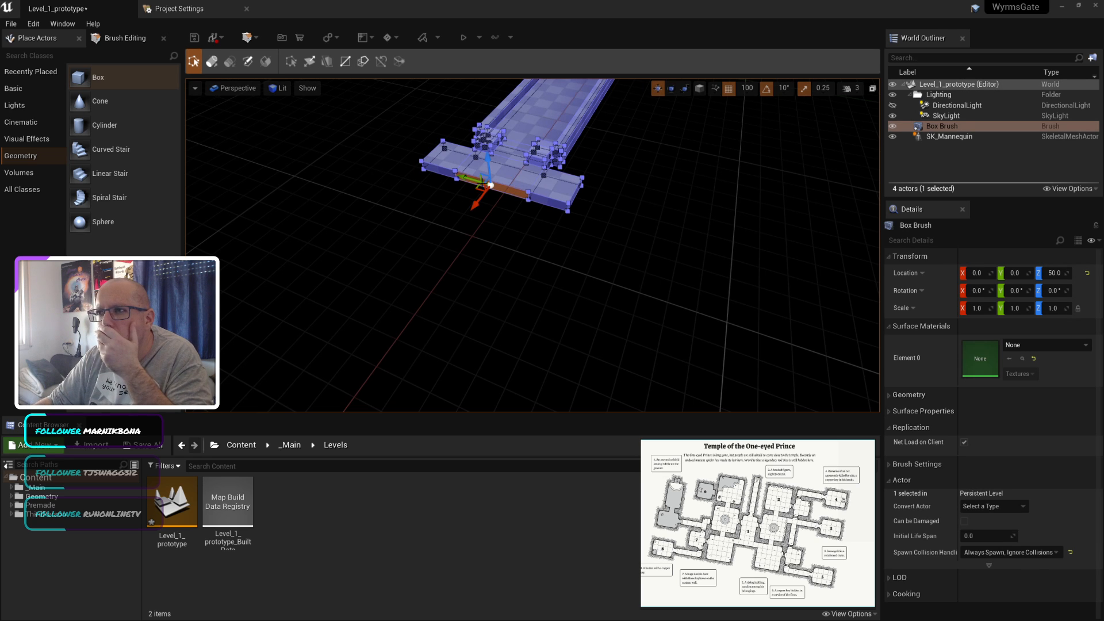
{"action": "left_click", "coordinate": [442, 171]}
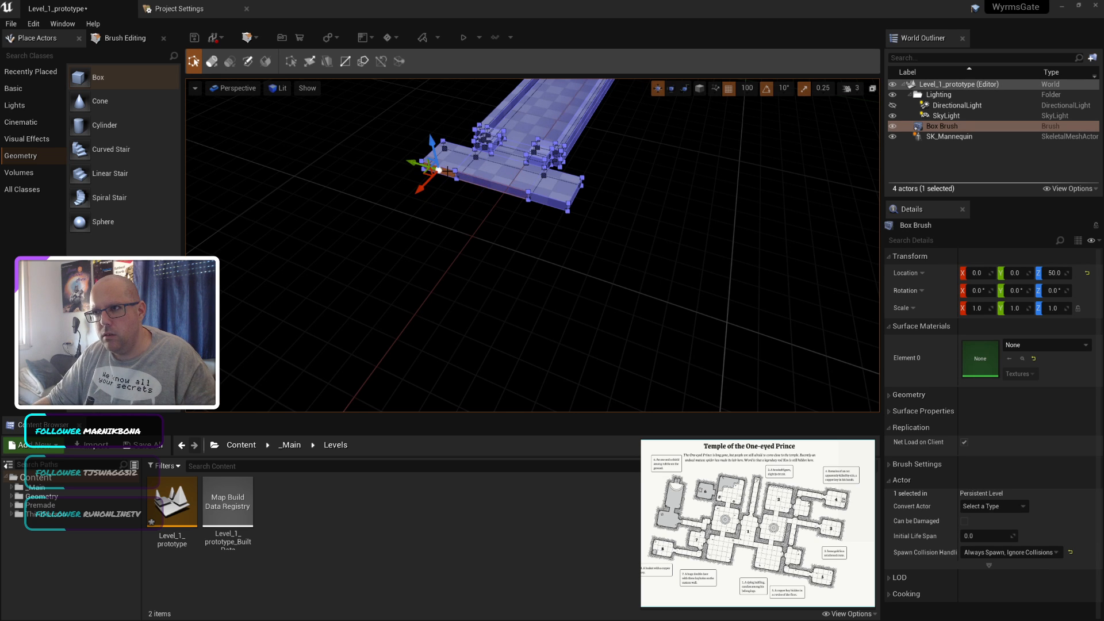
{"action": "left_click", "coordinate": [486, 182]}
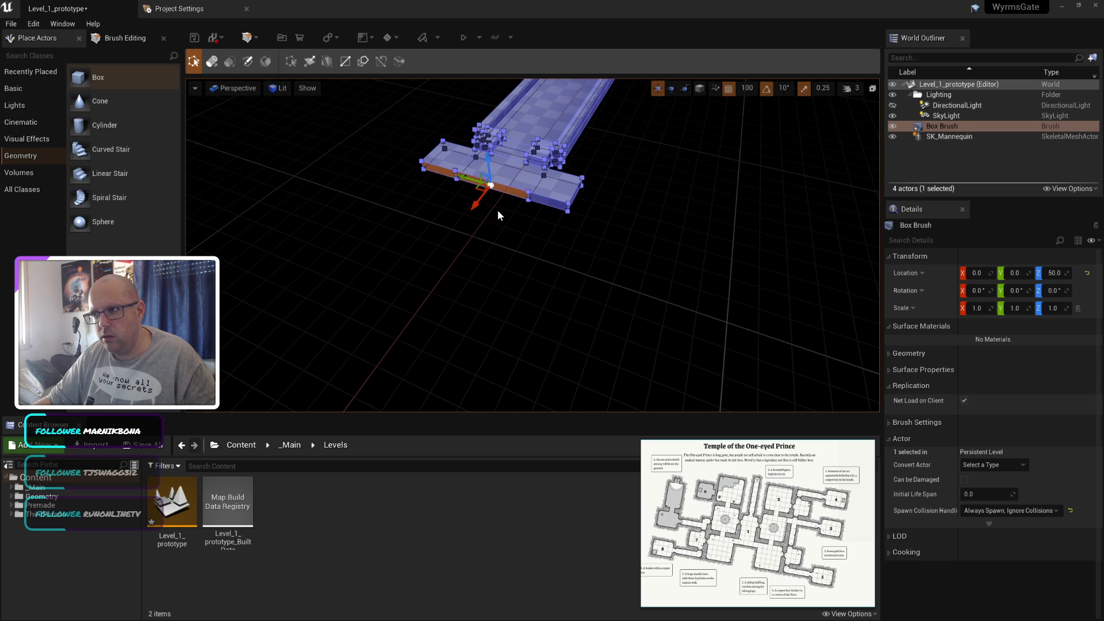
{"action": "left_click", "coordinate": [546, 201]}
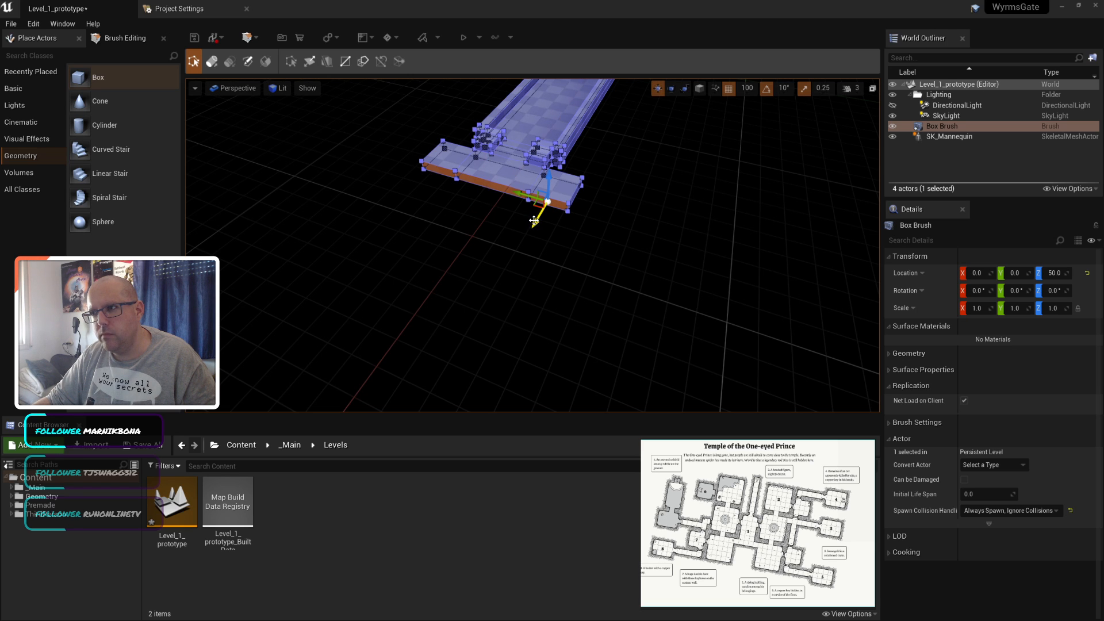
{"action": "mouse_move", "coordinate": [534, 221]}
{"action": "left_mouse_down"}
{"action": "mouse_move", "coordinate": [450, 352]}
{"action": "mouse_move", "coordinate": [447, 385]}
{"action": "mouse_move", "coordinate": [413, 437]}
{"action": "left_mouse_up"}
{"action": "left_click", "coordinate": [594, 292]}
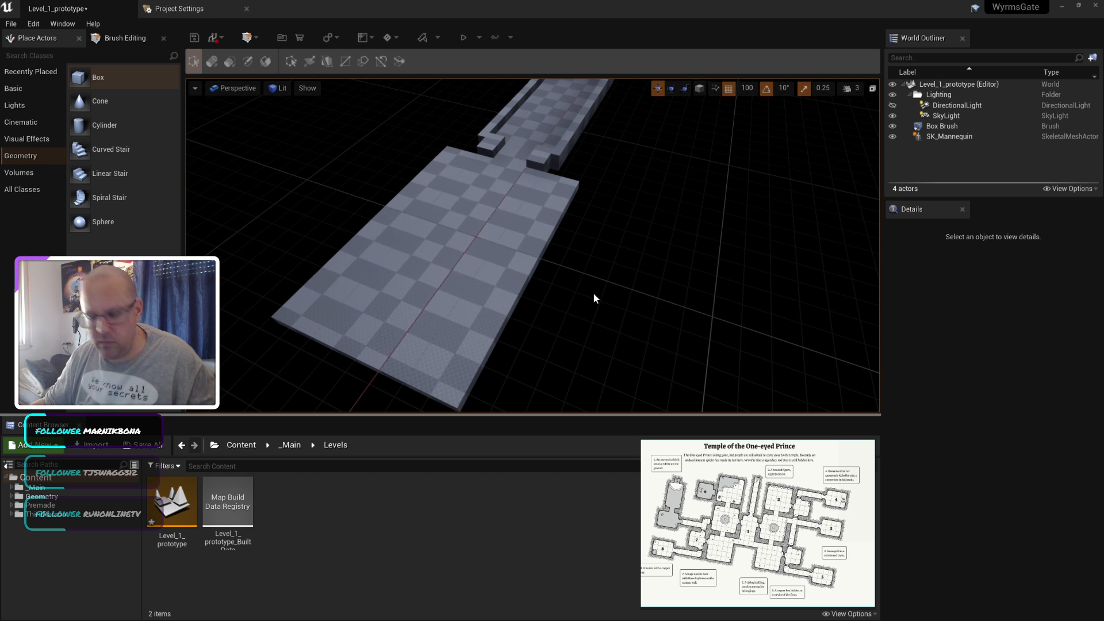
Step: Inspect the new room floor around the doorway and save the level
{"action": "key", "text": "ctrl+z"}
{"action": "left_click", "coordinate": [596, 273]}
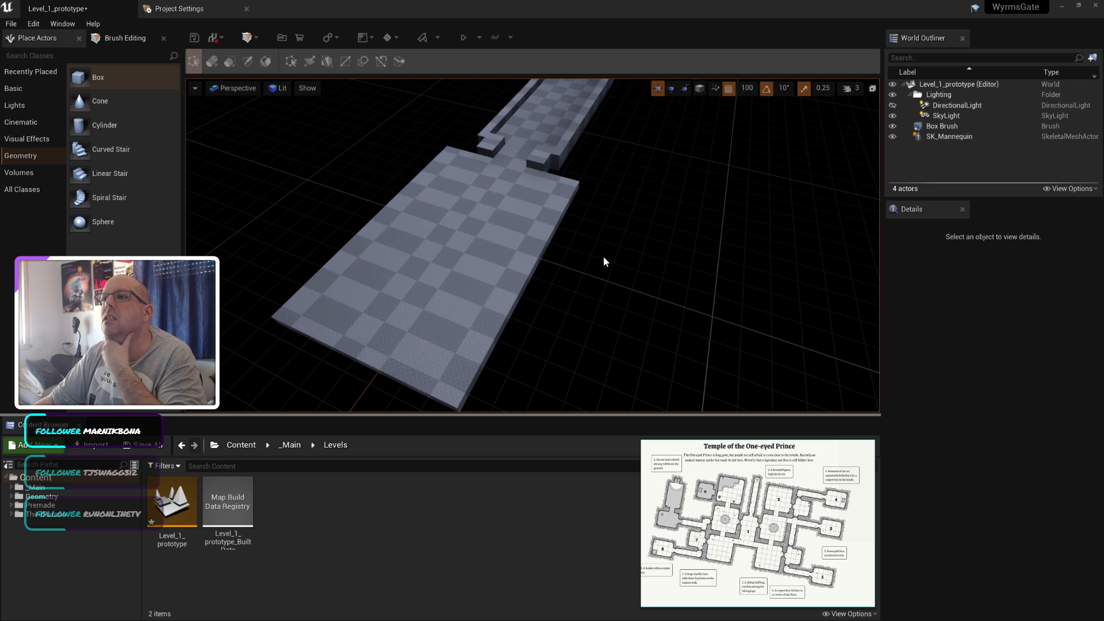
{"action": "scroll", "coordinate": [584, 195], "scroll_direction": "up", "scroll_amount": 2}
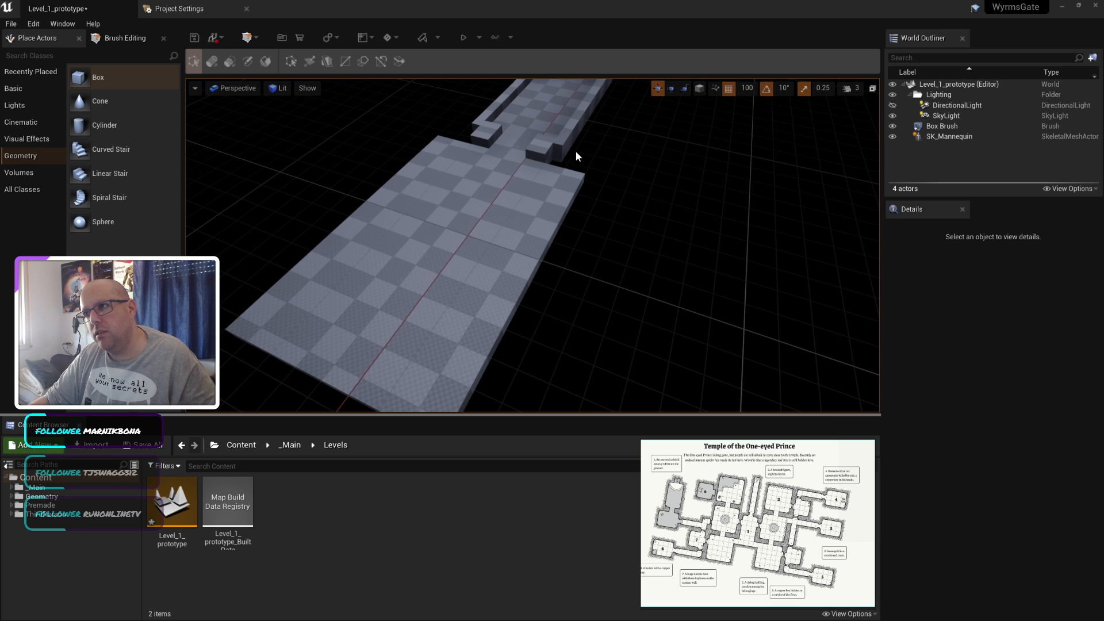
{"action": "right_click_drag", "start_coordinate": [574, 151], "coordinate": [541, 141]}
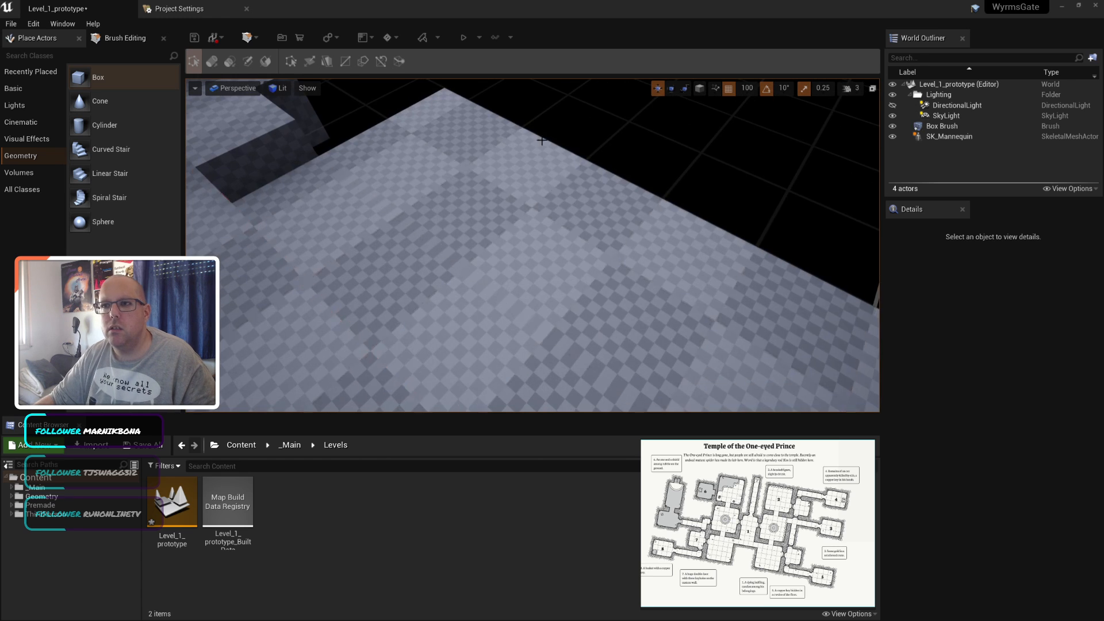
{"action": "scroll", "coordinate": [541, 140], "scroll_direction": "down", "scroll_amount": 5}
{"action": "right_click_drag", "start_coordinate": [323, 333], "coordinate": [656, 293]}
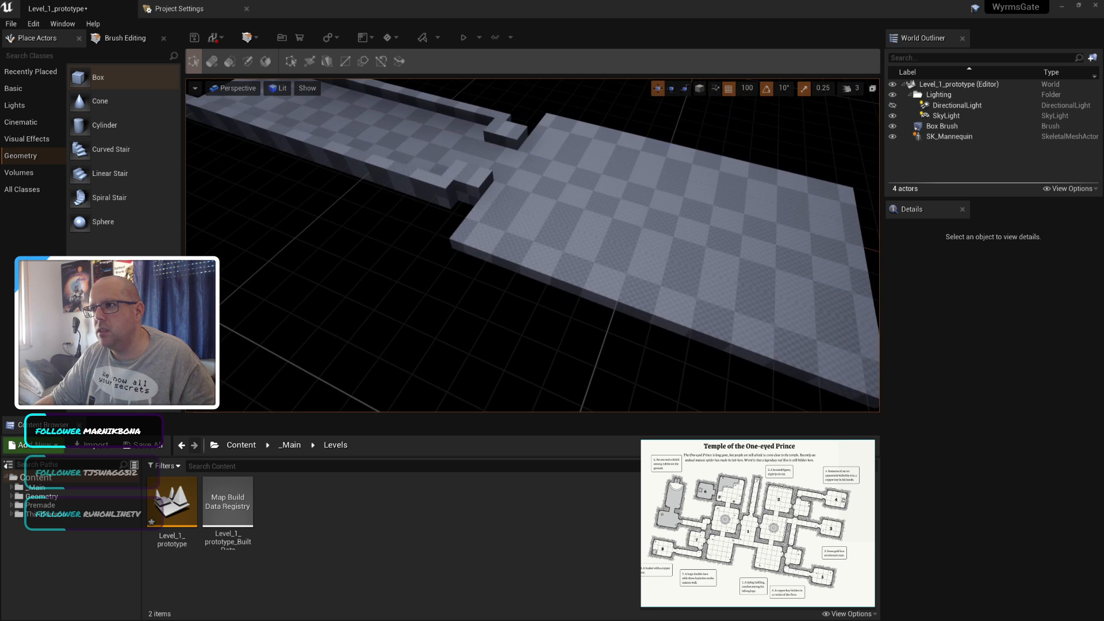
{"action": "key", "text": "ctrl+s"}
Step: With grid snap at 50, extrude the doorway wall's end face into the room, and extrude its side face toward the floor's corner
{"action": "scroll", "coordinate": [460, 216], "scroll_direction": "up", "scroll_amount": 3}
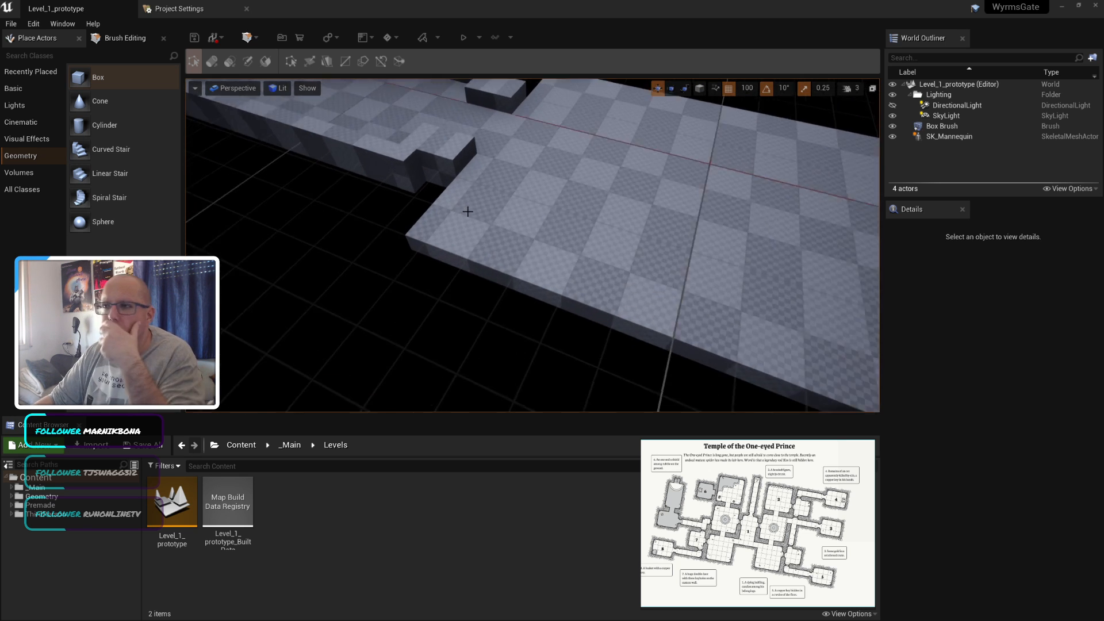
{"action": "scroll", "coordinate": [468, 211], "scroll_direction": "up", "scroll_amount": 2}
{"action": "left_click", "coordinate": [454, 184]}
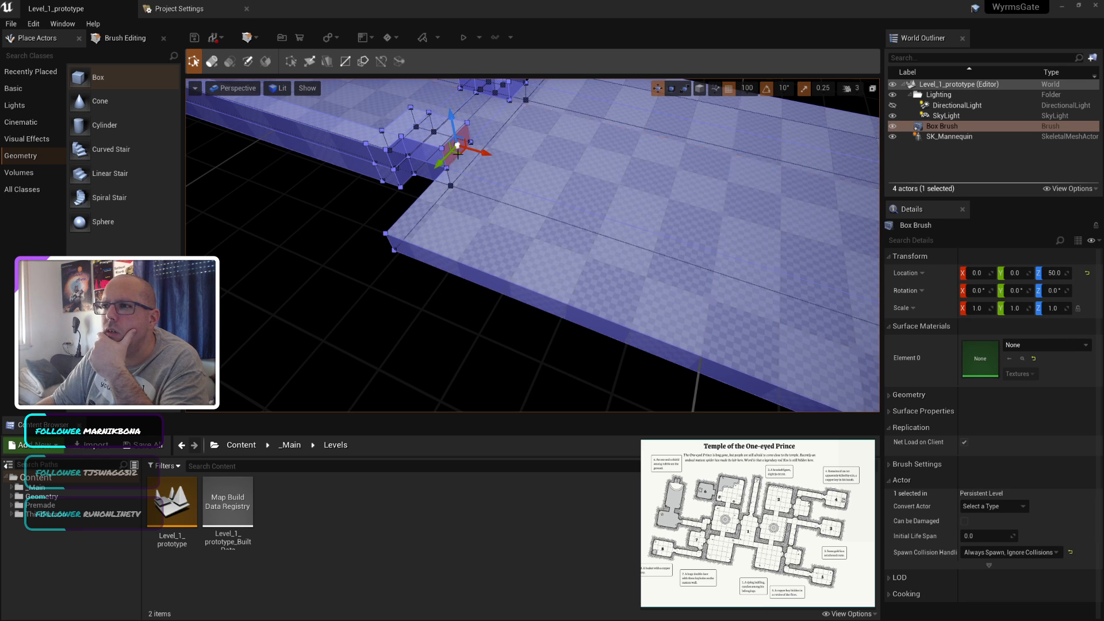
{"action": "right_click_drag", "start_coordinate": [485, 147], "coordinate": [477, 149]}
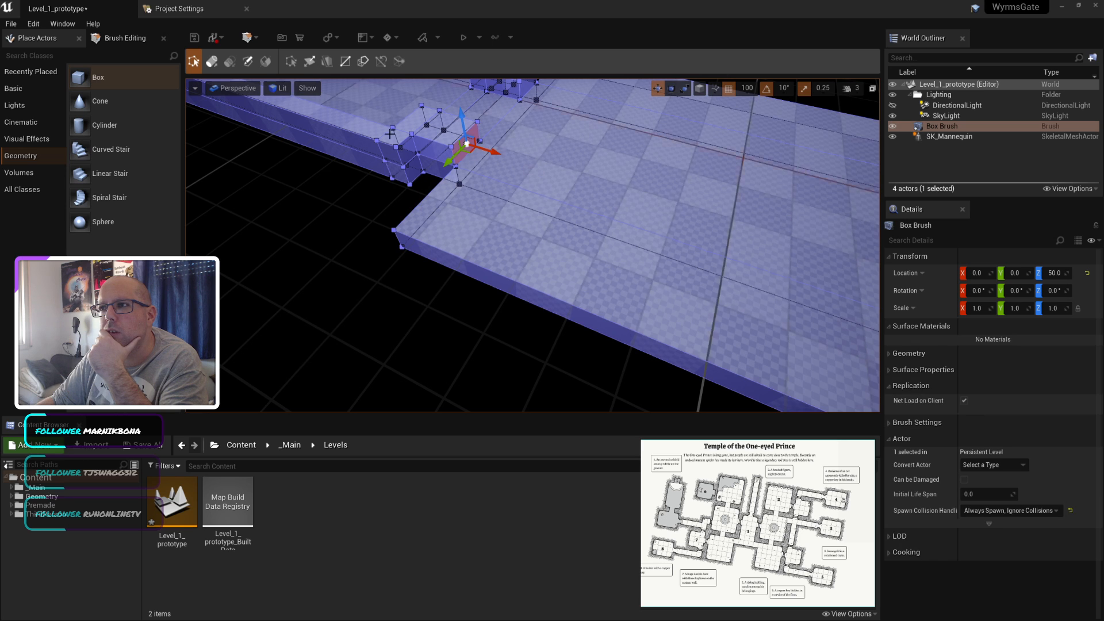
{"action": "left_click", "coordinate": [212, 62]}
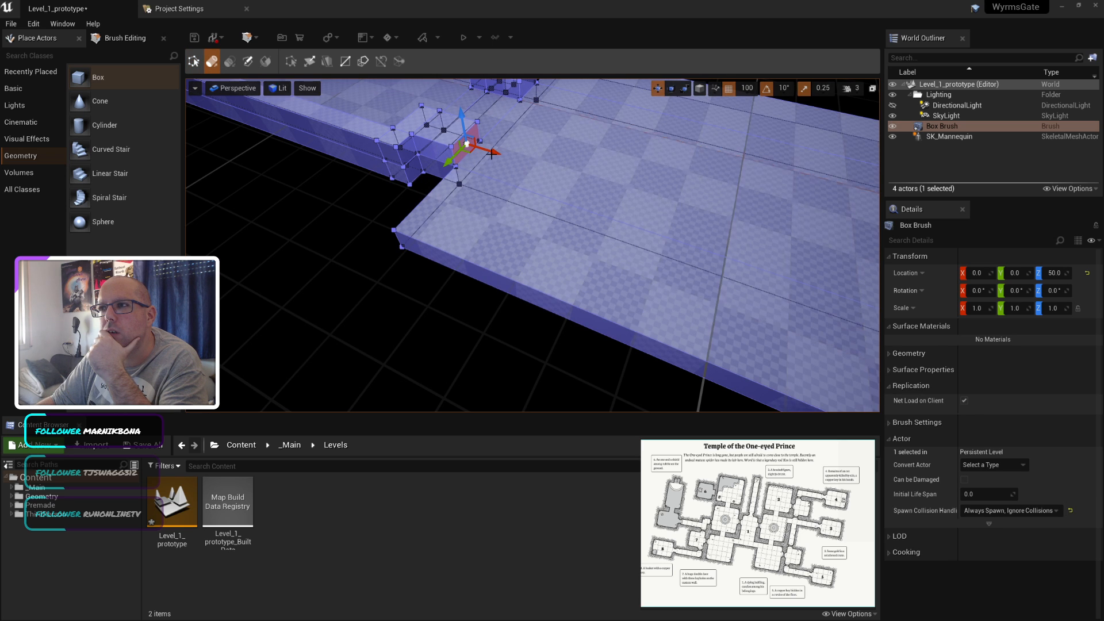
{"action": "left_click", "coordinate": [747, 88]}
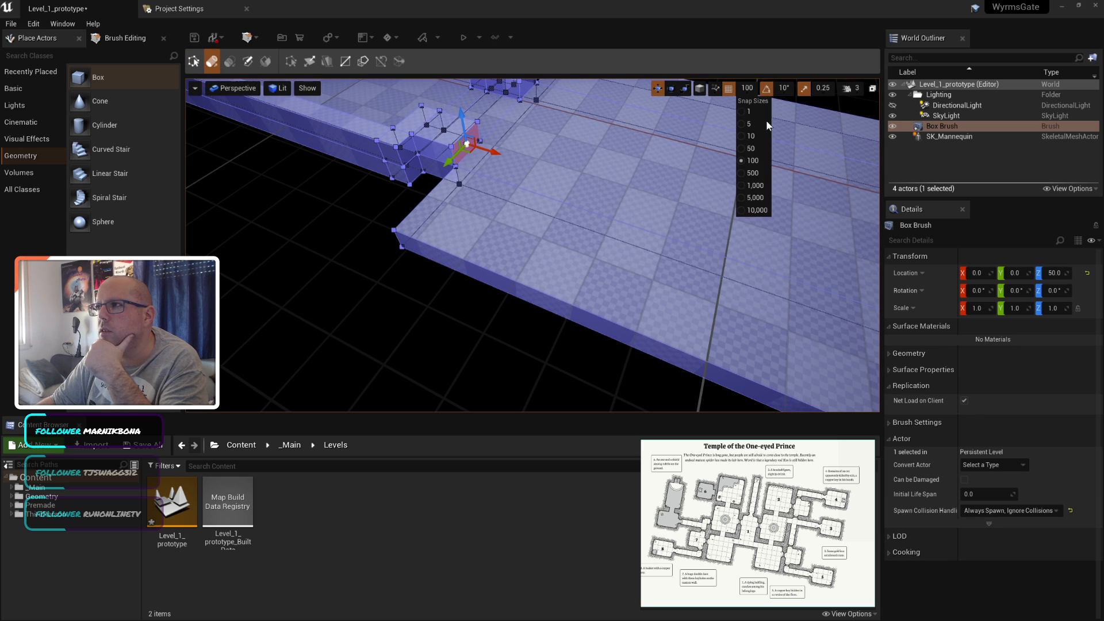
{"action": "left_click", "coordinate": [751, 149]}
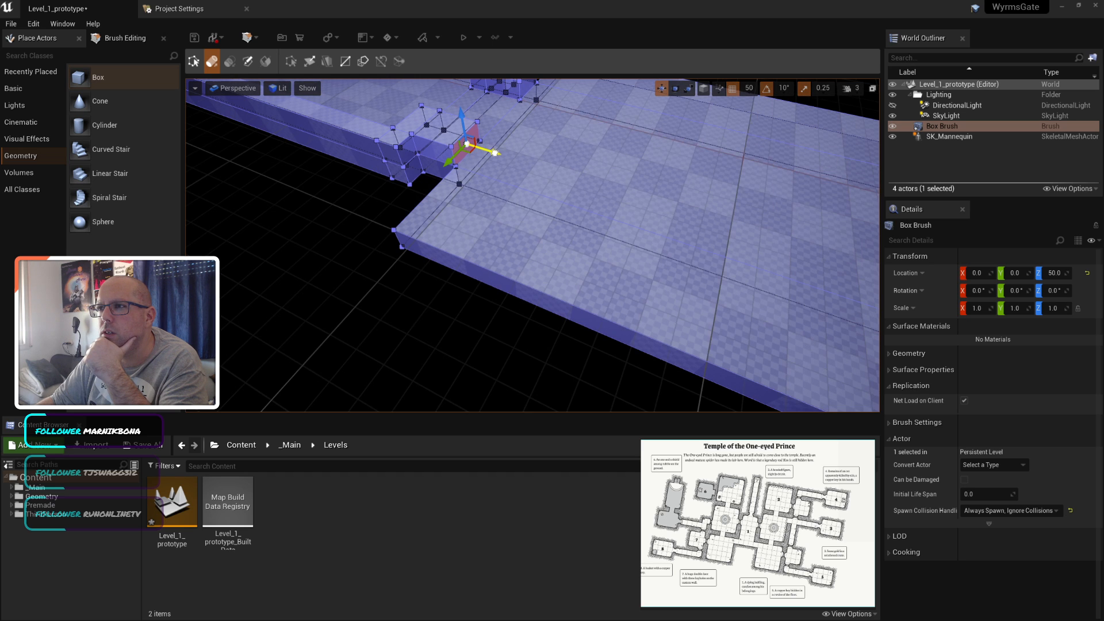
{"action": "left_click_drag", "start_coordinate": [495, 153], "coordinate": [506, 167]}
{"action": "mouse_move", "coordinate": [463, 160]}
{"action": "left_mouse_down"}
{"action": "mouse_move", "coordinate": [429, 178]}
{"action": "mouse_move", "coordinate": [431, 190]}
{"action": "mouse_move", "coordinate": [446, 179]}
{"action": "mouse_move", "coordinate": [386, 237]}
{"action": "mouse_move", "coordinate": [396, 230]}
{"action": "left_mouse_up"}
{"action": "left_click", "coordinate": [194, 61]}
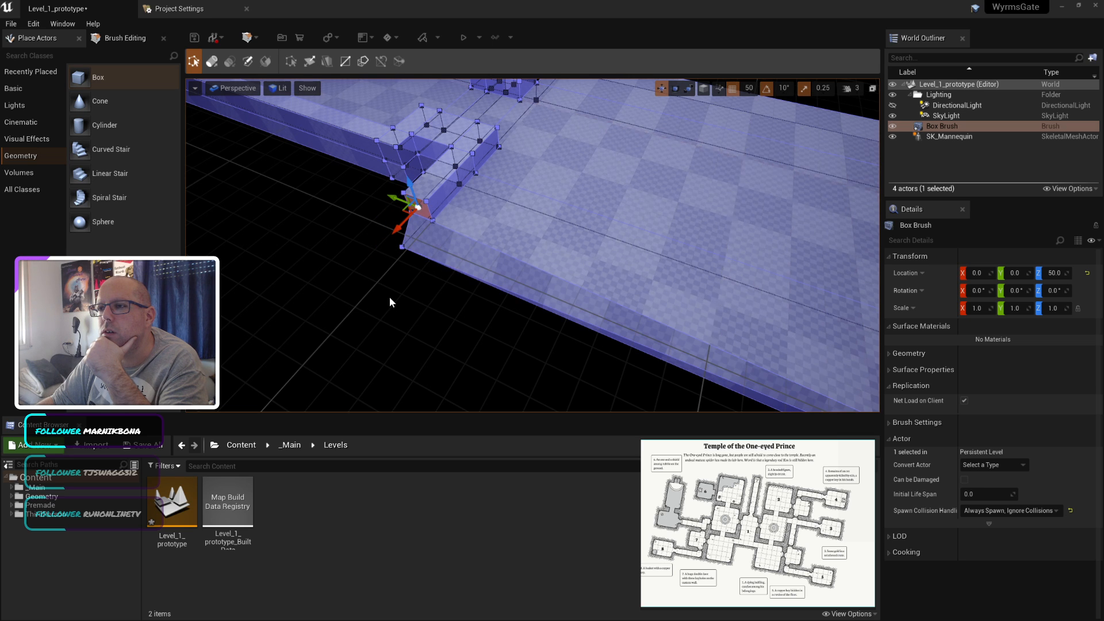
Step: Undo the last wall extension and move the doorway wall's side face out again so it ends at the floor's corner
{"action": "key", "text": "ctrl+z"}
{"action": "key", "text": "ctrl+z"}
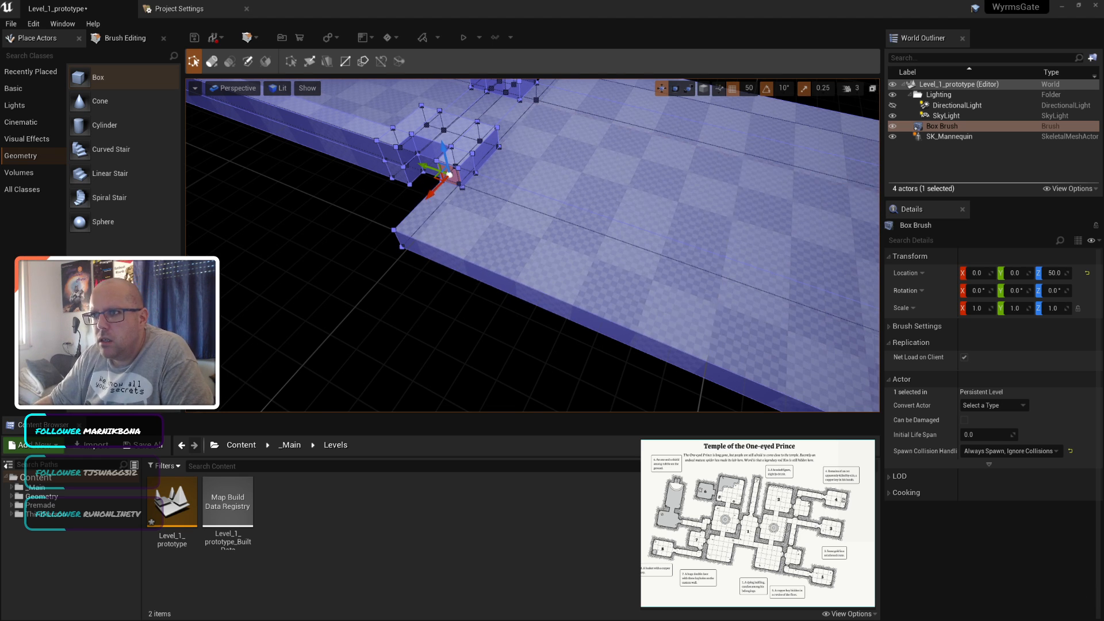
{"action": "mouse_move", "coordinate": [437, 190]}
{"action": "right_mouse_down"}
{"action": "mouse_move", "coordinate": [468, 185]}
{"action": "mouse_move", "coordinate": [444, 187]}
{"action": "right_mouse_up"}
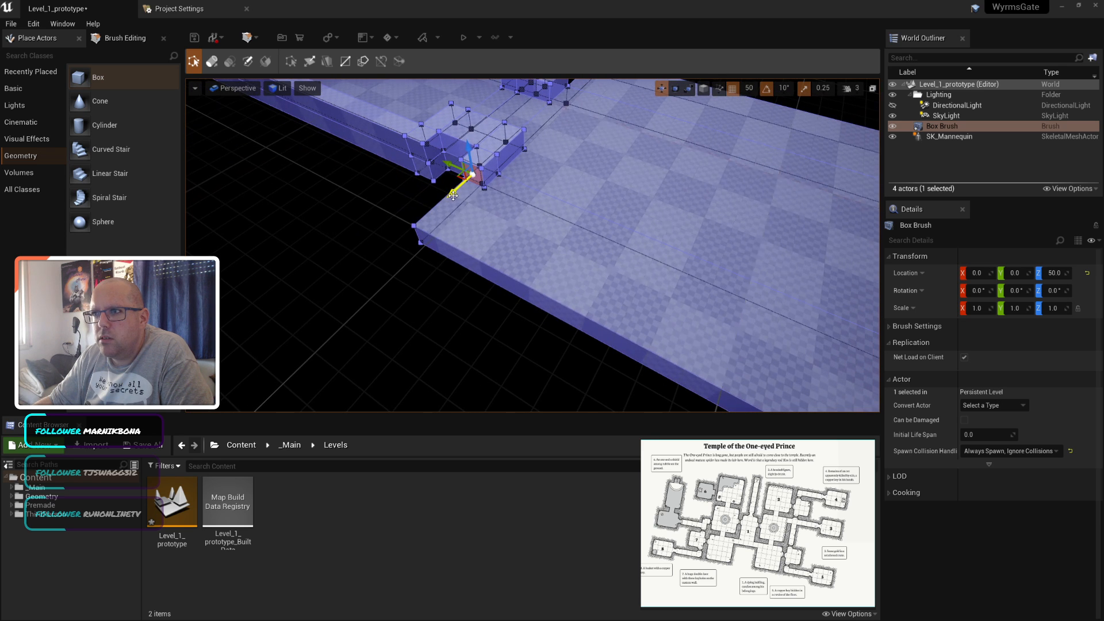
{"action": "left_click_drag", "start_coordinate": [409, 236], "coordinate": [391, 253]}
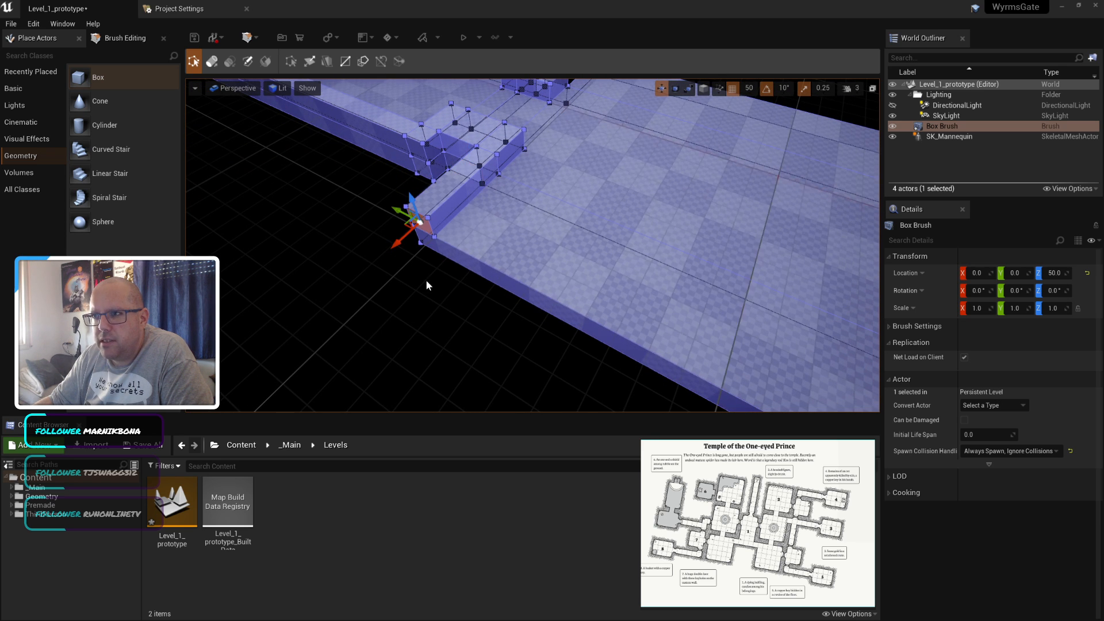
{"action": "scroll", "coordinate": [434, 271], "scroll_direction": "down", "scroll_amount": 3}
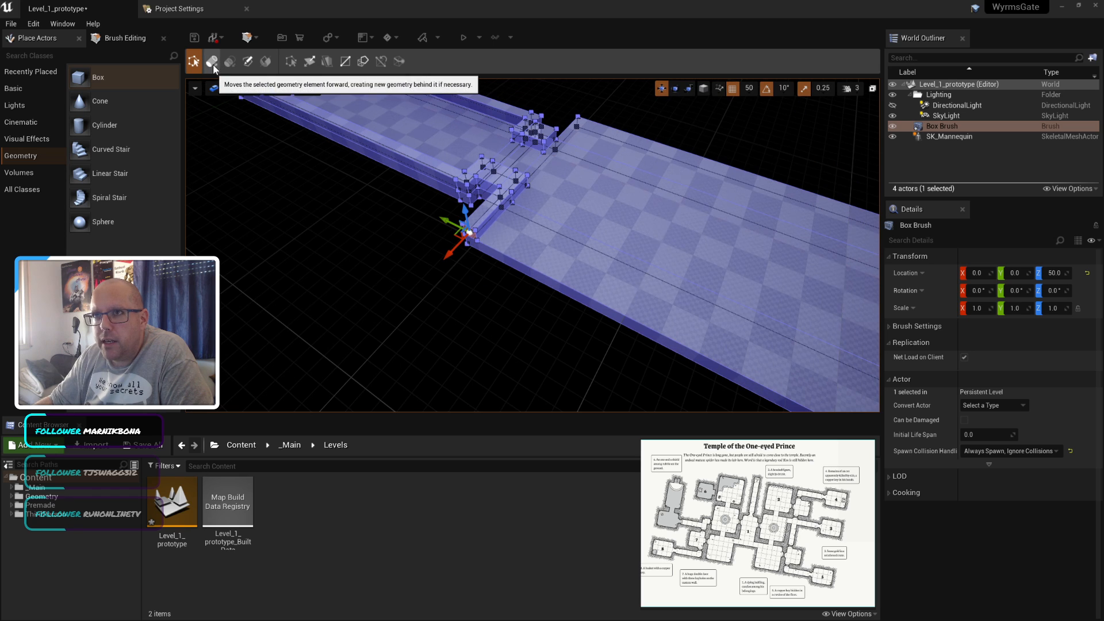
Step: Extrude the floor's long side face and the wall's end face outward by one grid step, and select the new corner's room-facing side face
{"action": "left_click", "coordinate": [495, 255]}
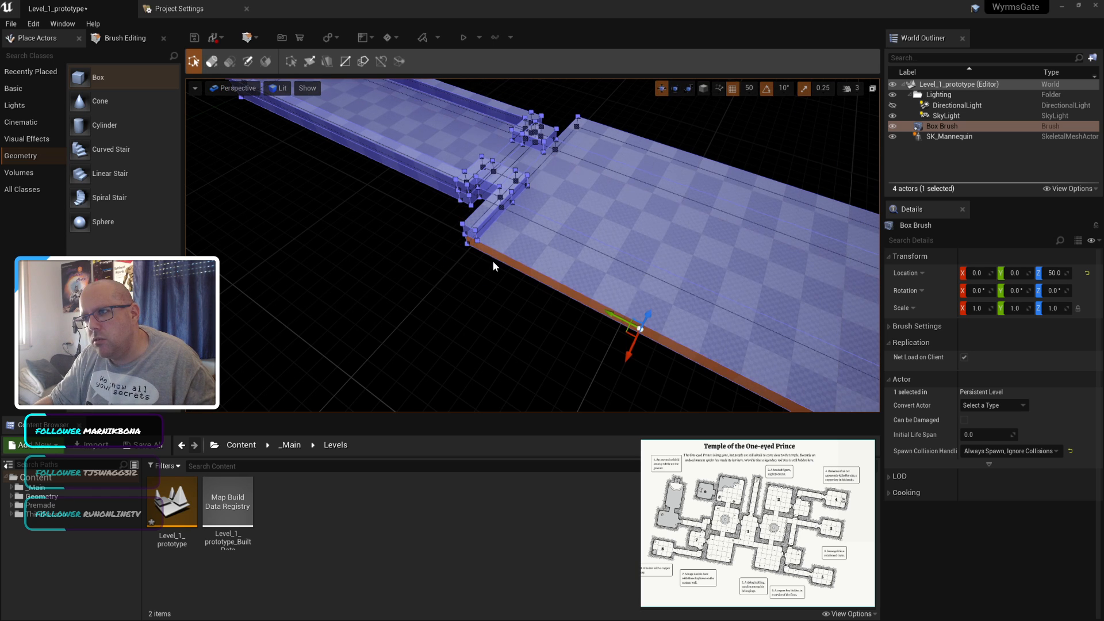
{"action": "left_click", "coordinate": [470, 237]}
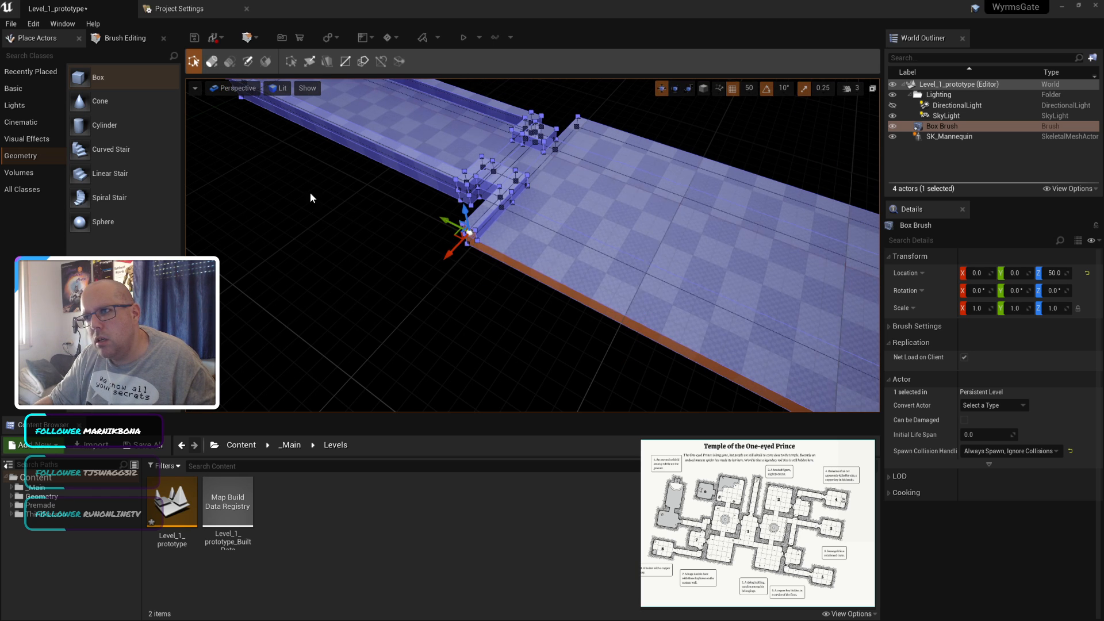
{"action": "left_click", "coordinate": [212, 61]}
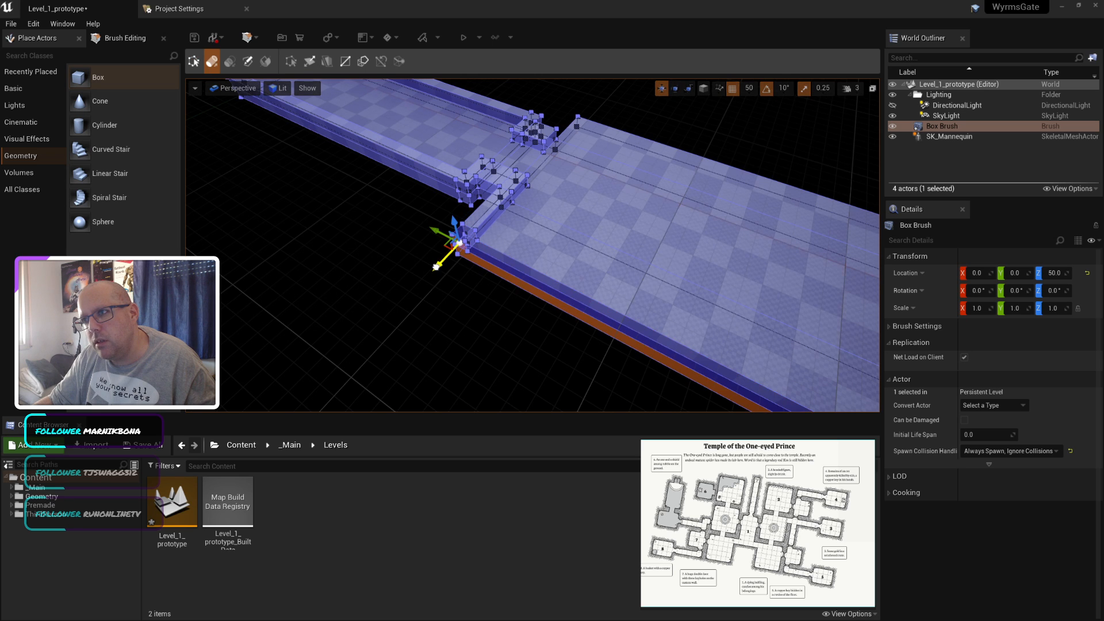
{"action": "left_click", "coordinate": [492, 340]}
{"action": "left_click", "coordinate": [471, 239]}
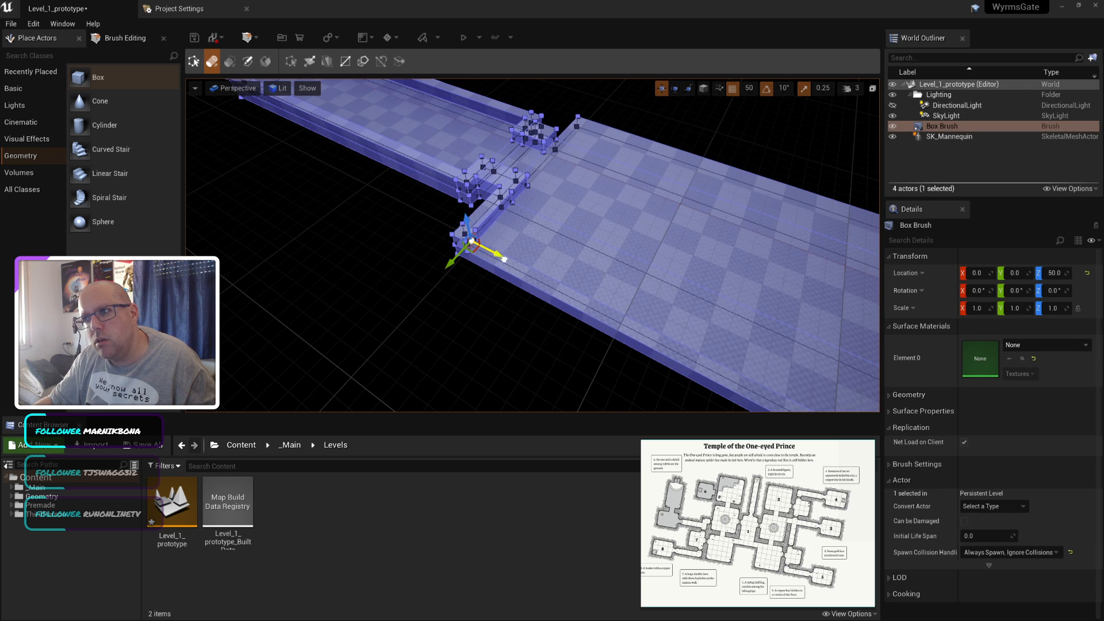
Step: Try to extend the corner wall's selected face along the floor's long side
{"action": "left_click_drag", "start_coordinate": [489, 251], "coordinate": [648, 329]}
{"action": "key", "text": "ctrl+z"}
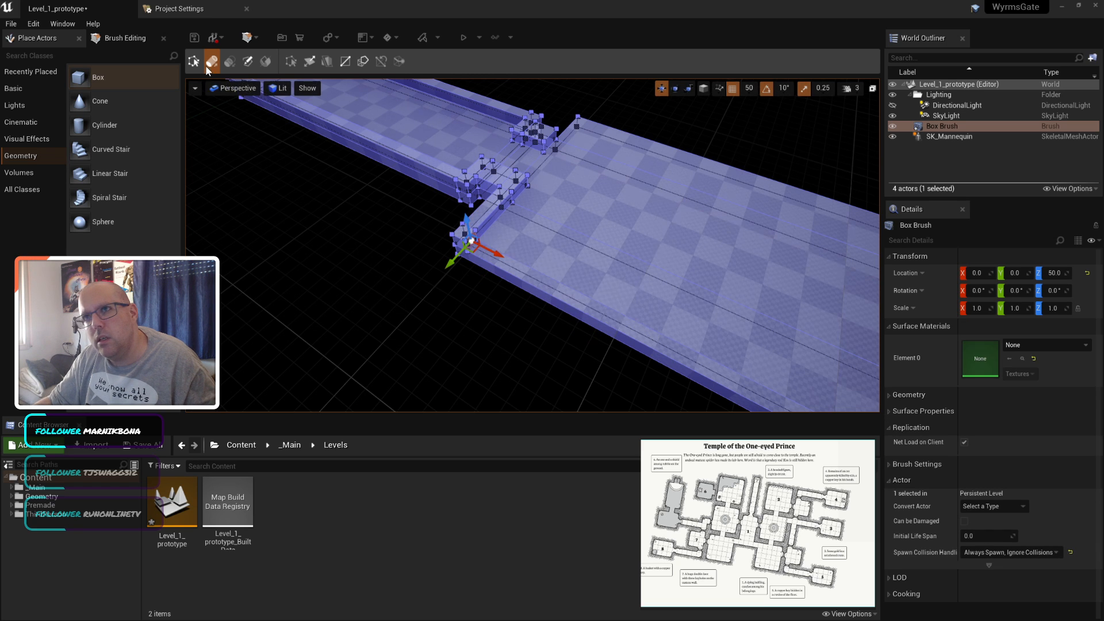
{"action": "left_click", "coordinate": [198, 64]}
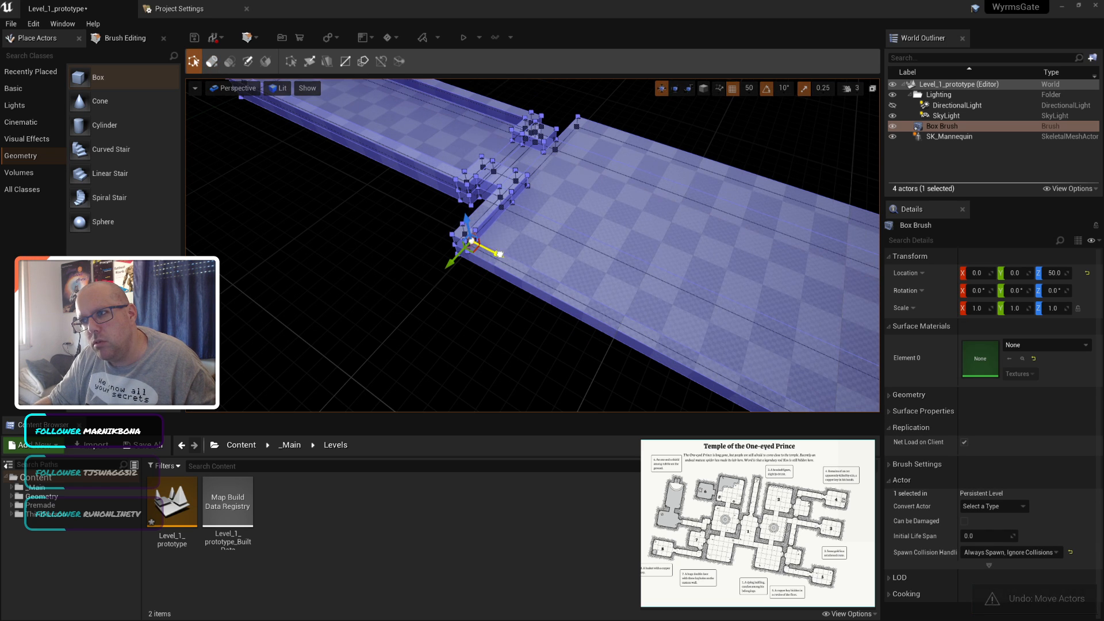
{"action": "mouse_move", "coordinate": [490, 251]}
{"action": "left_mouse_down"}
{"action": "mouse_move", "coordinate": [588, 301]}
{"action": "mouse_move", "coordinate": [579, 294]}
{"action": "left_mouse_up"}
{"action": "key", "text": "ctrl+z"}
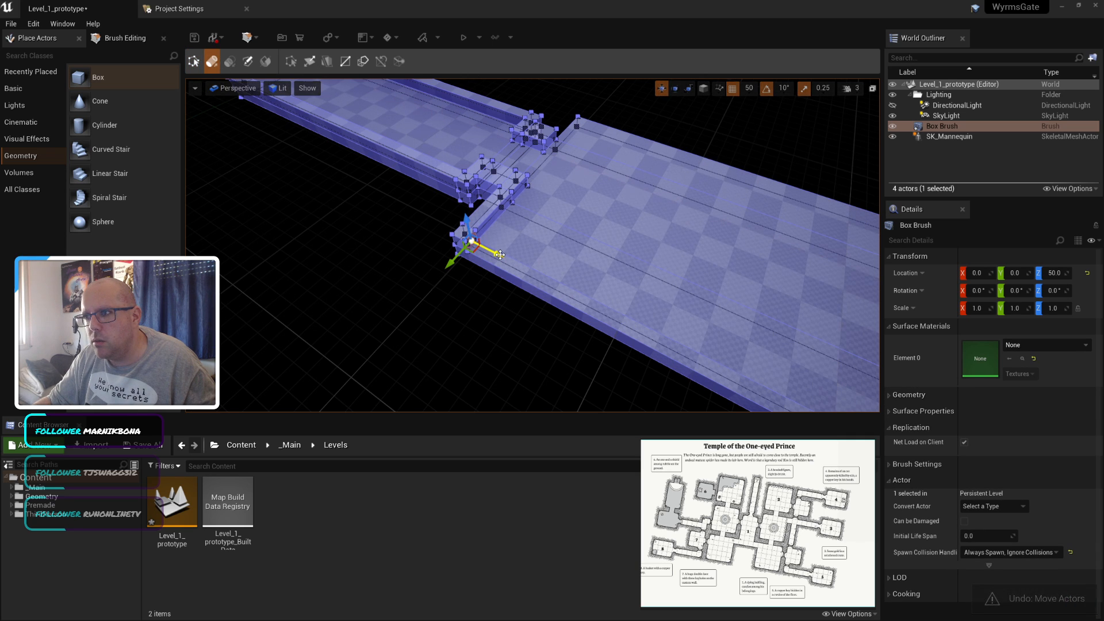
Step: Extrude the corner wall's selected face partway along the floor's long side and save the level and all changed files
{"action": "left_click_drag", "start_coordinate": [498, 254], "coordinate": [587, 297]}
{"action": "left_click", "coordinate": [194, 61]}
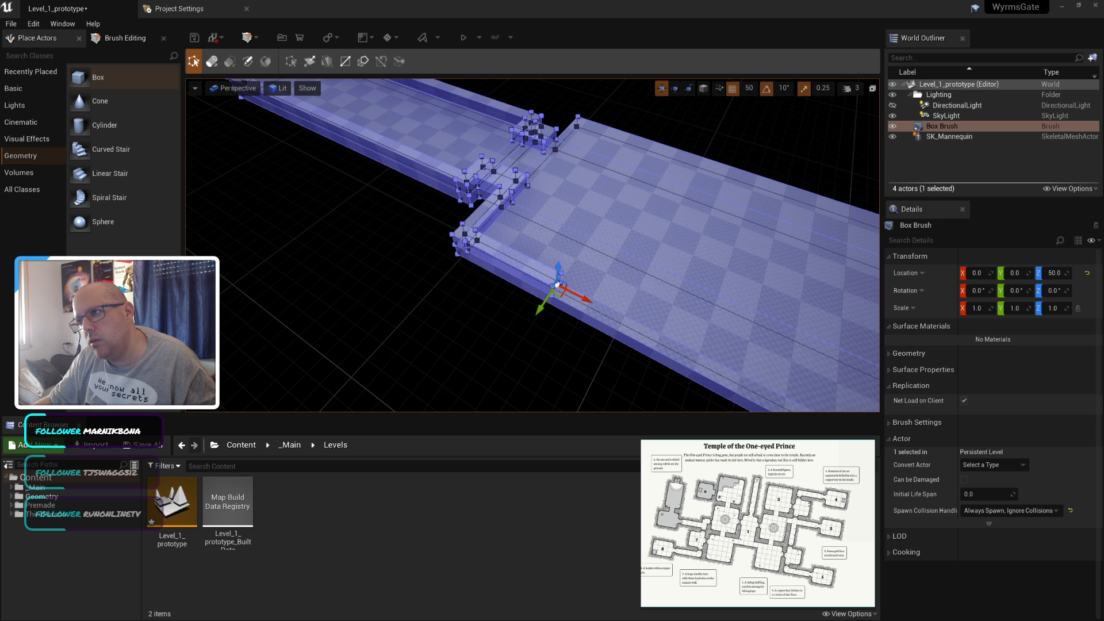
{"action": "left_click", "coordinate": [513, 315]}
{"action": "key", "text": "ctrl+s"}
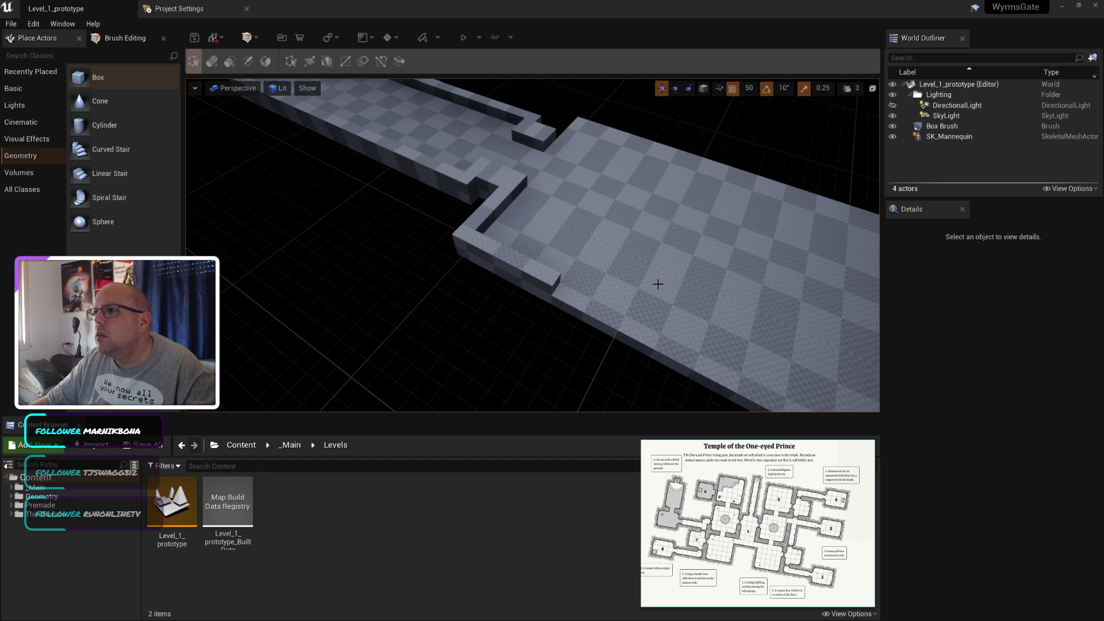
{"action": "scroll", "coordinate": [633, 229], "scroll_direction": "down", "scroll_amount": 5}
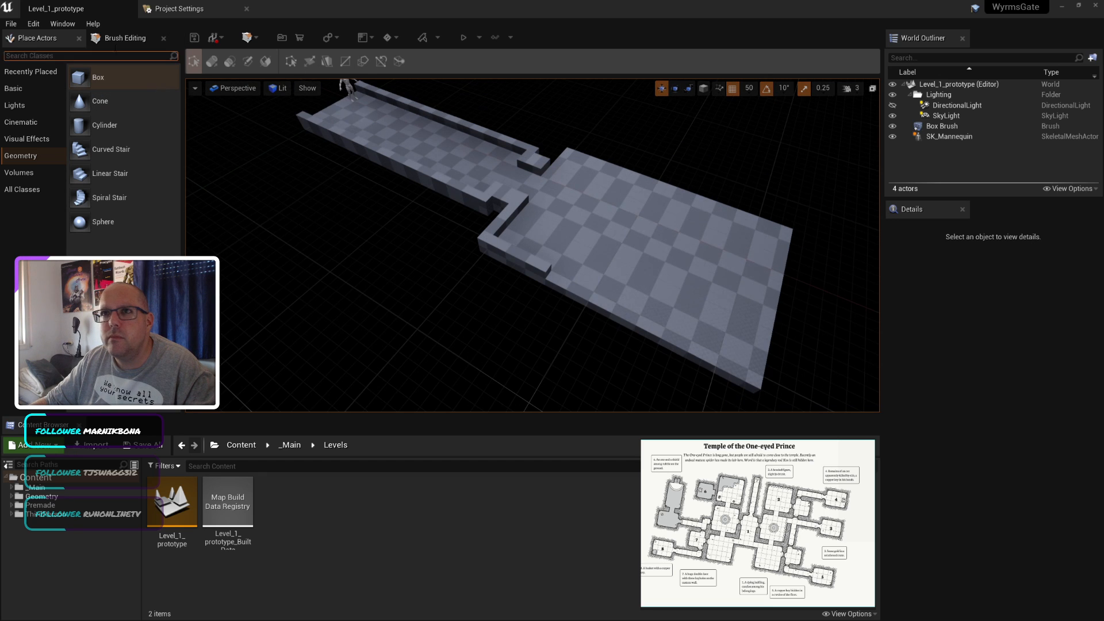
{"action": "left_click", "coordinate": [11, 24]}
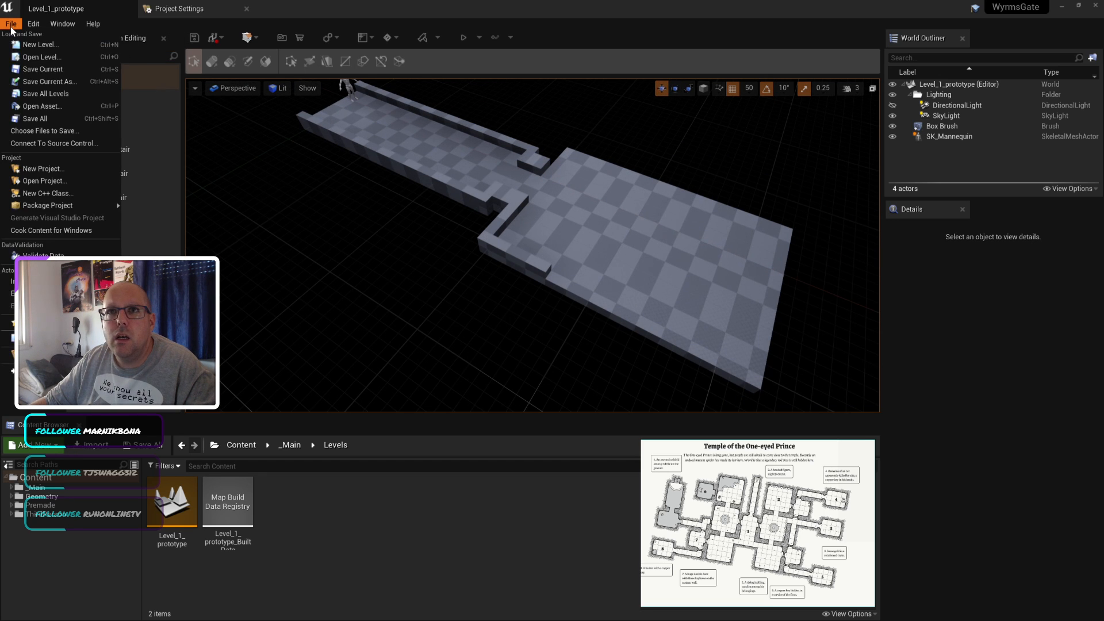
{"action": "left_click", "coordinate": [28, 118]}
{"action": "scroll", "coordinate": [595, 301], "scroll_direction": "down", "scroll_amount": 3}
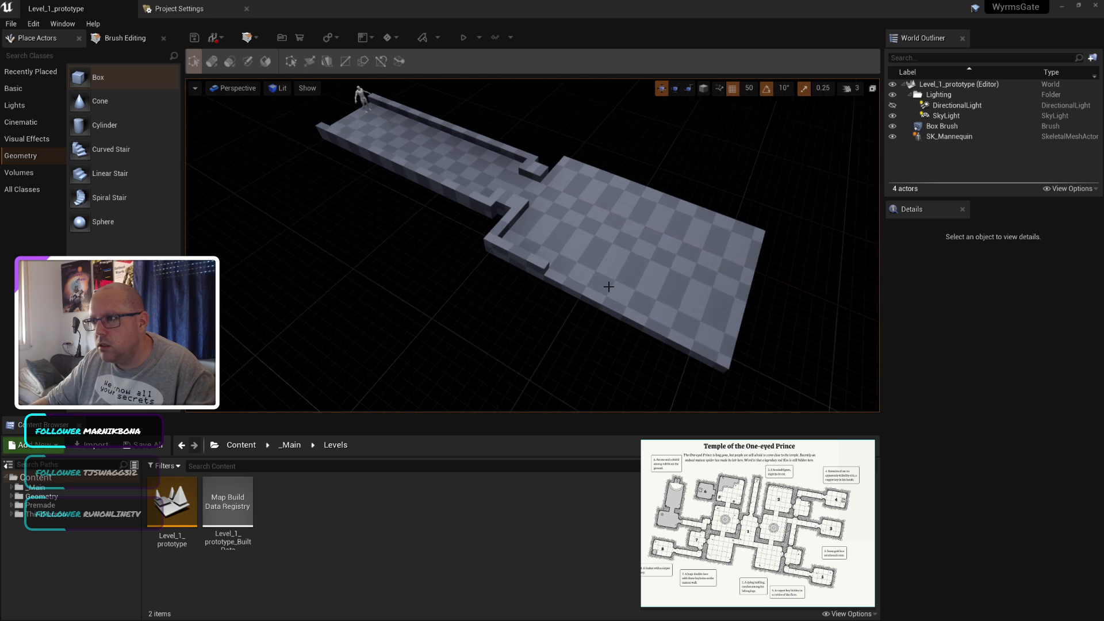
{"action": "scroll", "coordinate": [609, 286], "scroll_direction": "up", "scroll_amount": 1}
{"action": "left_click", "coordinate": [356, 98]}
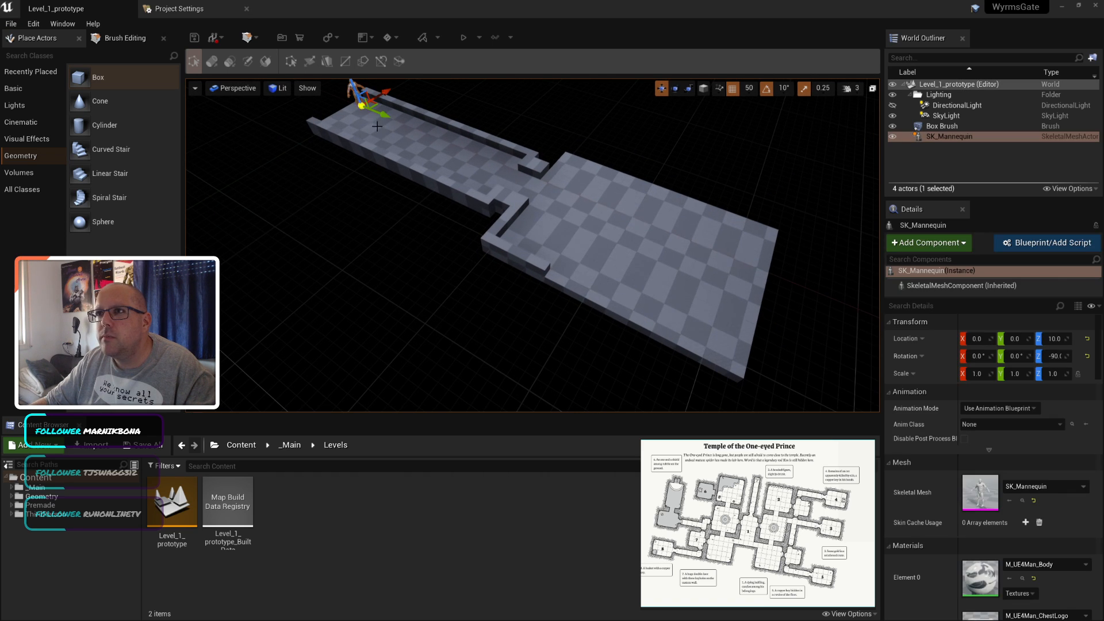
{"action": "scroll", "coordinate": [357, 100], "scroll_direction": "down", "scroll_amount": 3}
{"action": "left_click", "coordinate": [344, 237]}
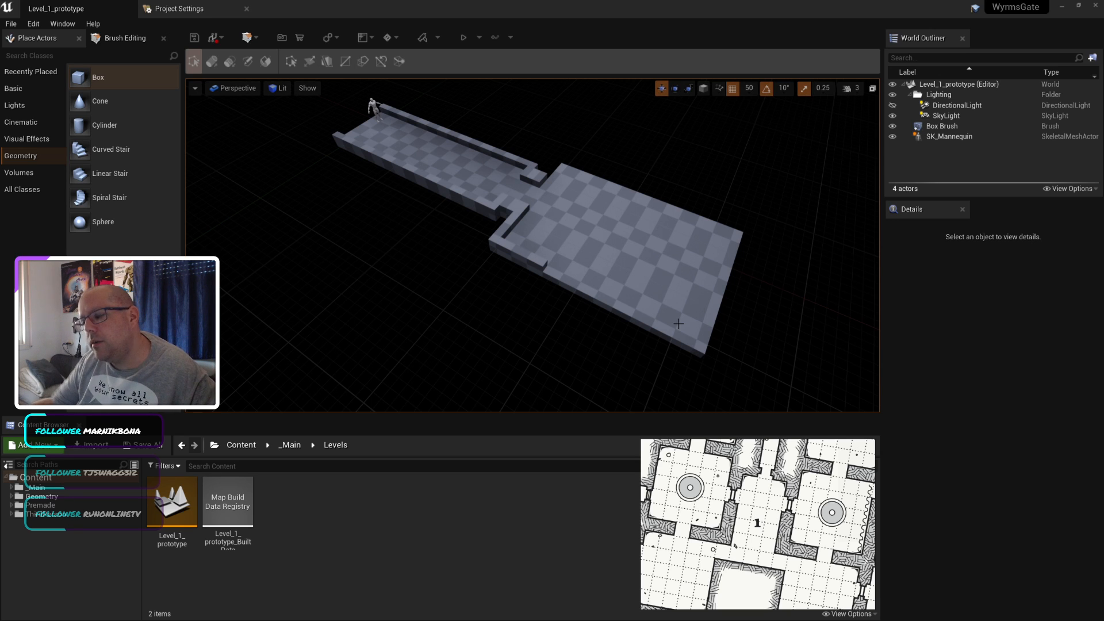
{"action": "scroll", "coordinate": [630, 164], "scroll_direction": "up", "scroll_amount": 6}
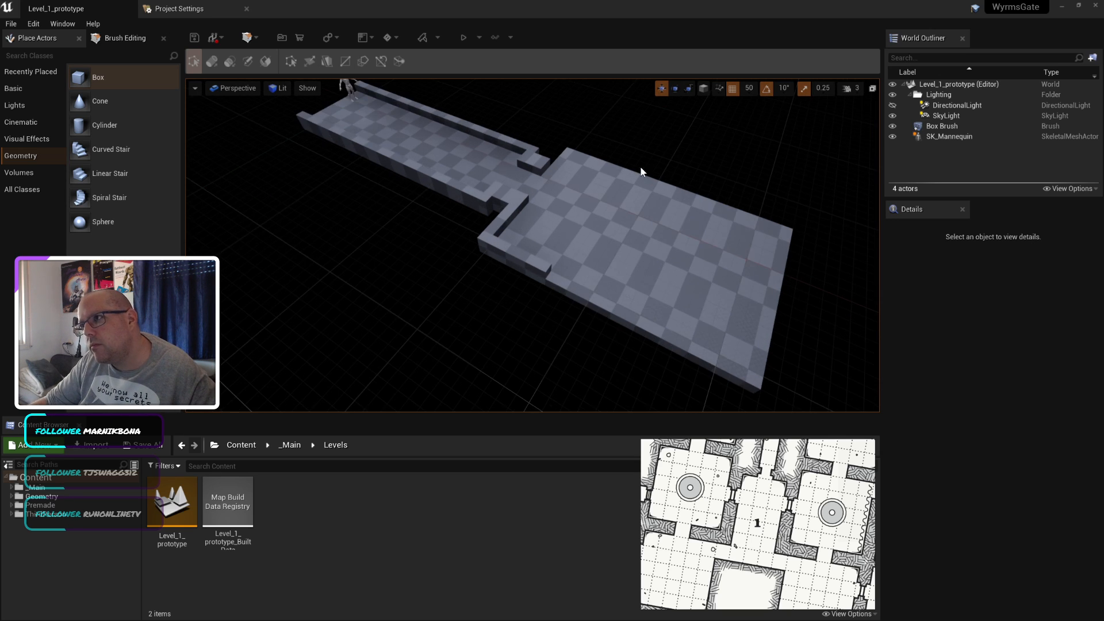
Step: On the other side of the doorway, extrude the wall's end face one grid step into the room
{"action": "right_click_drag", "start_coordinate": [640, 111], "coordinate": [540, 111]}
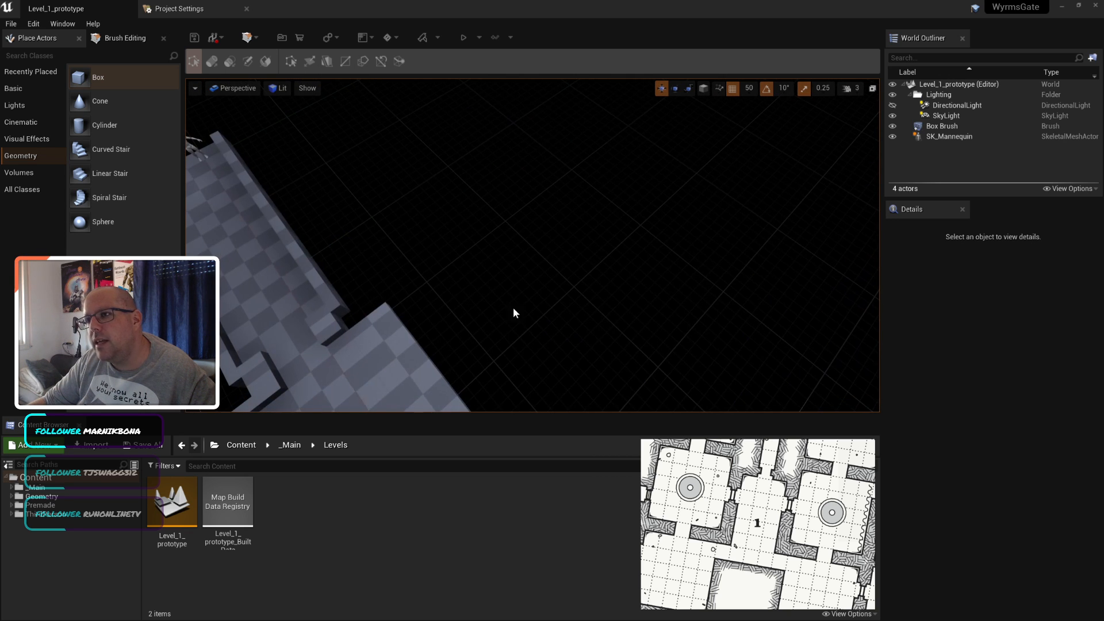
{"action": "right_click_drag", "start_coordinate": [468, 363], "coordinate": [508, 362]}
{"action": "scroll", "coordinate": [508, 362], "scroll_direction": "up", "scroll_amount": 3}
{"action": "right_click_drag", "start_coordinate": [688, 290], "coordinate": [722, 289]}
{"action": "mouse_move", "coordinate": [514, 312]}
{"action": "right_mouse_down"}
{"action": "mouse_move", "coordinate": [555, 320]}
{"action": "mouse_move", "coordinate": [545, 308]}
{"action": "right_mouse_up"}
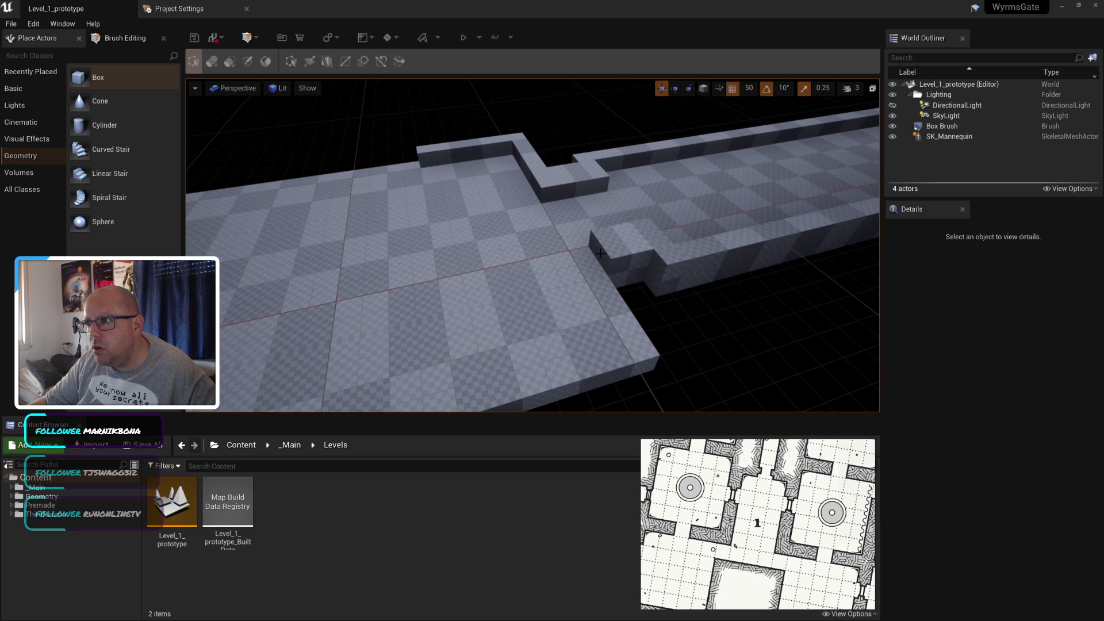
{"action": "left_click", "coordinate": [601, 257]}
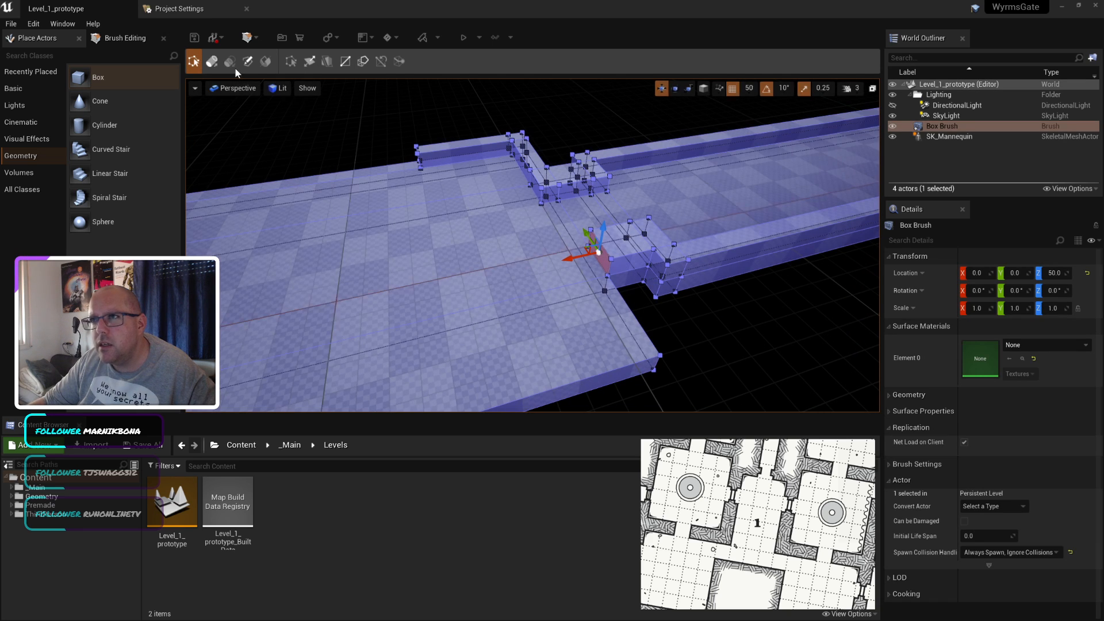
{"action": "left_click", "coordinate": [212, 61]}
{"action": "left_click_drag", "start_coordinate": [577, 258], "coordinate": [552, 263]}
Step: Extrude the new wall piece's outer side face and move it to the floor's near corner
{"action": "left_click", "coordinate": [606, 277]}
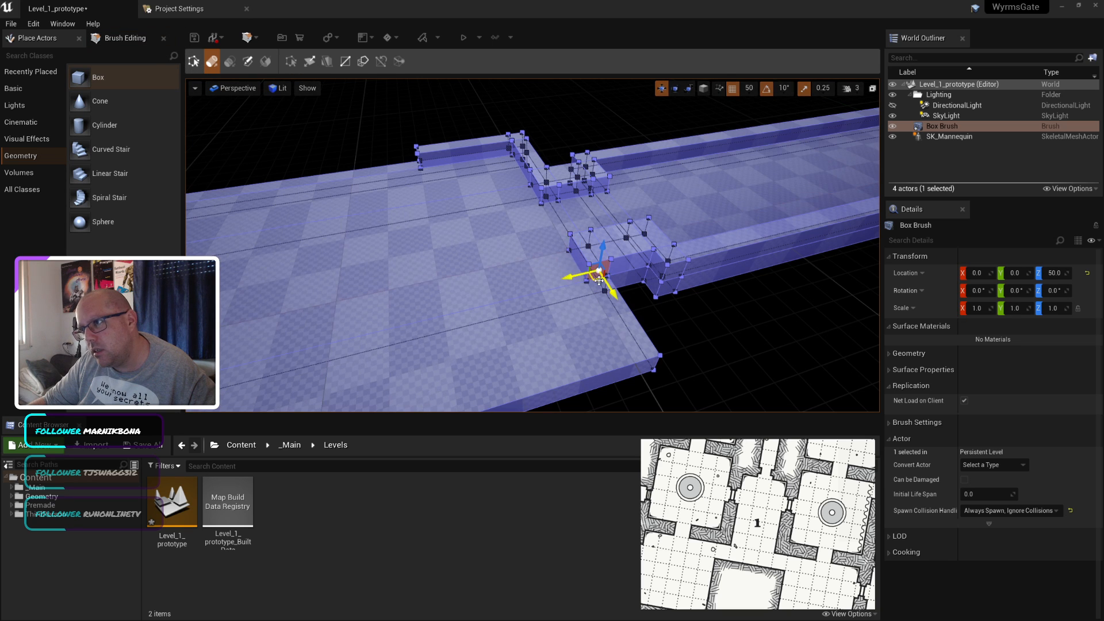
{"action": "left_click", "coordinate": [194, 61]}
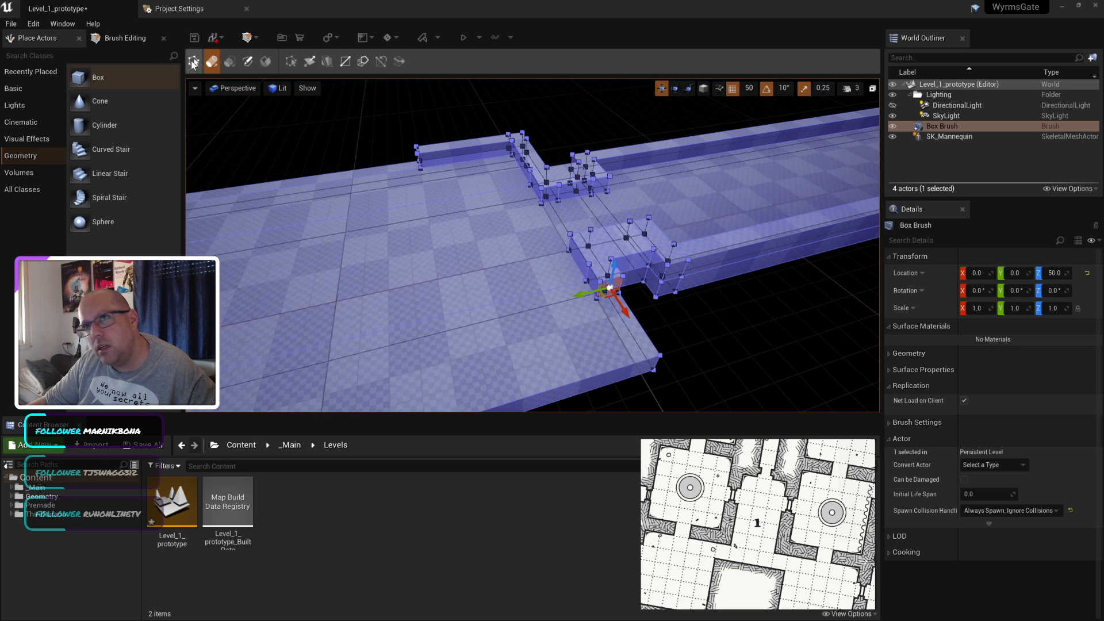
{"action": "left_click_drag", "start_coordinate": [624, 312], "coordinate": [664, 379]}
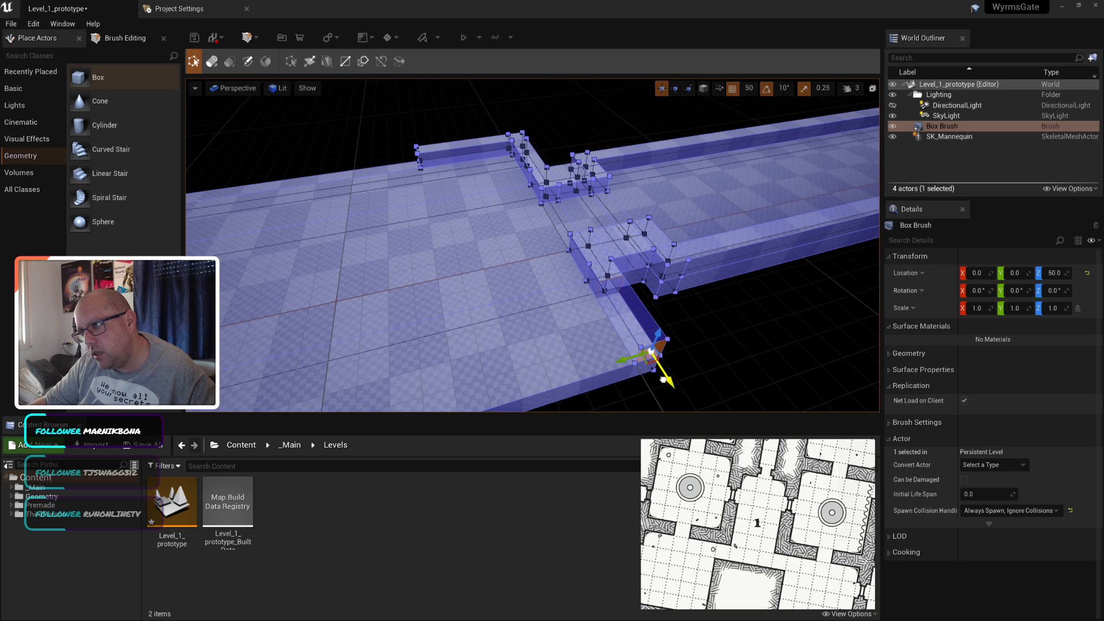
Step: Extrude the room floor's second long side face together with the adjoining wall's end face outward by one grid step
{"action": "scroll", "coordinate": [665, 380], "scroll_direction": "down", "scroll_amount": 8}
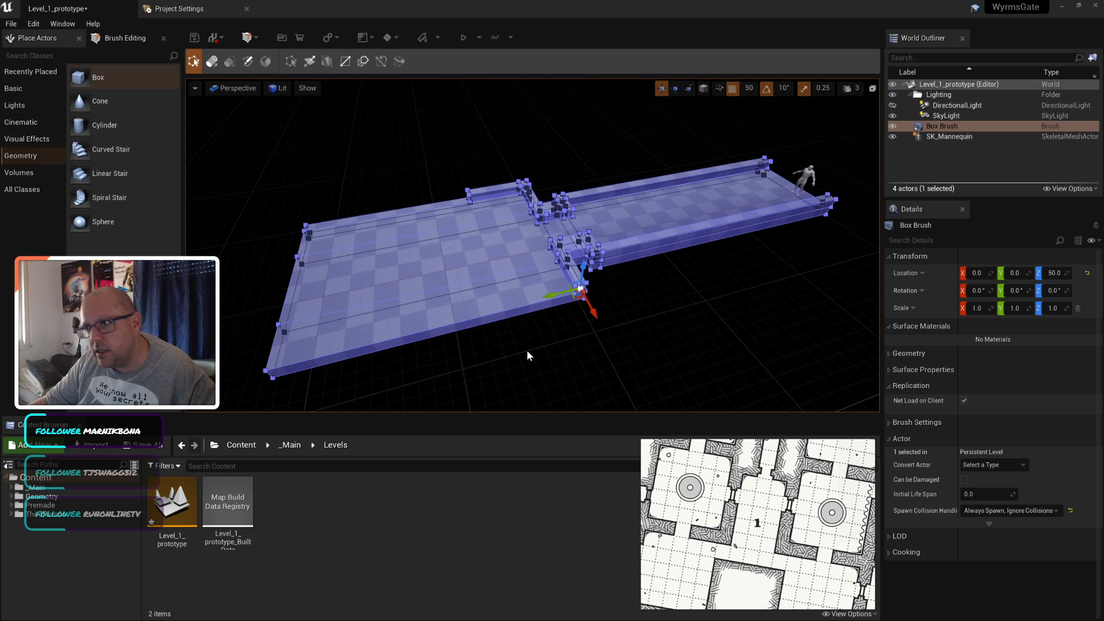
{"action": "left_click", "coordinate": [546, 305]}
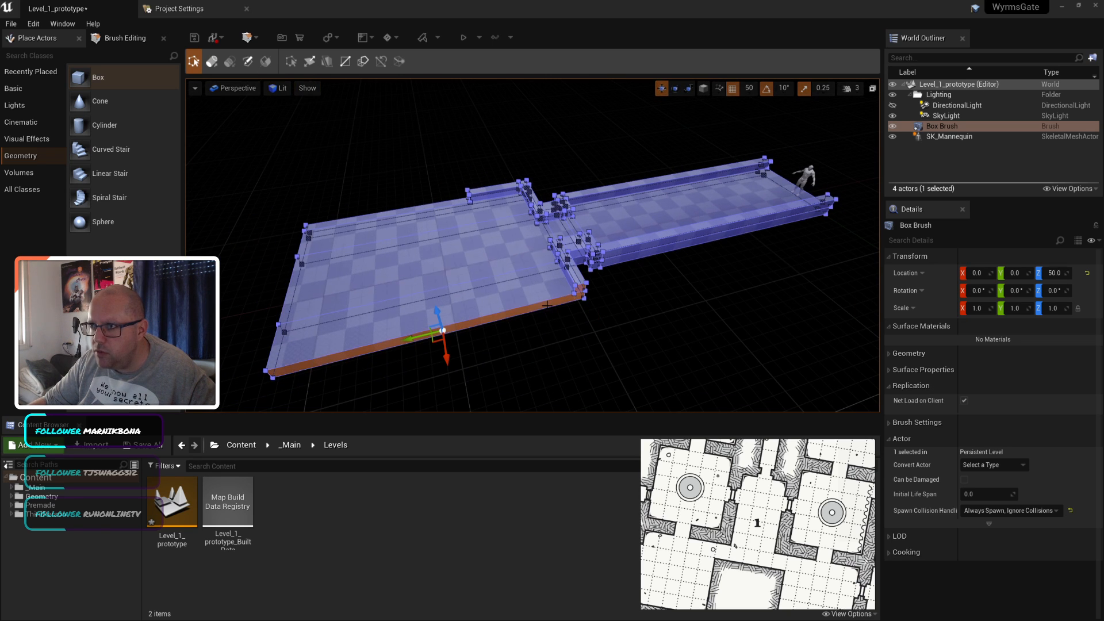
{"action": "left_click", "coordinate": [212, 61]}
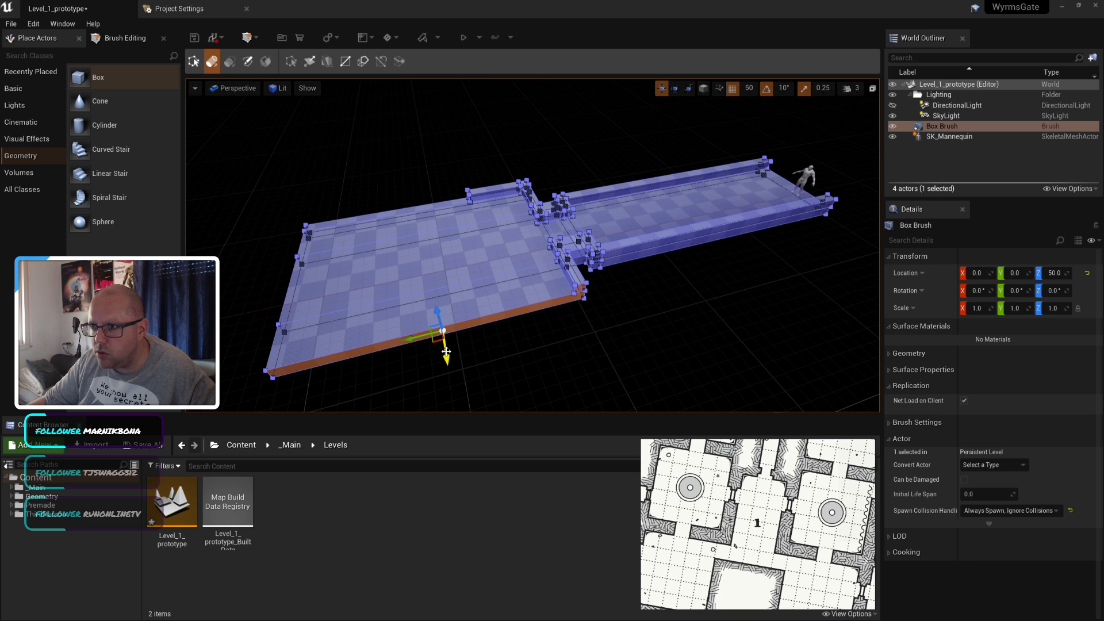
{"action": "left_click_drag", "start_coordinate": [448, 358], "coordinate": [453, 365]}
{"action": "left_click", "coordinate": [194, 61]}
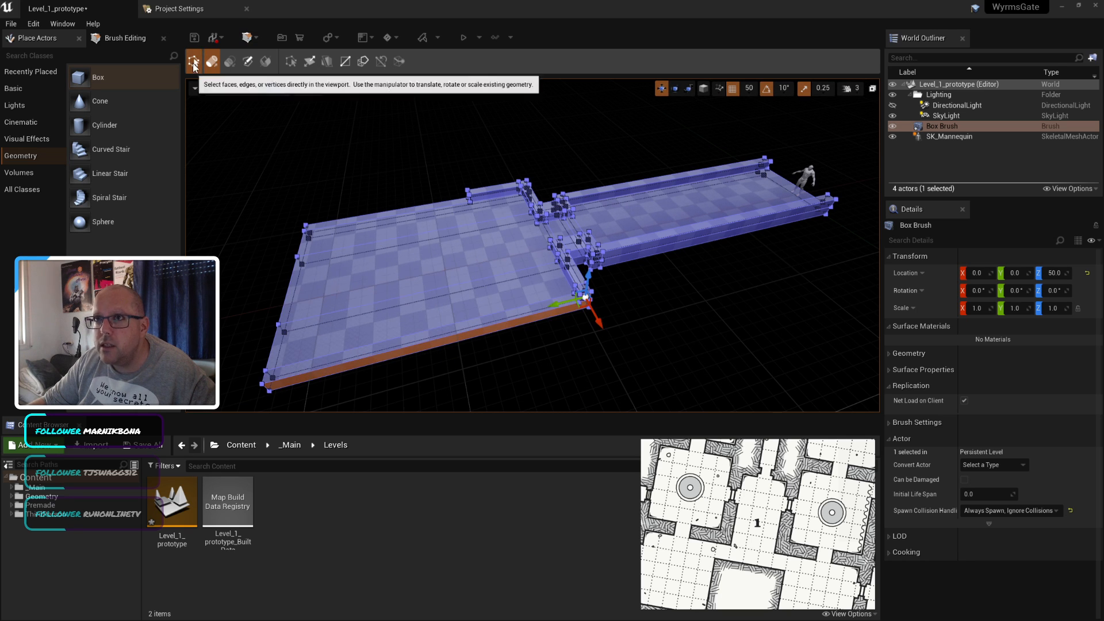
Step: Extrude the new corner wall's room-facing side face partway along the floor's second long side, and deselect the brush
{"action": "key", "text": "Escape"}
{"action": "left_click", "coordinate": [576, 300]}
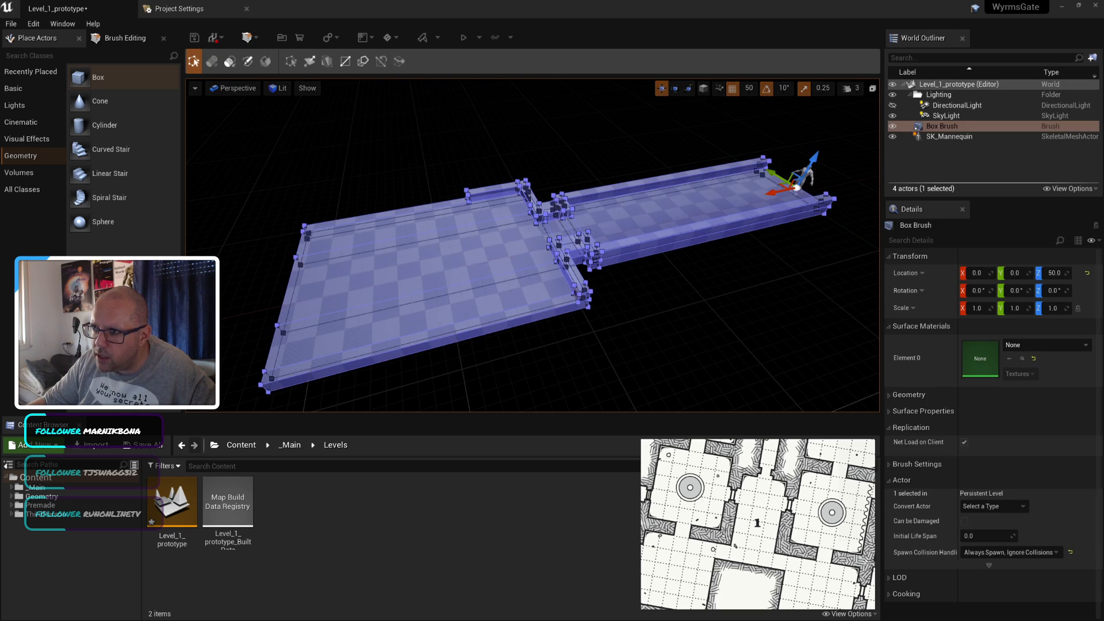
{"action": "left_click", "coordinate": [575, 295]}
{"action": "right_click_drag", "start_coordinate": [556, 300], "coordinate": [580, 300]}
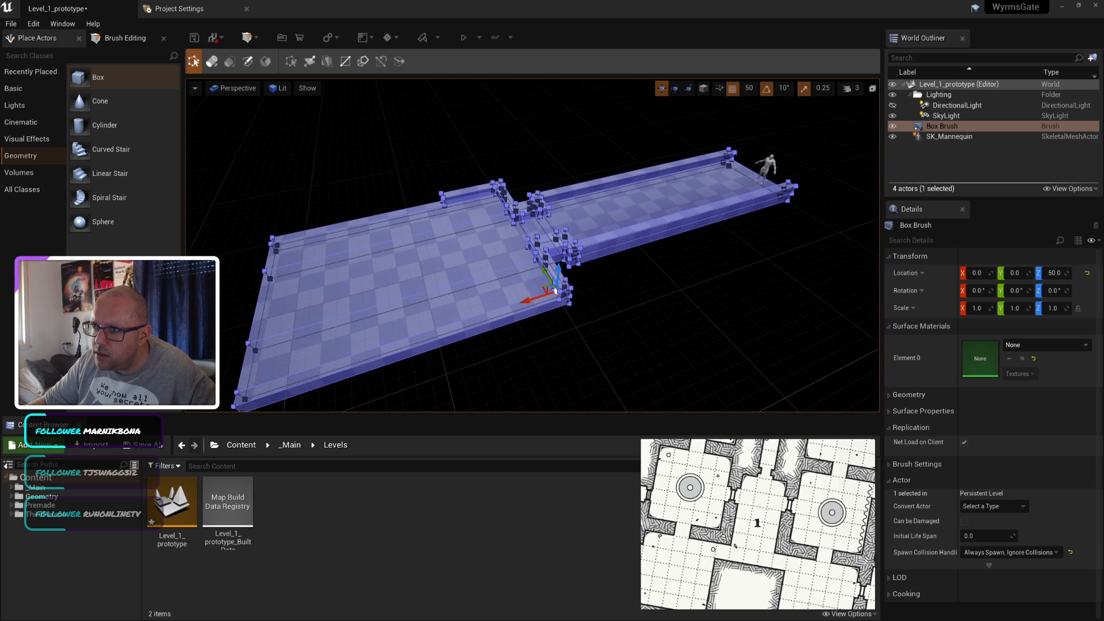
{"action": "left_click_drag", "start_coordinate": [527, 299], "coordinate": [456, 317]}
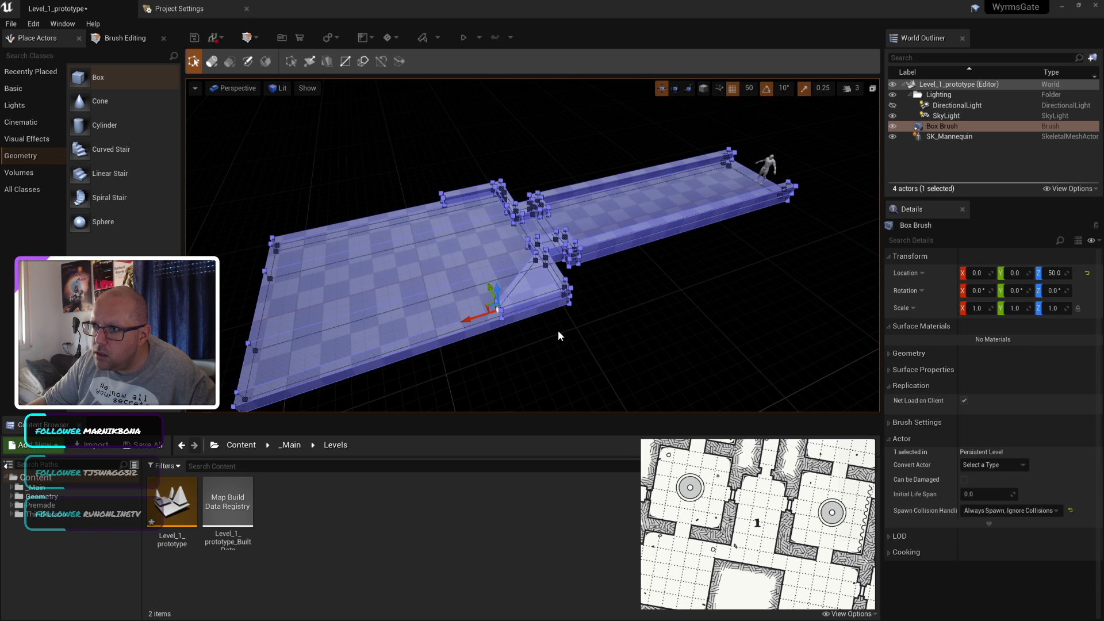
{"action": "key", "text": "ctrl+z"}
{"action": "left_click", "coordinate": [211, 64]}
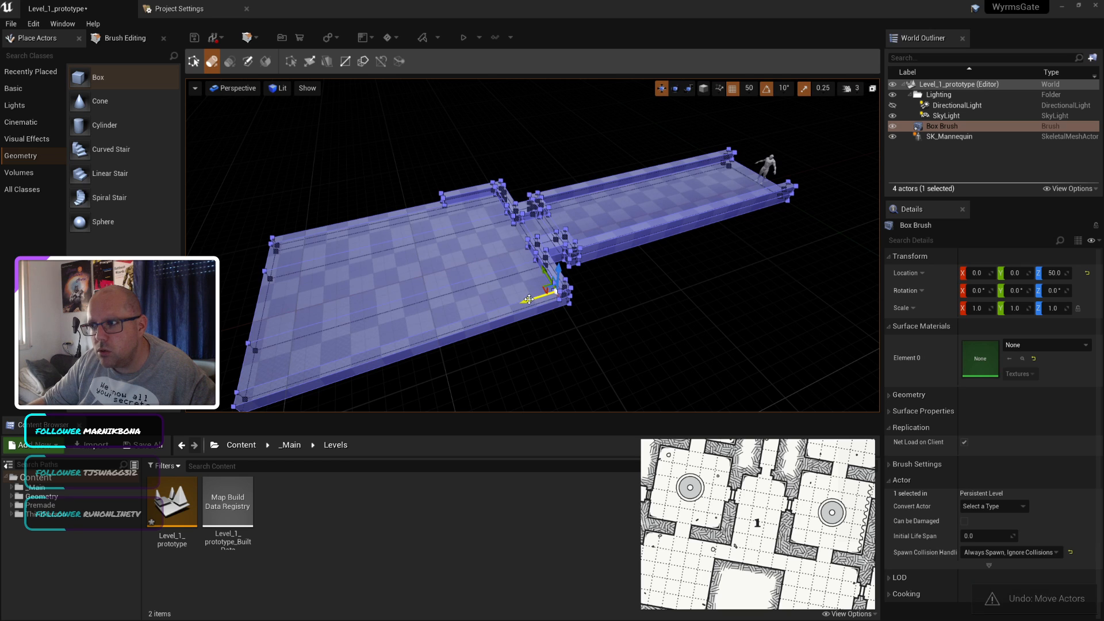
{"action": "left_click", "coordinate": [193, 62]}
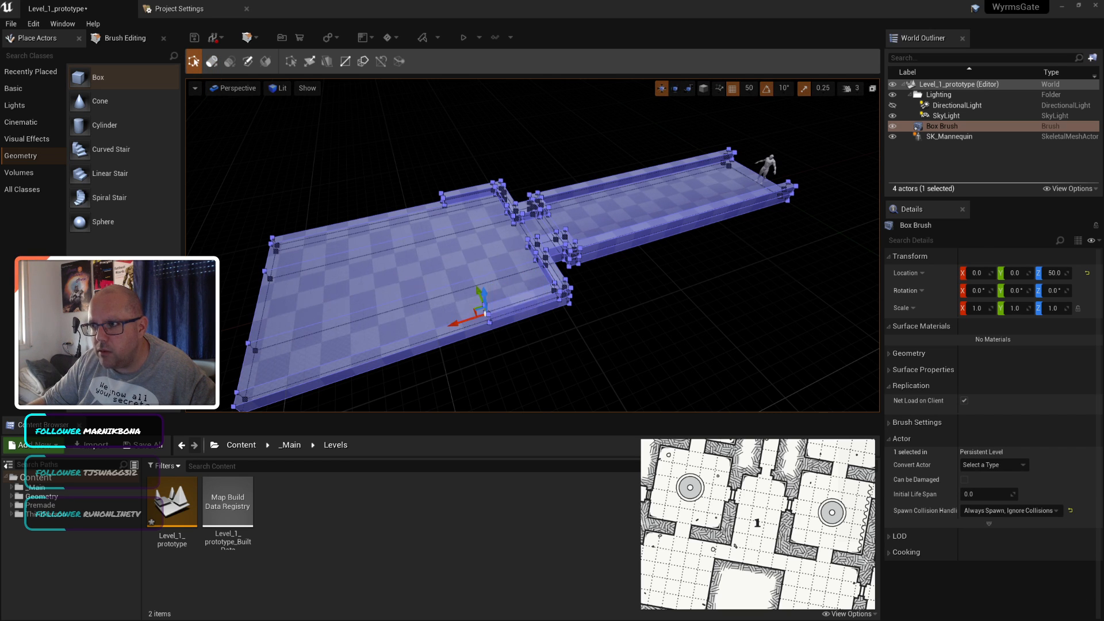
{"action": "left_click", "coordinate": [556, 359]}
{"action": "scroll", "coordinate": [518, 284], "scroll_direction": "down", "scroll_amount": 5}
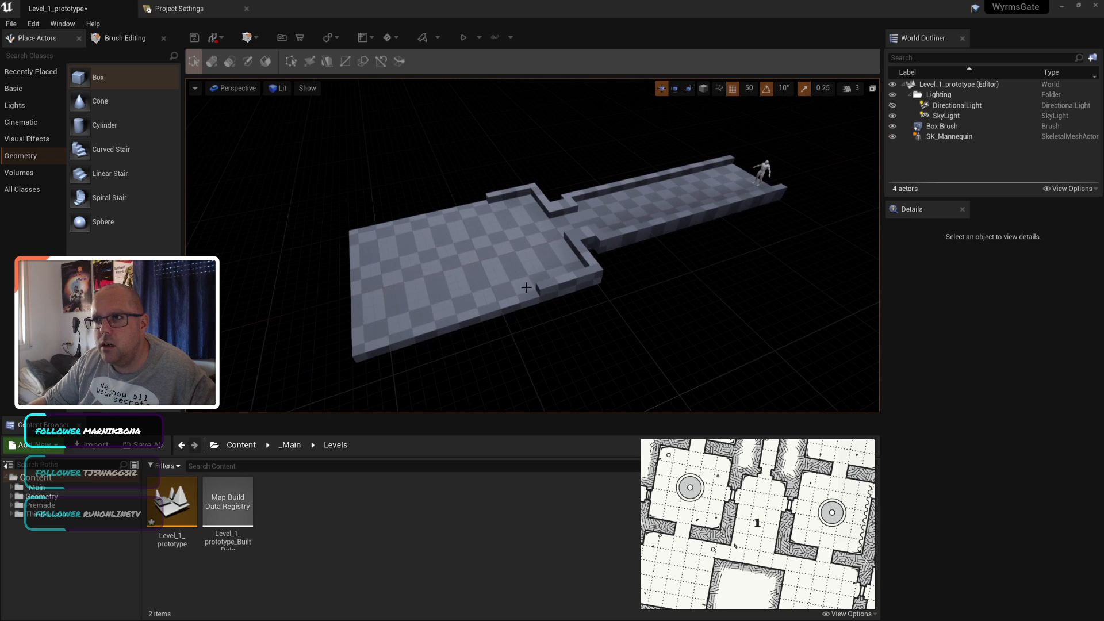
Step: Save the prototype level with the newly extruded room walls
{"action": "key", "text": "ctrl+s"}
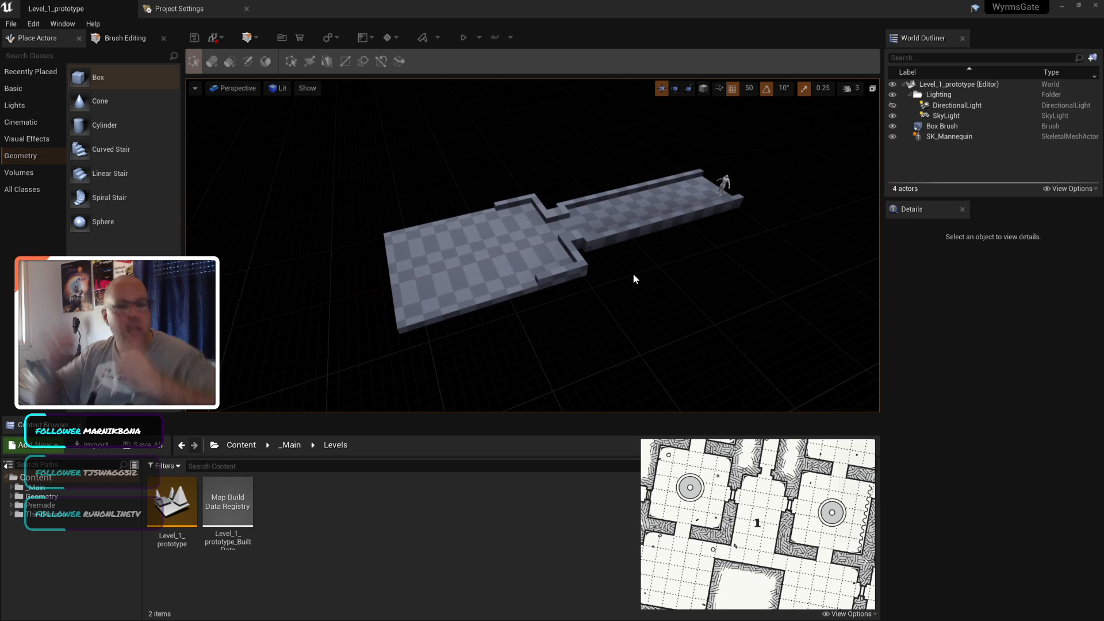
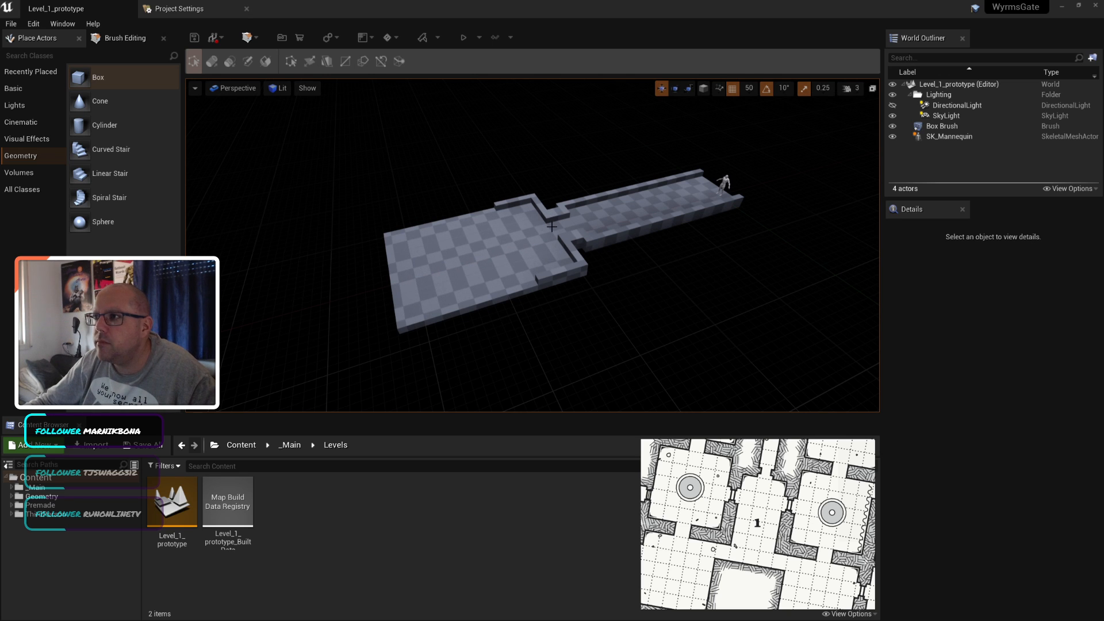
{"action": "scroll", "coordinate": [538, 219], "scroll_direction": "up", "scroll_amount": 6}
{"action": "scroll", "coordinate": [538, 219], "scroll_direction": "down", "scroll_amount": 3}
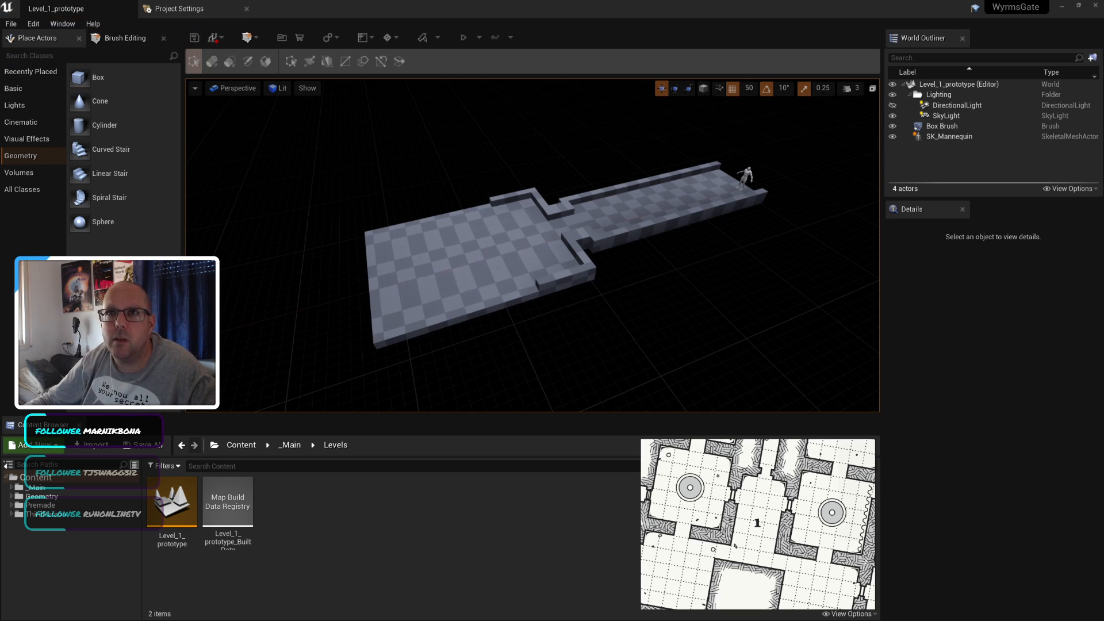
Step: Open the ThirdPersonExampleMap level from the Premade/ThirdPersonBP/Maps folder
{"action": "left_click", "coordinate": [12, 514]}
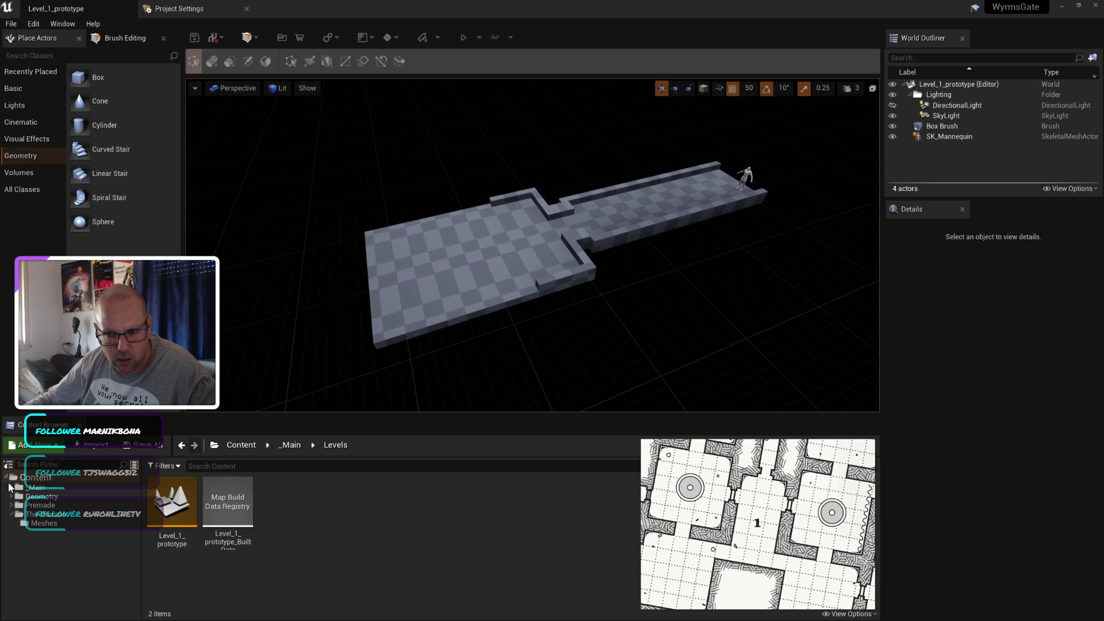
{"action": "left_click", "coordinate": [12, 506]}
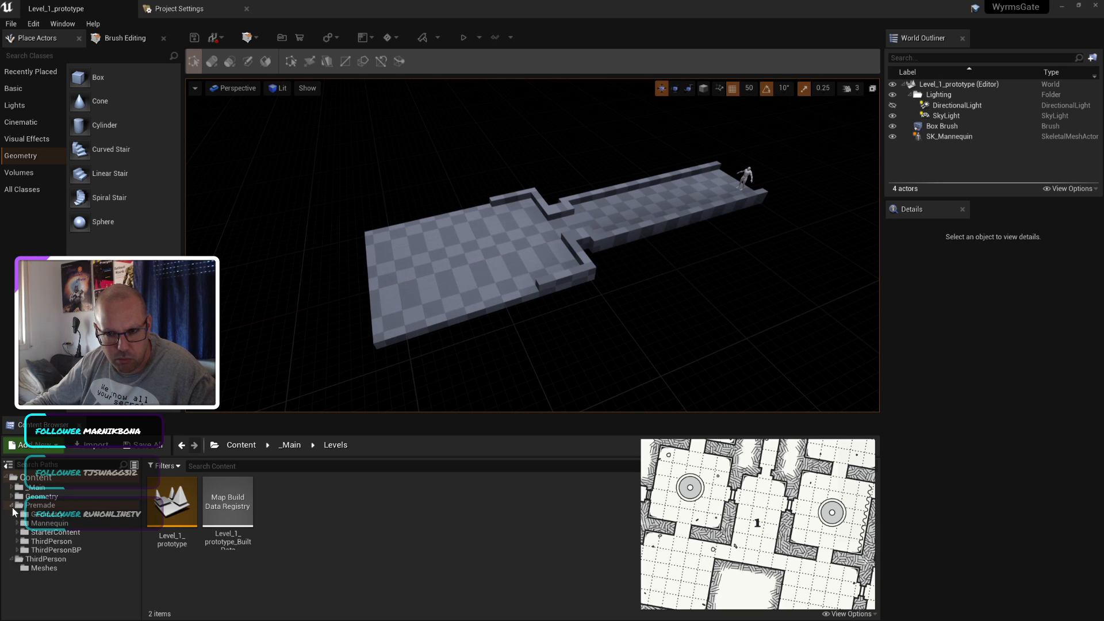
{"action": "left_click", "coordinate": [18, 540]}
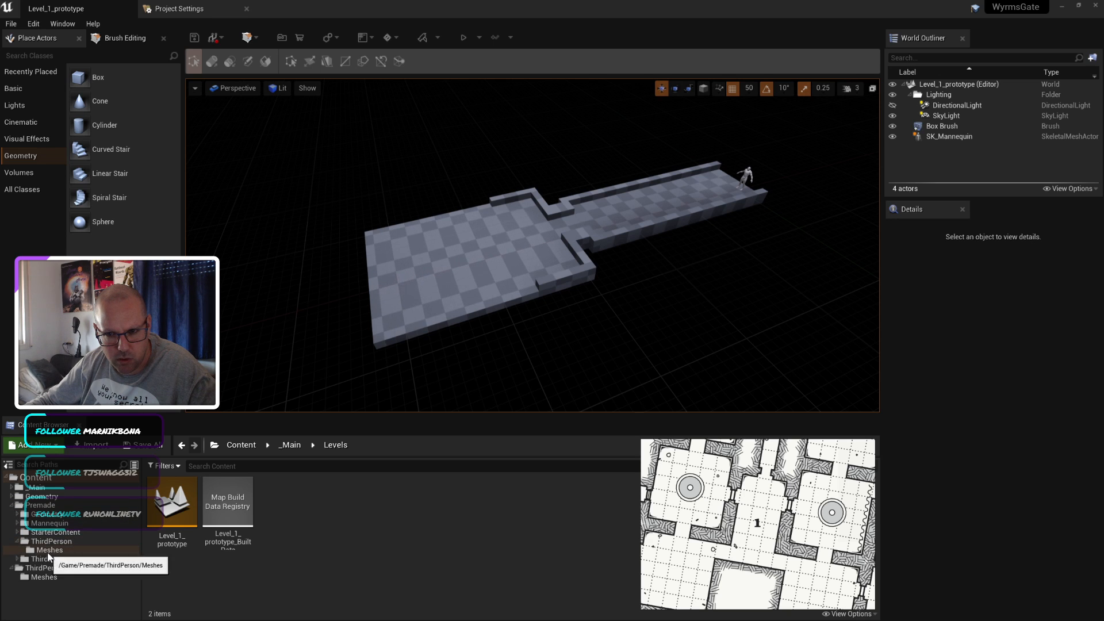
{"action": "left_click", "coordinate": [17, 558]}
{"action": "left_click", "coordinate": [58, 578]}
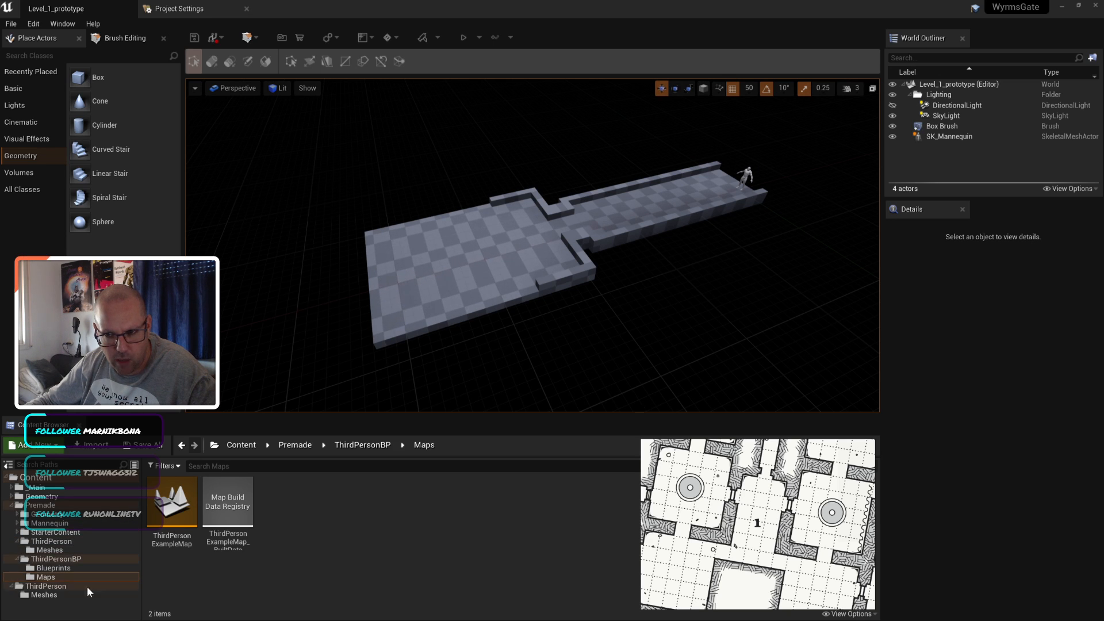
{"action": "double_click", "coordinate": [192, 509]}
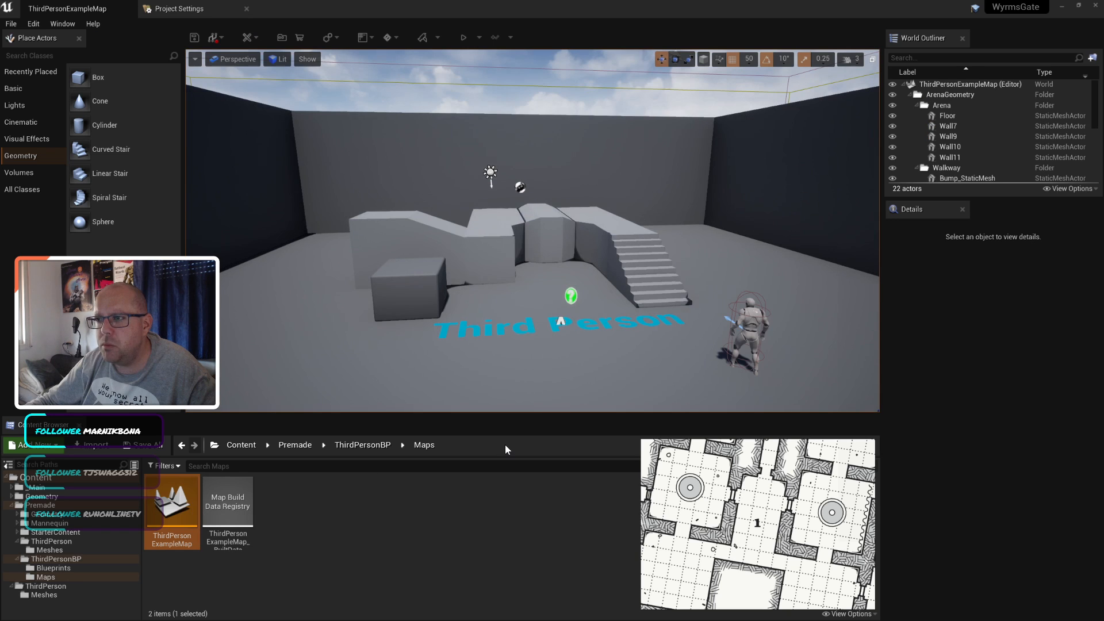
Step: Select the third-person character and start a play session of the example map in a new editor window, moved clear of the map image
{"action": "left_click", "coordinate": [748, 333]}
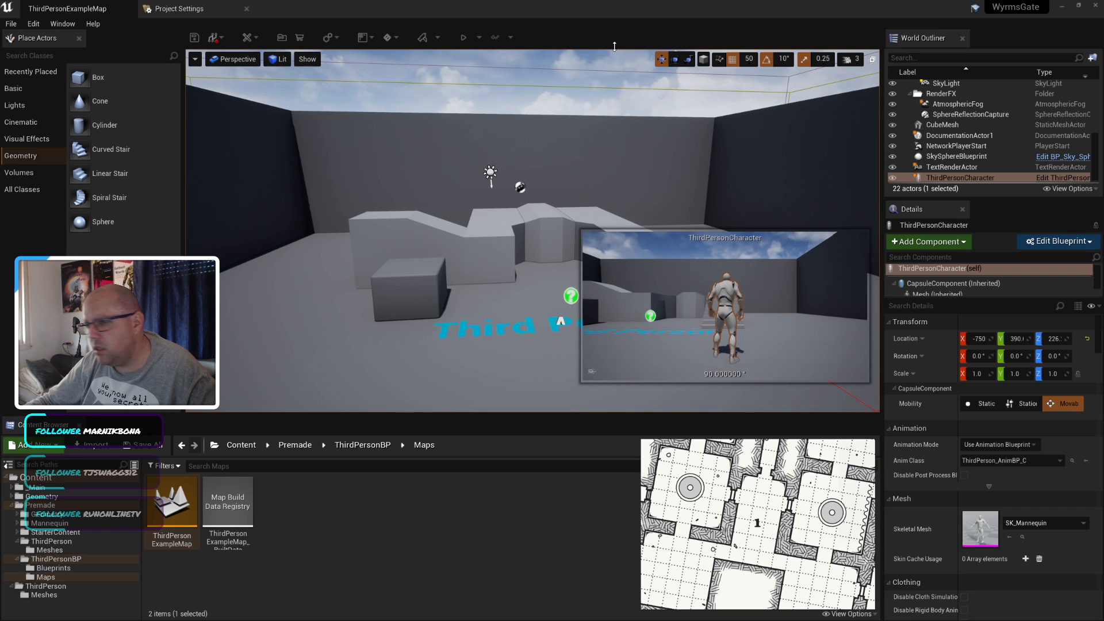
{"action": "left_click", "coordinate": [478, 37]}
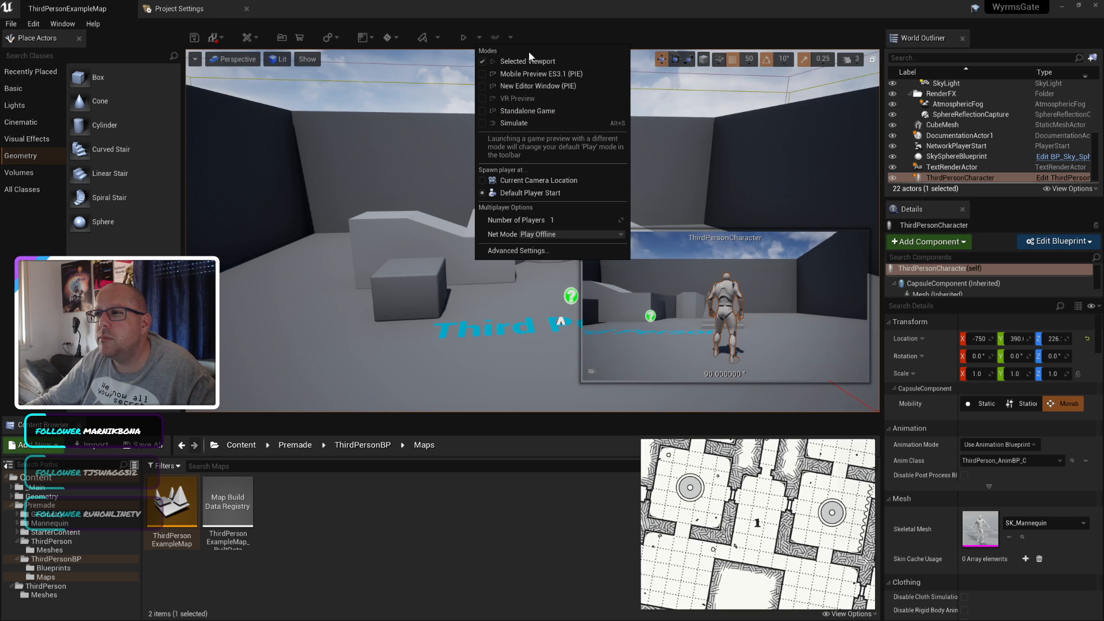
{"action": "left_click", "coordinate": [530, 86]}
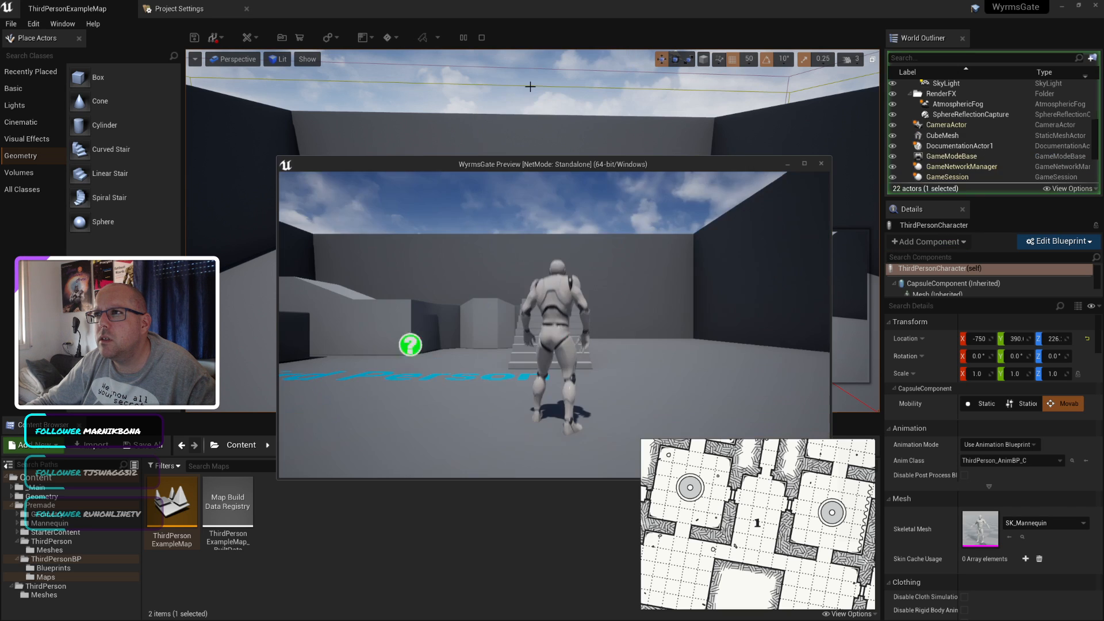
{"action": "left_click_drag", "start_coordinate": [572, 163], "coordinate": [477, 158]}
Step: Test the character's movement by running and jumping around the arena and its raised walkway, and end the play session
{"action": "key", "text": "w"}
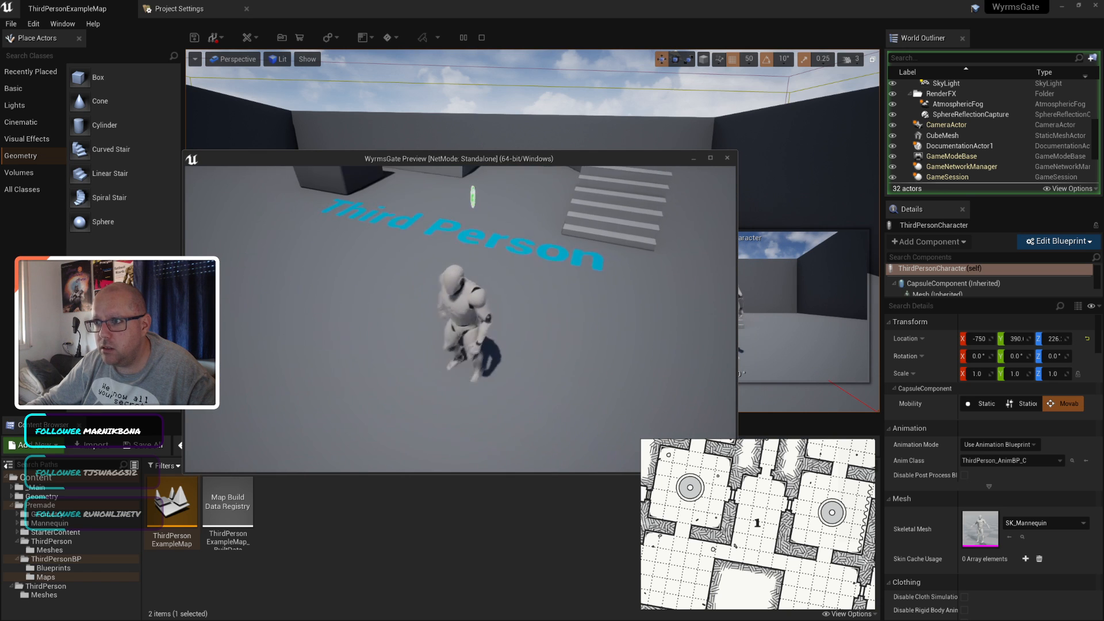
{"action": "key", "text": "space"}
{"action": "key", "text": "w"}
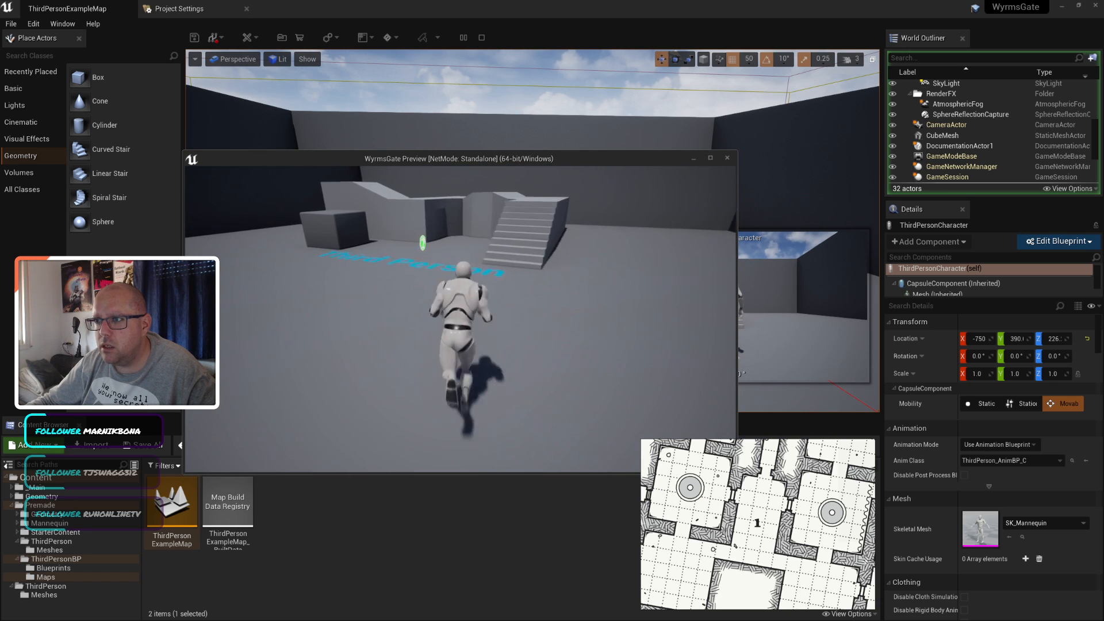
{"action": "key", "text": "space"}
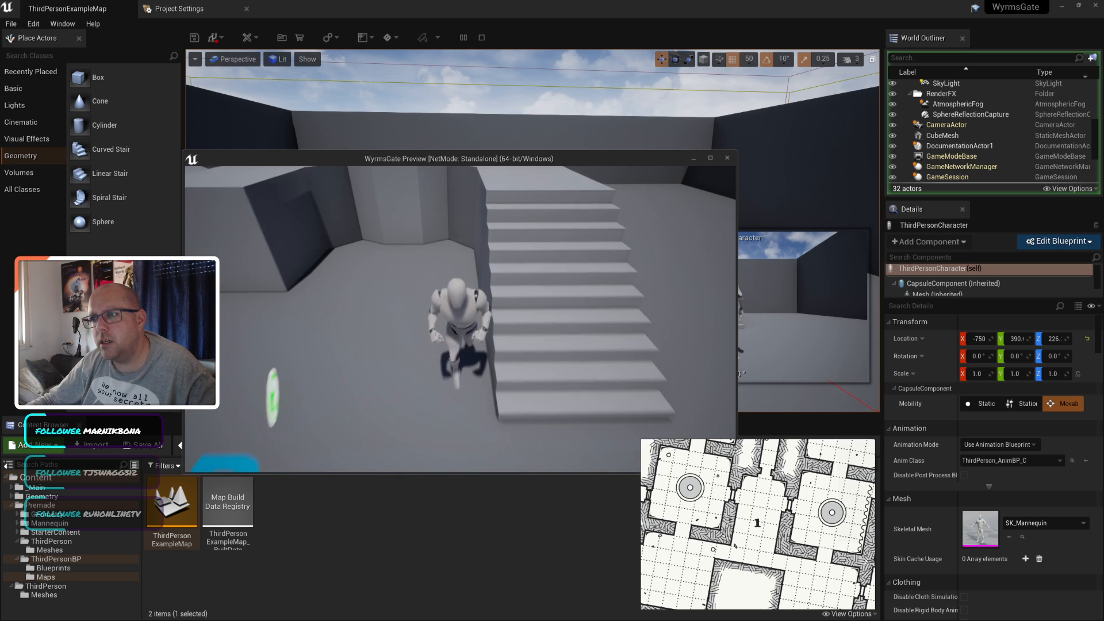
{"action": "key", "text": "s"}
{"action": "key", "text": "d"}
{"action": "key", "text": "w"}
{"action": "key", "text": "space"}
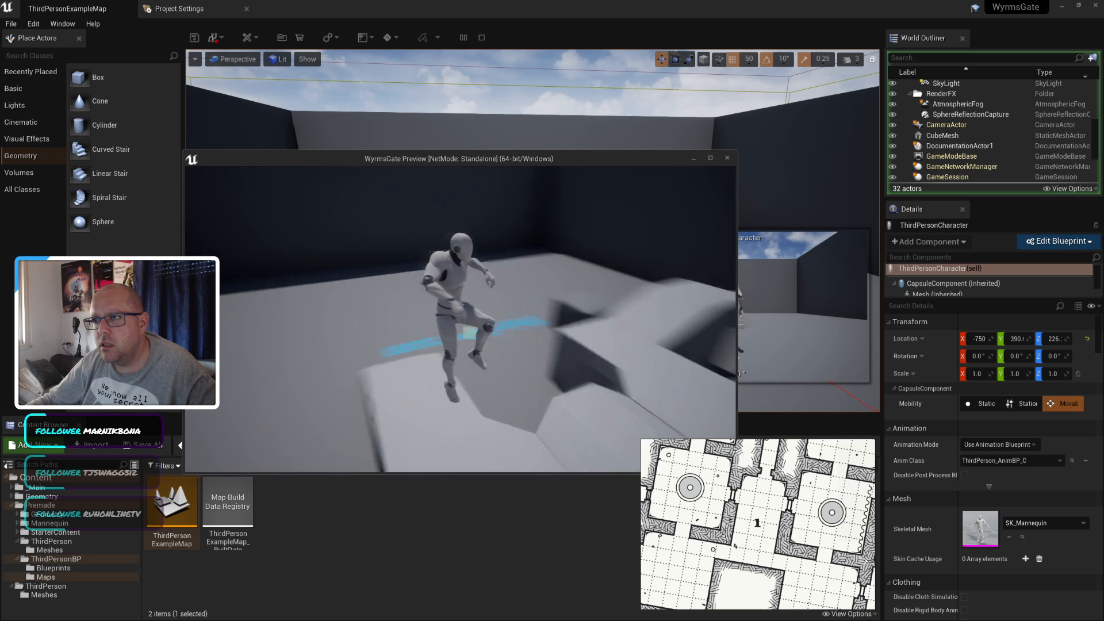
{"action": "key", "text": "d"}
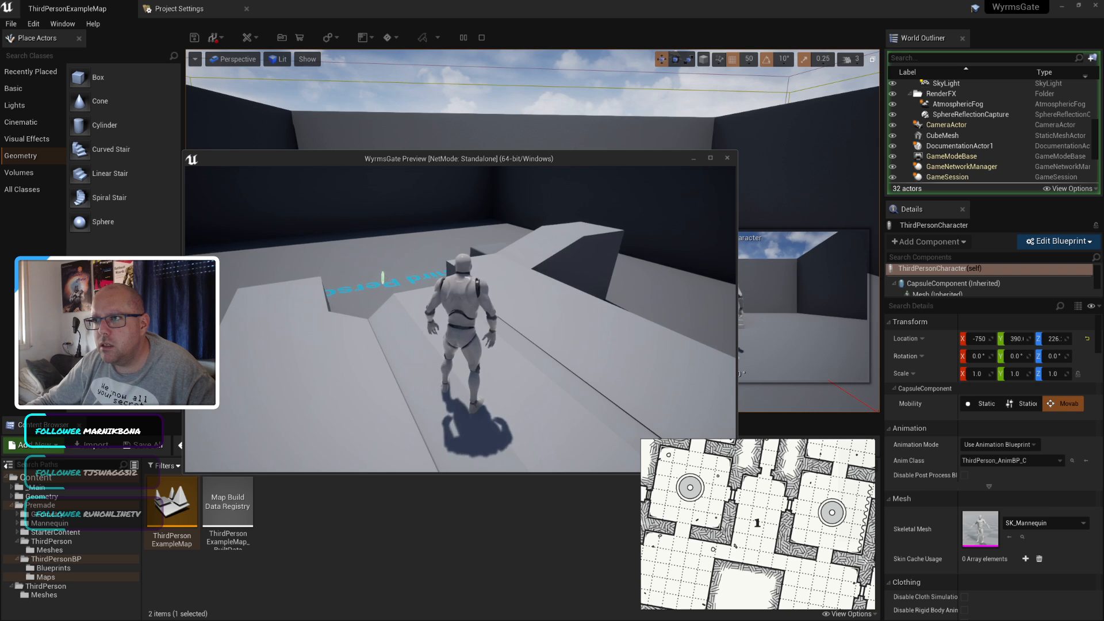
{"action": "key", "text": "Escape"}
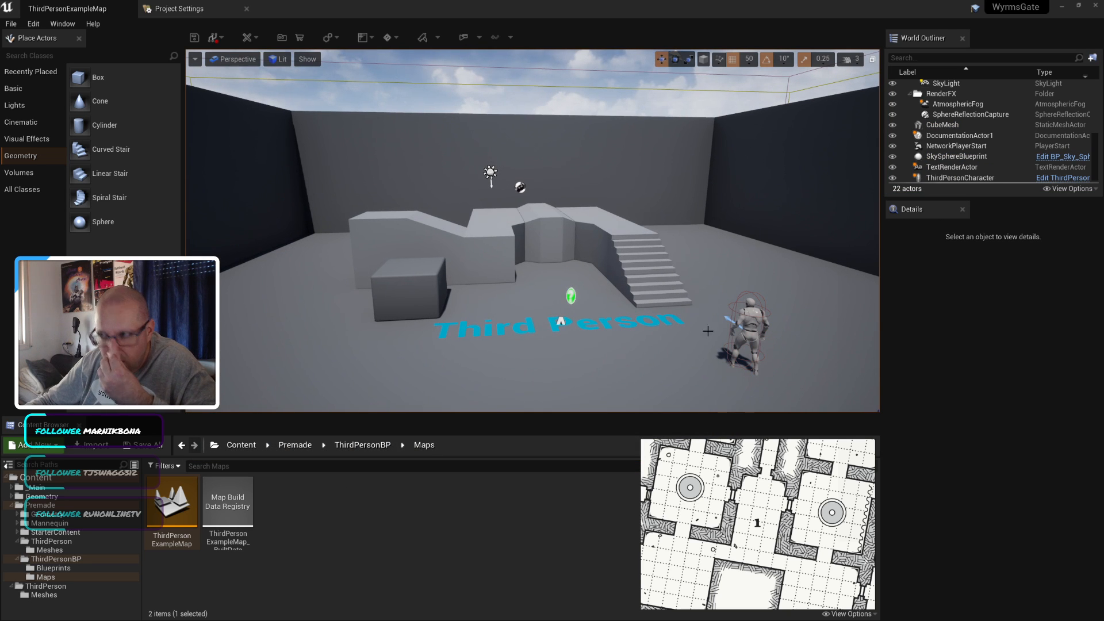
Step: Select the ThirdPersonCharacter actor in the example map and examine its animation, mesh and transform details
{"action": "left_click", "coordinate": [758, 327]}
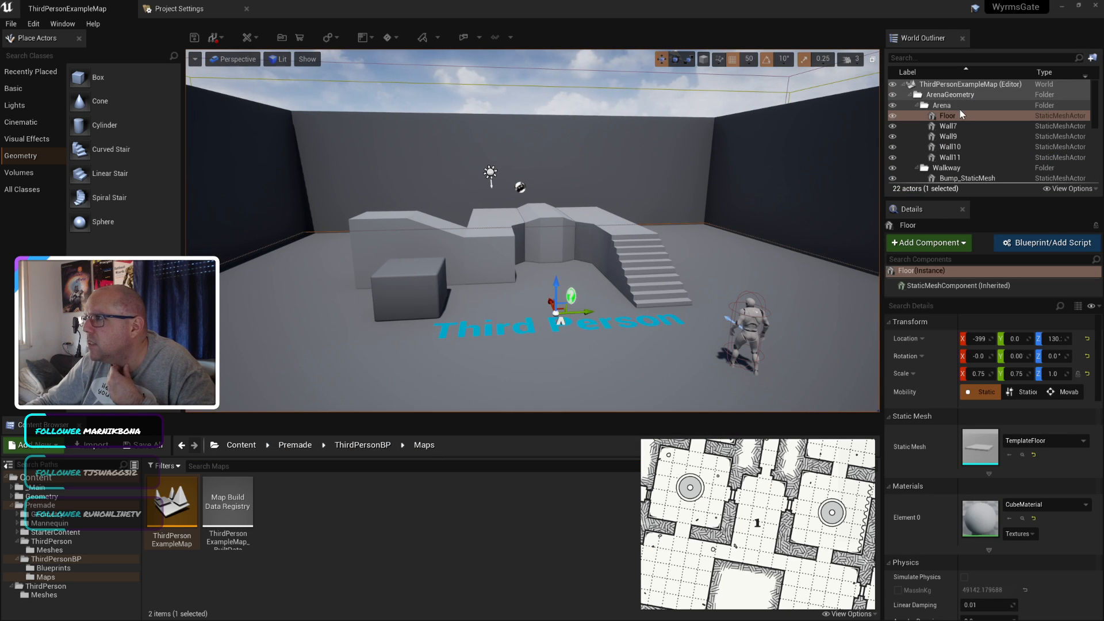
{"action": "left_click", "coordinate": [746, 325]}
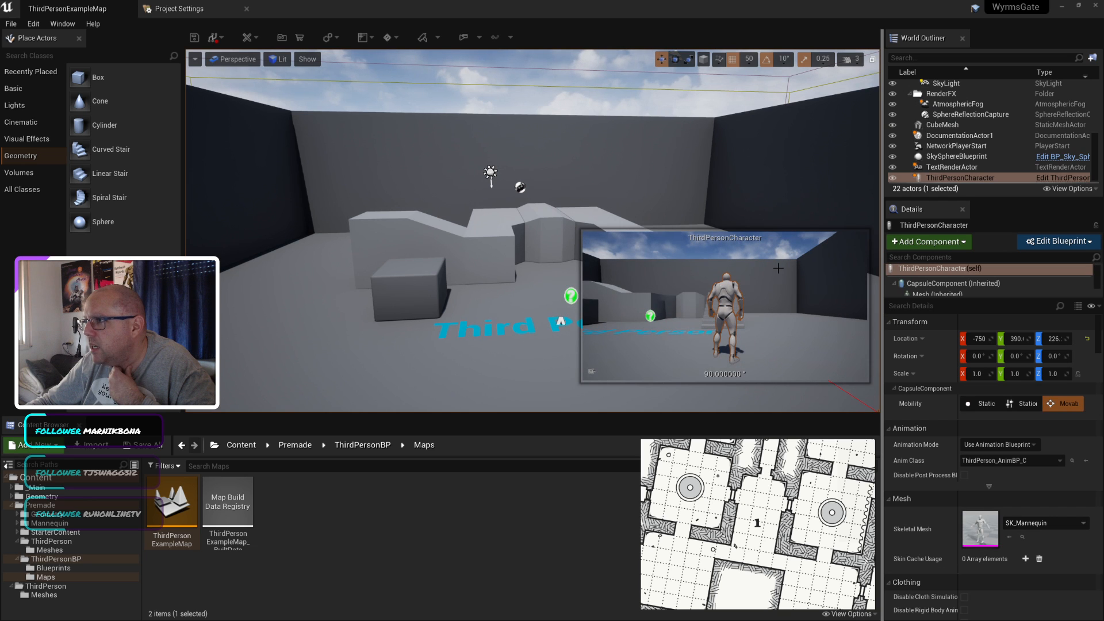
{"action": "right_click_drag", "start_coordinate": [778, 268], "coordinate": [844, 269]}
{"action": "left_click_drag", "start_coordinate": [844, 269], "coordinate": [840, 294]}
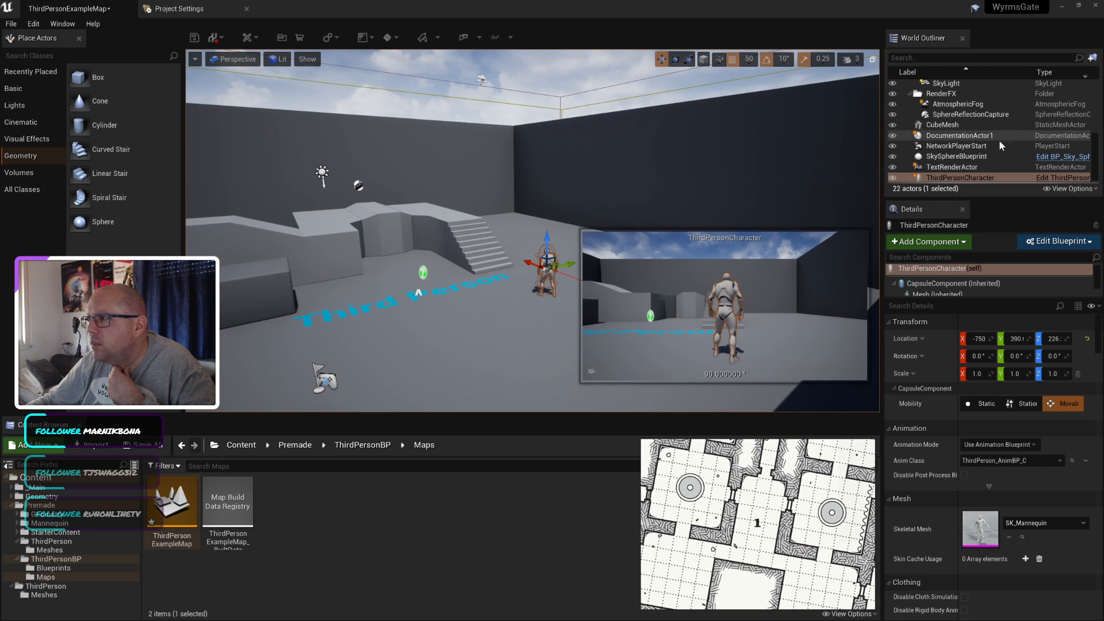
{"action": "scroll", "coordinate": [996, 143], "scroll_direction": "down", "scroll_amount": 1}
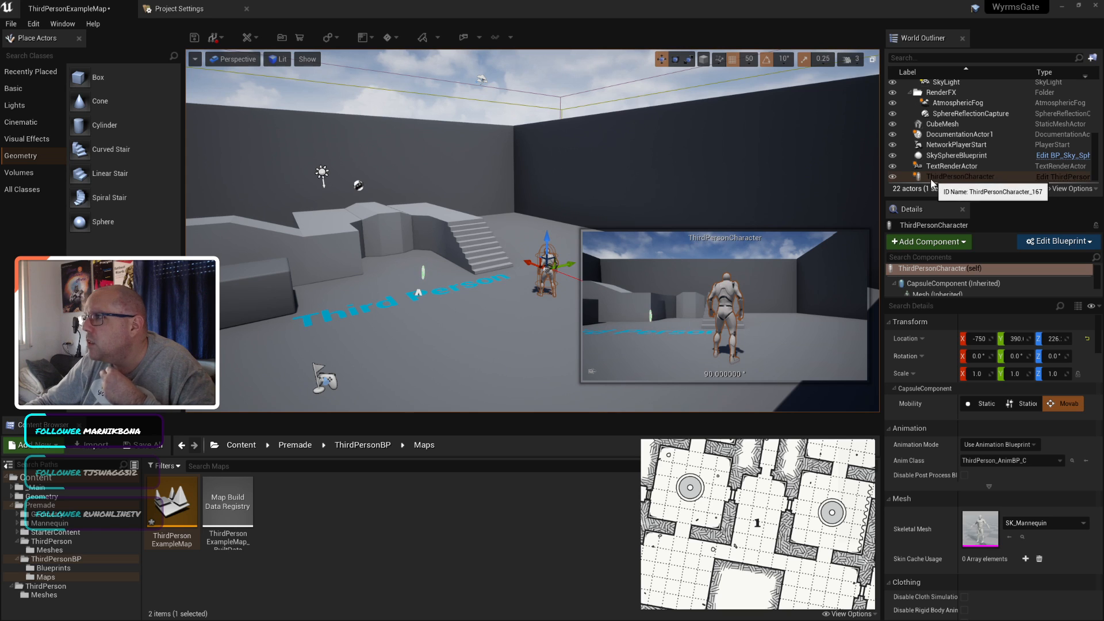
{"action": "scroll", "coordinate": [934, 407], "scroll_direction": "down", "scroll_amount": 3}
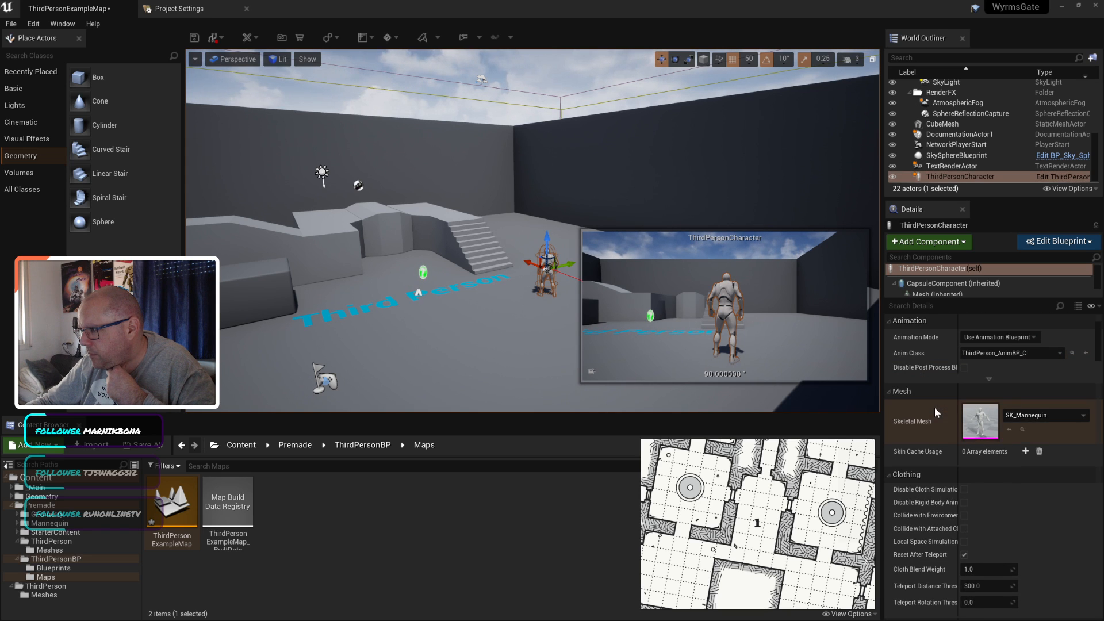
{"action": "scroll", "coordinate": [933, 407], "scroll_direction": "up", "scroll_amount": 3}
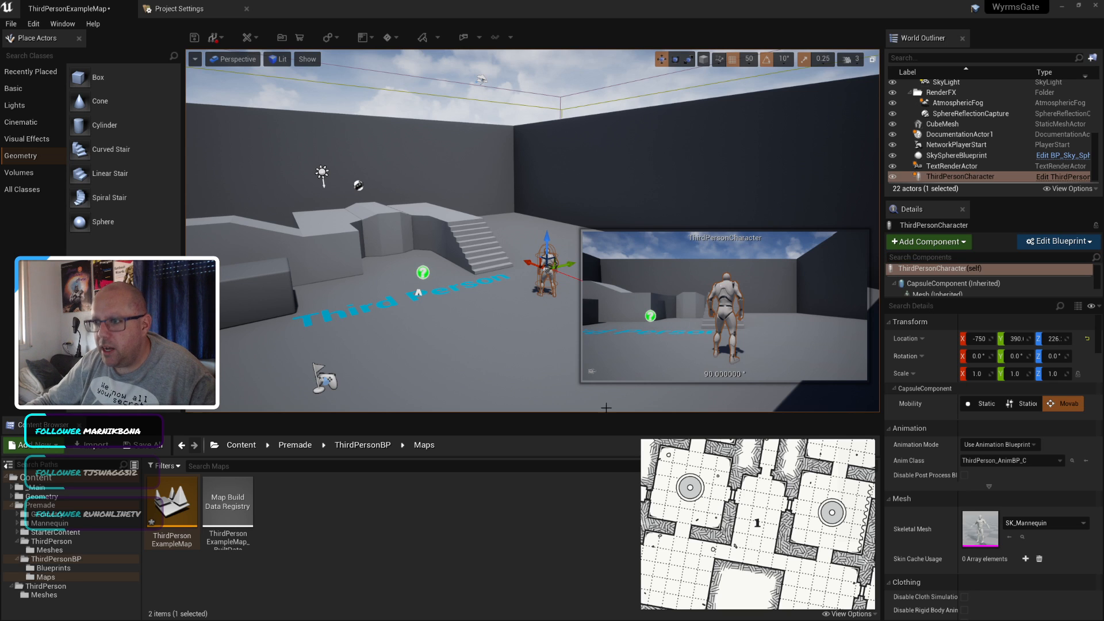
Step: Open the ThirdPersonGameMode blueprint from ThirdPersonBP/Blueprints, examine its class defaults, and close it
{"action": "left_click", "coordinate": [552, 521]}
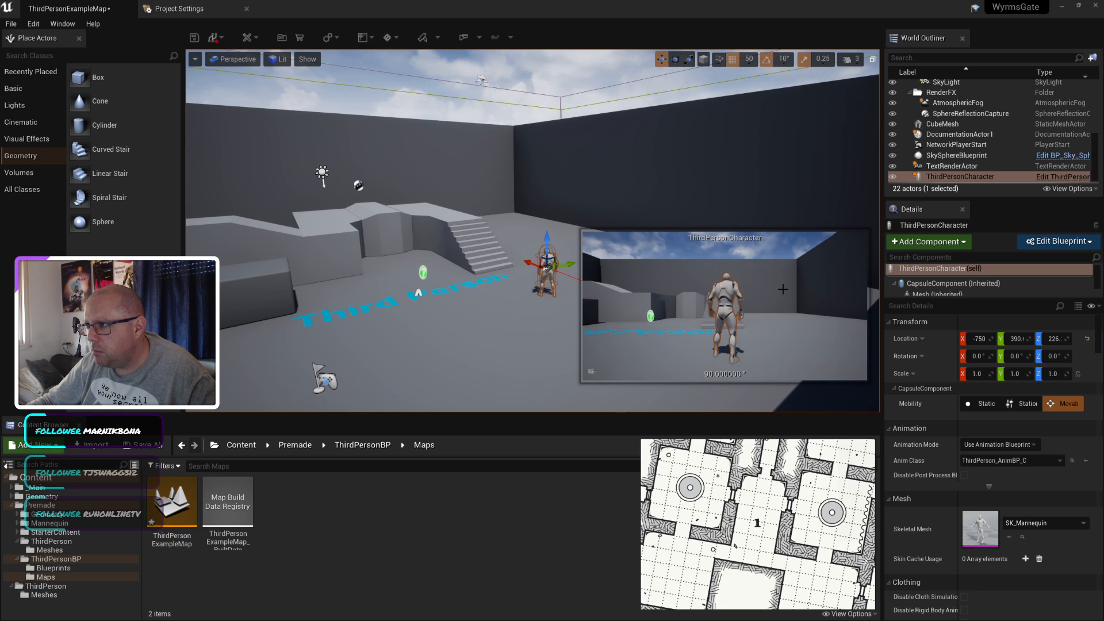
{"action": "left_click", "coordinate": [68, 571]}
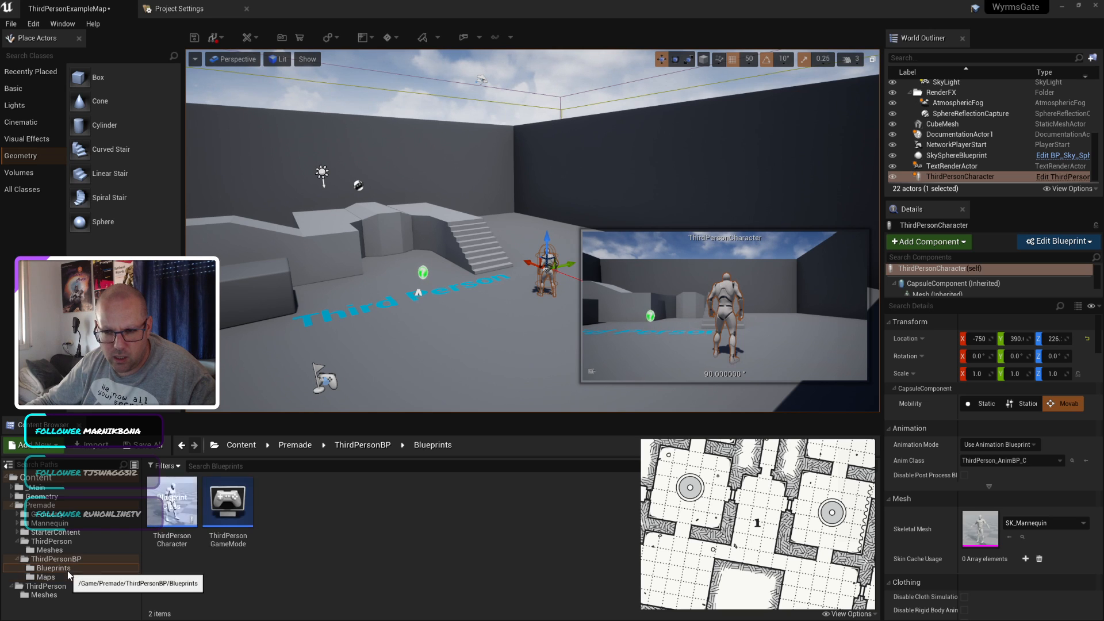
{"action": "double_click", "coordinate": [221, 513]}
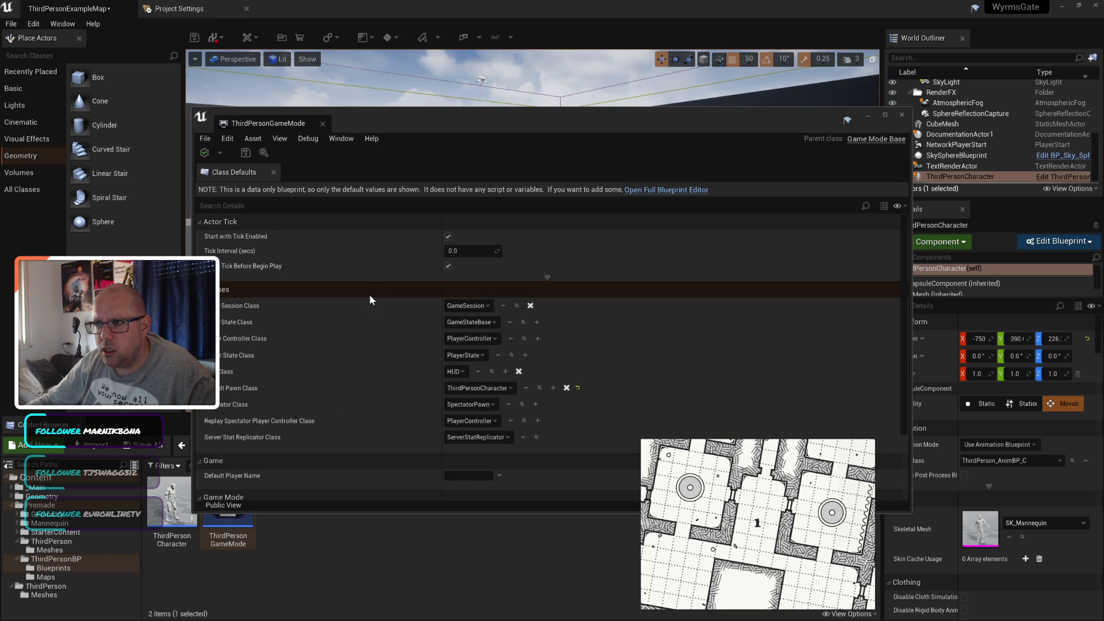
{"action": "scroll", "coordinate": [361, 317], "scroll_direction": "down", "scroll_amount": 4}
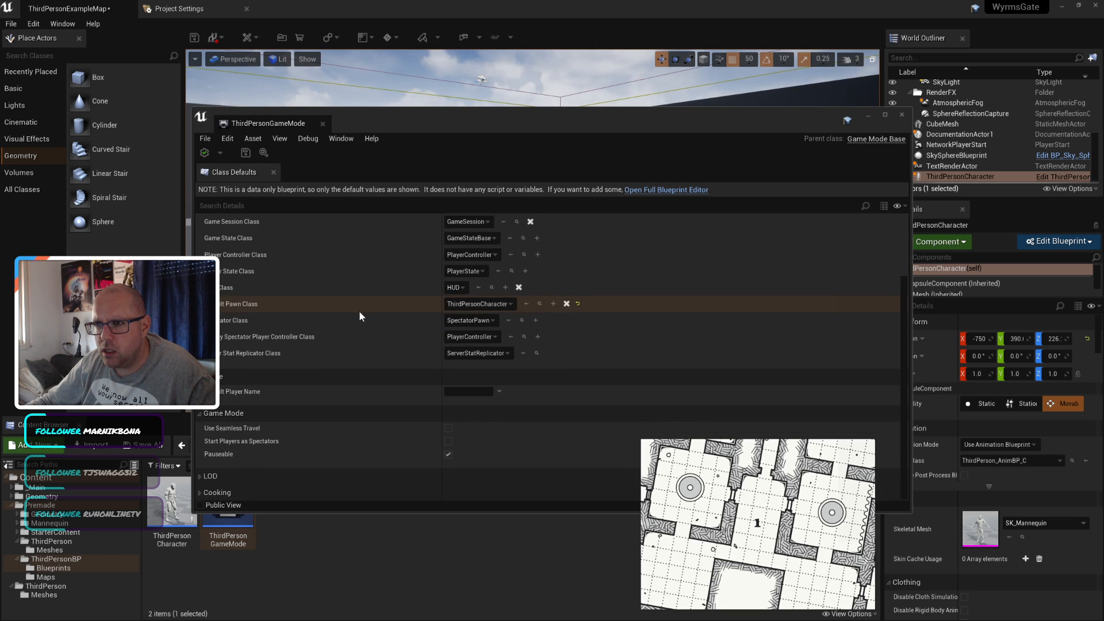
{"action": "scroll", "coordinate": [359, 311], "scroll_direction": "up", "scroll_amount": 3}
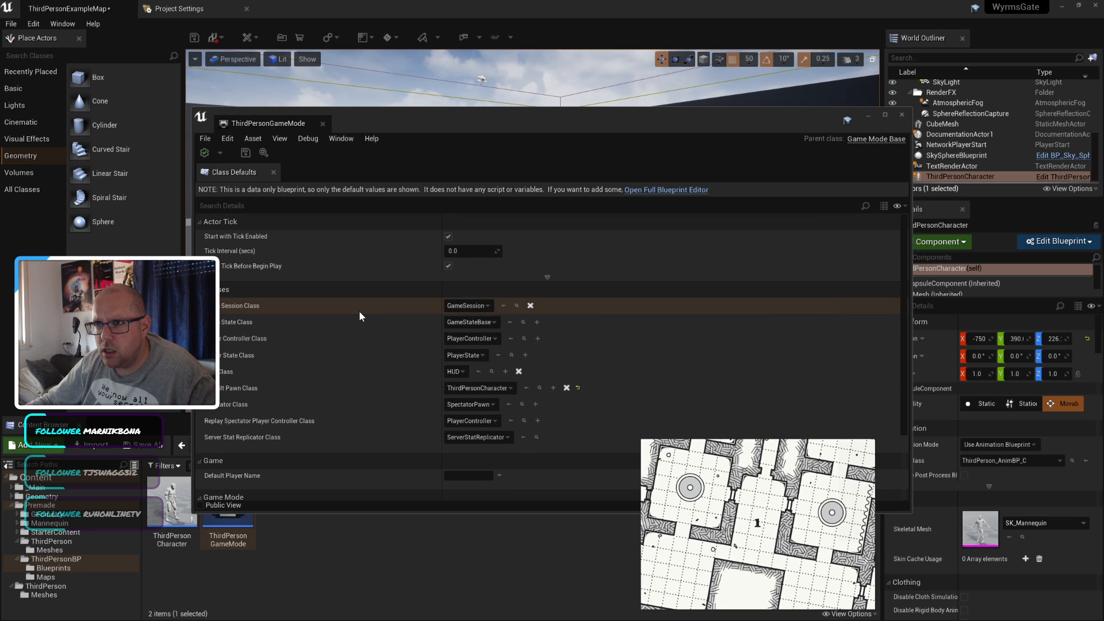
{"action": "left_click", "coordinate": [901, 116]}
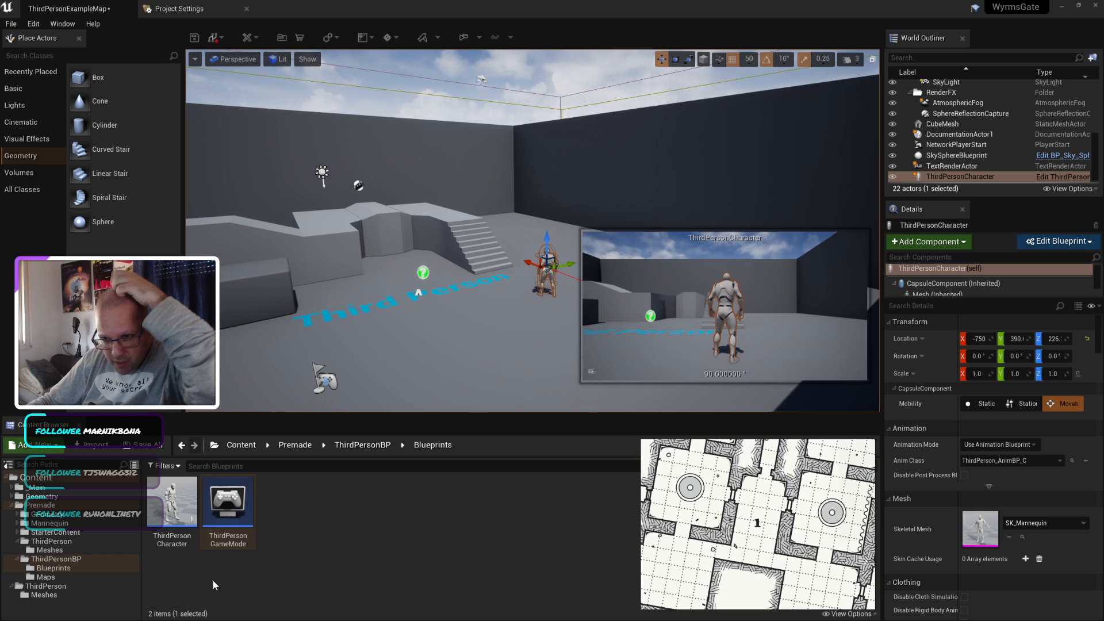
Step: Reopen Level_1_prototype from _Main/Levels without saving the example map, and delete the SK_Mannequin actor
{"action": "mouse_move", "coordinate": [167, 516]}
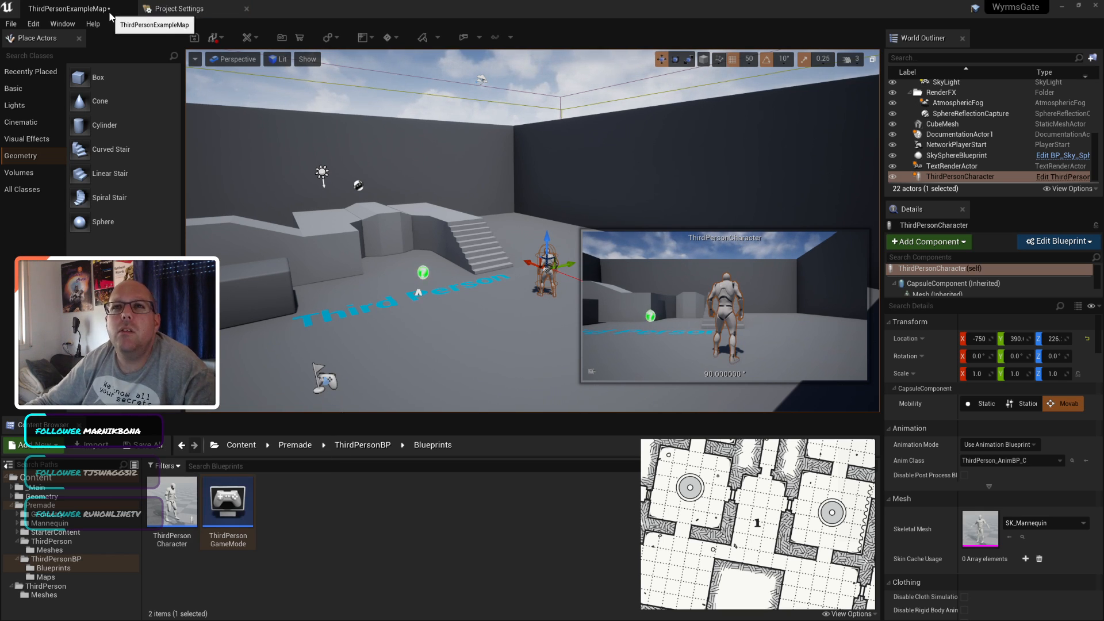
{"action": "left_click", "coordinate": [57, 488]}
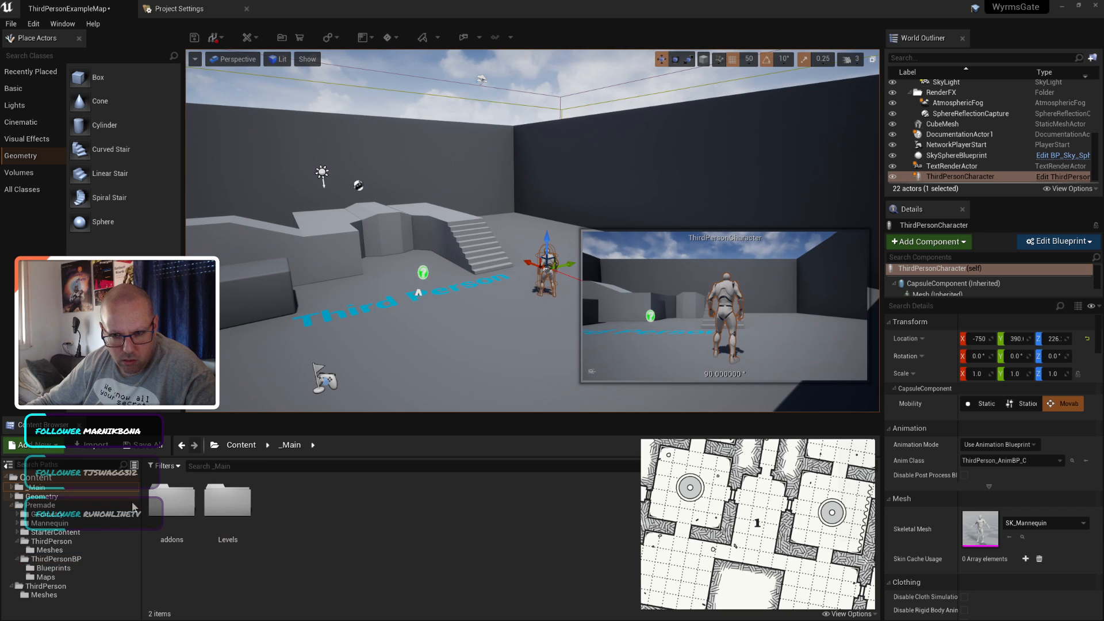
{"action": "double_click", "coordinate": [246, 506]}
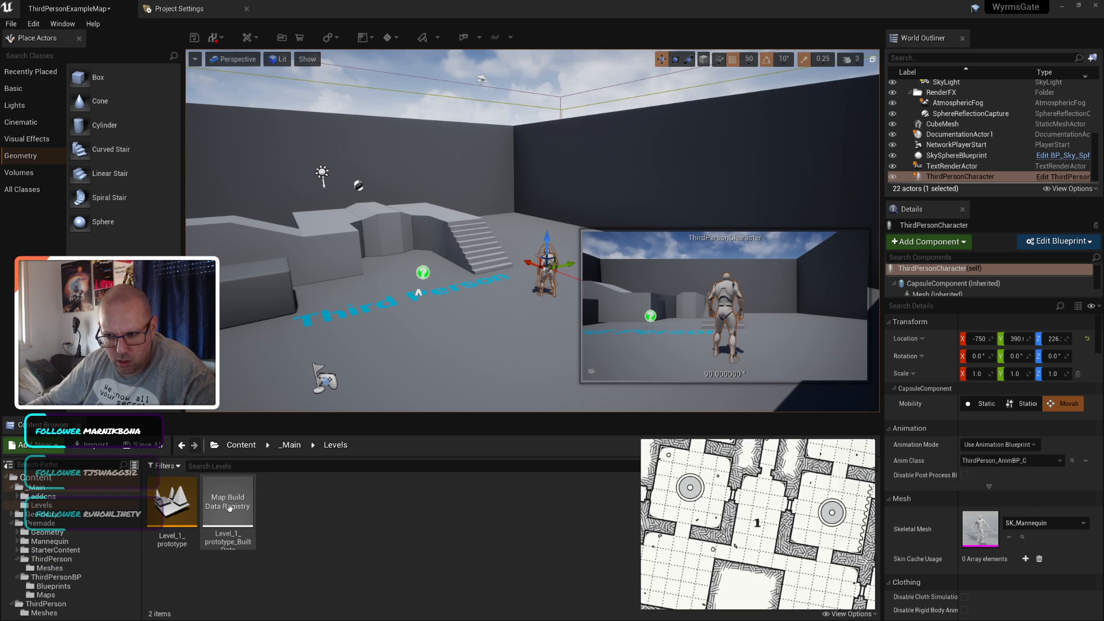
{"action": "double_click", "coordinate": [176, 499]}
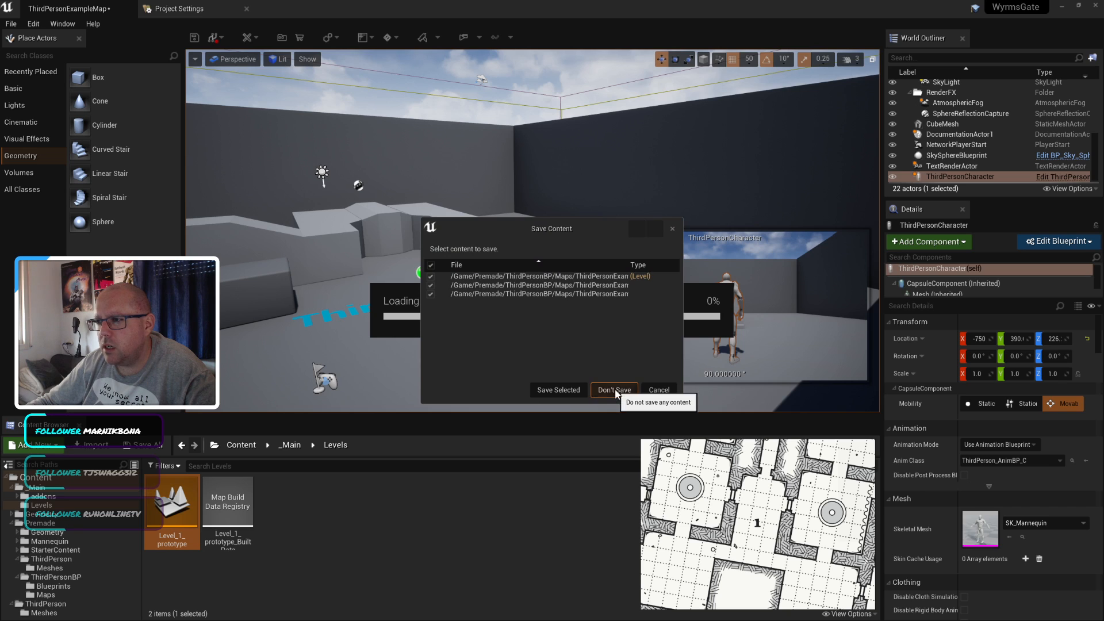
{"action": "left_click", "coordinate": [614, 389]}
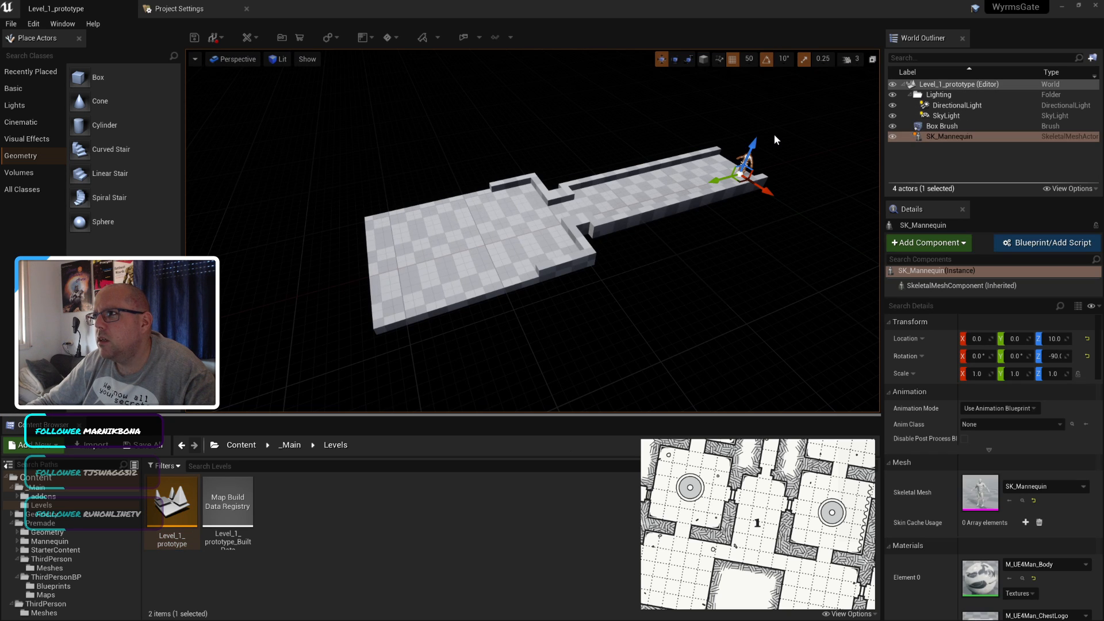
{"action": "key", "text": "Delete"}
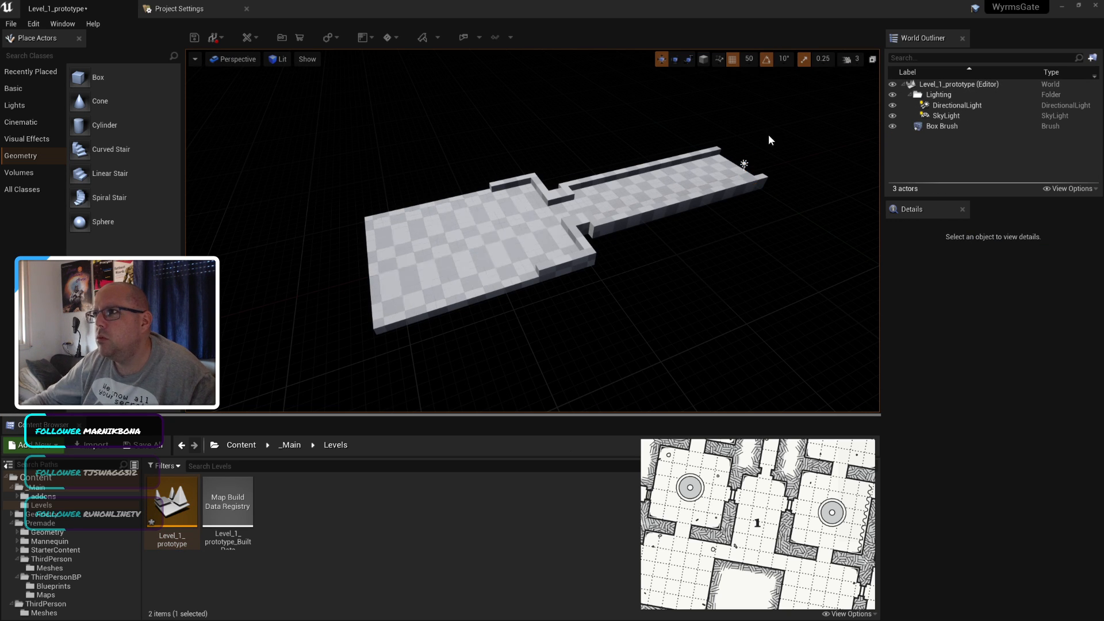
Step: Delete the DirectionalLight actor at the far end of the corridor
{"action": "scroll", "coordinate": [769, 139], "scroll_direction": "up", "scroll_amount": 2}
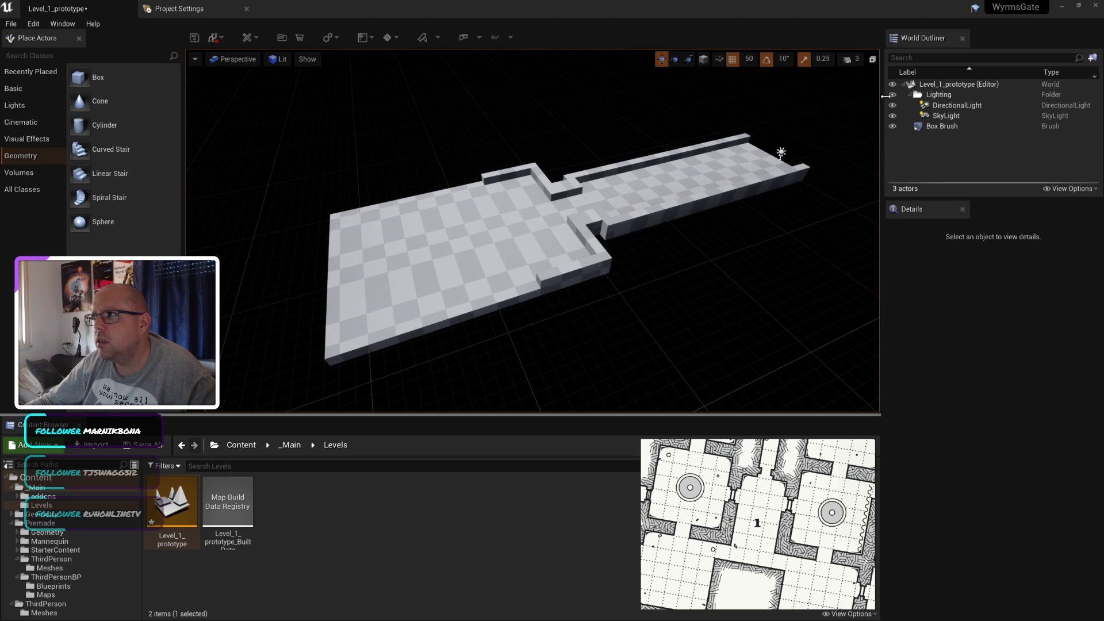
{"action": "left_click", "coordinate": [782, 152]}
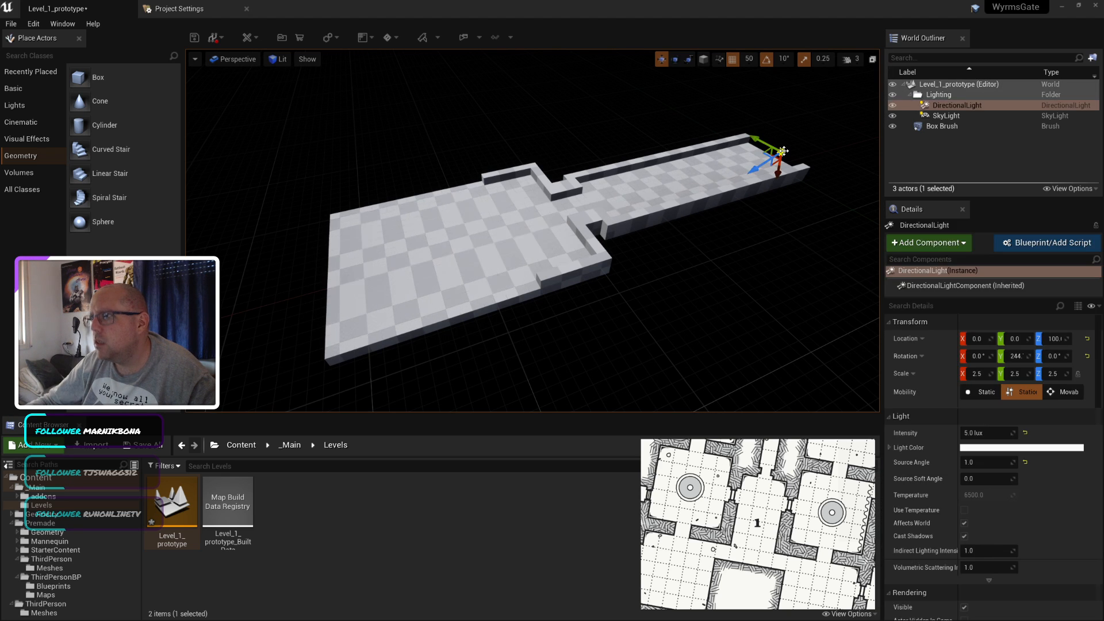
{"action": "key", "text": "Delete"}
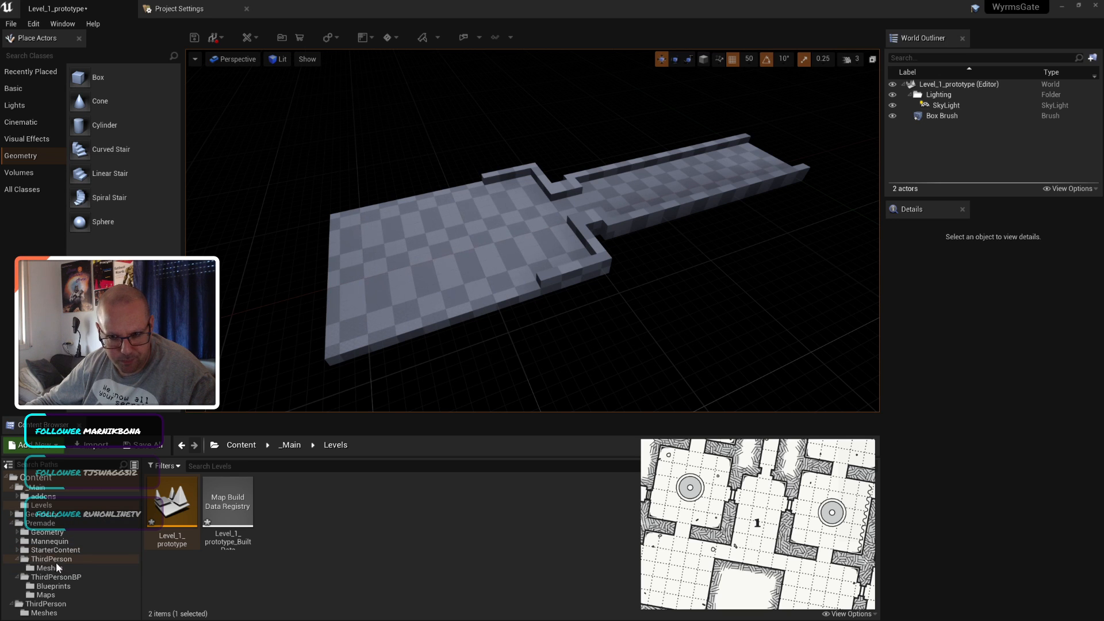
Step: Place the ThirdPersonCharacter blueprint from ThirdPersonBP/Blueprints in the level and set its location to 0, 0, 0
{"action": "left_click", "coordinate": [51, 586]}
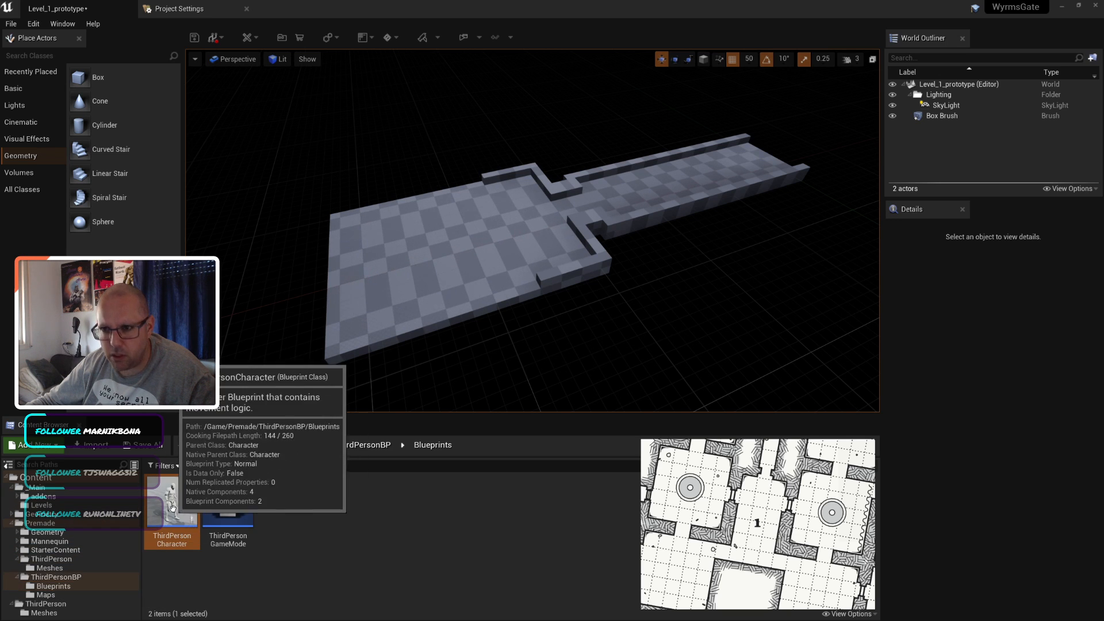
{"action": "left_click_drag", "start_coordinate": [161, 501], "coordinate": [759, 113]}
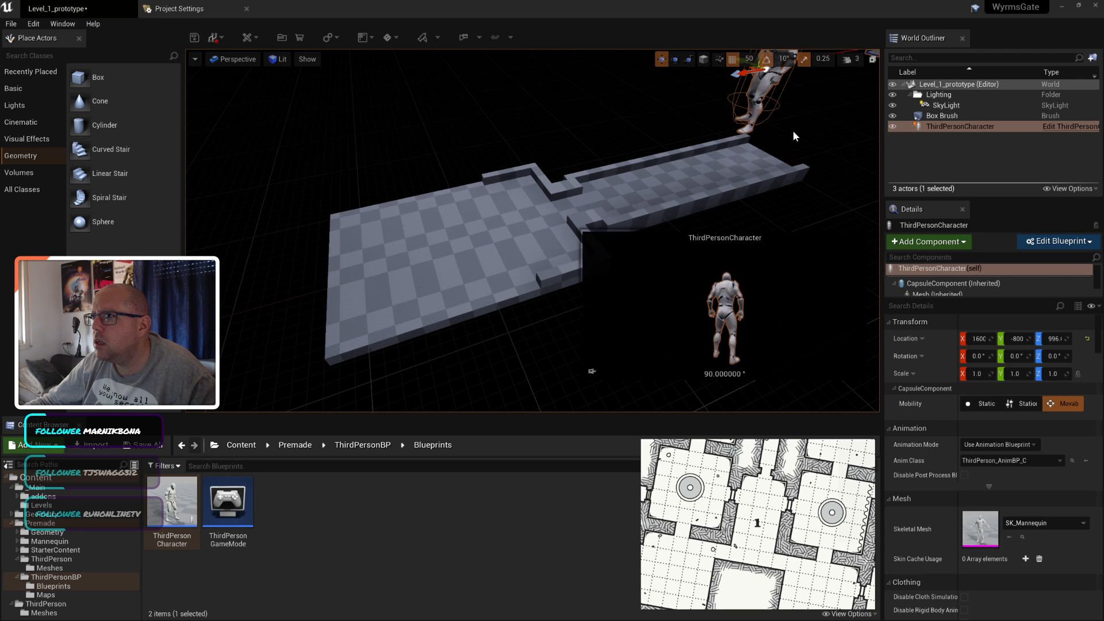
{"action": "scroll", "coordinate": [771, 171], "scroll_direction": "down", "scroll_amount": 5}
{"action": "scroll", "coordinate": [771, 171], "scroll_direction": "up", "scroll_amount": 2}
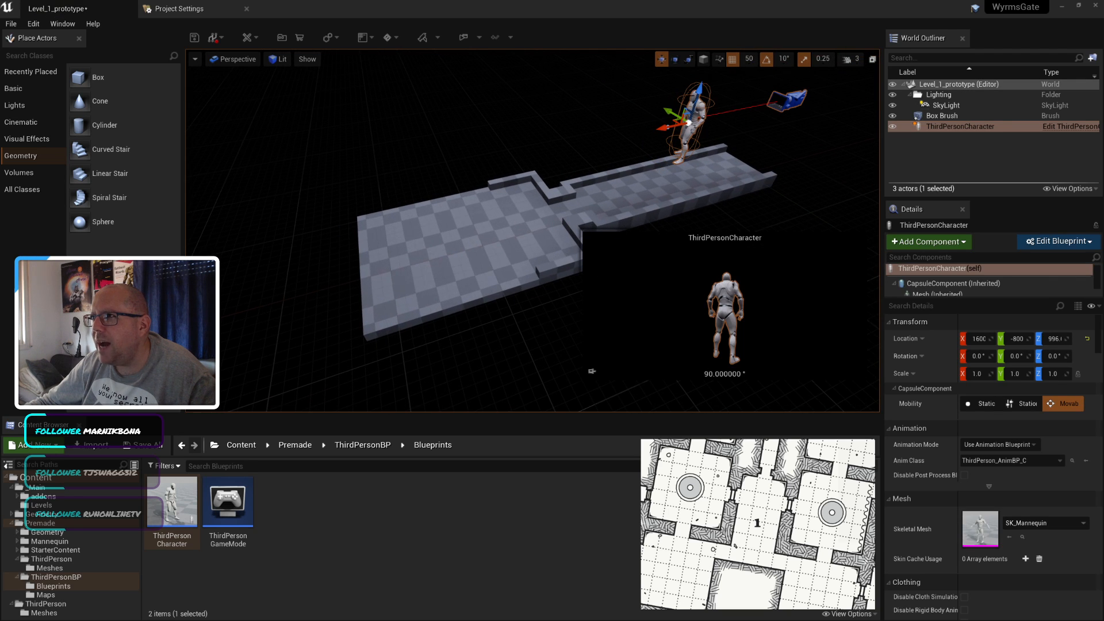
{"action": "left_click", "coordinate": [976, 338]}
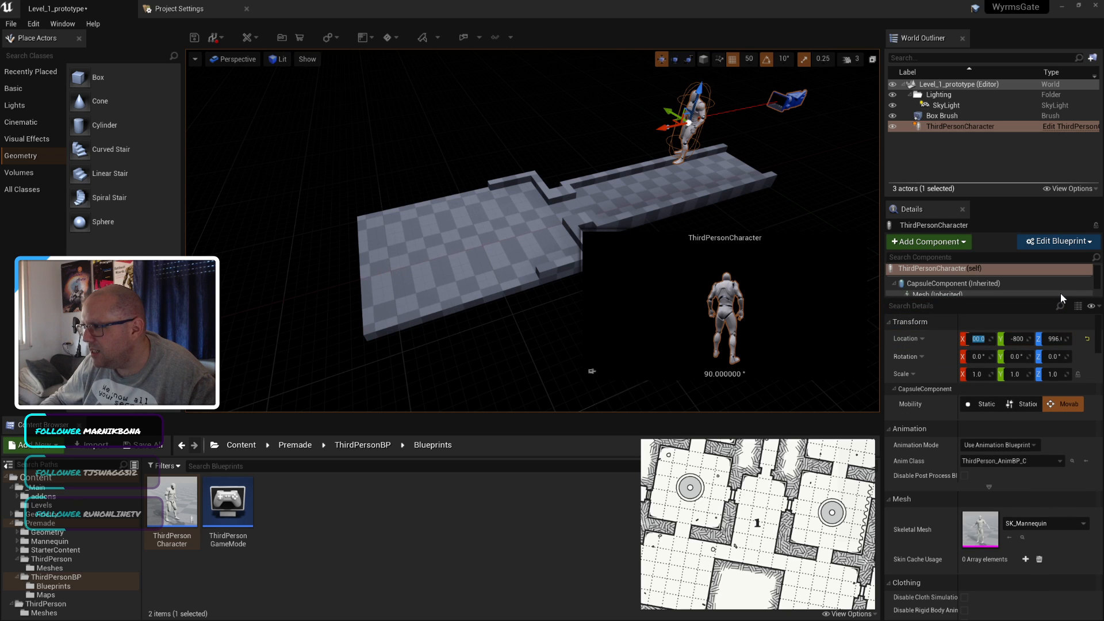
{"action": "type", "text": "0"}
{"action": "key", "text": "Tab"}
{"action": "type", "text": "0"}
{"action": "key", "text": "Tab"}
{"action": "type", "text": "0"}
{"action": "key", "text": "Return"}
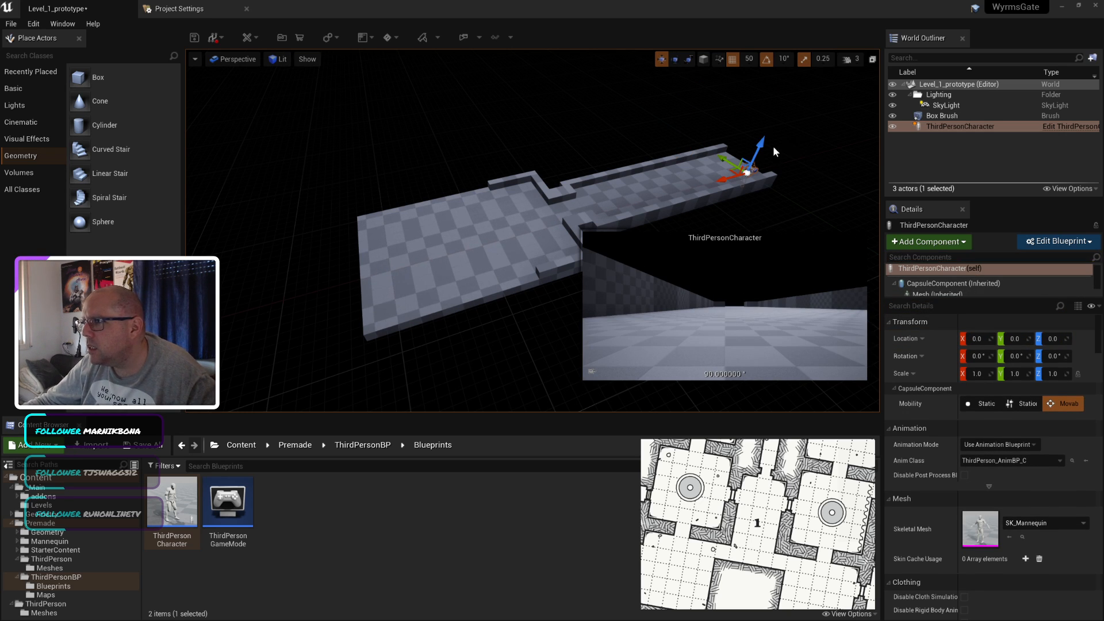
Step: Shift the ThirdPersonCharacter to Y 150 and raise it to Z 100 so it stands above the corridor floor
{"action": "left_click_drag", "start_coordinate": [726, 157], "coordinate": [717, 147]}
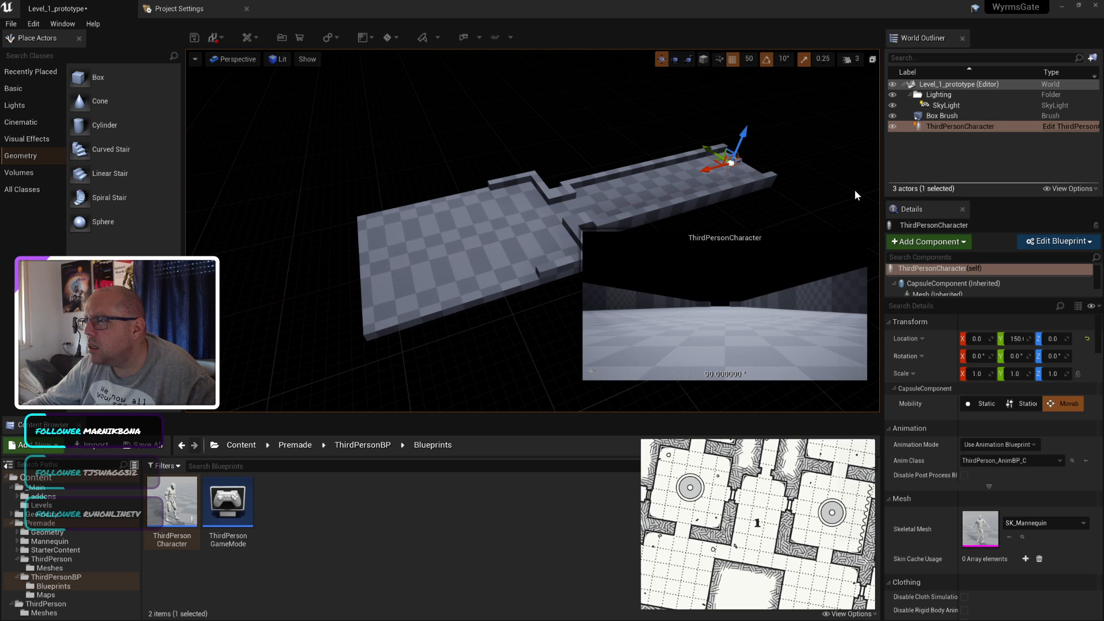
{"action": "left_click", "coordinate": [1052, 338]}
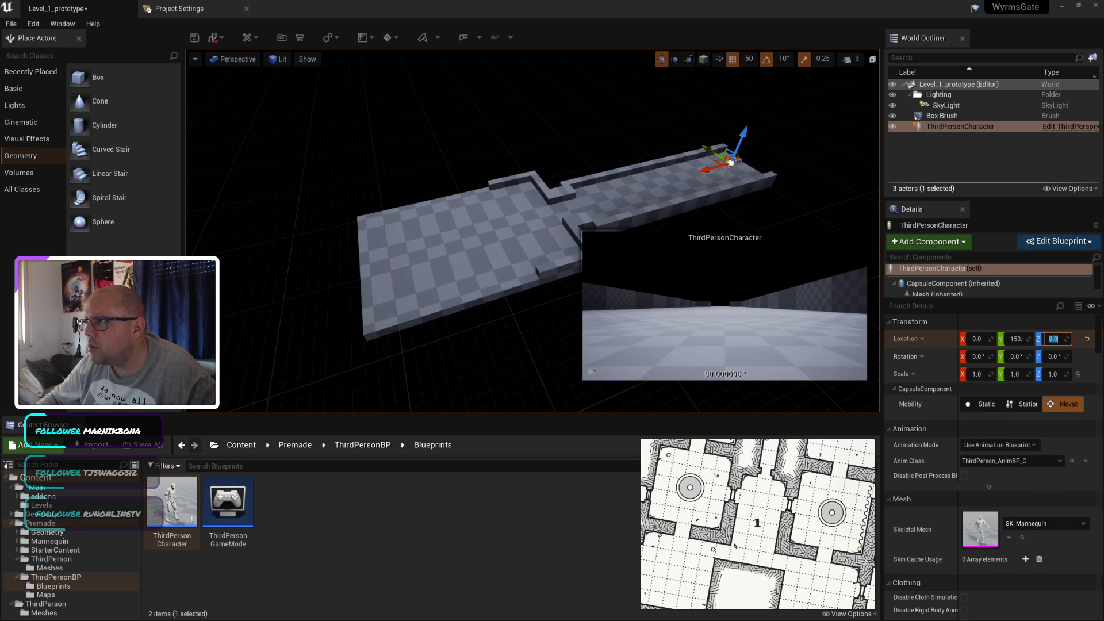
{"action": "type", "text": "10"}
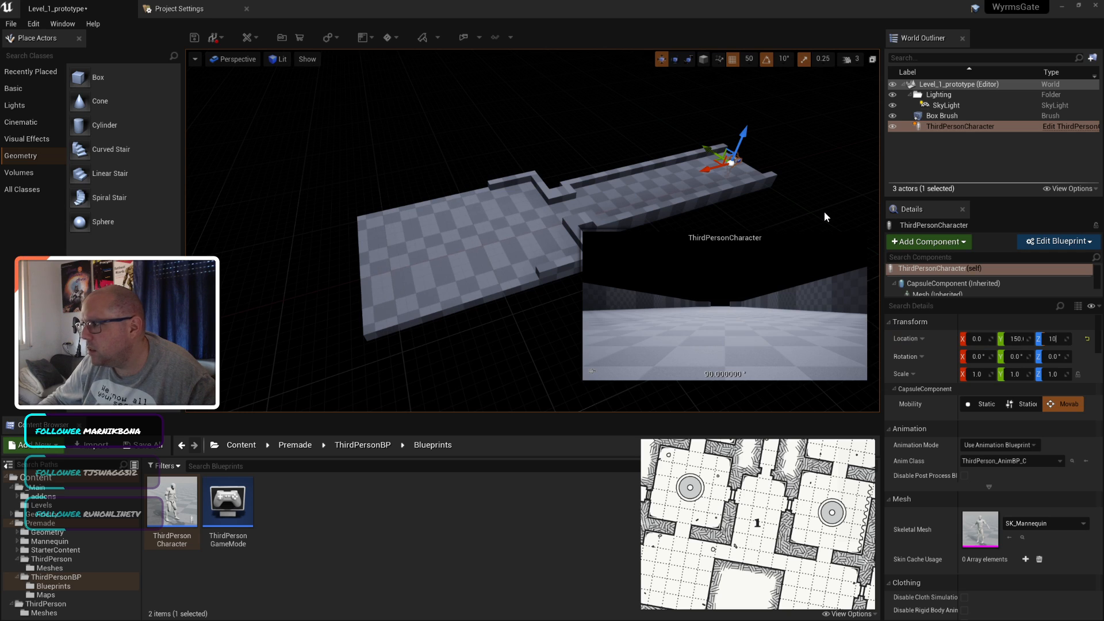
{"action": "key", "text": "Return"}
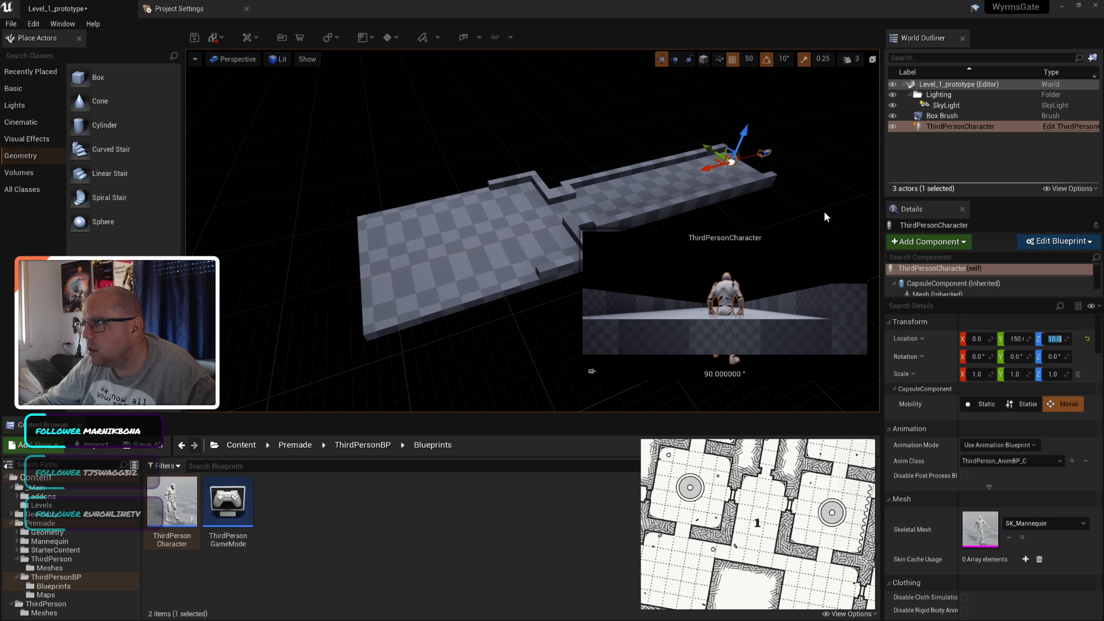
{"action": "type", "text": "50"}
{"action": "key", "text": "Return"}
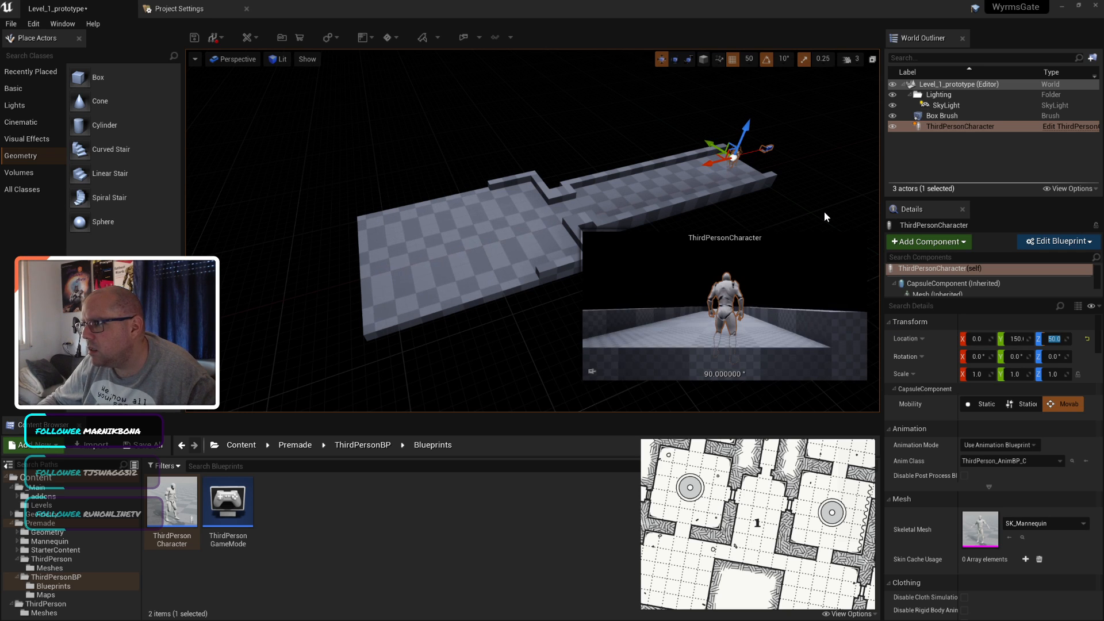
{"action": "type", "text": "1"}
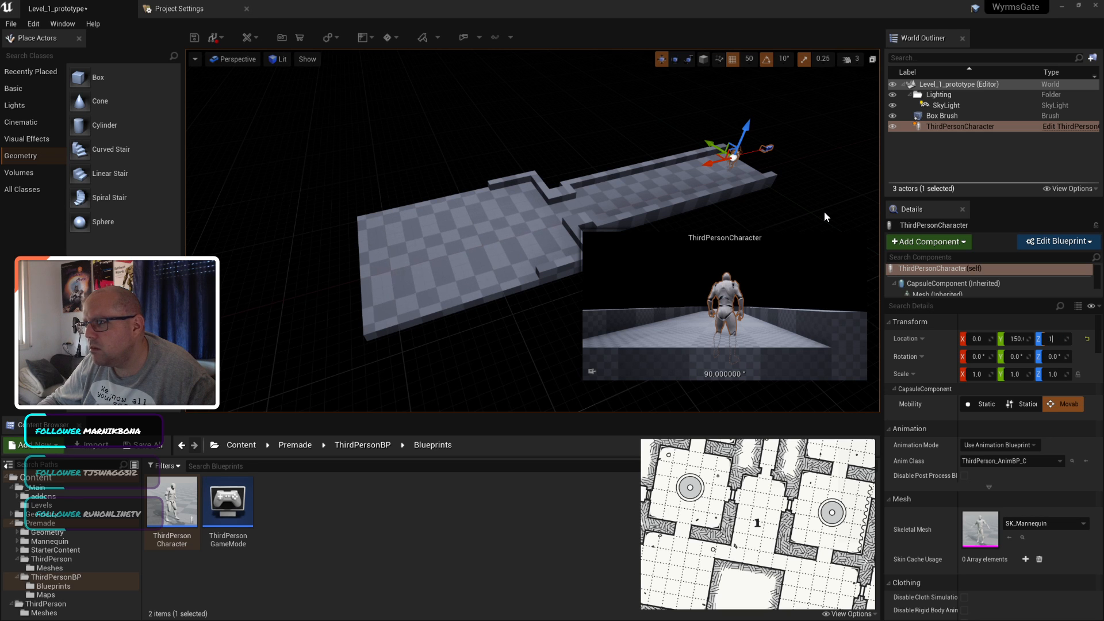
{"action": "type", "text": "00"}
{"action": "key", "text": "Return"}
{"action": "left_click", "coordinate": [824, 212]}
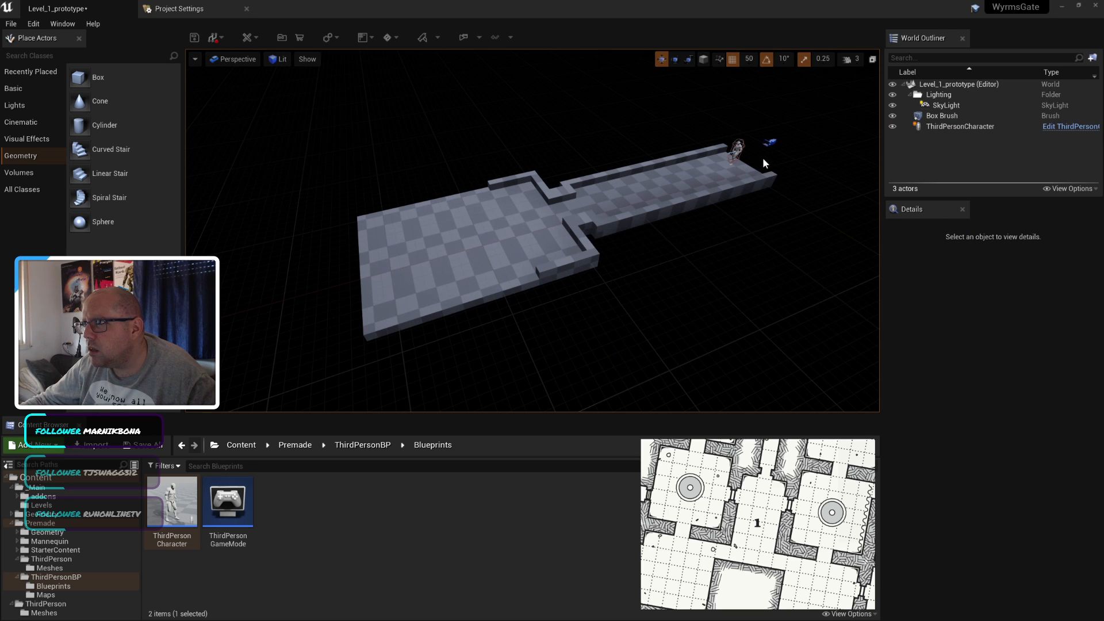
Step: Playtest the level with the placed ThirdPersonCharacter and end the play session
{"action": "scroll", "coordinate": [759, 150], "scroll_direction": "up", "scroll_amount": 3}
{"action": "right_click_drag", "start_coordinate": [760, 150], "coordinate": [781, 166]}
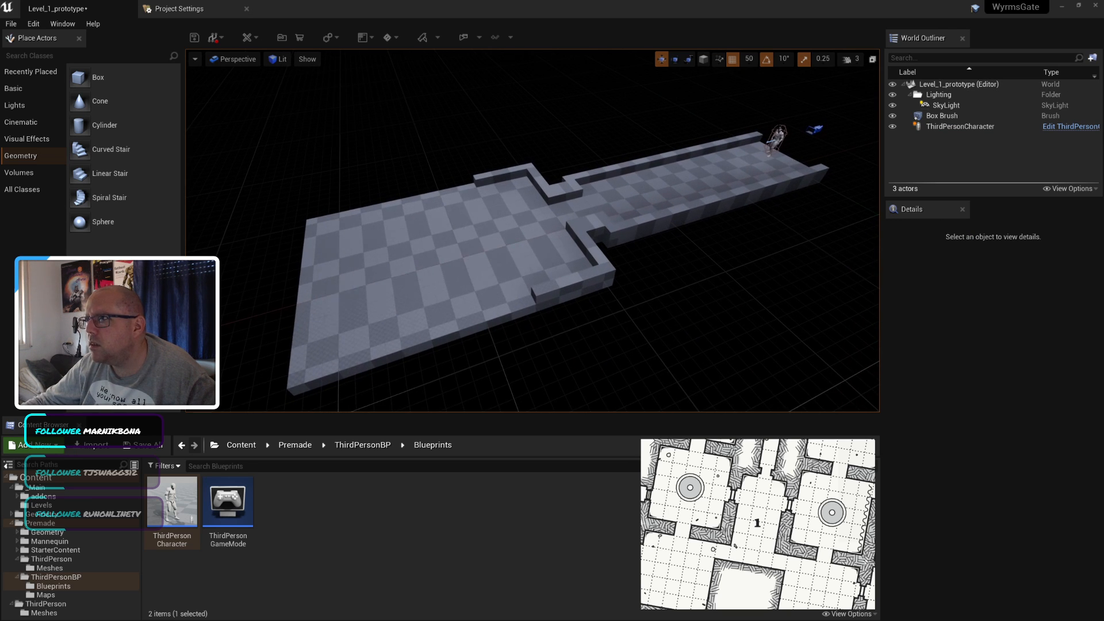
{"action": "left_click", "coordinate": [356, 530]}
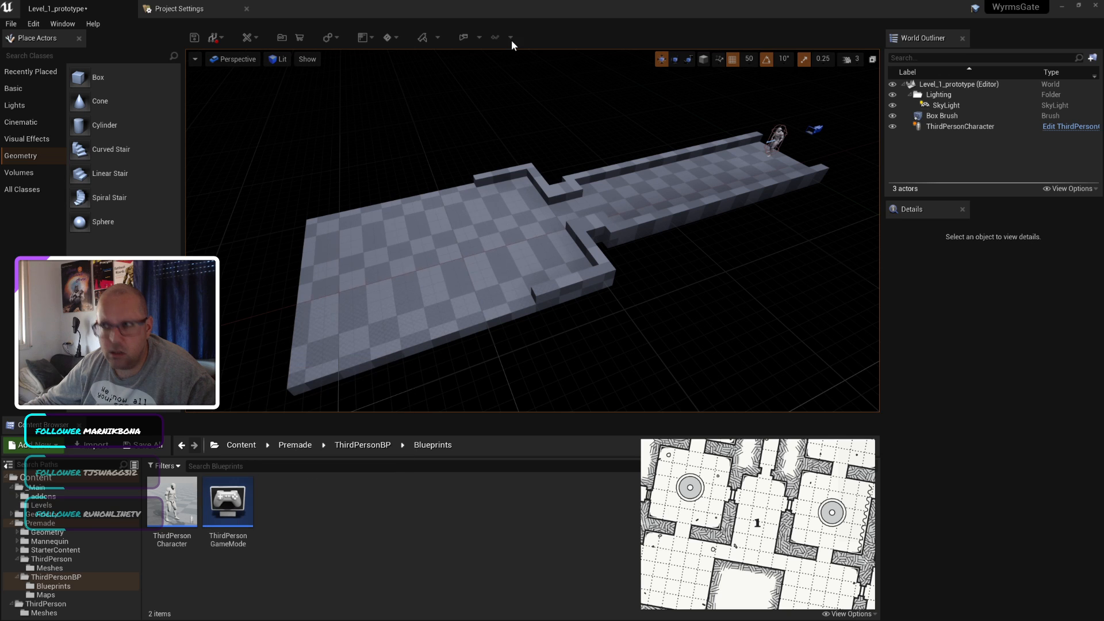
{"action": "left_click", "coordinate": [461, 39]}
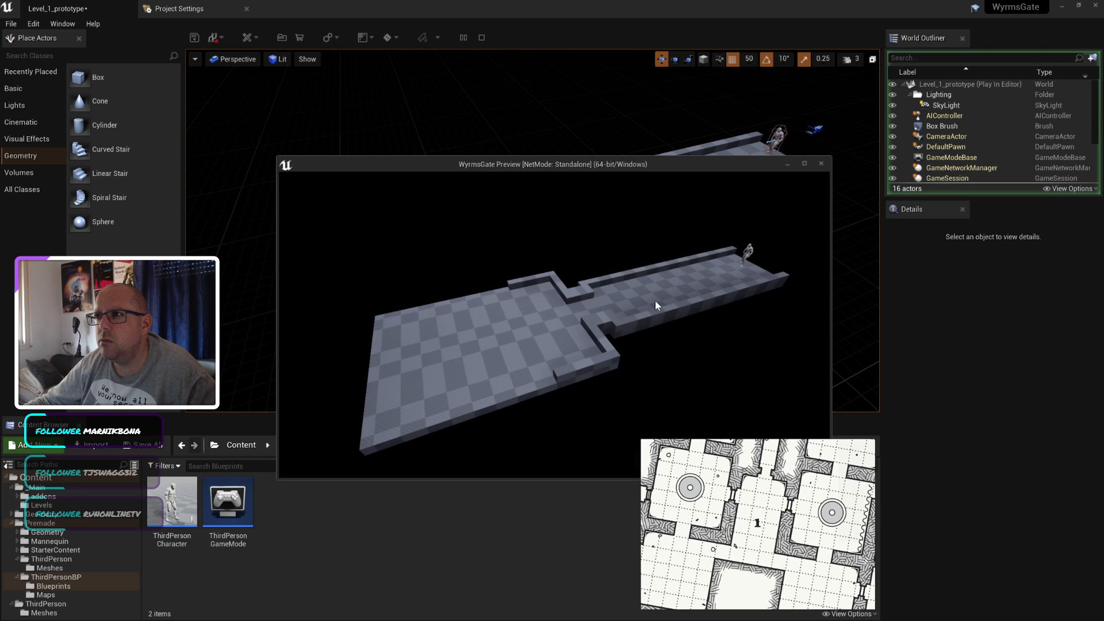
{"action": "key", "text": "Escape"}
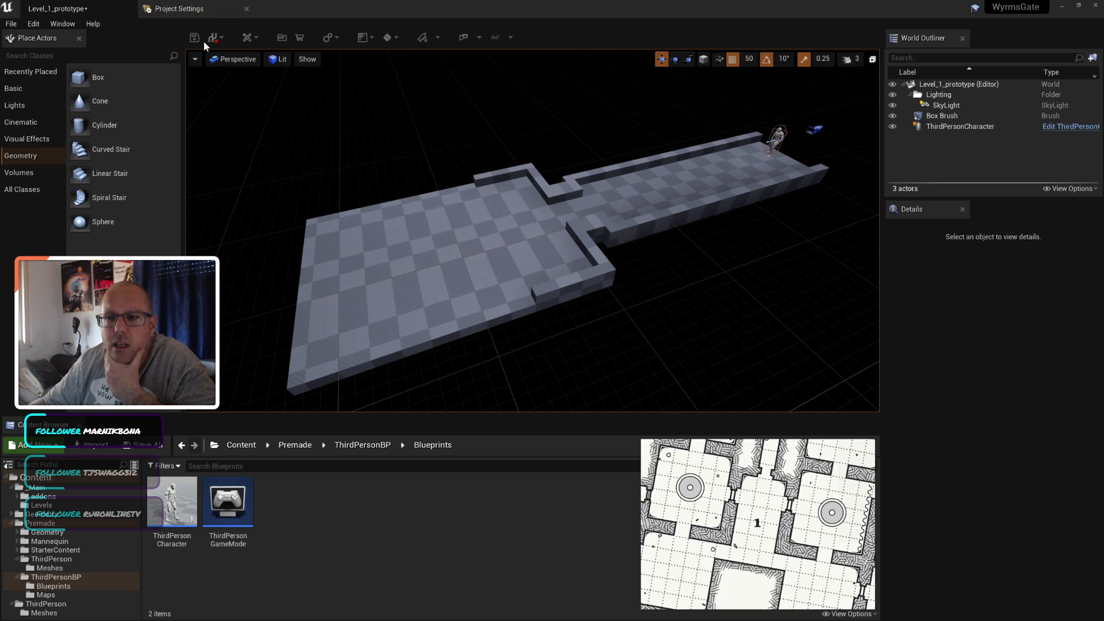
Step: Copy the ThirdPersonGameMode blueprint from ThirdPersonBP/Blueprints into the _Main folder and save the changes
{"action": "left_click", "coordinate": [228, 503]}
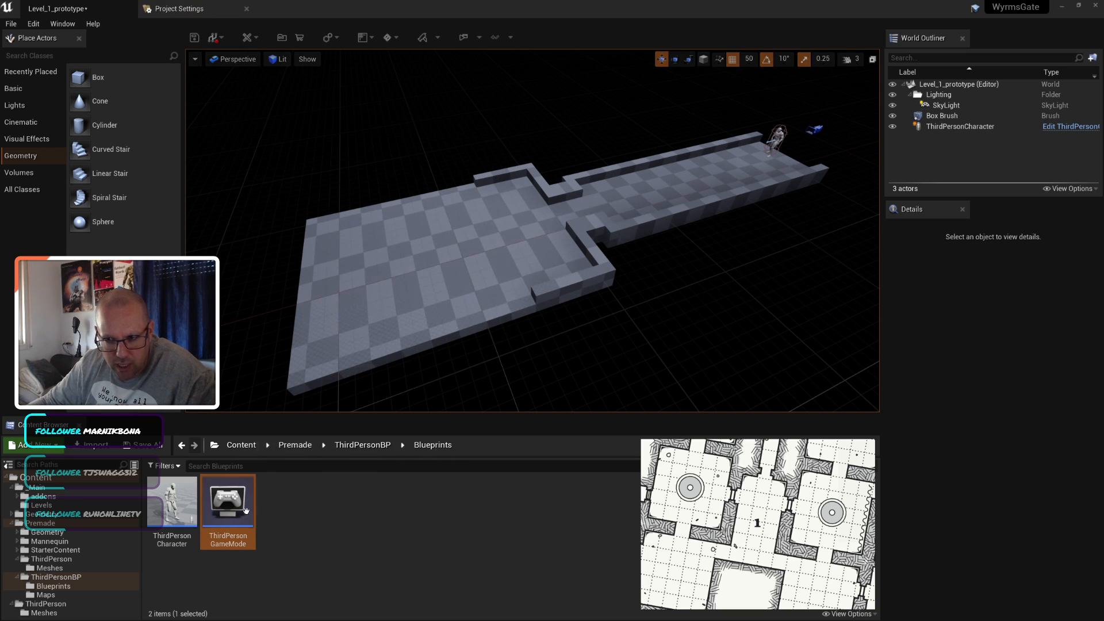
{"action": "left_click_drag", "start_coordinate": [245, 511], "coordinate": [45, 489]}
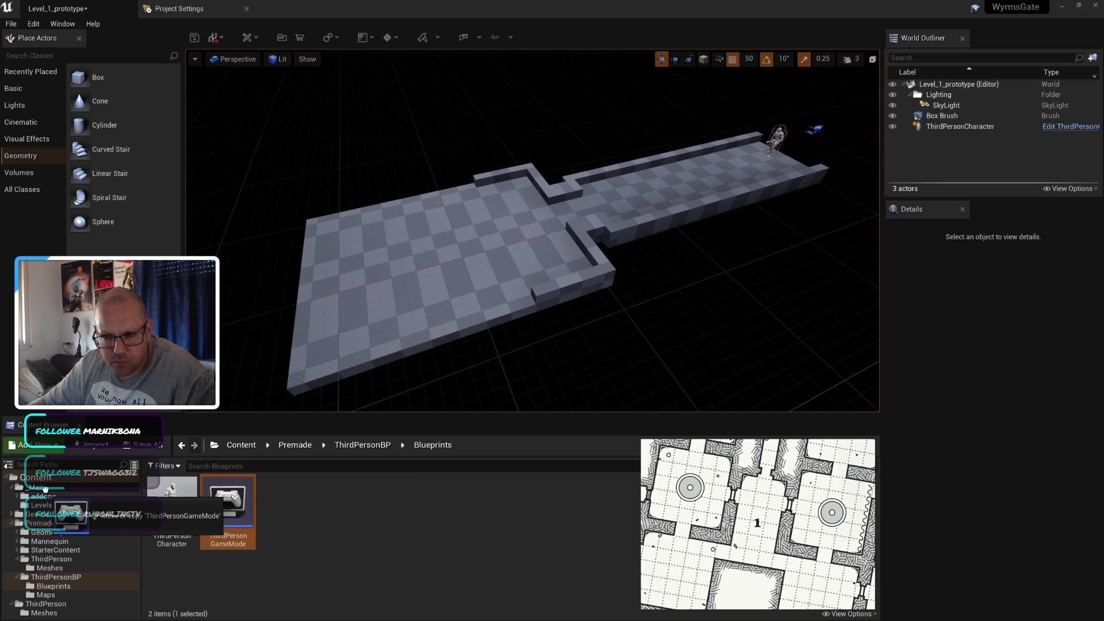
{"action": "left_click_drag", "start_coordinate": [45, 489], "coordinate": [47, 493]}
{"action": "left_click", "coordinate": [83, 518]}
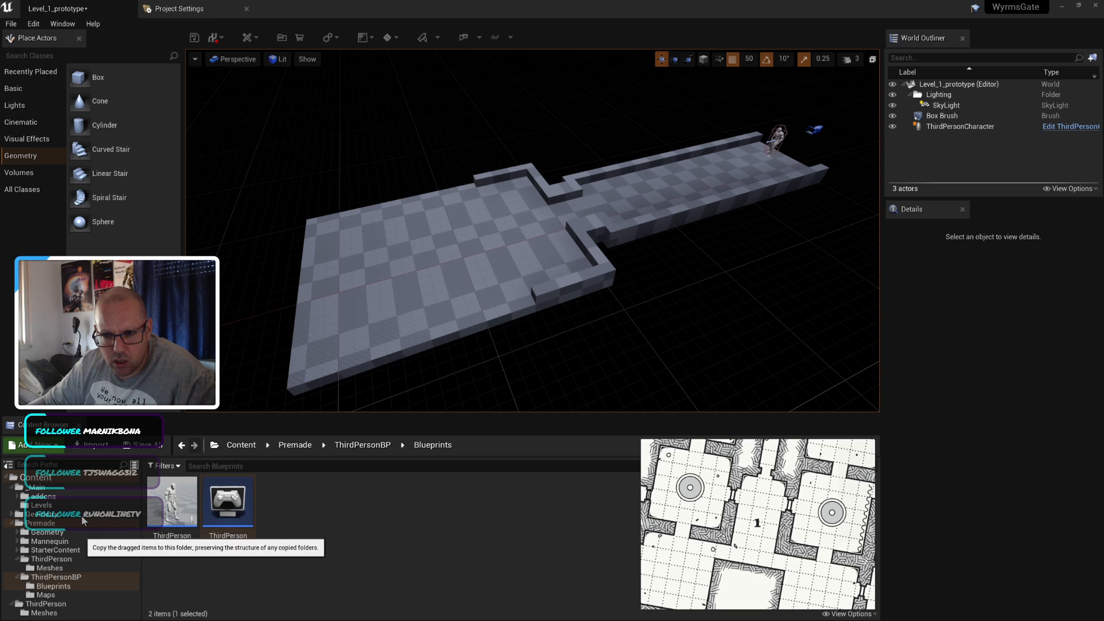
{"action": "left_click", "coordinate": [27, 488]}
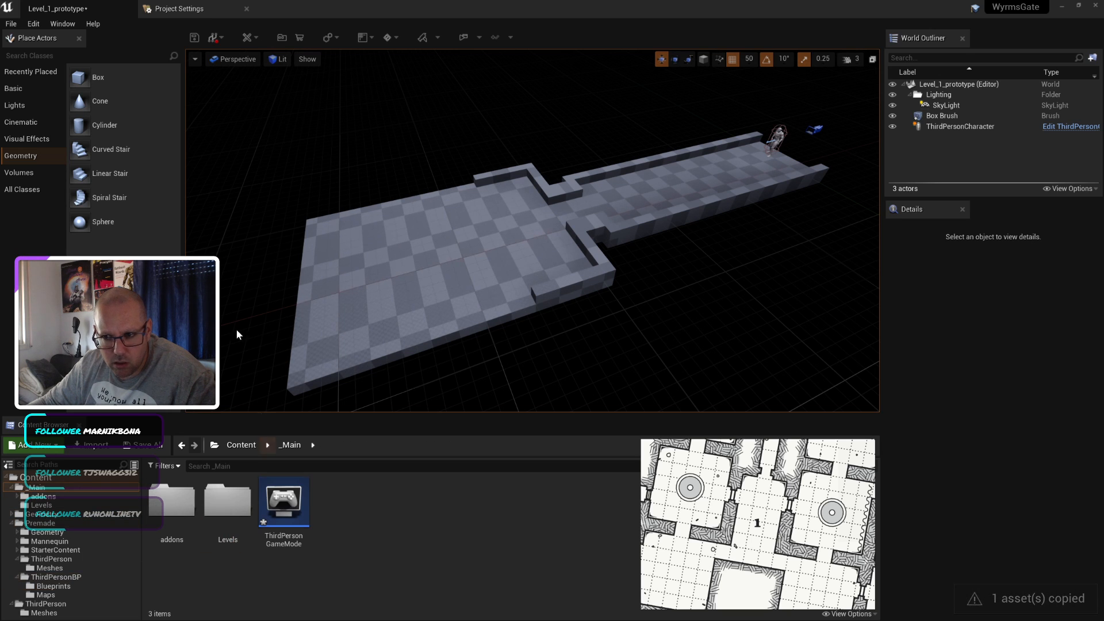
{"action": "key", "text": "ctrl+s"}
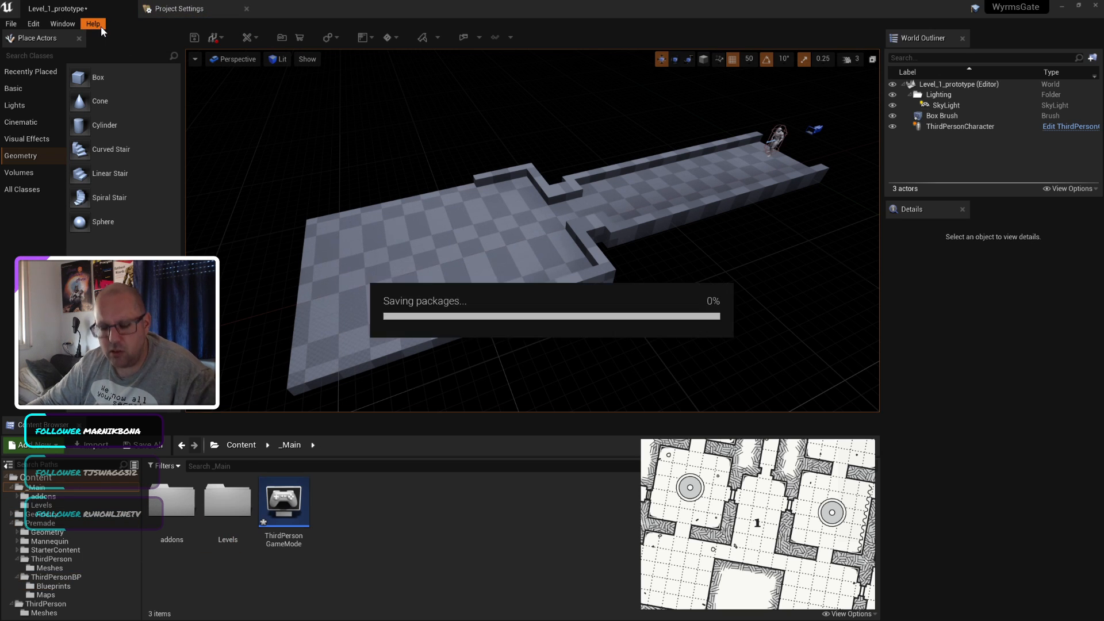
Step: Find the game mode options in Project Settings and set Default GameMode to the first listed ThirdPersonGameMode
{"action": "left_click", "coordinate": [178, 9]}
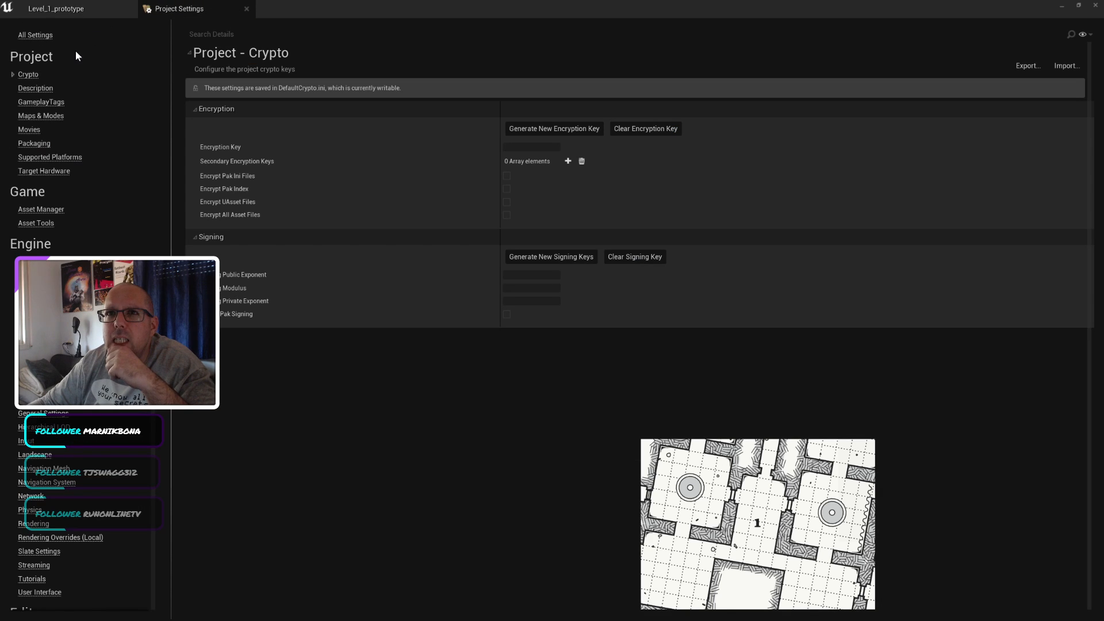
{"action": "left_click", "coordinate": [33, 15]}
{"action": "left_click", "coordinate": [10, 24]}
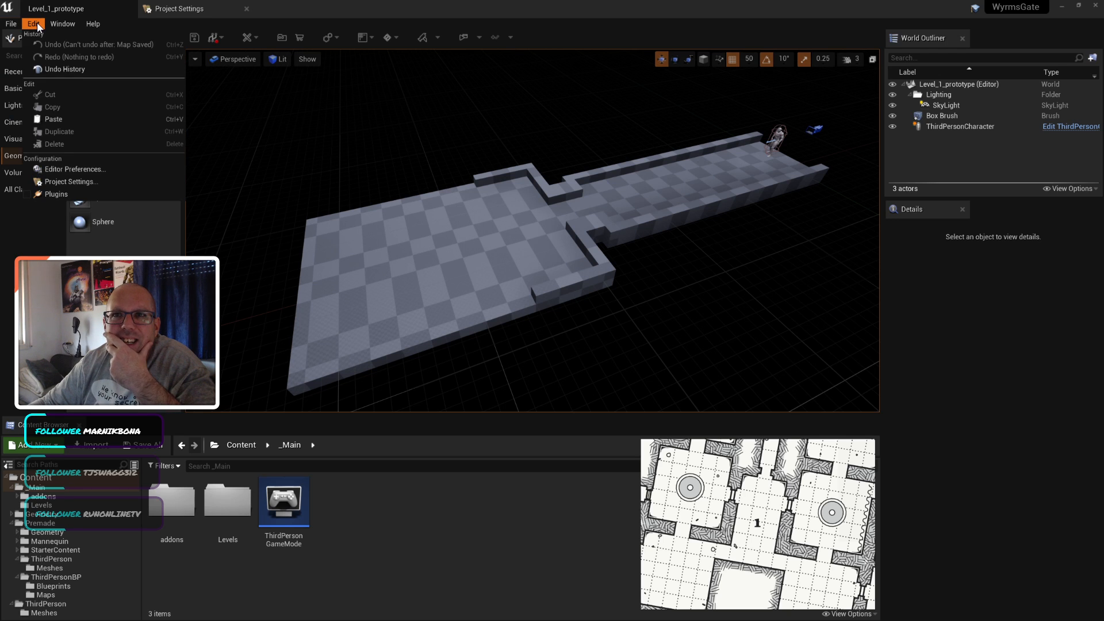
{"action": "left_click", "coordinate": [162, 10]}
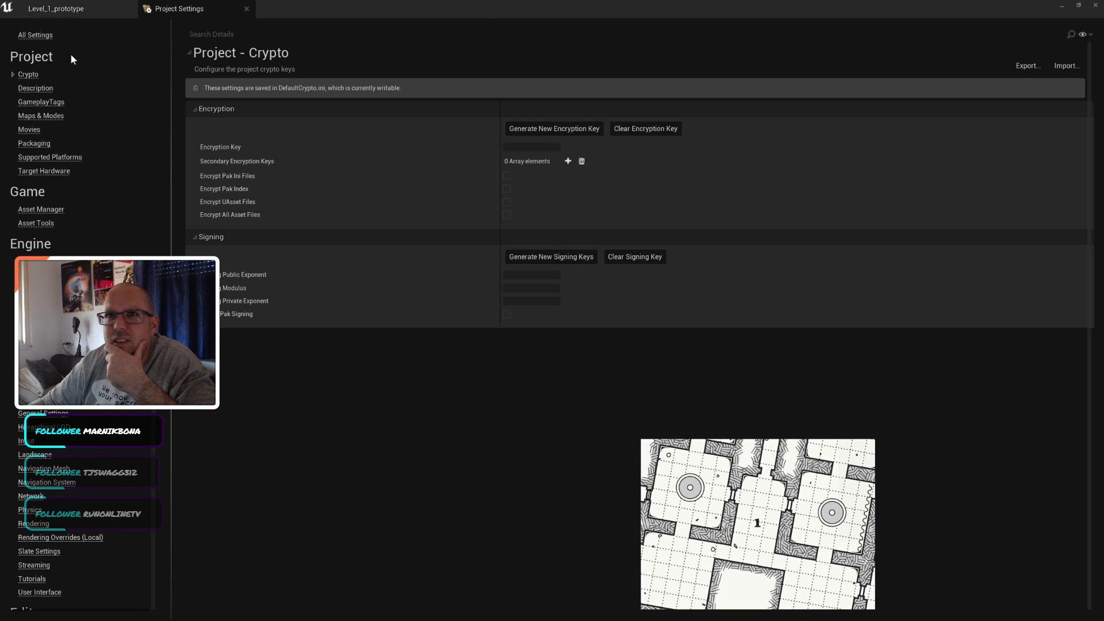
{"action": "left_click", "coordinate": [257, 33]}
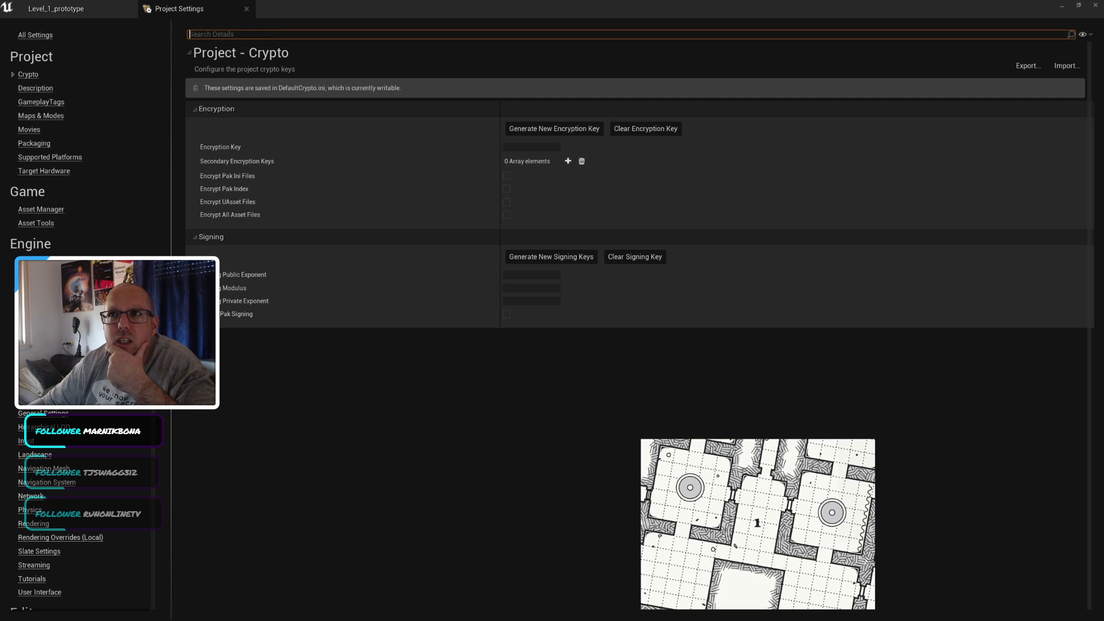
{"action": "type", "text": "gamemo"}
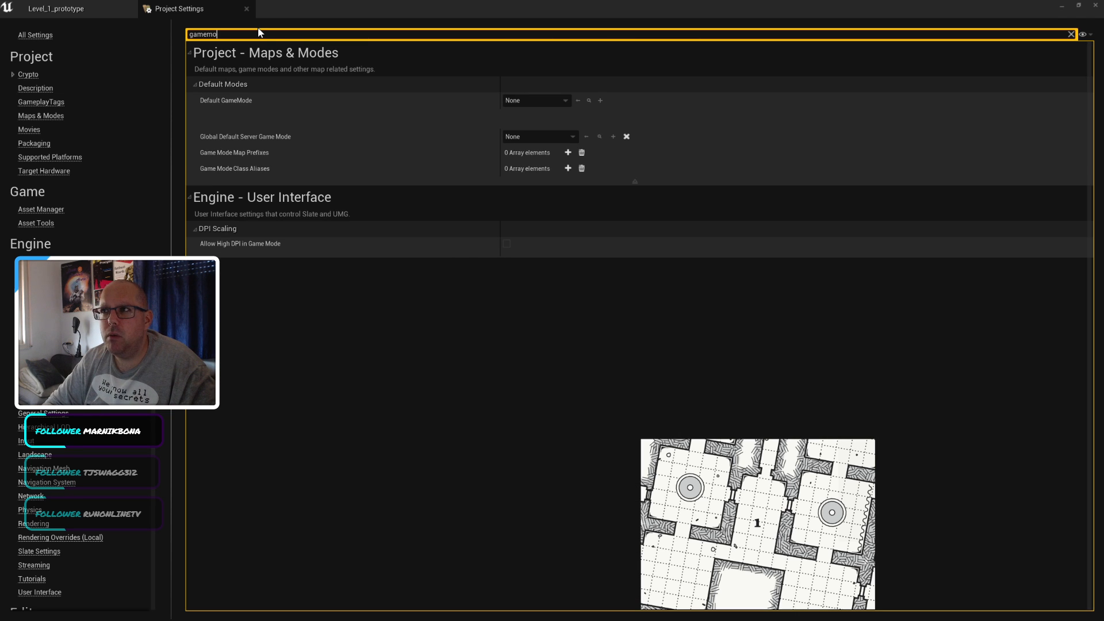
{"action": "left_click", "coordinate": [539, 102]}
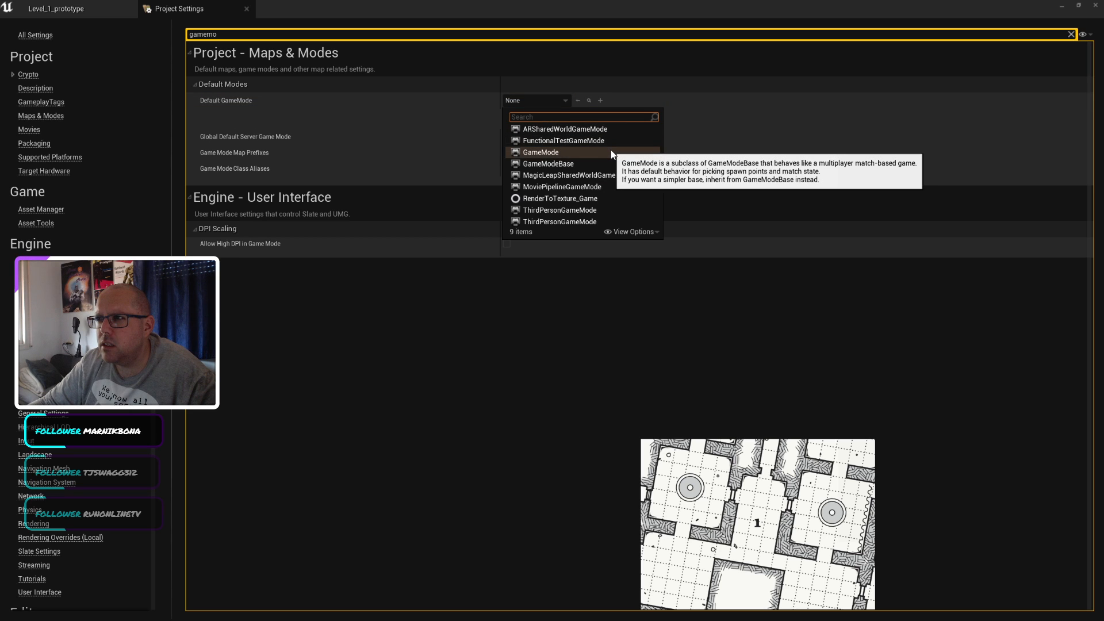
{"action": "type", "text": "thi"}
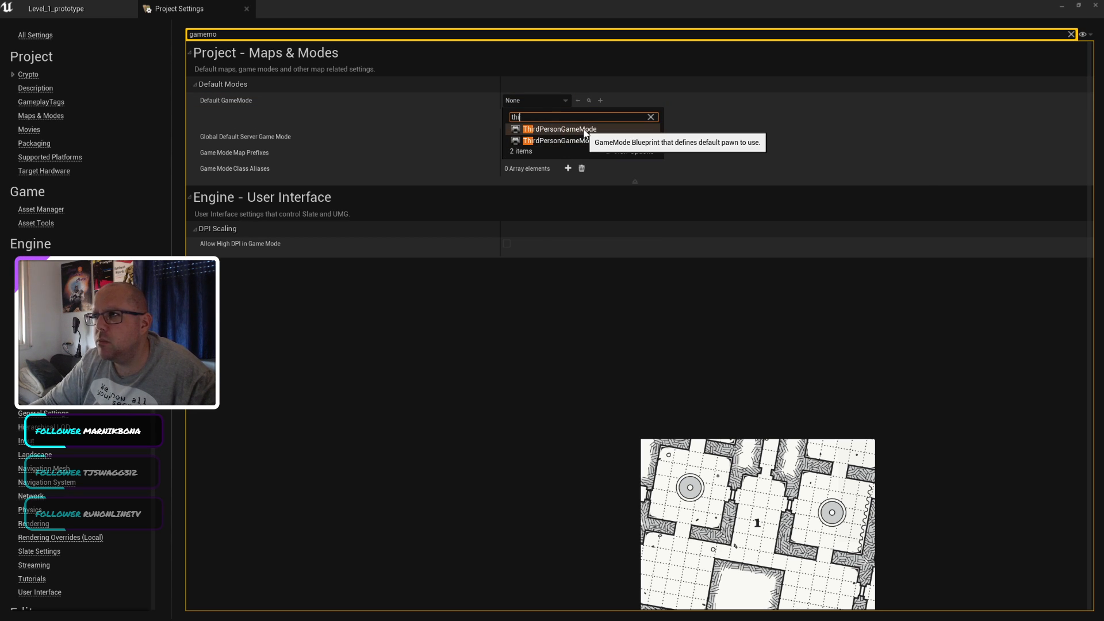
{"action": "left_click", "coordinate": [640, 151]}
{"action": "left_click", "coordinate": [640, 150]}
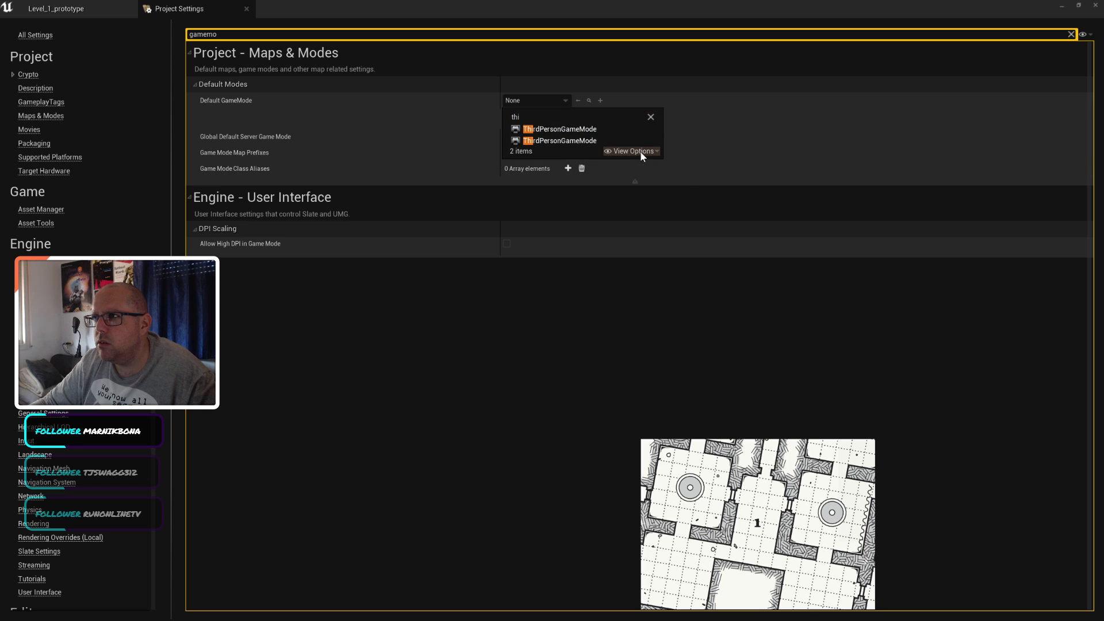
{"action": "left_click", "coordinate": [568, 132]}
{"action": "left_click", "coordinate": [567, 130]}
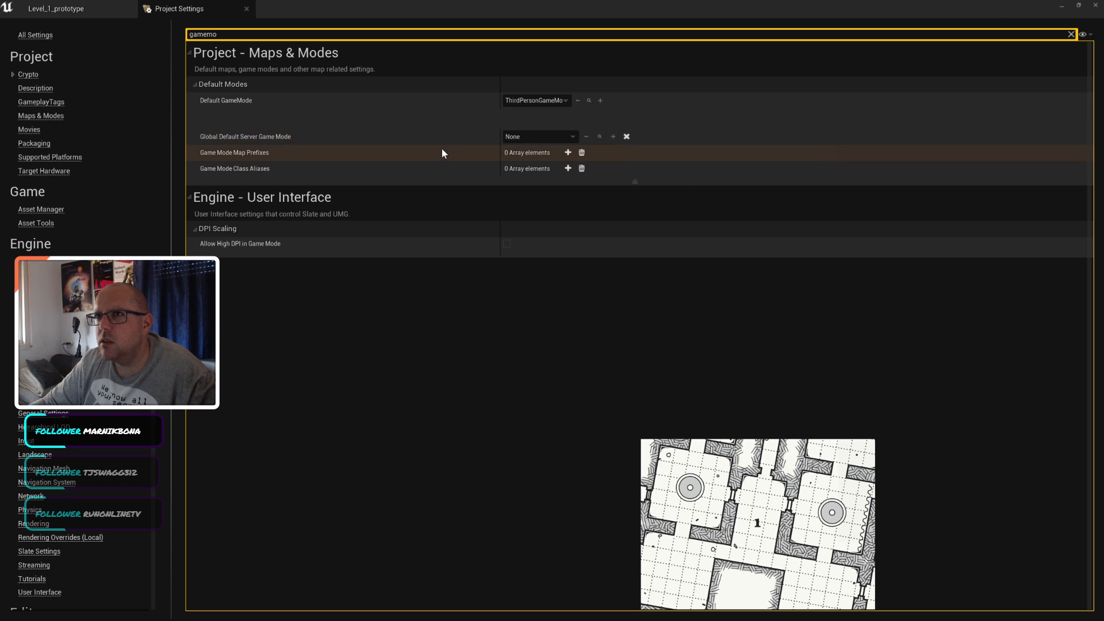
Step: Playtest Level_1_prototype with the new default game mode and end the play session
{"action": "left_click", "coordinate": [97, 13]}
{"action": "left_click", "coordinate": [464, 37]}
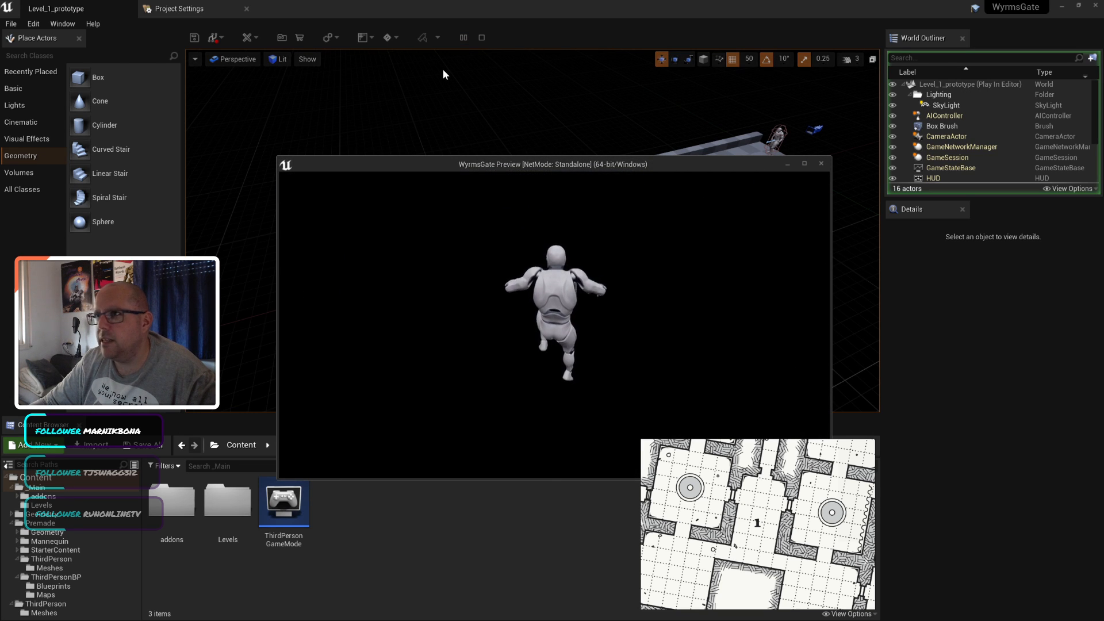
{"action": "key", "text": "Escape"}
Step: Delete the ThirdPersonCharacter placed at the far end of the corridor
{"action": "left_click", "coordinate": [775, 142]}
{"action": "key", "text": "Delete"}
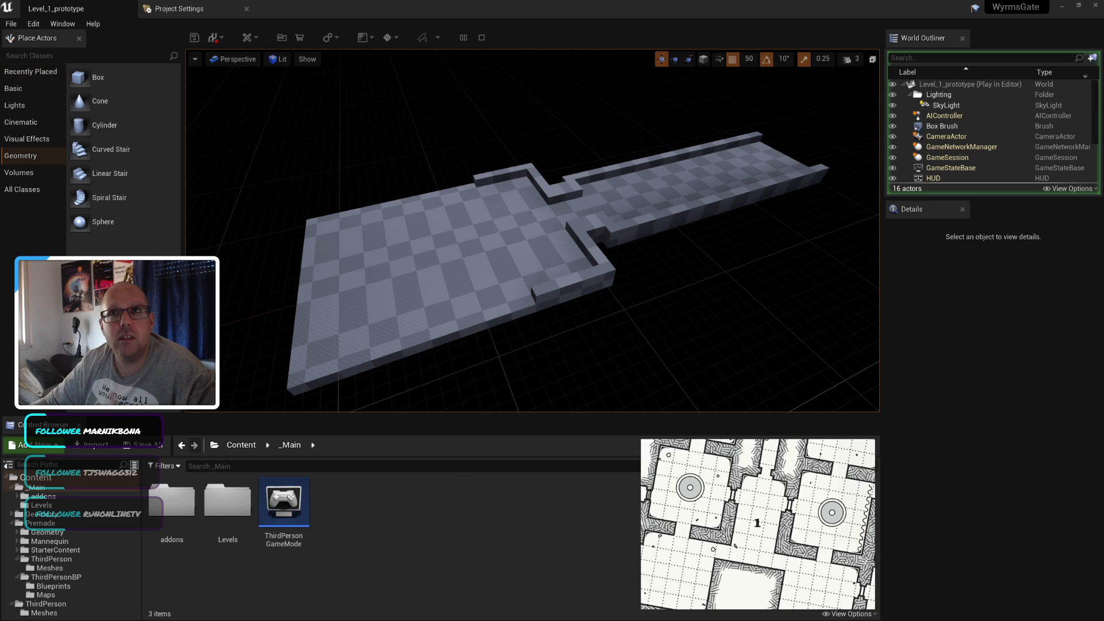
Step: Start a search of the placeable actor classes
{"action": "left_click", "coordinate": [34, 56]}
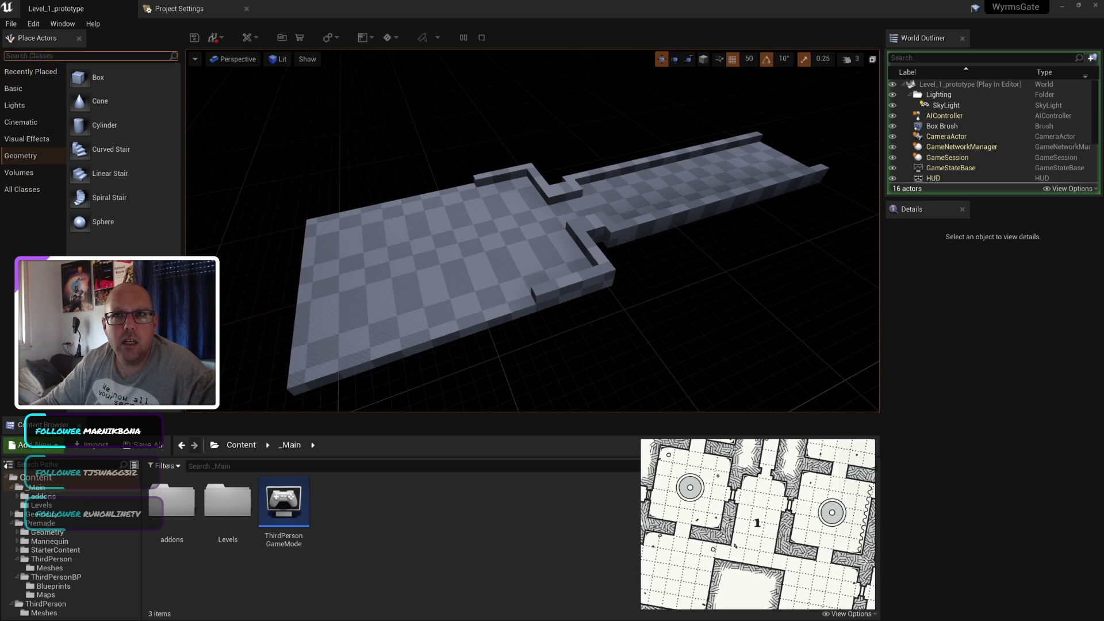
Step: Search the placeable actors for "play" and try to place a Player Start in the corridor during the running play session
{"action": "type", "text": "play"}
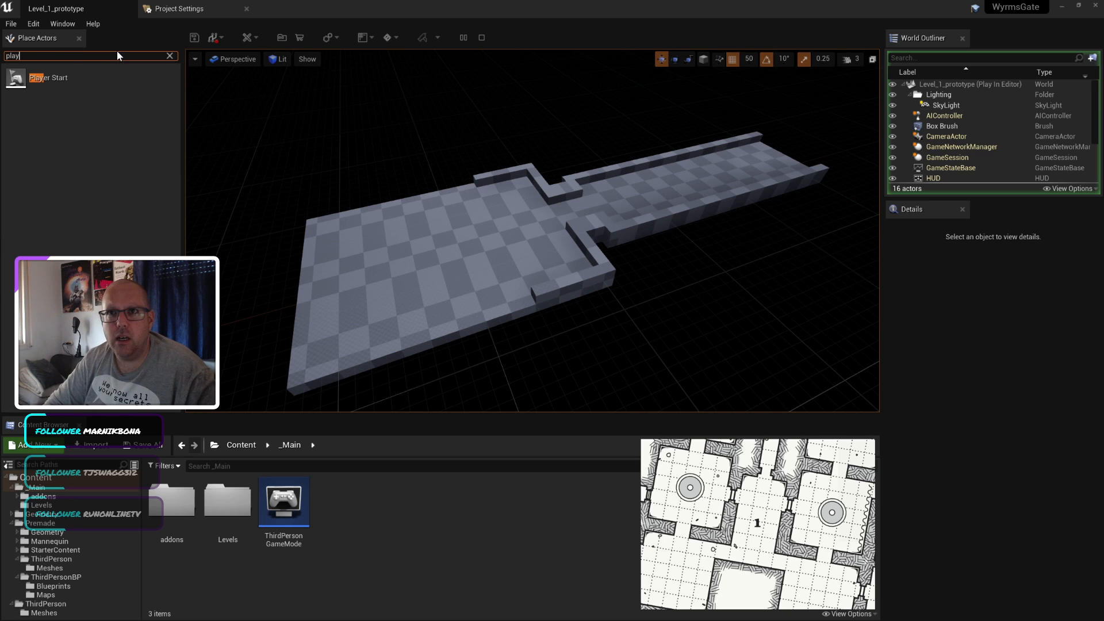
{"action": "left_click_drag", "start_coordinate": [20, 78], "coordinate": [639, 175]}
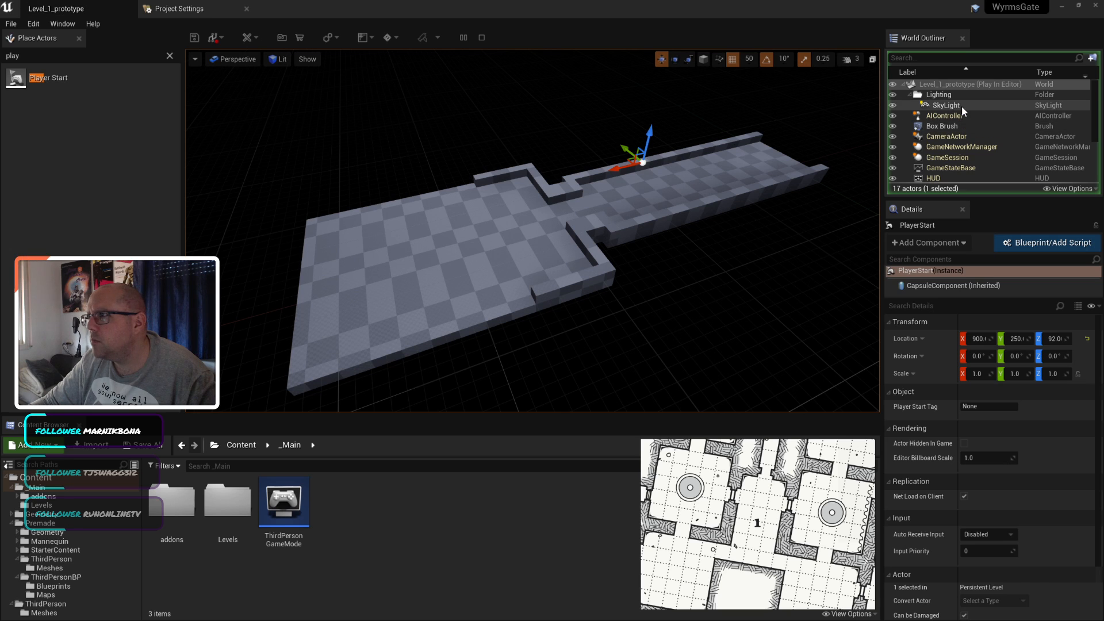
{"action": "scroll", "coordinate": [962, 106], "scroll_direction": "down", "scroll_amount": 3}
{"action": "scroll", "coordinate": [961, 108], "scroll_direction": "up", "scroll_amount": 3}
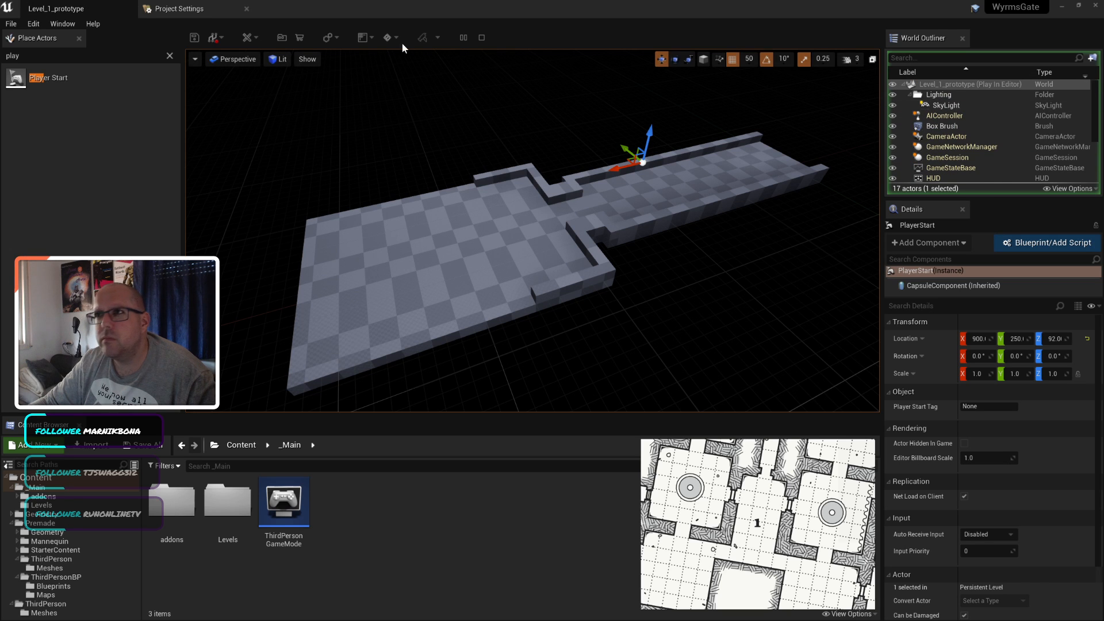
Step: Stop the running play session and dismiss the message log
{"action": "left_click", "coordinate": [482, 37]}
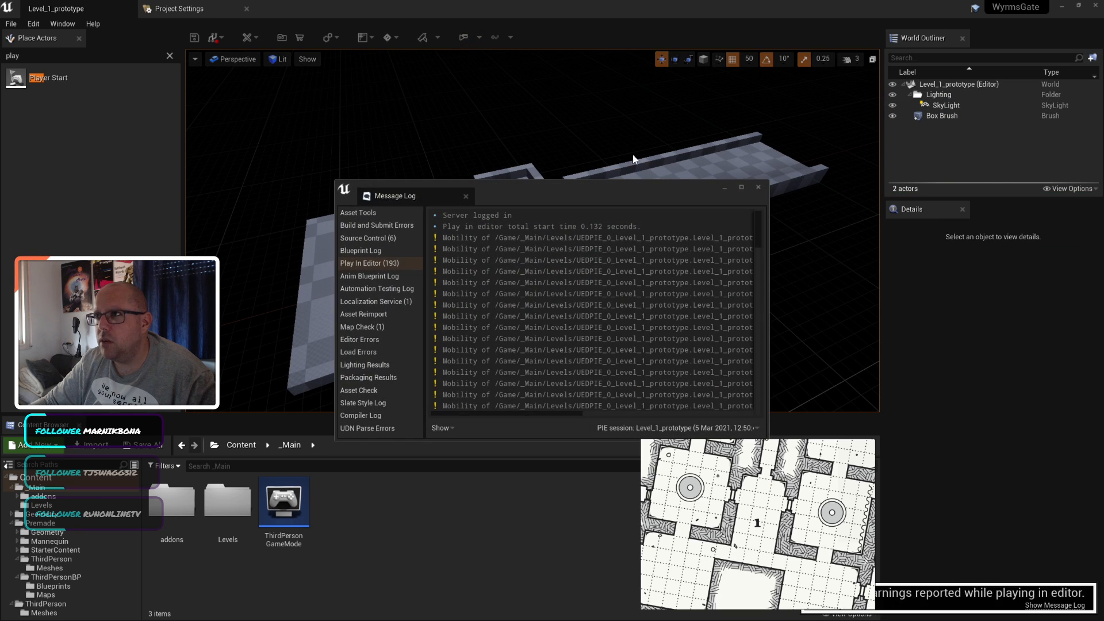
{"action": "left_click", "coordinate": [758, 187]}
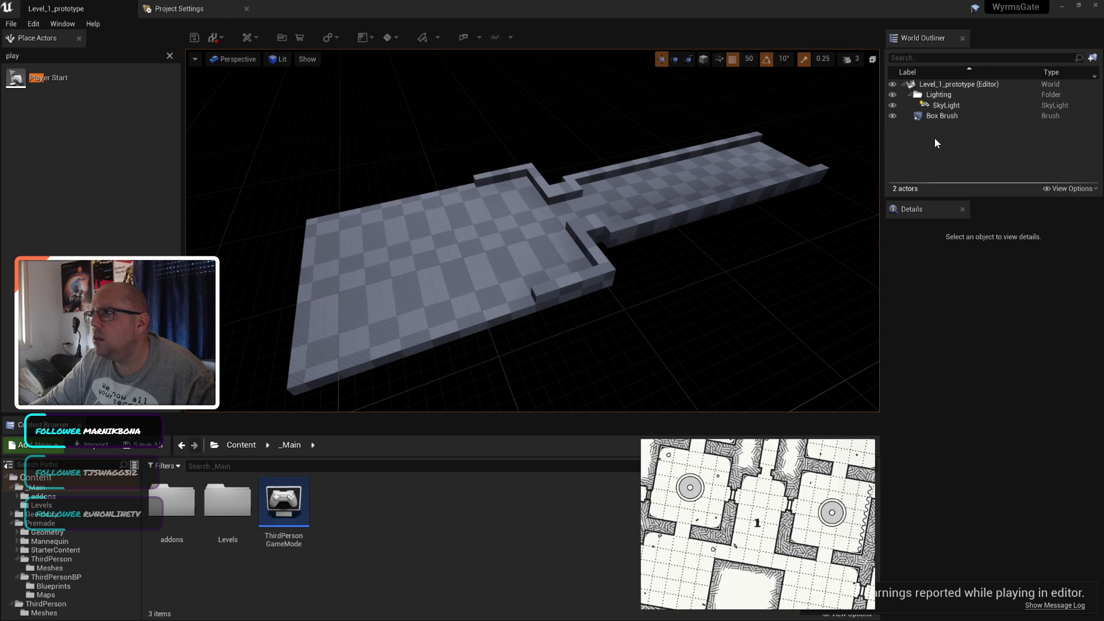
Step: Place a Player Start in the corridor and set its location to X 0, Y 0, Z 100
{"action": "left_click", "coordinate": [942, 116]}
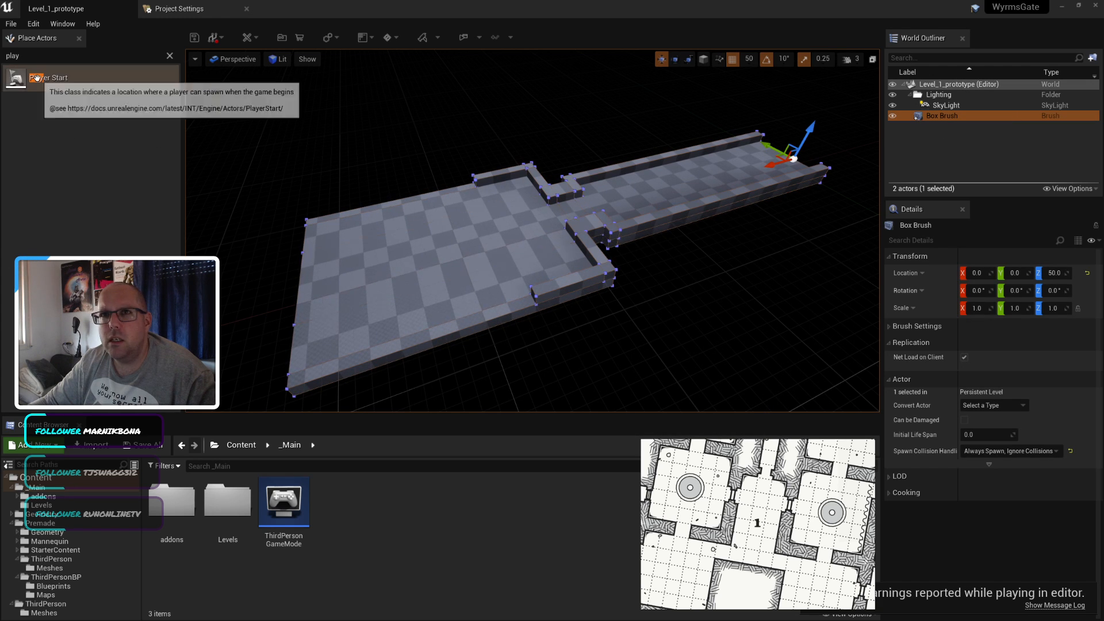
{"action": "left_click_drag", "start_coordinate": [48, 77], "coordinate": [741, 169]}
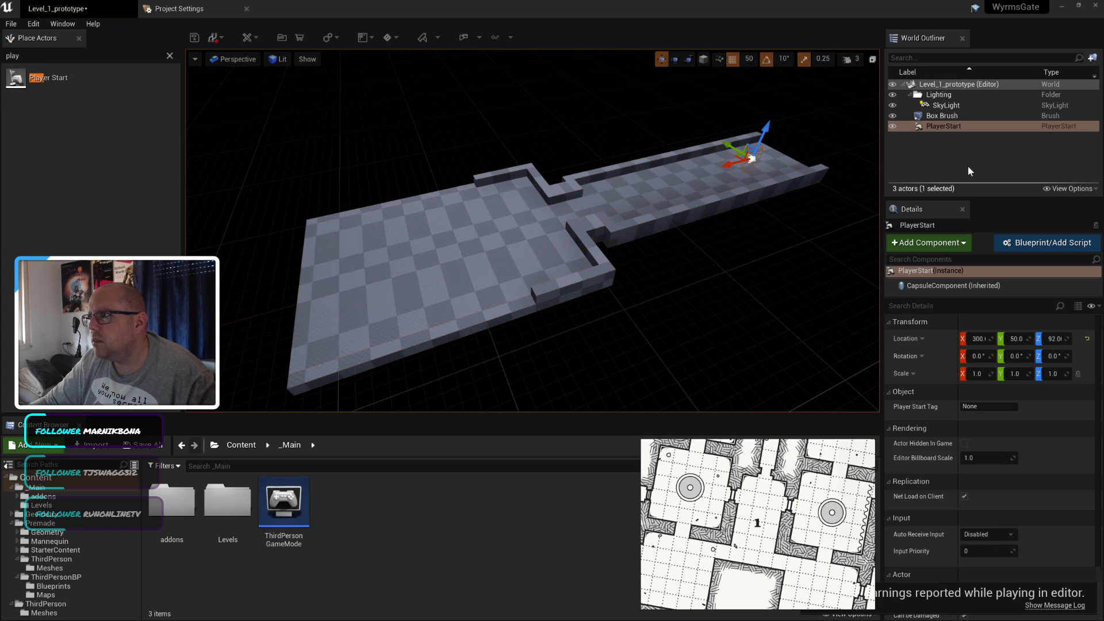
{"action": "left_click", "coordinate": [981, 339]}
{"action": "type", "text": "0"}
{"action": "key", "text": "Tab"}
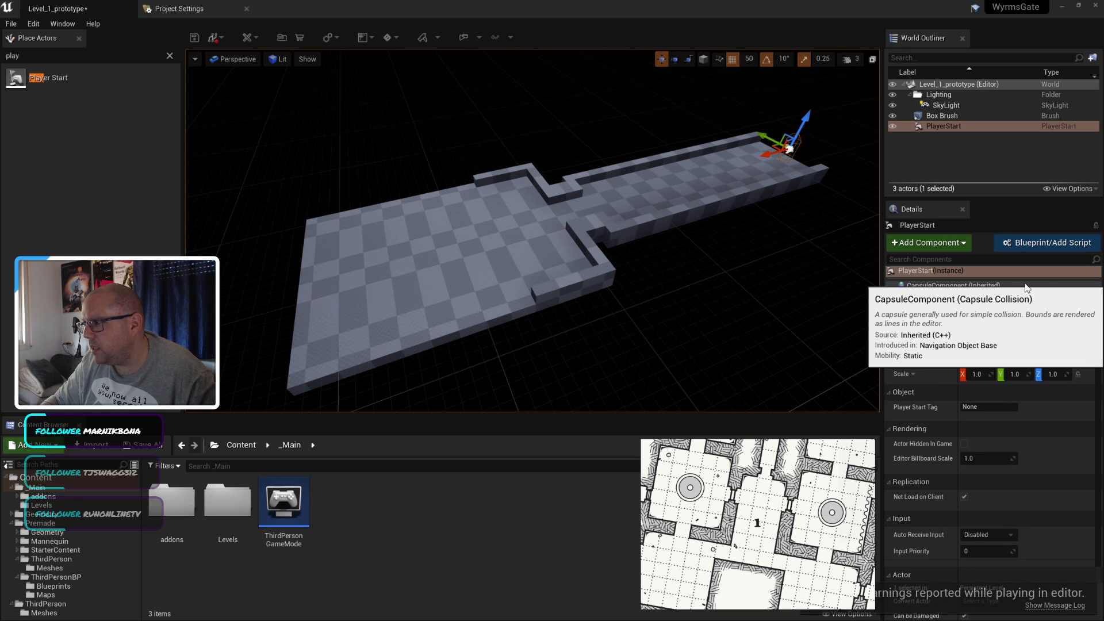
{"action": "type", "text": "0"}
{"action": "key", "text": "Tab"}
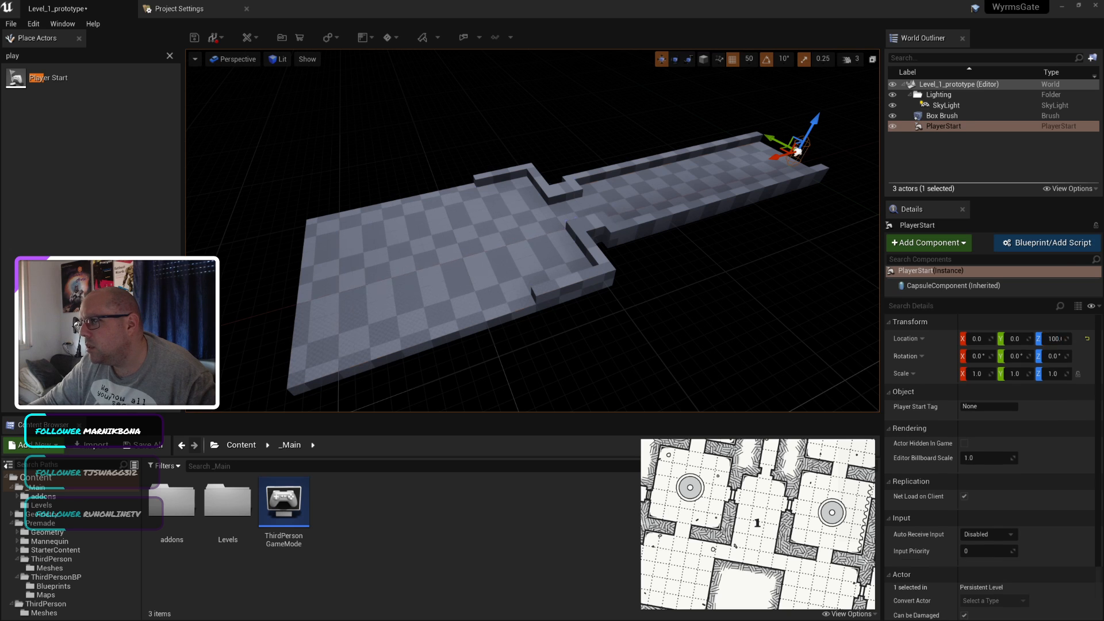
Step: Deselect the Player Start and save the level
{"action": "left_click", "coordinate": [697, 153]}
{"action": "left_click", "coordinate": [788, 101]}
{"action": "key", "text": "ctrl+s"}
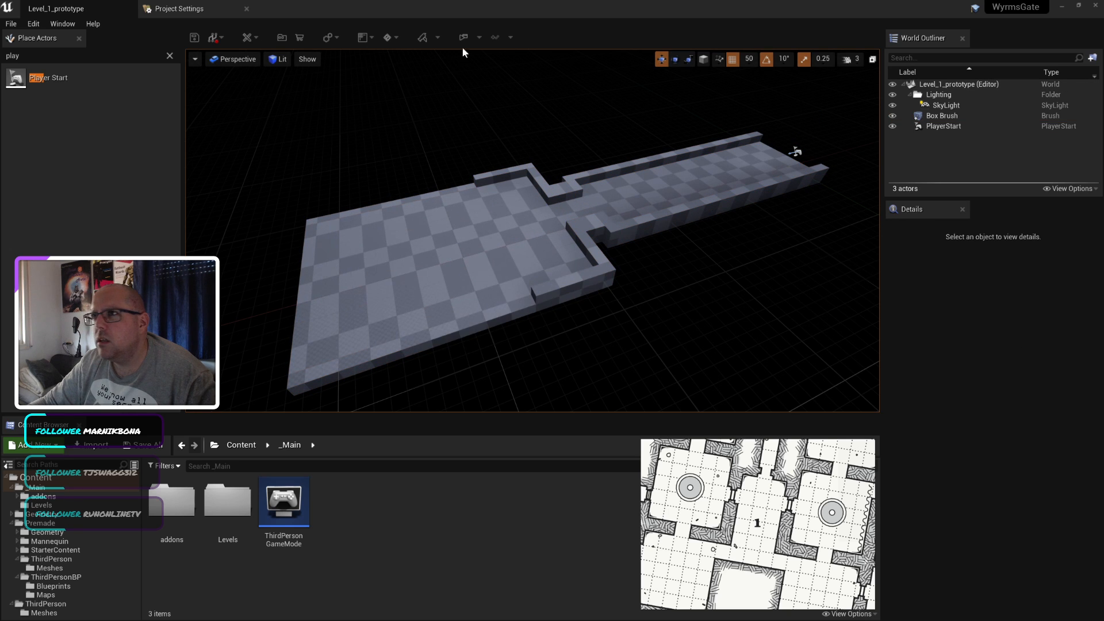
Step: Play-test the level by running the character along the corridor to the large room and back off the open end, and stop the session
{"action": "key", "text": "alt+p"}
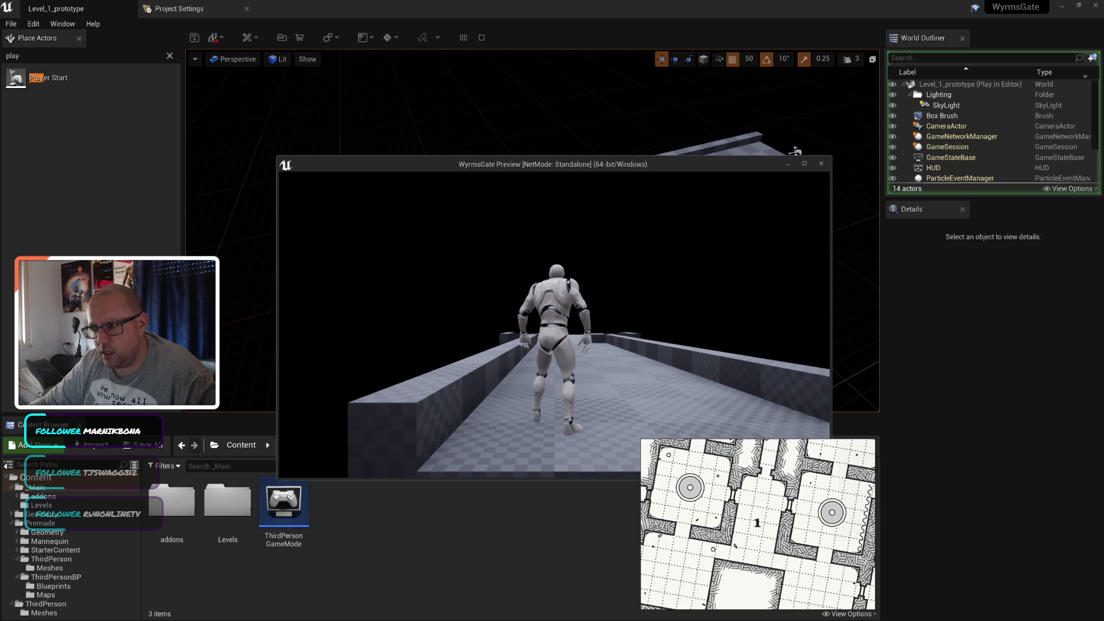
{"action": "key", "text": "w"}
{"action": "key", "text": "space"}
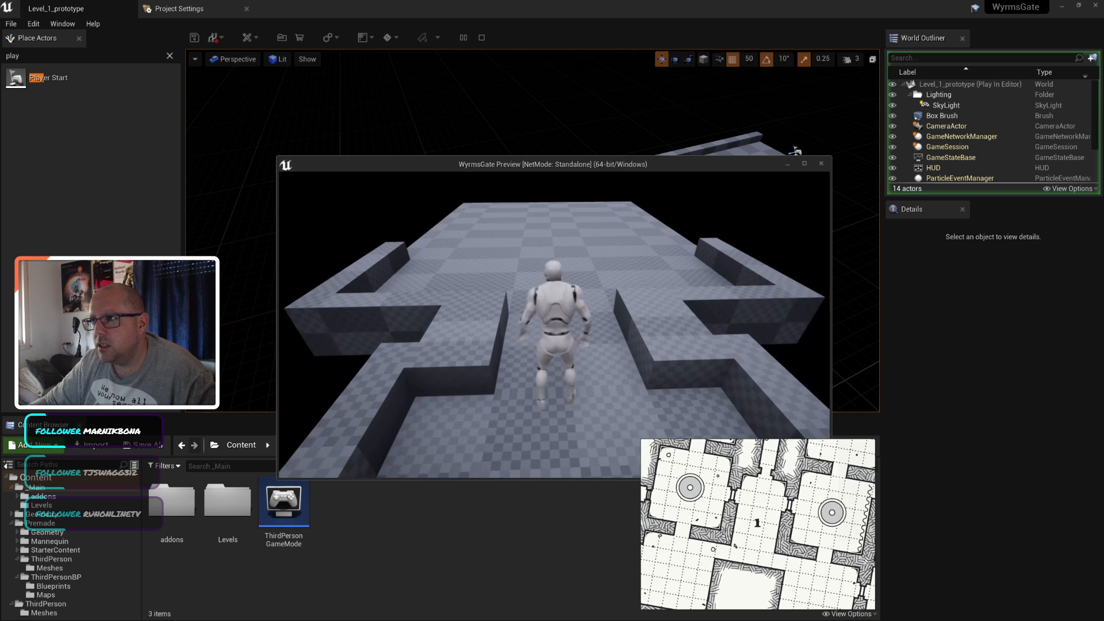
{"action": "key", "text": "s"}
{"action": "key", "text": "s"}
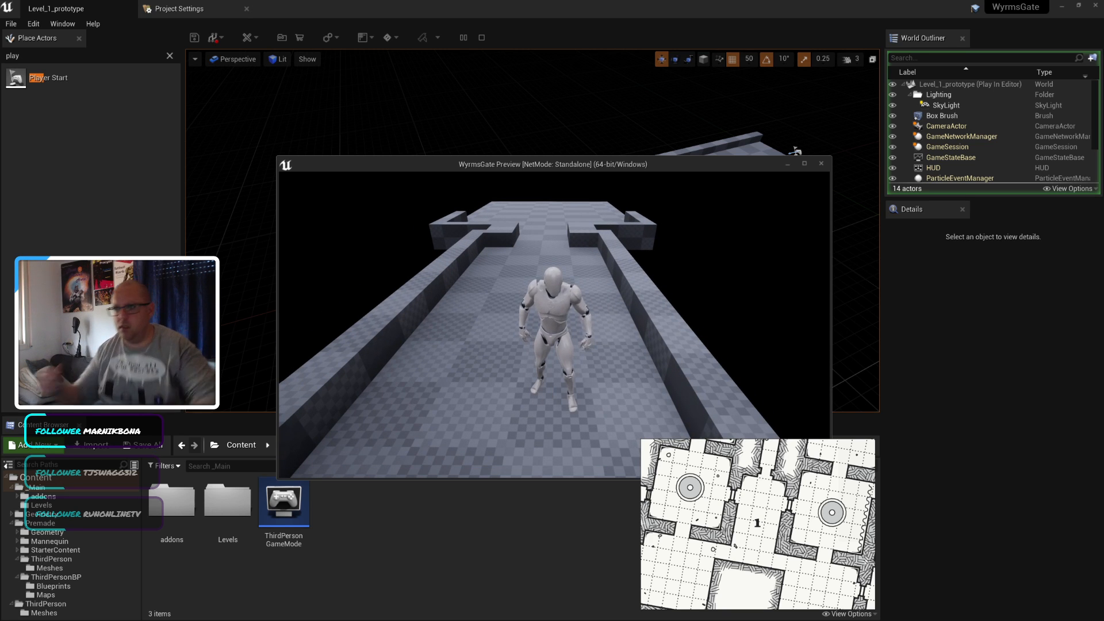
{"action": "key", "text": "s"}
{"action": "key", "text": "s"}
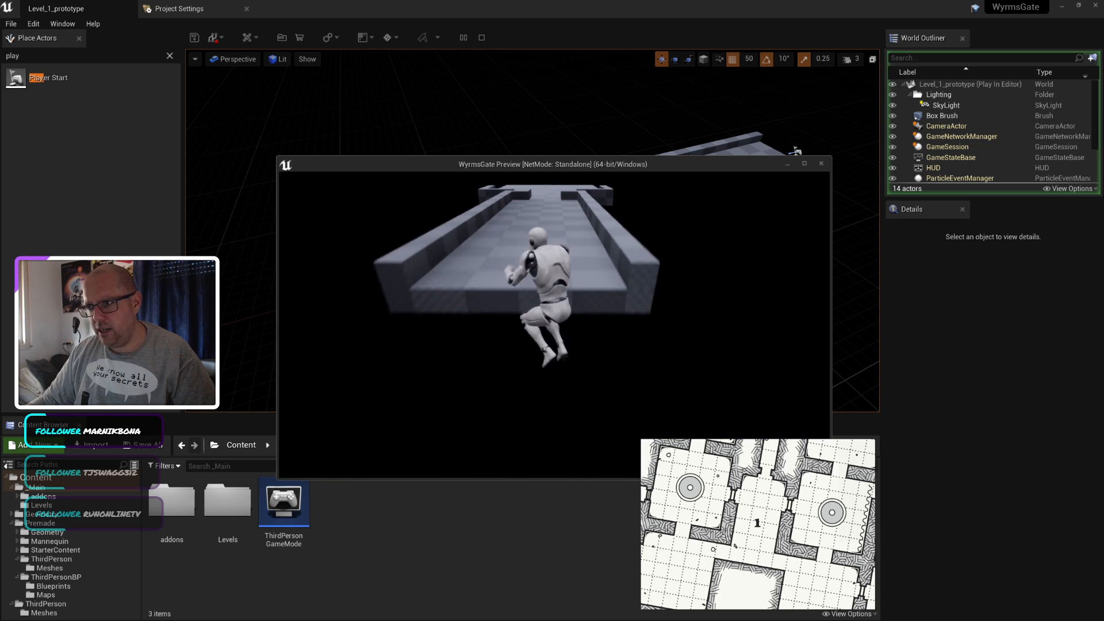
{"action": "key", "text": "Escape"}
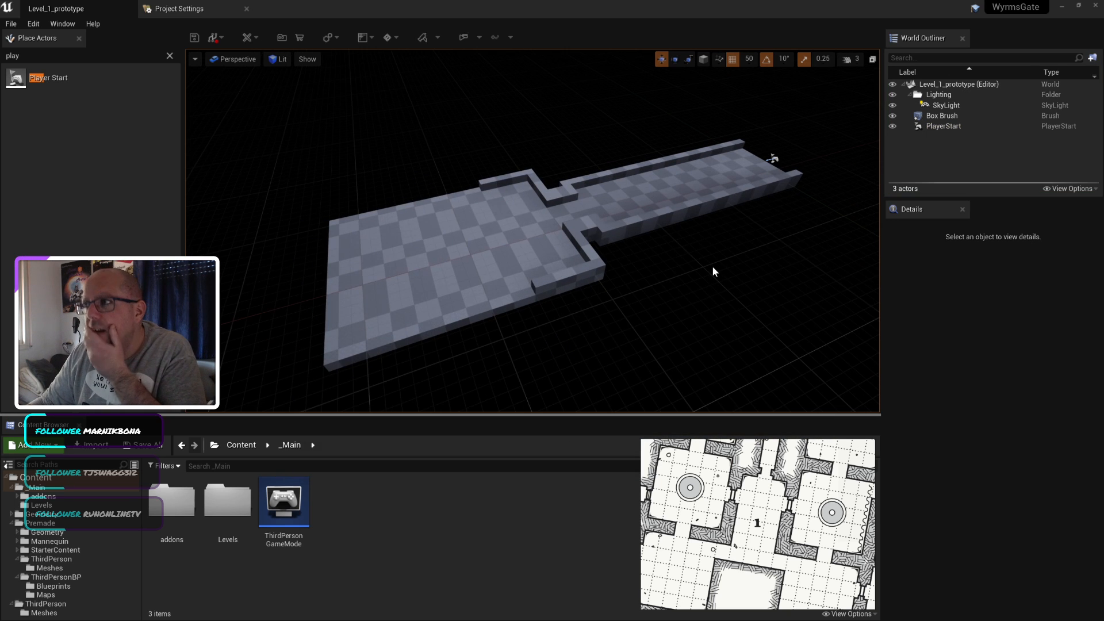
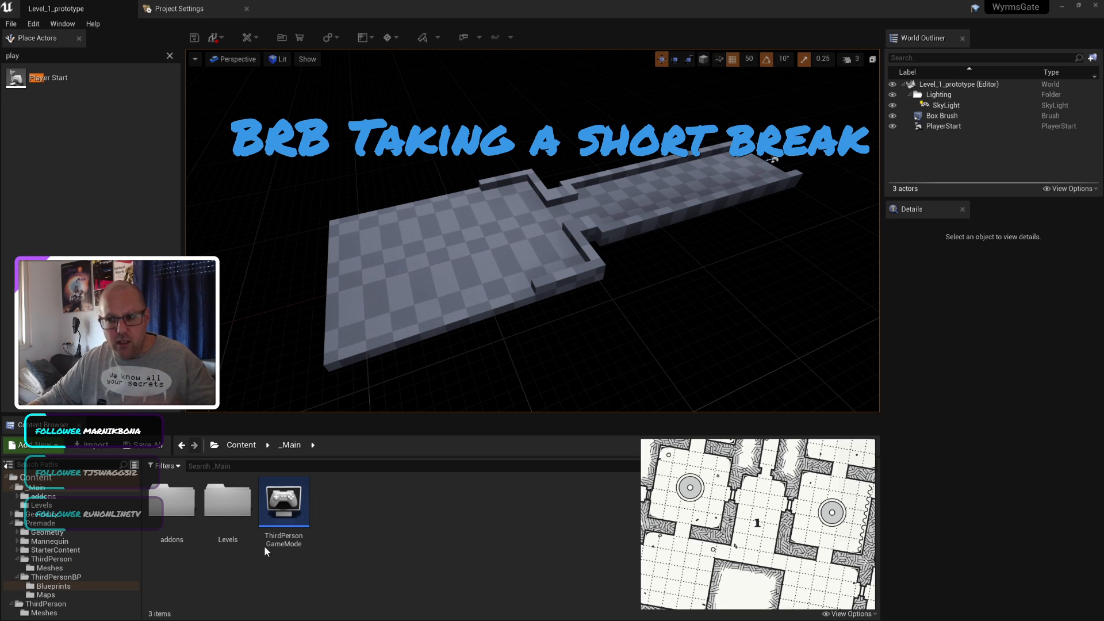
Step: Open the ThirdPersonGameMode blueprint from _Main, dock it in the main editor window, and return to the level
{"action": "double_click", "coordinate": [278, 509]}
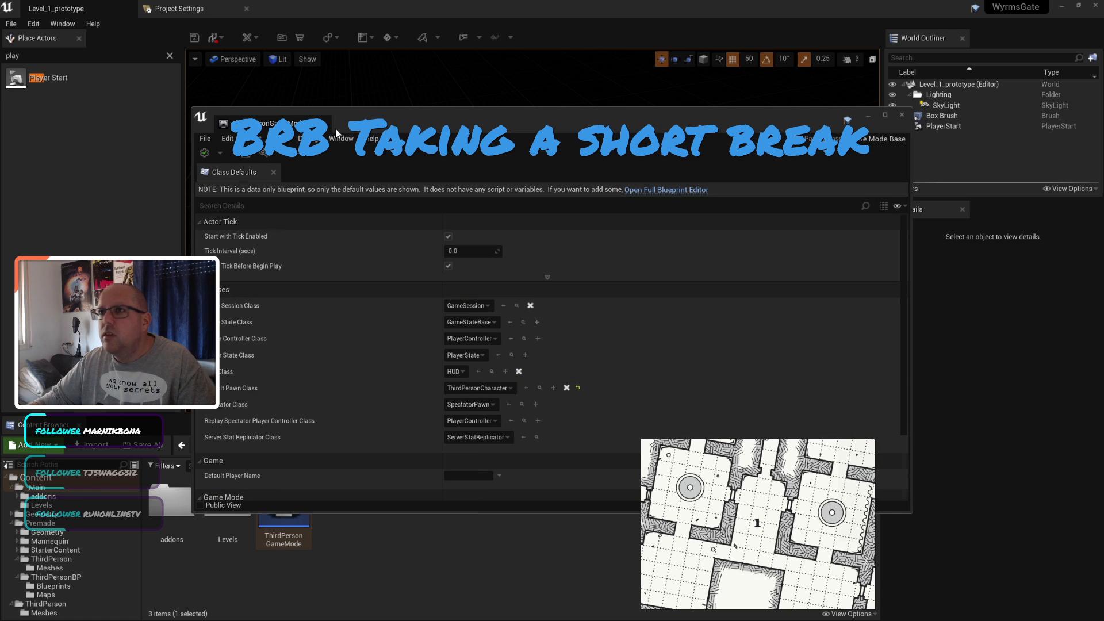
{"action": "left_click_drag", "start_coordinate": [336, 133], "coordinate": [310, 9]}
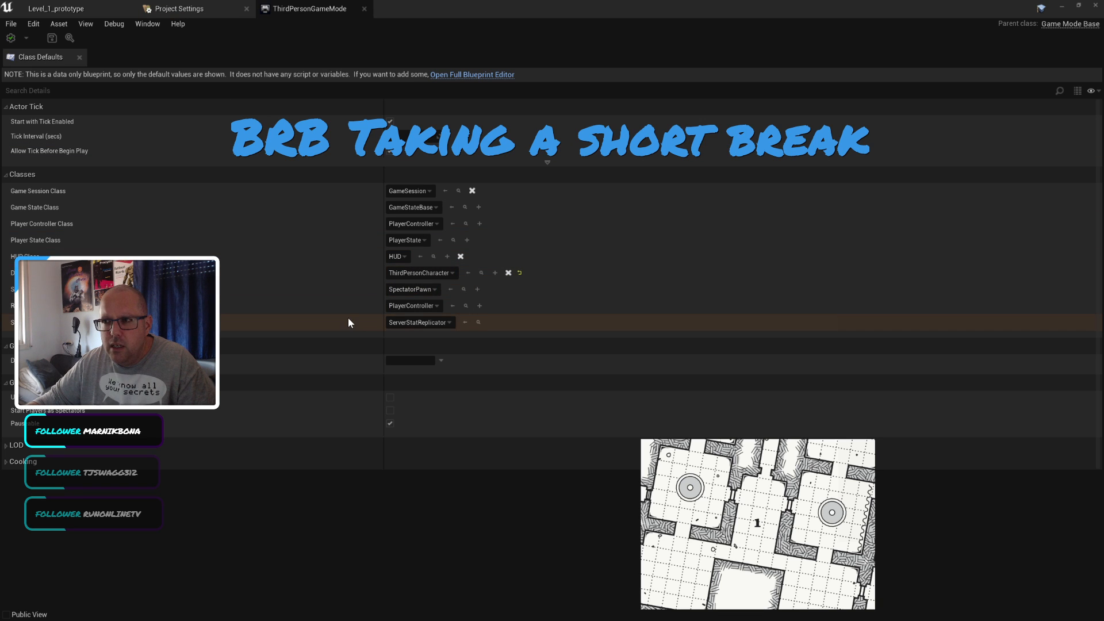
{"action": "left_click", "coordinate": [210, 7]}
{"action": "left_click", "coordinate": [90, 8]}
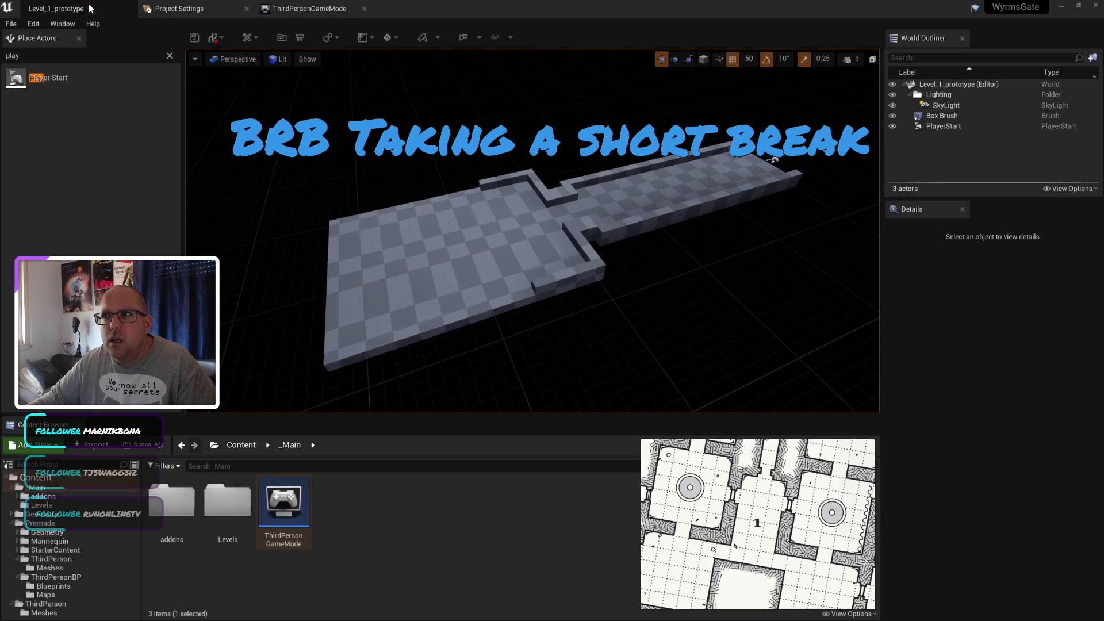
Step: Rename the ThirdPersonGameMode asset in the _Main folder to GM_WyrmsGate and open it
{"action": "left_click", "coordinate": [302, 516]}
{"action": "key", "text": "F2"}
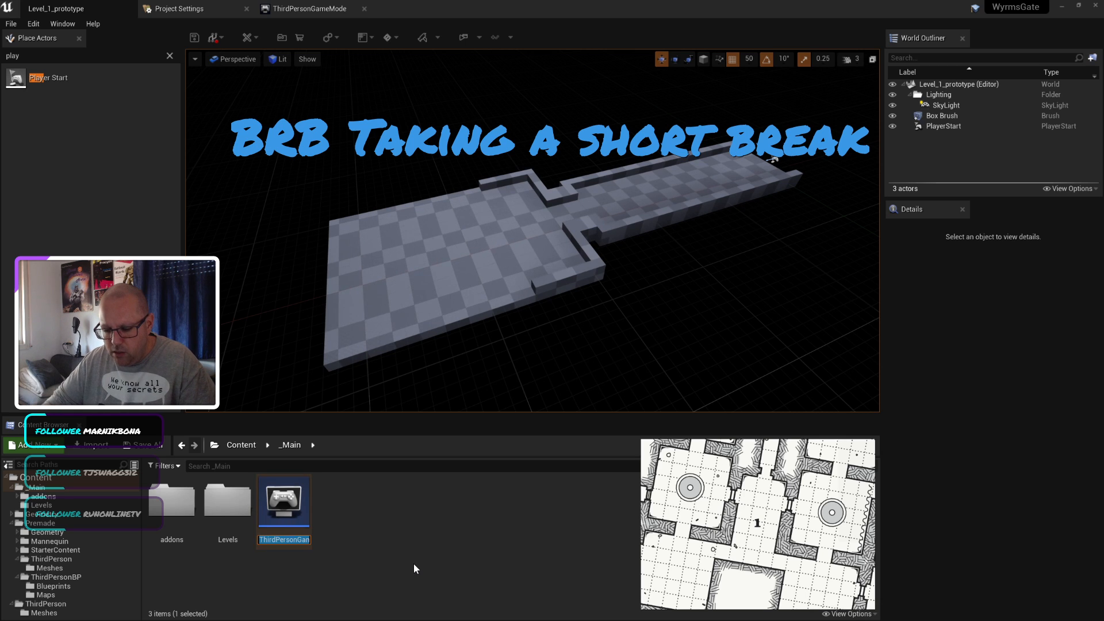
{"action": "type", "text": "WG_Ga"}
{"action": "key", "text": "BackSpace"}
{"action": "key", "text": "BackSpace"}
{"action": "key", "text": "BackSpace"}
{"action": "key", "text": "BackSpace"}
{"action": "key", "text": "BackSpace"}
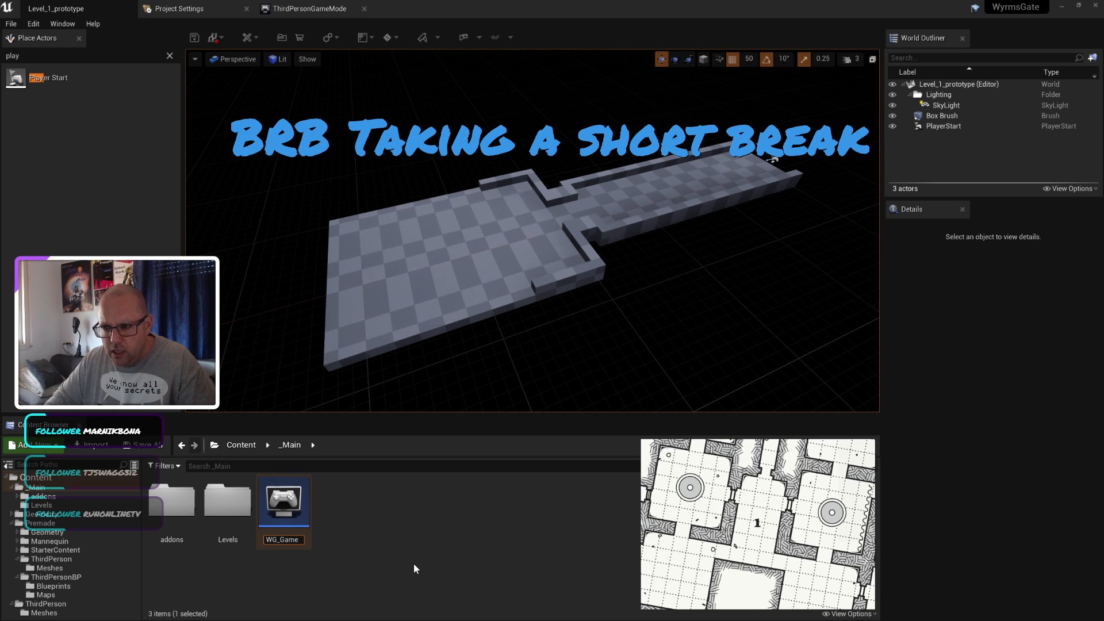
{"action": "type", "text": "GM_"}
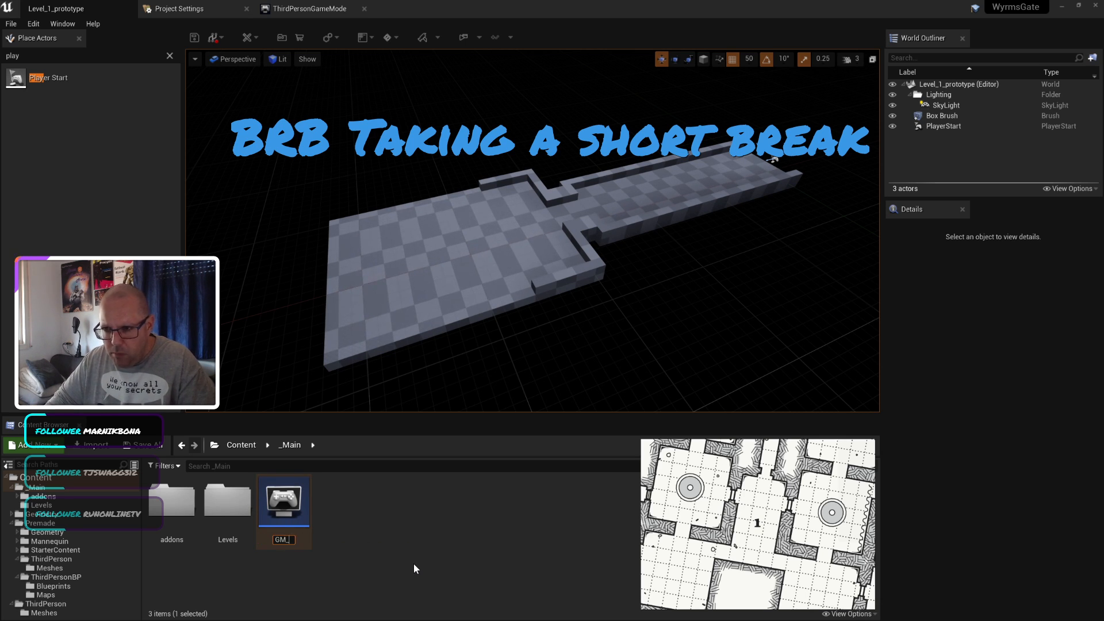
{"action": "type", "text": "WyrmsGate"}
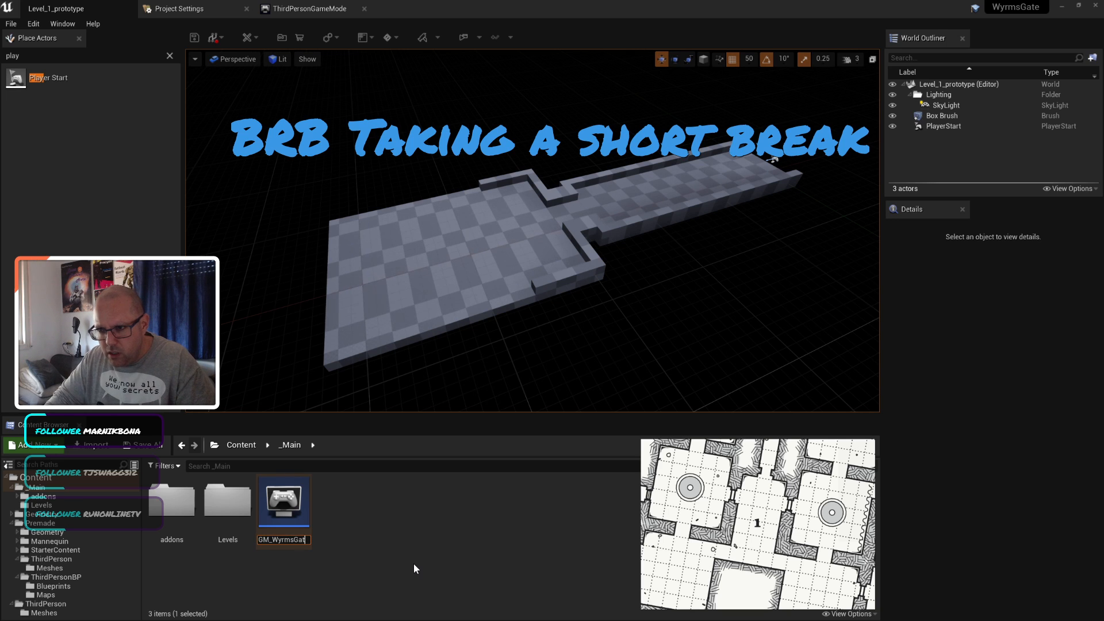
{"action": "key", "text": "Return"}
{"action": "key", "text": "Return"}
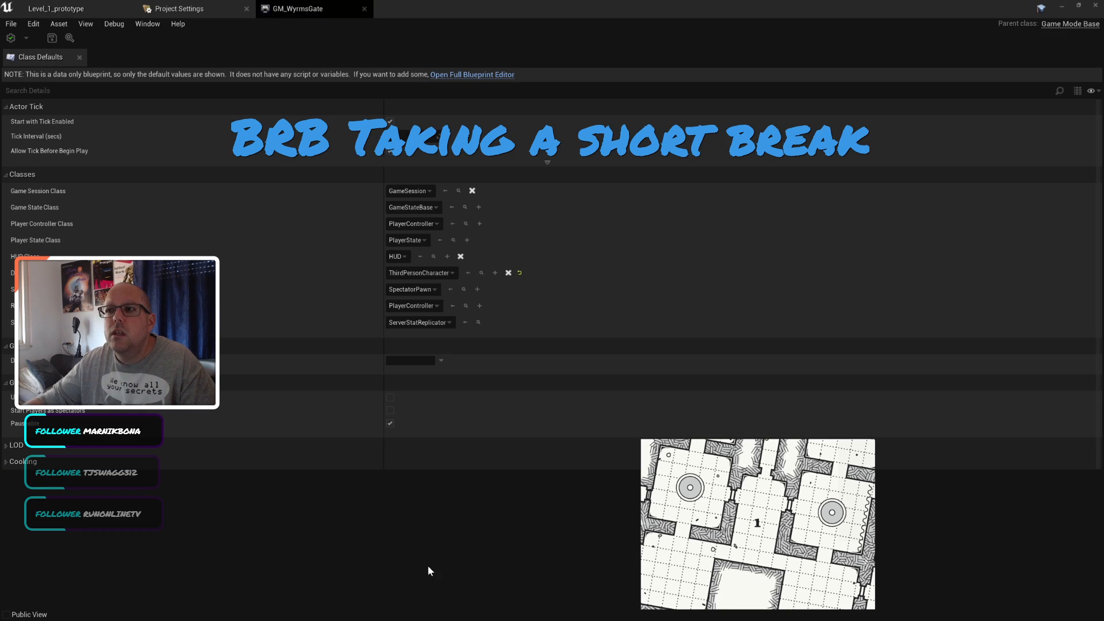
Step: Set the project's Default GameMode to GM_WyrmsGate and return to the game mode blueprint
{"action": "left_click", "coordinate": [178, 8]}
{"action": "left_click", "coordinate": [537, 100]}
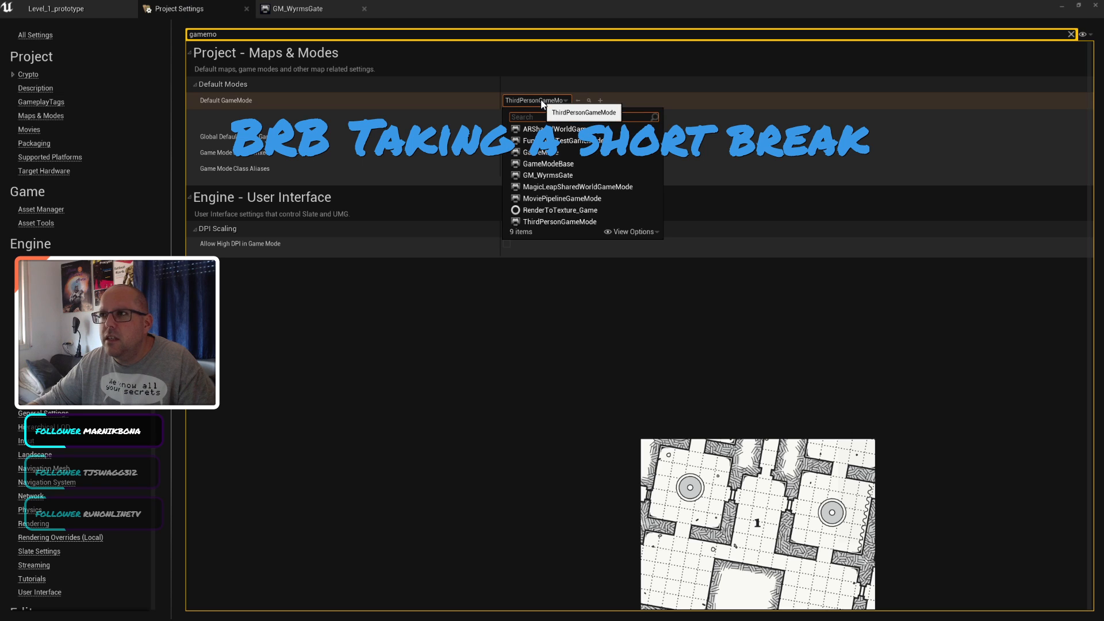
{"action": "left_click", "coordinate": [555, 174]}
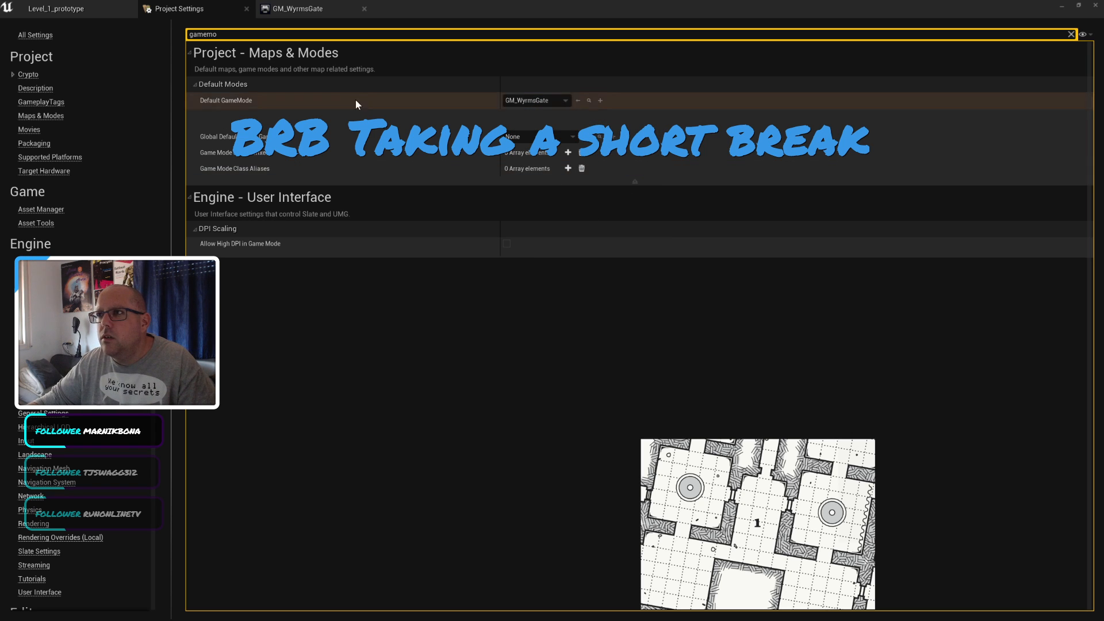
{"action": "left_click", "coordinate": [259, 17]}
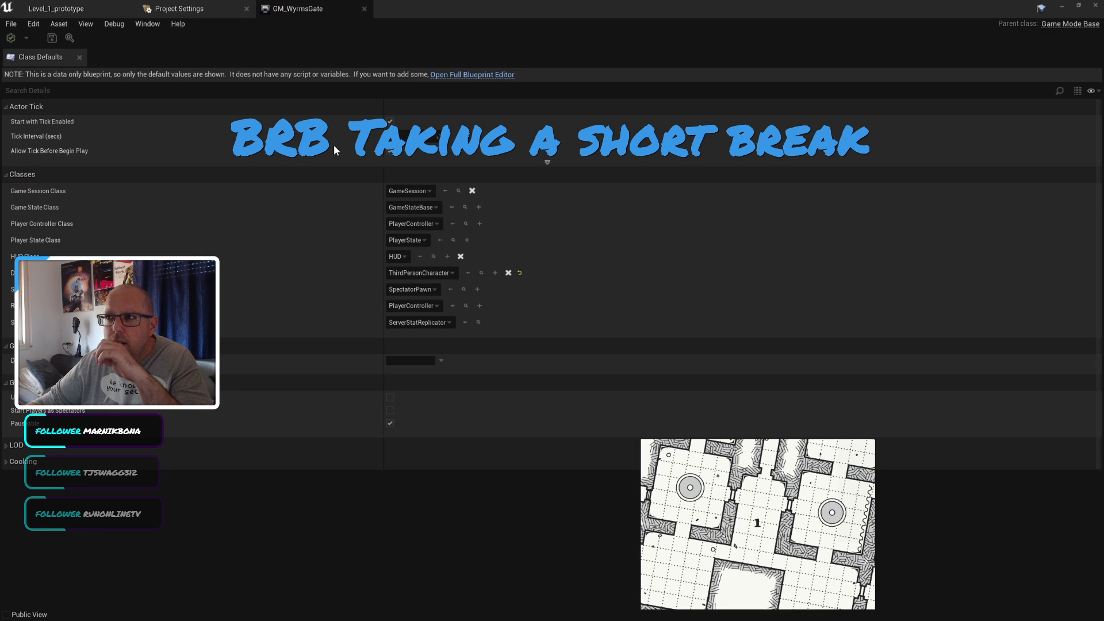
Step: Return to the level and inspect the game mode and character assets in the Premade ThirdPersonBP Blueprints folder
{"action": "left_click", "coordinate": [92, 7]}
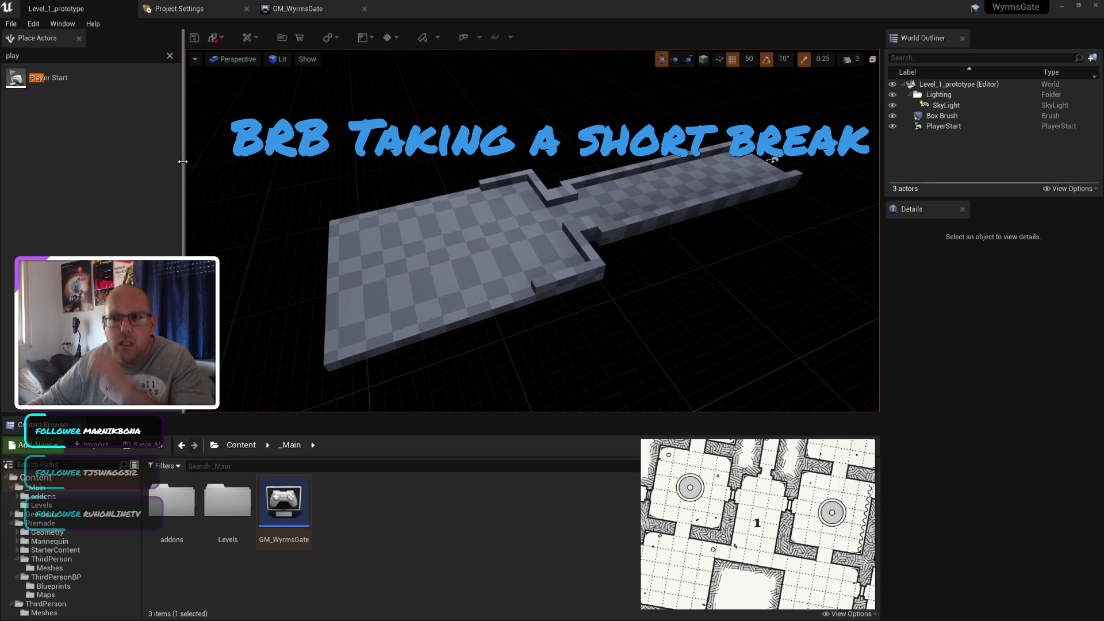
{"action": "left_click", "coordinate": [66, 587]}
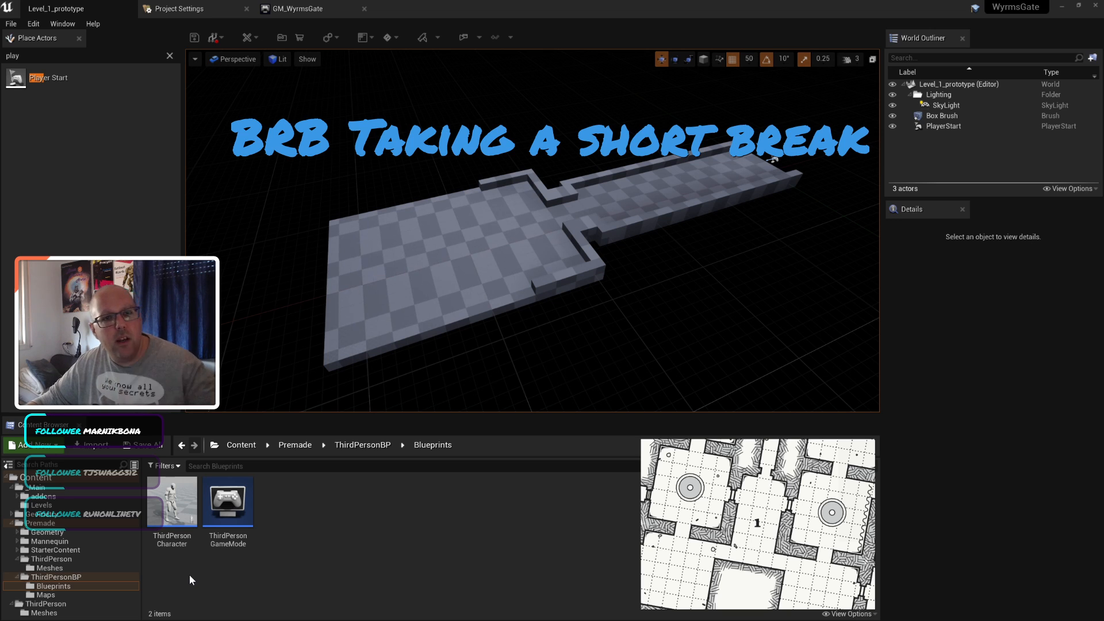
{"action": "left_click", "coordinate": [252, 536]}
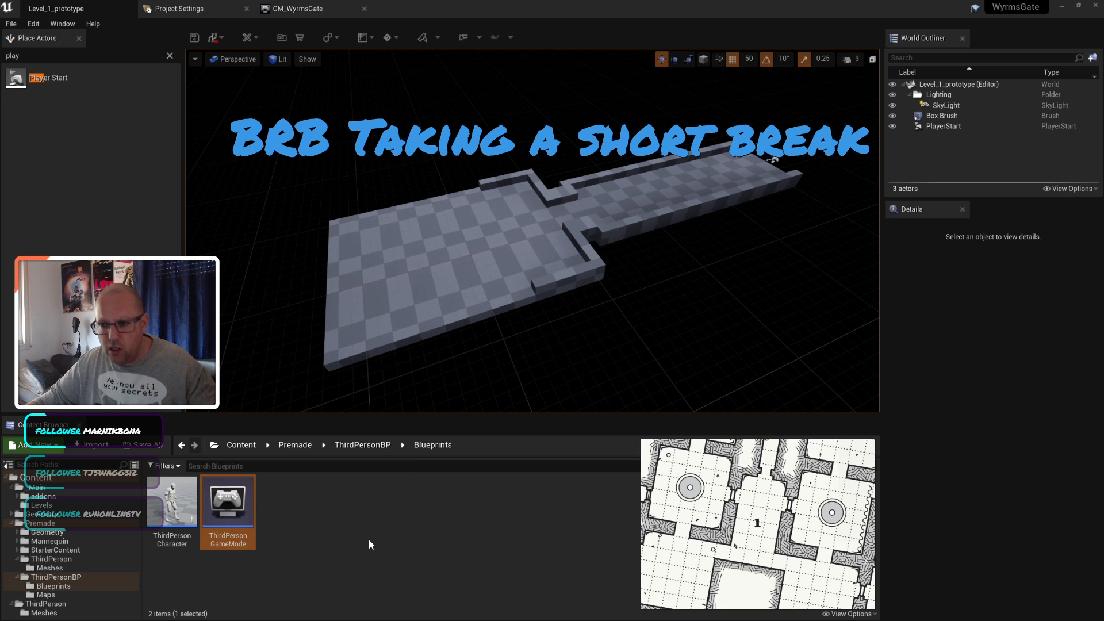
{"action": "left_click", "coordinate": [172, 509]}
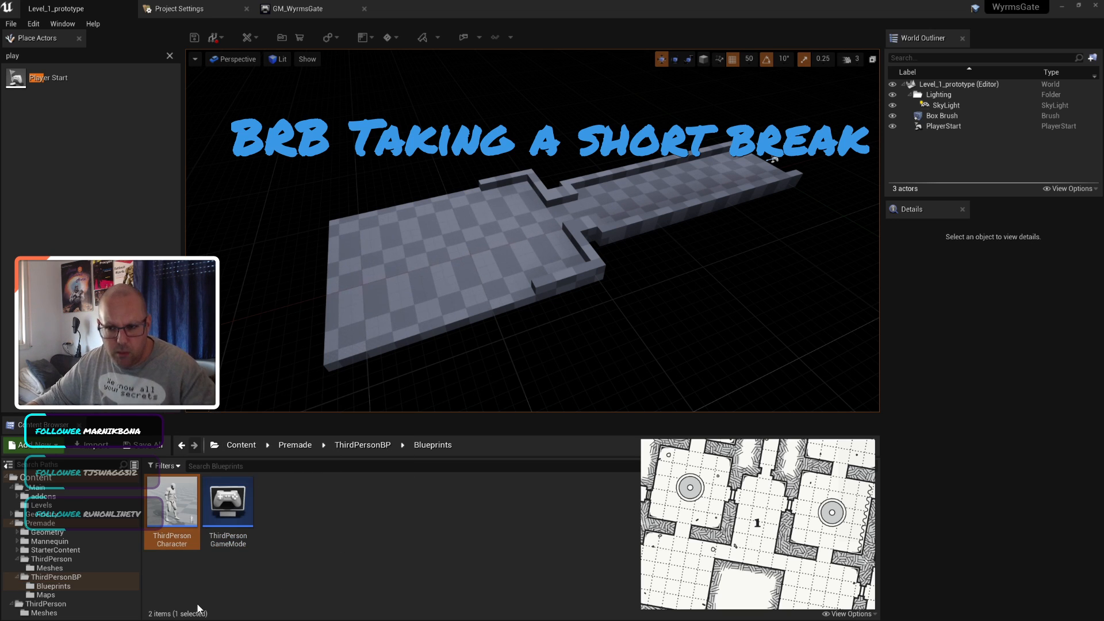
Step: Create a new folder named Blueprins inside the _Main folder
{"action": "left_click", "coordinate": [37, 487]}
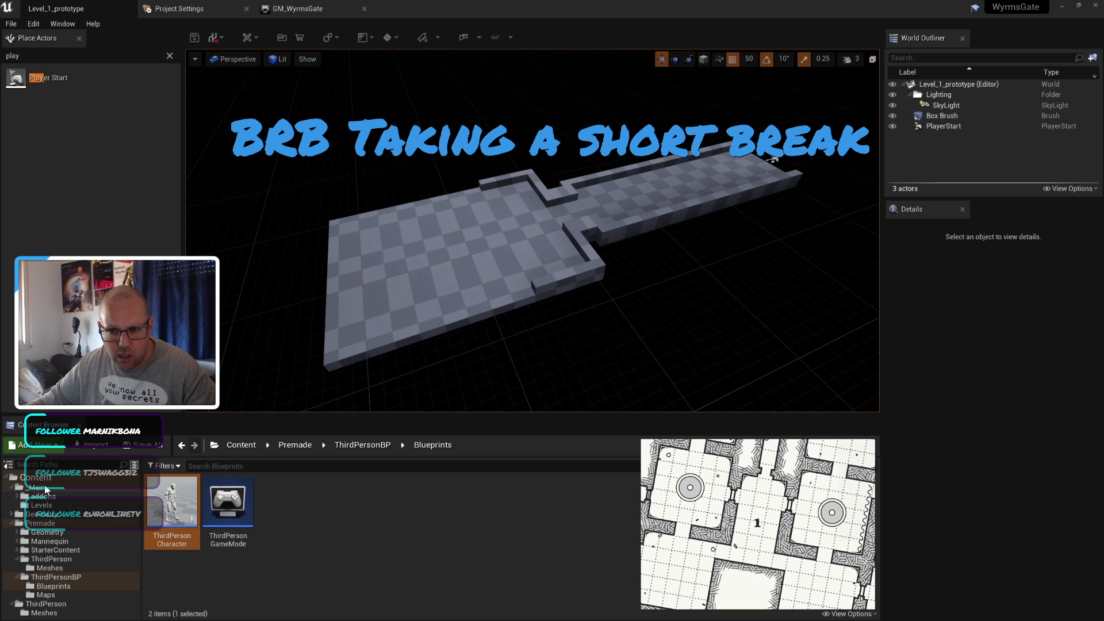
{"action": "right_click", "coordinate": [384, 508]}
{"action": "left_click", "coordinate": [431, 134]}
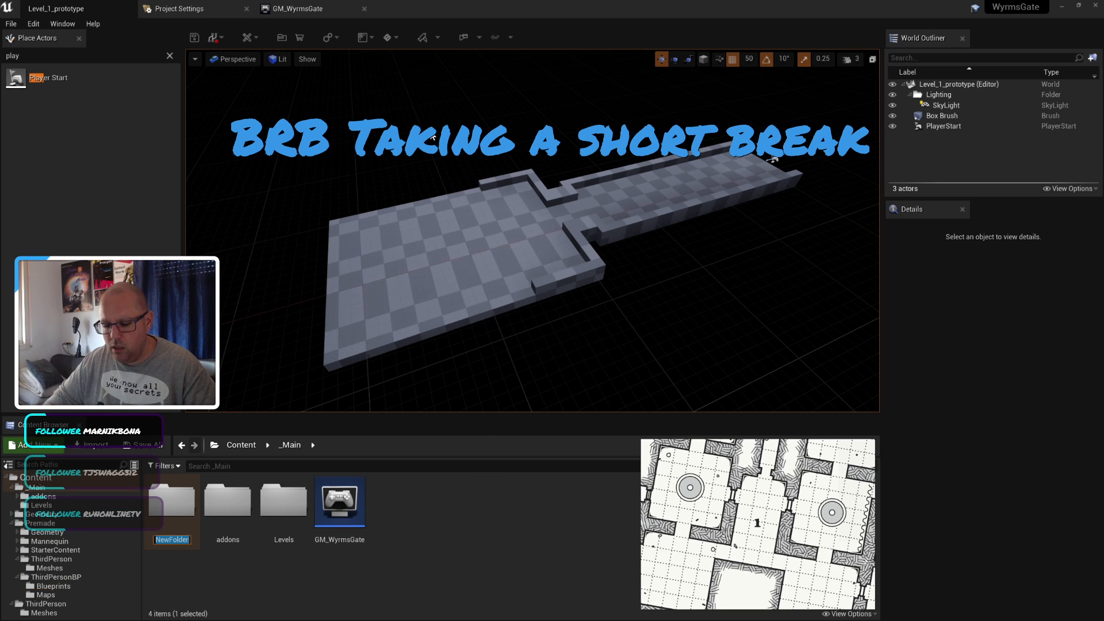
{"action": "type", "text": "Blueprins"}
{"action": "key", "text": "Return"}
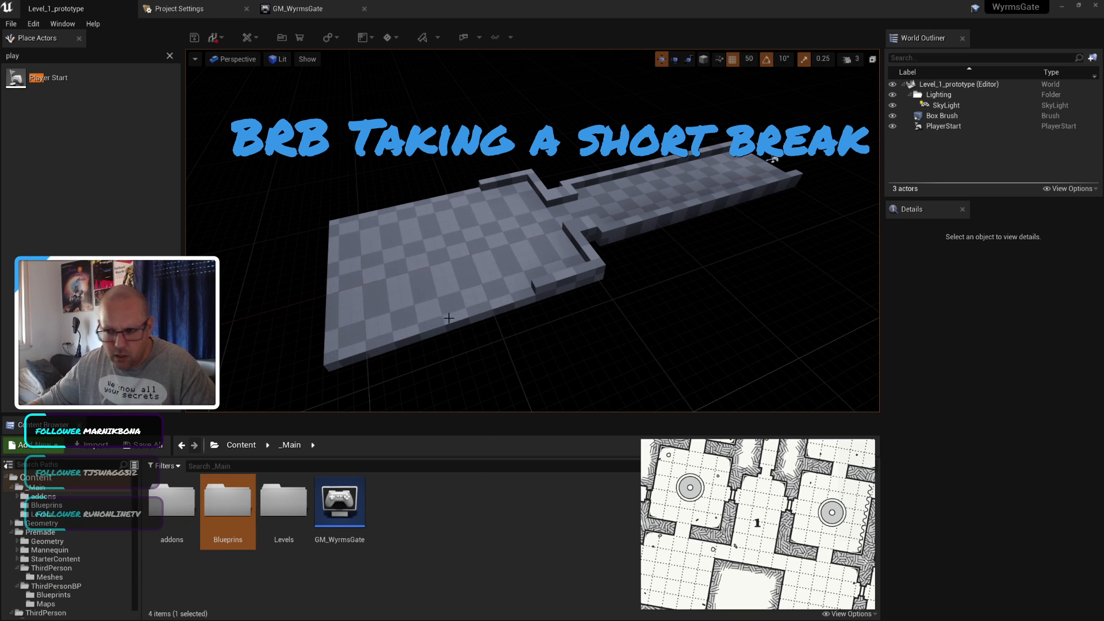
Step: Correct the name of the misspelled folder in _Main to Blueprints
{"action": "key", "text": "F2"}
{"action": "key", "text": "Right"}
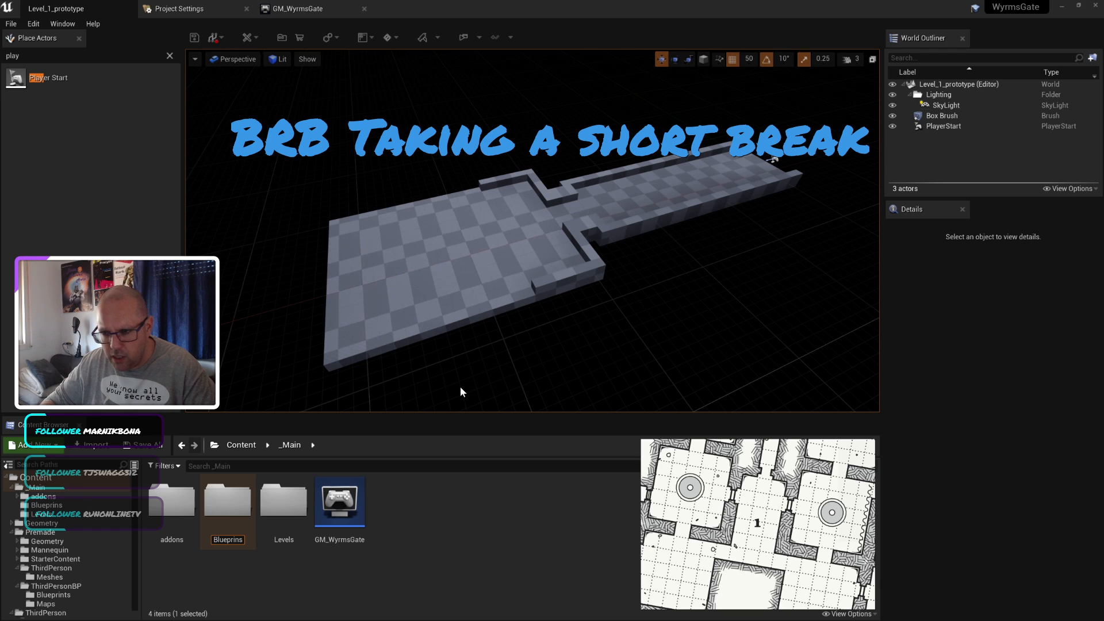
{"action": "key", "text": "Return"}
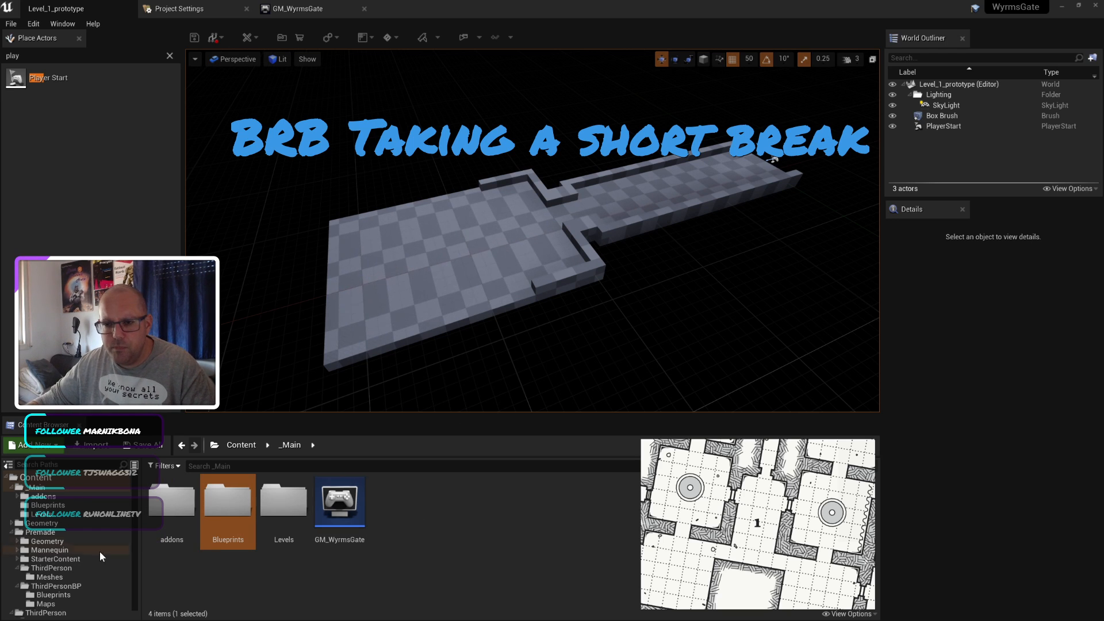
Step: Copy the ThirdPersonCharacter asset from the Premade ThirdPersonBP Blueprints folder into the _Main Blueprints folder
{"action": "left_click", "coordinate": [77, 585]}
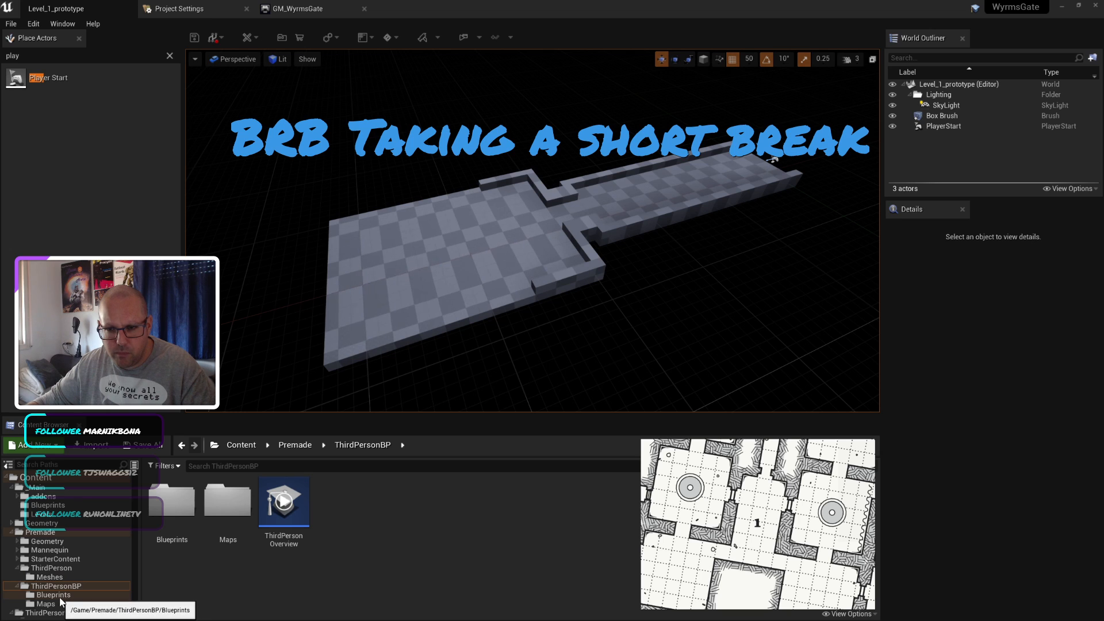
{"action": "double_click", "coordinate": [184, 504]}
{"action": "left_click", "coordinate": [172, 506]}
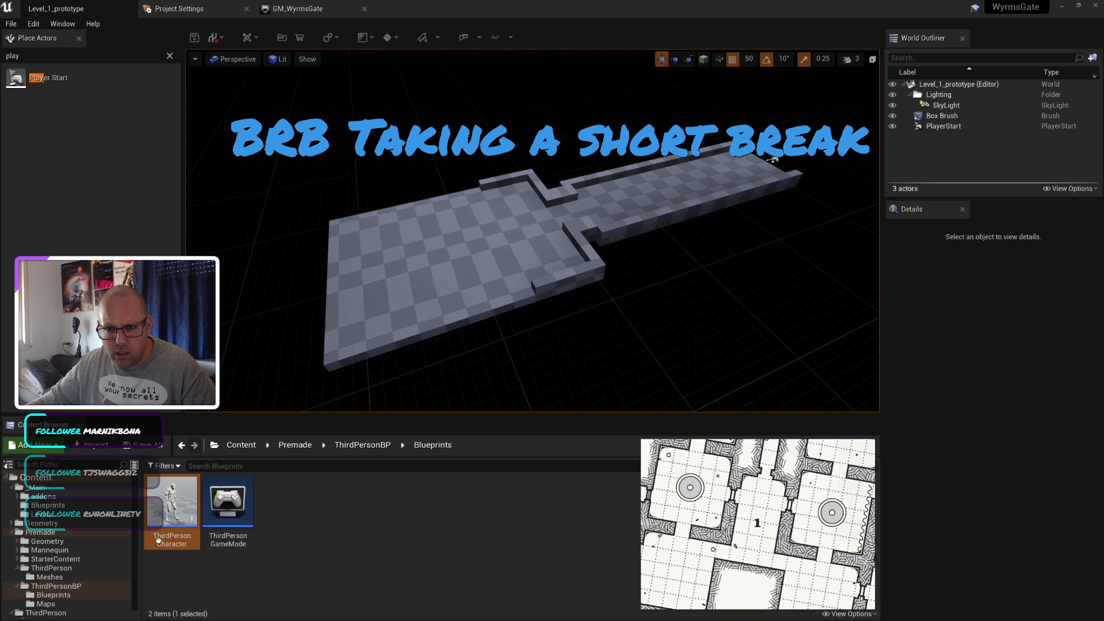
{"action": "left_click_drag", "start_coordinate": [128, 513], "coordinate": [54, 507]}
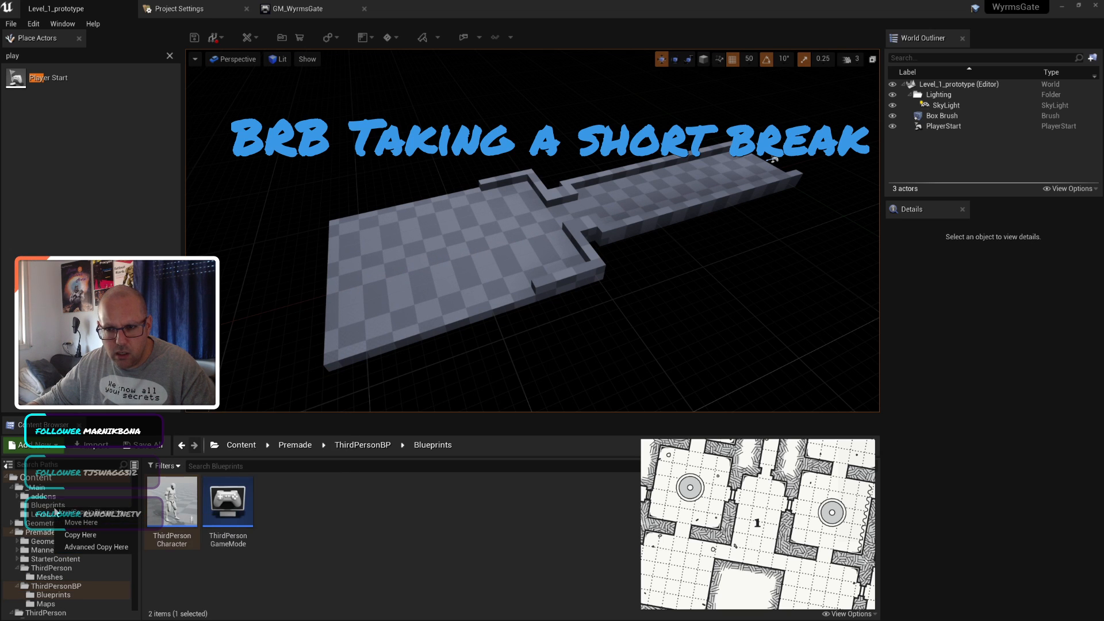
{"action": "left_click", "coordinate": [88, 534]}
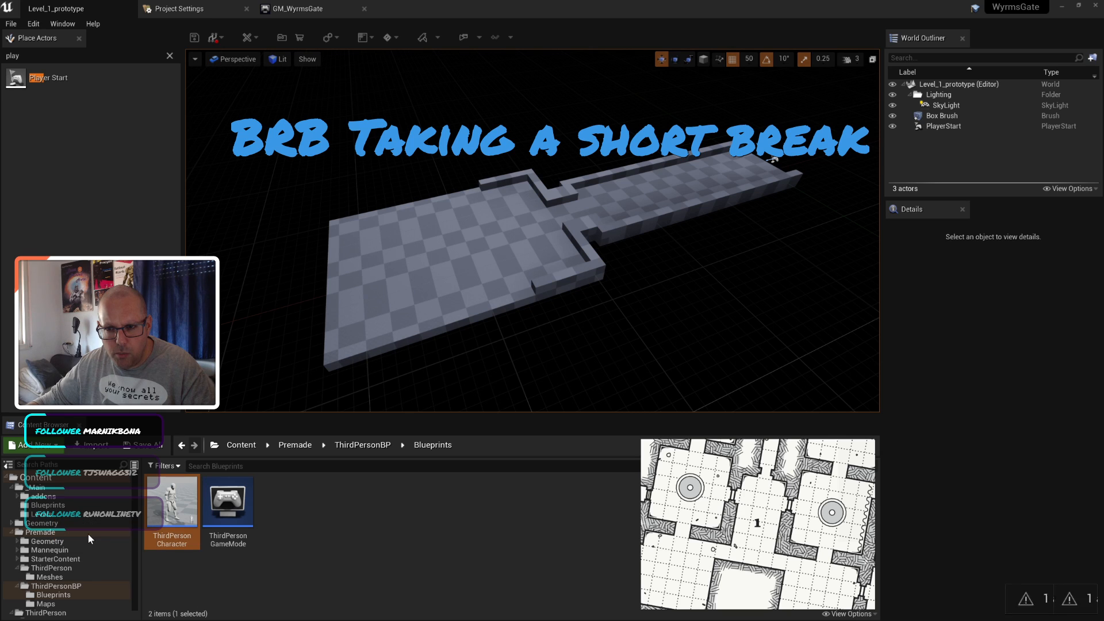
Step: Rename the copied character in the _Main Blueprints folder to BP_PrototypePlayer
{"action": "left_click", "coordinate": [42, 506]}
{"action": "key", "text": "F2"}
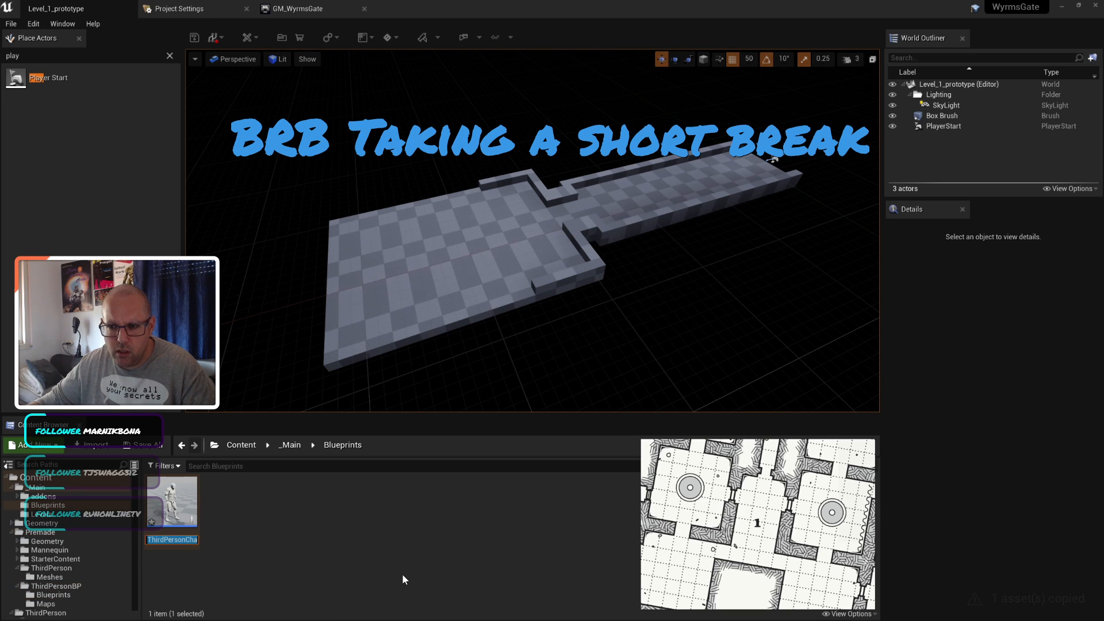
{"action": "type", "text": "BP"}
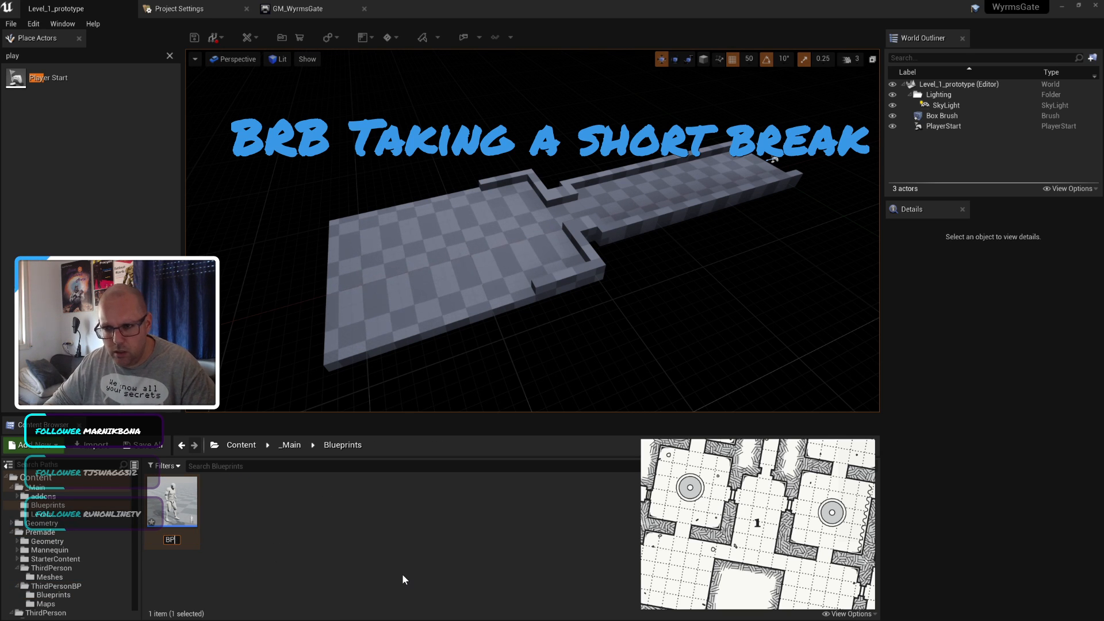
{"action": "type", "text": "_"}
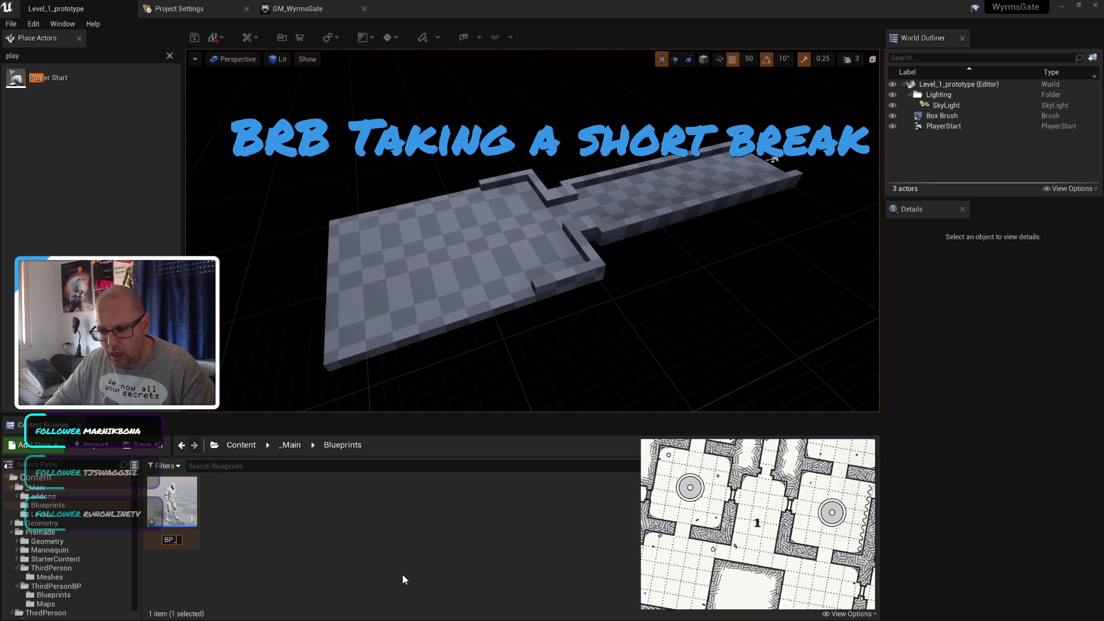
{"action": "type", "text": "Protot"}
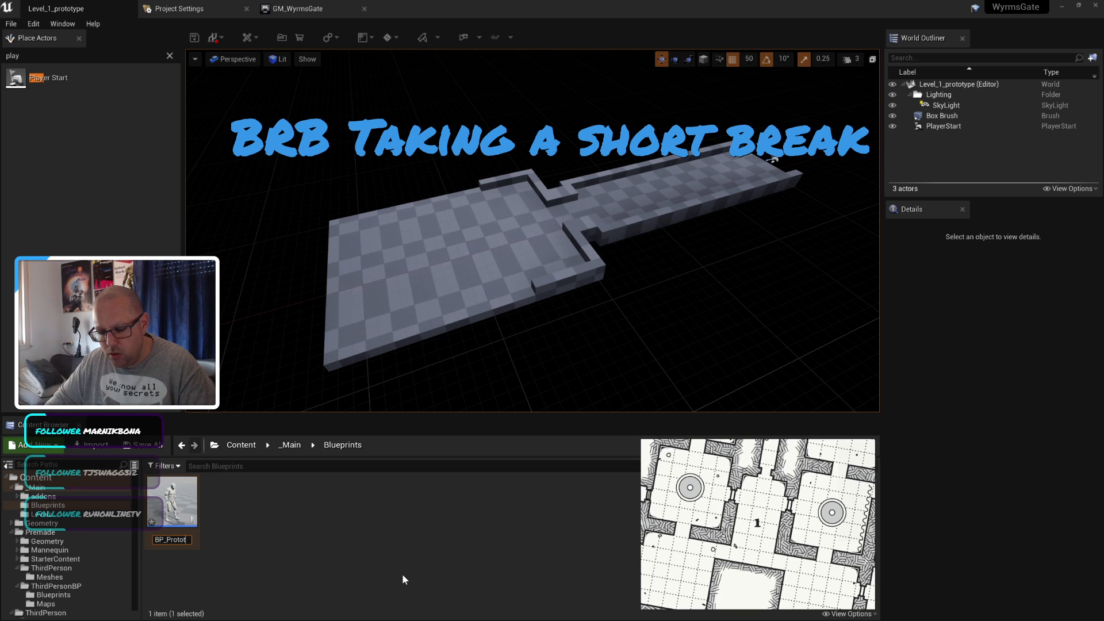
{"action": "type", "text": "ypePlayer"}
{"action": "key", "text": "Return"}
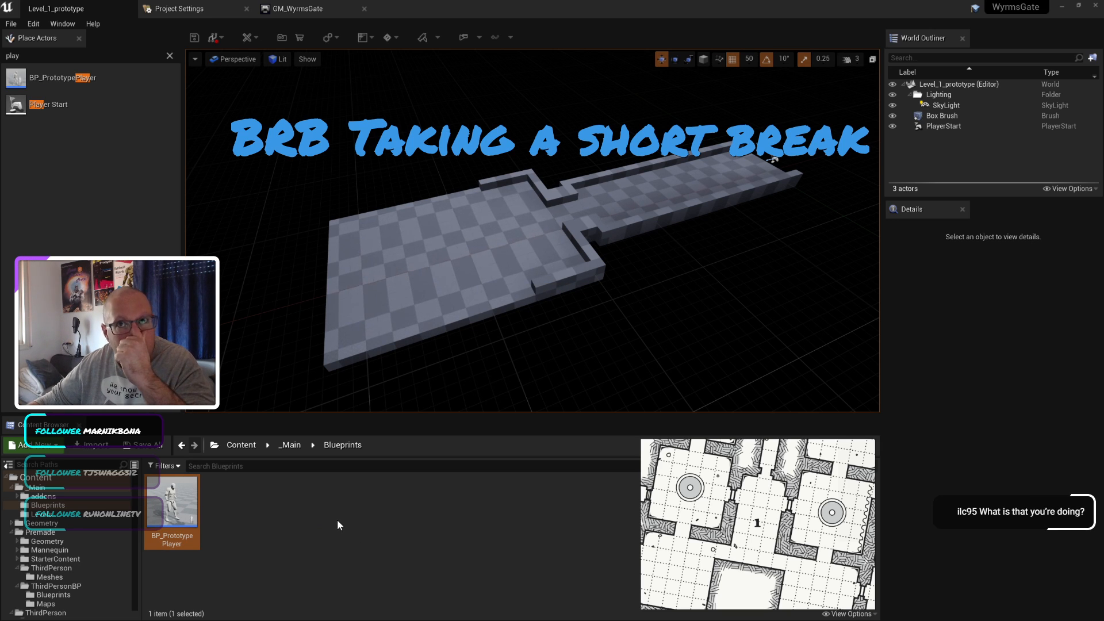
Step: Set the Default Pawn Class of the GM_WyrmsGate game mode to BP_PrototypePlayer
{"action": "left_click", "coordinate": [294, 8]}
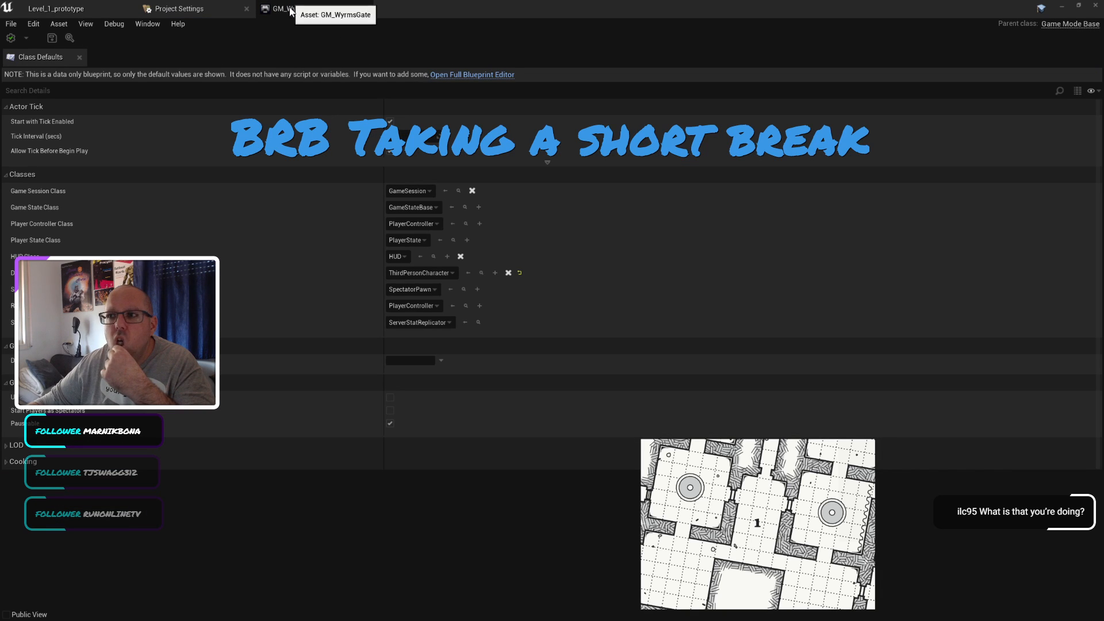
{"action": "left_click", "coordinate": [422, 274]}
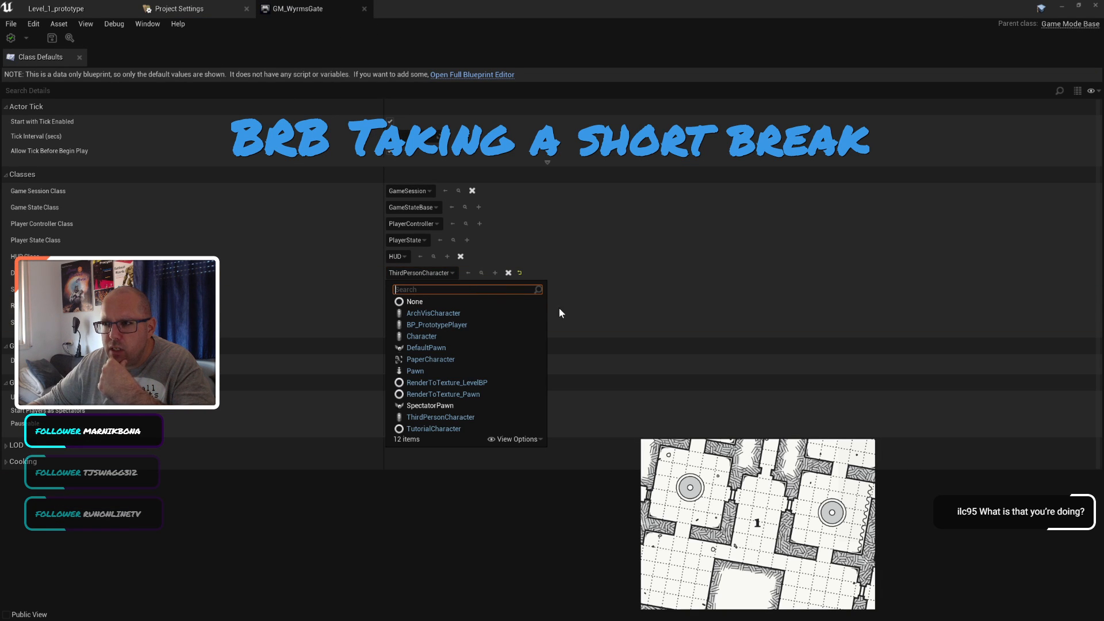
{"action": "left_click", "coordinate": [445, 324]}
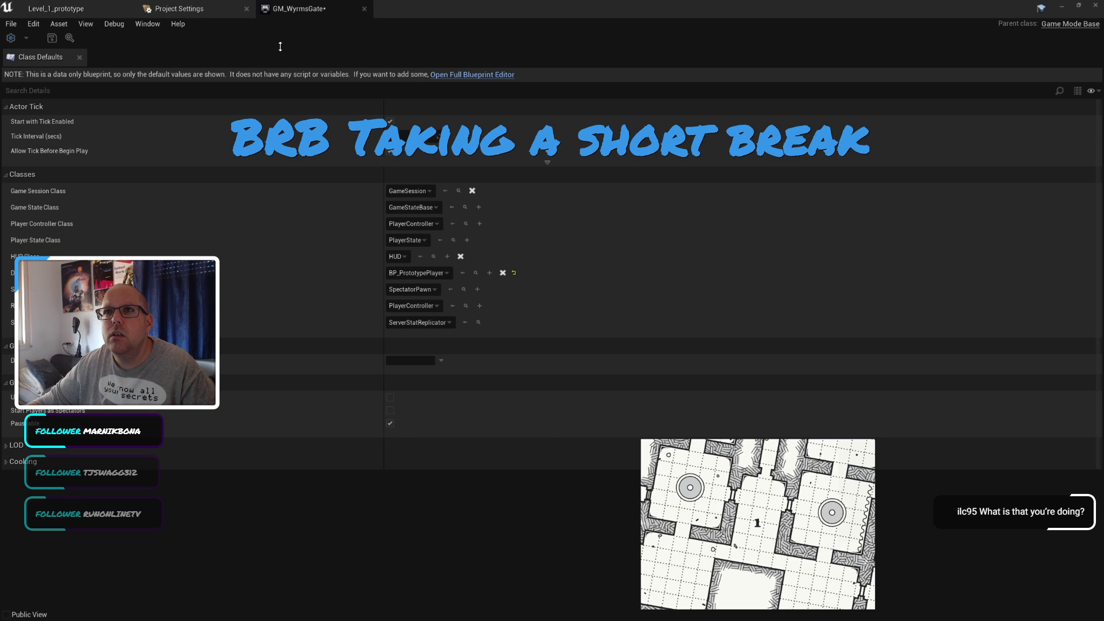
Step: Play-test Level_1_prototype by running and jumping the character down the corridor, and end the session
{"action": "left_click", "coordinate": [89, 8]}
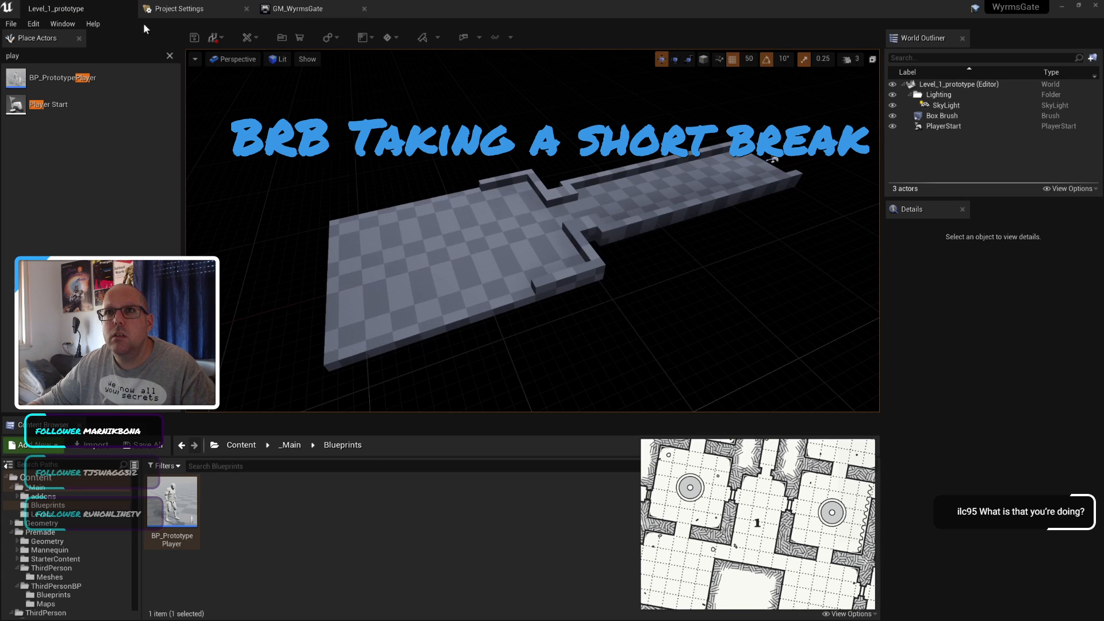
{"action": "left_click", "coordinate": [460, 37]}
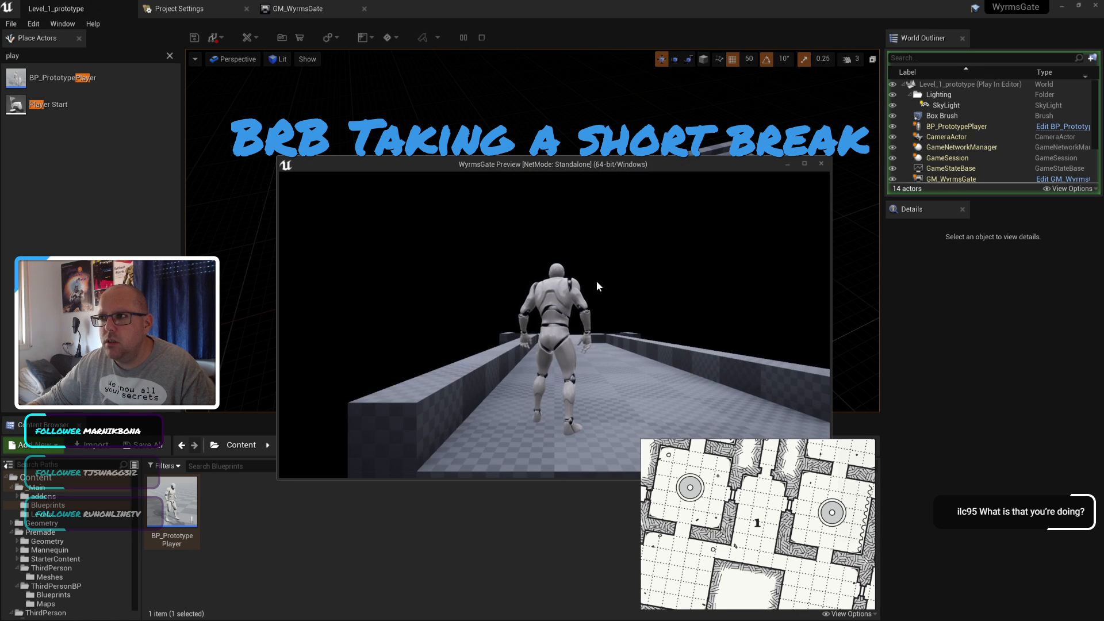
{"action": "key", "text": "w"}
{"action": "key", "text": "space"}
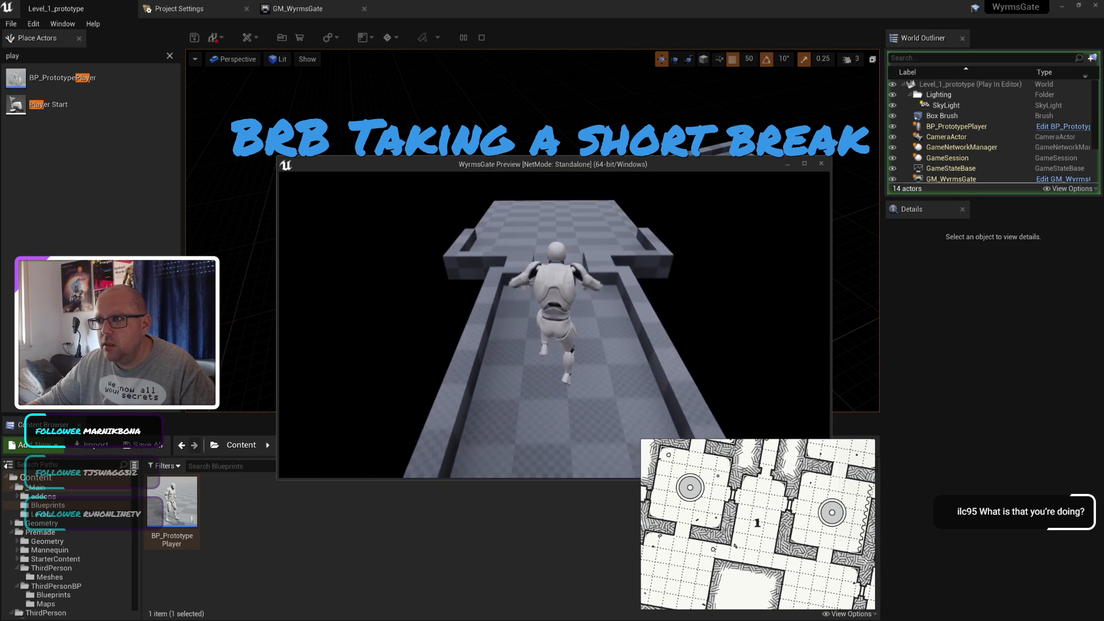
{"action": "key", "text": "Escape"}
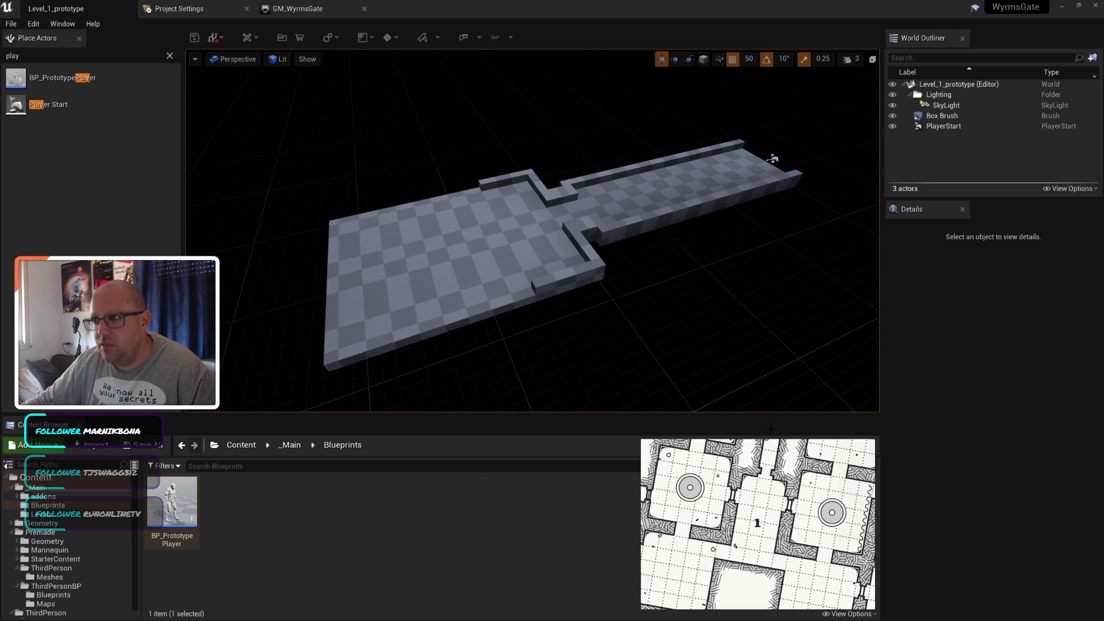
Step: Examine the dungeon reference map around room 1 and check the corridor's box brush in the level
{"action": "scroll", "coordinate": [791, 511], "scroll_direction": "down", "scroll_amount": 5}
{"action": "scroll", "coordinate": [804, 508], "scroll_direction": "down", "scroll_amount": 5}
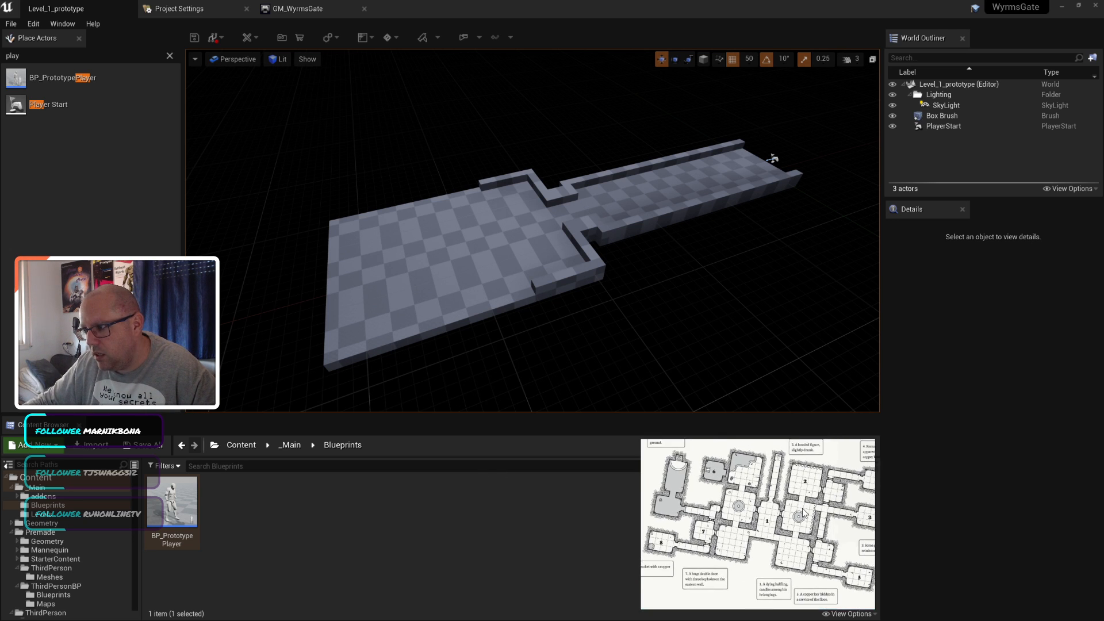
{"action": "mouse_move", "coordinate": [731, 527]}
{"action": "left_mouse_down"}
{"action": "mouse_move", "coordinate": [726, 512]}
{"action": "mouse_move", "coordinate": [725, 536]}
{"action": "mouse_move", "coordinate": [726, 526]}
{"action": "left_mouse_up"}
{"action": "scroll", "coordinate": [725, 525], "scroll_direction": "up", "scroll_amount": 8}
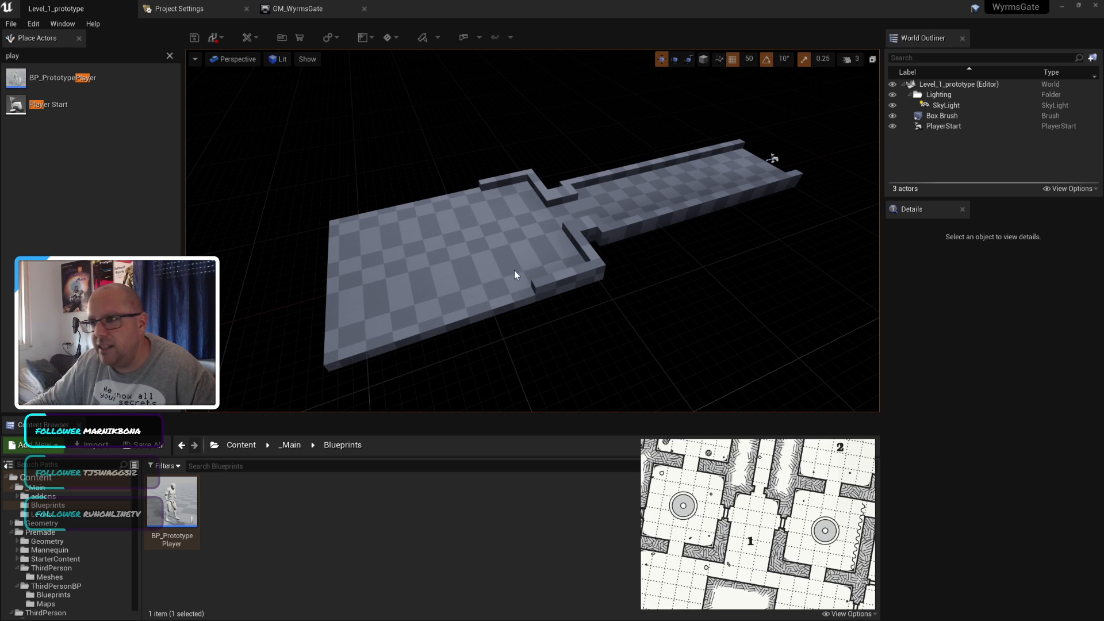
{"action": "left_click", "coordinate": [709, 179]}
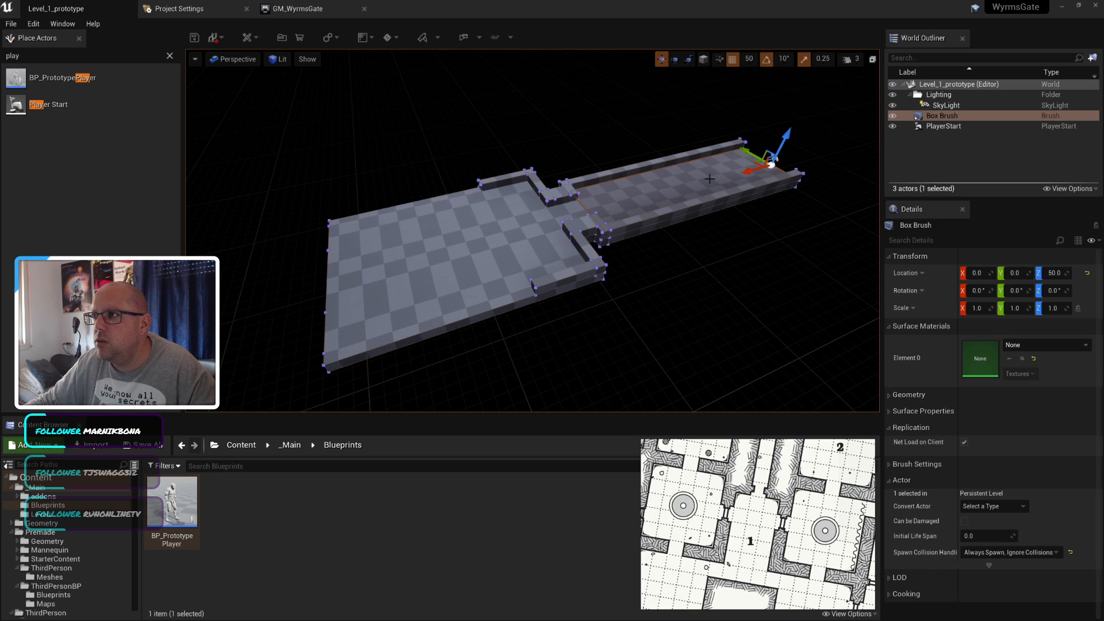
{"action": "left_click", "coordinate": [733, 333]}
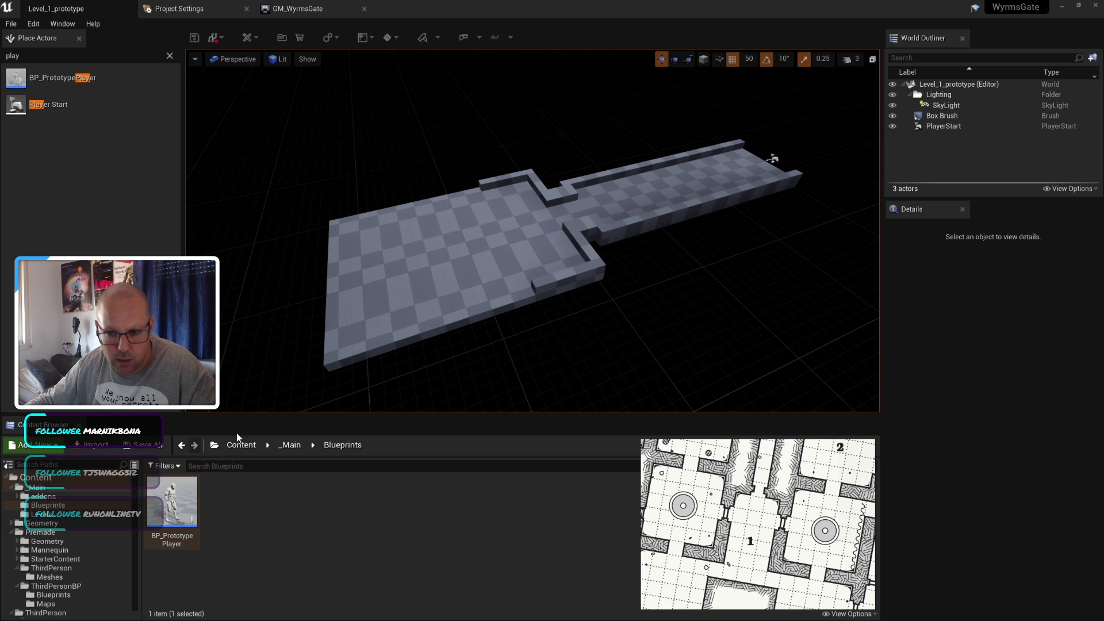
Step: Compare the Meshes folders of the Premade ThirdPerson and root ThirdPerson folders, and view the _Main folder
{"action": "left_click", "coordinate": [171, 503]}
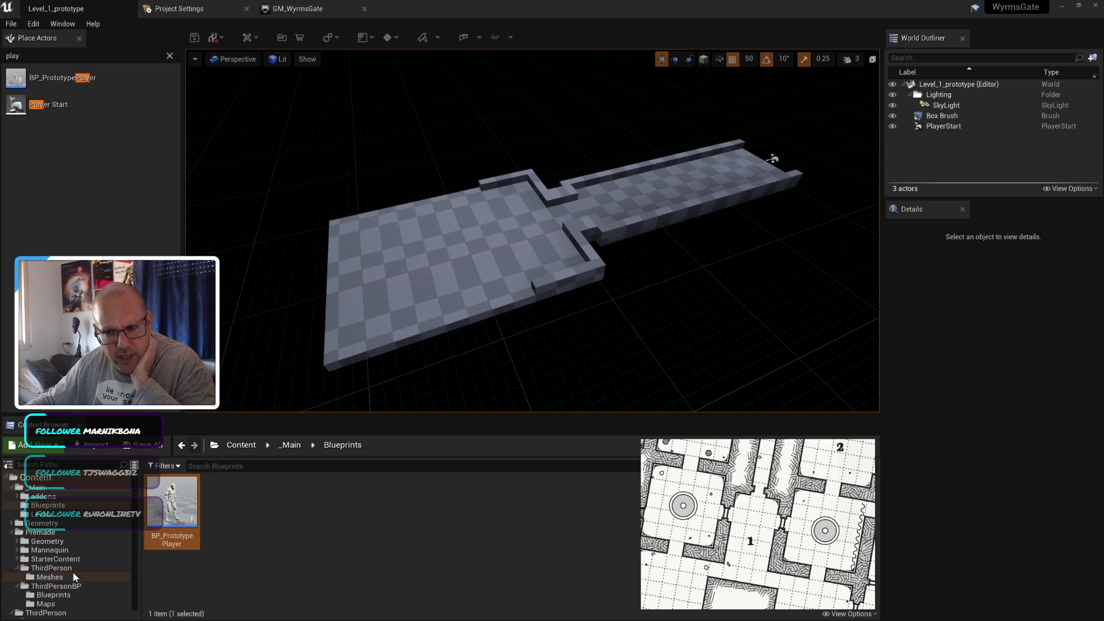
{"action": "left_click", "coordinate": [50, 576]}
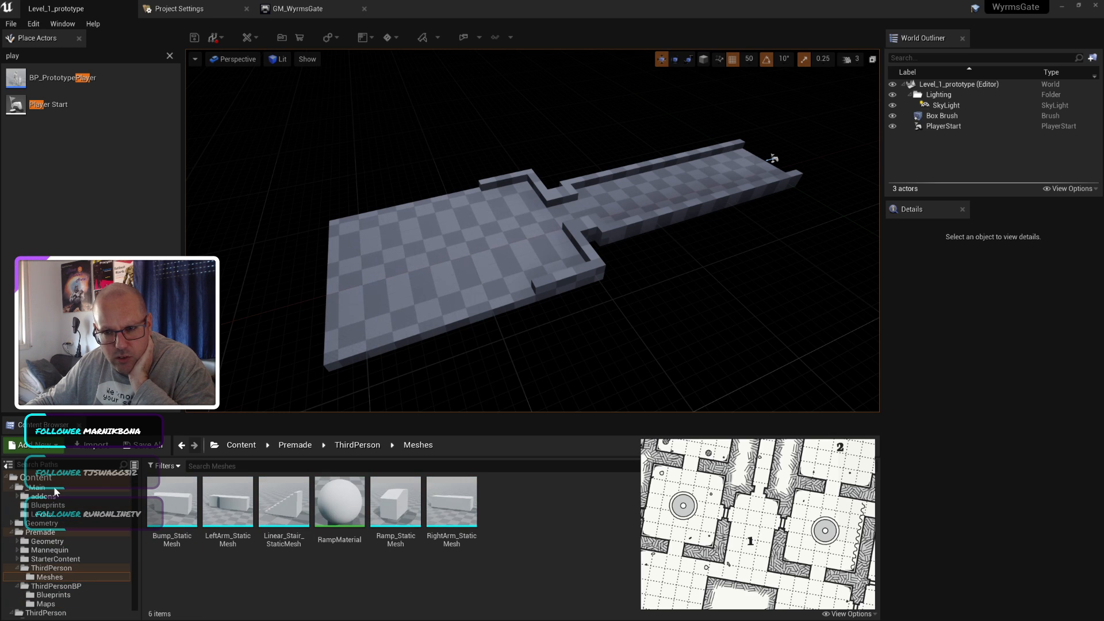
{"action": "double_click", "coordinate": [64, 611]}
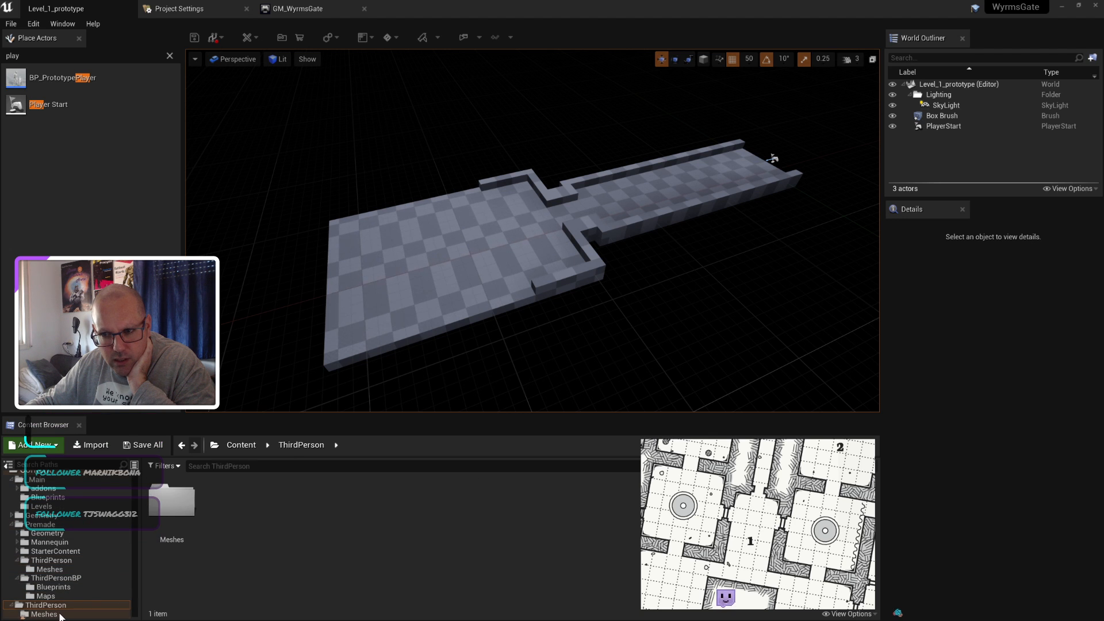
{"action": "left_click", "coordinate": [60, 614]}
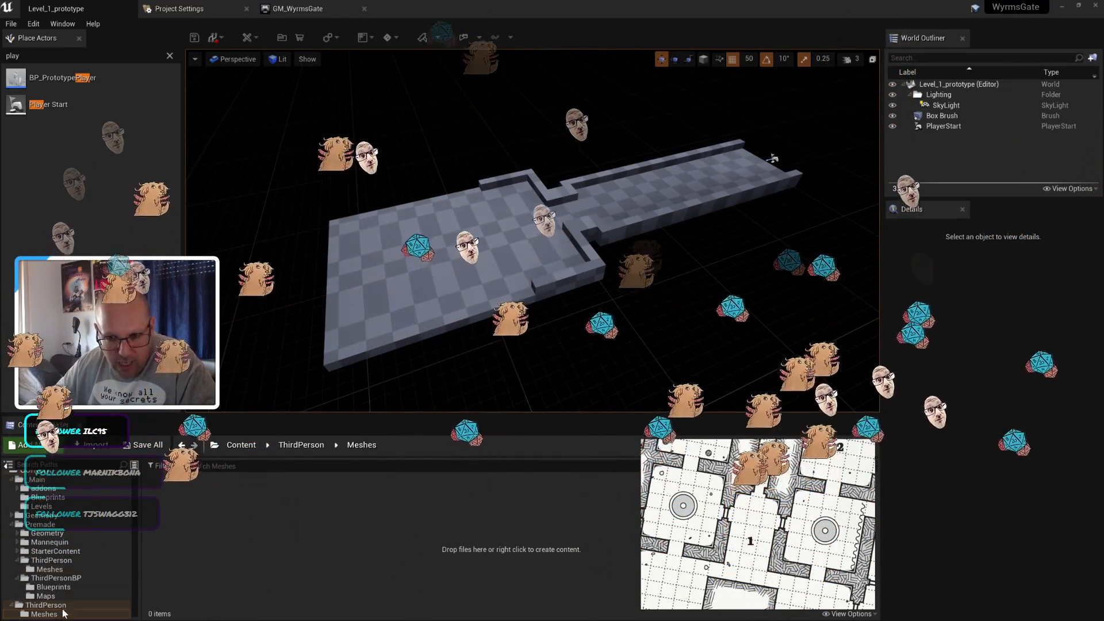
{"action": "left_click", "coordinate": [58, 489]}
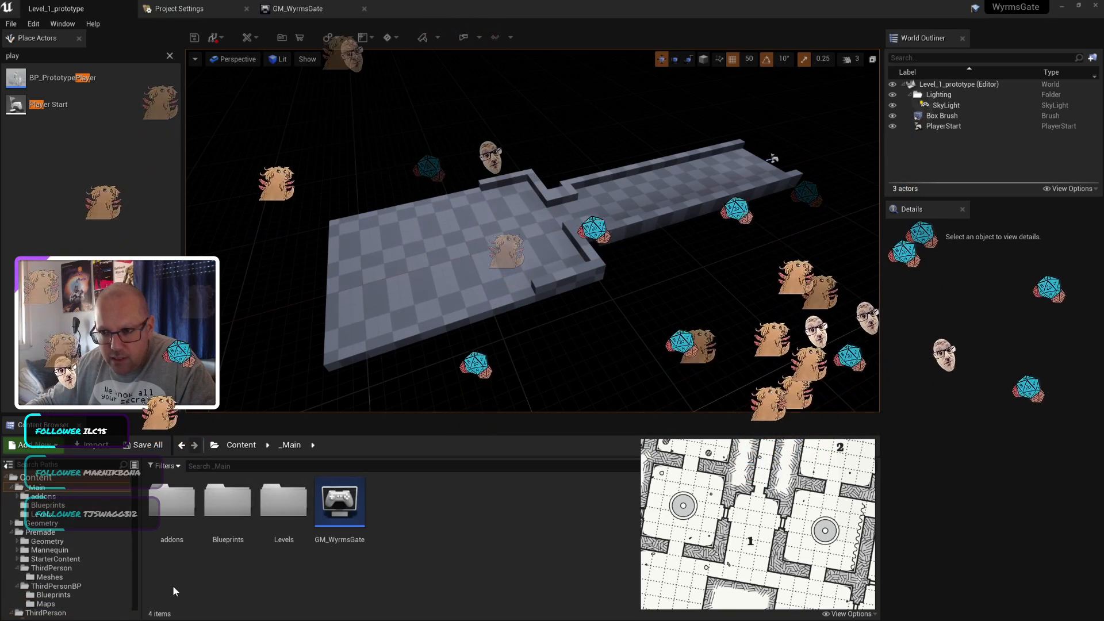
{"action": "left_click", "coordinate": [55, 616]}
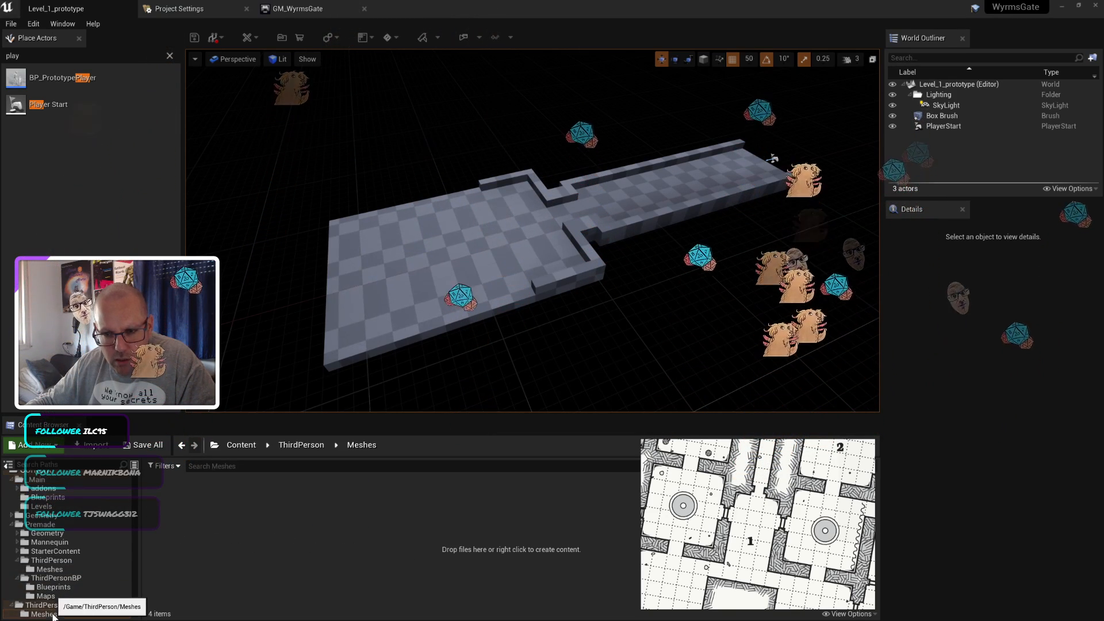
{"action": "left_click_drag", "start_coordinate": [55, 616], "coordinate": [41, 487]}
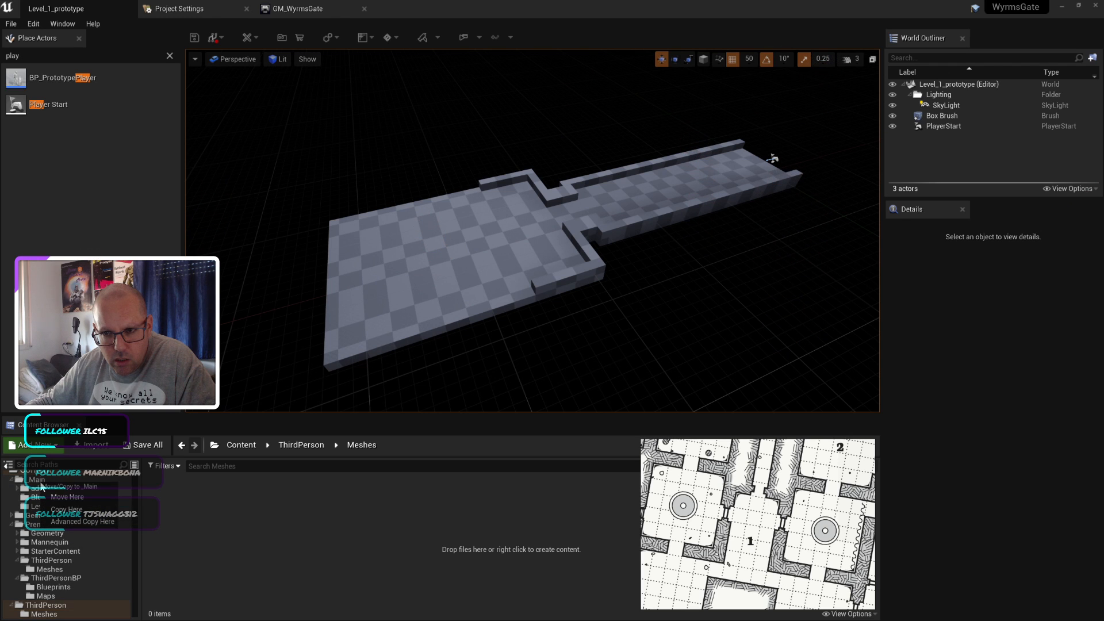
{"action": "left_click", "coordinate": [192, 560]}
Step: Examine the contents of the root ThirdPerson folder and of Premade, including its Geometry and Mannequin subfolders
{"action": "left_click", "coordinate": [76, 604]}
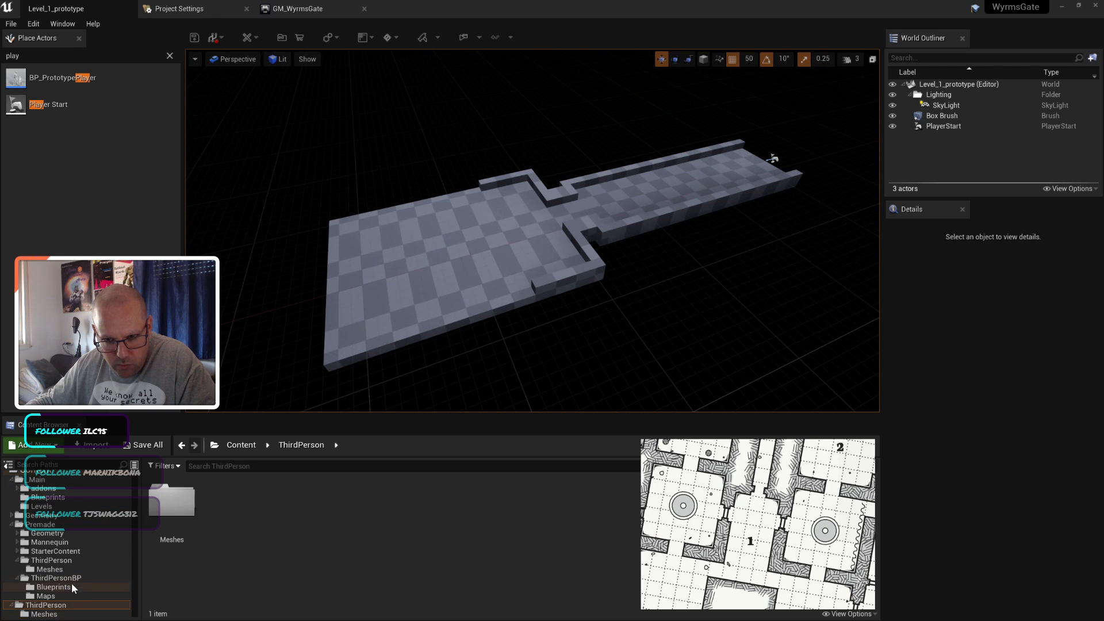
{"action": "left_click", "coordinate": [20, 524]}
{"action": "left_click", "coordinate": [12, 525]}
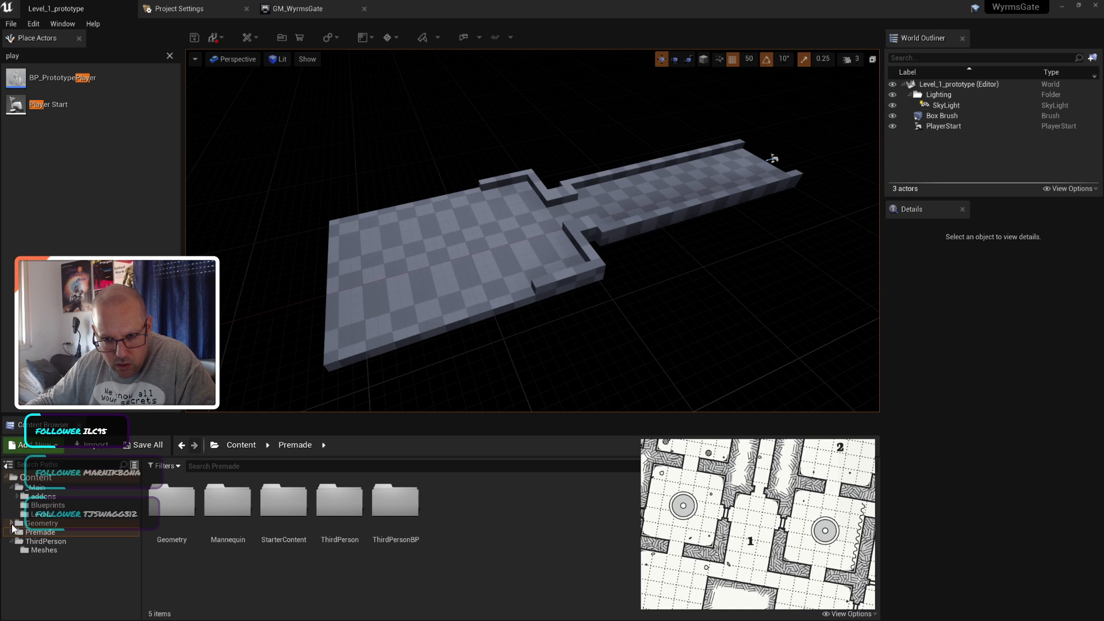
{"action": "left_click", "coordinate": [10, 532]}
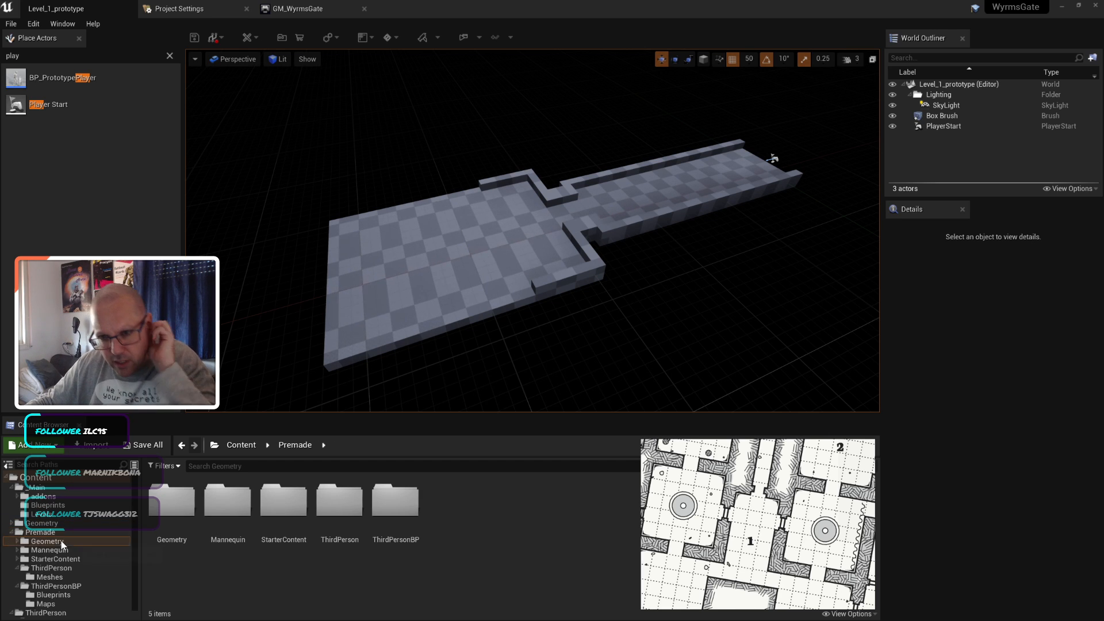
{"action": "left_click", "coordinate": [46, 541]}
{"action": "left_click", "coordinate": [17, 550]}
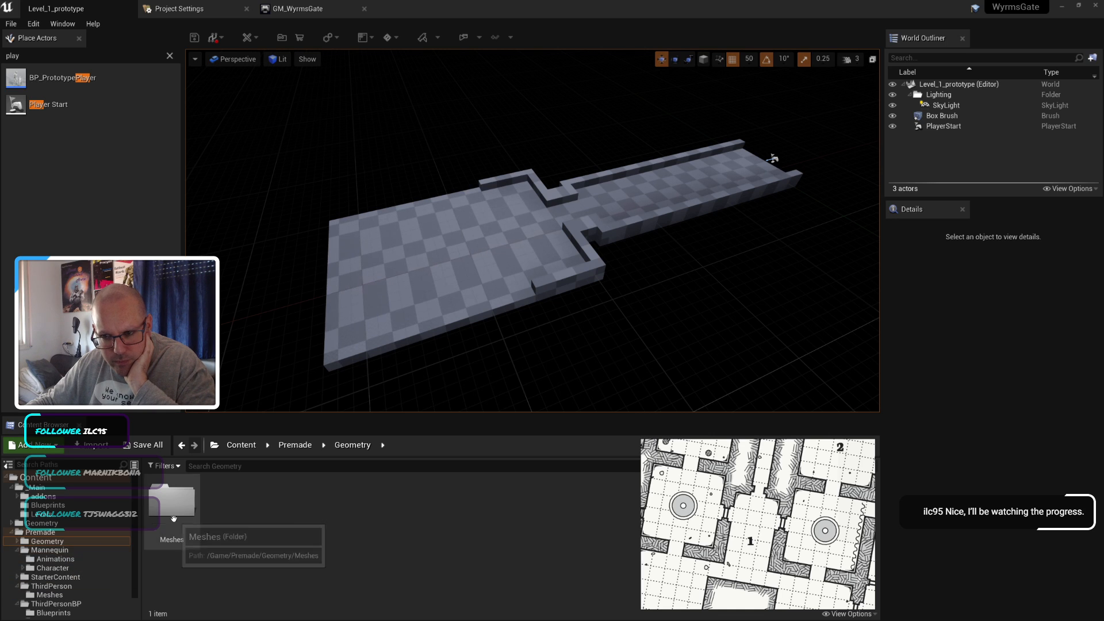
{"action": "left_click", "coordinate": [23, 568]}
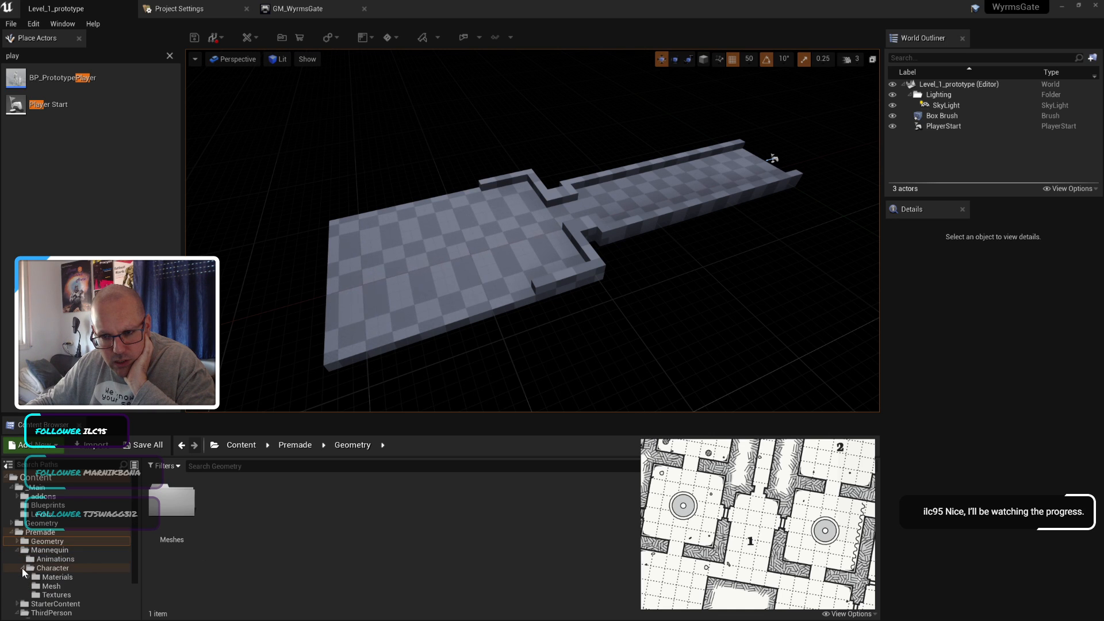
{"action": "left_click", "coordinate": [23, 568]}
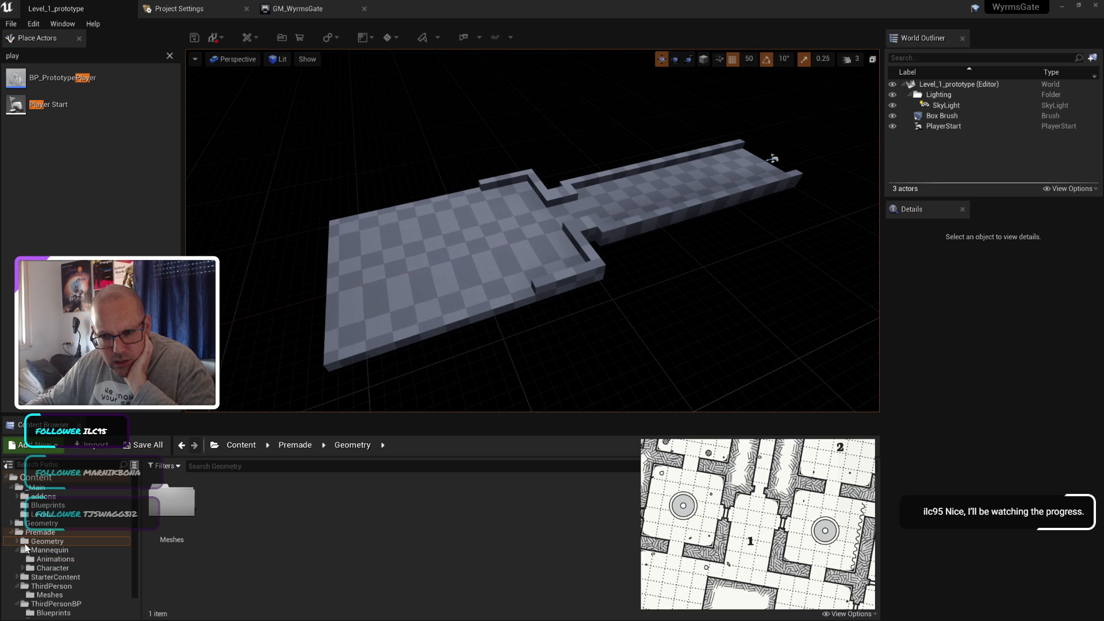
Step: Examine the contents of the Mannequin folder inside Premade and collapse its subfolders
{"action": "left_click", "coordinate": [18, 550]}
{"action": "left_click", "coordinate": [30, 553]}
{"action": "mouse_move", "coordinate": [23, 550]}
{"action": "left_mouse_down"}
{"action": "mouse_move", "coordinate": [45, 489]}
{"action": "mouse_move", "coordinate": [38, 553]}
{"action": "left_mouse_up"}
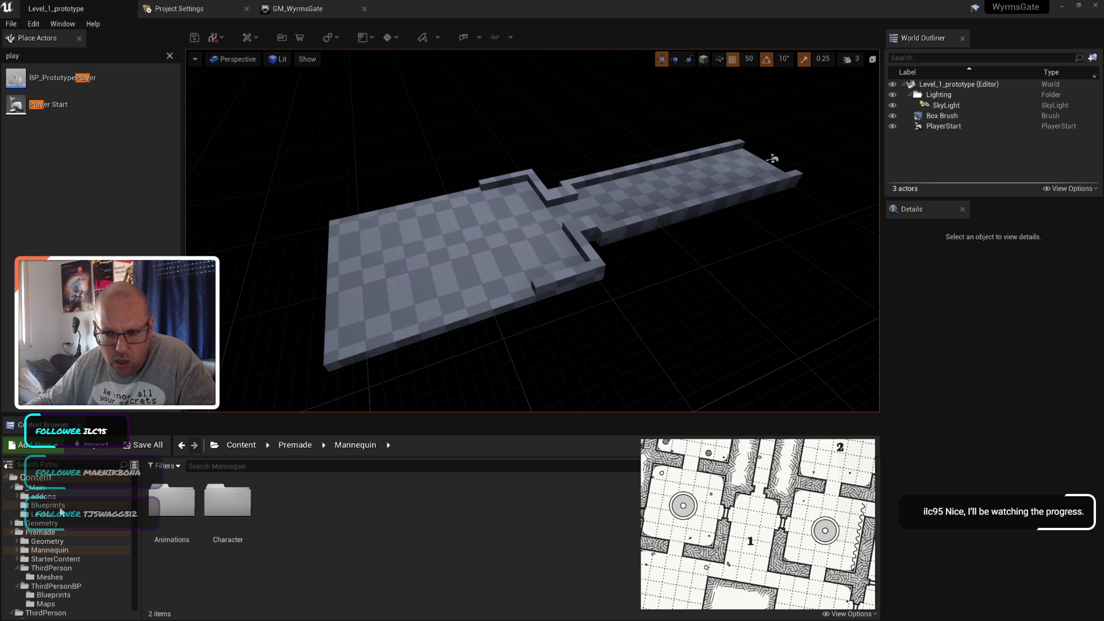
Step: Open BP_PrototypePlayer from _Main/Blueprints and examine its FollowCamera and CameraBoom components in the viewport
{"action": "left_click", "coordinate": [47, 505]}
{"action": "double_click", "coordinate": [167, 509]}
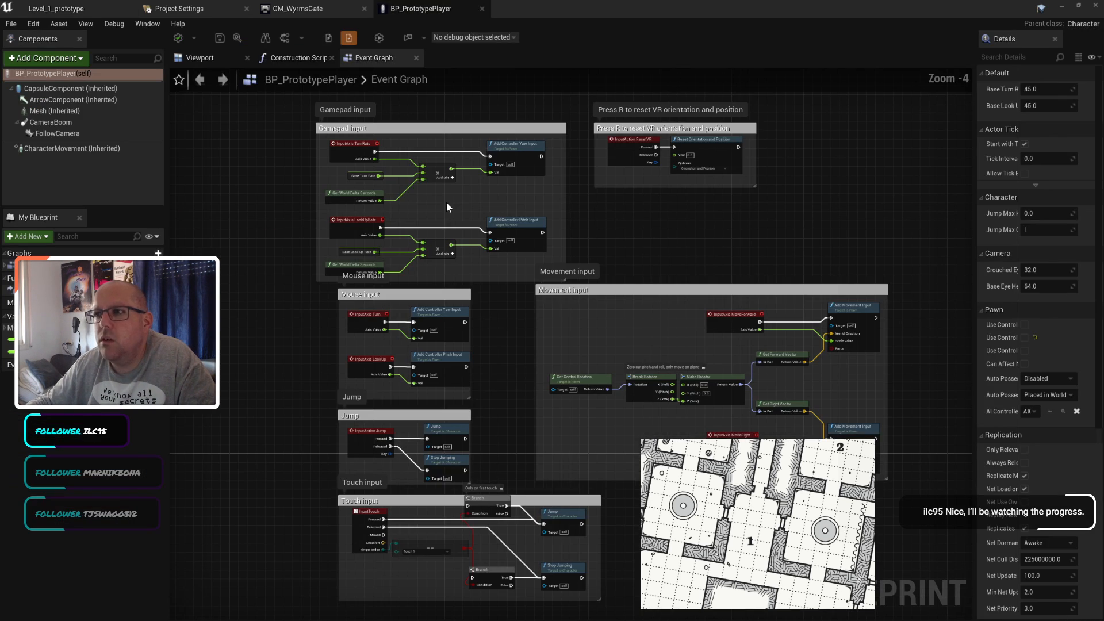
{"action": "left_click", "coordinate": [213, 60]}
{"action": "scroll", "coordinate": [472, 319], "scroll_direction": "down", "scroll_amount": 3}
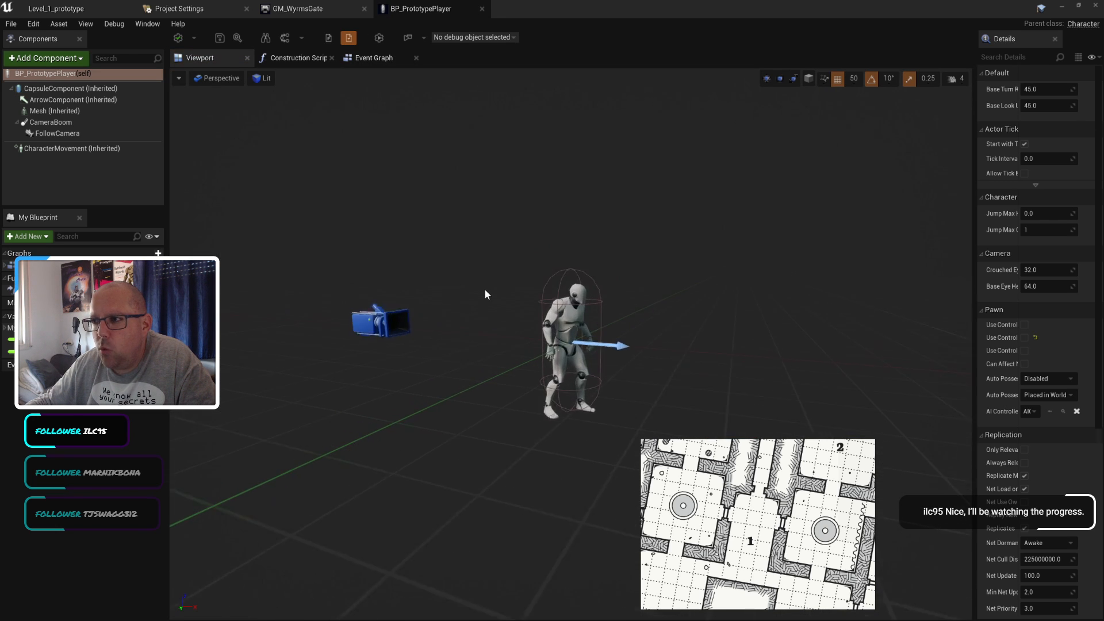
{"action": "left_click", "coordinate": [421, 325]}
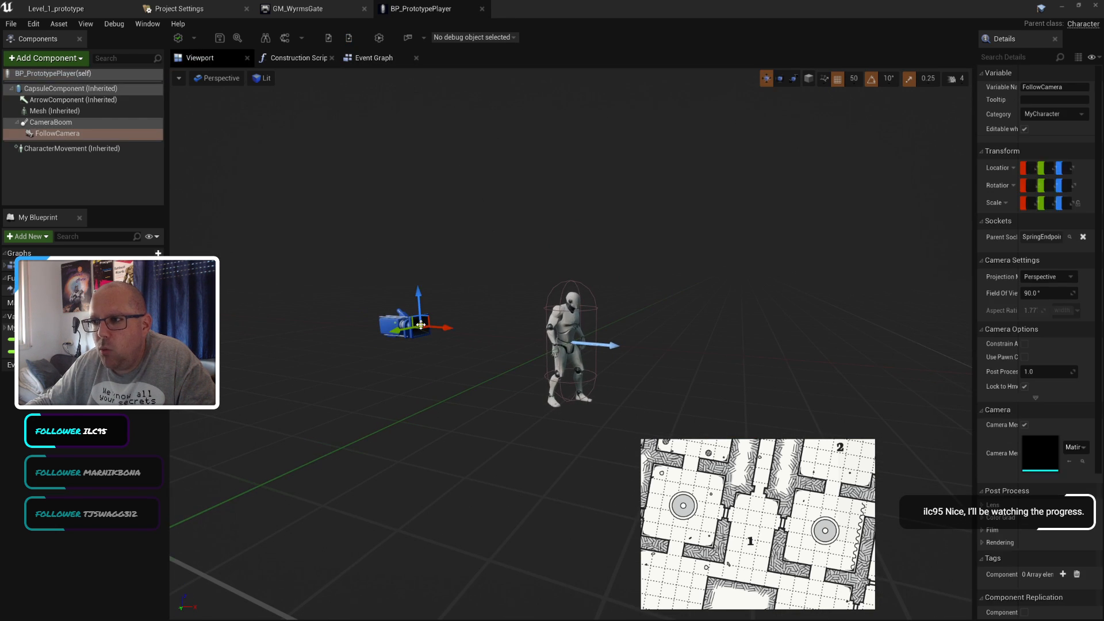
{"action": "left_click", "coordinate": [68, 123]}
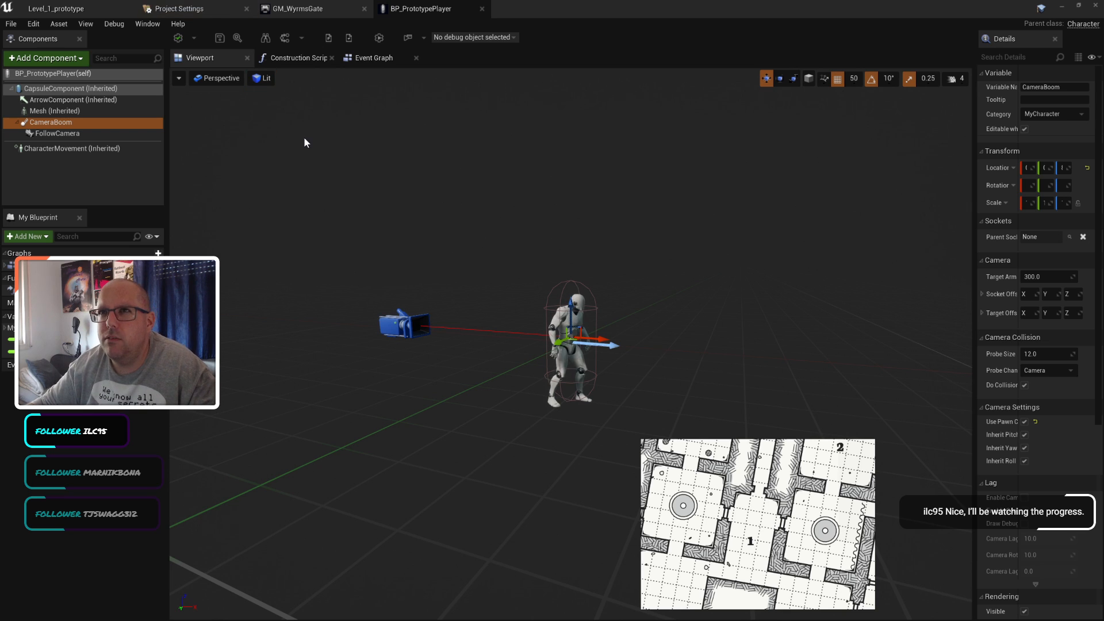
Step: Play-test Level_1_prototype with a raised camera view, running the character back and forth along the corridor, and end the session
{"action": "left_click", "coordinate": [85, 8]}
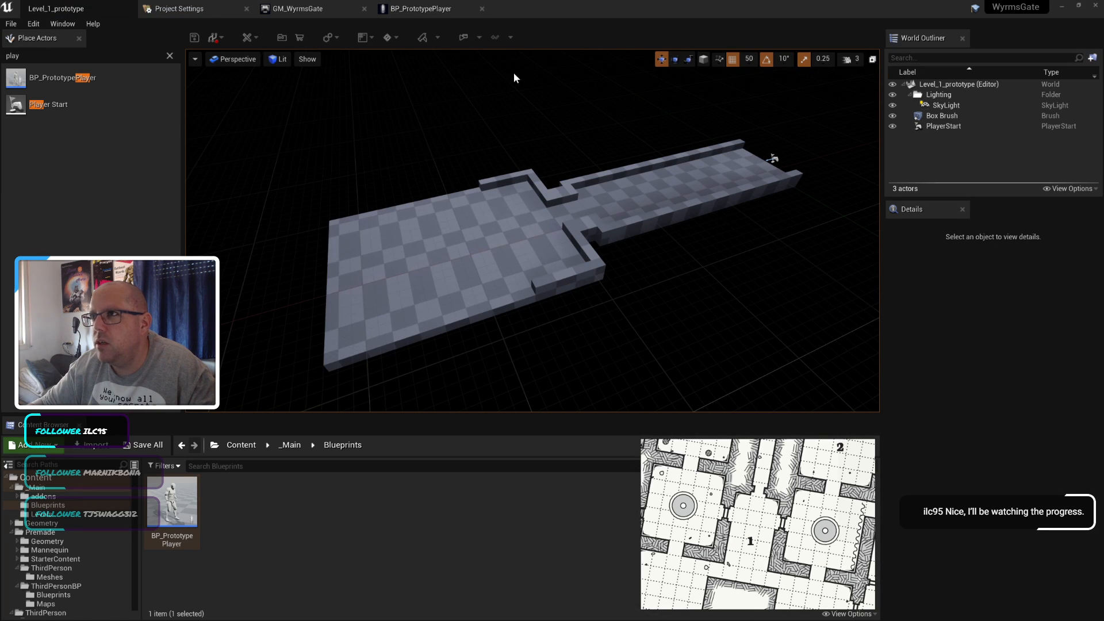
{"action": "left_click", "coordinate": [462, 38]}
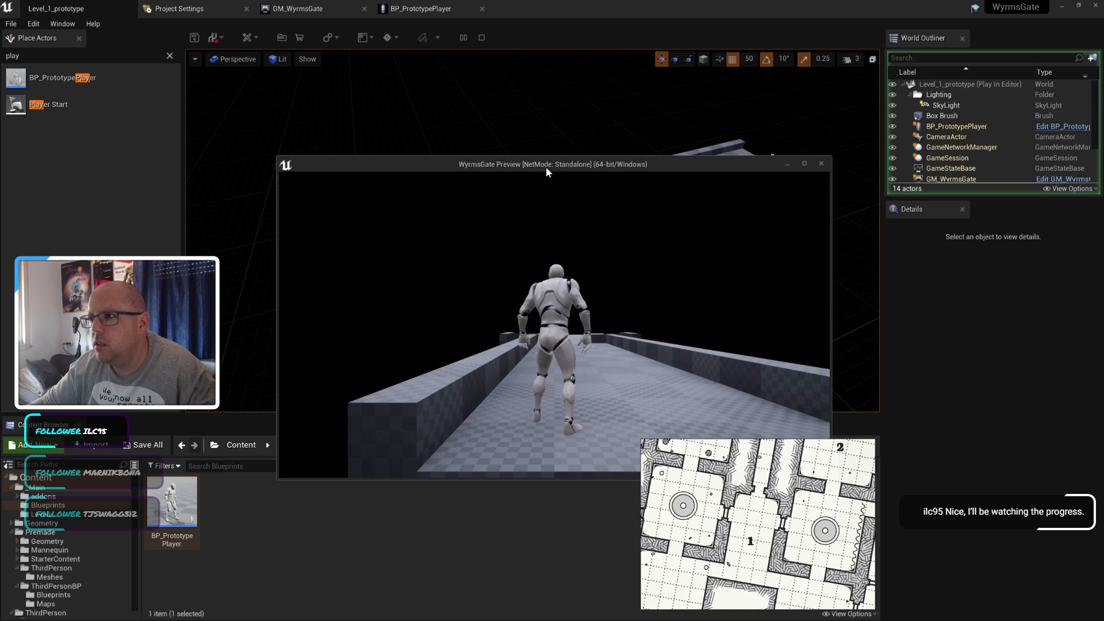
{"action": "left_click_drag", "start_coordinate": [485, 113], "coordinate": [482, 95]}
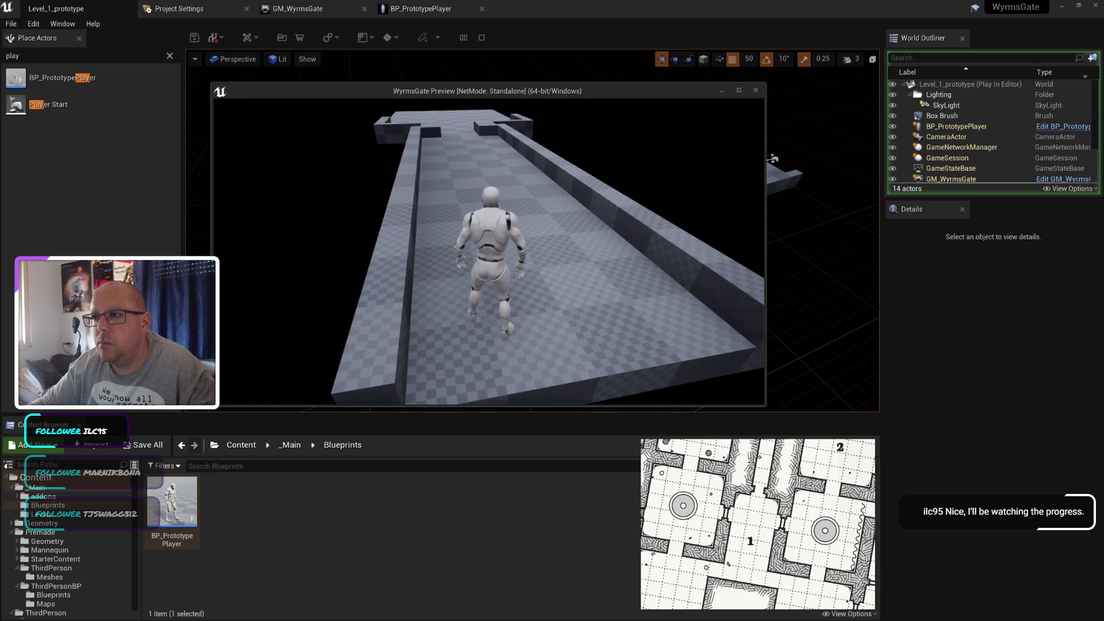
{"action": "key", "text": "d"}
{"action": "key", "text": "w"}
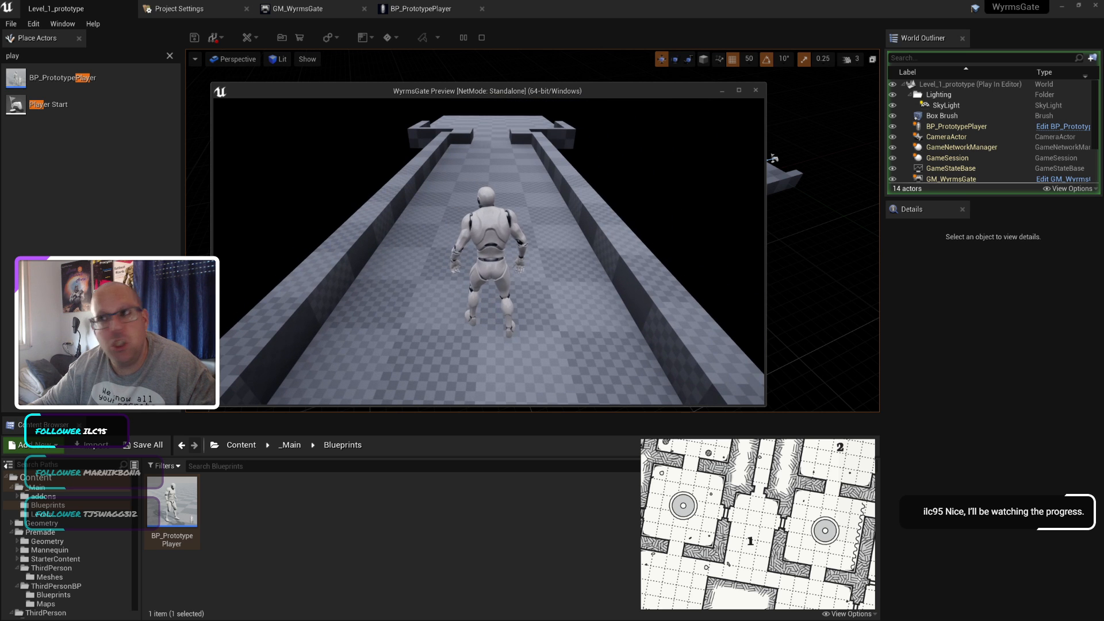
{"action": "key", "text": "w"}
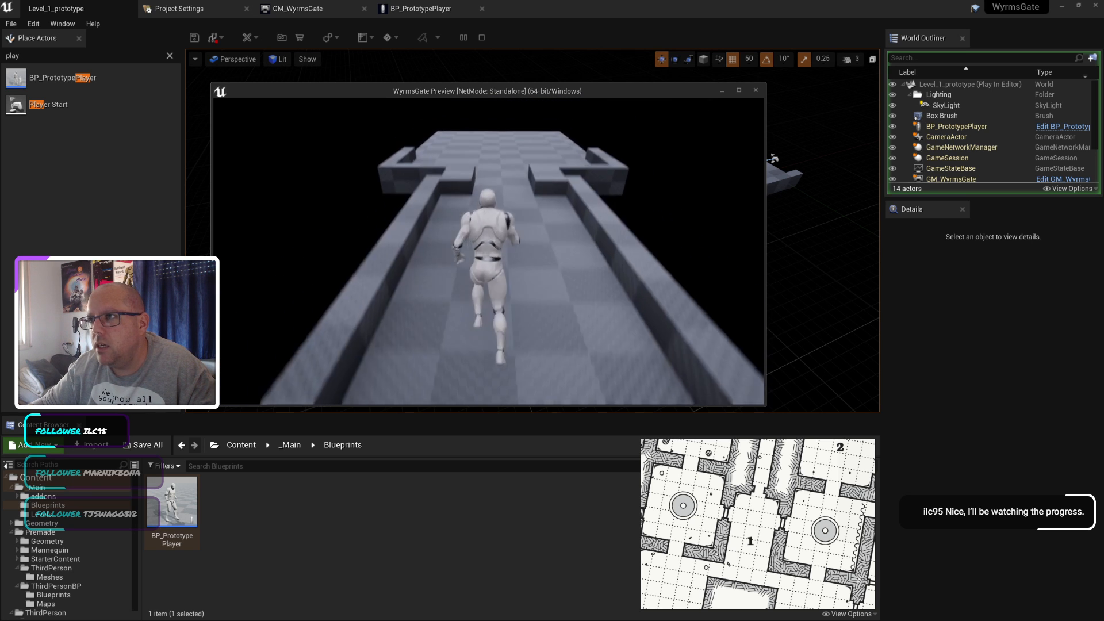
{"action": "key", "text": "s"}
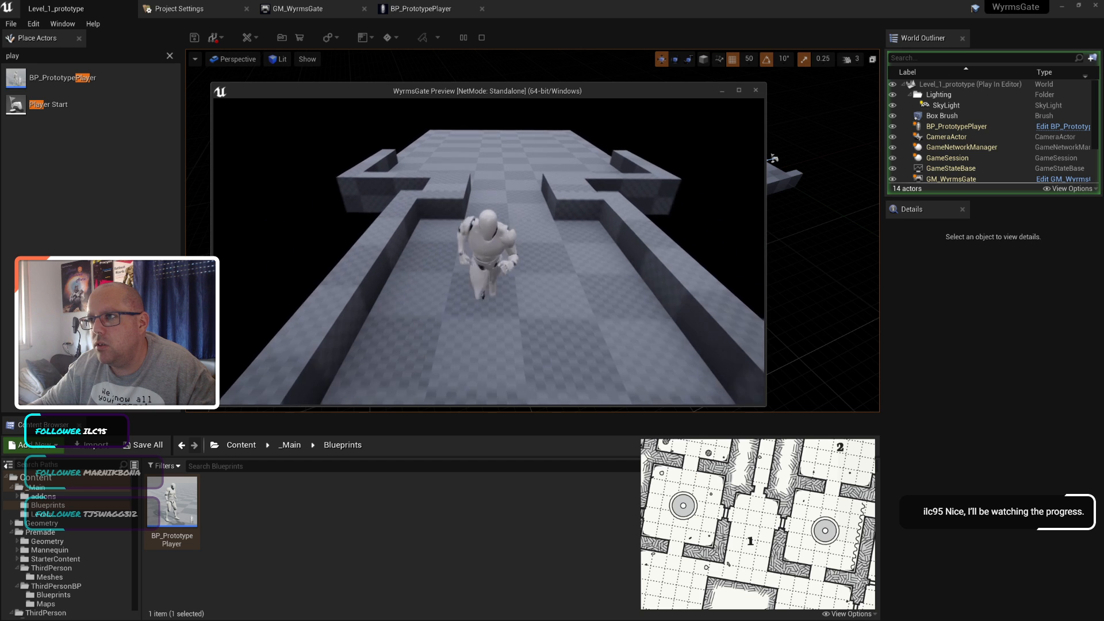
{"action": "key", "text": "s"}
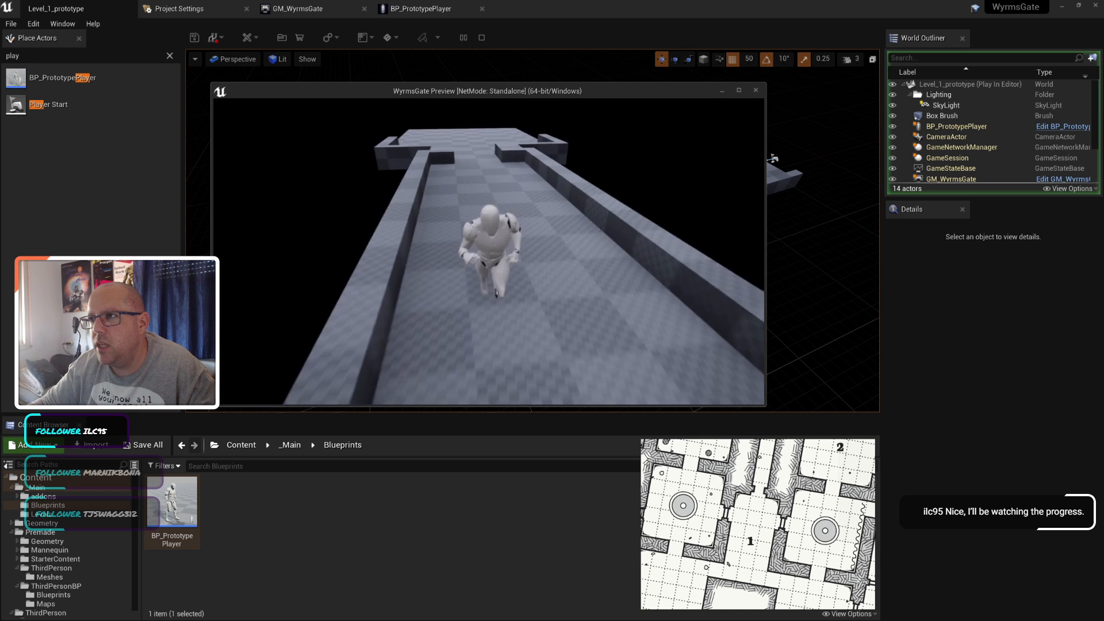
{"action": "key", "text": "w"}
{"action": "key", "text": "s"}
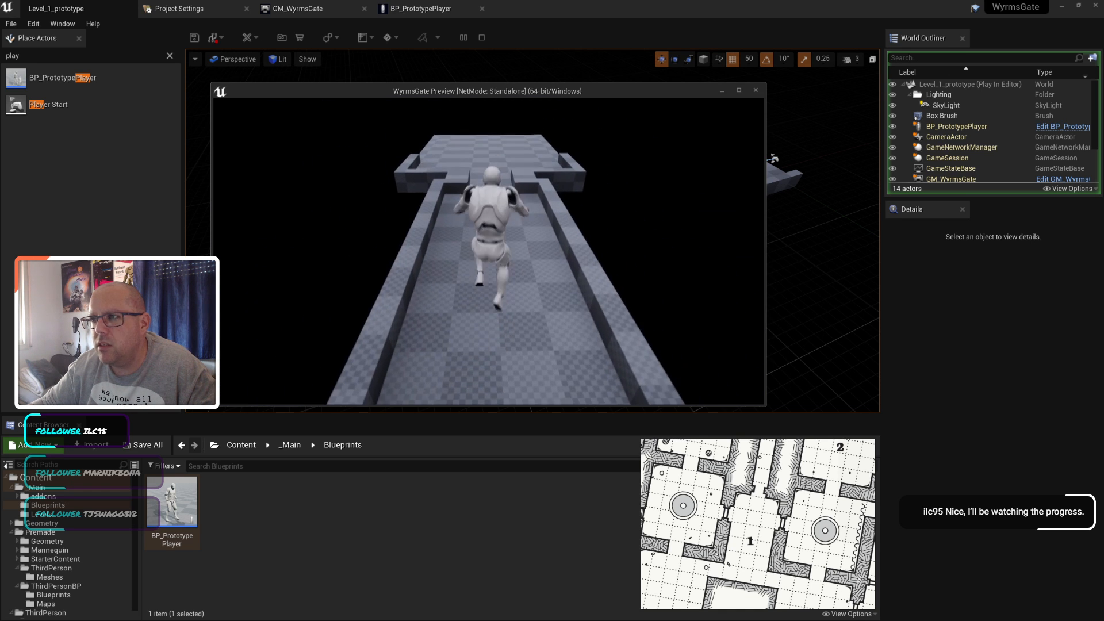
{"action": "key", "text": "a"}
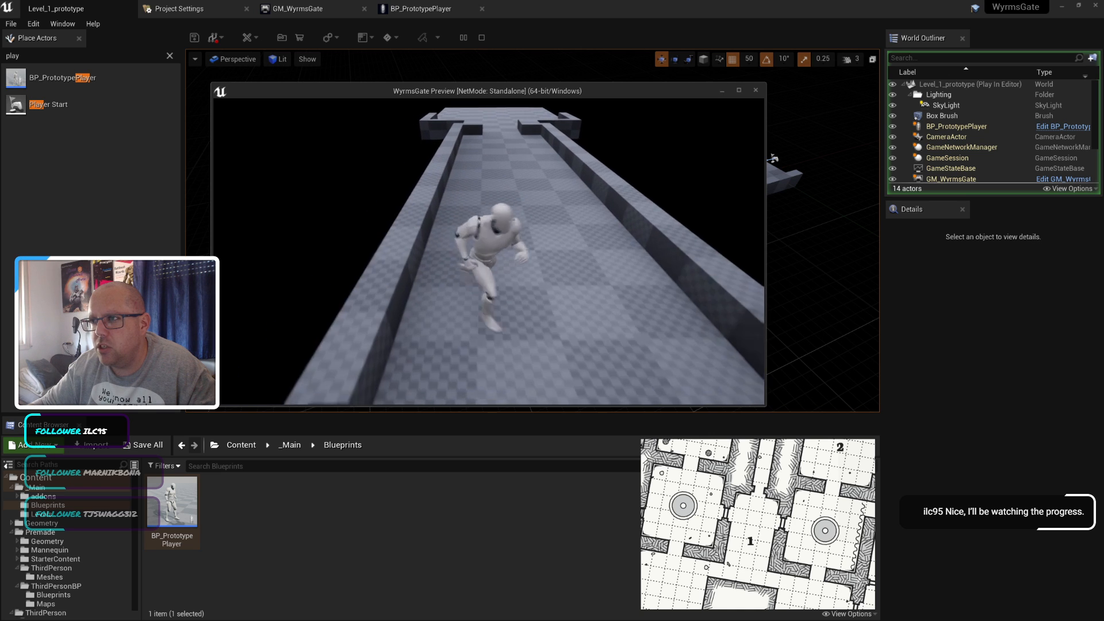
{"action": "key", "text": "d"}
{"action": "key", "text": "w"}
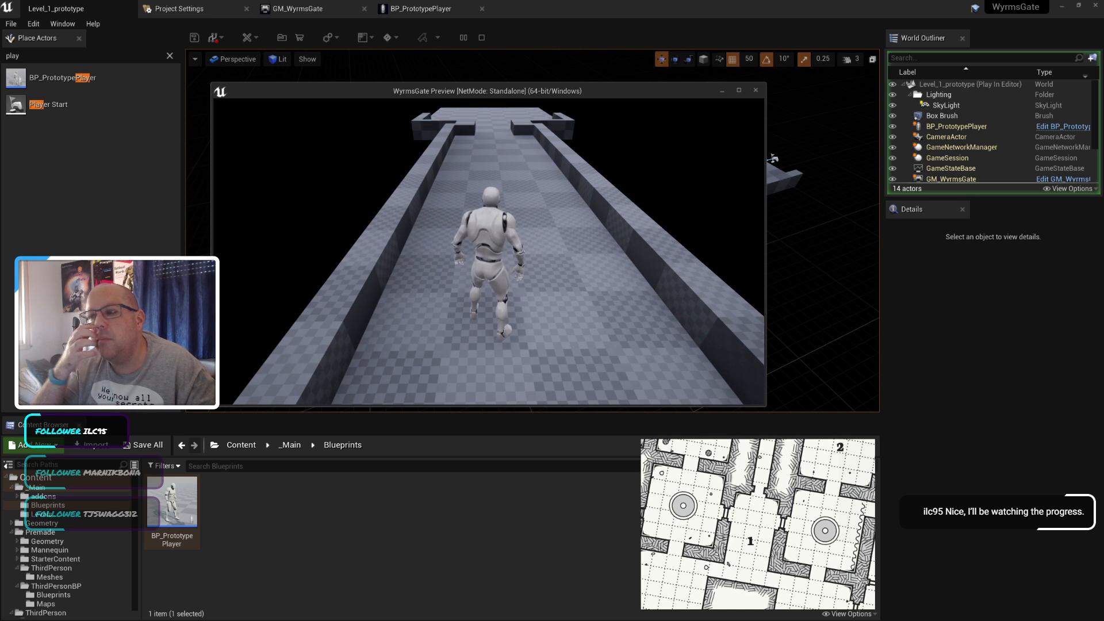
{"action": "key", "text": "Escape"}
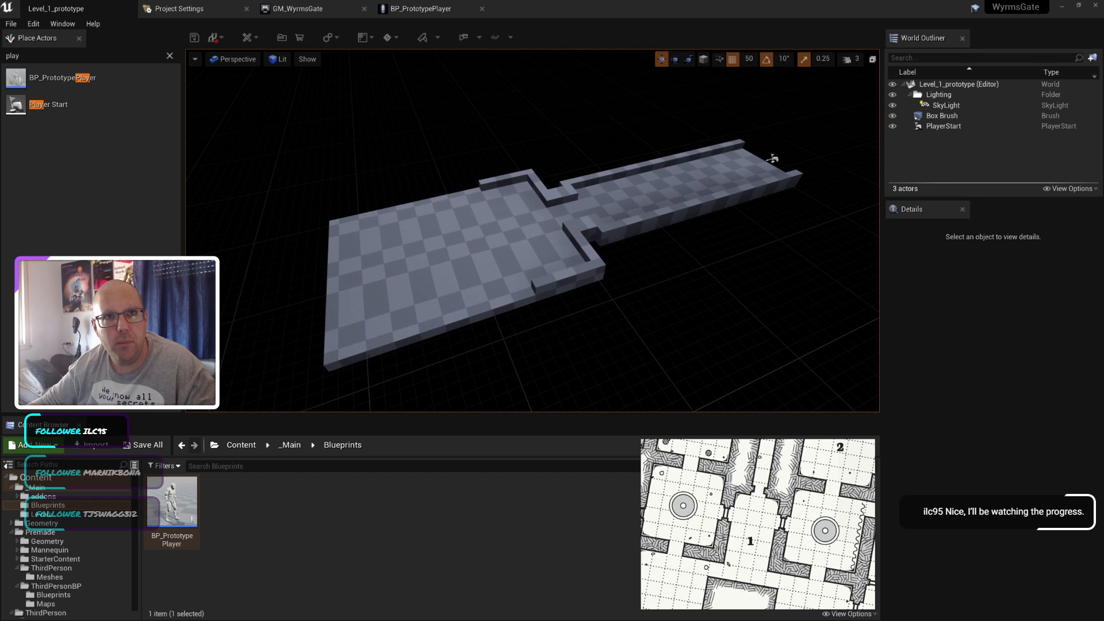
Step: Switch to Firefox and search DuckDuckGo images for "battlechasers nightwar" in a new tab
{"action": "key", "text": "alt+Tab"}
{"action": "left_click", "coordinate": [401, 120]}
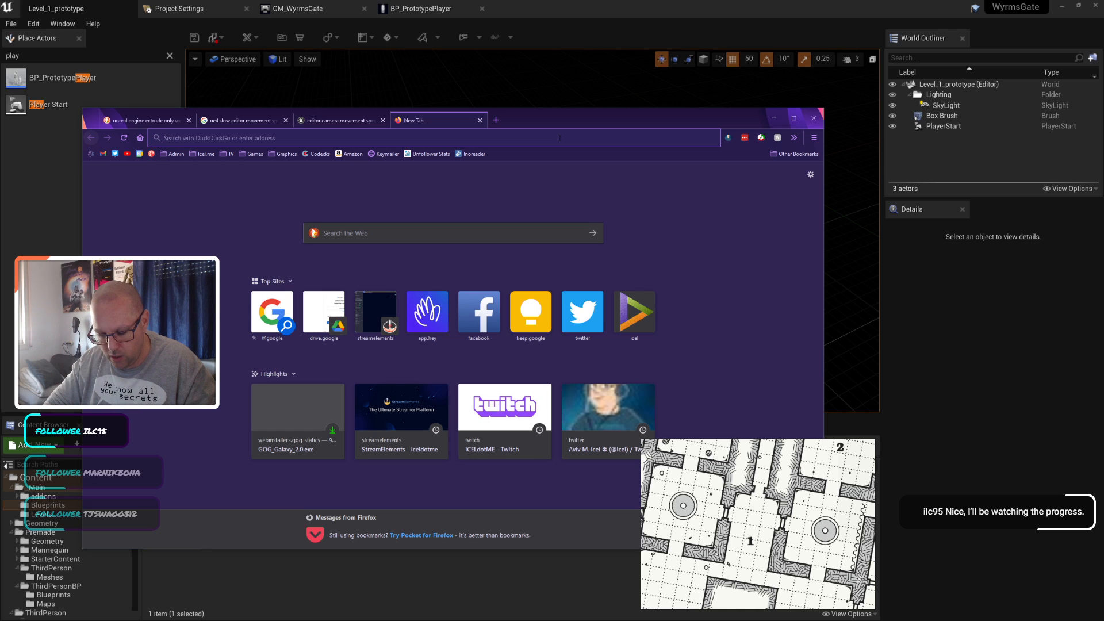
{"action": "type", "text": "batt"}
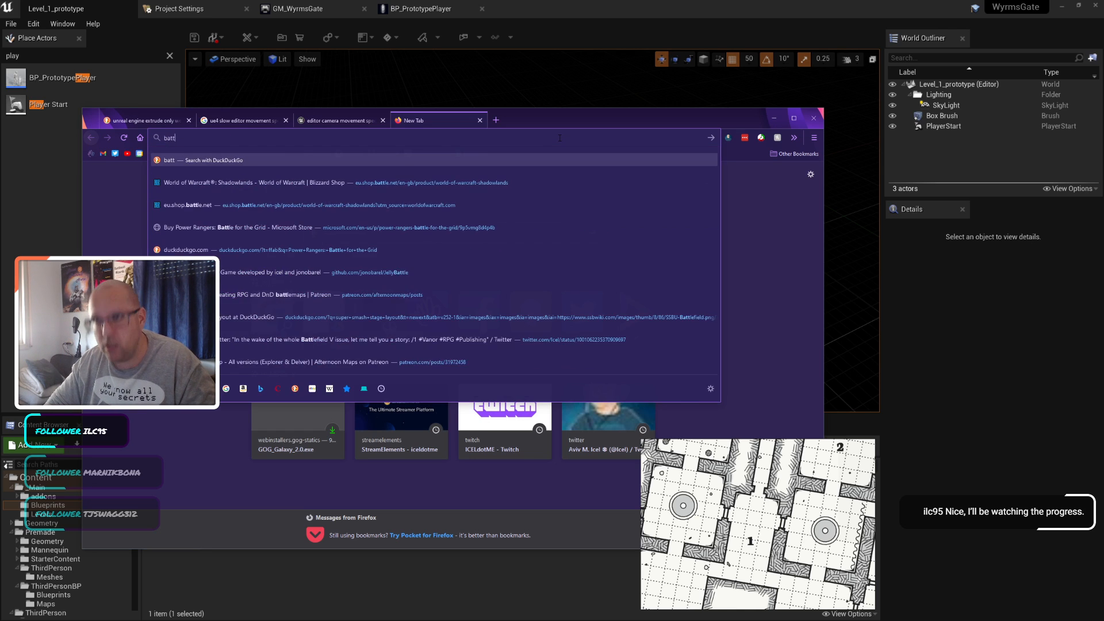
{"action": "type", "text": "lechaser"}
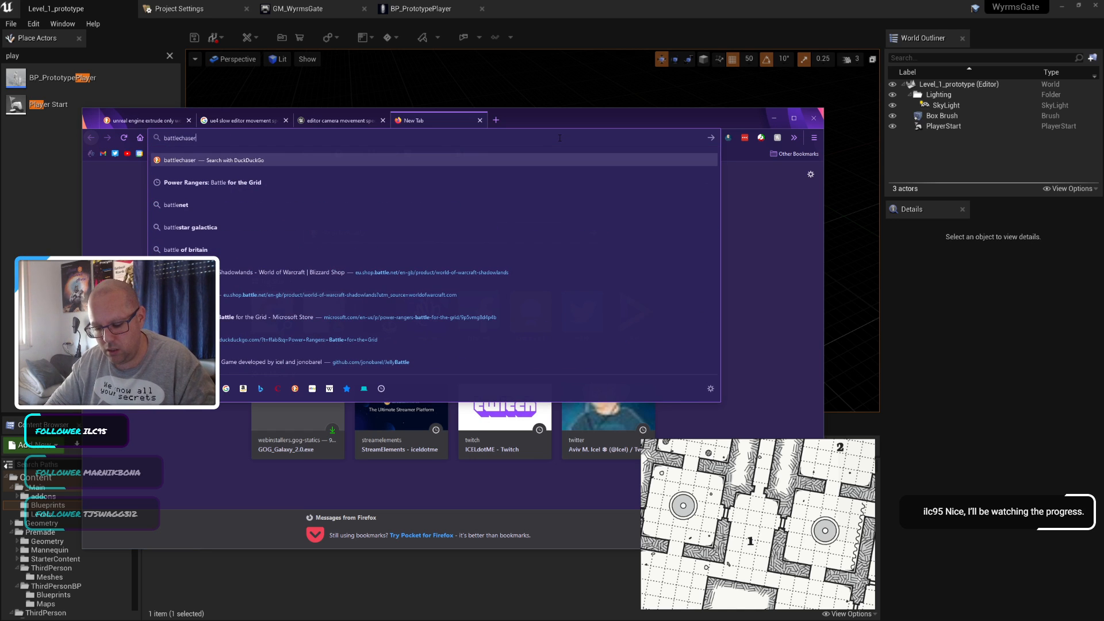
{"action": "type", "text": "s"}
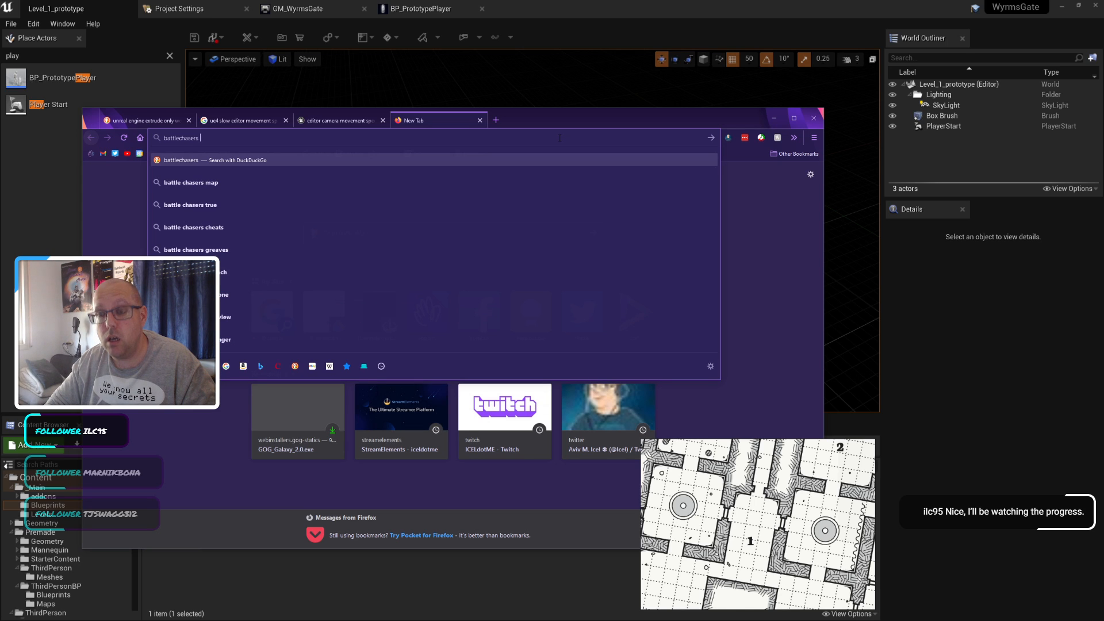
{"action": "type", "text": " nightwar"}
{"action": "key", "text": "Return"}
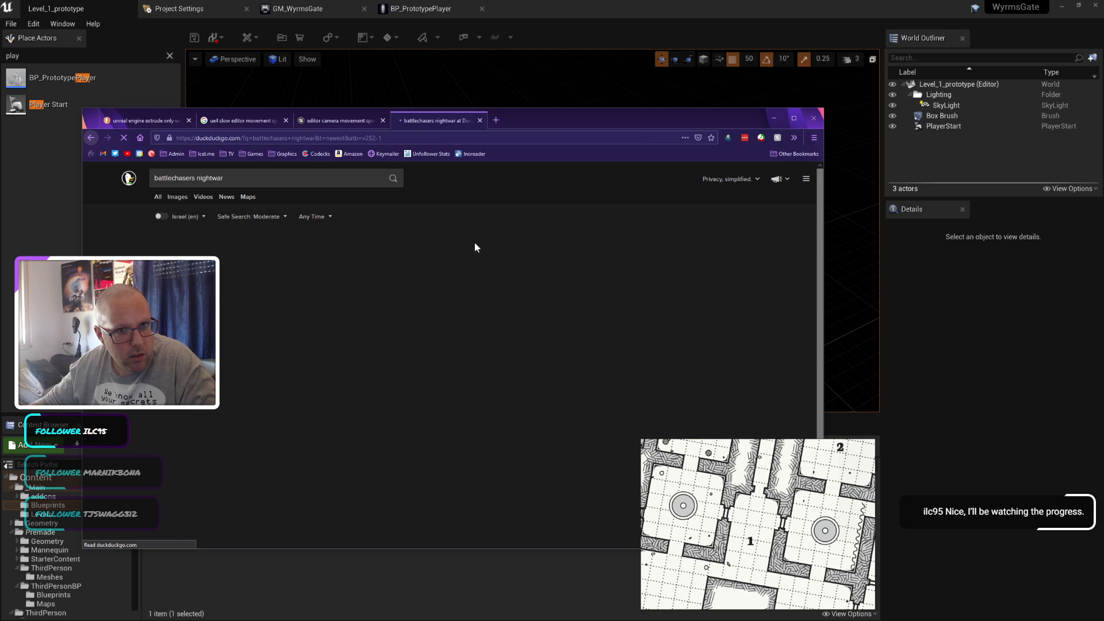
{"action": "left_click", "coordinate": [176, 197]}
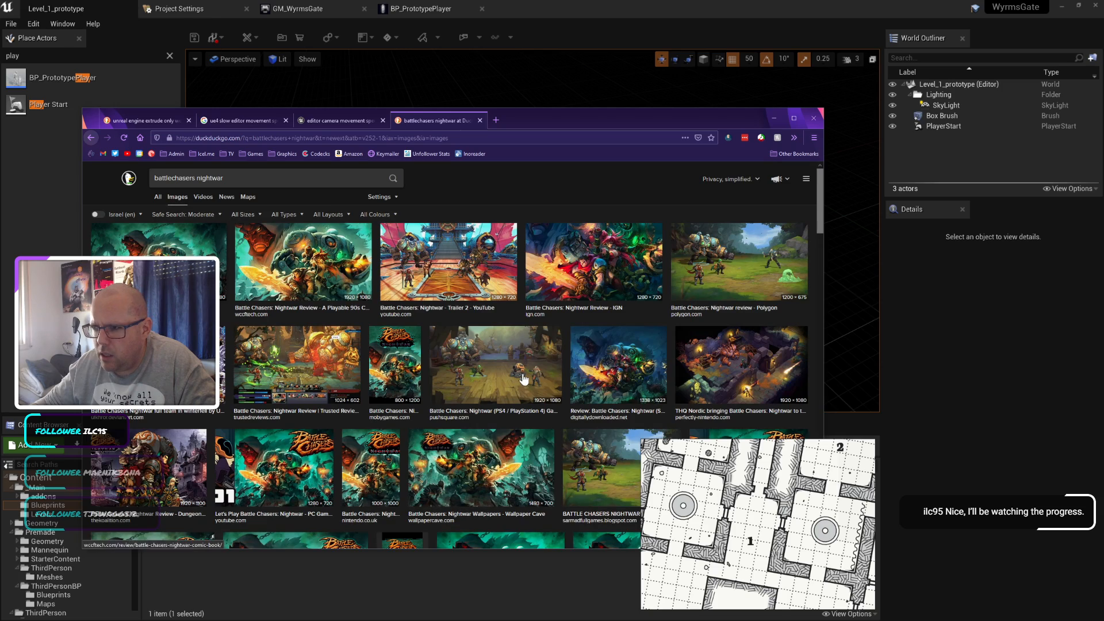
Step: Preview the Switch Gameplay Showcase and E3 2017 dungeon images, and open the E3 2017 image file in a new tab
{"action": "scroll", "coordinate": [532, 361], "scroll_direction": "down", "scroll_amount": 10}
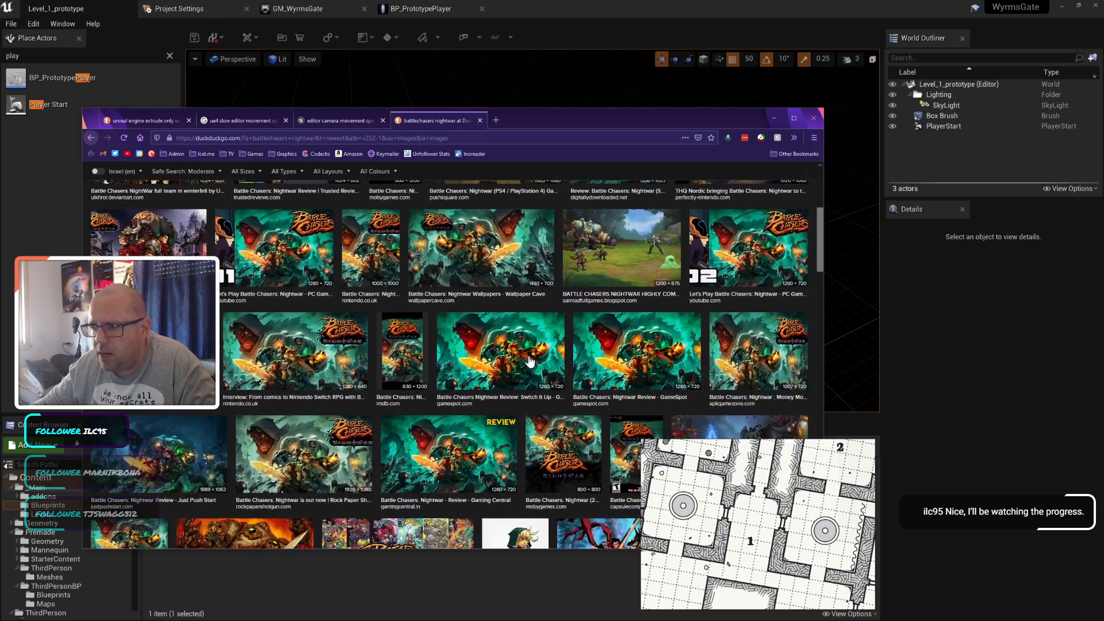
{"action": "scroll", "coordinate": [422, 384], "scroll_direction": "down", "scroll_amount": 4}
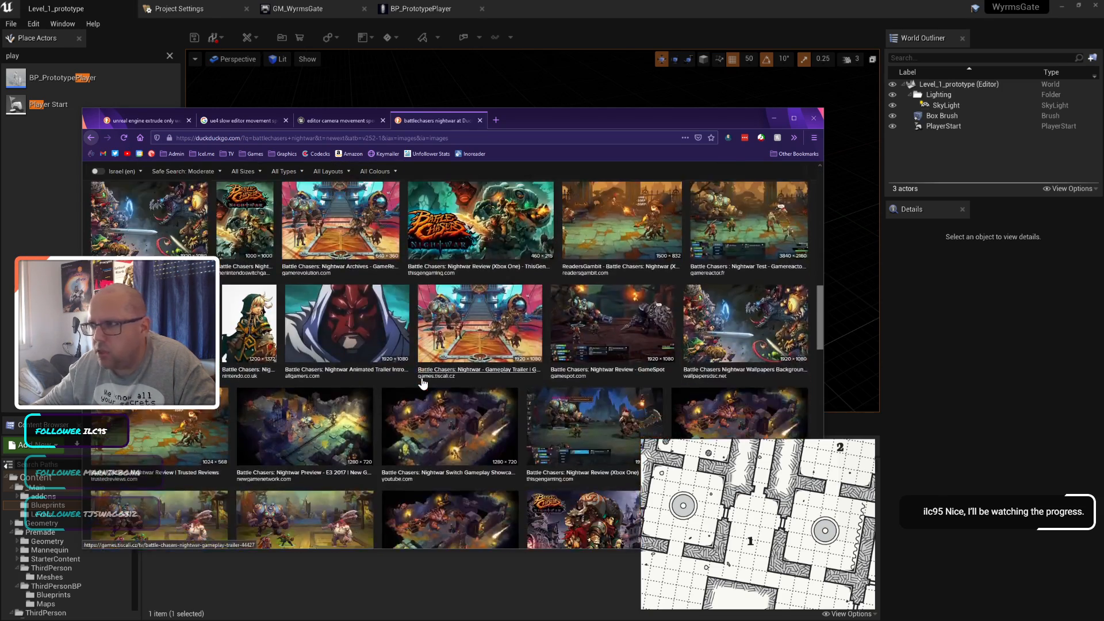
{"action": "scroll", "coordinate": [423, 383], "scroll_direction": "down", "scroll_amount": 5}
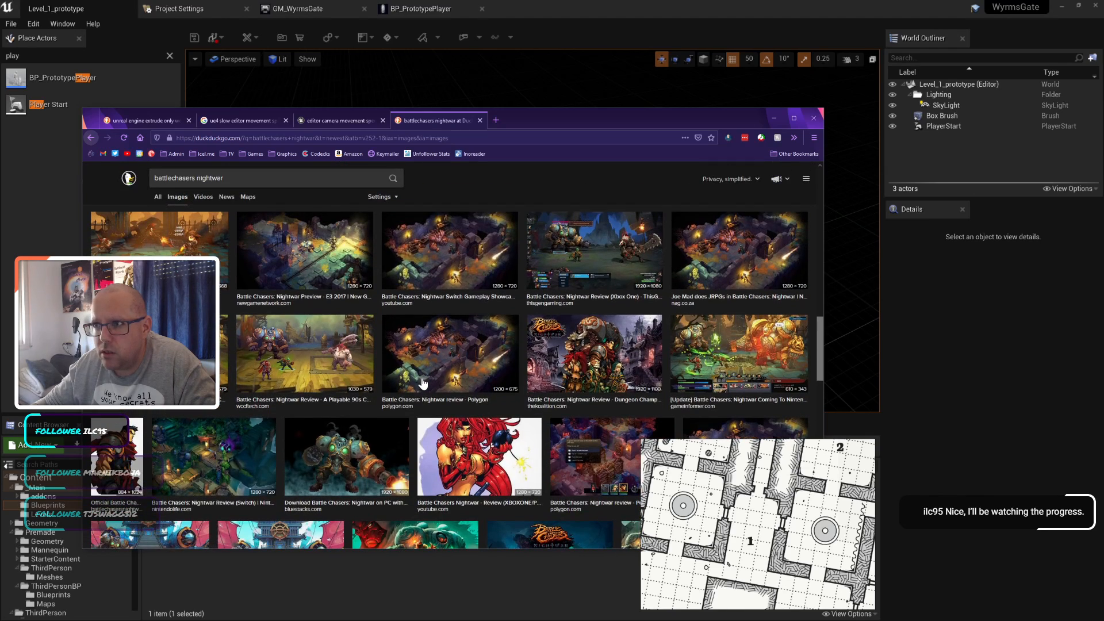
{"action": "left_click", "coordinate": [455, 250]}
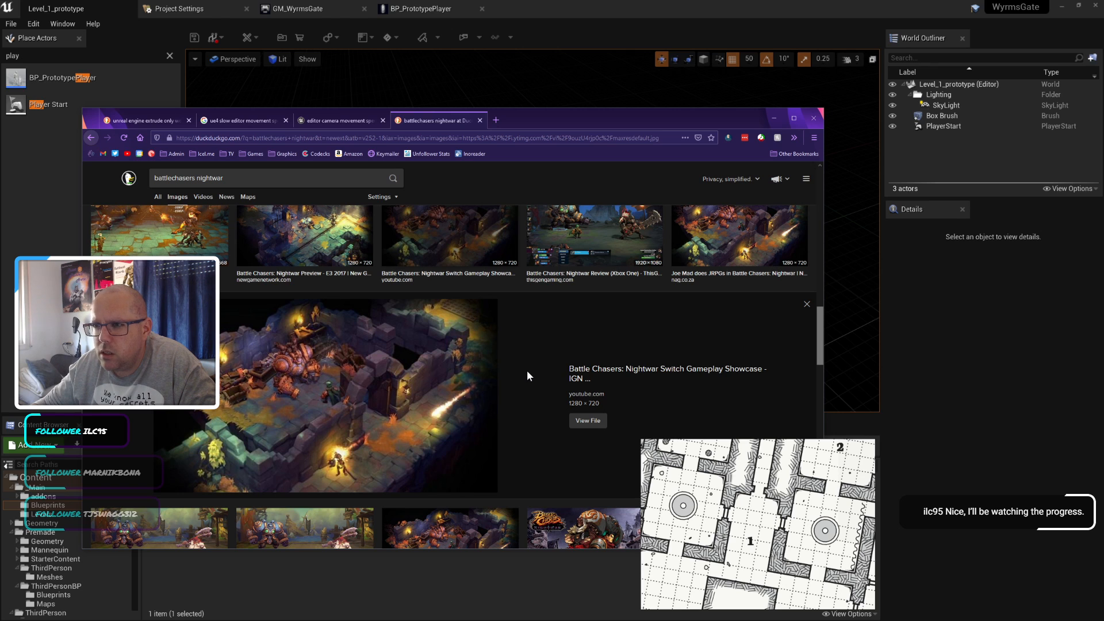
{"action": "left_click", "coordinate": [282, 222]}
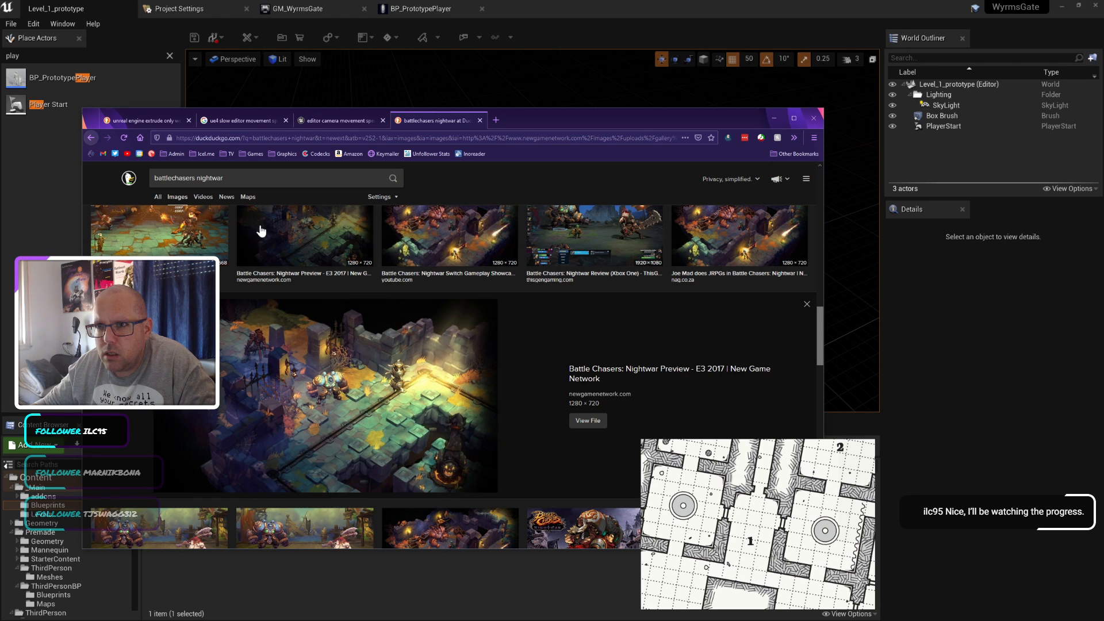
{"action": "middle_click", "coordinate": [586, 421]}
{"action": "scroll", "coordinate": [503, 365], "scroll_direction": "down", "scroll_amount": 5}
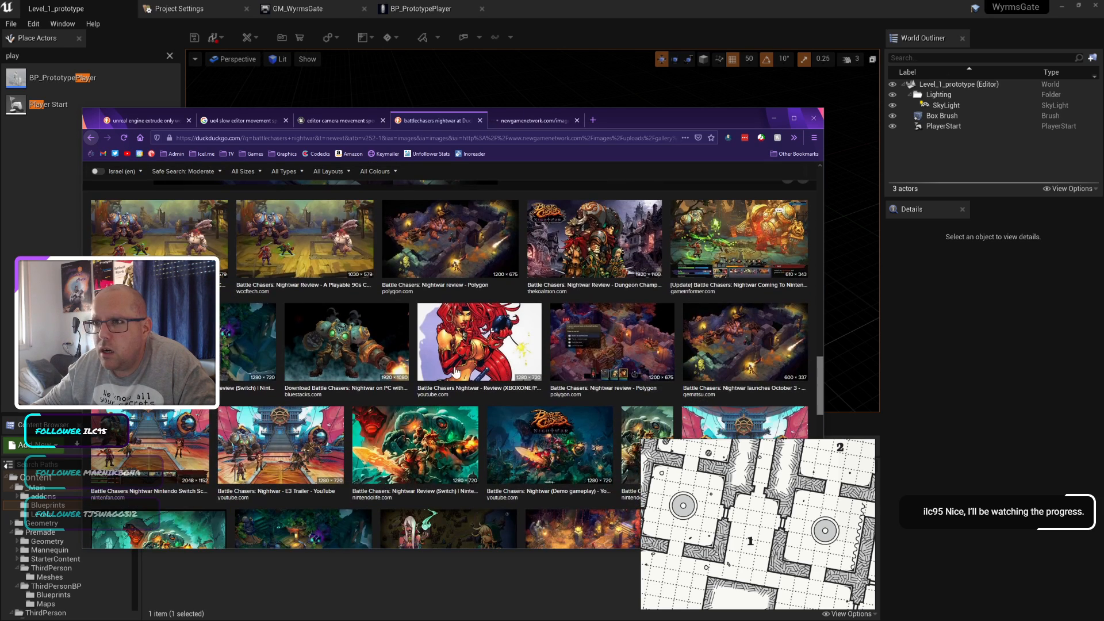
{"action": "scroll", "coordinate": [389, 218], "scroll_direction": "up", "scroll_amount": 10}
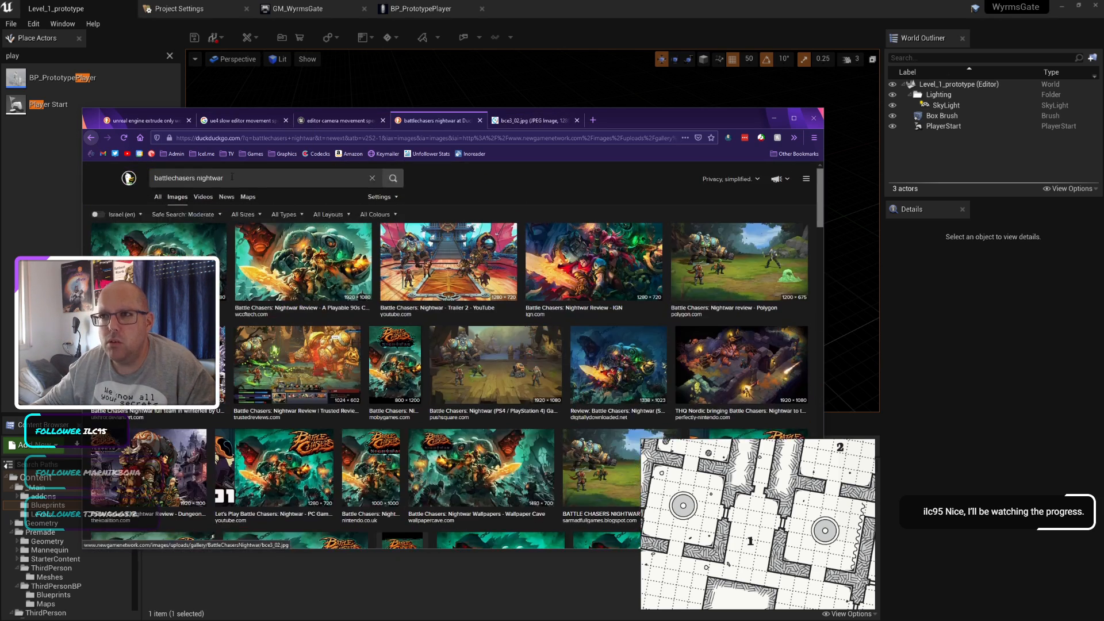
Step: Search Google for "battle chasers nightwar dungeons" in the tab holding the UE4 editor movement search
{"action": "left_click", "coordinate": [376, 178]}
{"action": "left_click", "coordinate": [230, 120]}
{"action": "left_click", "coordinate": [241, 176]}
{"action": "key", "text": "ctrl+a"}
{"action": "type", "text": "battlechasers nightwar"}
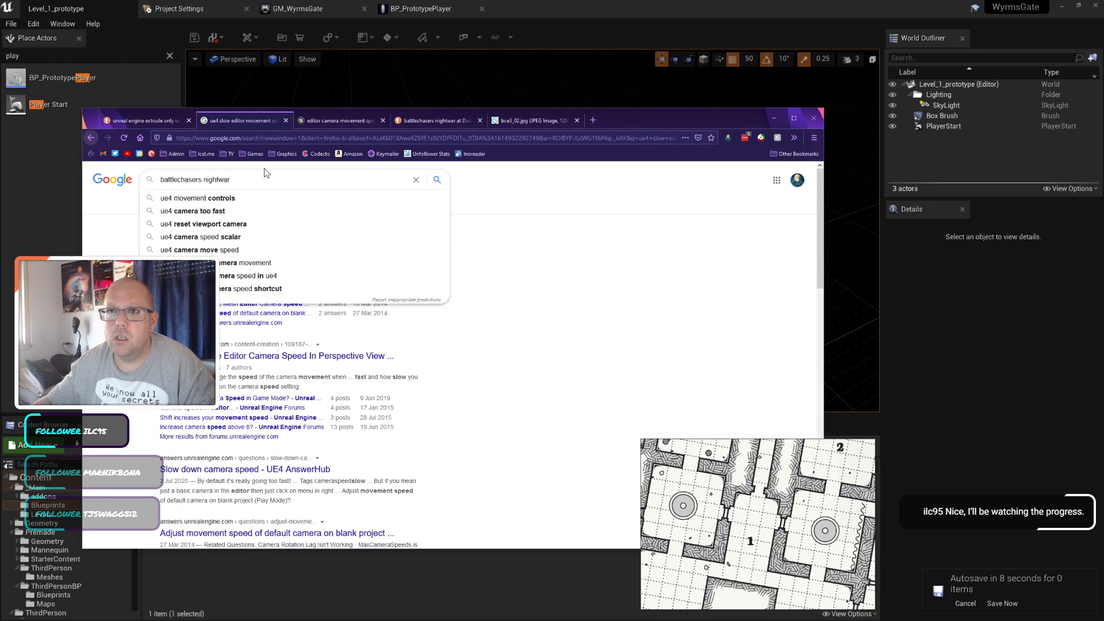
{"action": "type", "text": "dungeo"}
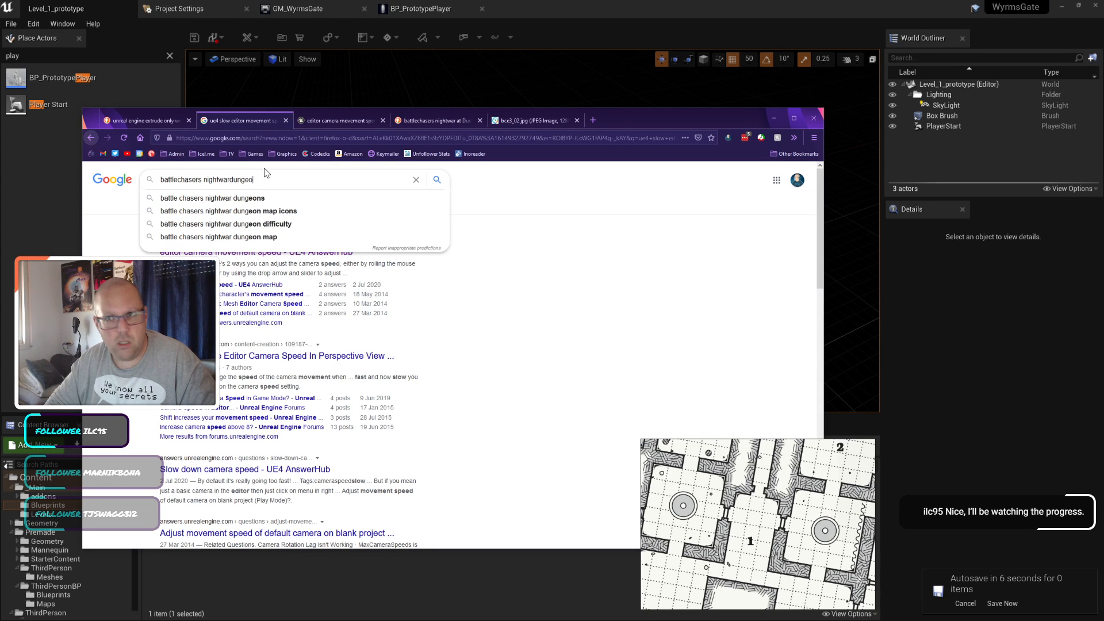
{"action": "key", "text": "Down"}
{"action": "key", "text": "Return"}
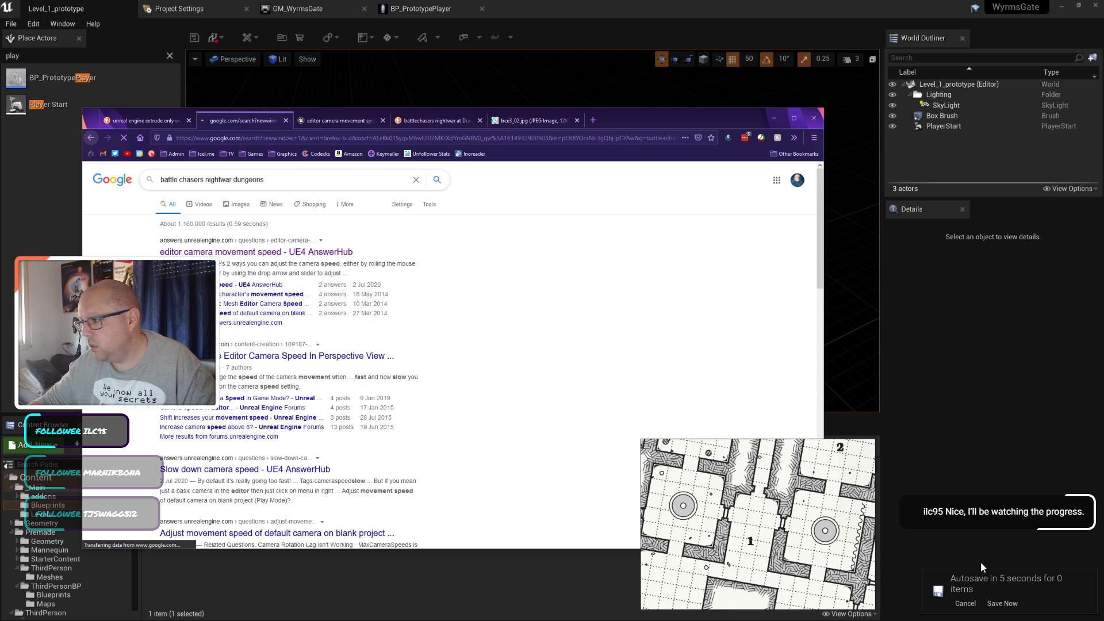
Step: Run the Unreal editor's pending autosave immediately, and preview the DarkStation dungeon screenshot in the browser's Google image results
{"action": "left_click", "coordinate": [1002, 603]}
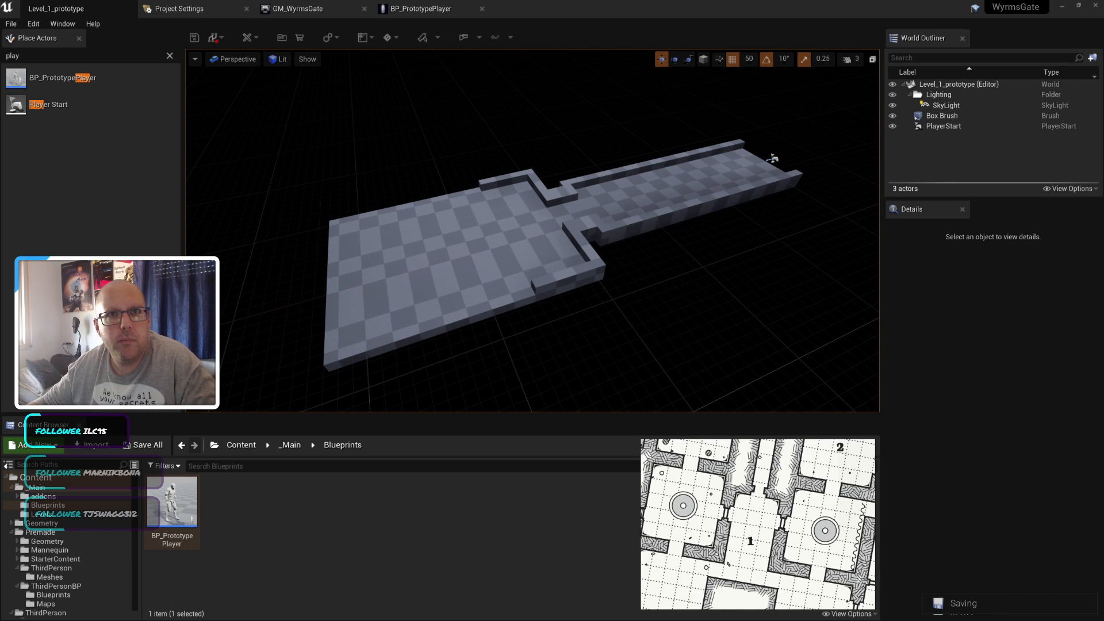
{"action": "key", "text": "alt+Tab"}
{"action": "left_click", "coordinate": [202, 204]}
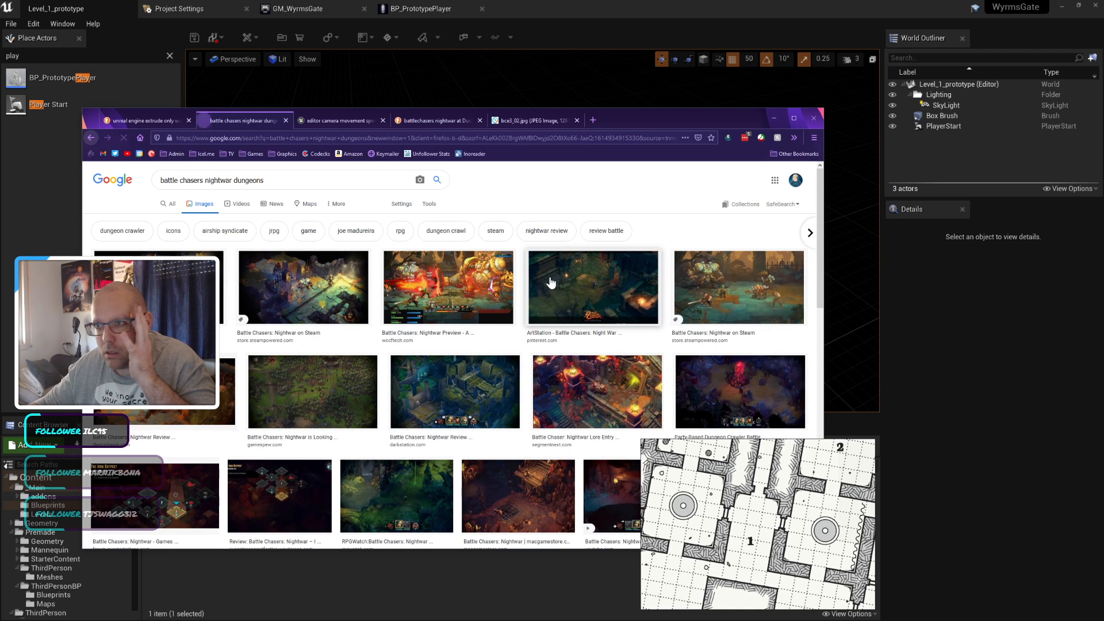
{"action": "left_click", "coordinate": [408, 365]}
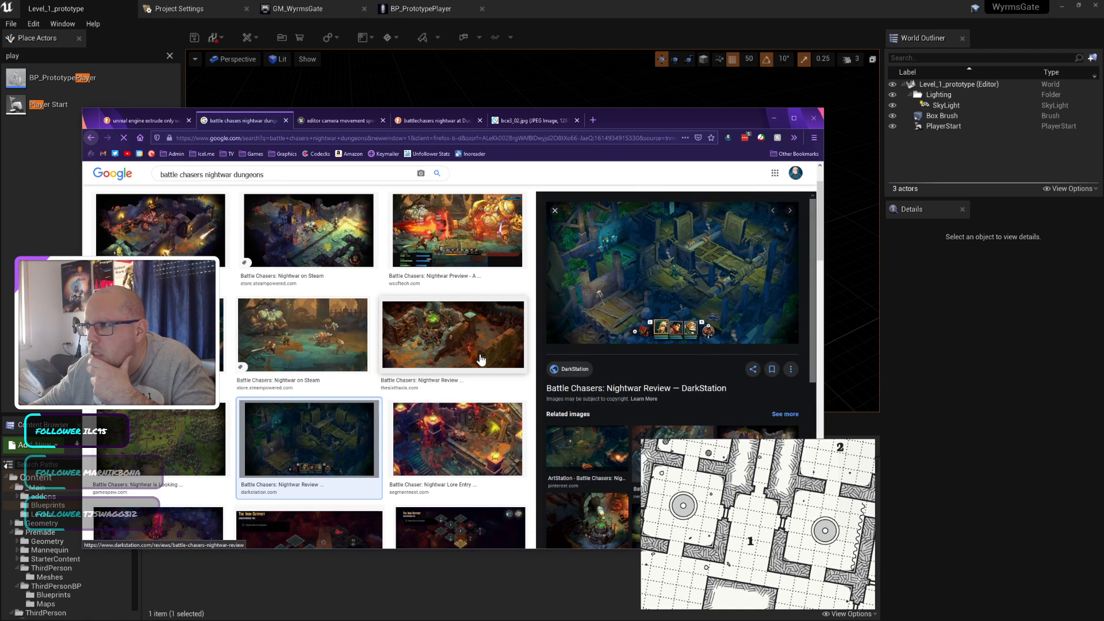
Step: Preview the SegmentNext and DarkStation dungeon screenshots in the Google image results, and view the DarkStation image at full size
{"action": "left_click", "coordinate": [466, 447]}
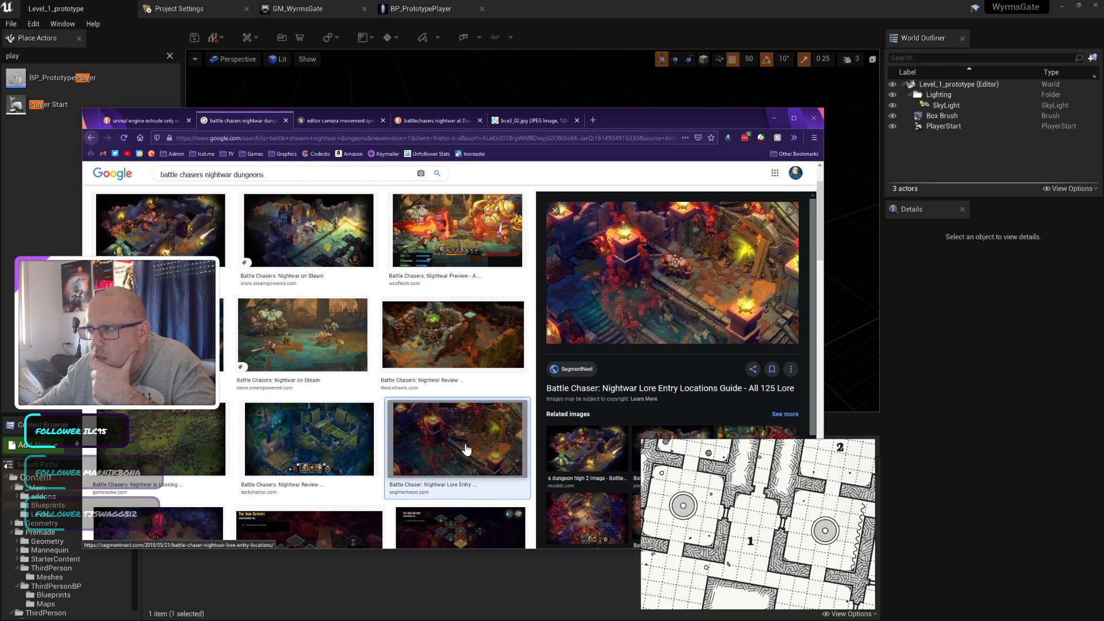
{"action": "left_click", "coordinate": [325, 439]}
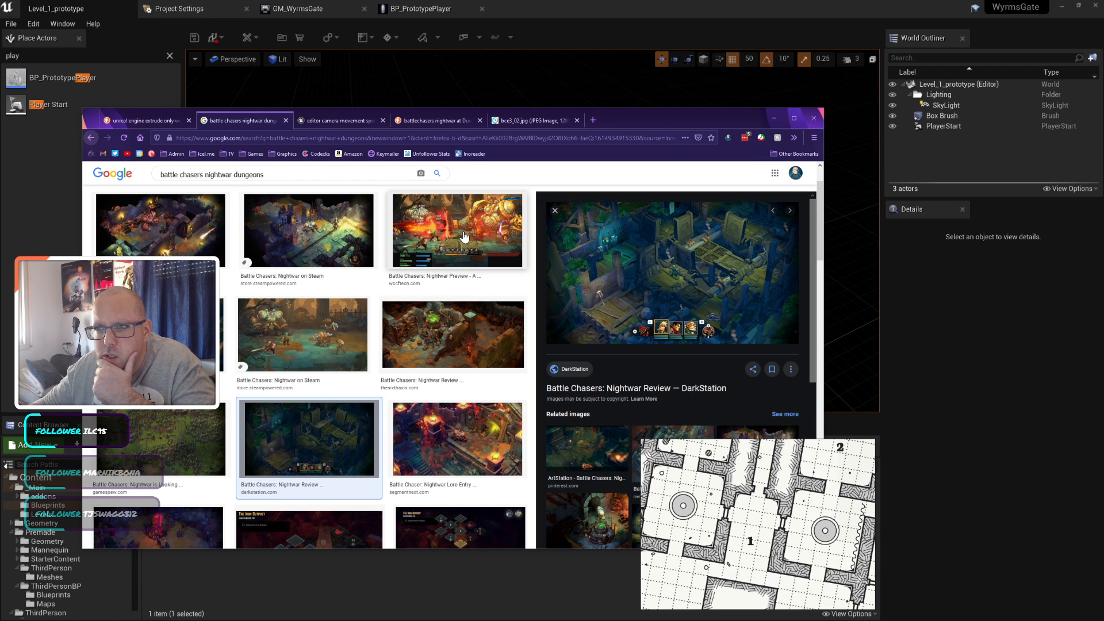
{"action": "scroll", "coordinate": [464, 237], "scroll_direction": "down", "scroll_amount": 3}
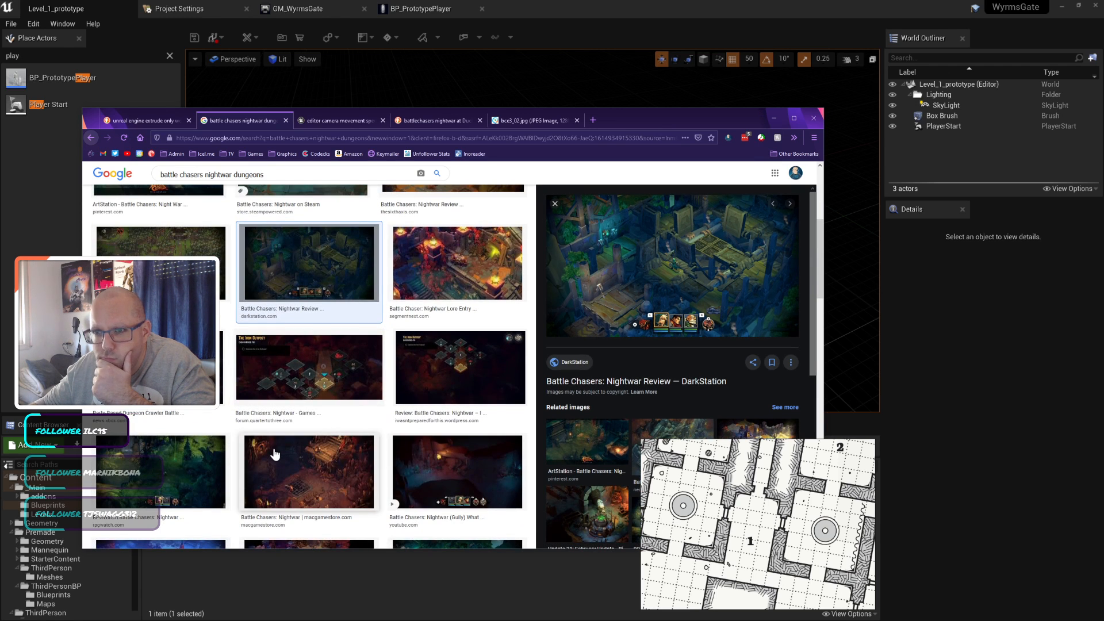
{"action": "scroll", "coordinate": [274, 454], "scroll_direction": "down", "scroll_amount": 2}
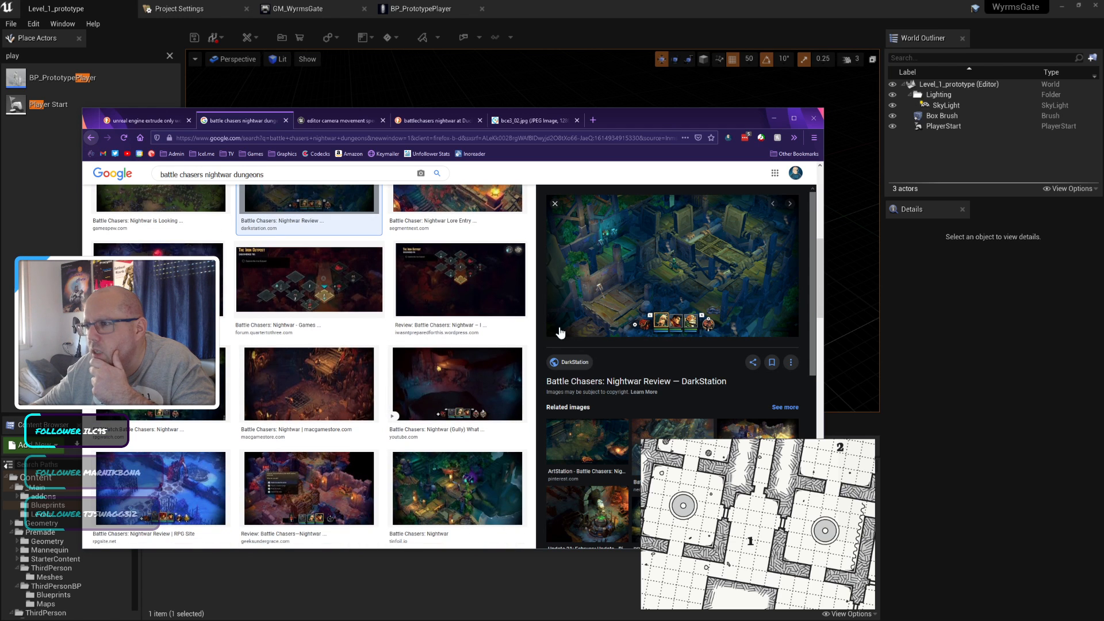
{"action": "right_click", "coordinate": [632, 284]}
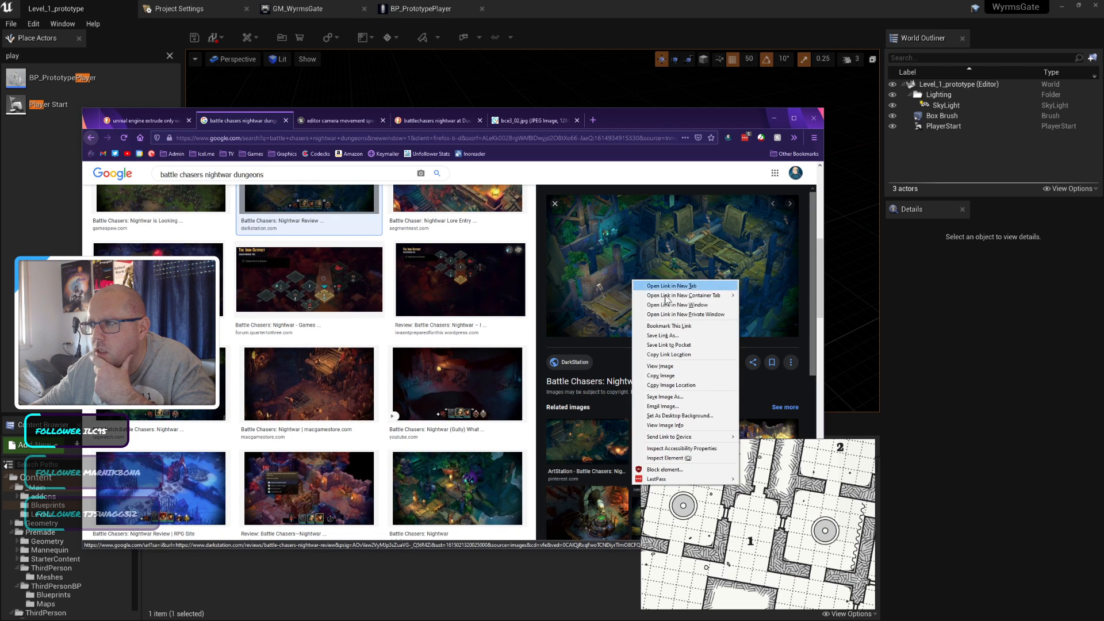
{"action": "left_click", "coordinate": [682, 364]}
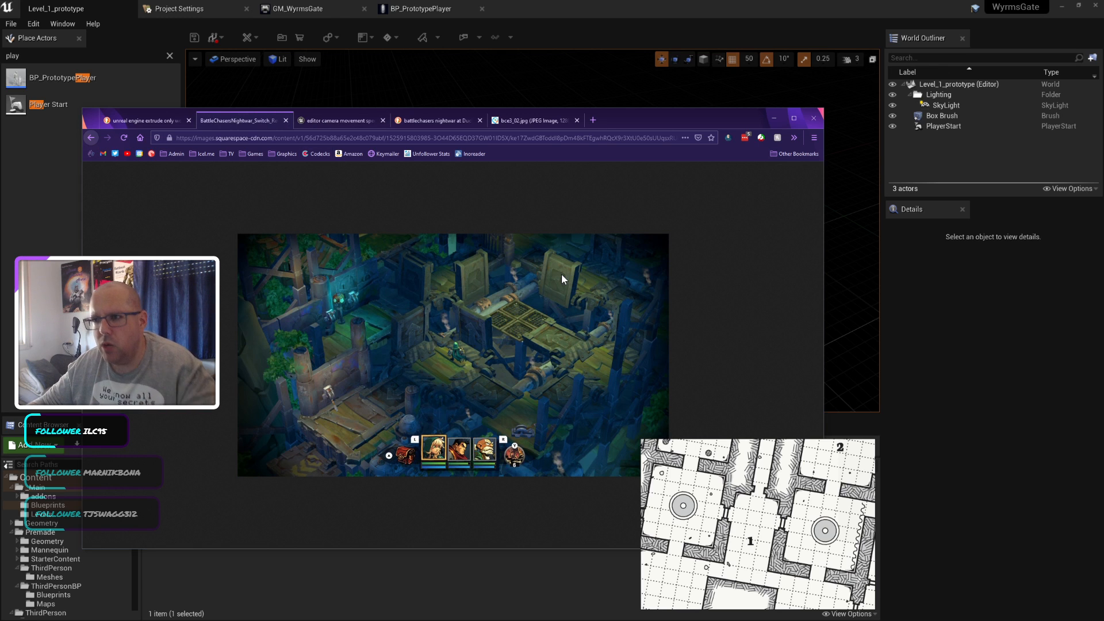
Step: Start saving the bce3_02.jpg dungeon image, browsing to the src folder under Backups, Unreal Projects, WyrmsGate, Content, _Main, addons
{"action": "left_click", "coordinate": [528, 122]}
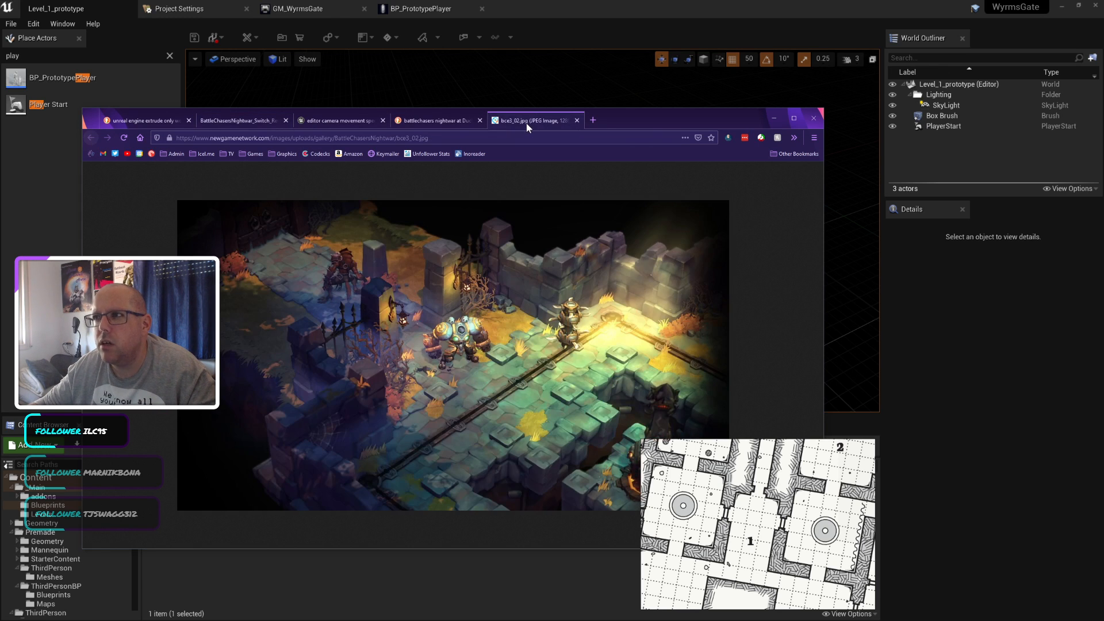
{"action": "right_click", "coordinate": [464, 295]}
{"action": "left_click", "coordinate": [492, 318]}
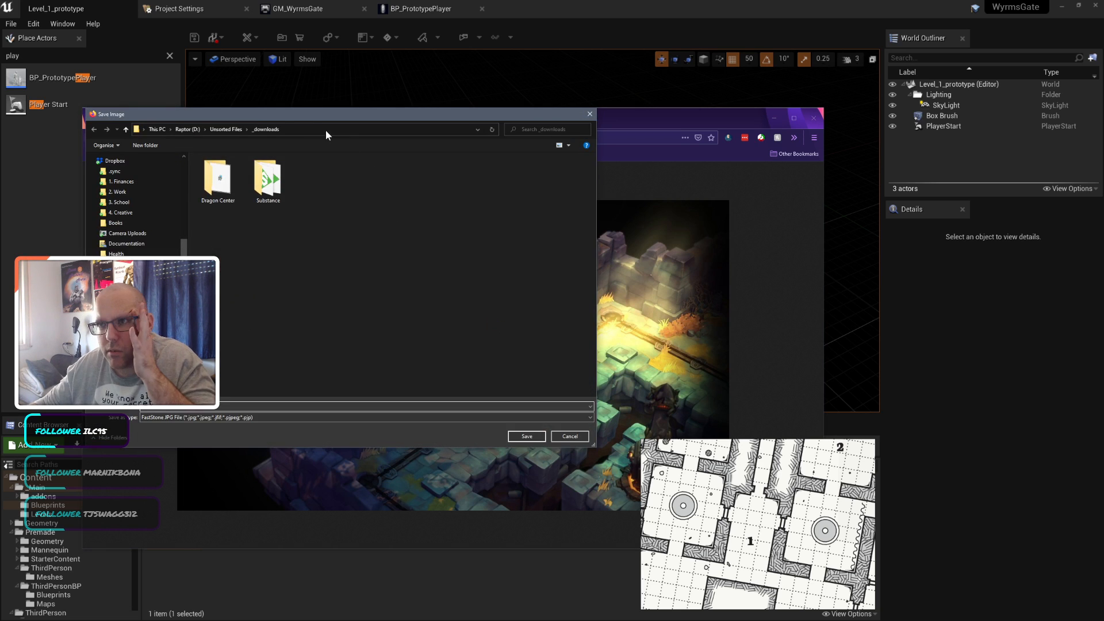
{"action": "left_click", "coordinate": [364, 175]}
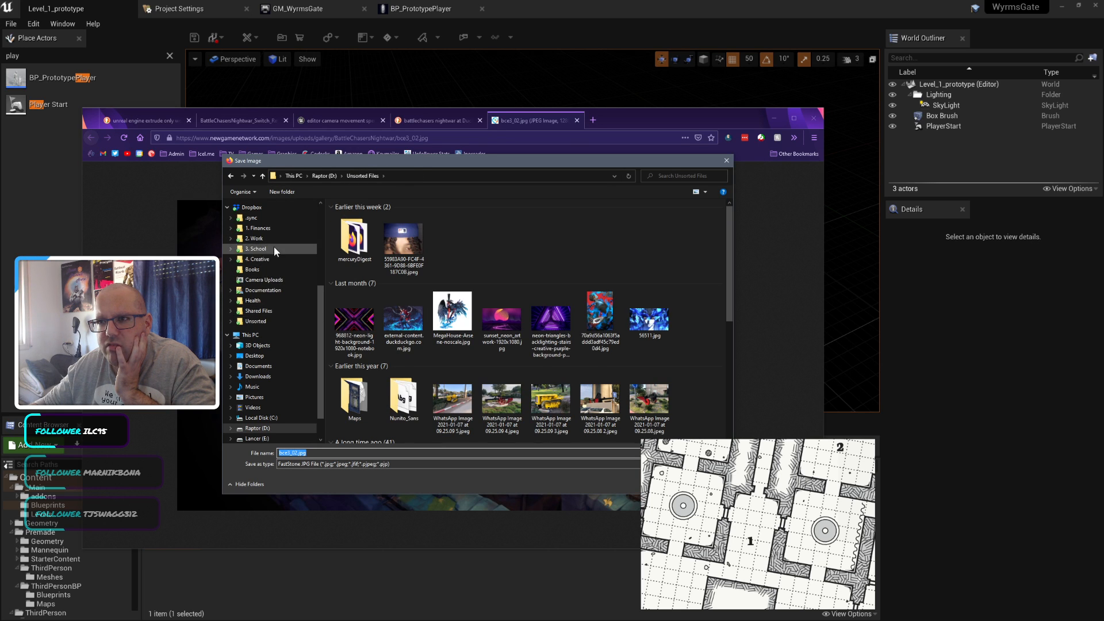
{"action": "scroll", "coordinate": [273, 246], "scroll_direction": "up", "scroll_amount": 5}
{"action": "left_click", "coordinate": [254, 263]}
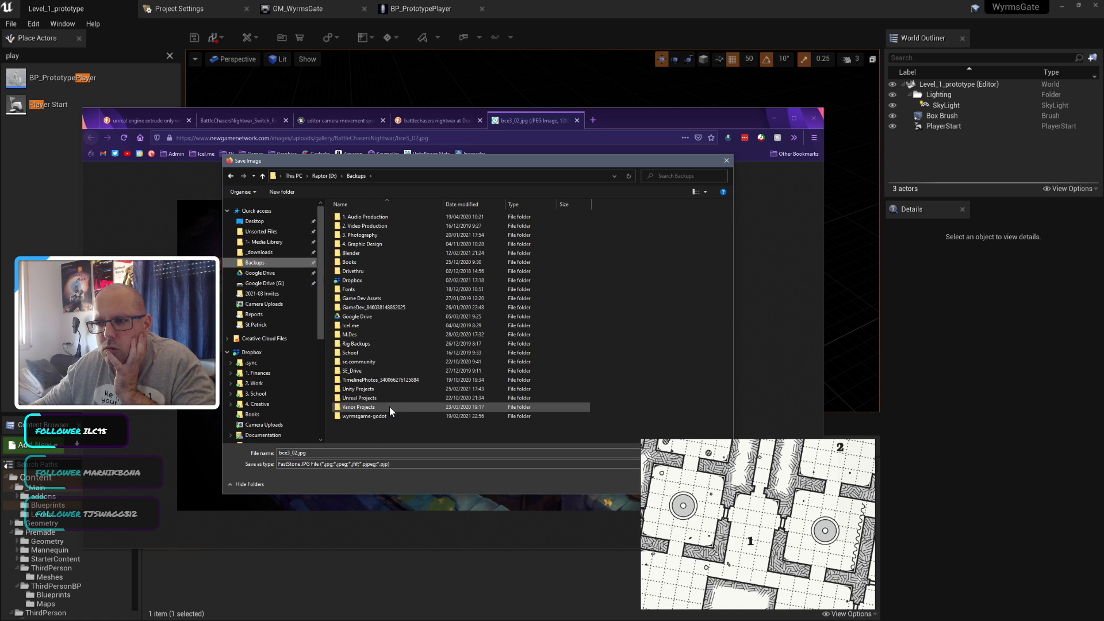
{"action": "left_click", "coordinate": [354, 398]}
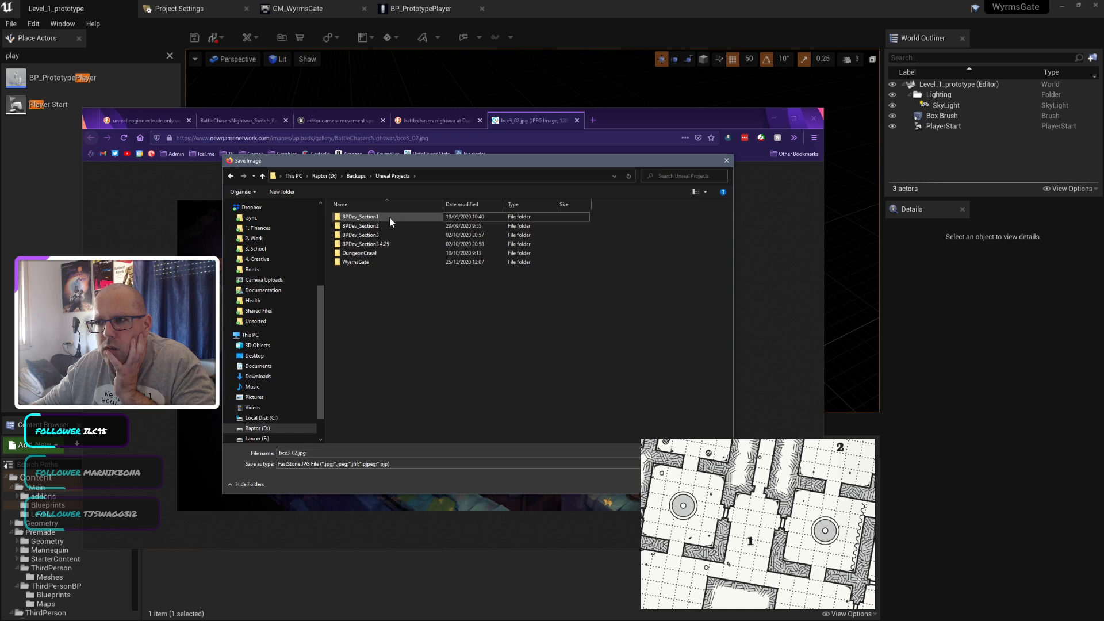
{"action": "double_click", "coordinate": [362, 263]}
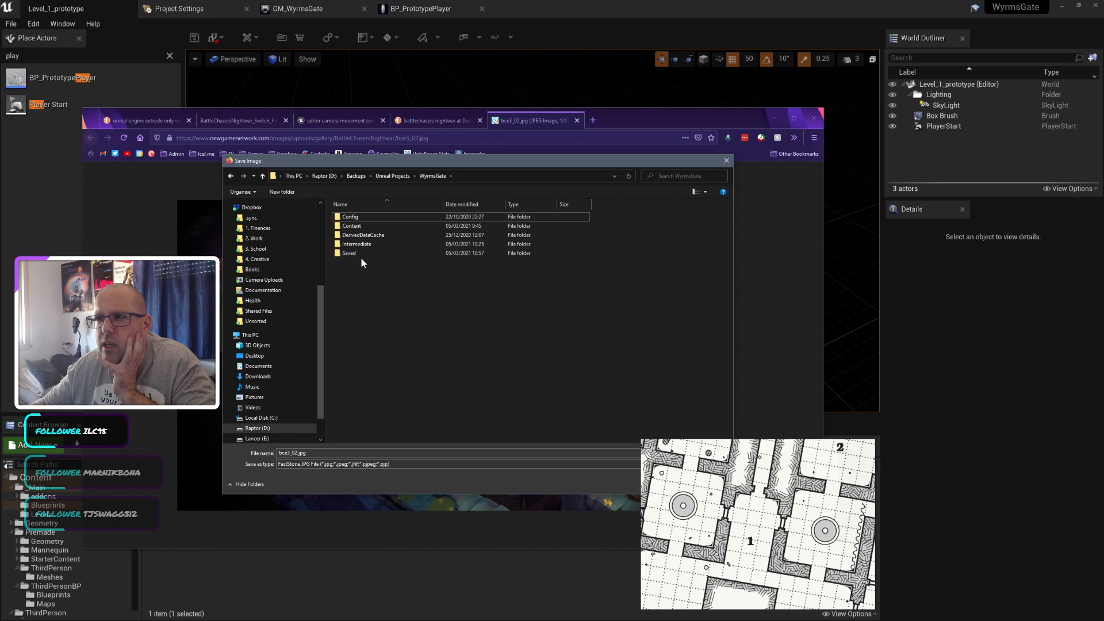
{"action": "double_click", "coordinate": [374, 227]}
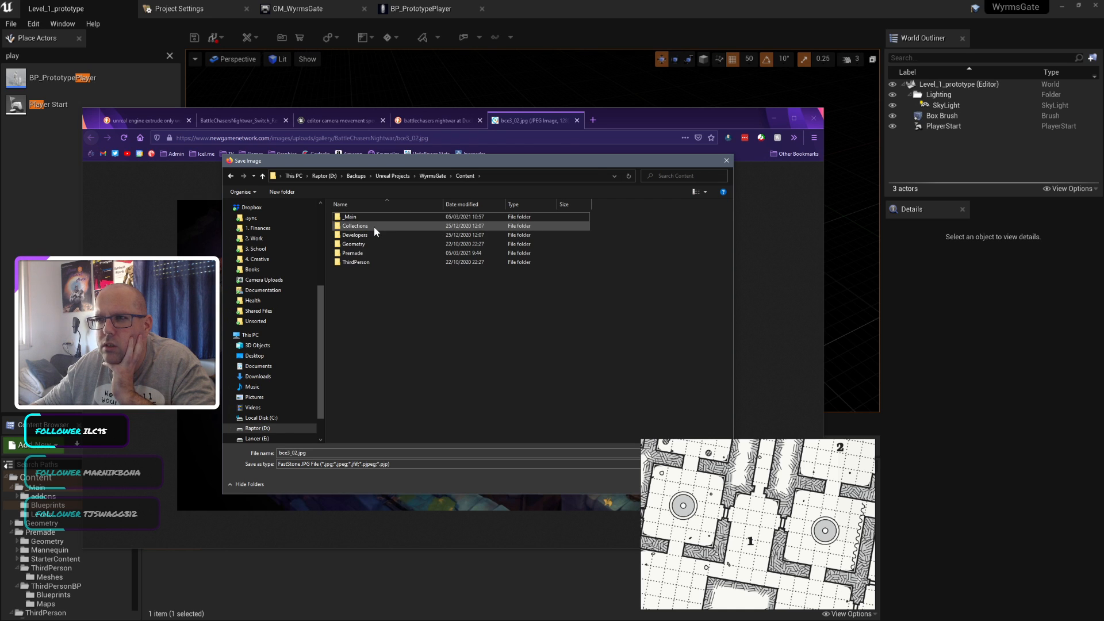
{"action": "double_click", "coordinate": [374, 217]}
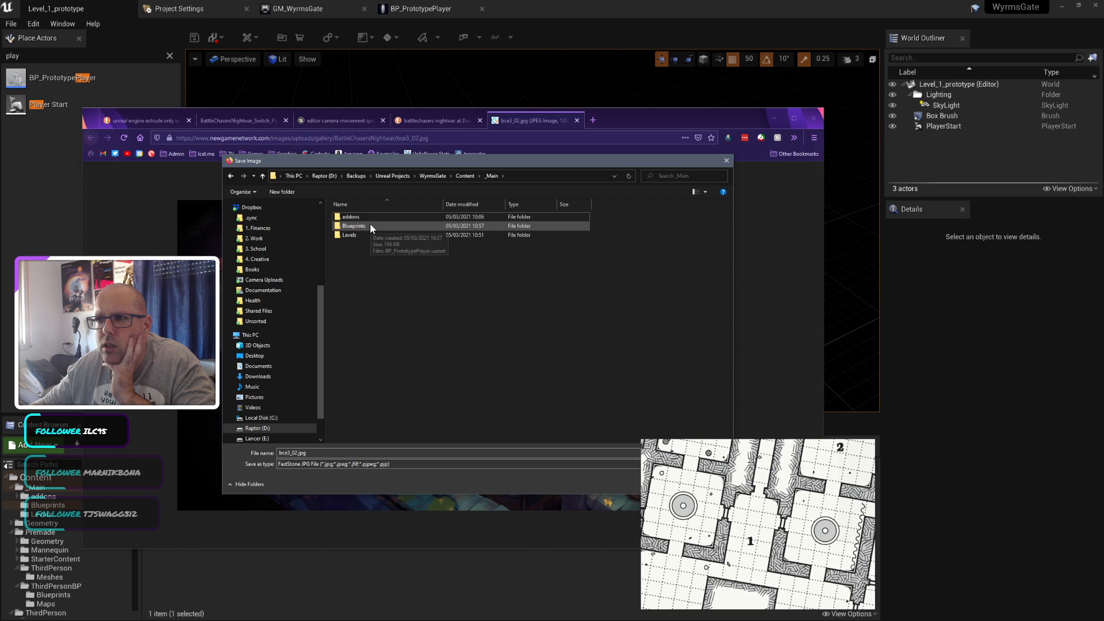
{"action": "double_click", "coordinate": [370, 218]}
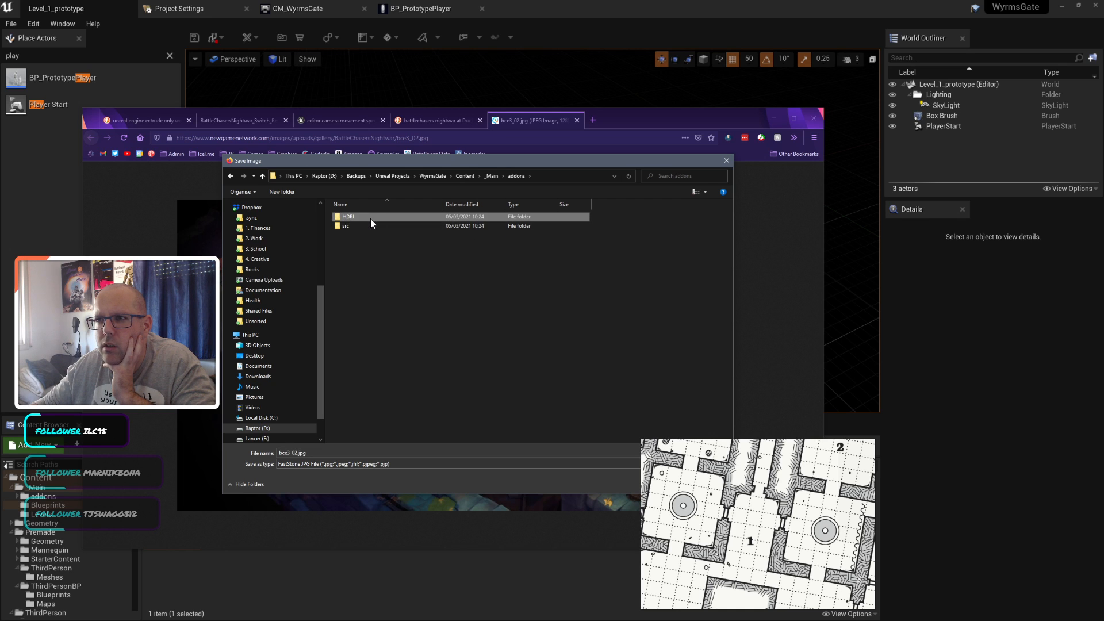
Step: Create a folder named Refs inside src and save the bce3_02.jpg image into it
{"action": "left_click", "coordinate": [298, 194]}
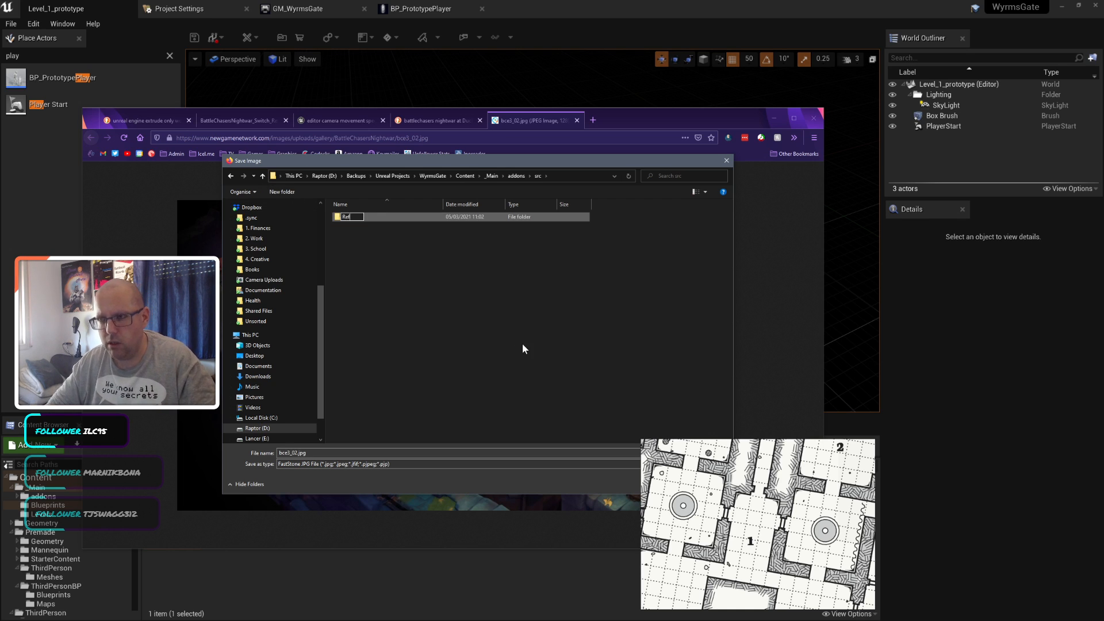
{"action": "type", "text": "Refs"}
{"action": "key", "text": "Return"}
{"action": "key", "text": "Return"}
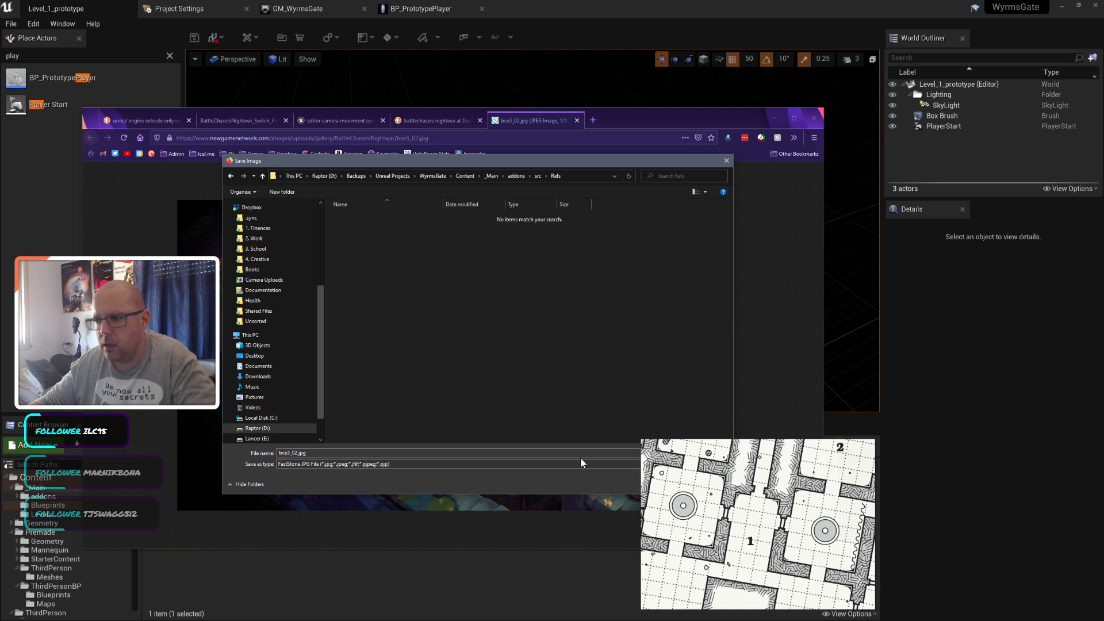
{"action": "left_click_drag", "start_coordinate": [581, 174], "coordinate": [476, 159]}
{"action": "left_click", "coordinate": [550, 467]}
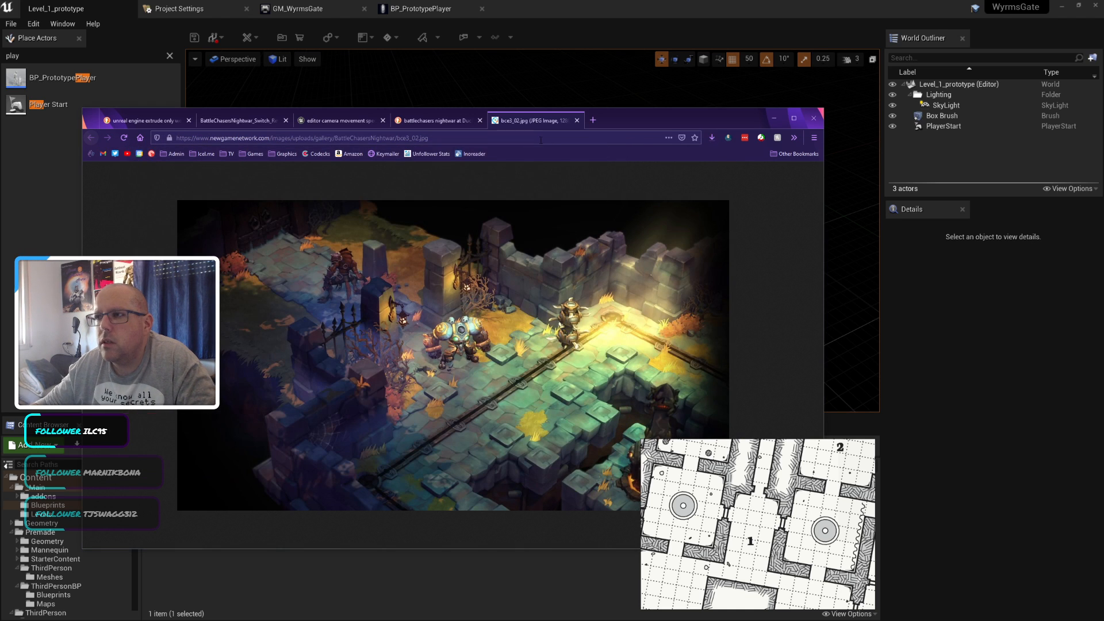
Step: Close the bce3_02.jpg, DuckDuckGo and editor camera movement tabs, and return from the full-size DarkStation image to the Google results
{"action": "middle_click", "coordinate": [564, 121]}
{"action": "left_click", "coordinate": [479, 121]}
{"action": "left_click", "coordinate": [383, 120]}
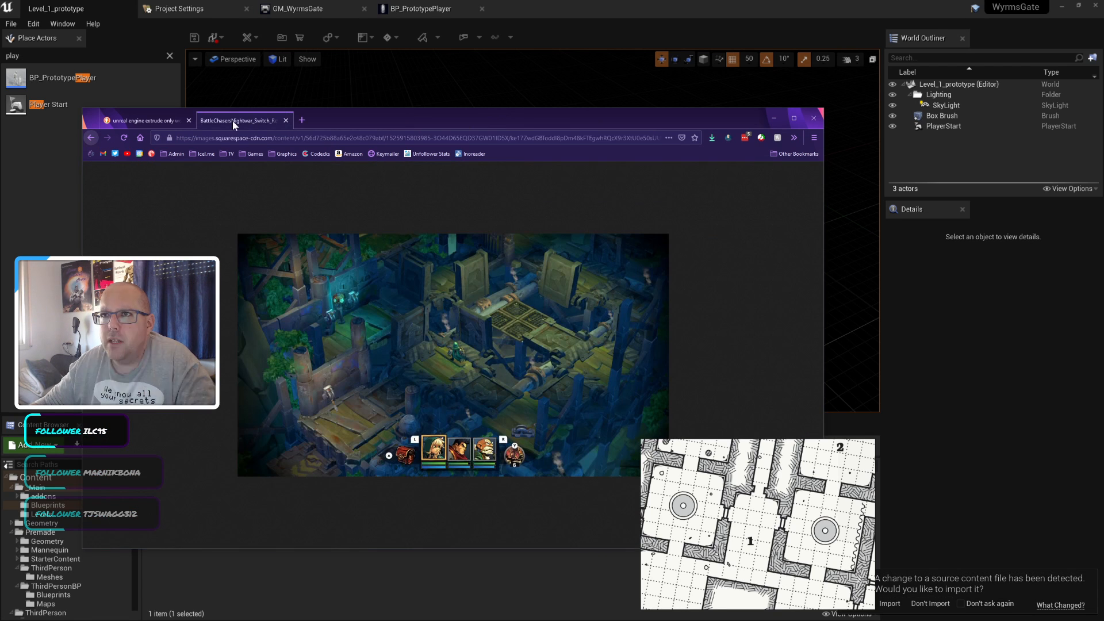
{"action": "left_click", "coordinate": [91, 138]}
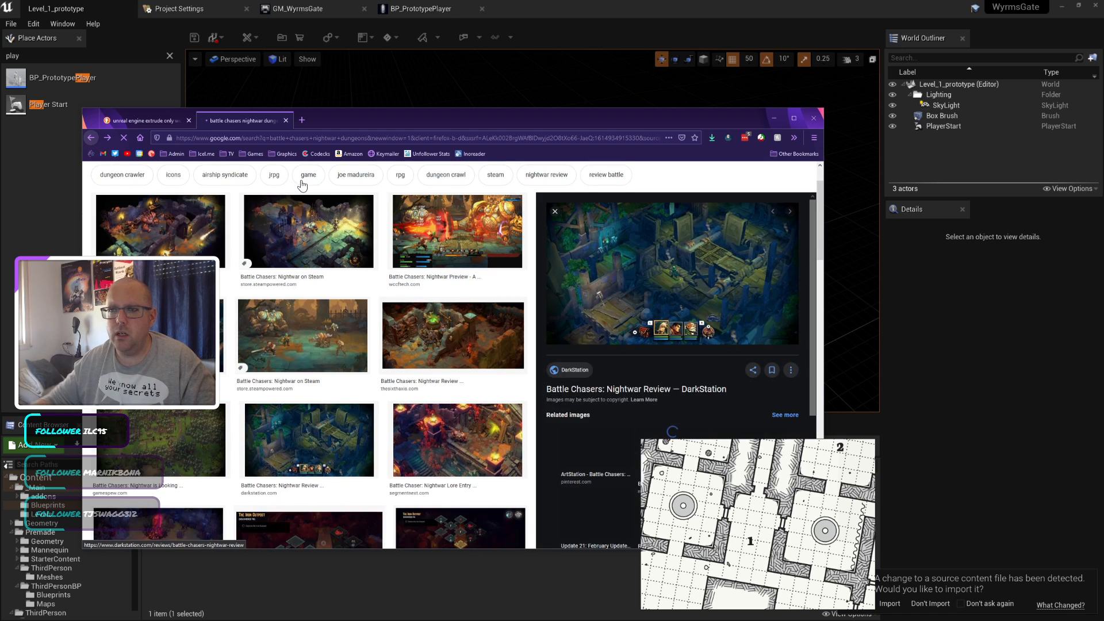
Step: Search Google Images for "pathfinder kingmaker"
{"action": "triple_click", "coordinate": [280, 175]}
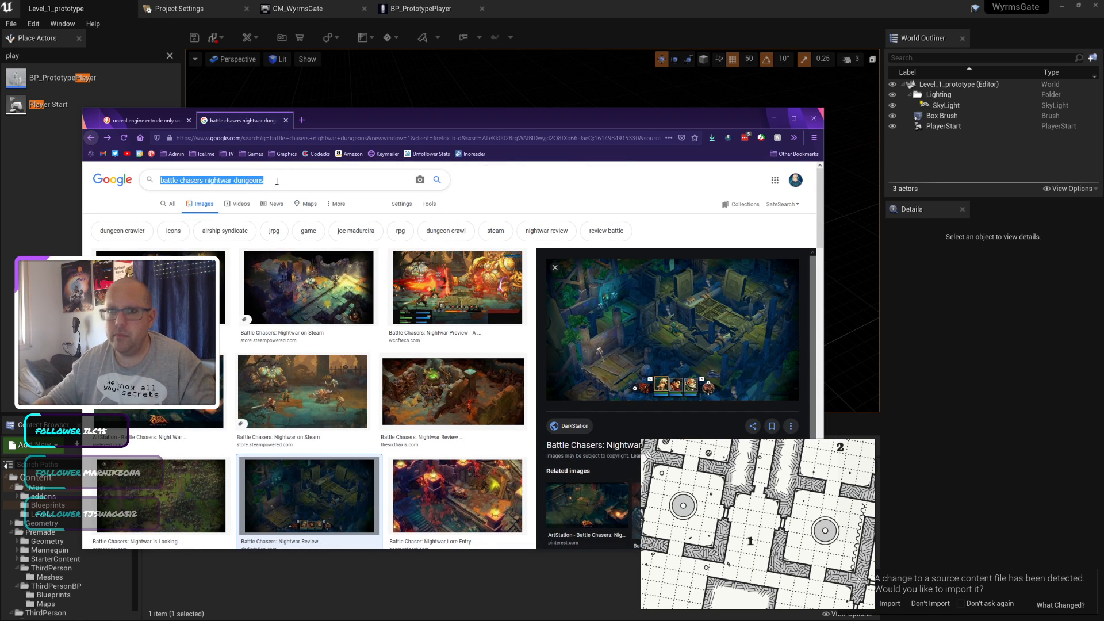
{"action": "type", "text": "pathfinder kingmaker"}
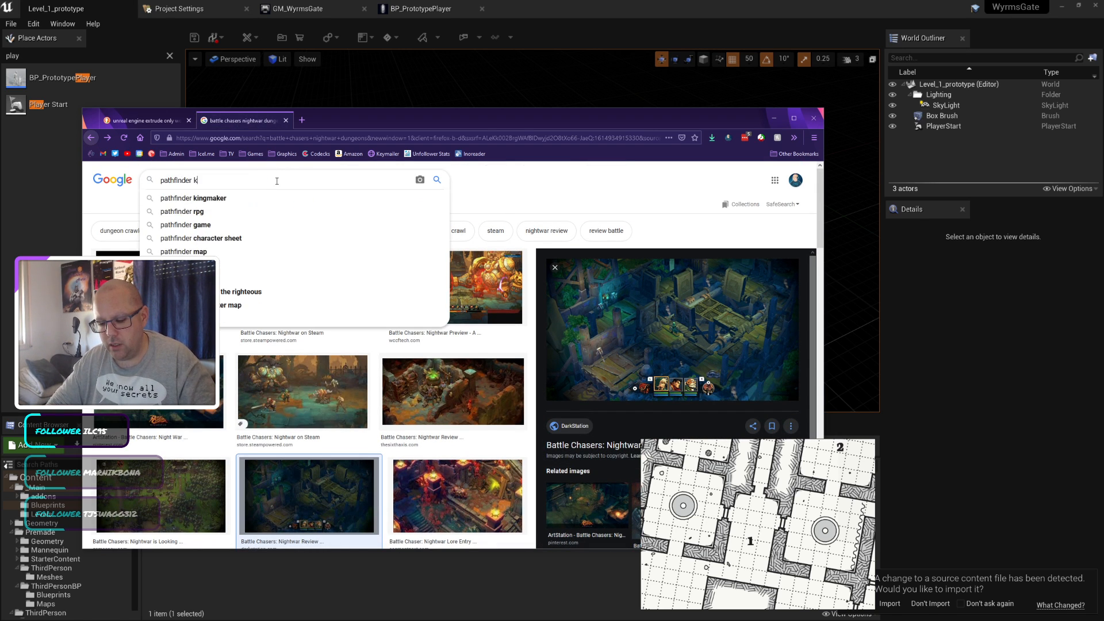
{"action": "key", "text": "Return"}
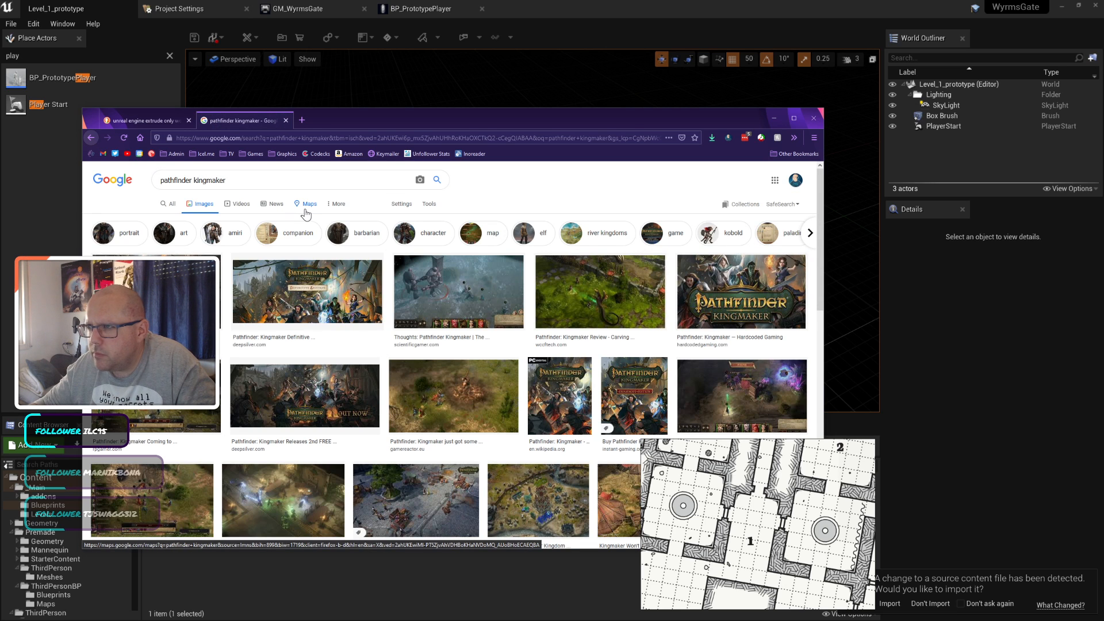
Step: Preview the Niche Gamer and Trusted Reviews Pathfinder: Kingmaker screenshots, and view the Trusted Reviews dungeon image at full size
{"action": "scroll", "coordinate": [451, 392], "scroll_direction": "down", "scroll_amount": 3}
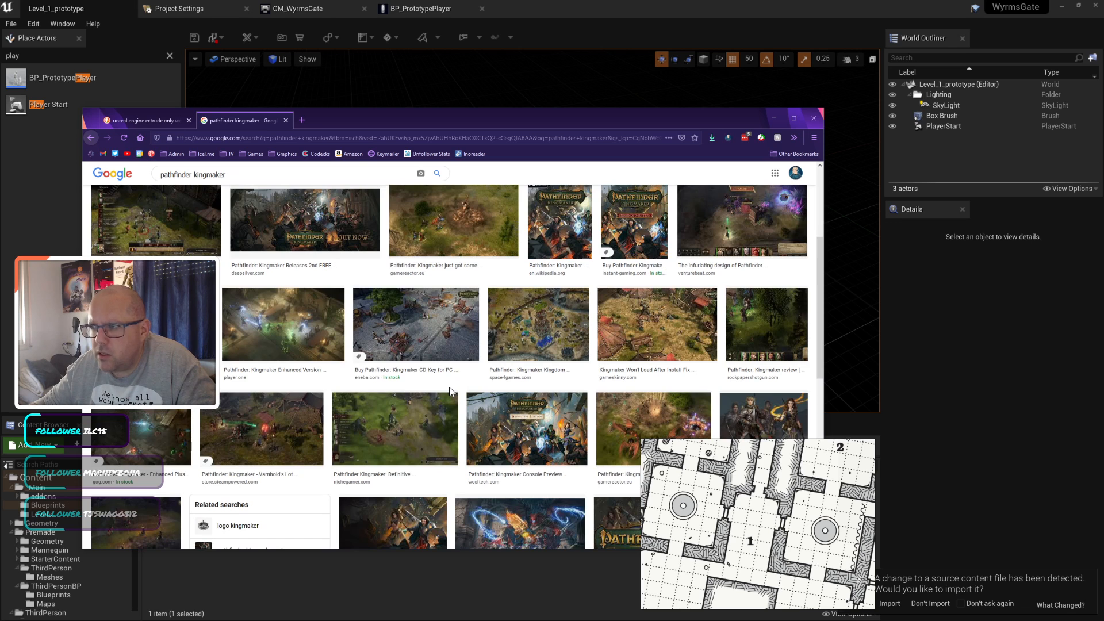
{"action": "left_click", "coordinate": [450, 449]}
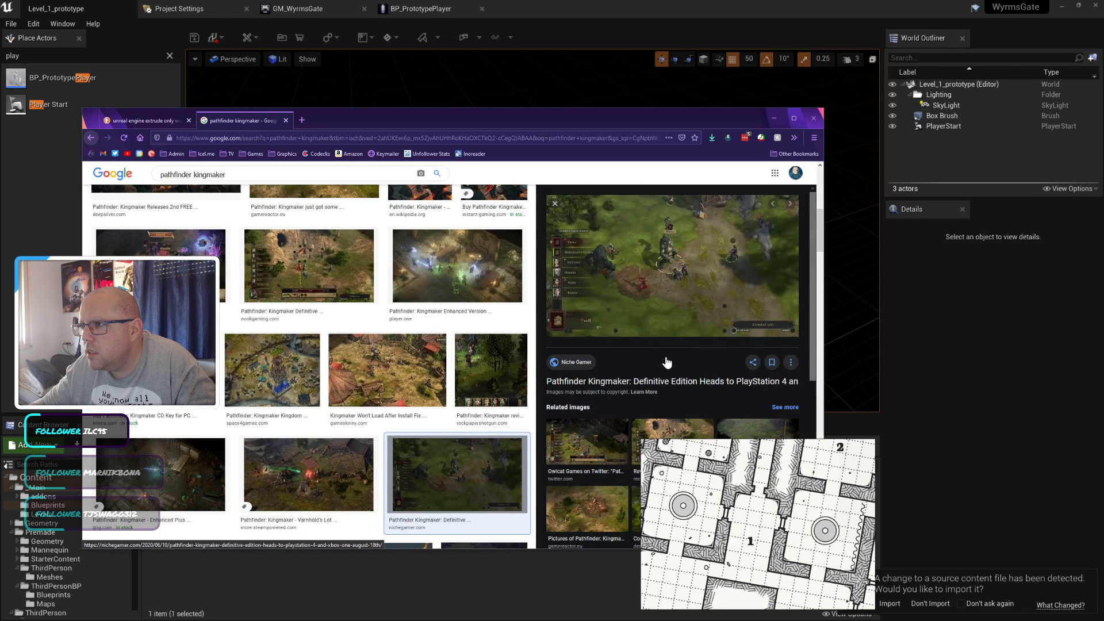
{"action": "scroll", "coordinate": [256, 356], "scroll_direction": "down", "scroll_amount": 4}
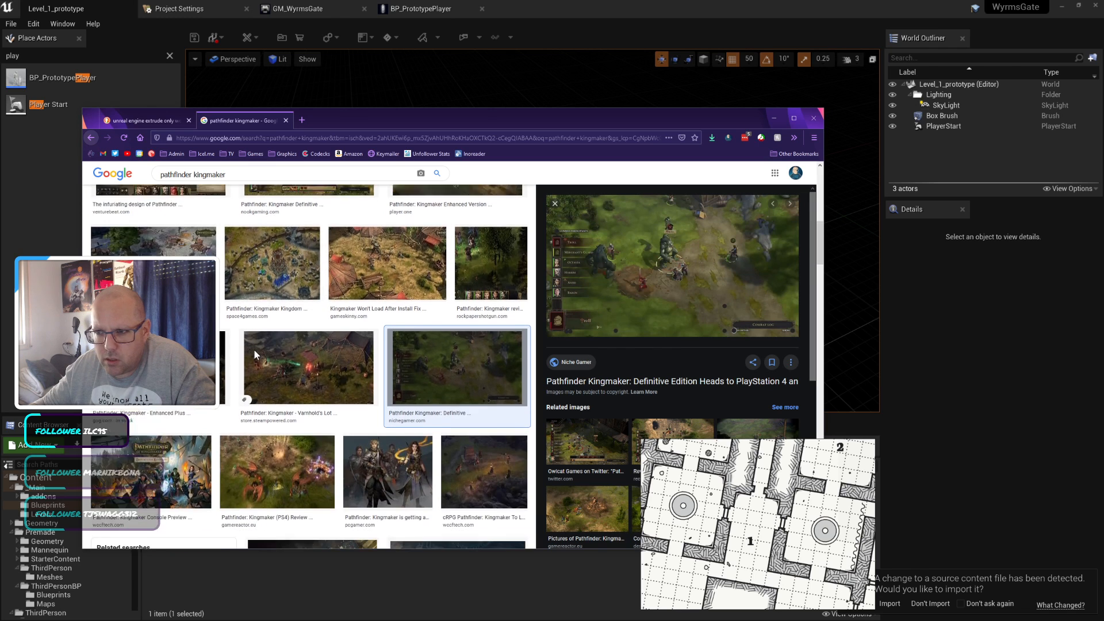
{"action": "scroll", "coordinate": [256, 356], "scroll_direction": "down", "scroll_amount": 4}
{"action": "scroll", "coordinate": [256, 355], "scroll_direction": "down", "scroll_amount": 4}
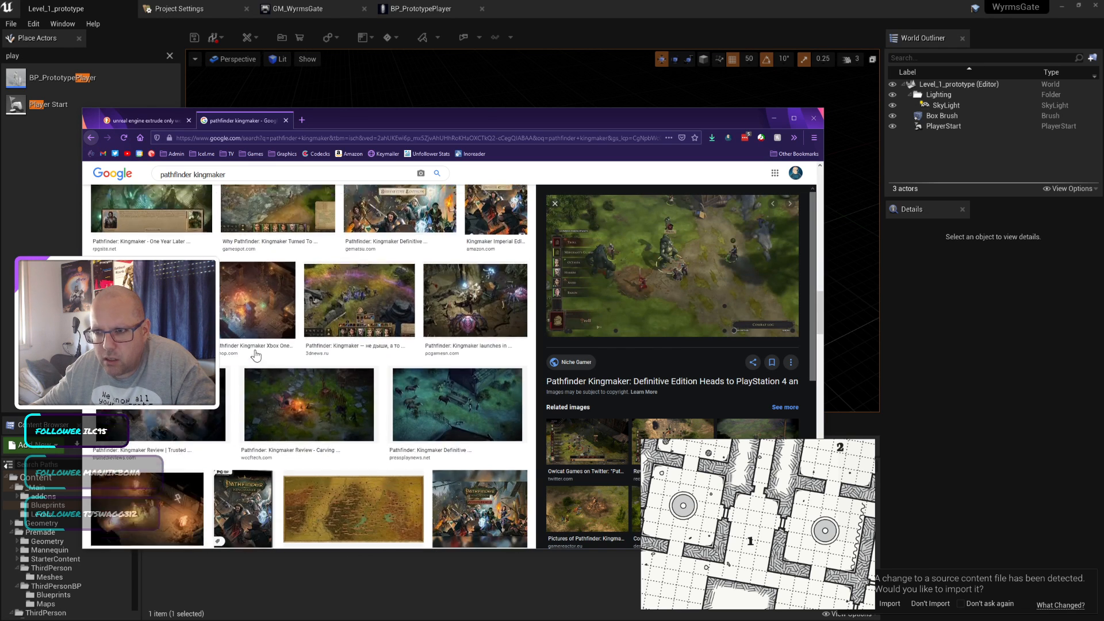
{"action": "left_click", "coordinate": [225, 354]}
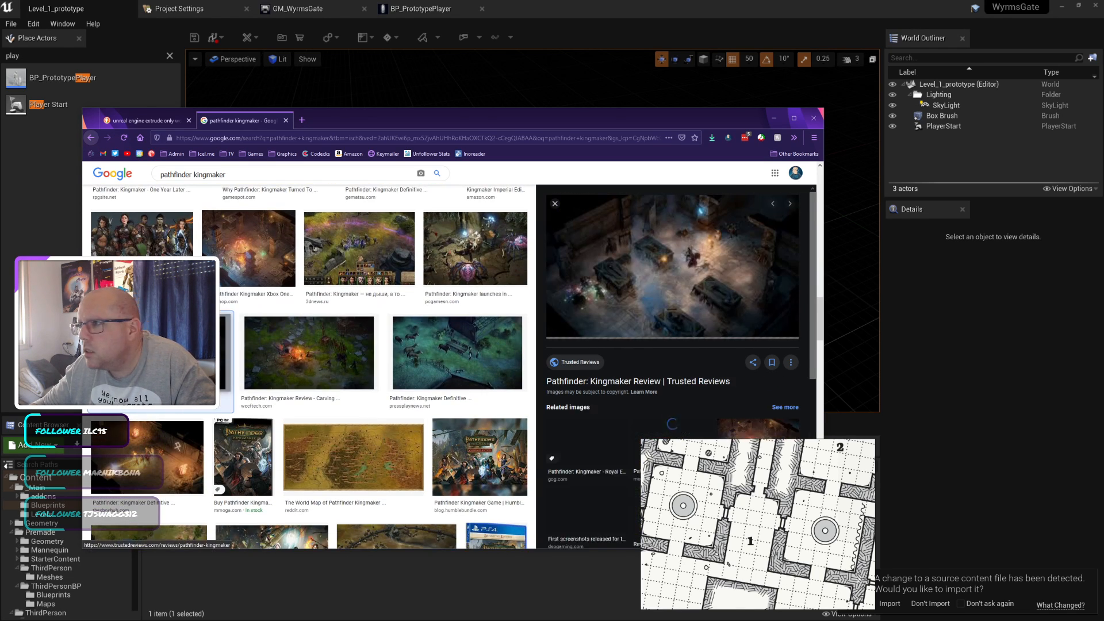
{"action": "right_click", "coordinate": [633, 240]}
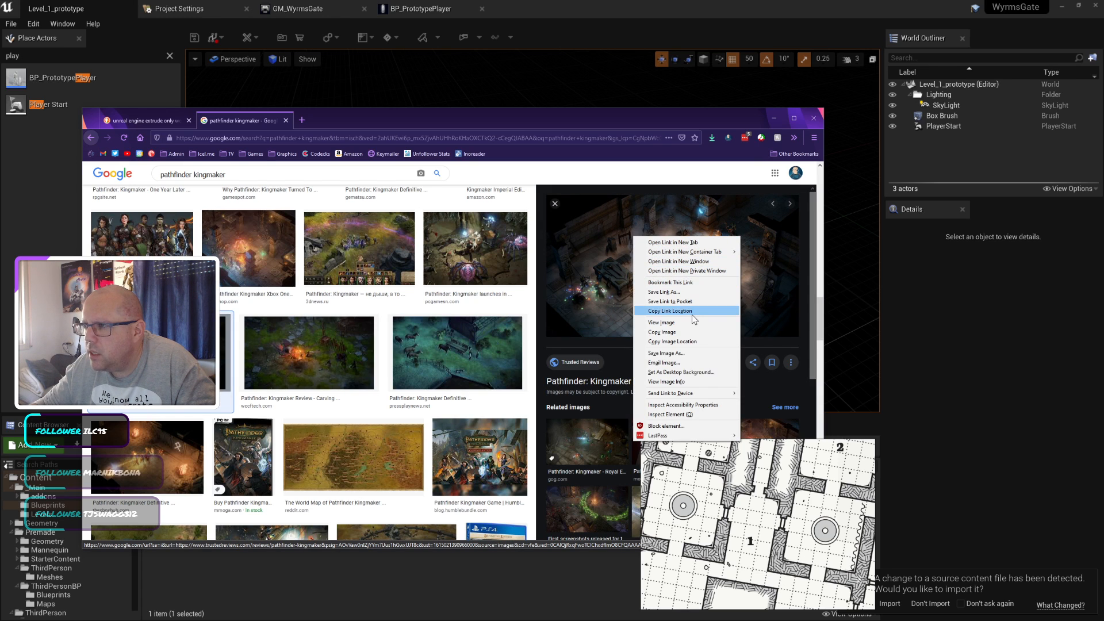
{"action": "left_click", "coordinate": [678, 324]}
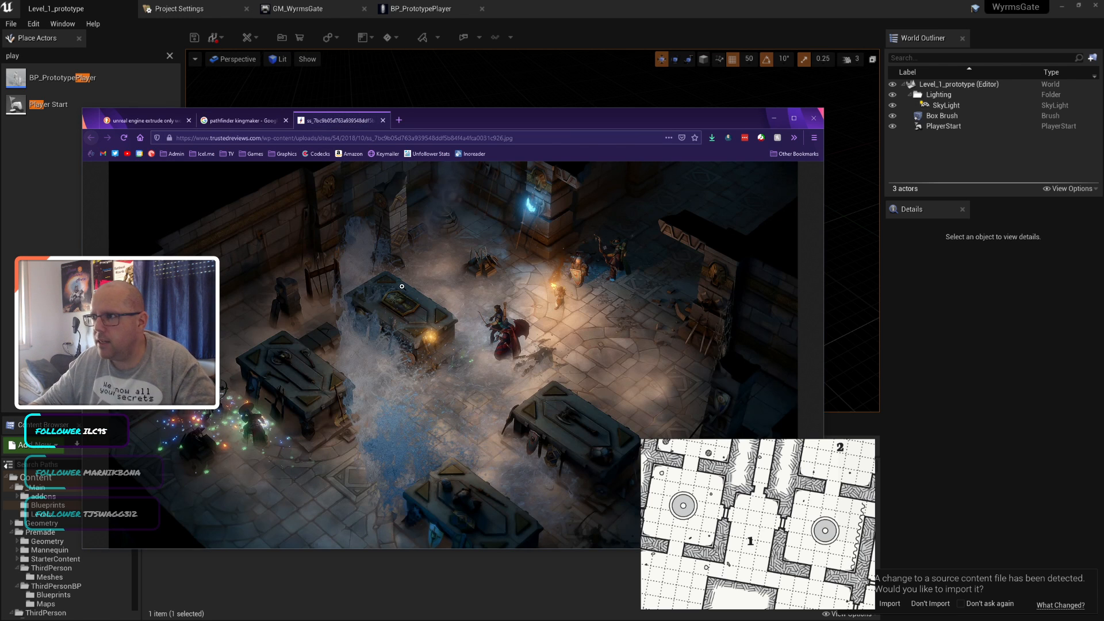
Step: Save the Trusted Reviews dungeon image to the Refs folder as a WebP file and close its tab
{"action": "right_click", "coordinate": [425, 293]}
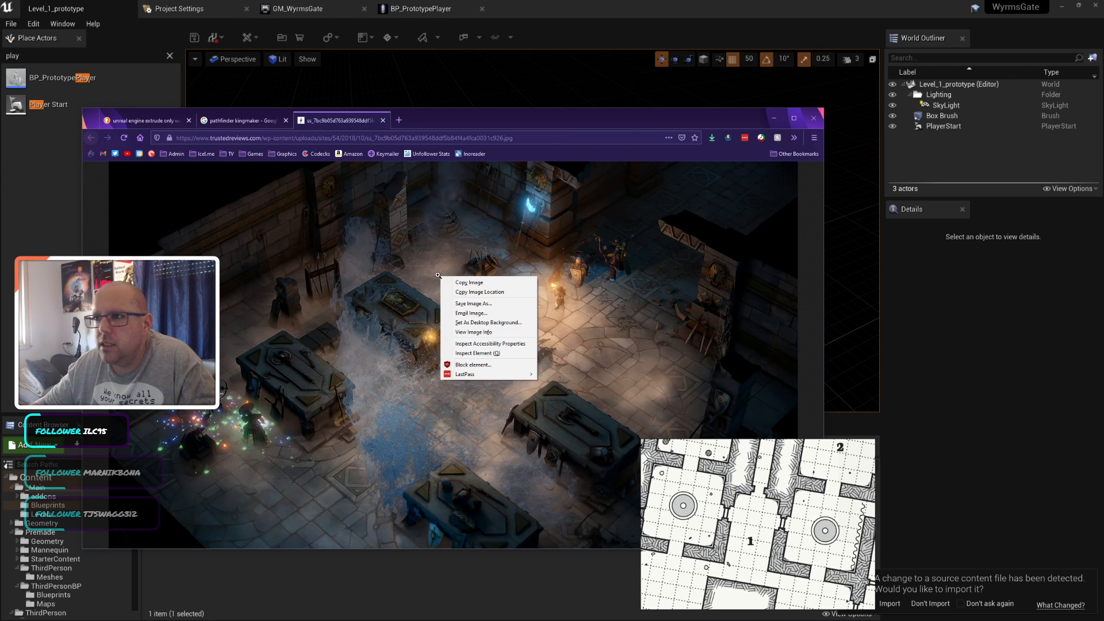
{"action": "left_click", "coordinate": [468, 308]}
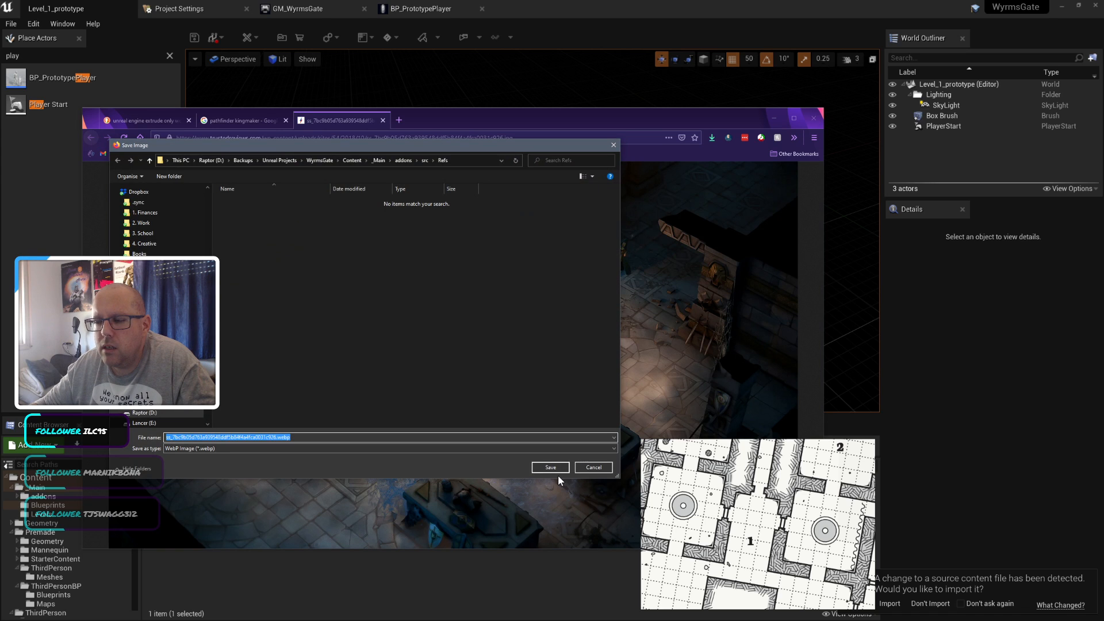
{"action": "left_click", "coordinate": [550, 467]}
{"action": "left_click", "coordinate": [382, 120]}
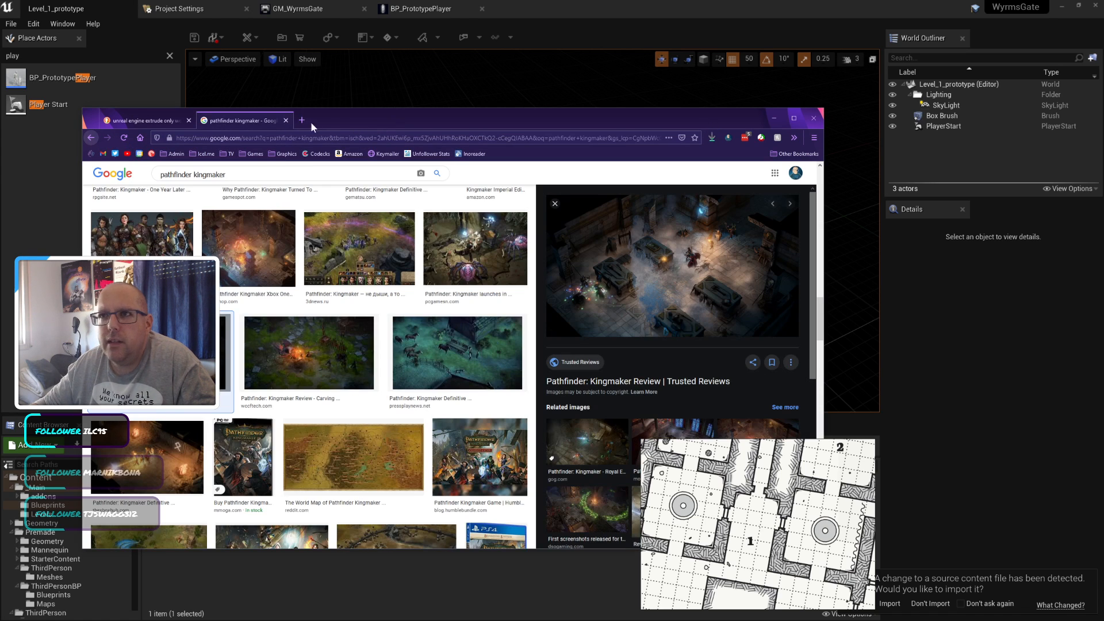
Step: Search Google Images for "pillars of eternity"
{"action": "double_click", "coordinate": [311, 171]}
{"action": "type", "text": "pillars "}
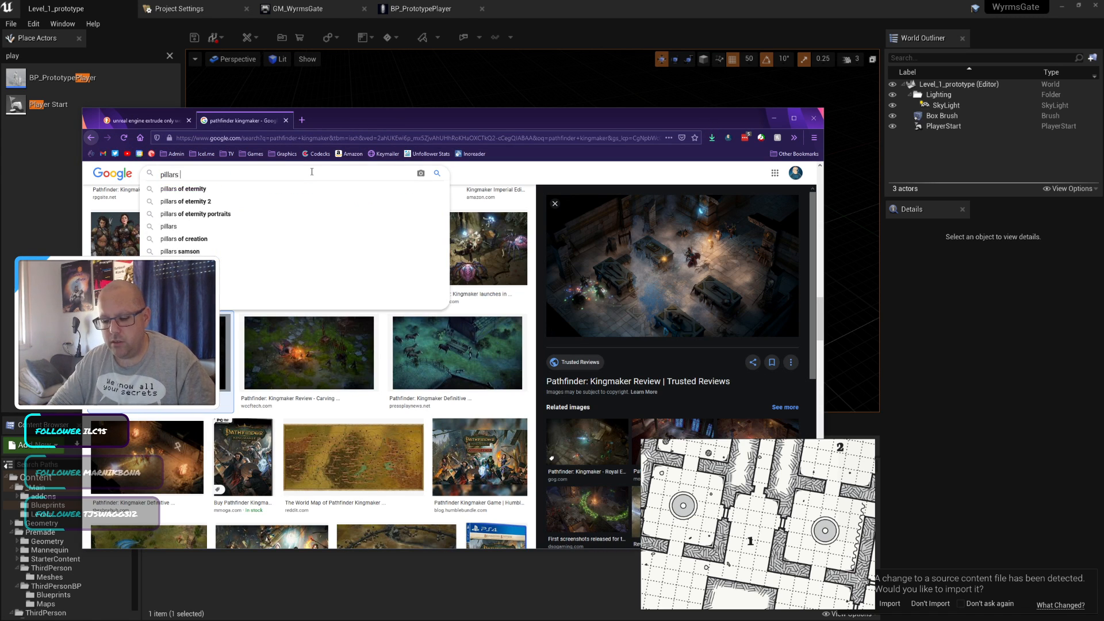
{"action": "type", "text": "of eternity"}
{"action": "key", "text": "Return"}
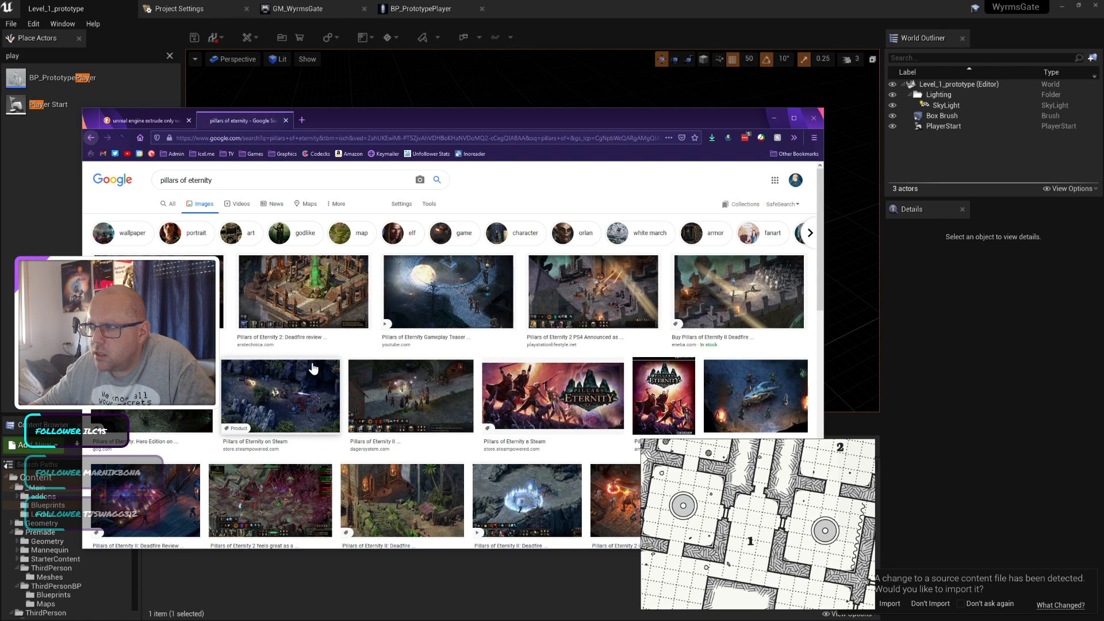
Step: Preview the PCGamesN and Gamereactor Pillars of Eternity 2 screenshots, and view the Gamereactor image at full size
{"action": "scroll", "coordinate": [313, 369], "scroll_direction": "down", "scroll_amount": 4}
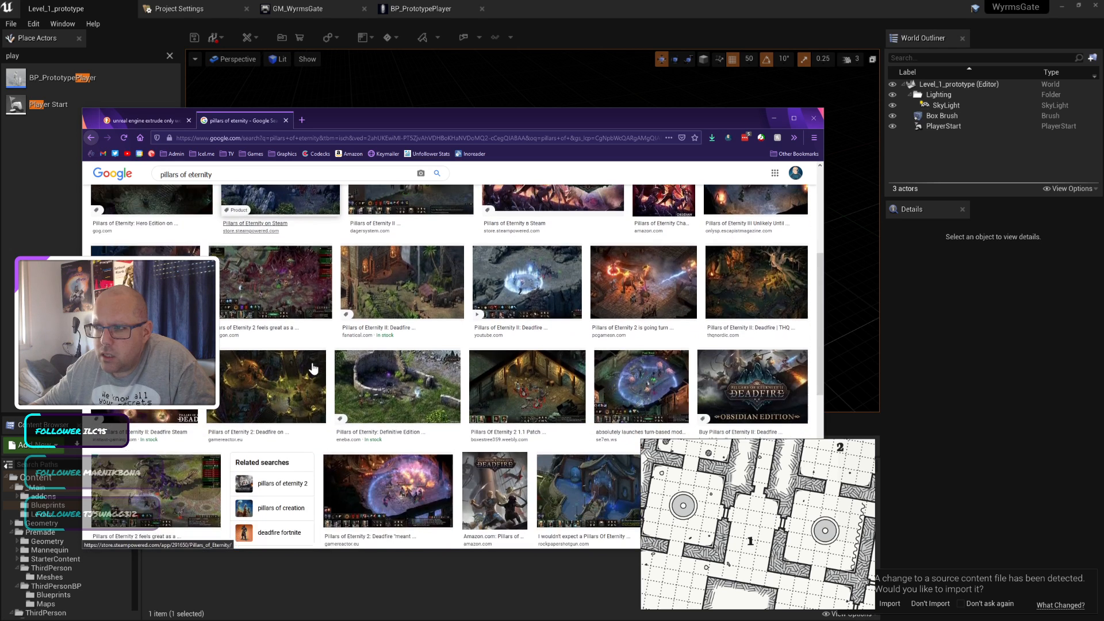
{"action": "left_click", "coordinate": [673, 264]}
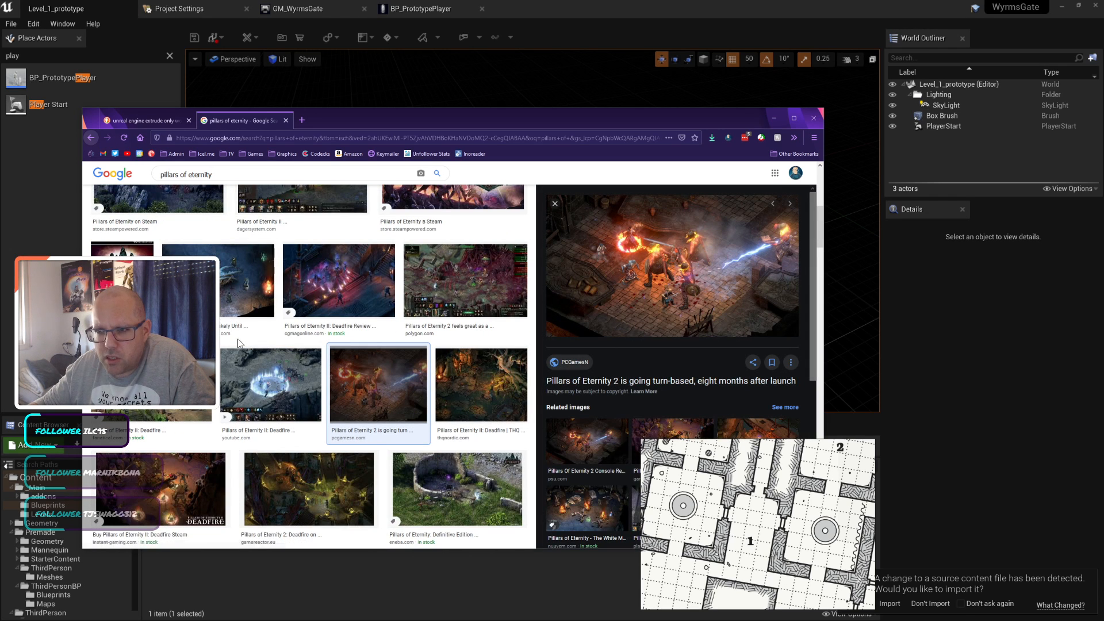
{"action": "left_click", "coordinate": [297, 485]}
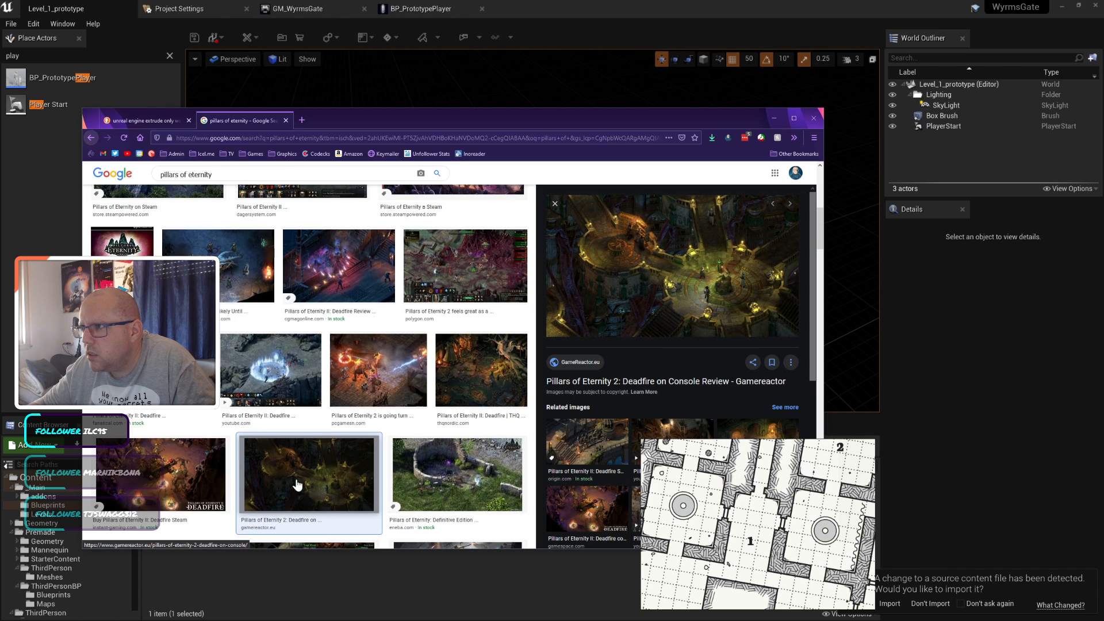
{"action": "right_click", "coordinate": [604, 269]}
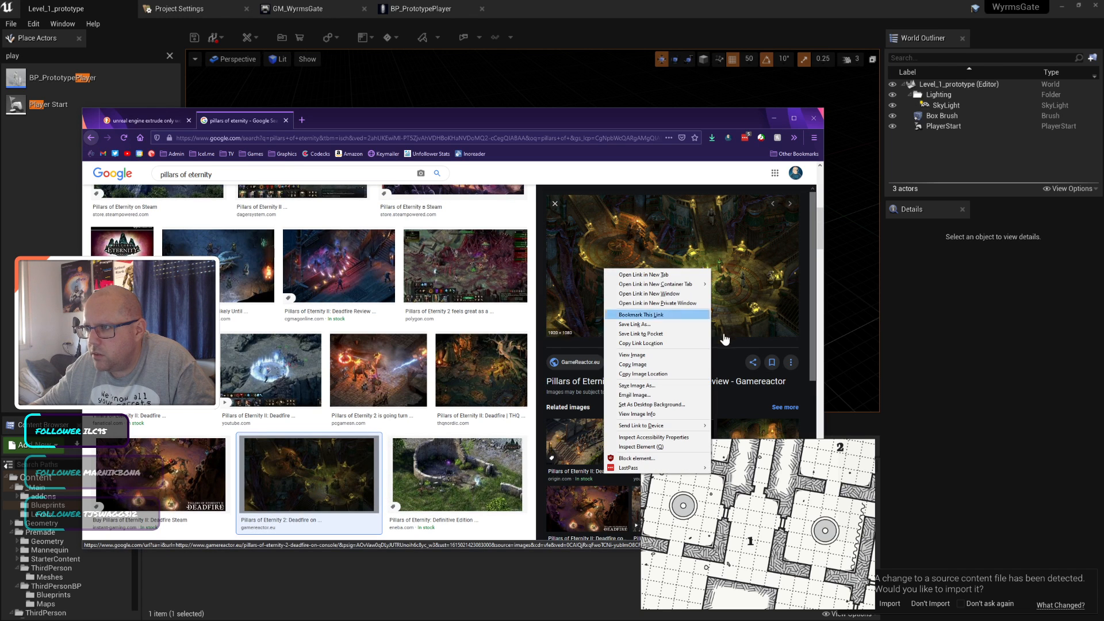
{"action": "left_click", "coordinate": [632, 356]}
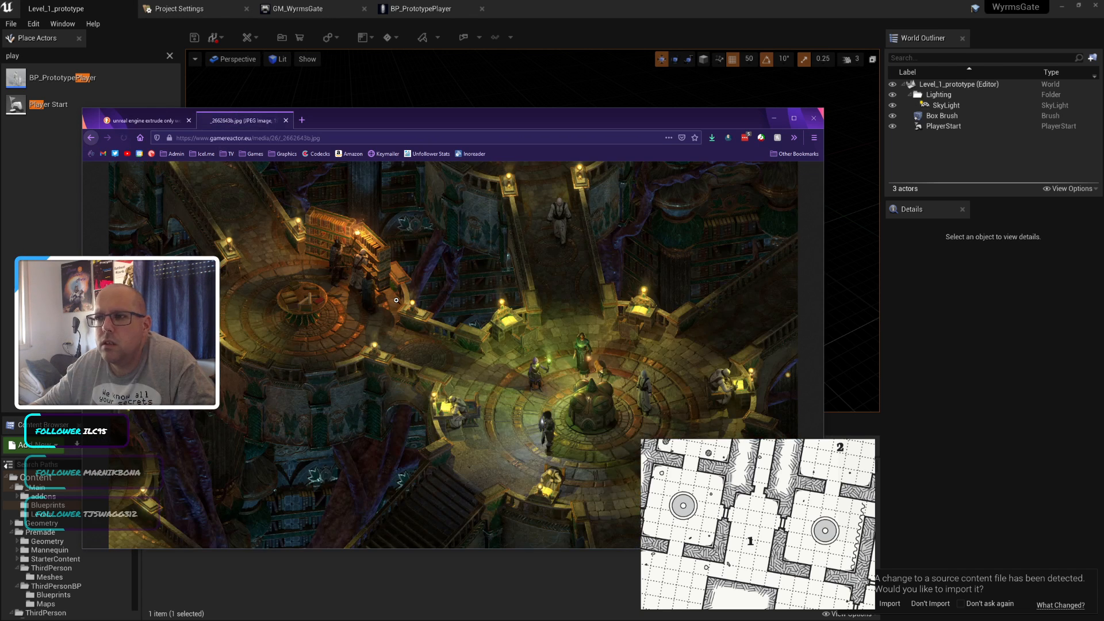
Step: Save the Gamereactor image to the Refs folder as a JPG file and close the browser window
{"action": "right_click", "coordinate": [453, 262]}
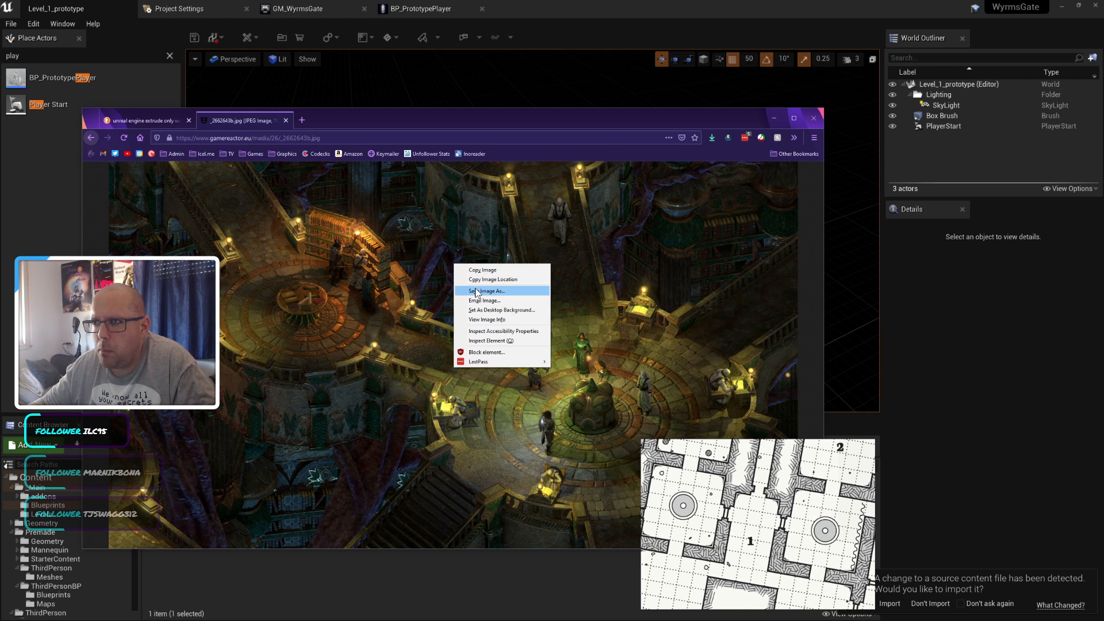
{"action": "left_click", "coordinate": [476, 292]}
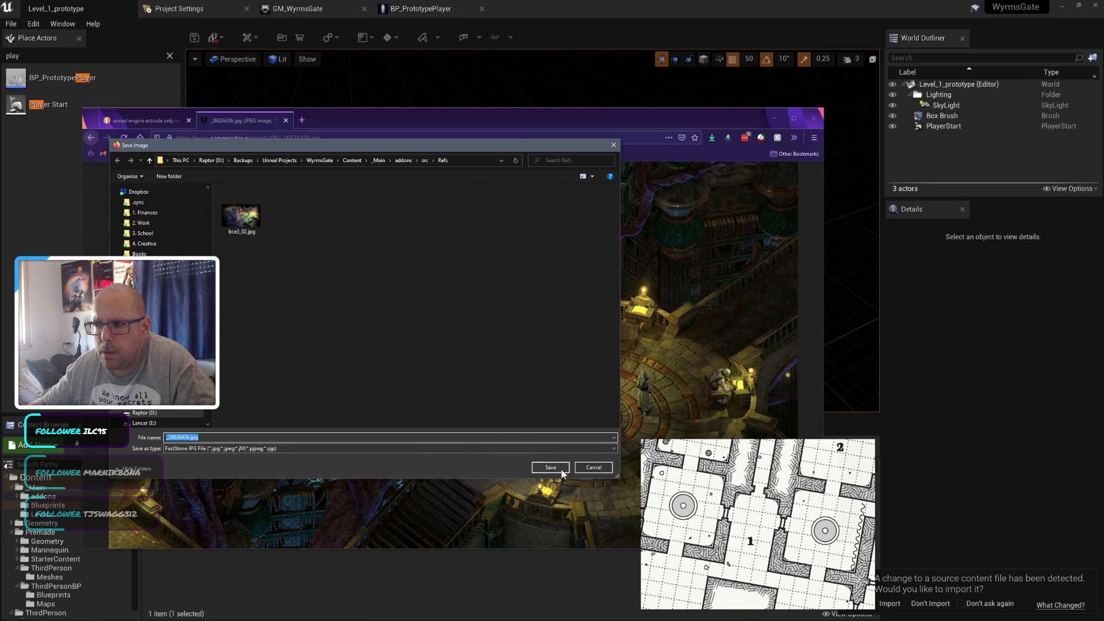
{"action": "left_click", "coordinate": [556, 467]}
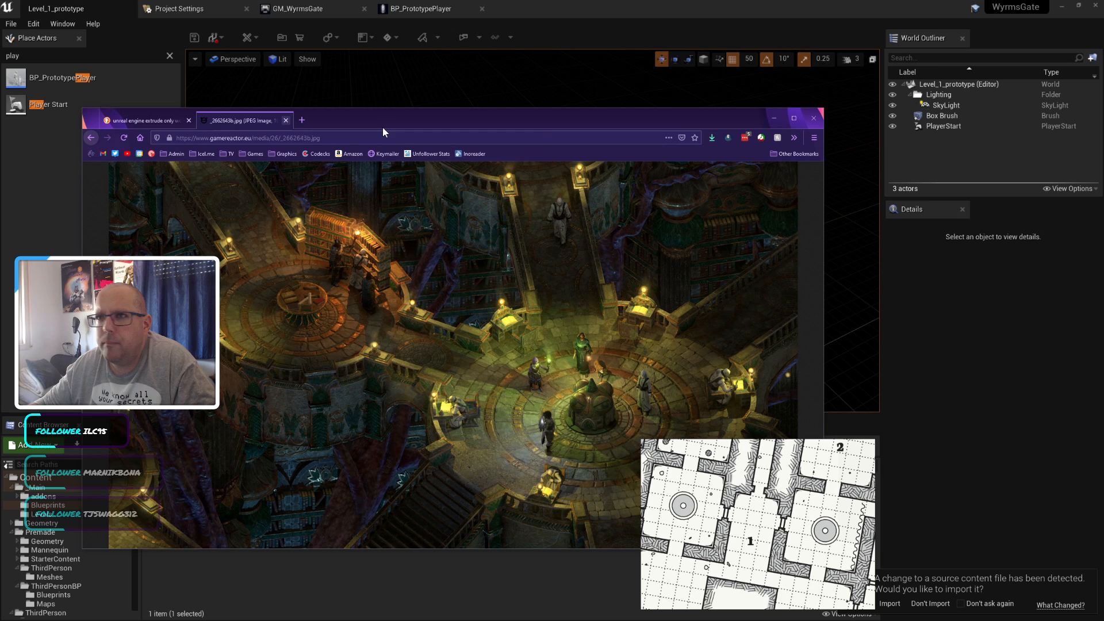
{"action": "left_click", "coordinate": [814, 118]}
Step: Move the temple map's reference board window over the level viewport and enlarge it to leave empty canvas around the map
{"action": "left_click_drag", "start_coordinate": [709, 488], "coordinate": [347, 89]}
{"action": "scroll", "coordinate": [431, 219], "scroll_direction": "down", "scroll_amount": 3}
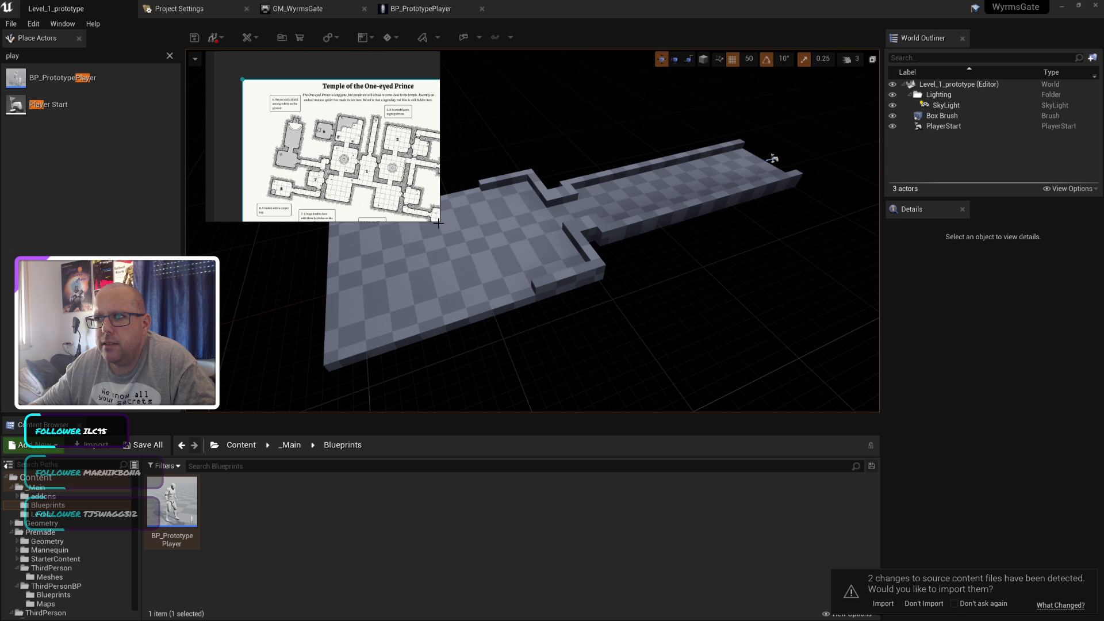
{"action": "left_click_drag", "start_coordinate": [437, 219], "coordinate": [854, 520]}
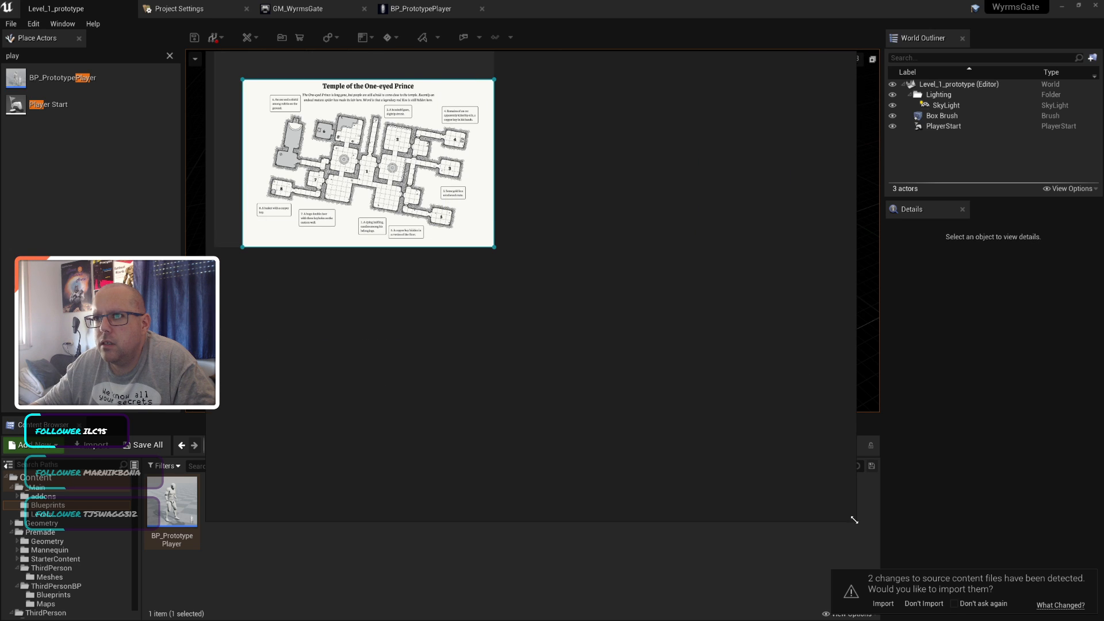
{"action": "left_click", "coordinate": [413, 65]}
{"action": "middle_click_drag", "start_coordinate": [252, 61], "coordinate": [244, 88]}
Step: Switch to Total Commander for the saved Gamereactor screenshot, paste it into the reference board and place it below the temple map
{"action": "key", "text": "alt+Tab"}
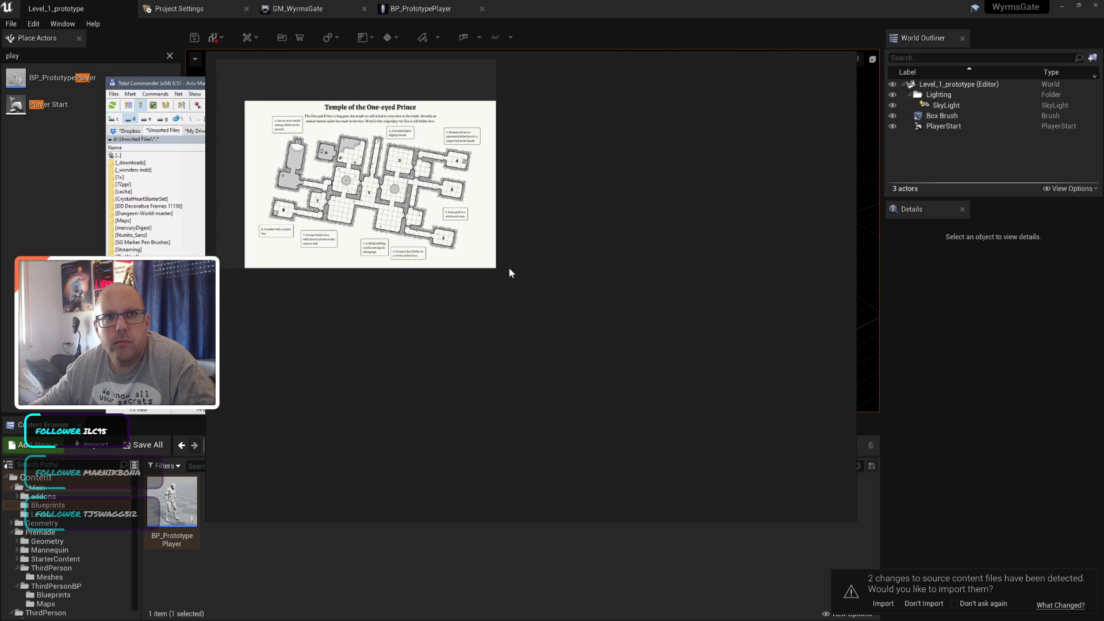
{"action": "left_click_drag", "start_coordinate": [146, 83], "coordinate": [0, 123]}
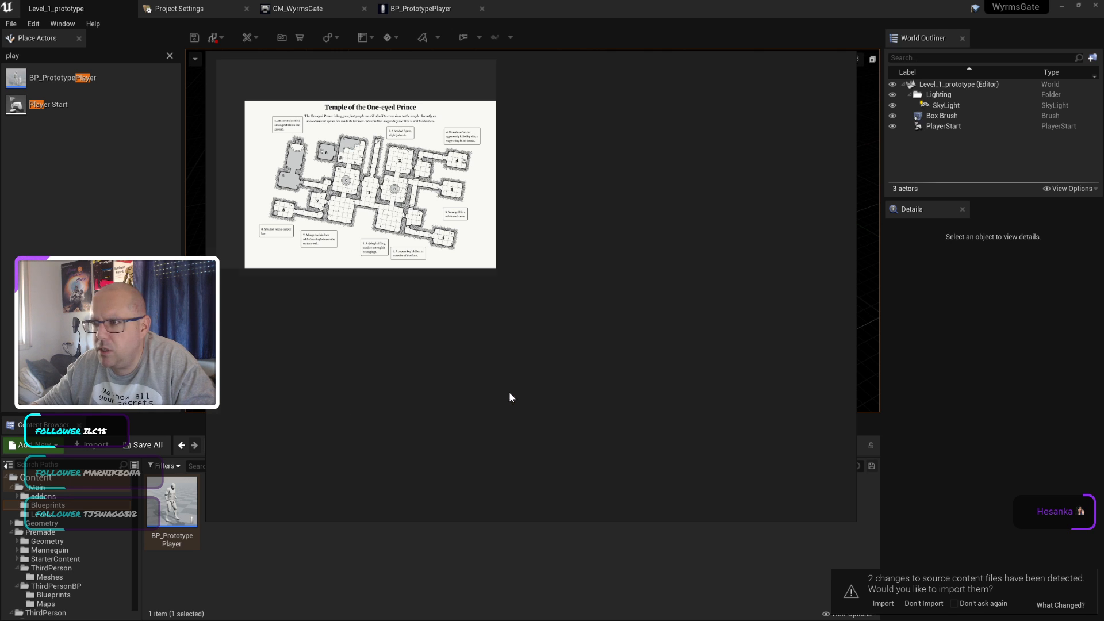
{"action": "key", "text": "ctrl+v"}
{"action": "middle_click_drag", "start_coordinate": [382, 311], "coordinate": [570, 350]}
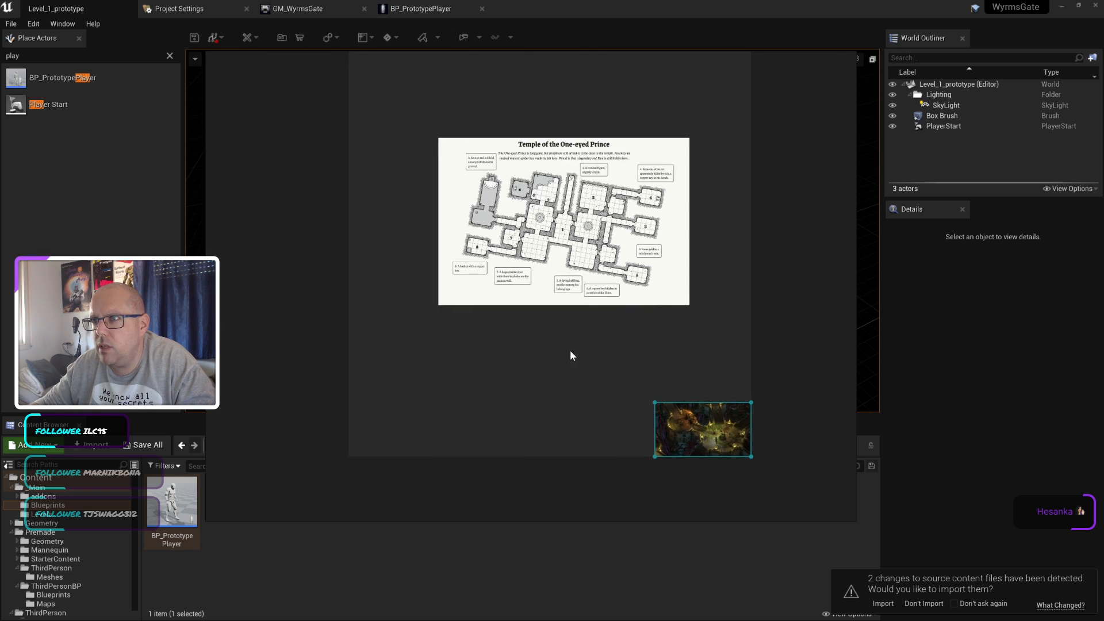
{"action": "scroll", "coordinate": [553, 369], "scroll_direction": "down", "scroll_amount": 5}
{"action": "scroll", "coordinate": [598, 357], "scroll_direction": "up", "scroll_amount": 4}
{"action": "left_click_drag", "start_coordinate": [616, 446], "coordinate": [482, 422]}
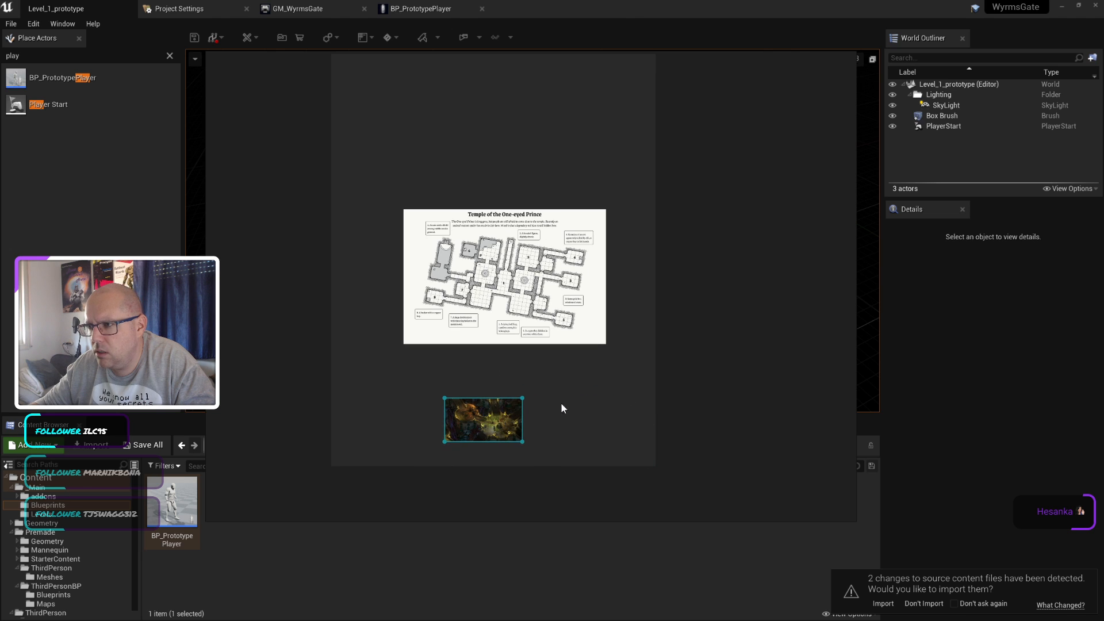
{"action": "left_click", "coordinate": [560, 403]}
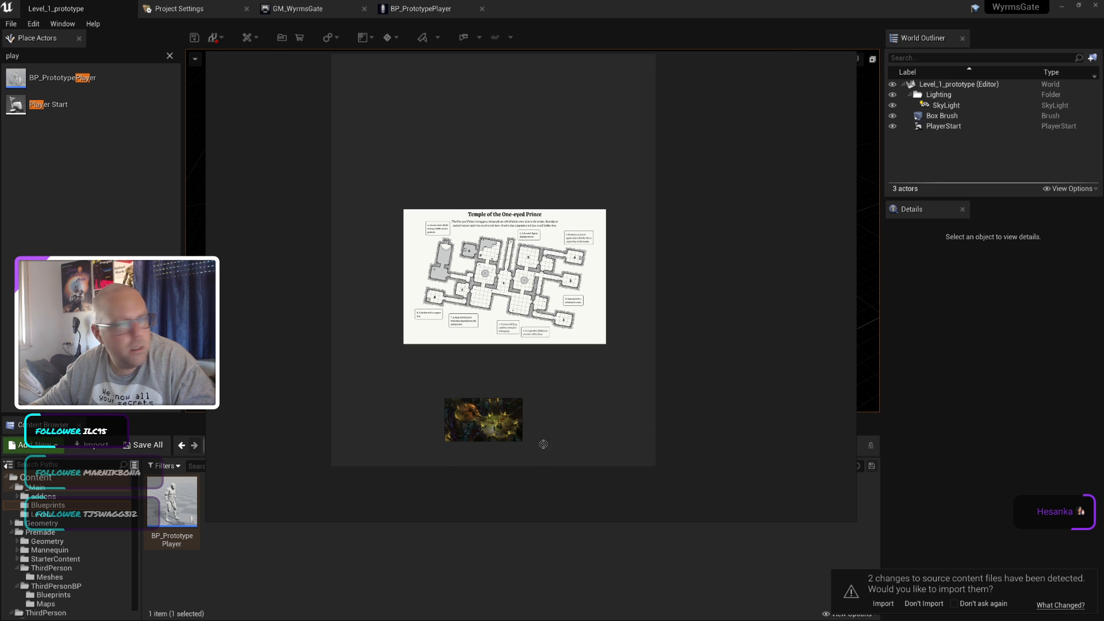
Step: Paste the bce3_02.jpg dungeon screenshot beside the Gamereactor image and enlarge the Gamereactor image
{"action": "key", "text": "ctrl+v"}
{"action": "key", "text": "Delete"}
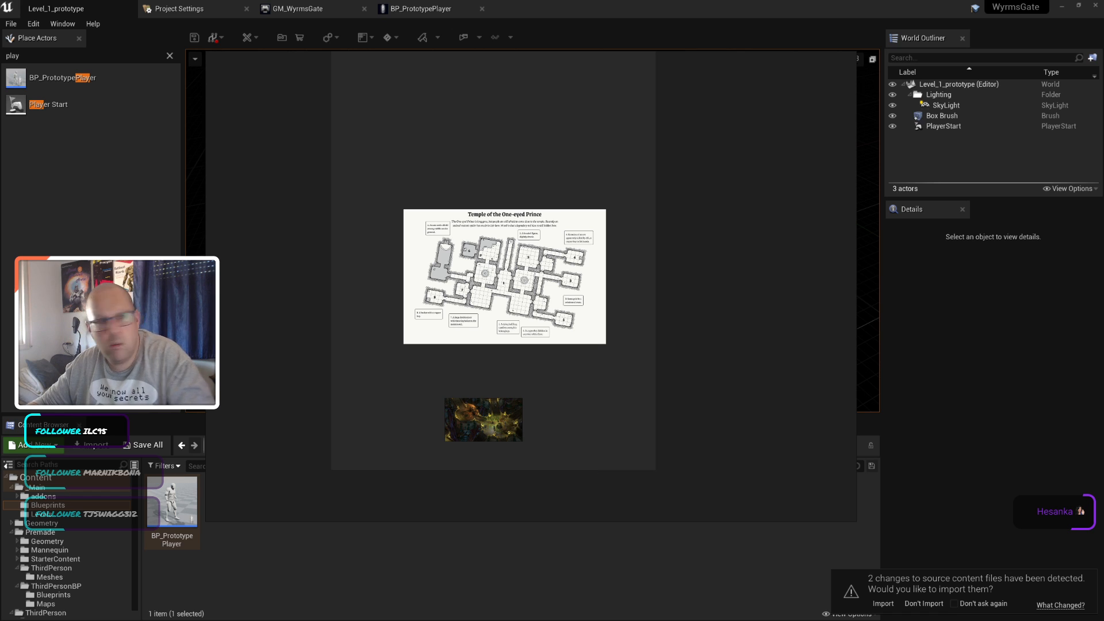
{"action": "key", "text": "ctrl+v"}
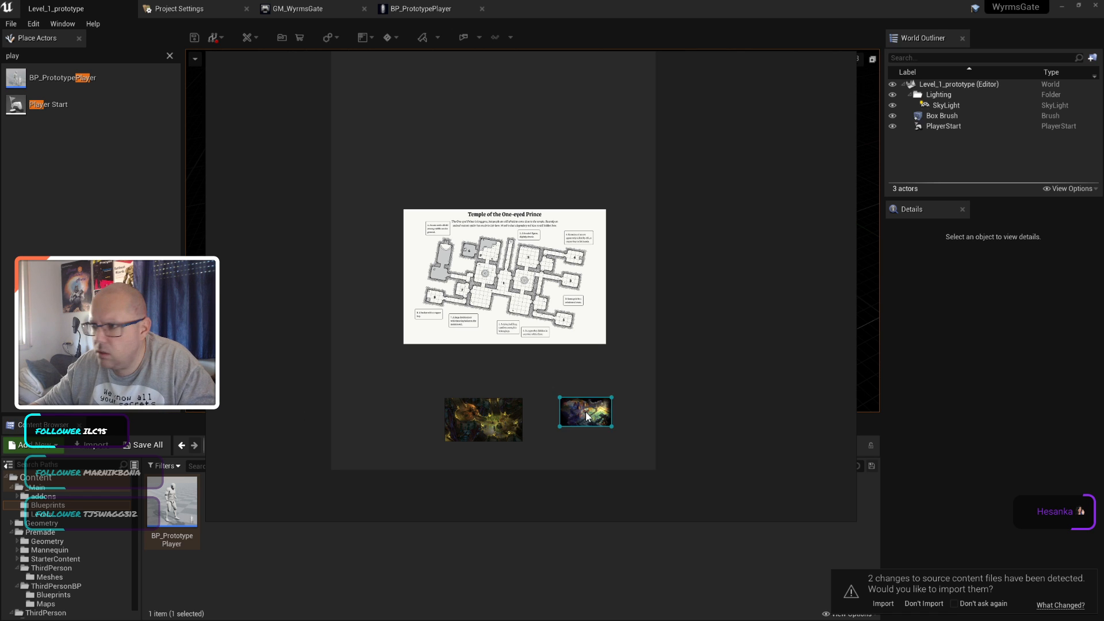
{"action": "left_click_drag", "start_coordinate": [477, 425], "coordinate": [481, 384]}
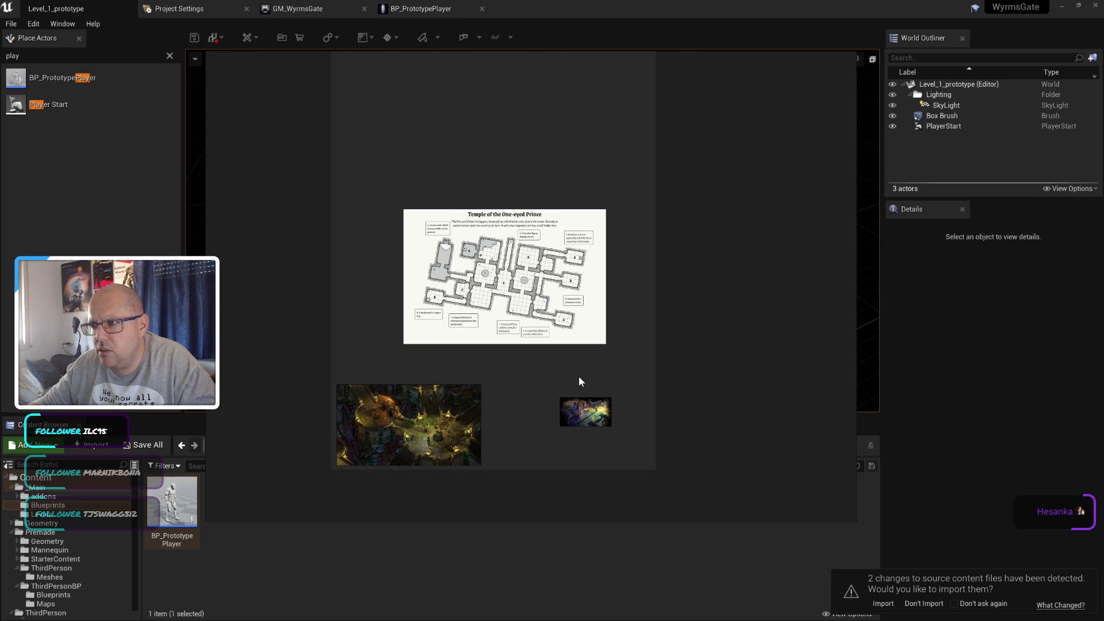
Step: Normalize the board's images by size and then by width
{"action": "right_click", "coordinate": [575, 371]}
{"action": "mouse_move", "coordinate": [606, 494]}
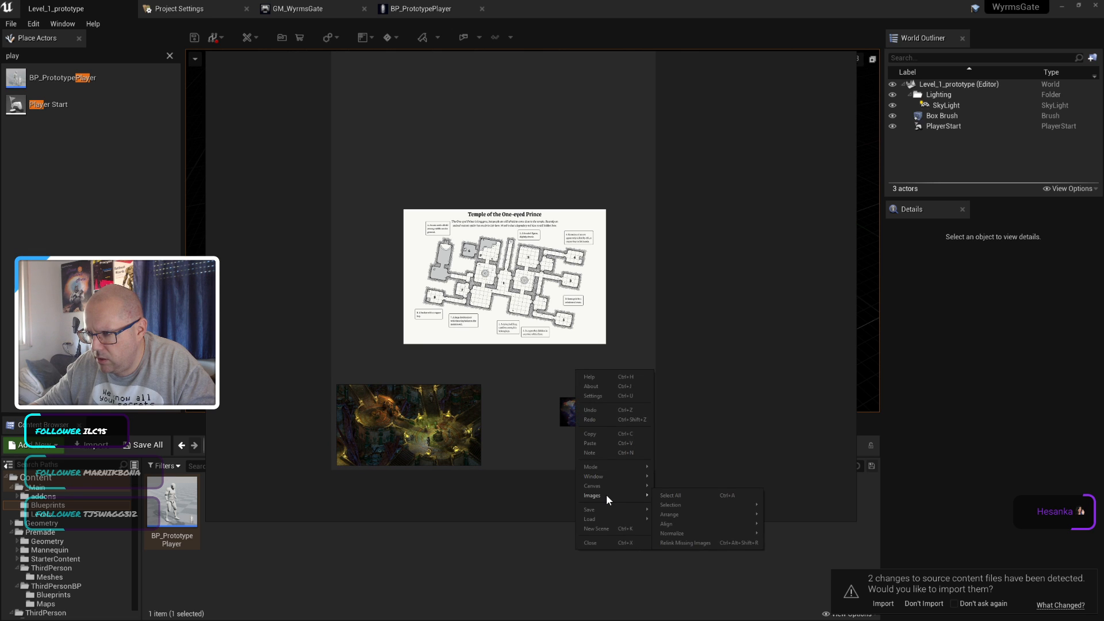
{"action": "mouse_move", "coordinate": [686, 534]}
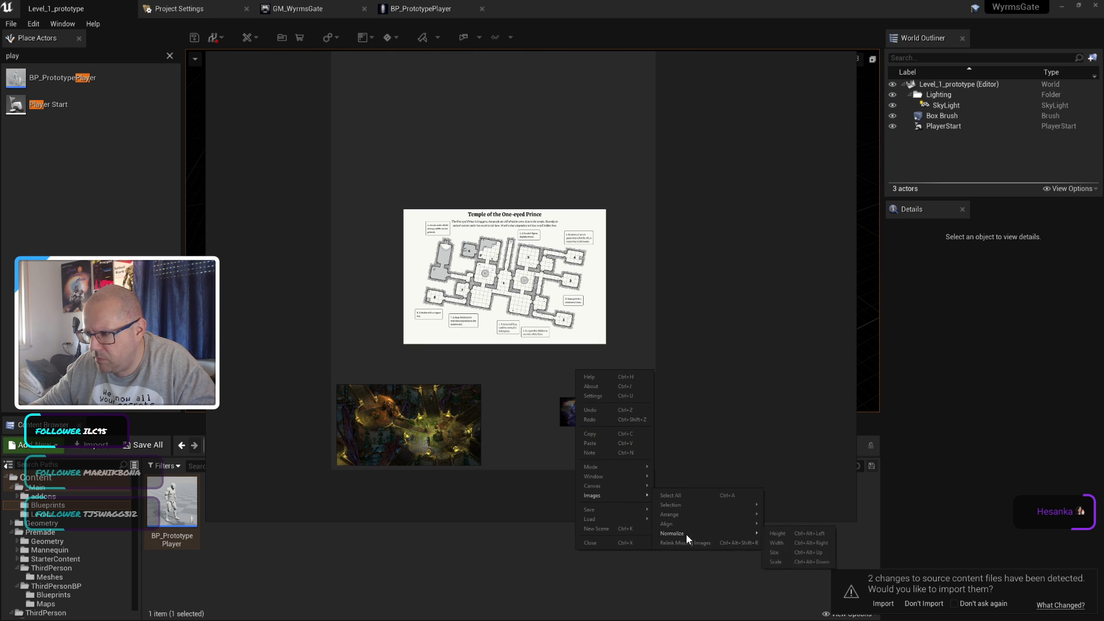
{"action": "left_click", "coordinate": [793, 555]}
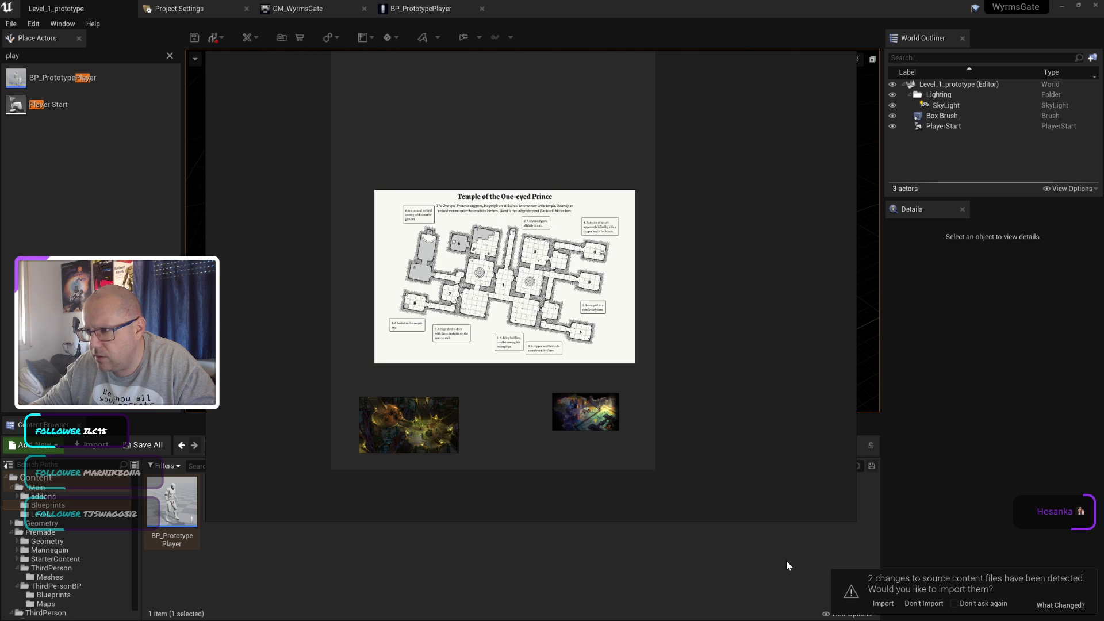
{"action": "right_click", "coordinate": [494, 408]}
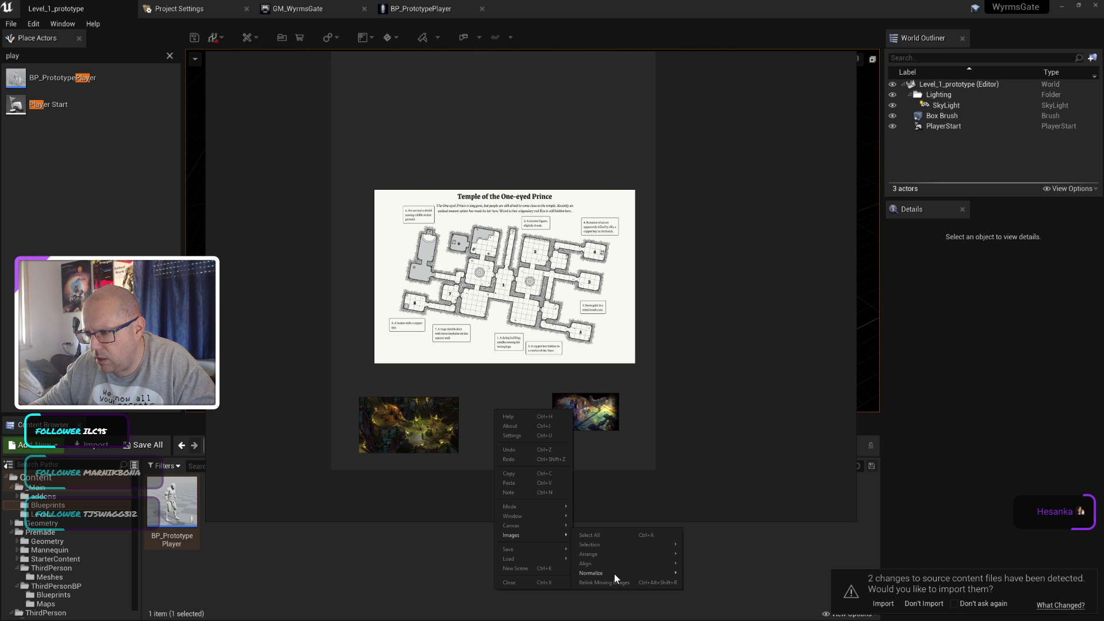
{"action": "left_click", "coordinate": [704, 581]}
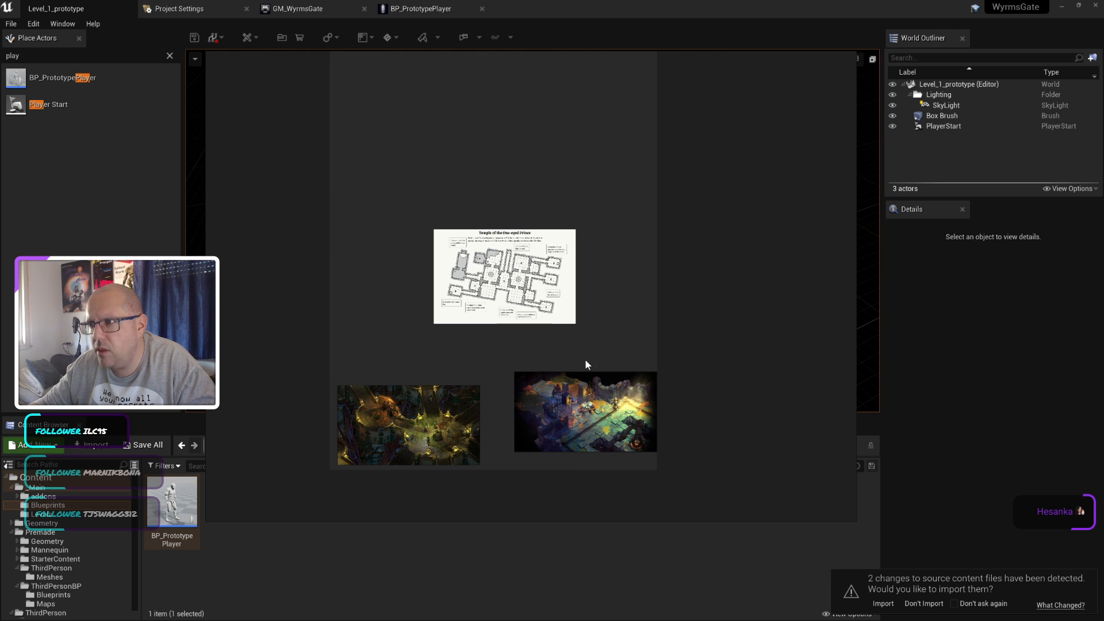
Step: Move the temple map to the canvas's upper-left corner and enlarge it above the two screenshots
{"action": "left_click_drag", "start_coordinate": [508, 235], "coordinate": [424, 102]}
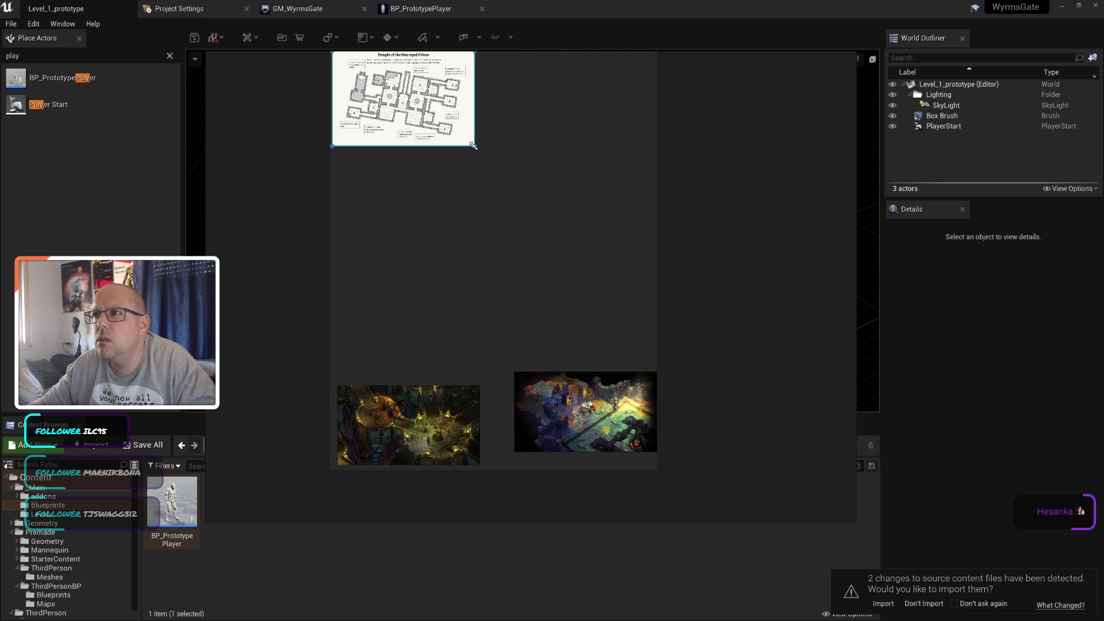
{"action": "left_click_drag", "start_coordinate": [473, 146], "coordinate": [572, 210]}
Step: Arrange the board's images into a compact layout and shrink the canvas to fit around them
{"action": "right_click", "coordinate": [516, 264]}
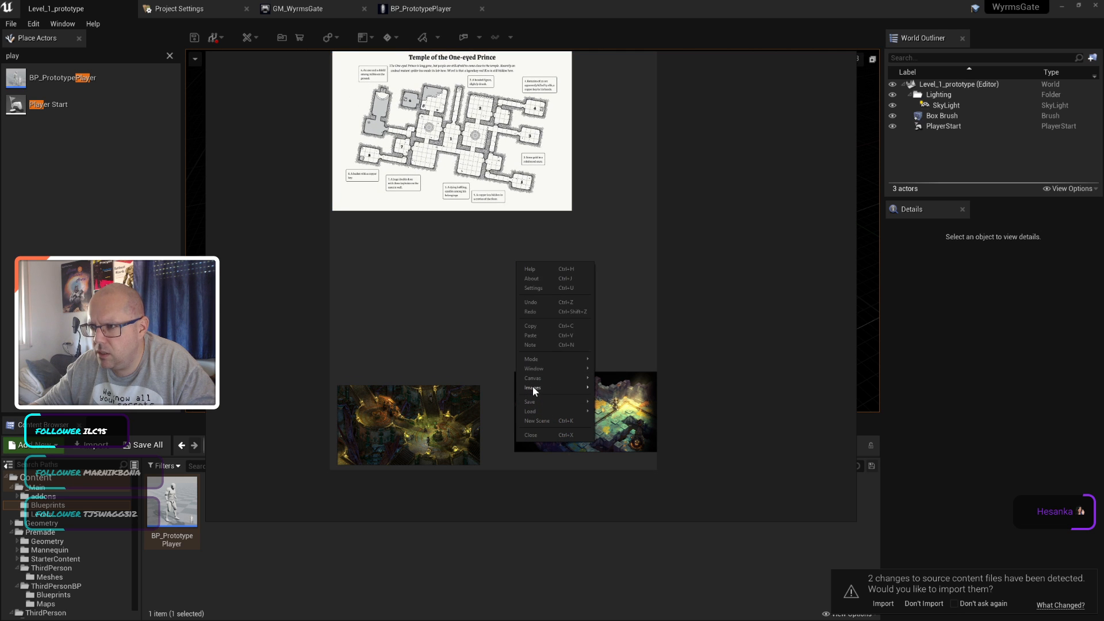
{"action": "mouse_move", "coordinate": [532, 387]}
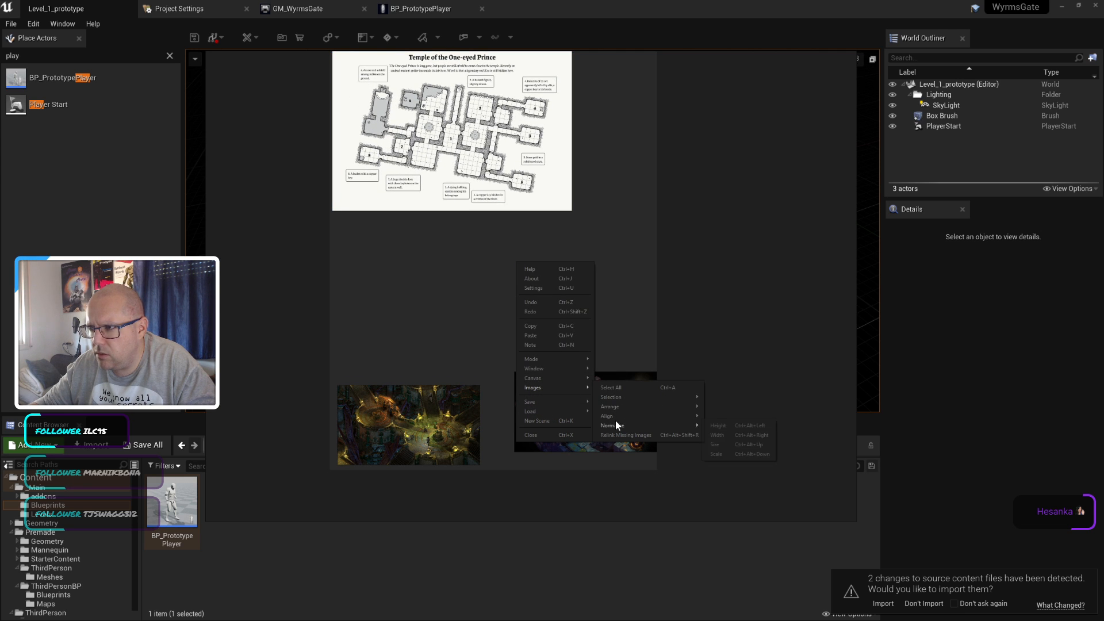
{"action": "mouse_move", "coordinate": [624, 408]}
{"action": "left_click", "coordinate": [746, 408]}
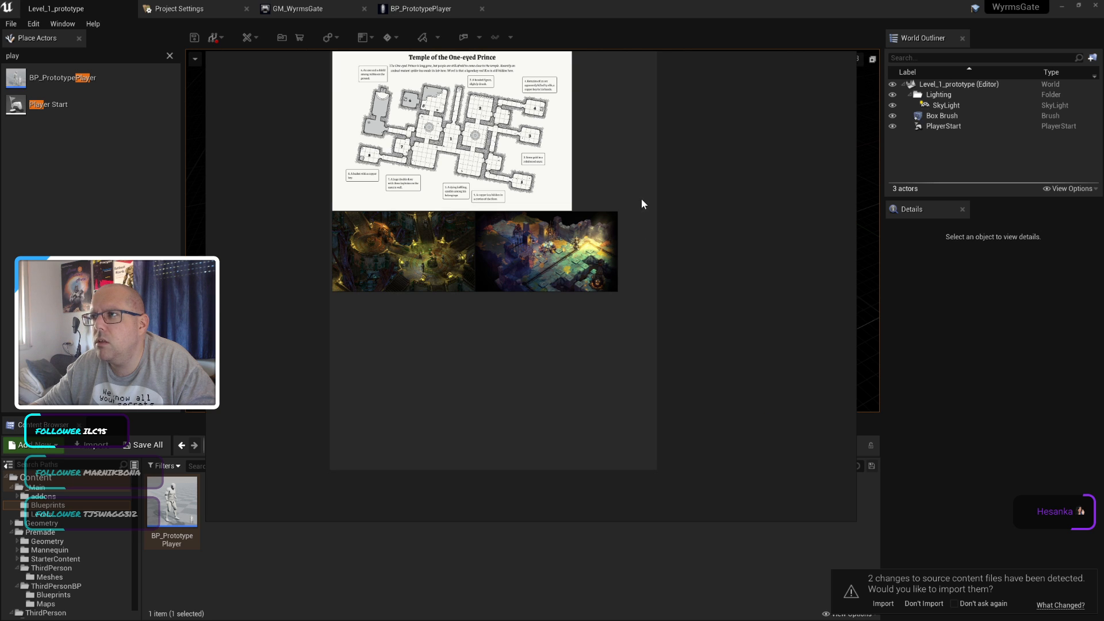
{"action": "right_click", "coordinate": [569, 355]}
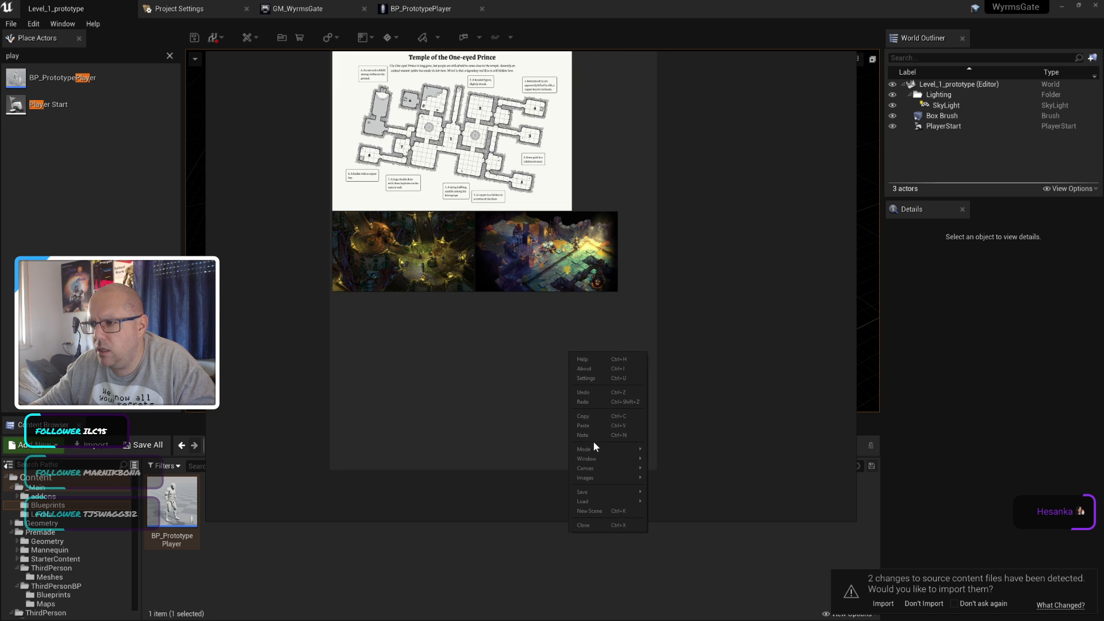
{"action": "mouse_move", "coordinate": [591, 469]}
{"action": "left_click", "coordinate": [680, 467]}
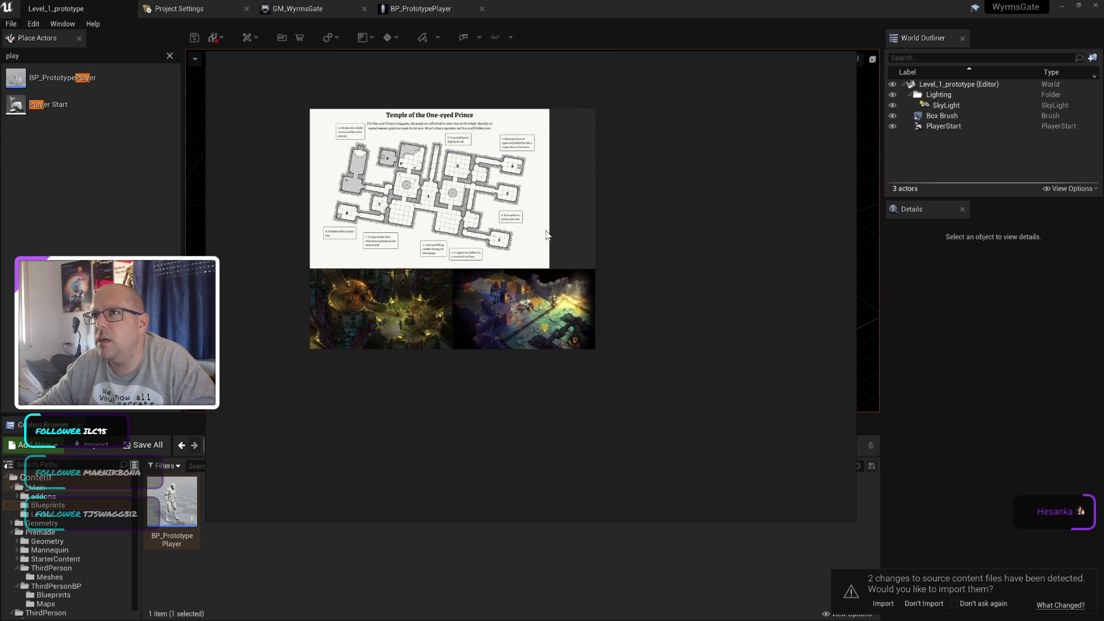
Step: Enlarge the view of the arranged images and shrink the reference board window to fit closely around them
{"action": "middle_click_drag", "start_coordinate": [447, 179], "coordinate": [605, 236]}
{"action": "scroll", "coordinate": [470, 244], "scroll_direction": "up", "scroll_amount": 2}
{"action": "scroll", "coordinate": [599, 290], "scroll_direction": "up", "scroll_amount": 2}
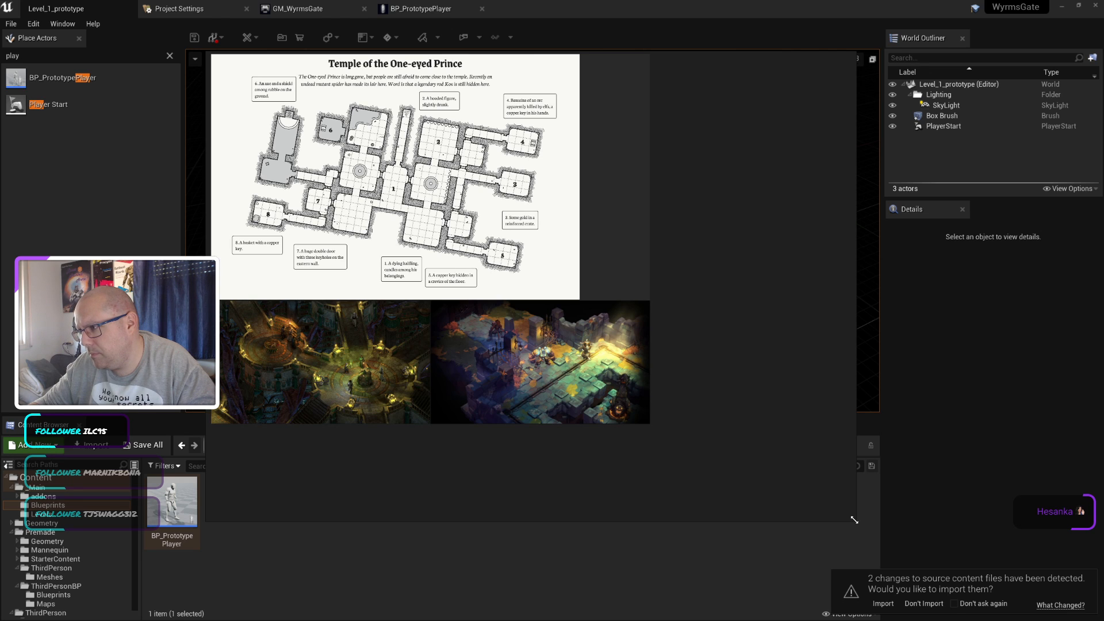
{"action": "left_click_drag", "start_coordinate": [855, 520], "coordinate": [656, 429]}
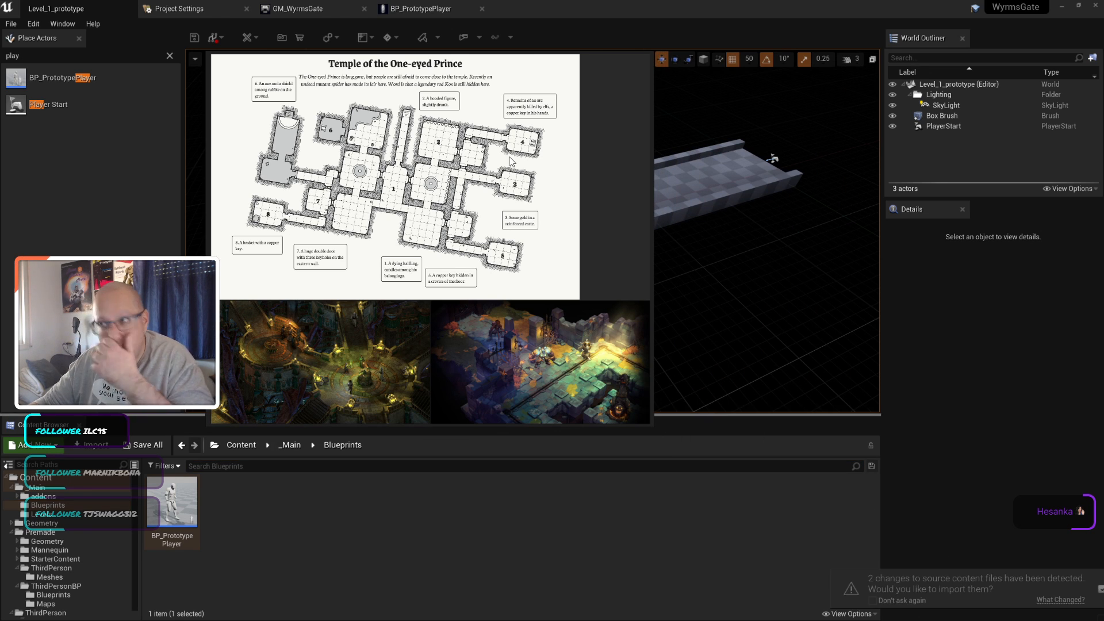
Step: Make the reference board window smaller and place it over the viewport's lower-right corner, overlapping the Content Browser
{"action": "mouse_move", "coordinate": [594, 96]}
{"action": "middle_mouse_down"}
{"action": "mouse_move", "coordinate": [601, 119]}
{"action": "mouse_move", "coordinate": [592, 97]}
{"action": "middle_mouse_up"}
{"action": "left_click_drag", "start_coordinate": [592, 97], "coordinate": [813, 278]}
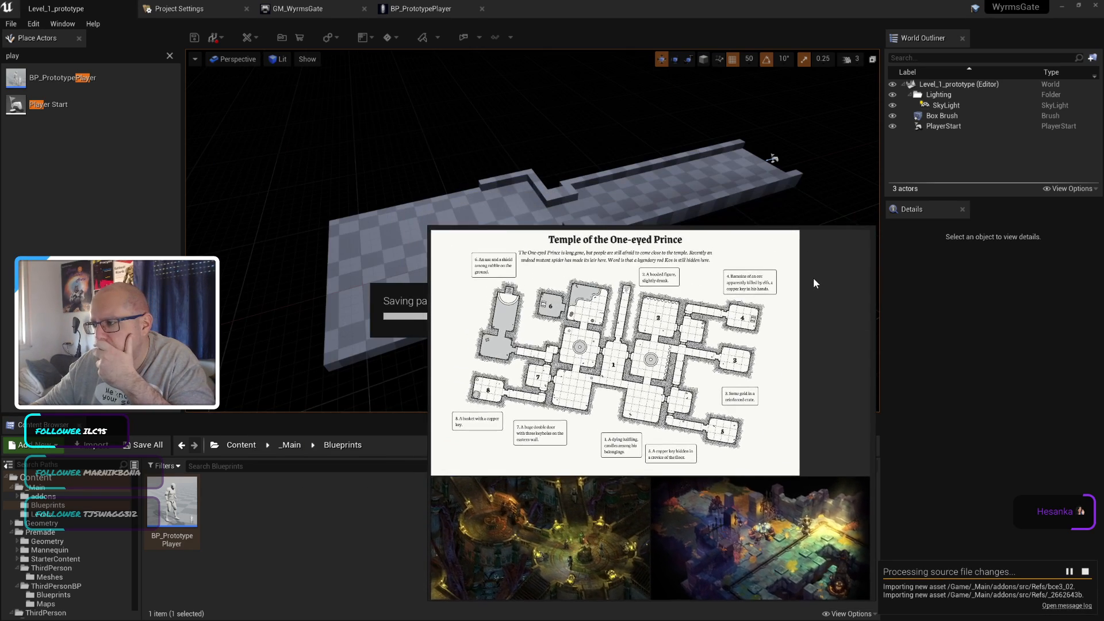
{"action": "scroll", "coordinate": [727, 403], "scroll_direction": "down", "scroll_amount": 4}
{"action": "scroll", "coordinate": [727, 403], "scroll_direction": "up", "scroll_amount": 4}
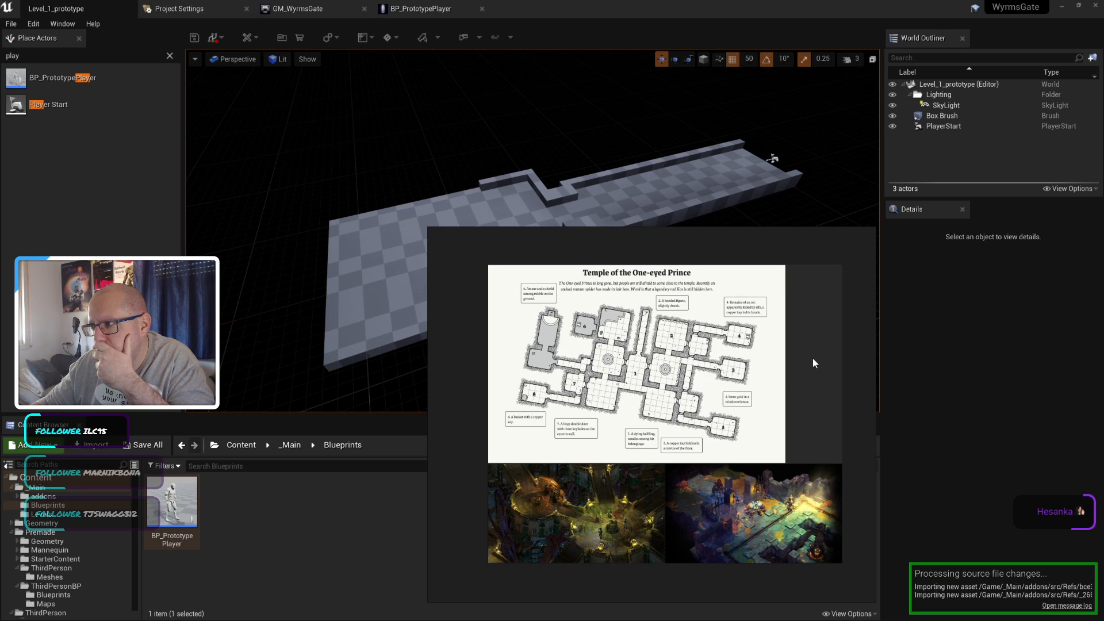
{"action": "left_click_drag", "start_coordinate": [782, 373], "coordinate": [717, 344]}
{"action": "left_click_drag", "start_coordinate": [855, 587], "coordinate": [768, 516]}
{"action": "left_click_drag", "start_coordinate": [751, 410], "coordinate": [854, 473]}
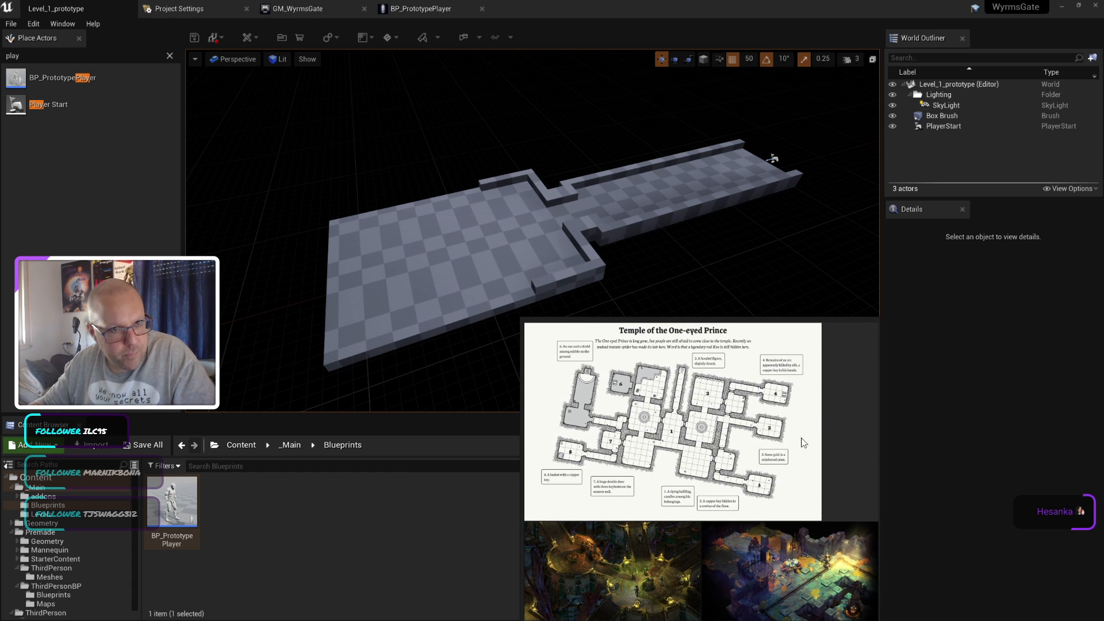
{"action": "scroll", "coordinate": [795, 480], "scroll_direction": "down", "scroll_amount": 3}
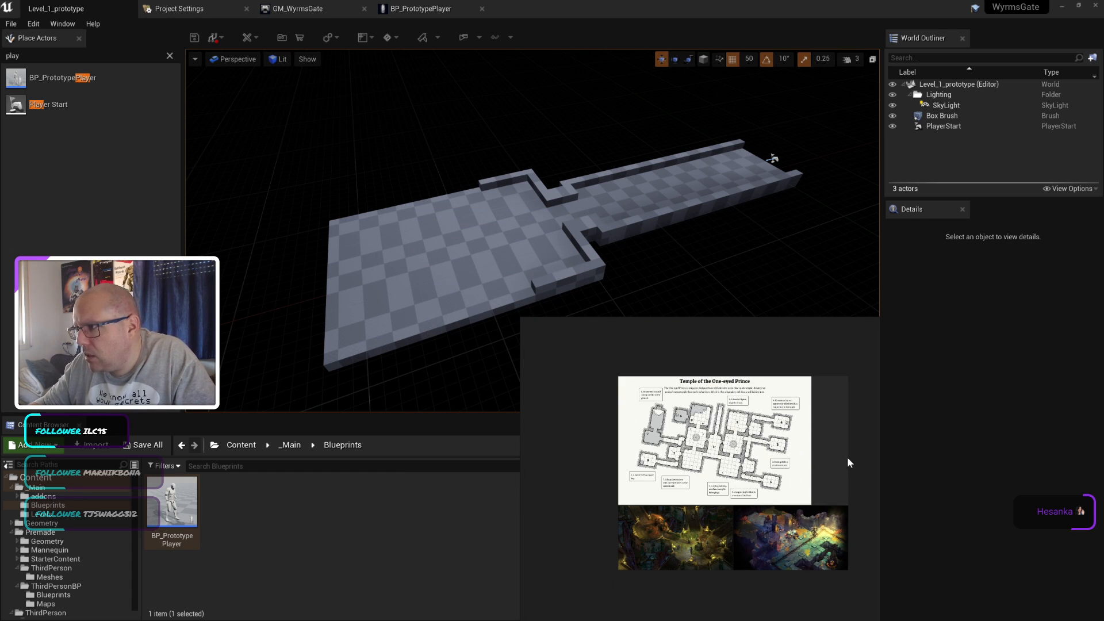
Step: Shrink the reference board window to fit tightly around the images and place it over the Content Browser, just below the viewport
{"action": "left_click_drag", "start_coordinate": [833, 463], "coordinate": [740, 410]}
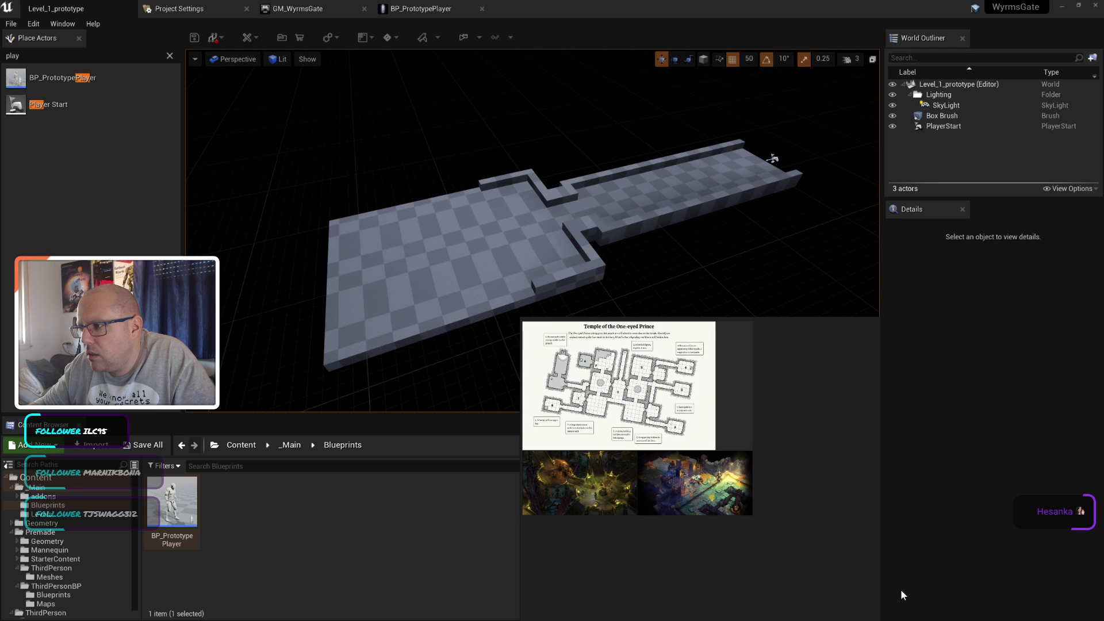
{"action": "left_click_drag", "start_coordinate": [809, 542], "coordinate": [776, 496]}
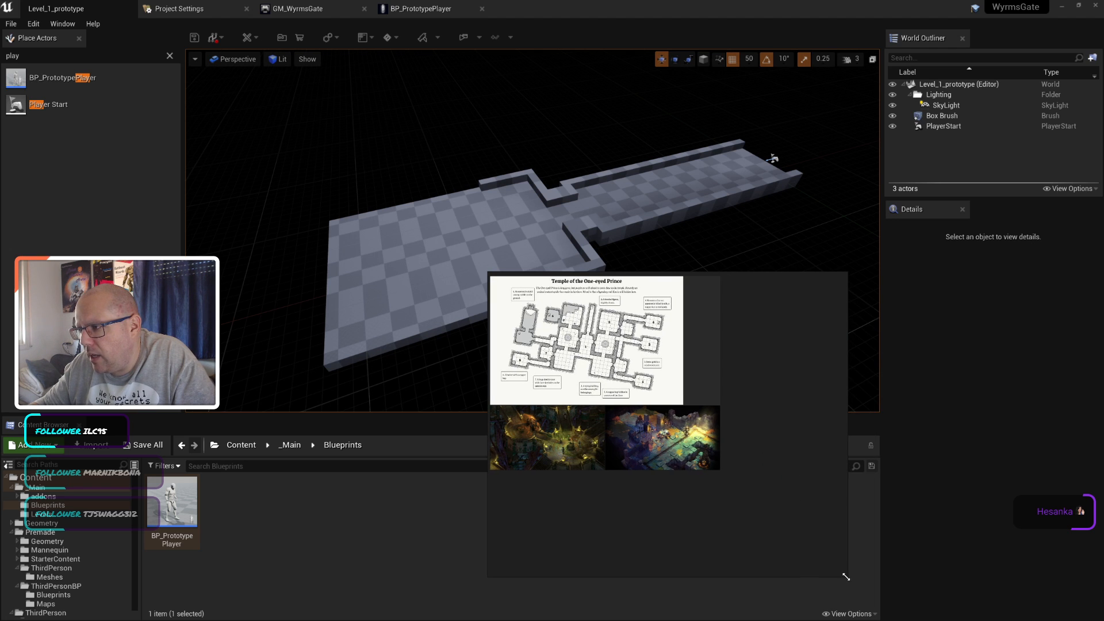
{"action": "left_click_drag", "start_coordinate": [845, 577], "coordinate": [719, 473]}
{"action": "mouse_move", "coordinate": [698, 355]}
{"action": "middle_mouse_down"}
{"action": "mouse_move", "coordinate": [705, 364]}
{"action": "mouse_move", "coordinate": [698, 352]}
{"action": "middle_mouse_up"}
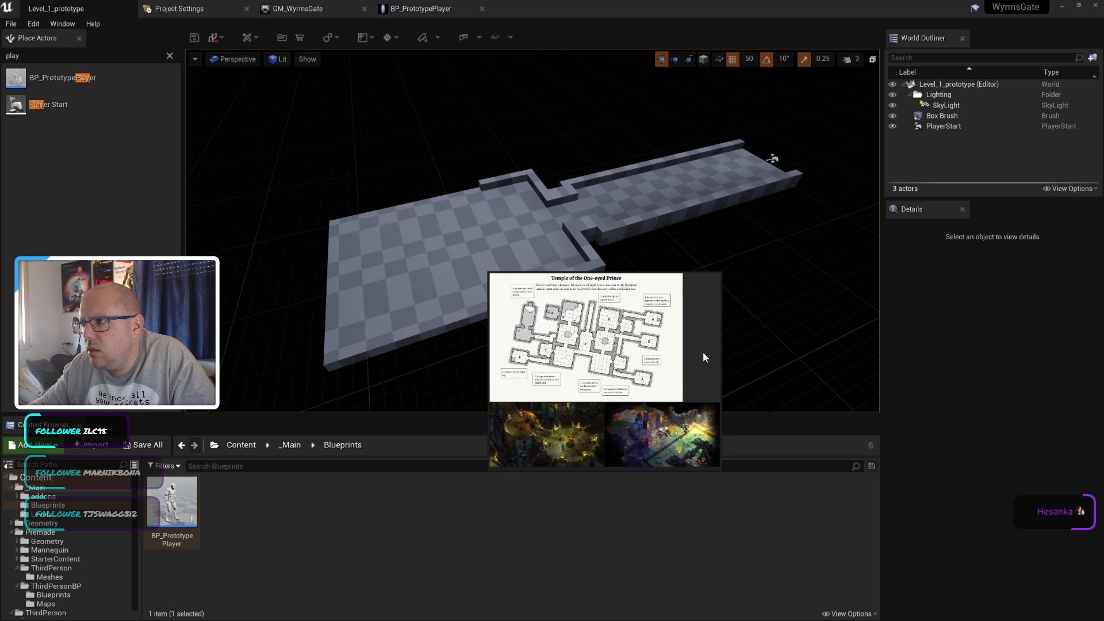
{"action": "left_click_drag", "start_coordinate": [703, 352], "coordinate": [855, 495]}
Step: Examine the colourful isometric ruins screenshot on the reference board up close for its camera angle
{"action": "scroll", "coordinate": [817, 585], "scroll_direction": "up", "scroll_amount": 3}
{"action": "scroll", "coordinate": [813, 583], "scroll_direction": "up", "scroll_amount": 2}
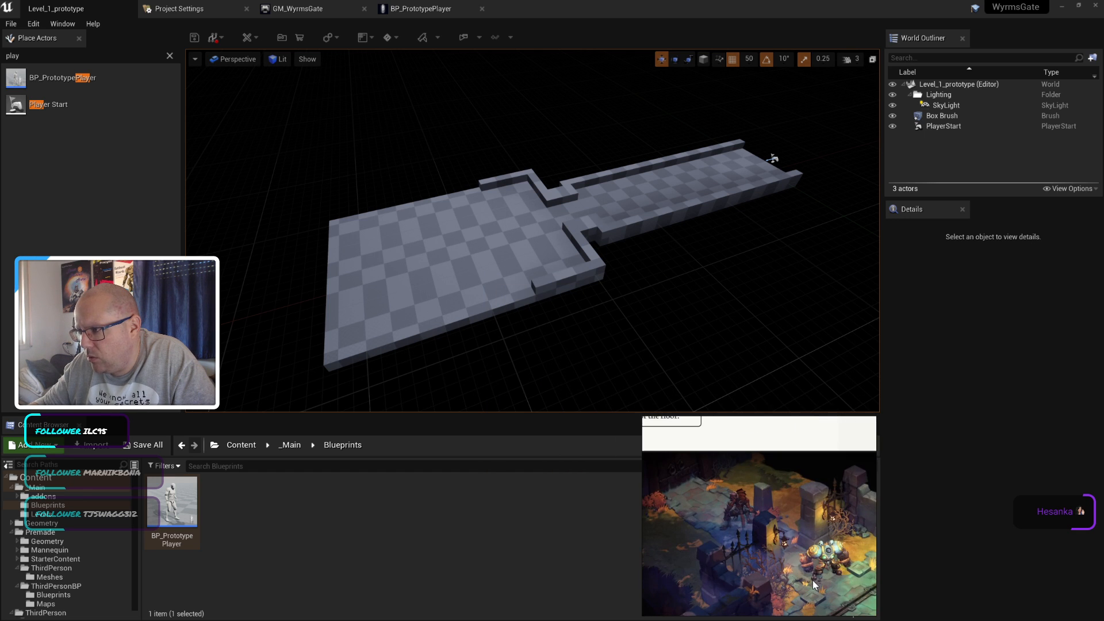
{"action": "scroll", "coordinate": [773, 548], "scroll_direction": "up", "scroll_amount": 2}
{"action": "left_click_drag", "start_coordinate": [774, 543], "coordinate": [772, 547]}
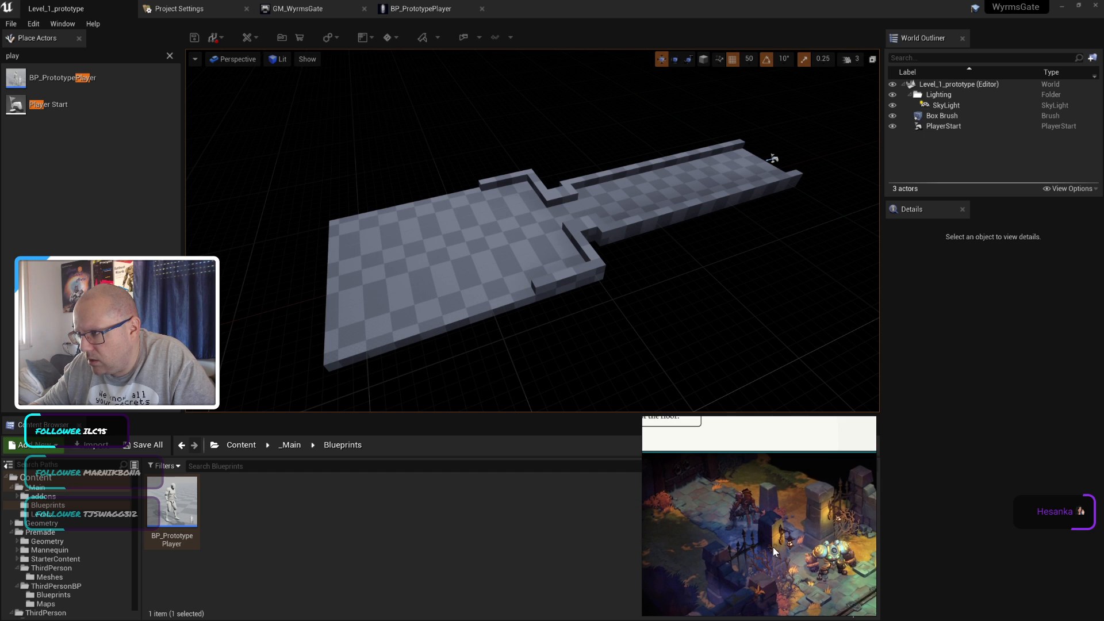
{"action": "left_click_drag", "start_coordinate": [738, 481], "coordinate": [754, 479]}
{"action": "right_click_drag", "start_coordinate": [717, 468], "coordinate": [733, 476]}
{"action": "scroll", "coordinate": [777, 526], "scroll_direction": "down", "scroll_amount": 5}
Step: Examine the green-lit round dungeon chamber screenshot up close, and return the board to an overview of all three images
{"action": "scroll", "coordinate": [673, 549], "scroll_direction": "up", "scroll_amount": 3}
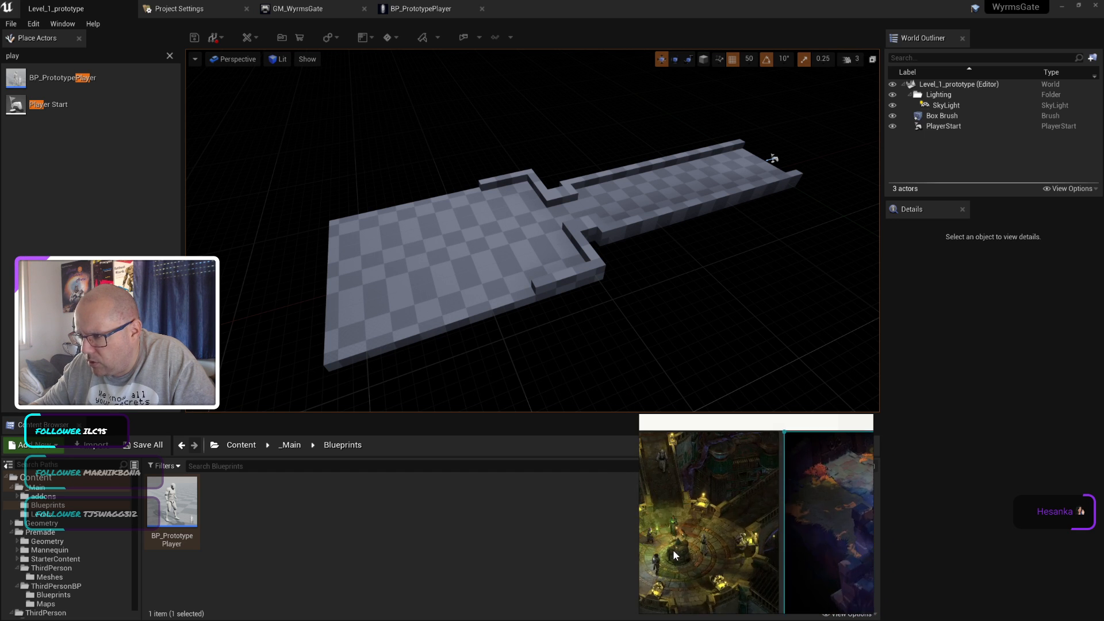
{"action": "scroll", "coordinate": [672, 549], "scroll_direction": "down", "scroll_amount": 5}
{"action": "scroll", "coordinate": [711, 470], "scroll_direction": "up", "scroll_amount": 5}
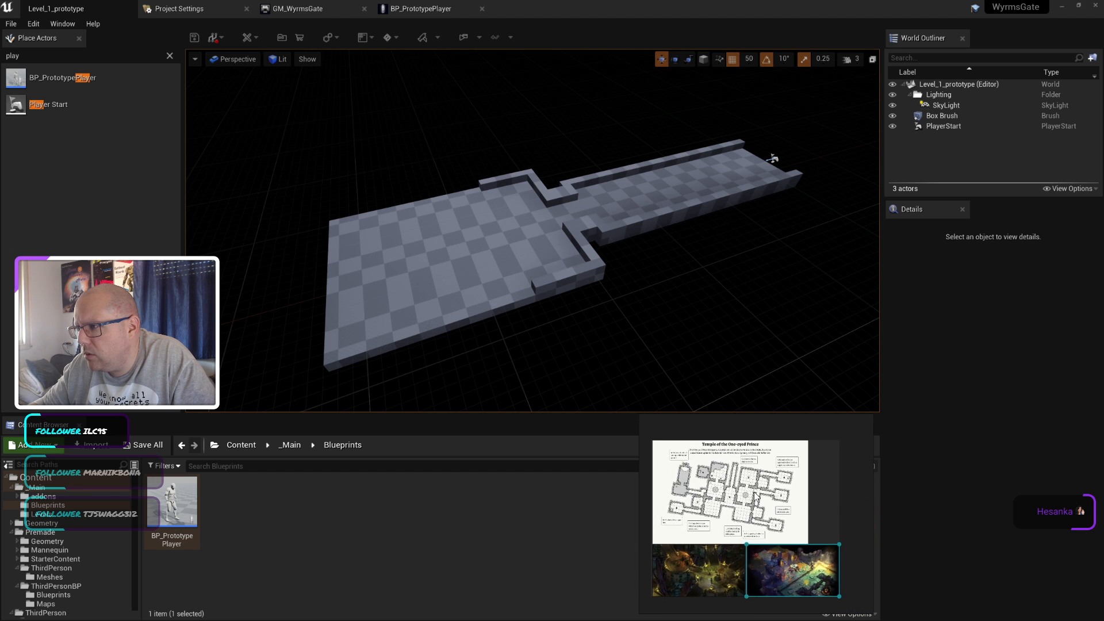
{"action": "middle_click_drag", "start_coordinate": [775, 509], "coordinate": [810, 403]}
{"action": "scroll", "coordinate": [757, 518], "scroll_direction": "up", "scroll_amount": 5}
{"action": "middle_click_drag", "start_coordinate": [757, 518], "coordinate": [719, 502]}
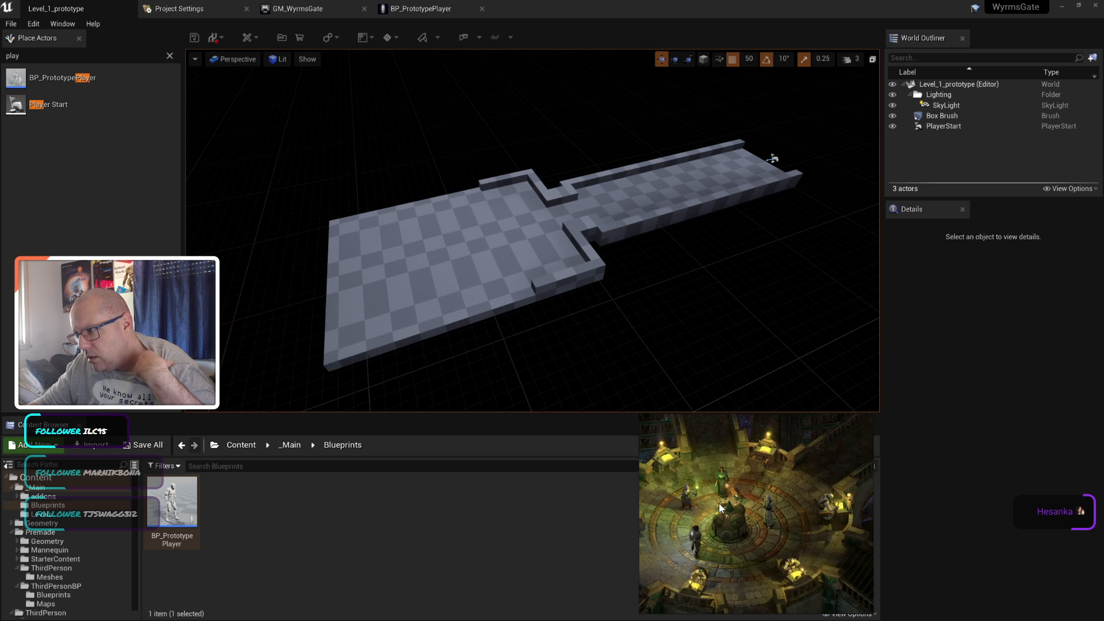
{"action": "scroll", "coordinate": [719, 502], "scroll_direction": "down", "scroll_amount": 5}
{"action": "middle_click_drag", "start_coordinate": [810, 479], "coordinate": [782, 569]}
{"action": "scroll", "coordinate": [764, 550], "scroll_direction": "down", "scroll_amount": 4}
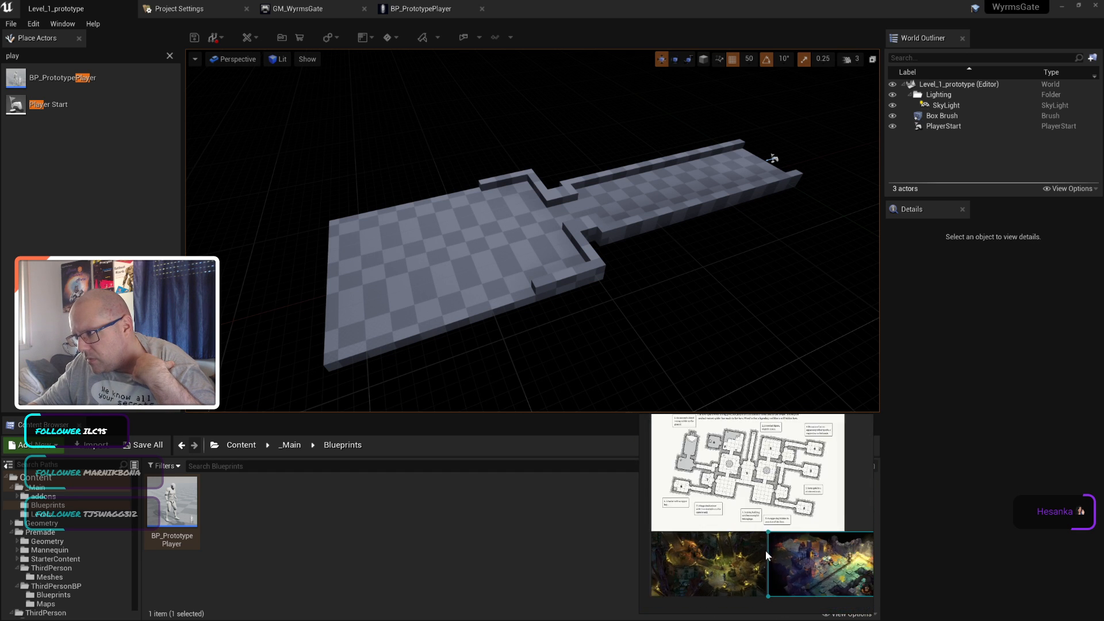
{"action": "middle_click_drag", "start_coordinate": [768, 519], "coordinate": [752, 515]}
{"action": "scroll", "coordinate": [754, 520], "scroll_direction": "up", "scroll_amount": 1}
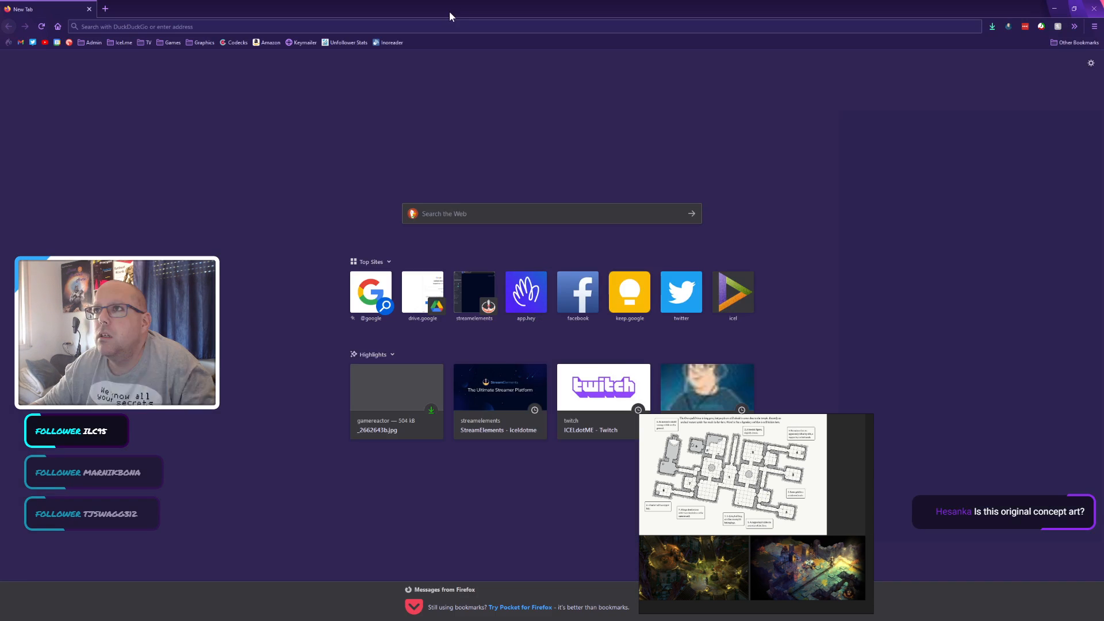
Step: Switch to the Firefox browser, restore it to a smaller window over the editor and open itch.io
{"action": "left_click_drag", "start_coordinate": [449, 12], "coordinate": [491, 99]}
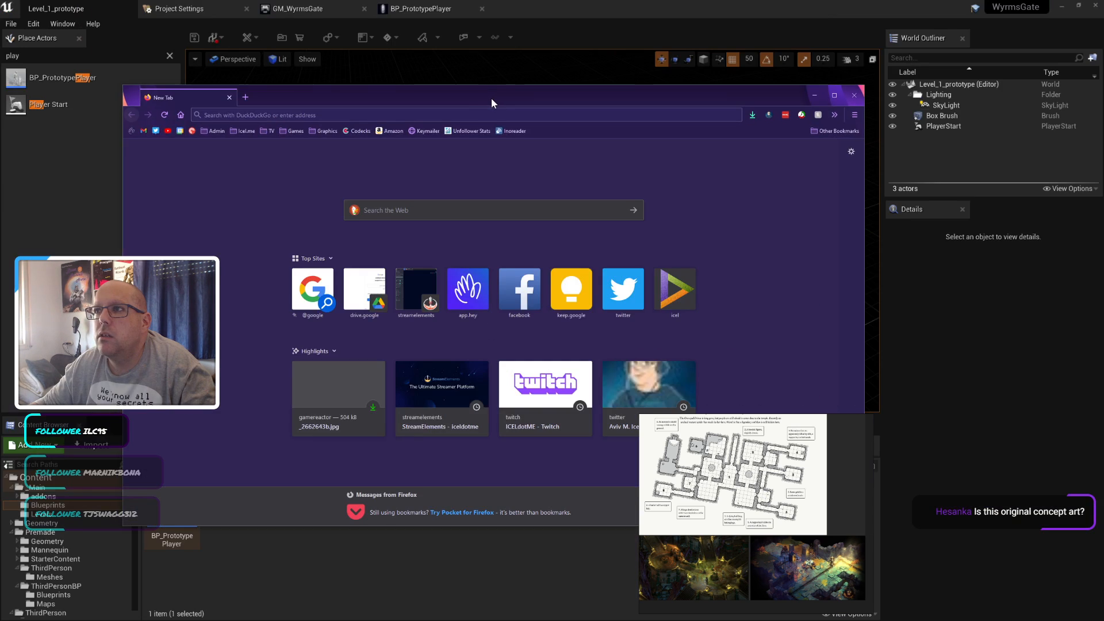
{"action": "left_click", "coordinate": [460, 115]}
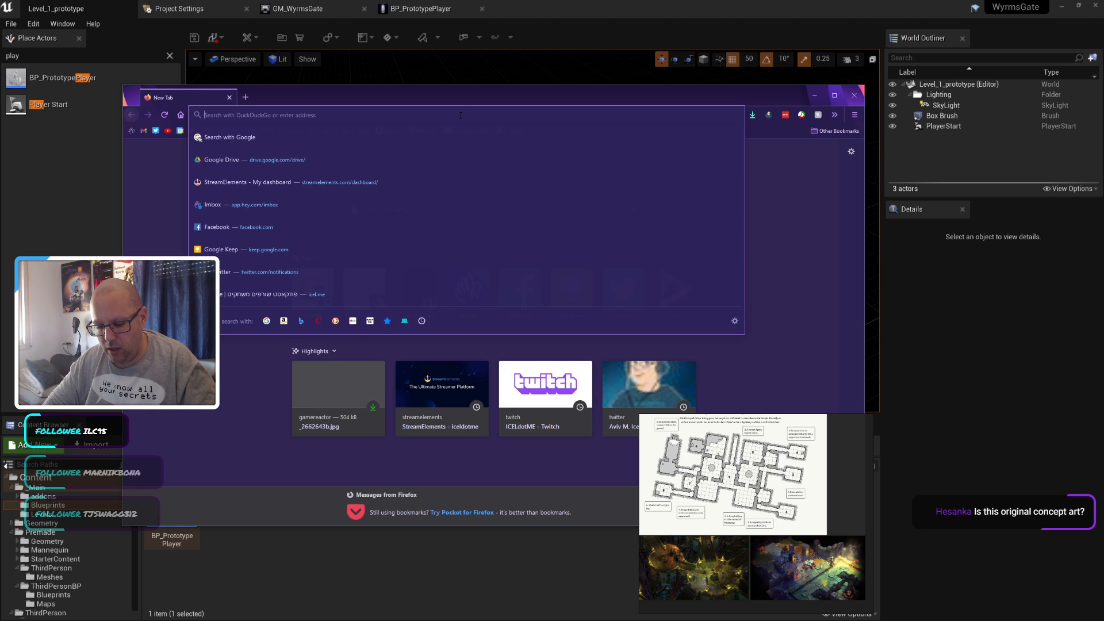
{"action": "type", "text": "itch.io/"}
{"action": "key", "text": "Return"}
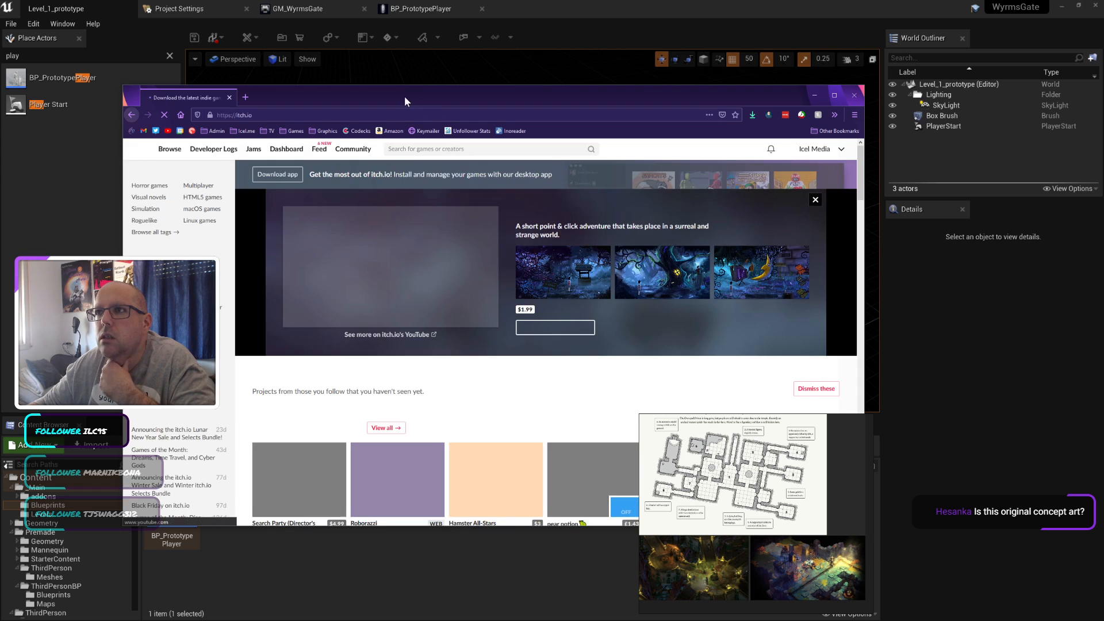
{"action": "left_click_drag", "start_coordinate": [405, 95], "coordinate": [369, 60]}
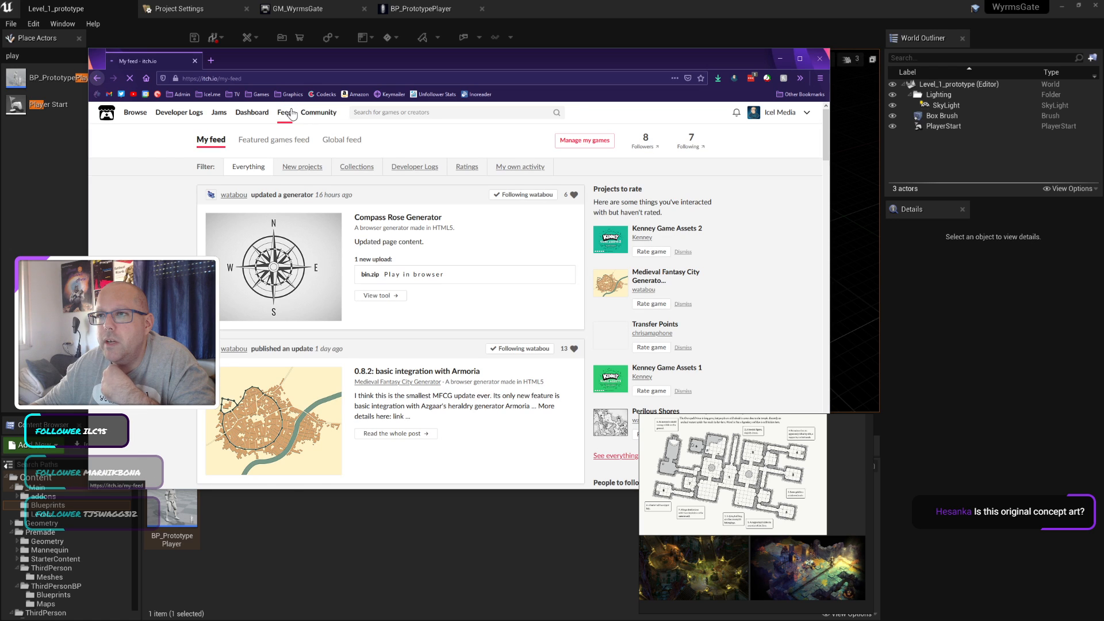
Step: Open the One Page Dungeon generator from its creator's itch.io page, look over the generated dungeon map and minimize the browser
{"action": "left_click", "coordinate": [238, 197]}
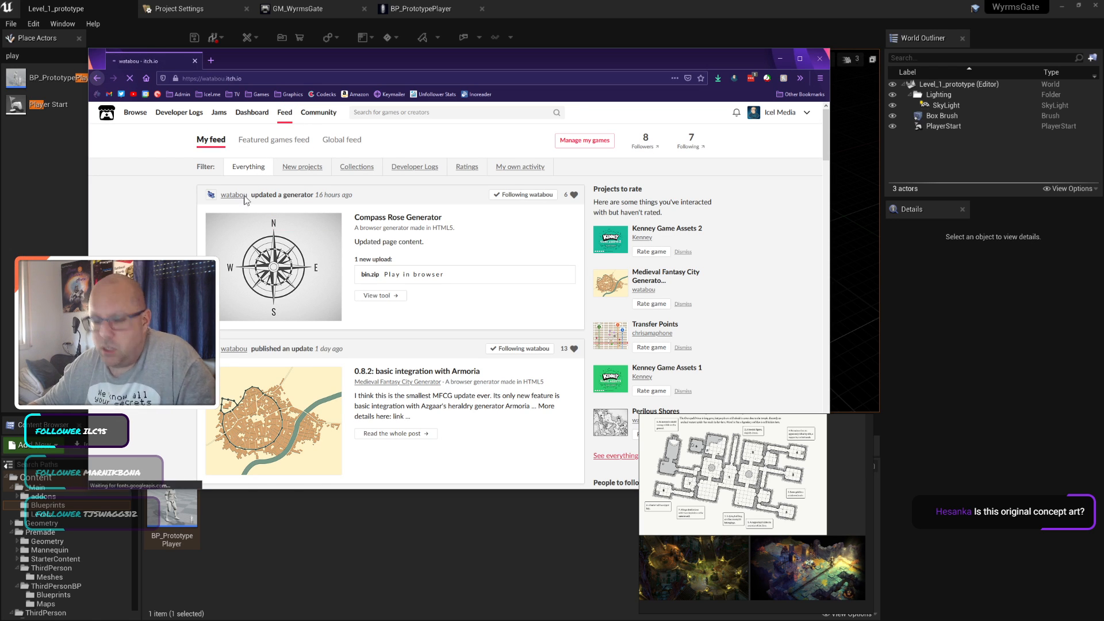
{"action": "scroll", "coordinate": [244, 200], "scroll_direction": "down", "scroll_amount": 2}
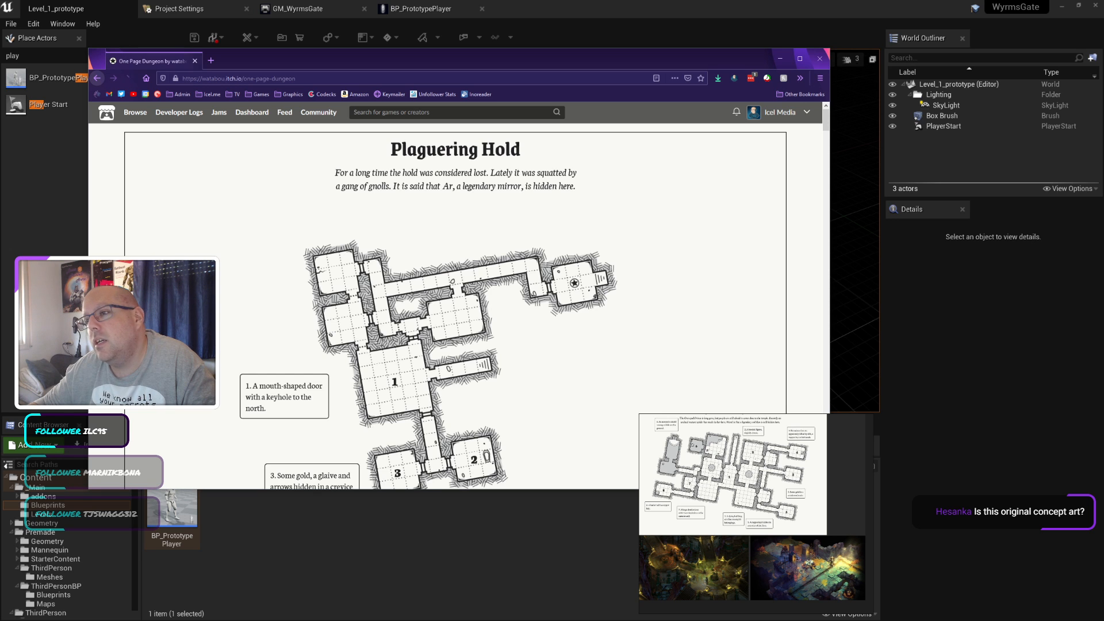
{"action": "scroll", "coordinate": [570, 313], "scroll_direction": "down", "scroll_amount": 2}
{"action": "scroll", "coordinate": [515, 302], "scroll_direction": "down", "scroll_amount": 2}
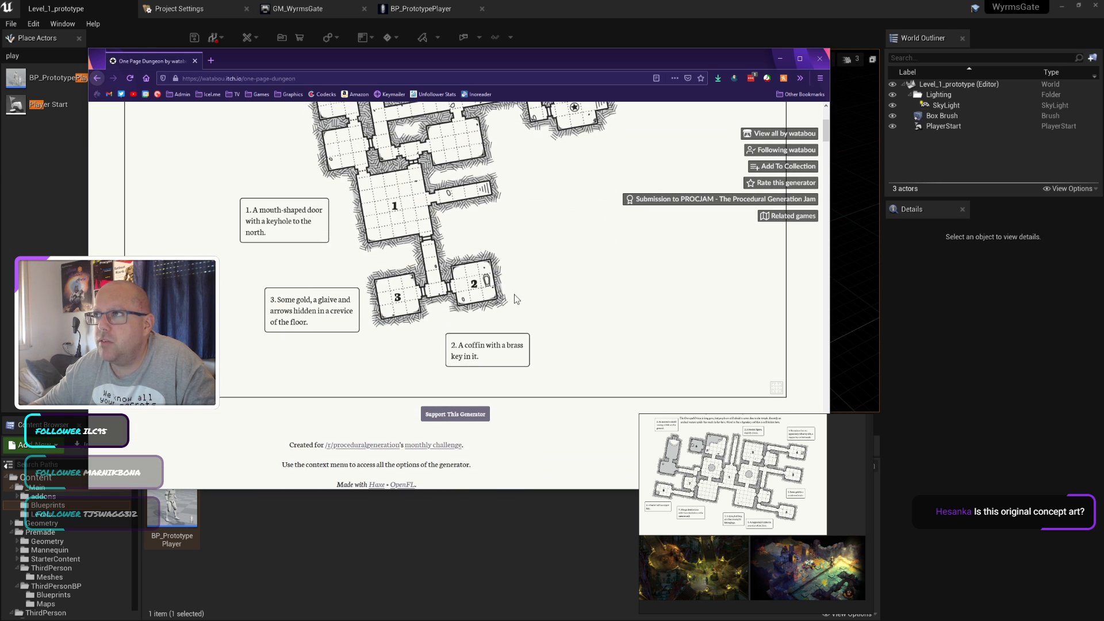
{"action": "scroll", "coordinate": [678, 305], "scroll_direction": "up", "scroll_amount": 3}
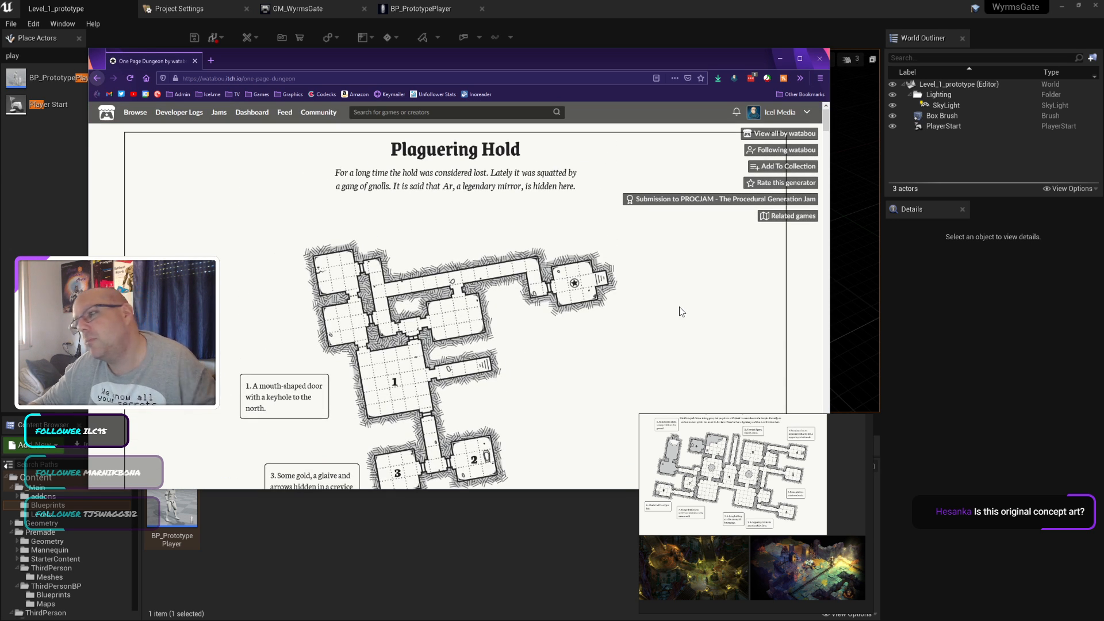
{"action": "left_click", "coordinate": [776, 54]}
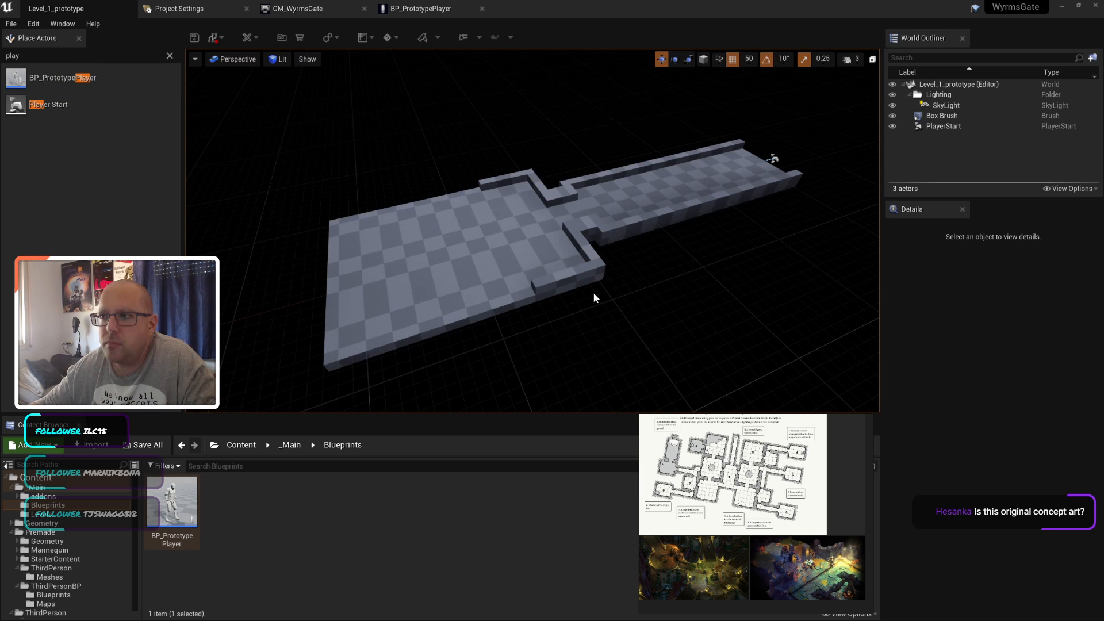
Step: Open the BP_PrototypePlayer blueprint in the Unreal editor and select its FollowCamera component
{"action": "left_click", "coordinate": [175, 3]}
{"action": "left_click", "coordinate": [417, 8]}
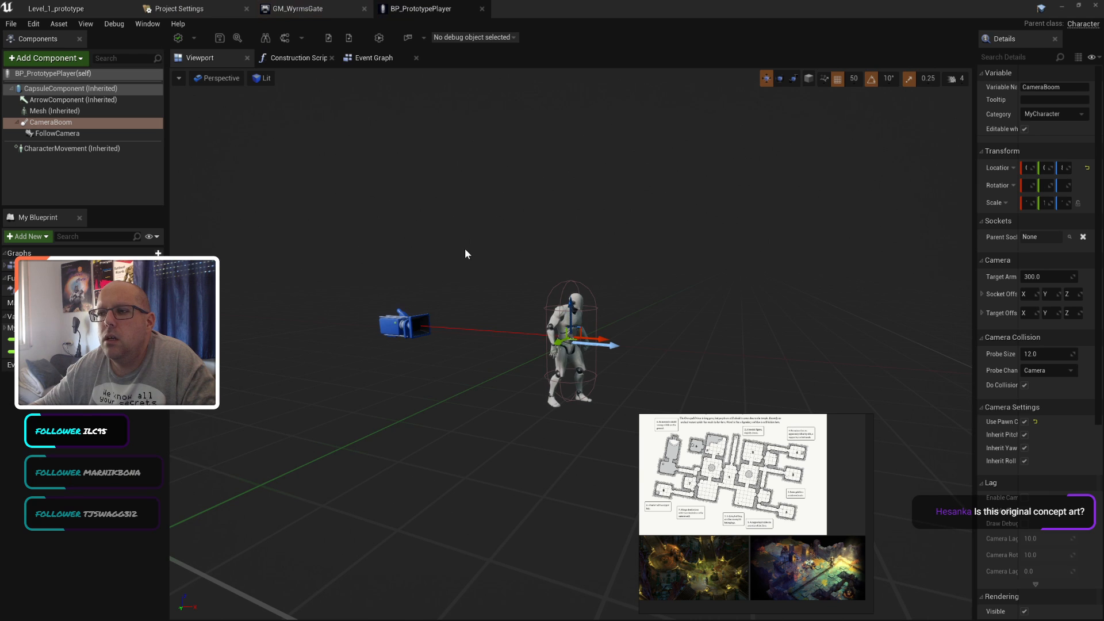
{"action": "left_click", "coordinate": [406, 324]}
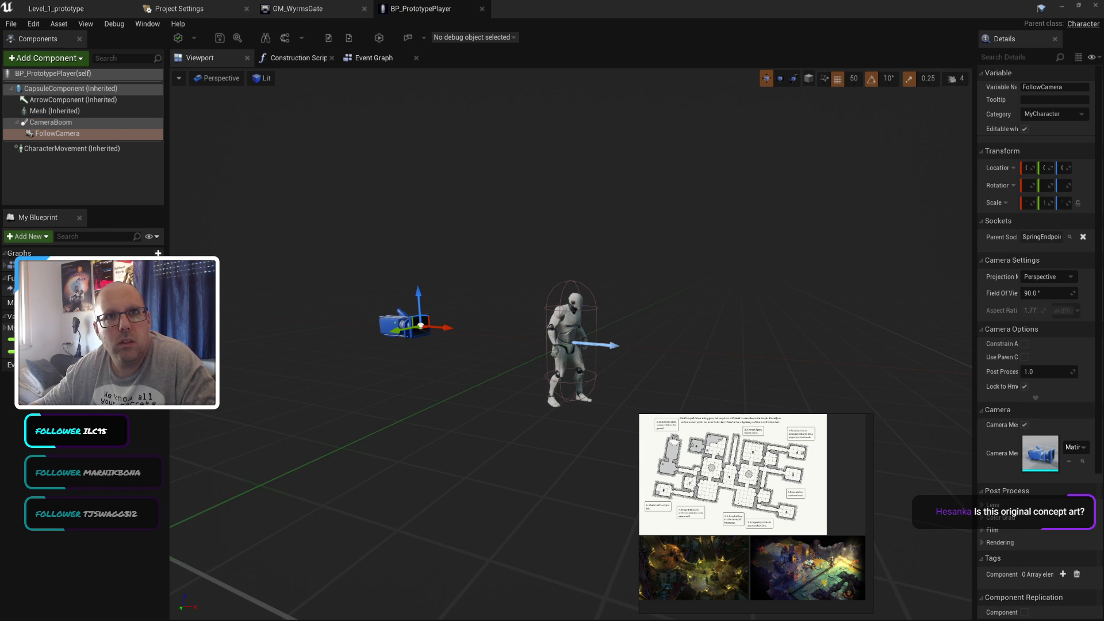
Step: Switch back to the browser and search the web for "isometric camera" in a new tab
{"action": "key", "text": "alt+Tab"}
{"action": "left_click", "coordinate": [208, 60]}
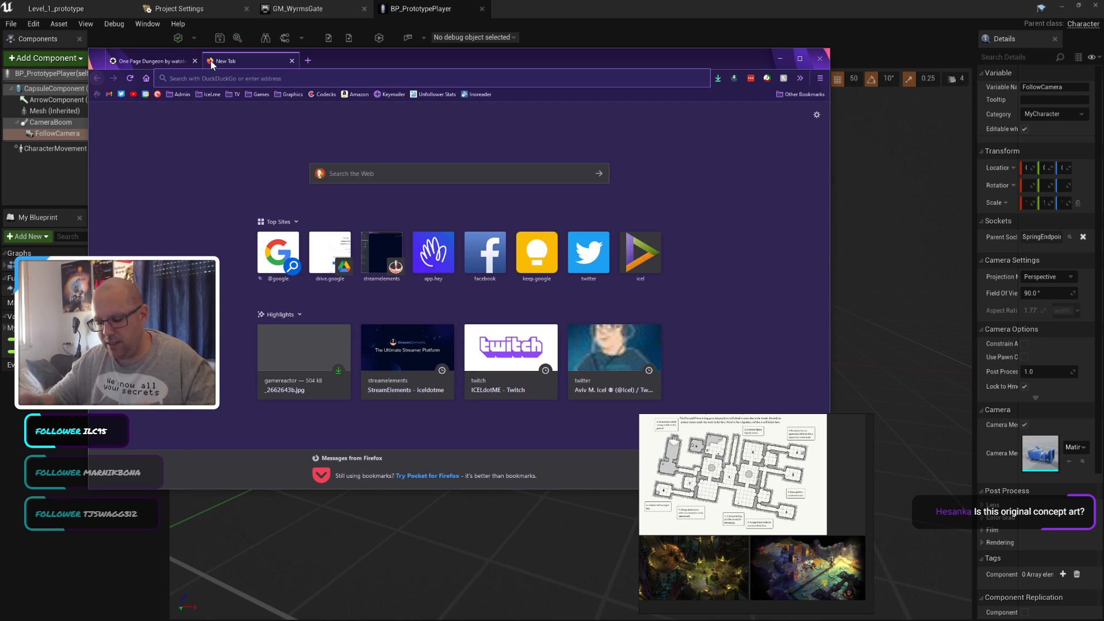
{"action": "type", "text": "isome"}
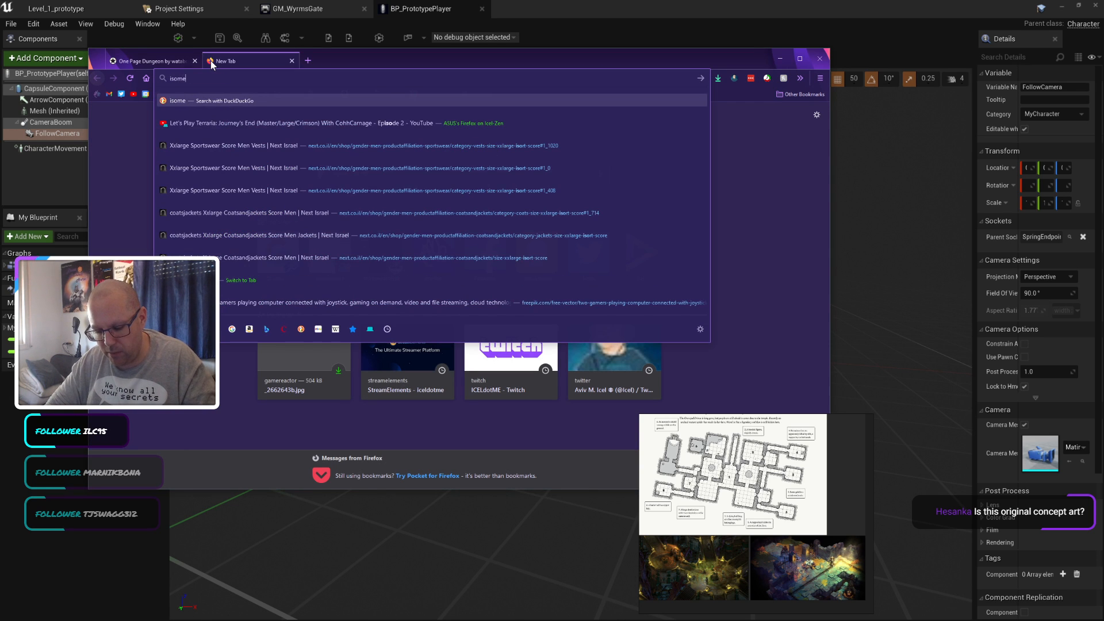
{"action": "type", "text": "tric camera"}
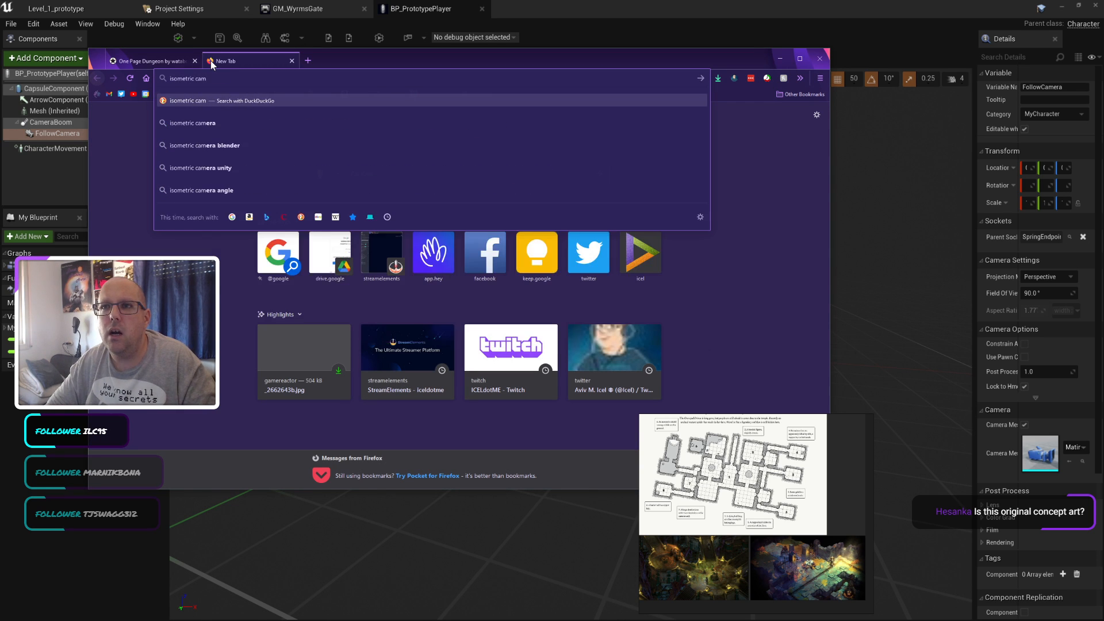
{"action": "key", "text": "Return"}
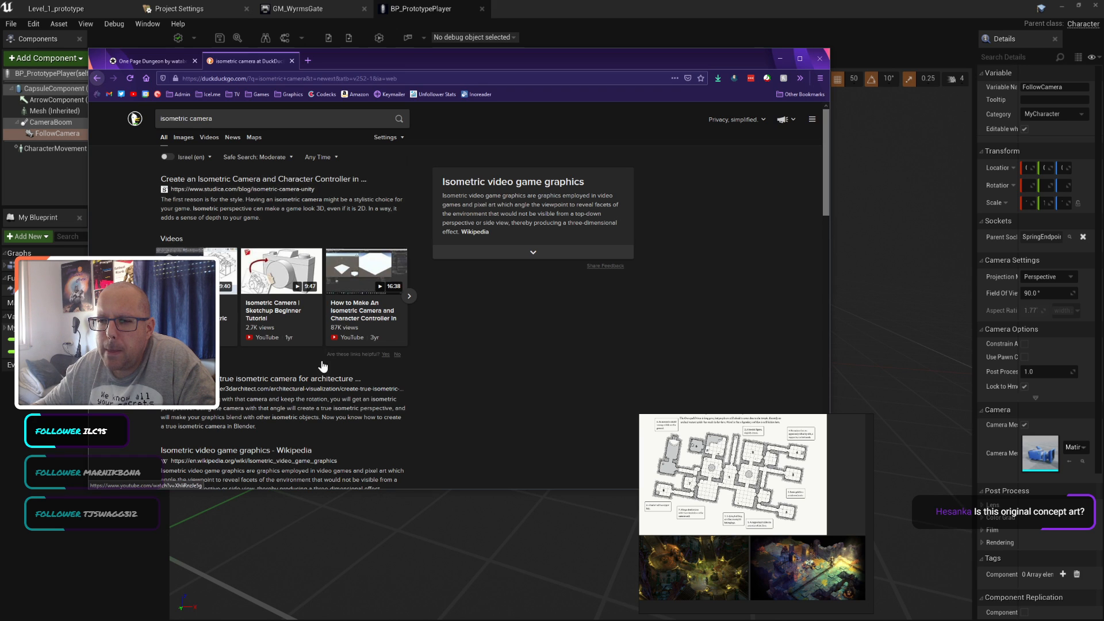
Step: Replace the web search with "ue4 isometric camera"
{"action": "left_click", "coordinate": [236, 114]}
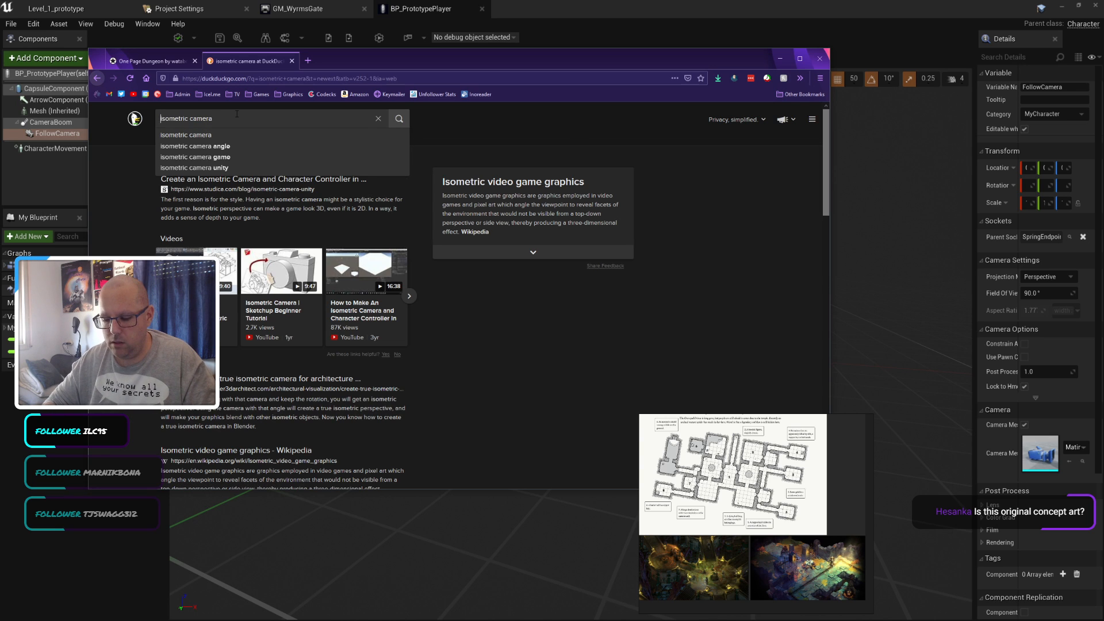
{"action": "type", "text": "ue4"}
{"action": "key", "text": "ctrl+a"}
{"action": "key", "text": "BackSpace"}
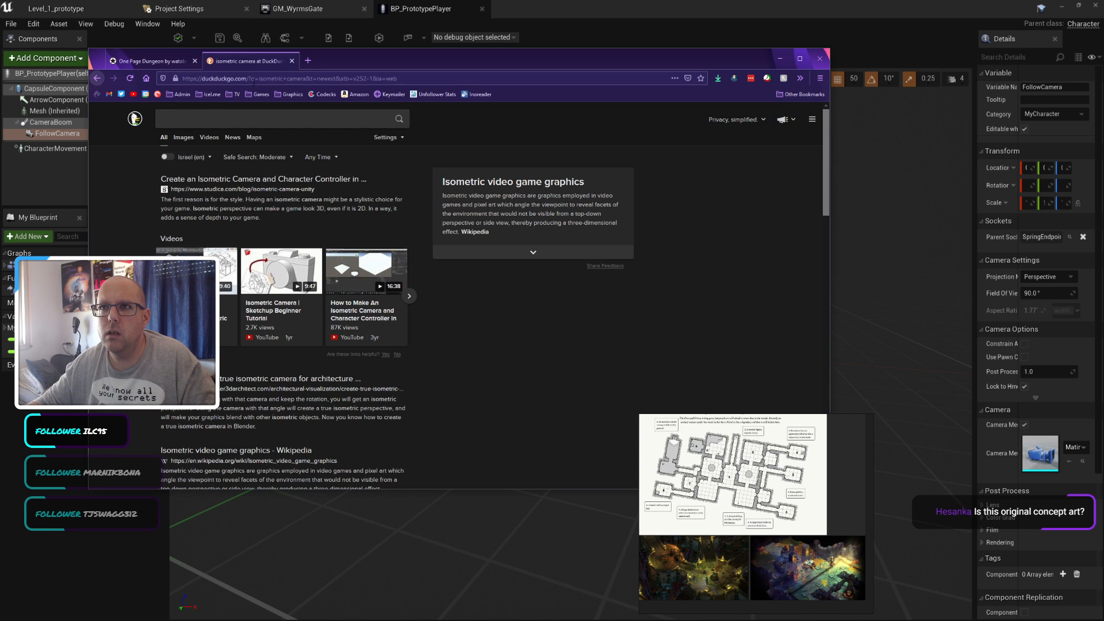
{"action": "left_click", "coordinate": [253, 78]}
{"action": "type", "text": "ue4 isometric camera"}
{"action": "key", "text": "Return"}
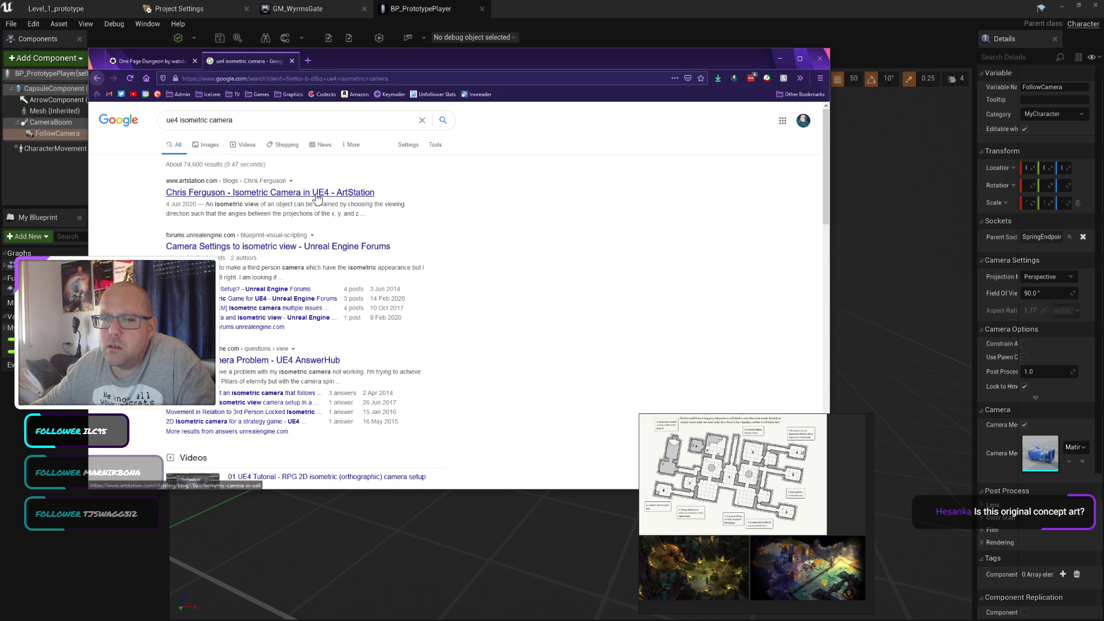
Step: Open the ArtStation article "Isometric Camera in UE4" in a new tab and move the browser window to the screen's upper-left area
{"action": "middle_click", "coordinate": [322, 193]}
{"action": "left_click", "coordinate": [329, 61]}
{"action": "left_click", "coordinate": [284, 62]}
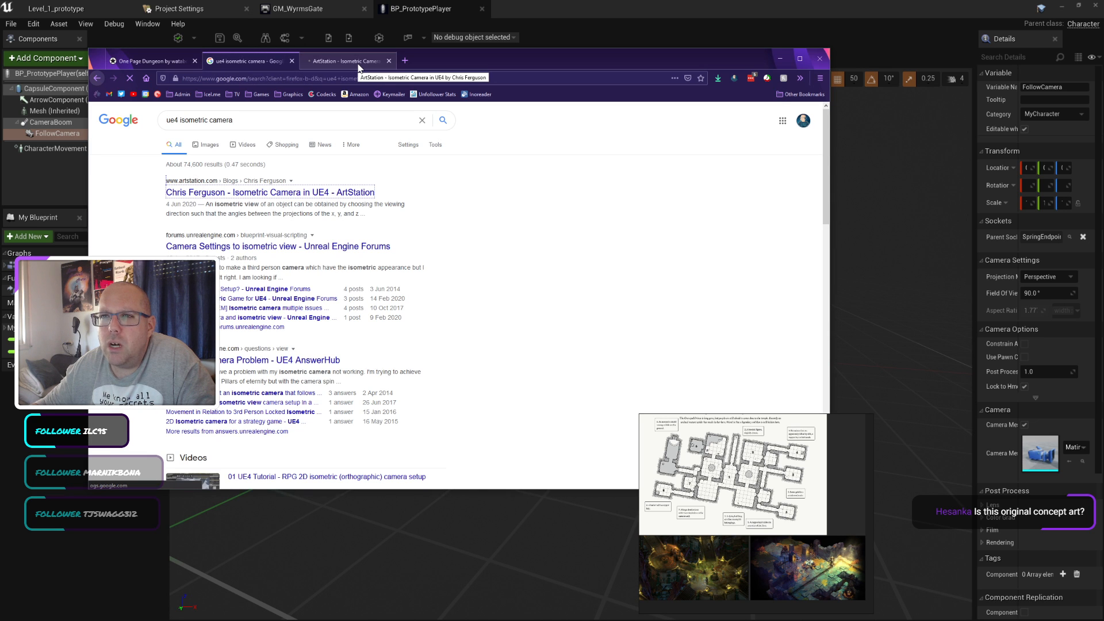
{"action": "left_click", "coordinate": [357, 63]}
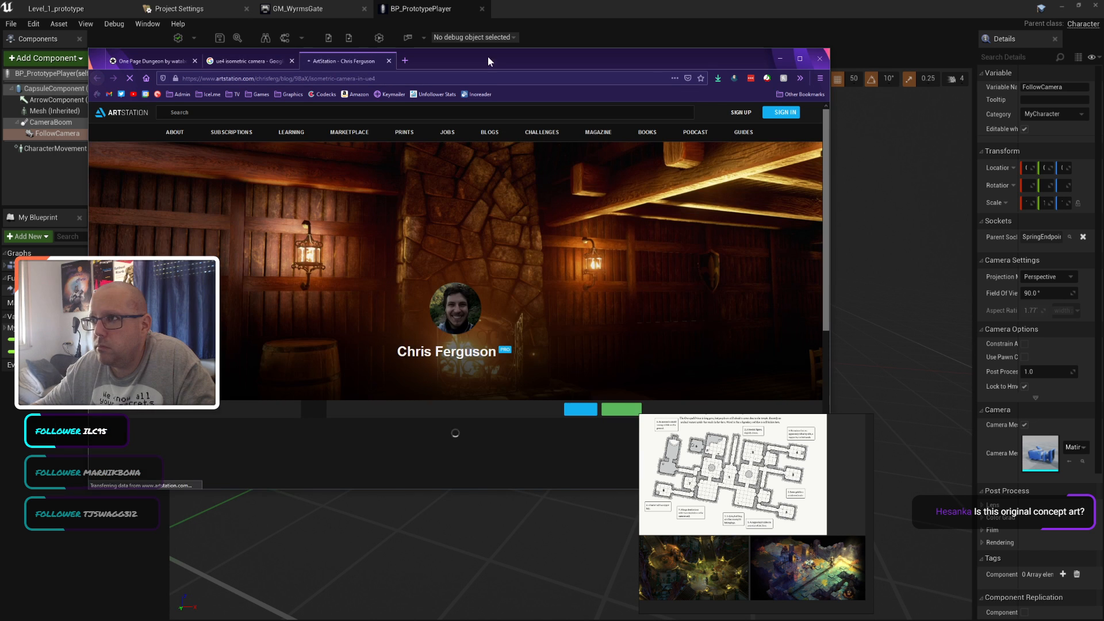
{"action": "left_click_drag", "start_coordinate": [487, 56], "coordinate": [423, 19]}
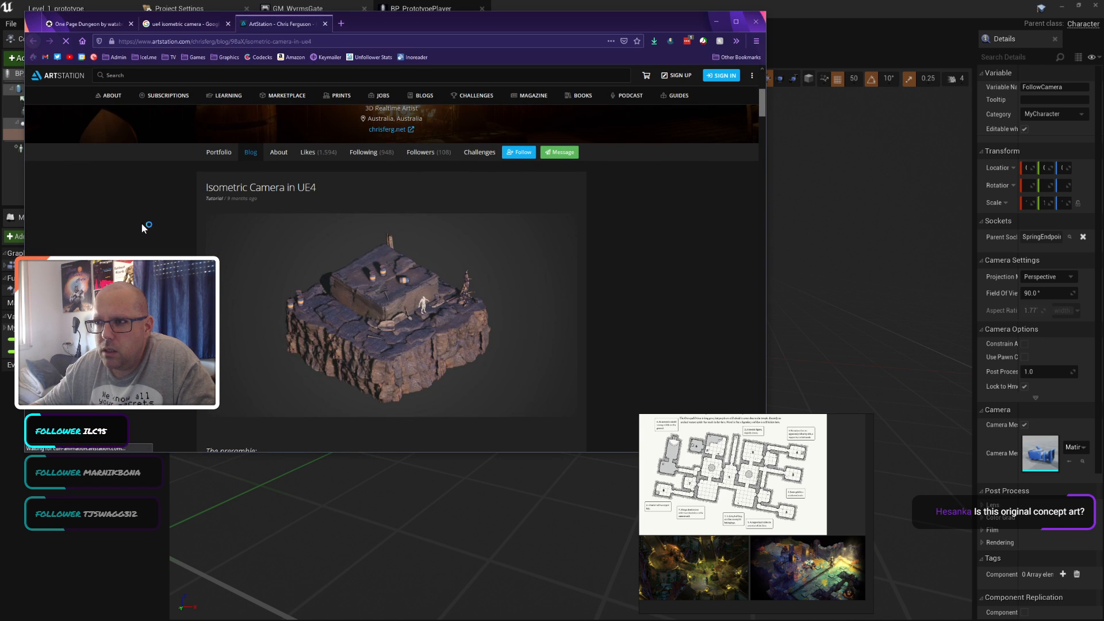
Step: Read the ArtStation article's introduction and its "A simple Isometric Camera" section
{"action": "scroll", "coordinate": [142, 224], "scroll_direction": "down", "scroll_amount": 4}
{"action": "scroll", "coordinate": [142, 224], "scroll_direction": "up", "scroll_amount": 1}
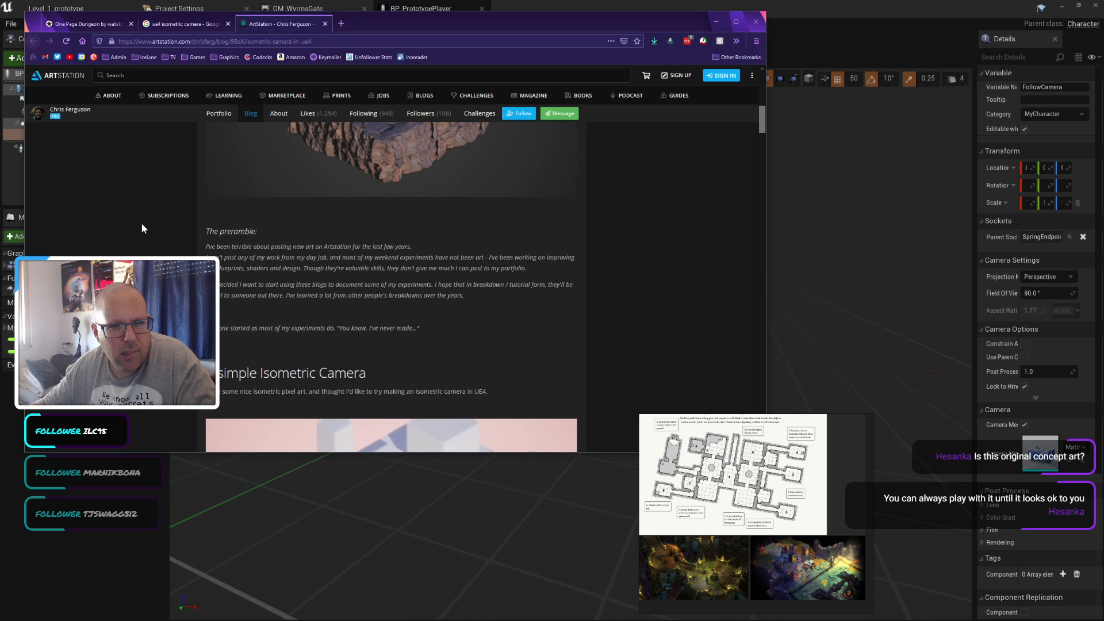
{"action": "scroll", "coordinate": [143, 229], "scroll_direction": "down", "scroll_amount": 3}
{"action": "scroll", "coordinate": [142, 228], "scroll_direction": "down", "scroll_amount": 2}
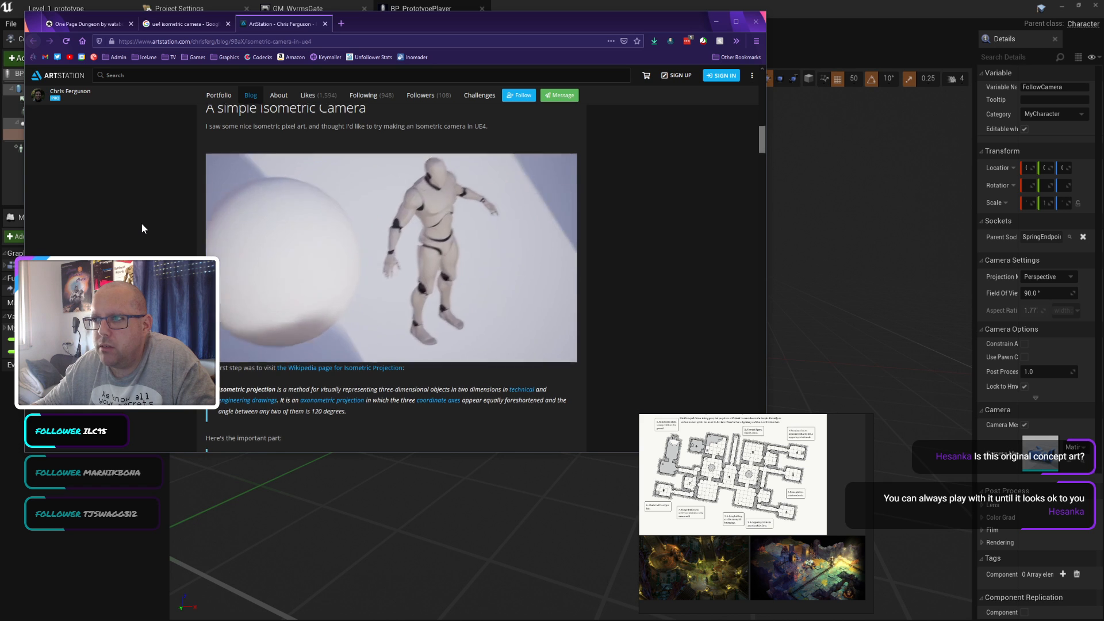
{"action": "scroll", "coordinate": [142, 228], "scroll_direction": "down", "scroll_amount": 4}
{"action": "scroll", "coordinate": [141, 223], "scroll_direction": "up", "scroll_amount": 6}
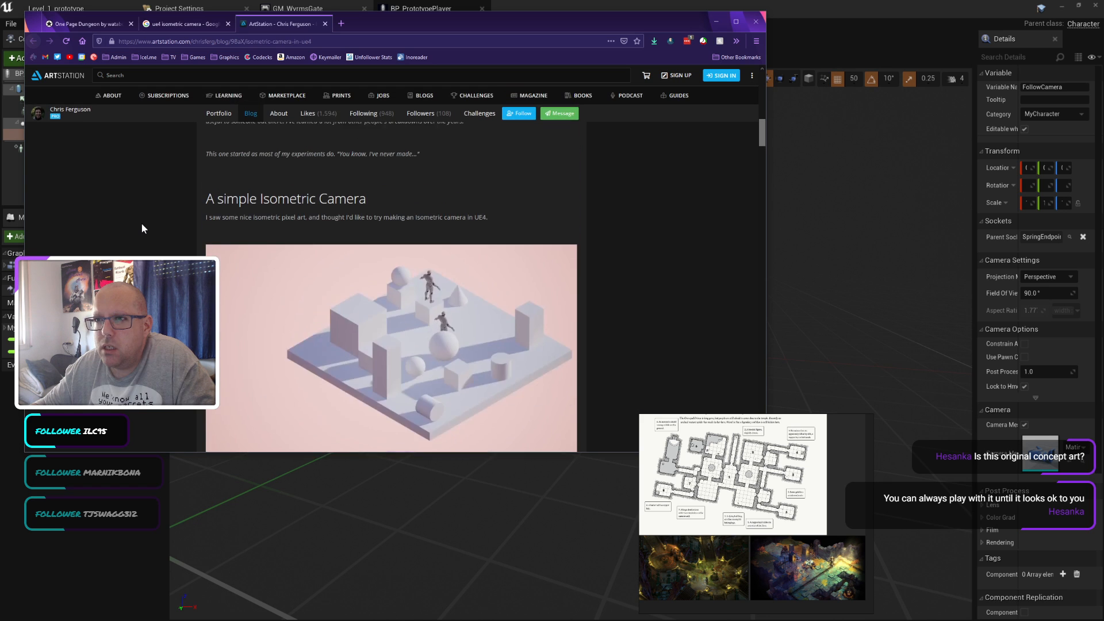
{"action": "scroll", "coordinate": [142, 223], "scroll_direction": "down", "scroll_amount": 1}
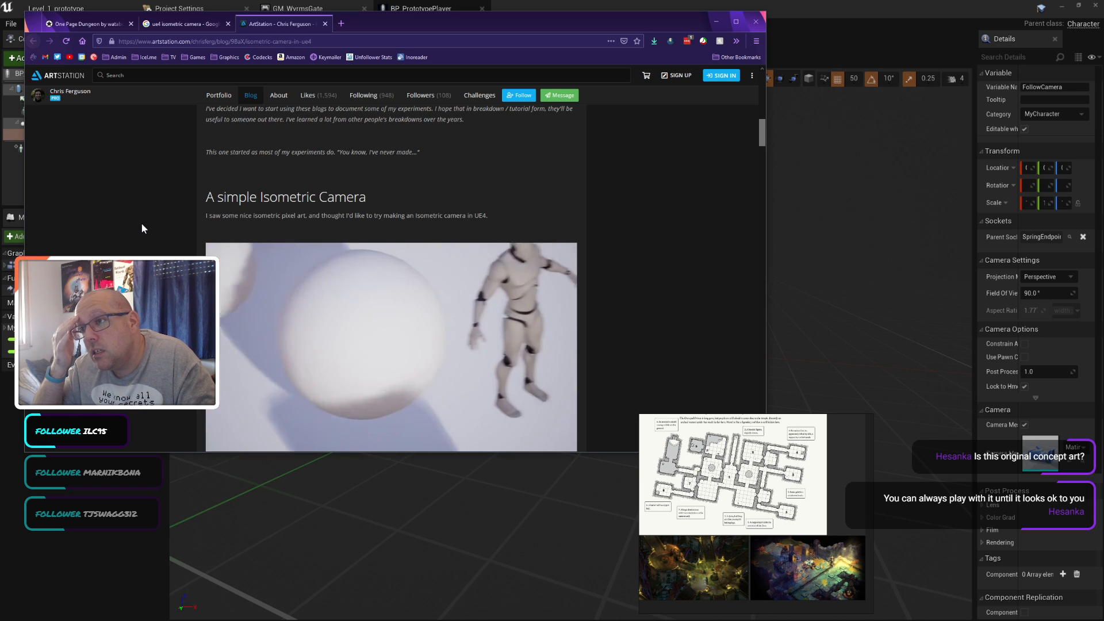
Step: Skim the ArtStation article's introduction and construction script sections, and return to the player blueprint in Unreal Editor
{"action": "scroll", "coordinate": [142, 225], "scroll_direction": "up", "scroll_amount": 2}
{"action": "scroll", "coordinate": [142, 225], "scroll_direction": "down", "scroll_amount": 10}
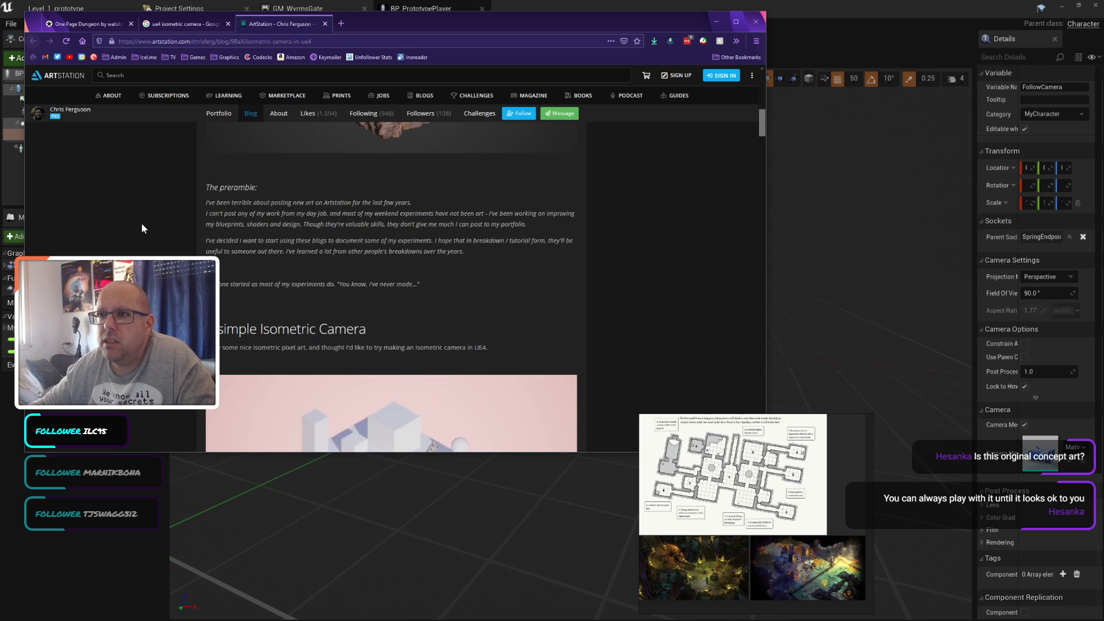
{"action": "scroll", "coordinate": [142, 224], "scroll_direction": "up", "scroll_amount": 15}
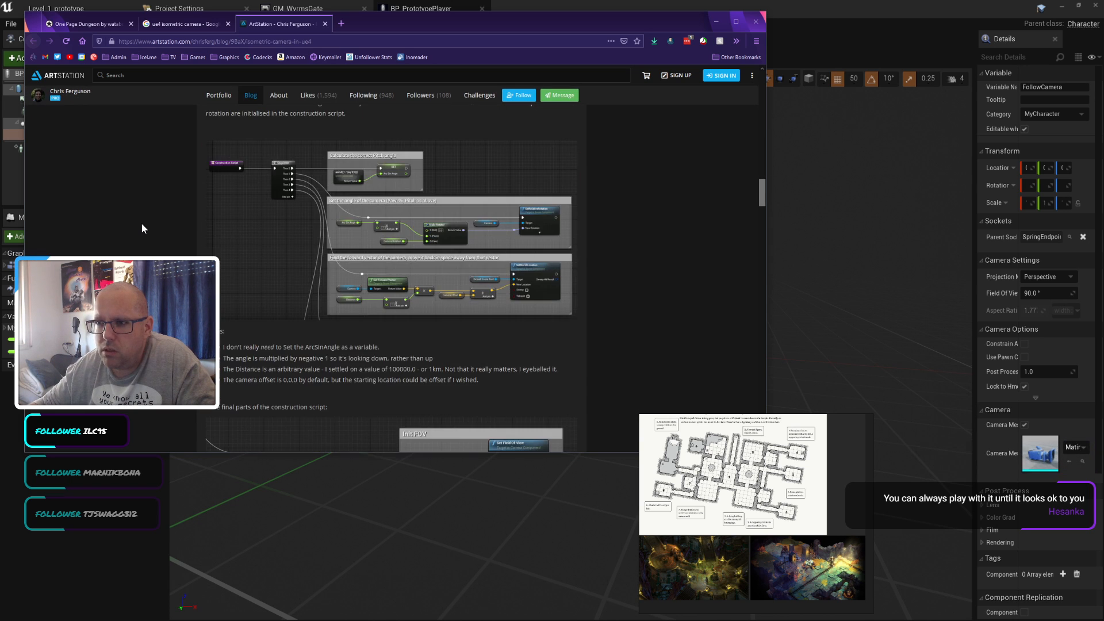
{"action": "scroll", "coordinate": [182, 155], "scroll_direction": "down", "scroll_amount": 3}
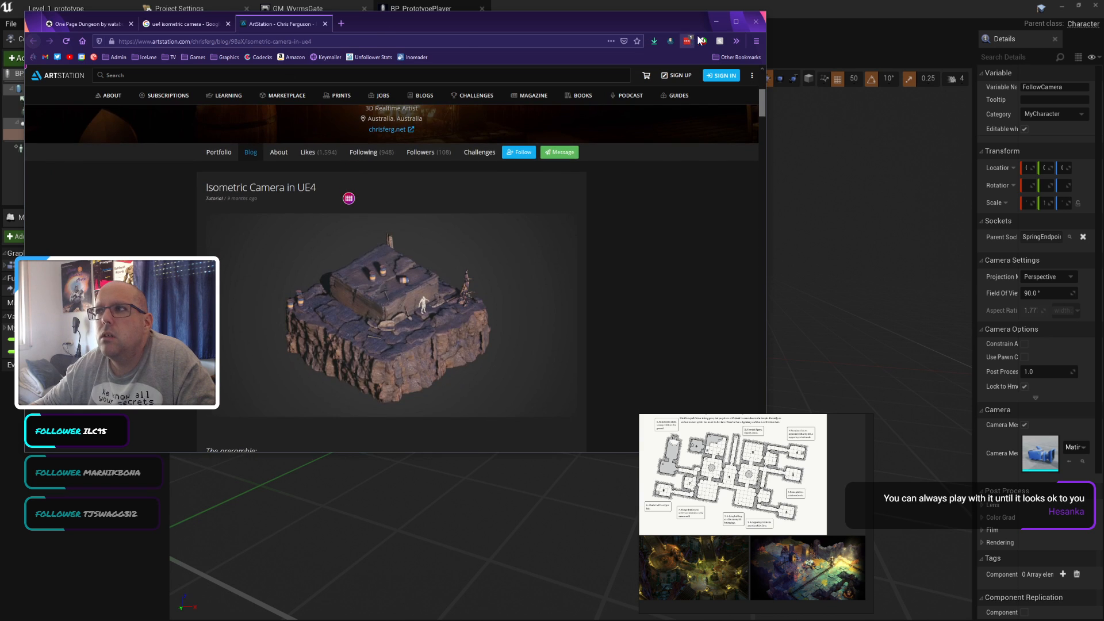
{"action": "left_click", "coordinate": [716, 21]}
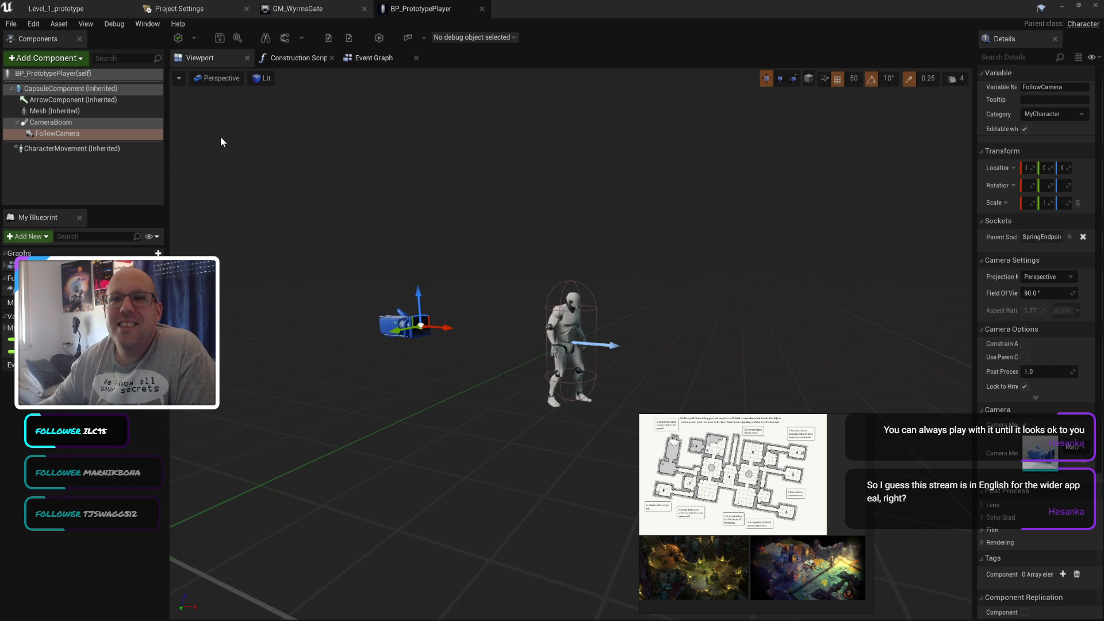
Step: Try to tilt the CameraBoom around the character with the rotate tool
{"action": "left_click", "coordinate": [53, 123]}
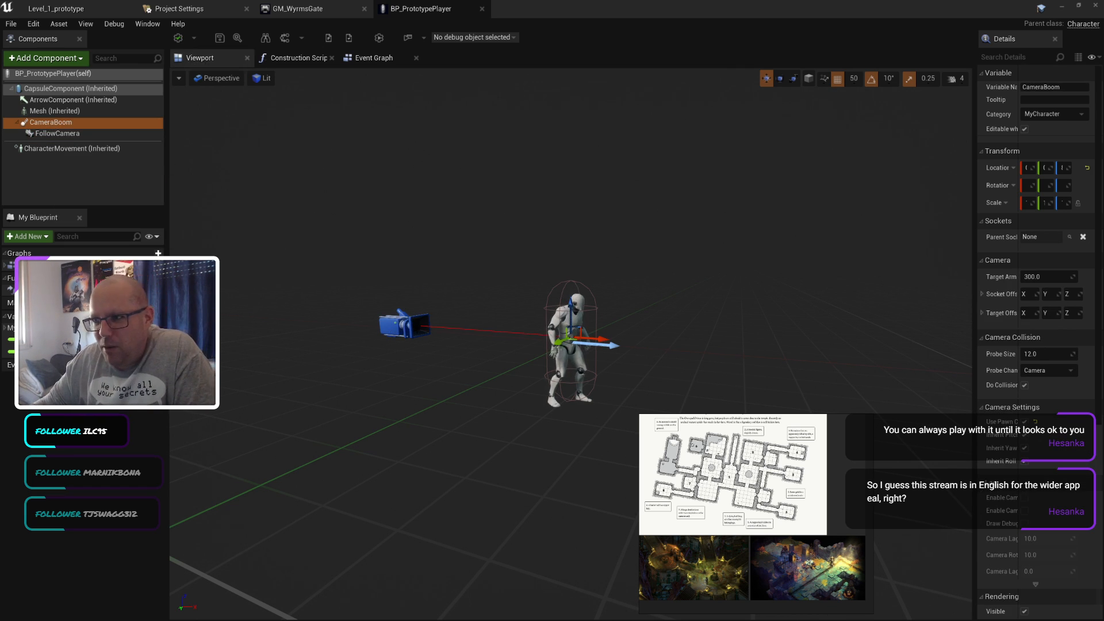
{"action": "left_click", "coordinate": [780, 79]}
{"action": "mouse_move", "coordinate": [602, 310]}
{"action": "right_mouse_down"}
{"action": "mouse_move", "coordinate": [627, 311]}
{"action": "mouse_move", "coordinate": [590, 310]}
{"action": "right_mouse_up"}
{"action": "left_click_drag", "start_coordinate": [620, 313], "coordinate": [692, 260]}
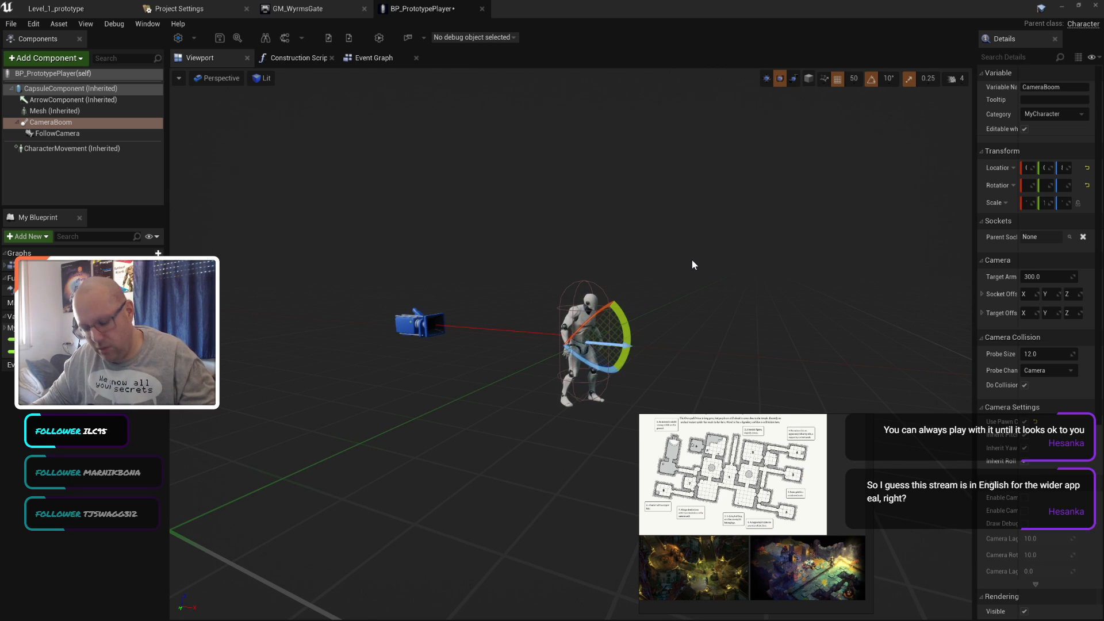
{"action": "key", "text": "ctrl+z"}
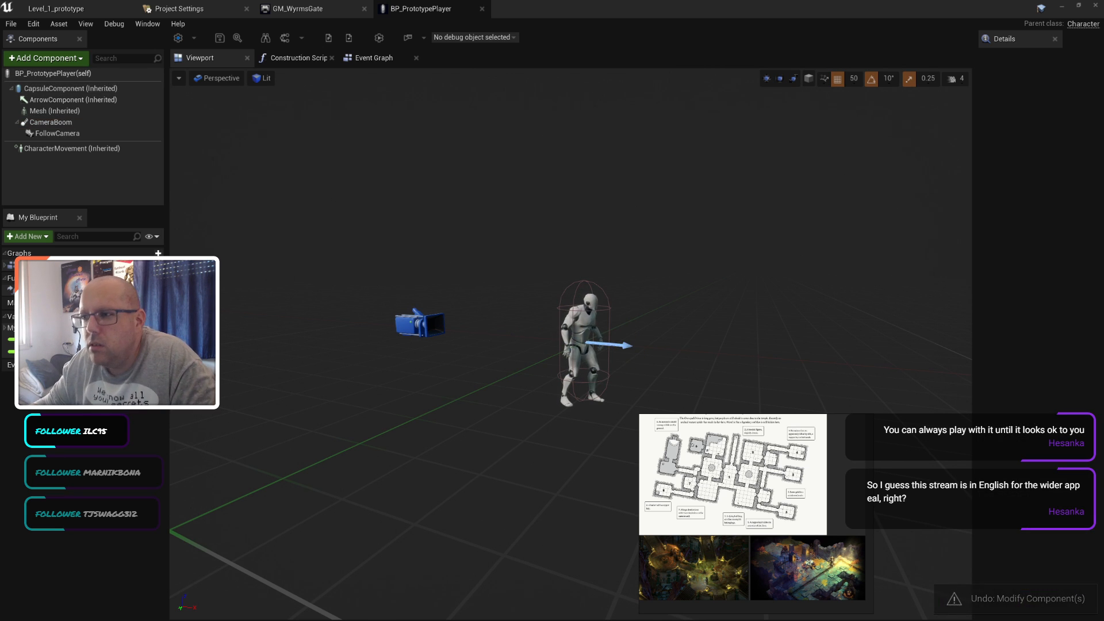
Step: Raise the CameraBoom to the character's head height, at a Z location of about 58.49
{"action": "left_click", "coordinate": [54, 122]}
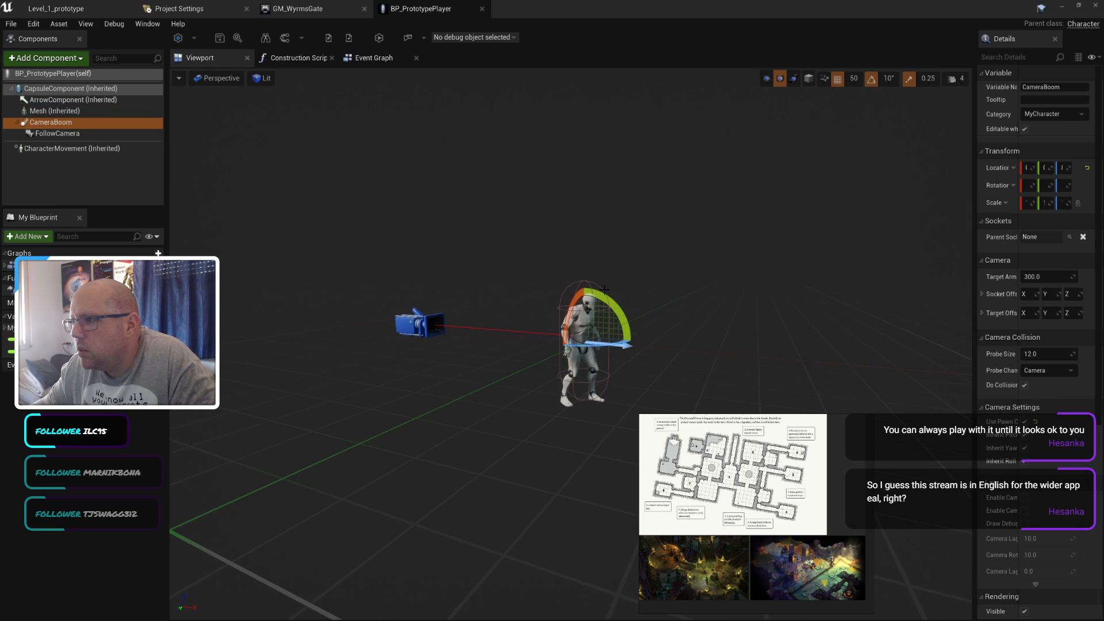
{"action": "right_click_drag", "start_coordinate": [585, 318], "coordinate": [600, 317]}
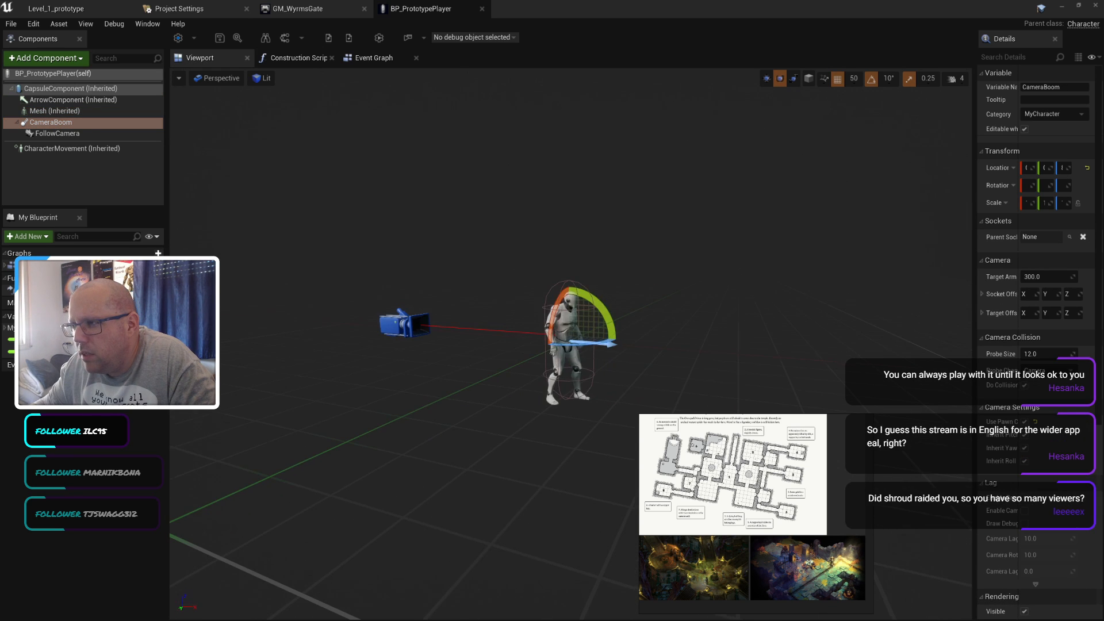
{"action": "key", "text": "w"}
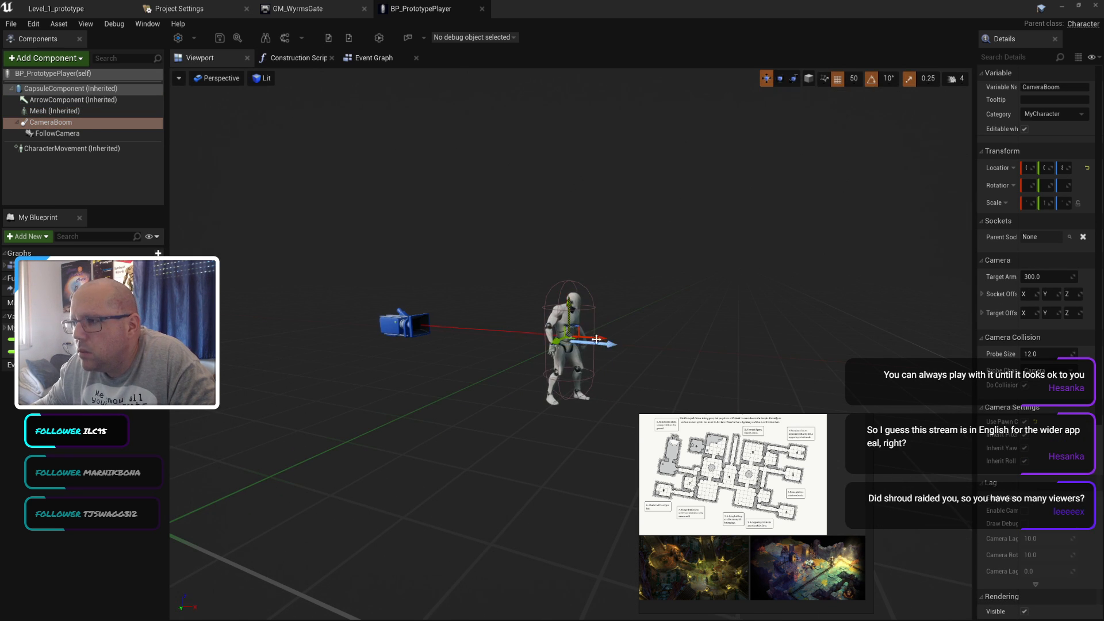
{"action": "left_click_drag", "start_coordinate": [599, 342], "coordinate": [565, 273]}
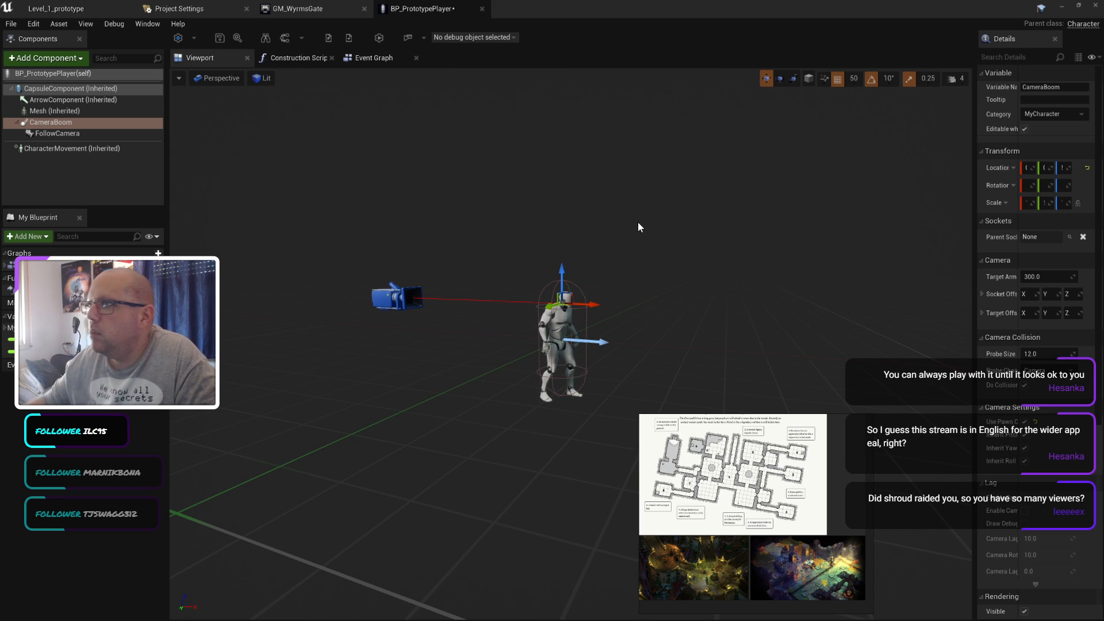
Step: Try to tilt the raised CameraBoom so that the camera swings above the character
{"action": "left_click", "coordinate": [780, 78]}
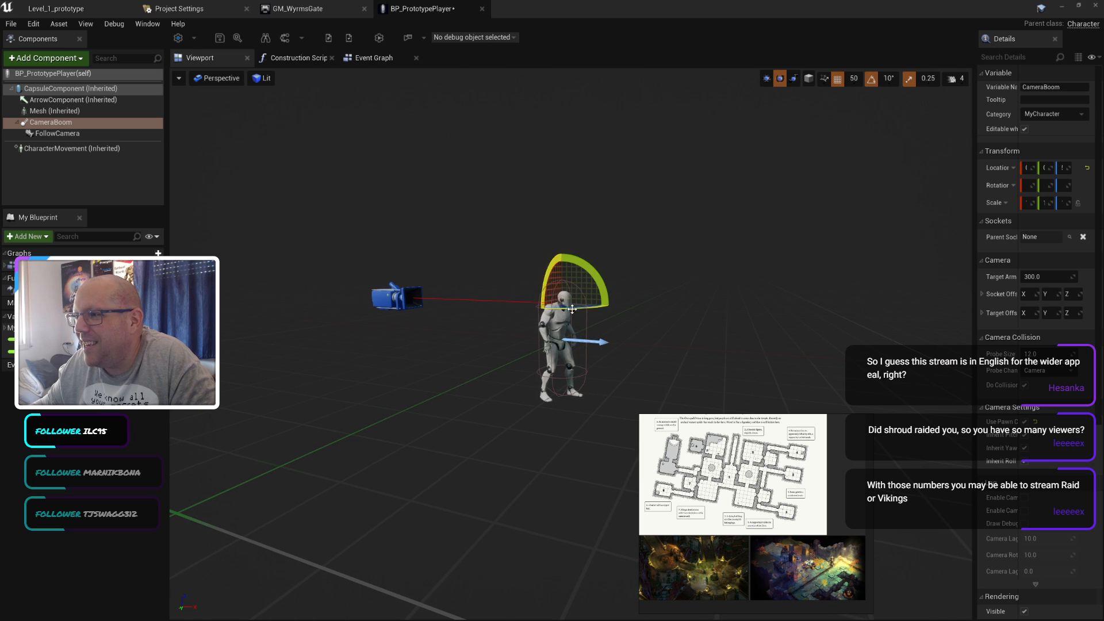
{"action": "left_click_drag", "start_coordinate": [598, 291], "coordinate": [657, 229]}
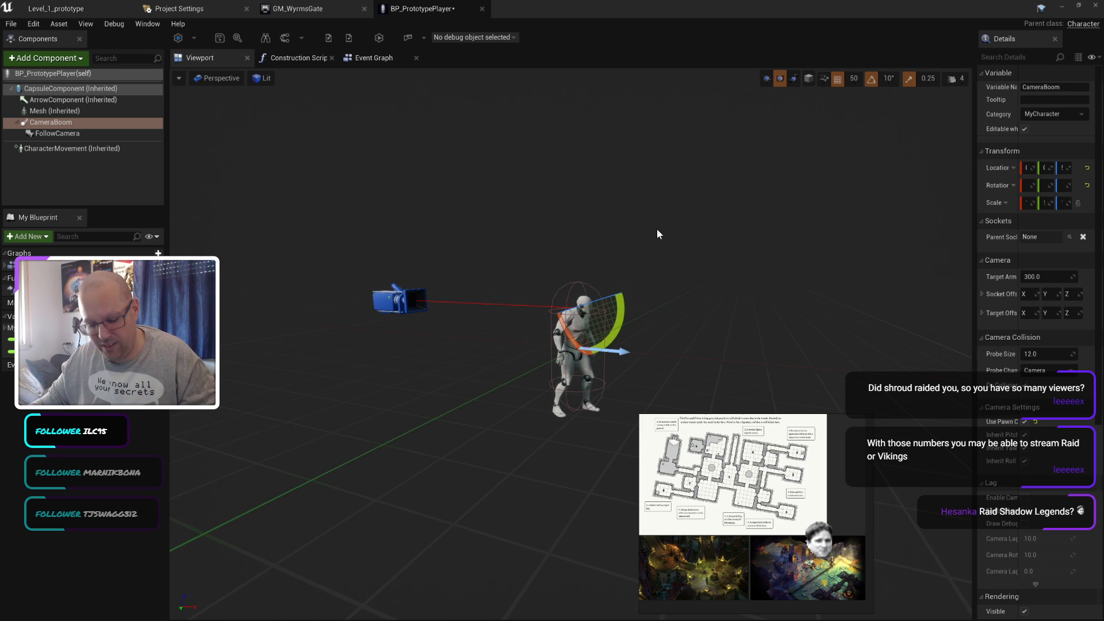
{"action": "key", "text": "ctrl+z"}
{"action": "key", "text": "ctrl+z"}
Step: Try to pitch the FollowCamera itself downward toward the character
{"action": "left_click", "coordinate": [63, 134]}
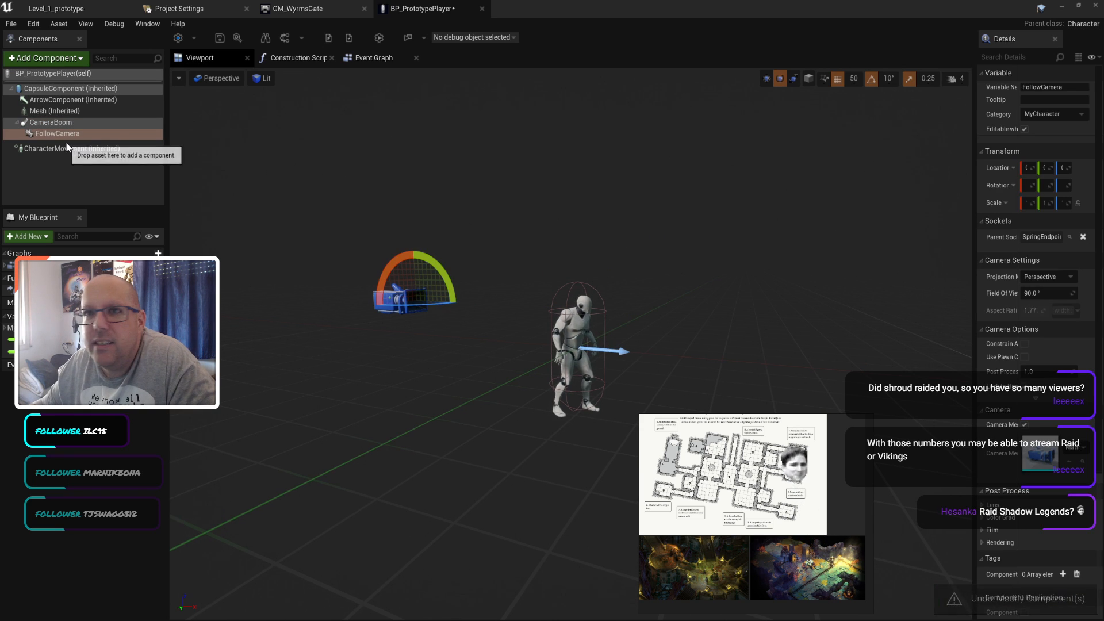
{"action": "left_click", "coordinate": [55, 123]}
{"action": "left_click", "coordinate": [46, 132]}
{"action": "left_click_drag", "start_coordinate": [418, 249], "coordinate": [429, 262]}
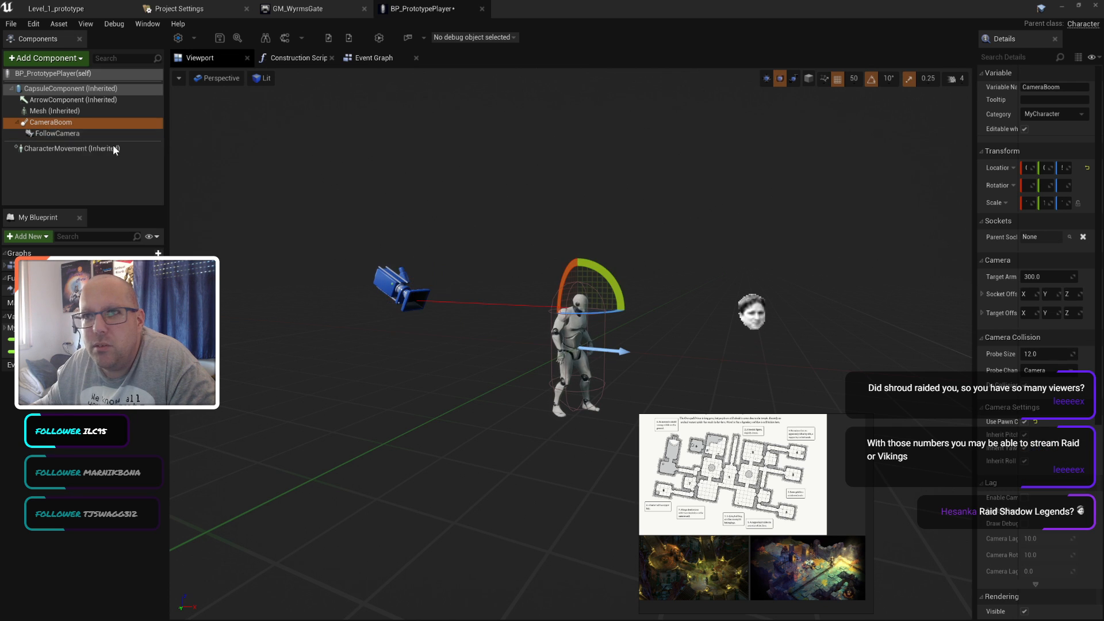
{"action": "left_click", "coordinate": [454, 195]}
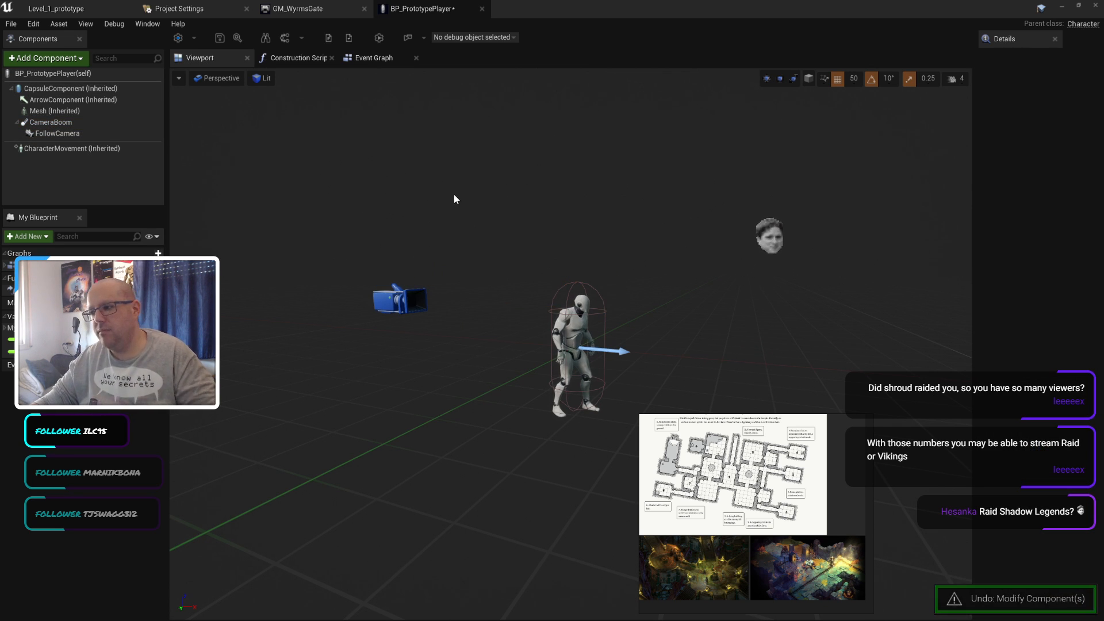
Step: Select the CameraBoom and widen the Details area so that its transform values are fully readable
{"action": "left_click", "coordinate": [397, 300]}
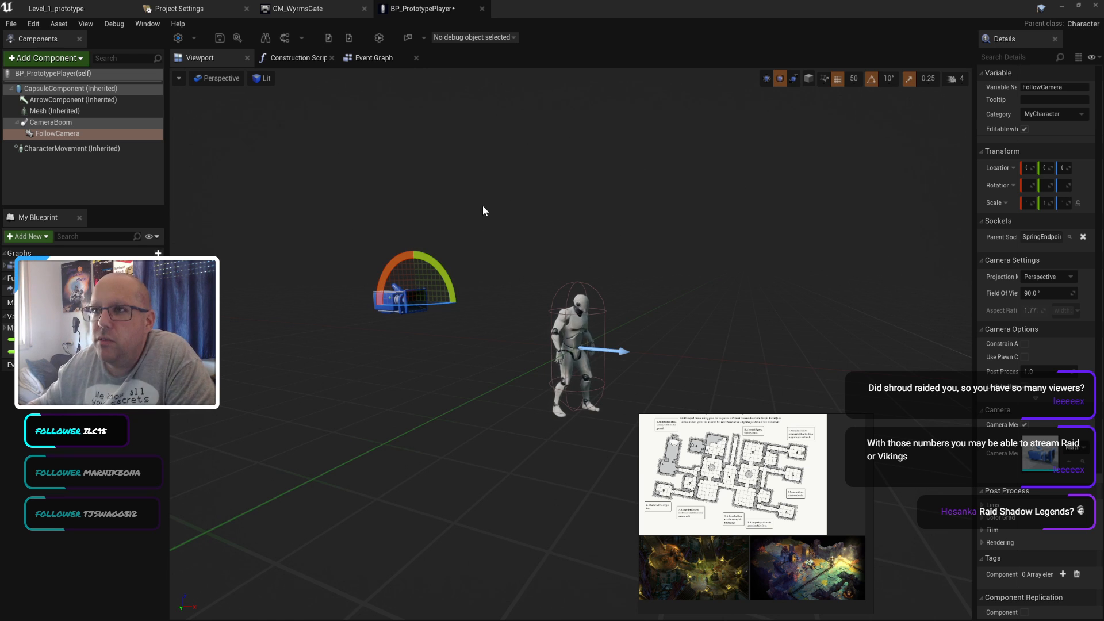
{"action": "left_click", "coordinate": [81, 100]}
{"action": "left_click", "coordinate": [63, 134]}
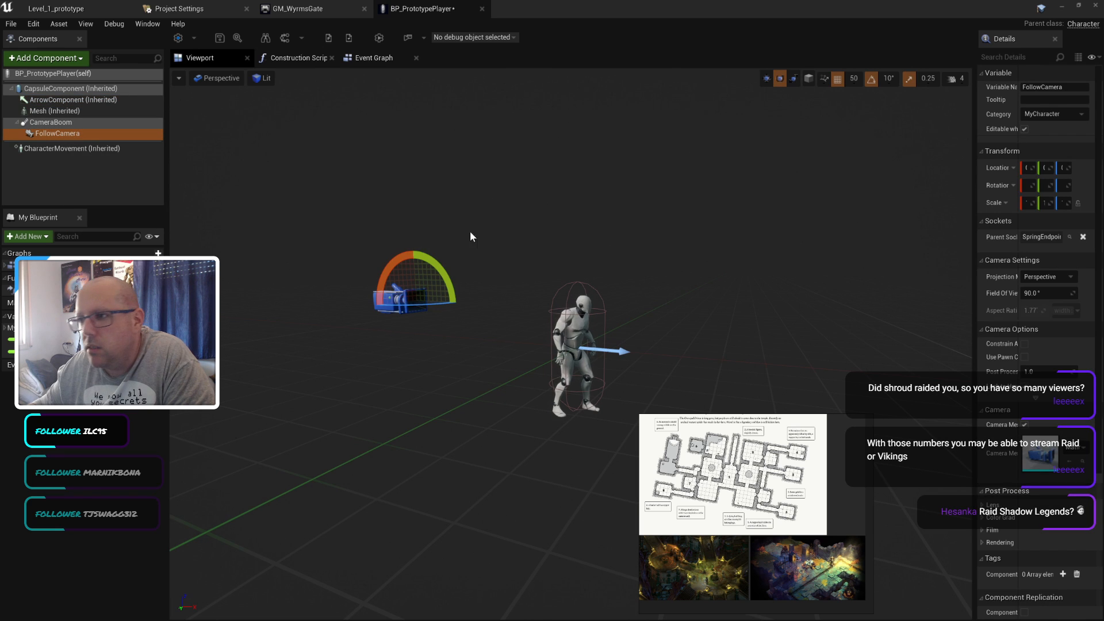
{"action": "left_click", "coordinate": [61, 122]}
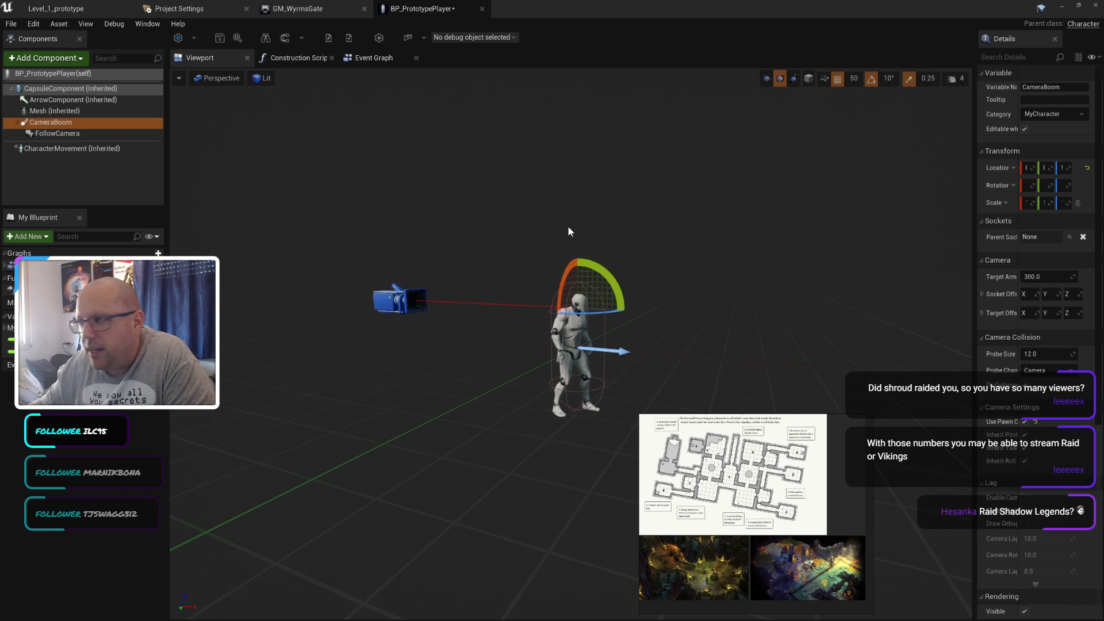
{"action": "left_click_drag", "start_coordinate": [976, 260], "coordinate": [912, 269]}
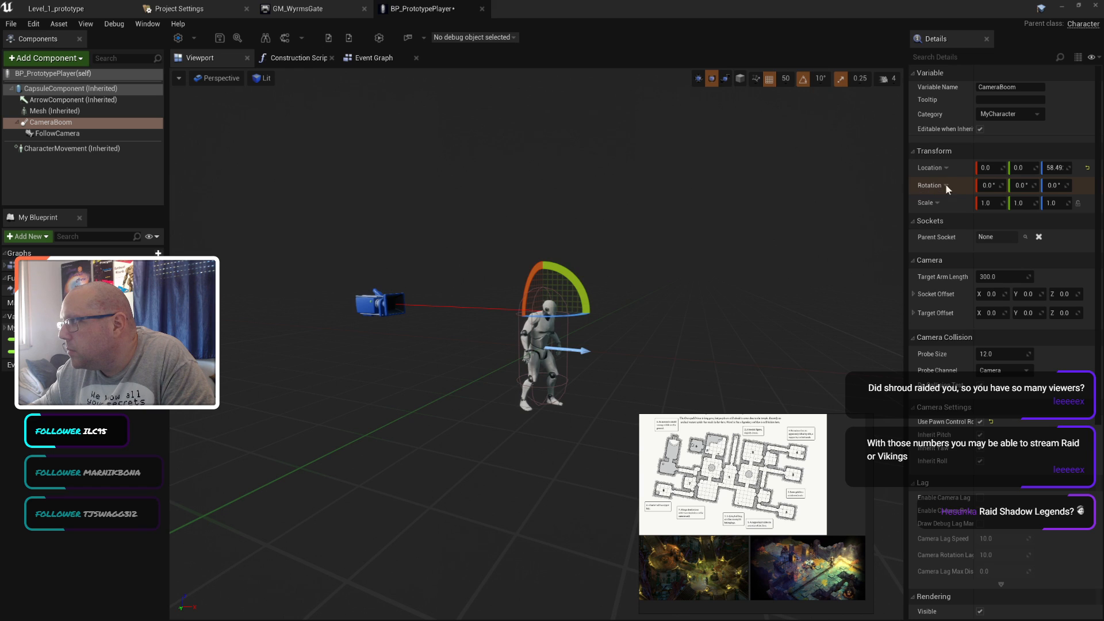
Step: Try an X rotation of about 57.5° on the CameraBoom and select the FollowCamera for comparison
{"action": "left_click_drag", "start_coordinate": [987, 185], "coordinate": [636, 214]}
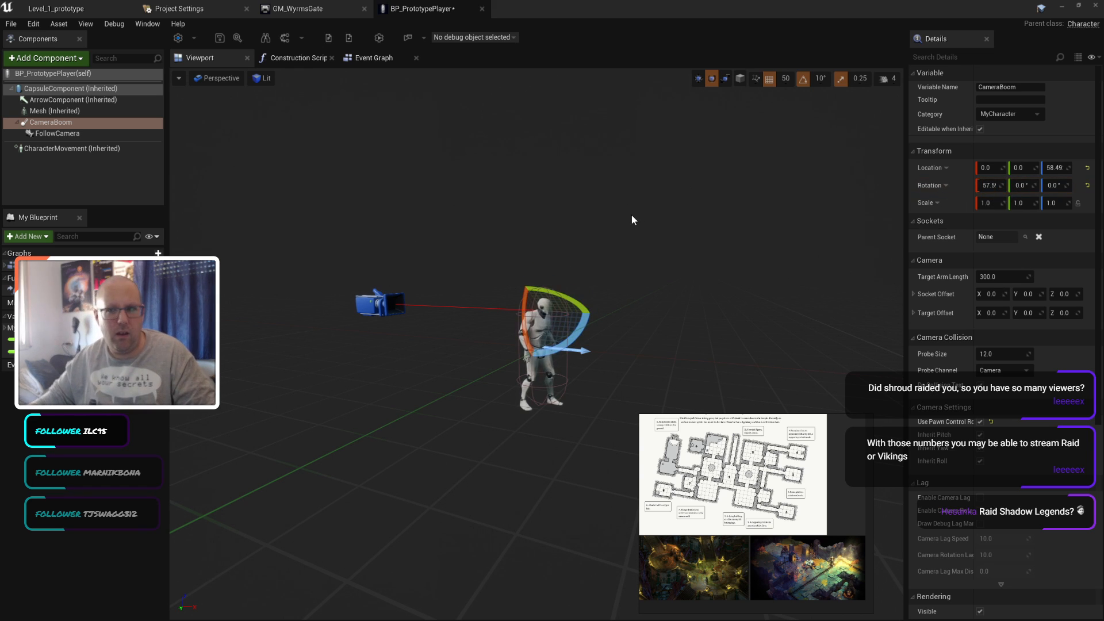
{"action": "key", "text": "ctrl+z"}
{"action": "left_click", "coordinate": [50, 131]}
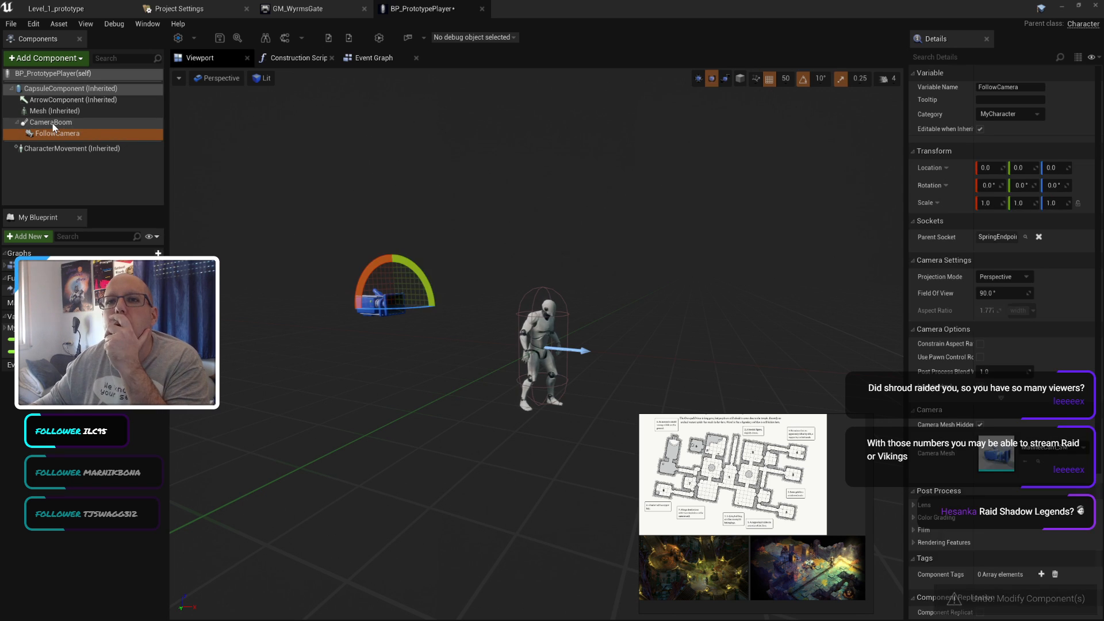
Step: Review the CameraBoom's camera and lag settings and try again to tilt it in the viewport
{"action": "left_click", "coordinate": [53, 123]}
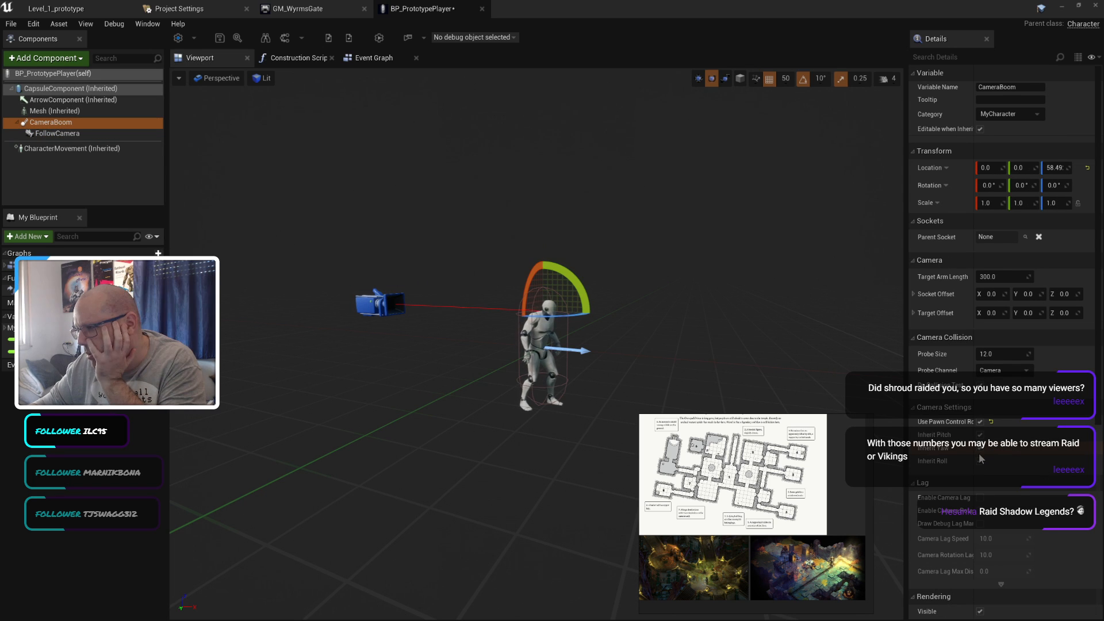
{"action": "scroll", "coordinate": [1047, 507], "scroll_direction": "down", "scroll_amount": 2}
{"action": "scroll", "coordinate": [1071, 478], "scroll_direction": "down", "scroll_amount": 9}
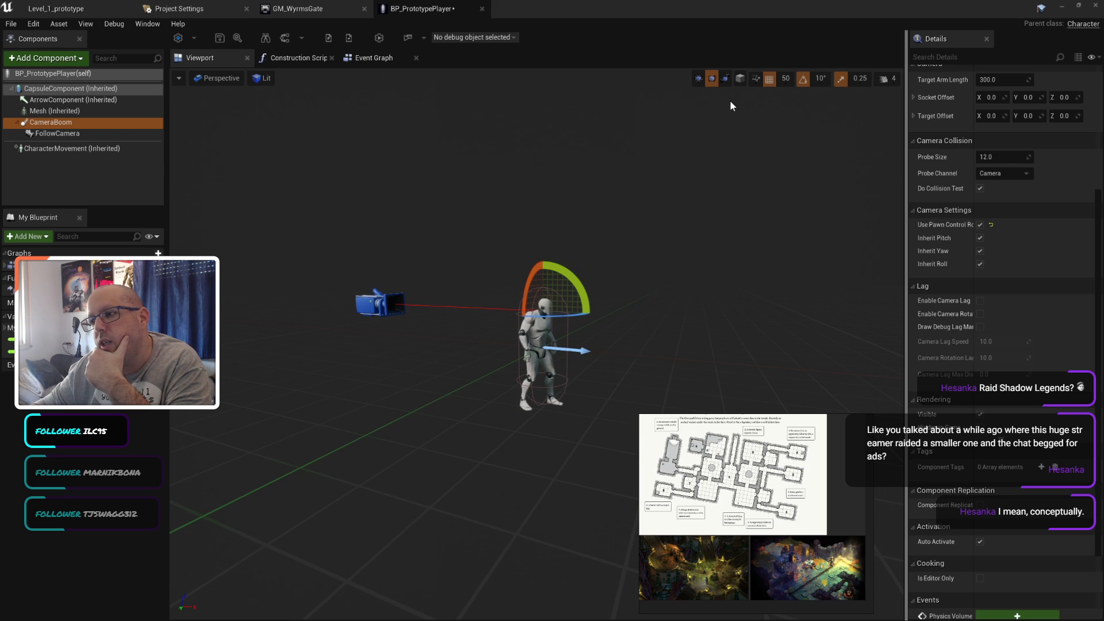
{"action": "left_click_drag", "start_coordinate": [586, 312], "coordinate": [643, 258]}
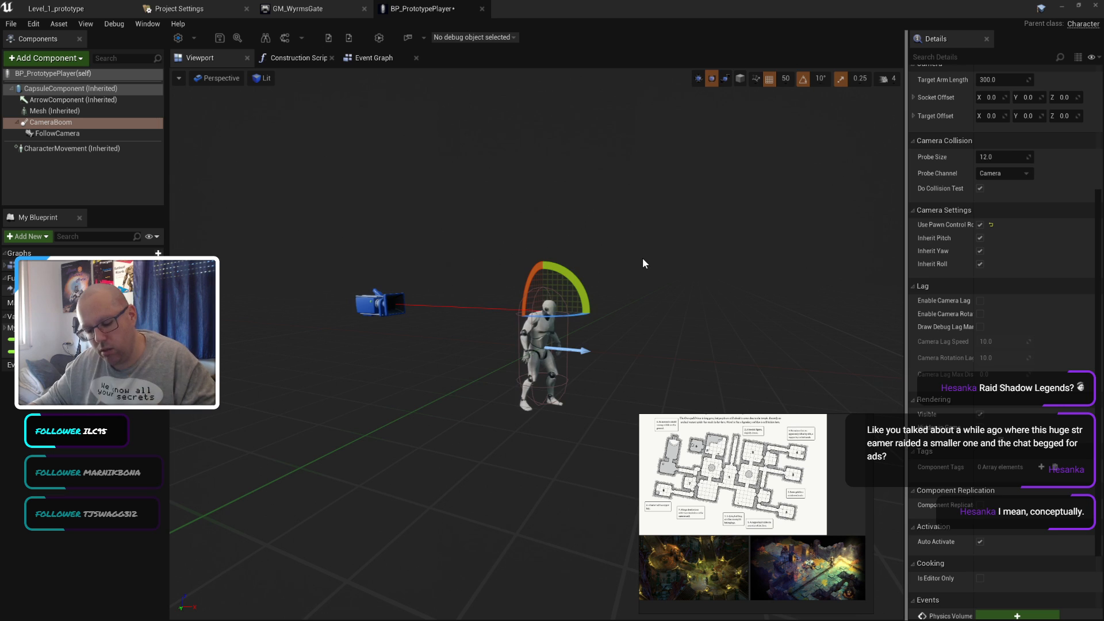
{"action": "key", "text": "ctrl+z"}
{"action": "left_click", "coordinate": [80, 122]}
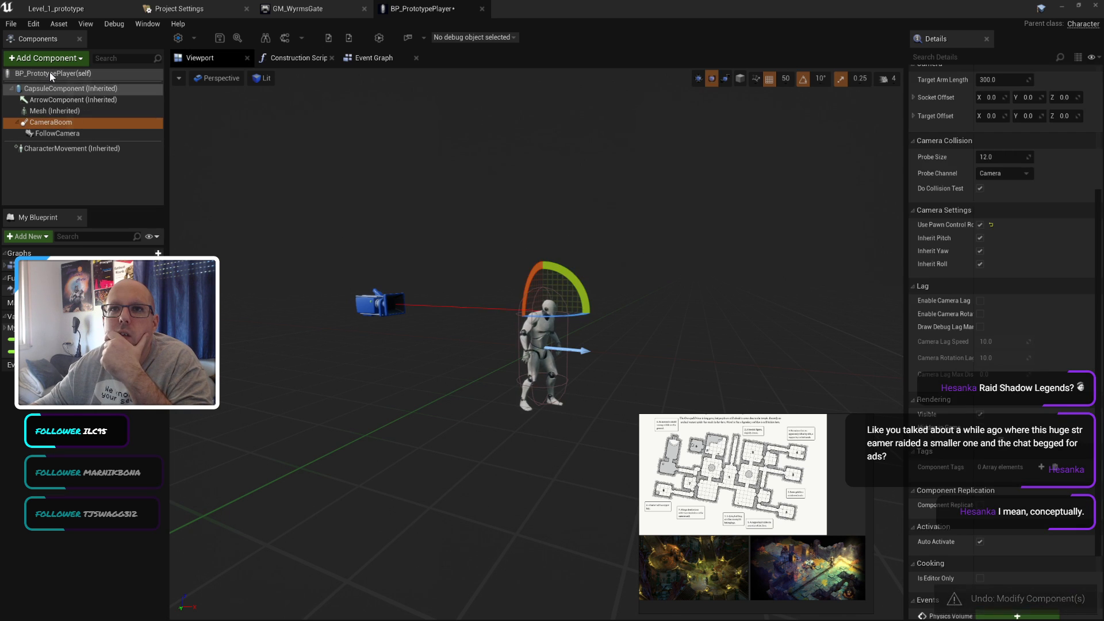
Step: Add a Spring Arm component to the player blueprint, keeping its default name
{"action": "left_click", "coordinate": [49, 73]}
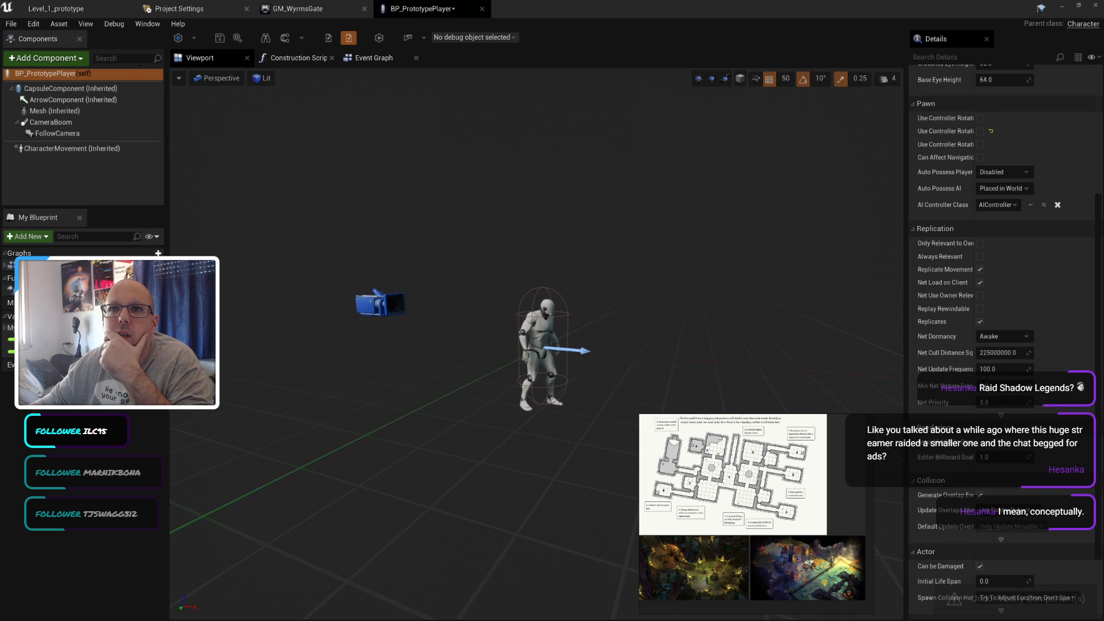
{"action": "left_click", "coordinate": [51, 59]}
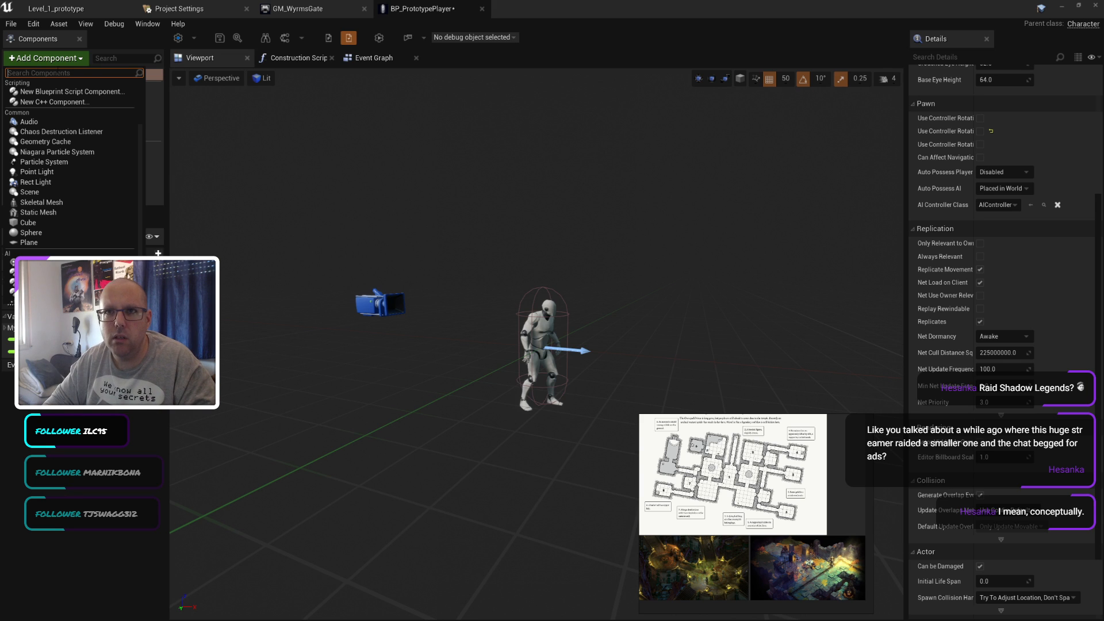
{"action": "type", "text": "arm"}
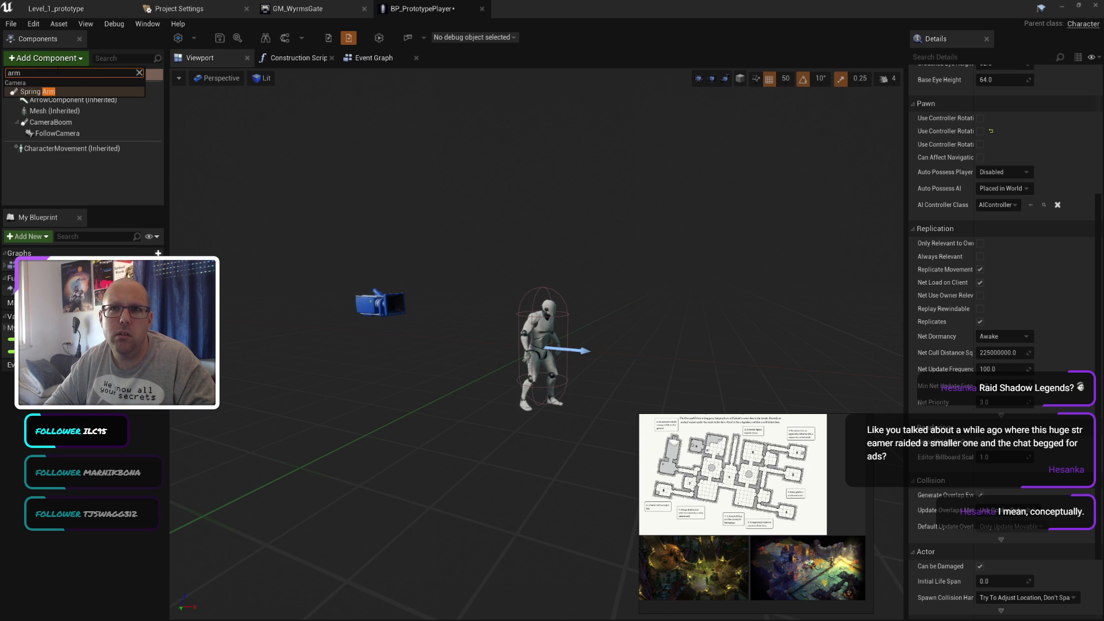
{"action": "key", "text": "Return"}
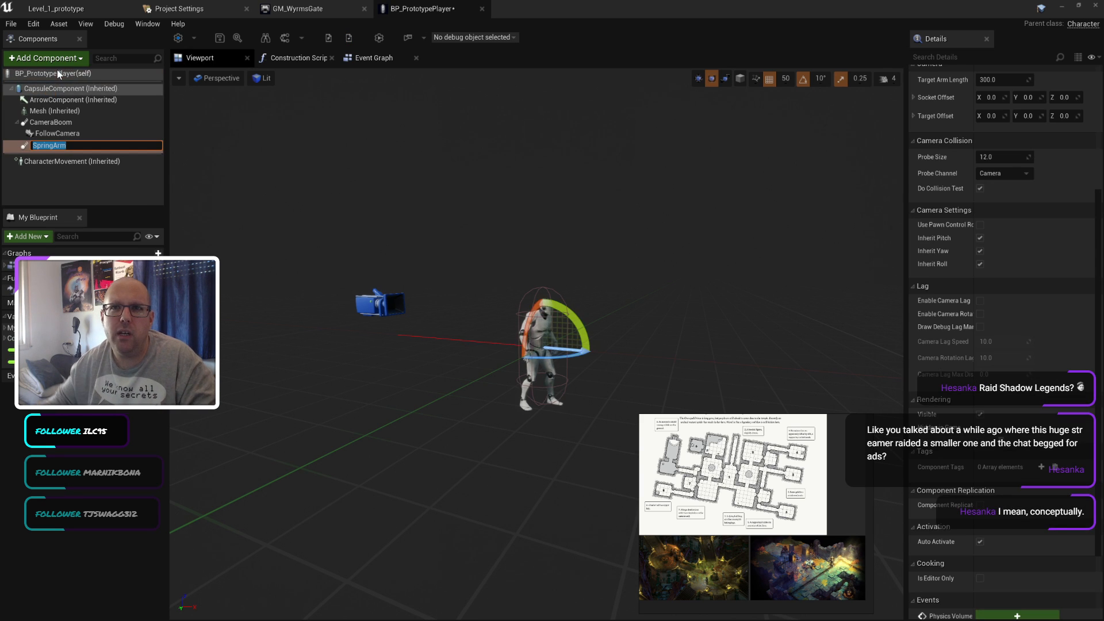
{"action": "left_click", "coordinate": [104, 188]}
Step: Rotate the new SpringArm so that its far end rises up behind the character
{"action": "left_click", "coordinate": [38, 144]}
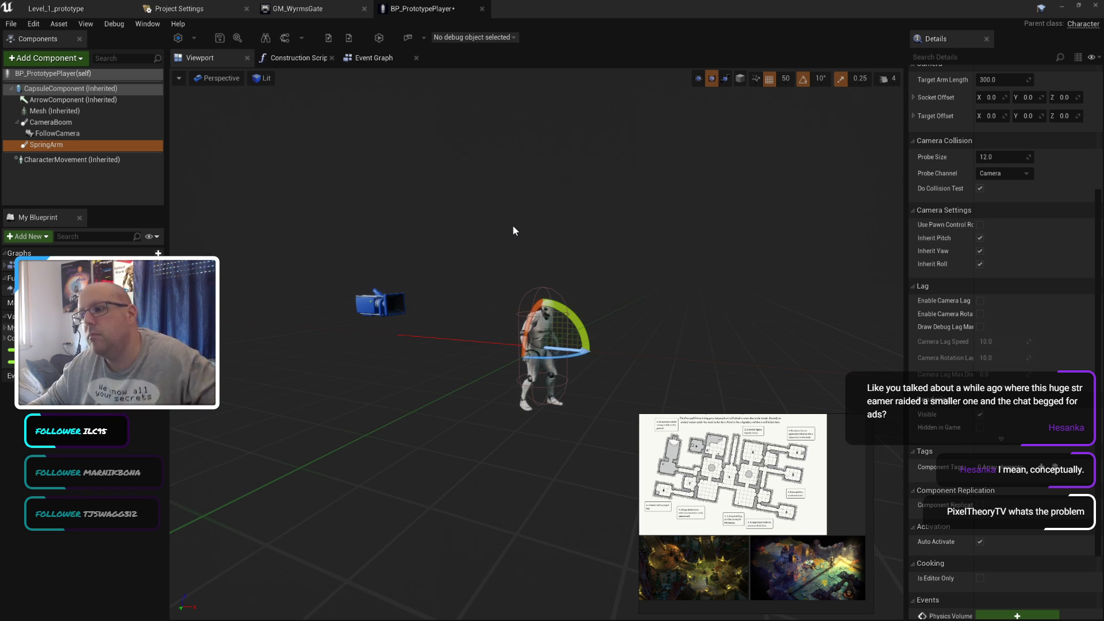
{"action": "left_click", "coordinate": [725, 78]}
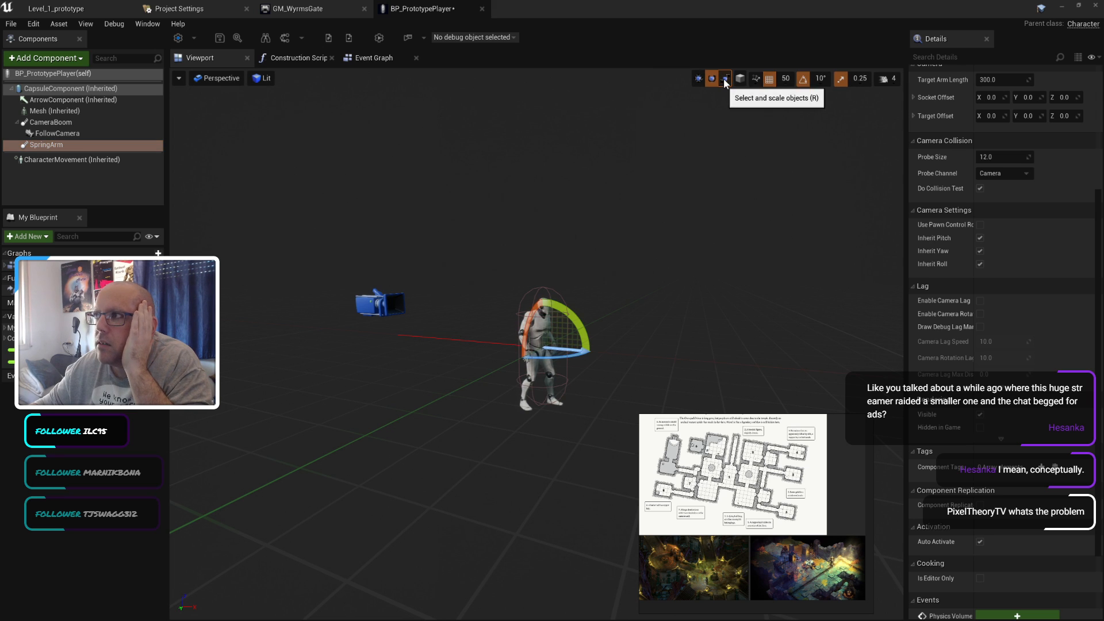
{"action": "left_click", "coordinate": [711, 78]}
{"action": "left_click_drag", "start_coordinate": [579, 323], "coordinate": [691, 257]}
Step: Try the same tilt on the CameraBoom for comparison and reselect the SpringArm
{"action": "left_click", "coordinate": [53, 122]}
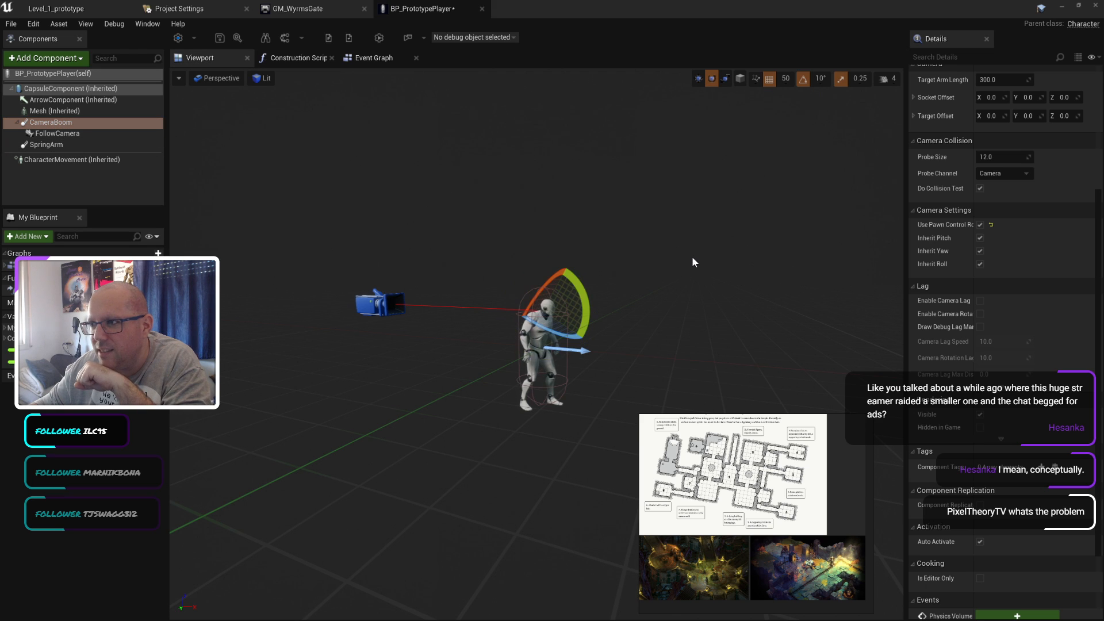
{"action": "key", "text": "ctrl+z"}
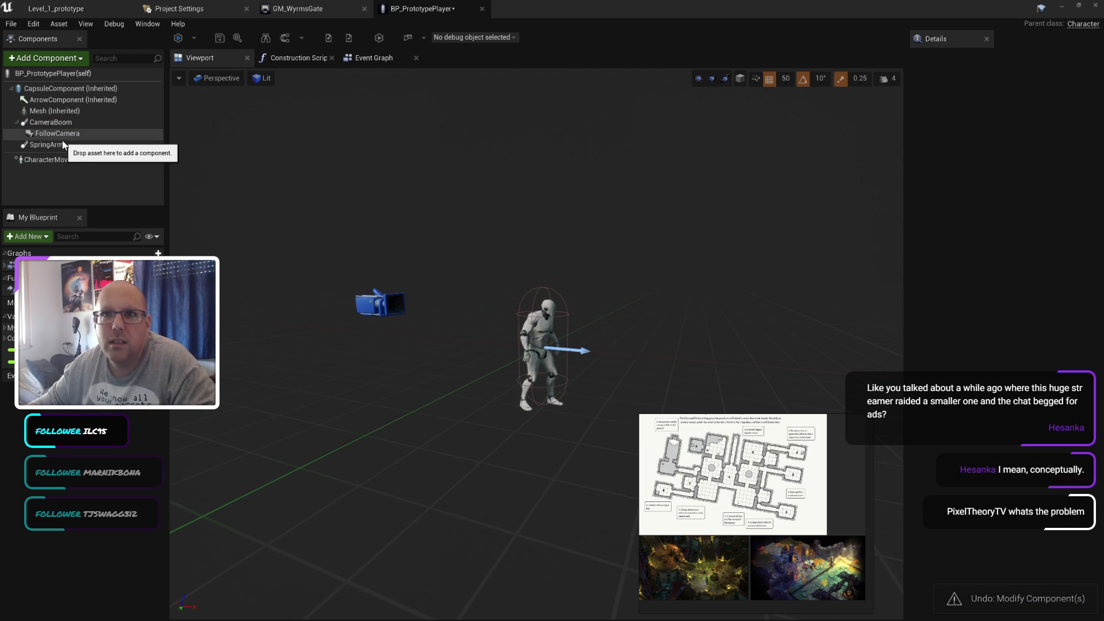
{"action": "left_click", "coordinate": [63, 138]}
{"action": "left_click", "coordinate": [75, 145]}
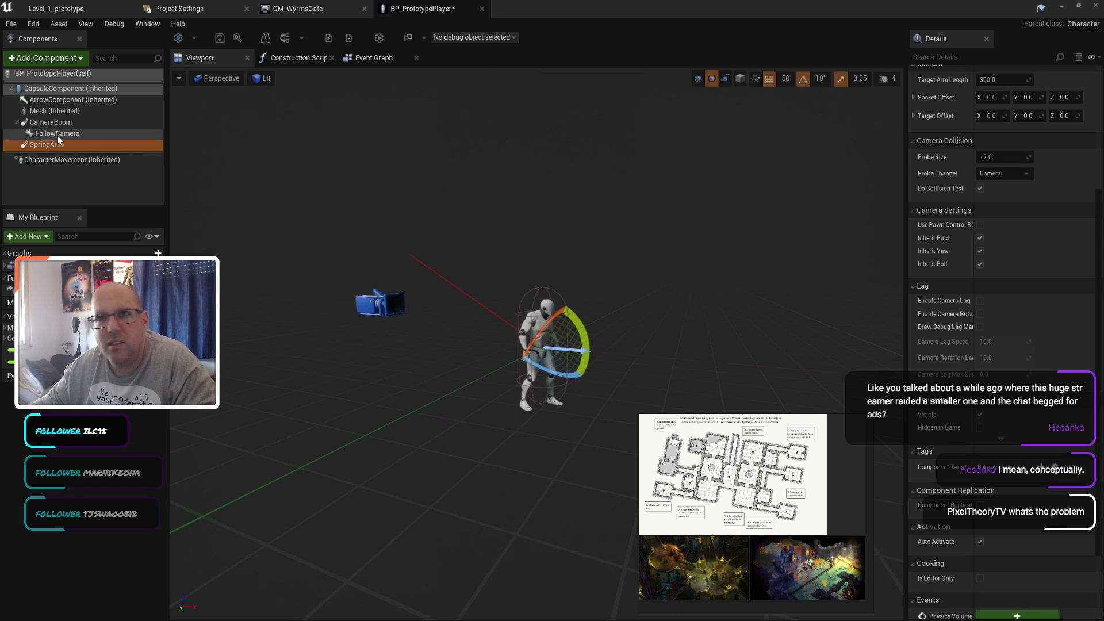
Step: Turn off Use Pawn Control Rotation on the CameraBoom and delete the extra SpringArm component
{"action": "left_click", "coordinate": [48, 121]}
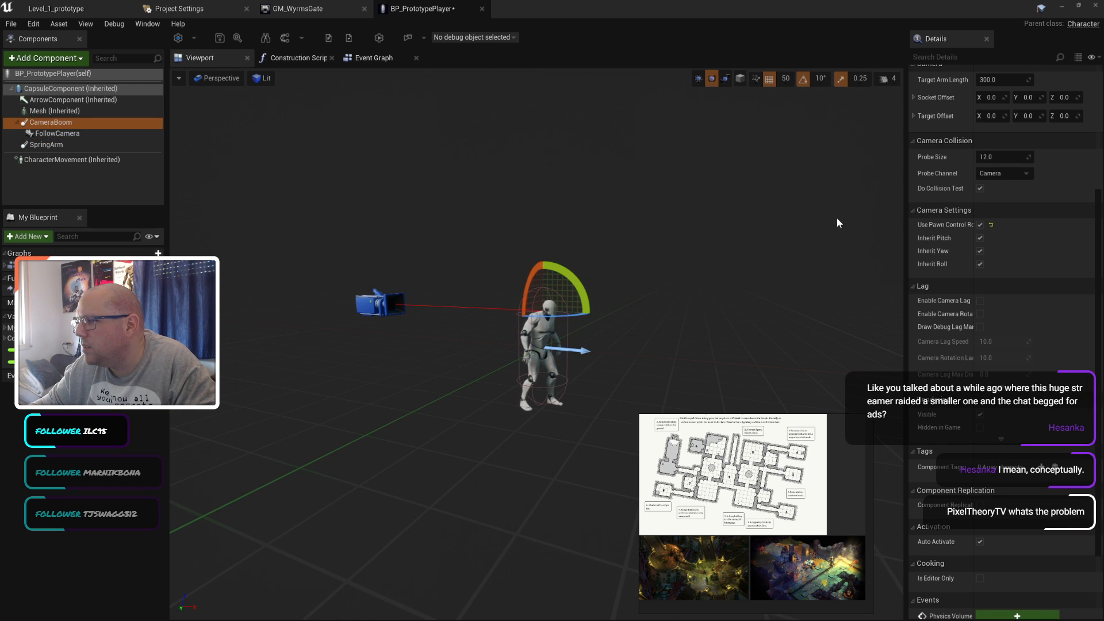
{"action": "left_click", "coordinate": [983, 227]}
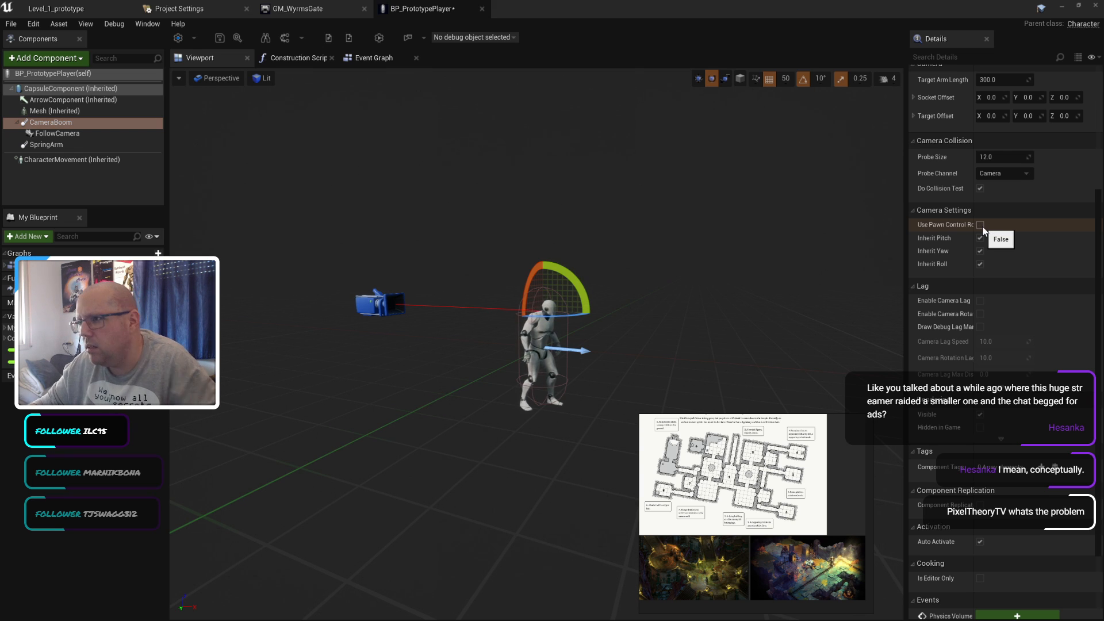
{"action": "key", "text": "ctrl+z"}
{"action": "left_click", "coordinate": [91, 122]}
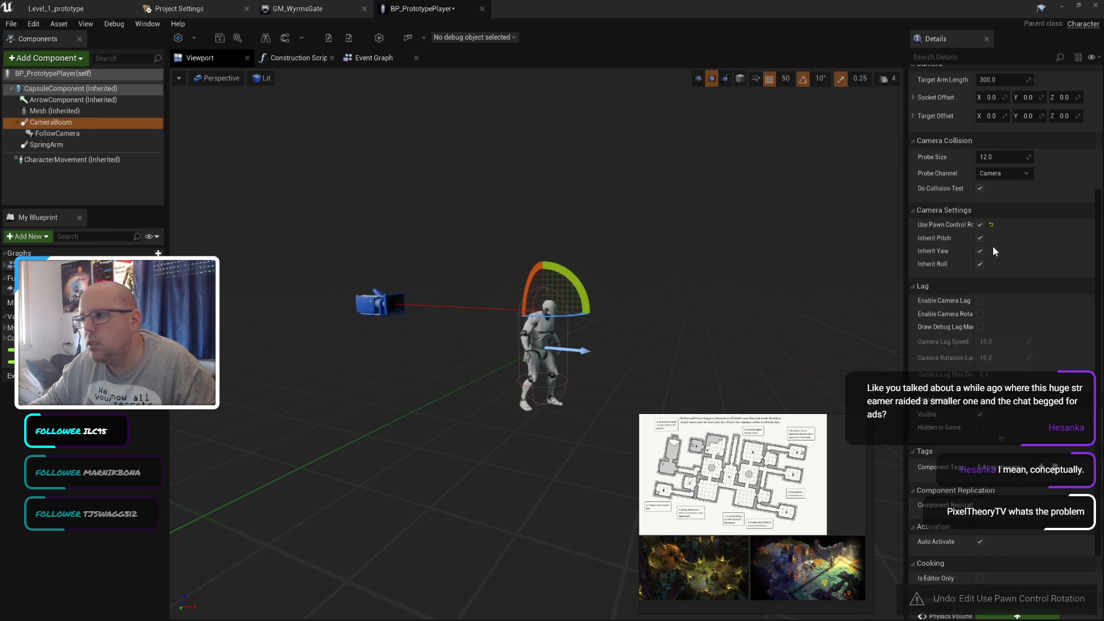
{"action": "left_click", "coordinate": [980, 225]}
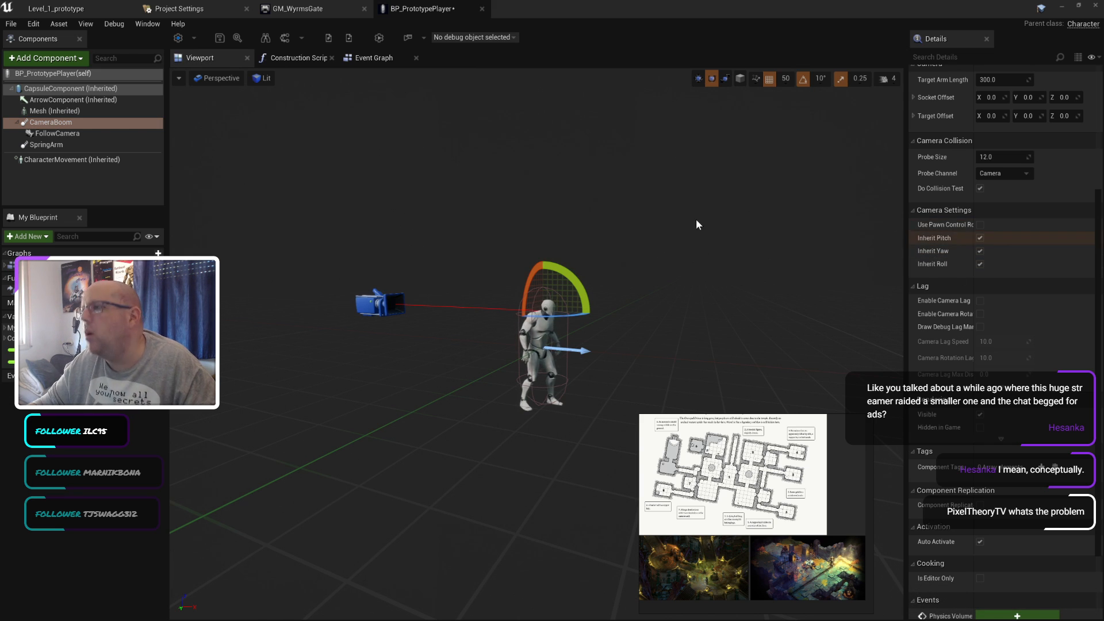
{"action": "left_click", "coordinate": [52, 145]}
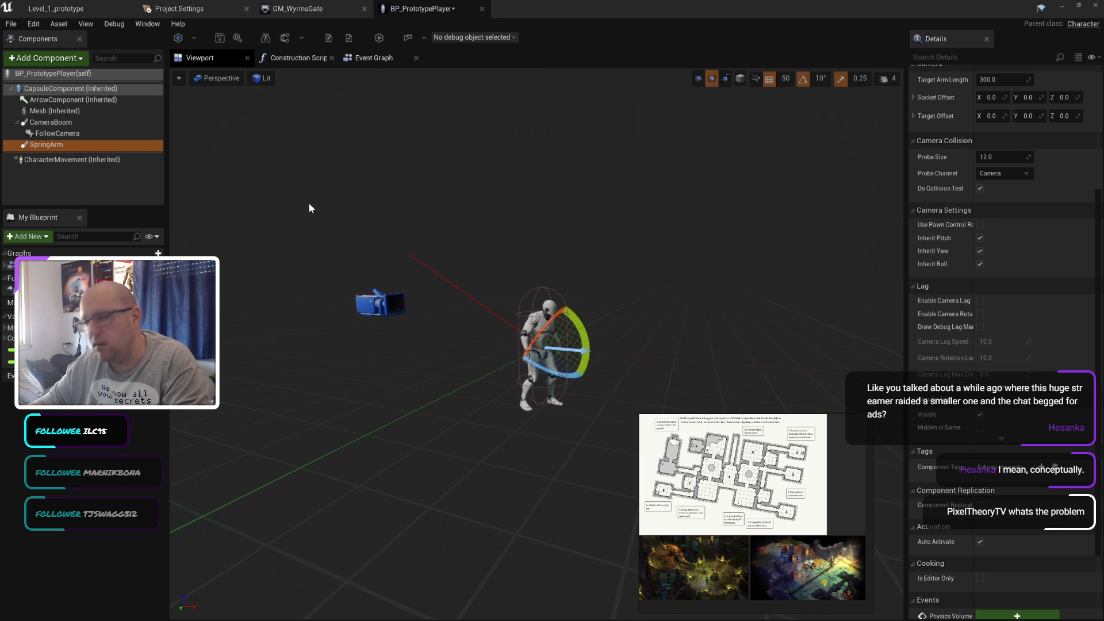
{"action": "key", "text": "Delete"}
Step: Tilt the CameraBoom to a pitch of about -30° so the FollowCamera rises behind the character, and save the blueprint
{"action": "left_click", "coordinate": [51, 122]}
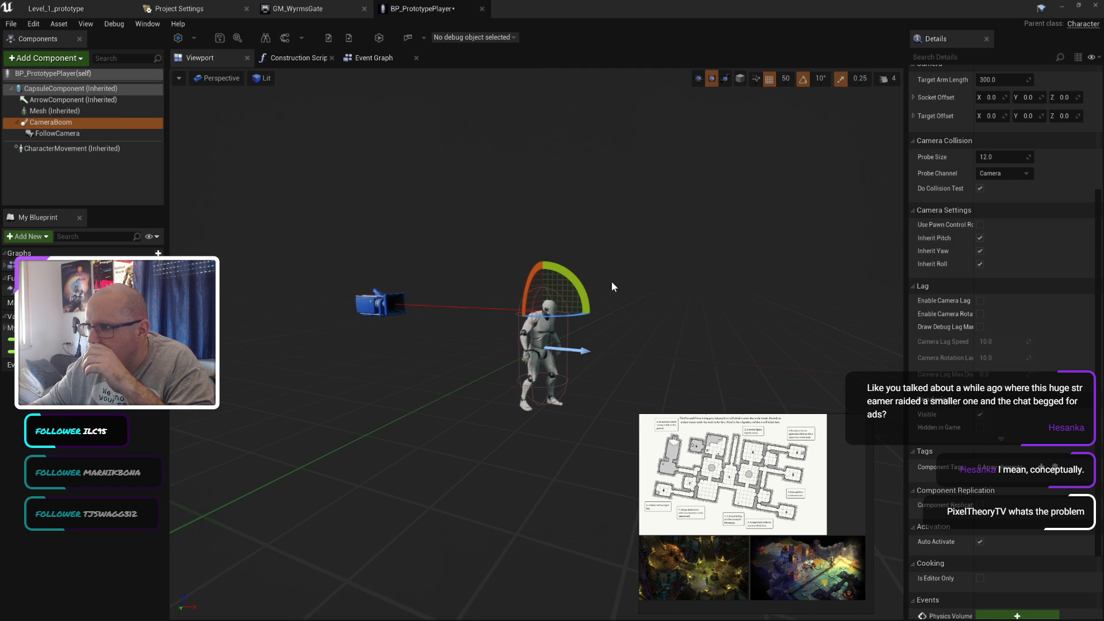
{"action": "left_click_drag", "start_coordinate": [585, 301], "coordinate": [596, 343]}
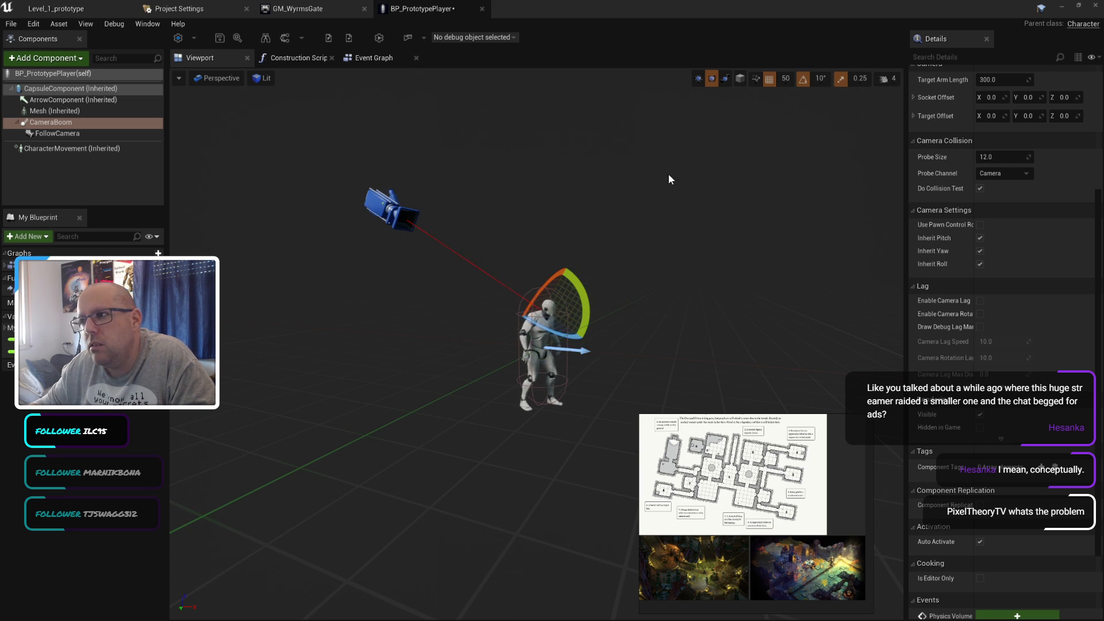
{"action": "left_click", "coordinate": [219, 37]}
Step: Play-test Level_1_prototype, run the character to check the tilted camera, and stop the session
{"action": "left_click", "coordinate": [93, 7]}
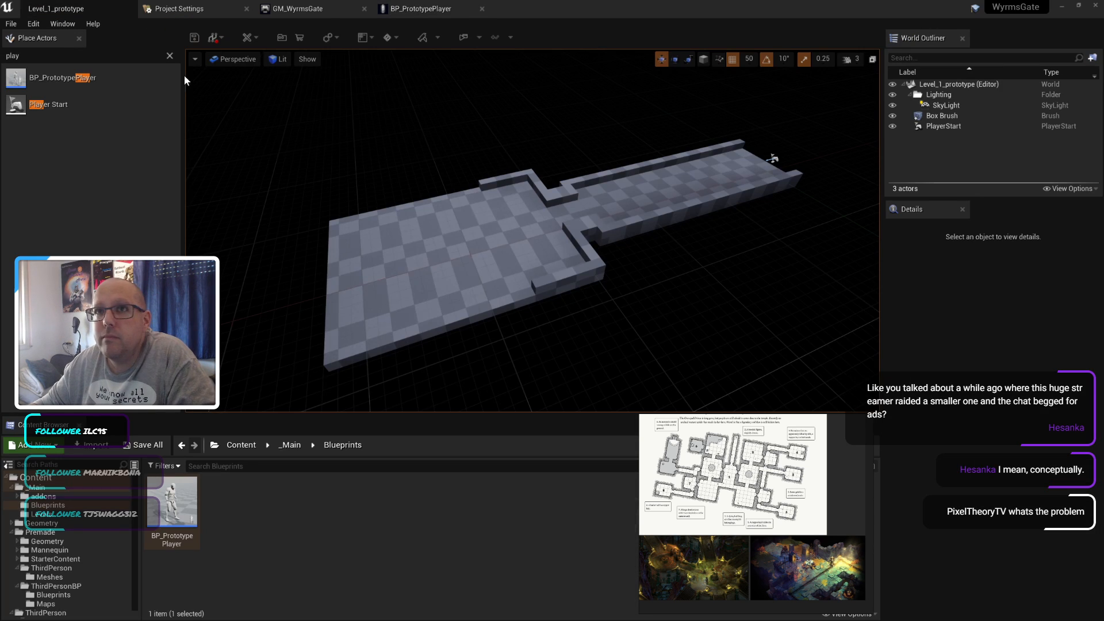
{"action": "left_click", "coordinate": [460, 35]}
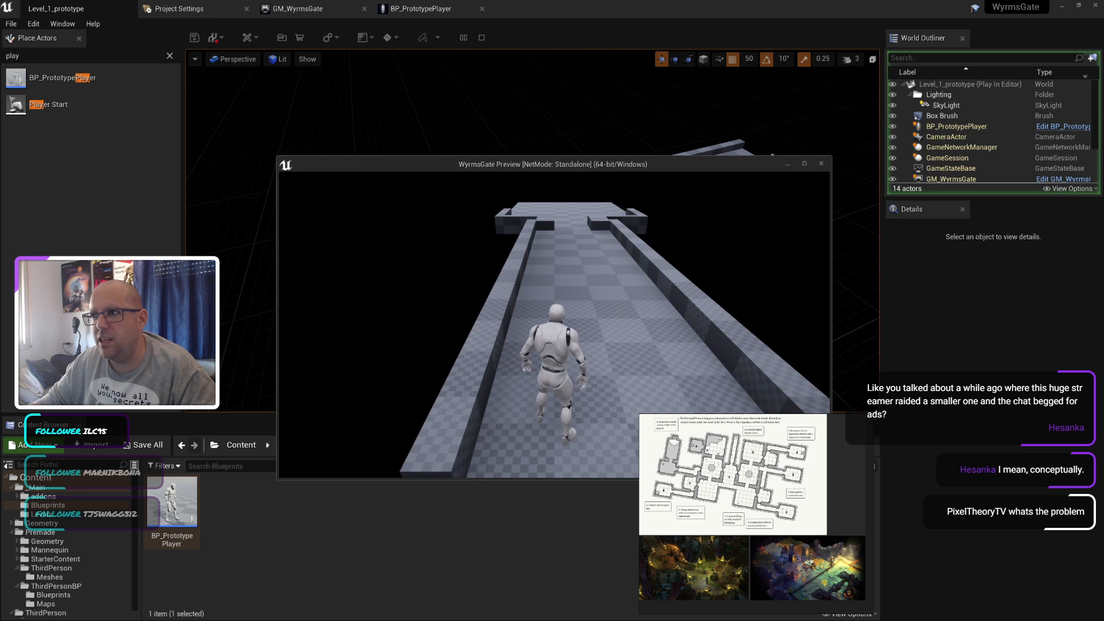
{"action": "key", "text": "d"}
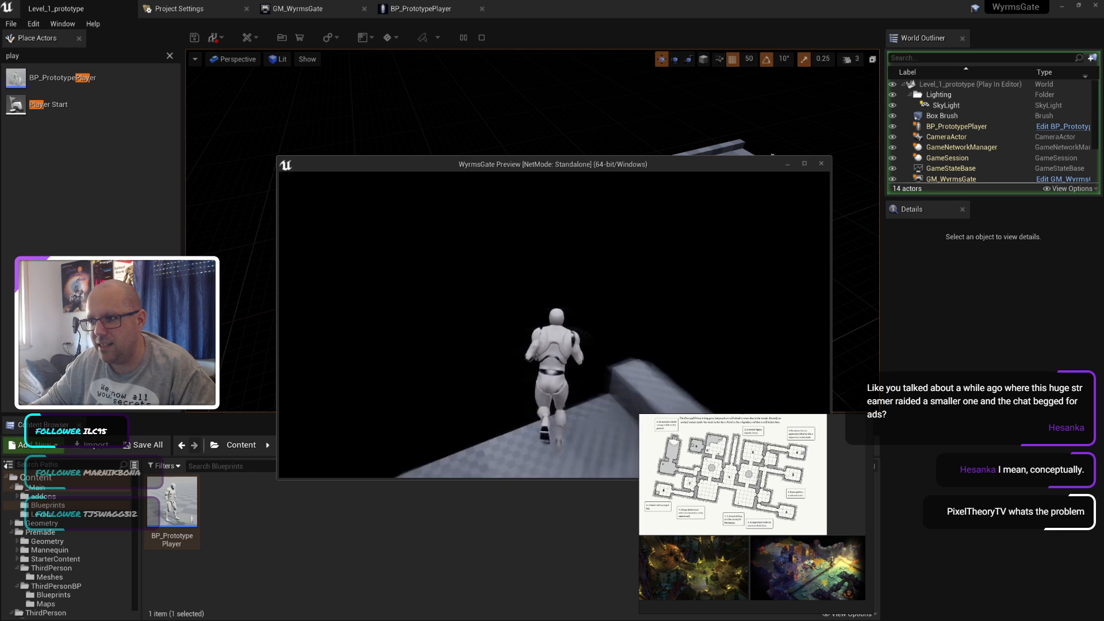
{"action": "key", "text": "Escape"}
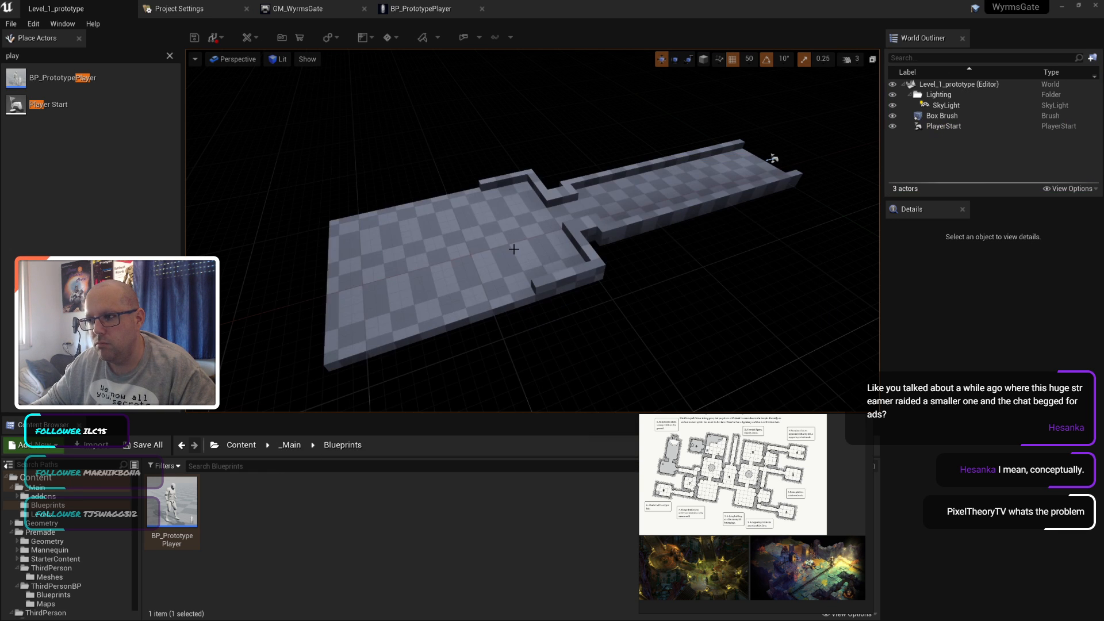
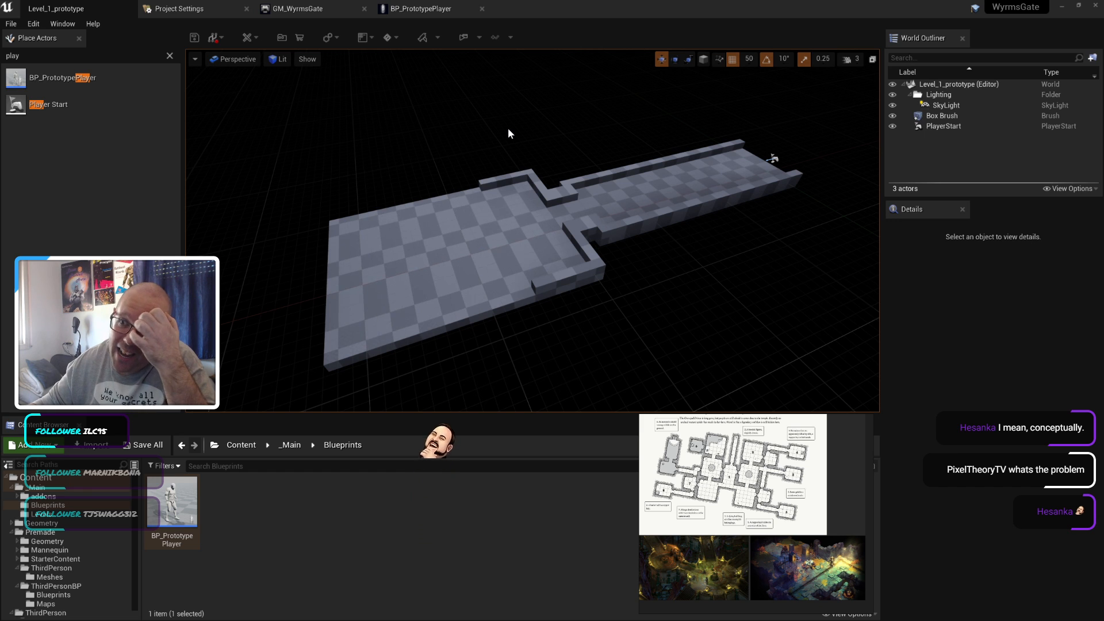
Step: Try to move the FollowCamera farther back from the character in BP_PrototypePlayer, and undo the move
{"action": "left_click", "coordinate": [409, 9]}
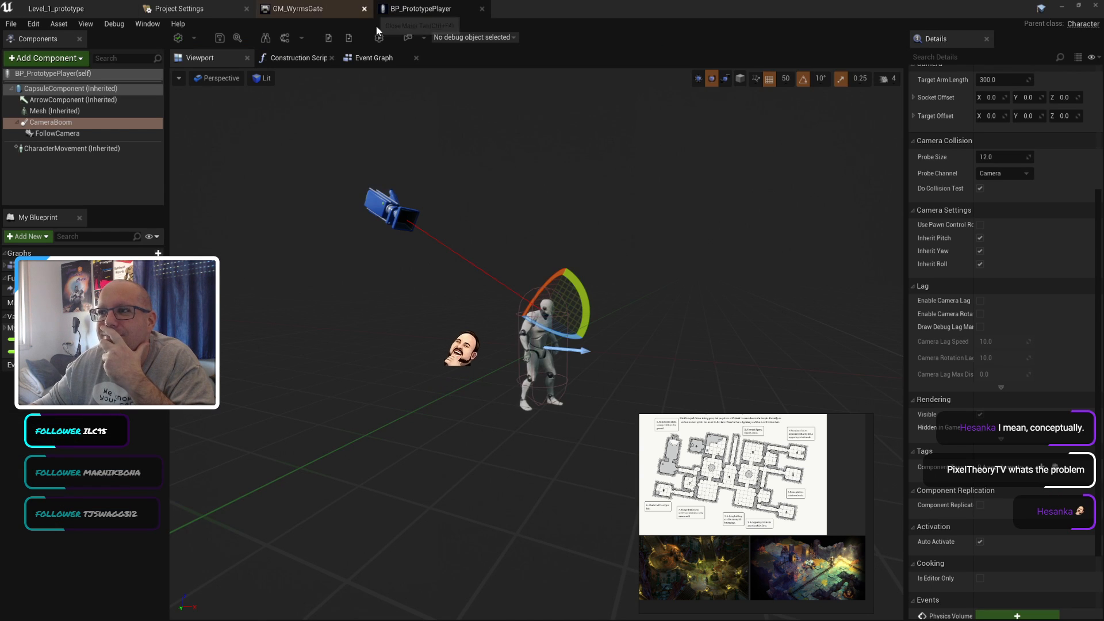
{"action": "left_click", "coordinate": [392, 207]}
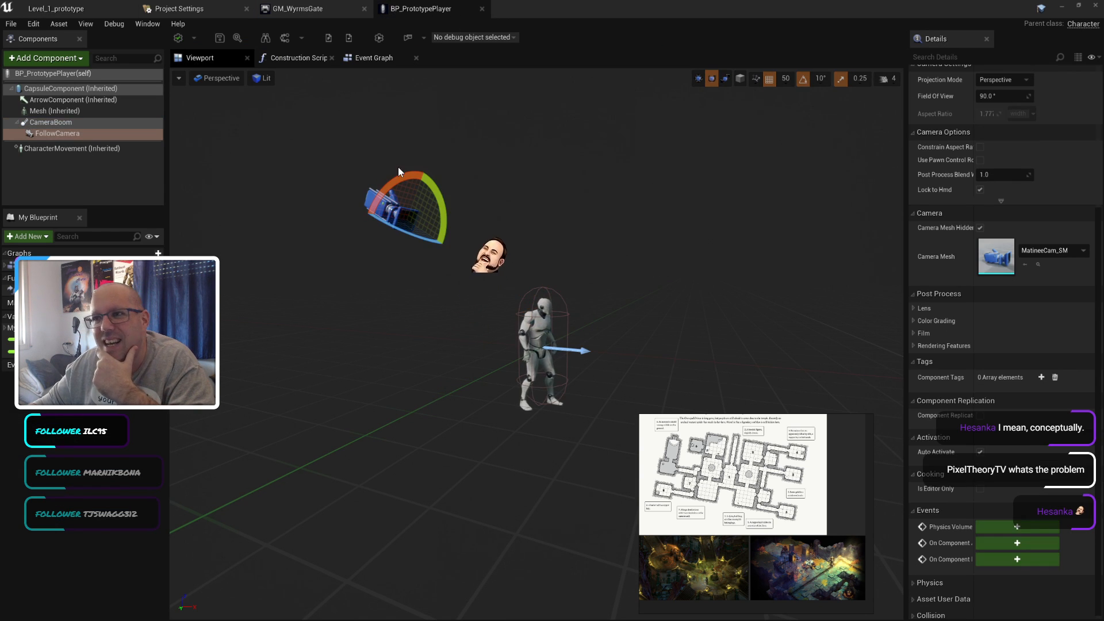
{"action": "left_click", "coordinate": [698, 78]}
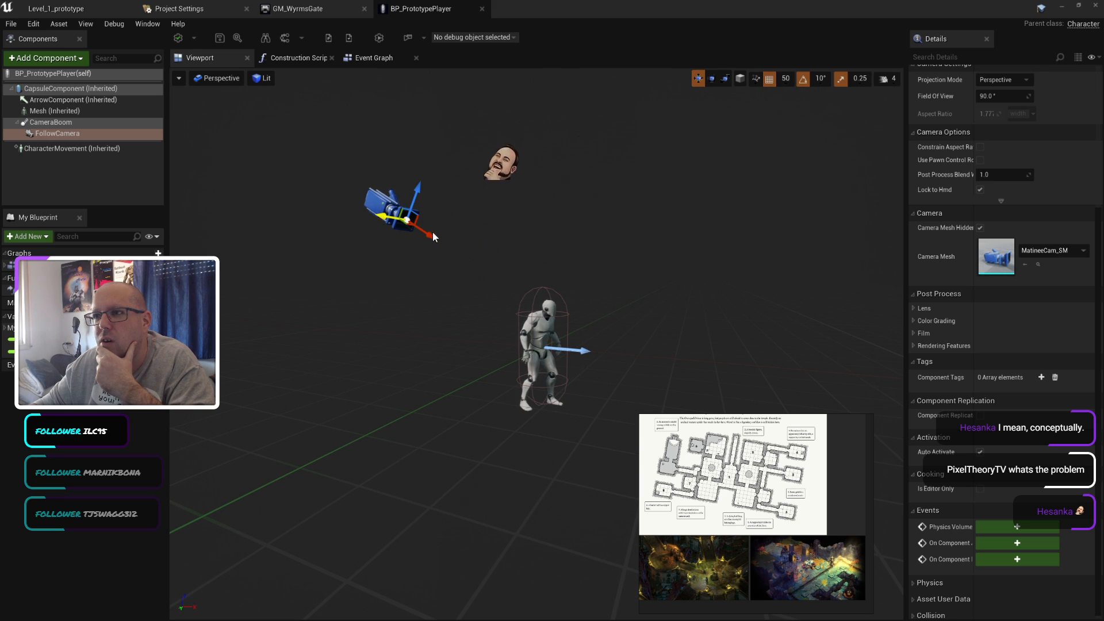
{"action": "left_click_drag", "start_coordinate": [417, 192], "coordinate": [313, 165]}
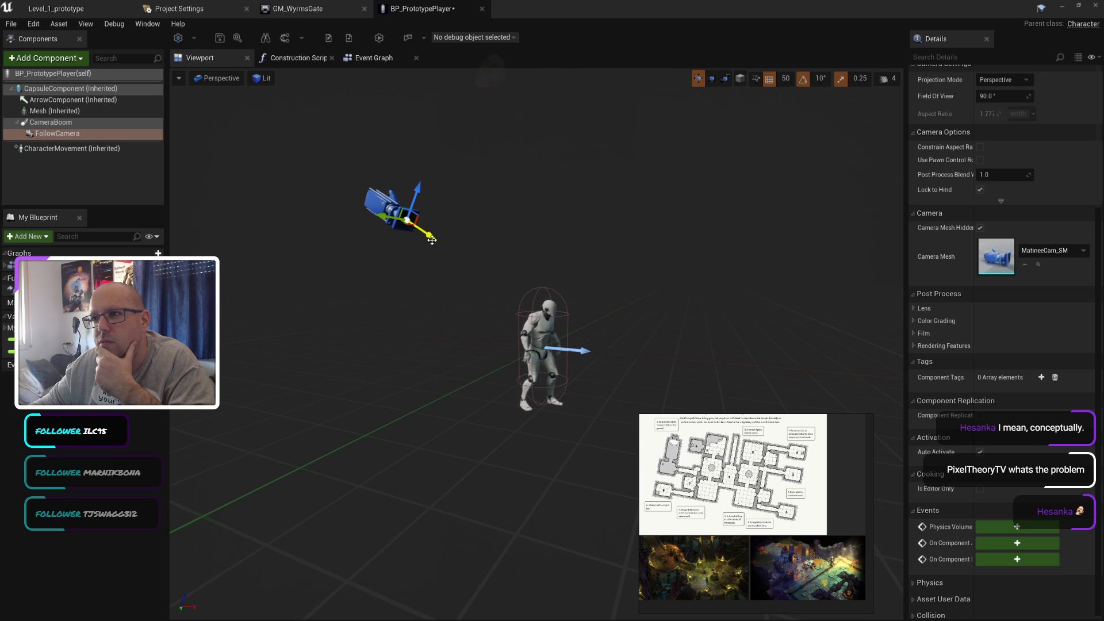
{"action": "left_click_drag", "start_coordinate": [432, 240], "coordinate": [308, 164]}
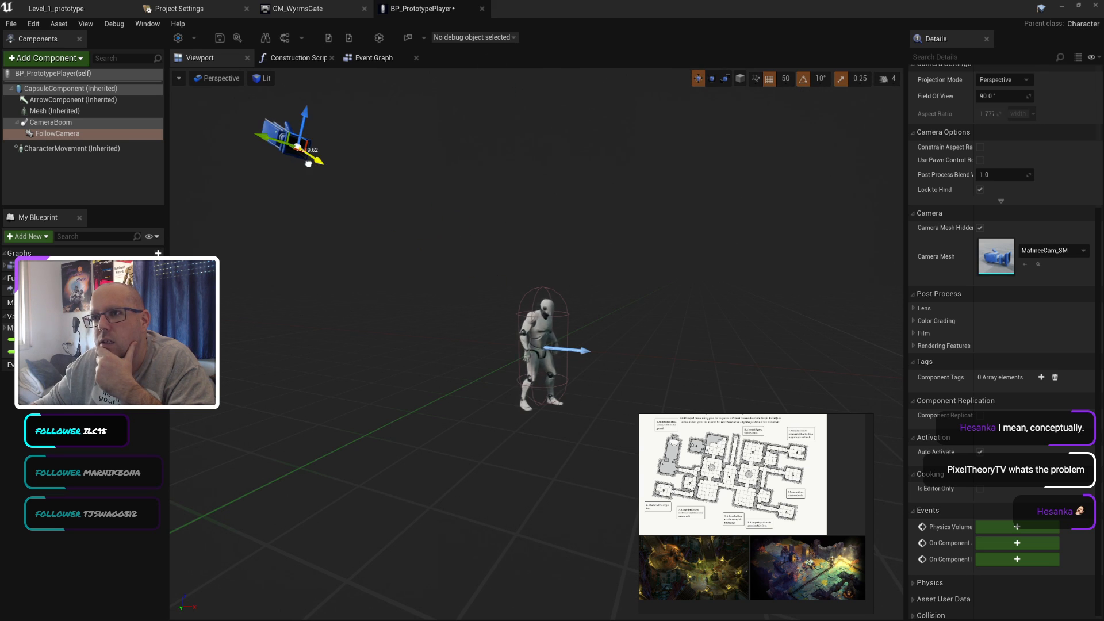
{"action": "left_click", "coordinate": [80, 125]}
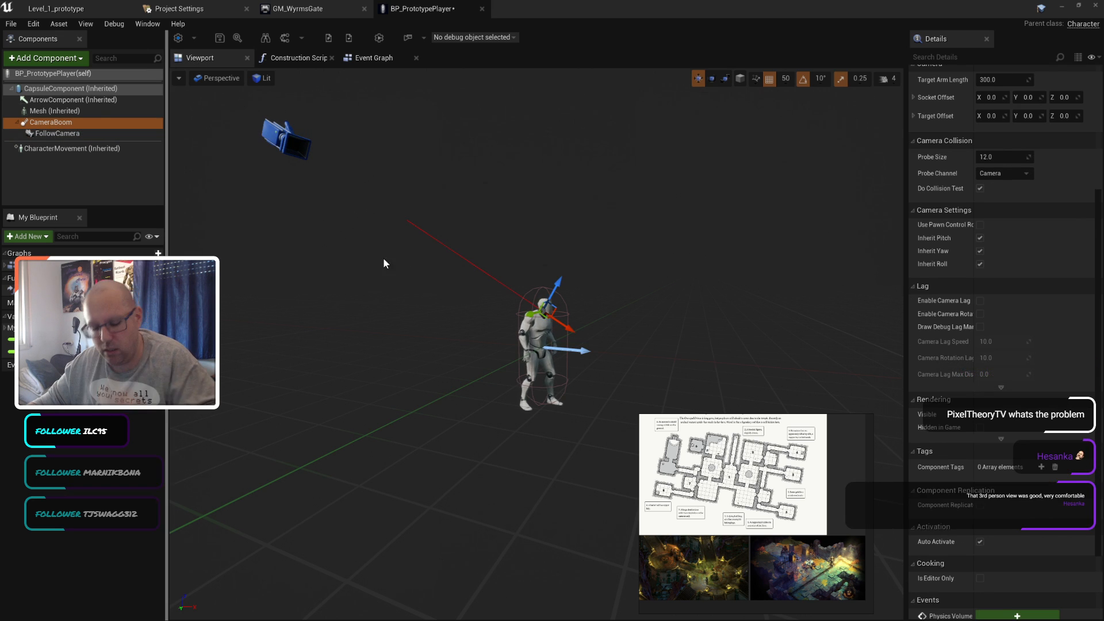
{"action": "key", "text": "ctrl+z"}
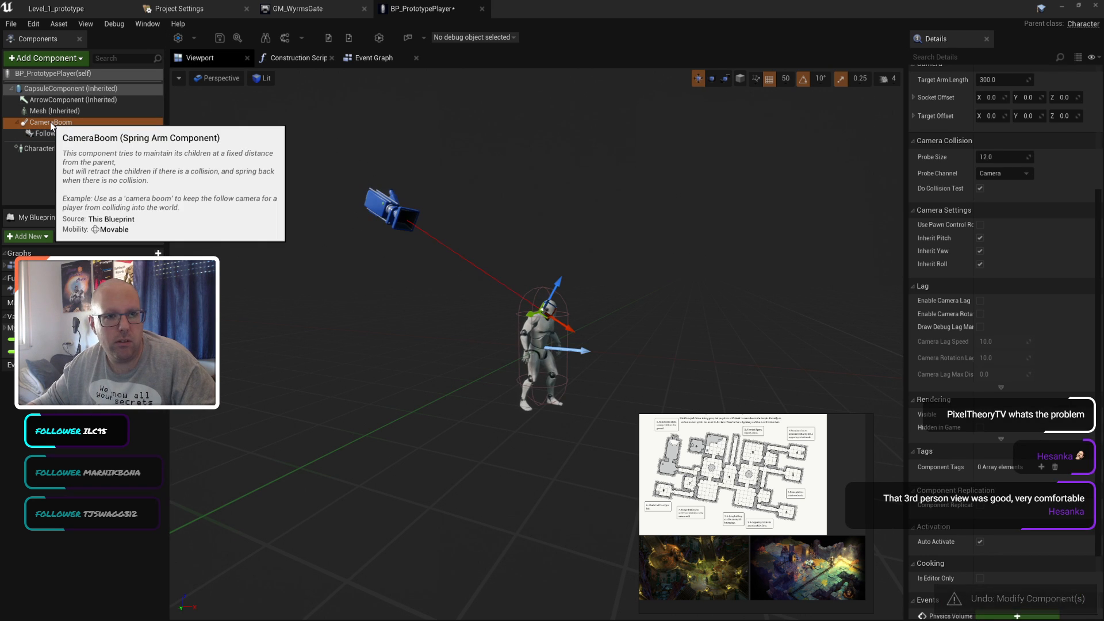
Step: Increase the CameraBoom's collision probe size to about 53.17
{"action": "left_click", "coordinate": [92, 182]}
{"action": "left_click", "coordinate": [39, 120]}
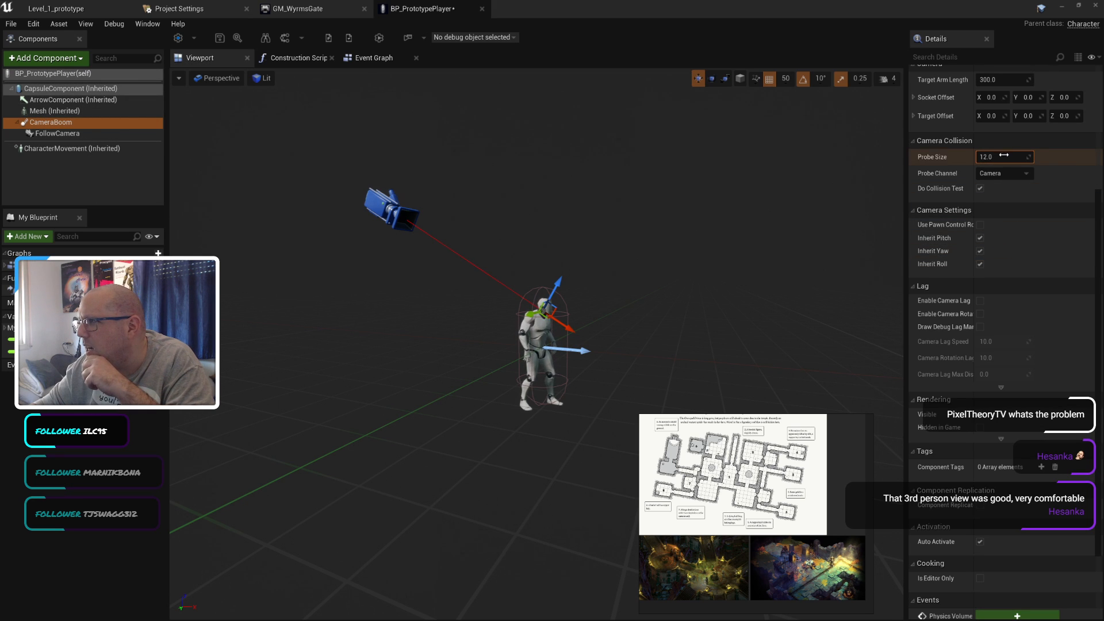
{"action": "left_click", "coordinate": [1003, 156]}
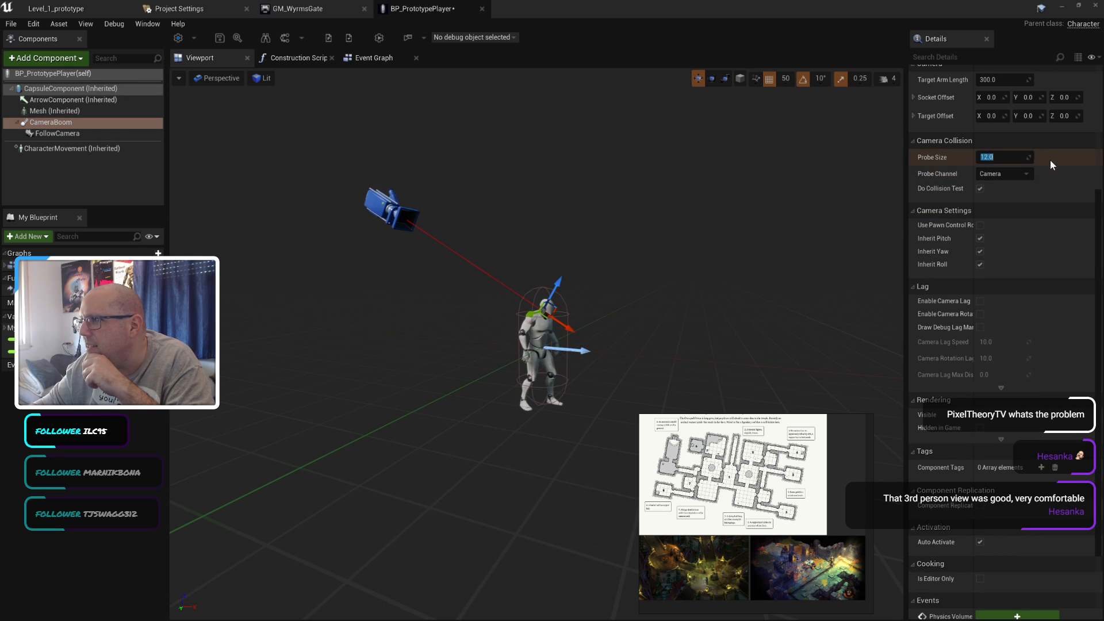
{"action": "left_click_drag", "start_coordinate": [992, 155], "coordinate": [1039, 157]}
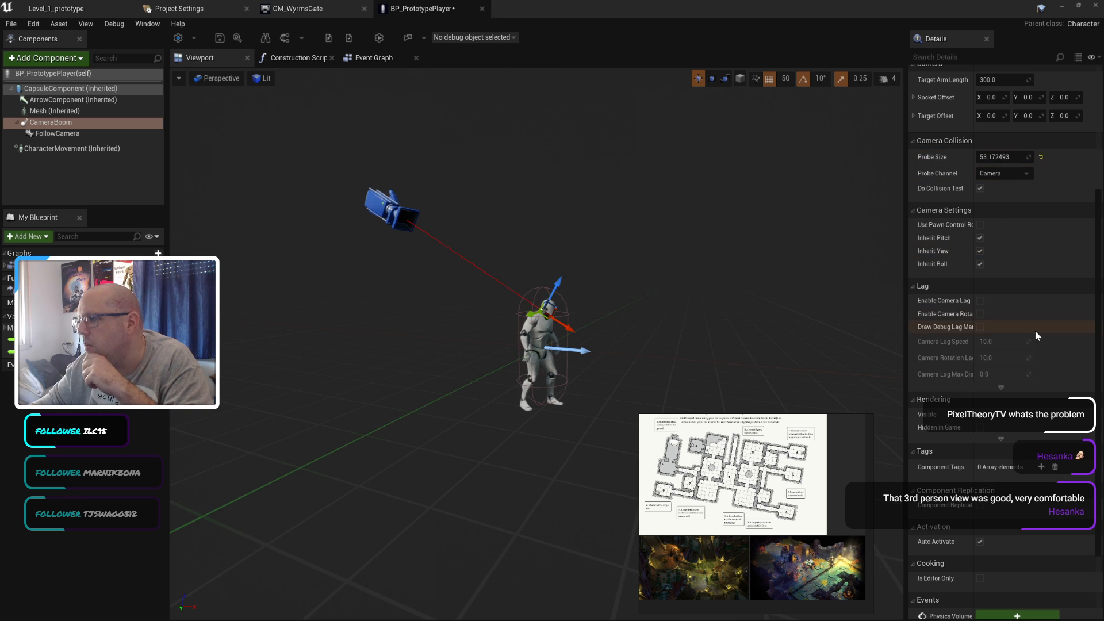
Step: Set the CameraBoom's target arm length to 600 and save the blueprint
{"action": "scroll", "coordinate": [1014, 342], "scroll_direction": "up", "scroll_amount": 5}
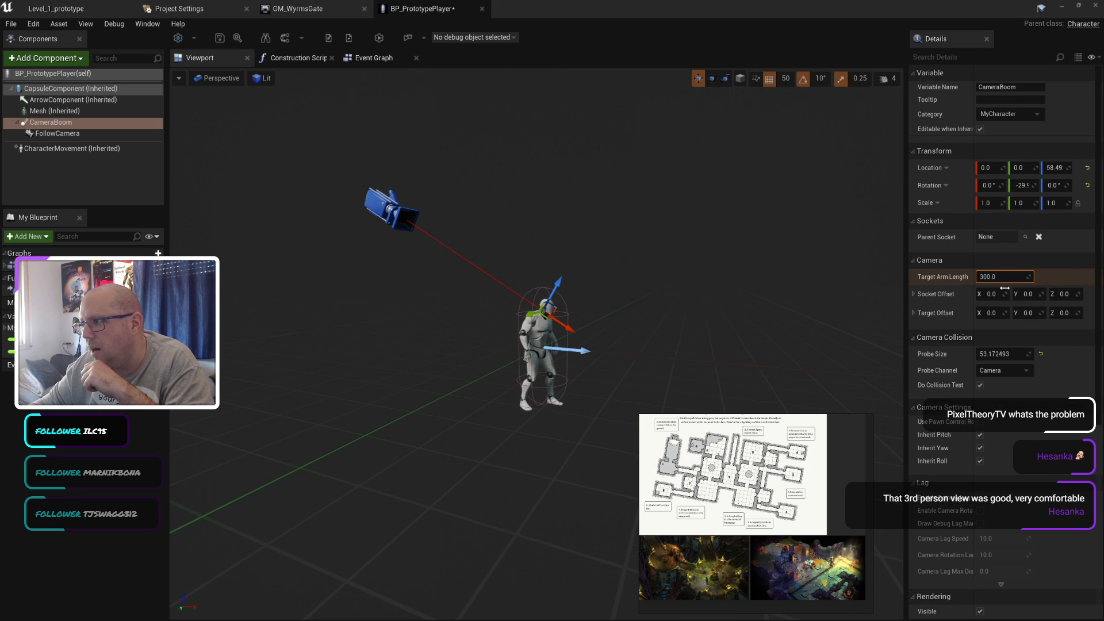
{"action": "left_click_drag", "start_coordinate": [992, 278], "coordinate": [988, 286]}
{"action": "left_click", "coordinate": [990, 278]}
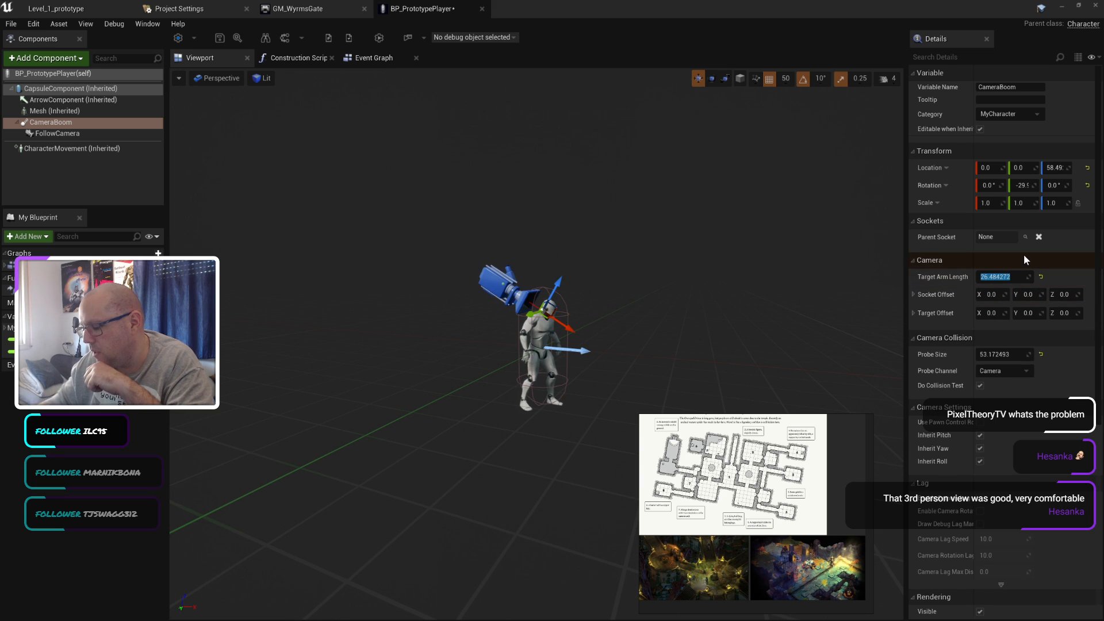
{"action": "type", "text": "600"}
{"action": "key", "text": "Return"}
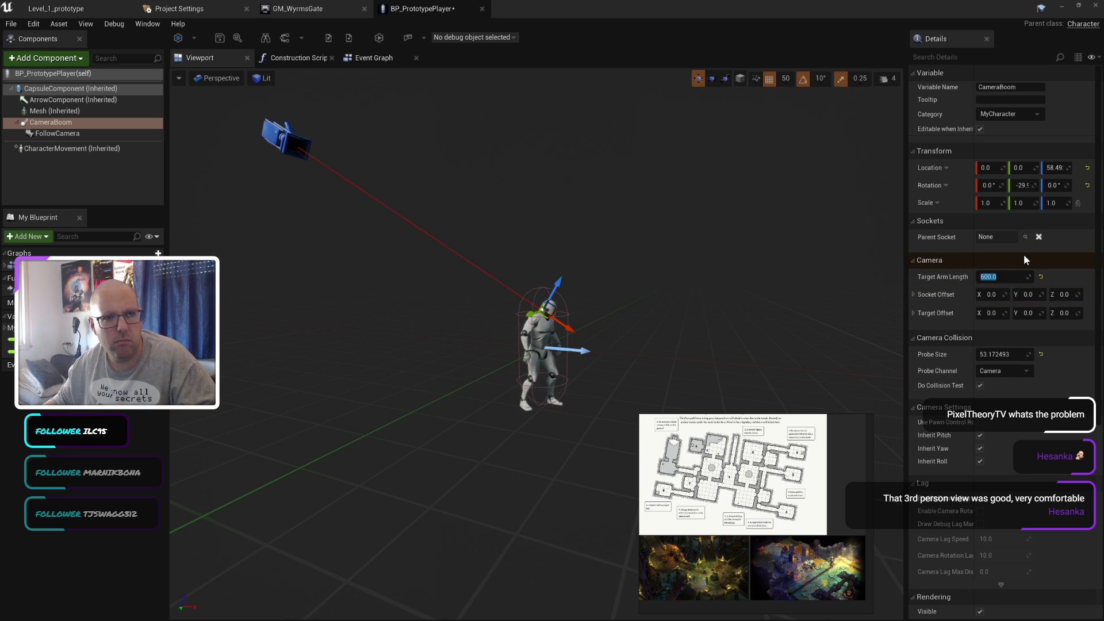
{"action": "key", "text": "ctrl+s"}
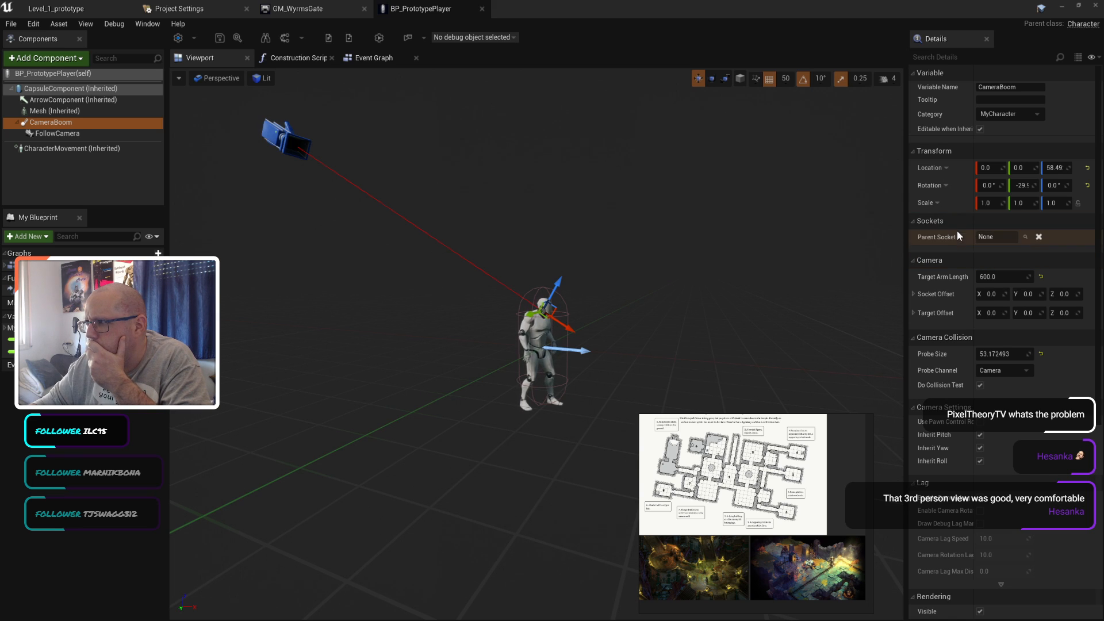
Step: Reset the CameraBoom's rotation and location to their defaults, and undo both resets
{"action": "left_click", "coordinate": [1087, 185]}
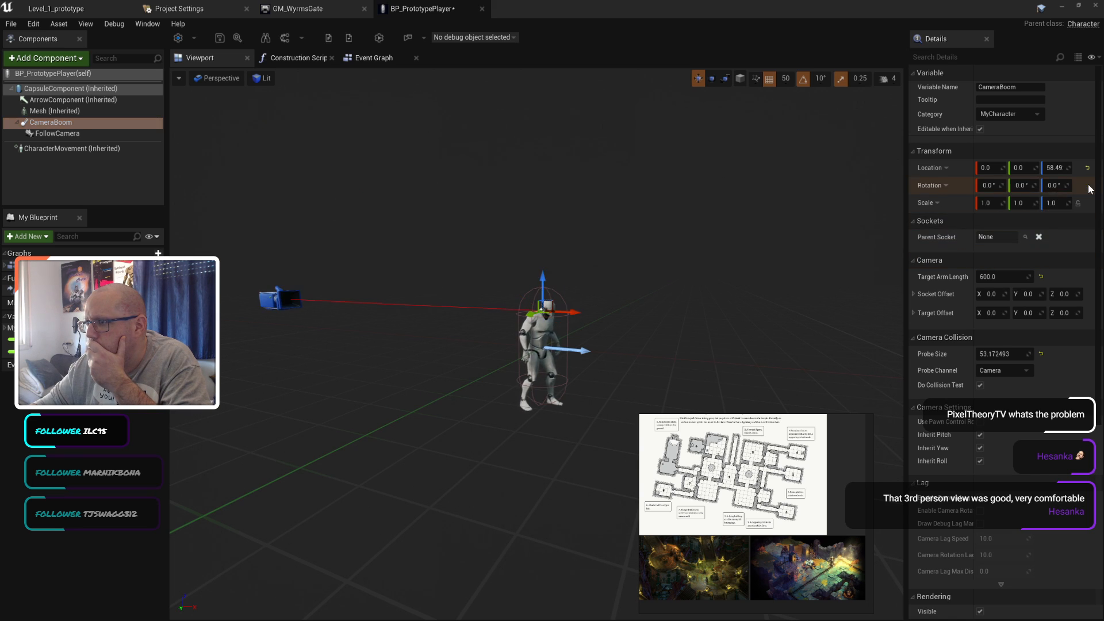
{"action": "left_click", "coordinate": [1087, 168]}
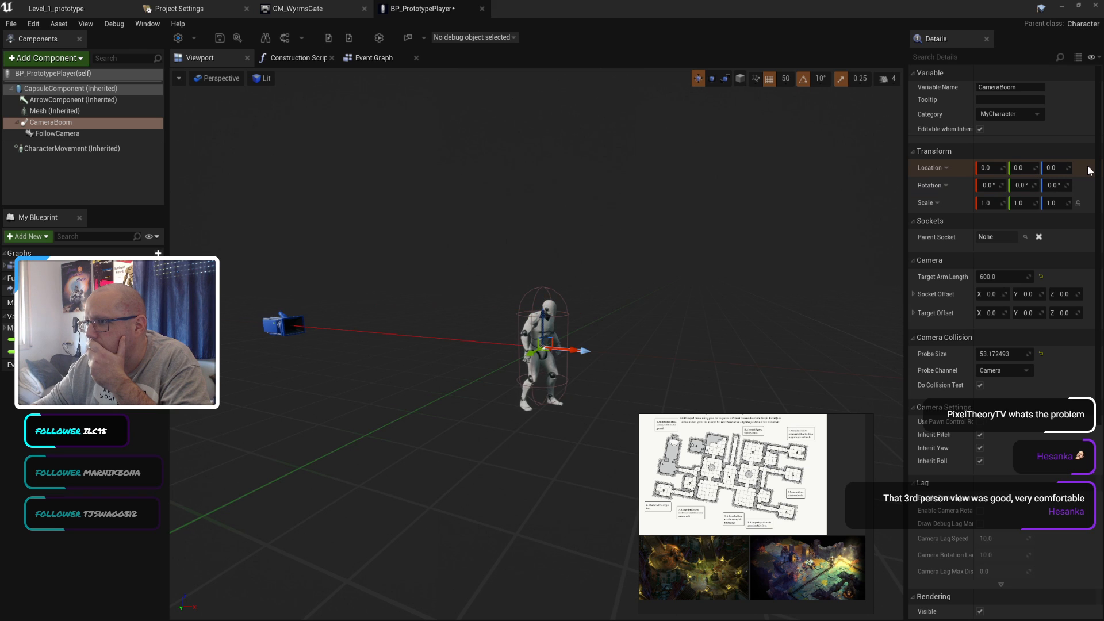
{"action": "key", "text": "ctrl+z"}
{"action": "key", "text": "ctrl+z"}
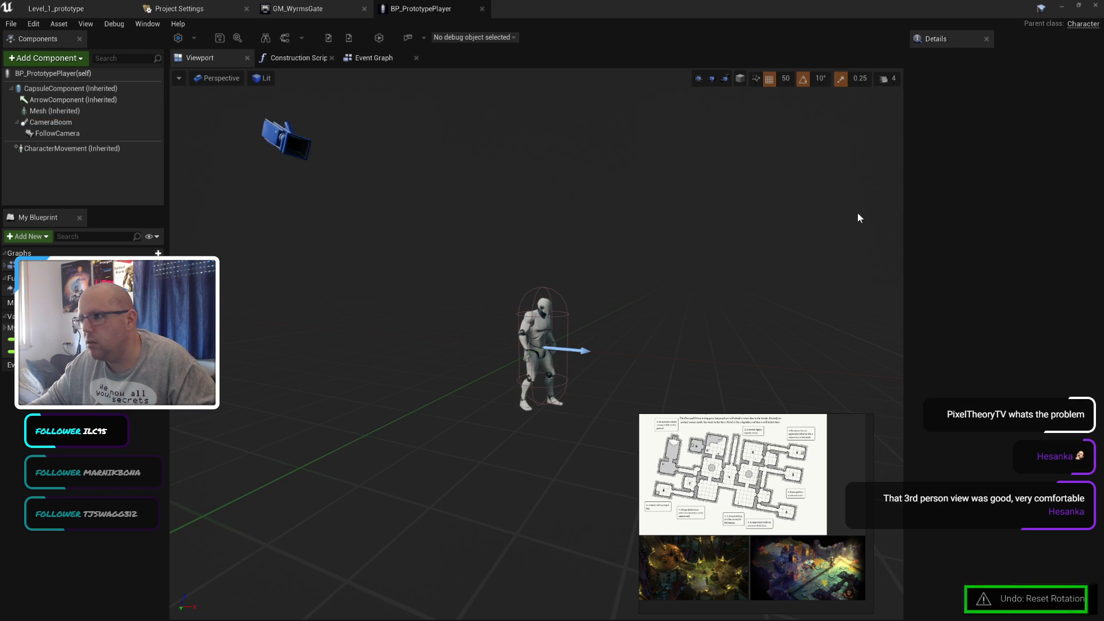
Step: Set the CameraBoom's Z location to 60 and its Y rotation to -30°
{"action": "left_click", "coordinate": [1053, 168]}
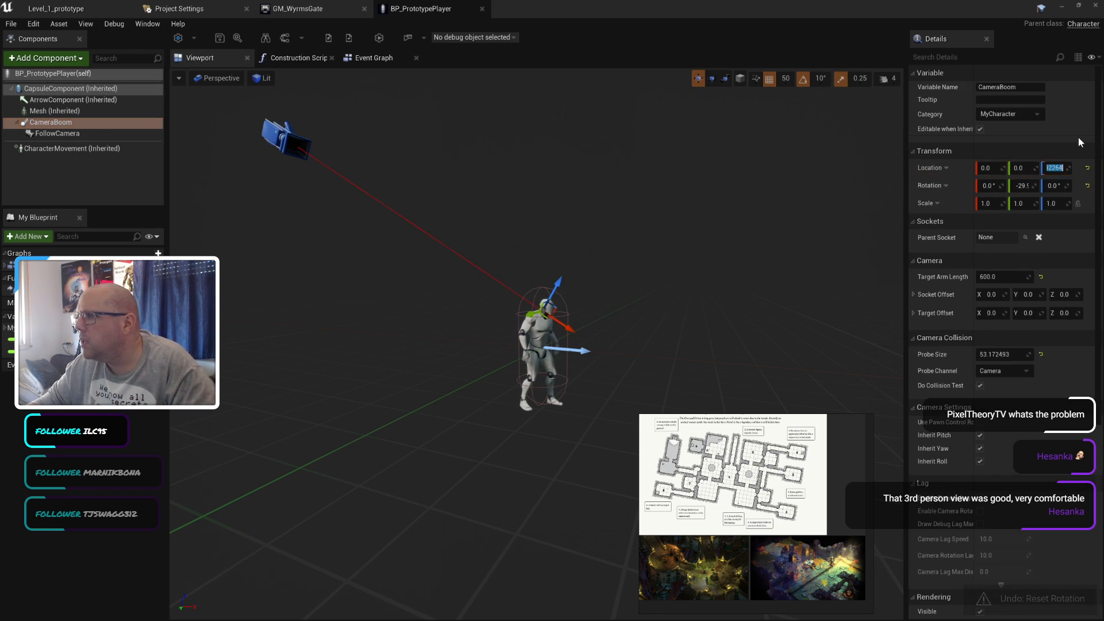
{"action": "type", "text": "60"}
{"action": "key", "text": "Return"}
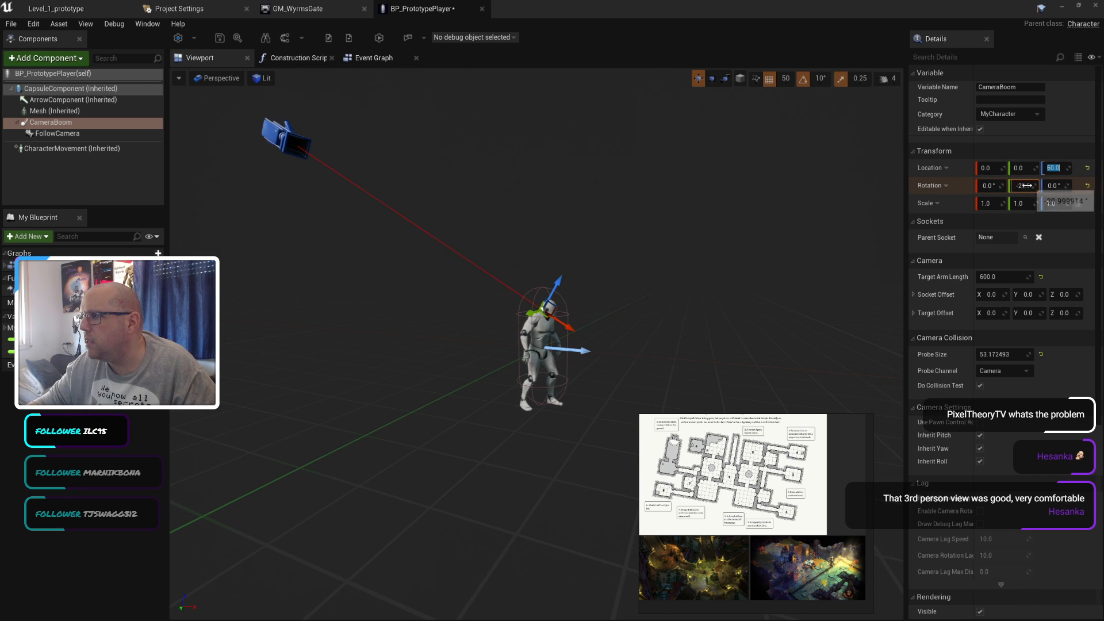
{"action": "left_click", "coordinate": [1029, 185]}
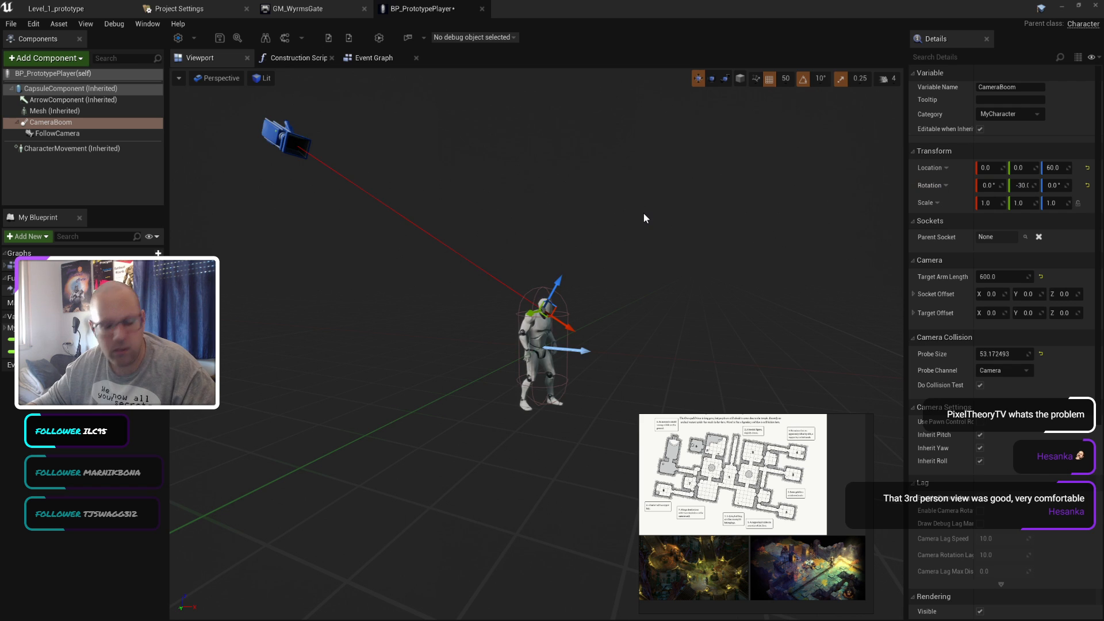
Step: Start another play-test of Level_1_prototype to check the longer camera arm, and reposition the preview window
{"action": "left_click", "coordinate": [109, 10]}
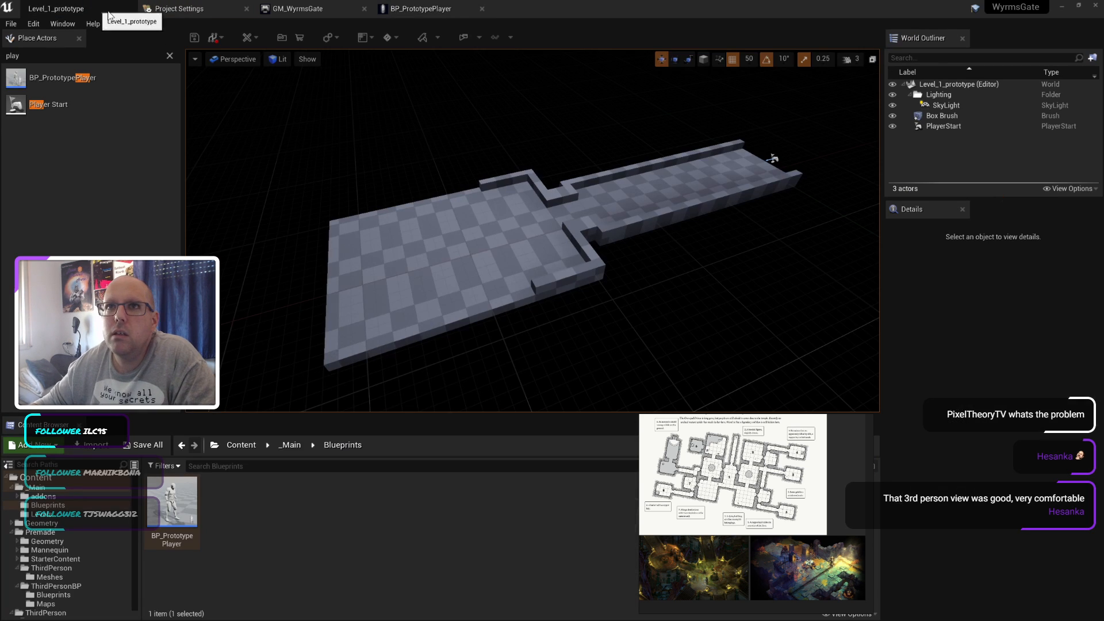
{"action": "left_click", "coordinate": [461, 38]}
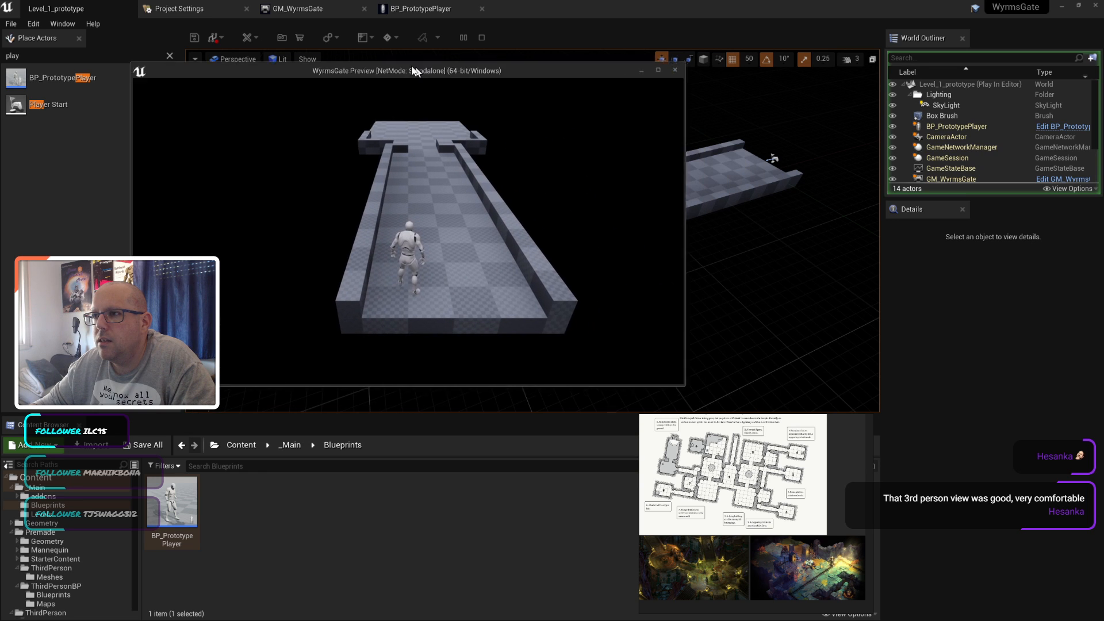
{"action": "left_click_drag", "start_coordinate": [413, 70], "coordinate": [388, 62]}
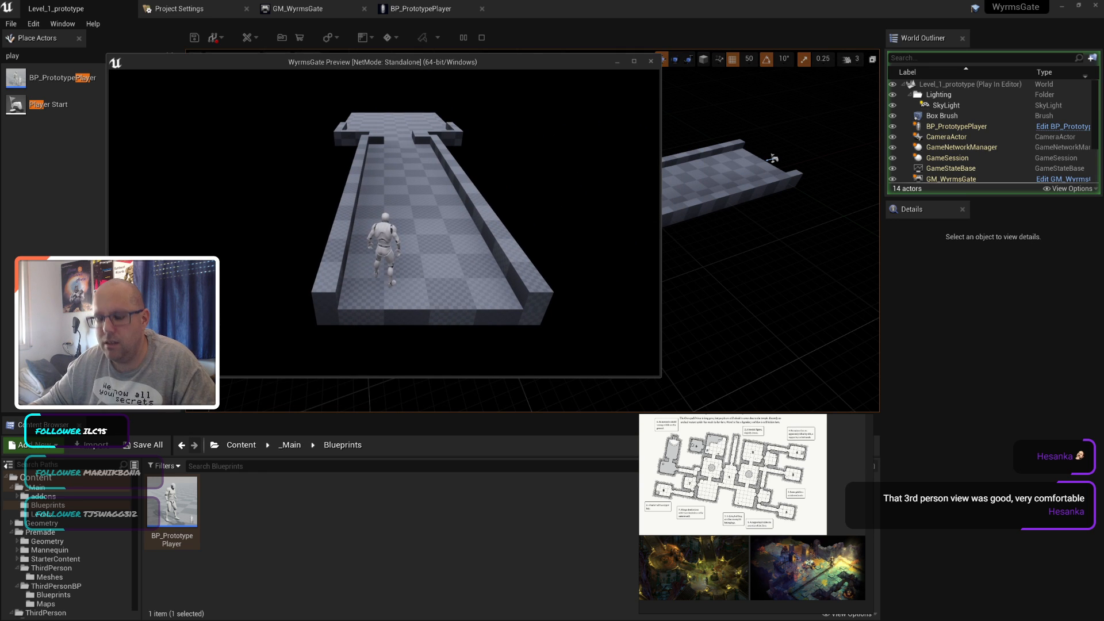
Step: Run the character along the corridor to the large room to check the camera view, end the play-test and return to the BP_PrototypePlayer blueprint
{"action": "key", "text": "w"}
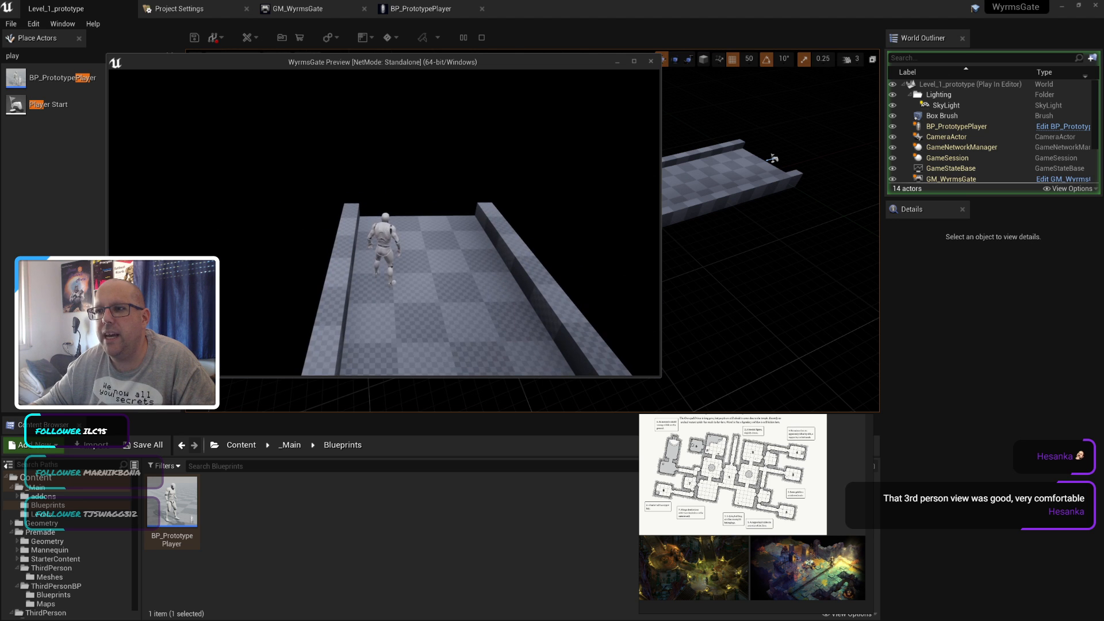
{"action": "key", "text": "w"}
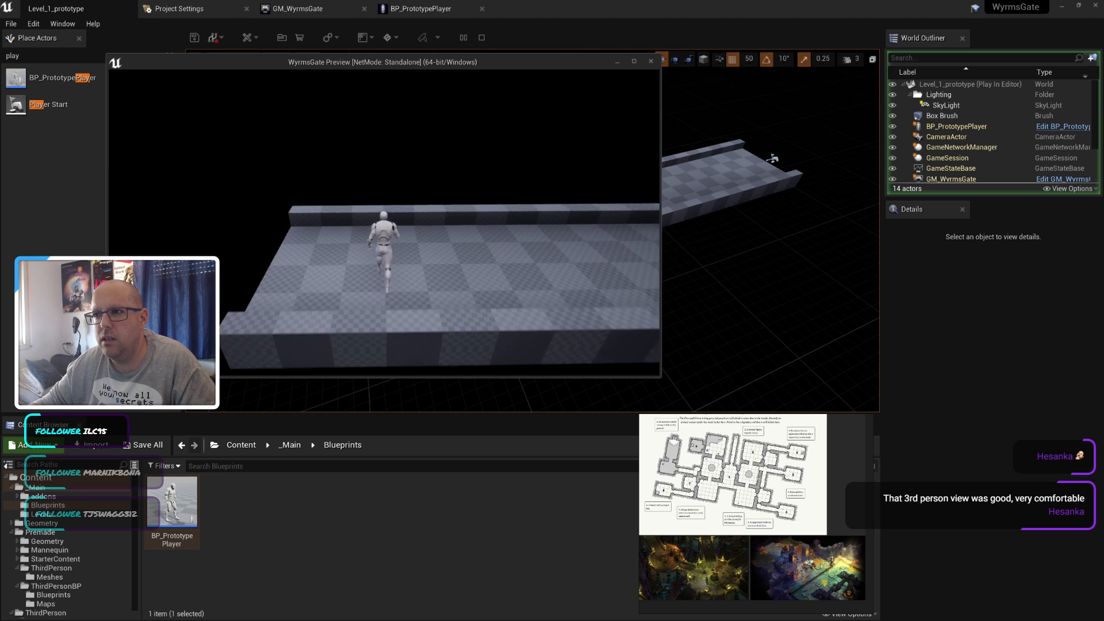
{"action": "key", "text": "w"}
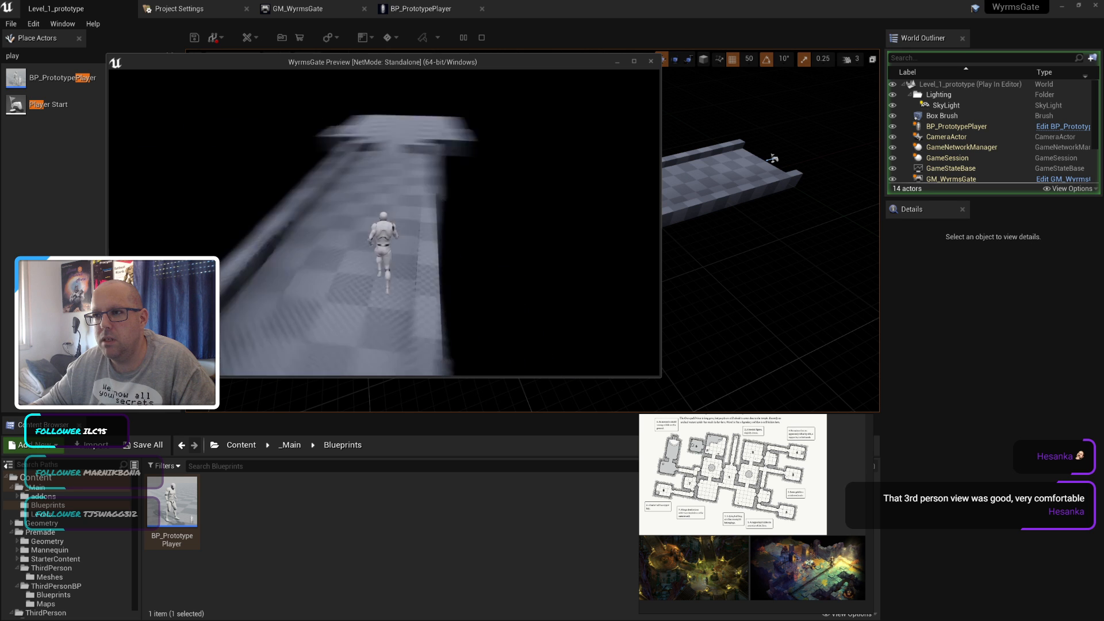
{"action": "key", "text": "w"}
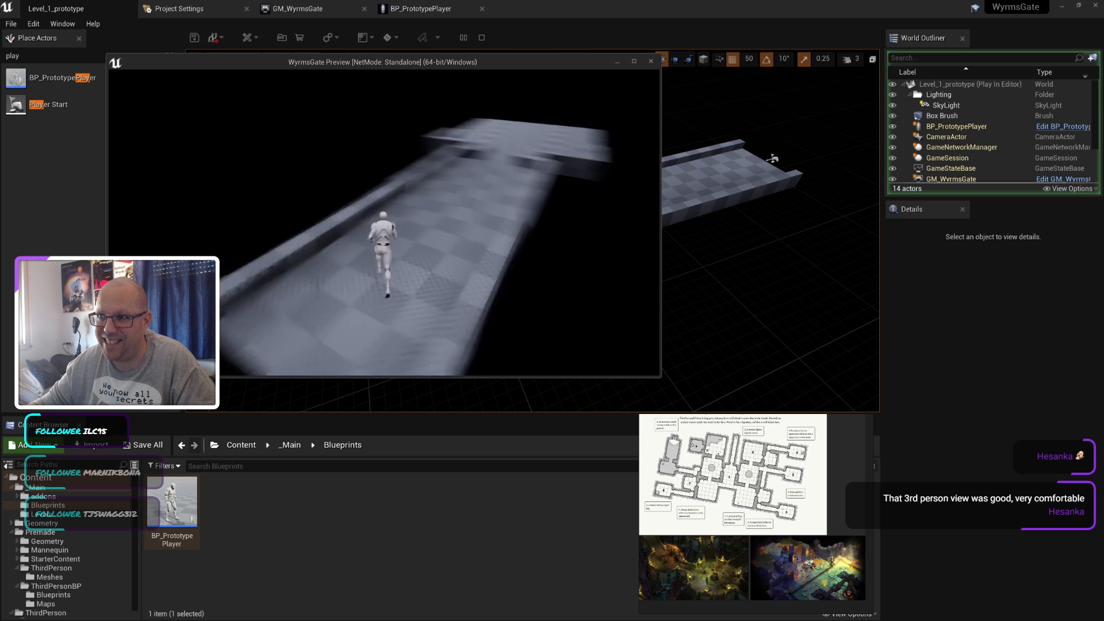
{"action": "key", "text": "w"}
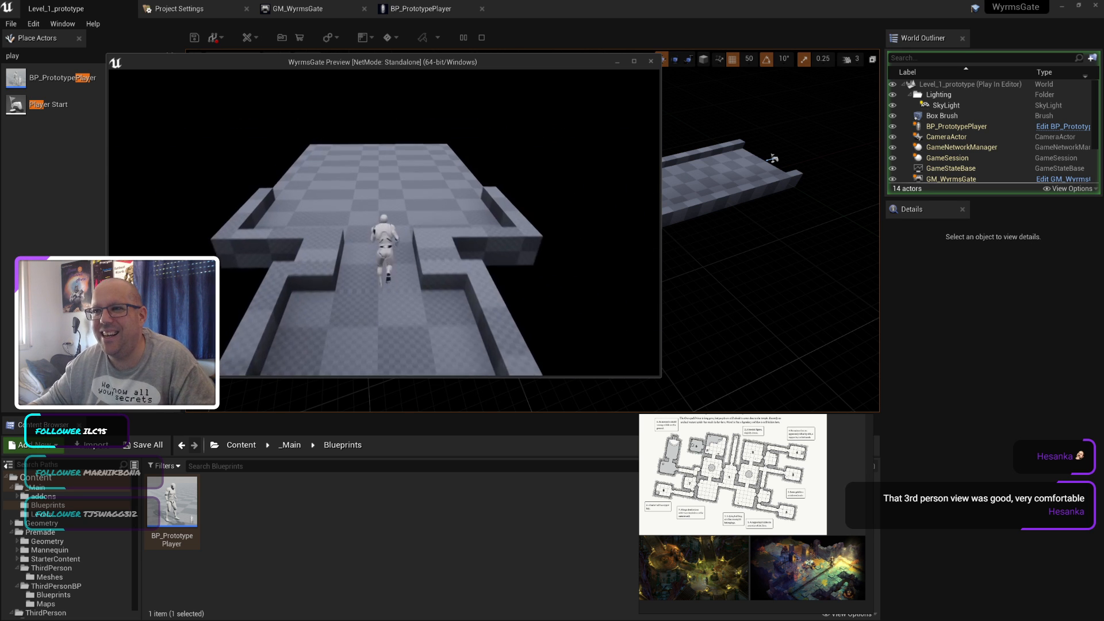
{"action": "key", "text": "w"}
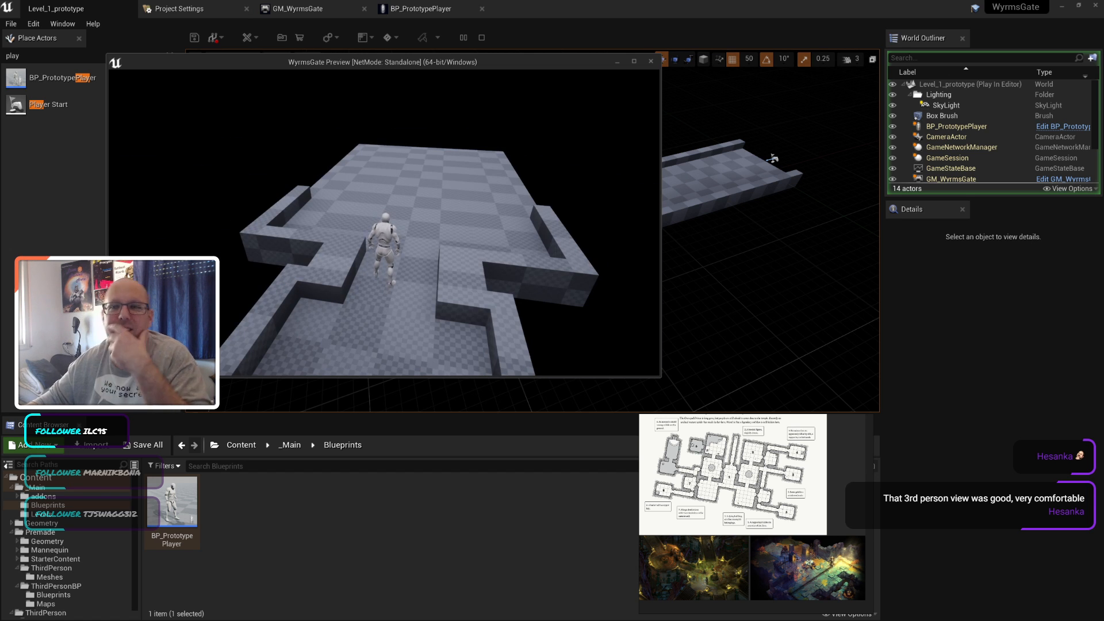
{"action": "key", "text": "Escape"}
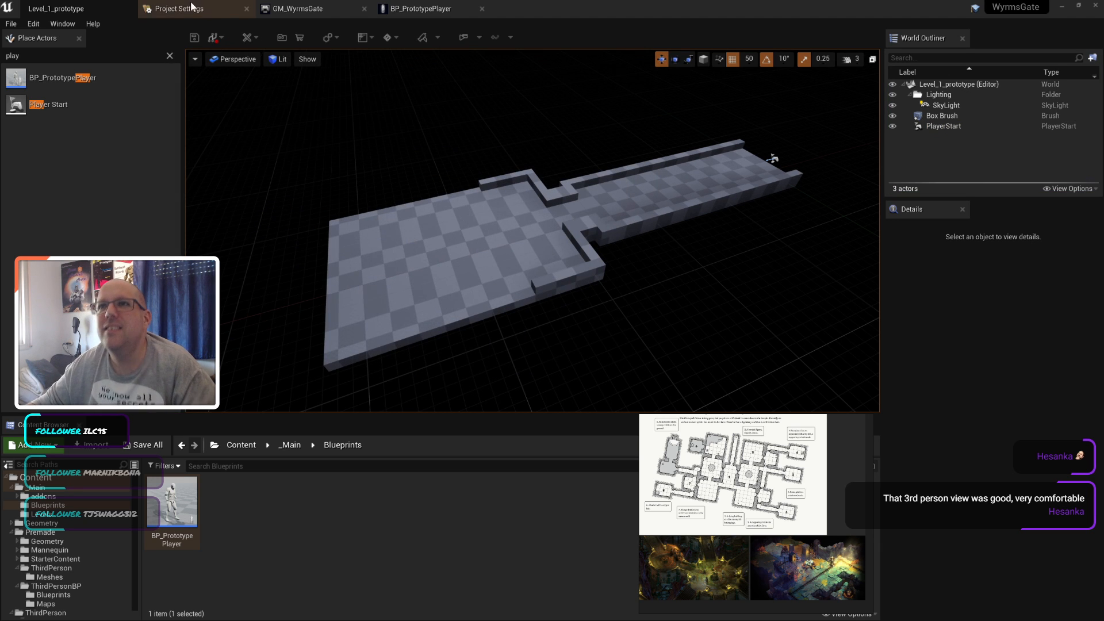
{"action": "left_click", "coordinate": [422, 8]}
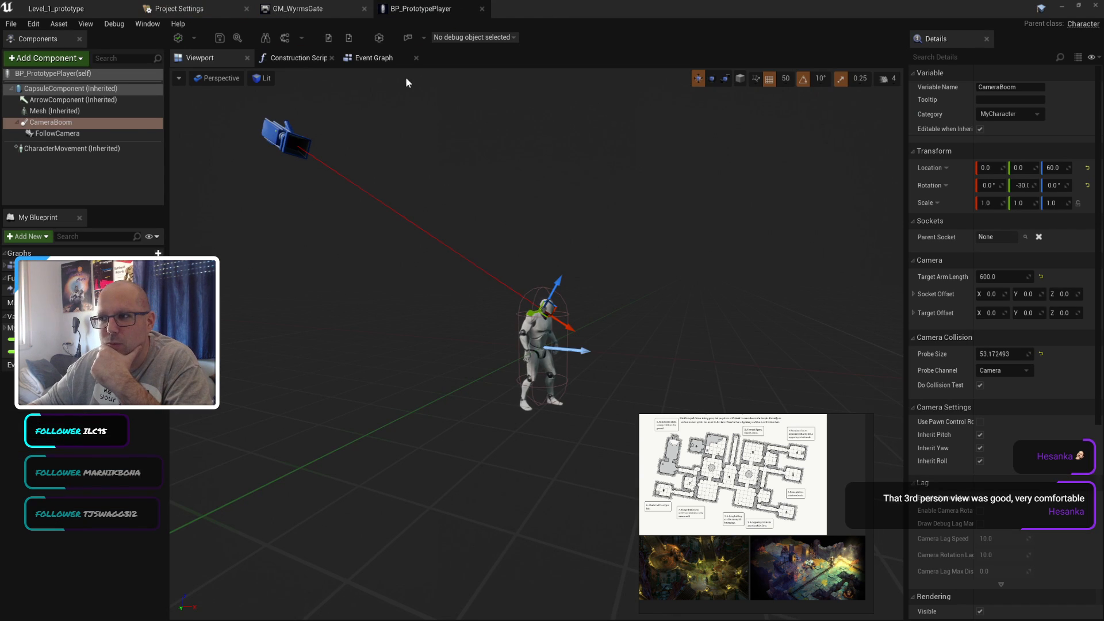
Step: Try a Z location of 80 on the CameraBoom and restore it to 60
{"action": "left_click", "coordinate": [1052, 168]}
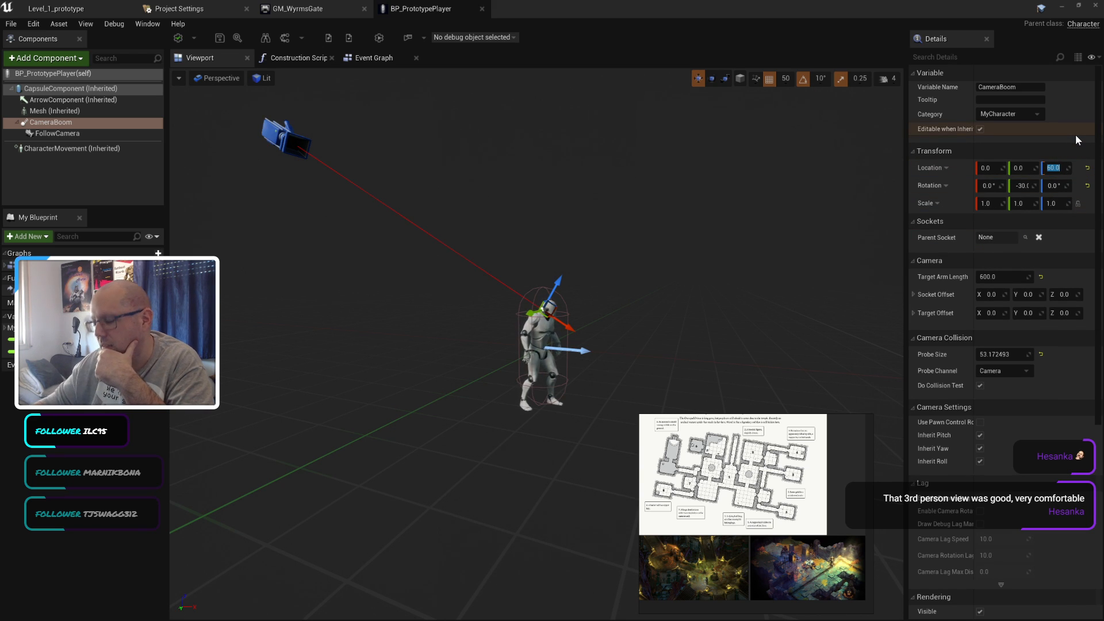
{"action": "type", "text": "80"}
{"action": "key", "text": "Return"}
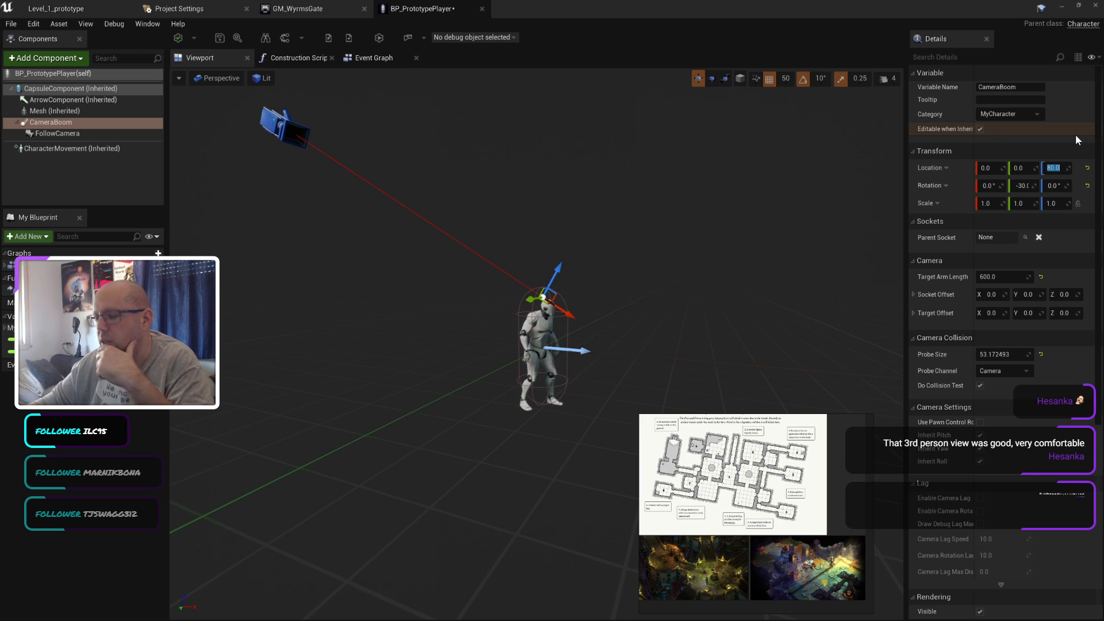
{"action": "type", "text": "80"}
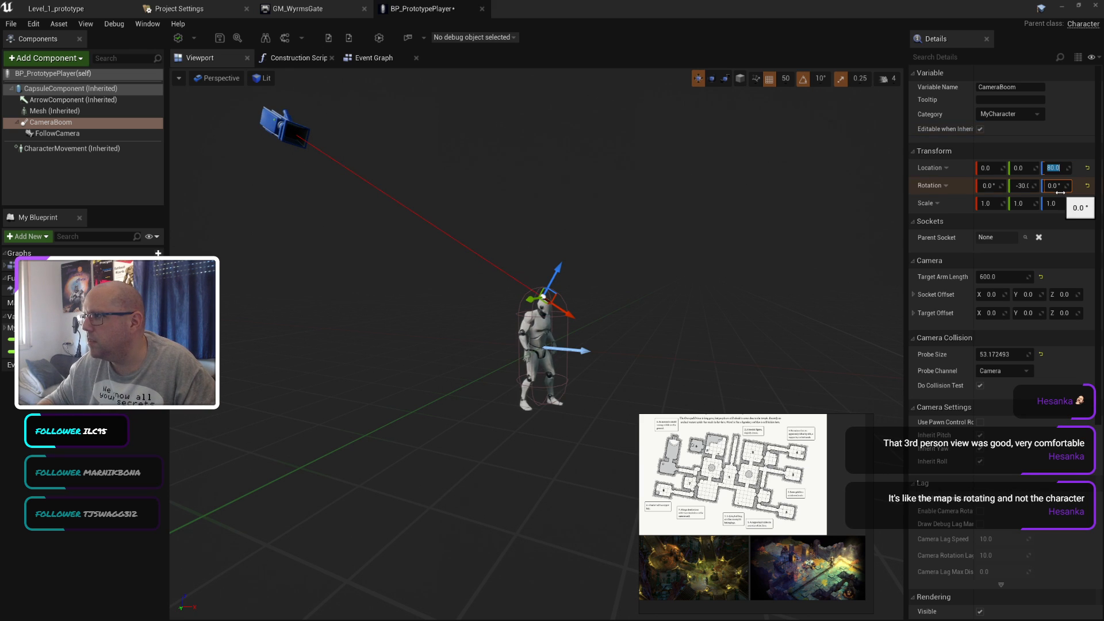
{"action": "type", "text": "60"}
{"action": "key", "text": "Return"}
Step: Set the CameraBoom's Y rotation to -40° and its target arm length to 800, and save the blueprint
{"action": "left_click", "coordinate": [1021, 185]}
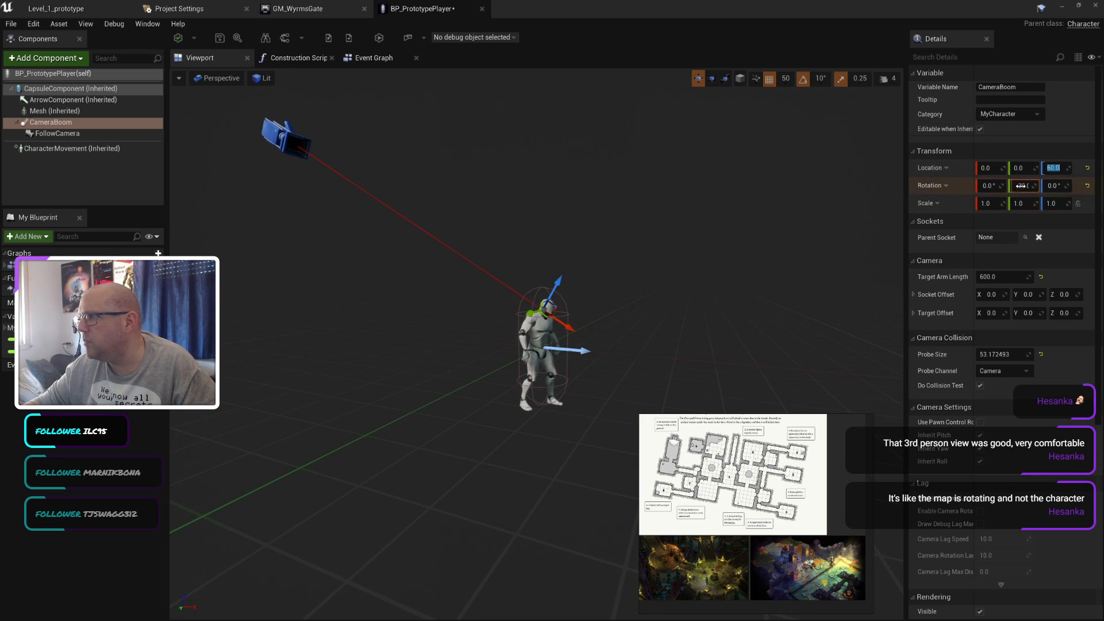
{"action": "type", "text": "0"}
{"action": "key", "text": "Return"}
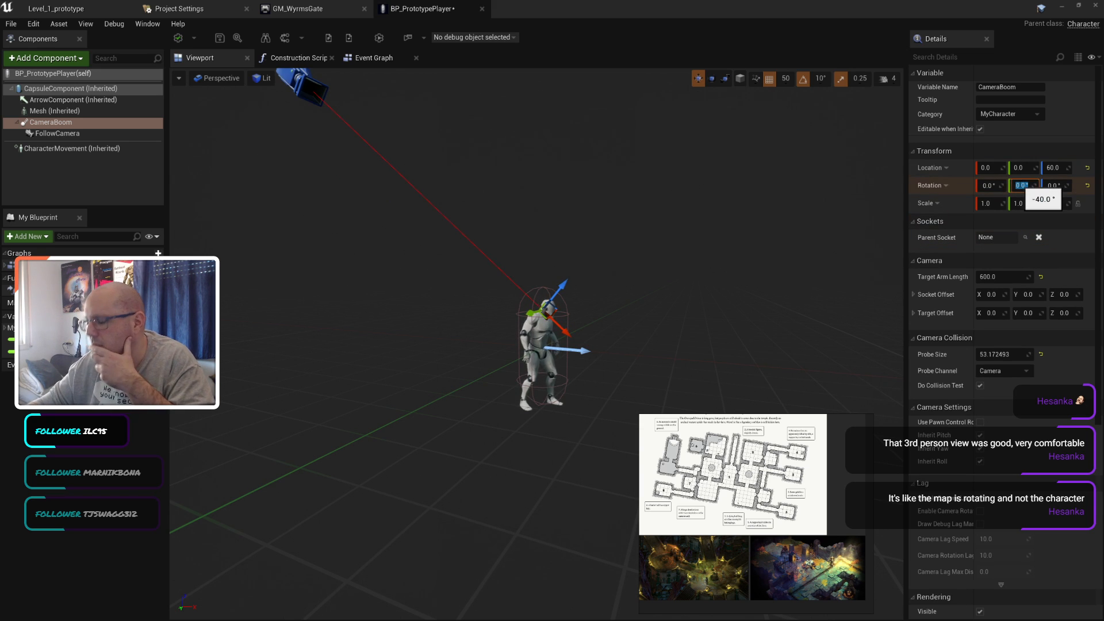
{"action": "left_click", "coordinate": [1003, 277]}
{"action": "type", "text": "800"}
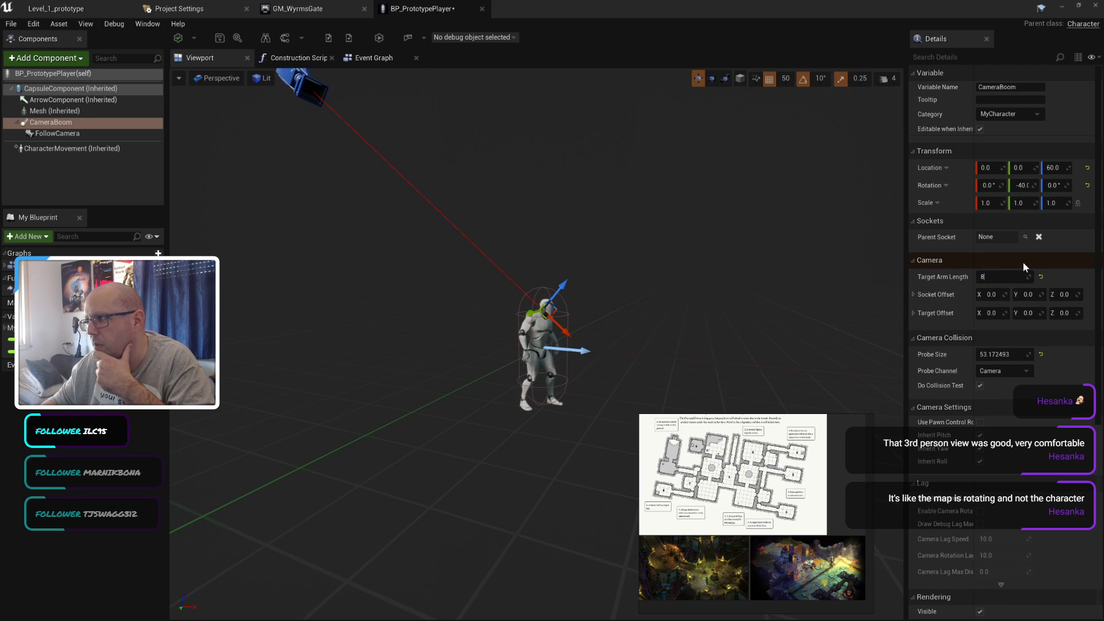
{"action": "key", "text": "Return"}
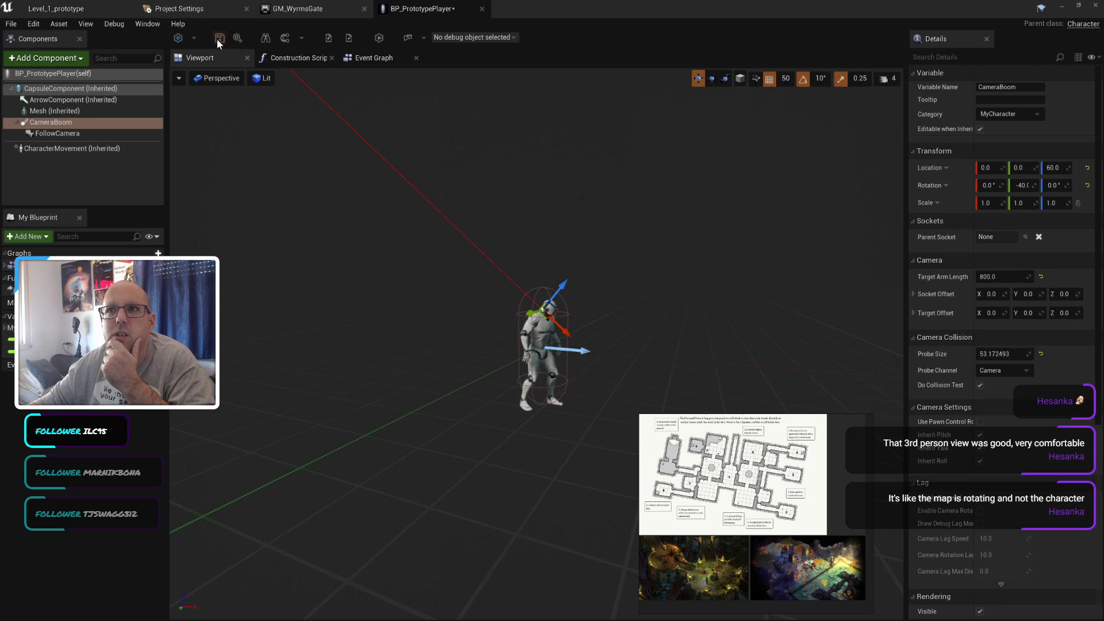
{"action": "left_click", "coordinate": [218, 39]}
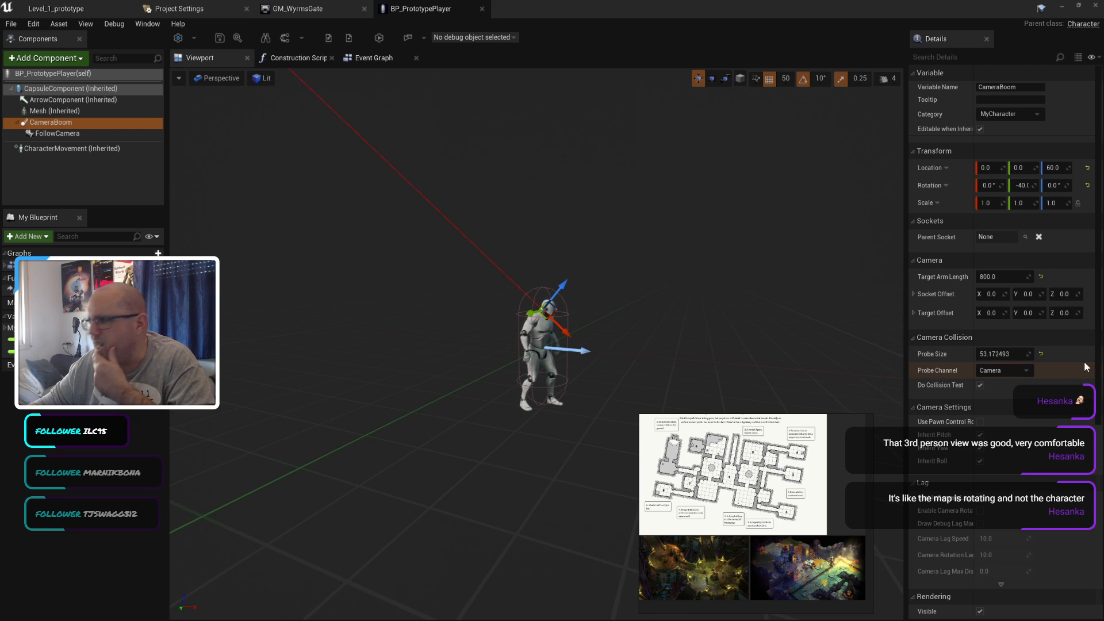
Step: Restore the CameraBoom's camera collision probe size to its default of 12
{"action": "left_click", "coordinate": [1013, 354]}
{"action": "type", "text": "12"}
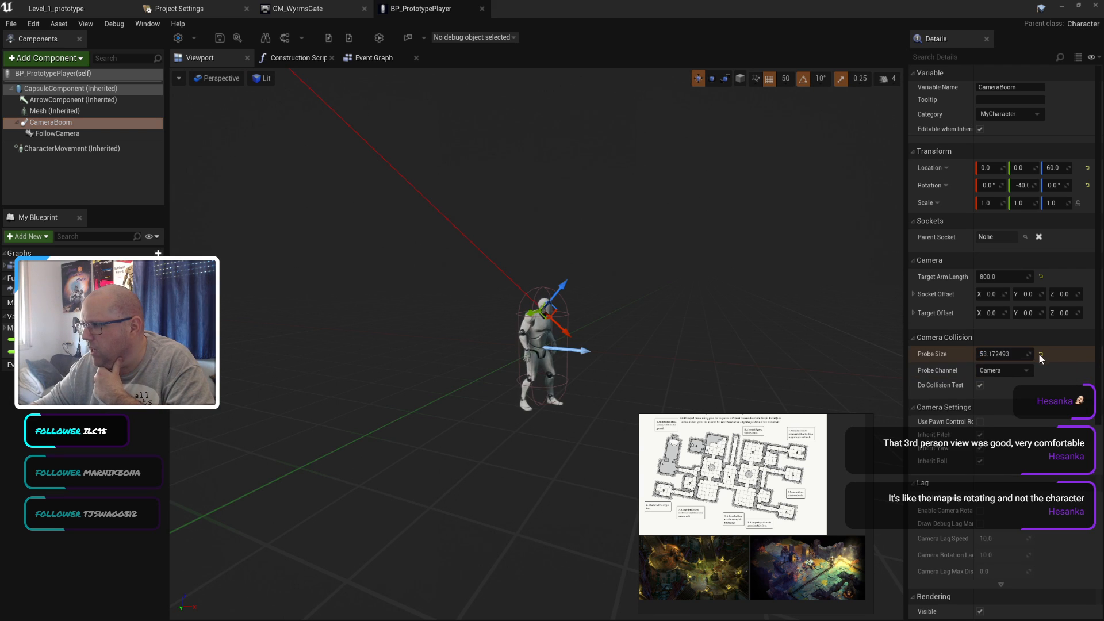
{"action": "key", "text": "Return"}
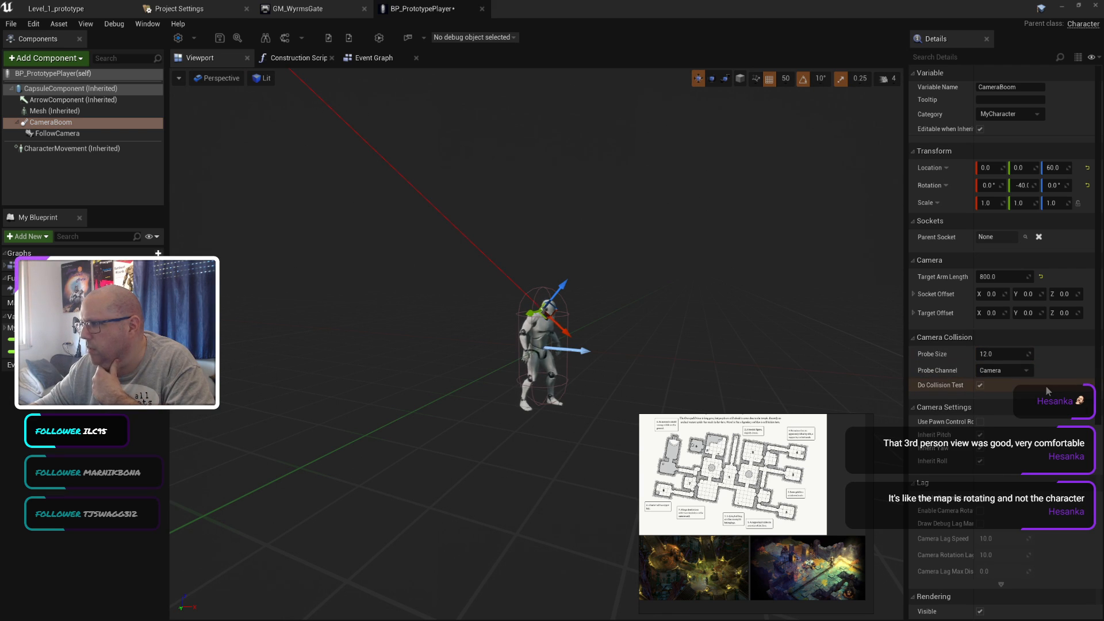
Step: Turn off Inherit Pitch, Inherit Yaw and Inherit Roll for the CameraBoom and save the blueprint
{"action": "scroll", "coordinate": [1045, 385], "scroll_direction": "down", "scroll_amount": 5}
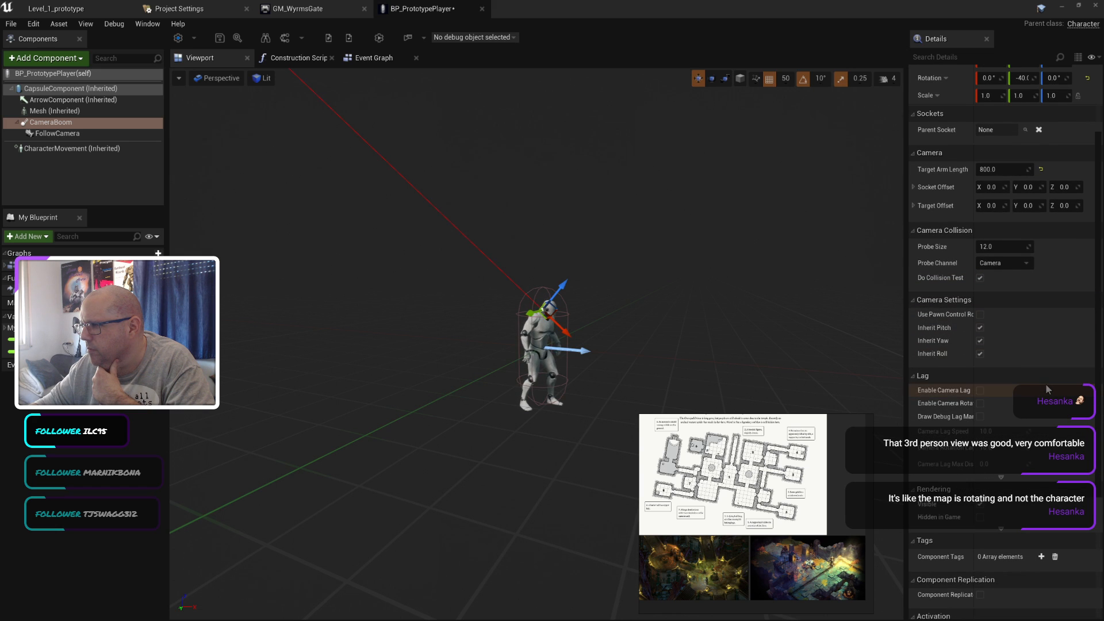
{"action": "left_click", "coordinate": [980, 327]}
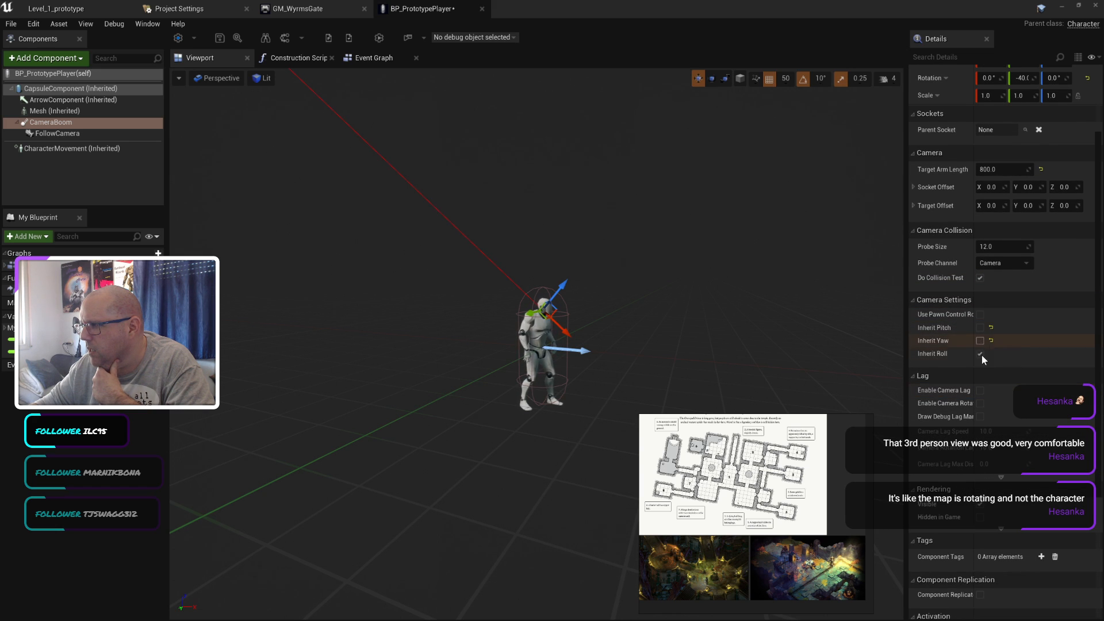
{"action": "left_click", "coordinate": [980, 354]}
{"action": "scroll", "coordinate": [1028, 367], "scroll_direction": "down", "scroll_amount": 5}
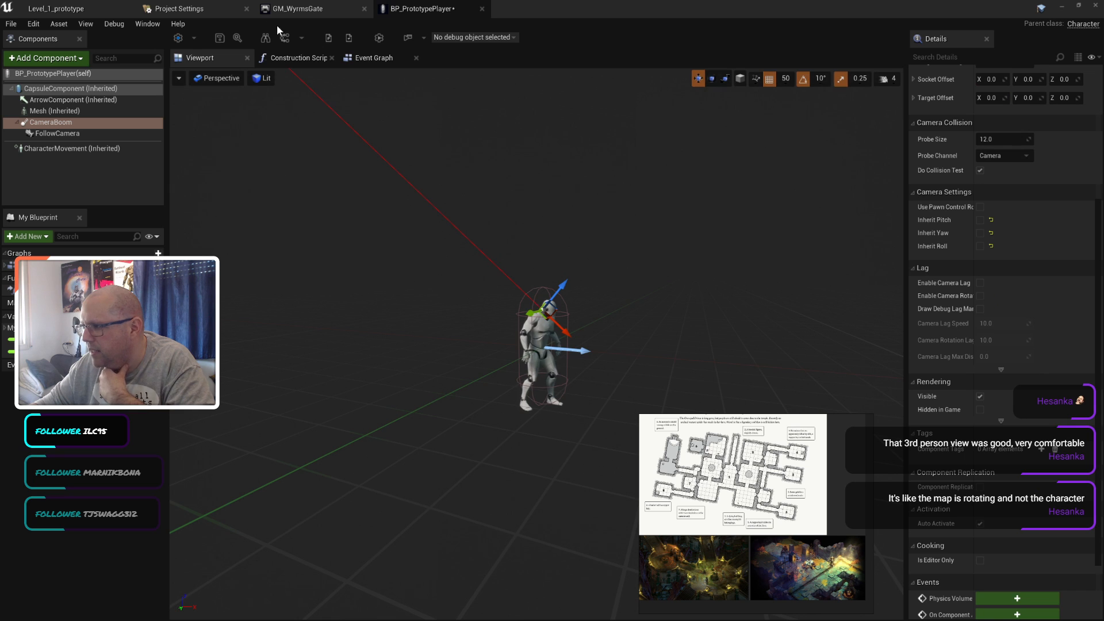
{"action": "left_click", "coordinate": [221, 37]}
Step: Play-test Level_1_prototype by running the character in all directions along the corridor to check the fixed camera, and return to the BP_PrototypePlayer blueprint
{"action": "left_click", "coordinate": [127, 10]}
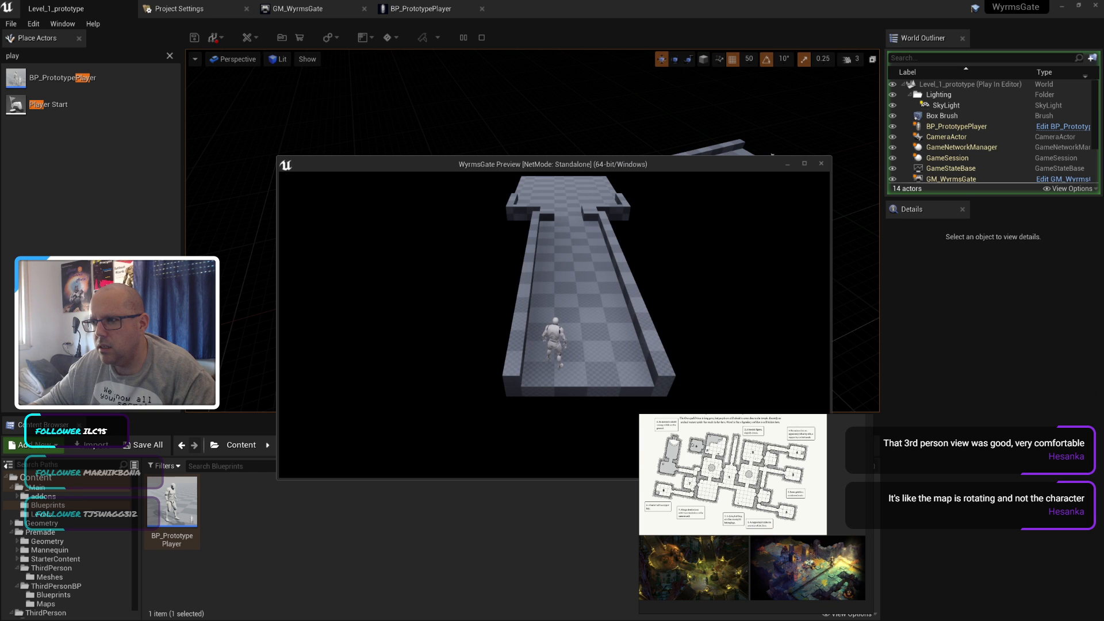
{"action": "key", "text": "d"}
{"action": "key", "text": "s"}
{"action": "key", "text": "d"}
{"action": "key", "text": "w"}
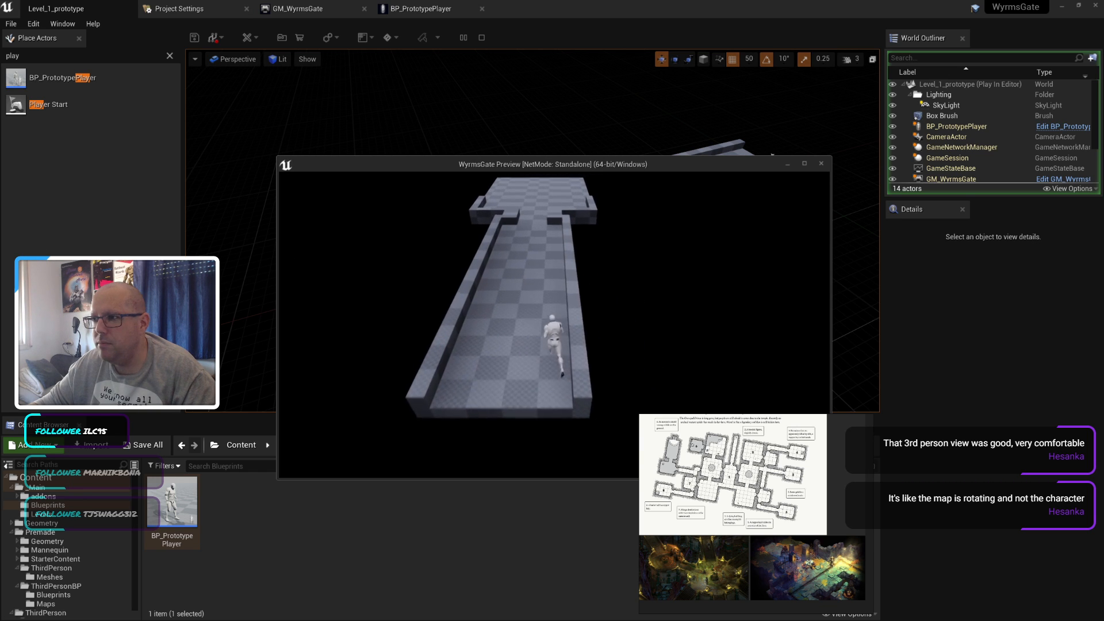
{"action": "key", "text": "a"}
{"action": "key", "text": "d"}
{"action": "key", "text": "s"}
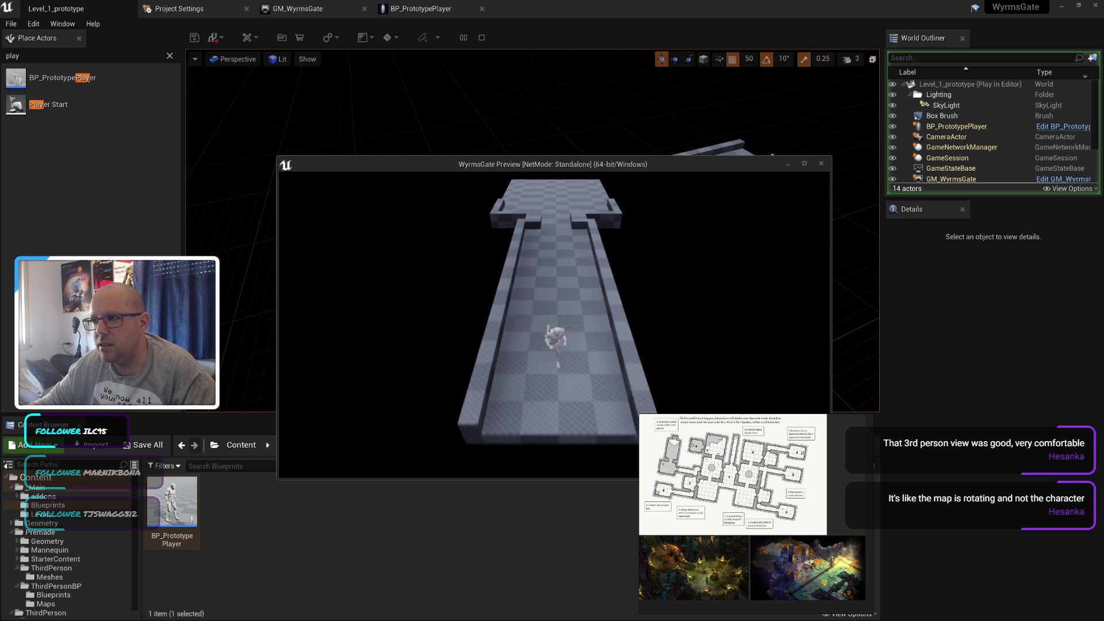
{"action": "key", "text": "w"}
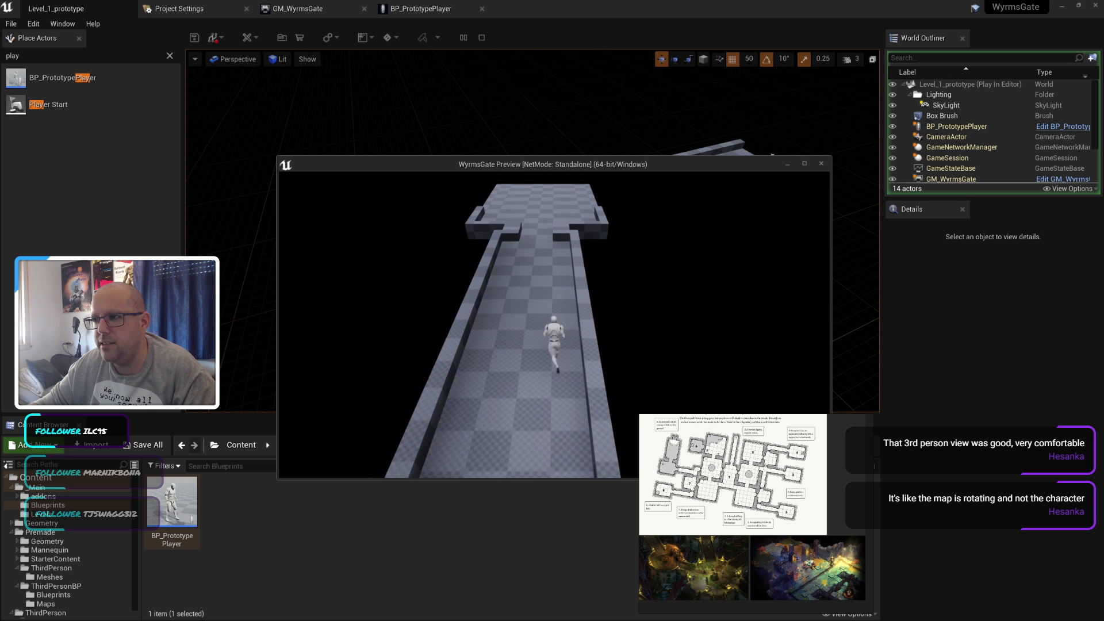
{"action": "key", "text": "a"}
{"action": "key", "text": "d"}
{"action": "key", "text": "a"}
{"action": "key", "text": "w"}
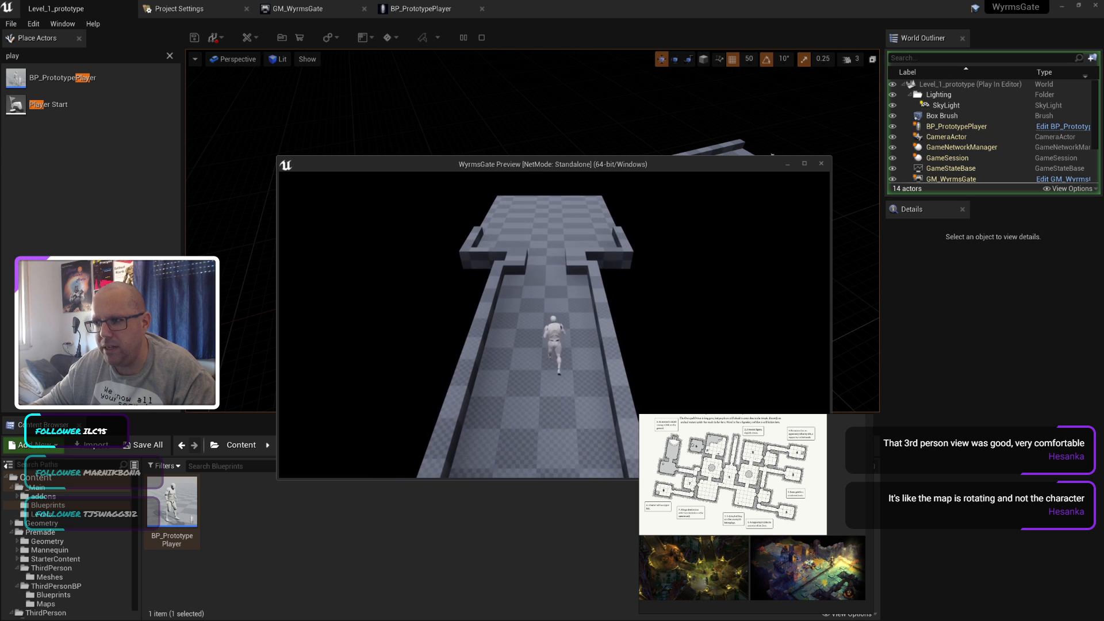
{"action": "key", "text": "d"}
{"action": "key", "text": "a"}
{"action": "key", "text": "d"}
{"action": "key", "text": "s"}
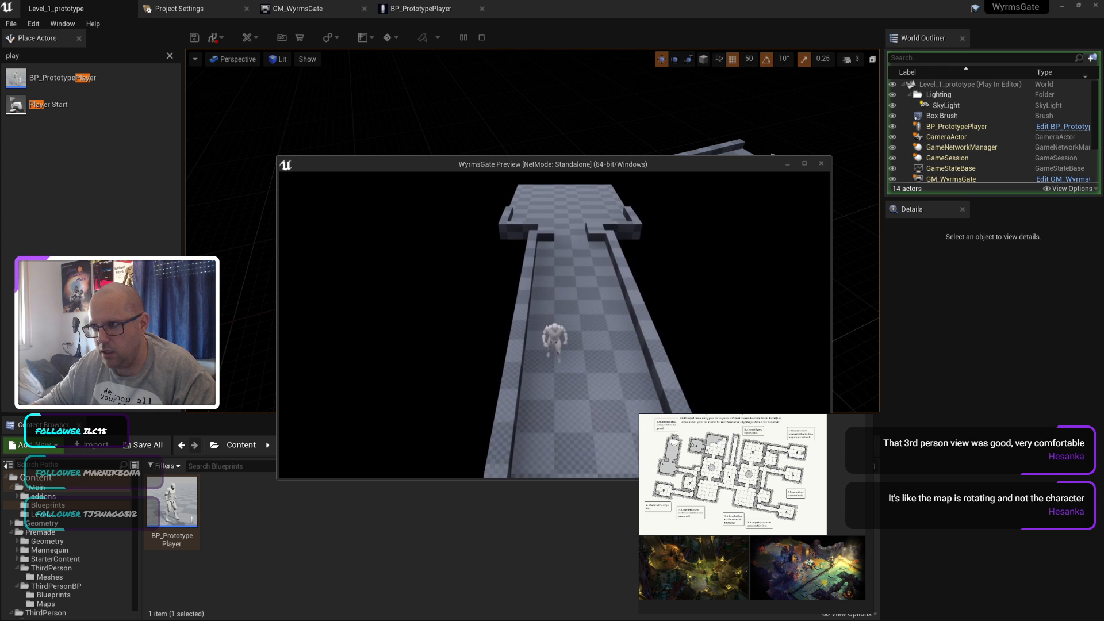
{"action": "key", "text": "s"}
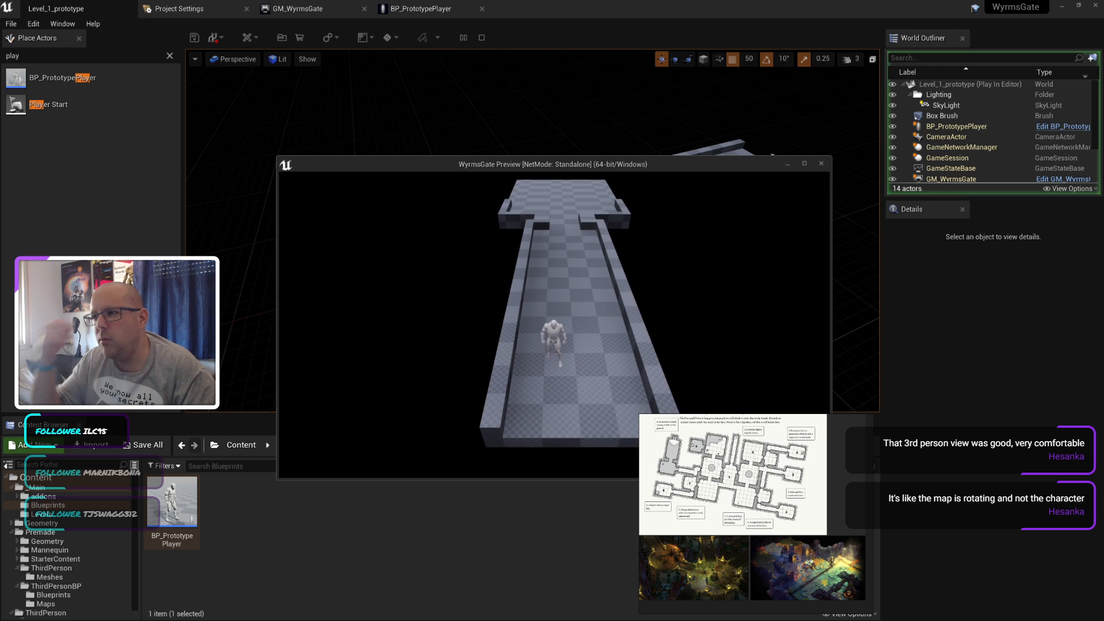
{"action": "key", "text": "a"}
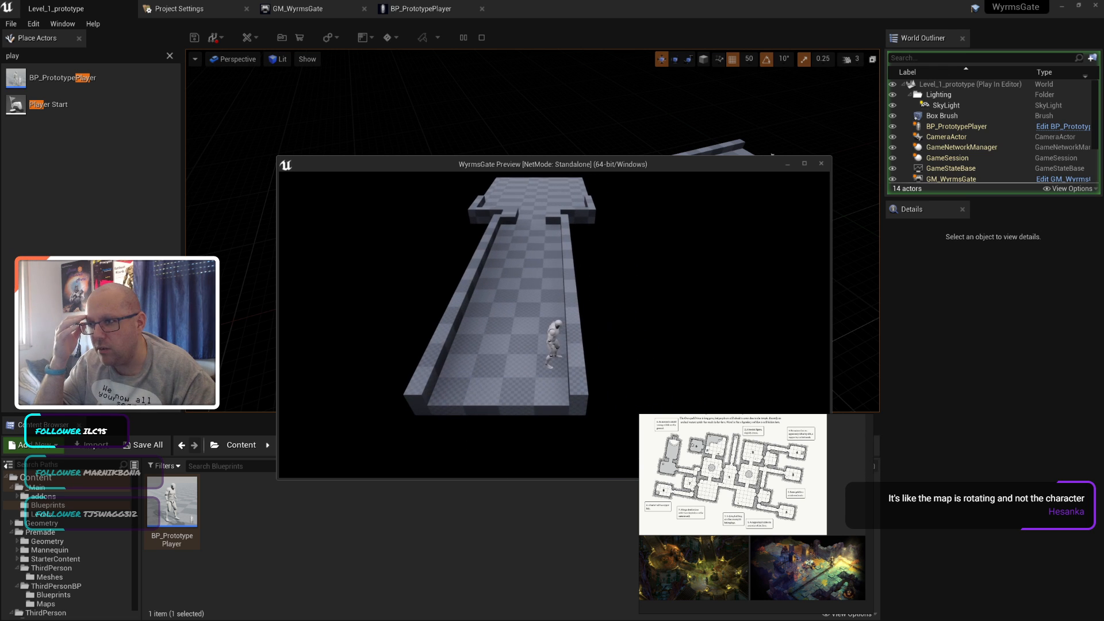
{"action": "key", "text": "w"}
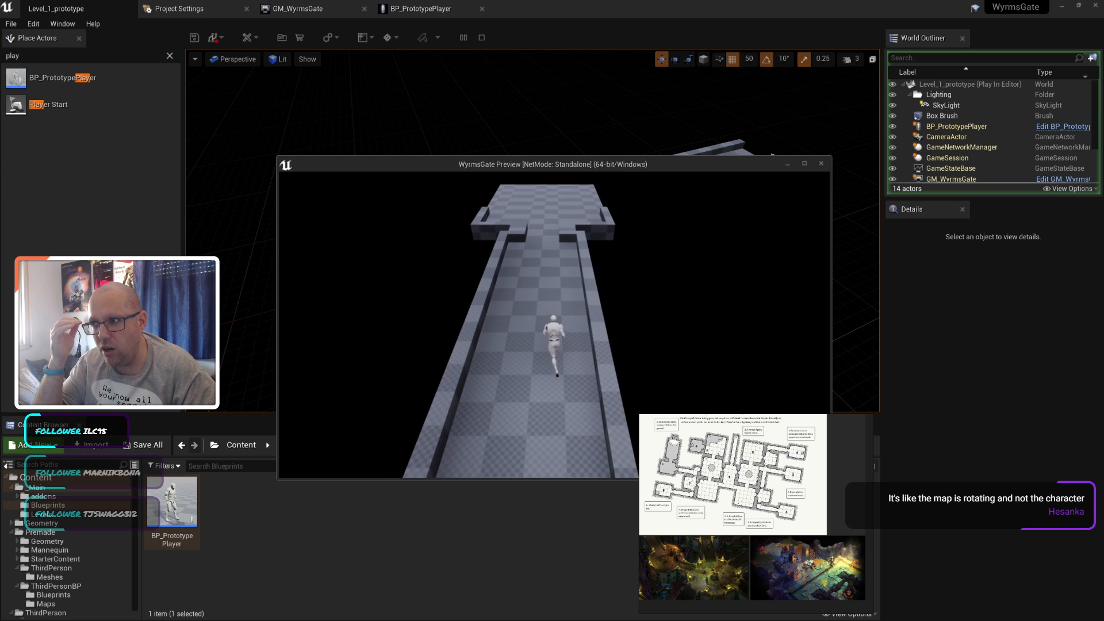
{"action": "key", "text": "d"}
{"action": "key", "text": "w"}
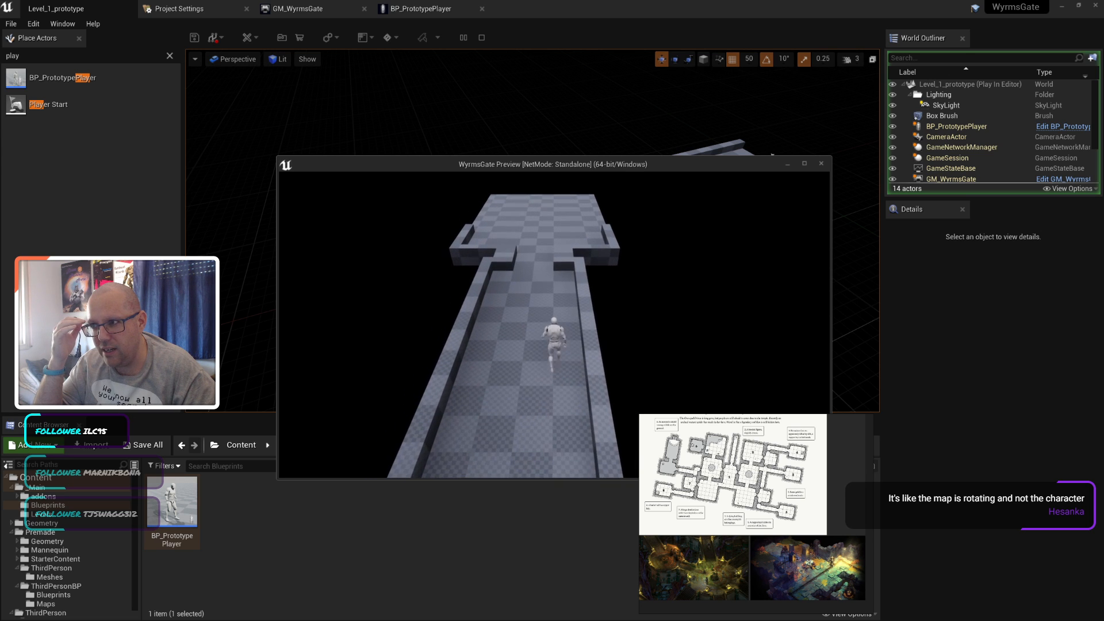
{"action": "key", "text": "a"}
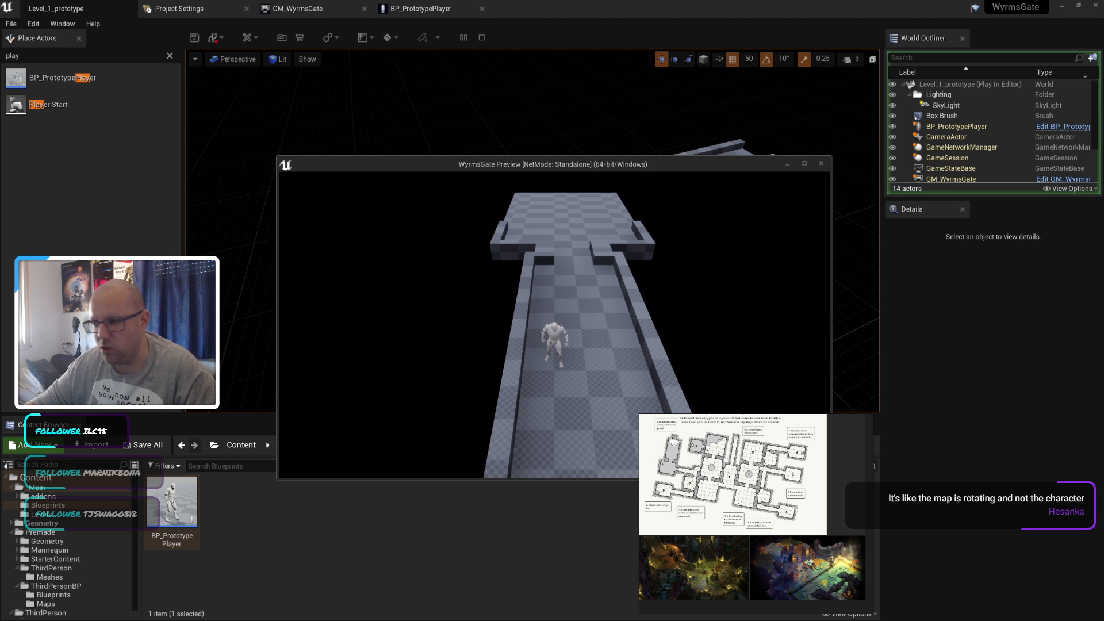
{"action": "key", "text": "w"}
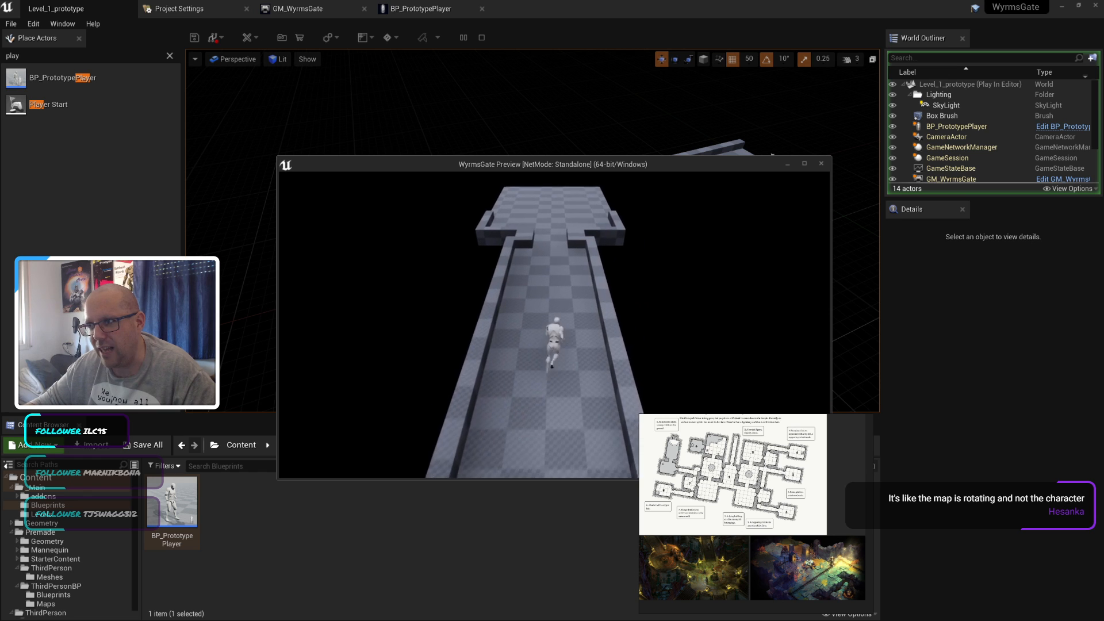
{"action": "key", "text": "d"}
{"action": "key", "text": "a"}
{"action": "key", "text": "s"}
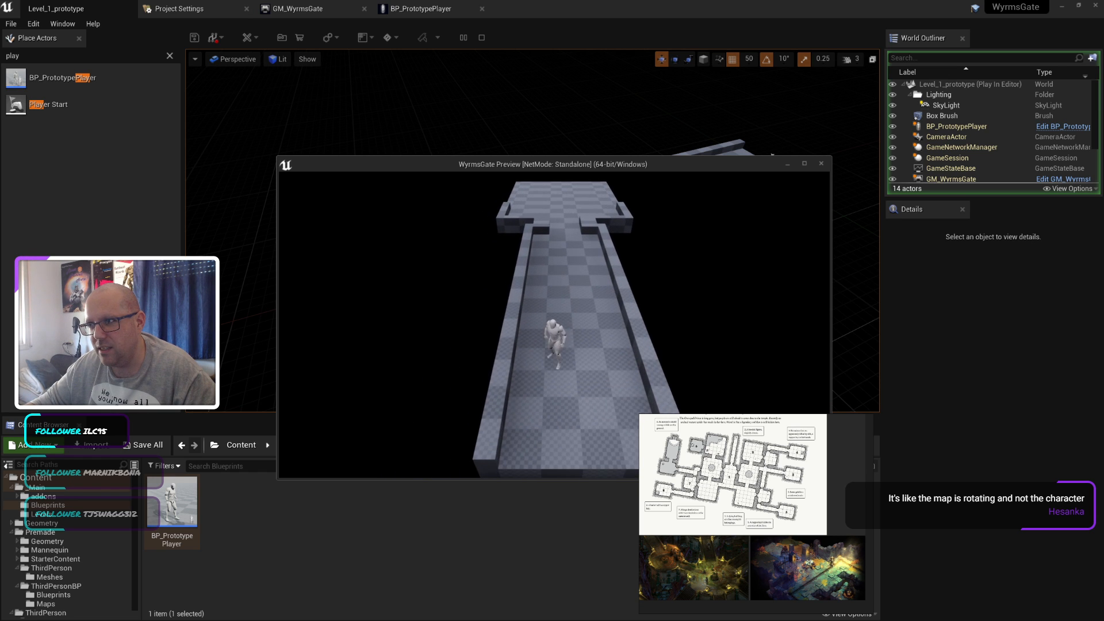
{"action": "key", "text": "Escape"}
{"action": "left_click", "coordinate": [421, 9]}
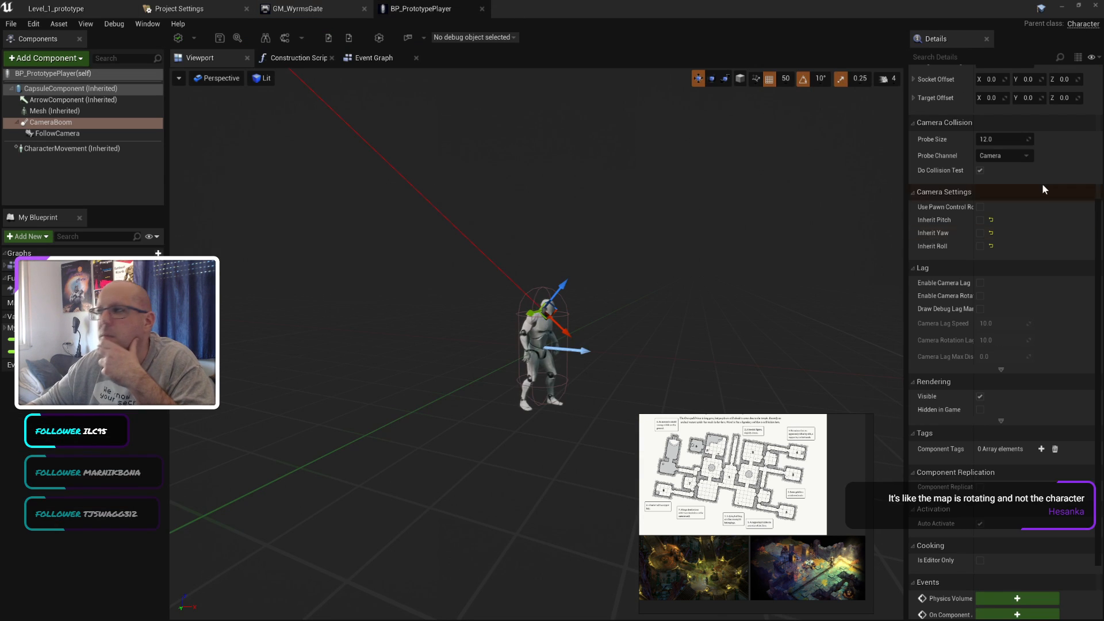
Step: Enable camera lag on the CameraBoom component
{"action": "left_click", "coordinate": [51, 122]}
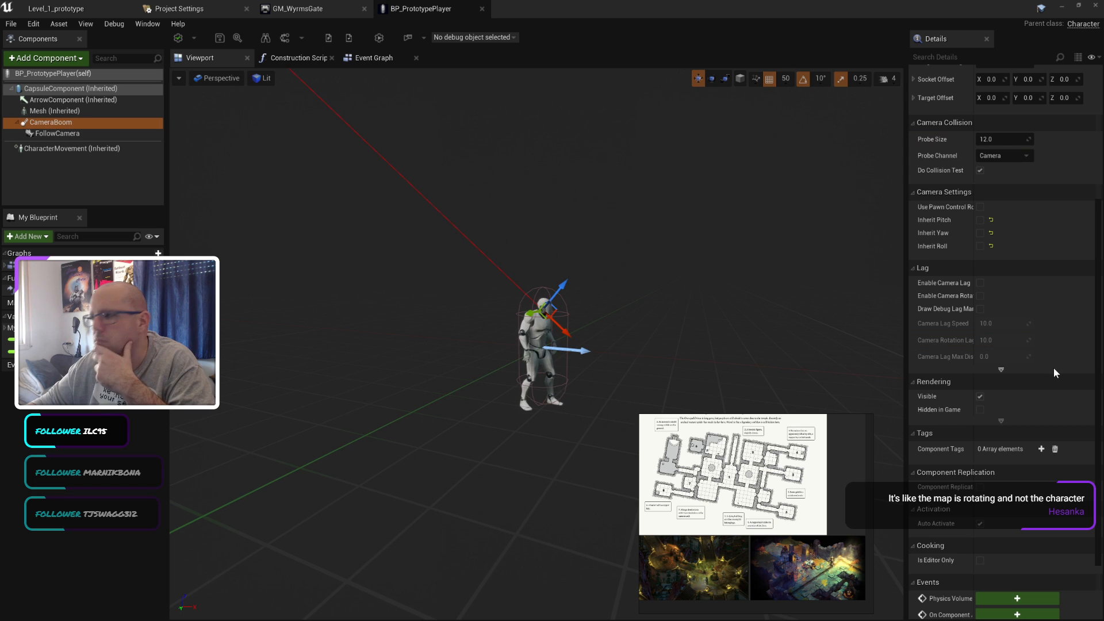
{"action": "scroll", "coordinate": [1054, 372], "scroll_direction": "down", "scroll_amount": 1}
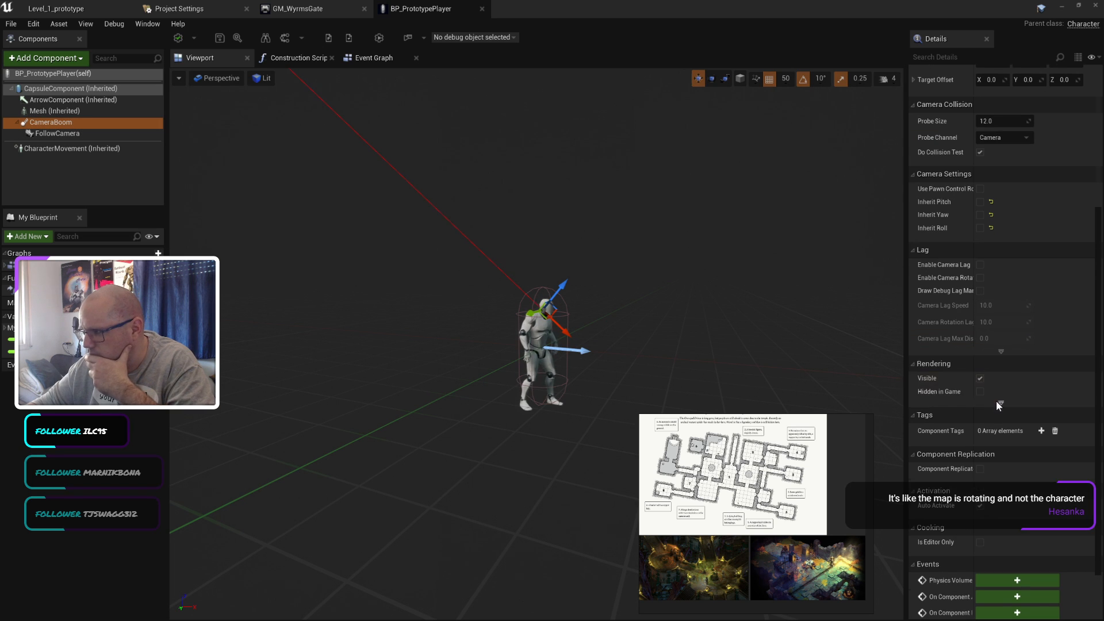
{"action": "left_click", "coordinate": [980, 265]}
{"action": "scroll", "coordinate": [1078, 285], "scroll_direction": "up", "scroll_amount": 5}
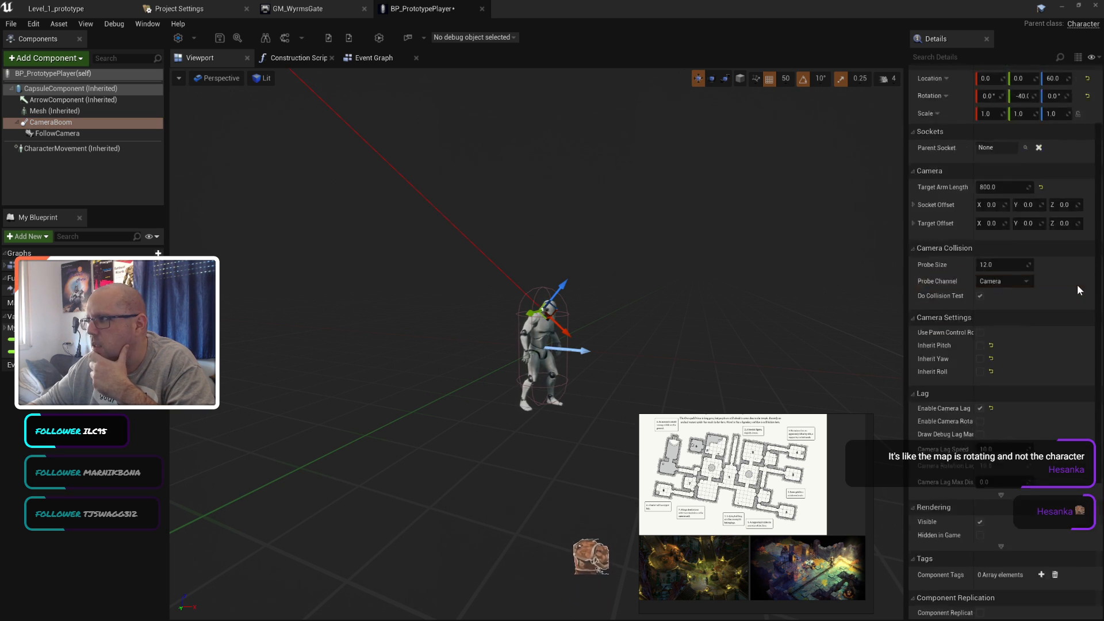
Step: Set the CameraBoom's Y rotation to -45°, reset its location to the default of 0, and save the blueprint
{"action": "scroll", "coordinate": [1078, 284], "scroll_direction": "up", "scroll_amount": 3}
{"action": "left_click", "coordinate": [1052, 168]}
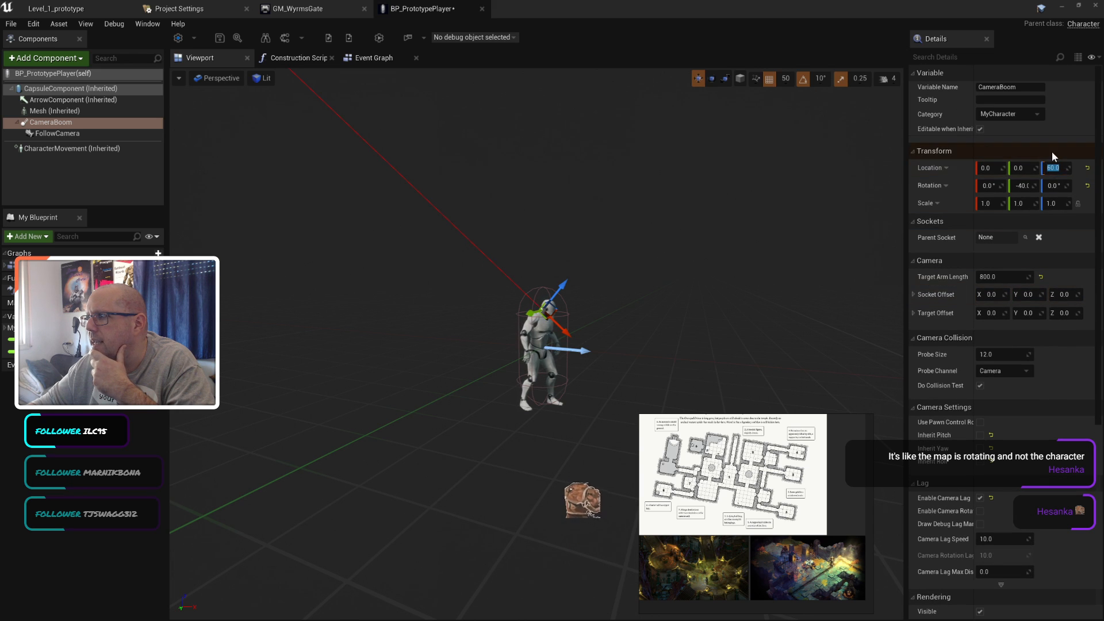
{"action": "left_click", "coordinate": [1022, 185]}
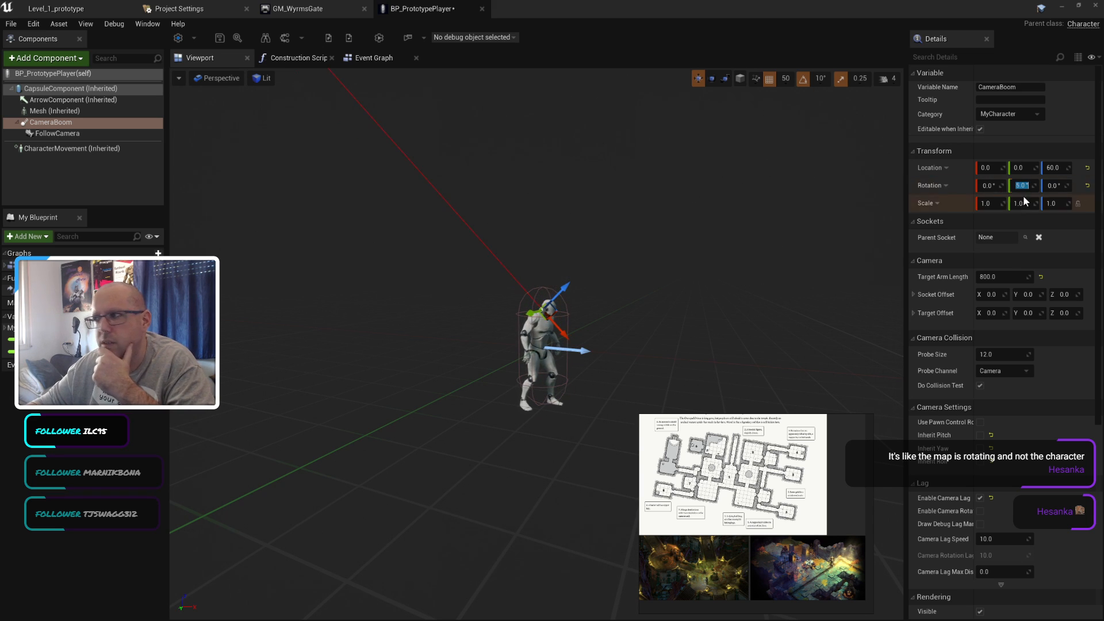
{"action": "type", "text": "-45"}
{"action": "left_click", "coordinate": [1052, 168]}
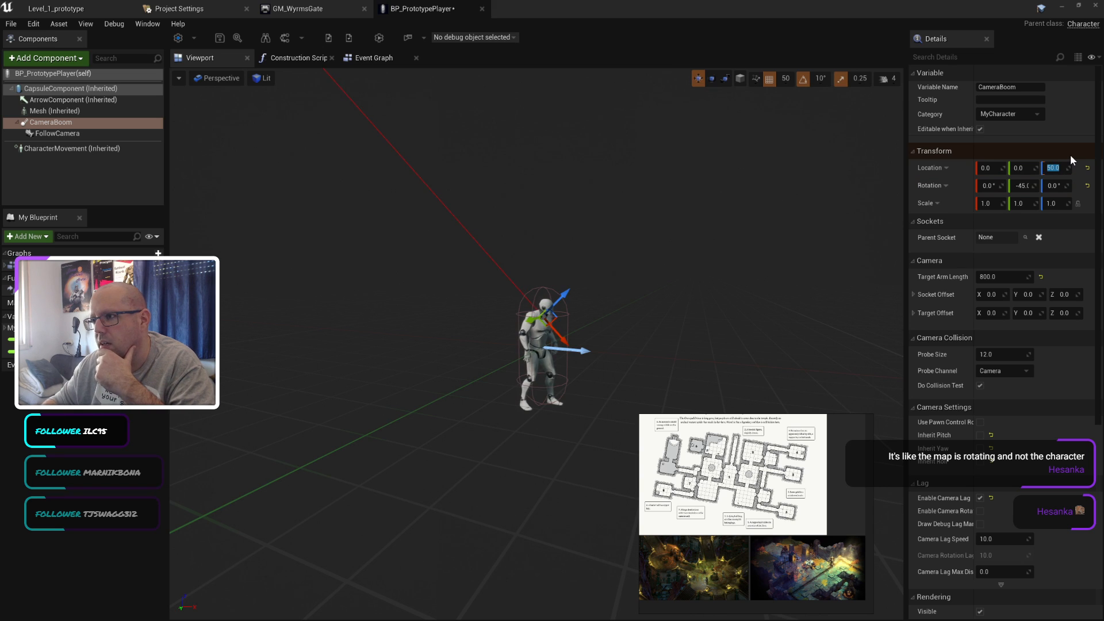
{"action": "key", "text": "Return"}
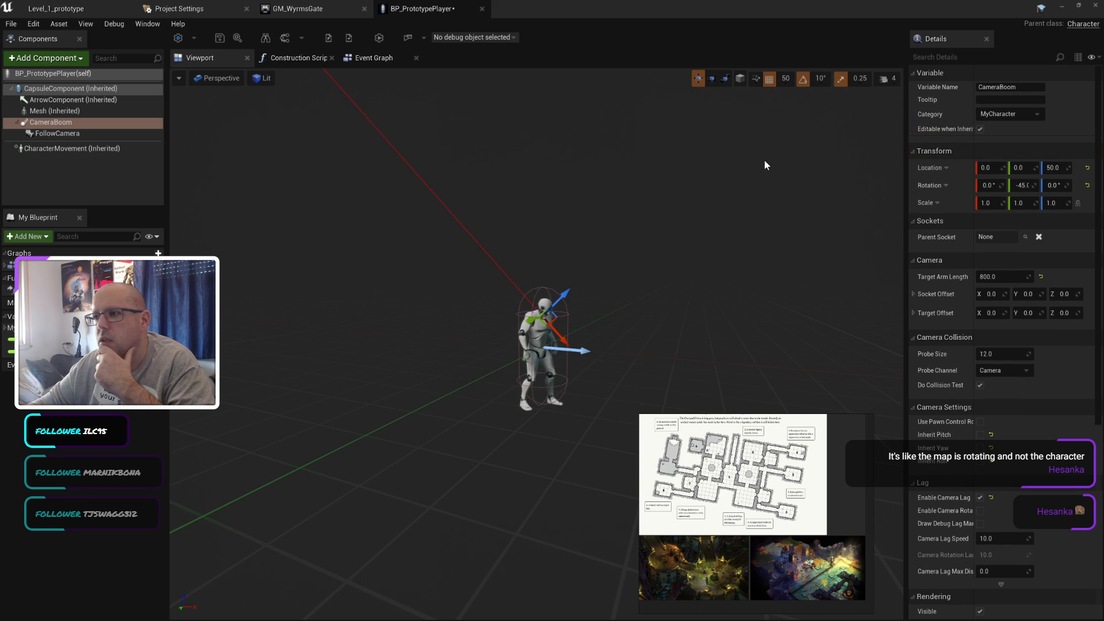
{"action": "left_click", "coordinate": [1087, 168]}
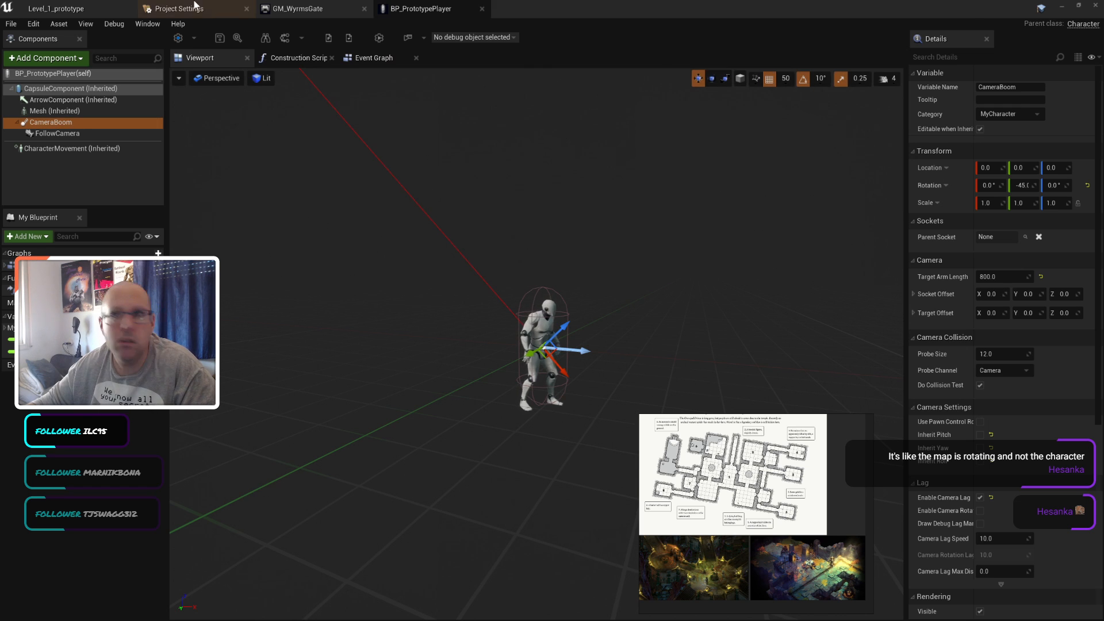
Step: Build the lighting for Level_1_prototype
{"action": "left_click", "coordinate": [56, 9]}
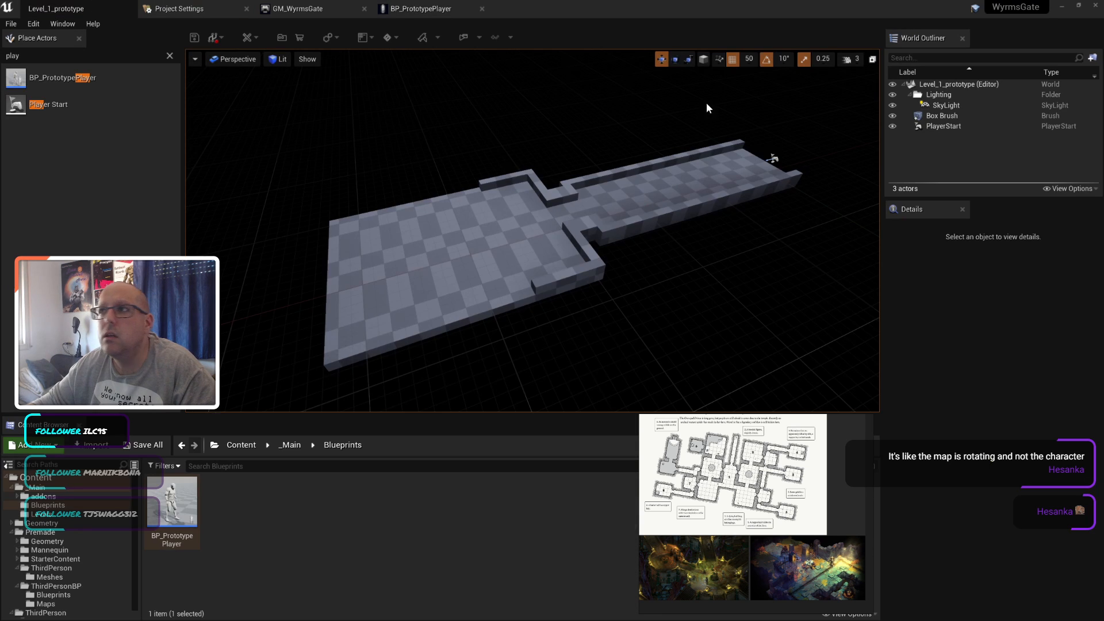
{"action": "left_click", "coordinate": [423, 37]}
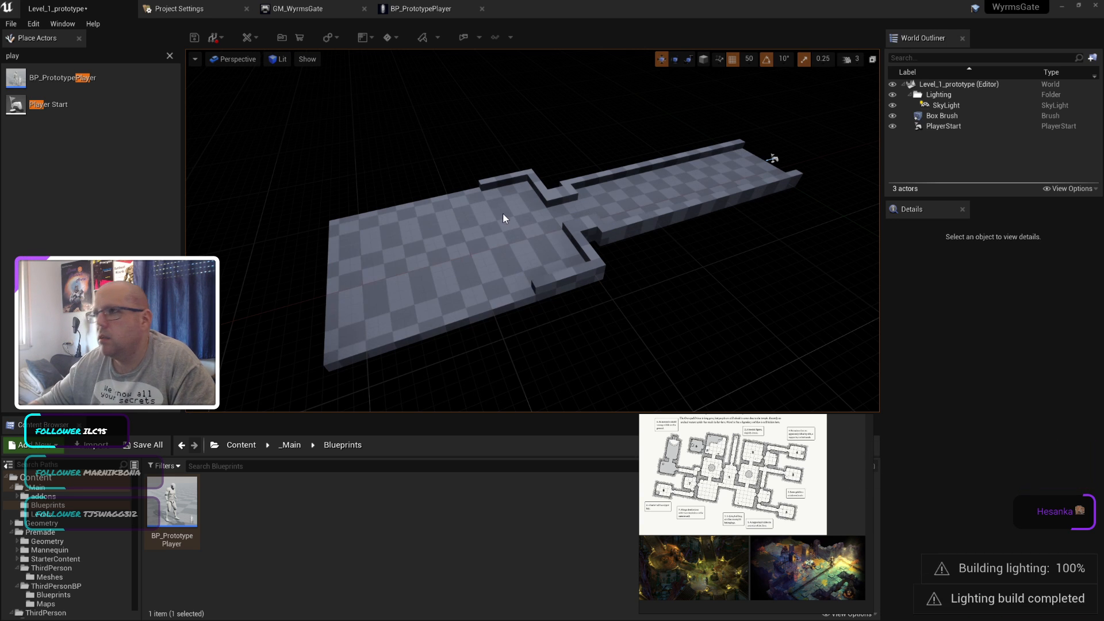
Step: Play-test Level_1_prototype by running the character back and forth and sideways along the corridor to check the lagging camera
{"action": "left_click", "coordinate": [465, 38]}
{"action": "key", "text": "w"}
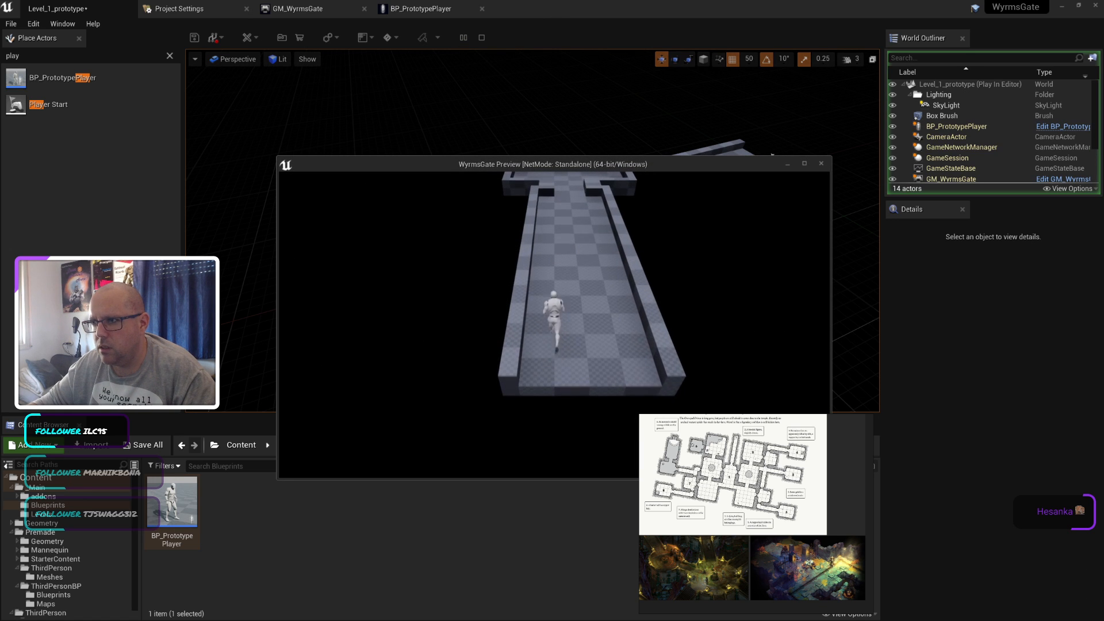
{"action": "key", "text": "d"}
{"action": "key", "text": "s"}
{"action": "key", "text": "a"}
{"action": "key", "text": "d"}
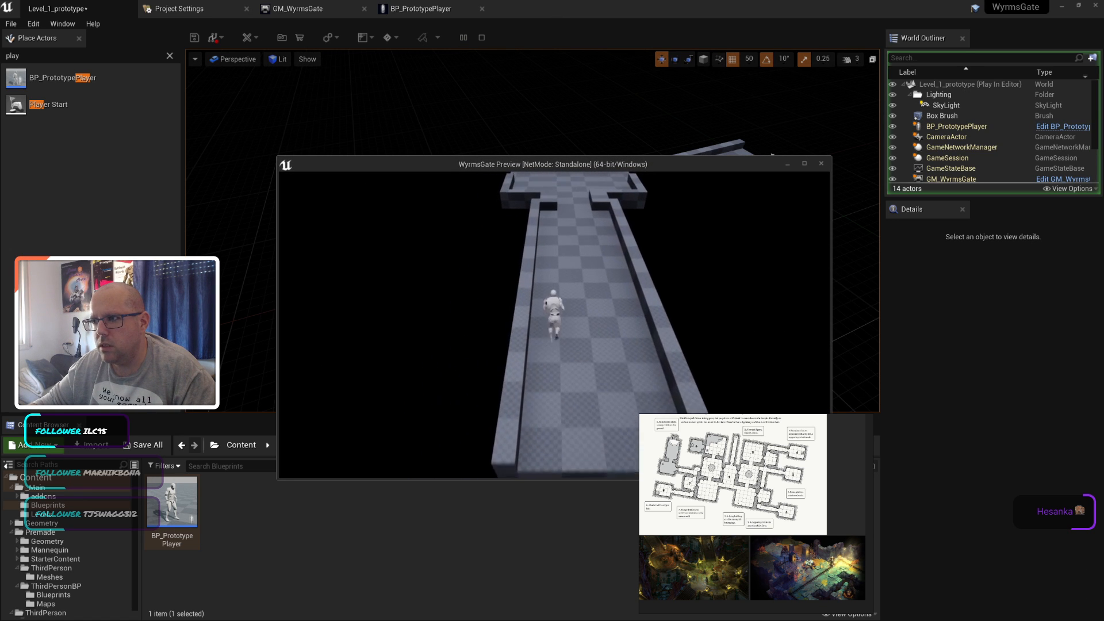
{"action": "key", "text": "a"}
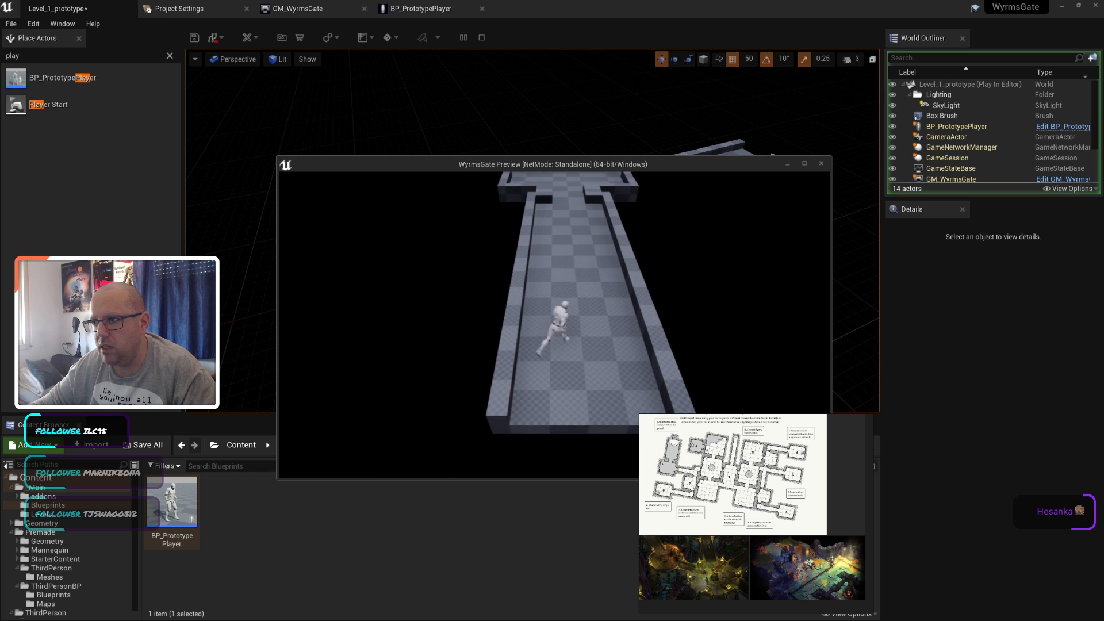
{"action": "key", "text": "d"}
{"action": "key", "text": "a"}
{"action": "key", "text": "w"}
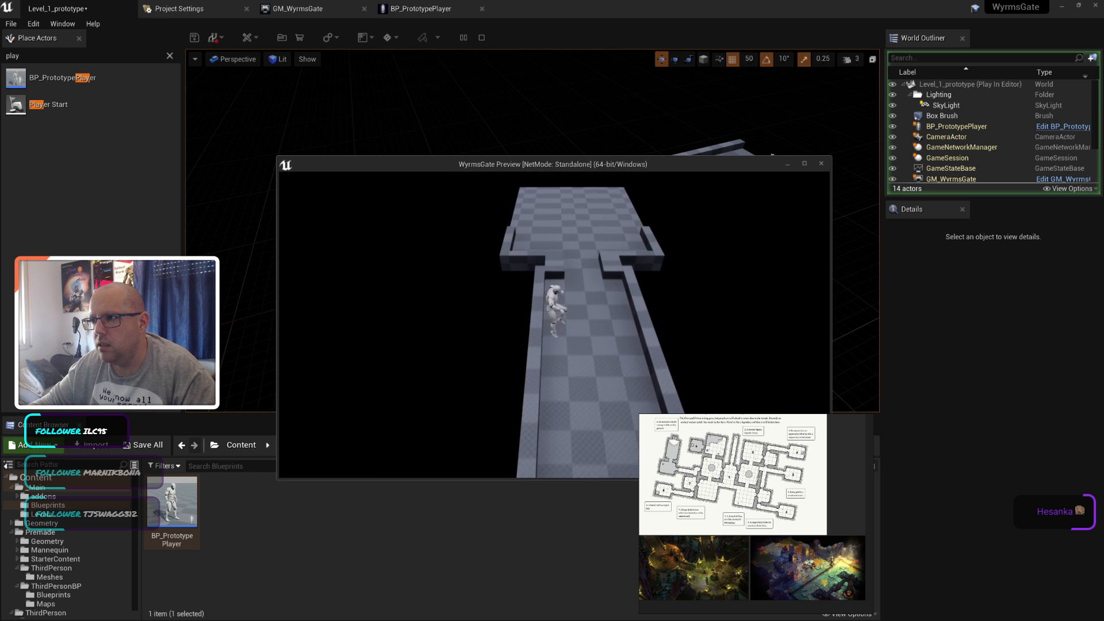
{"action": "key", "text": "d"}
{"action": "key", "text": "s"}
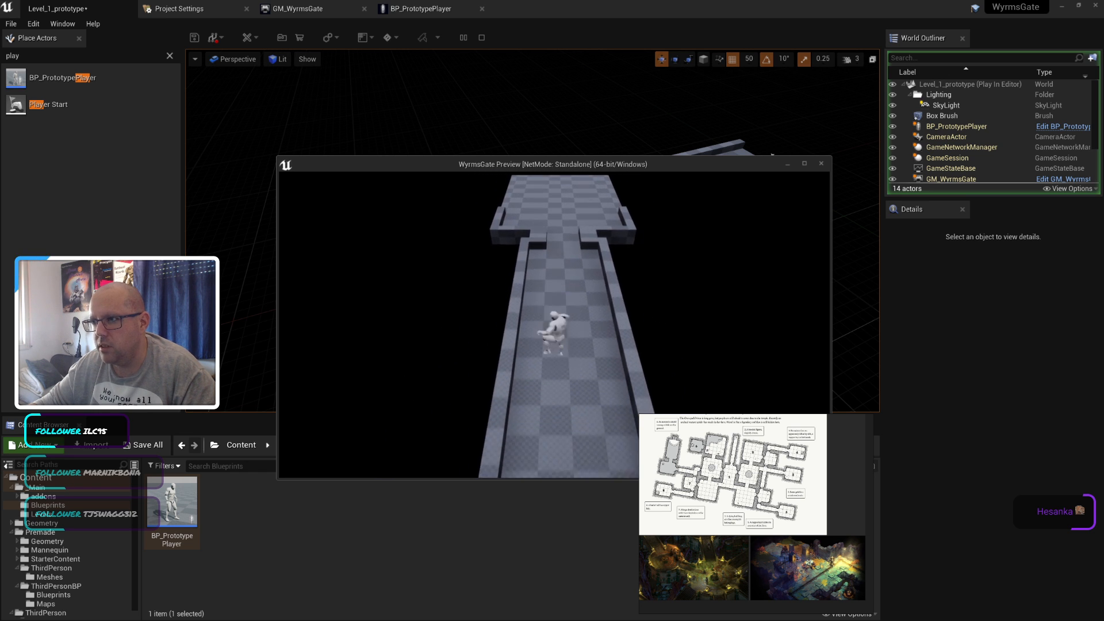
{"action": "key", "text": "a"}
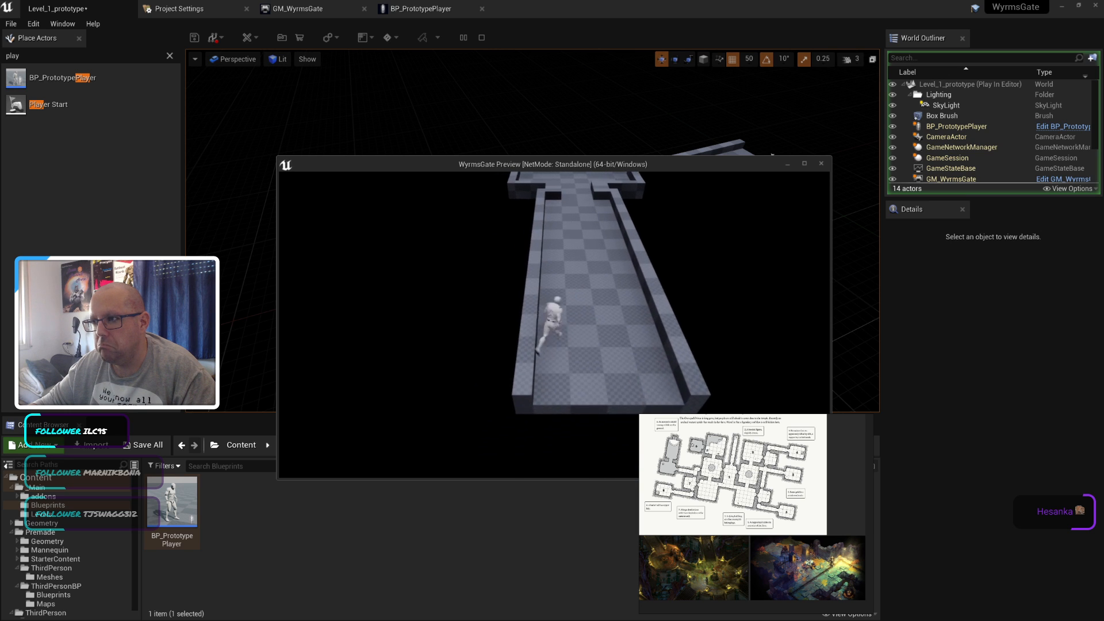
{"action": "key", "text": "d"}
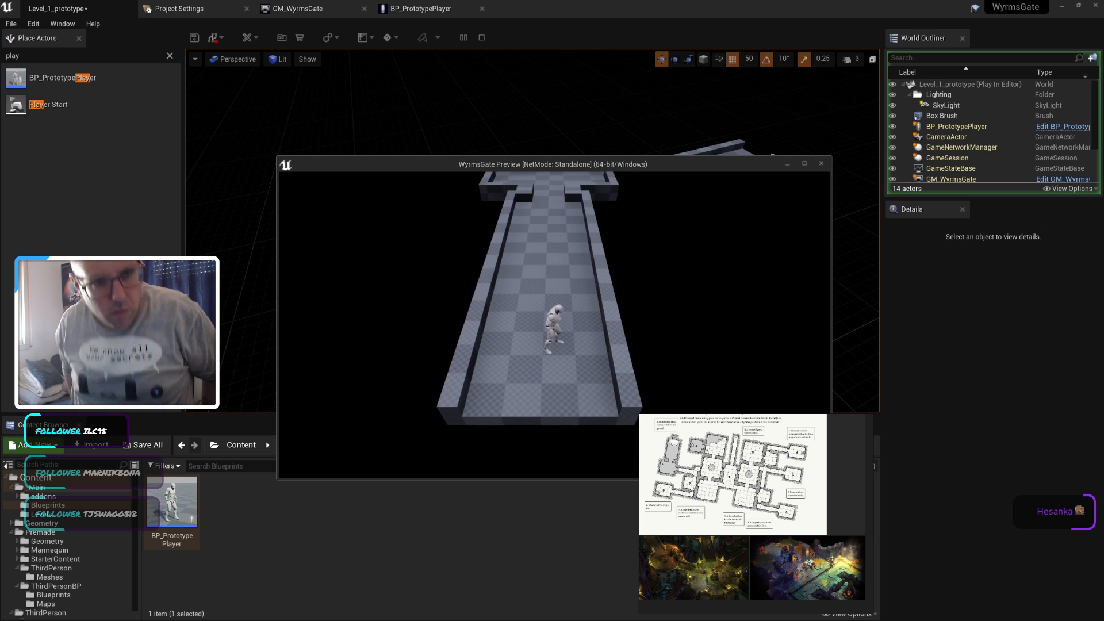
{"action": "key", "text": "w"}
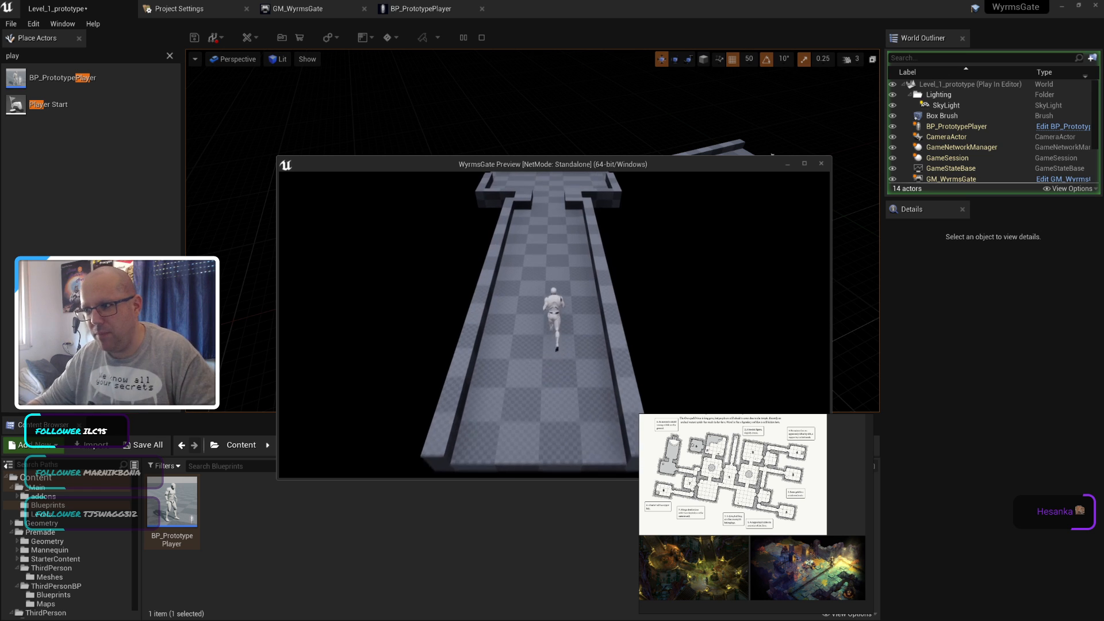
{"action": "key", "text": "a"}
{"action": "key", "text": "d"}
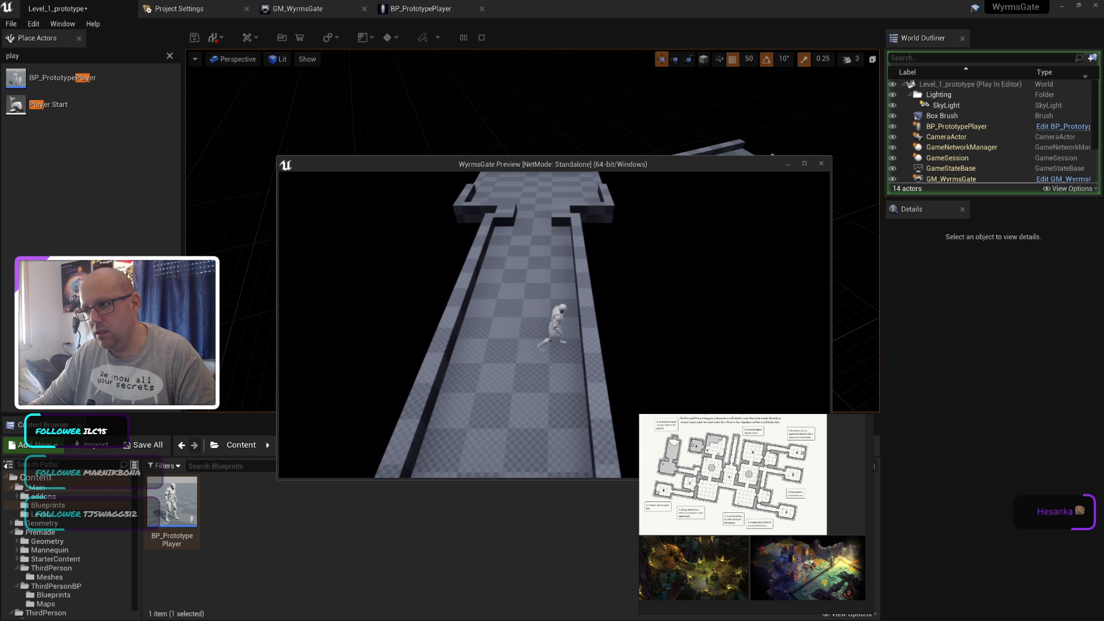
{"action": "key", "text": "a"}
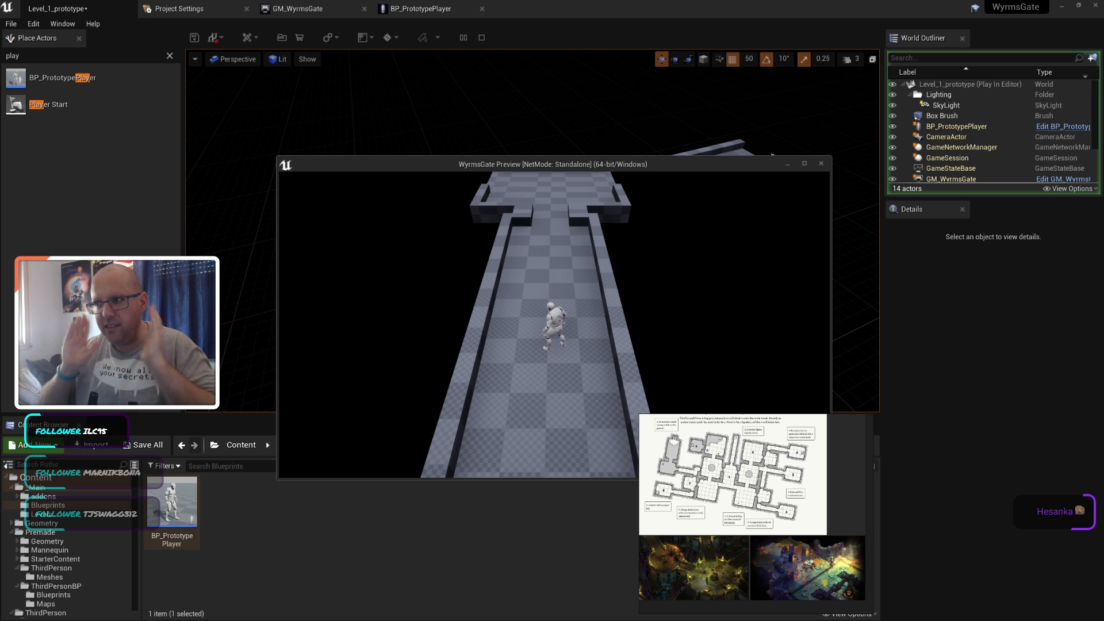
{"action": "key", "text": "w"}
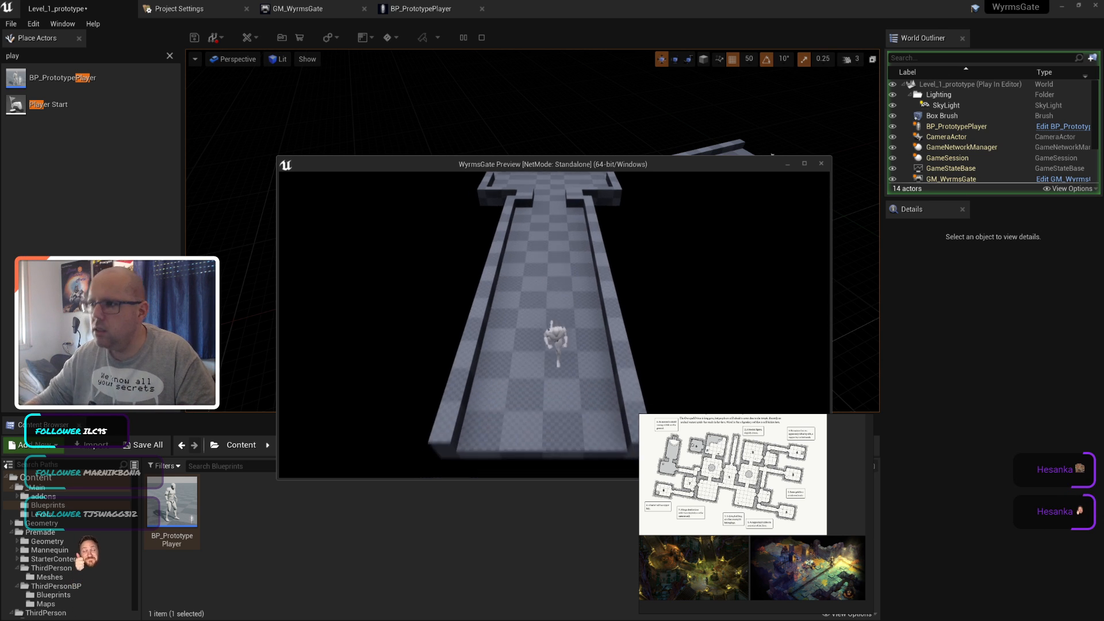
{"action": "key", "text": "w"}
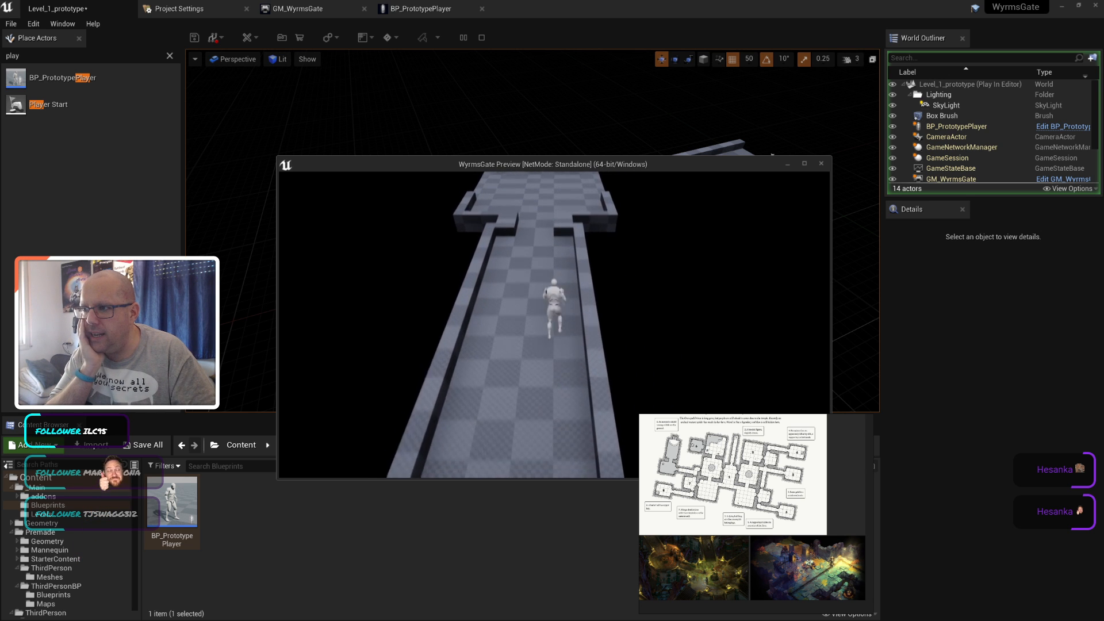
{"action": "key", "text": "a"}
{"action": "key", "text": "s"}
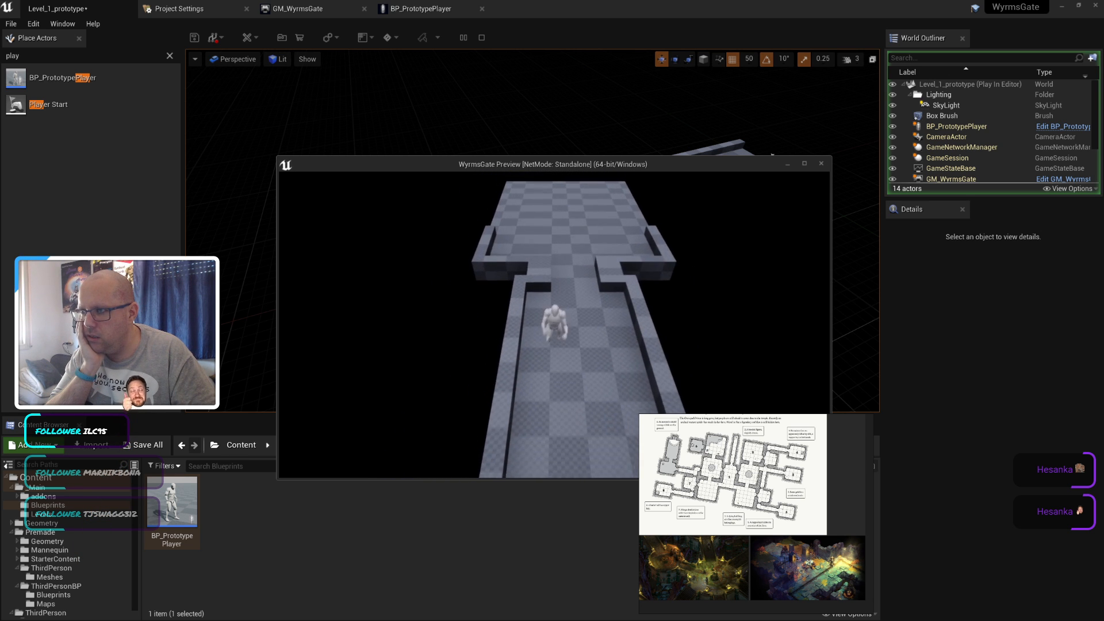
{"action": "key", "text": "d"}
{"action": "key", "text": "w"}
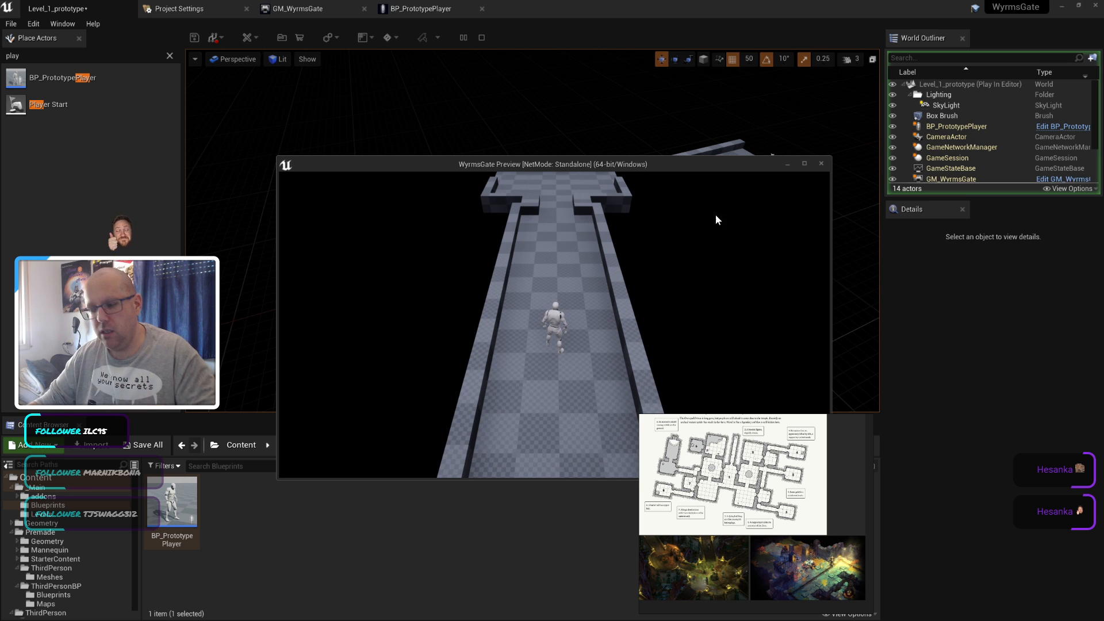
{"action": "key", "text": "Escape"}
Step: Return to the BP_PrototypePlayer blueprint and examine the FollowCamera's settings and its placement relative to the character
{"action": "left_click", "coordinate": [446, 8]}
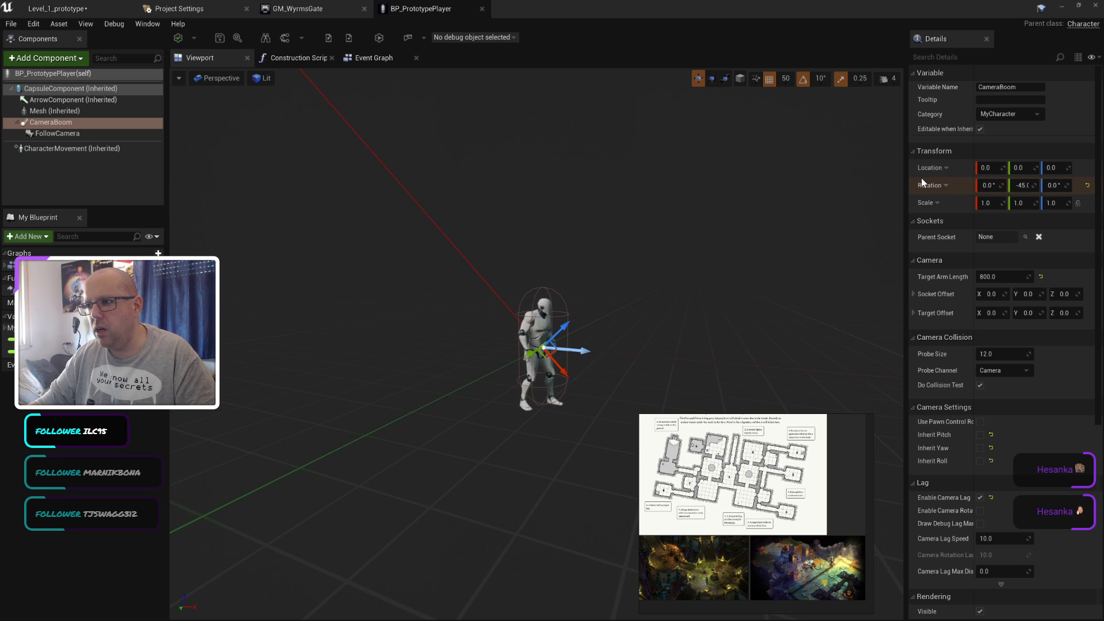
{"action": "left_click", "coordinate": [67, 136]}
{"action": "scroll", "coordinate": [671, 318], "scroll_direction": "down", "scroll_amount": 3}
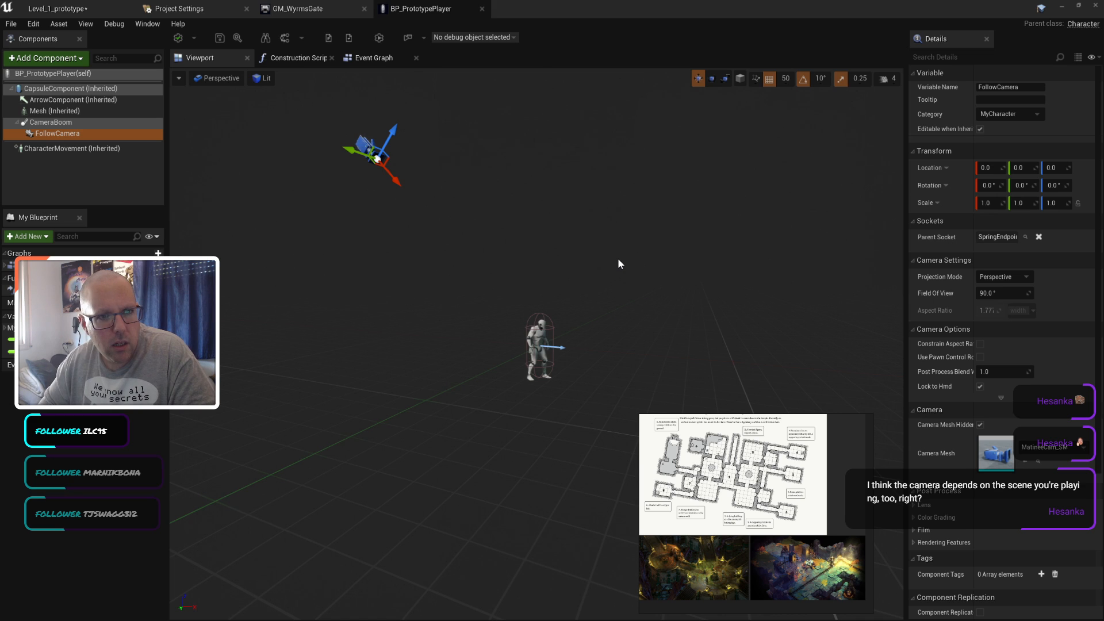
{"action": "left_click", "coordinate": [524, 295]}
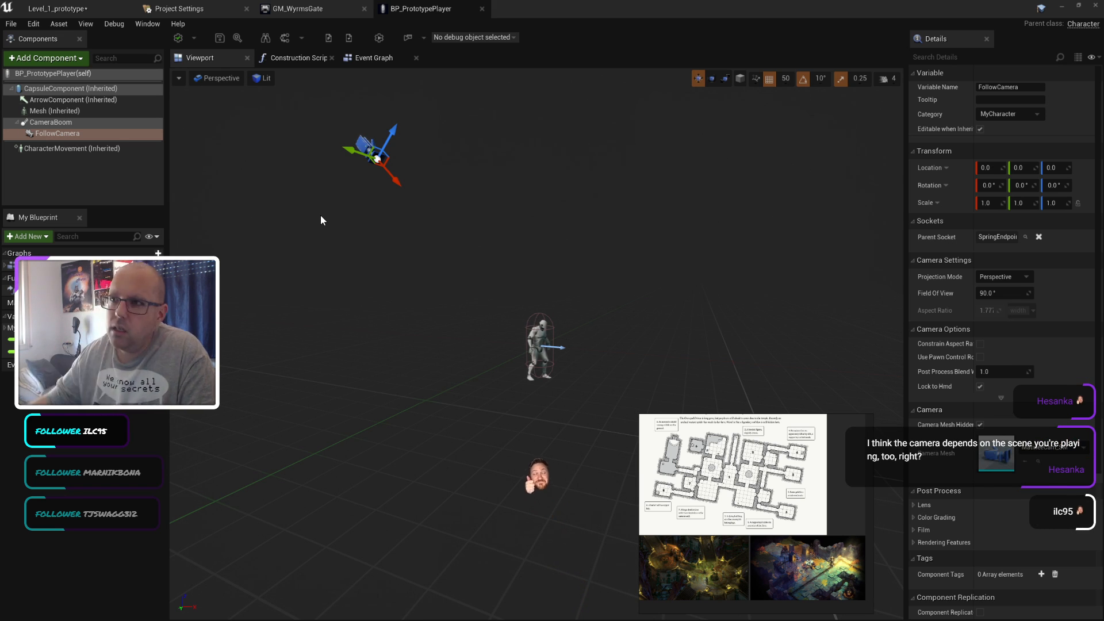
{"action": "left_click", "coordinate": [56, 125]}
{"action": "left_click", "coordinate": [54, 133]}
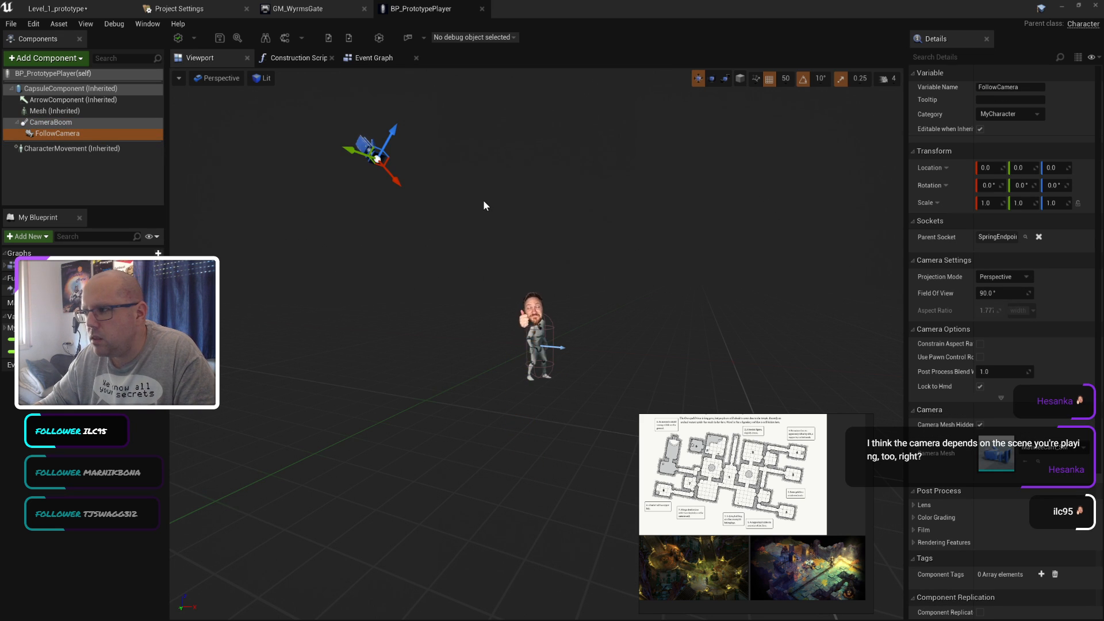
{"action": "scroll", "coordinate": [1000, 412], "scroll_direction": "down", "scroll_amount": 2}
{"action": "scroll", "coordinate": [990, 420], "scroll_direction": "up", "scroll_amount": 2}
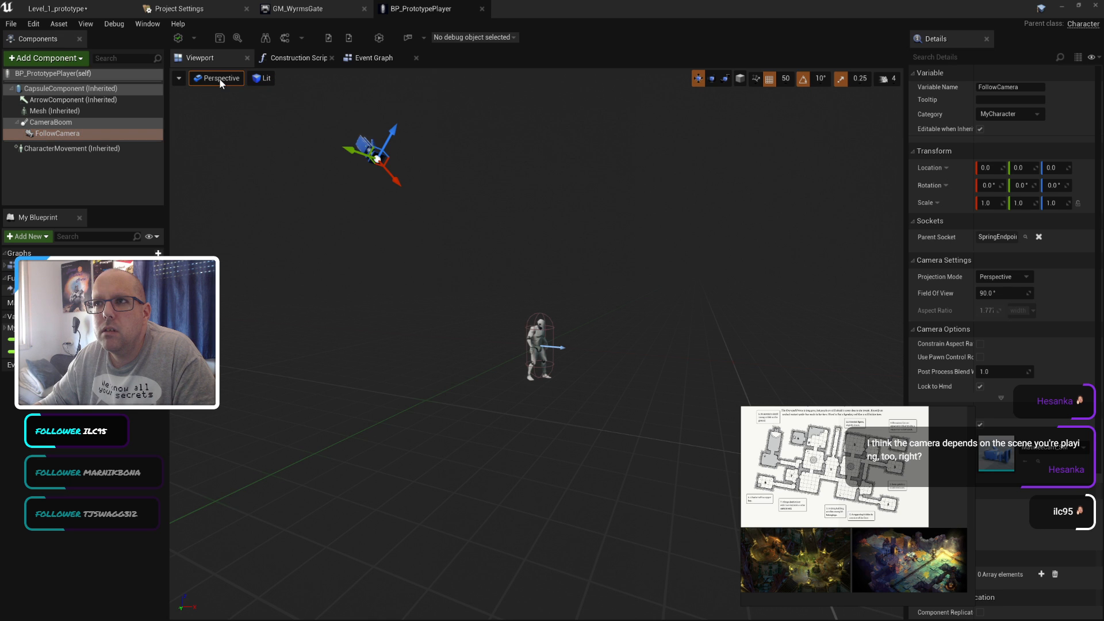
Step: Switch to the browser, search Google for "ue4 blueprint camera view" and look through the results
{"action": "key", "text": "alt+Tab"}
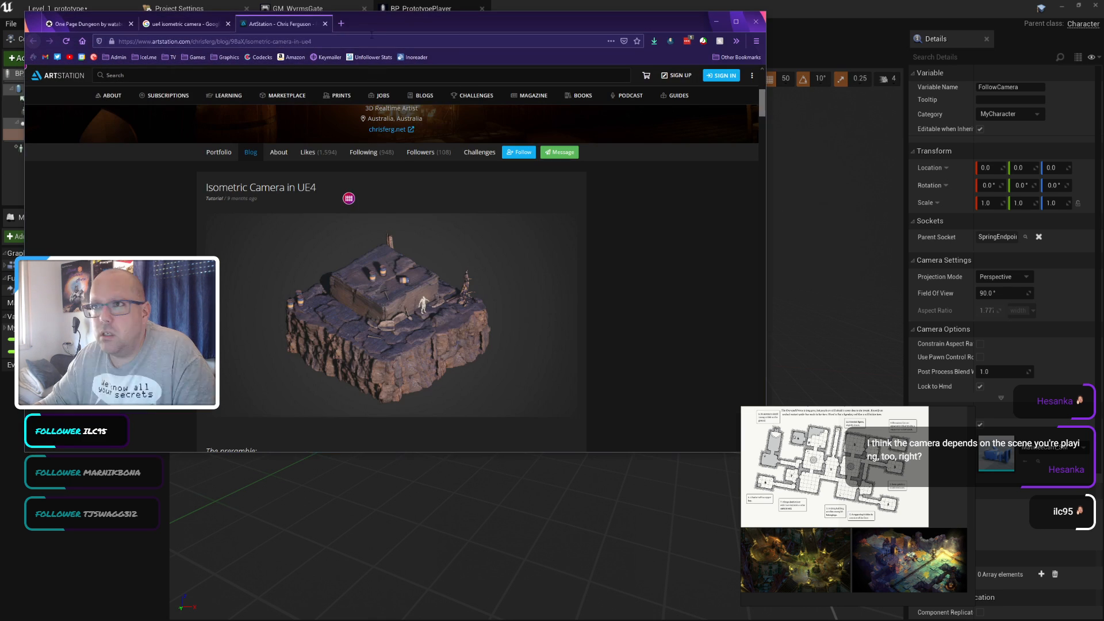
{"action": "left_click", "coordinate": [195, 25]}
{"action": "left_click_drag", "start_coordinate": [405, 24], "coordinate": [626, 113]}
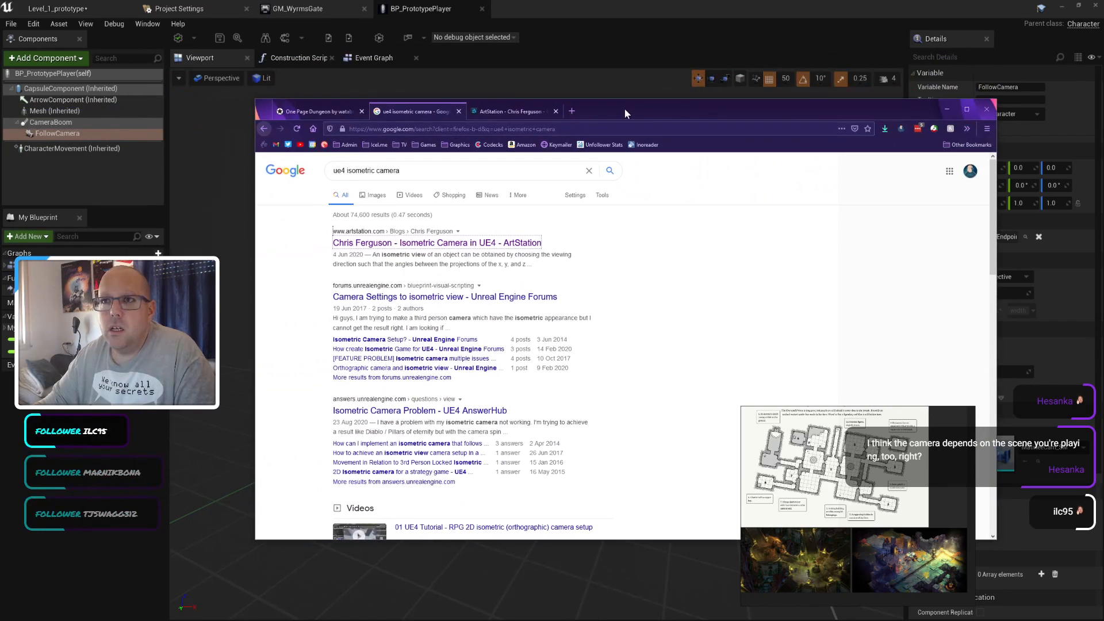
{"action": "double_click", "coordinate": [438, 169]}
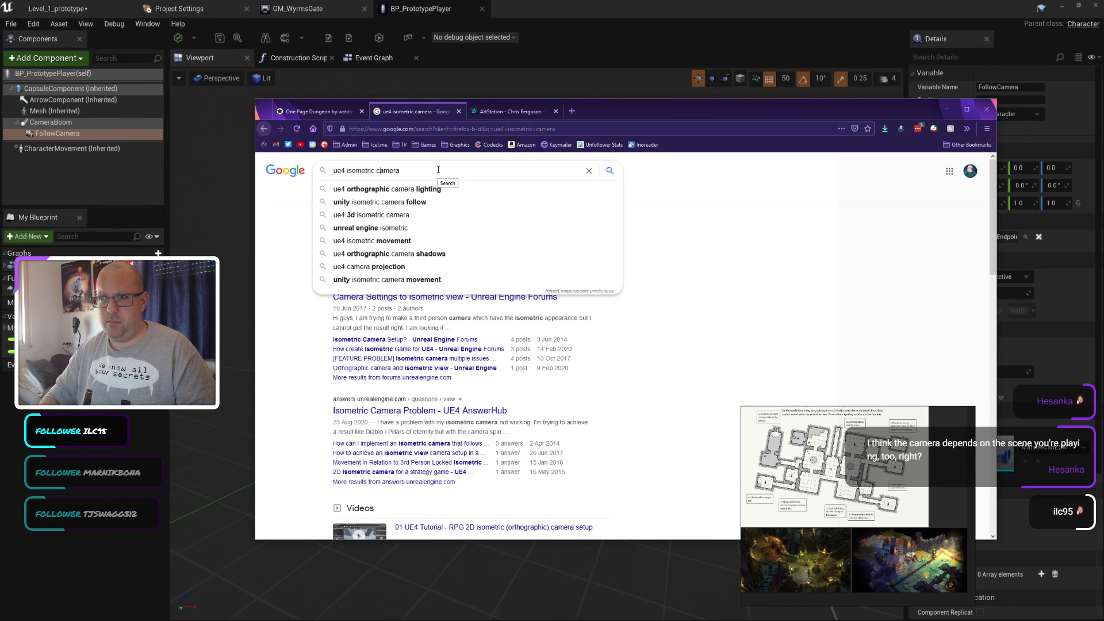
{"action": "type", "text": "blueprin"}
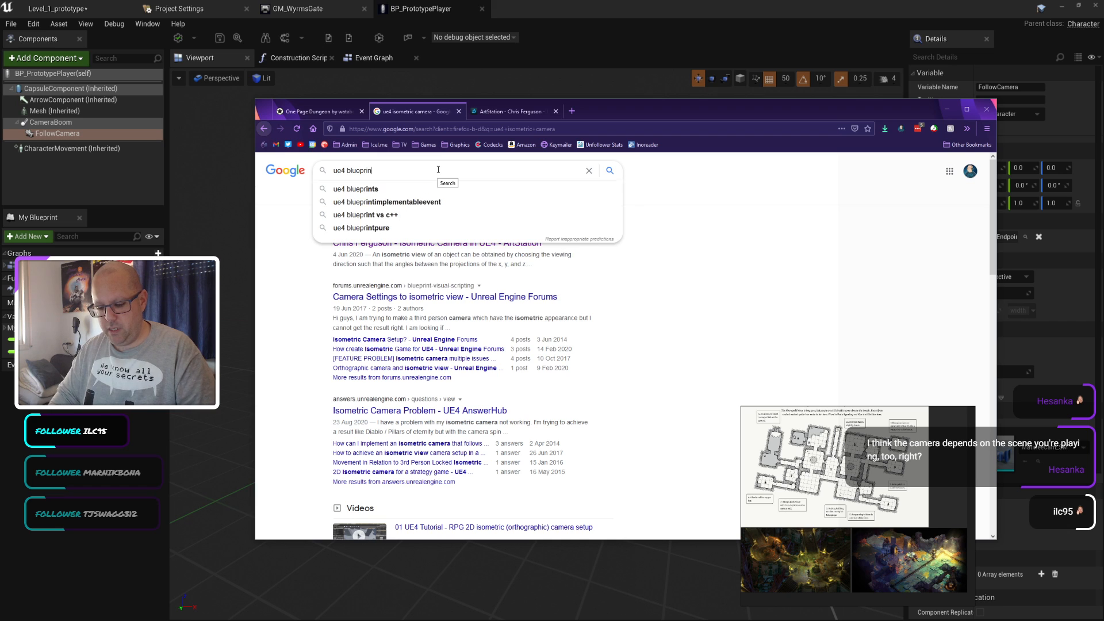
{"action": "type", "text": "t camera view"}
{"action": "key", "text": "Return"}
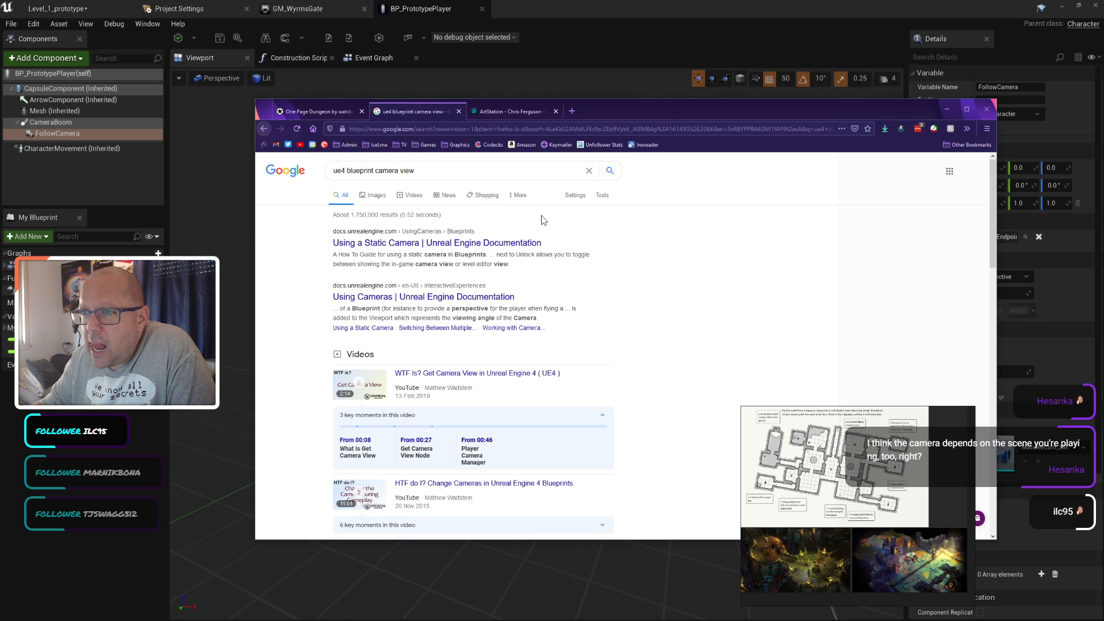
{"action": "scroll", "coordinate": [628, 315], "scroll_direction": "down", "scroll_amount": 7}
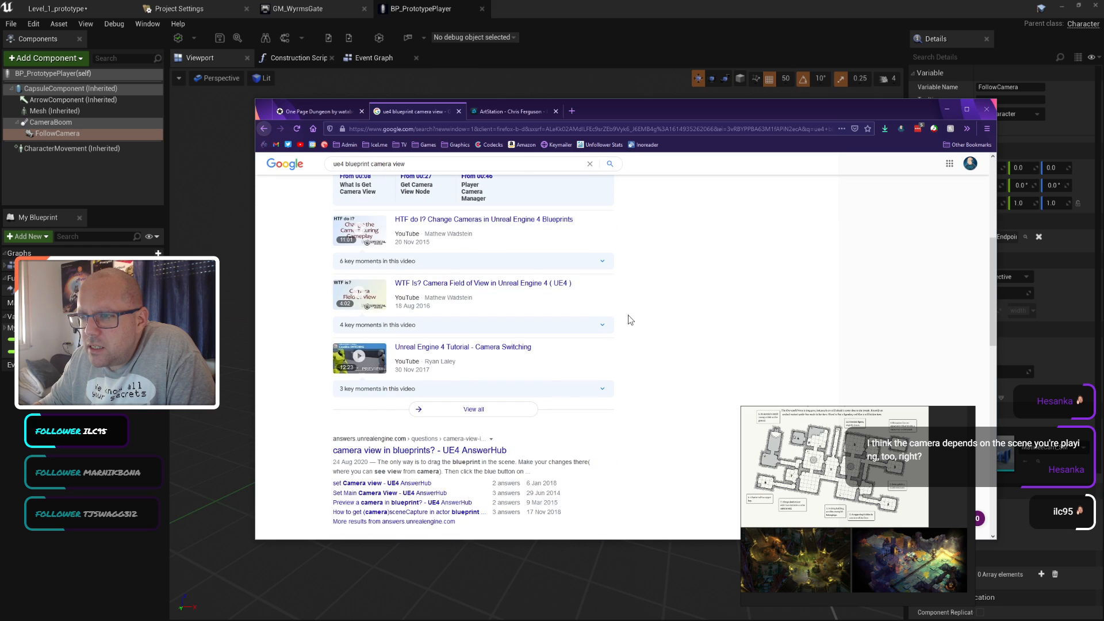
Step: Open the AnswerHub question "camera view in blueprints?" from the search results and move the browser window off the blueprint's details
{"action": "left_click", "coordinate": [389, 316]}
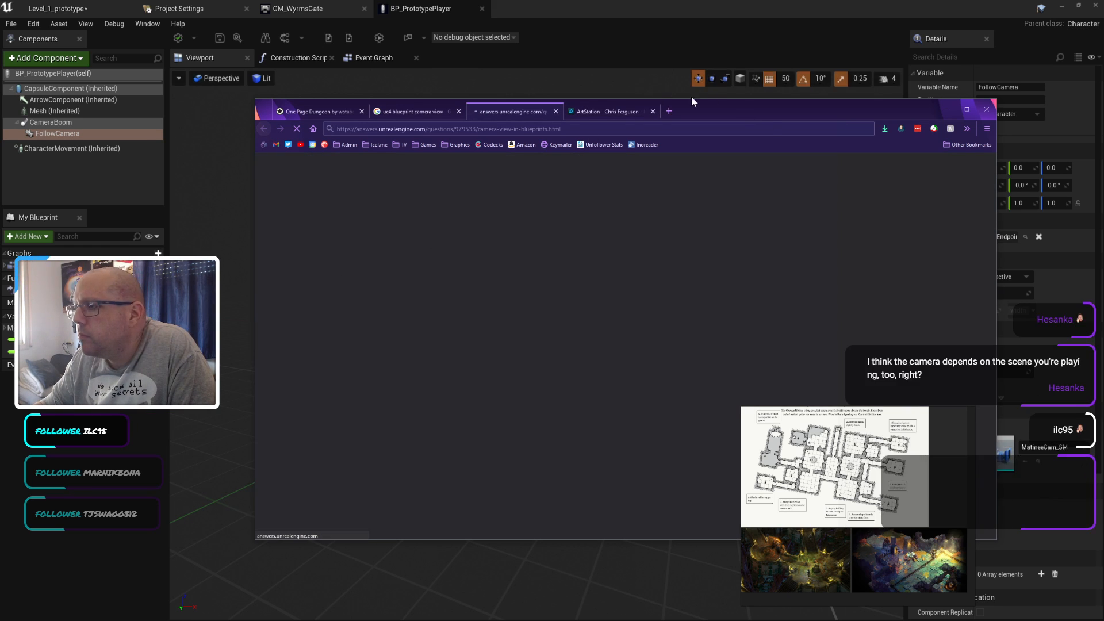
{"action": "left_click_drag", "start_coordinate": [713, 113], "coordinate": [537, 61]}
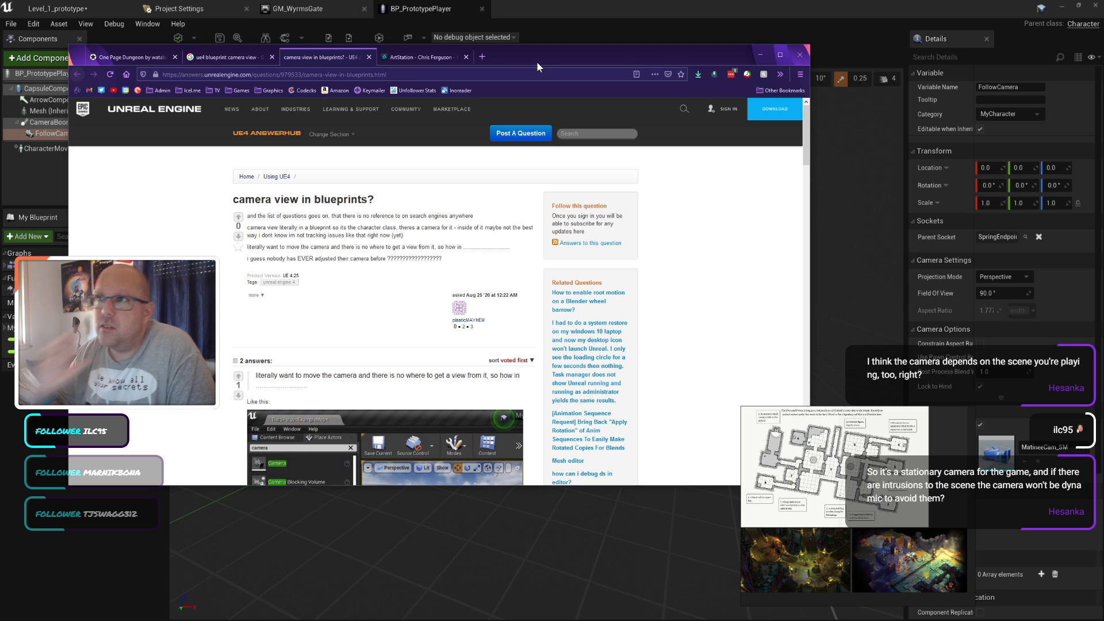
{"action": "left_click", "coordinate": [481, 58]}
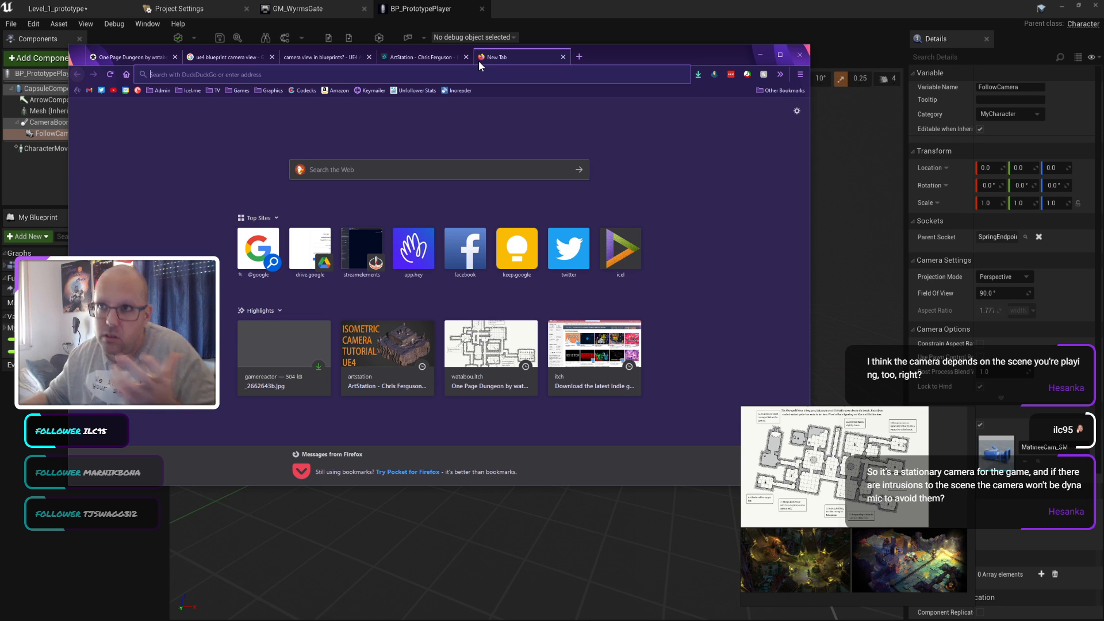
{"action": "left_click", "coordinate": [564, 58]}
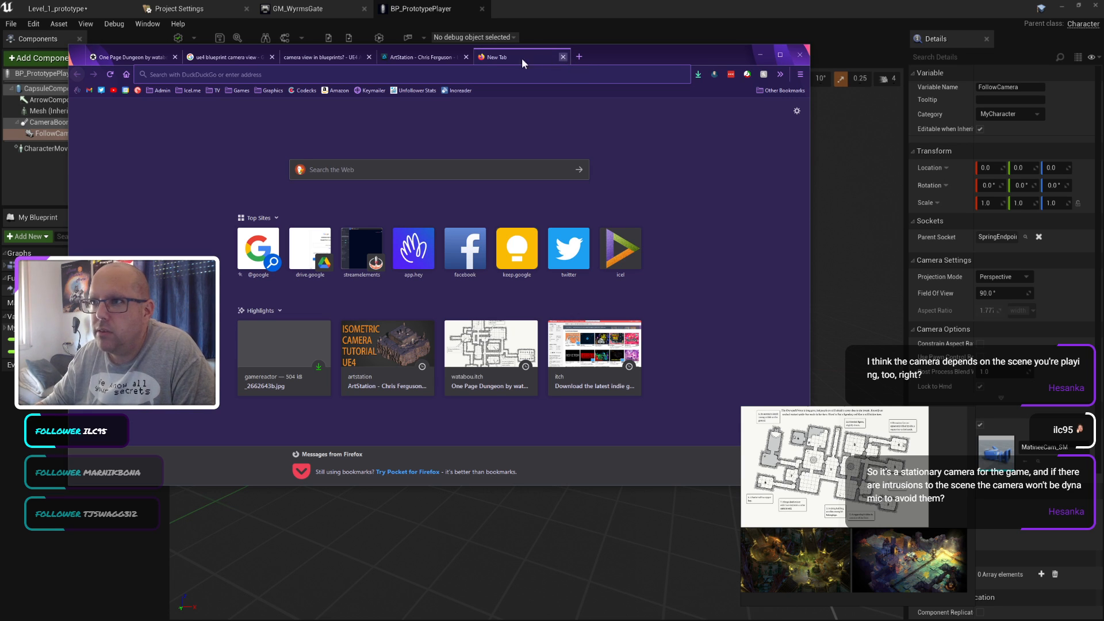
{"action": "left_click", "coordinate": [201, 58]}
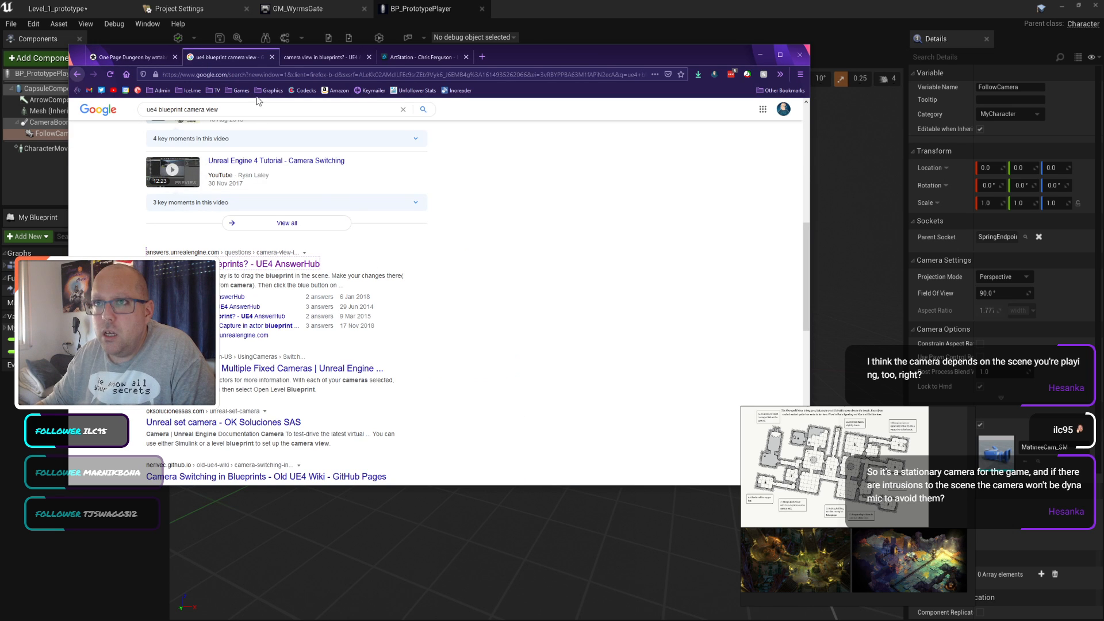
{"action": "left_click", "coordinate": [306, 58]}
Step: Read the thread's answers about adding a camera to an actor, seeing its view in the world and the viewport preview preferences
{"action": "scroll", "coordinate": [437, 292], "scroll_direction": "down", "scroll_amount": 4}
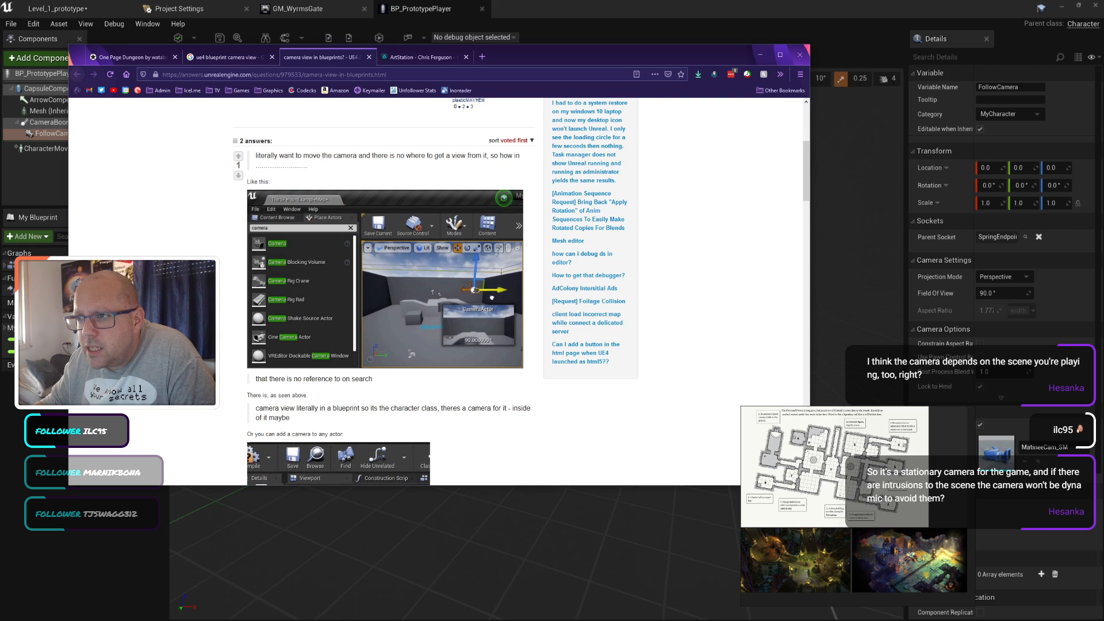
{"action": "scroll", "coordinate": [489, 357], "scroll_direction": "down", "scroll_amount": 2}
{"action": "scroll", "coordinate": [489, 357], "scroll_direction": "down", "scroll_amount": 3}
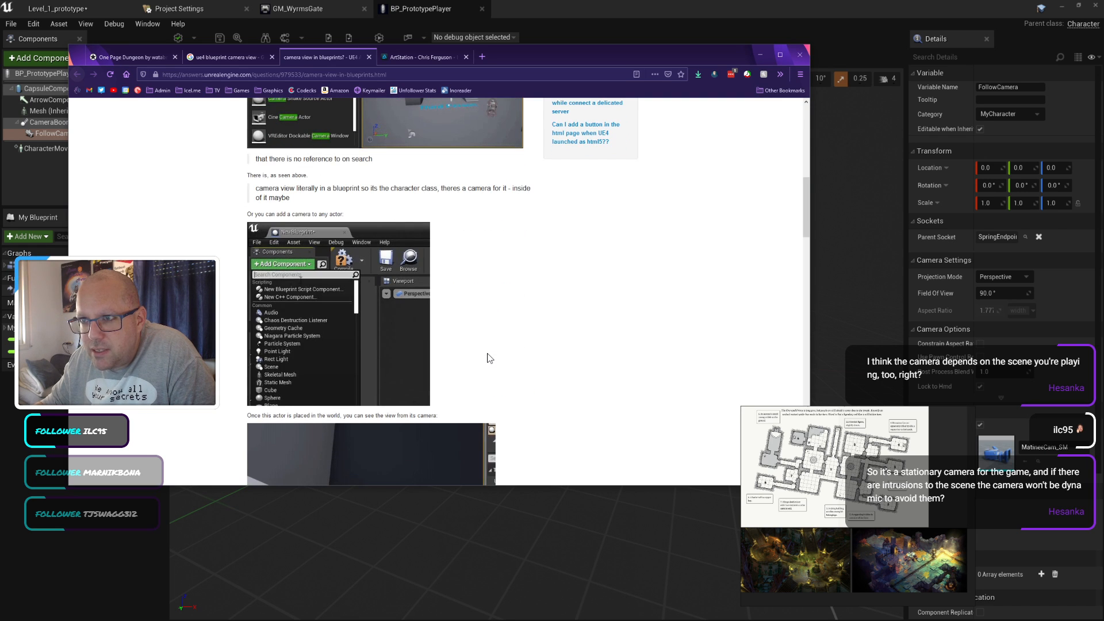
{"action": "scroll", "coordinate": [499, 298], "scroll_direction": "down", "scroll_amount": 5}
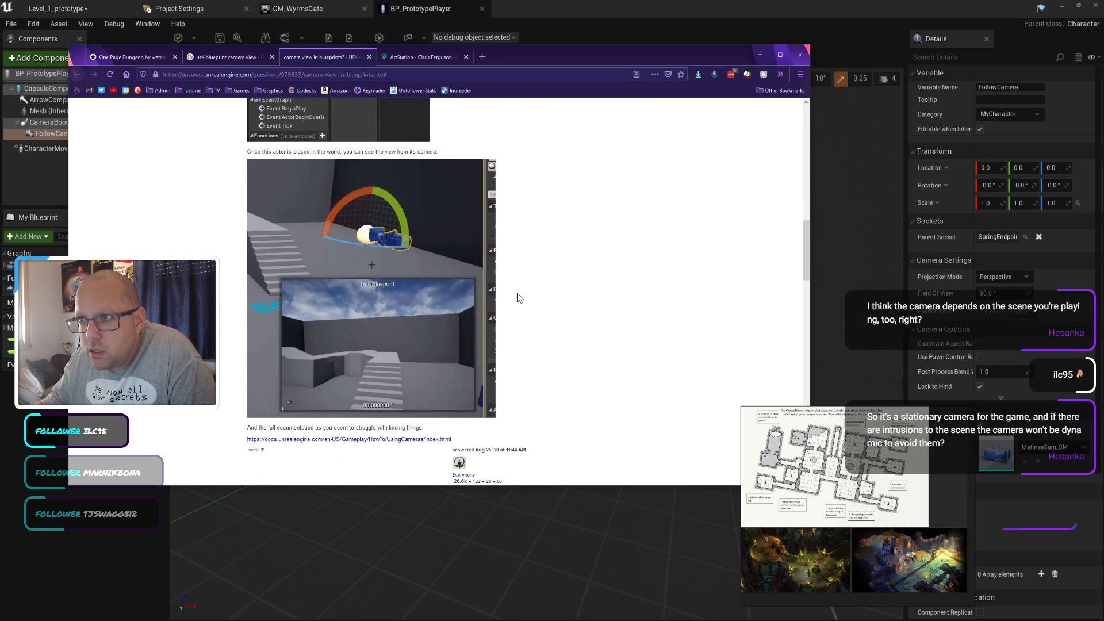
{"action": "scroll", "coordinate": [517, 297], "scroll_direction": "down", "scroll_amount": 7}
{"action": "scroll", "coordinate": [518, 297], "scroll_direction": "down", "scroll_amount": 7}
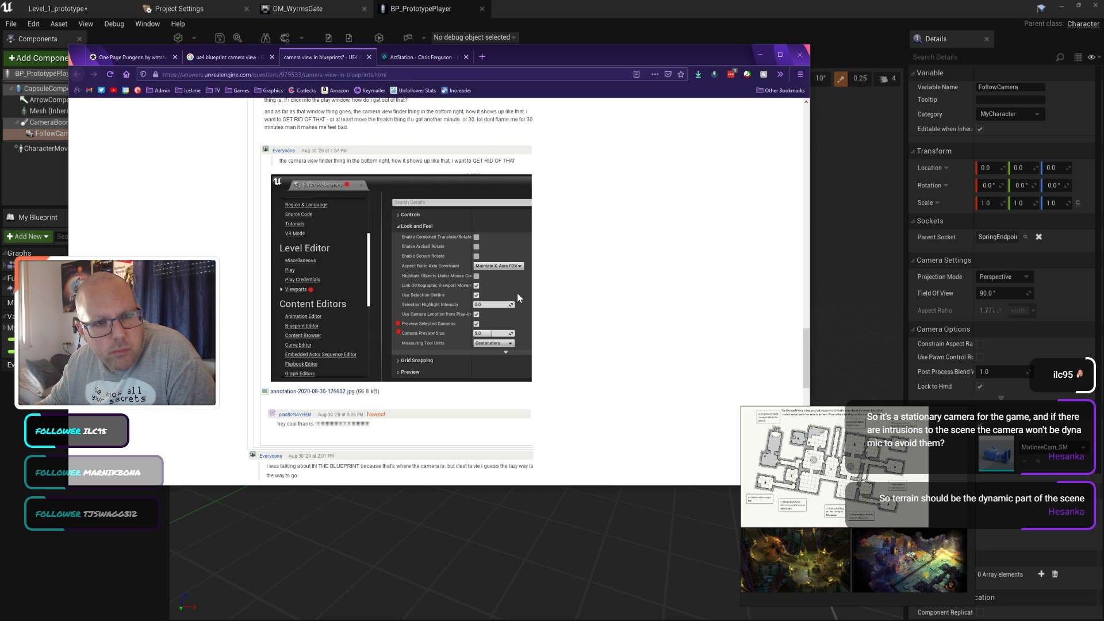
{"action": "scroll", "coordinate": [594, 288], "scroll_direction": "down", "scroll_amount": 1}
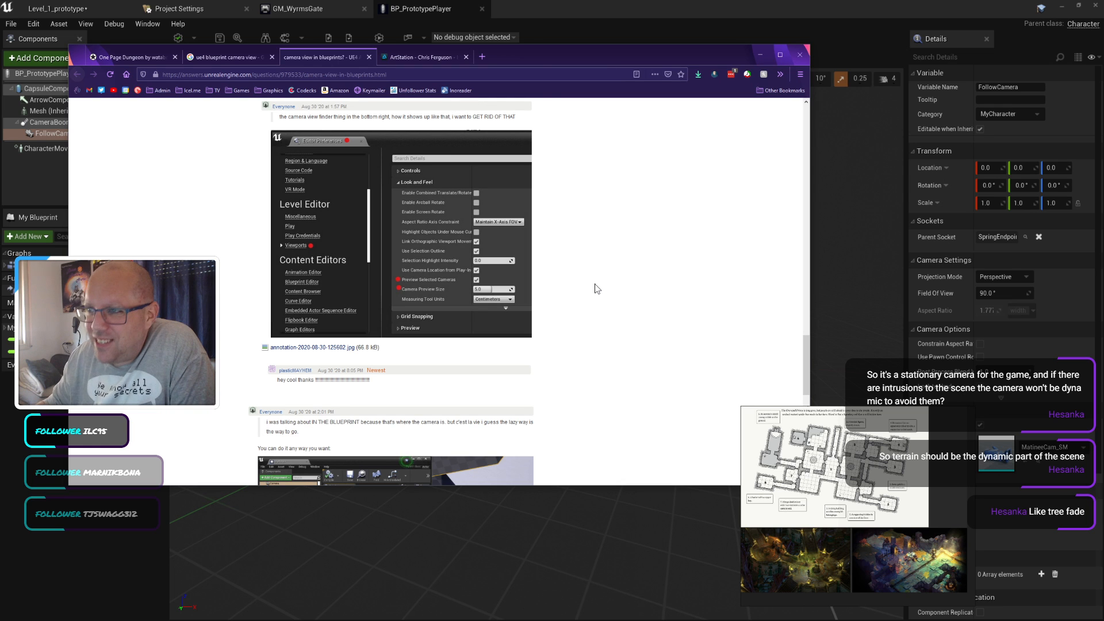
{"action": "scroll", "coordinate": [567, 284], "scroll_direction": "up", "scroll_amount": 10}
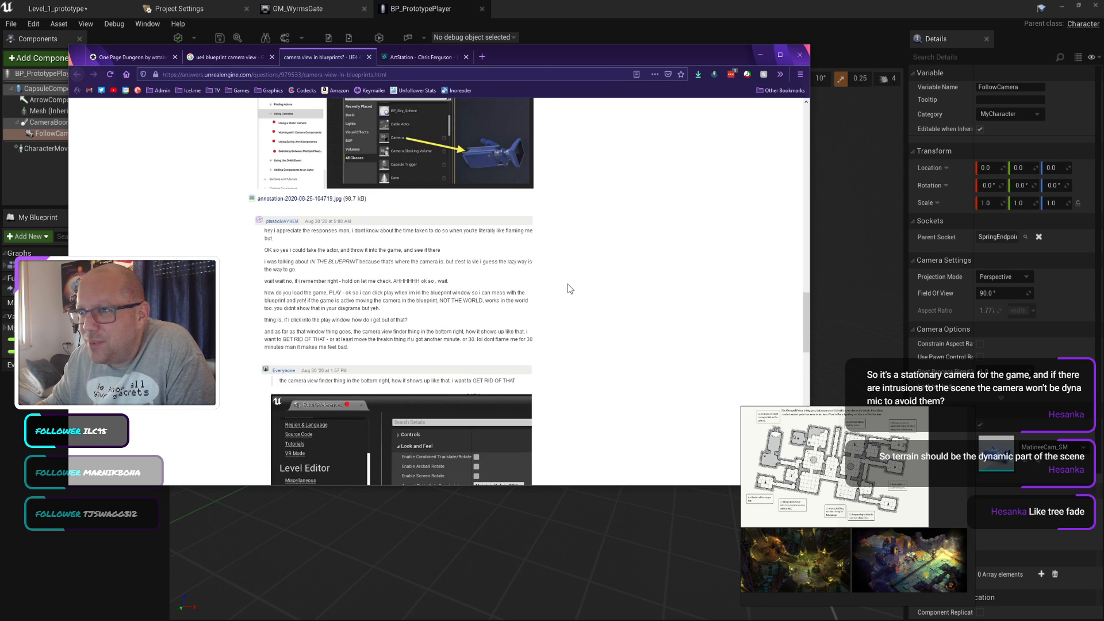
Step: Recheck the thread's screenshots of the Level Editor Viewports preferences and of the placed actor's camera preview against the blueprint editor
{"action": "left_click", "coordinate": [760, 56]}
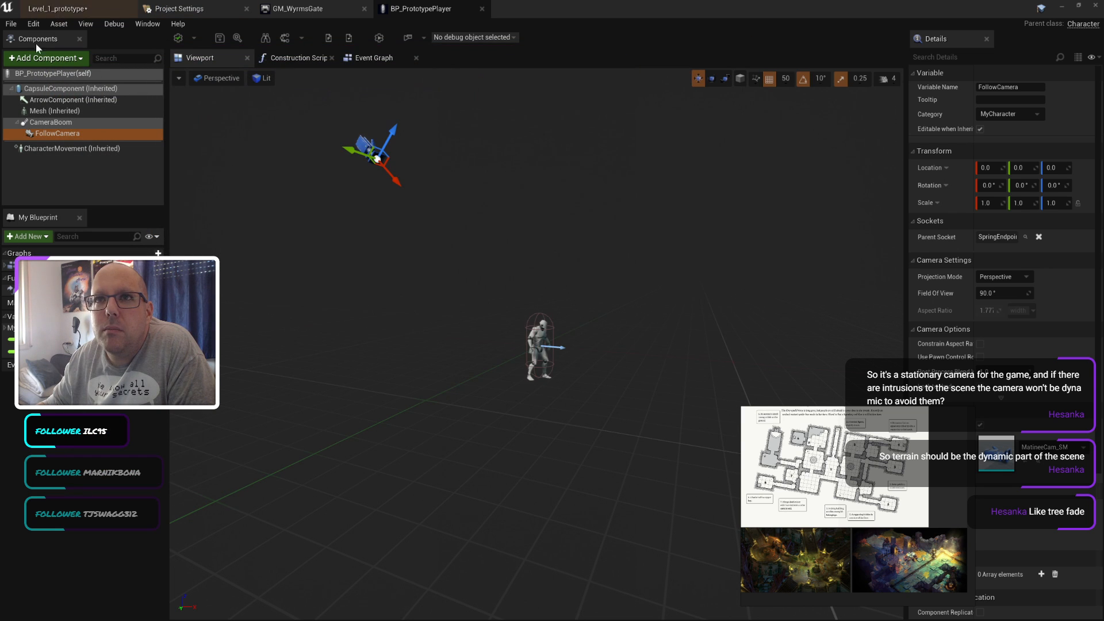
{"action": "key", "text": "alt+Tab"}
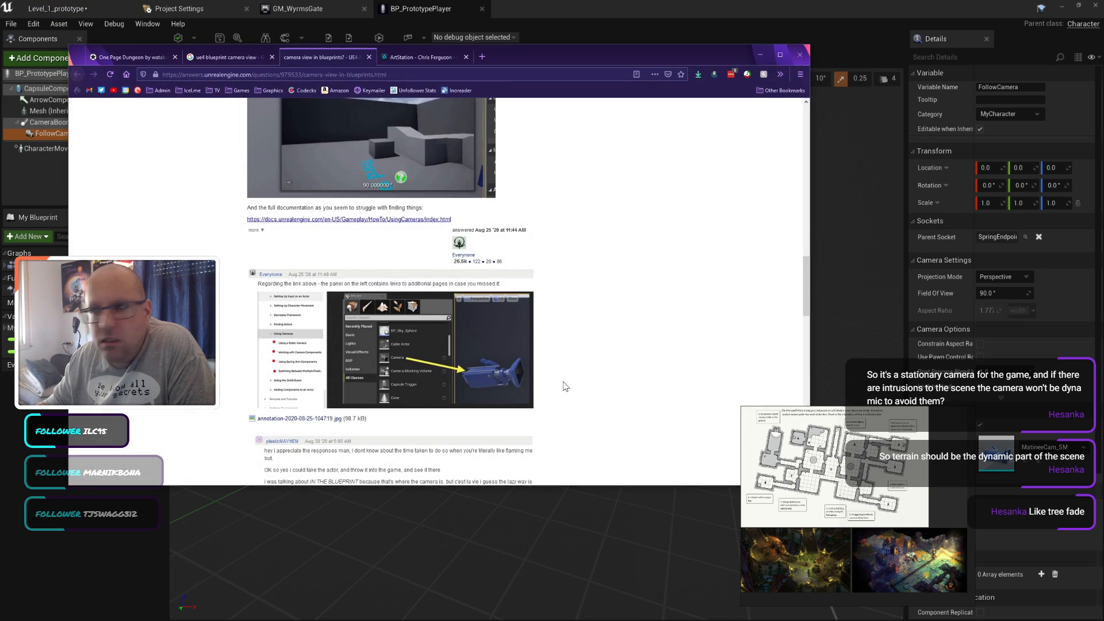
{"action": "scroll", "coordinate": [557, 387], "scroll_direction": "up", "scroll_amount": 1}
{"action": "scroll", "coordinate": [555, 387], "scroll_direction": "down", "scroll_amount": 10}
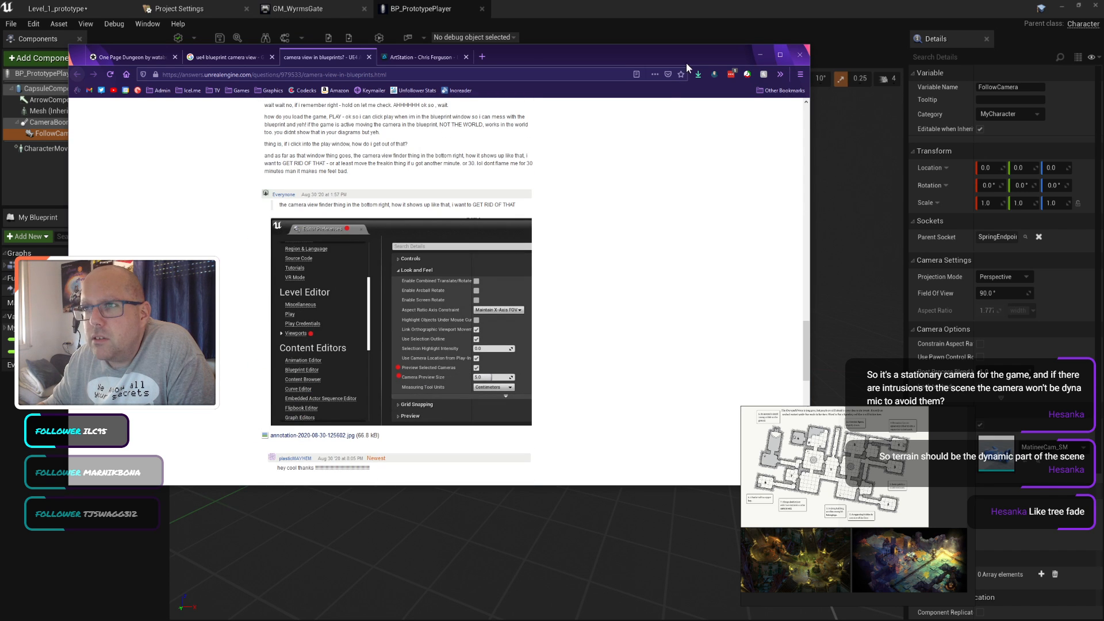
{"action": "scroll", "coordinate": [612, 238], "scroll_direction": "up", "scroll_amount": 8}
{"action": "scroll", "coordinate": [613, 241], "scroll_direction": "up", "scroll_amount": 5}
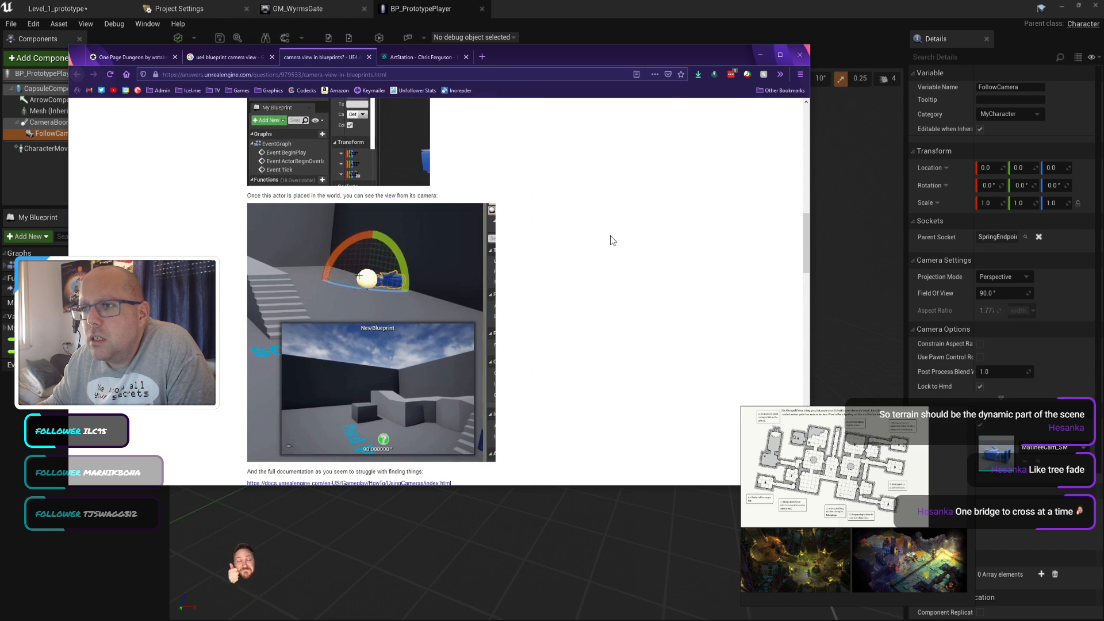
Step: Return to Level_1_prototype in the Unreal editor, save the level and open the Editor Preferences
{"action": "left_click", "coordinate": [760, 55]}
{"action": "left_click", "coordinate": [43, 9]}
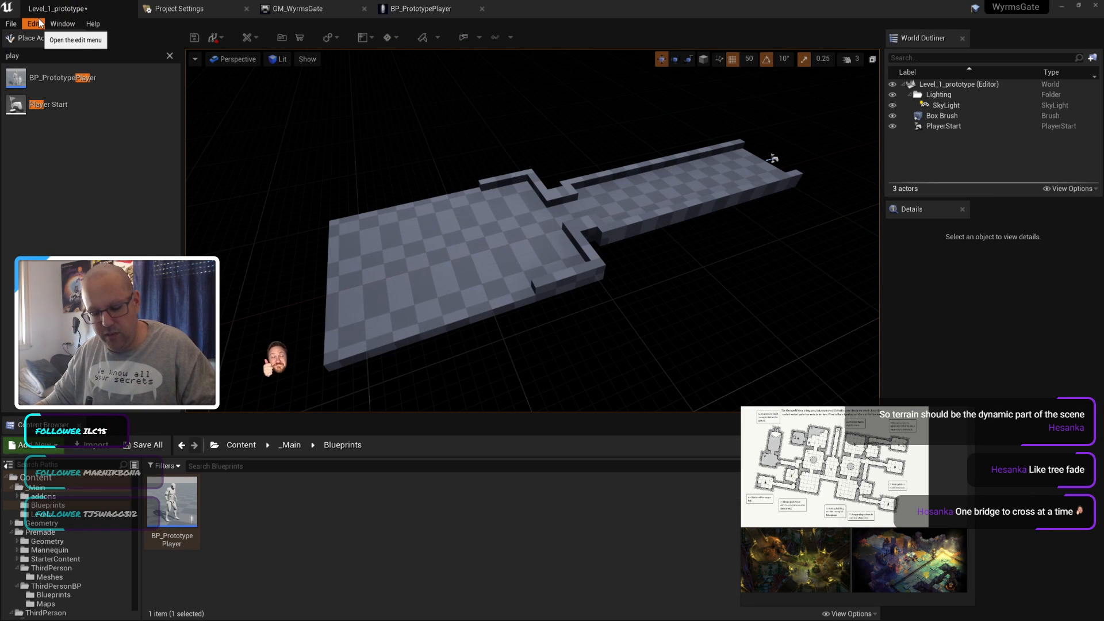
{"action": "left_click", "coordinate": [10, 23]}
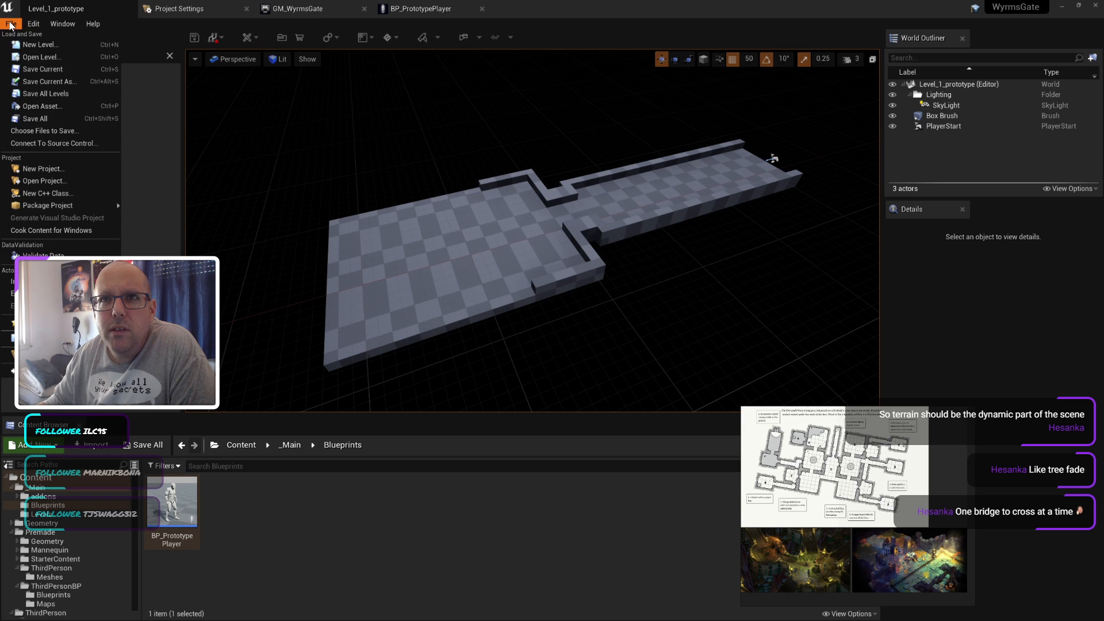
{"action": "left_click", "coordinate": [58, 24]}
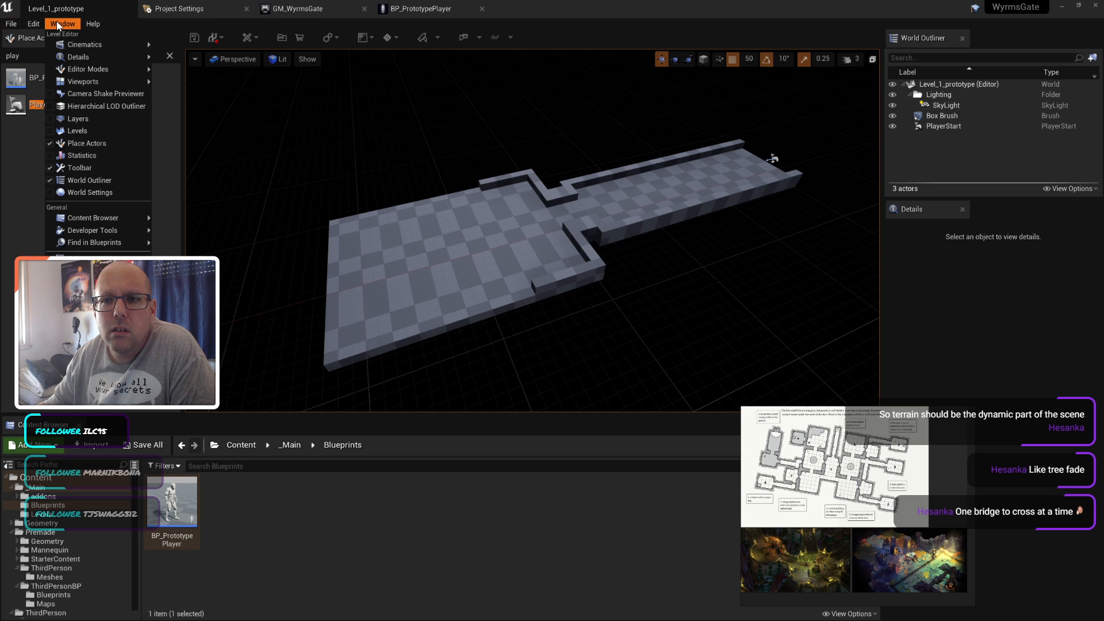
{"action": "mouse_move", "coordinate": [13, 26]}
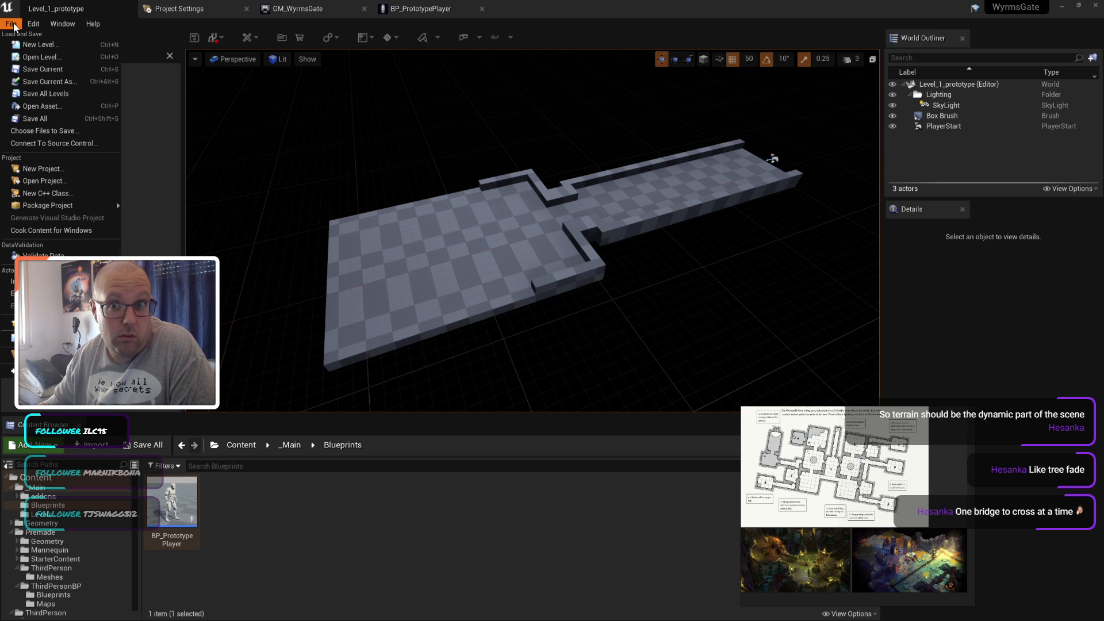
{"action": "left_click", "coordinate": [90, 172]}
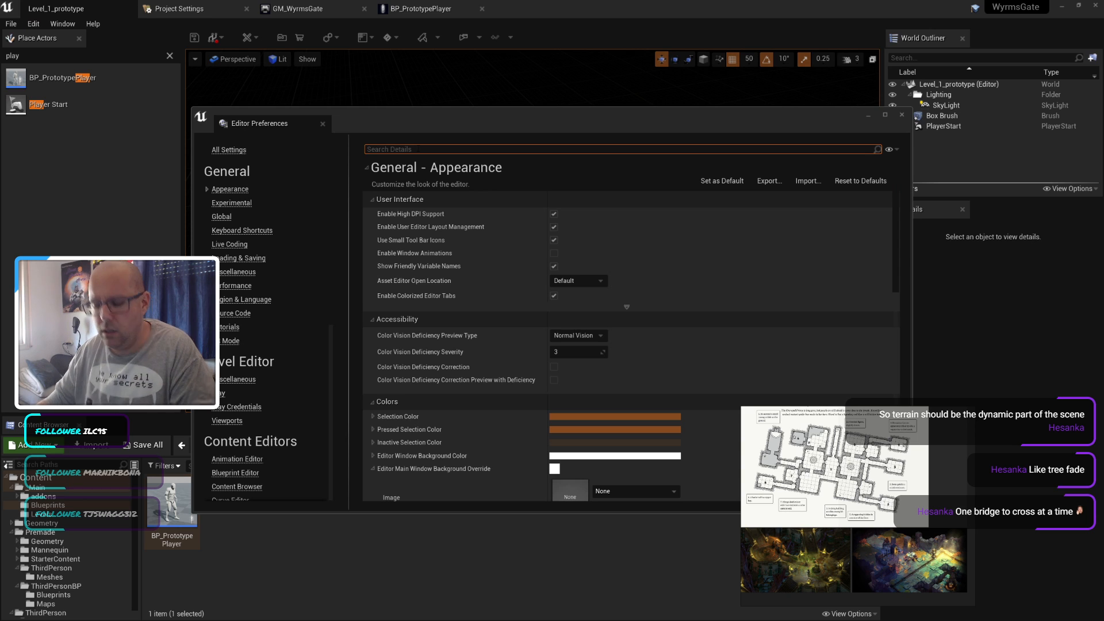
Step: Search the editor preferences for "camera" and replace that search with "viewport"
{"action": "left_click", "coordinate": [419, 149]}
{"action": "type", "text": "camera"}
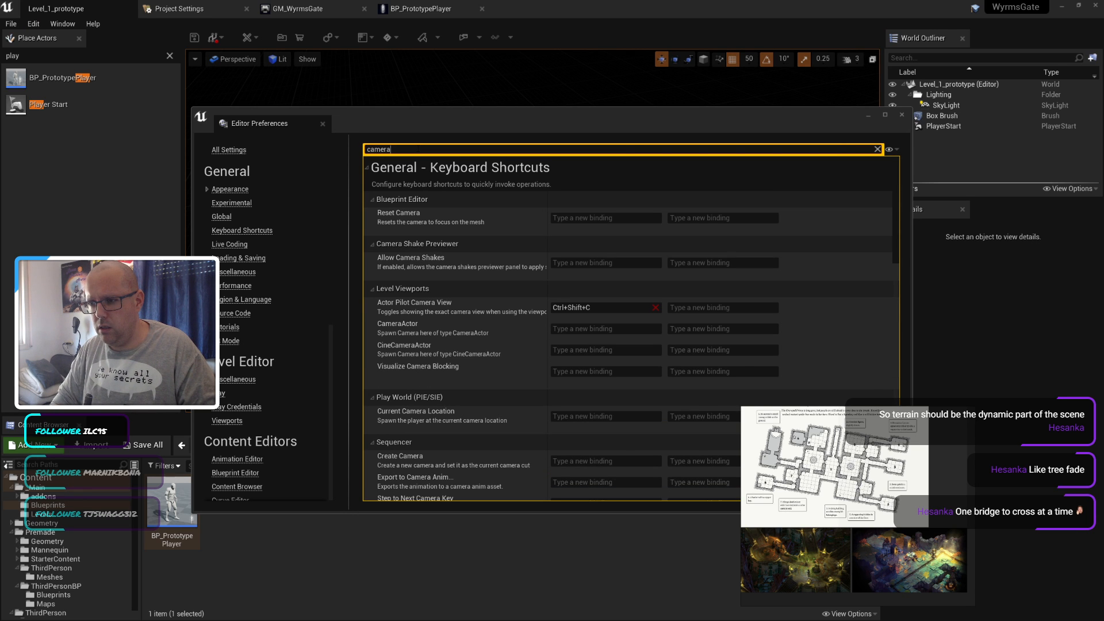
{"action": "key", "text": "BackSpace"}
{"action": "key", "text": "BackSpace"}
{"action": "key", "text": "BackSpace"}
{"action": "key", "text": "BackSpace"}
{"action": "key", "text": "BackSpace"}
{"action": "key", "text": "BackSpace"}
{"action": "type", "text": "viewpo"}
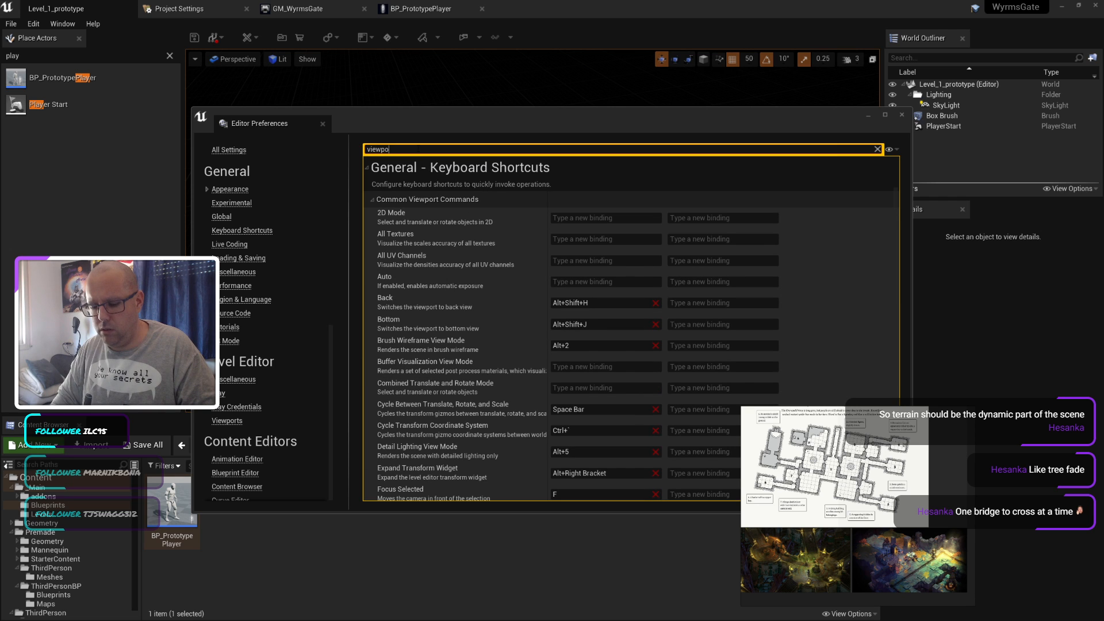
{"action": "type", "text": "rt"}
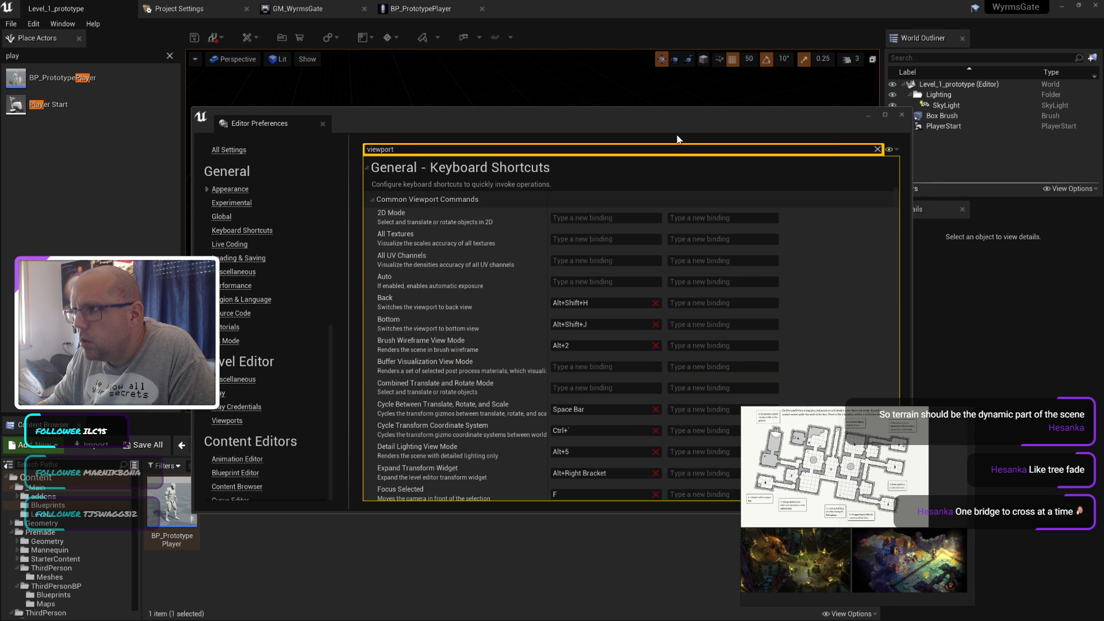
Step: Examine the viewport-related preferences, collapsing the keyboard shortcut categories to reach the performance and play settings, and close the preferences
{"action": "left_click_drag", "start_coordinate": [333, 126], "coordinate": [196, 54]}
{"action": "scroll", "coordinate": [299, 281], "scroll_direction": "down", "scroll_amount": 3}
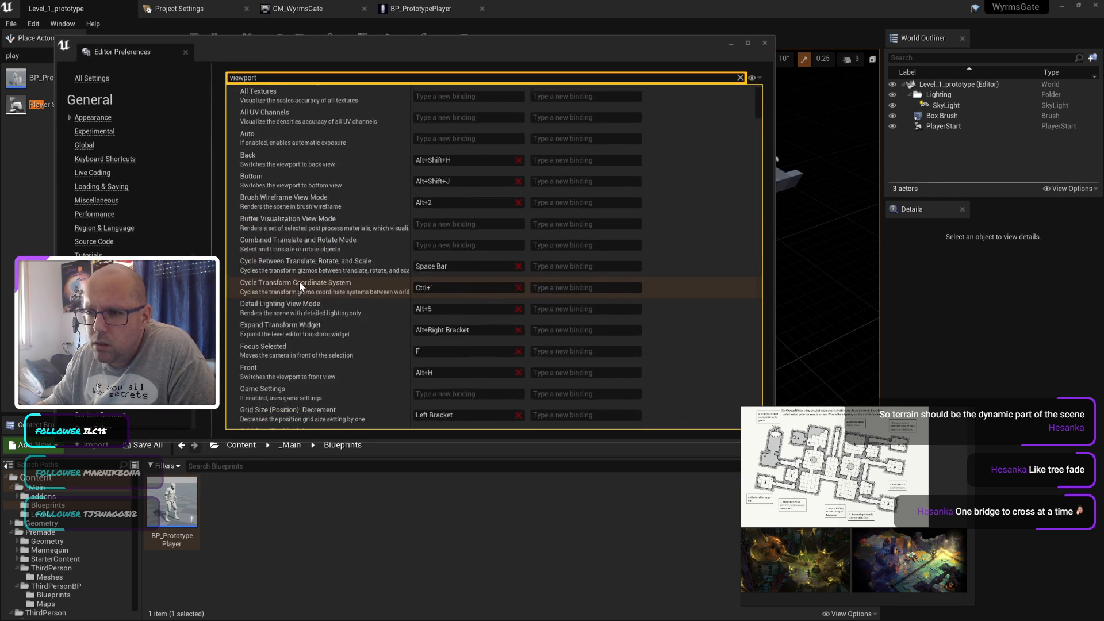
{"action": "scroll", "coordinate": [299, 281], "scroll_direction": "down", "scroll_amount": 12}
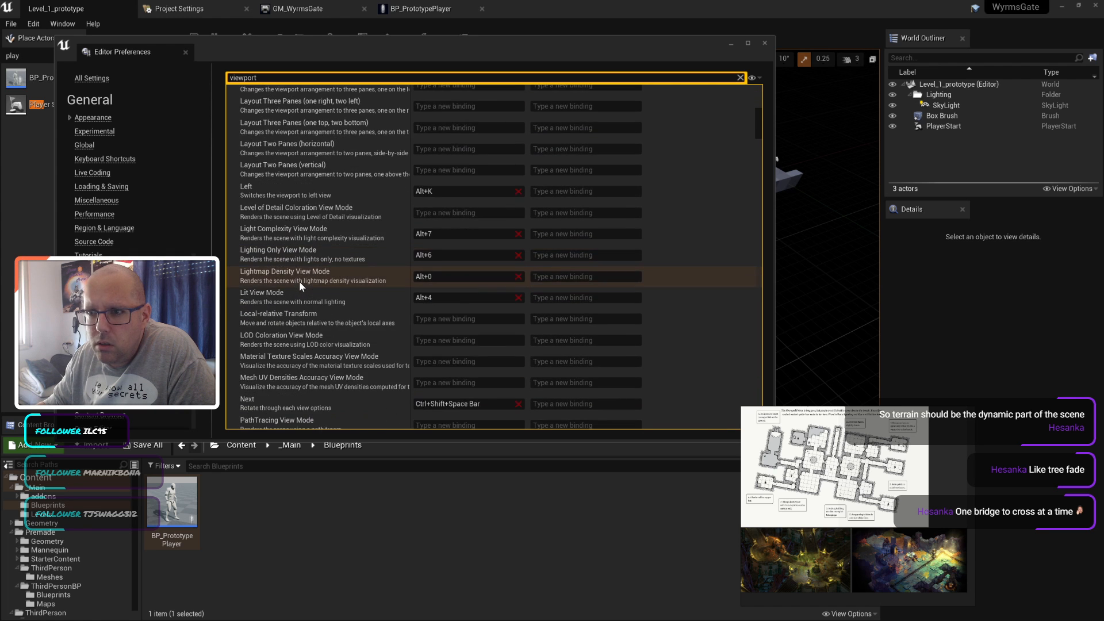
{"action": "scroll", "coordinate": [299, 281], "scroll_direction": "up", "scroll_amount": 1}
{"action": "left_click_drag", "start_coordinate": [760, 119], "coordinate": [760, 92]}
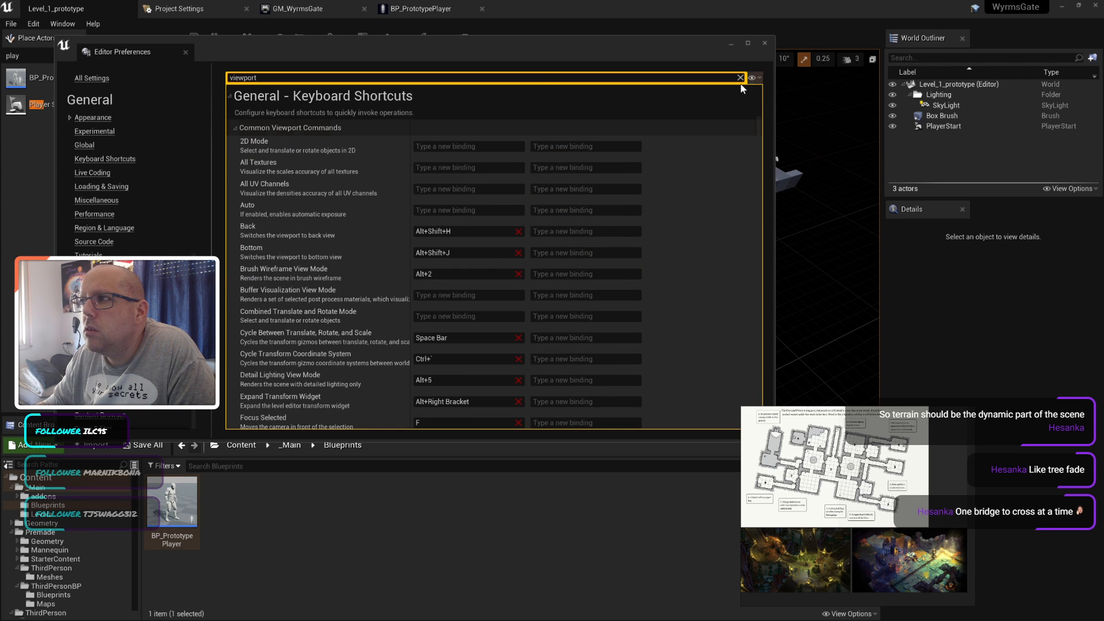
{"action": "left_click", "coordinate": [254, 128]}
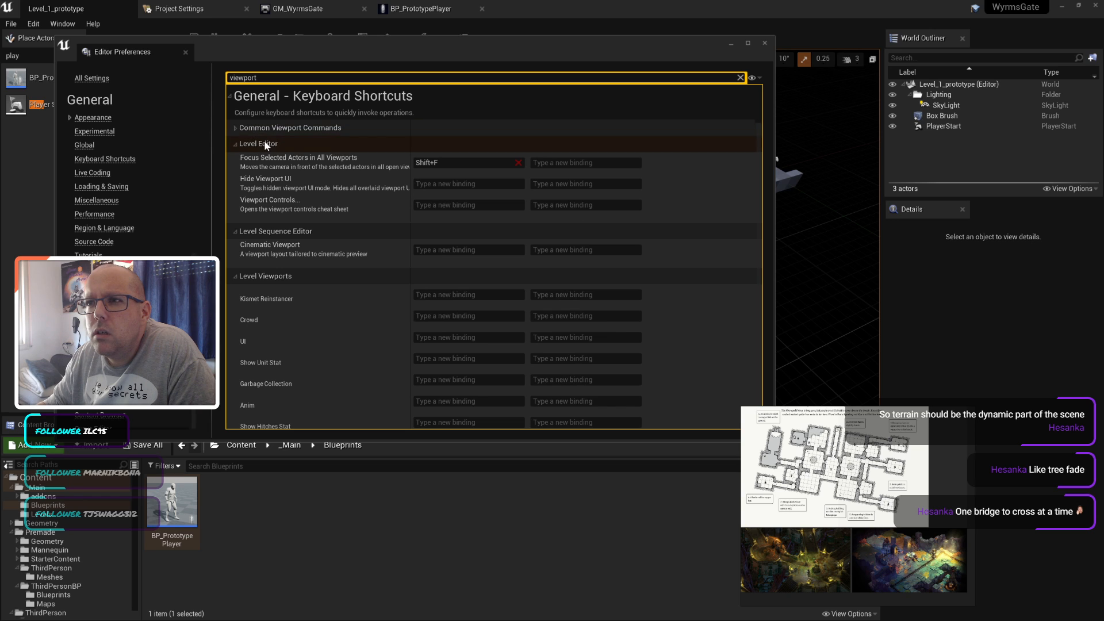
{"action": "left_click", "coordinate": [264, 141]}
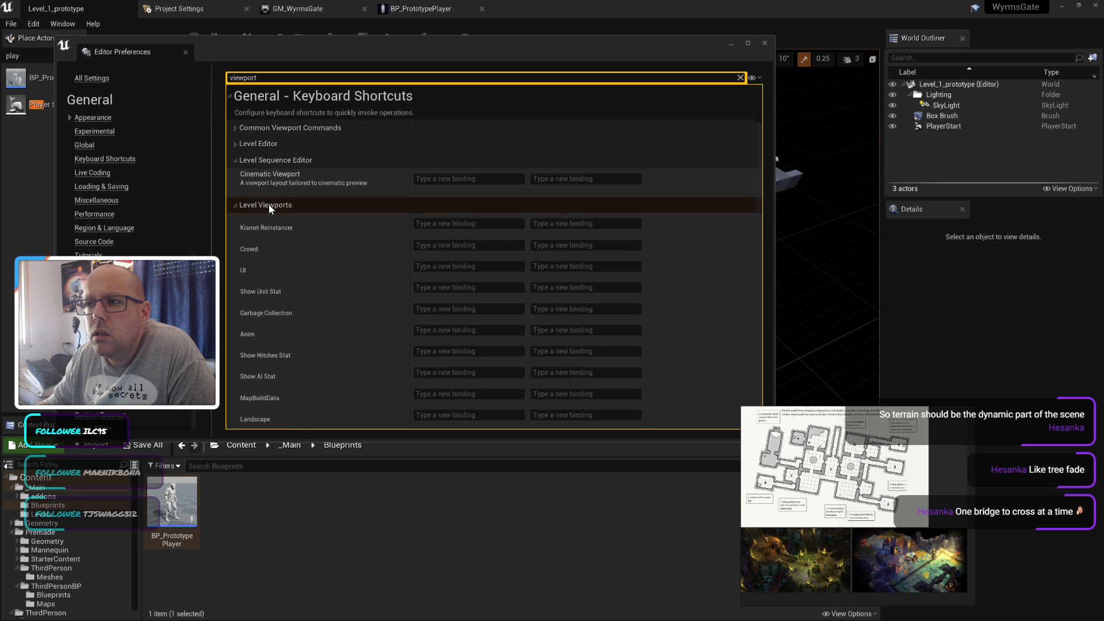
{"action": "scroll", "coordinate": [284, 232], "scroll_direction": "down", "scroll_amount": 4}
{"action": "scroll", "coordinate": [284, 232], "scroll_direction": "up", "scroll_amount": 4}
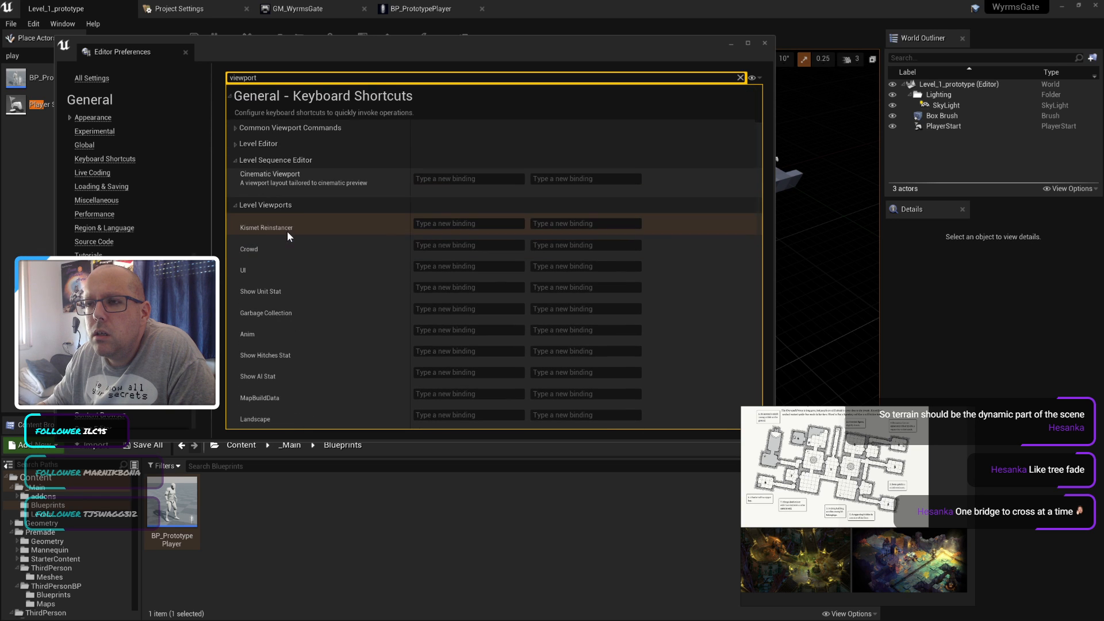
{"action": "left_click", "coordinate": [261, 159]}
{"action": "left_click", "coordinate": [263, 175]}
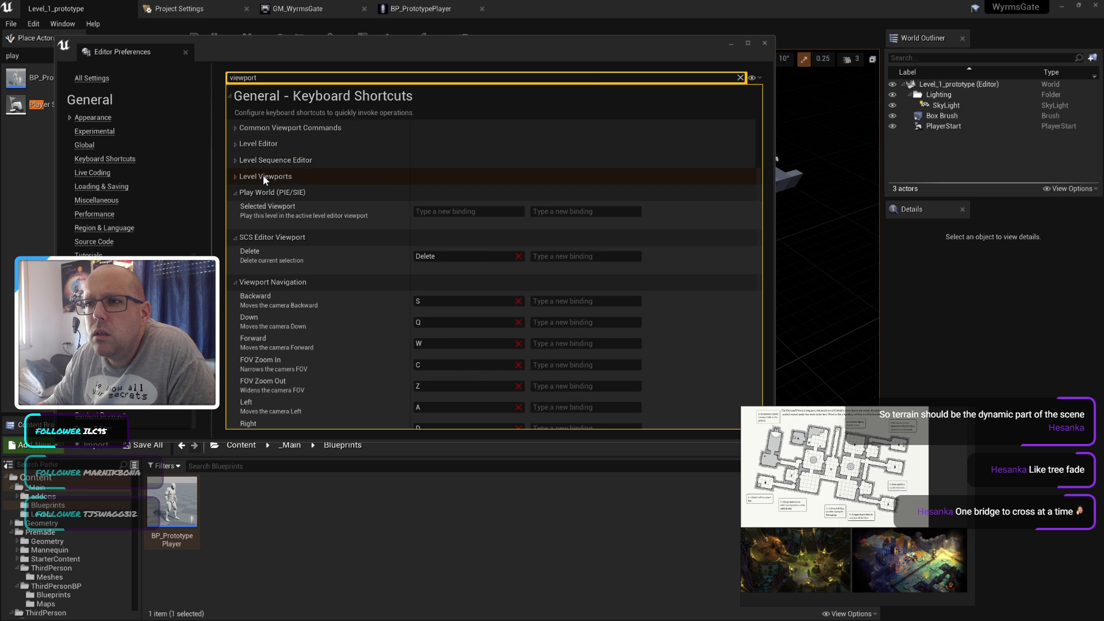
{"action": "scroll", "coordinate": [293, 284], "scroll_direction": "down", "scroll_amount": 5}
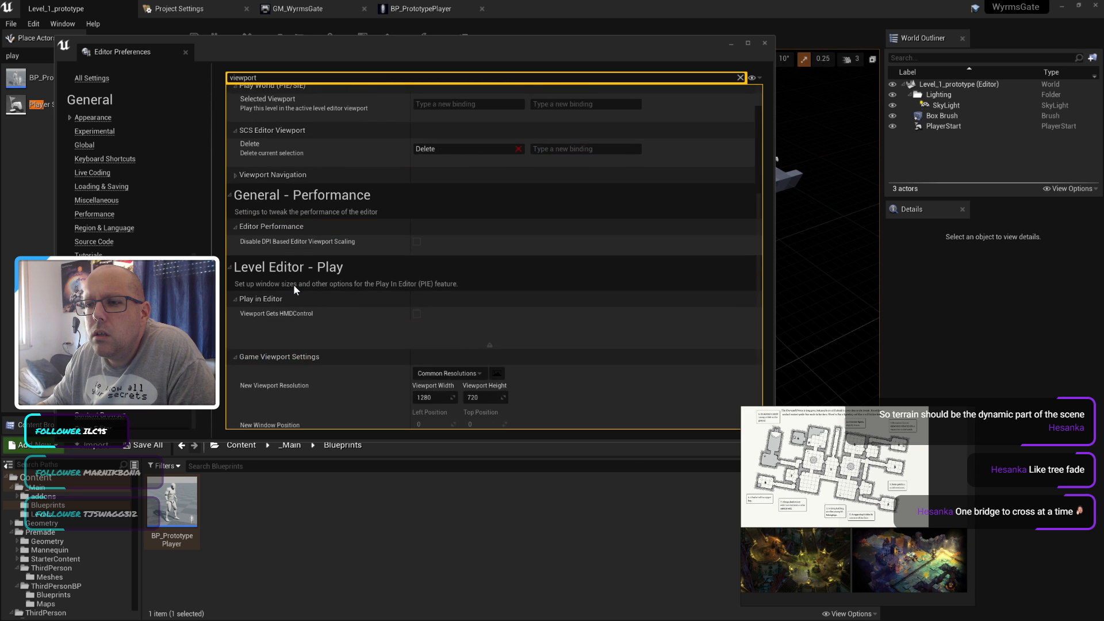
{"action": "left_click", "coordinate": [764, 45]}
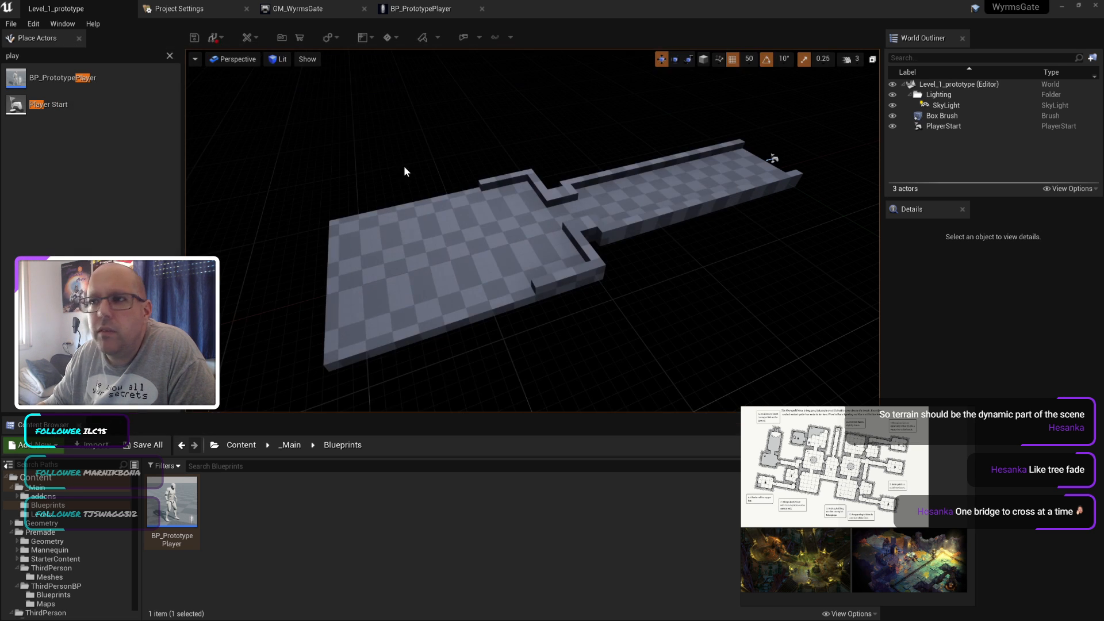
Step: Playtest Level_1_prototype, running the character up and down the corridor to check movement and the follow camera, and end the session
{"action": "left_click", "coordinate": [413, 9]}
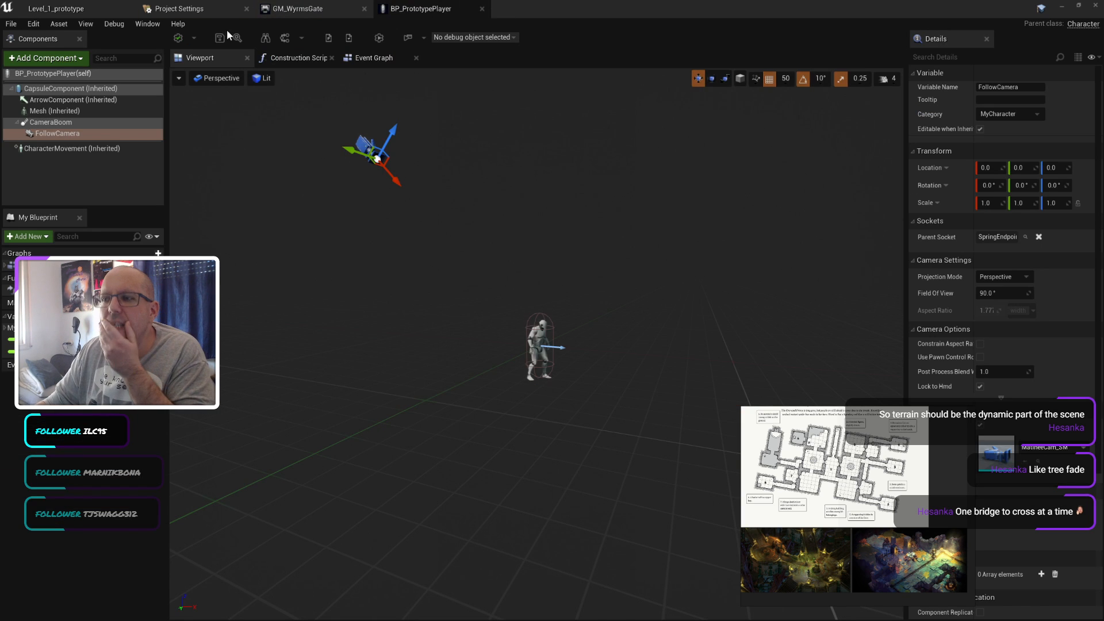
{"action": "left_click", "coordinate": [55, 8]}
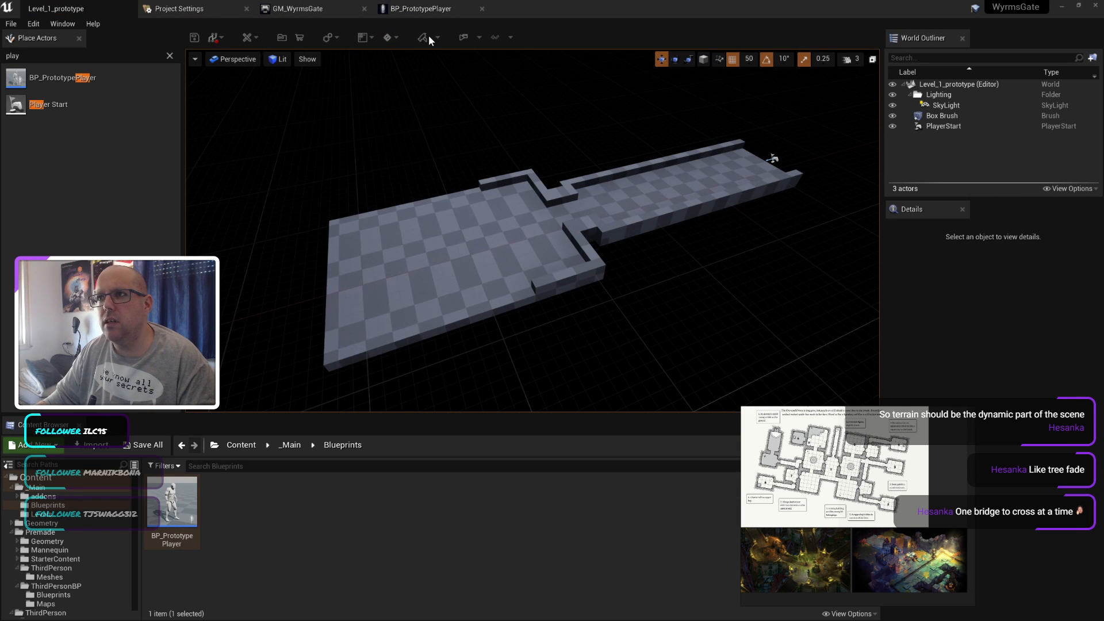
{"action": "left_click", "coordinate": [462, 36]}
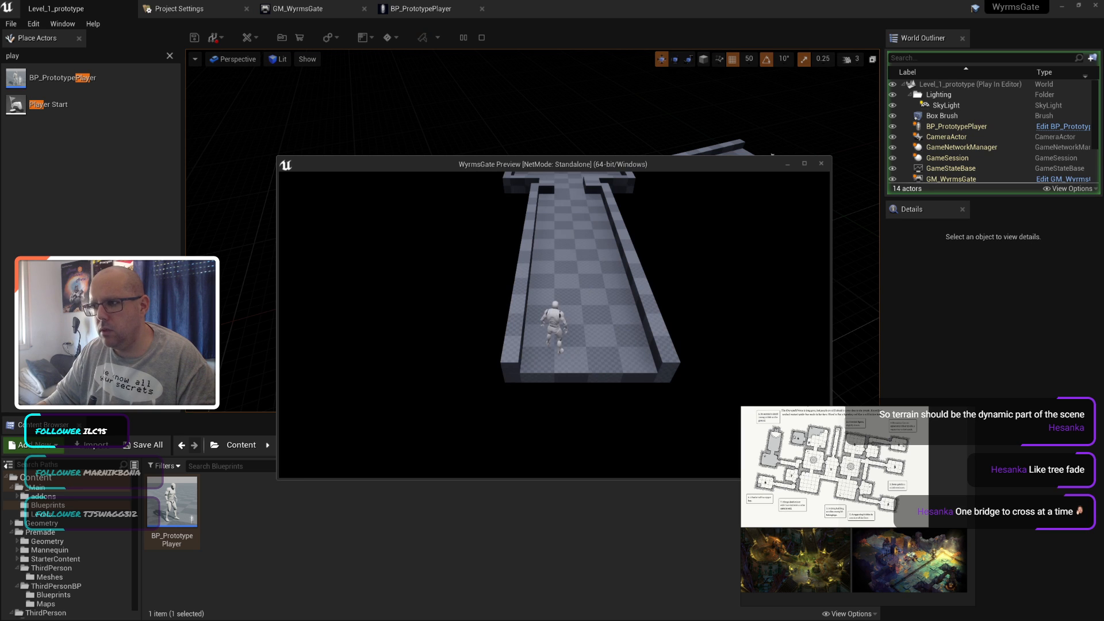
{"action": "key", "text": "w"}
{"action": "key", "text": "d"}
{"action": "key", "text": "s"}
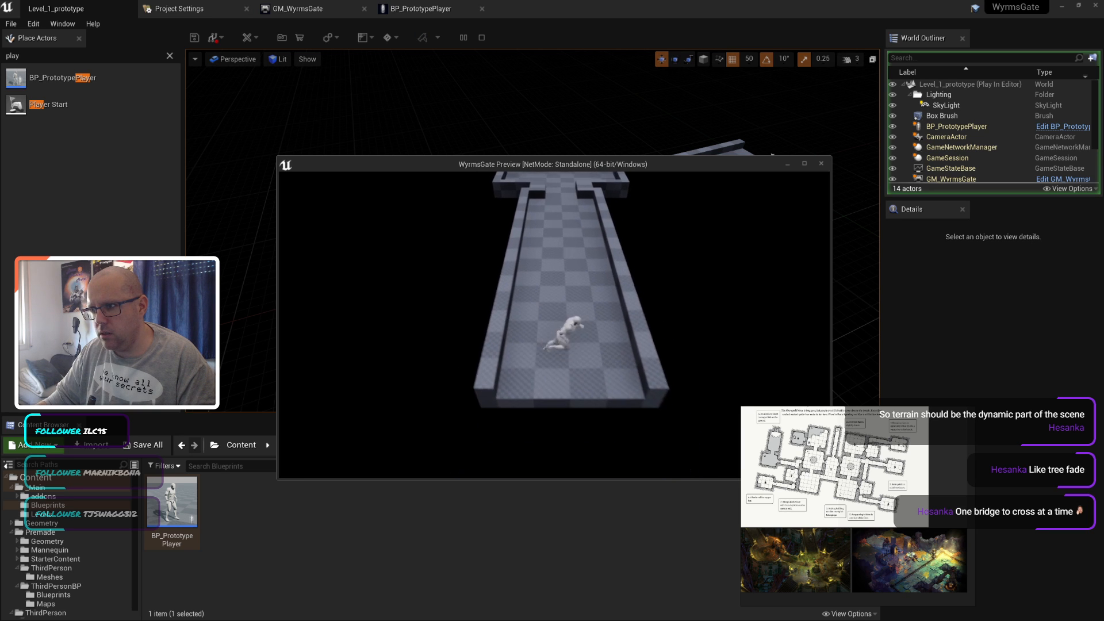
{"action": "key", "text": "w"}
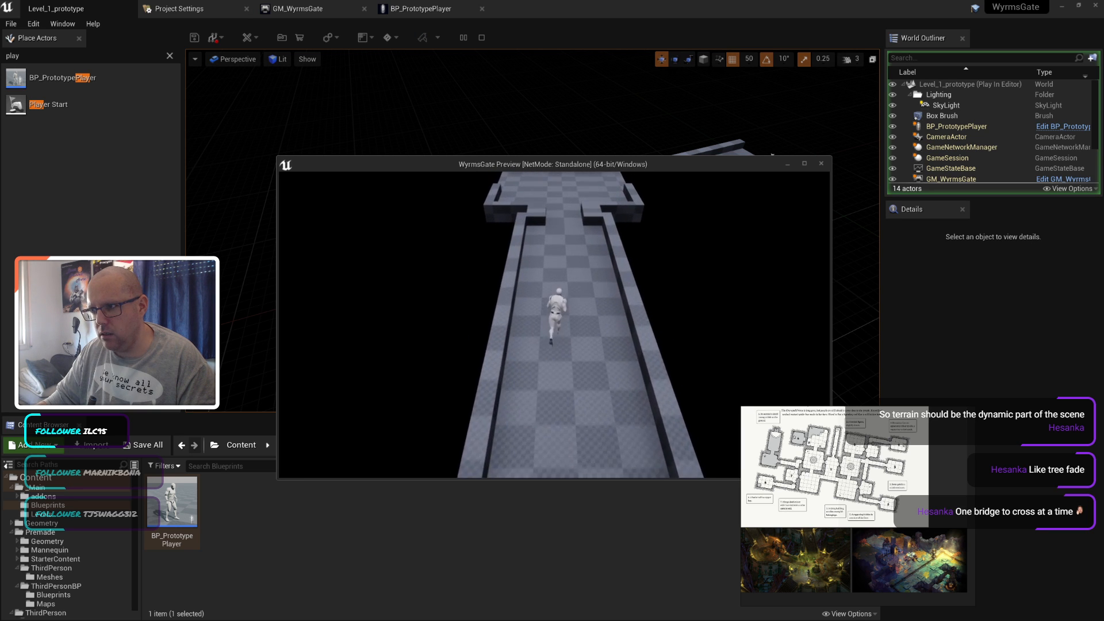
{"action": "key", "text": "w"}
{"action": "key", "text": "s"}
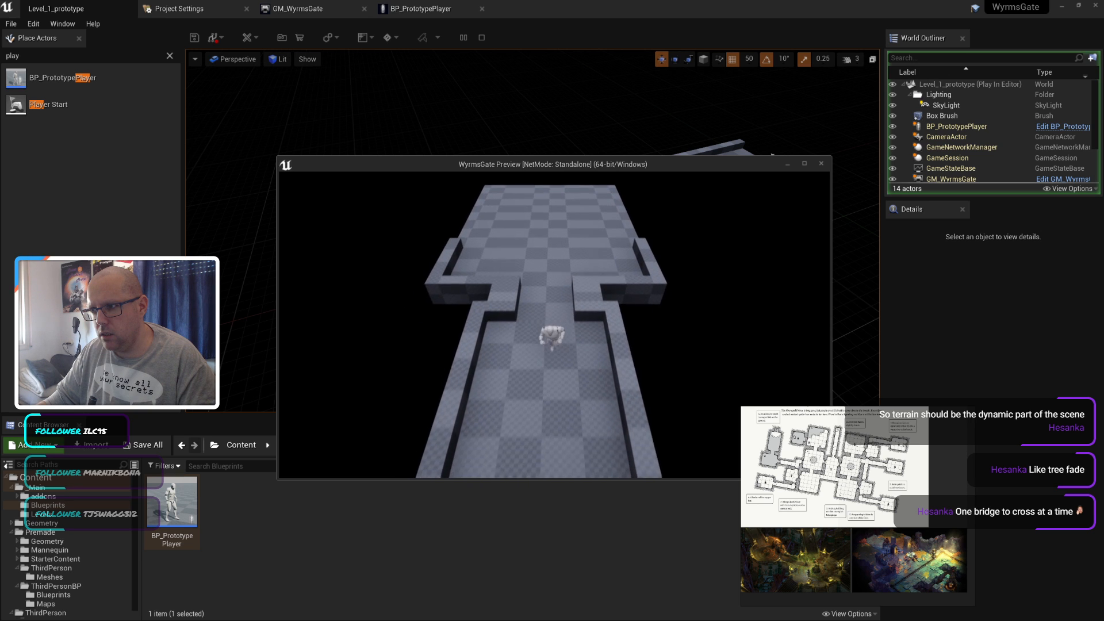
{"action": "key", "text": "a"}
{"action": "key", "text": "d"}
{"action": "key", "text": "w"}
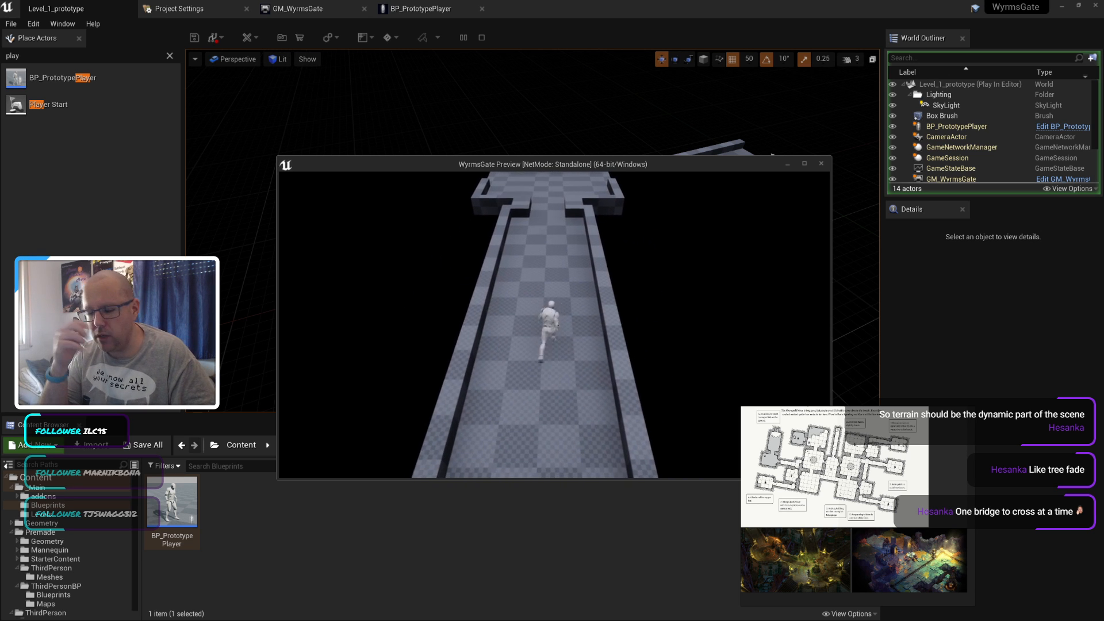
{"action": "key", "text": "s"}
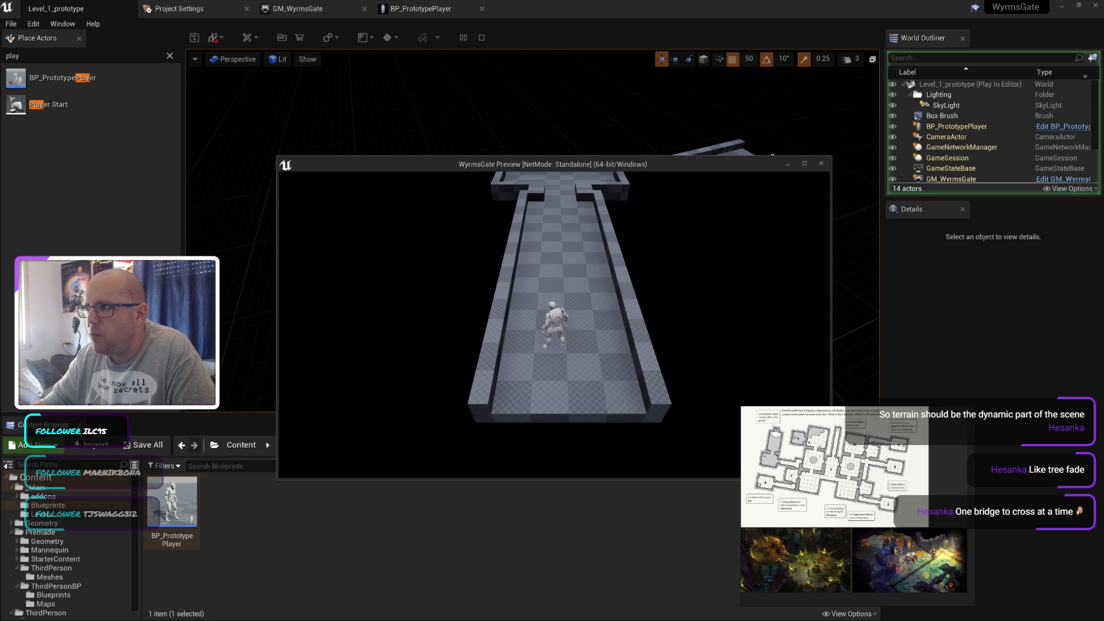
{"action": "key", "text": "Escape"}
Step: Open the Event Graph of BP_PrototypePlayer and inspect the Jump comment group and its available node actions
{"action": "left_click", "coordinate": [401, 8]}
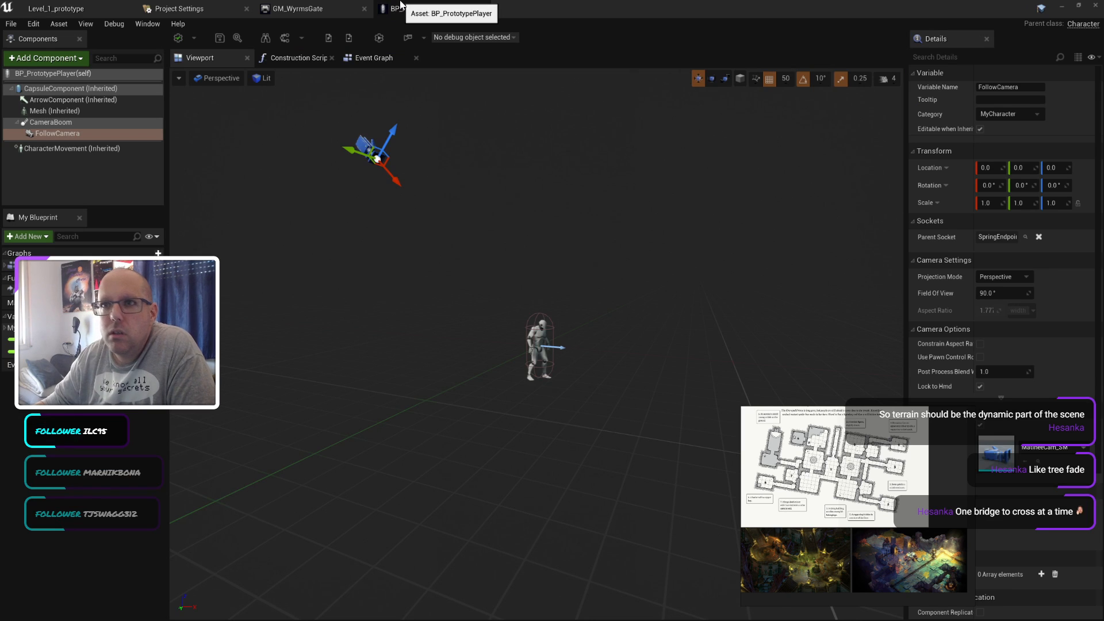
{"action": "left_click", "coordinate": [358, 60]}
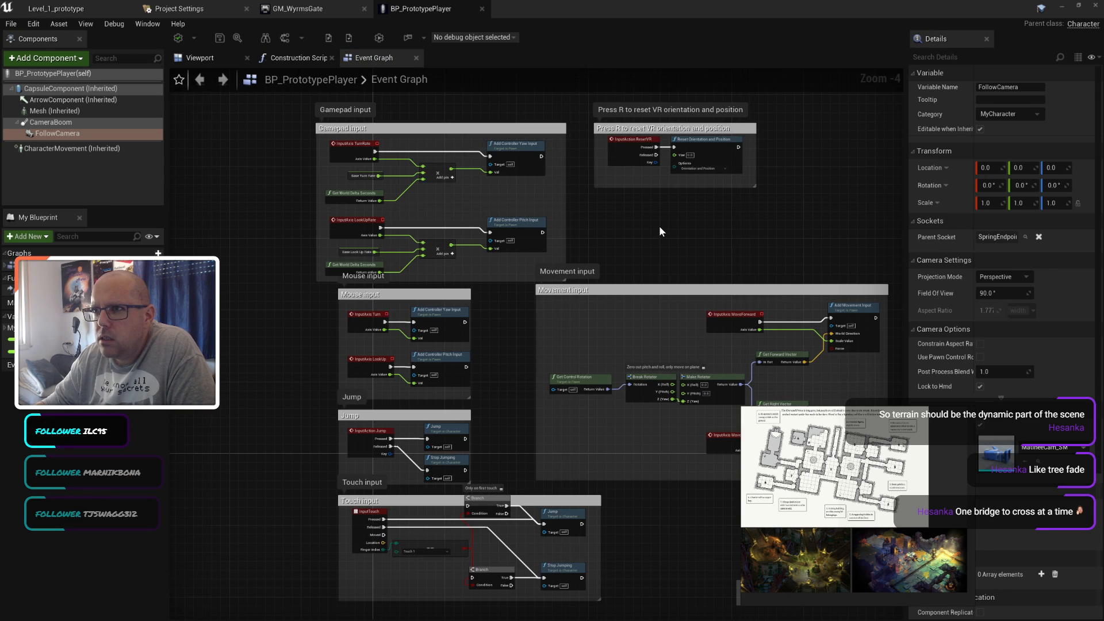
{"action": "right_click_drag", "start_coordinate": [660, 230], "coordinate": [673, 105]}
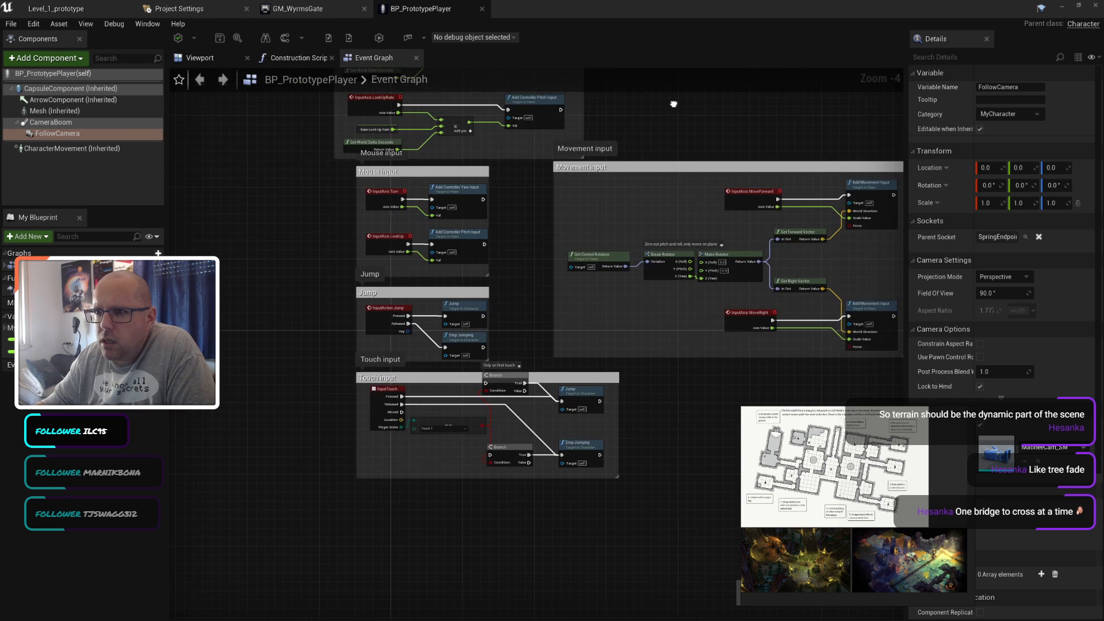
{"action": "scroll", "coordinate": [461, 308], "scroll_direction": "up", "scroll_amount": 4}
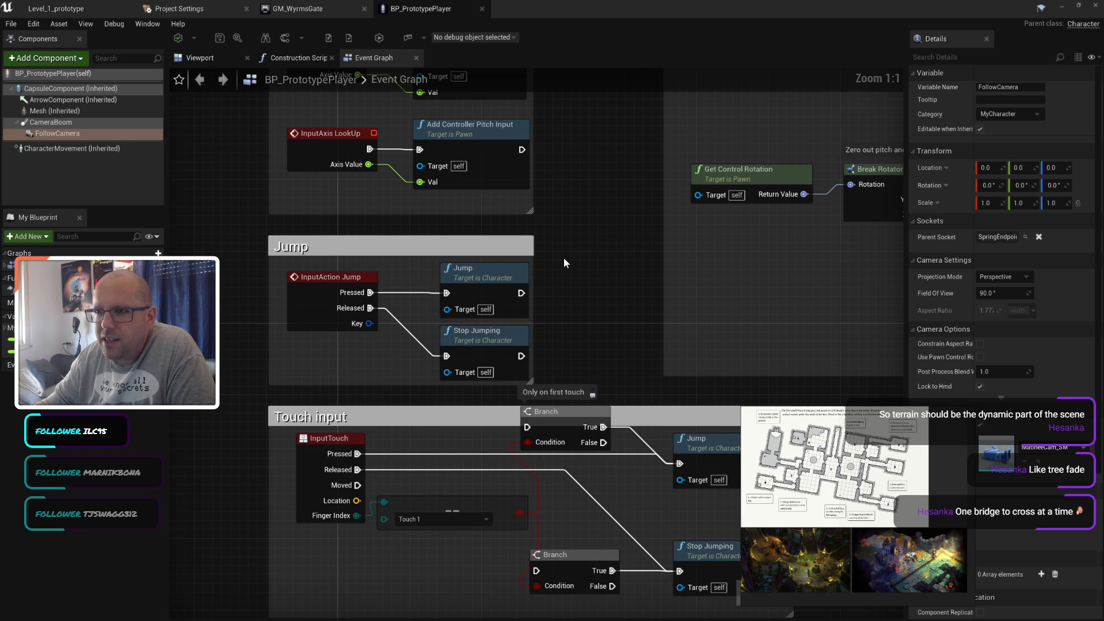
{"action": "left_click", "coordinate": [354, 248]}
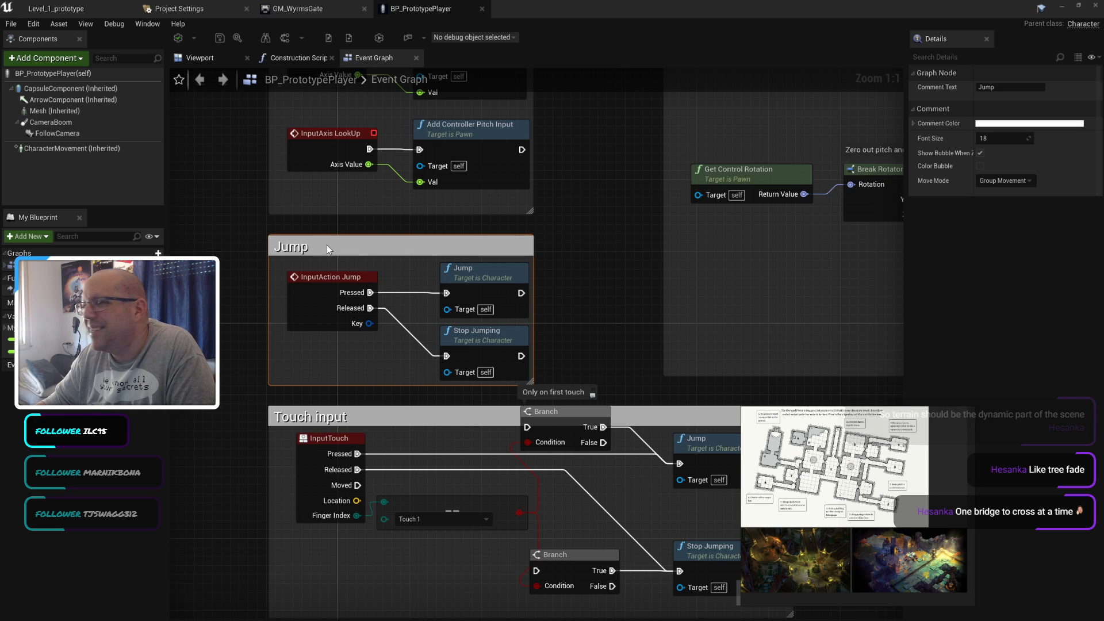
{"action": "right_click", "coordinate": [327, 245]}
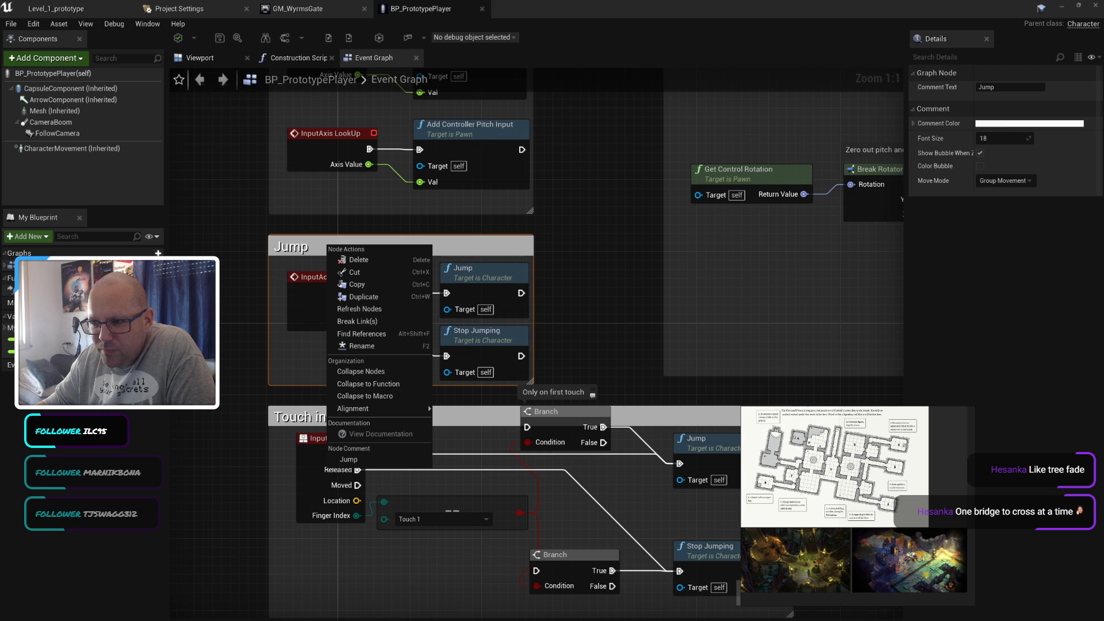
{"action": "key", "text": "Escape"}
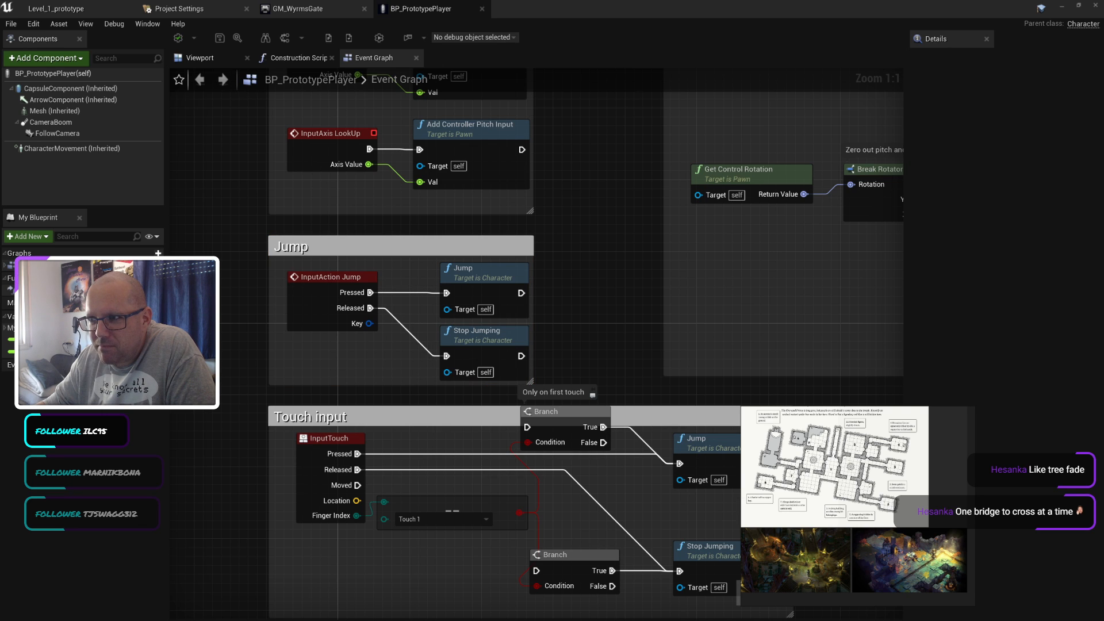
Step: Break all links between the InputAction Jump, Jump and Stop Jumping nodes in the Jump group
{"action": "left_click", "coordinate": [334, 277]}
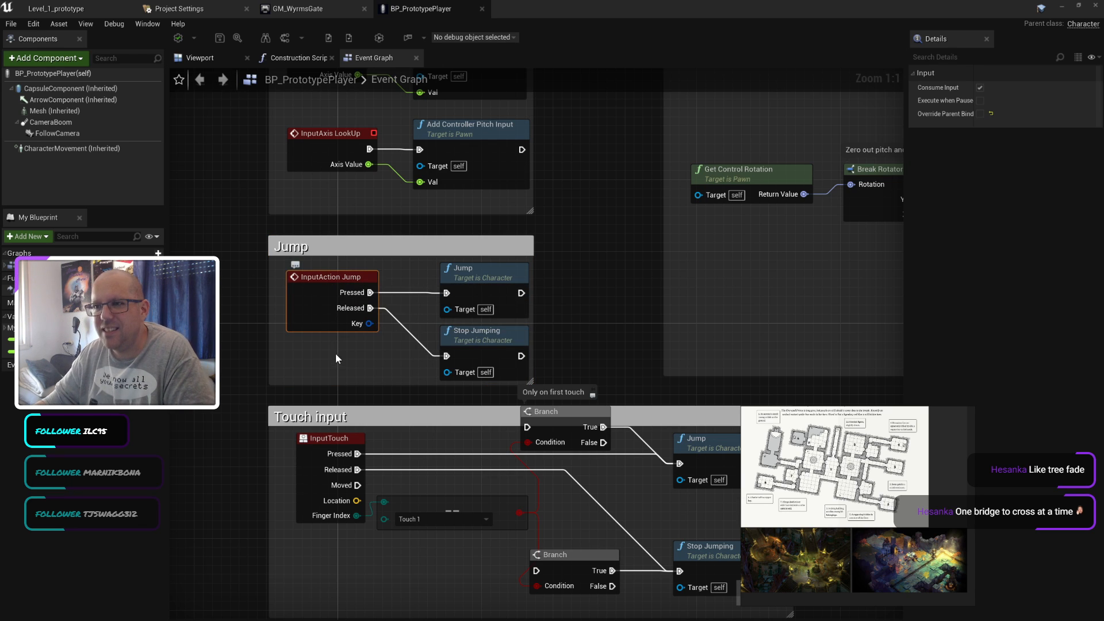
{"action": "left_click", "coordinate": [250, 285]}
{"action": "left_click_drag", "start_coordinate": [236, 237], "coordinate": [564, 349]}
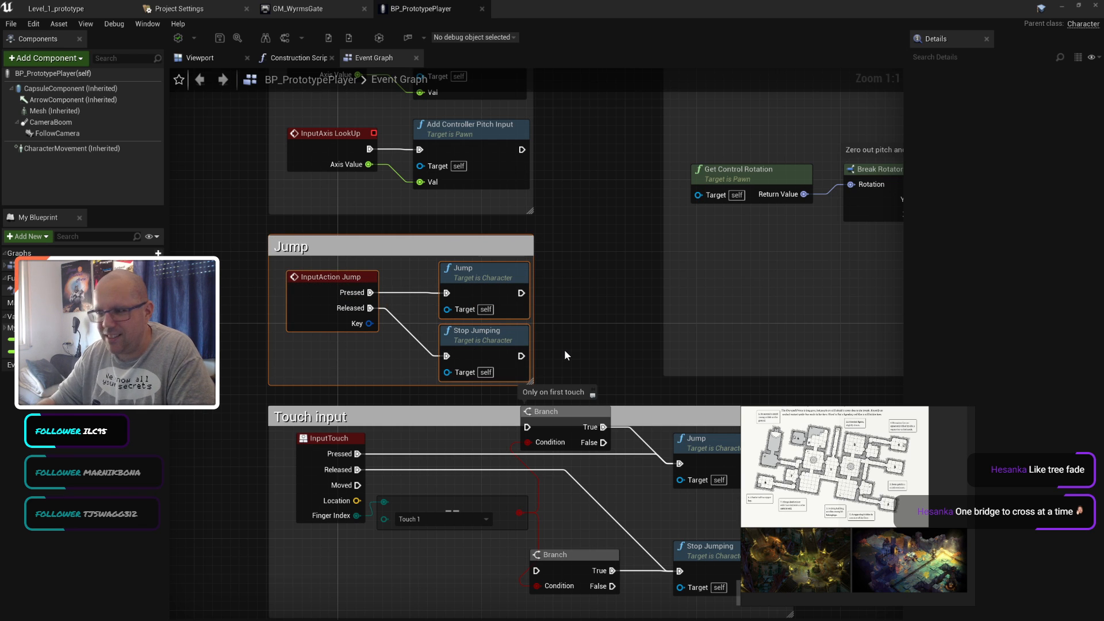
{"action": "right_click", "coordinate": [339, 279]}
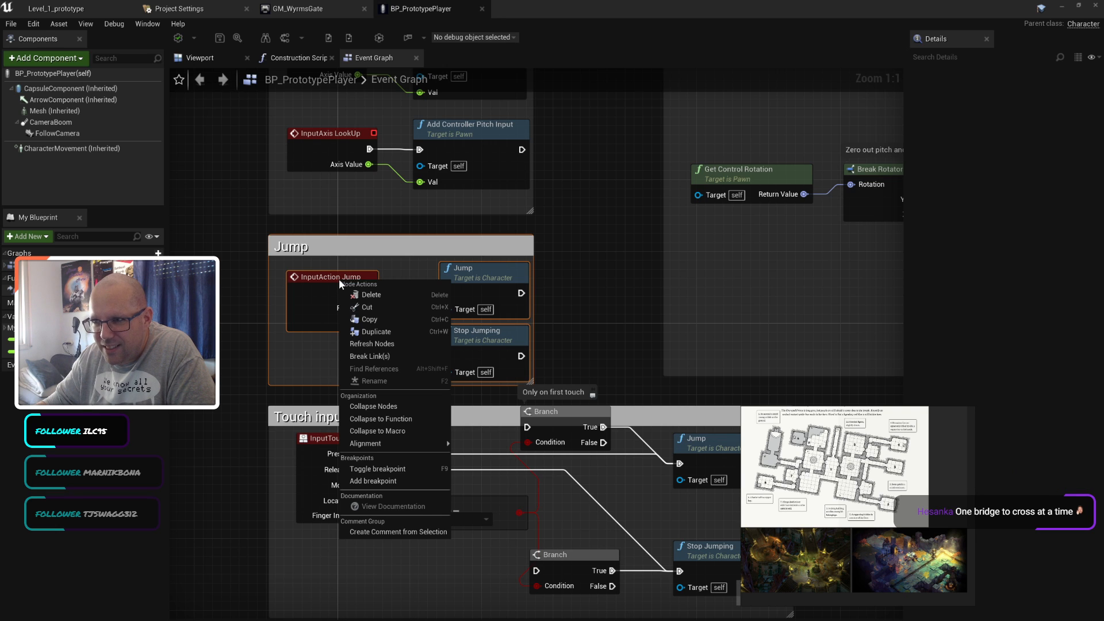
{"action": "left_click", "coordinate": [370, 356]}
{"action": "left_click", "coordinate": [240, 348]}
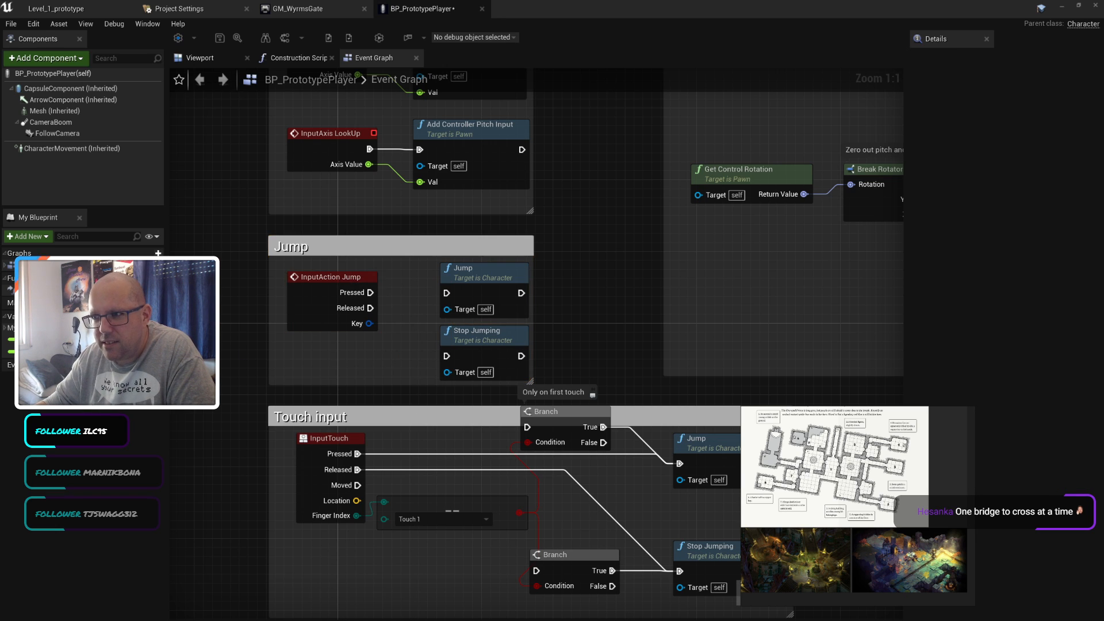
Step: Save the BP_PrototypePlayer blueprint and return to the Level_1_prototype level
{"action": "right_click", "coordinate": [318, 288]}
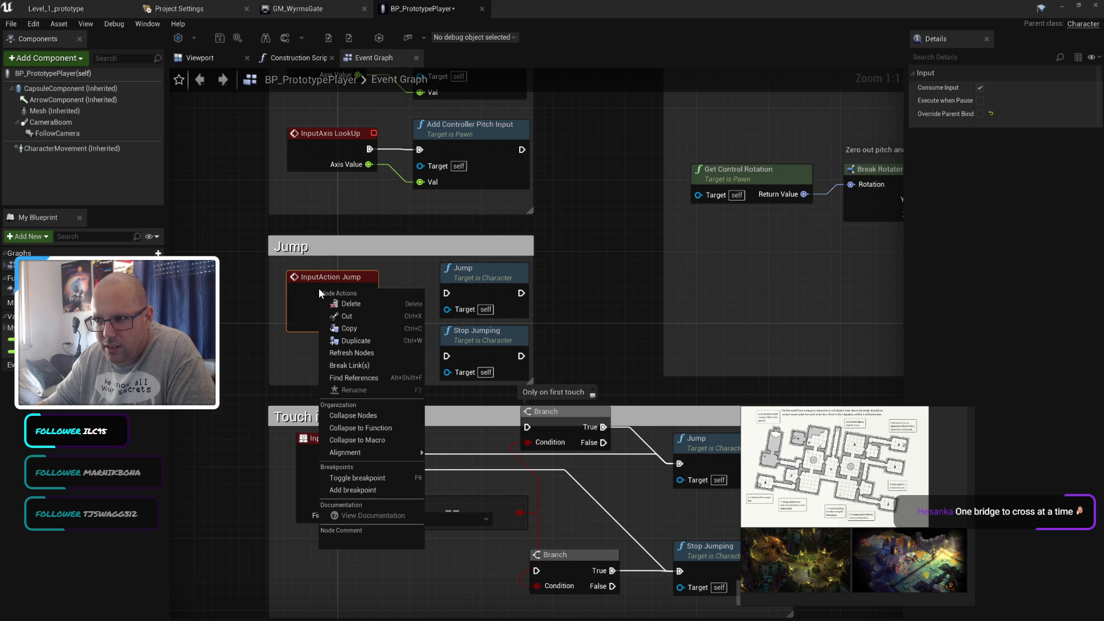
{"action": "left_click", "coordinate": [239, 411]}
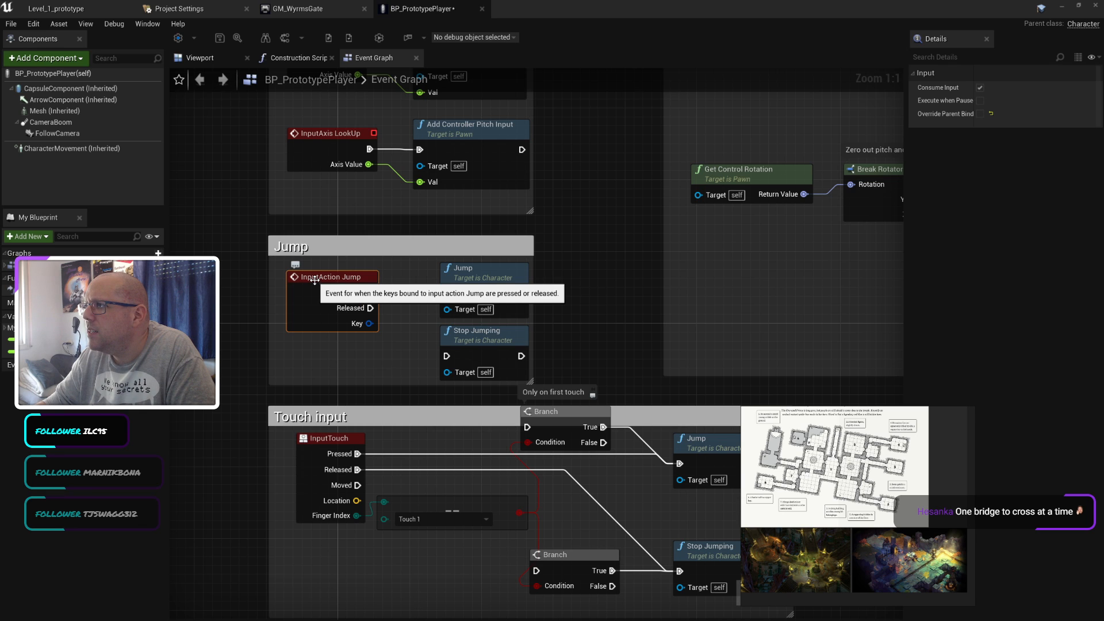
{"action": "left_click", "coordinate": [234, 189]}
{"action": "left_click", "coordinate": [219, 37]}
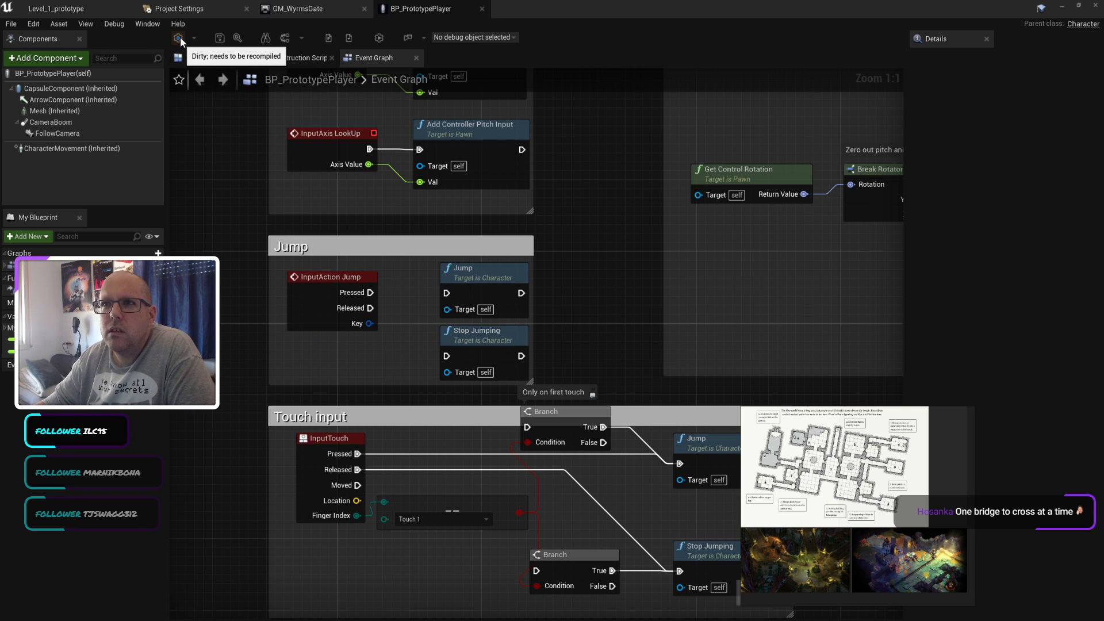
{"action": "left_click", "coordinate": [109, 8]}
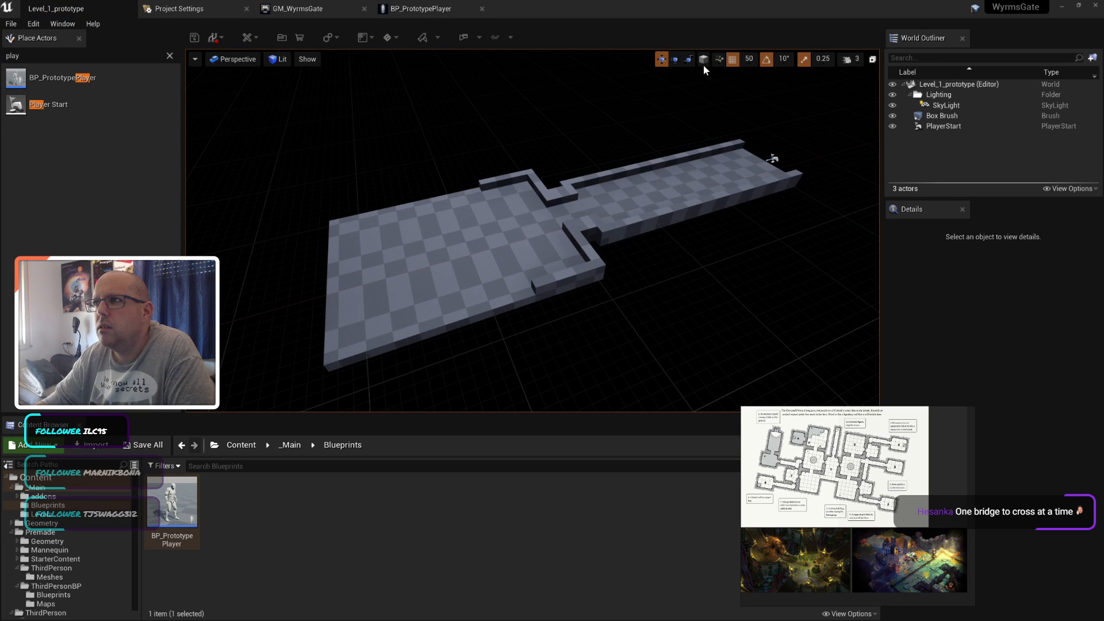
Step: Playtest Level_1_prototype, running the character in all directions along the corridor, into the large room and back
{"action": "left_click", "coordinate": [463, 37]}
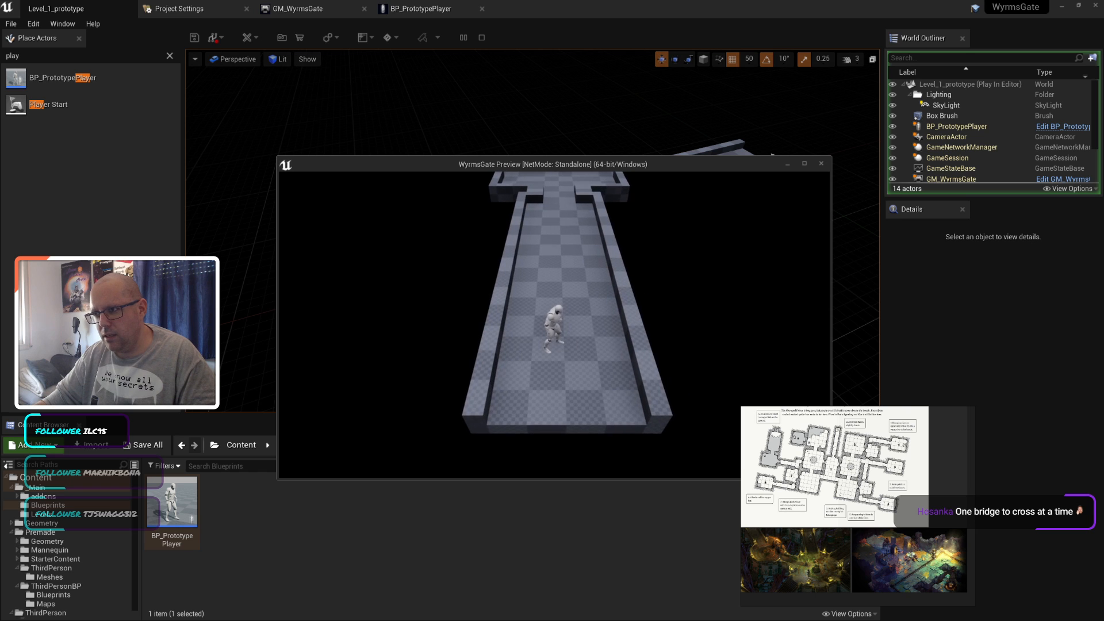
{"action": "key", "text": "w"}
{"action": "key", "text": "a"}
{"action": "key", "text": "d"}
{"action": "key", "text": "s"}
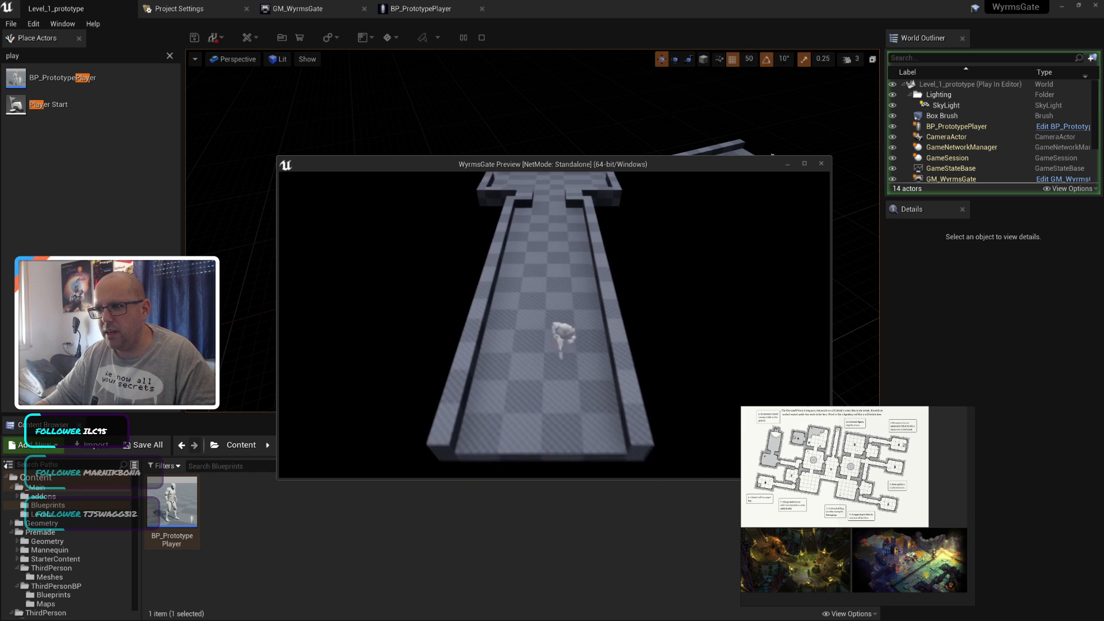
{"action": "key", "text": "w"}
{"action": "key", "text": "a"}
{"action": "key", "text": "w"}
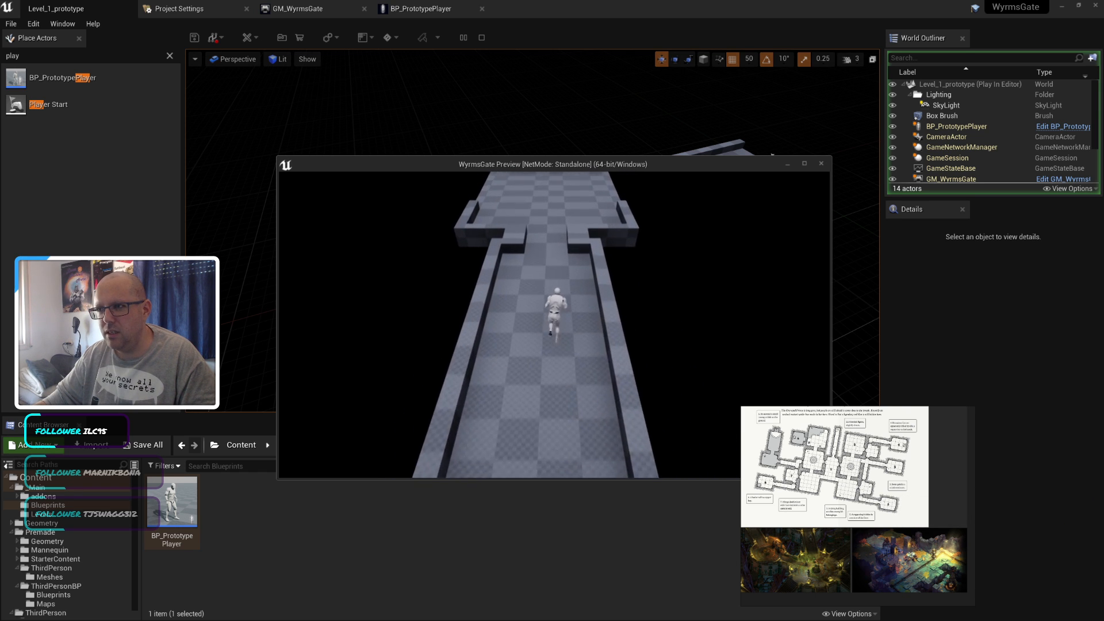
{"action": "key", "text": "s"}
{"action": "key", "text": "a"}
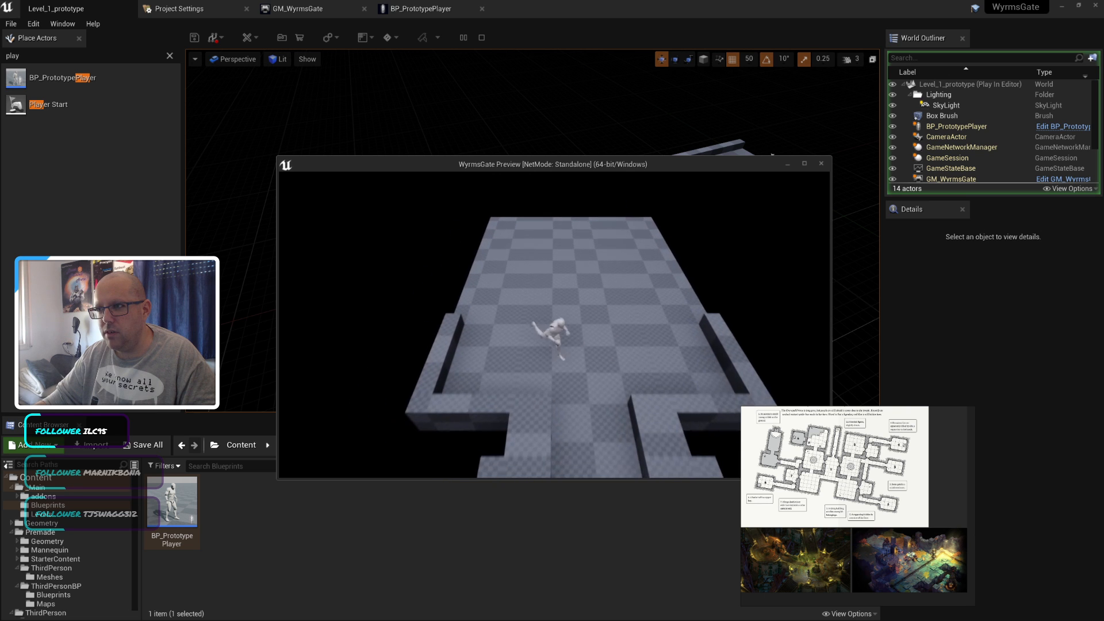
{"action": "key", "text": "s"}
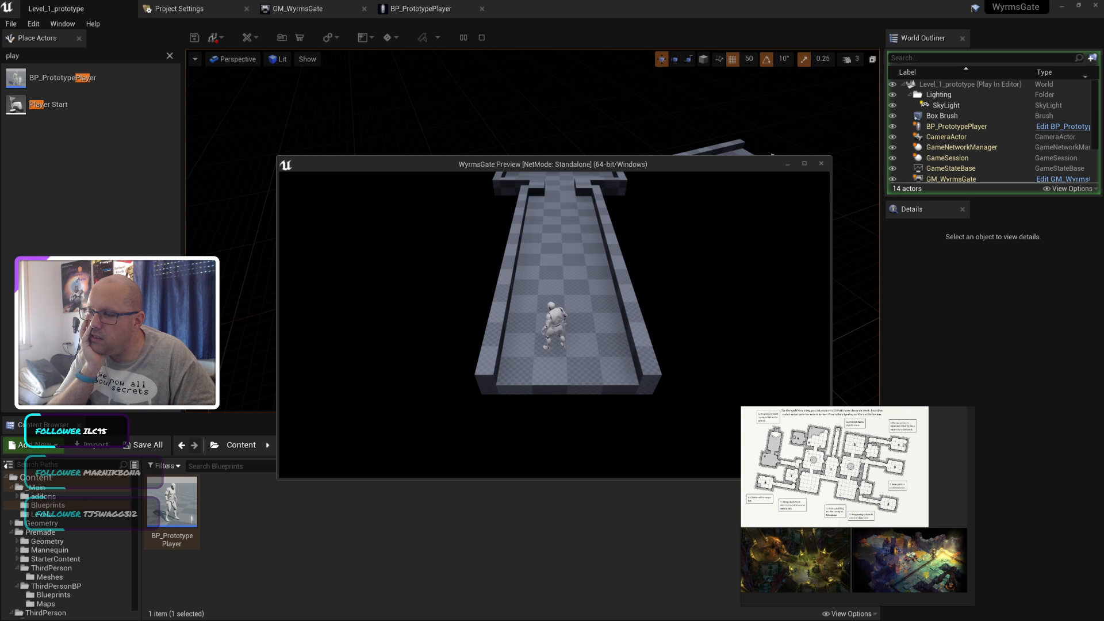
Step: Run the character a short way forward and sideways near the corridor's start, and end the play session
{"action": "key", "text": "w"}
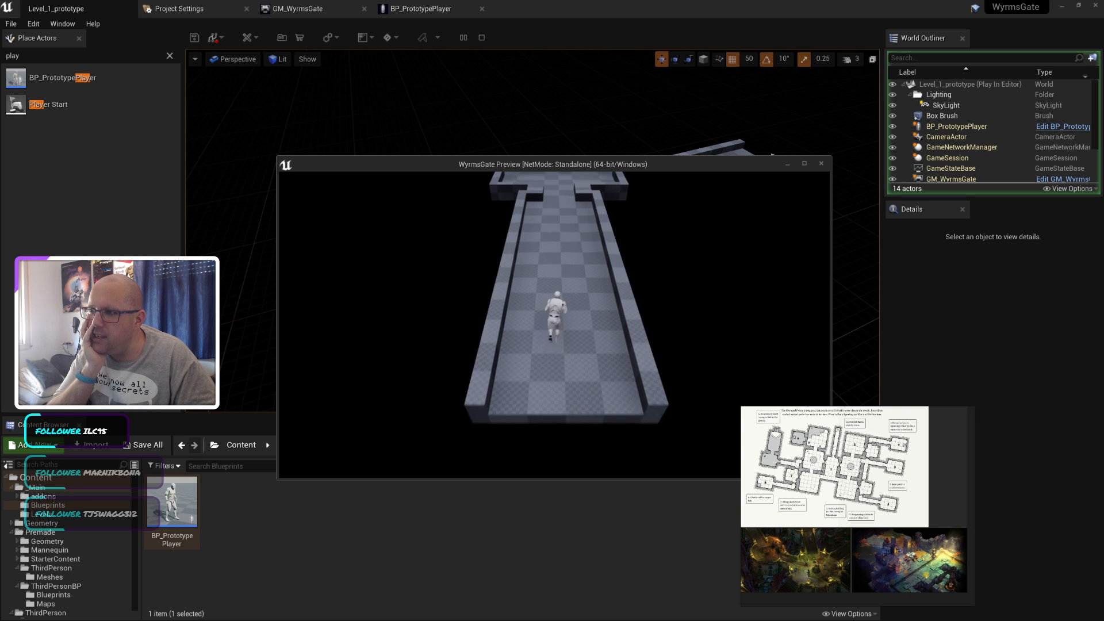
{"action": "key", "text": "d"}
{"action": "key", "text": "d"}
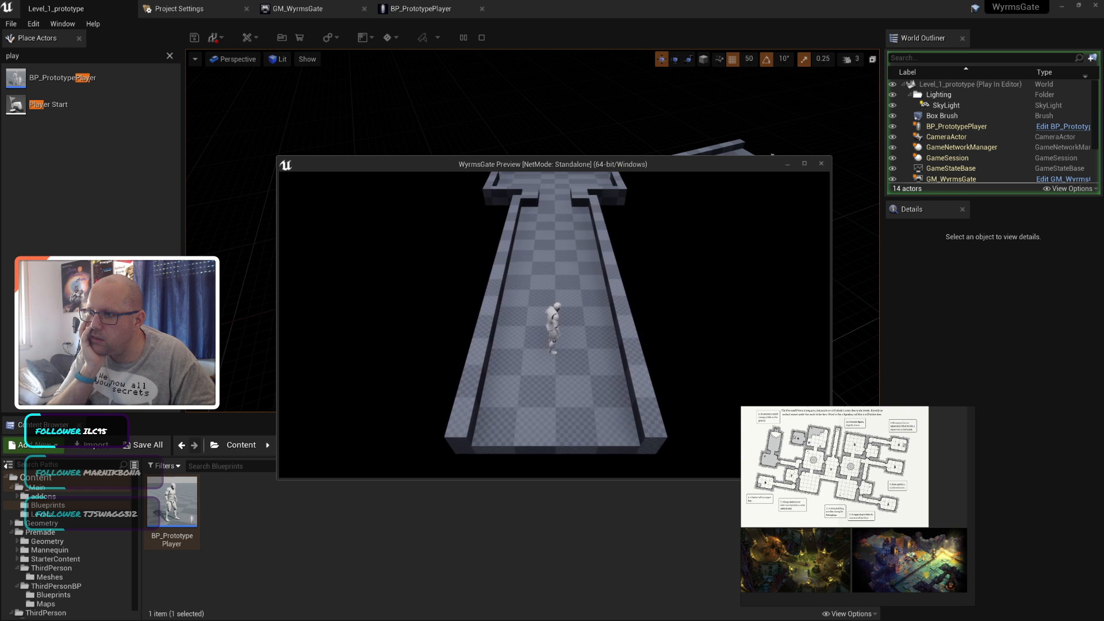
{"action": "key", "text": "s"}
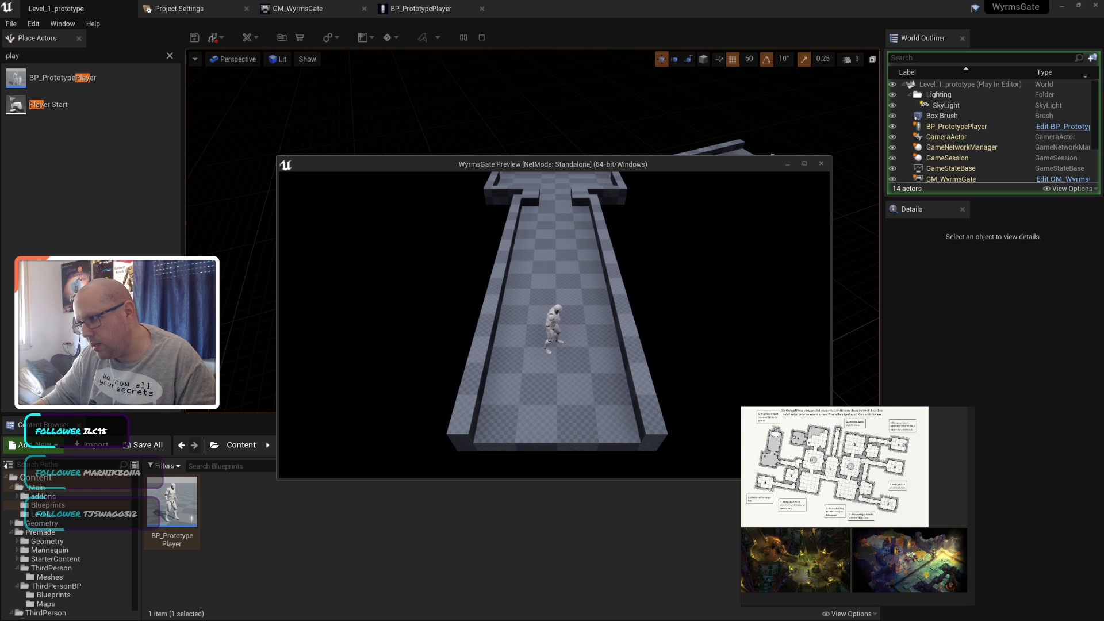
{"action": "key", "text": "Escape"}
Step: Examine the Temple of the One-eyed Prince map on the reference board, focusing on the layout around rooms 1 and 2
{"action": "scroll", "coordinate": [825, 450], "scroll_direction": "up", "scroll_amount": 2}
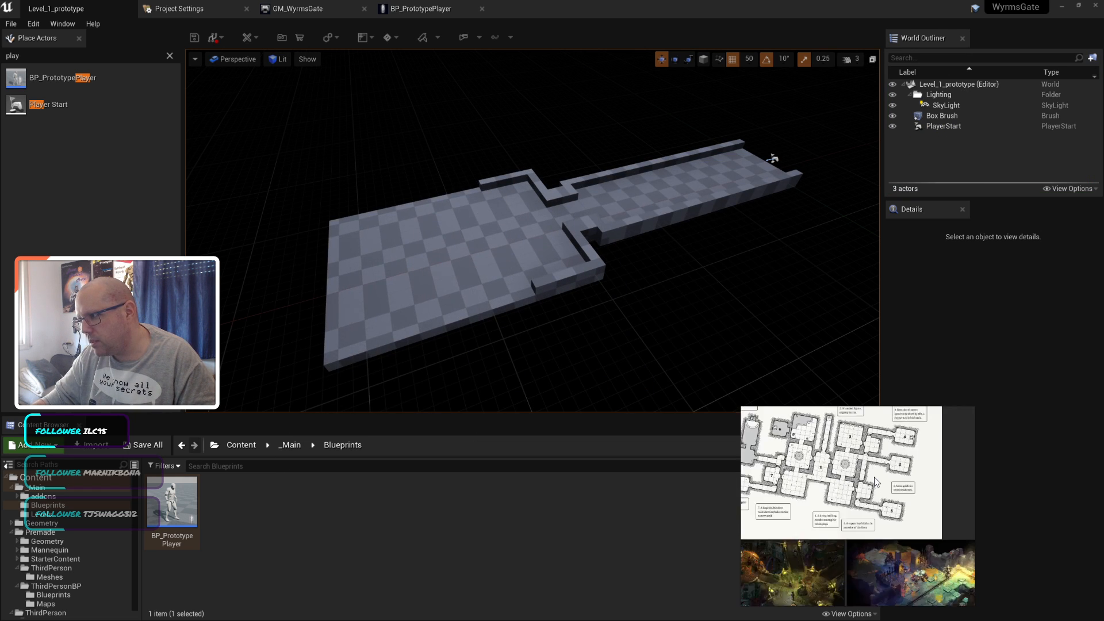
{"action": "scroll", "coordinate": [825, 449], "scroll_direction": "up", "scroll_amount": 3}
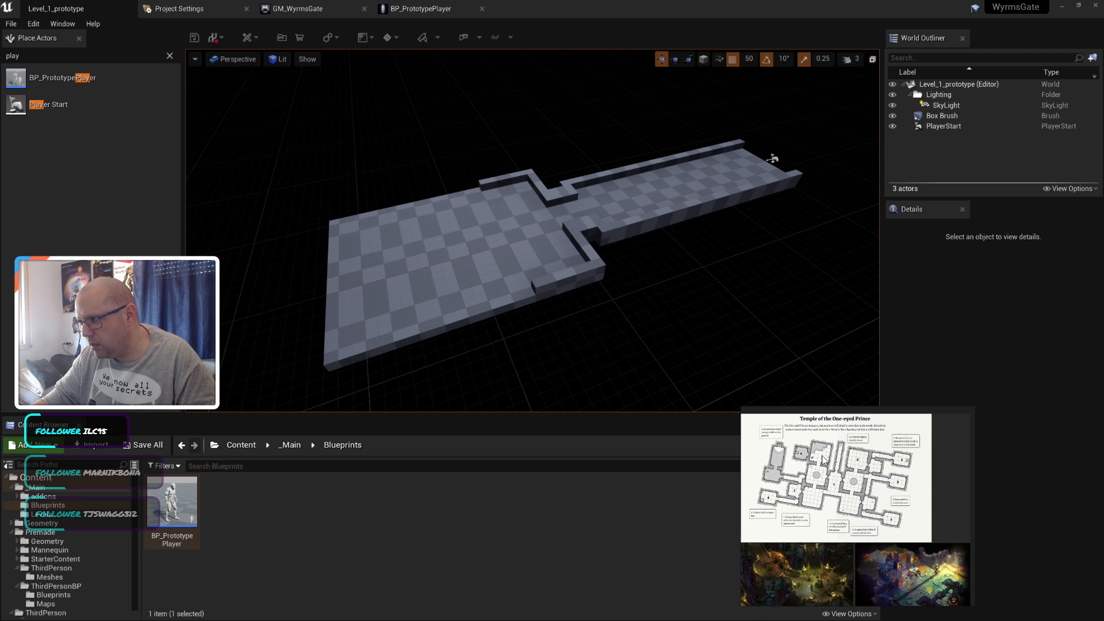
{"action": "scroll", "coordinate": [828, 457], "scroll_direction": "up", "scroll_amount": 1}
{"action": "scroll", "coordinate": [835, 446], "scroll_direction": "up", "scroll_amount": 3}
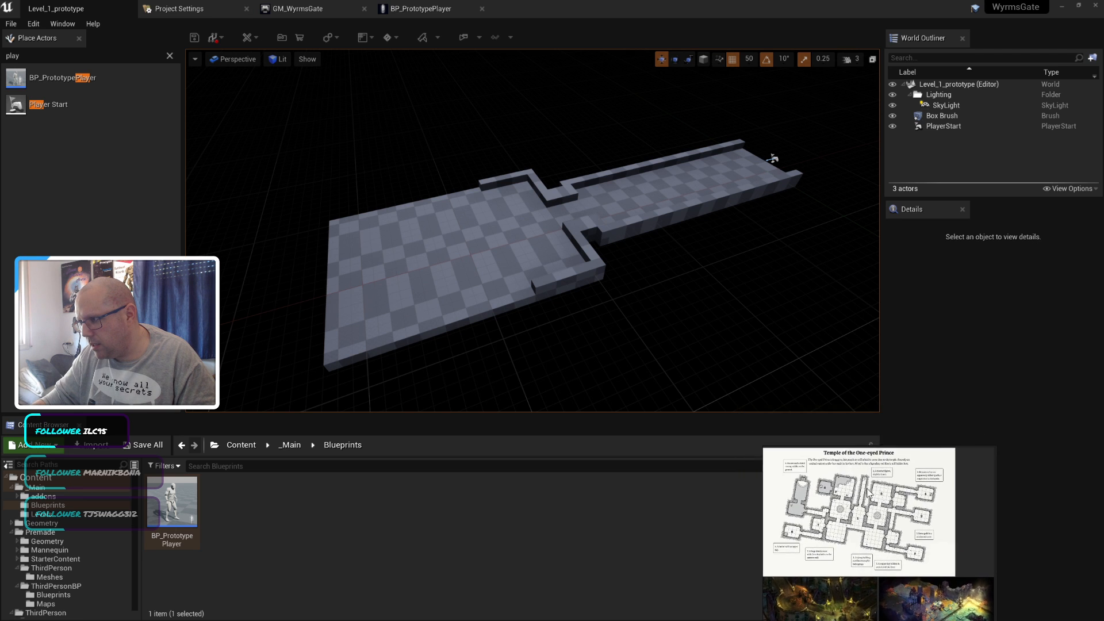
{"action": "scroll", "coordinate": [835, 443], "scroll_direction": "up", "scroll_amount": 5}
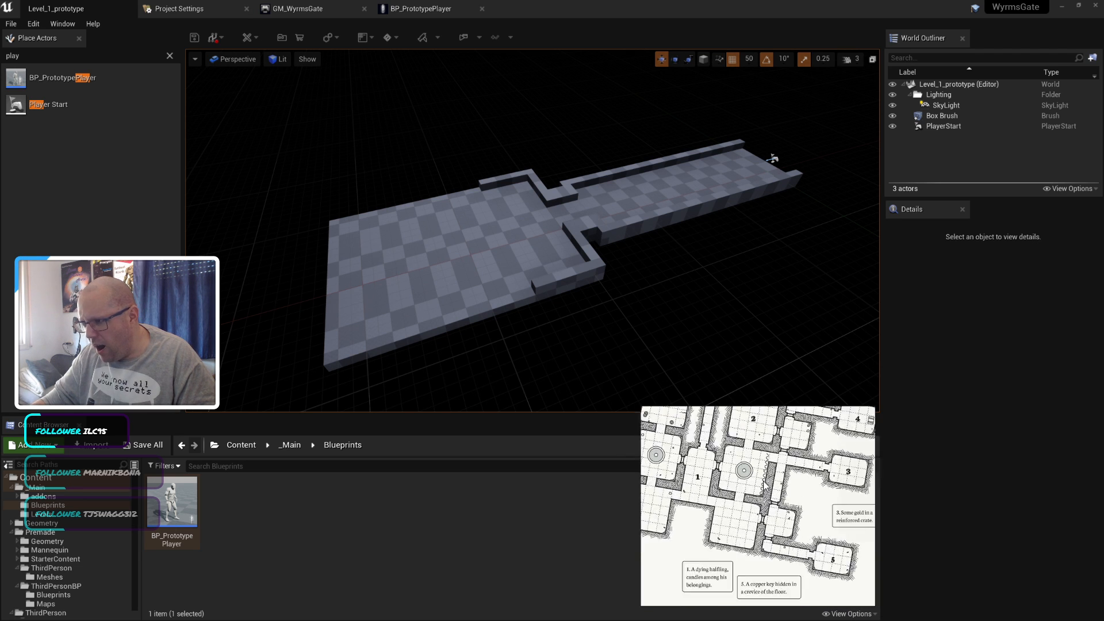
{"action": "left_click_drag", "start_coordinate": [699, 434], "coordinate": [757, 419]}
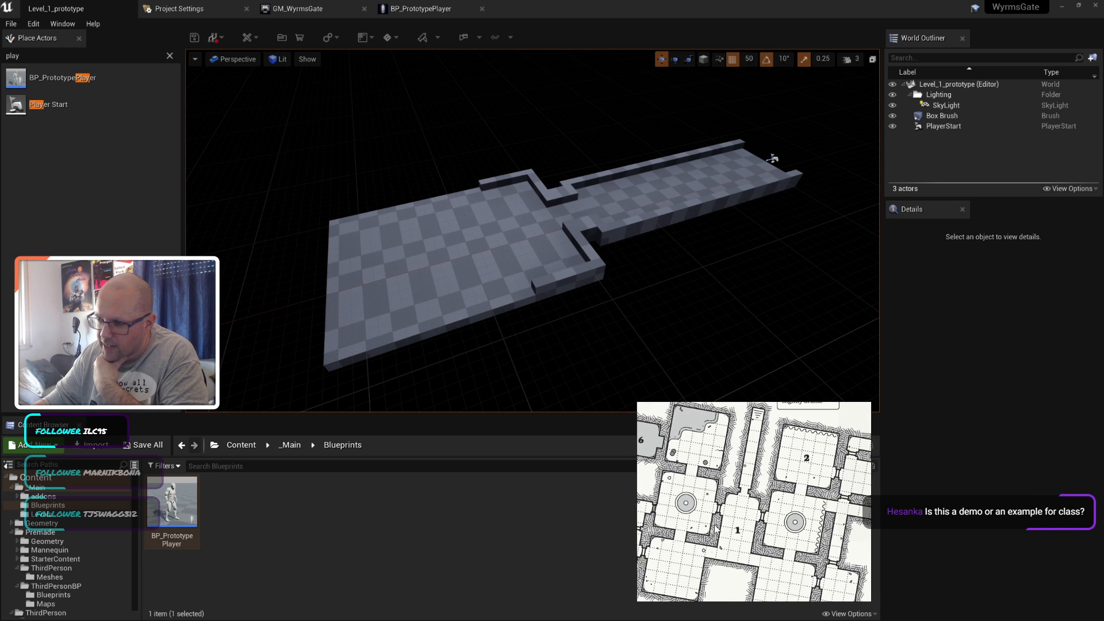
{"action": "left_click_drag", "start_coordinate": [746, 541], "coordinate": [745, 531]}
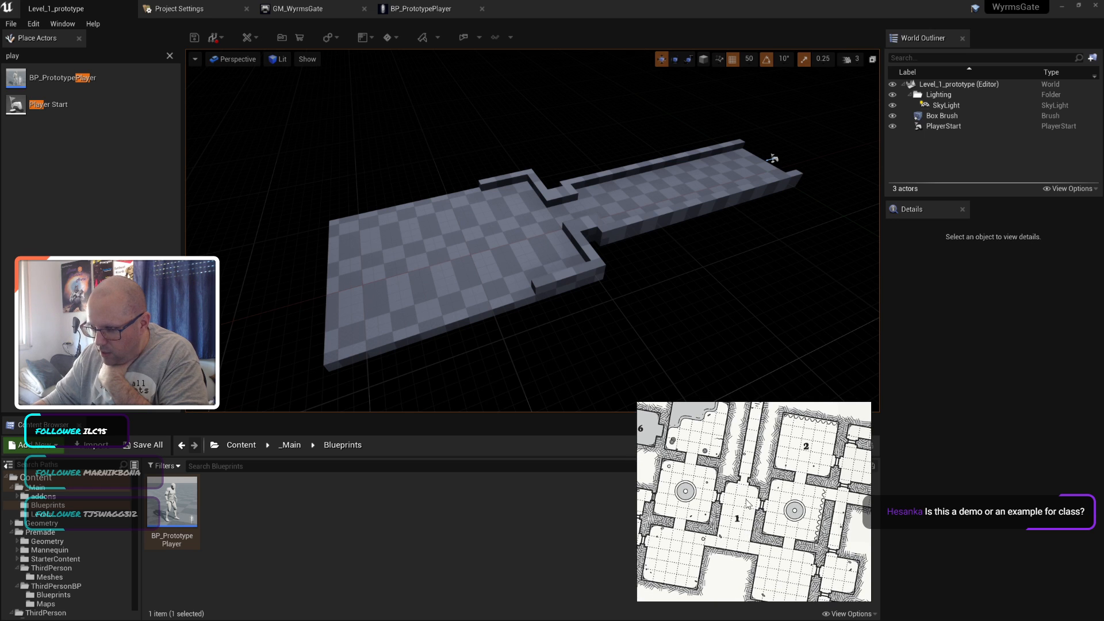
{"action": "left_click_drag", "start_coordinate": [772, 474], "coordinate": [764, 484]}
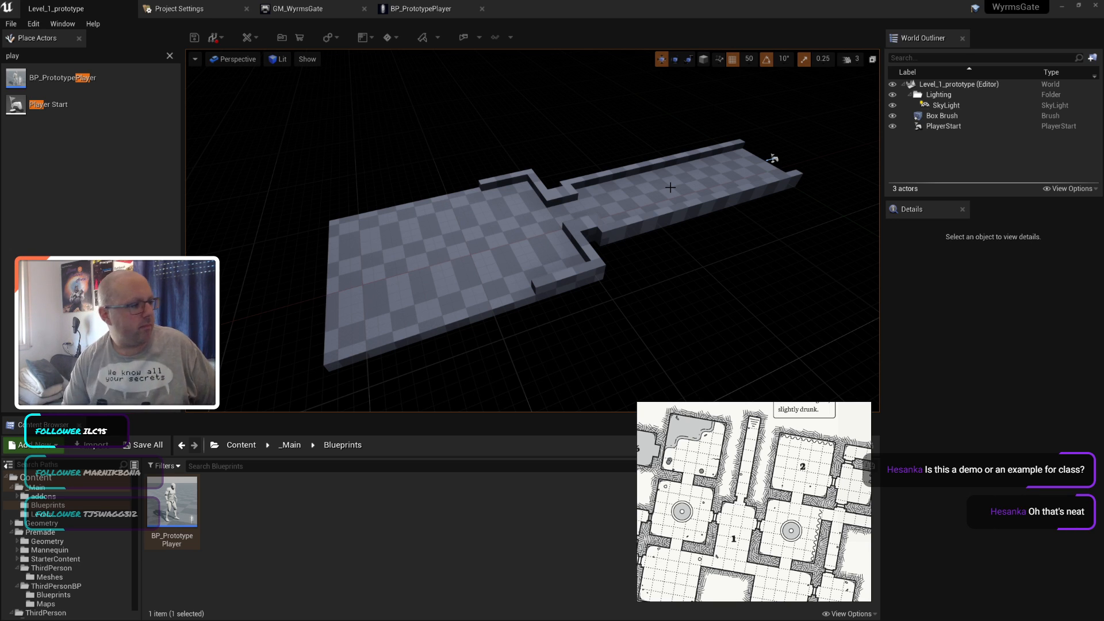
{"action": "left_click", "coordinate": [536, 248]}
{"action": "left_click", "coordinate": [703, 285]}
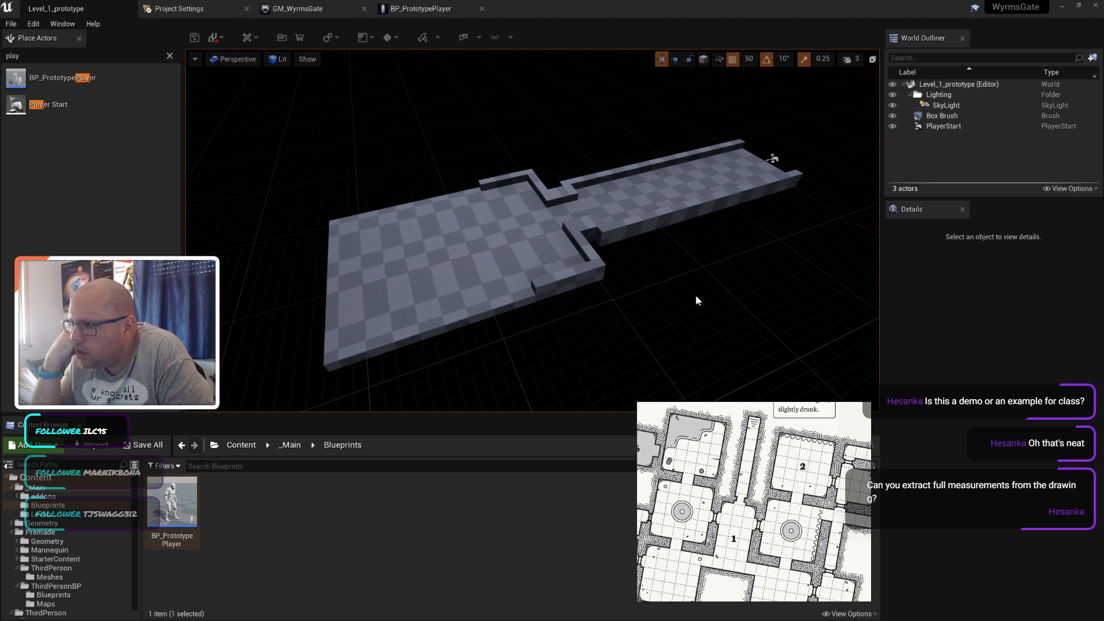
Step: Shift the Temple of the One-eyed Prince map slightly up and left on the reference board, and deselect it
{"action": "scroll", "coordinate": [773, 538], "scroll_direction": "down", "scroll_amount": 6}
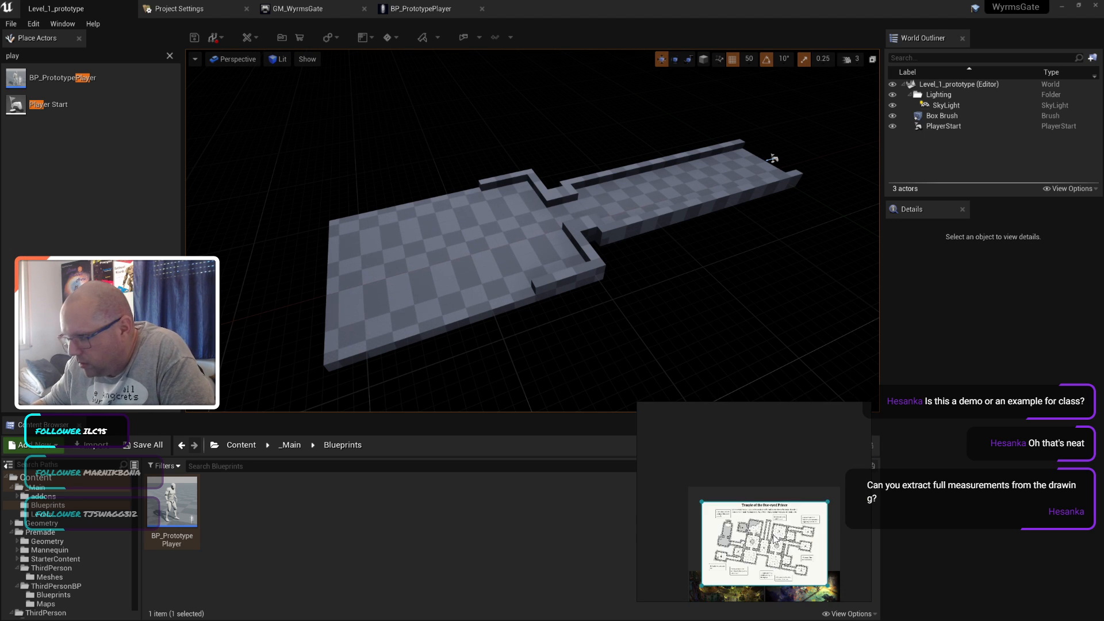
{"action": "scroll", "coordinate": [773, 538], "scroll_direction": "up", "scroll_amount": 2}
{"action": "scroll", "coordinate": [773, 538], "scroll_direction": "down", "scroll_amount": 2}
{"action": "middle_click_drag", "start_coordinate": [773, 537], "coordinate": [767, 493]}
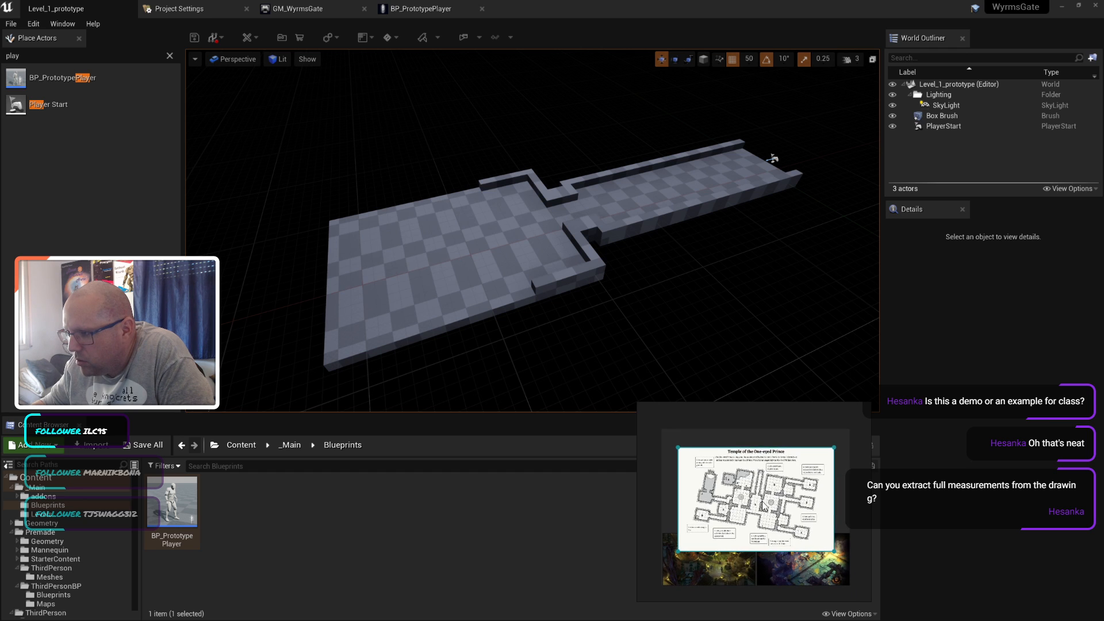
{"action": "left_click_drag", "start_coordinate": [761, 506], "coordinate": [745, 489]}
{"action": "left_click", "coordinate": [854, 468]}
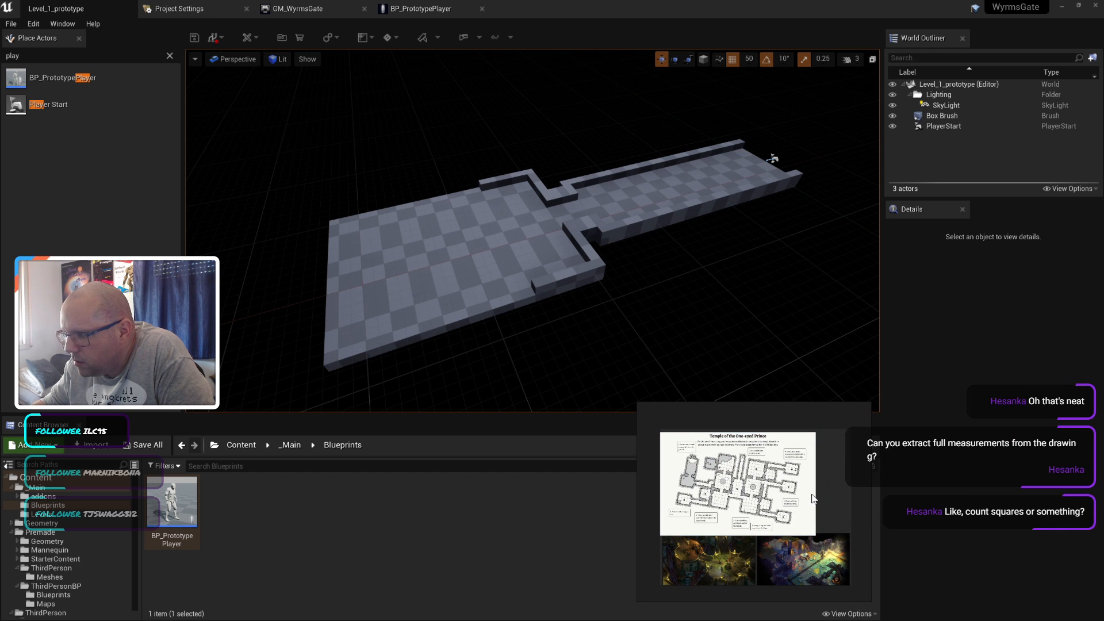
Step: Inspect the grid squares of rooms 1 and 2 and the adjoining corridors on the dungeon map
{"action": "scroll", "coordinate": [740, 502], "scroll_direction": "up", "scroll_amount": 5}
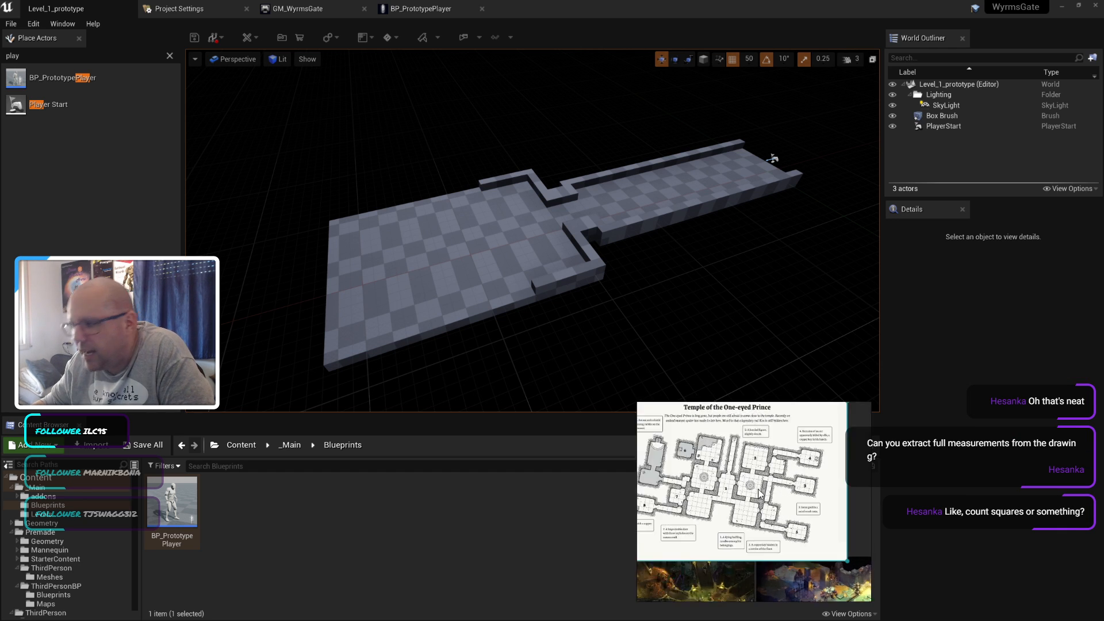
{"action": "middle_click_drag", "start_coordinate": [718, 437], "coordinate": [710, 477]}
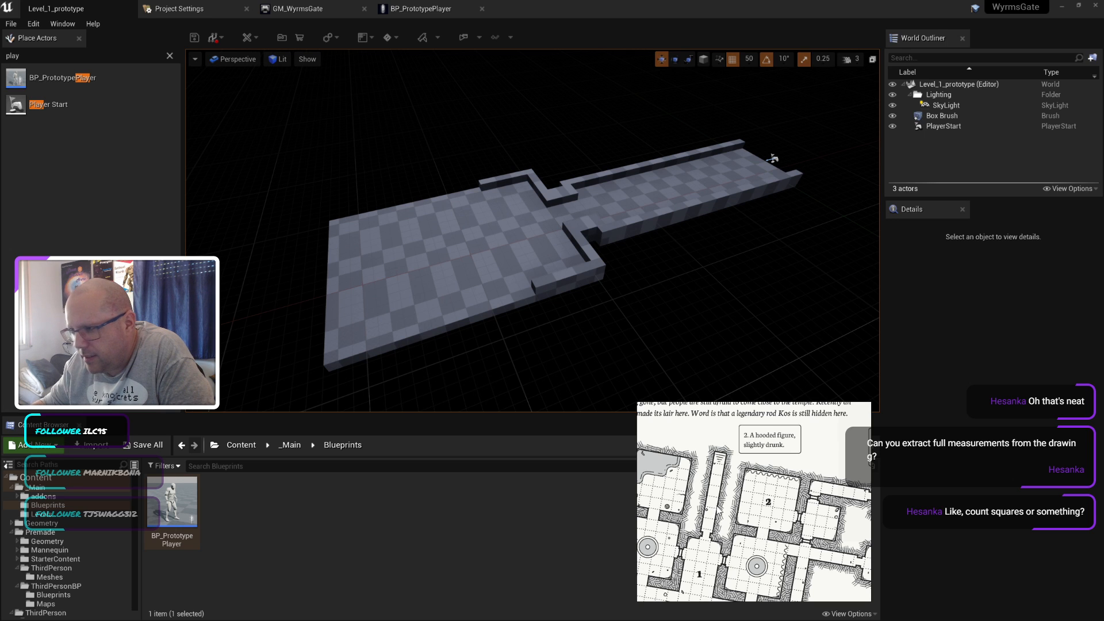
{"action": "middle_click_drag", "start_coordinate": [724, 513], "coordinate": [729, 479]}
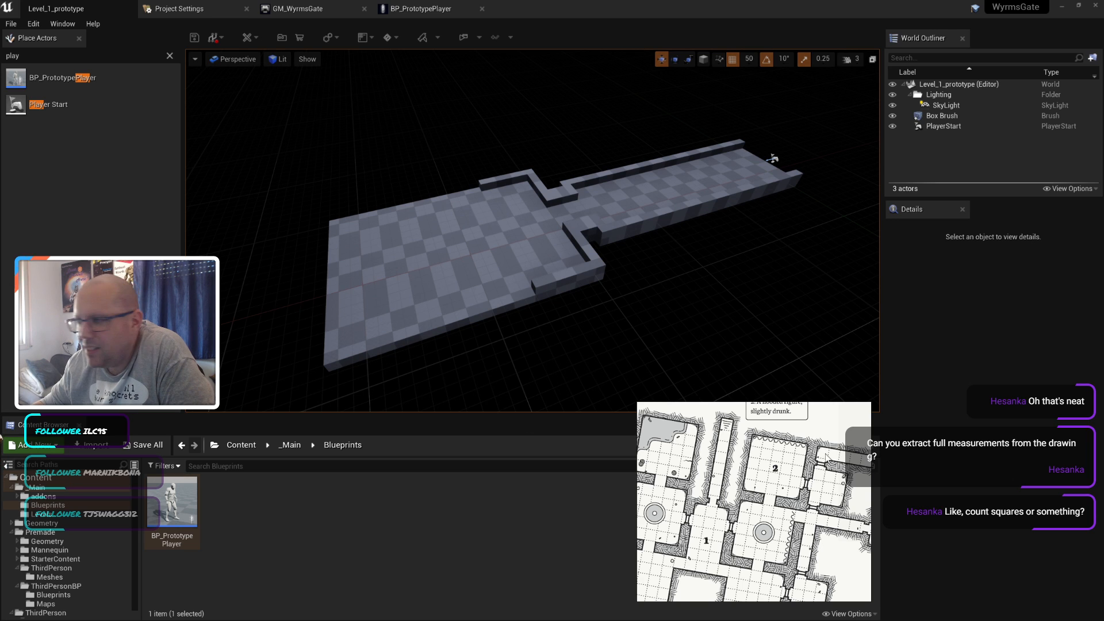
{"action": "middle_click_drag", "start_coordinate": [729, 463], "coordinate": [736, 468]}
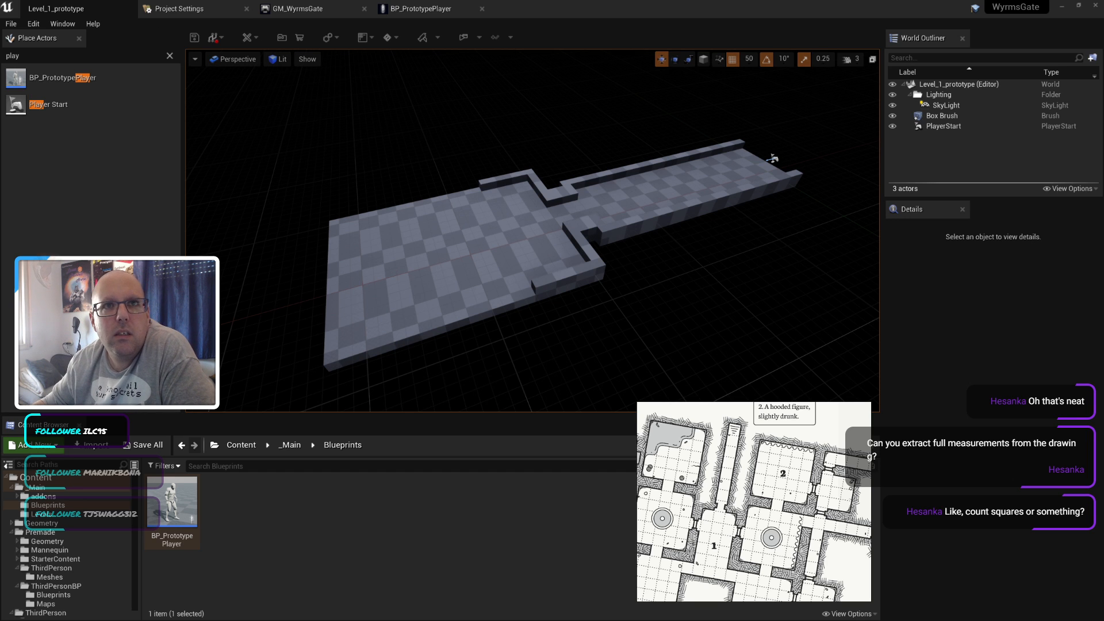
Step: Switch to the web browser and search Google for "D&D tile size"
{"action": "key", "text": "alt+Tab"}
{"action": "left_click", "coordinate": [194, 57]}
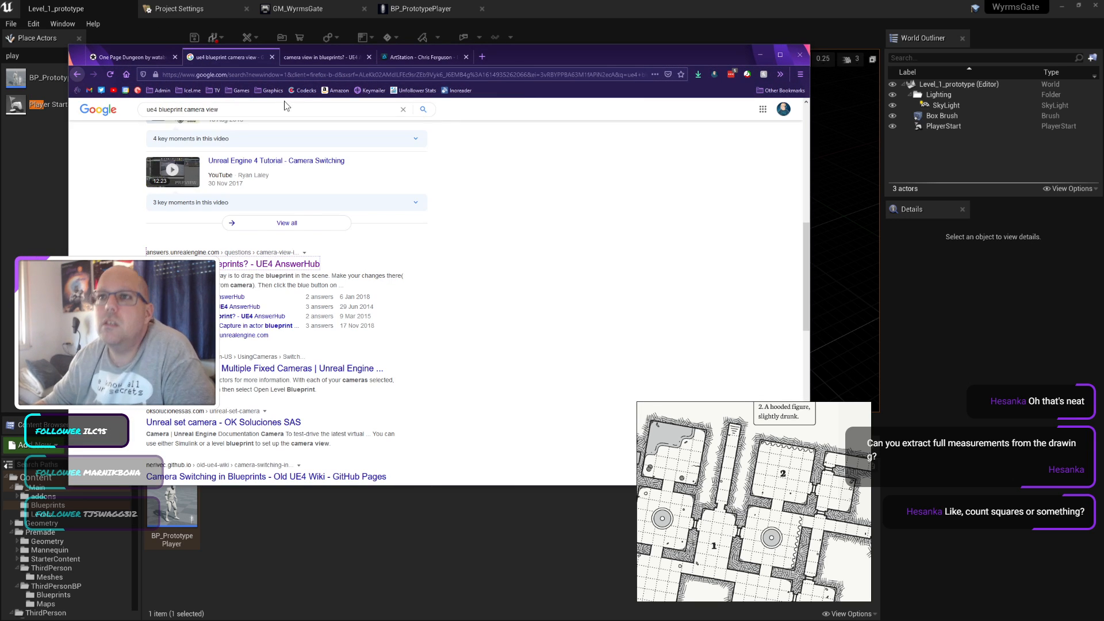
{"action": "double_click", "coordinate": [274, 112]}
{"action": "key", "text": "ctrl+a"}
{"action": "type", "text": "D&"}
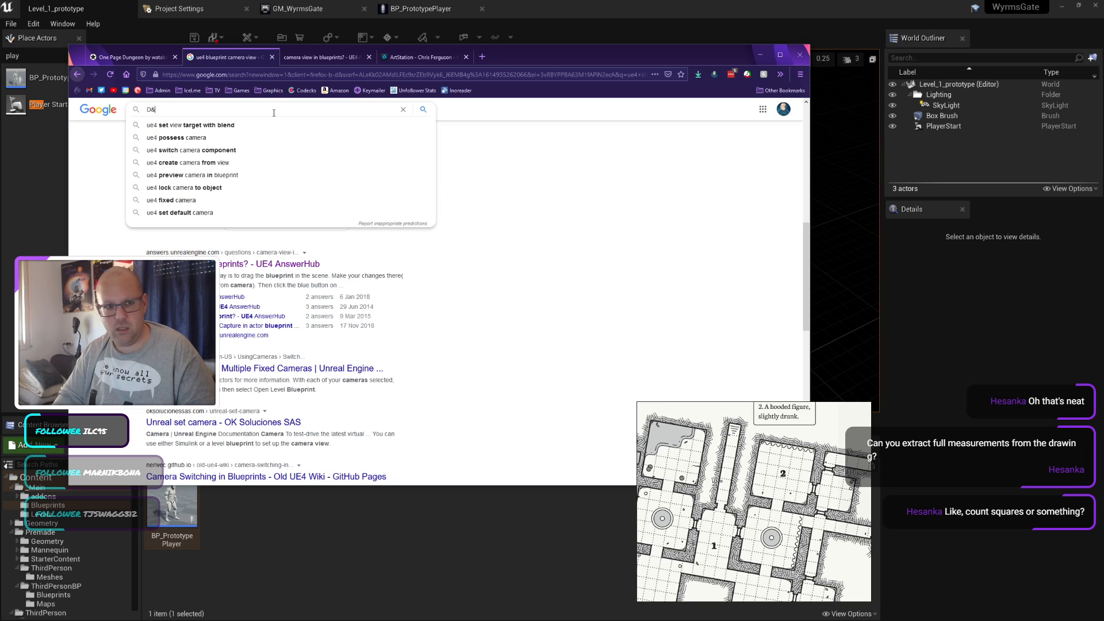
{"action": "type", "text": "D tile size"}
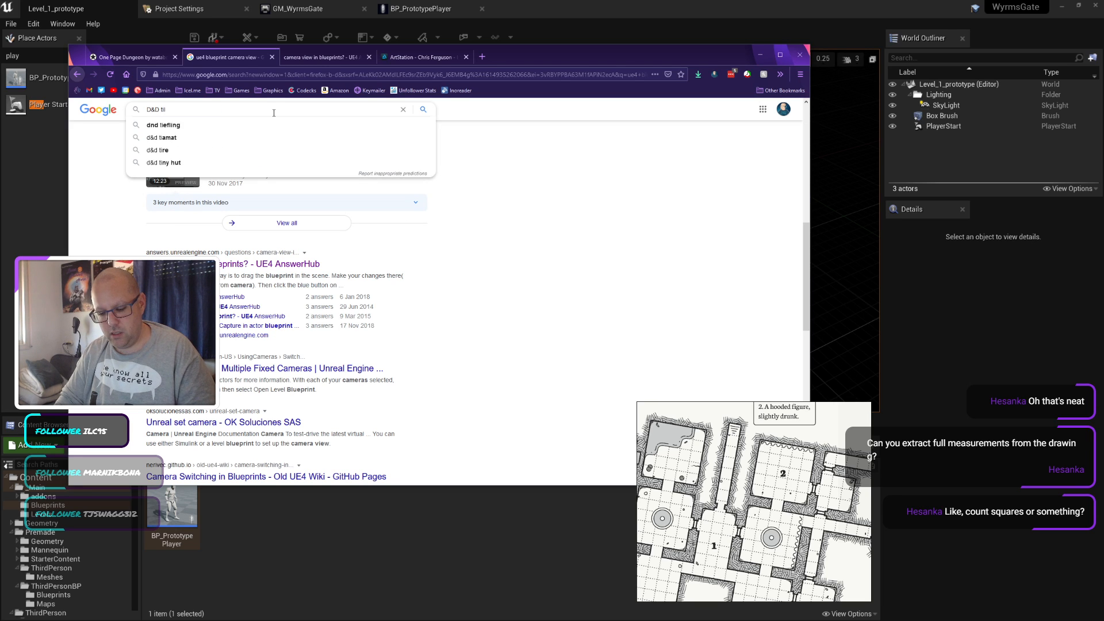
{"action": "key", "text": "Return"}
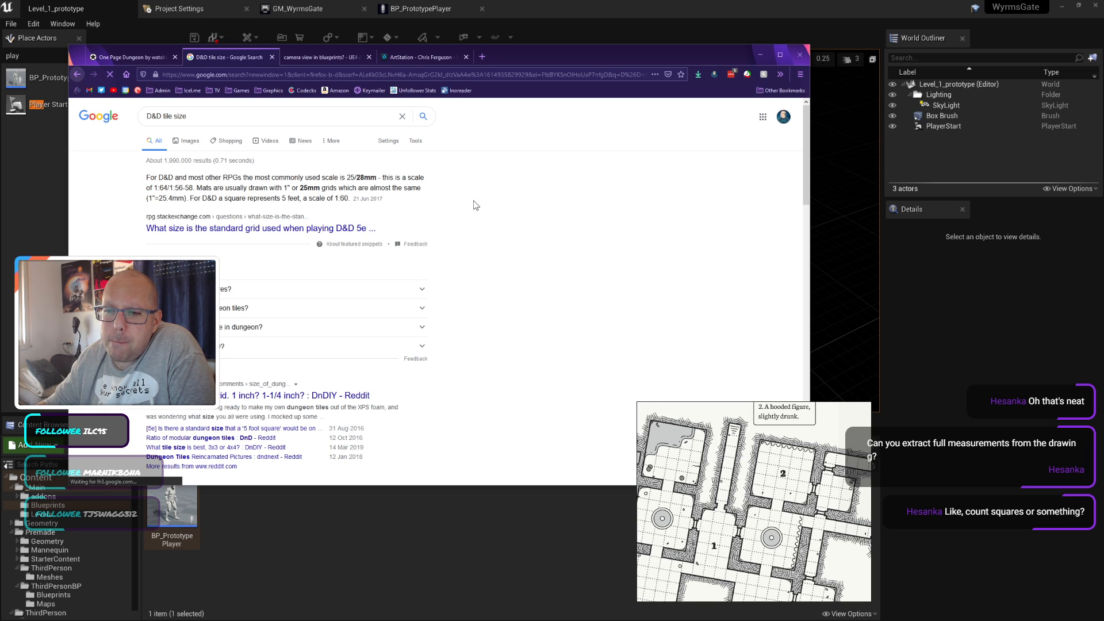
Step: Read through the search results for the standard scale of a D&D dungeon tile
{"action": "scroll", "coordinate": [475, 205], "scroll_direction": "down", "scroll_amount": 5}
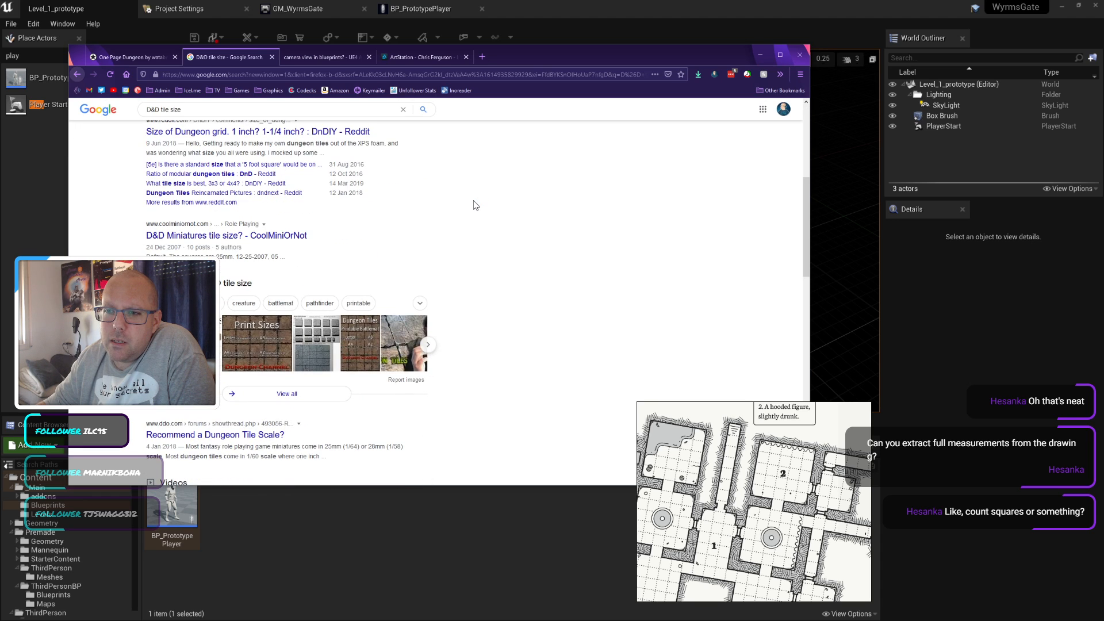
{"action": "scroll", "coordinate": [475, 206], "scroll_direction": "down", "scroll_amount": 2}
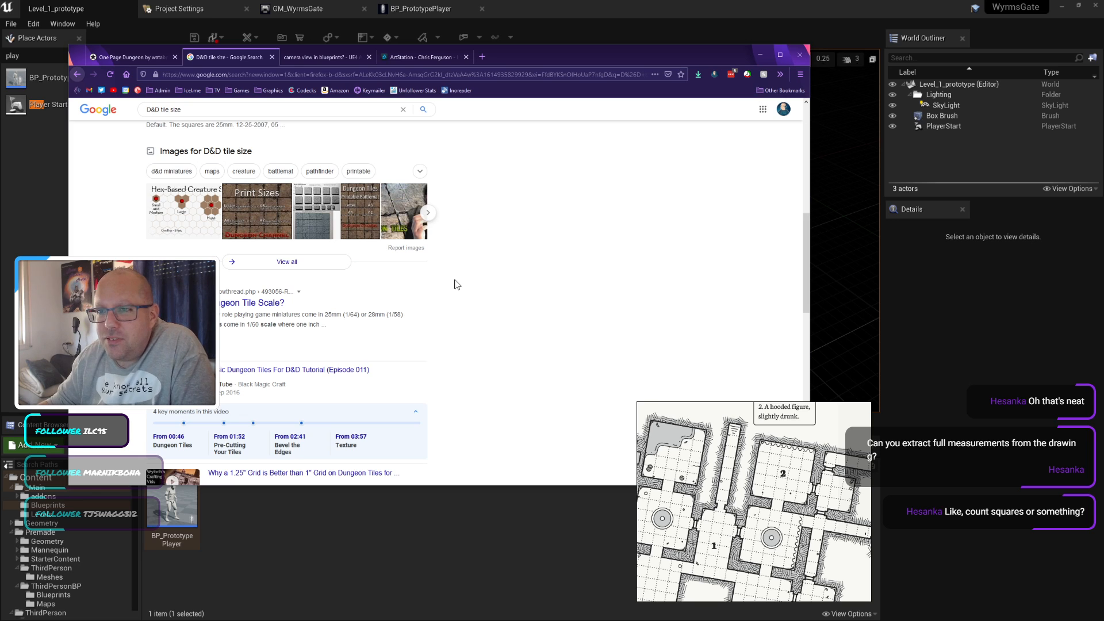
{"action": "scroll", "coordinate": [454, 284], "scroll_direction": "down", "scroll_amount": 3}
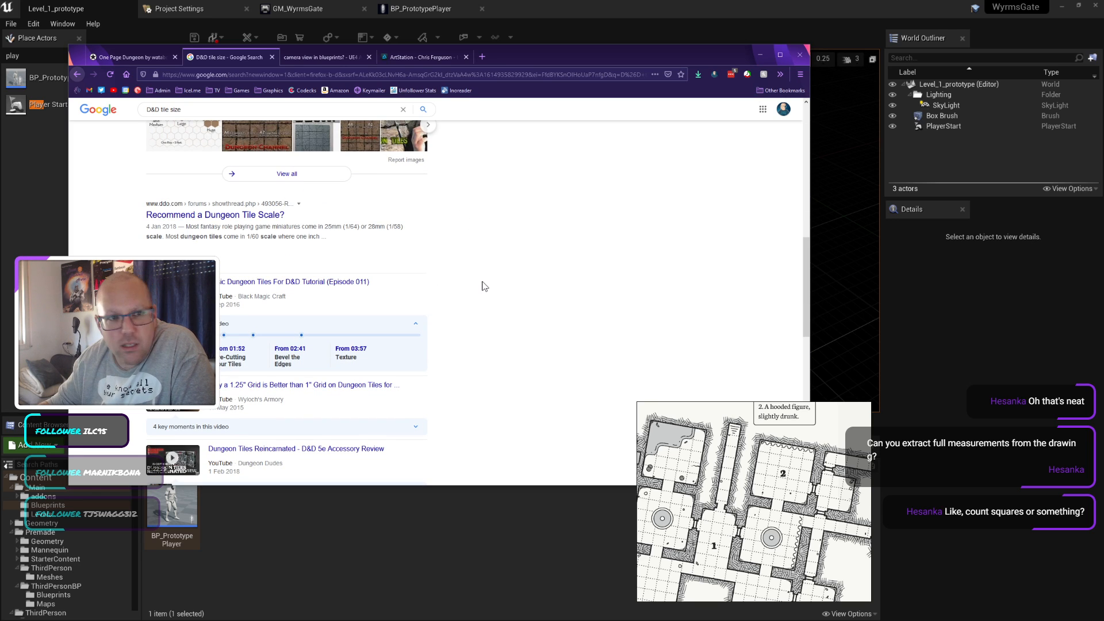
{"action": "scroll", "coordinate": [460, 294], "scroll_direction": "down", "scroll_amount": 6}
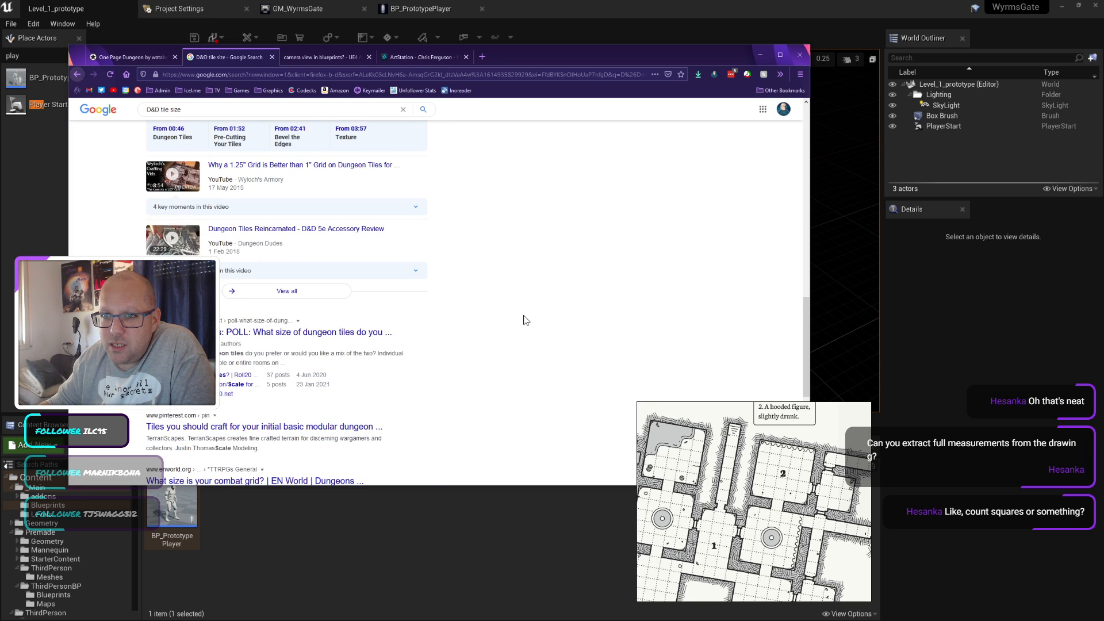
{"action": "scroll", "coordinate": [522, 320], "scroll_direction": "down", "scroll_amount": 3}
{"action": "scroll", "coordinate": [509, 318], "scroll_direction": "down", "scroll_amount": 3}
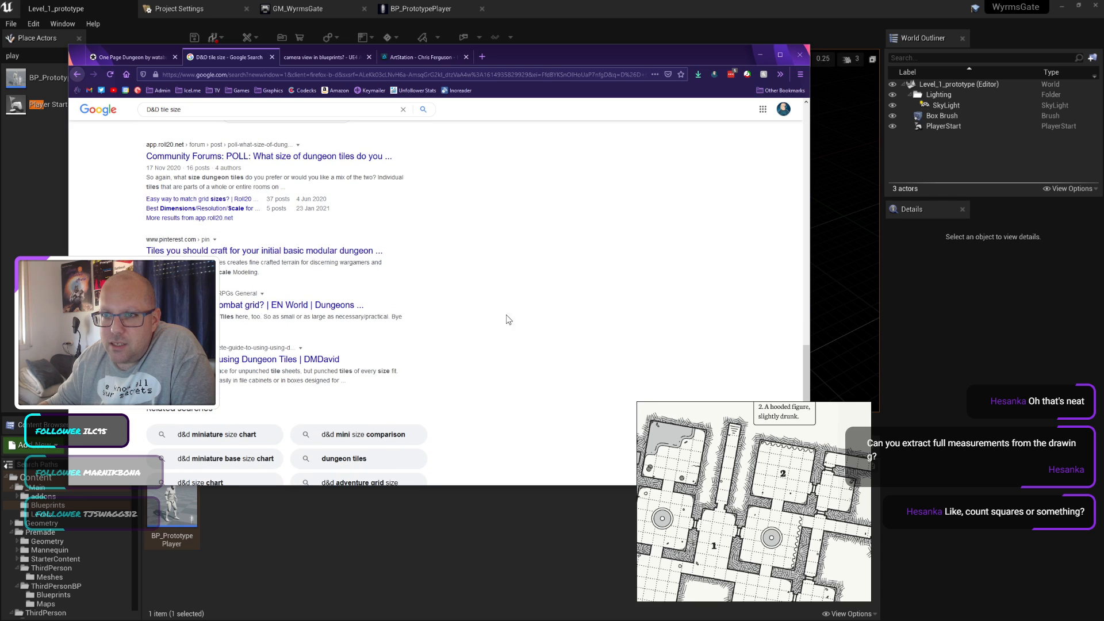
Step: Go back to the earlier camera view search results, minimize the browser and return to the Level_1_prototype level in Unreal Editor
{"action": "left_click", "coordinate": [77, 75]}
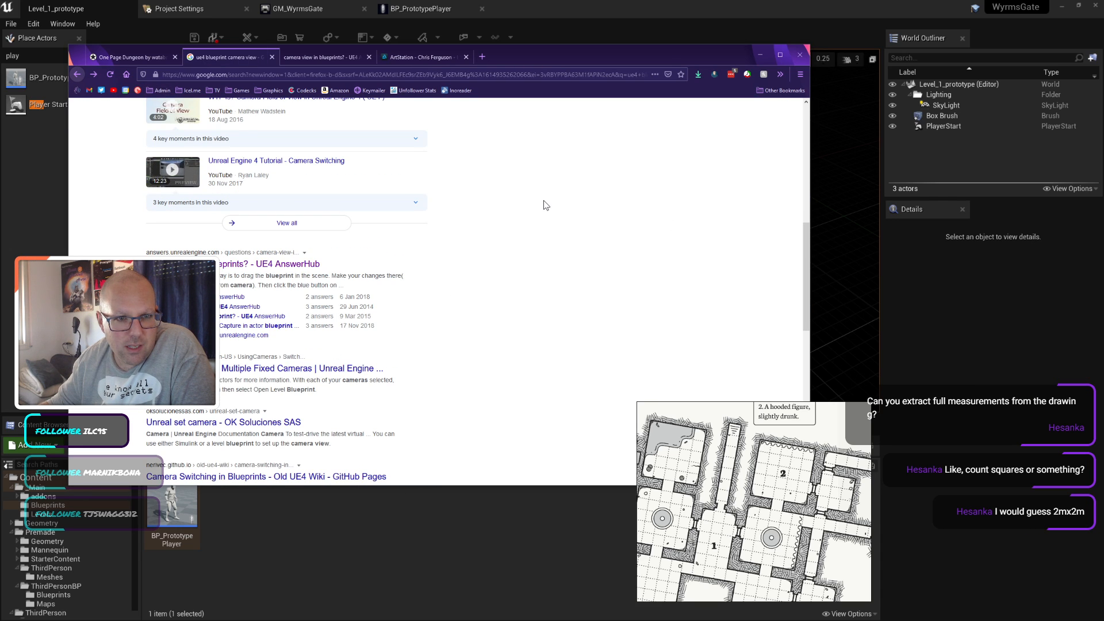
{"action": "left_click", "coordinate": [758, 54]}
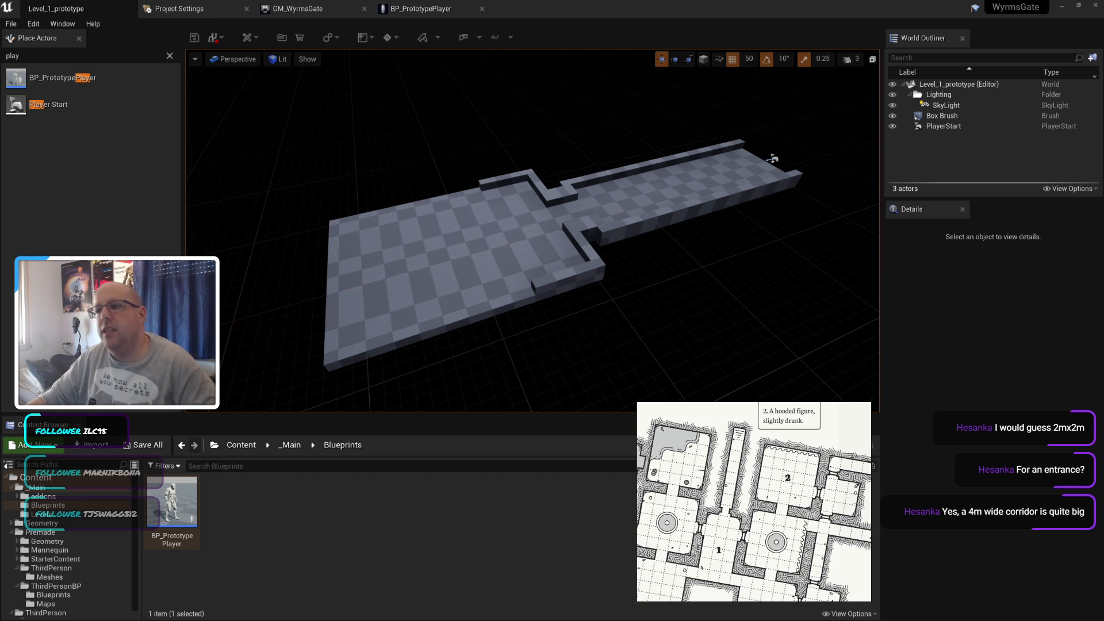
{"action": "middle_click_drag", "start_coordinate": [637, 261], "coordinate": [636, 261]}
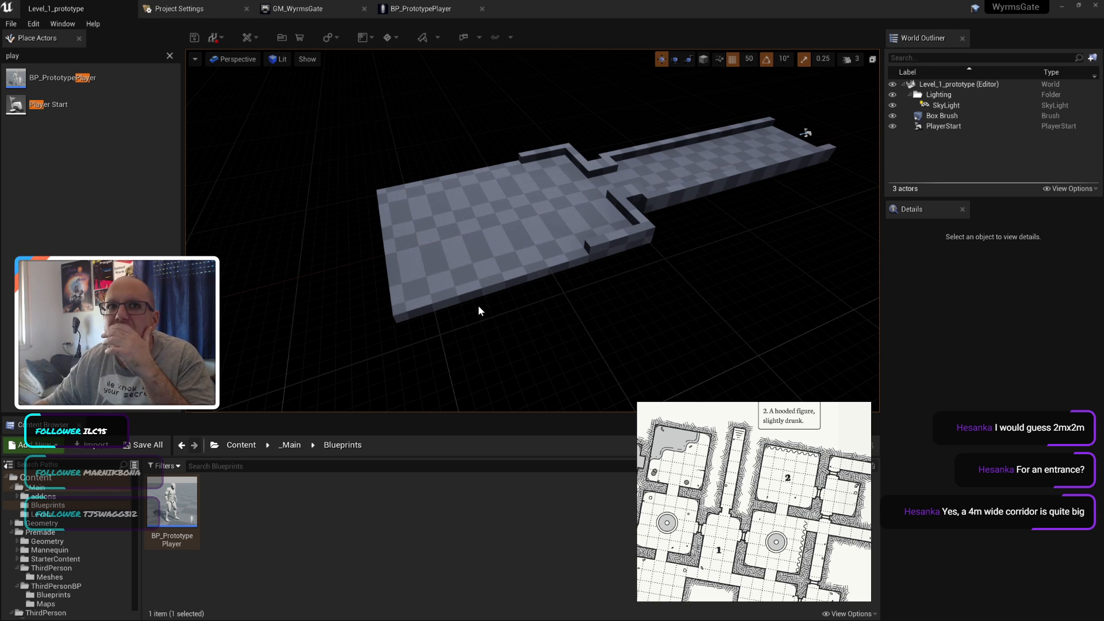
Step: Switch to the web browser and search Google for "ue4 point and click"
{"action": "key", "text": "alt+Tab"}
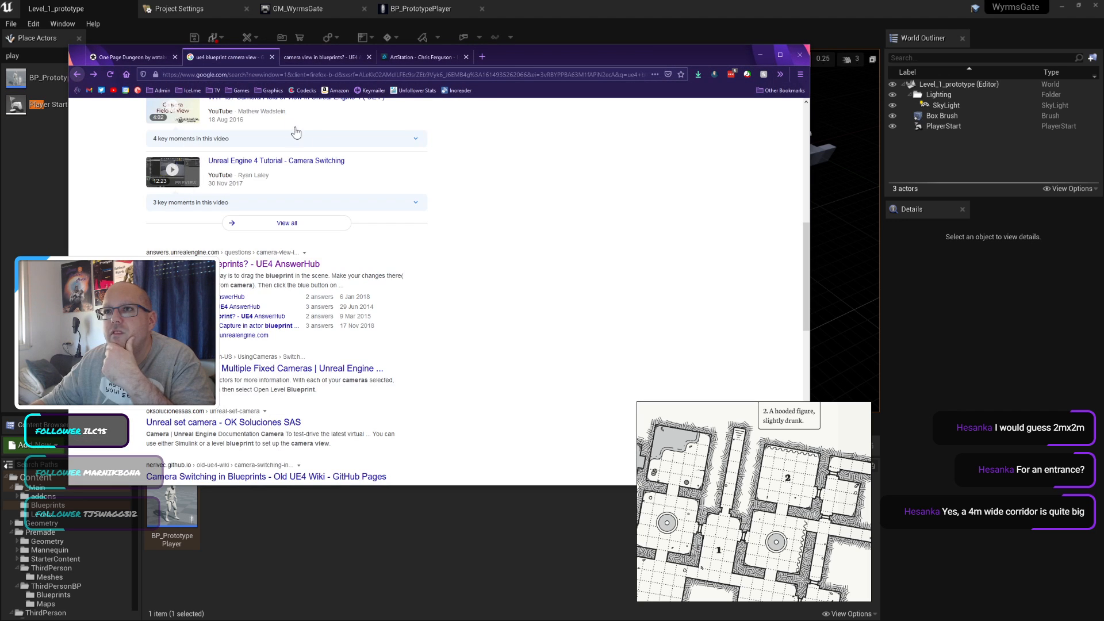
{"action": "scroll", "coordinate": [294, 144], "scroll_direction": "up", "scroll_amount": 6}
{"action": "left_click", "coordinate": [291, 119]}
{"action": "key", "text": "ctrl+shift+Left"}
{"action": "key", "text": "ctrl+shift+Left"}
{"action": "key", "text": "ctrl+shift+Left"}
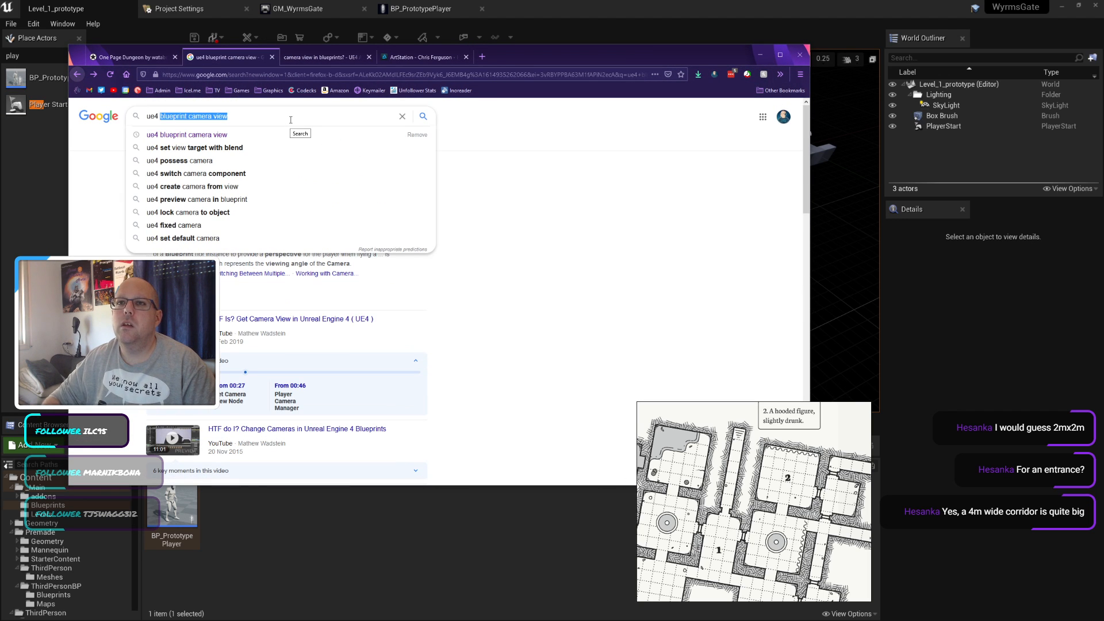
{"action": "key", "text": "BackSpace"}
{"action": "type", "text": "point and click"}
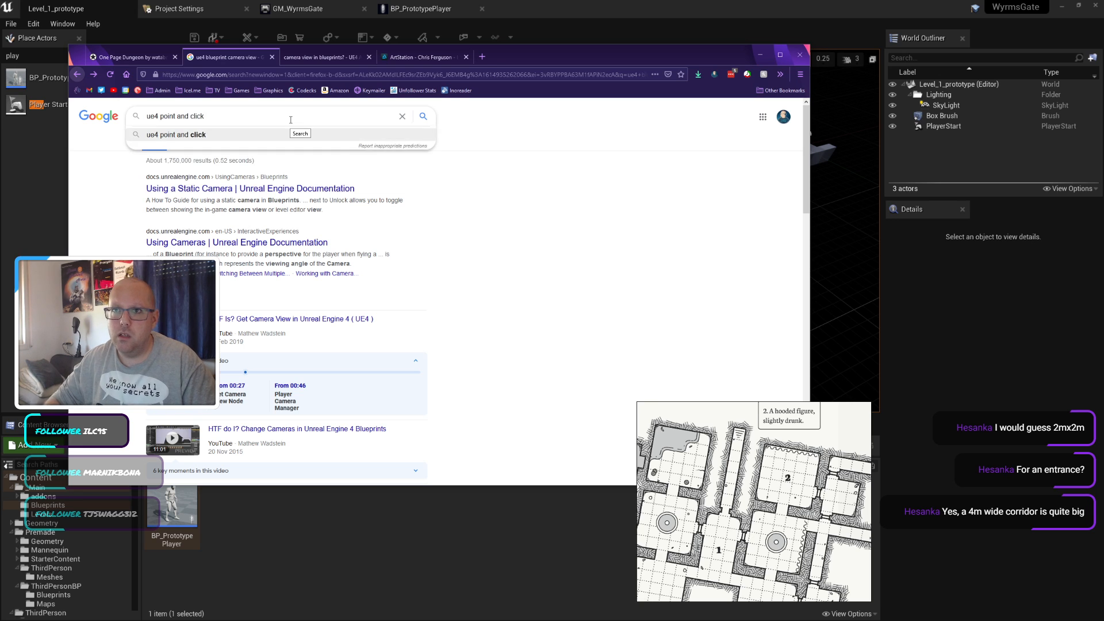
{"action": "key", "text": "Return"}
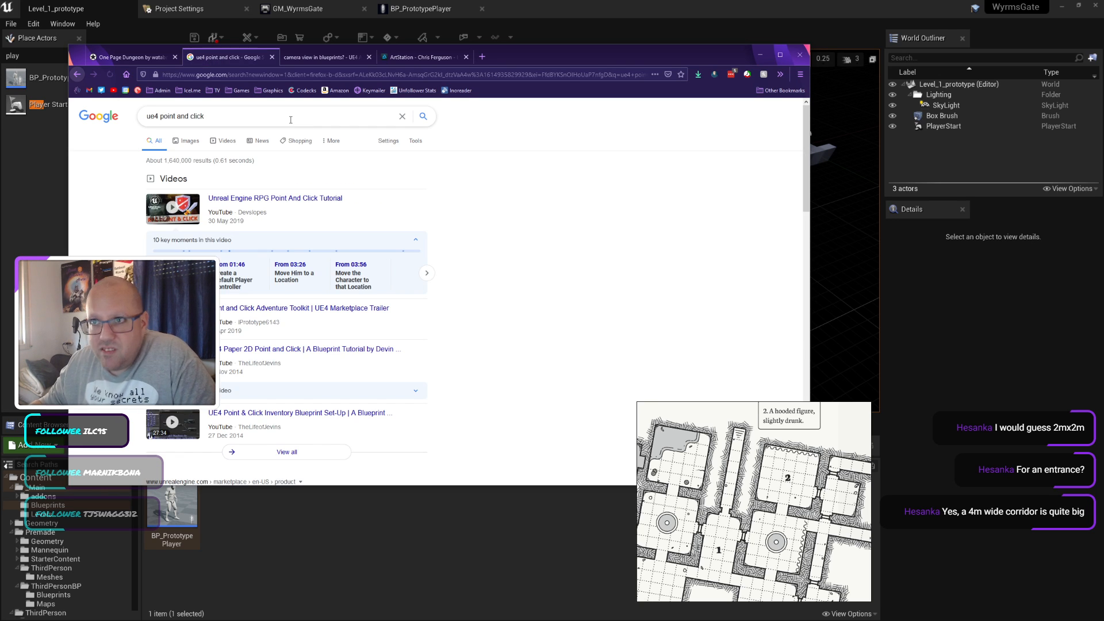
Step: Look through the point-and-click results, open the Reddit thread "Point and Click", and return to Unreal Editor by minimizing the browser
{"action": "scroll", "coordinate": [512, 221], "scroll_direction": "down", "scroll_amount": 1}
{"action": "scroll", "coordinate": [513, 221], "scroll_direction": "down", "scroll_amount": 5}
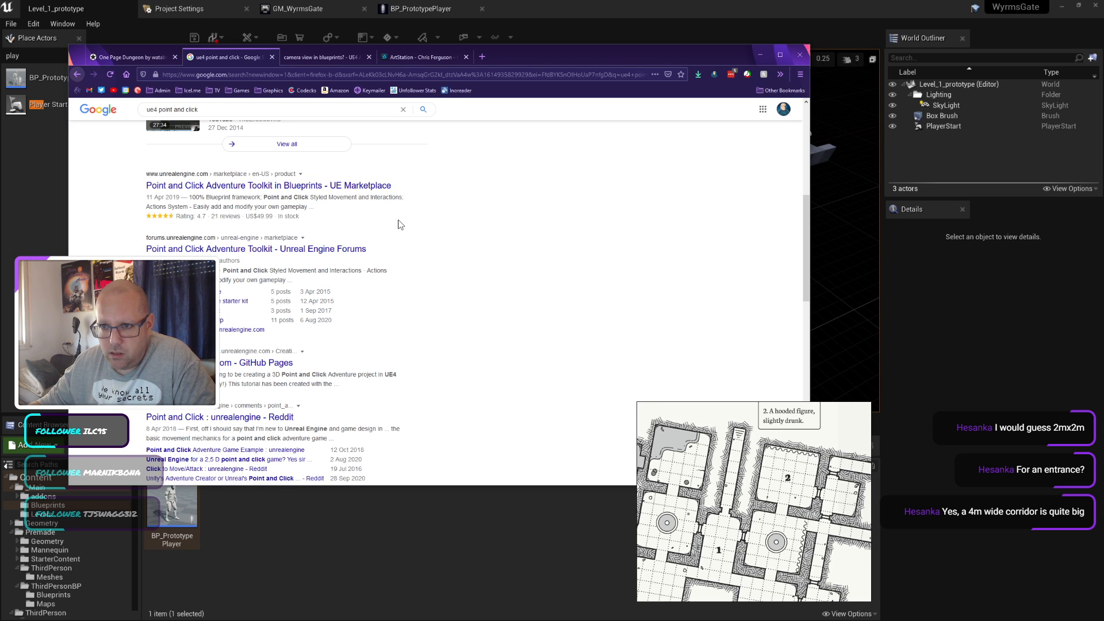
{"action": "scroll", "coordinate": [398, 222], "scroll_direction": "down", "scroll_amount": 2}
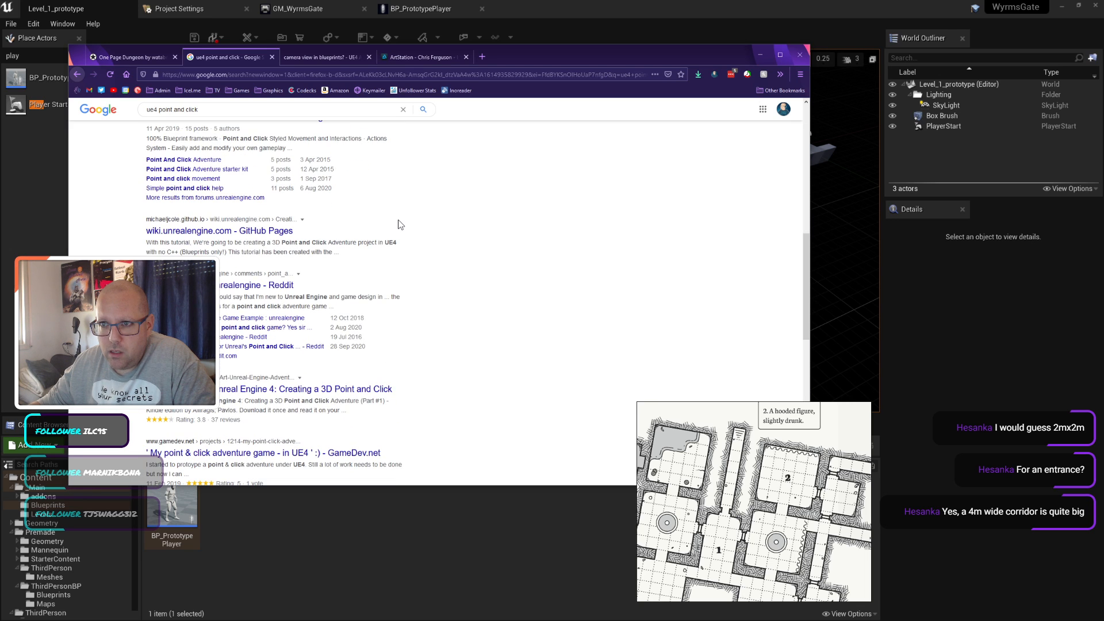
{"action": "left_click", "coordinate": [221, 294]}
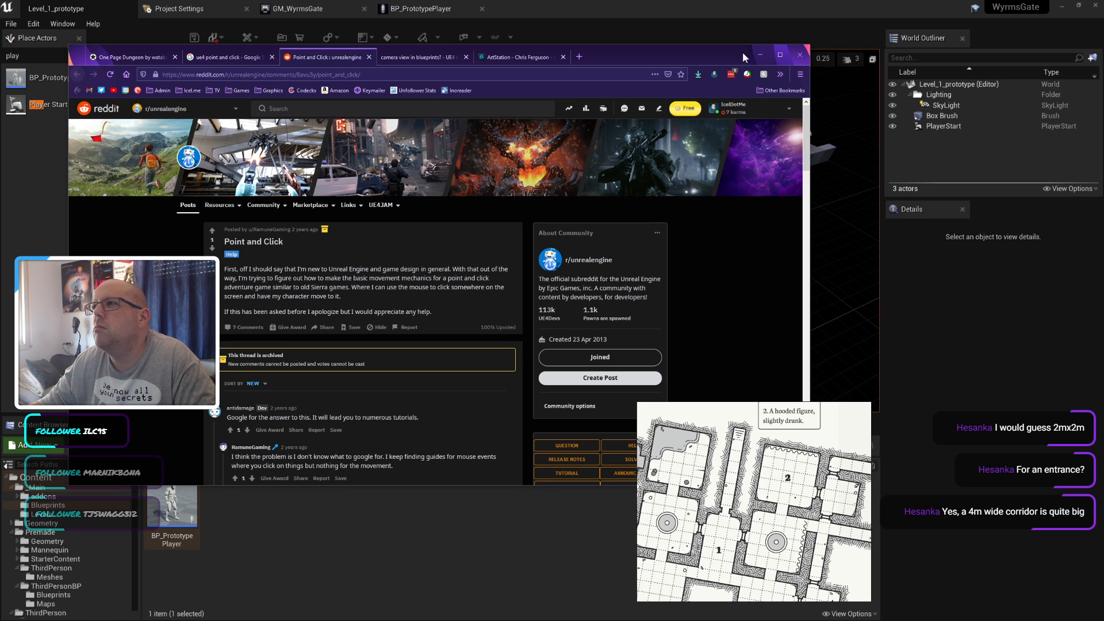
{"action": "left_click", "coordinate": [760, 55]}
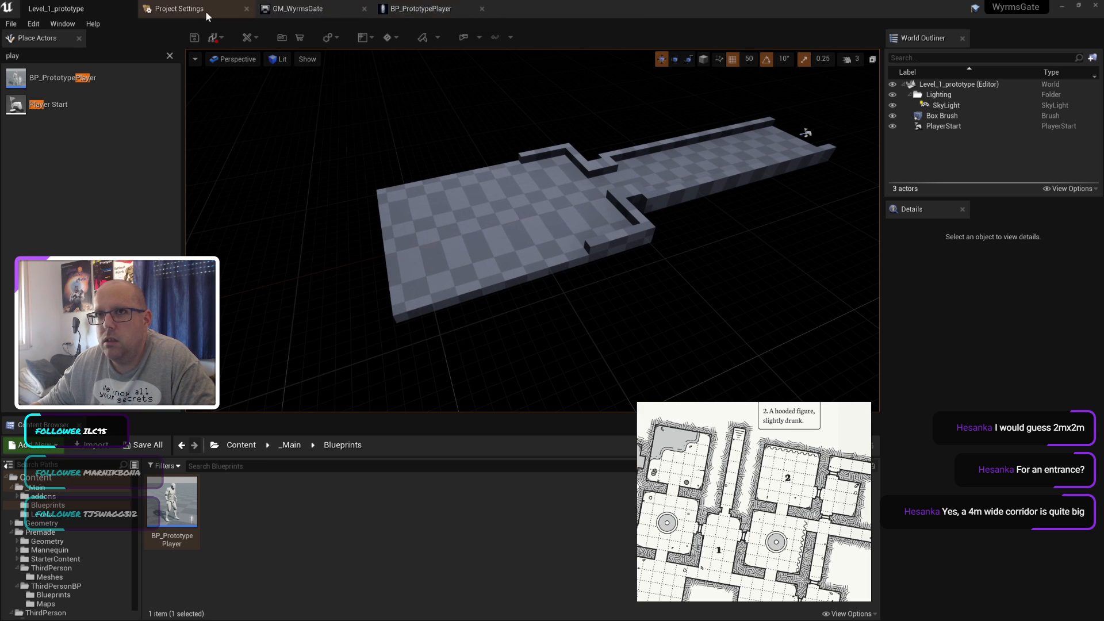
Step: Open the BP_PrototypePlayer event graph and examine its Mouse input, Jump, Touch input and Movement input node groups
{"action": "left_click", "coordinate": [413, 9]}
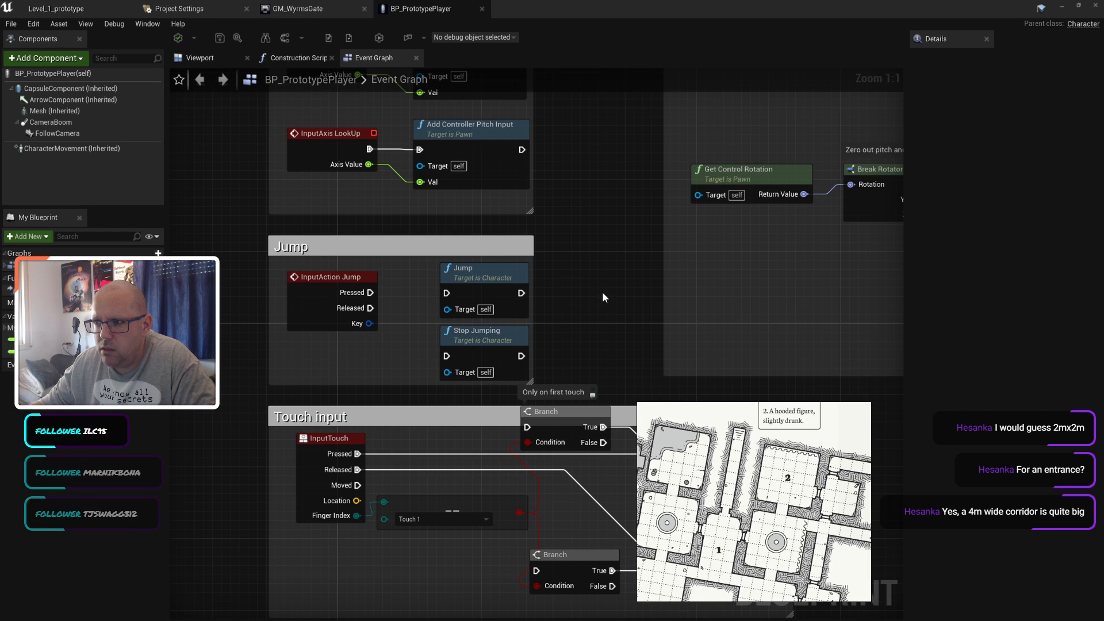
{"action": "right_click_drag", "start_coordinate": [602, 292], "coordinate": [597, 154]}
{"action": "scroll", "coordinate": [396, 406], "scroll_direction": "down", "scroll_amount": 4}
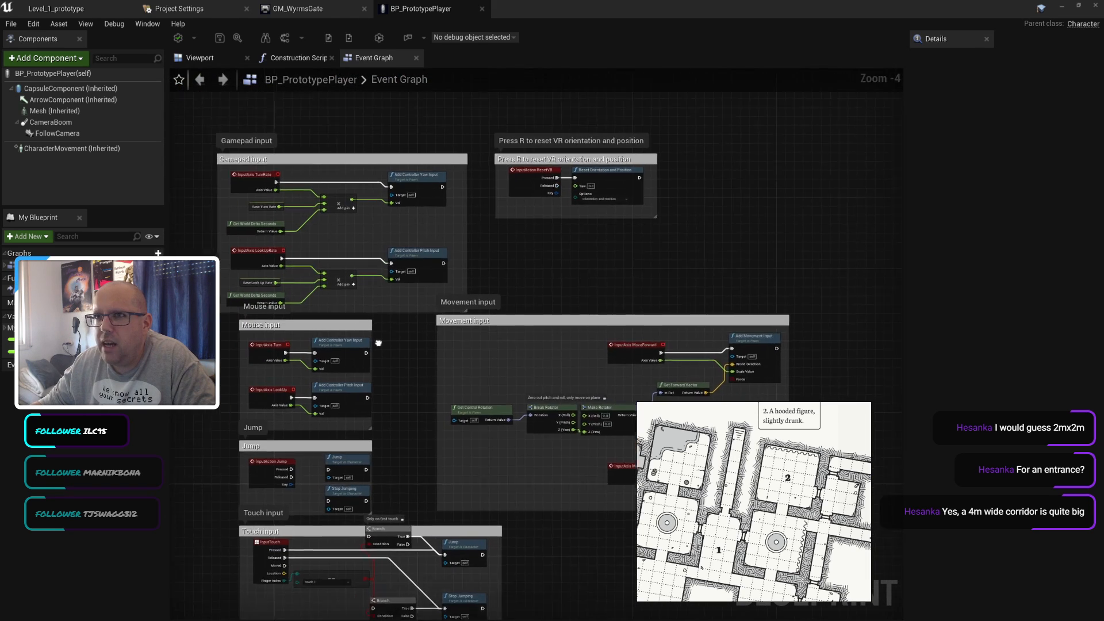
{"action": "right_click_drag", "start_coordinate": [378, 343], "coordinate": [233, 194]}
{"action": "right_click", "coordinate": [257, 223]}
{"action": "scroll", "coordinate": [372, 295], "scroll_direction": "up", "scroll_amount": 2}
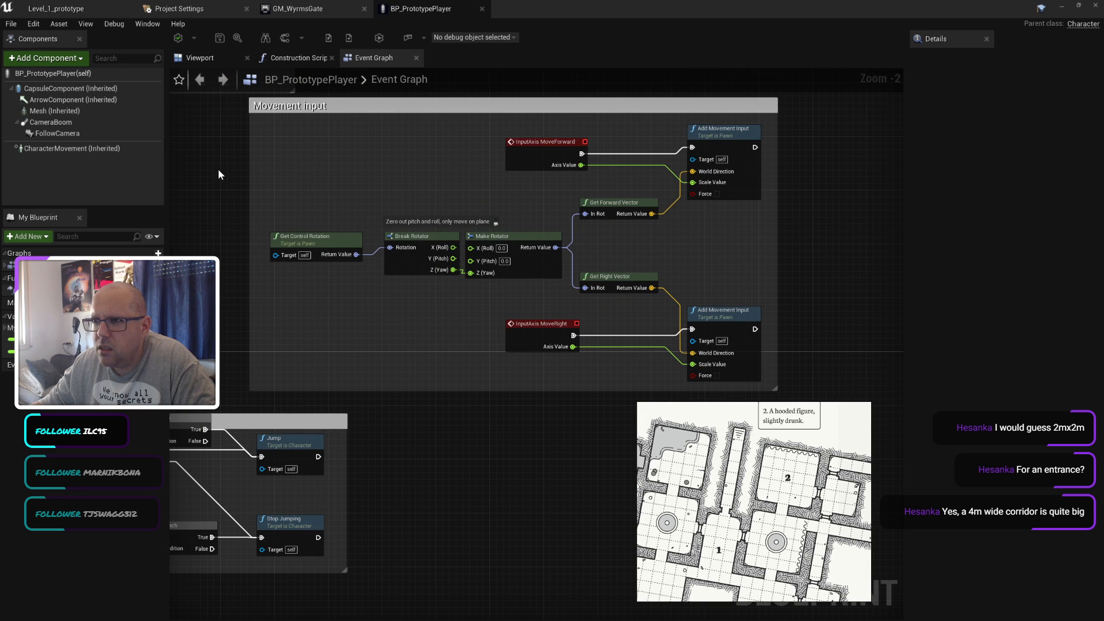
{"action": "right_click_drag", "start_coordinate": [219, 173], "coordinate": [532, 246]}
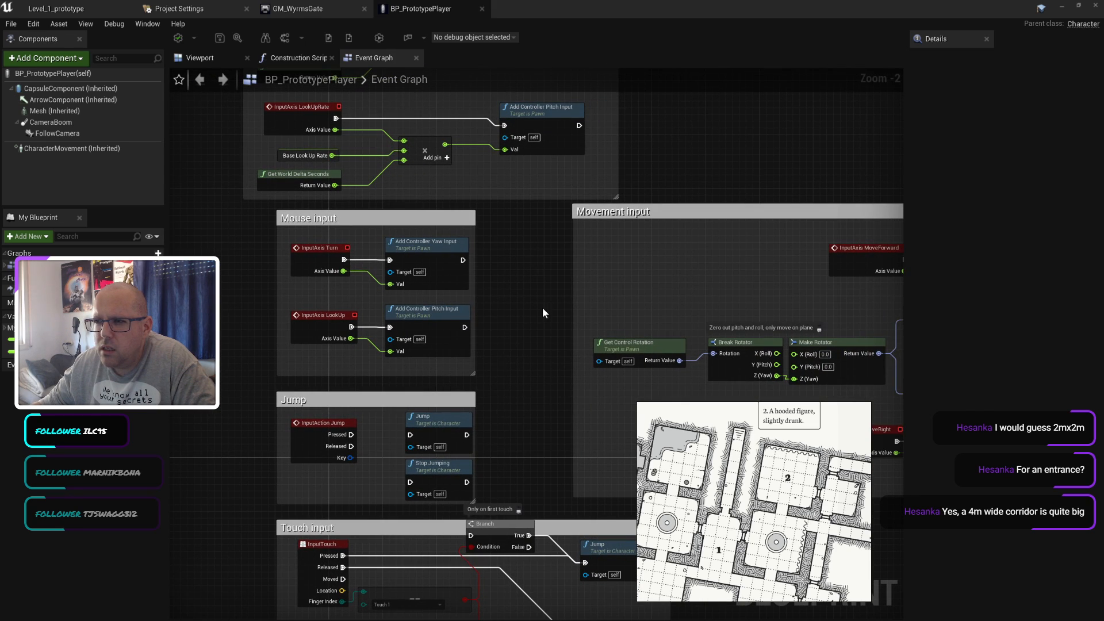
{"action": "right_click_drag", "start_coordinate": [542, 307], "coordinate": [223, 263]}
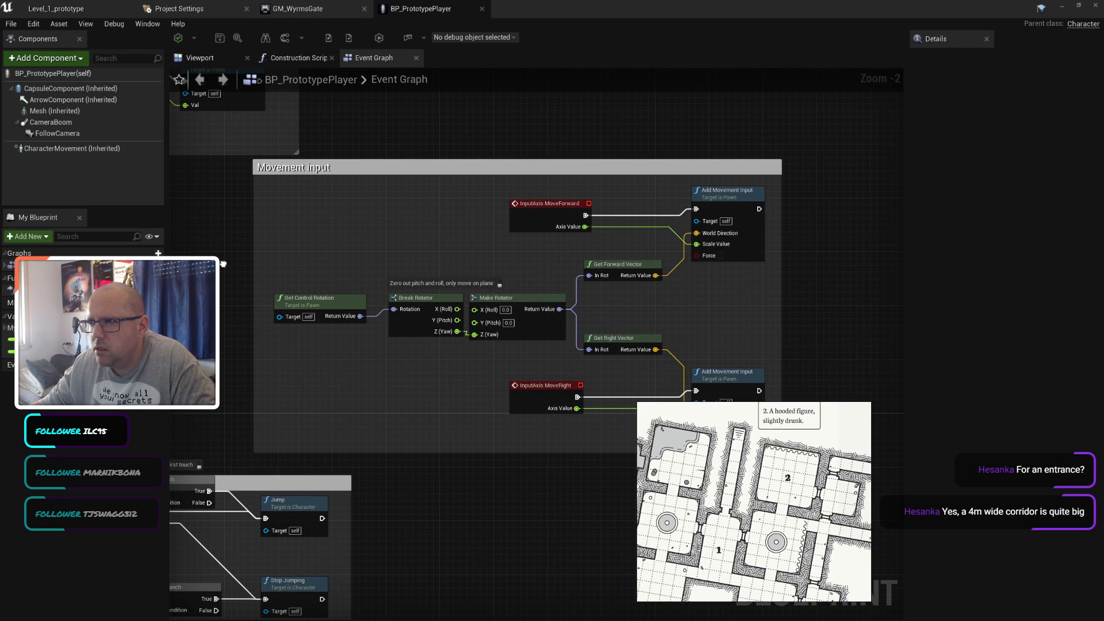
{"action": "right_click_drag", "start_coordinate": [223, 263], "coordinate": [222, 216]}
{"action": "right_click_drag", "start_coordinate": [796, 246], "coordinate": [705, 234]}
{"action": "right_click_drag", "start_coordinate": [324, 187], "coordinate": [418, 208]}
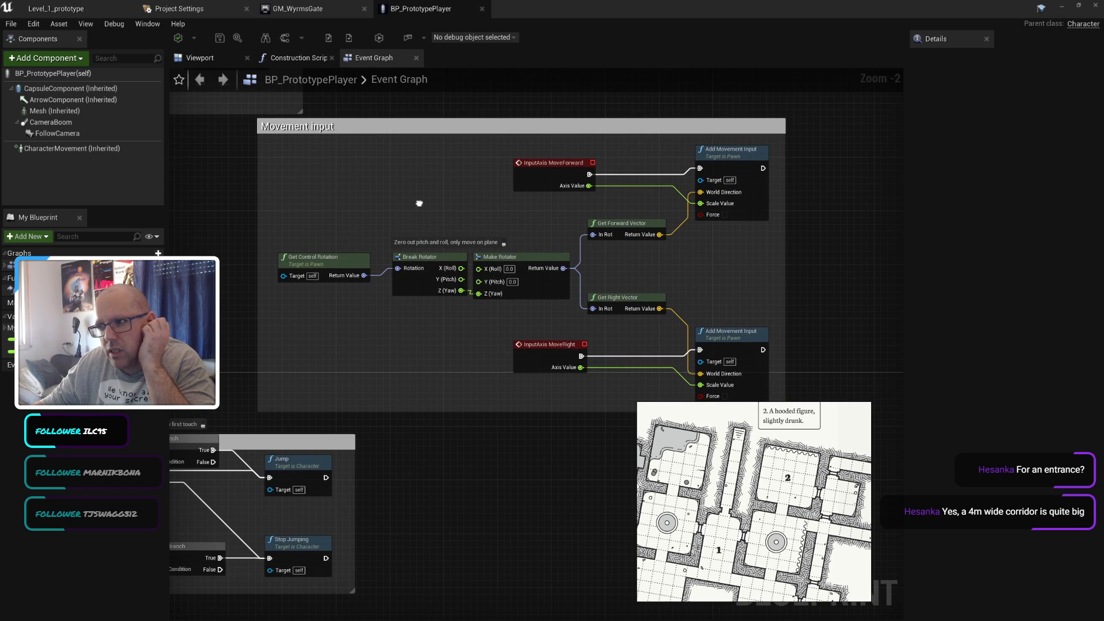
Step: Search Project Settings for "input" and open the Engine Input section
{"action": "left_click", "coordinate": [196, 9]}
{"action": "left_click", "coordinate": [258, 36]}
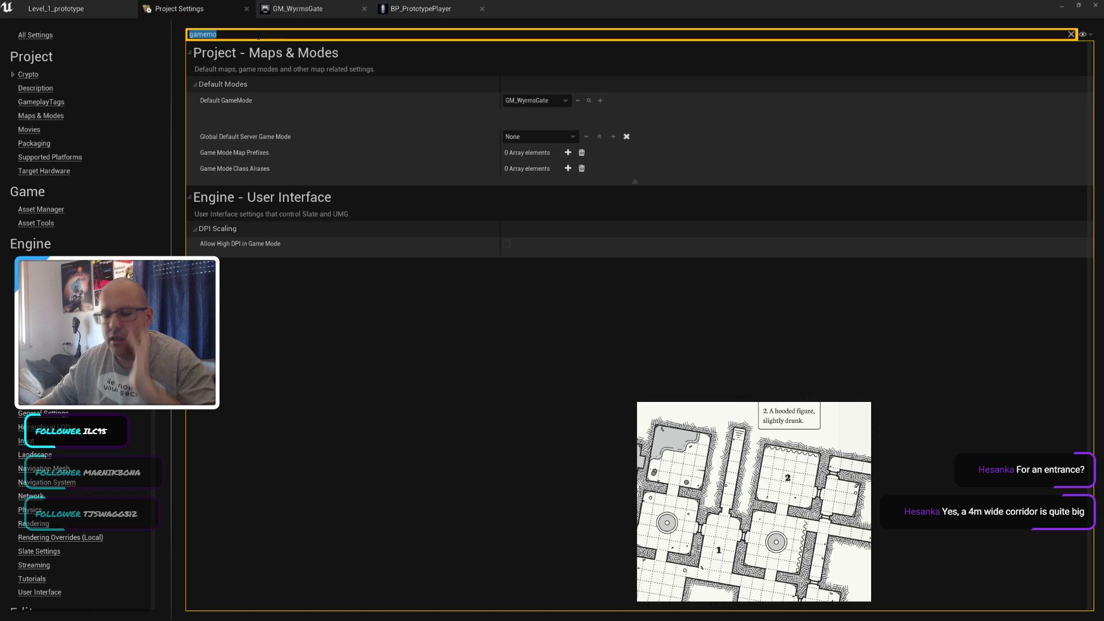
{"action": "type", "text": "input"}
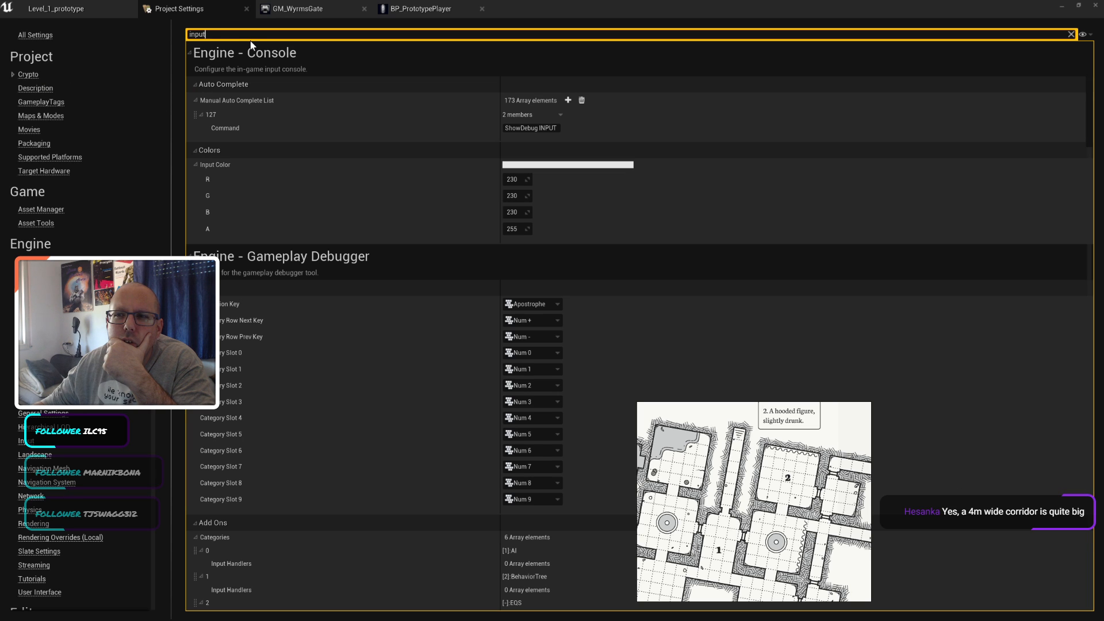
{"action": "left_click", "coordinate": [241, 84]}
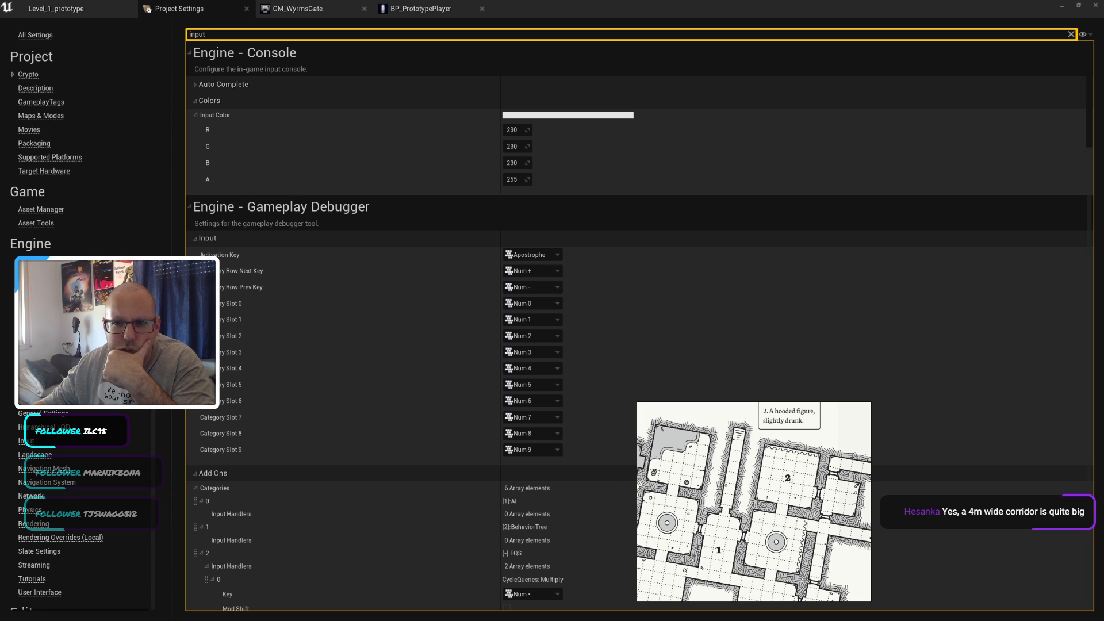
{"action": "left_click", "coordinate": [26, 441]}
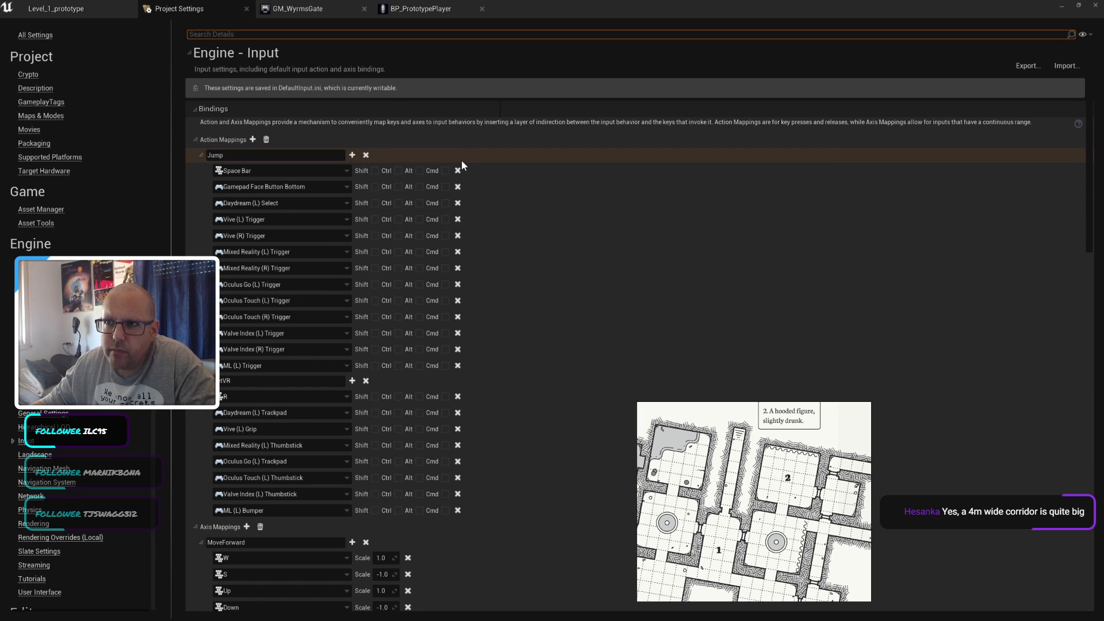
Step: Delete the ResetVR action mapping from the input bindings
{"action": "scroll", "coordinate": [543, 261], "scroll_direction": "down", "scroll_amount": 2}
{"action": "scroll", "coordinate": [543, 261], "scroll_direction": "up", "scroll_amount": 2}
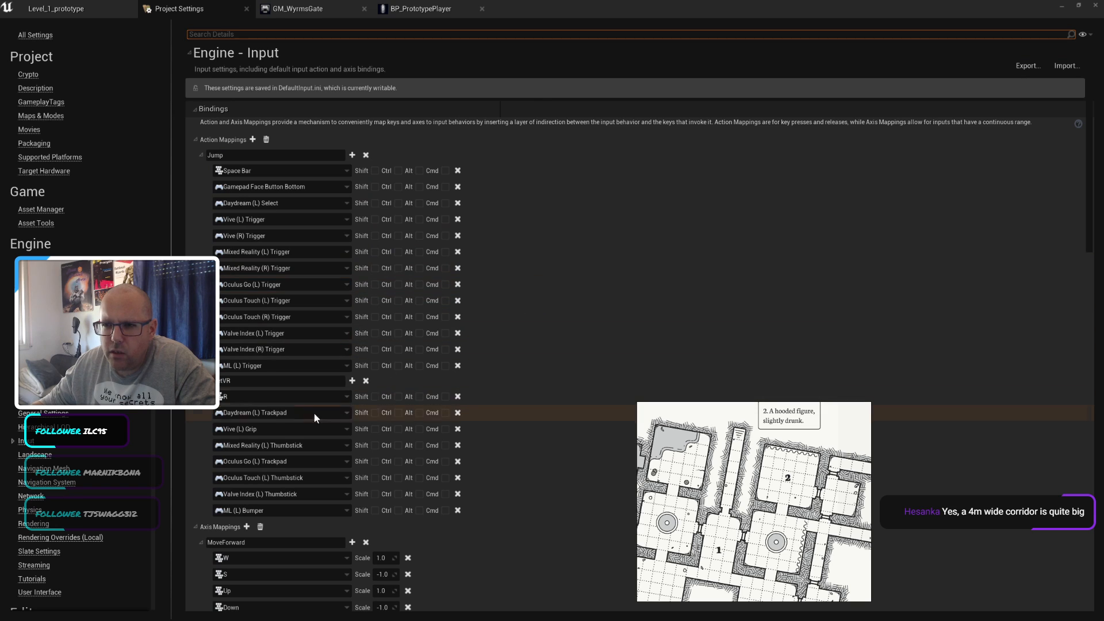
{"action": "left_click", "coordinate": [365, 381]}
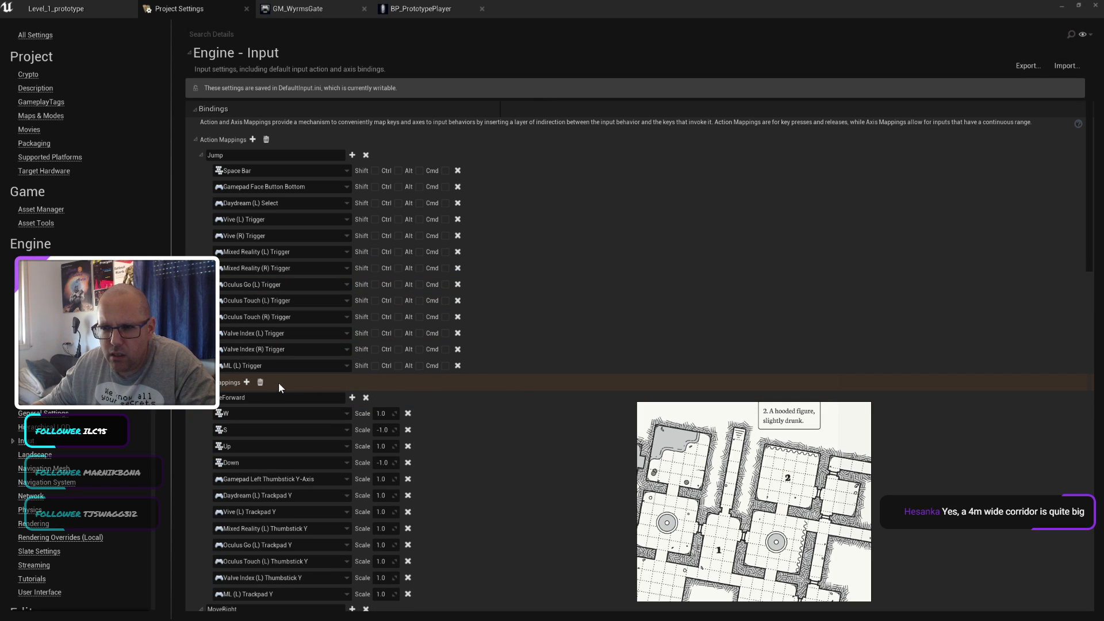
Step: Review the axis mappings and delete Turn, LookUpRate and LookUp
{"action": "scroll", "coordinate": [278, 382], "scroll_direction": "down", "scroll_amount": 6}
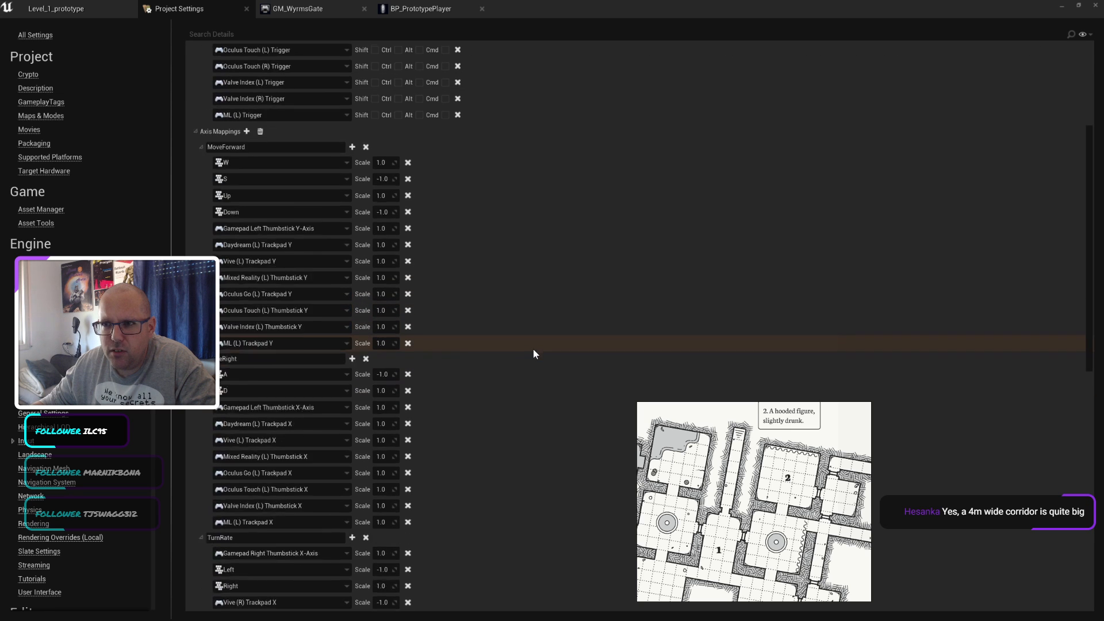
{"action": "scroll", "coordinate": [523, 297], "scroll_direction": "down", "scroll_amount": 7}
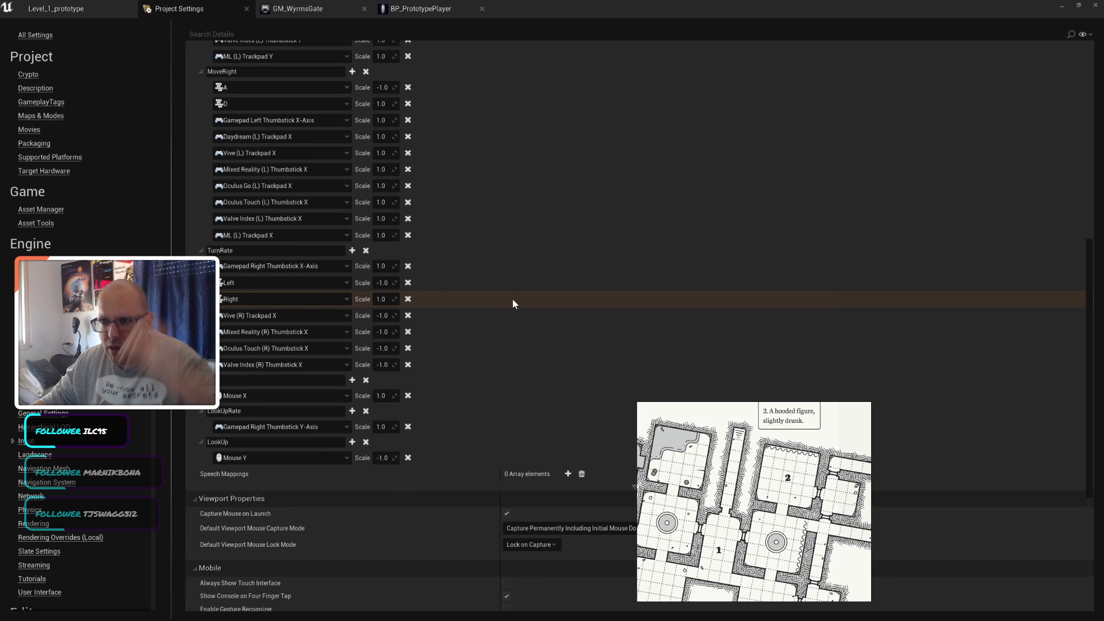
{"action": "scroll", "coordinate": [269, 253], "scroll_direction": "up", "scroll_amount": 5}
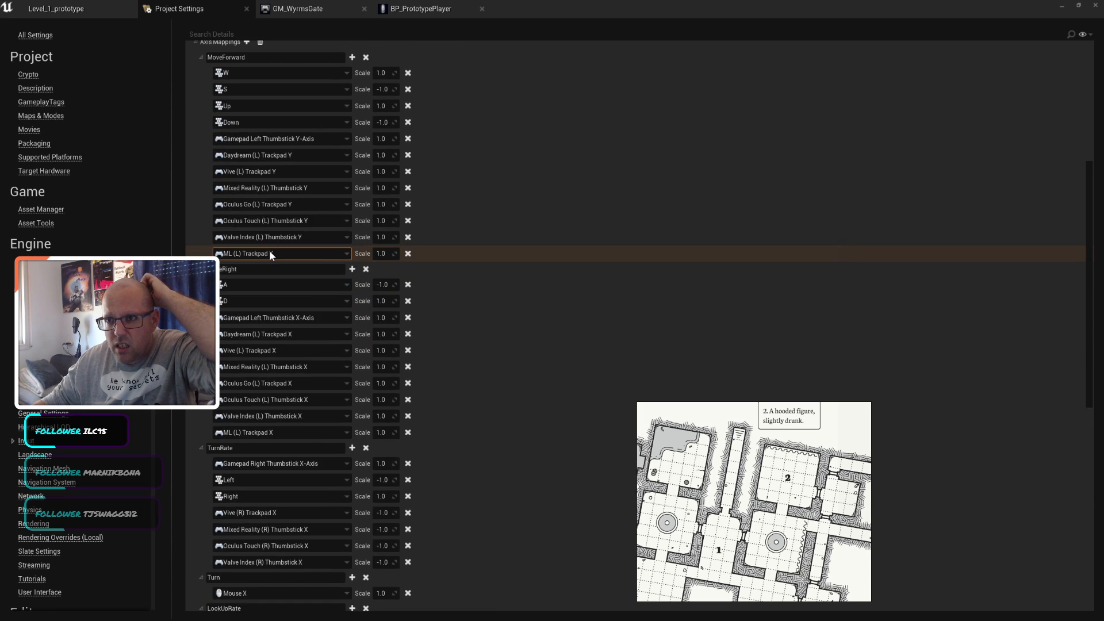
{"action": "scroll", "coordinate": [251, 121], "scroll_direction": "up", "scroll_amount": 1}
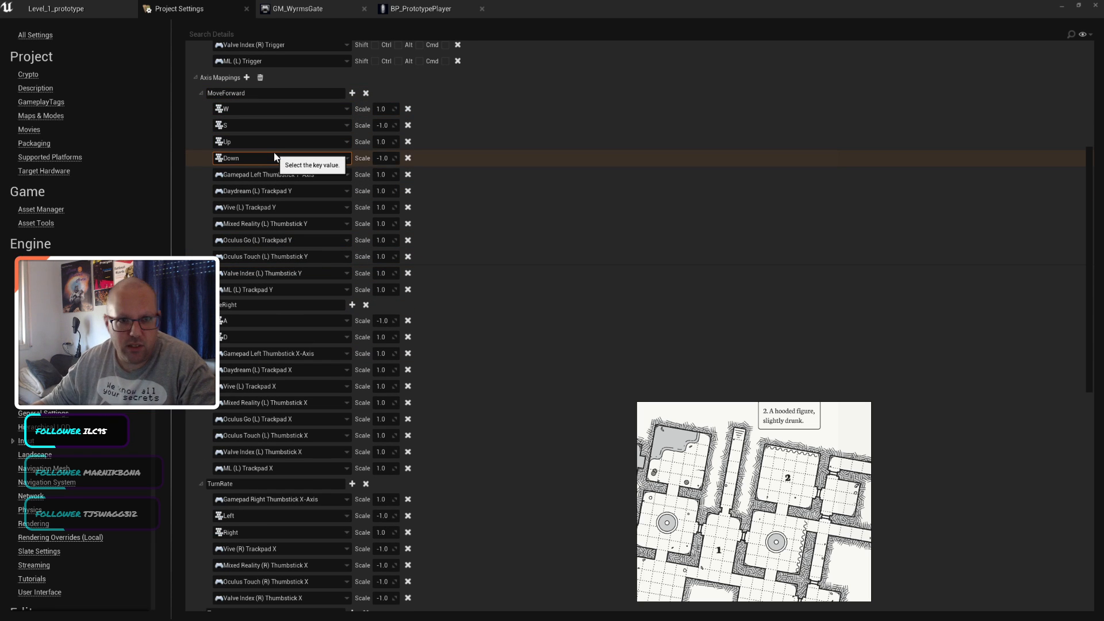
{"action": "left_click", "coordinate": [270, 94]}
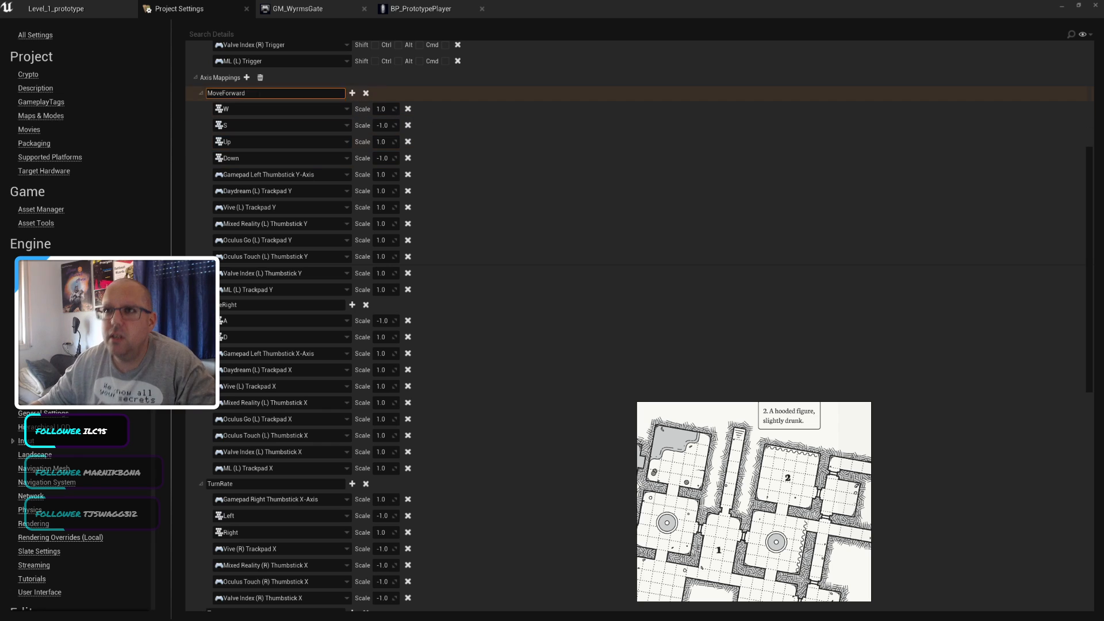
{"action": "scroll", "coordinate": [498, 249], "scroll_direction": "down", "scroll_amount": 3}
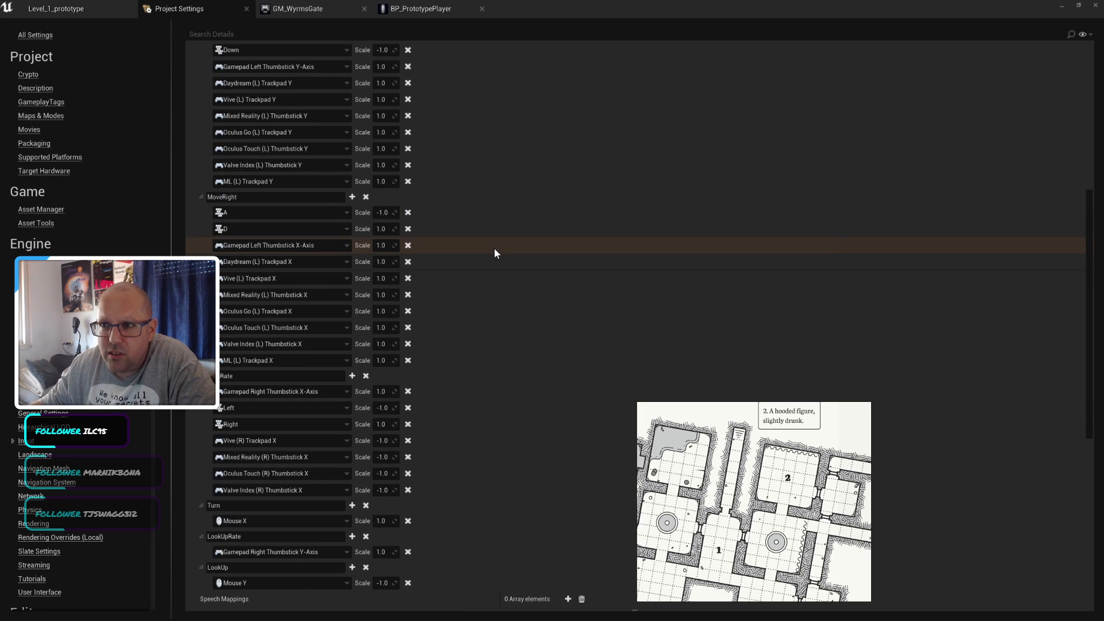
{"action": "scroll", "coordinate": [495, 247], "scroll_direction": "down", "scroll_amount": 5}
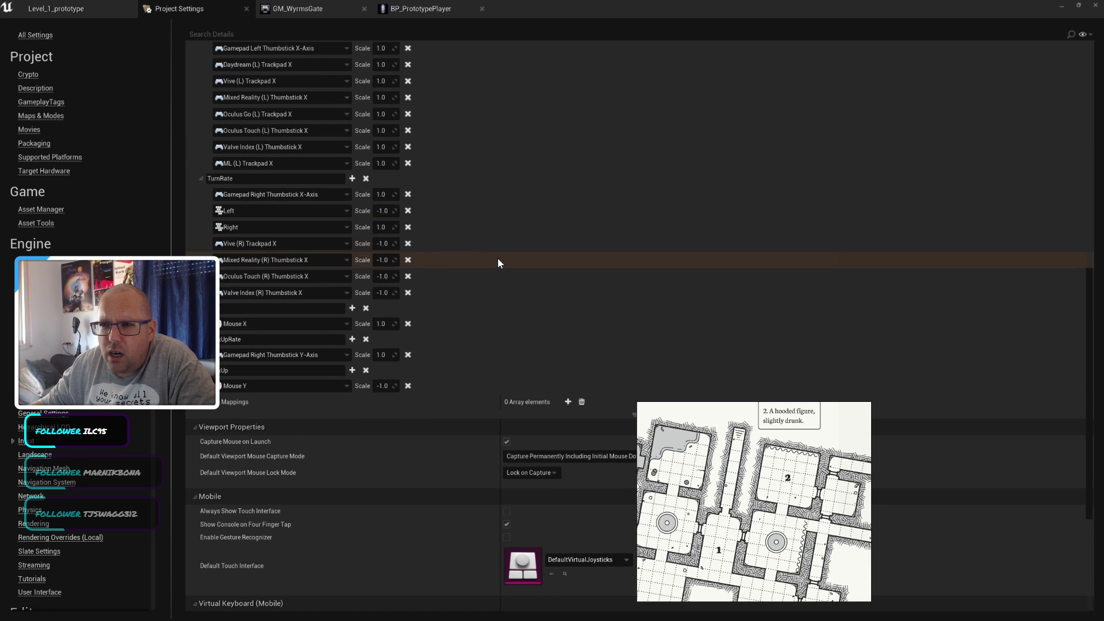
{"action": "left_click", "coordinate": [366, 308]}
{"action": "left_click", "coordinate": [279, 305]}
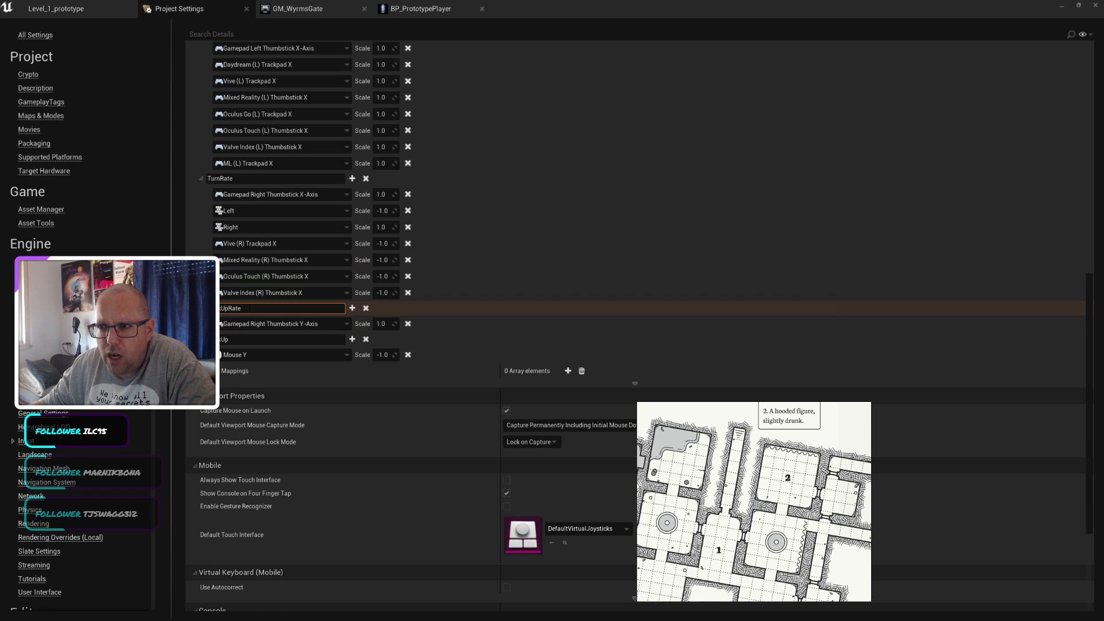
{"action": "left_click", "coordinate": [366, 308]}
{"action": "left_click", "coordinate": [365, 308]}
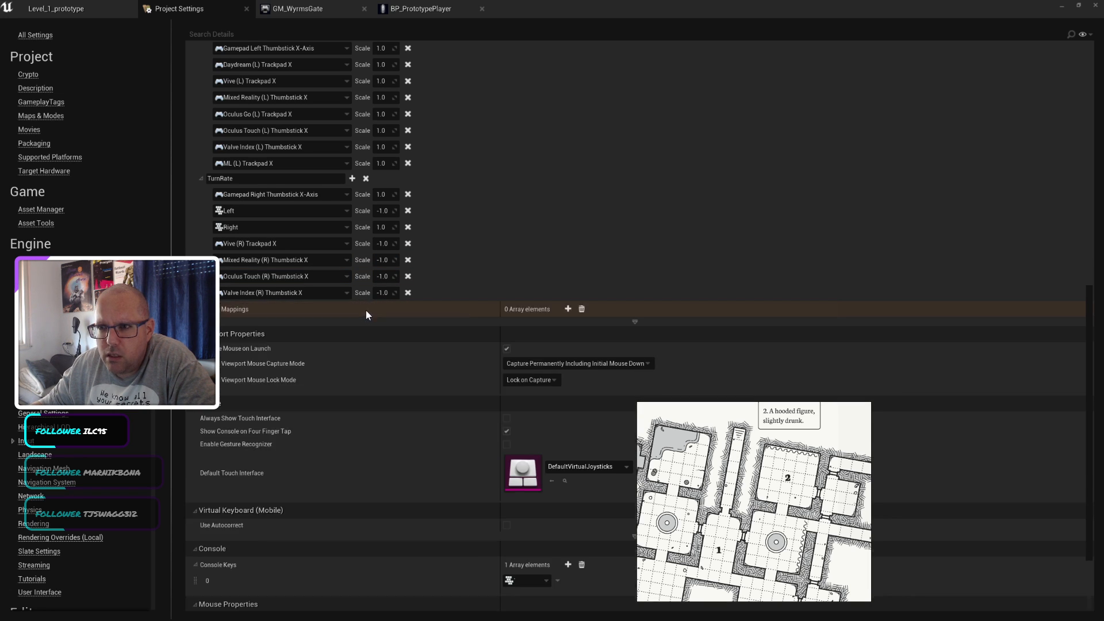
Step: Collapse the Axis Mappings list and the key bindings of the Jump action mapping
{"action": "scroll", "coordinate": [504, 246], "scroll_direction": "up", "scroll_amount": 10}
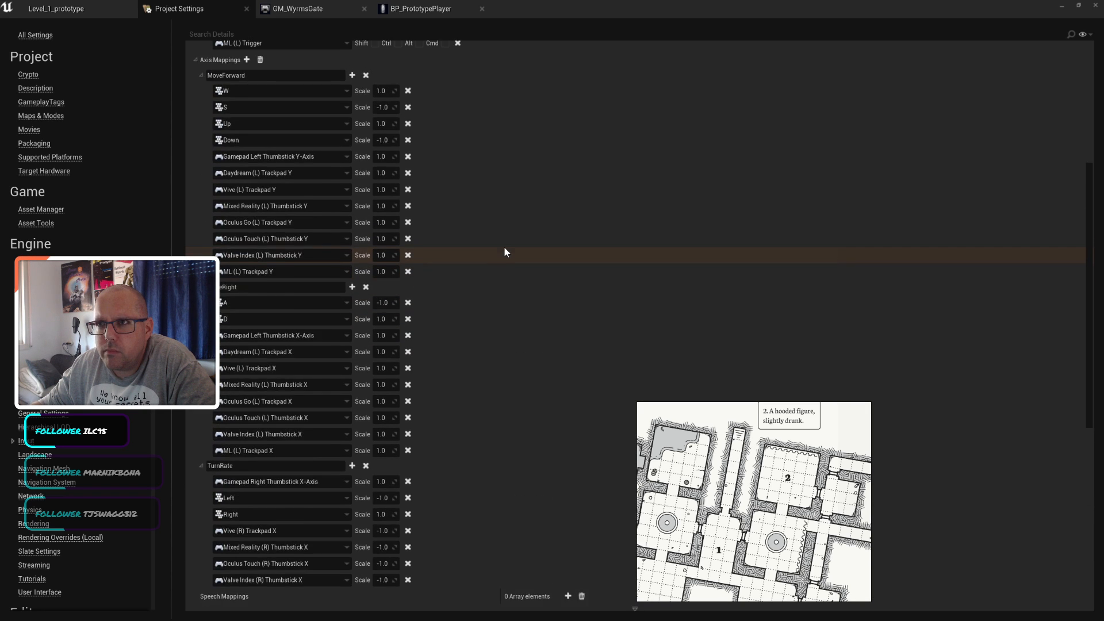
{"action": "left_click", "coordinate": [197, 167]}
{"action": "left_click", "coordinate": [195, 151]}
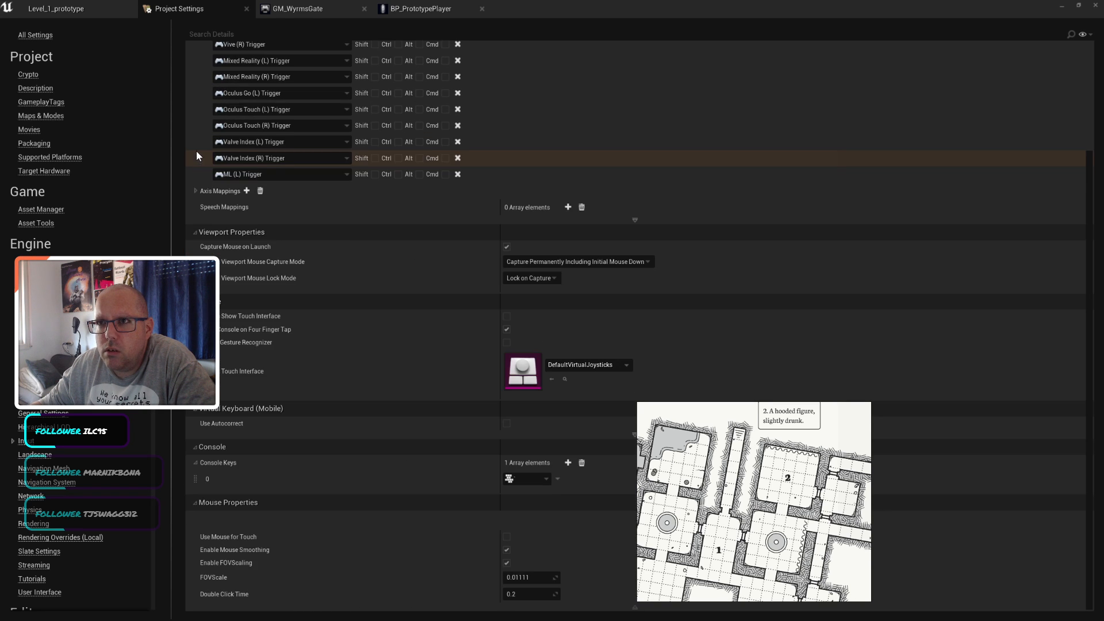
{"action": "scroll", "coordinate": [219, 170], "scroll_direction": "up", "scroll_amount": 5}
{"action": "left_click", "coordinate": [202, 155]}
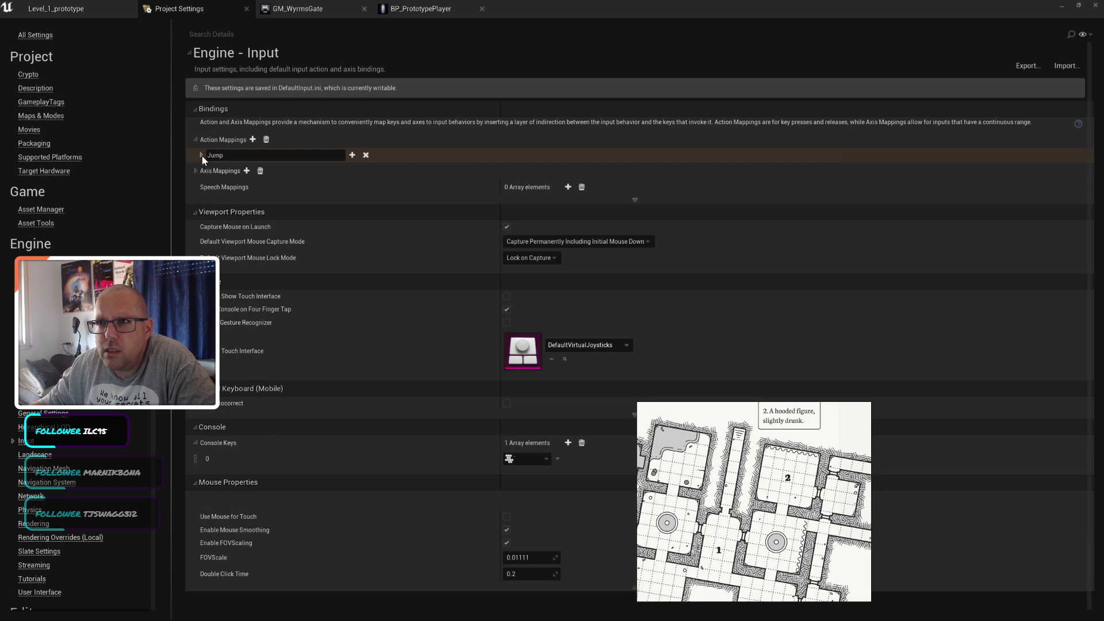
Step: Add a new action mapping and name it MoveTo
{"action": "left_click", "coordinate": [253, 140]}
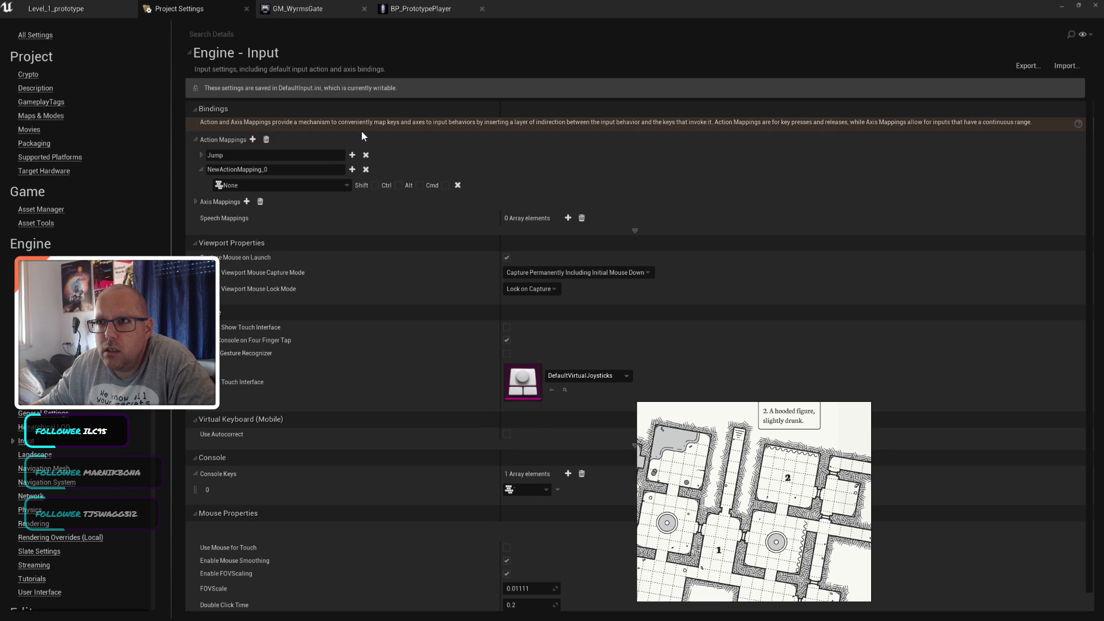
{"action": "key", "text": "ctrl+a"}
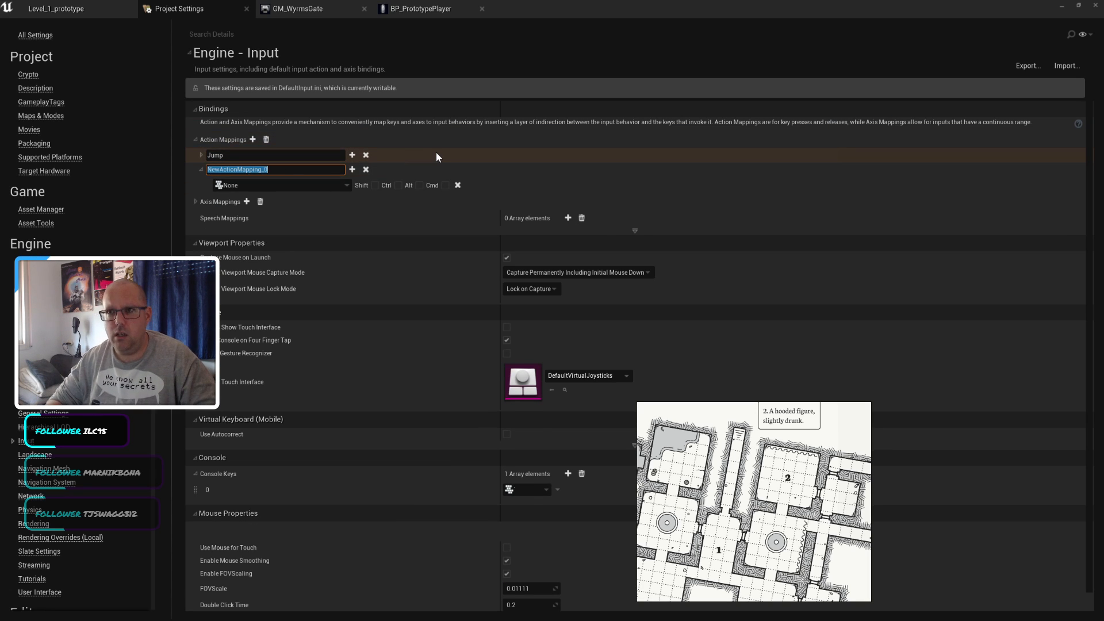
{"action": "type", "text": "MoveTo"}
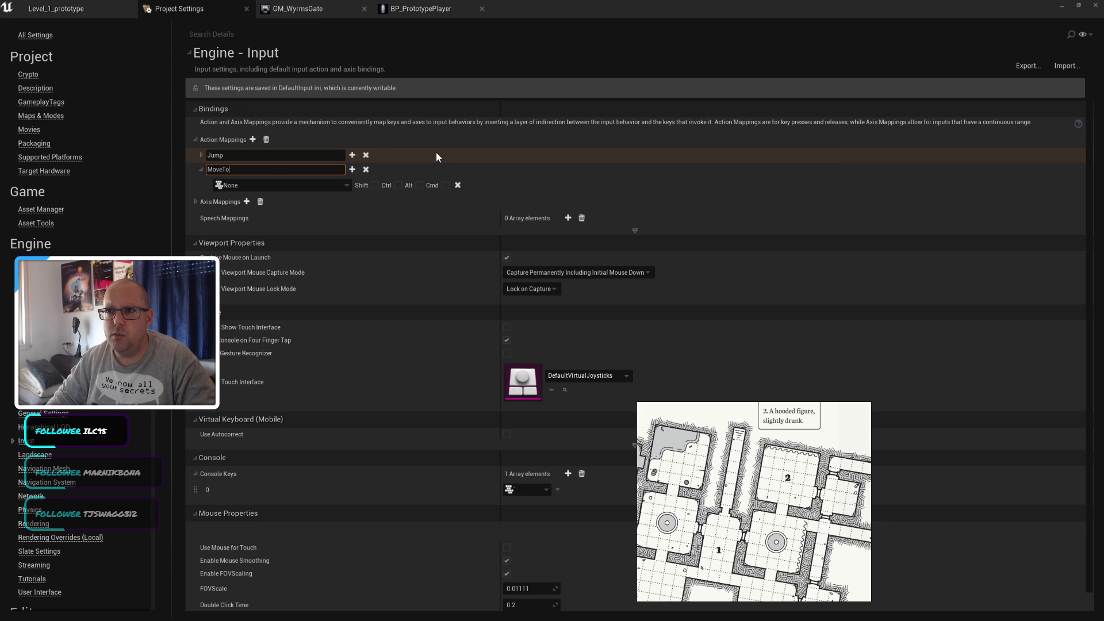
Step: Confirm the MoveTo mapping's name and bind it to Left Mouse Button
{"action": "key", "text": "Return"}
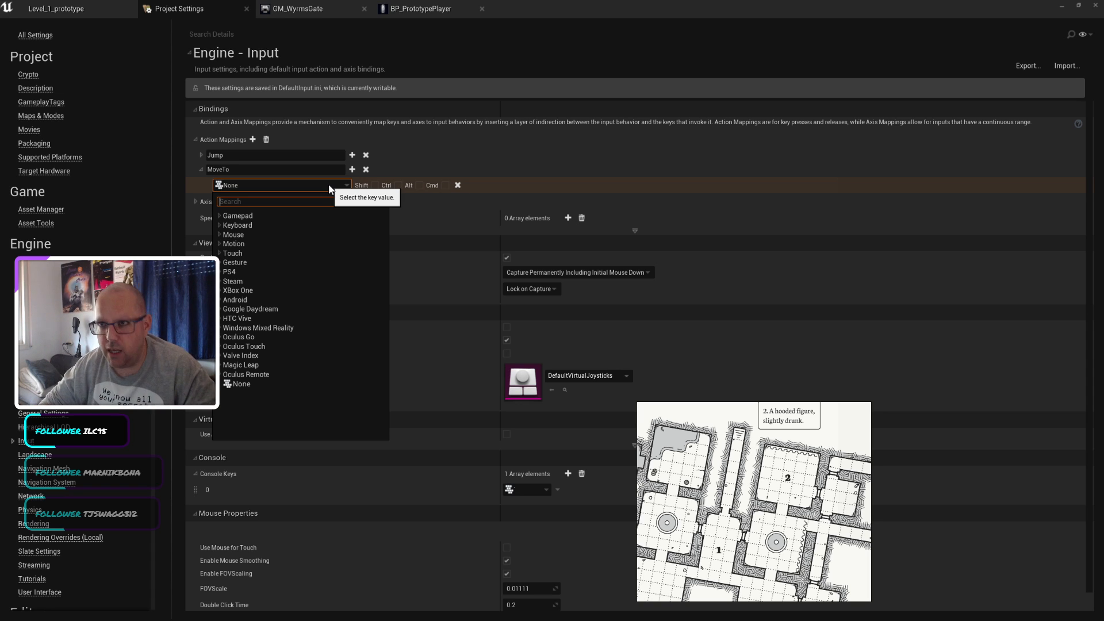
{"action": "type", "text": "mouse"}
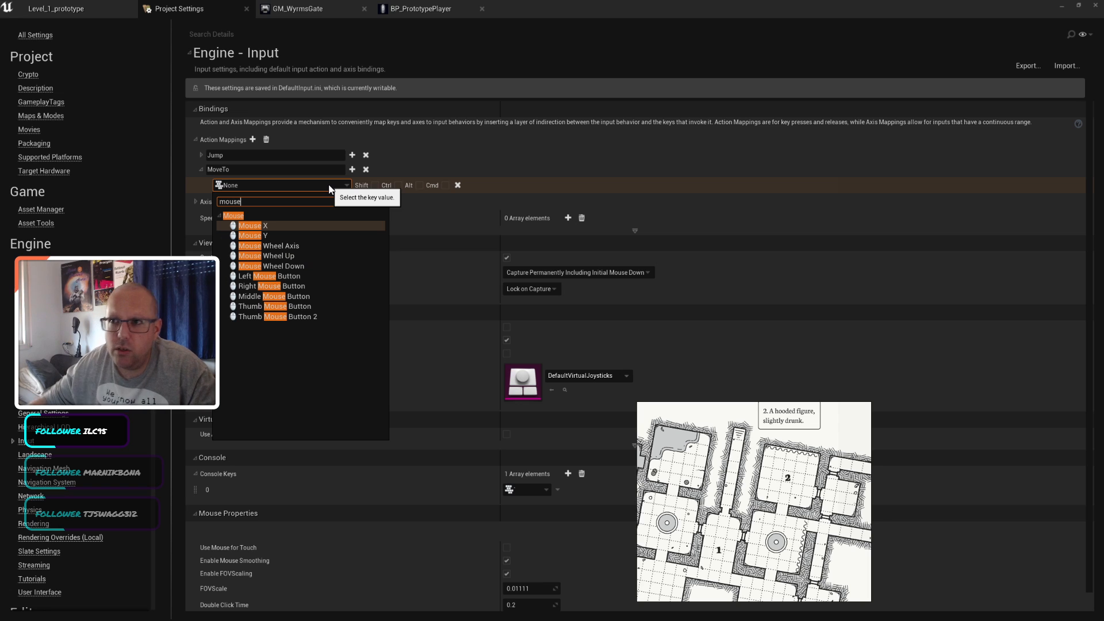
{"action": "left_click", "coordinate": [293, 275]}
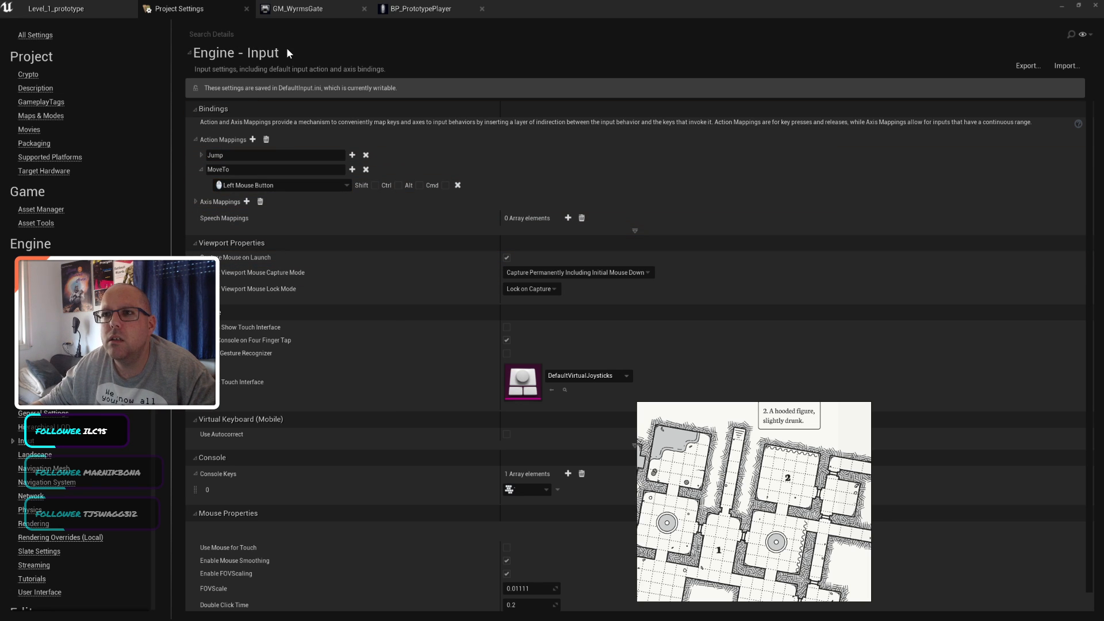
{"action": "left_click", "coordinate": [445, 9]}
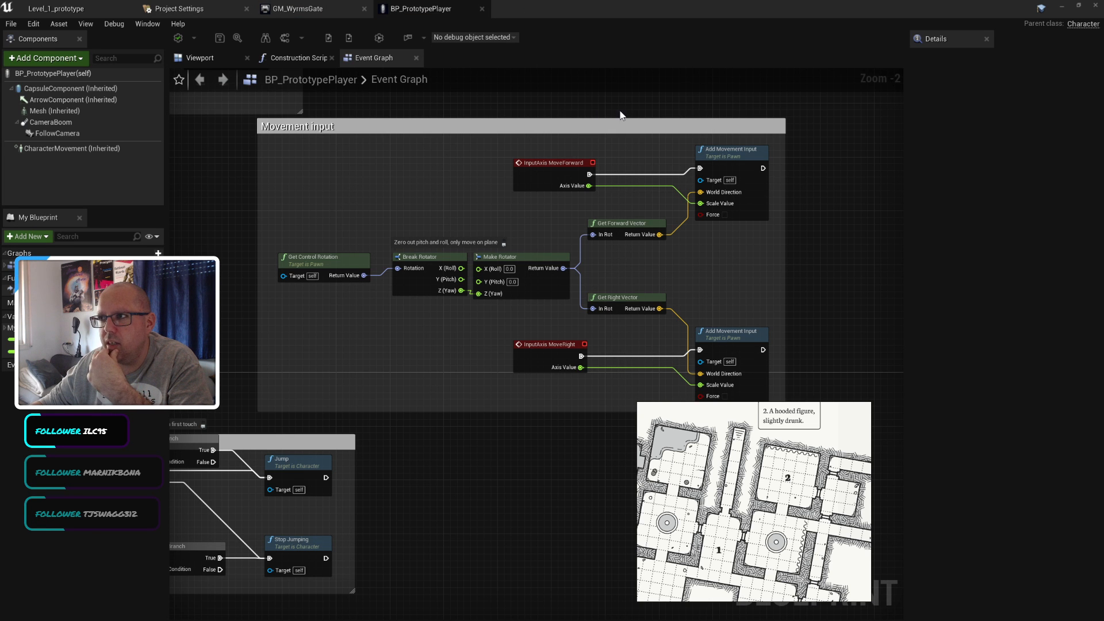
{"action": "right_click_drag", "start_coordinate": [620, 115], "coordinate": [623, 313]}
{"action": "right_click", "coordinate": [624, 318]}
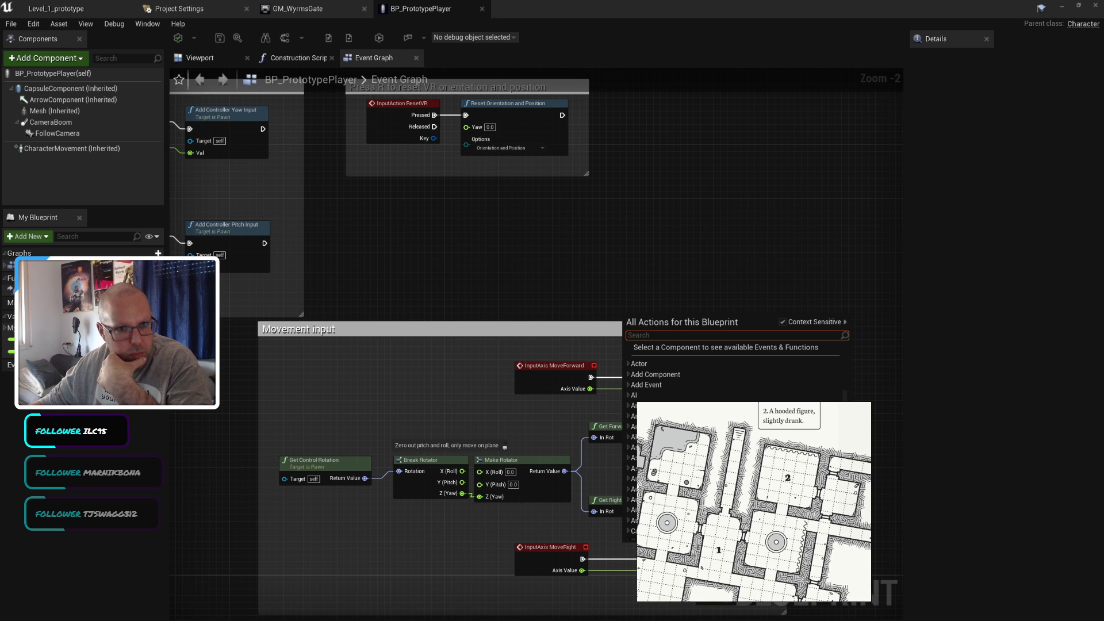
Step: Switch to the browser, sort the Reddit "Point and Click" thread's comments by Best and read the replies
{"action": "key", "text": "alt+Tab"}
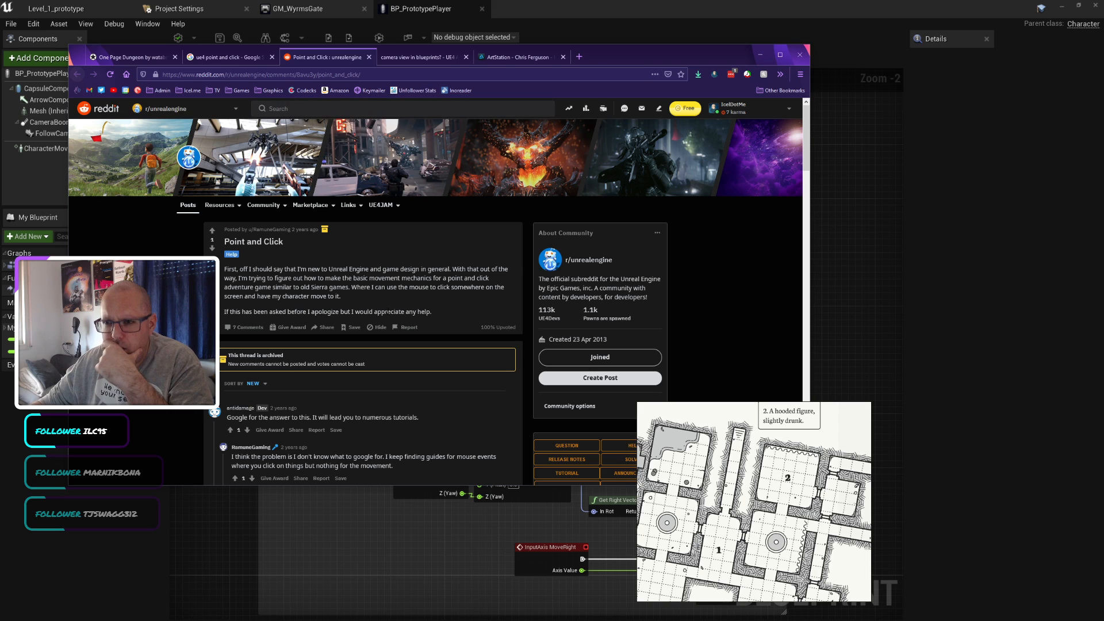
{"action": "left_click", "coordinate": [252, 383]}
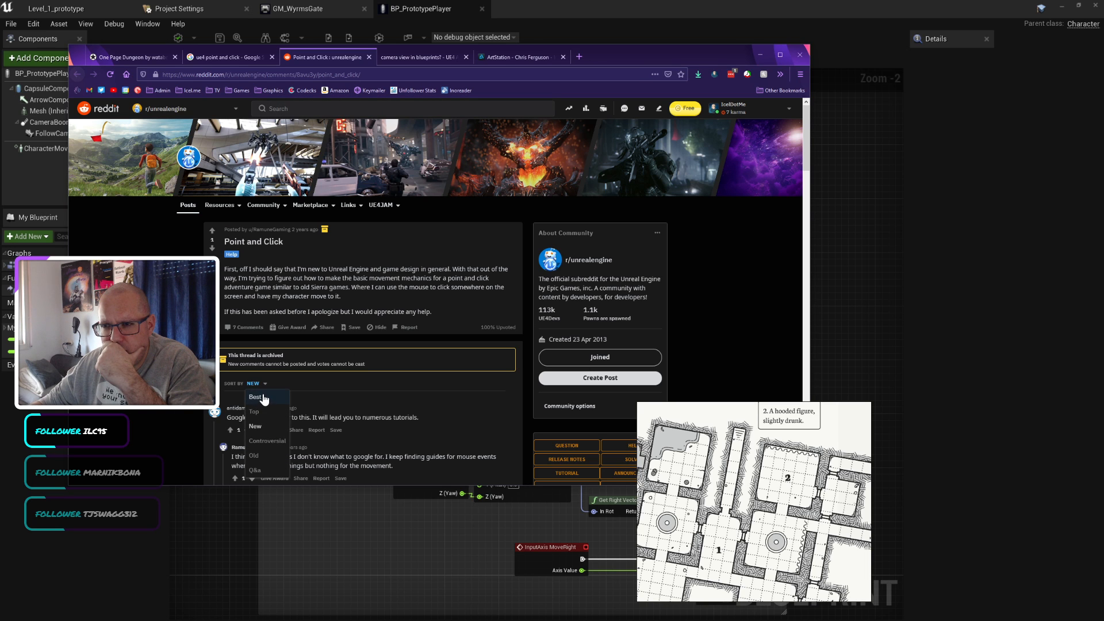
{"action": "left_click", "coordinate": [258, 406]}
{"action": "scroll", "coordinate": [366, 293], "scroll_direction": "down", "scroll_amount": 3}
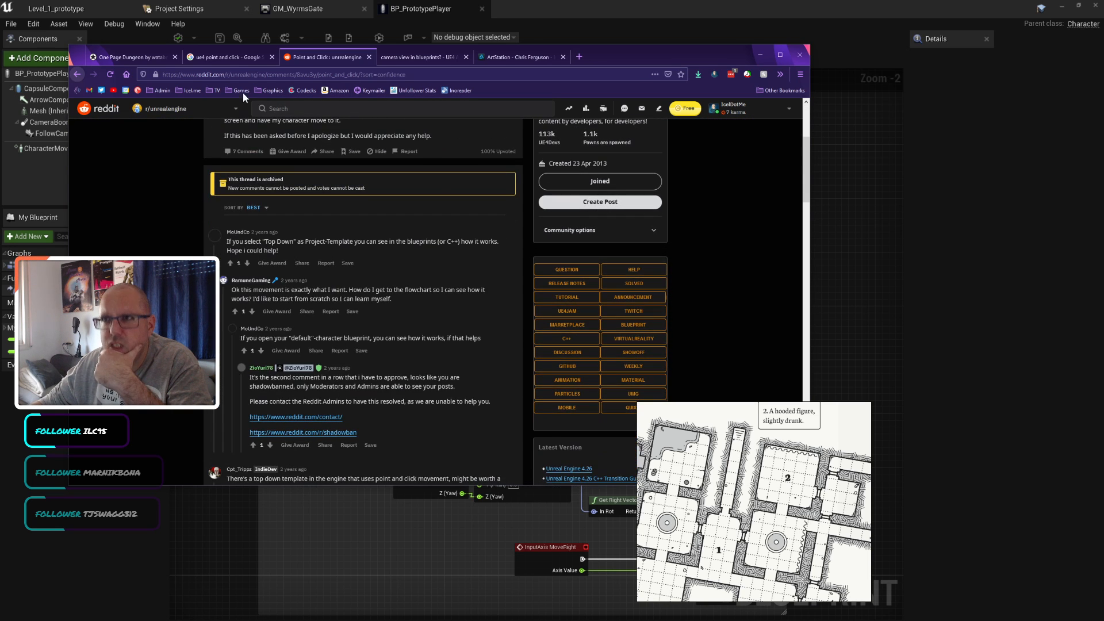
{"action": "left_click", "coordinate": [576, 3]}
Step: Return to the Level_1_prototype level and search the placeable actors for "volum", looking through the volume types
{"action": "left_click", "coordinate": [50, 6]}
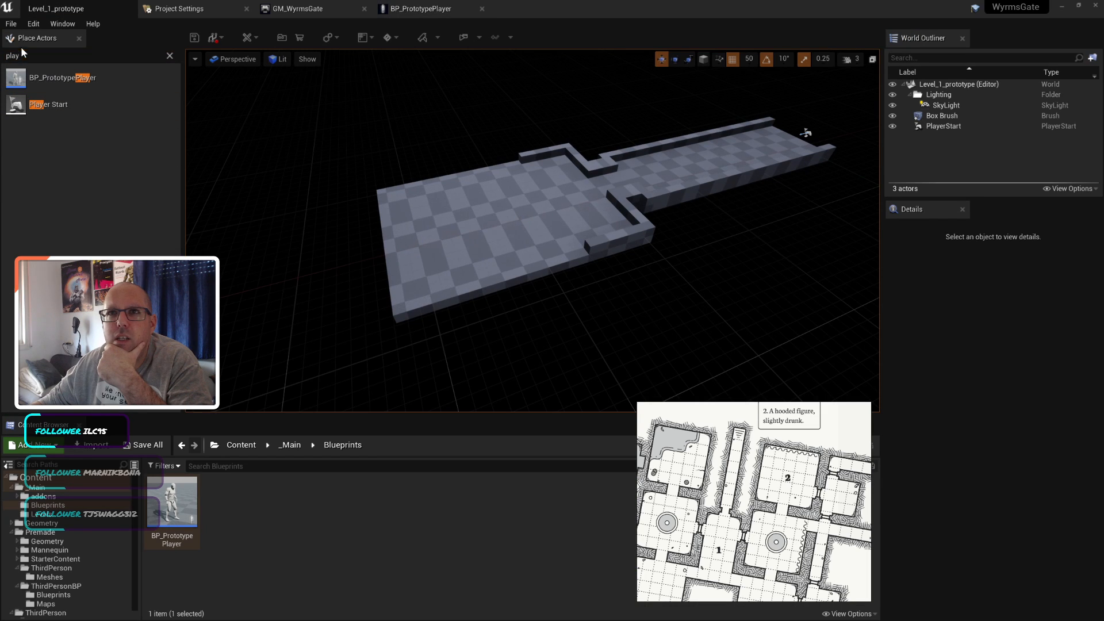
{"action": "left_click", "coordinate": [169, 56]}
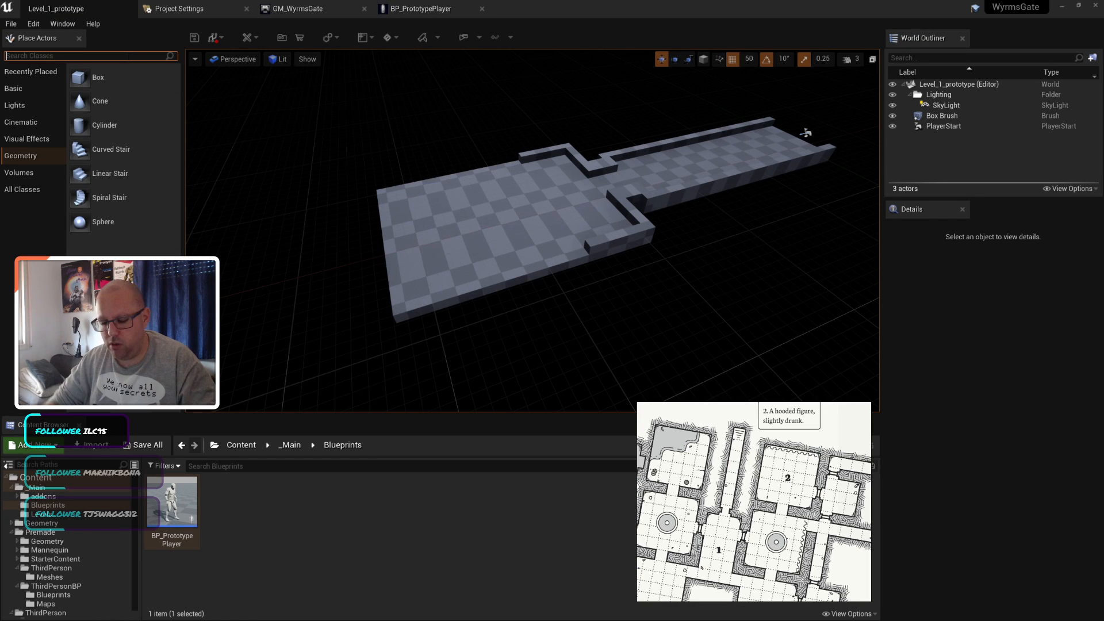
{"action": "type", "text": "volum"}
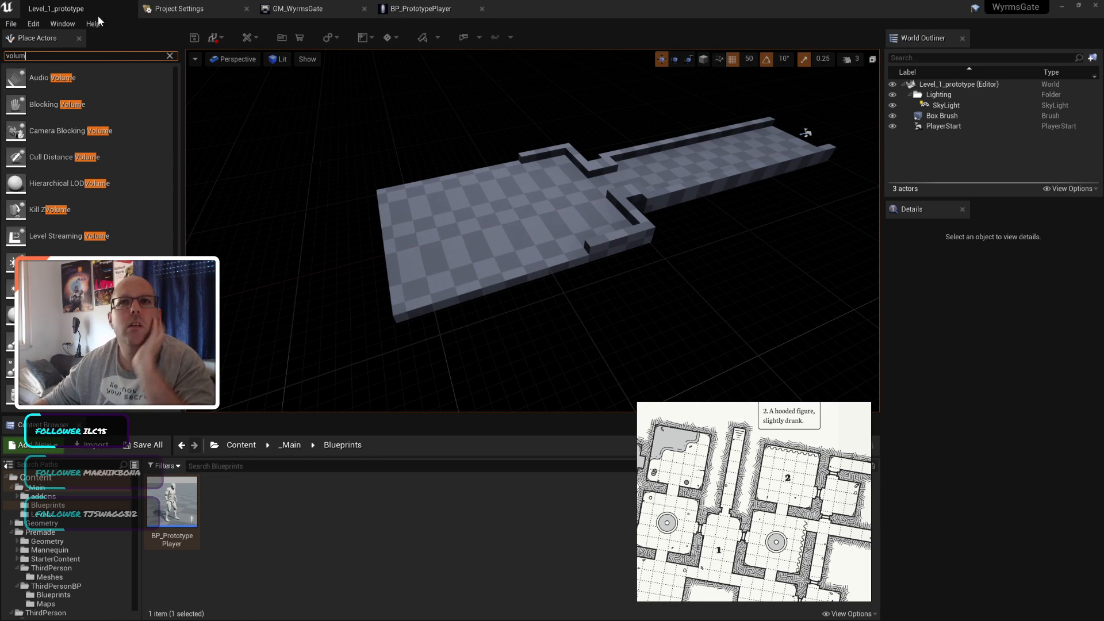
{"action": "scroll", "coordinate": [134, 172], "scroll_direction": "down", "scroll_amount": 1}
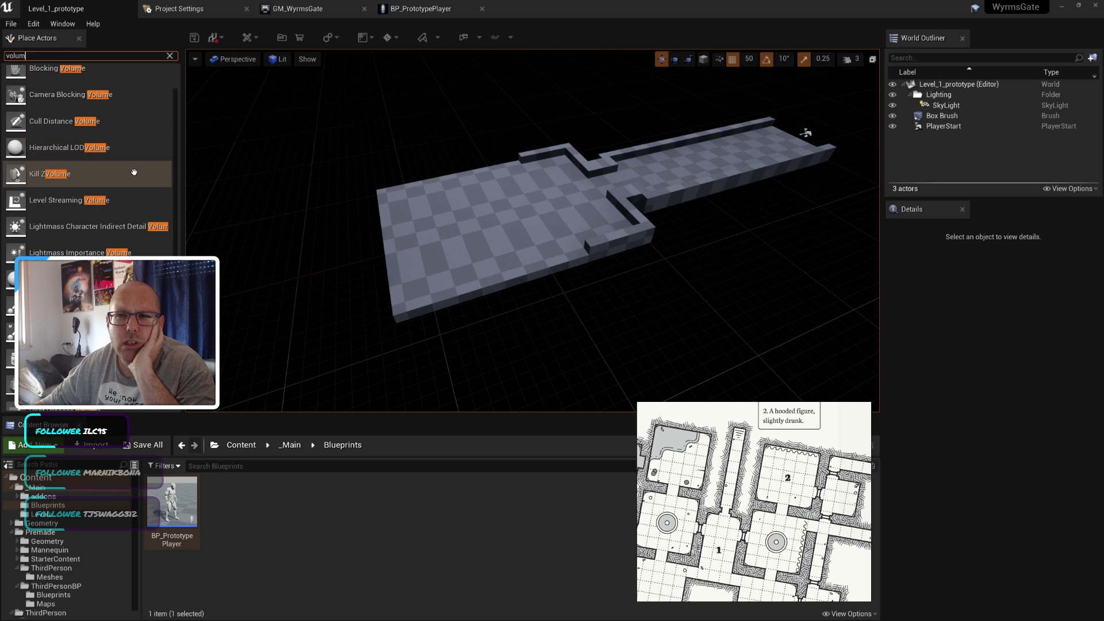
{"action": "scroll", "coordinate": [134, 172], "scroll_direction": "down", "scroll_amount": 5}
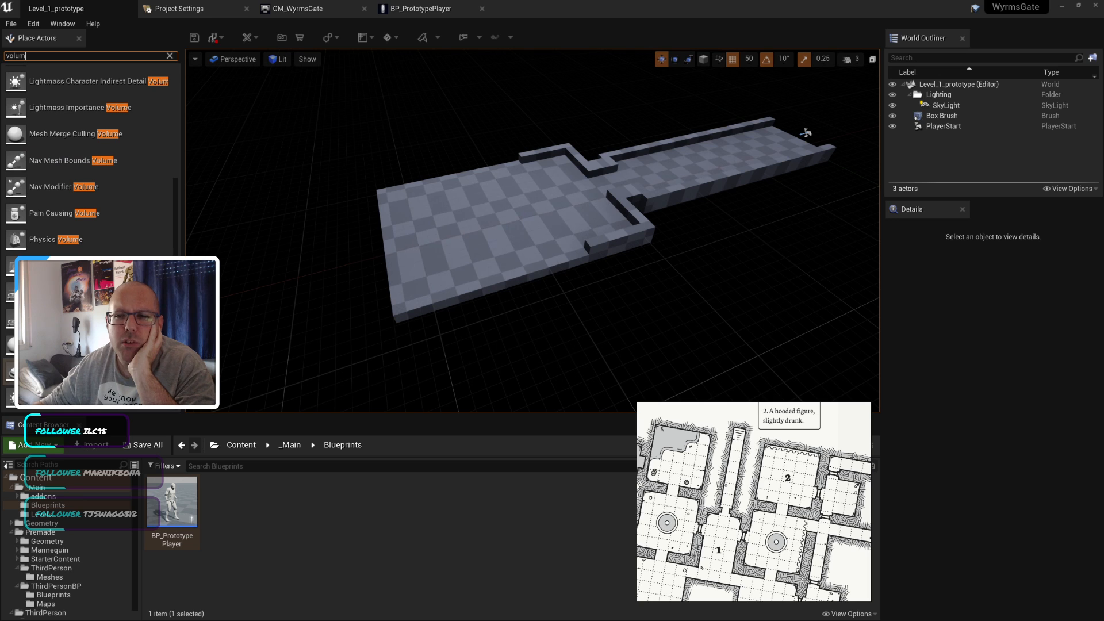
{"action": "scroll", "coordinate": [89, 236], "scroll_direction": "up", "scroll_amount": 5}
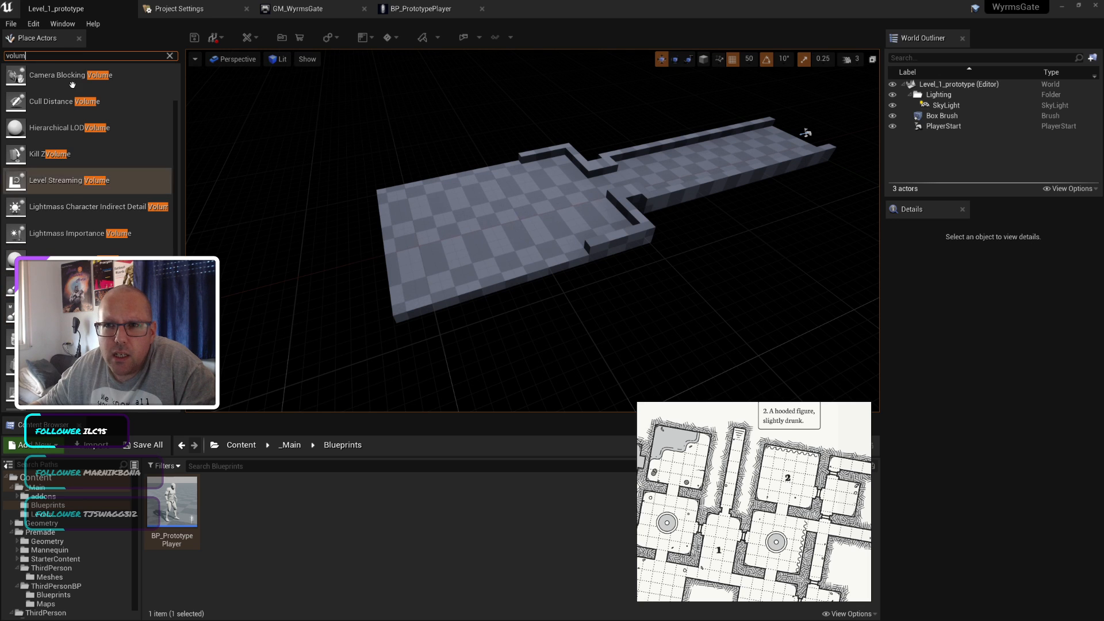
Step: Clear the actor search, show the Volumes category and widen the actor list
{"action": "double_click", "coordinate": [69, 56]}
{"action": "key", "text": "BackSpace"}
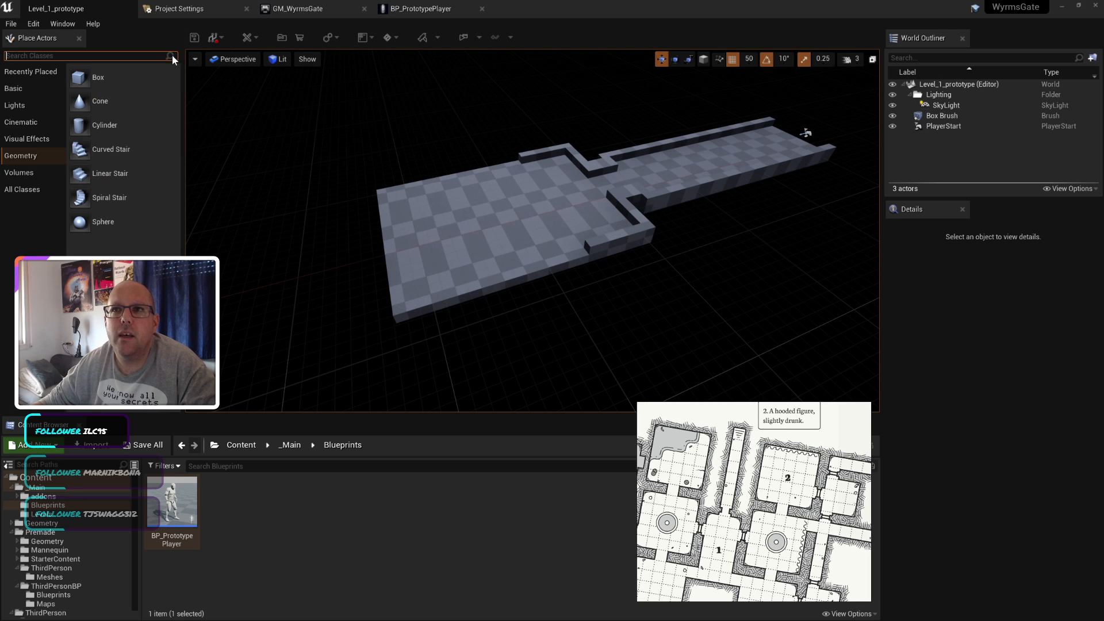
{"action": "left_click", "coordinate": [26, 172]}
{"action": "left_click_drag", "start_coordinate": [213, 165], "coordinate": [266, 167]}
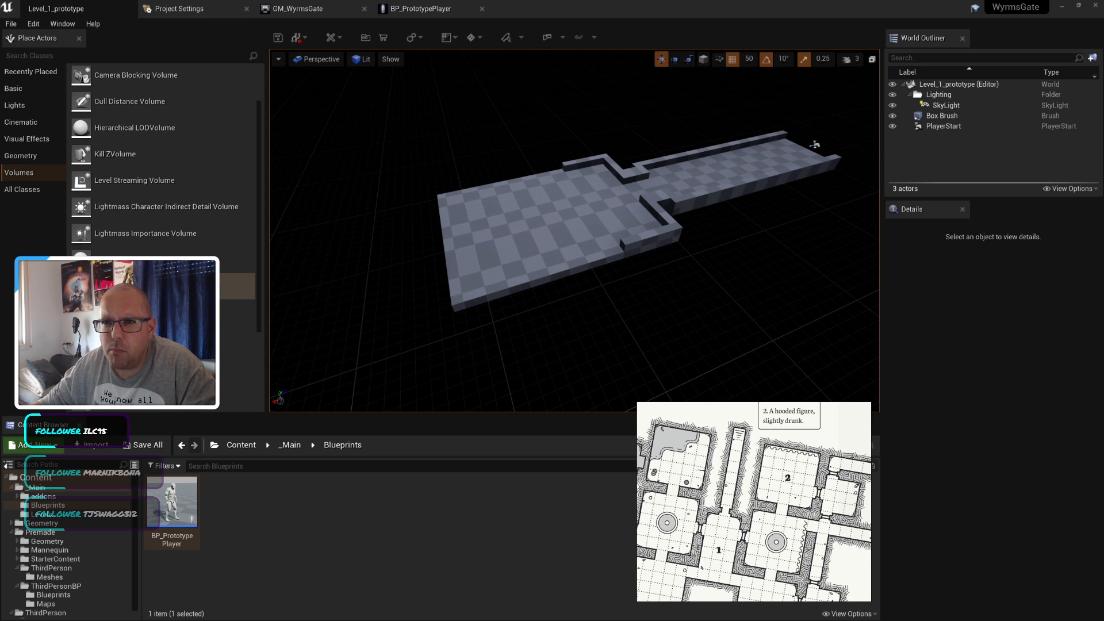
Step: Switch to the browser, search Google for "ue4 nav mesh bounds volume" and look through the results
{"action": "key", "text": "alt+Tab"}
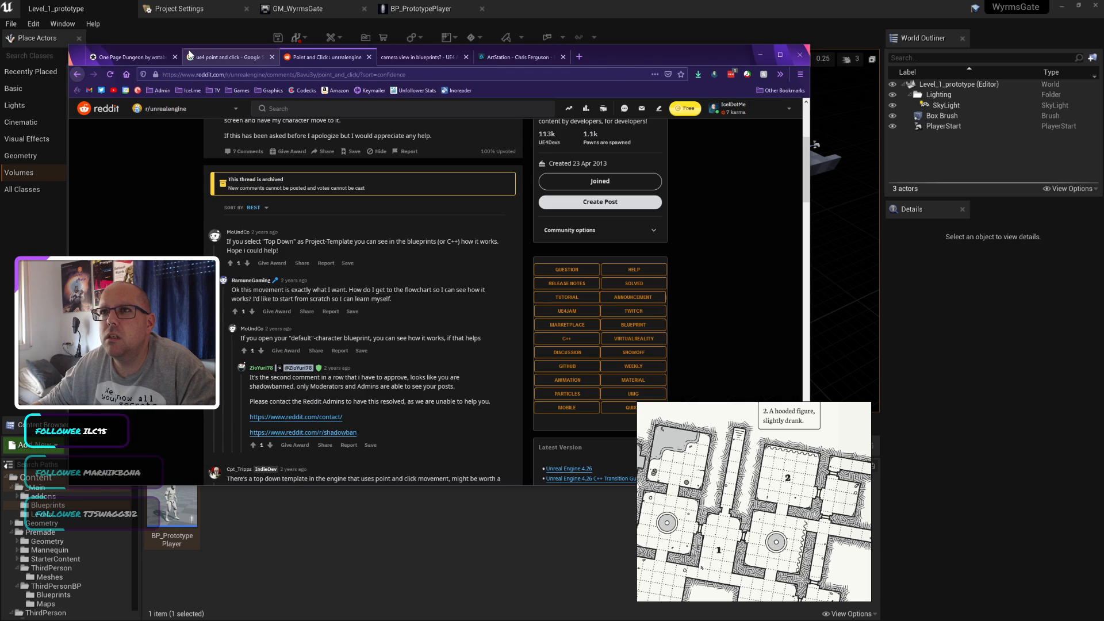
{"action": "left_click", "coordinate": [245, 57]}
{"action": "left_click", "coordinate": [253, 108]}
{"action": "key", "text": "ctrl+shift+Left"}
{"action": "key", "text": "ctrl+shift+Left"}
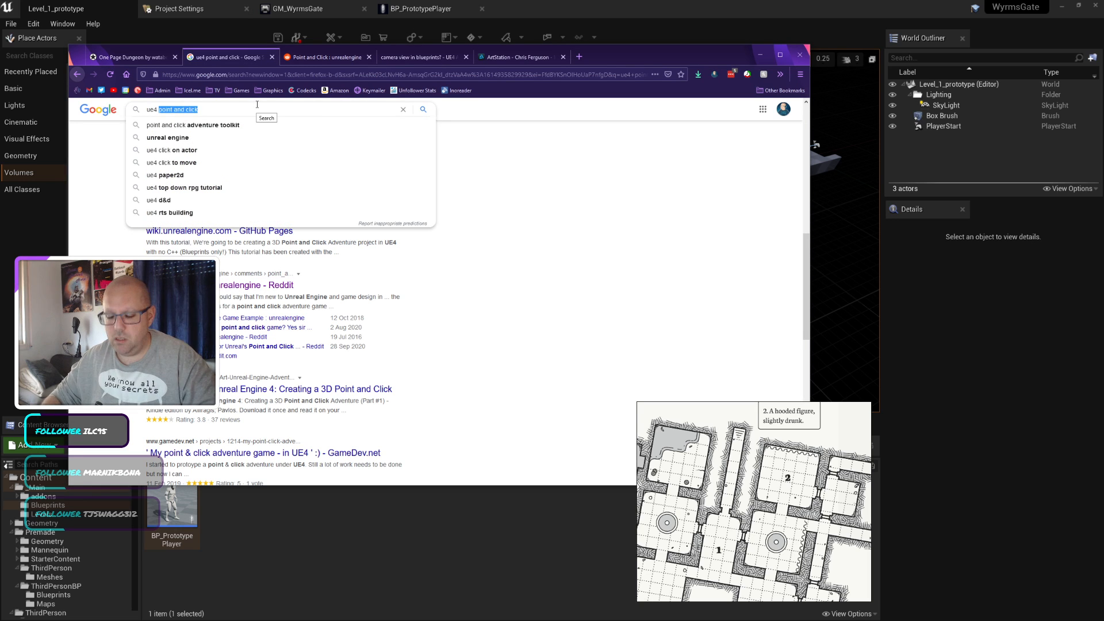
{"action": "key", "text": "ctrl+shift+Left"}
{"action": "type", "text": "nav mesh"}
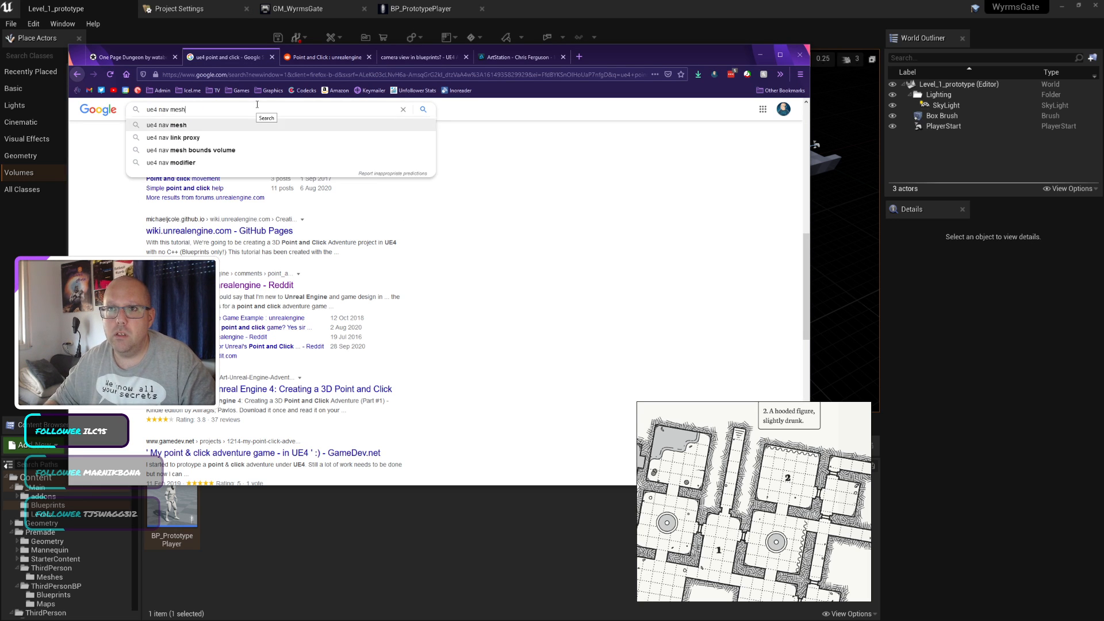
{"action": "key", "text": "Down"}
{"action": "key", "text": "Return"}
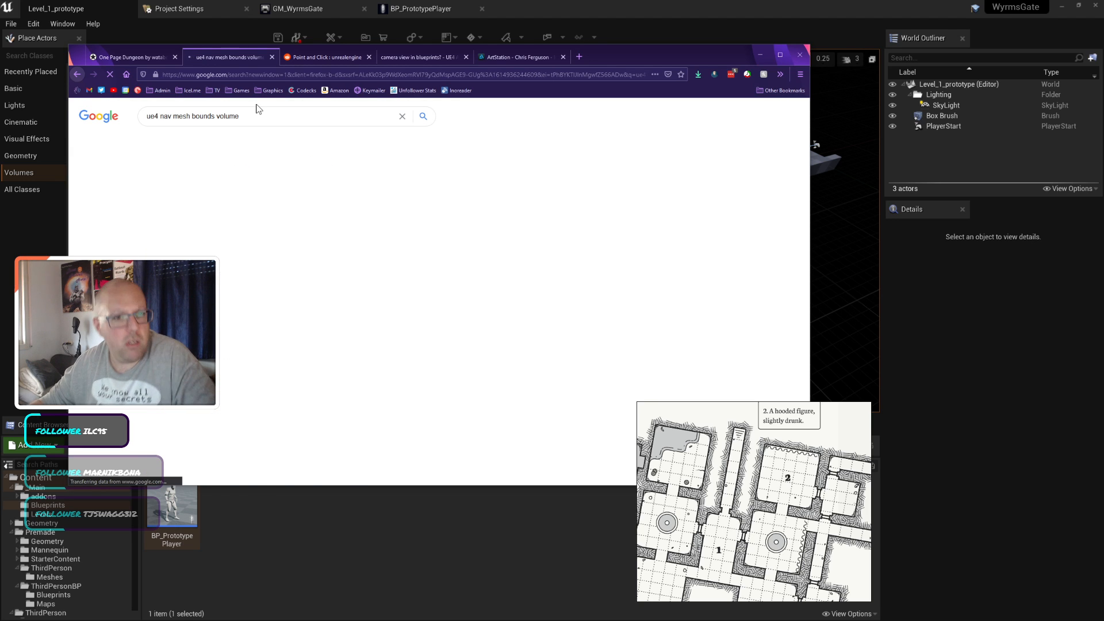
{"action": "scroll", "coordinate": [447, 336], "scroll_direction": "down", "scroll_amount": 2}
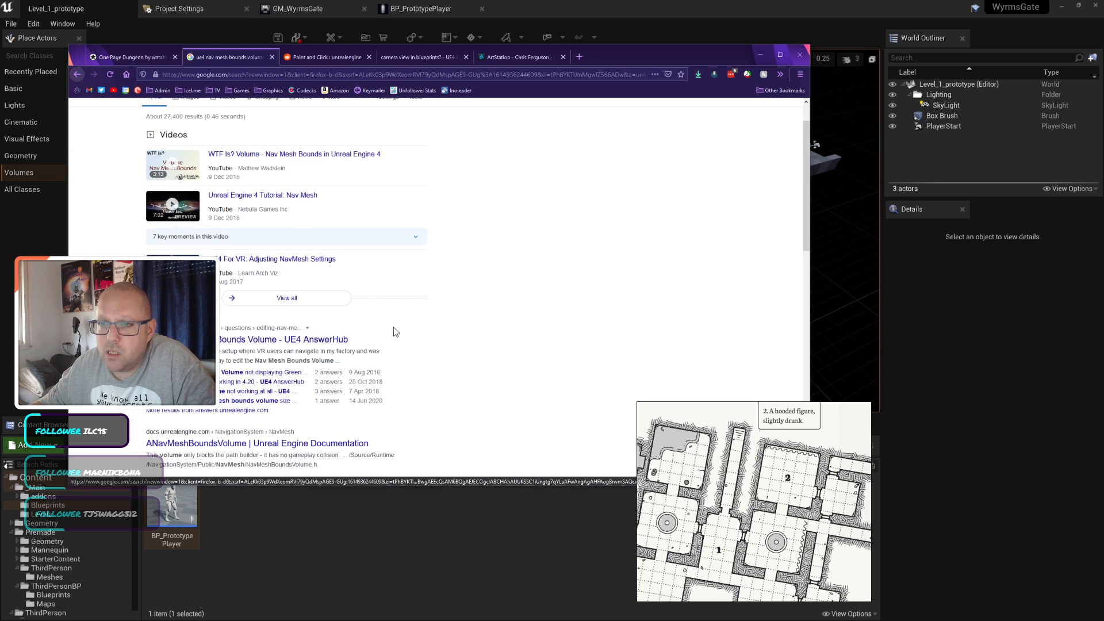
{"action": "scroll", "coordinate": [393, 327], "scroll_direction": "down", "scroll_amount": 2}
{"action": "scroll", "coordinate": [401, 332], "scroll_direction": "down", "scroll_amount": 4}
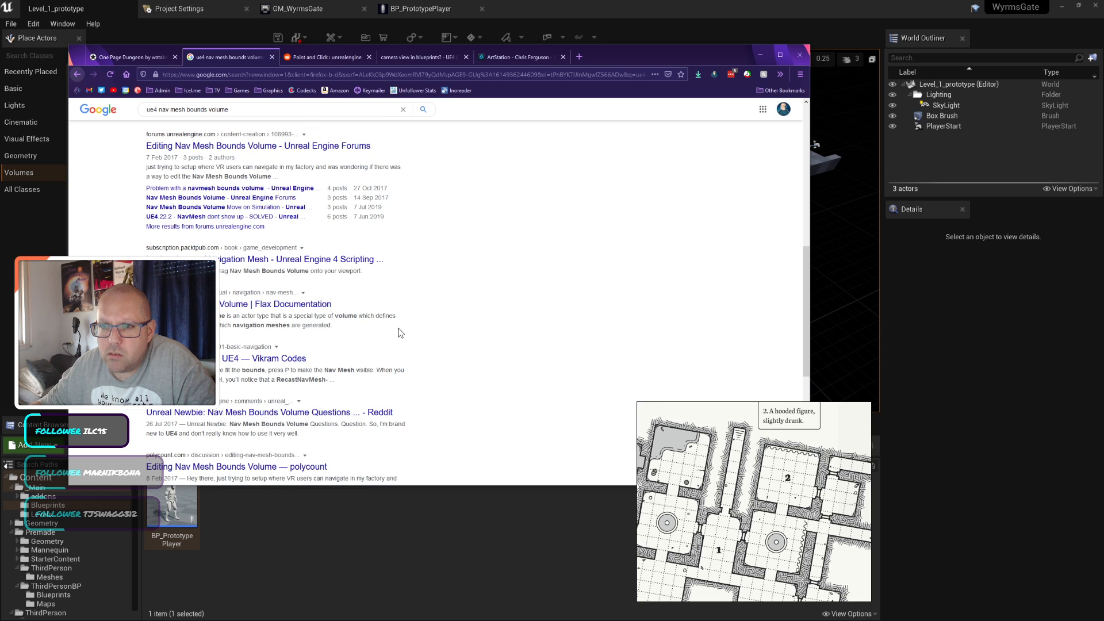
{"action": "scroll", "coordinate": [401, 332], "scroll_direction": "up", "scroll_amount": 8}
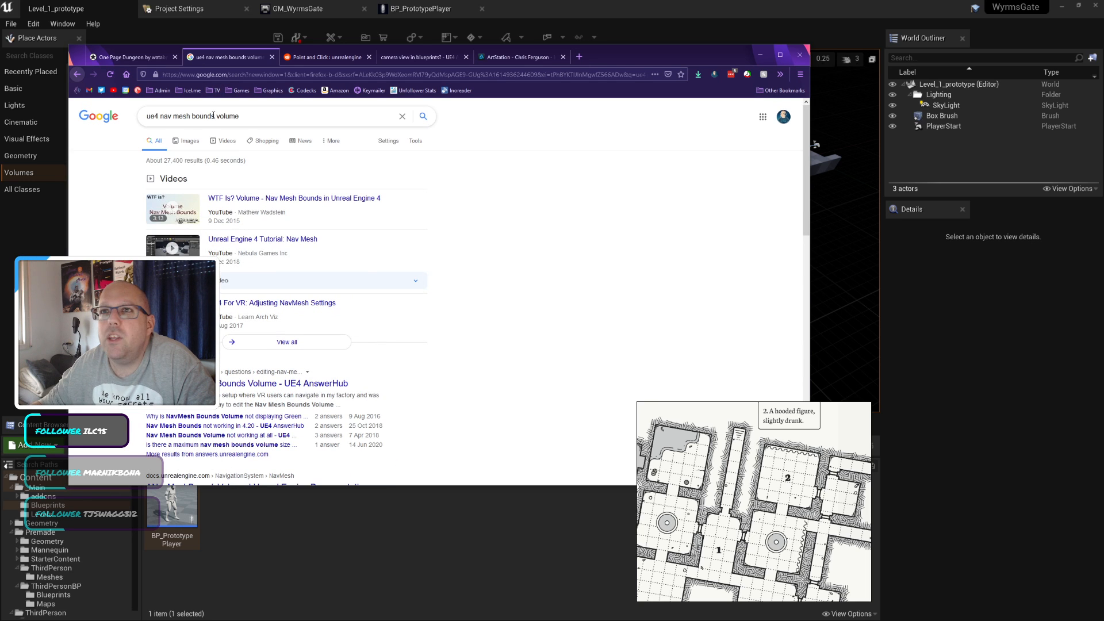
Step: Search Google for "ue4 manual" and open the Unreal Engine 4 Documentation home page
{"action": "left_click_drag", "start_coordinate": [159, 116], "coordinate": [414, 120]}
{"action": "type", "text": "manual"}
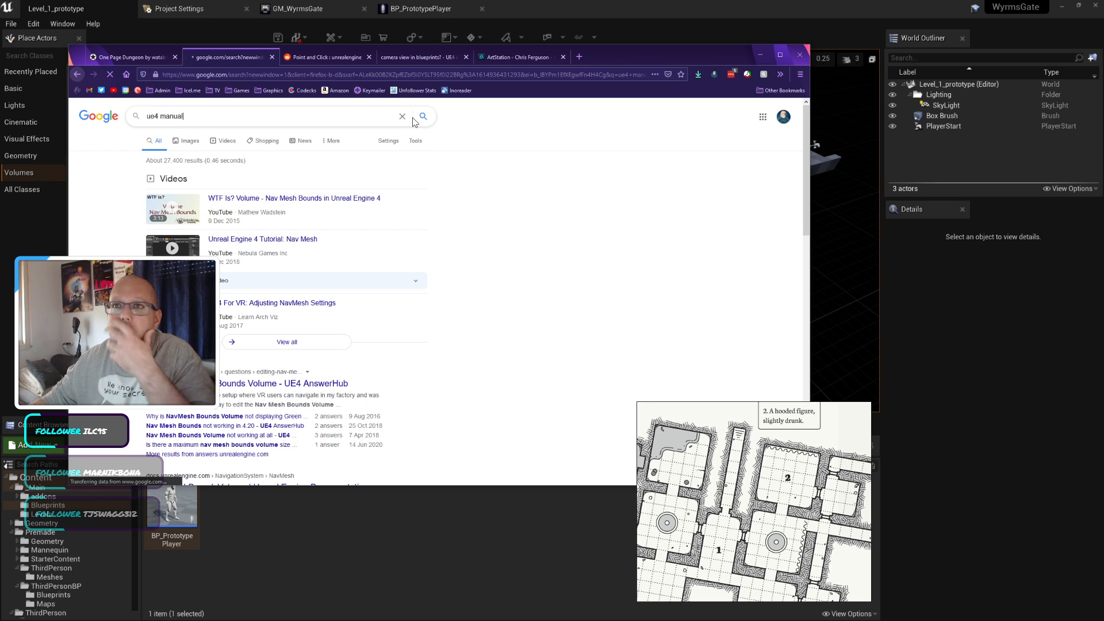
{"action": "left_click", "coordinate": [413, 118]}
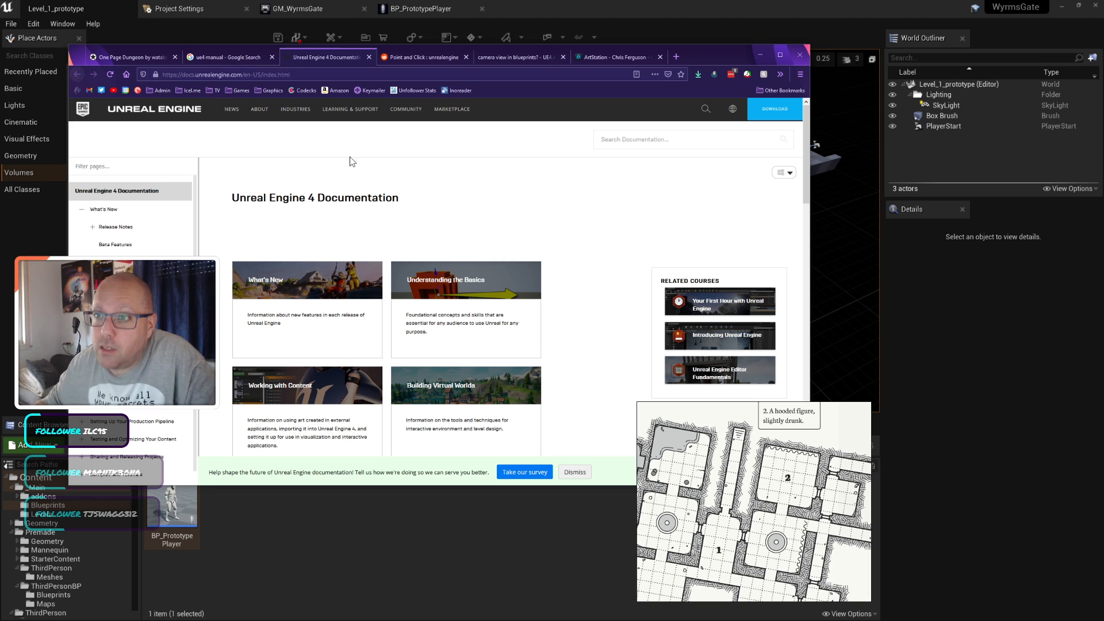
Step: Search the Unreal Engine documentation for "nav mesh", check the Runtime Navmesh page and return to the search results
{"action": "left_click", "coordinate": [676, 135]}
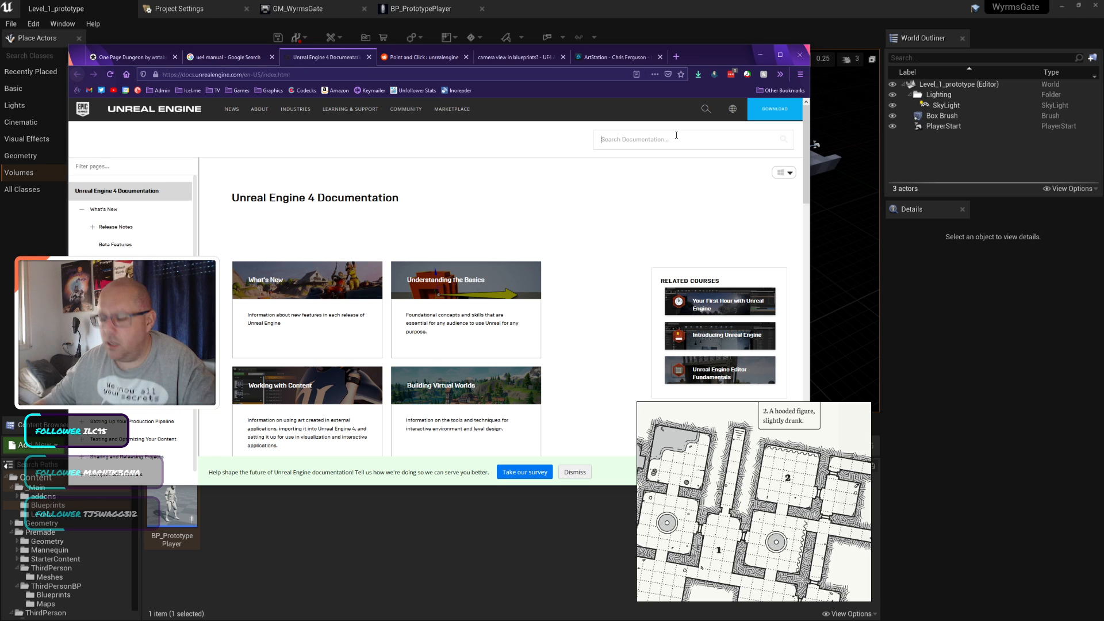
{"action": "type", "text": "nav mesh"}
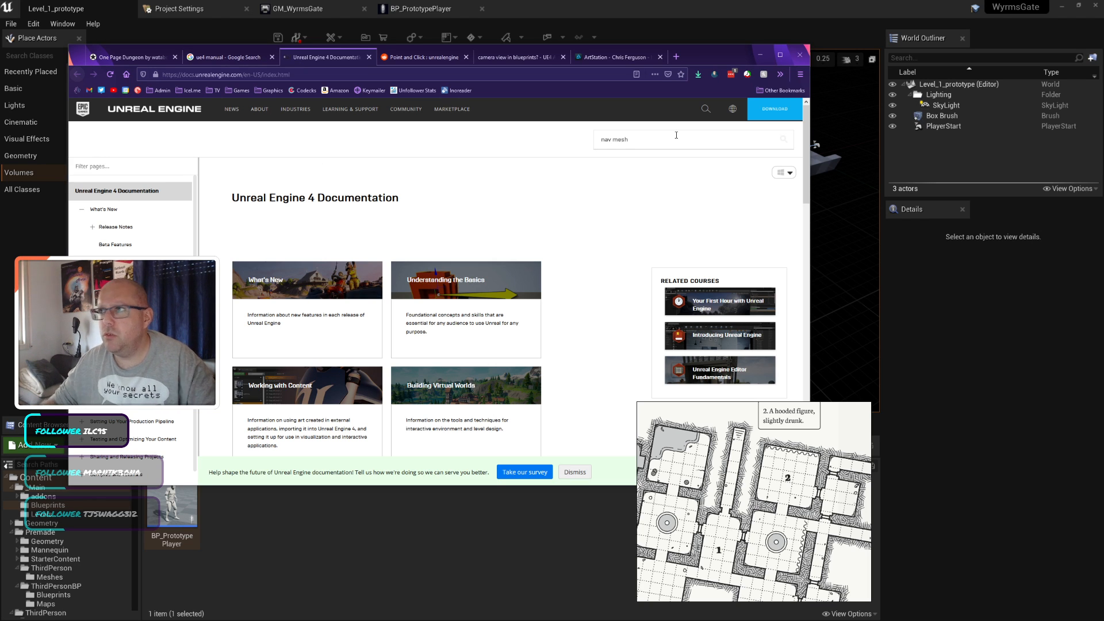
{"action": "key", "text": "Return"}
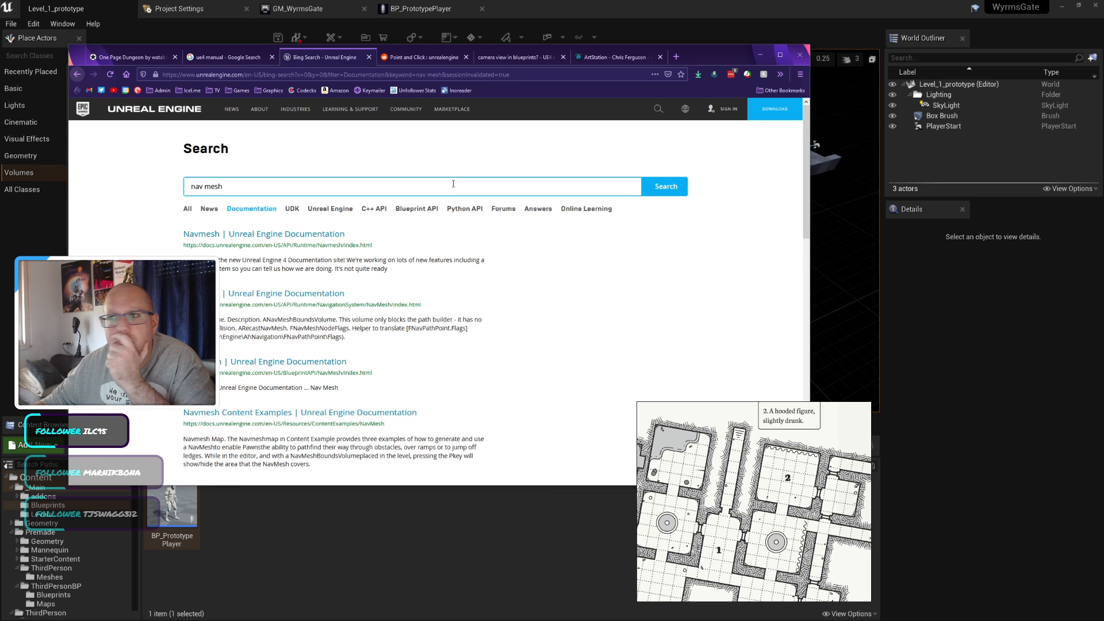
{"action": "left_click", "coordinate": [240, 240]}
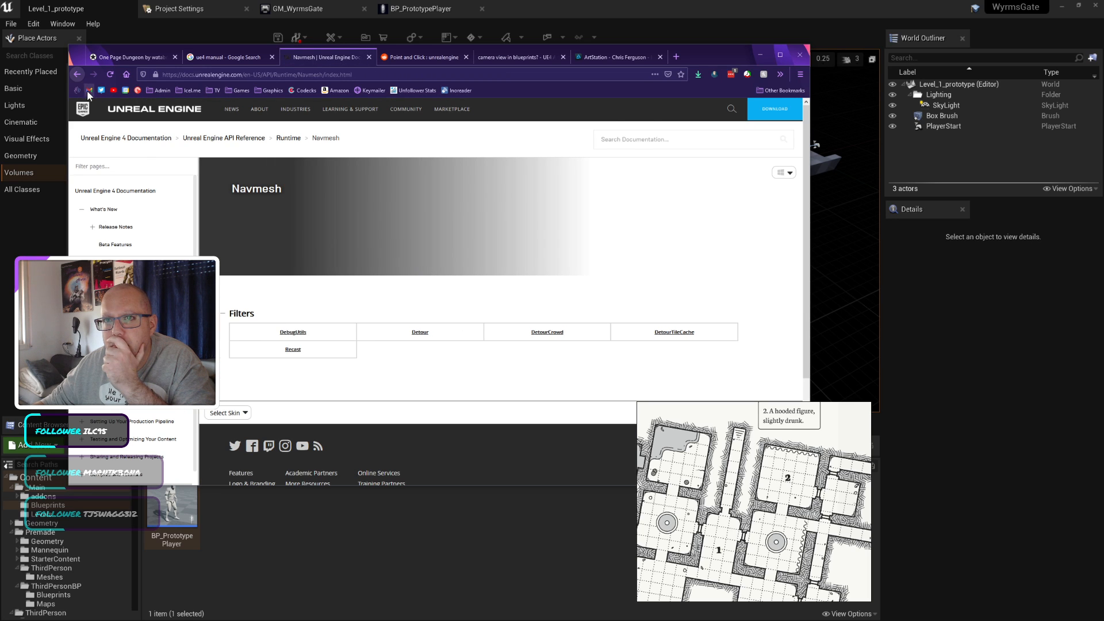
{"action": "left_click", "coordinate": [80, 74]}
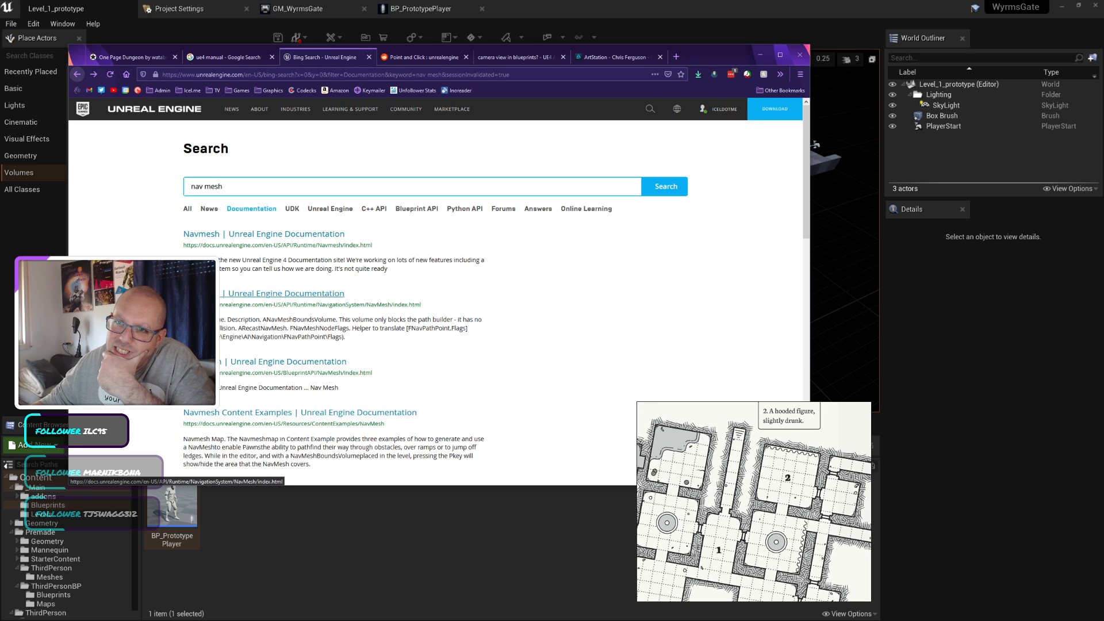
Step: Open the NavigationSystem and Blueprint API NavMesh results in new tabs and look through the NavigationSystem NavMesh class list
{"action": "middle_click", "coordinate": [275, 362]}
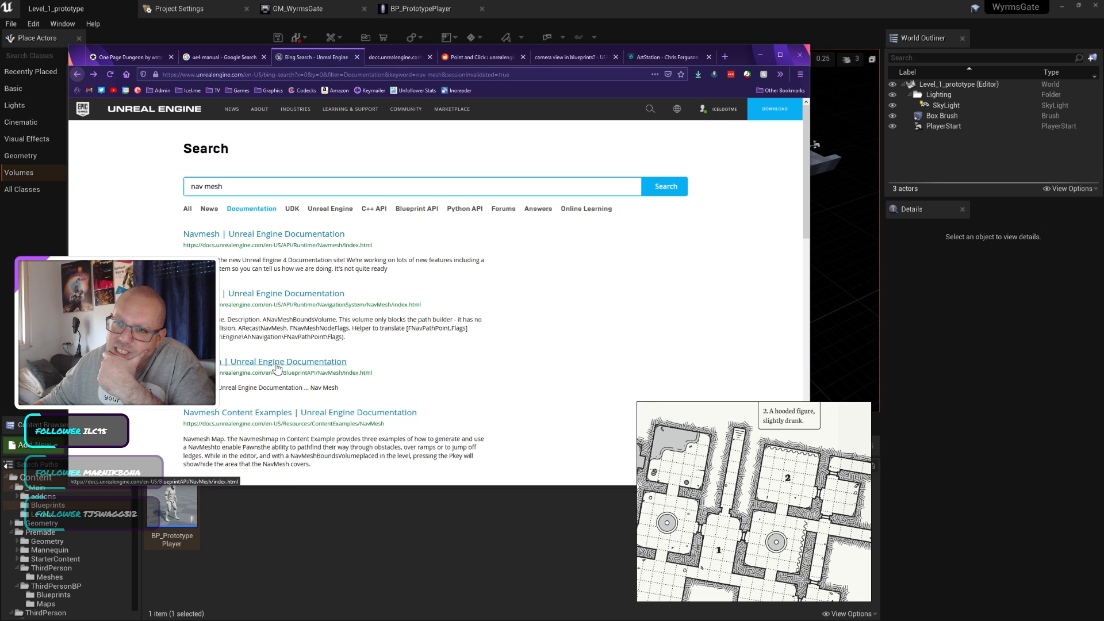
{"action": "left_click", "coordinate": [379, 58]}
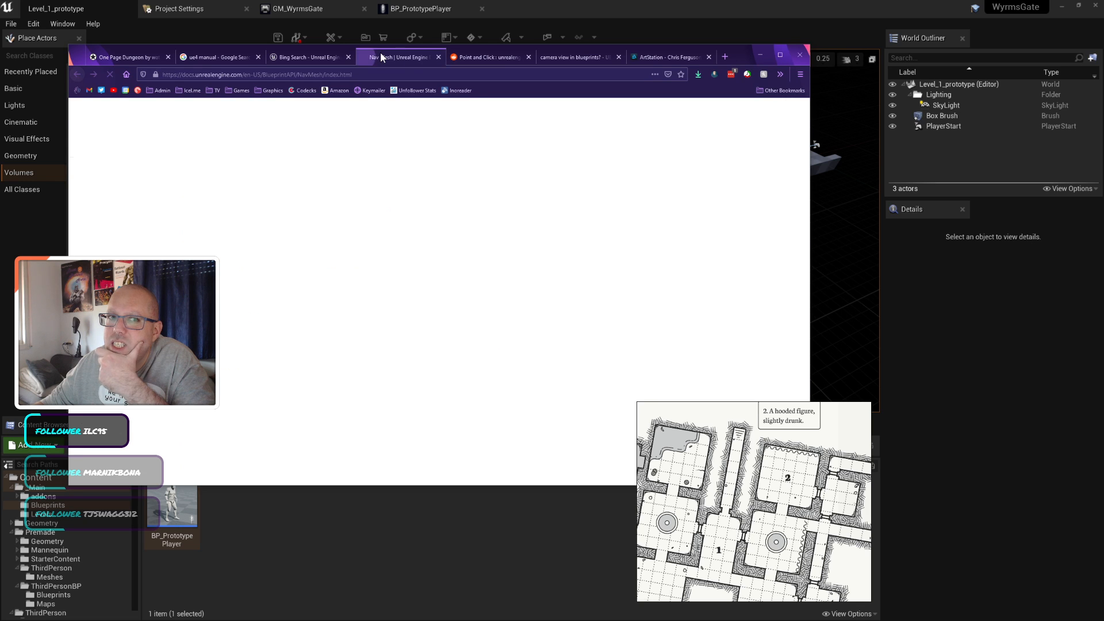
{"action": "left_click", "coordinate": [317, 57]}
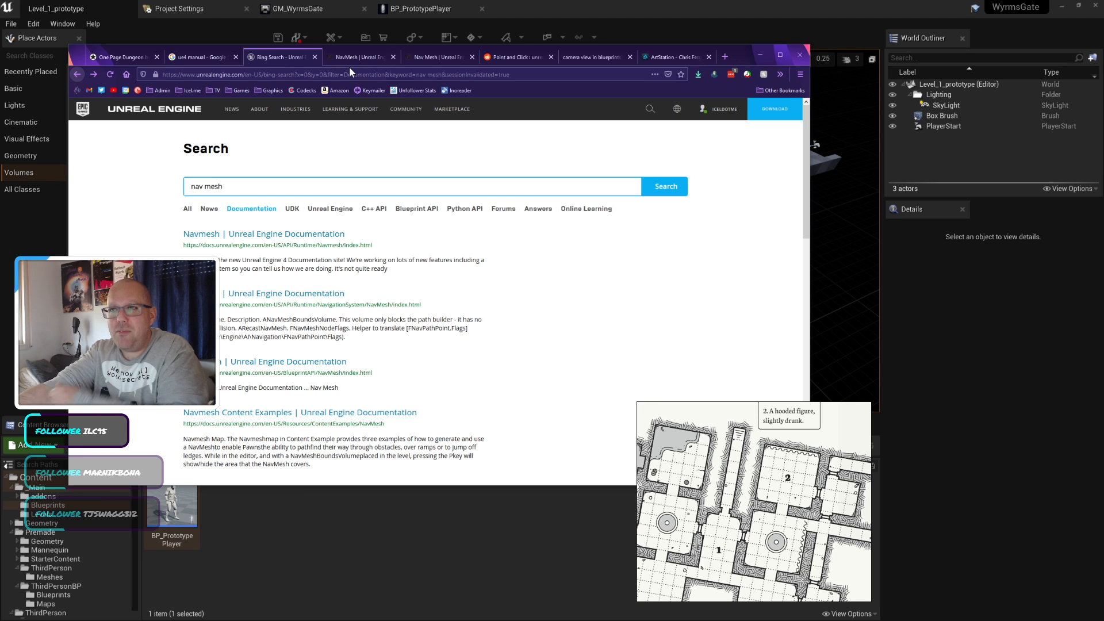
{"action": "left_click", "coordinate": [355, 55]}
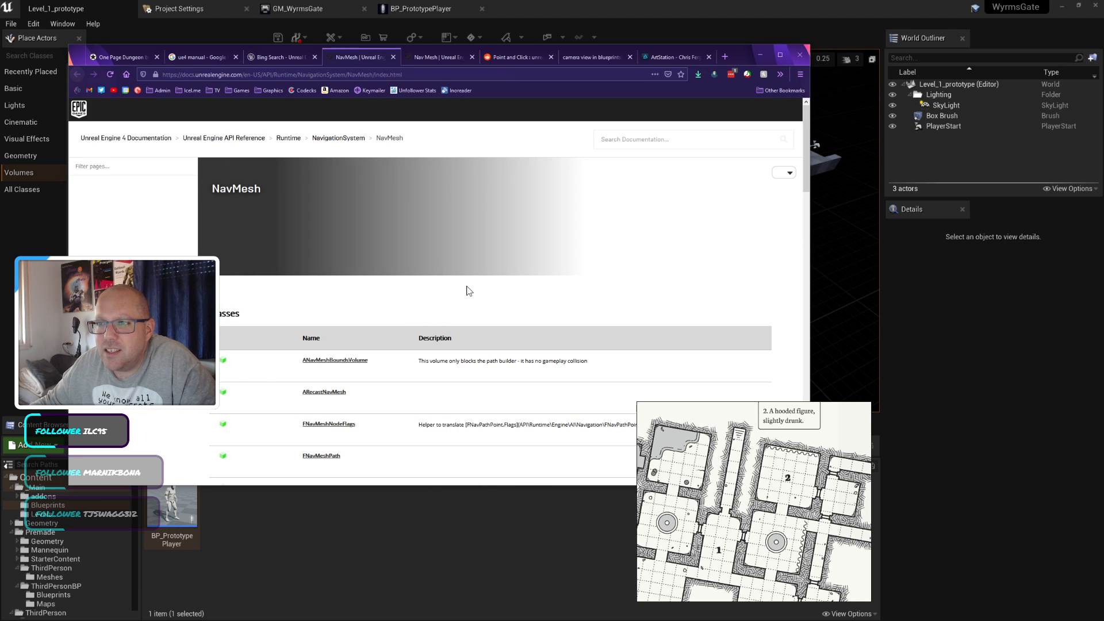
{"action": "scroll", "coordinate": [465, 288], "scroll_direction": "down", "scroll_amount": 5}
{"action": "scroll", "coordinate": [467, 289], "scroll_direction": "down", "scroll_amount": 4}
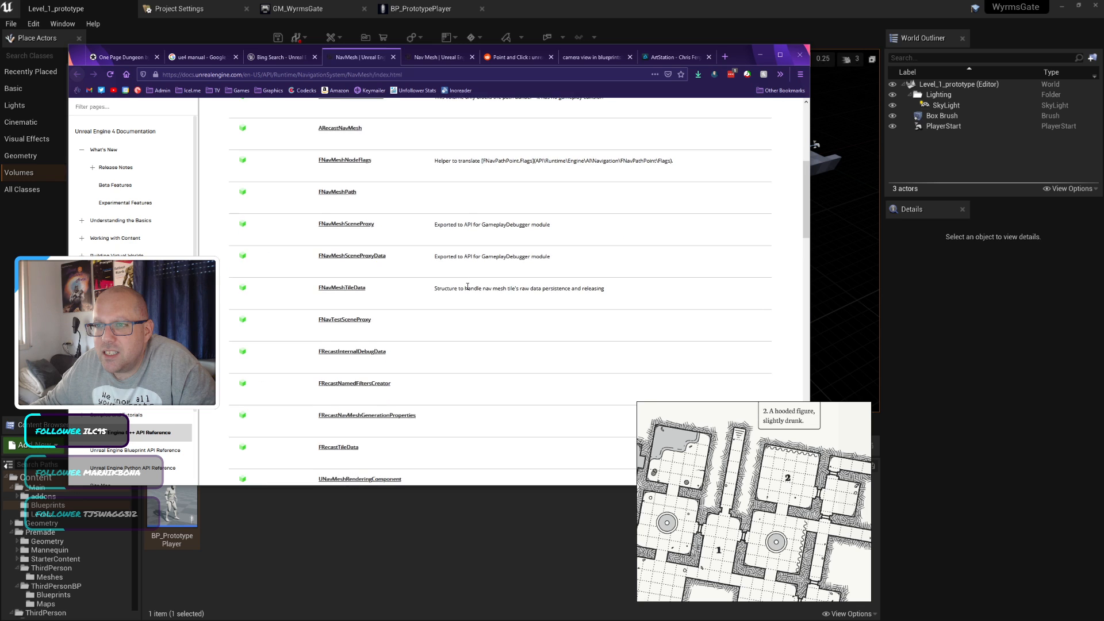
Step: Look through the rest of the NavMesh class list and search the Unreal Engine documentation for "nav mesh volum"
{"action": "scroll", "coordinate": [469, 291], "scroll_direction": "down", "scroll_amount": 5}
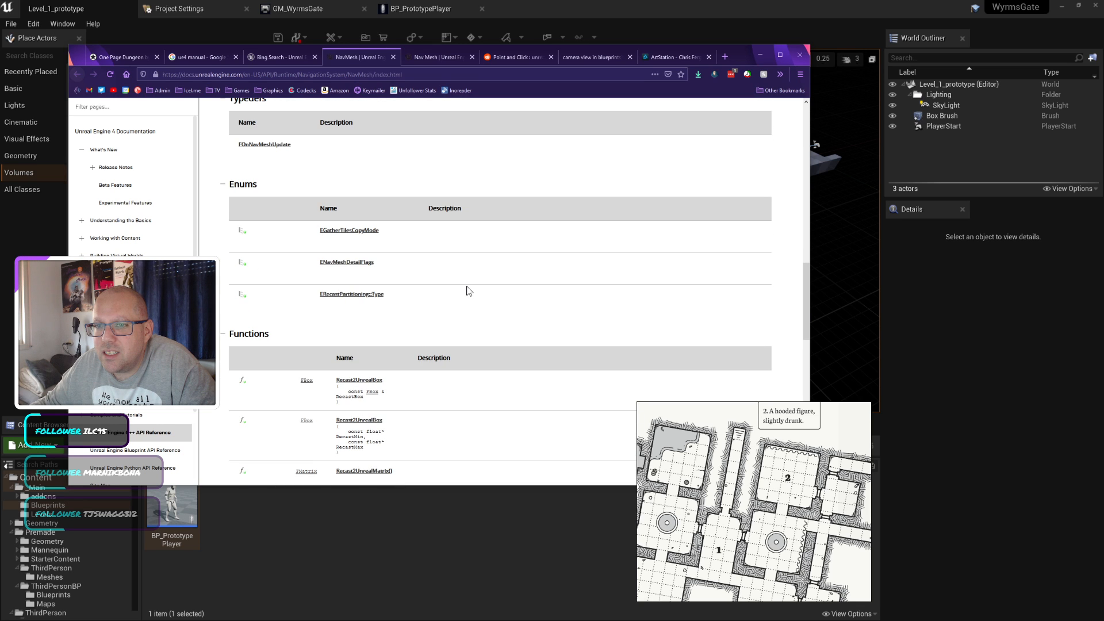
{"action": "left_click", "coordinate": [135, 56]}
{"action": "left_click", "coordinate": [198, 58]}
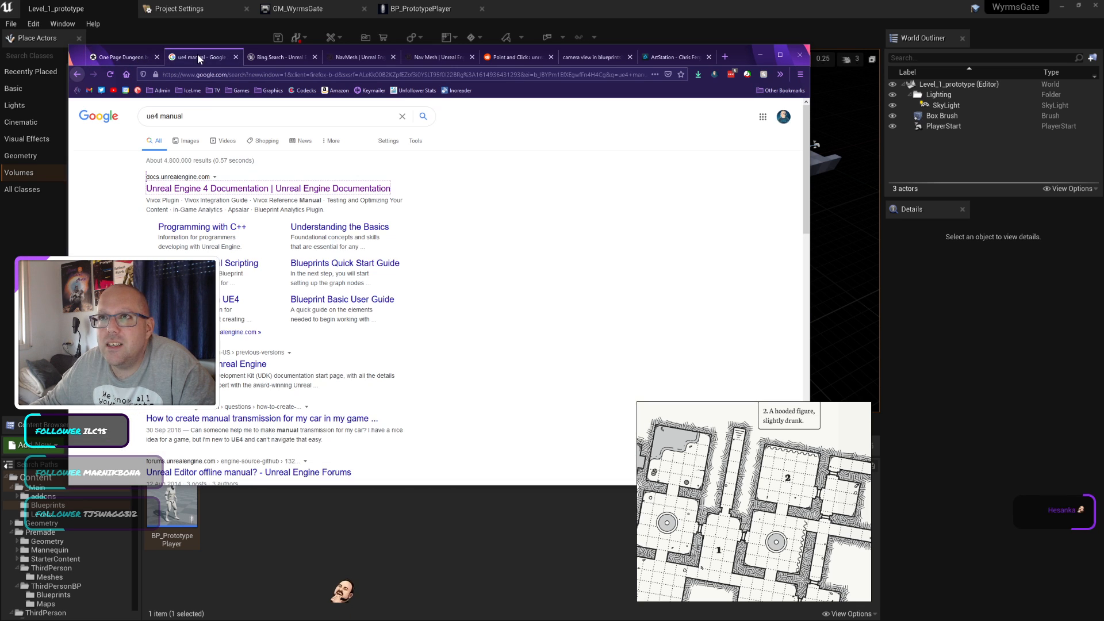
{"action": "double_click", "coordinate": [246, 114]}
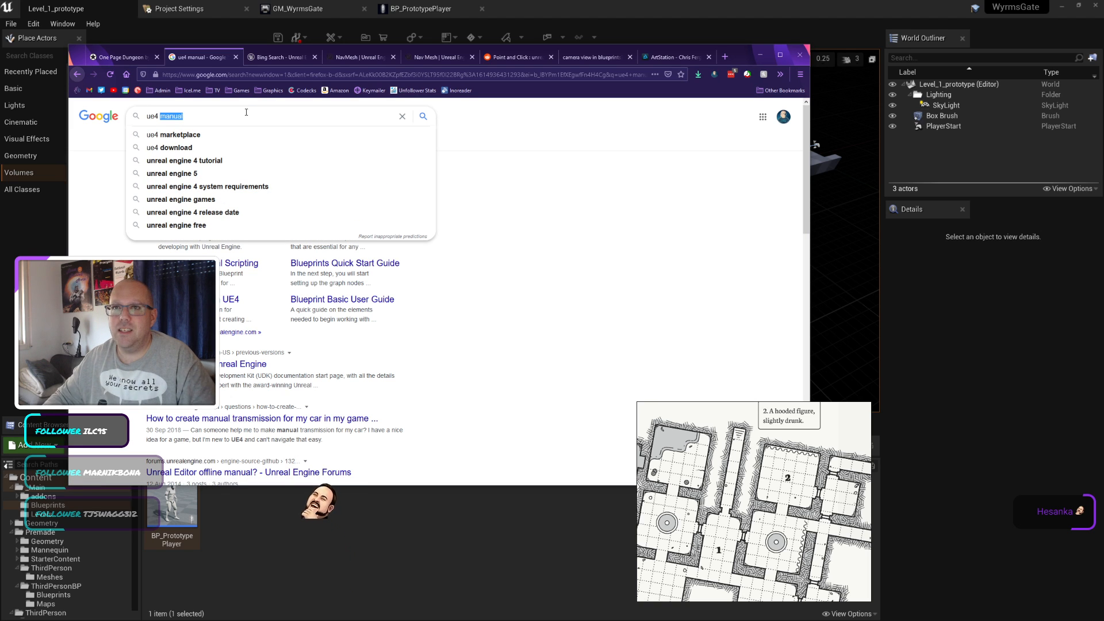
{"action": "key", "text": "ctrl+Tab"}
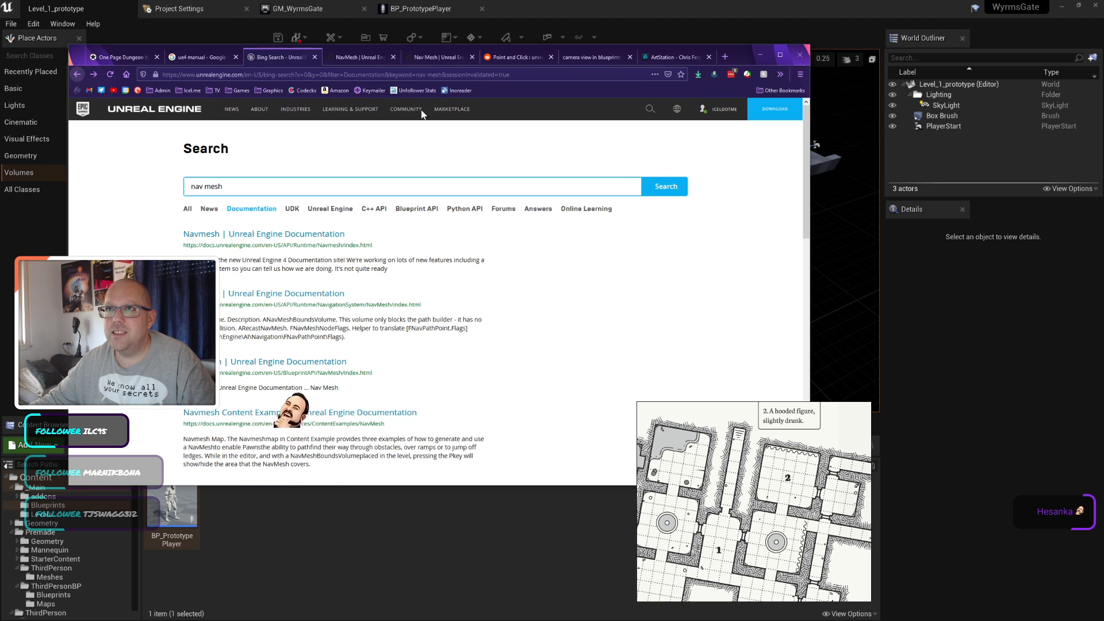
{"action": "left_click", "coordinate": [277, 180]}
{"action": "type", "text": "vol"}
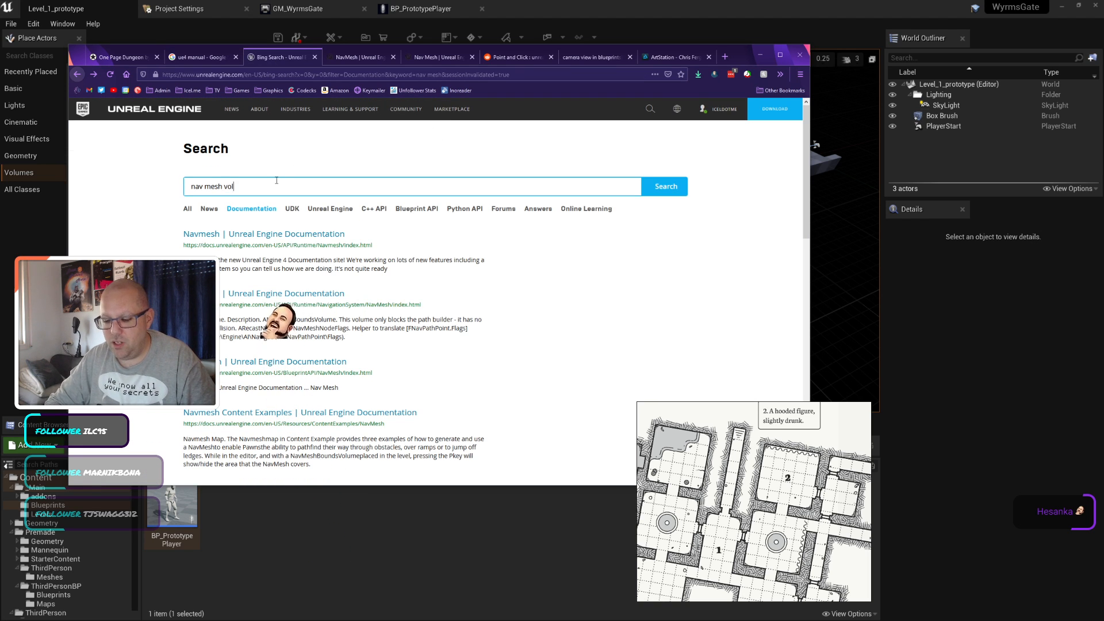
{"action": "type", "text": "um"}
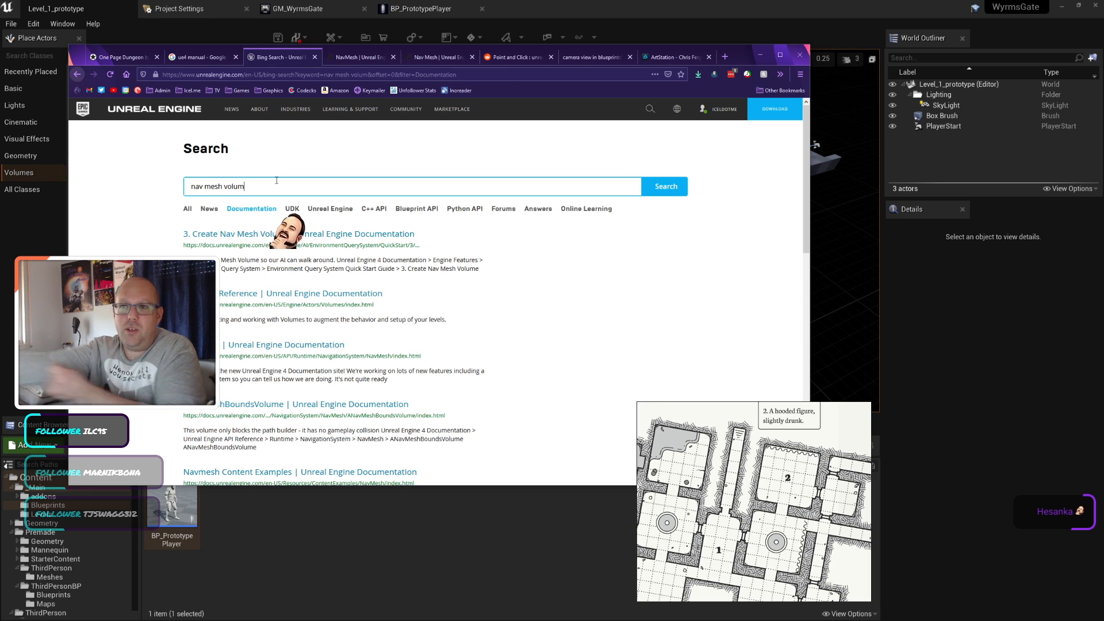
Step: Open the "3. Create Nav Mesh Volume" result, look through the page in a maximized browser window and return to the search results
{"action": "left_click", "coordinate": [305, 234]}
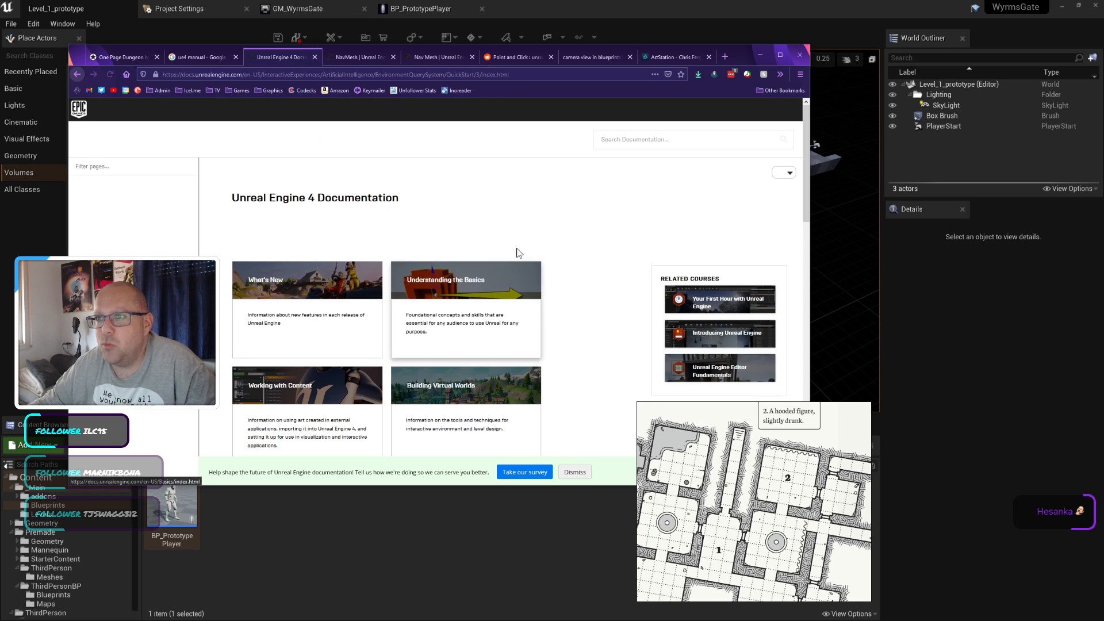
{"action": "scroll", "coordinate": [567, 250], "scroll_direction": "down", "scroll_amount": 10}
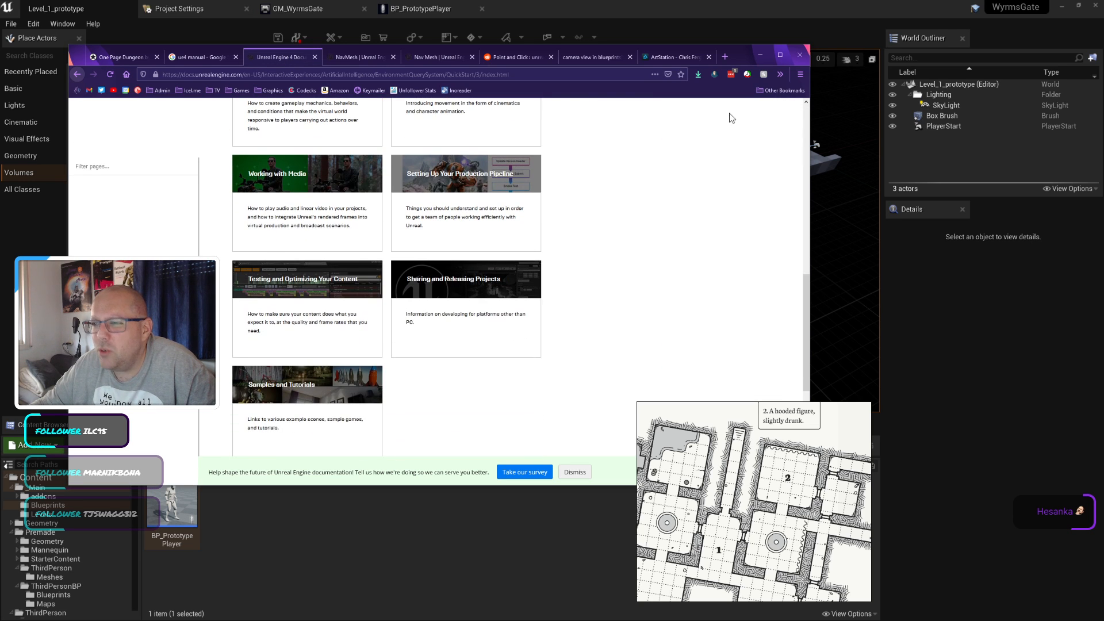
{"action": "left_click", "coordinate": [781, 49]}
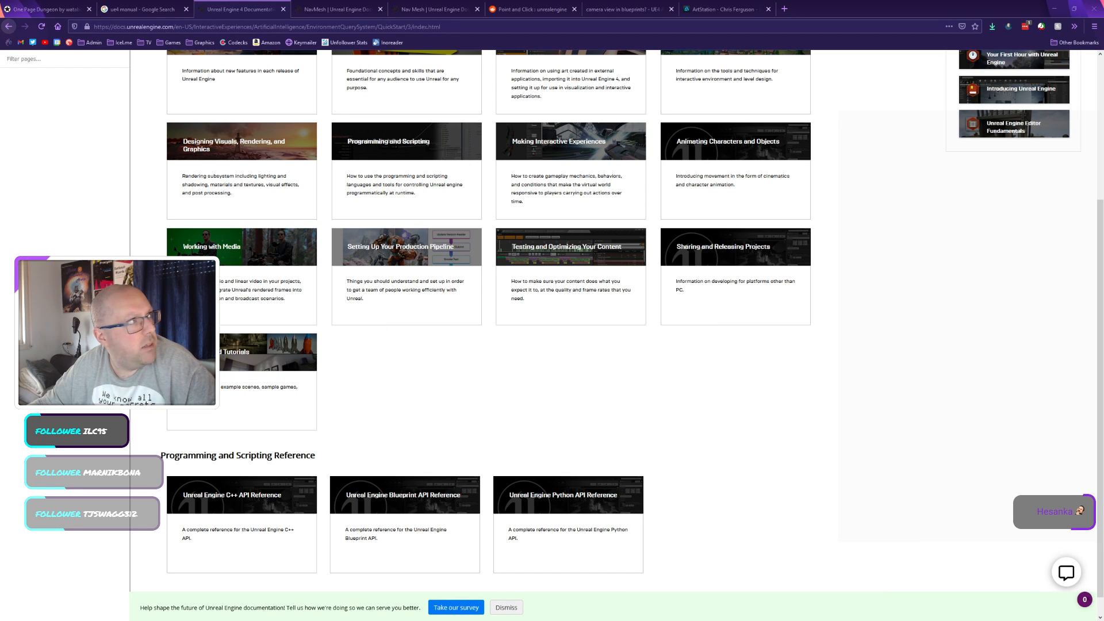
{"action": "left_click", "coordinate": [509, 607]}
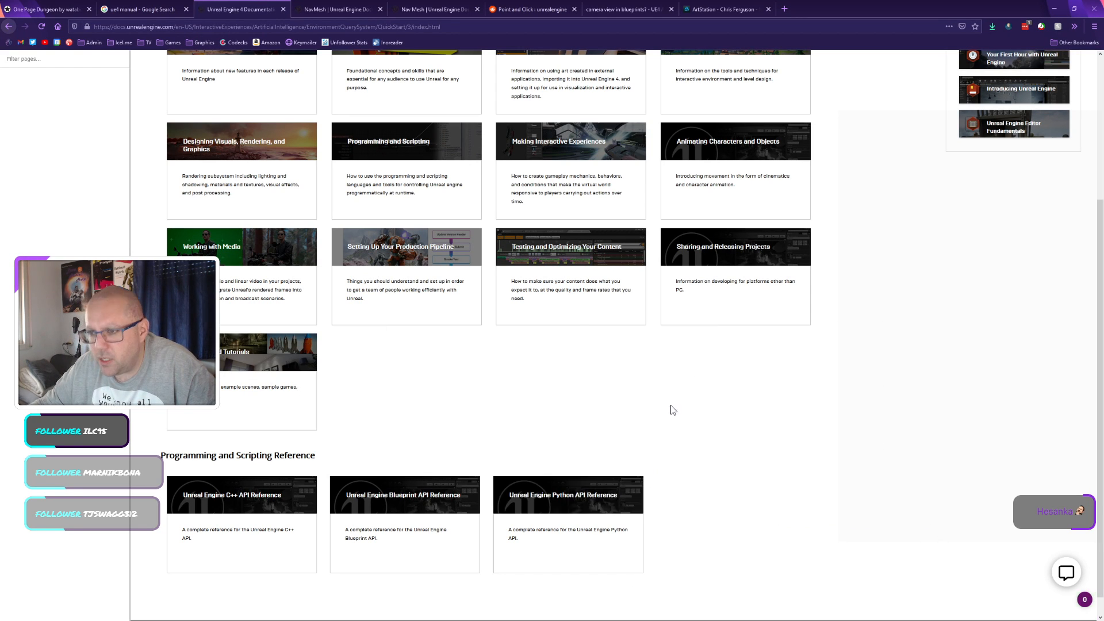
{"action": "scroll", "coordinate": [656, 410], "scroll_direction": "up", "scroll_amount": 3}
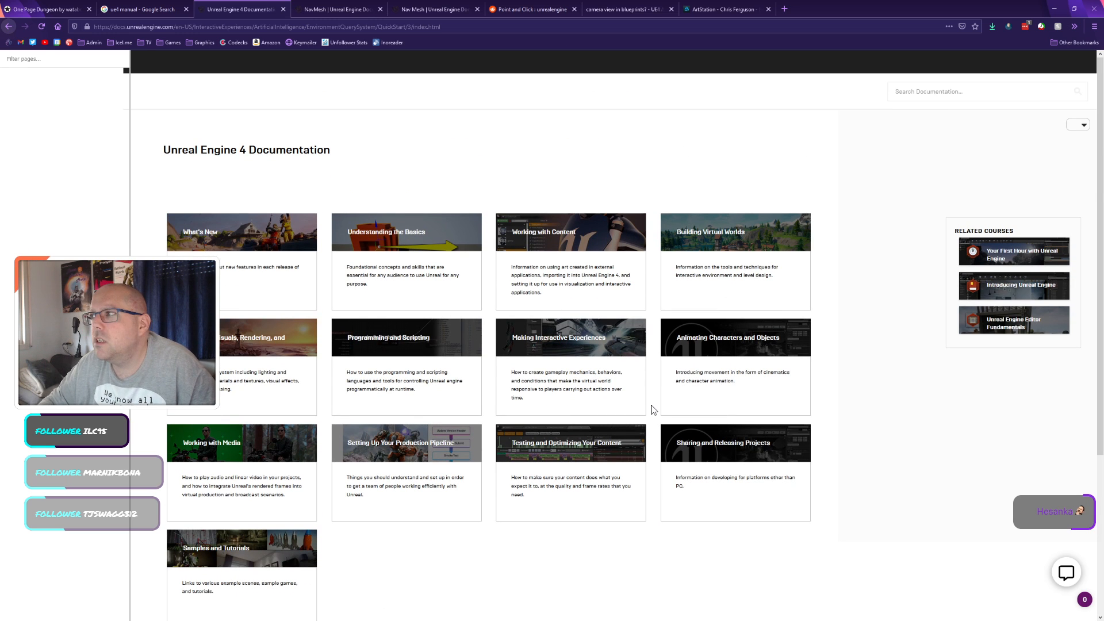
{"action": "key", "text": "alt+Left"}
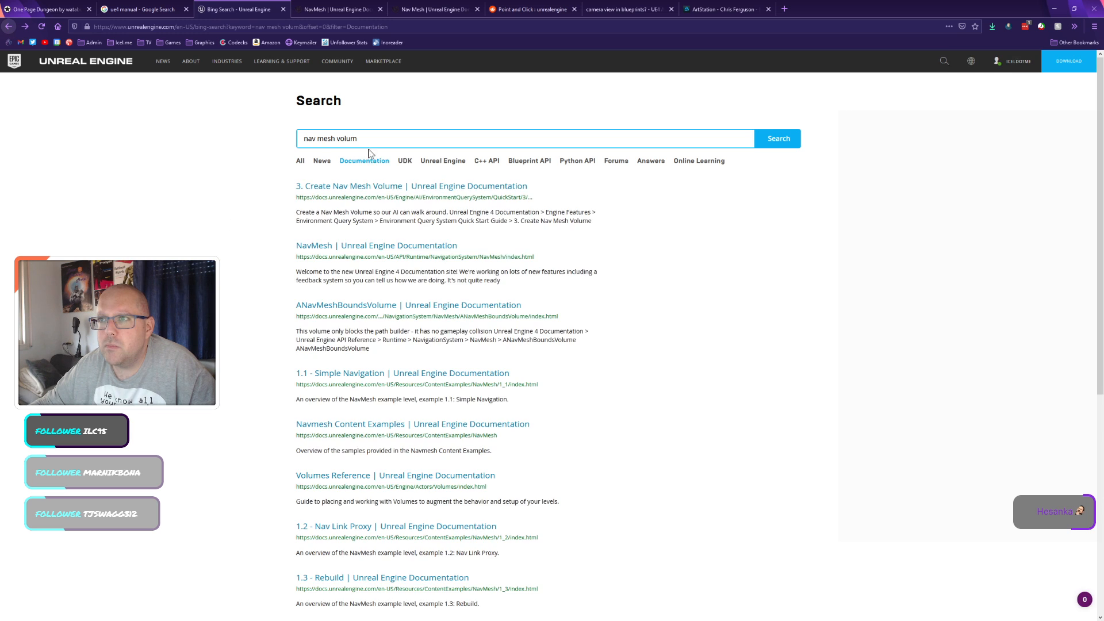
Step: Search the documentation for "nav mesh volume", check the ANavMeshBoundsVolume page and return to the search results
{"action": "key", "text": "Return"}
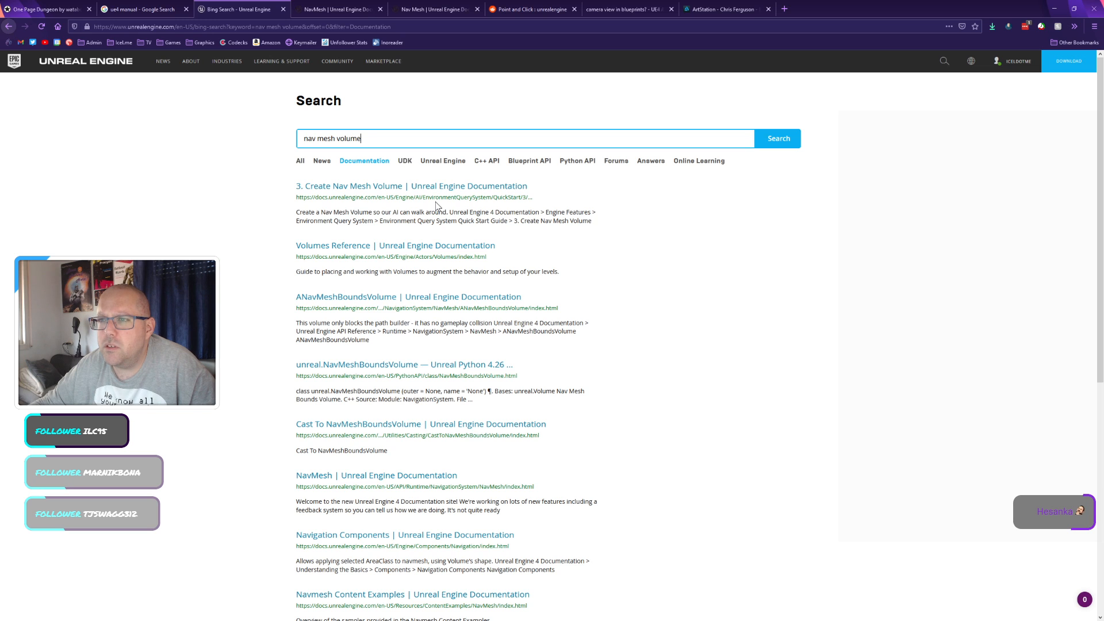
{"action": "left_click", "coordinate": [368, 298]}
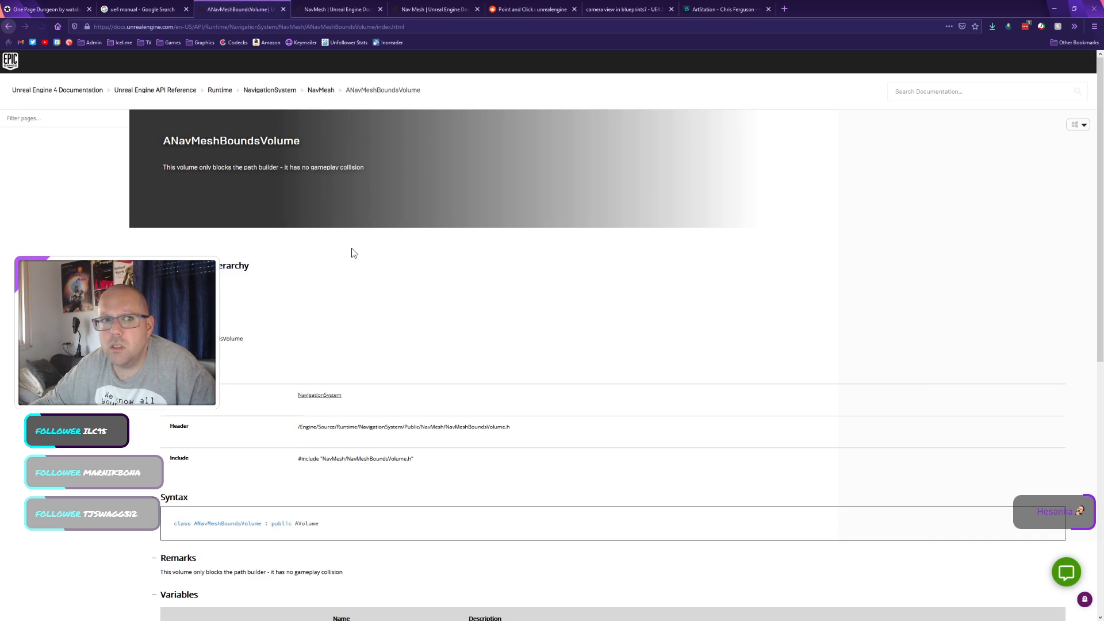
{"action": "scroll", "coordinate": [357, 280], "scroll_direction": "down", "scroll_amount": 4}
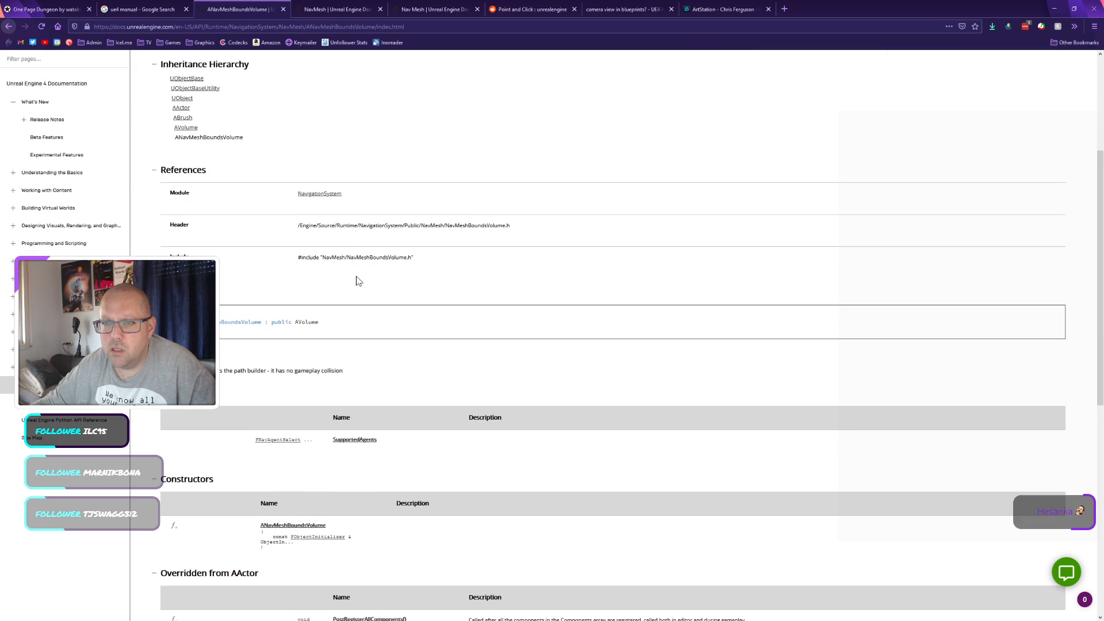
{"action": "key", "text": "alt+Left"}
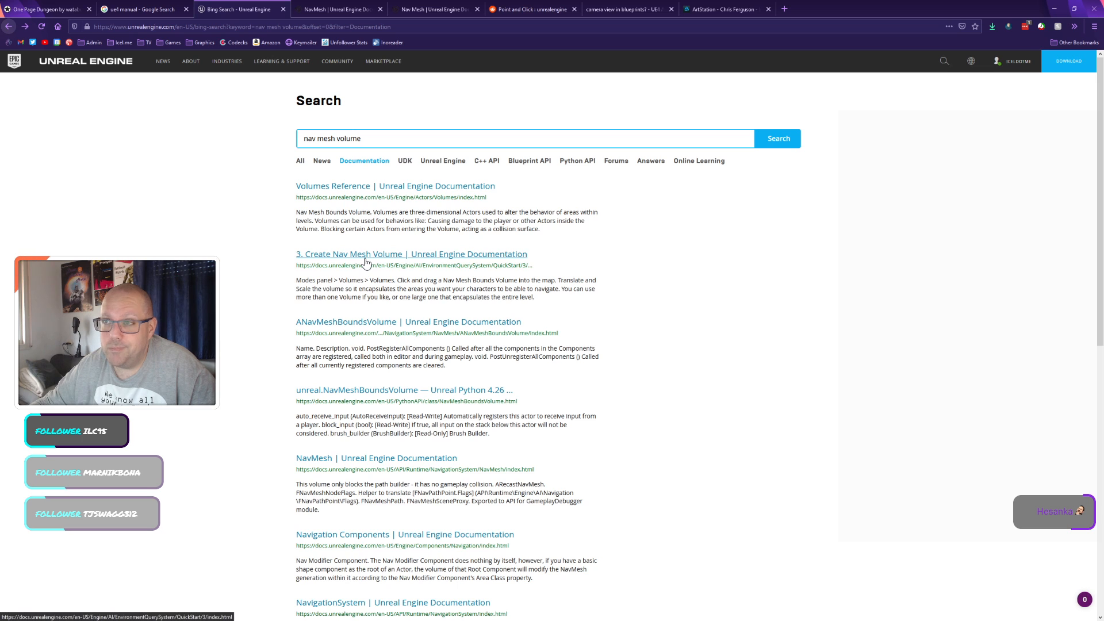
Step: Open the Volumes Reference page and go to its Nav Mesh Bounds Volume section
{"action": "left_click", "coordinate": [358, 187]}
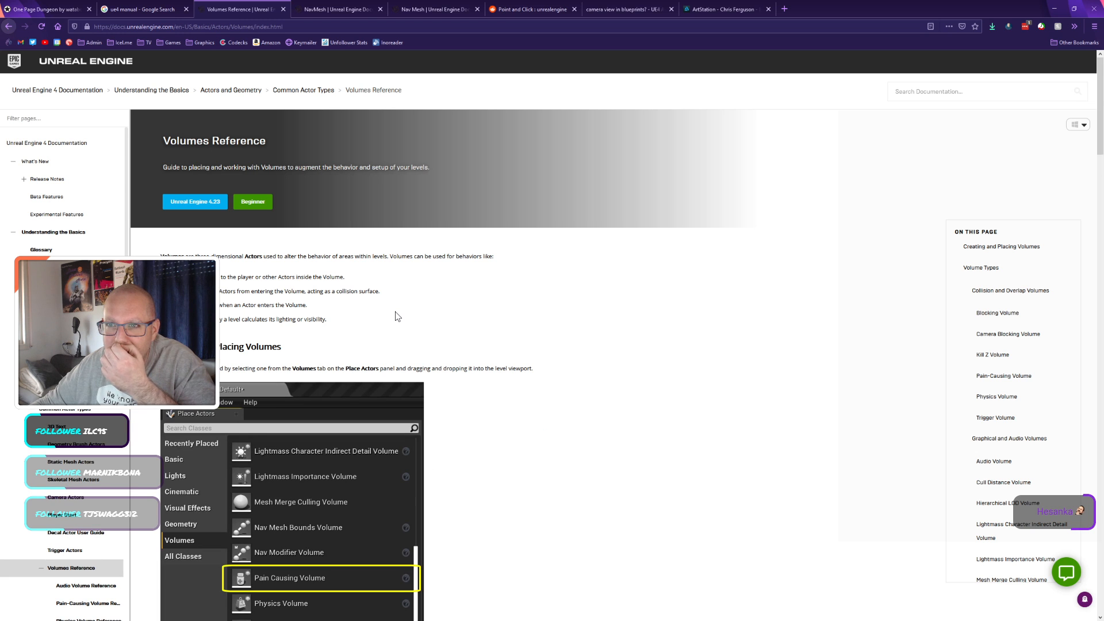
{"action": "scroll", "coordinate": [520, 373], "scroll_direction": "down", "scroll_amount": 3}
{"action": "scroll", "coordinate": [520, 372], "scroll_direction": "down", "scroll_amount": 8}
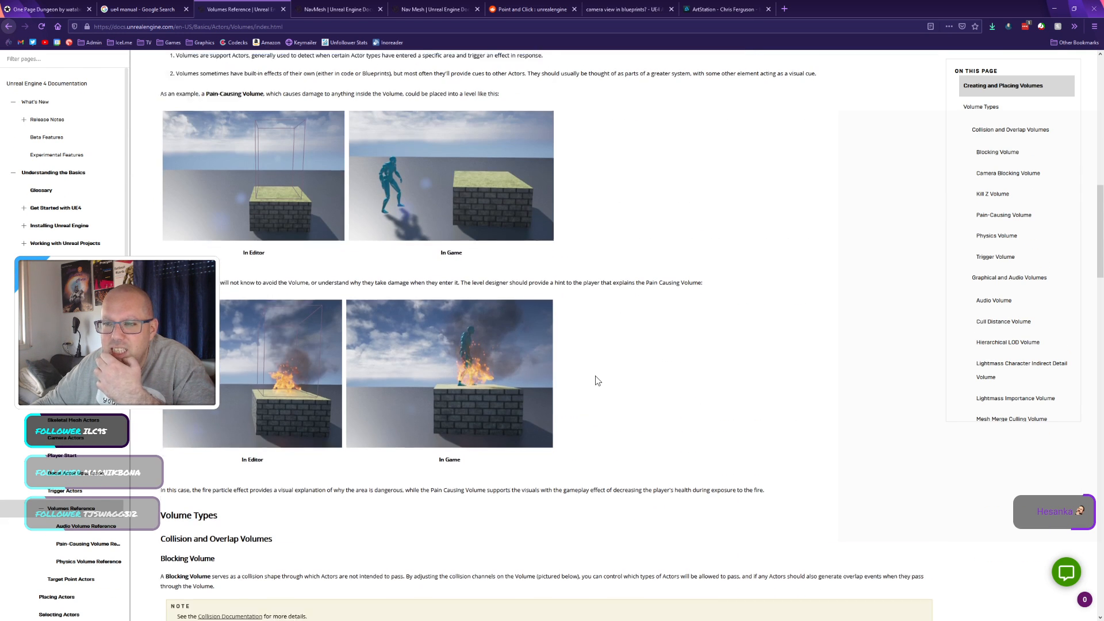
{"action": "scroll", "coordinate": [597, 381], "scroll_direction": "down", "scroll_amount": 4}
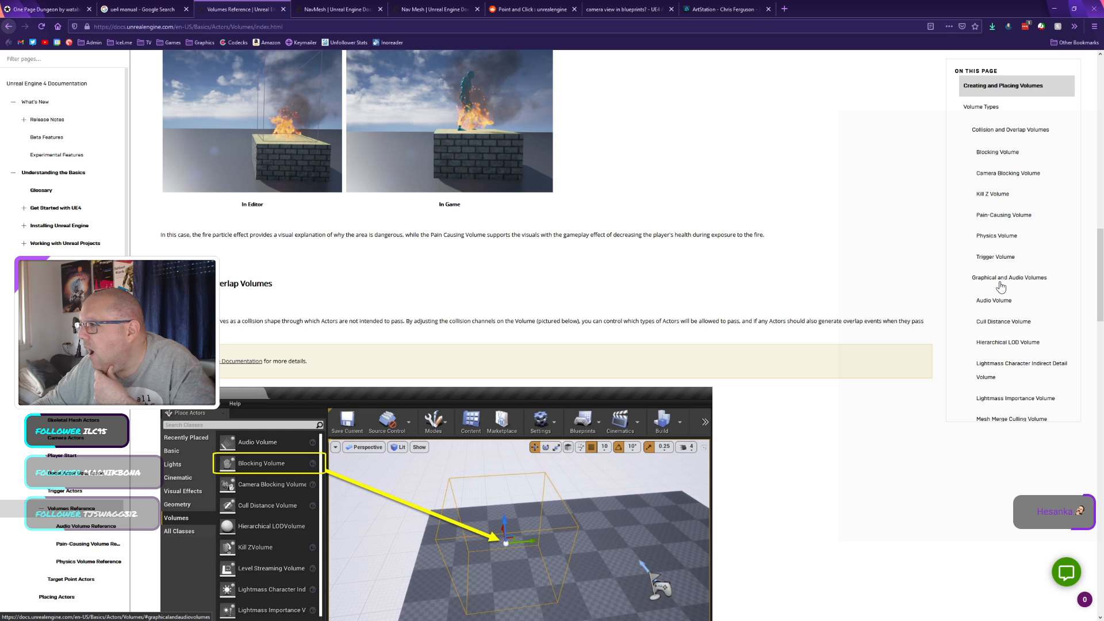
{"action": "scroll", "coordinate": [1002, 296], "scroll_direction": "down", "scroll_amount": 2}
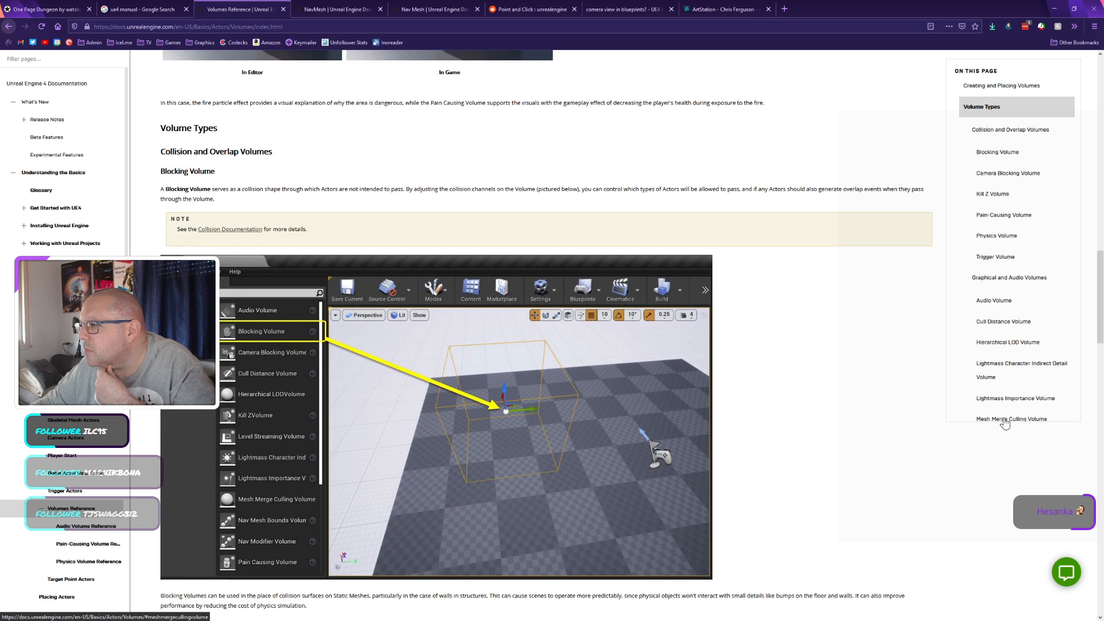
{"action": "scroll", "coordinate": [1003, 422], "scroll_direction": "down", "scroll_amount": 2}
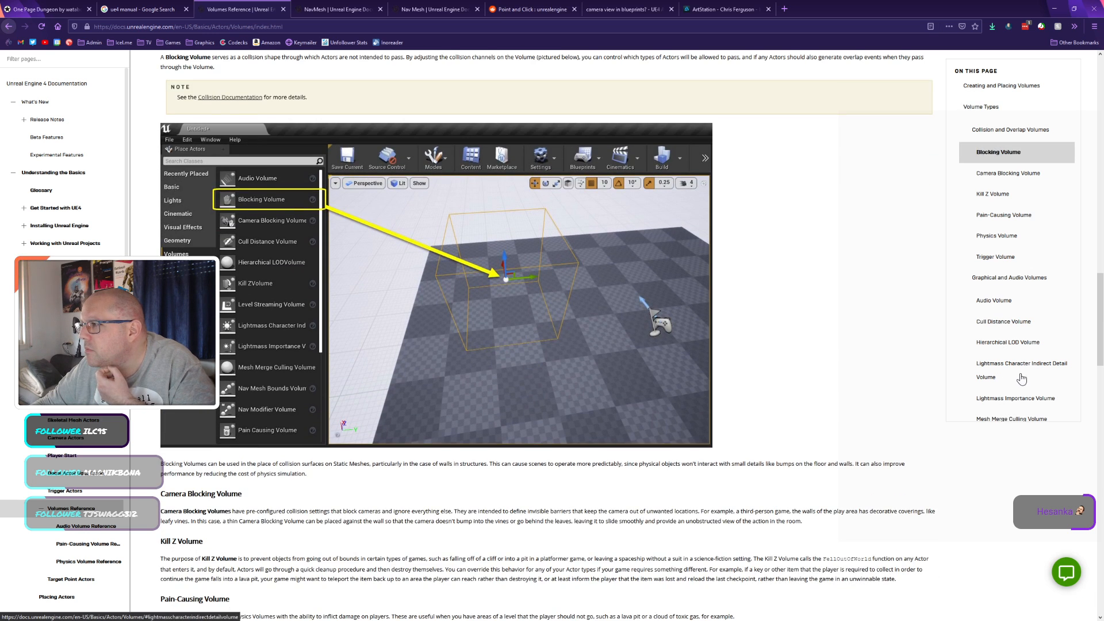
{"action": "scroll", "coordinate": [869, 279], "scroll_direction": "down", "scroll_amount": 15}
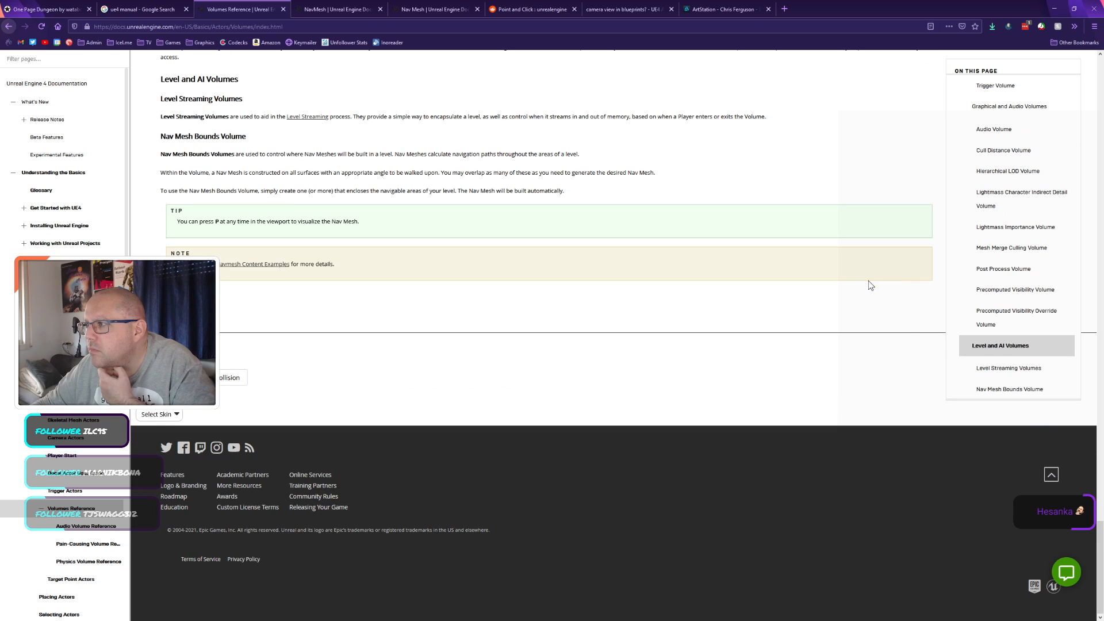
{"action": "scroll", "coordinate": [831, 280], "scroll_direction": "up", "scroll_amount": 6}
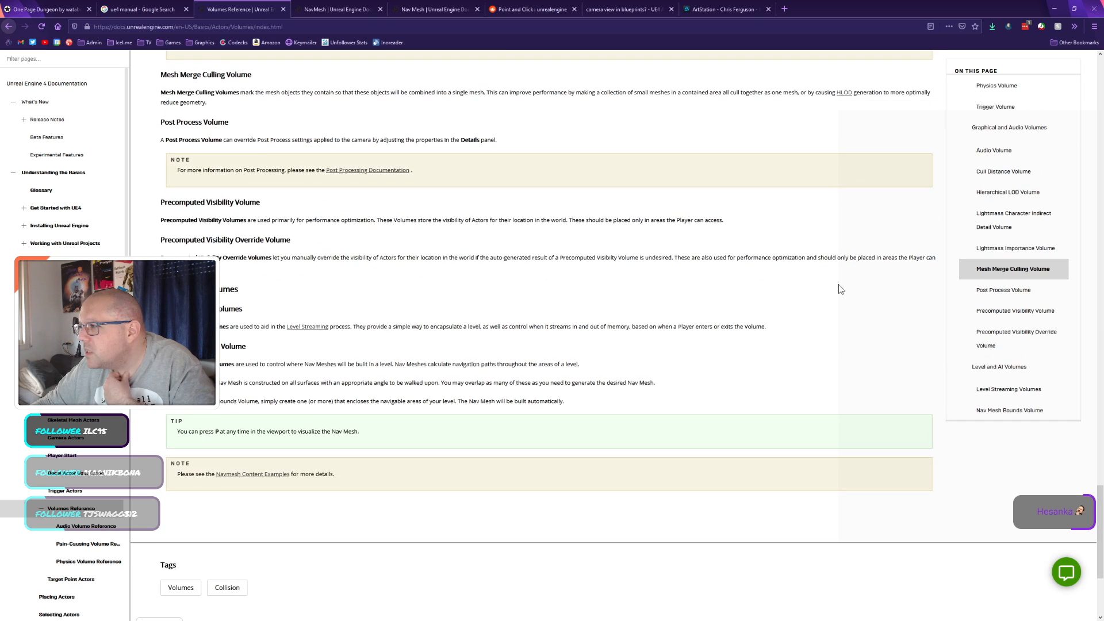
{"action": "left_click", "coordinate": [1003, 411]}
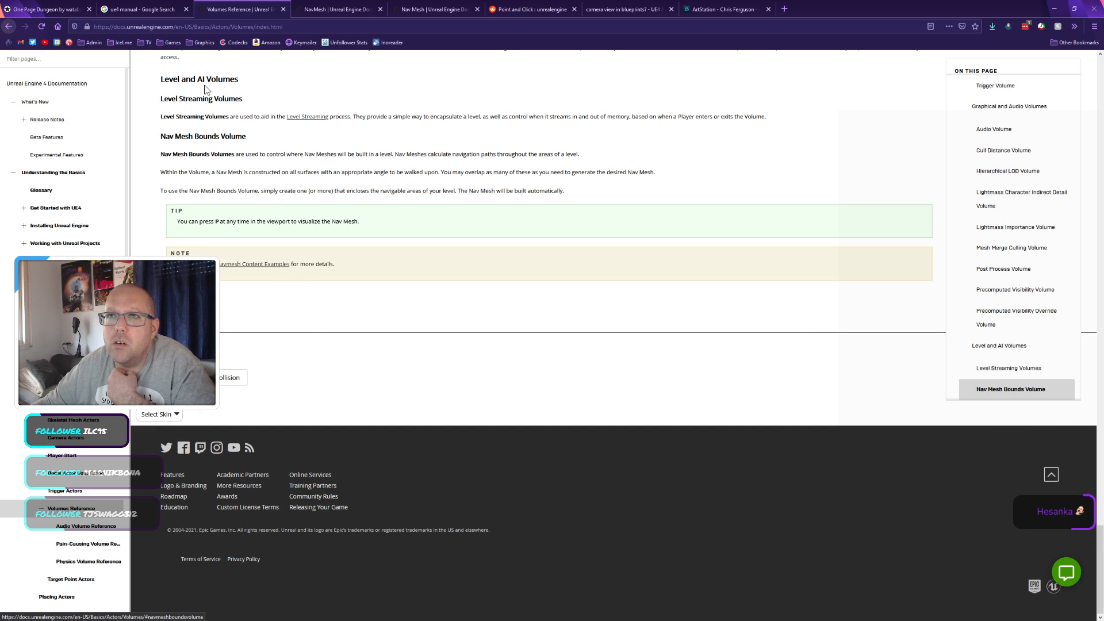
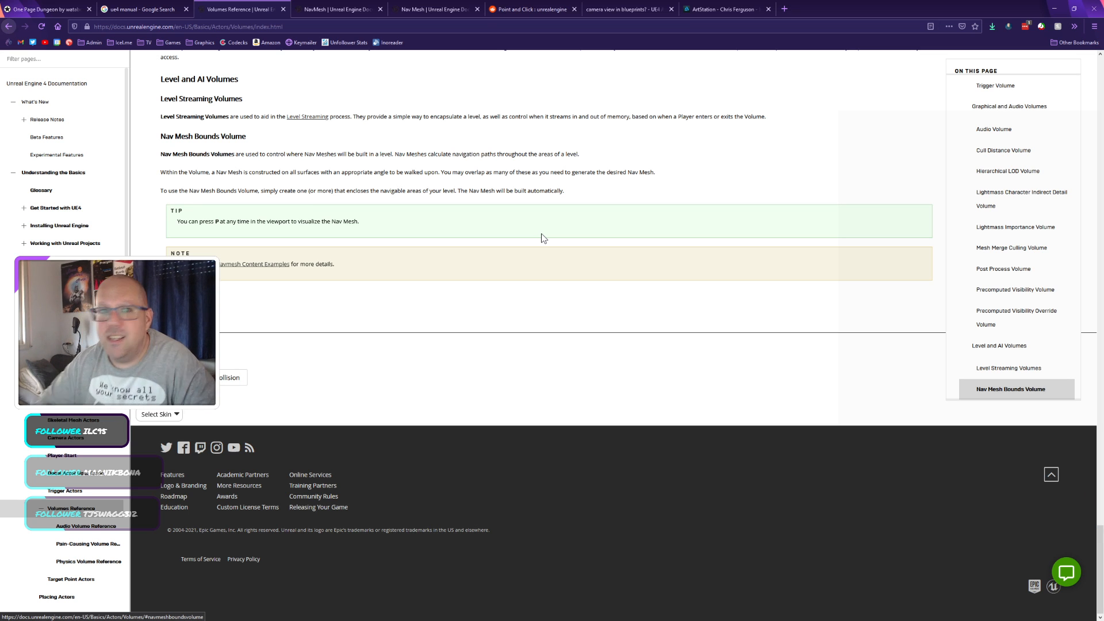
Step: Enlarge the page to 150% and read how to use the Nav Mesh Bounds Volume
{"action": "scroll", "coordinate": [543, 238], "scroll_direction": "up", "scroll_amount": 2, "text": "ctrl"}
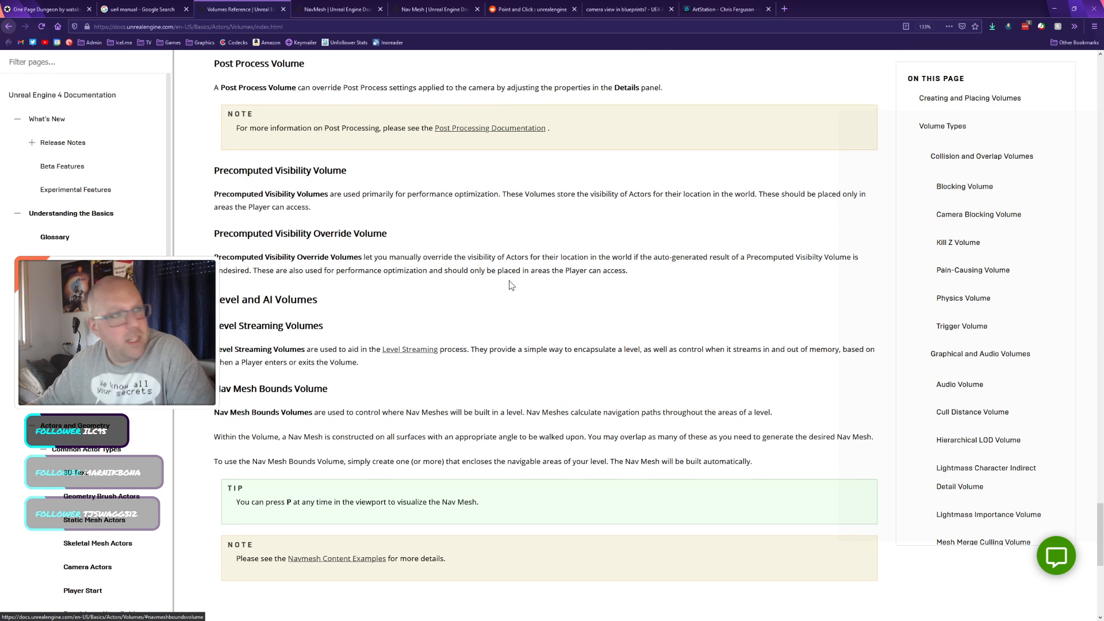
{"action": "scroll", "coordinate": [509, 281], "scroll_direction": "up", "scroll_amount": 1, "text": "ctrl"}
{"action": "scroll", "coordinate": [512, 274], "scroll_direction": "up", "scroll_amount": 1, "text": "ctrl"}
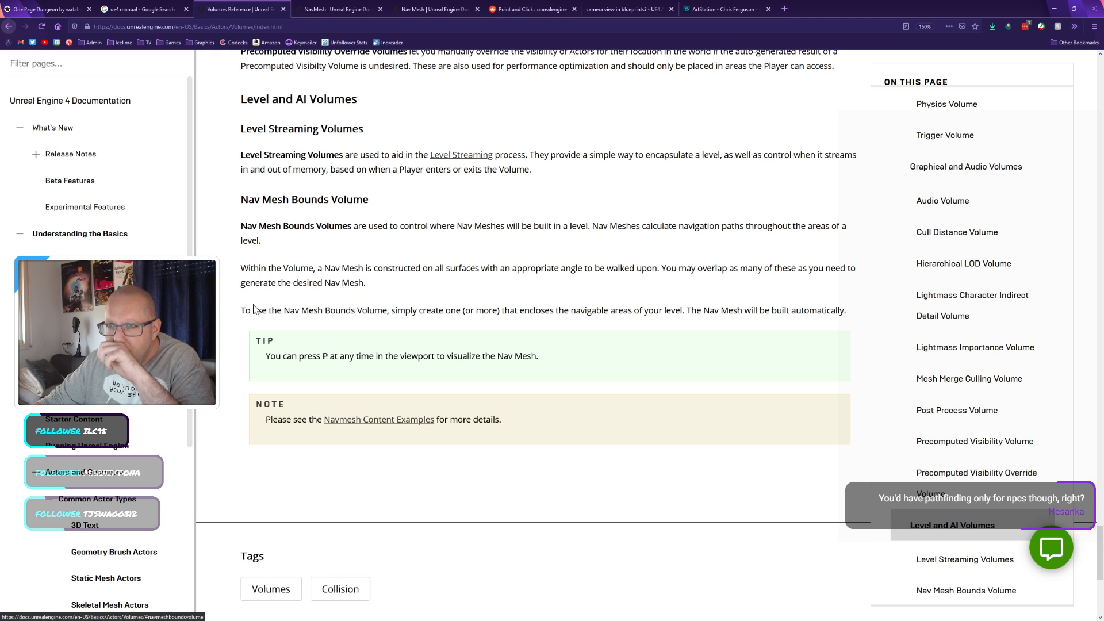
{"action": "left_click_drag", "start_coordinate": [241, 311], "coordinate": [480, 310]}
Step: Switch to the Unreal Editor and place a Nav Mesh Bounds Volume on the floor of the dungeon's large room
{"action": "key", "text": "alt+Tab"}
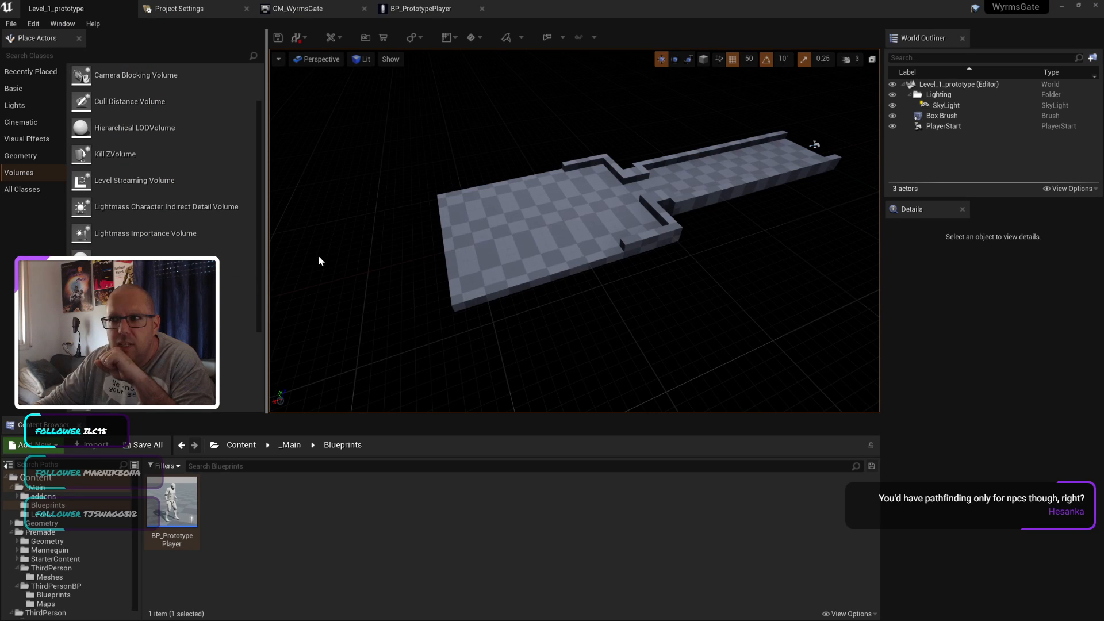
{"action": "left_click_drag", "start_coordinate": [144, 286], "coordinate": [560, 227]}
{"action": "scroll", "coordinate": [718, 249], "scroll_direction": "up", "scroll_amount": 2}
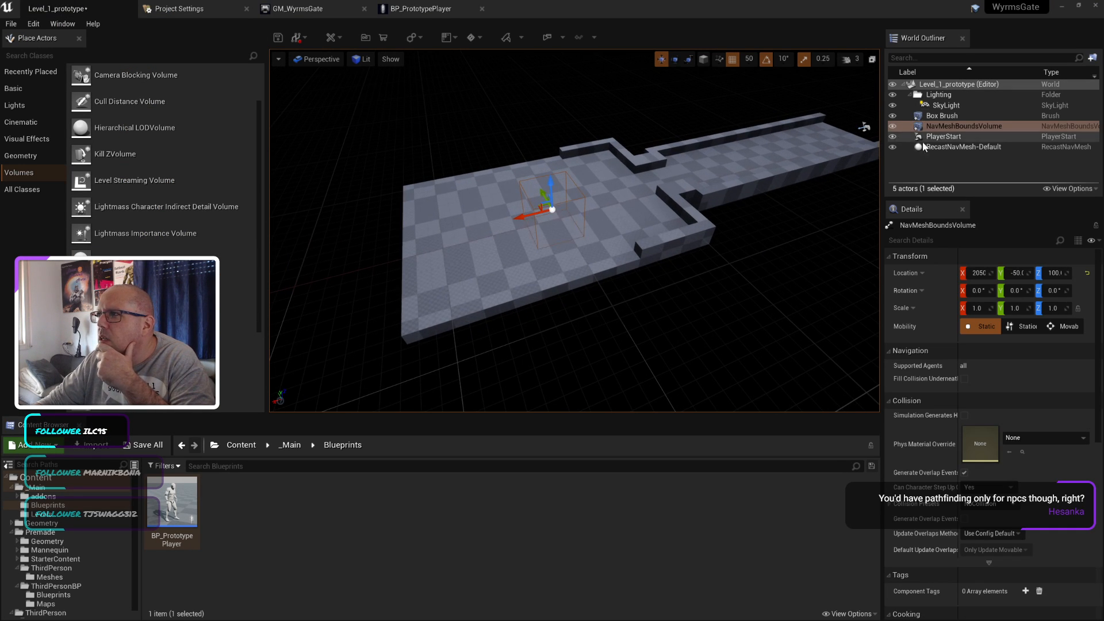
Step: Rename the Box Brush actor as Dungeon
{"action": "double_click", "coordinate": [944, 116]}
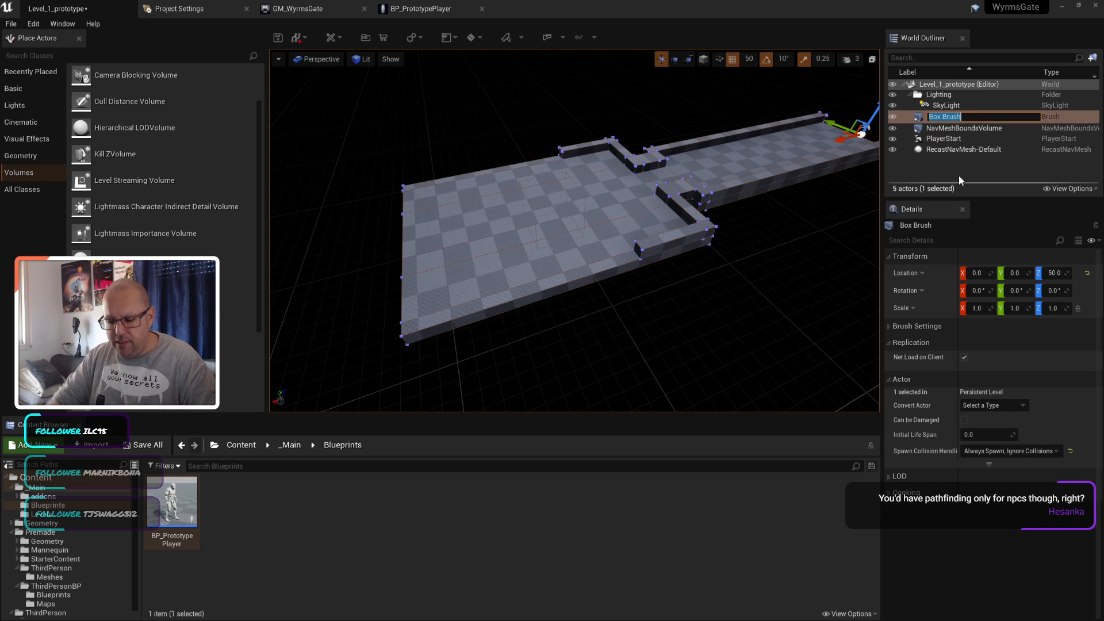
{"action": "type", "text": "Dungeon"}
{"action": "key", "text": "Return"}
{"action": "double_click", "coordinate": [985, 125]}
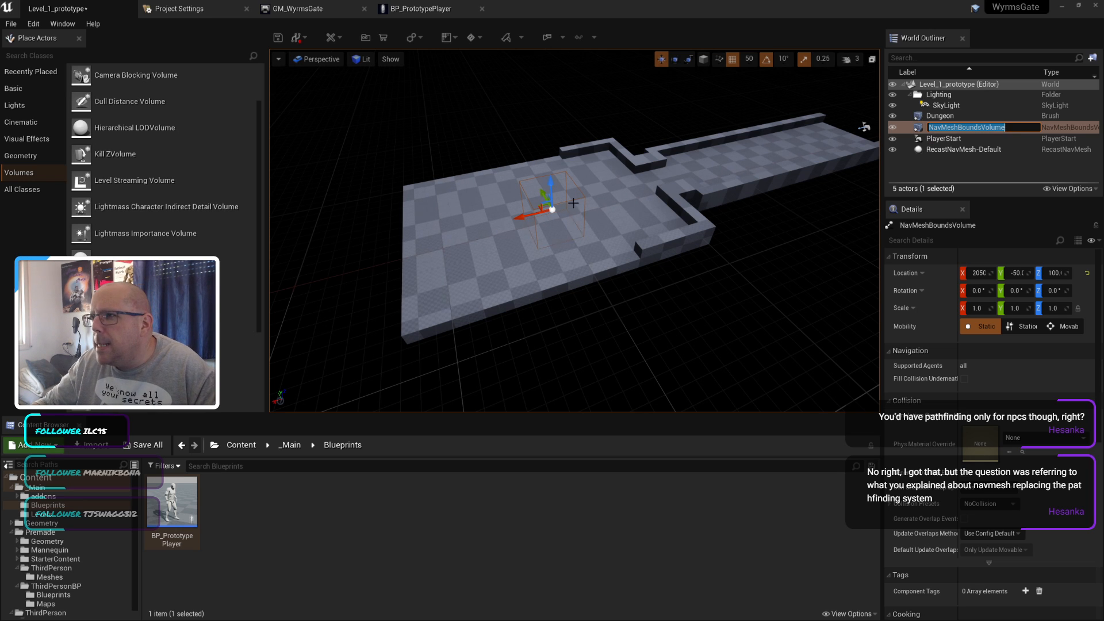
{"action": "left_click", "coordinate": [964, 128]}
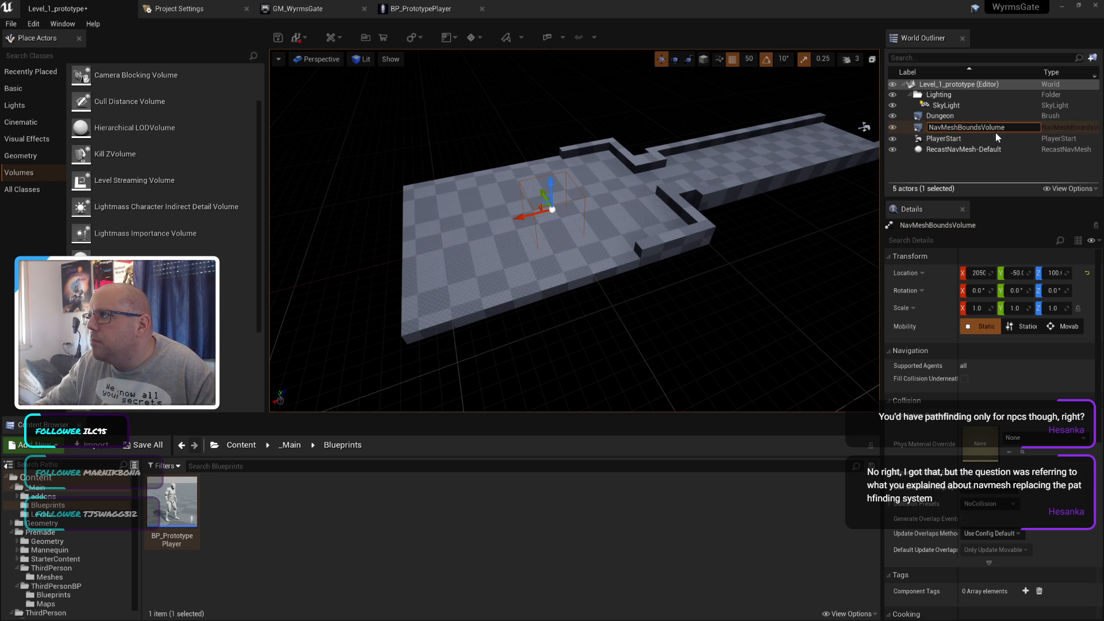
{"action": "double_click", "coordinate": [987, 128]}
{"action": "double_click", "coordinate": [986, 128]}
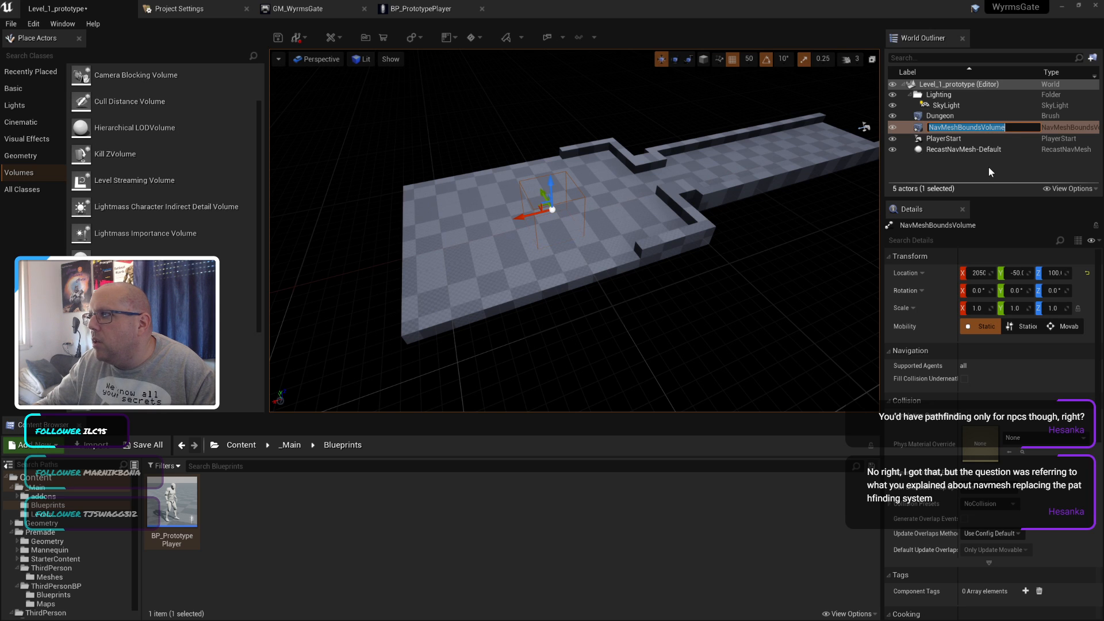
{"action": "key", "text": "Return"}
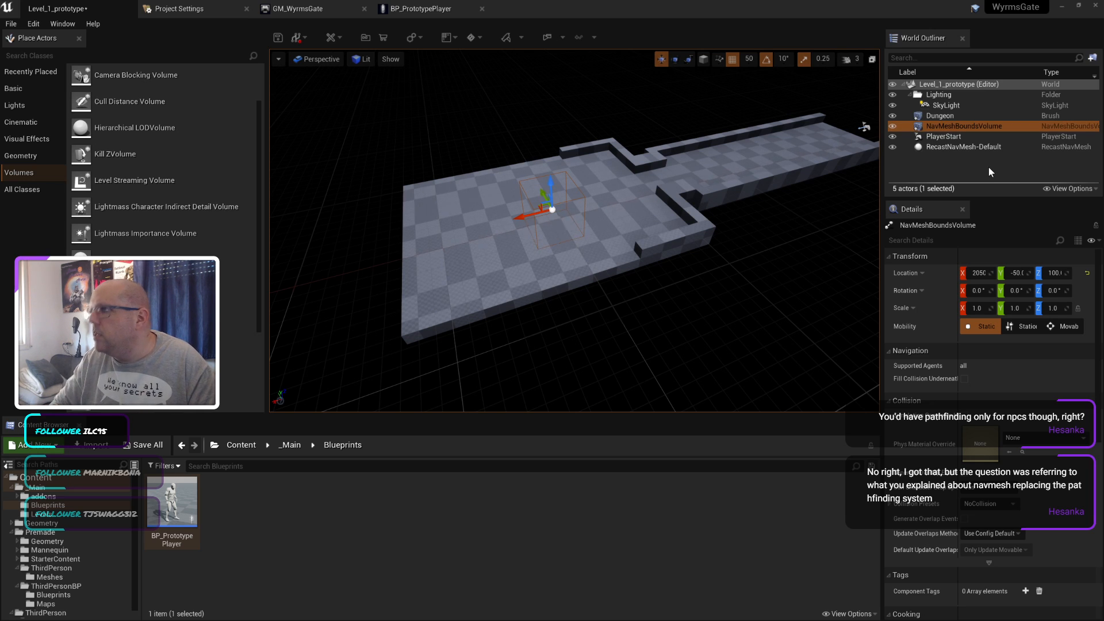
{"action": "left_click", "coordinate": [943, 117]}
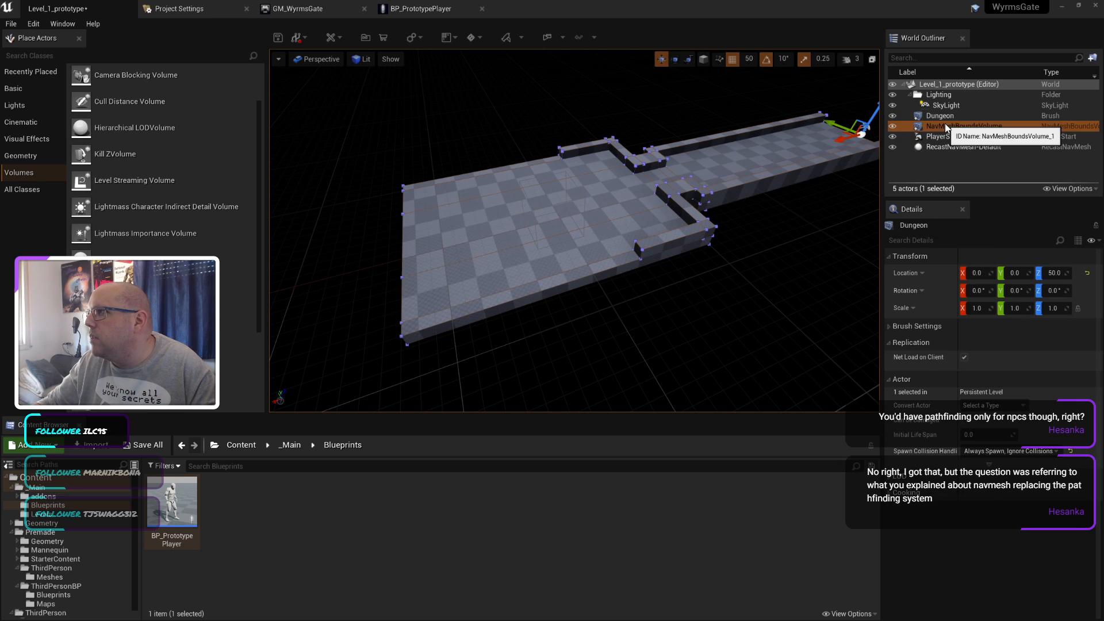
Step: Scale the NavMeshBoundsVolume to 7.25 in X and 4.0 in Y so it encloses the dungeon's large room
{"action": "double_click", "coordinate": [946, 126]}
{"action": "left_click", "coordinate": [689, 59]}
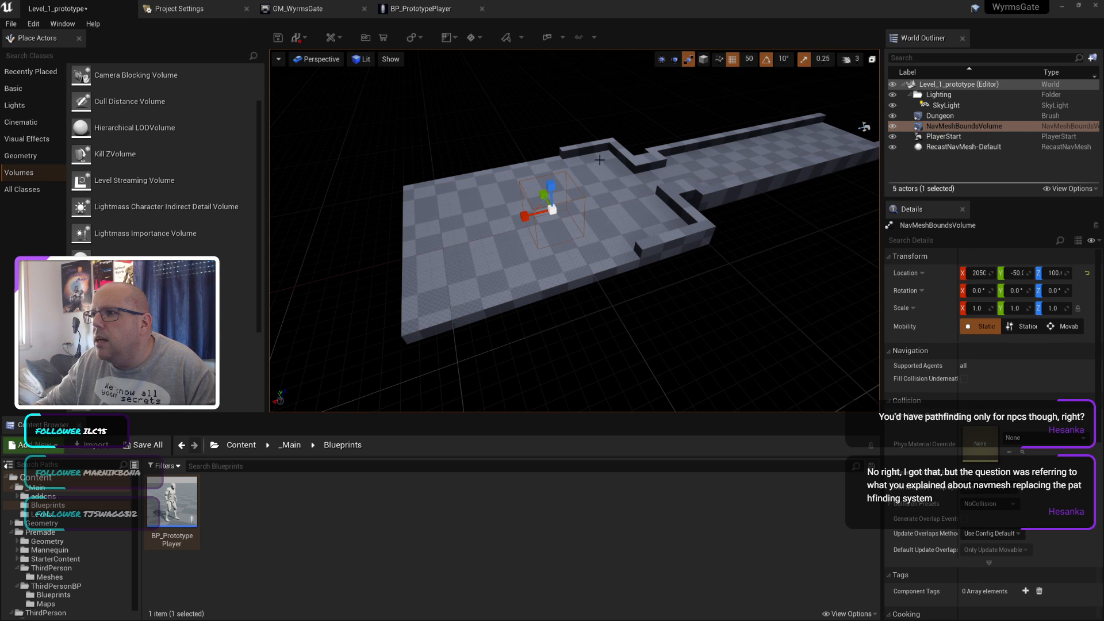
{"action": "left_click_drag", "start_coordinate": [525, 217], "coordinate": [500, 225]}
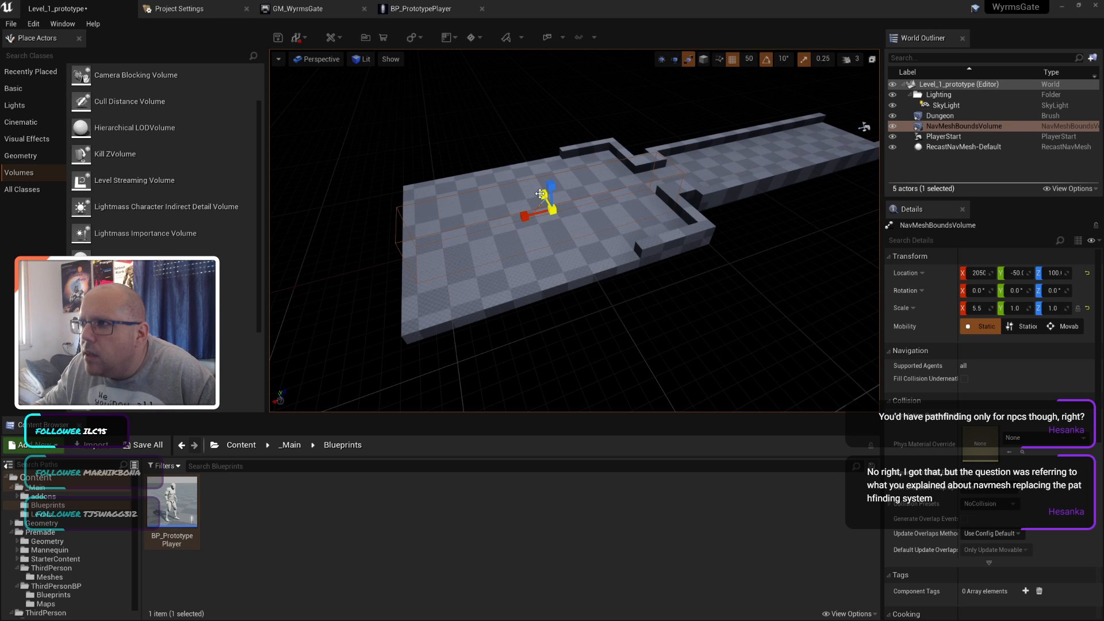
{"action": "left_click_drag", "start_coordinate": [540, 194], "coordinate": [523, 164]}
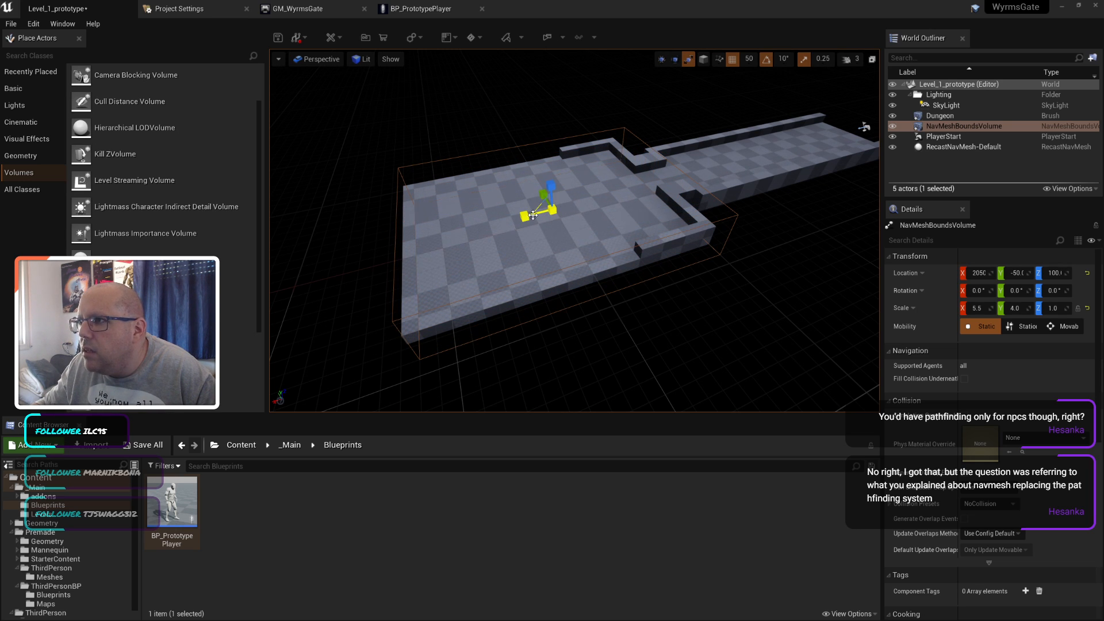
{"action": "left_click_drag", "start_coordinate": [538, 212], "coordinate": [517, 227]}
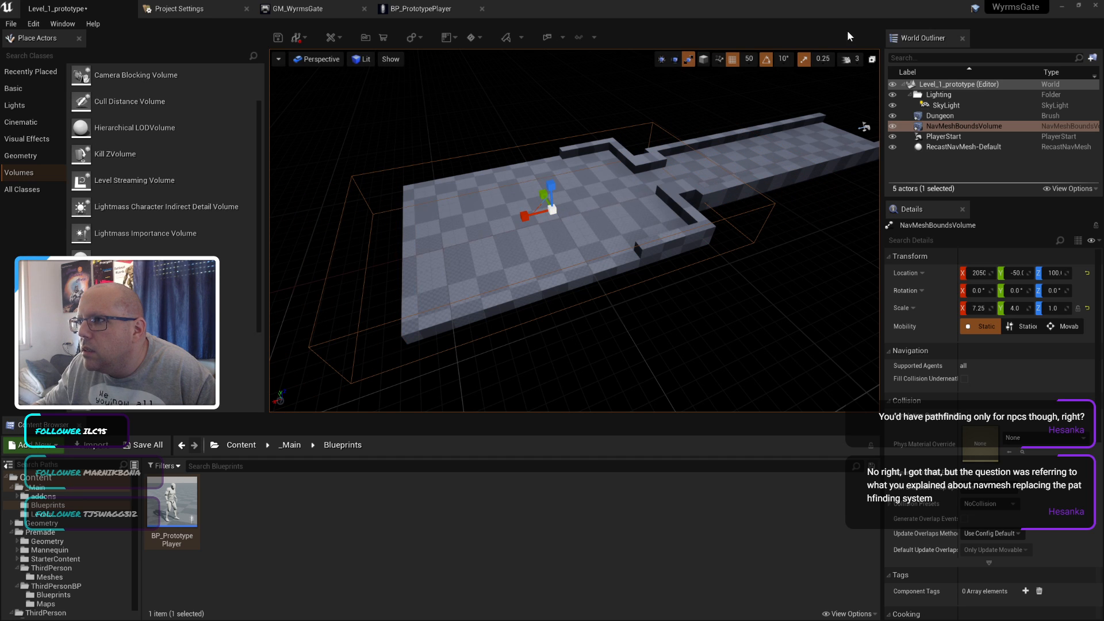
Step: Move the NavMeshBoundsVolume to X 1500, stretch its X scale to about 12.25 to include the corridor, and save the level
{"action": "left_click", "coordinate": [661, 60]}
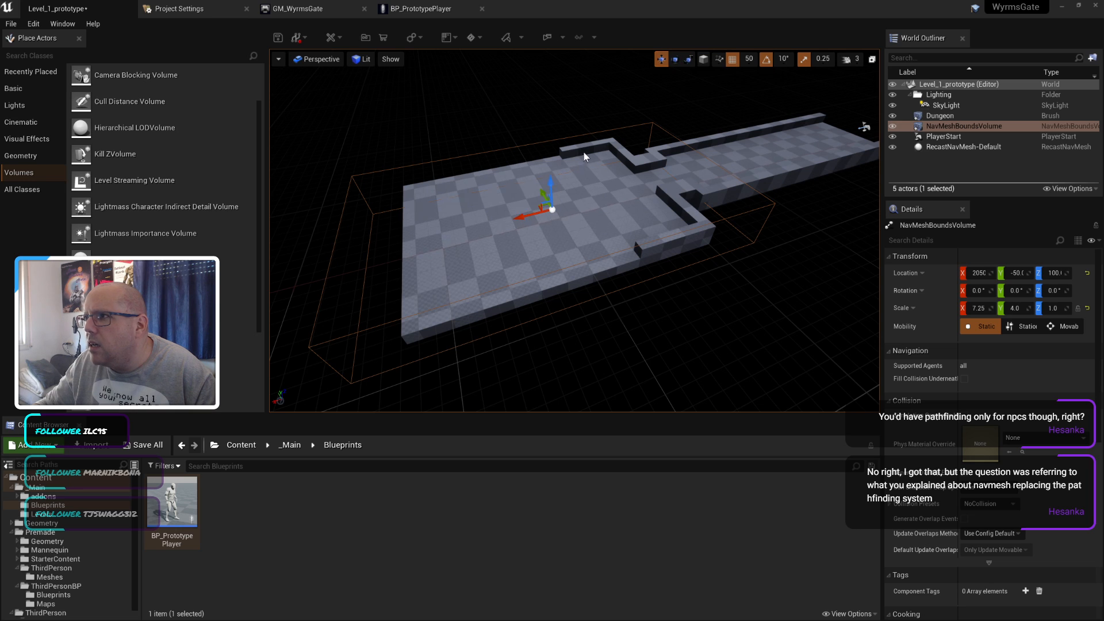
{"action": "left_click_drag", "start_coordinate": [518, 217], "coordinate": [625, 166]}
{"action": "left_click", "coordinate": [688, 59]}
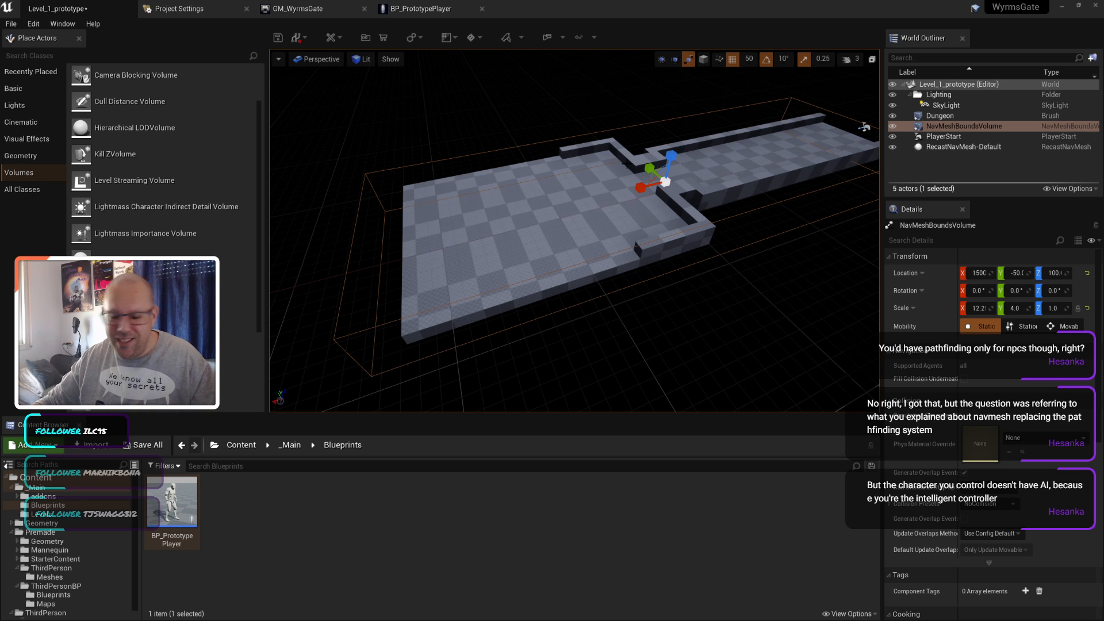
{"action": "left_click", "coordinate": [277, 38]}
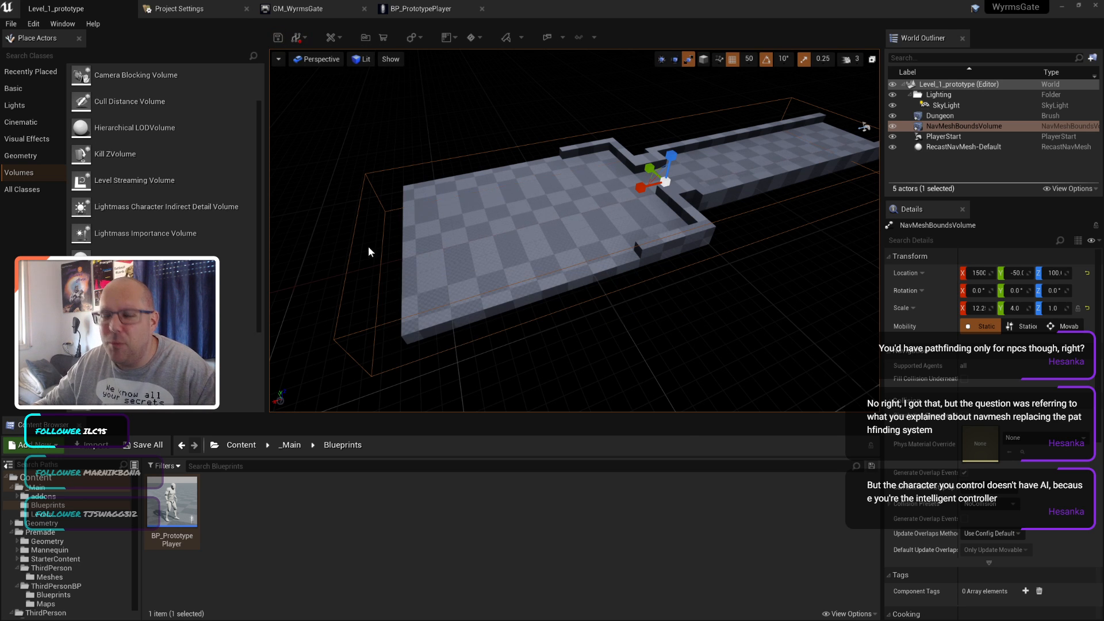
Step: Open the BP_PrototypePlayer event graph and search the available actions for an input action event
{"action": "left_click", "coordinate": [422, 8]}
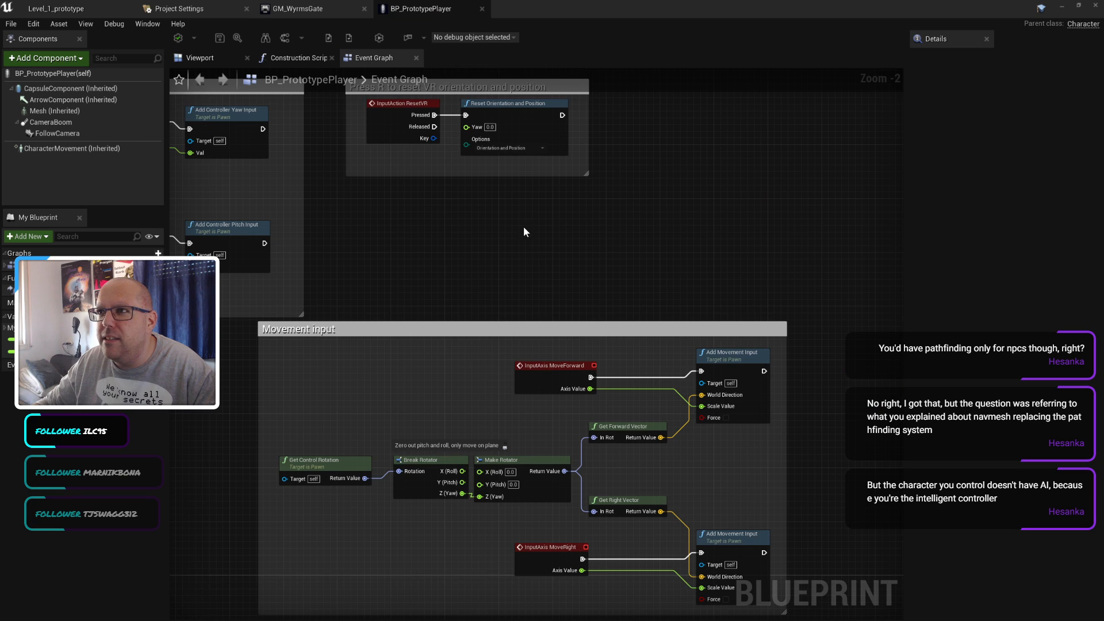
{"action": "right_click_drag", "start_coordinate": [523, 231], "coordinate": [536, 276]}
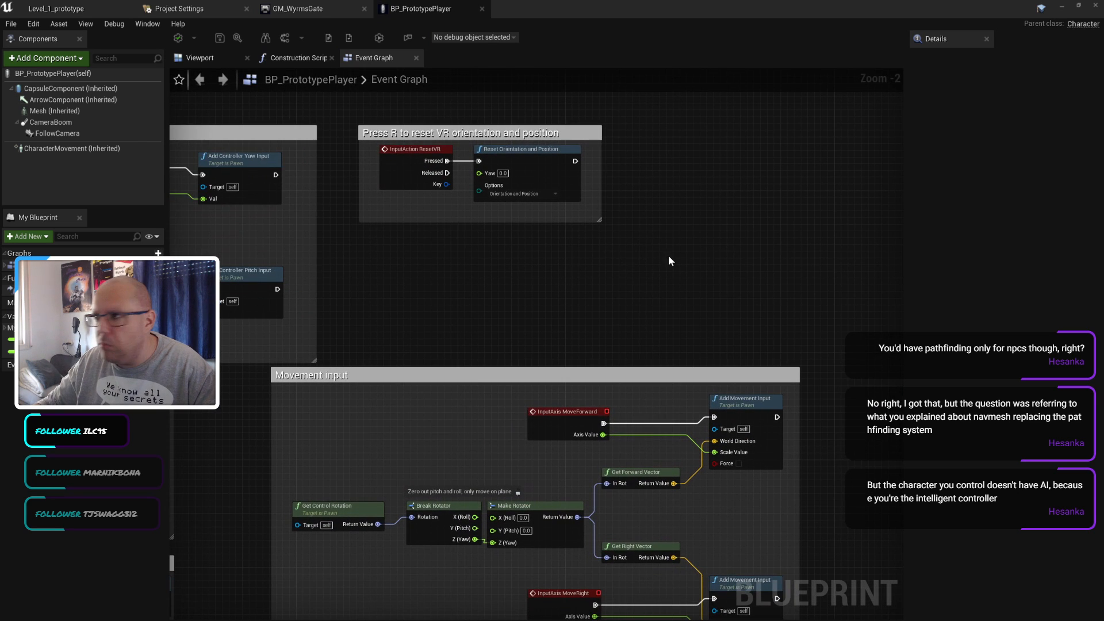
{"action": "right_click_drag", "start_coordinate": [668, 255], "coordinate": [603, 212]}
{"action": "right_click", "coordinate": [604, 206]}
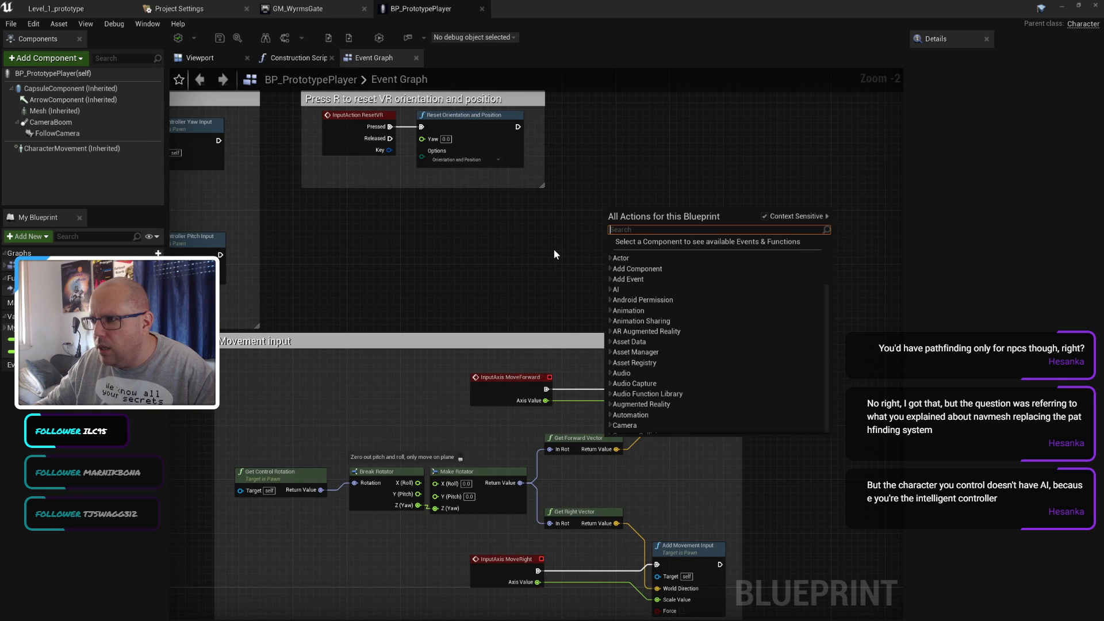
{"action": "type", "text": "input"}
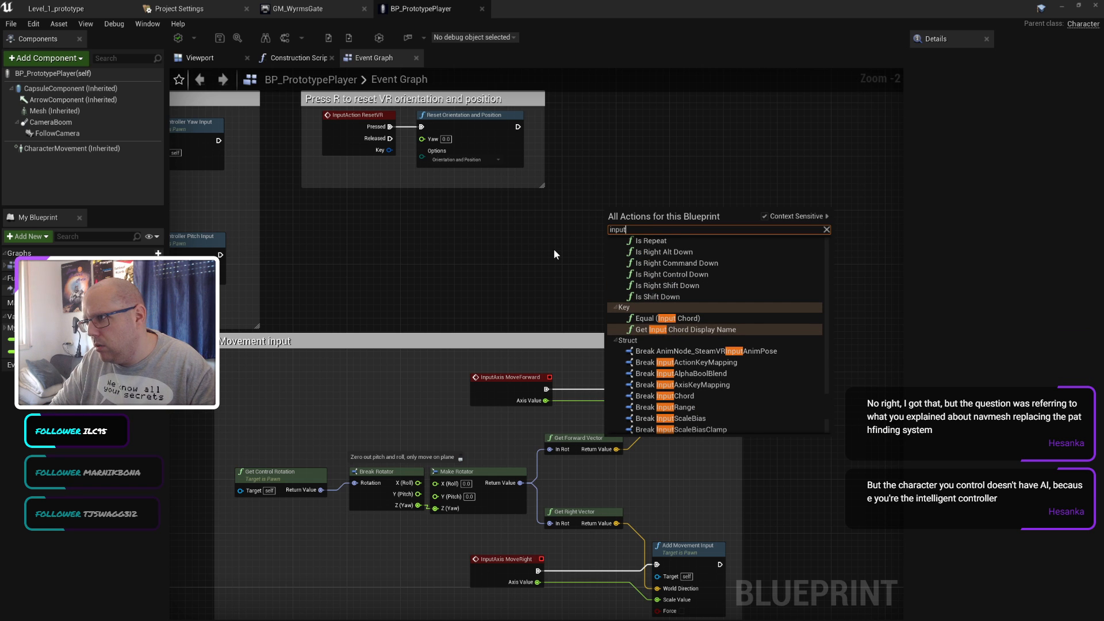
{"action": "type", "text": " mo"}
{"action": "key", "text": "BackSpace"}
{"action": "key", "text": "BackSpace"}
{"action": "key", "text": "BackSpace"}
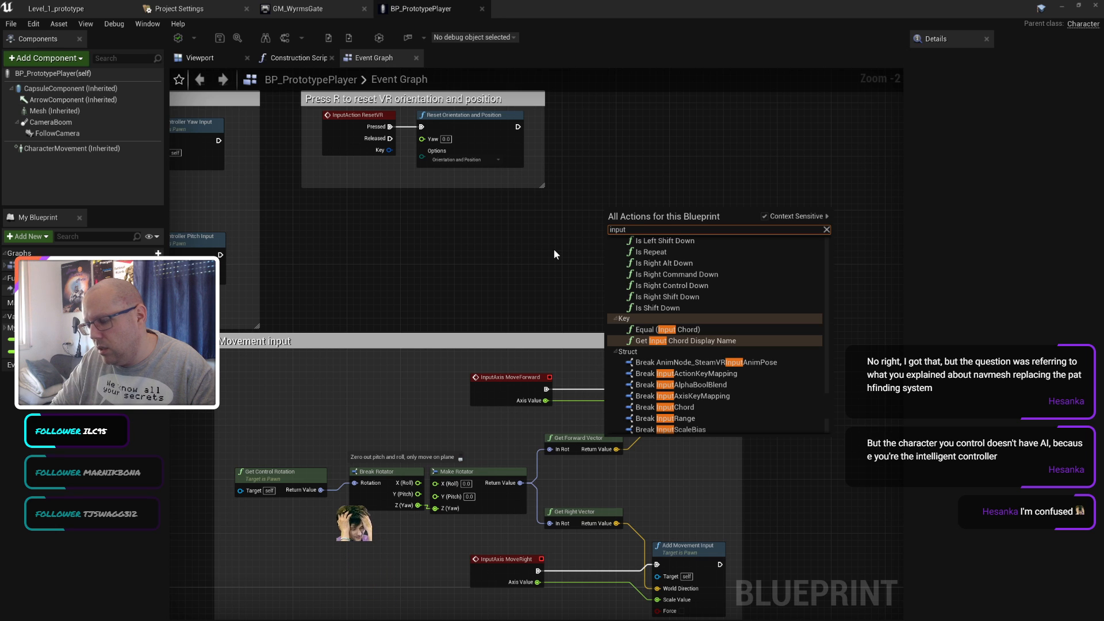
{"action": "type", "text": "ac"}
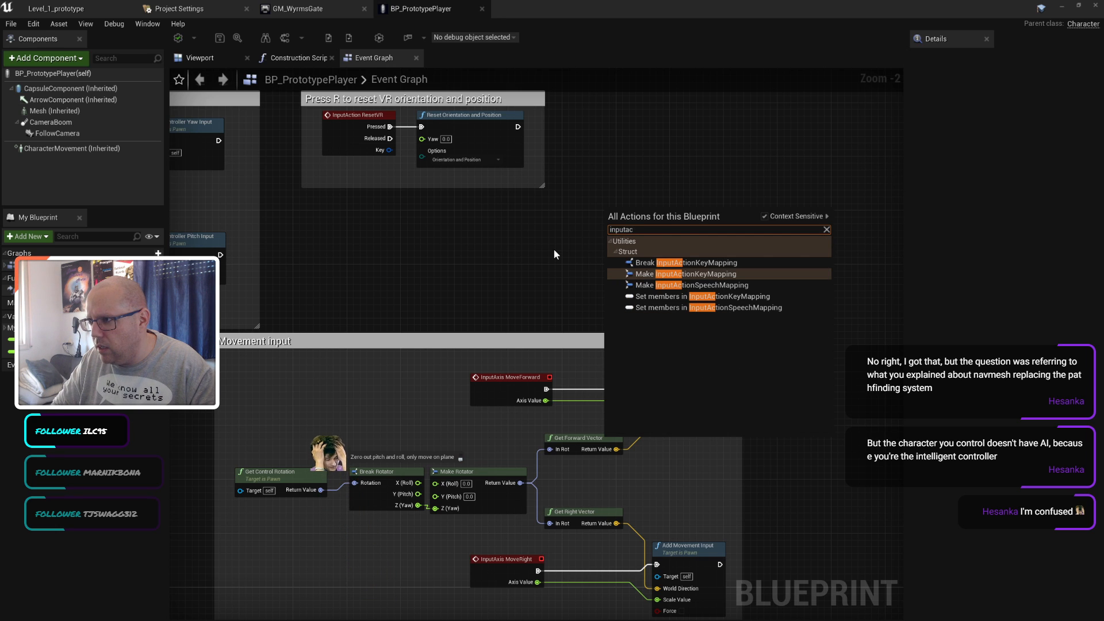
{"action": "key", "text": "ctrl+a"}
{"action": "key", "text": "BackSpace"}
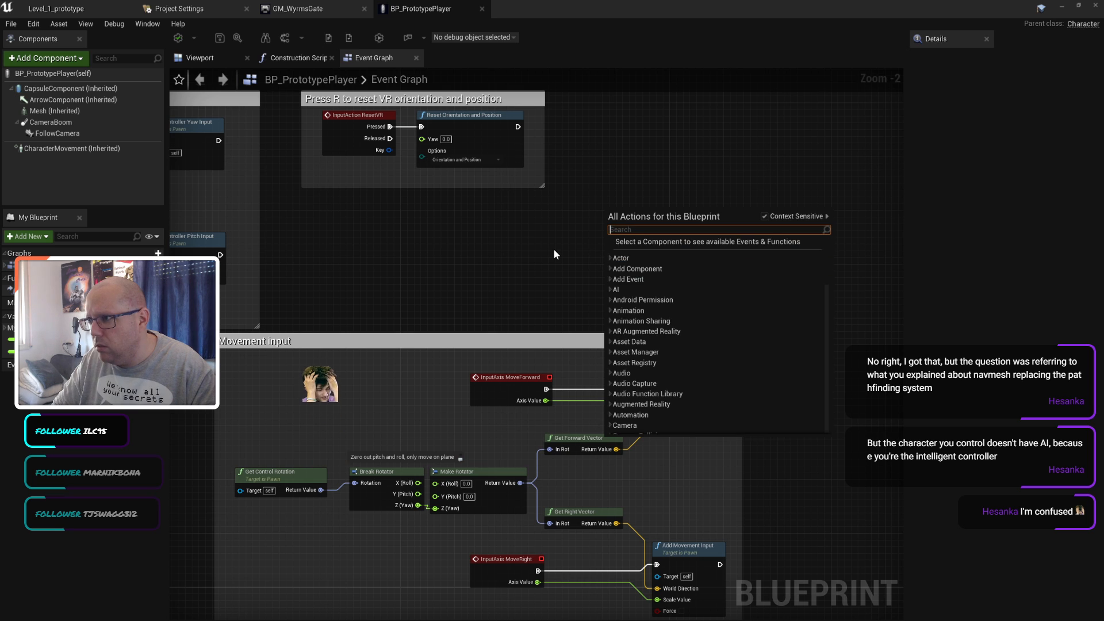
{"action": "key", "text": "Escape"}
Step: Compare the MoveTo action mapping in the project's input settings with the input events in the BP_PrototypePlayer event graph
{"action": "left_click", "coordinate": [161, 7]}
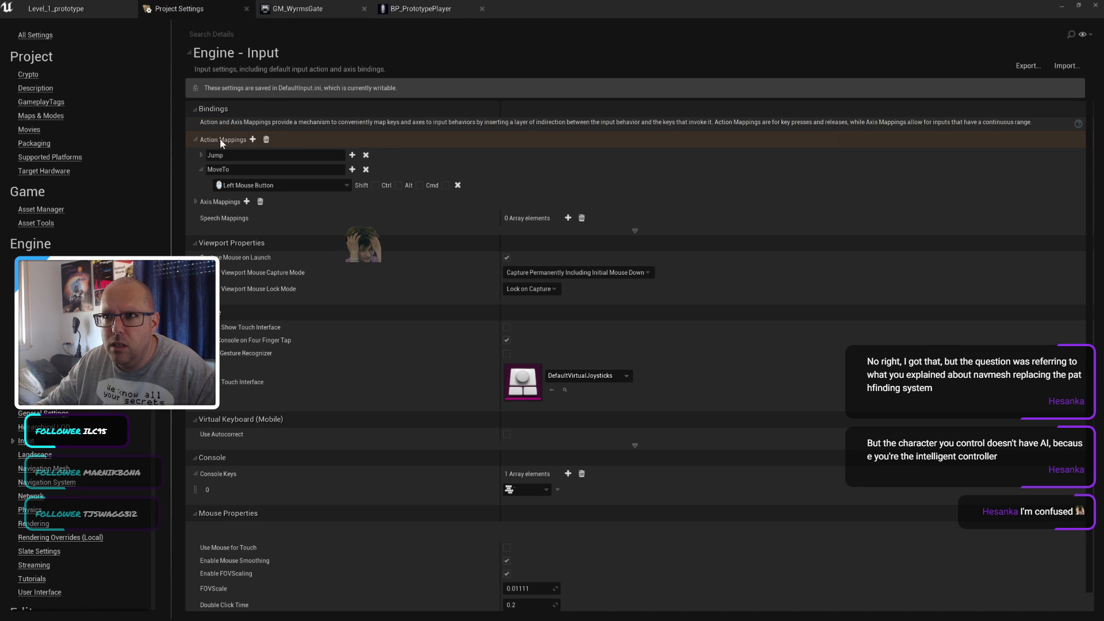
{"action": "left_click", "coordinate": [394, 8]}
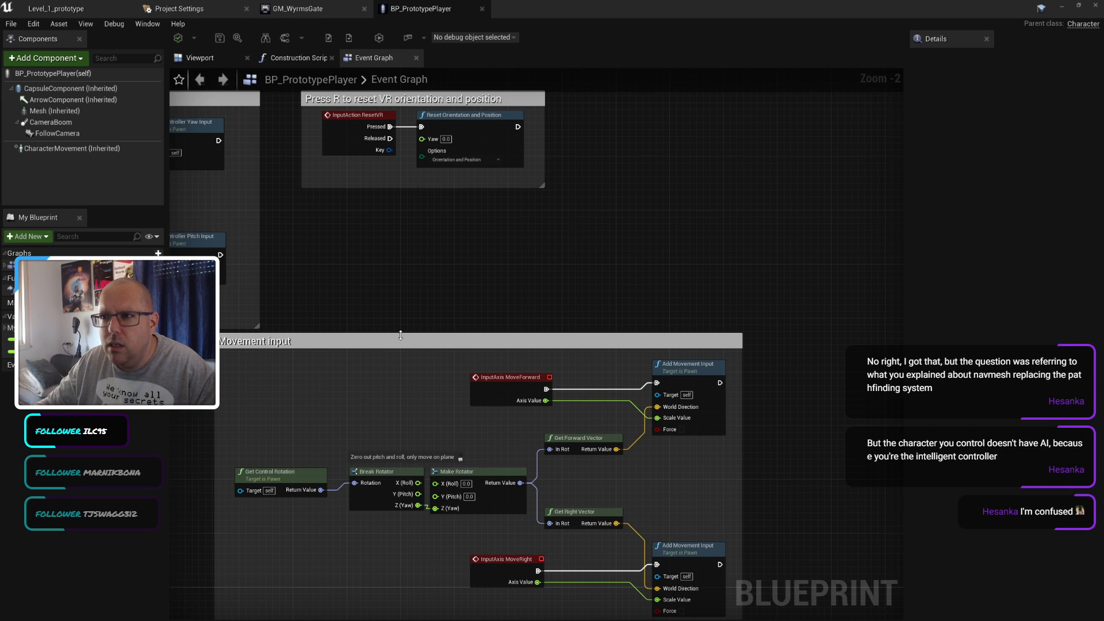
{"action": "left_click", "coordinate": [232, 7]}
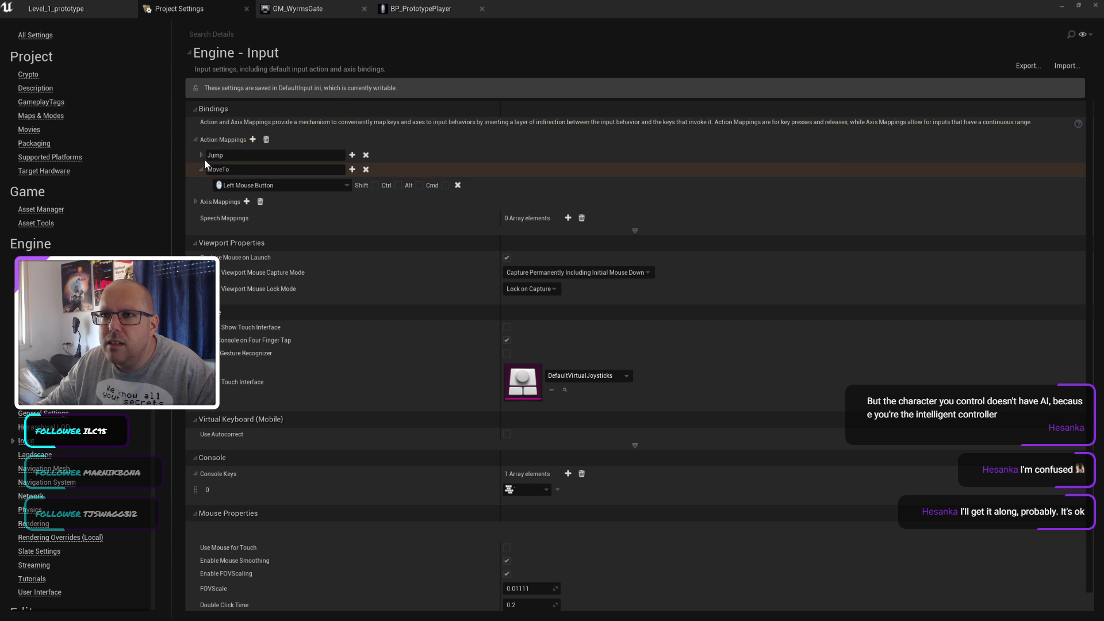
{"action": "left_click", "coordinate": [415, 9]}
{"action": "right_click_drag", "start_coordinate": [300, 264], "coordinate": [480, 310]}
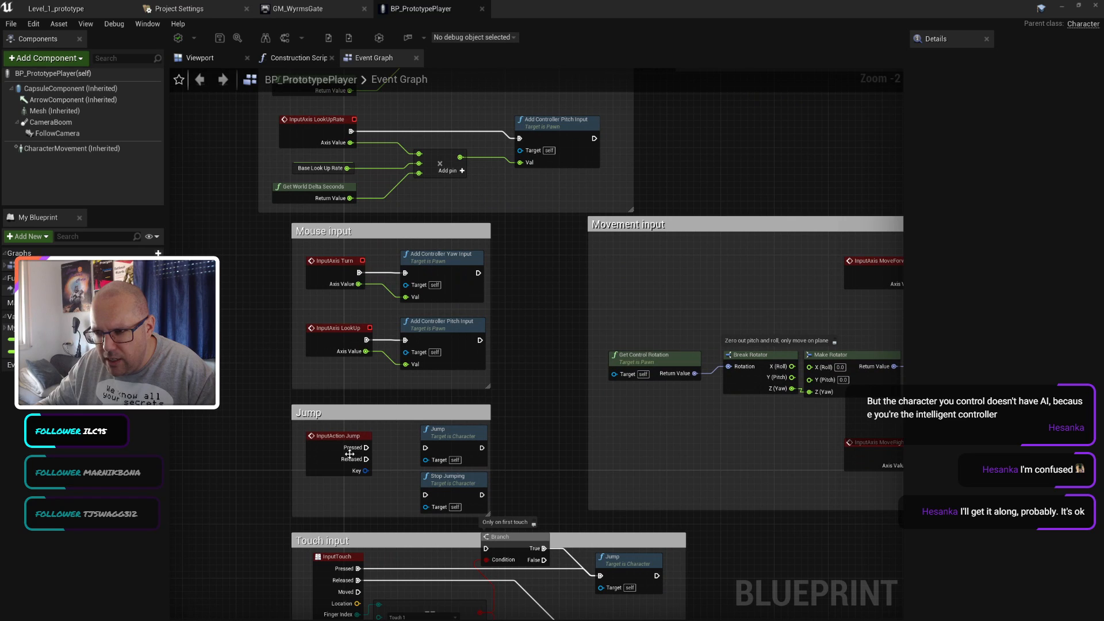
{"action": "right_click_drag", "start_coordinate": [745, 164], "coordinate": [395, 264]}
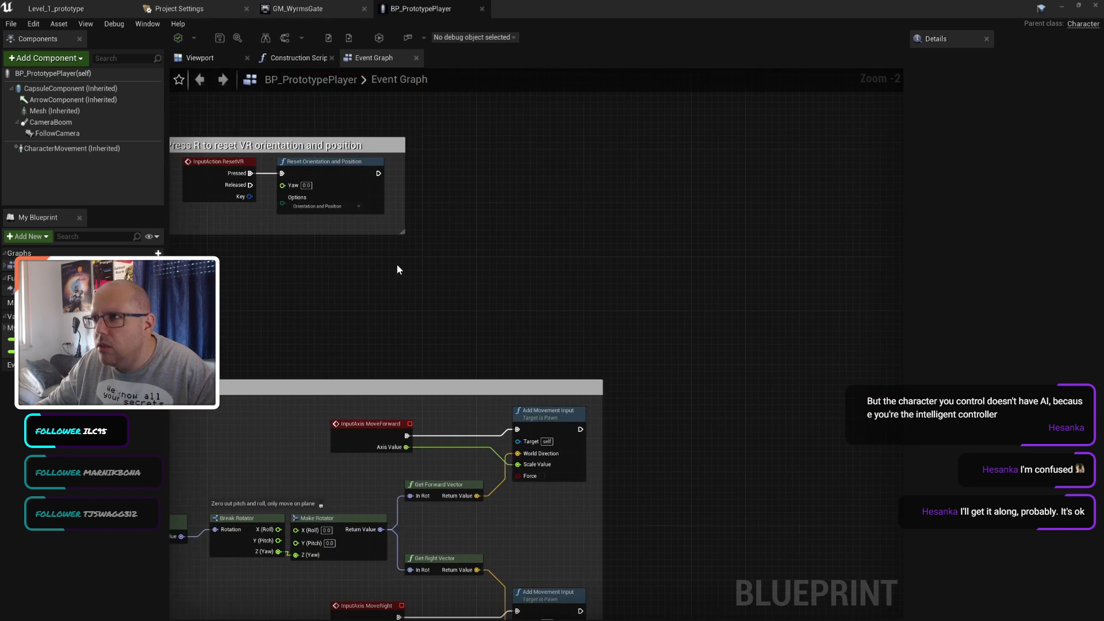
Step: Search the available Blueprint actions for "inputaction" to look for the MoveTo event
{"action": "right_click", "coordinate": [395, 263]}
{"action": "type", "text": "in"}
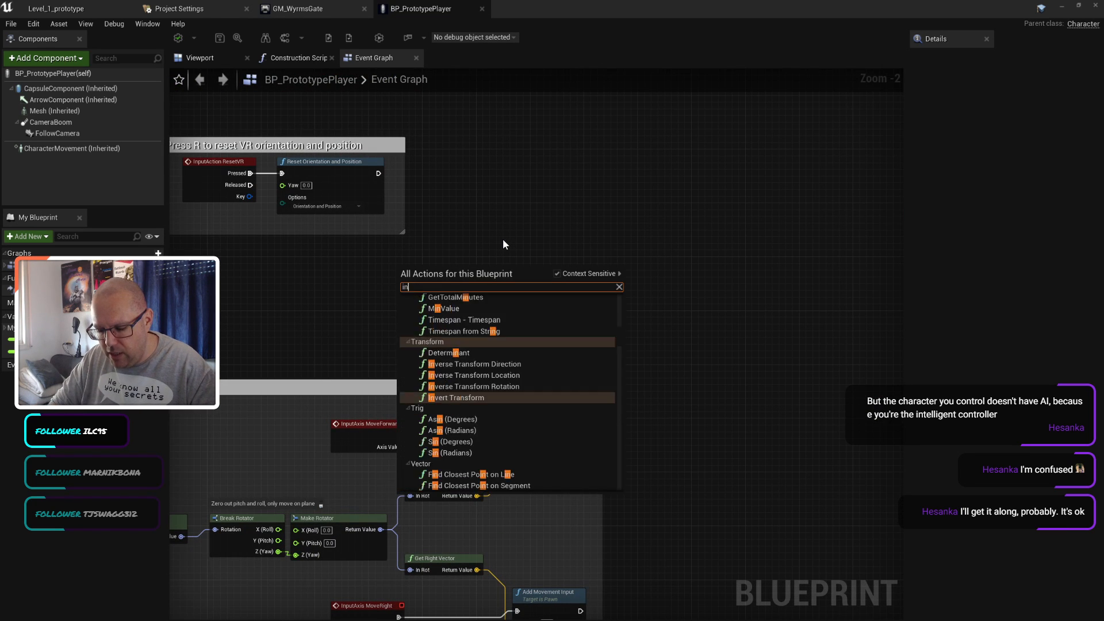
{"action": "type", "text": "puta"}
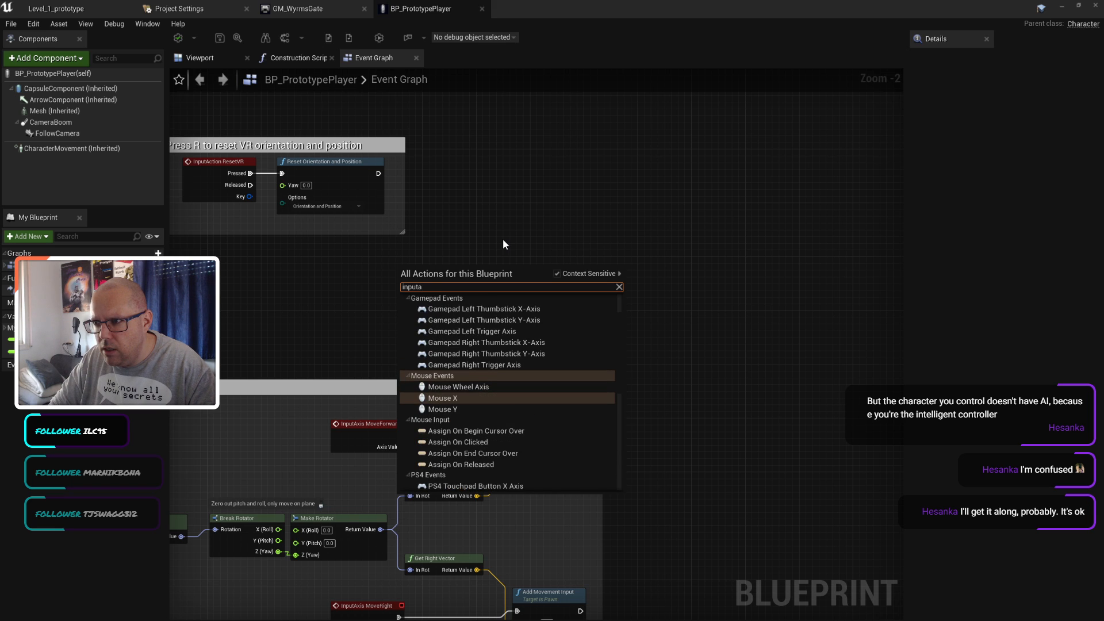
{"action": "type", "text": "cti"}
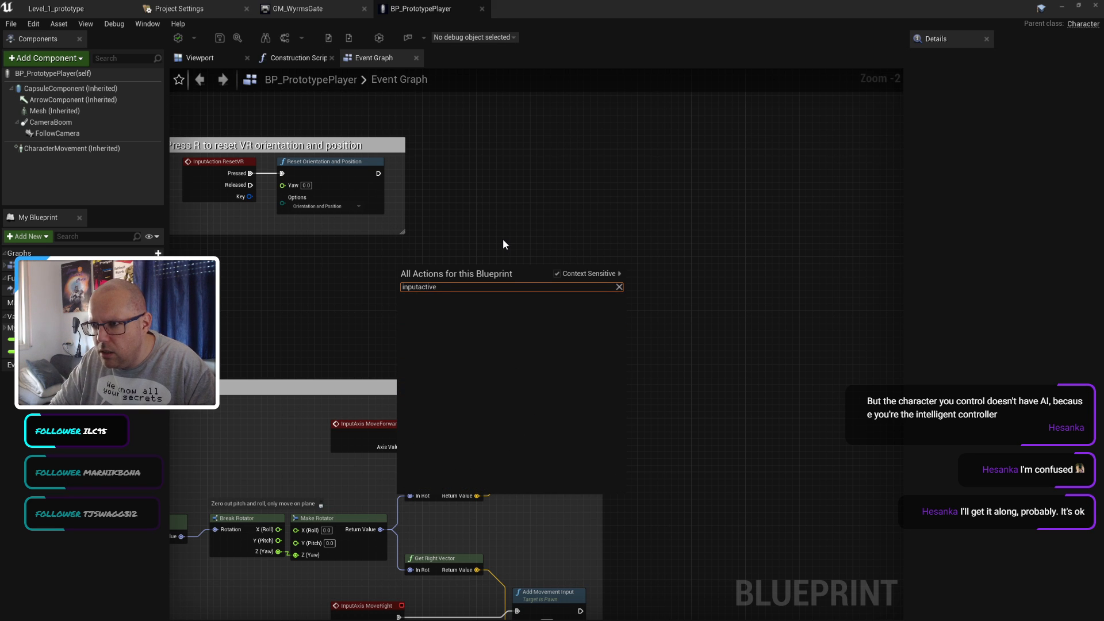
{"action": "type", "text": "on"}
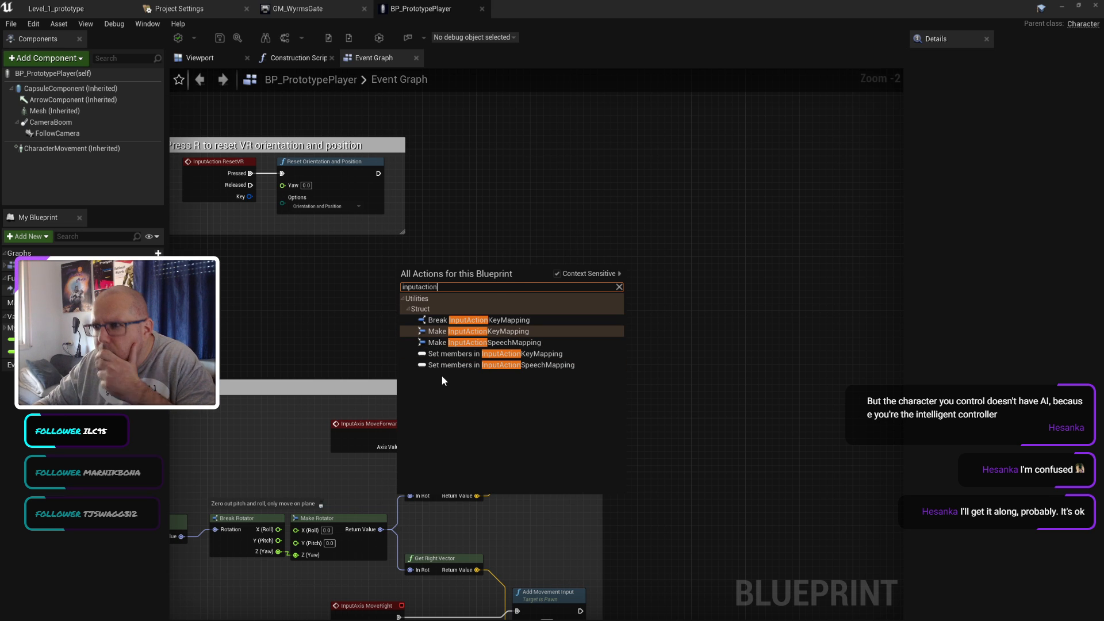
{"action": "left_click", "coordinate": [517, 217]}
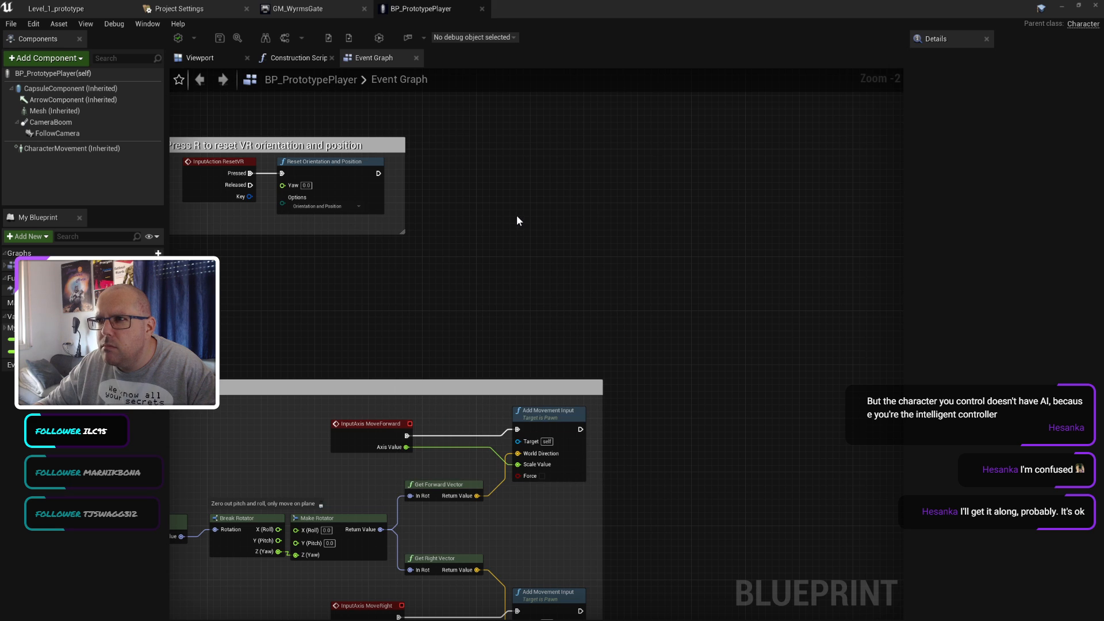
{"action": "right_click", "coordinate": [511, 219]}
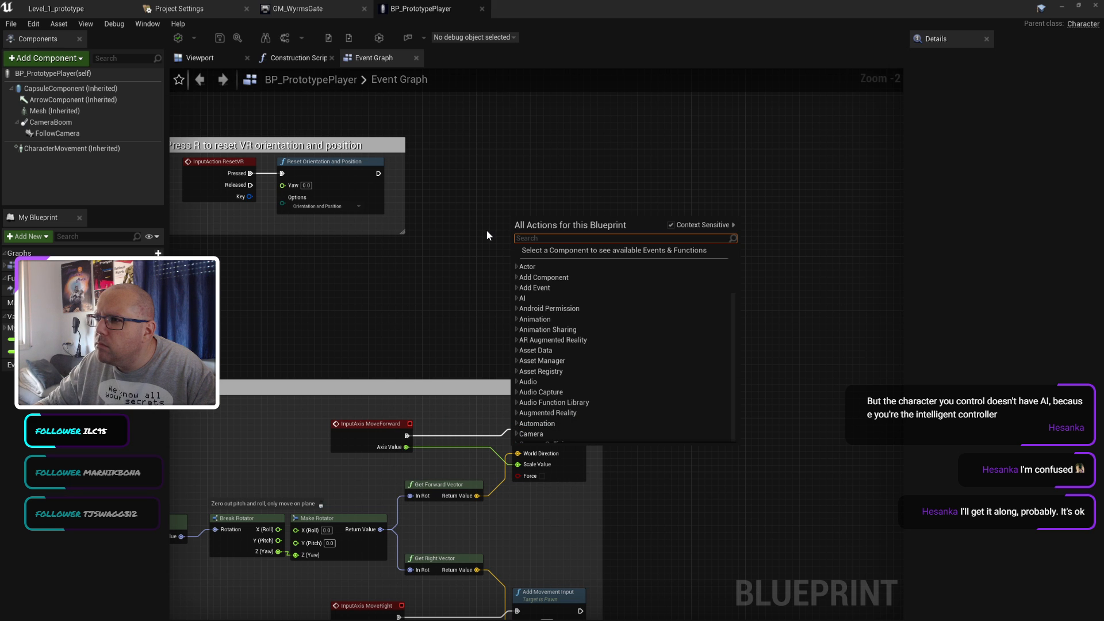
{"action": "type", "text": "in"}
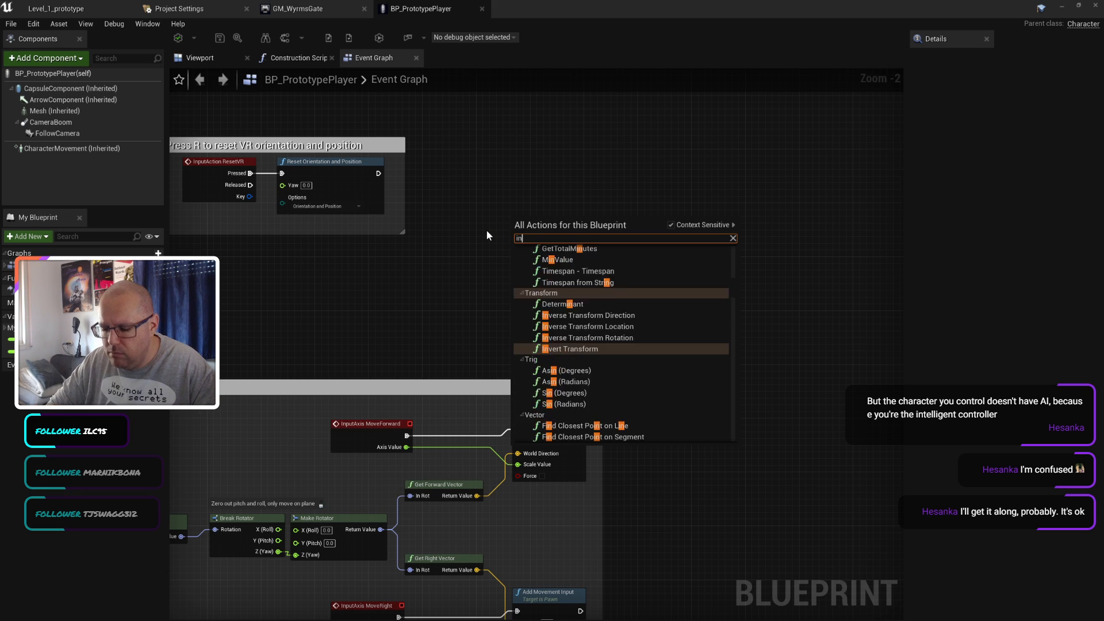
{"action": "type", "text": "putaction"}
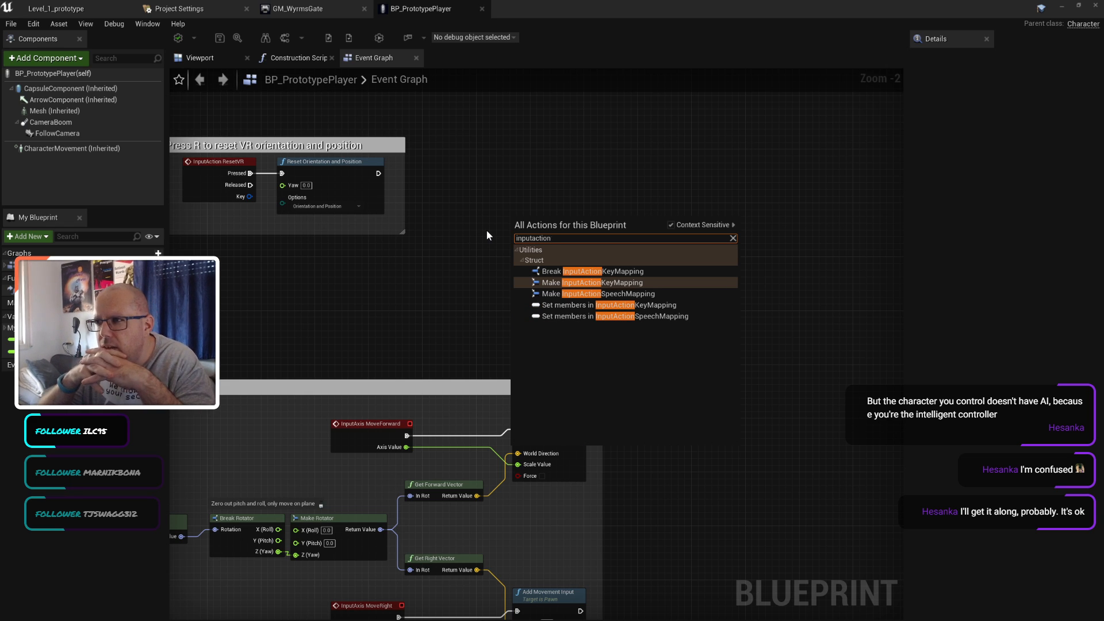
{"action": "left_click", "coordinate": [486, 229]}
Step: Examine the InputAction Jump event in the Jump group of the event graph
{"action": "right_click_drag", "start_coordinate": [217, 321], "coordinate": [868, 148]}
{"action": "right_click_drag", "start_coordinate": [360, 369], "coordinate": [399, 169]}
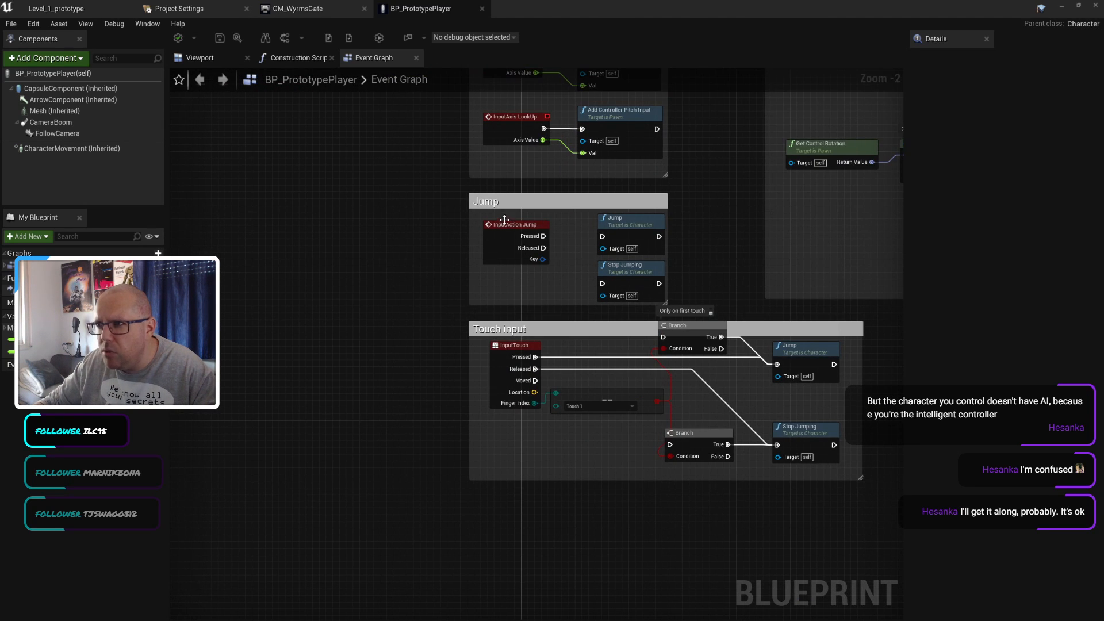
{"action": "left_click", "coordinate": [499, 250]}
{"action": "key", "text": "Delete"}
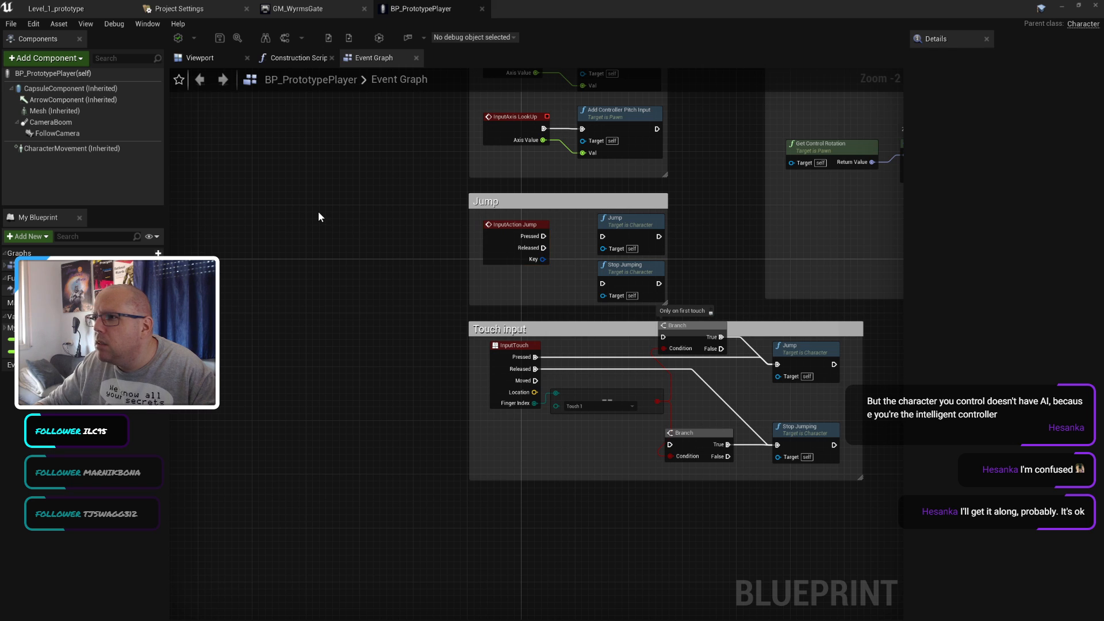
{"action": "right_click", "coordinate": [318, 211]}
{"action": "left_click", "coordinate": [329, 163]}
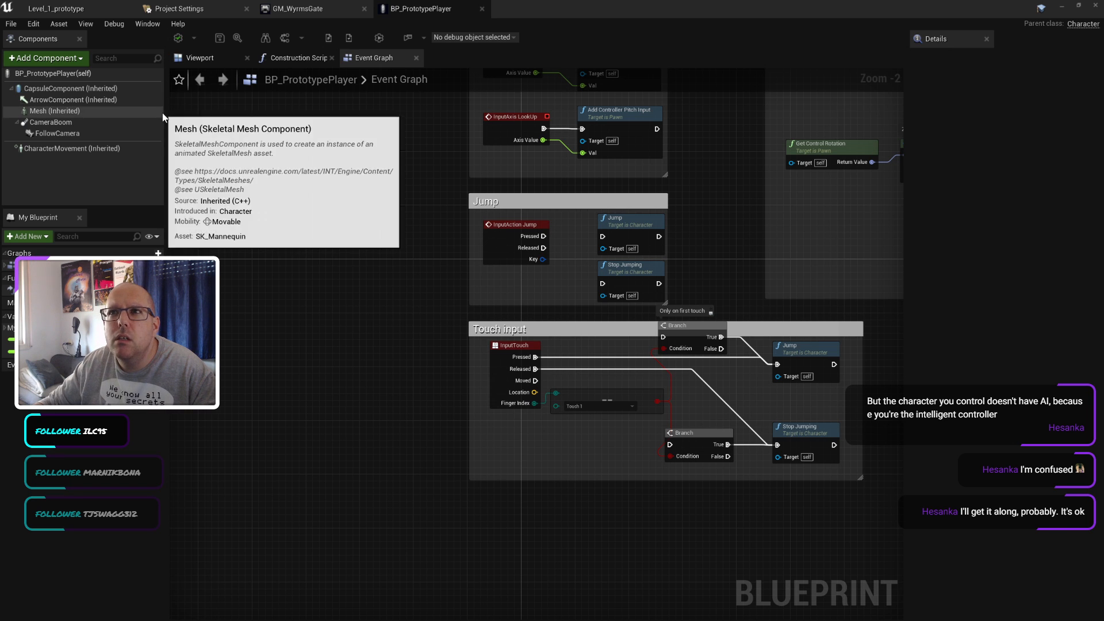
{"action": "right_click_drag", "start_coordinate": [398, 206], "coordinate": [363, 237]}
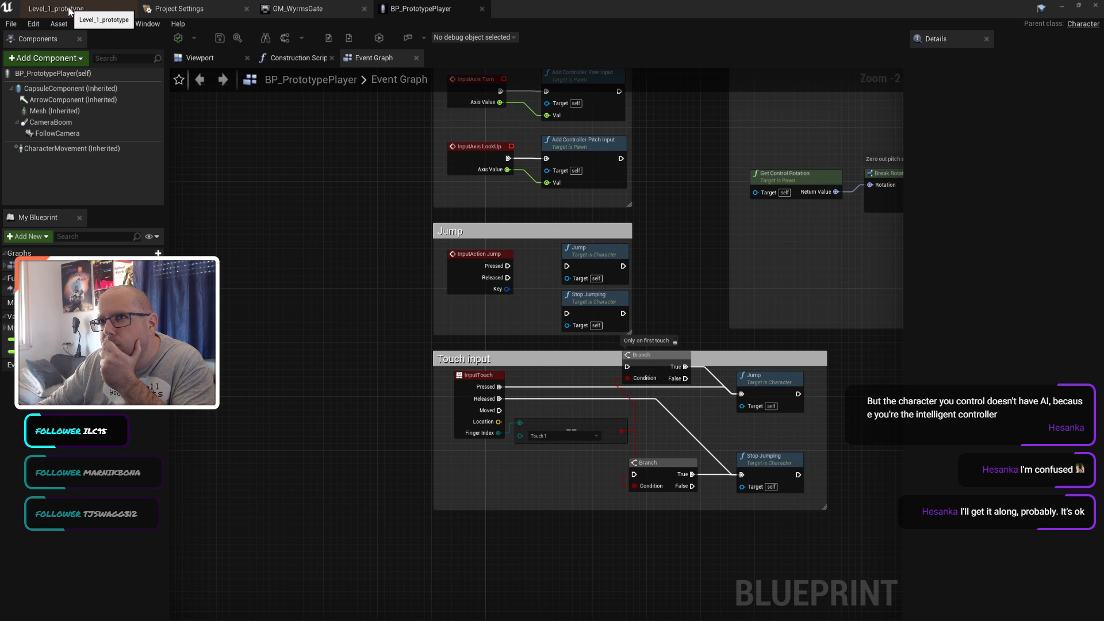
Step: Return to the Level_1_prototype level and save all project content
{"action": "left_click", "coordinate": [178, 9]}
{"action": "left_click", "coordinate": [56, 9]}
{"action": "left_click", "coordinate": [11, 24]}
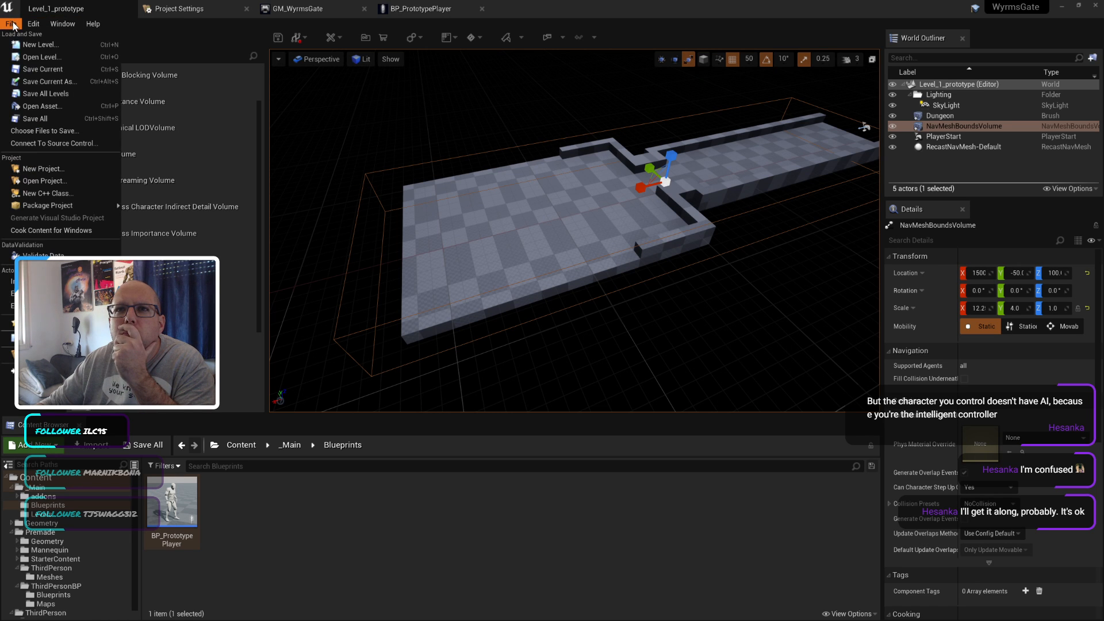
{"action": "left_click", "coordinate": [54, 118]}
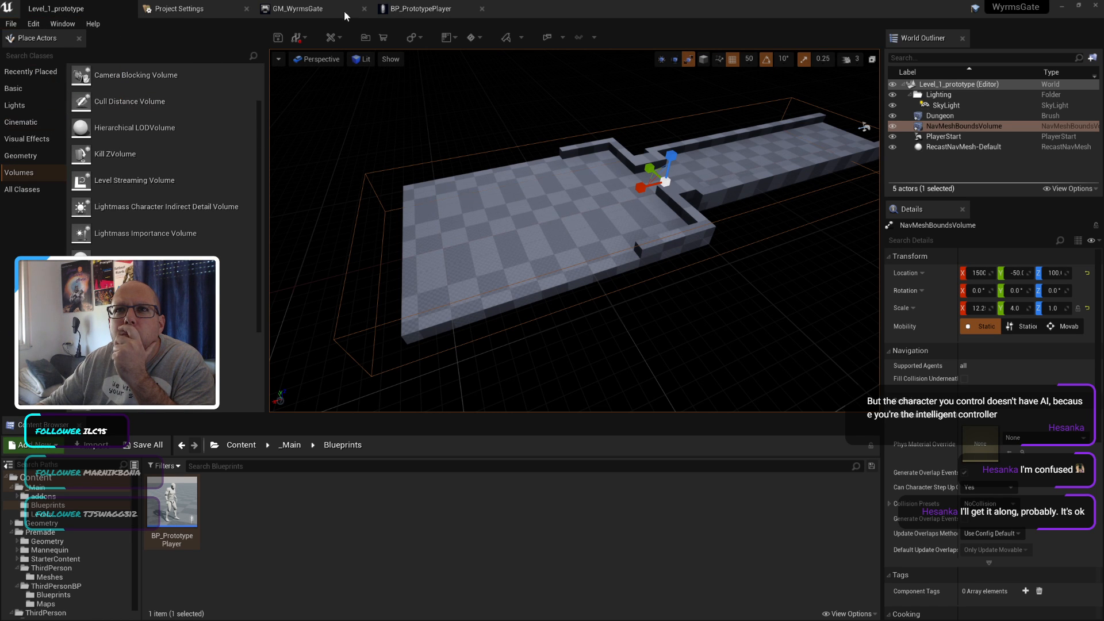
Step: Search the Blueprint actions available in the BP_PrototypePlayer event graph for "inputaxis"
{"action": "left_click", "coordinate": [178, 9]}
{"action": "left_click", "coordinate": [420, 9]}
{"action": "right_click", "coordinate": [295, 237]}
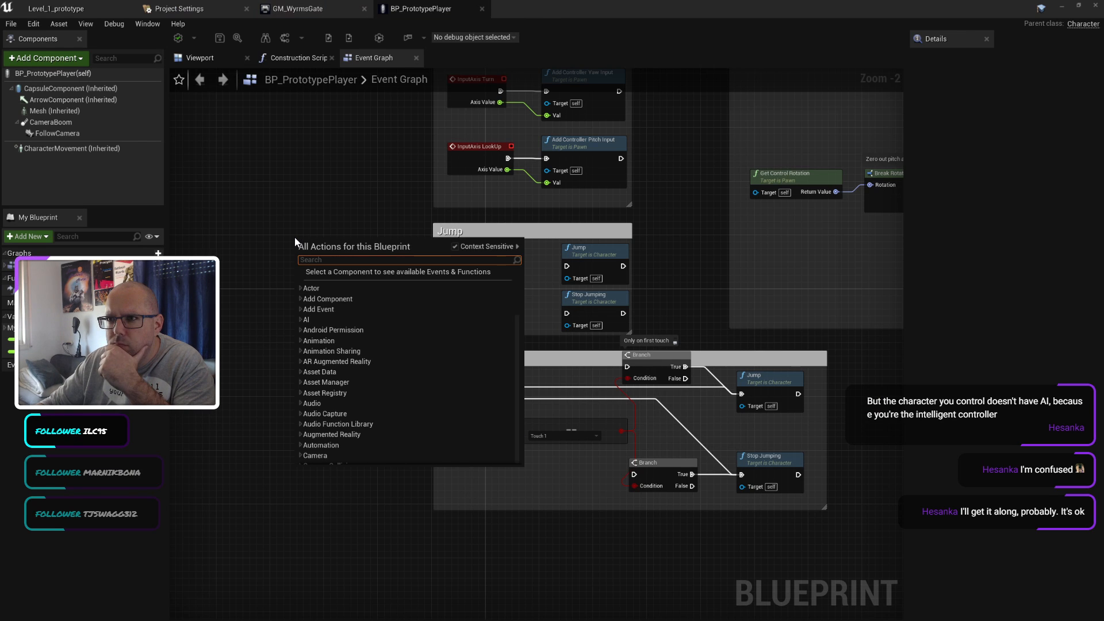
{"action": "type", "text": "input"}
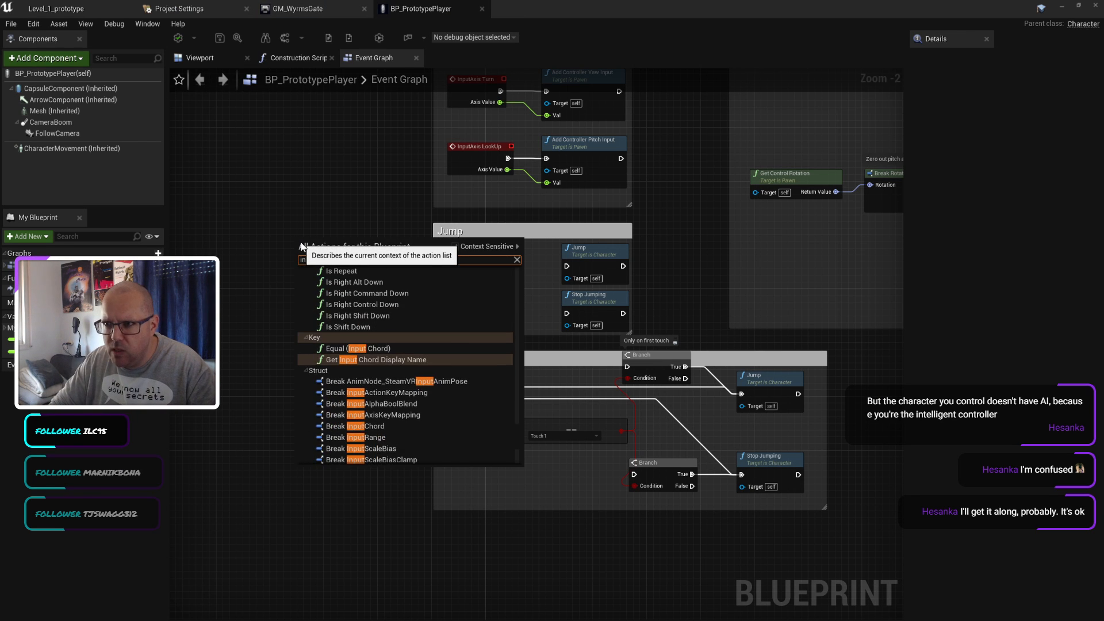
{"action": "type", "text": "ax"}
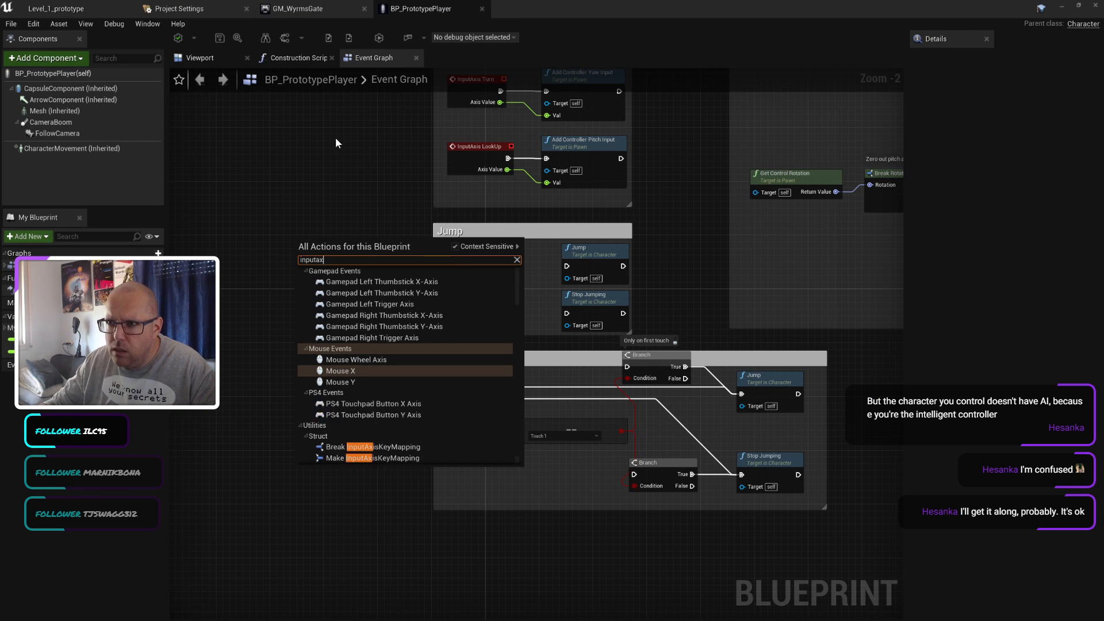
{"action": "type", "text": "is"}
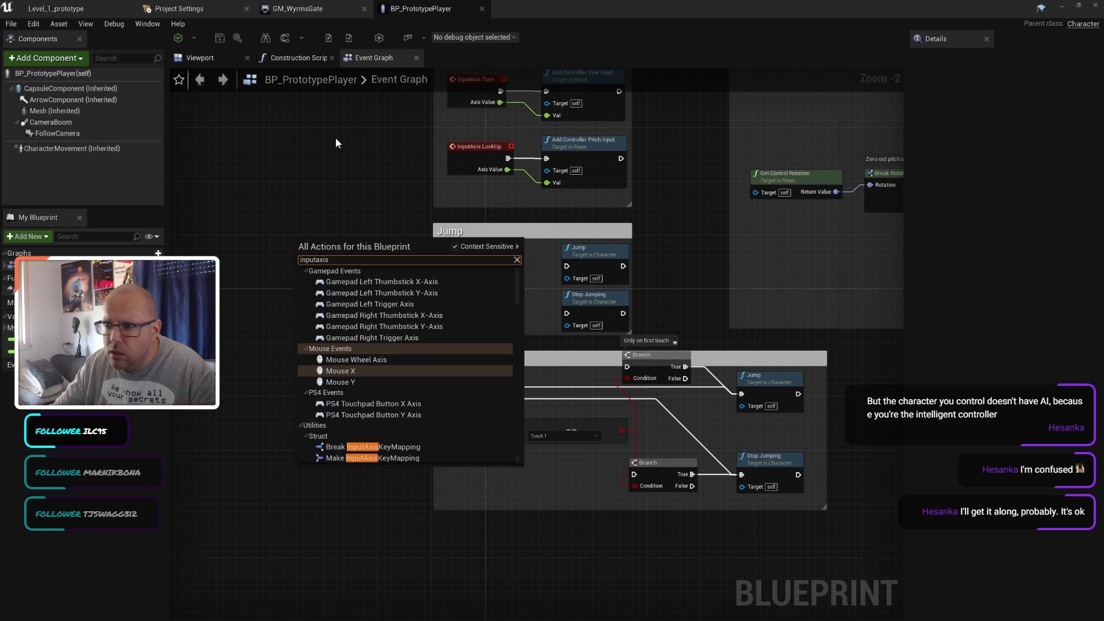
{"action": "scroll", "coordinate": [426, 340], "scroll_direction": "down", "scroll_amount": 1}
{"action": "scroll", "coordinate": [403, 310], "scroll_direction": "up", "scroll_amount": 3}
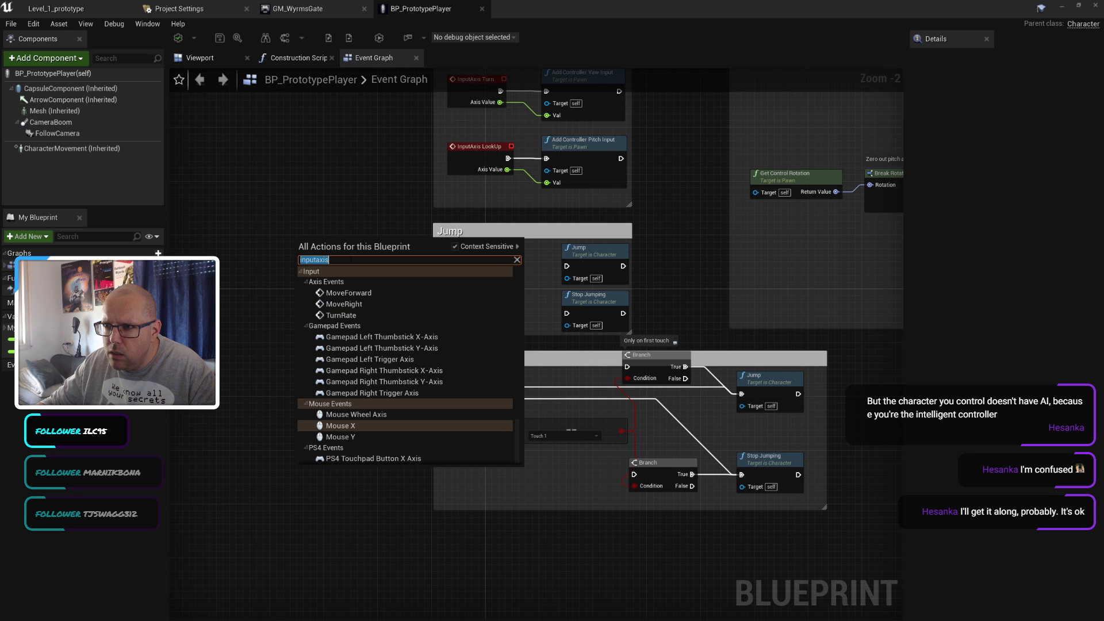
Step: Check the MoveTo action mapping in the project's input settings and add the InputAction MoveTo event to the BP_PrototypePlayer event graph
{"action": "left_click", "coordinate": [208, 5]}
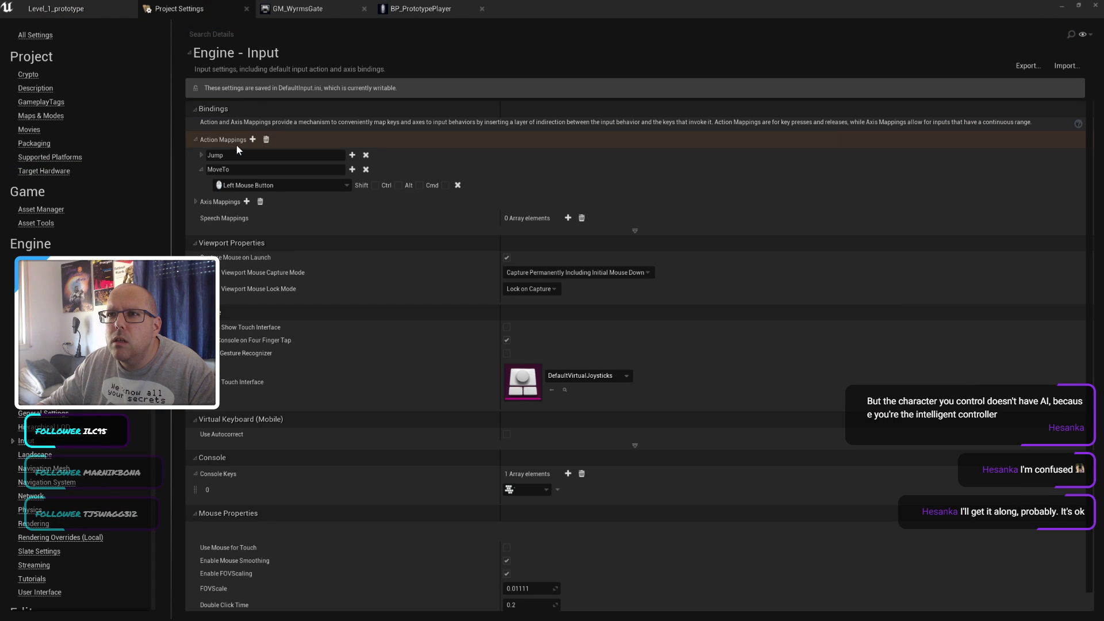
{"action": "left_click", "coordinate": [201, 169]}
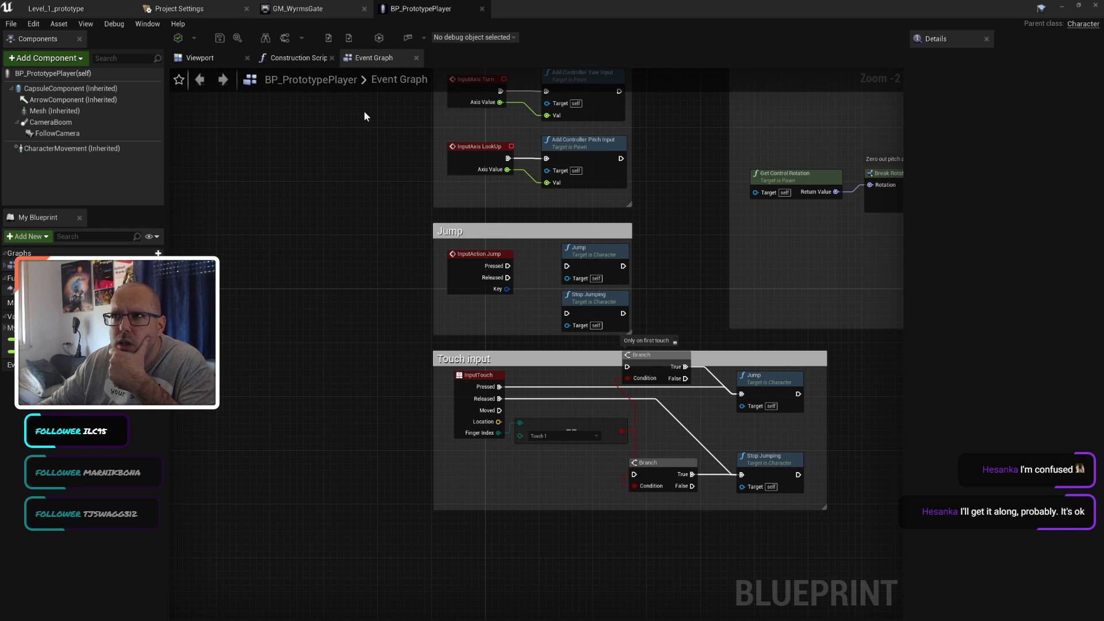
{"action": "left_click", "coordinate": [408, 8]}
{"action": "right_click", "coordinate": [298, 236]}
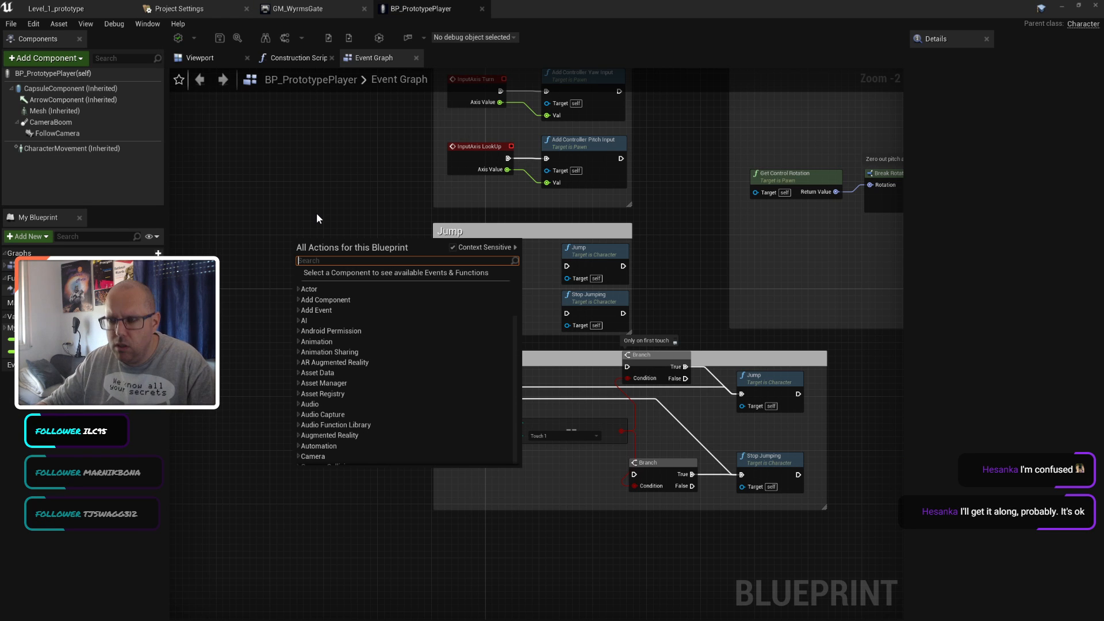
{"action": "type", "text": "moveto"}
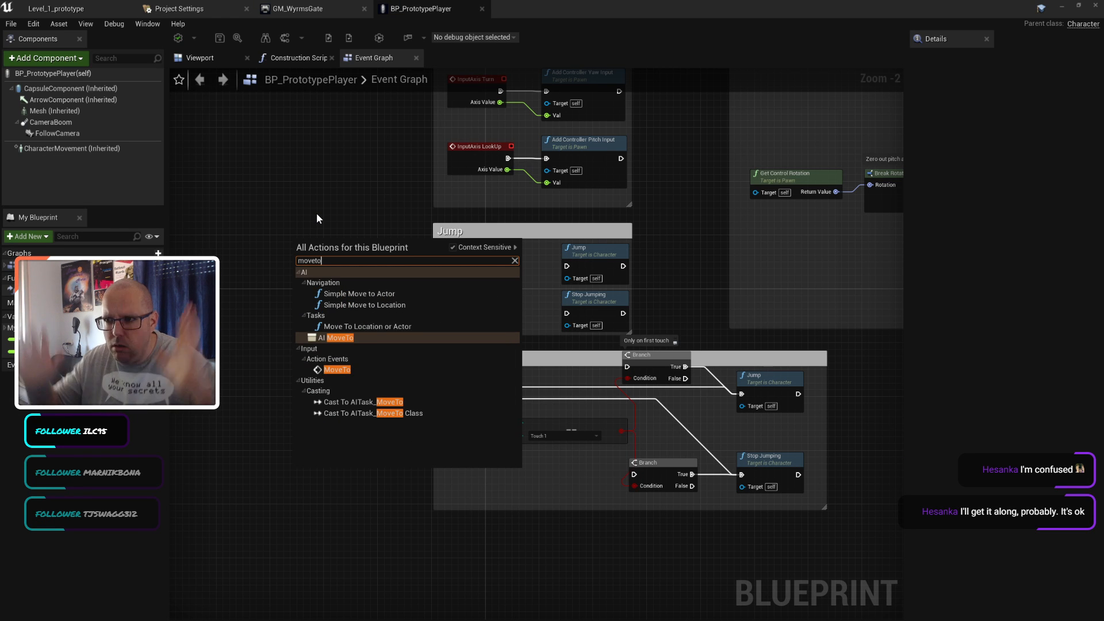
{"action": "left_click", "coordinate": [357, 369]}
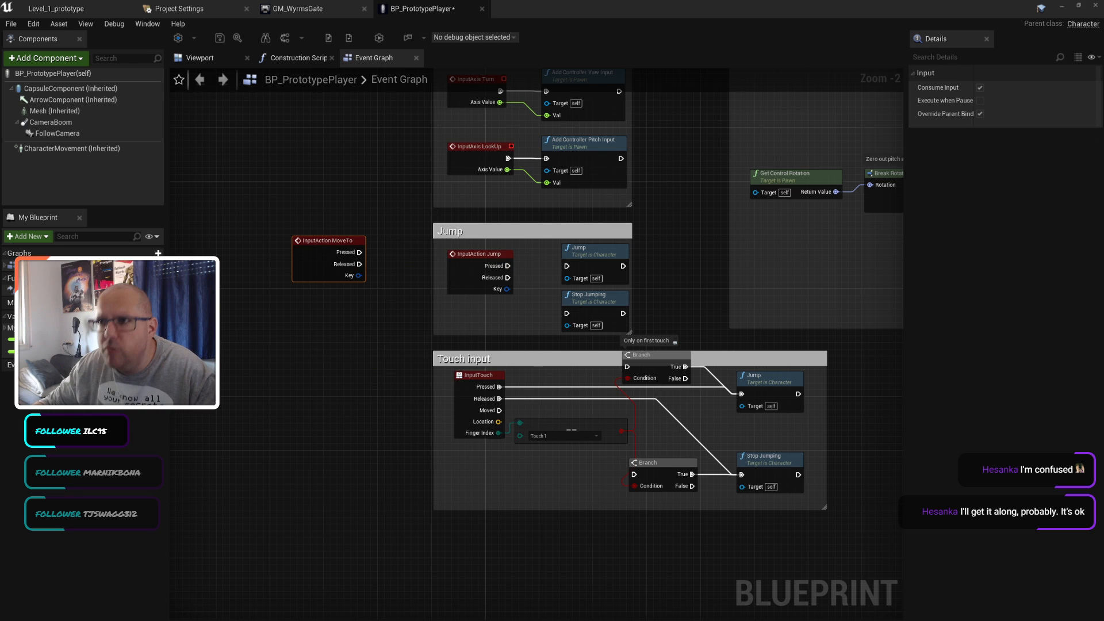
Step: Move the InputAction MoveTo node to the empty area above the Movement input group, beside the VR reset group
{"action": "right_click_drag", "start_coordinate": [315, 244], "coordinate": [207, 360]}
{"action": "left_click_drag", "start_coordinate": [213, 364], "coordinate": [766, 102]}
{"action": "right_click_drag", "start_coordinate": [766, 102], "coordinate": [309, 338]}
{"action": "left_click_drag", "start_coordinate": [309, 337], "coordinate": [578, 179]}
{"action": "right_click_drag", "start_coordinate": [728, 225], "coordinate": [611, 298]}
{"action": "right_click", "coordinate": [611, 298]}
Step: Add a Simple Move to Location node from the Pressed output of InputAction MoveTo and align it with the event
{"action": "left_click_drag", "start_coordinate": [464, 247], "coordinate": [640, 233]}
{"action": "left_click", "coordinate": [604, 332]}
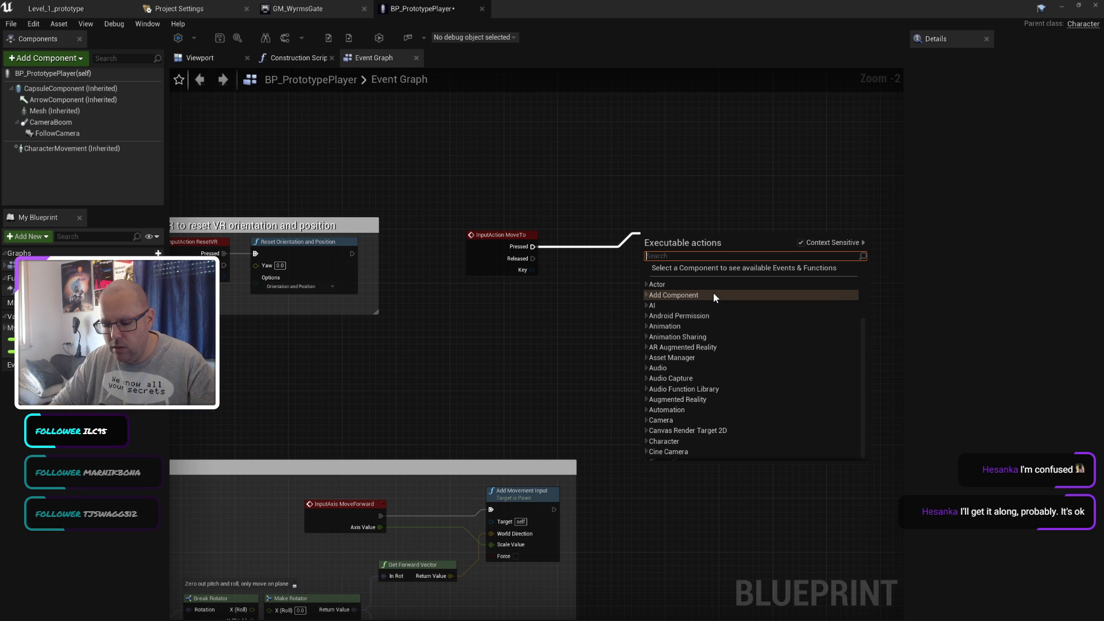
{"action": "type", "text": "moveto"}
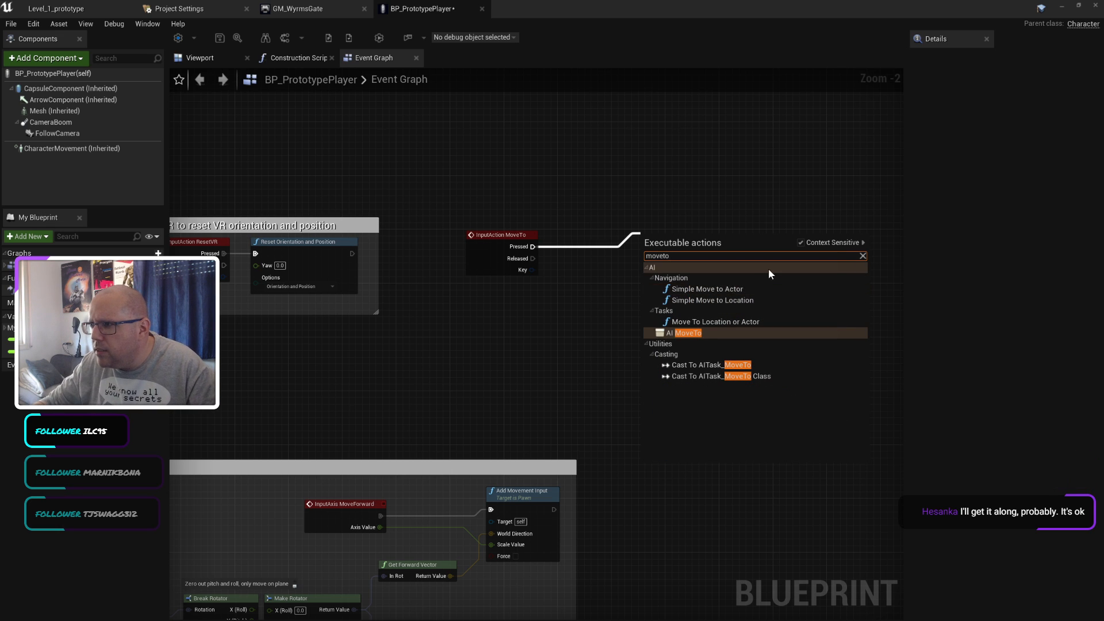
{"action": "left_click", "coordinate": [733, 299]}
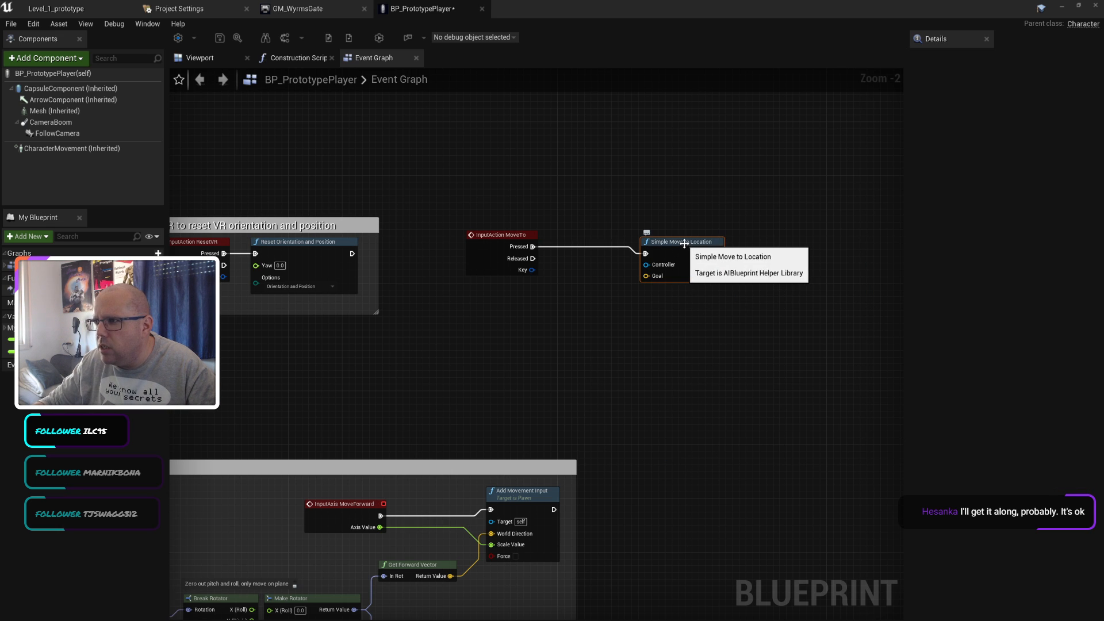
{"action": "left_click_drag", "start_coordinate": [693, 258], "coordinate": [692, 251]}
{"action": "left_click", "coordinate": [629, 332]}
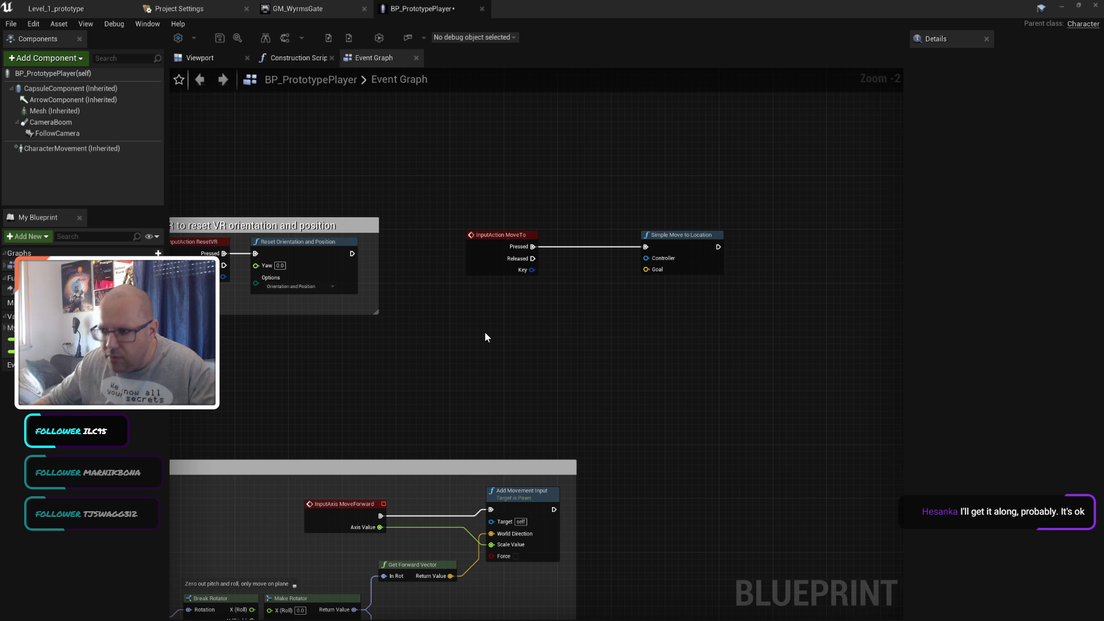
Step: Search the available Blueprint actions for "getref" to look for a reference node for the move
{"action": "right_click_drag", "start_coordinate": [429, 368], "coordinate": [357, 497]}
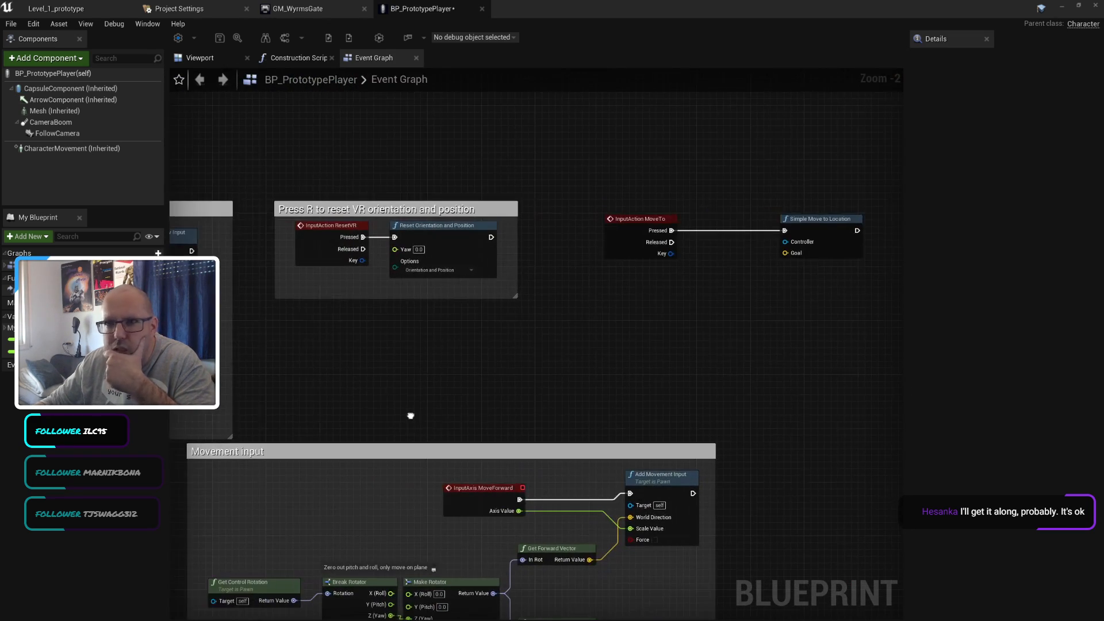
{"action": "right_click_drag", "start_coordinate": [453, 404], "coordinate": [215, 456]}
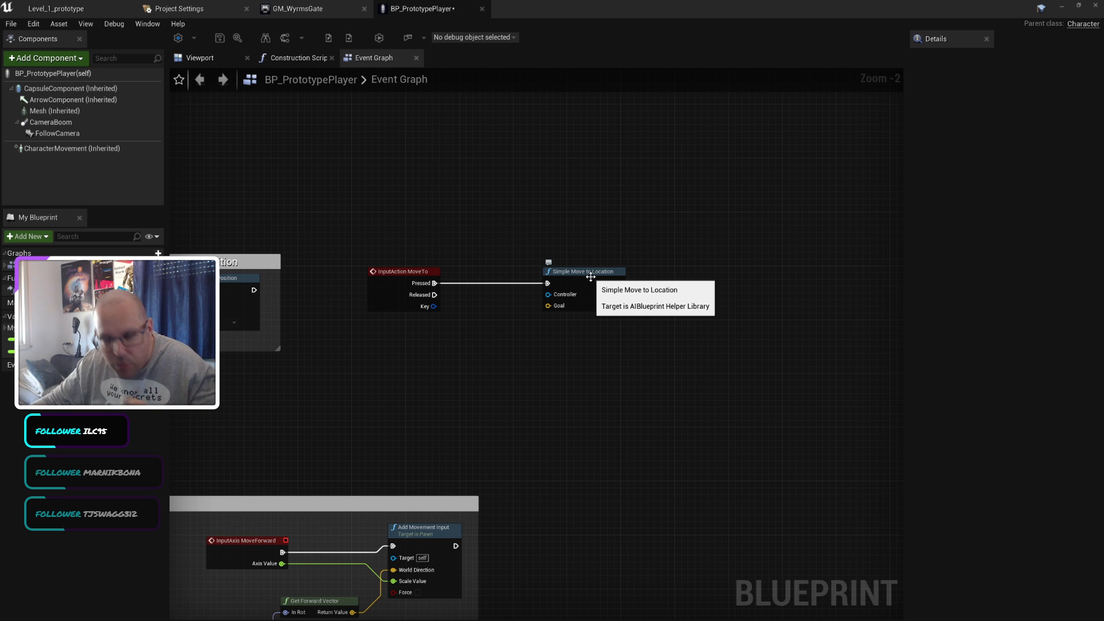
{"action": "right_click", "coordinate": [422, 354]}
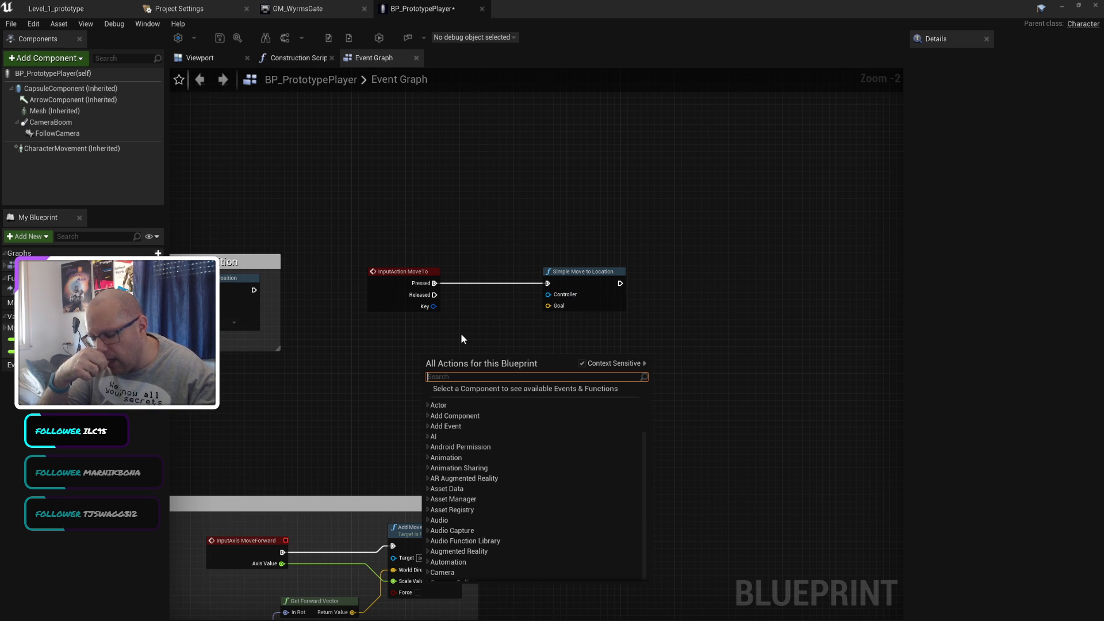
{"action": "type", "text": "get"}
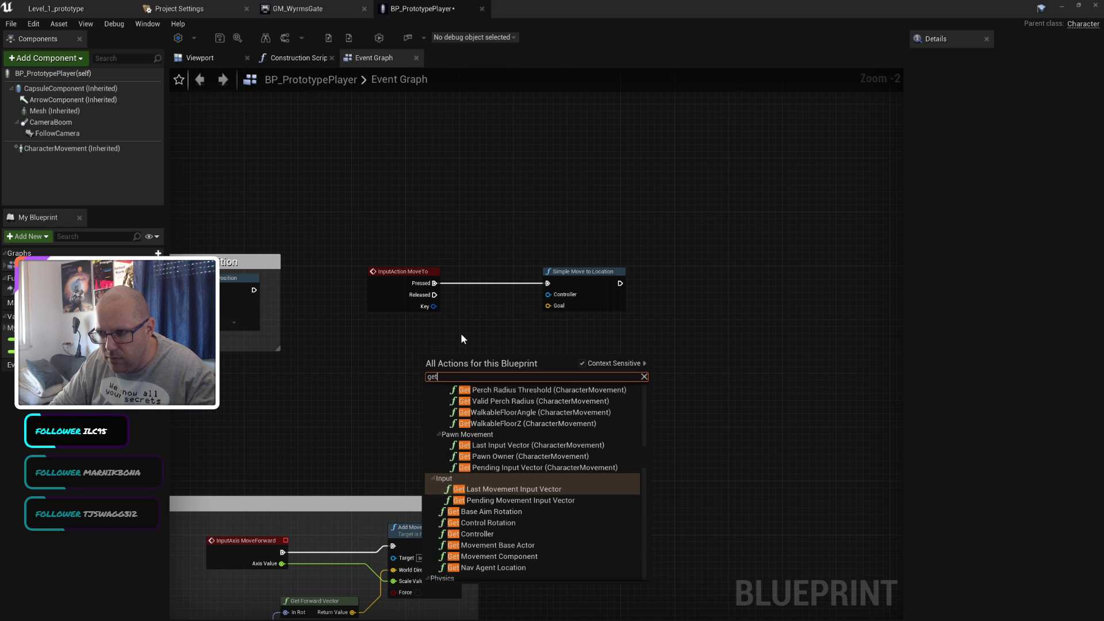
{"action": "type", "text": "ref"}
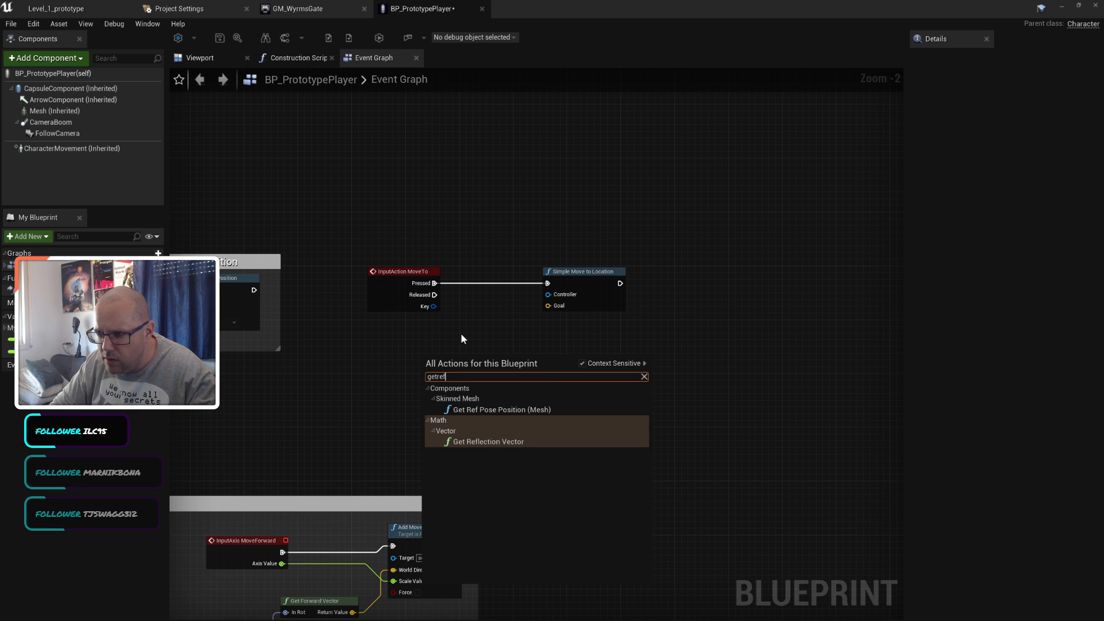
{"action": "key", "text": "BackSpace"}
{"action": "key", "text": "BackSpace"}
{"action": "key", "text": "BackSpace"}
{"action": "key", "text": "BackSpace"}
{"action": "key", "text": "BackSpace"}
{"action": "key", "text": "BackSpace"}
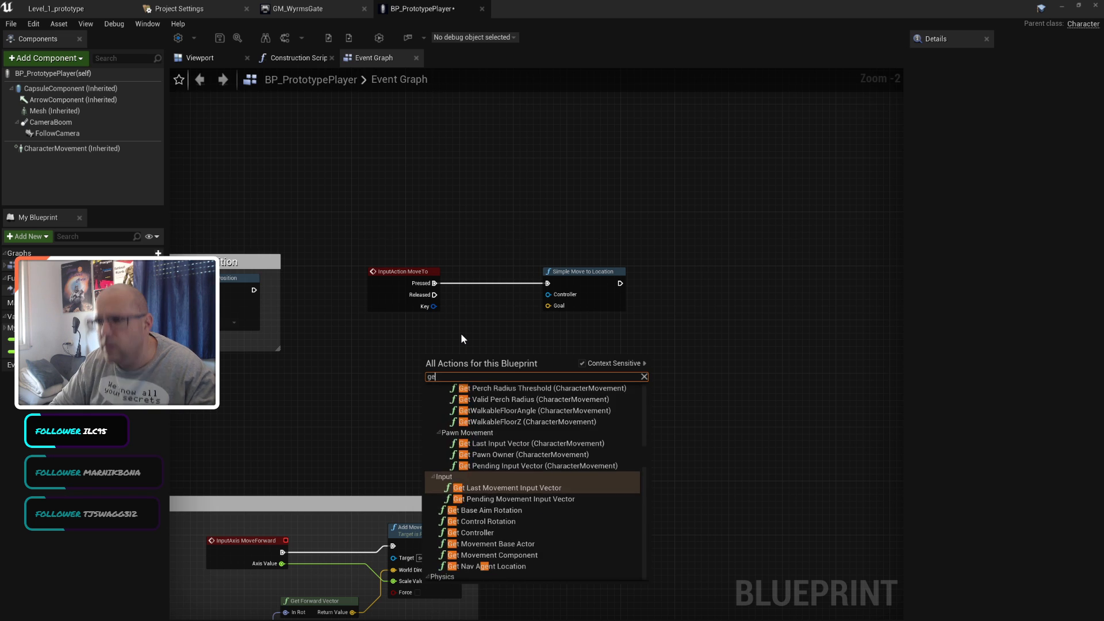
{"action": "key", "text": "Escape"}
Step: Look through the actions offered for the Controller input of Simple Move to Location and examine the graph's existing input groups
{"action": "left_click_drag", "start_coordinate": [548, 294], "coordinate": [447, 367]}
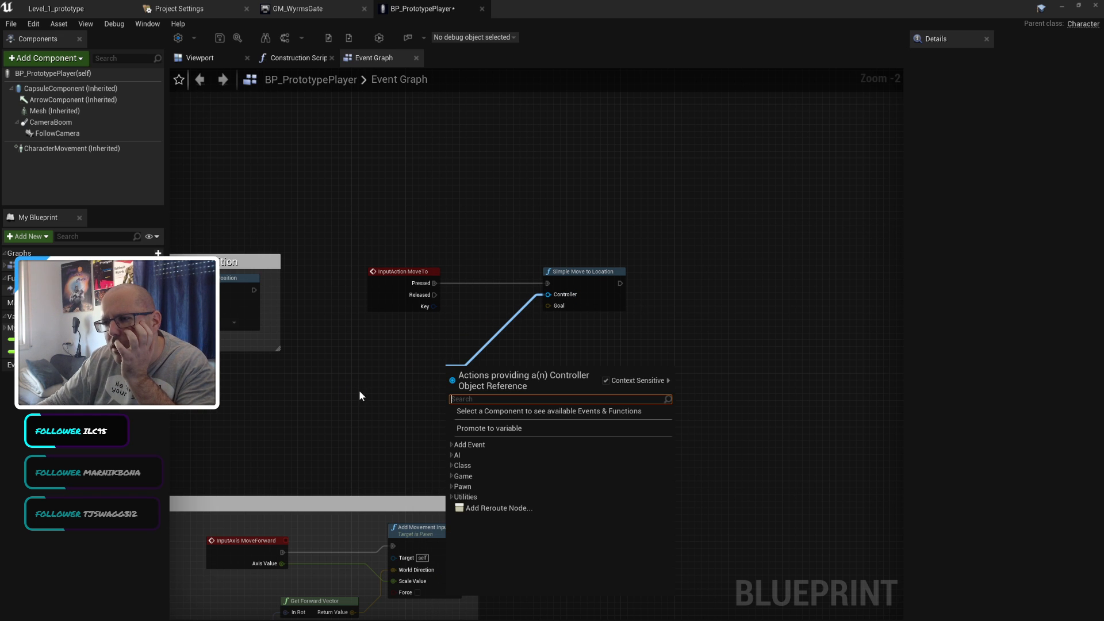
{"action": "right_click_drag", "start_coordinate": [360, 391], "coordinate": [692, 138]}
{"action": "right_click", "coordinate": [691, 138]}
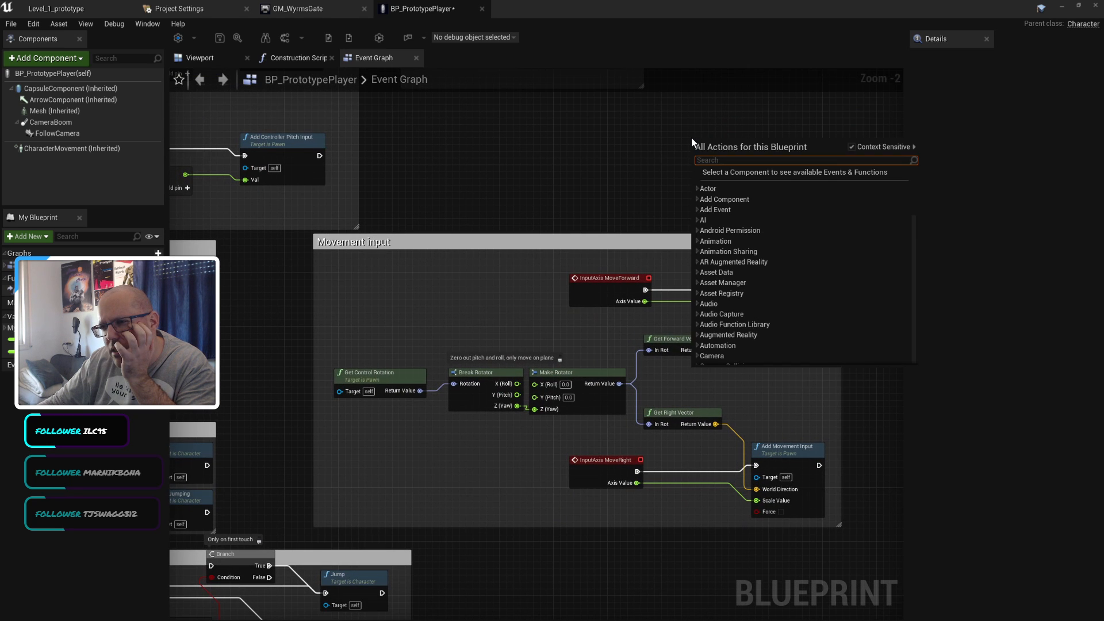
{"action": "left_click", "coordinate": [589, 141]}
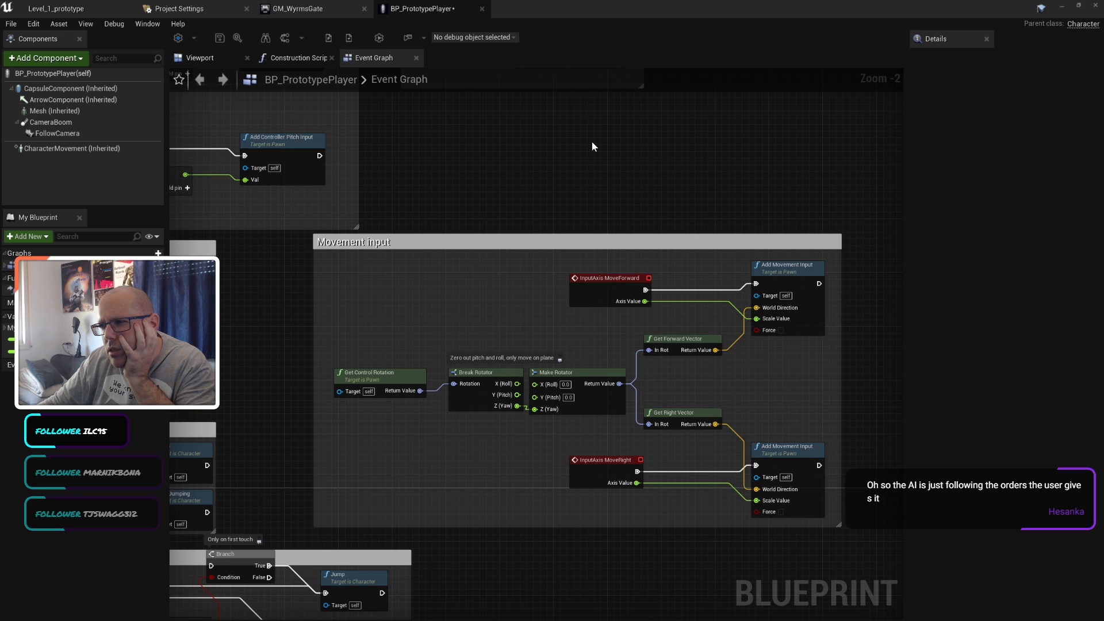
{"action": "right_click_drag", "start_coordinate": [593, 144], "coordinate": [803, 218]}
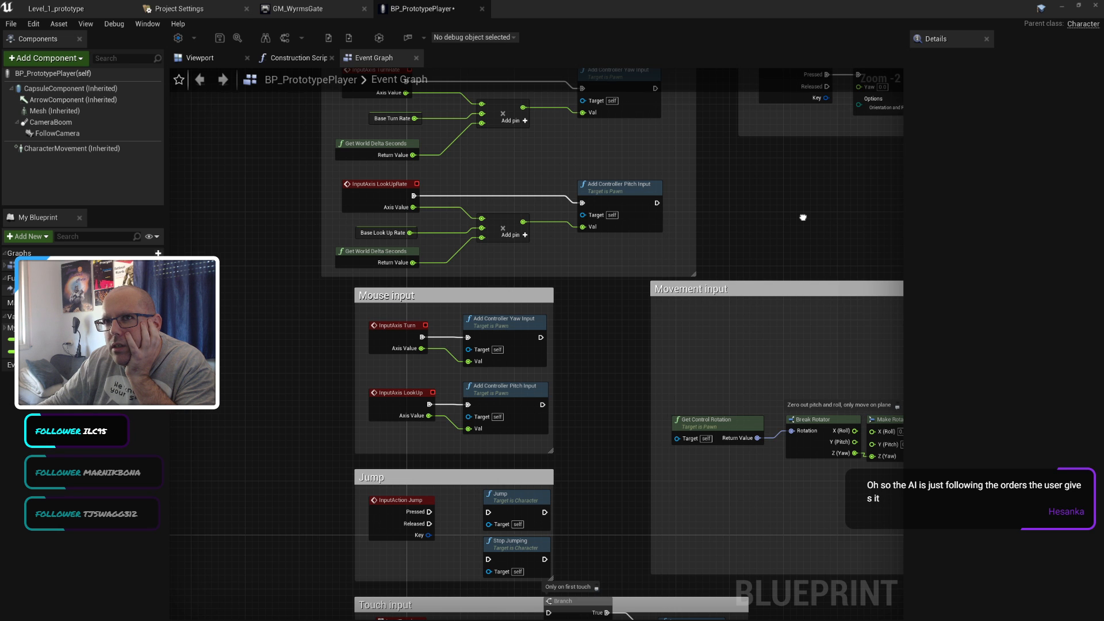
{"action": "right_click_drag", "start_coordinate": [802, 217], "coordinate": [200, 357]}
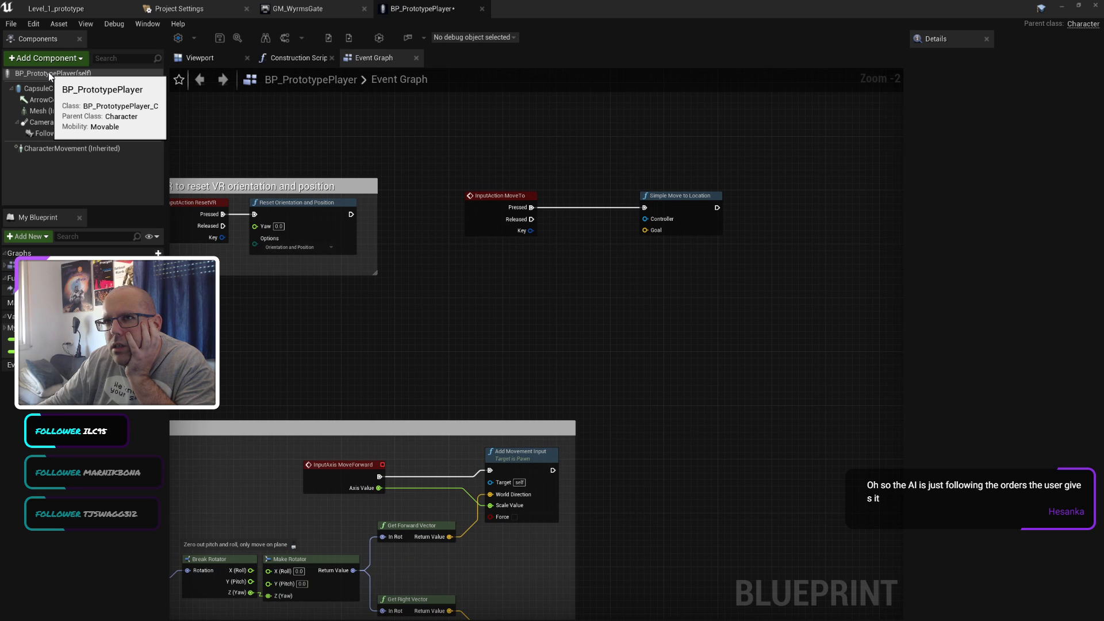
{"action": "right_click", "coordinate": [512, 311]}
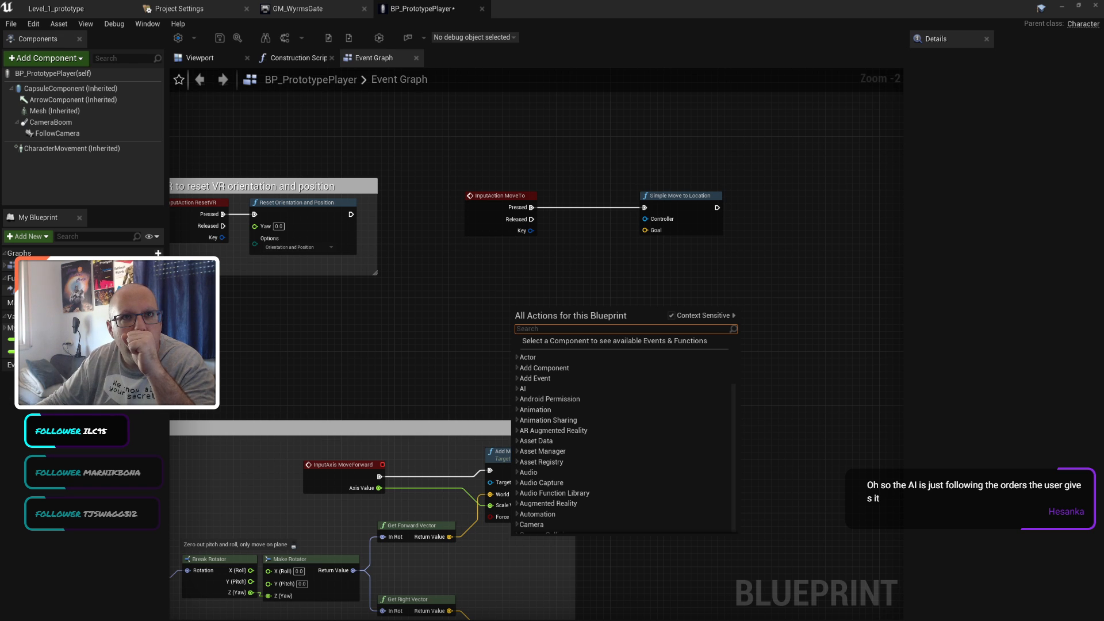
{"action": "key", "text": "Escape"}
Step: Switch to the web browser and search Google for "ue4 get current actor"
{"action": "key", "text": "alt+Tab"}
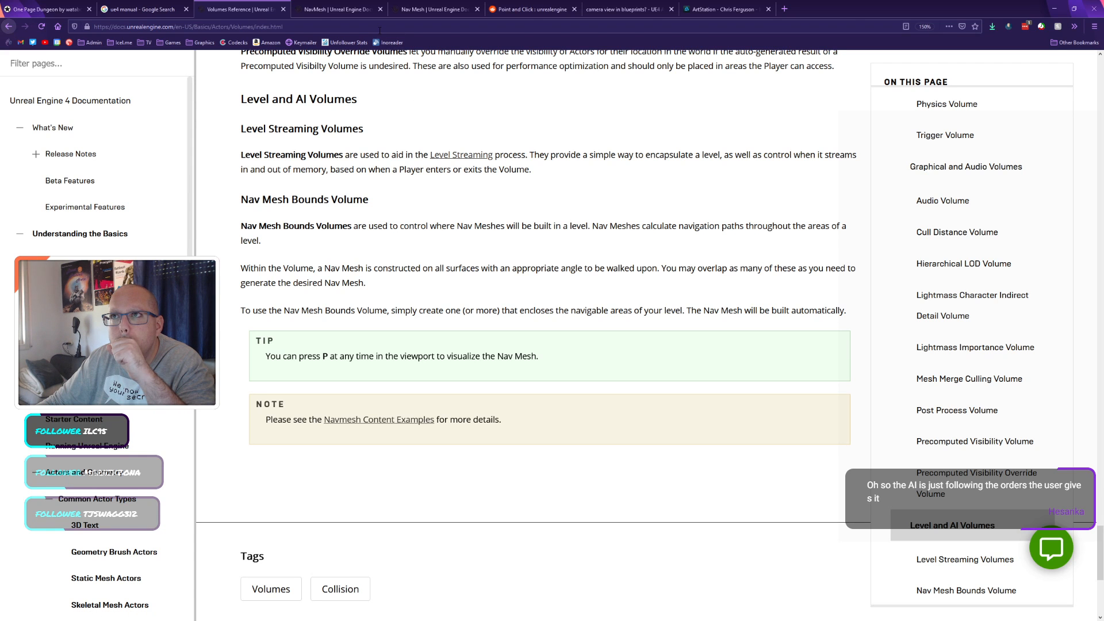
{"action": "left_click", "coordinate": [164, 5]}
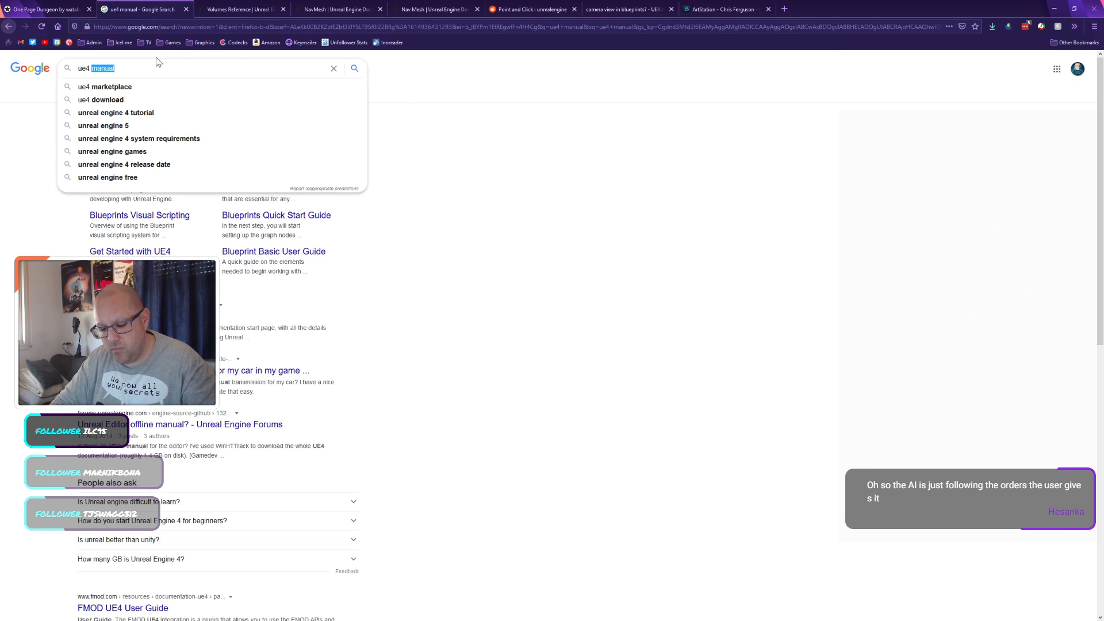
{"action": "type", "text": "get curre"}
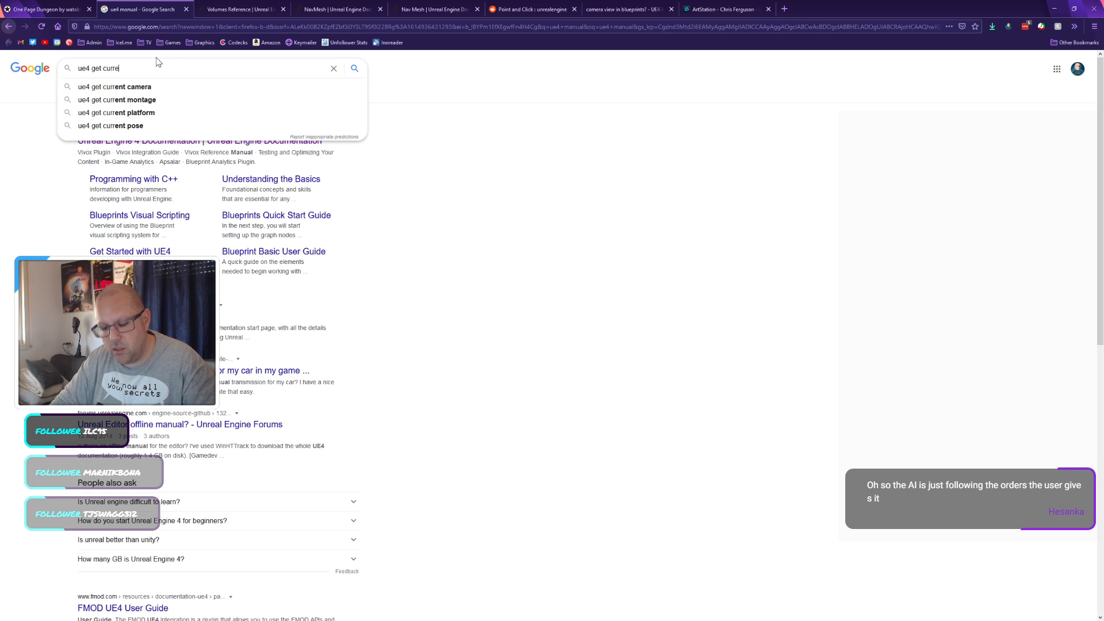
{"action": "type", "text": "nt acto"}
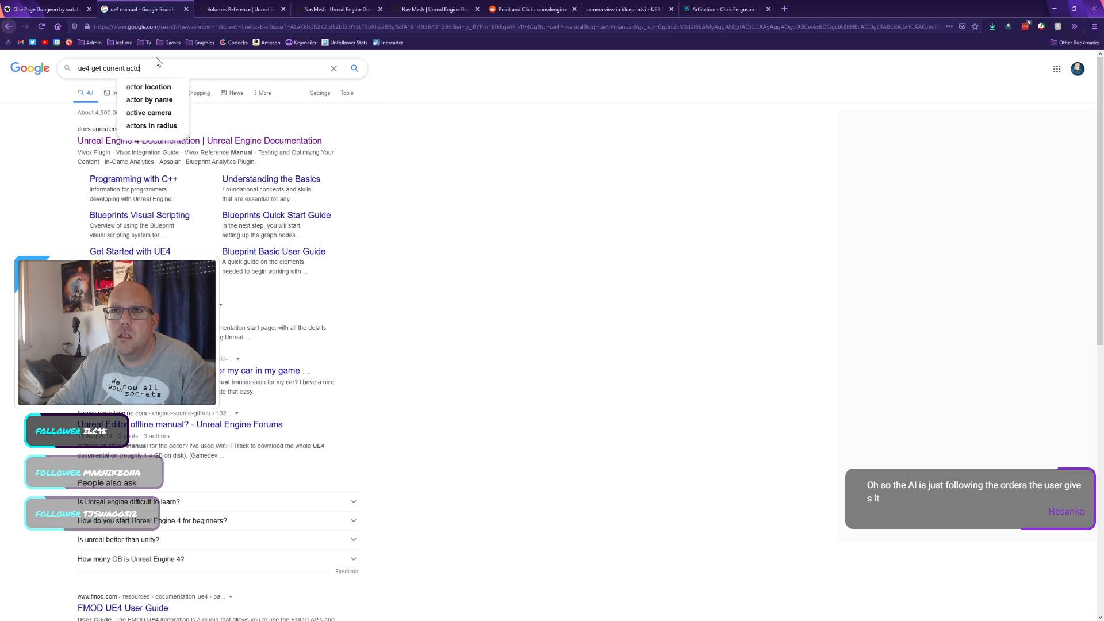
{"action": "type", "text": "r"}
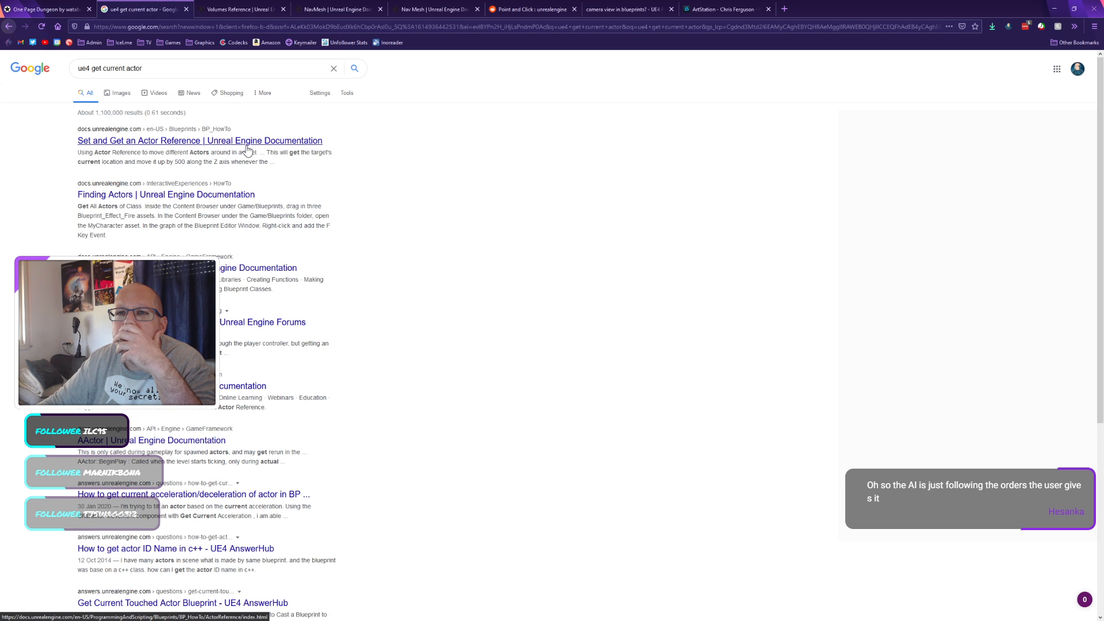
Step: Read the Get All Actors of Class steps in Unreal's Finding Actors documentation and return to the BP_PrototypePlayer event graph in Unreal Editor
{"action": "left_click", "coordinate": [218, 193]}
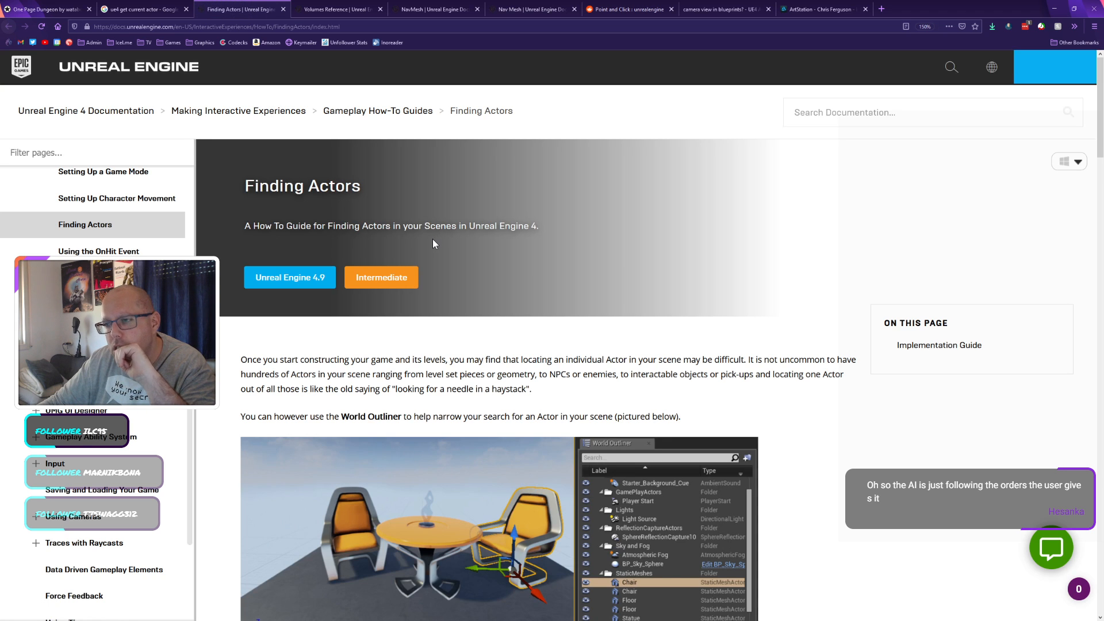
{"action": "scroll", "coordinate": [432, 239], "scroll_direction": "down", "scroll_amount": 5}
{"action": "scroll", "coordinate": [441, 256], "scroll_direction": "down", "scroll_amount": 12}
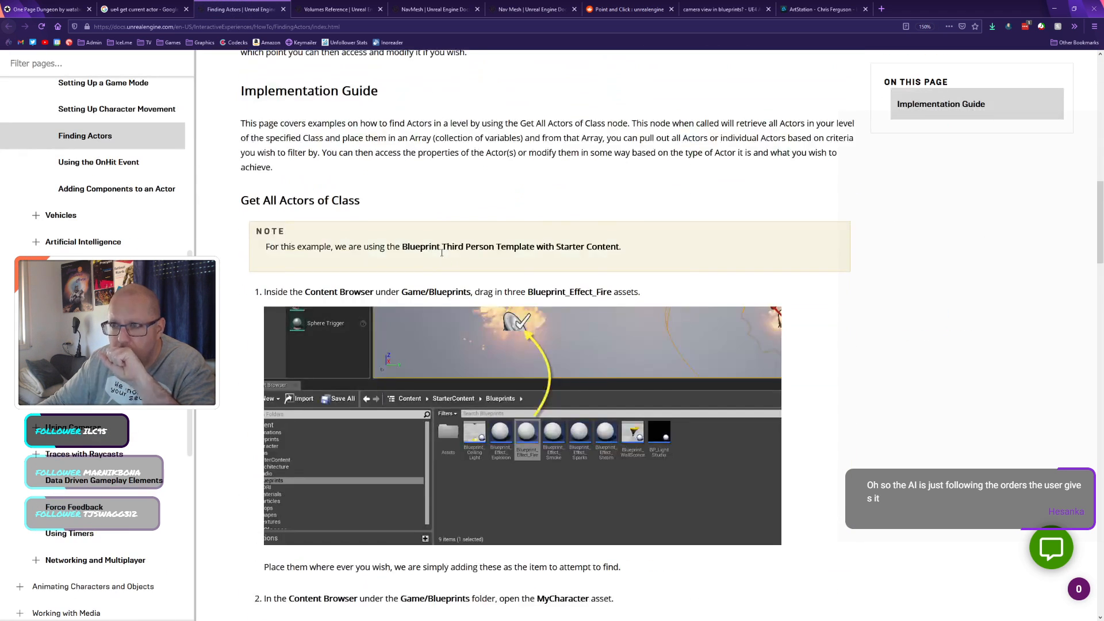
{"action": "scroll", "coordinate": [441, 253], "scroll_direction": "down", "scroll_amount": 7}
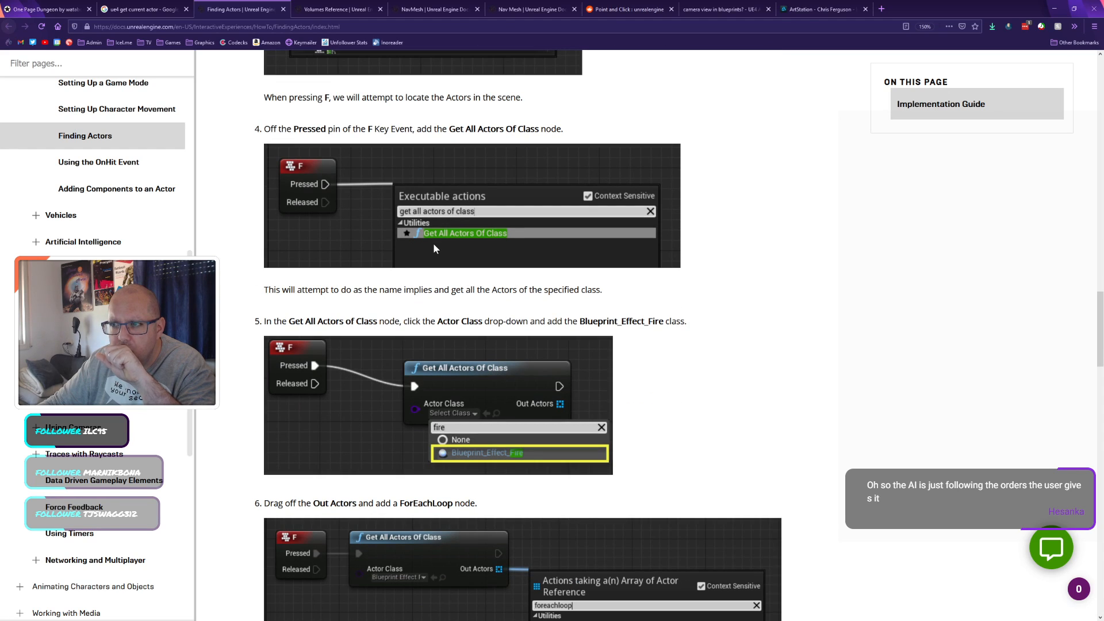
{"action": "key", "text": "alt+Tab"}
{"action": "key", "text": "alt+Tab"}
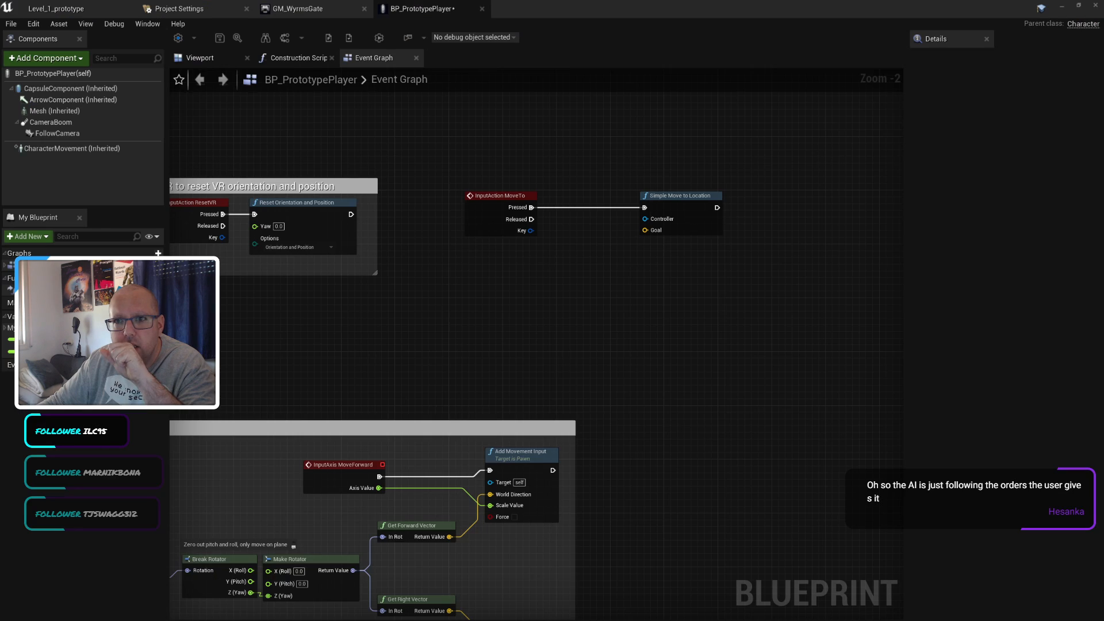
Step: Search the available Blueprint actions for "get actor" and look through the offered actor nodes
{"action": "right_click", "coordinate": [635, 300]}
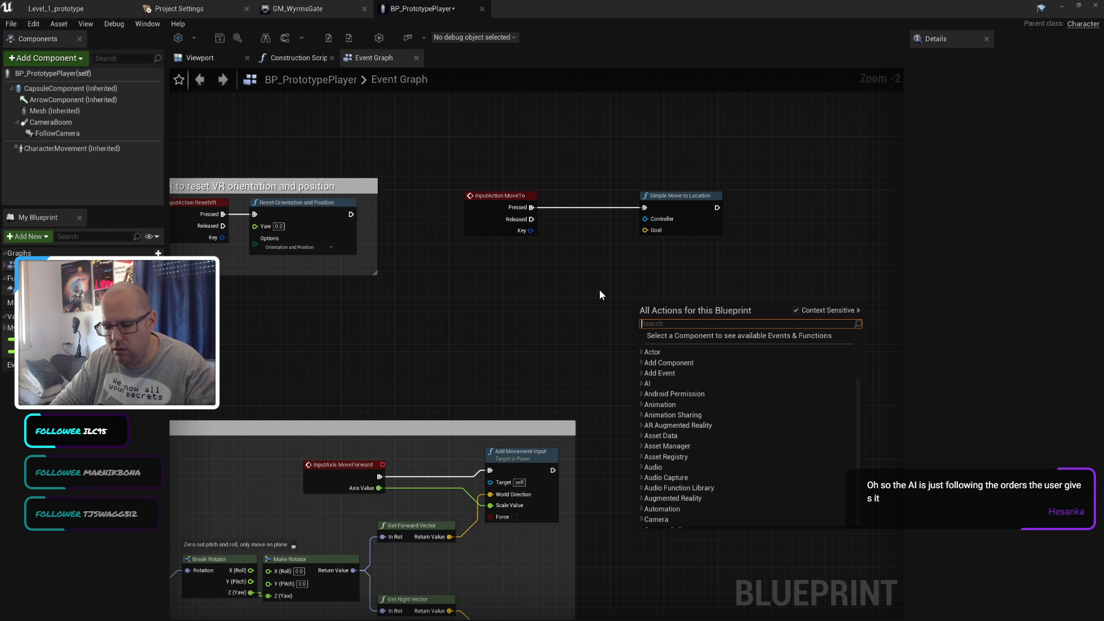
{"action": "type", "text": "get actor"}
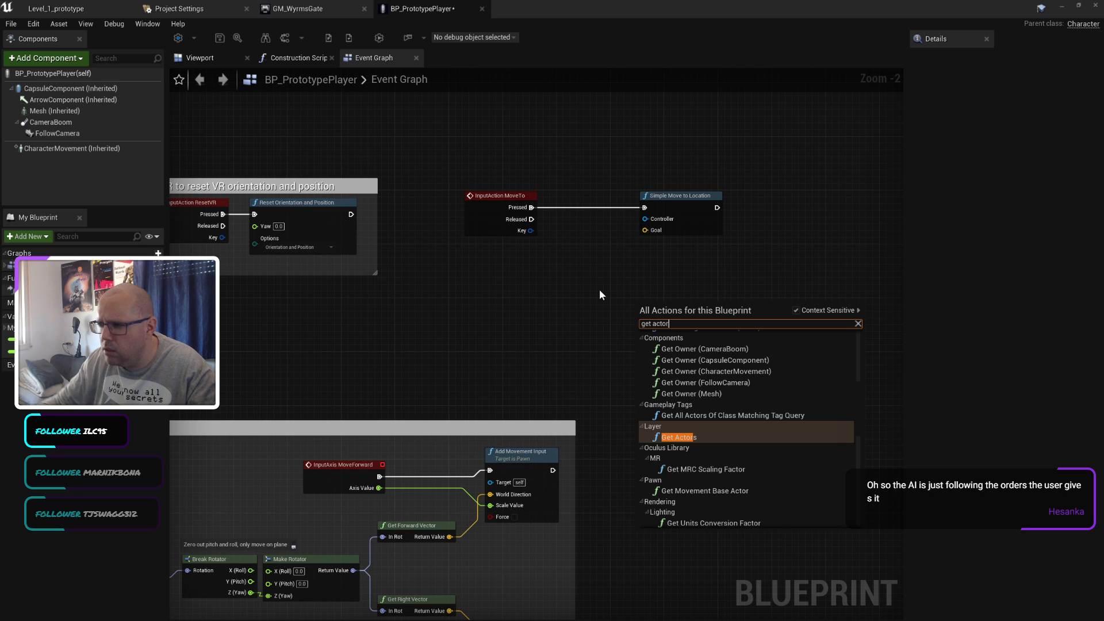
{"action": "scroll", "coordinate": [769, 439], "scroll_direction": "down", "scroll_amount": 2}
{"action": "scroll", "coordinate": [769, 439], "scroll_direction": "up", "scroll_amount": 5}
{"action": "scroll", "coordinate": [769, 439], "scroll_direction": "up", "scroll_amount": 2}
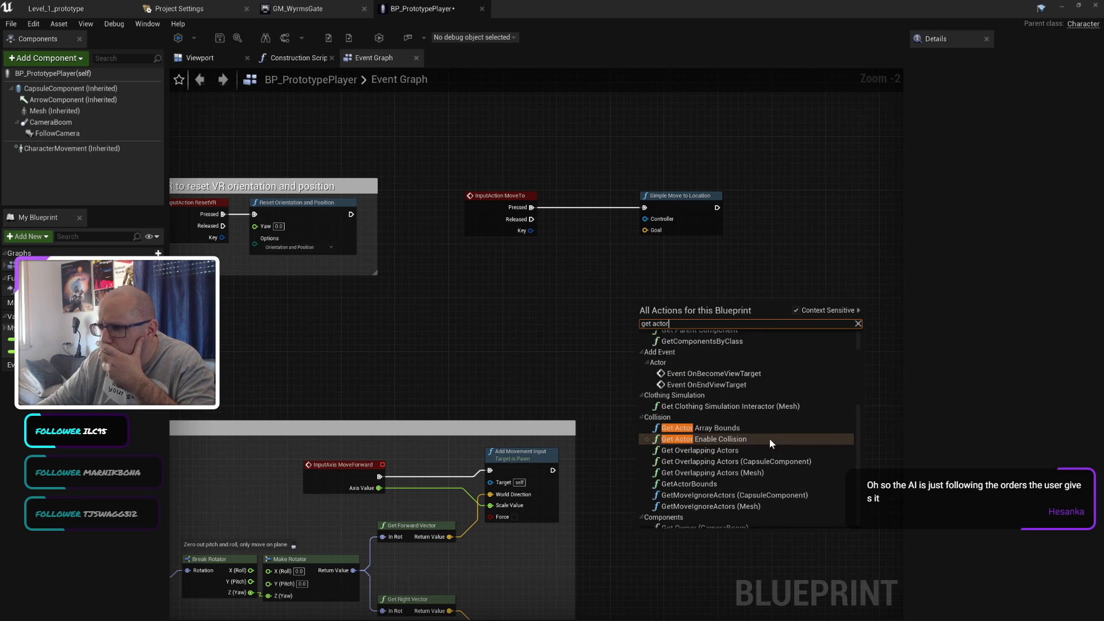
{"action": "scroll", "coordinate": [767, 431], "scroll_direction": "up", "scroll_amount": 4}
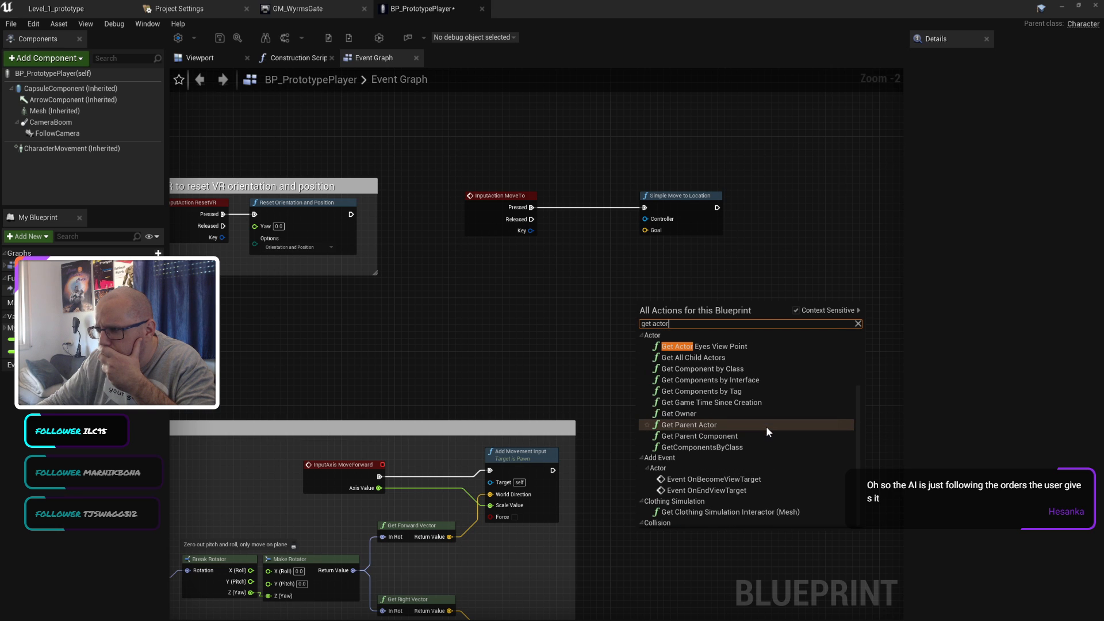
{"action": "left_click", "coordinate": [425, 298]}
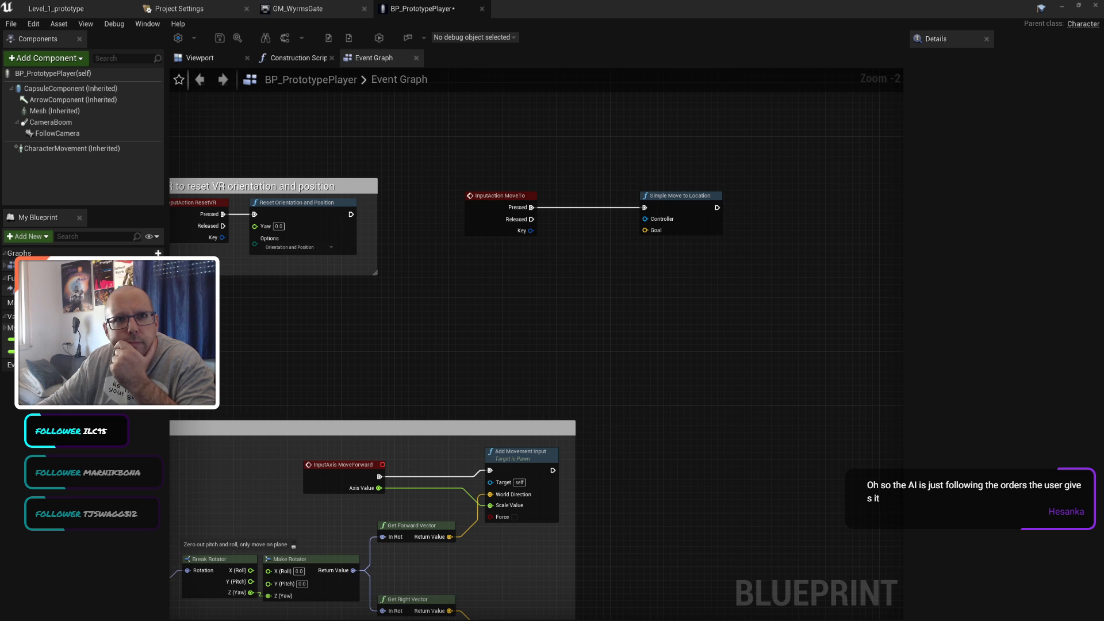
Step: Switch to the web browser and read the ForEachLoop steps and Get Specific Actors section of the Finding Actors documentation
{"action": "key", "text": "alt+Tab"}
{"action": "scroll", "coordinate": [654, 333], "scroll_direction": "down", "scroll_amount": 5}
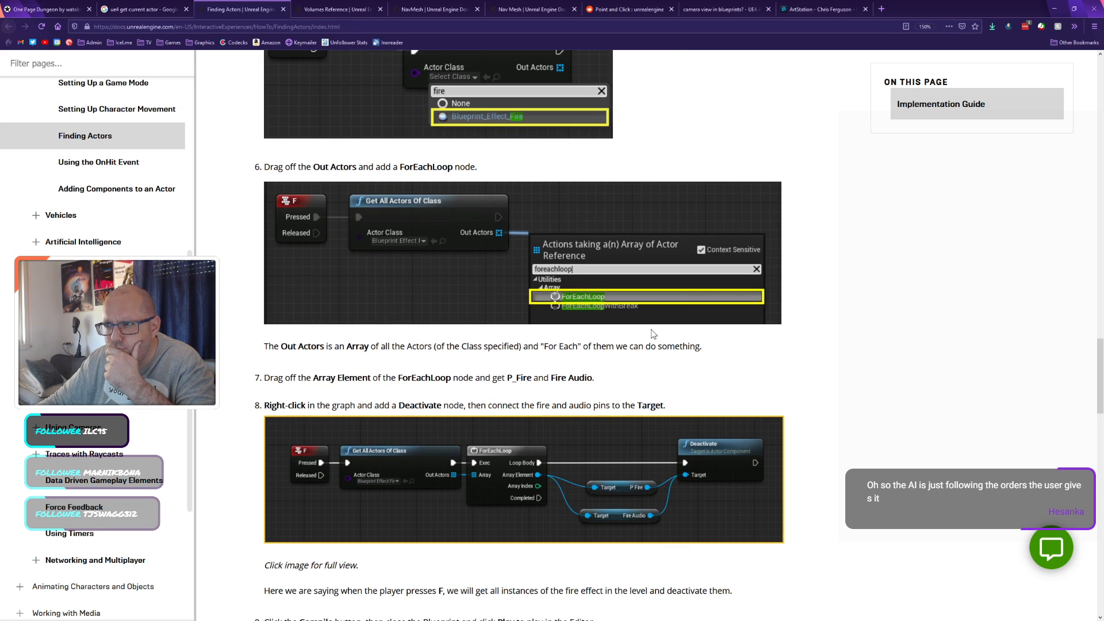
{"action": "scroll", "coordinate": [496, 361], "scroll_direction": "down", "scroll_amount": 2}
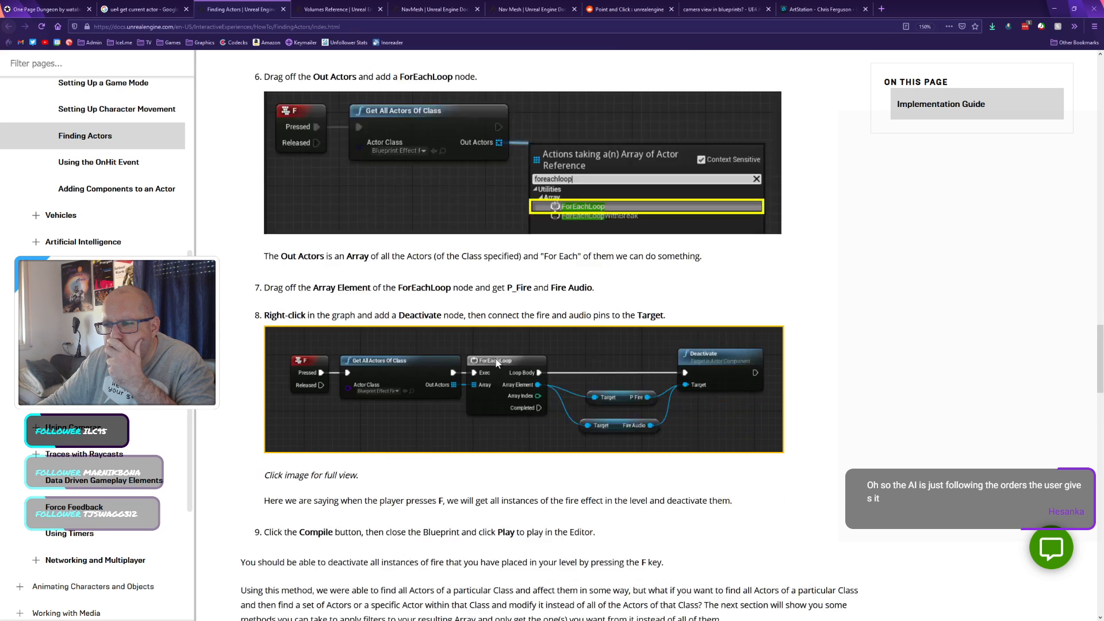
{"action": "scroll", "coordinate": [496, 361], "scroll_direction": "down", "scroll_amount": 8}
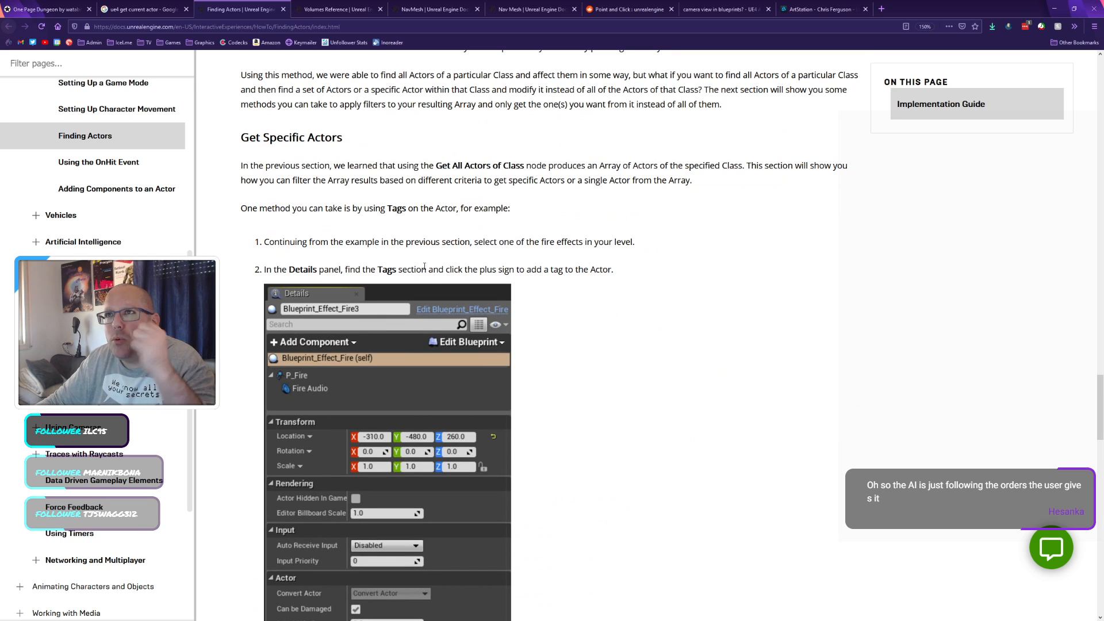
Step: Search Google for "ue4 get current actor blueprint" and open the two actor reference documentation results, viewing Set and Get an Actor Reference
{"action": "left_click", "coordinate": [142, 9]}
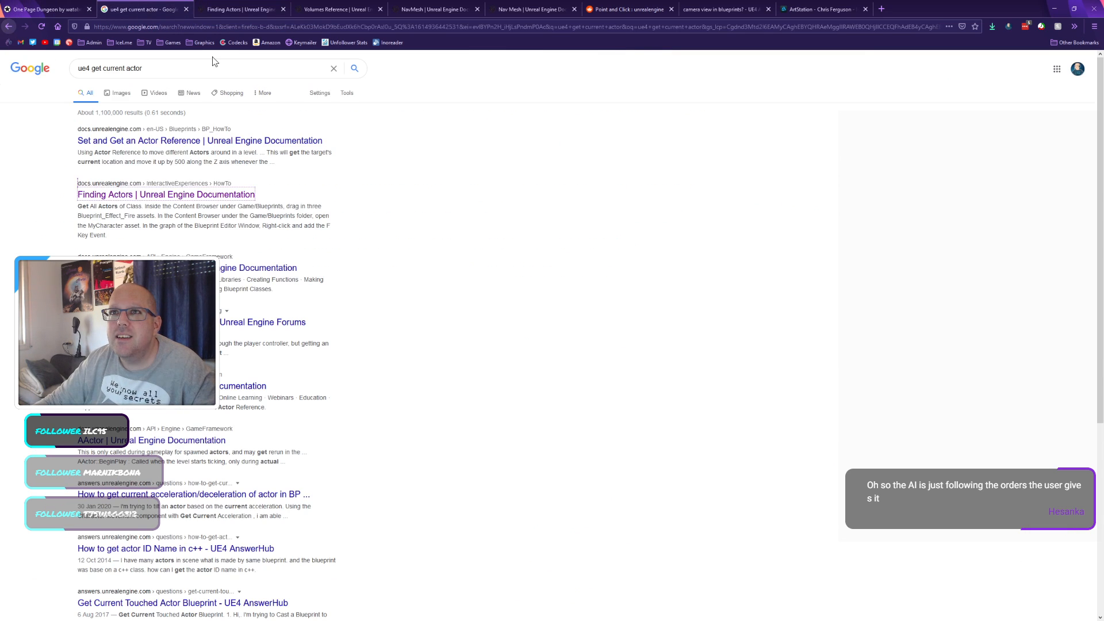
{"action": "left_click", "coordinate": [211, 68]}
{"action": "type", "text": "blueprint"}
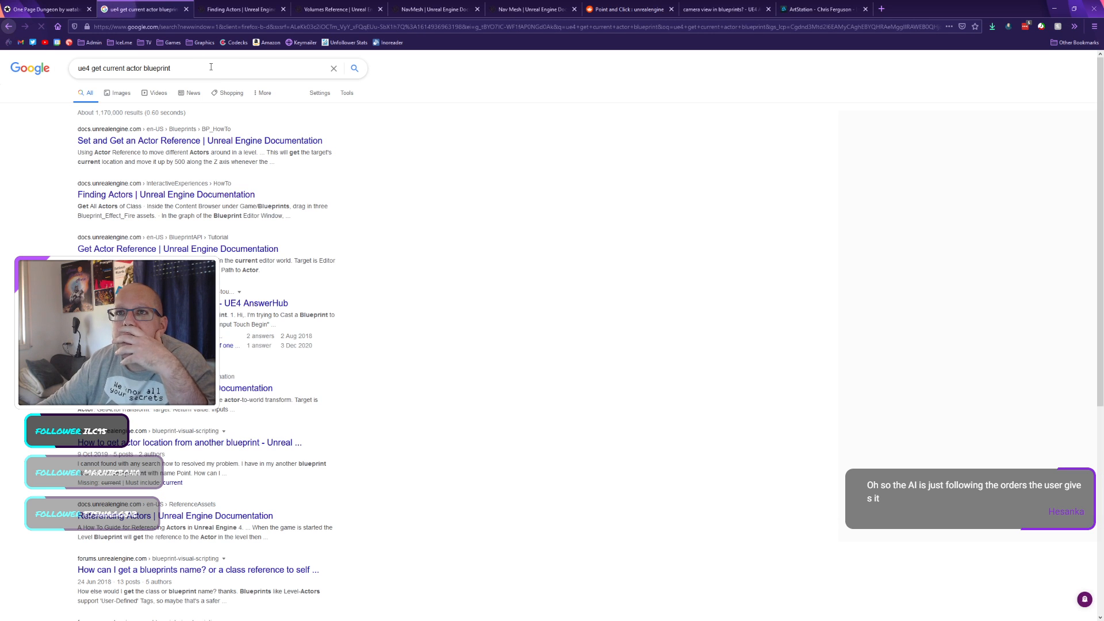
{"action": "middle_click", "coordinate": [169, 142]}
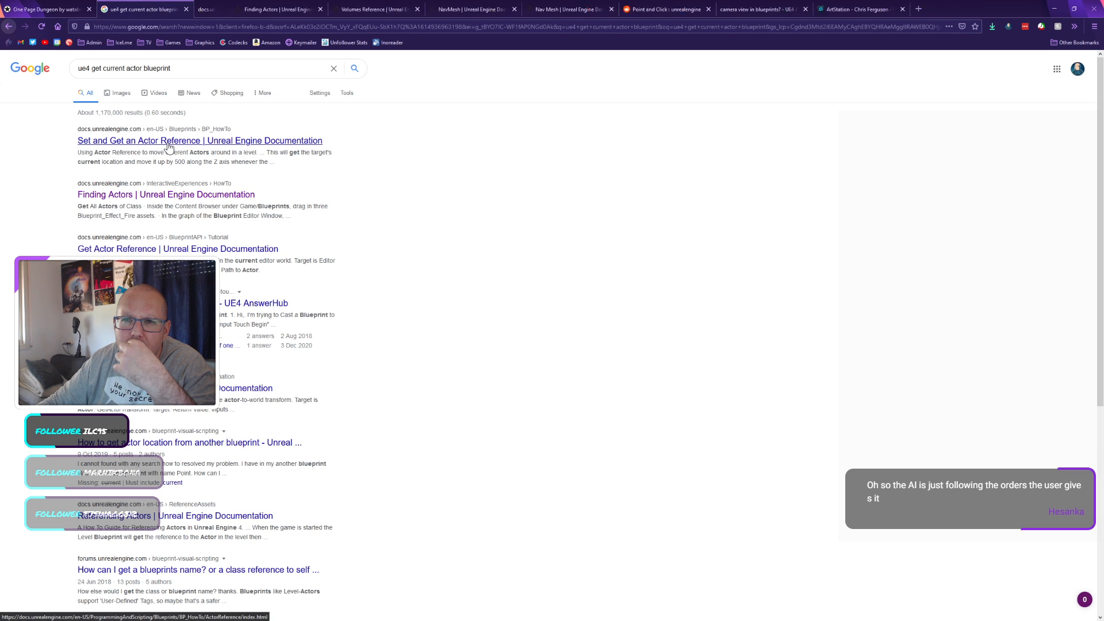
{"action": "middle_click", "coordinate": [134, 249]}
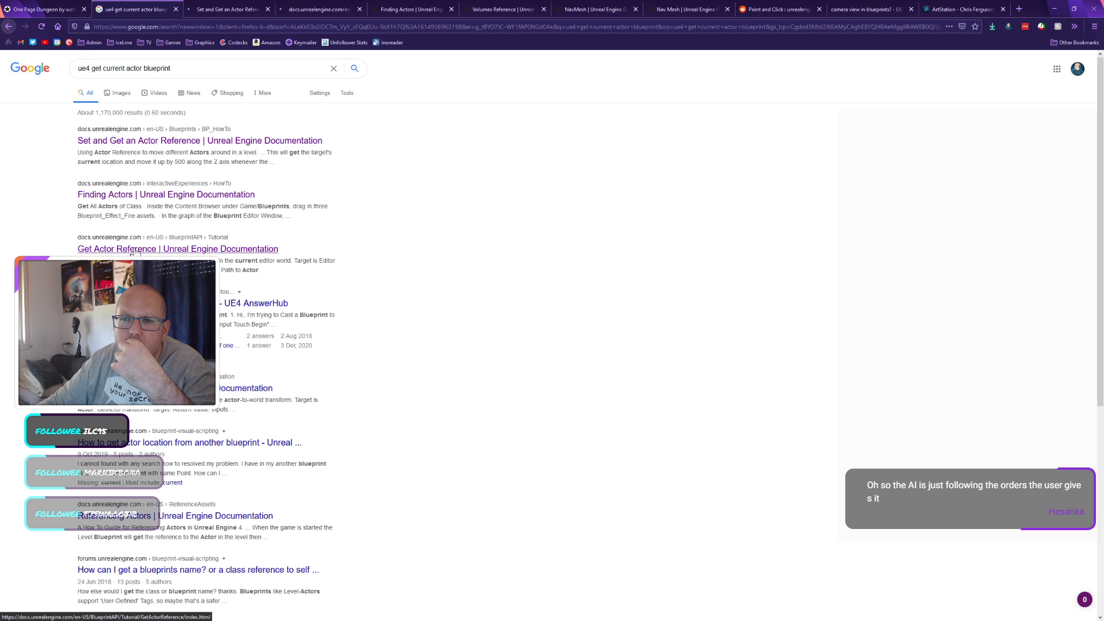
{"action": "left_click", "coordinate": [193, 10]}
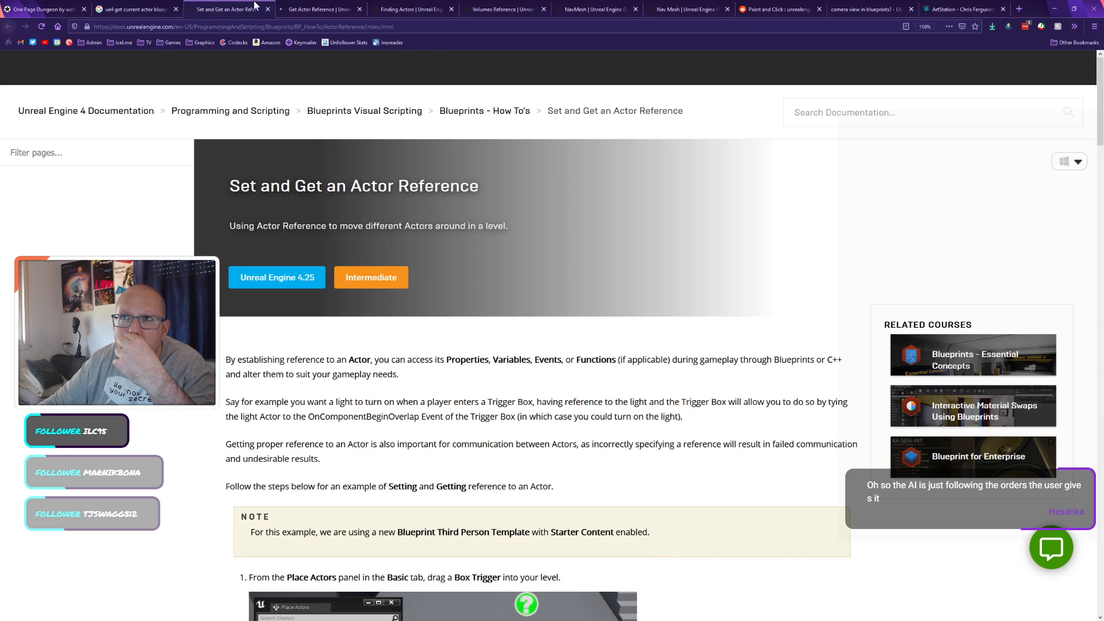
Step: Back in Unreal Editor, add a Get Player Controller node and connect its Return Value to the Controller input of Simple Move to Location
{"action": "key", "text": "alt+Tab"}
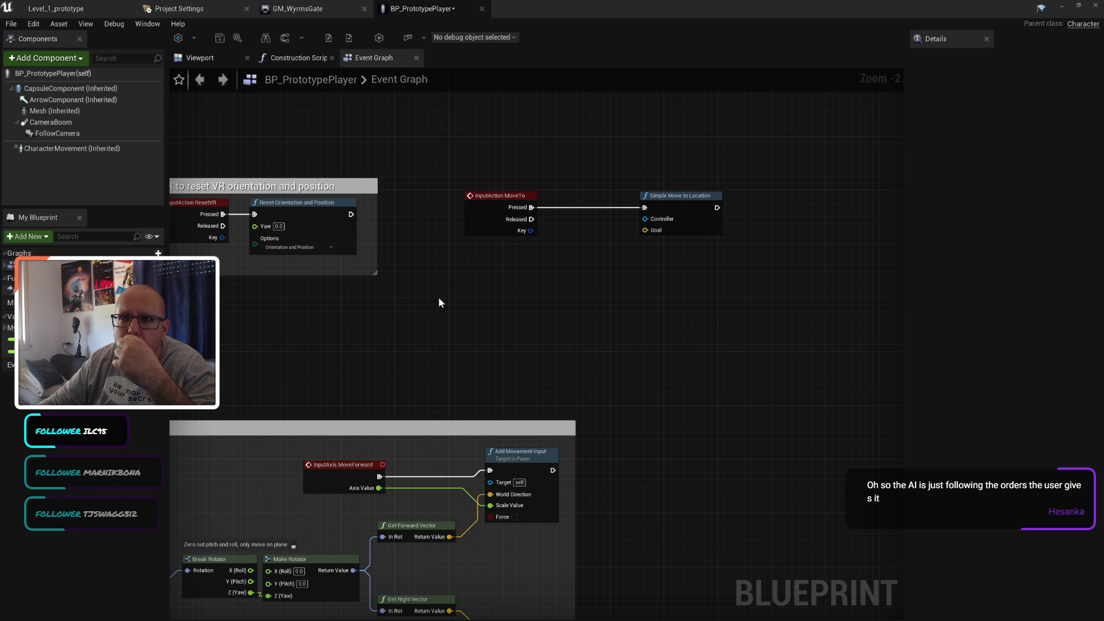
{"action": "right_click", "coordinate": [536, 326]}
{"action": "type", "text": "get player"}
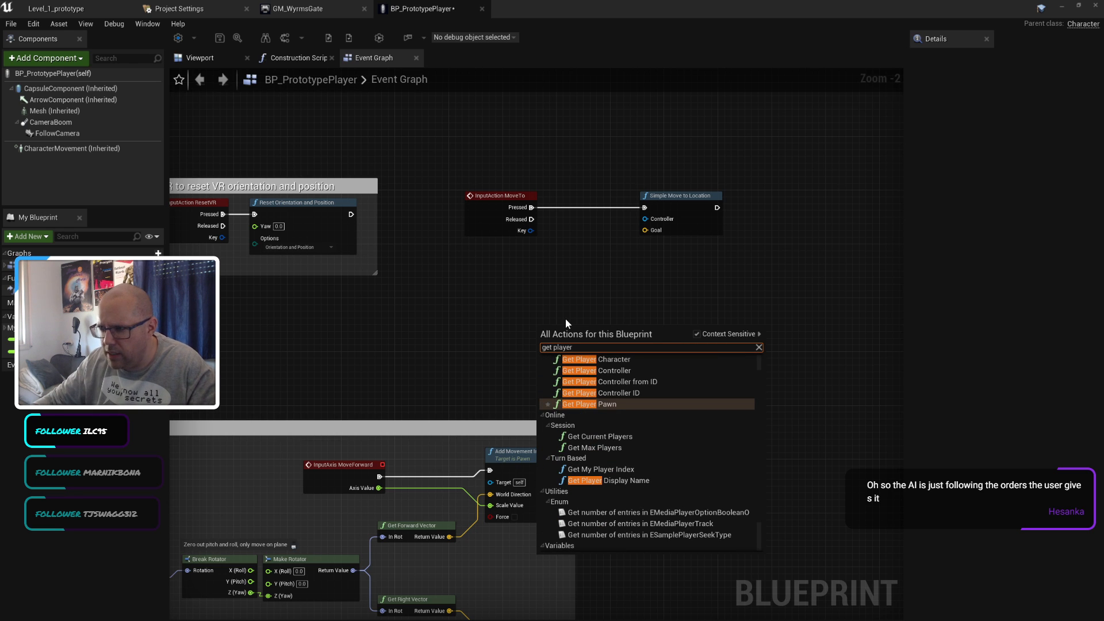
{"action": "scroll", "coordinate": [661, 390], "scroll_direction": "up", "scroll_amount": 1}
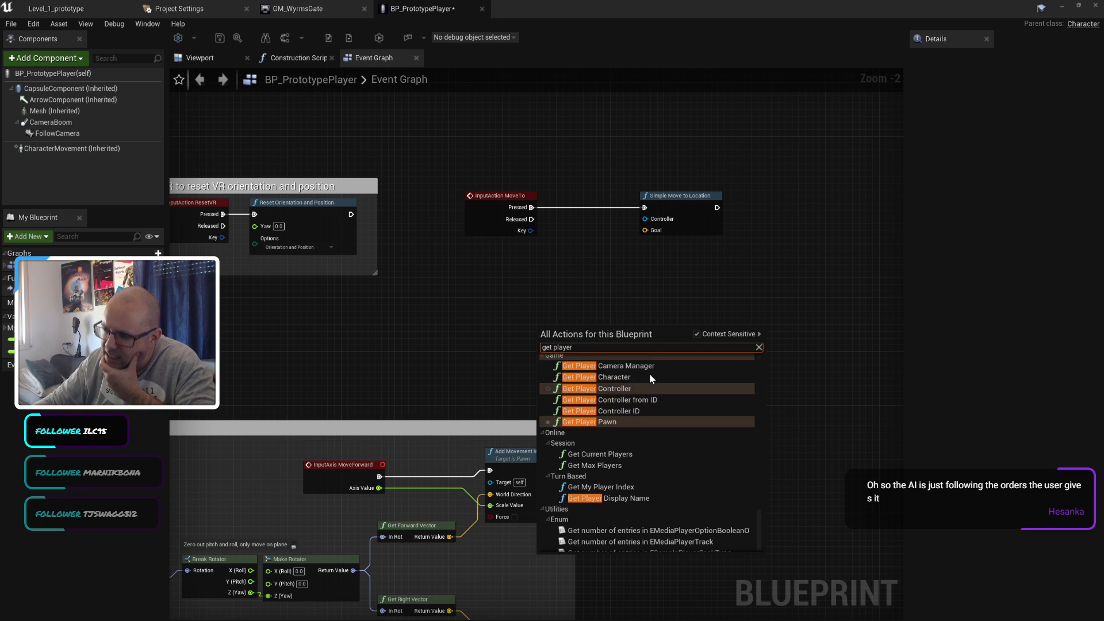
{"action": "left_click", "coordinate": [620, 392]}
{"action": "left_click_drag", "start_coordinate": [598, 335], "coordinate": [646, 219]}
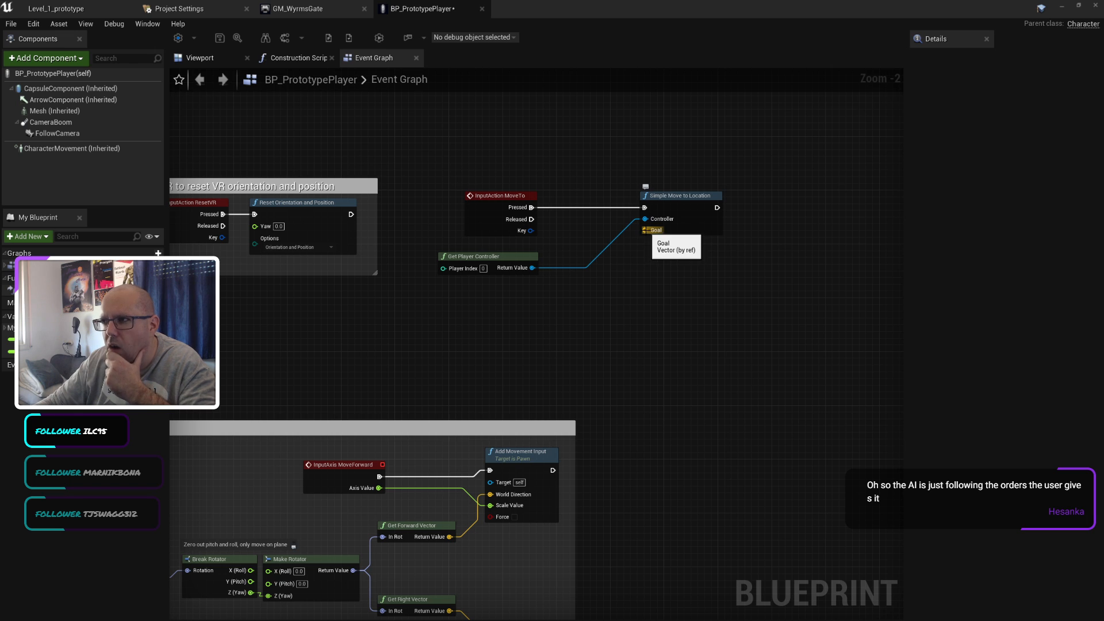
Step: Close the two actor reference pages and the Finding Actors page in the web browser, then return to Unreal Editor
{"action": "key", "text": "alt+Tab"}
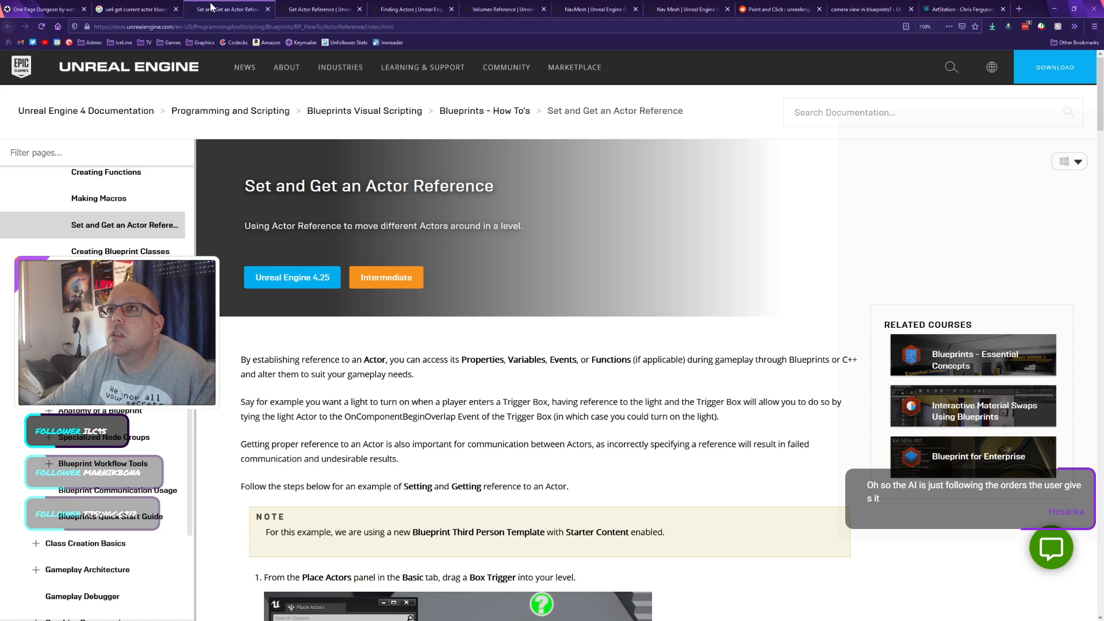
{"action": "left_click", "coordinate": [267, 9]}
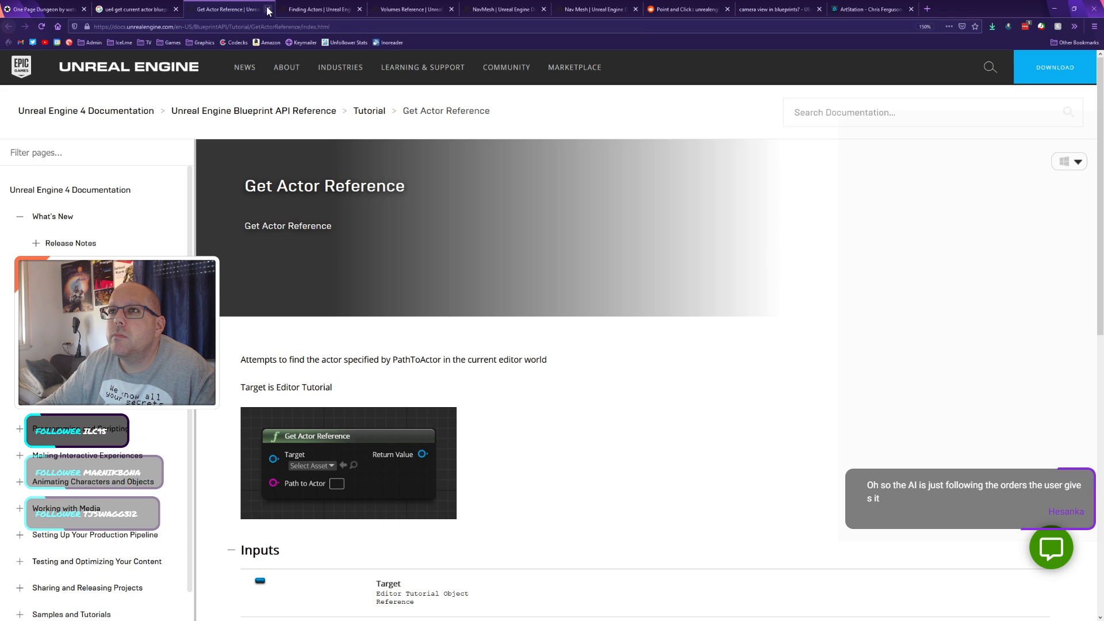
{"action": "left_click", "coordinate": [268, 9]}
{"action": "left_click", "coordinate": [268, 9]}
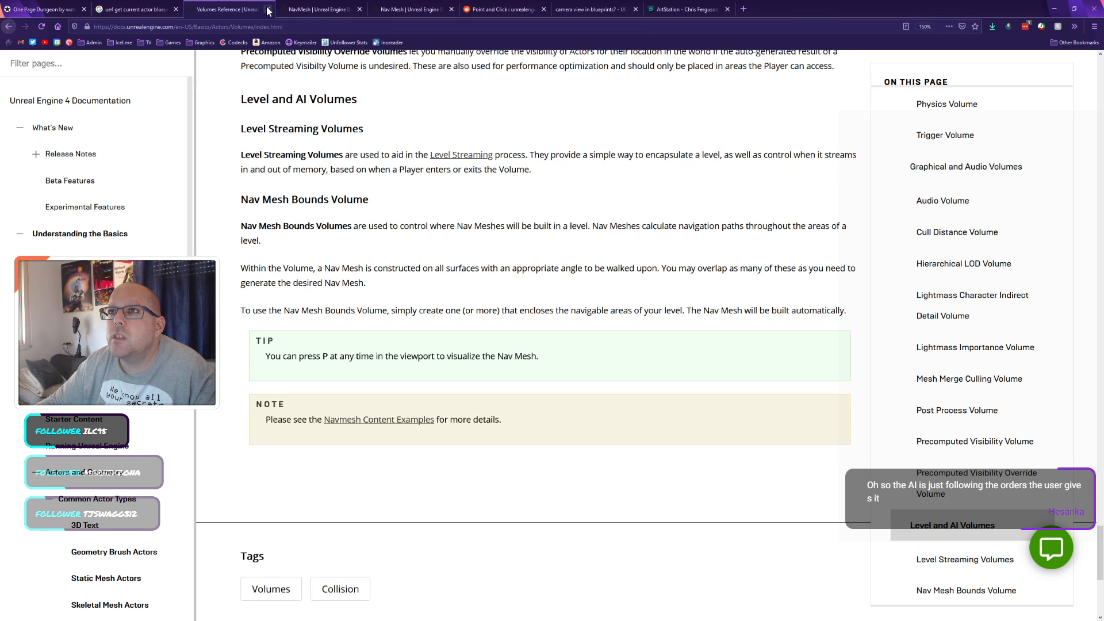
{"action": "left_click", "coordinate": [1054, 9]}
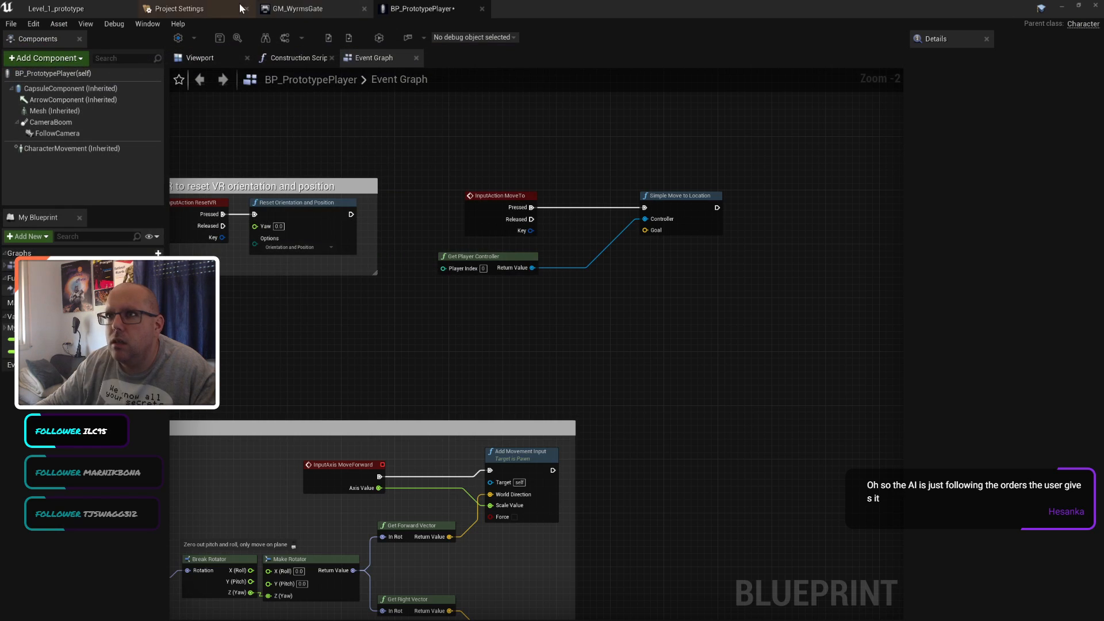
Step: Build the navigation paths for the Level_1_prototype level
{"action": "left_click", "coordinate": [184, 8]}
{"action": "left_click", "coordinate": [297, 9]}
{"action": "left_click", "coordinate": [56, 9]}
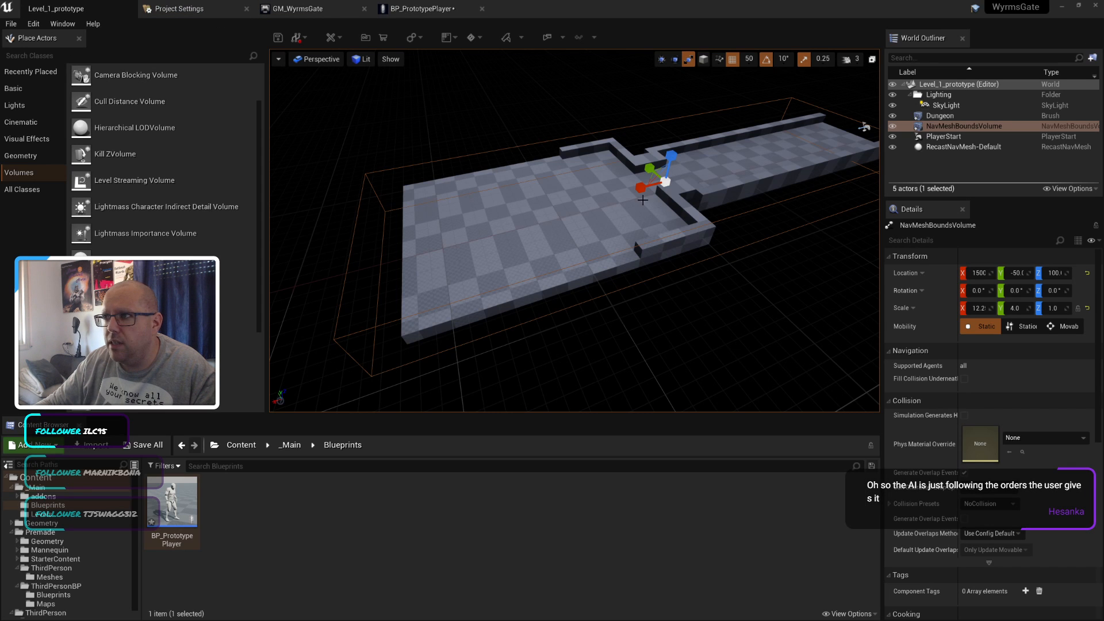
{"action": "left_click", "coordinate": [521, 37]}
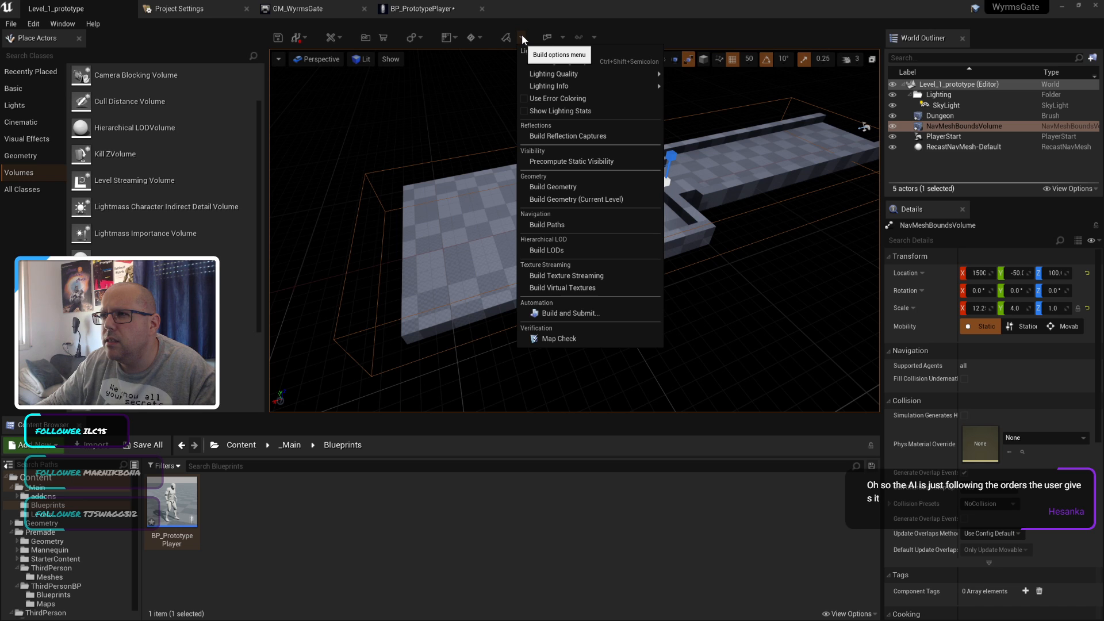
{"action": "left_click", "coordinate": [569, 225]}
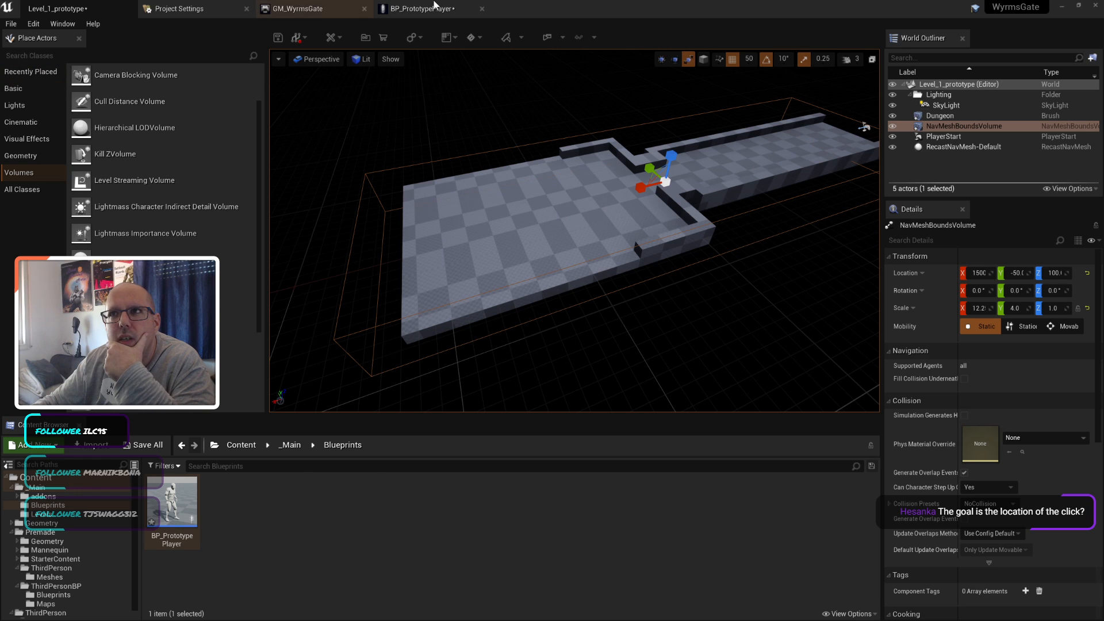
Step: Return to the BP_PrototypePlayer event graph and search the available Blueprint actions for "cursor"
{"action": "left_click", "coordinate": [435, 7]}
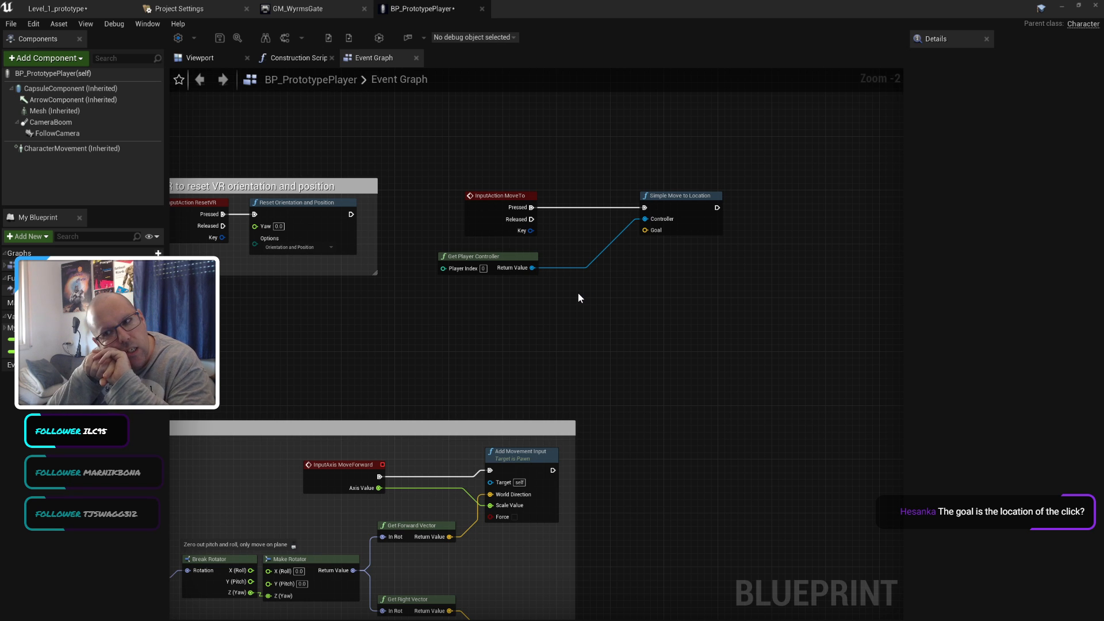
{"action": "right_click", "coordinate": [559, 317]}
{"action": "type", "text": "curso"}
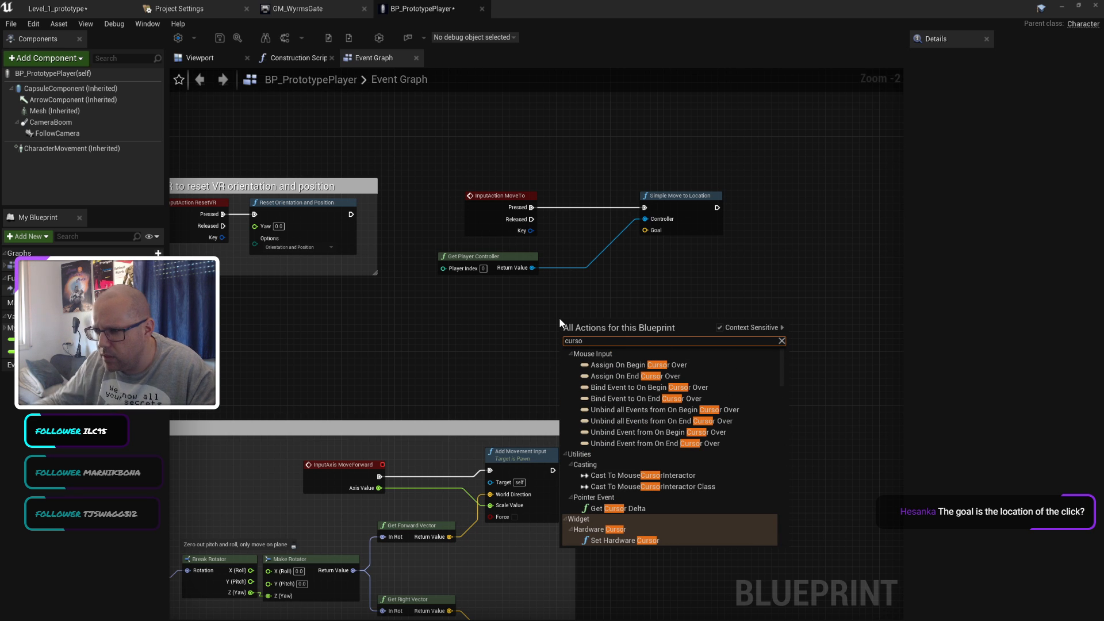
{"action": "type", "text": "r"}
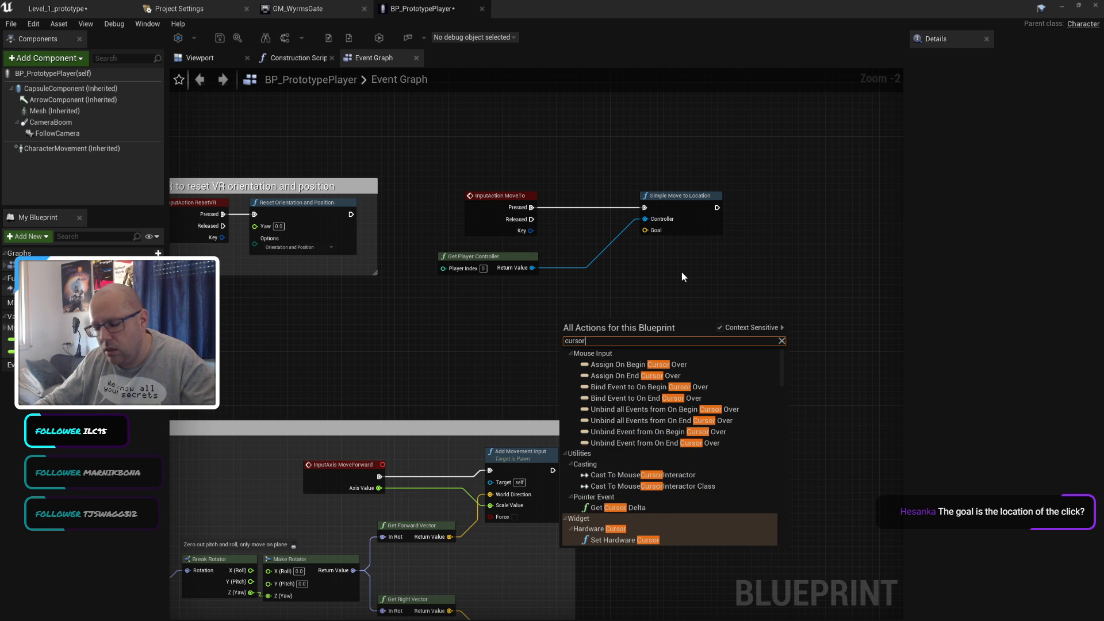
Step: Search the available Blueprint actions for "mouse position" and examine the offered nodes without adding one
{"action": "key", "text": "ctrl+a"}
{"action": "type", "text": "mouse lo"}
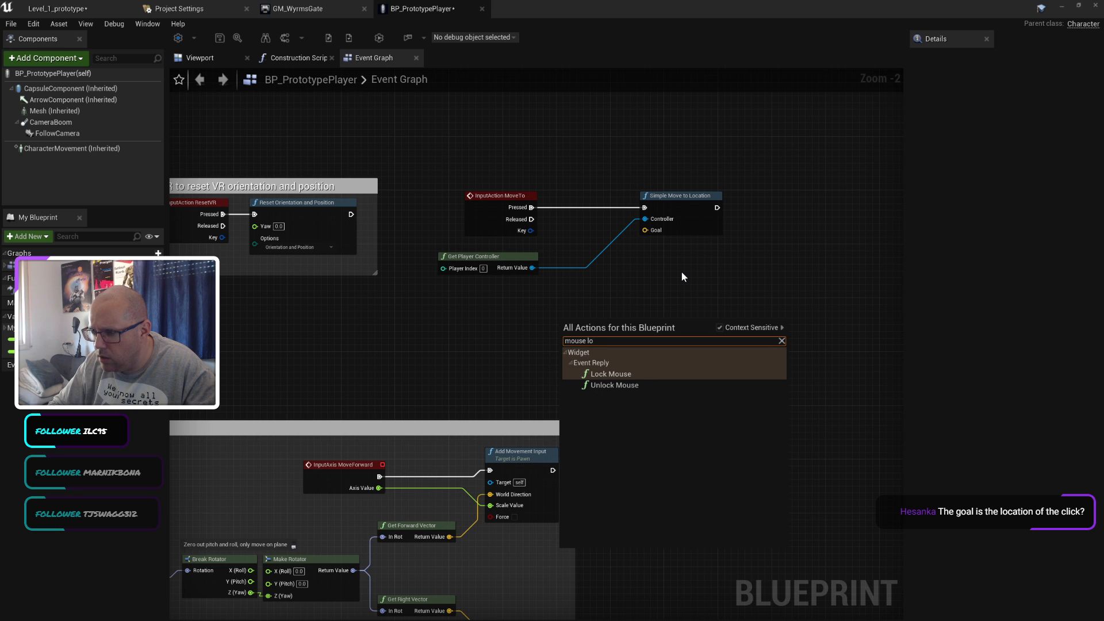
{"action": "key", "text": "BackSpace"}
{"action": "key", "text": "BackSpace"}
{"action": "key", "text": "BackSpace"}
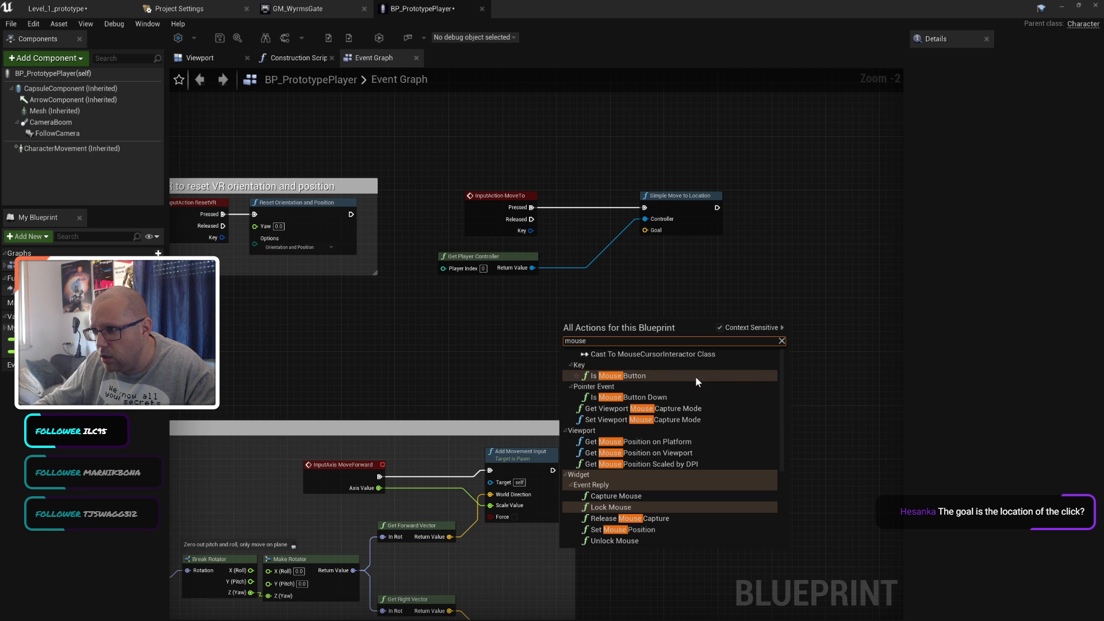
{"action": "type", "text": "posi"}
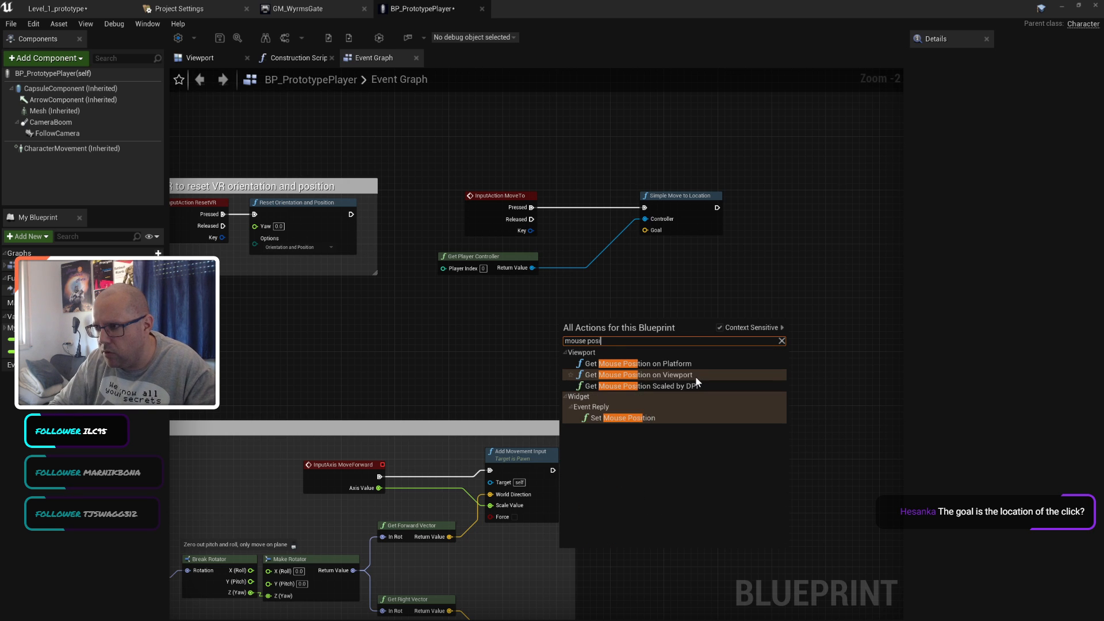
{"action": "type", "text": "tion"}
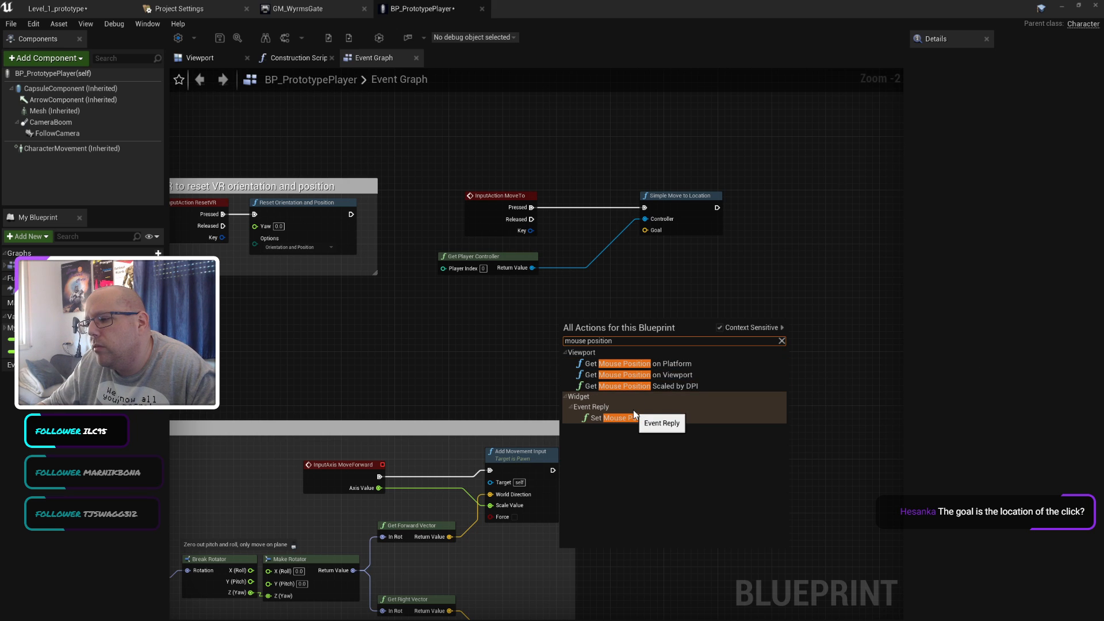
{"action": "left_click", "coordinate": [458, 322]}
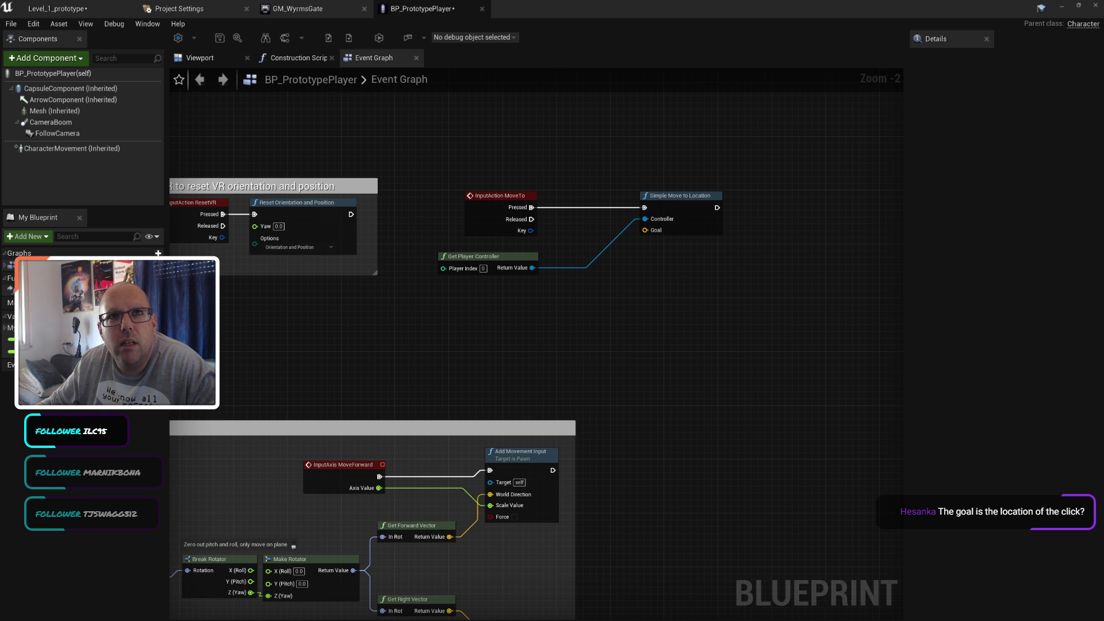
Step: Switch to the web browser and replace the existing Google query with a search for "ue4 get mouse position"
{"action": "key", "text": "alt+Tab"}
{"action": "key", "text": "Home"}
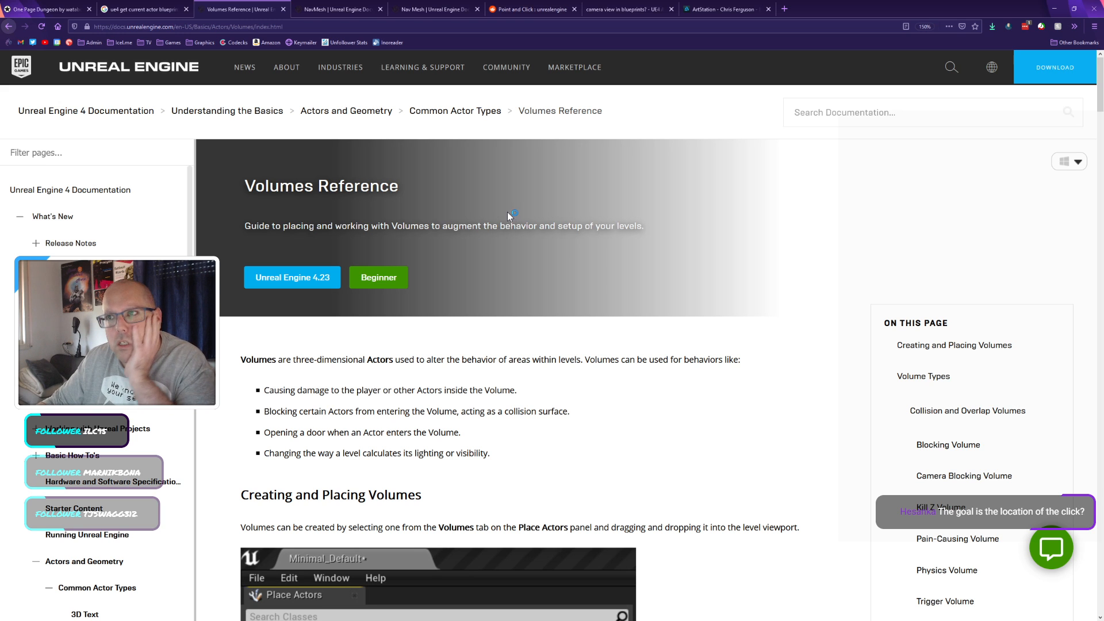
{"action": "left_click", "coordinate": [147, 9]}
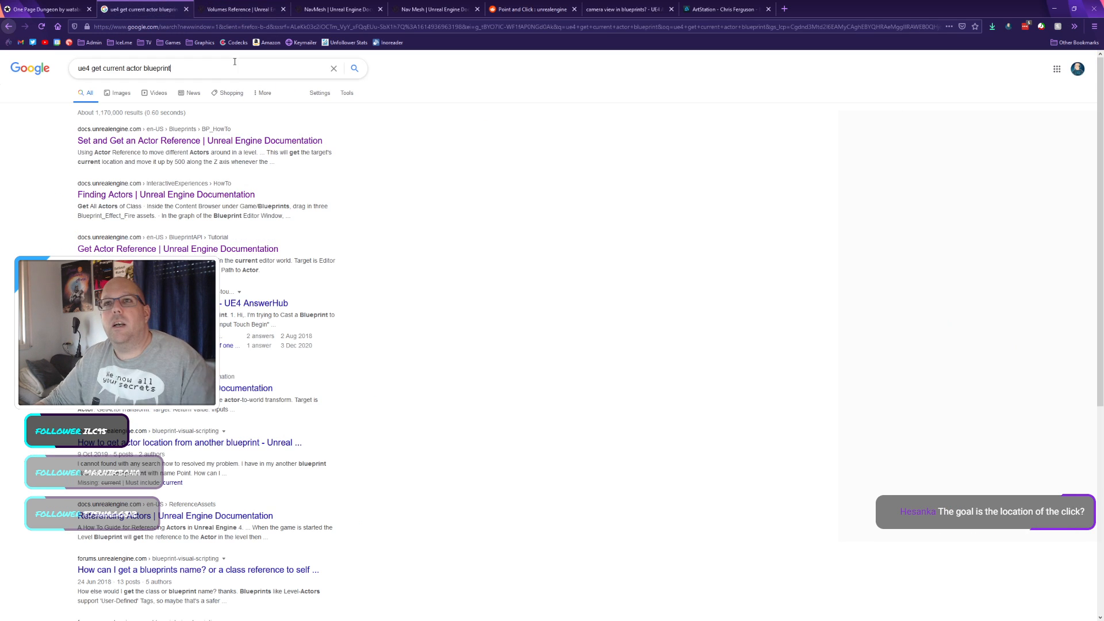
{"action": "left_click", "coordinate": [238, 70]}
{"action": "key", "text": "ctrl+shift+Left"}
{"action": "key", "text": "ctrl+shift+Left"}
{"action": "key", "text": "ctrl+shift+Left"}
{"action": "type", "text": "mouse position"}
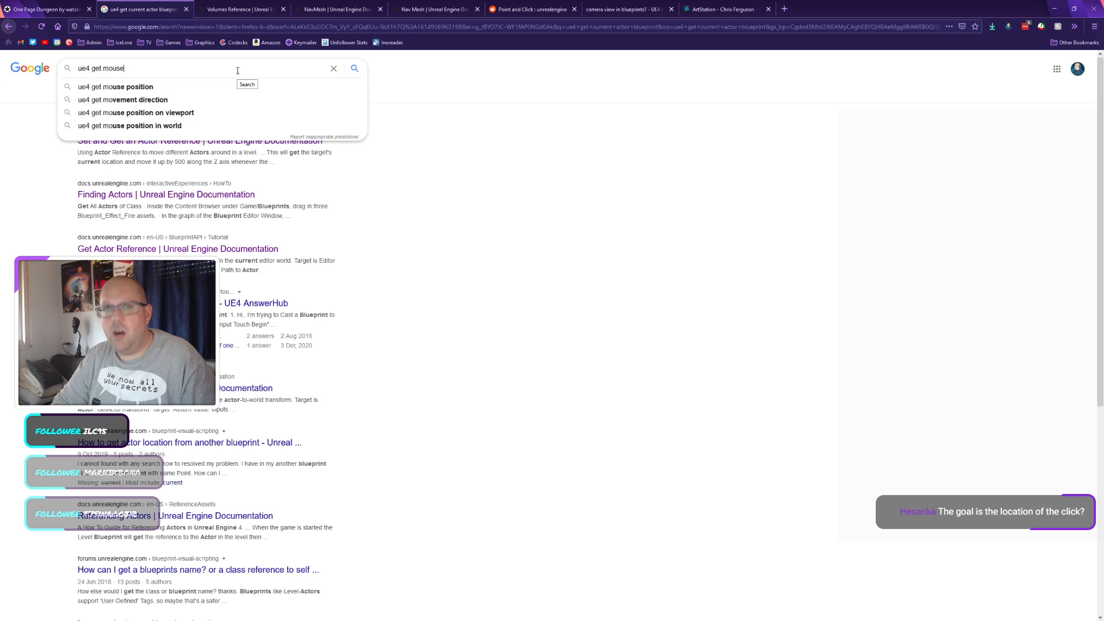
{"action": "key", "text": "Return"}
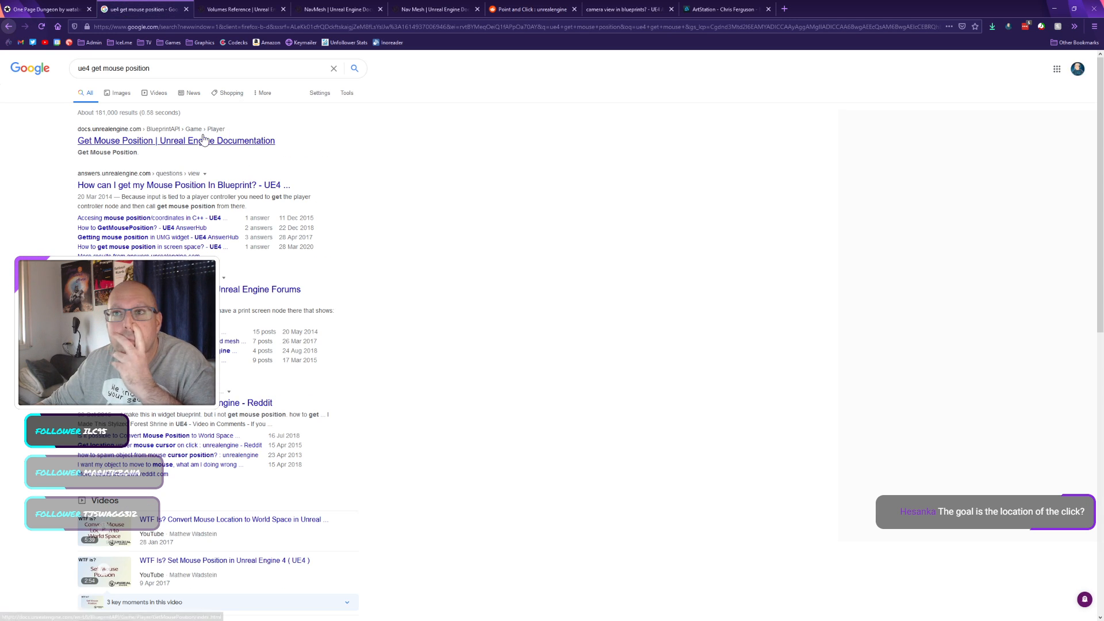
Step: Open the AnswerHub question "How can I get my Mouse Position In Blueprint?" and complete the captcha challenge on the Epic Games sign-in page
{"action": "left_click", "coordinate": [198, 185]}
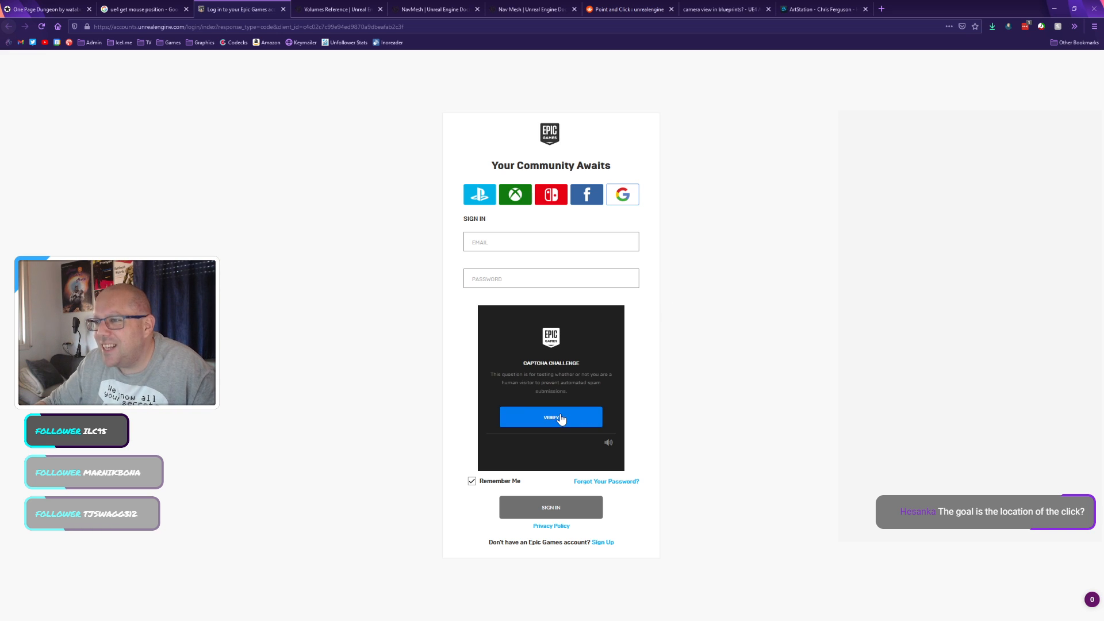
{"action": "left_click", "coordinate": [561, 418]}
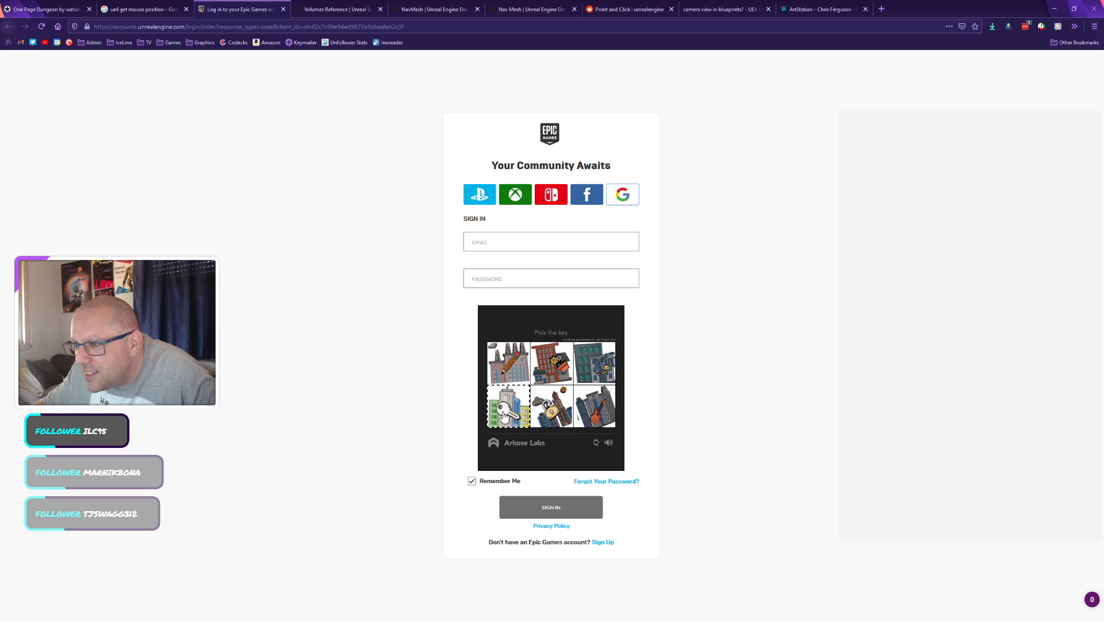
{"action": "left_click", "coordinate": [553, 412]}
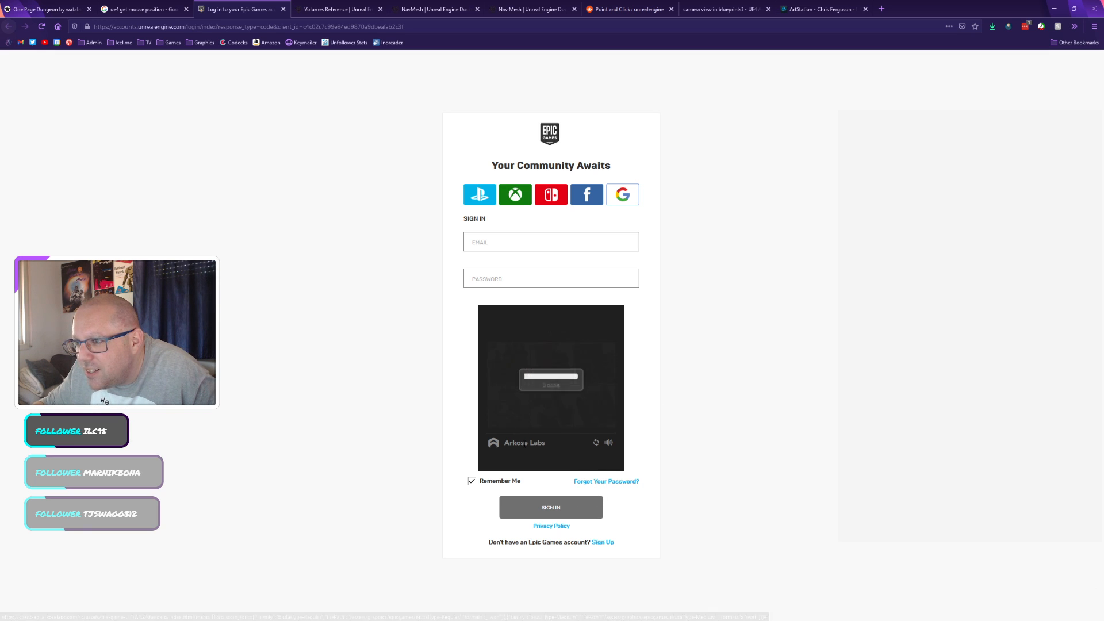
{"action": "left_click", "coordinate": [532, 241]}
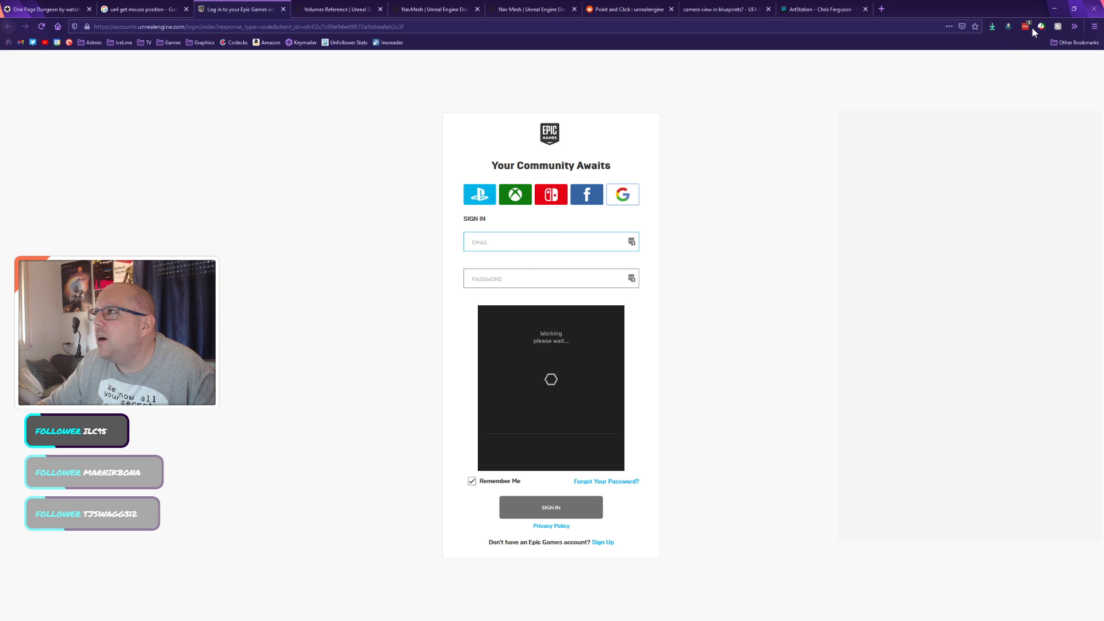
{"action": "key", "text": "alt+Tab"}
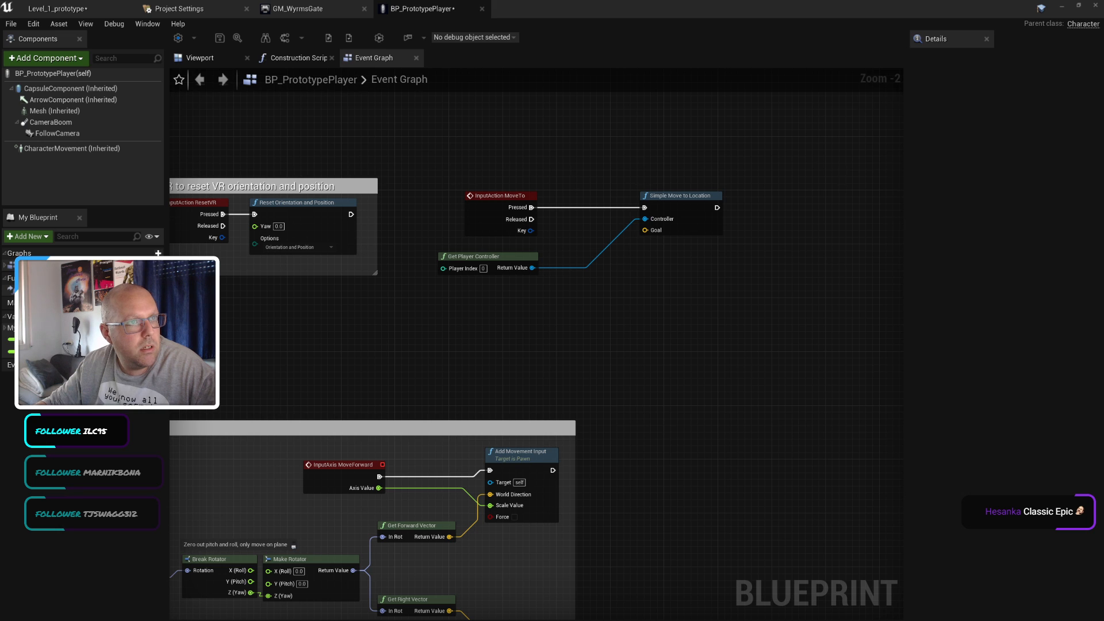
{"action": "left_click_drag", "start_coordinate": [0, 128], "coordinate": [703, 0]}
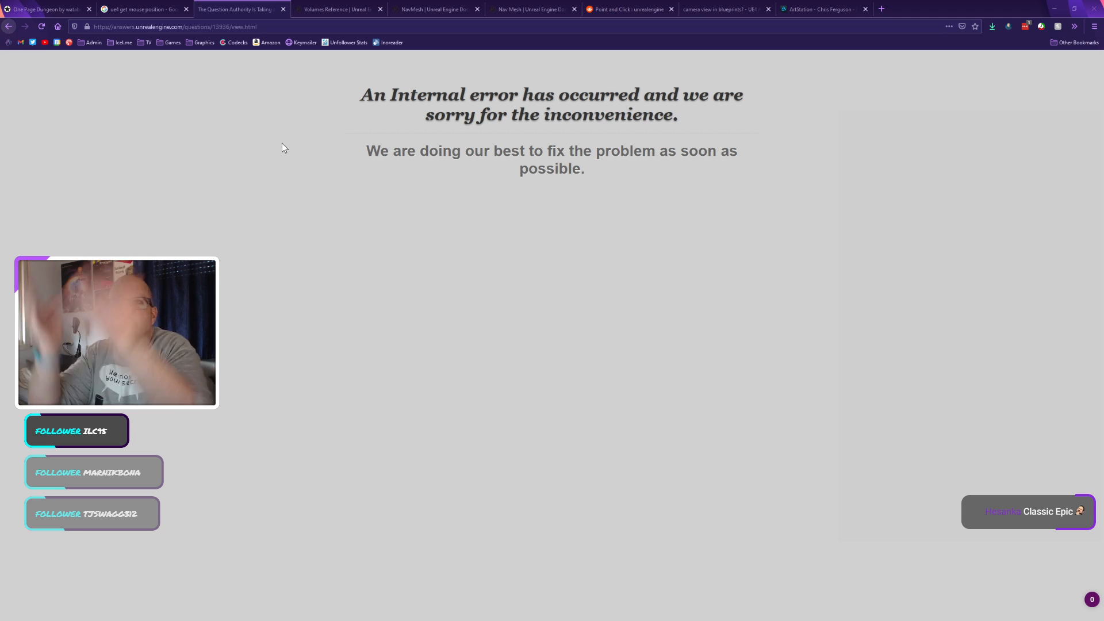
Step: Reopen the mouse position question from the search results, close the error page, and read the question's top-voted answer
{"action": "left_click", "coordinate": [178, 13]}
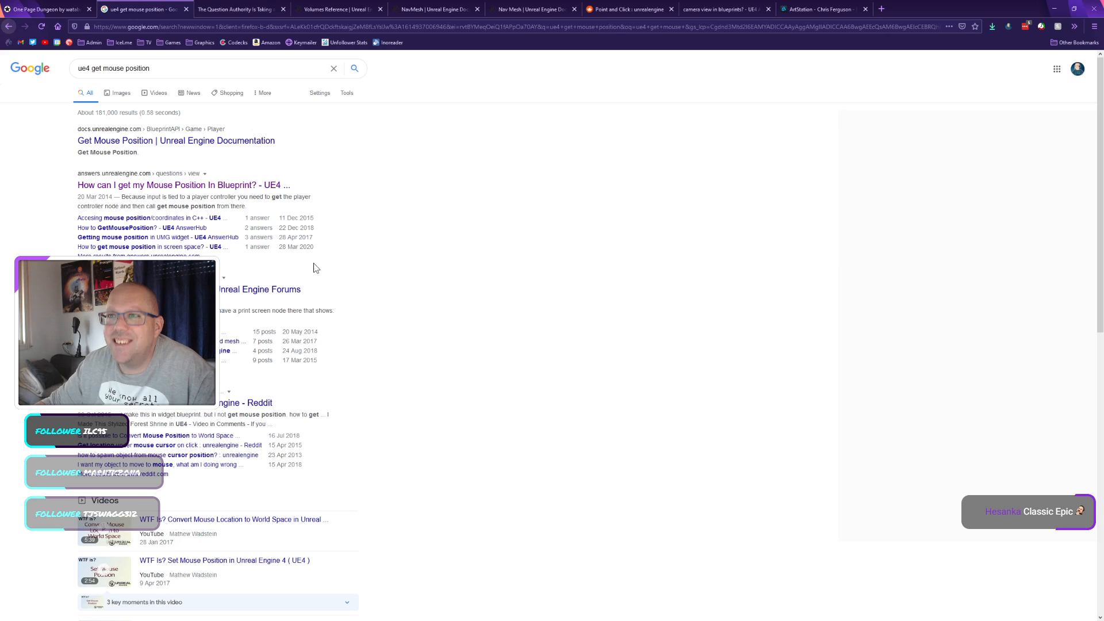
{"action": "middle_click", "coordinate": [122, 184]}
{"action": "middle_click", "coordinate": [304, 7]}
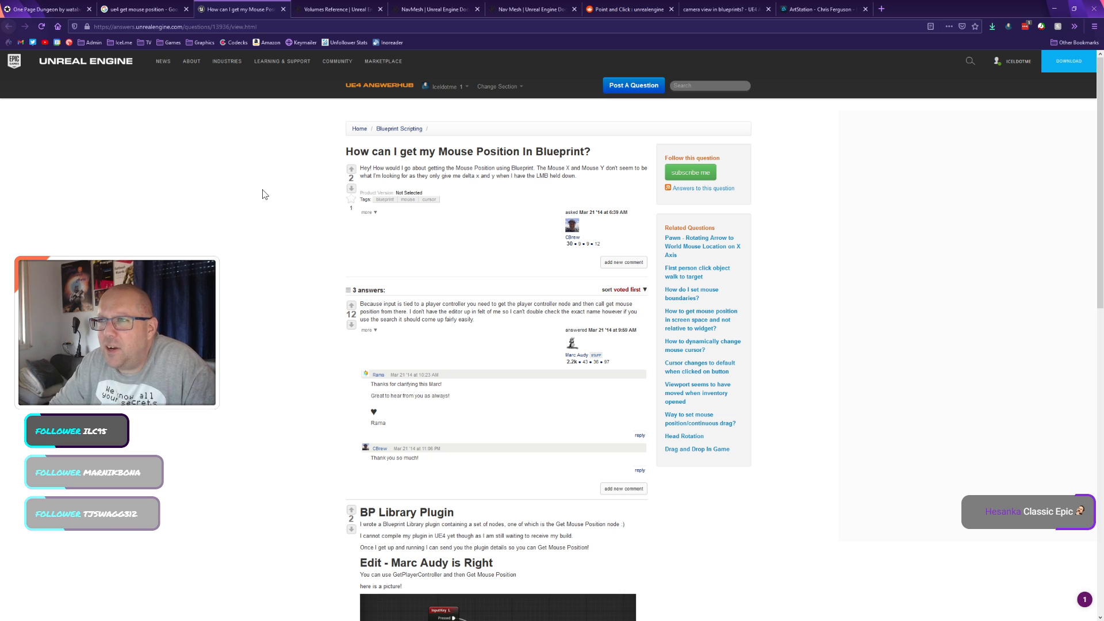
{"action": "scroll", "coordinate": [262, 195], "scroll_direction": "up", "scroll_amount": 4, "text": "ctrl"}
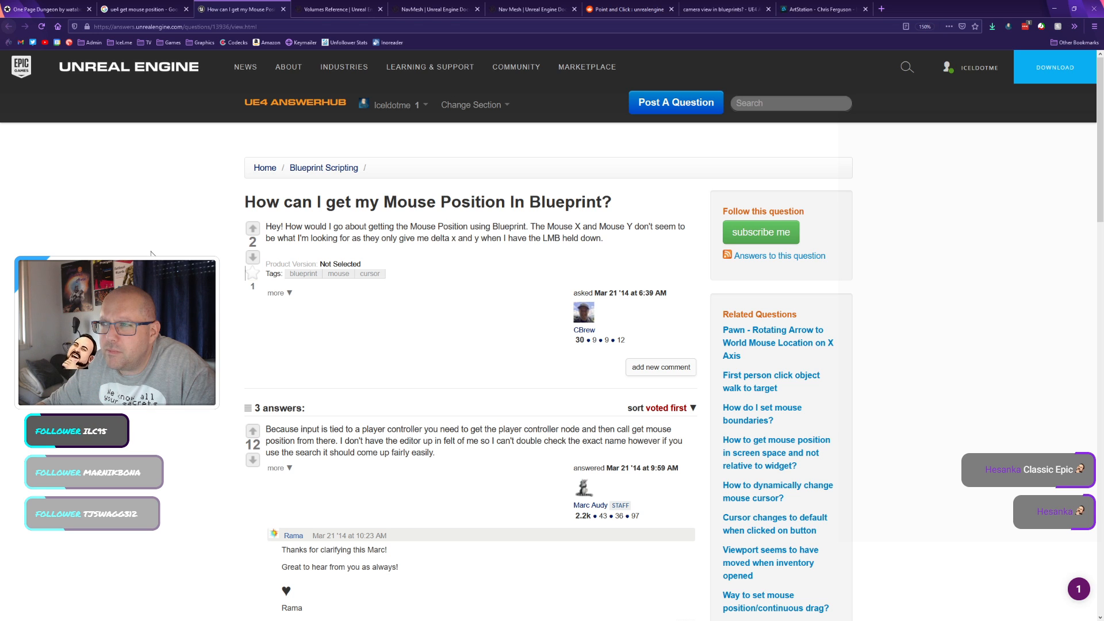
{"action": "scroll", "coordinate": [151, 253], "scroll_direction": "down", "scroll_amount": 3}
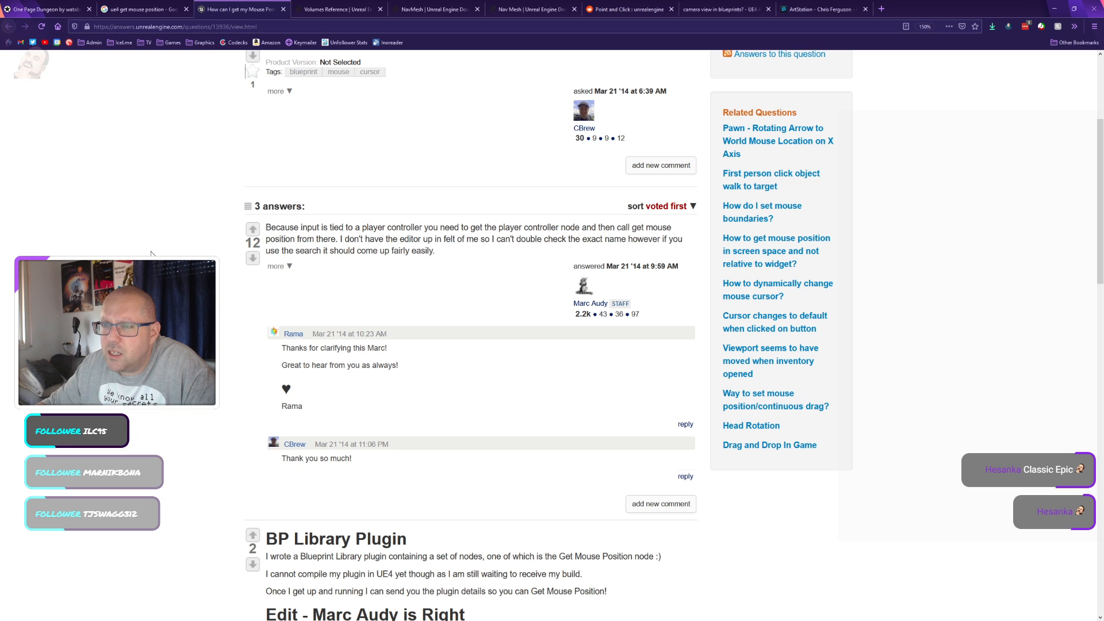
{"action": "triple_click", "coordinate": [347, 228]}
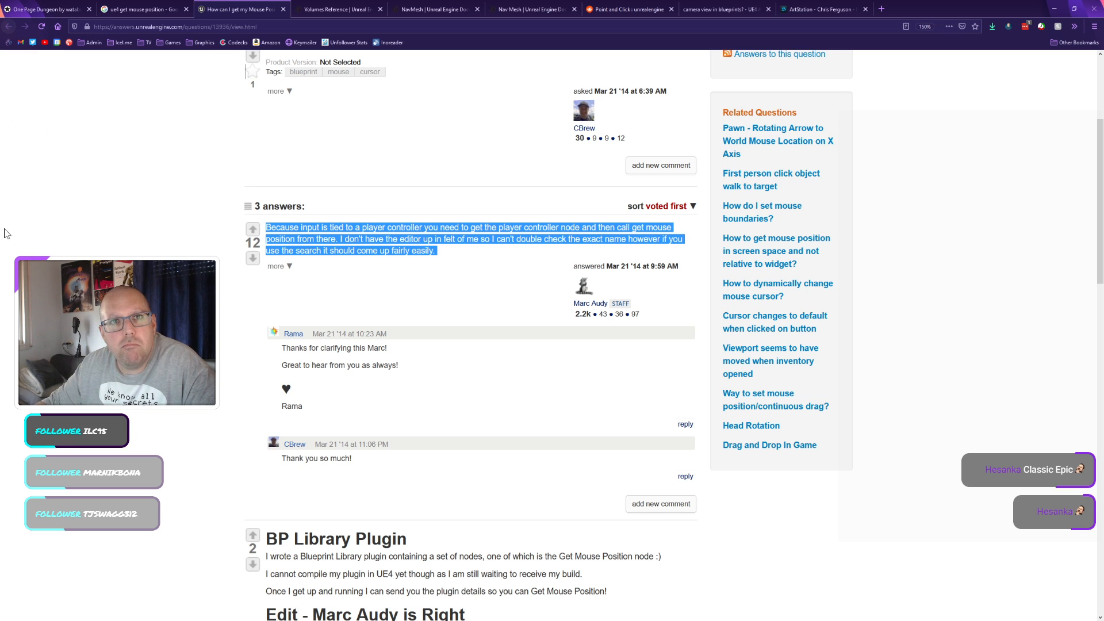
Step: Switch to Unreal Editor and search the actions available from Get Player Controller's return value for "mouse", without adding a node
{"action": "key", "text": "alt+Tab"}
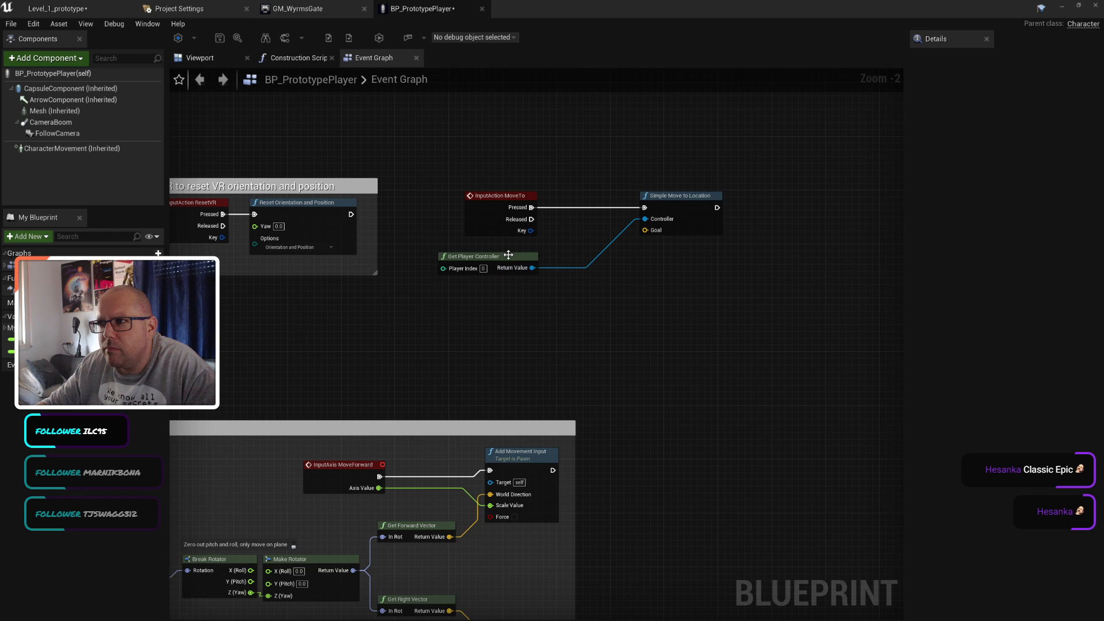
{"action": "left_click_drag", "start_coordinate": [532, 268], "coordinate": [629, 329]}
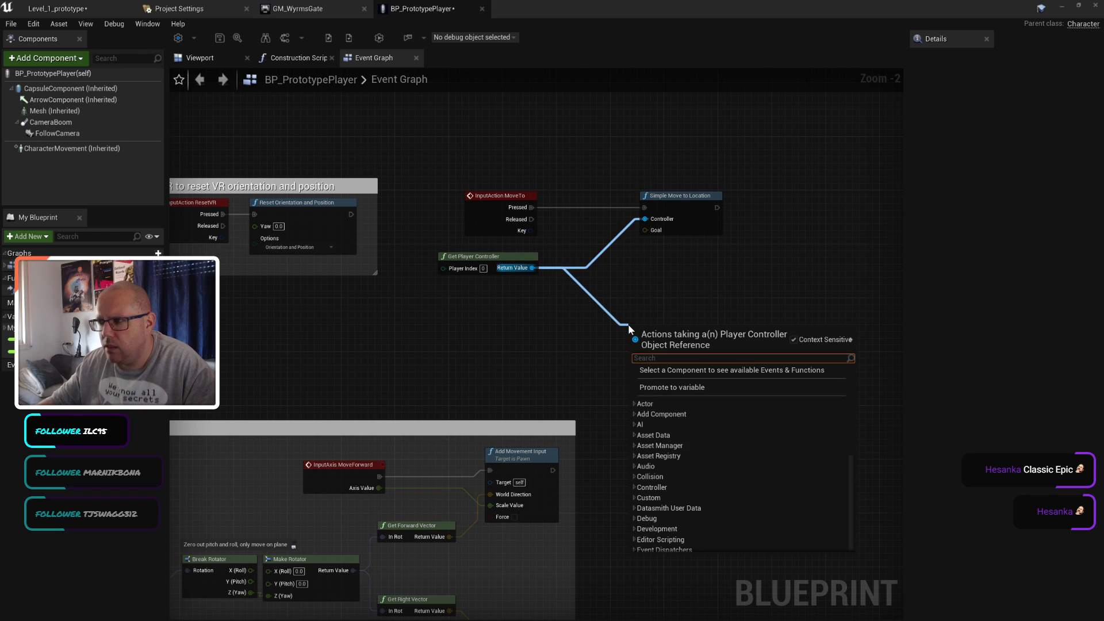
{"action": "type", "text": "mouse"}
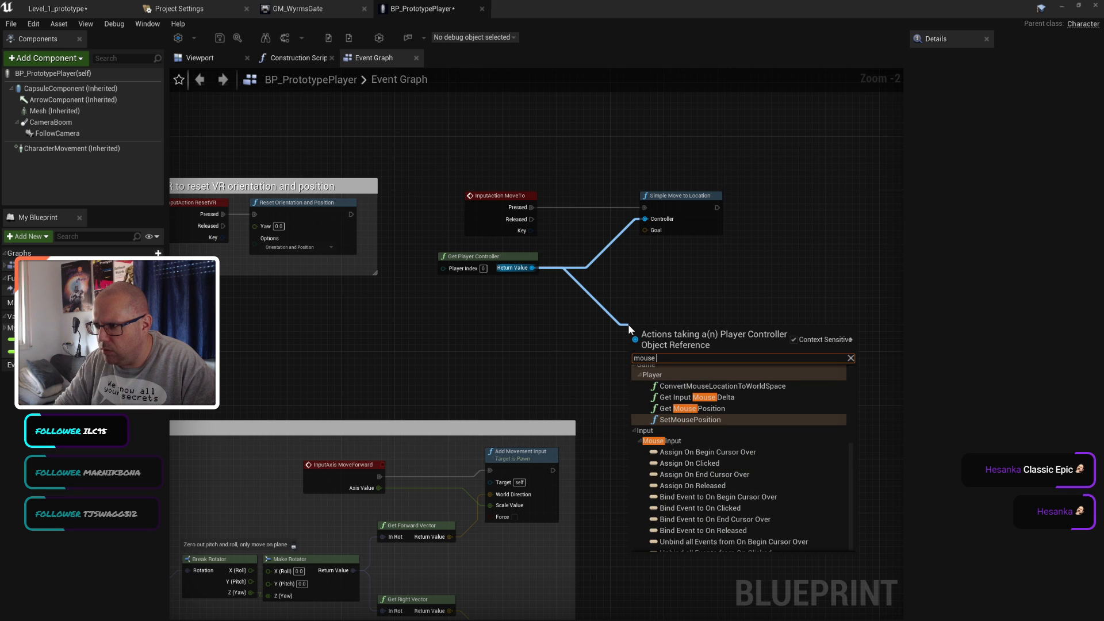
{"action": "left_click", "coordinate": [758, 294]}
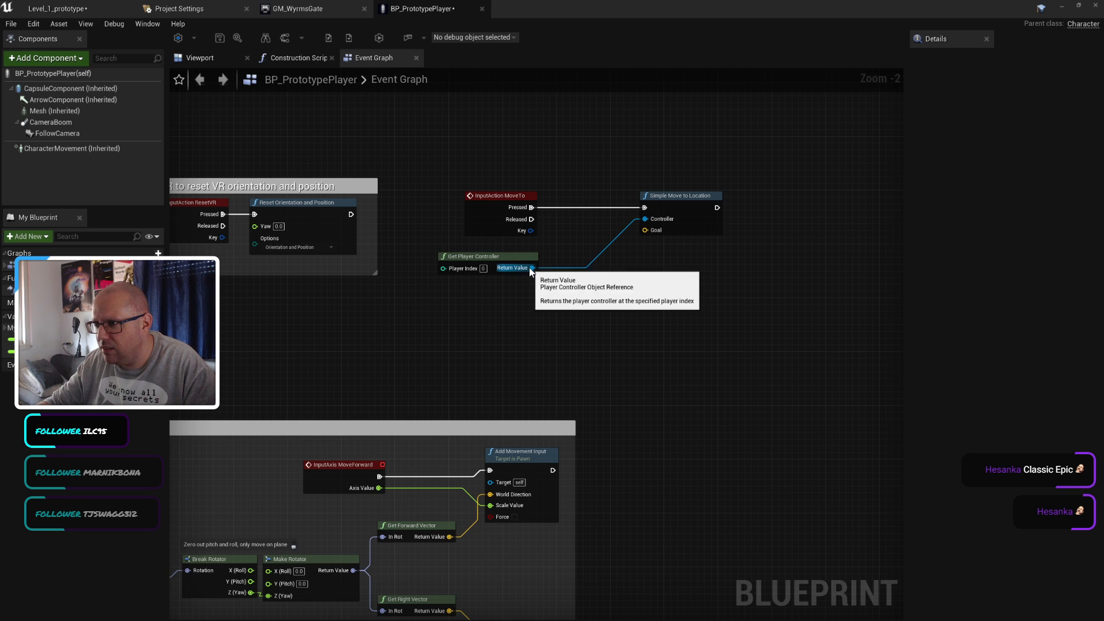
{"action": "left_click_drag", "start_coordinate": [529, 267], "coordinate": [669, 336]}
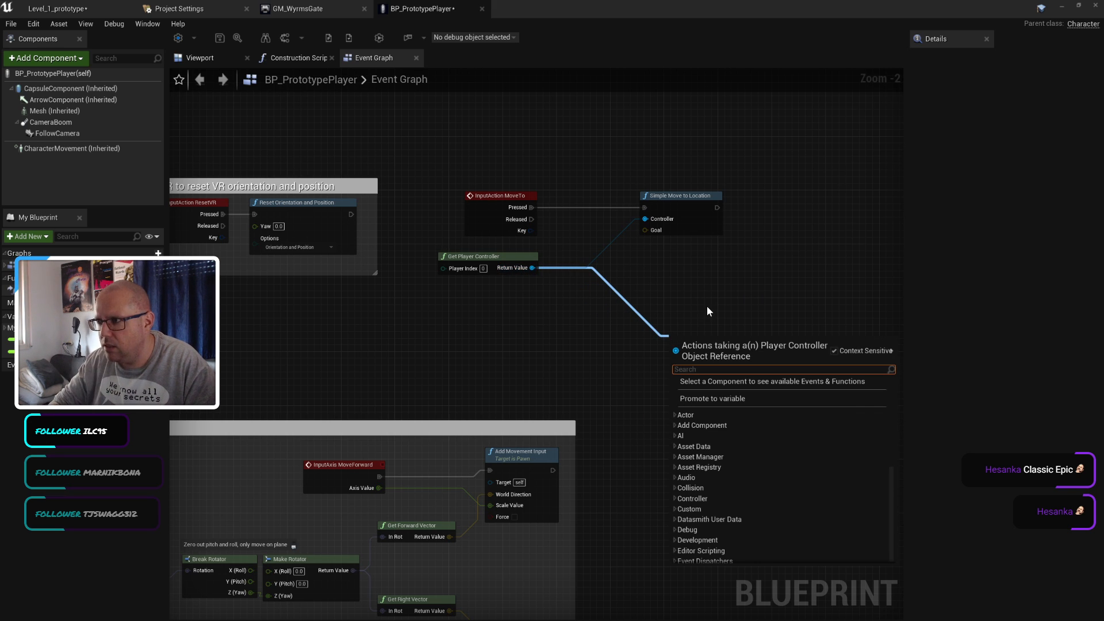
{"action": "key", "text": "Escape"}
Step: Save the BP_PrototypePlayer blueprint and the Level_1_prototype level
{"action": "key", "text": "ctrl+s"}
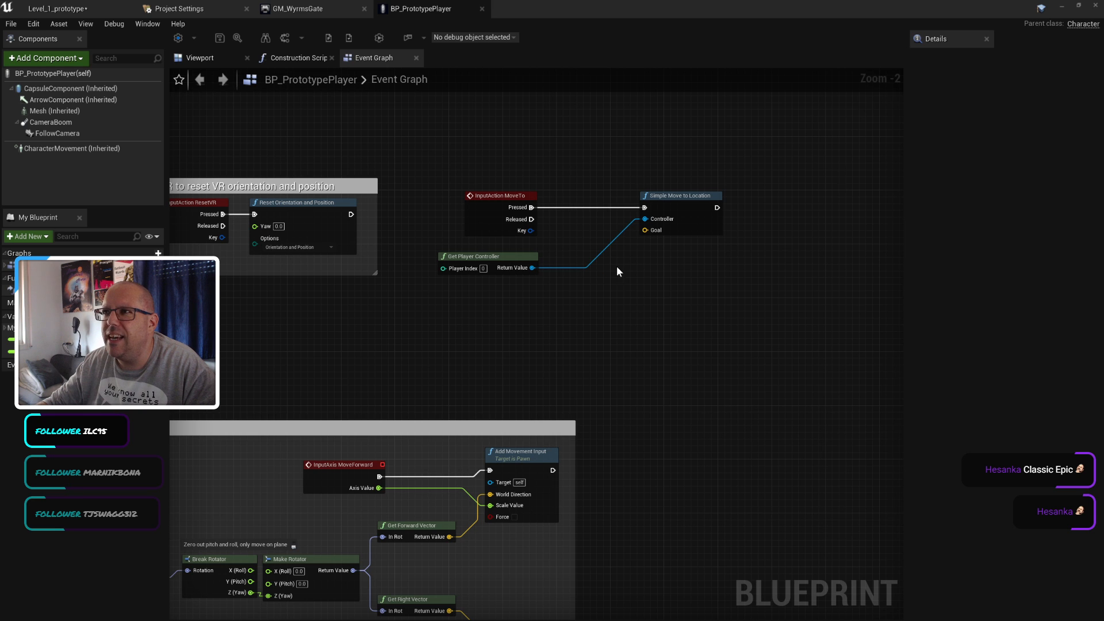
{"action": "left_click", "coordinate": [58, 9]}
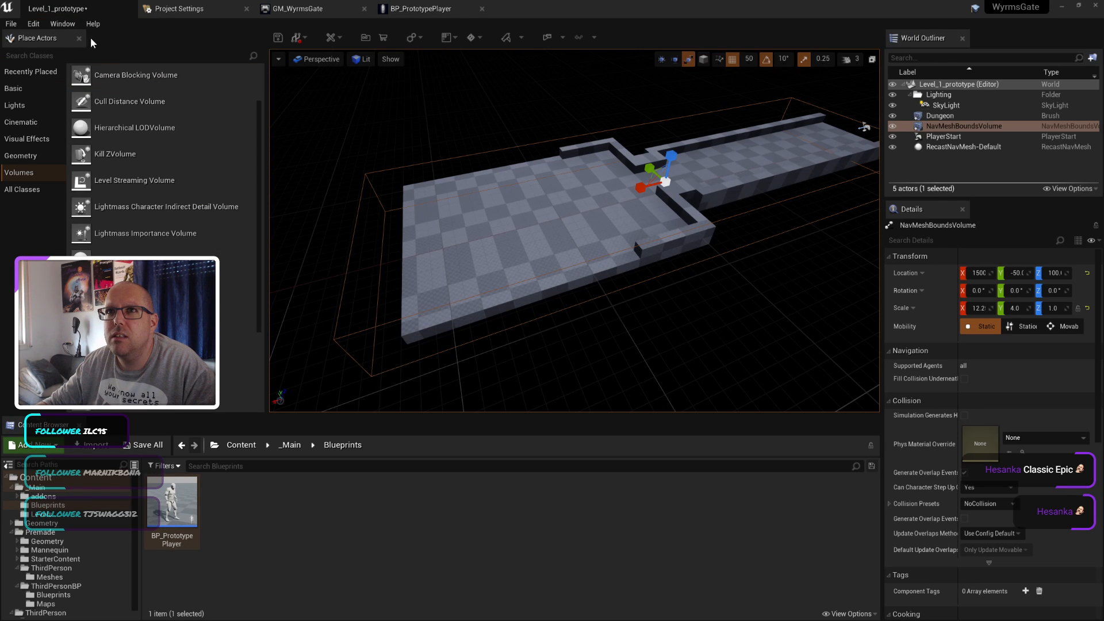
{"action": "key", "text": "ctrl+s"}
Step: Return to the BP_PrototypePlayer event graph and recheck the player controller's "mouse" actions and the Focus Related Options
{"action": "left_click", "coordinate": [420, 9]}
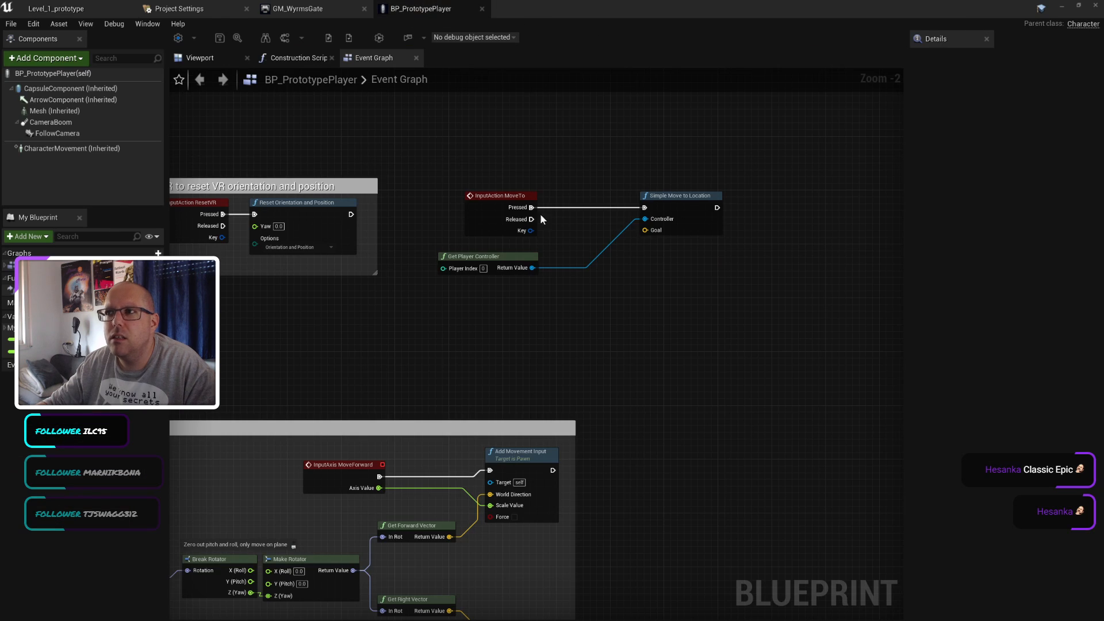
{"action": "left_click_drag", "start_coordinate": [532, 268], "coordinate": [593, 357]}
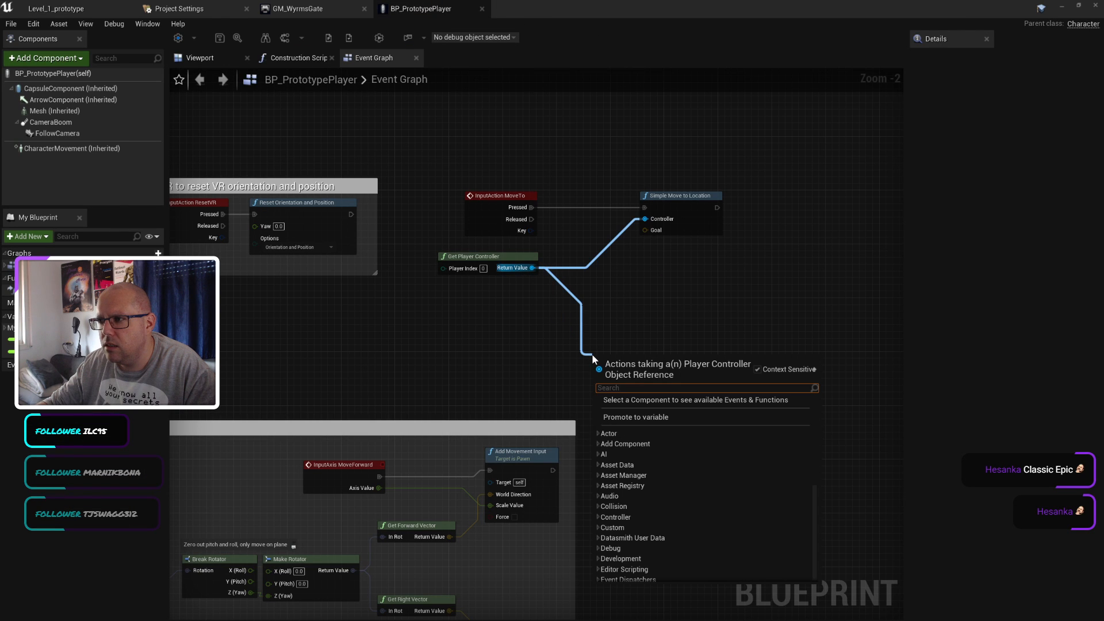
{"action": "type", "text": "mouse"}
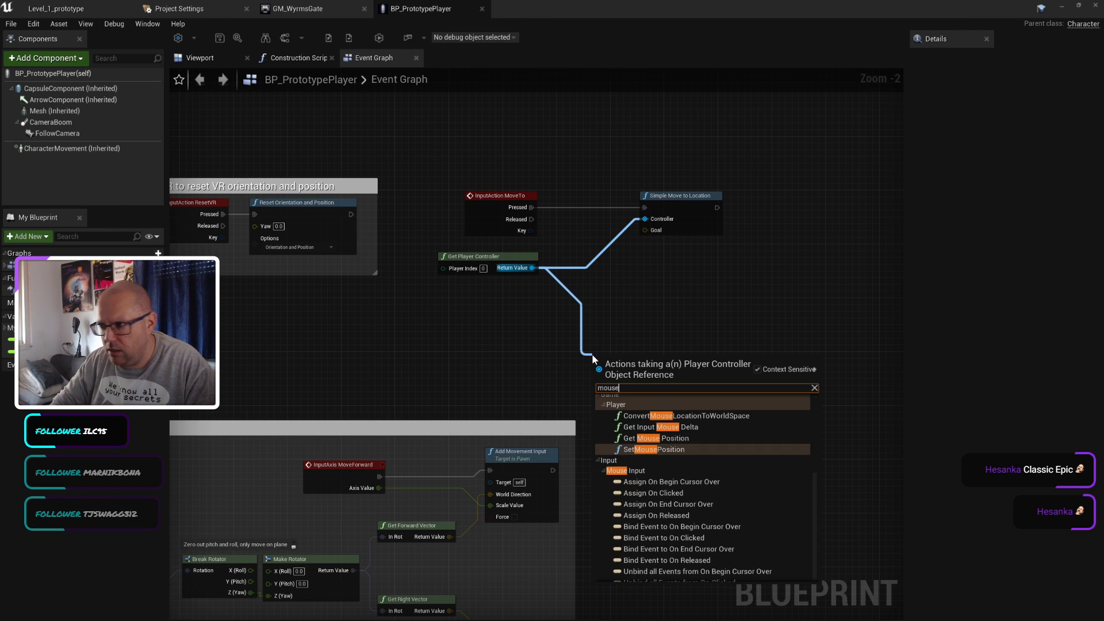
{"action": "left_click", "coordinate": [678, 299]}
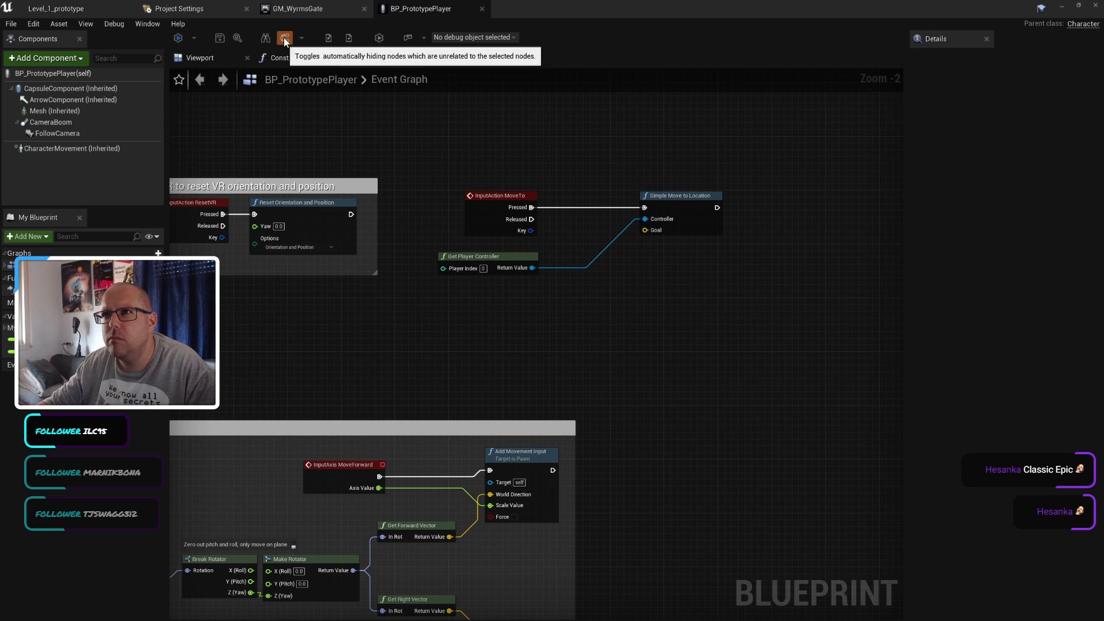
{"action": "left_click", "coordinate": [302, 37]}
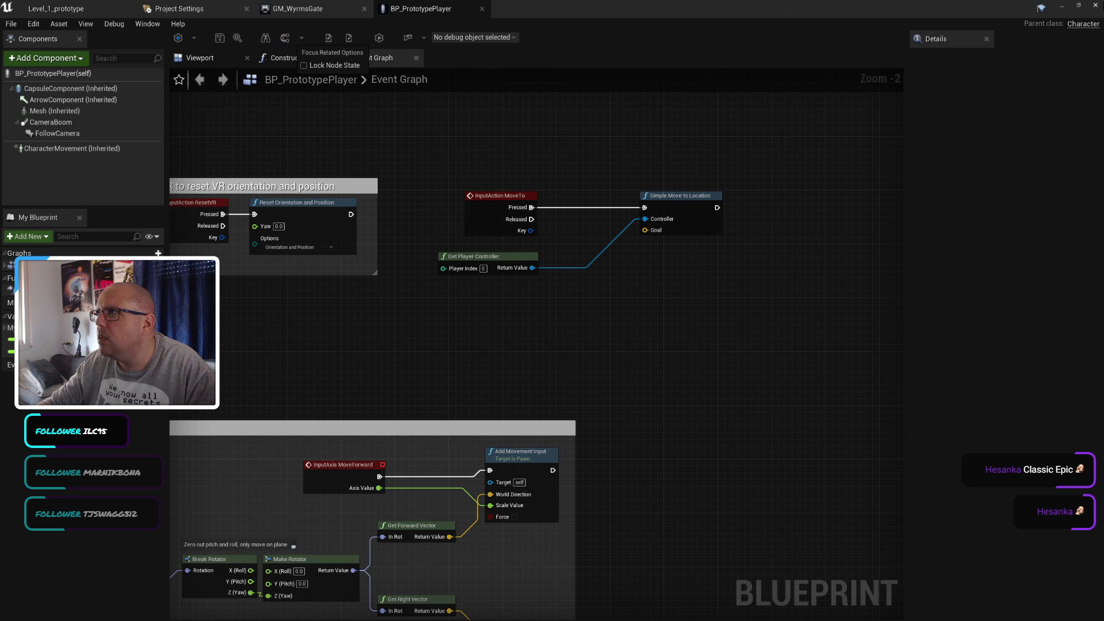
Step: Close Unreal Editor and relaunch the WyrmsGate project from the Epic Games Launcher library
{"action": "left_click", "coordinate": [1098, 6]}
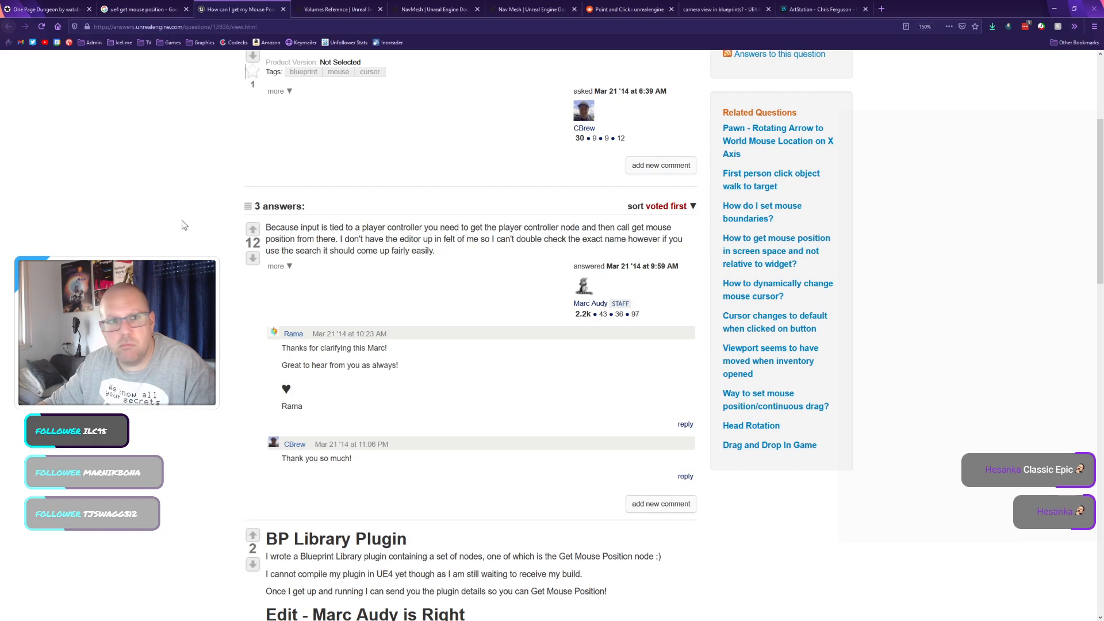
{"action": "left_click_drag", "start_coordinate": [702, 9], "coordinate": [664, 190]}
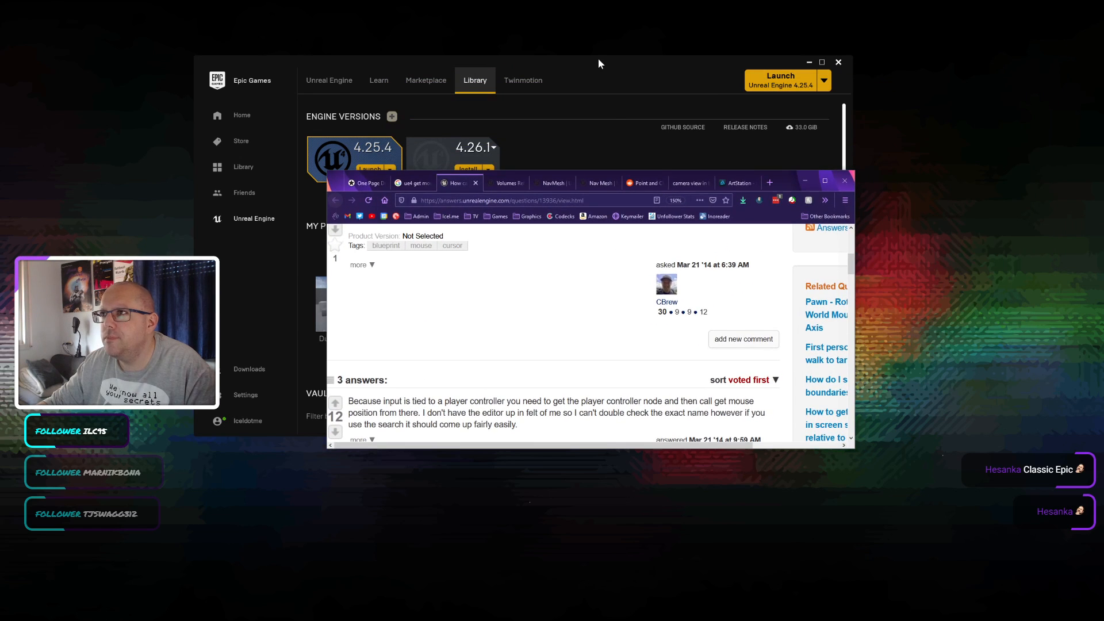
{"action": "left_click", "coordinate": [598, 58]}
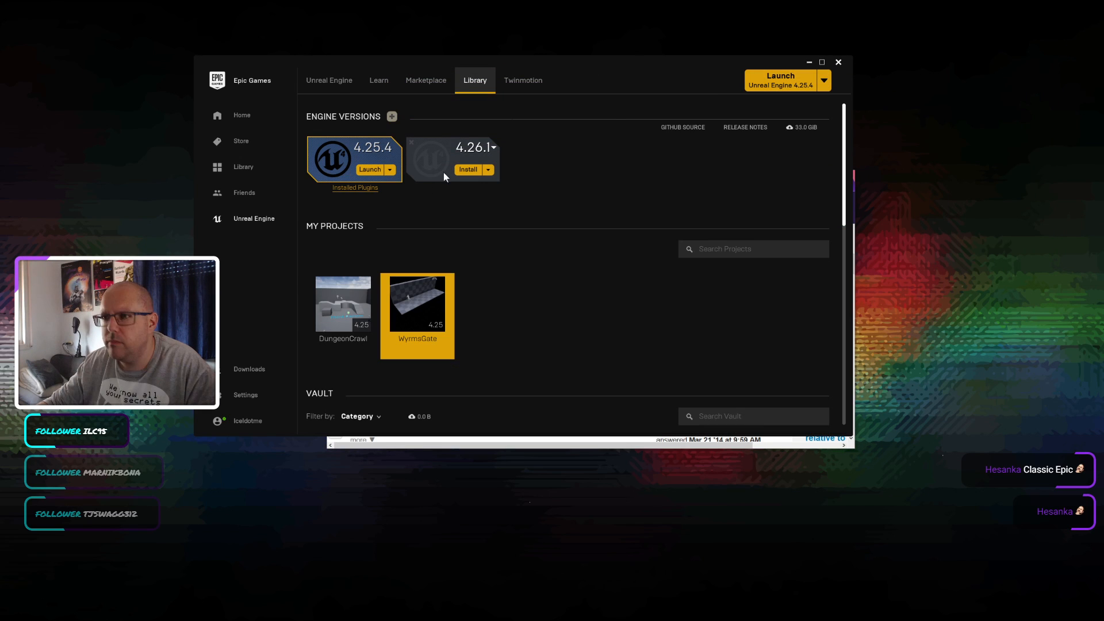
{"action": "double_click", "coordinate": [421, 302]}
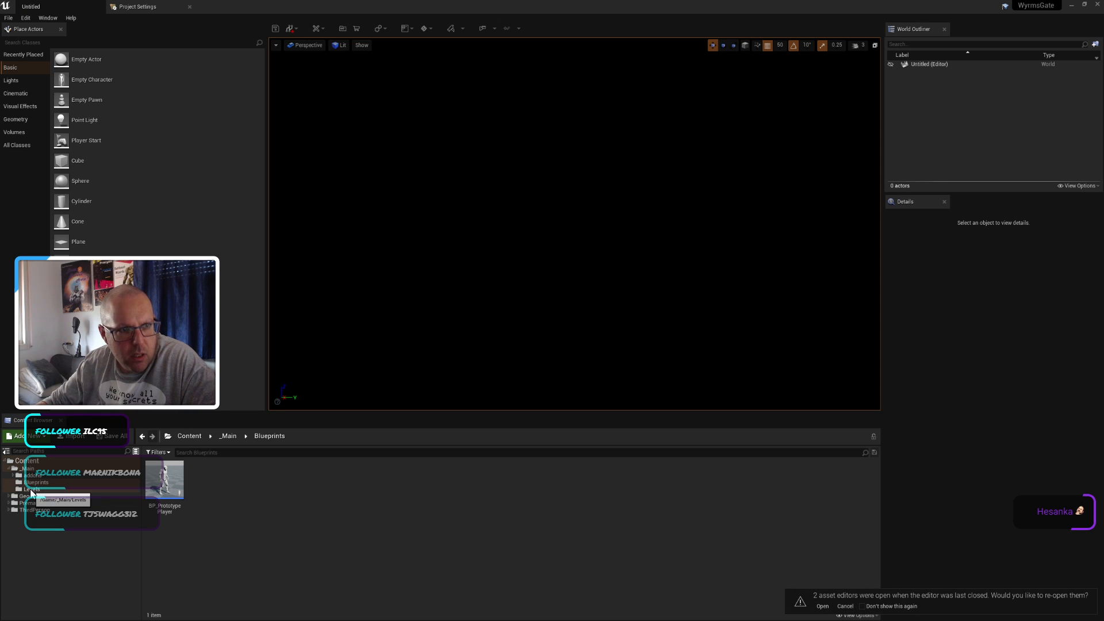
Step: Reopen the previously open asset editors and dock GM_WyrmsGate and BP_PrototypePlayer into the main editor window
{"action": "left_click", "coordinate": [823, 608]}
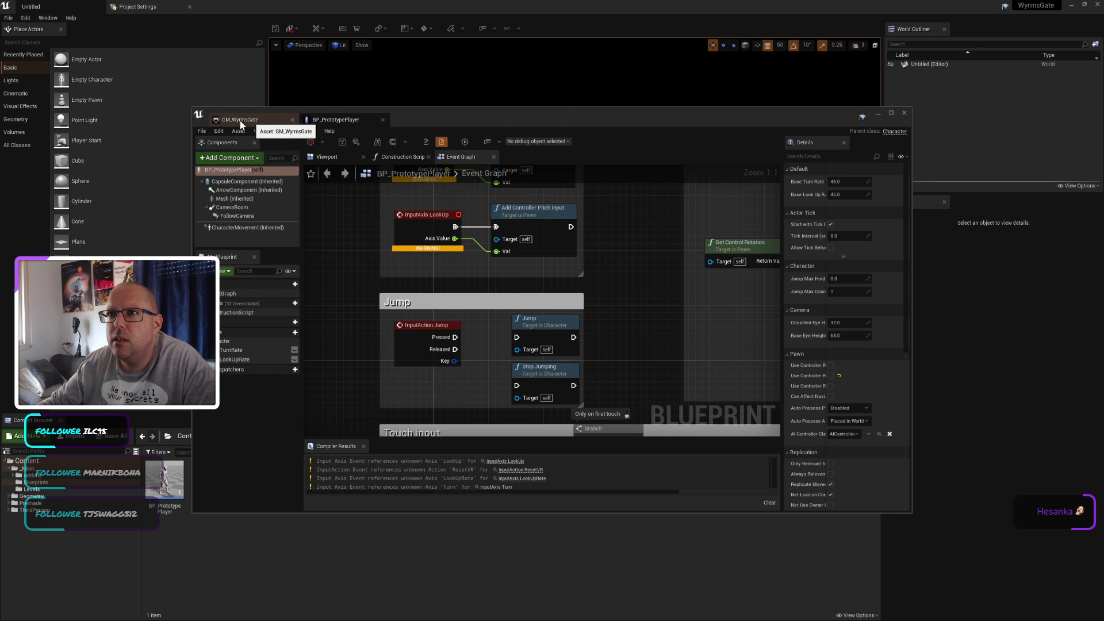
{"action": "left_click_drag", "start_coordinate": [240, 119], "coordinate": [122, 5]}
{"action": "left_click_drag", "start_coordinate": [241, 120], "coordinate": [237, 5]}
Step: Browse to the _Main/Levels folder, then view the class defaults of GM_WyrmsGate
{"action": "left_click", "coordinate": [30, 6]}
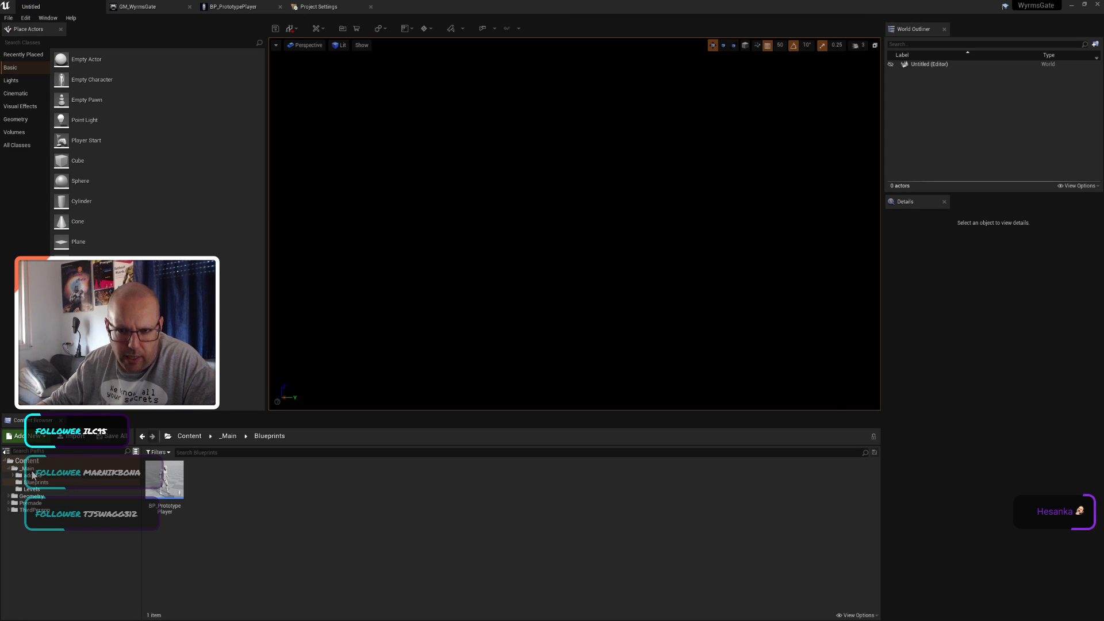
{"action": "left_click", "coordinate": [32, 489]}
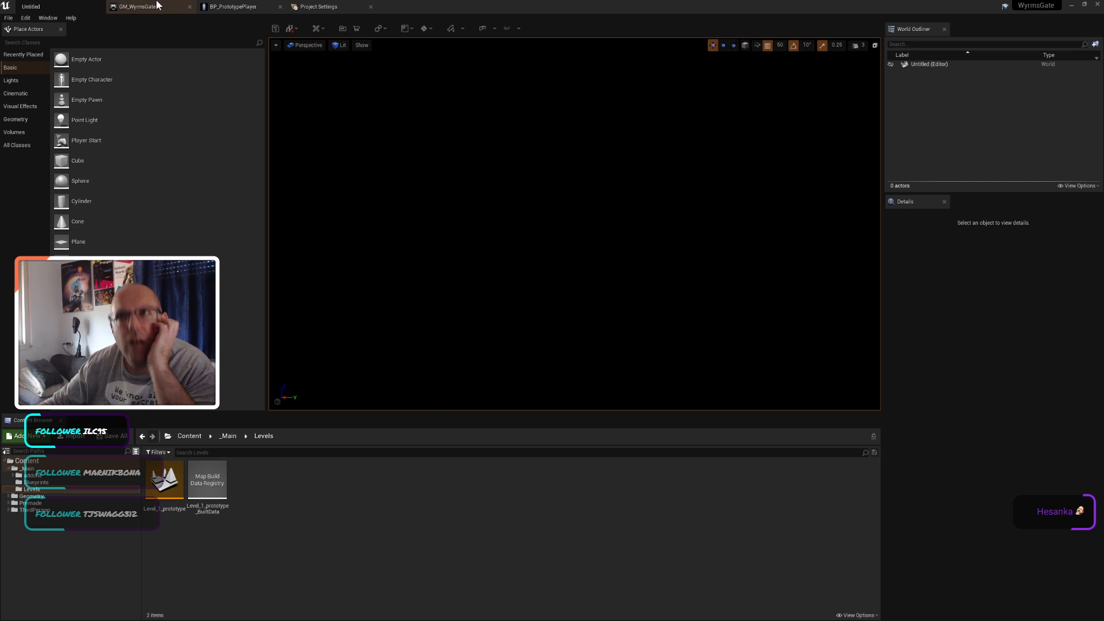
{"action": "left_click", "coordinate": [138, 7]}
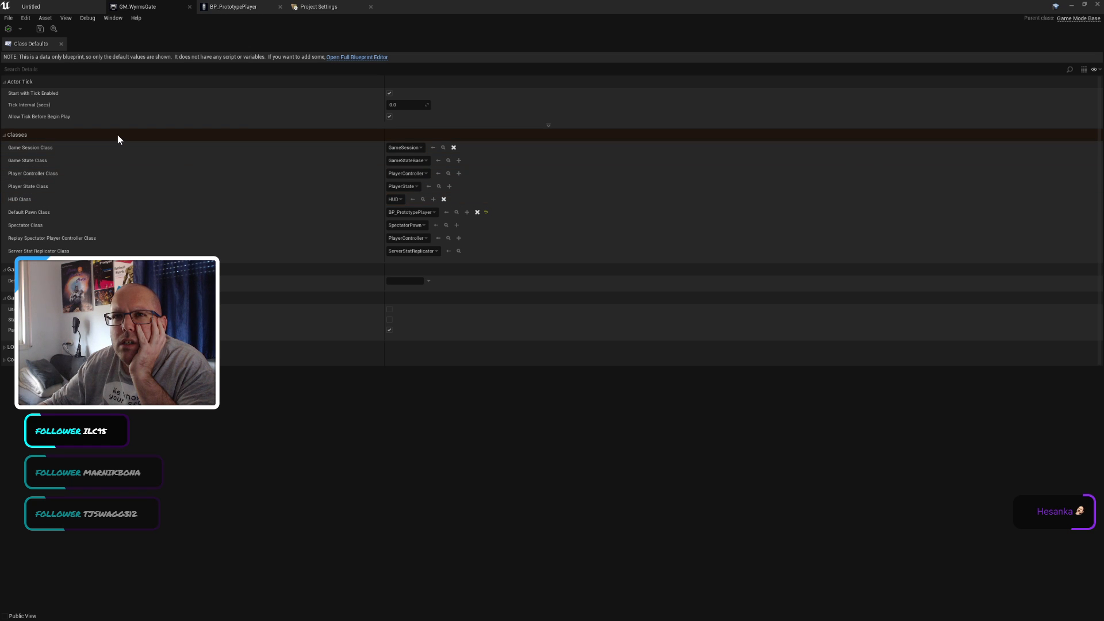
Step: In Project Settings' Maps & Modes, set both the editor startup map and the game default map to Level_1_prototype
{"action": "left_click", "coordinate": [233, 6]}
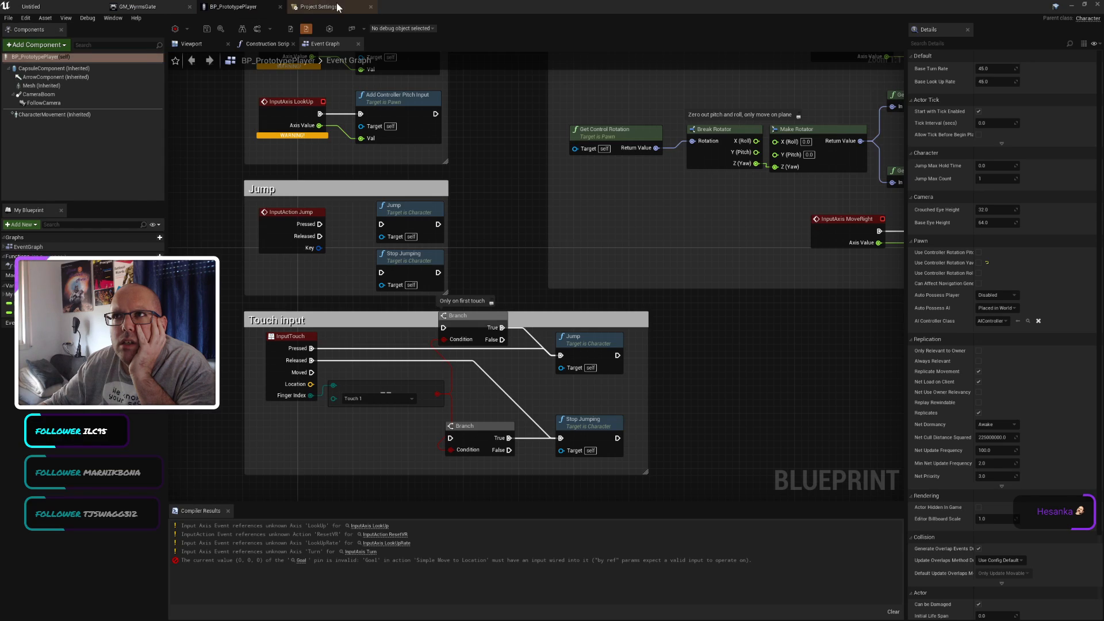
{"action": "left_click", "coordinate": [338, 7]}
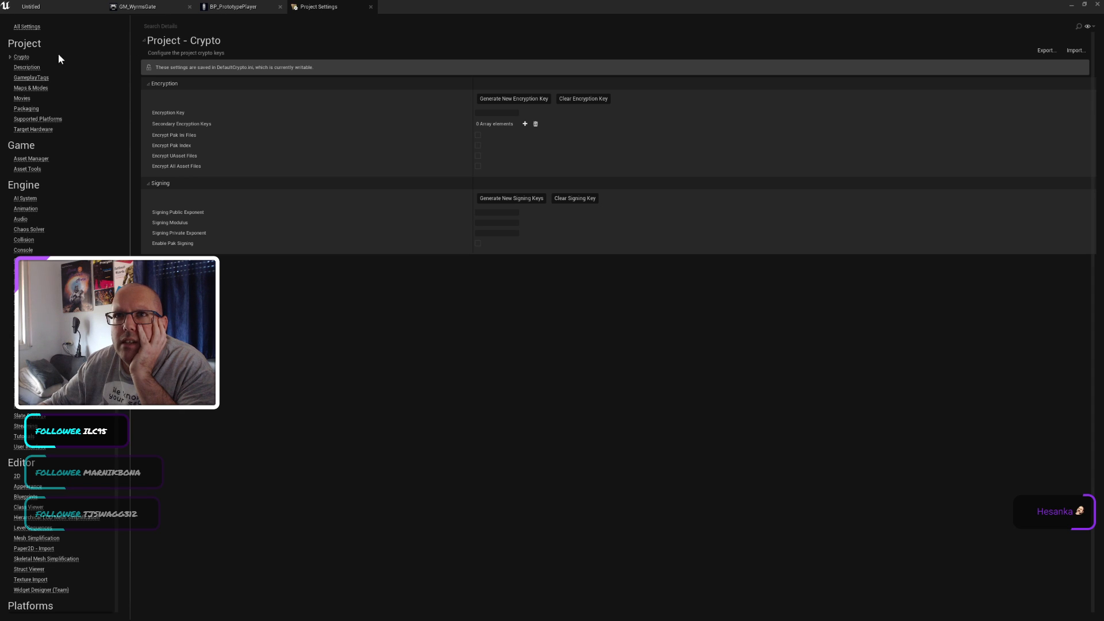
{"action": "left_click", "coordinate": [23, 87]}
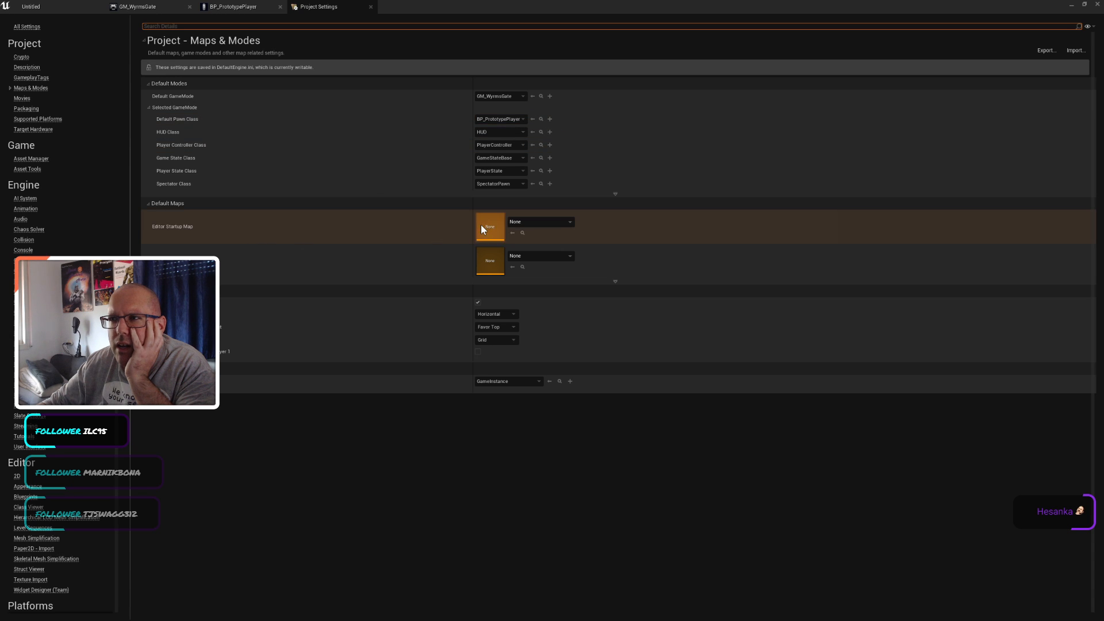
{"action": "left_click", "coordinate": [520, 221]}
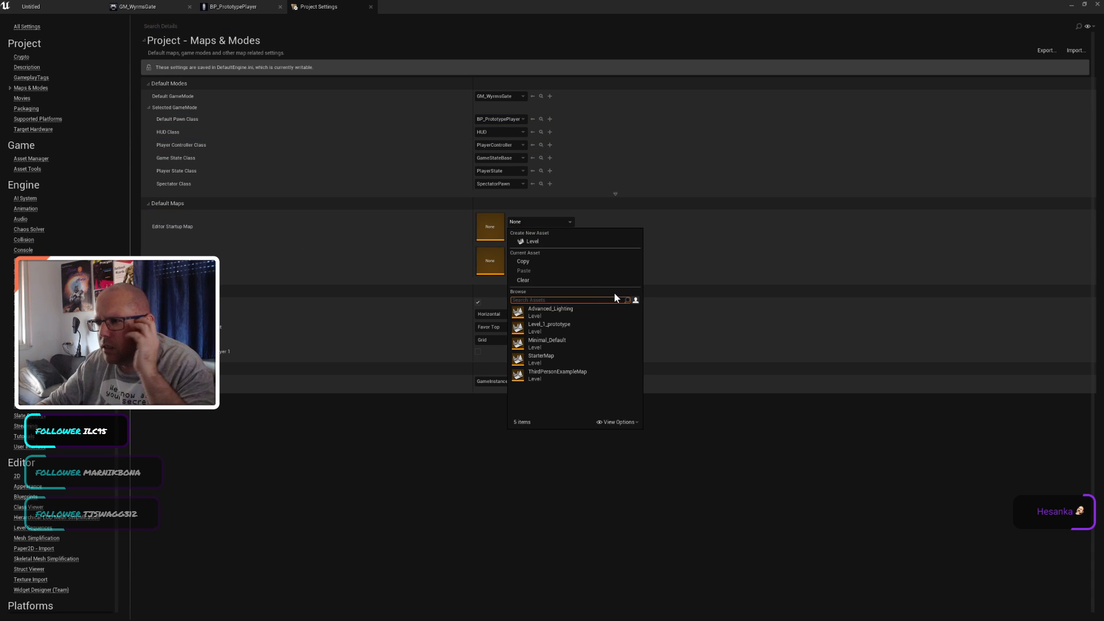
{"action": "left_click", "coordinate": [557, 327]}
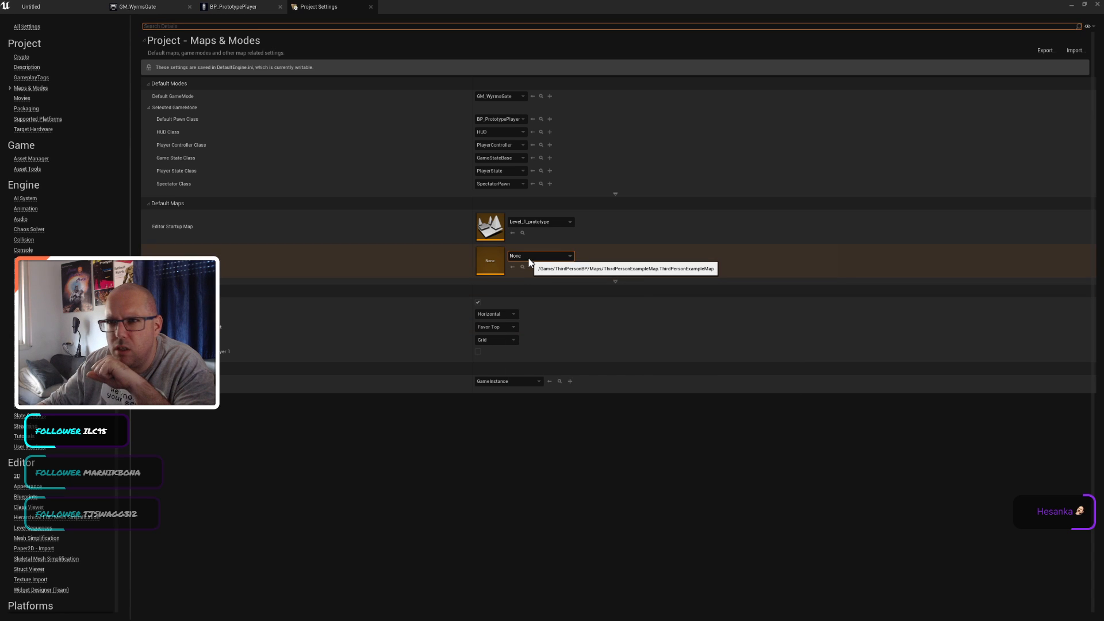
{"action": "left_click", "coordinate": [529, 257]}
{"action": "left_click", "coordinate": [571, 360]}
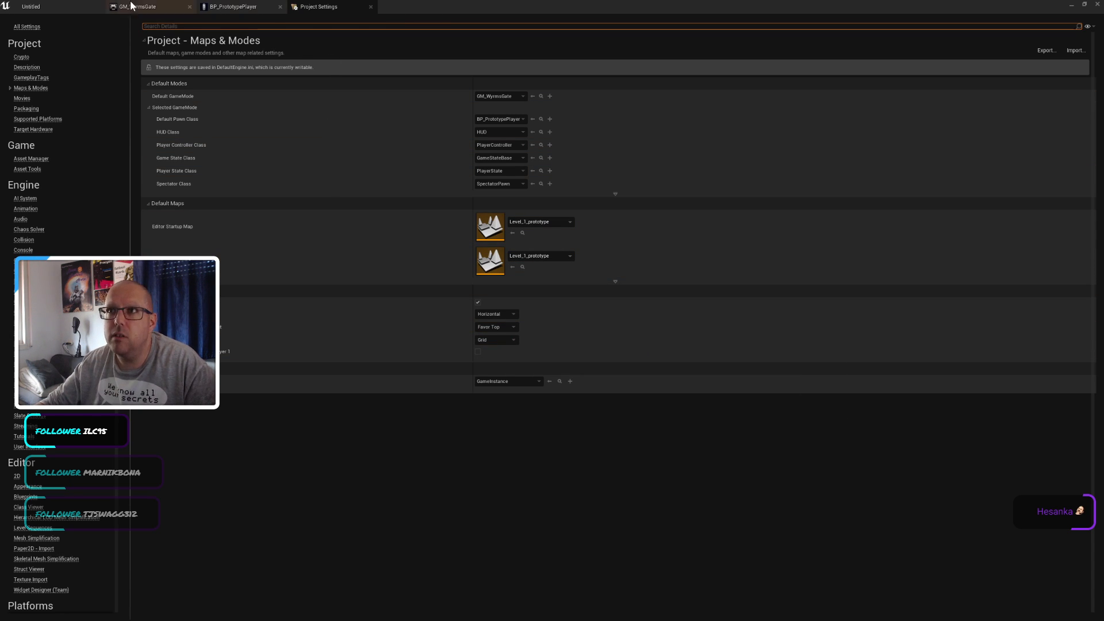
Step: Return to the Level_1_prototype level and enlarge its viewport by narrowing Place Actors and shortening the Content Browser
{"action": "left_click", "coordinate": [31, 7]}
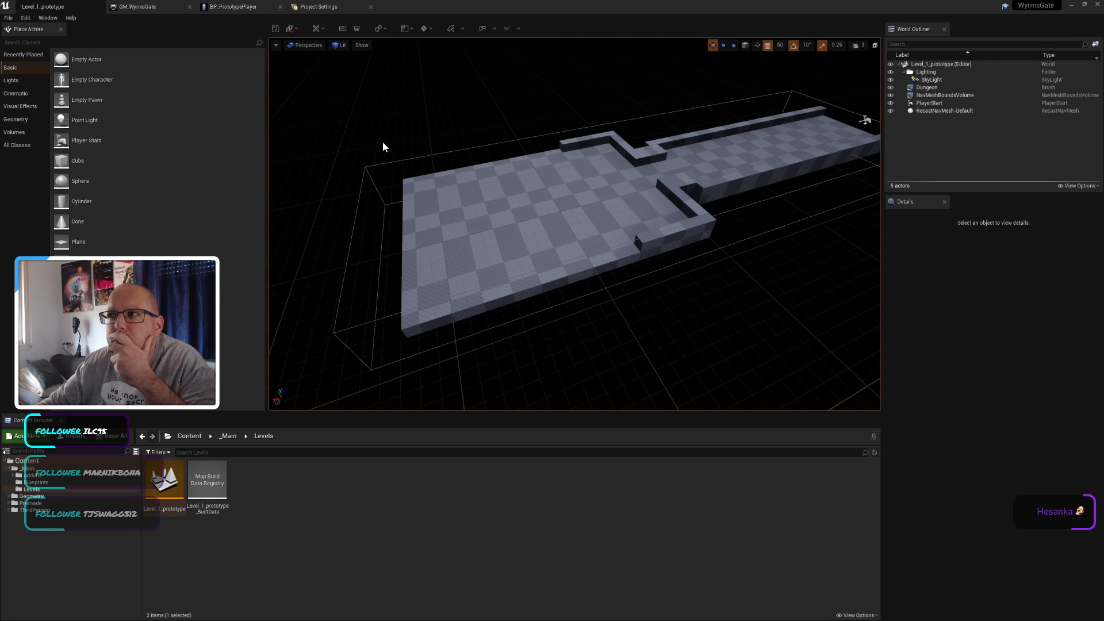
{"action": "middle_click_drag", "start_coordinate": [757, 196], "coordinate": [797, 196]}
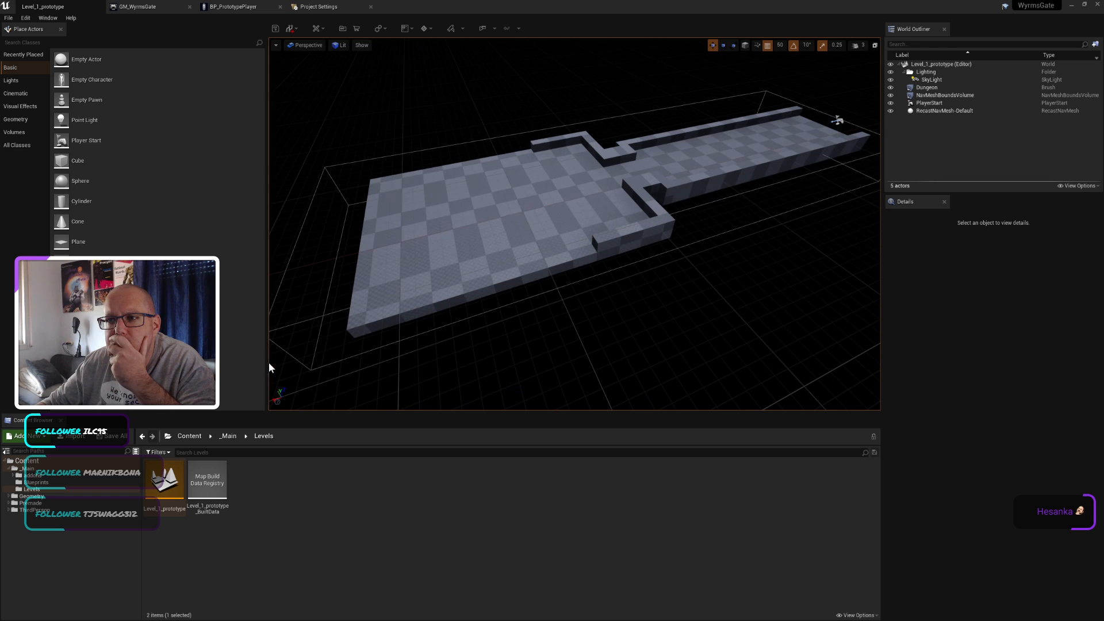
{"action": "left_click_drag", "start_coordinate": [268, 368], "coordinate": [127, 368]}
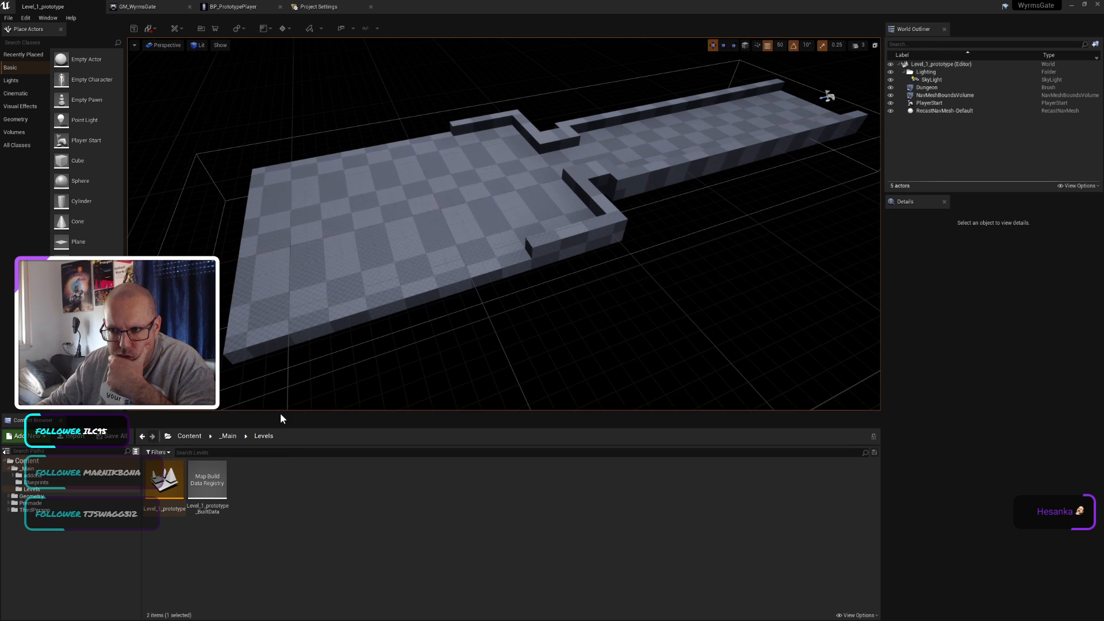
{"action": "left_click_drag", "start_coordinate": [282, 414], "coordinate": [283, 454]}
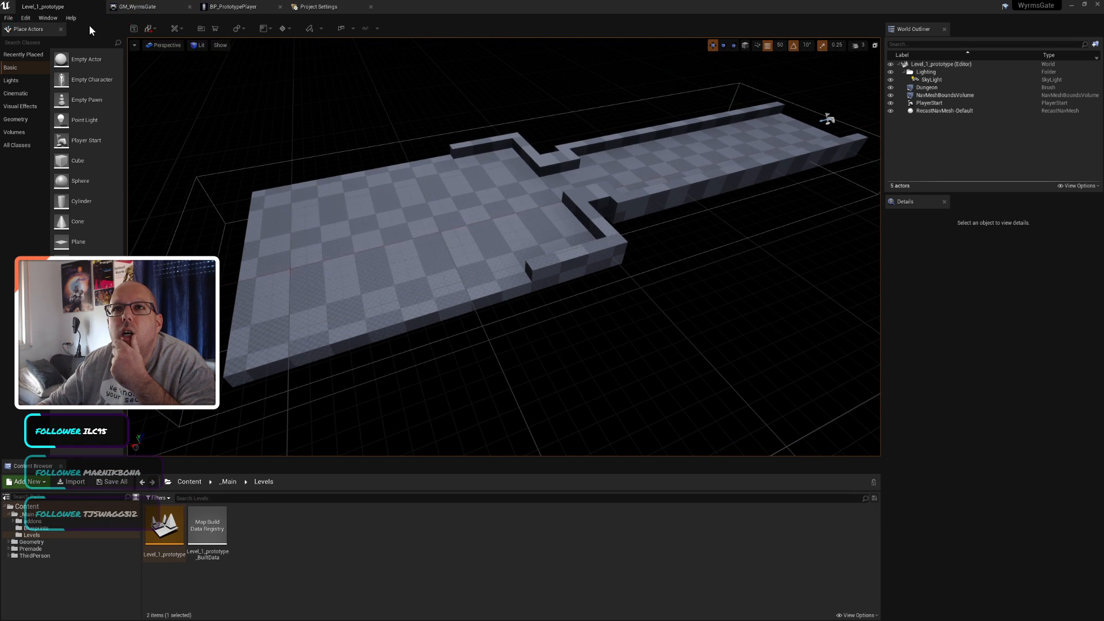
Step: Open the Widget Reflector from the level editor, set the application scale to 1.3, and close it
{"action": "left_click", "coordinate": [144, 6]}
{"action": "left_click", "coordinate": [253, 7]}
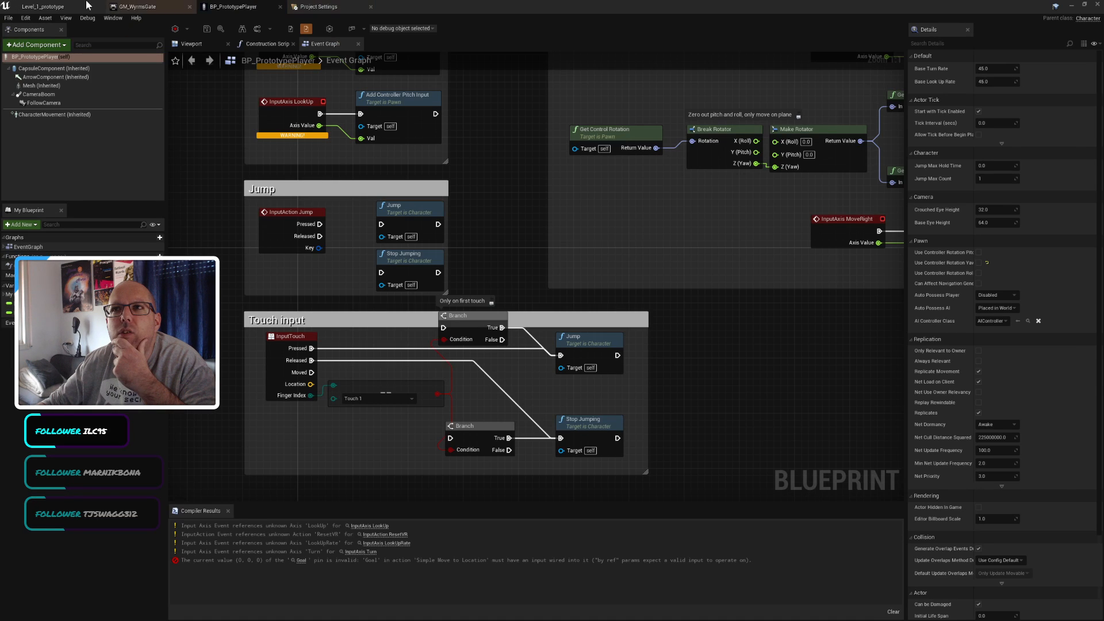
{"action": "left_click", "coordinate": [40, 7]}
{"action": "left_click", "coordinate": [47, 18]}
{"action": "mouse_move", "coordinate": [87, 178]}
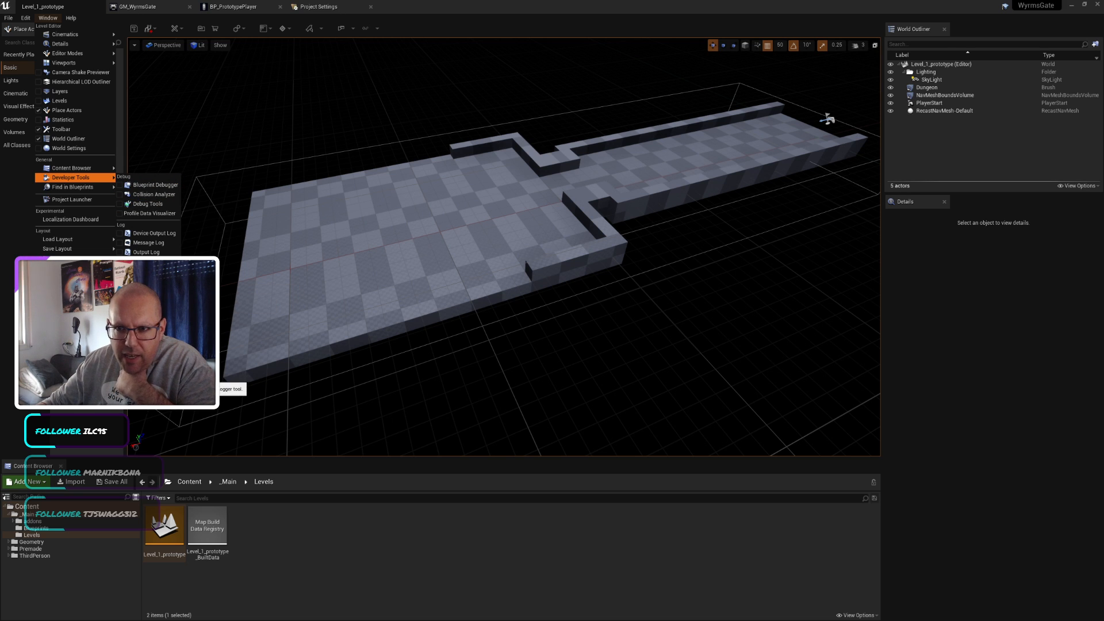
{"action": "left_click", "coordinate": [142, 385]}
{"action": "left_click", "coordinate": [397, 204]}
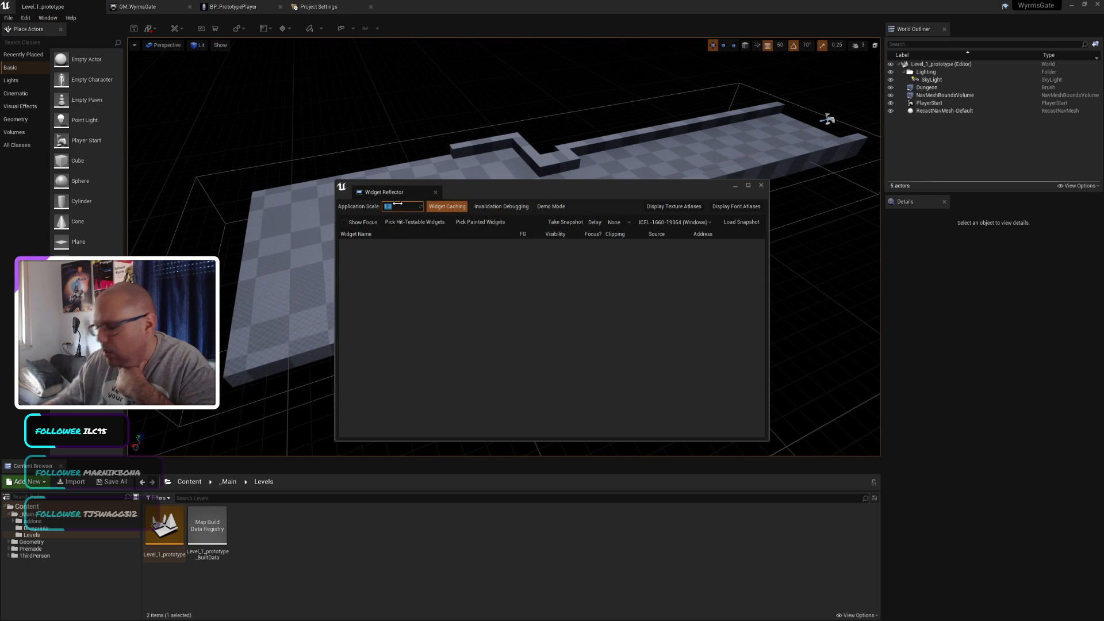
{"action": "type", "text": "1.3"}
{"action": "key", "text": "Return"}
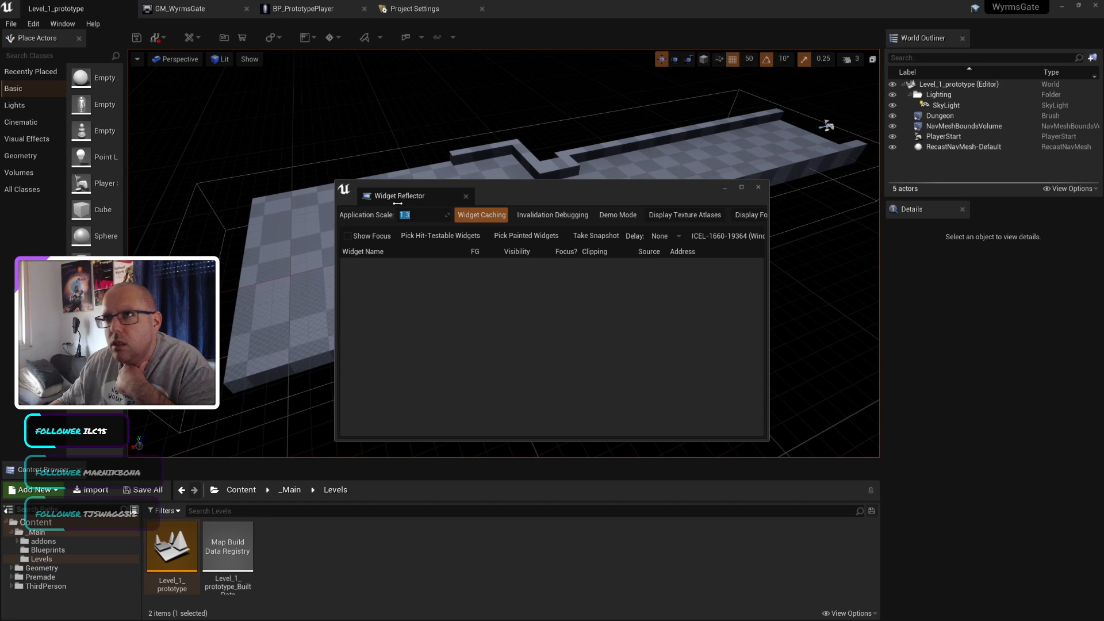
{"action": "left_click", "coordinate": [758, 187]}
Step: Close the Compiler Results in BP_PrototypePlayer and add a Get Mouse Position node fed by Get Player Controller's return value
{"action": "left_click", "coordinate": [414, 8]}
{"action": "left_click", "coordinate": [322, 9]}
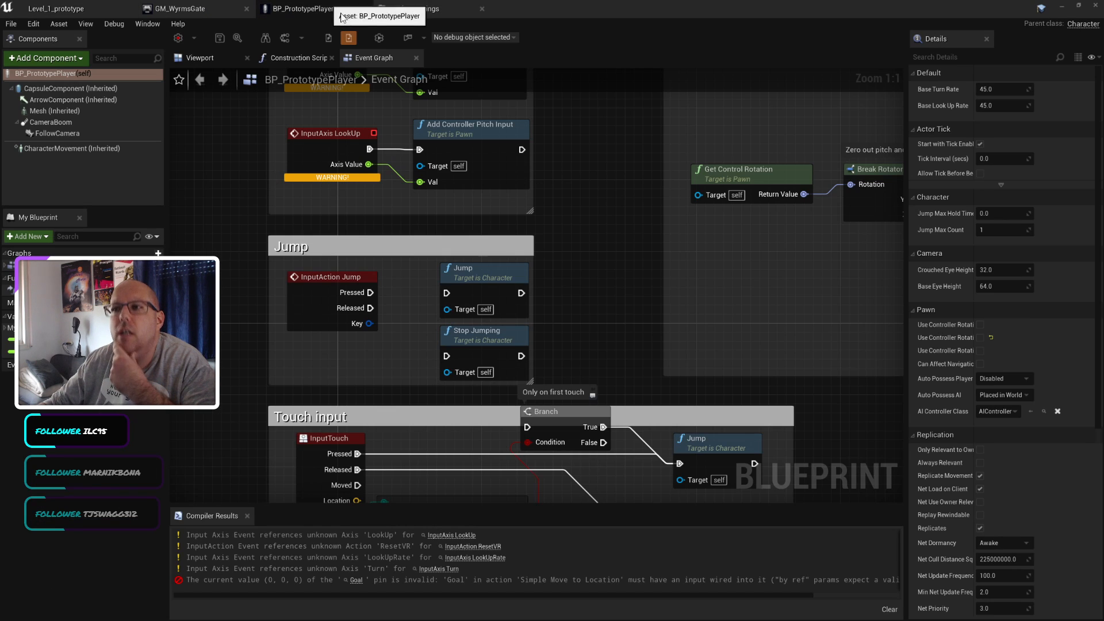
{"action": "left_click", "coordinate": [247, 516]}
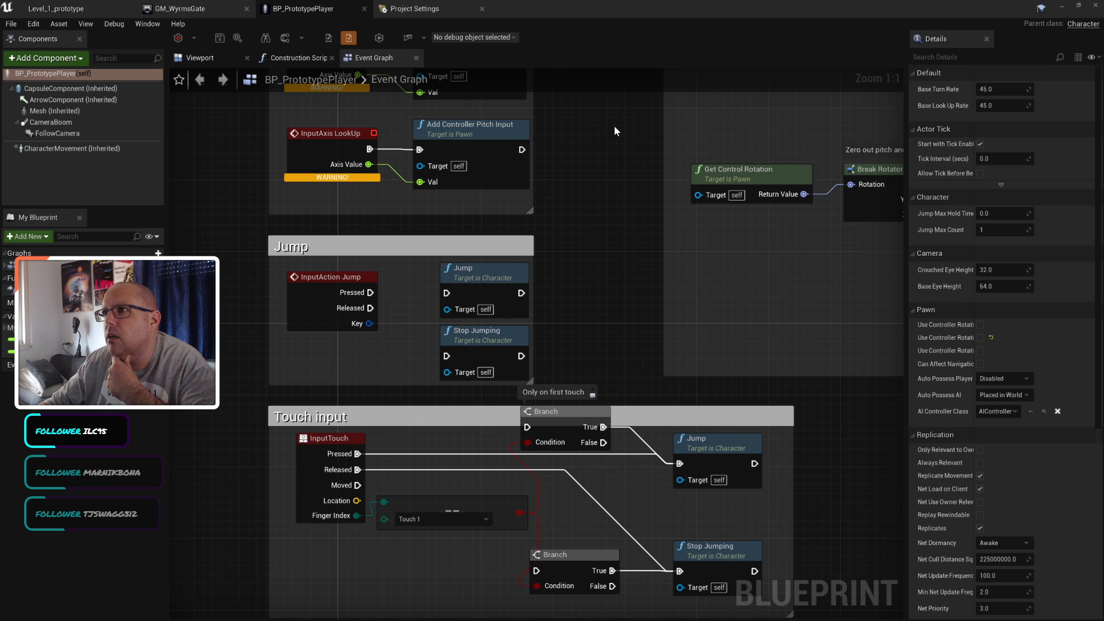
{"action": "right_click_drag", "start_coordinate": [614, 131], "coordinate": [263, 505]}
{"action": "right_click_drag", "start_coordinate": [648, 339], "coordinate": [176, 480]}
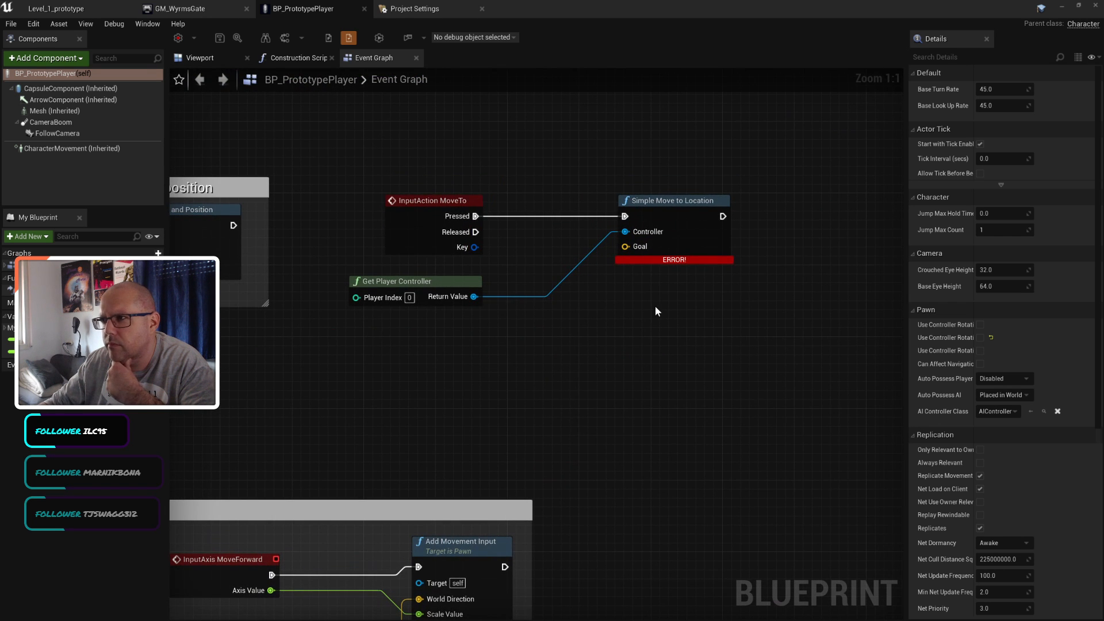
{"action": "left_click_drag", "start_coordinate": [474, 297], "coordinate": [576, 365]}
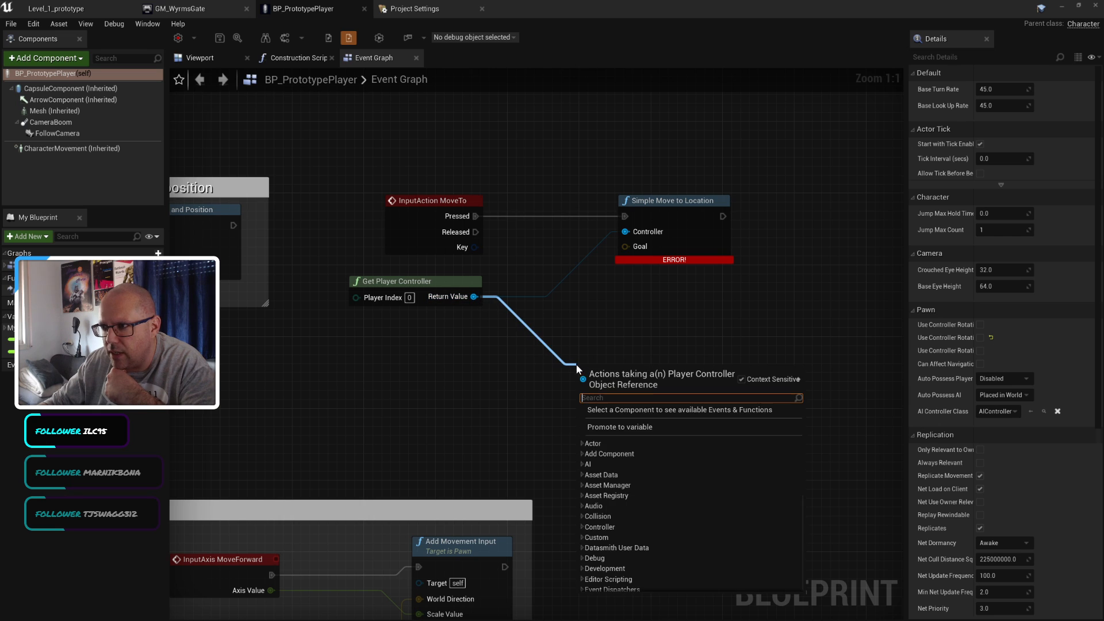
{"action": "type", "text": "mouse"}
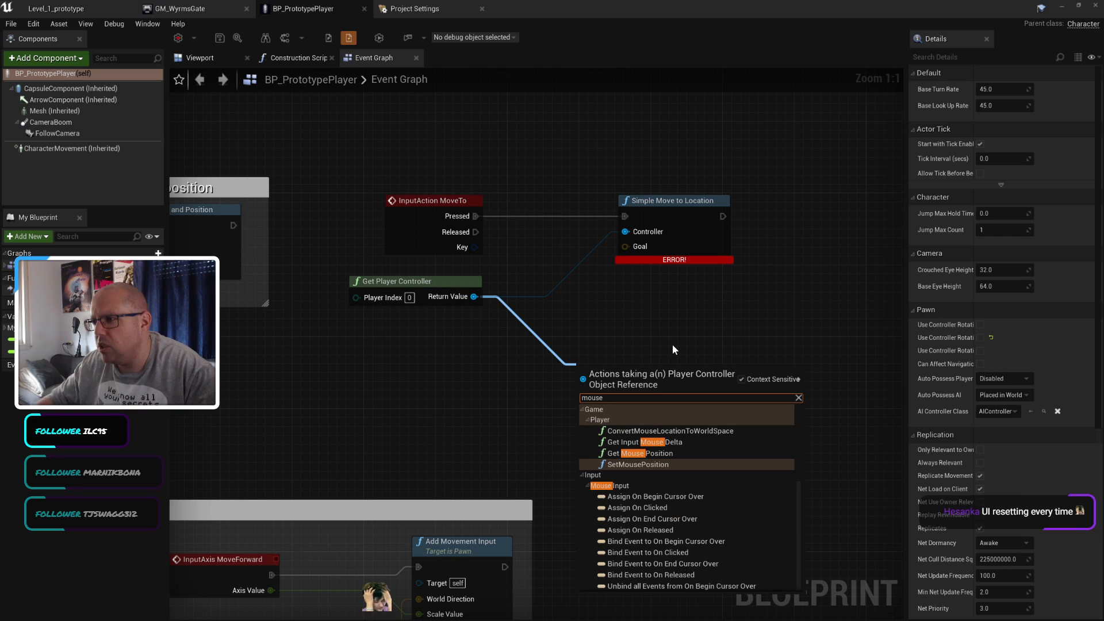
{"action": "left_click", "coordinate": [659, 453]}
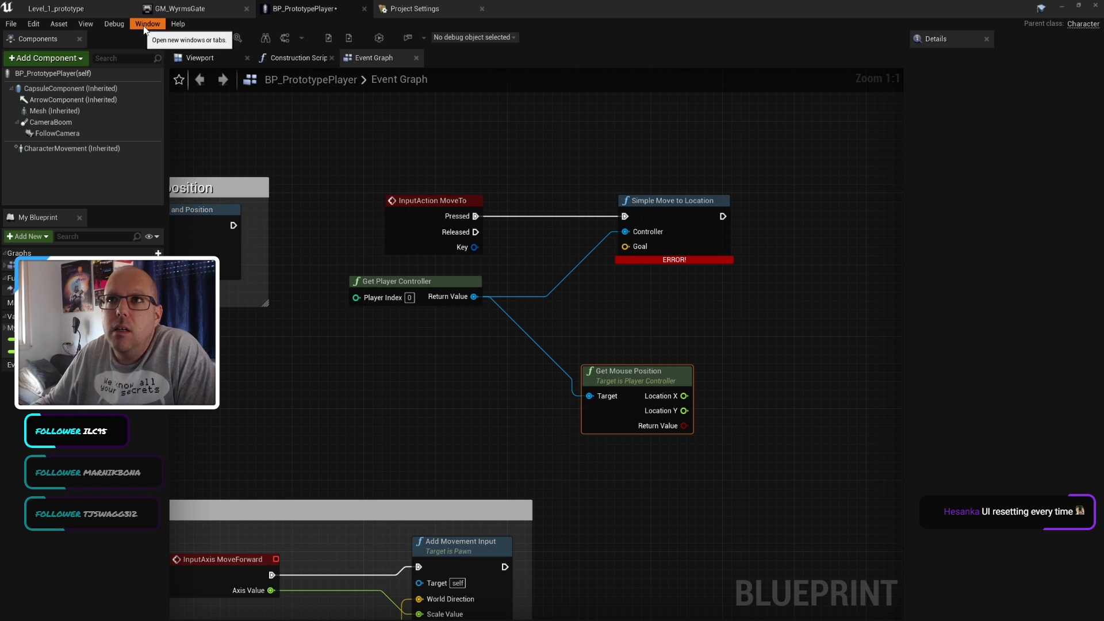
Step: Open the installed plugins, try disabling Darker Nodes, then re-enable it and close the plugins window
{"action": "left_click", "coordinate": [29, 25]}
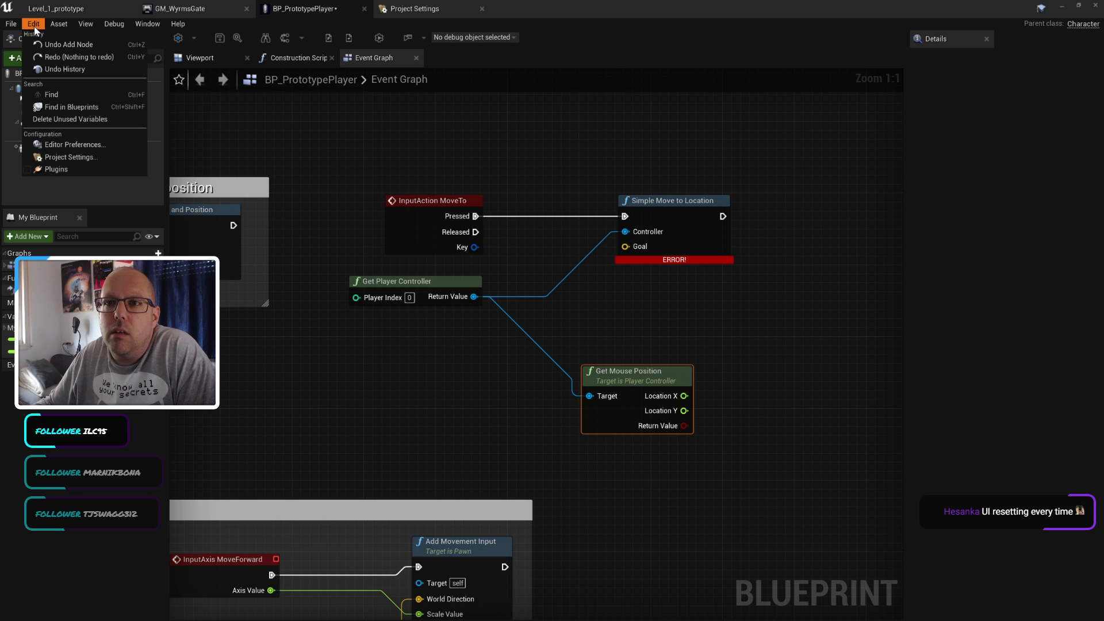
{"action": "left_click", "coordinate": [108, 168]}
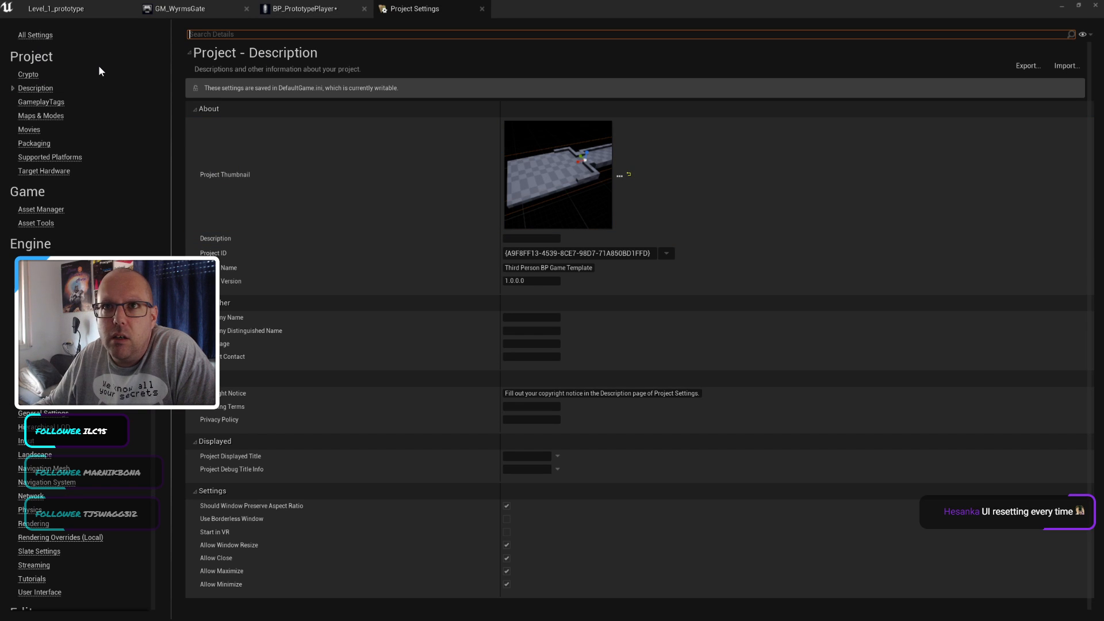
{"action": "left_click", "coordinate": [67, 6]}
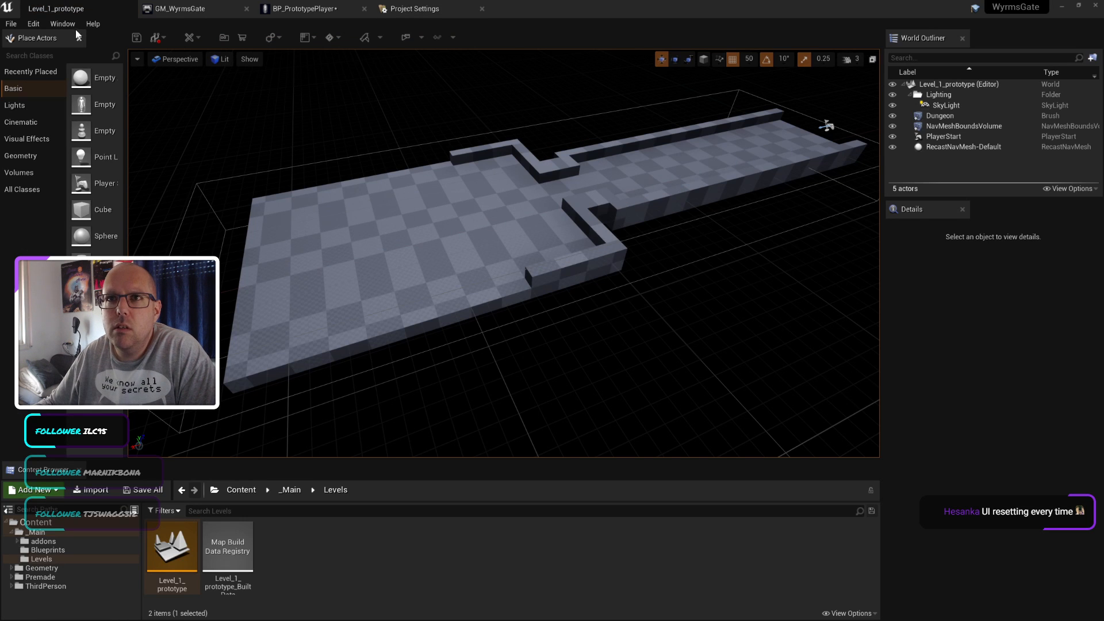
{"action": "left_click", "coordinate": [63, 24]}
{"action": "mouse_move", "coordinate": [68, 55]}
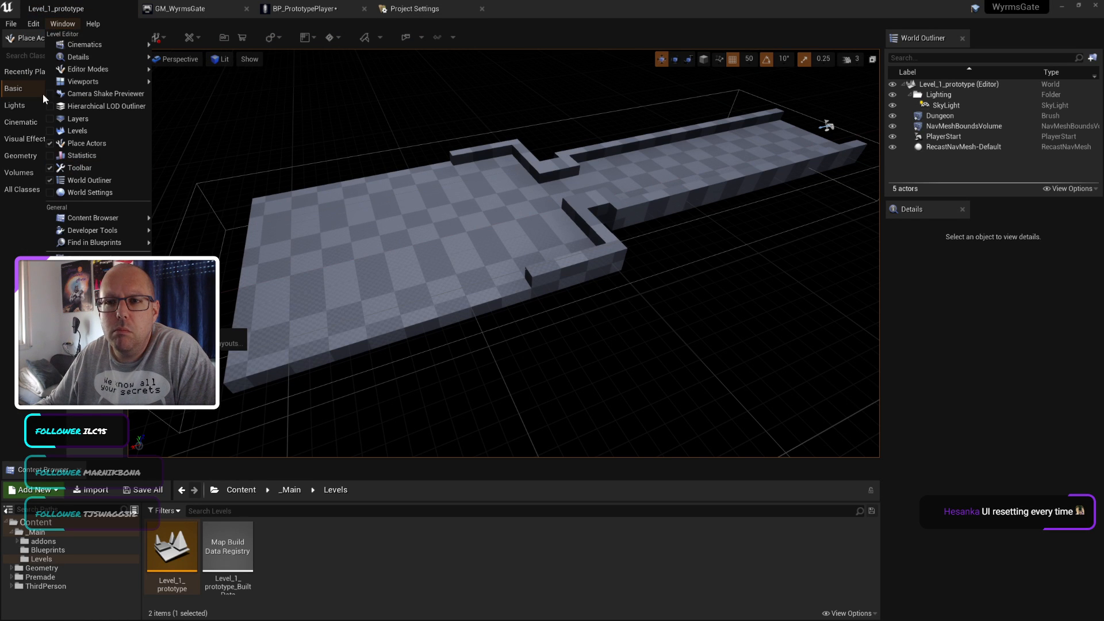
{"action": "left_click", "coordinate": [34, 25]}
{"action": "left_click", "coordinate": [36, 27]}
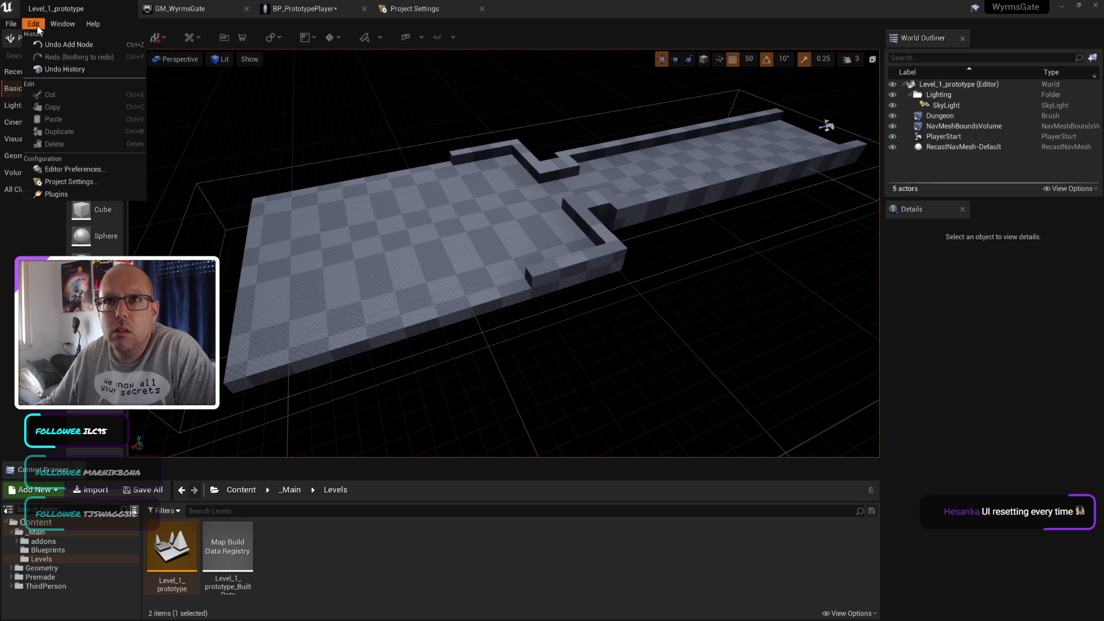
{"action": "left_click", "coordinate": [50, 192]}
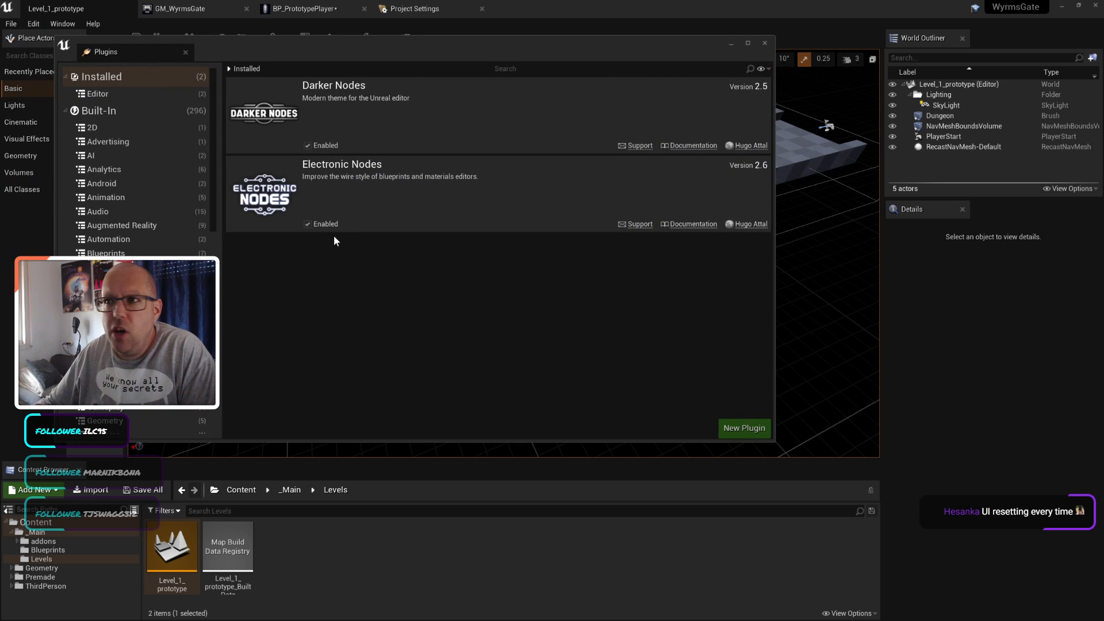
{"action": "left_click", "coordinate": [308, 146]}
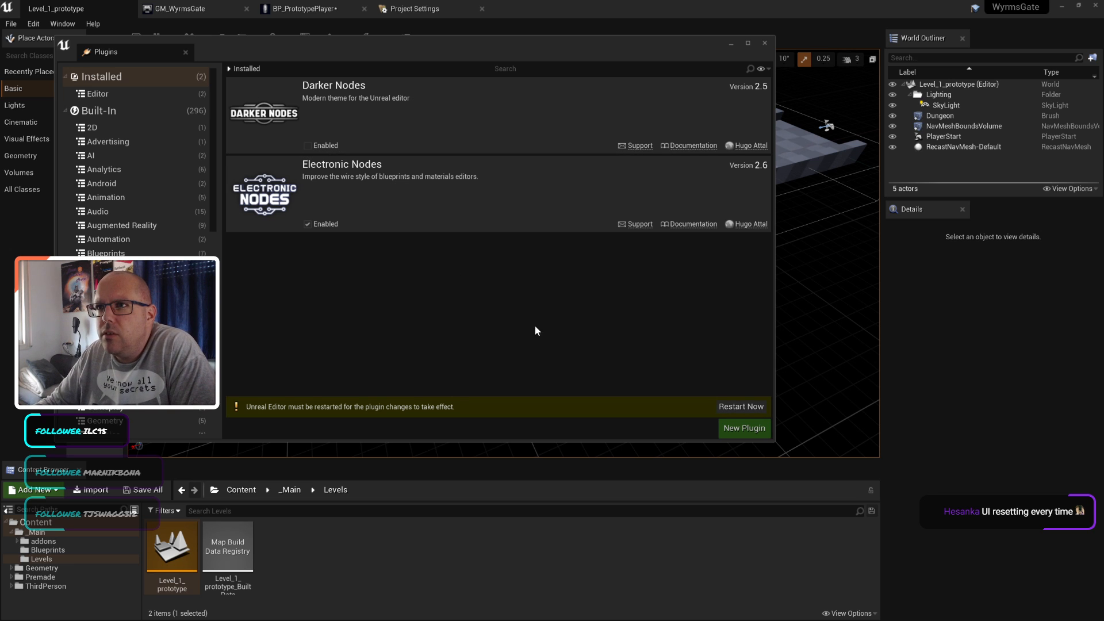
{"action": "left_click", "coordinate": [308, 146]}
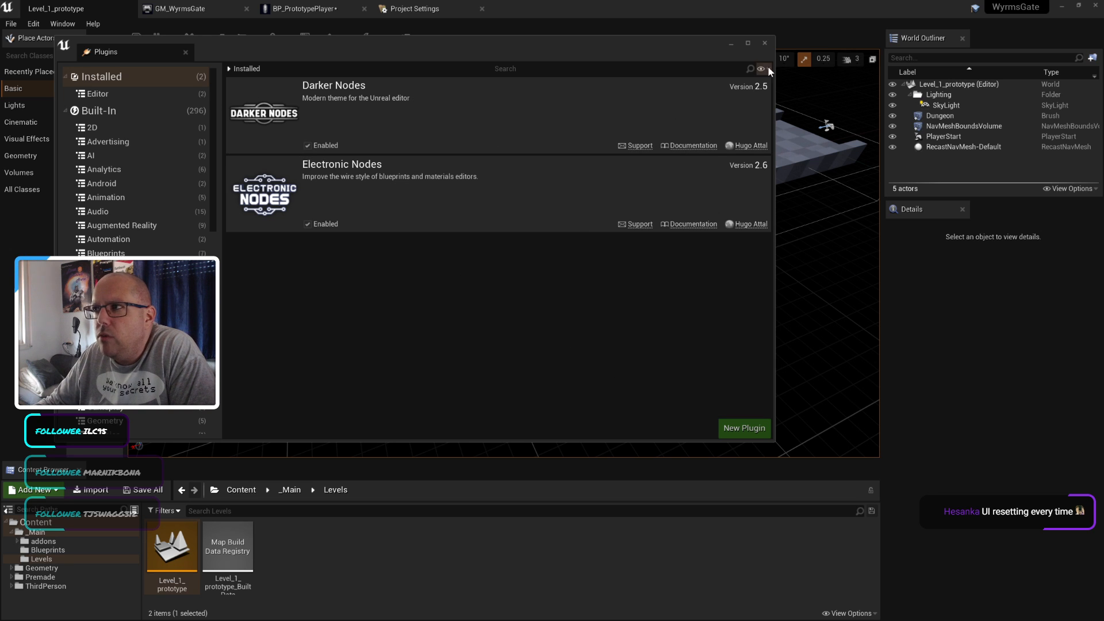
{"action": "left_click", "coordinate": [765, 44]}
Step: Close Project Settings and move the Get Mouse Position node closer to Get Player Controller in the BP_PrototypePlayer event graph
{"action": "left_click", "coordinate": [417, 8]}
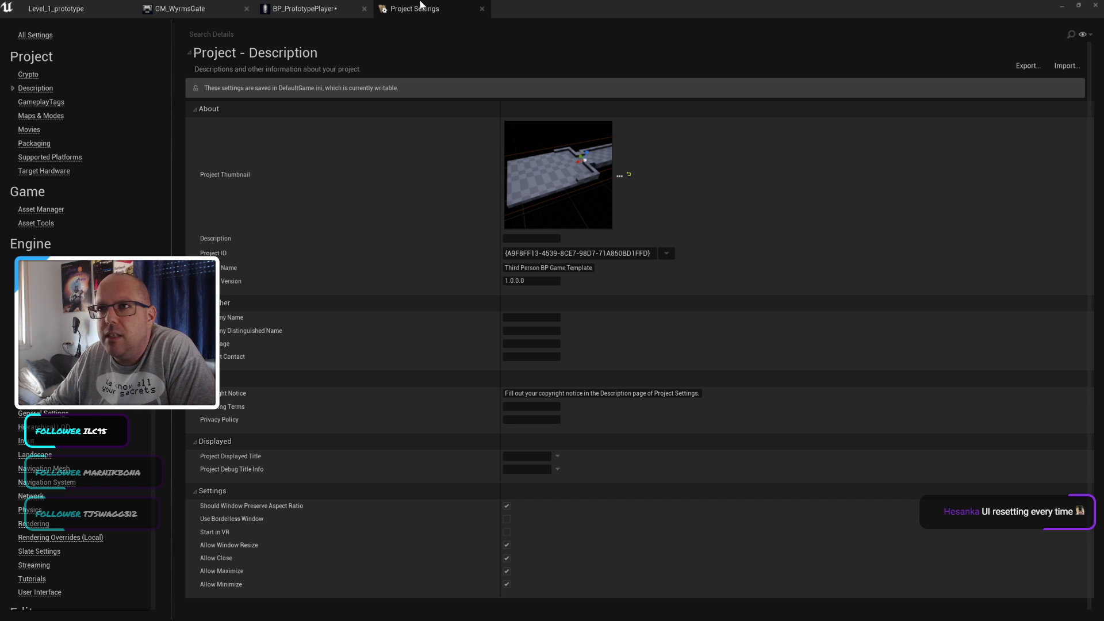
{"action": "left_click", "coordinate": [482, 9]}
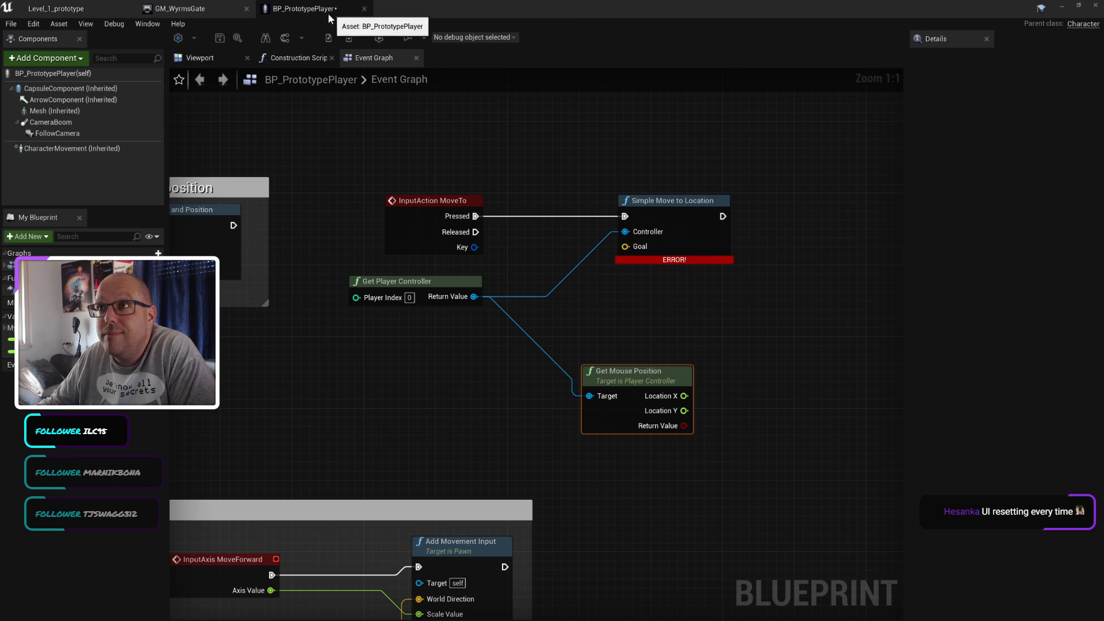
{"action": "left_click_drag", "start_coordinate": [633, 373], "coordinate": [552, 334]}
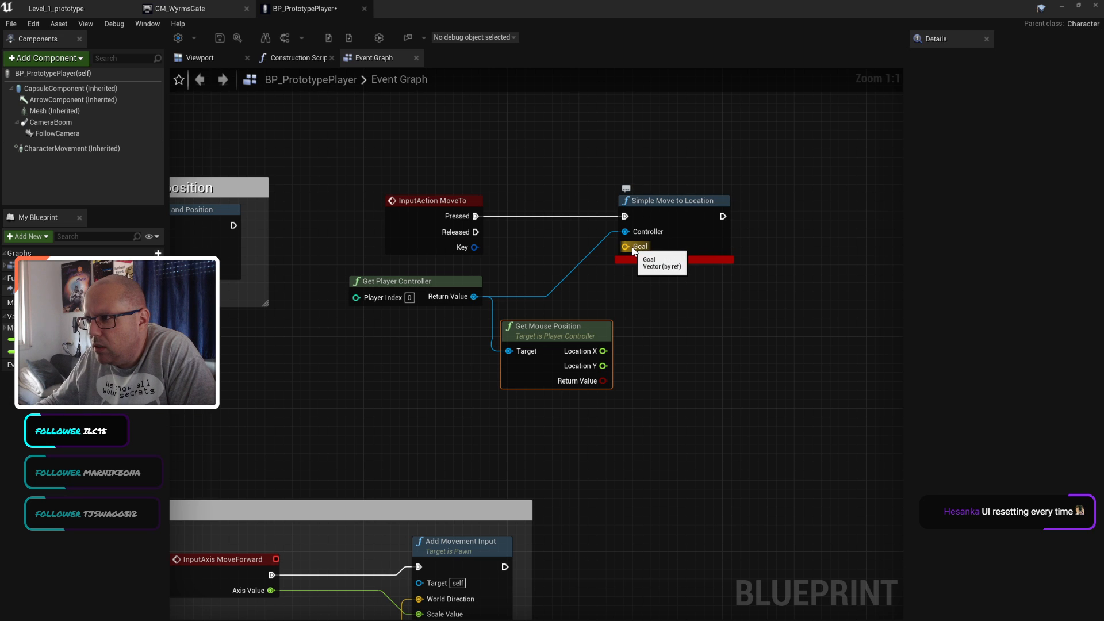
Step: Search the actions that can feed Simple Move to Location's Goal input for "vect"
{"action": "right_click", "coordinate": [642, 361]}
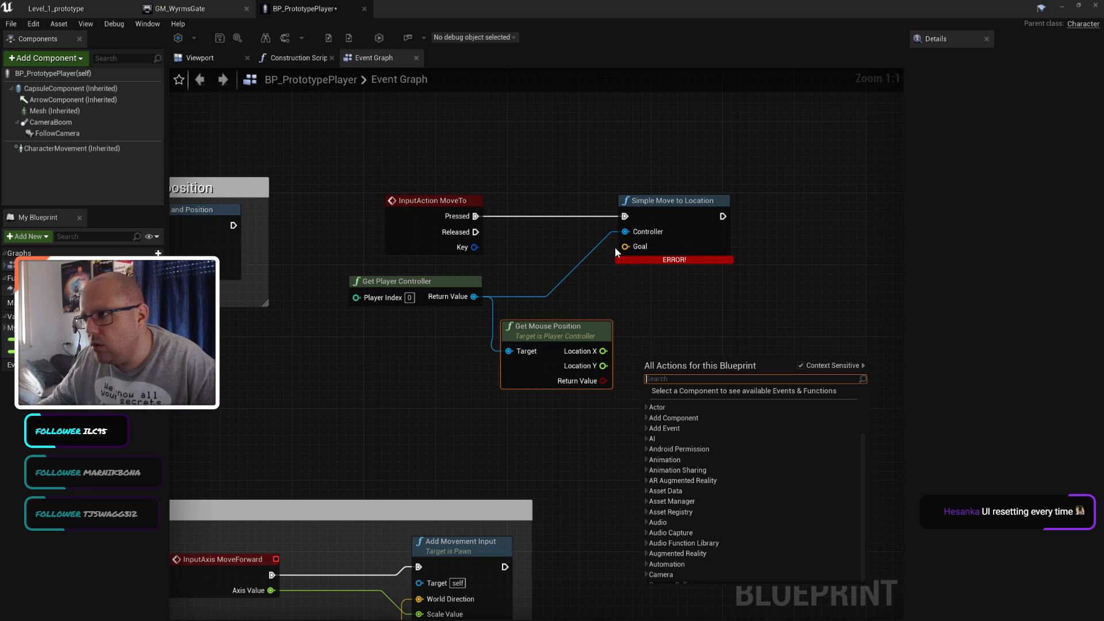
{"action": "left_click_drag", "start_coordinate": [623, 247], "coordinate": [657, 328]}
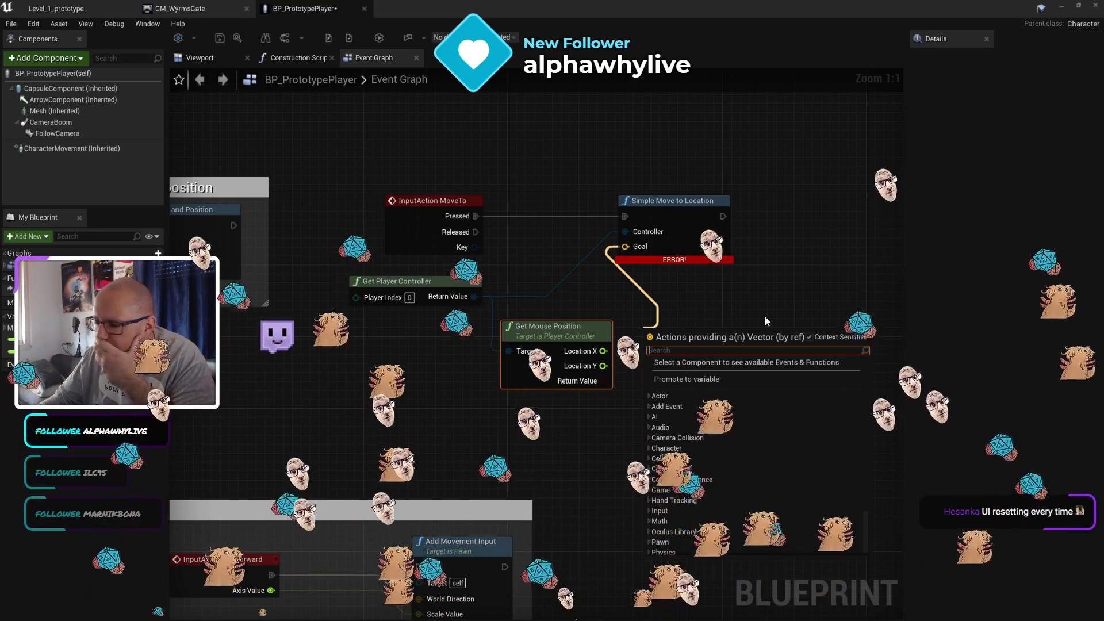
{"action": "type", "text": "vect"}
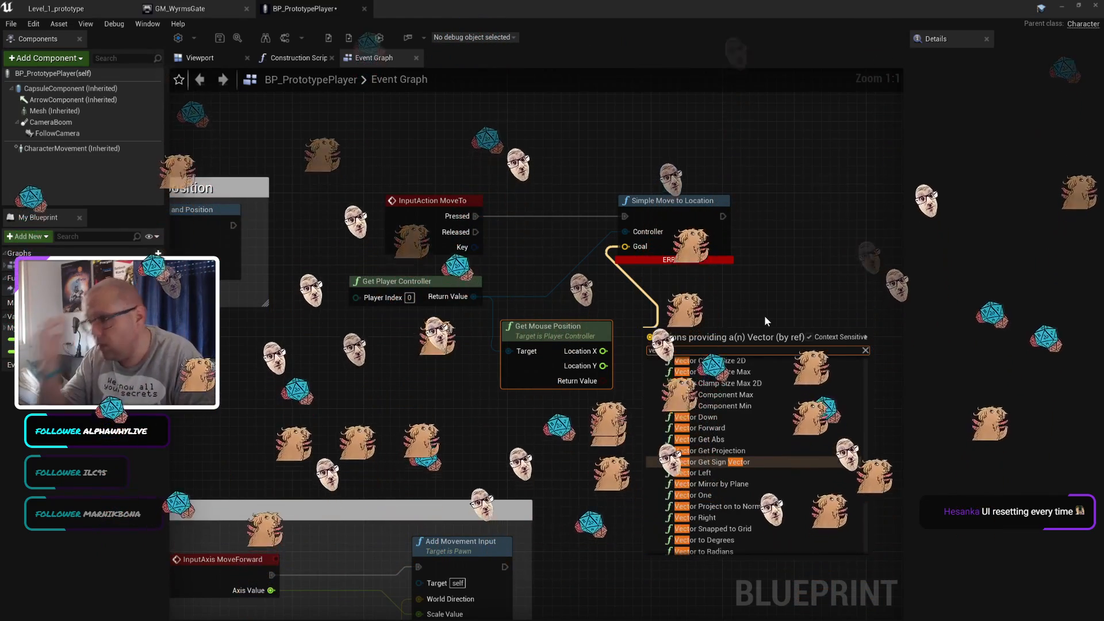
{"action": "left_click", "coordinate": [763, 318]}
Step: Reposition the Get Player Controller and Get Mouse Position nodes farther from Simple Move to Location, leaving space before its Goal input
{"action": "mouse_move", "coordinate": [594, 333]}
{"action": "left_mouse_down"}
{"action": "mouse_move", "coordinate": [568, 333]}
{"action": "mouse_move", "coordinate": [596, 345]}
{"action": "left_mouse_up"}
{"action": "left_click_drag", "start_coordinate": [444, 276], "coordinate": [375, 264]}
{"action": "left_click_drag", "start_coordinate": [583, 340], "coordinate": [554, 314]}
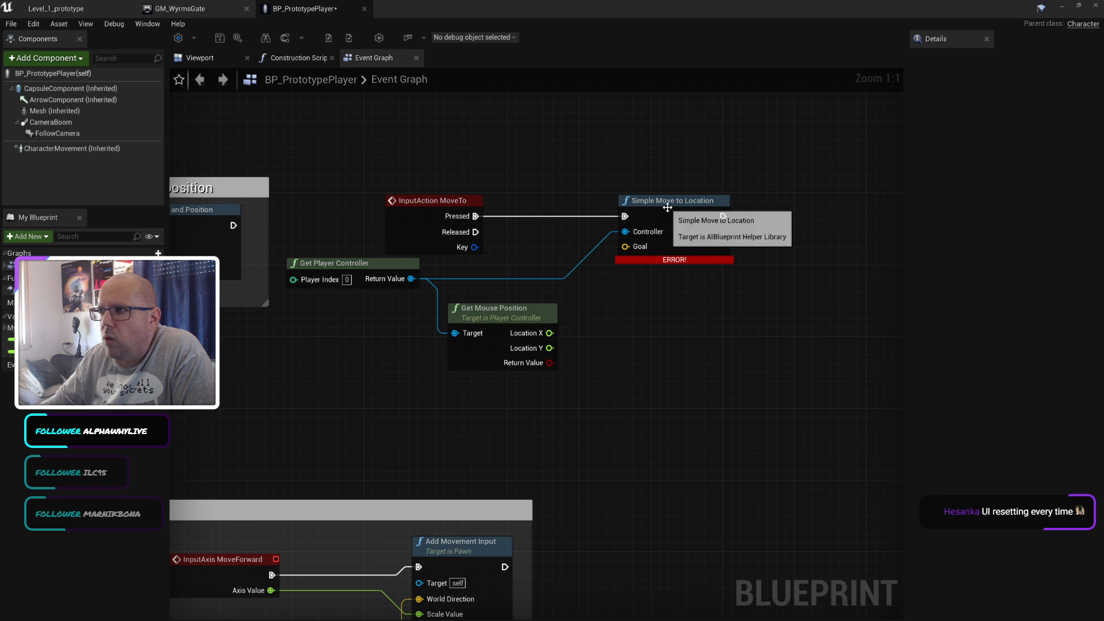
Step: Move Simple Move to Location farther from InputAction MoveTo, and search the blueprint actions for "vector3" and "float to ve"
{"action": "left_click_drag", "start_coordinate": [662, 200], "coordinate": [770, 200]}
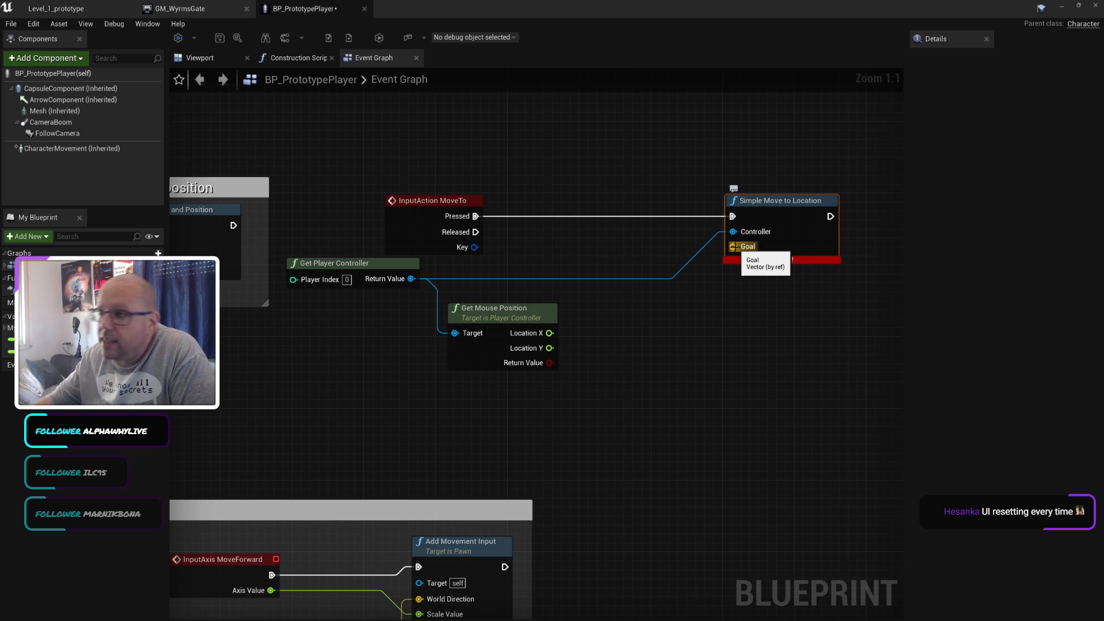
{"action": "right_click", "coordinate": [676, 382]}
{"action": "type", "text": "vector3"}
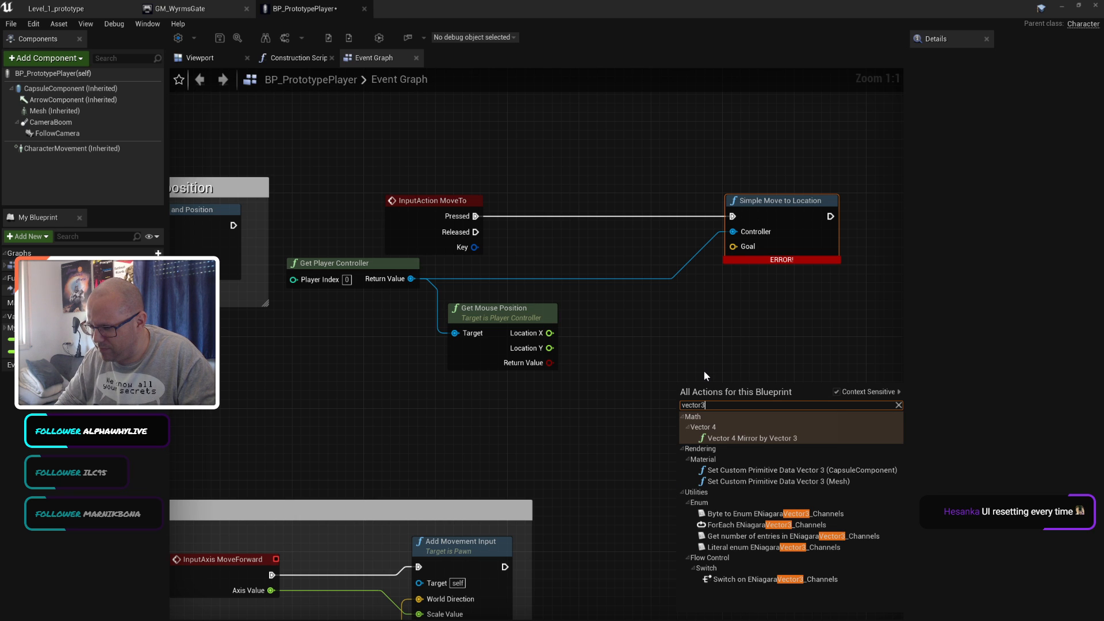
{"action": "key", "text": "ctrl+a"}
{"action": "type", "text": "float"}
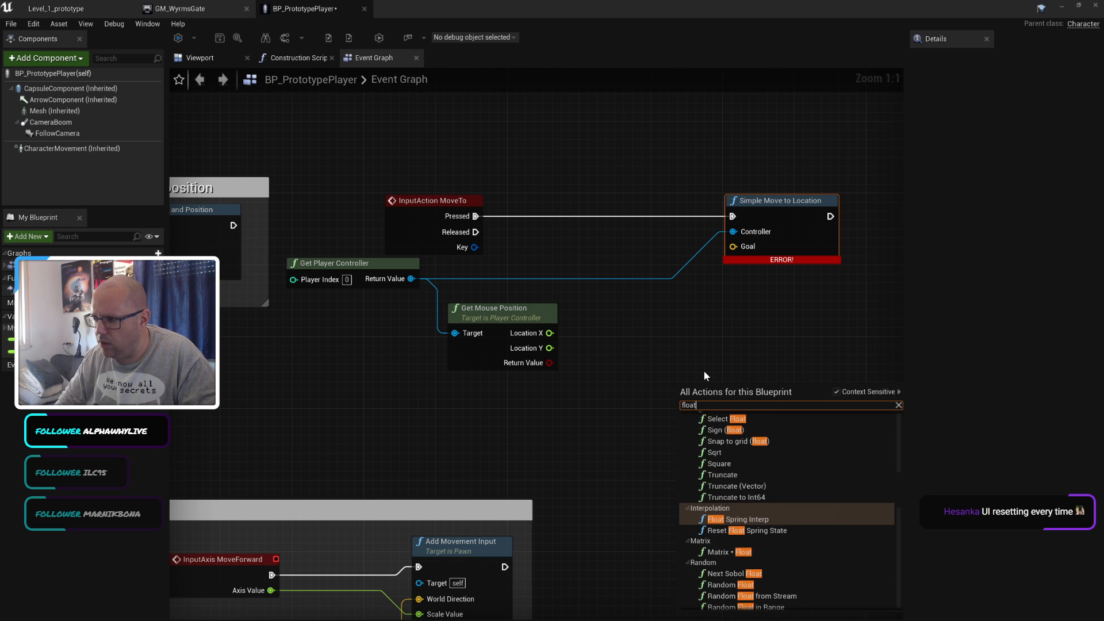
{"action": "type", "text": " to ve"}
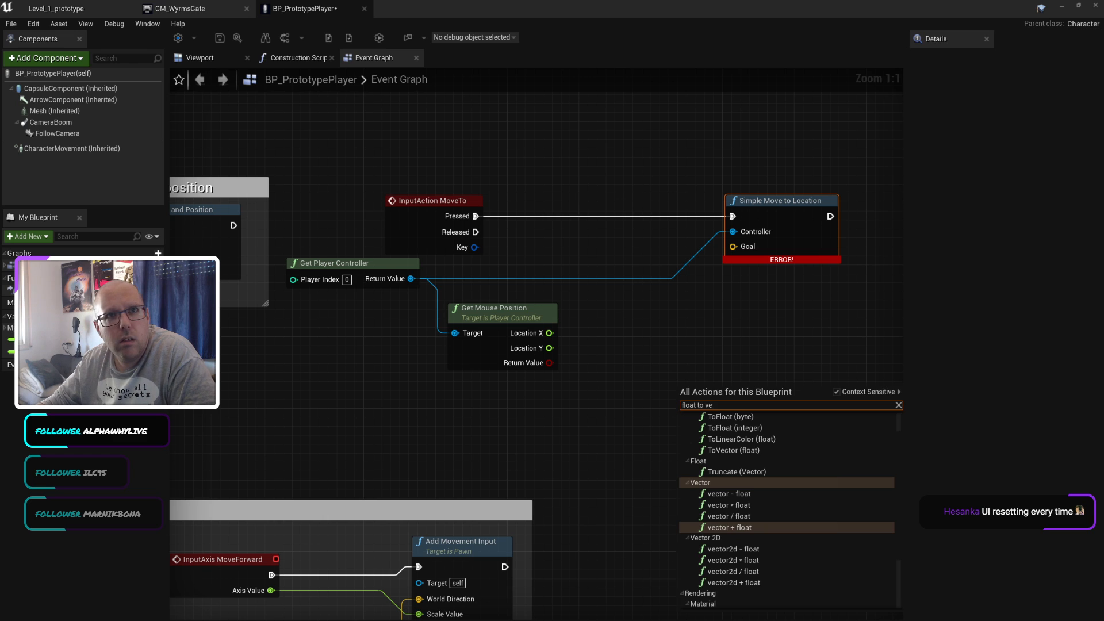
{"action": "key", "text": "Escape"}
Step: Switch to the web browser, enlarge its window over the editor, and search Google for "ue4 x y to vector"
{"action": "key", "text": "alt+Tab"}
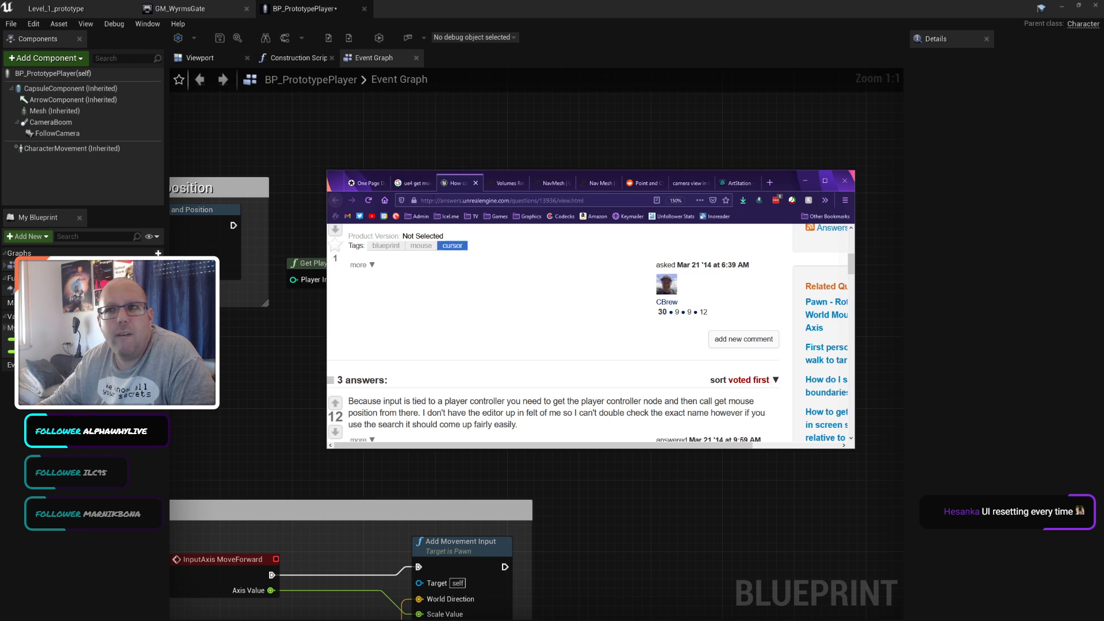
{"action": "left_click_drag", "start_coordinate": [780, 171], "coordinate": [641, 91]}
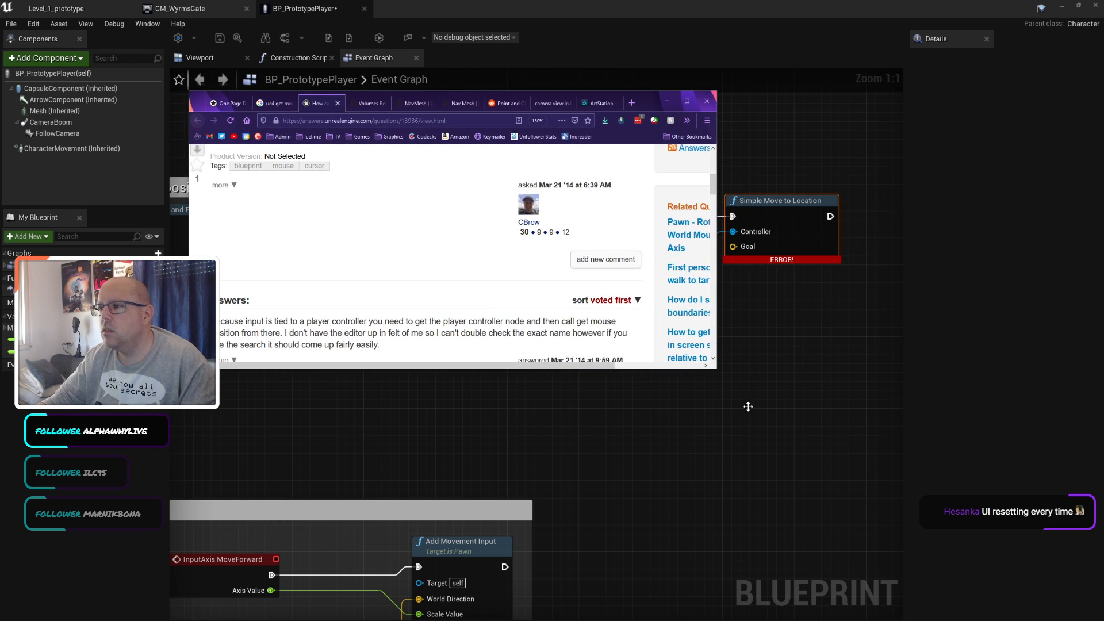
{"action": "left_click_drag", "start_coordinate": [718, 368], "coordinate": [924, 587]}
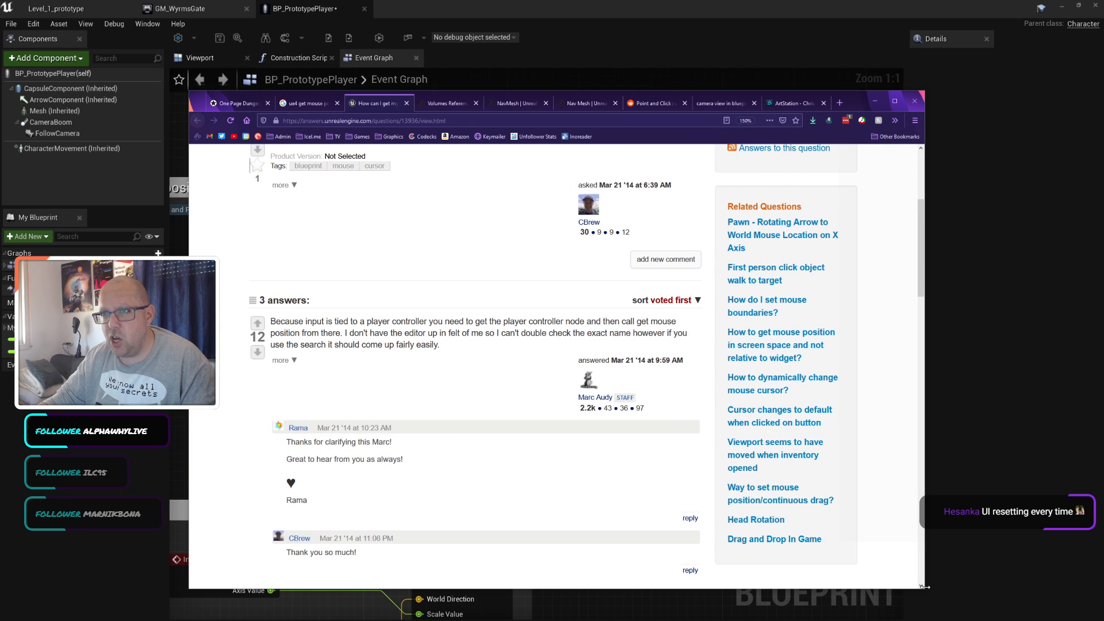
{"action": "left_click", "coordinate": [303, 103]}
{"action": "double_click", "coordinate": [356, 159]}
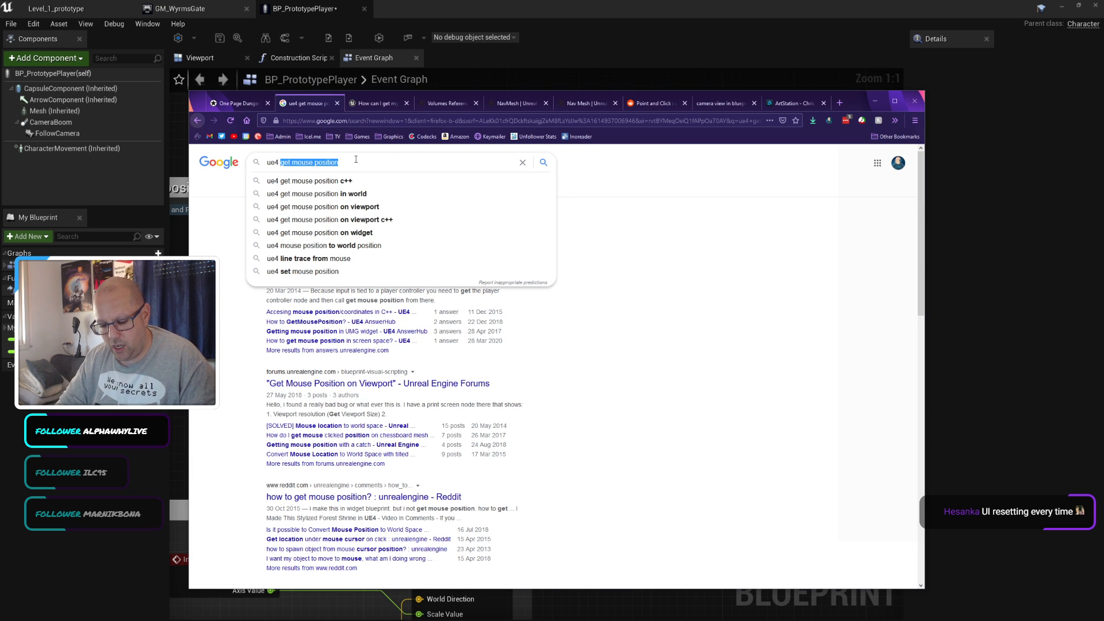
{"action": "type", "text": "x y to"}
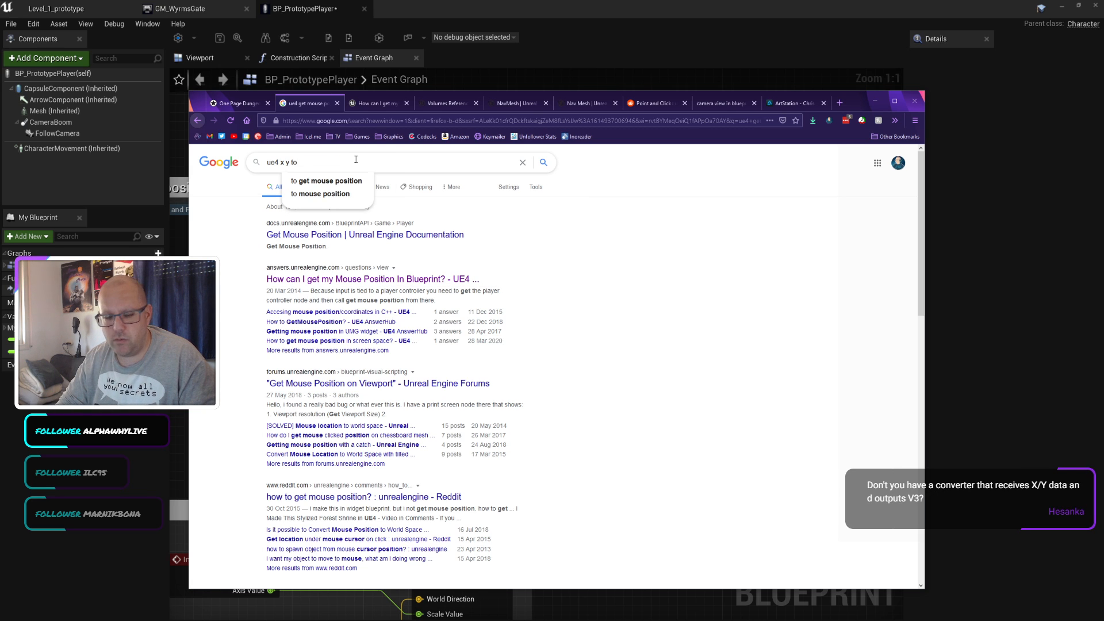
{"action": "type", "text": " vector"}
{"action": "key", "text": "Return"}
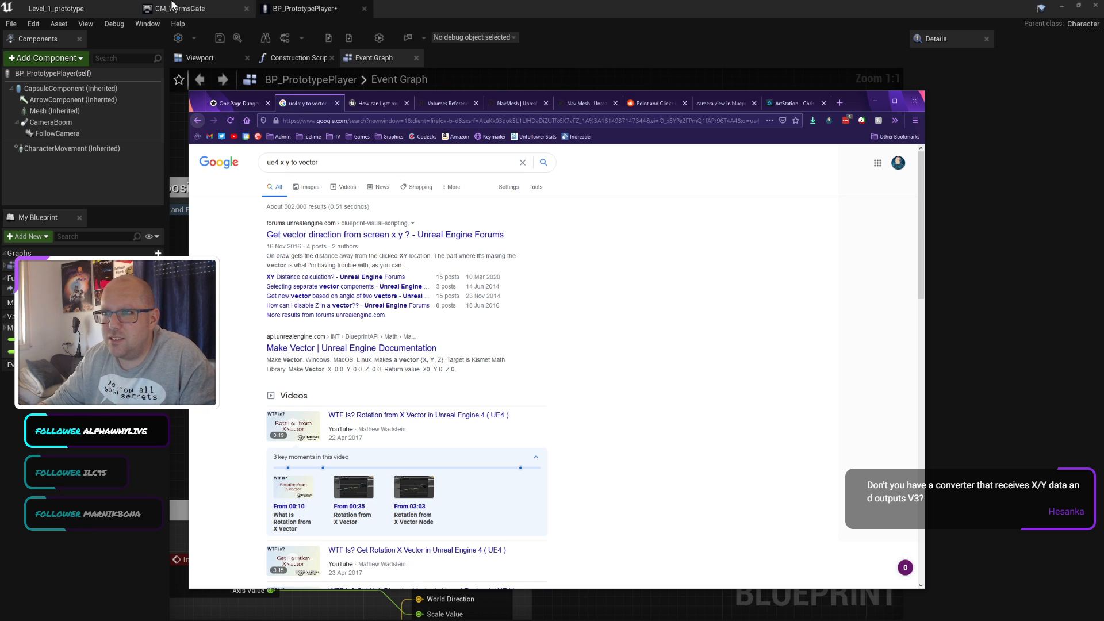
Step: Read the forum thread "Get vector direction from screen x y ?" for a suitable conversion node, and return to the Unreal Editor
{"action": "left_click", "coordinate": [346, 234]}
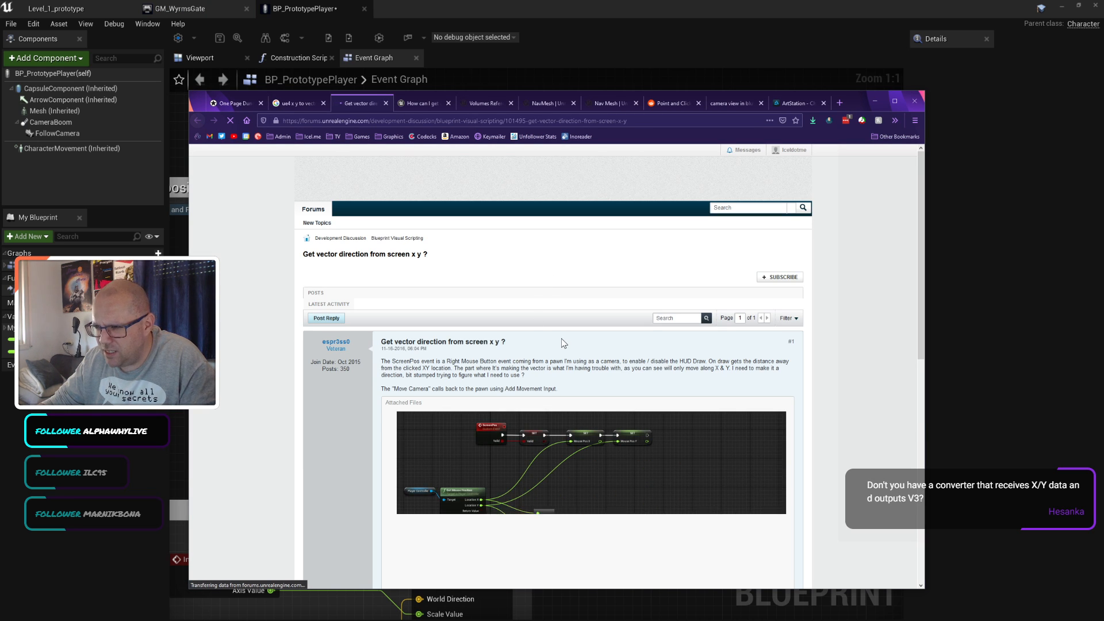
{"action": "scroll", "coordinate": [563, 343], "scroll_direction": "down", "scroll_amount": 4}
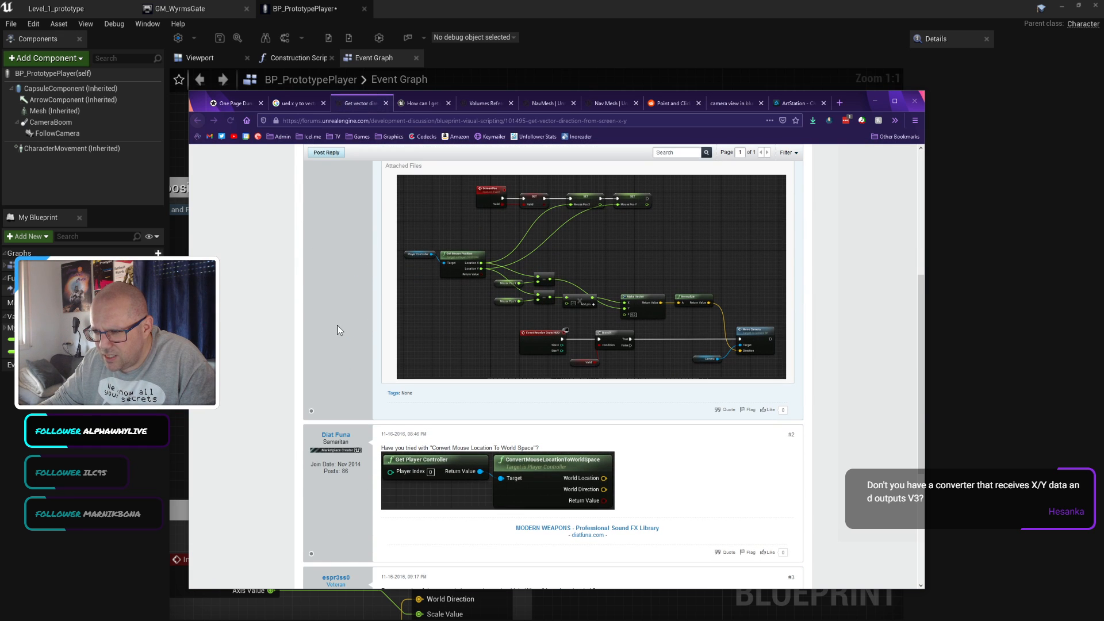
{"action": "scroll", "coordinate": [626, 459], "scroll_direction": "down", "scroll_amount": 1}
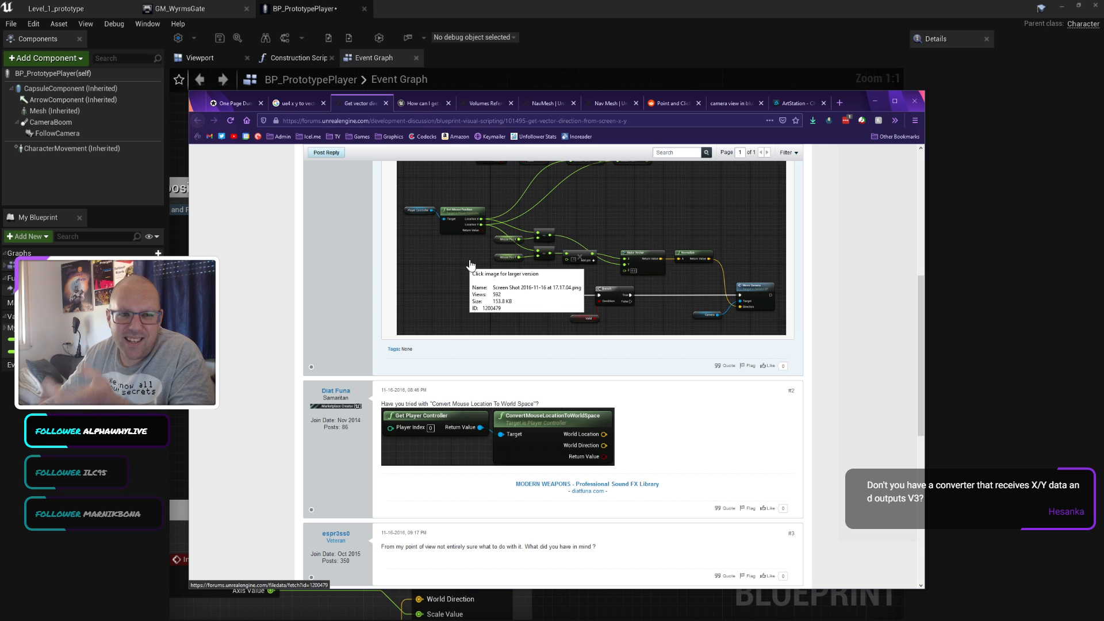
{"action": "left_click", "coordinate": [537, 2]}
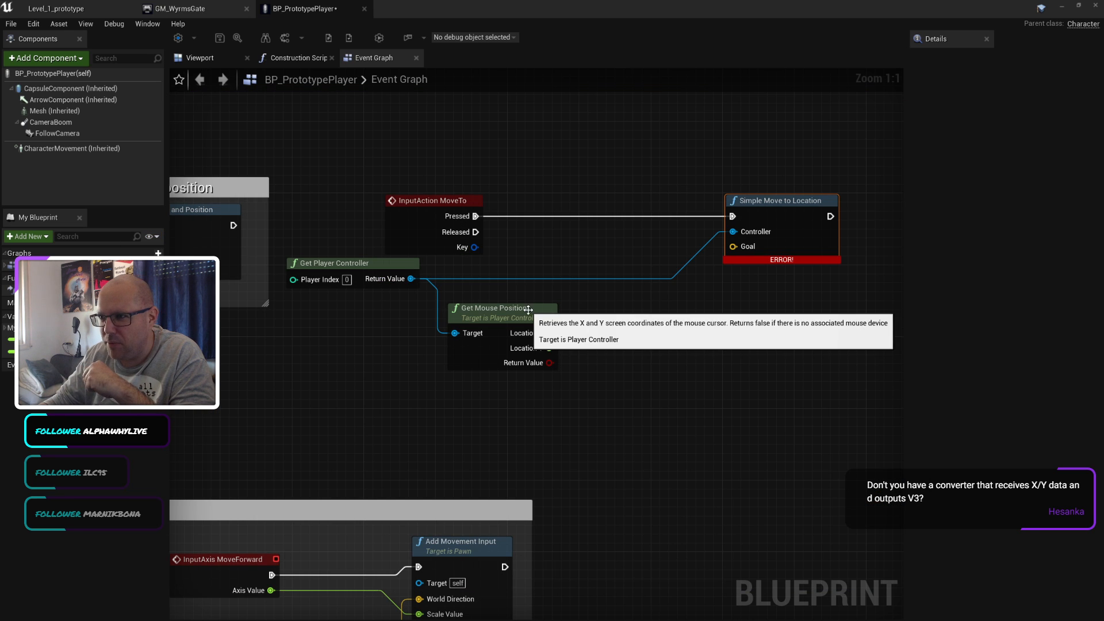
Step: Add a ConvertMouseLocationToWorldSpace node fed by Get Player Controller's Return Value
{"action": "right_click", "coordinate": [637, 317]}
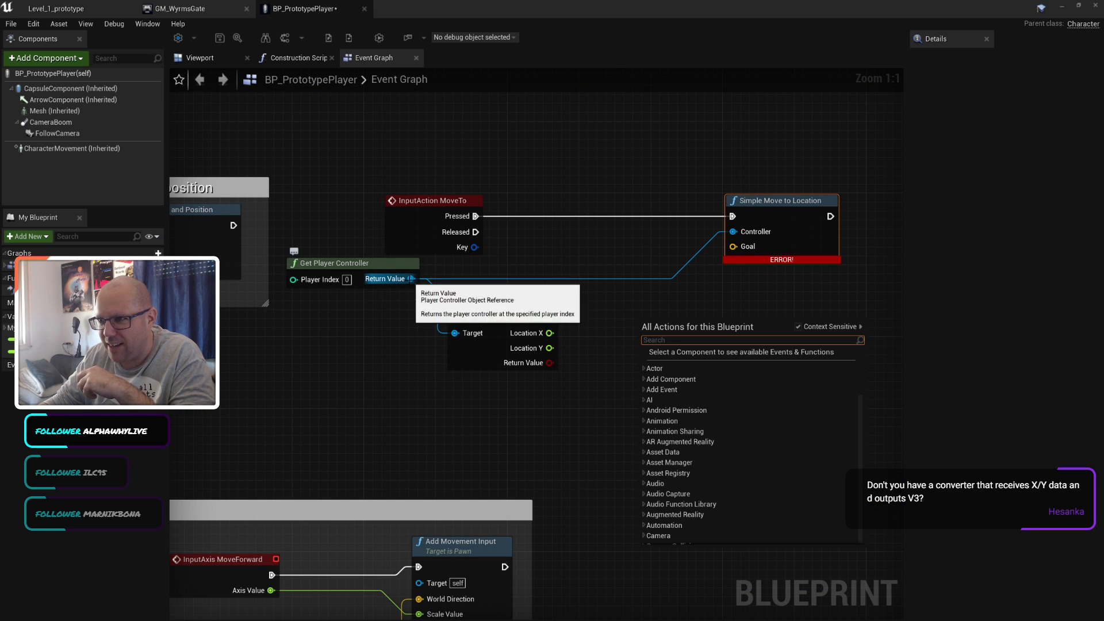
{"action": "left_click_drag", "start_coordinate": [411, 278], "coordinate": [603, 309]}
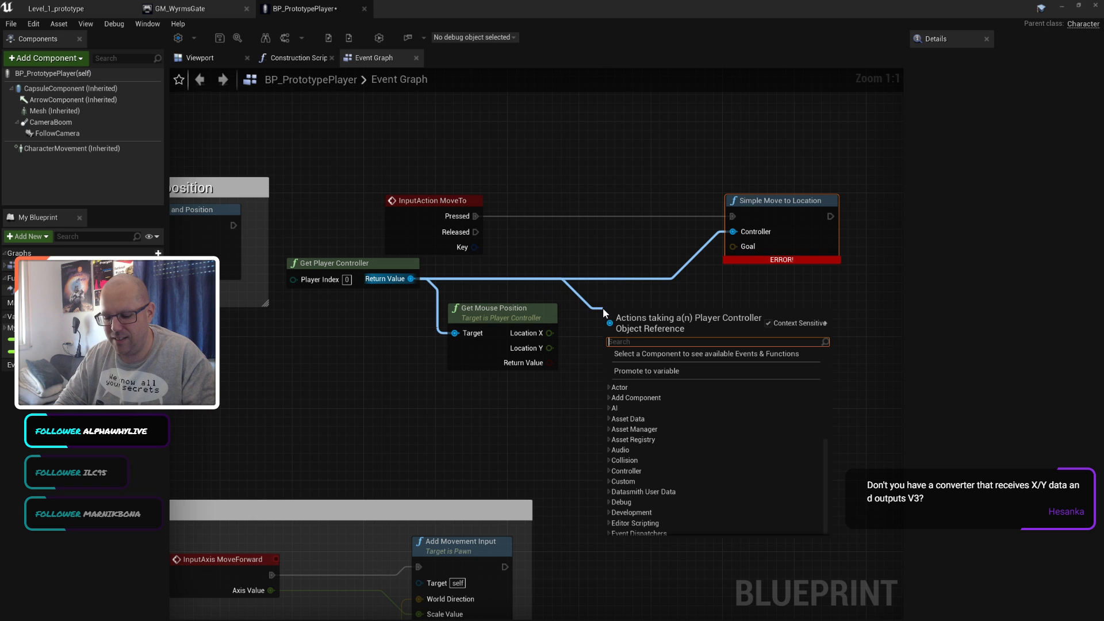
{"action": "type", "text": "conve"}
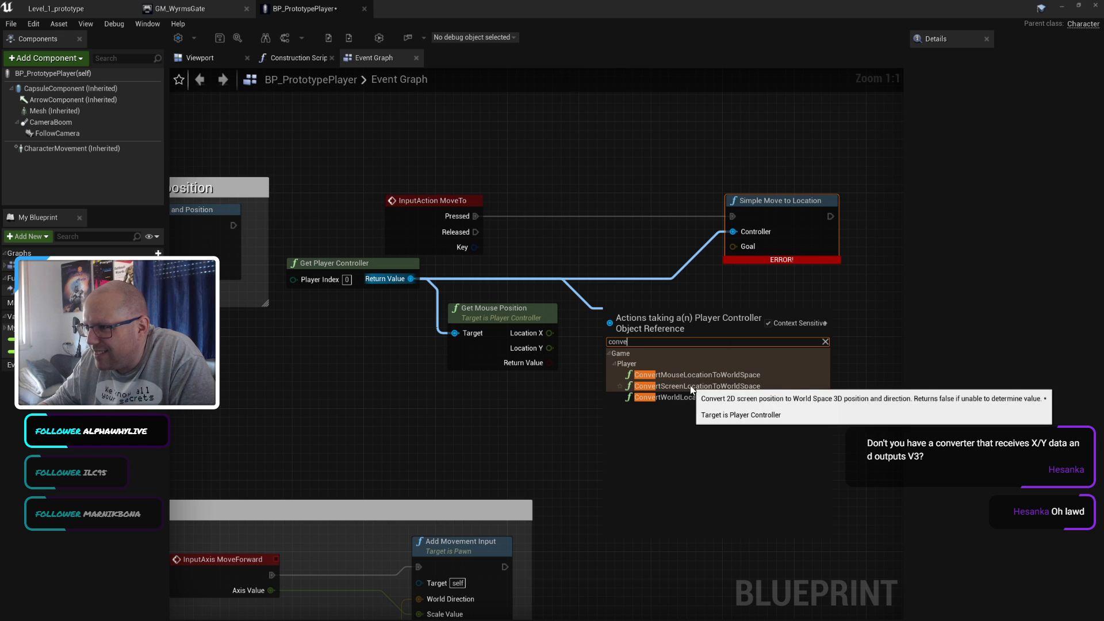
{"action": "left_click", "coordinate": [677, 375]}
Step: Replace Get Mouse Position with the ConvertMouseLocationToWorldSpace node and connect its World Location to Simple Move to Location's Goal
{"action": "left_click", "coordinate": [511, 311]}
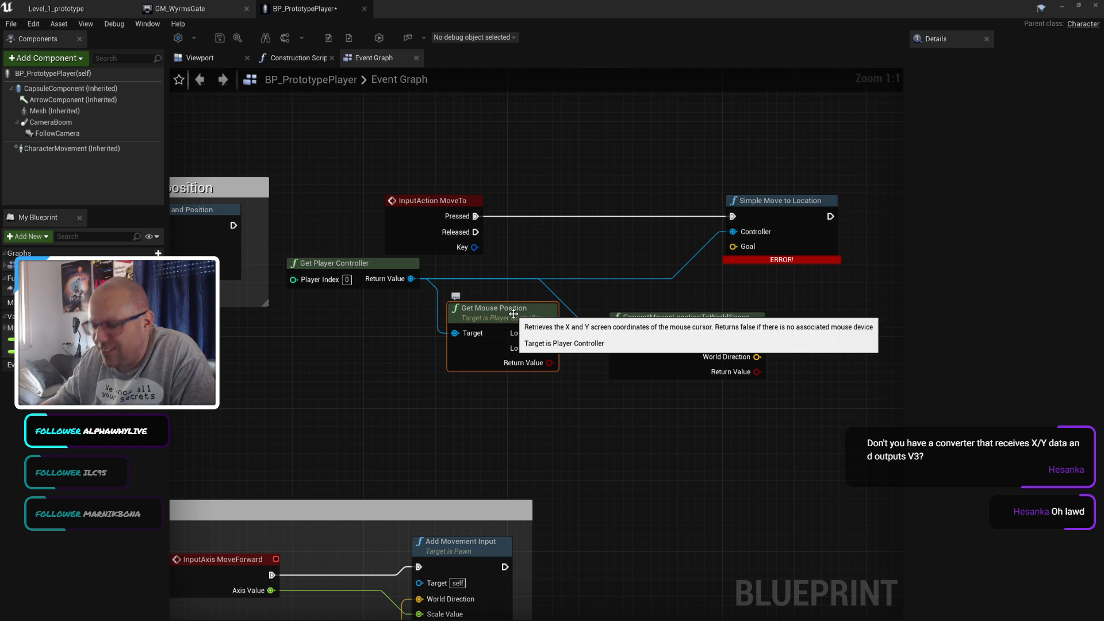
{"action": "key", "text": "Delete"}
{"action": "left_click_drag", "start_coordinate": [723, 324], "coordinate": [533, 318]}
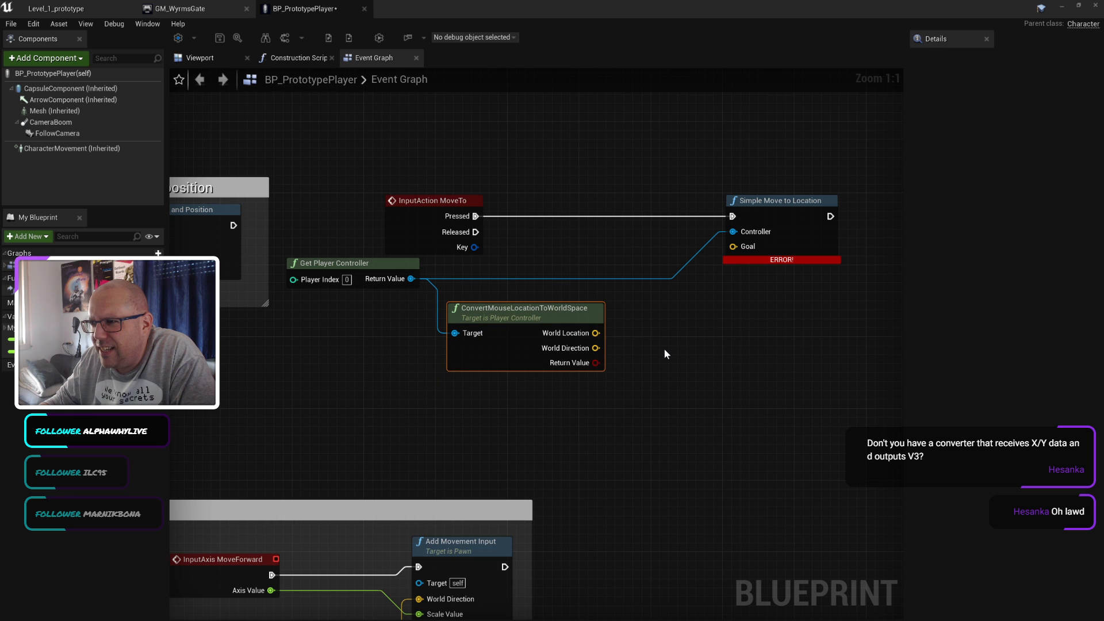
{"action": "left_click_drag", "start_coordinate": [595, 333], "coordinate": [734, 246]}
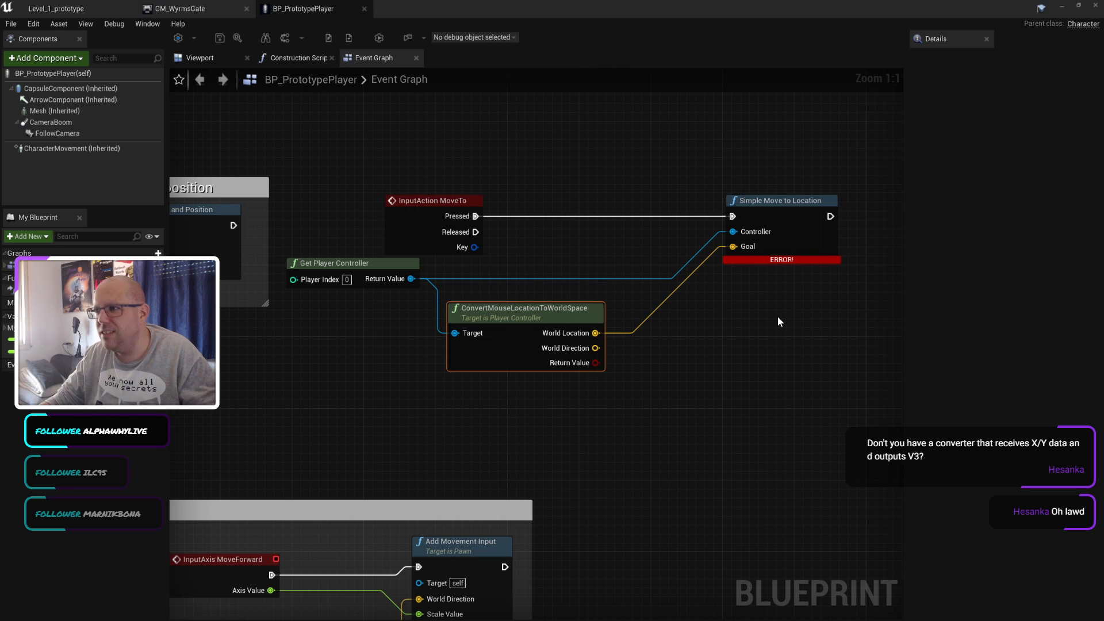
Step: Compile BP_PrototypePlayer to recheck the Simple Move to Location error, and clear the compiler results
{"action": "left_click", "coordinate": [790, 260]}
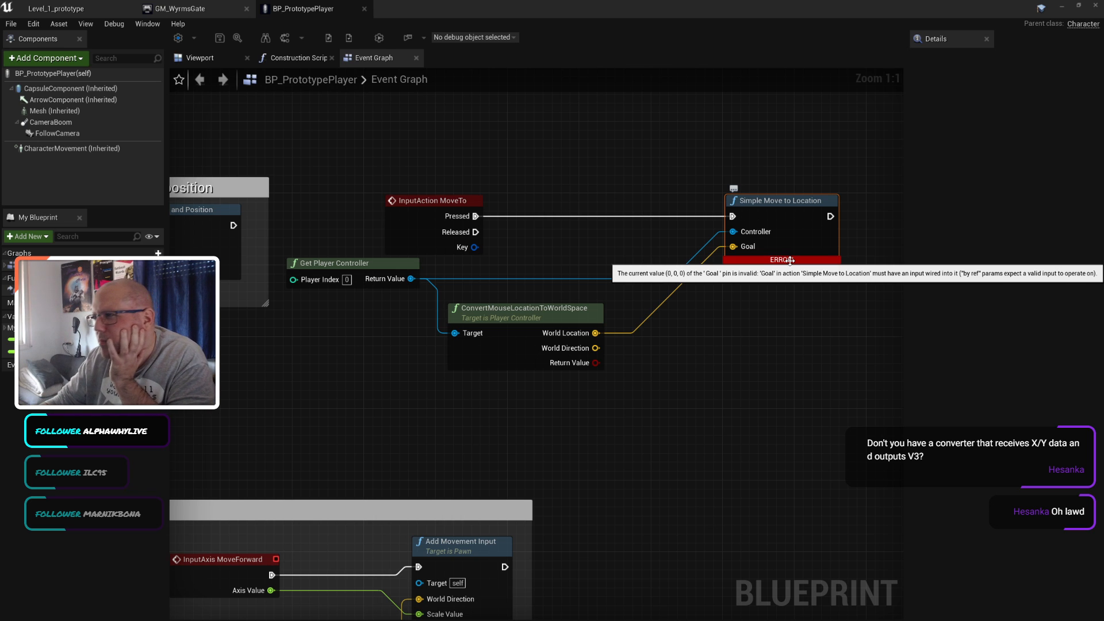
{"action": "left_click", "coordinate": [762, 329]}
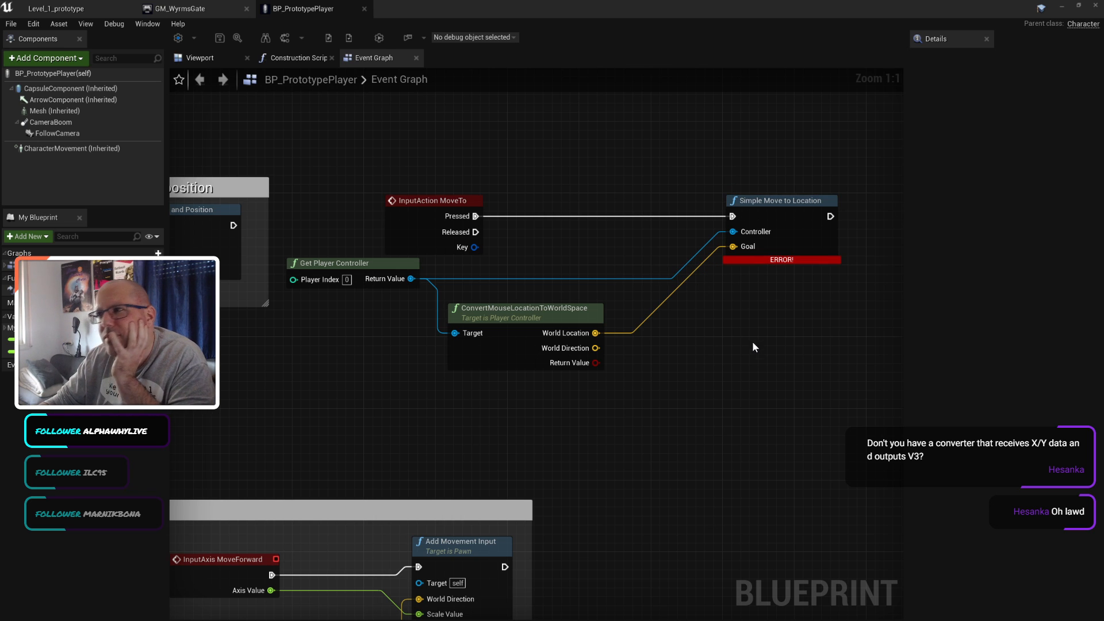
{"action": "left_click", "coordinate": [178, 39]}
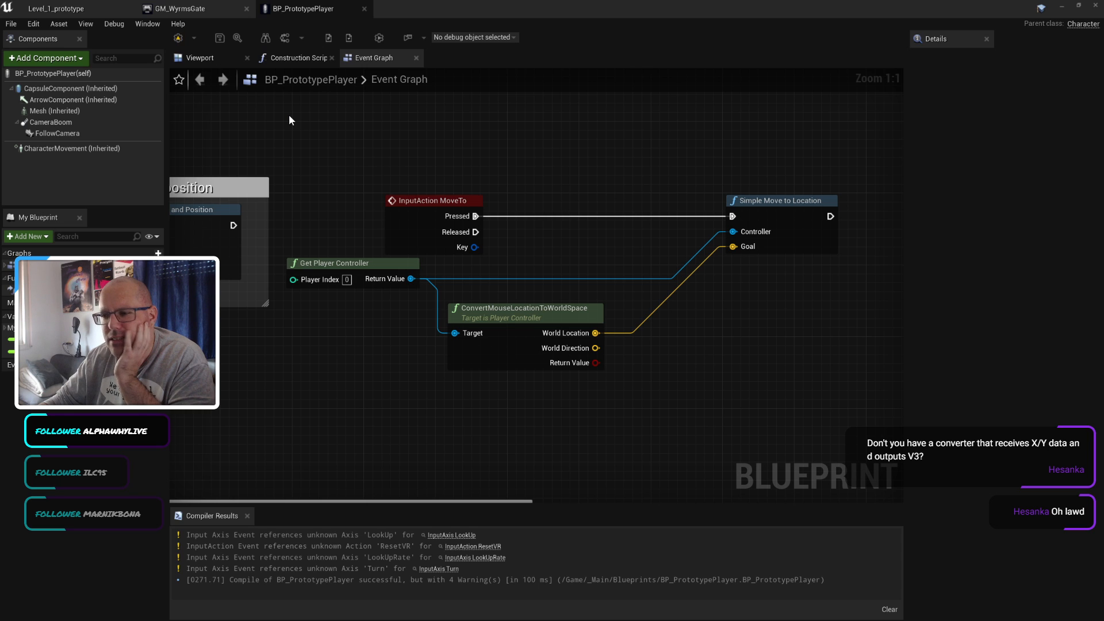
{"action": "left_click", "coordinate": [891, 611]}
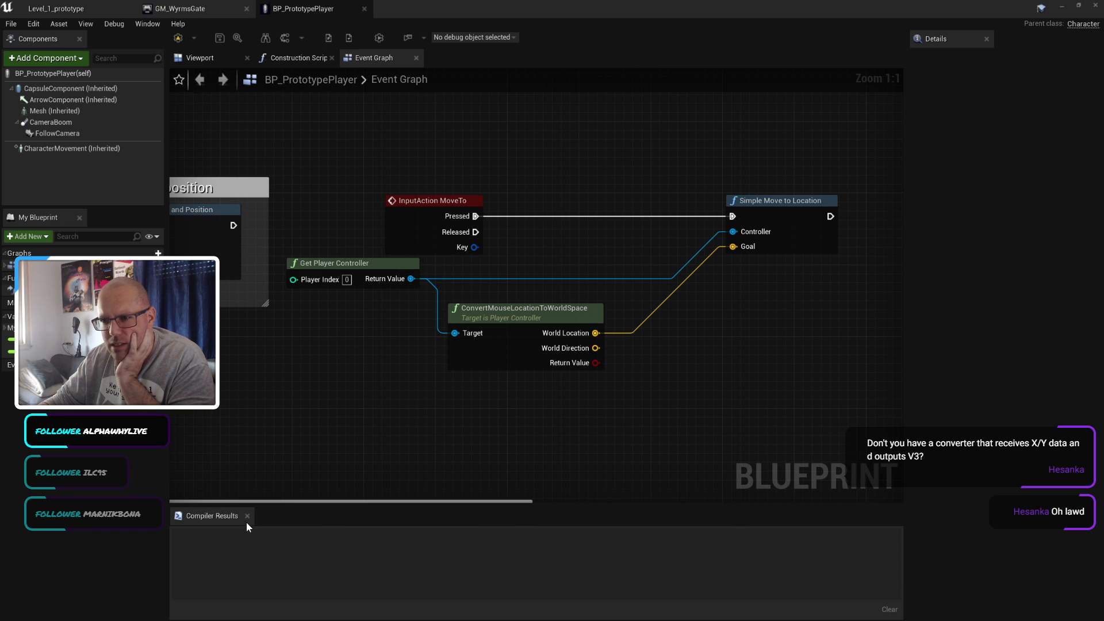
Step: Close the compiler results and play-test Level_1_prototype in a preview window, stopping the session when done
{"action": "left_click", "coordinate": [248, 516]}
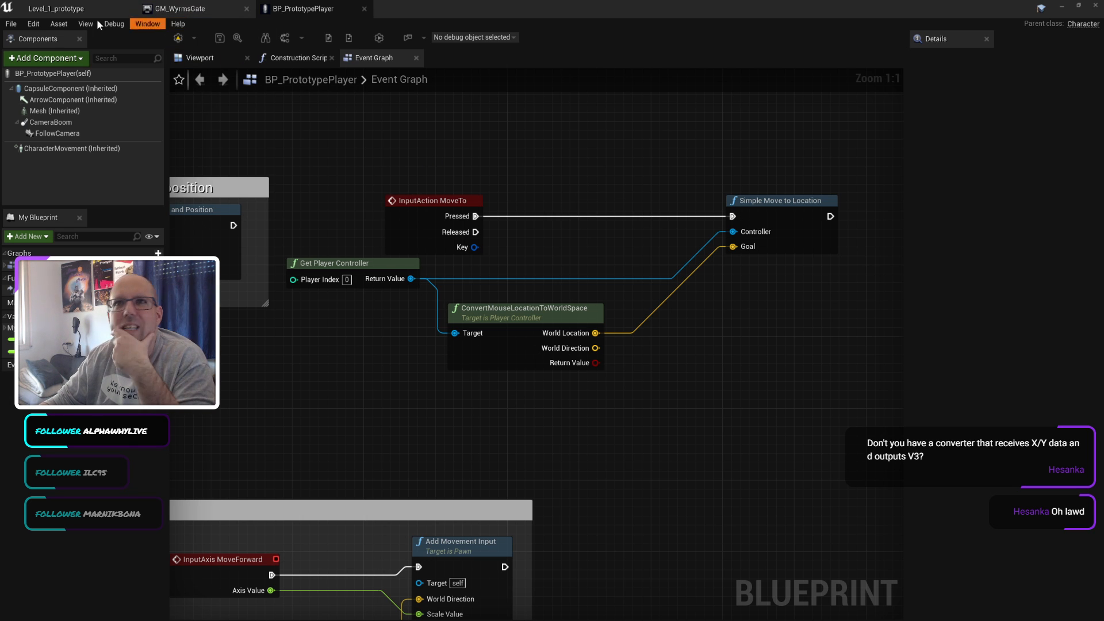
{"action": "left_click", "coordinate": [86, 9]}
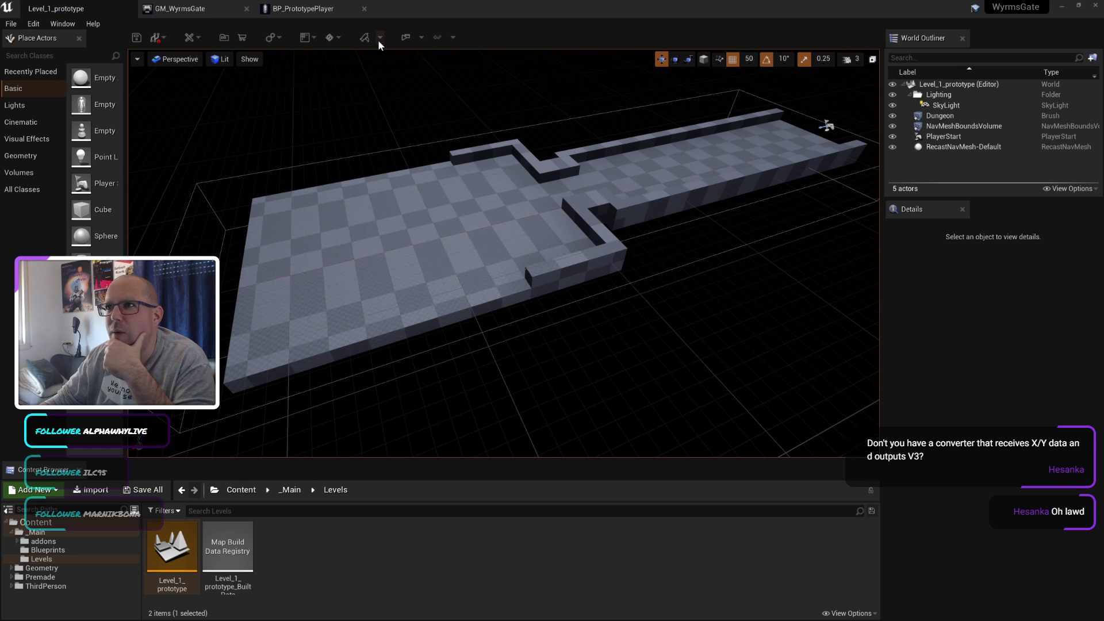
{"action": "left_click", "coordinate": [407, 38]}
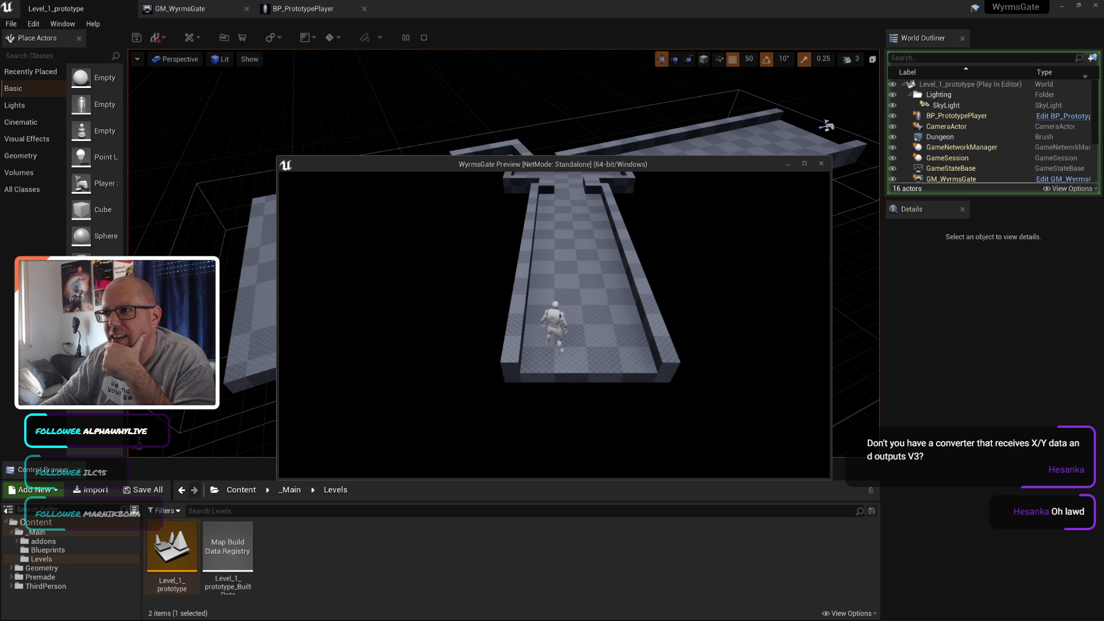
{"action": "key", "text": "Escape"}
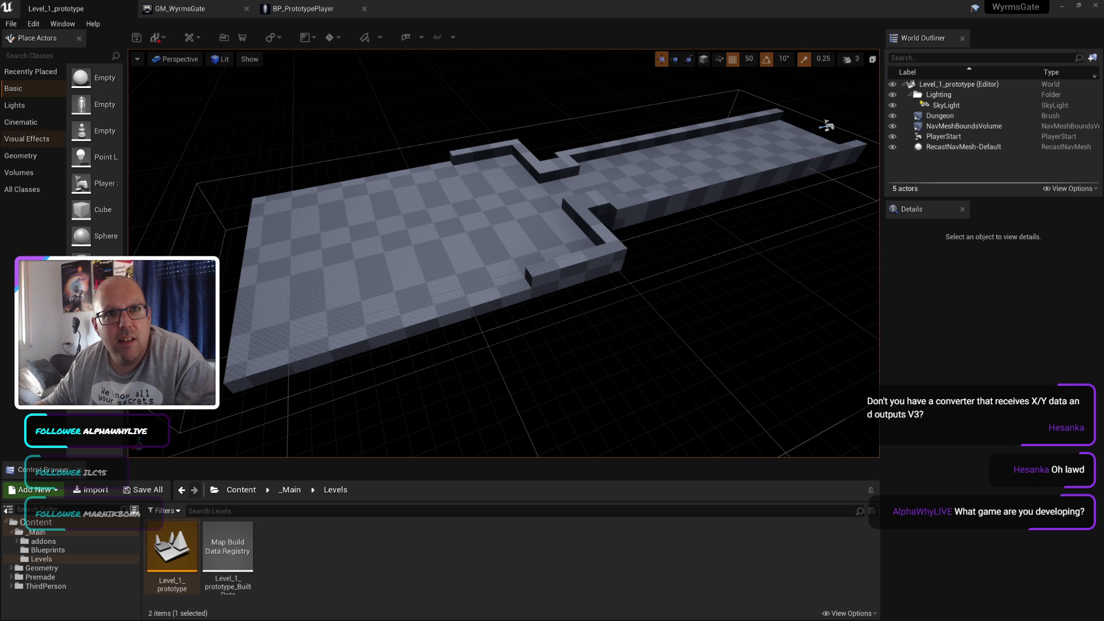
Step: Switch to the web browser and close the old forum, documentation, Reddit and ArtStation pages, keeping the dungeon generator and Google search
{"action": "key", "text": "alt+Tab"}
{"action": "key", "text": "alt+Tab"}
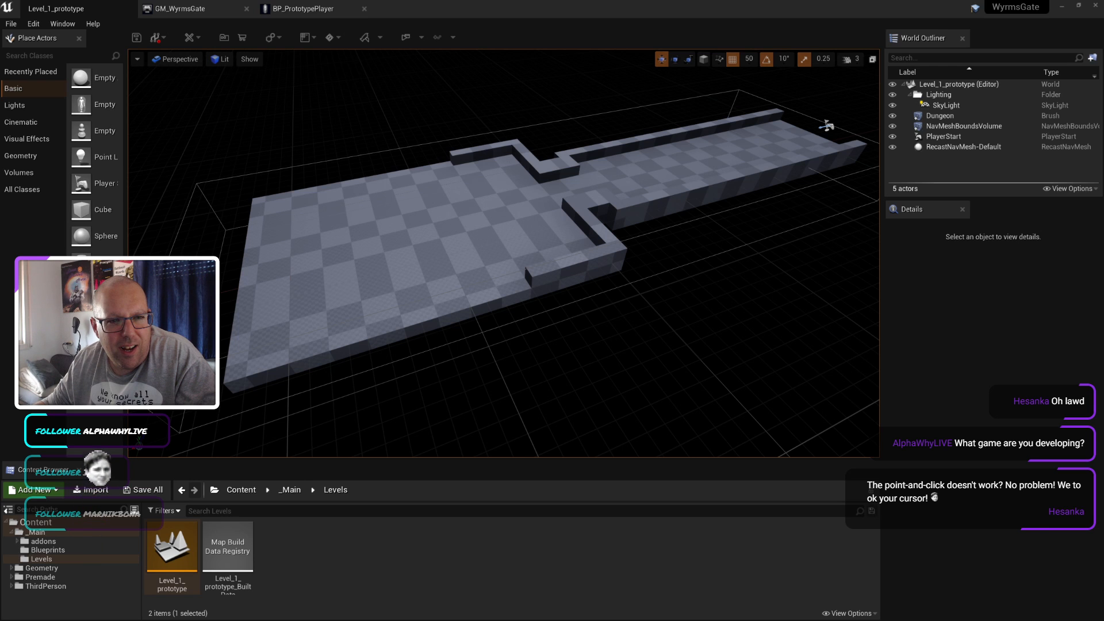
{"action": "key", "text": "alt+Tab"}
{"action": "scroll", "coordinate": [552, 345], "scroll_direction": "up", "scroll_amount": 10}
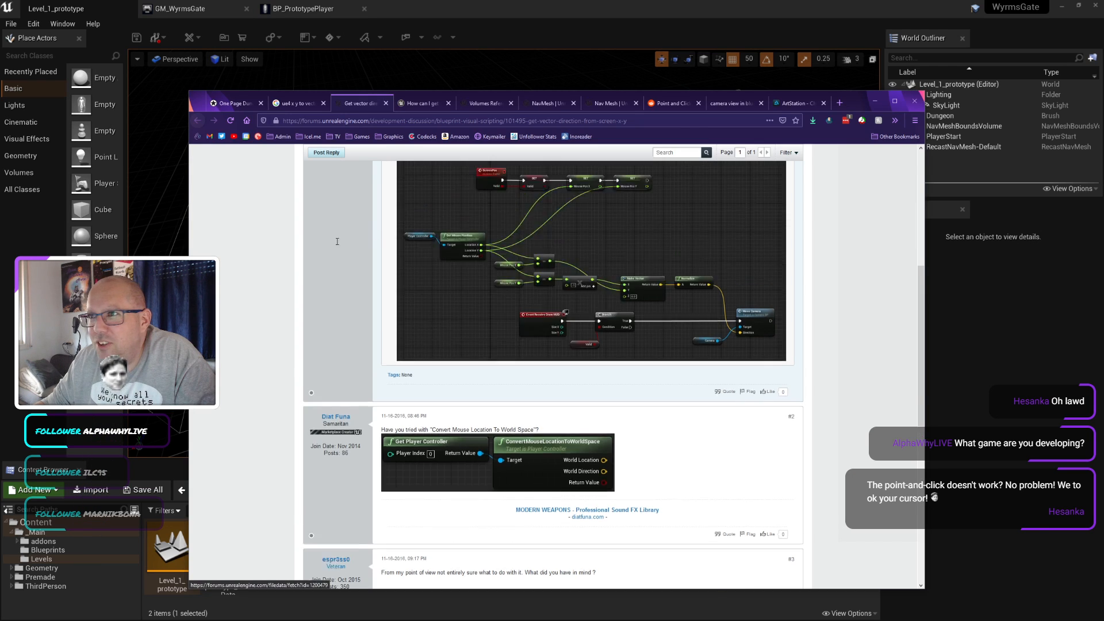
{"action": "left_click", "coordinate": [387, 103]}
{"action": "left_click", "coordinate": [386, 103]}
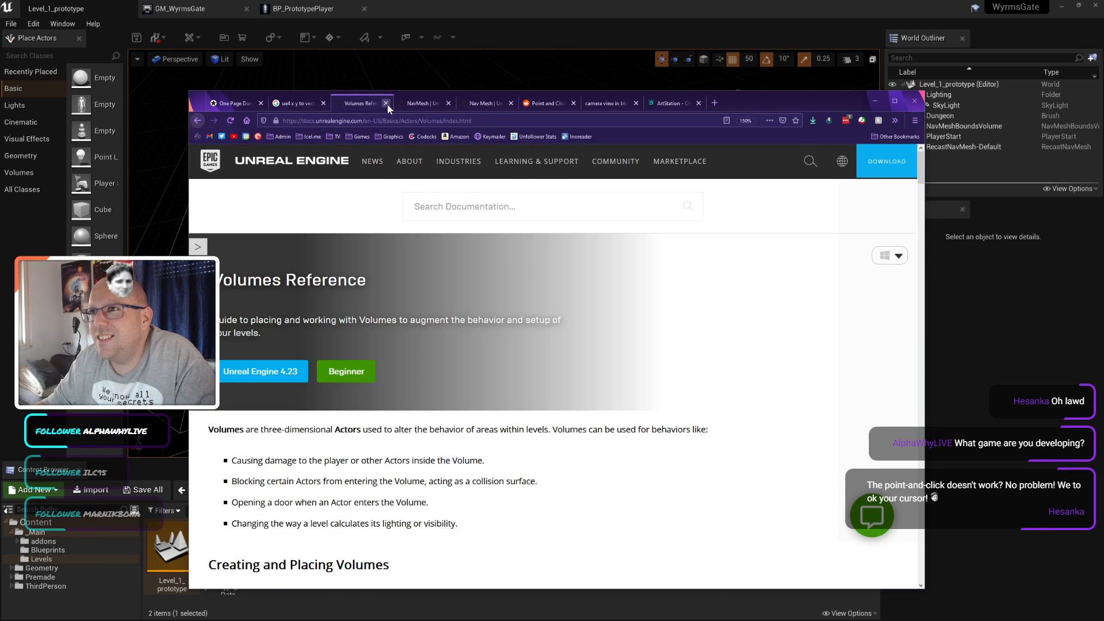
{"action": "left_click", "coordinate": [387, 104]}
{"action": "left_click", "coordinate": [387, 103]}
{"action": "left_click", "coordinate": [387, 104]}
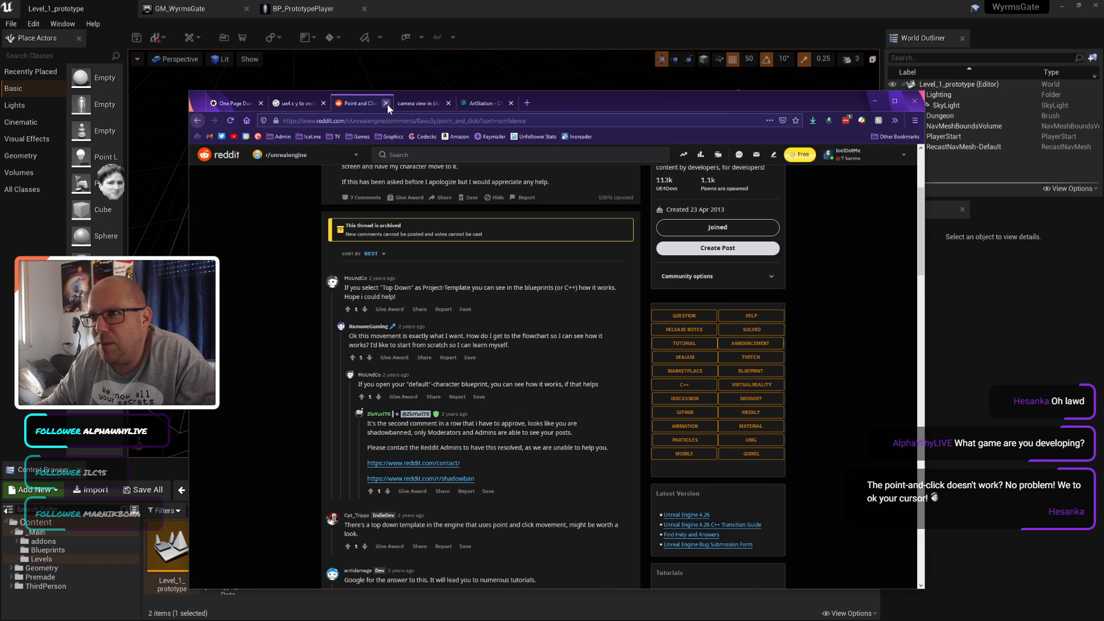
{"action": "left_click", "coordinate": [388, 104]}
{"action": "left_click", "coordinate": [388, 104]}
{"action": "left_click", "coordinate": [387, 104]}
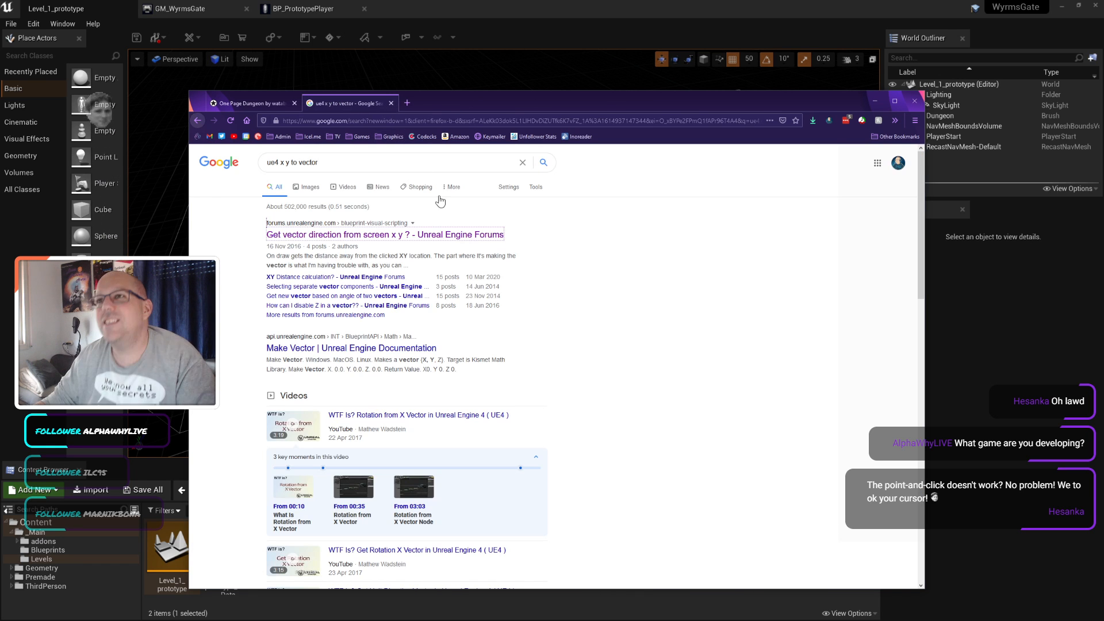
Step: Search Google for "ue4 show mouse cursor"
{"action": "left_click", "coordinate": [385, 164]}
{"action": "key", "text": "ctrl+shift+Left"}
{"action": "key", "text": "ctrl+shift+Left"}
{"action": "key", "text": "ctrl+shift+Left"}
{"action": "key", "text": "BackSpace"}
{"action": "key", "text": "BackSpace"}
{"action": "key", "text": "BackSpace"}
{"action": "type", "text": "s"}
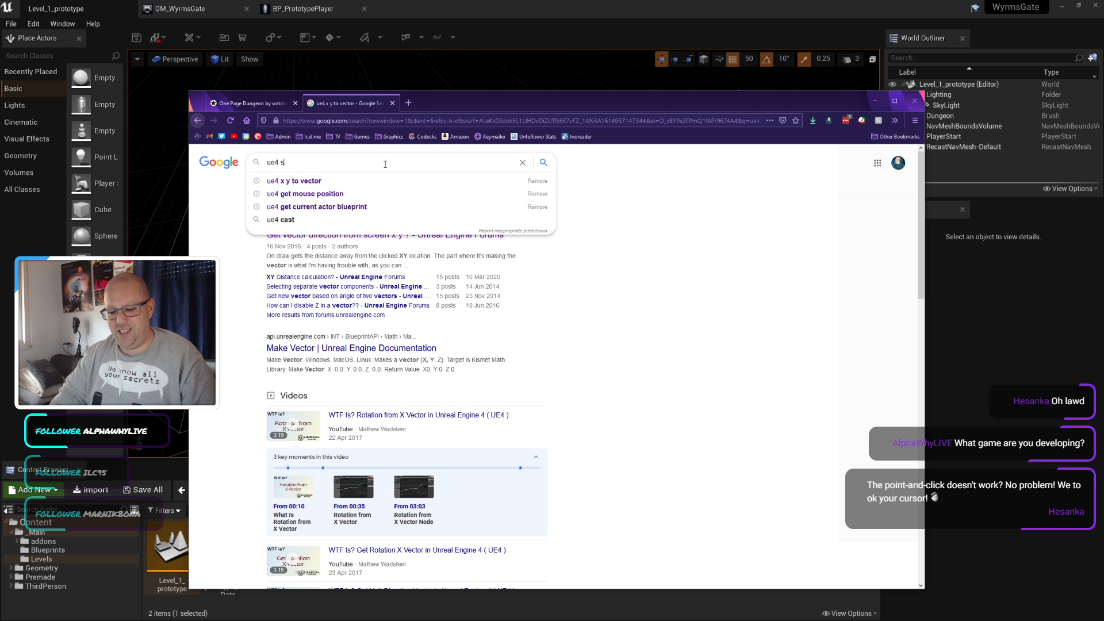
{"action": "type", "text": "how mouse"}
{"action": "key", "text": "Down"}
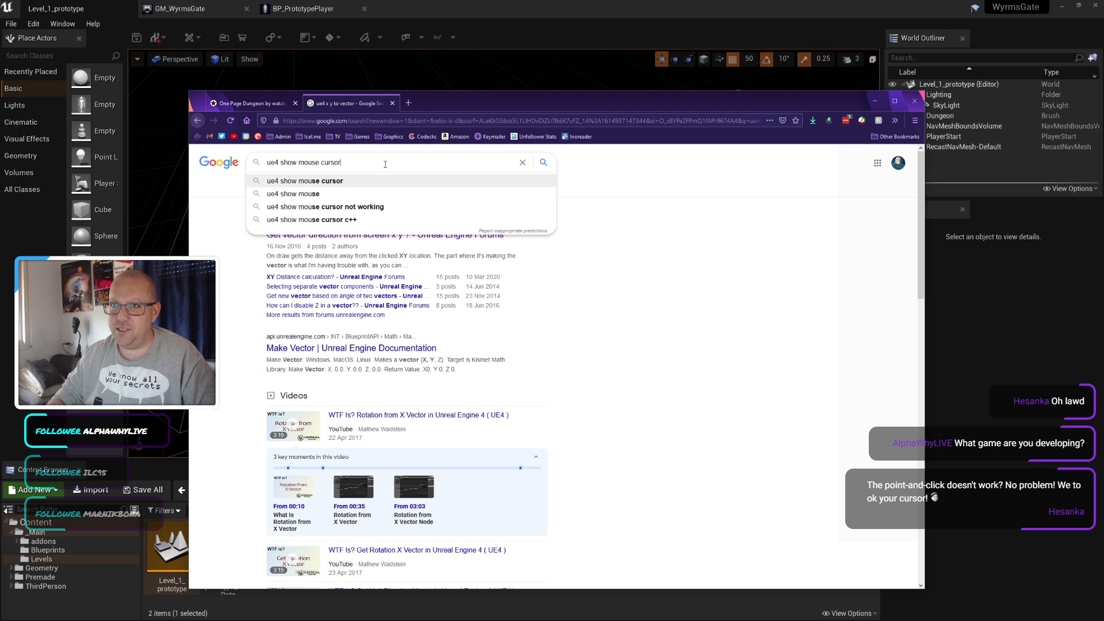
{"action": "key", "text": "Return"}
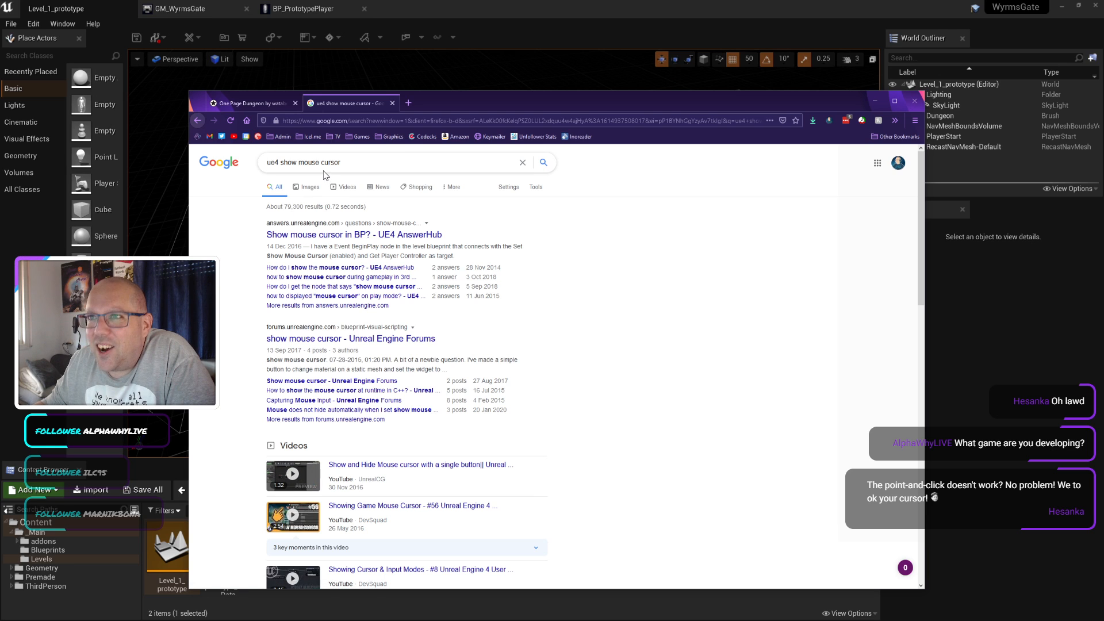
Step: Switch to Unreal Editor and check the class defaults of GM_WyrmsGate
{"action": "left_click", "coordinate": [401, 7]}
{"action": "left_click", "coordinate": [191, 8]}
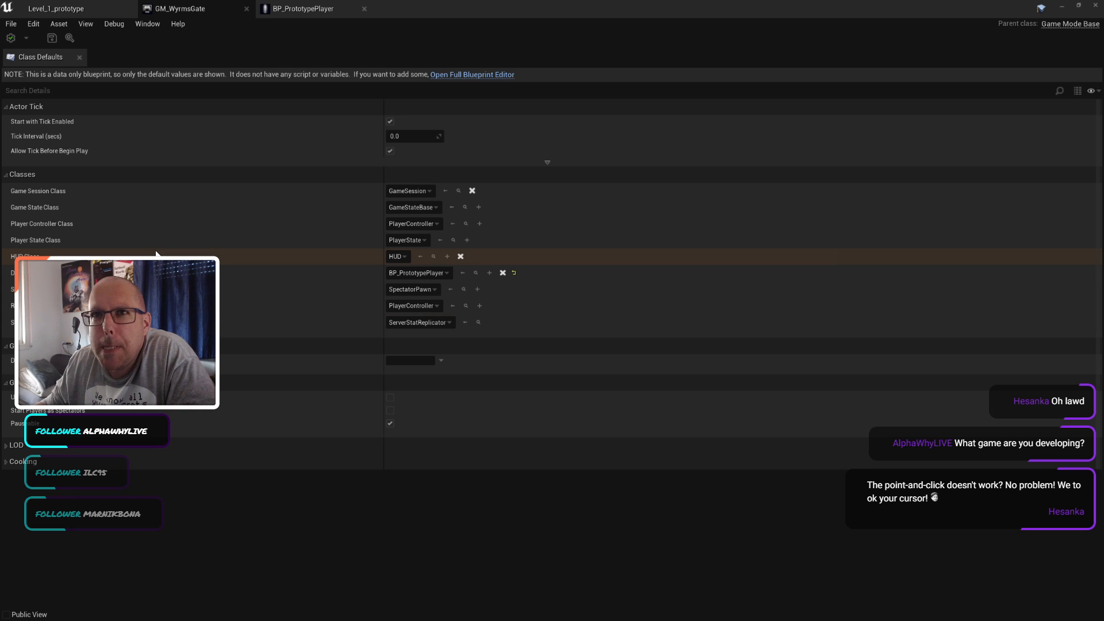
Step: Return to the browser and read the answers in the AnswerHub thread "How do i show the mouse cursor?"
{"action": "key", "text": "alt+Tab"}
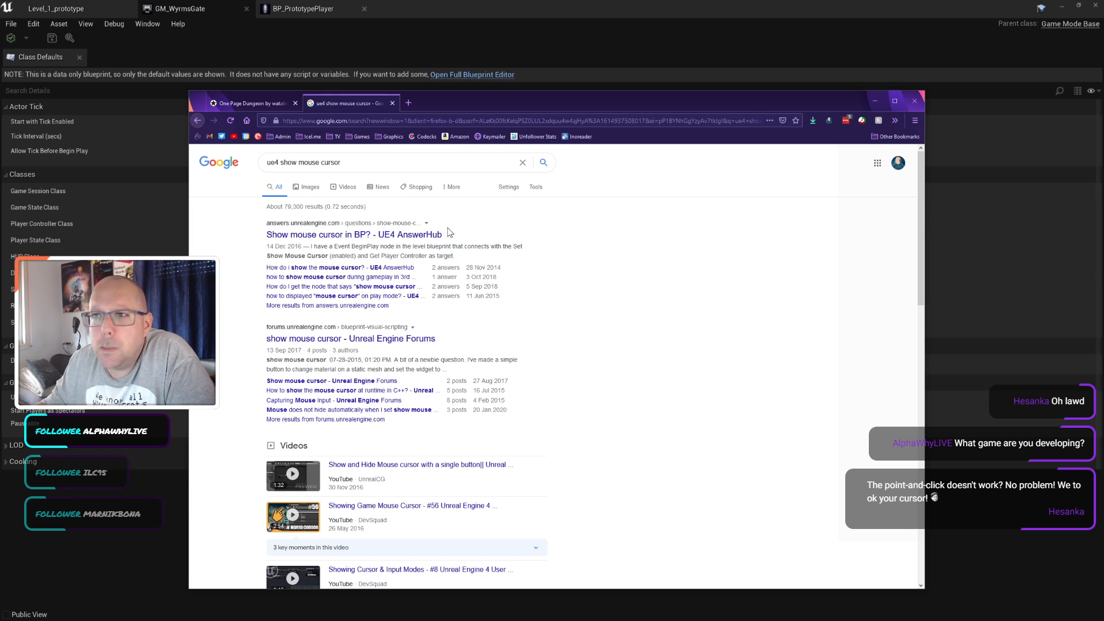
{"action": "left_click", "coordinate": [340, 268]}
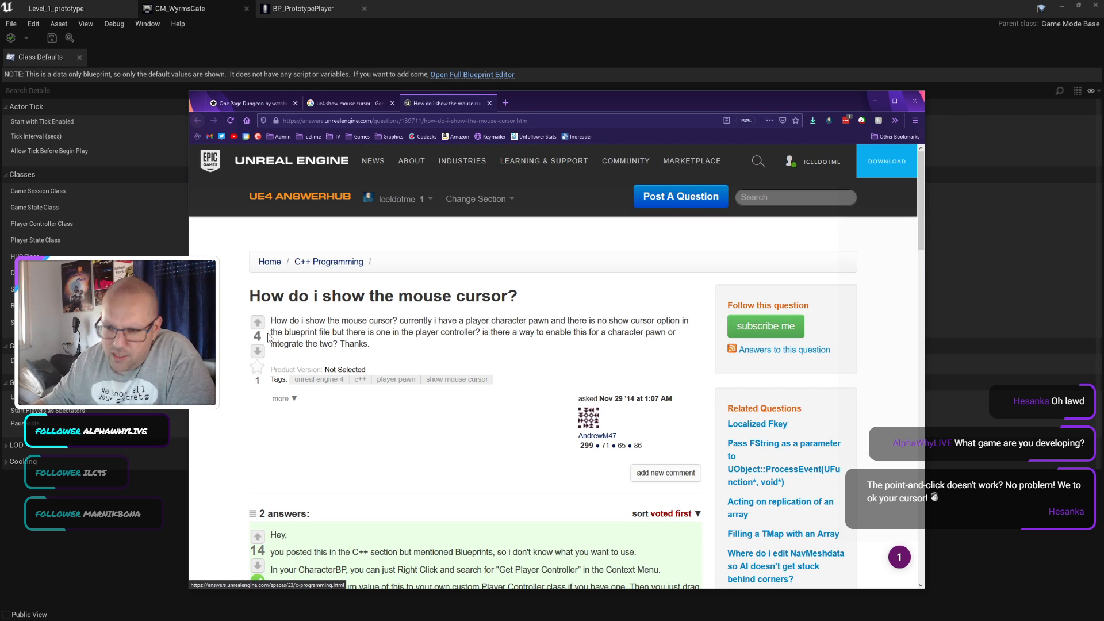
{"action": "scroll", "coordinate": [268, 333], "scroll_direction": "down", "scroll_amount": 4}
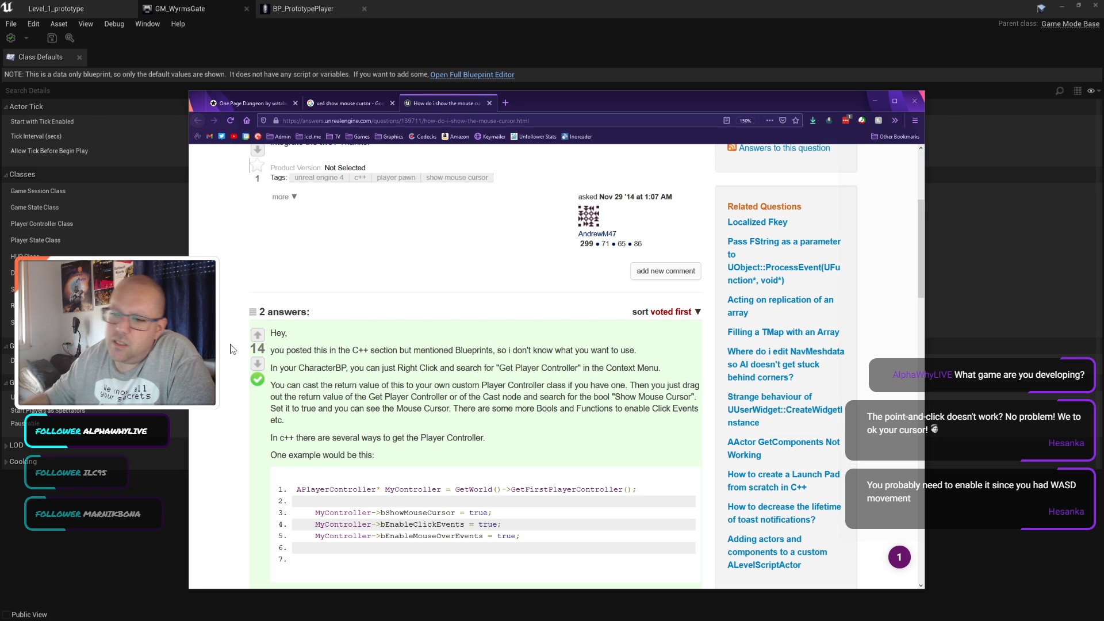
{"action": "scroll", "coordinate": [230, 349], "scroll_direction": "down", "scroll_amount": 5}
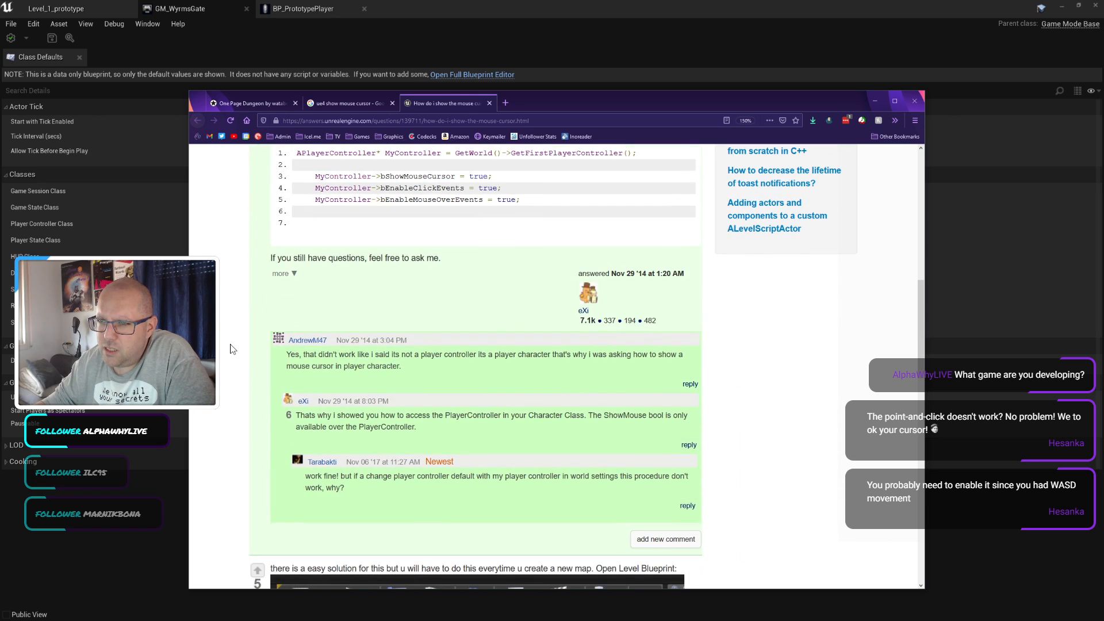
{"action": "scroll", "coordinate": [230, 349], "scroll_direction": "up", "scroll_amount": 5}
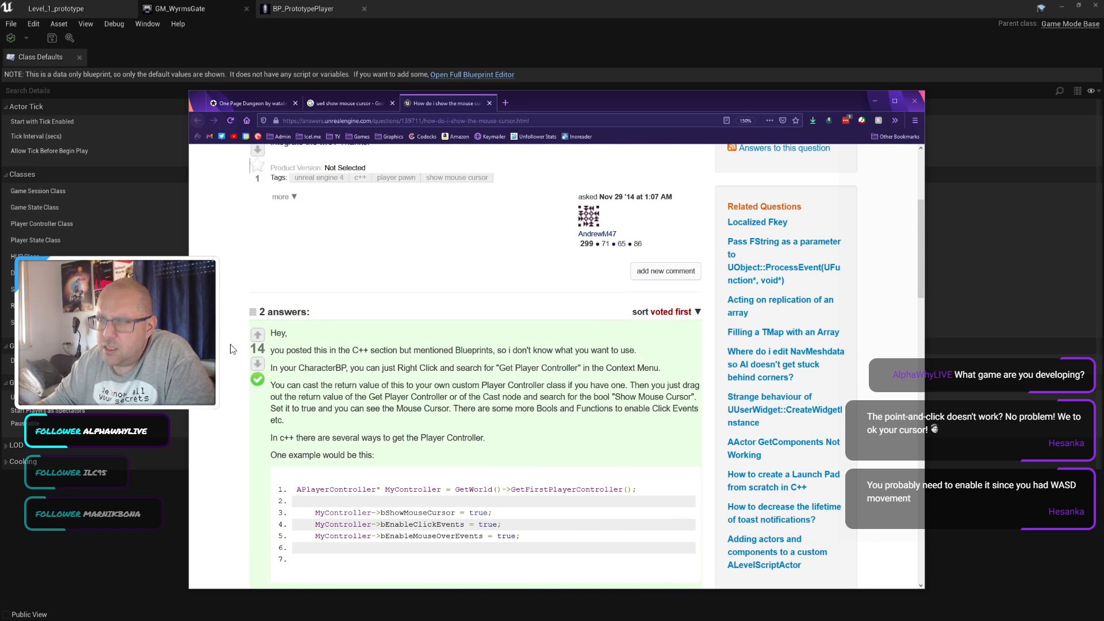
Step: Inspect BP_PrototypePlayer's viewport and its root class properties in Unreal Editor for a mouse cursor option
{"action": "left_click", "coordinate": [303, 8]}
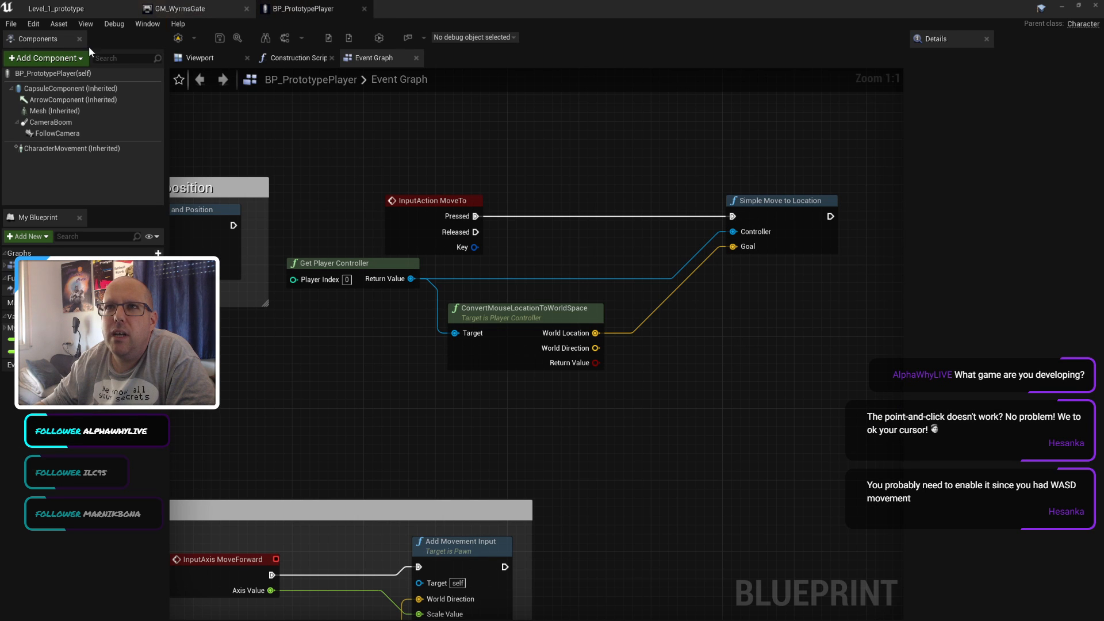
{"action": "left_click", "coordinate": [199, 59]}
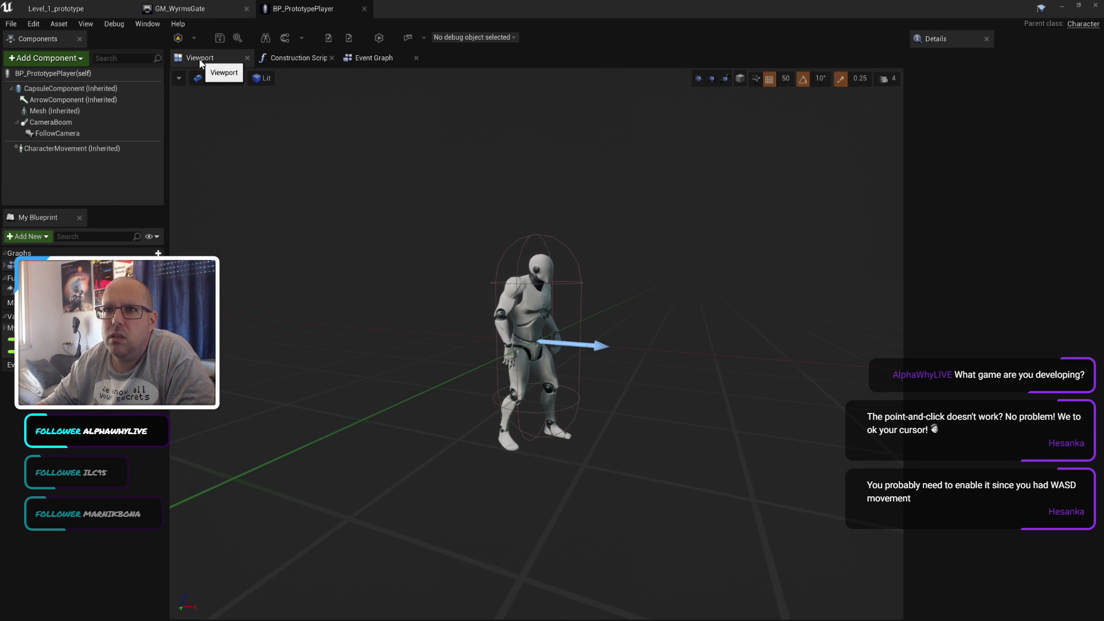
{"action": "left_click", "coordinate": [60, 75]}
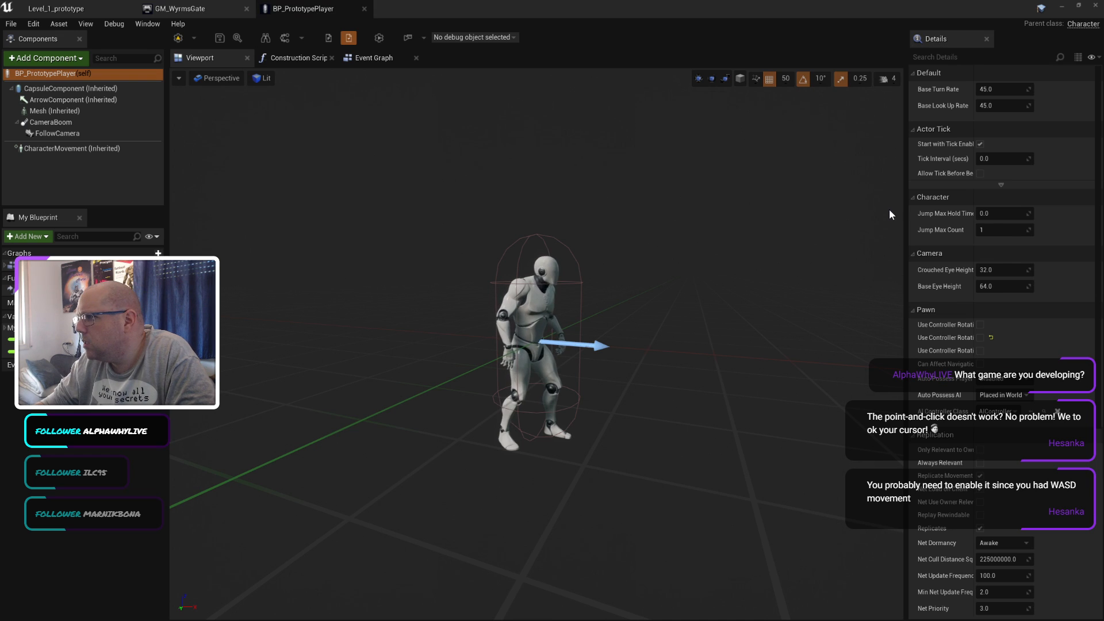
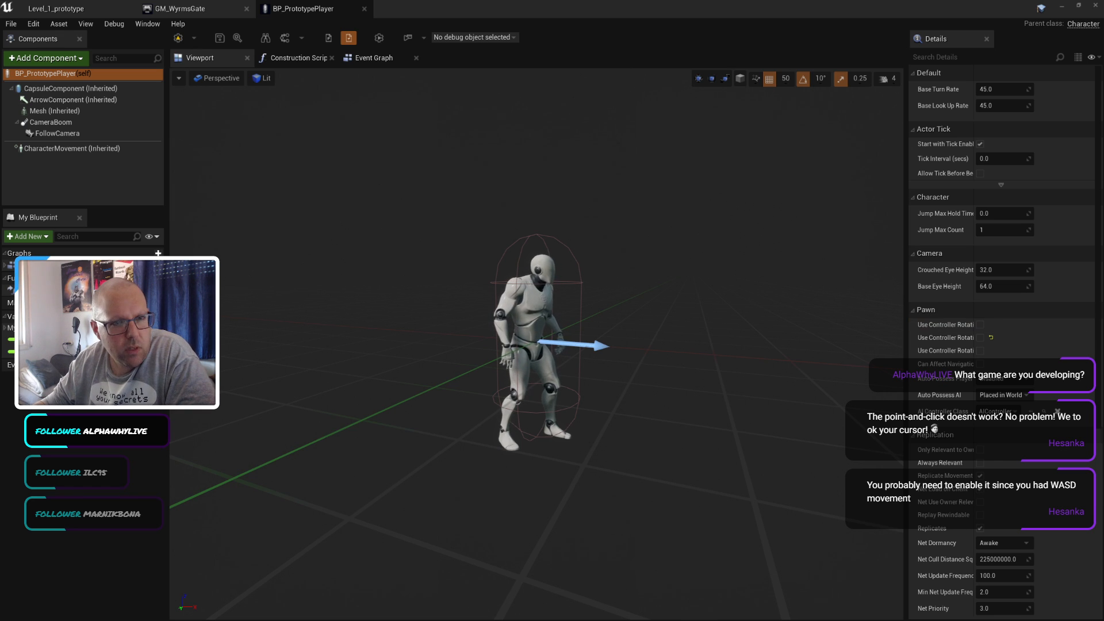
Step: In the browser, read the AnswerHub thread on showing the mouse cursor in 3rd person and highlight "Set Show Mouse Cursor" in its answer
{"action": "key", "text": "alt+Tab"}
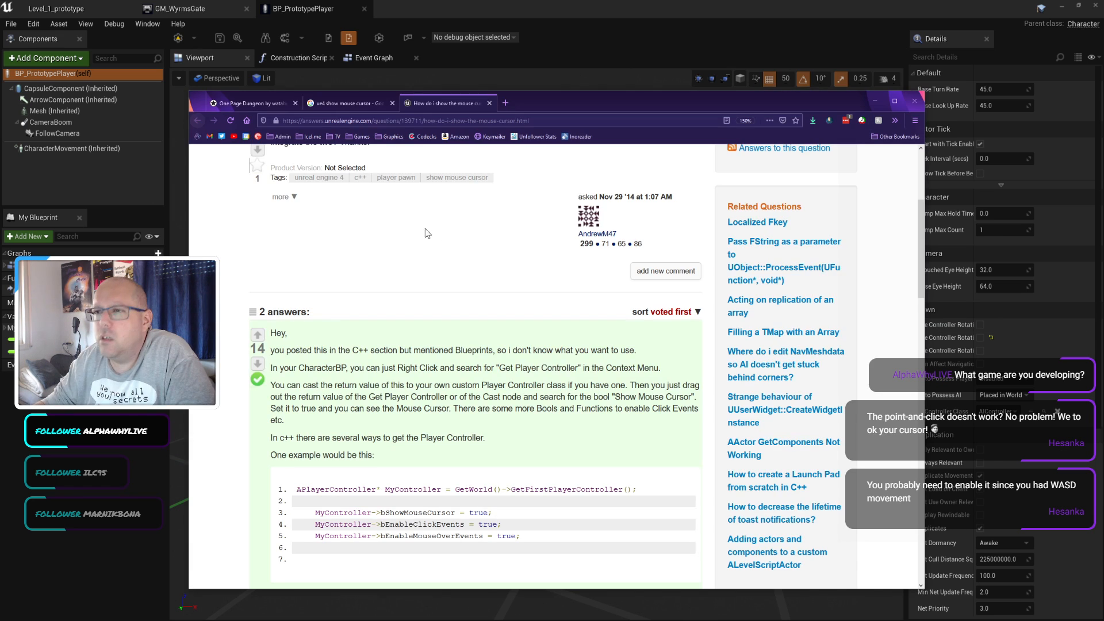
{"action": "left_click", "coordinate": [339, 101]}
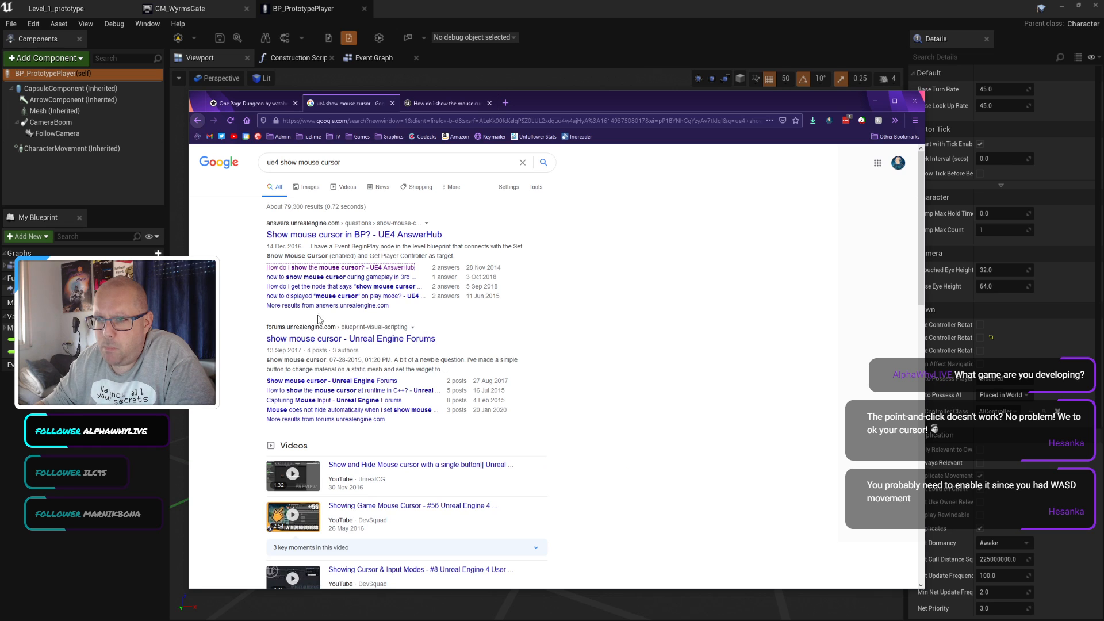
{"action": "left_click", "coordinate": [395, 277]}
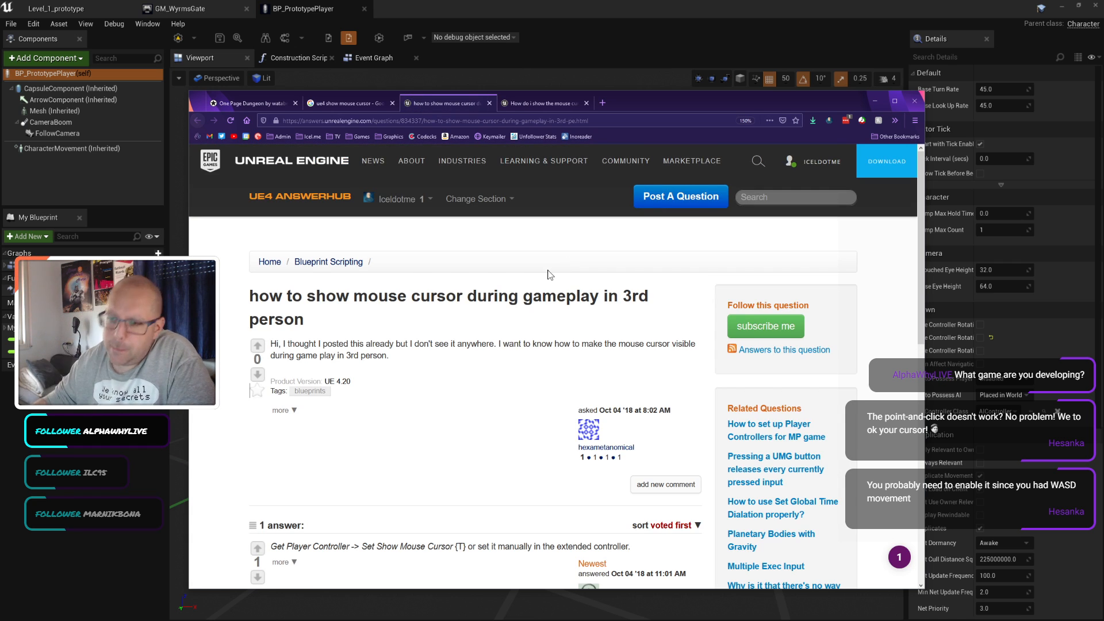
{"action": "scroll", "coordinate": [512, 342], "scroll_direction": "down", "scroll_amount": 3}
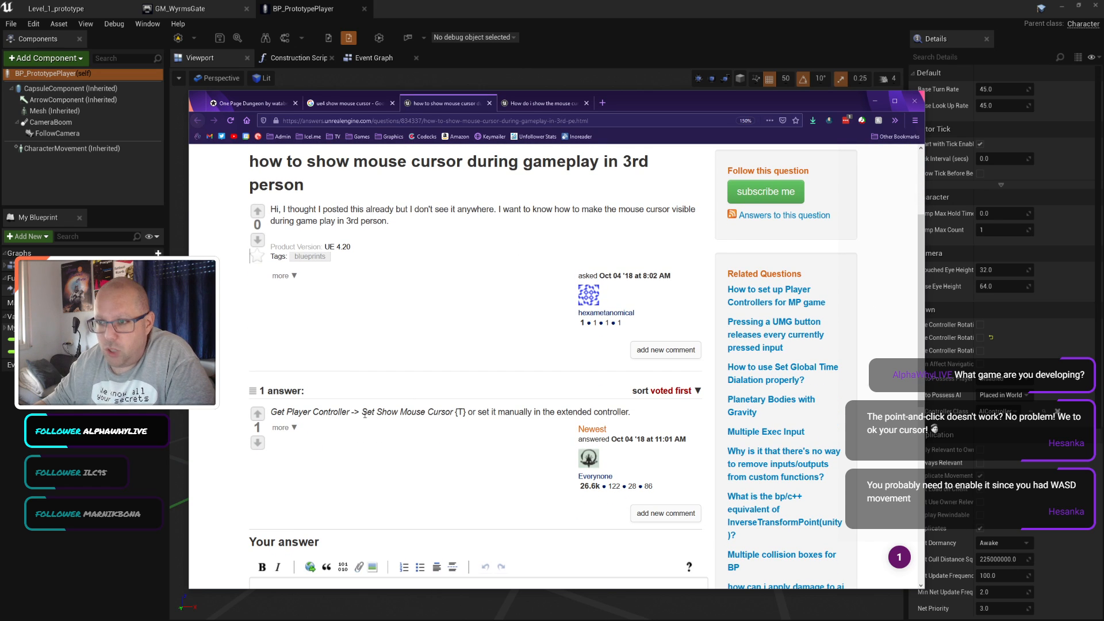
{"action": "left_click_drag", "start_coordinate": [362, 412], "coordinate": [454, 412]}
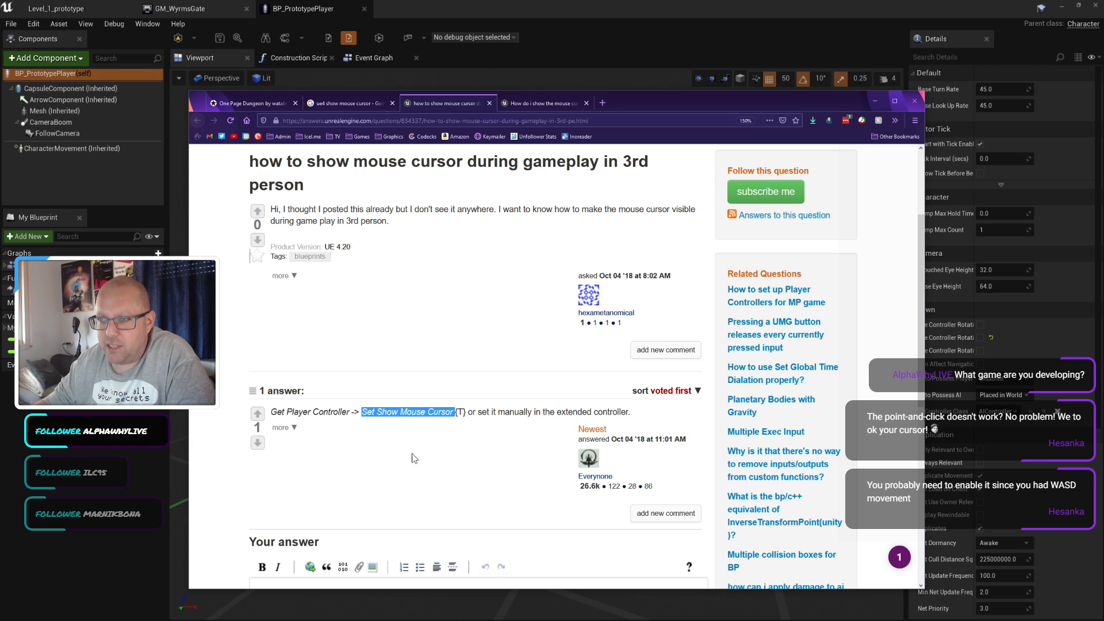
Step: Return to Unreal Editor and add an Event BeginPlay node above the VR reset group in BP_PrototypePlayer's Event Graph
{"action": "left_click", "coordinate": [330, 15]}
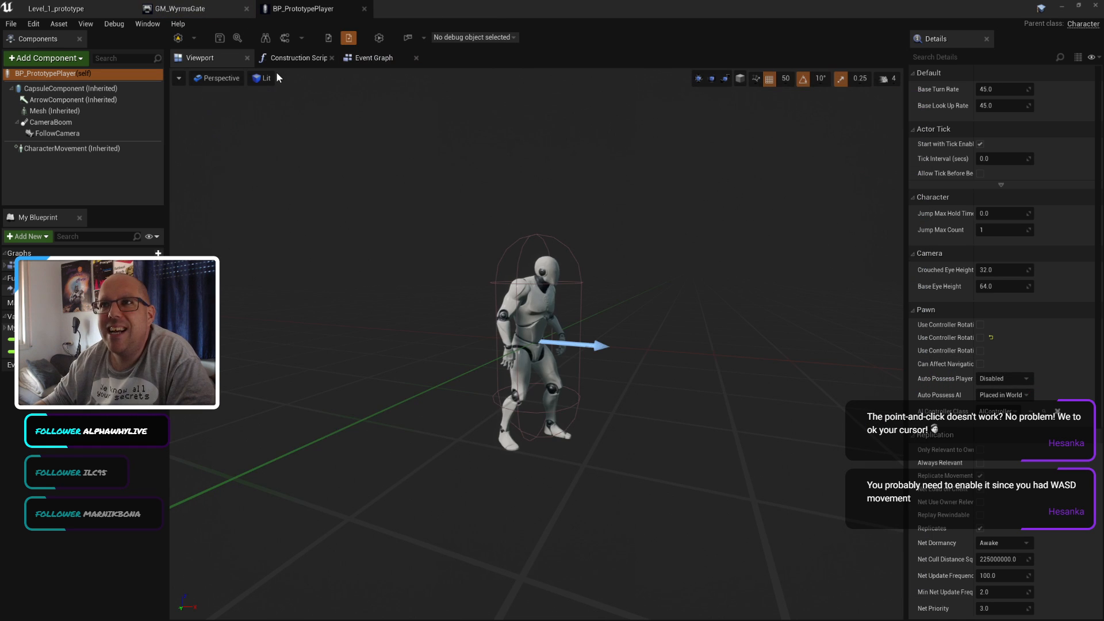
{"action": "left_click", "coordinate": [375, 58]}
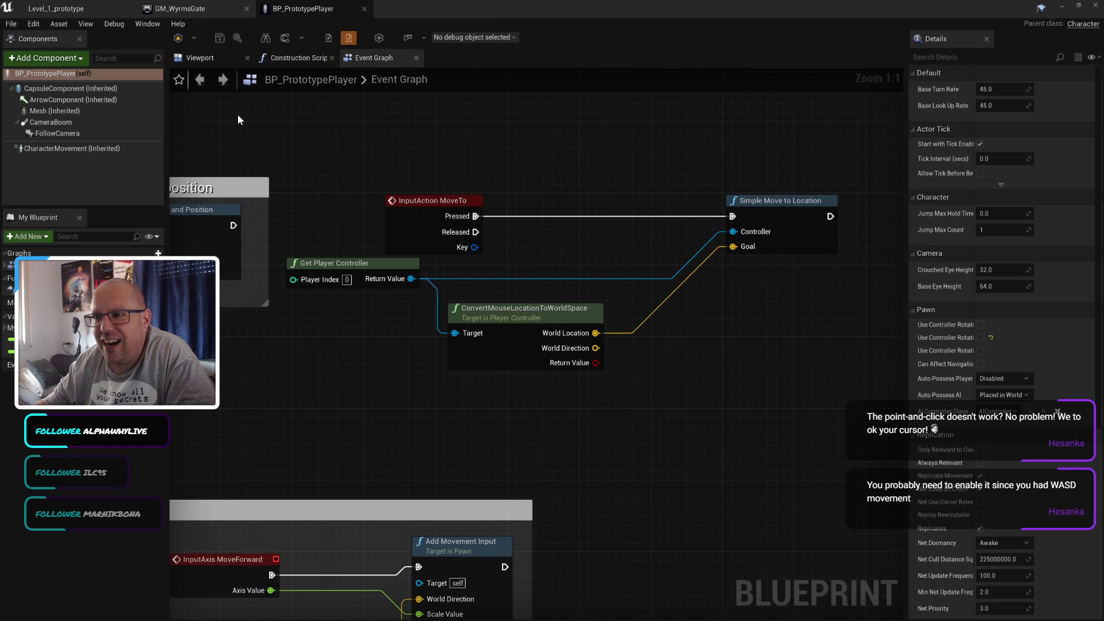
{"action": "right_click_drag", "start_coordinate": [334, 128], "coordinate": [609, 299]}
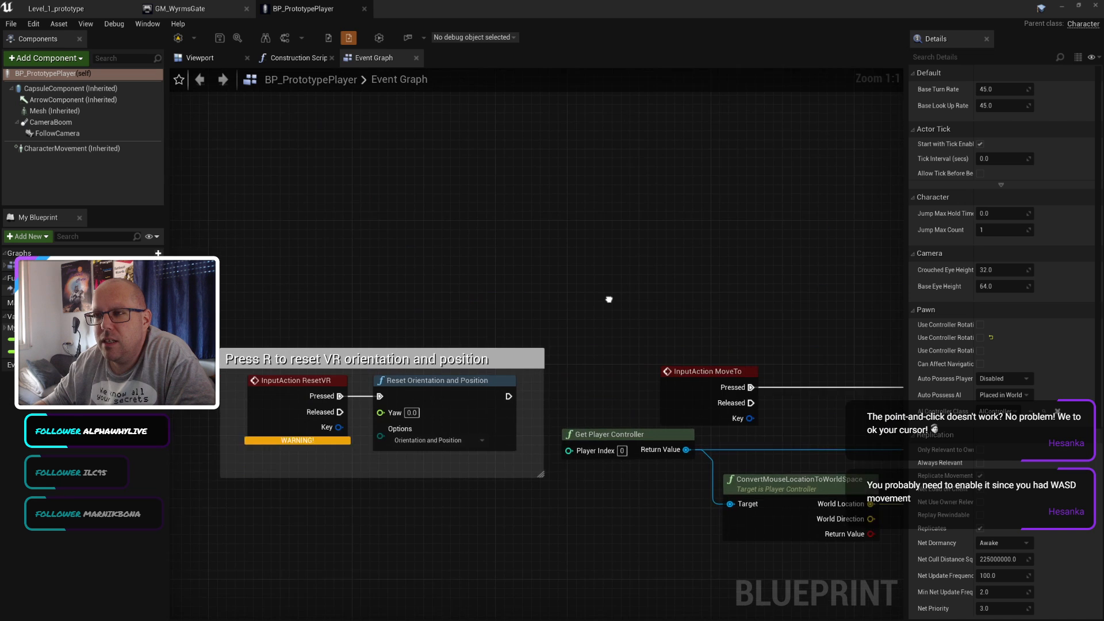
{"action": "scroll", "coordinate": [609, 299], "scroll_direction": "down", "scroll_amount": 4}
{"action": "right_click", "coordinate": [497, 180]}
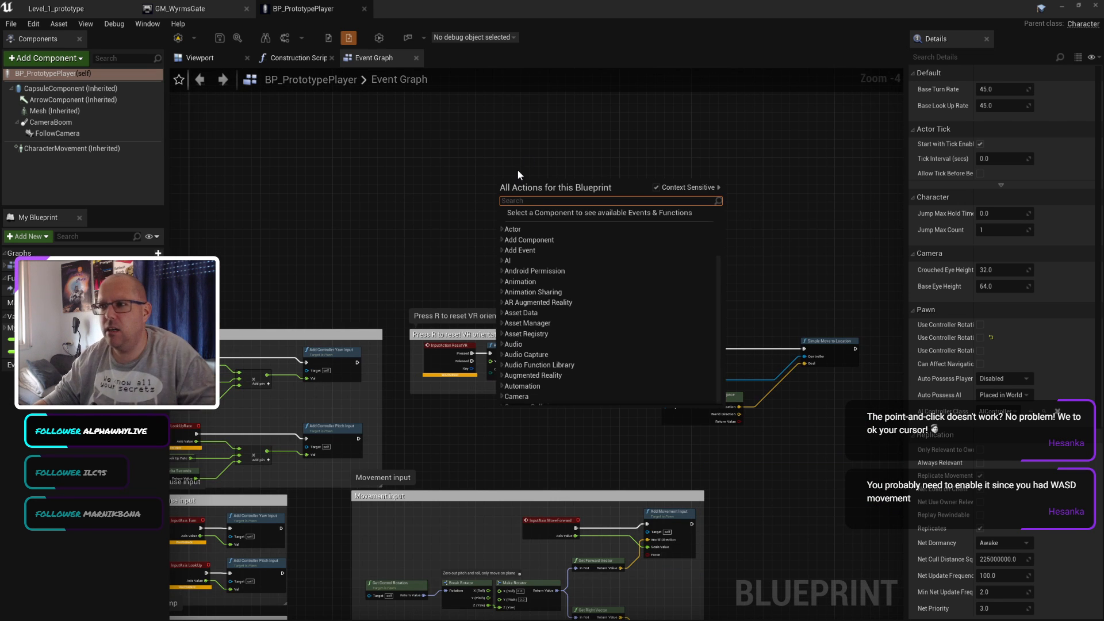
{"action": "type", "text": "begin"}
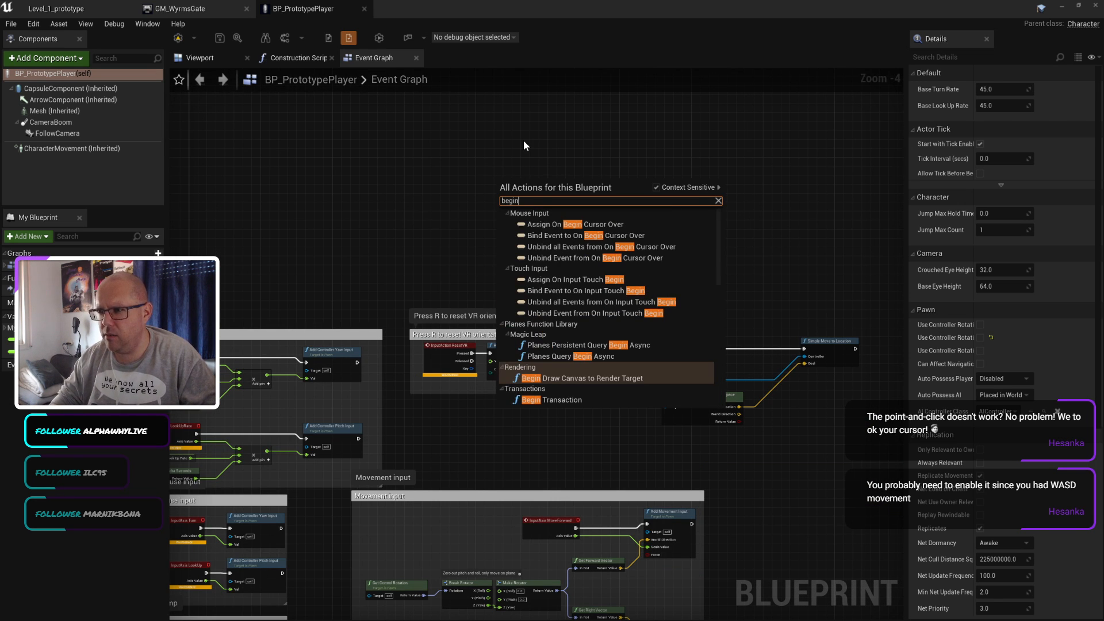
{"action": "type", "text": "pl"}
{"action": "key", "text": "Return"}
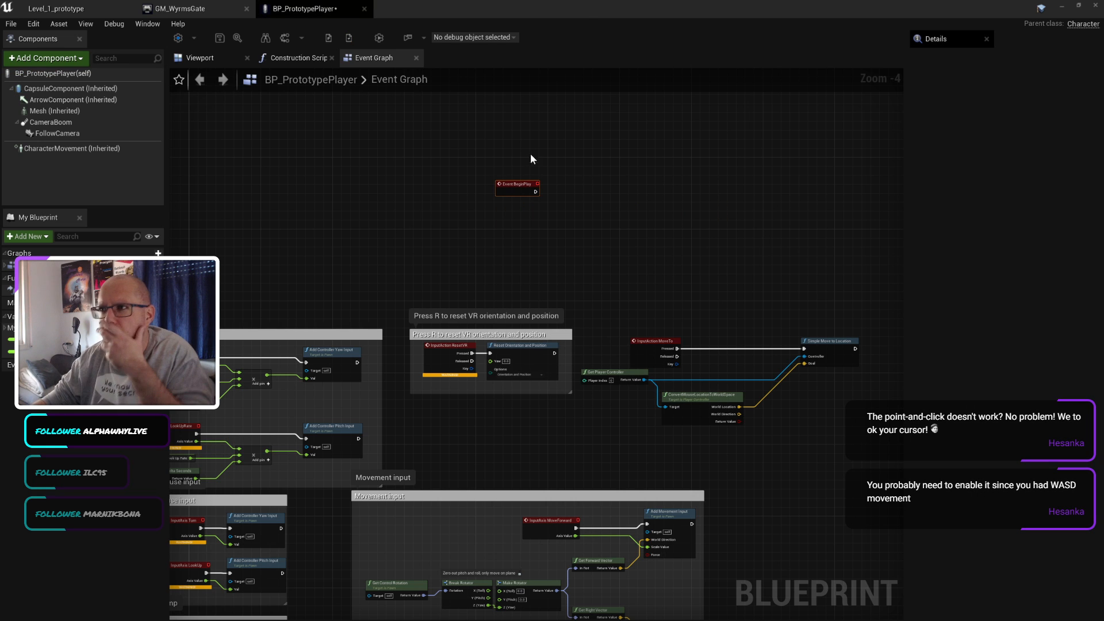
{"action": "scroll", "coordinate": [558, 207], "scroll_direction": "up", "scroll_amount": 4}
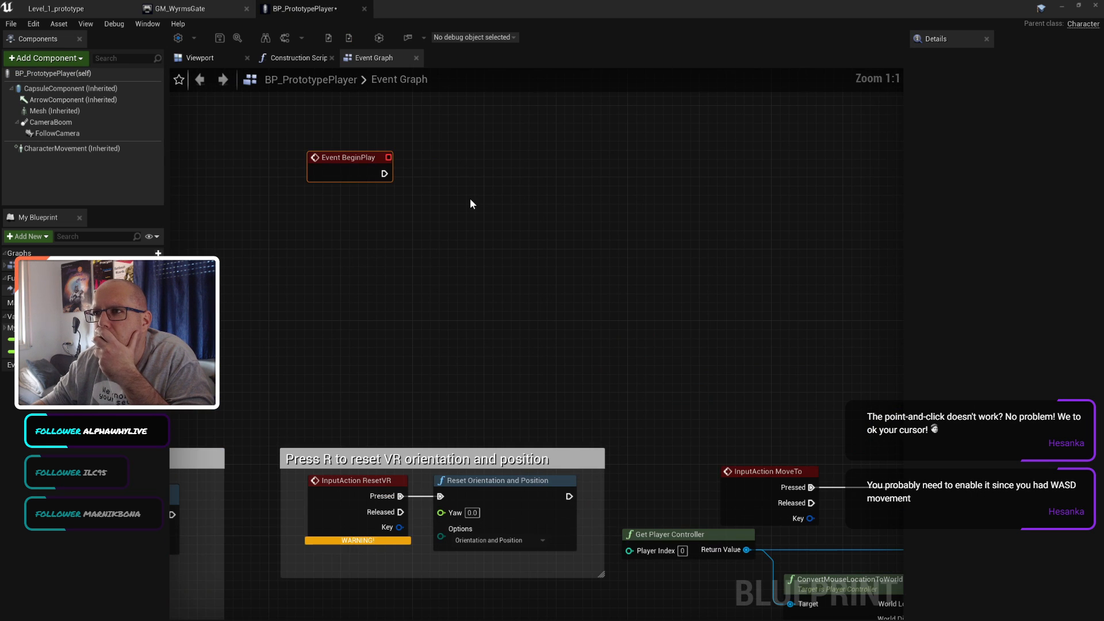
{"action": "right_click_drag", "start_coordinate": [470, 201], "coordinate": [484, 273]}
{"action": "scroll", "coordinate": [569, 293], "scroll_direction": "down", "scroll_amount": 7}
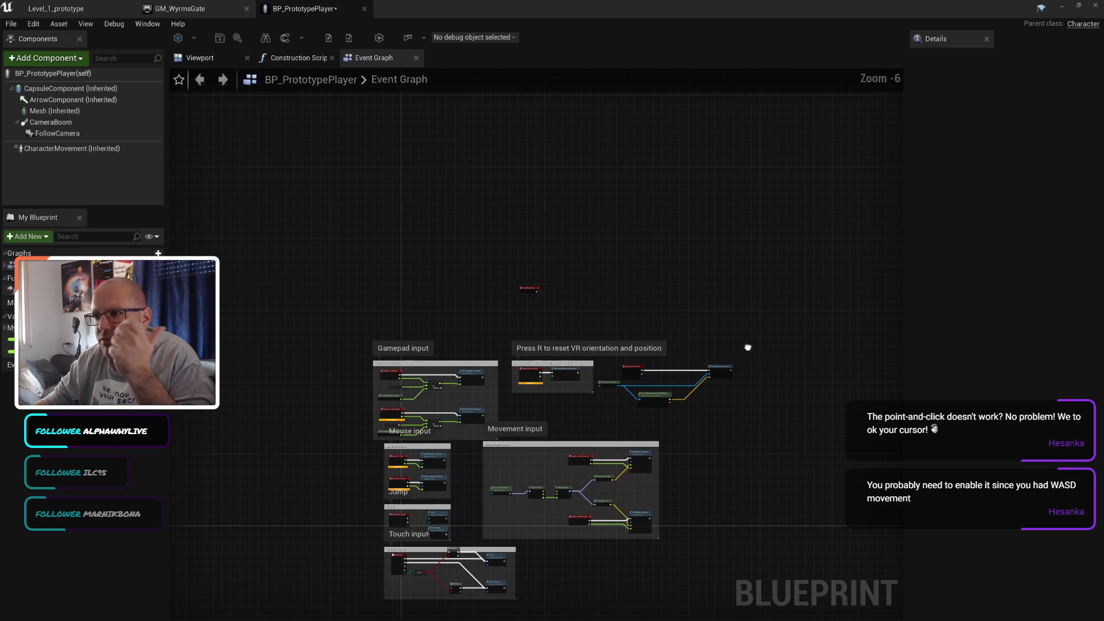
Step: Move the InputAction MoveTo node group, including Get Player Controller, ConvertMouseLocationToWorldSpace and Simple Move to Location, to the empty area above Event BeginPlay
{"action": "right_click_drag", "start_coordinate": [747, 345], "coordinate": [749, 197]}
{"action": "scroll", "coordinate": [486, 293], "scroll_direction": "up", "scroll_amount": 3}
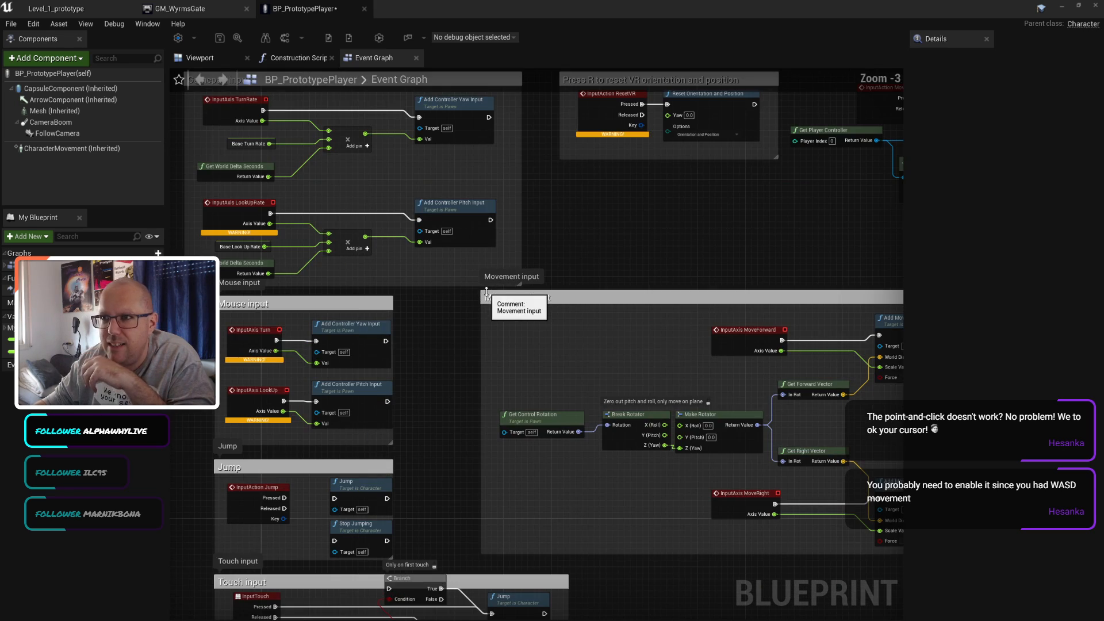
{"action": "right_click_drag", "start_coordinate": [679, 220], "coordinate": [584, 605]}
{"action": "right_click_drag", "start_coordinate": [599, 398], "coordinate": [354, 325]}
{"action": "left_click_drag", "start_coordinate": [441, 292], "coordinate": [746, 519]}
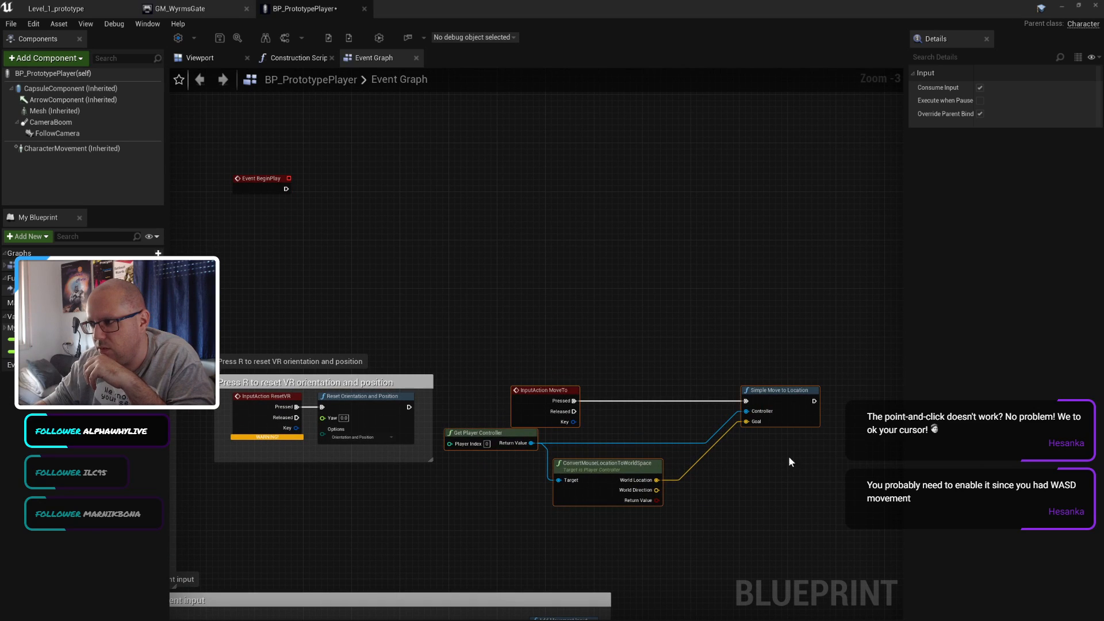
{"action": "left_click_drag", "start_coordinate": [783, 424], "coordinate": [788, 122]}
{"action": "scroll", "coordinate": [727, 224], "scroll_direction": "down", "scroll_amount": 5}
{"action": "right_click_drag", "start_coordinate": [793, 160], "coordinate": [665, 261]}
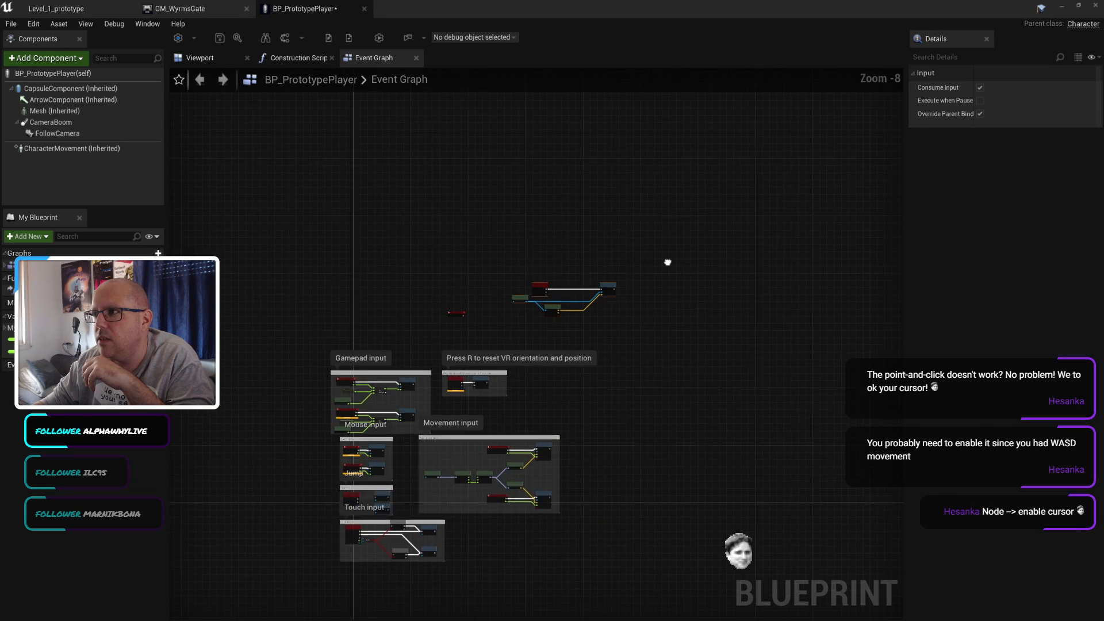
{"action": "scroll", "coordinate": [630, 302], "scroll_direction": "up", "scroll_amount": 4}
{"action": "left_click_drag", "start_coordinate": [586, 268], "coordinate": [485, 160]}
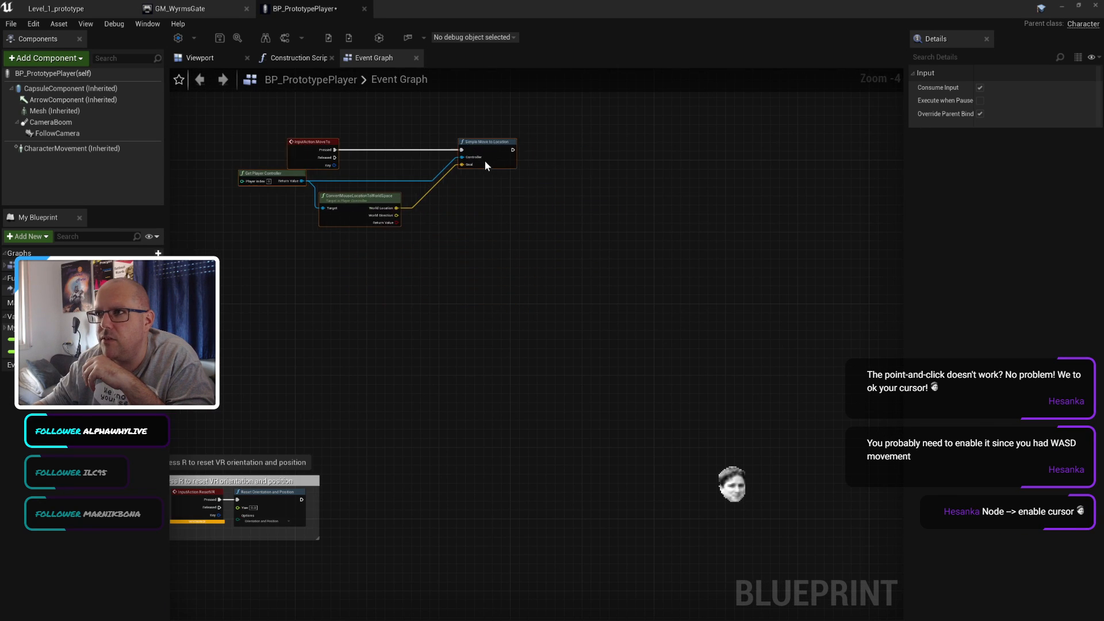
{"action": "left_click", "coordinate": [492, 266]}
Step: Try to find a follow-up node for Event BeginPlay by searching its executable actions for "get player" and "enable cursor"
{"action": "right_click_drag", "start_coordinate": [379, 279], "coordinate": [516, 312]}
{"action": "scroll", "coordinate": [387, 374], "scroll_direction": "up", "scroll_amount": 3}
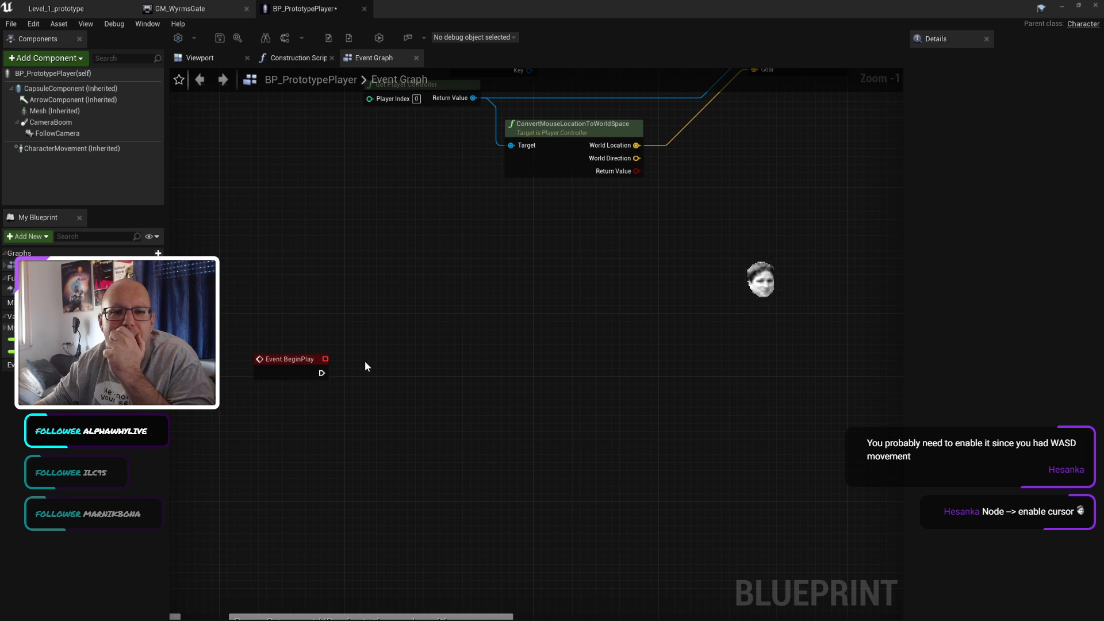
{"action": "left_click_drag", "start_coordinate": [292, 360], "coordinate": [450, 263]}
{"action": "type", "text": "get"}
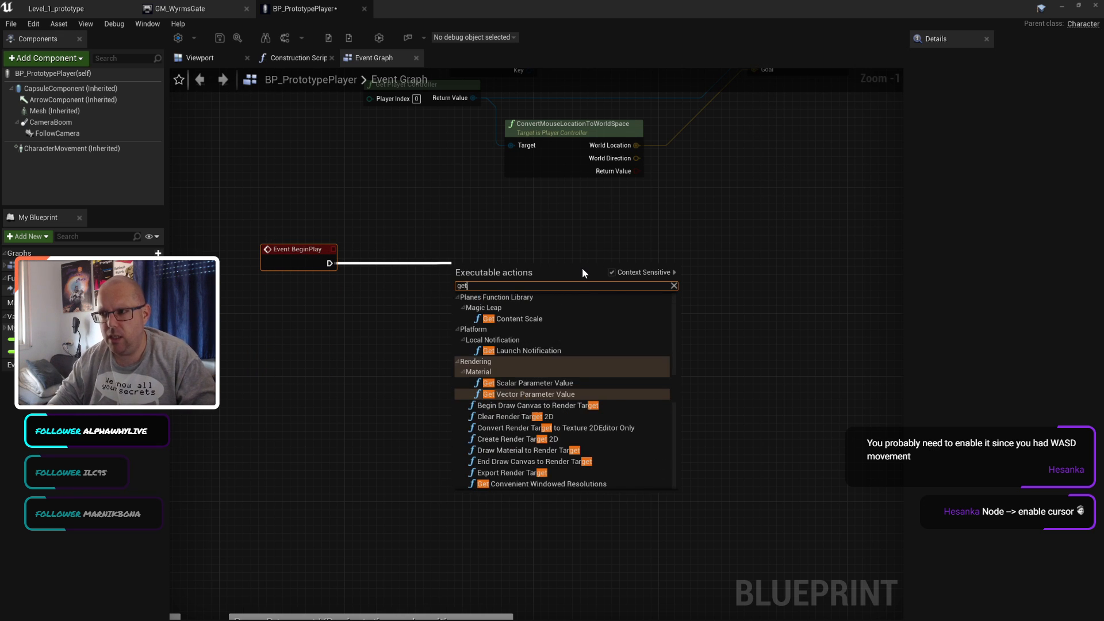
{"action": "type", "text": "pla"}
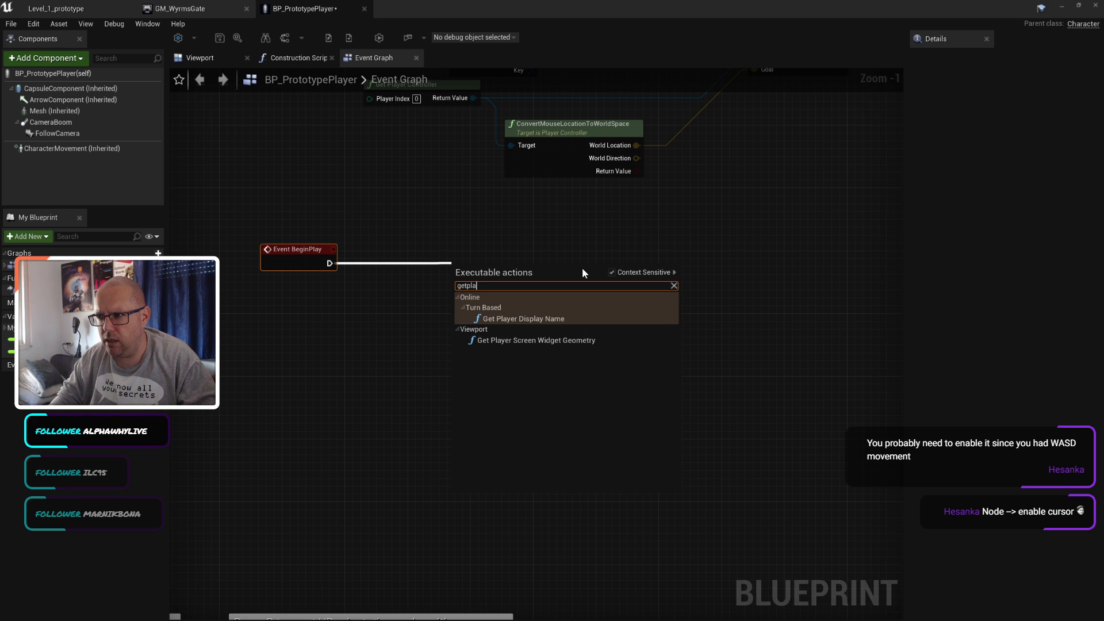
{"action": "key", "text": "BackSpace"}
{"action": "key", "text": "BackSpace"}
{"action": "key", "text": "BackSpace"}
{"action": "type", "text": "pla"}
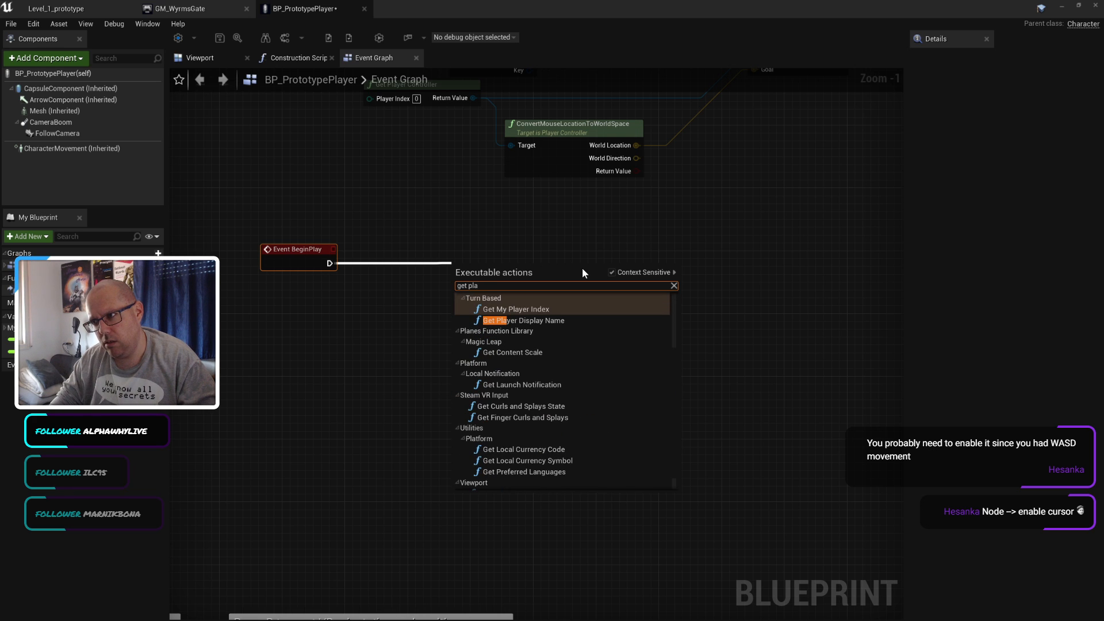
{"action": "type", "text": "yer"}
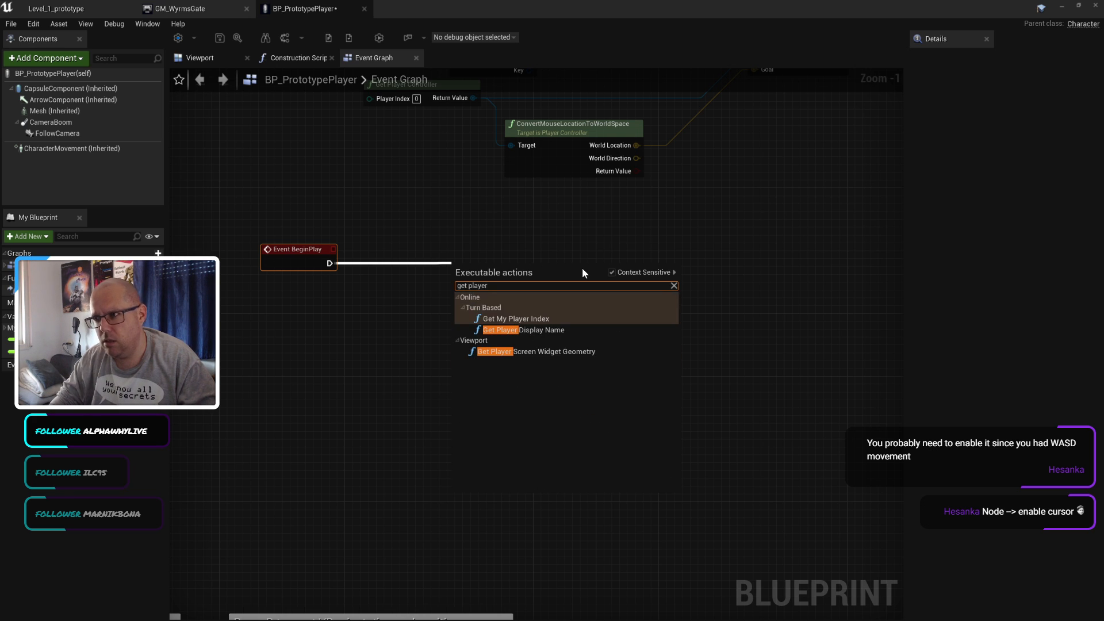
{"action": "key", "text": "ctrl+a"}
{"action": "key", "text": "BackSpace"}
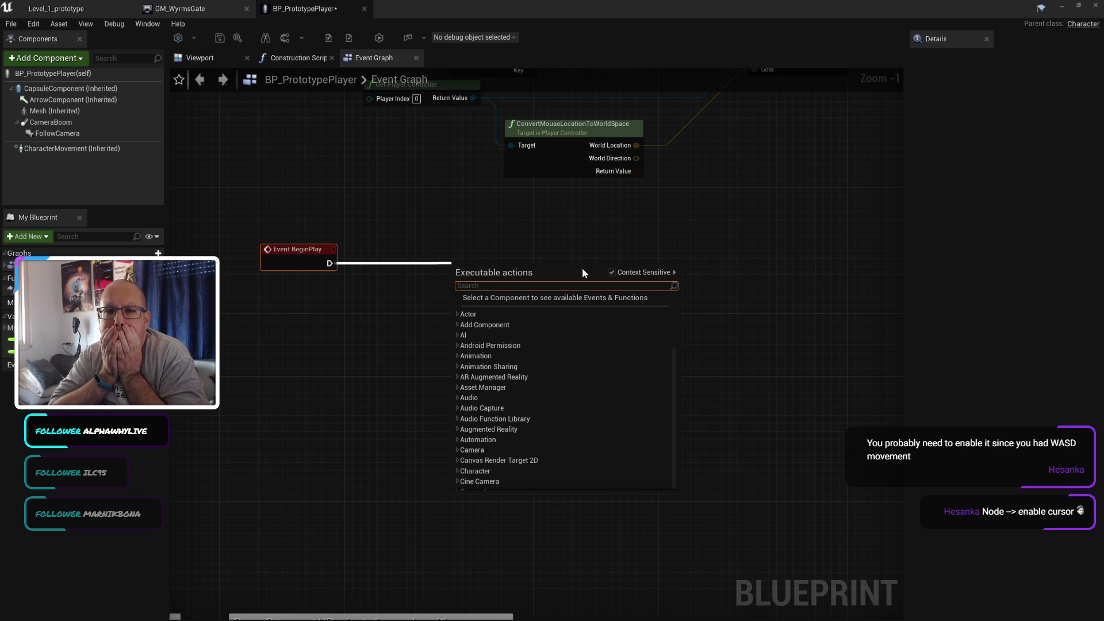
{"action": "type", "text": "ena"}
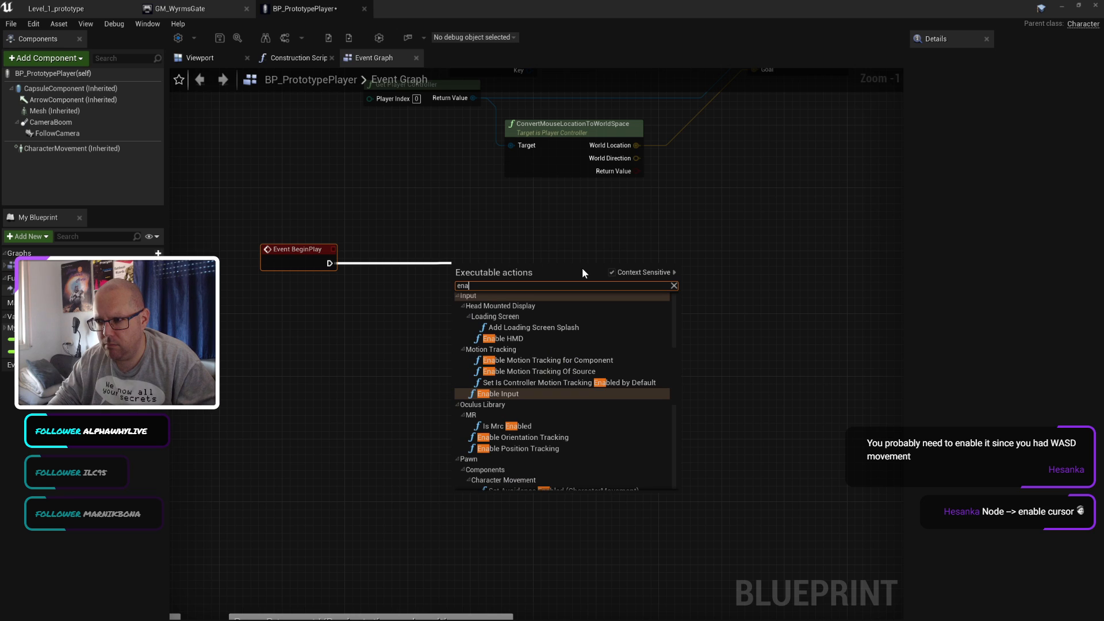
{"action": "type", "text": "ble cu"}
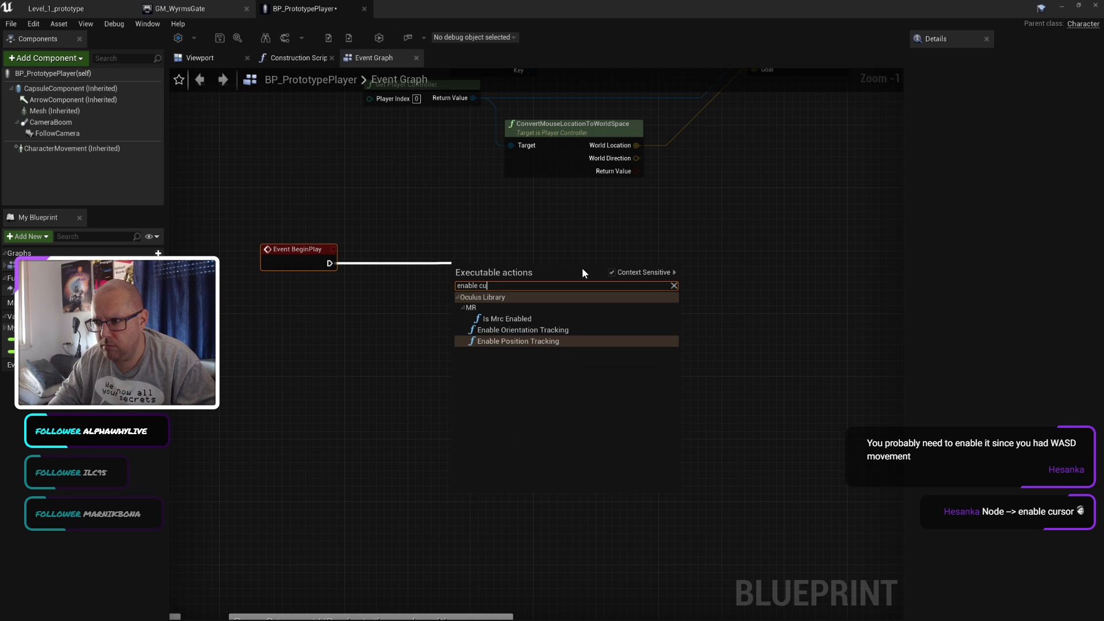
{"action": "key", "text": "ctrl+a"}
{"action": "key", "text": "BackSpace"}
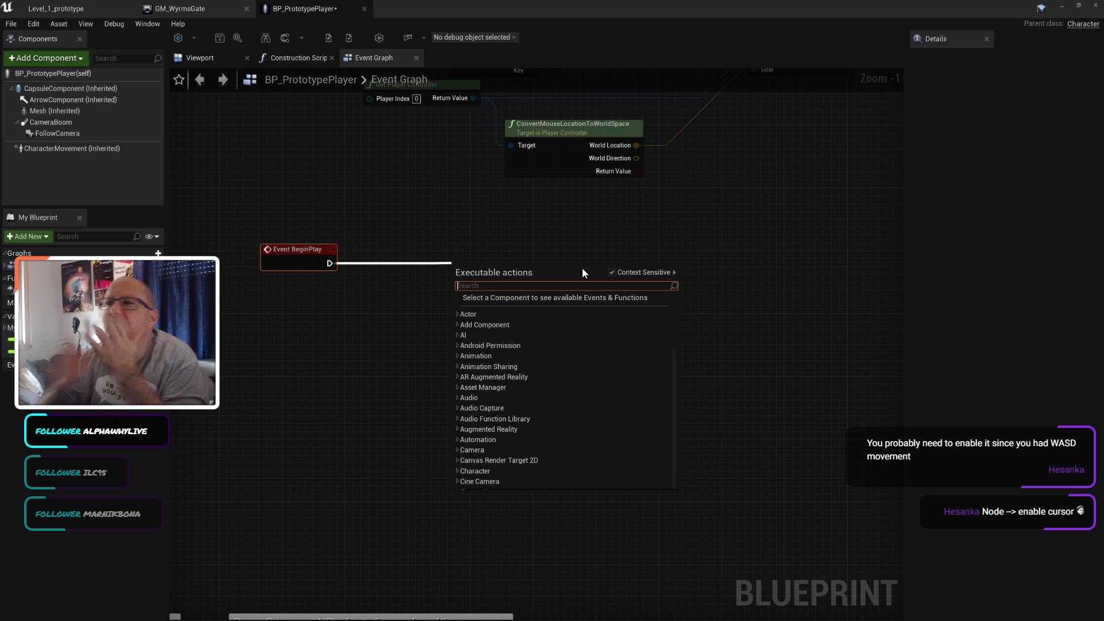
{"action": "key", "text": "Escape"}
{"action": "scroll", "coordinate": [446, 233], "scroll_direction": "up", "scroll_amount": 1}
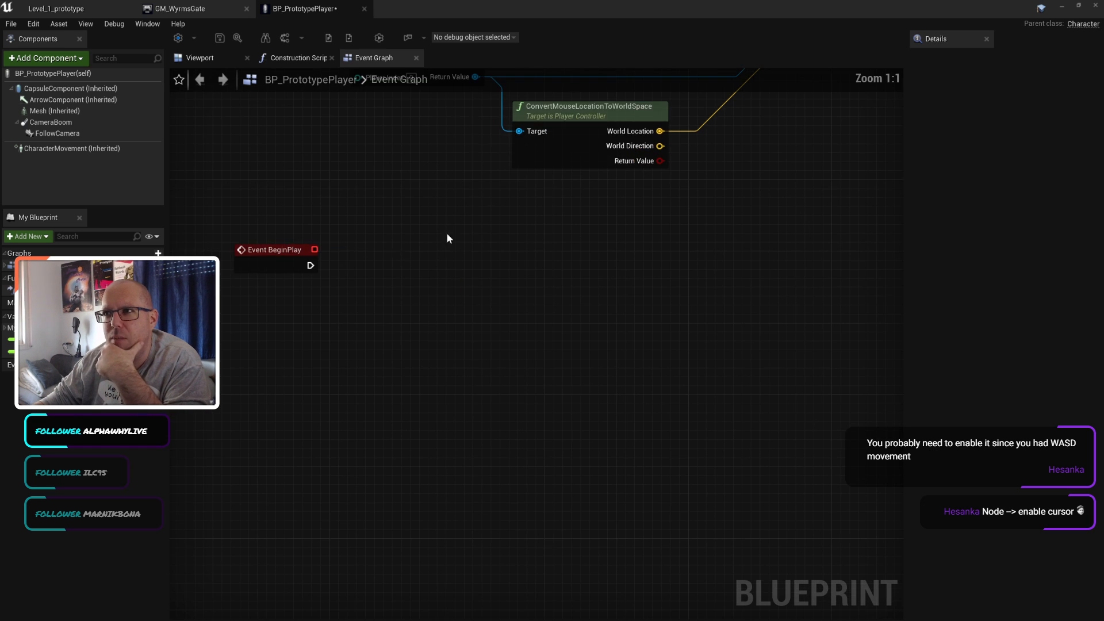
{"action": "scroll", "coordinate": [431, 184], "scroll_direction": "down", "scroll_amount": 2}
{"action": "right_click_drag", "start_coordinate": [426, 192], "coordinate": [426, 259]}
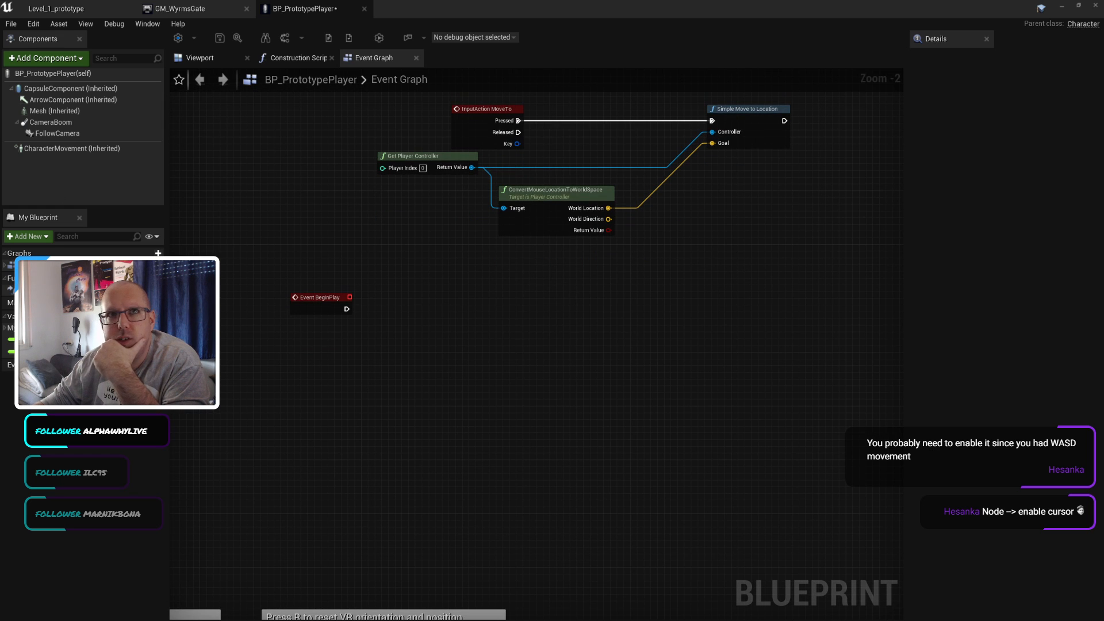
Step: Switch to the browser to reread the answer on showing the mouse cursor in 3rd person, and return to Unreal Editor
{"action": "key", "text": "alt+Tab"}
{"action": "scroll", "coordinate": [470, 350], "scroll_direction": "down", "scroll_amount": 5}
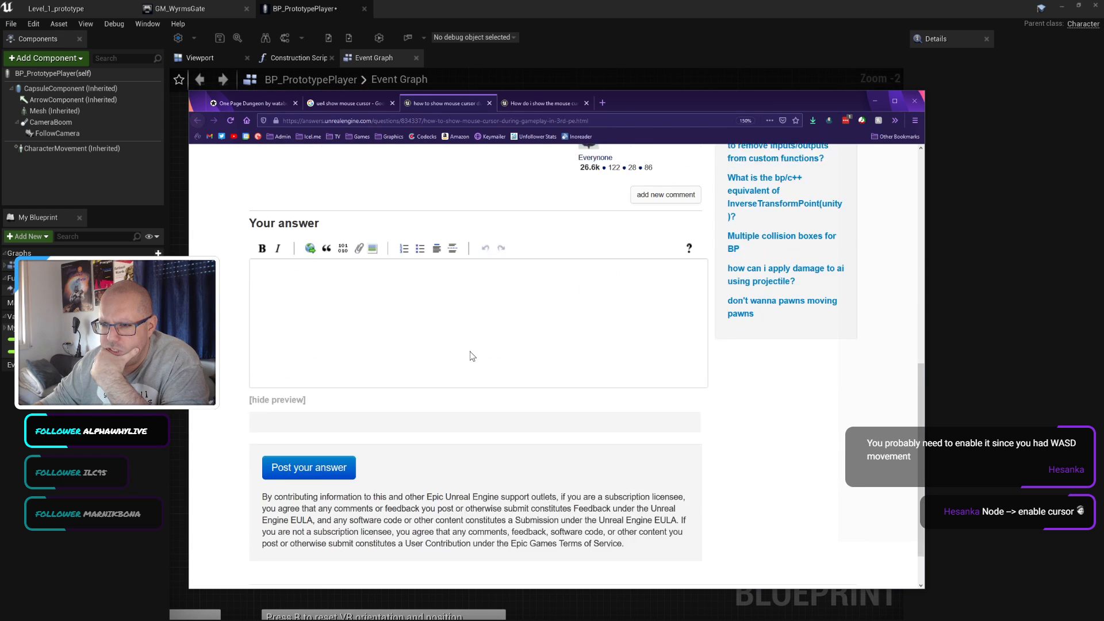
{"action": "scroll", "coordinate": [470, 350], "scroll_direction": "up", "scroll_amount": 5}
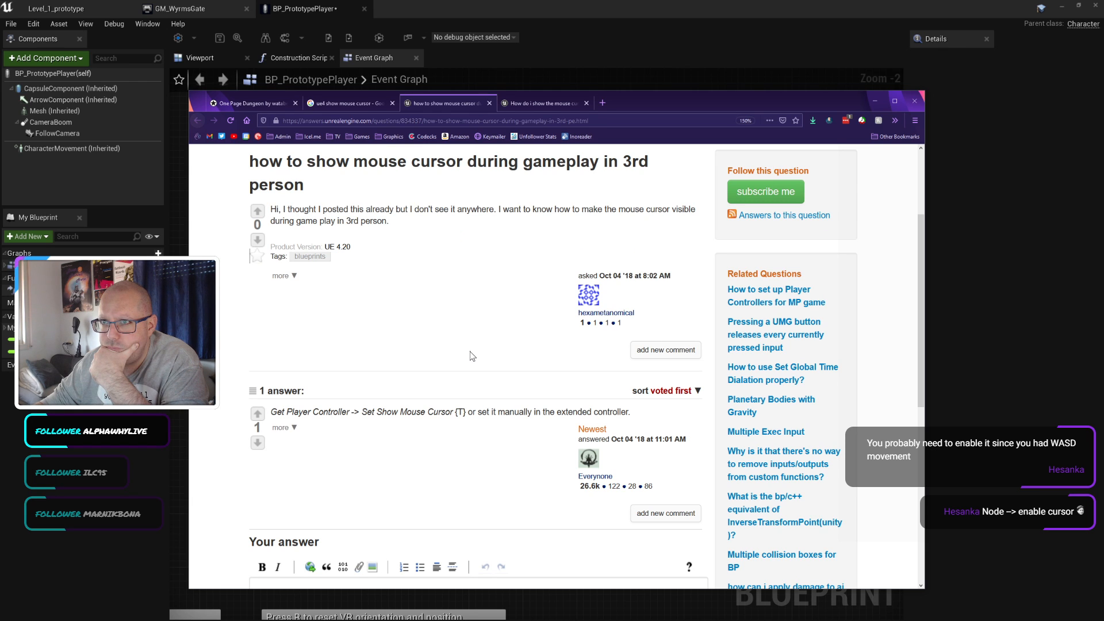
{"action": "left_click", "coordinate": [596, 39]}
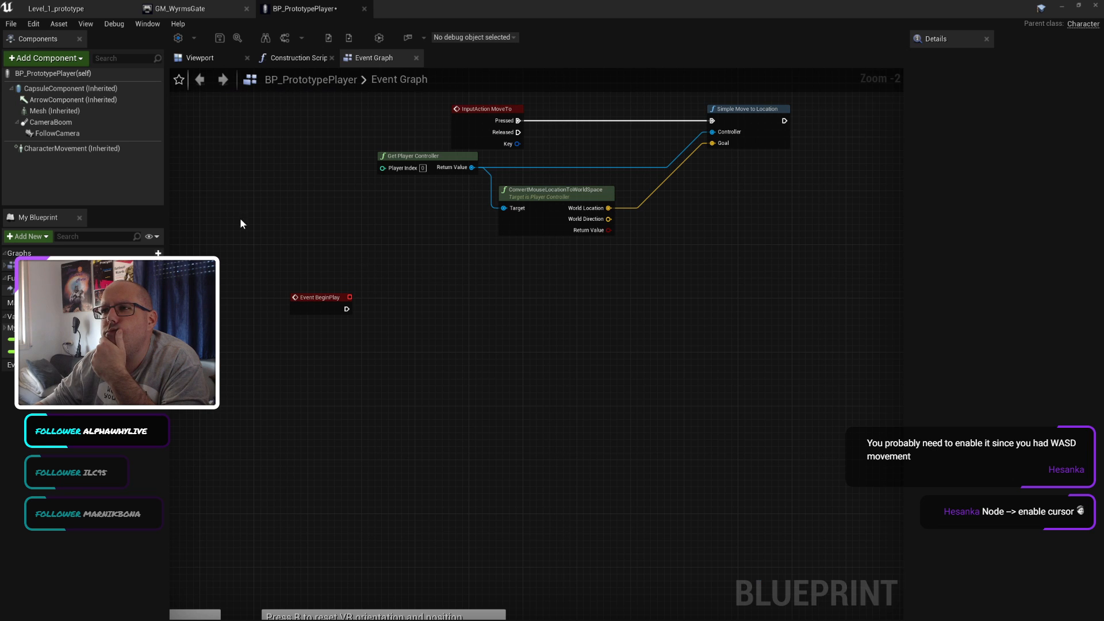
Step: Delete the Event BeginPlay node and place a copy of Get Player Controller in its spot below the MoveTo group
{"action": "left_click_drag", "start_coordinate": [240, 219], "coordinate": [420, 406]}
{"action": "key", "text": "Delete"}
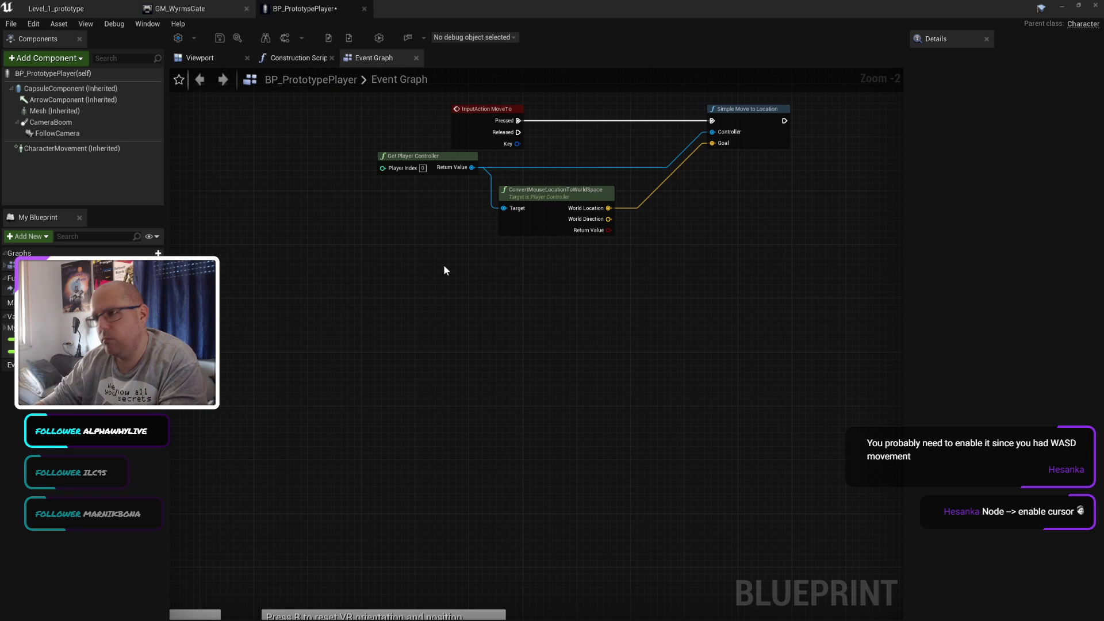
{"action": "left_click", "coordinate": [448, 156]}
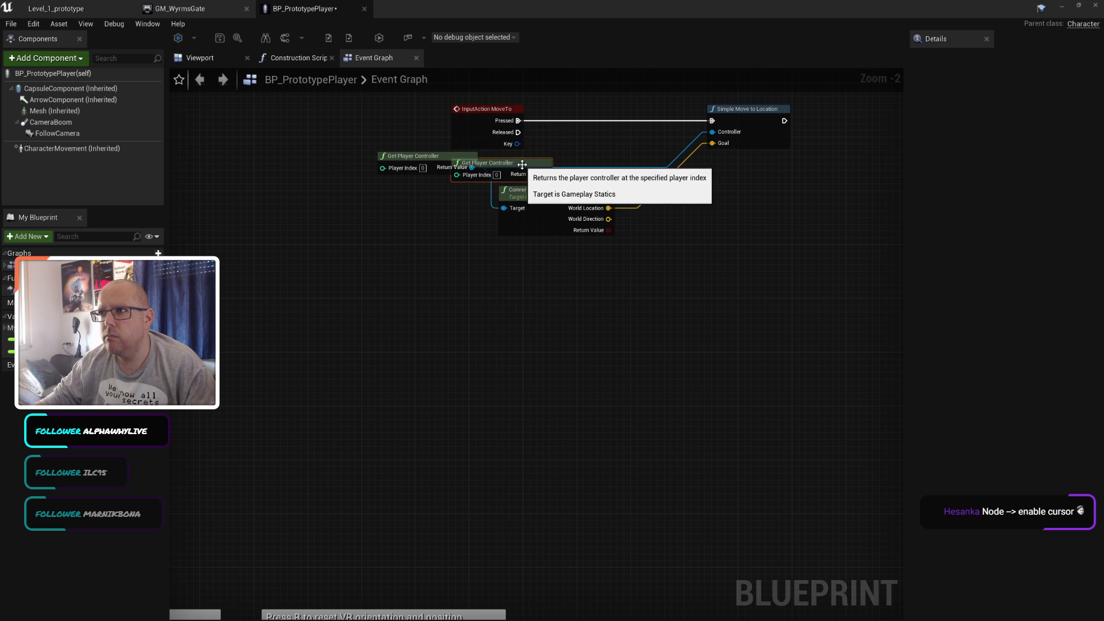
{"action": "key", "text": "ctrl+v"}
Step: Try to find an "enable cursor" action for the copied Get Player Controller, and check the node name in the browser thread
{"action": "left_click_drag", "start_coordinate": [362, 292], "coordinate": [501, 320]}
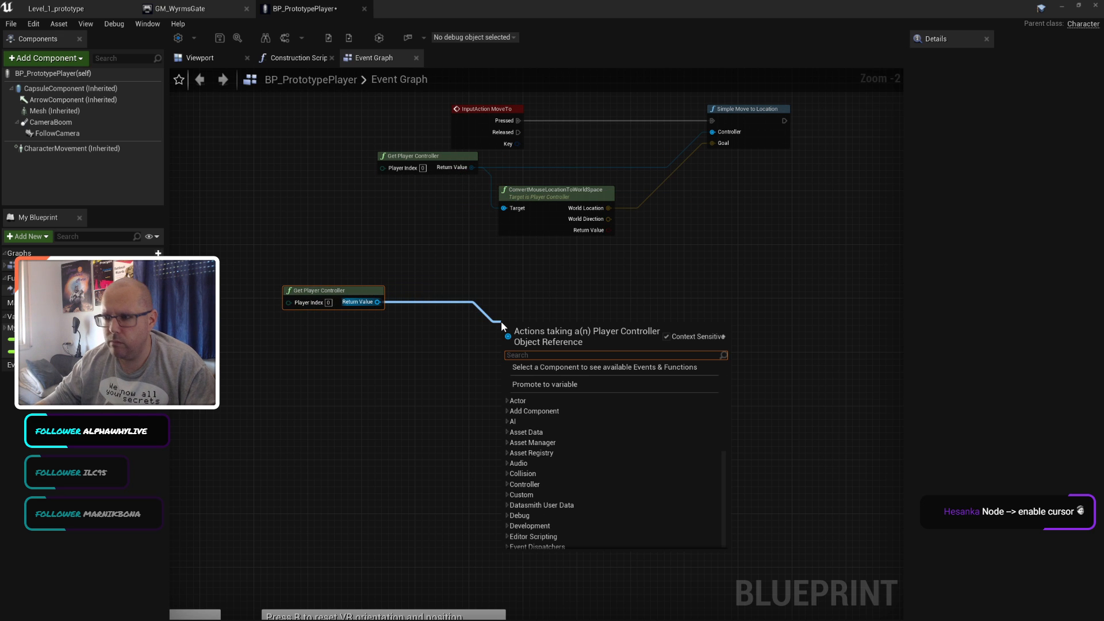
{"action": "type", "text": "enable"}
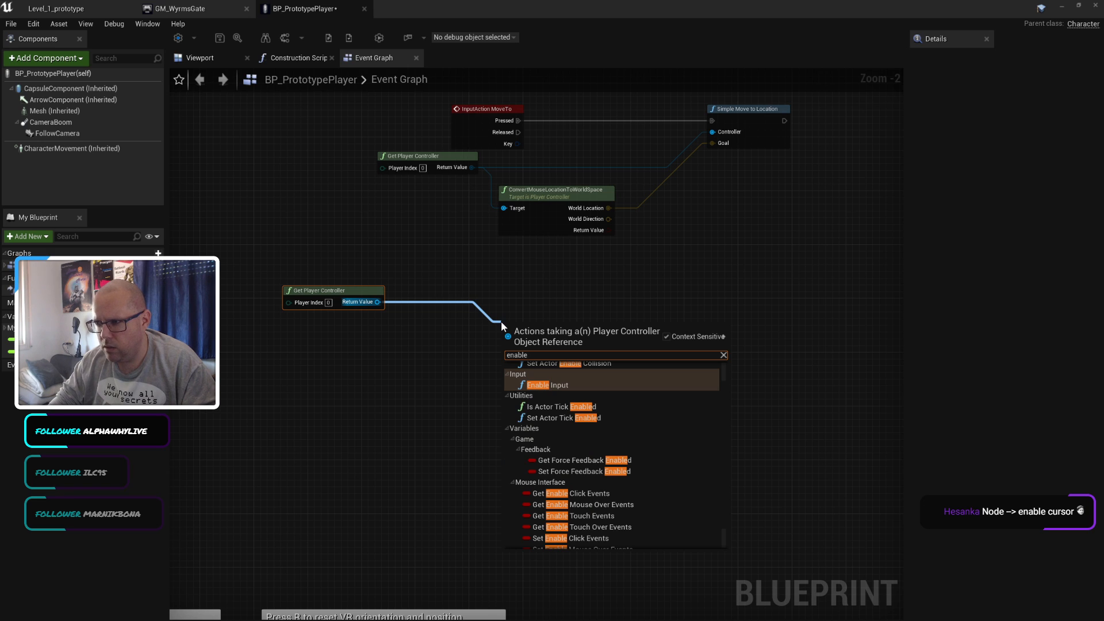
{"action": "scroll", "coordinate": [696, 453], "scroll_direction": "up", "scroll_amount": 1}
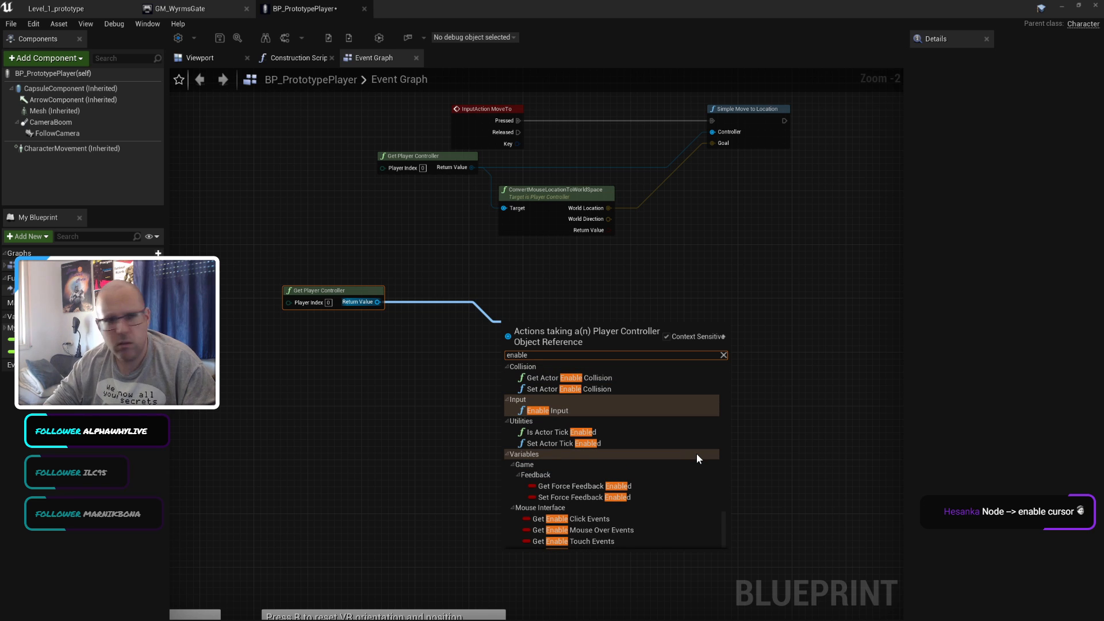
{"action": "type", "text": "cu"}
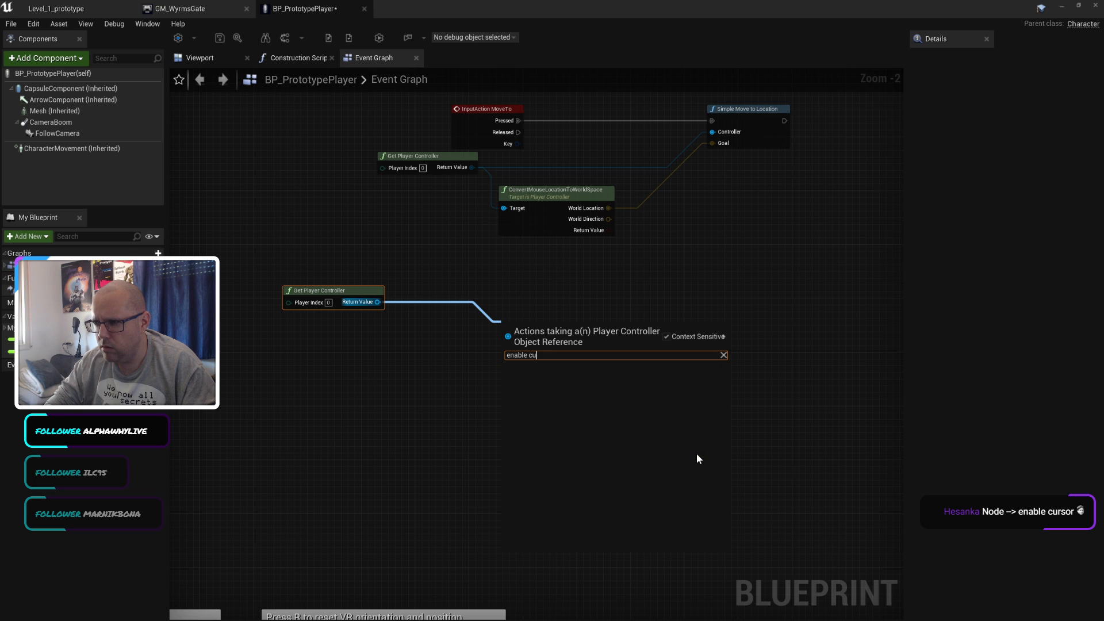
{"action": "key", "text": "alt+Tab"}
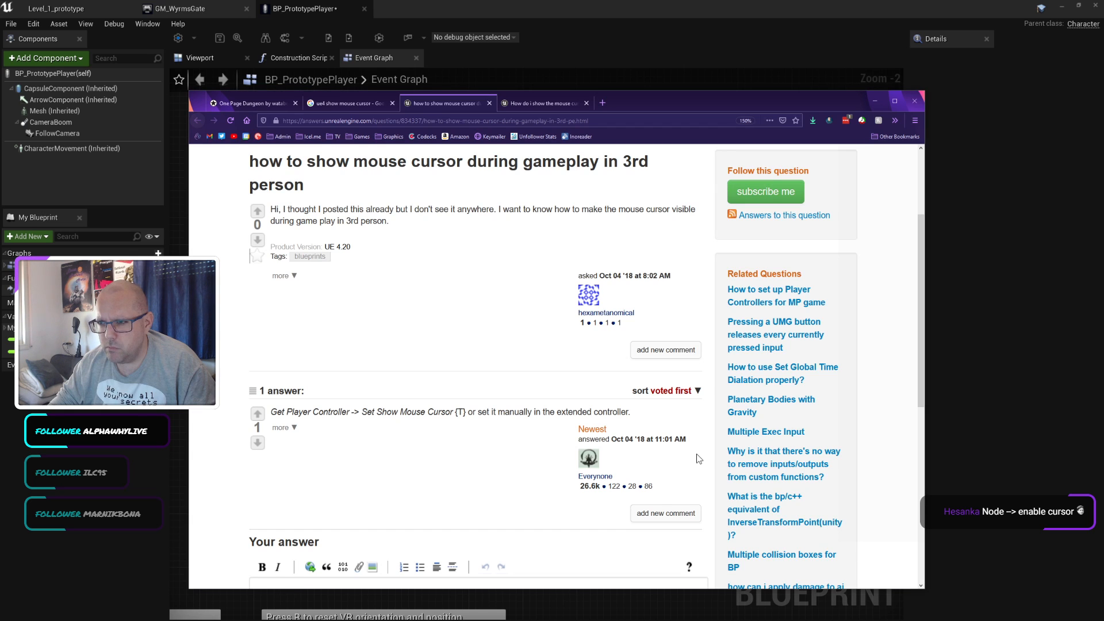
{"action": "key", "text": "alt+Tab"}
Step: Add a Set Show Mouse Cursor node from the copied Get Player Controller's Return Value, and place the controller node lower in the graph
{"action": "left_click_drag", "start_coordinate": [378, 302], "coordinate": [488, 312]}
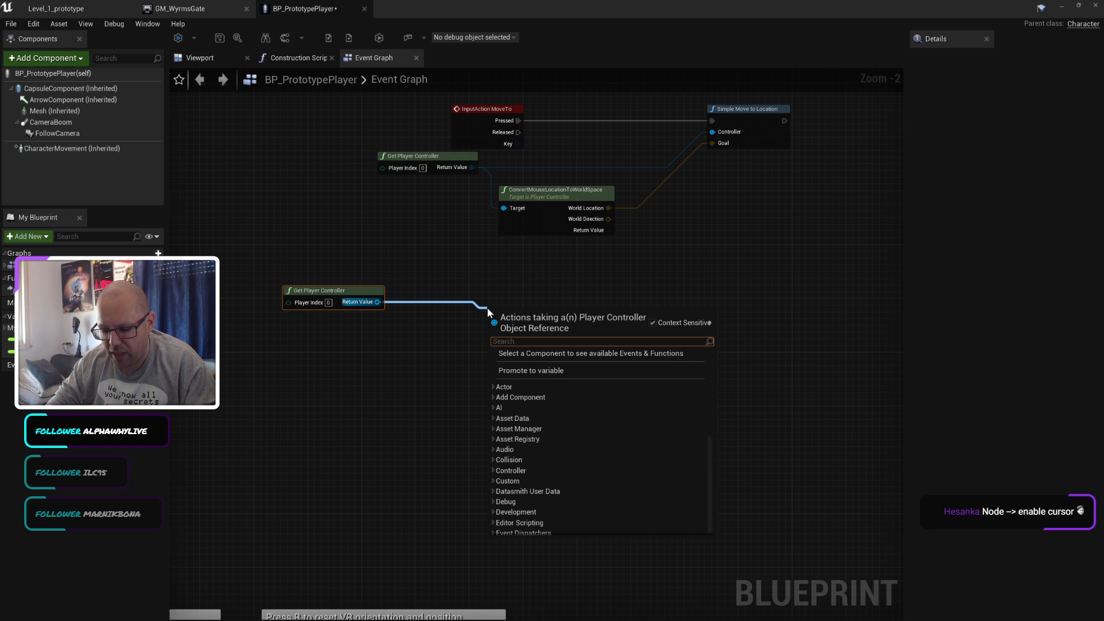
{"action": "type", "text": "set show"}
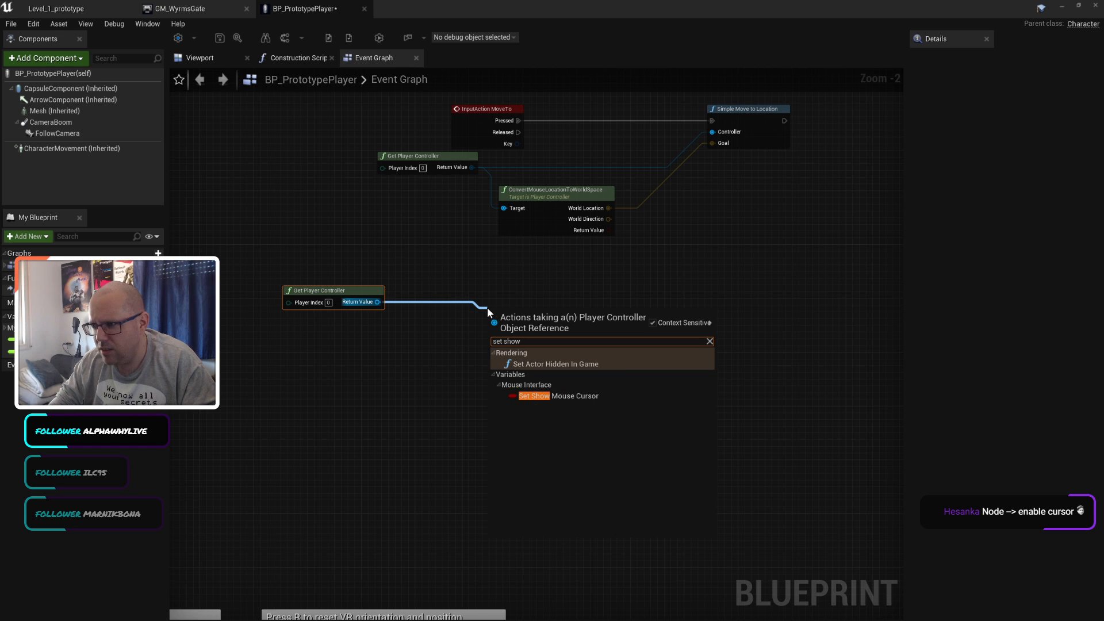
{"action": "key", "text": "Down"}
{"action": "key", "text": "Return"}
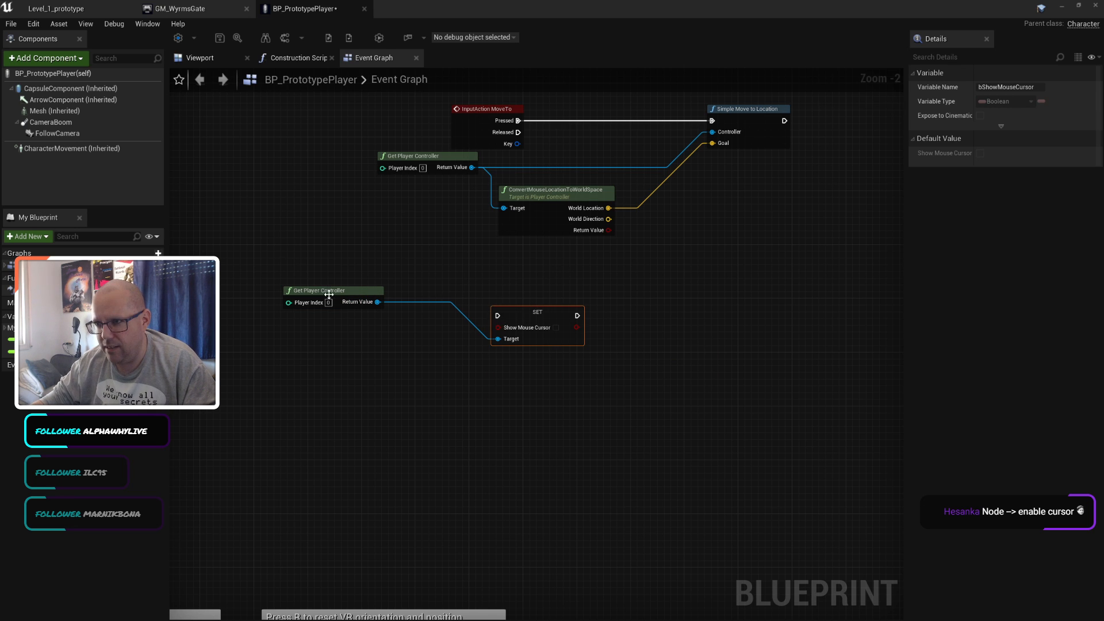
{"action": "left_click_drag", "start_coordinate": [330, 292], "coordinate": [336, 371]}
Step: Add an Event BeginPlay node, connect it to the Set Show Mouse Cursor node, and arrange the two nodes closer together
{"action": "right_click", "coordinate": [384, 295]}
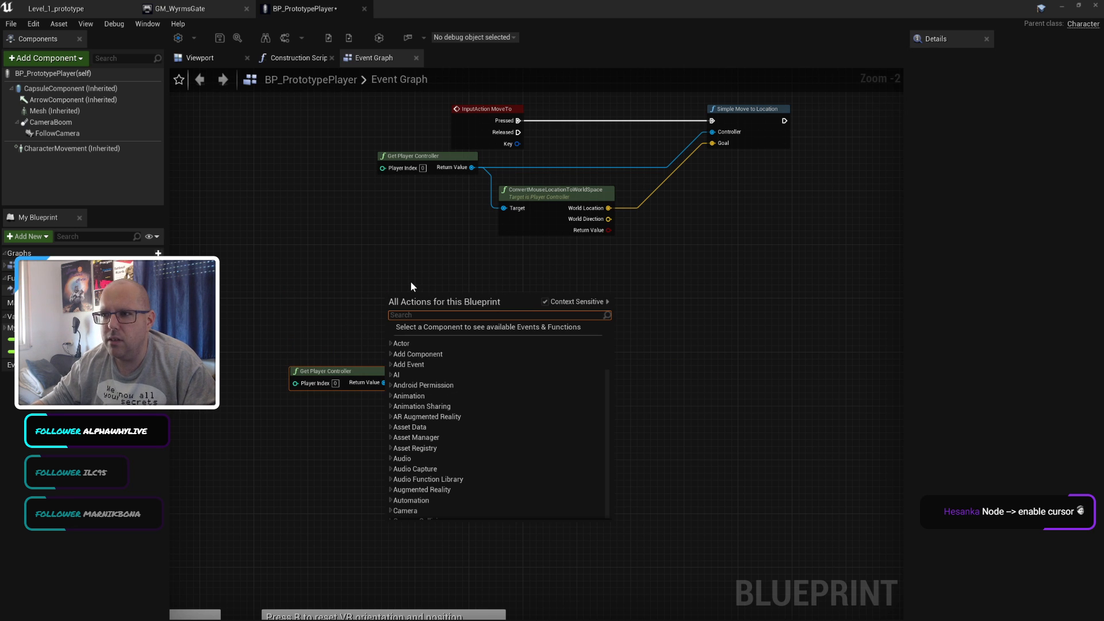
{"action": "type", "text": "onbegin"}
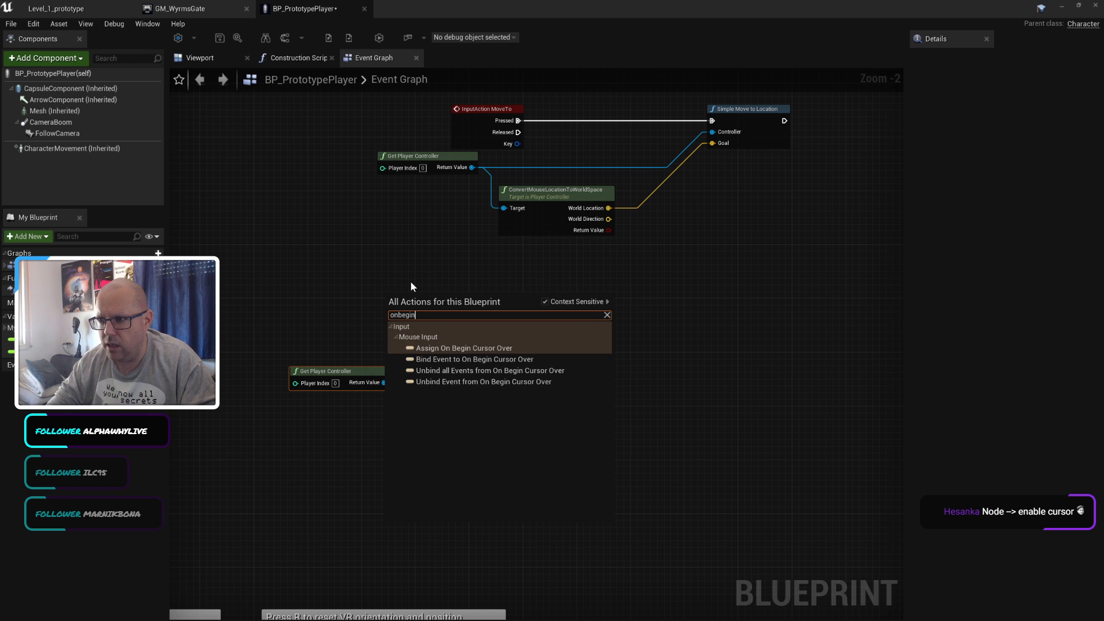
{"action": "key", "text": "ctrl+a"}
{"action": "type", "text": "beginpl"}
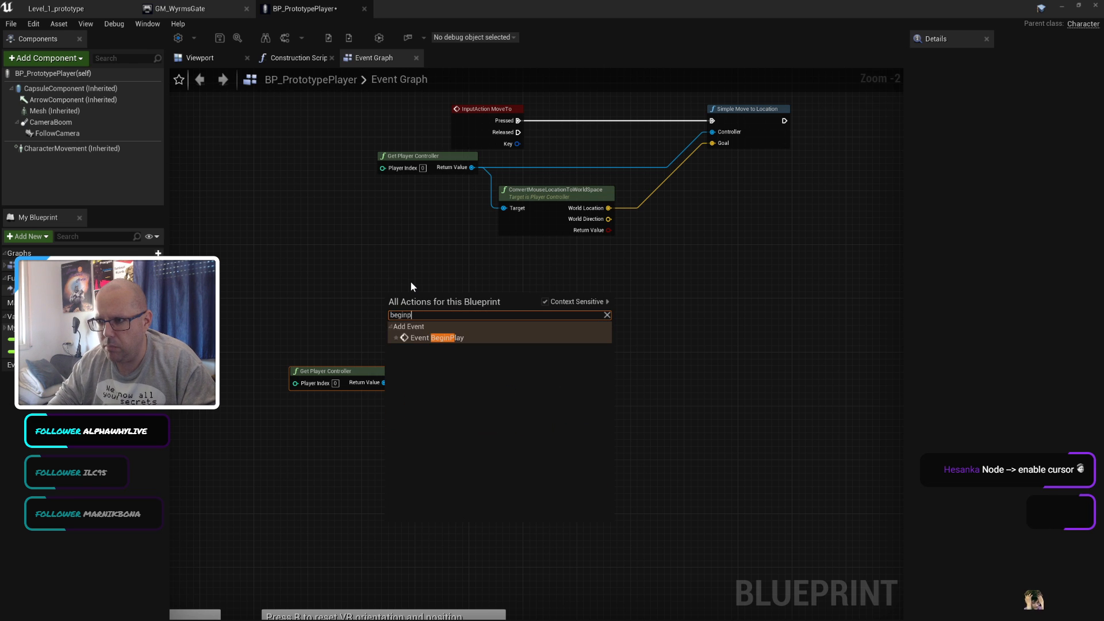
{"action": "key", "text": "Return"}
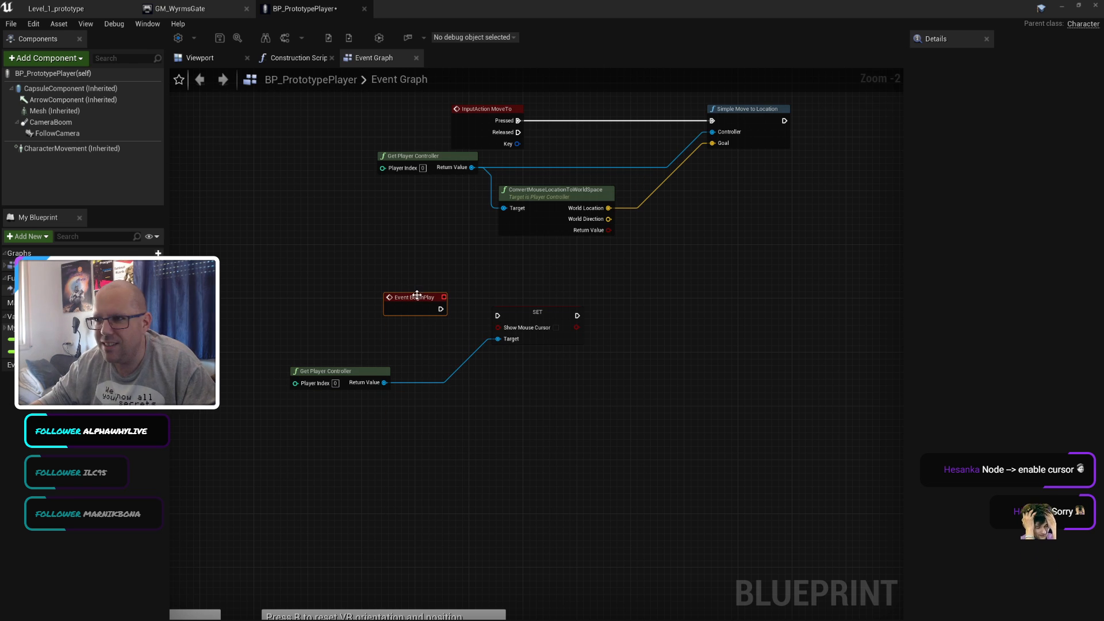
{"action": "left_click_drag", "start_coordinate": [365, 326], "coordinate": [498, 316]}
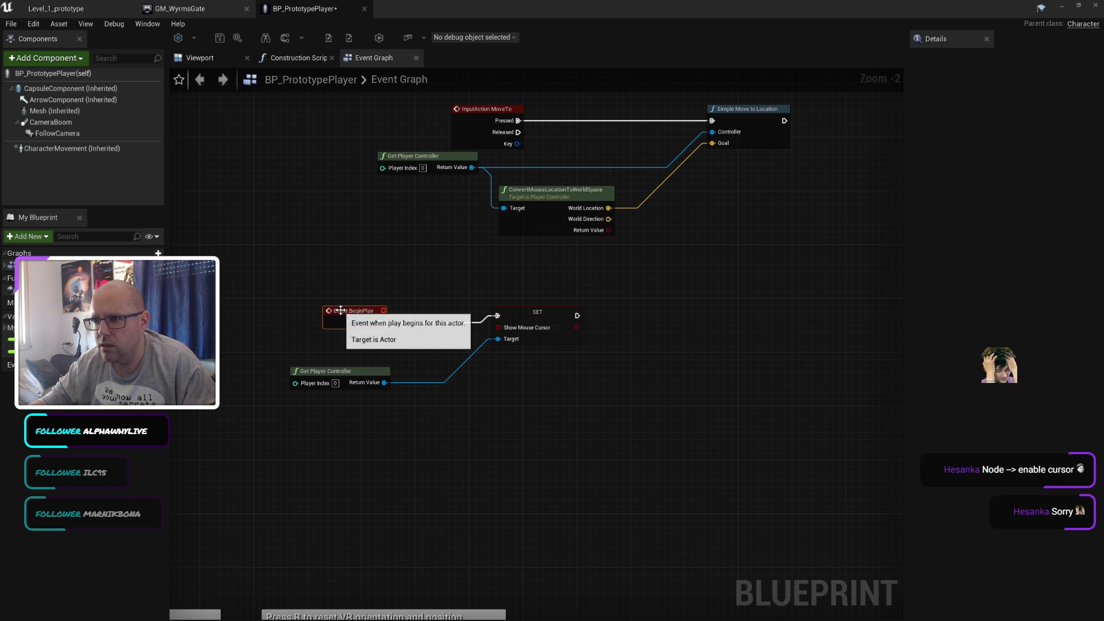
{"action": "mouse_move", "coordinate": [340, 317]}
{"action": "left_mouse_down"}
{"action": "mouse_move", "coordinate": [339, 304]}
{"action": "mouse_move", "coordinate": [326, 310]}
{"action": "left_mouse_up"}
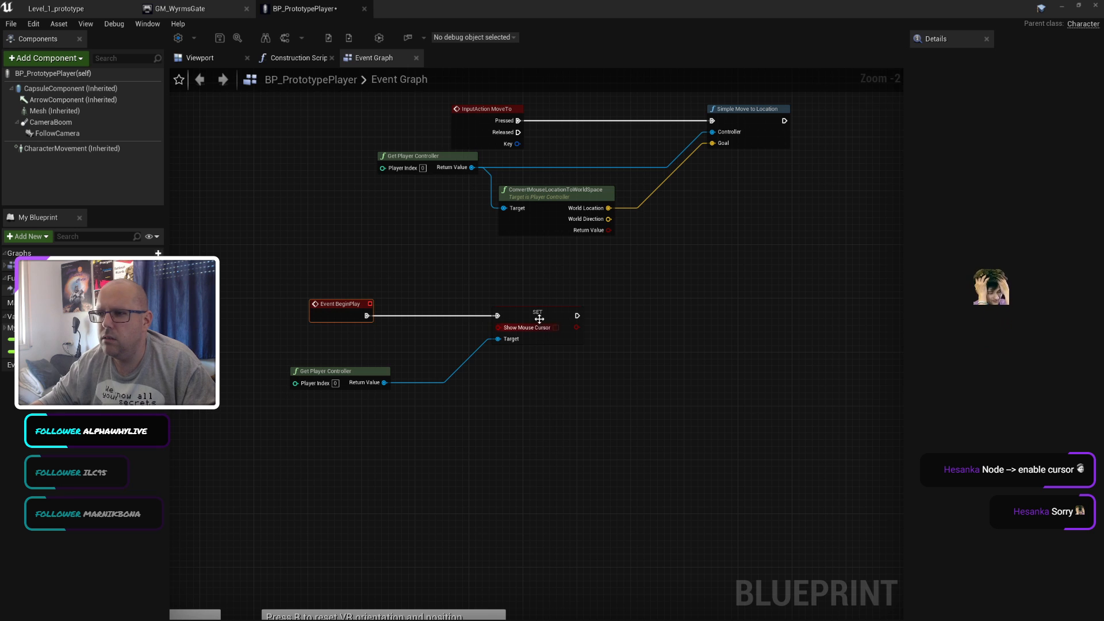
{"action": "left_click_drag", "start_coordinate": [528, 314], "coordinate": [493, 318]}
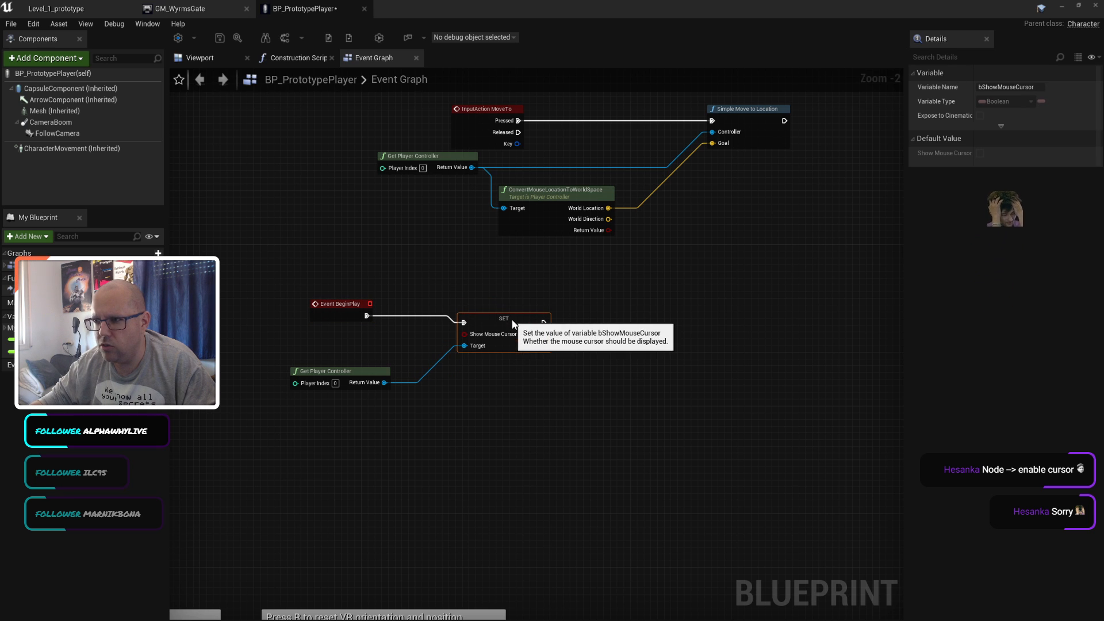
Step: Enable Show Mouse Cursor on the Set node, align it with Event BeginPlay, and save and compile the blueprint
{"action": "left_click", "coordinate": [522, 334]}
{"action": "left_click_drag", "start_coordinate": [506, 318], "coordinate": [507, 311]}
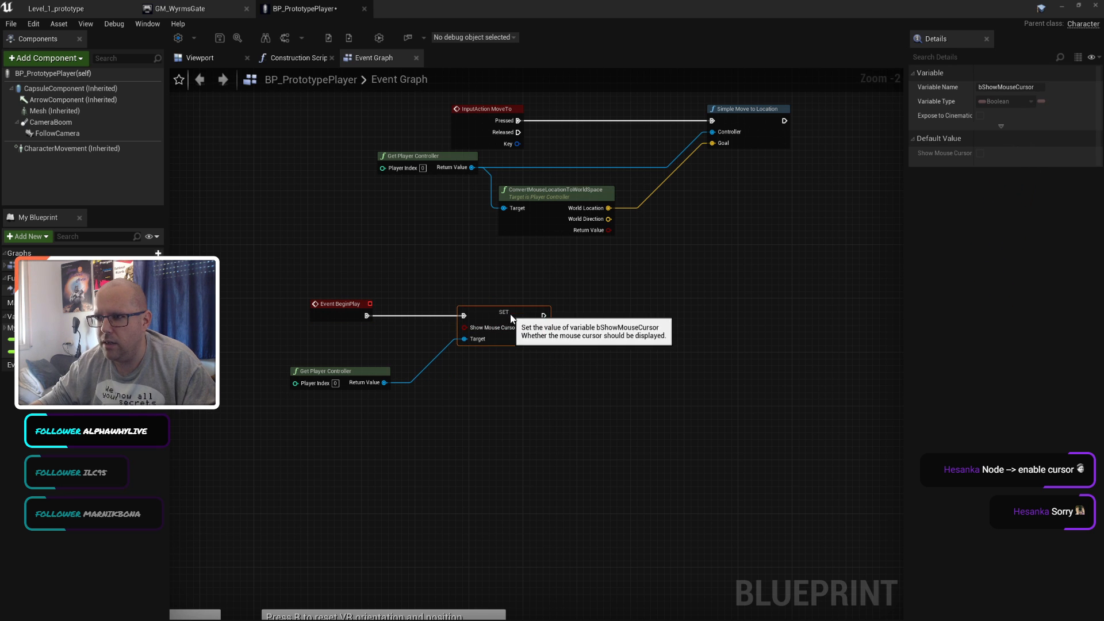
{"action": "left_click", "coordinate": [577, 410]}
{"action": "key", "text": "ctrl+s"}
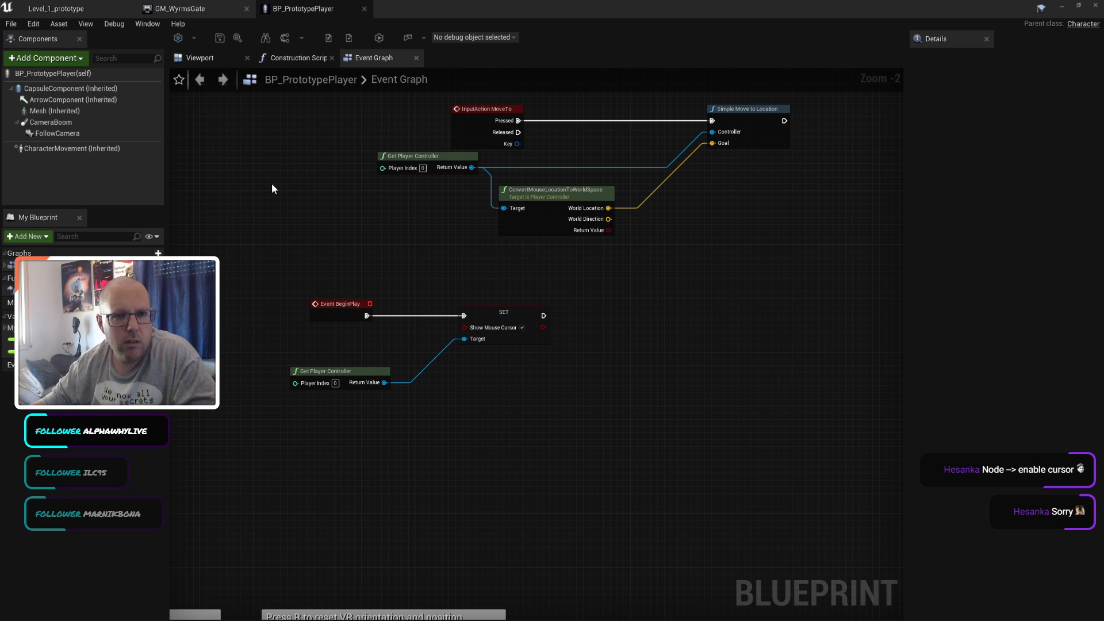
{"action": "left_click", "coordinate": [178, 40]}
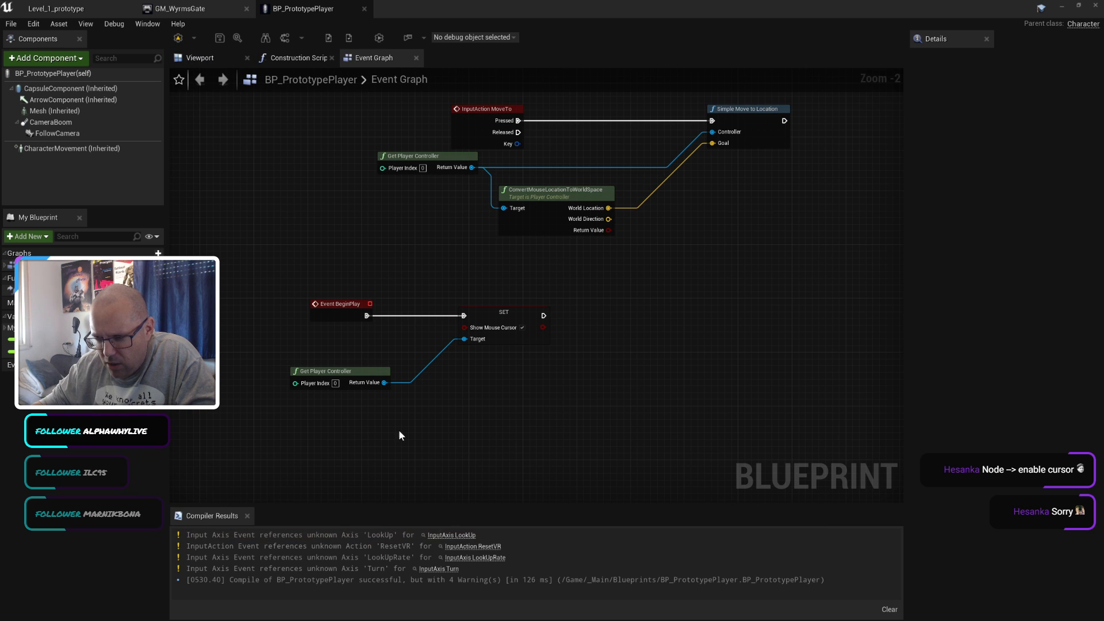
Step: Delete the Gamepad input group and the VR orientation reset group from the event graph
{"action": "right_click_drag", "start_coordinate": [295, 442], "coordinate": [608, 81]}
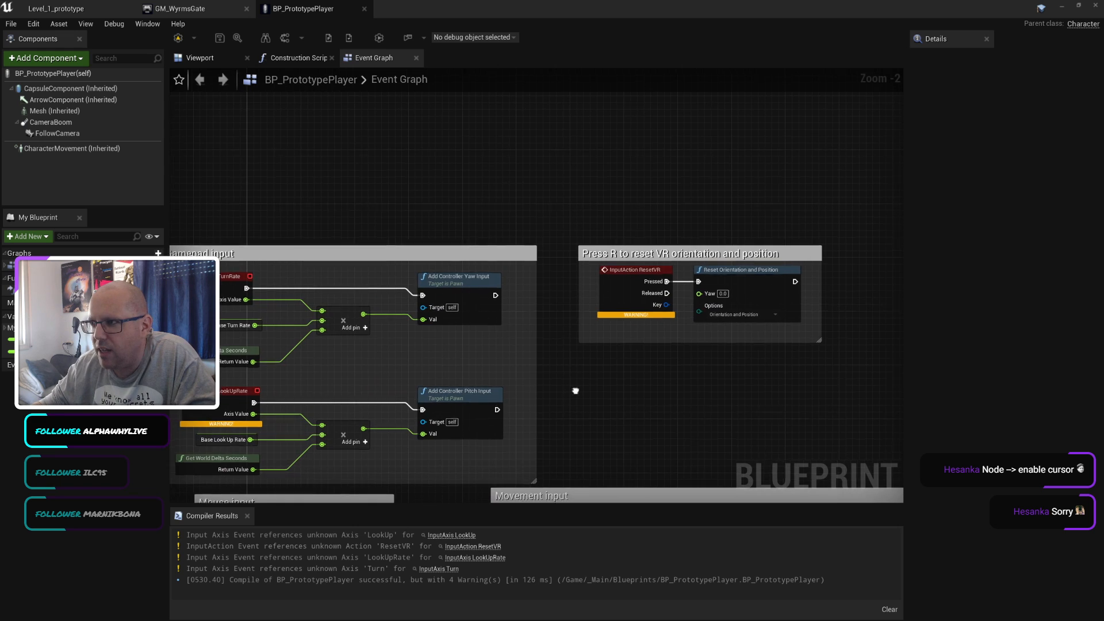
{"action": "right_click_drag", "start_coordinate": [574, 387], "coordinate": [671, 305]}
{"action": "right_click", "coordinate": [671, 306]}
{"action": "left_click", "coordinate": [677, 278]}
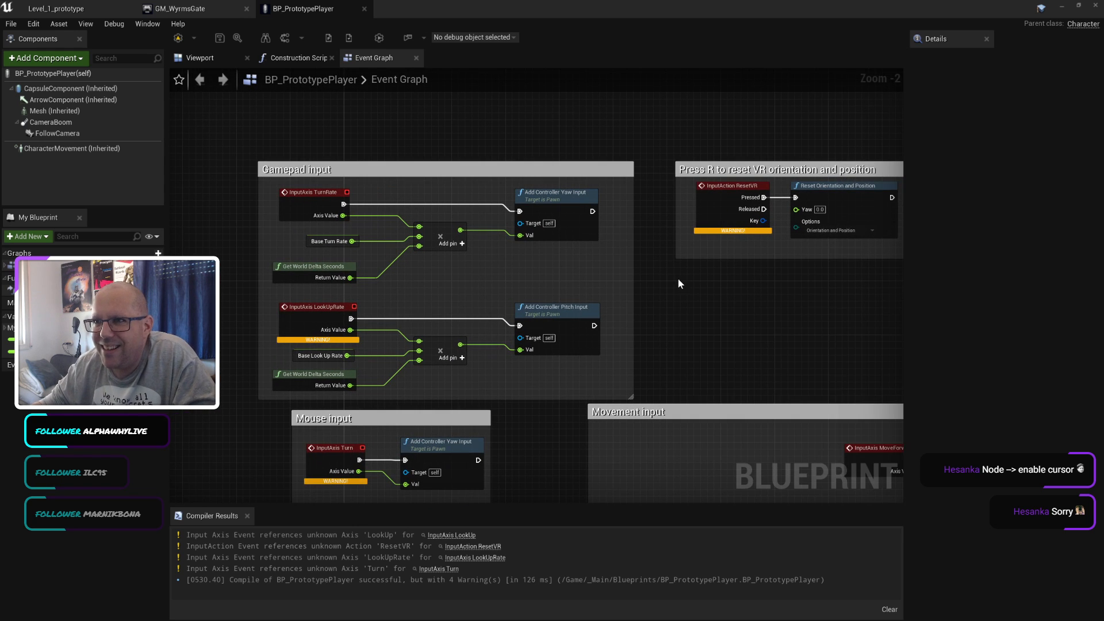
{"action": "right_click_drag", "start_coordinate": [740, 286], "coordinate": [699, 287]}
{"action": "scroll", "coordinate": [699, 287], "scroll_direction": "down", "scroll_amount": 3}
{"action": "left_click_drag", "start_coordinate": [367, 171], "coordinate": [847, 319]}
{"action": "key", "text": "Delete"}
{"action": "key", "text": "Home"}
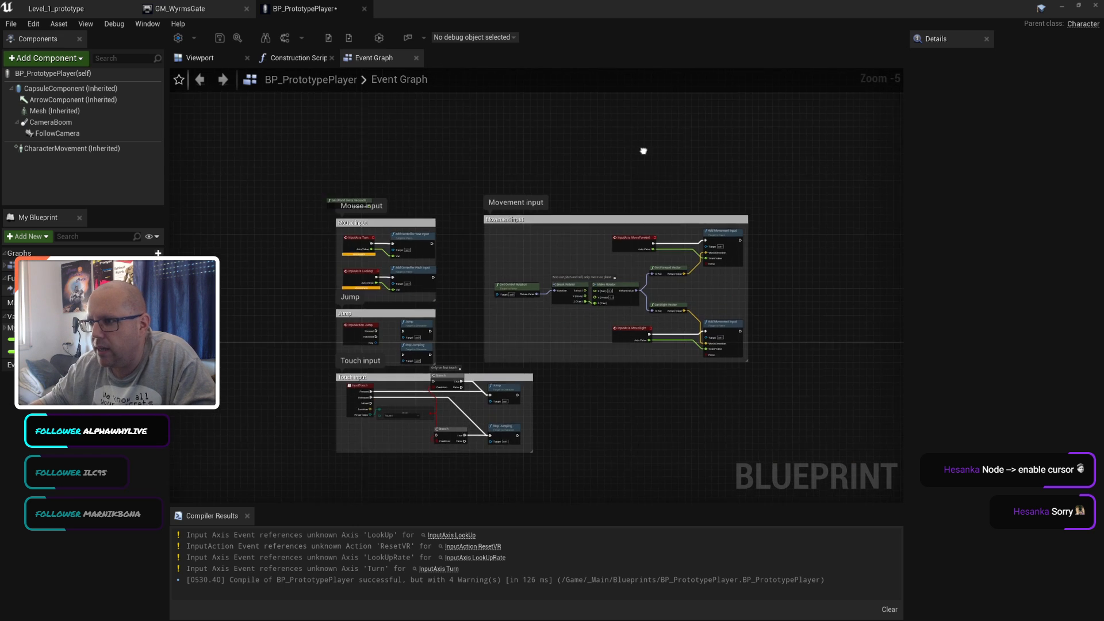
Step: Delete the Jump input group, including its comment box and all its nodes
{"action": "scroll", "coordinate": [446, 230], "scroll_direction": "up", "scroll_amount": 1}
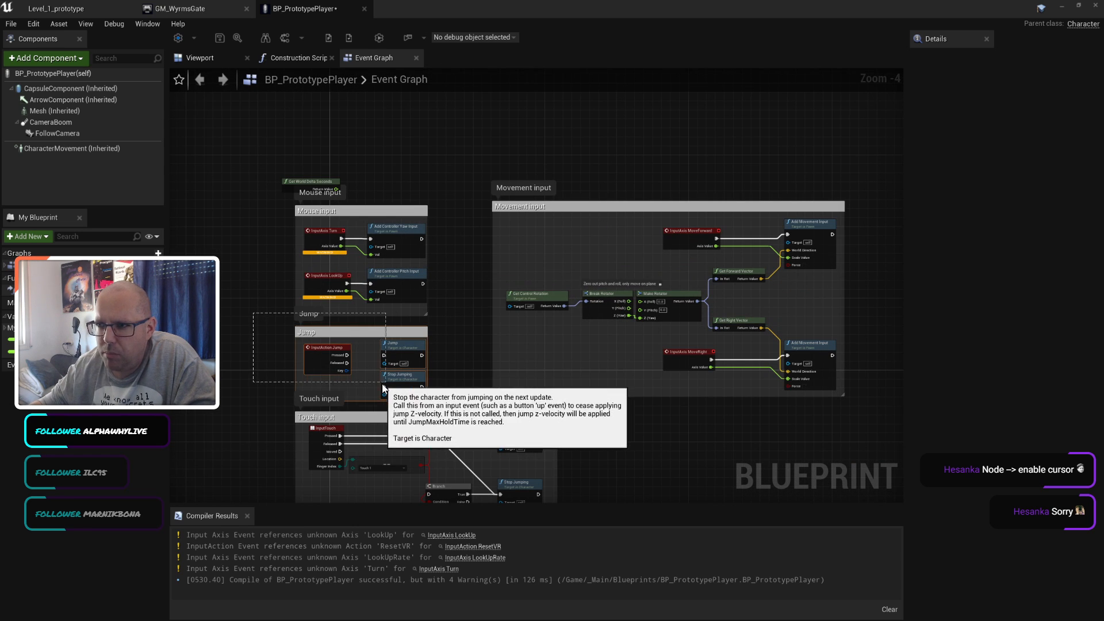
{"action": "left_click", "coordinate": [366, 391]}
{"action": "key", "text": "Delete"}
{"action": "left_click_drag", "start_coordinate": [351, 333], "coordinate": [447, 378]}
{"action": "key", "text": "Delete"}
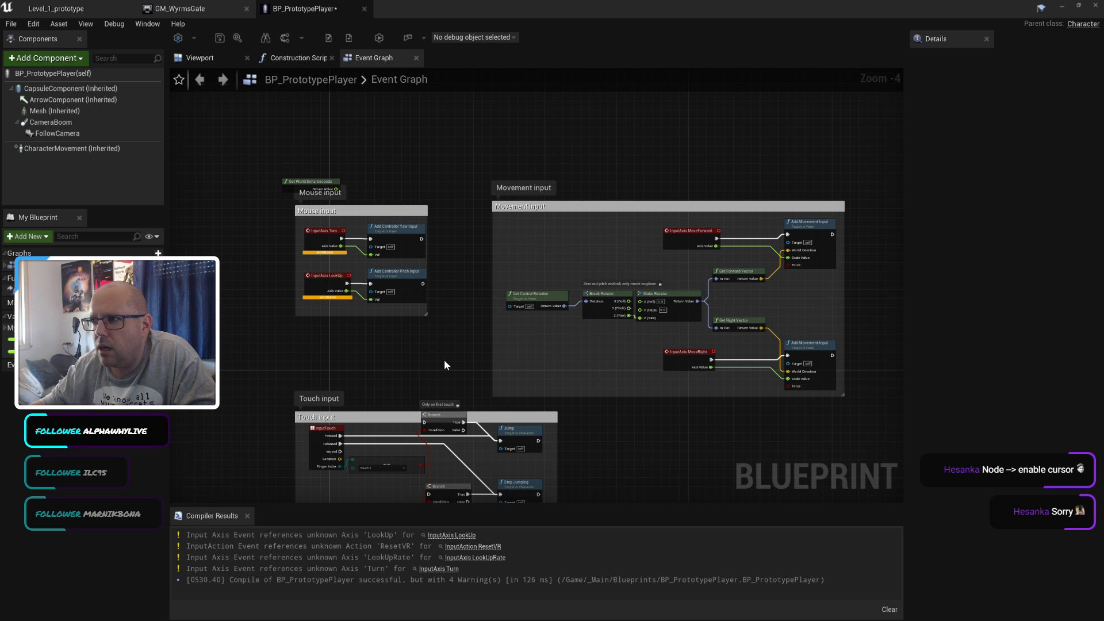
Step: Delete the Mouse input group together with the stray Get World Delta Seconds node above it
{"action": "right_click_drag", "start_coordinate": [444, 362], "coordinate": [474, 370]}
{"action": "scroll", "coordinate": [314, 218], "scroll_direction": "up", "scroll_amount": 1}
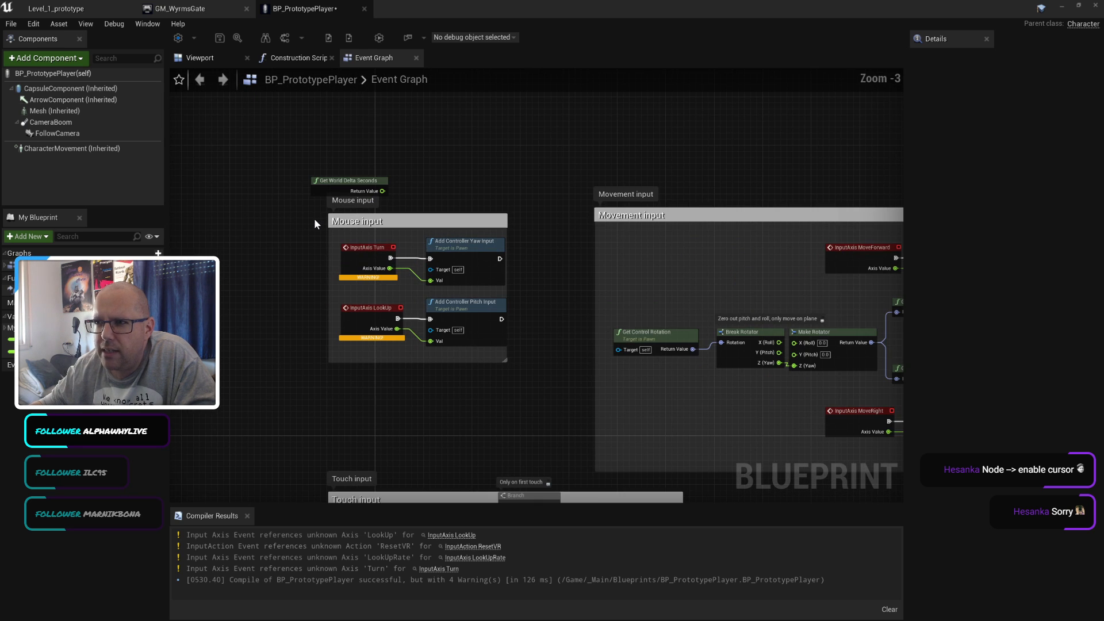
{"action": "left_click_drag", "start_coordinate": [270, 146], "coordinate": [542, 384]}
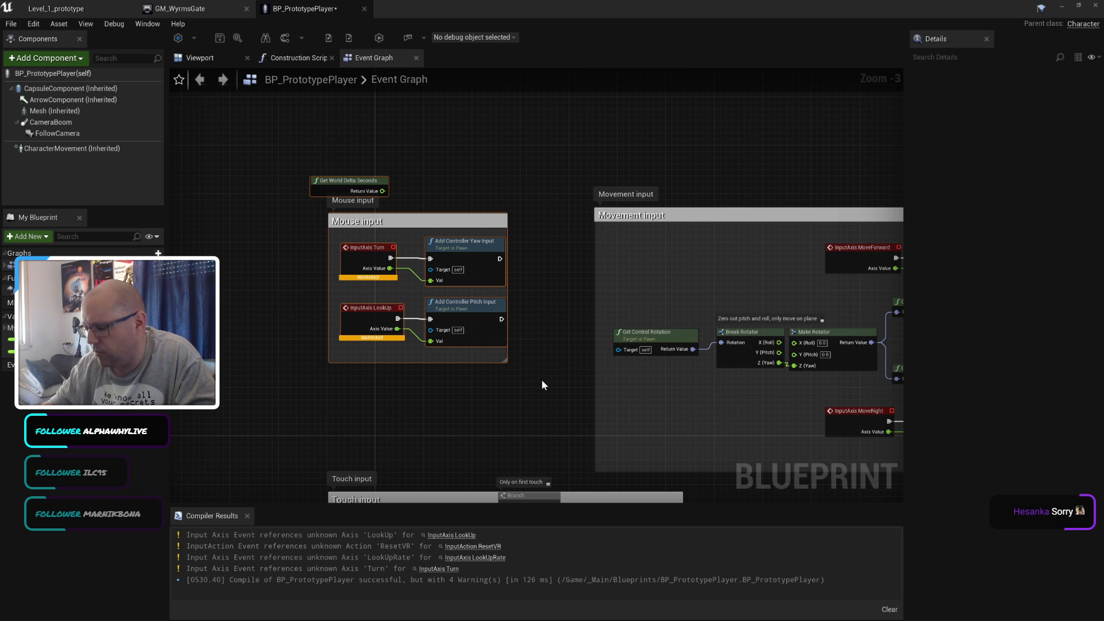
{"action": "key", "text": "Delete"}
Step: Return to the MoveTo and BeginPlay nodes in the graph, and compile and save BP_PrototypePlayer
{"action": "right_click_drag", "start_coordinate": [542, 380], "coordinate": [324, 620]}
{"action": "scroll", "coordinate": [319, 277], "scroll_direction": "down", "scroll_amount": 6}
{"action": "scroll", "coordinate": [319, 277], "scroll_direction": "up", "scroll_amount": 5}
{"action": "scroll", "coordinate": [320, 277], "scroll_direction": "down", "scroll_amount": 1}
{"action": "scroll", "coordinate": [587, 322], "scroll_direction": "up", "scroll_amount": 2}
{"action": "scroll", "coordinate": [583, 324], "scroll_direction": "down", "scroll_amount": 4}
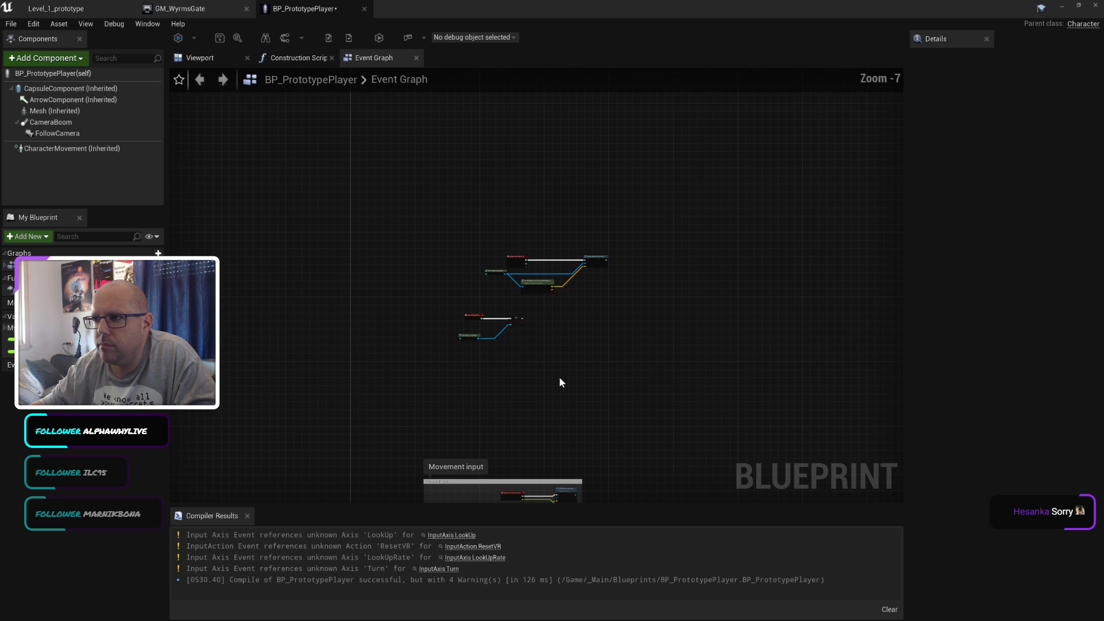
{"action": "scroll", "coordinate": [541, 328], "scroll_direction": "up", "scroll_amount": 4}
{"action": "right_click_drag", "start_coordinate": [569, 300], "coordinate": [582, 418]}
{"action": "left_click", "coordinate": [177, 38]}
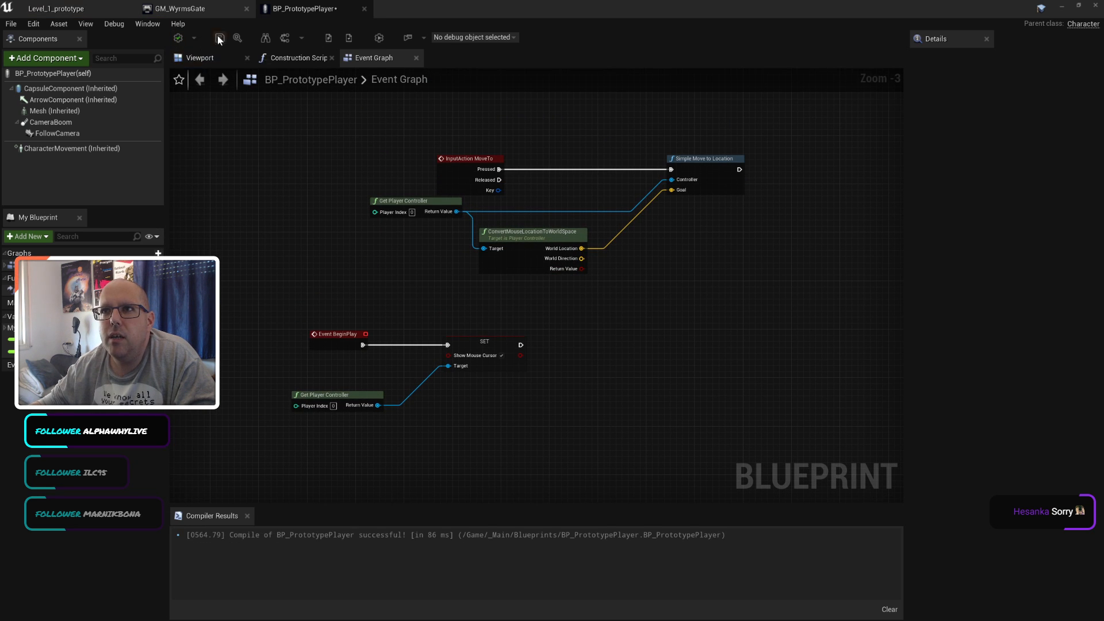
Step: Play Level_1_prototype in a preview window, test the mouse cursor and character movement, and end the preview
{"action": "left_click", "coordinate": [56, 8]}
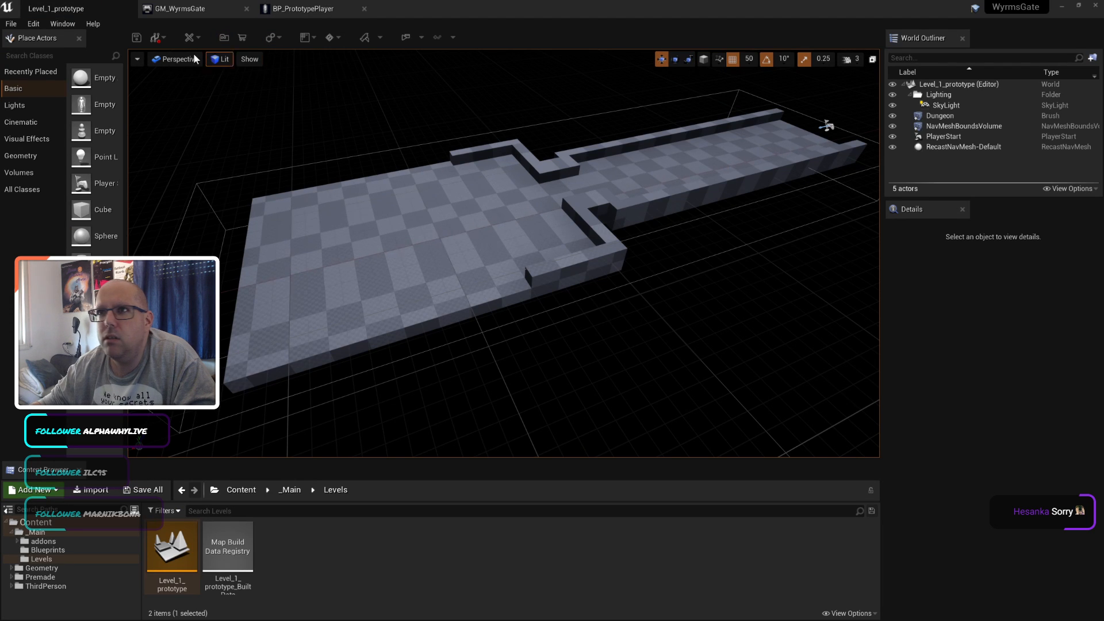
{"action": "left_click", "coordinate": [407, 37]}
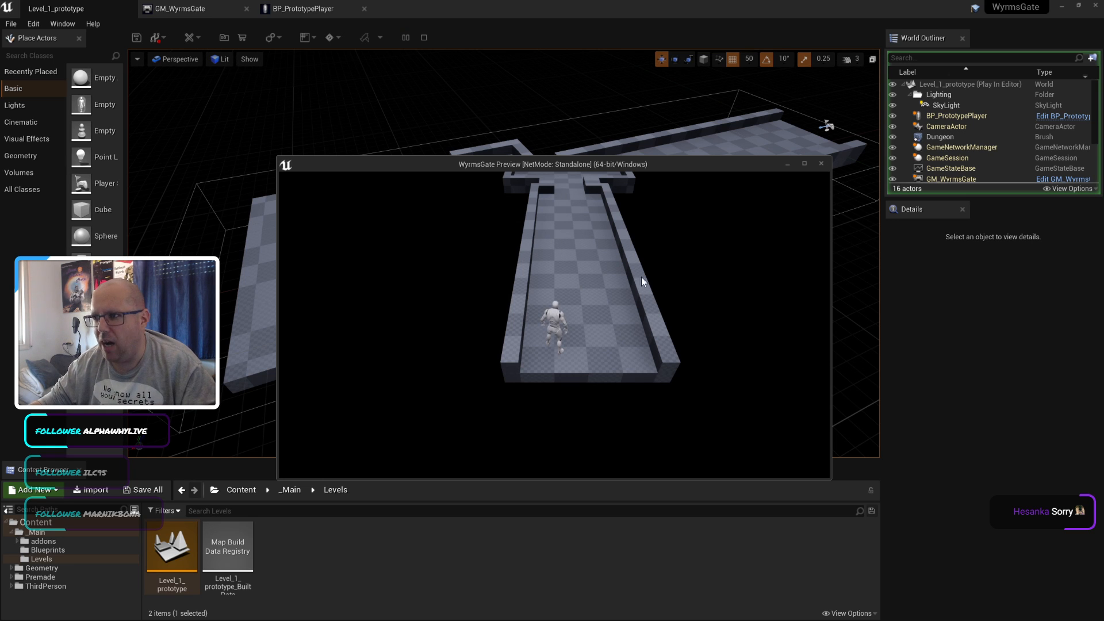
{"action": "key", "text": "s"}
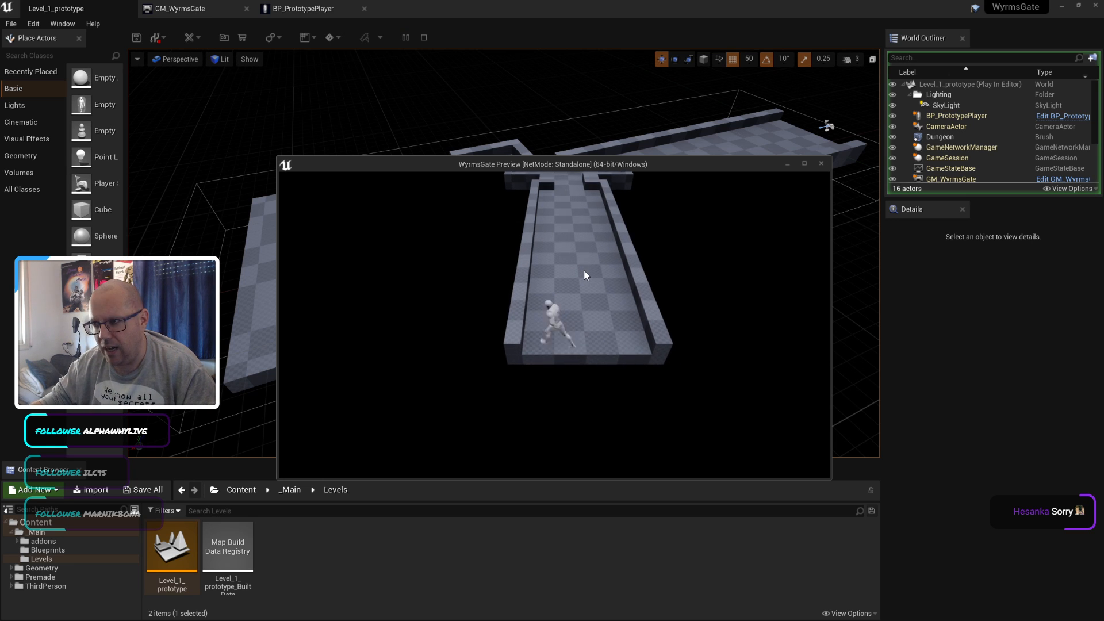
{"action": "key", "text": "w"}
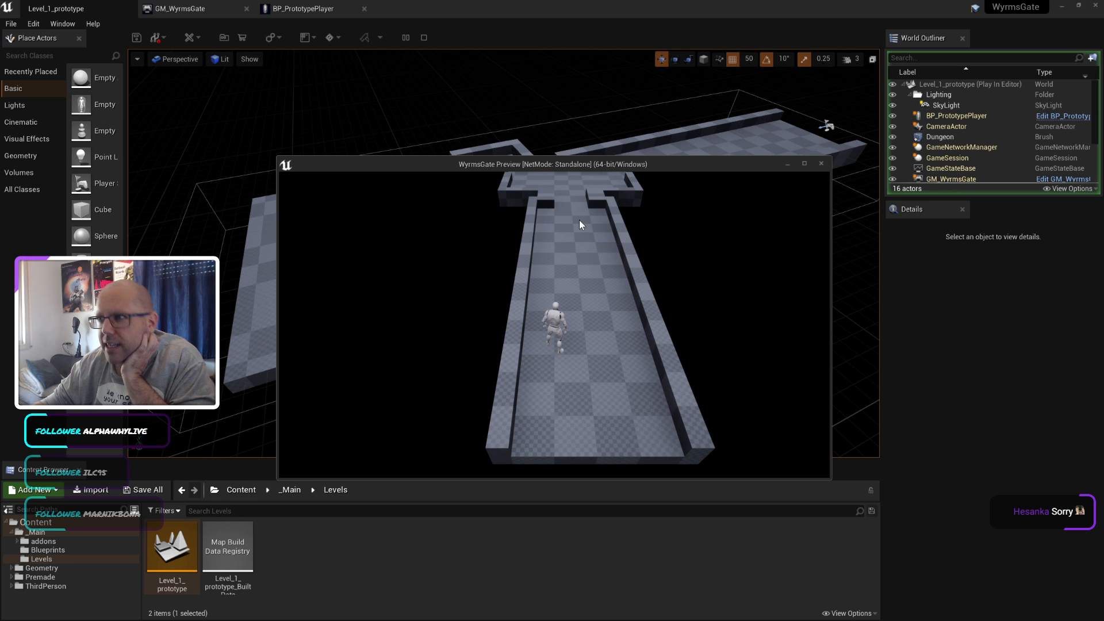
{"action": "left_click", "coordinate": [816, 165]}
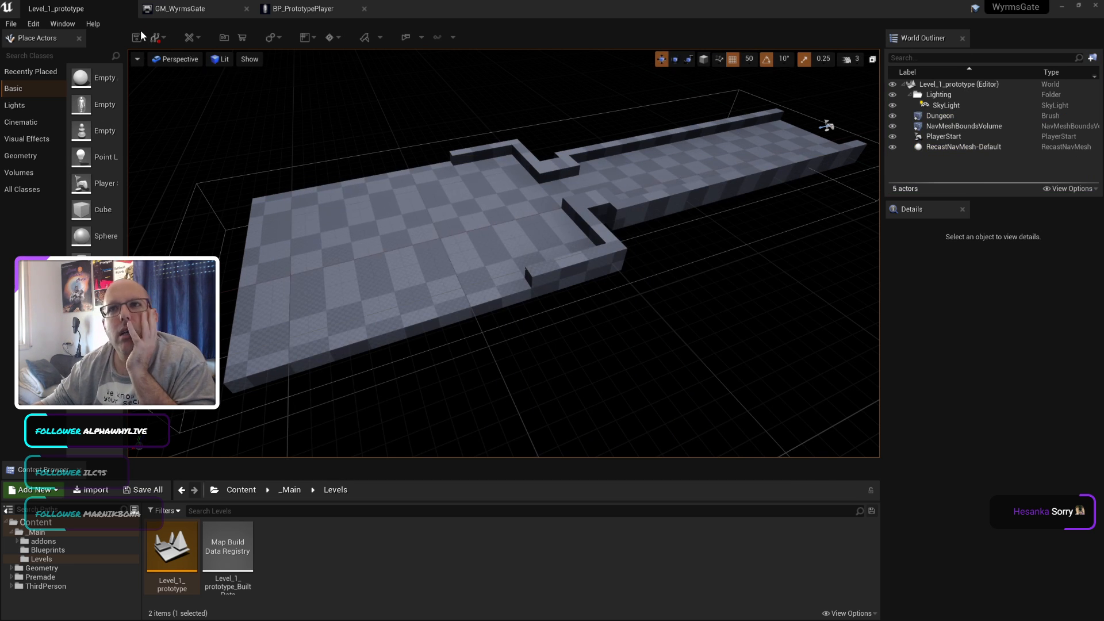
Step: Look over the GM_WyrmsGate class defaults, and open the Engine Input page of the Project Settings from the level editor
{"action": "left_click", "coordinate": [183, 8]}
{"action": "left_click", "coordinate": [314, 8]}
{"action": "left_click", "coordinate": [179, 8]}
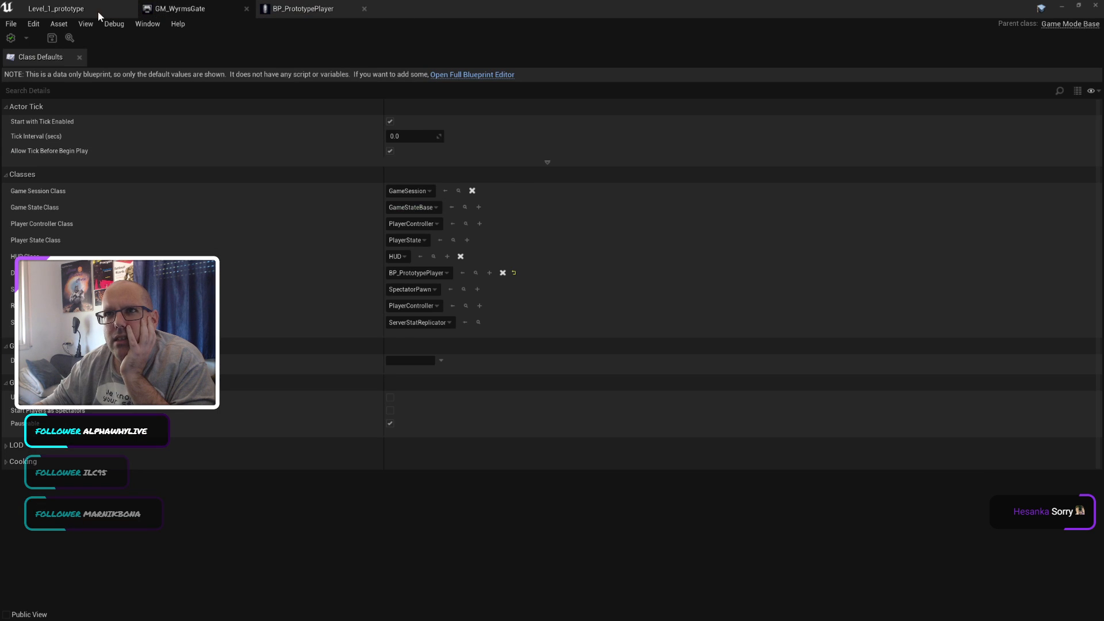
{"action": "left_click", "coordinate": [98, 11]}
{"action": "left_click", "coordinate": [33, 24]}
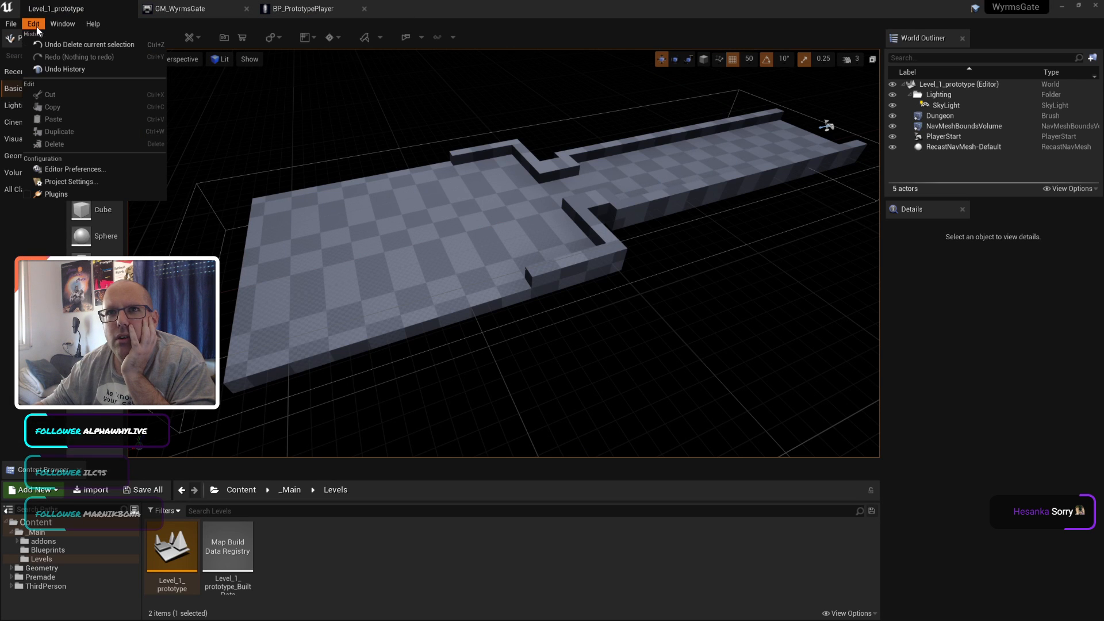
{"action": "left_click", "coordinate": [87, 181]}
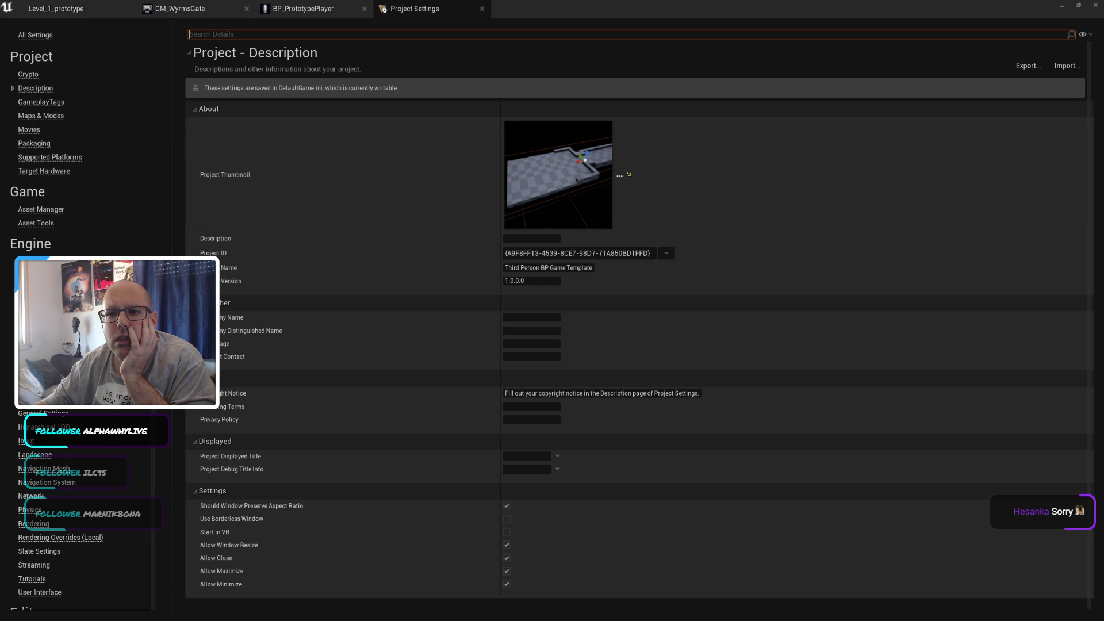
{"action": "left_click", "coordinate": [26, 441]}
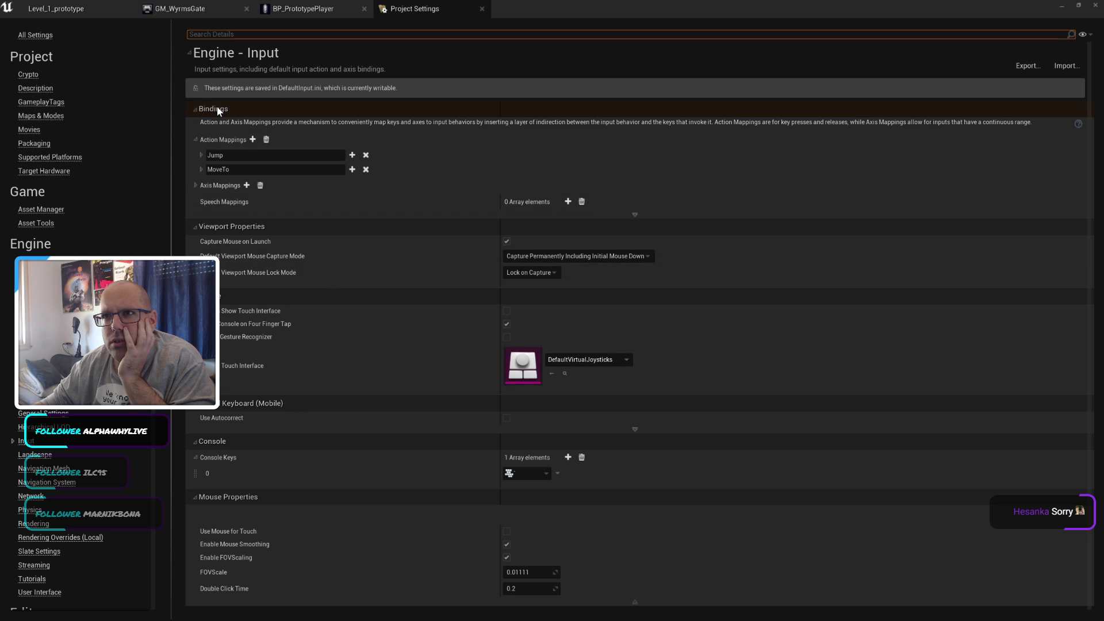
Step: Change the key bound to the MoveTo action mapping to Right Mouse Button
{"action": "left_click", "coordinate": [258, 169]}
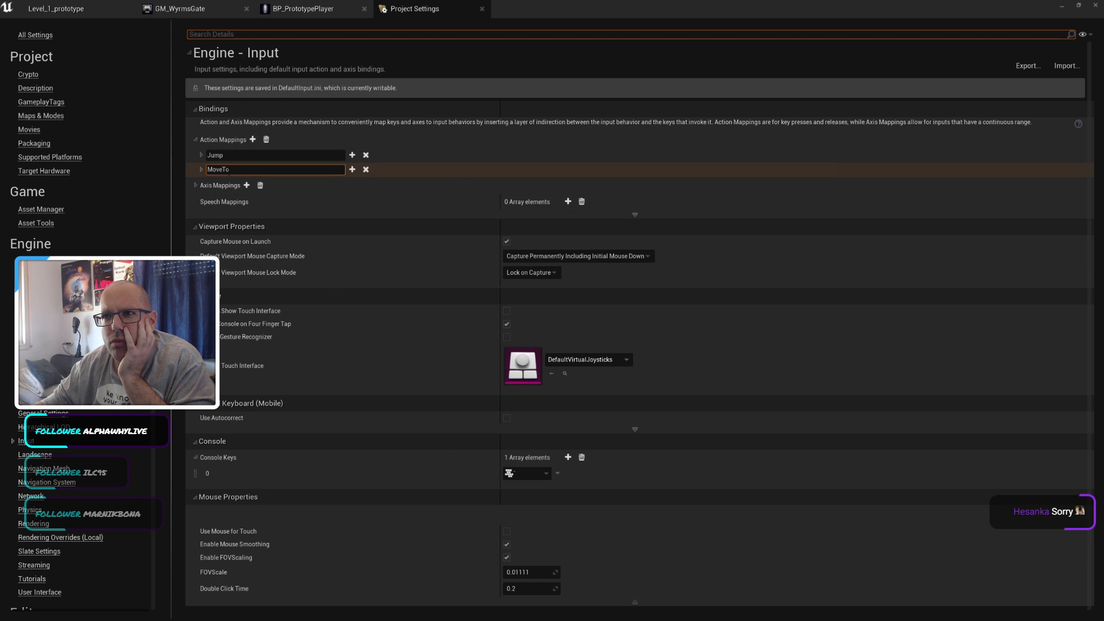
{"action": "left_click", "coordinate": [201, 168]}
{"action": "left_click", "coordinate": [286, 186]}
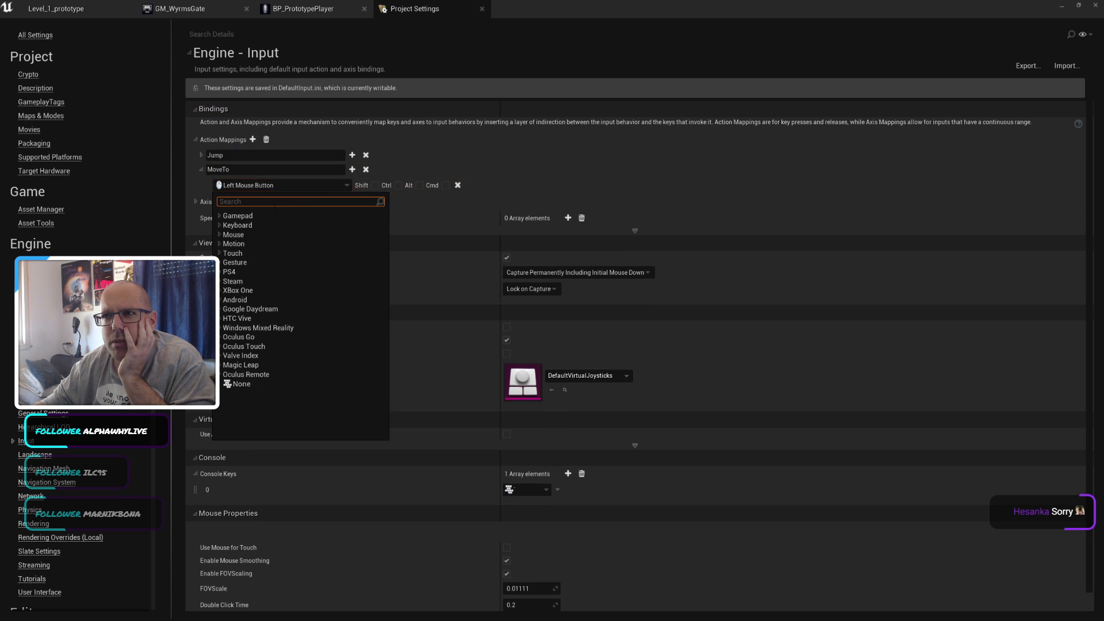
{"action": "type", "text": "right m"}
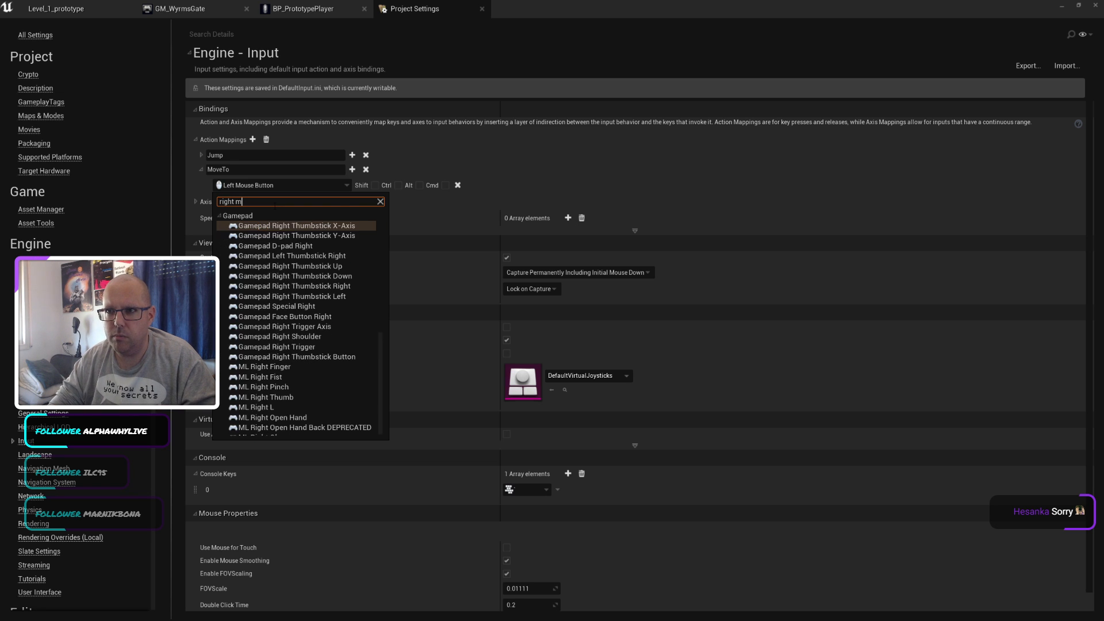
{"action": "type", "text": "ouse"}
{"action": "key", "text": "Return"}
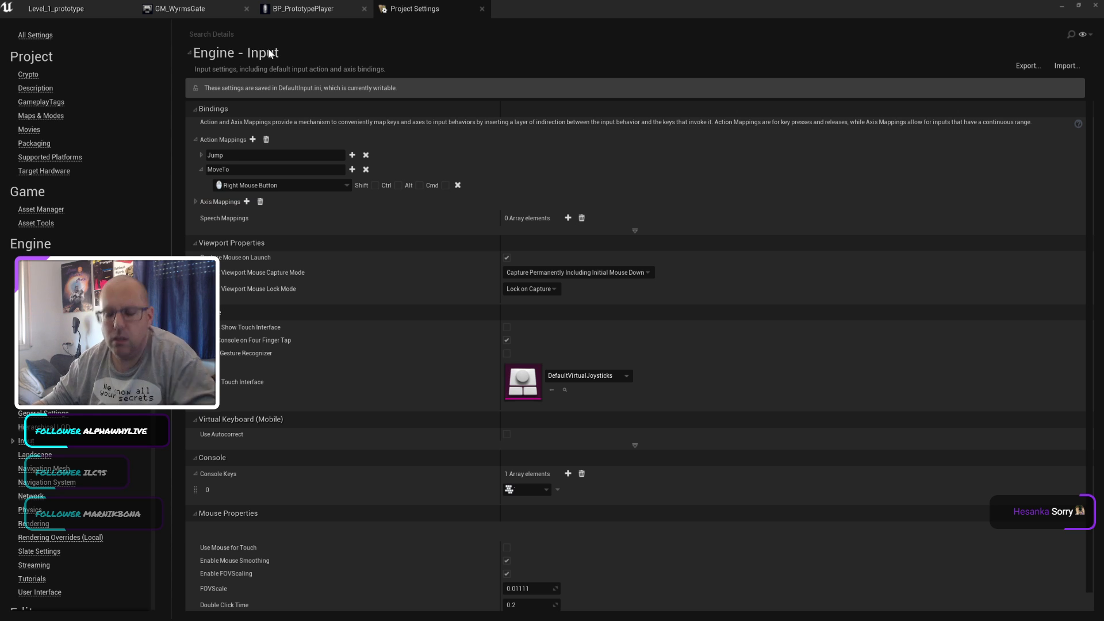
Step: In the BP_PrototypePlayer event graph, move ConvertMouseLocationToWorldSpace and Simple Move to Location to spread out the MoveTo nodes
{"action": "left_click", "coordinate": [80, 8]}
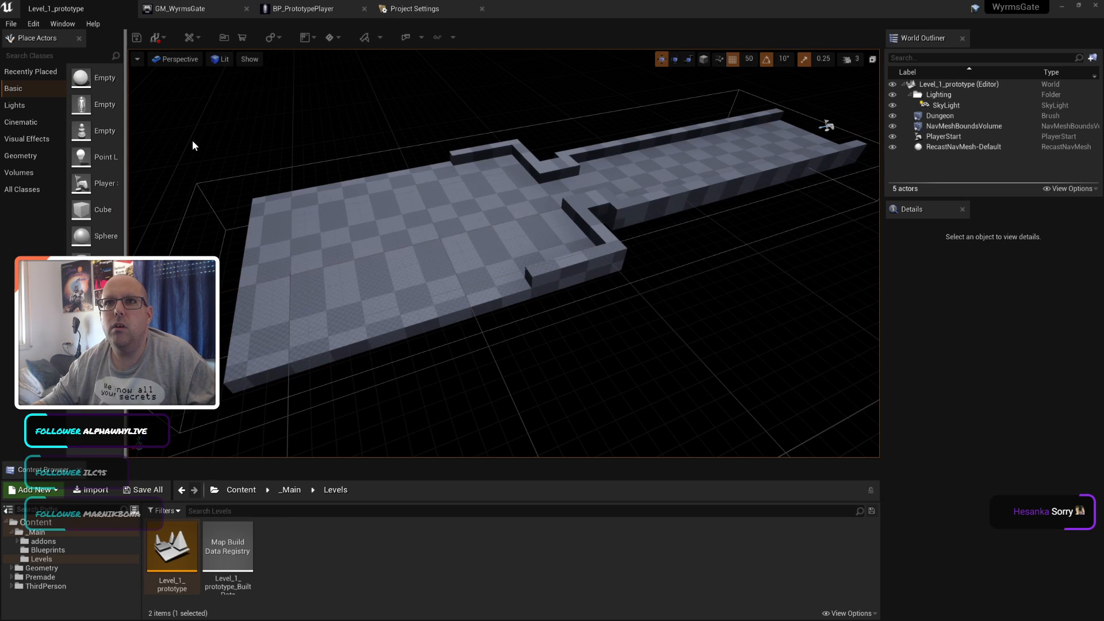
{"action": "left_click", "coordinate": [414, 9]}
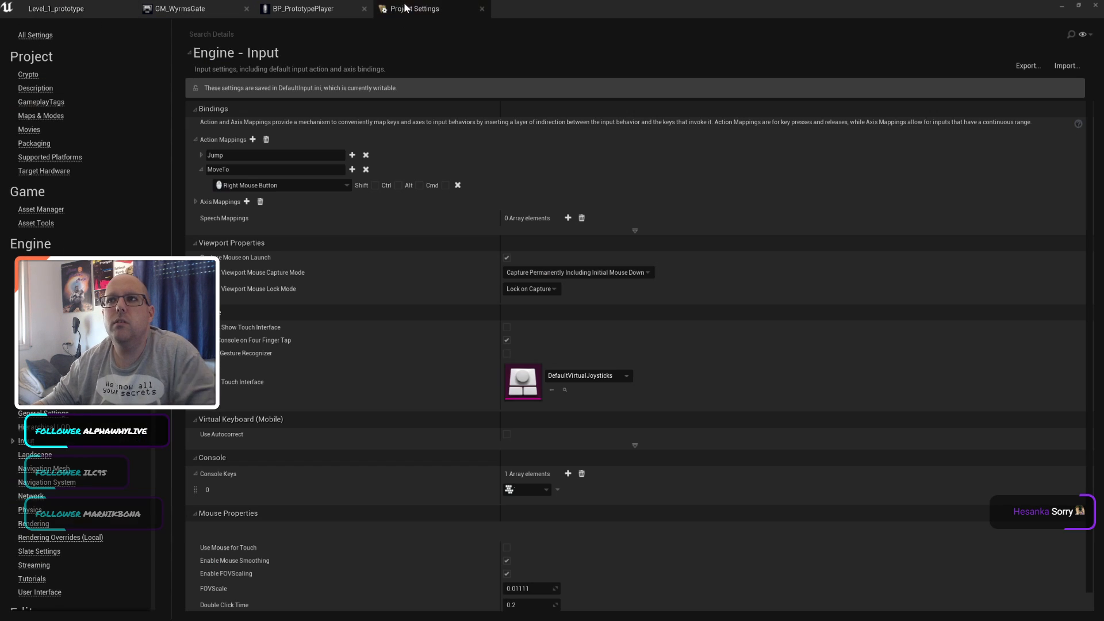
{"action": "left_click", "coordinate": [293, 9]}
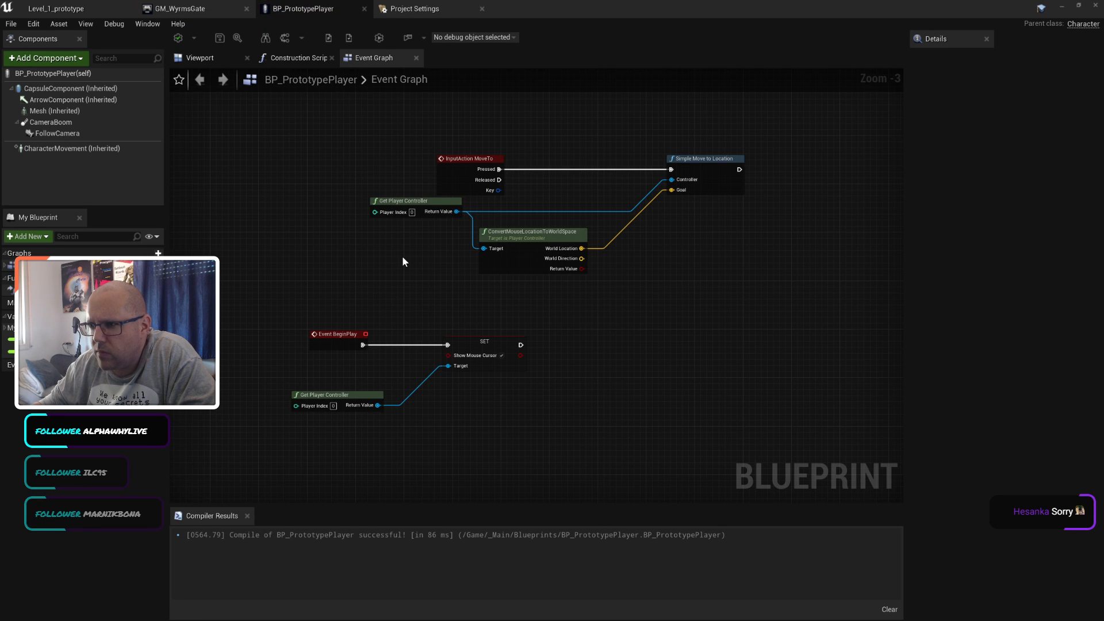
{"action": "right_click_drag", "start_coordinate": [615, 258], "coordinate": [580, 289]}
{"action": "scroll", "coordinate": [579, 288], "scroll_direction": "up", "scroll_amount": 1}
{"action": "right_click_drag", "start_coordinate": [589, 330], "coordinate": [595, 278]}
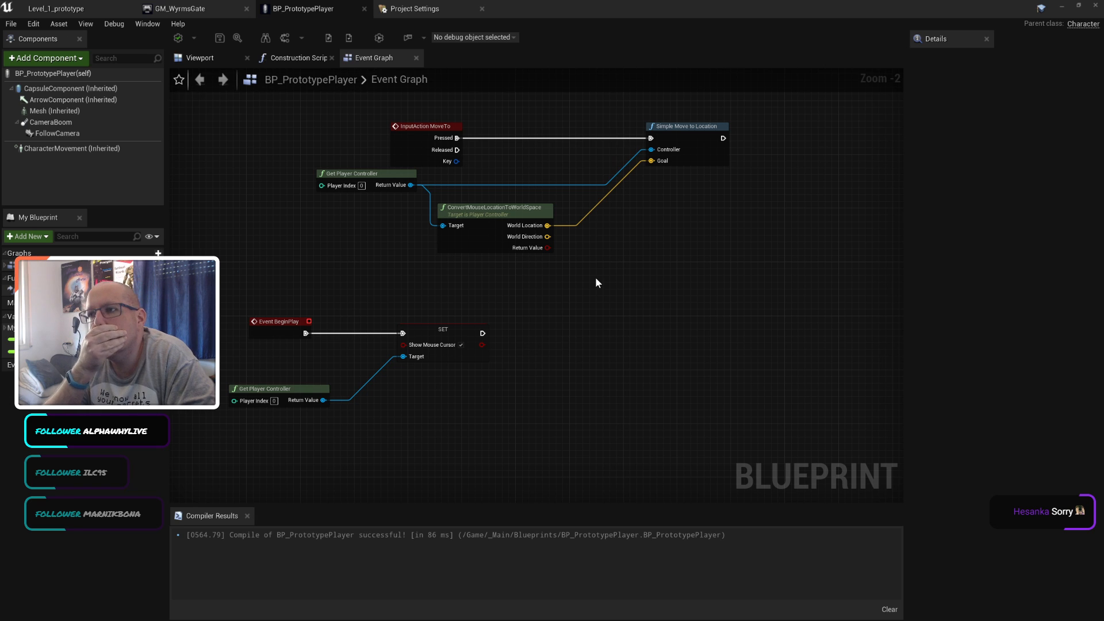
{"action": "left_click_drag", "start_coordinate": [480, 208], "coordinate": [575, 221]}
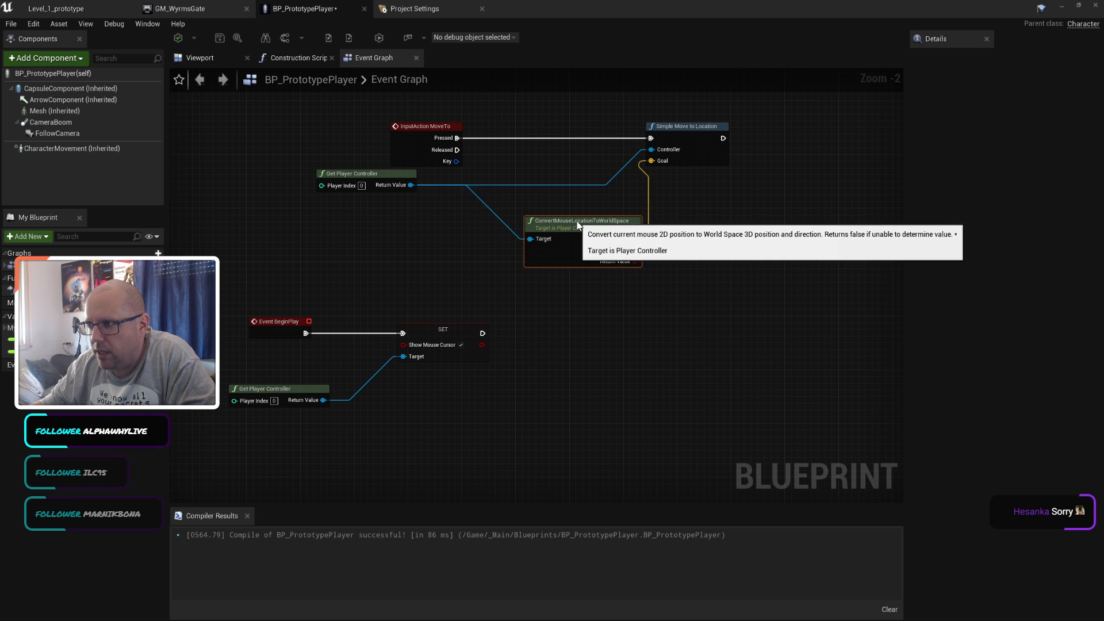
{"action": "left_click", "coordinate": [440, 253]}
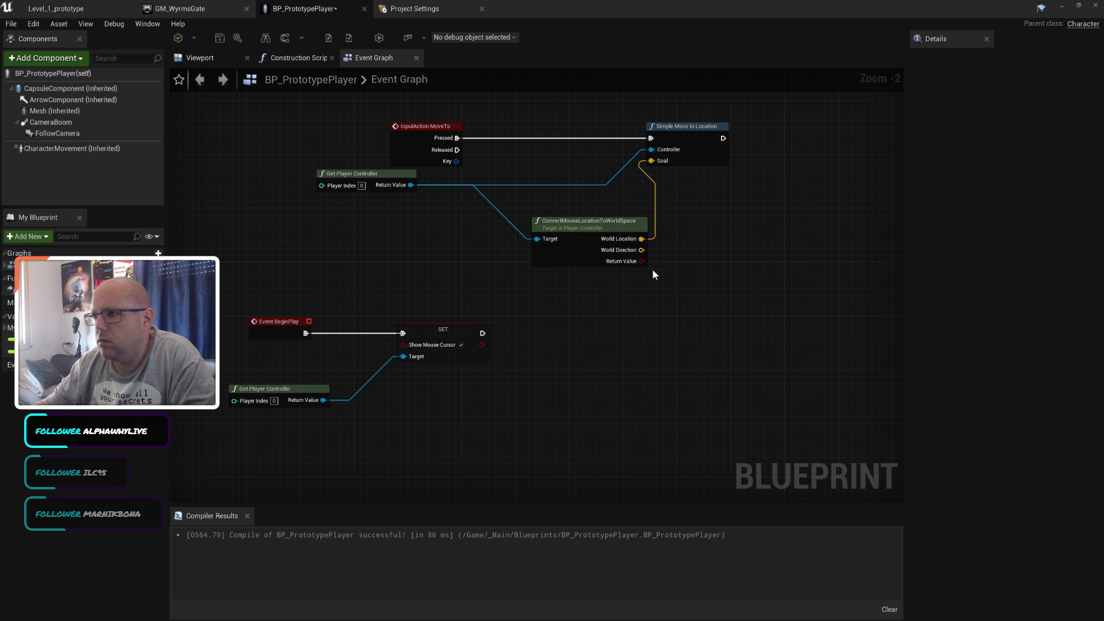
{"action": "left_click_drag", "start_coordinate": [575, 223], "coordinate": [520, 223]}
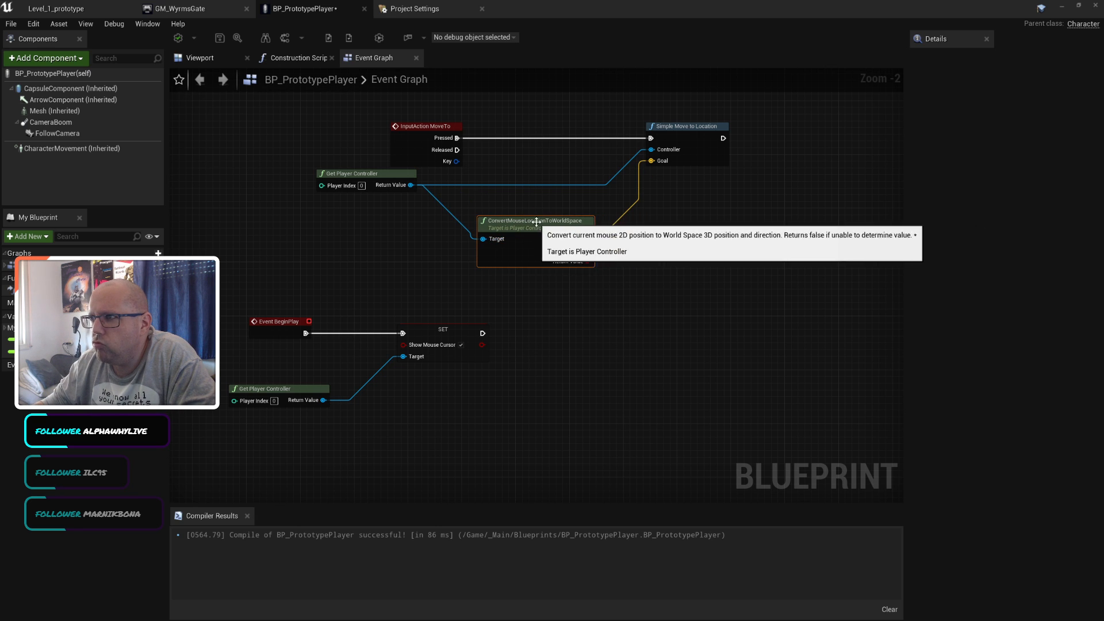
{"action": "left_click_drag", "start_coordinate": [687, 132], "coordinate": [775, 131]}
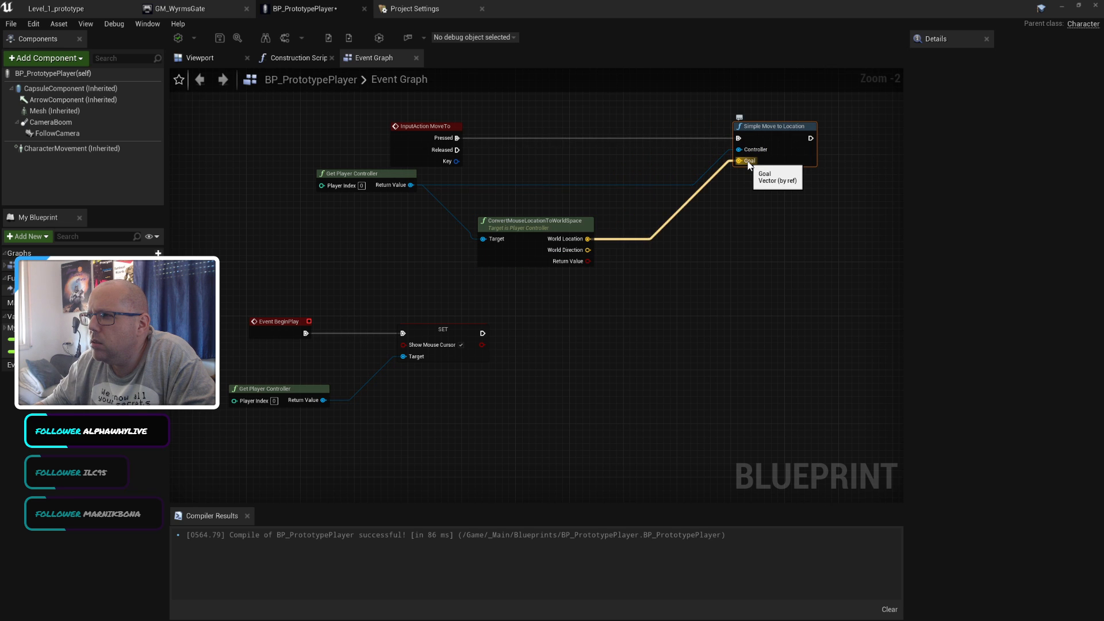
{"action": "left_click", "coordinate": [602, 288]}
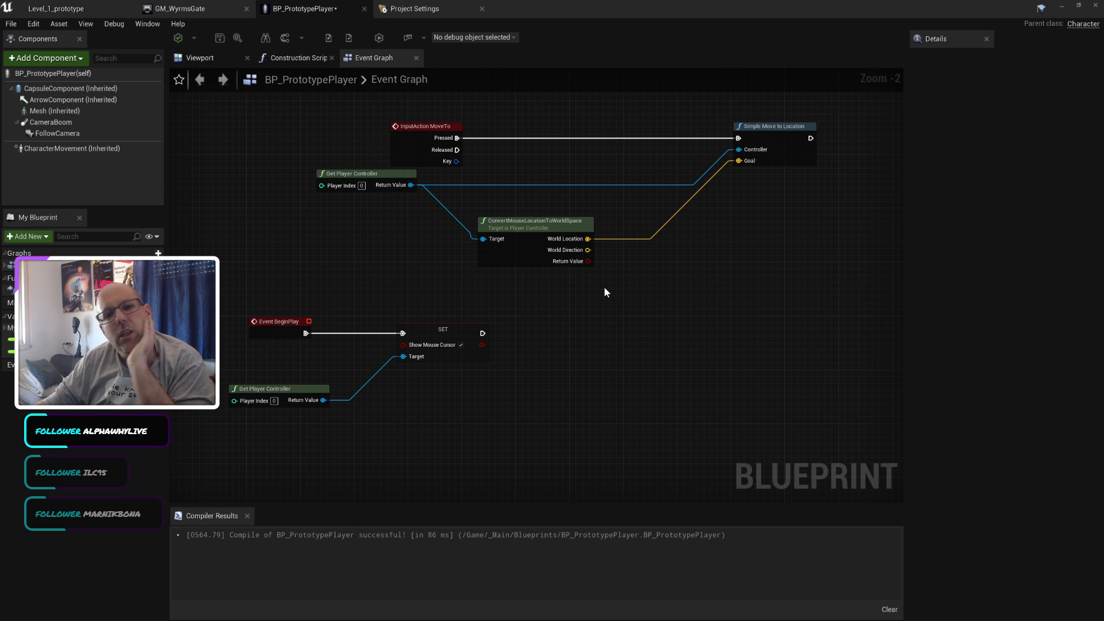
Step: Switch to the web browser, close the two mouse cursor answer pages, and search Google for "ue4 point and click"
{"action": "key", "text": "alt+Tab"}
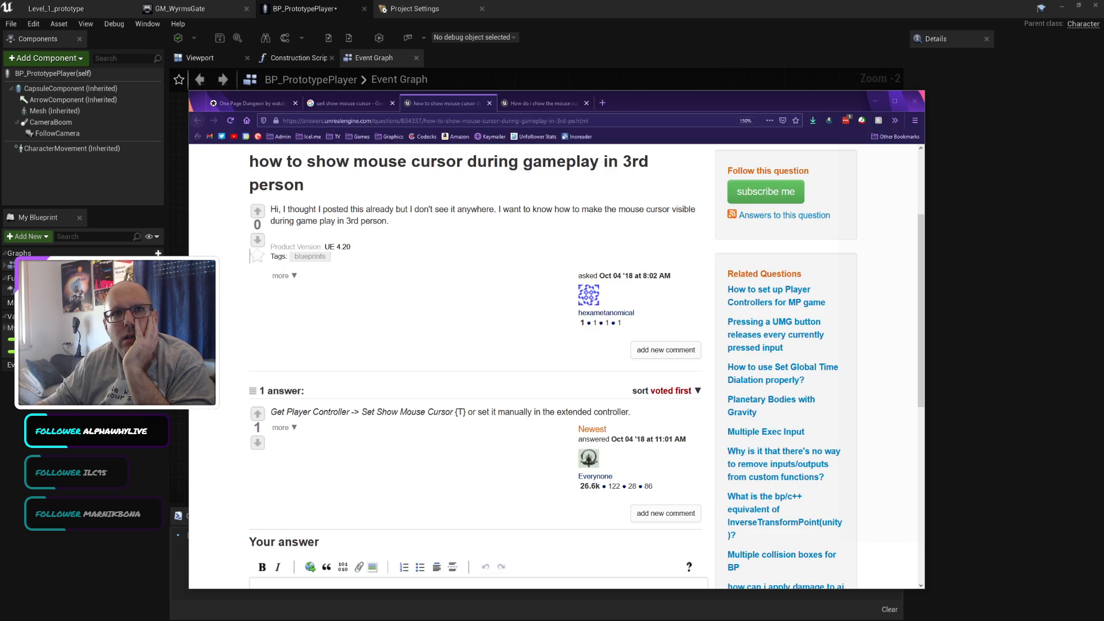
{"action": "left_click_drag", "start_coordinate": [695, 103], "coordinate": [691, 89]}
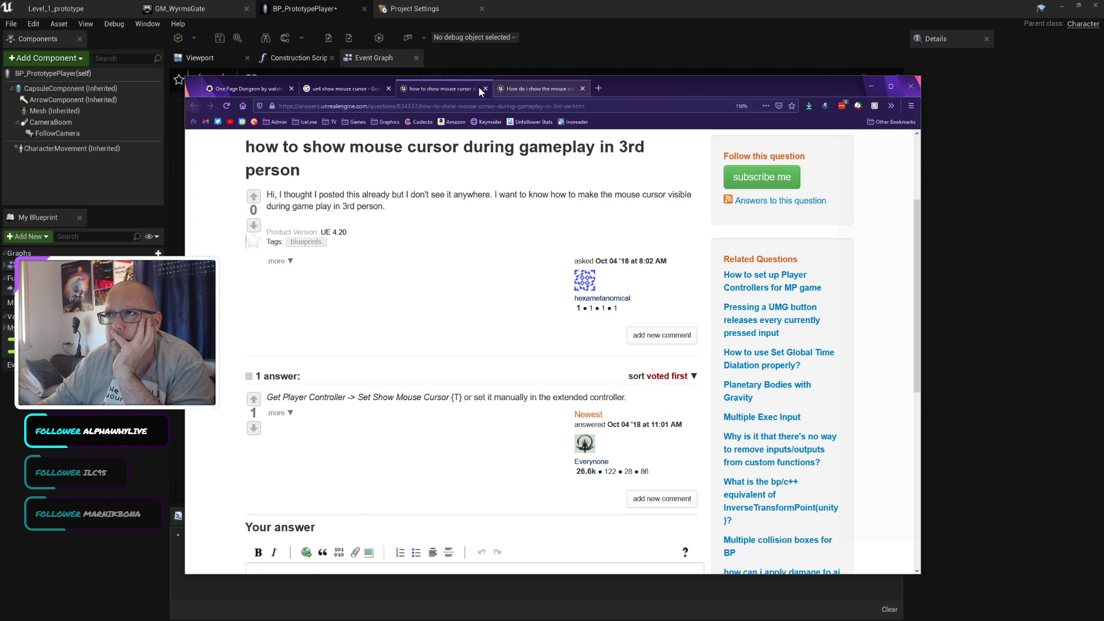
{"action": "left_click", "coordinate": [486, 89]}
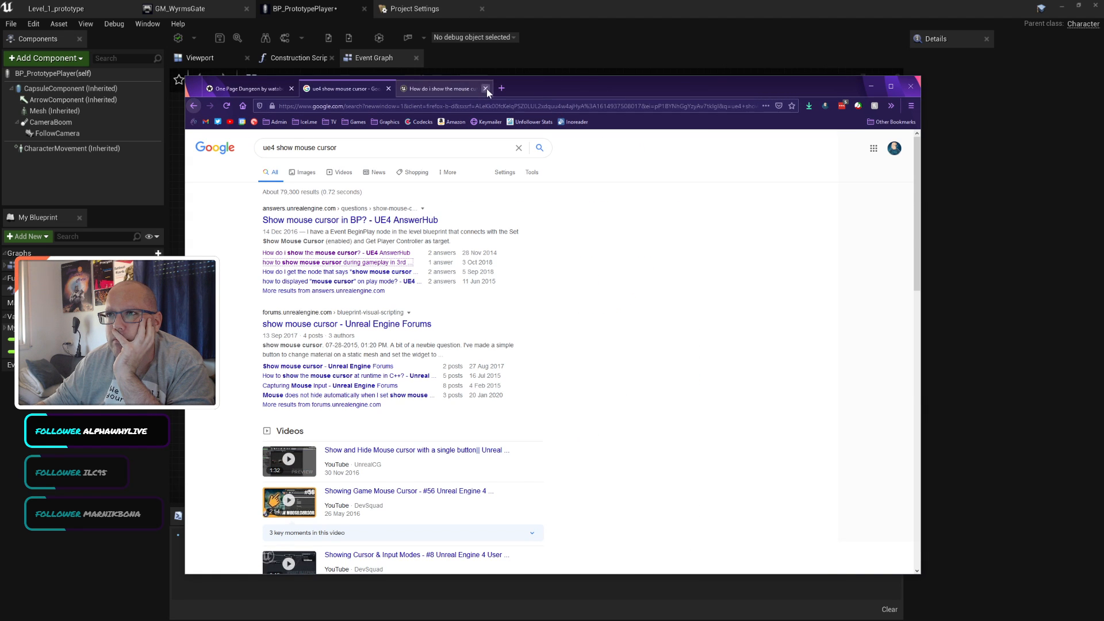
{"action": "left_click", "coordinate": [486, 89]}
{"action": "left_click_drag", "start_coordinate": [348, 149], "coordinate": [277, 148]}
{"action": "type", "text": "p"}
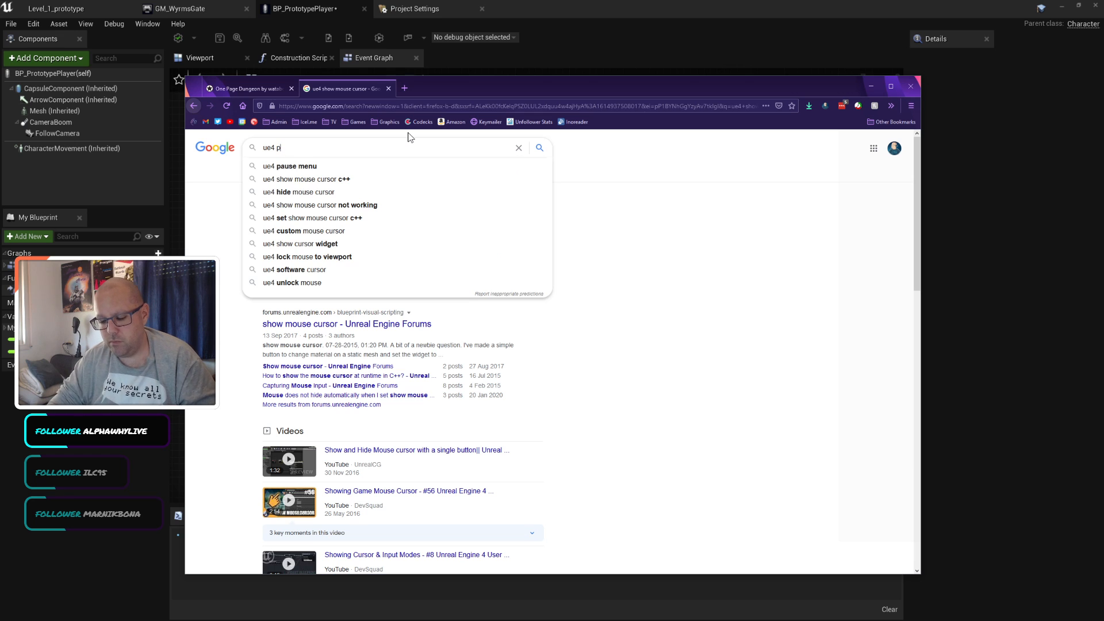
{"action": "type", "text": "oint and click"}
{"action": "key", "text": "Return"}
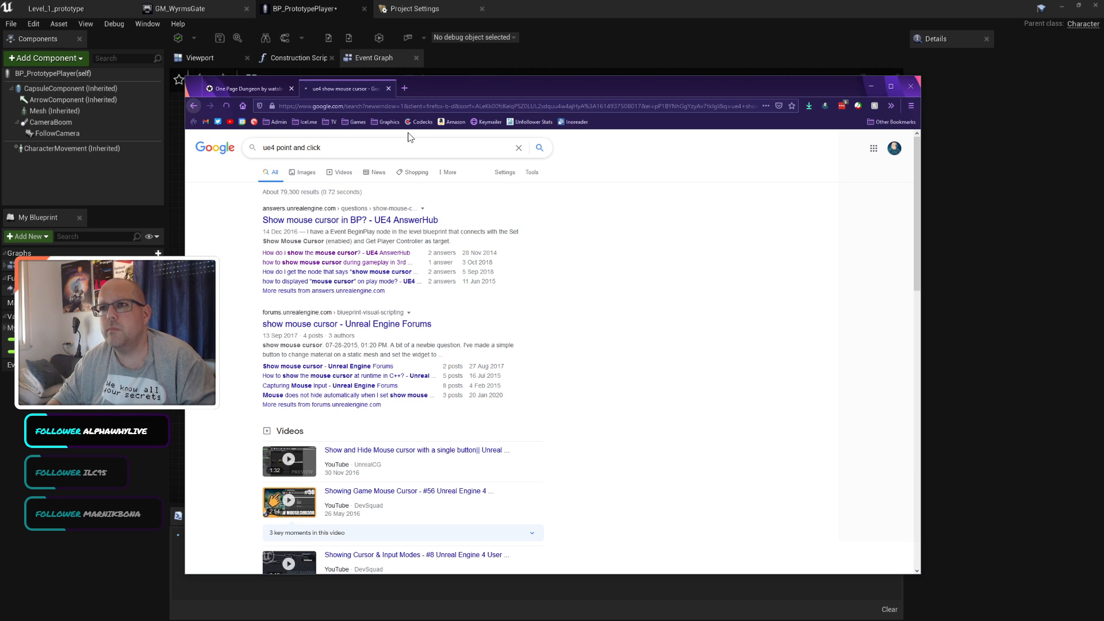
Step: Look through the search results and open the Reddit thread "Point and Click : unrealengine" in a separate page
{"action": "scroll", "coordinate": [598, 342], "scroll_direction": "down", "scroll_amount": 10}
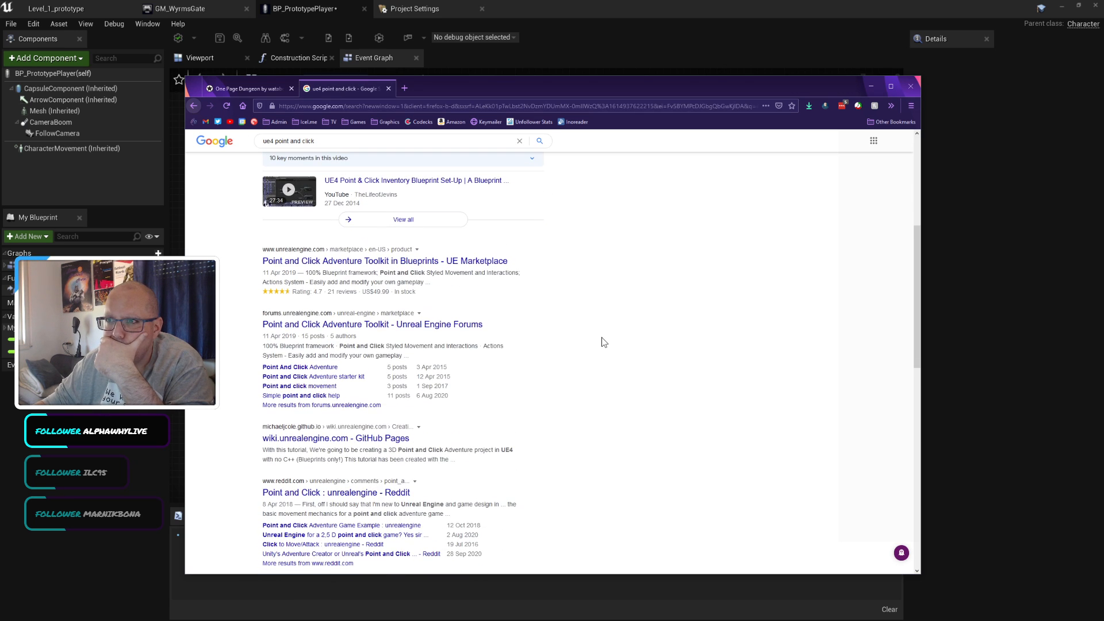
{"action": "scroll", "coordinate": [582, 339], "scroll_direction": "down", "scroll_amount": 4}
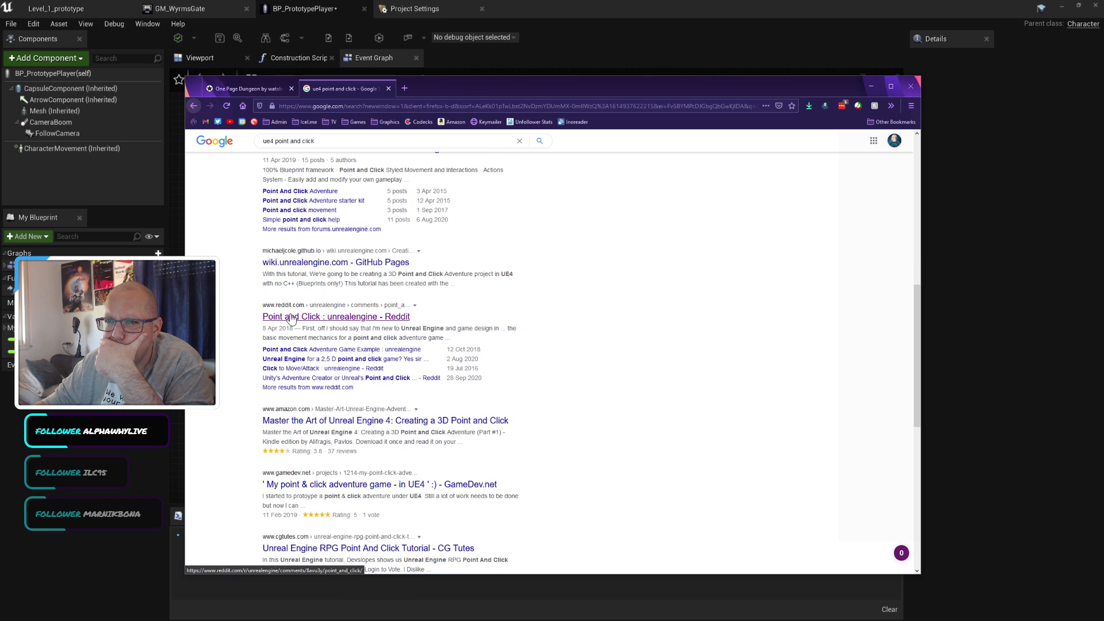
{"action": "middle_click", "coordinate": [337, 316]}
{"action": "scroll", "coordinate": [525, 328], "scroll_direction": "down", "scroll_amount": 1}
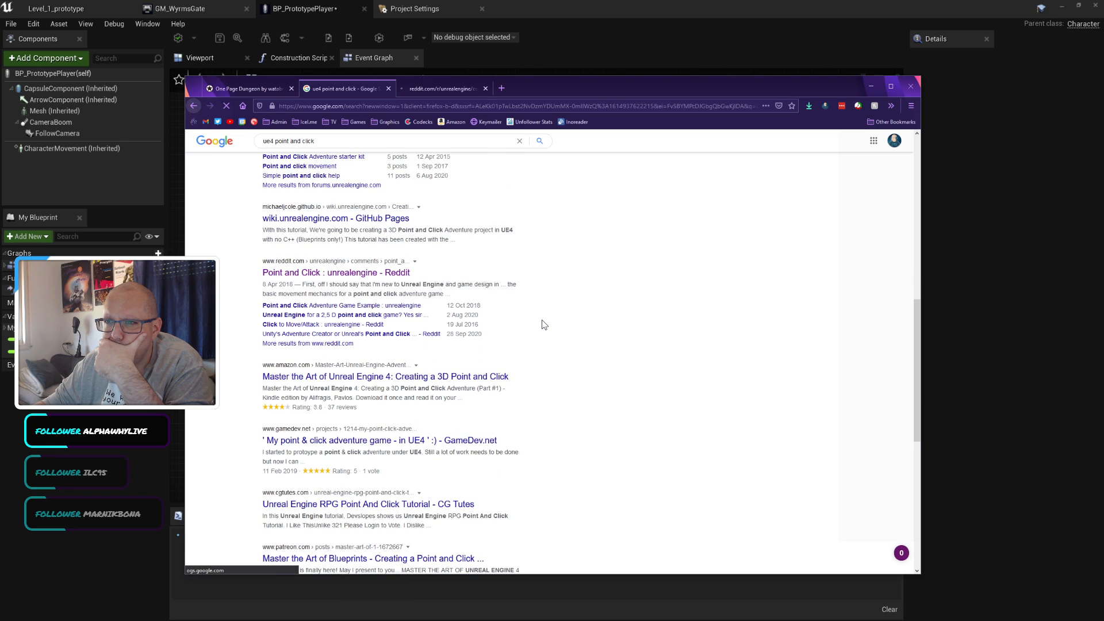
{"action": "left_click", "coordinate": [443, 89]}
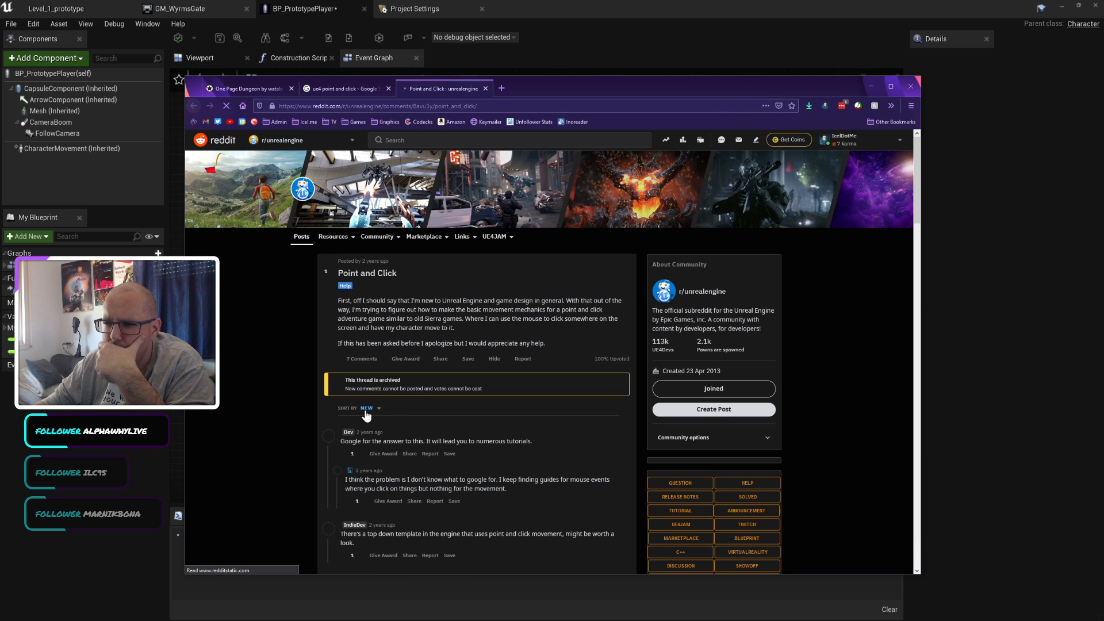
Step: Sort the Reddit thread's comments by Best and read the replies about the Top Down project template
{"action": "left_click", "coordinate": [366, 409]}
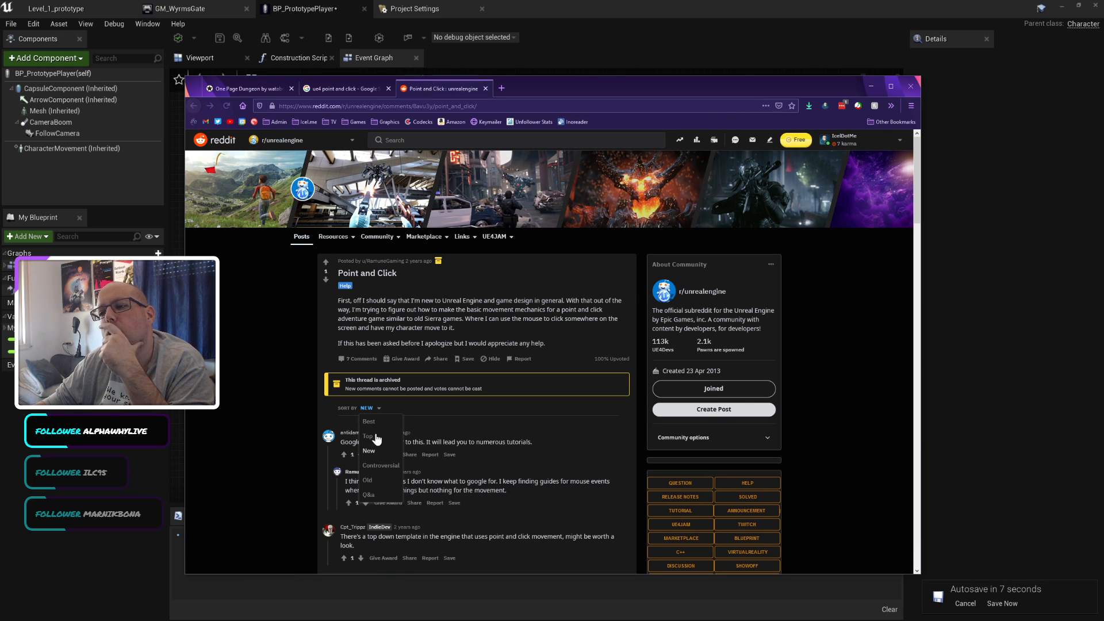
{"action": "left_click", "coordinate": [378, 422]}
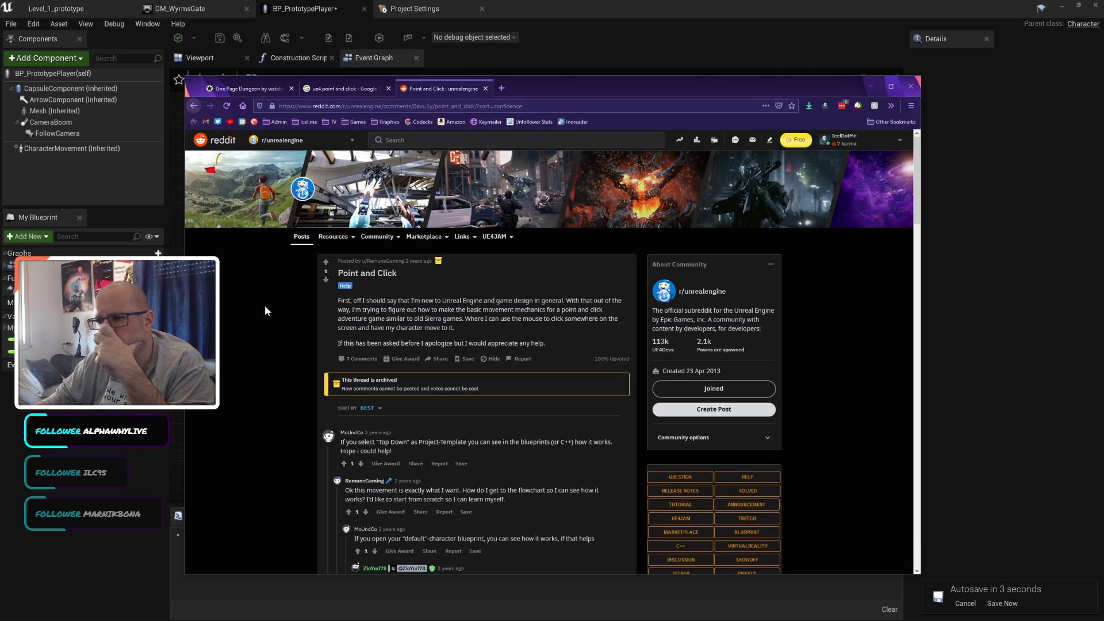
{"action": "scroll", "coordinate": [265, 307], "scroll_direction": "down", "scroll_amount": 3}
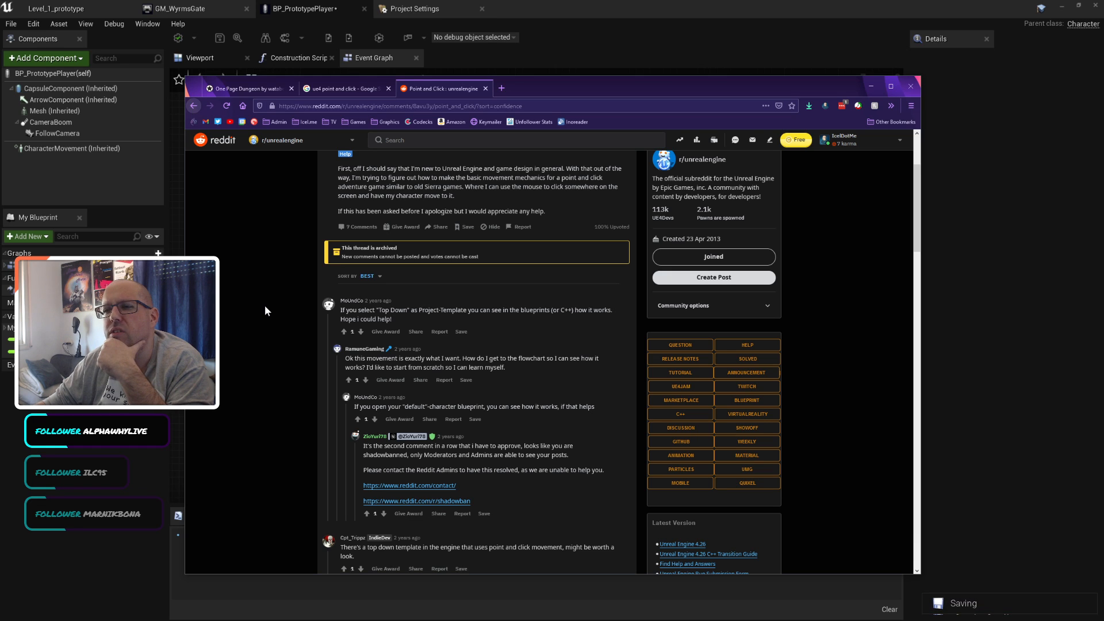
{"action": "triple_click", "coordinate": [430, 310]}
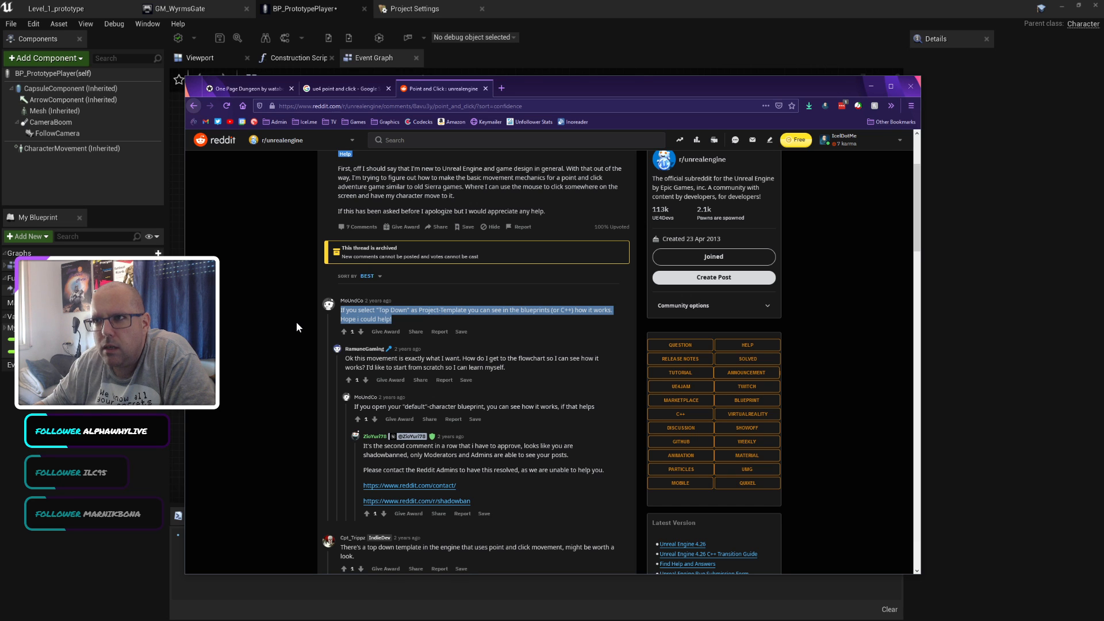
{"action": "scroll", "coordinate": [295, 322], "scroll_direction": "up", "scroll_amount": 2}
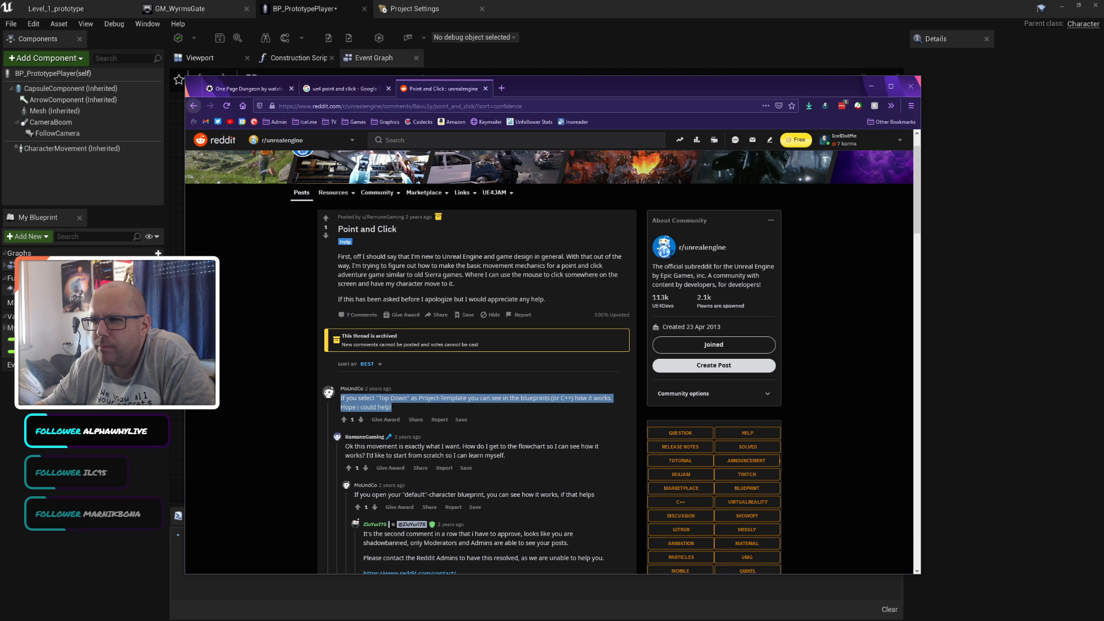
{"action": "scroll", "coordinate": [275, 291], "scroll_direction": "down", "scroll_amount": 3}
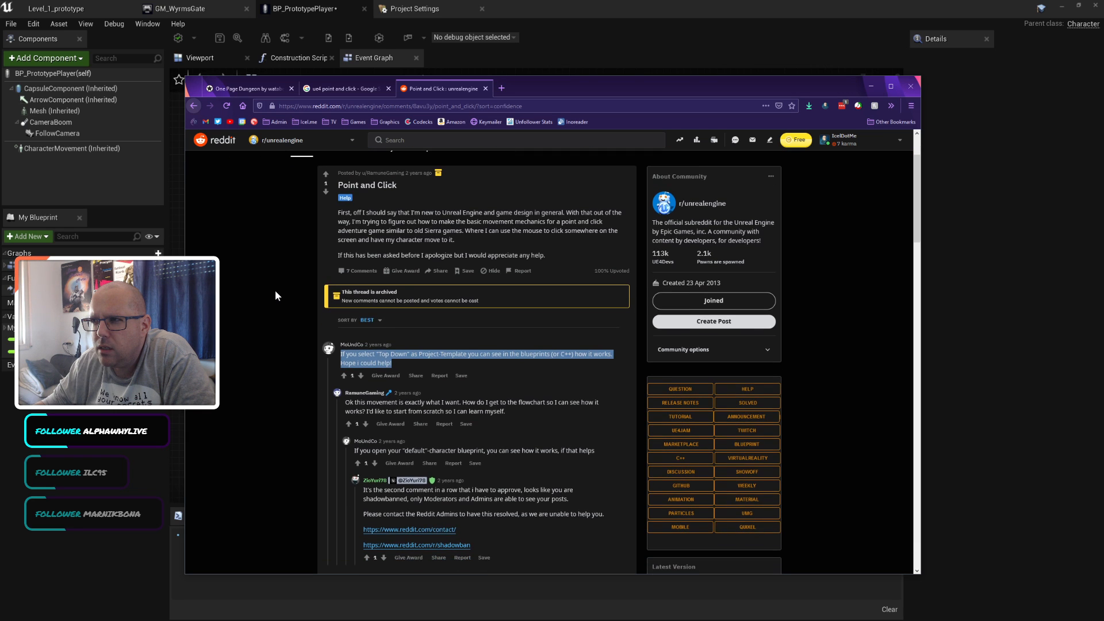
{"action": "left_click", "coordinate": [275, 291]}
Step: Close the Unreal Editor, saving BP_PrototypePlayer, and minimize the browser to reach the Epic Games Launcher
{"action": "left_click", "coordinate": [658, 41]}
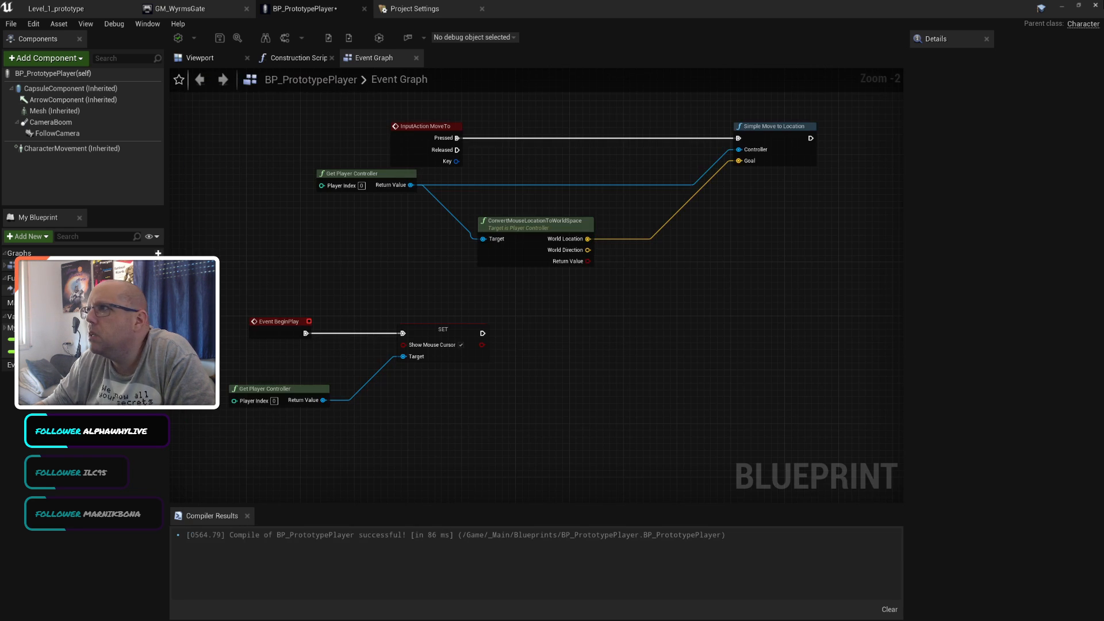
{"action": "left_click", "coordinate": [1095, 6]}
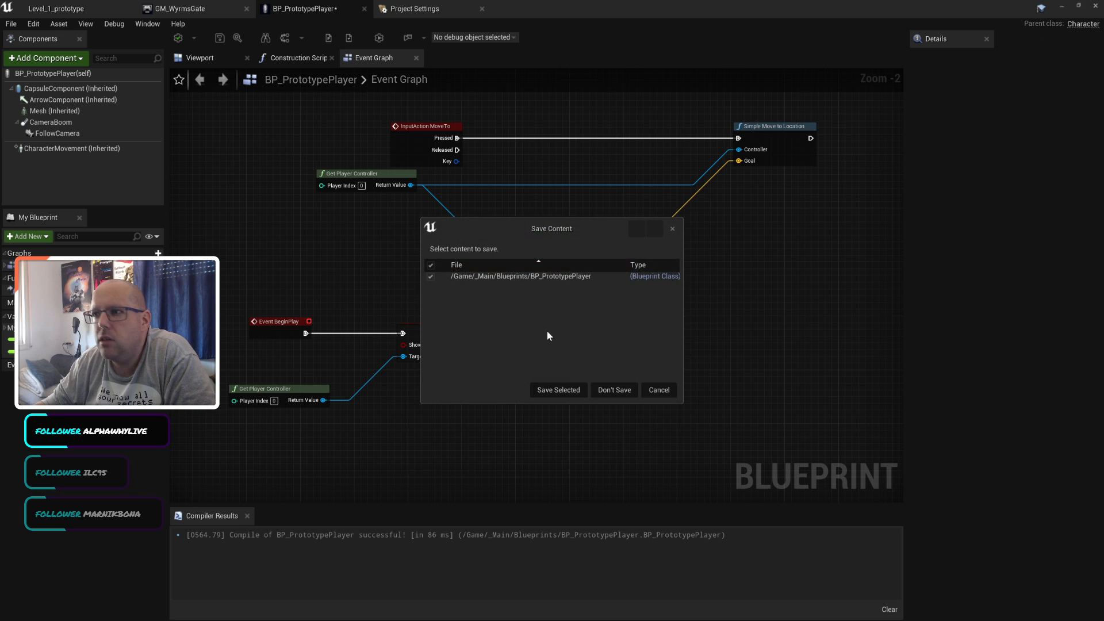
{"action": "left_click", "coordinate": [559, 390]}
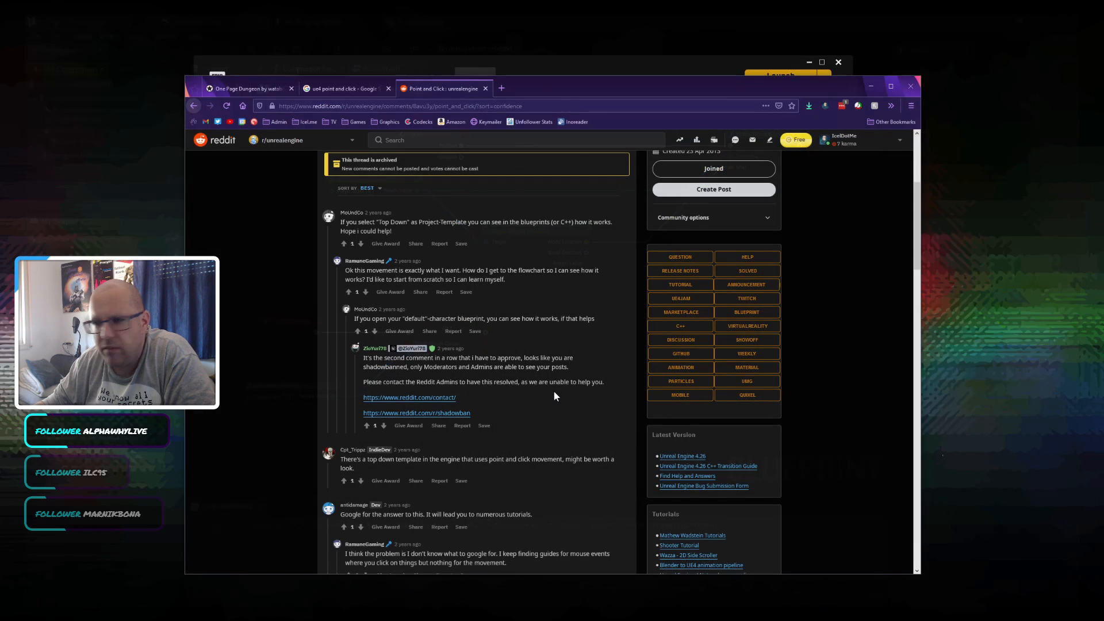
{"action": "left_click", "coordinate": [871, 86]}
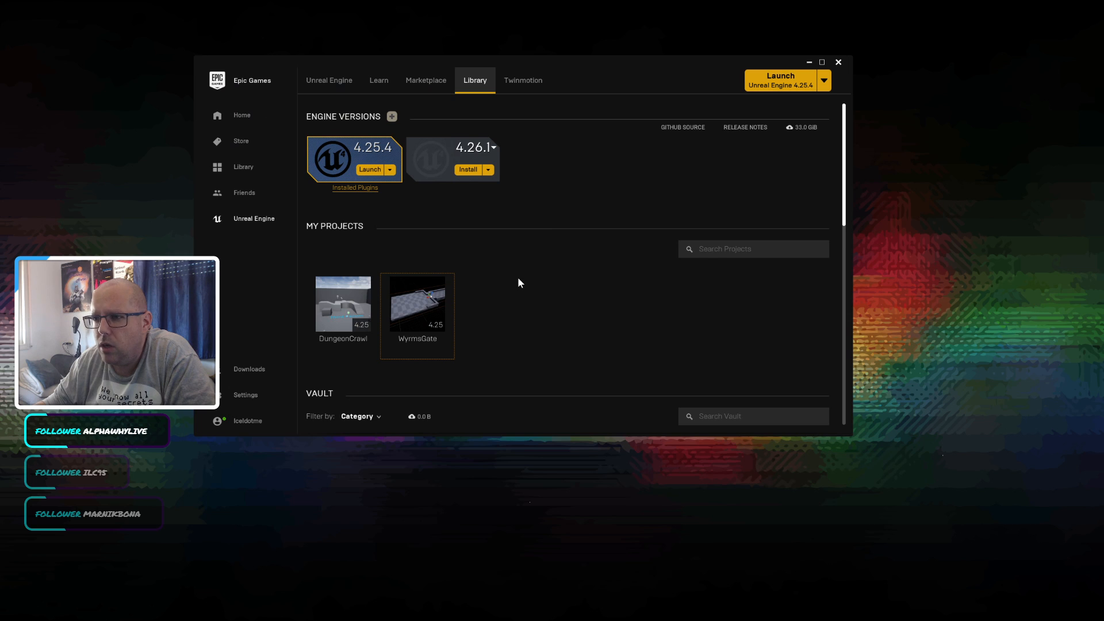
Step: View the Top Down games template in the Unreal Engine 4.25.4 project browser, cancel it, and check the engine's installed plugins
{"action": "left_click", "coordinate": [370, 170]}
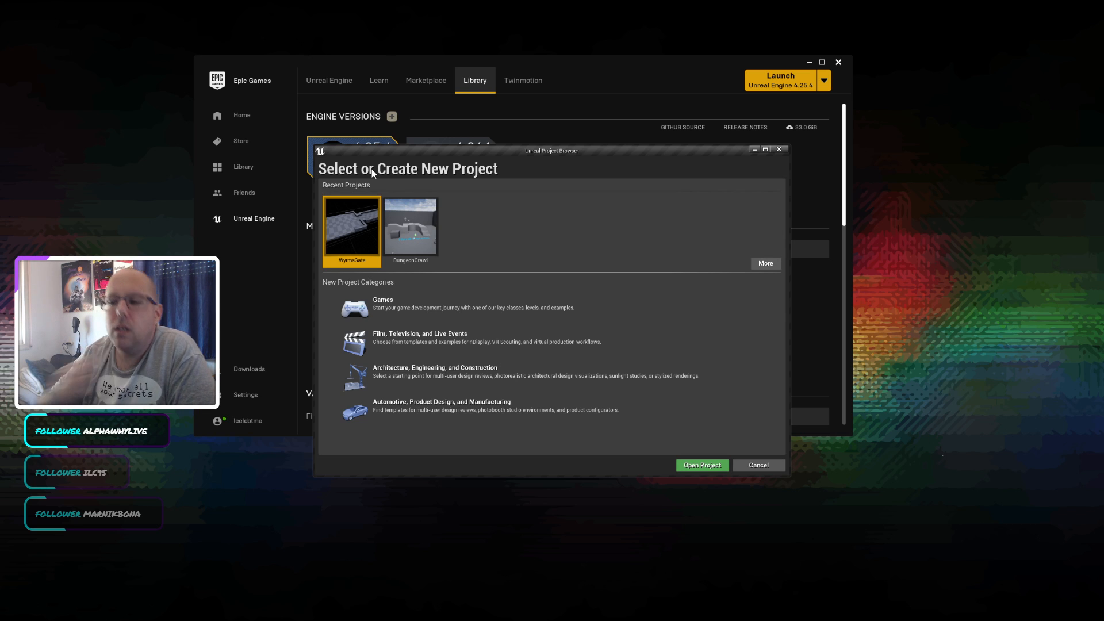
{"action": "left_click", "coordinate": [457, 303]}
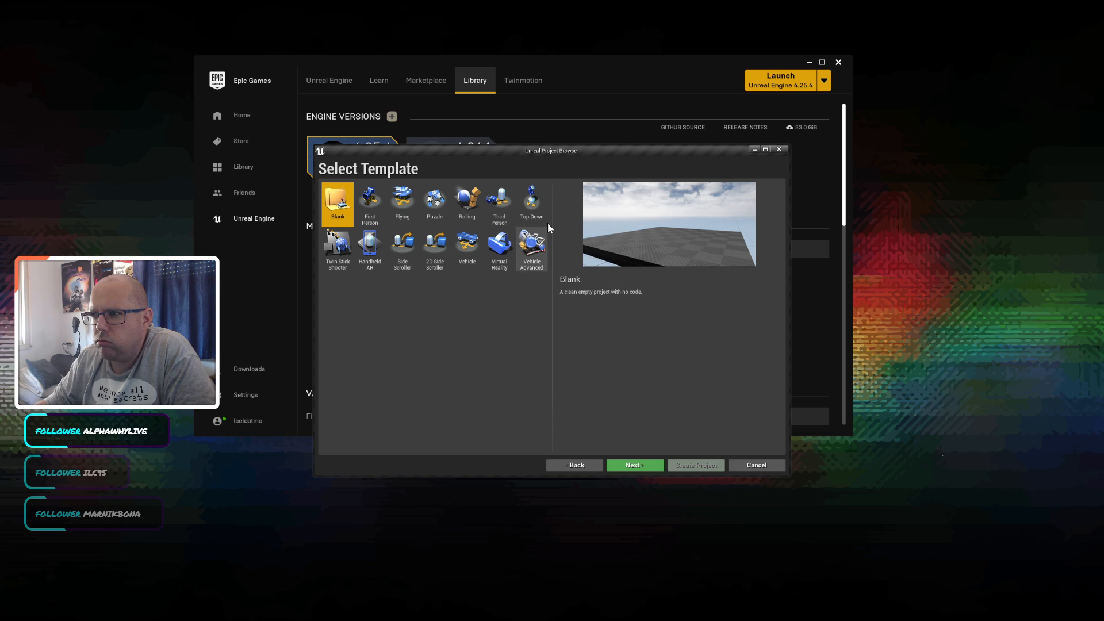
{"action": "left_click", "coordinate": [536, 207]}
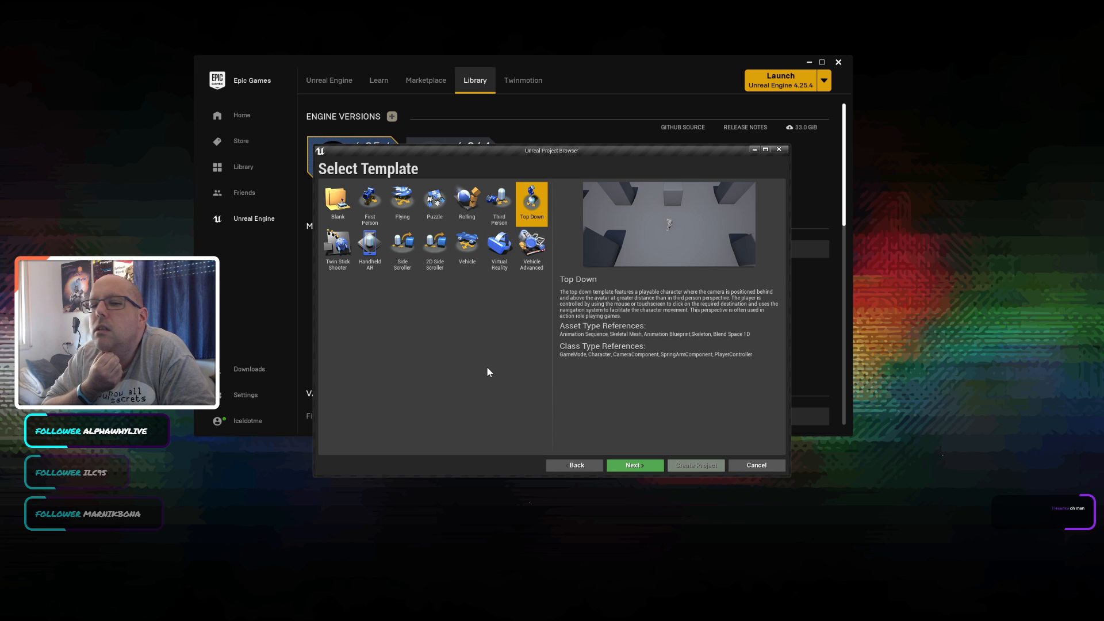
{"action": "left_click", "coordinate": [750, 466]}
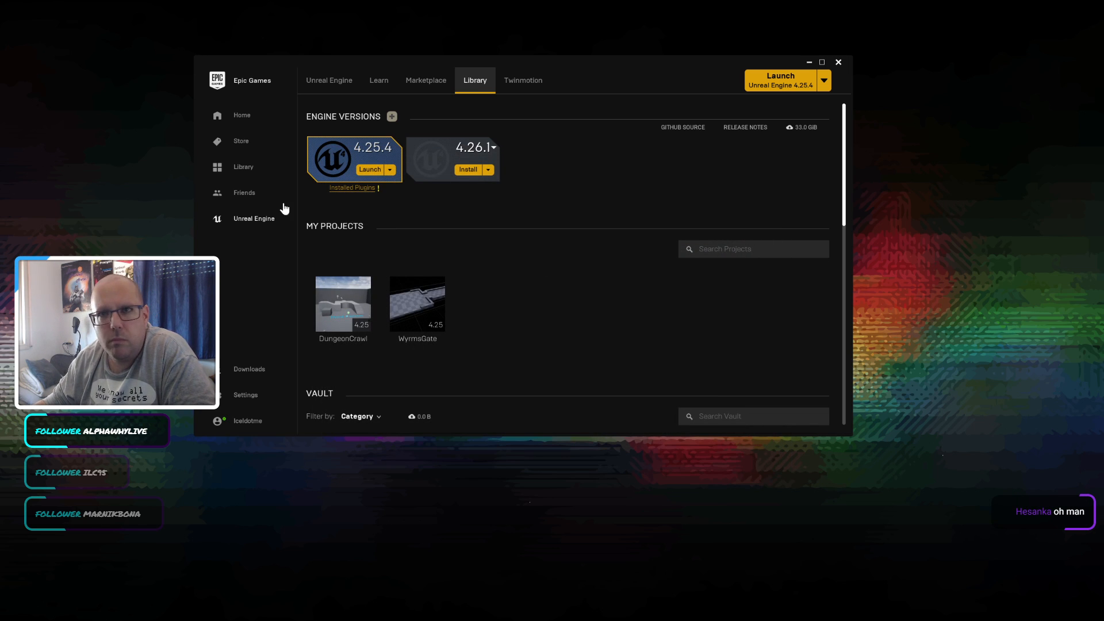
{"action": "left_click", "coordinate": [371, 188]}
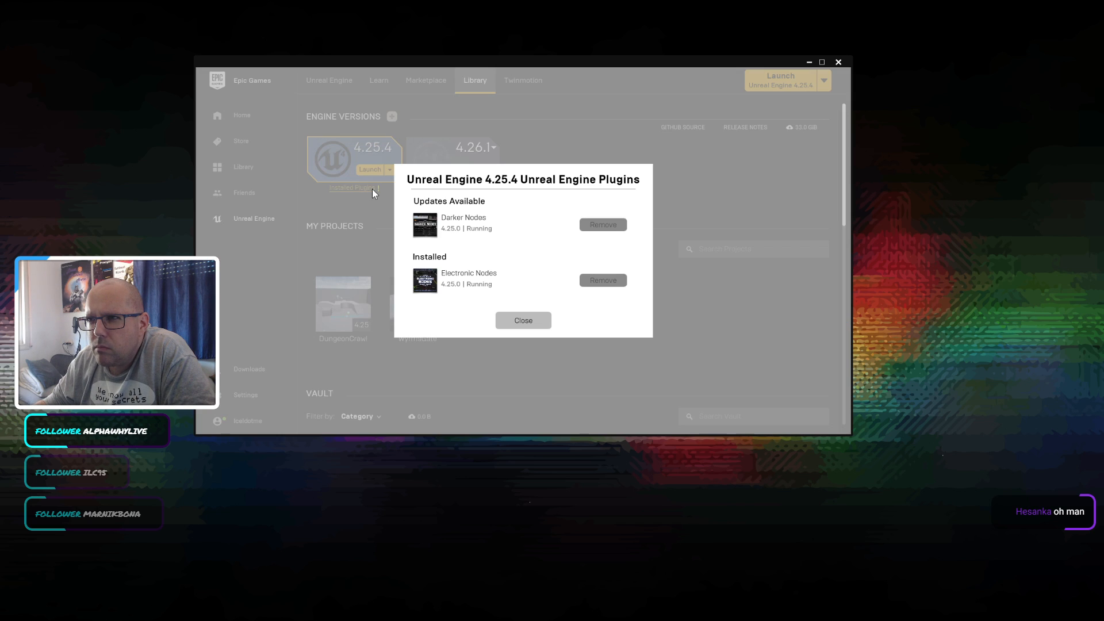
{"action": "left_click", "coordinate": [521, 320]}
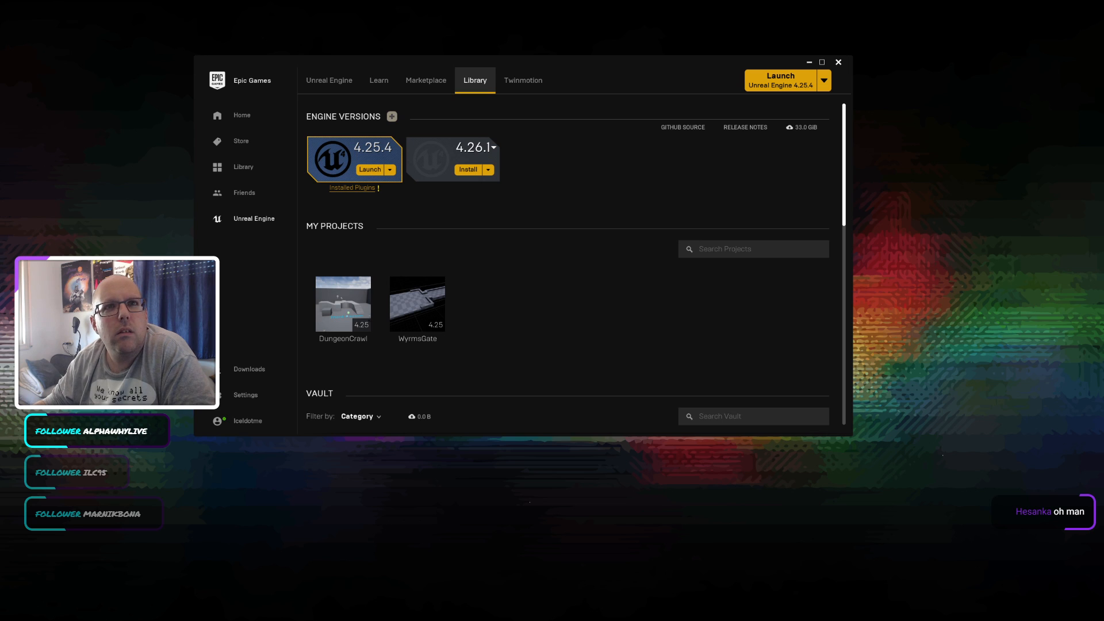
Step: Switch back to the web browser and search Google for "ue4 import template to existing project"
{"action": "key", "text": "alt+Tab"}
{"action": "left_click", "coordinate": [348, 87]}
{"action": "left_click", "coordinate": [353, 143]}
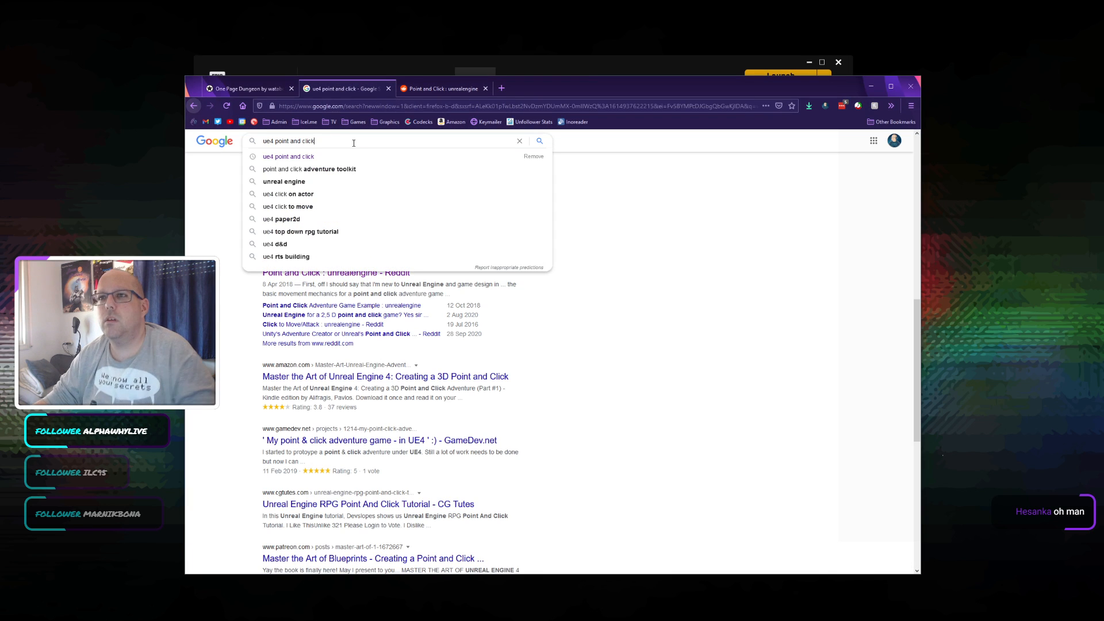
{"action": "key", "text": "ctrl+shift+Left"}
{"action": "key", "text": "ctrl+shift+Left"}
{"action": "key", "text": "ctrl+shift+Left"}
{"action": "type", "text": "imp"}
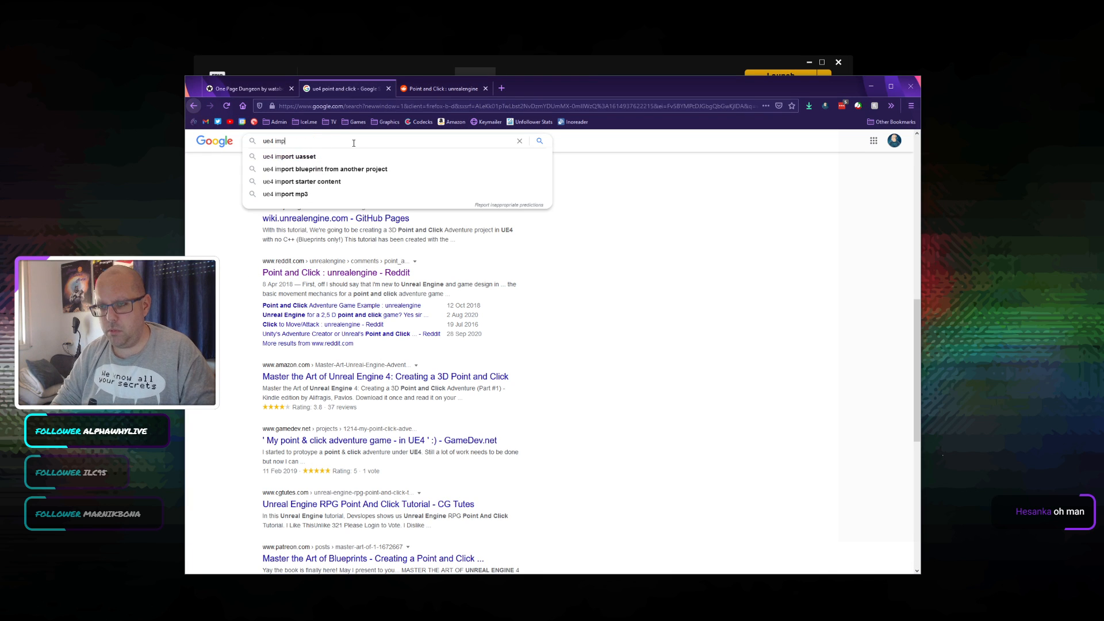
{"action": "type", "text": "ort"}
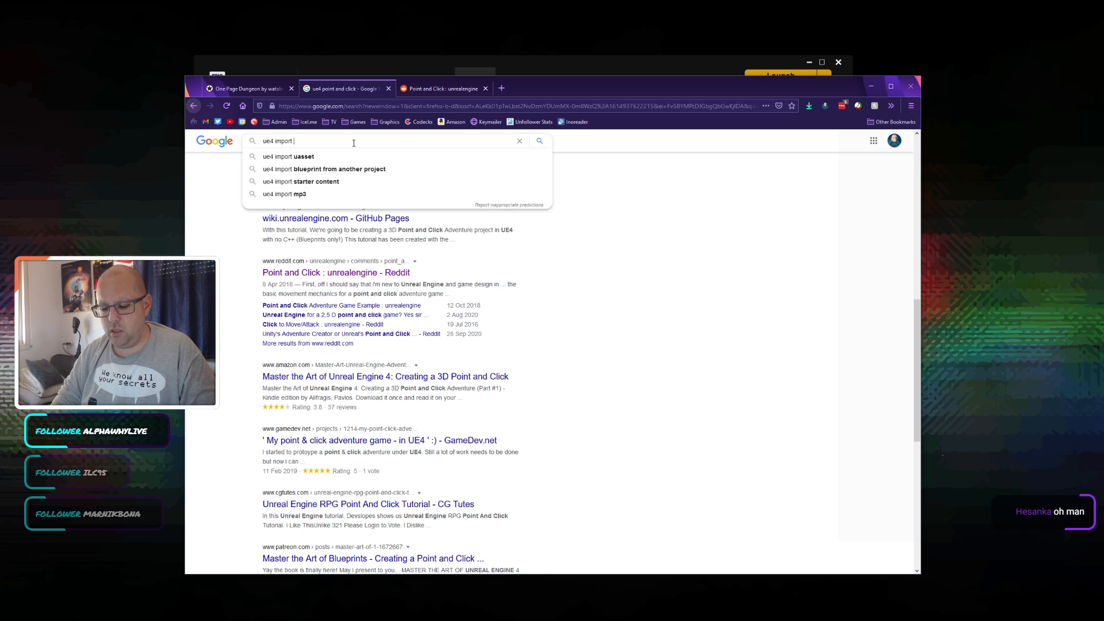
{"action": "type", "text": " te"}
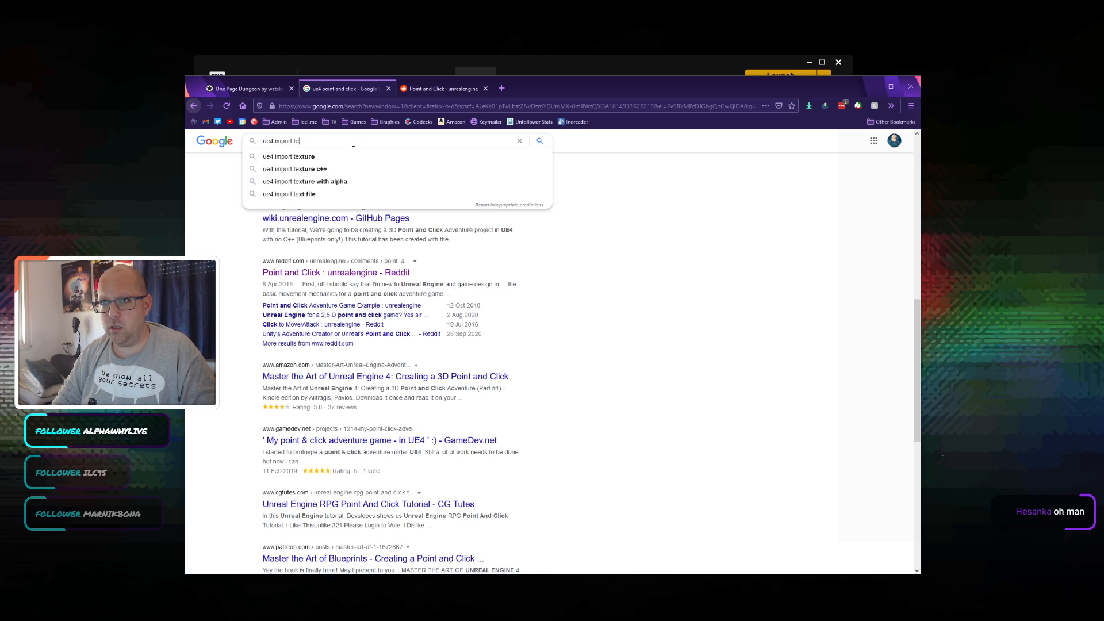
{"action": "type", "text": "mplate"}
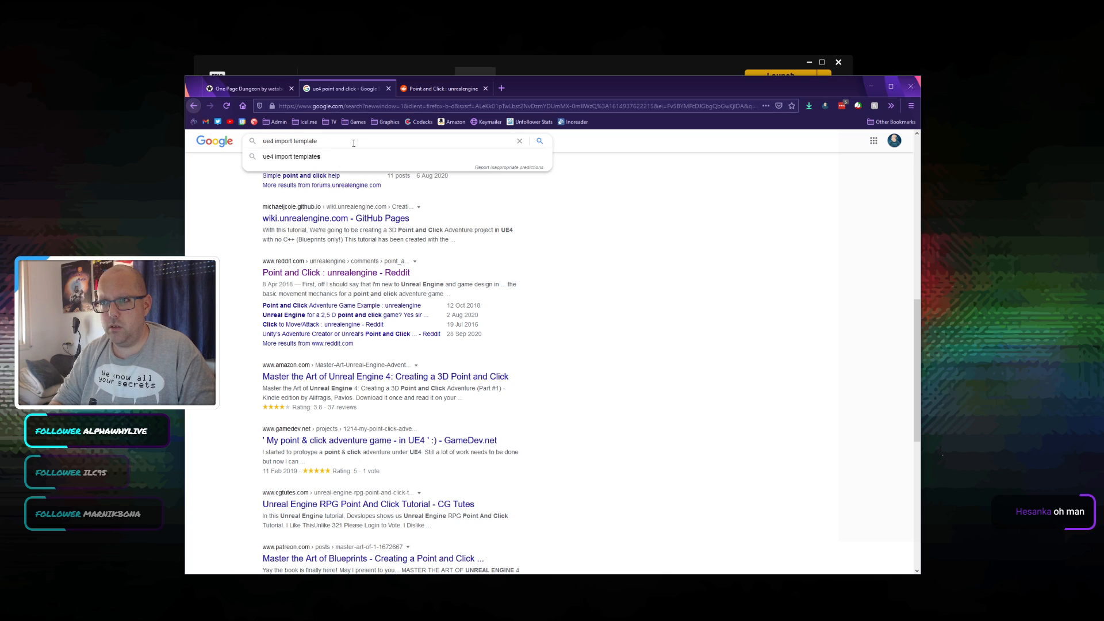
{"action": "type", "text": " to ex"}
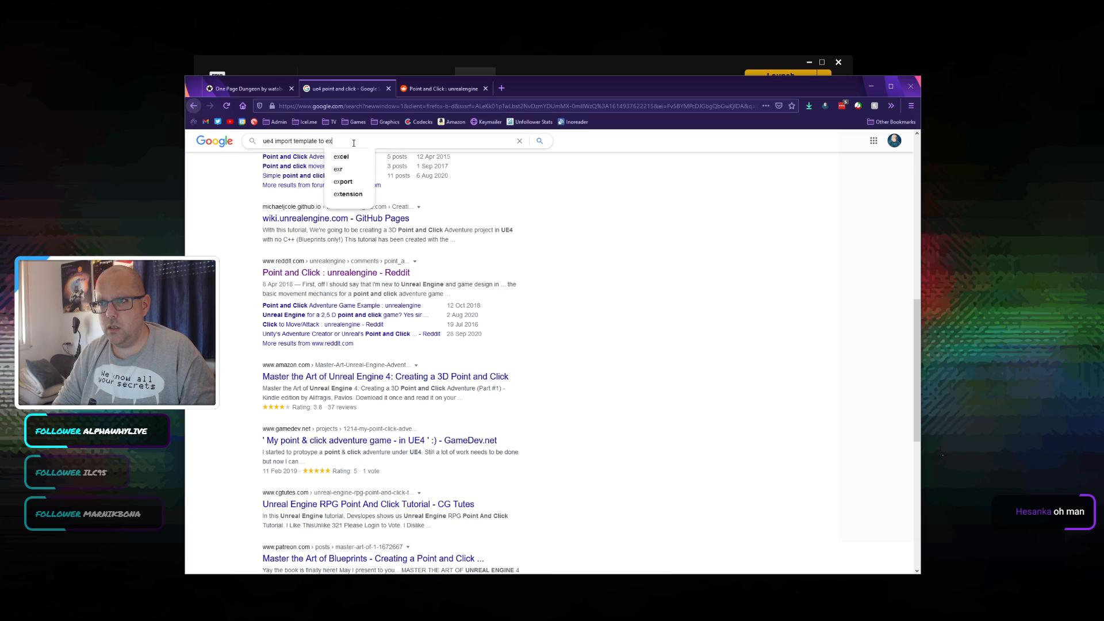
{"action": "type", "text": "si"}
{"action": "key", "text": "BackSpace"}
{"action": "key", "text": "BackSpace"}
{"action": "type", "text": "s"}
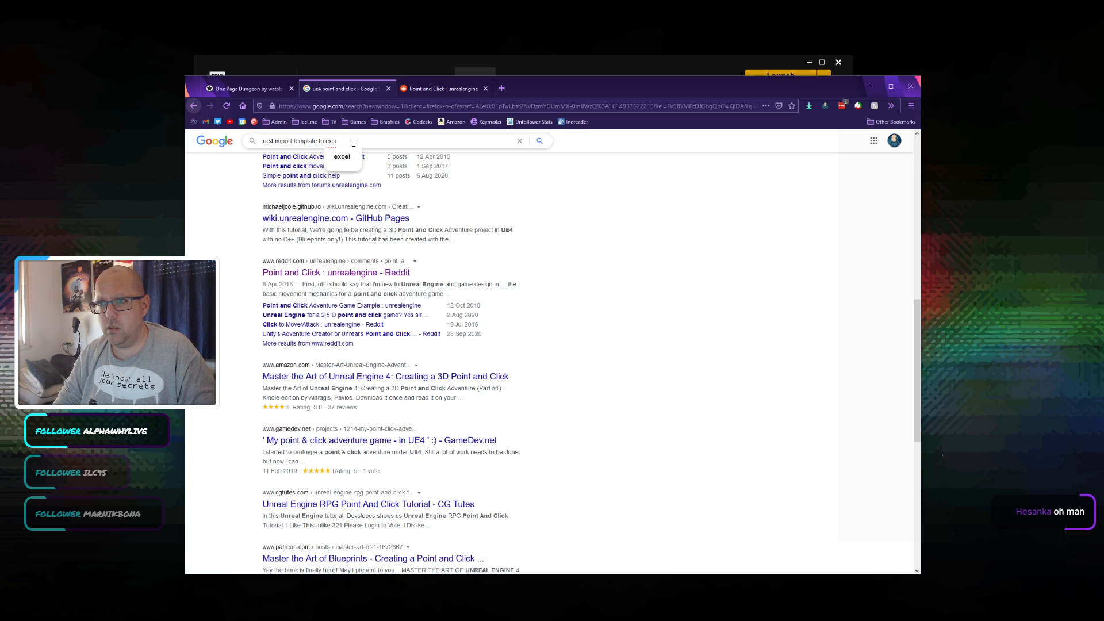
{"action": "type", "text": "iting"}
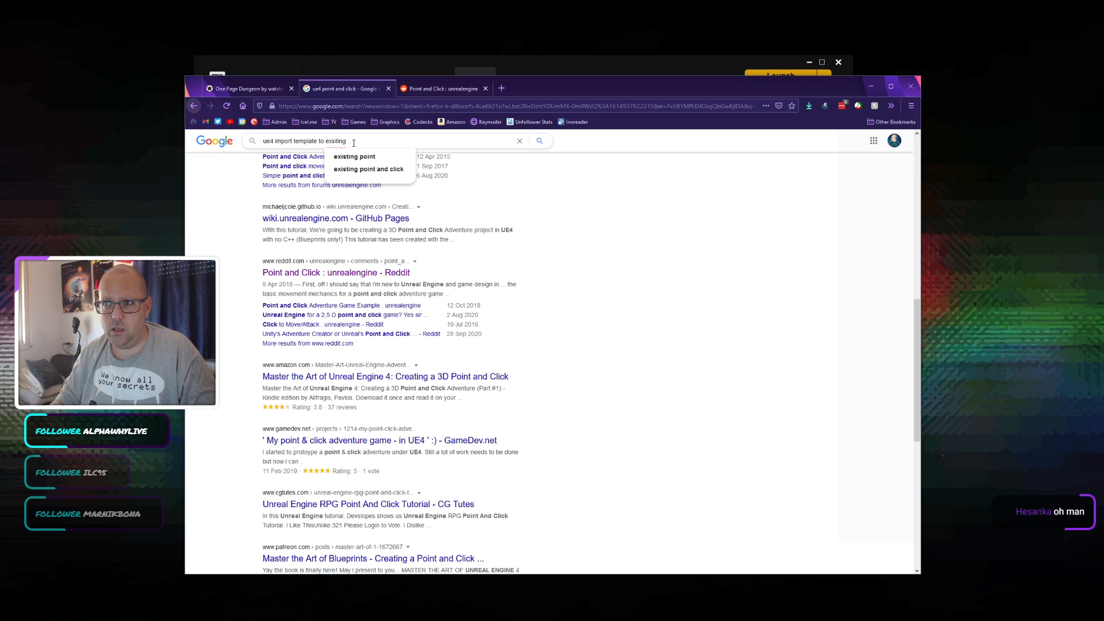
{"action": "key", "text": "Down"}
{"action": "key", "text": "ctrl+BackSpace"}
{"action": "type", "text": "project"}
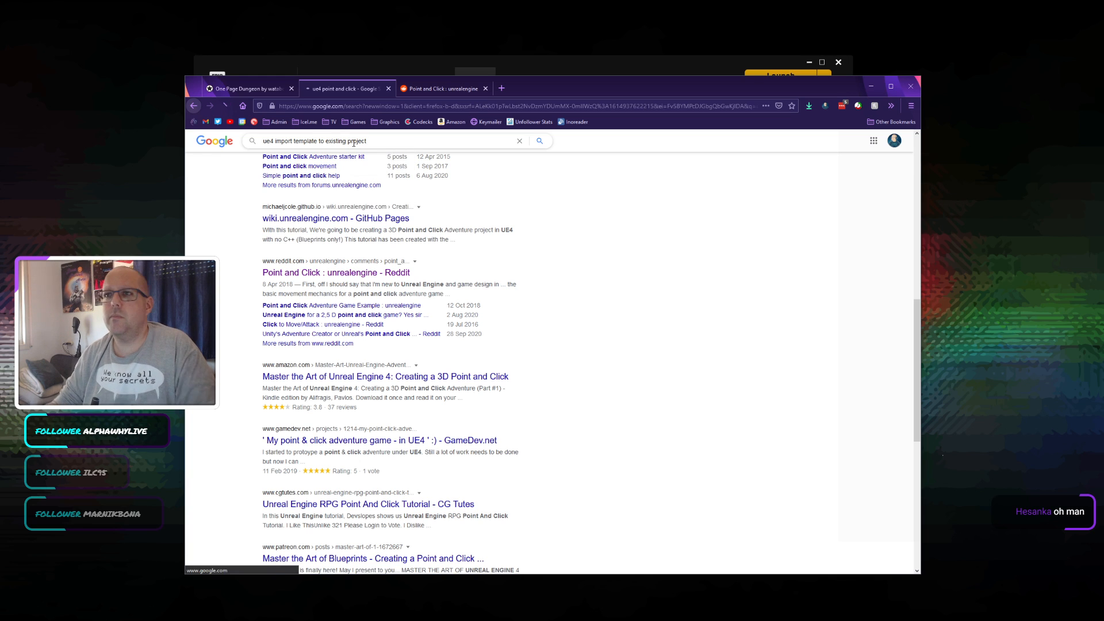
{"action": "key", "text": "Return"}
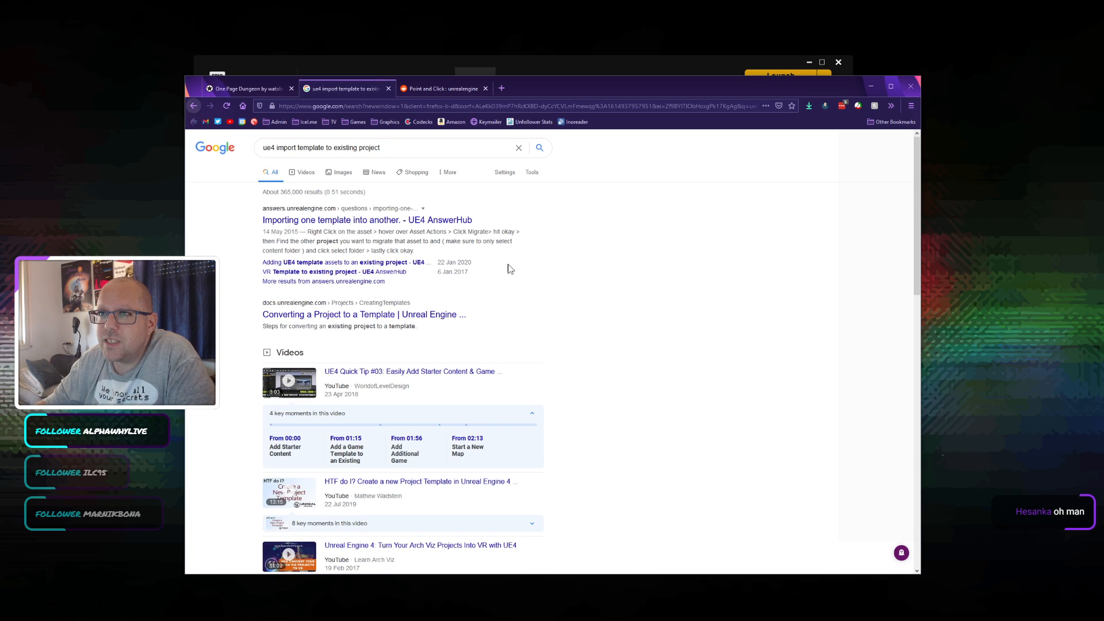
Step: Open the AnswerHub question "Importing one template into another" and read its answers
{"action": "left_click", "coordinate": [354, 220]}
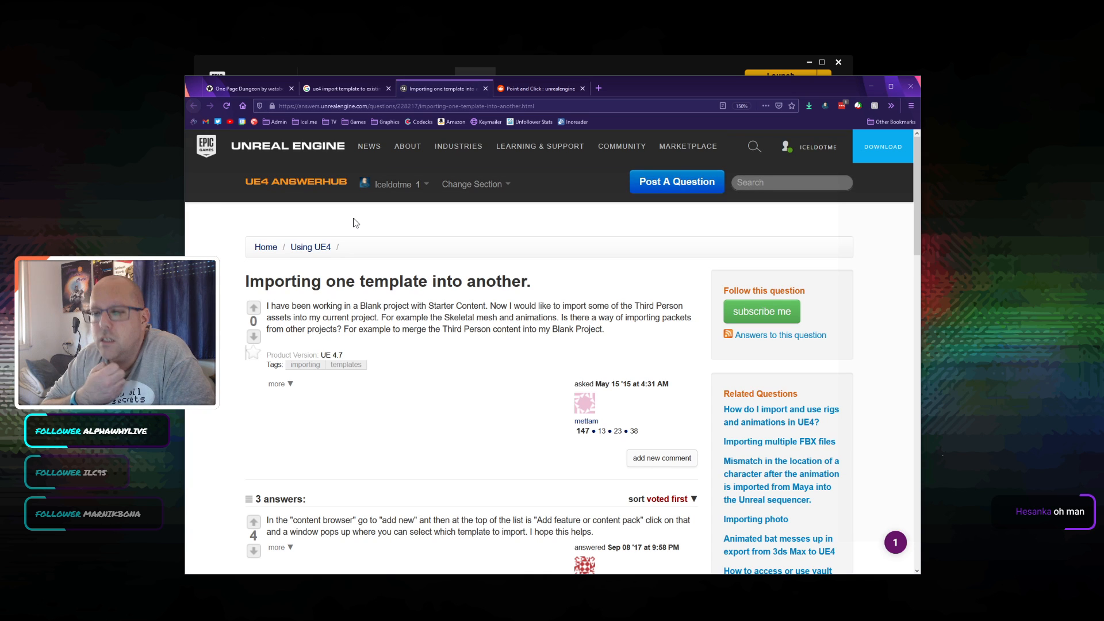
{"action": "scroll", "coordinate": [441, 350], "scroll_direction": "down", "scroll_amount": 4}
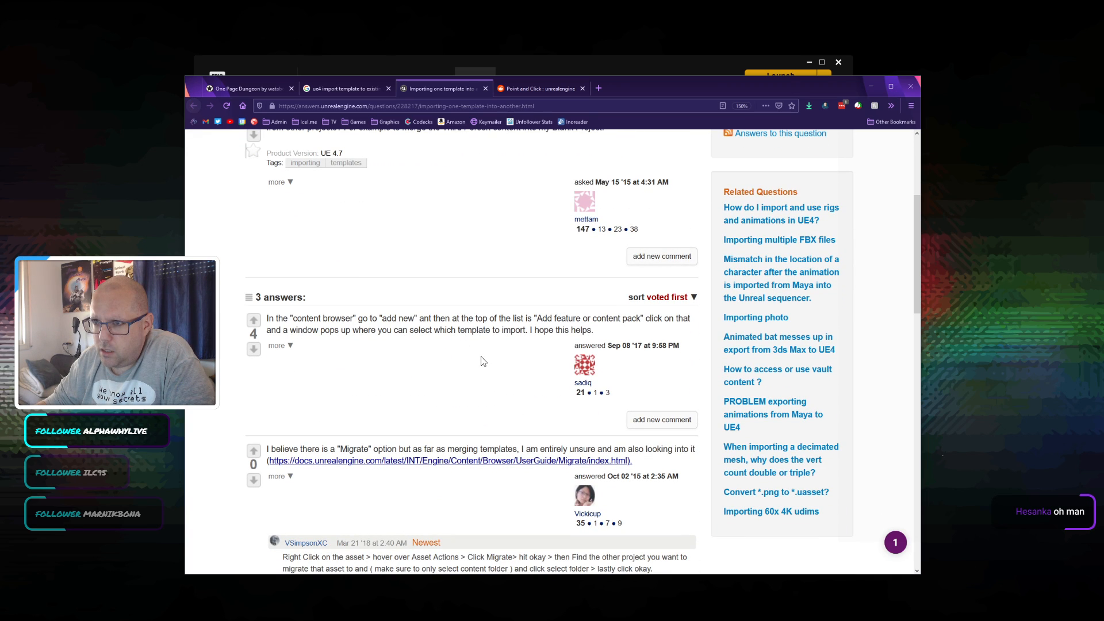
Step: Switch to the Epic Games Launcher, look through the library's projects and vault, and open the WyrmsGate project
{"action": "left_click", "coordinate": [698, 72]}
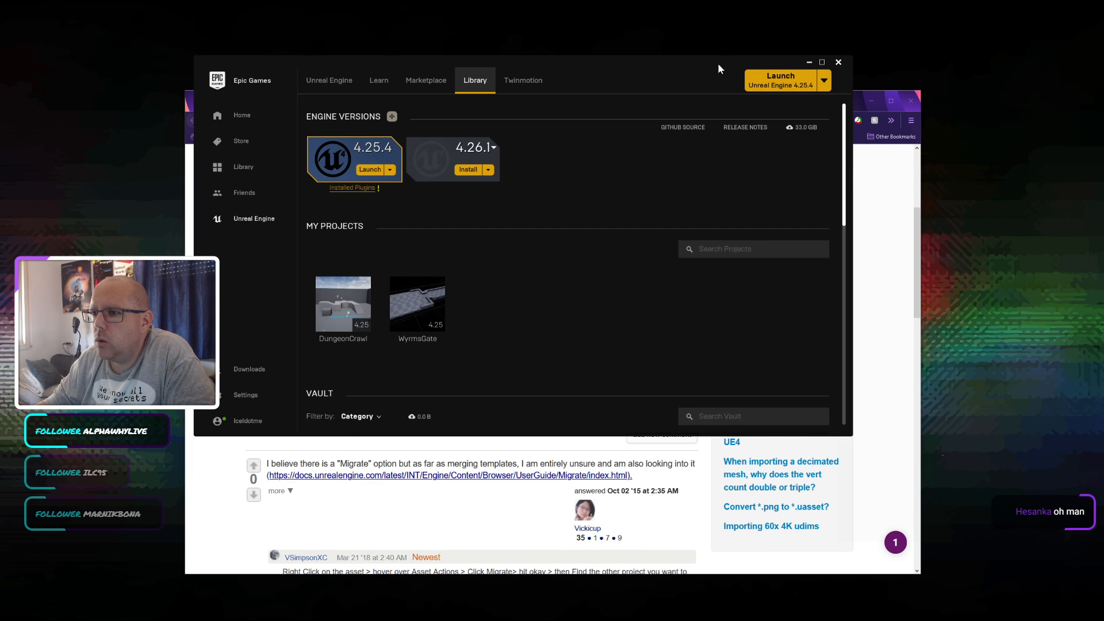
{"action": "scroll", "coordinate": [553, 319], "scroll_direction": "down", "scroll_amount": 3}
{"action": "left_click", "coordinate": [747, 320]}
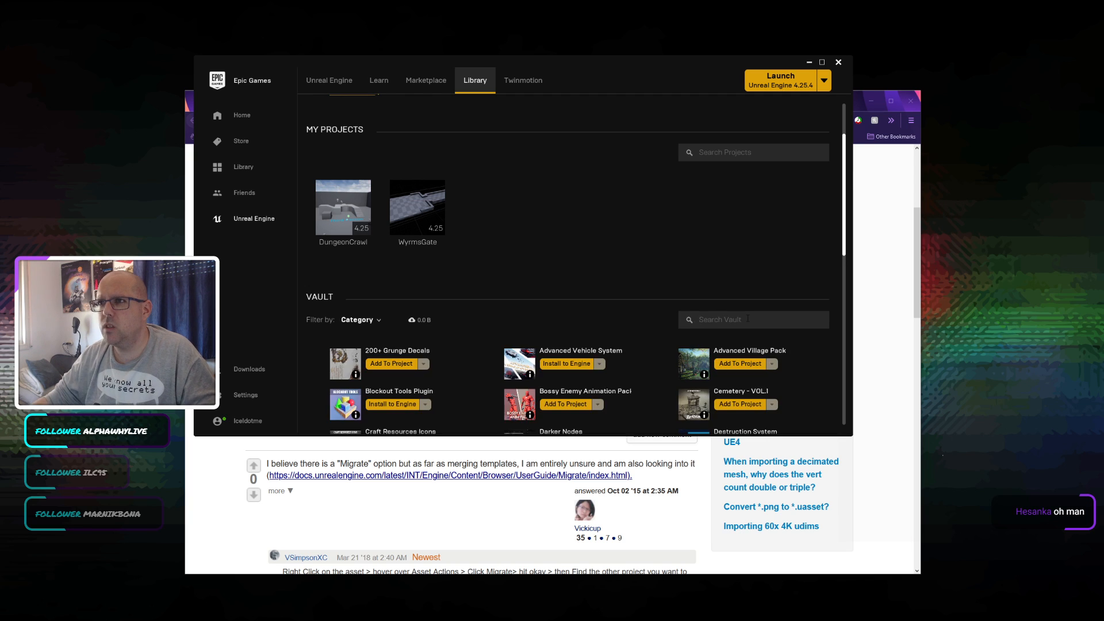
{"action": "scroll", "coordinate": [719, 299], "scroll_direction": "up", "scroll_amount": 3}
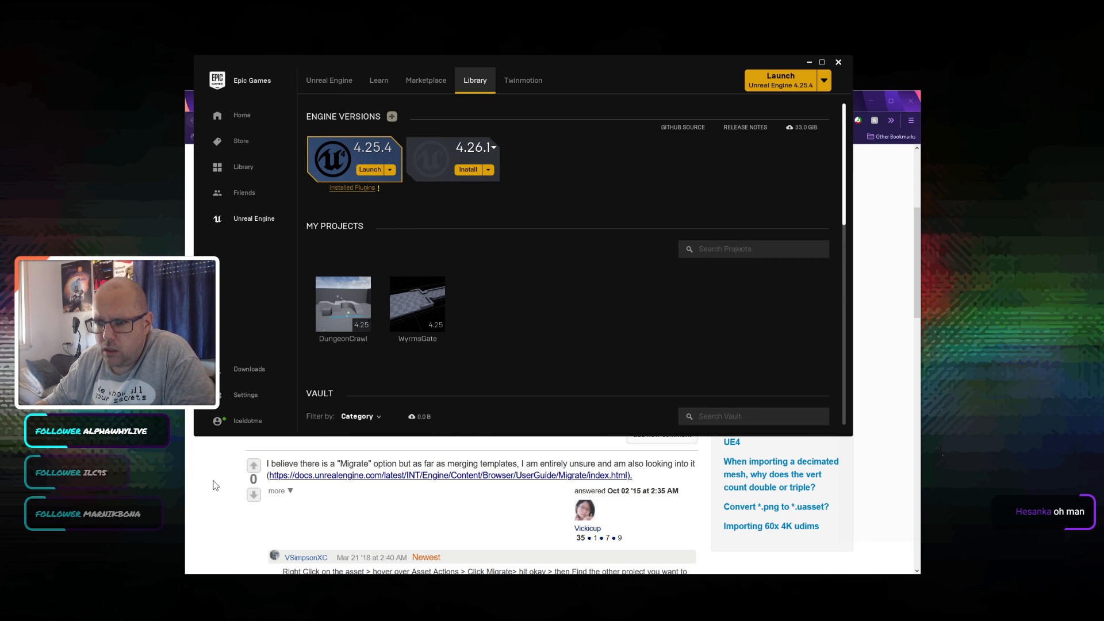
{"action": "double_click", "coordinate": [422, 311]}
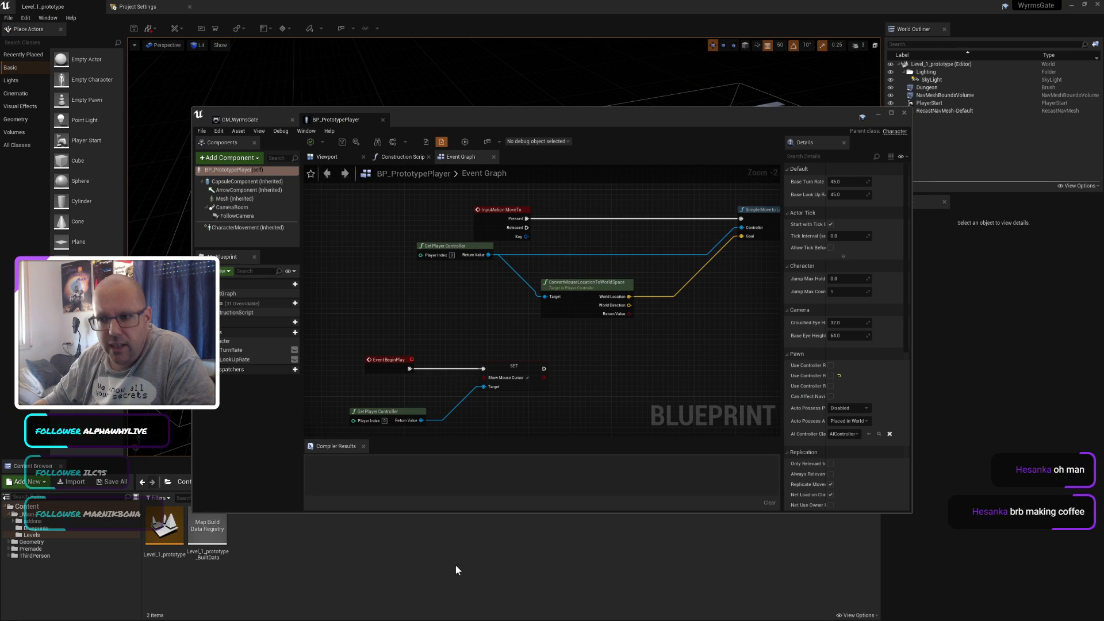
Step: Dock the GM_WyrmsGate and BP_PrototypePlayer editors in the main editor window and return to Level_1_prototype
{"action": "left_click_drag", "start_coordinate": [240, 119], "coordinate": [222, 9]}
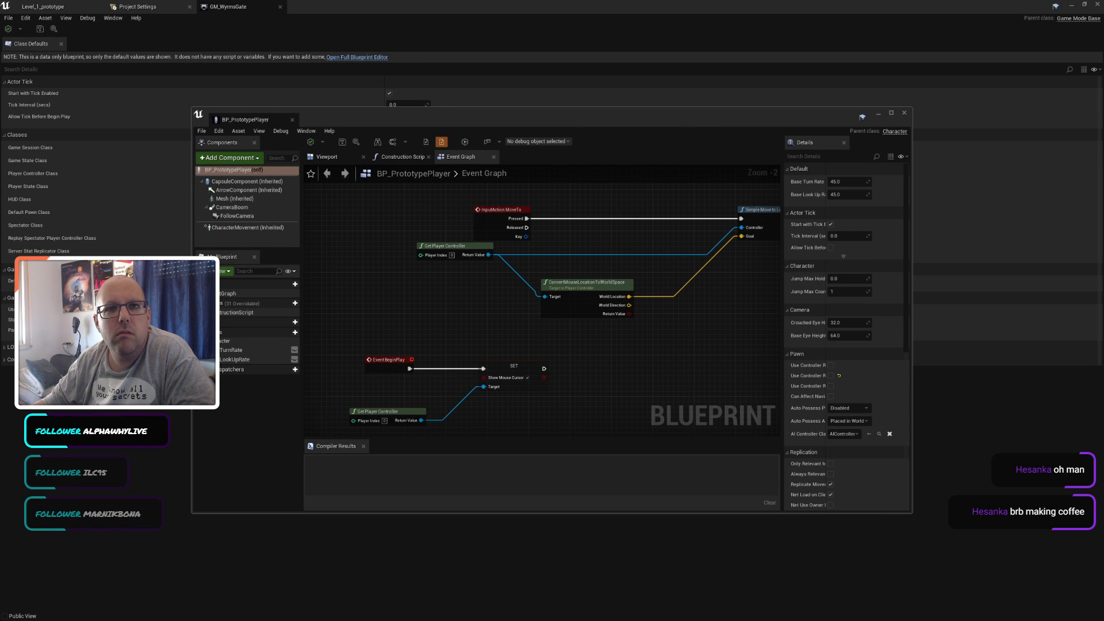
{"action": "left_click_drag", "start_coordinate": [252, 123], "coordinate": [322, 7]}
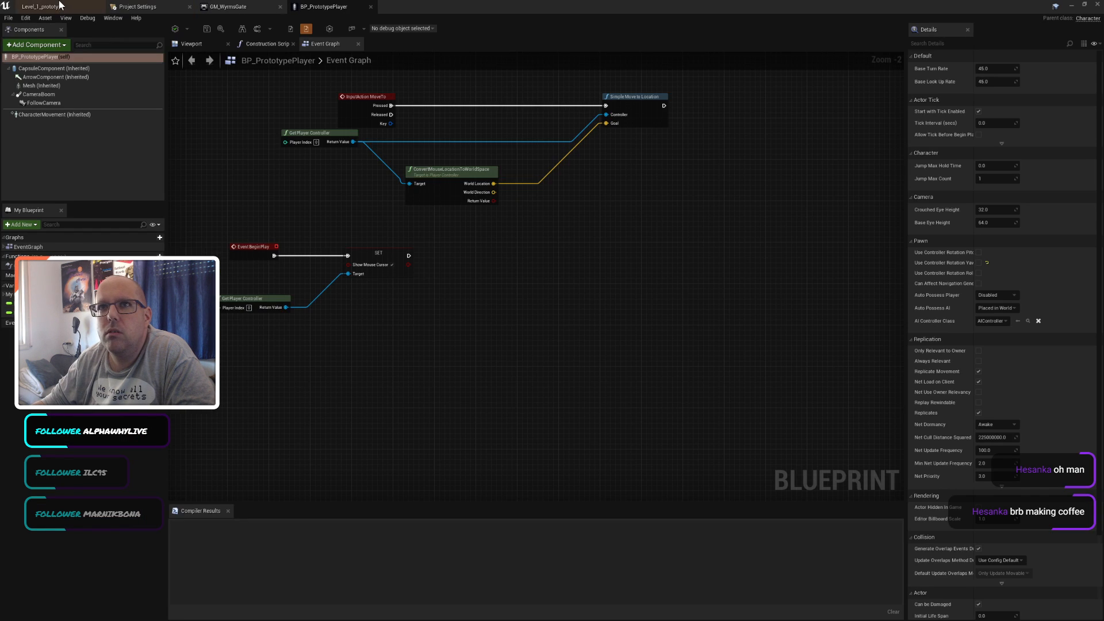
{"action": "left_click", "coordinate": [43, 6]}
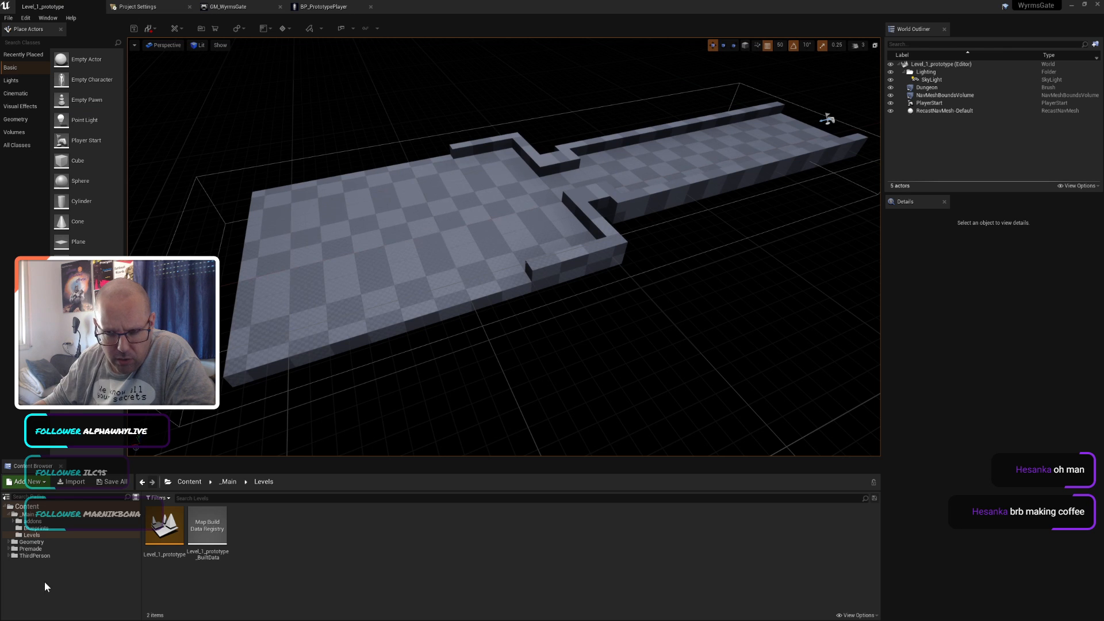
Step: Compare the Content Browser's options for adding content with the AnswerHub answer on importing a template
{"action": "left_click", "coordinate": [72, 482]}
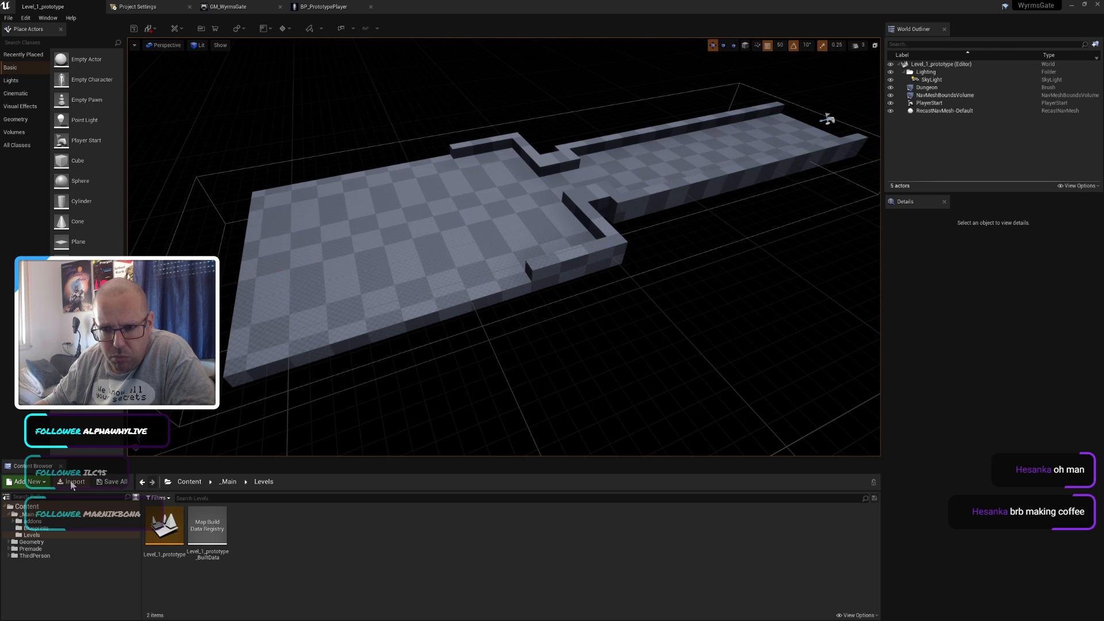
{"action": "left_click", "coordinate": [486, 295]}
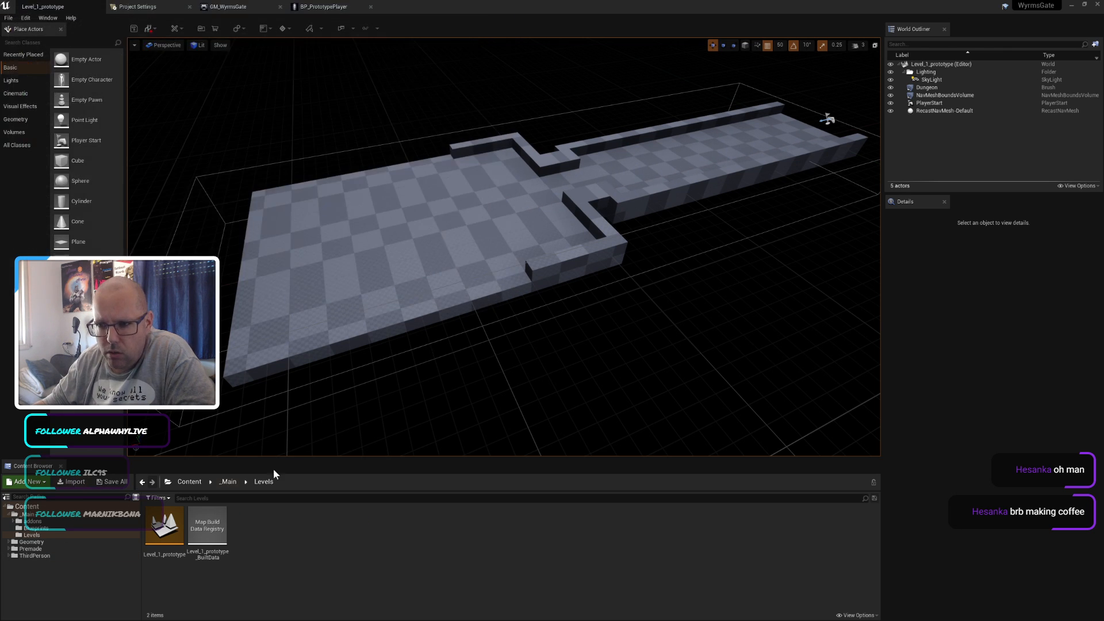
{"action": "key", "text": "alt+Tab"}
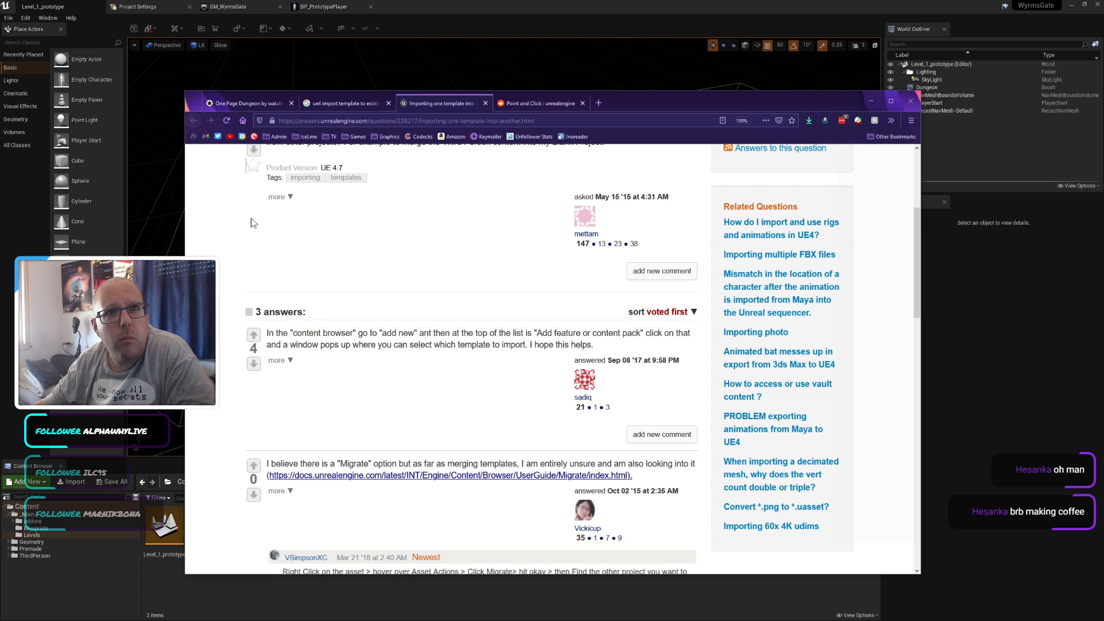
{"action": "left_click", "coordinate": [64, 585]}
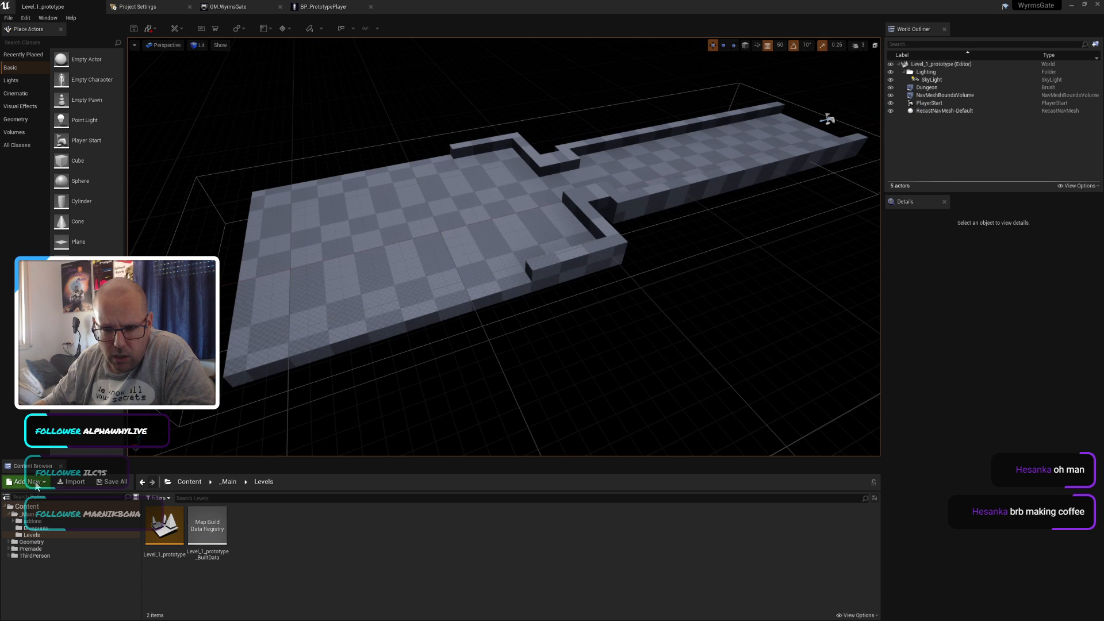
{"action": "left_click", "coordinate": [34, 482]}
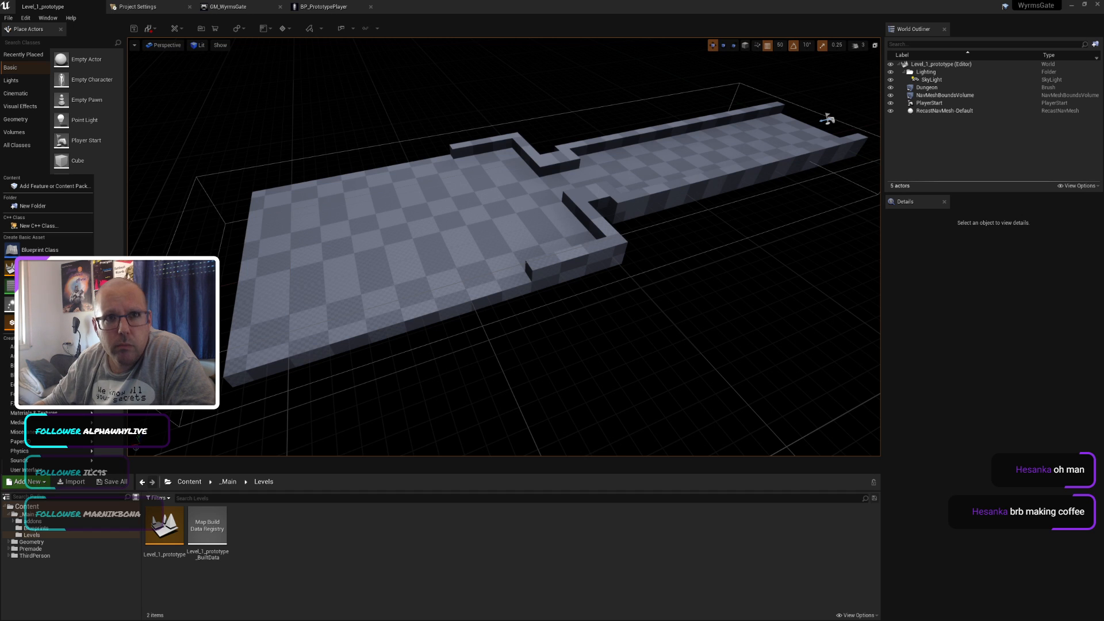
{"action": "key", "text": "alt+Tab"}
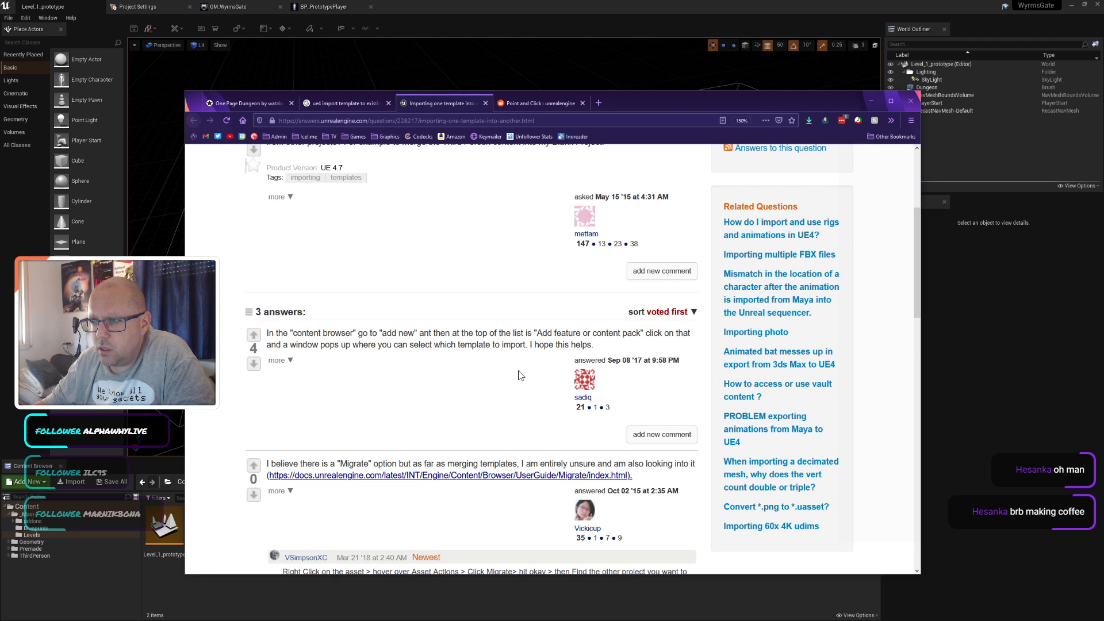
Step: Add the Top Down Blueprint feature pack to the project and close the Add Content dialog
{"action": "left_click", "coordinate": [26, 481]}
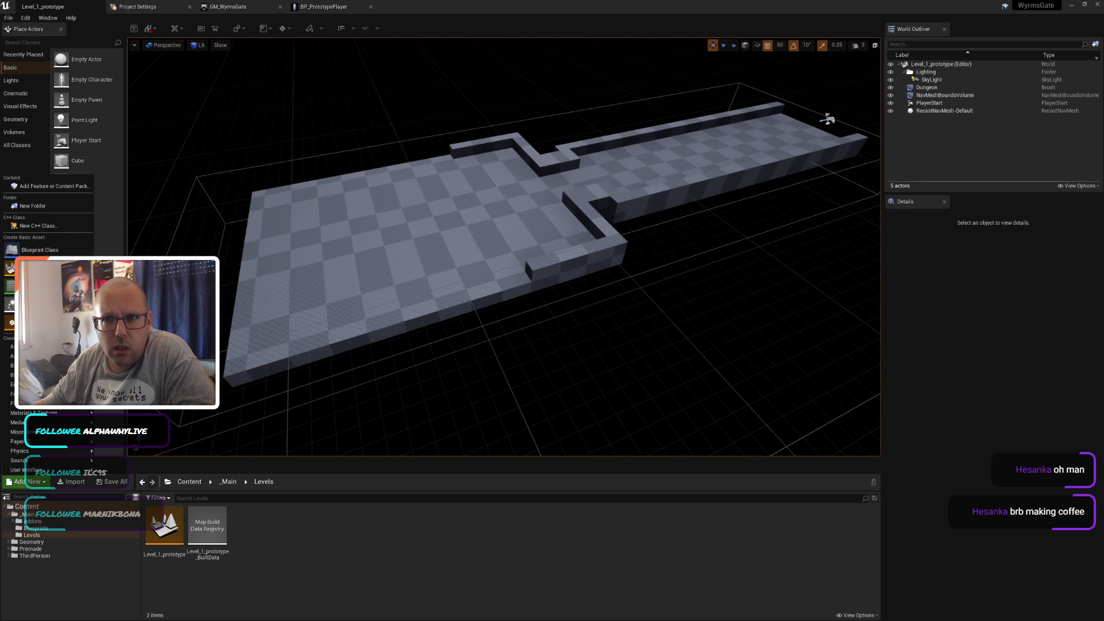
{"action": "left_click", "coordinate": [47, 186]}
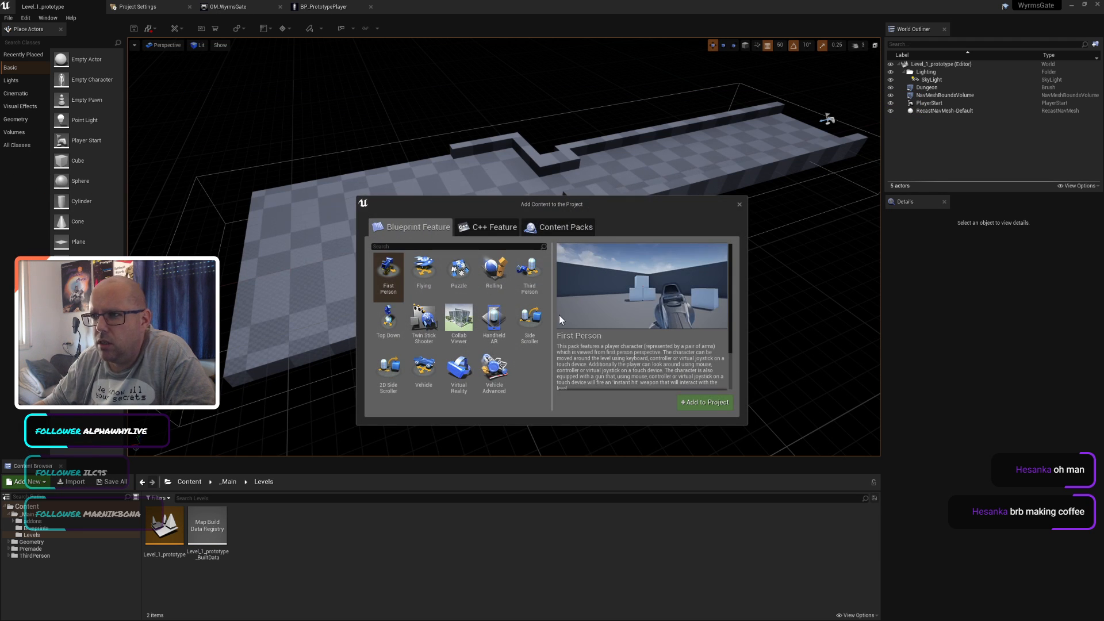
{"action": "left_click", "coordinate": [388, 322]}
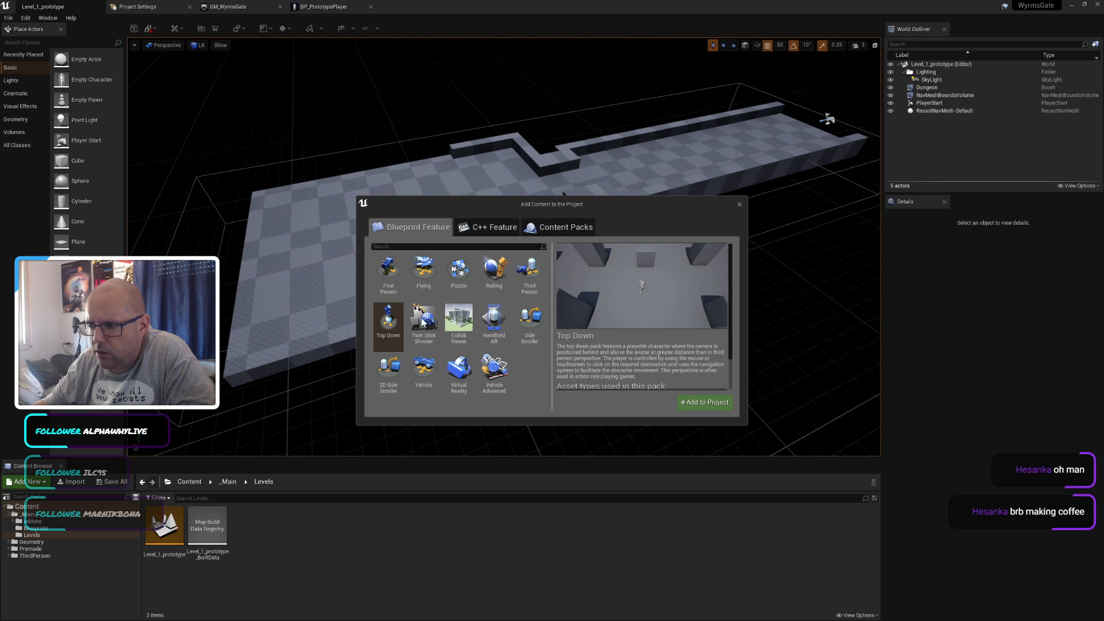
{"action": "left_click", "coordinate": [704, 403]}
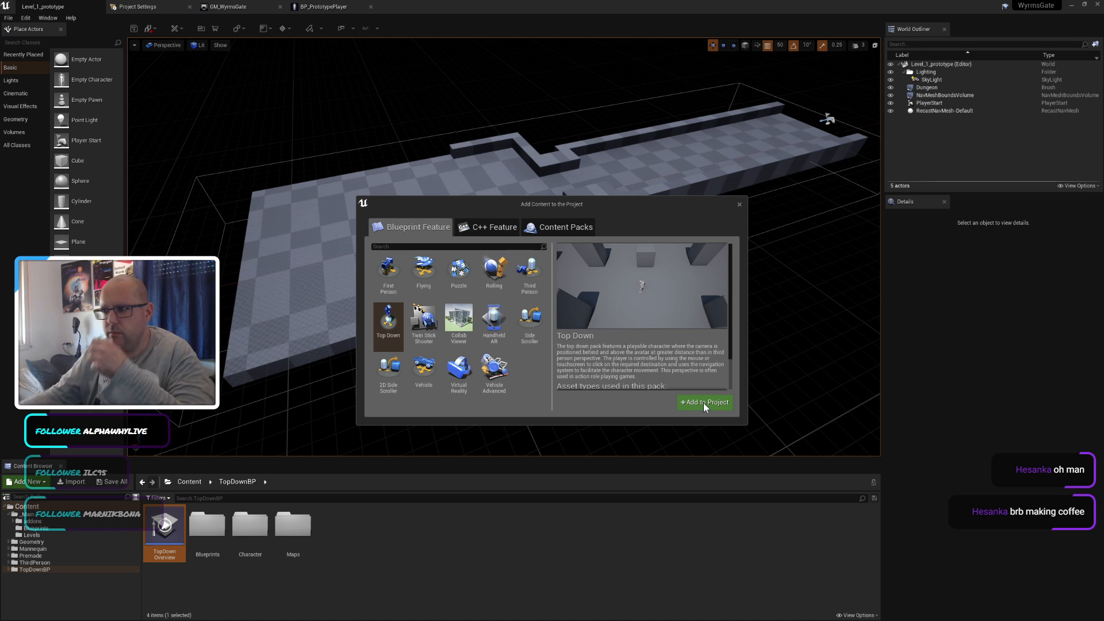
{"action": "left_click", "coordinate": [739, 204]}
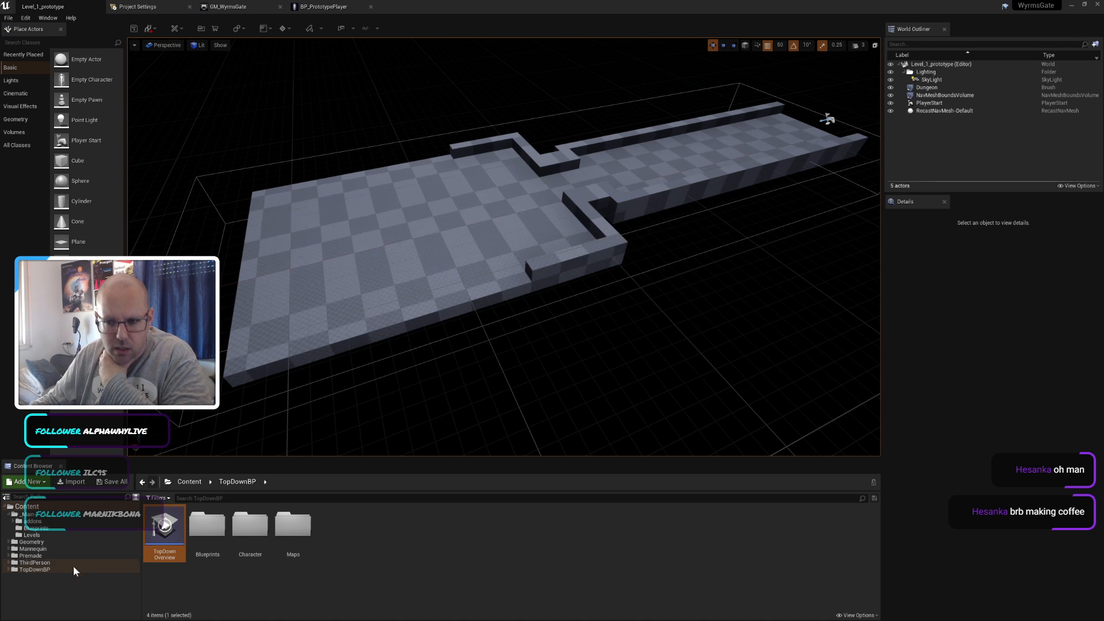
Step: Launch the TopDown Overview tutorial, read through all its pages about the template's assets, and close the tutorial list
{"action": "double_click", "coordinate": [164, 524]}
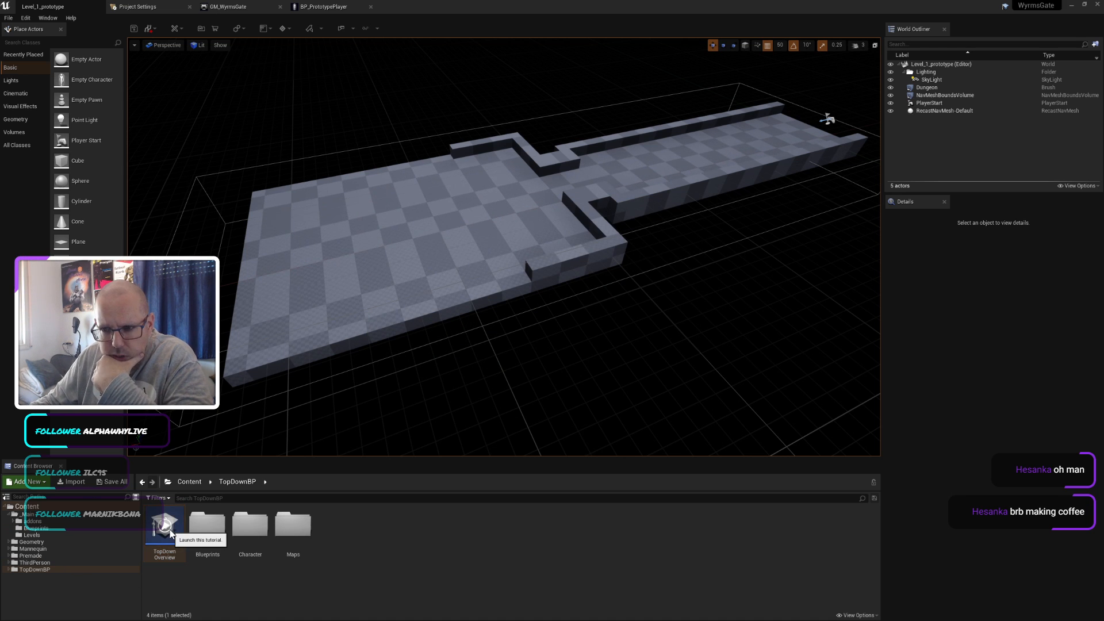
{"action": "left_click", "coordinate": [662, 343]}
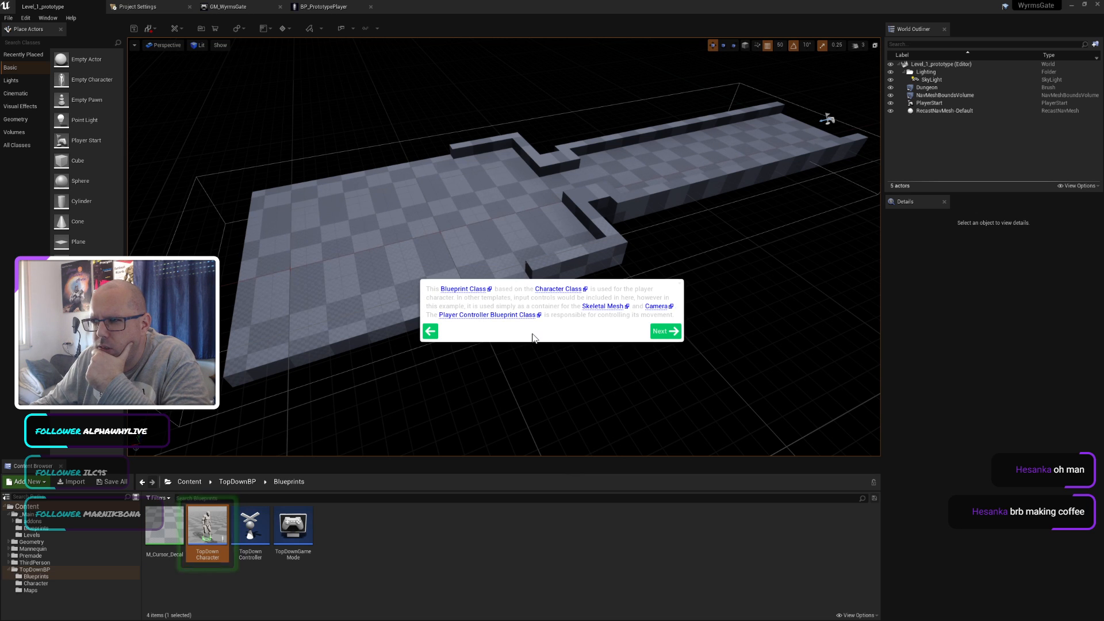
{"action": "left_click", "coordinate": [664, 331]}
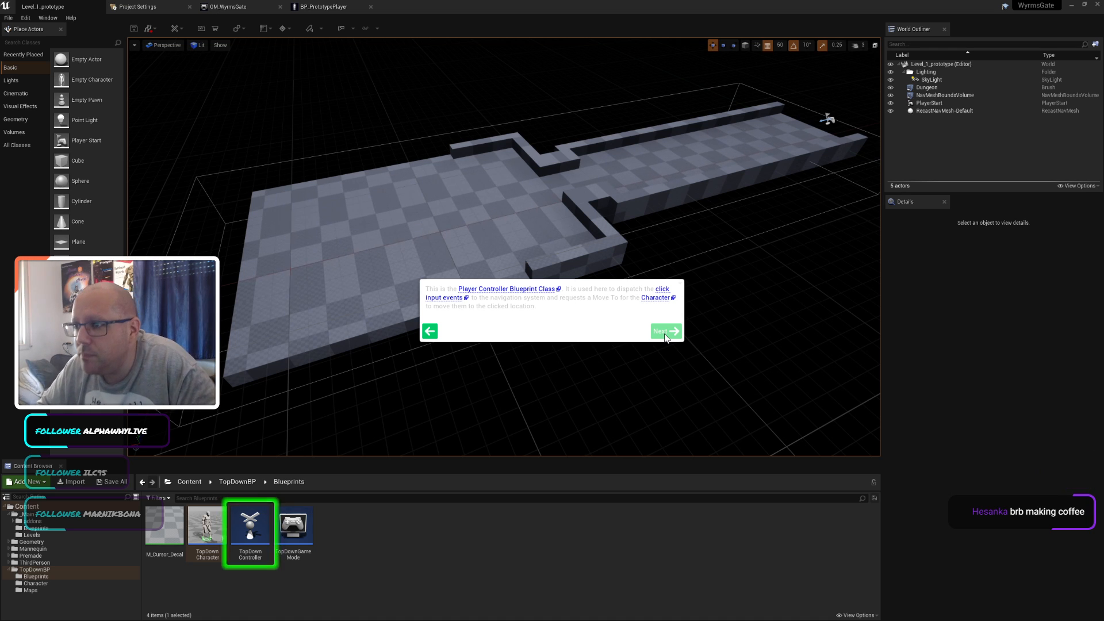
{"action": "left_click", "coordinate": [664, 332]}
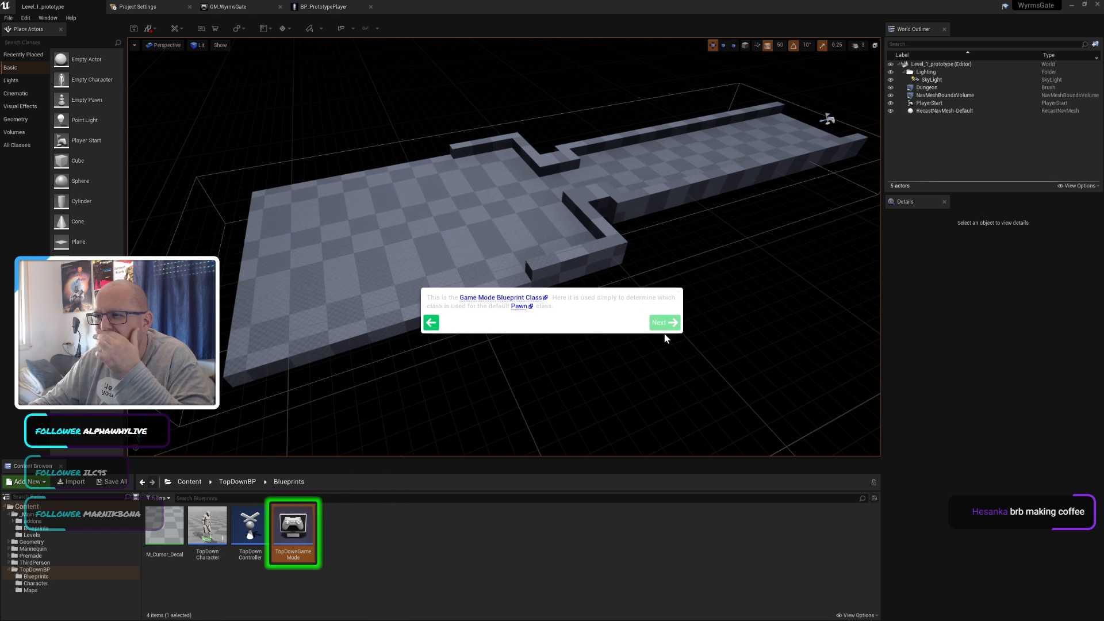
{"action": "left_click", "coordinate": [669, 323]}
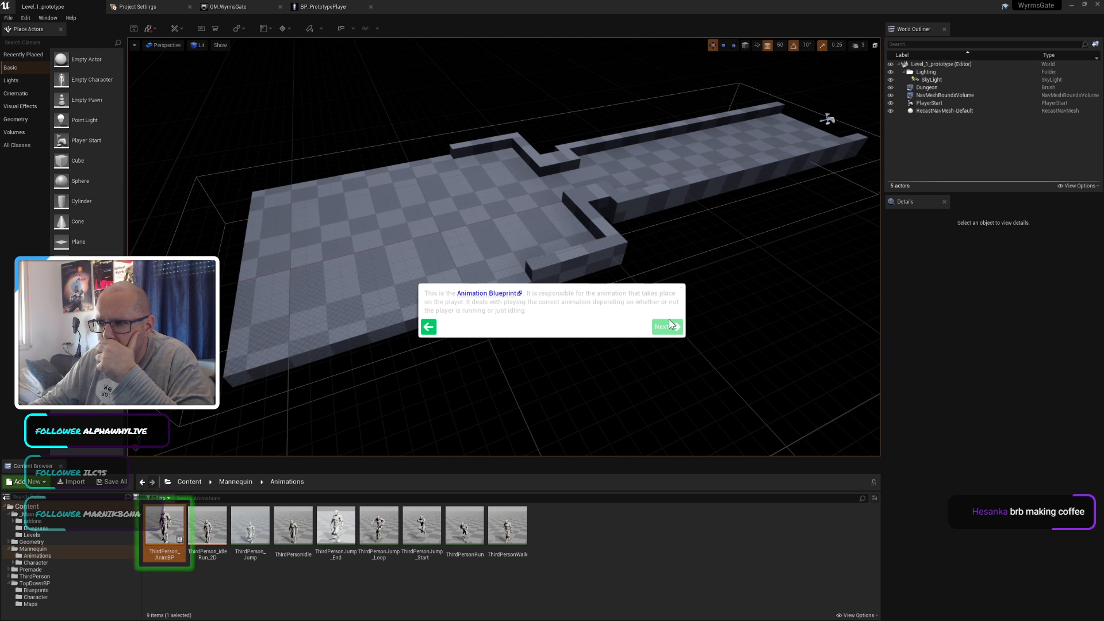
{"action": "left_click", "coordinate": [669, 323]}
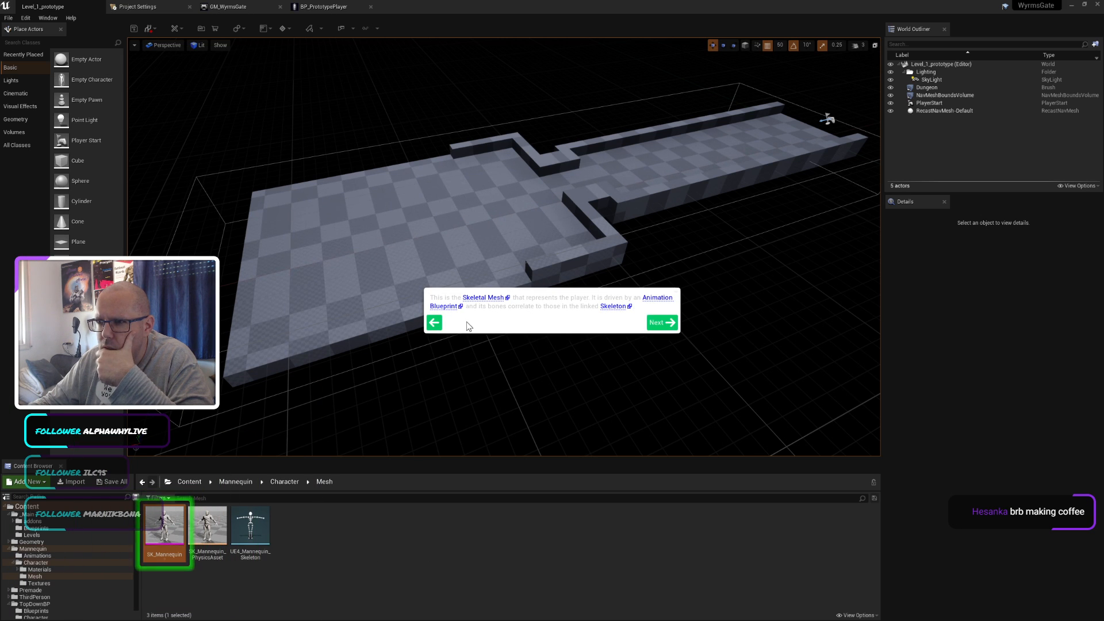
{"action": "left_click", "coordinate": [667, 322]}
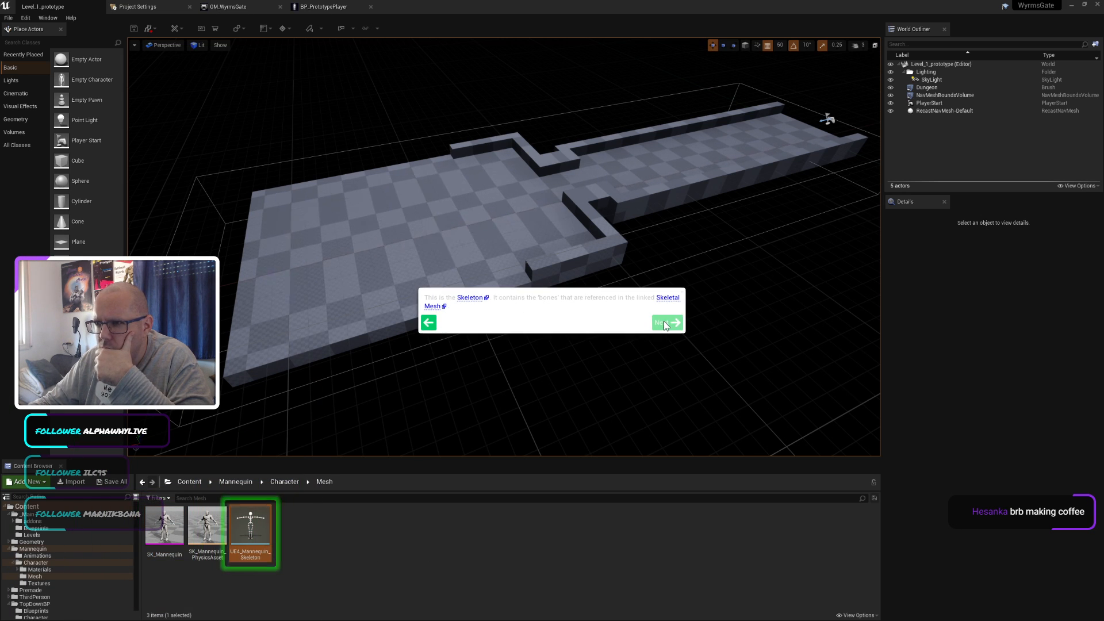
{"action": "left_click", "coordinate": [666, 319]}
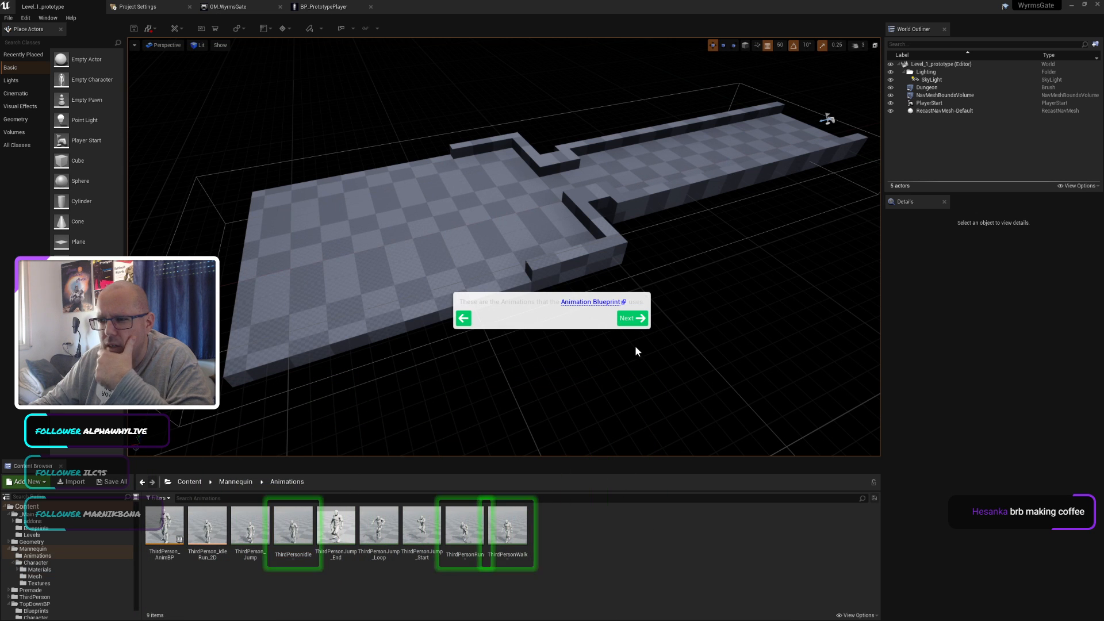
{"action": "left_click", "coordinate": [624, 315]}
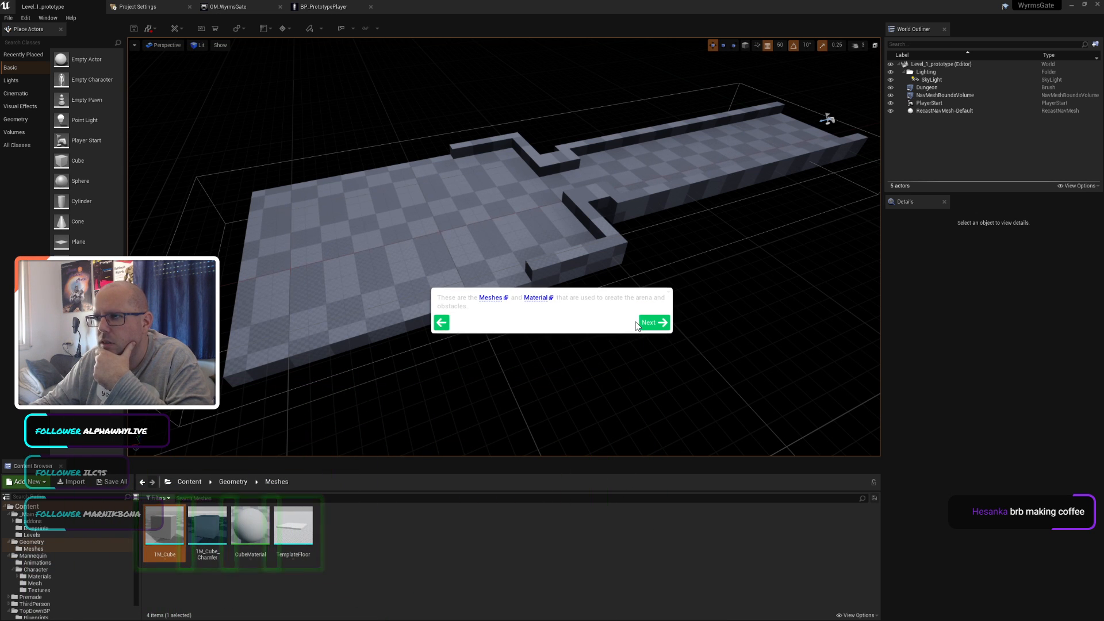
{"action": "left_click", "coordinate": [636, 322]}
{"action": "left_click", "coordinate": [664, 335]}
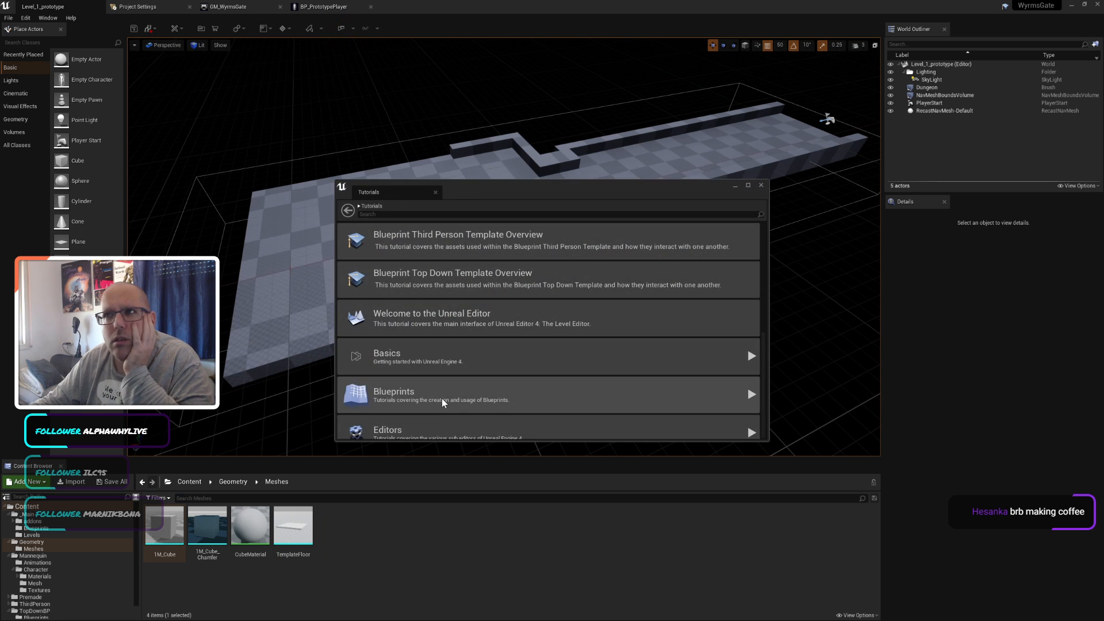
{"action": "left_click", "coordinate": [761, 186]}
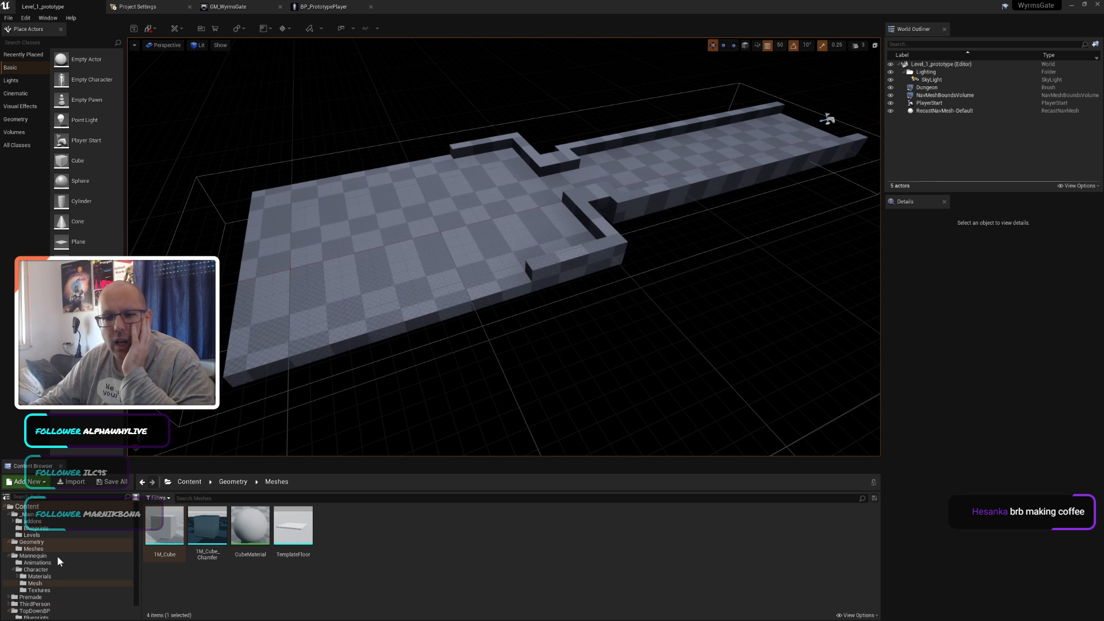
Step: View the contents of TopDownBP's Blueprints folder and of the Blueprints folder in _Main
{"action": "scroll", "coordinate": [60, 552], "scroll_direction": "down", "scroll_amount": 1}
{"action": "left_click", "coordinate": [36, 596]}
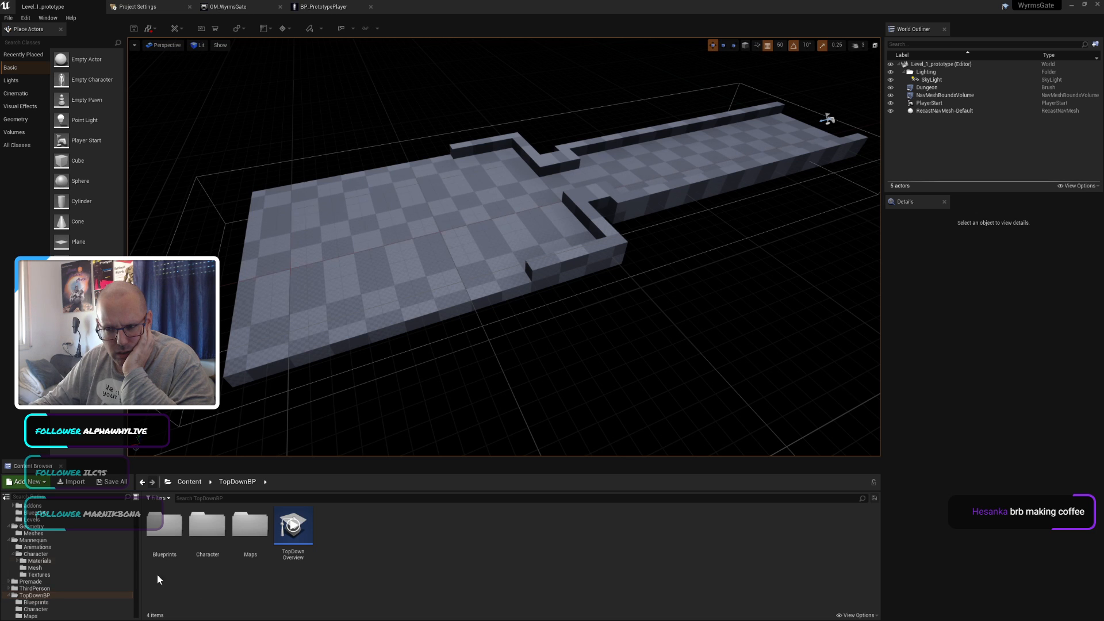
{"action": "left_click", "coordinate": [159, 535]}
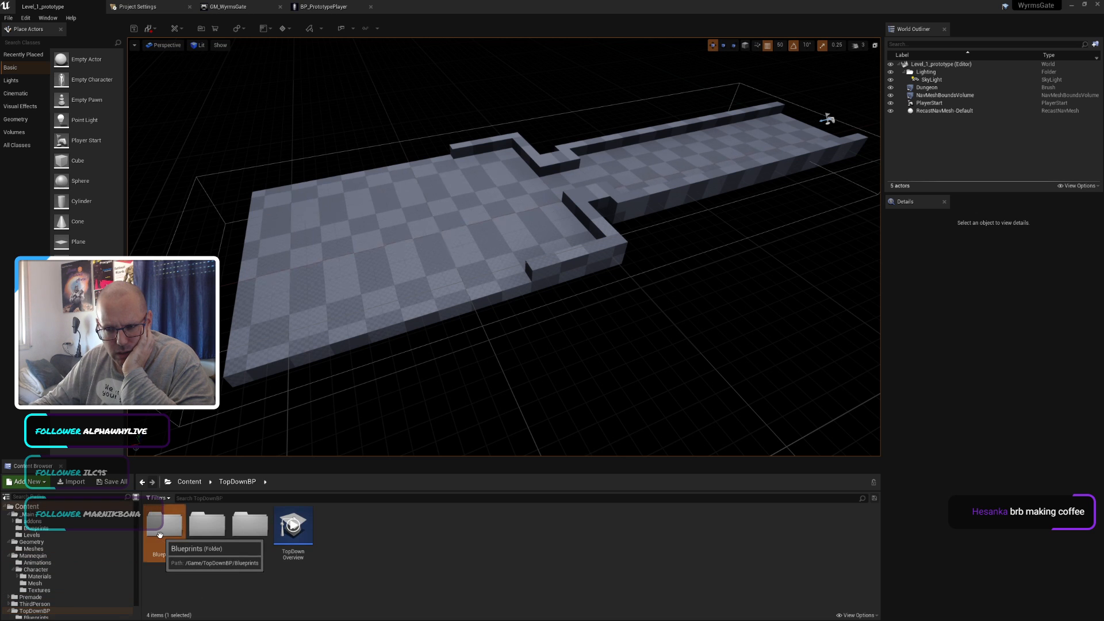
{"action": "double_click", "coordinate": [160, 535]}
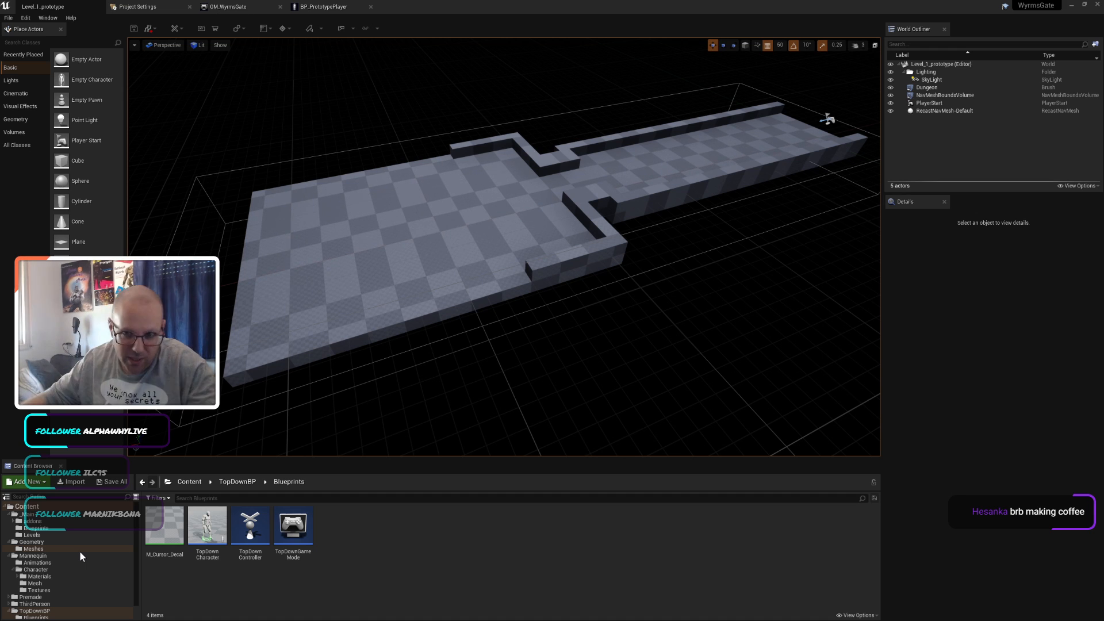
{"action": "left_click", "coordinate": [37, 515]}
{"action": "left_click", "coordinate": [63, 529]}
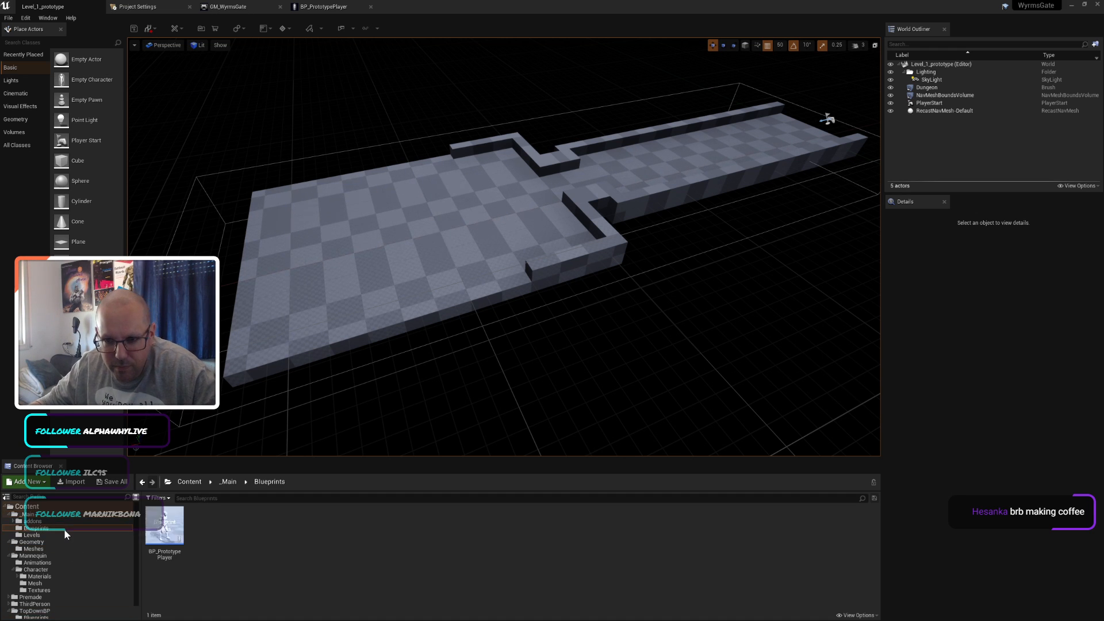
Step: Copy the TopDownGameMode blueprint from TopDownBP's Blueprints folder into the _Main folder
{"action": "left_click", "coordinate": [34, 611]}
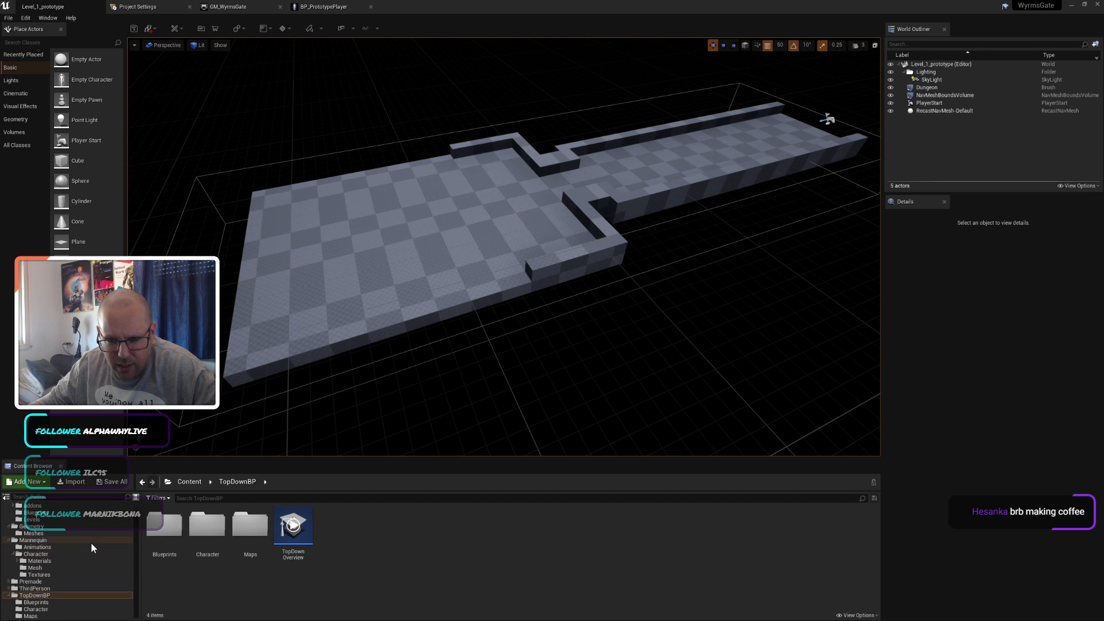
{"action": "double_click", "coordinate": [164, 525]}
{"action": "left_click", "coordinate": [297, 535]}
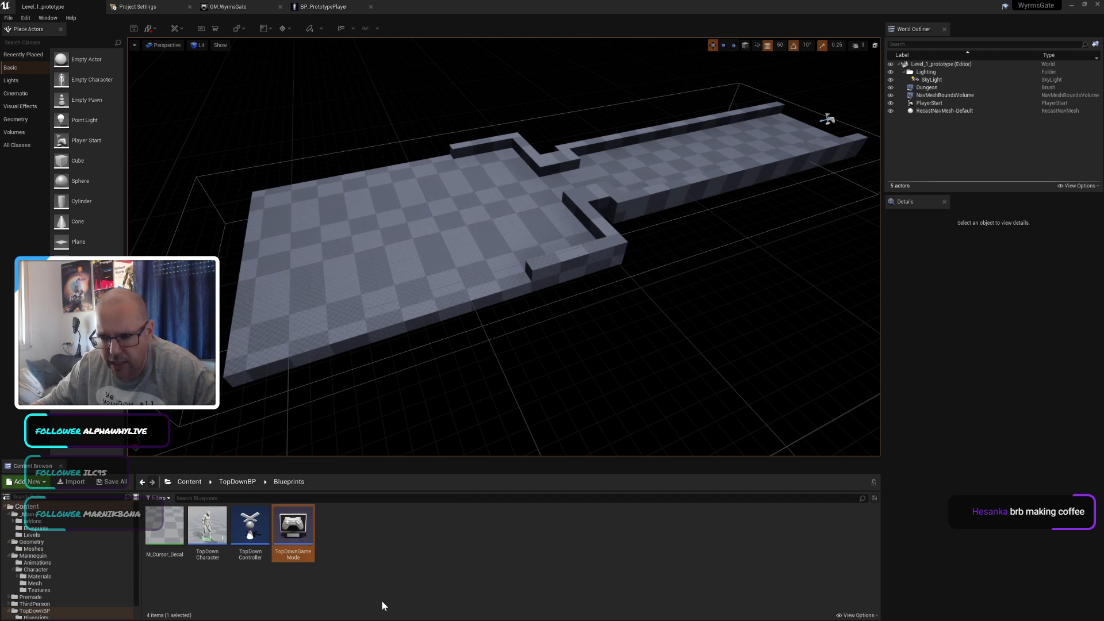
{"action": "left_click", "coordinate": [29, 516]}
{"action": "key", "text": "ctrl+v"}
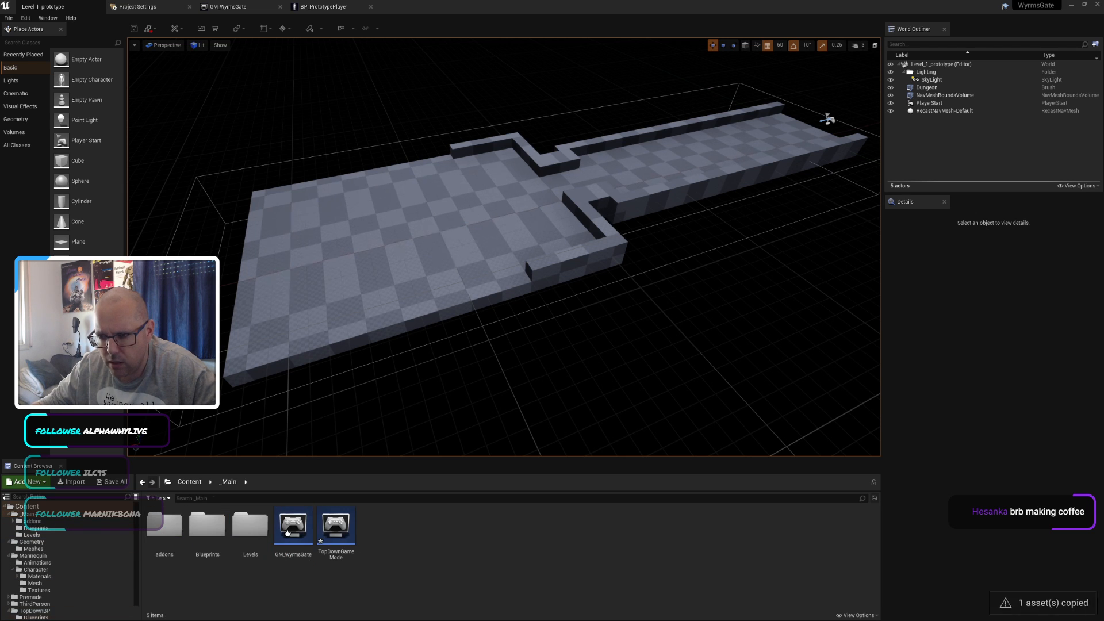
{"action": "left_click", "coordinate": [287, 533]}
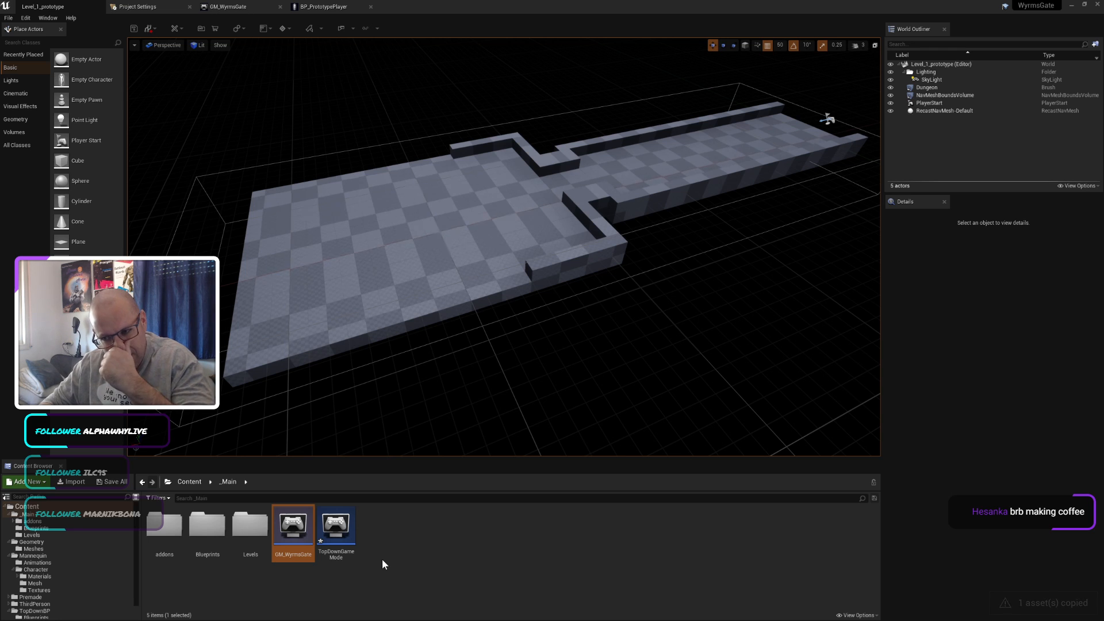
{"action": "key", "text": "Delete"}
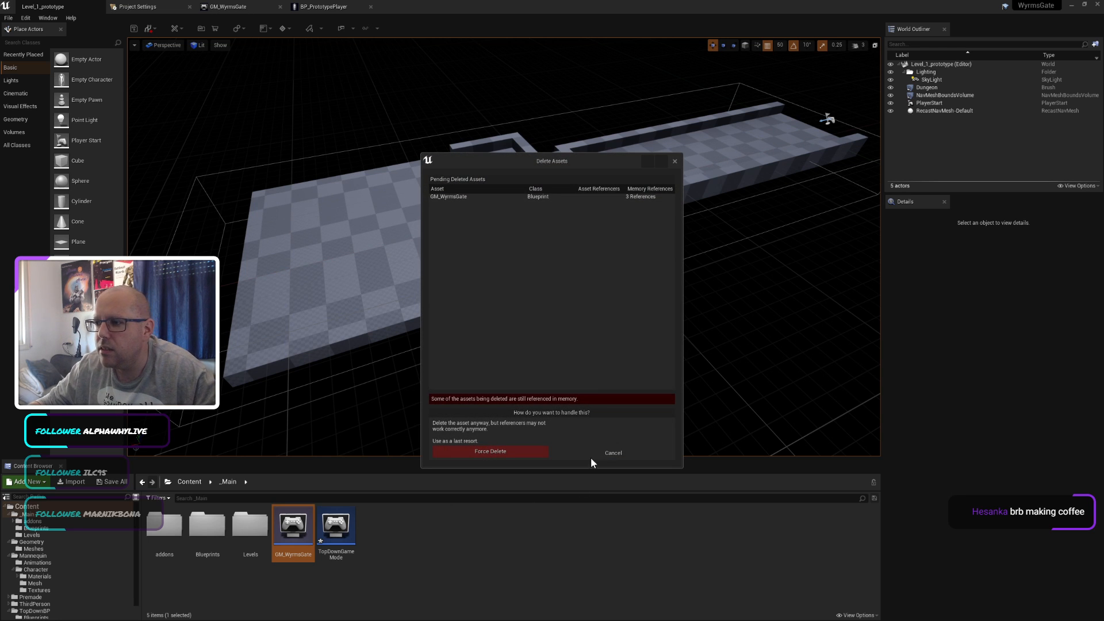
{"action": "left_click", "coordinate": [597, 455]}
Step: Rename the copied TopDownGameMode asset in _Main as GM_WyrmsGate_TD
{"action": "key", "text": "Right"}
{"action": "key", "text": "F2"}
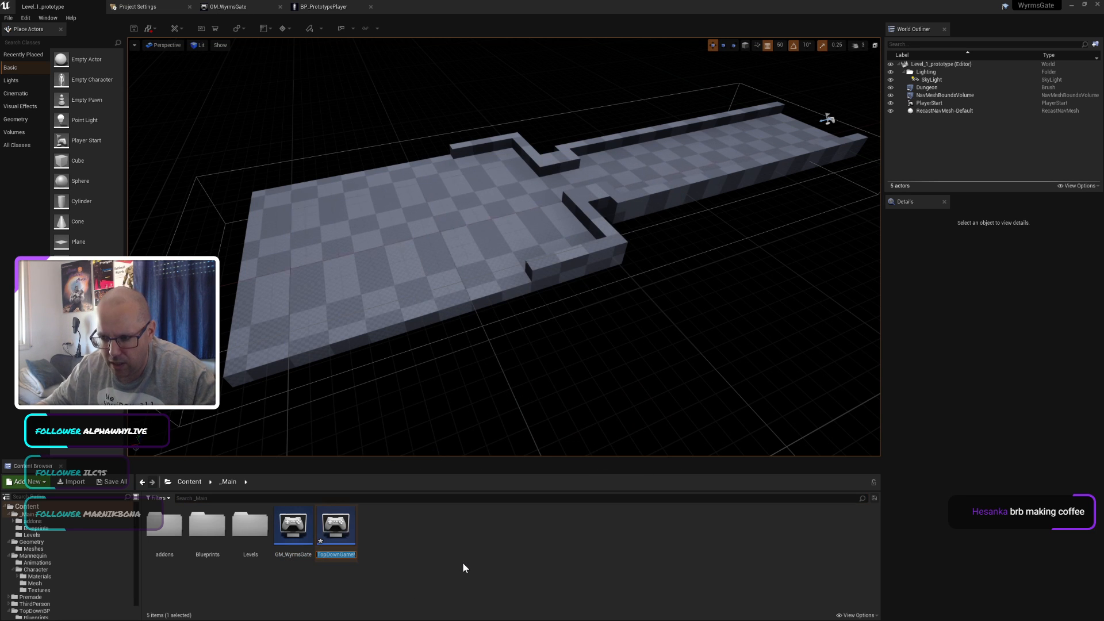
{"action": "type", "text": "GM_"}
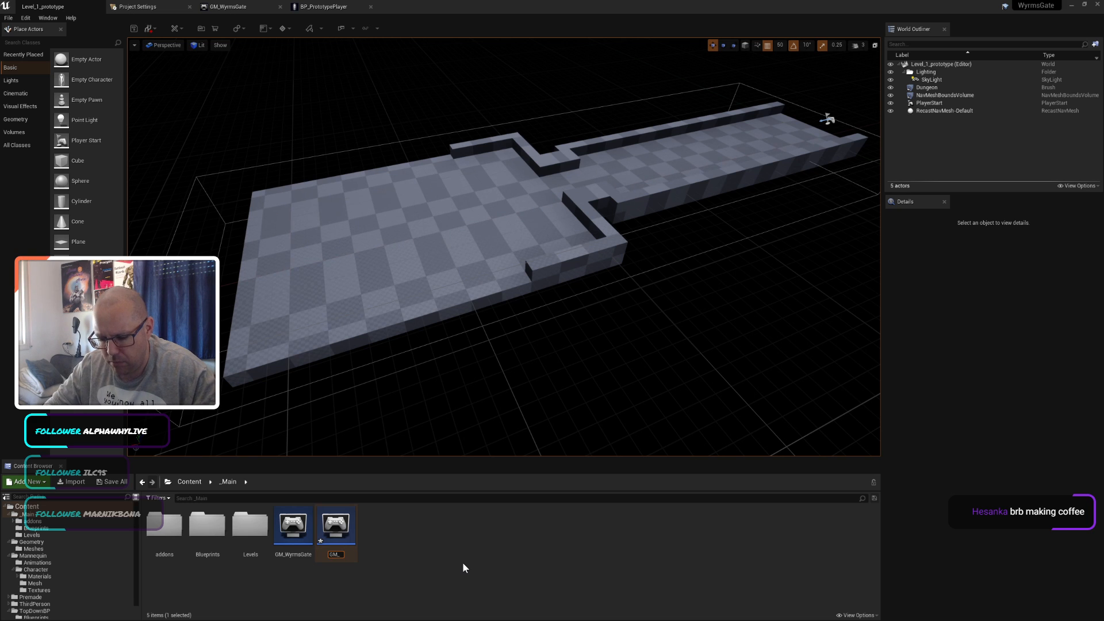
{"action": "type", "text": "WyrmsGa"}
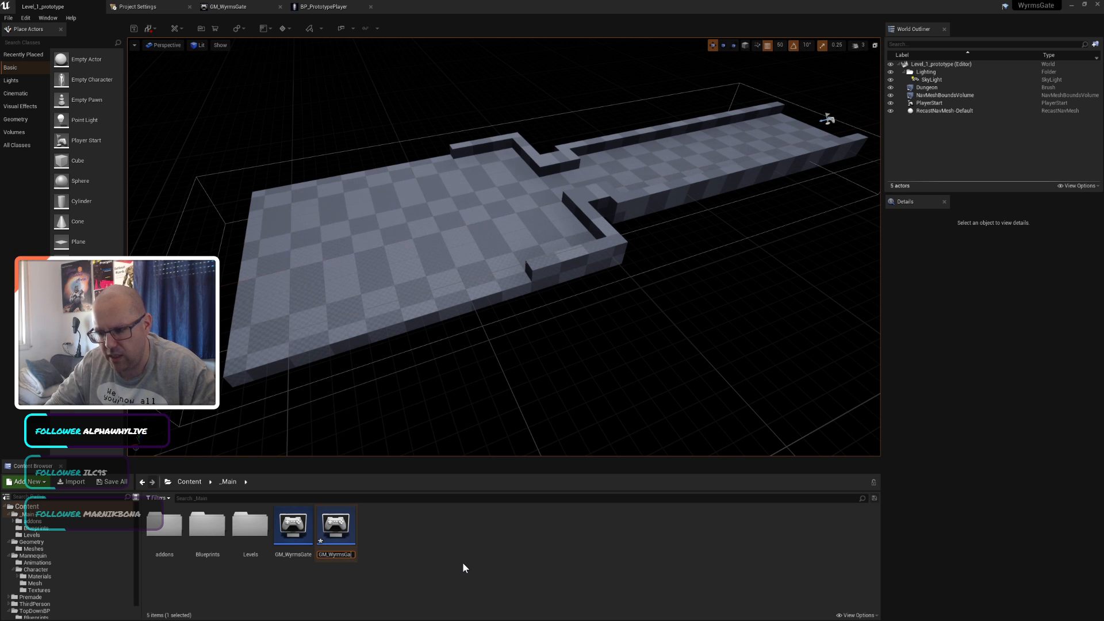
{"action": "type", "text": "te_"}
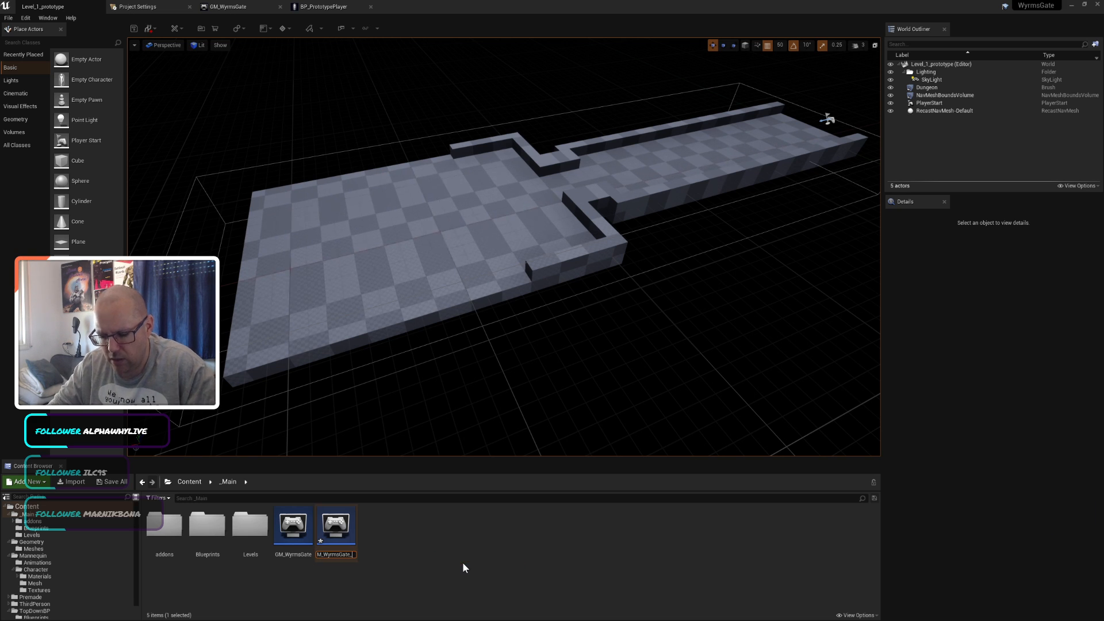
{"action": "type", "text": "TD"}
{"action": "key", "text": "Return"}
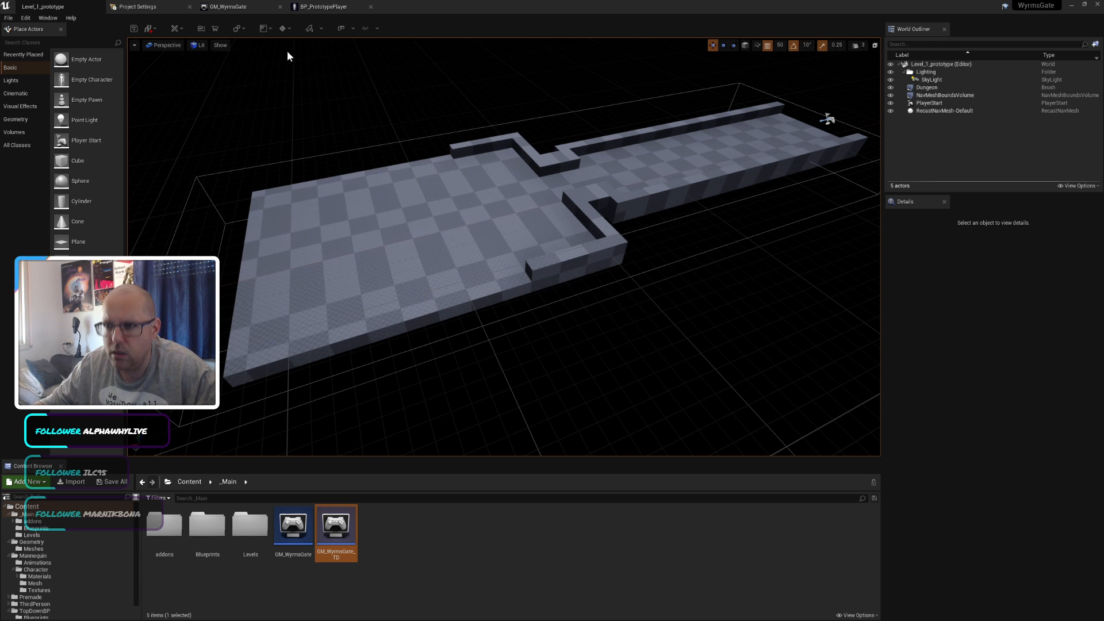
Step: Set the Default GameMode to GM_WyrmsGate_TD in the project's Maps & Modes settings
{"action": "left_click", "coordinate": [148, 7]}
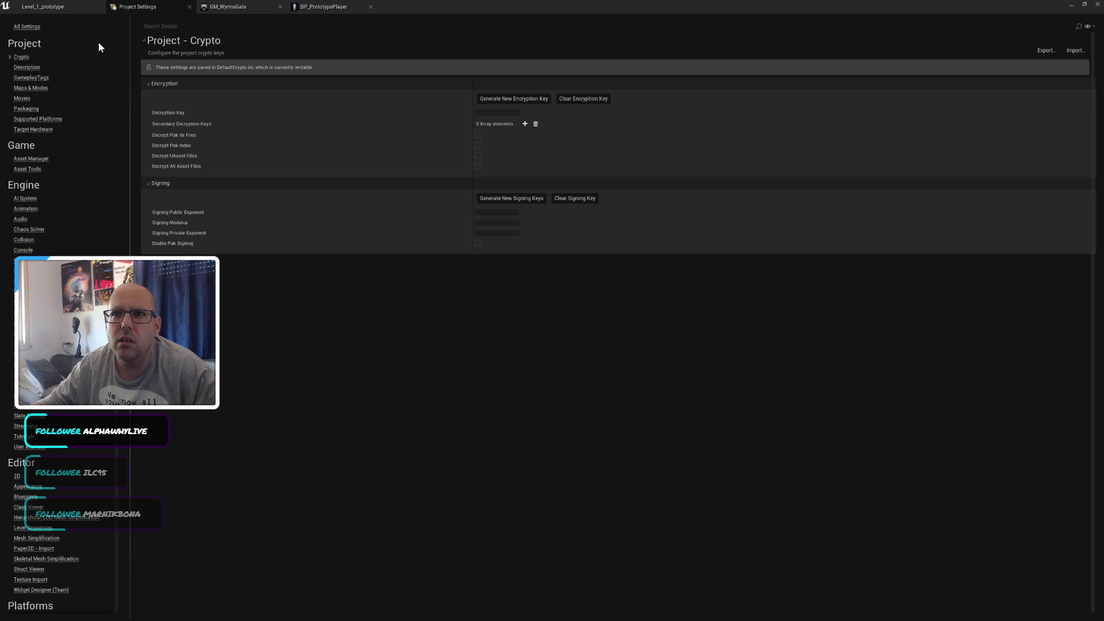
{"action": "left_click", "coordinate": [26, 26]}
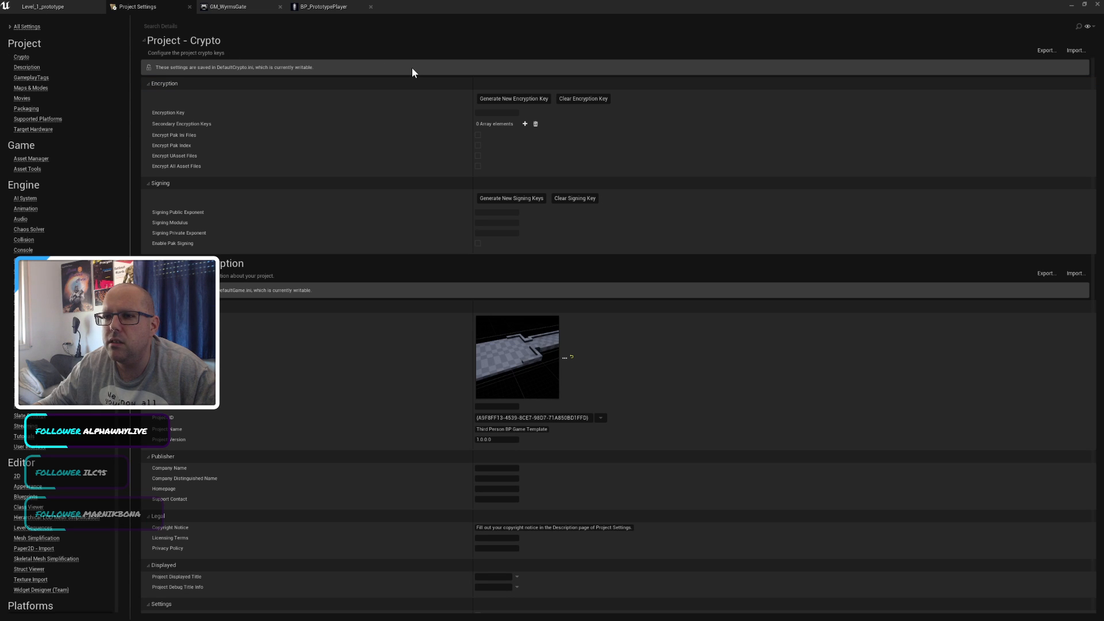
{"action": "left_click", "coordinate": [230, 8]}
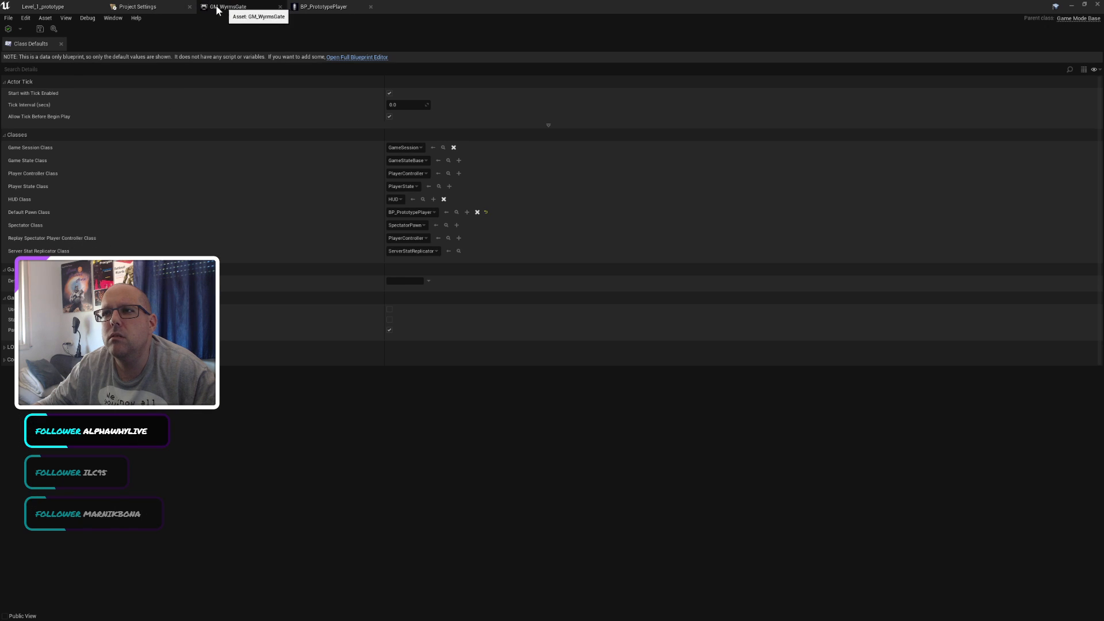
{"action": "left_click", "coordinate": [162, 6]}
{"action": "left_click", "coordinate": [187, 26]}
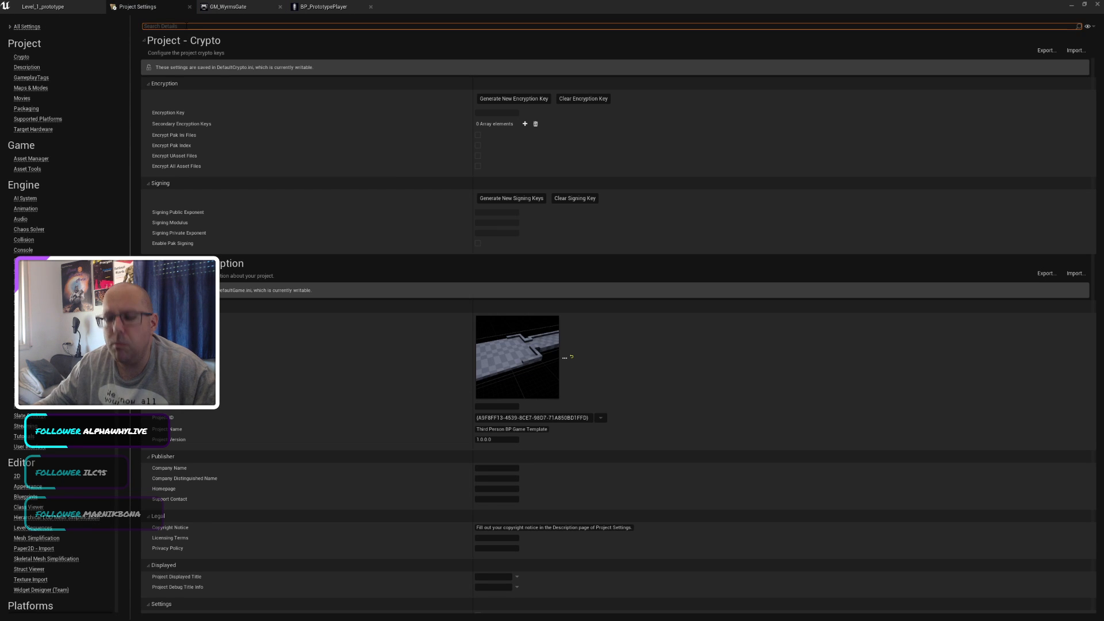
{"action": "type", "text": "game"}
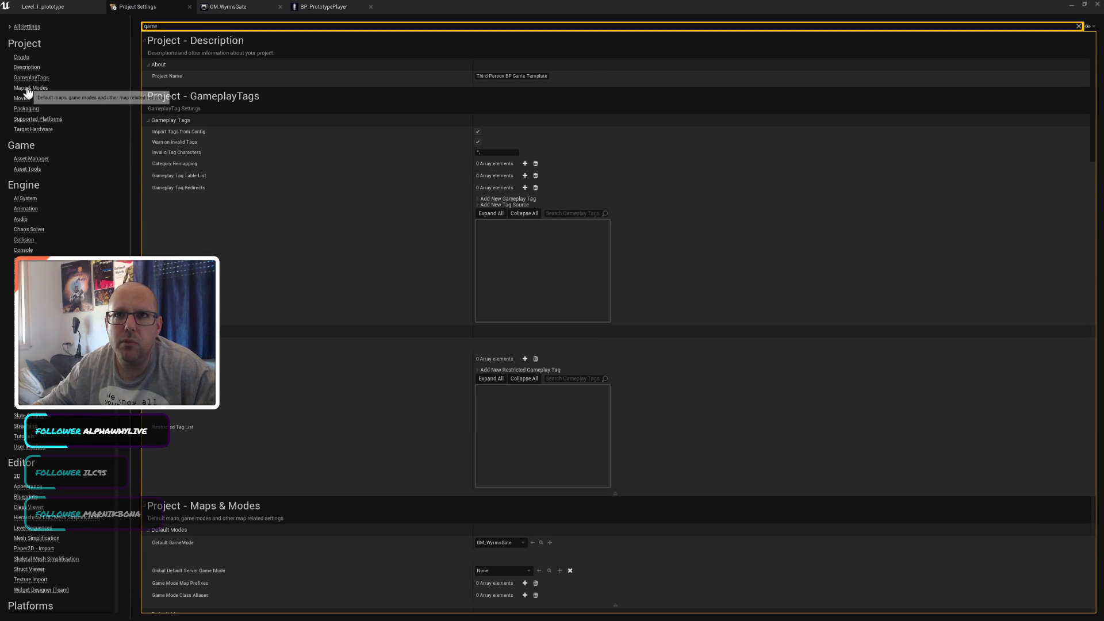
{"action": "left_click", "coordinate": [58, 88]}
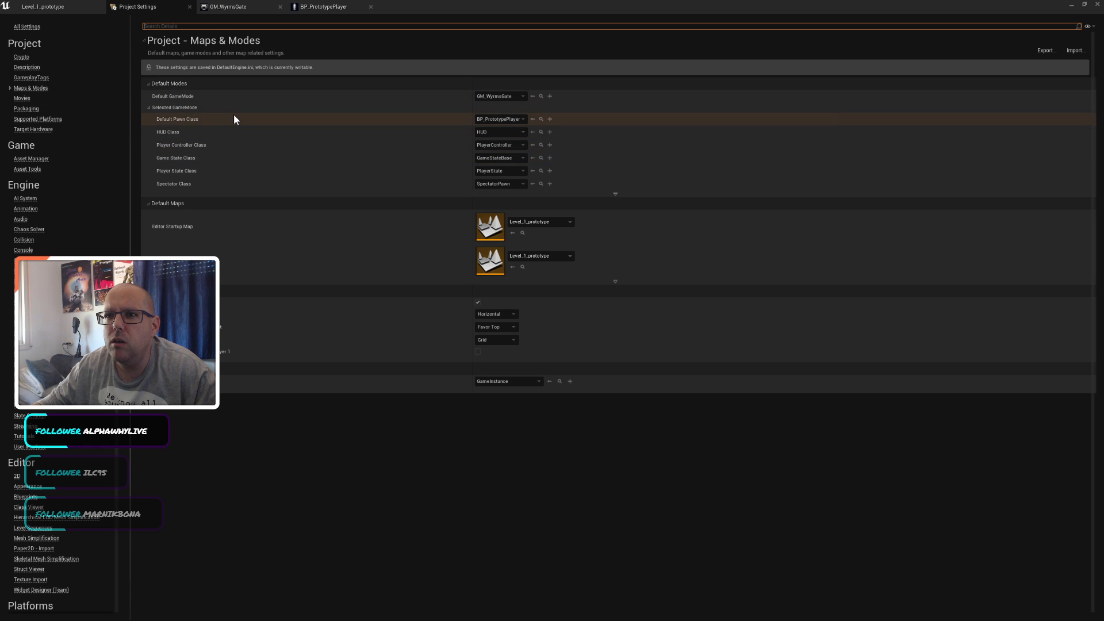
{"action": "left_click", "coordinate": [497, 96]}
{"action": "left_click", "coordinate": [543, 161]}
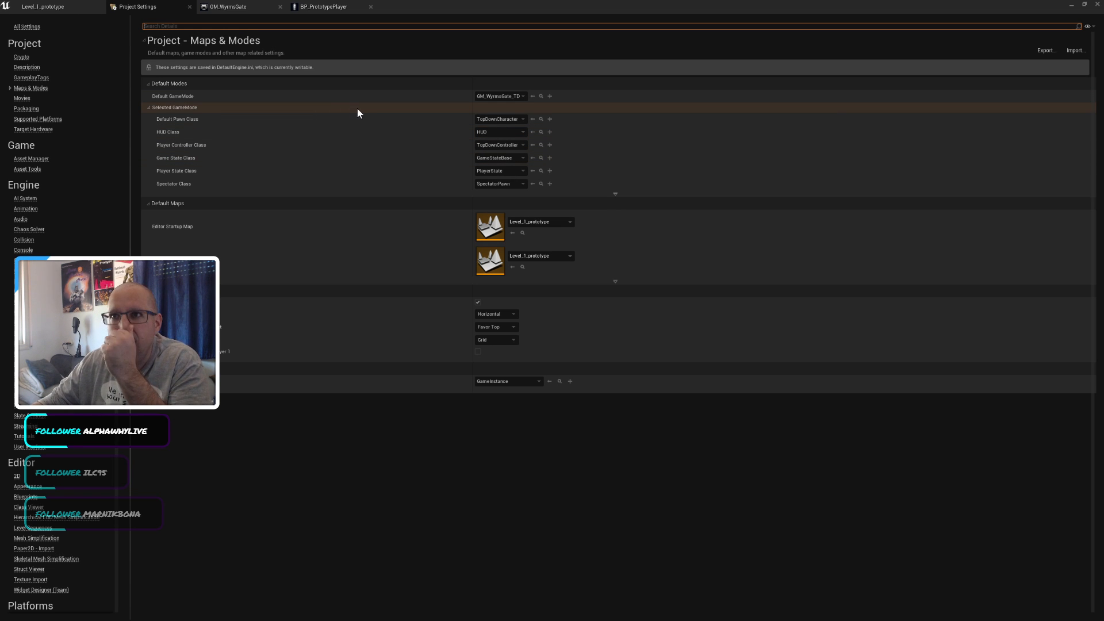
{"action": "left_click", "coordinate": [54, 7]}
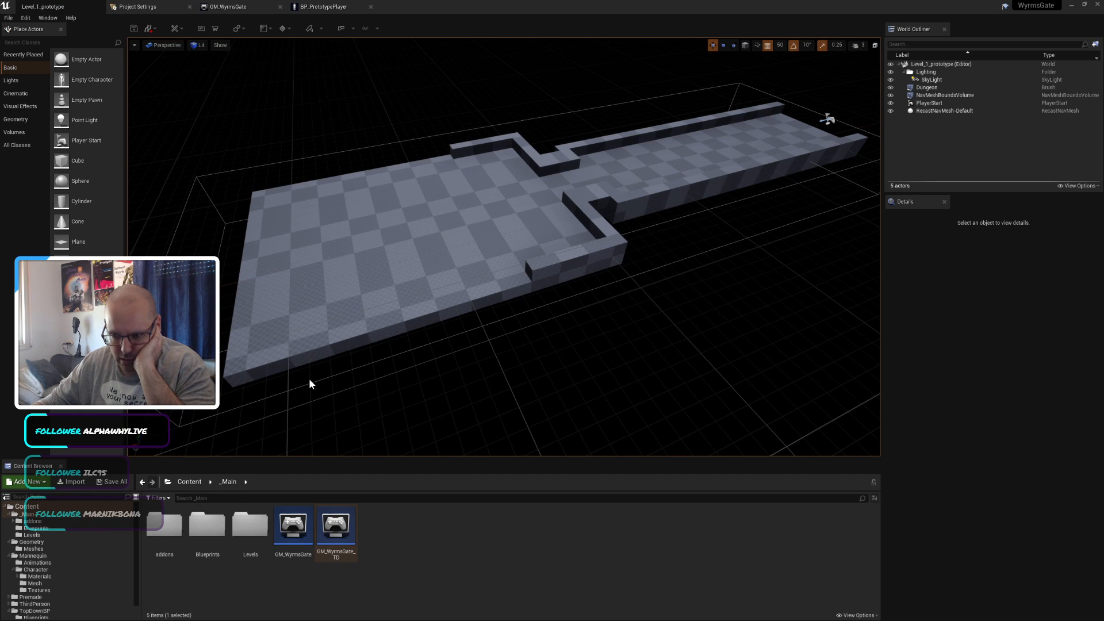
{"action": "left_click", "coordinate": [293, 526]}
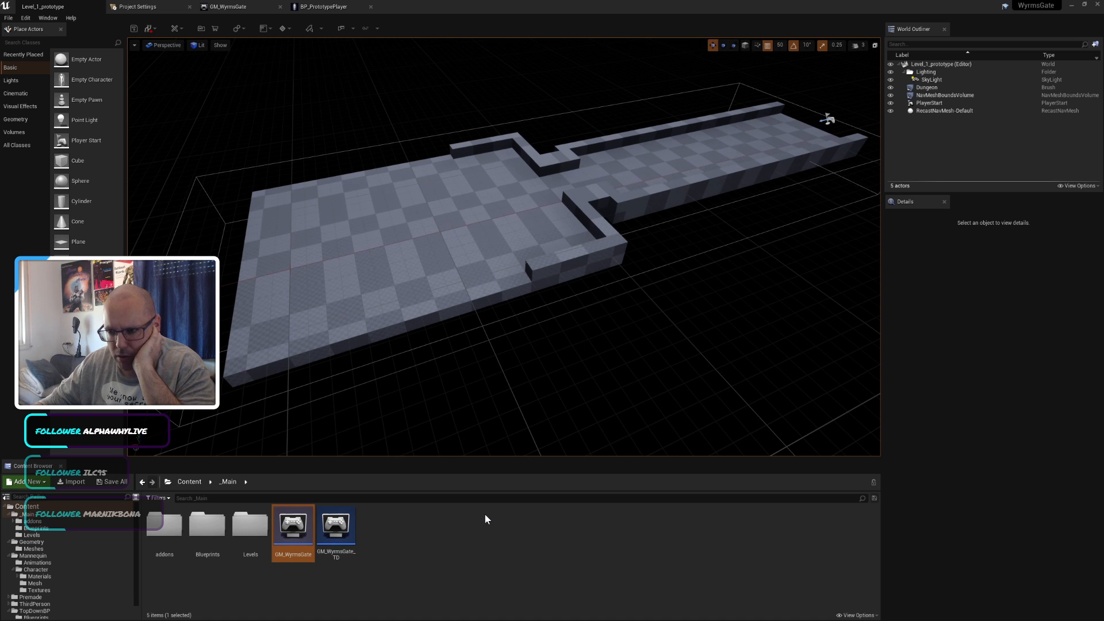
{"action": "key", "text": "Delete"}
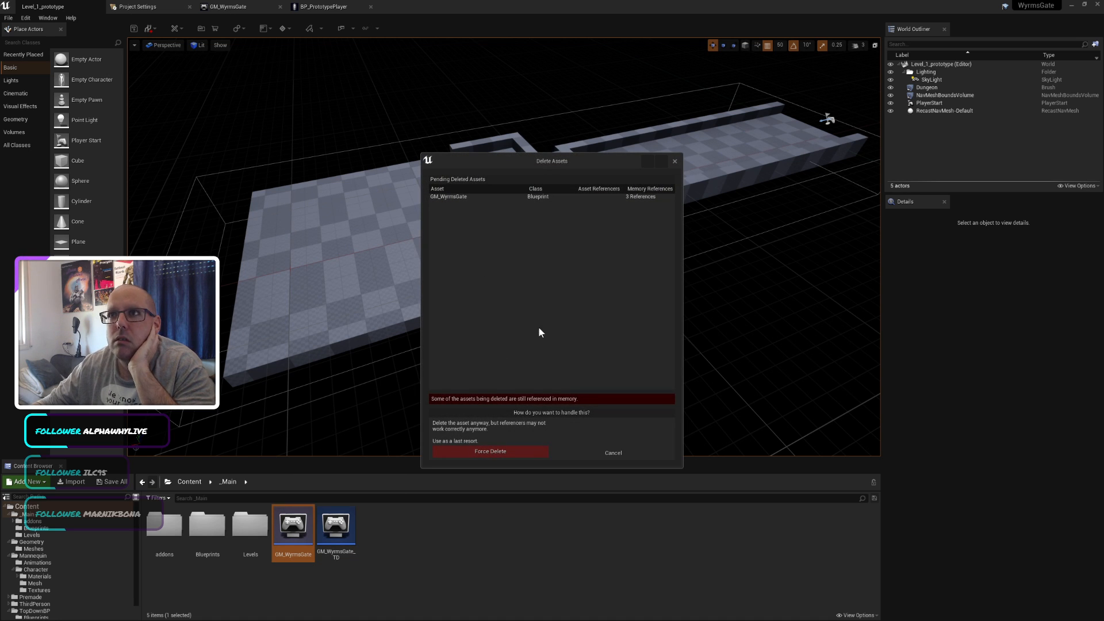
{"action": "left_click", "coordinate": [626, 454]}
Step: Close the GM_WyrmsGate blueprint editor and delete the GM_WyrmsGate asset from the _Main folder
{"action": "left_click", "coordinate": [280, 7]}
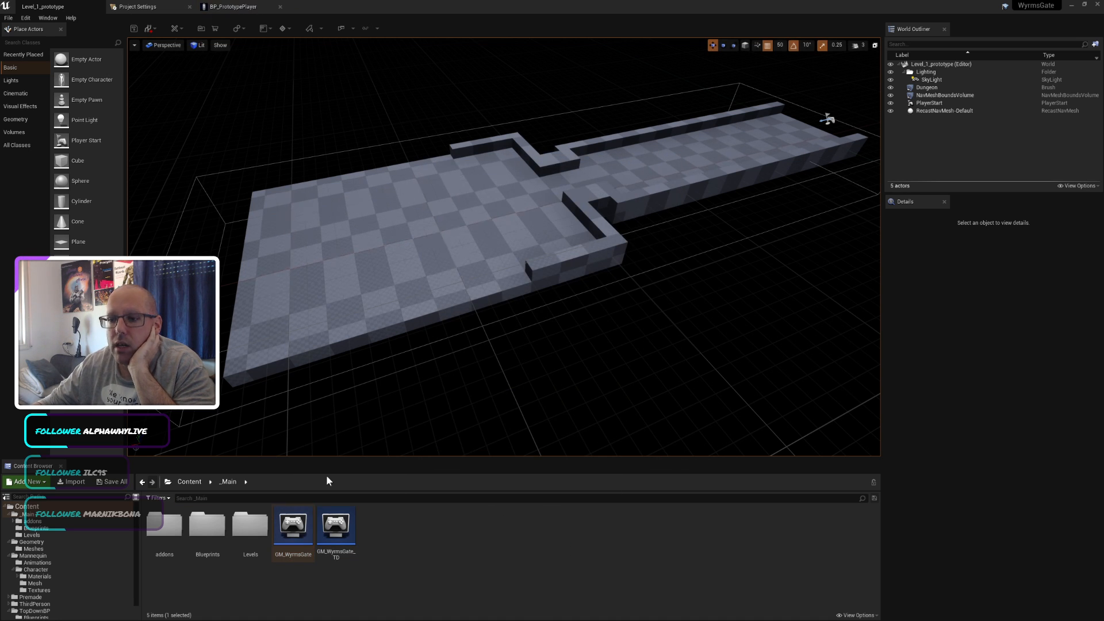
{"action": "left_click", "coordinate": [288, 530]}
{"action": "key", "text": "Delete"}
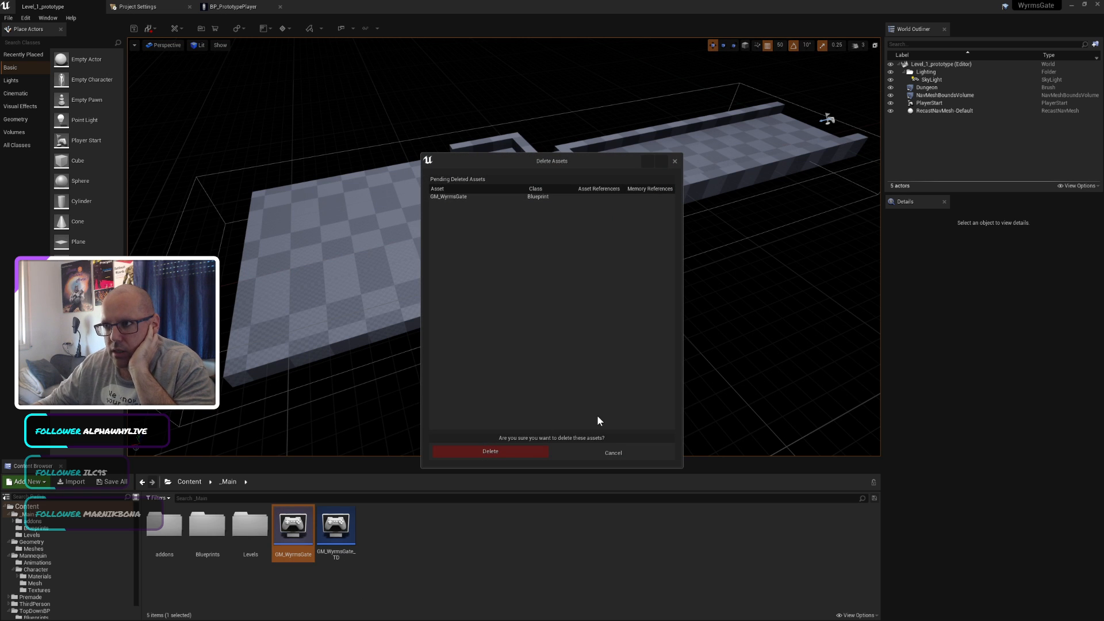
{"action": "left_click", "coordinate": [536, 451]}
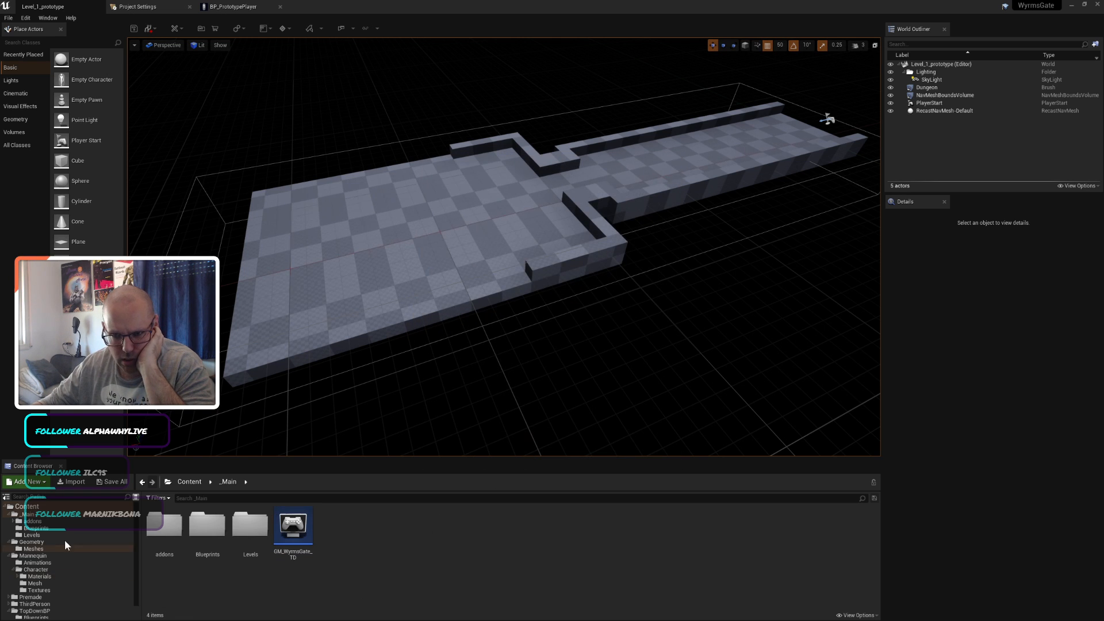
Step: Check the assets in TopDownBP's Blueprints folder and return to the Blueprints folder in _Main
{"action": "scroll", "coordinate": [49, 529], "scroll_direction": "down", "scroll_amount": 1}
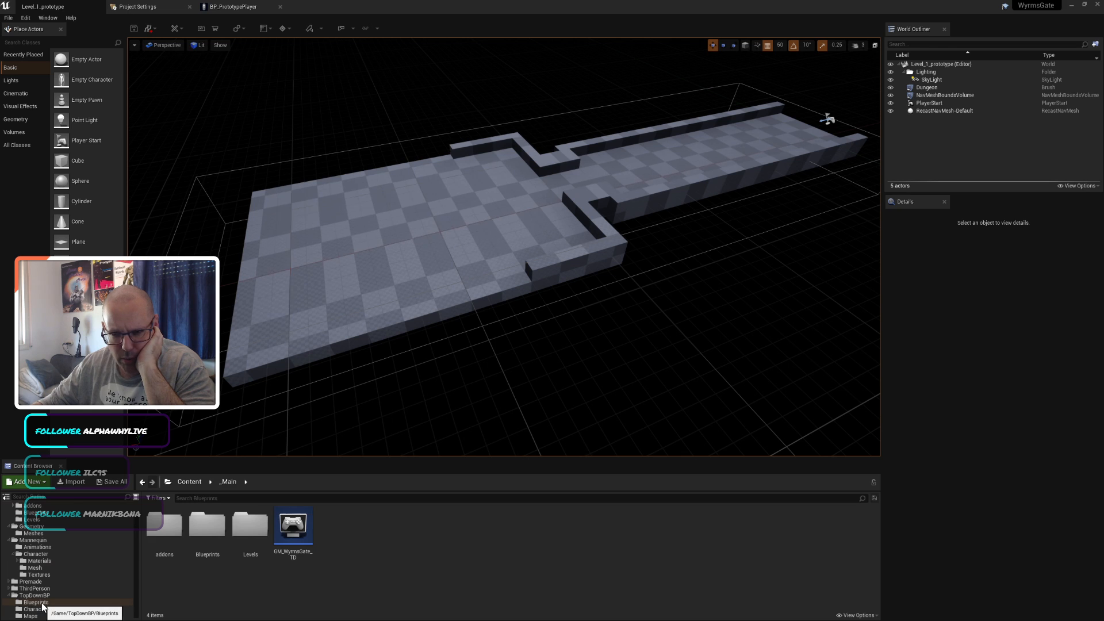
{"action": "left_click", "coordinate": [34, 603]}
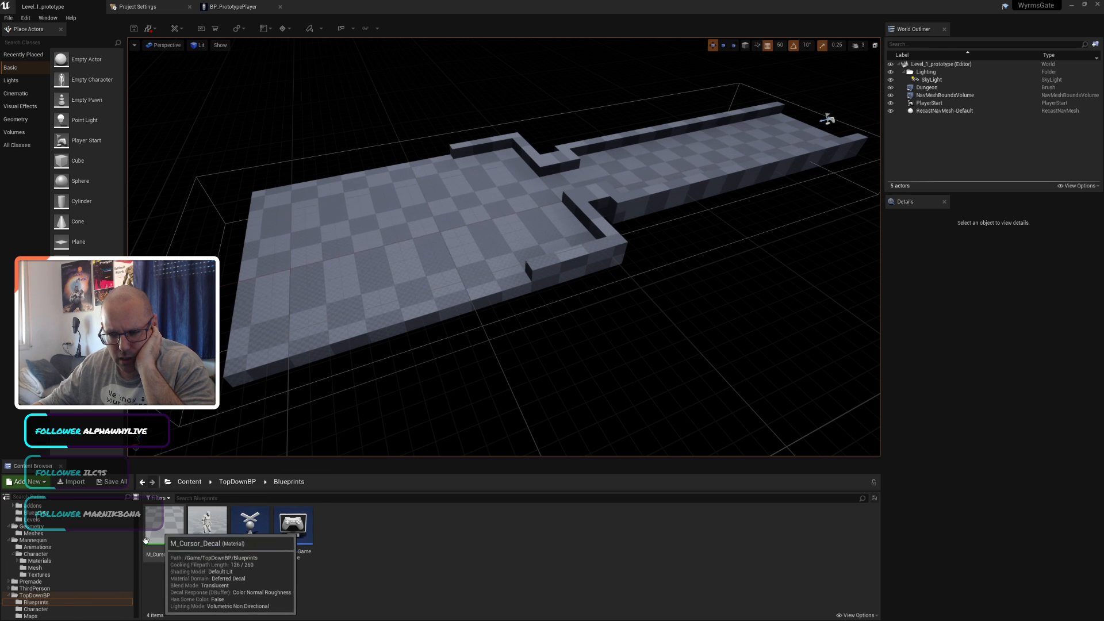
{"action": "scroll", "coordinate": [73, 572], "scroll_direction": "up", "scroll_amount": 1}
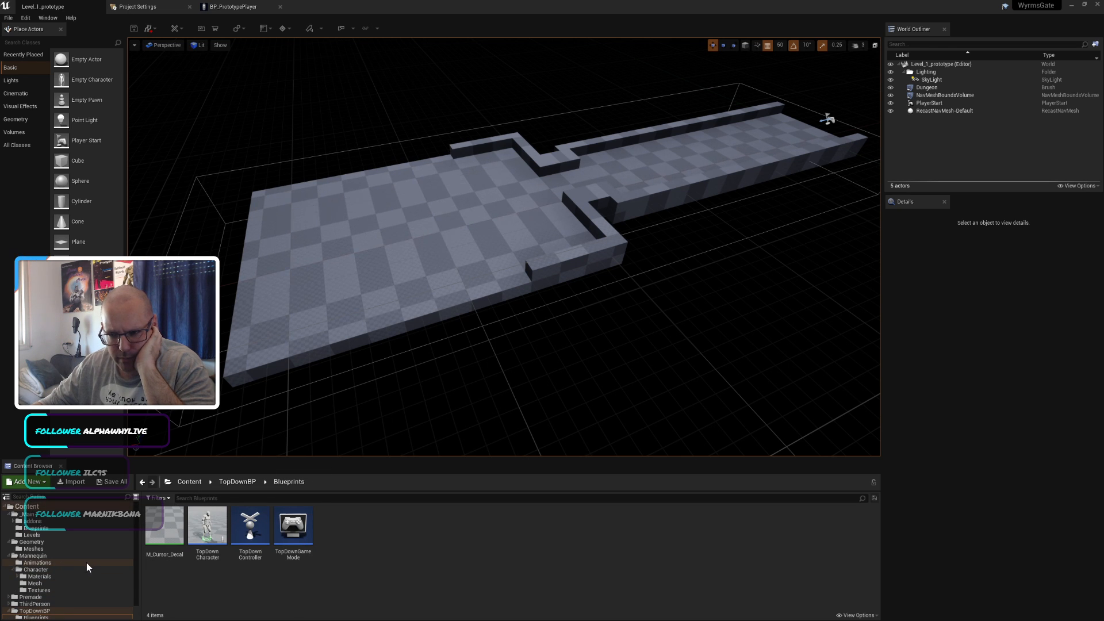
{"action": "scroll", "coordinate": [84, 572], "scroll_direction": "down", "scroll_amount": 1}
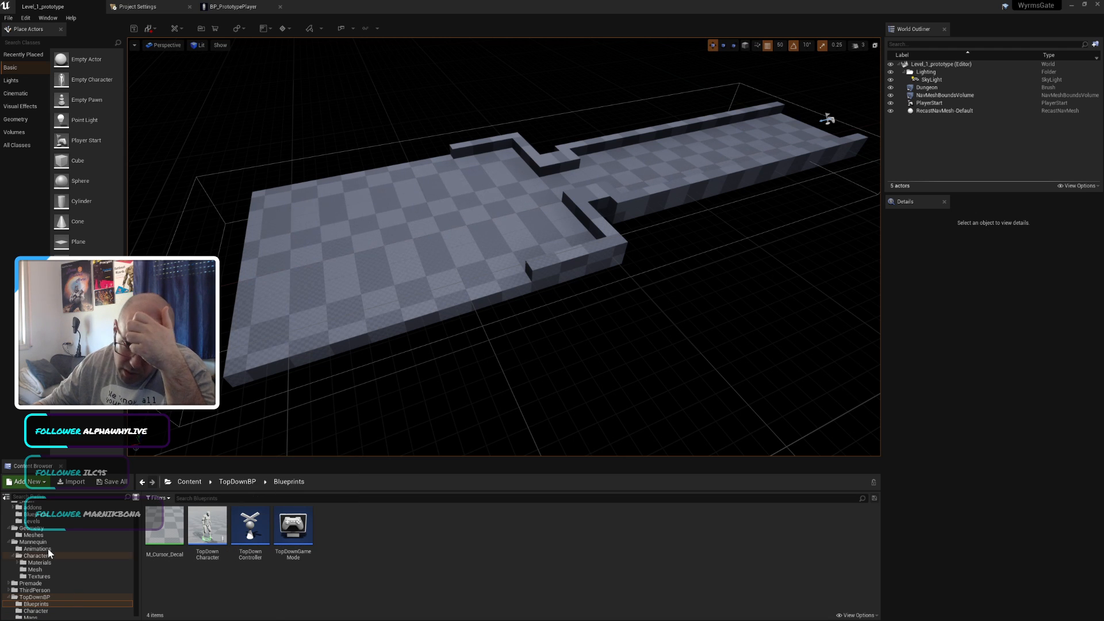
{"action": "scroll", "coordinate": [49, 536], "scroll_direction": "up", "scroll_amount": 1}
{"action": "left_click", "coordinate": [43, 530]}
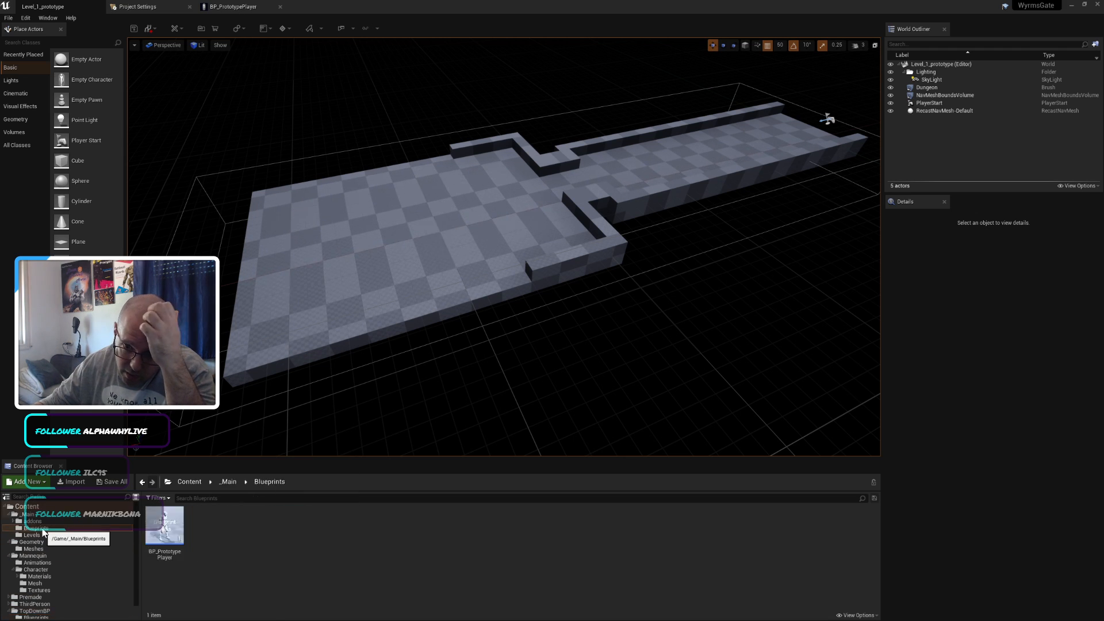
{"action": "left_click", "coordinate": [165, 526]}
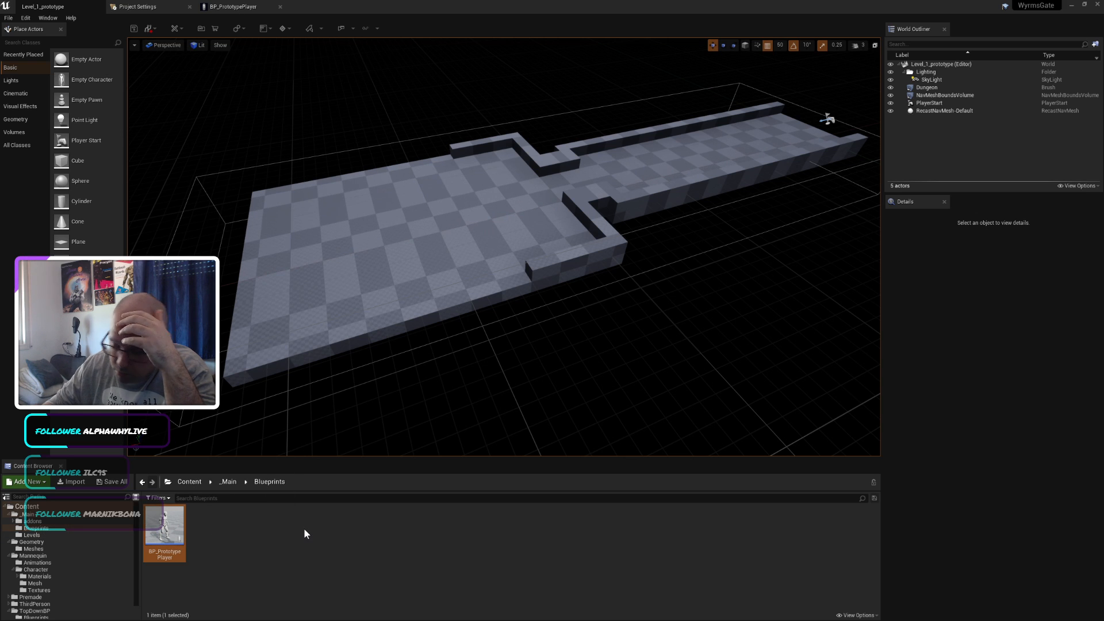
{"action": "key", "text": "Delete"}
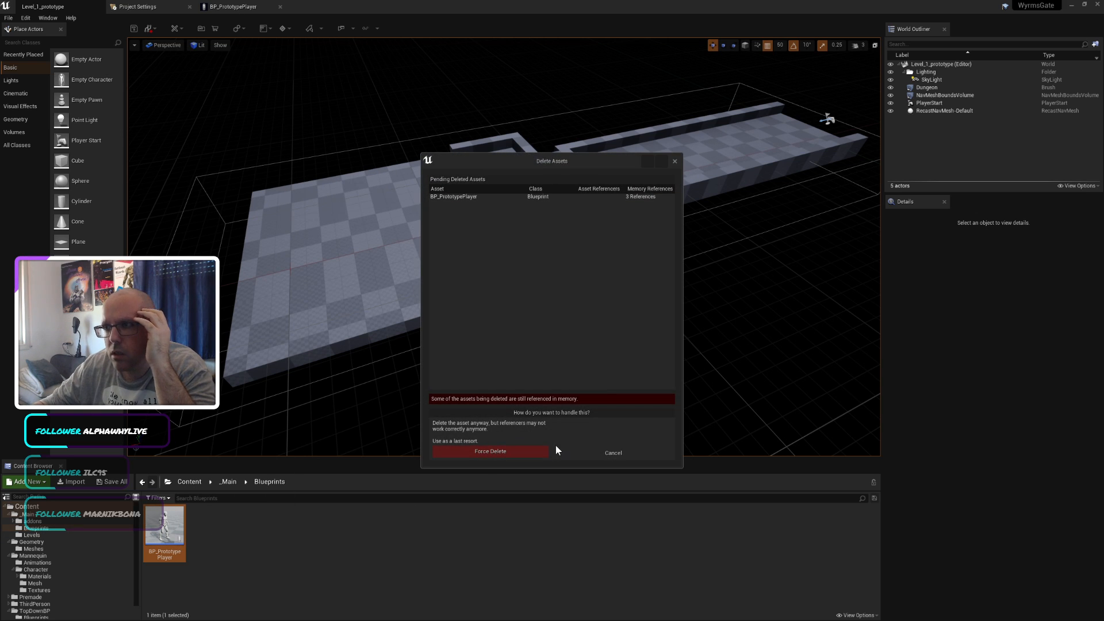
{"action": "left_click", "coordinate": [604, 455]}
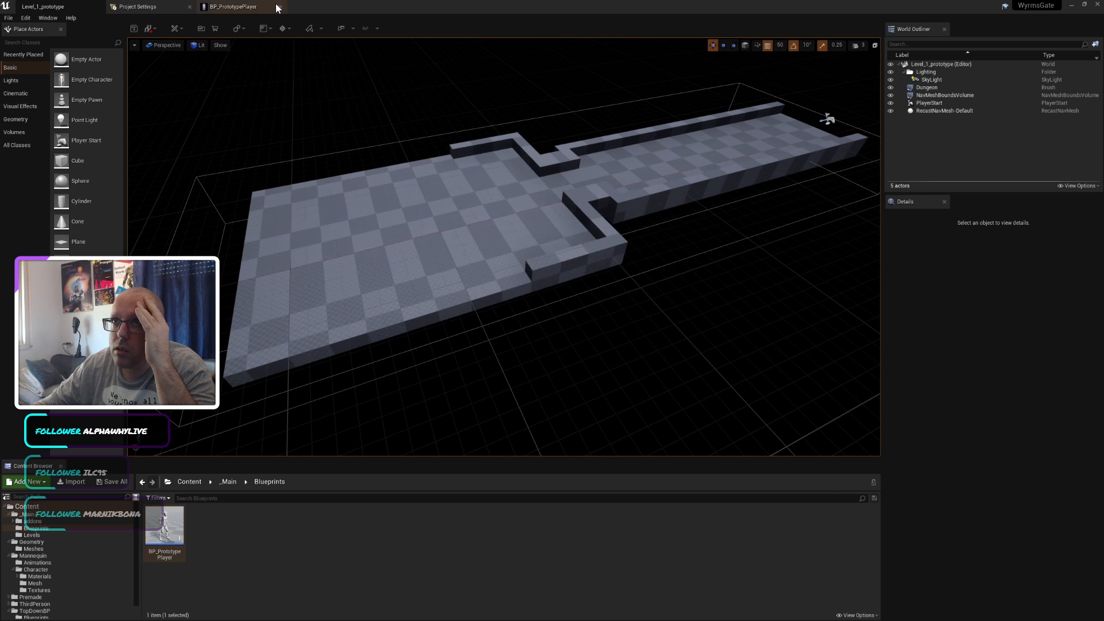
Step: Close the BP_PrototypePlayer blueprint editor and rename that asset as Bak_PrototypePlayer
{"action": "left_click", "coordinate": [276, 7]}
{"action": "left_click", "coordinate": [280, 7]}
{"action": "left_click", "coordinate": [45, 5]}
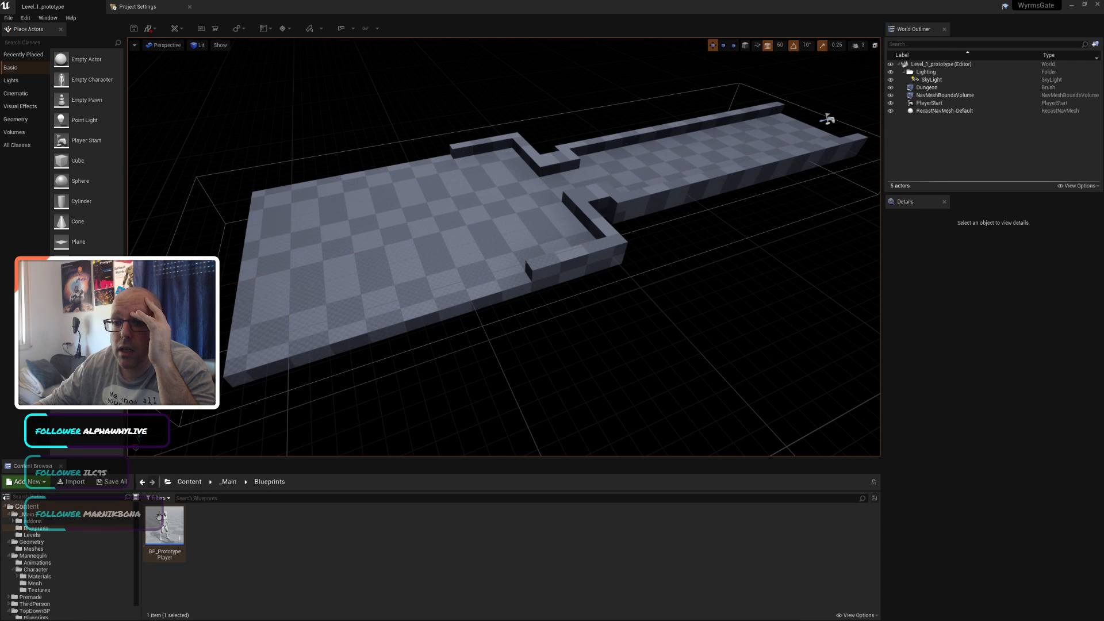
{"action": "key", "text": "F2"}
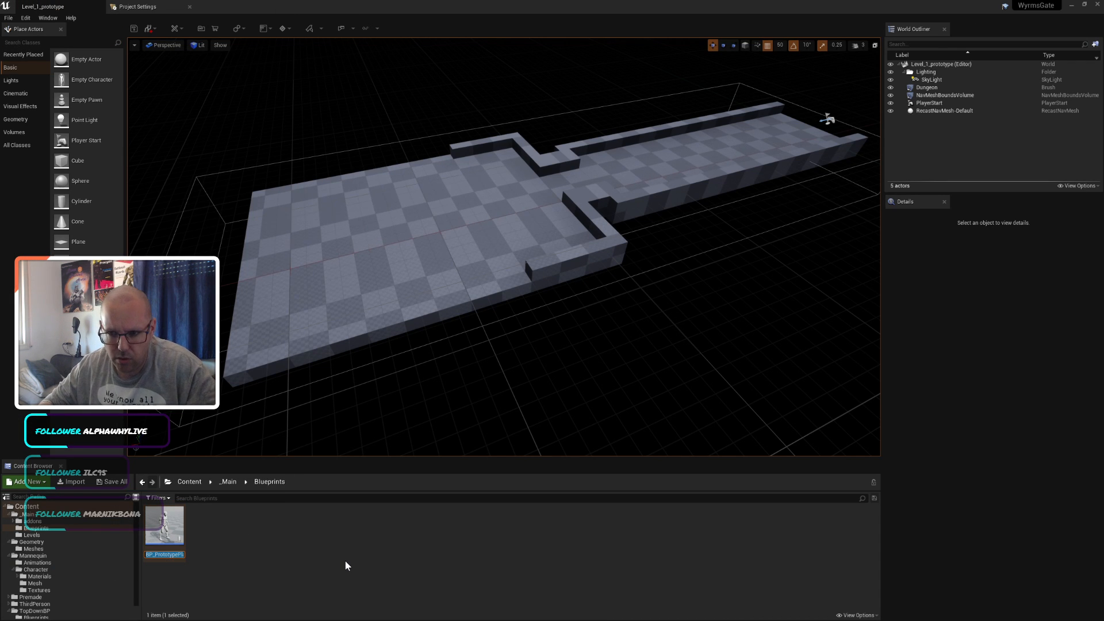
{"action": "key", "text": "End"}
{"action": "type", "text": "Bak"}
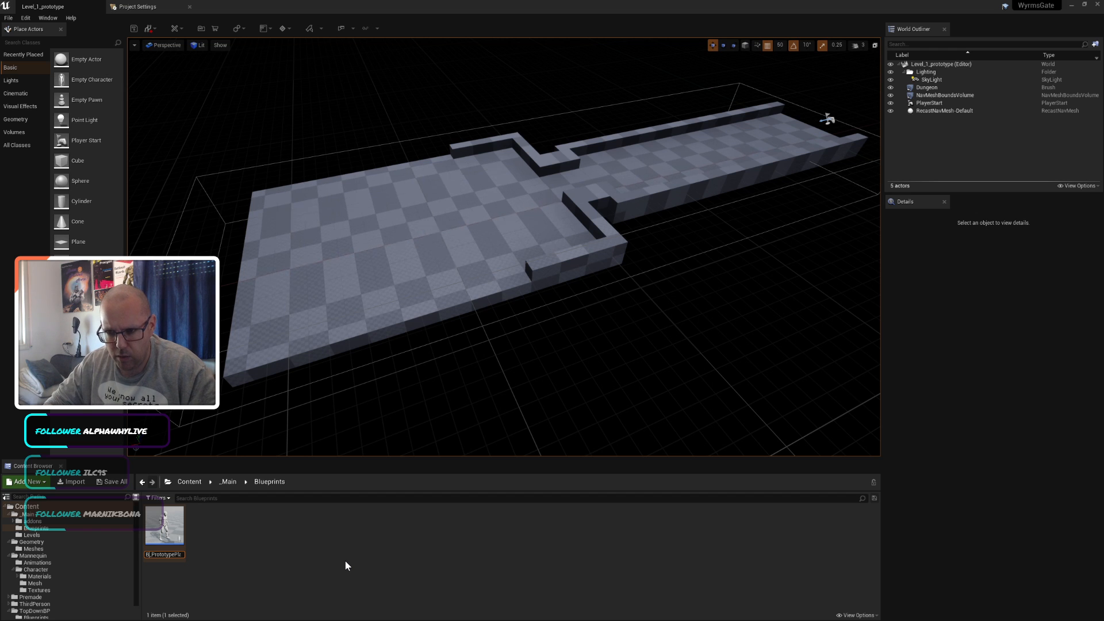
{"action": "key", "text": "Return"}
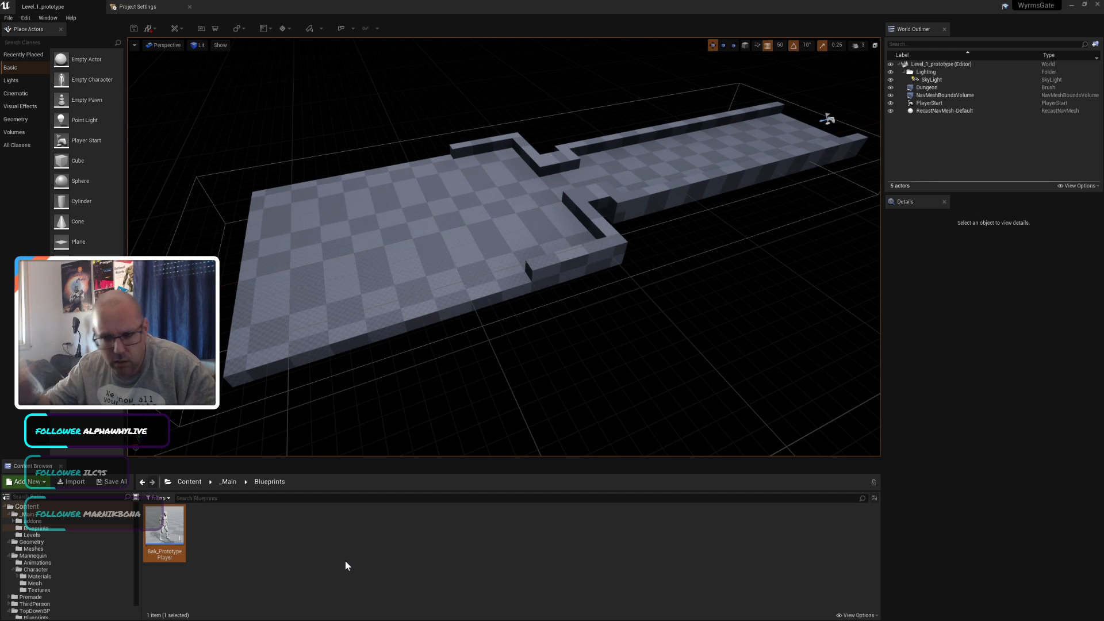
Step: Copy the TopDownCharacter and TopDownController blueprints from TopDownBP's Blueprints folder into the Blueprints folder of _Main
{"action": "scroll", "coordinate": [13, 590], "scroll_direction": "down", "scroll_amount": 1}
{"action": "left_click", "coordinate": [36, 602]}
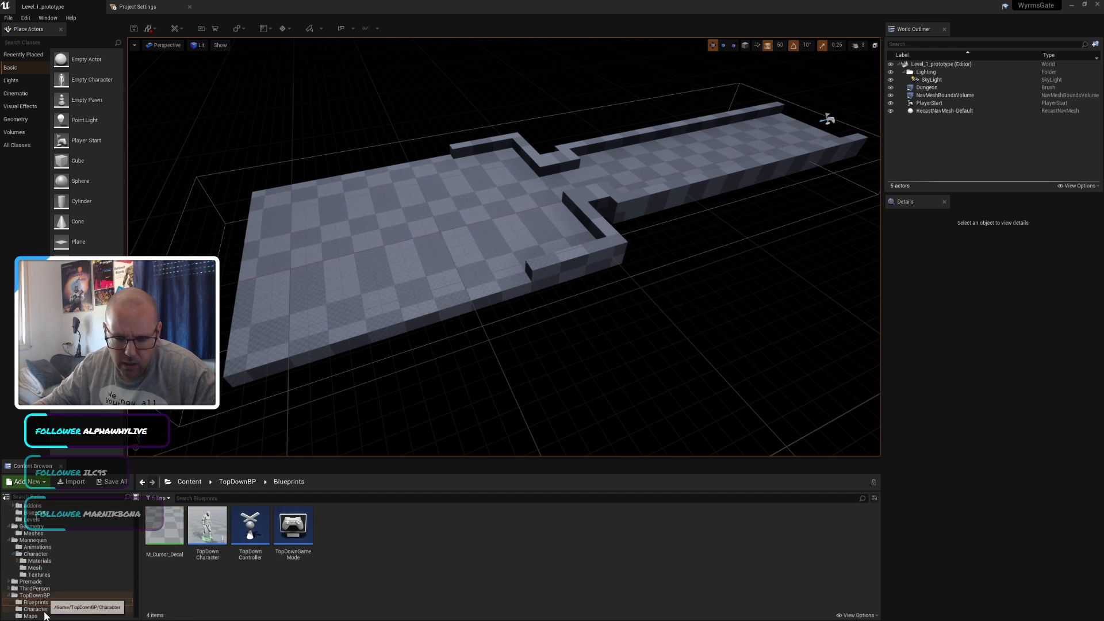
{"action": "scroll", "coordinate": [80, 562], "scroll_direction": "up", "scroll_amount": 2}
{"action": "left_click", "coordinate": [207, 528]}
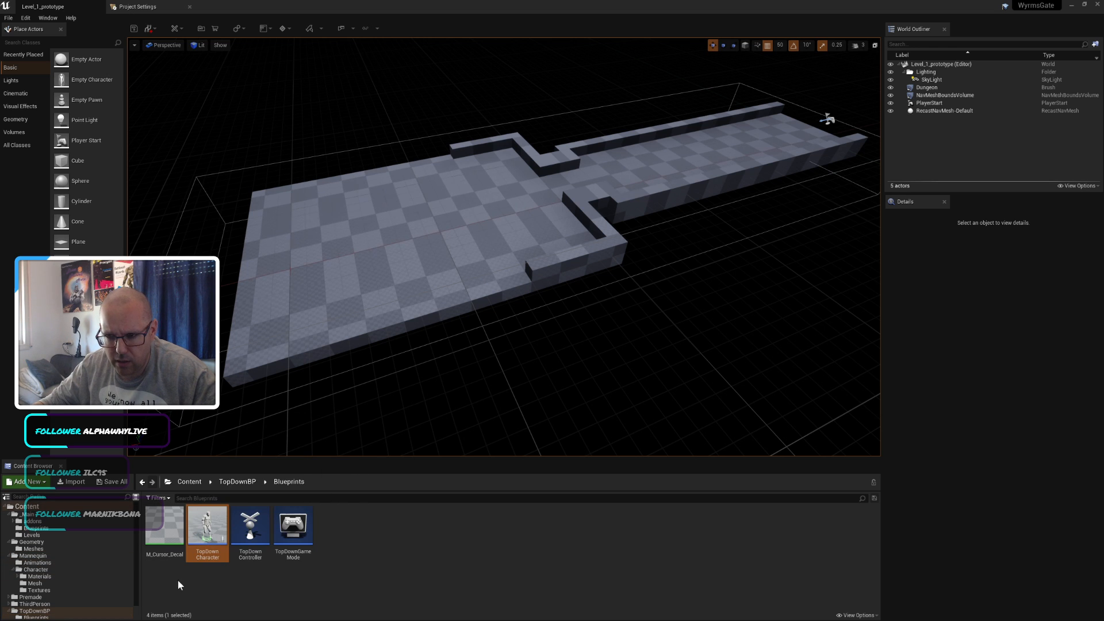
{"action": "left_click", "coordinate": [250, 526], "text": "ctrl"}
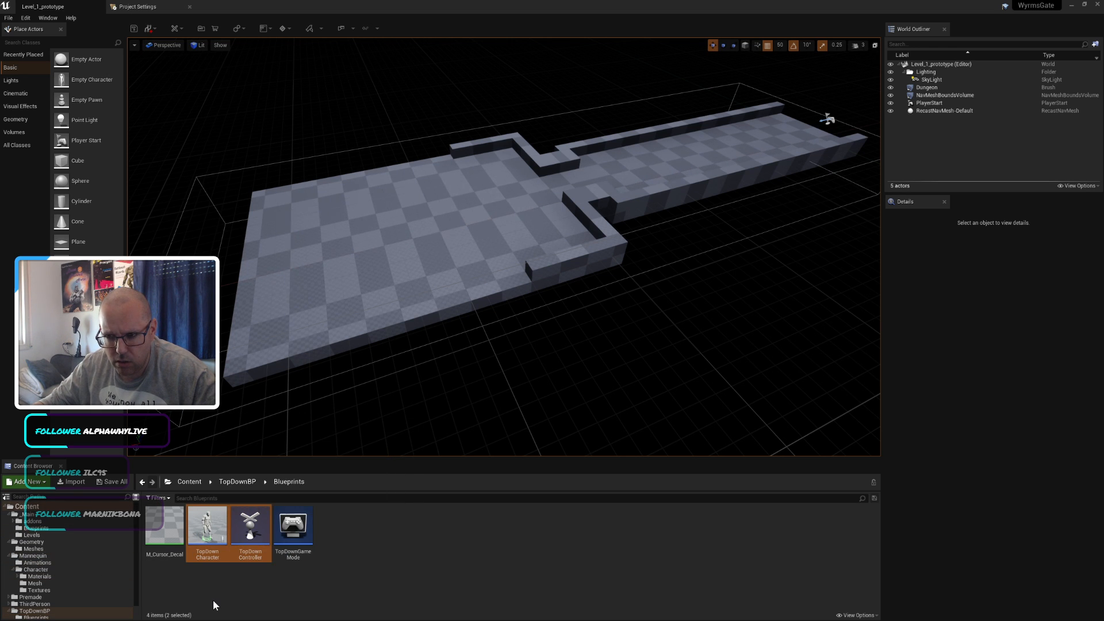
{"action": "left_click", "coordinate": [251, 523]}
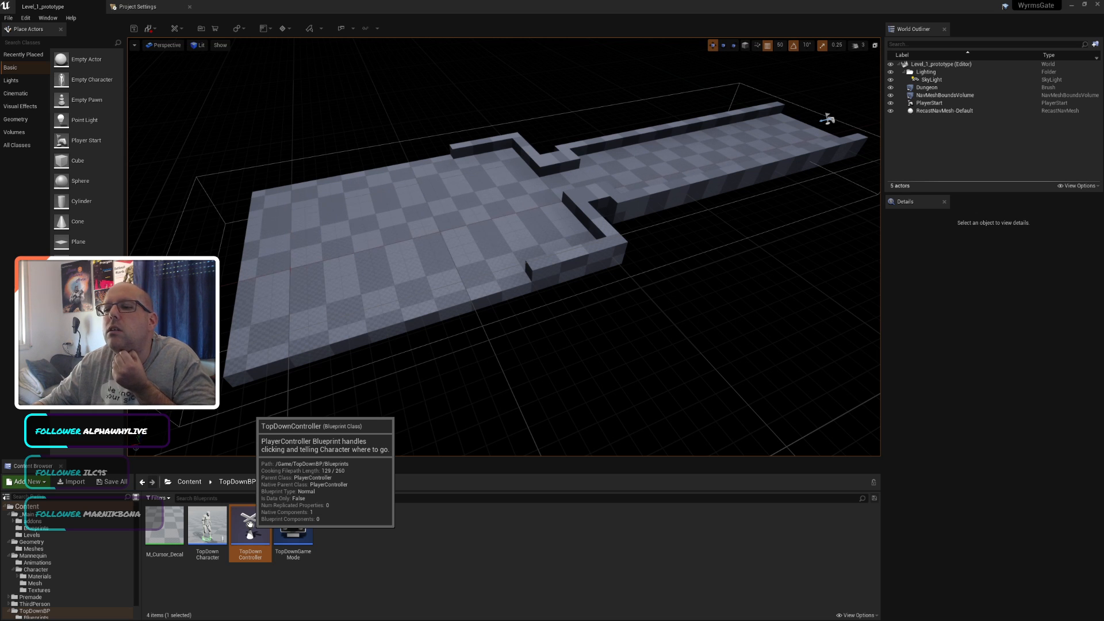
{"action": "left_click", "coordinate": [207, 524]}
{"action": "left_click", "coordinate": [250, 523], "text": "ctrl"}
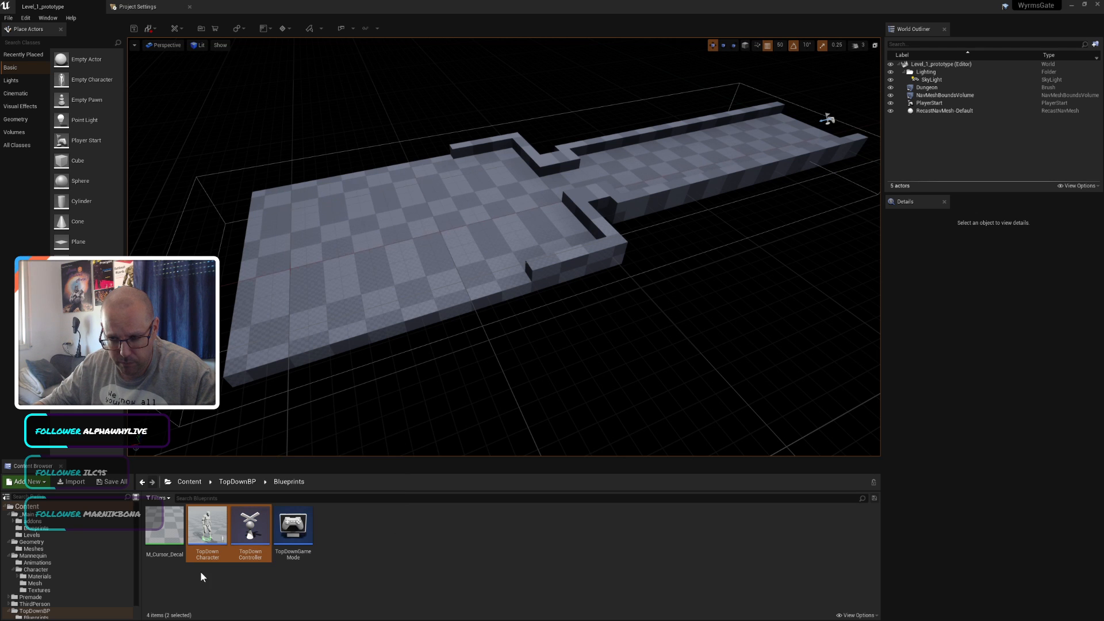
{"action": "left_click", "coordinate": [164, 532], "text": "ctrl"}
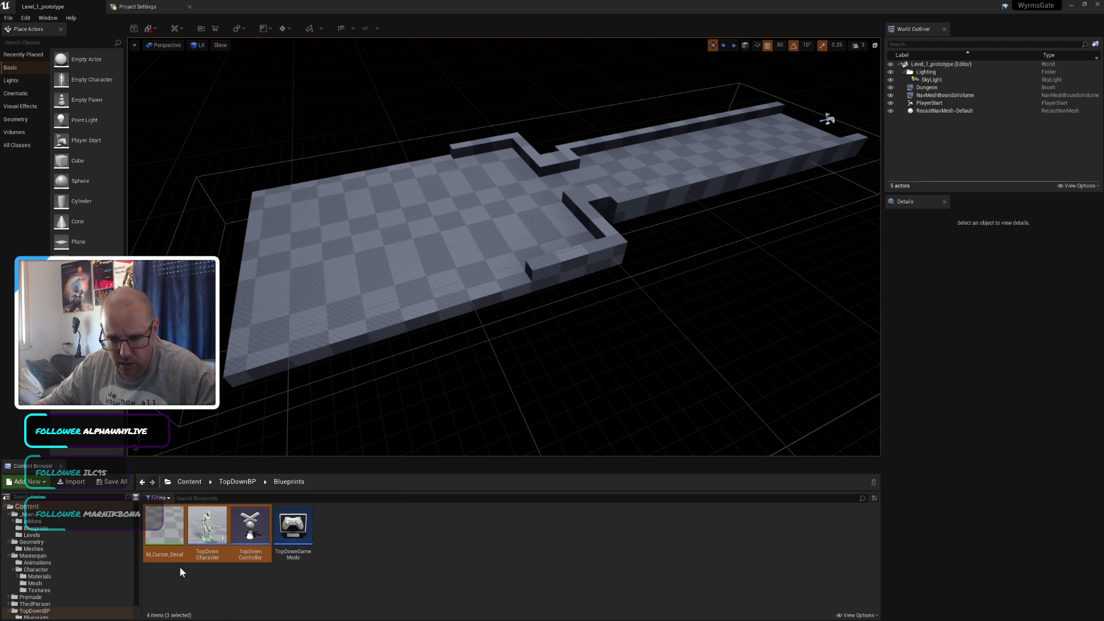
{"action": "left_click", "coordinate": [228, 591]}
{"action": "left_click", "coordinate": [250, 523]}
{"action": "left_click", "coordinate": [207, 523], "text": "ctrl"}
{"action": "left_click_drag", "start_coordinate": [250, 523], "coordinate": [55, 528]}
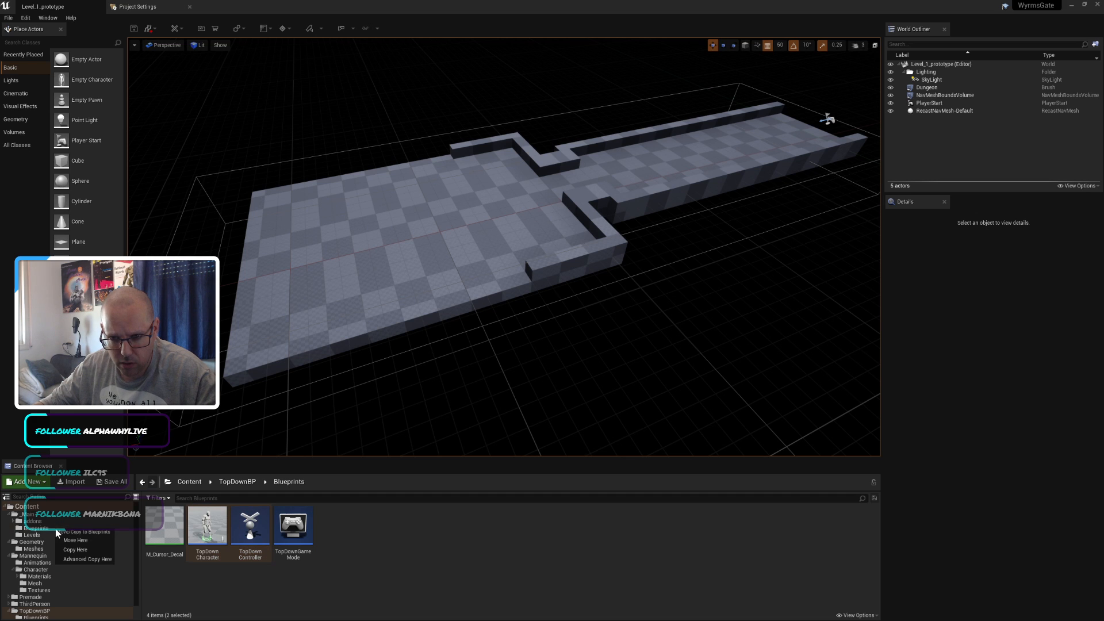
{"action": "left_click", "coordinate": [88, 550]}
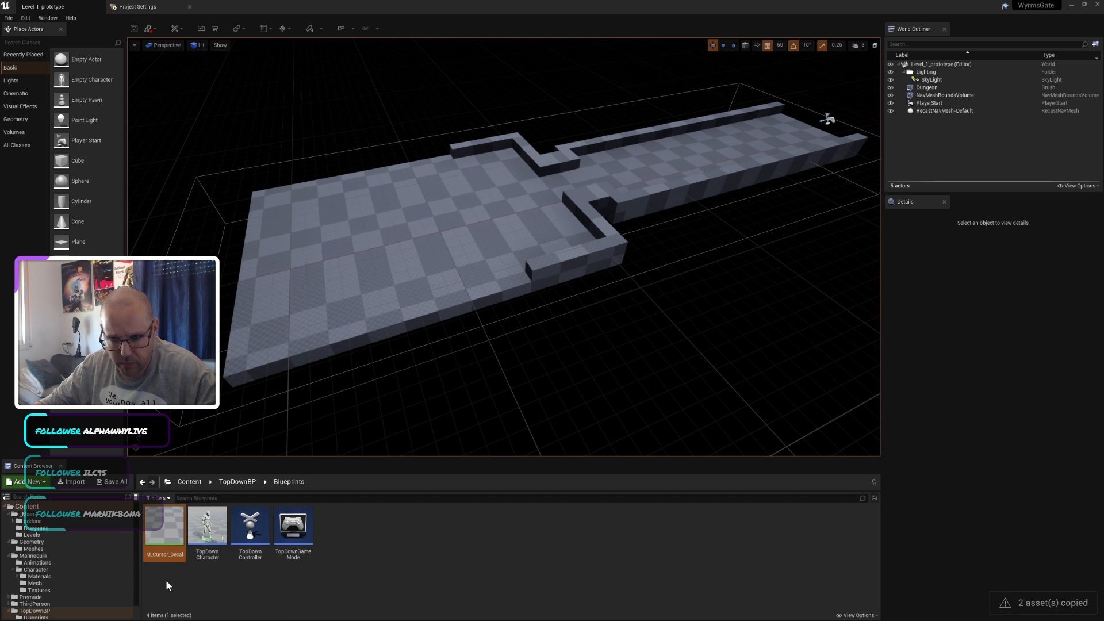
Step: Create a new folder called Assets inside the _Main folder
{"action": "left_click", "coordinate": [27, 514]}
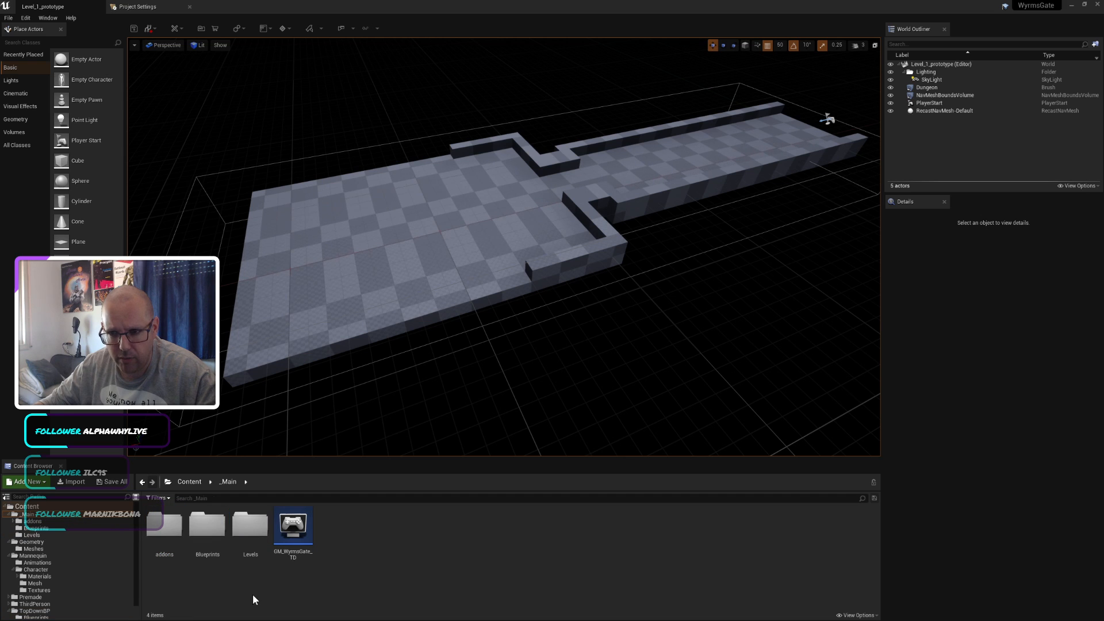
{"action": "right_click", "coordinate": [376, 534]}
{"action": "left_click", "coordinate": [403, 240]}
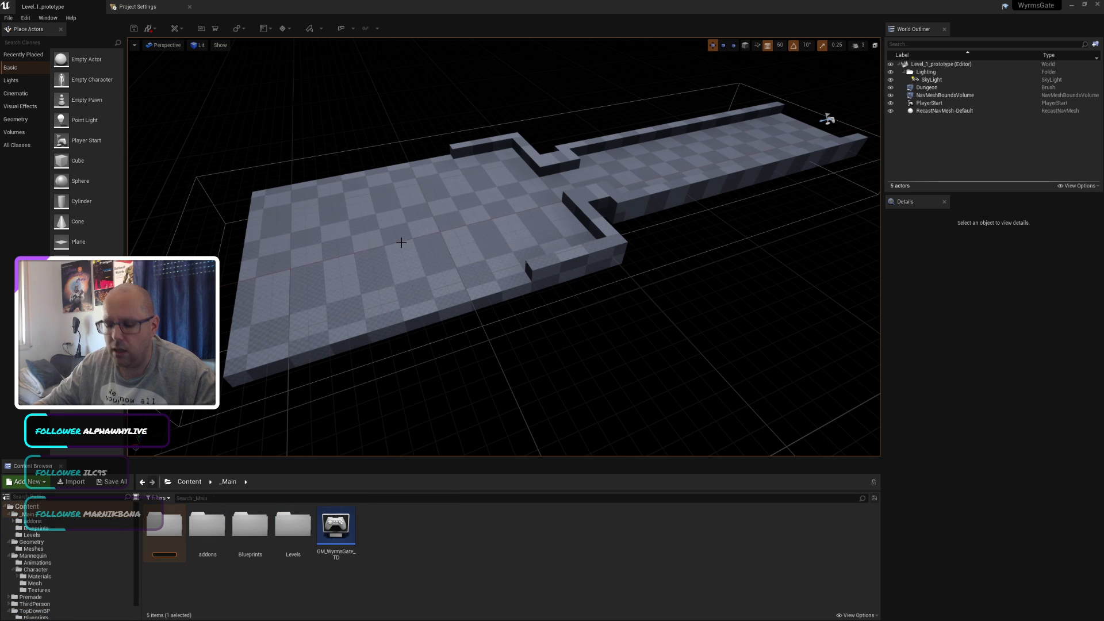
{"action": "type", "text": "Assets"}
{"action": "key", "text": "Return"}
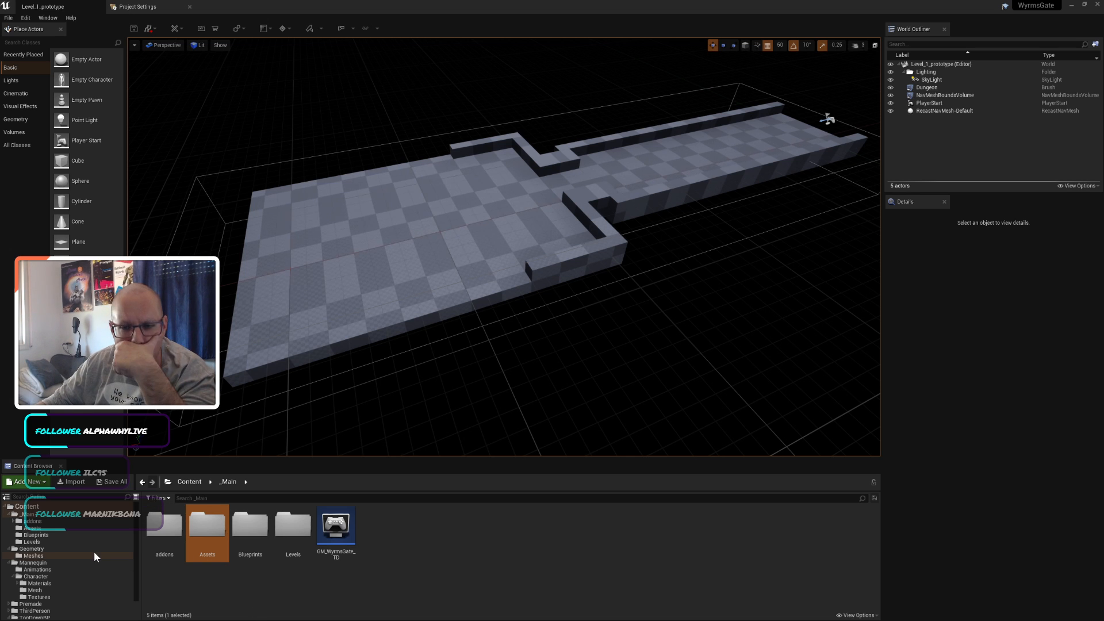
Step: Copy the M_Cursor_Decal material from TopDownBP's Blueprints folder into the Assets folder of _Main
{"action": "scroll", "coordinate": [81, 561], "scroll_direction": "down", "scroll_amount": 2}
{"action": "left_click", "coordinate": [44, 604]}
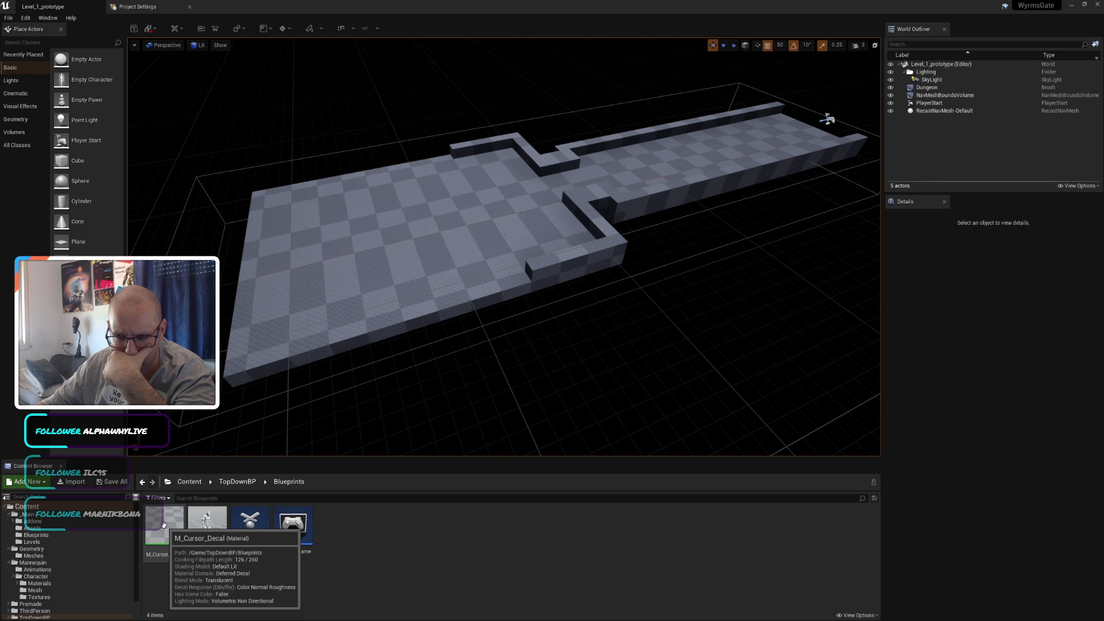
{"action": "left_click_drag", "start_coordinate": [163, 525], "coordinate": [37, 529]}
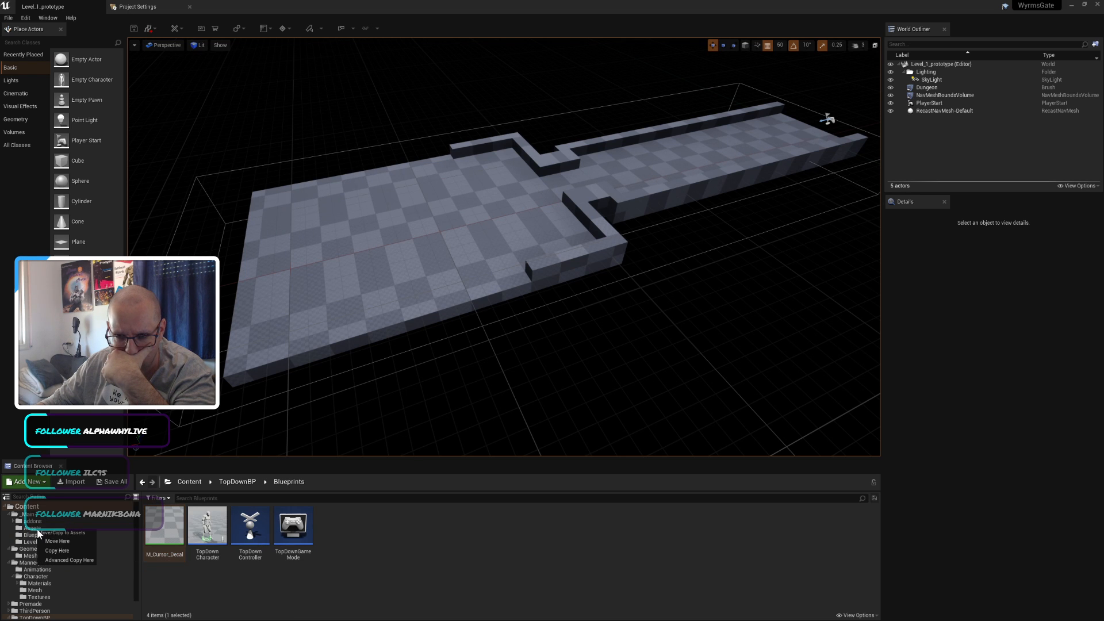
{"action": "left_click", "coordinate": [58, 551]}
Step: Check the contents of TopDownBP's Character and Maps folders and the copied blueprints in _Main's Blueprints folder
{"action": "scroll", "coordinate": [65, 571], "scroll_direction": "down", "scroll_amount": 2}
{"action": "left_click", "coordinate": [41, 609]}
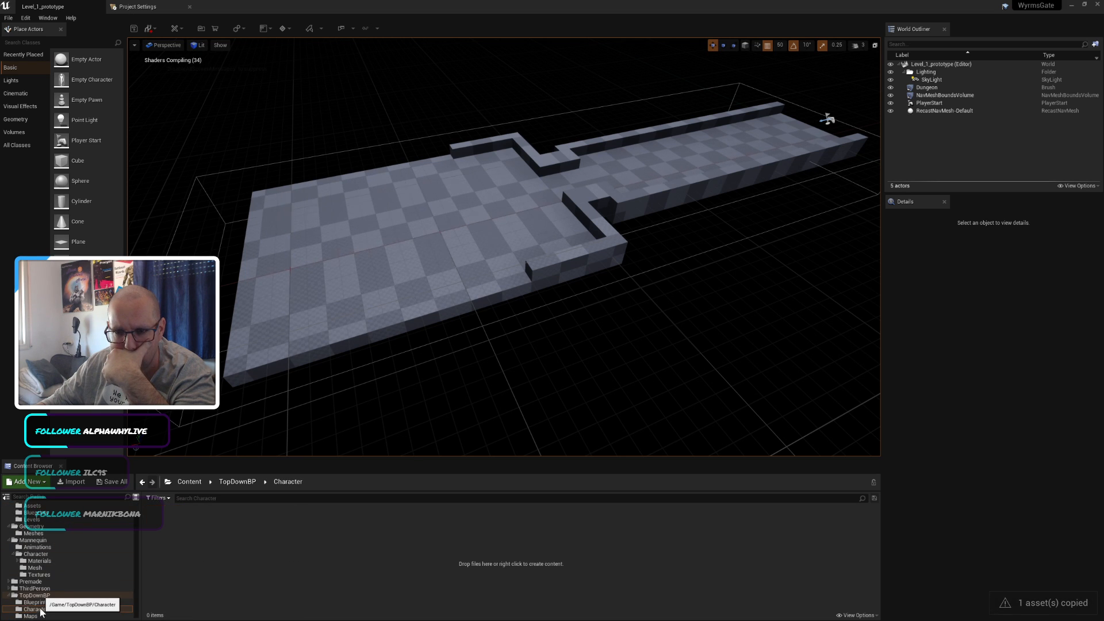
{"action": "left_click", "coordinate": [44, 615]}
{"action": "scroll", "coordinate": [46, 612], "scroll_direction": "up", "scroll_amount": 2}
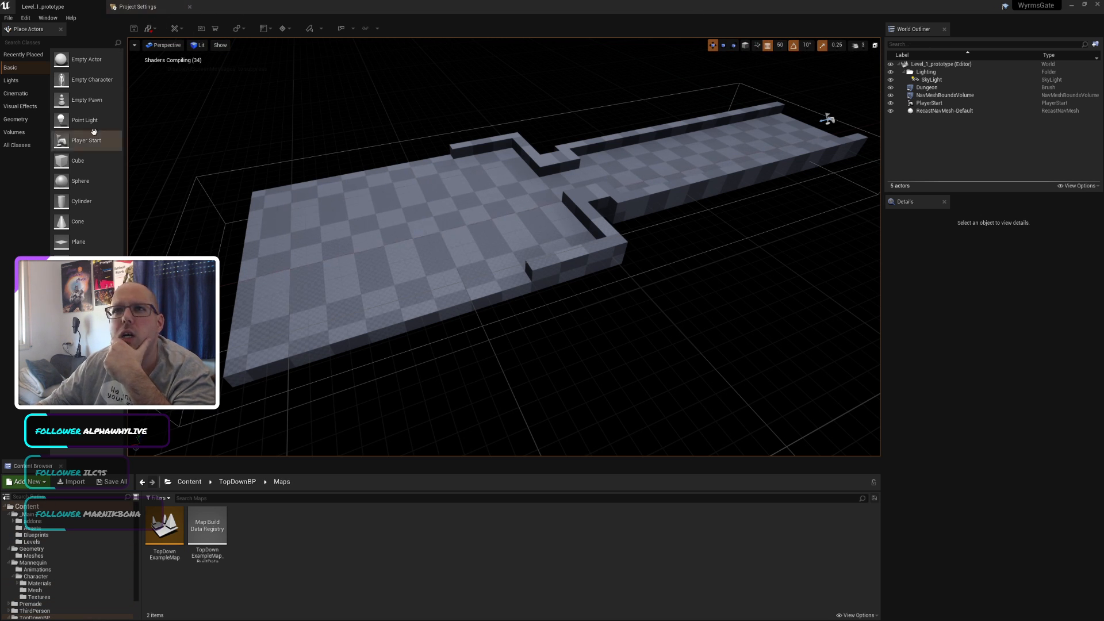
{"action": "left_click", "coordinate": [38, 535]}
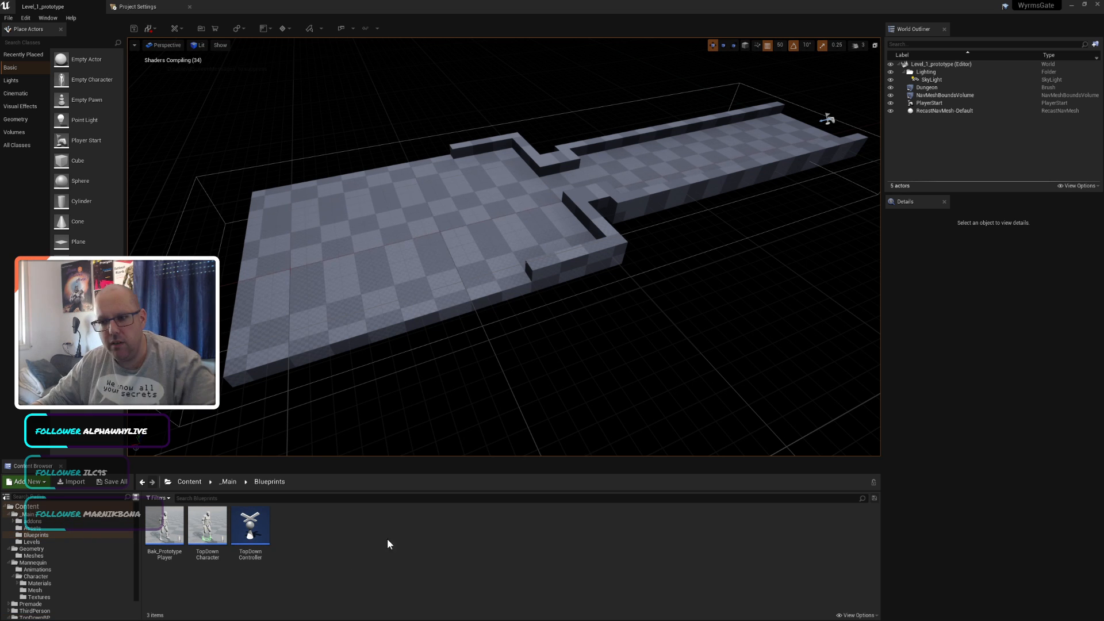
{"action": "left_click", "coordinate": [253, 522]}
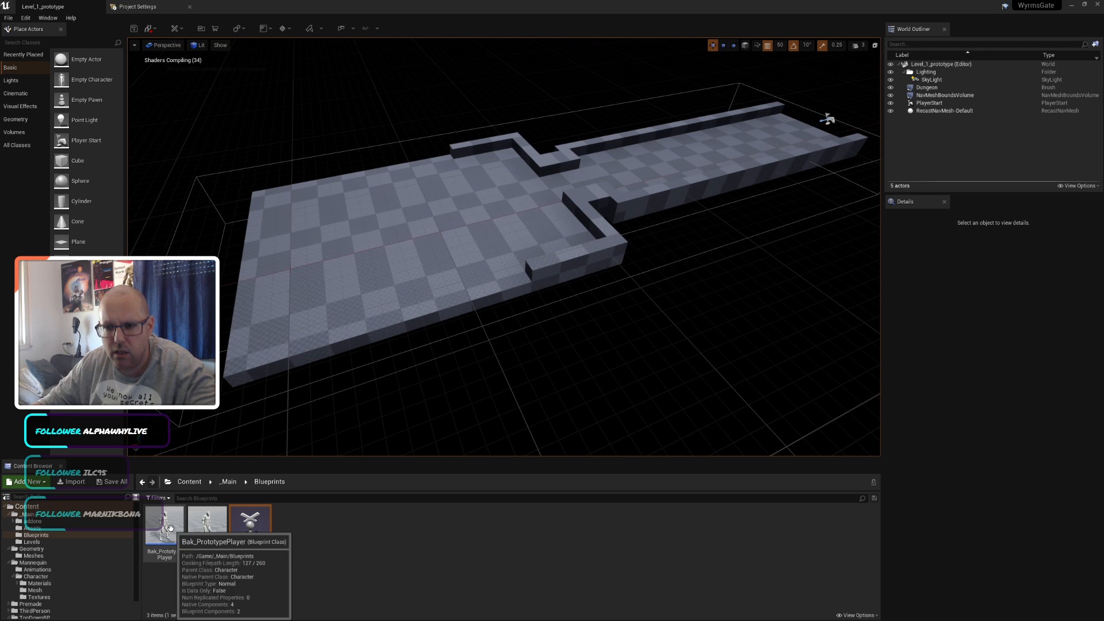
Step: Open the GM_WyrmsGate_TD blueprint from _Main and rename the TopDownCharacter copy in _Main's Blueprints folder as BP_PrototypePlayer
{"action": "left_click", "coordinate": [34, 516]}
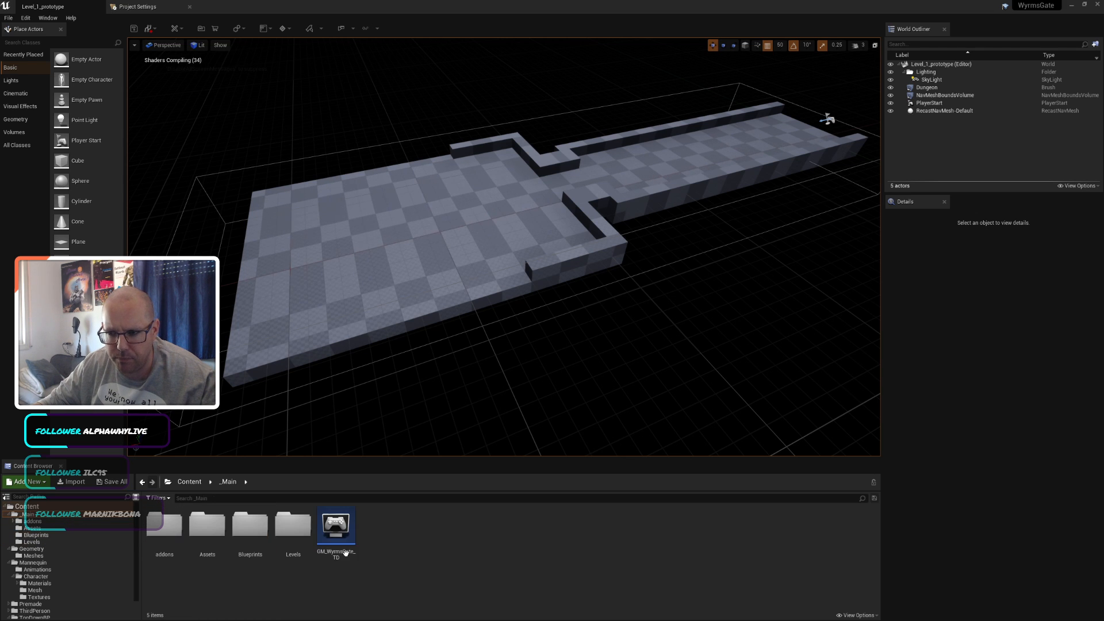
{"action": "double_click", "coordinate": [336, 526]}
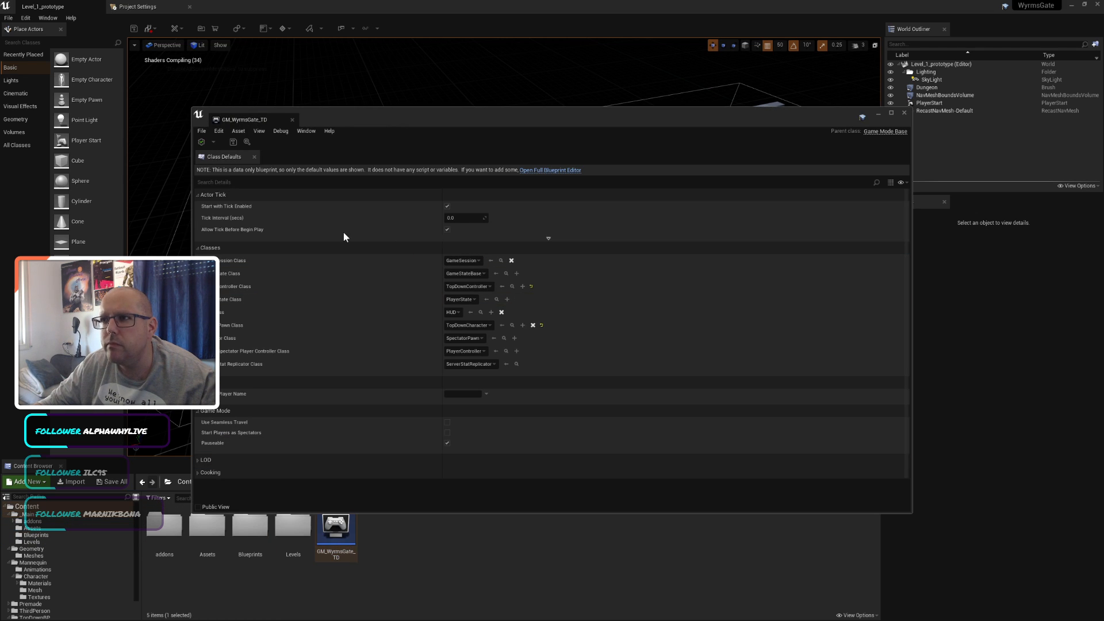
{"action": "left_click", "coordinate": [36, 535]}
{"action": "left_click", "coordinate": [162, 536]}
{"action": "key", "text": "F2"}
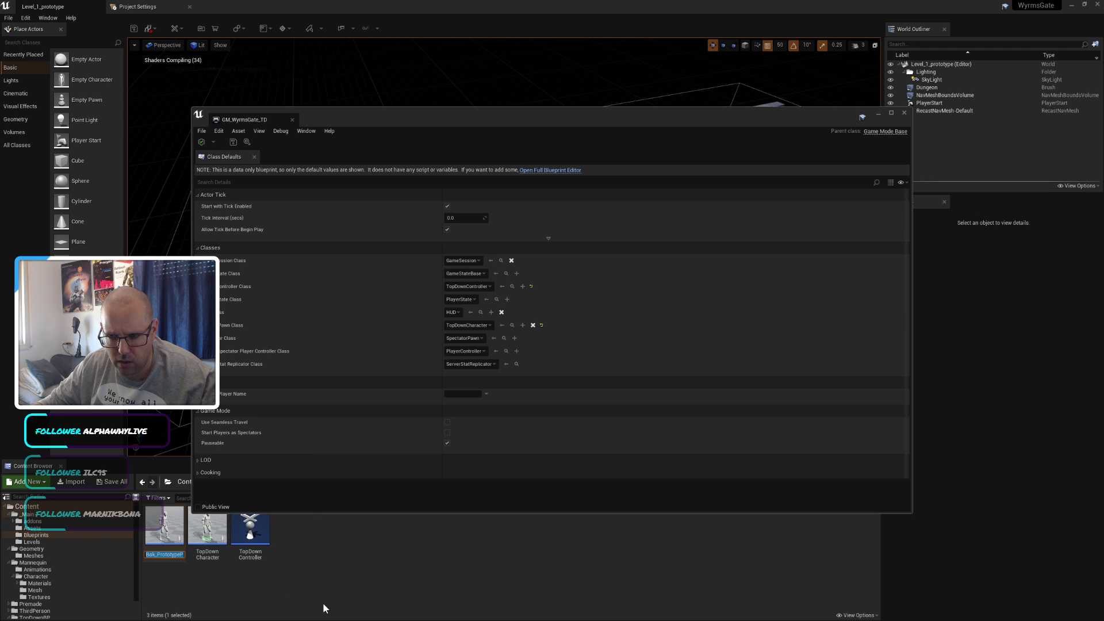
{"action": "key", "text": "Escape"}
{"action": "key", "text": "Right"}
{"action": "key", "text": "F2"}
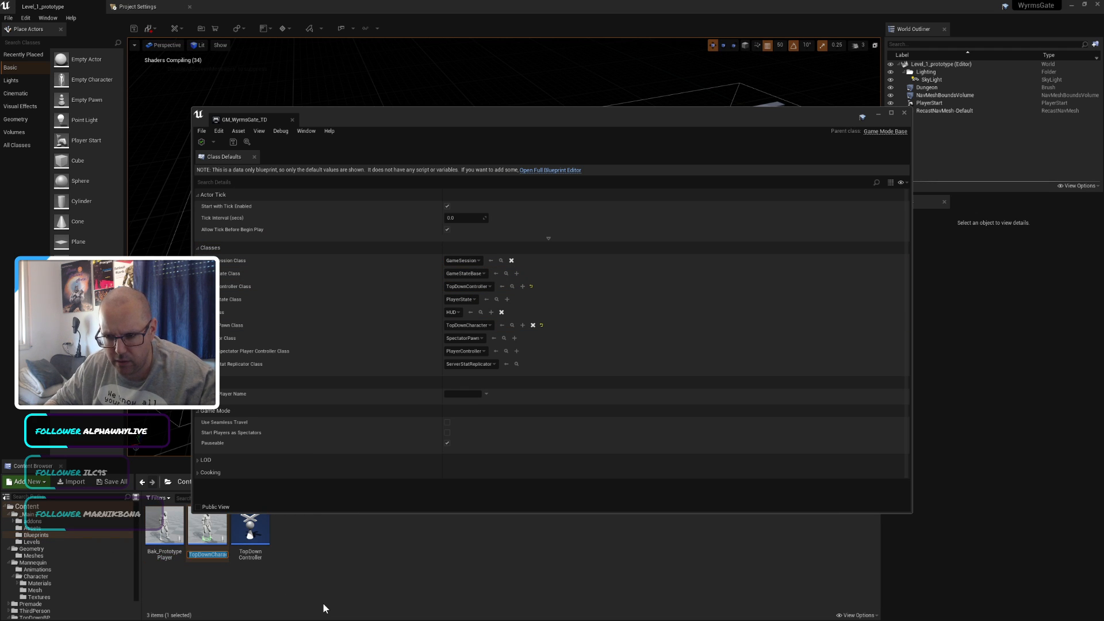
{"action": "type", "text": "PrototypePlay"}
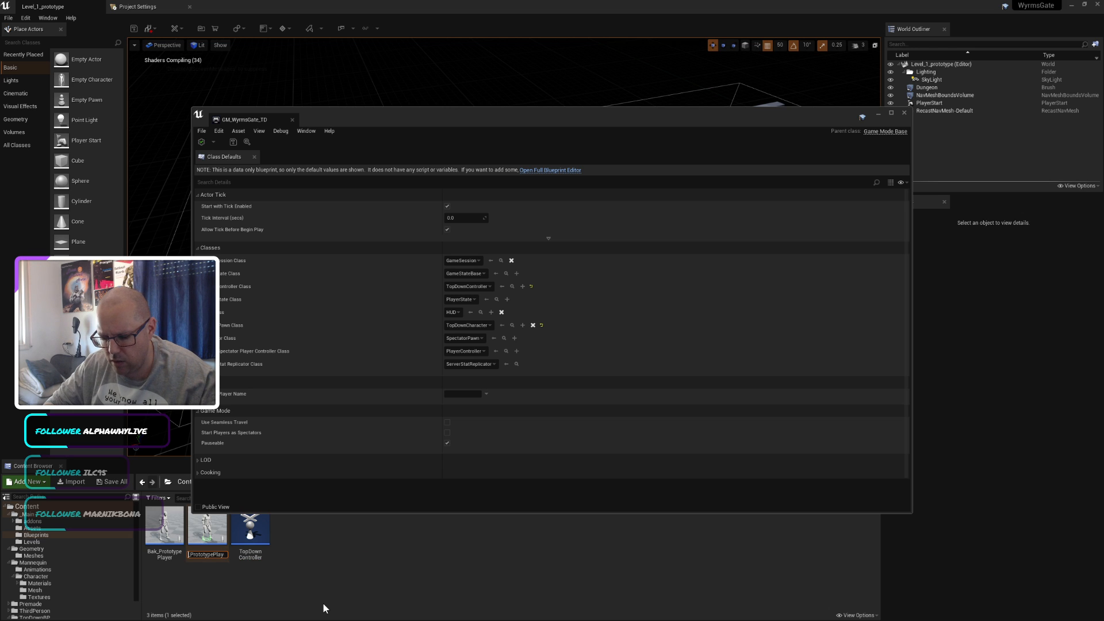
{"action": "type", "text": "er"}
{"action": "key", "text": "Return"}
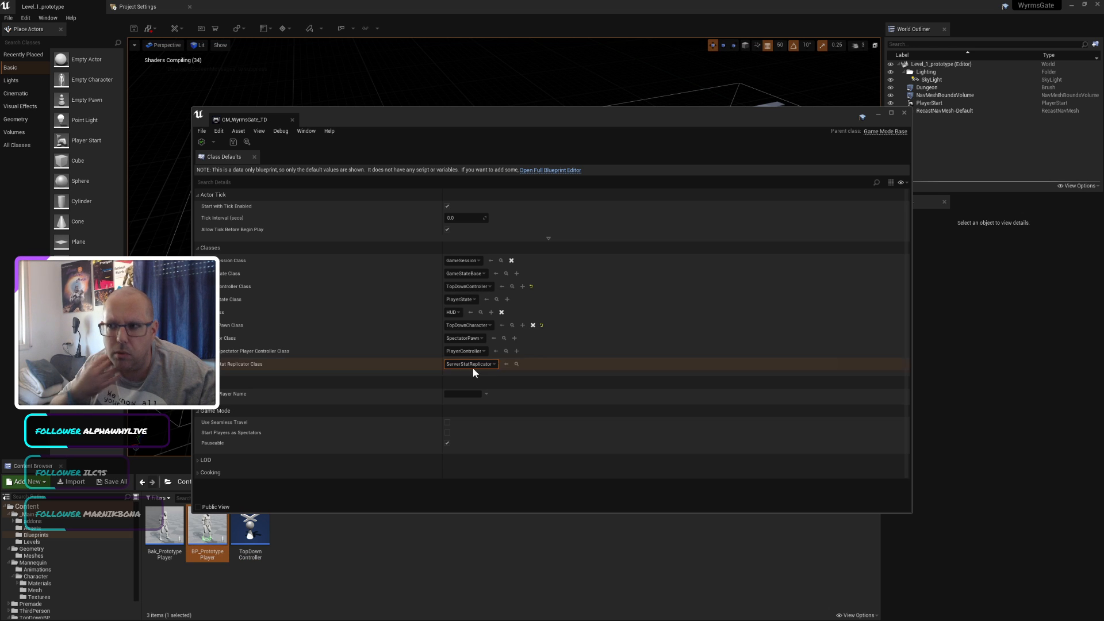
Step: Set the Default Pawn Class of GM_WyrmsGate_TD to BP_PrototypePlayer
{"action": "left_click", "coordinate": [467, 286]}
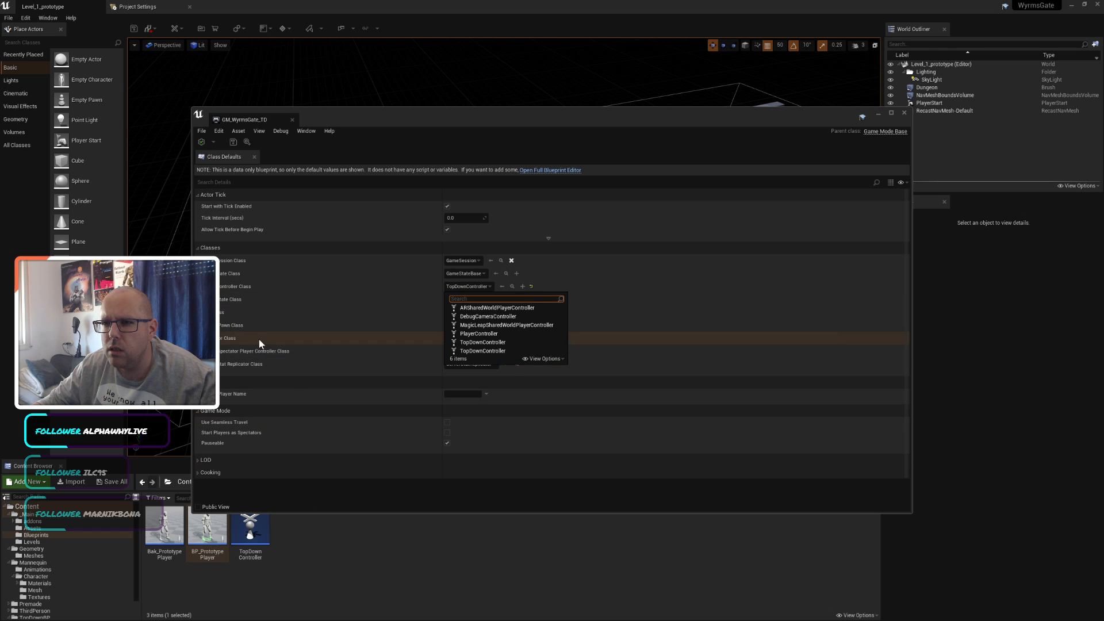
{"action": "left_click", "coordinate": [376, 322]}
{"action": "left_click", "coordinate": [468, 325]}
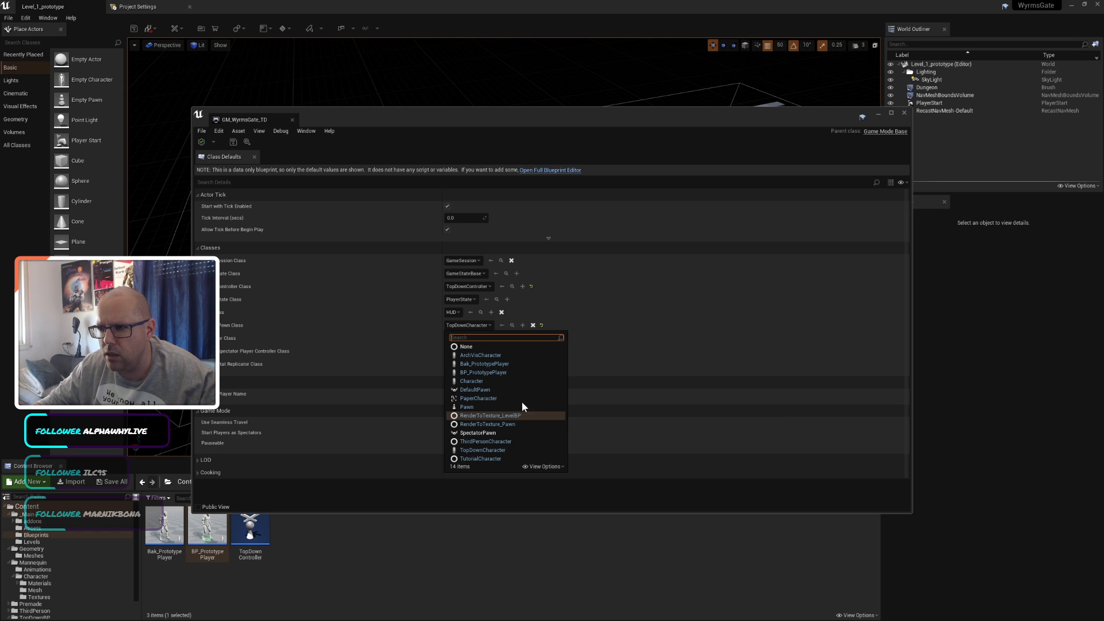
{"action": "left_click", "coordinate": [516, 371]}
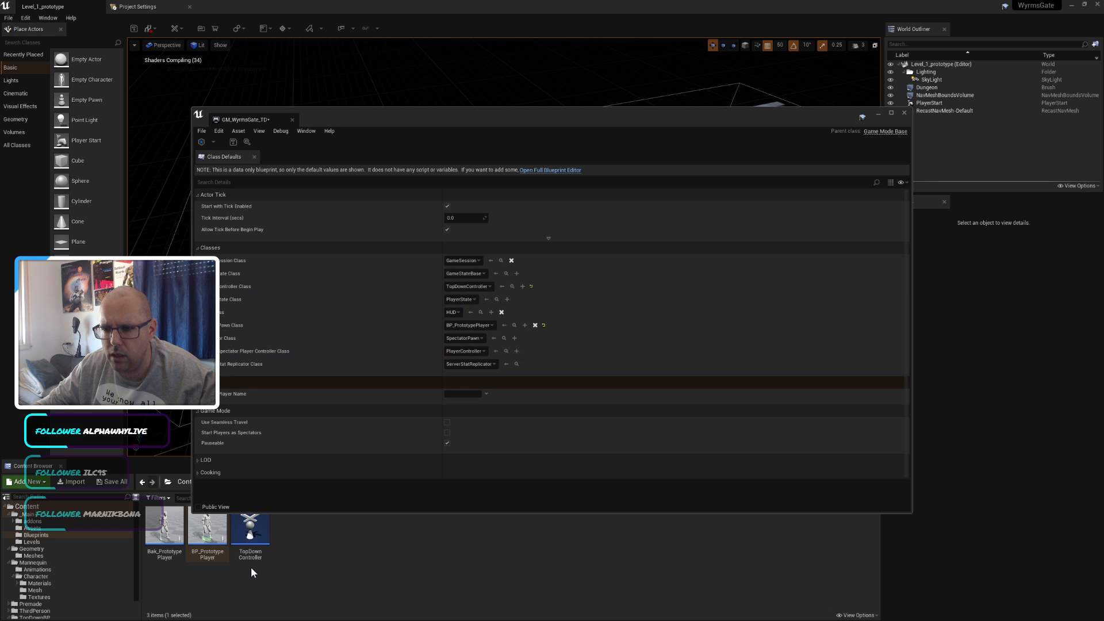
Step: Dock the GM_WyrmsGate_TD editor in the main window and save the blueprint
{"action": "left_click", "coordinate": [344, 551]}
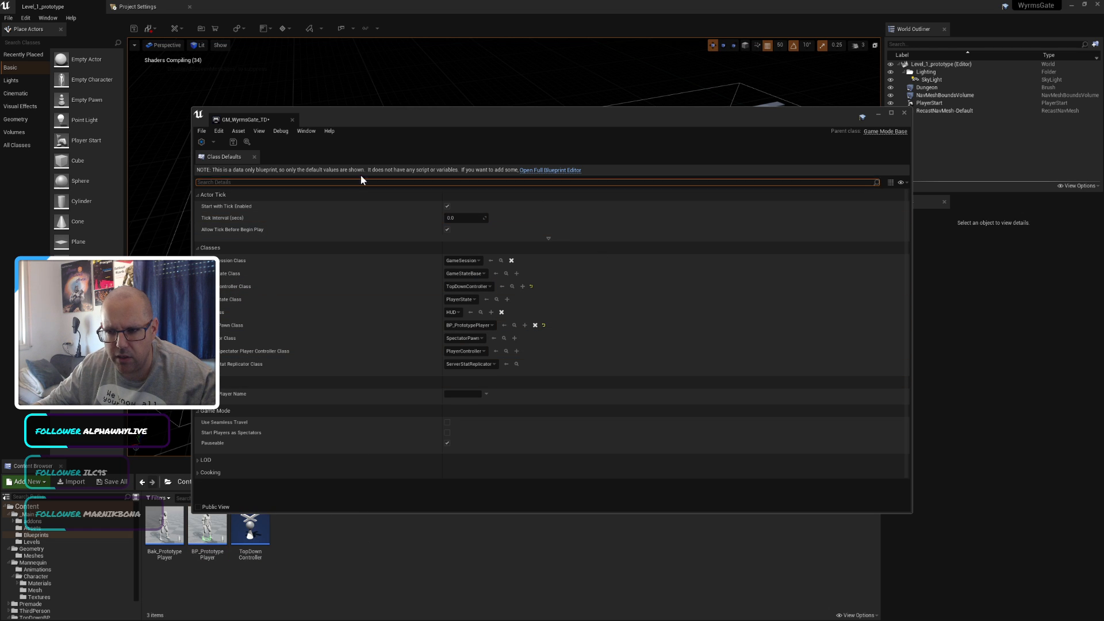
{"action": "left_click_drag", "start_coordinate": [245, 120], "coordinate": [235, 6]}
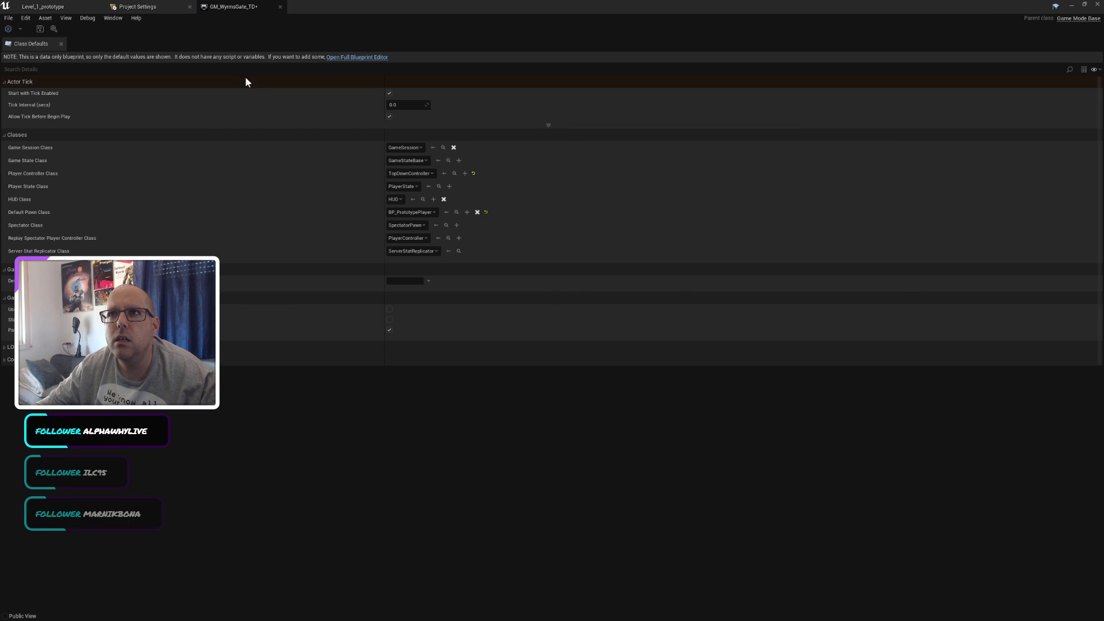
{"action": "left_click", "coordinate": [39, 29]}
Step: Return to Level_1_prototype, play-test it in a preview window and close the preview
{"action": "left_click", "coordinate": [56, 6]}
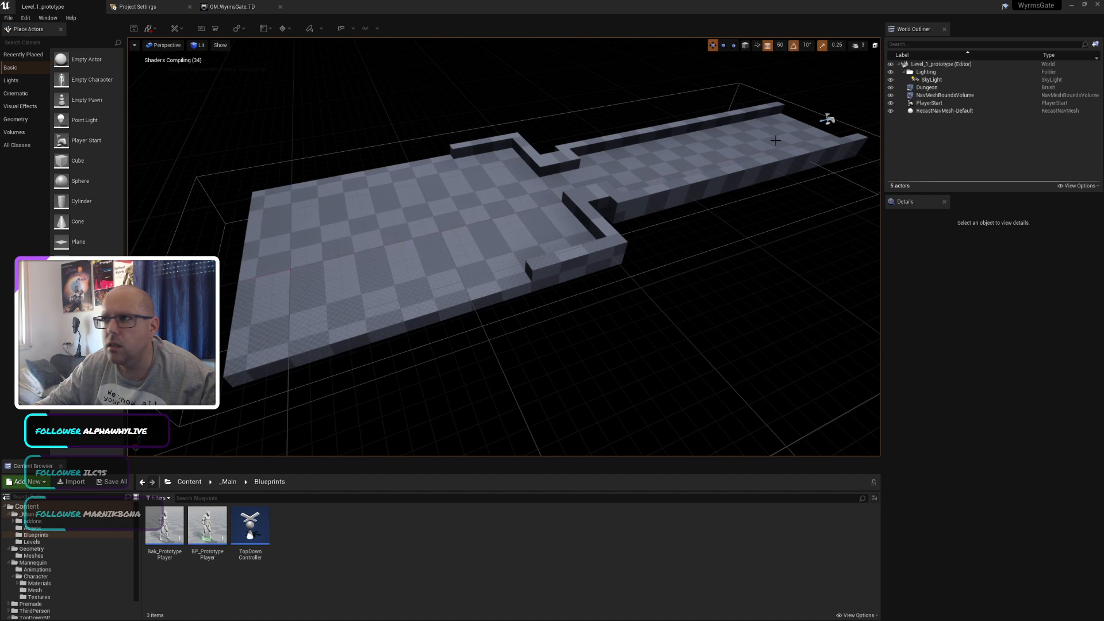
{"action": "left_click", "coordinate": [338, 28]}
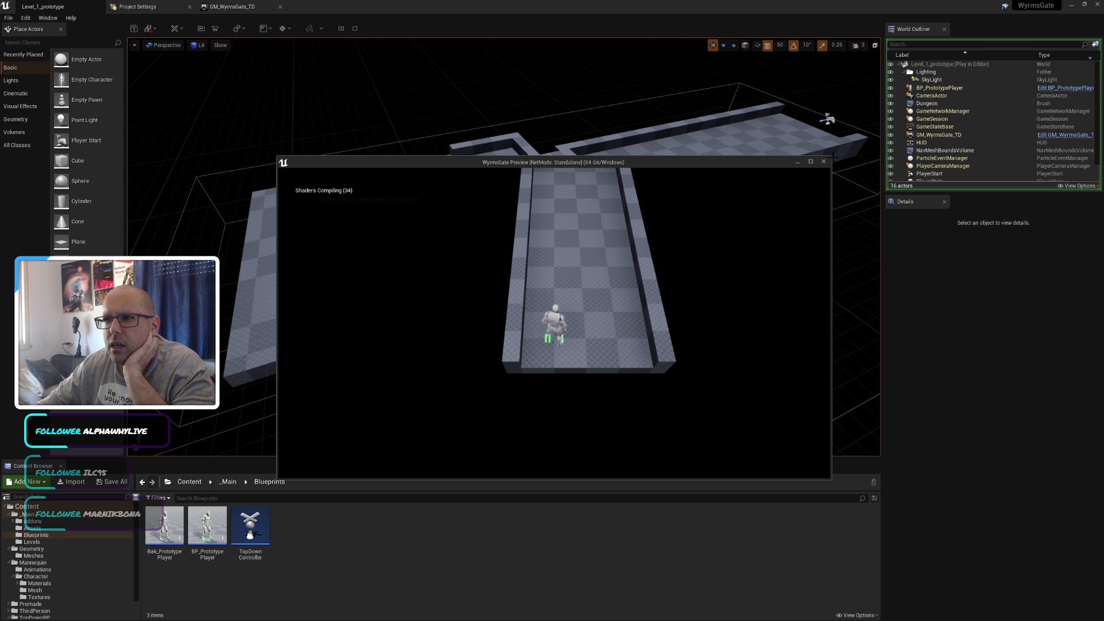
{"action": "left_click", "coordinate": [823, 162]}
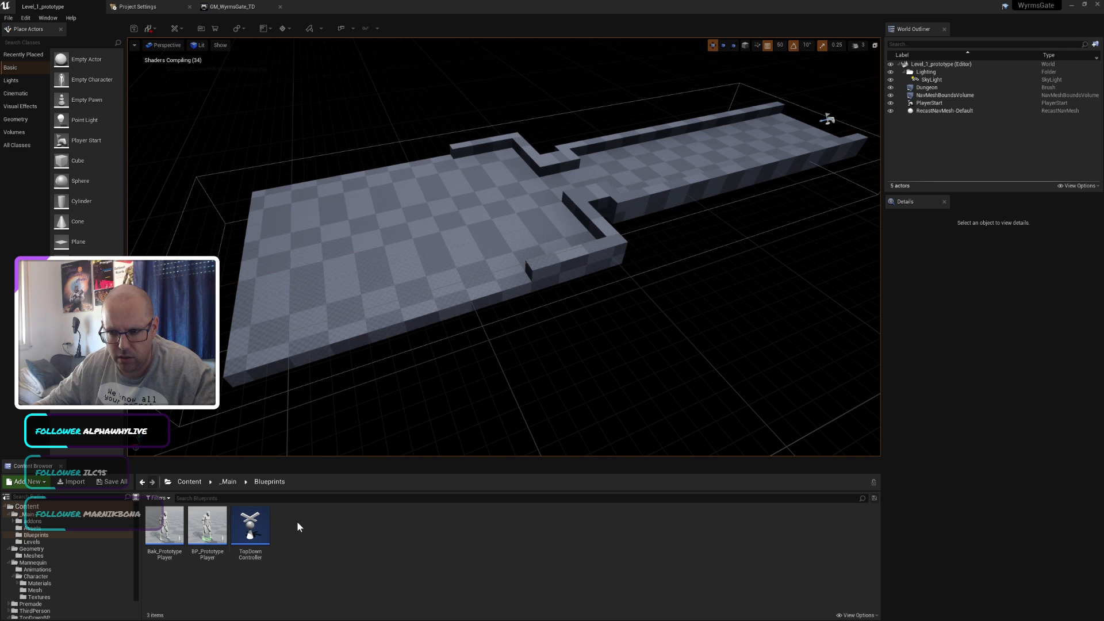
Step: Open the TopDownController blueprint in _Main's Blueprints folder and examine the "Click and go there" nodes in its Event Graph
{"action": "left_click", "coordinate": [262, 520]}
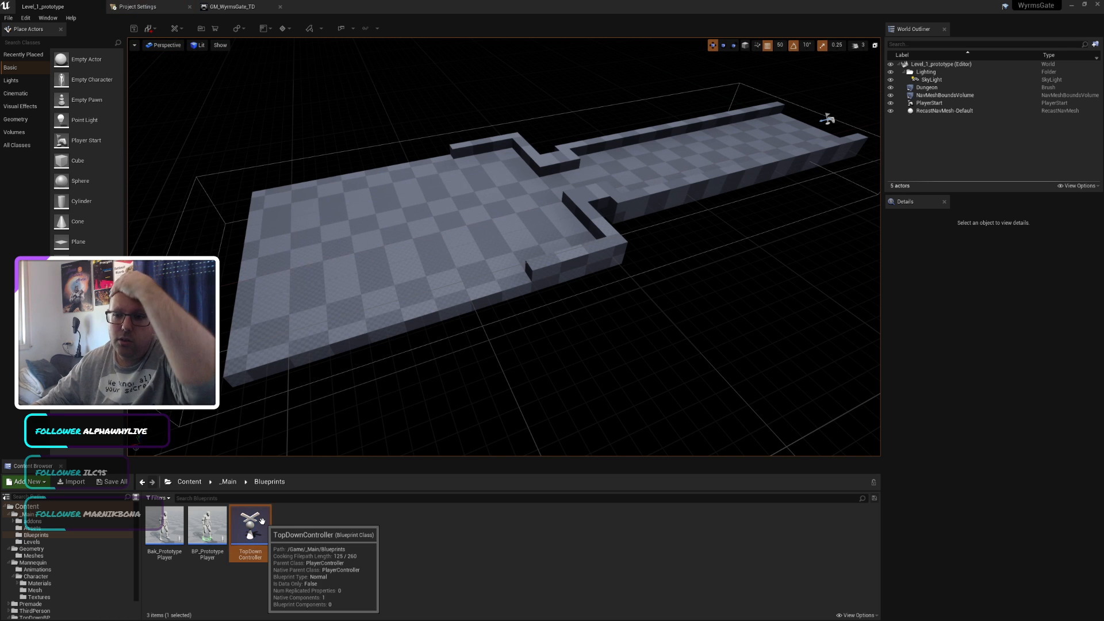
{"action": "double_click", "coordinate": [250, 525]}
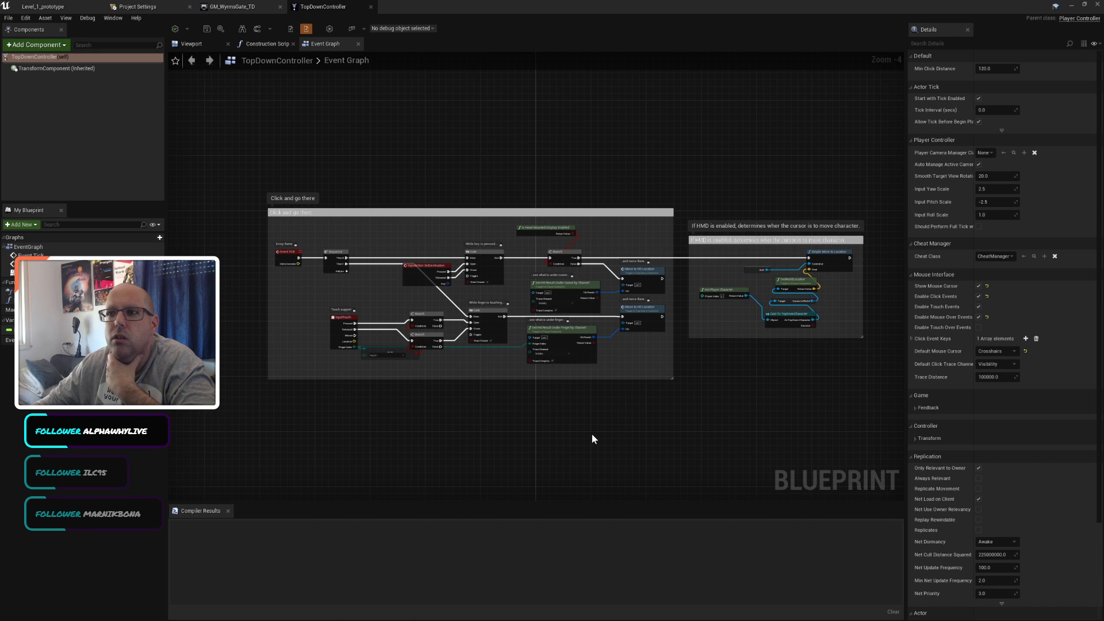
{"action": "scroll", "coordinate": [591, 434], "scroll_direction": "up", "scroll_amount": 1}
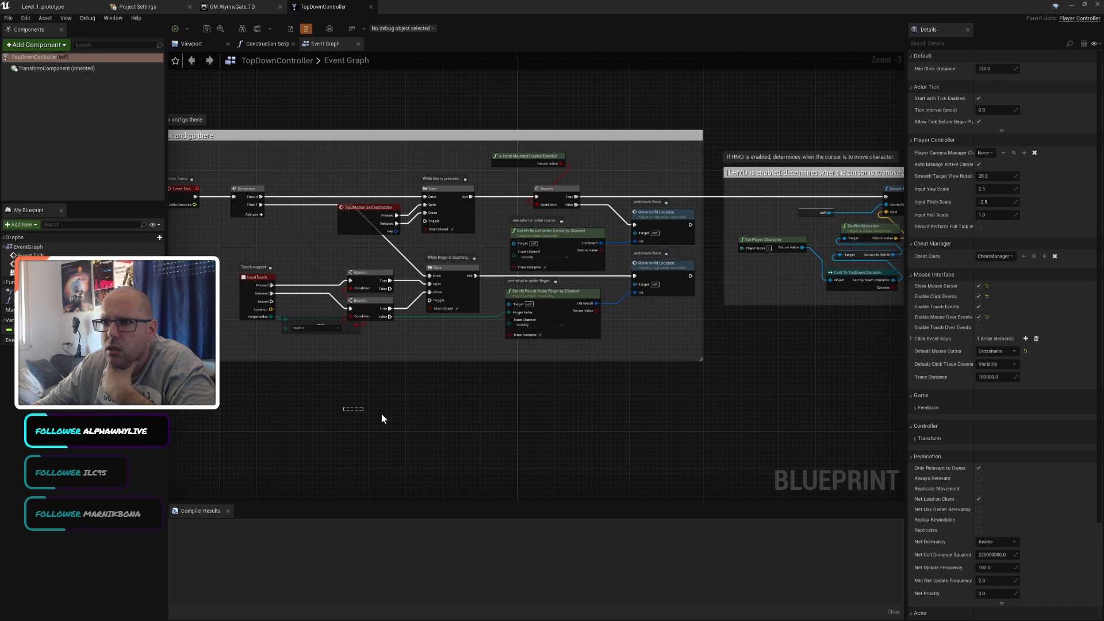
{"action": "right_click_drag", "start_coordinate": [306, 406], "coordinate": [379, 446]}
{"action": "scroll", "coordinate": [420, 432], "scroll_direction": "up", "scroll_amount": 1}
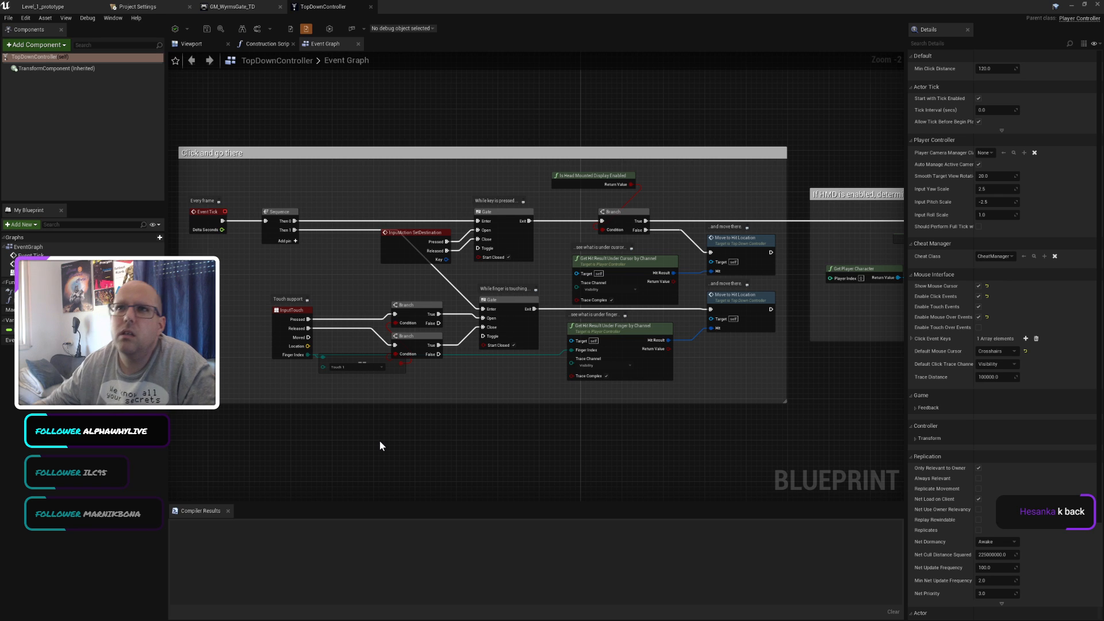
Step: Review the Input bindings in Project Settings and check which key the SetDestination action mapping uses
{"action": "left_click", "coordinate": [133, 7]}
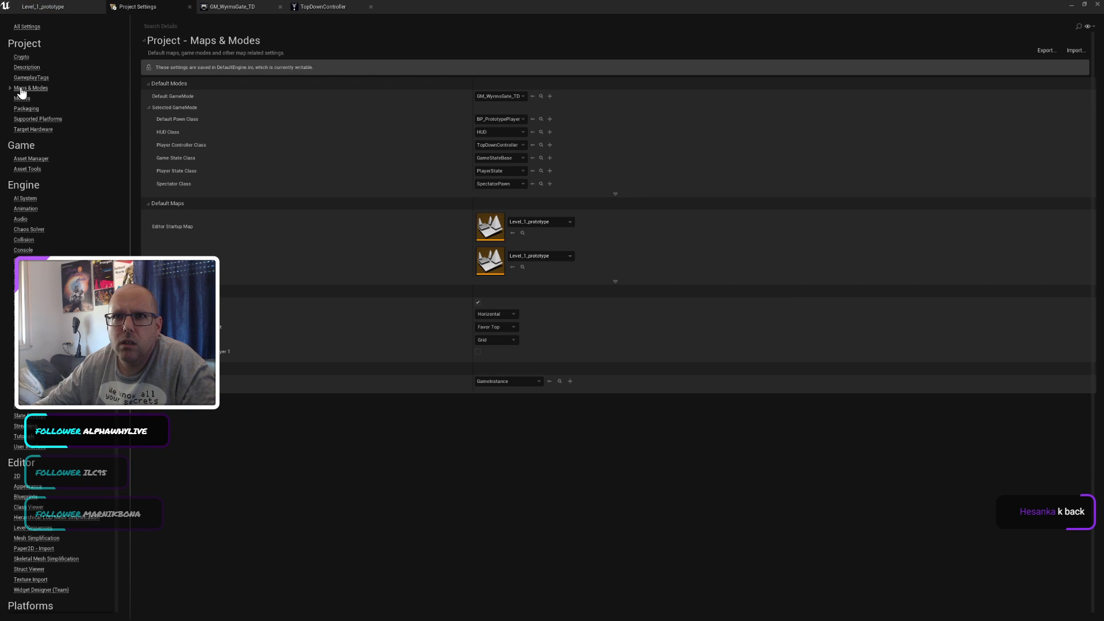
{"action": "left_click", "coordinate": [21, 333]}
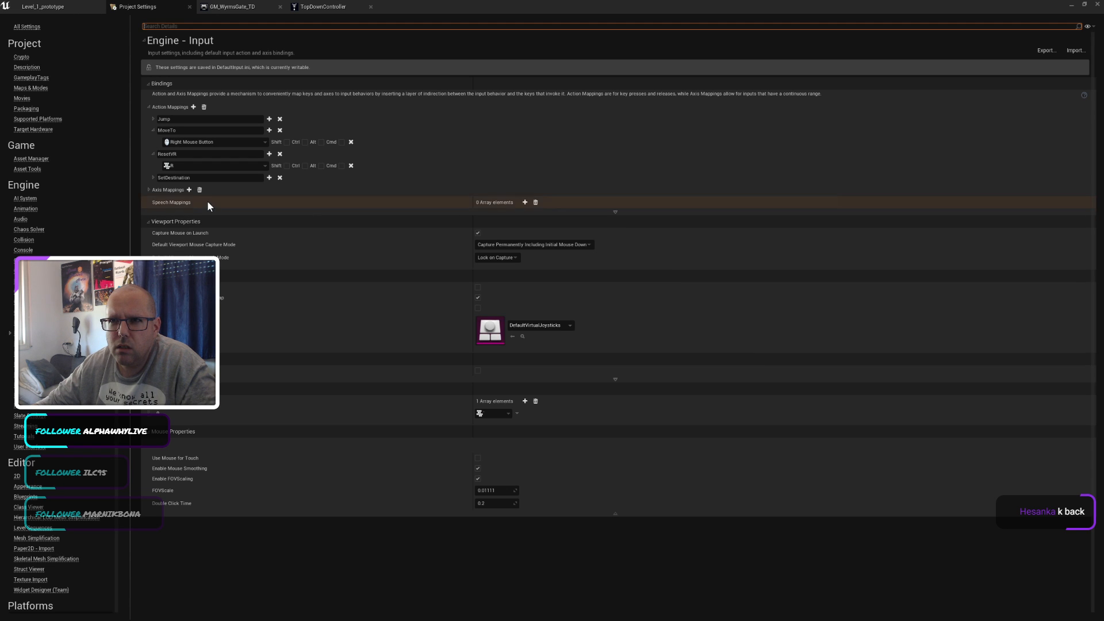
{"action": "left_click", "coordinate": [152, 177]}
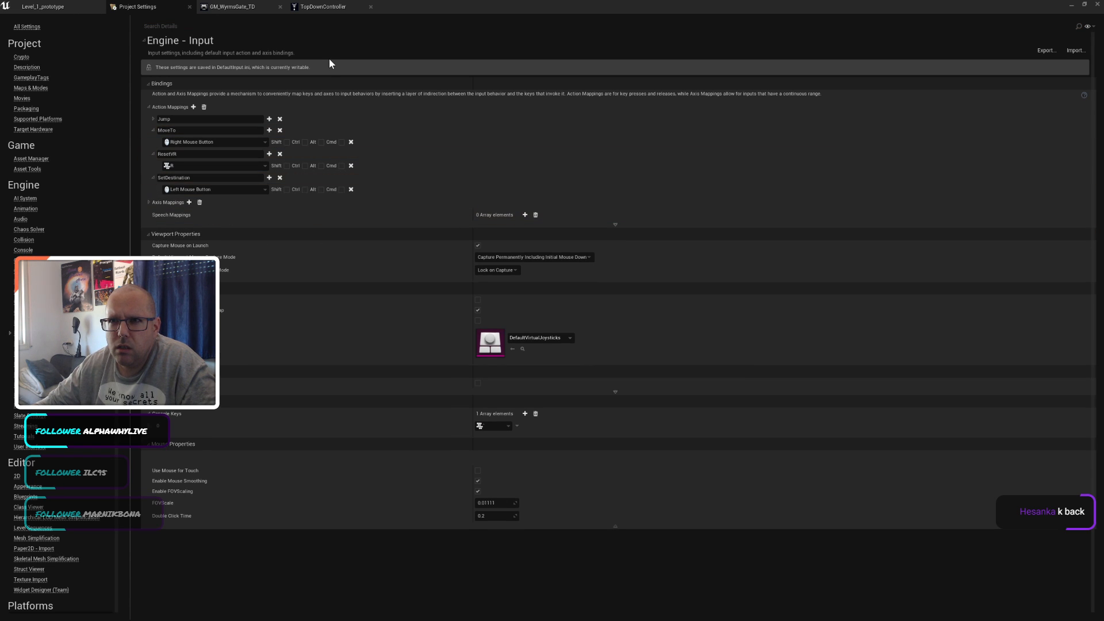
Step: Return to Level_1_prototype, play-test the character's movement in a preview window and close the preview
{"action": "left_click", "coordinate": [323, 6]}
{"action": "left_click", "coordinate": [59, 6]}
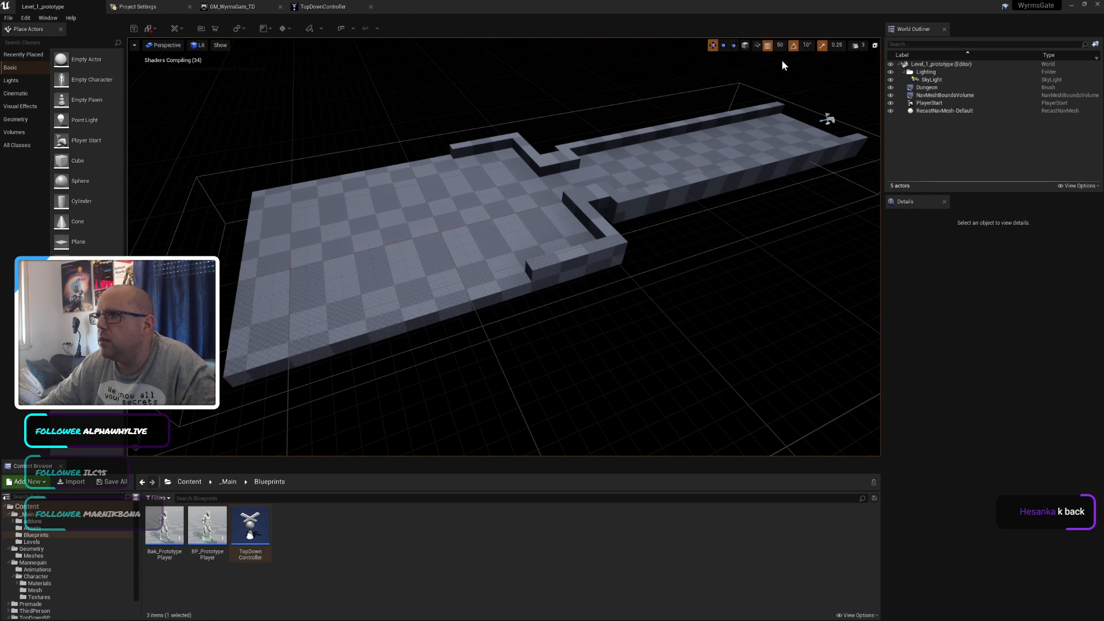
{"action": "left_click", "coordinate": [348, 28]}
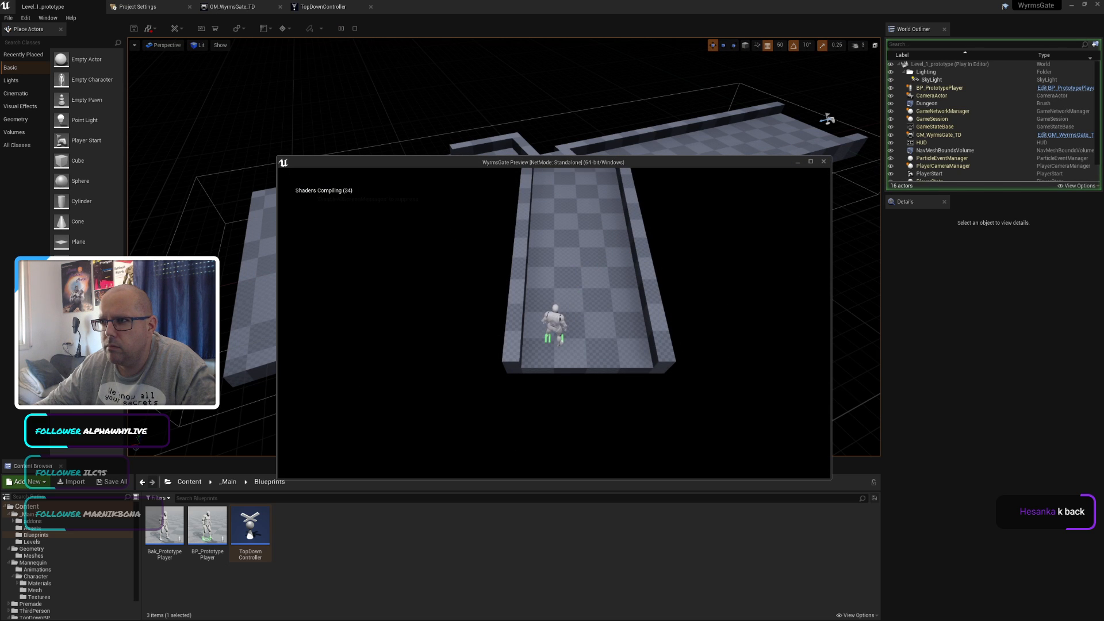
{"action": "left_click", "coordinate": [824, 163]}
Step: Examine the TopDownController Event Graph, from the "Click and go there" nodes to the HMD cursor movement section
{"action": "left_click", "coordinate": [322, 7]}
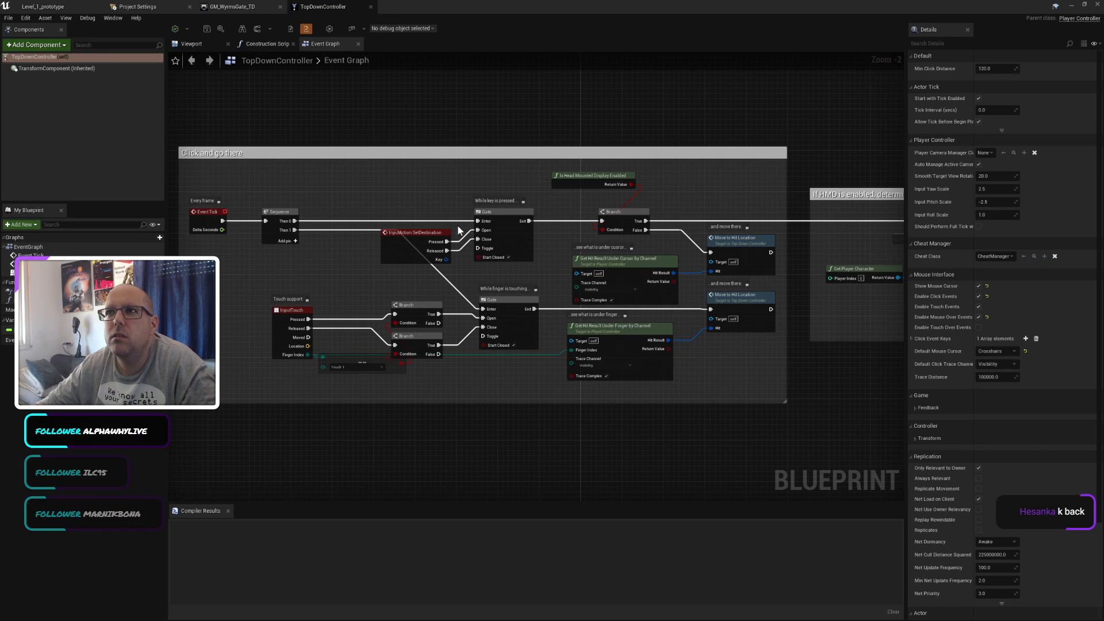
{"action": "right_click_drag", "start_coordinate": [795, 386], "coordinate": [686, 375]}
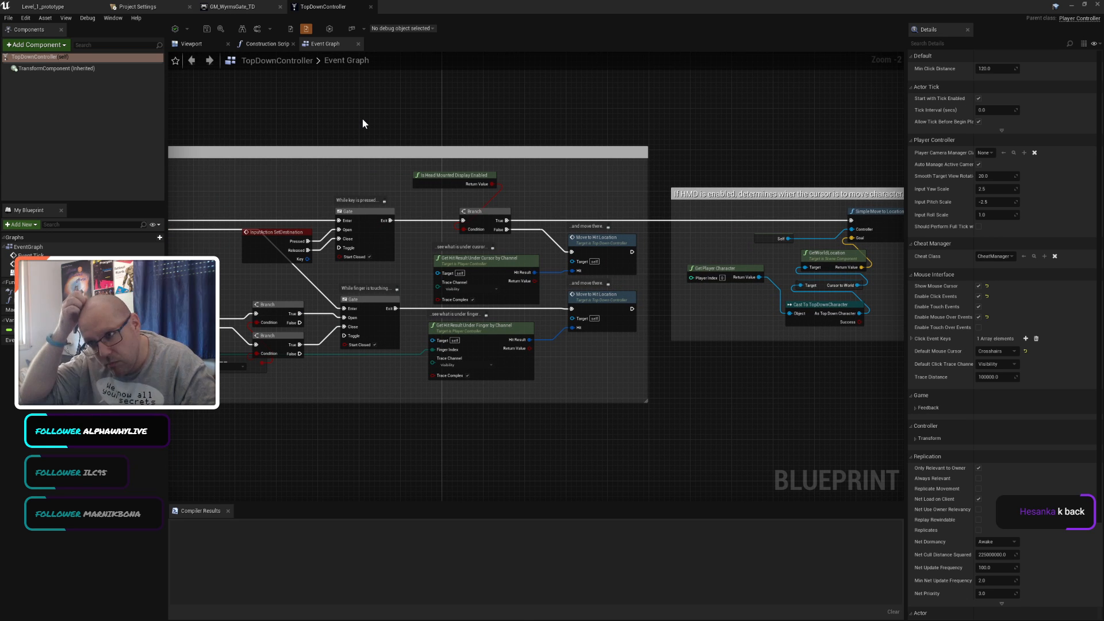
{"action": "scroll", "coordinate": [500, 427], "scroll_direction": "down", "scroll_amount": 3}
{"action": "scroll", "coordinate": [500, 427], "scroll_direction": "up", "scroll_amount": 3}
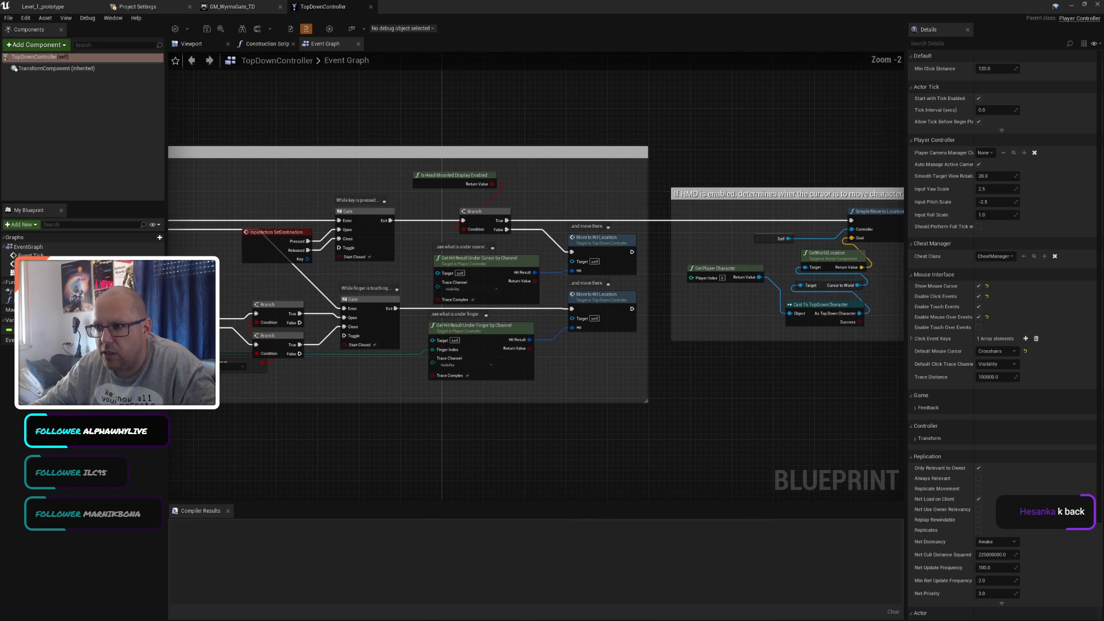
{"action": "right_click_drag", "start_coordinate": [420, 429], "coordinate": [504, 477]}
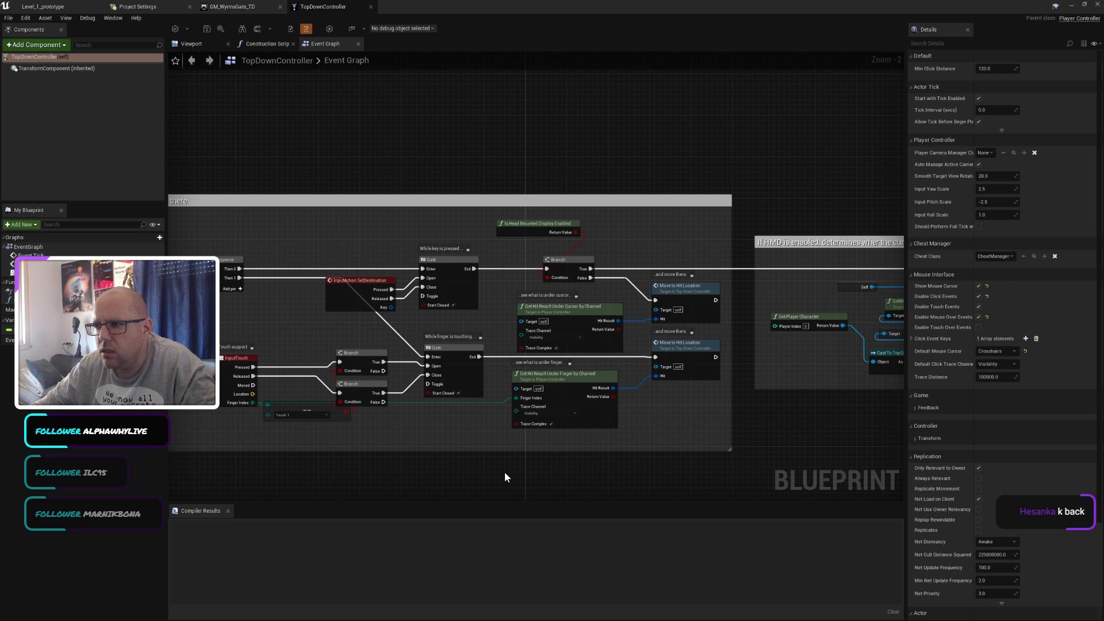
{"action": "right_click_drag", "start_coordinate": [447, 473], "coordinate": [516, 478]}
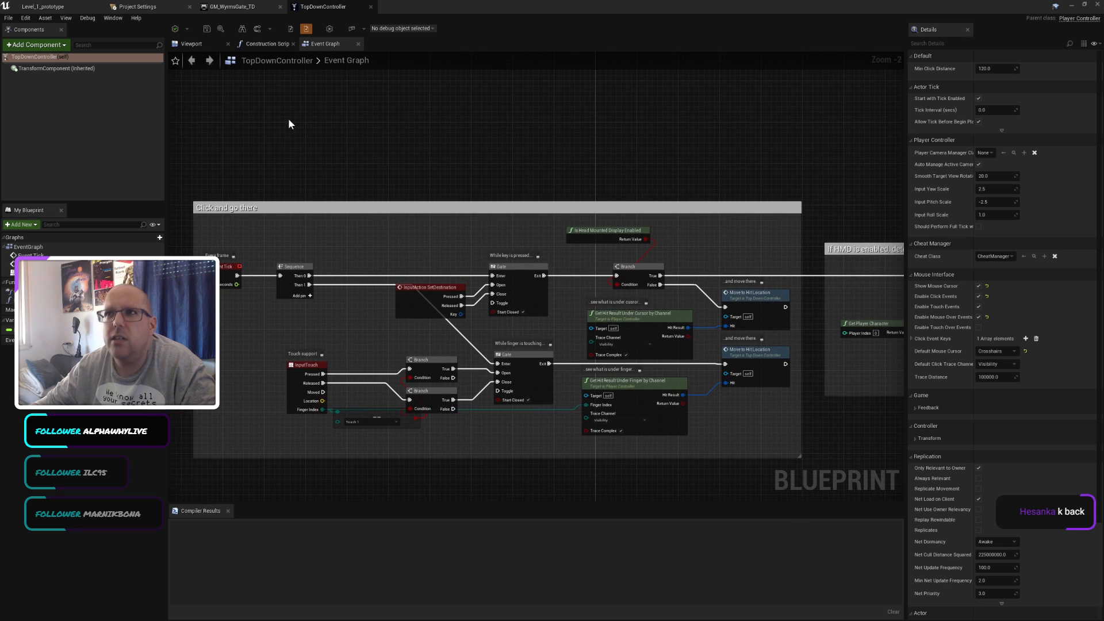
Step: Open the BP_PrototypePlayer blueprint from _Main's Blueprints folder and examine its Event Tick and HMD branches in the Event Graph
{"action": "left_click", "coordinate": [43, 6]}
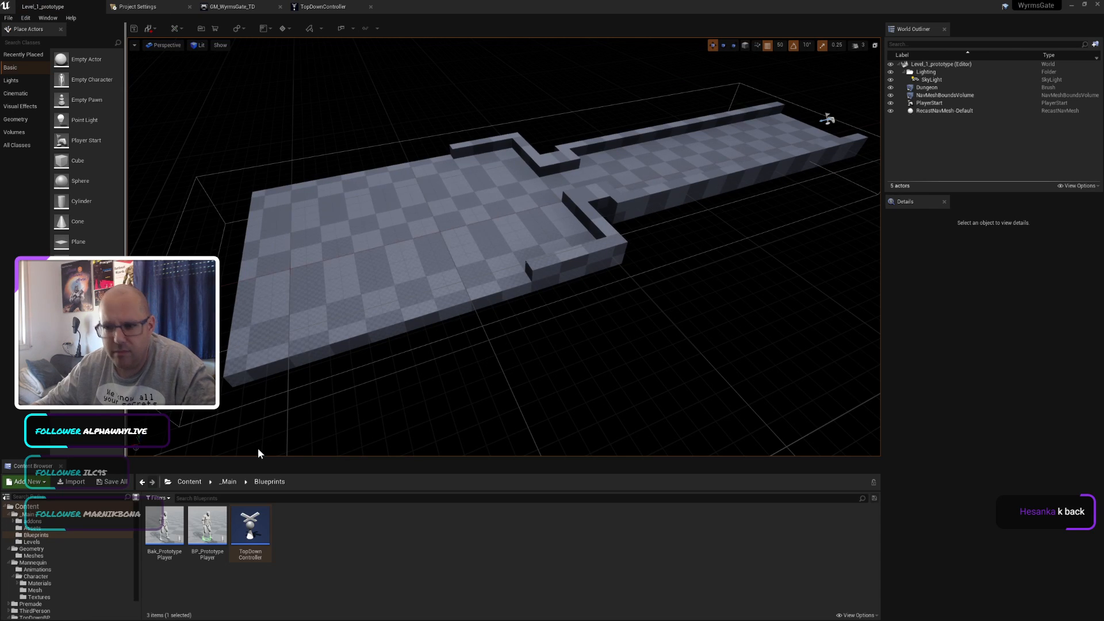
{"action": "left_click", "coordinate": [307, 578]}
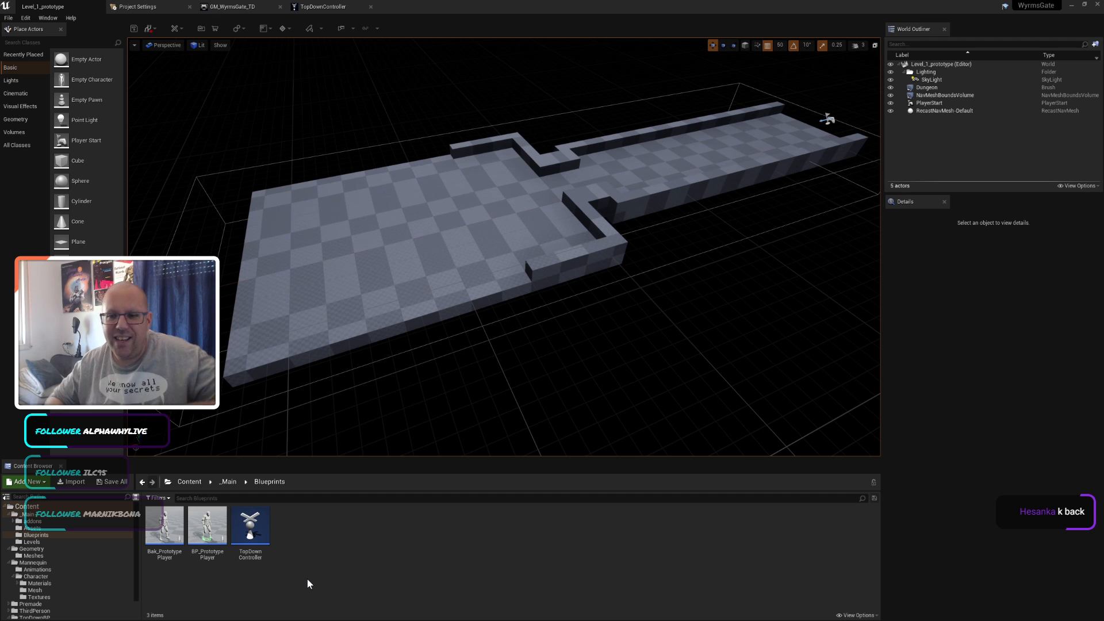
{"action": "left_click", "coordinate": [206, 525]}
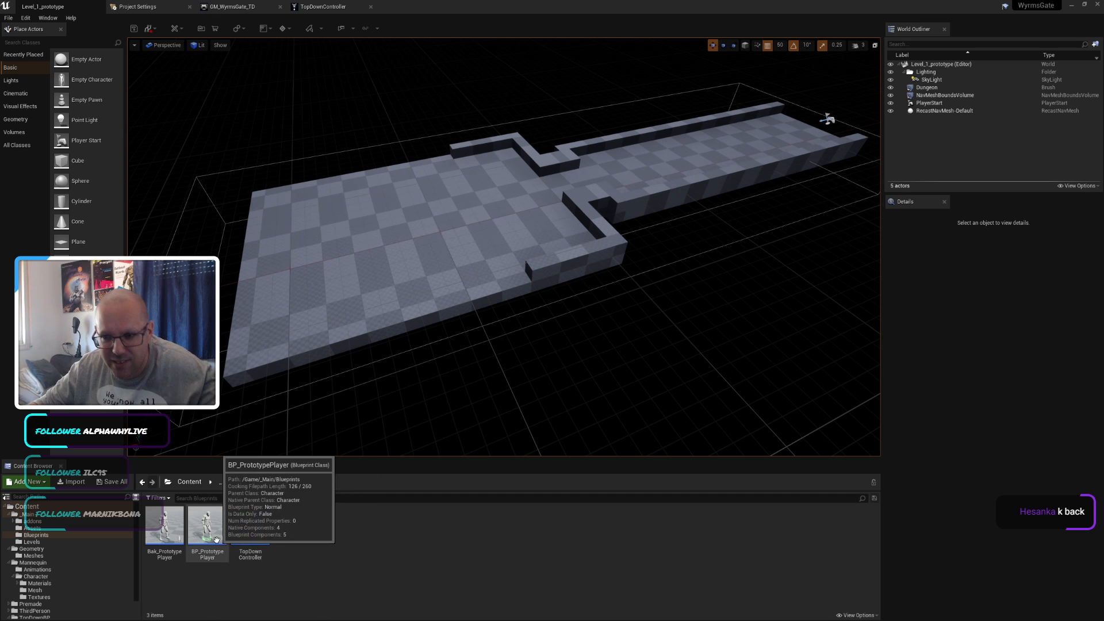
{"action": "double_click", "coordinate": [206, 524]}
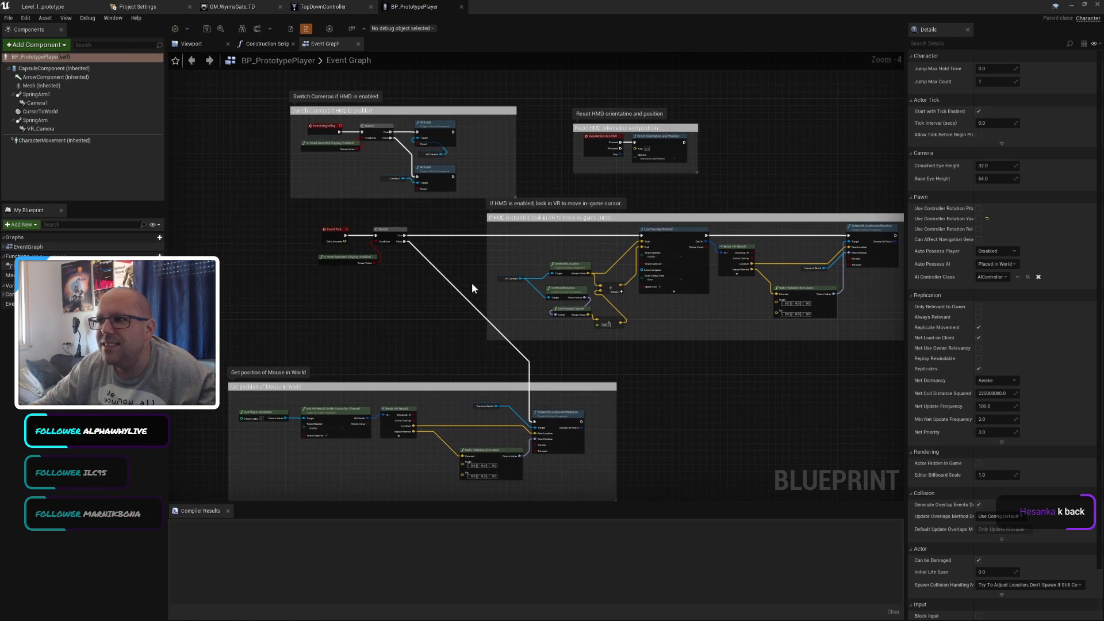
{"action": "right_click_drag", "start_coordinate": [405, 298], "coordinate": [385, 368]}
{"action": "scroll", "coordinate": [389, 353], "scroll_direction": "up", "scroll_amount": 2}
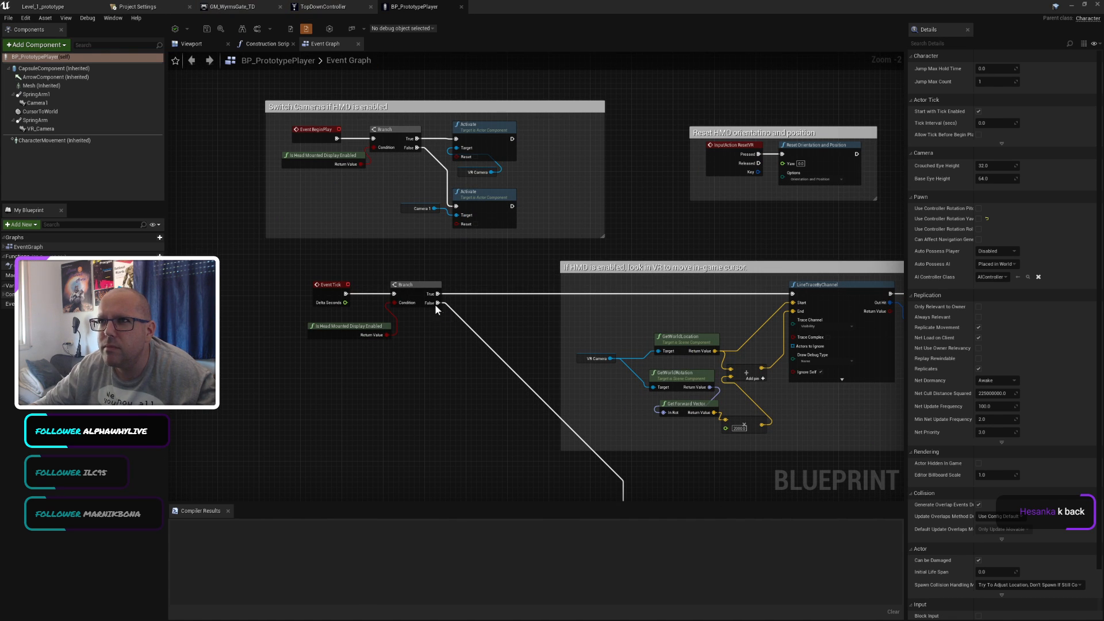
Step: Try to delete BP_PrototypePlayer and TopDownController from _Main's Blueprints folder in the level editor
{"action": "left_click", "coordinate": [42, 7]}
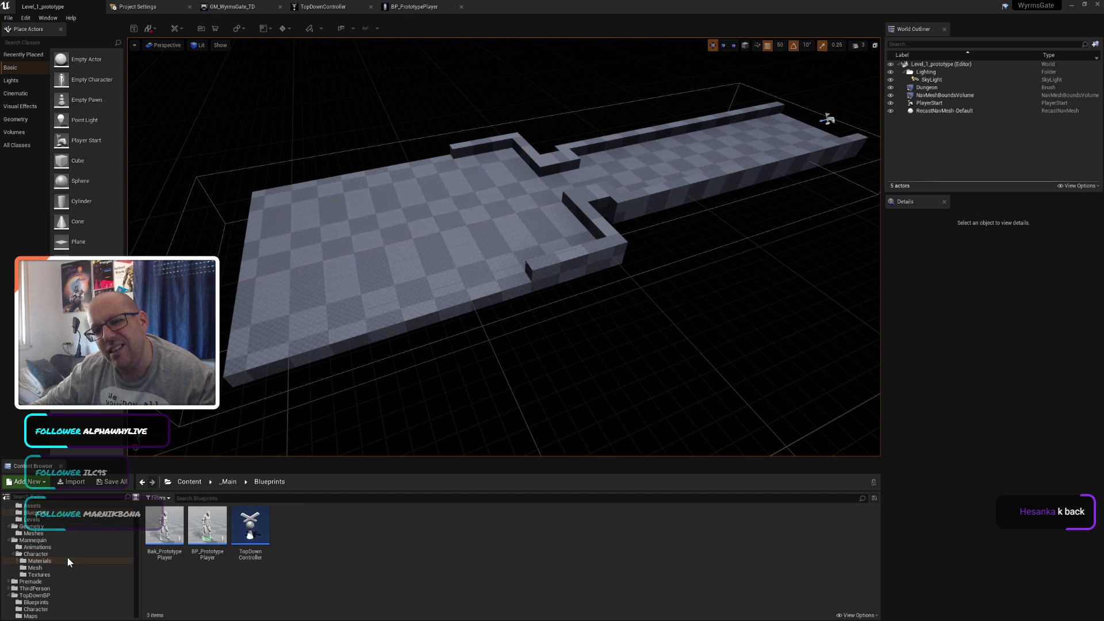
{"action": "scroll", "coordinate": [68, 557], "scroll_direction": "down", "scroll_amount": 1}
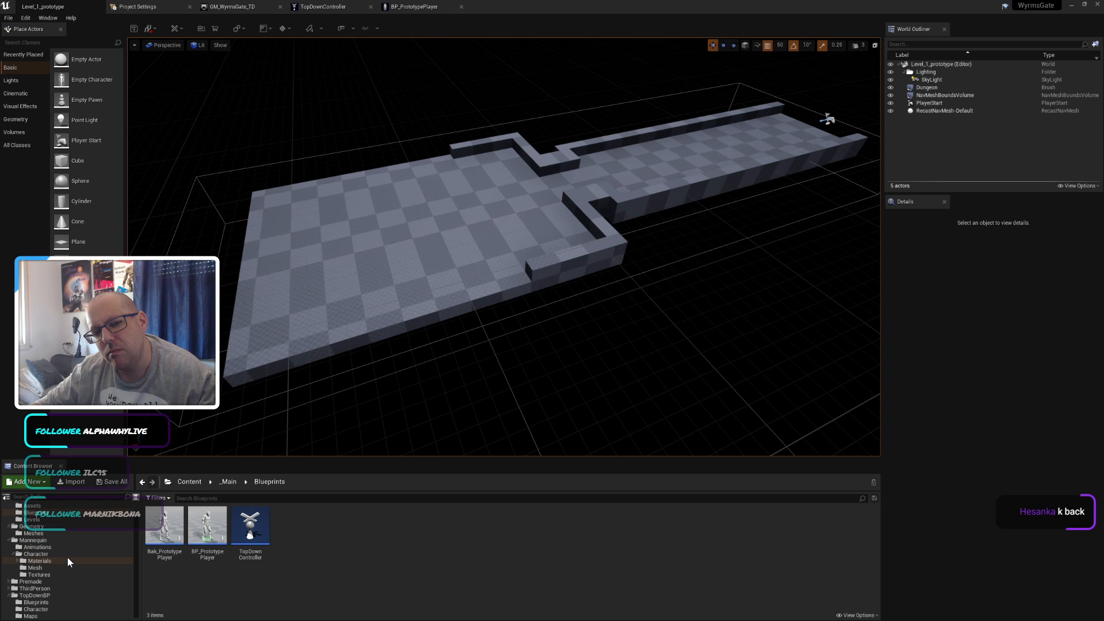
{"action": "scroll", "coordinate": [67, 557], "scroll_direction": "up", "scroll_amount": 1}
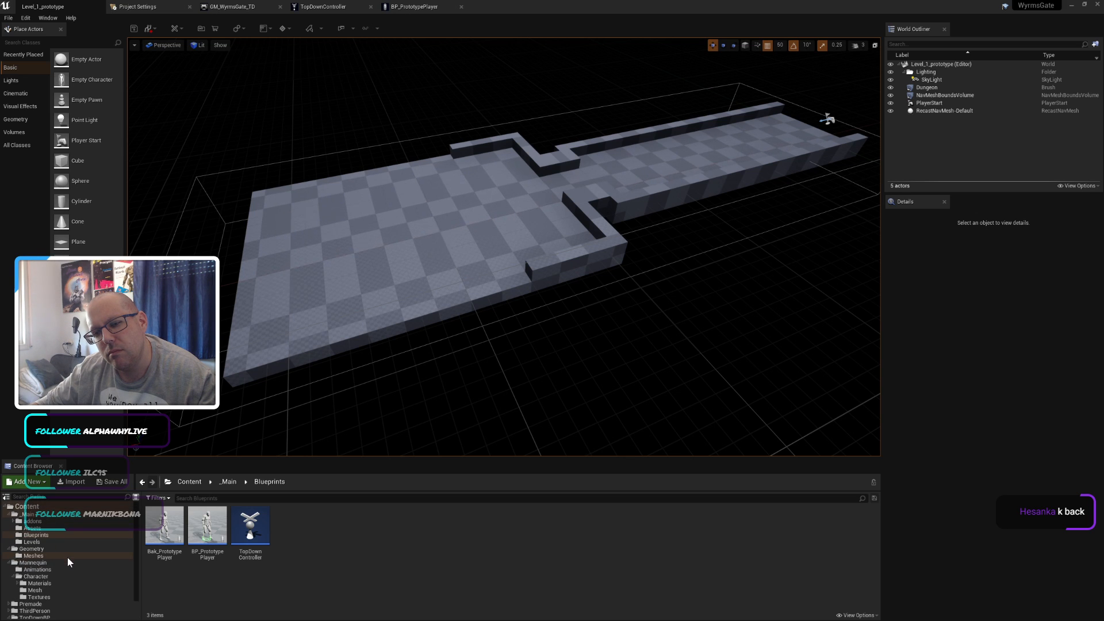
{"action": "left_click", "coordinate": [216, 528]}
{"action": "left_click", "coordinate": [239, 529], "text": "ctrl"}
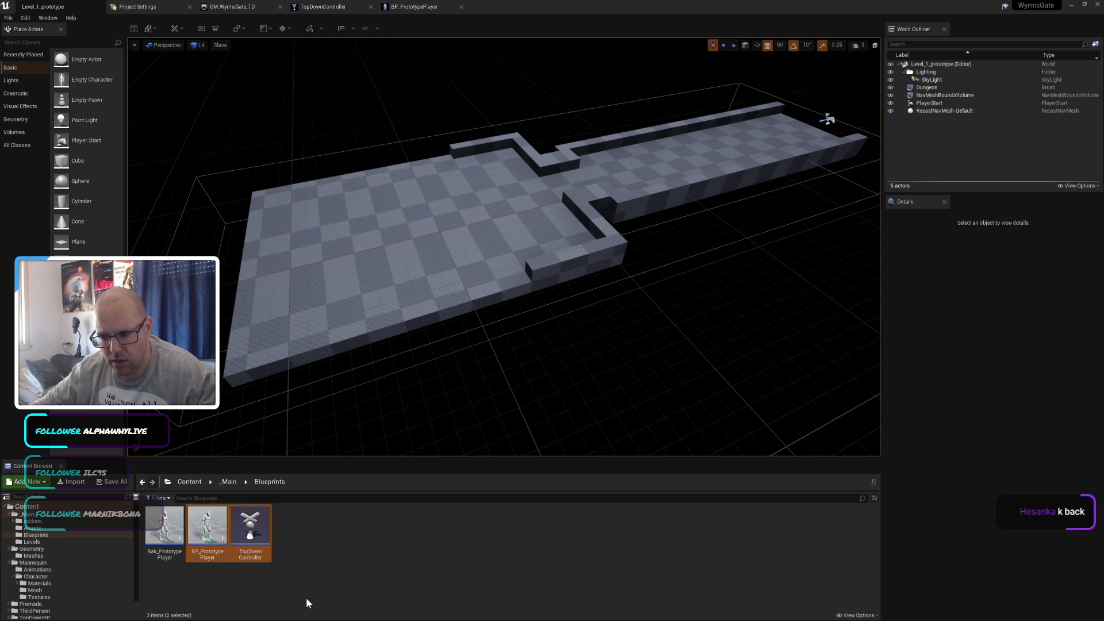
{"action": "key", "text": "Delete"}
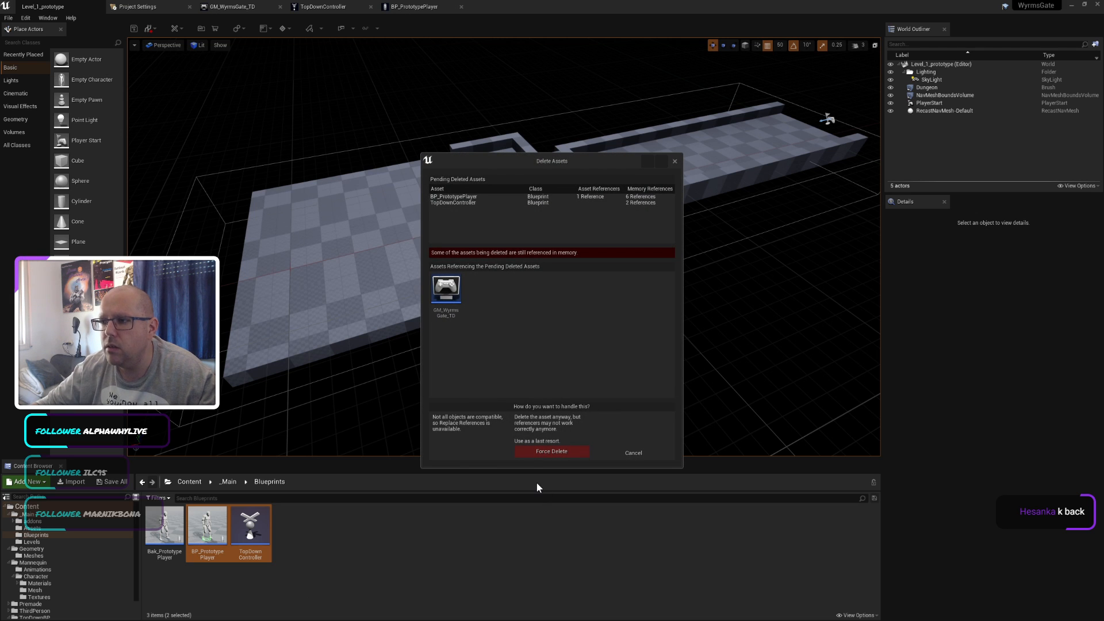
{"action": "left_click", "coordinate": [676, 161]}
Step: Close the open BP_PrototypePlayer, TopDownController and GM_WyrmsGate_TD blueprint editors
{"action": "left_click", "coordinate": [461, 6]}
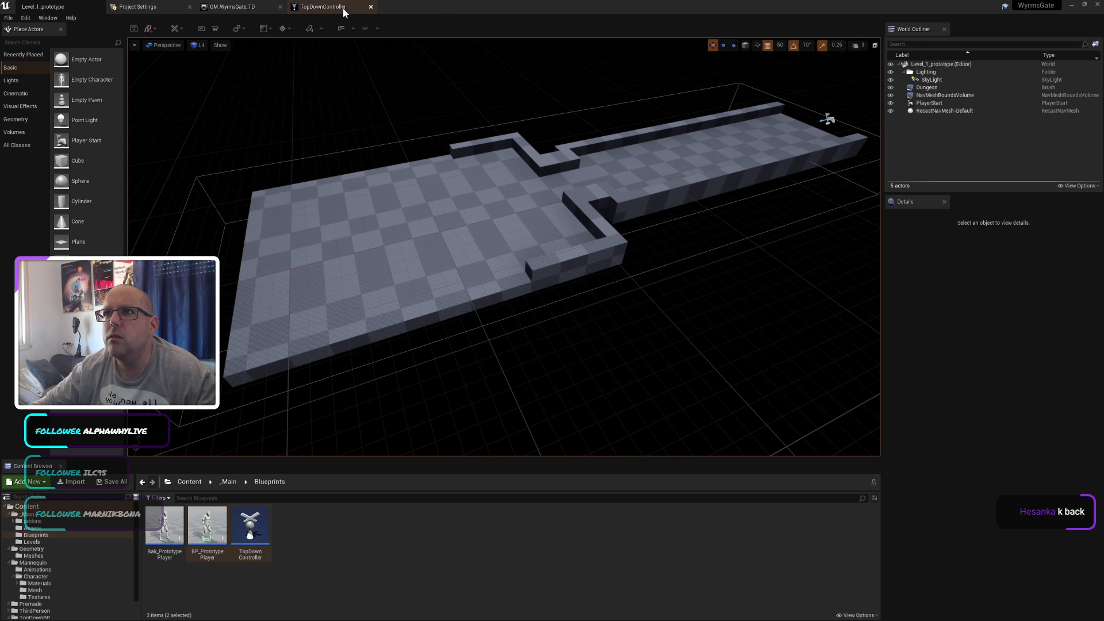
{"action": "left_click", "coordinate": [370, 7]}
{"action": "left_click", "coordinate": [281, 6]}
{"action": "left_click", "coordinate": [330, 535]}
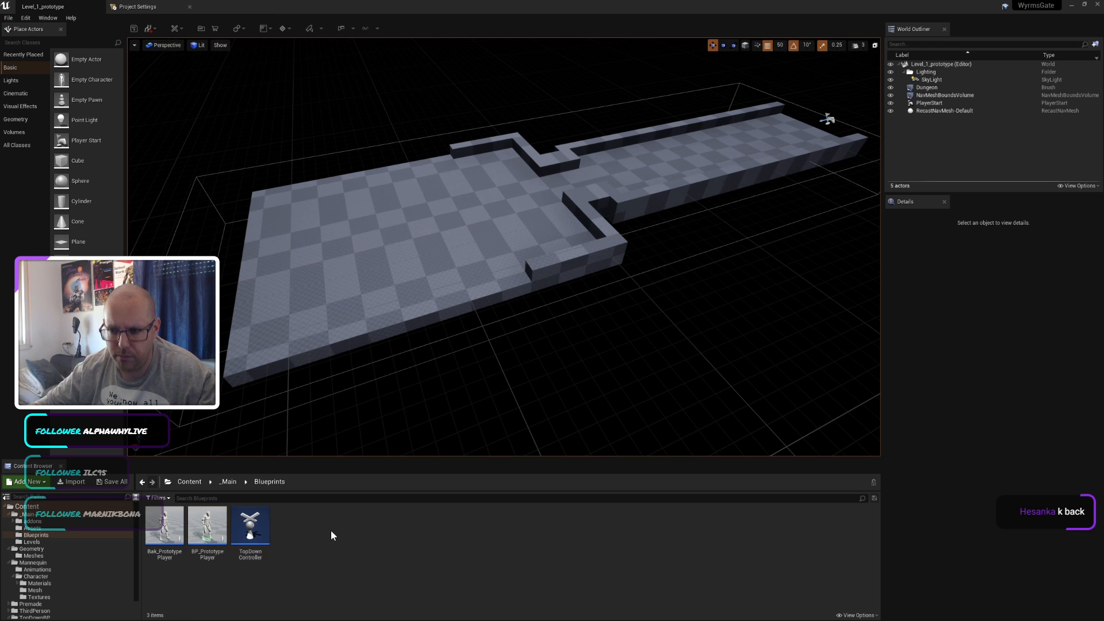
Step: Retry deleting BP_PrototypePlayer and TopDownController with their editors closed, and cancel the deletion
{"action": "left_click", "coordinate": [201, 530]}
{"action": "left_click", "coordinate": [250, 526], "text": "ctrl"}
{"action": "key", "text": "Delete"}
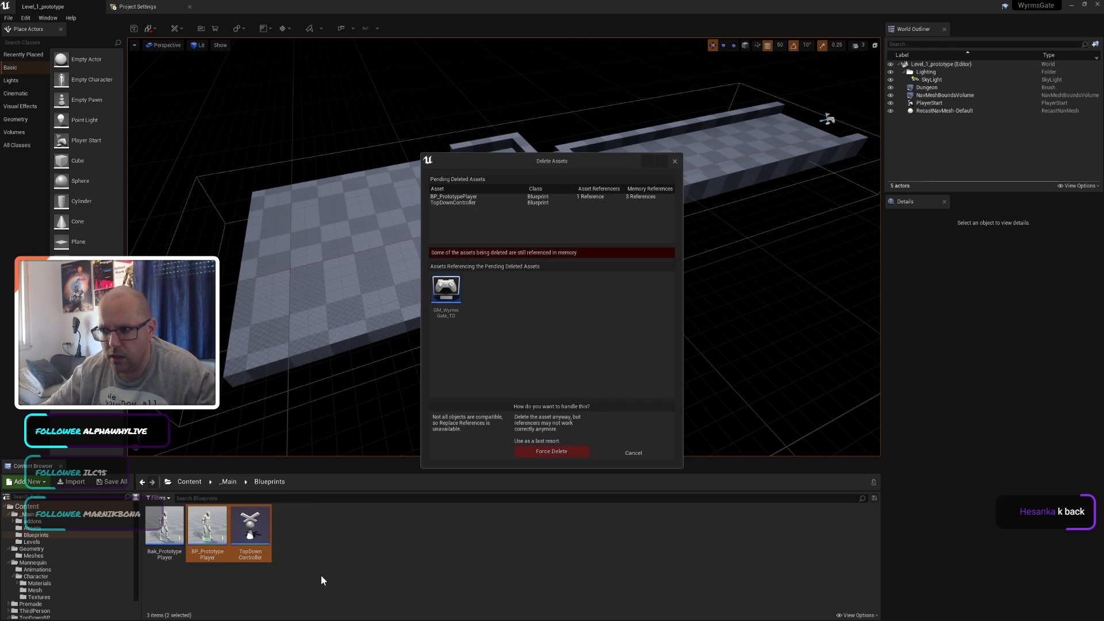
{"action": "left_click", "coordinate": [637, 453]}
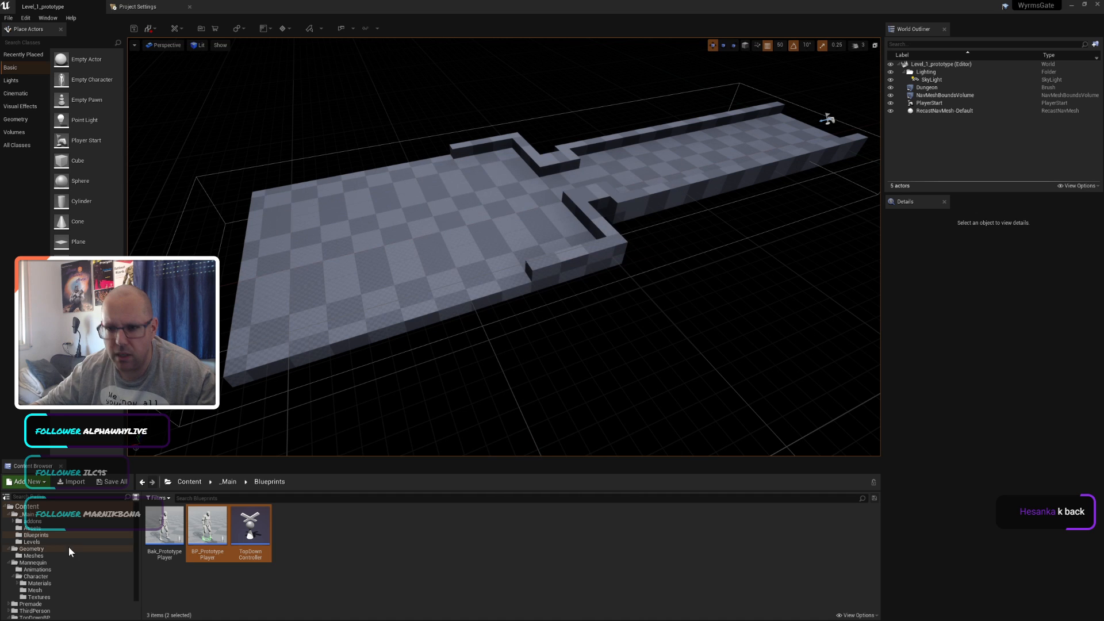
Step: Look through the content root's ThirdPerson and Mannequin folders, including the mannequin's Character and Materials subfolders
{"action": "scroll", "coordinate": [64, 564], "scroll_direction": "down", "scroll_amount": 3}
{"action": "left_click", "coordinate": [41, 588]}
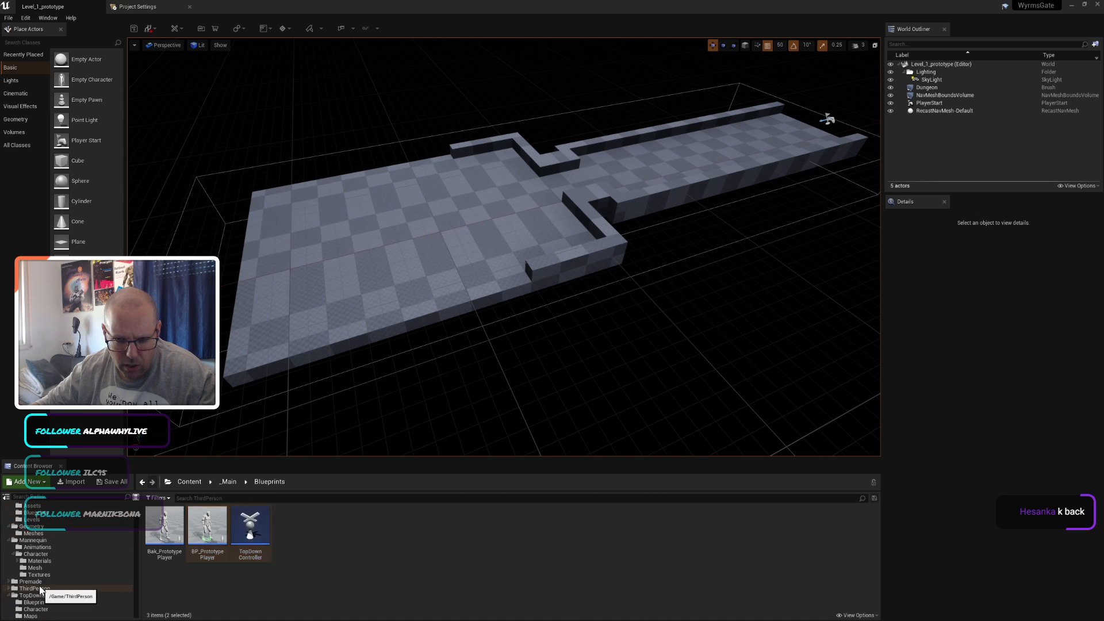
{"action": "left_click", "coordinate": [10, 589]}
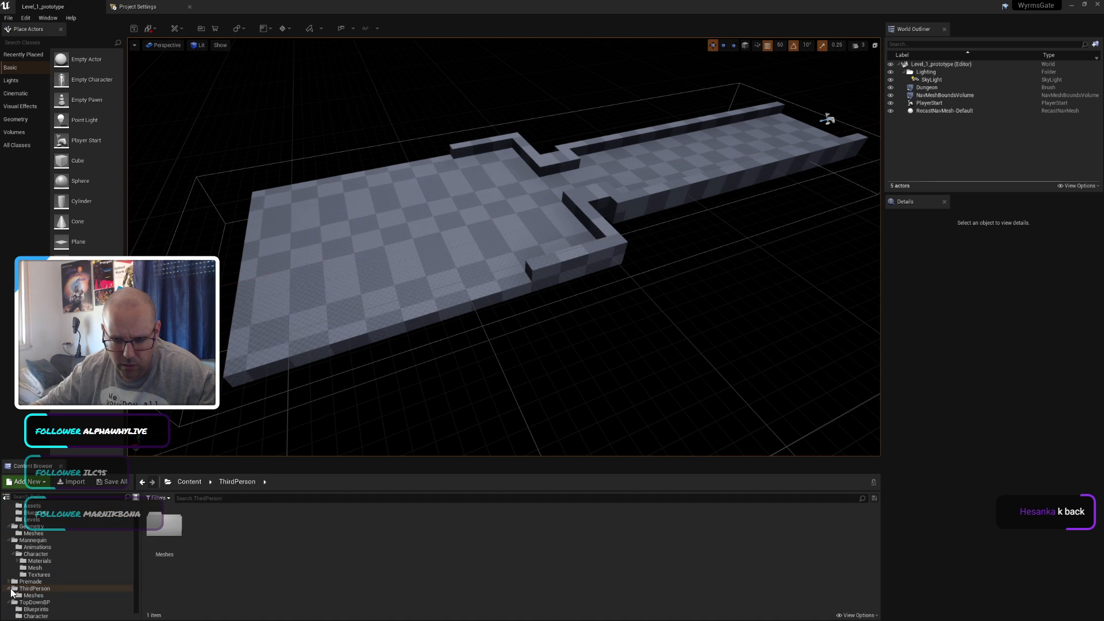
{"action": "left_click", "coordinate": [40, 562]}
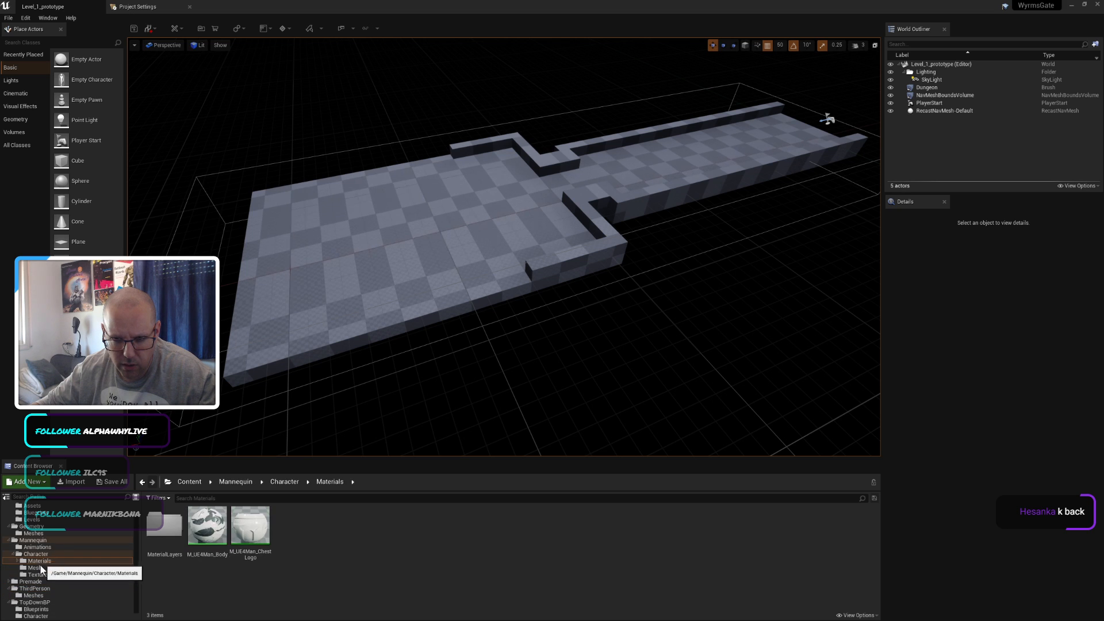
{"action": "left_click", "coordinate": [42, 553]}
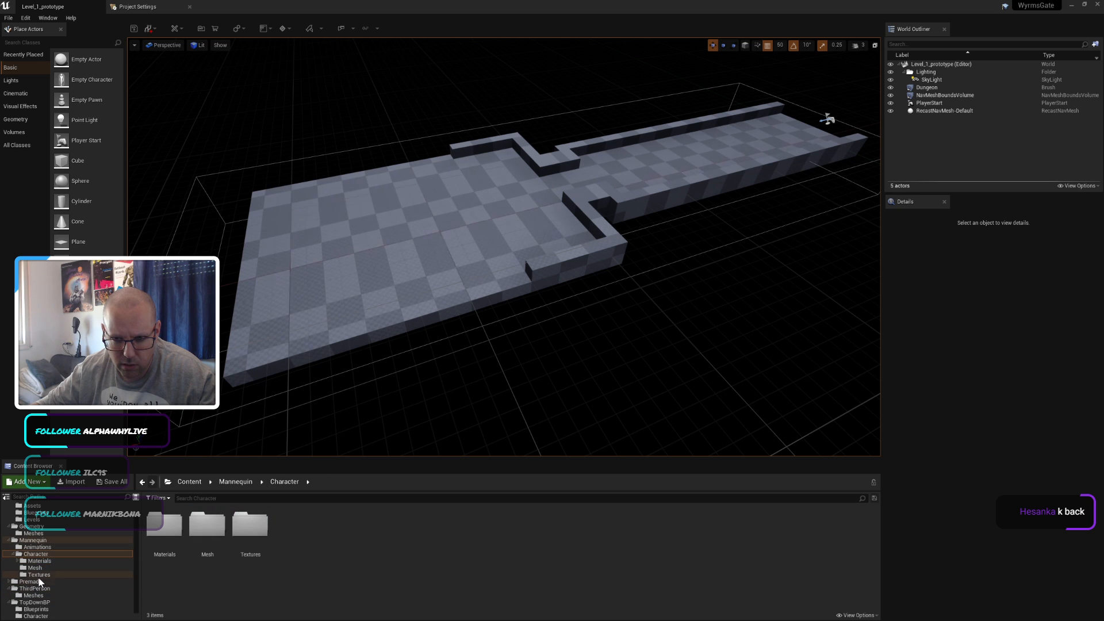
{"action": "left_click", "coordinate": [58, 540]}
{"action": "scroll", "coordinate": [57, 540], "scroll_direction": "up", "scroll_amount": 1}
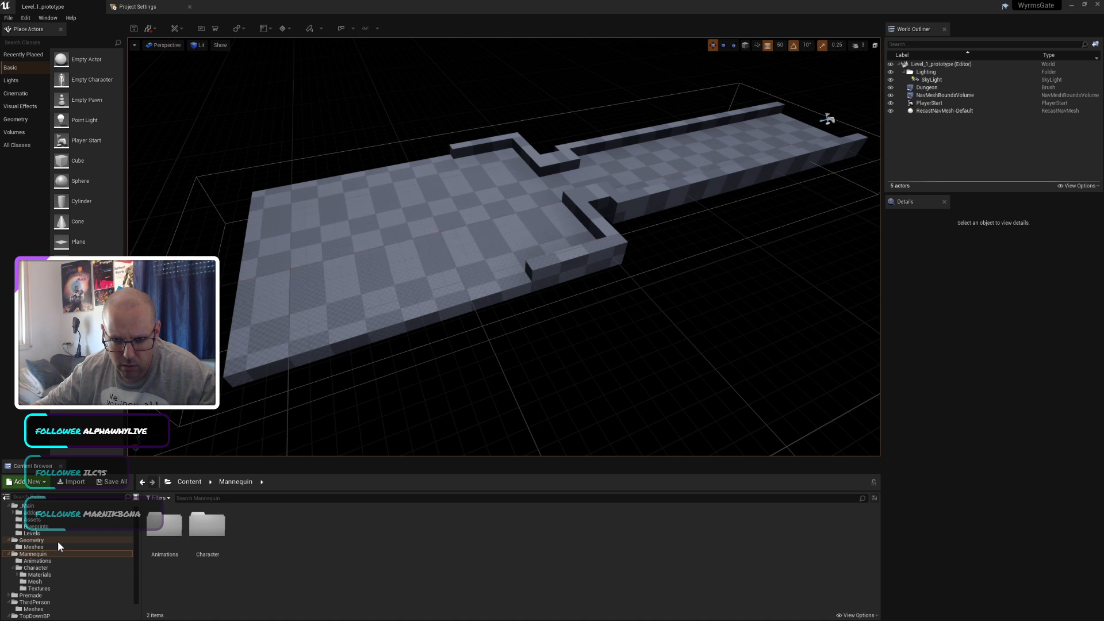
{"action": "scroll", "coordinate": [55, 531], "scroll_direction": "up", "scroll_amount": 1}
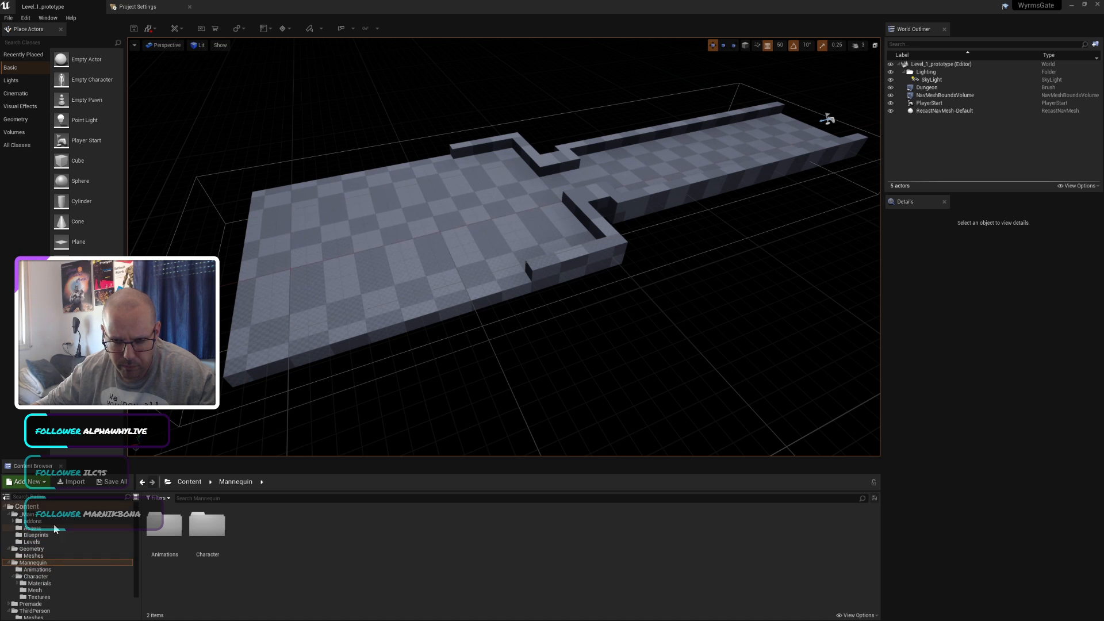
Step: Expand the Premade folder, check its ThirdPerson subfolder and open the Blueprints folder inside ThirdPersonBP
{"action": "scroll", "coordinate": [47, 555], "scroll_direction": "down", "scroll_amount": 2}
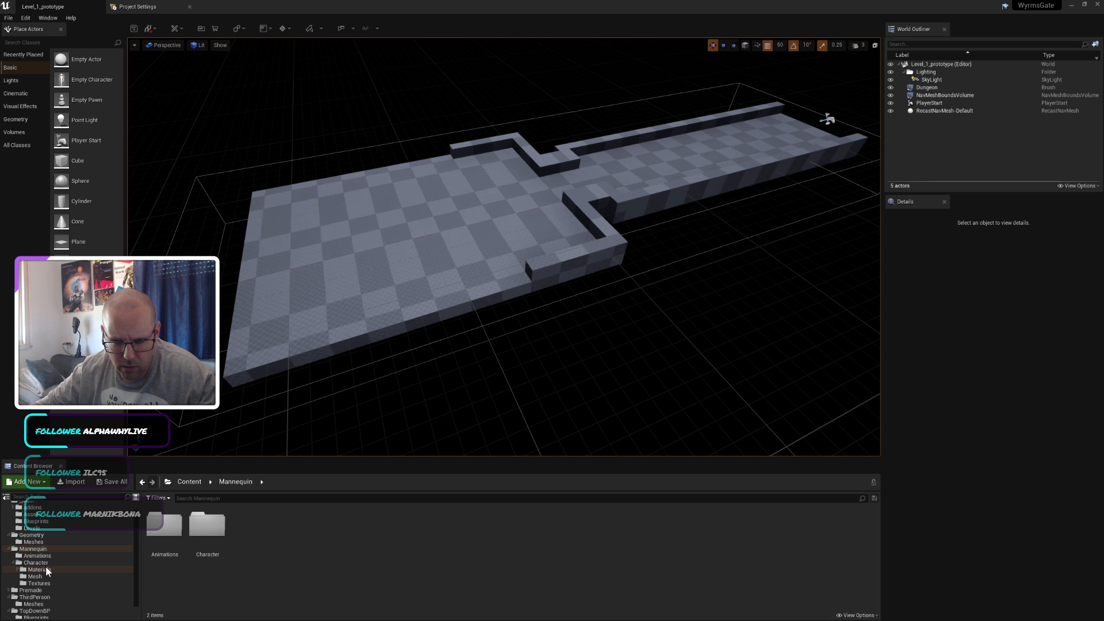
{"action": "scroll", "coordinate": [46, 569], "scroll_direction": "down", "scroll_amount": 2}
{"action": "left_click", "coordinate": [4, 577]}
{"action": "left_click", "coordinate": [10, 577]}
{"action": "scroll", "coordinate": [67, 580], "scroll_direction": "down", "scroll_amount": 4}
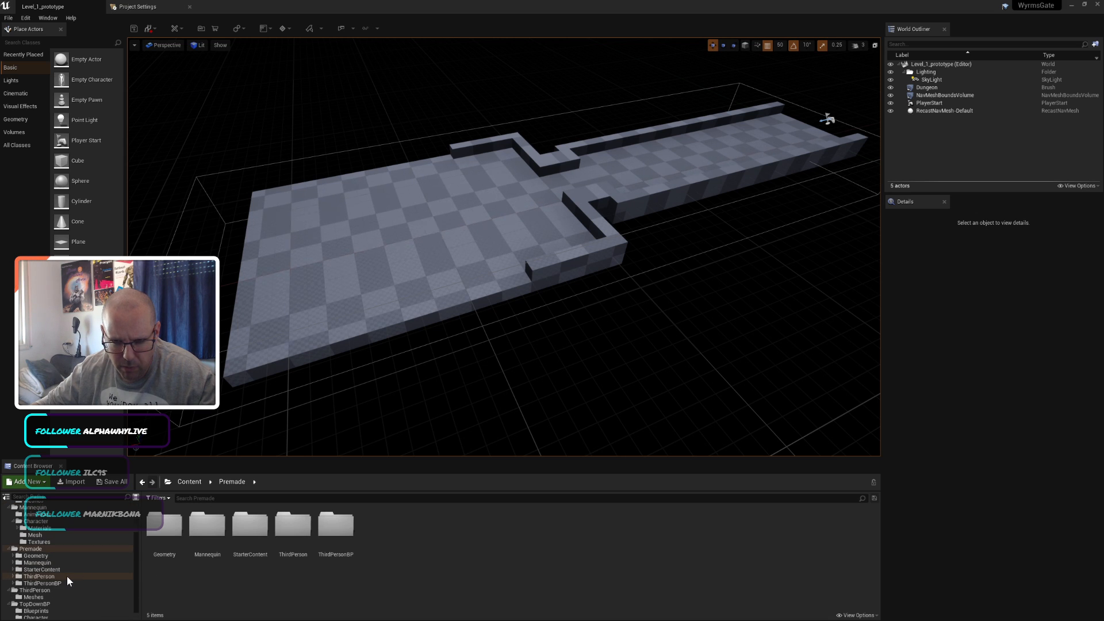
{"action": "left_click", "coordinate": [46, 577]}
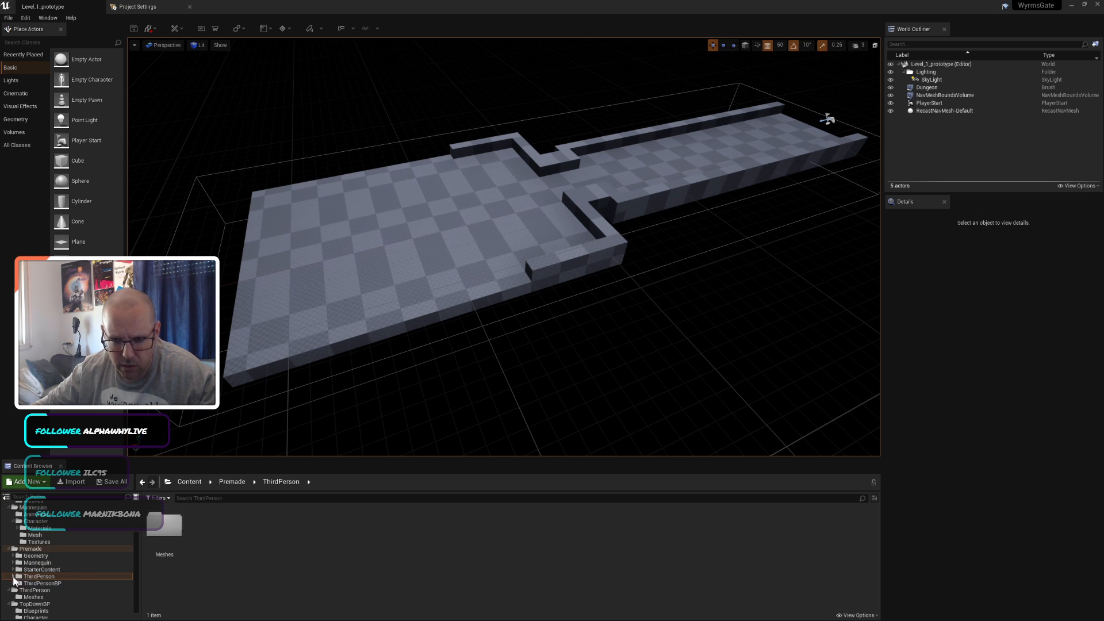
{"action": "double_click", "coordinate": [58, 576]}
{"action": "scroll", "coordinate": [58, 578], "scroll_direction": "down", "scroll_amount": 2}
{"action": "left_click", "coordinate": [52, 577]}
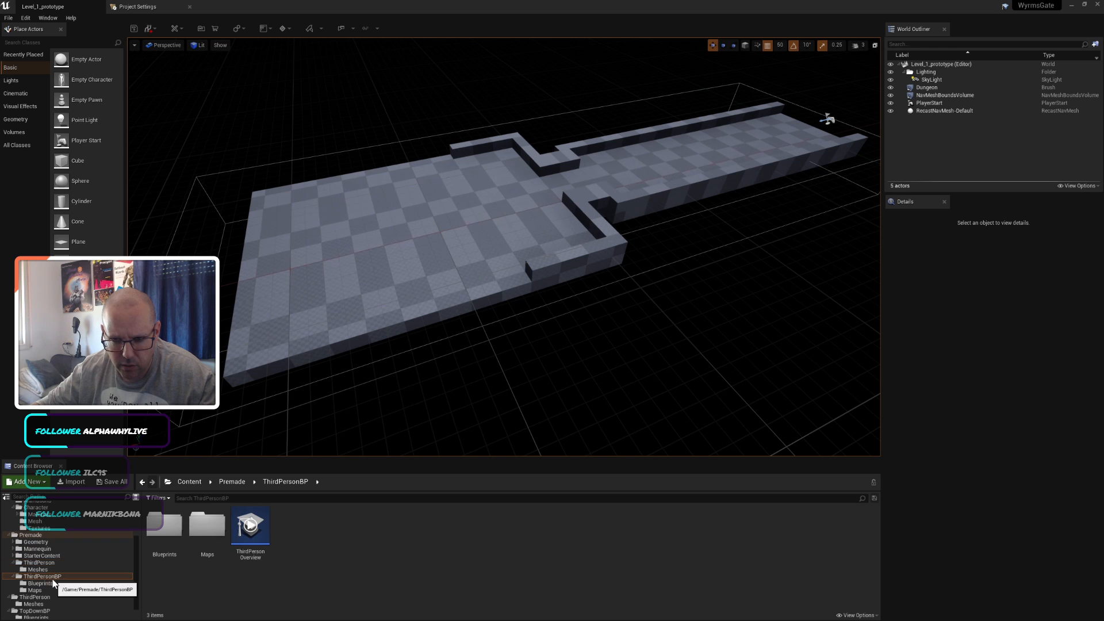
{"action": "left_click", "coordinate": [61, 582]}
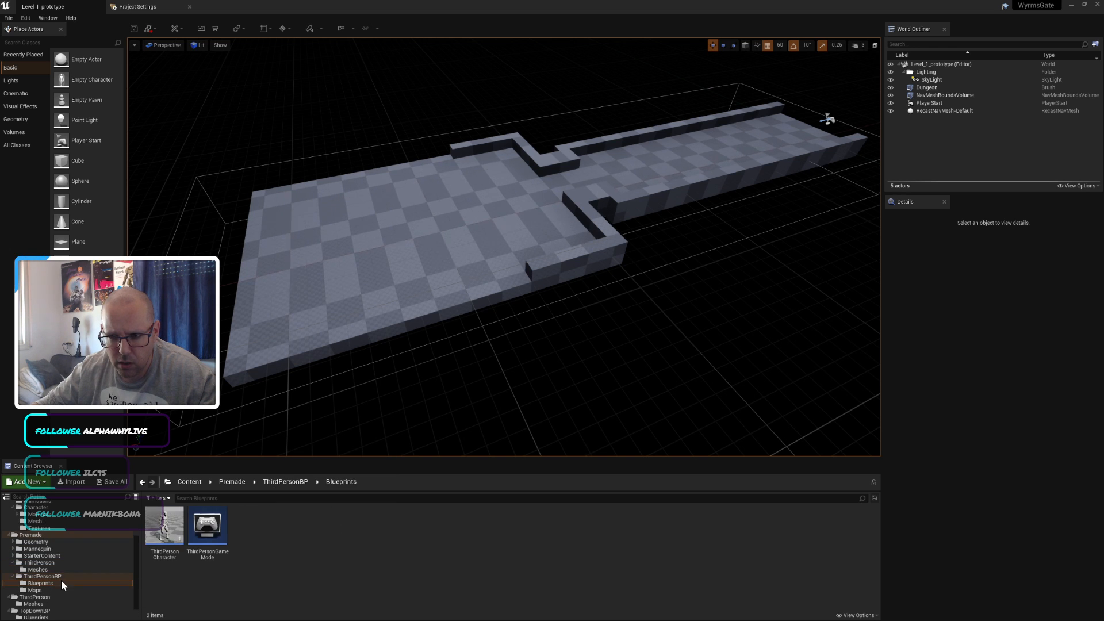
Step: Copy ThirdPersonGameMode from the Premade ThirdPersonBP Blueprints folder into the _Main folder and open _Main
{"action": "left_click", "coordinate": [207, 524]}
{"action": "left_click_drag", "start_coordinate": [149, 531], "coordinate": [68, 517]}
{"action": "scroll", "coordinate": [84, 547], "scroll_direction": "up", "scroll_amount": 3}
{"action": "scroll", "coordinate": [68, 545], "scroll_direction": "up", "scroll_amount": 1}
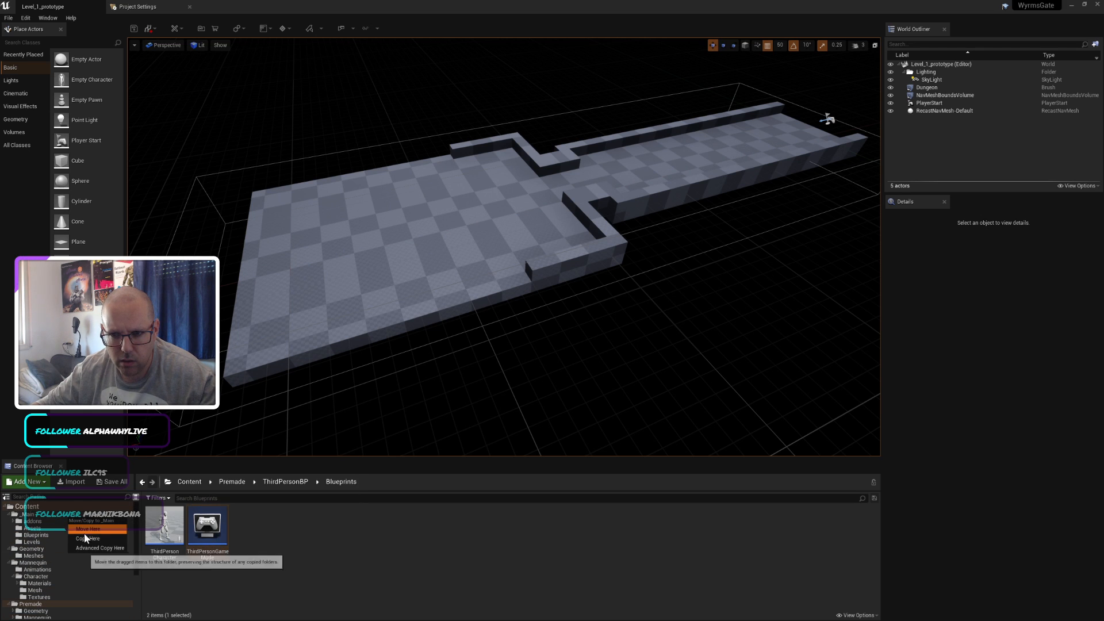
{"action": "left_click", "coordinate": [88, 538]}
{"action": "left_click", "coordinate": [35, 518]}
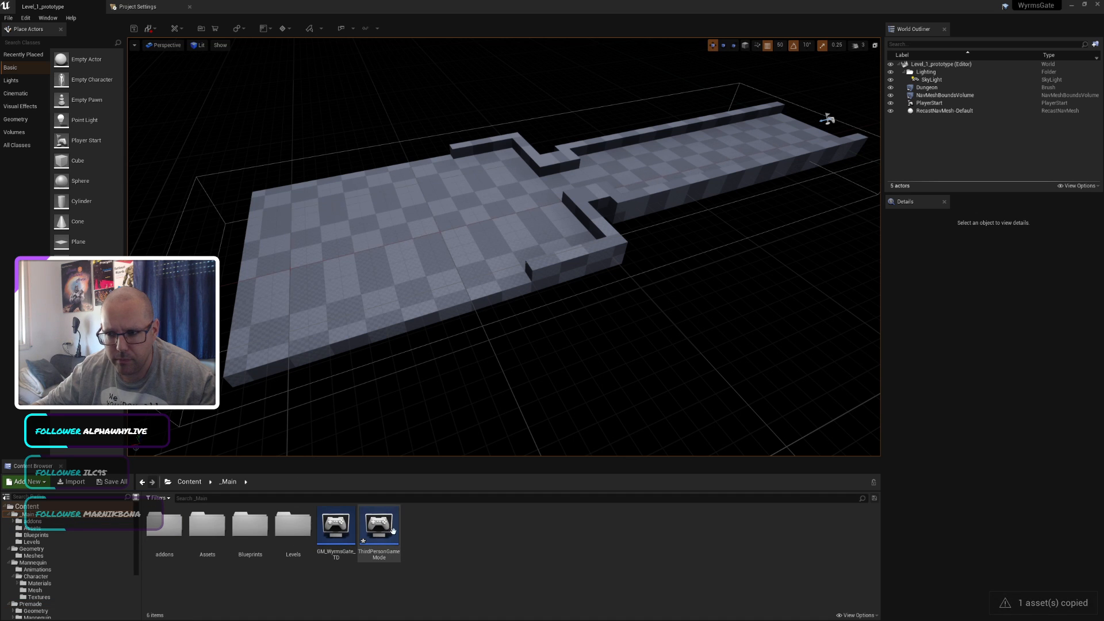
Step: Rename the copied ThirdPersonGameMode in _Main to GM_WyrmsGate
{"action": "left_click", "coordinate": [380, 526]}
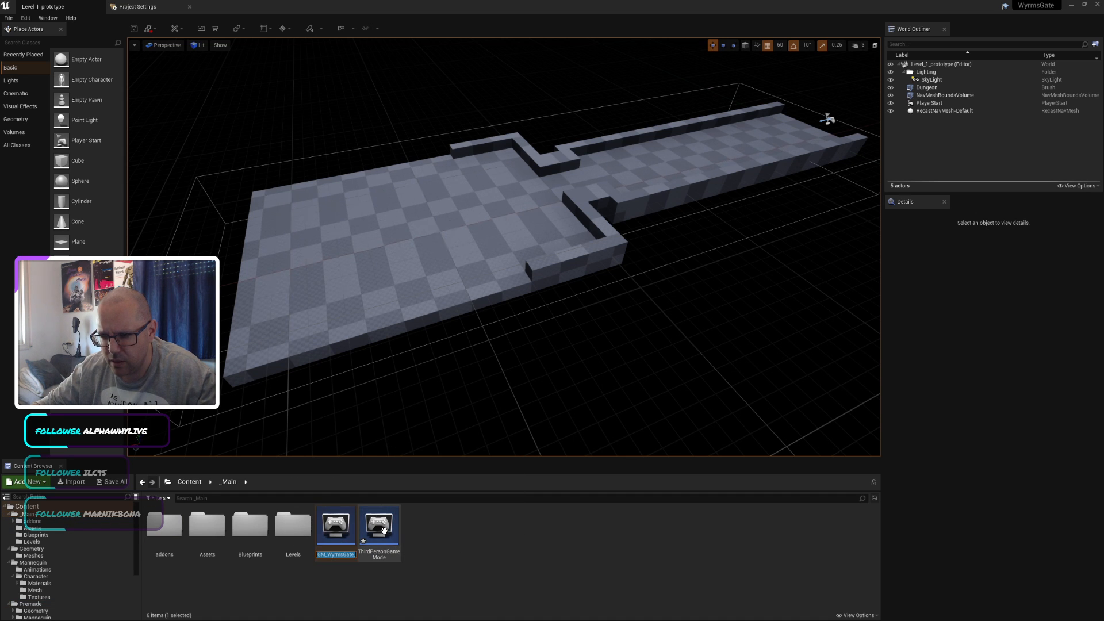
{"action": "key", "text": "F2"}
{"action": "key", "text": "ctrl+v"}
{"action": "key", "text": "BackSpace"}
{"action": "key", "text": "BackSpace"}
{"action": "key", "text": "BackSpace"}
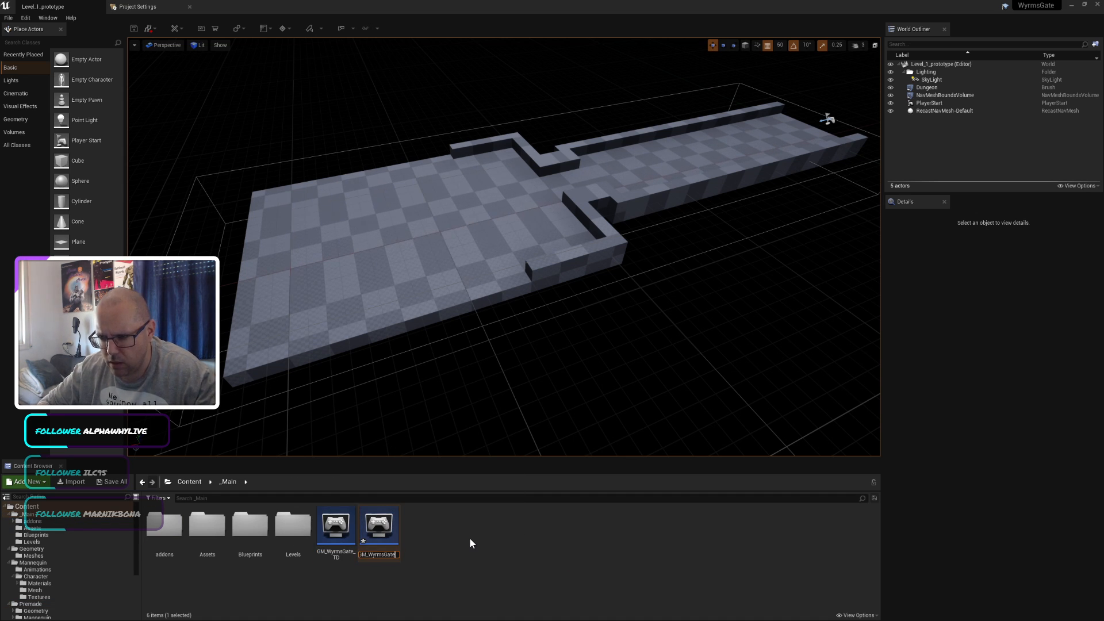
{"action": "key", "text": "Return"}
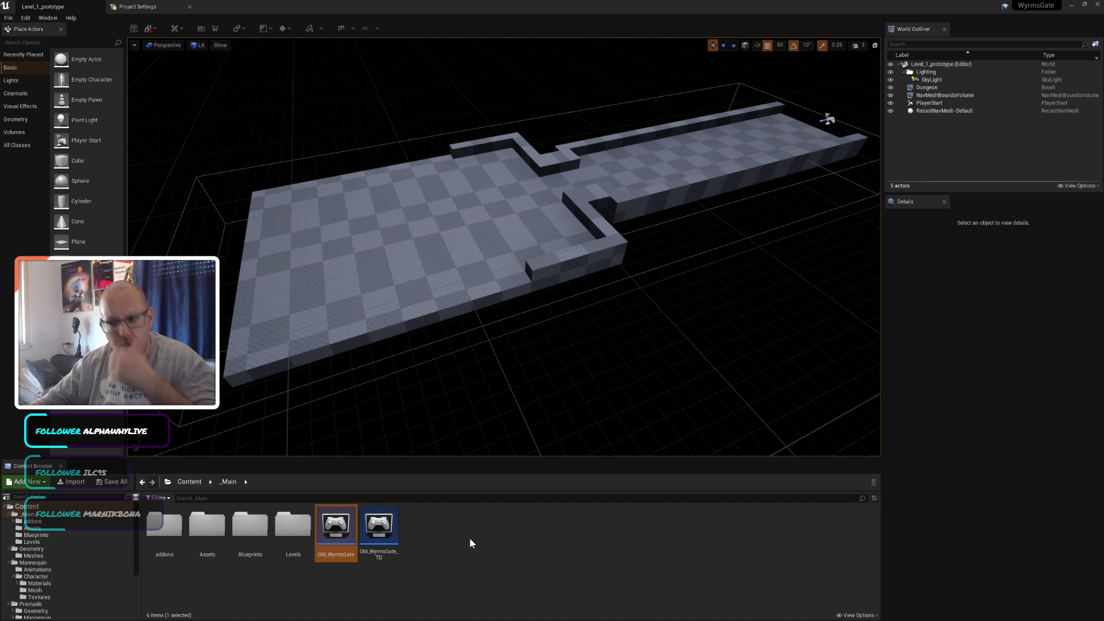
Step: Try to delete the GM_WyrmsGate_TD game mode from the _Main folder
{"action": "left_click", "coordinate": [384, 556]}
{"action": "key", "text": "Delete"}
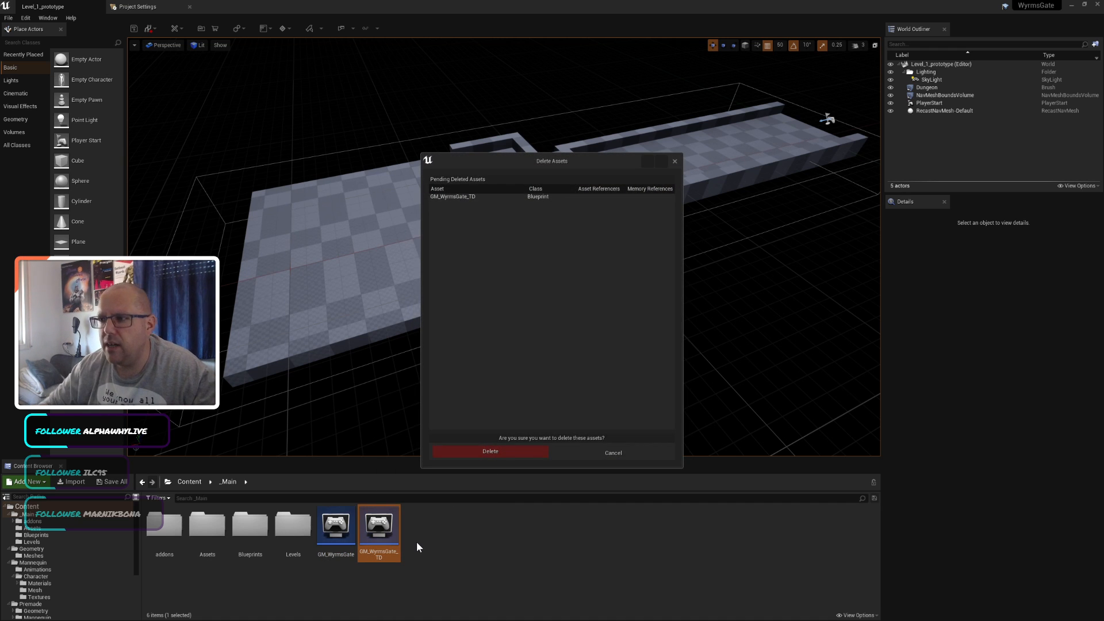
{"action": "left_click", "coordinate": [490, 451]}
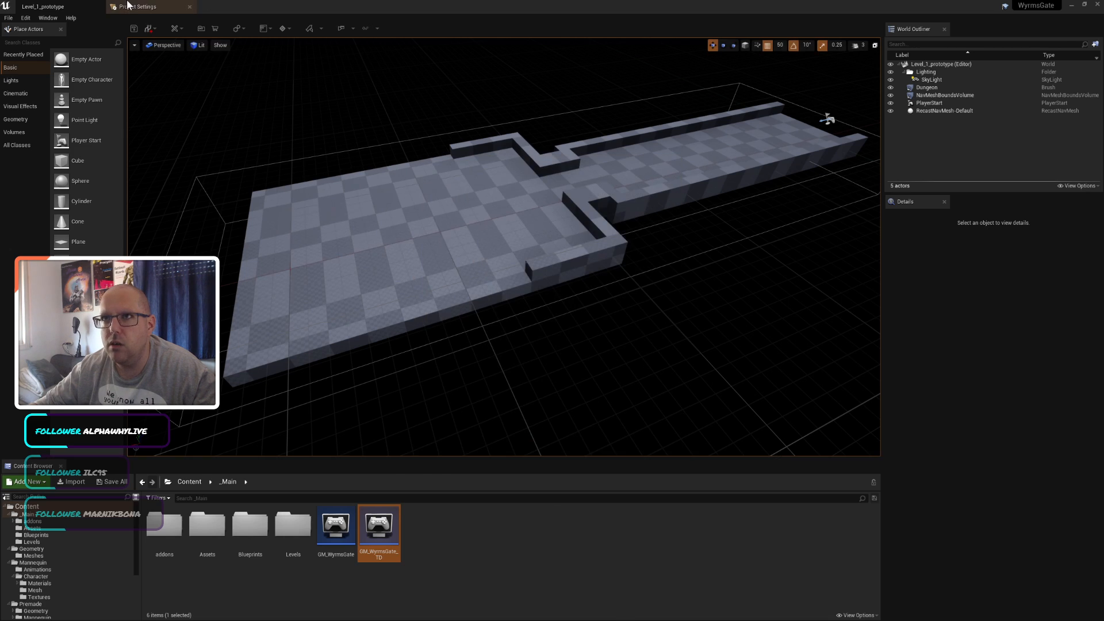
Step: Remove the ResetVR and SetDestination action mappings from the project's input settings
{"action": "left_click", "coordinate": [138, 6]}
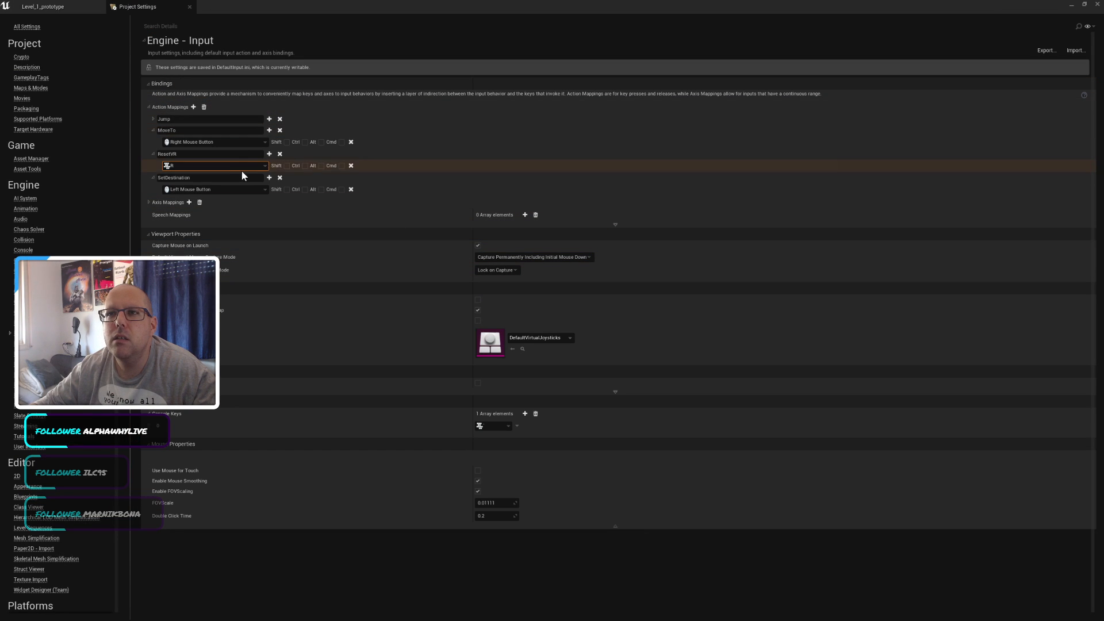
{"action": "left_click", "coordinate": [280, 154]}
{"action": "left_click", "coordinate": [279, 154]}
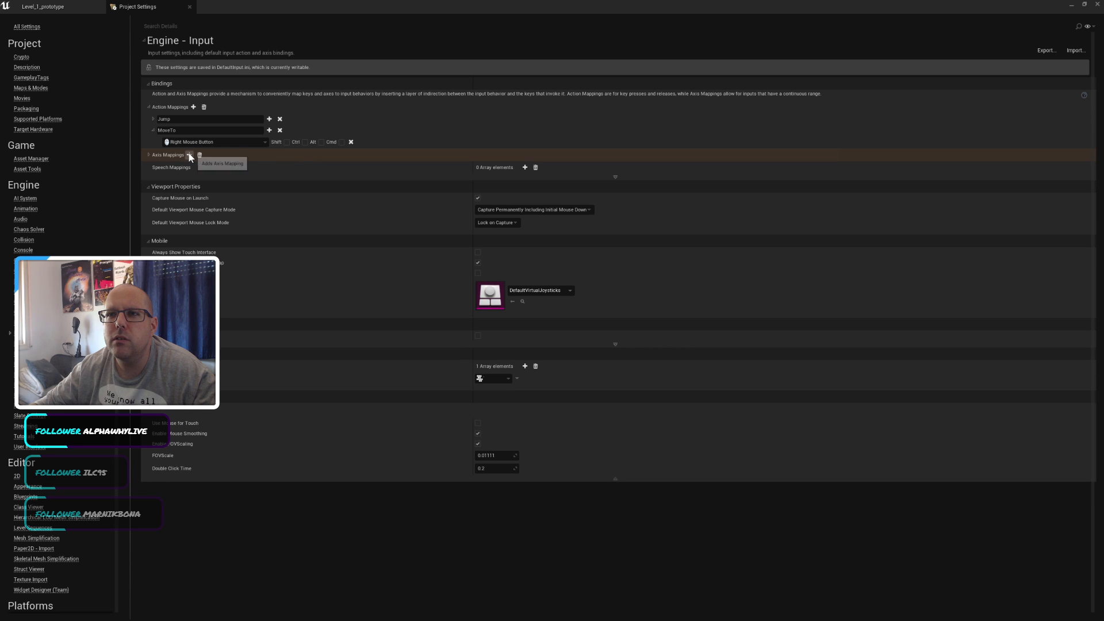
Step: Set the project's Default GameMode to GM_WyrmsGate in the Maps & Modes settings
{"action": "left_click", "coordinate": [59, 6]}
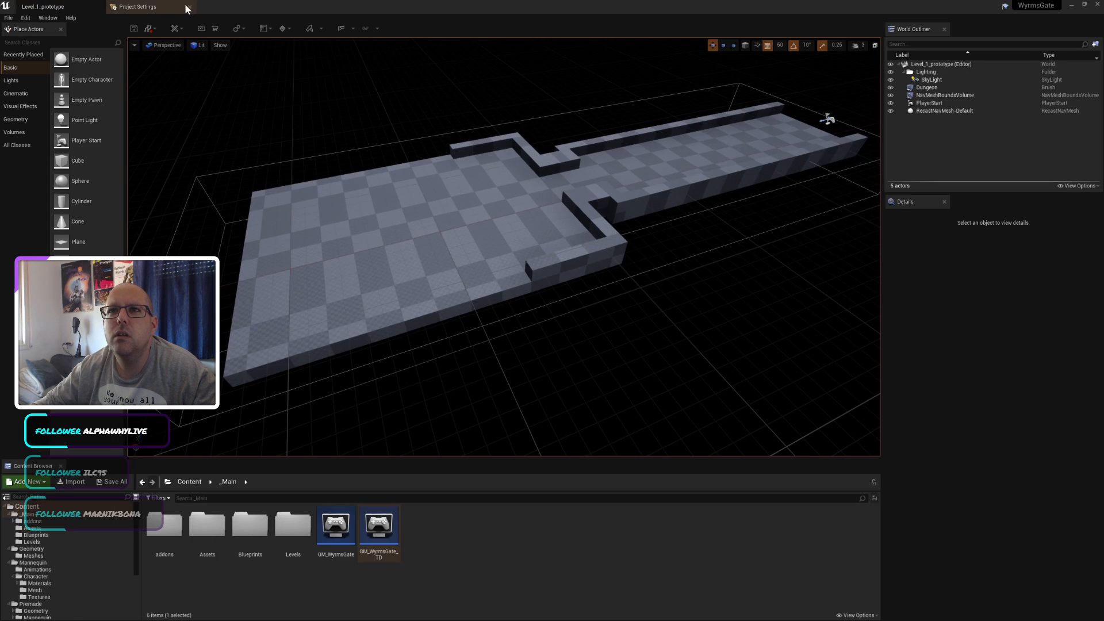
{"action": "left_click", "coordinate": [138, 7]}
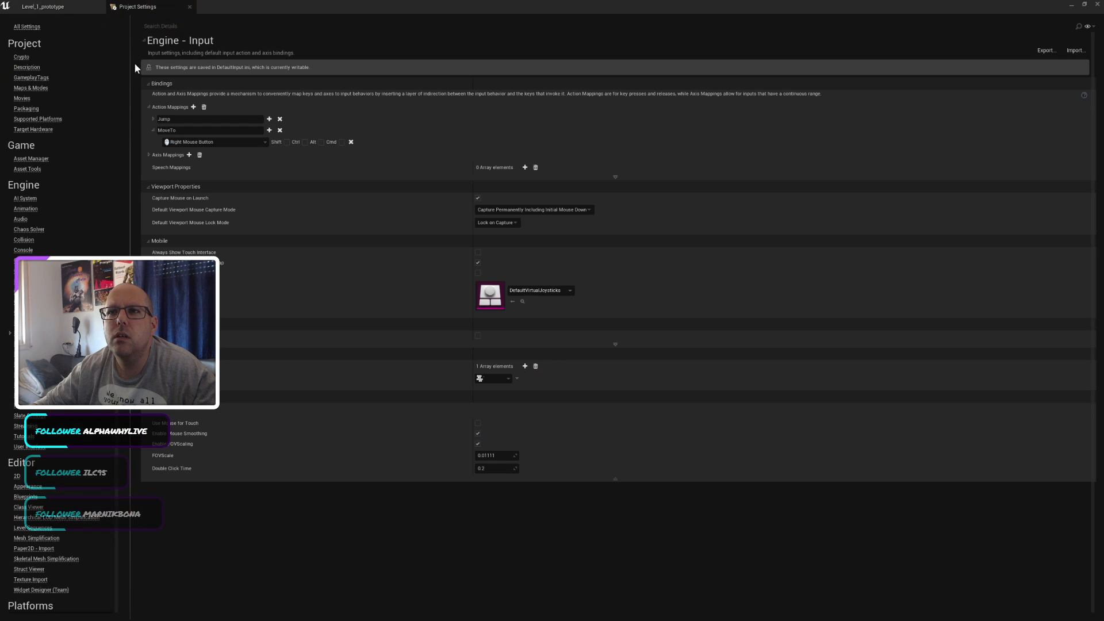
{"action": "left_click", "coordinate": [27, 88]}
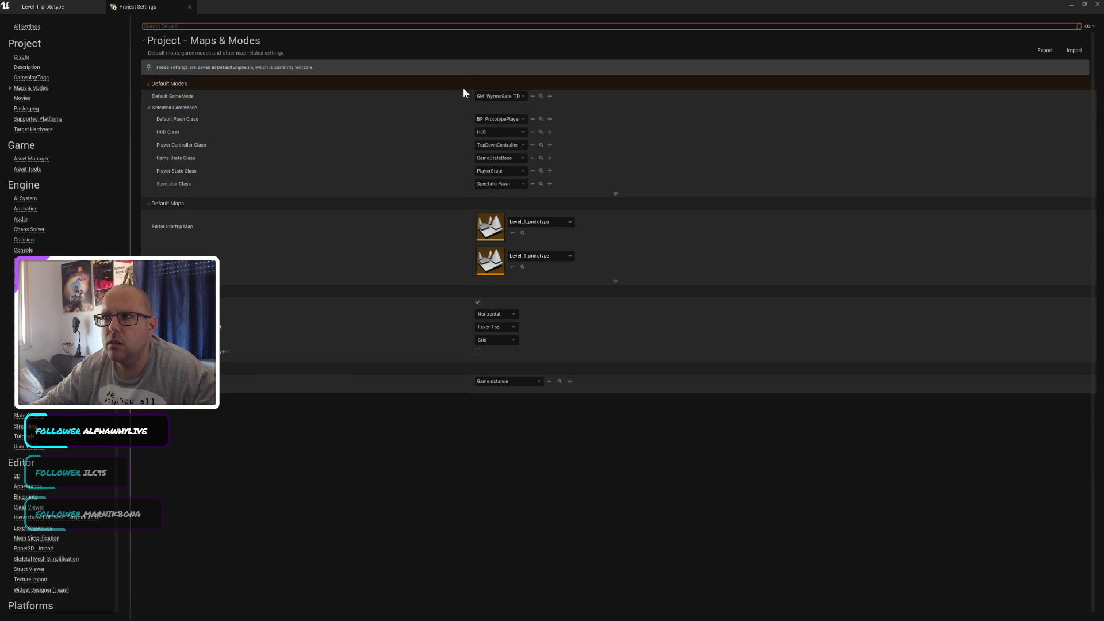
{"action": "left_click", "coordinate": [505, 96]}
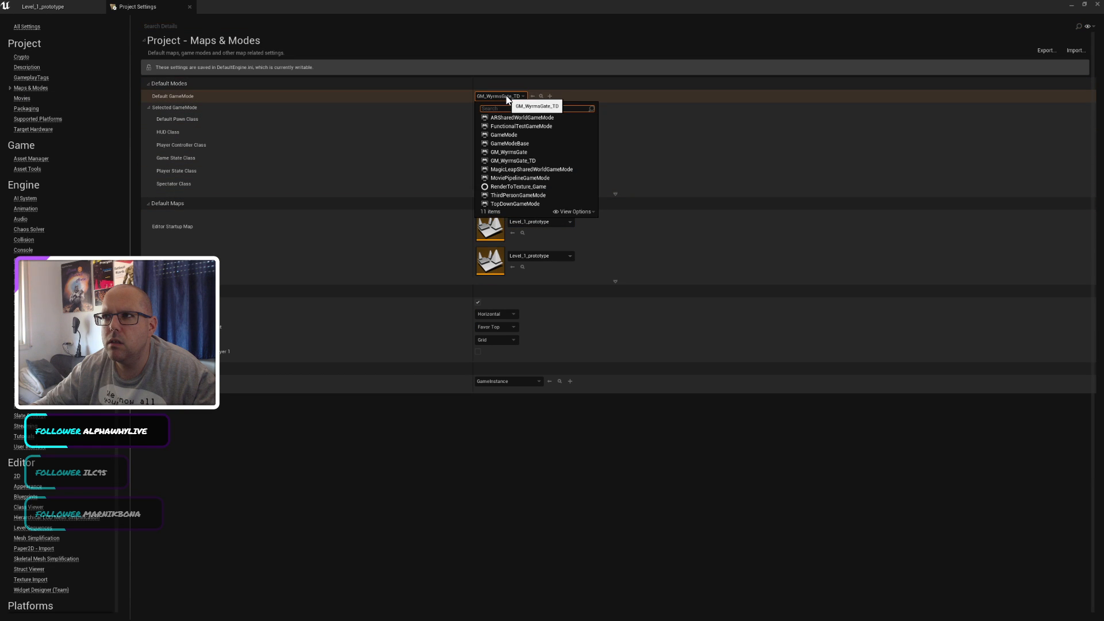
{"action": "left_click", "coordinate": [530, 151]}
Step: Delete the old GM_WyrmsGate_TD game mode from the _Main folder
{"action": "left_click", "coordinate": [63, 8]}
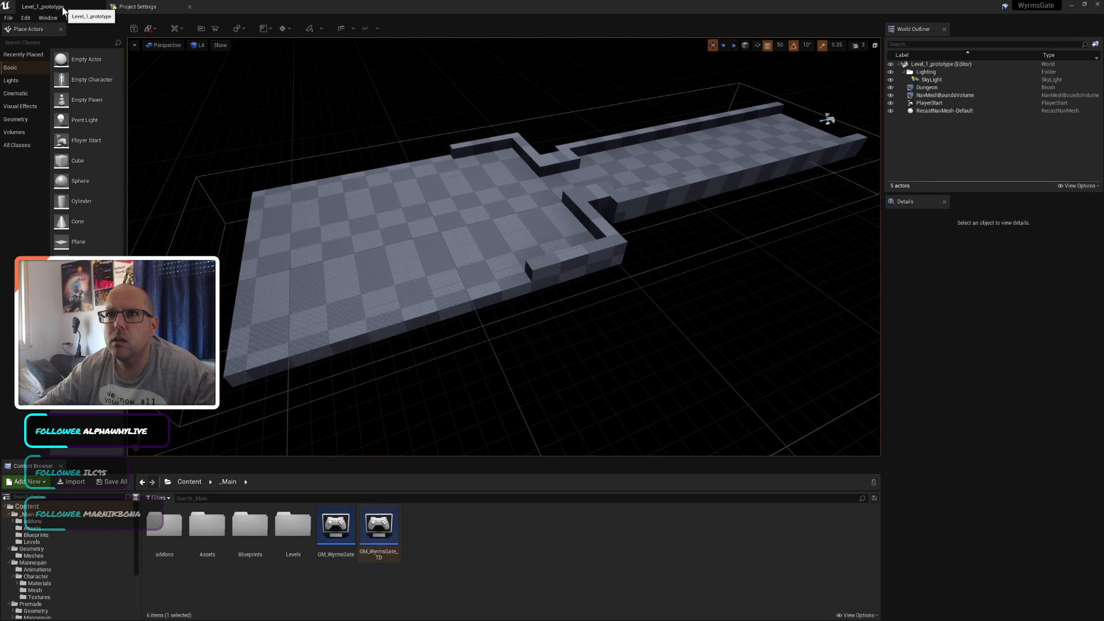
{"action": "key", "text": "Delete"}
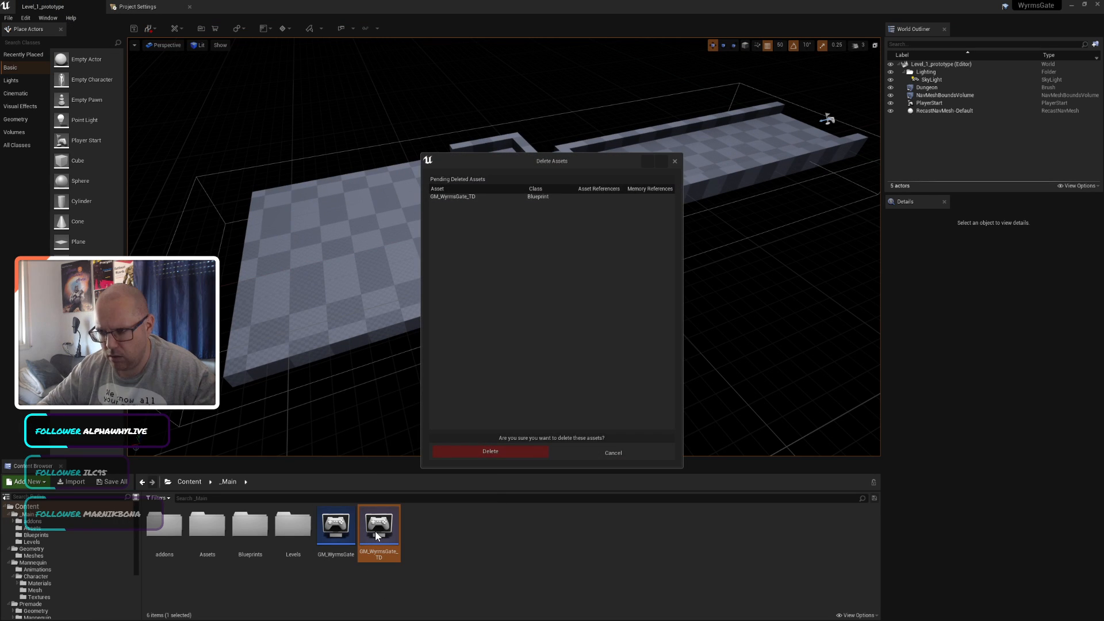
{"action": "left_click", "coordinate": [504, 454]}
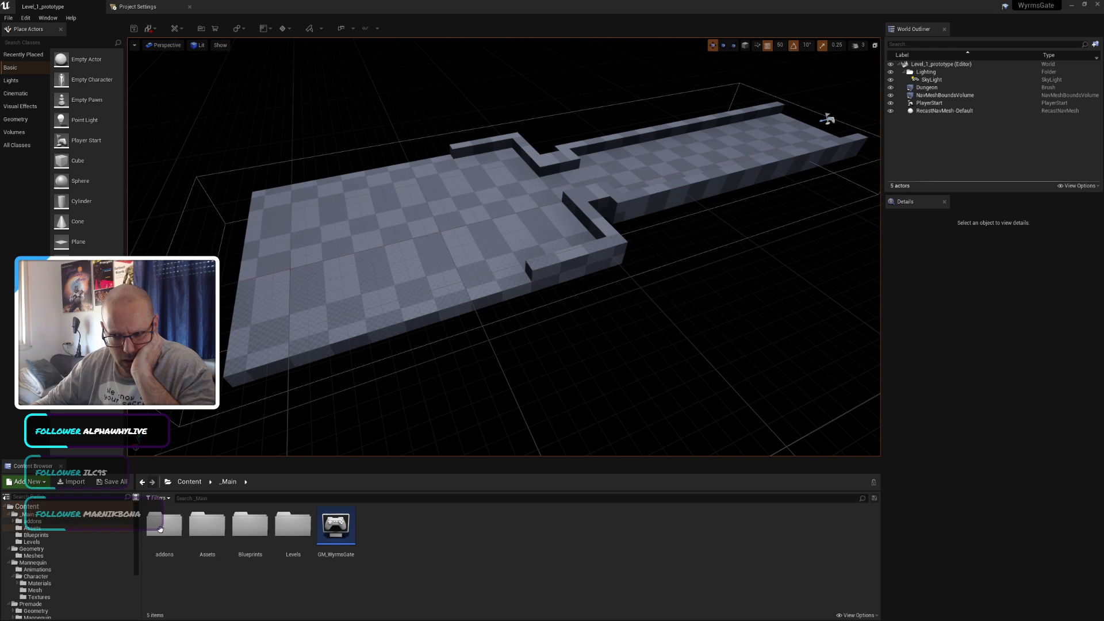
Step: Open GM_WyrmsGate and set its Default Pawn Class to the existing BP_PrototypePlayer
{"action": "double_click", "coordinate": [335, 524]}
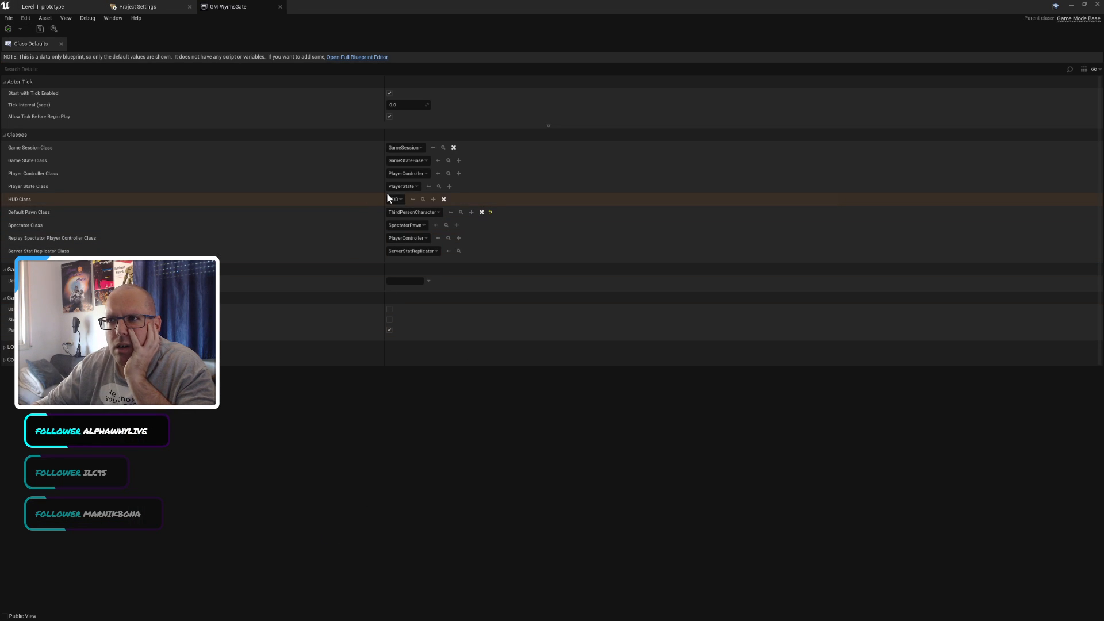
{"action": "left_click", "coordinate": [412, 212]}
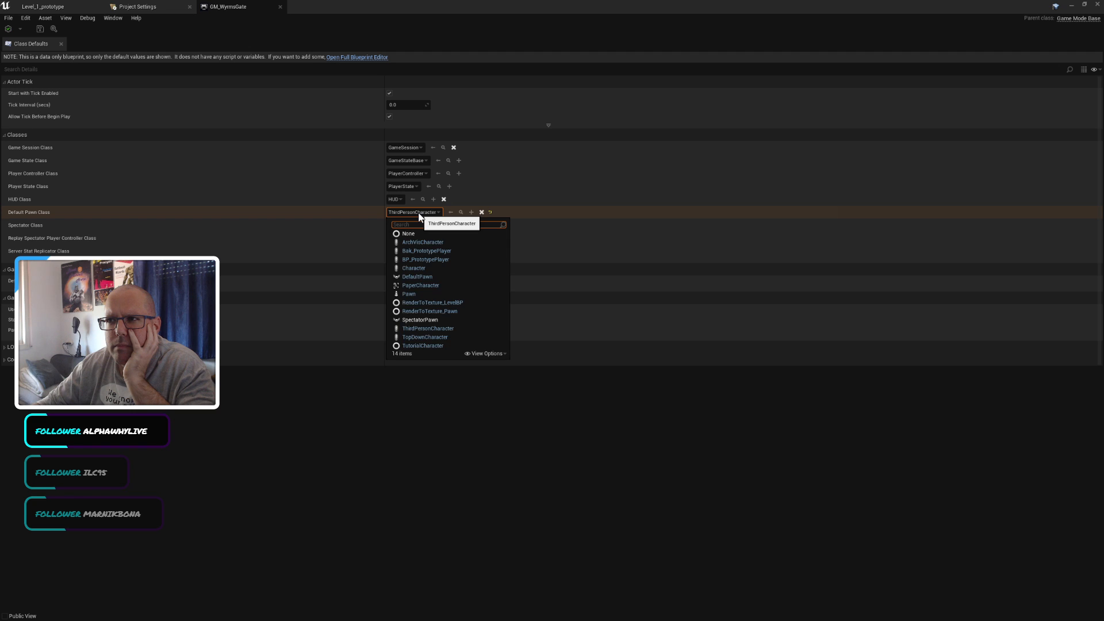
{"action": "left_click", "coordinate": [444, 260]}
Step: Force delete BP_PrototypePlayer and TopDownController from the _Main Blueprints folder
{"action": "left_click", "coordinate": [41, 8]}
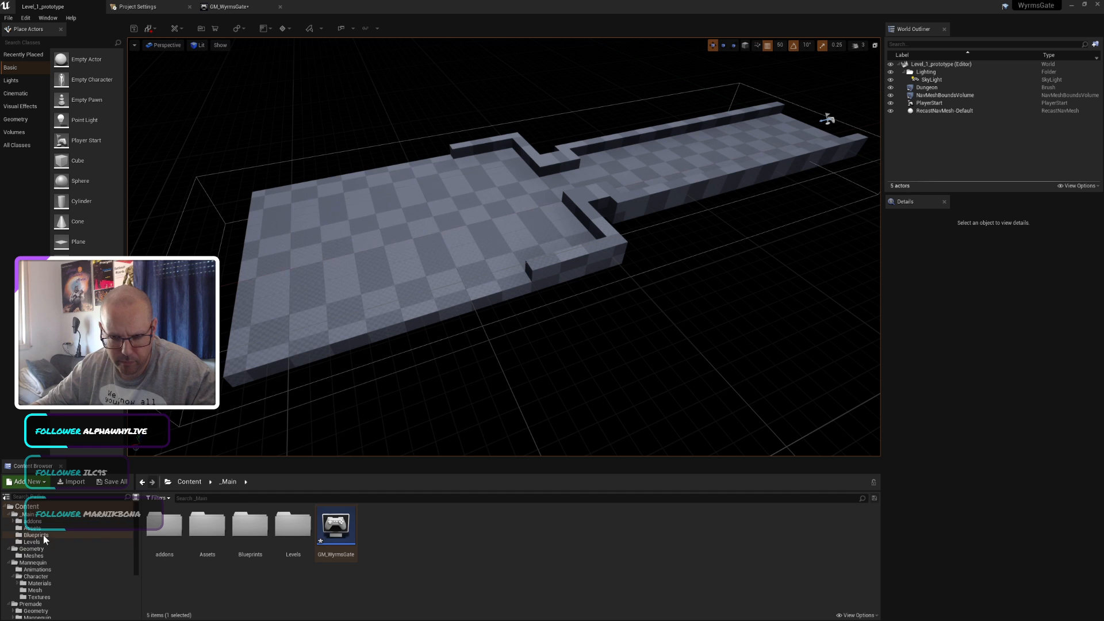
{"action": "left_click", "coordinate": [41, 535]}
{"action": "left_click", "coordinate": [250, 526]}
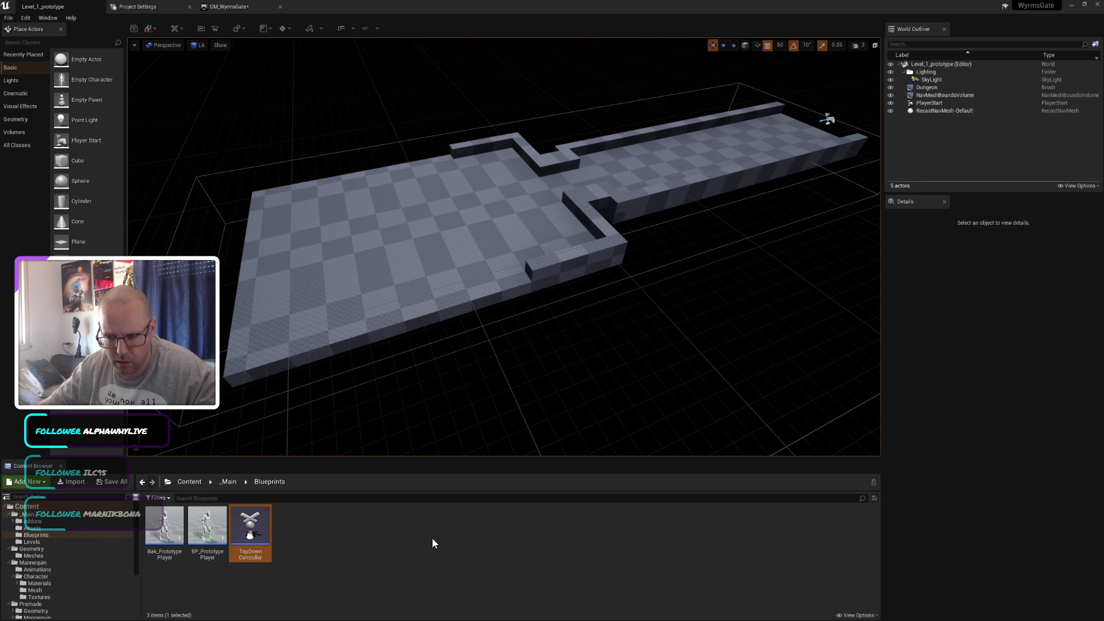
{"action": "key", "text": "shift+Left"}
{"action": "key", "text": "Delete"}
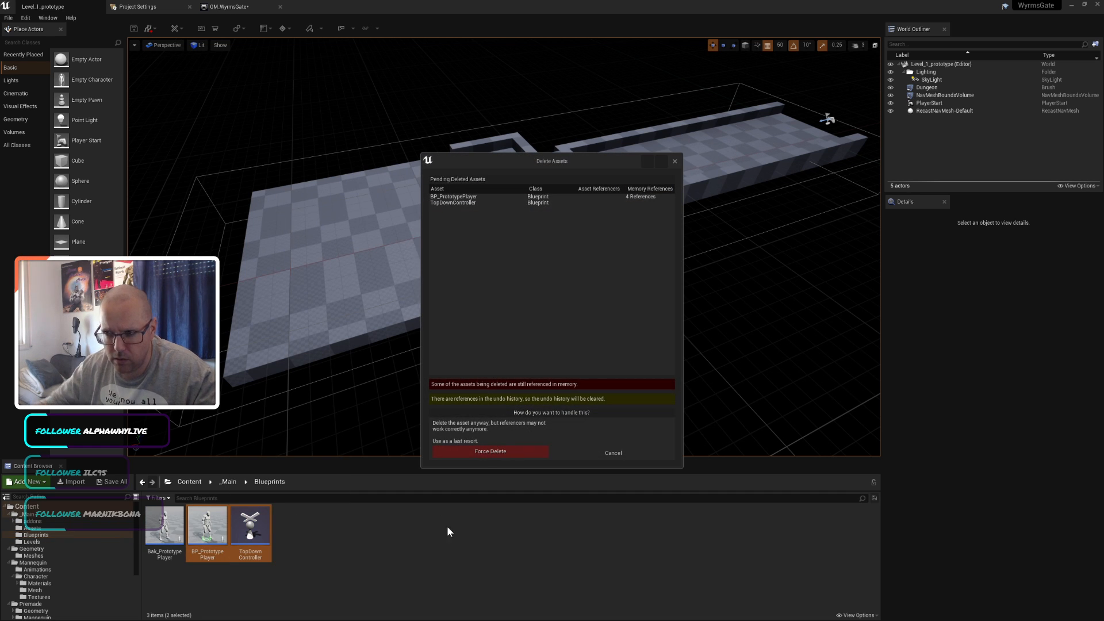
{"action": "left_click", "coordinate": [457, 454]}
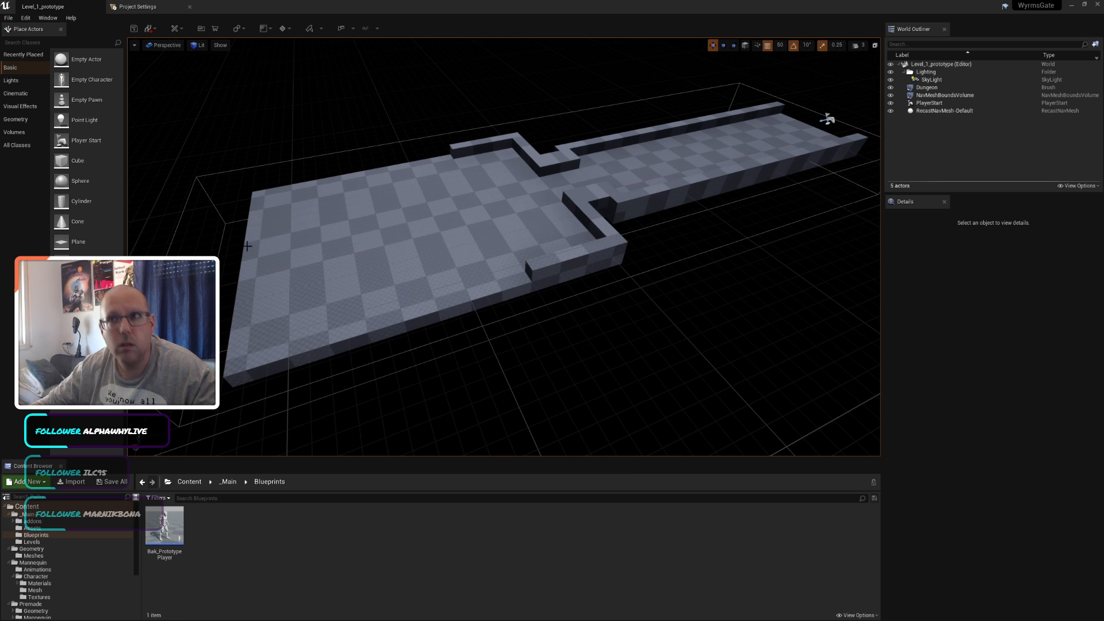
Step: Rename the backup character blueprint Bak_PrototypePlayer to BP_PrototypePlayer
{"action": "left_click", "coordinate": [177, 520]}
{"action": "key", "text": "F2"}
{"action": "key", "text": "Home"}
{"action": "key", "text": "Delete"}
{"action": "key", "text": "Delete"}
{"action": "key", "text": "Delete"}
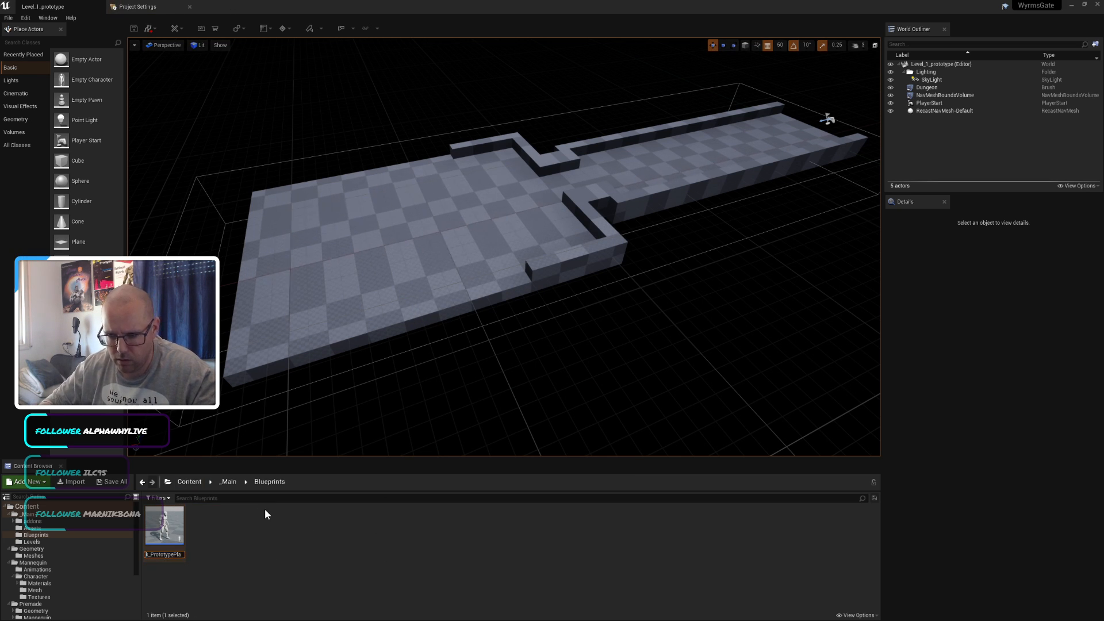
{"action": "key", "text": "Return"}
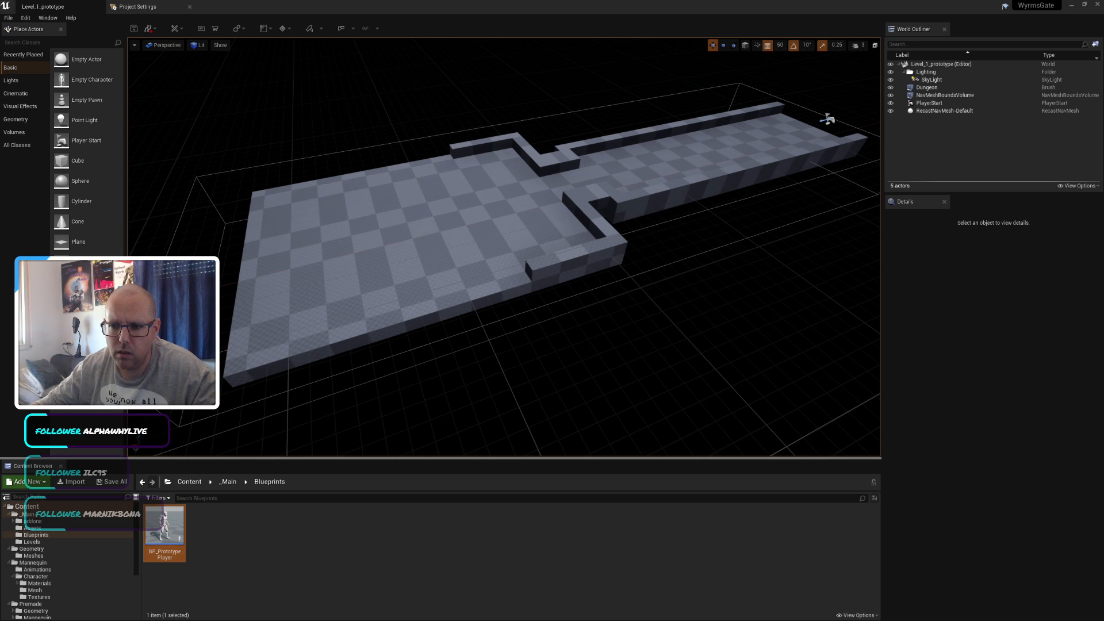
Step: Check the project's default modes, then reopen GM_WyrmsGate and set its Default Pawn Class to the renamed BP_PrototypePlayer
{"action": "left_click", "coordinate": [157, 6]}
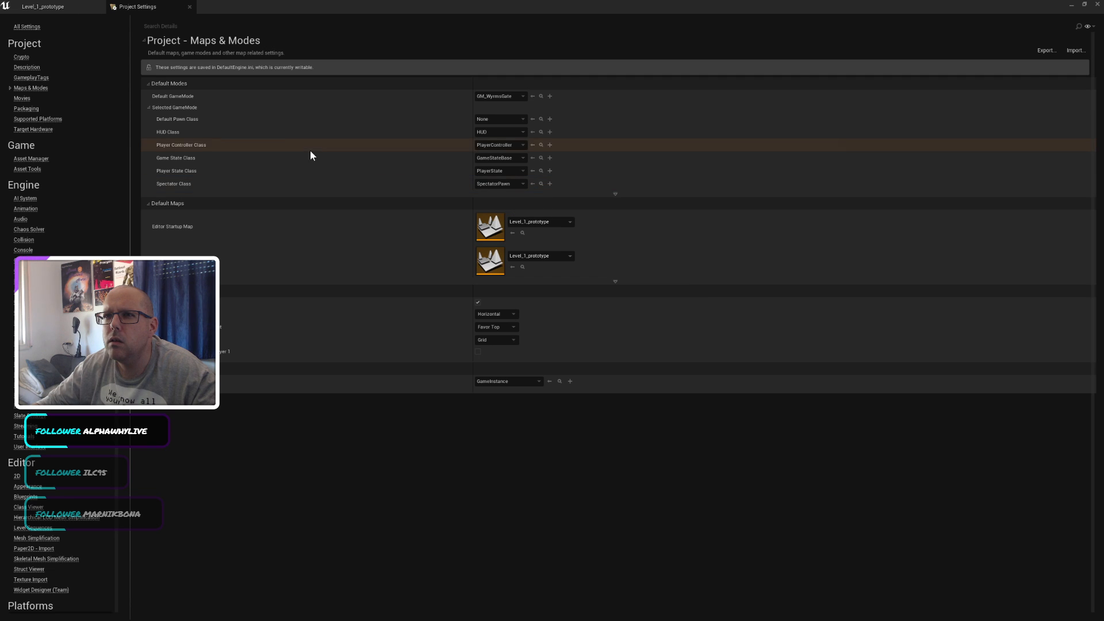
{"action": "left_click", "coordinate": [50, 6]}
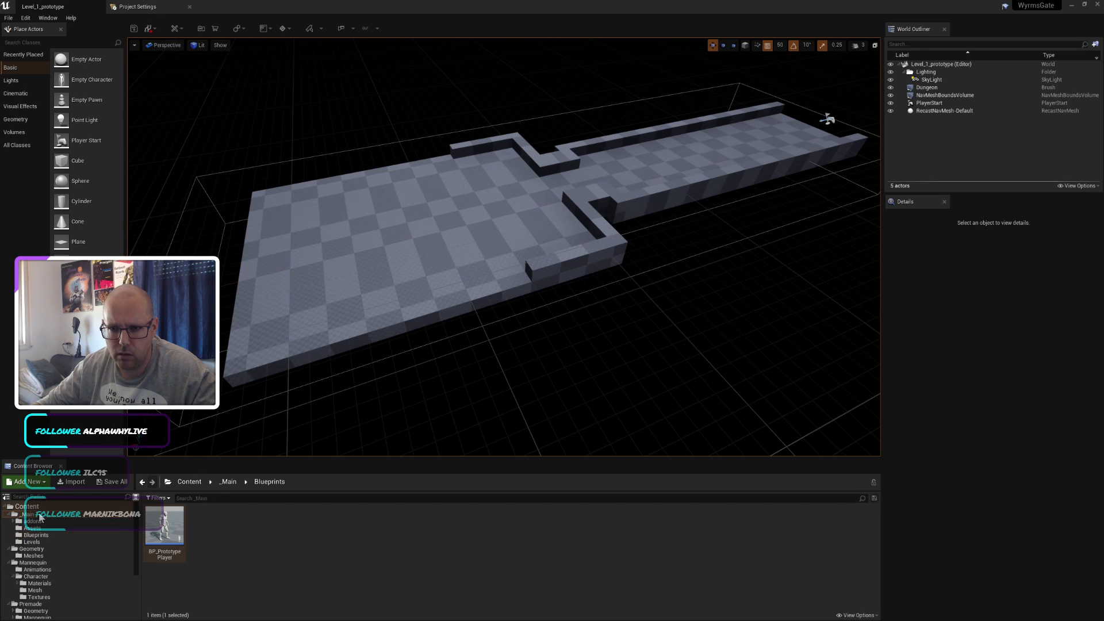
{"action": "double_click", "coordinate": [339, 537]}
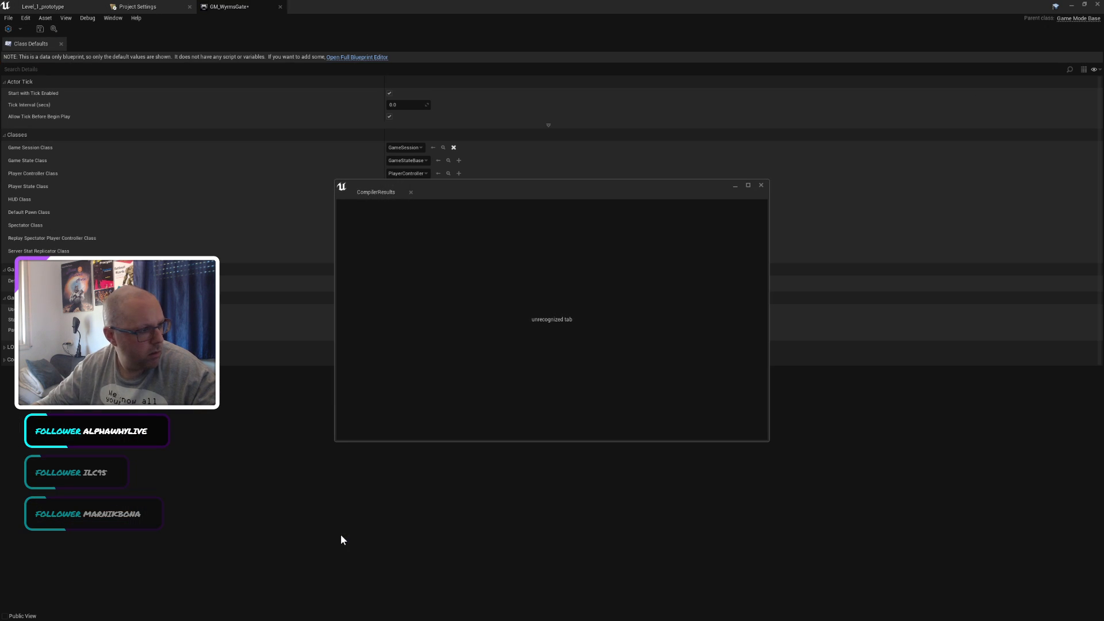
{"action": "left_click", "coordinate": [761, 184]}
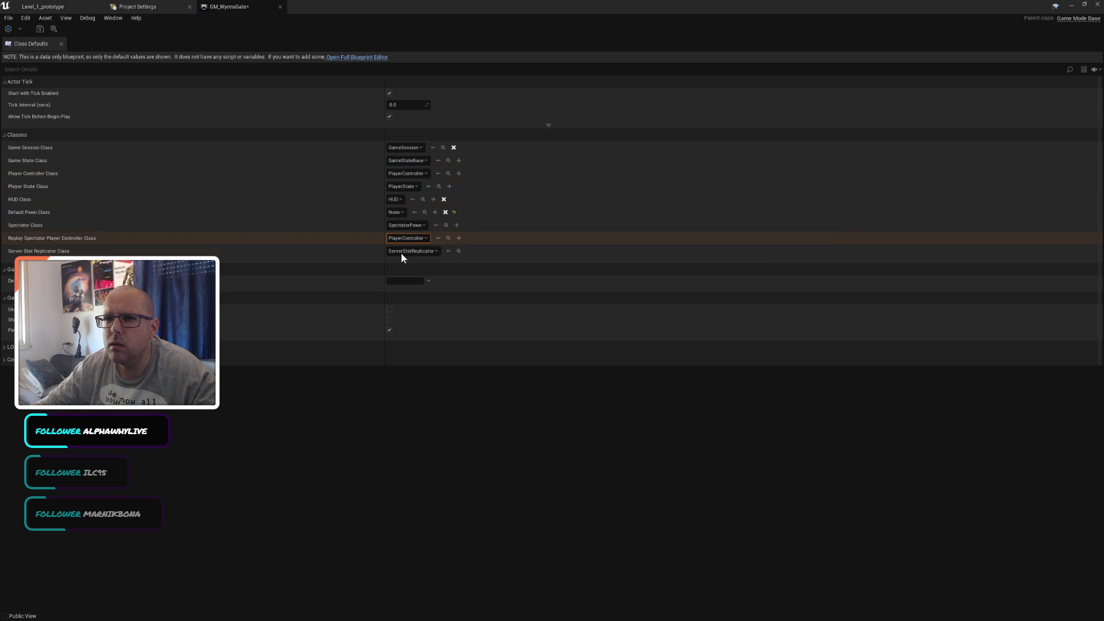
{"action": "left_click", "coordinate": [396, 212]}
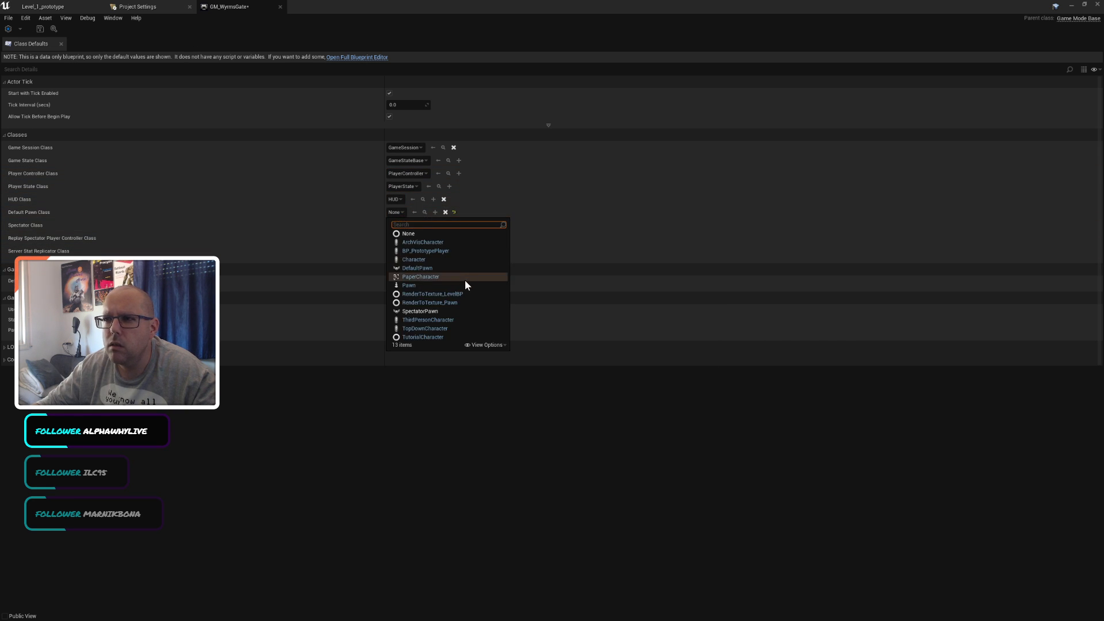
{"action": "left_click", "coordinate": [428, 251]}
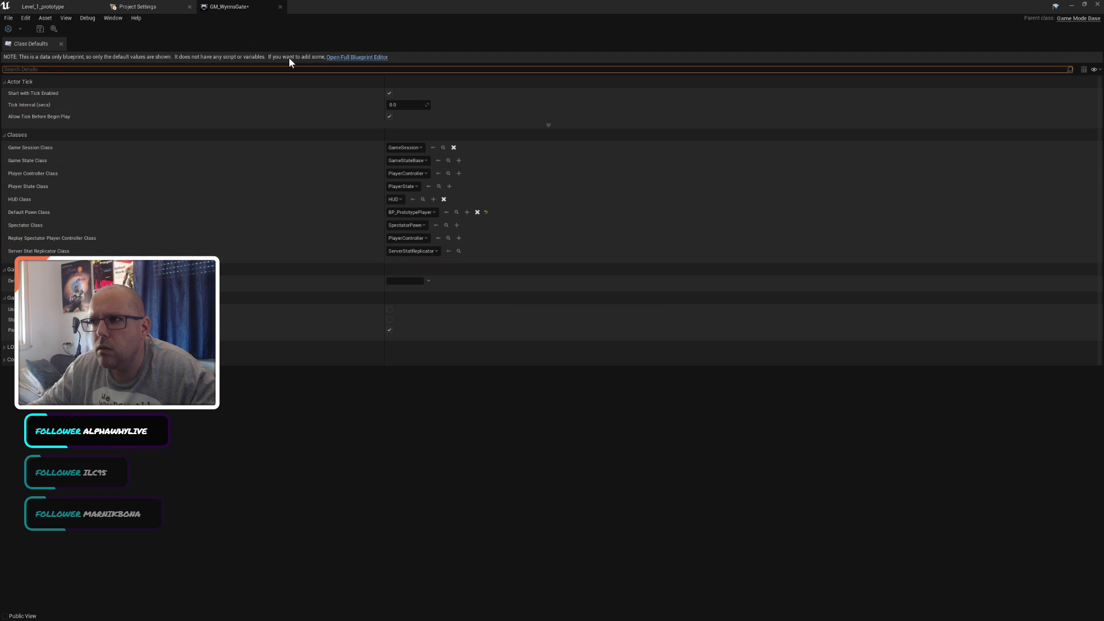
Step: Play-test Level_1_prototype by running the character forward along the corridor, and close the preview
{"action": "left_click", "coordinate": [18, 8]}
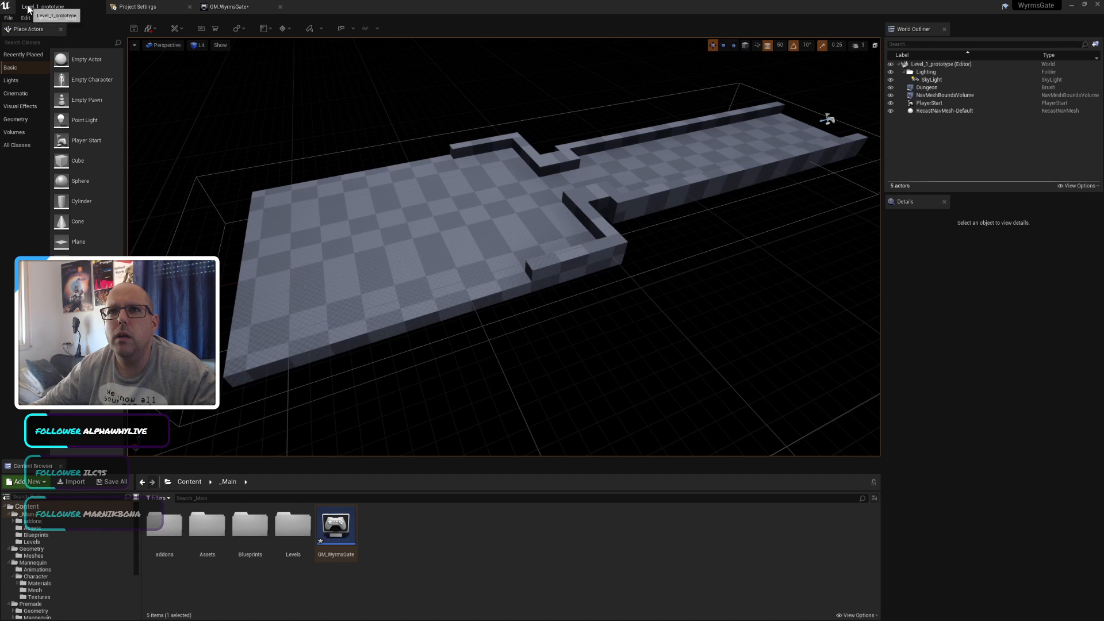
{"action": "left_click", "coordinate": [341, 28]}
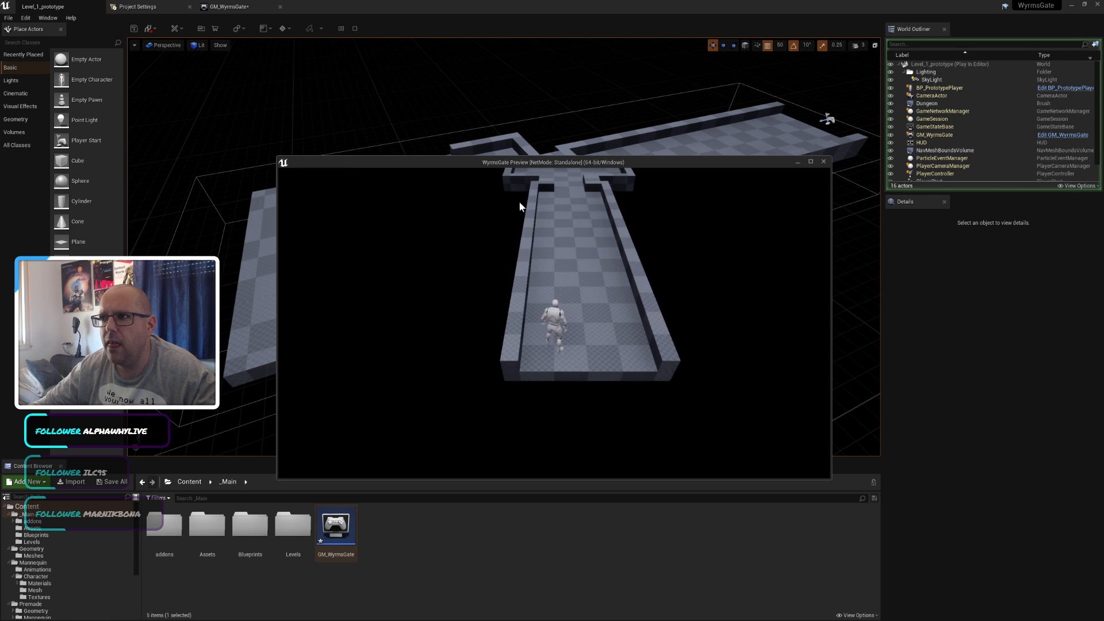
{"action": "key", "text": "w"}
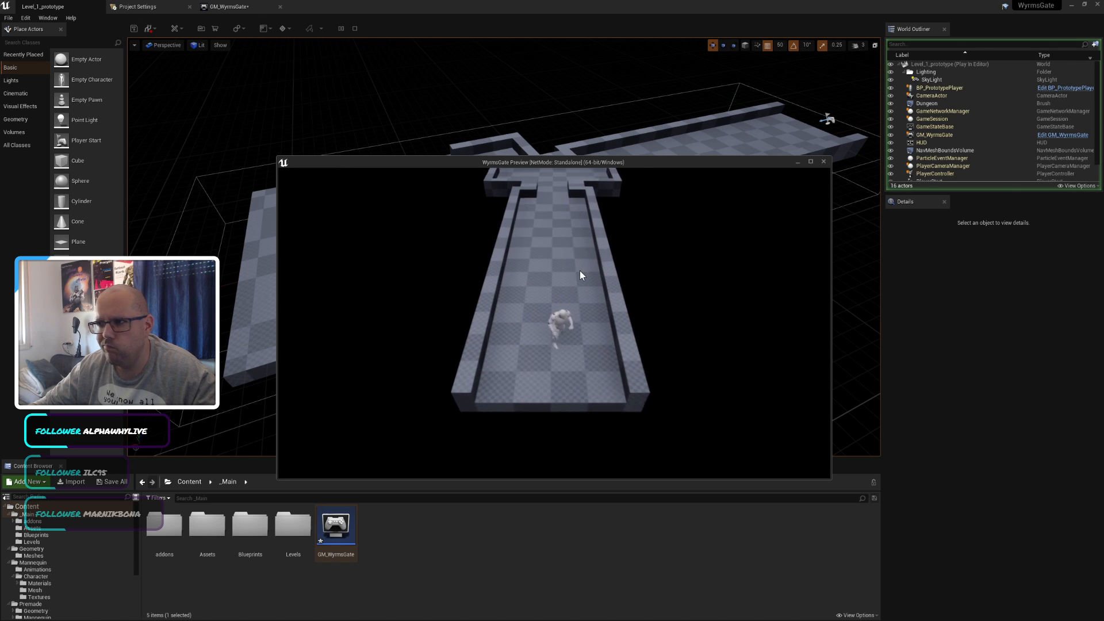
{"action": "key", "text": "w"}
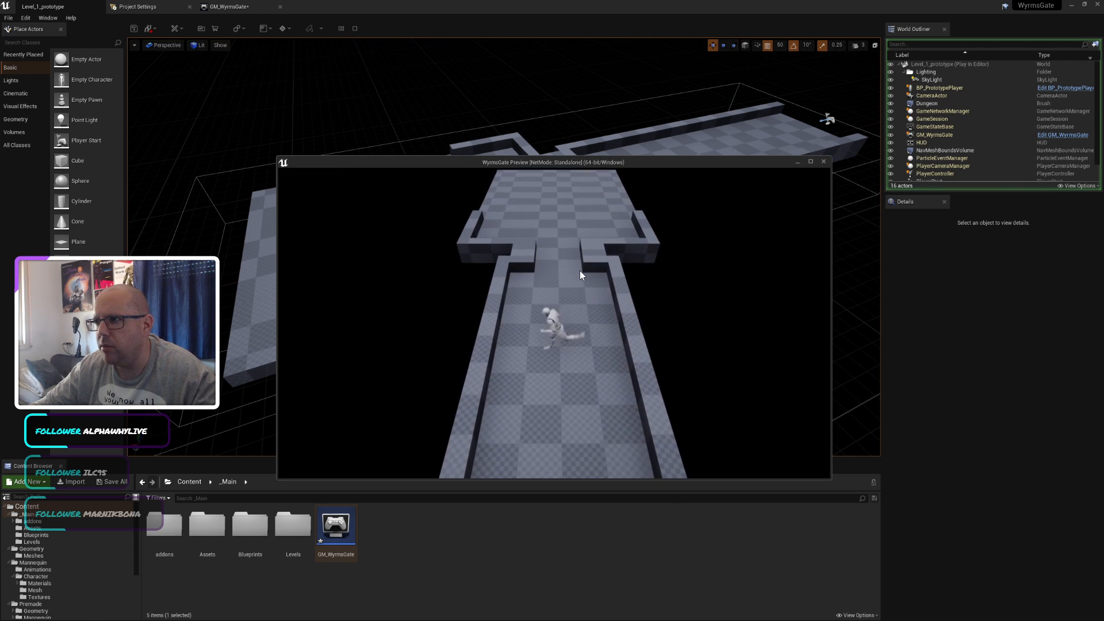
{"action": "key", "text": "w"}
{"action": "left_click", "coordinate": [823, 161]}
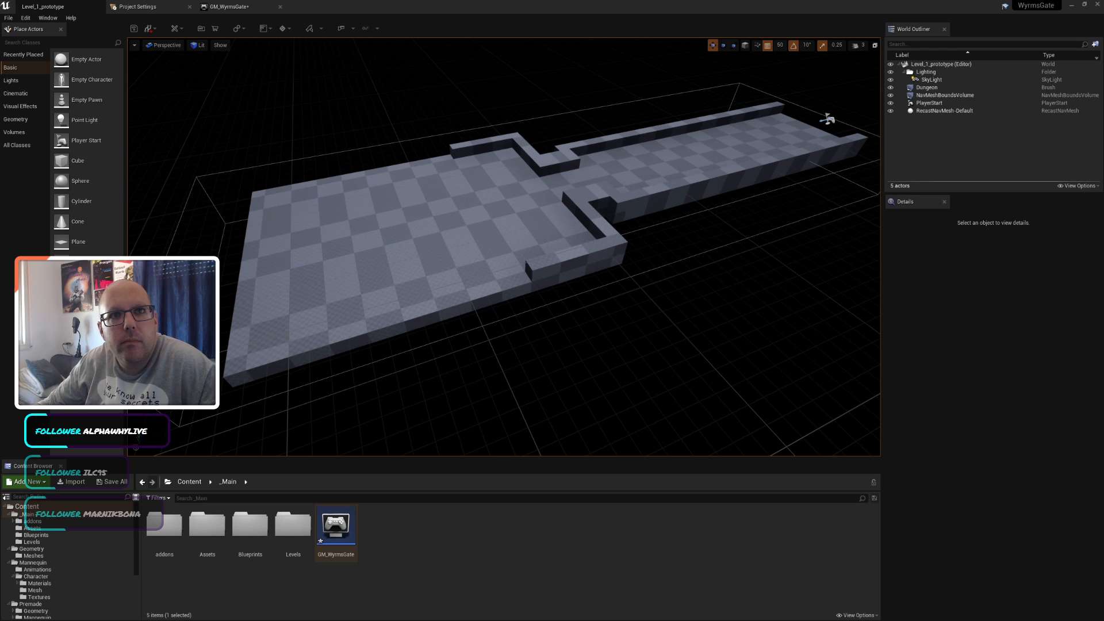
Step: Switch to the web browser, close the old template research pages and search Google for "ue4 nav mesh point and click"
{"action": "key", "text": "alt+Tab"}
{"action": "scroll", "coordinate": [403, 208], "scroll_direction": "up", "scroll_amount": 3}
{"action": "left_click", "coordinate": [343, 106]}
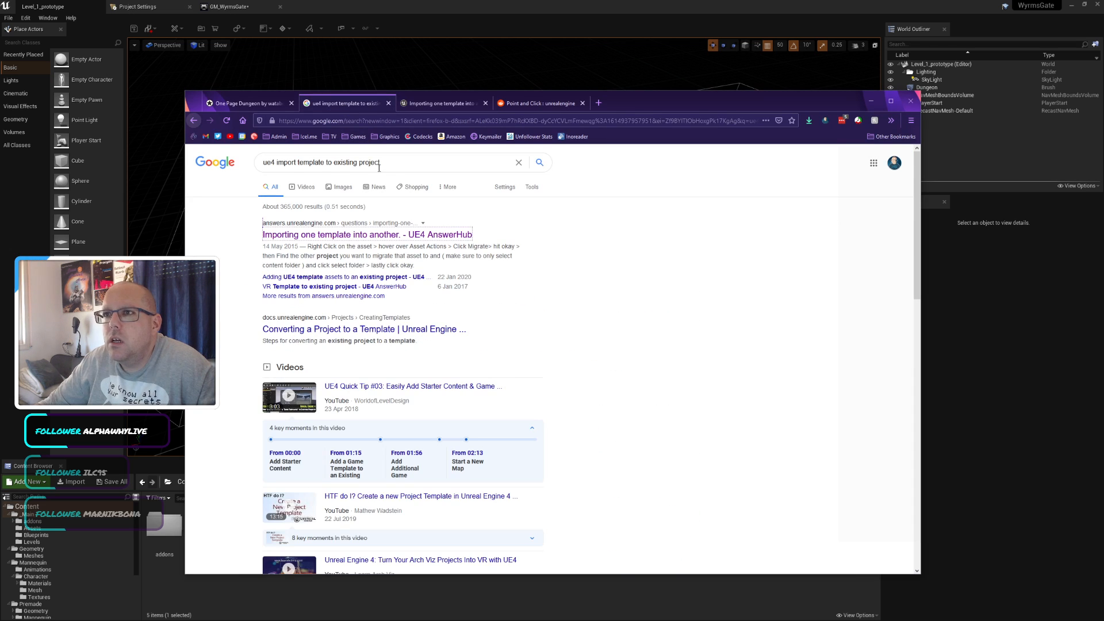
{"action": "left_click", "coordinate": [378, 164]}
{"action": "key", "text": "ctrl+shift+Left"}
{"action": "key", "text": "BackSpace"}
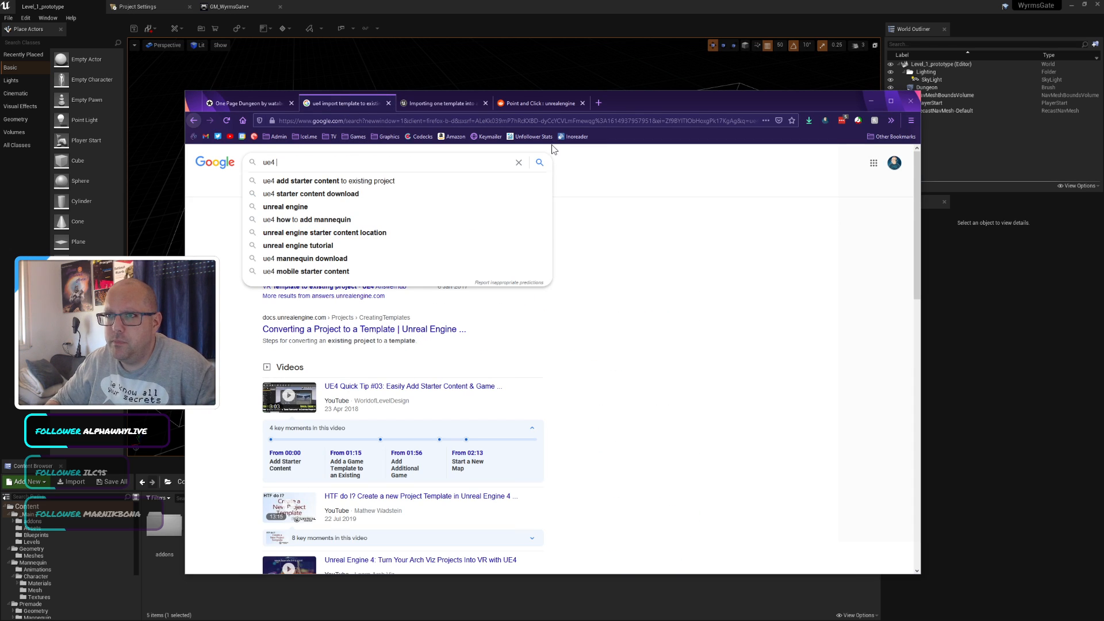
{"action": "left_click", "coordinate": [486, 103]}
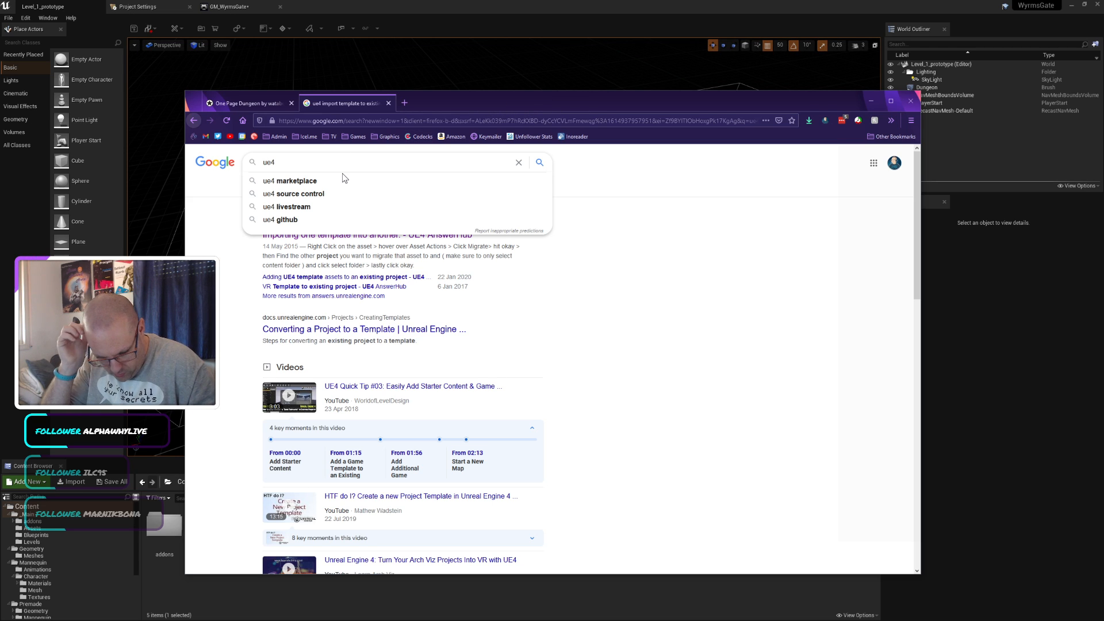
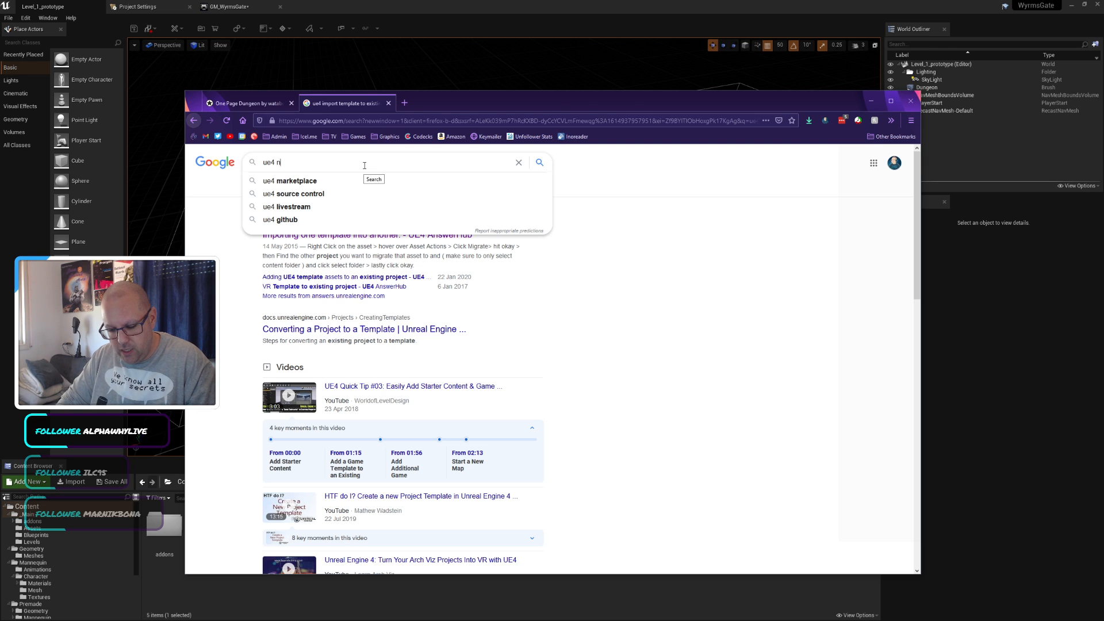
{"action": "type", "text": "av mesh point"}
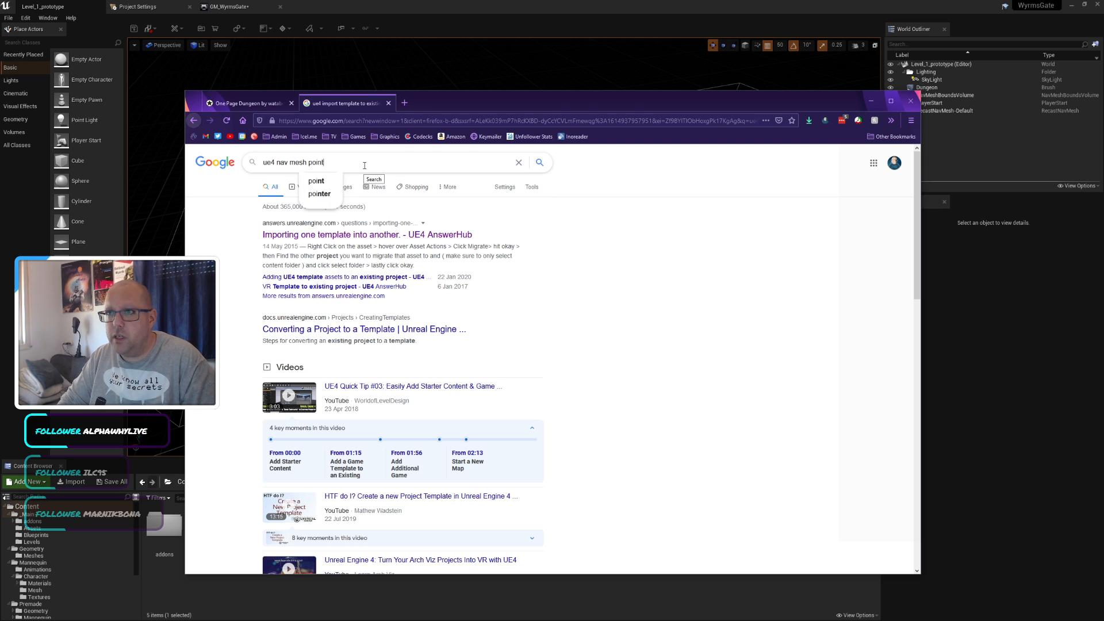
{"action": "type", "text": " and"}
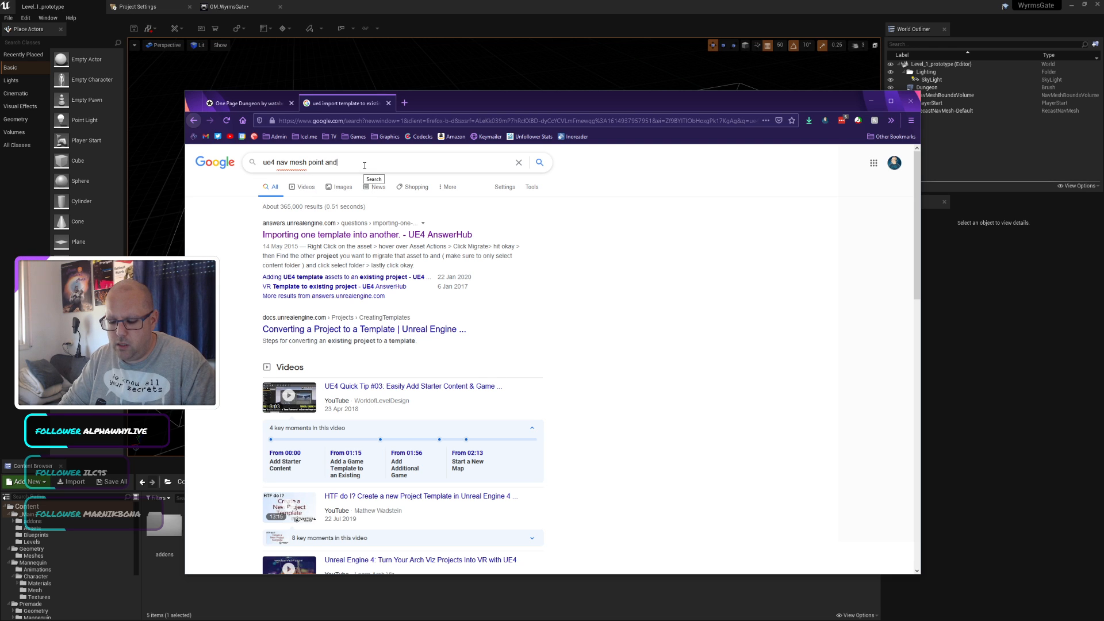
{"action": "type", "text": "f  click"}
{"action": "key", "text": "Return"}
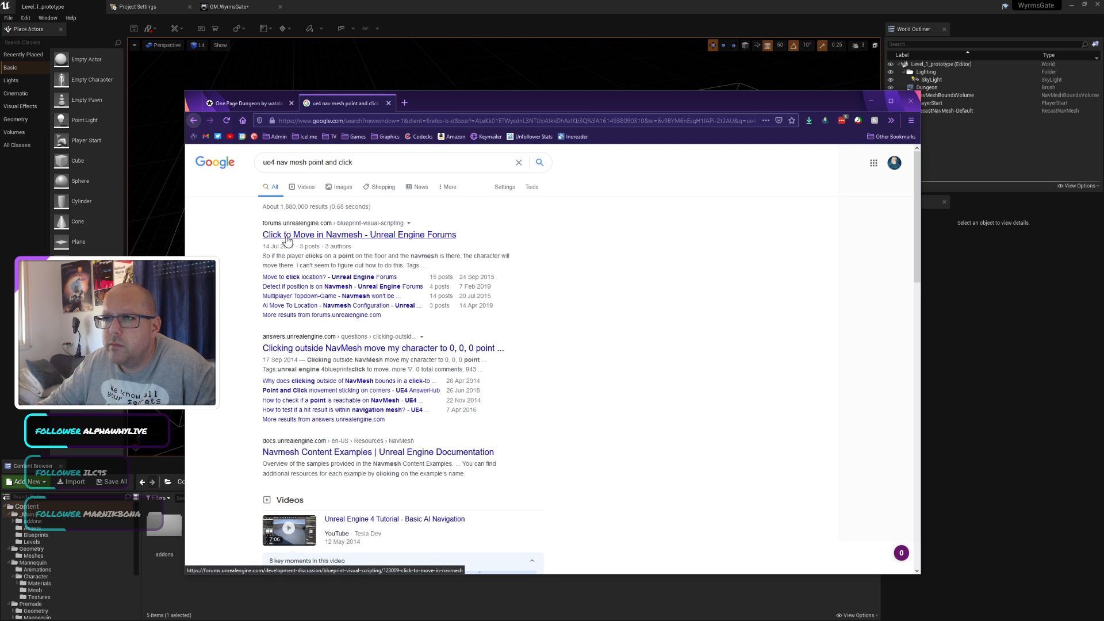
Step: Read the "Click to Move in Navmesh" forum thread, close it, and open the "Move to click location?" result in the background
{"action": "left_click", "coordinate": [394, 159]}
{"action": "left_click", "coordinate": [237, 312]}
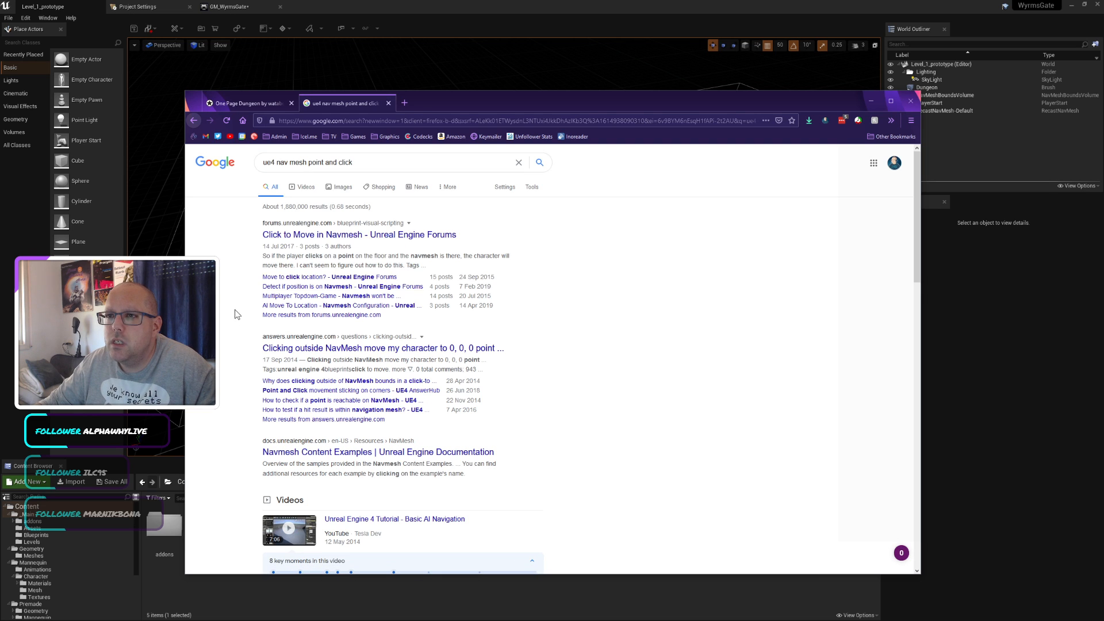
{"action": "middle_click", "coordinate": [326, 236]}
{"action": "left_click", "coordinate": [436, 103]}
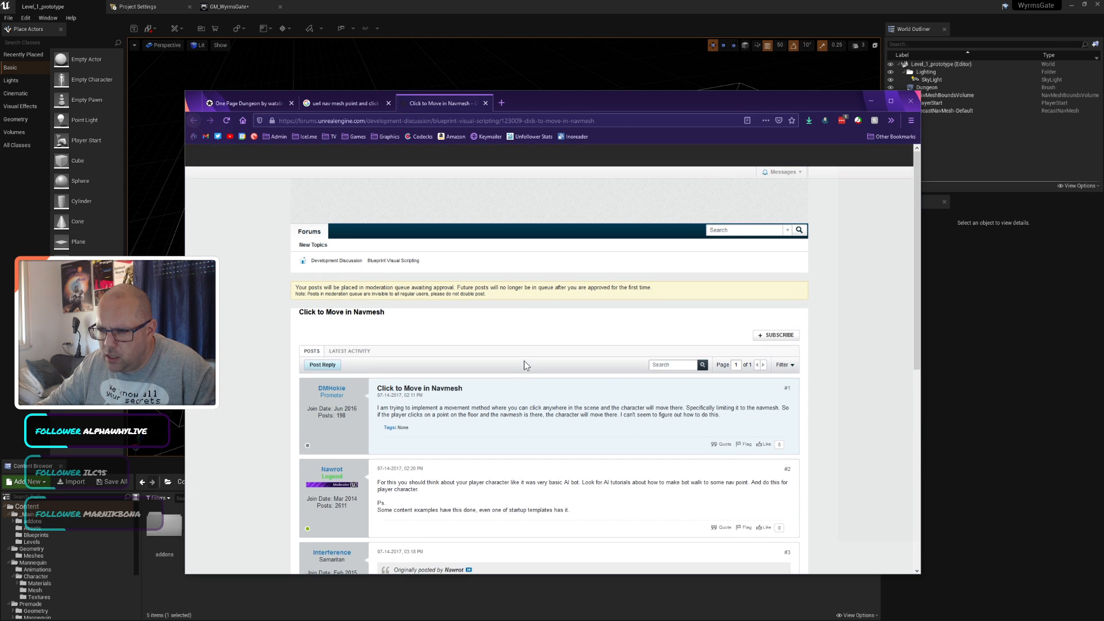
{"action": "scroll", "coordinate": [523, 360], "scroll_direction": "down", "scroll_amount": 2}
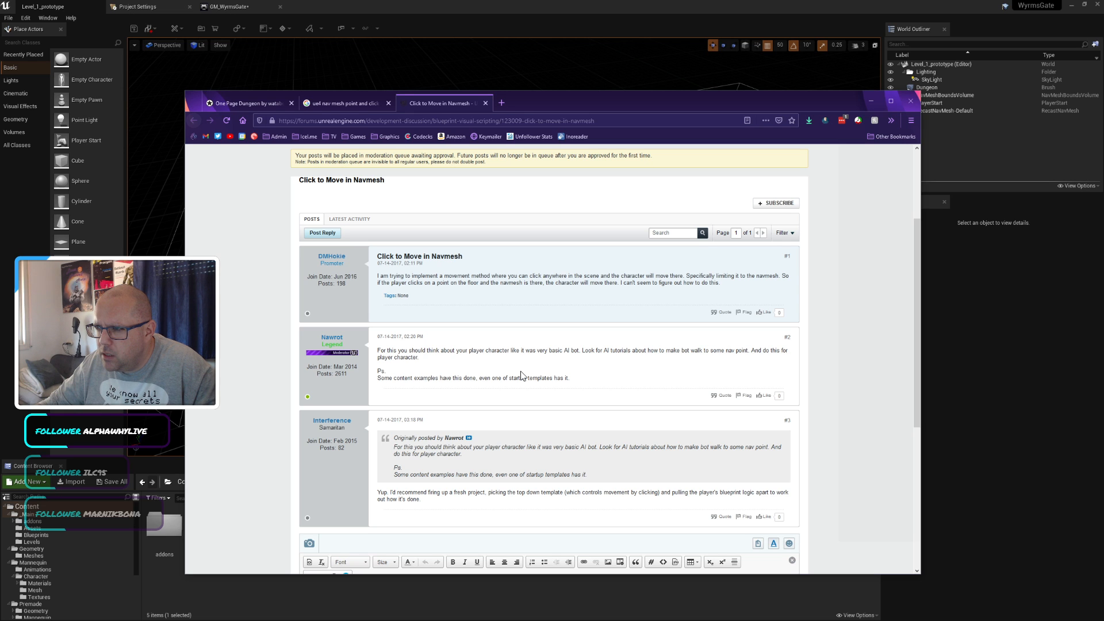
{"action": "scroll", "coordinate": [520, 374], "scroll_direction": "down", "scroll_amount": 5}
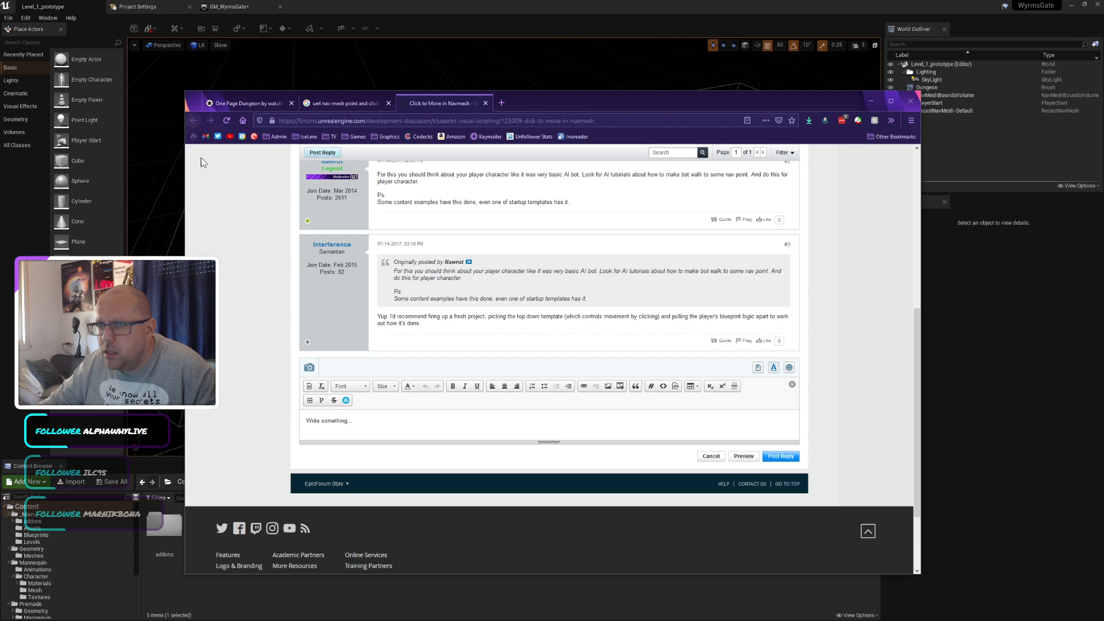
{"action": "left_click", "coordinate": [487, 104]}
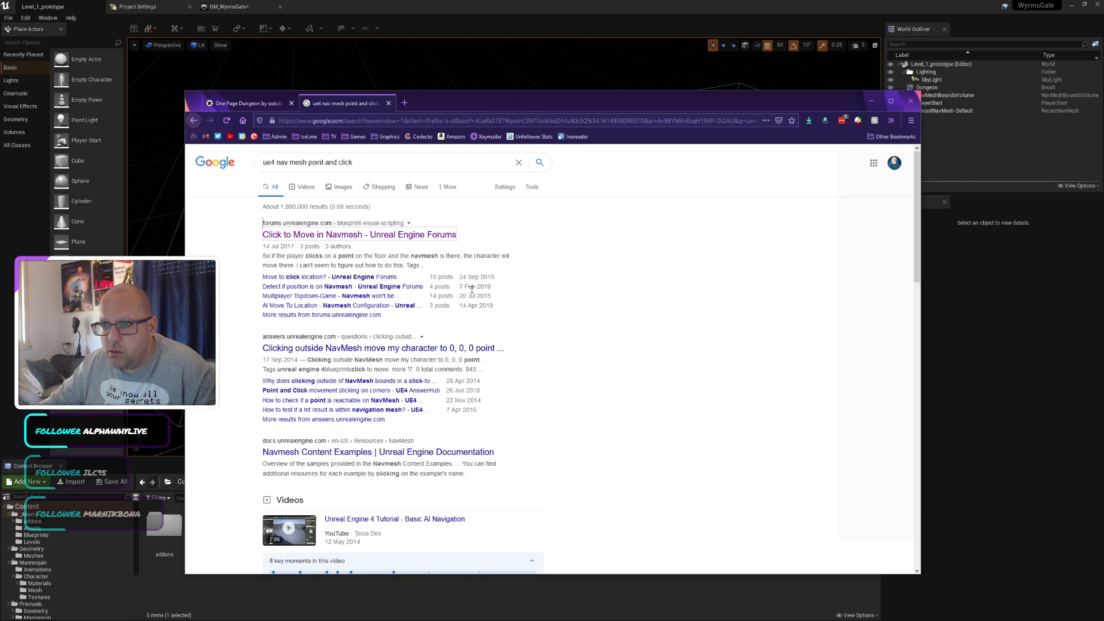
{"action": "middle_click", "coordinate": [274, 277]}
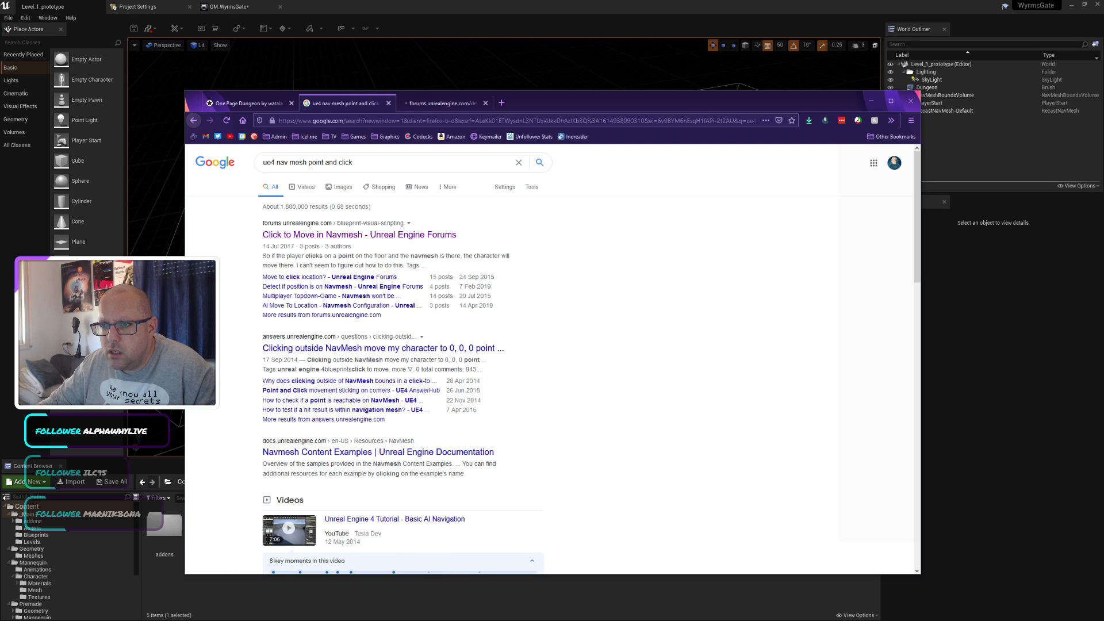
Step: Return to Unreal Editor, check the class defaults in GM_WyrmsGate, and save all unsaved project changes
{"action": "left_click", "coordinate": [196, 6]}
{"action": "left_click", "coordinate": [224, 8]}
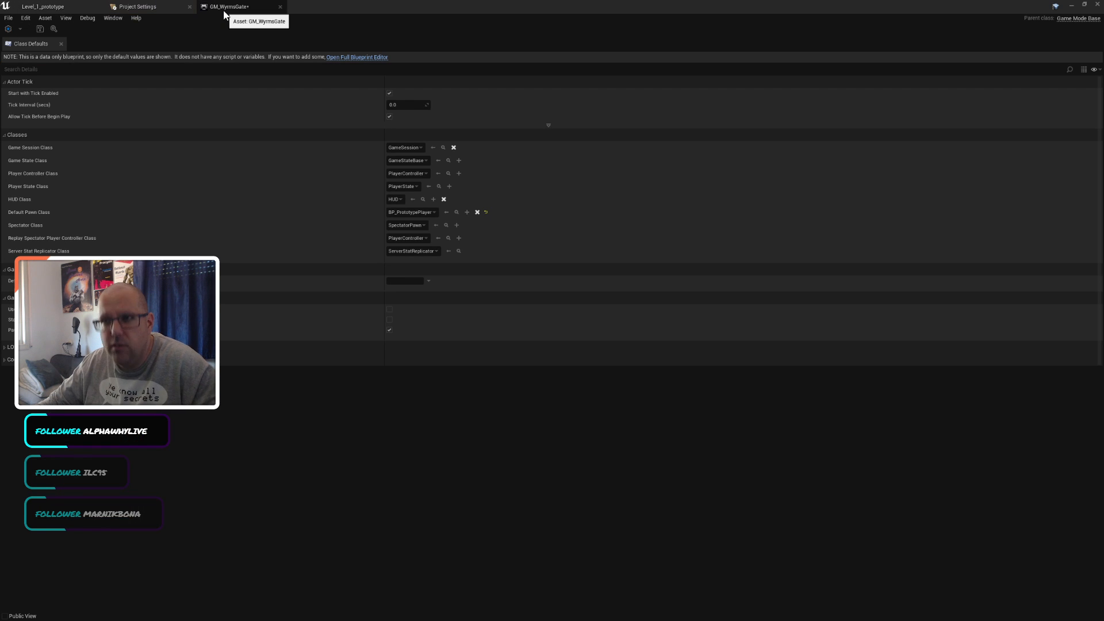
{"action": "left_click", "coordinate": [77, 8]}
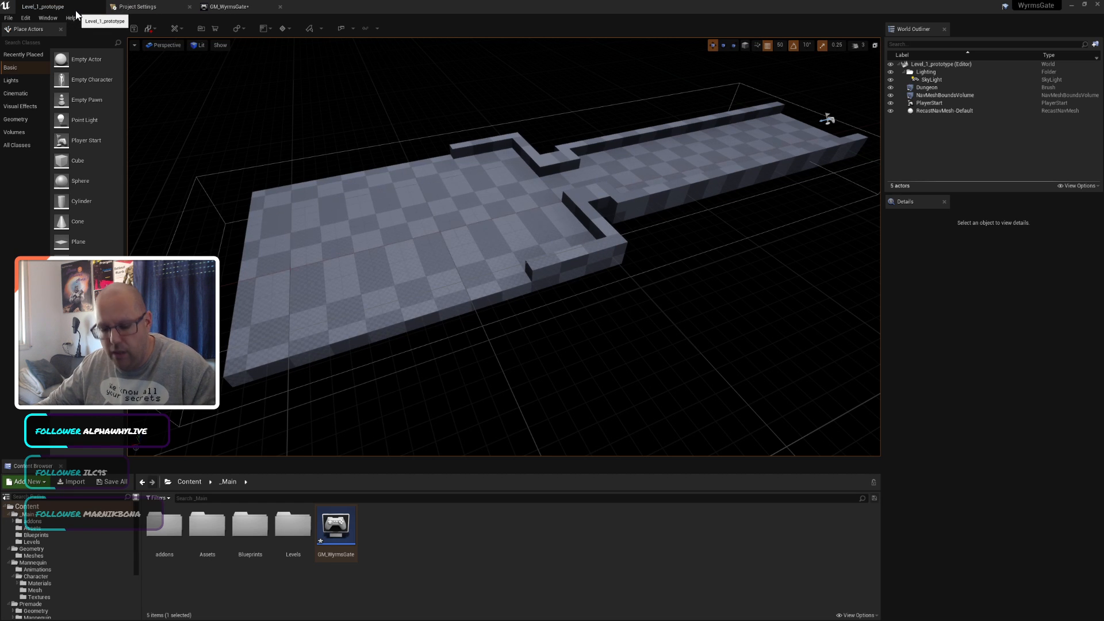
{"action": "left_click", "coordinate": [8, 18]}
{"action": "left_click", "coordinate": [35, 98]}
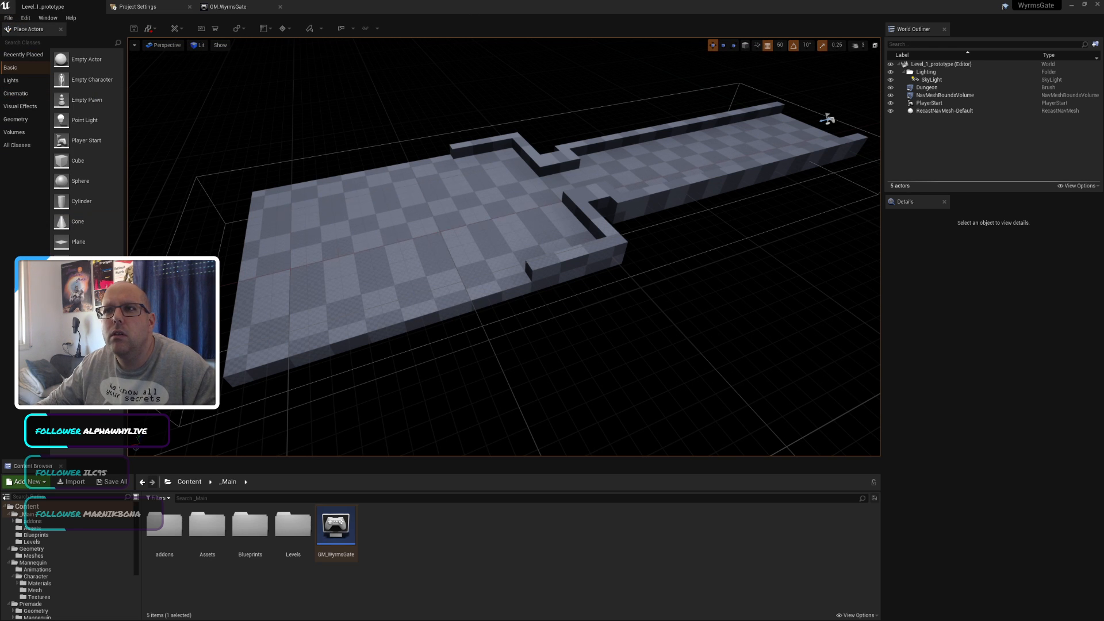
Step: Open BP_PrototypePlayer from the _Main Blueprints folder and move the MoveTo and BeginPlay node groups beside the Movement input group
{"action": "left_click", "coordinate": [45, 522]}
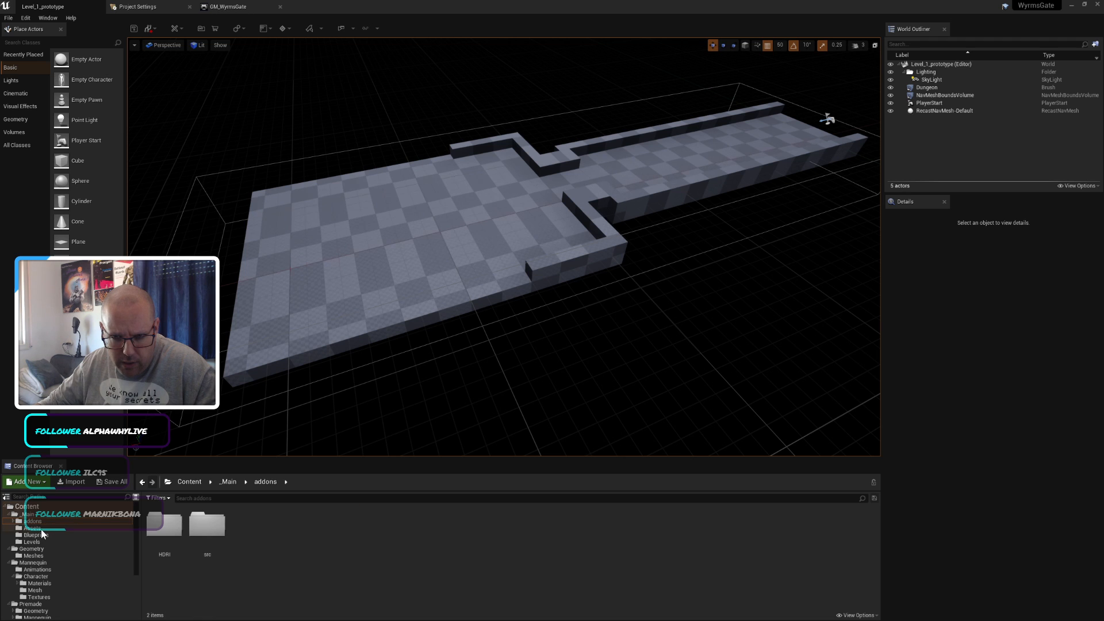
{"action": "left_click", "coordinate": [46, 535]}
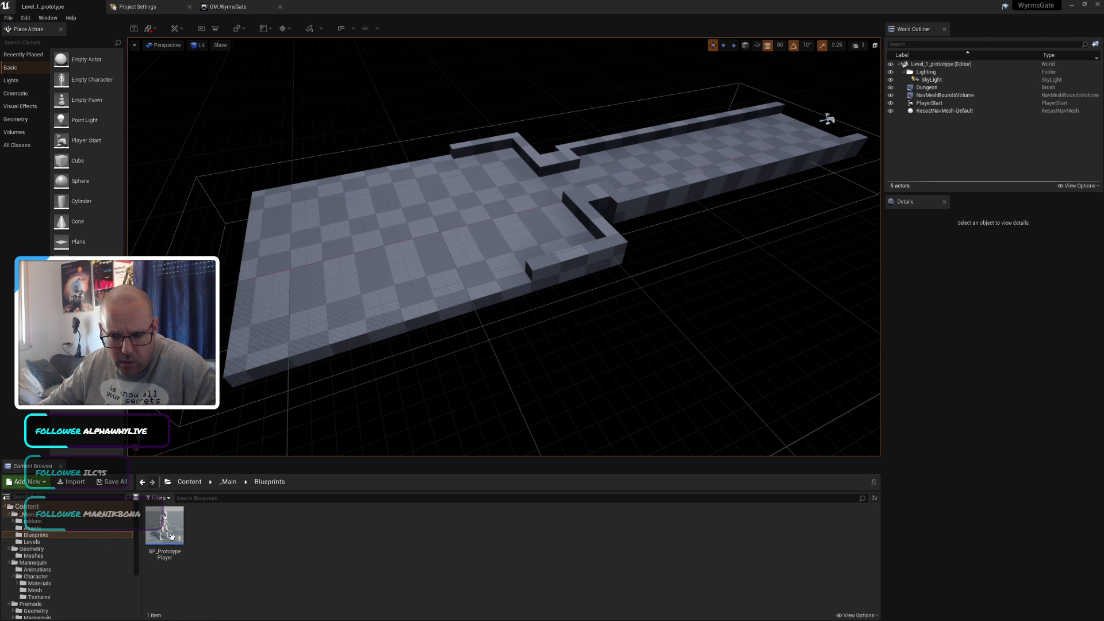
{"action": "double_click", "coordinate": [164, 524]}
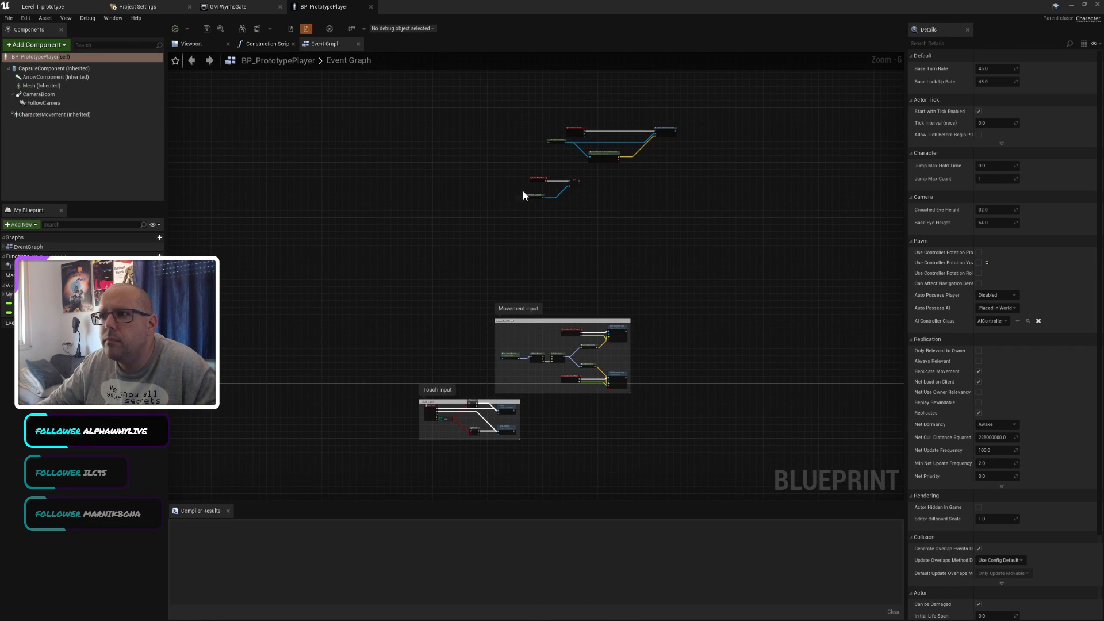
{"action": "left_click_drag", "start_coordinate": [643, 230], "coordinate": [554, 165]}
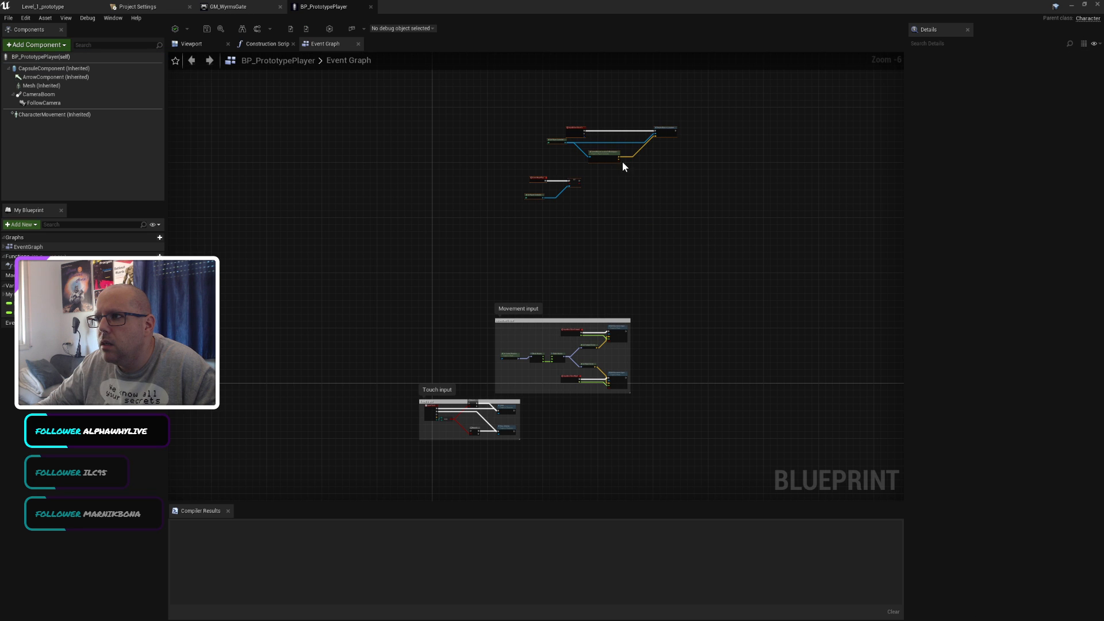
{"action": "left_click_drag", "start_coordinate": [622, 161], "coordinate": [396, 321]}
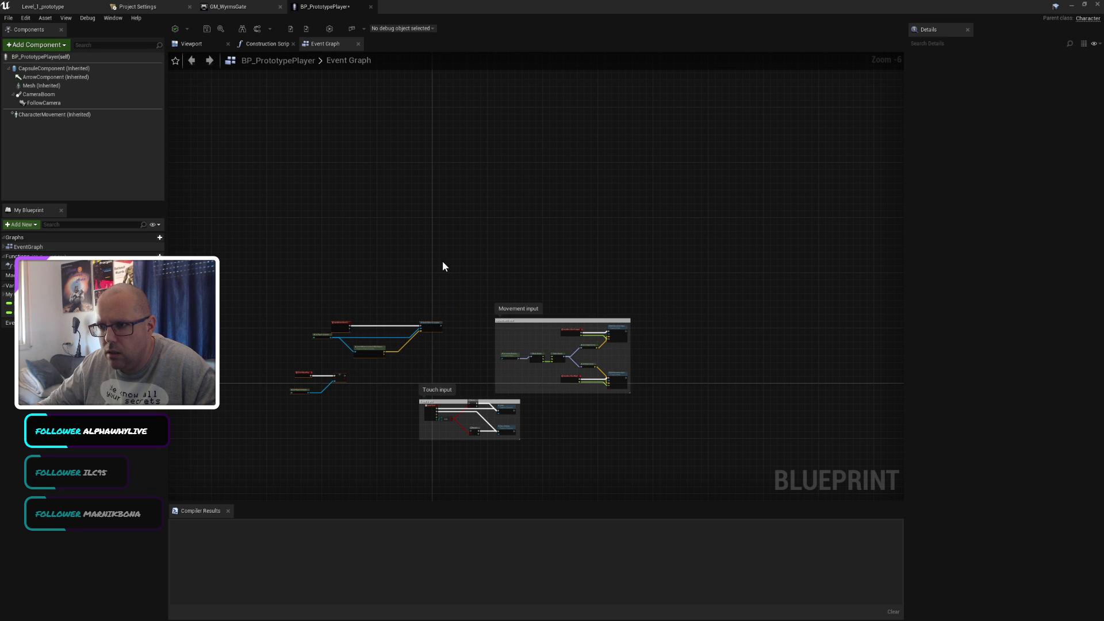
Step: Break all links on the Simple Move to Location node and park it above the InputAction MoveTo event
{"action": "right_click_drag", "start_coordinate": [444, 264], "coordinate": [500, 226]}
{"action": "scroll", "coordinate": [500, 226], "scroll_direction": "up", "scroll_amount": 6}
{"action": "right_click_drag", "start_coordinate": [352, 365], "coordinate": [594, 340]}
{"action": "scroll", "coordinate": [730, 245], "scroll_direction": "down", "scroll_amount": 2}
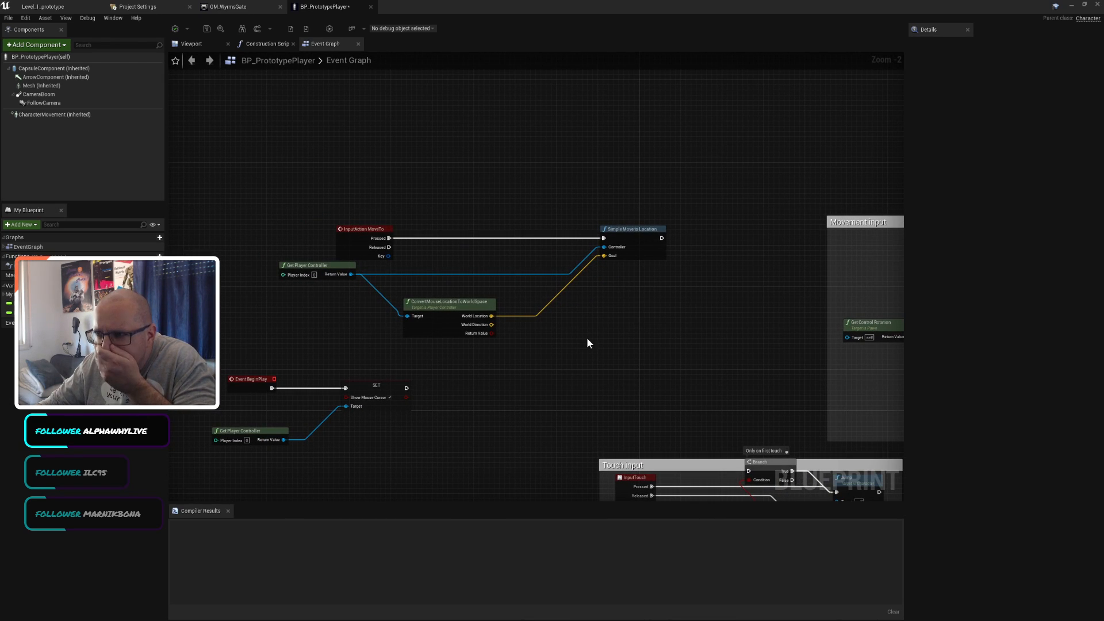
{"action": "scroll", "coordinate": [467, 337], "scroll_direction": "up", "scroll_amount": 2}
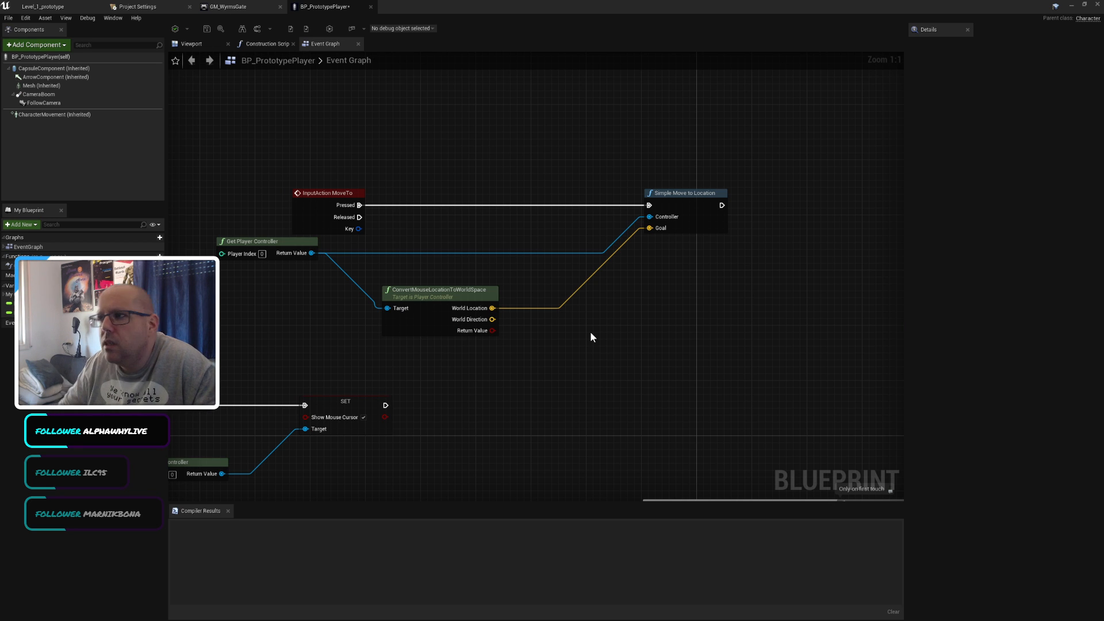
{"action": "right_click", "coordinate": [671, 203]}
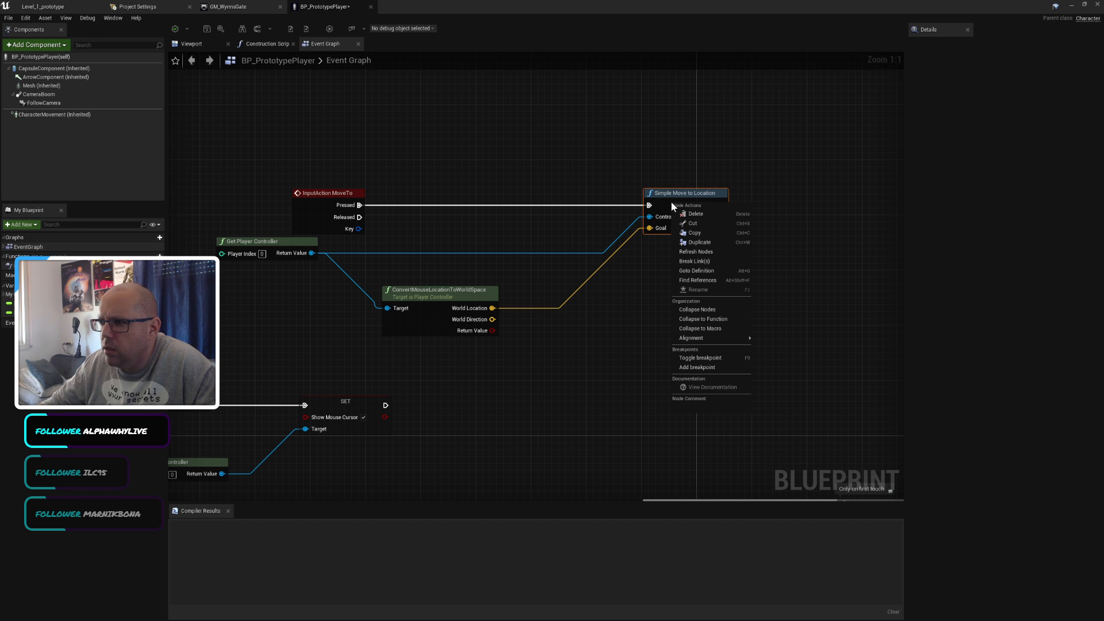
{"action": "left_click", "coordinate": [712, 262]}
{"action": "left_click_drag", "start_coordinate": [675, 219], "coordinate": [313, 124]}
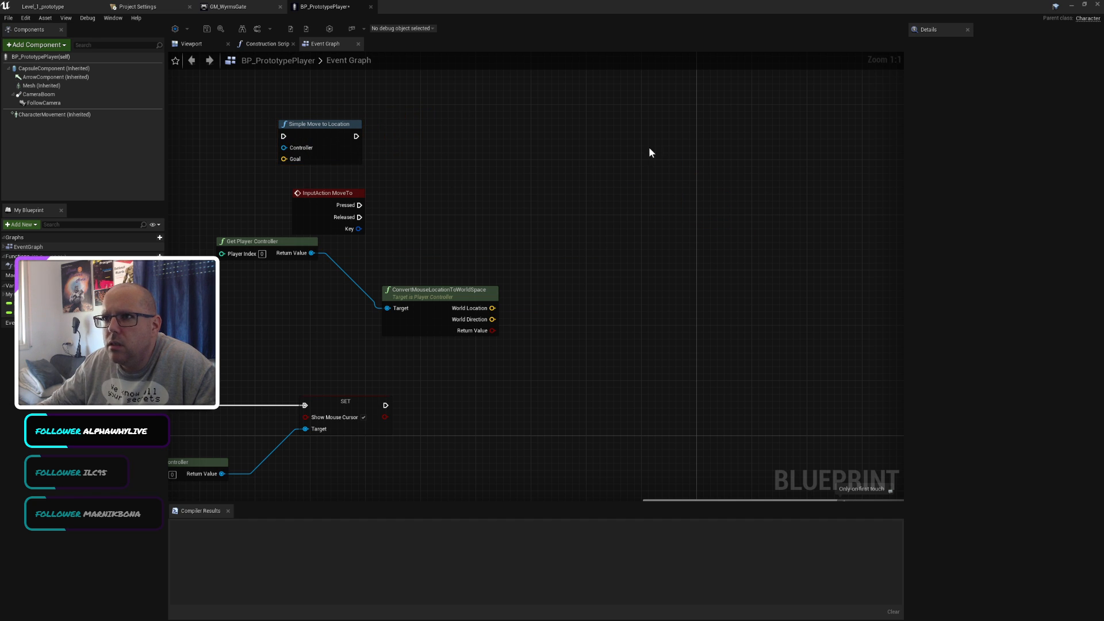
Step: Add a Print String node to the event graph and connect it to the Pressed output of InputAction MoveTo
{"action": "right_click", "coordinate": [648, 226]}
{"action": "type", "text": "print string"}
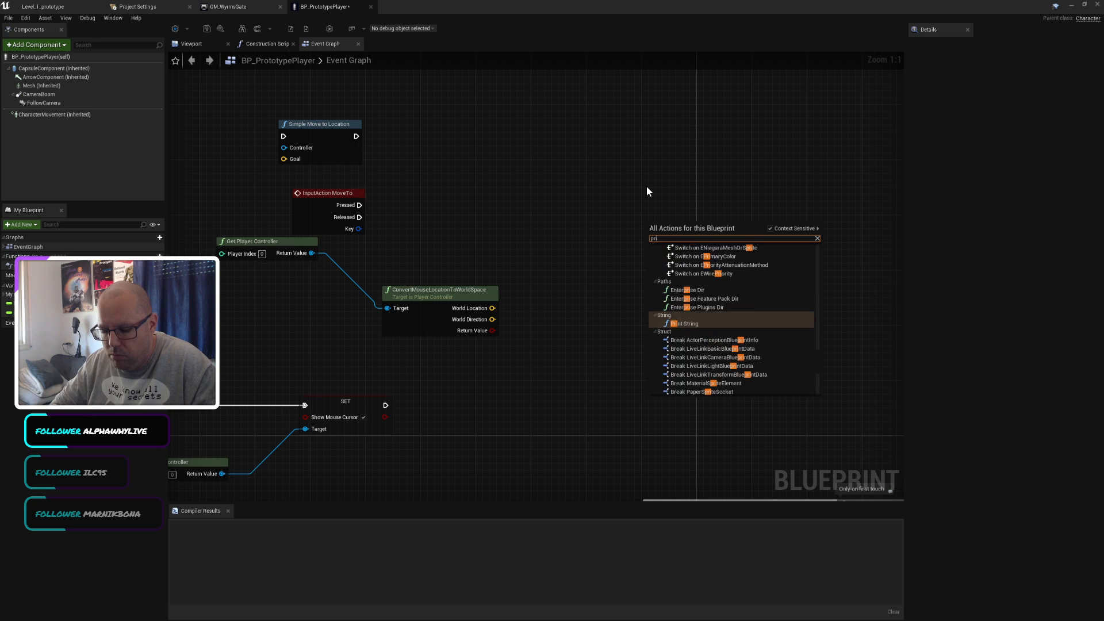
{"action": "key", "text": "Return"}
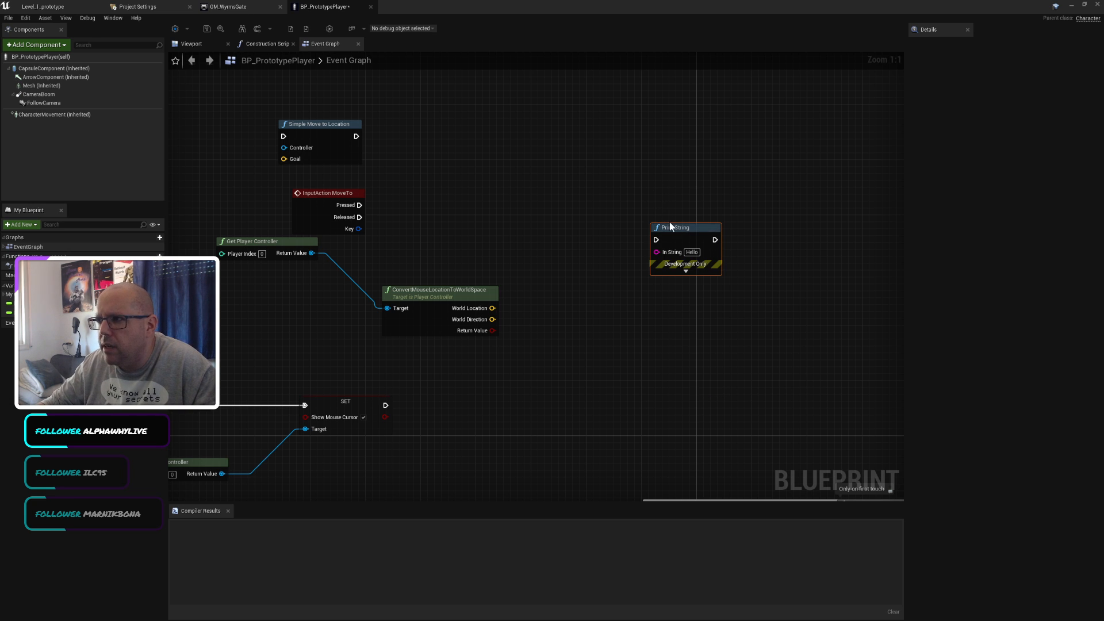
{"action": "left_click_drag", "start_coordinate": [669, 222], "coordinate": [609, 187]}
{"action": "left_click_drag", "start_coordinate": [676, 230], "coordinate": [596, 188]}
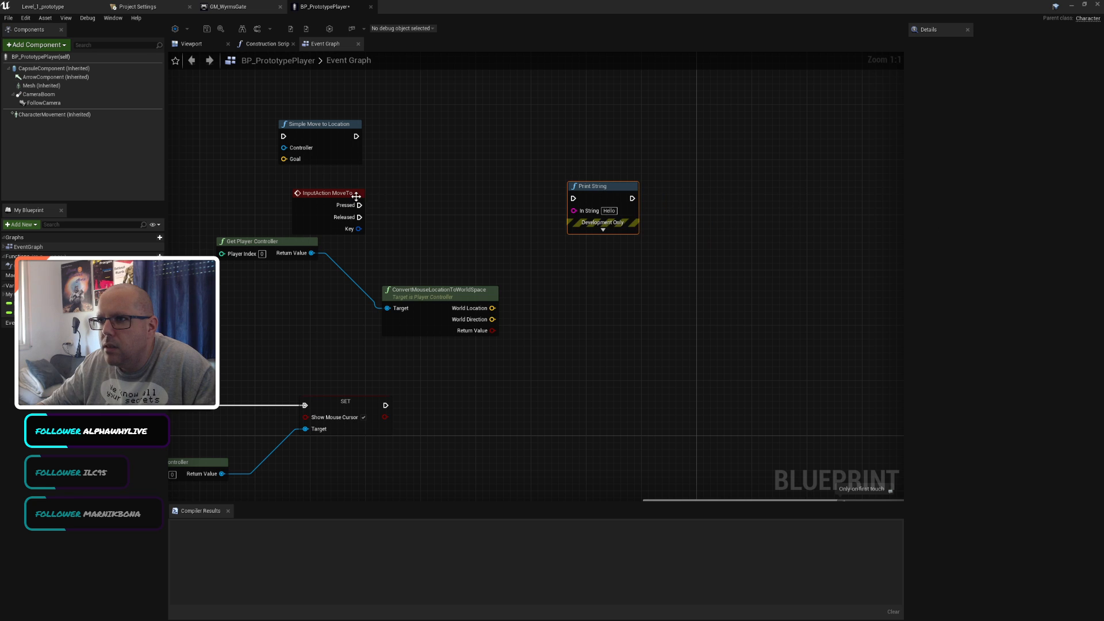
{"action": "left_click_drag", "start_coordinate": [359, 205], "coordinate": [651, 193]}
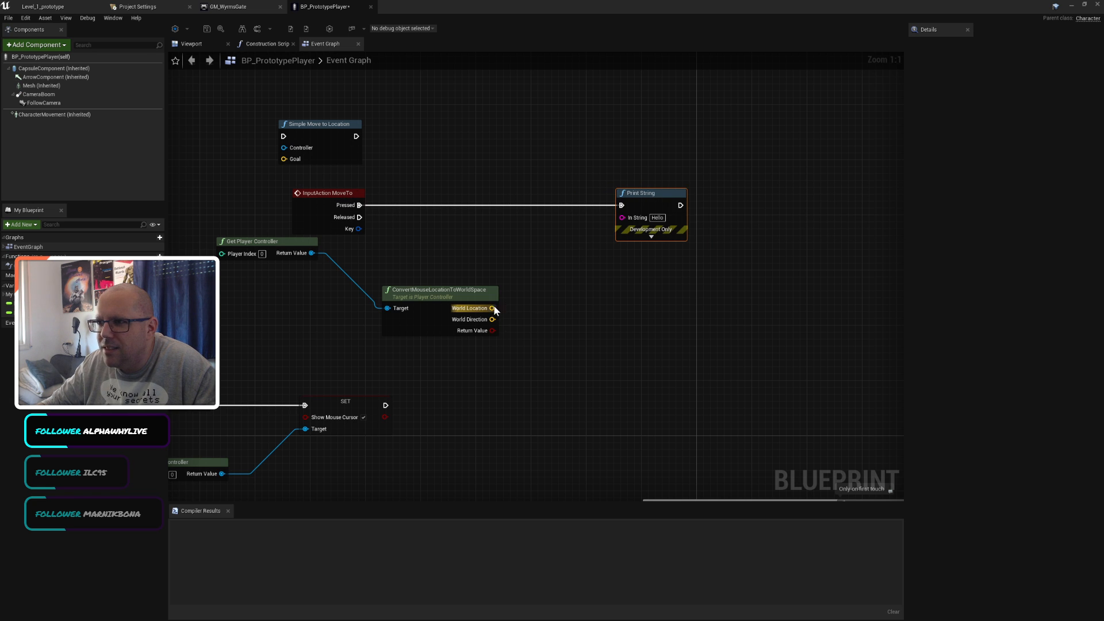
Step: Connect World Location of ConvertMouseLocationToWorldSpace to Print String's In String, tidy the conversion node's position, and compile the blueprint
{"action": "left_click_drag", "start_coordinate": [492, 308], "coordinate": [623, 217]}
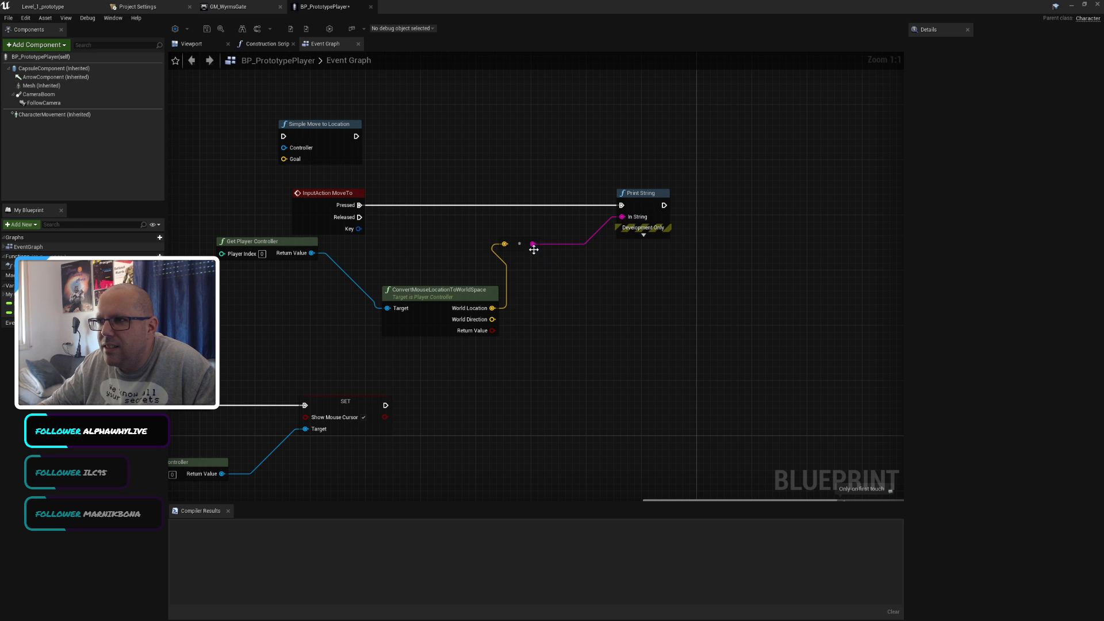
{"action": "left_click_drag", "start_coordinate": [519, 244], "coordinate": [572, 279]}
{"action": "left_click_drag", "start_coordinate": [570, 274], "coordinate": [563, 267]}
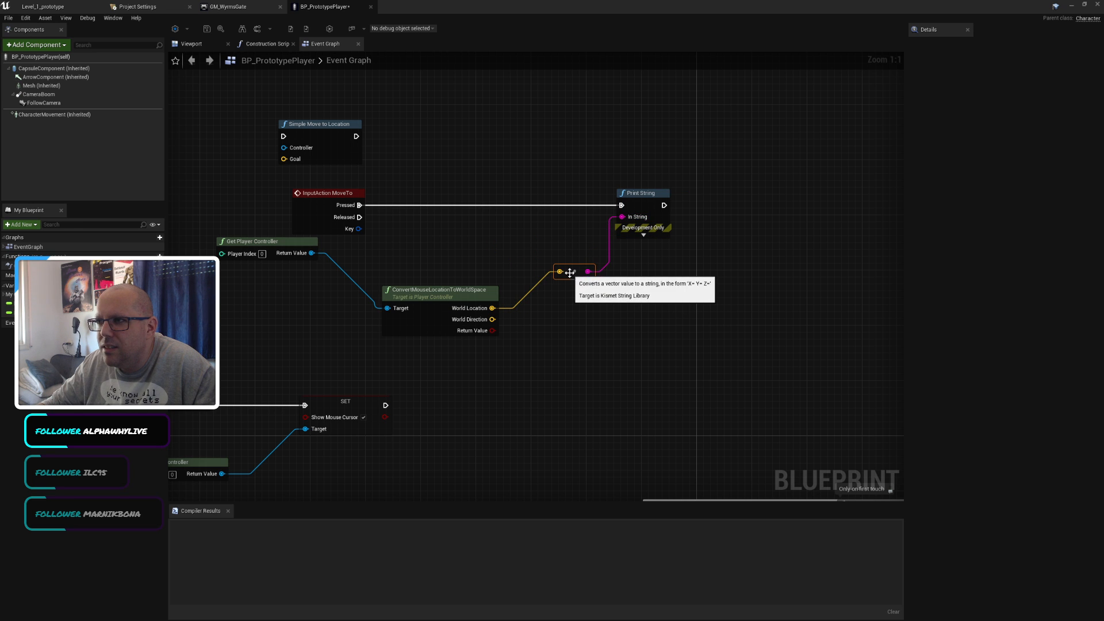
{"action": "left_click", "coordinate": [175, 29]}
Step: Play-test Level_1_prototype, running the character forward and triggering MoveTo at several floor points to print their world locations
{"action": "left_click", "coordinate": [78, 5]}
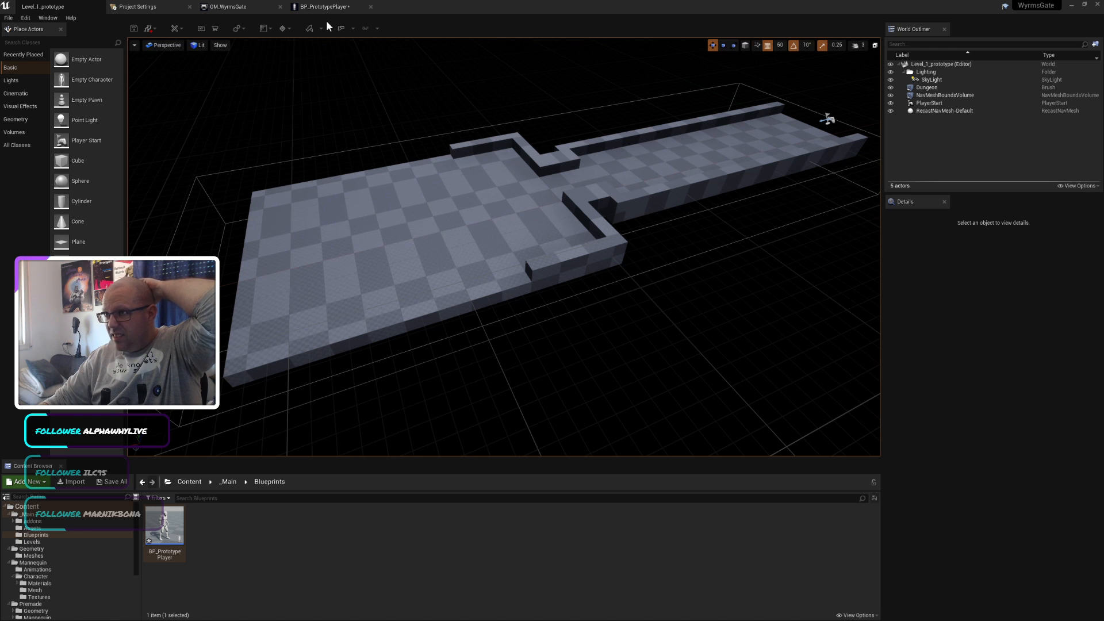
{"action": "left_click", "coordinate": [344, 27]}
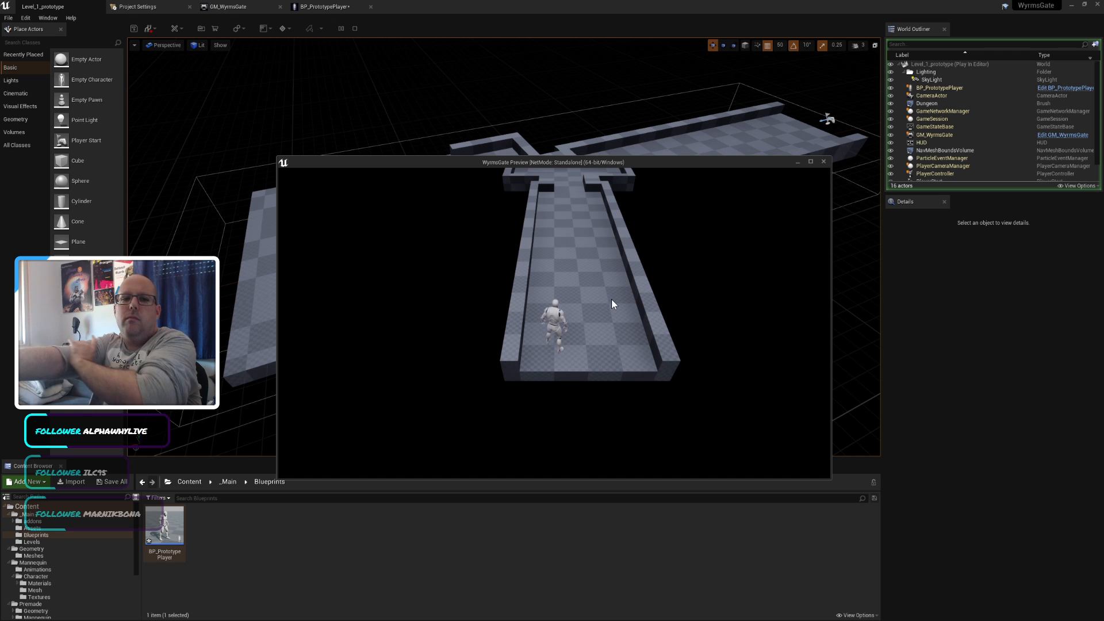
{"action": "key", "text": "w"}
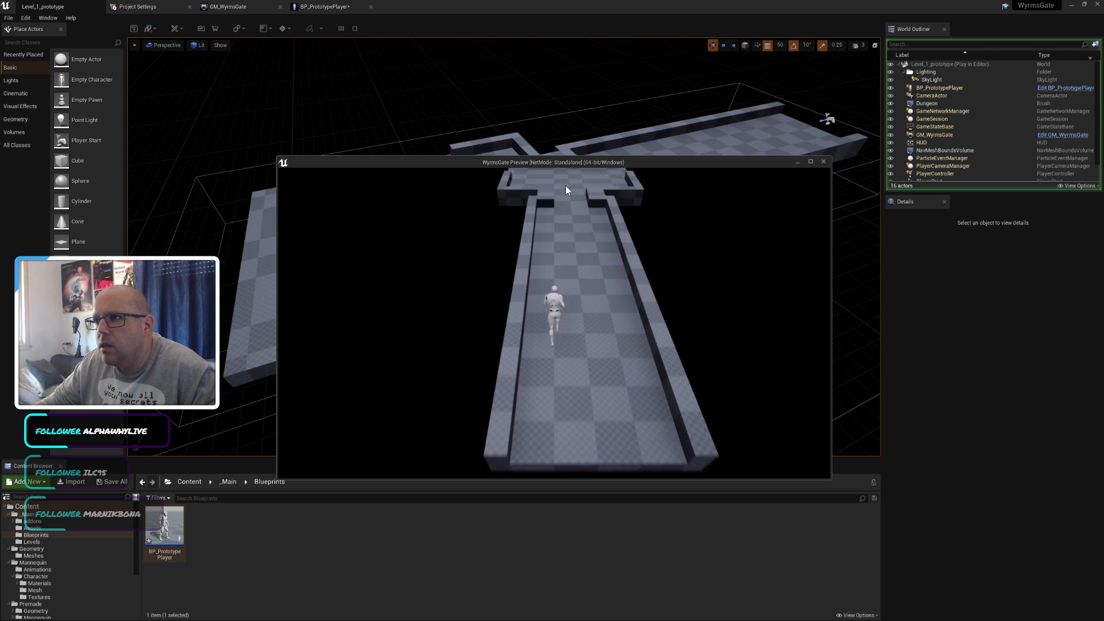
{"action": "left_click", "coordinate": [564, 185]}
{"action": "left_click", "coordinate": [596, 422]}
{"action": "left_click", "coordinate": [571, 192]}
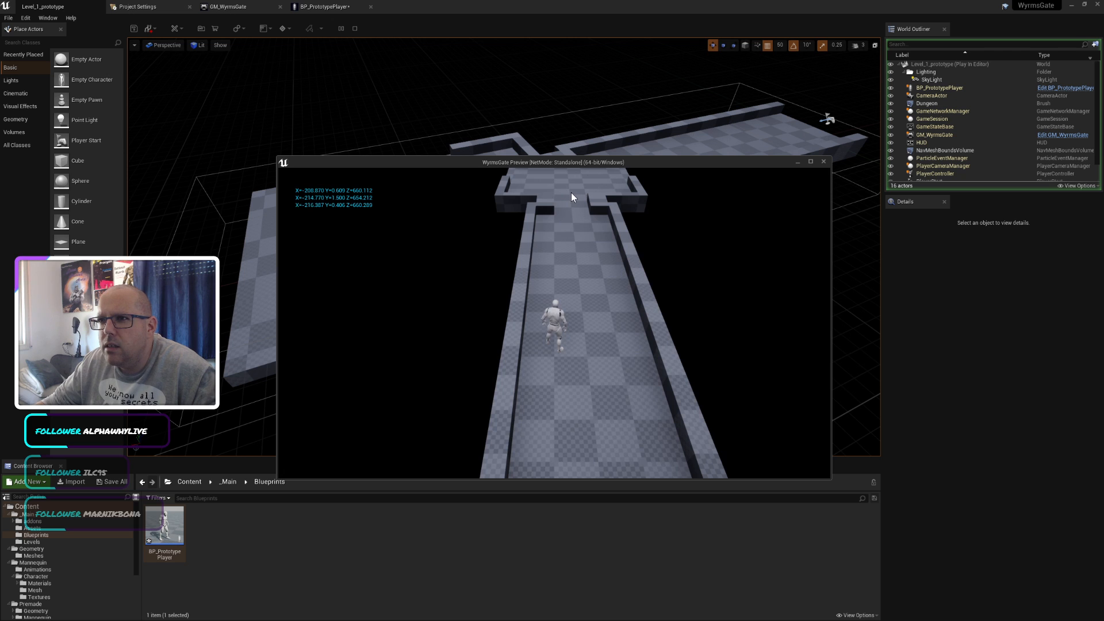
Step: Send MoveTo input at near and far floor points while running the character along the corridor, printing the mouse world location each time
{"action": "left_click", "coordinate": [570, 194]}
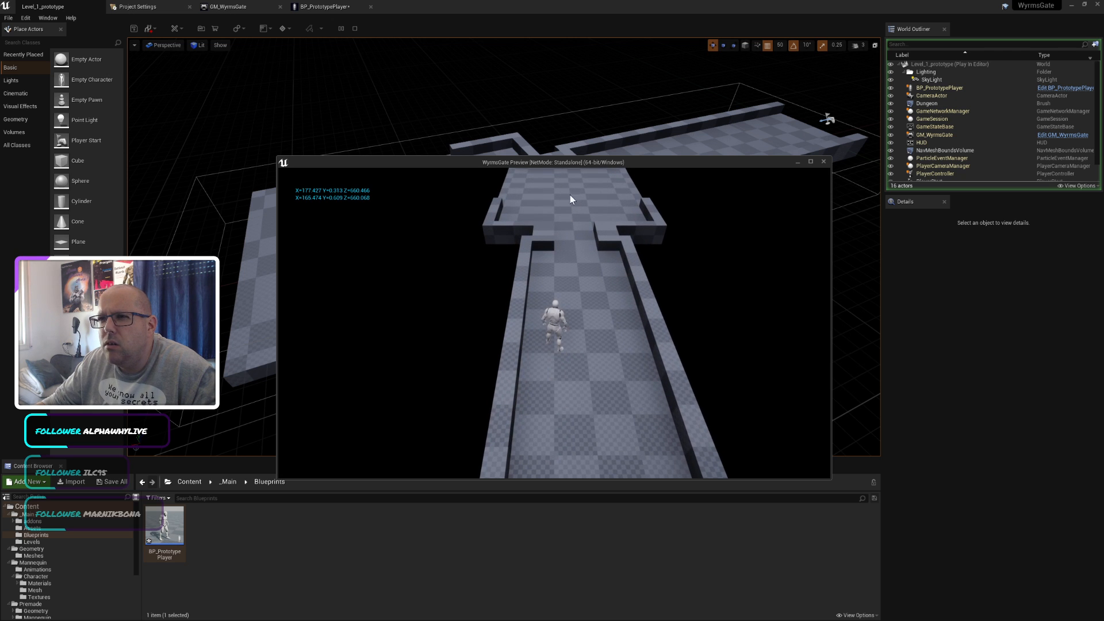
{"action": "left_click", "coordinate": [553, 404]}
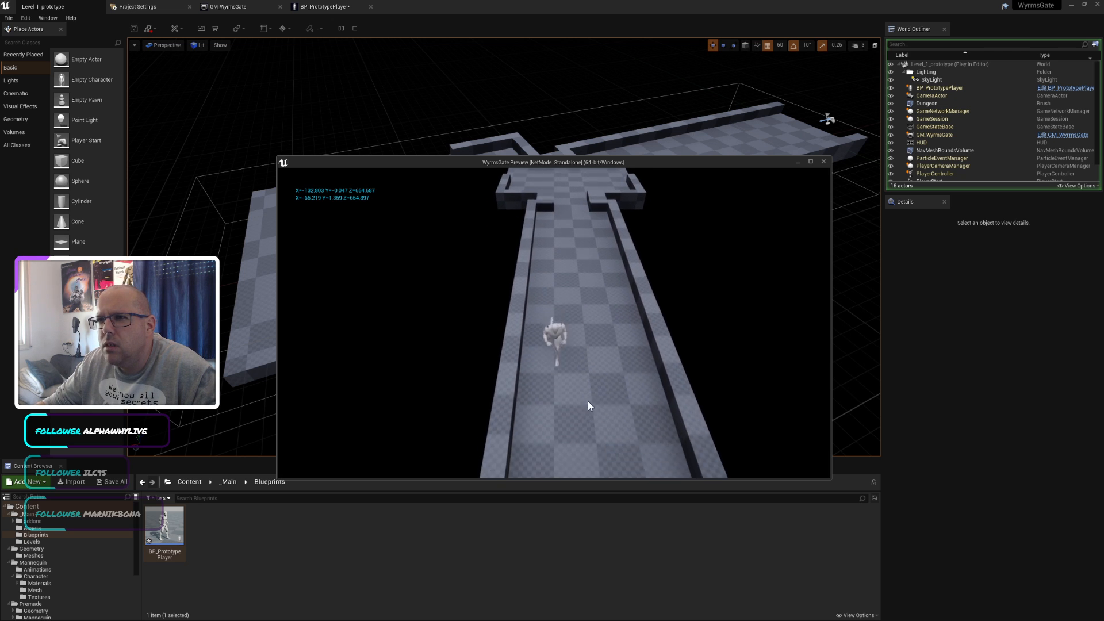
{"action": "left_click", "coordinate": [566, 395]}
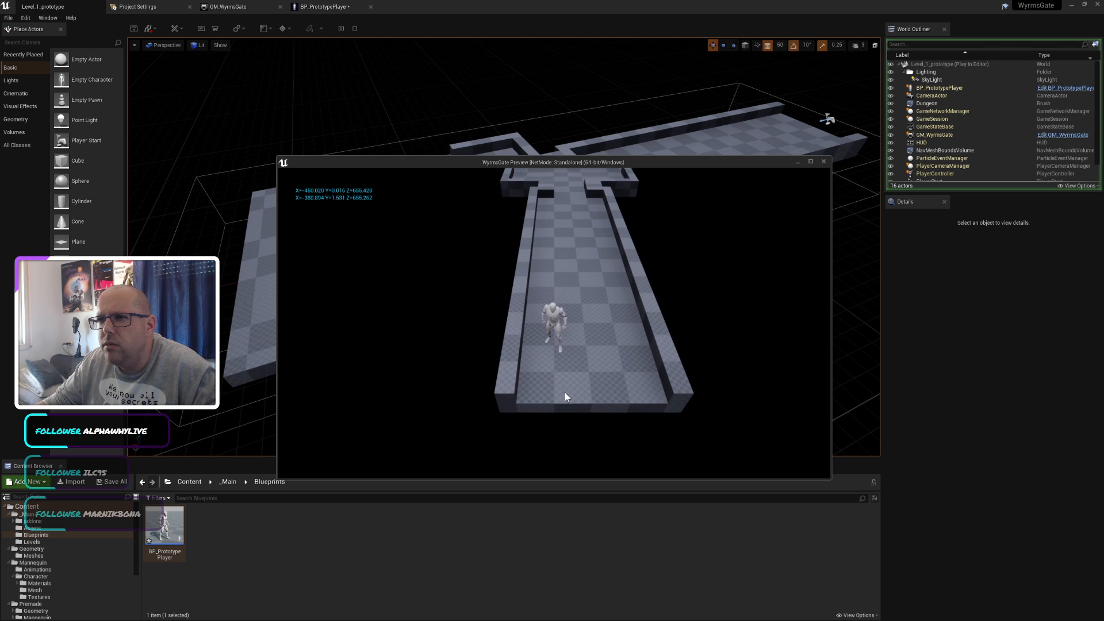
{"action": "left_click", "coordinate": [530, 425]}
{"action": "left_click", "coordinate": [600, 327]}
{"action": "left_click", "coordinate": [597, 210]}
{"action": "left_click", "coordinate": [602, 168]}
{"action": "left_click", "coordinate": [586, 177]}
{"action": "left_click", "coordinate": [562, 177]}
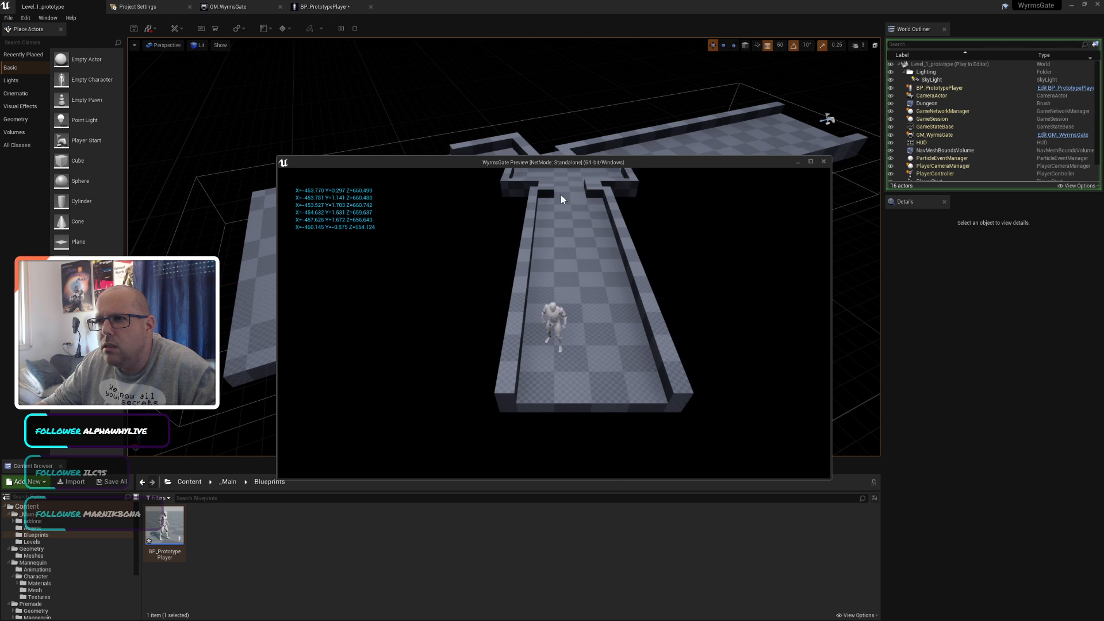
{"action": "left_click", "coordinate": [567, 199]}
{"action": "left_click", "coordinate": [561, 192]}
{"action": "left_click", "coordinate": [564, 192]}
{"action": "left_click", "coordinate": [606, 199]}
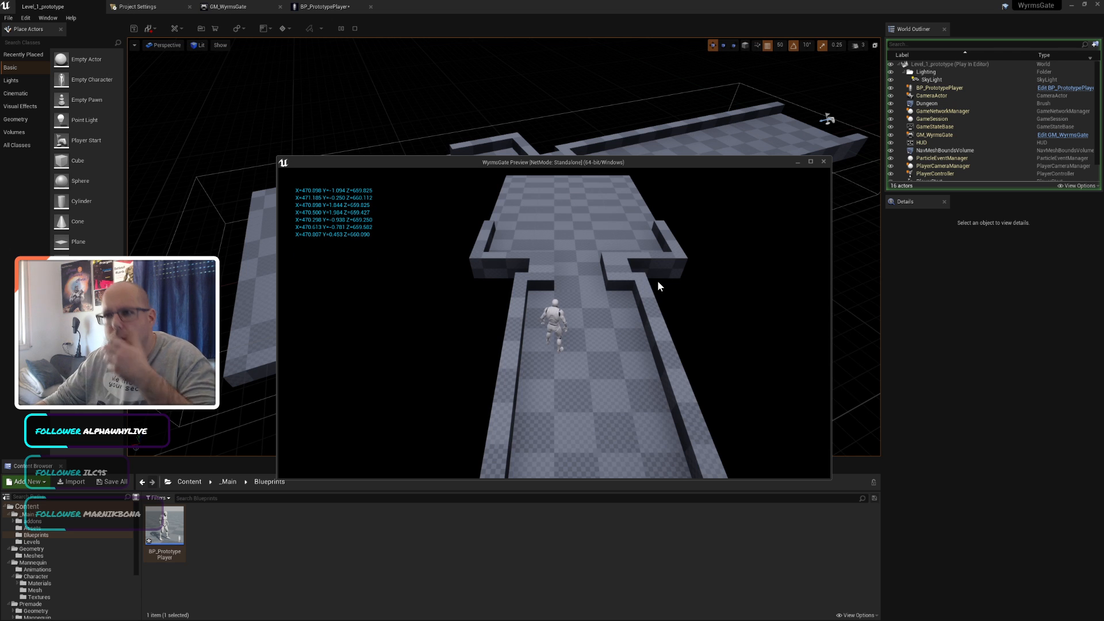
Step: End the play session and save the BP_PrototypePlayer blueprint
{"action": "left_click", "coordinate": [822, 163]}
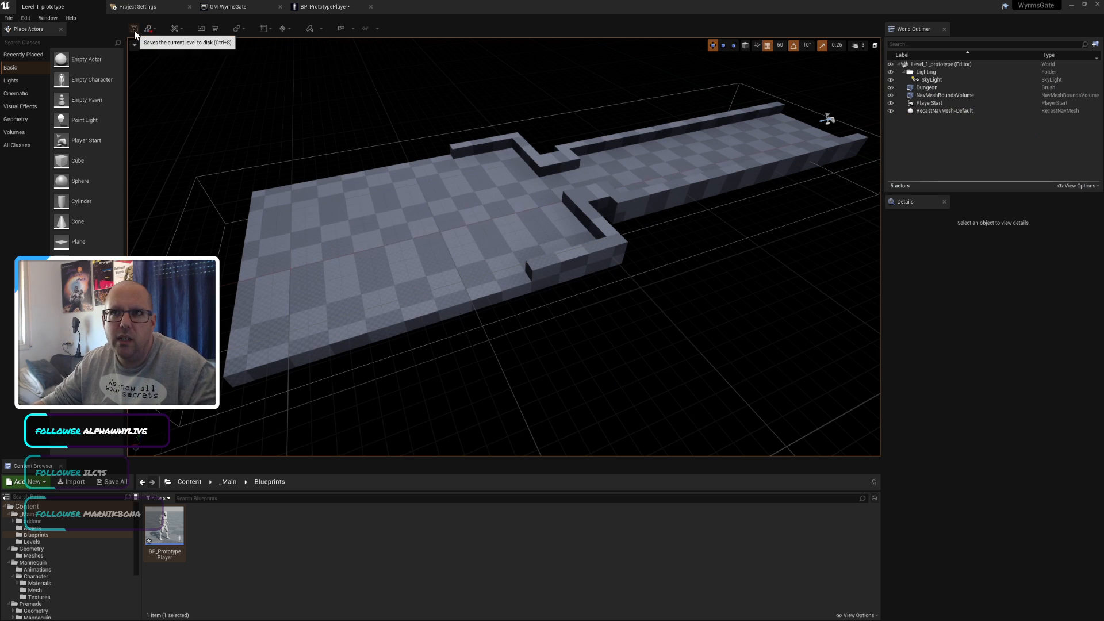
{"action": "left_click", "coordinate": [330, 6]}
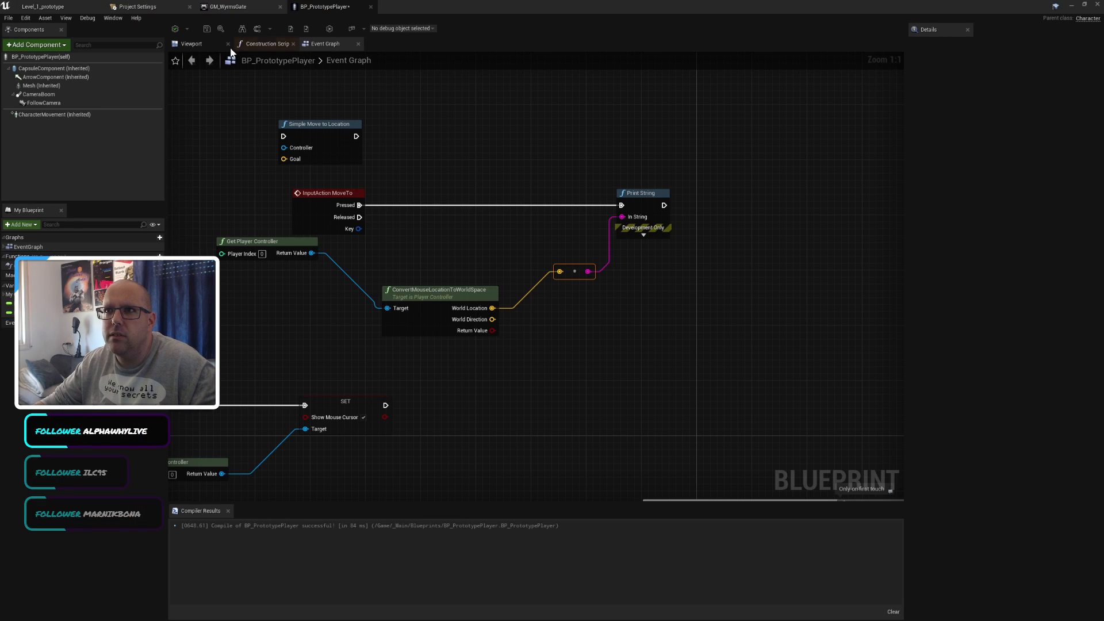
{"action": "left_click", "coordinate": [206, 29]}
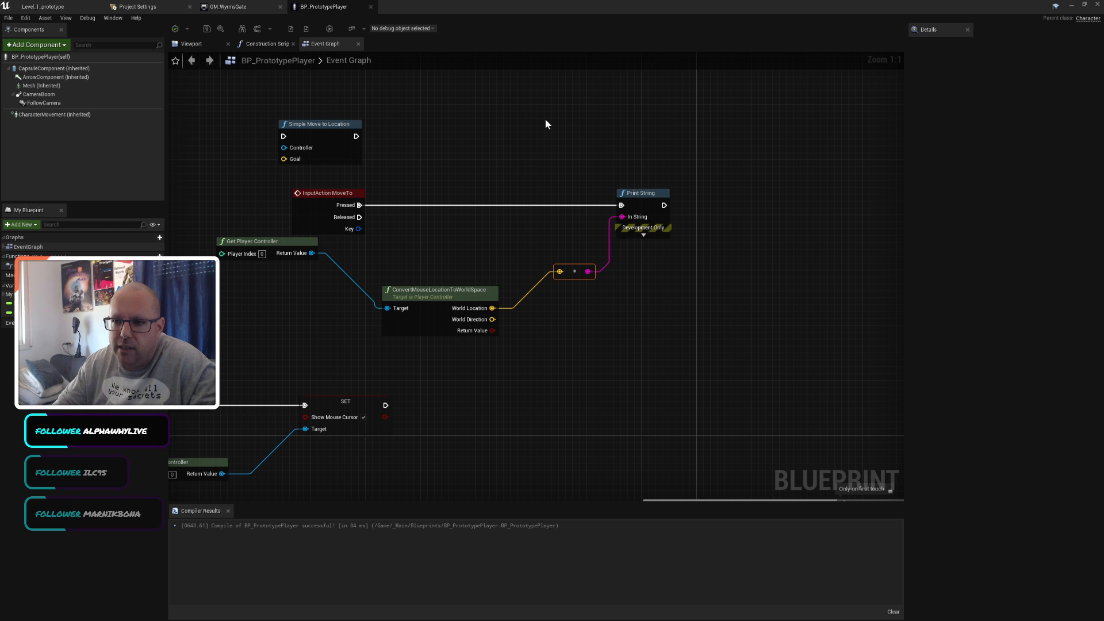
Step: Show BP_PrototypePlayer's 3D preview and select its root (self) entry to display the class settings
{"action": "left_click", "coordinate": [194, 43]}
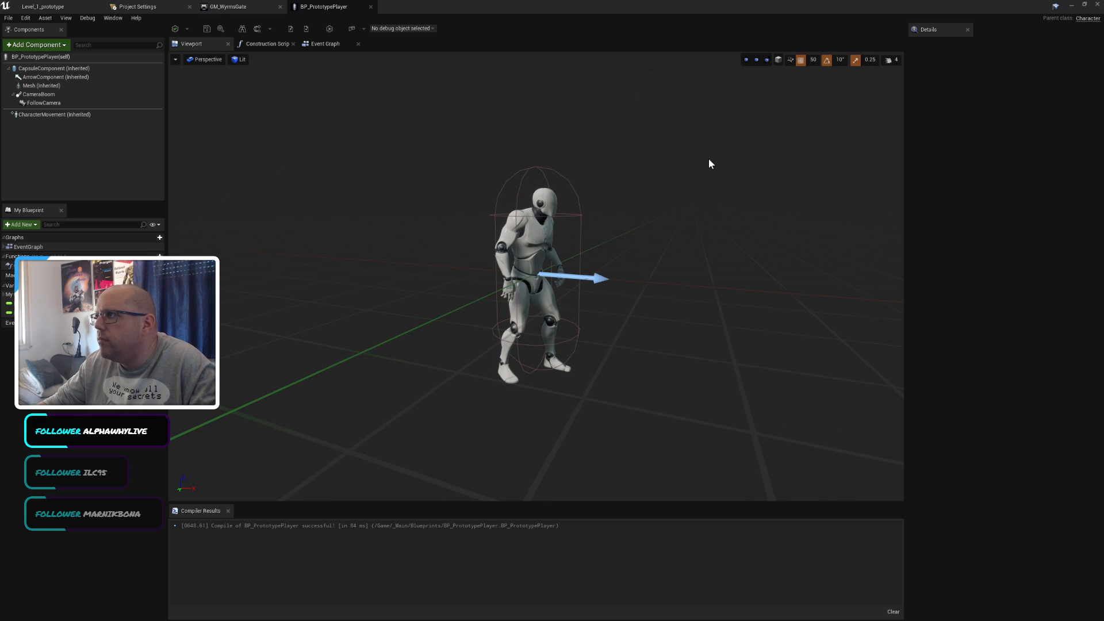
{"action": "left_click", "coordinate": [34, 45]}
{"action": "left_click", "coordinate": [150, 58]}
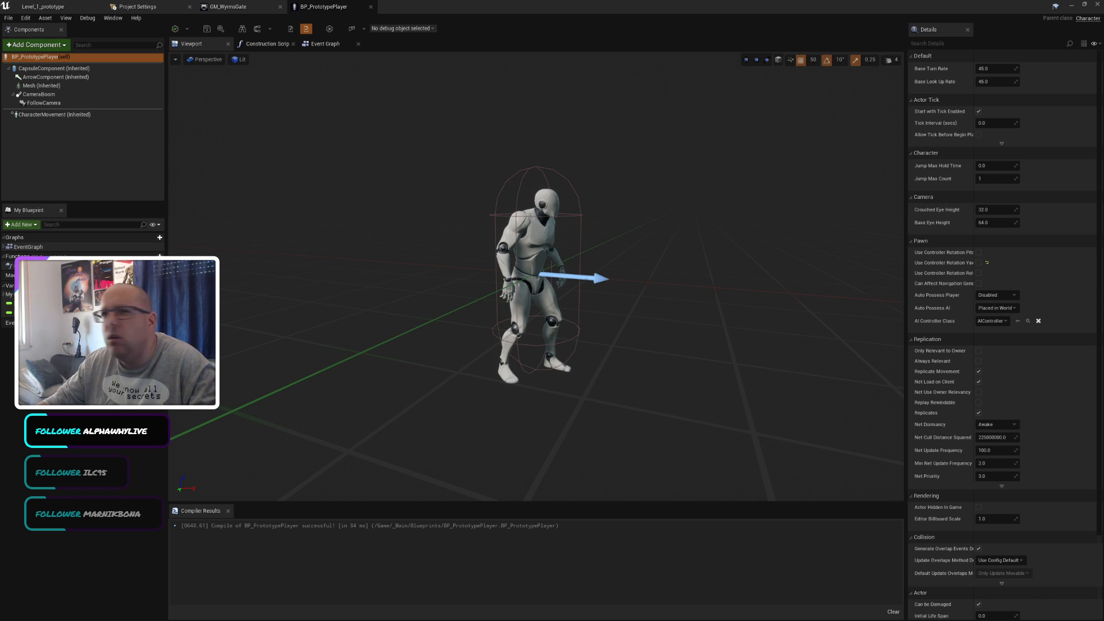
Step: Switch to the web browser and open the Navmesh Content Examples documentation result in a new tab
{"action": "key", "text": "alt+Tab"}
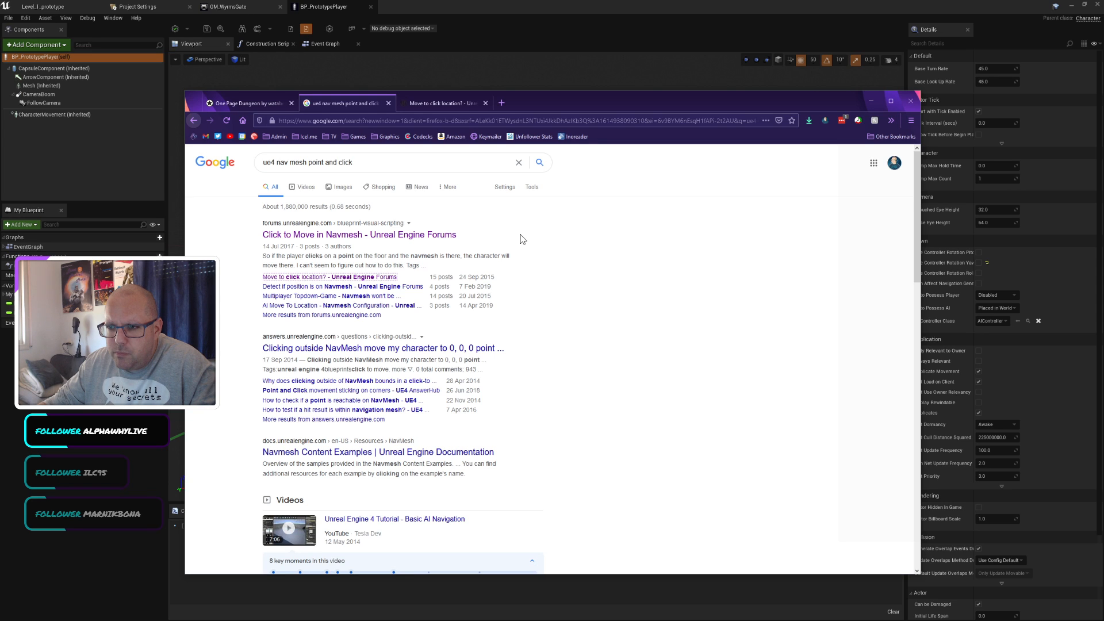
{"action": "middle_click", "coordinate": [375, 454]}
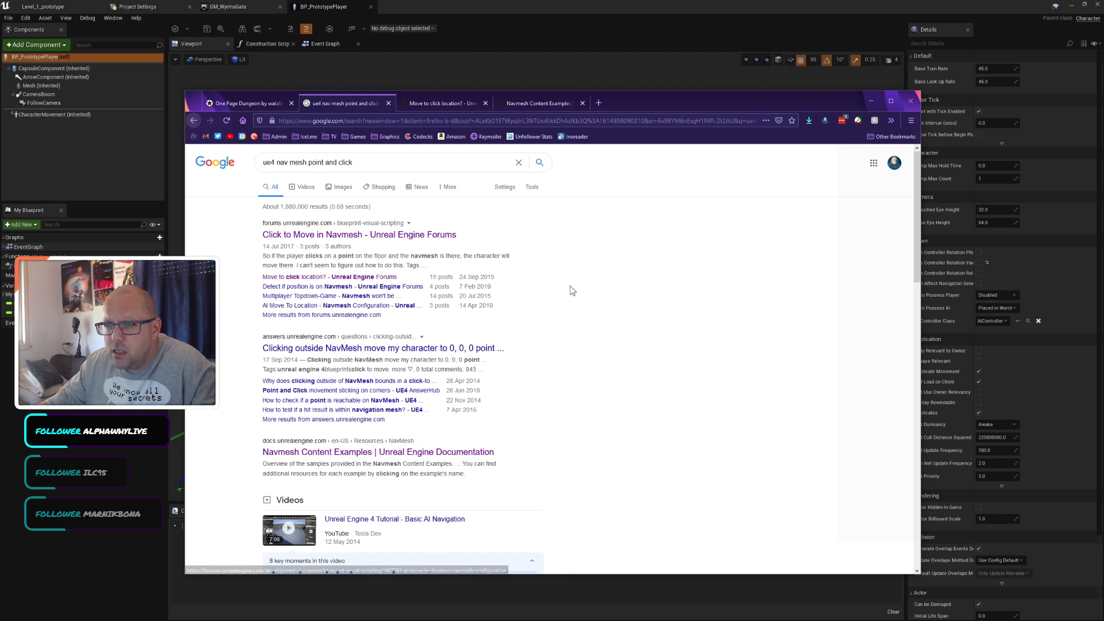
Step: Return to the Unreal editor and review BP_PrototypePlayer's settings from Pawn and Replication through Actor and Input
{"action": "left_click", "coordinate": [726, 8]}
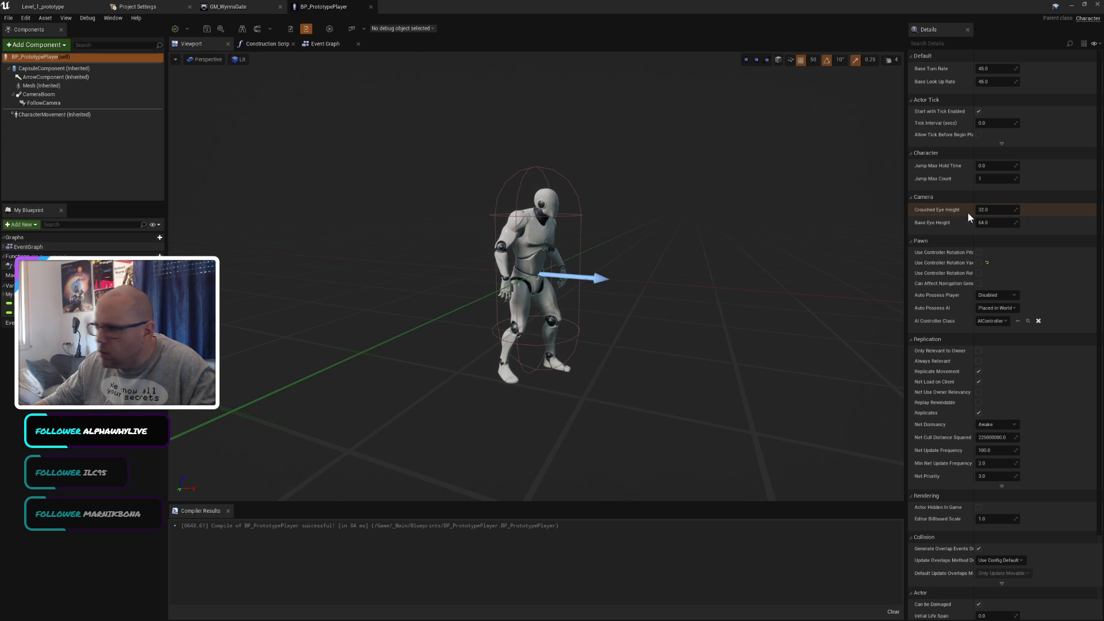
{"action": "scroll", "coordinate": [1036, 258], "scroll_direction": "down", "scroll_amount": 1}
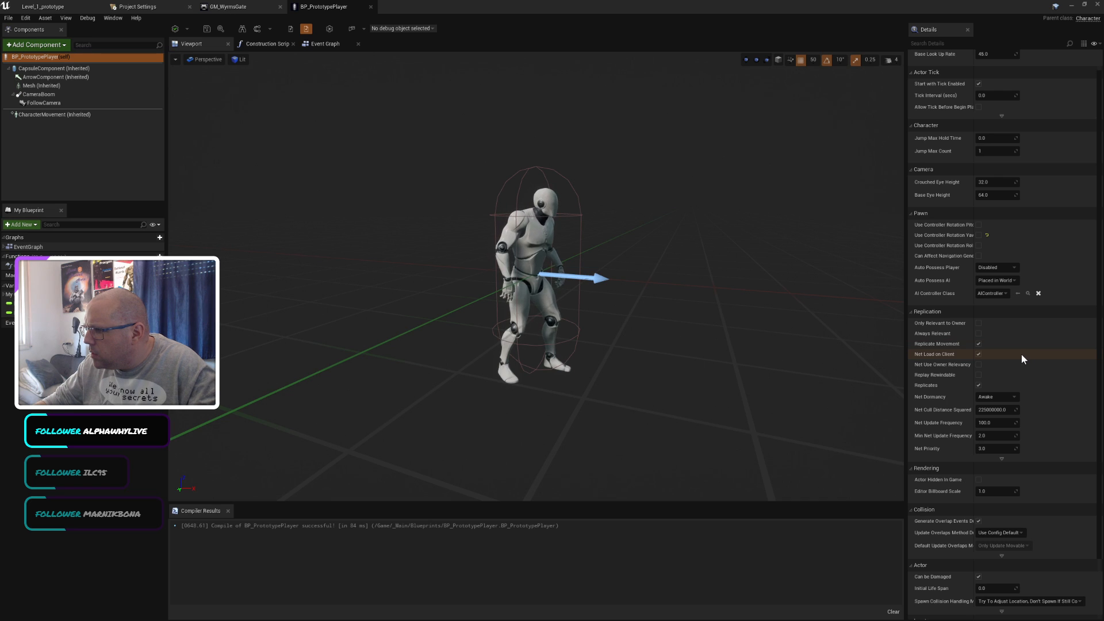
{"action": "scroll", "coordinate": [1021, 354], "scroll_direction": "down", "scroll_amount": 3}
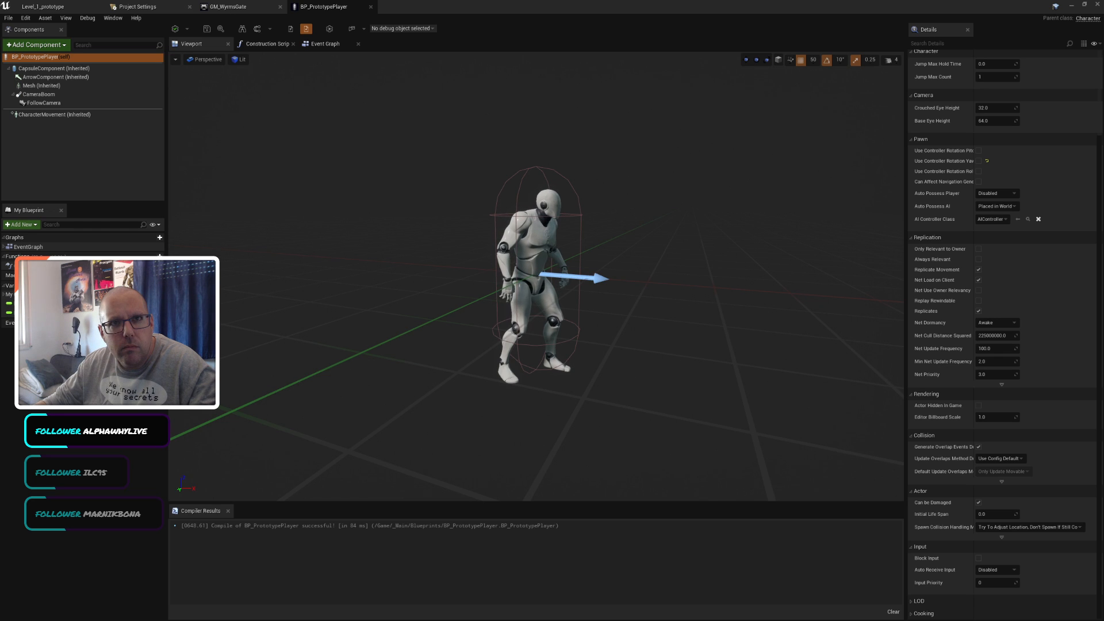
Step: From Level_1_prototype, browse to the TopDownBP Blueprints folder and open the TopDownController blueprint
{"action": "left_click", "coordinate": [44, 7]}
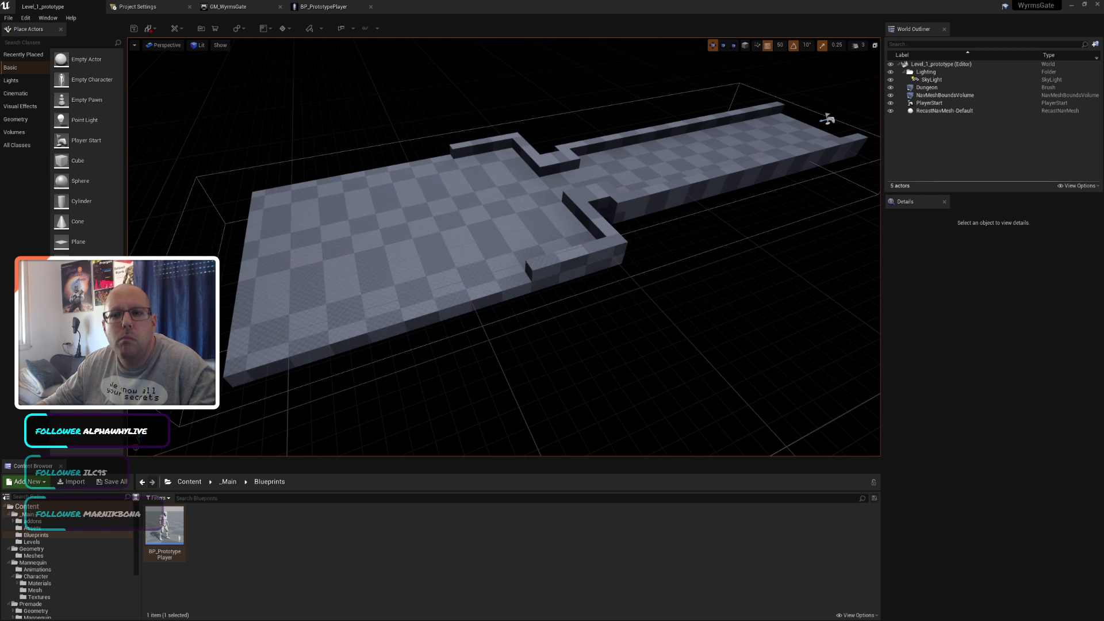
{"action": "scroll", "coordinate": [94, 569], "scroll_direction": "down", "scroll_amount": 2}
{"action": "left_click", "coordinate": [54, 609]}
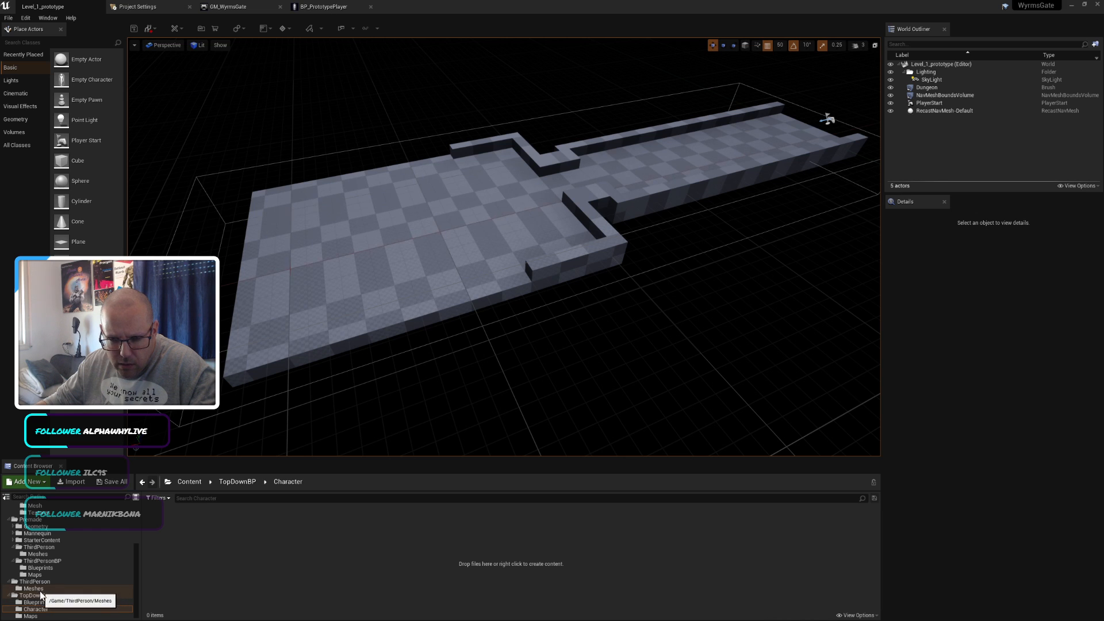
{"action": "left_click", "coordinate": [35, 595]}
{"action": "left_click", "coordinate": [168, 529]}
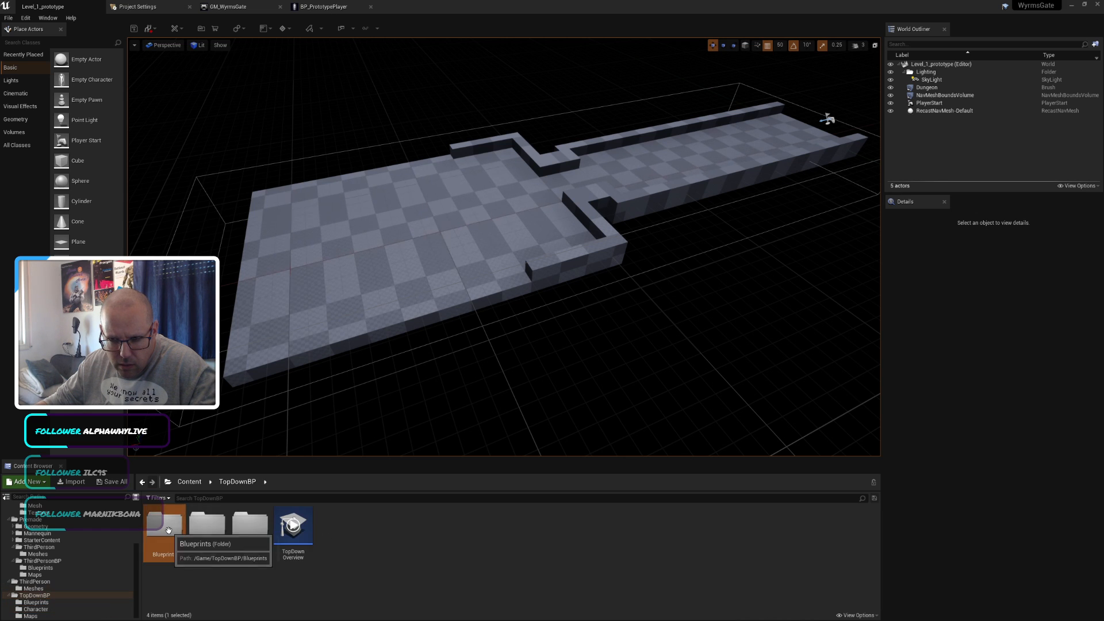
{"action": "double_click", "coordinate": [168, 529]}
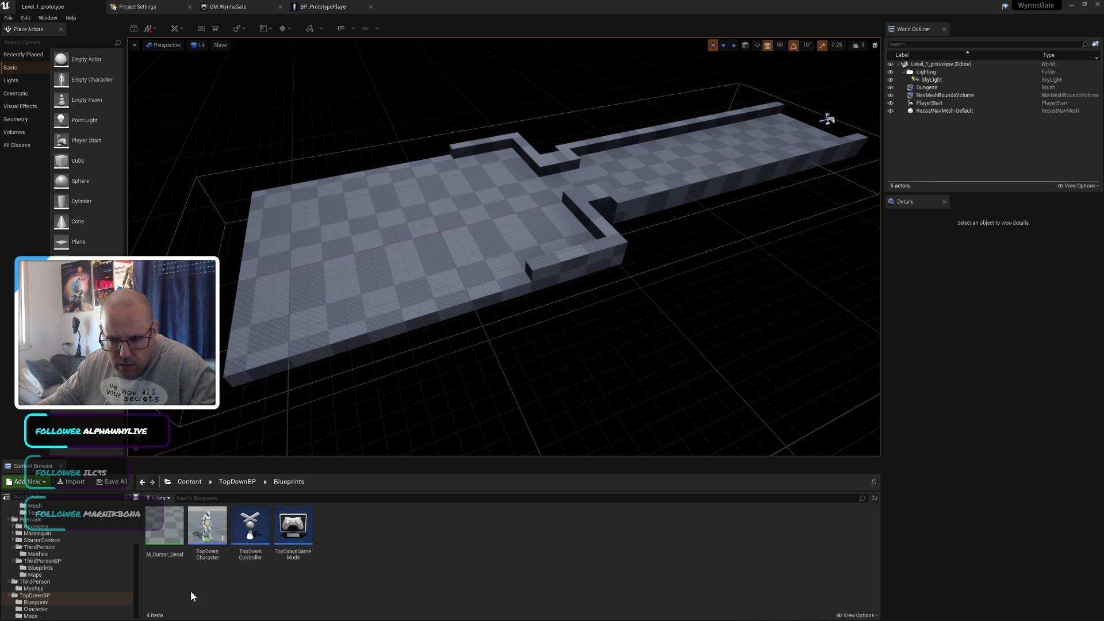
{"action": "double_click", "coordinate": [260, 521]}
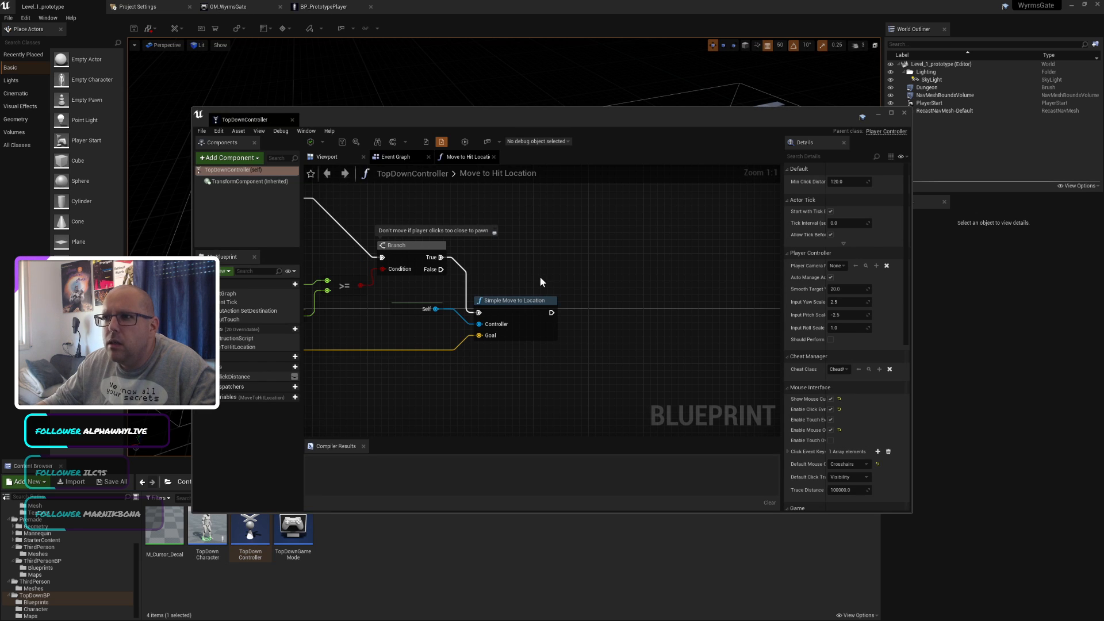
Step: Examine the TopDownController blueprint's viewport and its mouse interface and replication defaults, and close the blueprint
{"action": "left_click", "coordinate": [326, 157]}
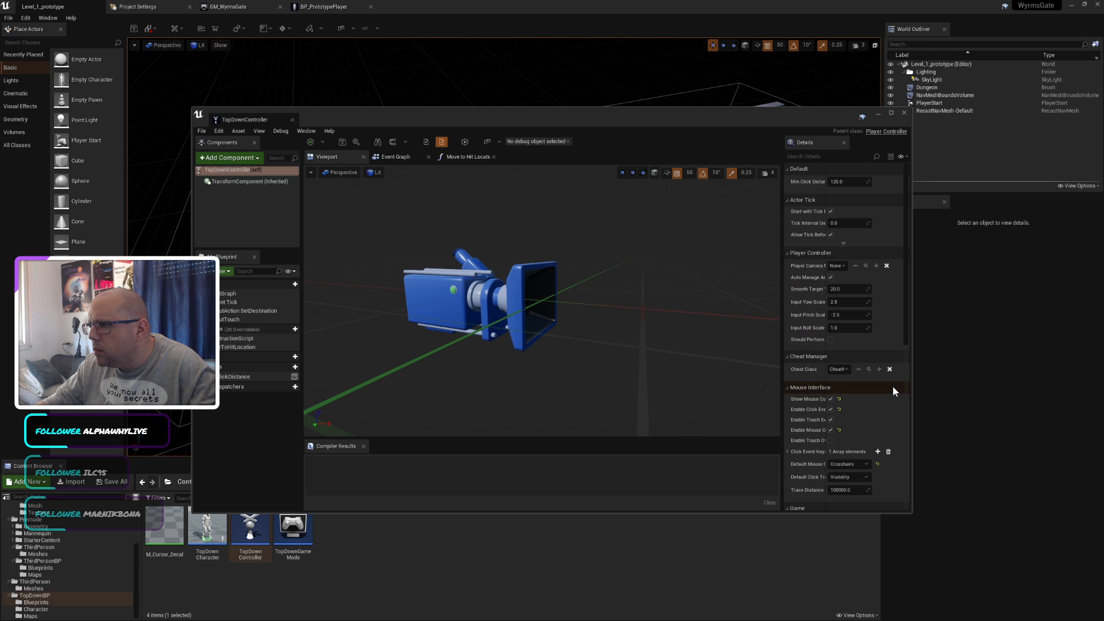
{"action": "scroll", "coordinate": [892, 385], "scroll_direction": "down", "scroll_amount": 8}
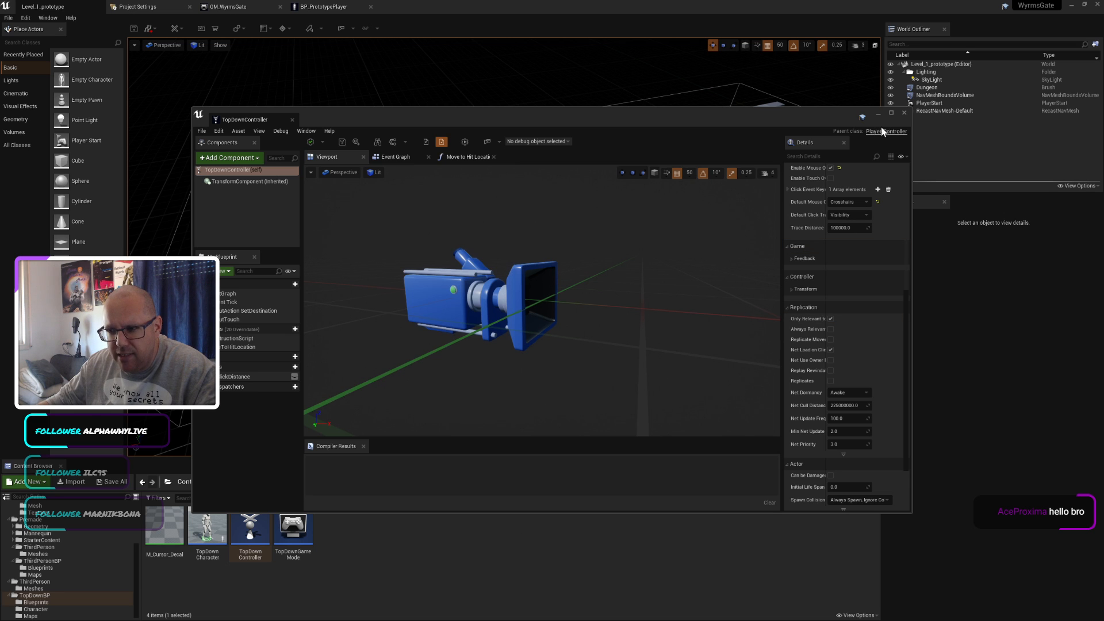
{"action": "left_click", "coordinate": [905, 115]}
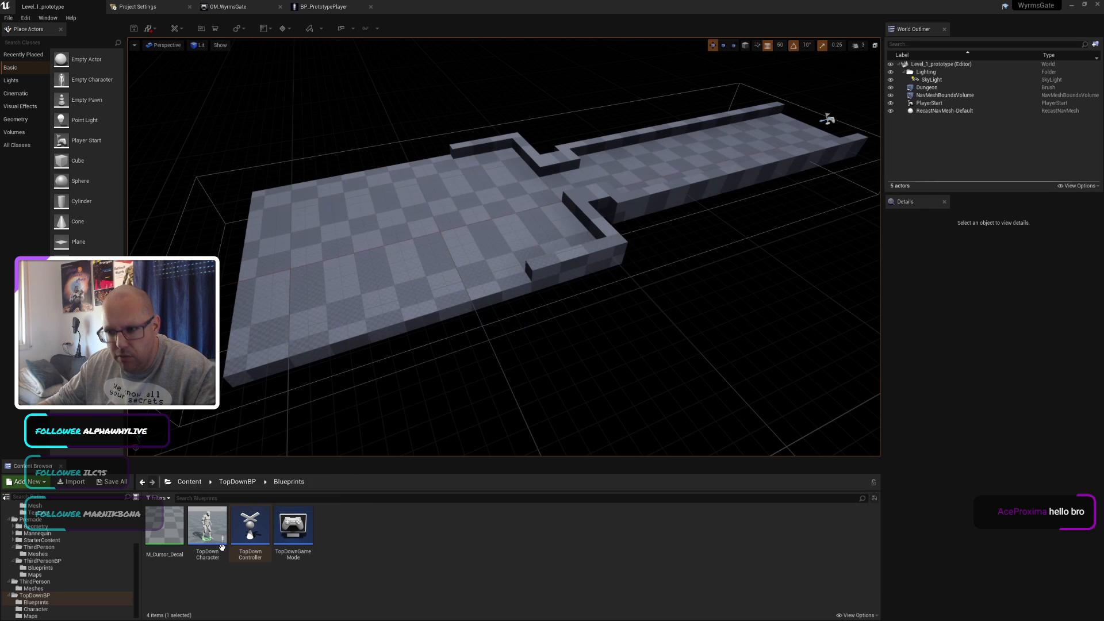
Step: Open the TopDownCharacter blueprint full size, examine its Event Graph and class defaults, and close it
{"action": "double_click", "coordinate": [207, 528]}
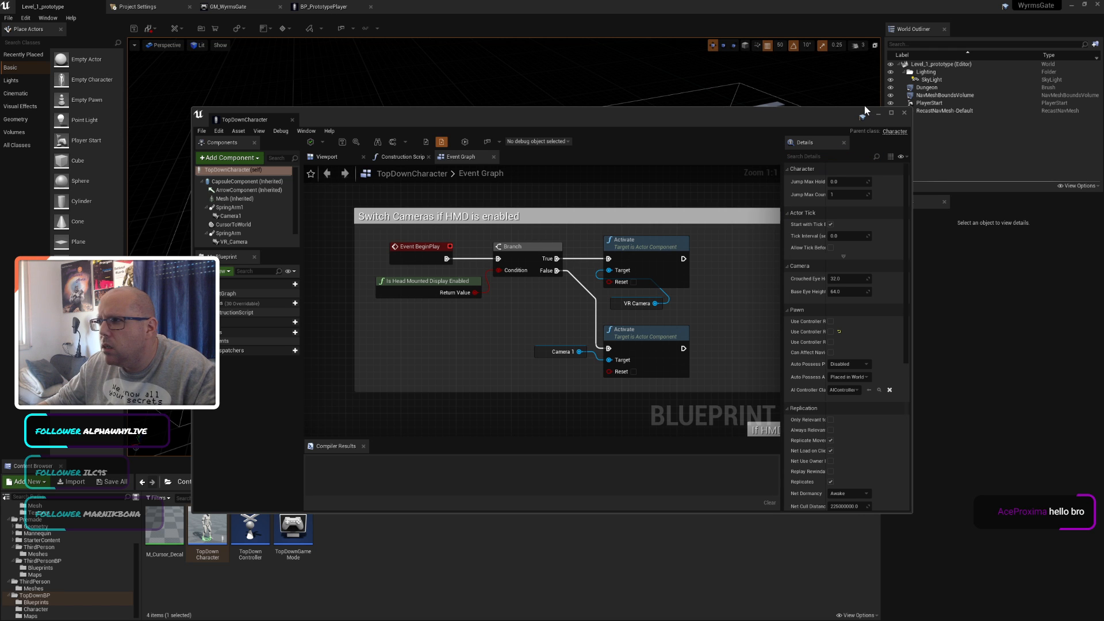
{"action": "double_click", "coordinate": [415, 119]}
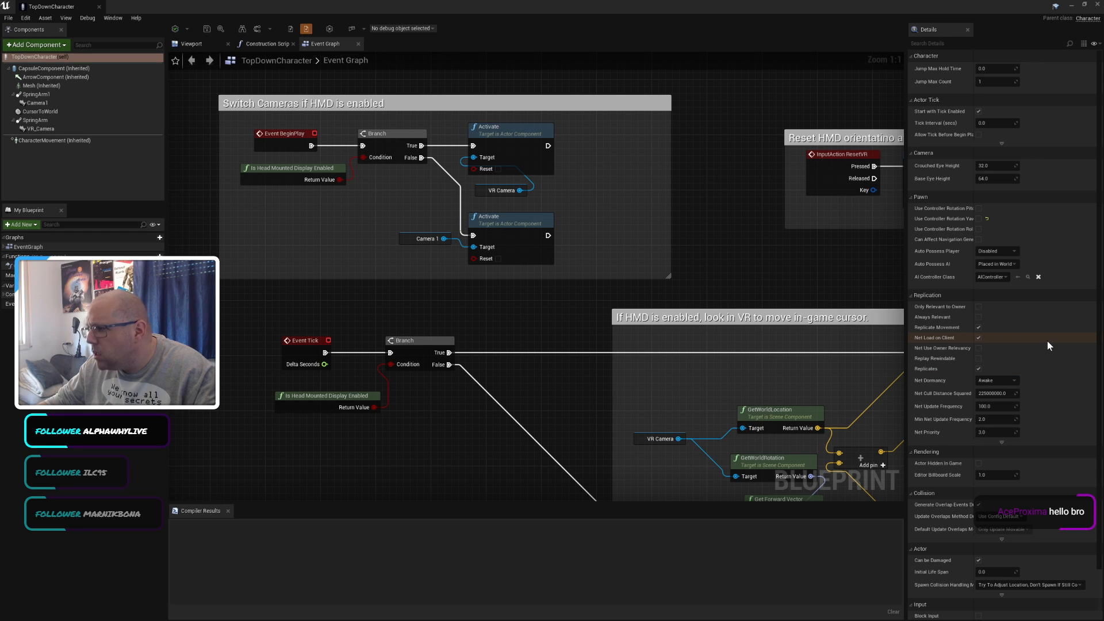
{"action": "scroll", "coordinate": [1047, 344], "scroll_direction": "down", "scroll_amount": 2}
{"action": "scroll", "coordinate": [1047, 345], "scroll_direction": "down", "scroll_amount": 1}
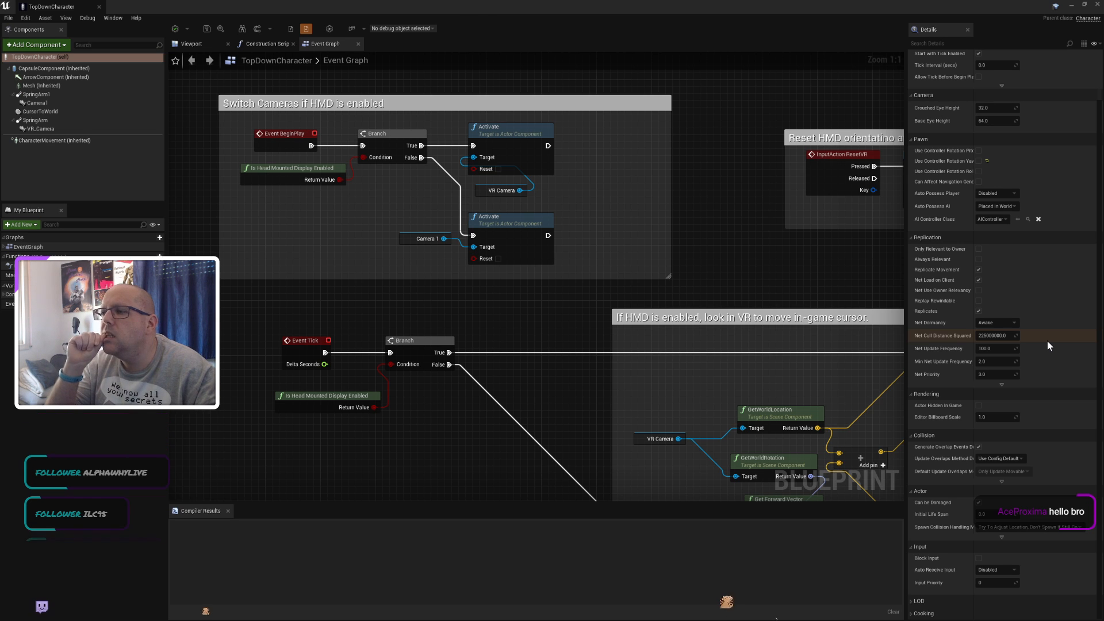
{"action": "left_click", "coordinate": [98, 7]}
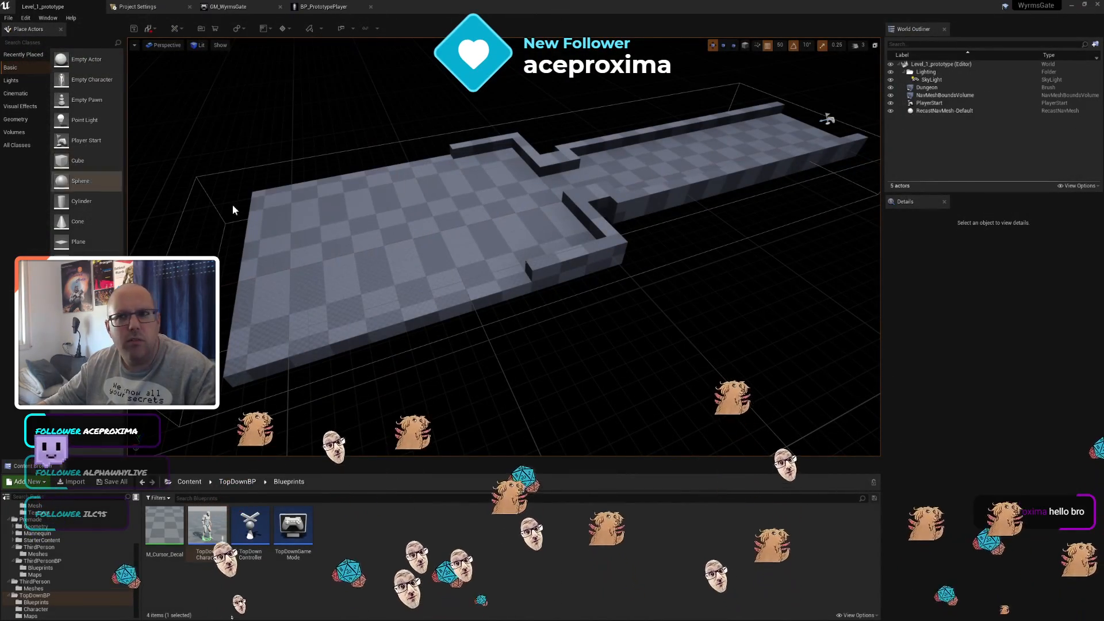
Step: Switch to the browser and read the "Move to click location?" forum thread, including its full-size blueprint screenshot and the replies
{"action": "key", "text": "alt+Tab"}
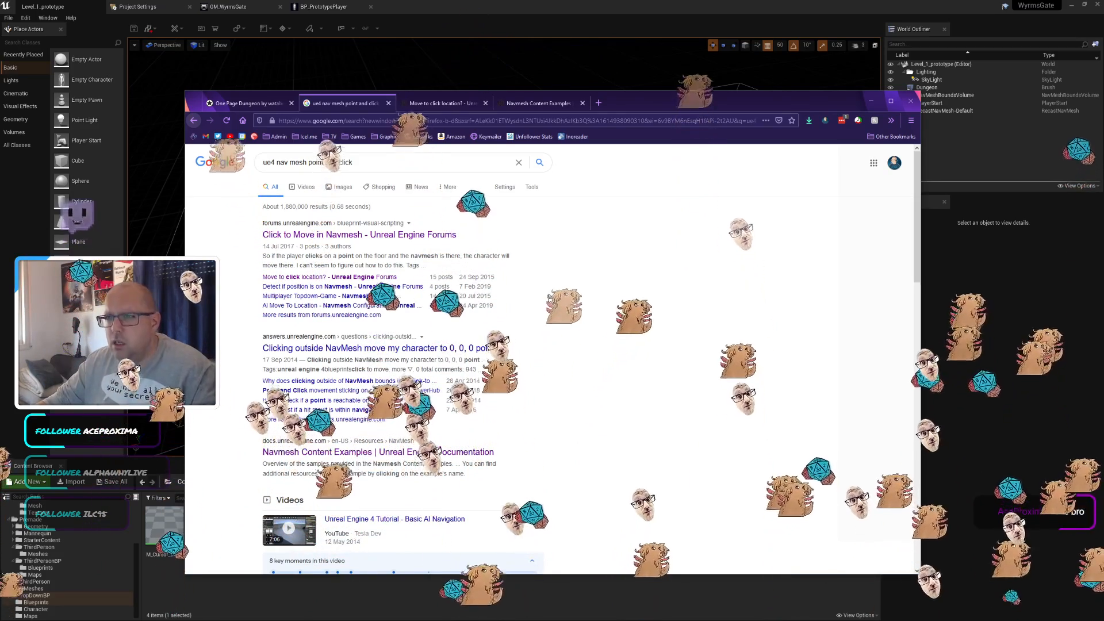
{"action": "left_click", "coordinate": [422, 104]}
{"action": "scroll", "coordinate": [292, 326], "scroll_direction": "down", "scroll_amount": 3}
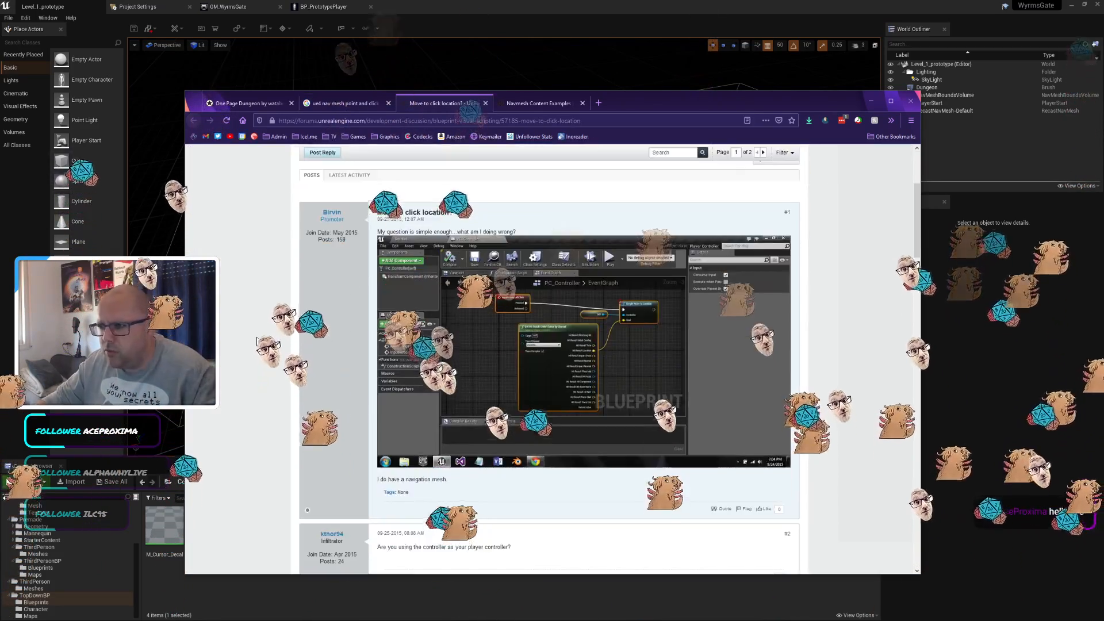
{"action": "scroll", "coordinate": [633, 345], "scroll_direction": "up", "scroll_amount": 2}
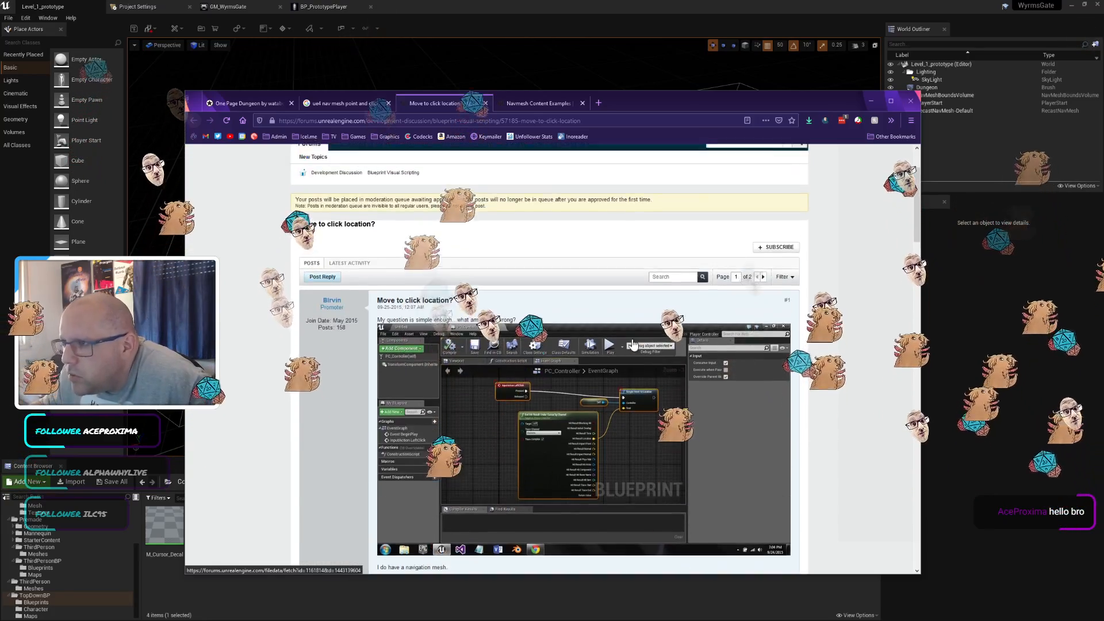
{"action": "scroll", "coordinate": [541, 329], "scroll_direction": "down", "scroll_amount": 2}
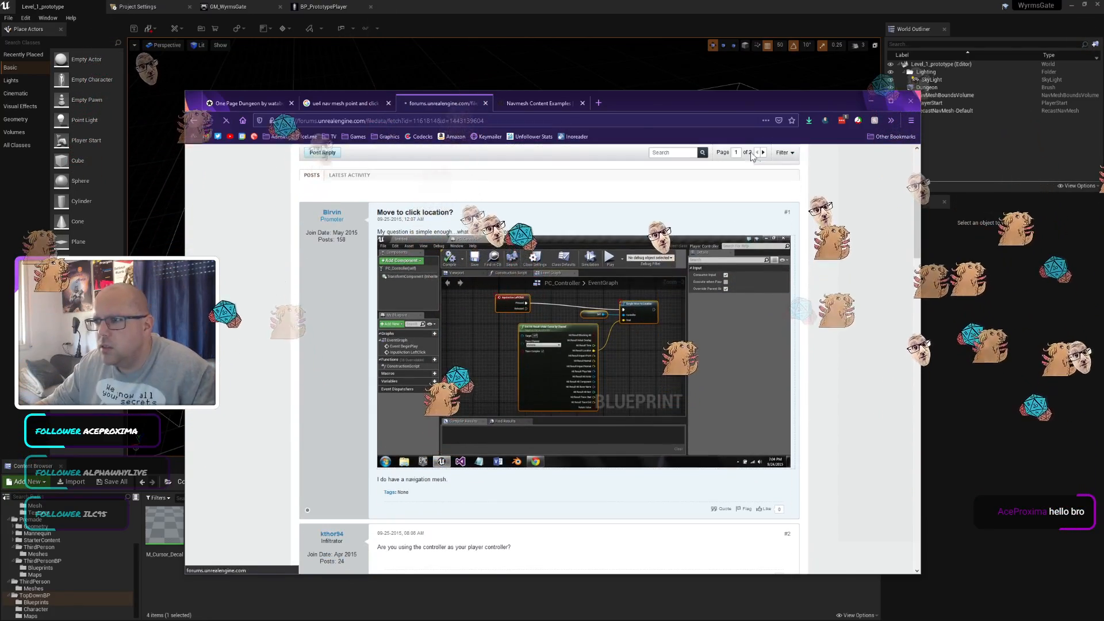
{"action": "left_click", "coordinate": [541, 330]}
{"action": "key", "text": "super+Up"}
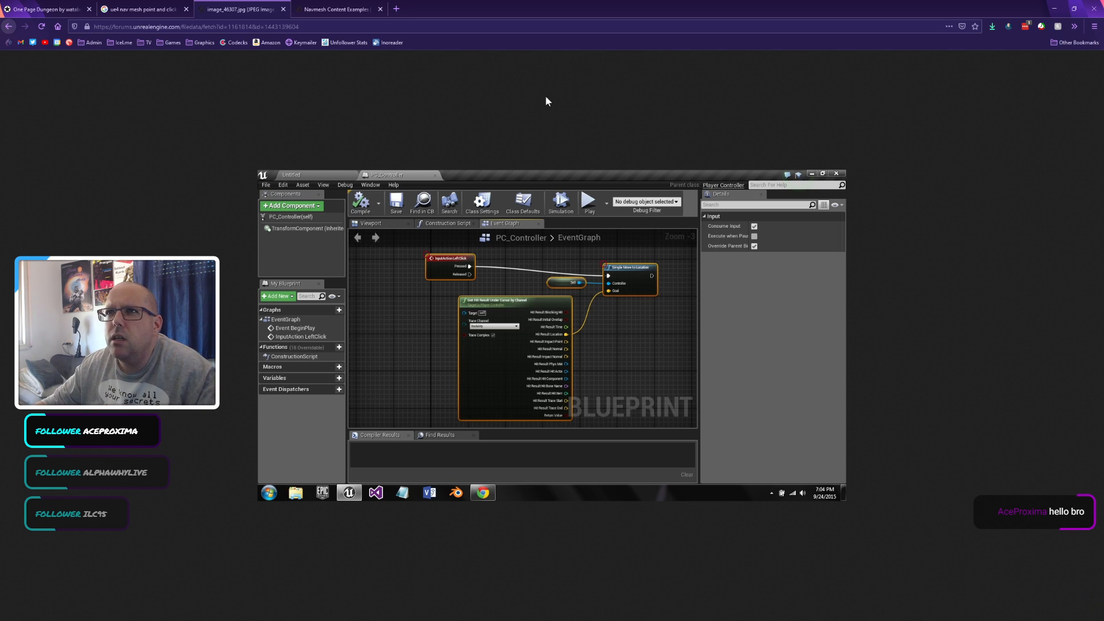
{"action": "key", "text": "alt+Left"}
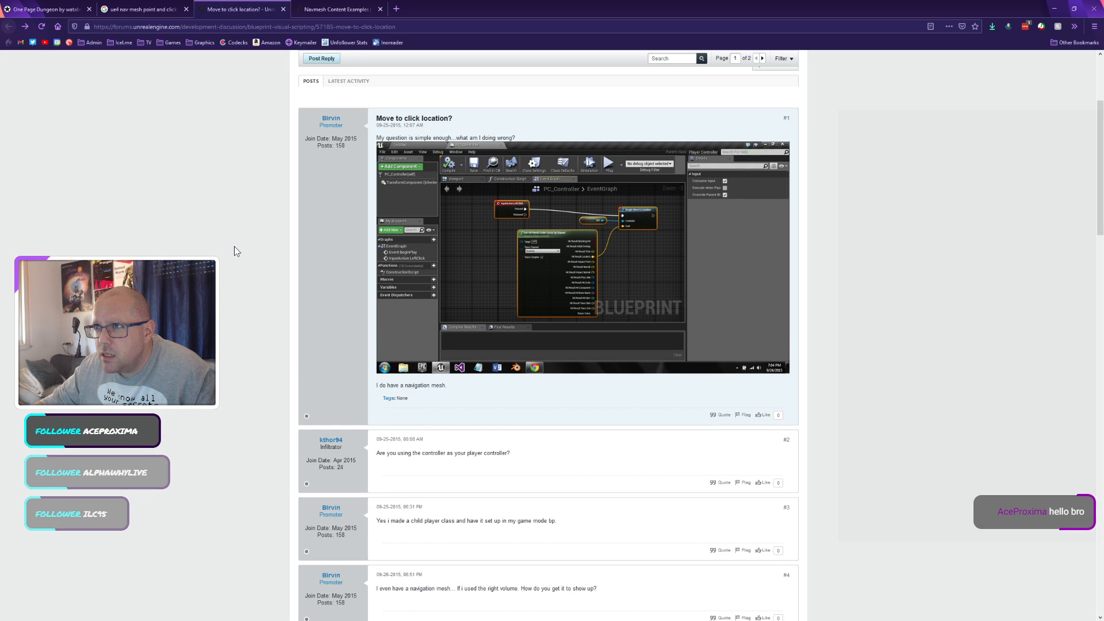
{"action": "scroll", "coordinate": [233, 248], "scroll_direction": "down", "scroll_amount": 3}
{"action": "scroll", "coordinate": [234, 249], "scroll_direction": "down", "scroll_amount": 2}
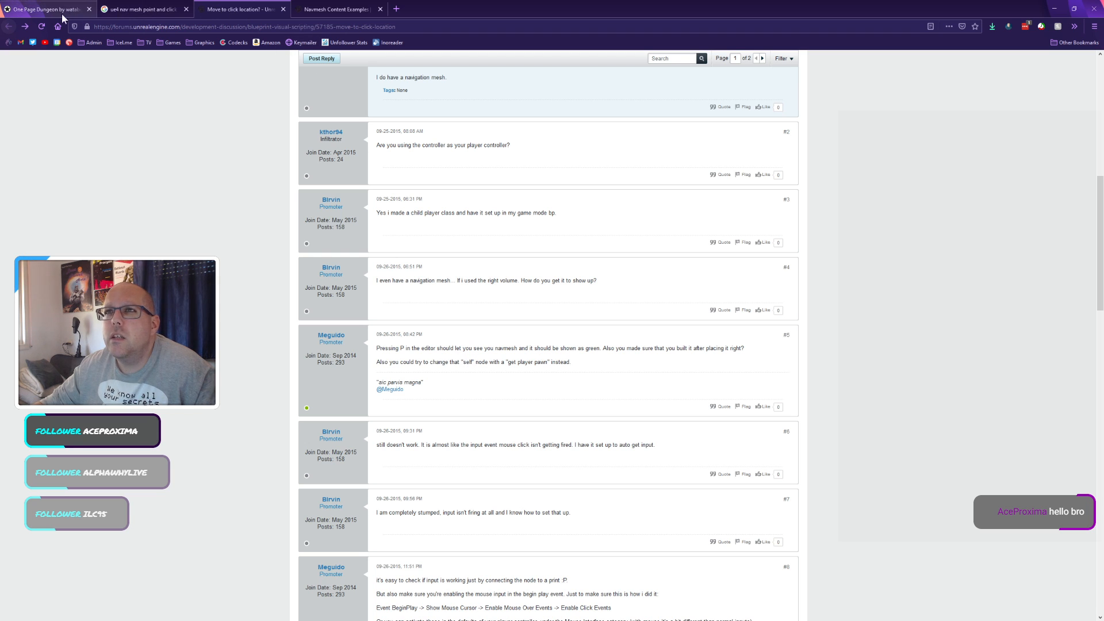
{"action": "key", "text": "alt+Tab"}
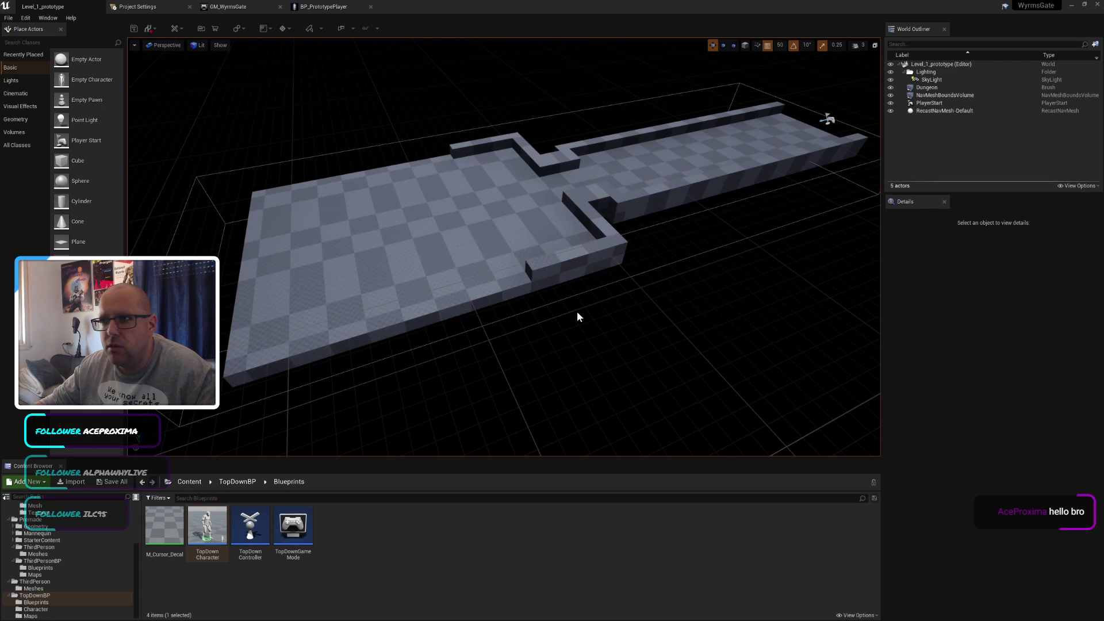
{"action": "left_click", "coordinate": [486, 241]}
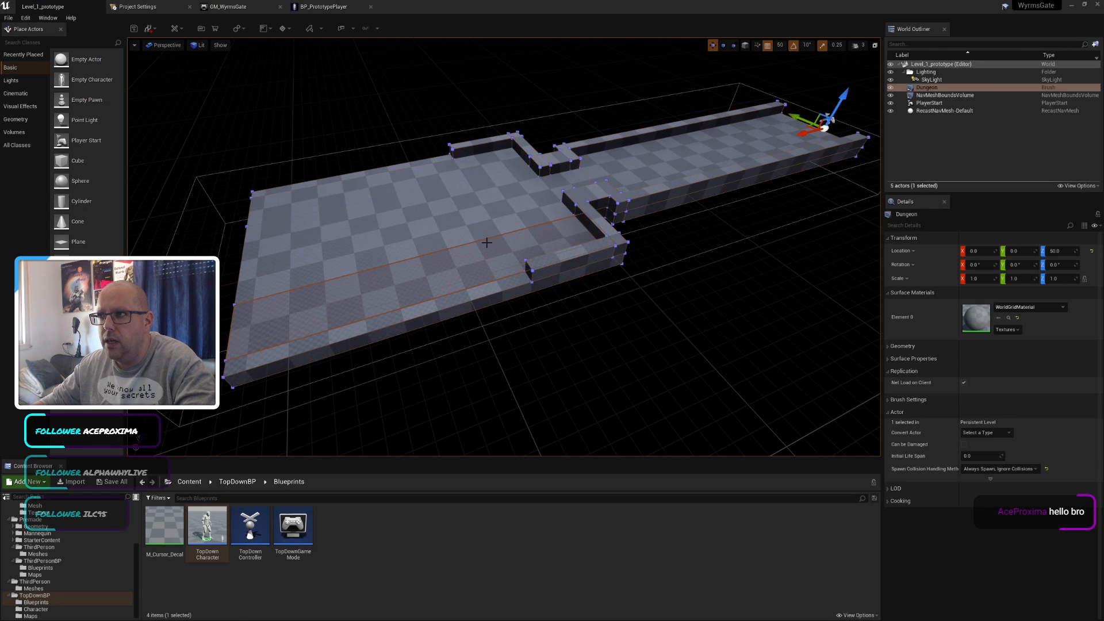
{"action": "left_click", "coordinate": [656, 382]}
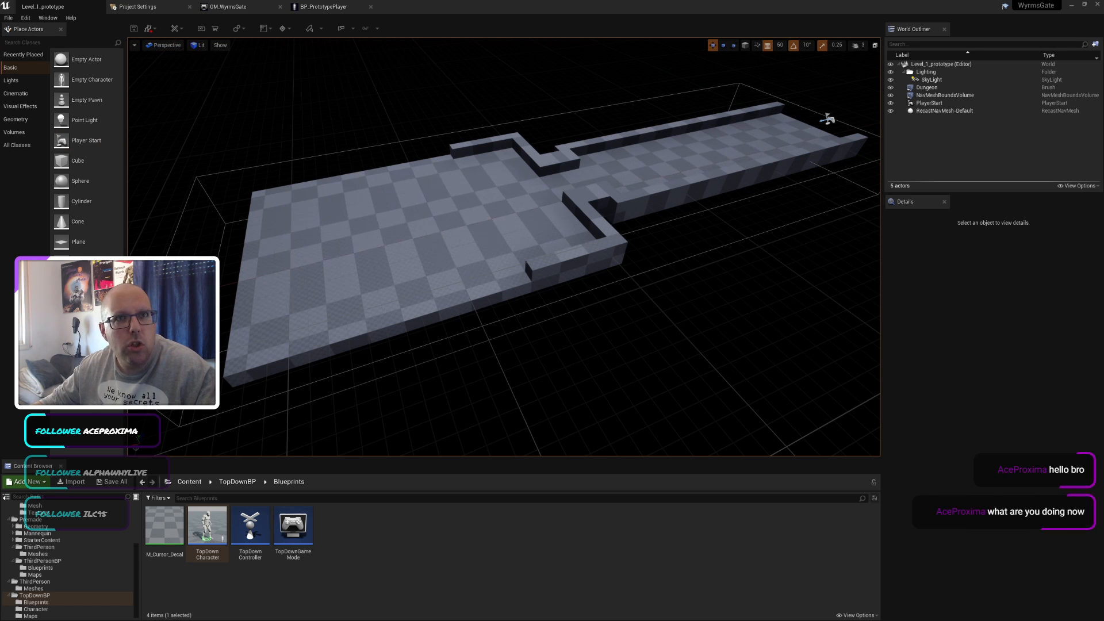
{"action": "key", "text": "alt+Tab"}
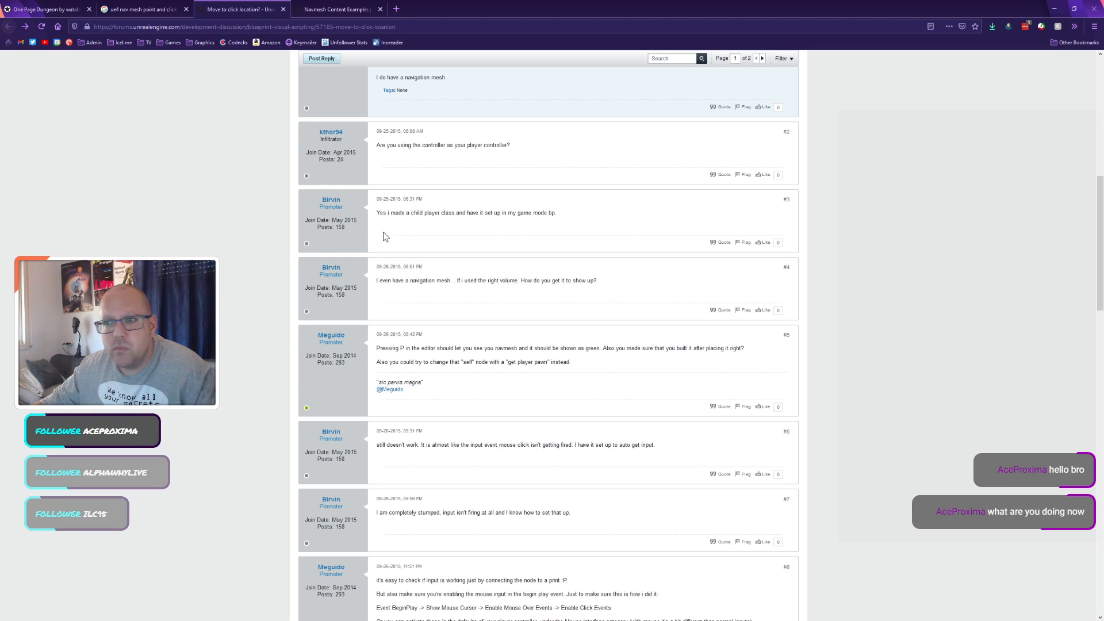
Step: Return to the level in Unreal Editor, play-test mouse input at several spots along the dungeon corridor, and end the preview
{"action": "left_click", "coordinate": [1054, 8]}
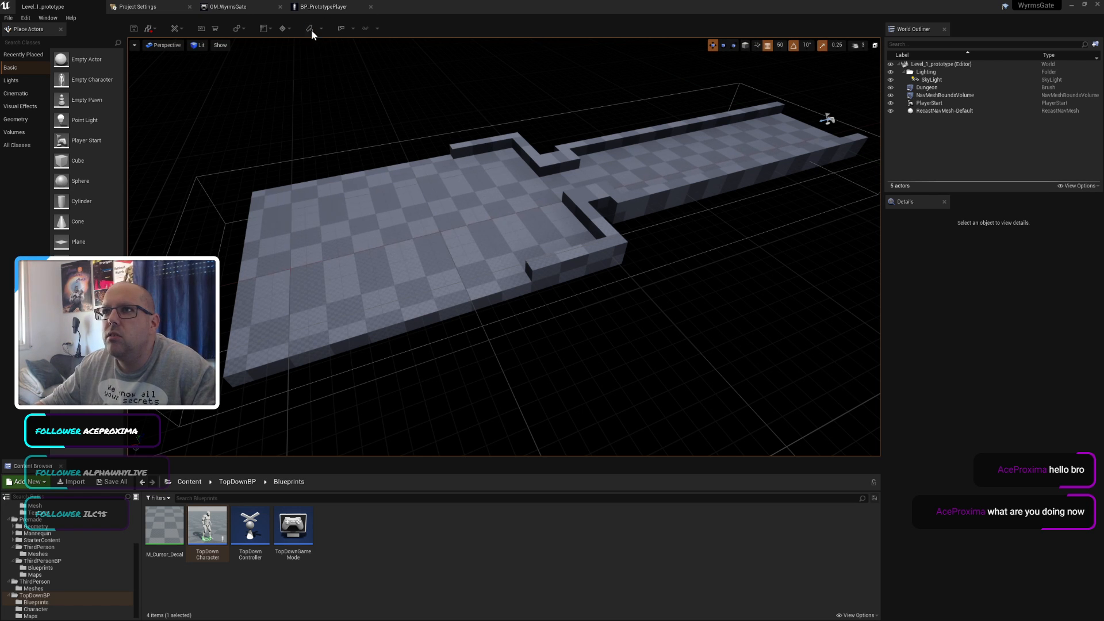
{"action": "left_click", "coordinate": [342, 30]}
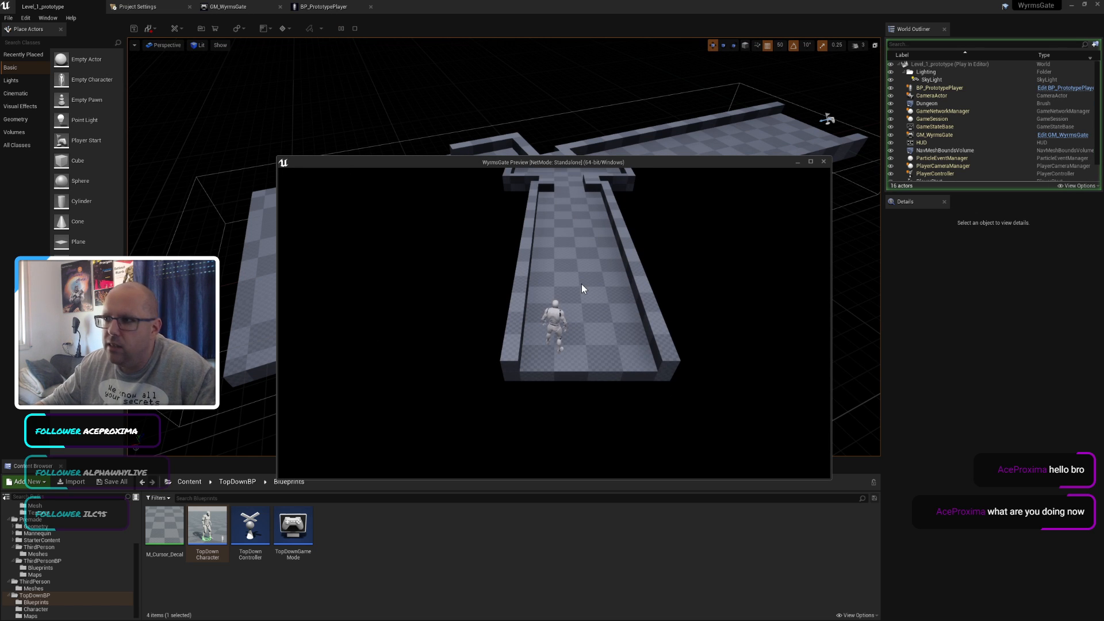
{"action": "left_click", "coordinate": [598, 264]}
{"action": "left_click", "coordinate": [555, 237]}
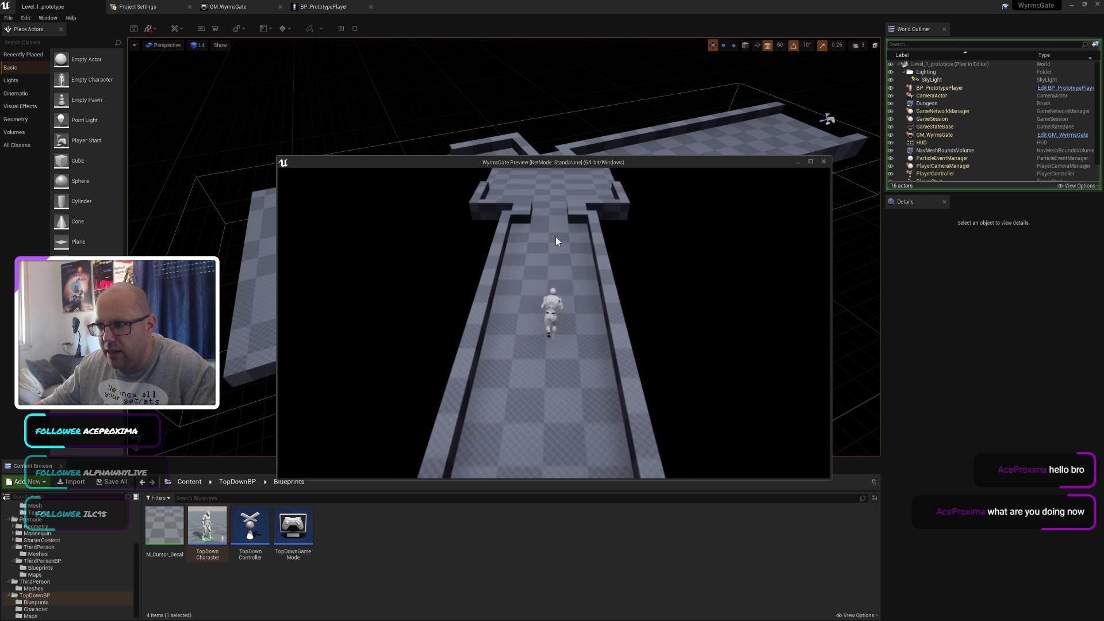
{"action": "left_click", "coordinate": [588, 204]}
{"action": "left_click", "coordinate": [544, 248]}
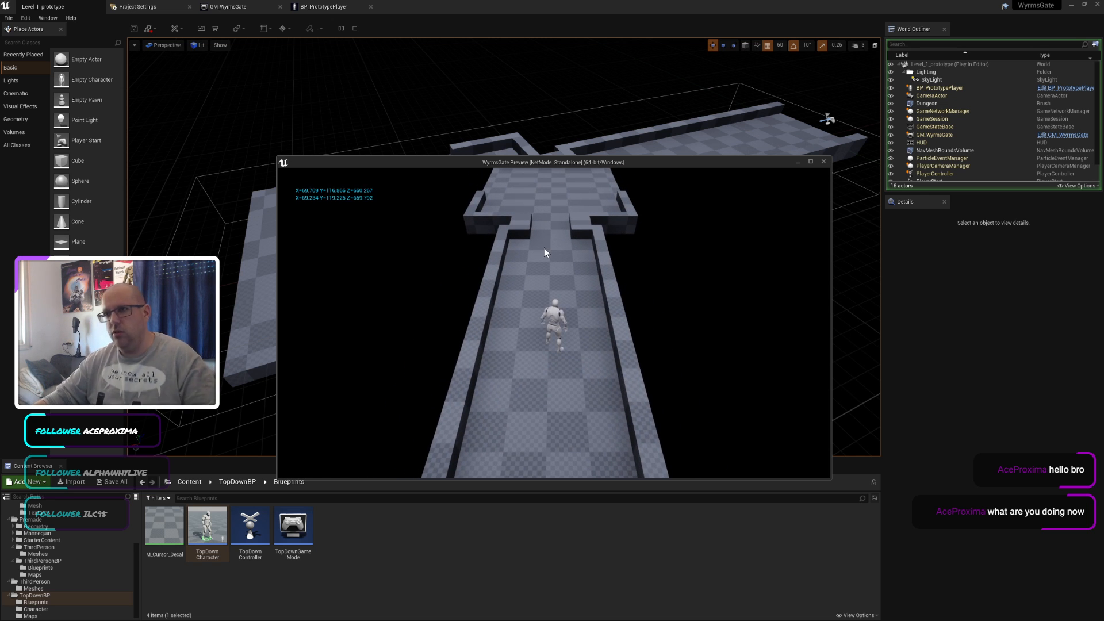
{"action": "left_click", "coordinate": [534, 288]}
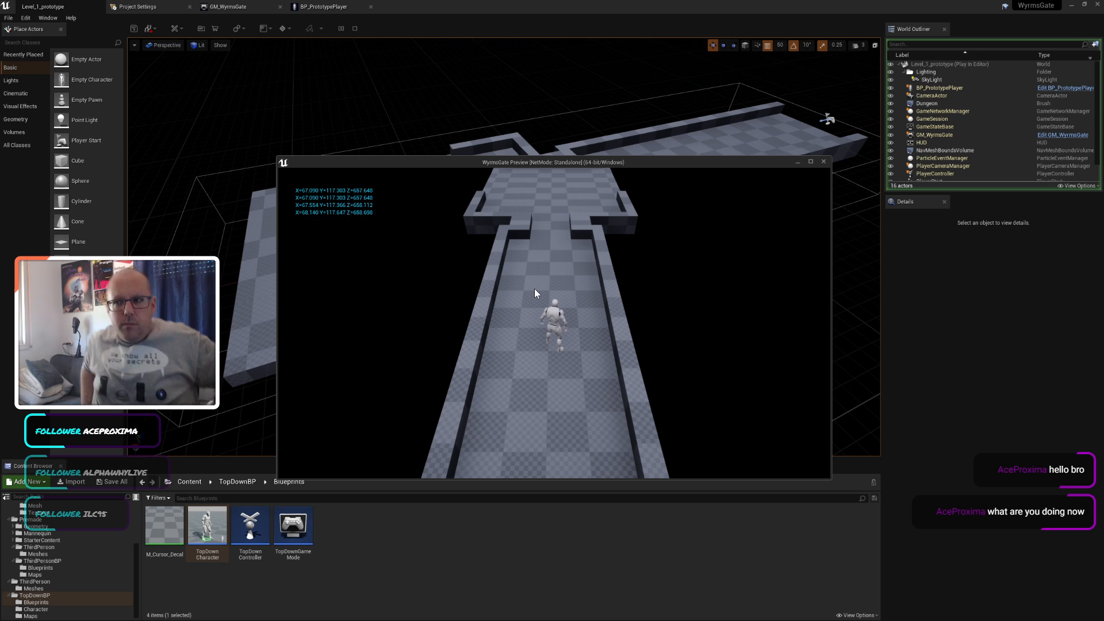
{"action": "left_click", "coordinate": [540, 215]}
{"action": "left_click", "coordinate": [536, 252]}
{"action": "left_click", "coordinate": [509, 367]}
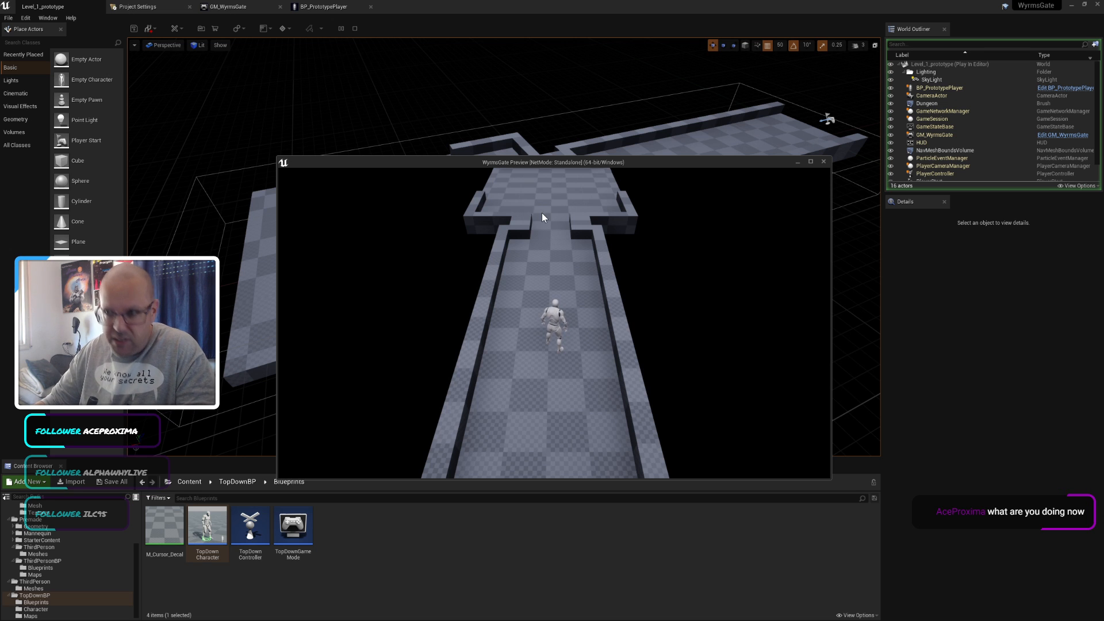
{"action": "left_click", "coordinate": [823, 161]}
Step: Bring up the BP_PrototypePlayer Event Graph and examine the InputAction MoveTo and Simple Move to Location nodes
{"action": "left_click", "coordinate": [323, 6]}
{"action": "left_click", "coordinate": [320, 44]}
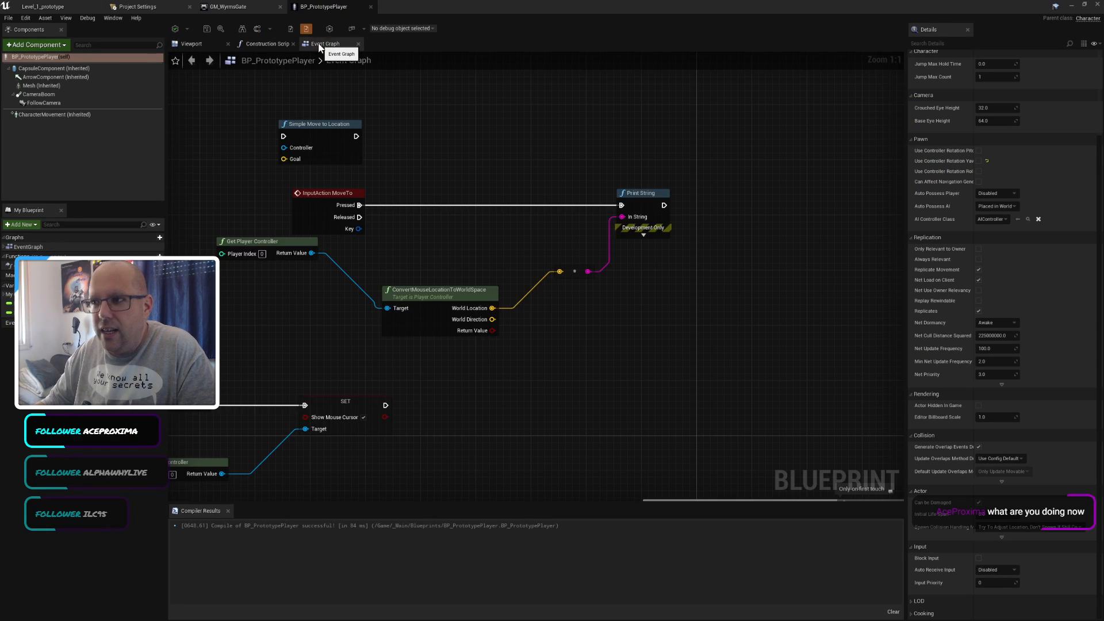
{"action": "right_click_drag", "start_coordinate": [478, 152], "coordinate": [517, 156]}
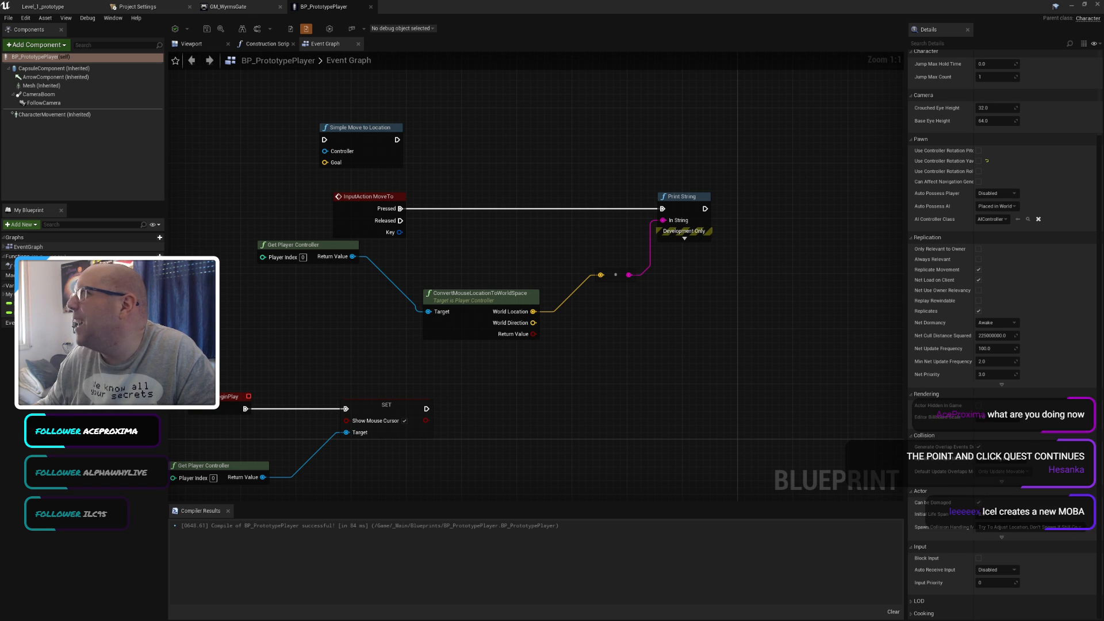
Step: Switch to the browser's Twitch Stream Manager, enlarge it to read the chat, and open a timed-out chatter's profile card
{"action": "left_click_drag", "start_coordinate": [1103, 177], "coordinate": [587, 97]}
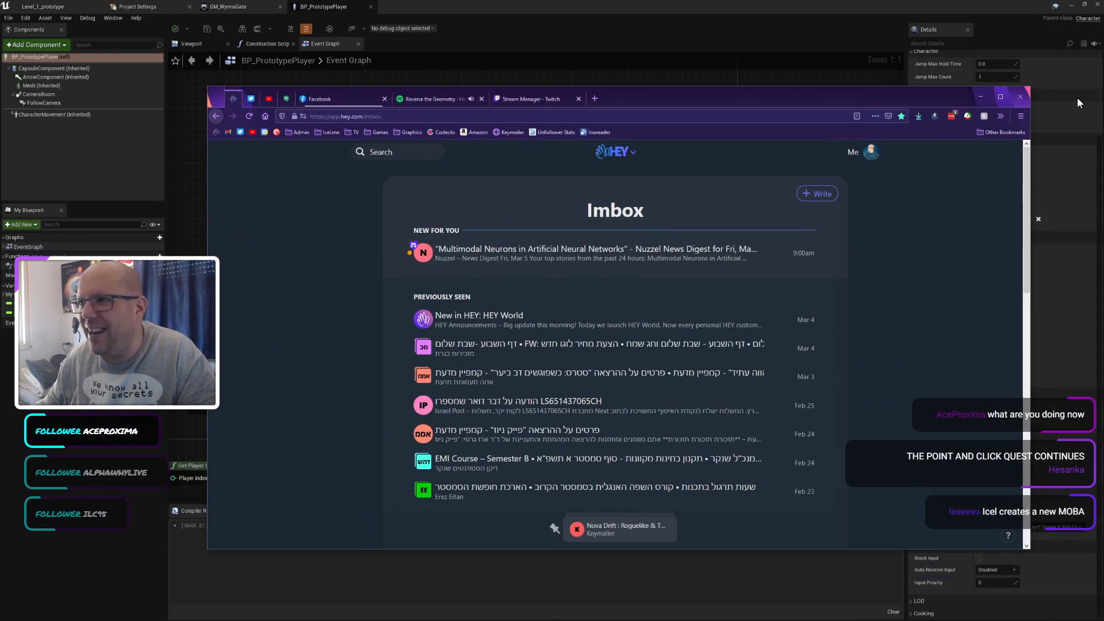
{"action": "left_click", "coordinate": [432, 100]}
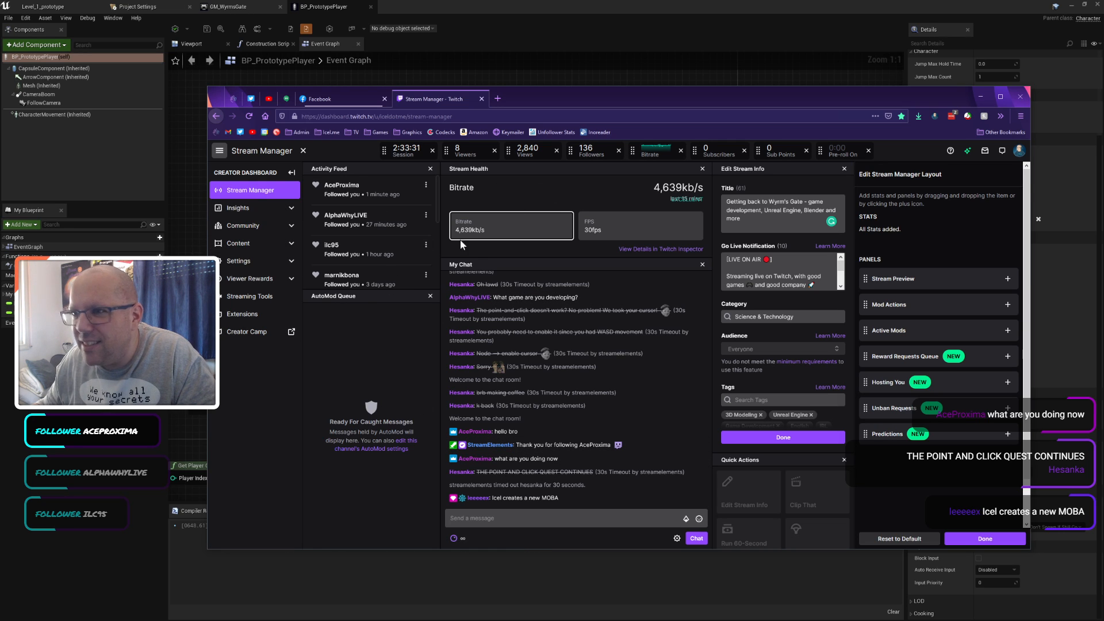
{"action": "double_click", "coordinate": [733, 101]}
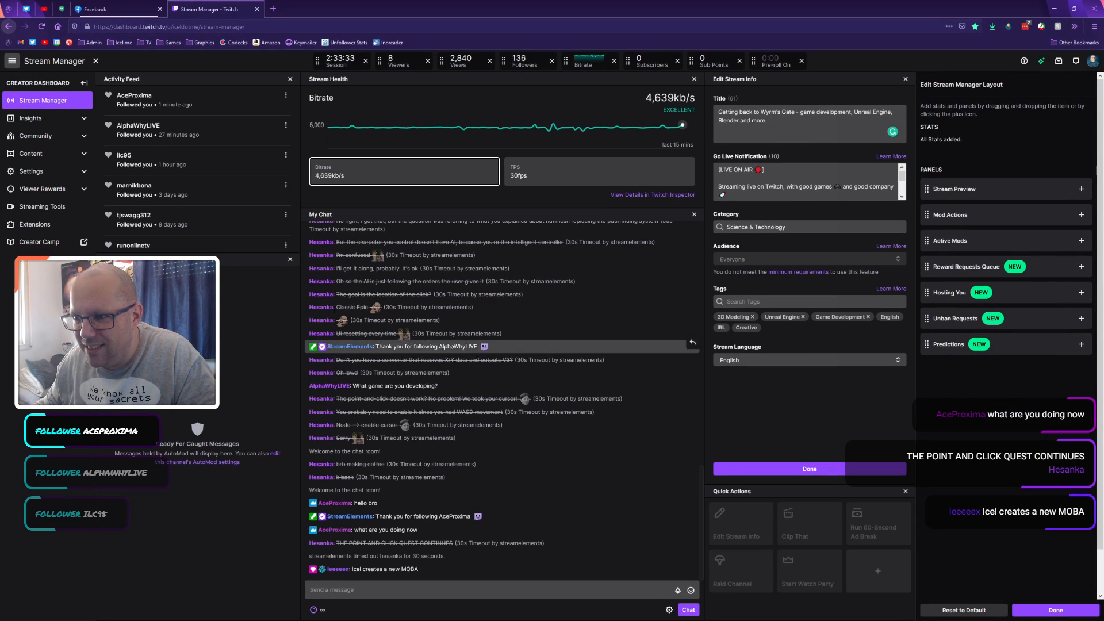
{"action": "left_click", "coordinate": [320, 335]}
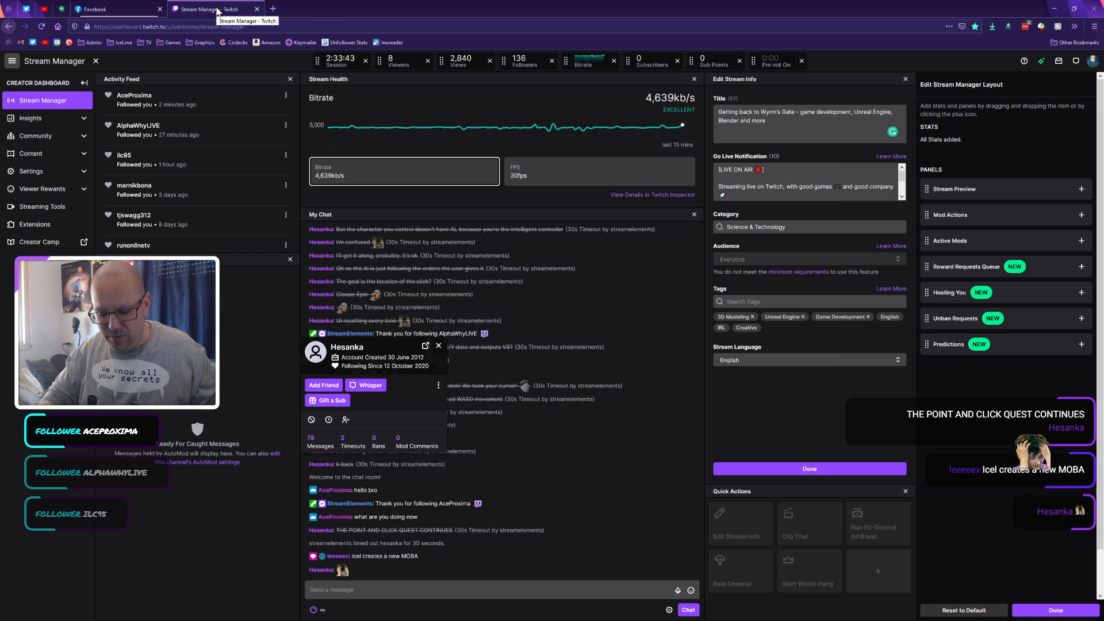
Step: Reopen the closed Spotify page, start playing the StreamBeats - EDM playlist, and move the browser off the blueprint editor
{"action": "key", "text": "ctrl+shift+t"}
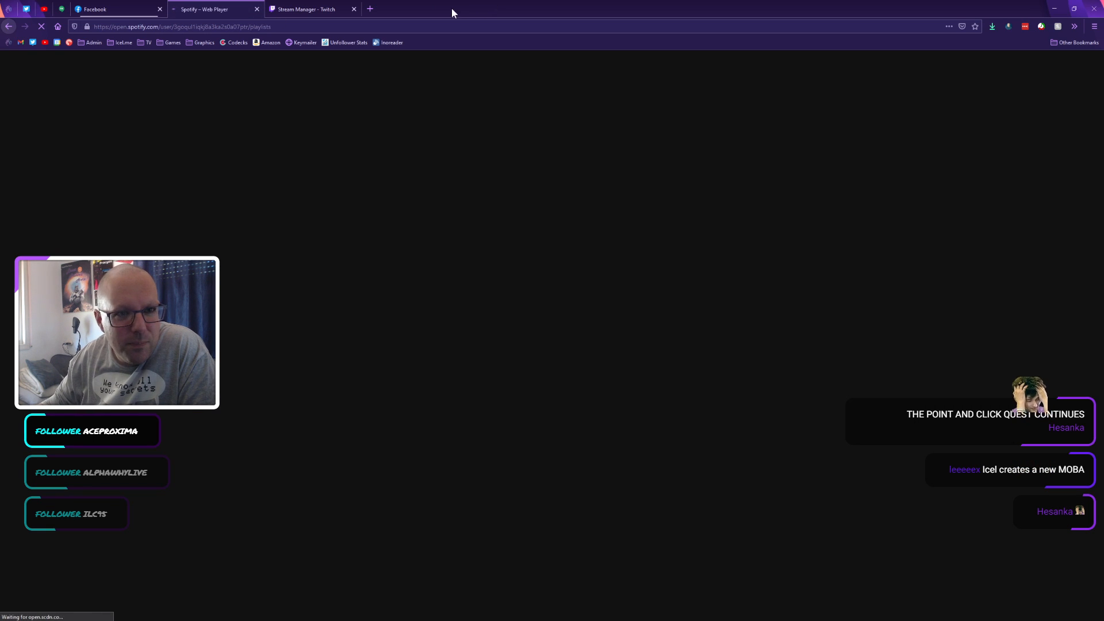
{"action": "left_click_drag", "start_coordinate": [452, 9], "coordinate": [1103, 65]}
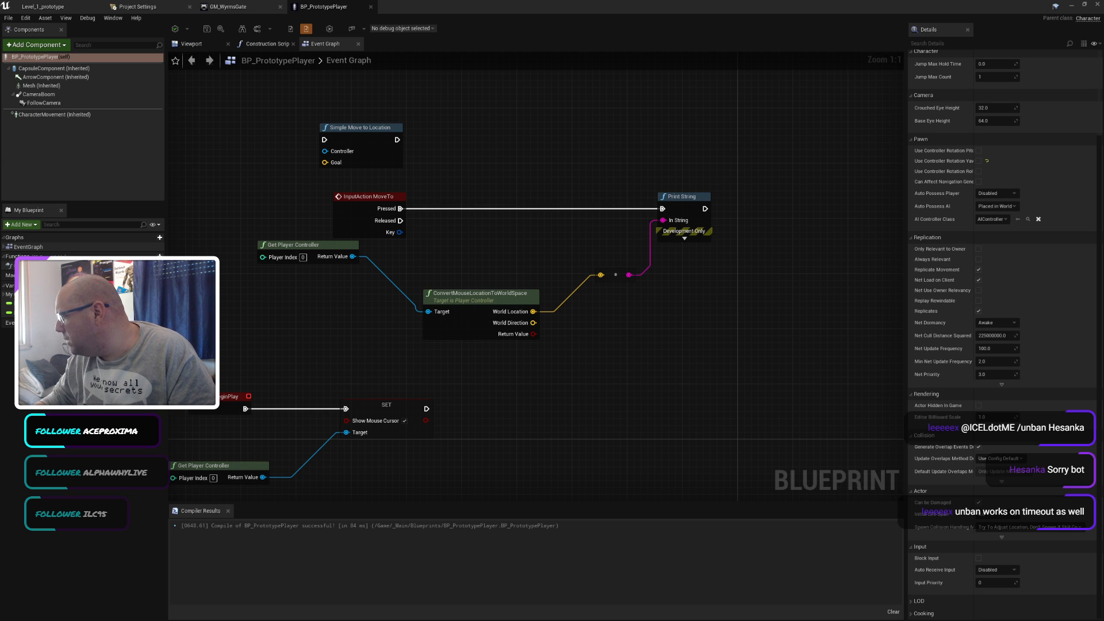
{"action": "left_click_drag", "start_coordinate": [1103, 151], "coordinate": [499, 128]}
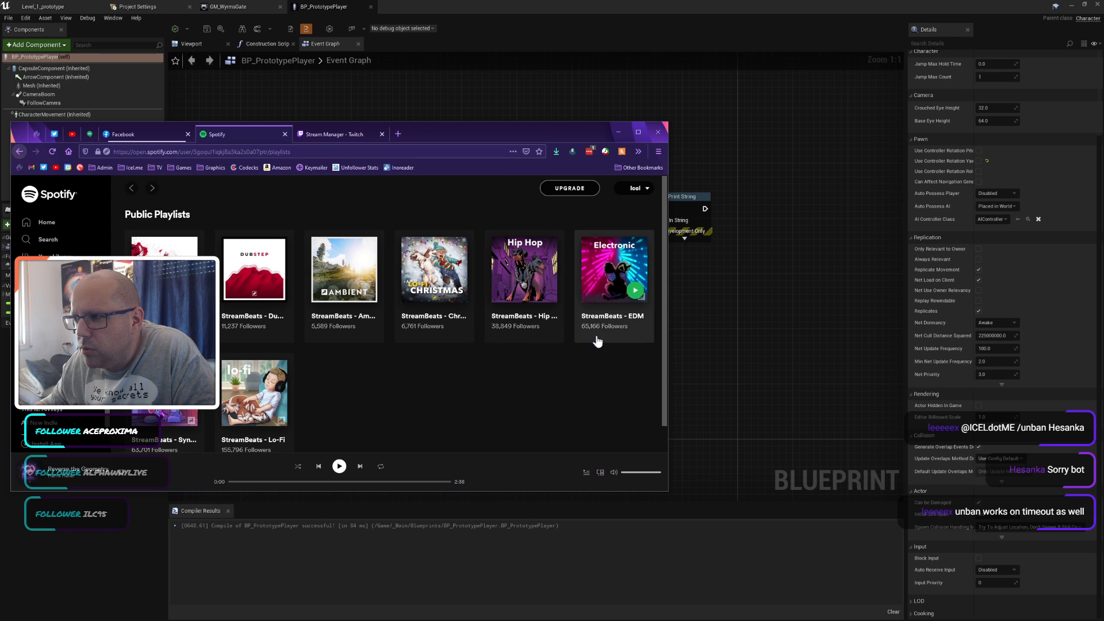
{"action": "left_click", "coordinate": [637, 293]}
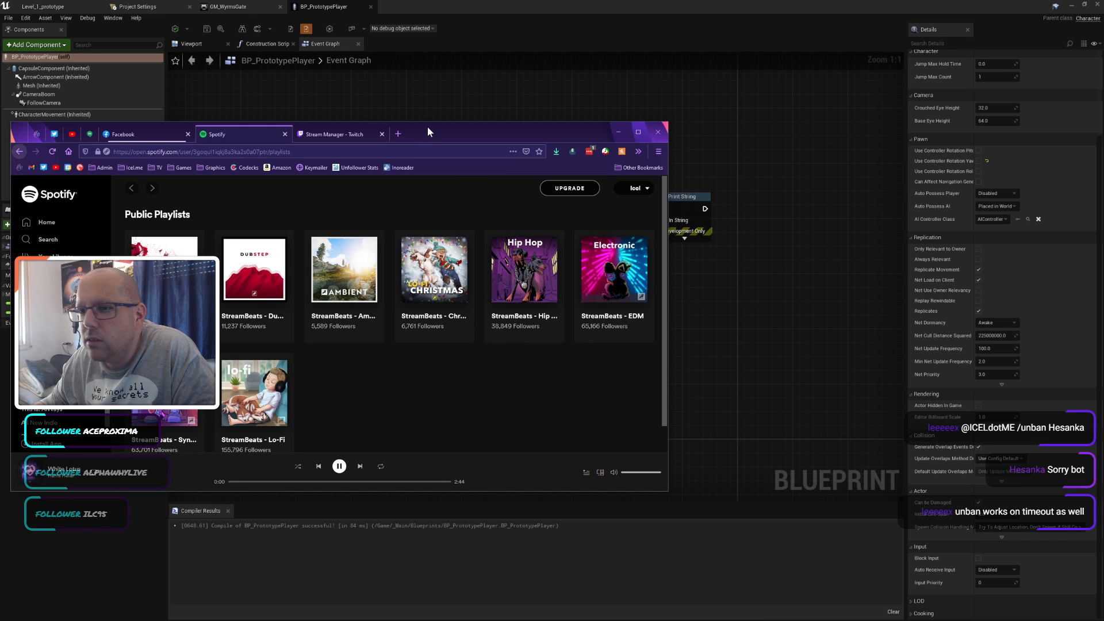
{"action": "left_click_drag", "start_coordinate": [422, 130], "coordinate": [1103, 155]}
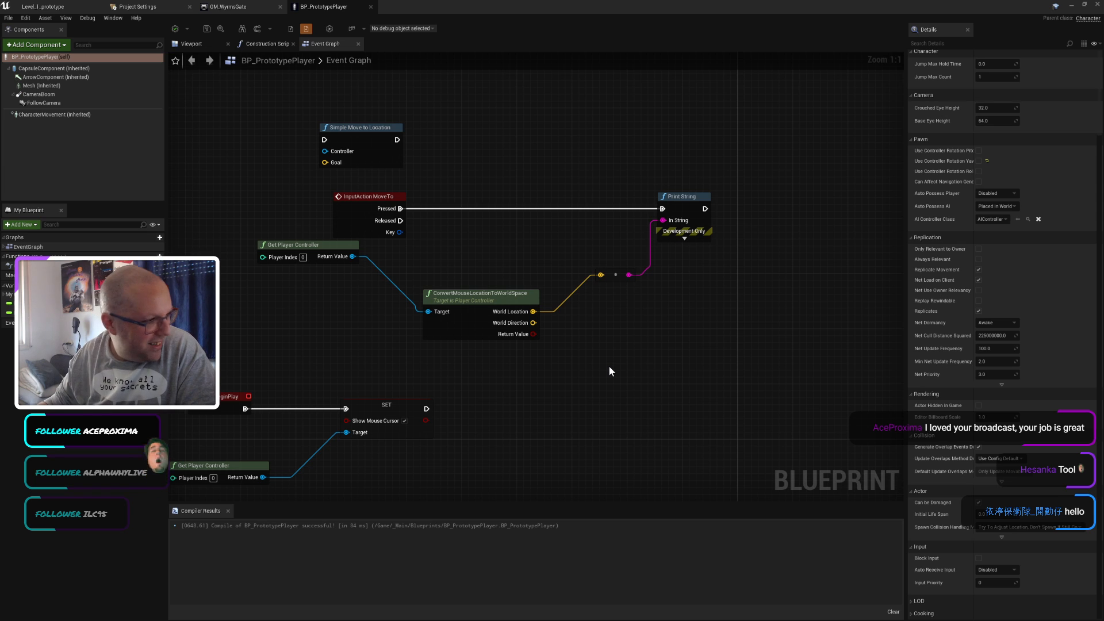
Step: Switch to the browser, read the "Move to click location?" thread's replies on navmesh and mouse input at 150% zoom, and close the thread
{"action": "right_click_drag", "start_coordinate": [553, 374], "coordinate": [585, 370]}
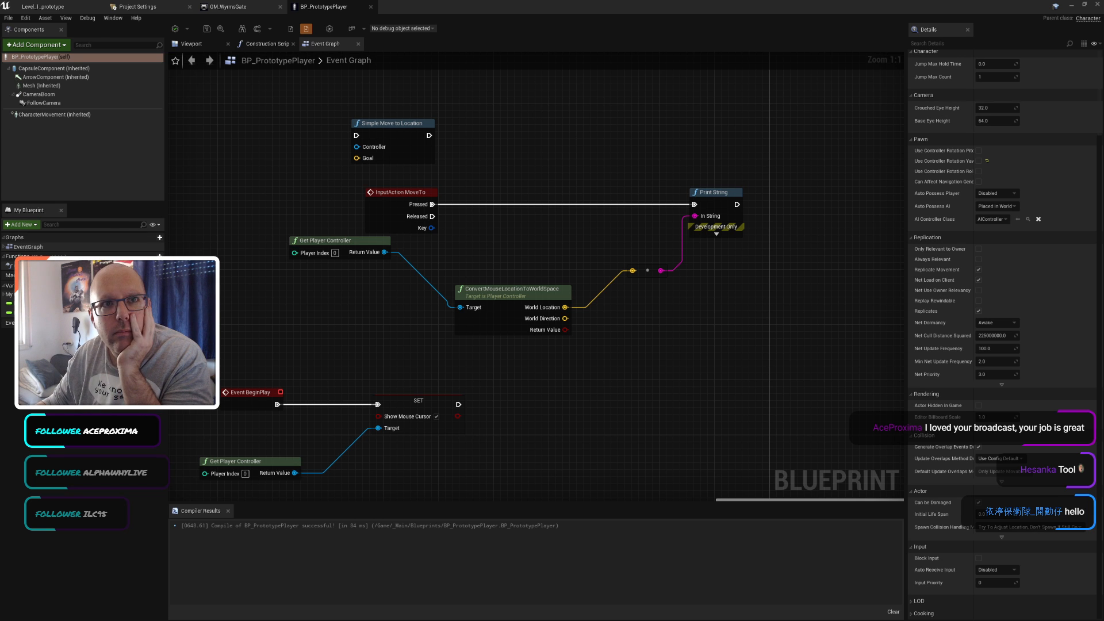
{"action": "key", "text": "alt+Tab"}
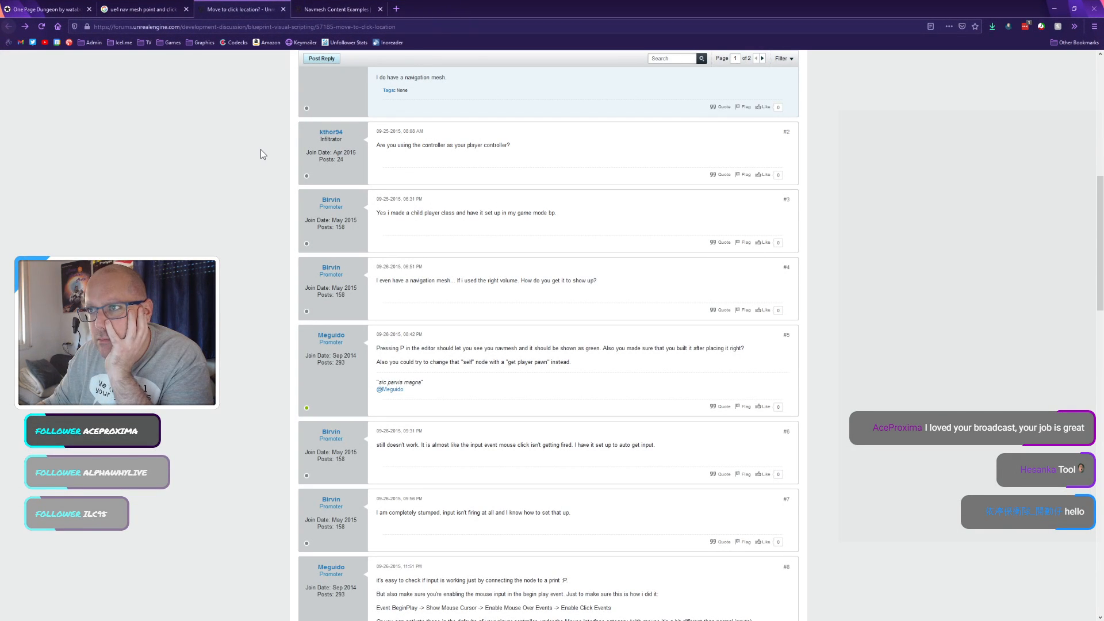
{"action": "scroll", "coordinate": [260, 178], "scroll_direction": "down", "scroll_amount": 3}
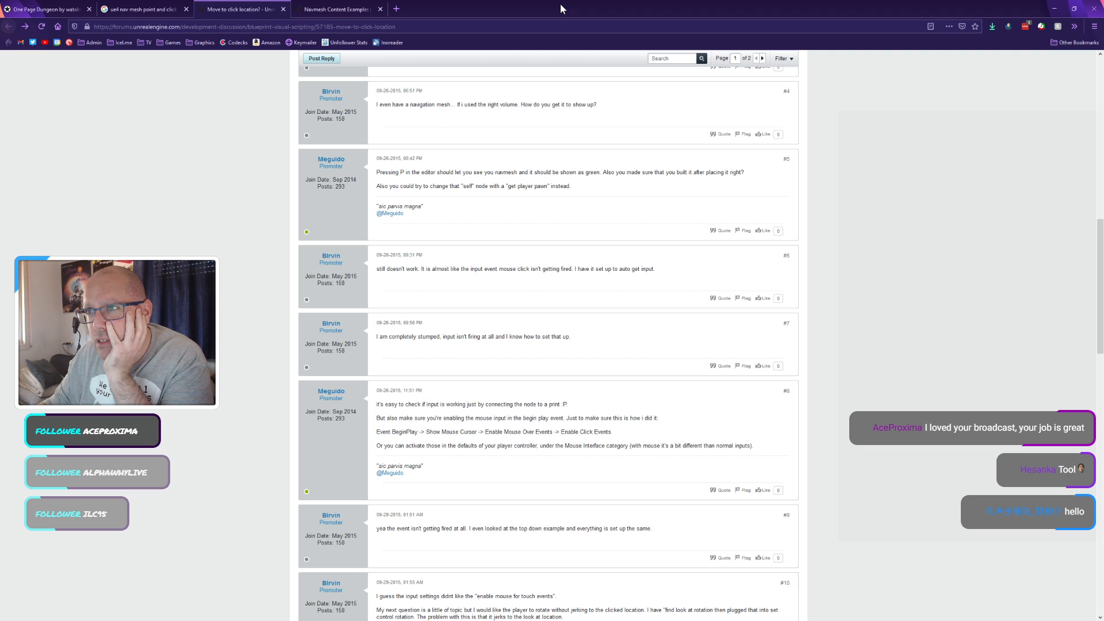
{"action": "left_click_drag", "start_coordinate": [407, 172], "coordinate": [635, 189]}
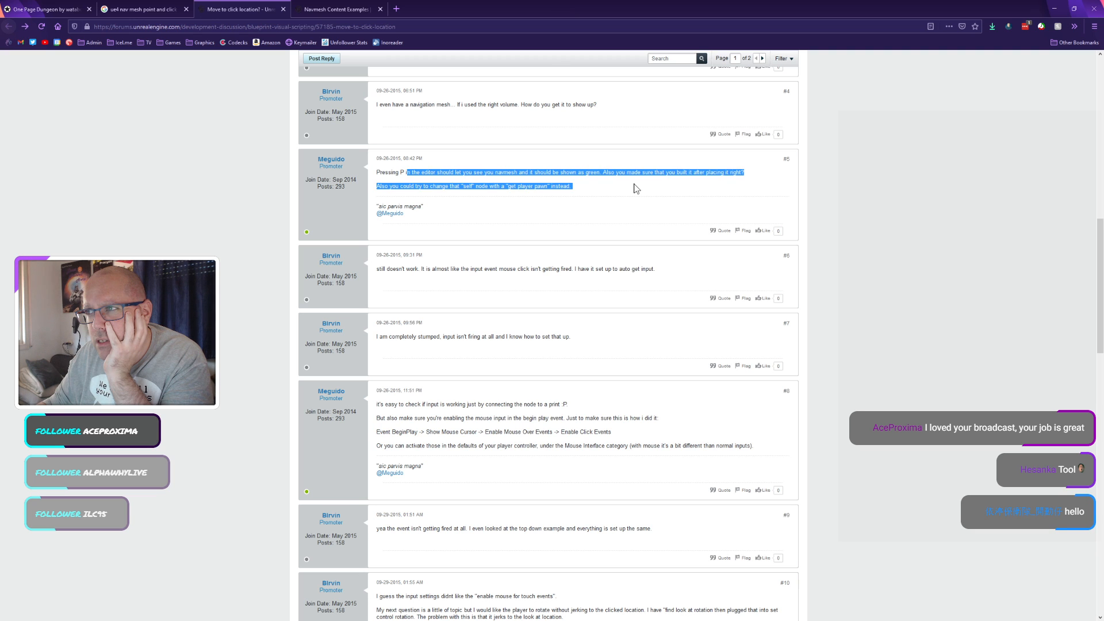
{"action": "left_click", "coordinate": [603, 172]}
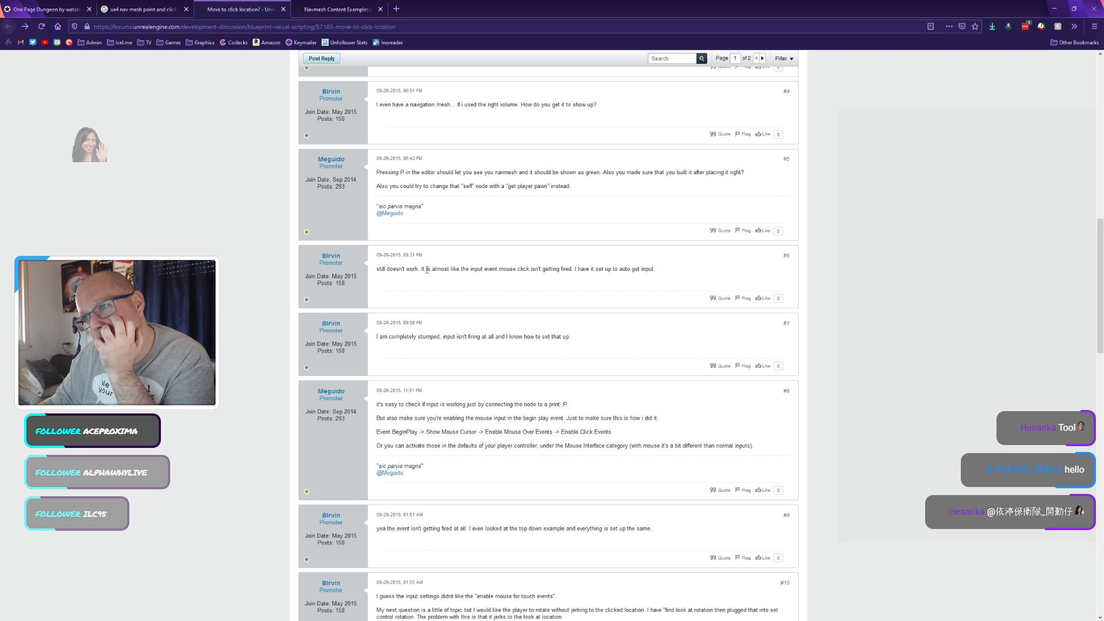
{"action": "scroll", "coordinate": [450, 298], "scroll_direction": "down", "scroll_amount": 1}
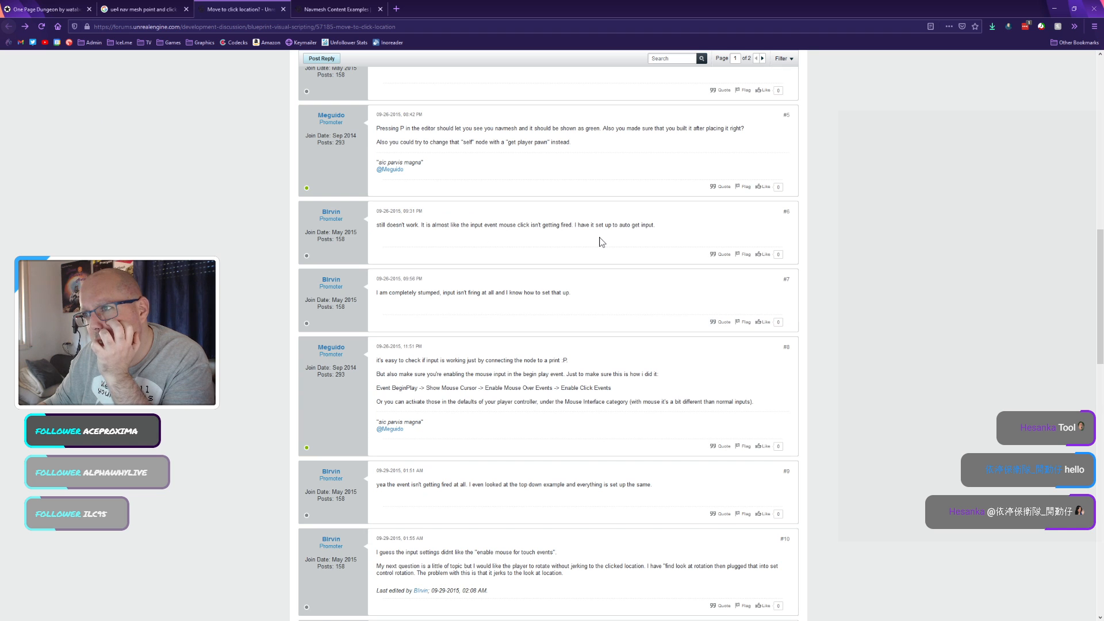
{"action": "scroll", "coordinate": [576, 250], "scroll_direction": "down", "scroll_amount": 1}
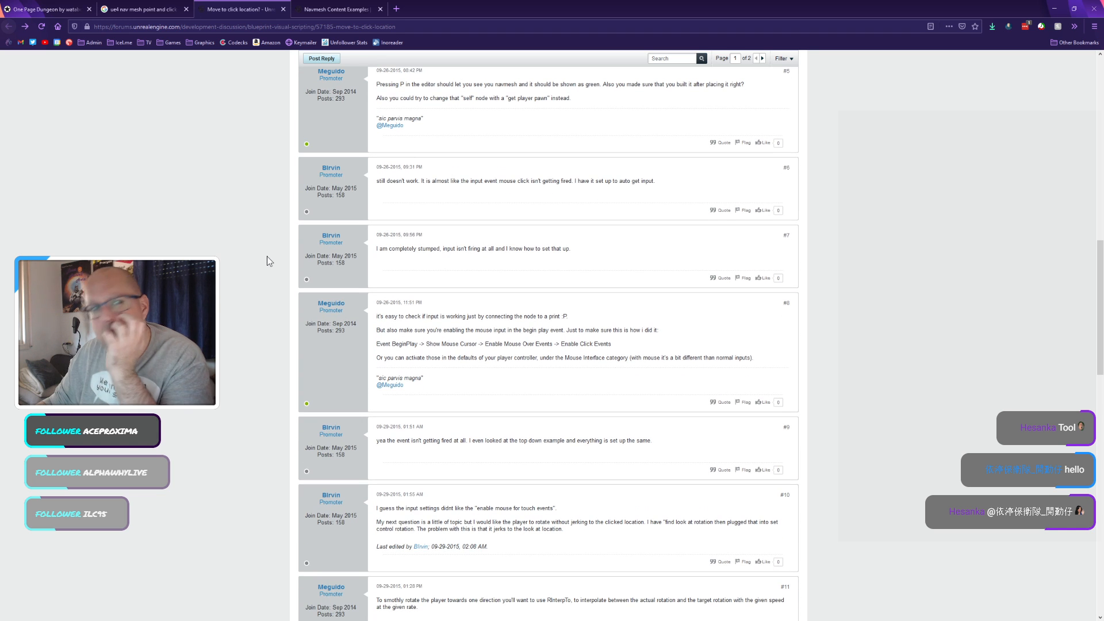
{"action": "scroll", "coordinate": [267, 256], "scroll_direction": "up", "scroll_amount": 4, "text": "ctrl"}
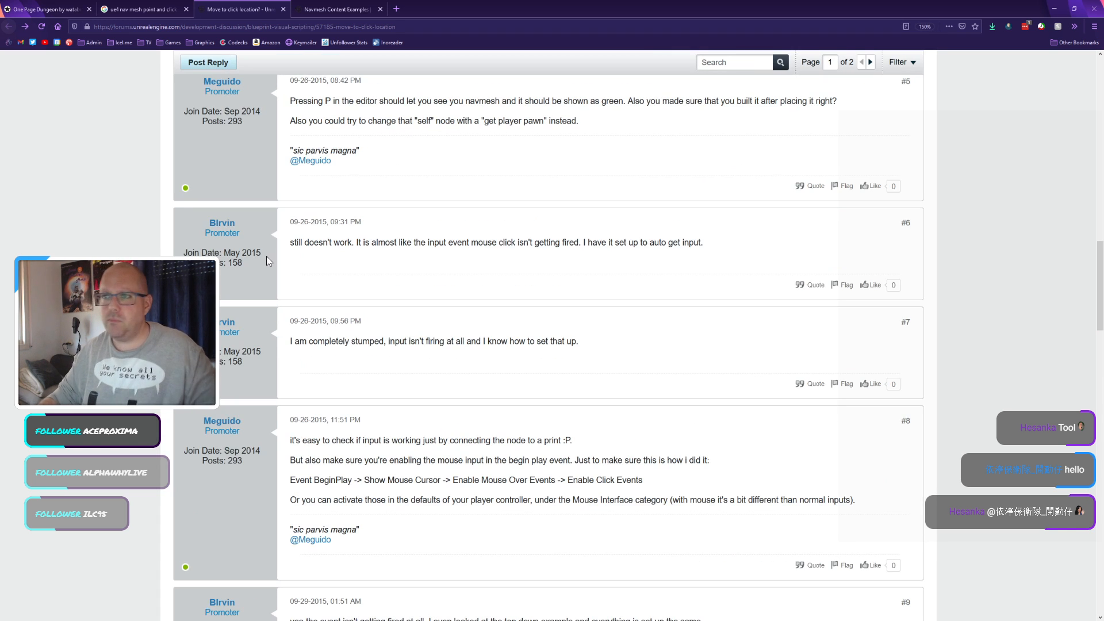
{"action": "scroll", "coordinate": [156, 199], "scroll_direction": "down", "scroll_amount": 5}
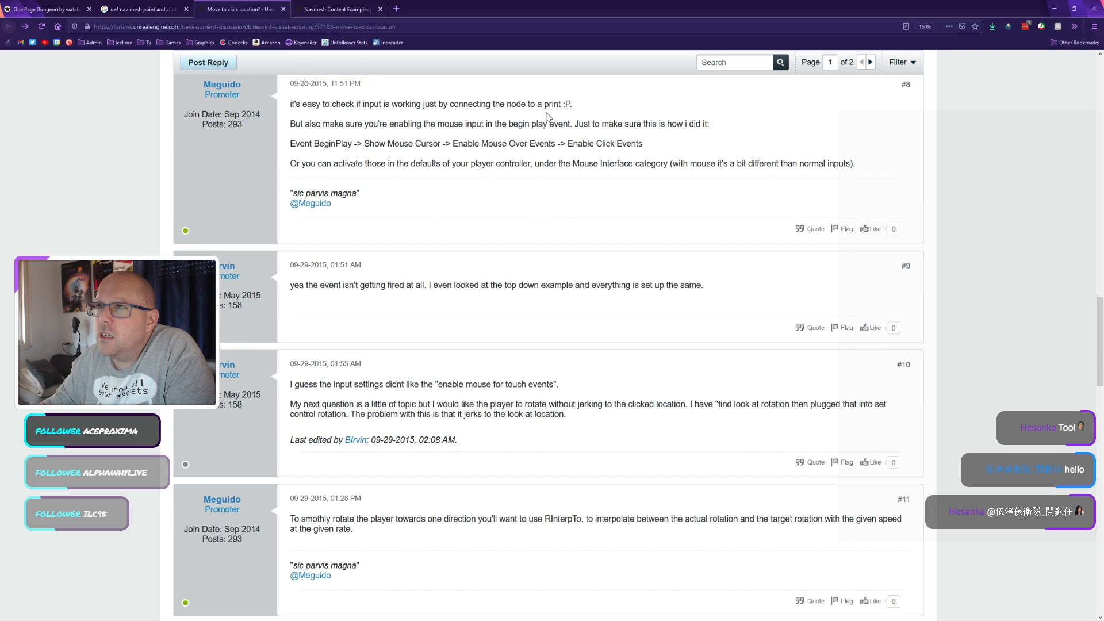
{"action": "left_click_drag", "start_coordinate": [354, 104], "coordinate": [617, 113]}
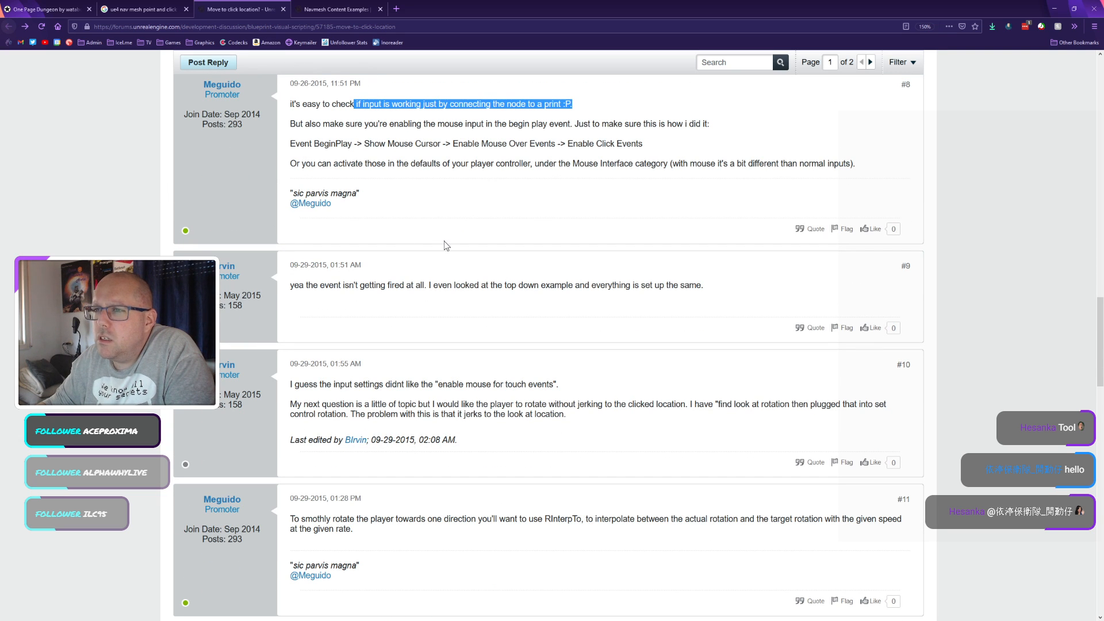
{"action": "scroll", "coordinate": [444, 241], "scroll_direction": "down", "scroll_amount": 4}
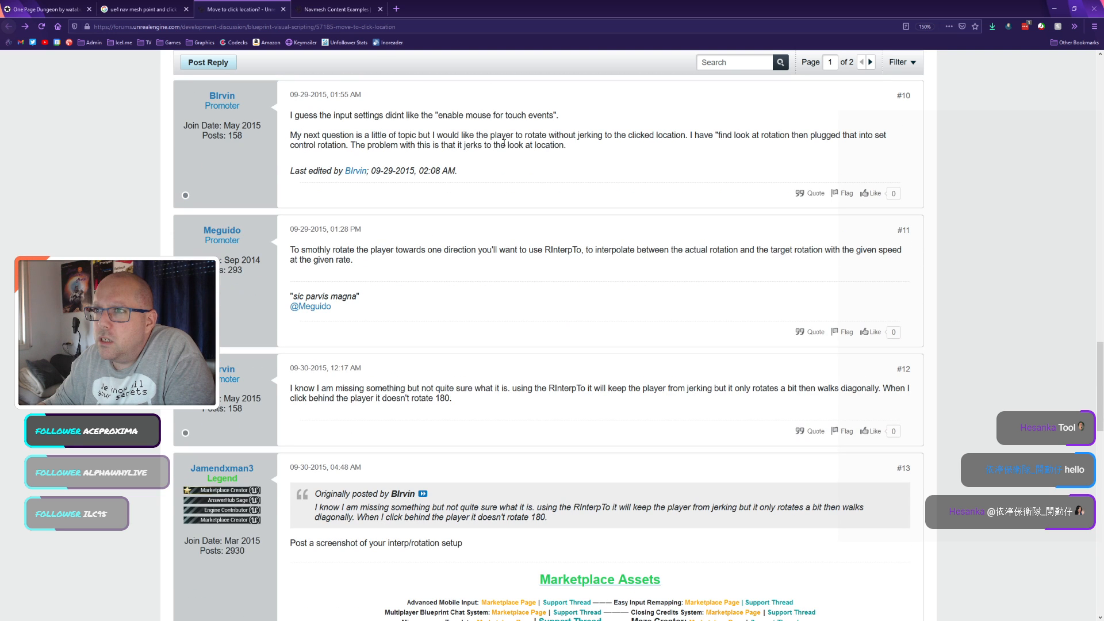
{"action": "scroll", "coordinate": [370, 241], "scroll_direction": "down", "scroll_amount": 2}
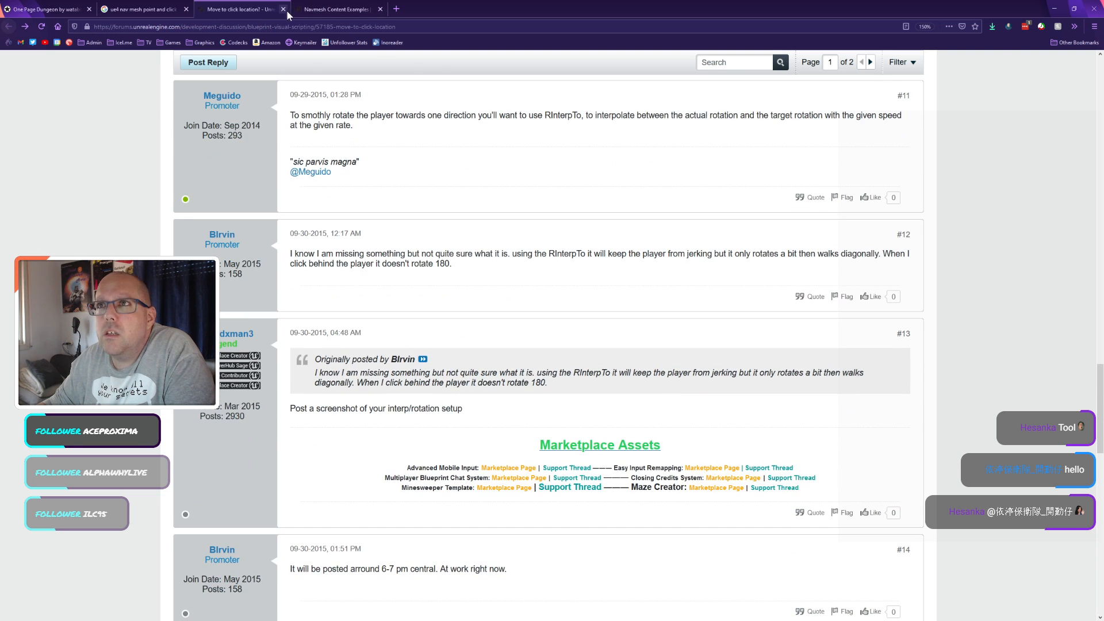
{"action": "left_click", "coordinate": [283, 9]}
Step: Skim the Navmesh Content Examples page and open the "AI Move To Location - Navmesh Configuration" thread from the Google results
{"action": "scroll", "coordinate": [364, 294], "scroll_direction": "down", "scroll_amount": 4}
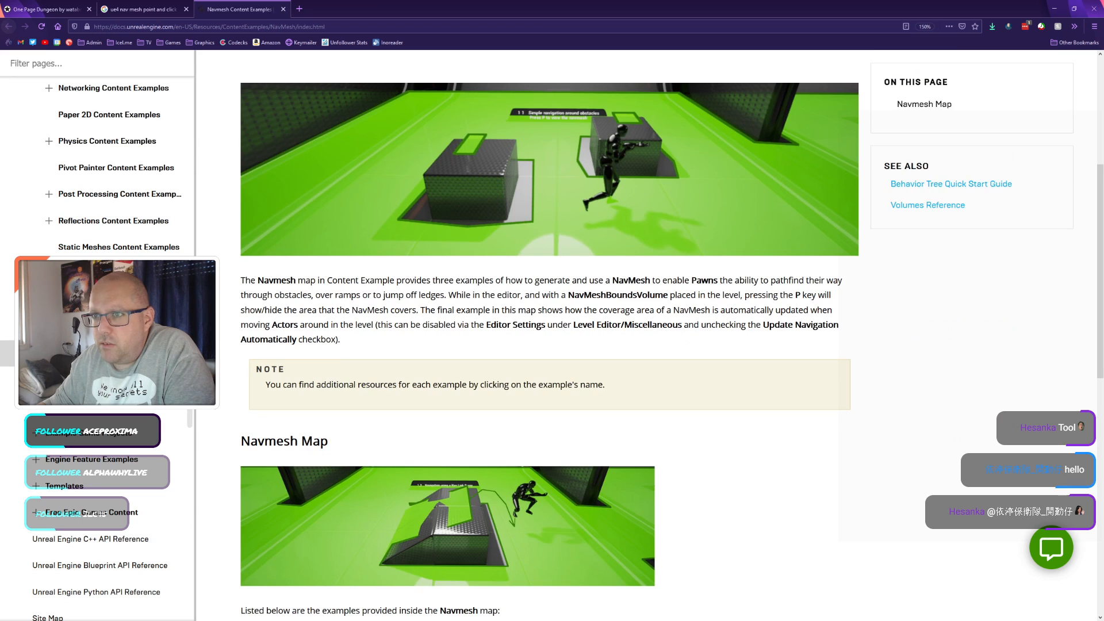
{"action": "scroll", "coordinate": [363, 294], "scroll_direction": "up", "scroll_amount": 3}
{"action": "scroll", "coordinate": [527, 333], "scroll_direction": "down", "scroll_amount": 5}
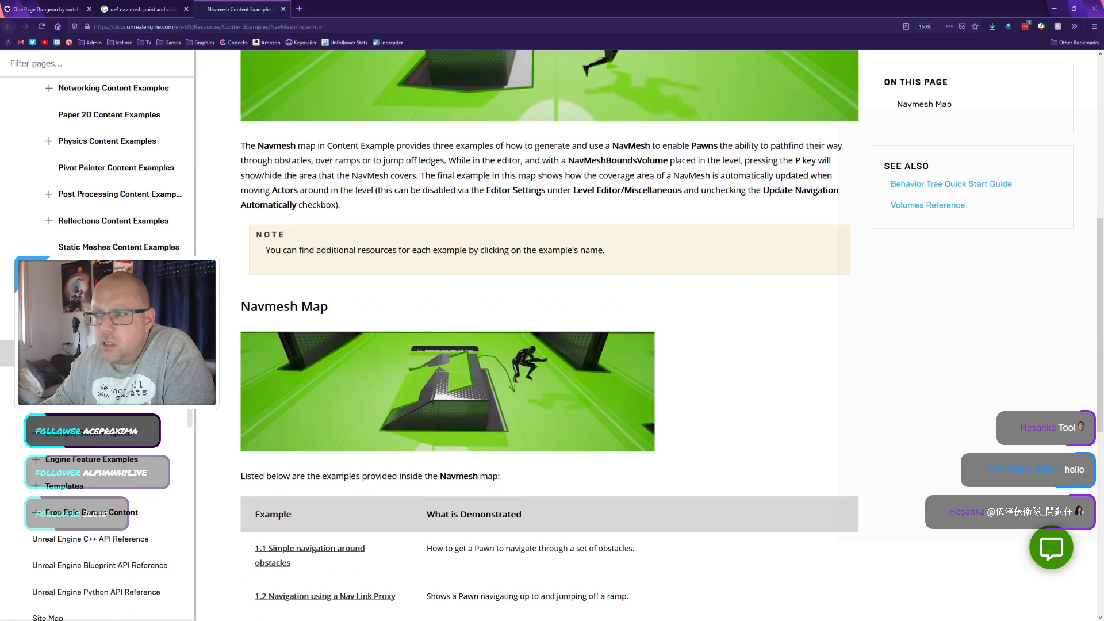
{"action": "scroll", "coordinate": [527, 334], "scroll_direction": "down", "scroll_amount": 5}
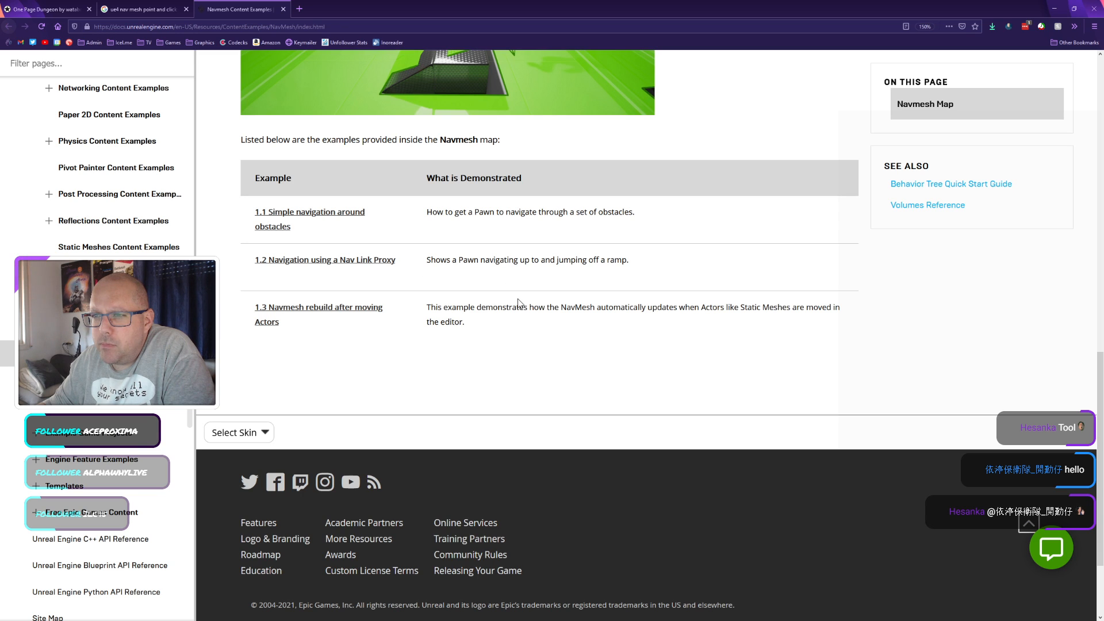
{"action": "left_click", "coordinate": [146, 7]}
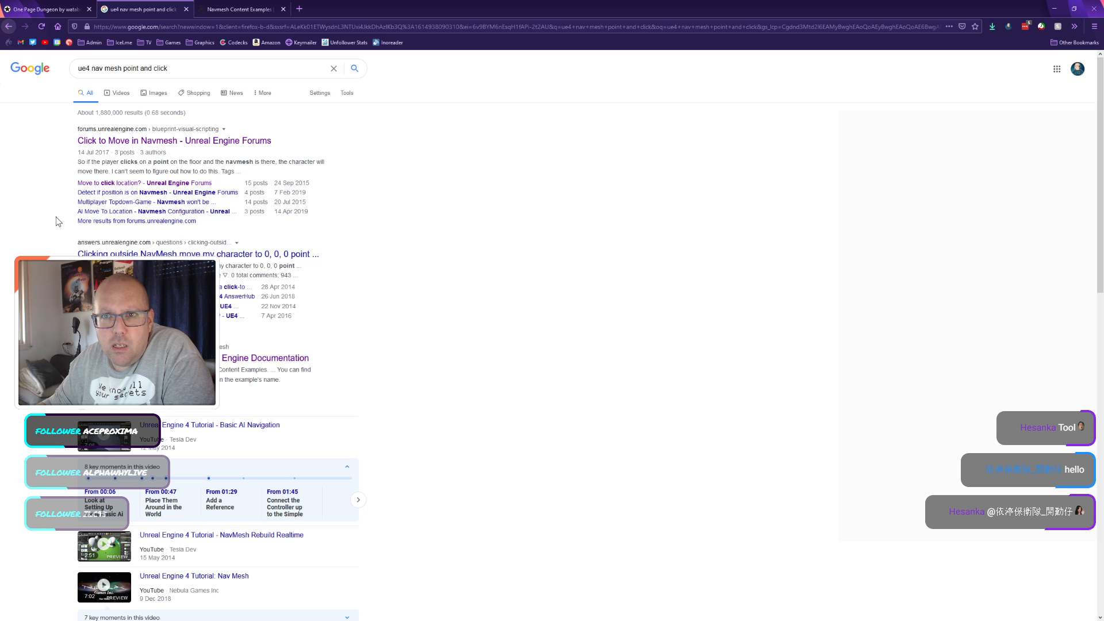
{"action": "left_click", "coordinate": [117, 215]}
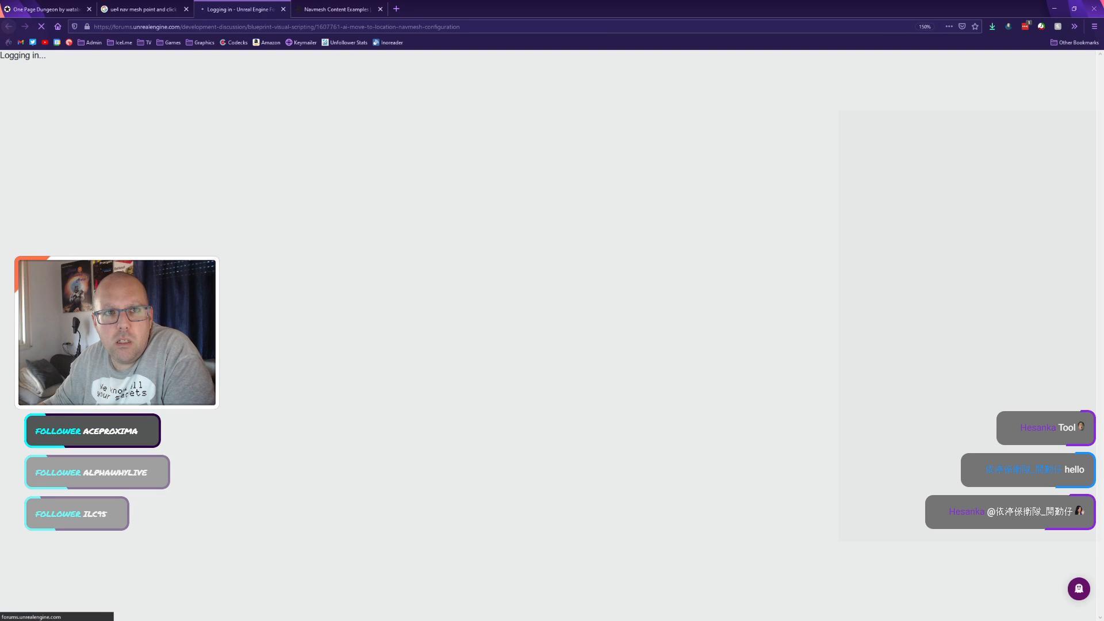
Step: Return to Level_1_prototype in Unreal Editor and compare the details of the RecastNavMesh-Default and NavMeshBoundsVolume actors
{"action": "key", "text": "alt+Tab"}
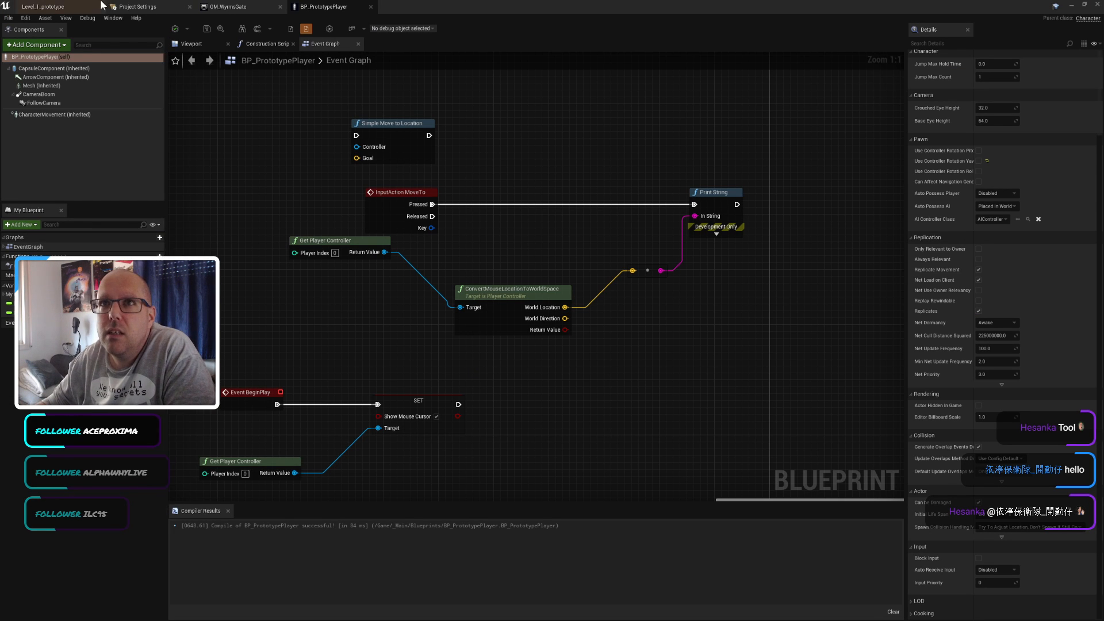
{"action": "left_click", "coordinate": [50, 7]}
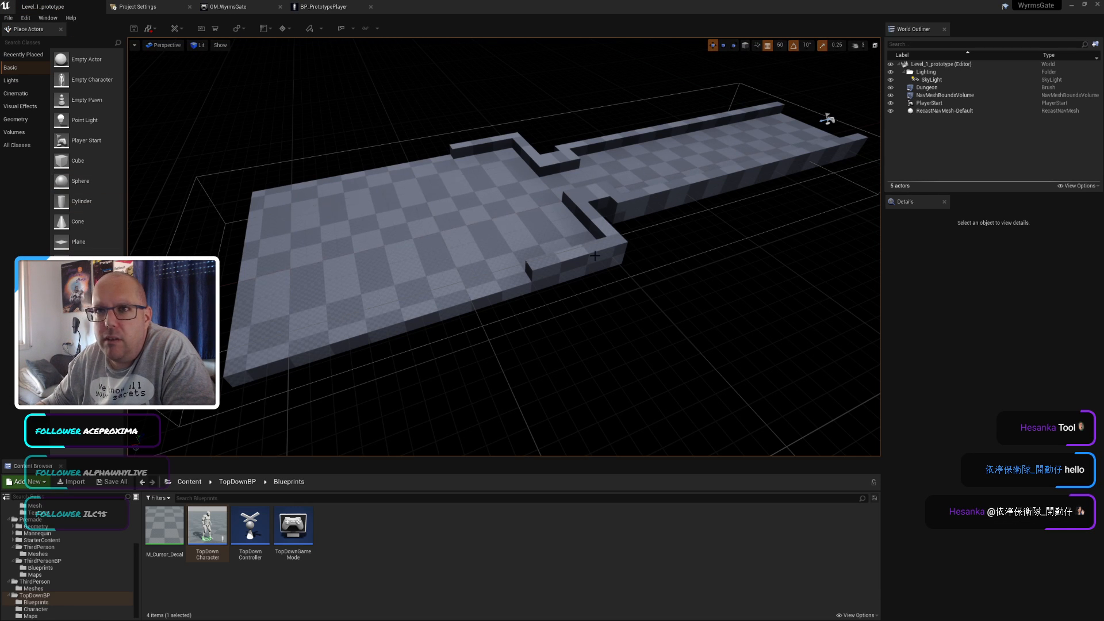
{"action": "left_click", "coordinate": [943, 110]}
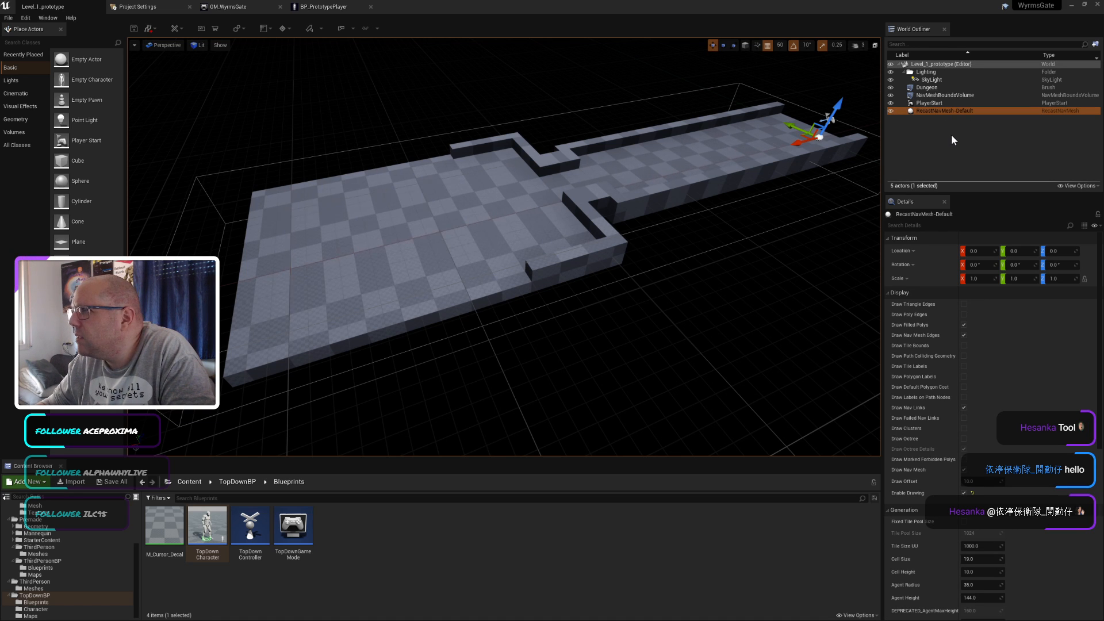
{"action": "left_click", "coordinate": [950, 103]}
{"action": "left_click", "coordinate": [953, 95]}
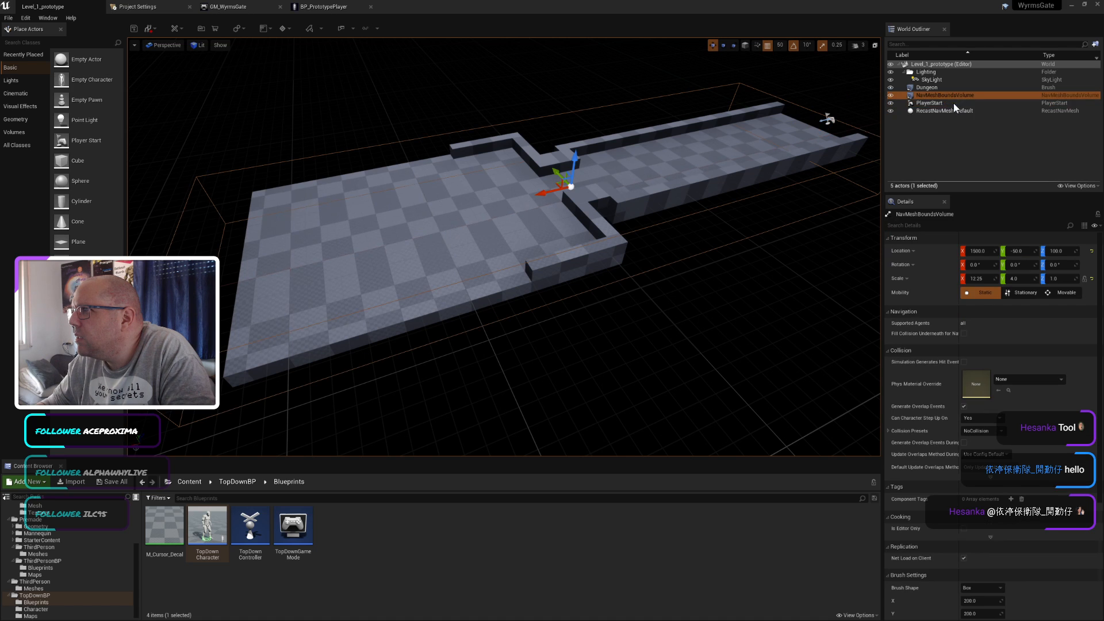
{"action": "left_click", "coordinate": [951, 109]}
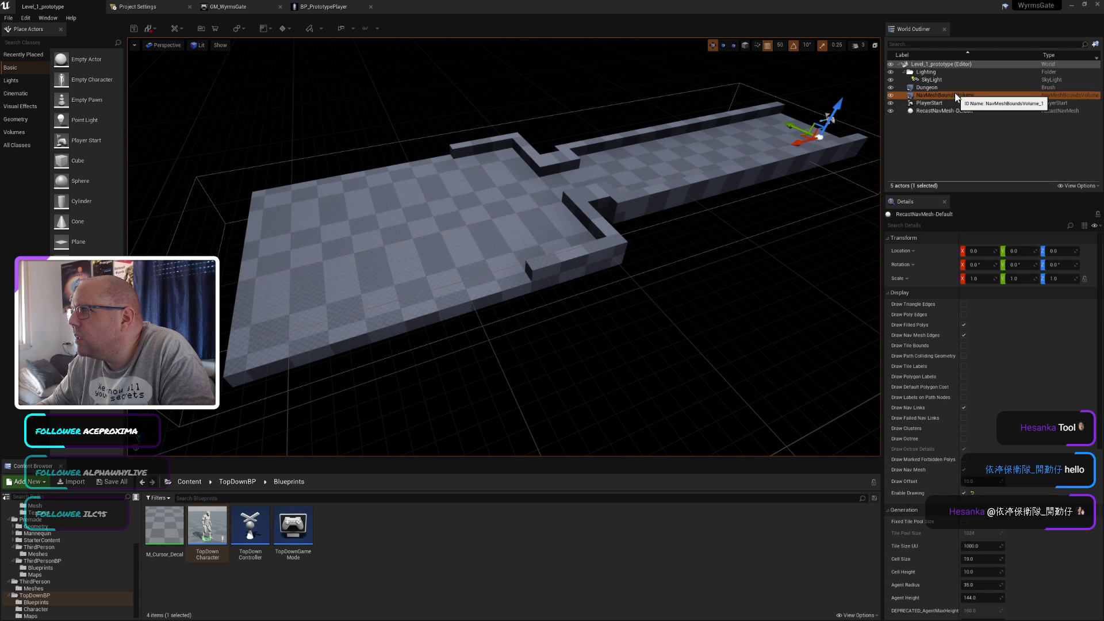
{"action": "left_click", "coordinate": [951, 95]}
{"action": "left_click", "coordinate": [953, 109]}
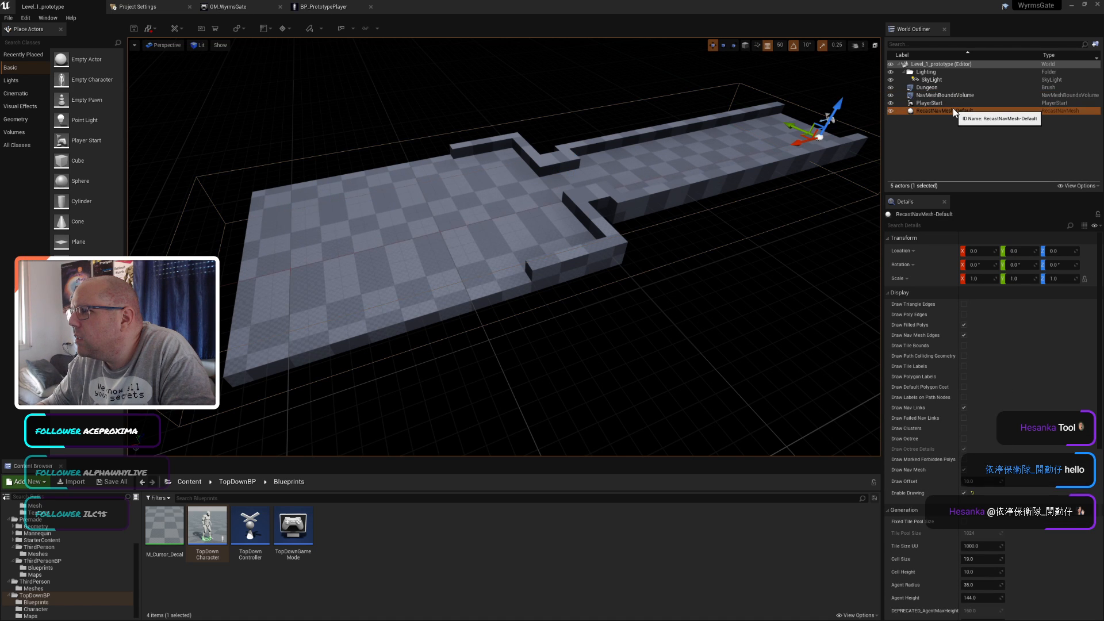
{"action": "left_click", "coordinate": [761, 246]}
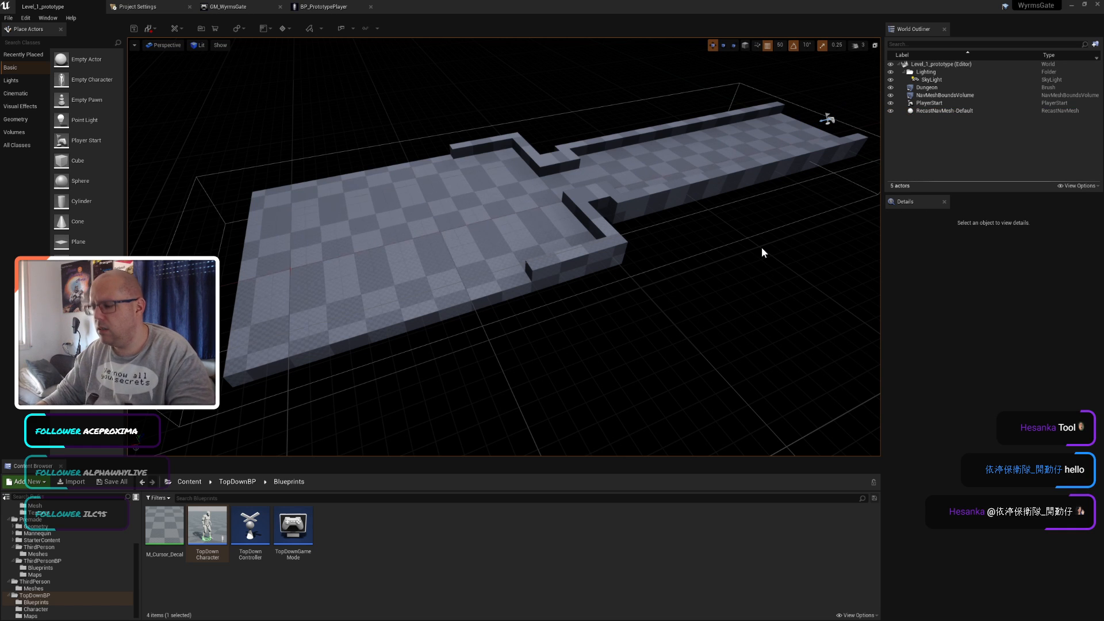
{"action": "left_click", "coordinate": [943, 110]}
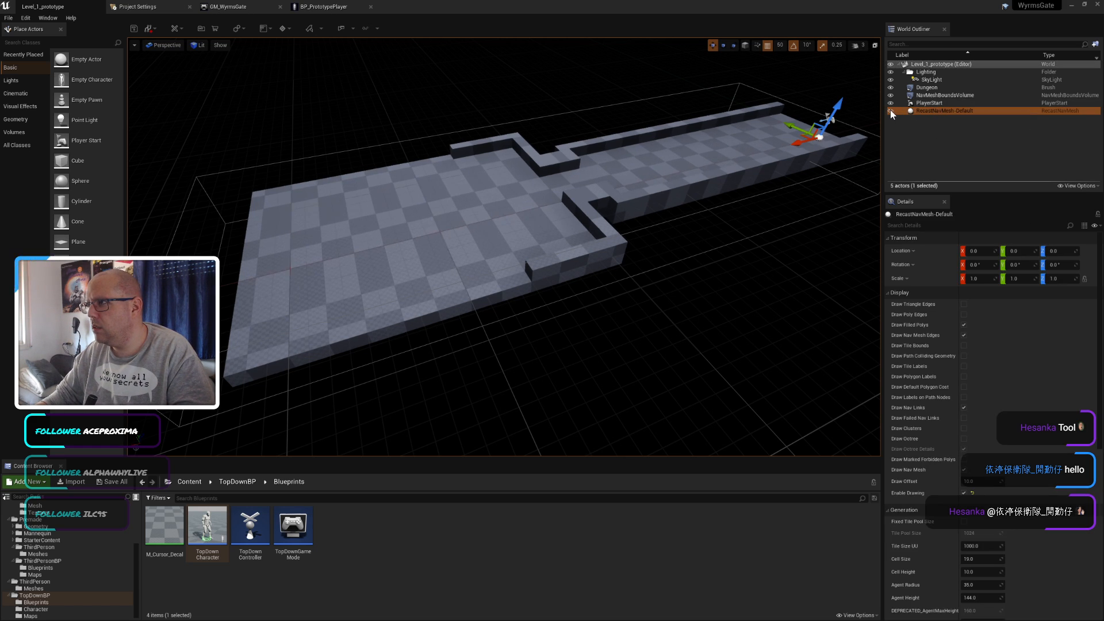
{"action": "left_click", "coordinate": [934, 95]}
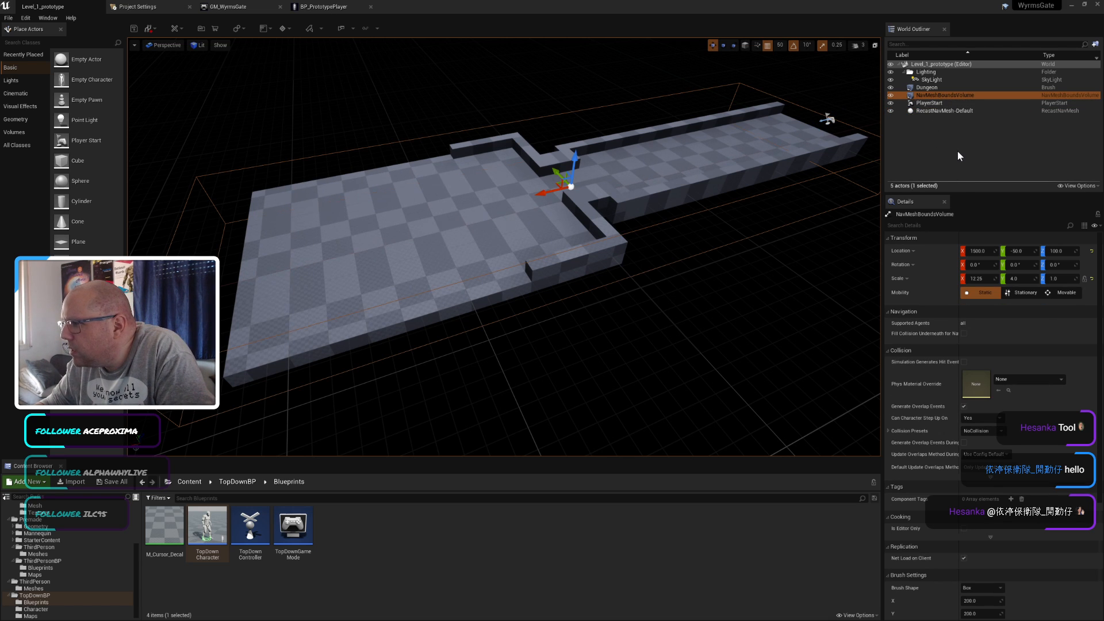
{"action": "left_click", "coordinate": [916, 110]}
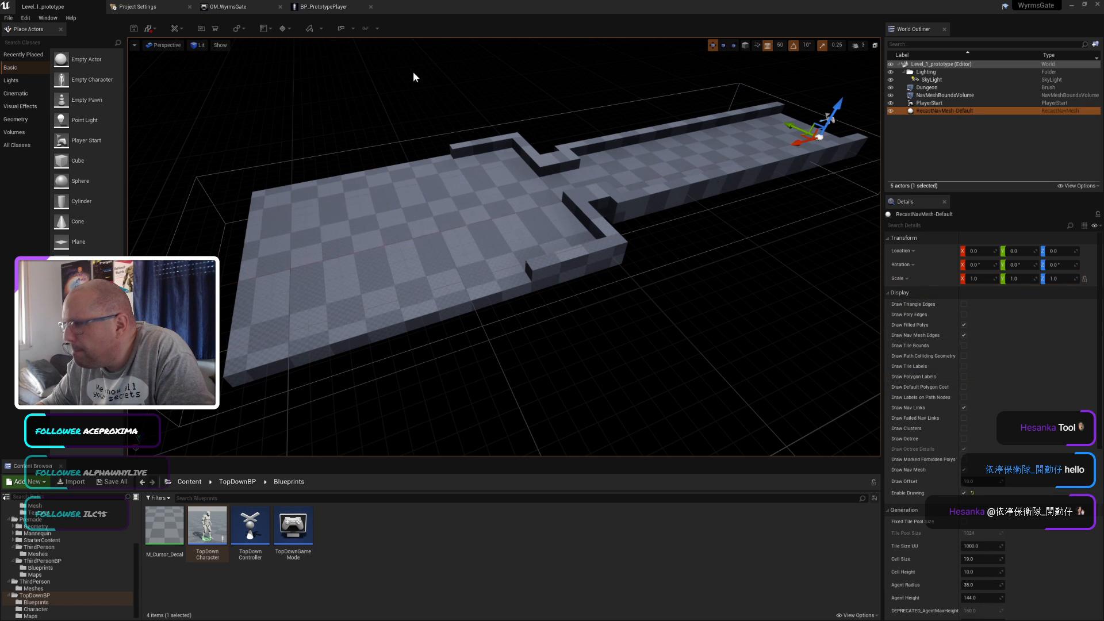
Step: Build the navigation paths for Level_1_prototype and save the level
{"action": "left_click", "coordinate": [322, 29]}
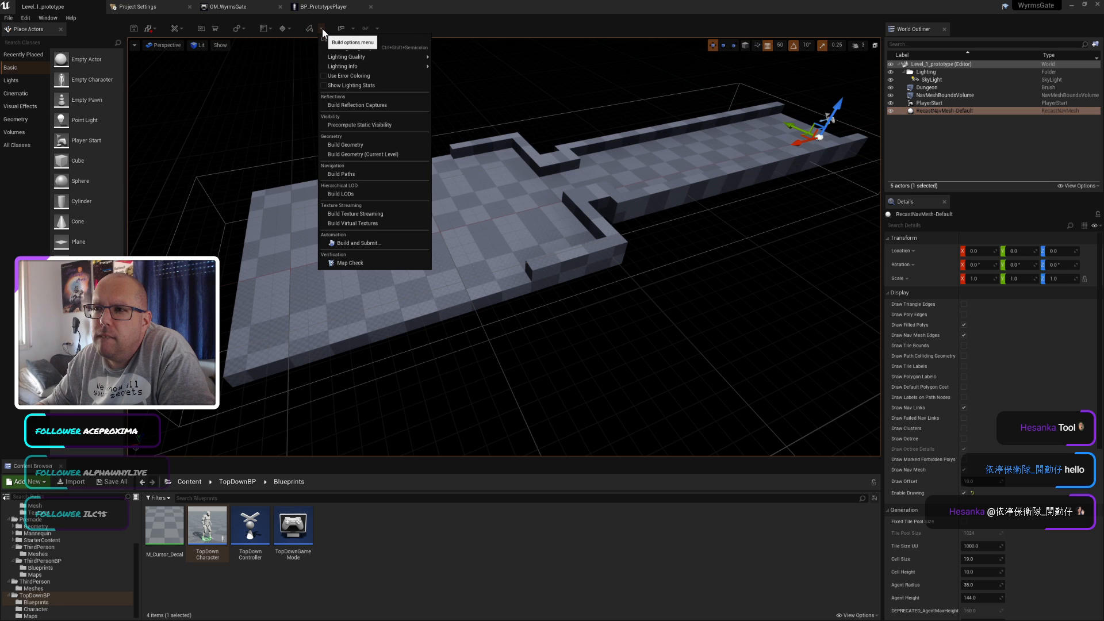
{"action": "left_click", "coordinate": [366, 175]}
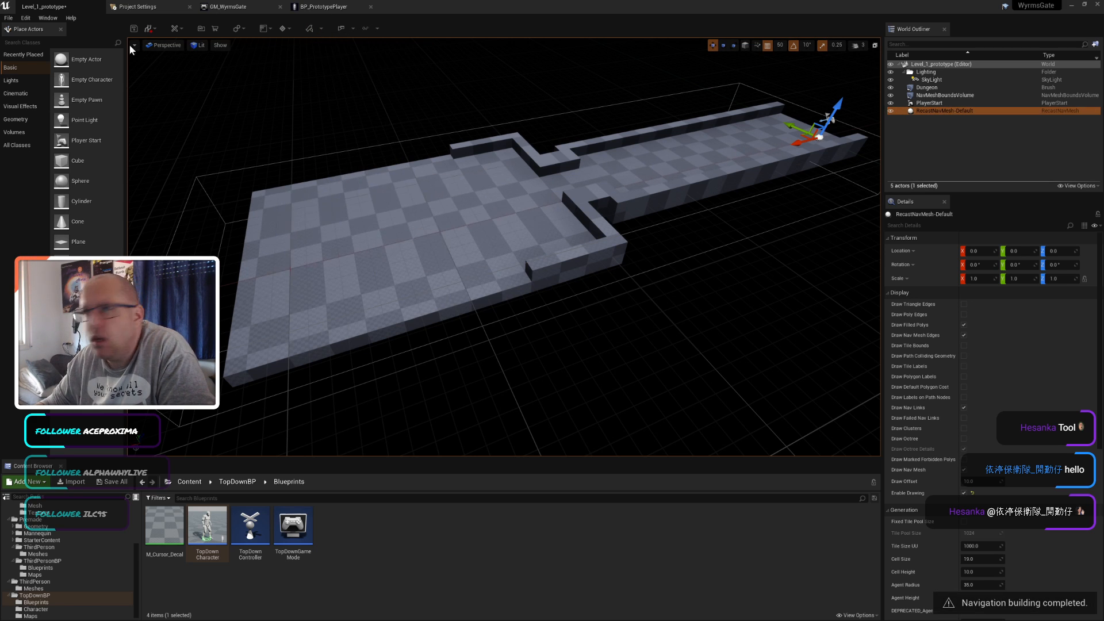
{"action": "left_click", "coordinate": [133, 29]}
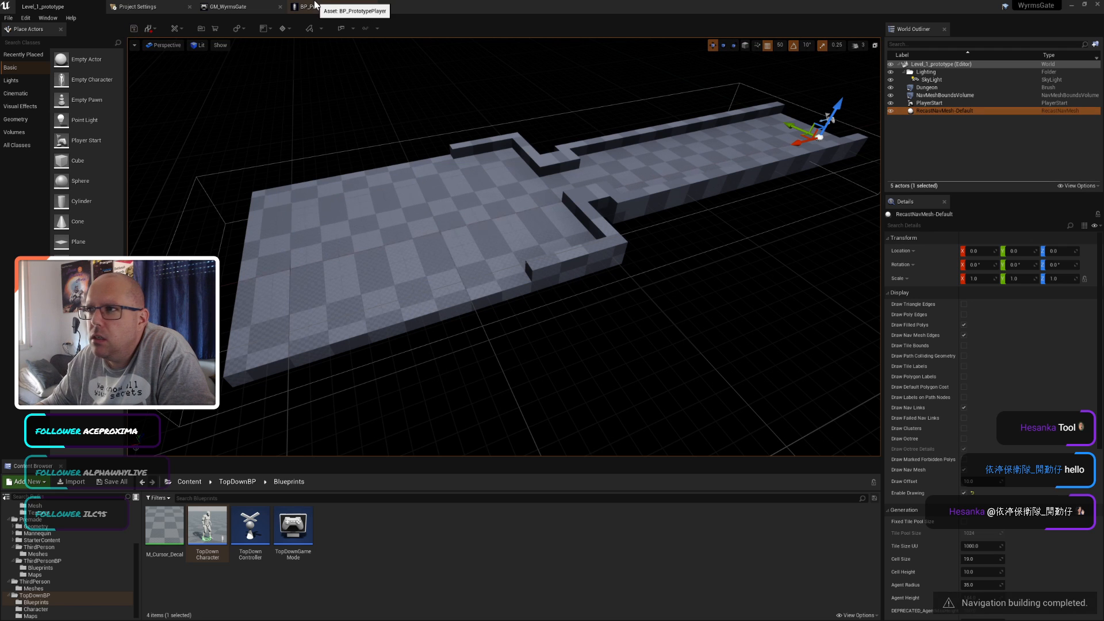
Step: Check the viewport's show flags, including the volume visibility options, and clear the actor selection
{"action": "left_click", "coordinate": [220, 44]}
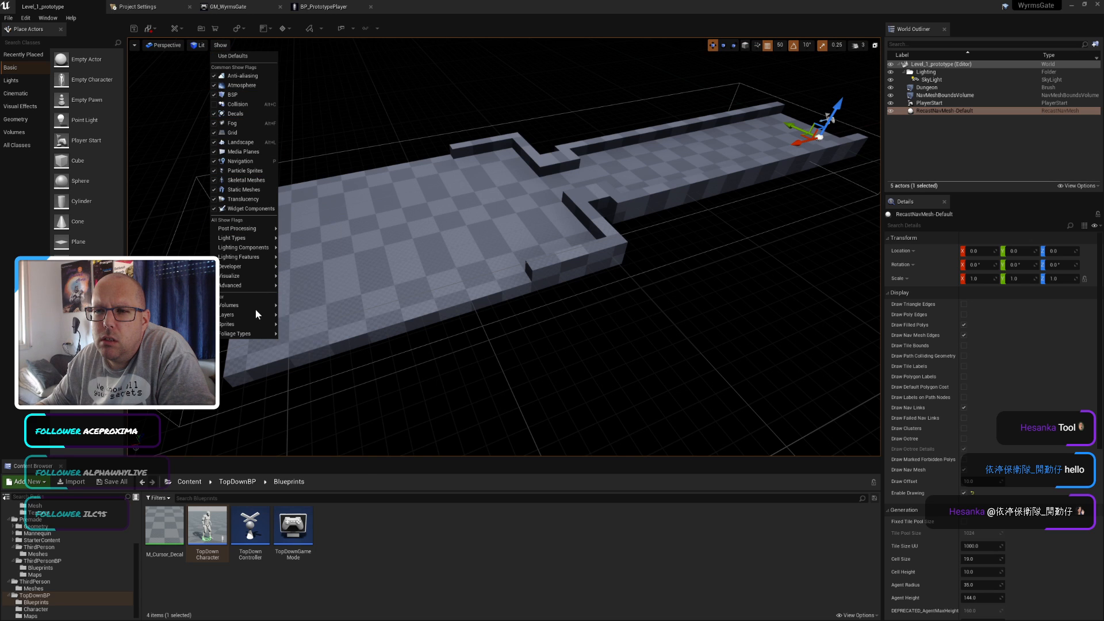
{"action": "mouse_move", "coordinate": [254, 309]}
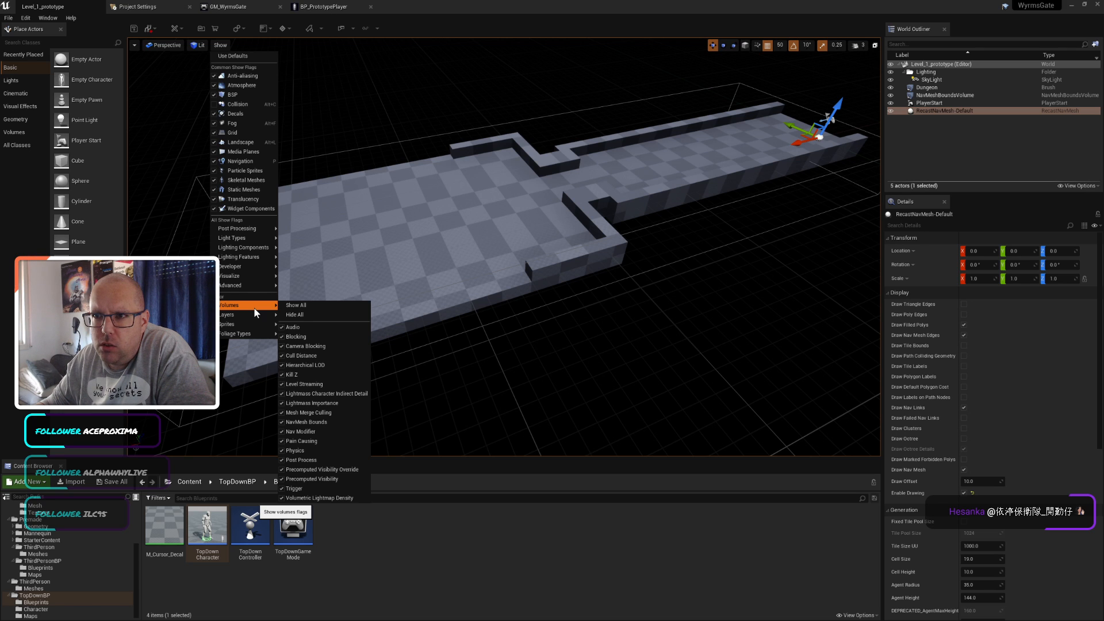
{"action": "left_click", "coordinate": [498, 371]}
{"action": "left_click", "coordinate": [498, 371]}
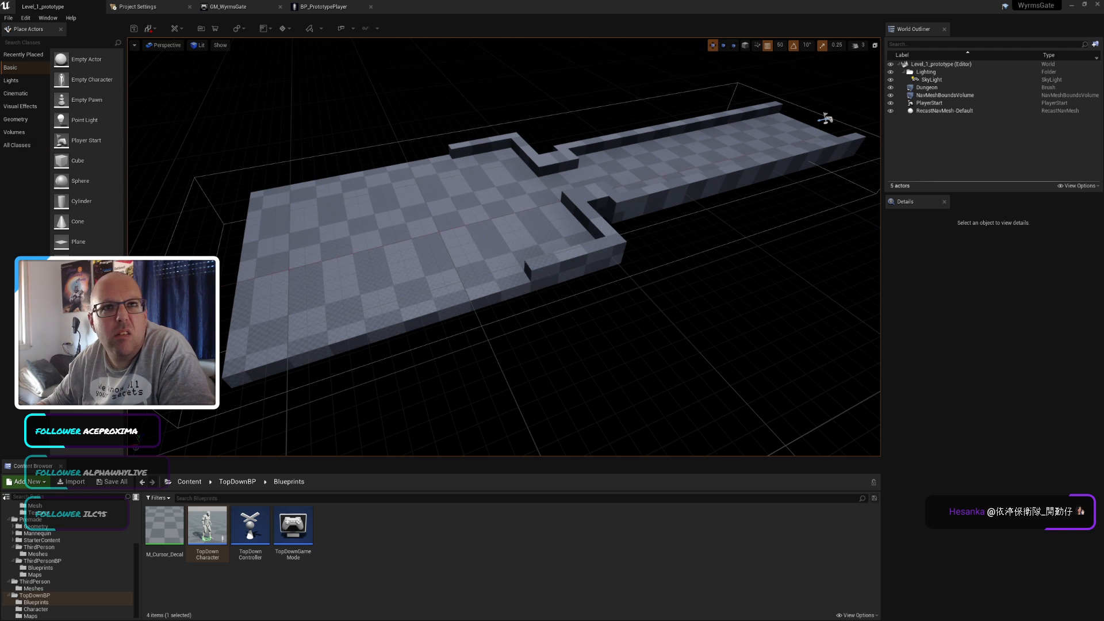
Step: Switch to the browser, look over the AI Move To Location thread, and open YouTube in a new tab
{"action": "key", "text": "alt+Tab"}
{"action": "scroll", "coordinate": [552, 331], "scroll_direction": "down", "scroll_amount": 3}
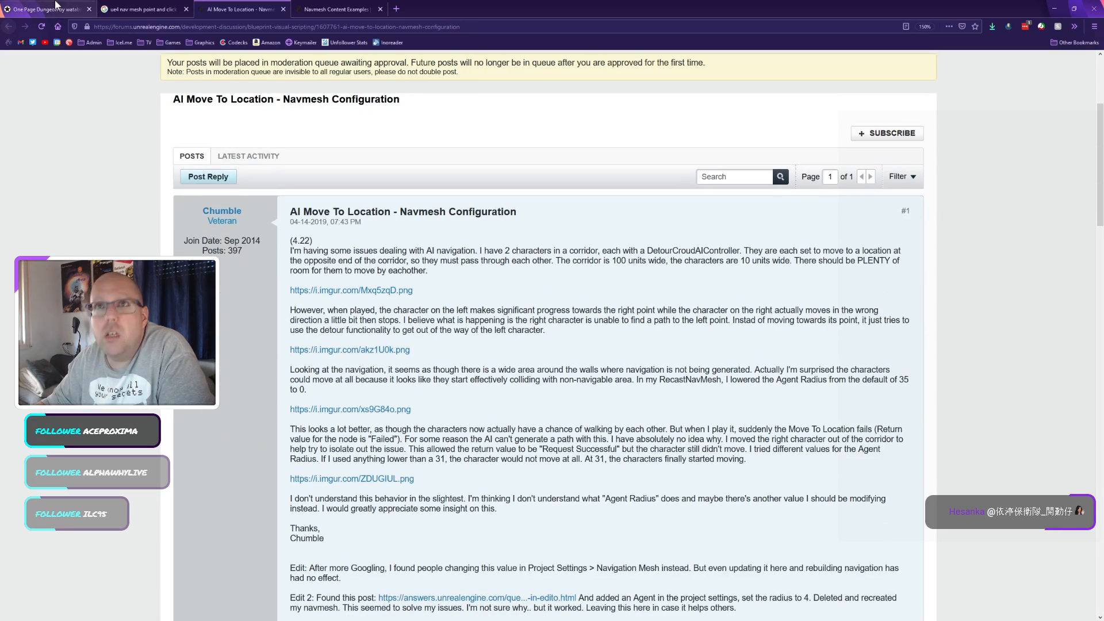
{"action": "left_click", "coordinate": [396, 8]}
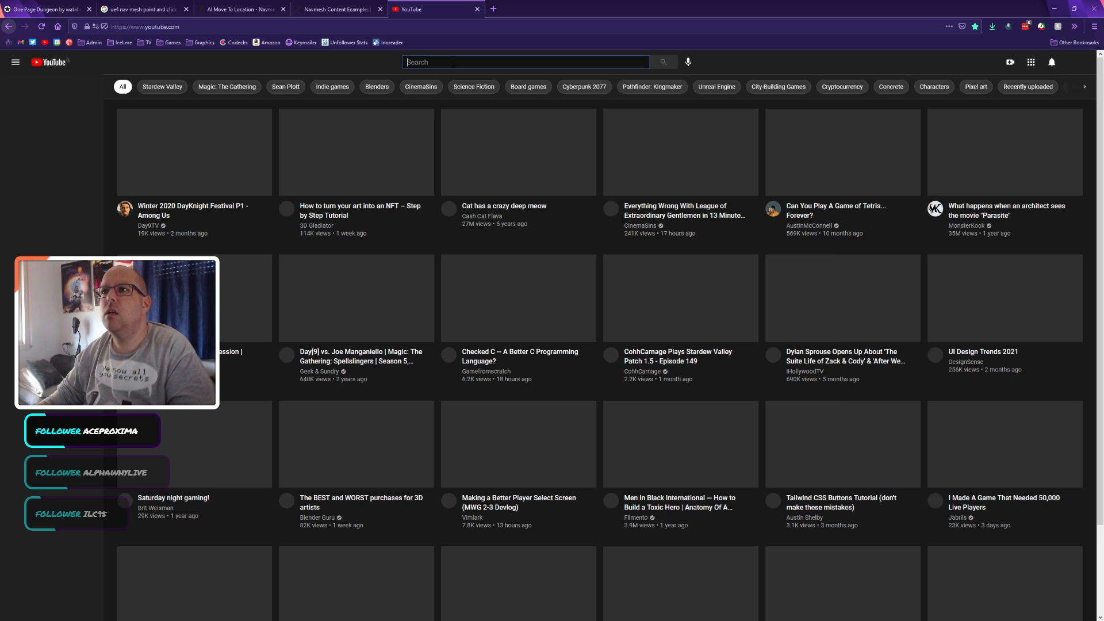
Step: Search YouTube for "ue4 click to move", open the Unreal Engine RPG Point And Click Tutorial, and mute it
{"action": "type", "text": "ue4 c"}
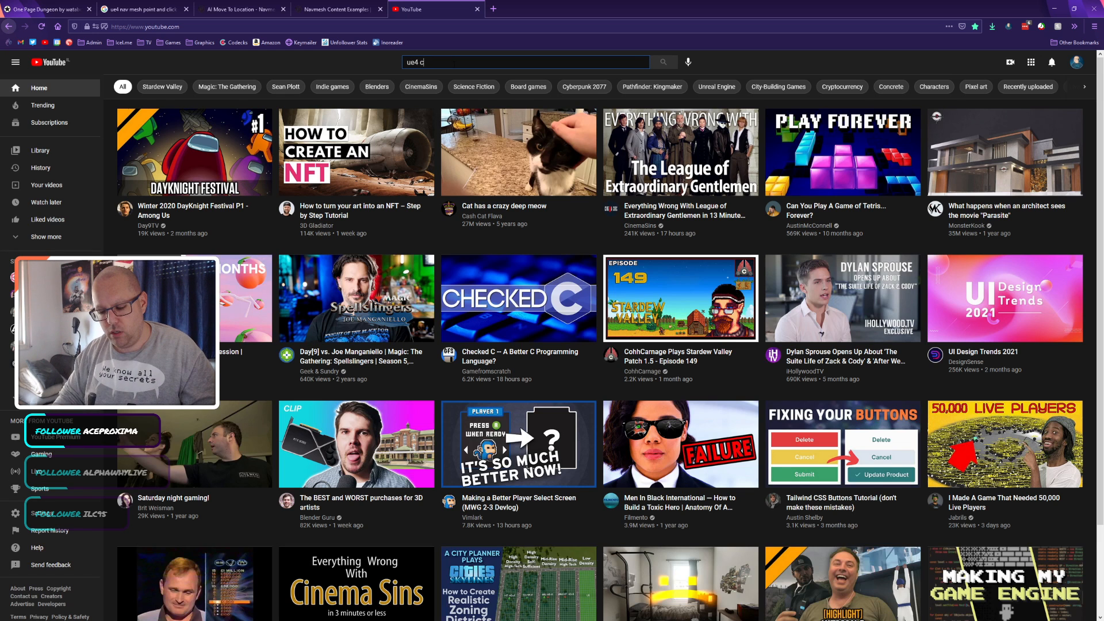
{"action": "type", "text": "licl to move"}
{"action": "key", "text": "Return"}
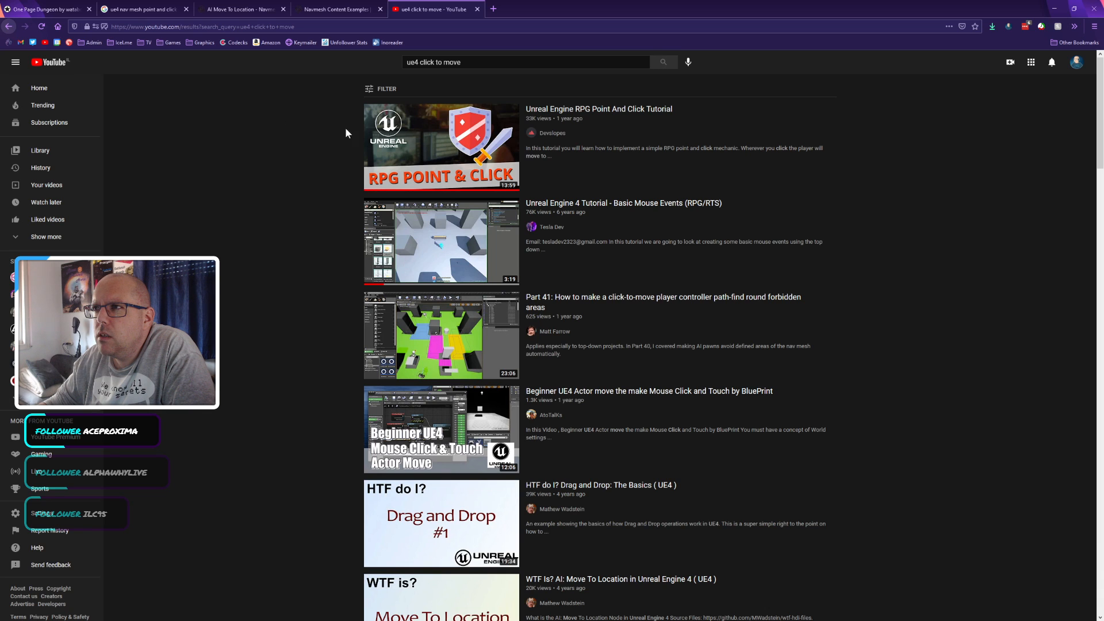
{"action": "left_click", "coordinate": [439, 144]}
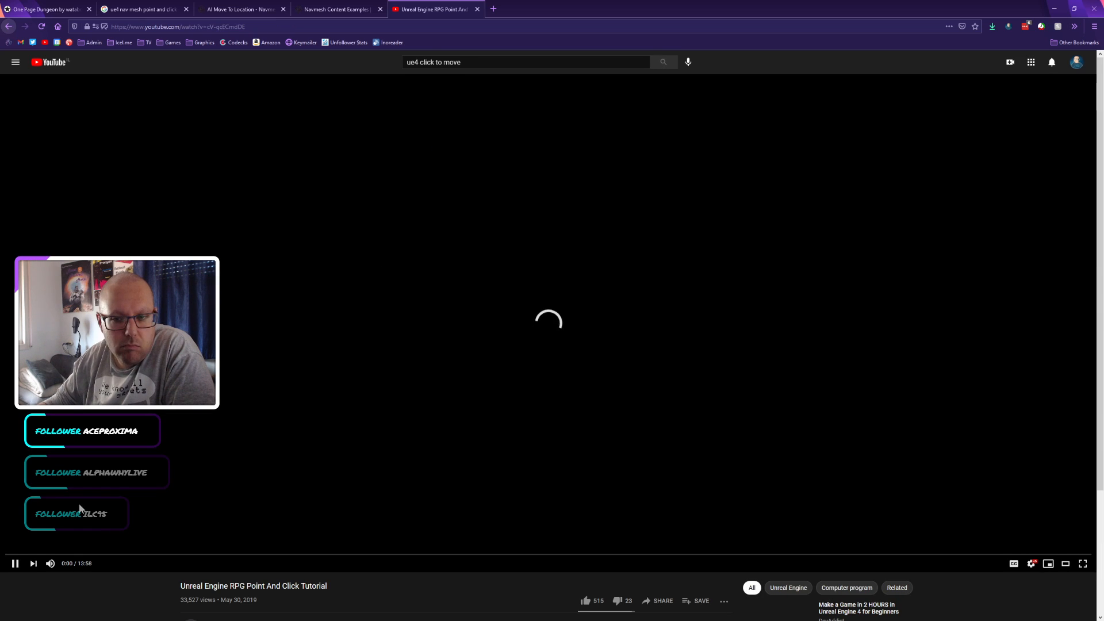
{"action": "left_click", "coordinate": [50, 564]}
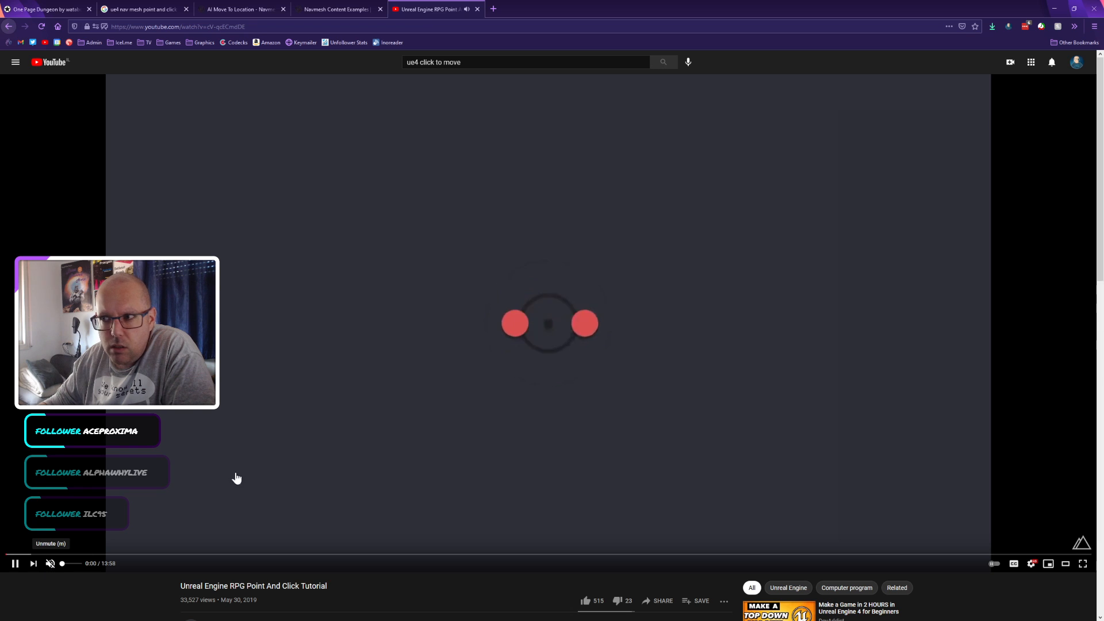
Step: Skim the tutorial to the Event Graph section with Simple Move to Location and Break Hit Result, and pause there
{"action": "left_click", "coordinate": [257, 555]}
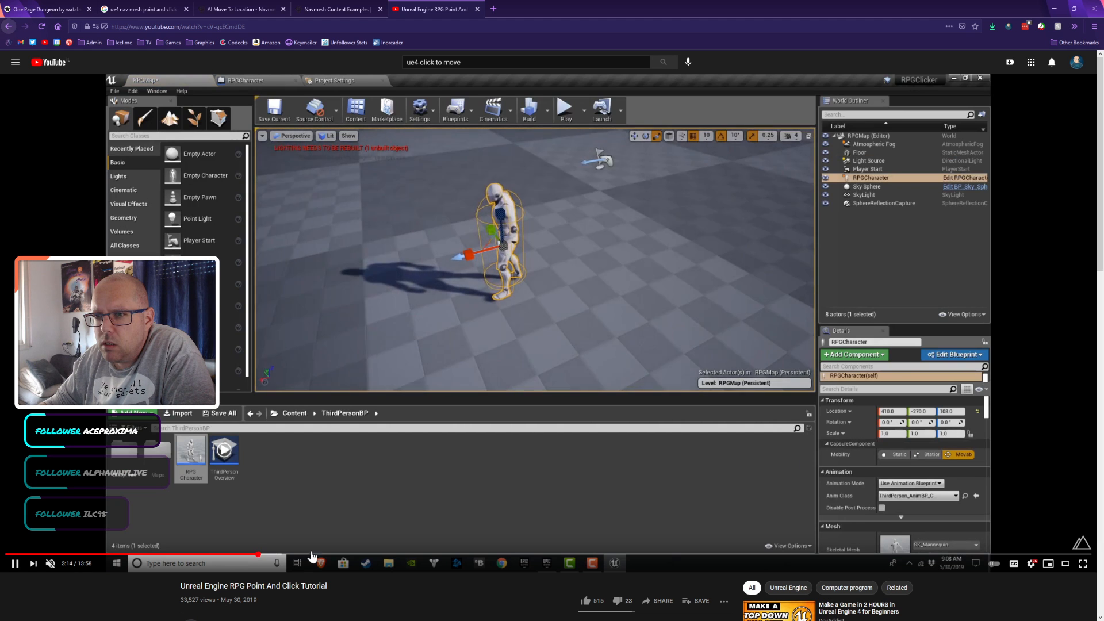
{"action": "left_click", "coordinate": [369, 554]}
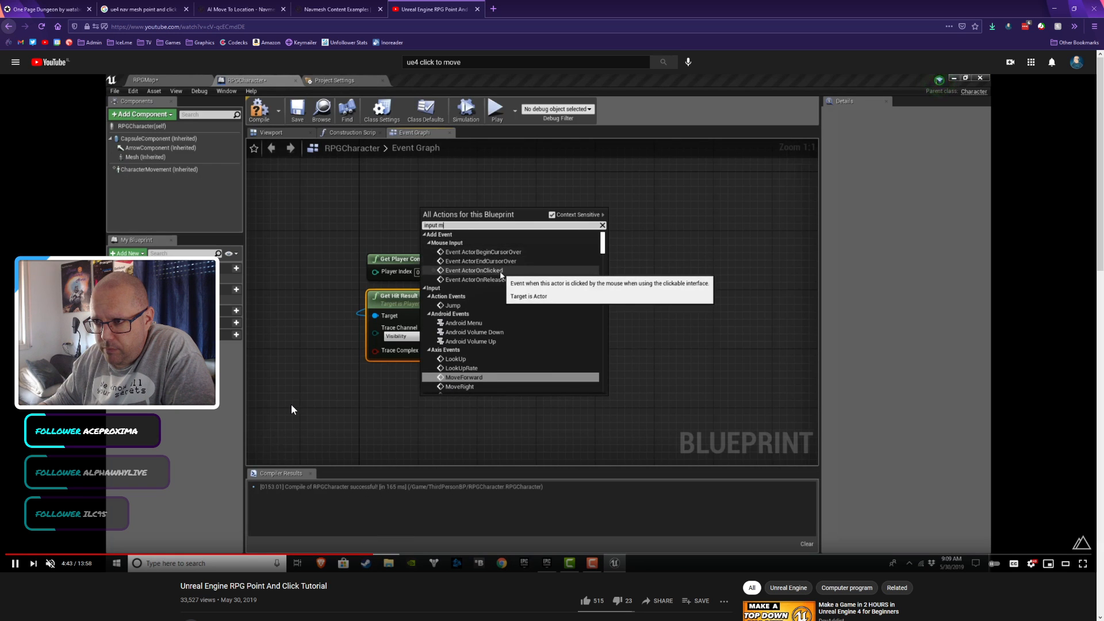
{"action": "left_click", "coordinate": [399, 554]}
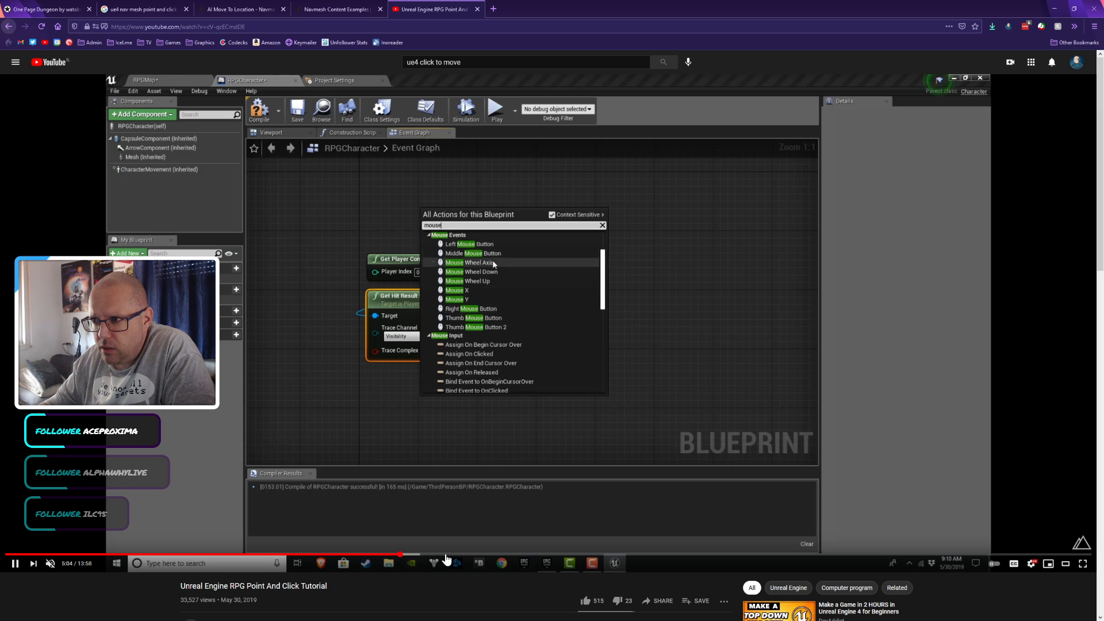
{"action": "left_click", "coordinate": [477, 555]}
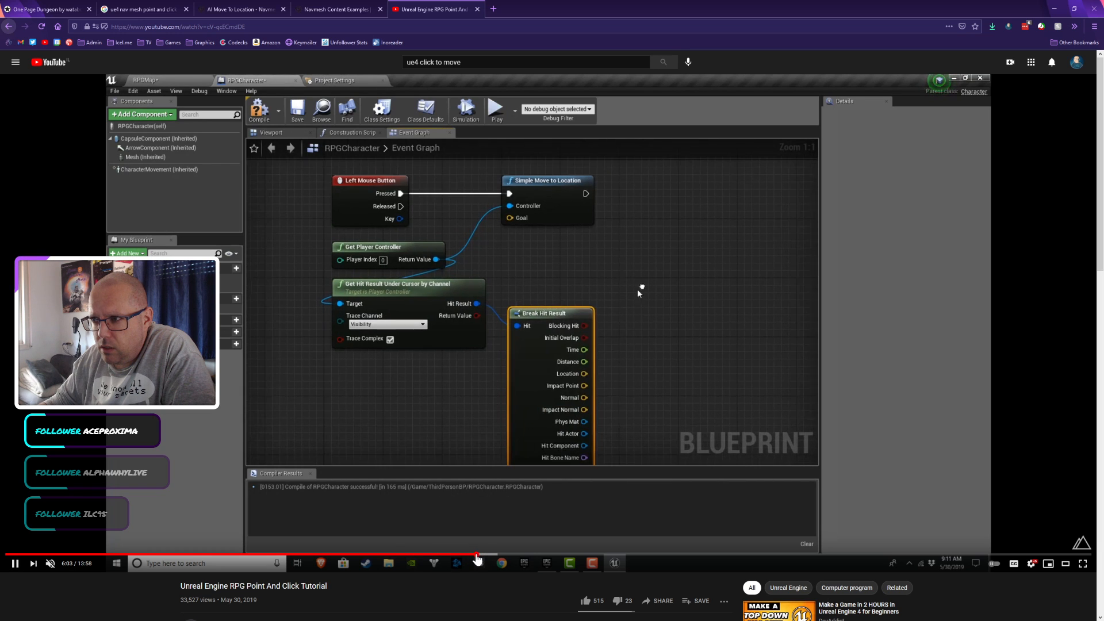
{"action": "left_click", "coordinate": [718, 374]}
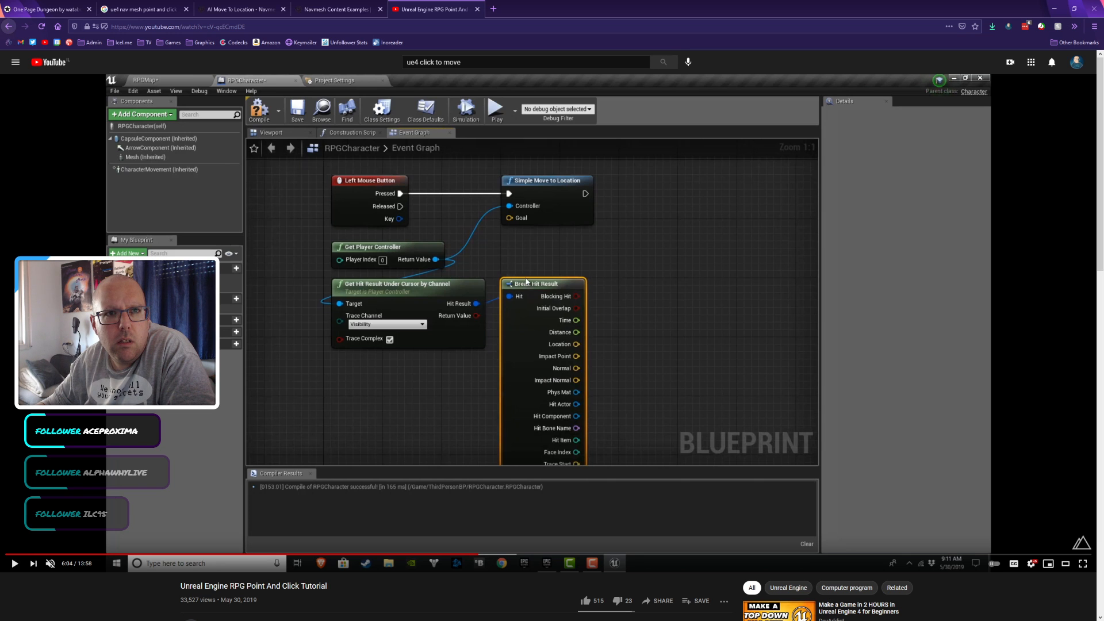
Step: Switch to Unreal Editor and clear the ConvertMouseLocationToWorldSpace, string conversion and Print String nodes from BP_PrototypePlayer's Event Graph, moving Get Player Controller lower
{"action": "key", "text": "alt+Tab"}
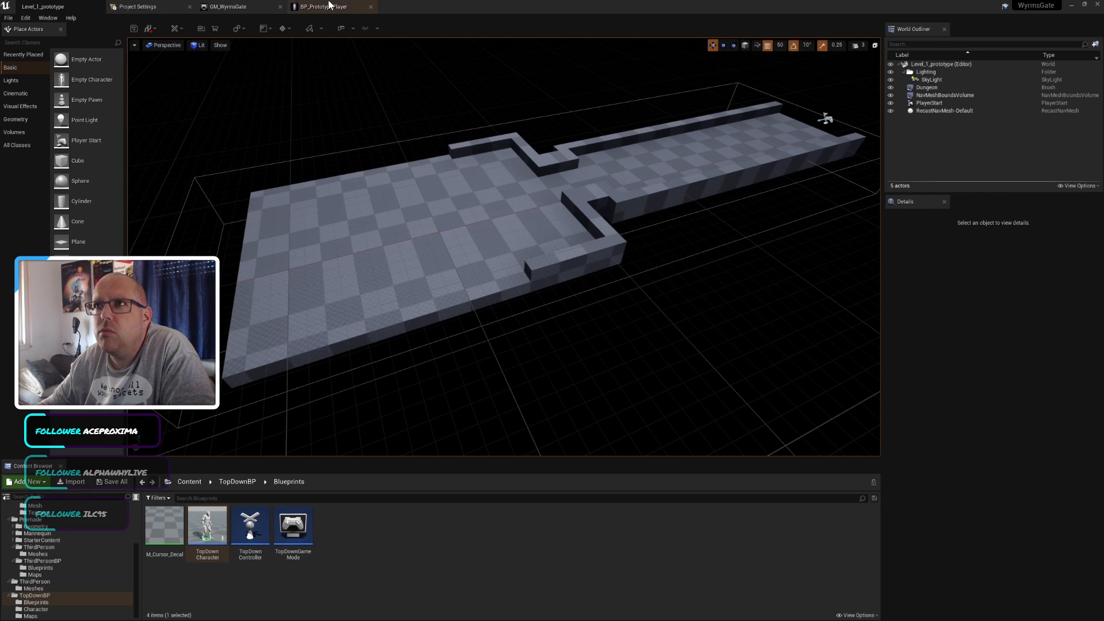
{"action": "left_click", "coordinate": [328, 6]}
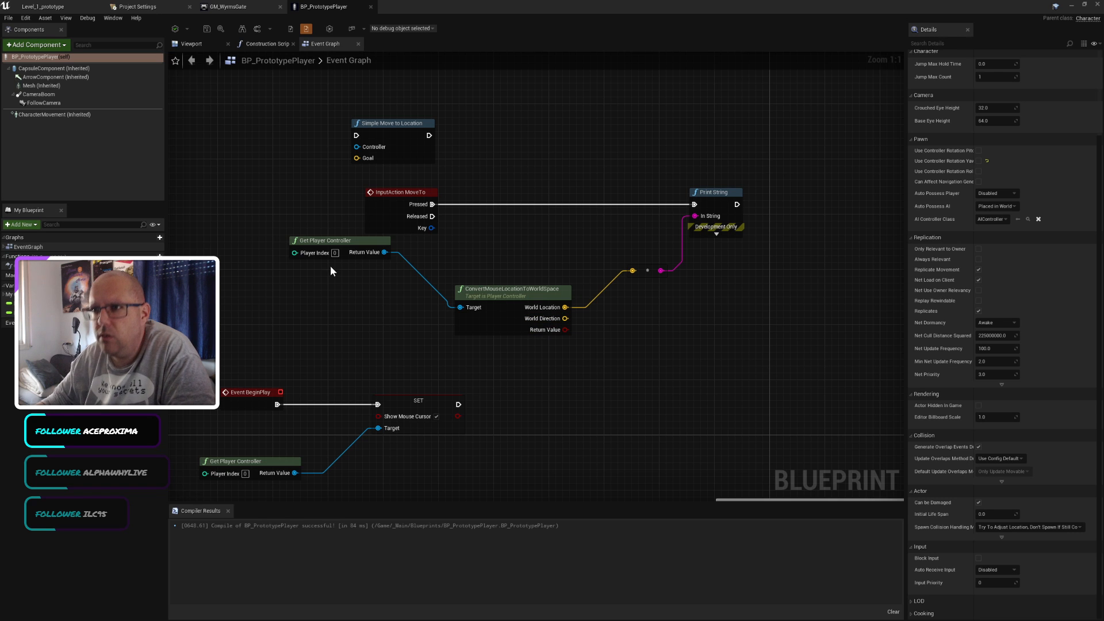
{"action": "left_click_drag", "start_coordinate": [305, 262], "coordinate": [277, 309]}
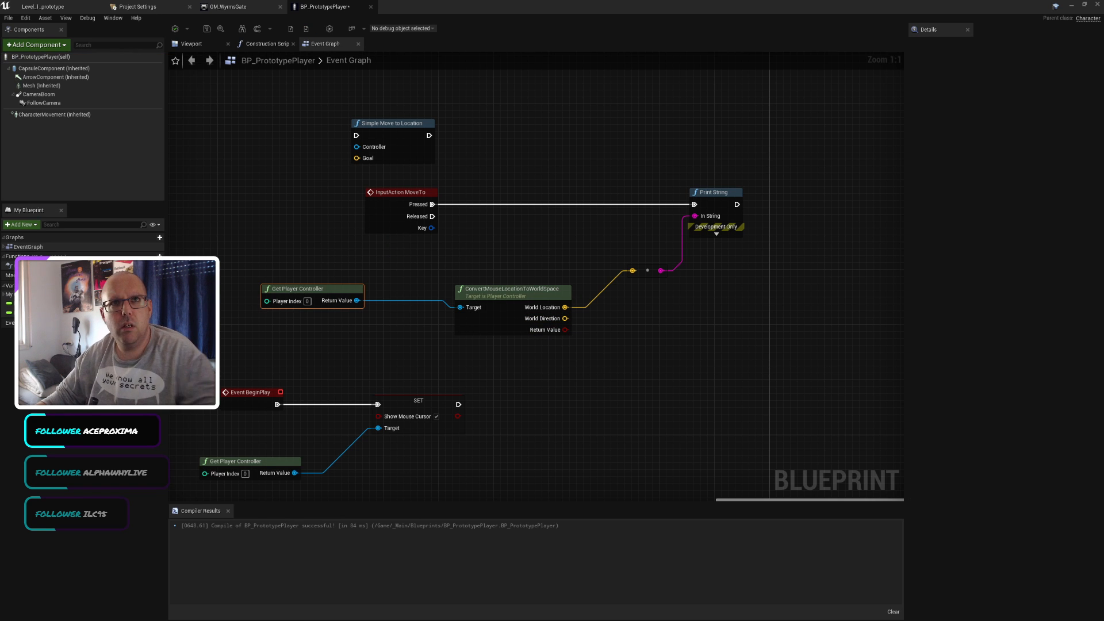
{"action": "key", "text": "alt+Tab"}
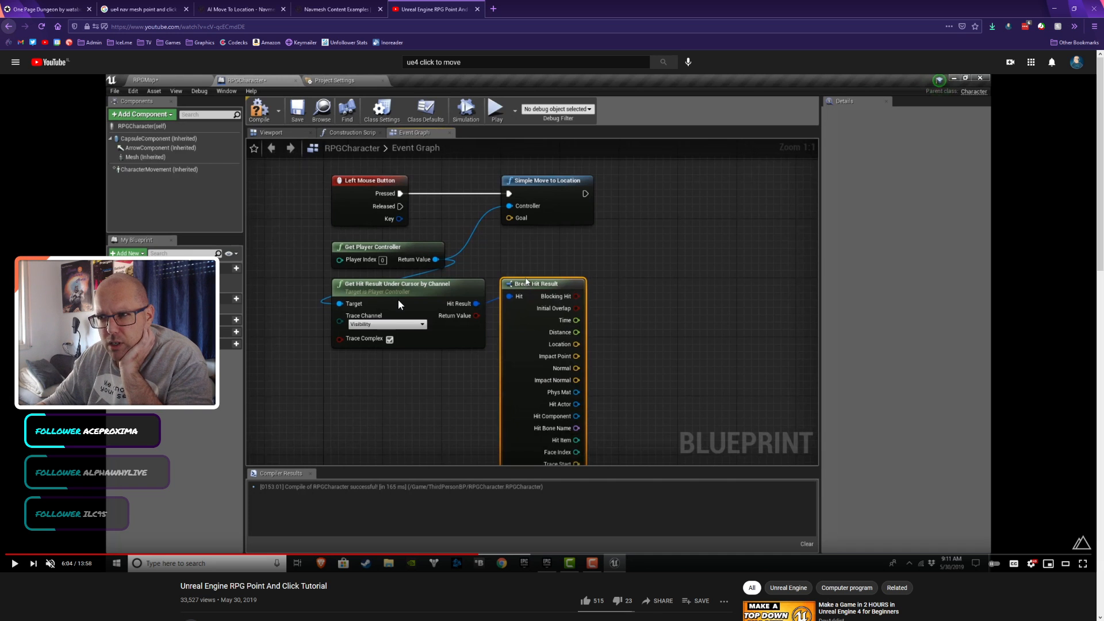
{"action": "key", "text": "alt+Tab"}
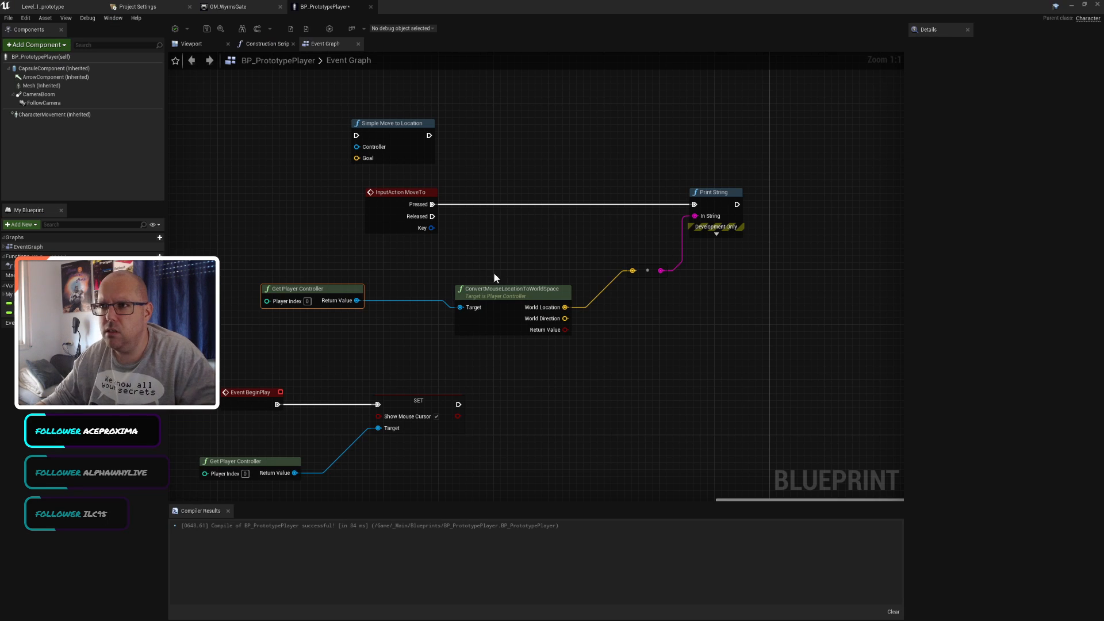
{"action": "left_click_drag", "start_coordinate": [467, 257], "coordinate": [552, 331]}
{"action": "key", "text": "Delete"}
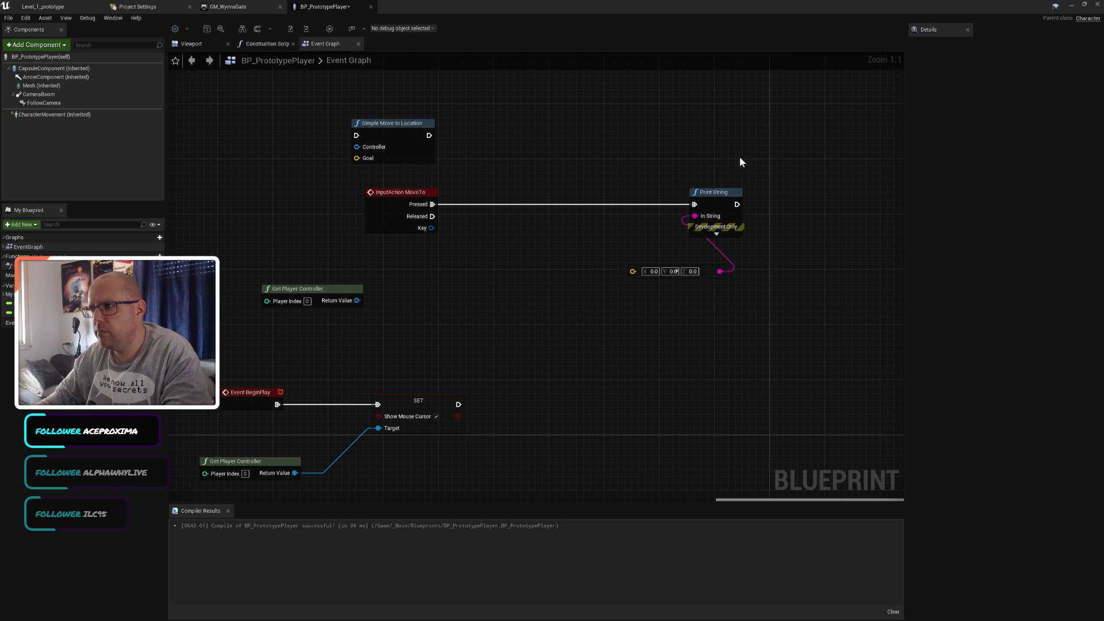
{"action": "key", "text": "Delete"}
Step: Add a Get Hit Result Under Cursor by Channel node fed by the unconnected Get Player Controller's return value
{"action": "left_click_drag", "start_coordinate": [340, 301], "coordinate": [508, 305]}
{"action": "type", "text": "hit res"}
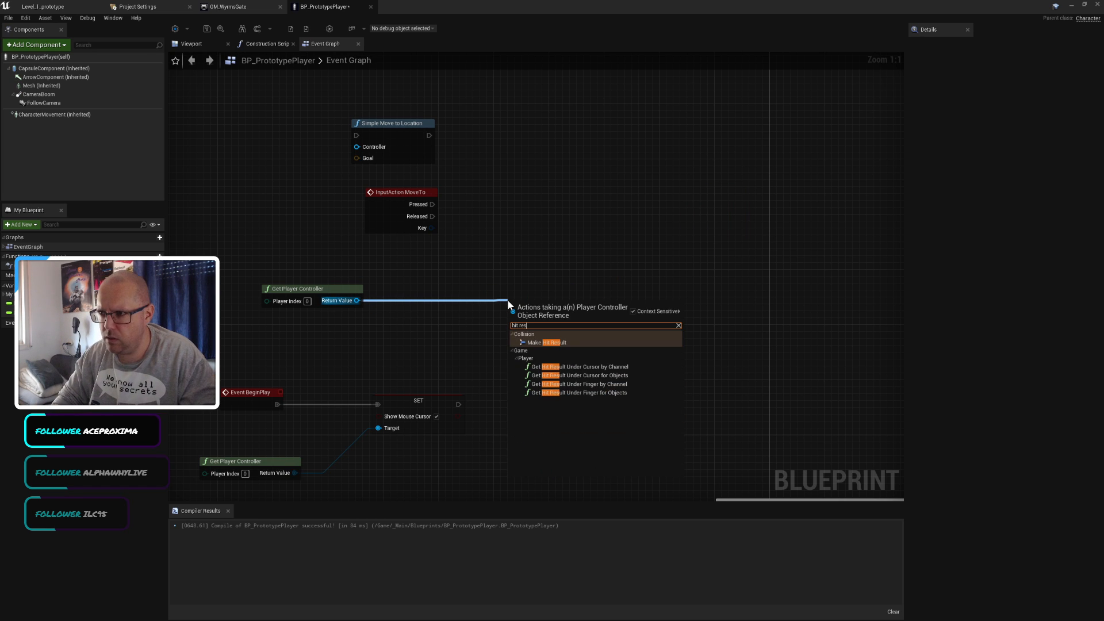
{"action": "type", "text": "u"}
{"action": "left_click", "coordinate": [639, 367]}
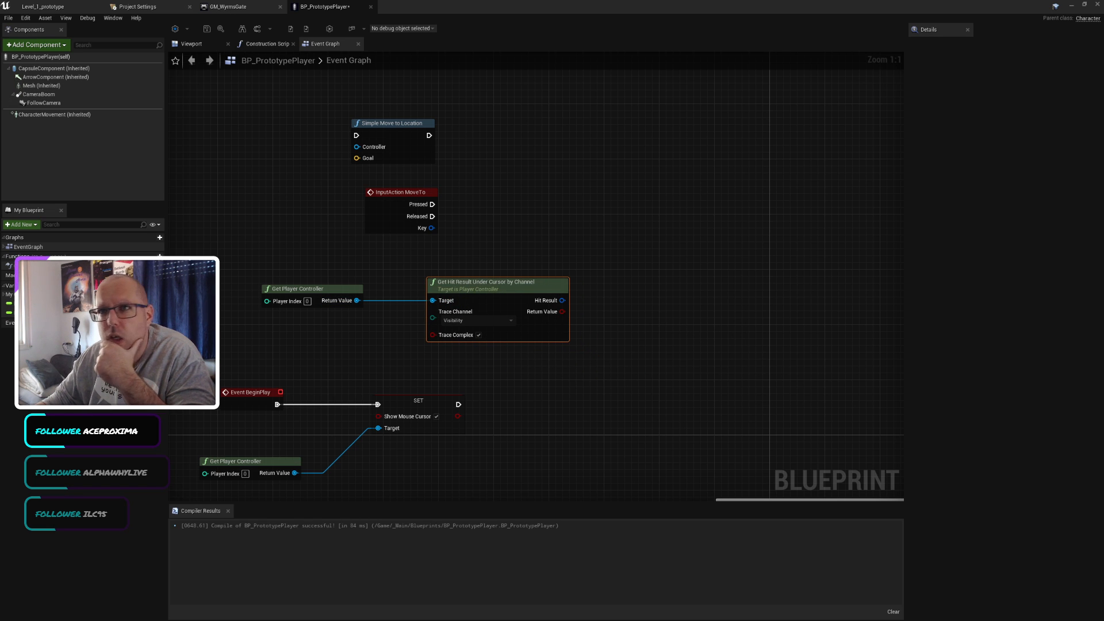
Step: Switch to the tutorial in the browser and find the frame showing the completed Simple Move to Location wiring
{"action": "key", "text": "alt+Tab"}
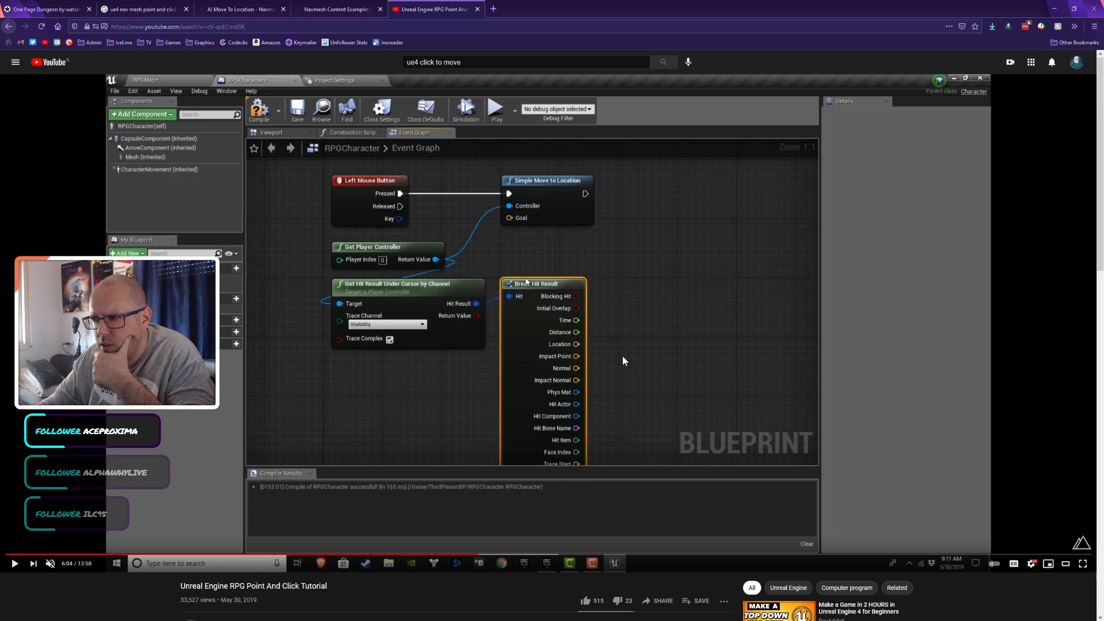
{"action": "left_click", "coordinate": [530, 554]}
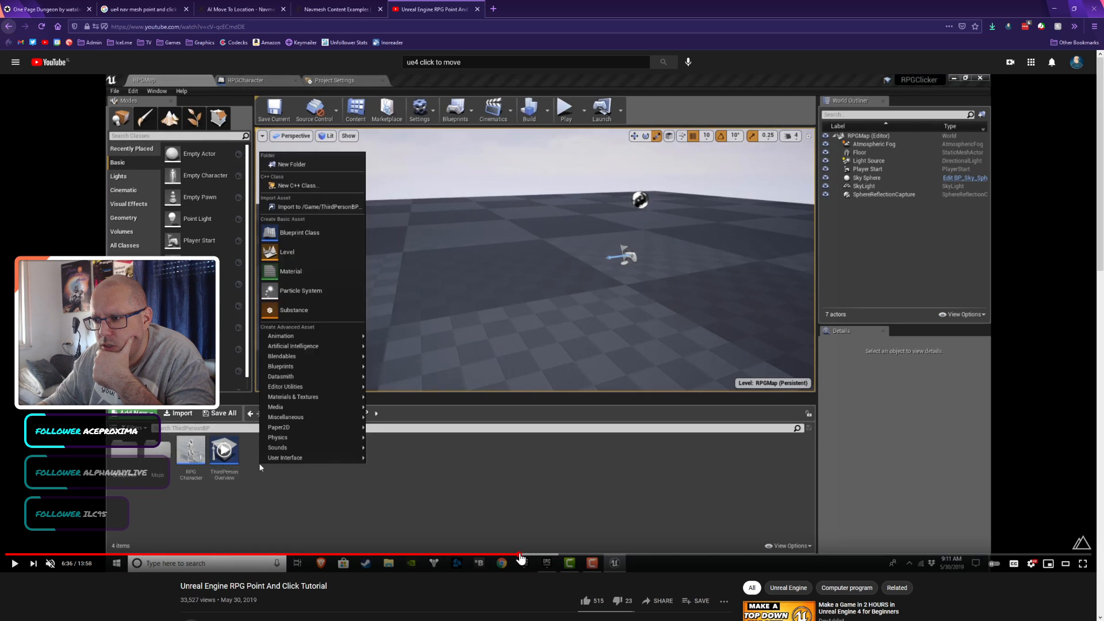
{"action": "left_click", "coordinate": [518, 553]}
{"action": "key", "text": "Left"}
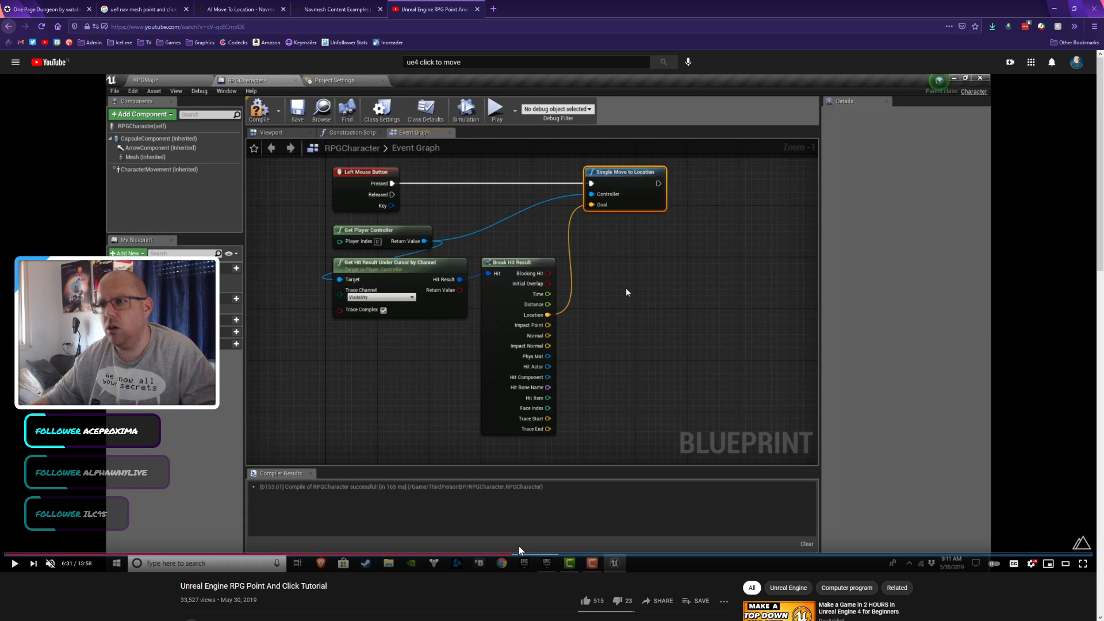
Step: Back in Unreal Editor, add an expanded Break Hit Result node from the Hit Result output and move both hit nodes closer together
{"action": "key", "text": "alt+Tab"}
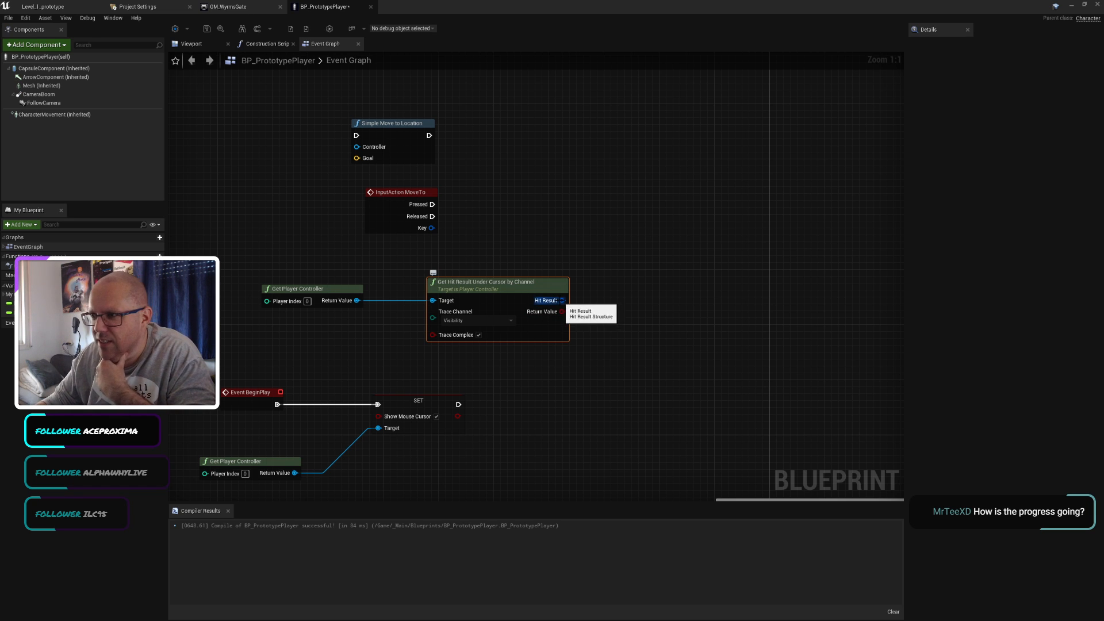
{"action": "left_click_drag", "start_coordinate": [554, 302], "coordinate": [667, 300]}
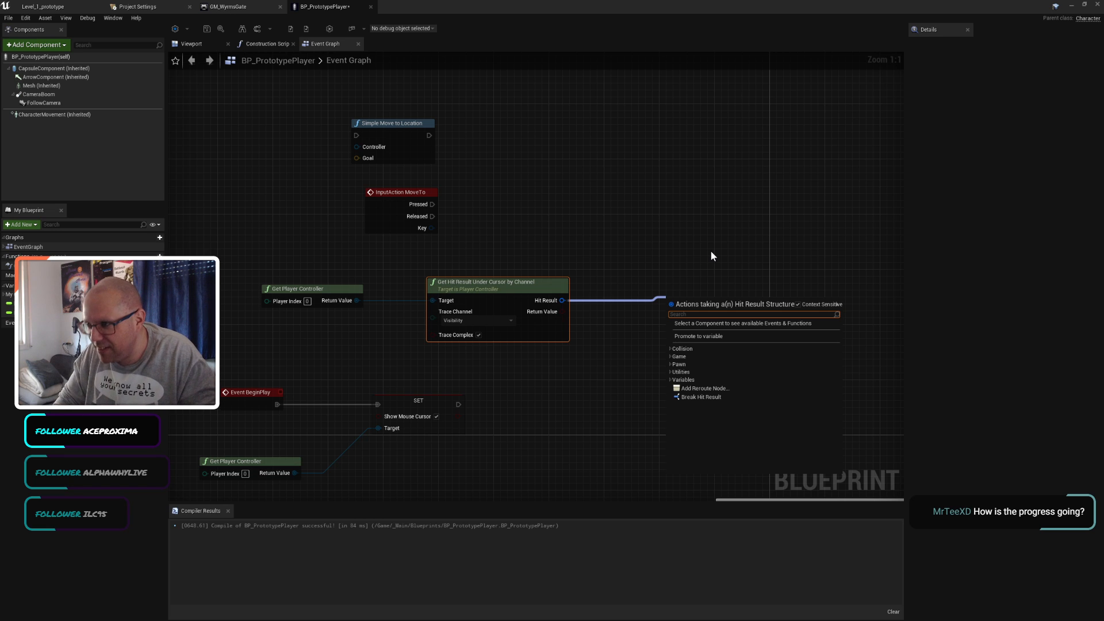
{"action": "left_click", "coordinate": [701, 396]}
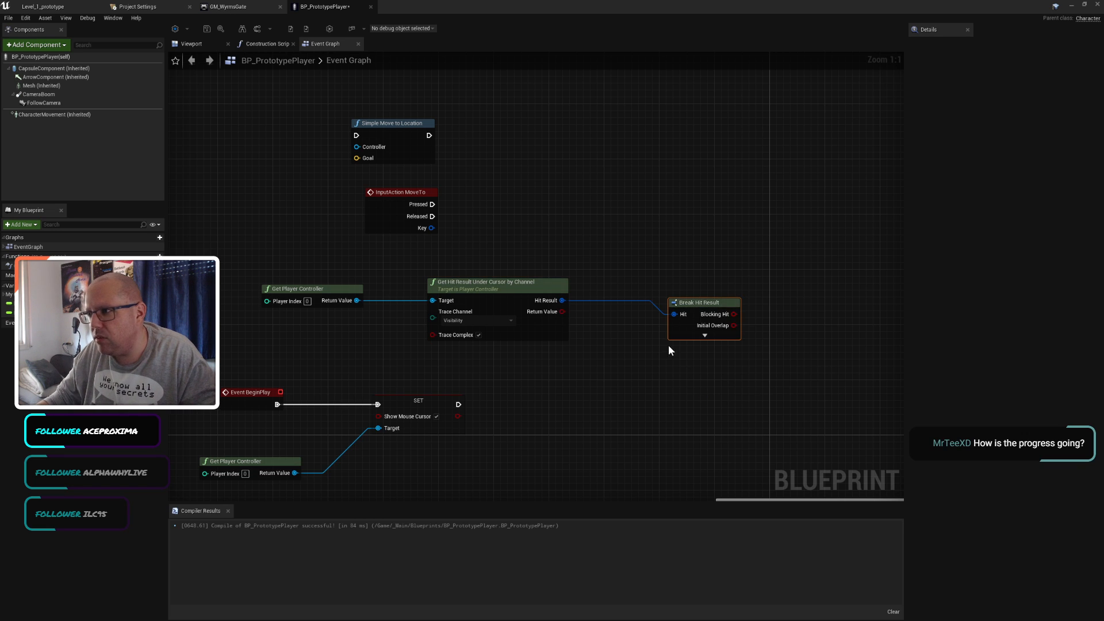
{"action": "left_click", "coordinate": [705, 336]}
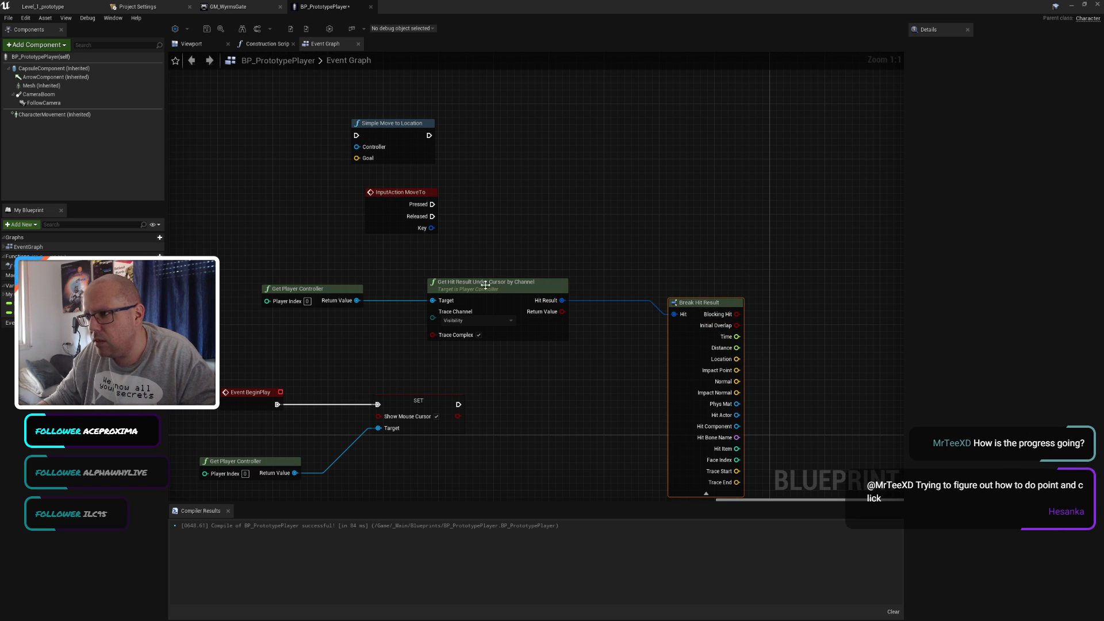
{"action": "left_click_drag", "start_coordinate": [485, 284], "coordinate": [437, 284]}
{"action": "left_click_drag", "start_coordinate": [717, 304], "coordinate": [600, 291]}
Step: Wire InputAction MoveTo's Pressed, Get Player Controller and the hit Location into a repositioned Simple Move to Location node, and compile the blueprint
{"action": "left_click_drag", "start_coordinate": [379, 130], "coordinate": [660, 199]}
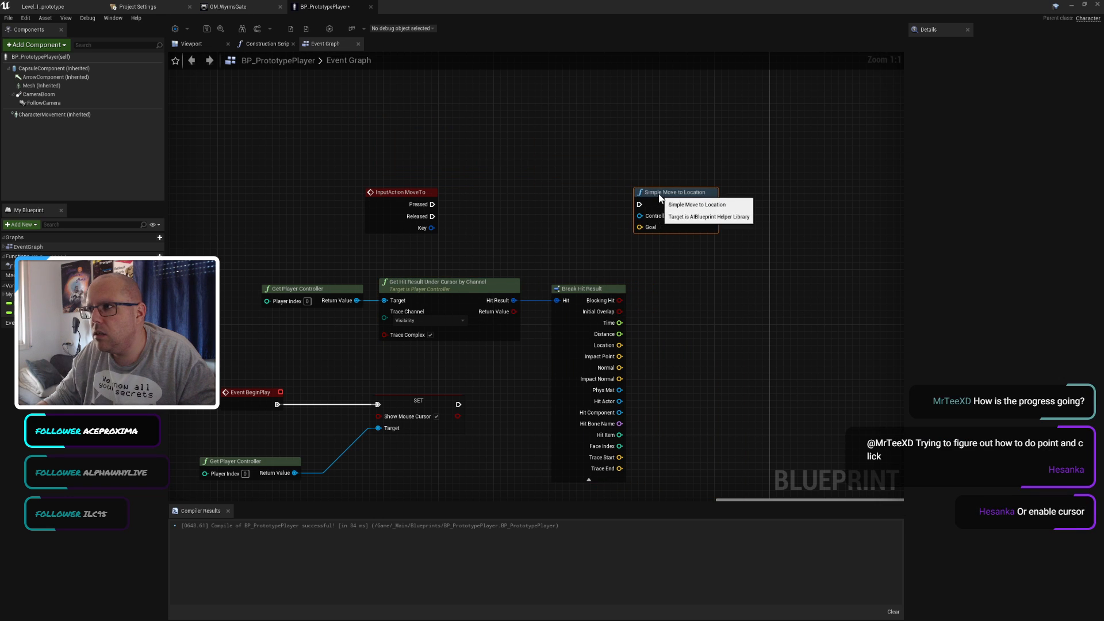
{"action": "left_click_drag", "start_coordinate": [432, 204], "coordinate": [640, 204]}
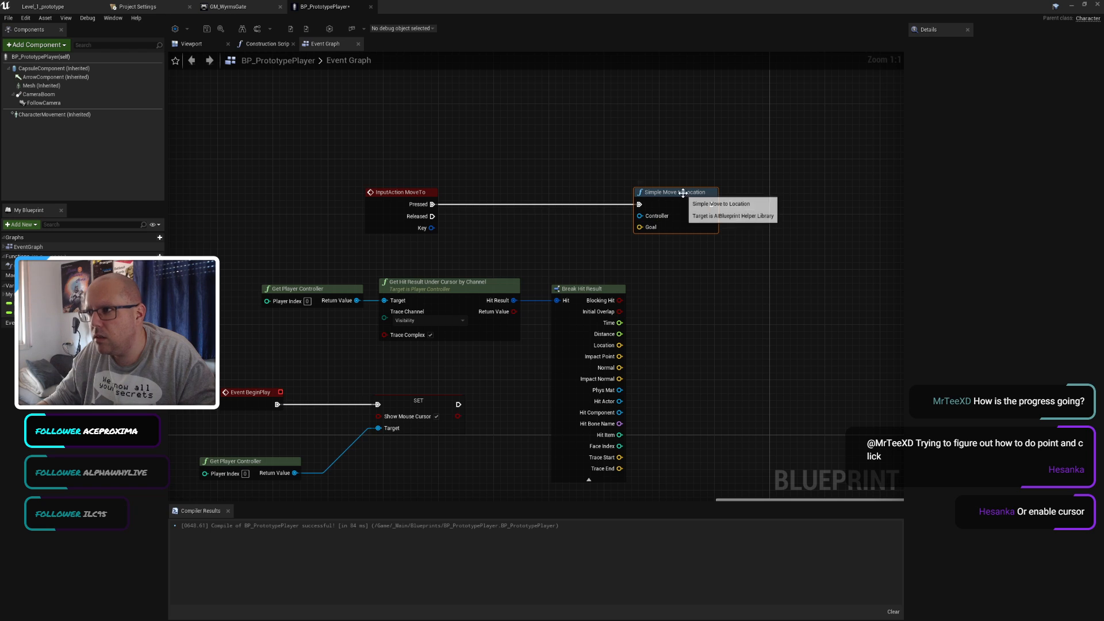
{"action": "left_click_drag", "start_coordinate": [619, 345], "coordinate": [651, 228]}
{"action": "left_click_drag", "start_coordinate": [357, 300], "coordinate": [640, 217]}
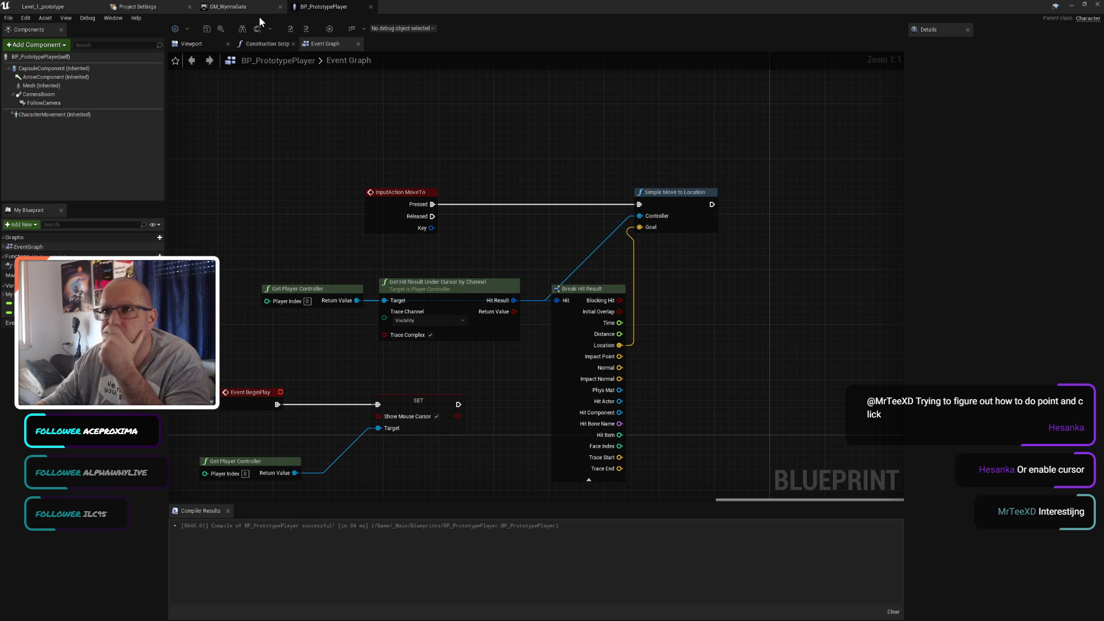
{"action": "left_click", "coordinate": [176, 28]}
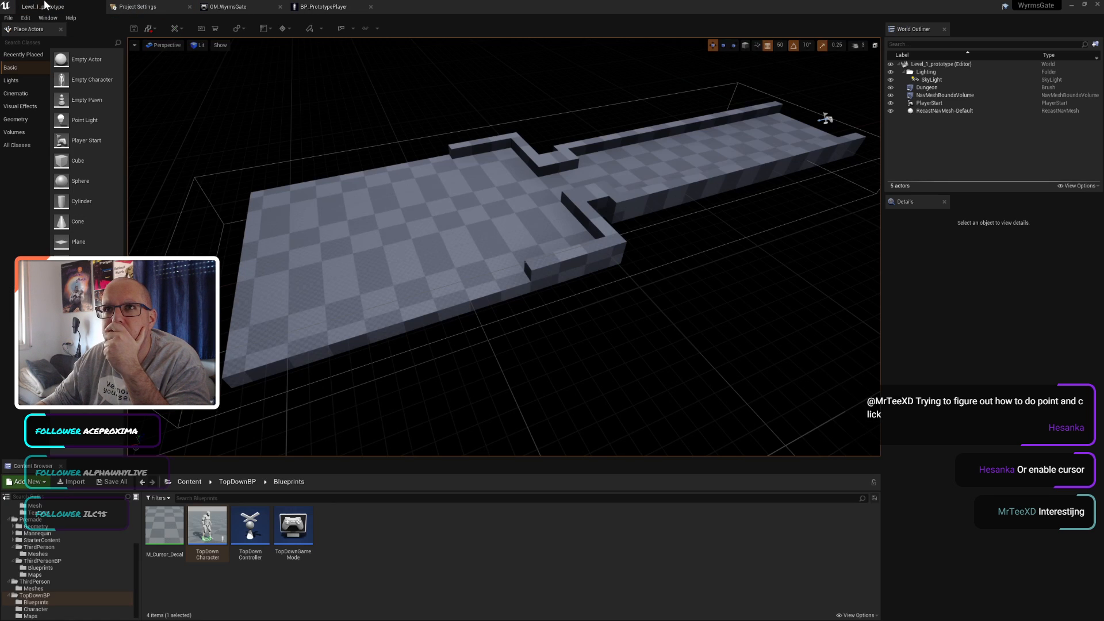
Step: Play-test the character's click movement in Level_1_prototype and close the preview window
{"action": "left_click", "coordinate": [43, 6]}
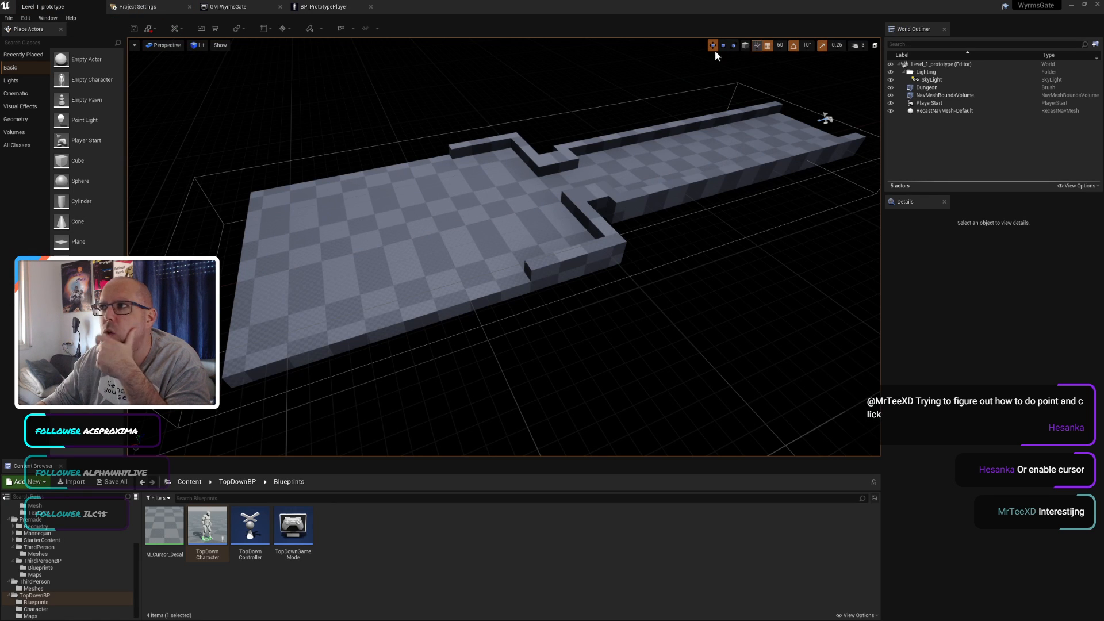
{"action": "left_click", "coordinate": [340, 28]}
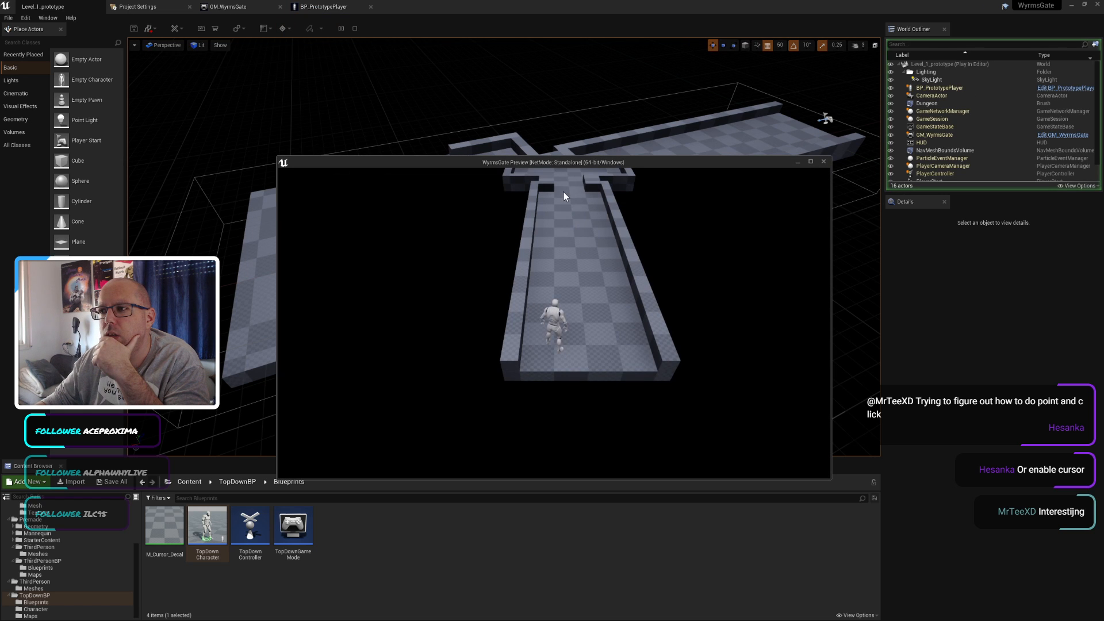
{"action": "left_click", "coordinate": [823, 163]}
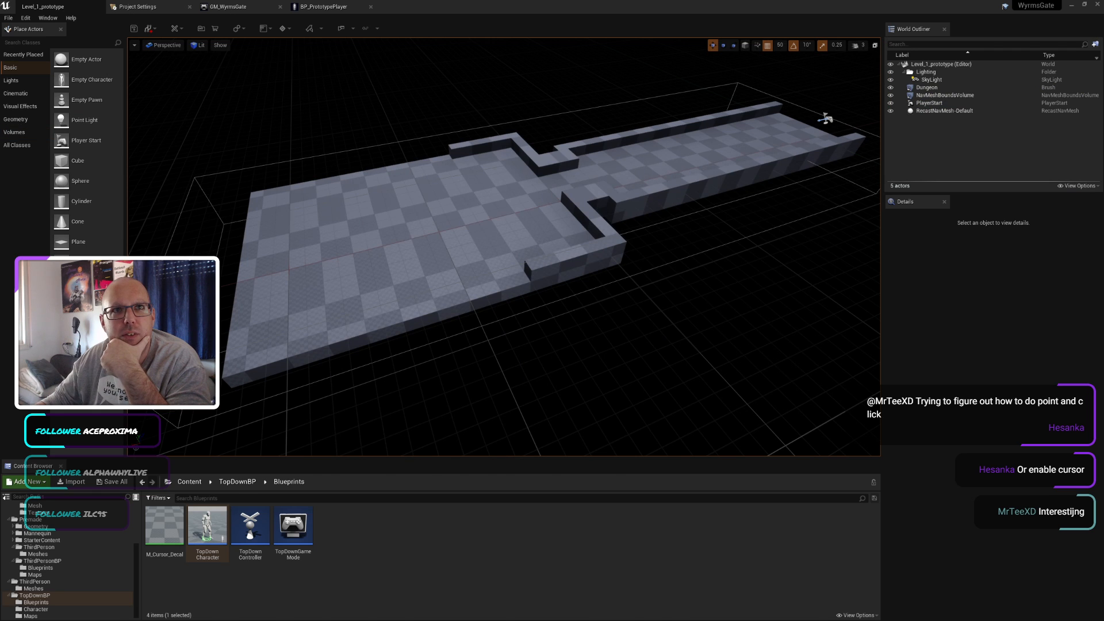
Step: Switch to the browser and skim the tutorial past the game mode creation to its project input settings
{"action": "key", "text": "alt+Tab"}
{"action": "key", "text": "Right"}
{"action": "key", "text": "Right"}
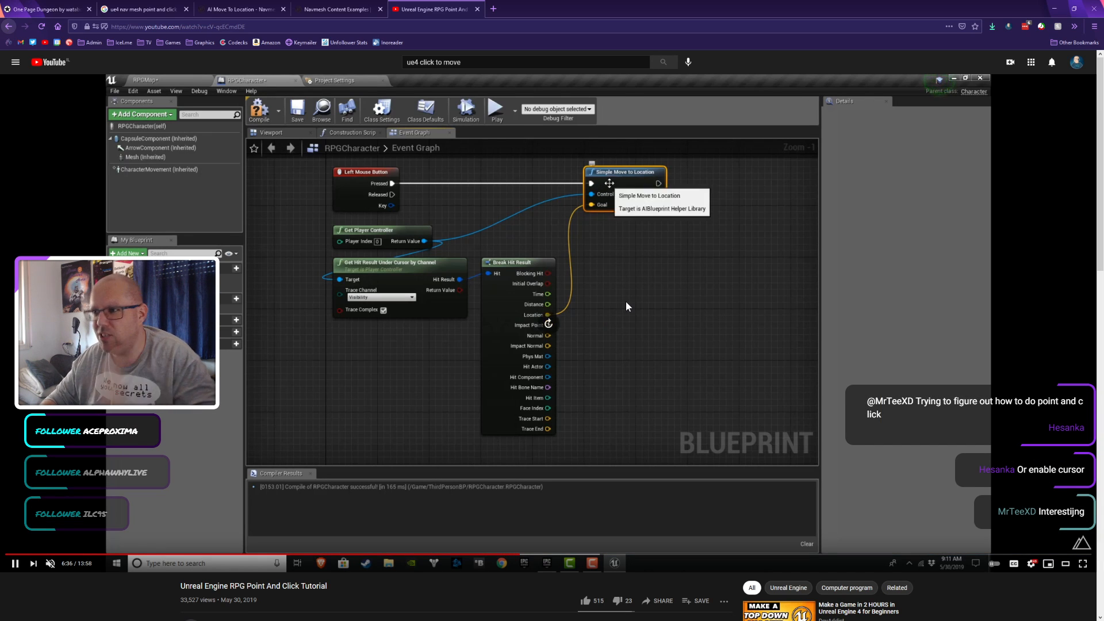
{"action": "key", "text": "Right"}
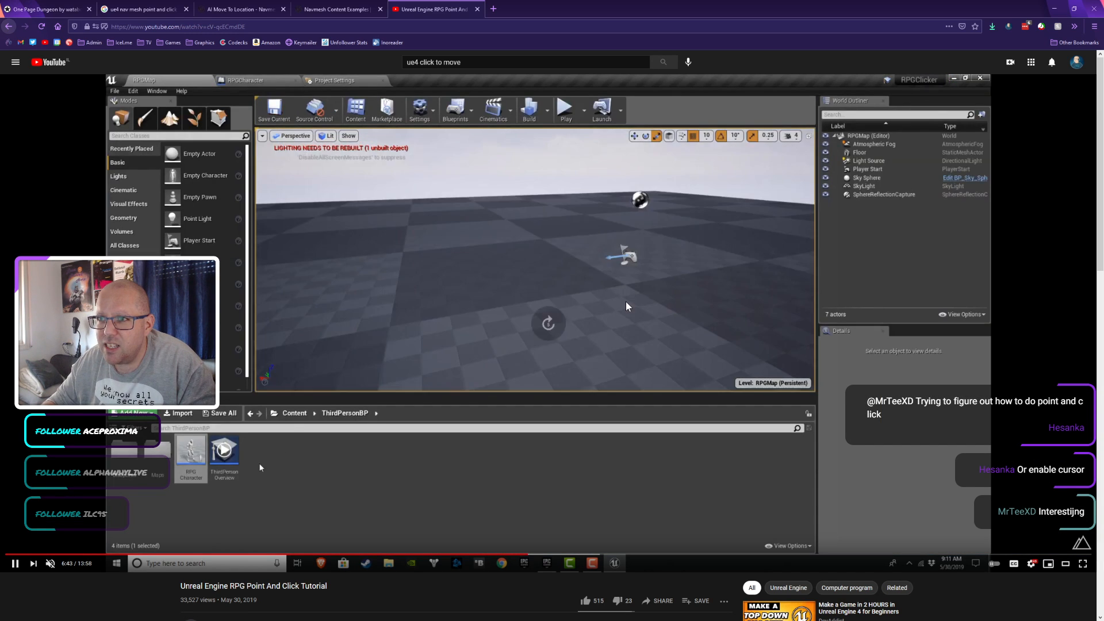
{"action": "key", "text": "Right"}
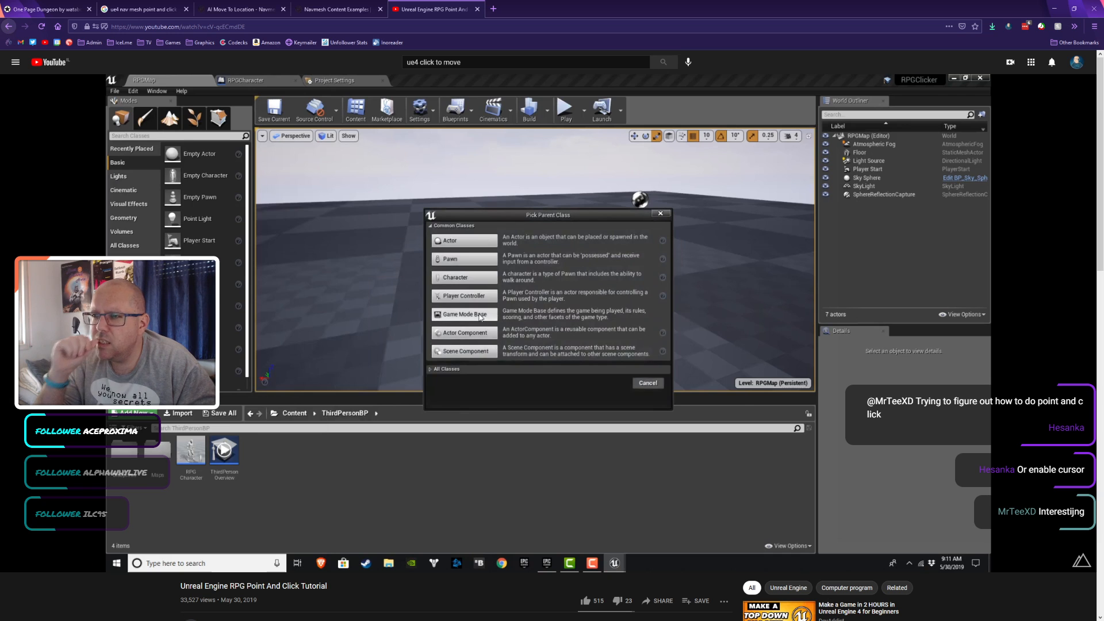
{"action": "key", "text": "Right"}
{"action": "key", "text": "Right"}
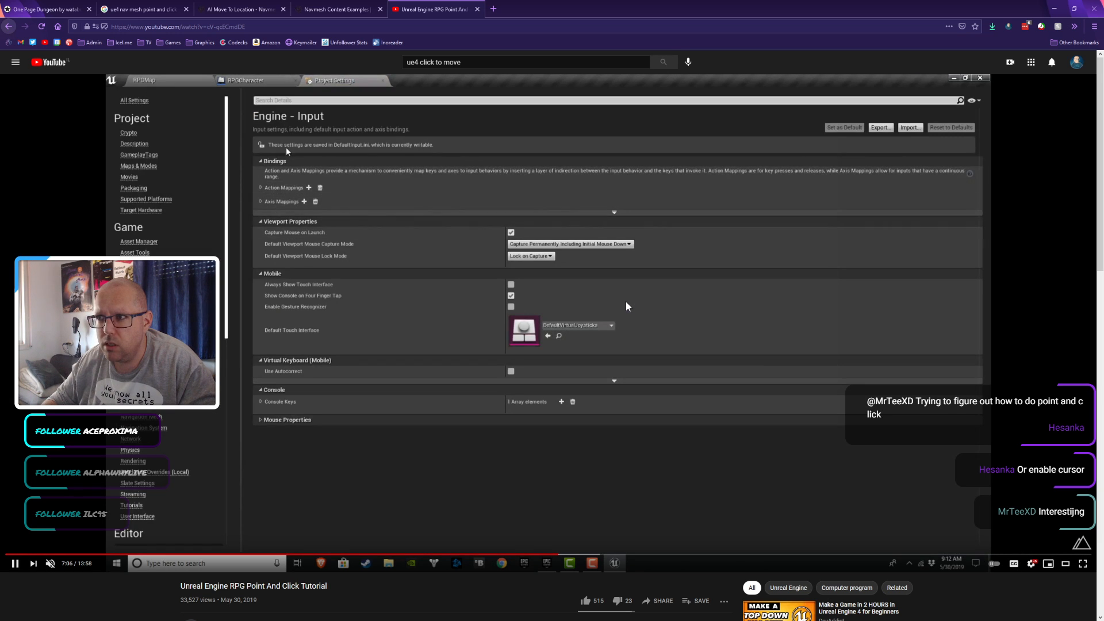
Step: Skim the tutorial through its Maps & Modes game mode and default pawn setup to the following play test
{"action": "key", "text": "Right"}
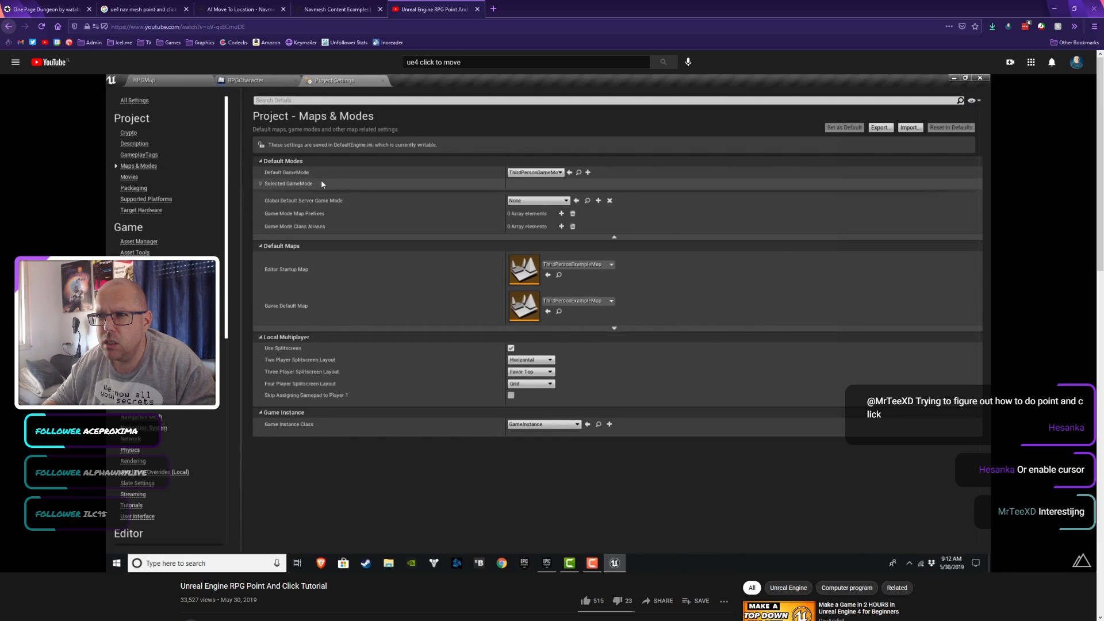
{"action": "key", "text": "Right"}
{"action": "key", "text": "Right"}
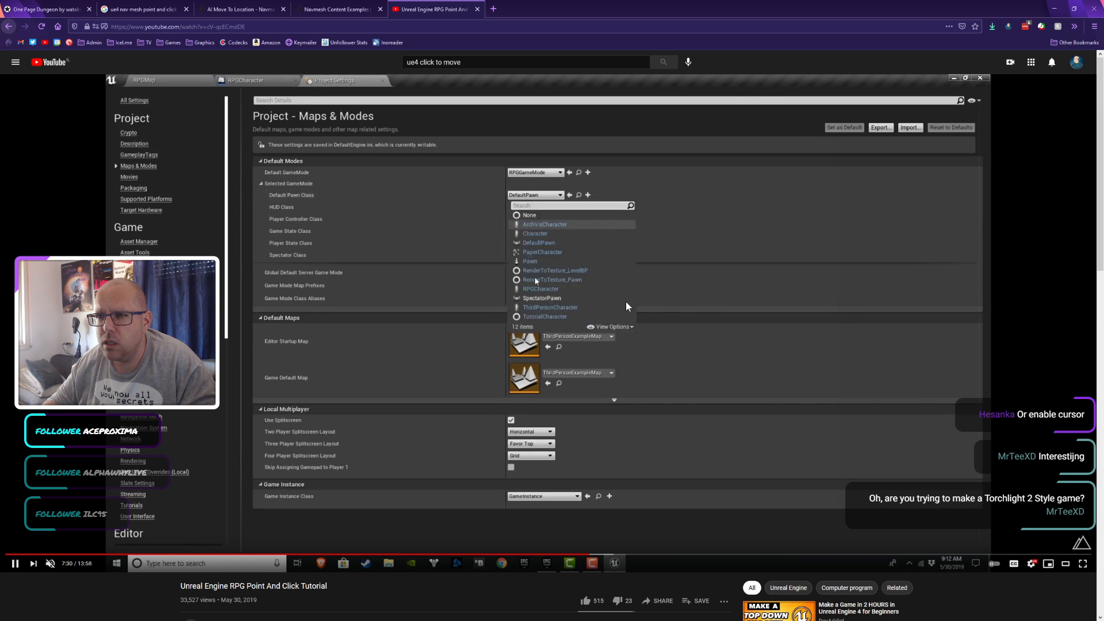
{"action": "key", "text": "Right"}
{"action": "key", "text": "Right"}
{"action": "key", "text": "Right"}
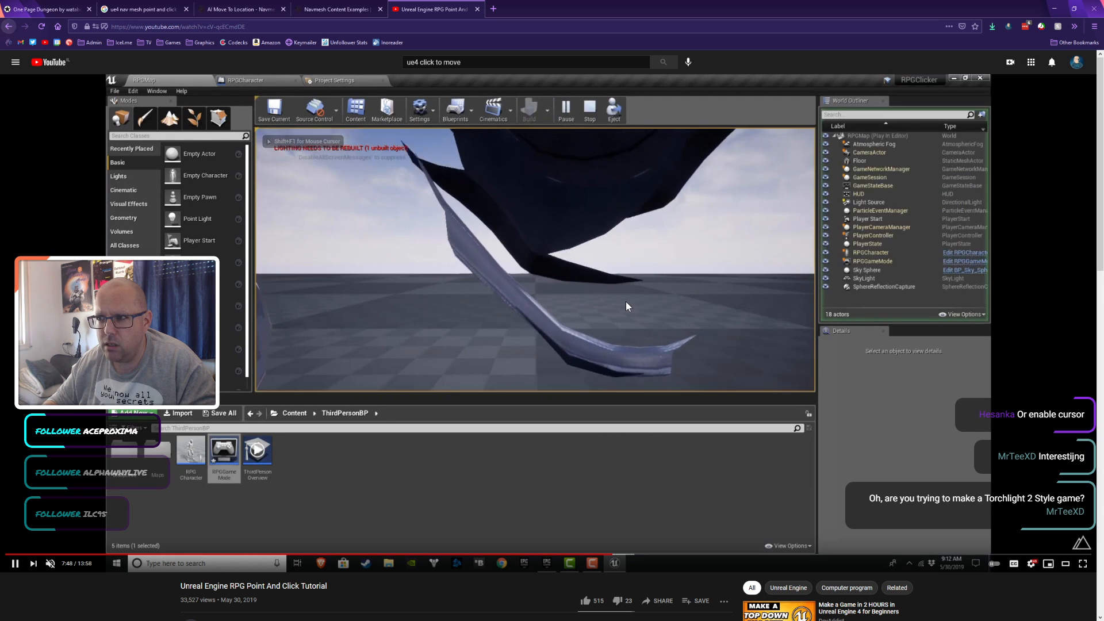
{"action": "key", "text": "Right"}
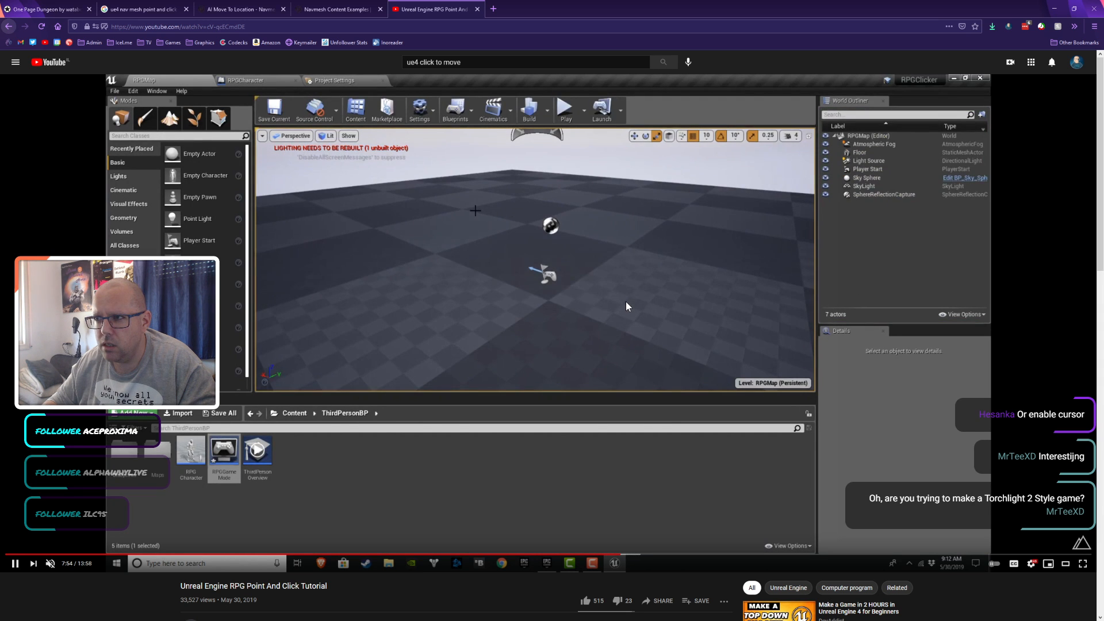
{"action": "key", "text": "Right"}
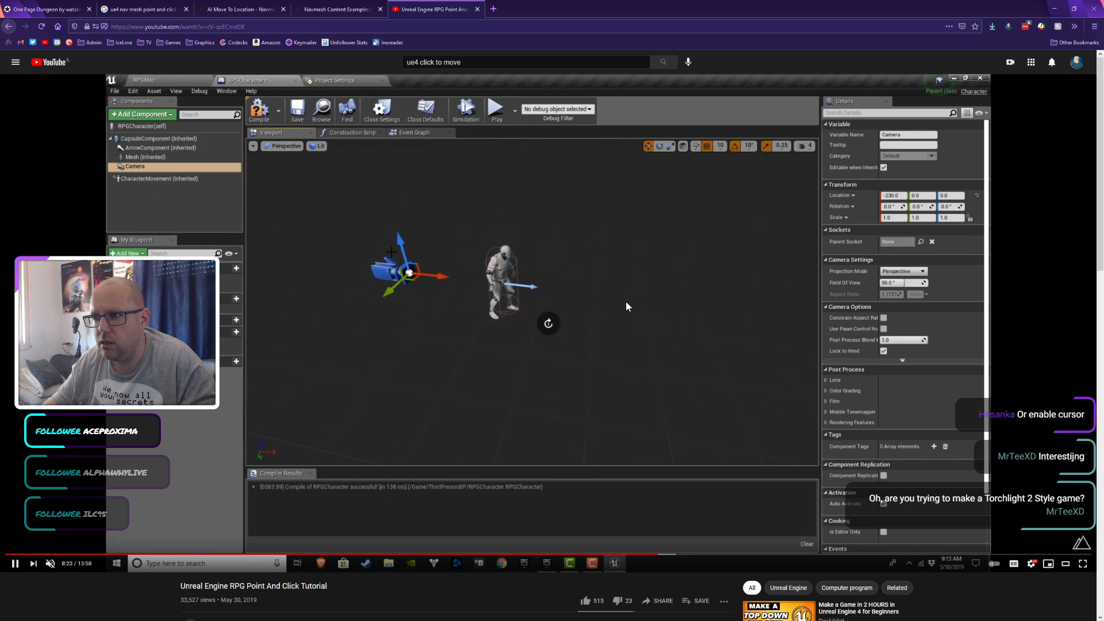
Step: Skim the tutorial past the RPGCharacter camera placement and pause it where the Volumes category is opened
{"action": "key", "text": "l"}
{"action": "key", "text": "Right"}
{"action": "key", "text": "Right"}
{"action": "key", "text": "Right"}
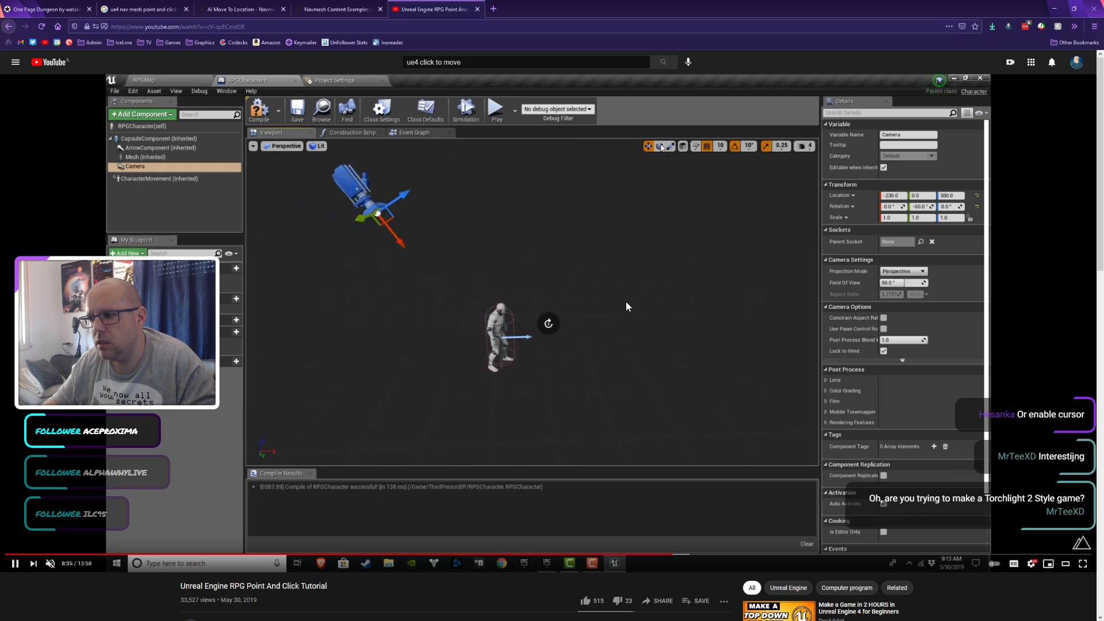
{"action": "key", "text": "Right"}
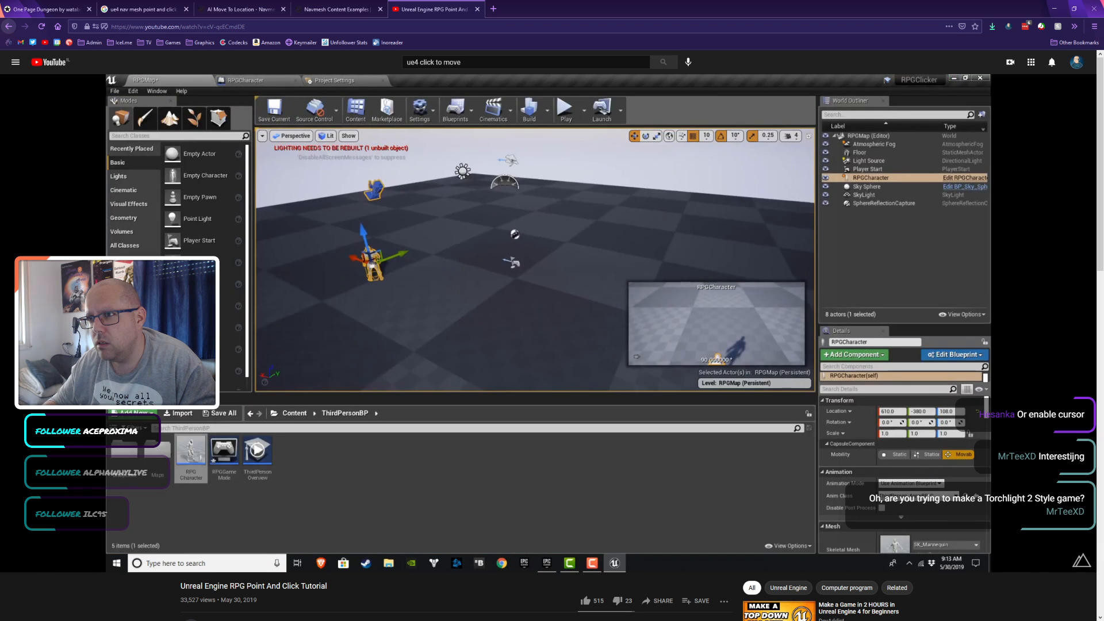
{"action": "key", "text": "Right"}
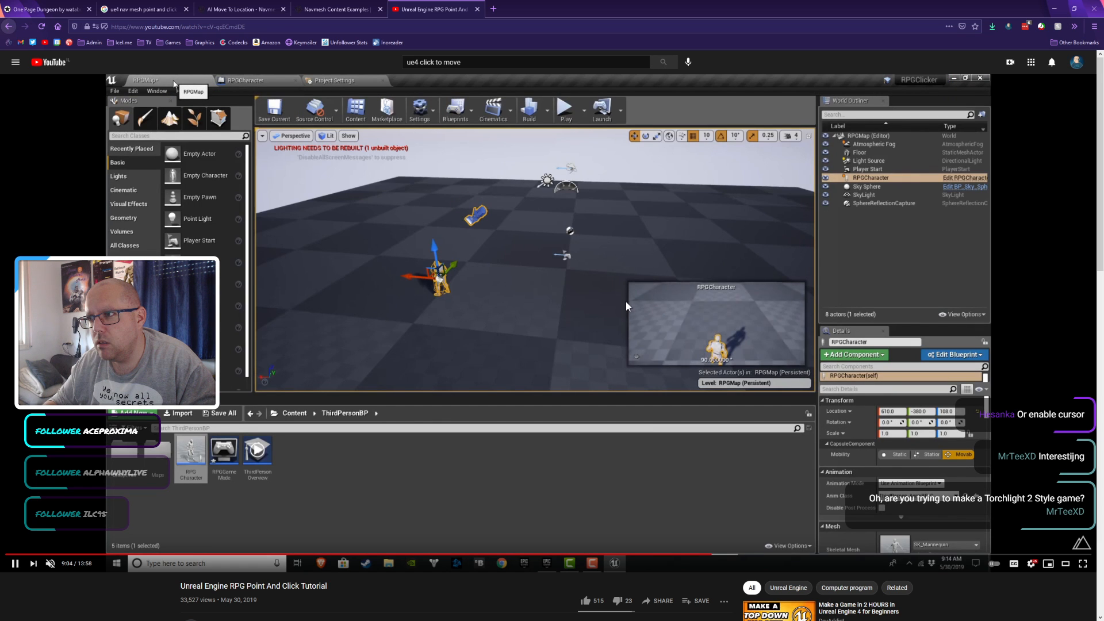
{"action": "key", "text": "Right"}
{"action": "key", "text": "Right"}
{"action": "key", "text": "Right"}
{"action": "key", "text": "Right"}
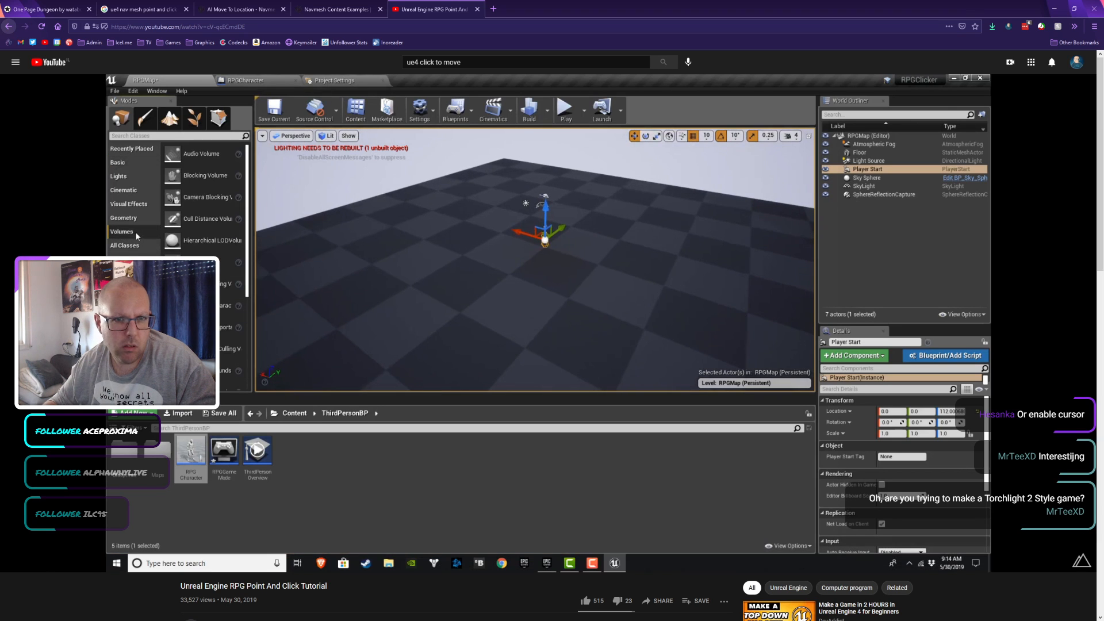
{"action": "left_click", "coordinate": [478, 329]}
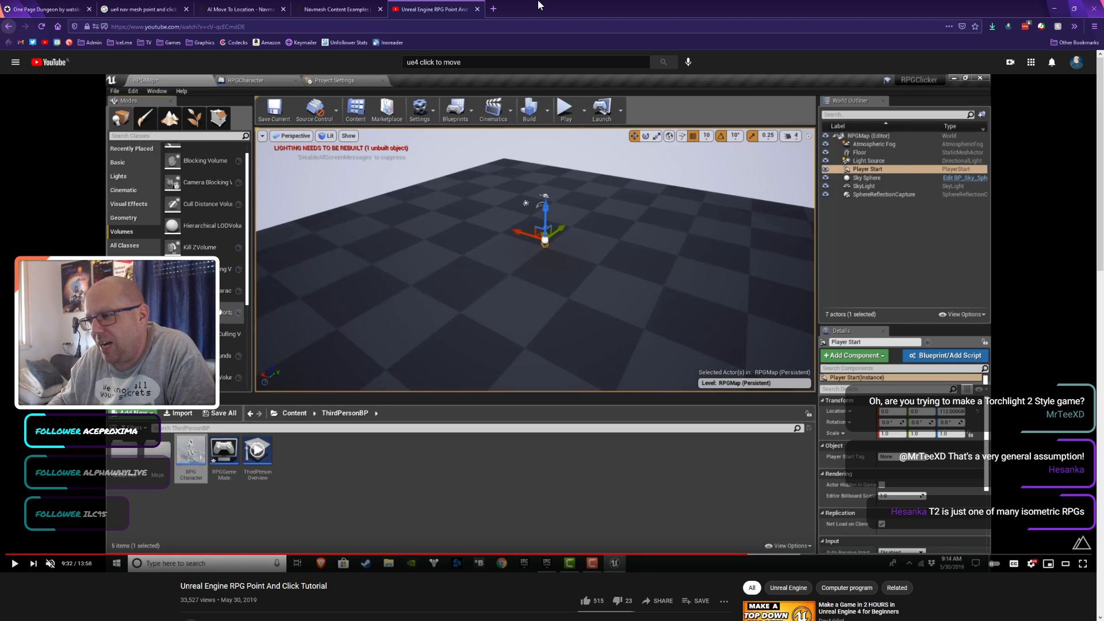
Step: Step through the paused tutorial's placement and scaling of the NavMeshBoundsVolume to the green navmesh display
{"action": "key", "text": "Right"}
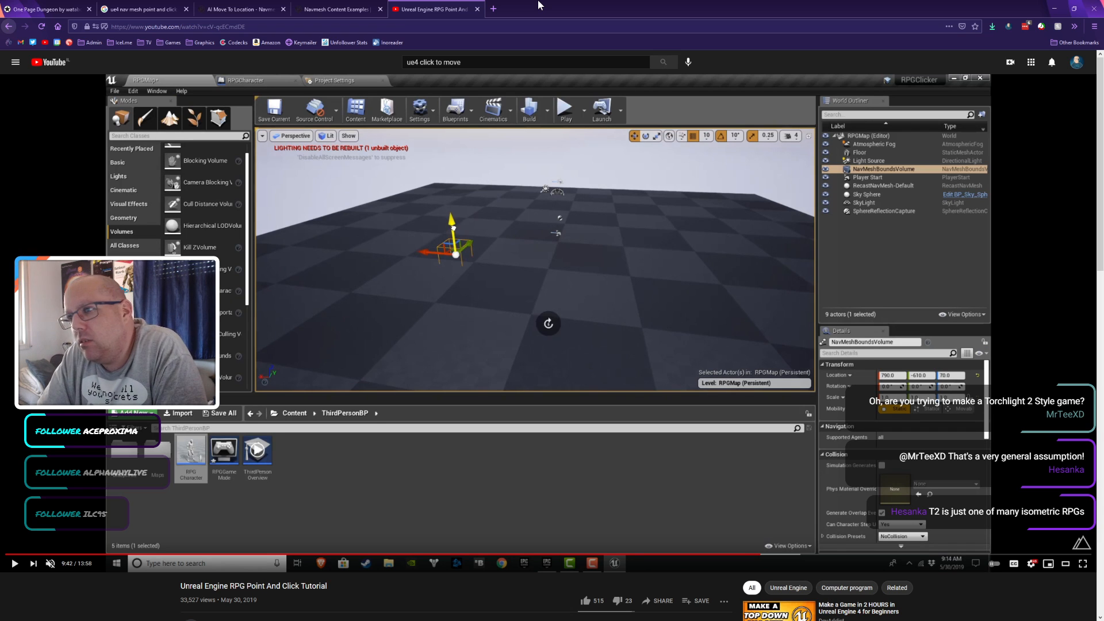
{"action": "key", "text": "Right"}
{"action": "key", "text": "Right"}
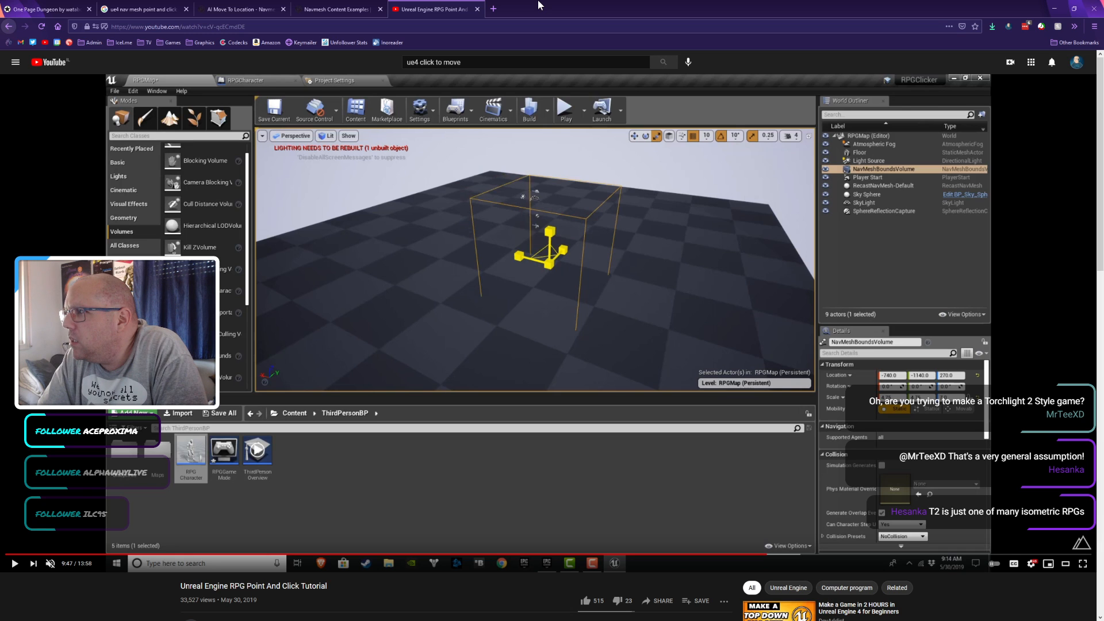
{"action": "key", "text": "Right"}
{"action": "key", "text": "Right"}
{"action": "key", "text": "Right"}
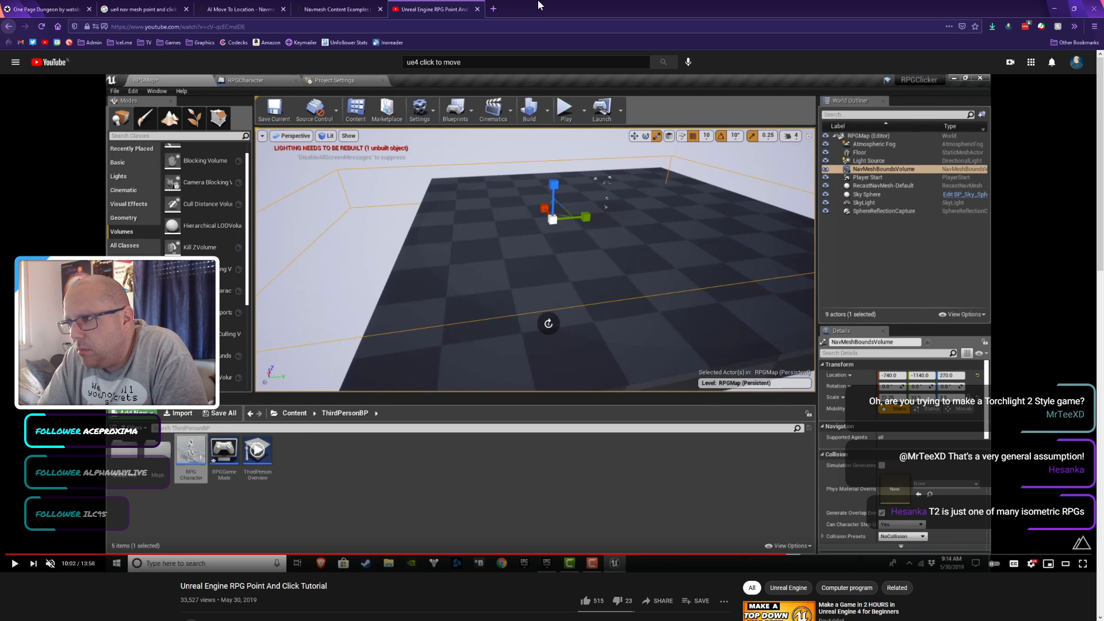
{"action": "key", "text": "Right"}
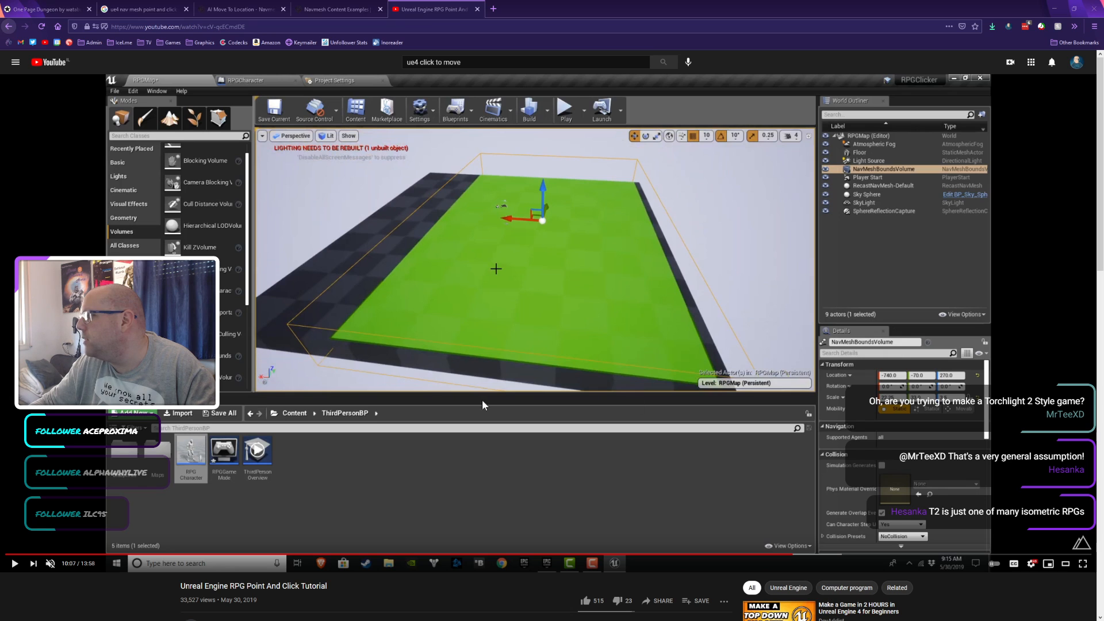
Step: Unmute the tutorial, replay the part showing the navmesh over the floor, and pause it there
{"action": "left_click", "coordinate": [50, 563]}
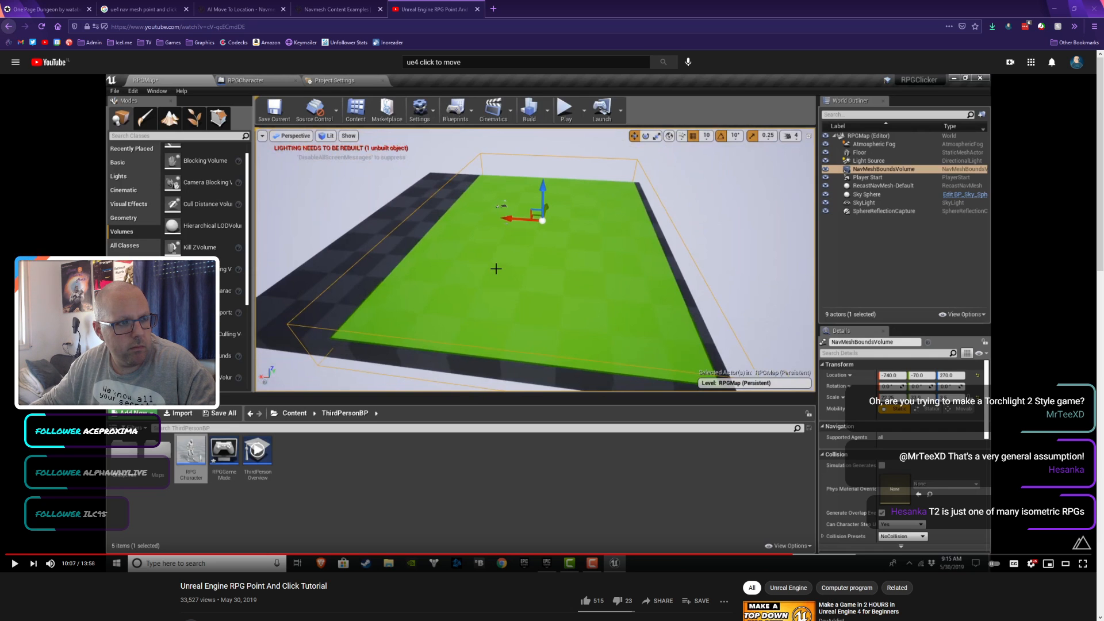
{"action": "left_click", "coordinate": [392, 299]}
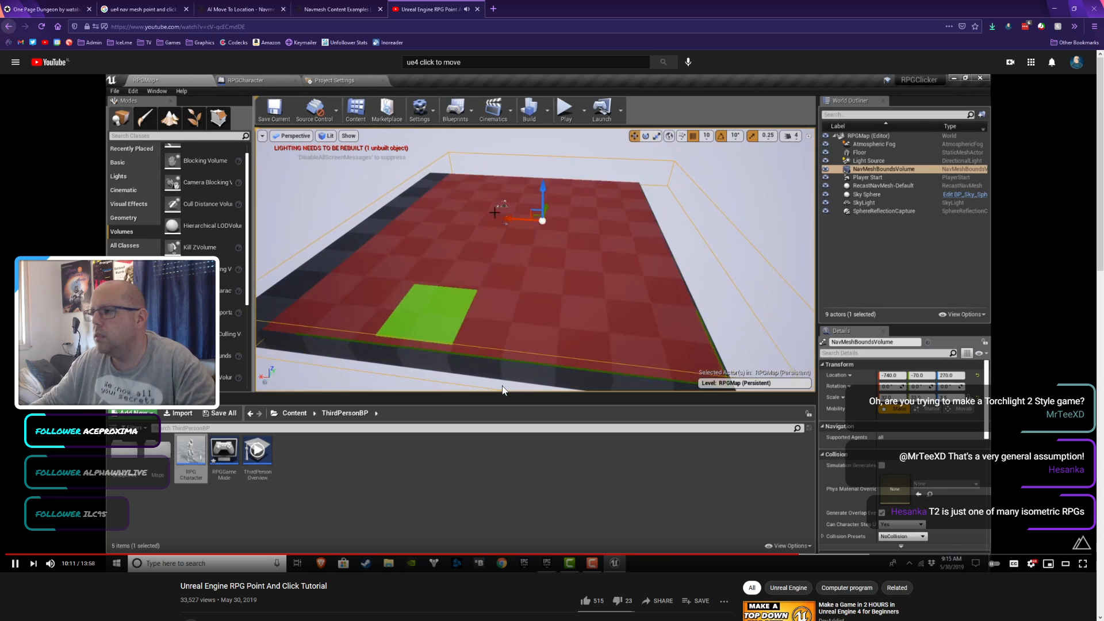
{"action": "key", "text": "space"}
{"action": "key", "text": "Left"}
{"action": "key", "text": "Left"}
{"action": "key", "text": "space"}
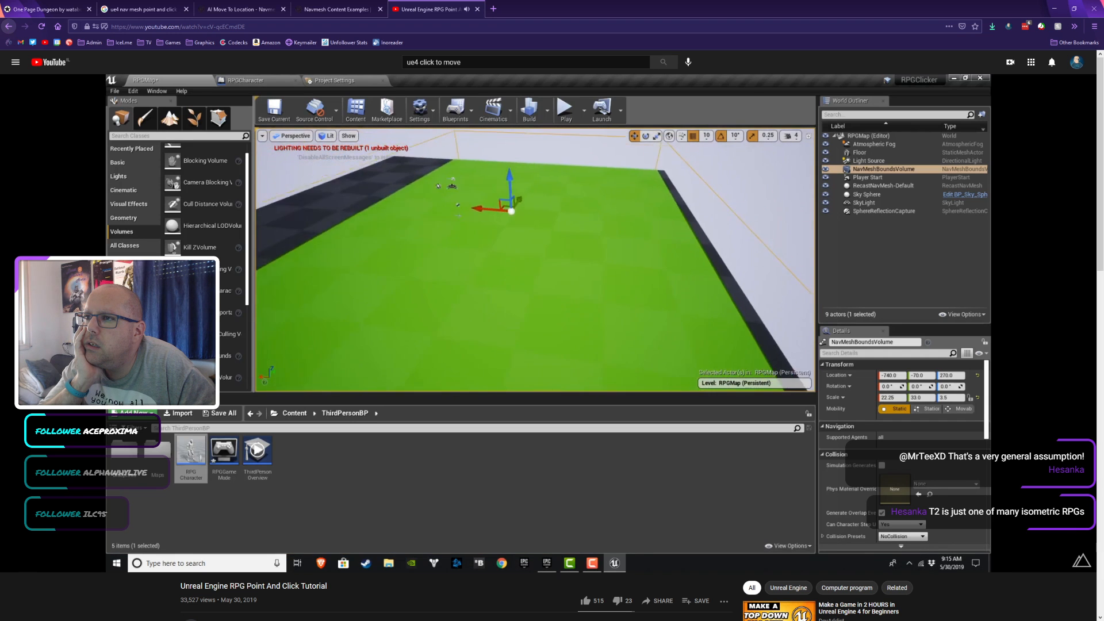
{"action": "left_click", "coordinate": [502, 385]}
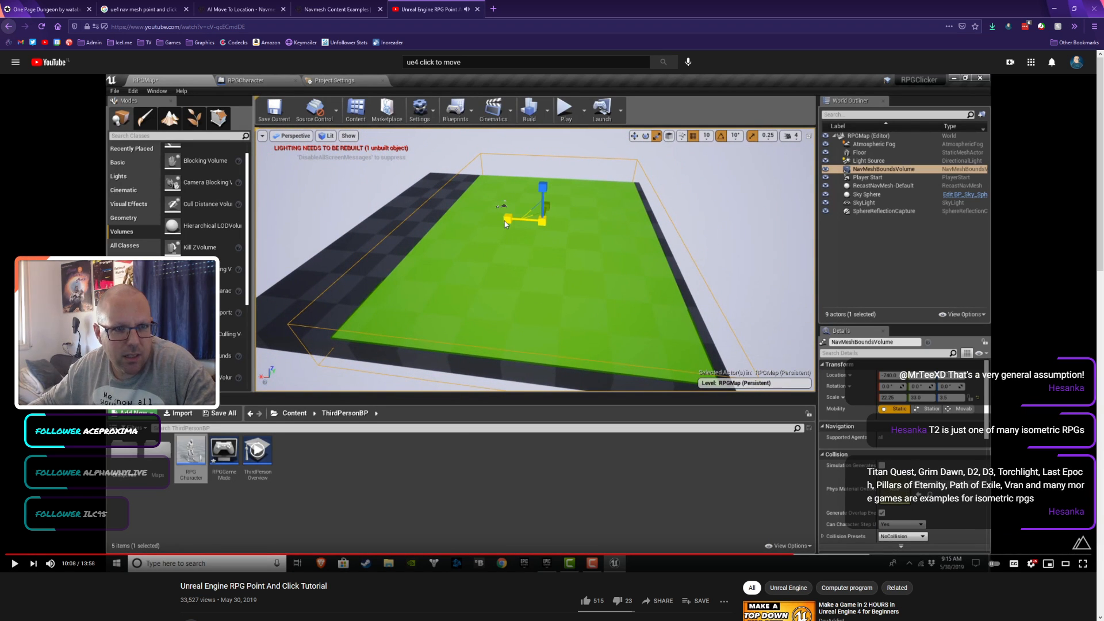
Step: Switch to Unreal Editor and raise the NavMeshBoundsVolume in Level_1_prototype to a Z location of 150
{"action": "key", "text": "alt+Tab"}
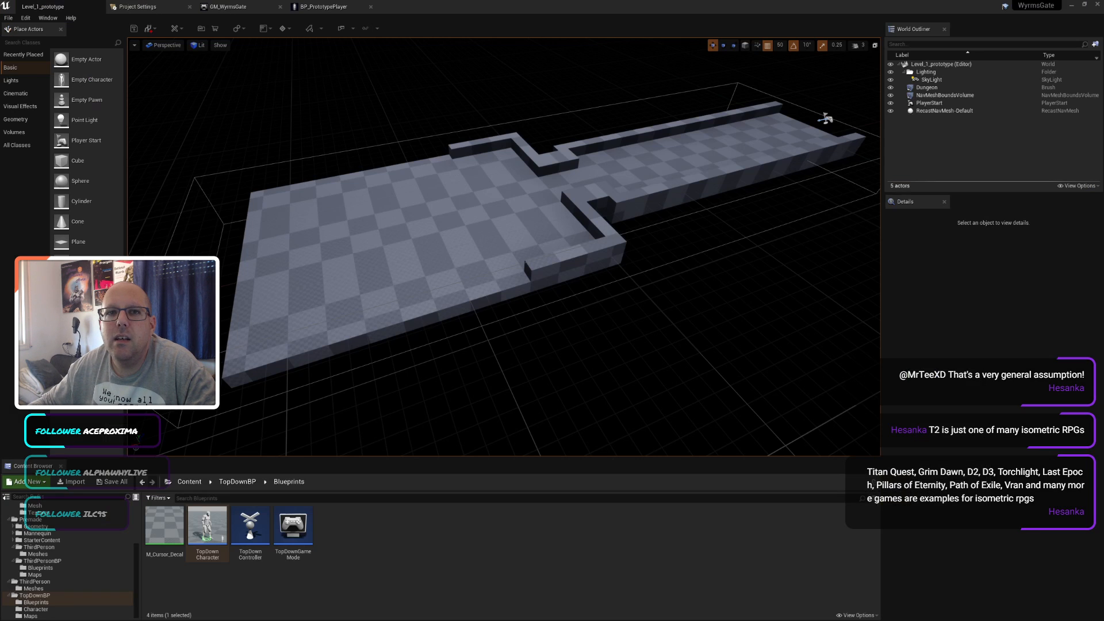
{"action": "left_click", "coordinate": [488, 233]}
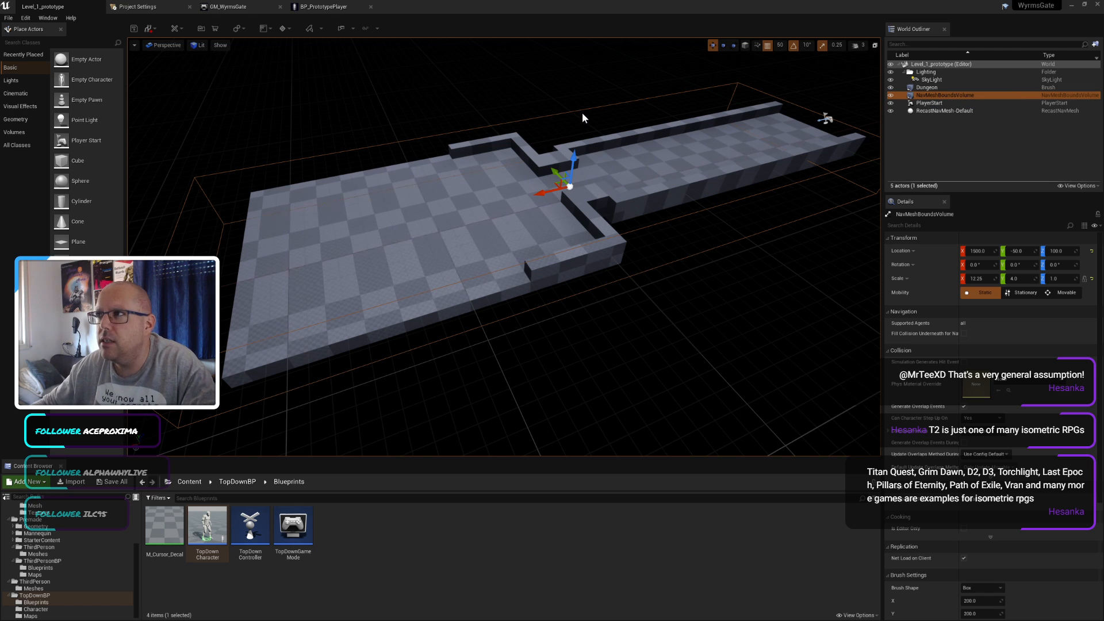
{"action": "left_click", "coordinate": [576, 151]}
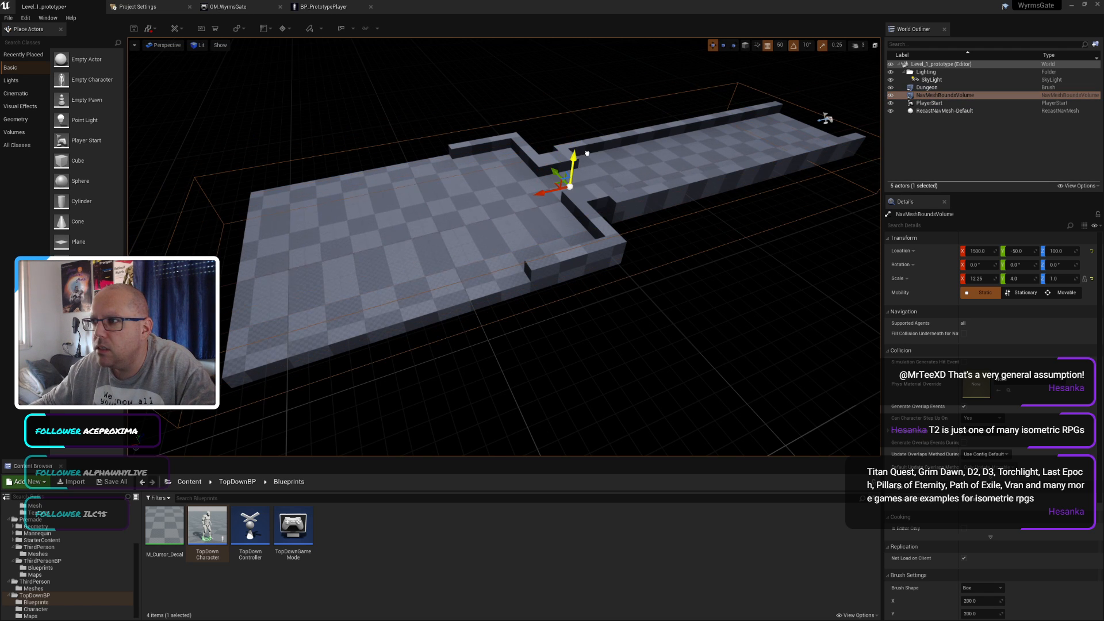
{"action": "left_click_drag", "start_coordinate": [588, 149], "coordinate": [587, 138]}
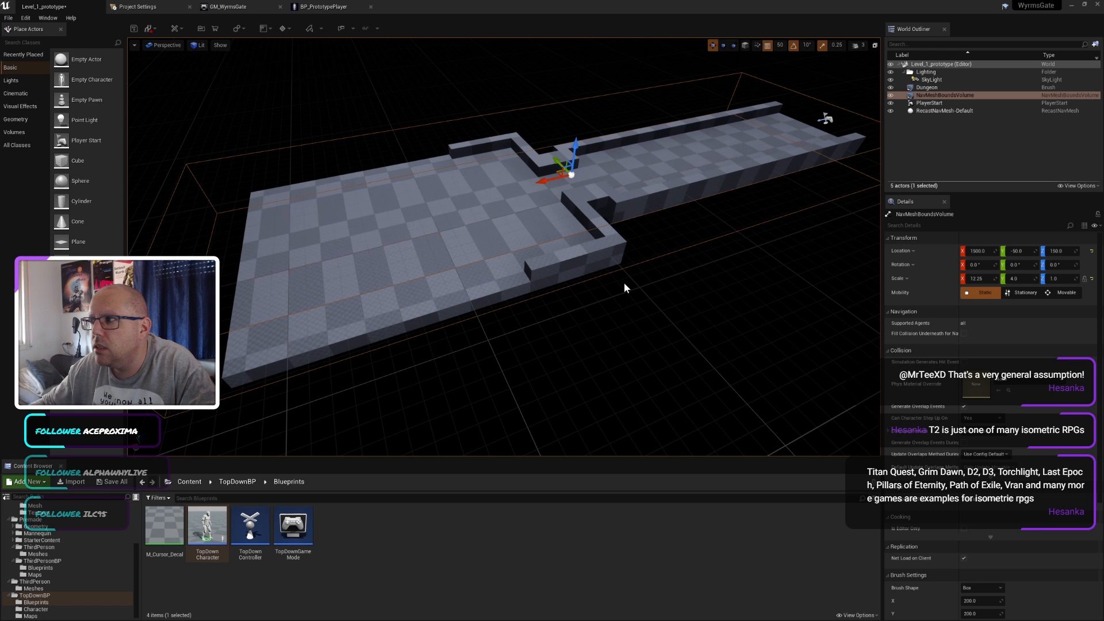
Step: Switch to the browser and search Google for "ue4 nav mesh p key"
{"action": "key", "text": "alt+Tab"}
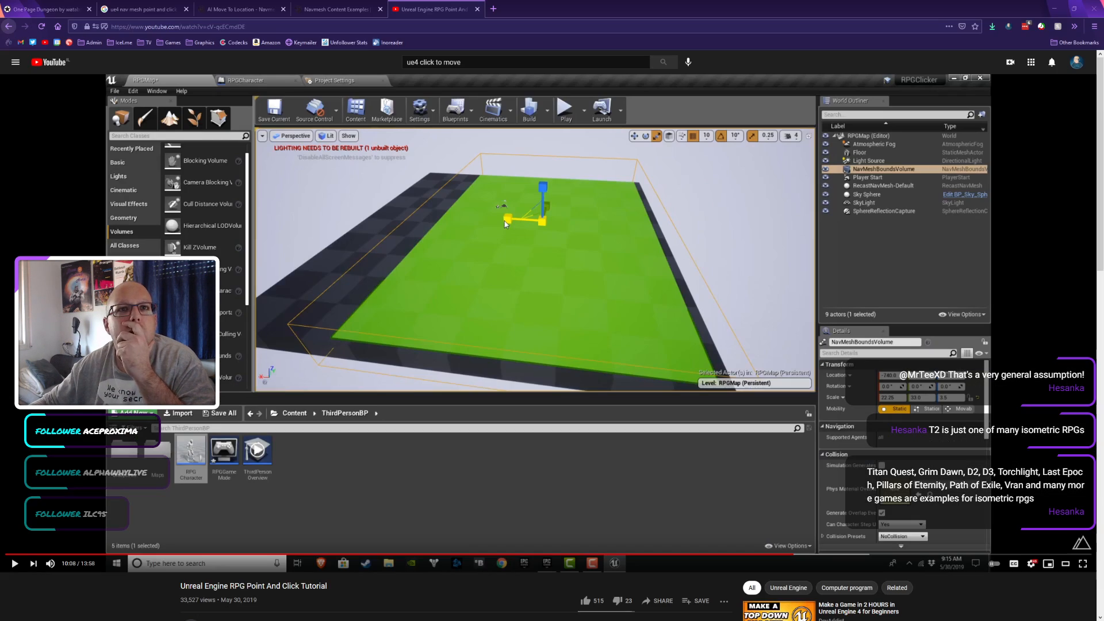
{"action": "left_click", "coordinate": [138, 9]}
{"action": "left_click_drag", "start_coordinate": [167, 68], "coordinate": [122, 68]}
{"action": "type", "text": "p key"}
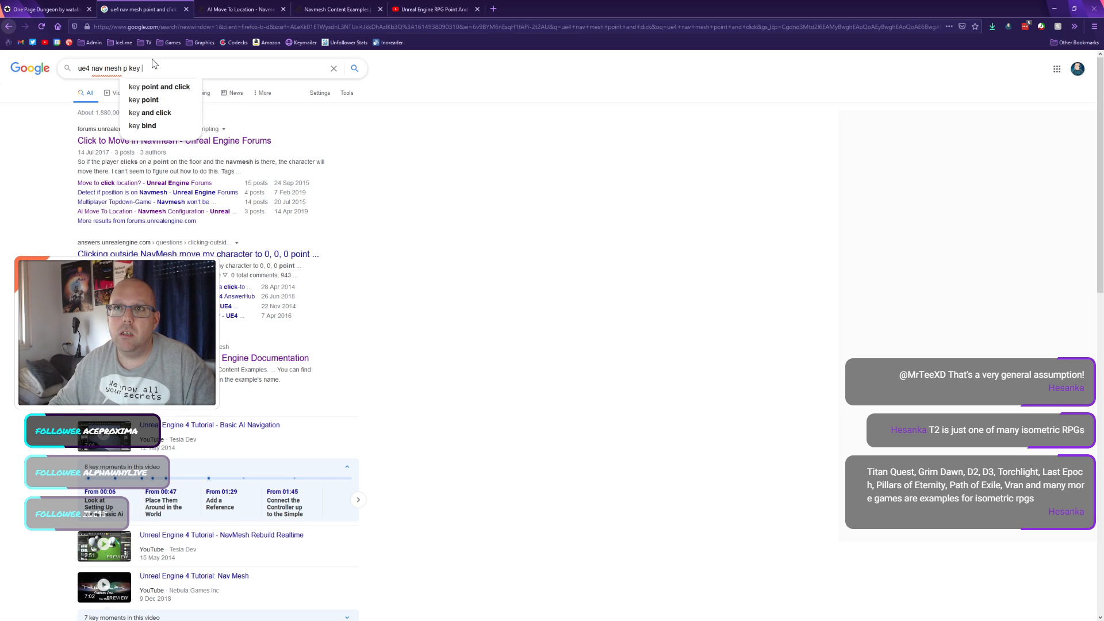
{"action": "key", "text": "Return"}
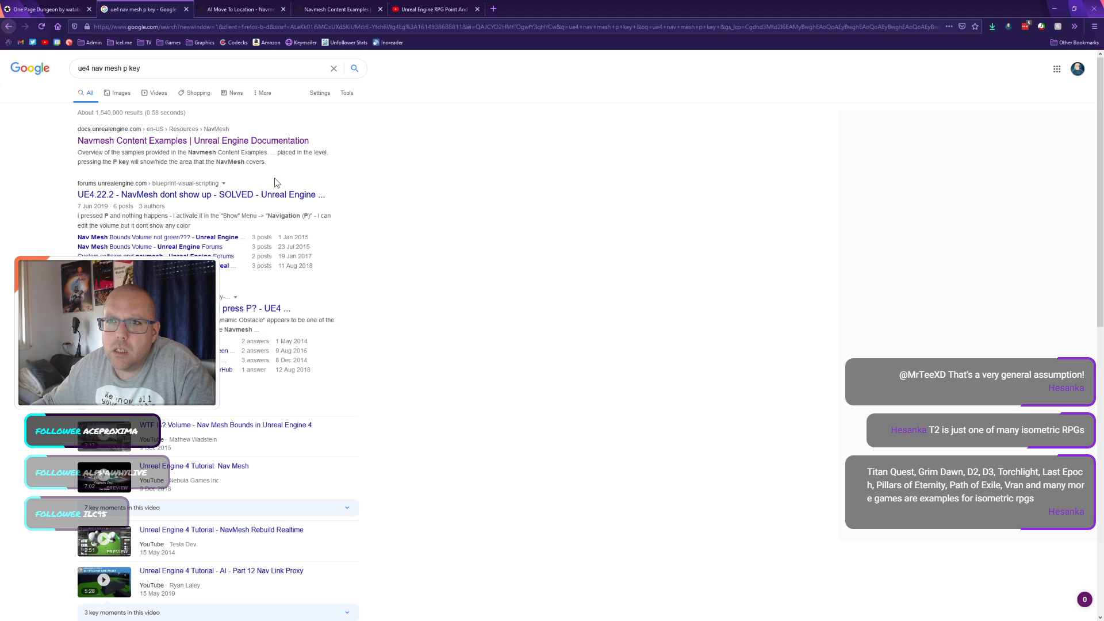
Step: Open the "UE4.22.2 - NavMesh dont show up - SOLVED" forum thread and read its replies
{"action": "left_click", "coordinate": [247, 195]}
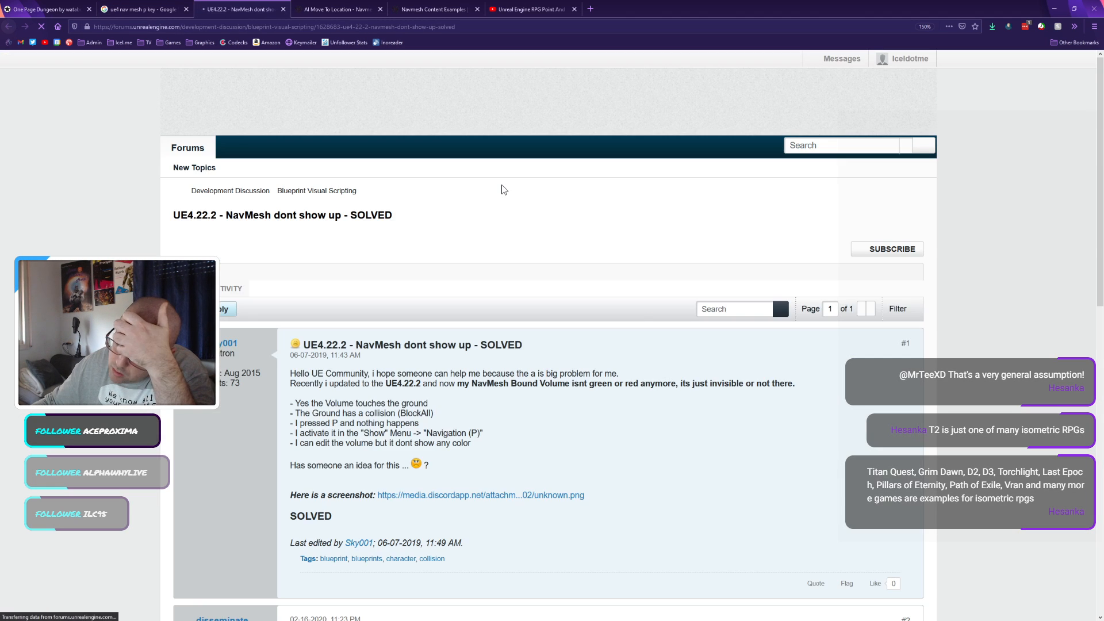
{"action": "scroll", "coordinate": [604, 345], "scroll_direction": "down", "scroll_amount": 5}
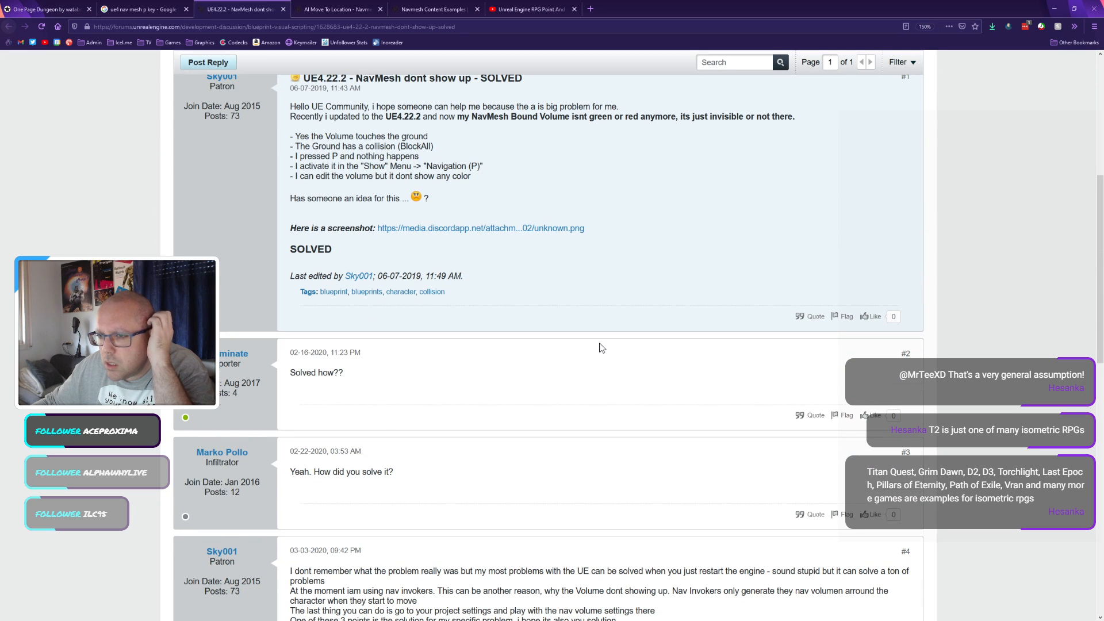
{"action": "scroll", "coordinate": [600, 347], "scroll_direction": "down", "scroll_amount": 5}
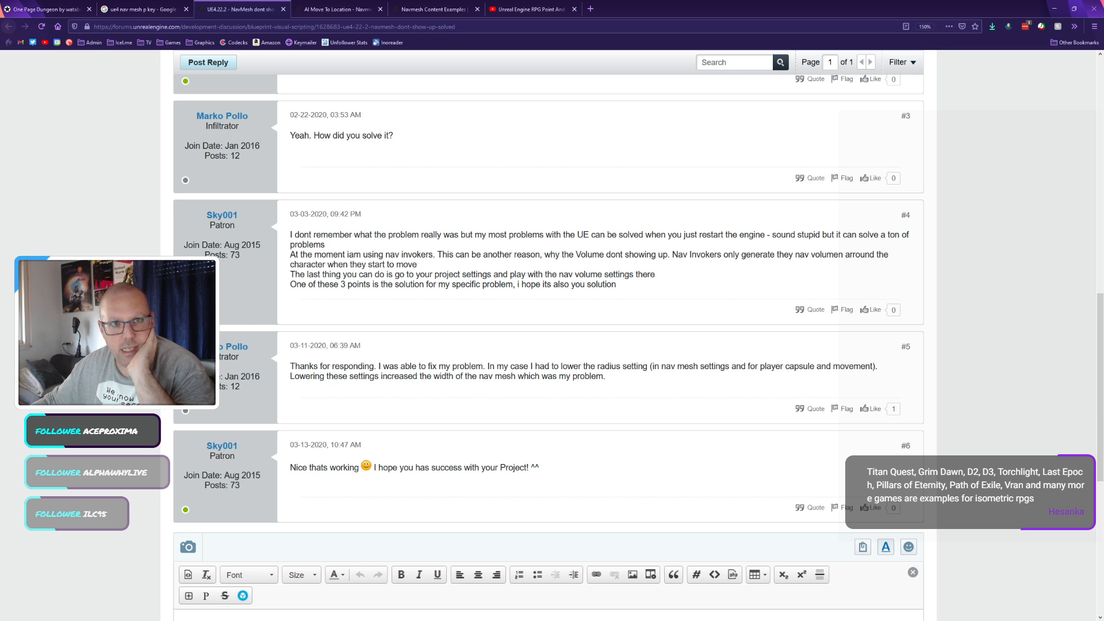
Step: Back in Unreal Editor, examine the NavMeshBoundsVolume's navigation, collision and brush settings
{"action": "key", "text": "alt+Tab"}
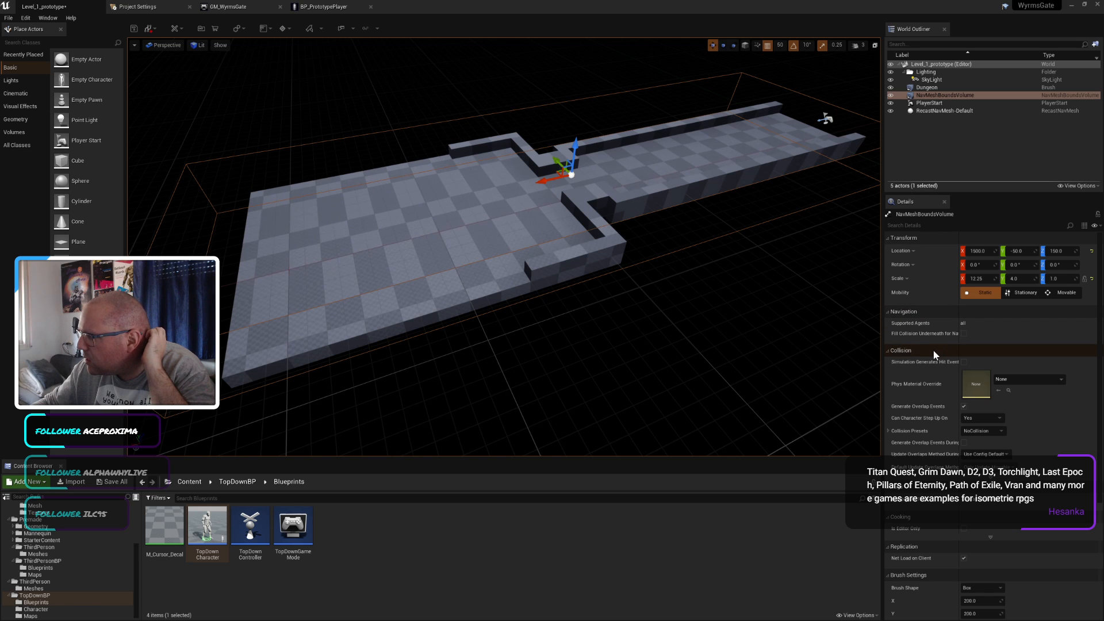
{"action": "scroll", "coordinate": [933, 350], "scroll_direction": "down", "scroll_amount": 2}
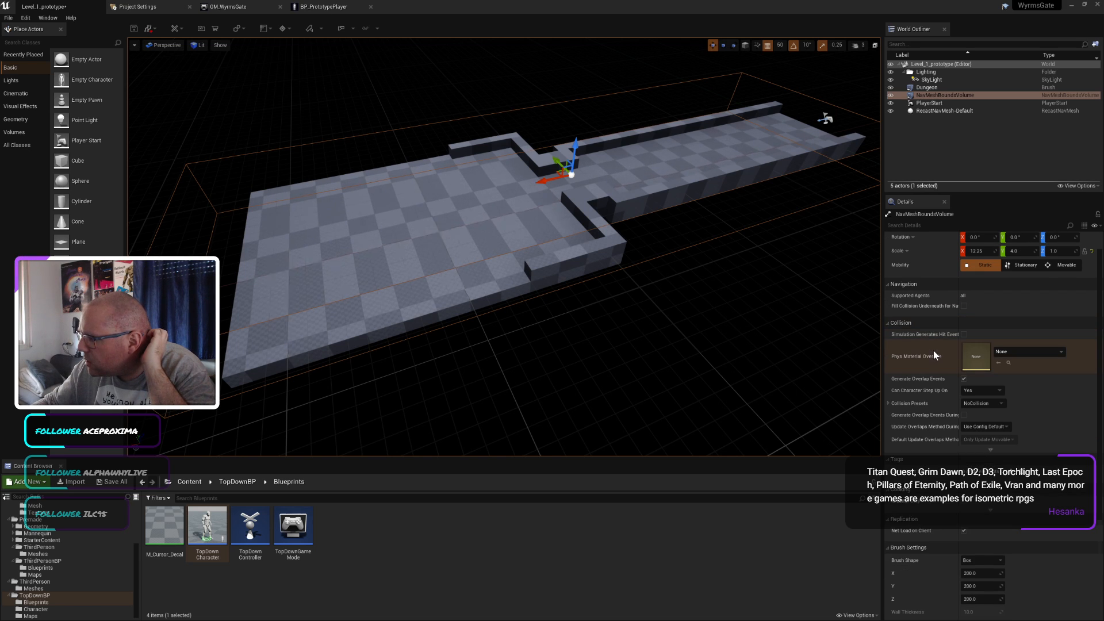
{"action": "scroll", "coordinate": [931, 437], "scroll_direction": "down", "scroll_amount": 5}
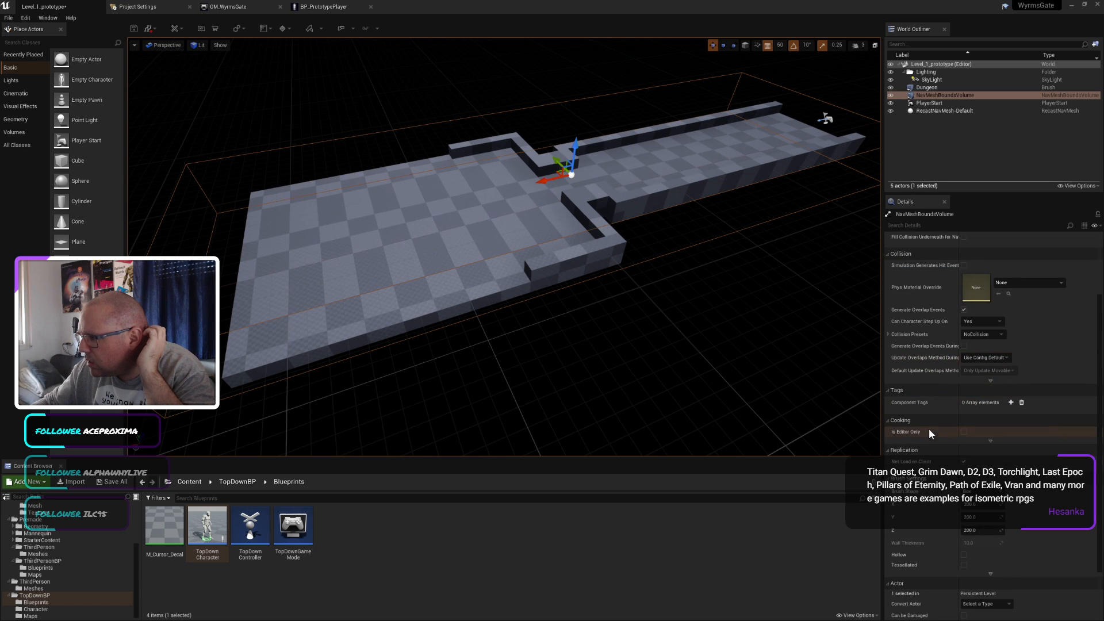
{"action": "scroll", "coordinate": [929, 430], "scroll_direction": "down", "scroll_amount": 1}
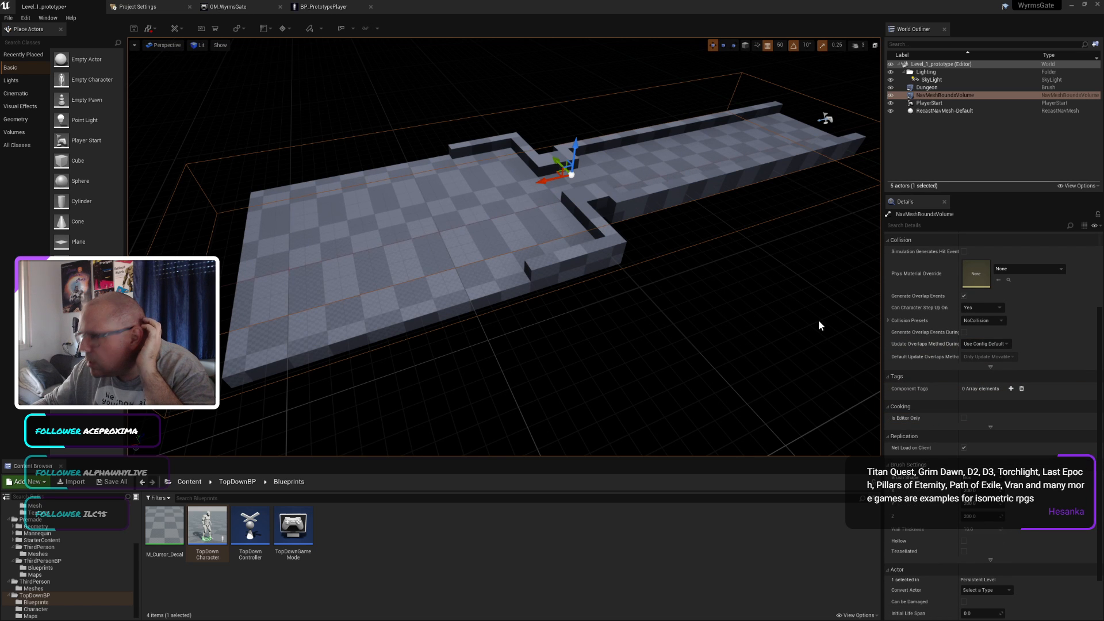
{"action": "left_click", "coordinate": [935, 96]}
{"action": "scroll", "coordinate": [936, 464], "scroll_direction": "down", "scroll_amount": 4}
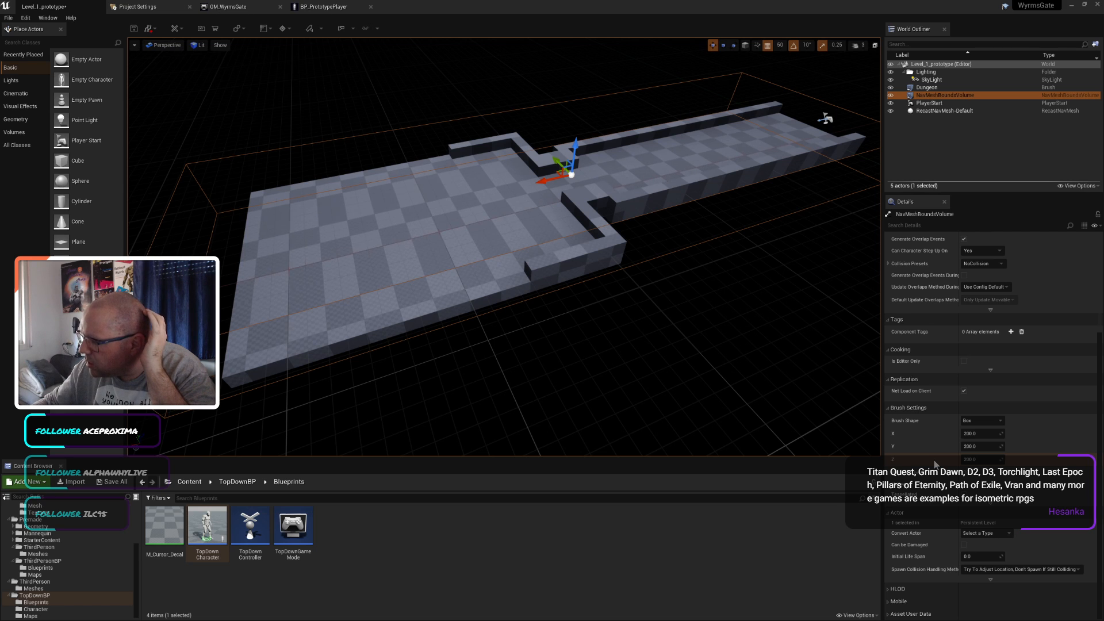
{"action": "scroll", "coordinate": [935, 465], "scroll_direction": "up", "scroll_amount": 12}
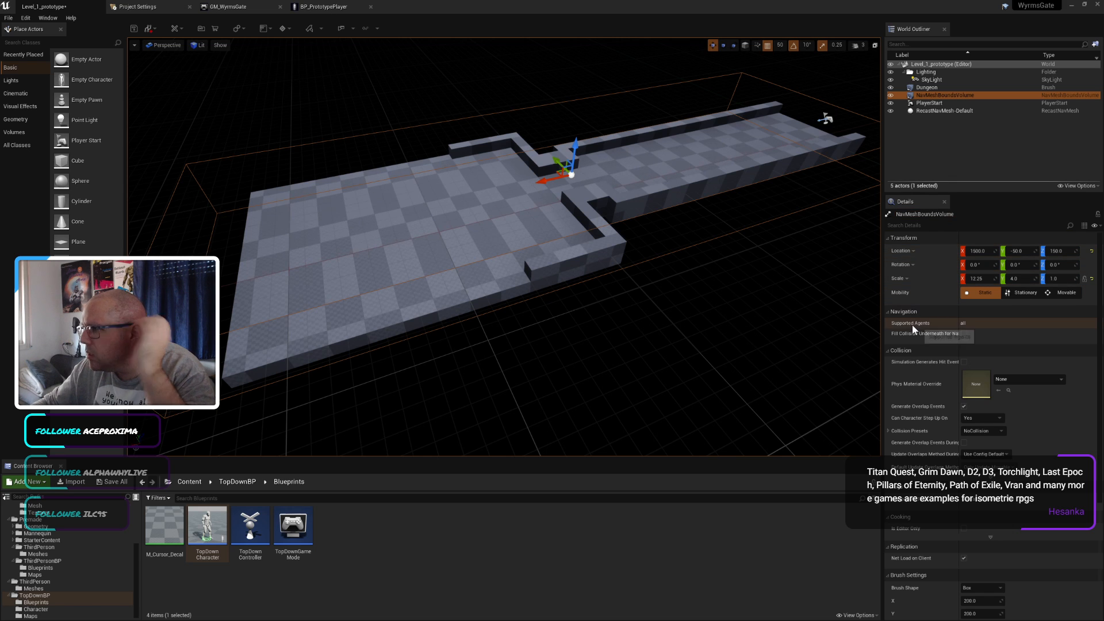
{"action": "scroll", "coordinate": [912, 325], "scroll_direction": "down", "scroll_amount": 4}
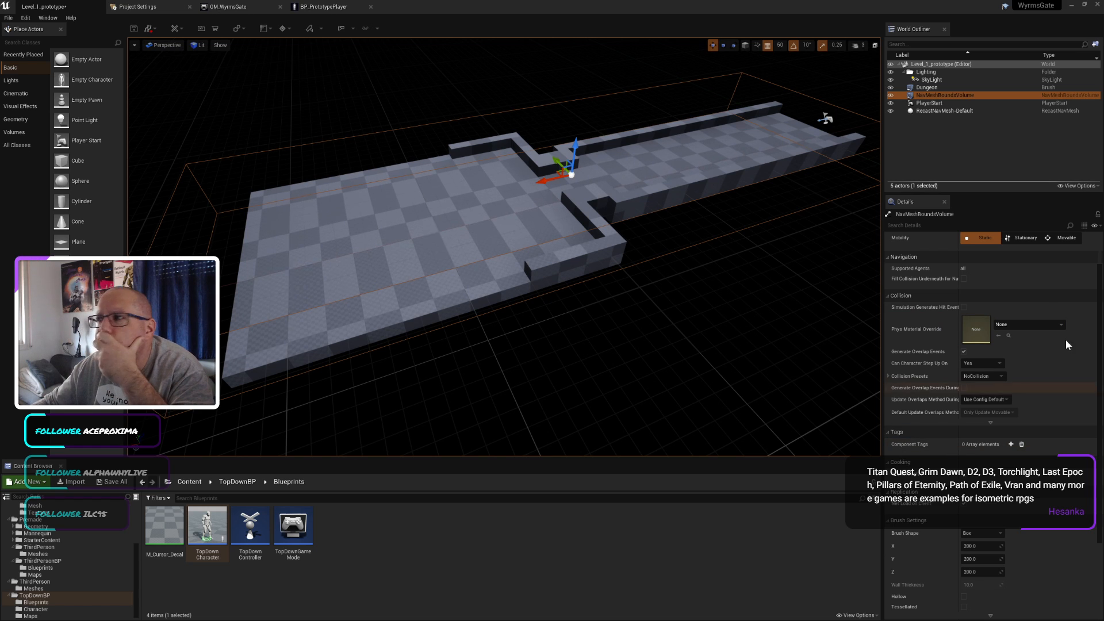
Step: Select RecastNavMesh-Default and examine its display, generation and runtime settings
{"action": "left_click", "coordinate": [961, 111]}
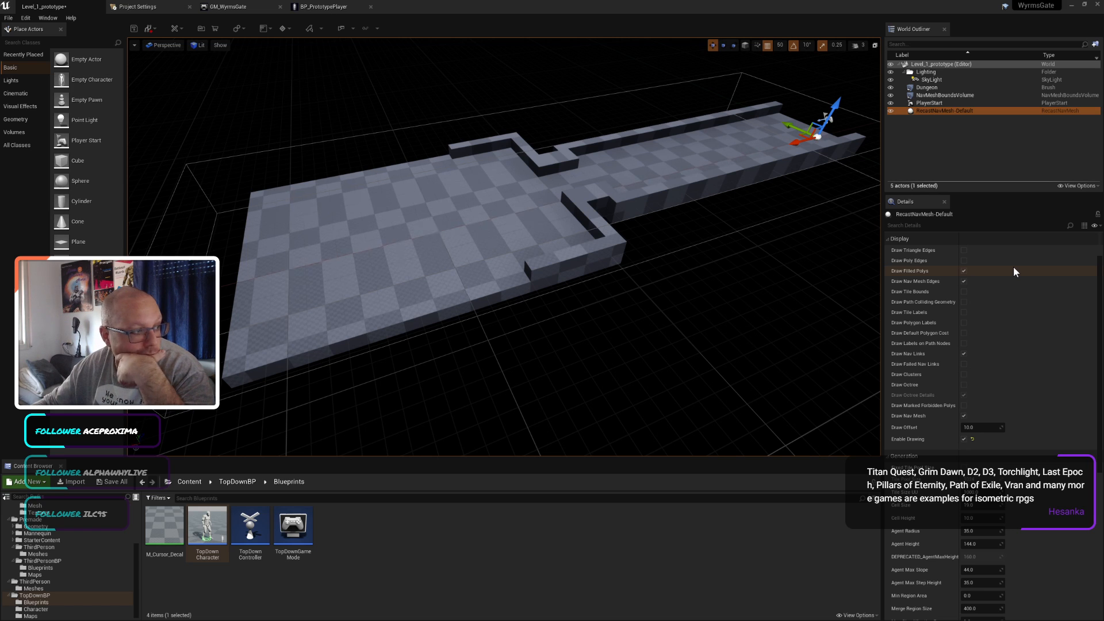
{"action": "scroll", "coordinate": [1013, 267], "scroll_direction": "down", "scroll_amount": 5}
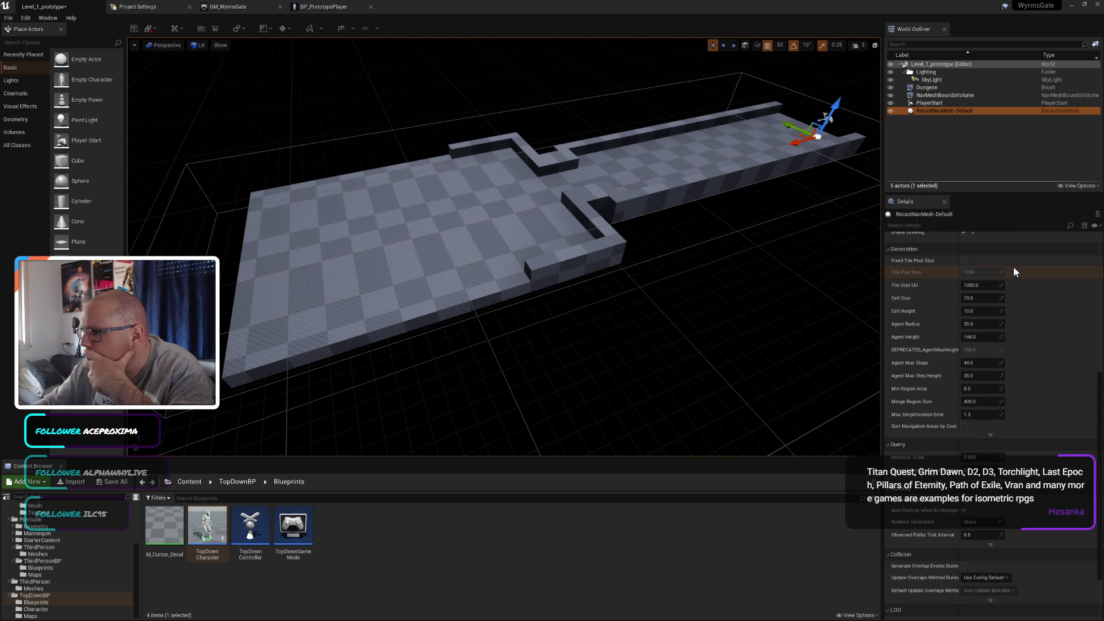
{"action": "scroll", "coordinate": [1013, 267], "scroll_direction": "down", "scroll_amount": 3}
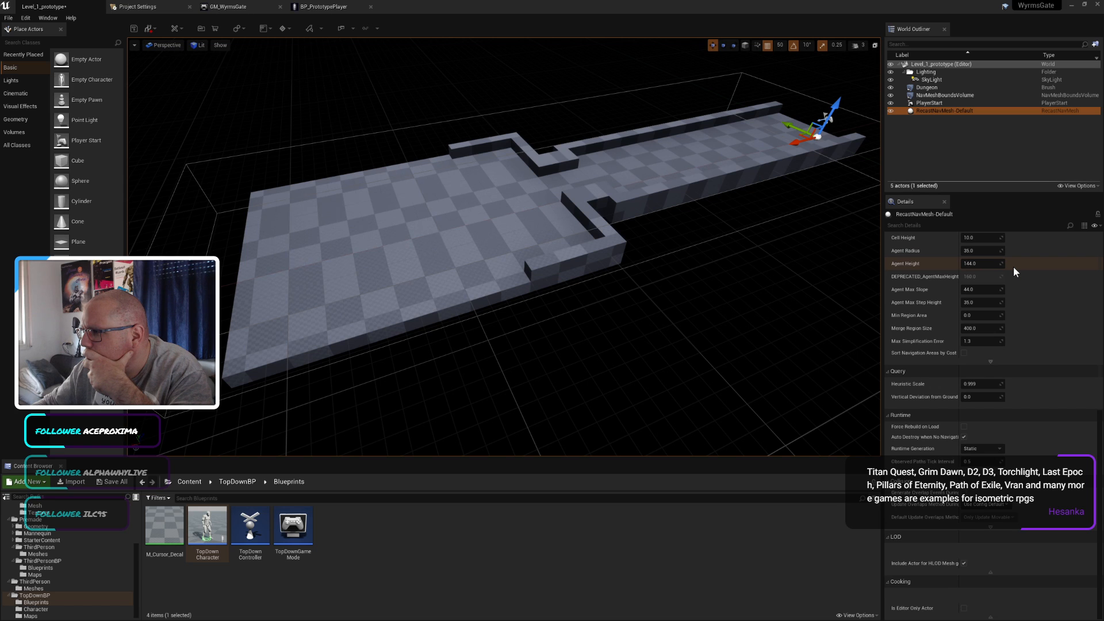
{"action": "scroll", "coordinate": [1013, 266], "scroll_direction": "down", "scroll_amount": 3}
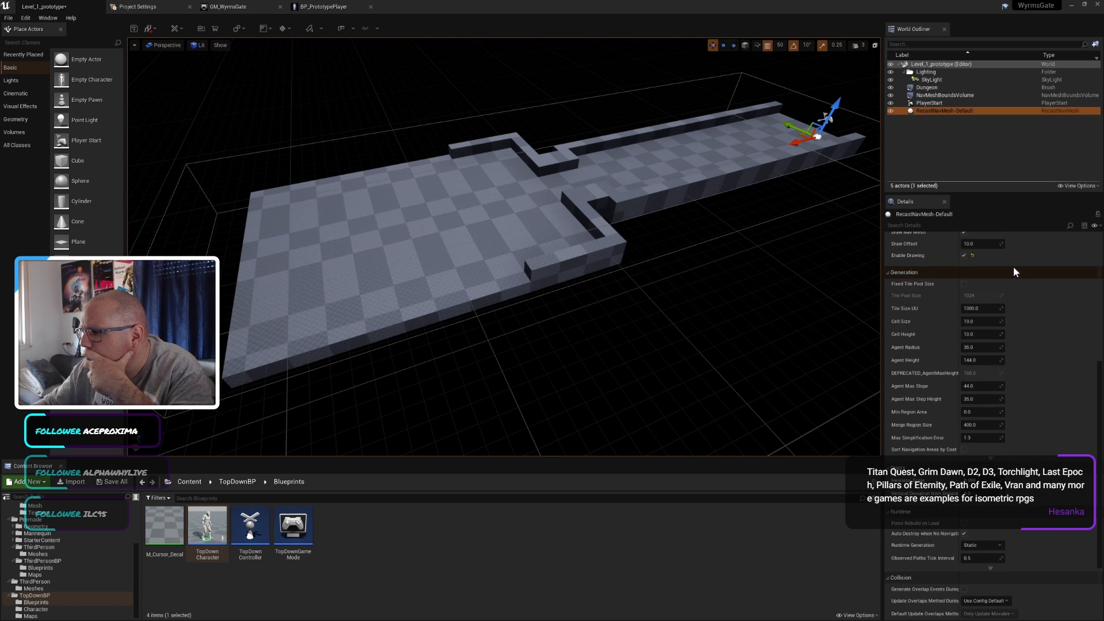
Step: Lower the NavMeshBoundsVolume to a Z location of 100 and save the level
{"action": "left_click", "coordinate": [447, 122]}
{"action": "left_click", "coordinate": [447, 119]}
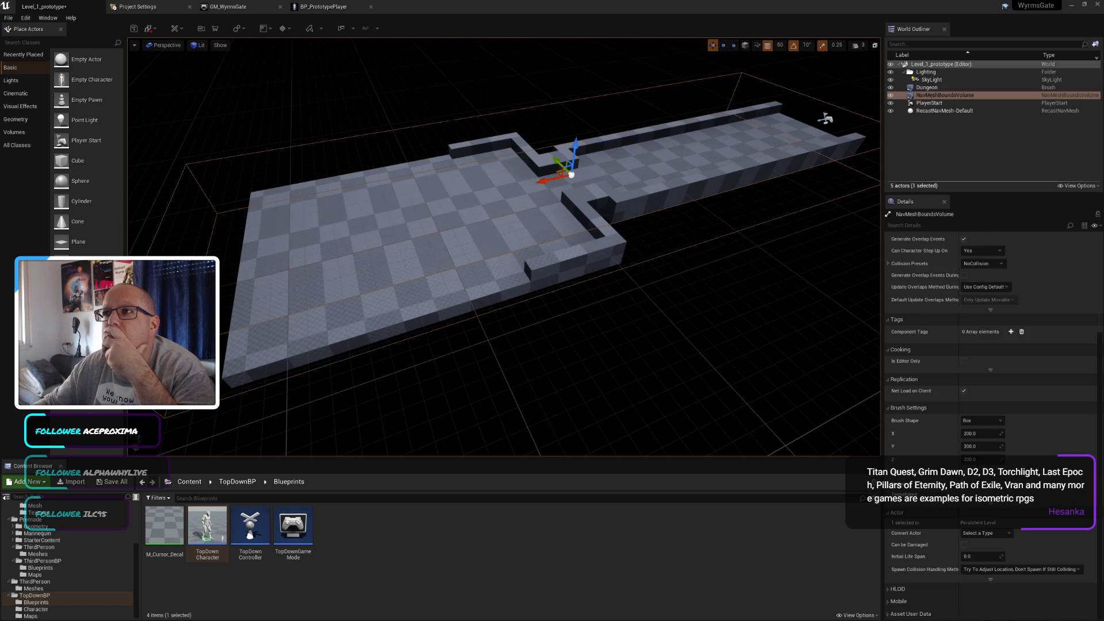
{"action": "left_click_drag", "start_coordinate": [578, 144], "coordinate": [580, 158]}
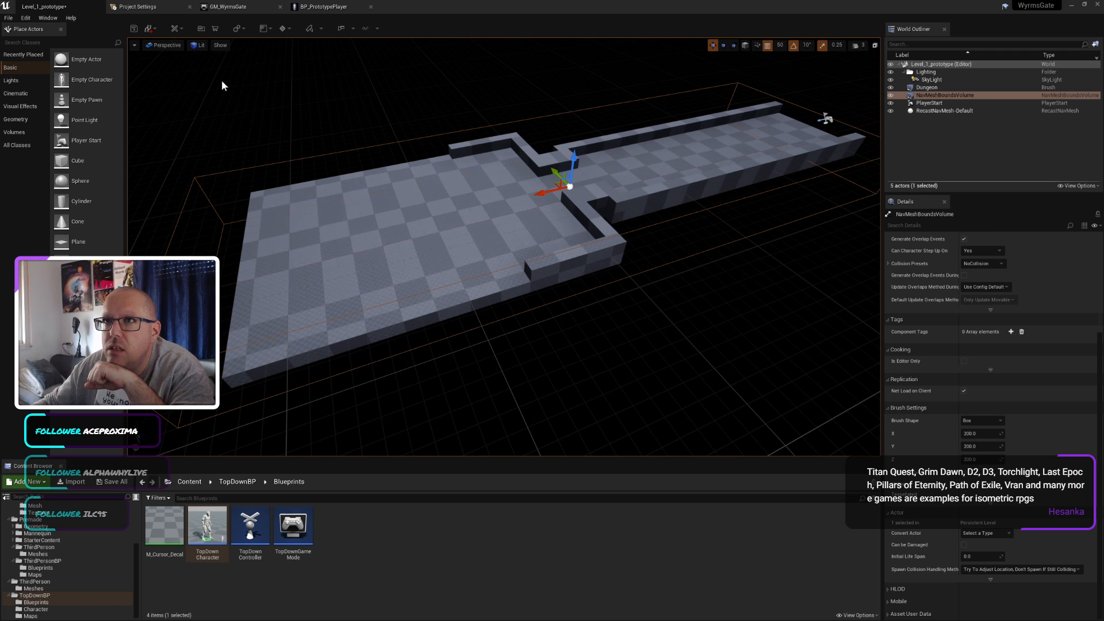
{"action": "left_click", "coordinate": [135, 28]}
{"action": "left_click", "coordinate": [156, 29]}
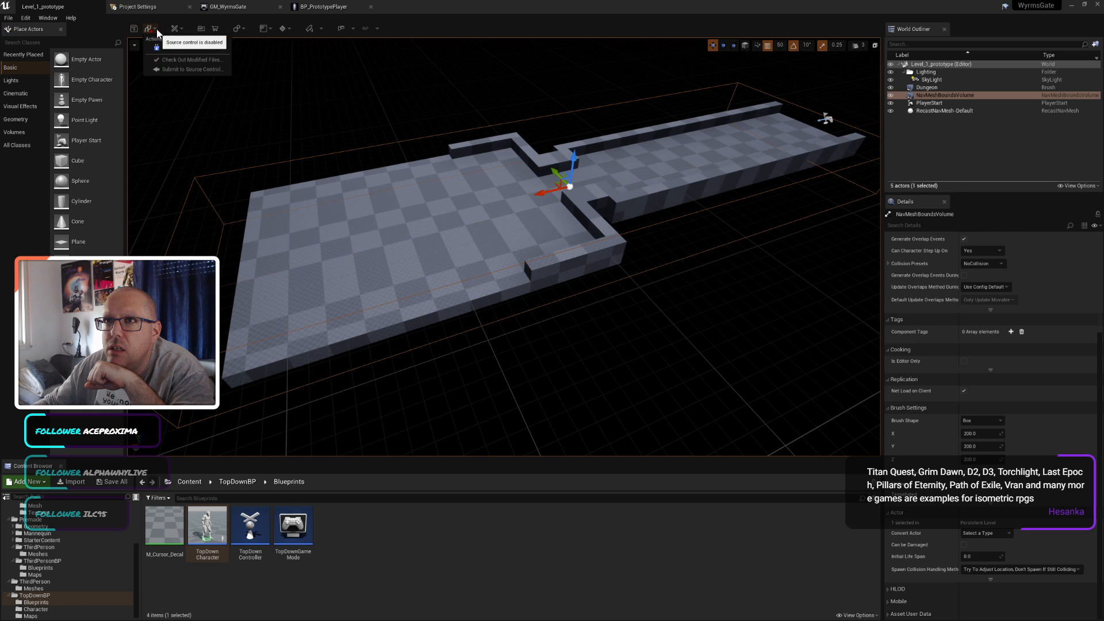
{"action": "left_click", "coordinate": [367, 31]}
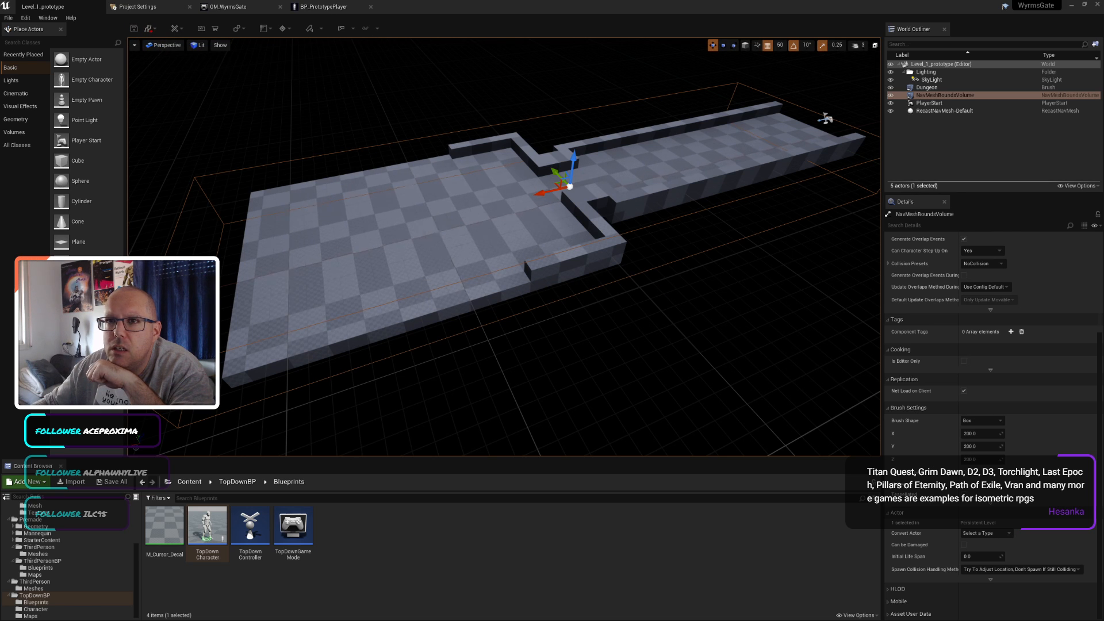
{"action": "left_click", "coordinate": [756, 231]}
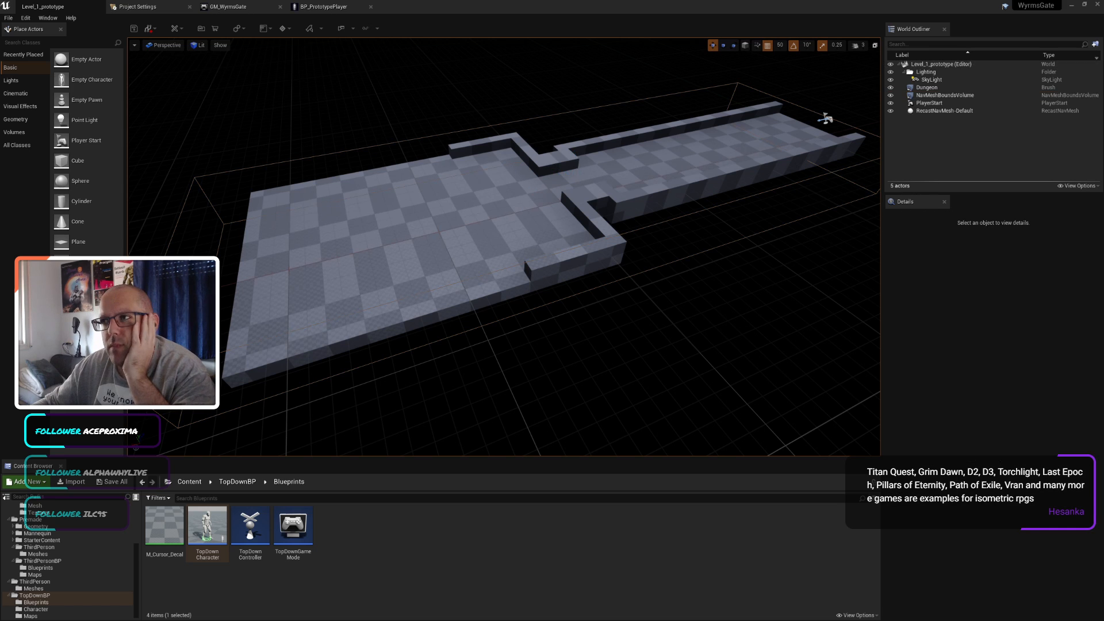
{"action": "left_click", "coordinate": [945, 95]}
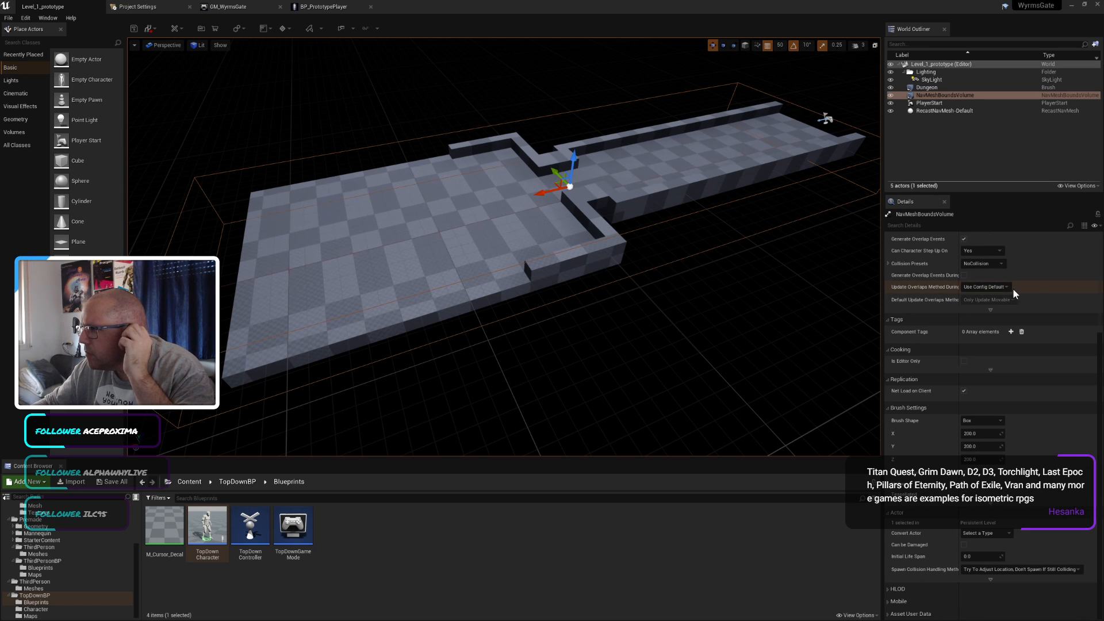
{"action": "scroll", "coordinate": [1042, 290], "scroll_direction": "up", "scroll_amount": 6}
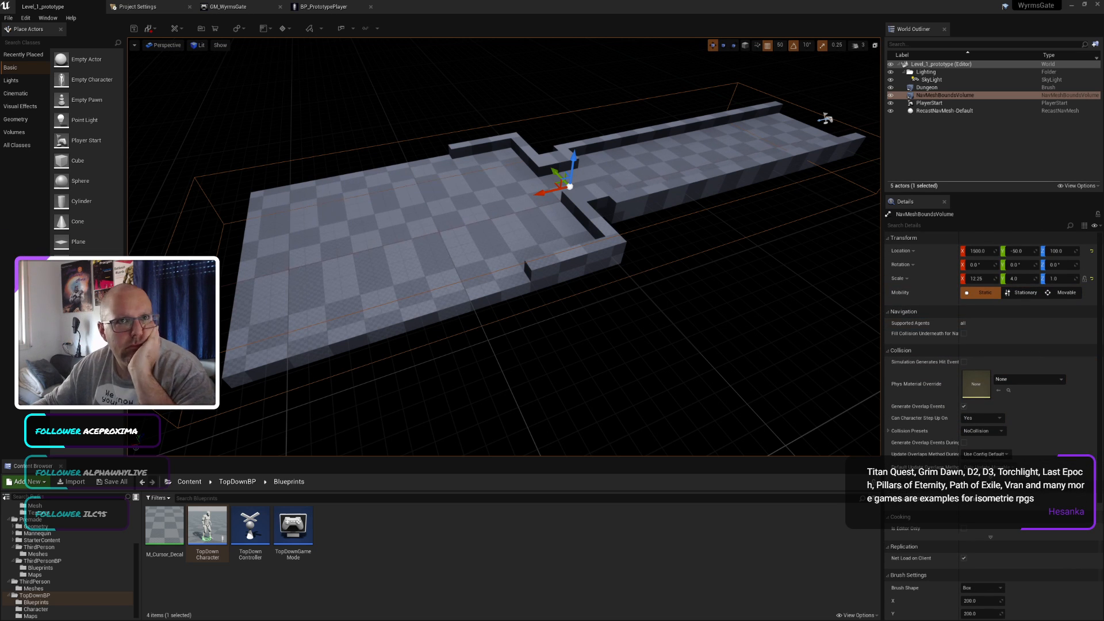
Step: Switch to the browser, open the AnswerHub question "Why won't my NavMesh show when I press P?" from the search results and read it
{"action": "key", "text": "alt+Tab"}
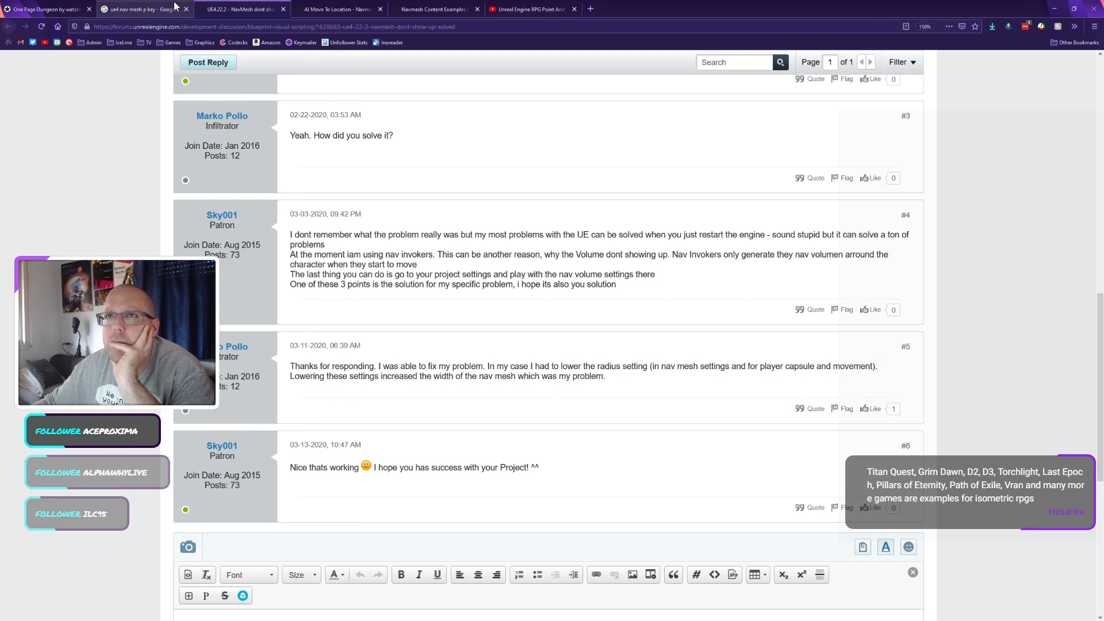
{"action": "left_click", "coordinate": [173, 8]}
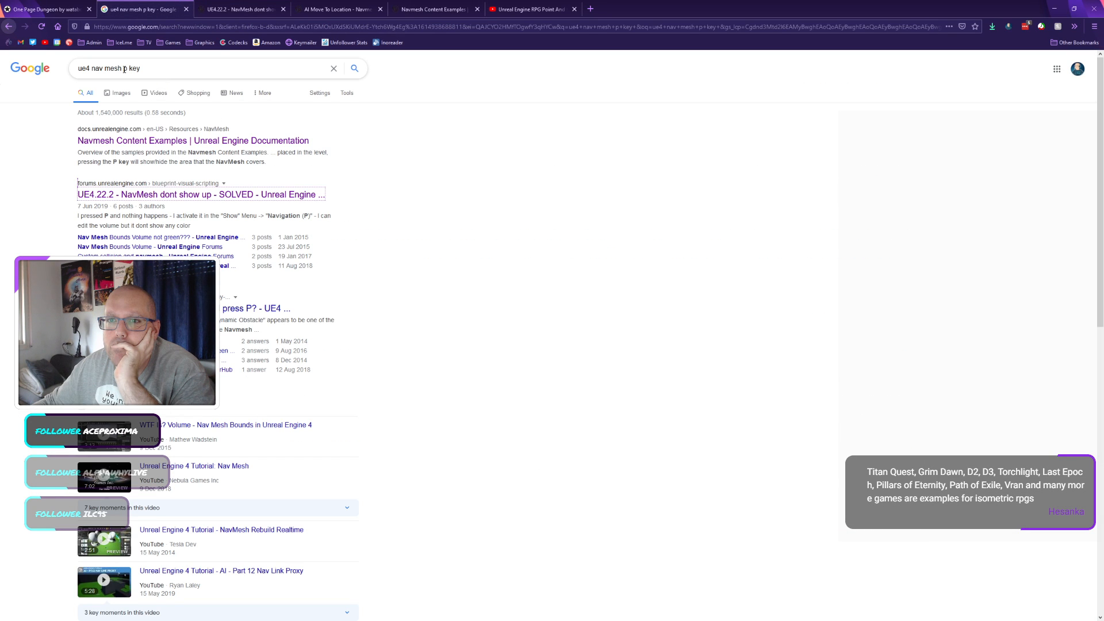
{"action": "left_click", "coordinate": [257, 309]}
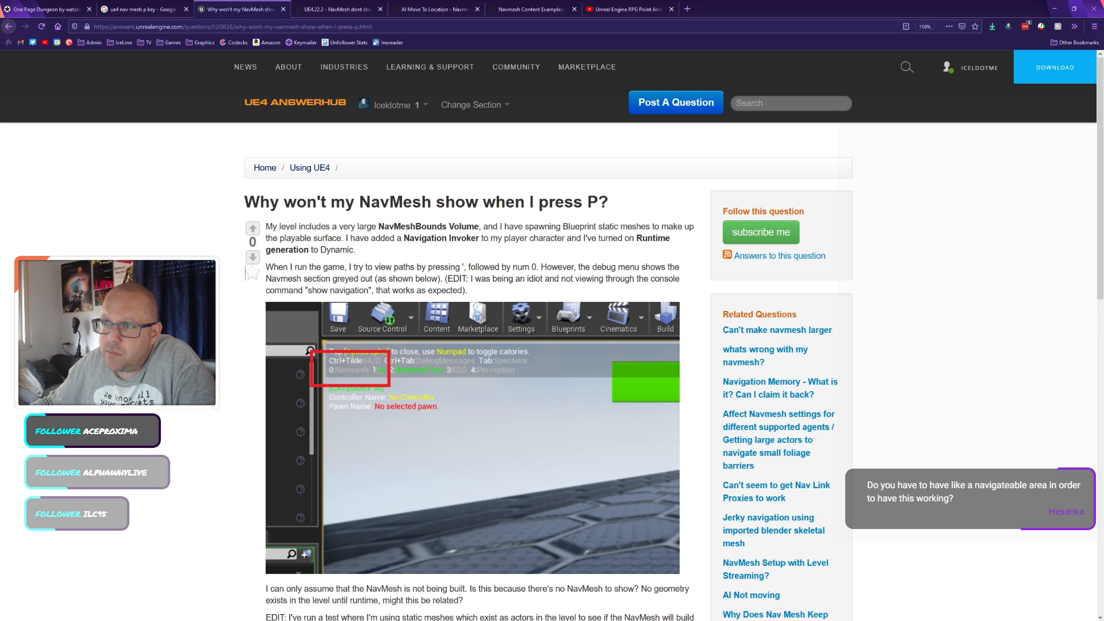
{"action": "scroll", "coordinate": [552, 334], "scroll_direction": "down", "scroll_amount": 2}
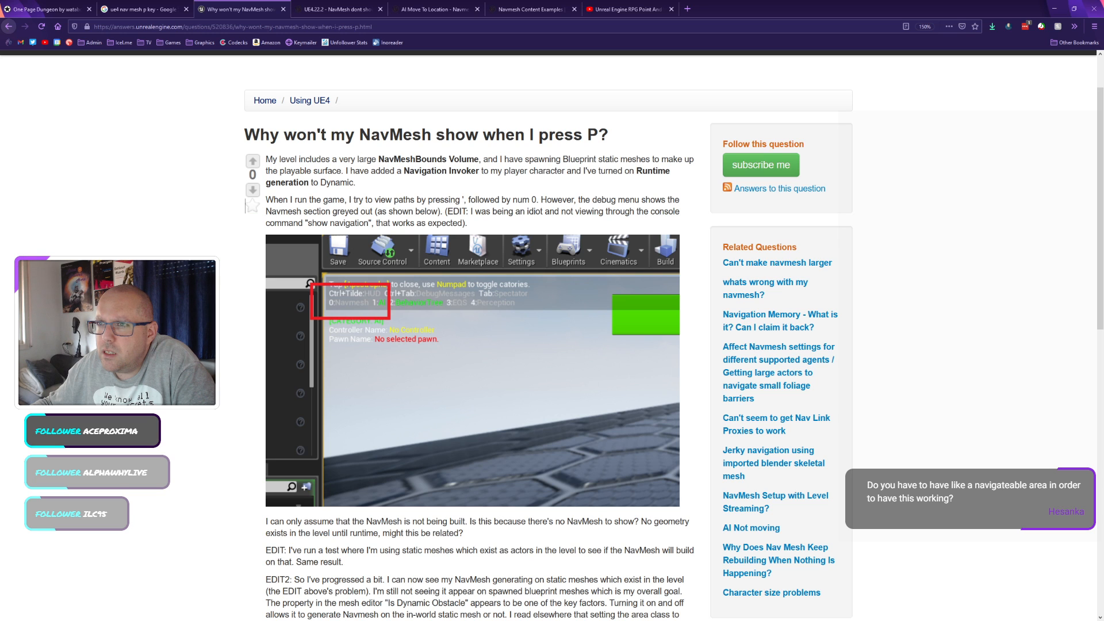
{"action": "scroll", "coordinate": [673, 334], "scroll_direction": "down", "scroll_amount": 9}
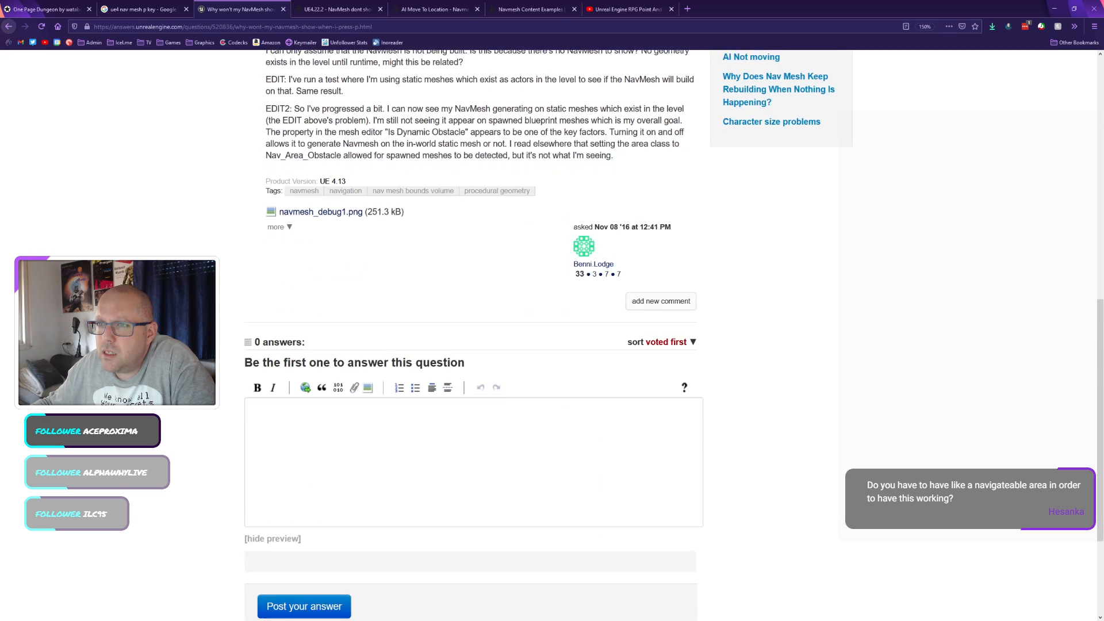
{"action": "scroll", "coordinate": [673, 335], "scroll_direction": "up", "scroll_amount": 7}
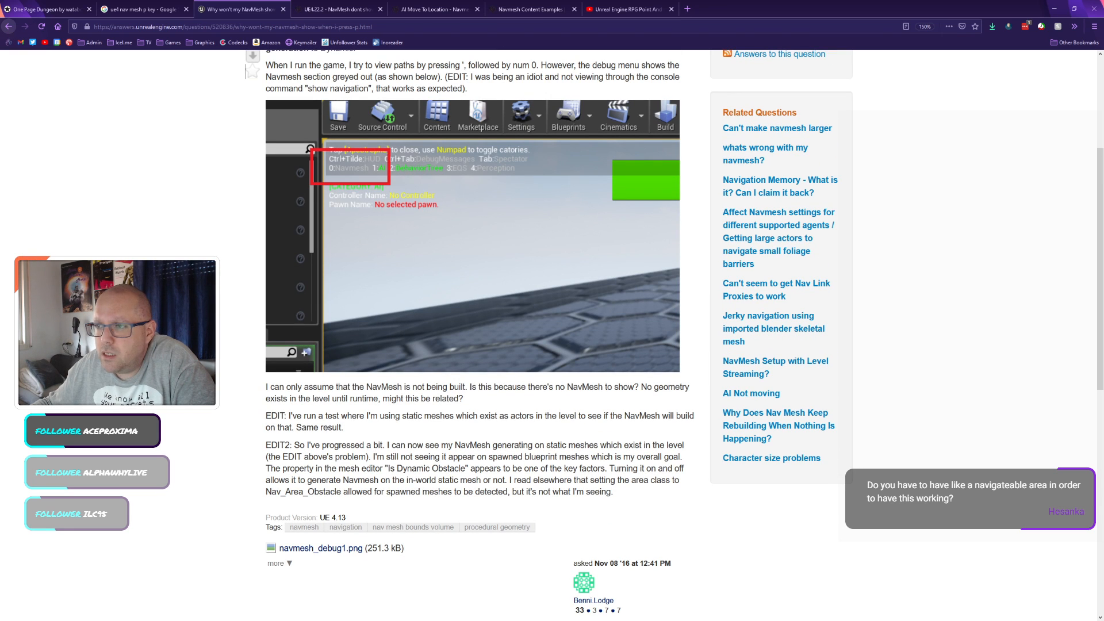
{"action": "scroll", "coordinate": [552, 333], "scroll_direction": "up", "scroll_amount": 2}
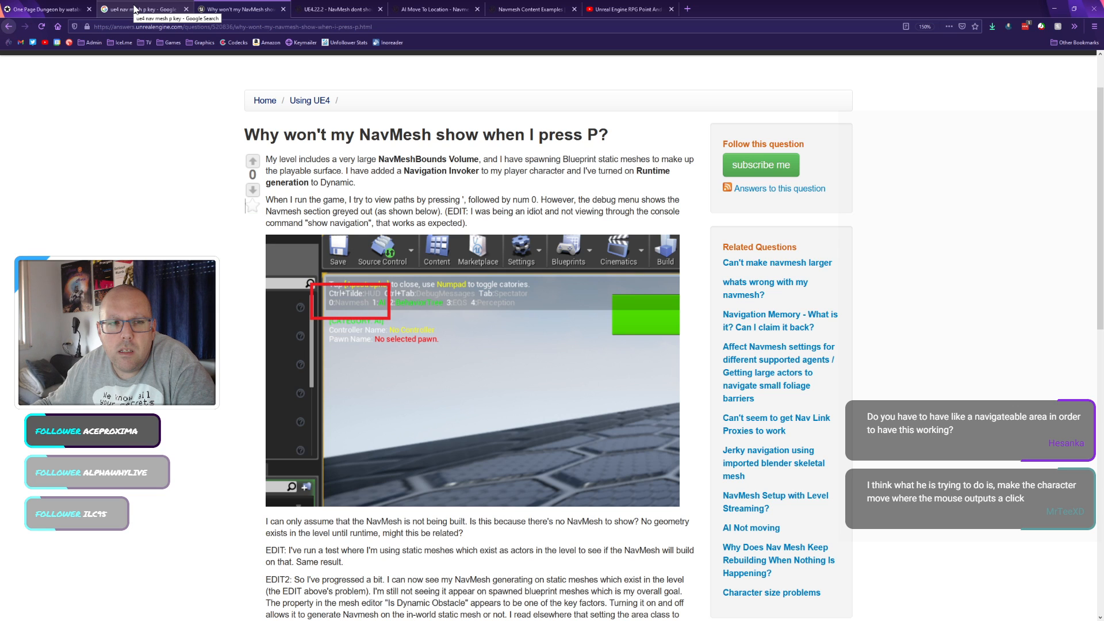
{"action": "left_click", "coordinate": [134, 9]}
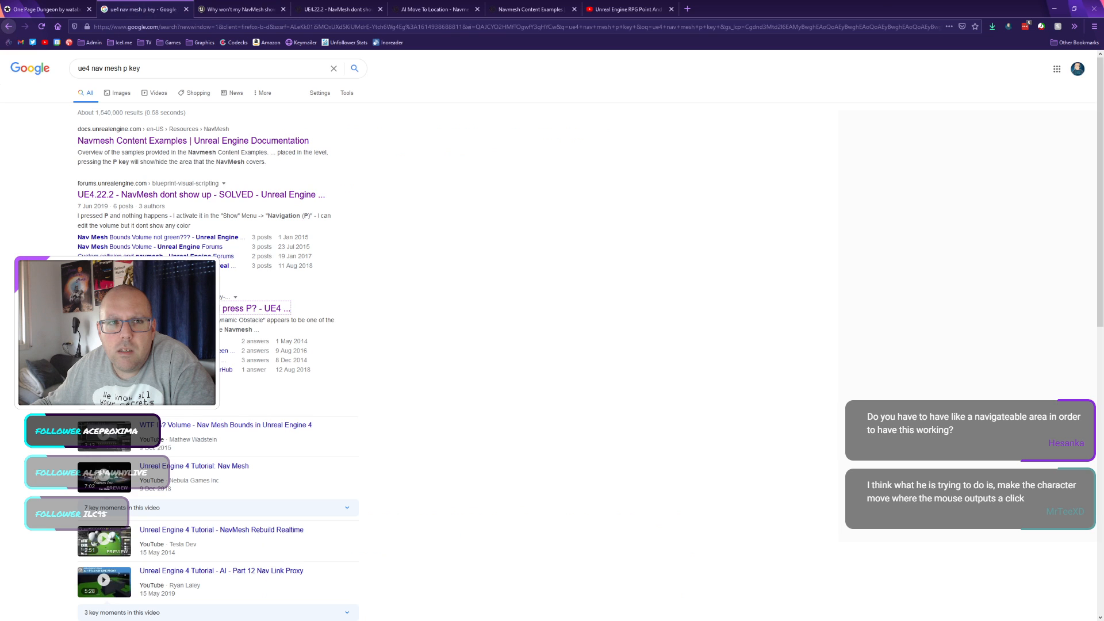
Step: Switch to Unreal Editor and inspect the details of the Dungeon brush and the NavMeshBoundsVolume
{"action": "key", "text": "alt+Tab"}
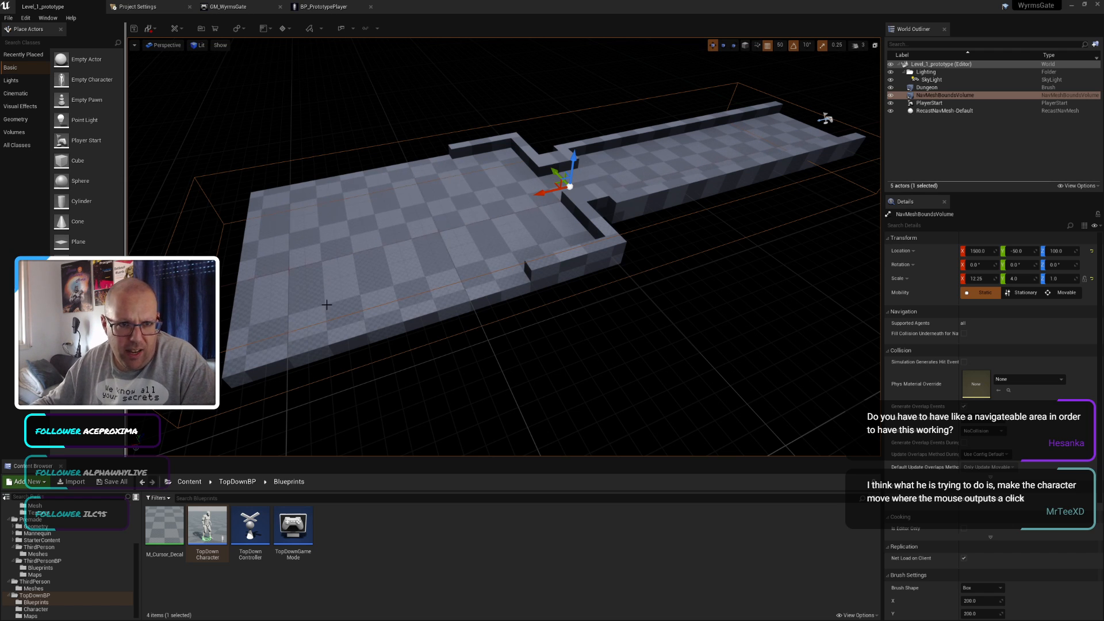
{"action": "left_click", "coordinate": [424, 237]}
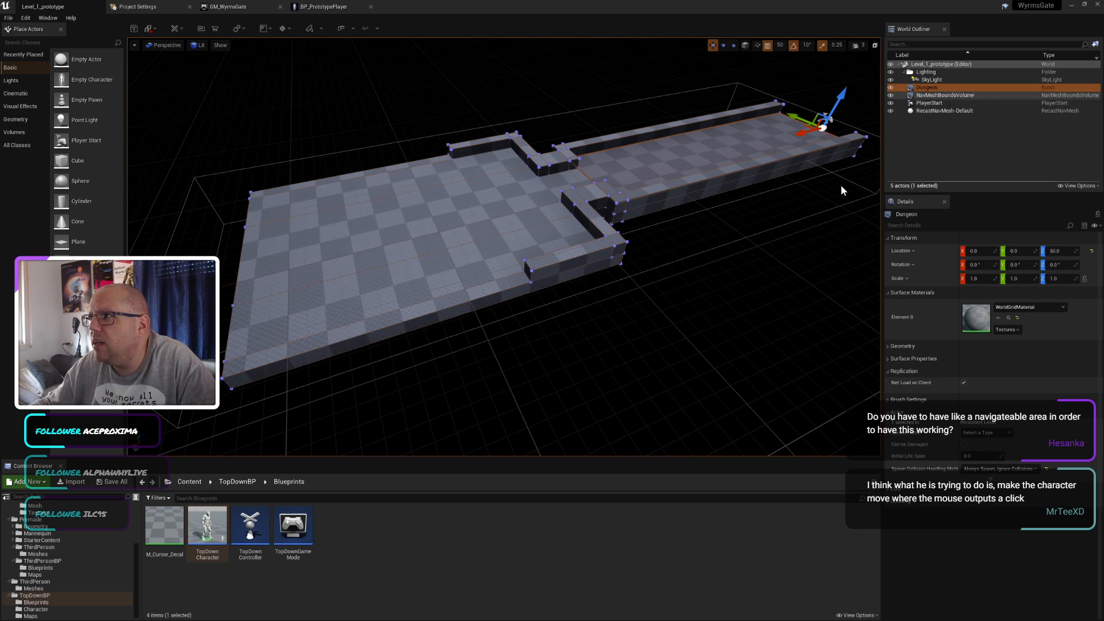
{"action": "left_click", "coordinate": [943, 95]}
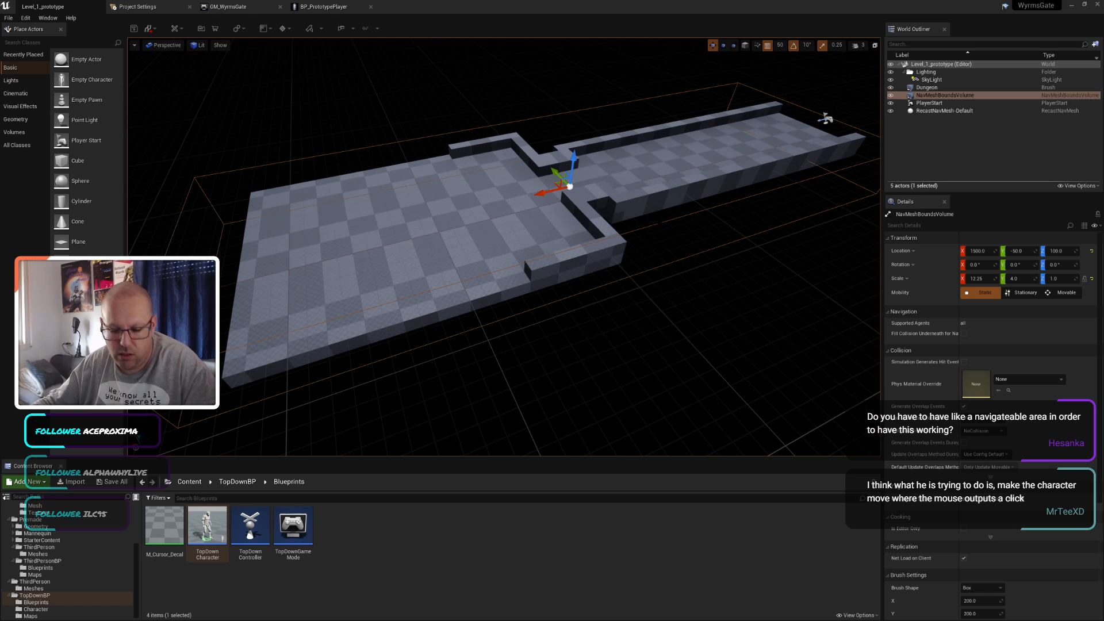
Step: Enable Game View in the level viewport and try to show the navmesh
{"action": "key", "text": "grave"}
{"action": "left_click", "coordinate": [135, 44]}
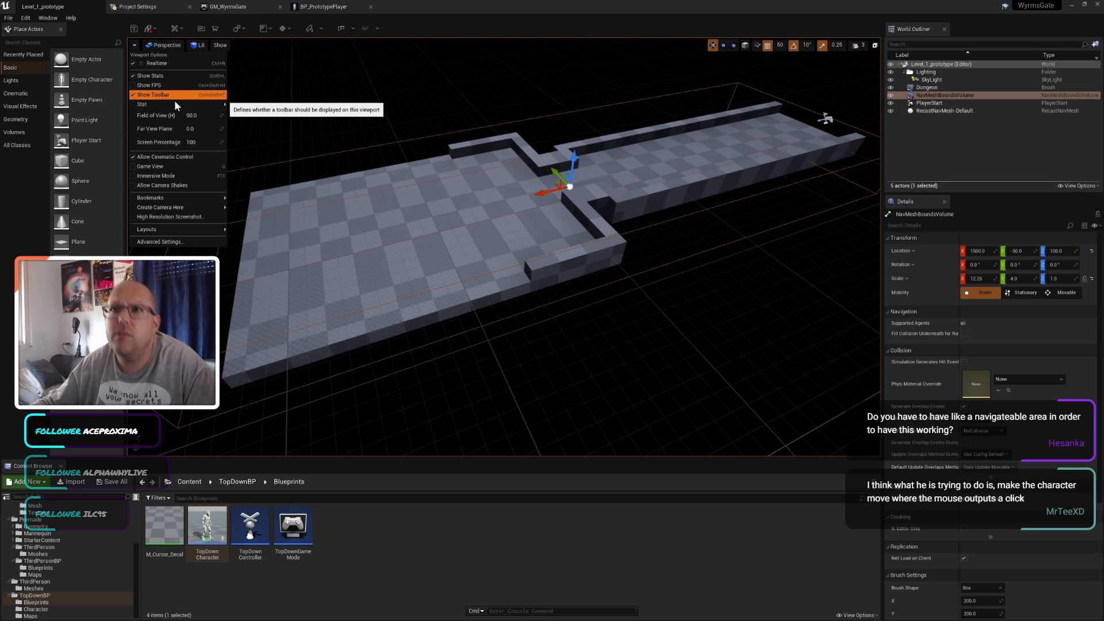
{"action": "mouse_move", "coordinate": [174, 105]}
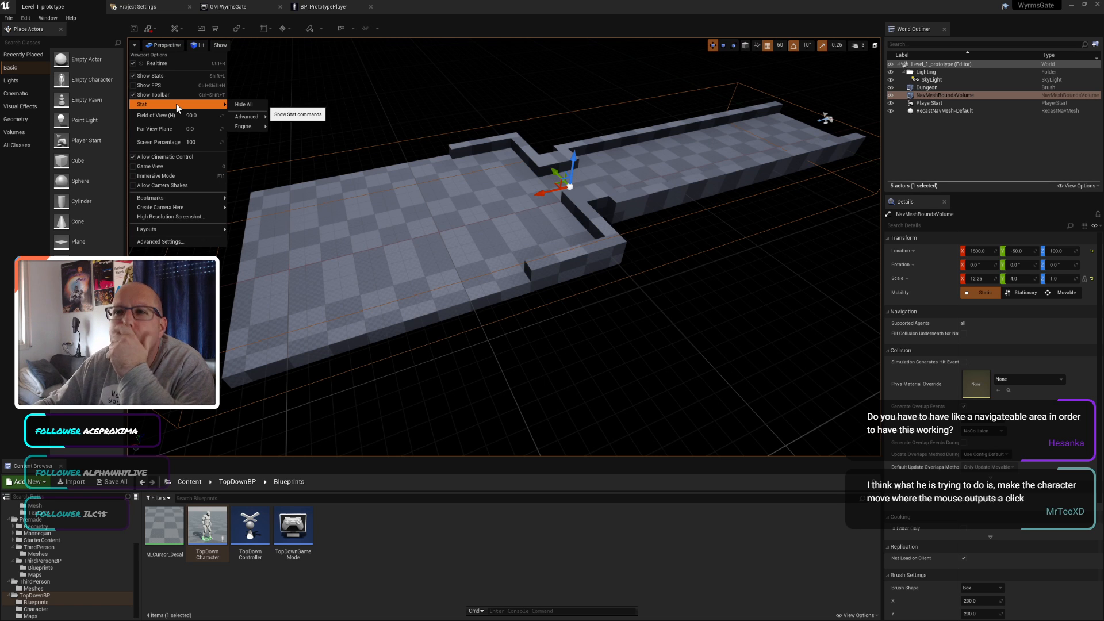
{"action": "left_click", "coordinate": [181, 166]}
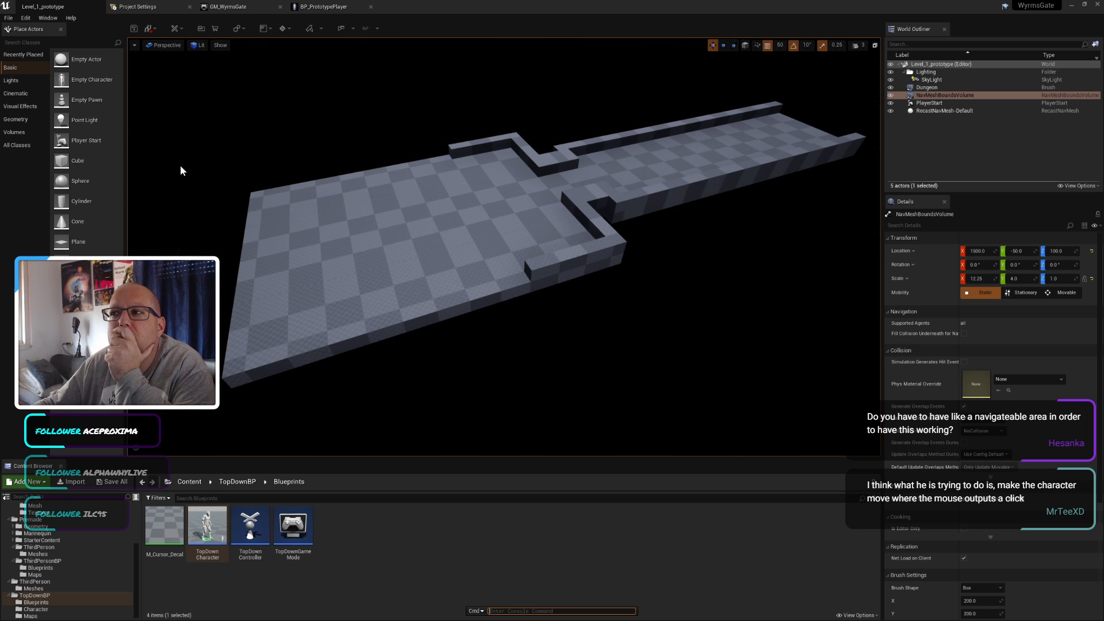
{"action": "type", "text": "p"}
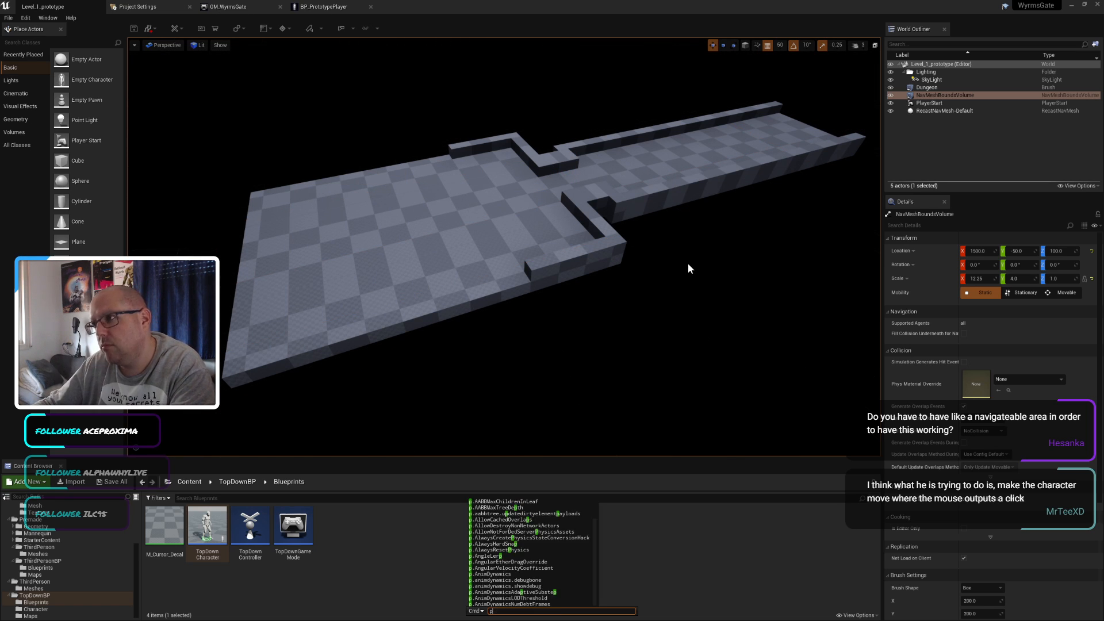
{"action": "key", "text": "Escape"}
{"action": "key", "text": "Escape"}
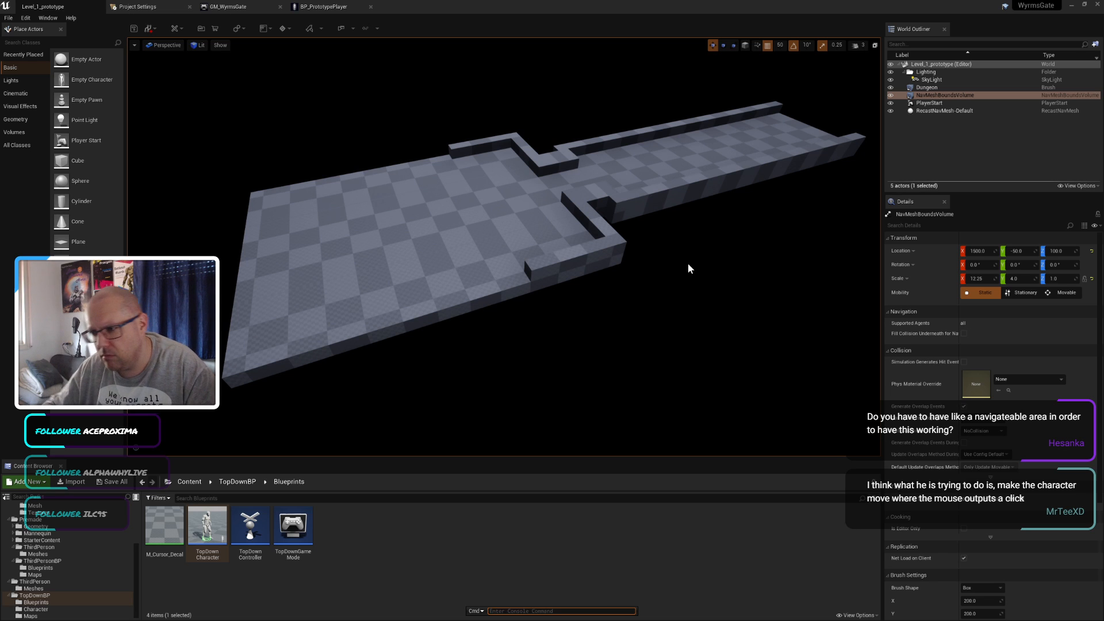
Step: Turn Game View off in the level viewport and look through the remaining viewport options
{"action": "left_click", "coordinate": [130, 47]}
{"action": "left_click", "coordinate": [133, 45]}
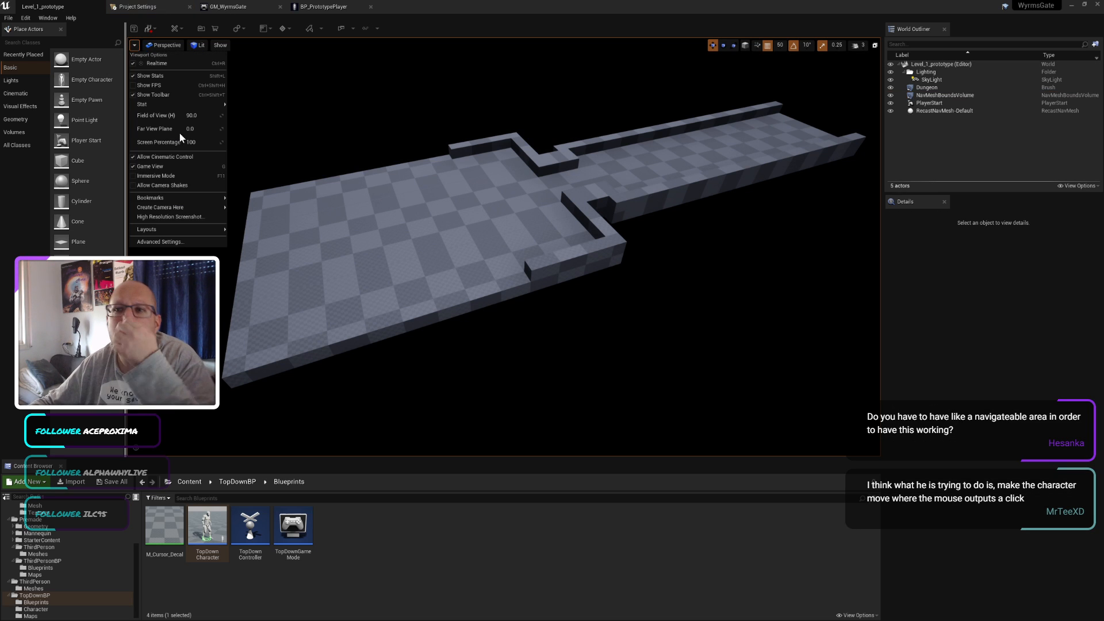
{"action": "left_click", "coordinate": [176, 166]}
{"action": "left_click", "coordinate": [134, 46]}
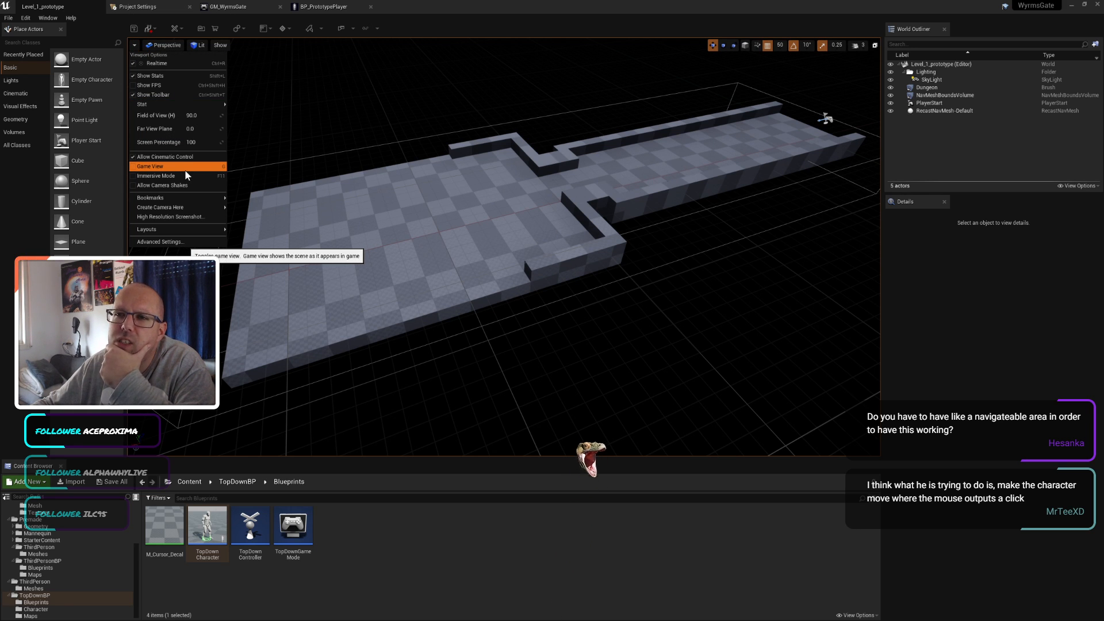
{"action": "mouse_move", "coordinate": [191, 197]}
{"action": "mouse_move", "coordinate": [178, 230]}
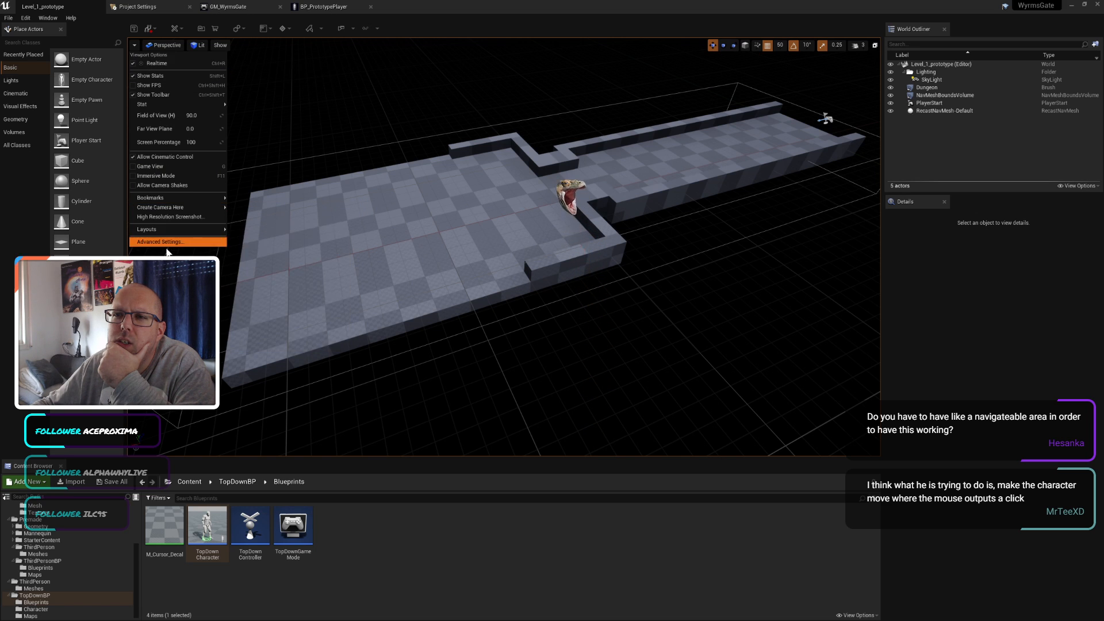
{"action": "left_click", "coordinate": [308, 82]}
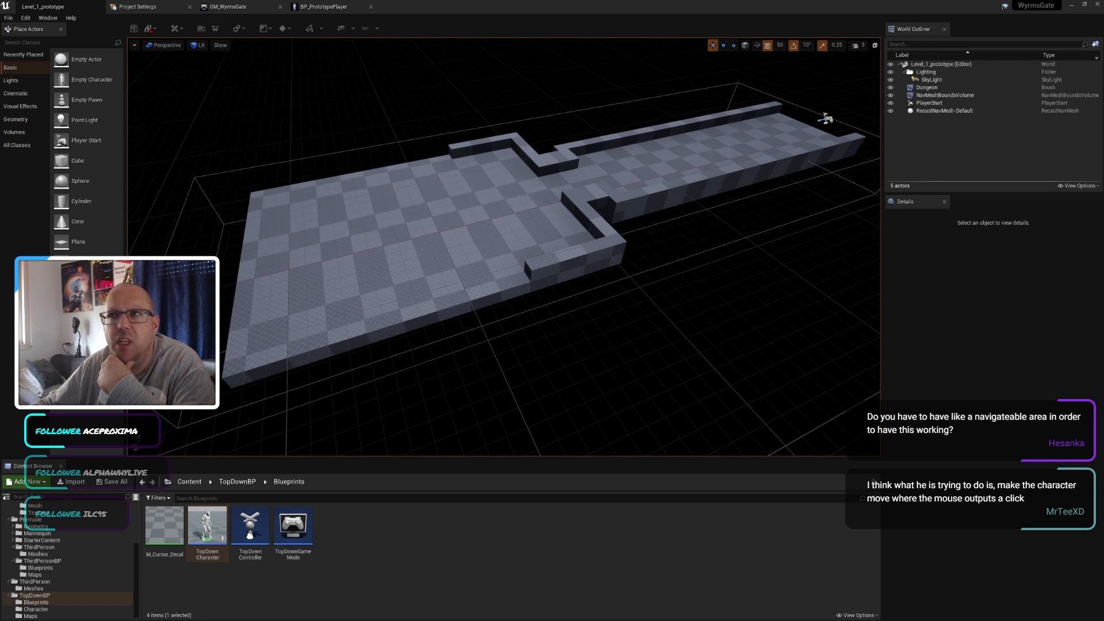
Step: Switch to the browser, resume the "Unreal Engine RPG Point And Click Tutorial" video and skip ahead to the Show Mouse Cursor node at about 10:48
{"action": "key", "text": "alt+Tab"}
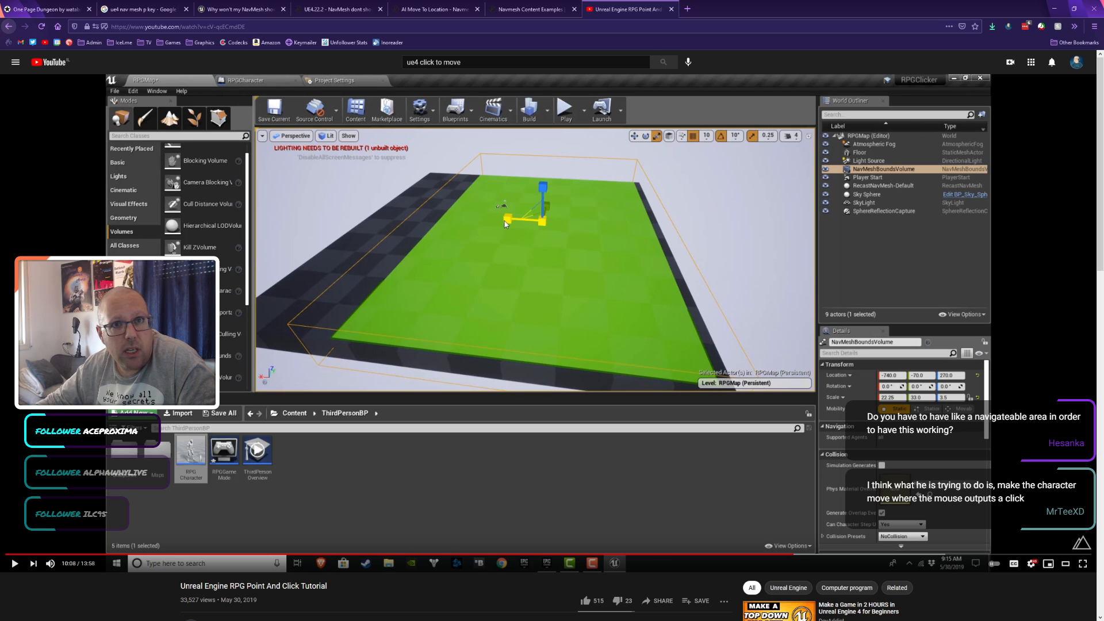
{"action": "left_click", "coordinate": [454, 258]}
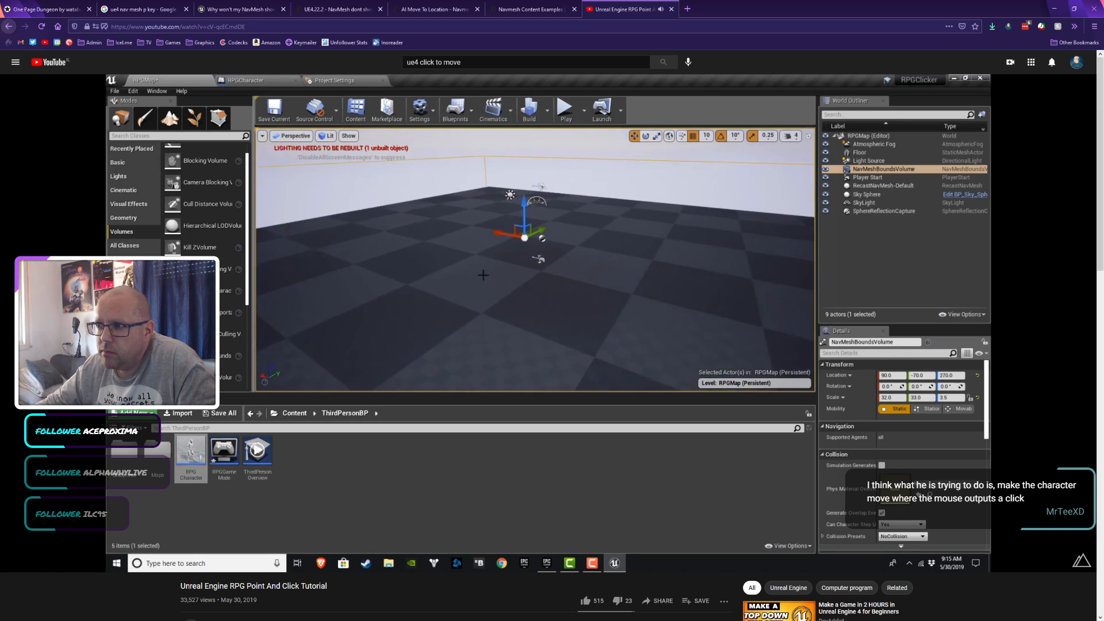
{"action": "left_click", "coordinate": [615, 342]}
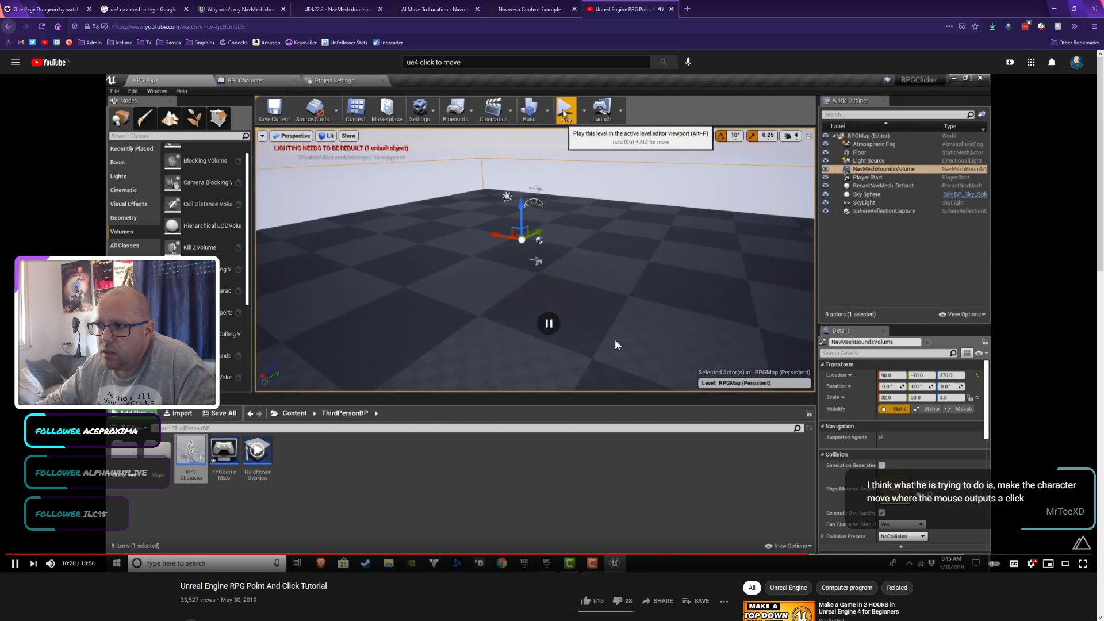
{"action": "left_click", "coordinate": [845, 554]}
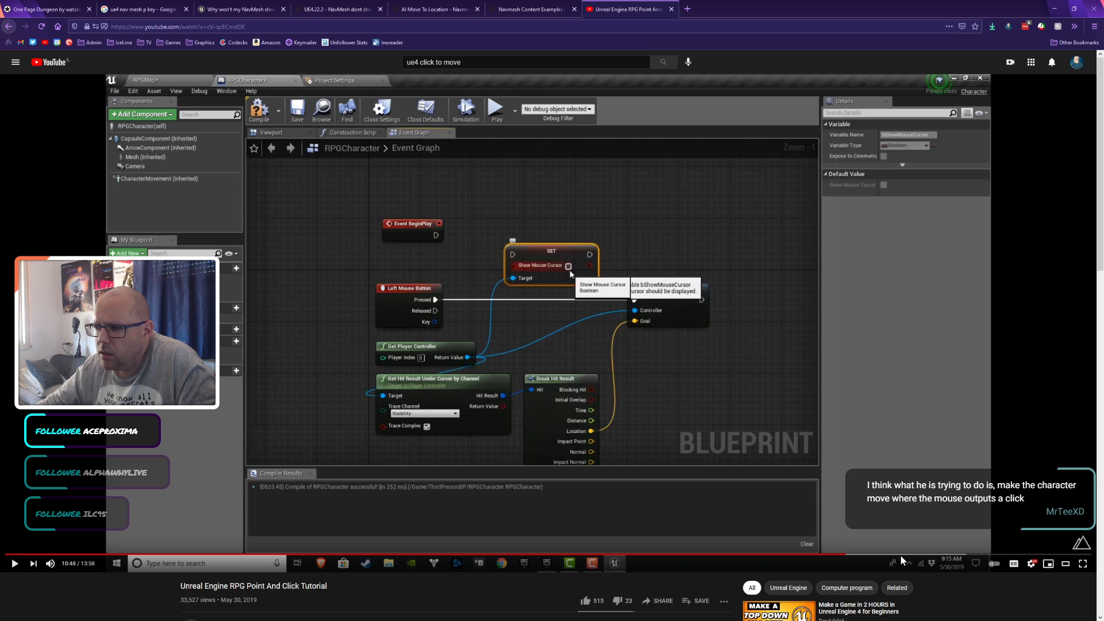
Step: Skim the tutorial video between about 10:32 and 11:32 to compare its box brush level and character camera setup
{"action": "left_click", "coordinate": [901, 555]}
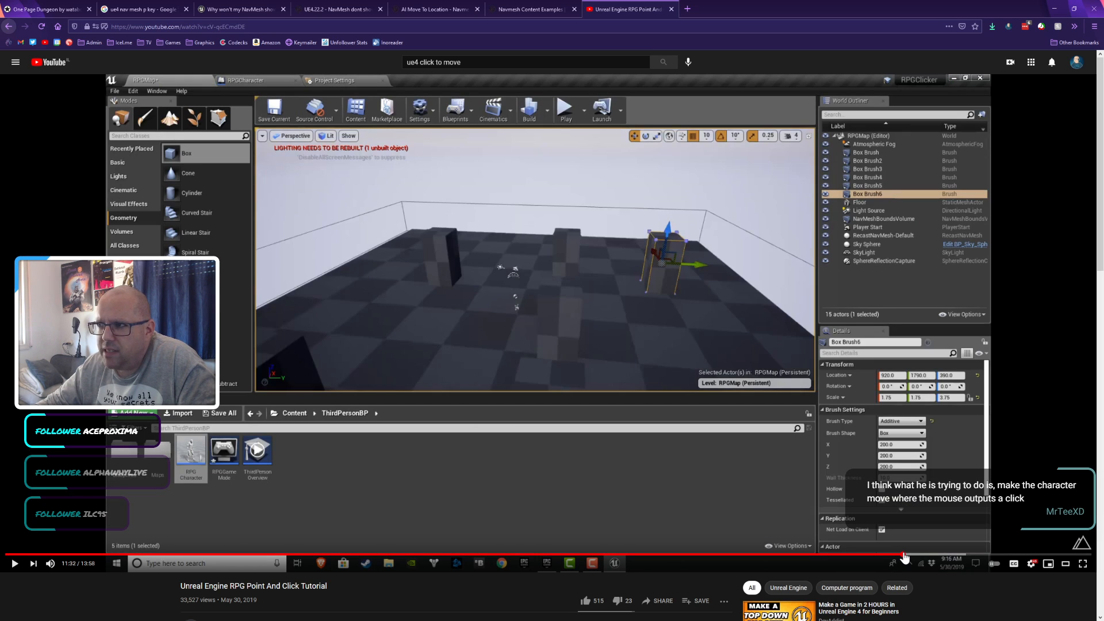
{"action": "left_click", "coordinate": [880, 554]}
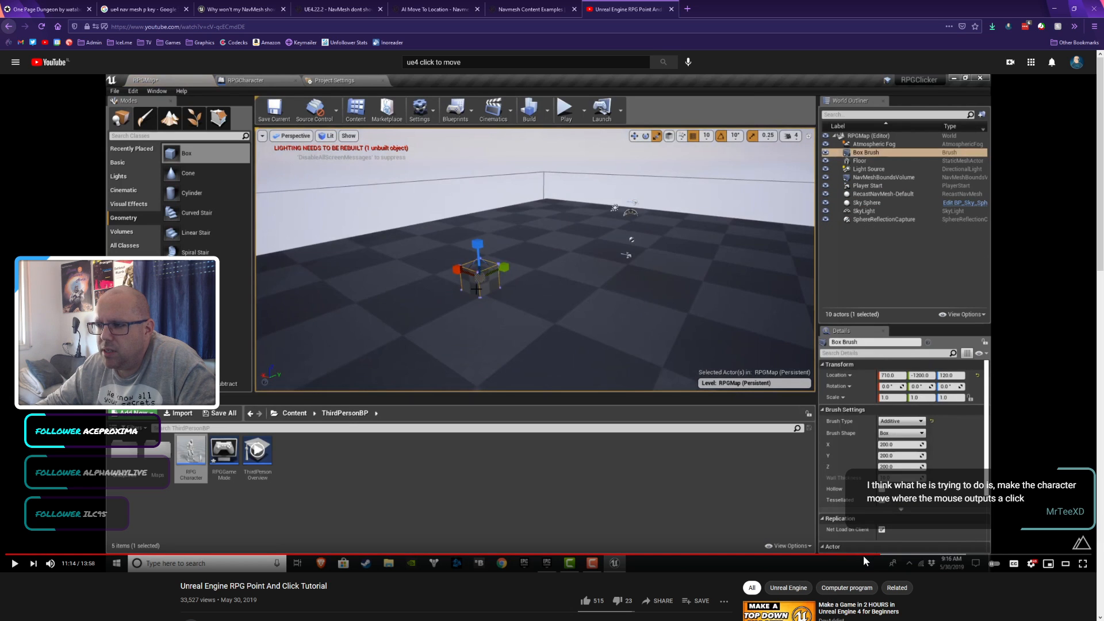
{"action": "left_click", "coordinate": [859, 556]}
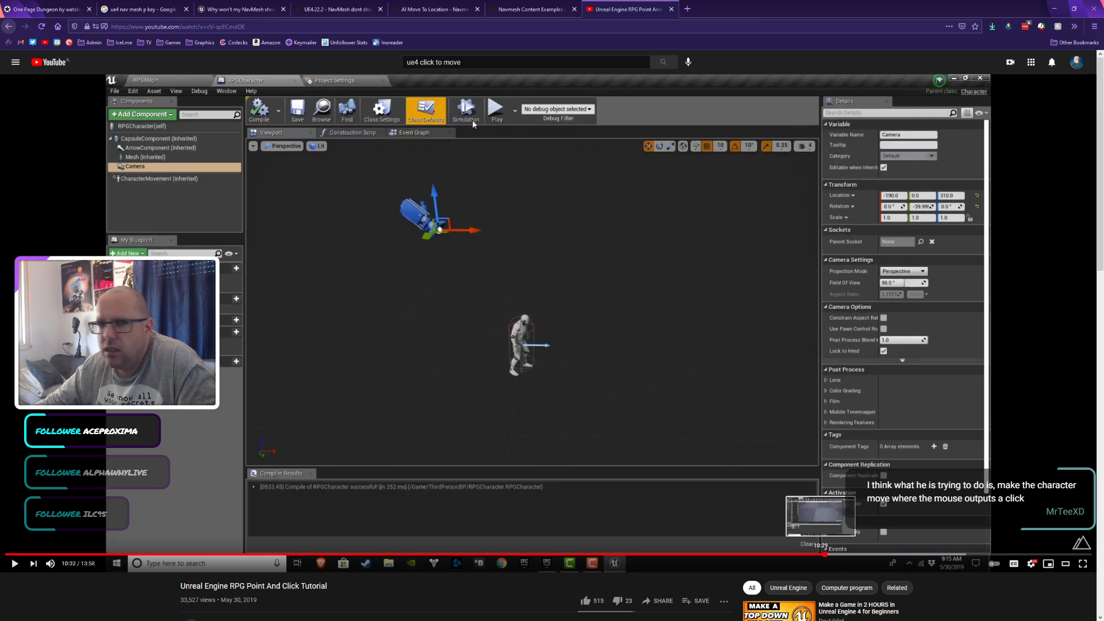
{"action": "left_click", "coordinate": [821, 554]}
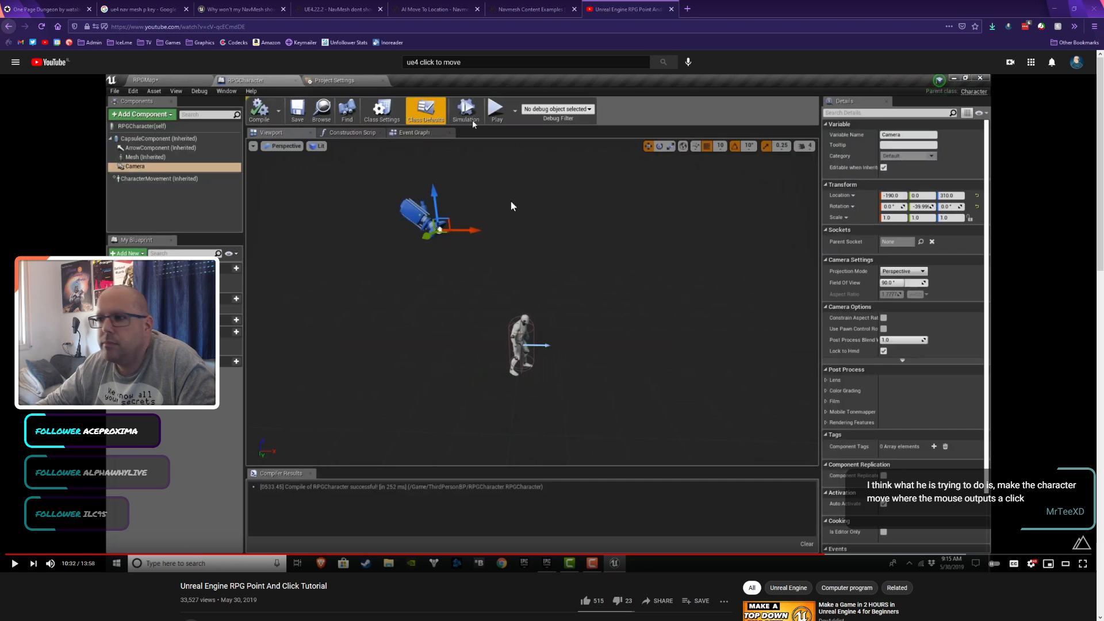
Step: Switch to Unreal Editor and select the NavMeshBoundsVolume to inspect its details
{"action": "left_click", "coordinate": [156, 15]}
{"action": "key", "text": "alt+Tab"}
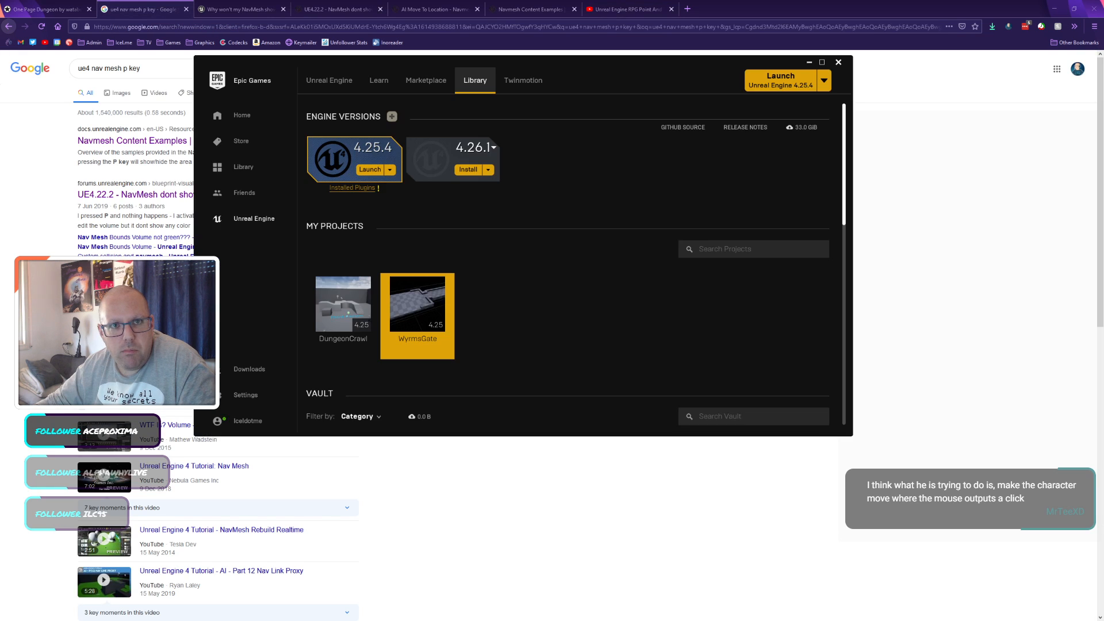
{"action": "key", "text": "alt+Tab"}
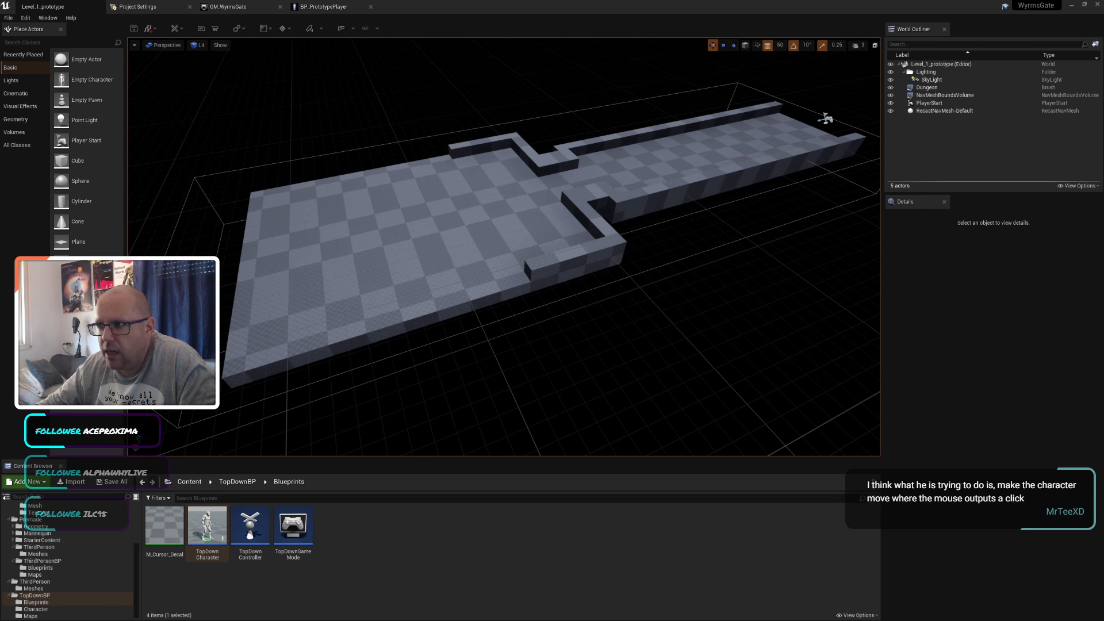
{"action": "scroll", "coordinate": [108, 542], "scroll_direction": "up", "scroll_amount": 4}
{"action": "left_click", "coordinate": [945, 95]}
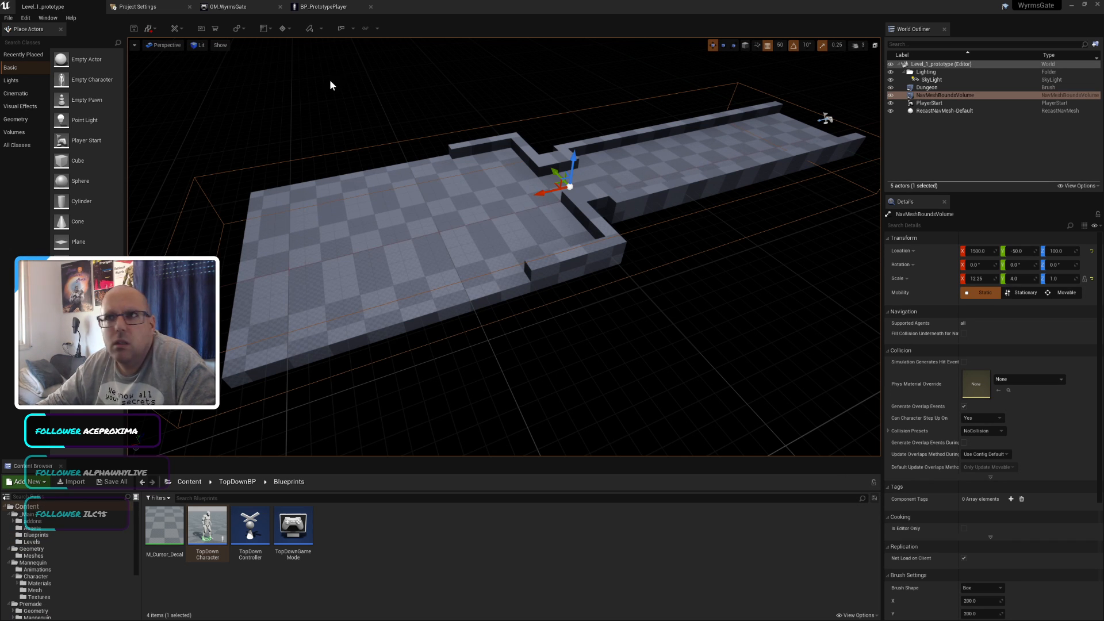
Step: Switch back to the browser and close the navmesh forum, documentation and tutorial video tabs, keeping the Google search results
{"action": "key", "text": "alt+Tab"}
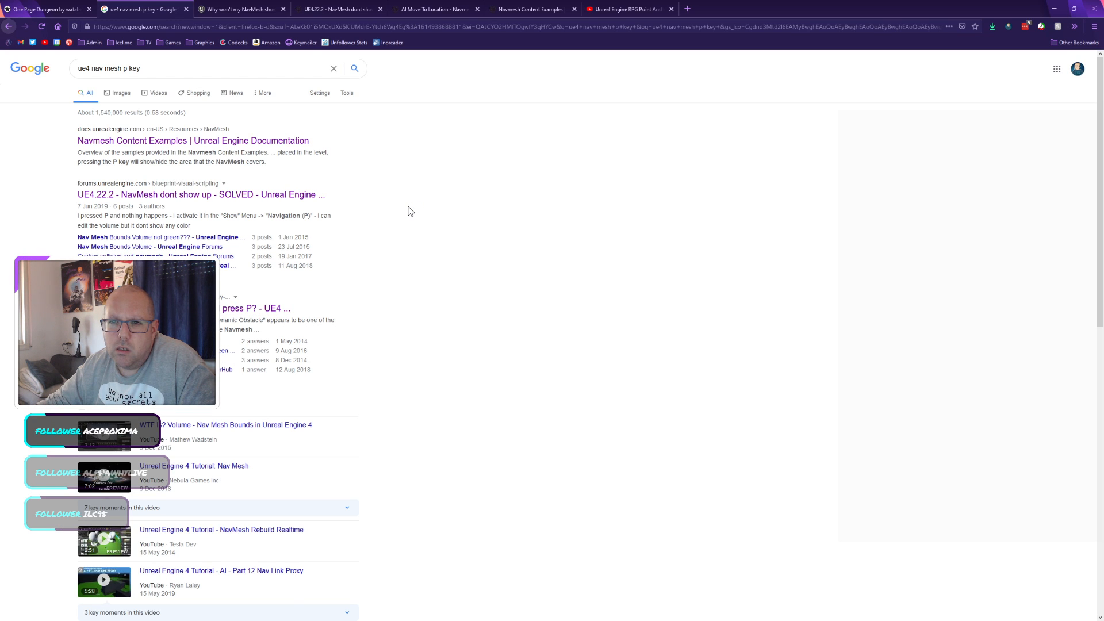
{"action": "left_click", "coordinate": [240, 9]}
{"action": "left_click", "coordinate": [311, 9]}
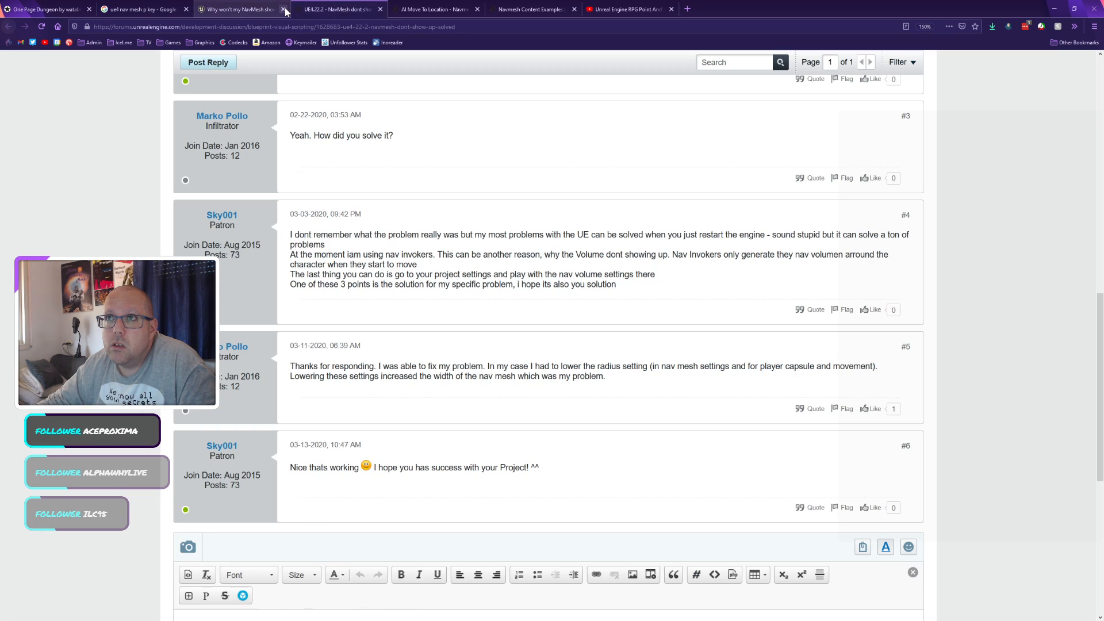
{"action": "left_click", "coordinate": [284, 9]}
{"action": "left_click", "coordinate": [284, 9]}
{"action": "left_click", "coordinate": [284, 9]}
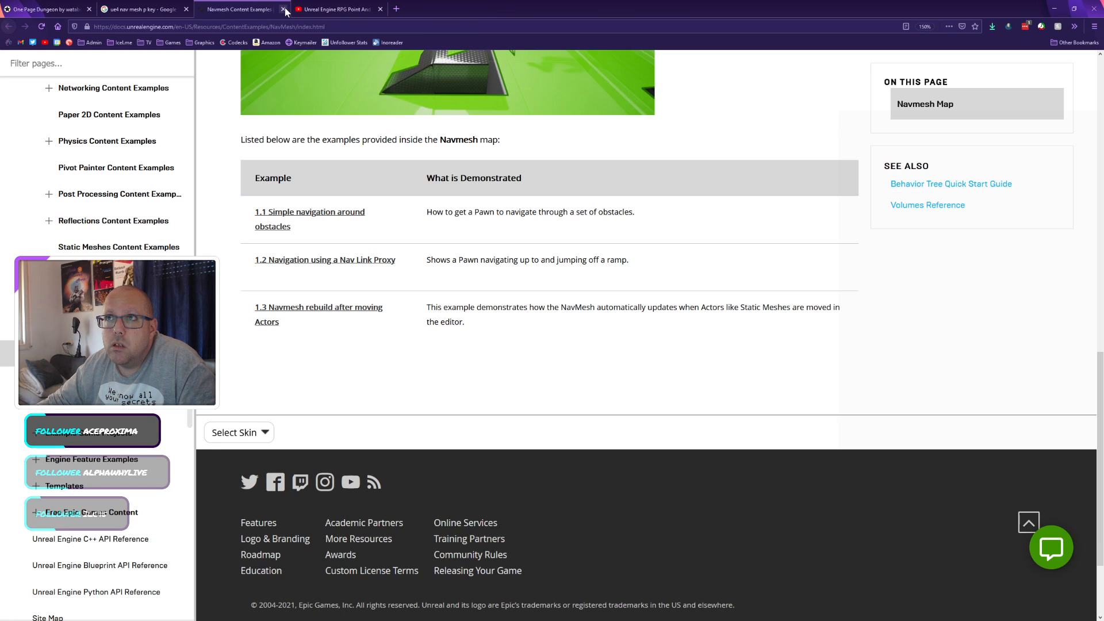
{"action": "left_click", "coordinate": [284, 9]}
{"action": "left_click", "coordinate": [284, 9]}
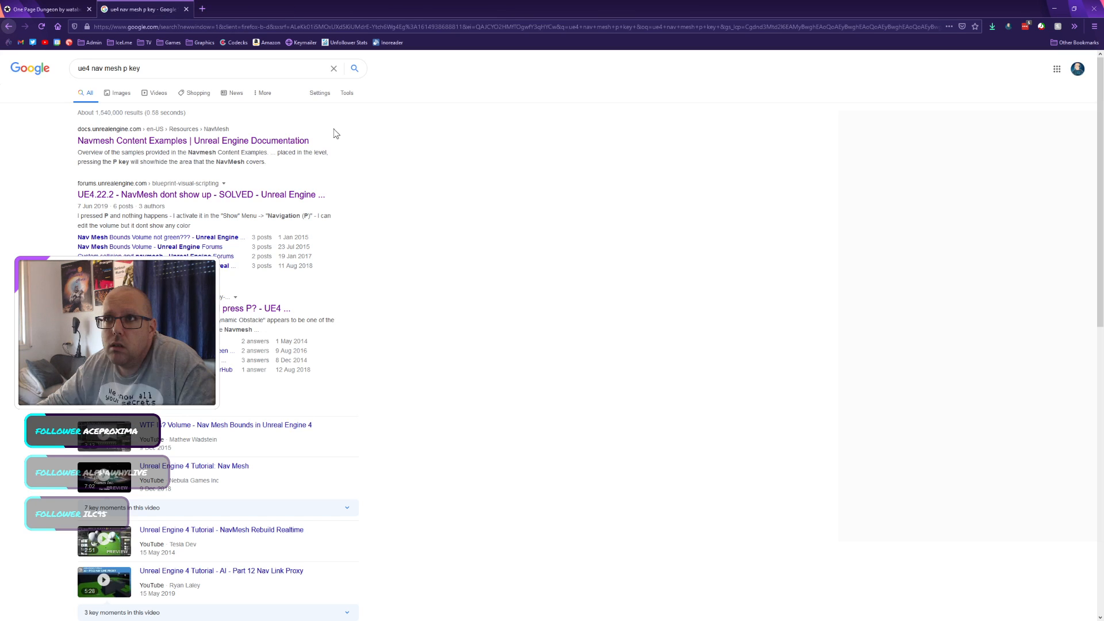
Step: Search Google for "ue4 nav mesh not showing"
{"action": "left_click", "coordinate": [147, 74]}
{"action": "key", "text": "BackSpace"}
{"action": "key", "text": "BackSpace"}
{"action": "key", "text": "BackSpace"}
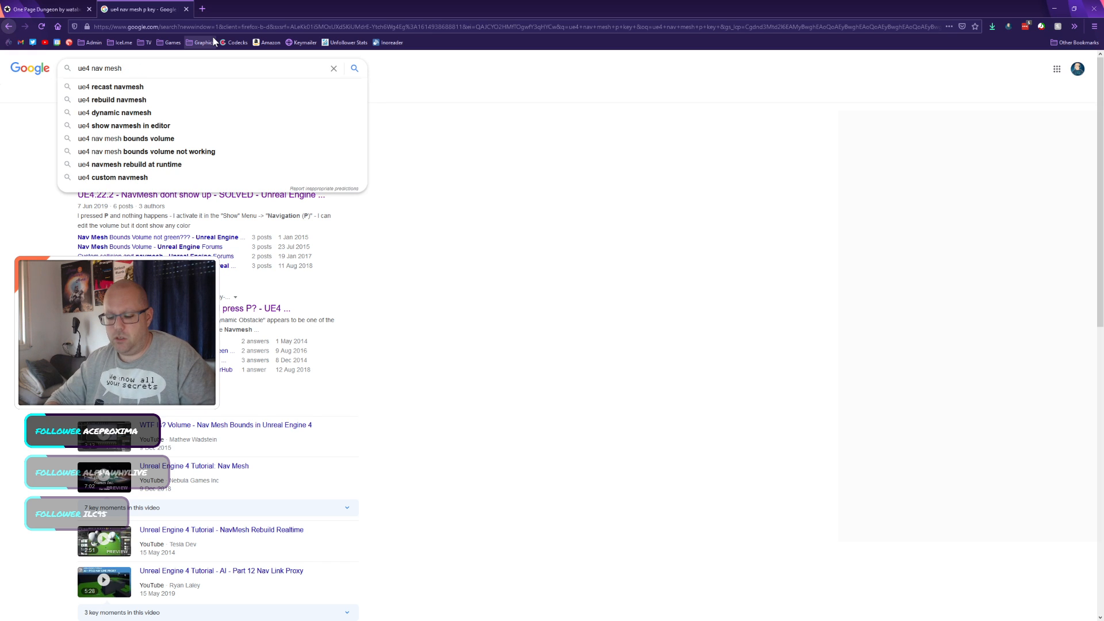
{"action": "type", "text": "not showing"}
{"action": "key", "text": "Return"}
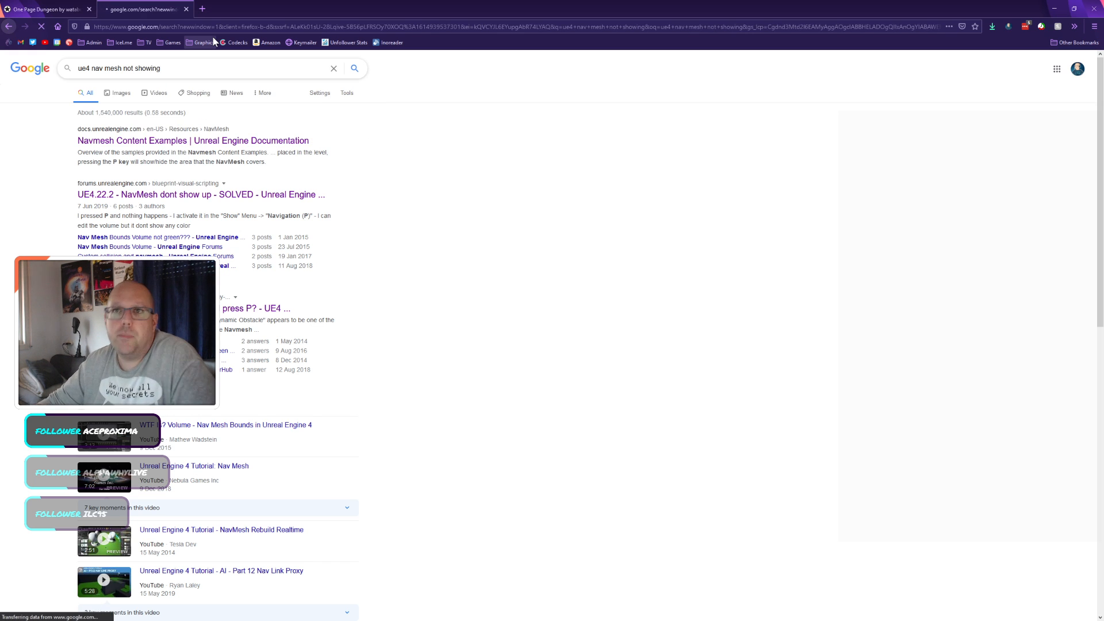
Step: Open the AnswerHub question about the Nav Mesh Bounds Volume not showing green, plus its linked solution, and read the question
{"action": "left_click", "coordinate": [234, 141]}
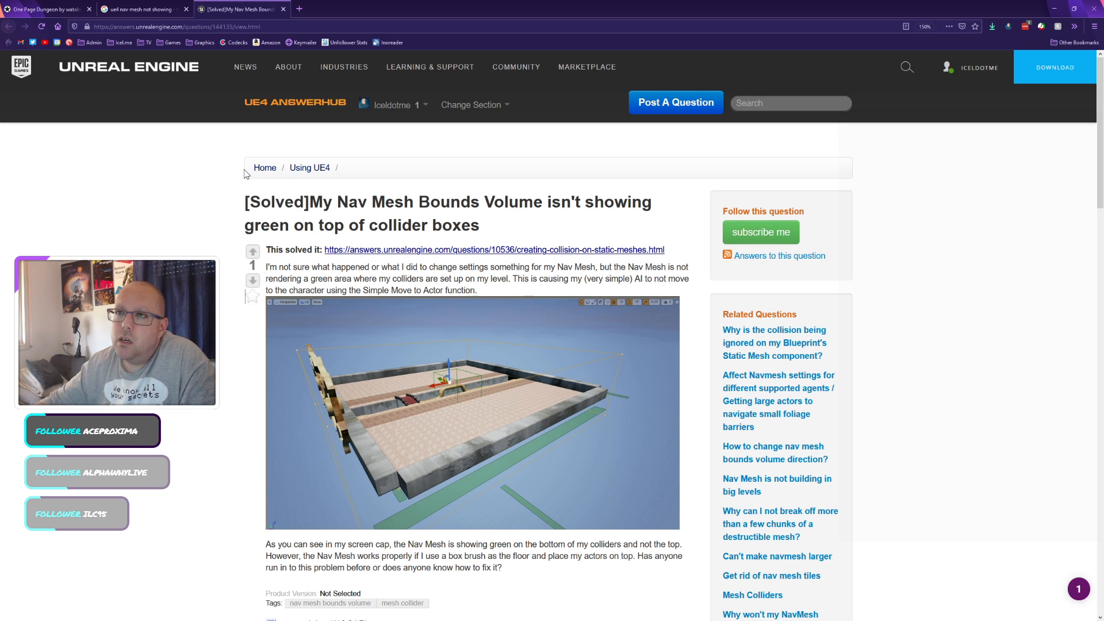
{"action": "left_click", "coordinate": [381, 251]}
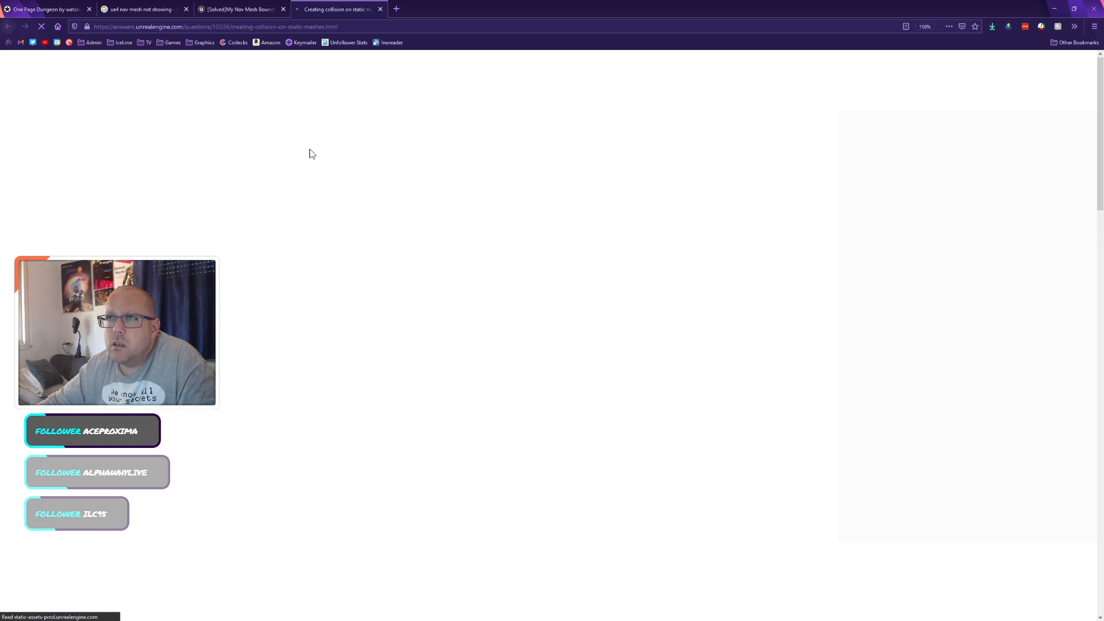
{"action": "left_click", "coordinate": [222, 9]}
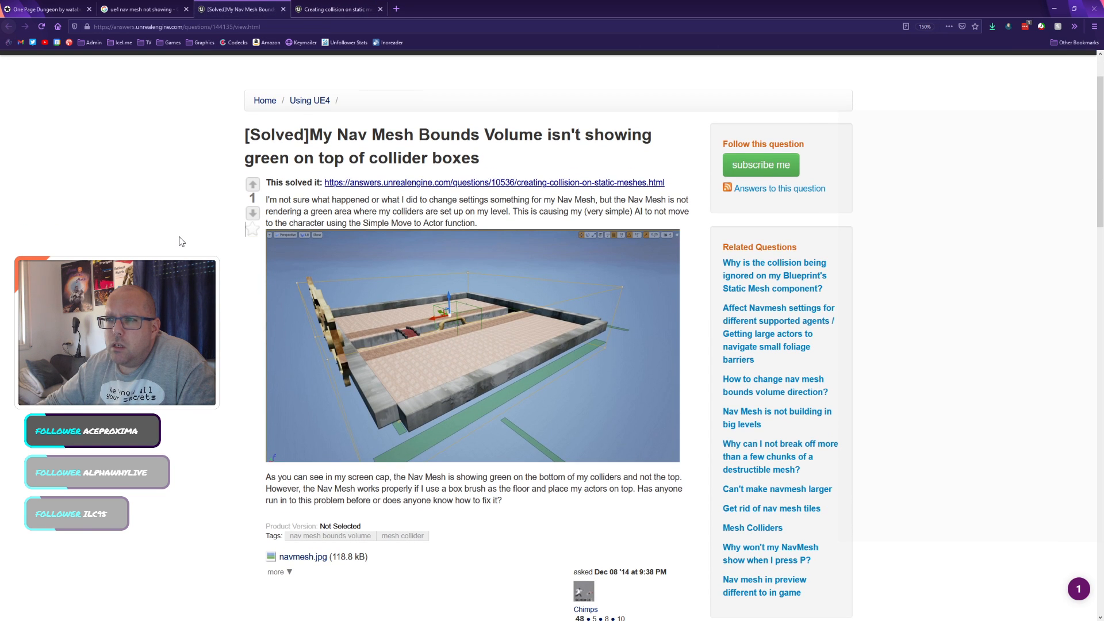
{"action": "scroll", "coordinate": [180, 241], "scroll_direction": "down", "scroll_amount": 2}
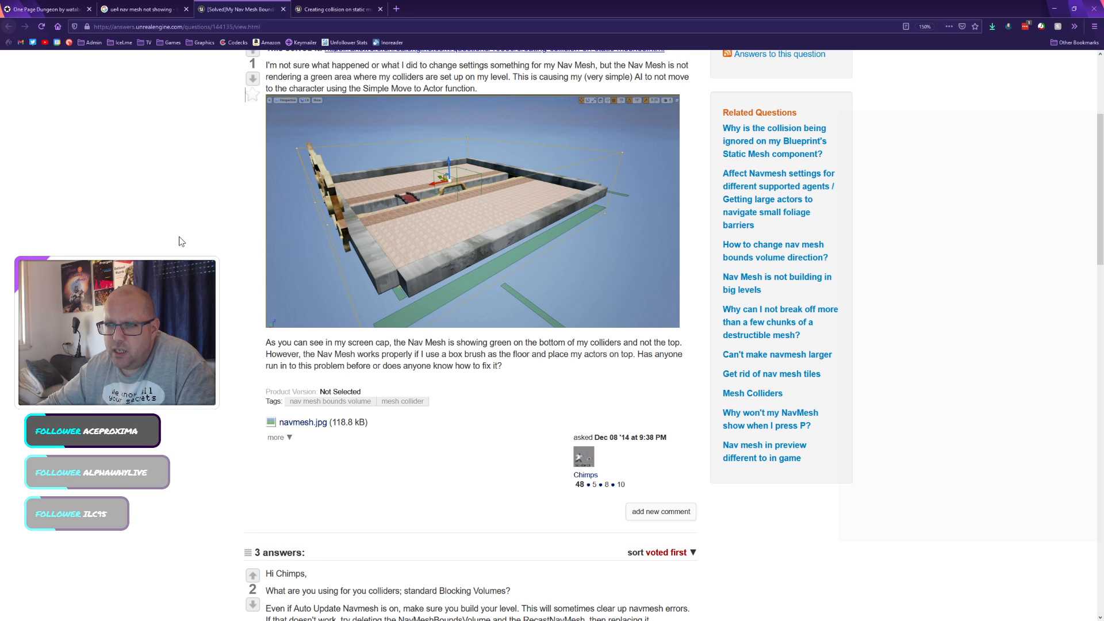
Step: Read the "Creating collision on static meshes" question and its top answer about the collision complexity setting
{"action": "key", "text": "ctrl+Tab"}
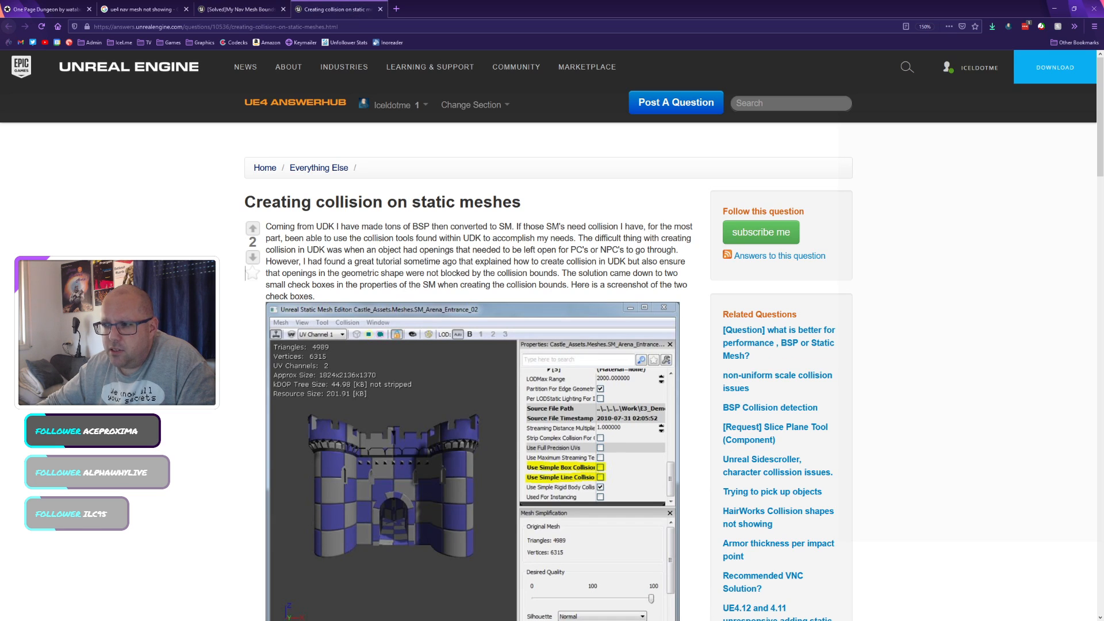
{"action": "scroll", "coordinate": [552, 334], "scroll_direction": "down", "scroll_amount": 2}
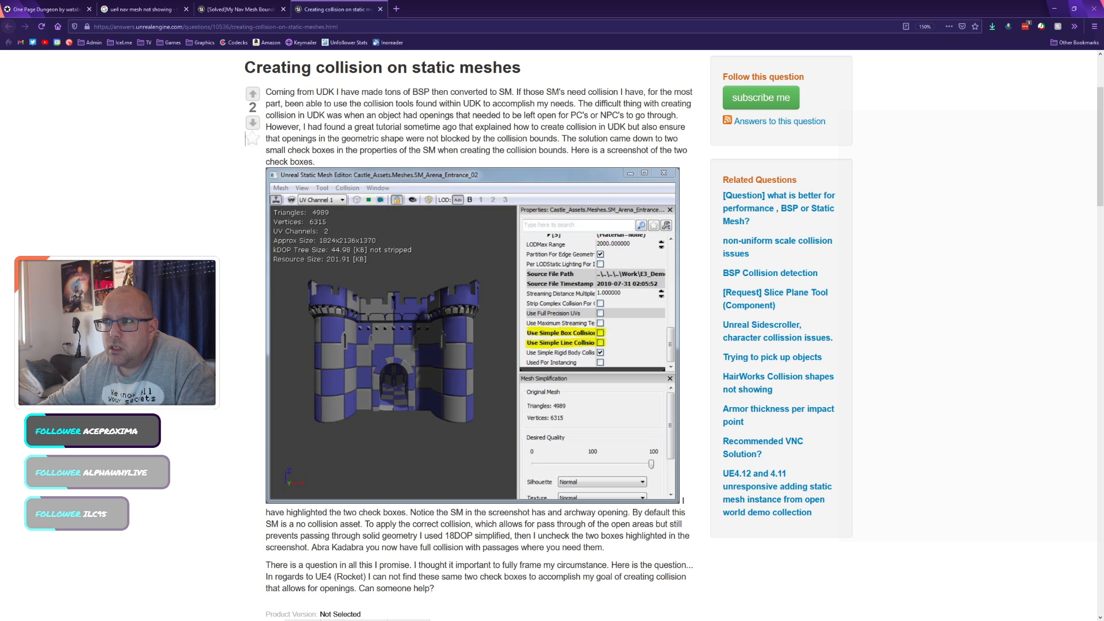
{"action": "scroll", "coordinate": [552, 334], "scroll_direction": "down", "scroll_amount": 1}
{"action": "scroll", "coordinate": [552, 333], "scroll_direction": "up", "scroll_amount": 1}
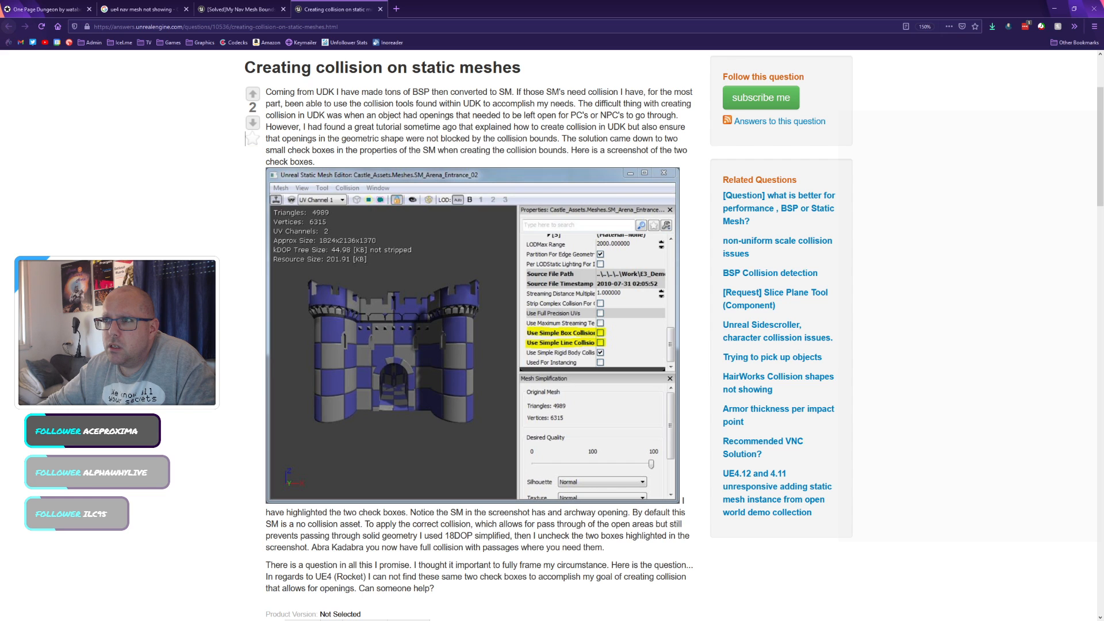
{"action": "scroll", "coordinate": [552, 333], "scroll_direction": "down", "scroll_amount": 10}
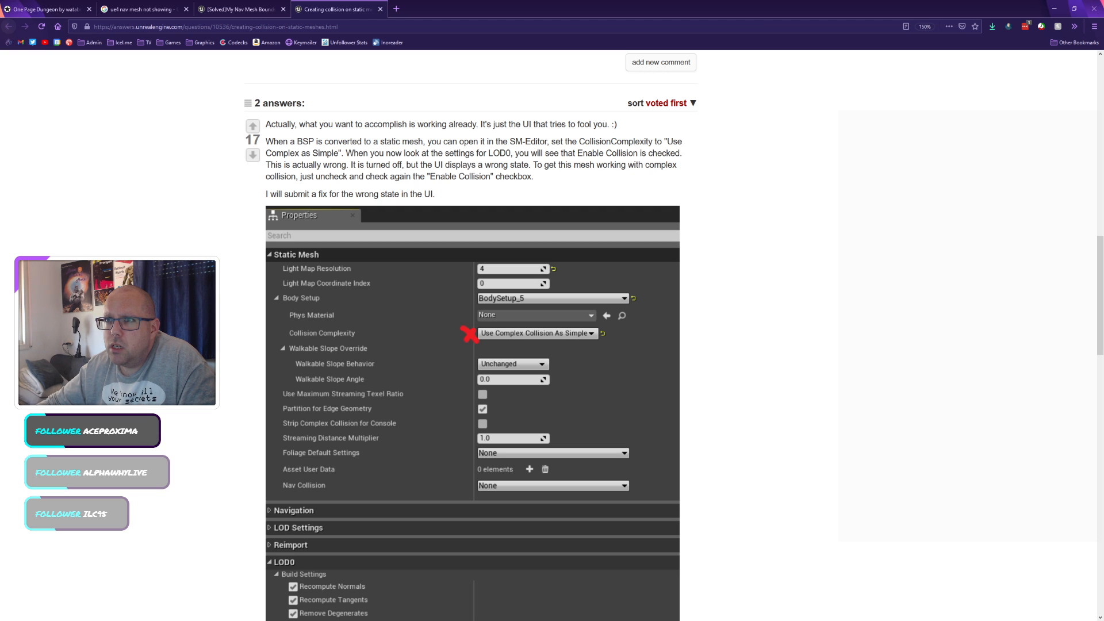
{"action": "scroll", "coordinate": [213, 233], "scroll_direction": "down", "scroll_amount": 2}
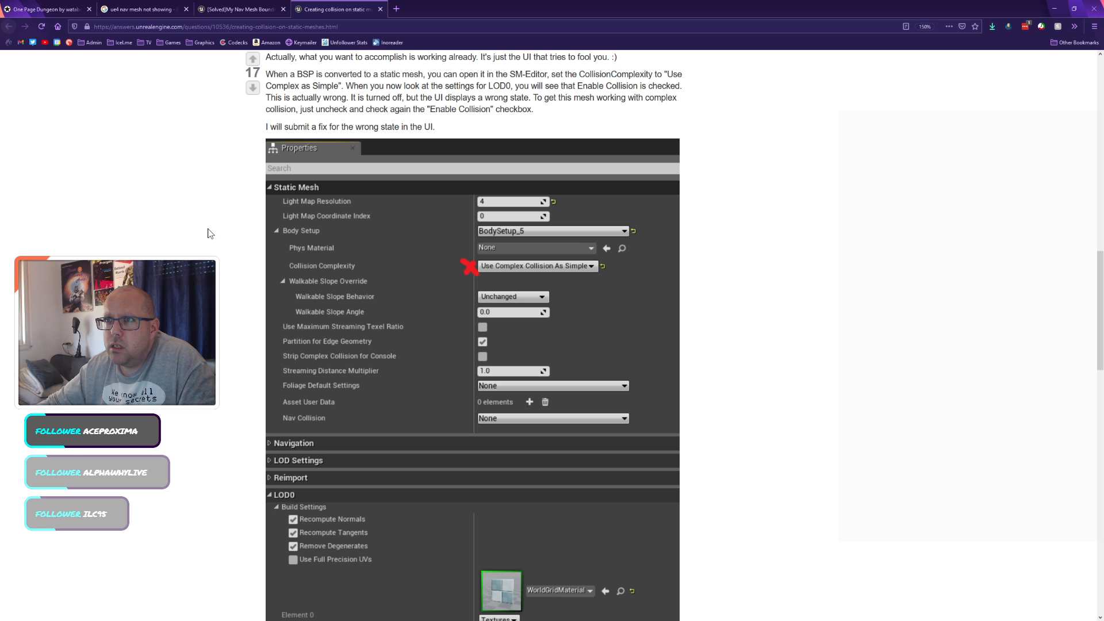
Step: Switch to Unreal Editor, select the Dungeon brush's floor and inspect its geometry and surface properties
{"action": "key", "text": "alt+Tab"}
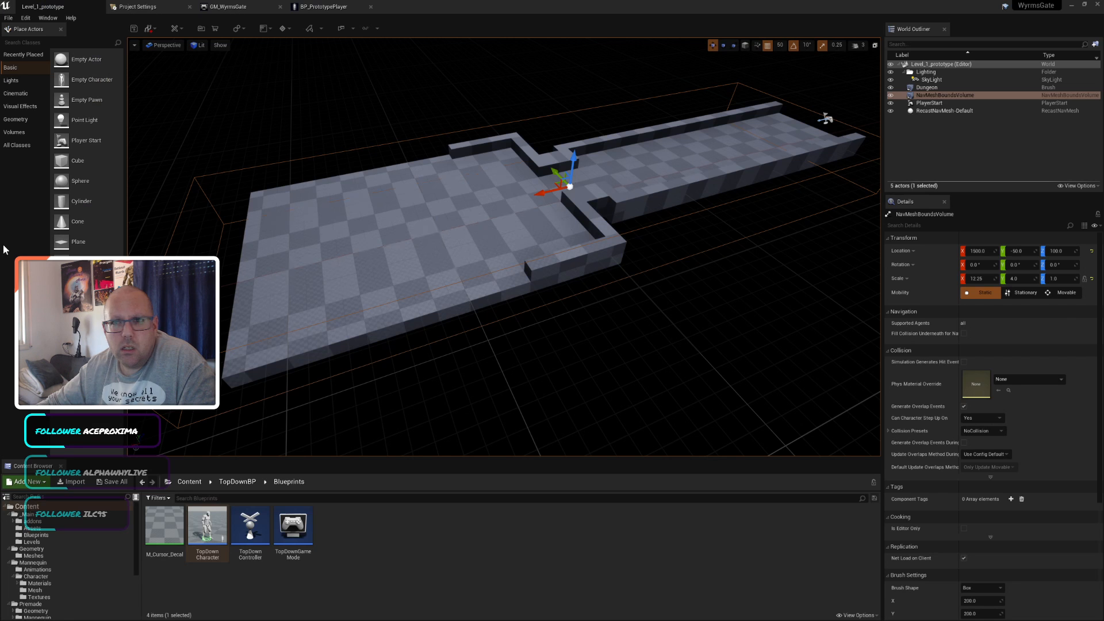
{"action": "left_click", "coordinate": [407, 229]}
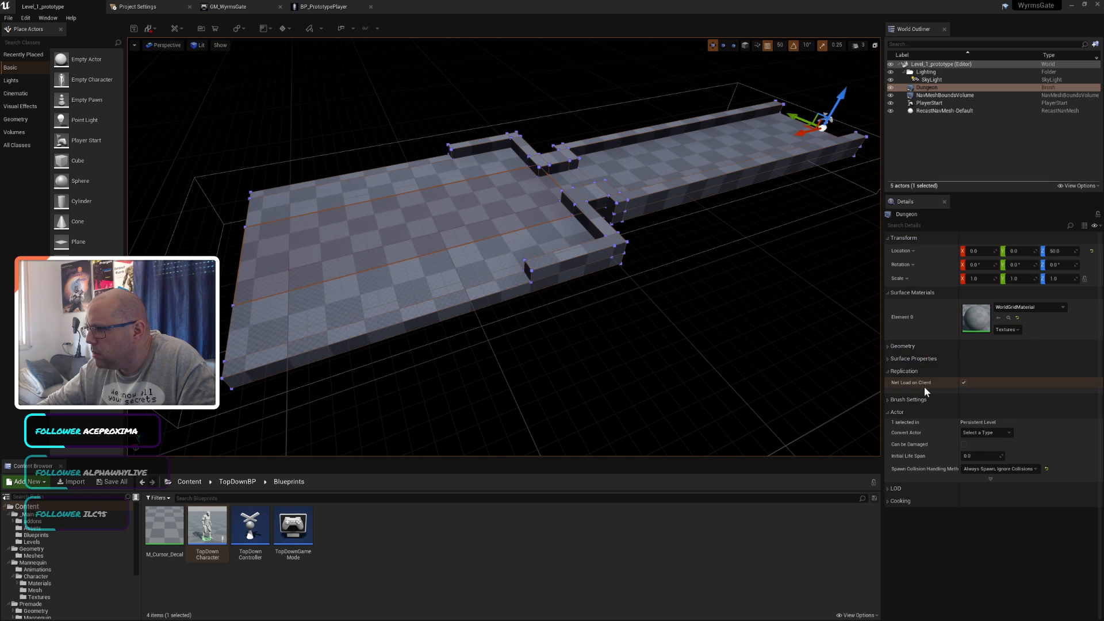
{"action": "left_click", "coordinate": [940, 350]}
{"action": "left_click", "coordinate": [940, 348]}
{"action": "left_click", "coordinate": [934, 358]}
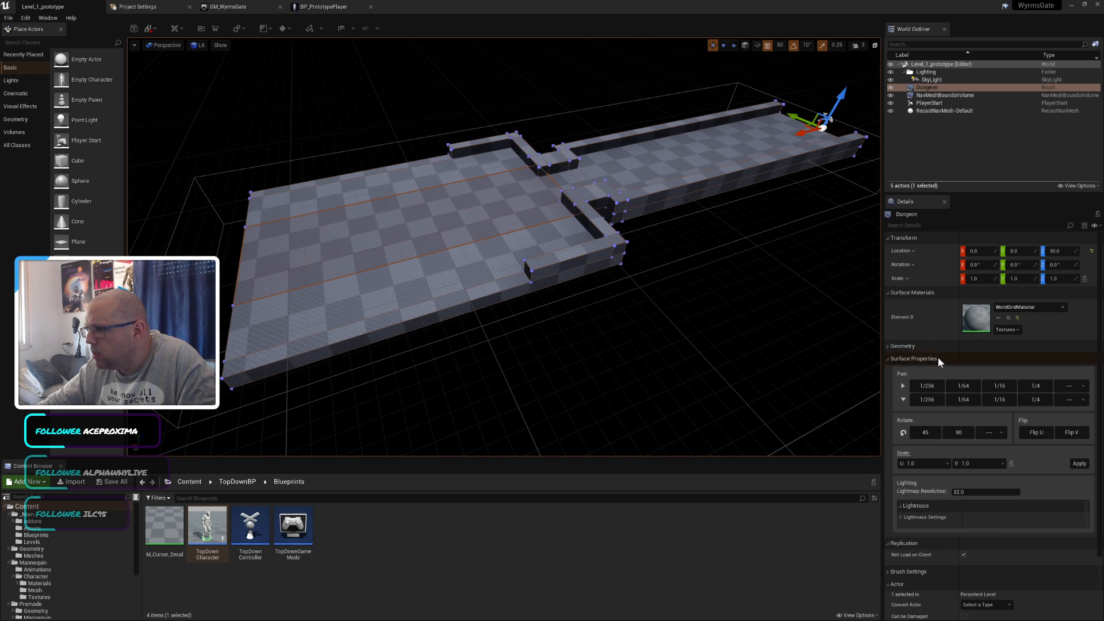
{"action": "left_click", "coordinate": [937, 357]}
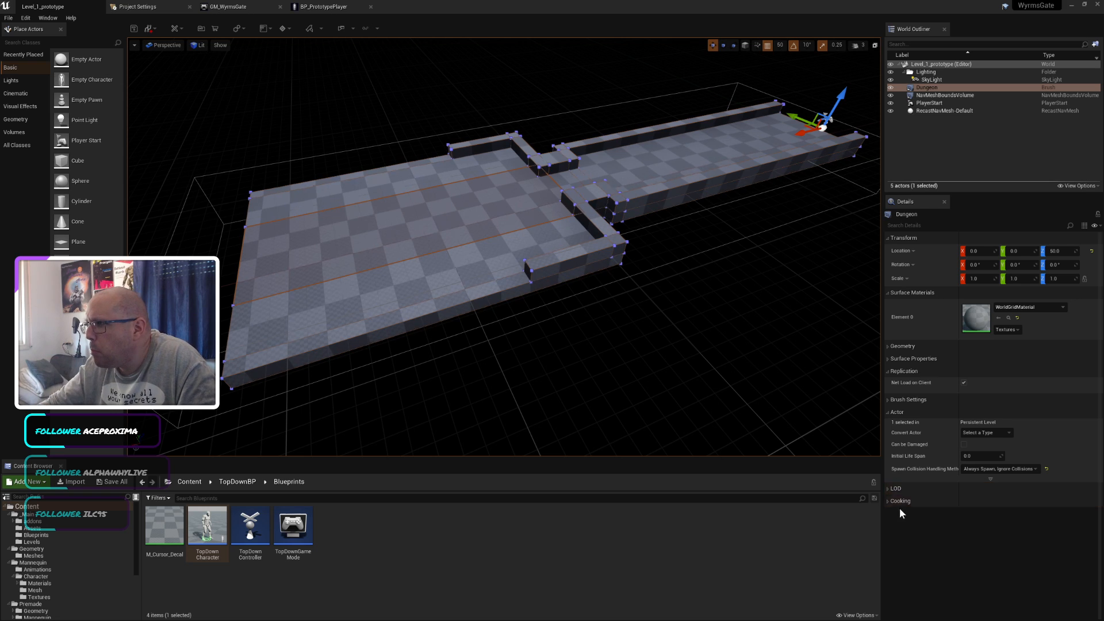
Step: Select the NavMeshBoundsVolume and check its available collision presets
{"action": "left_click", "coordinate": [961, 96]}
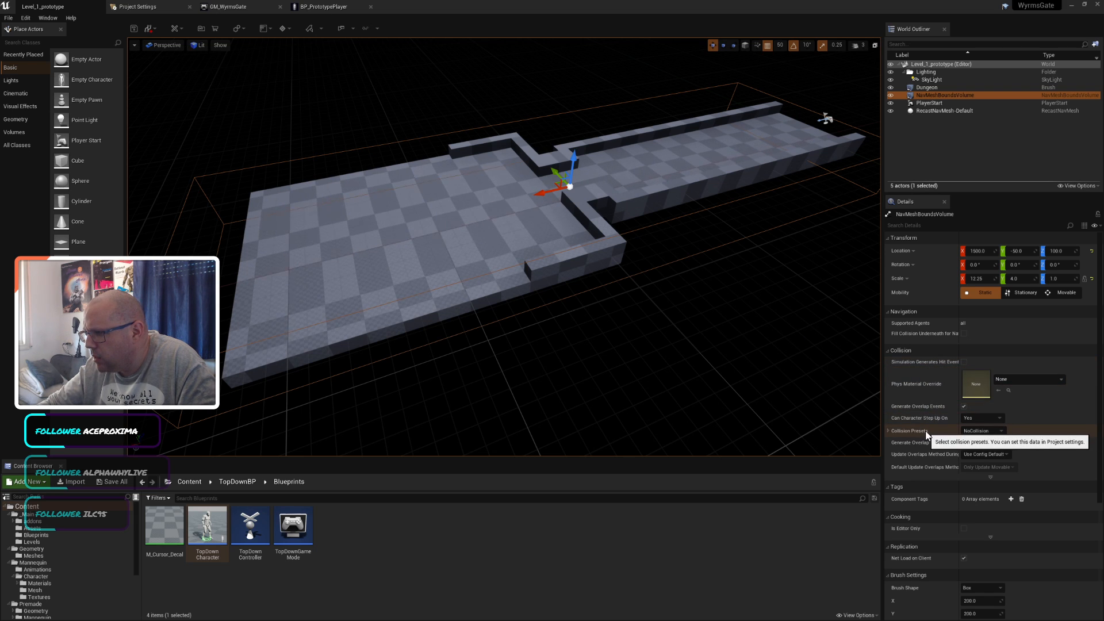
{"action": "left_click", "coordinate": [1002, 432]}
{"action": "left_click", "coordinate": [1002, 433]}
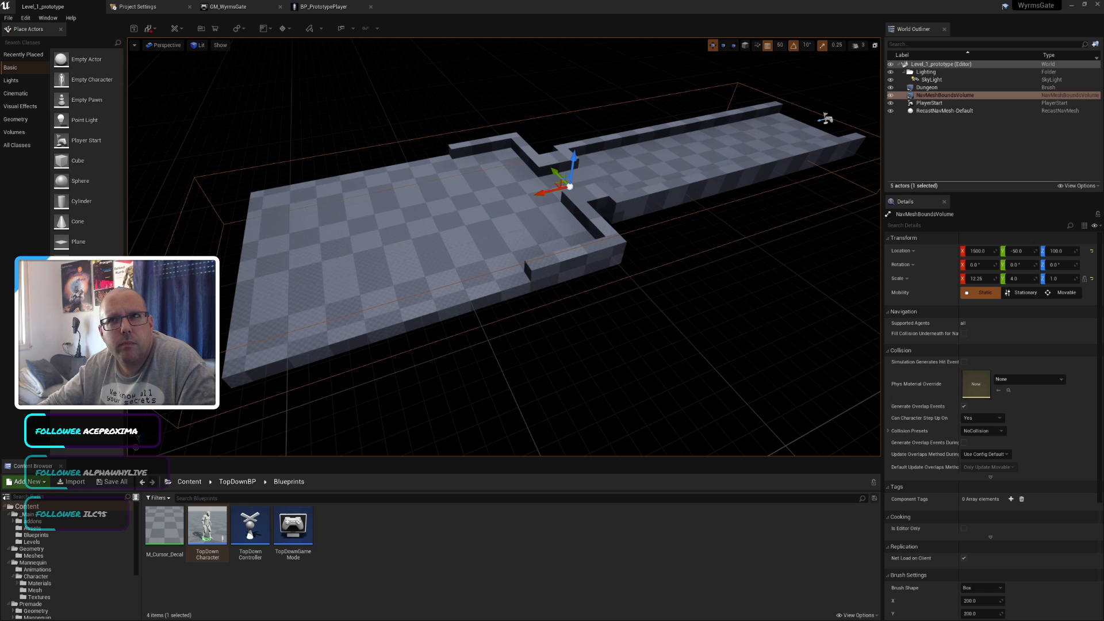
Step: Switch to the browser, restore the closed "Unreal Engine RPG Point And Click Tutorial" tab and close the restored documentation tab
{"action": "key", "text": "alt+Tab"}
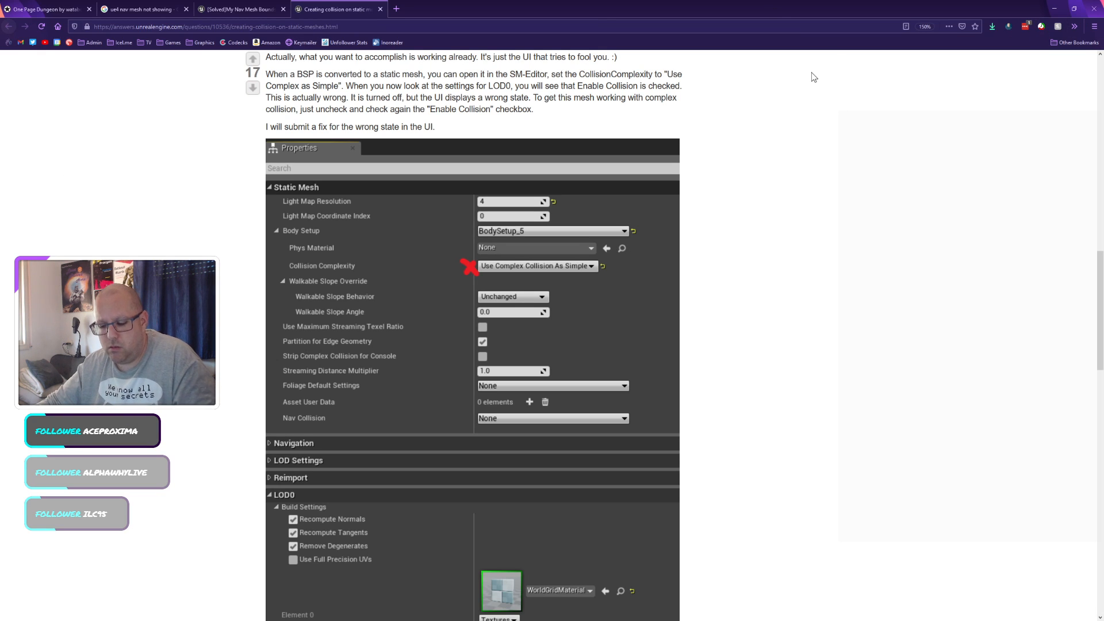
{"action": "key", "text": "ctrl+shift+t"}
{"action": "key", "text": "ctrl+shift+t"}
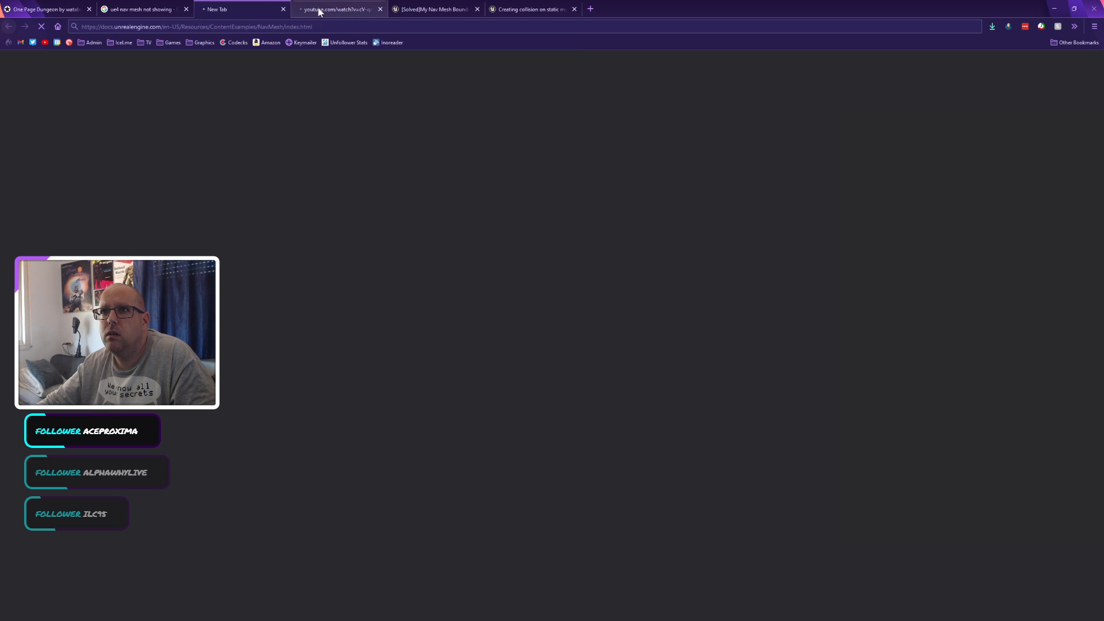
{"action": "left_click", "coordinate": [283, 9]}
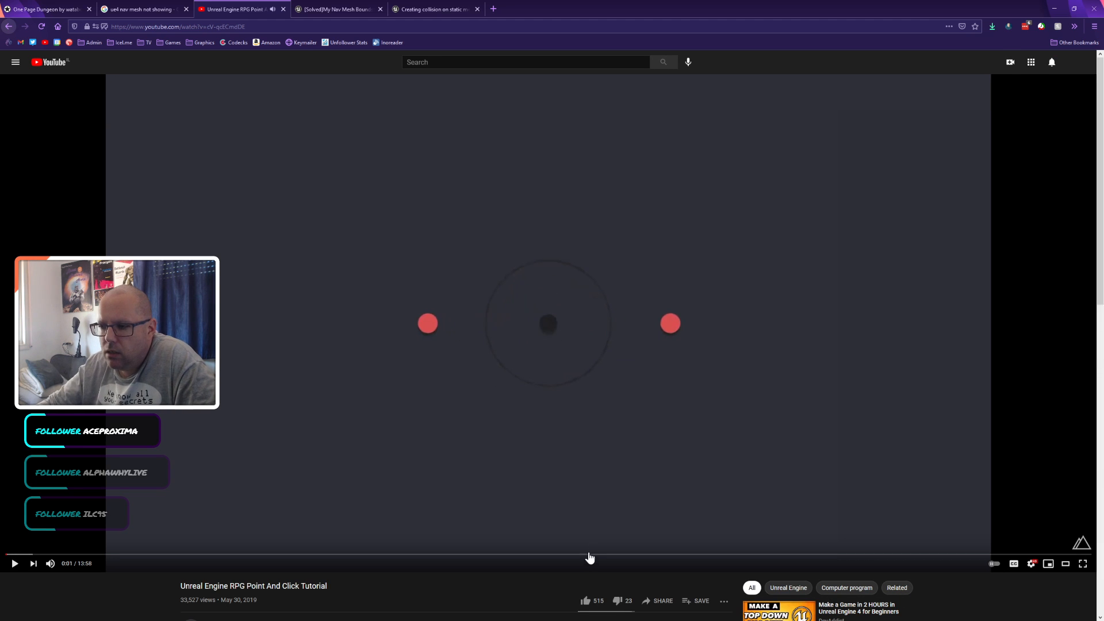
Step: Mute the tutorial video and skip through it to the level setup at about 8:42
{"action": "left_click", "coordinate": [586, 555]}
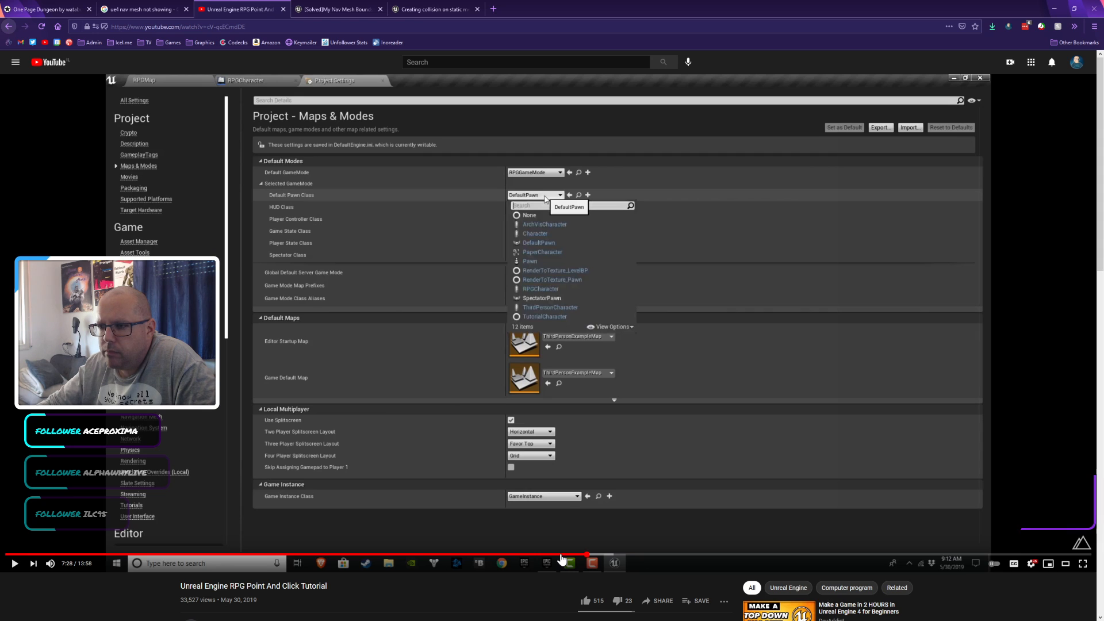
{"action": "left_click", "coordinate": [51, 564]}
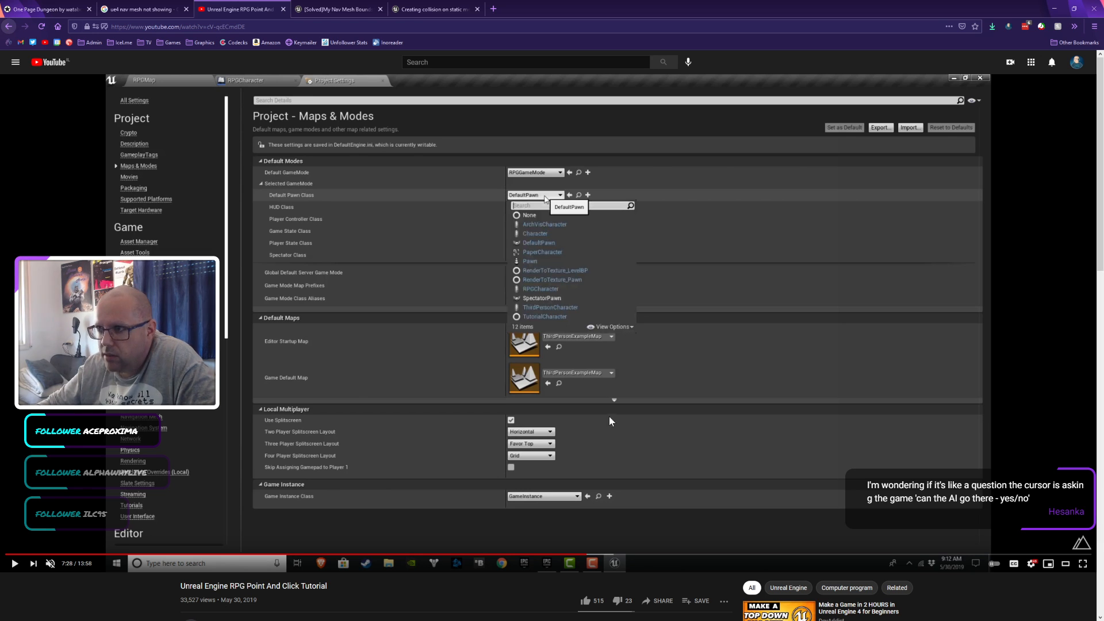
{"action": "left_click", "coordinate": [574, 554]}
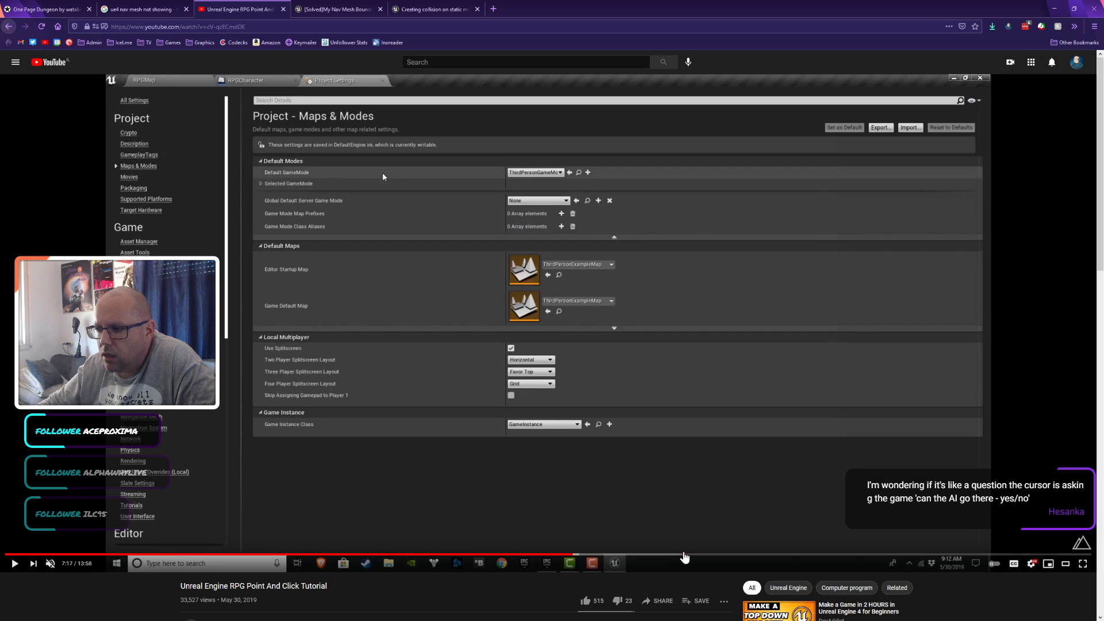
{"action": "left_click", "coordinate": [683, 554]}
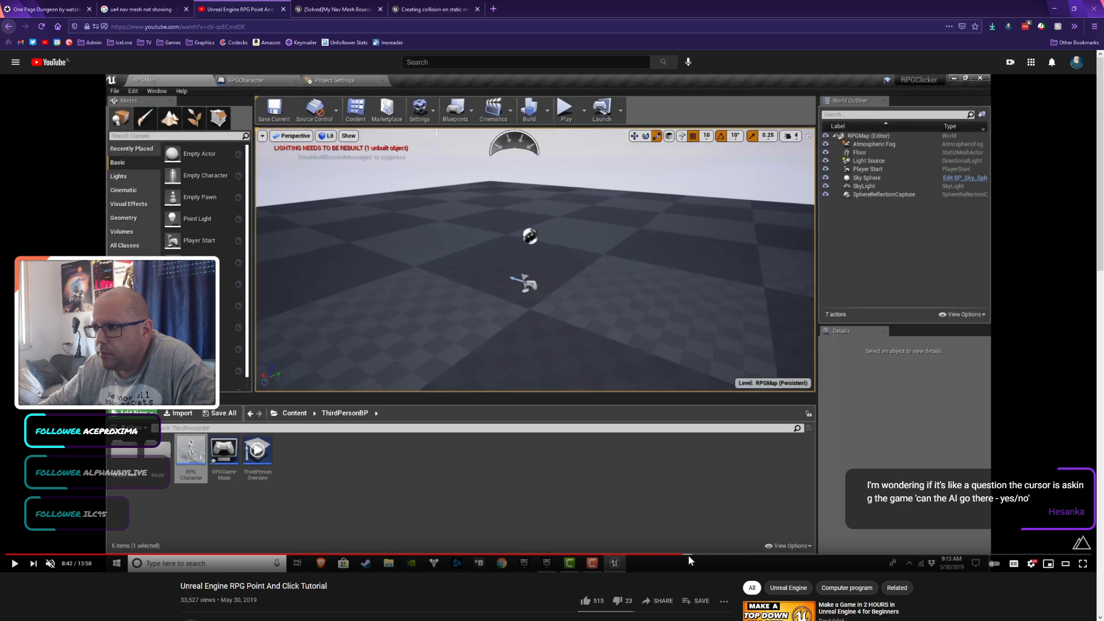
Step: Skip through the tutorial video to the NavMeshBoundsVolume settings at about 10:18 and compare them with the volume in Unreal Editor
{"action": "left_click", "coordinate": [739, 555]}
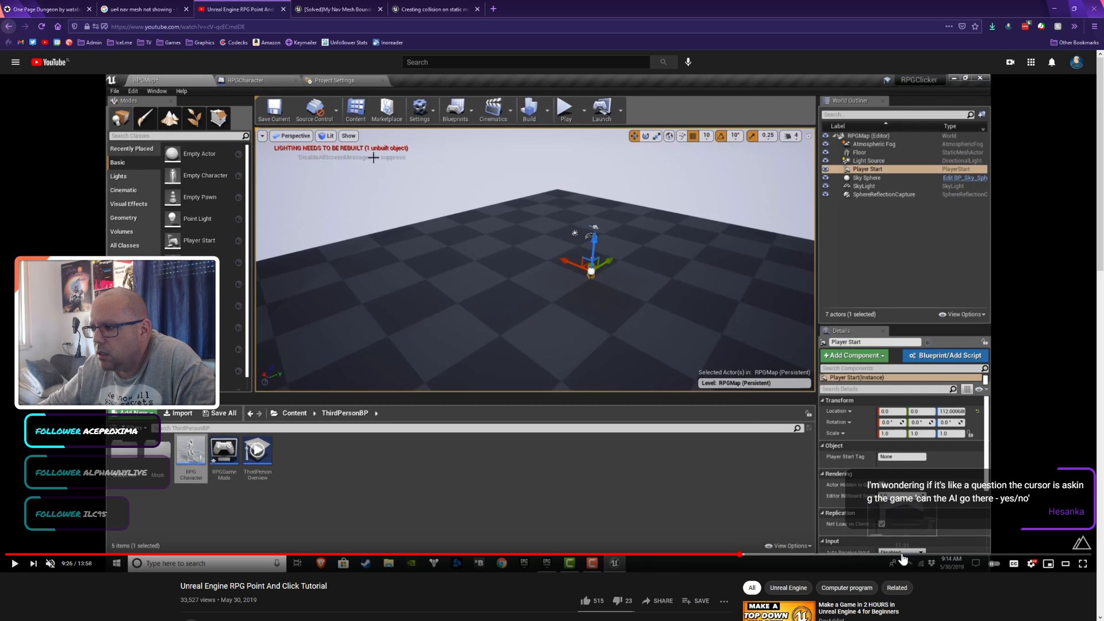
{"action": "left_click", "coordinate": [850, 554]}
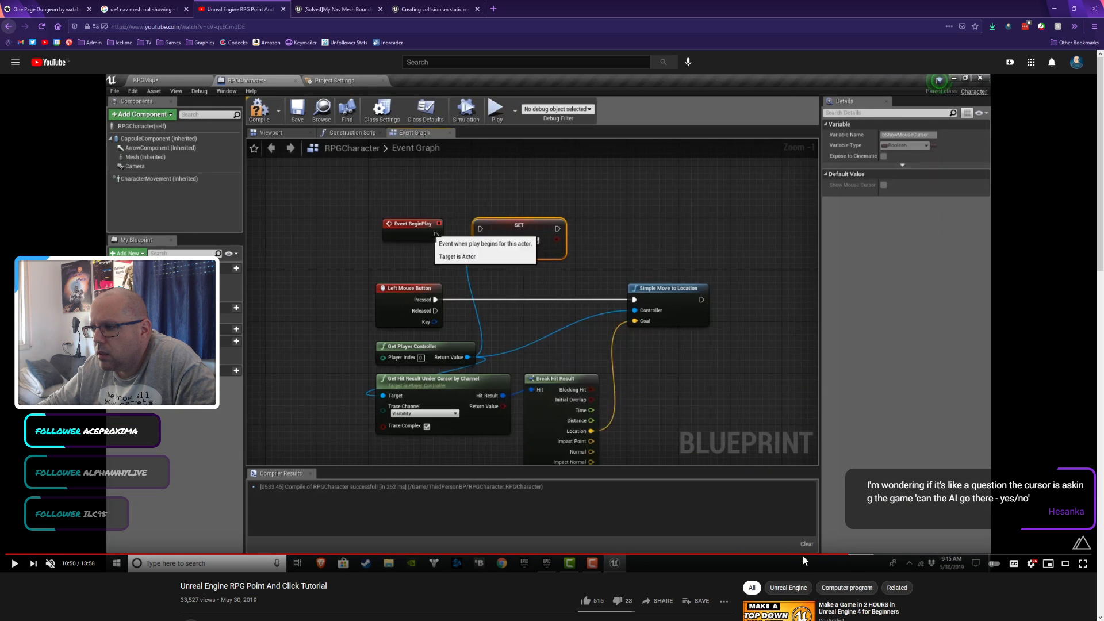
{"action": "left_click", "coordinate": [807, 555]}
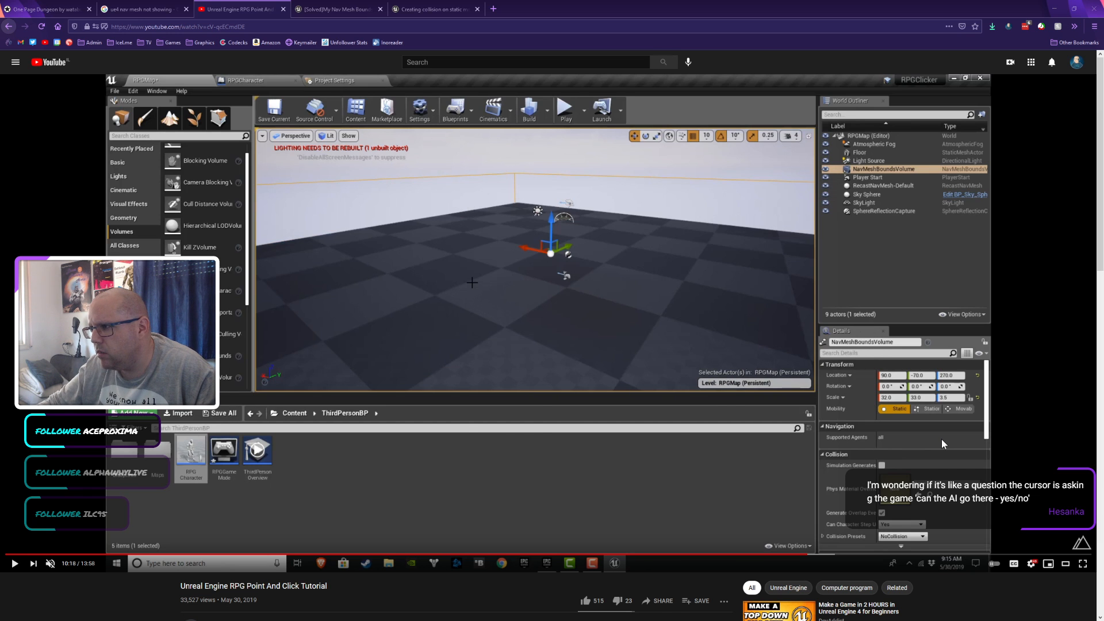
{"action": "key", "text": "alt+Tab"}
{"action": "key", "text": "alt+Tab"}
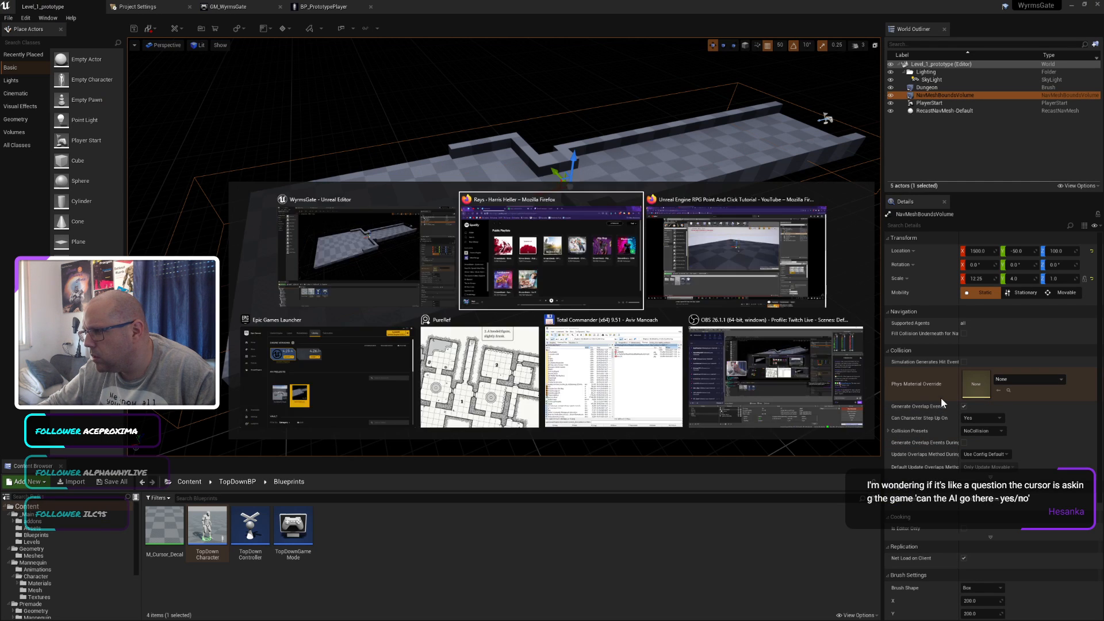
{"action": "key", "text": "alt+Tab"}
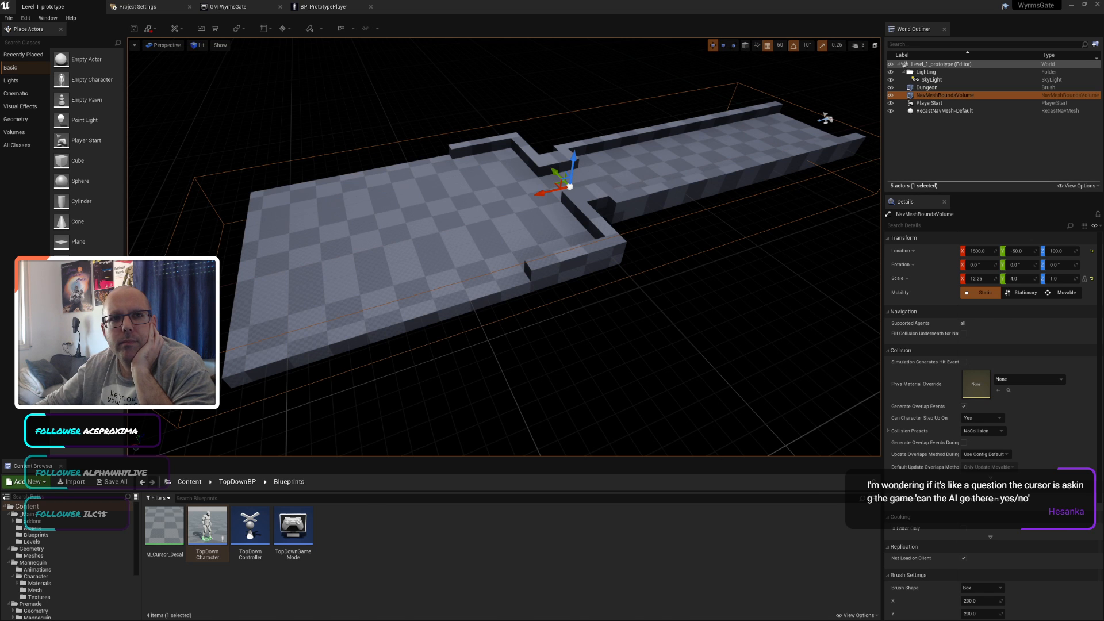
{"action": "key", "text": "alt+Tab"}
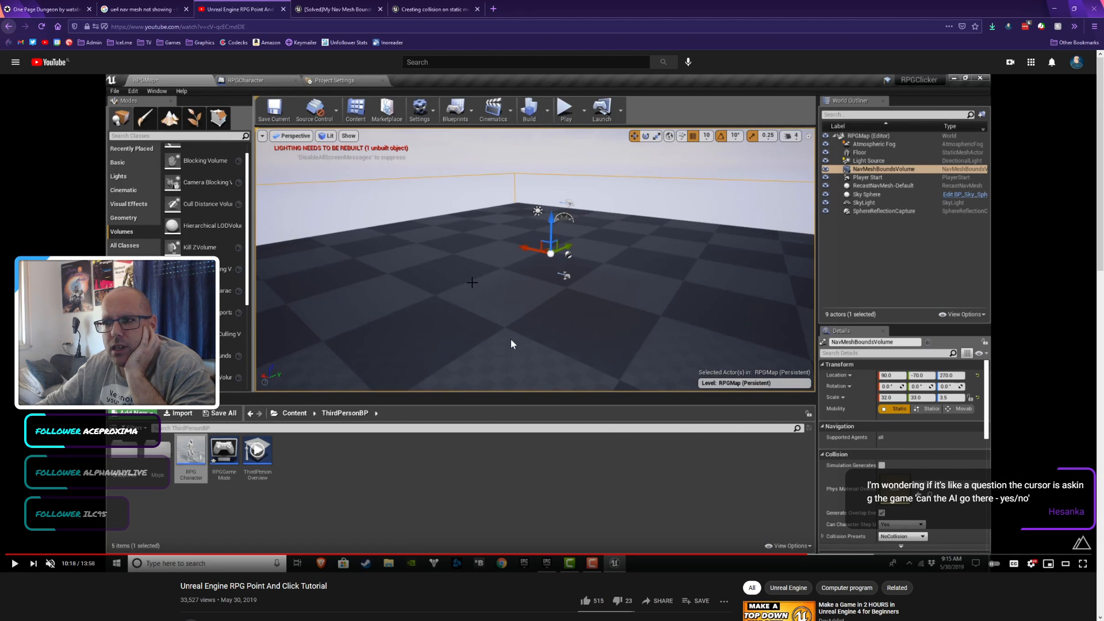
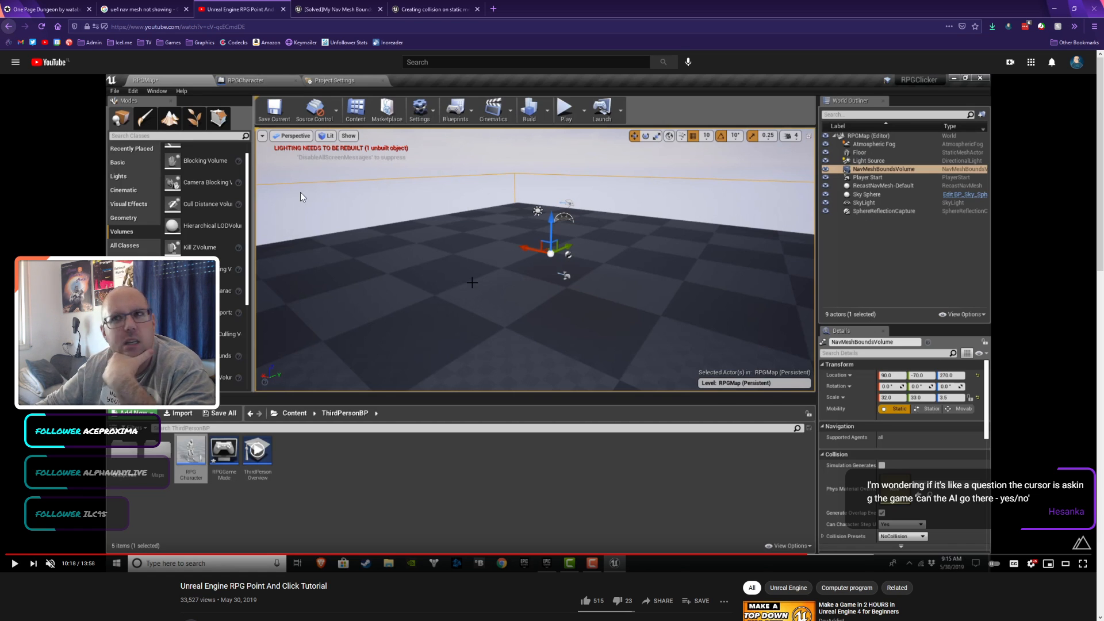
Step: Switch to Unreal Editor and duplicate the Dungeon brush
{"action": "key", "text": "alt+Tab"}
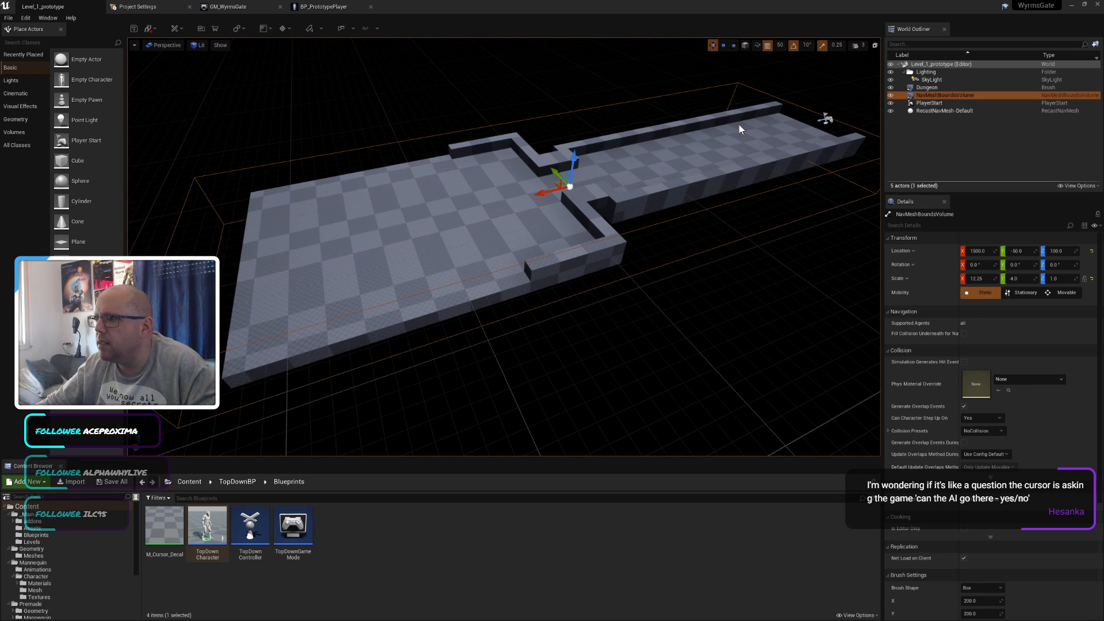
{"action": "right_click", "coordinate": [950, 95]}
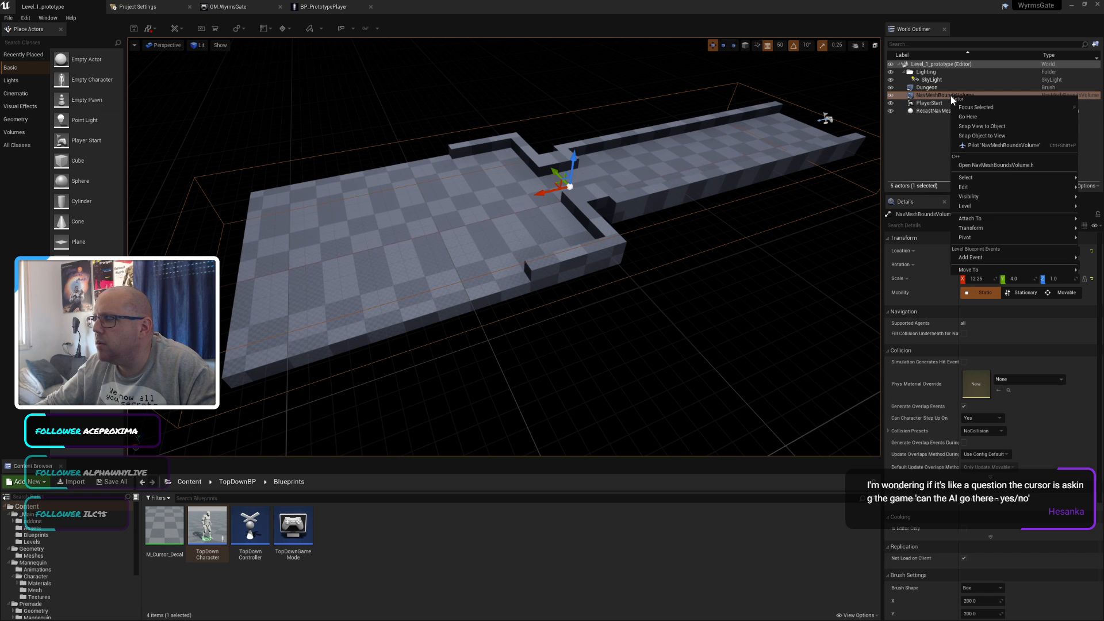
{"action": "mouse_move", "coordinate": [971, 177]}
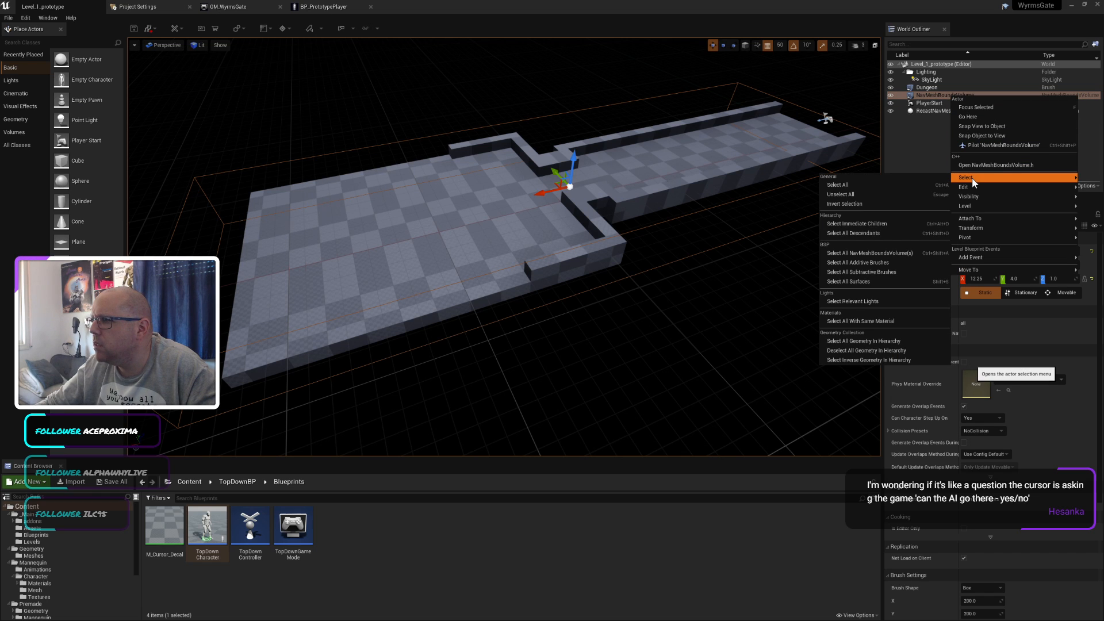
{"action": "left_click", "coordinate": [945, 131]}
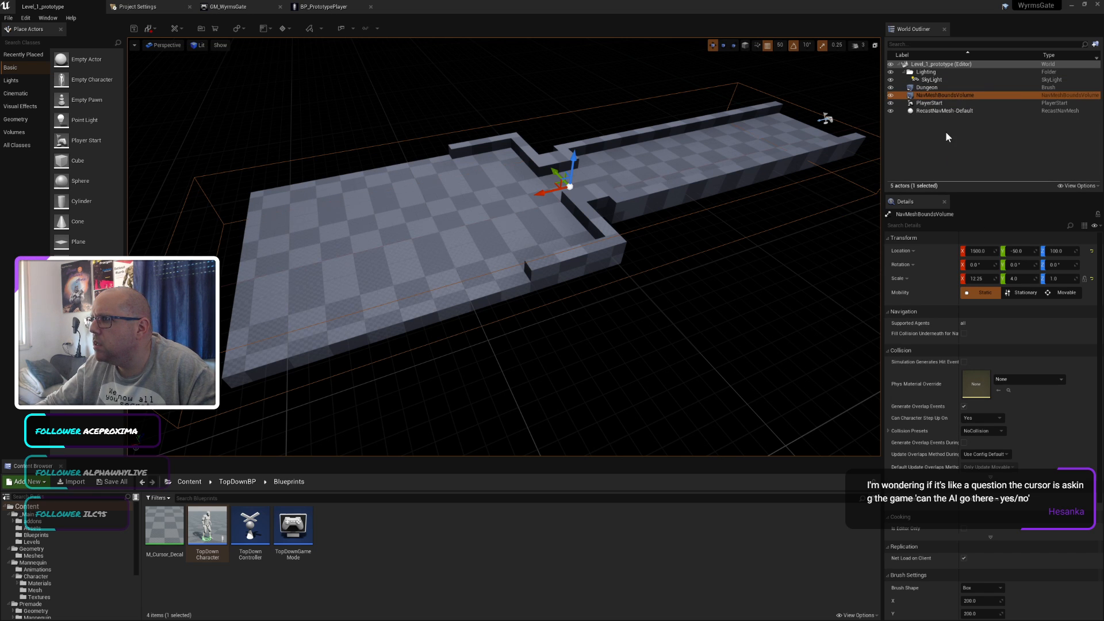
{"action": "left_click", "coordinate": [923, 87]}
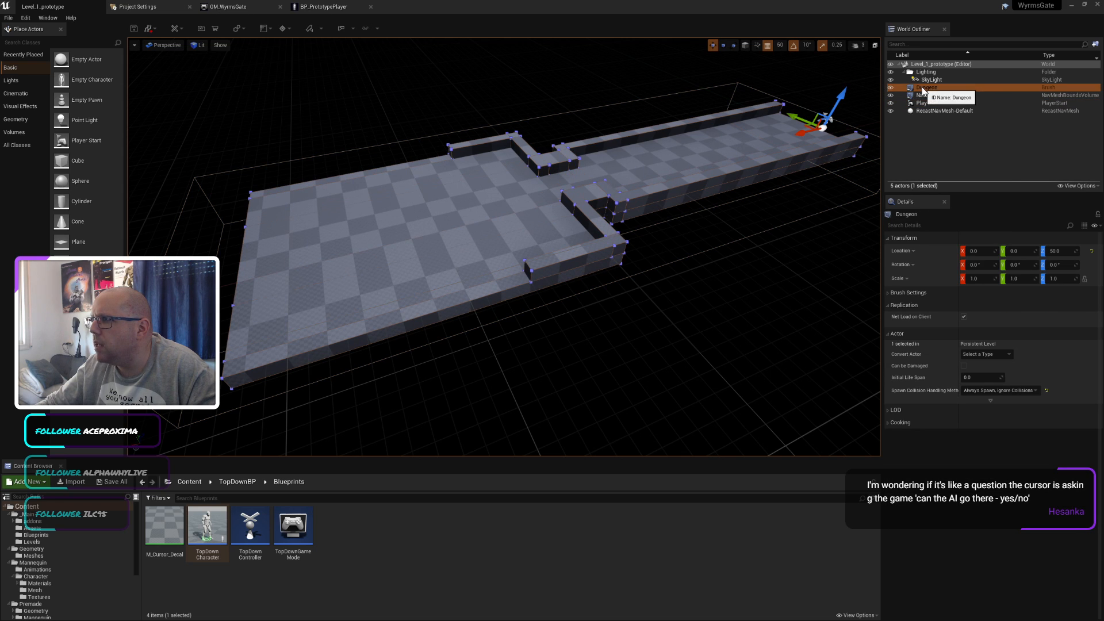
{"action": "right_click", "coordinate": [922, 88]}
{"action": "mouse_move", "coordinate": [944, 177]}
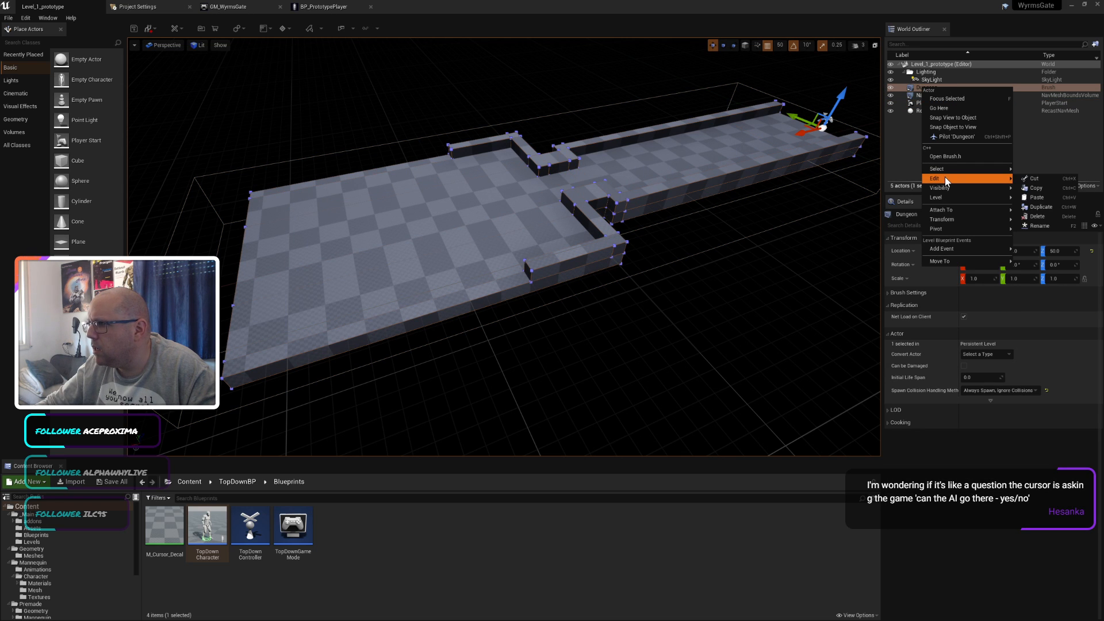
{"action": "left_click", "coordinate": [1042, 206]}
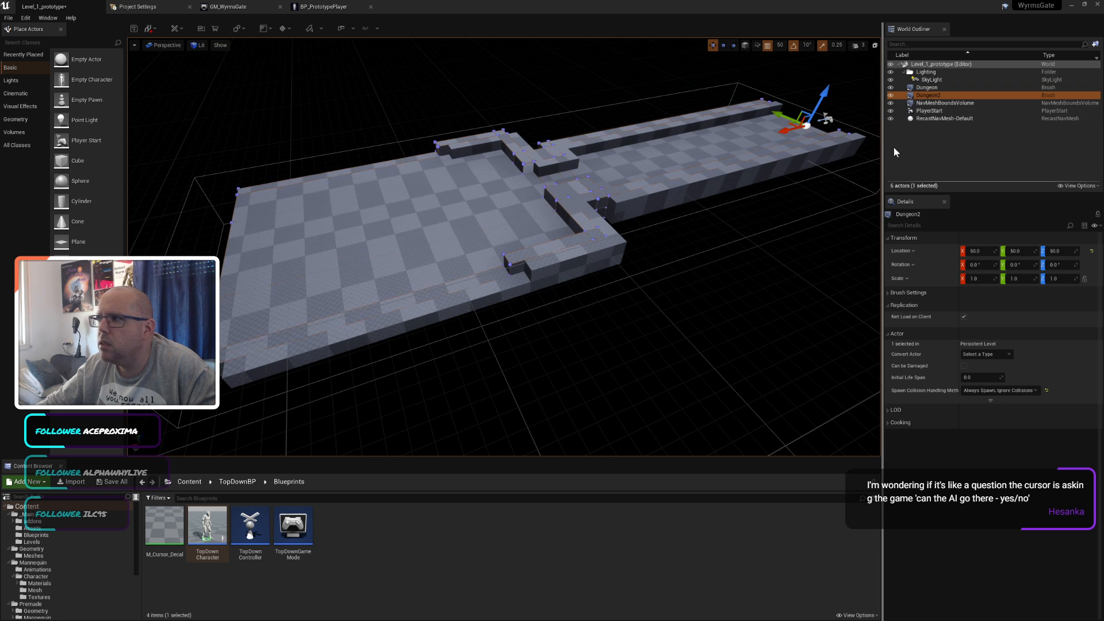
Step: Move the duplicated Dungeon brush straight down below the original and hide it
{"action": "left_click", "coordinate": [890, 95]}
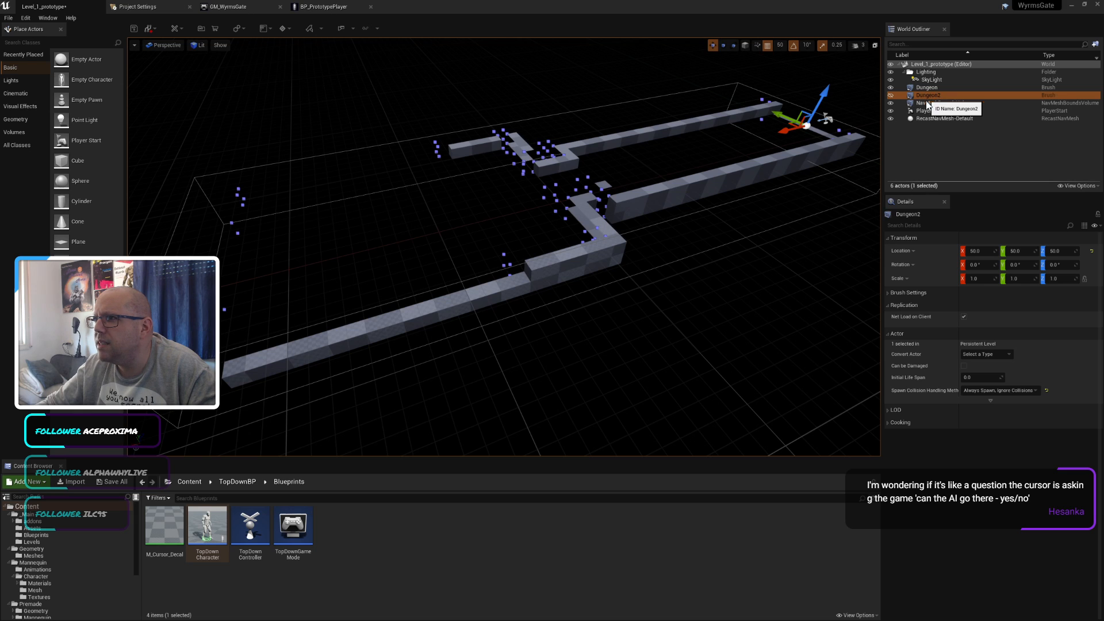
{"action": "left_click", "coordinate": [940, 147]}
{"action": "left_click", "coordinate": [922, 96]}
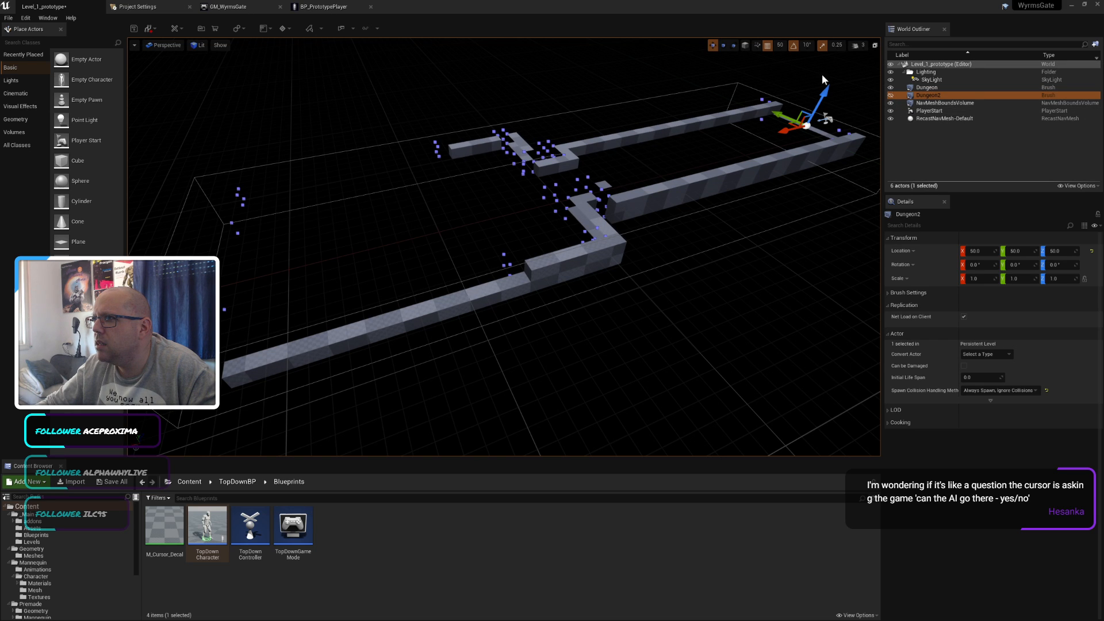
{"action": "left_click", "coordinate": [890, 95]}
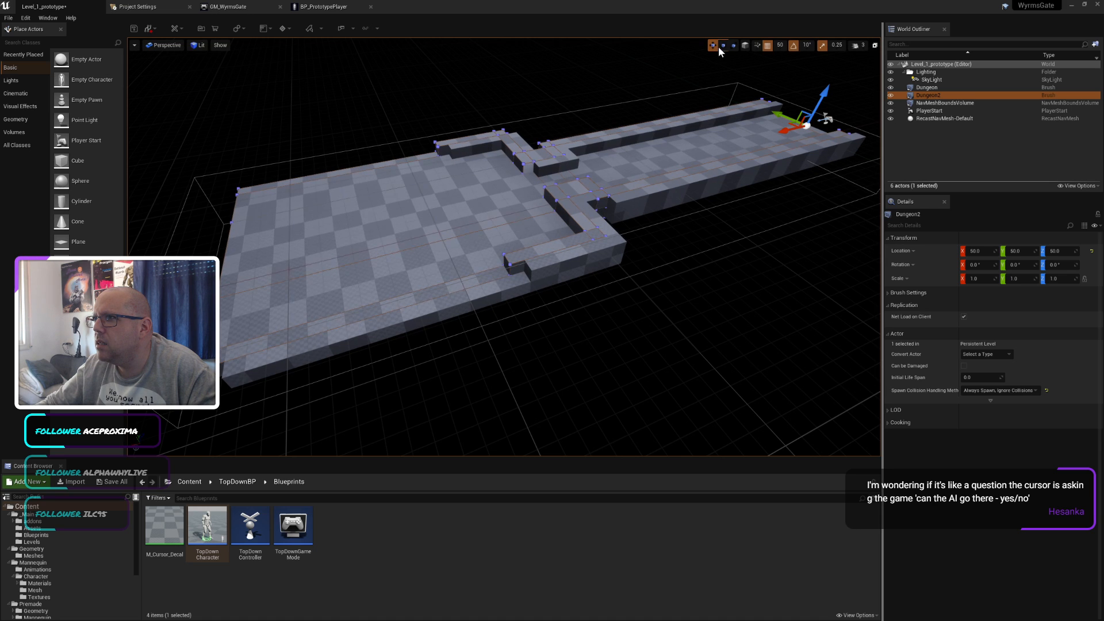
{"action": "left_click_drag", "start_coordinate": [819, 94], "coordinate": [799, 201]}
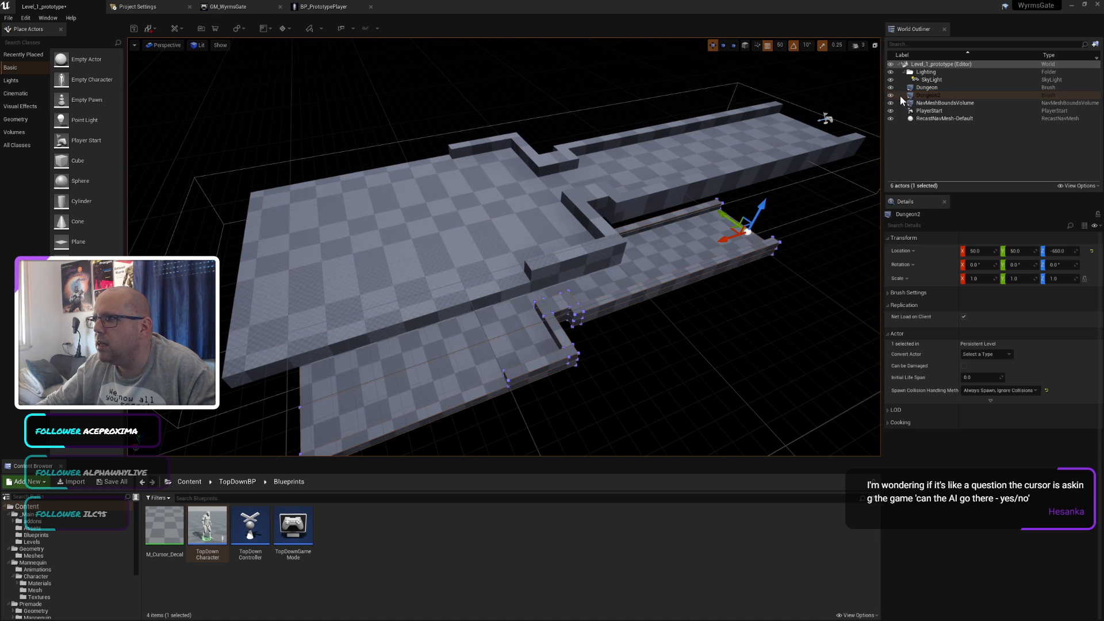
{"action": "left_click", "coordinate": [890, 95]}
Step: Select the original Dungeon brush, switch to Brush Editing mode and check the actor options for a conversion command
{"action": "left_click", "coordinate": [815, 183]}
{"action": "left_click", "coordinate": [928, 87]}
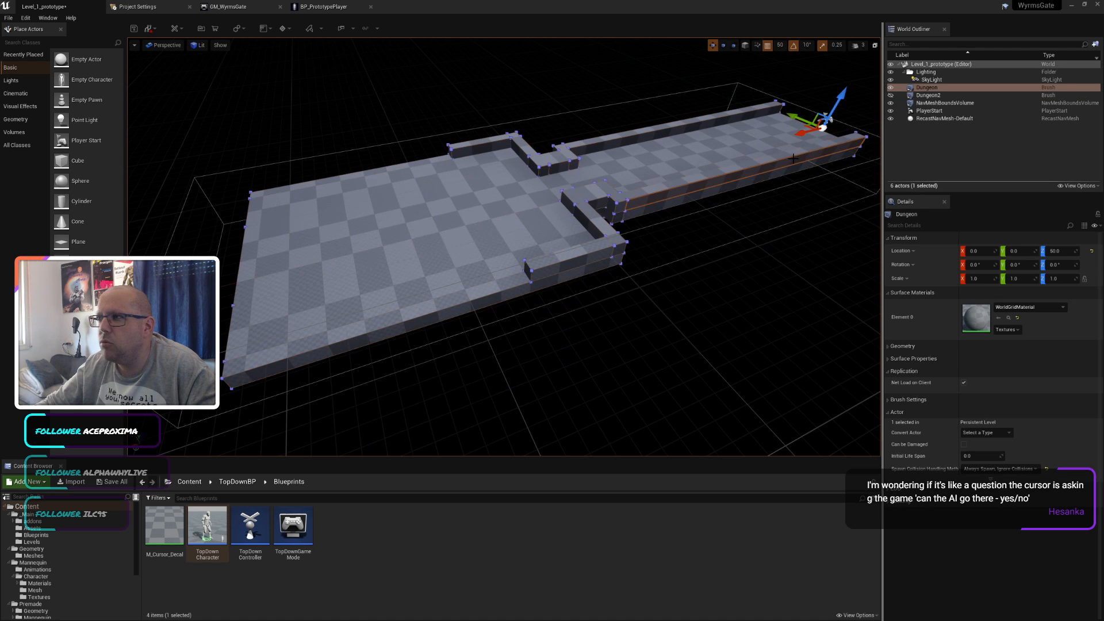
{"action": "right_click", "coordinate": [930, 88]}
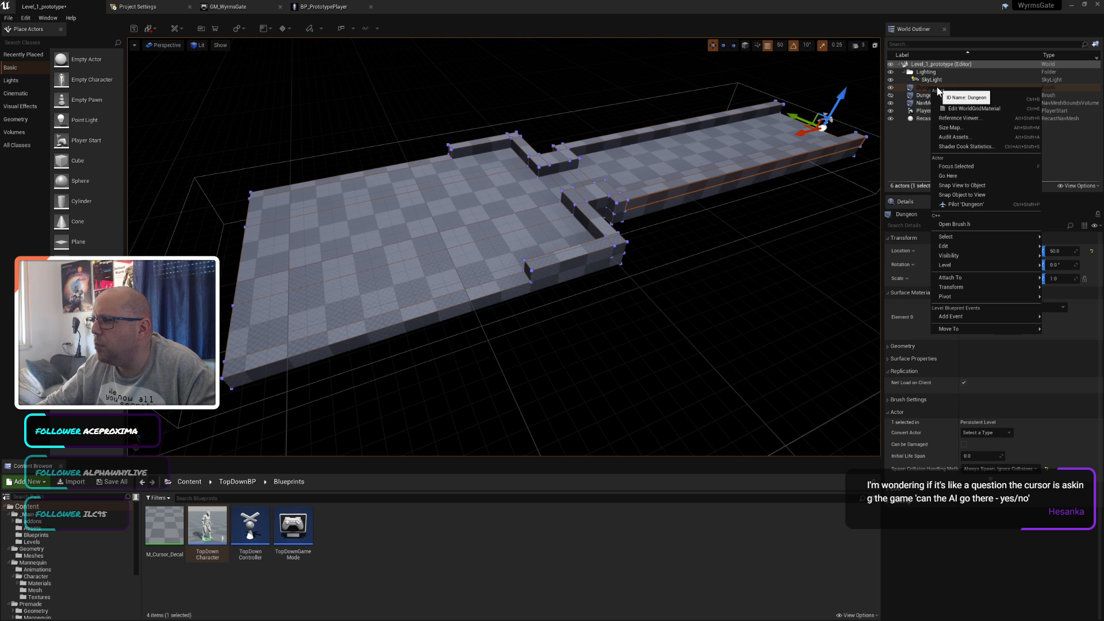
{"action": "mouse_move", "coordinate": [951, 257]}
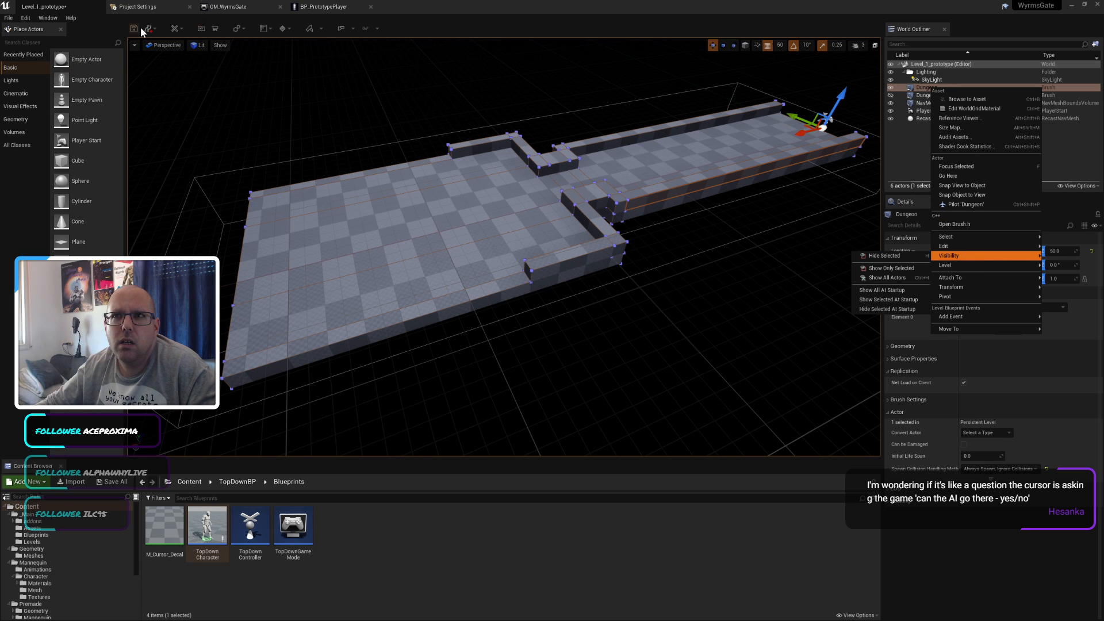
{"action": "left_click", "coordinate": [169, 26]}
{"action": "left_click", "coordinate": [203, 76]}
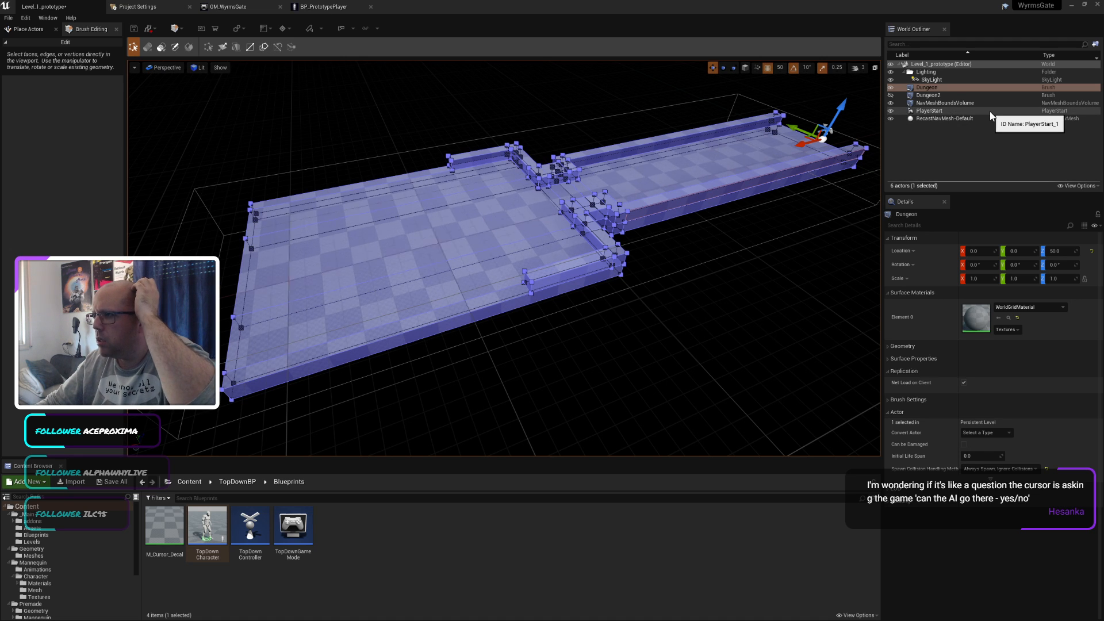
{"action": "right_click", "coordinate": [930, 89]}
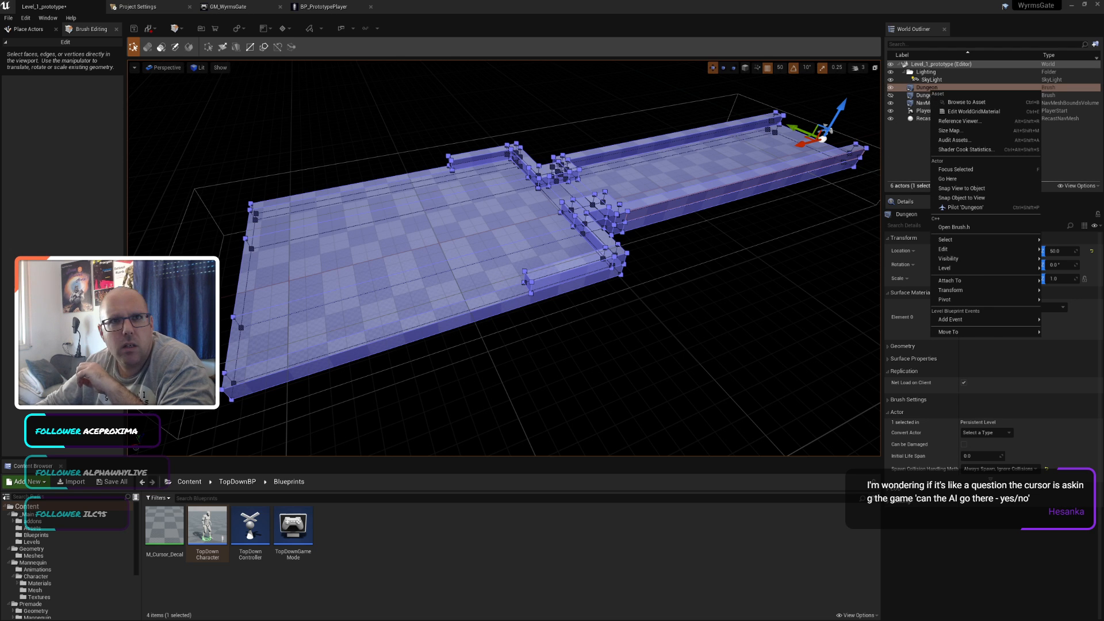
{"action": "key", "text": "Escape"}
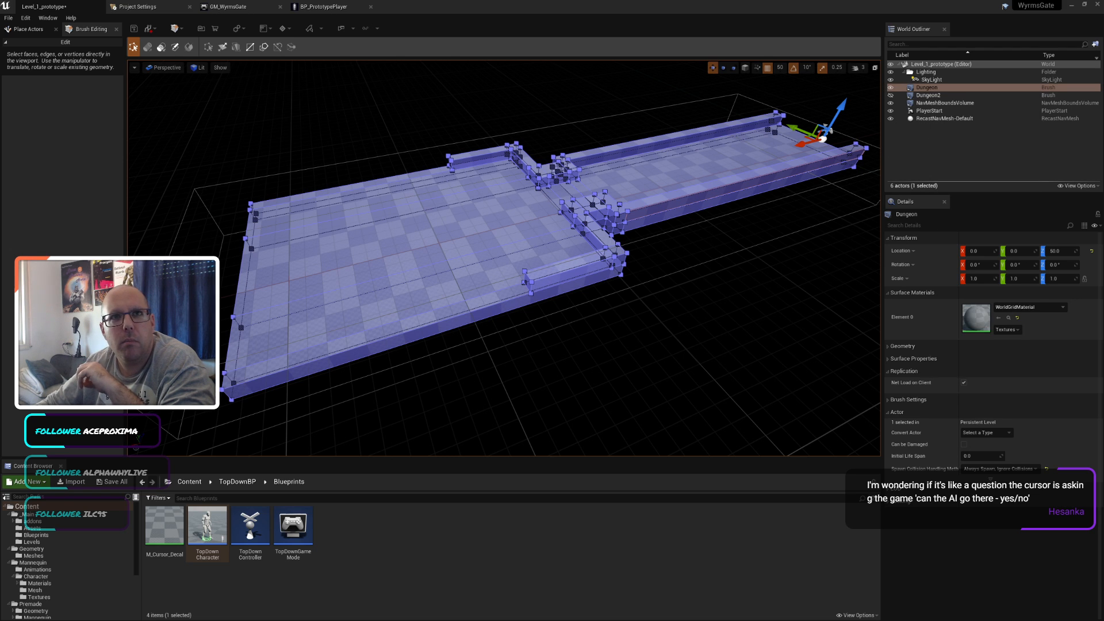
Step: Switch to the browser, search for "ue4 convert bsp to static mesh" and read the AnswerHub answer on where to find the option
{"action": "key", "text": "alt+Tab"}
{"action": "left_click", "coordinate": [141, 9]}
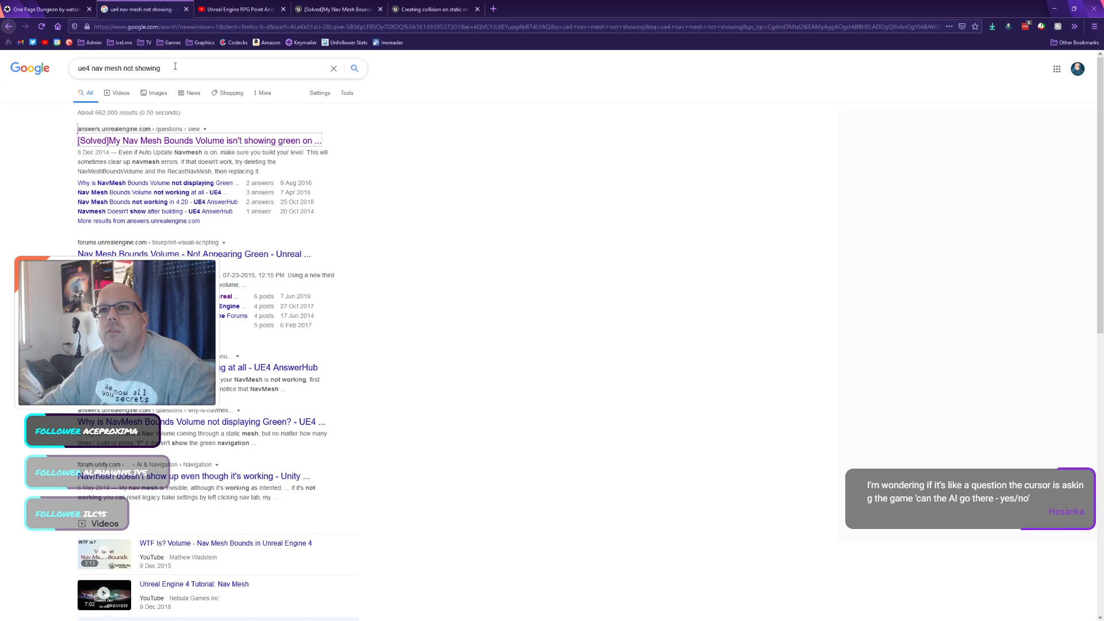
{"action": "left_click", "coordinate": [184, 65]}
{"action": "key", "text": "ctrl+shift+Left"}
{"action": "key", "text": "ctrl+shift+Left"}
{"action": "key", "text": "ctrl+shift+Left"}
{"action": "key", "text": "ctrl+shift+Left"}
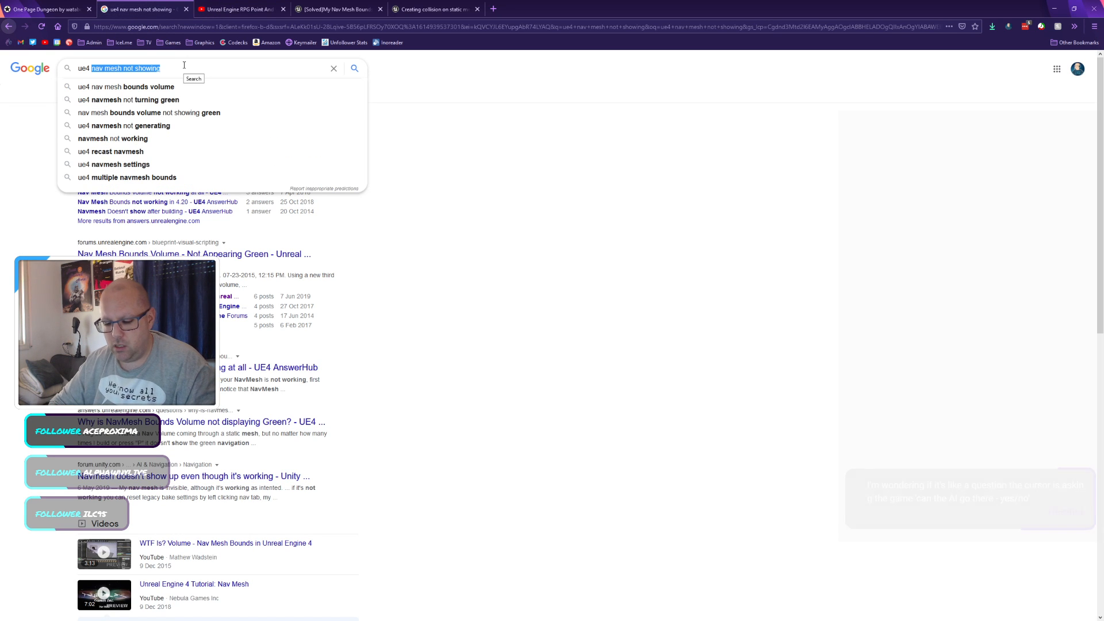
{"action": "type", "text": "convert bsp"}
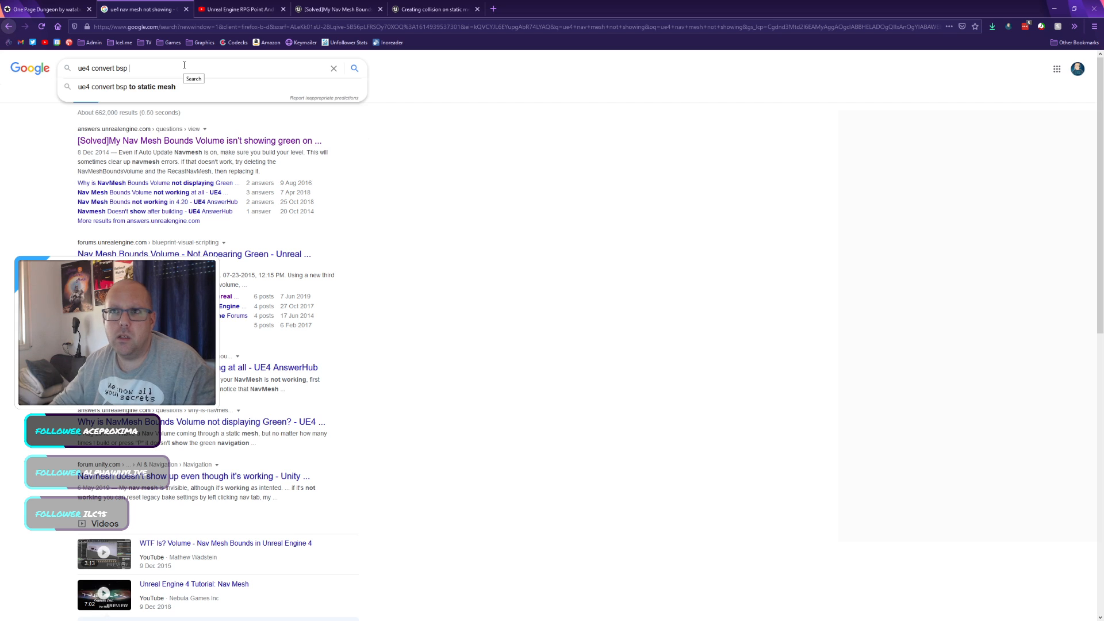
{"action": "key", "text": "Down"}
{"action": "key", "text": "Return"}
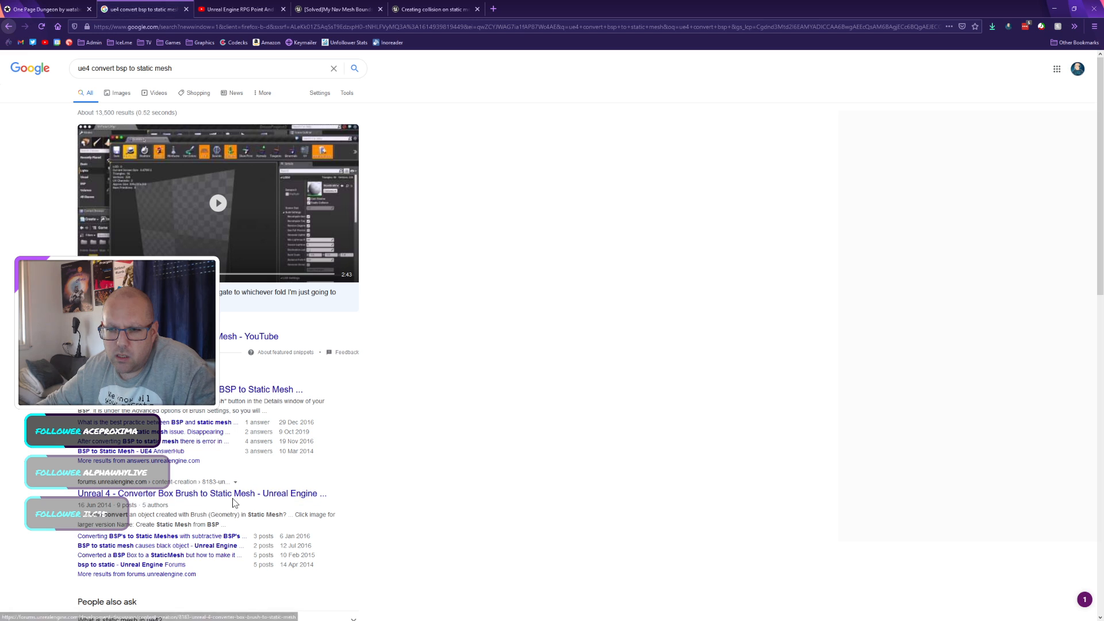
{"action": "left_click", "coordinate": [242, 390]}
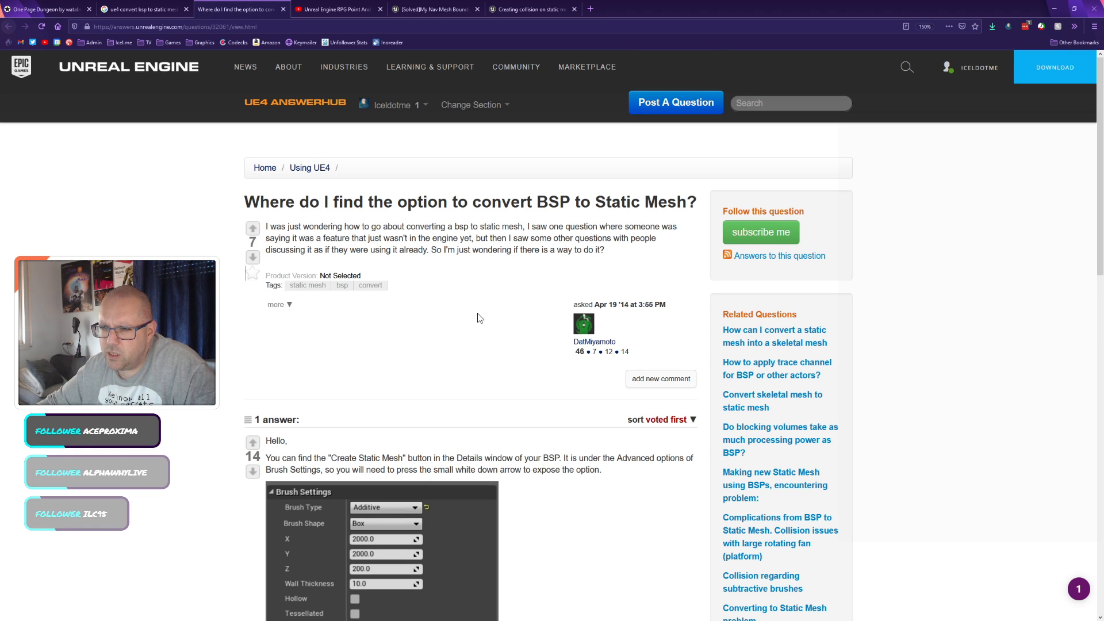
{"action": "scroll", "coordinate": [480, 317], "scroll_direction": "down", "scroll_amount": 5}
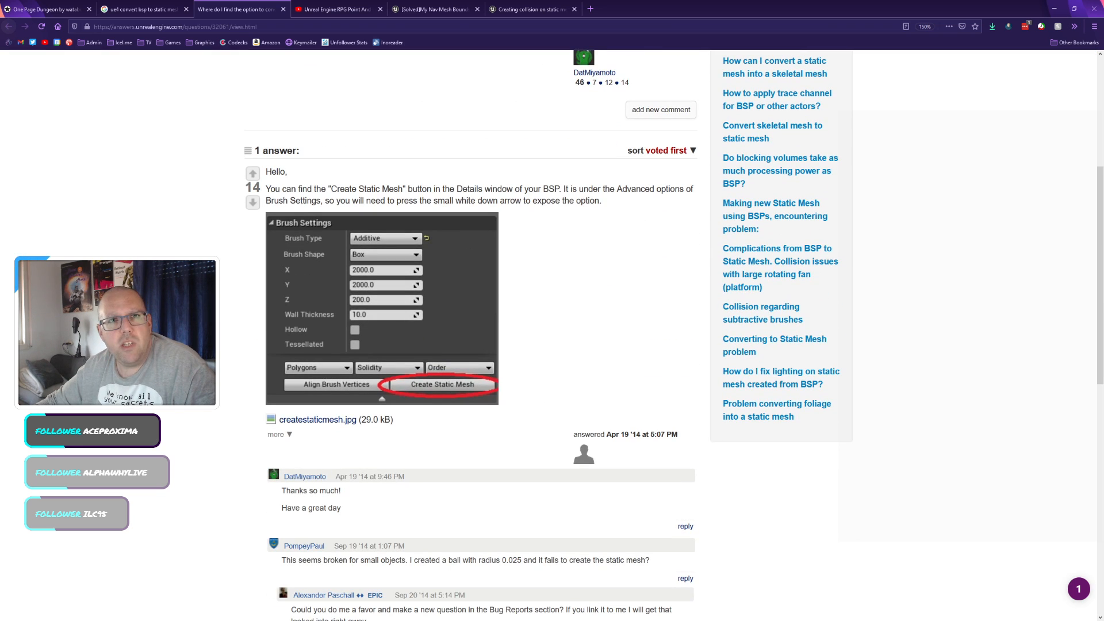
Step: Switch to Unreal Editor and create a static mesh from the Dungeon brush, stored in the _Main/Assets folder
{"action": "key", "text": "alt+Tab"}
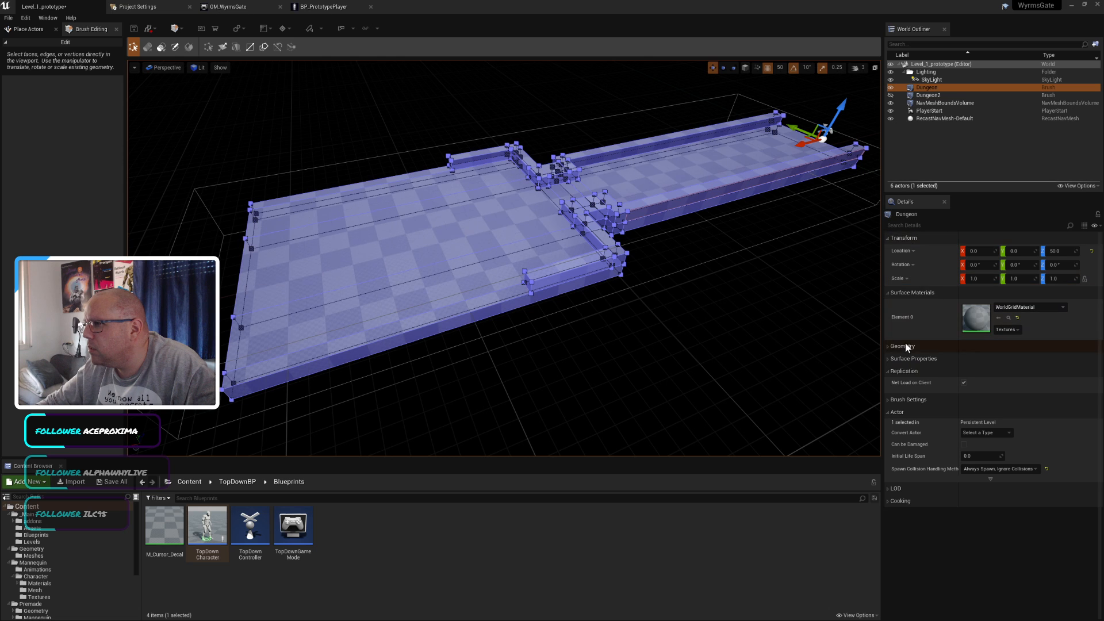
{"action": "left_click", "coordinate": [909, 399]}
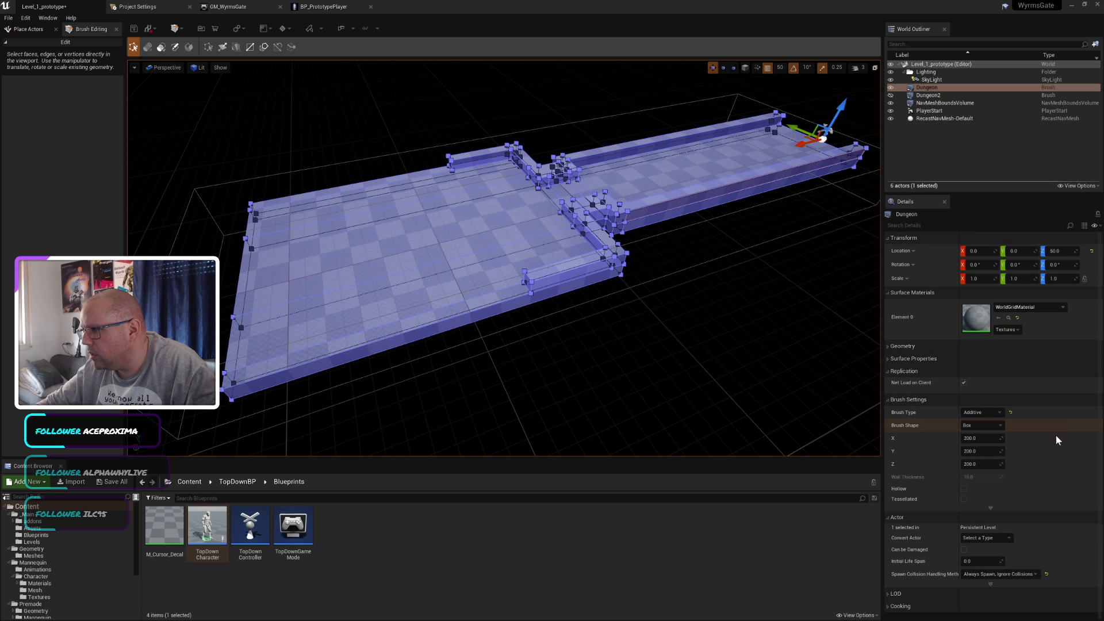
{"action": "left_click", "coordinate": [990, 509]}
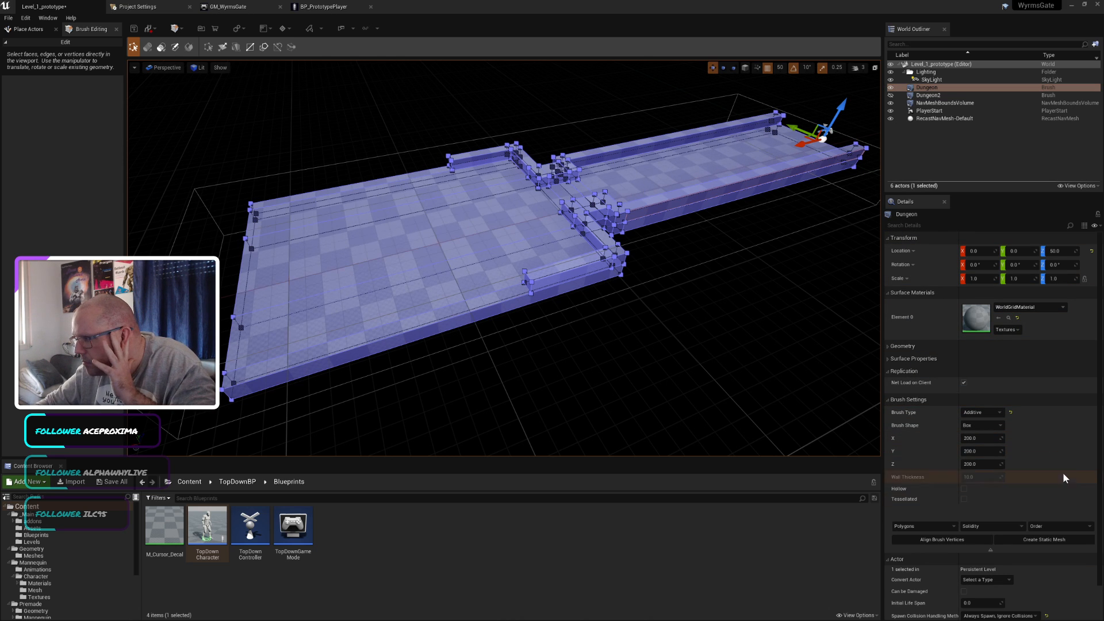
{"action": "left_click", "coordinate": [1045, 538]}
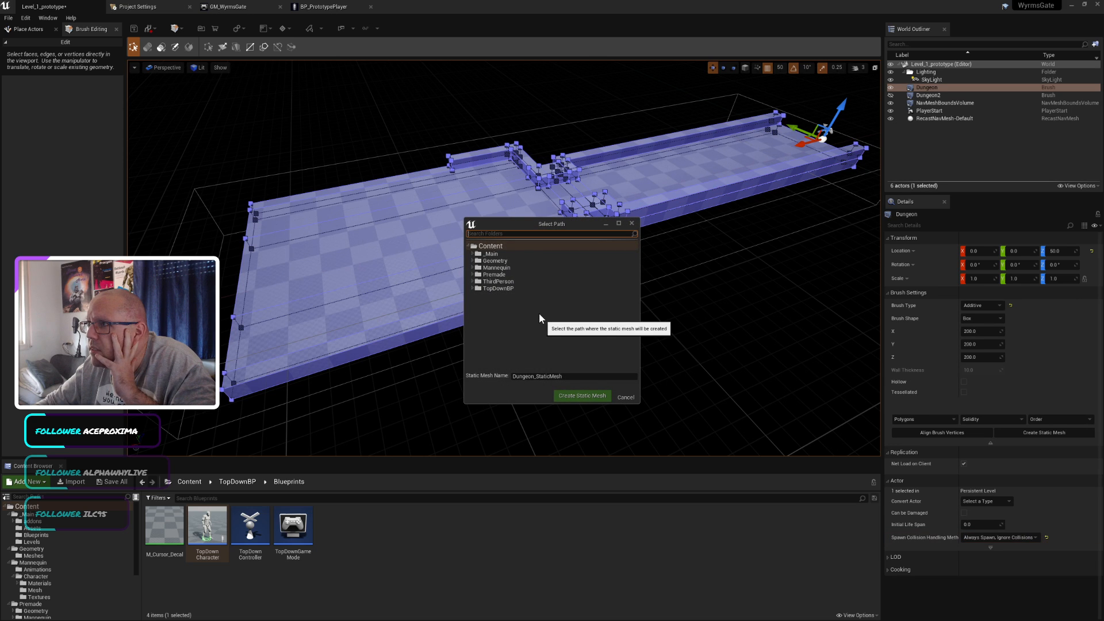
{"action": "left_click", "coordinate": [473, 255]}
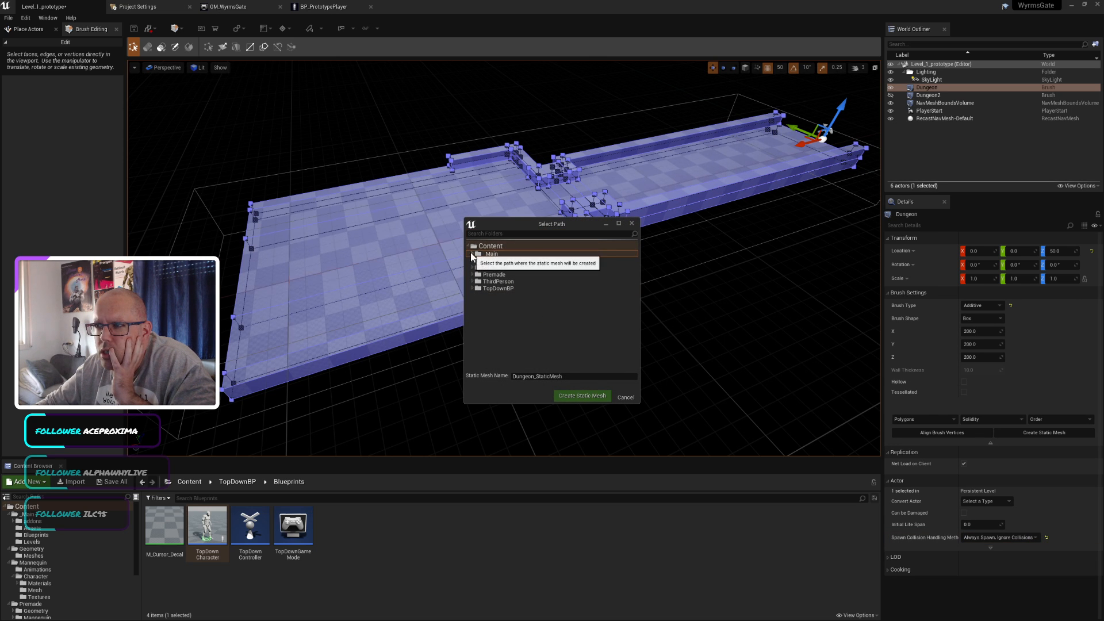
{"action": "left_click", "coordinate": [472, 254]}
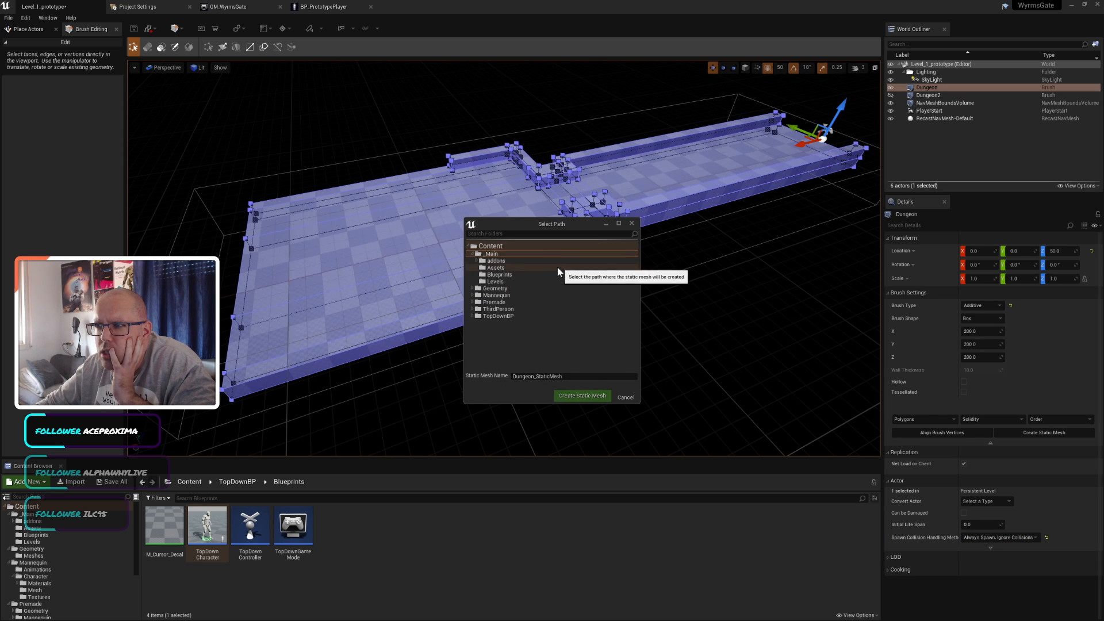
{"action": "left_click", "coordinate": [496, 267]}
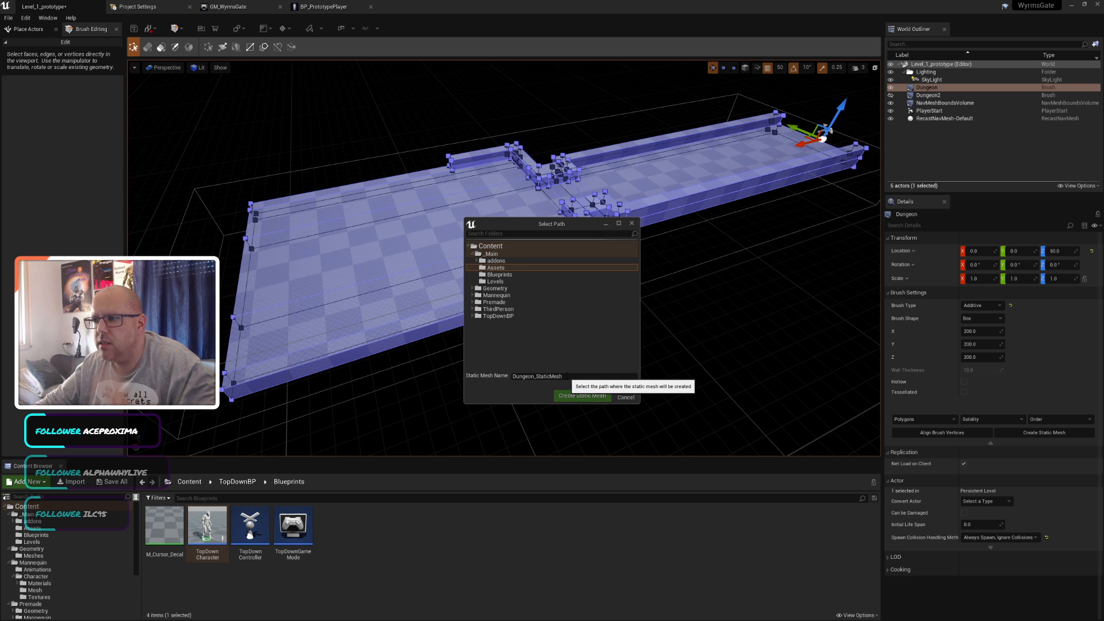
{"action": "left_click", "coordinate": [582, 395]}
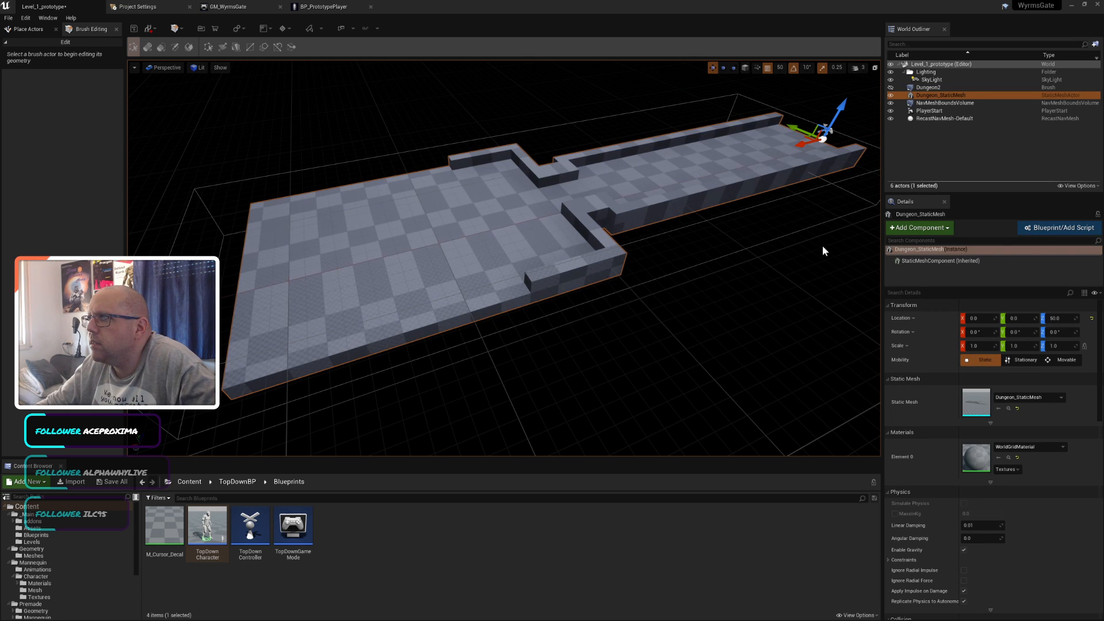
Step: Inspect the hidden Dungeon2 brush and the converted Dungeon_StaticMesh actor in the level
{"action": "left_click", "coordinate": [928, 87]}
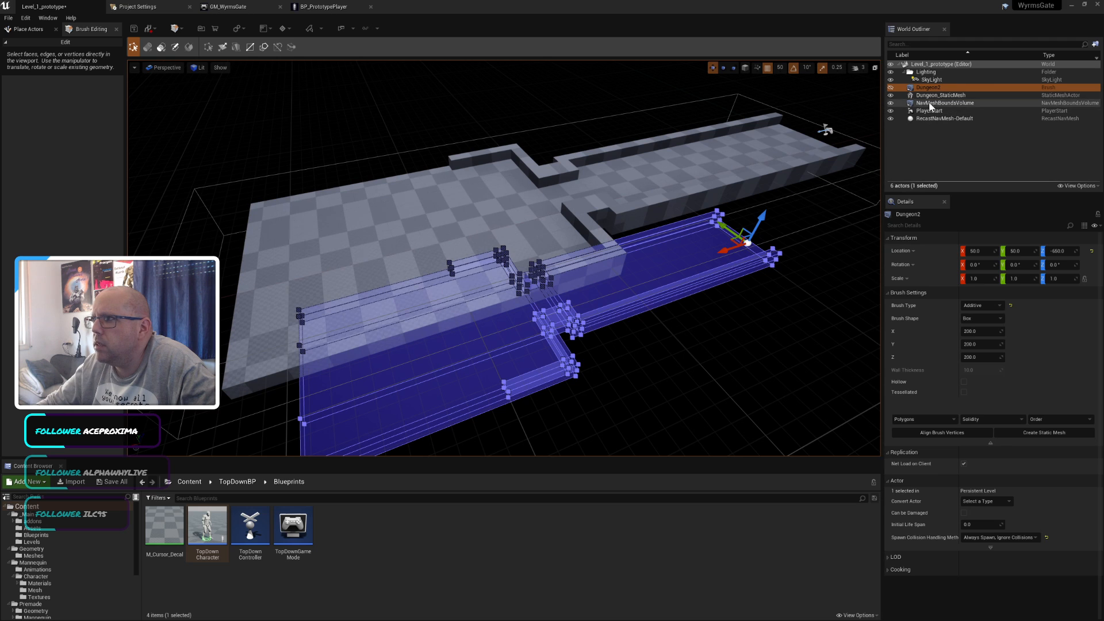
{"action": "left_click", "coordinate": [932, 96]}
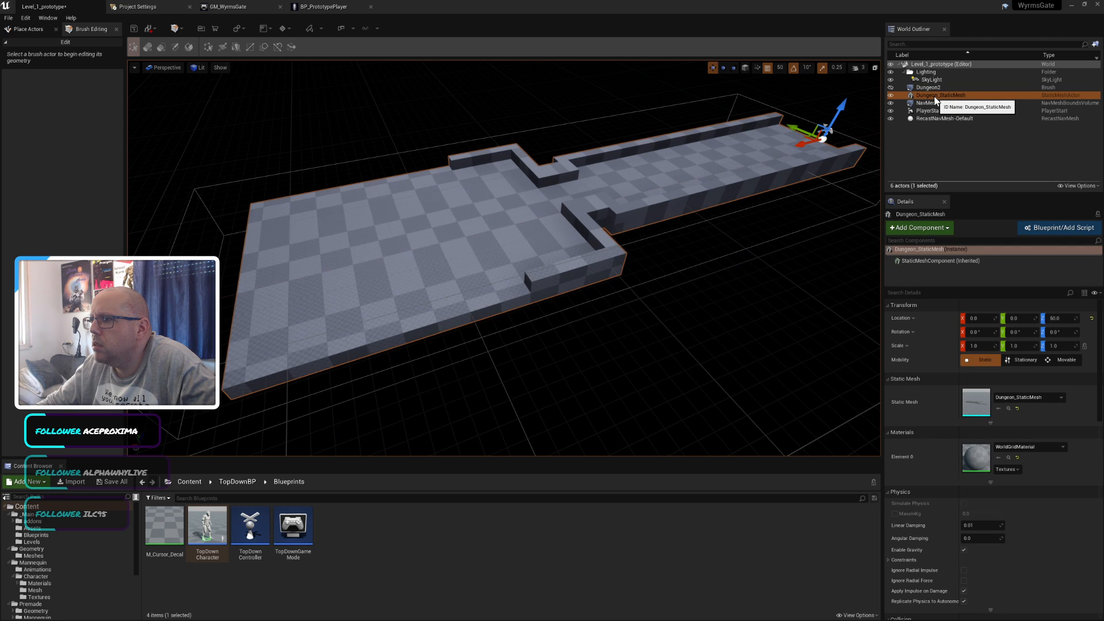
{"action": "left_click", "coordinate": [543, 90]}
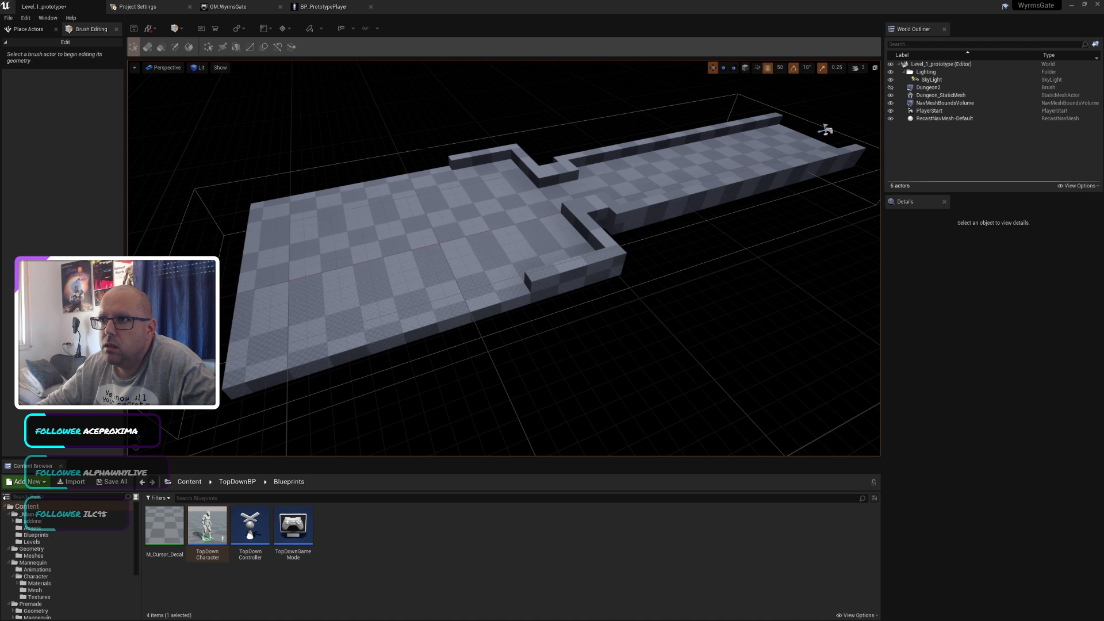
Step: Examine the NavMeshBoundsVolume's extent around the dungeon and its navigation, collision, brush and actor settings
{"action": "left_click", "coordinate": [423, 148]}
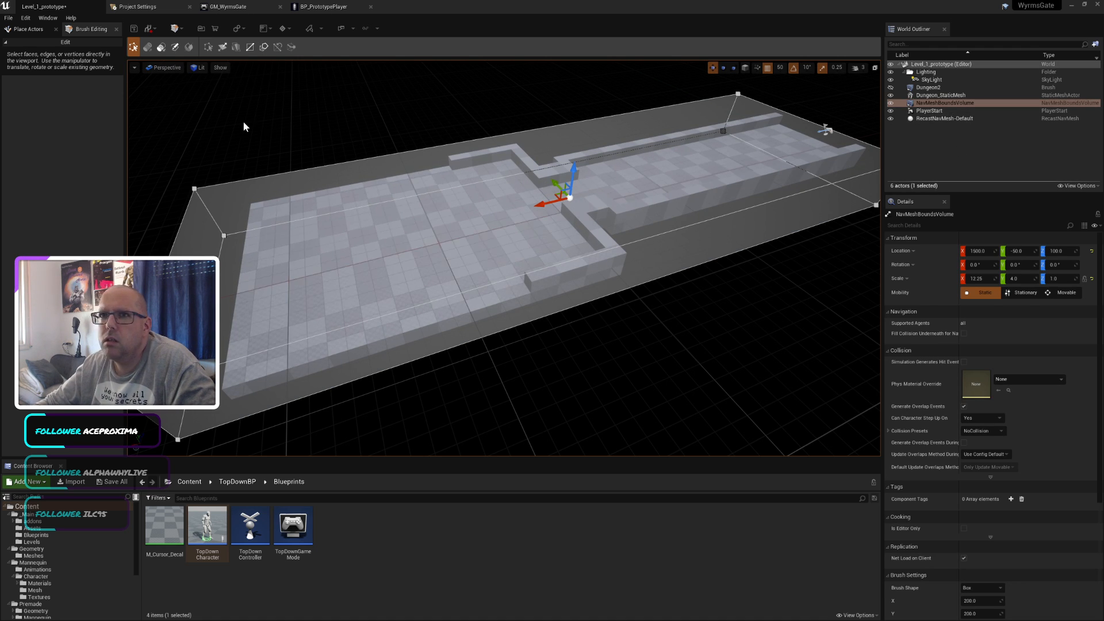
{"action": "left_click", "coordinate": [29, 29]}
{"action": "left_click", "coordinate": [353, 131]}
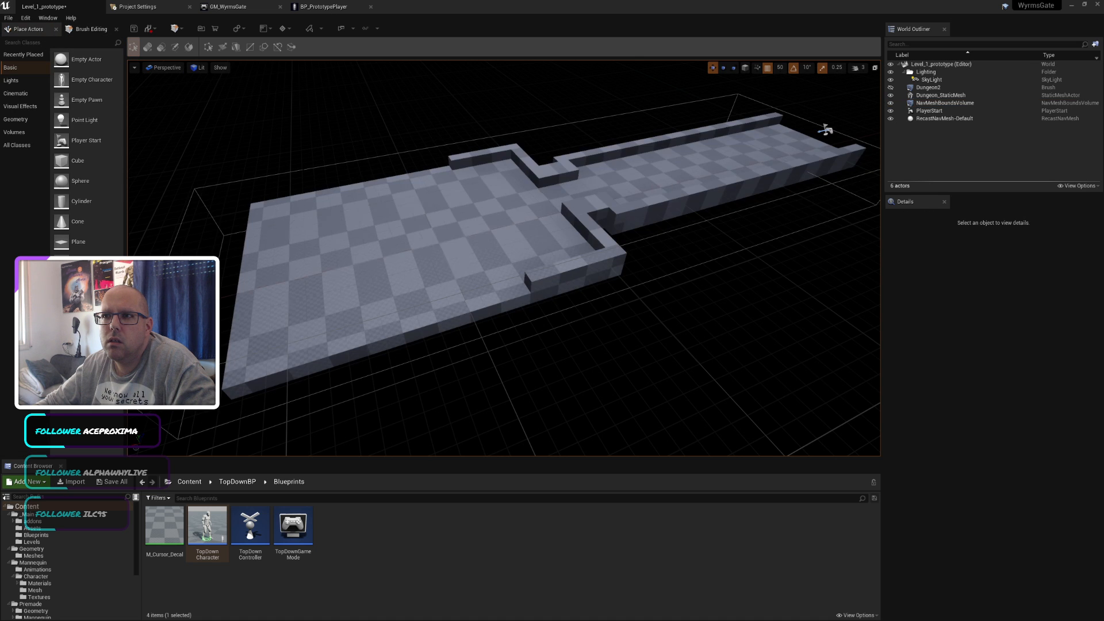
{"action": "left_click", "coordinate": [303, 171]}
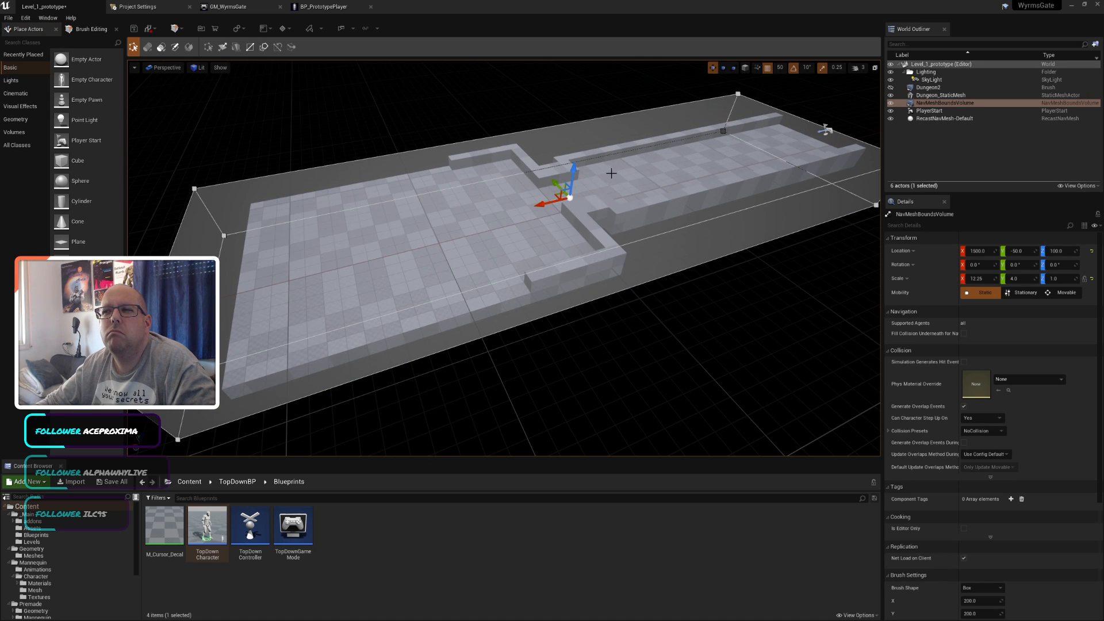
{"action": "mouse_move", "coordinate": [574, 168]}
{"action": "left_mouse_down"}
{"action": "mouse_move", "coordinate": [574, 199]}
{"action": "mouse_move", "coordinate": [564, 130]}
{"action": "mouse_move", "coordinate": [574, 171]}
{"action": "left_mouse_up"}
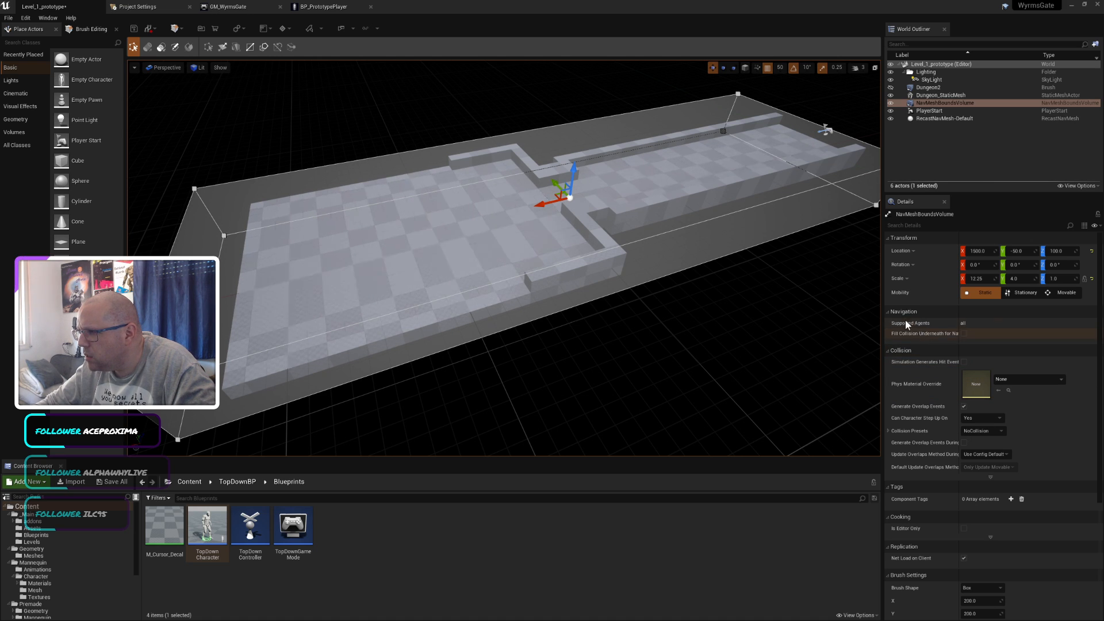
{"action": "scroll", "coordinate": [925, 373], "scroll_direction": "down", "scroll_amount": 2}
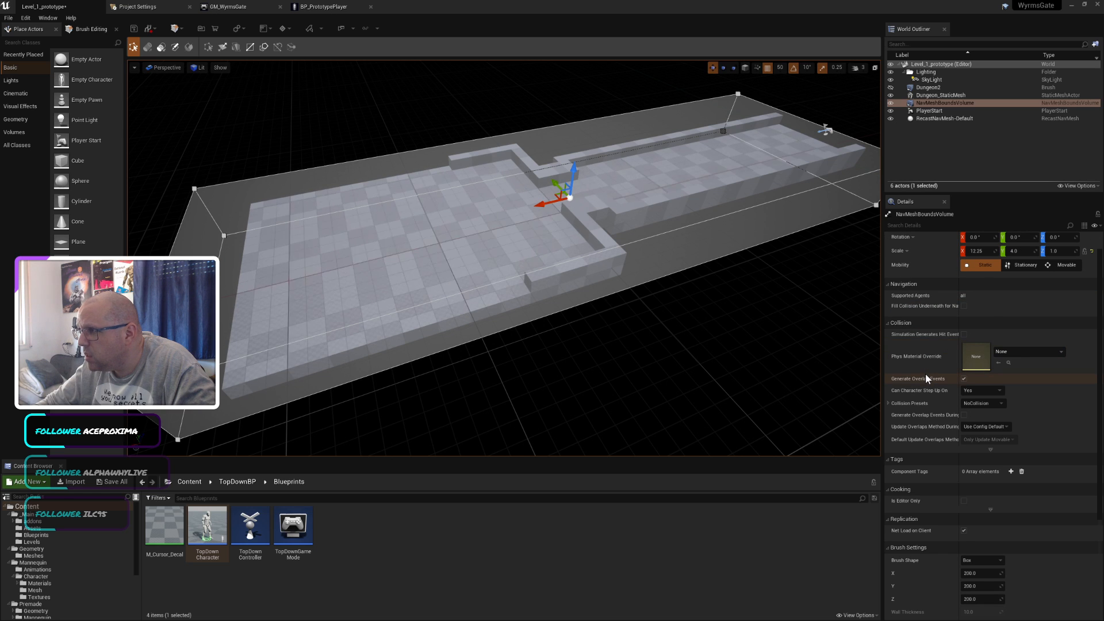
{"action": "scroll", "coordinate": [926, 374], "scroll_direction": "down", "scroll_amount": 3}
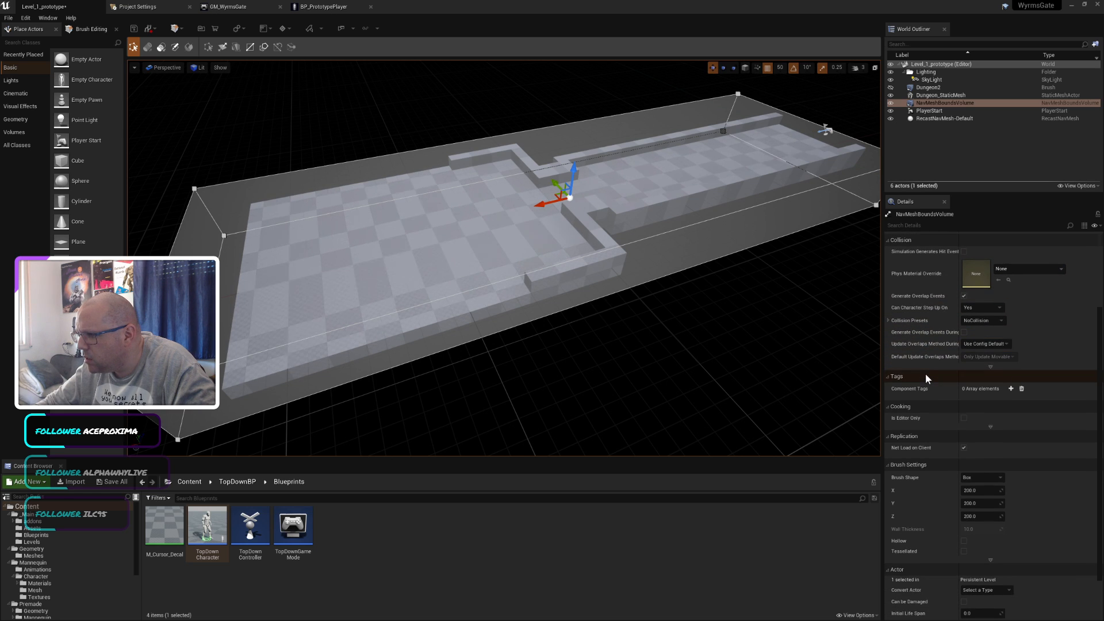
{"action": "scroll", "coordinate": [926, 374], "scroll_direction": "down", "scroll_amount": 2}
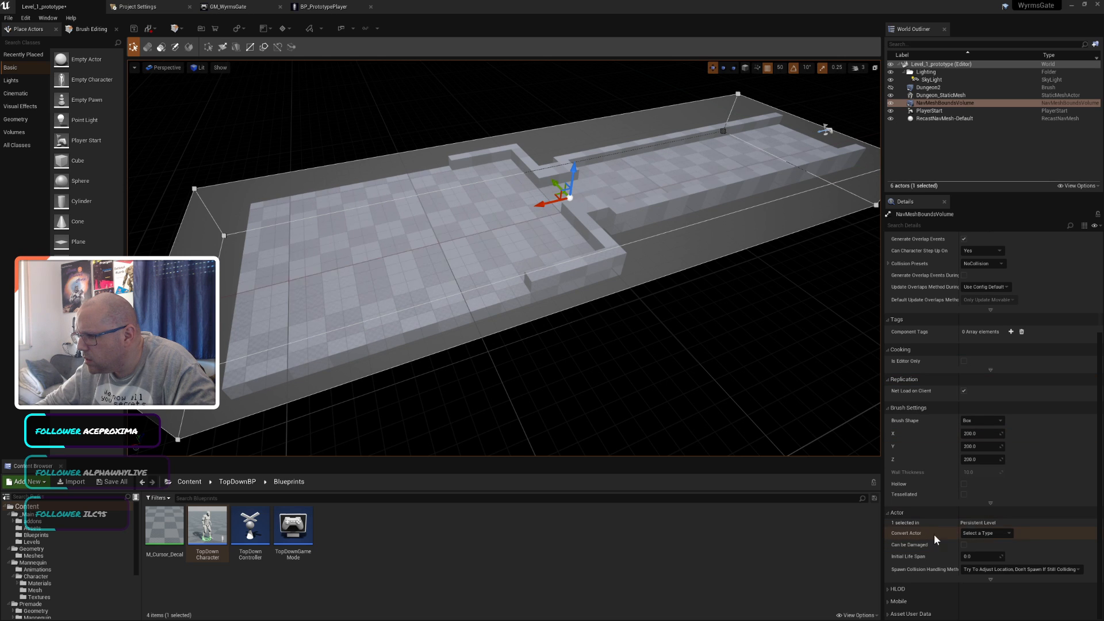
{"action": "left_click", "coordinate": [987, 532]}
{"action": "left_click", "coordinate": [988, 532]}
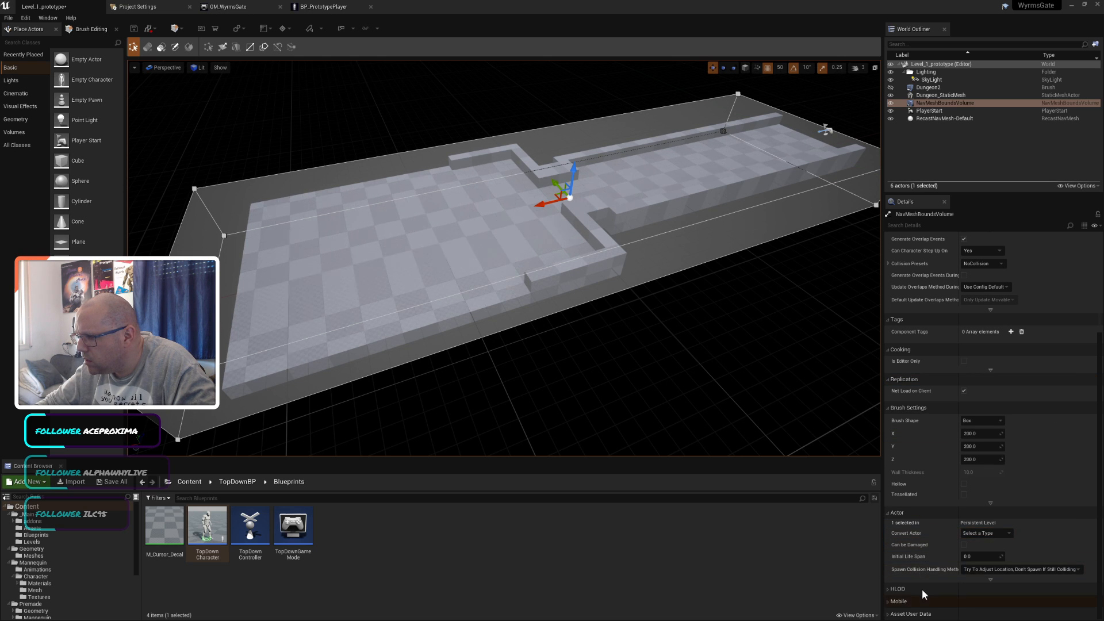
Step: Clear the selection and save the level together with all other modified assets
{"action": "left_click", "coordinate": [313, 98]}
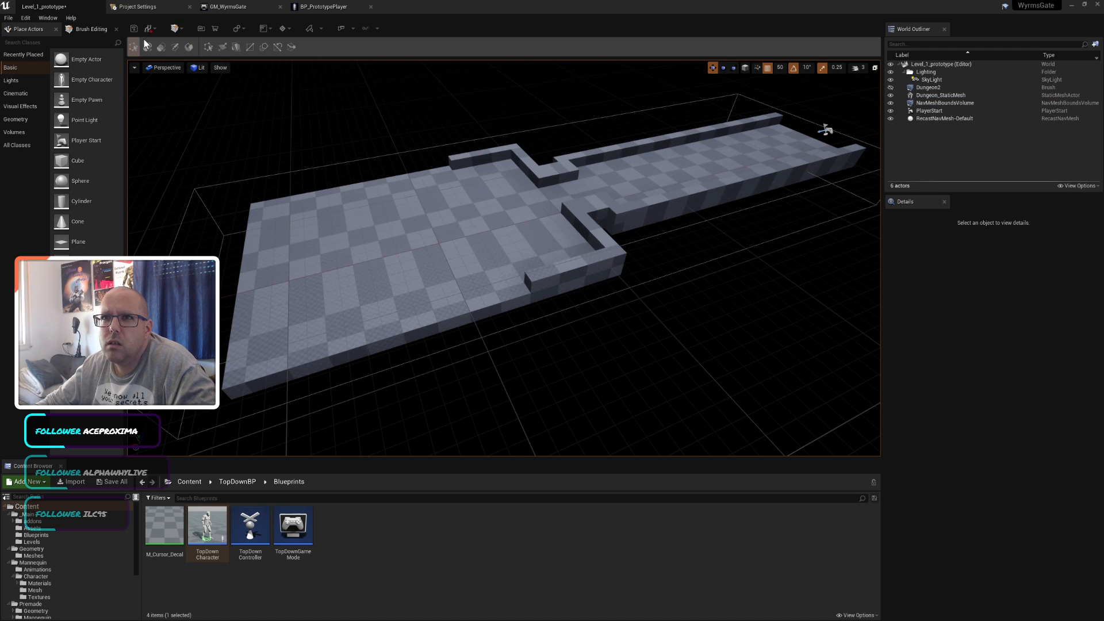
{"action": "left_click", "coordinate": [9, 18]}
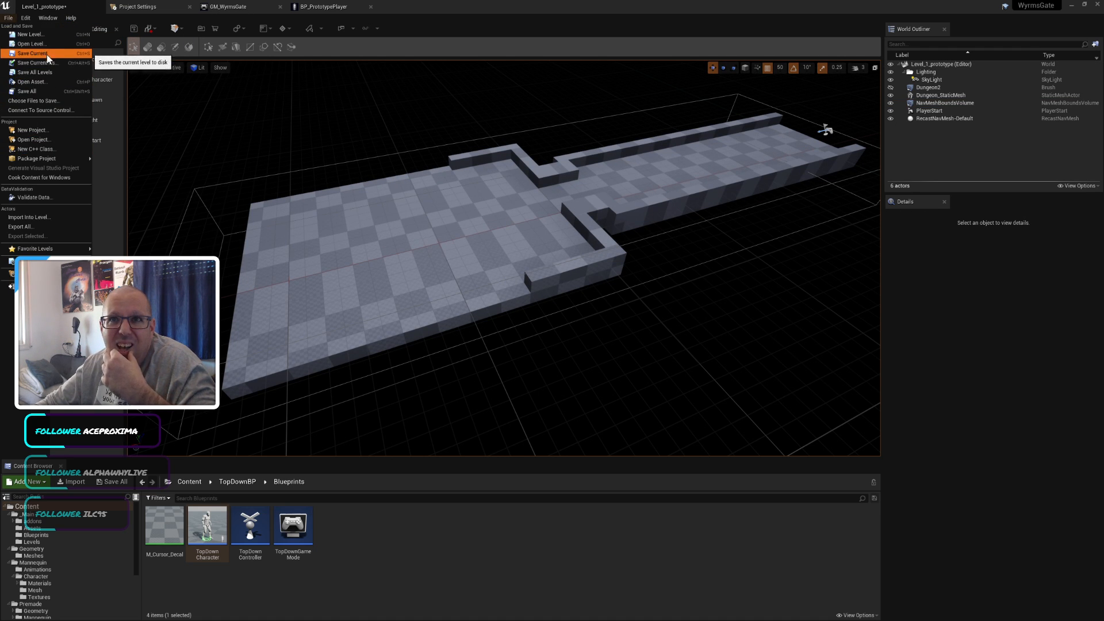
{"action": "left_click", "coordinate": [30, 92]}
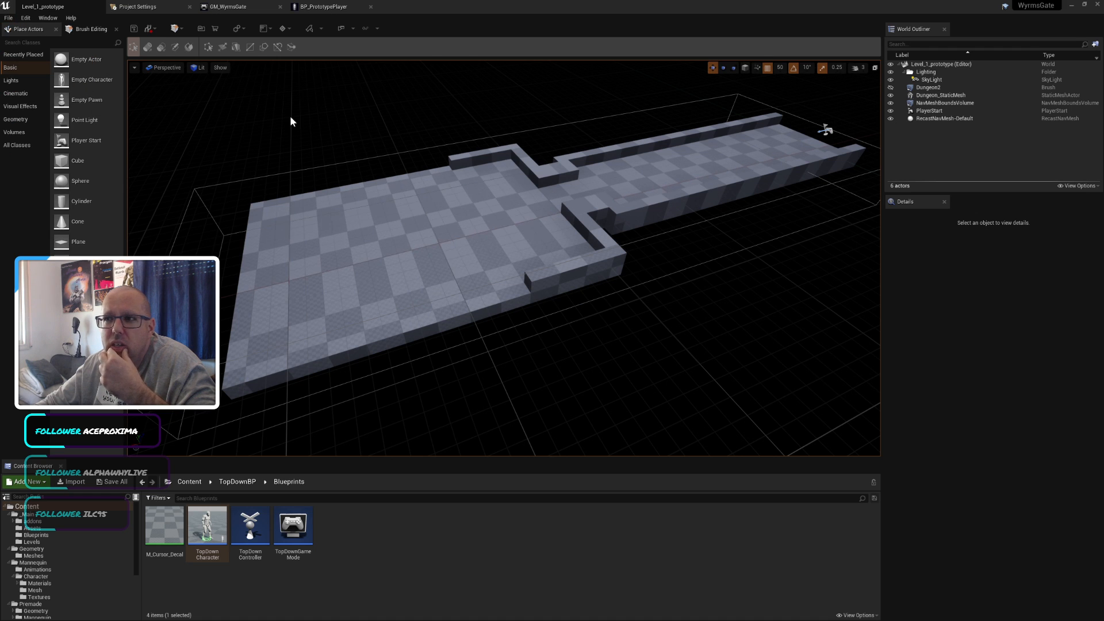
Step: Delete the existing NavMeshBoundsVolume from the level
{"action": "left_click", "coordinate": [589, 123]}
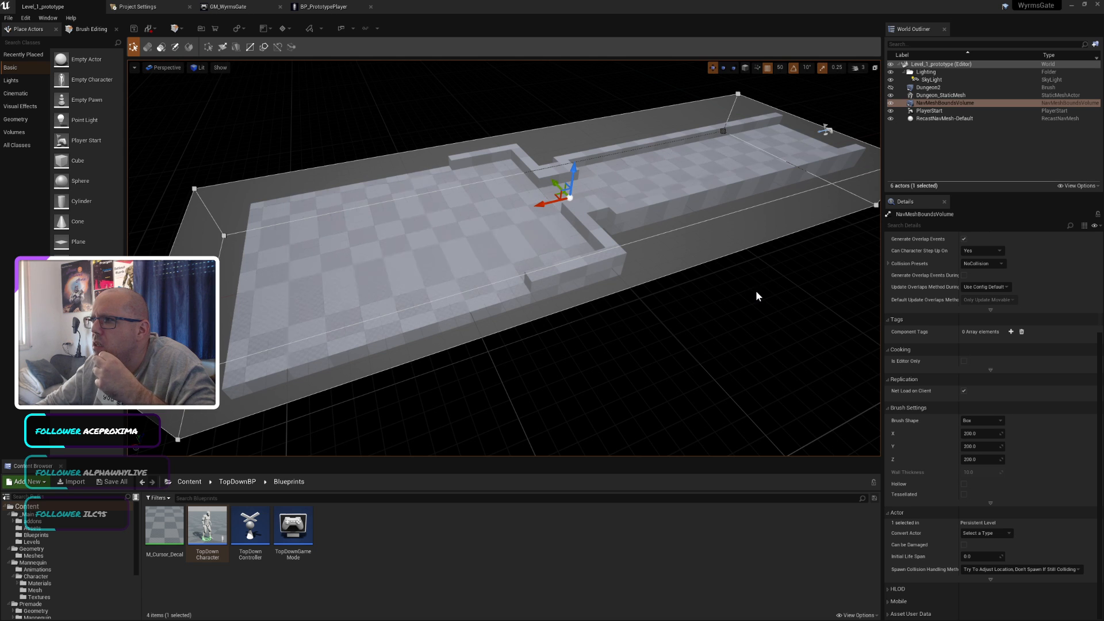
{"action": "scroll", "coordinate": [754, 291], "scroll_direction": "down", "scroll_amount": 2}
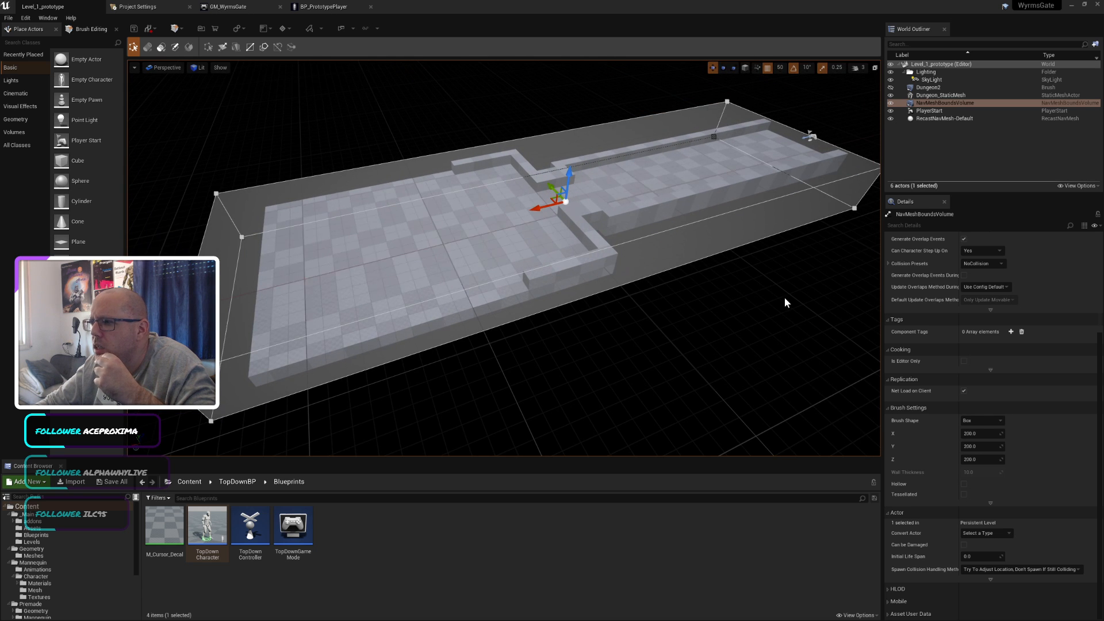
{"action": "scroll", "coordinate": [1003, 282], "scroll_direction": "up", "scroll_amount": 5}
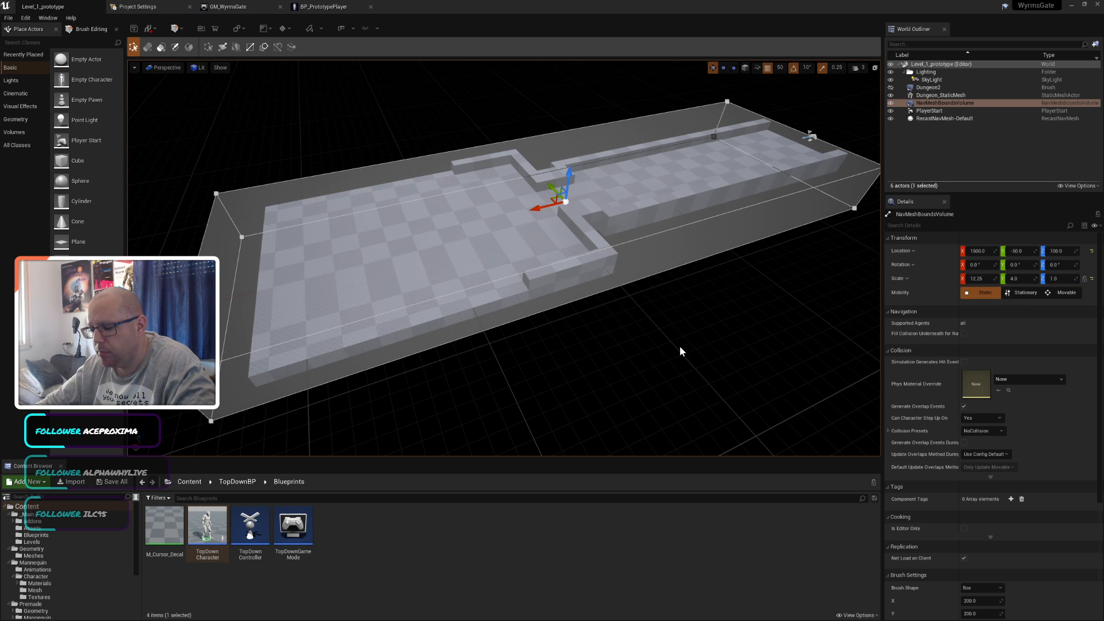
{"action": "key", "text": "Delete"}
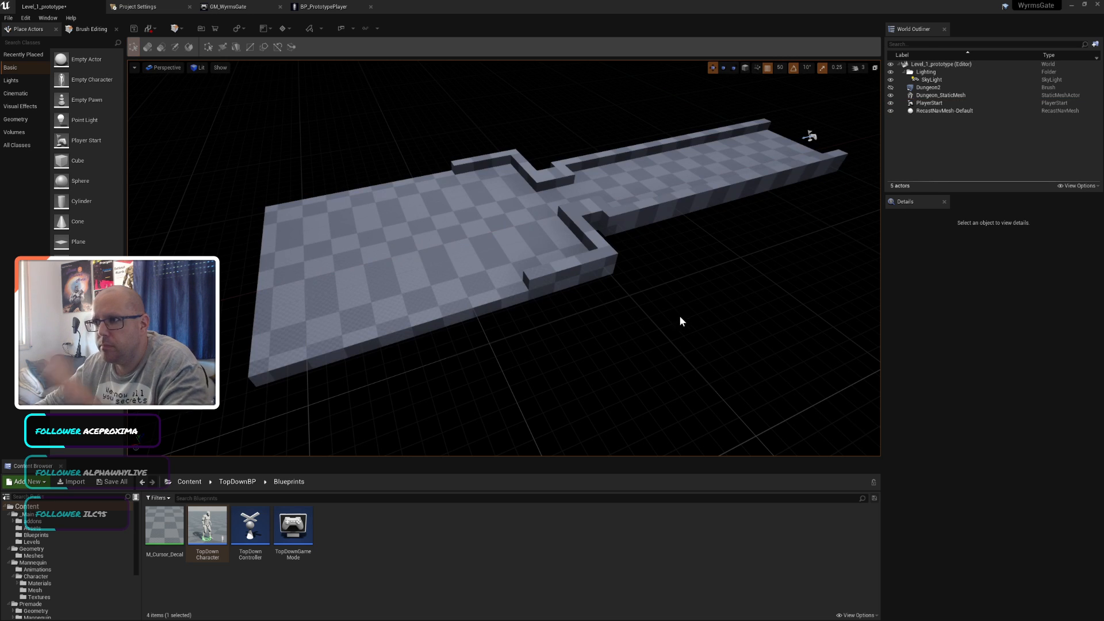
Step: Place a new NavMeshBoundsVolume on the dungeon floor where the corridor meets the large room
{"action": "left_click", "coordinate": [943, 95]}
{"action": "left_click", "coordinate": [10, 133]}
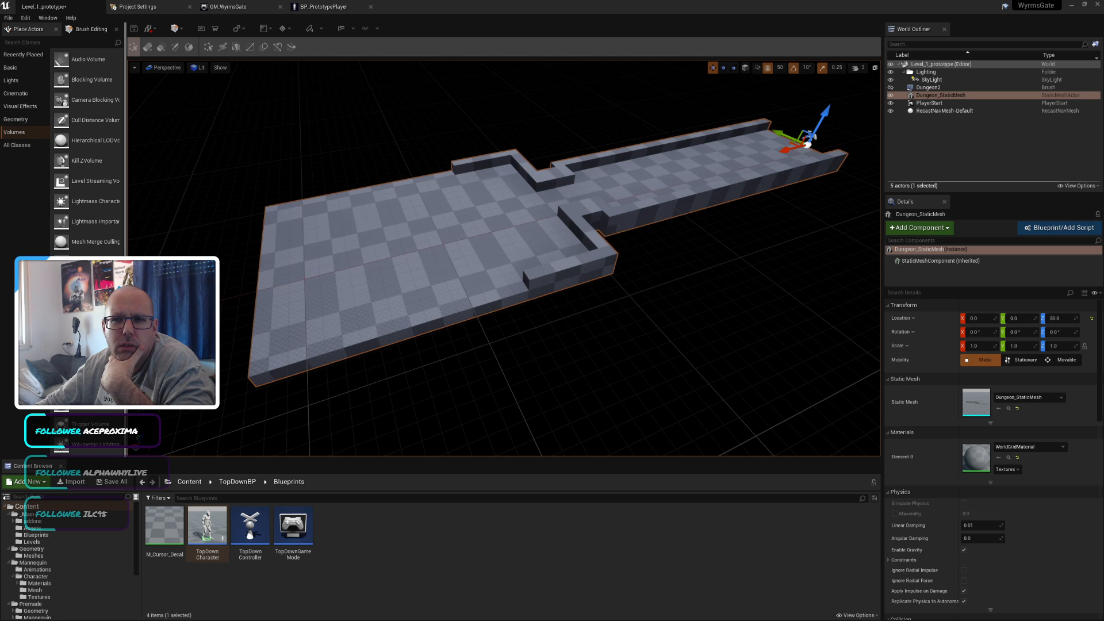
{"action": "left_click_drag", "start_coordinate": [126, 172], "coordinate": [157, 172]}
{"action": "left_click_drag", "start_coordinate": [100, 261], "coordinate": [468, 240]}
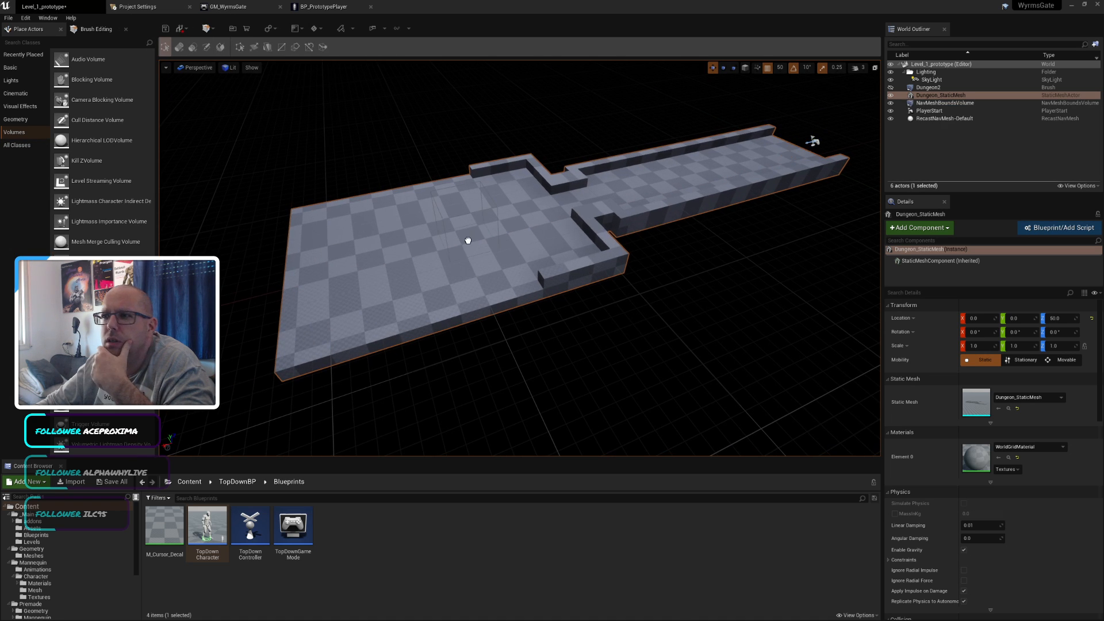
{"action": "left_click_drag", "start_coordinate": [588, 218], "coordinate": [606, 180]}
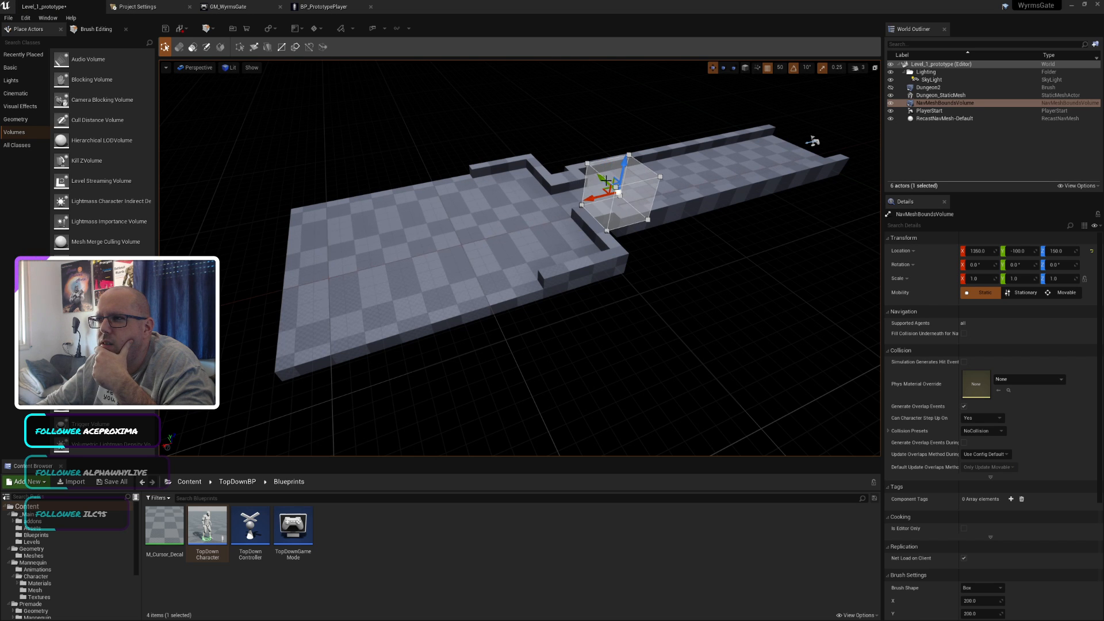
Step: Scale the new NavMeshBoundsVolume to 13.0 in X and 3.75 in Y to span the dungeon
{"action": "left_click", "coordinate": [723, 67]}
{"action": "left_click", "coordinate": [733, 67]}
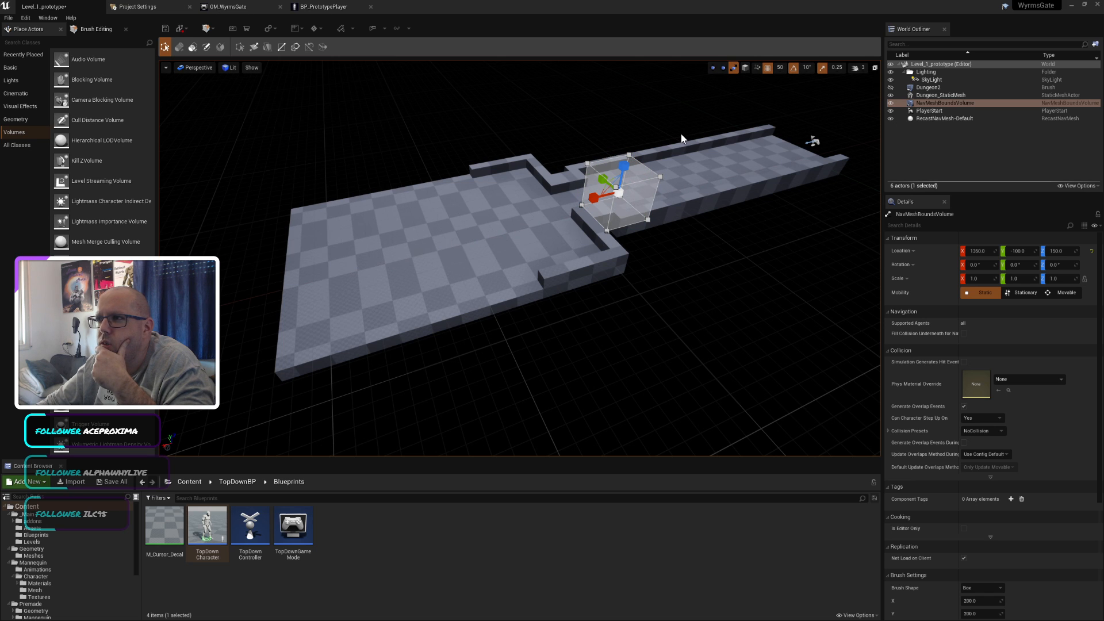
{"action": "left_click_drag", "start_coordinate": [595, 201], "coordinate": [553, 218]}
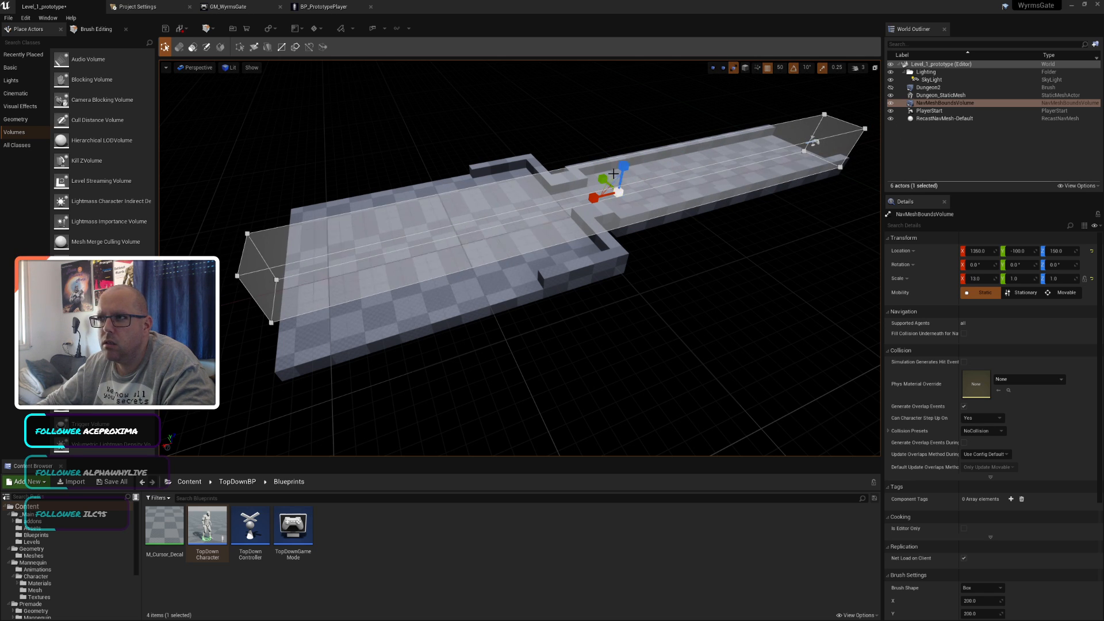
{"action": "left_click_drag", "start_coordinate": [613, 174], "coordinate": [583, 157]}
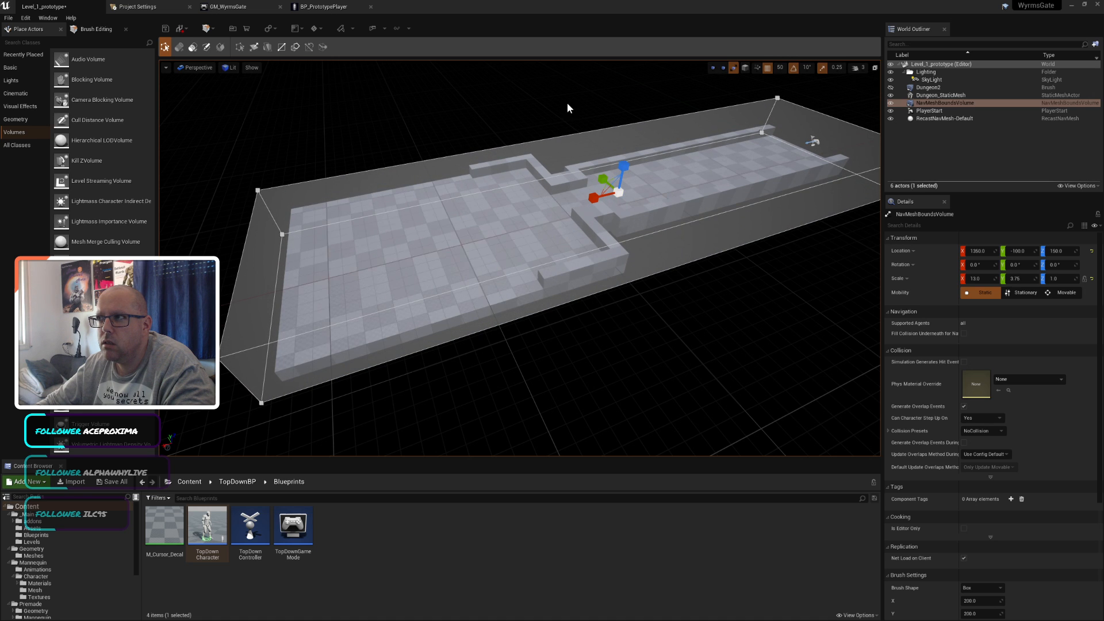
Step: Switch the viewport to an orthographic top view in Lit mode, framed on the NavMeshBoundsVolume and the whole dungeon
{"action": "left_click", "coordinate": [552, 104]}
{"action": "left_click", "coordinate": [359, 173]}
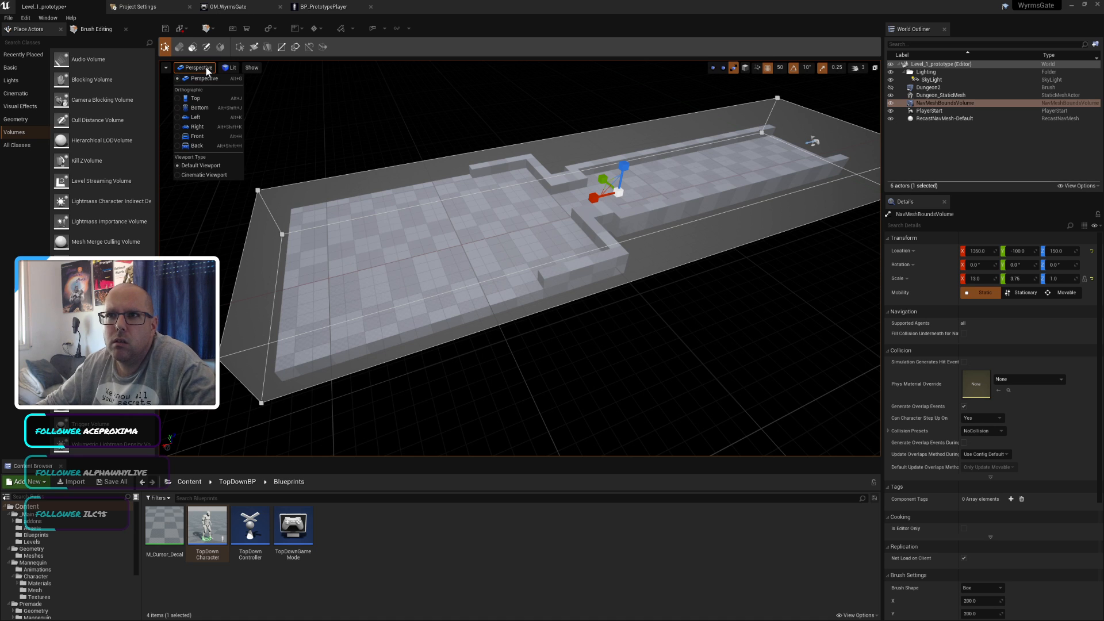
{"action": "left_click", "coordinate": [195, 99]}
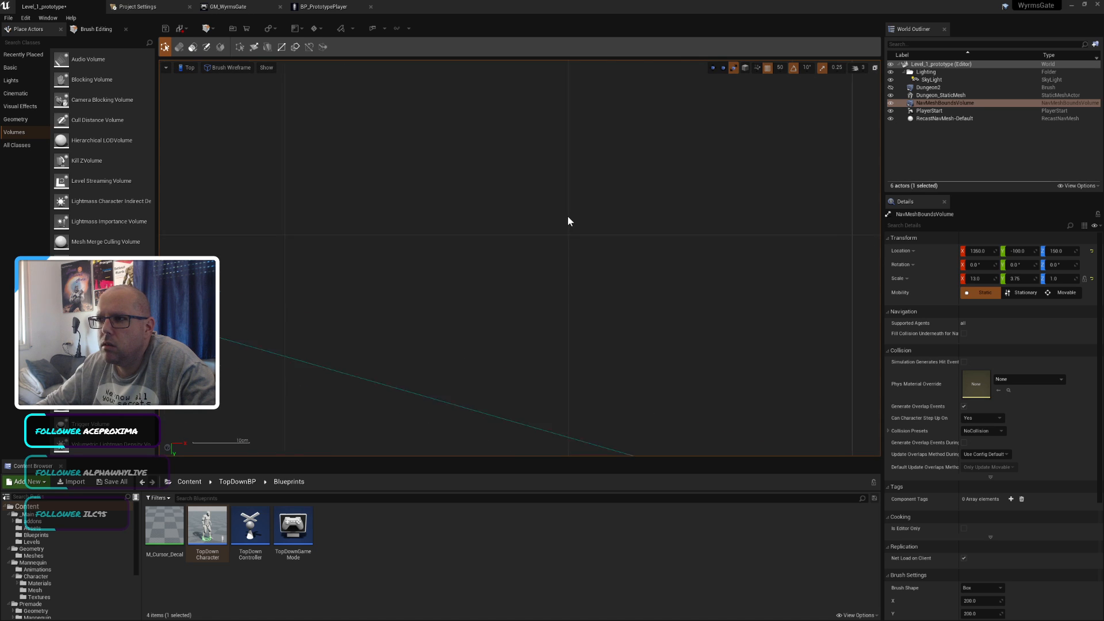
{"action": "key", "text": "f"}
{"action": "scroll", "coordinate": [691, 236], "scroll_direction": "down", "scroll_amount": 3}
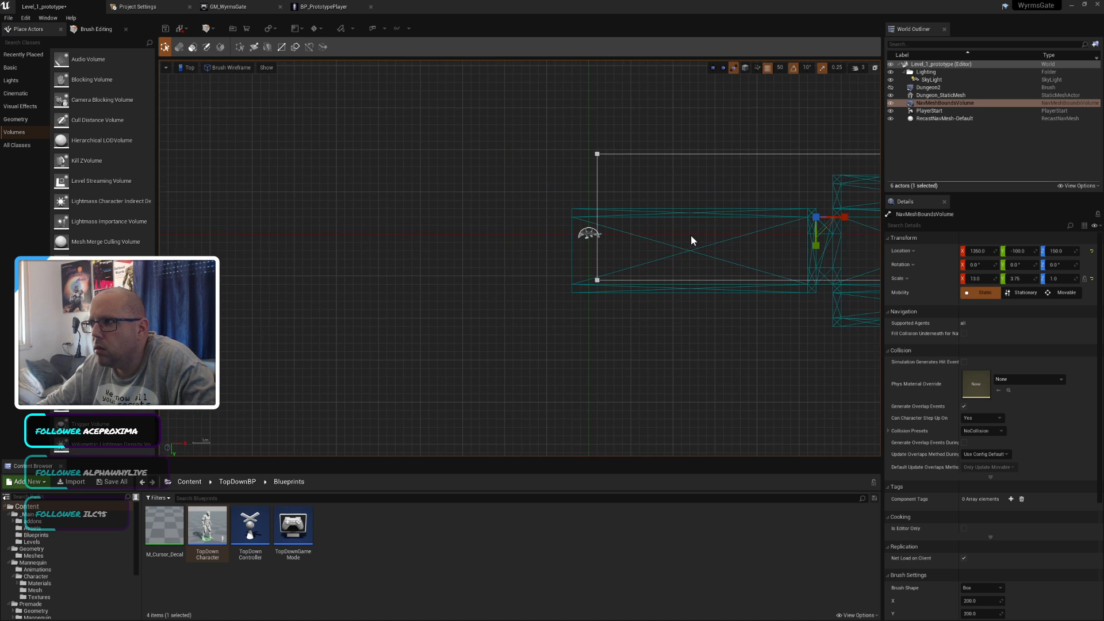
{"action": "right_click_drag", "start_coordinate": [764, 175], "coordinate": [471, 187]}
{"action": "left_click", "coordinate": [220, 65]}
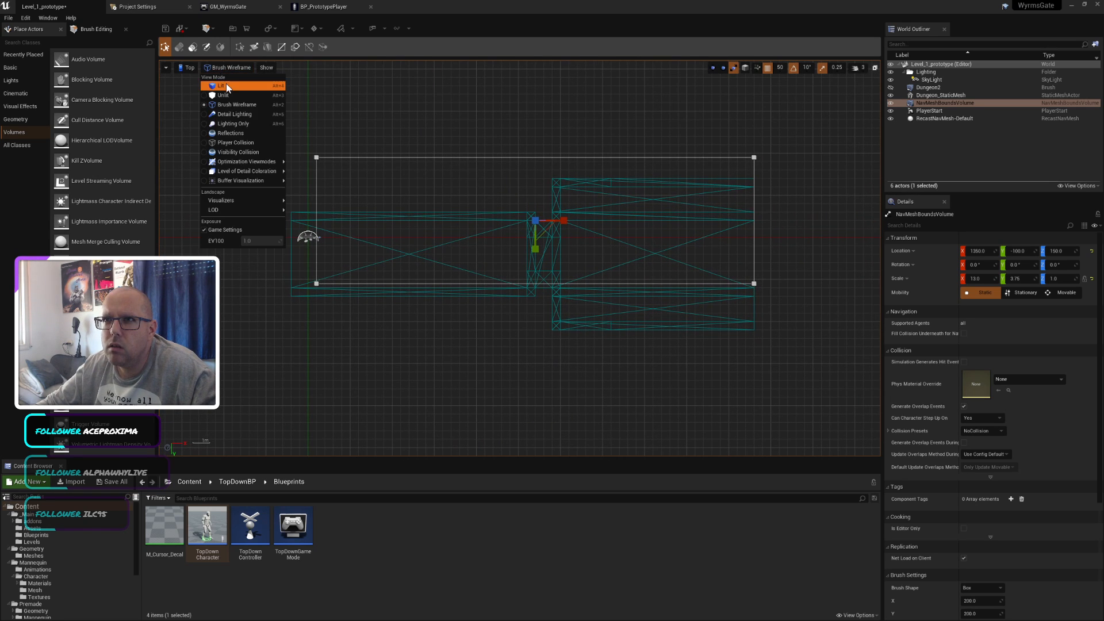
{"action": "left_click", "coordinate": [226, 85]}
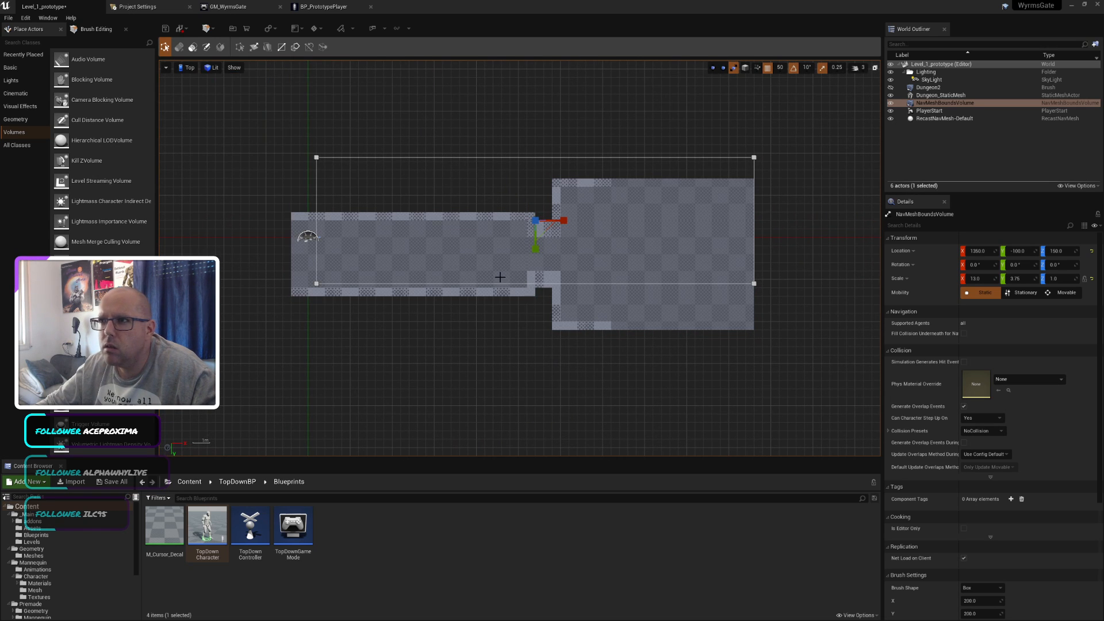
Step: Move the NavMeshBoundsVolume to Y 100.0 and scale it to 14.0 in X
{"action": "left_click", "coordinate": [713, 67]}
{"action": "left_click_drag", "start_coordinate": [533, 247], "coordinate": [523, 283]}
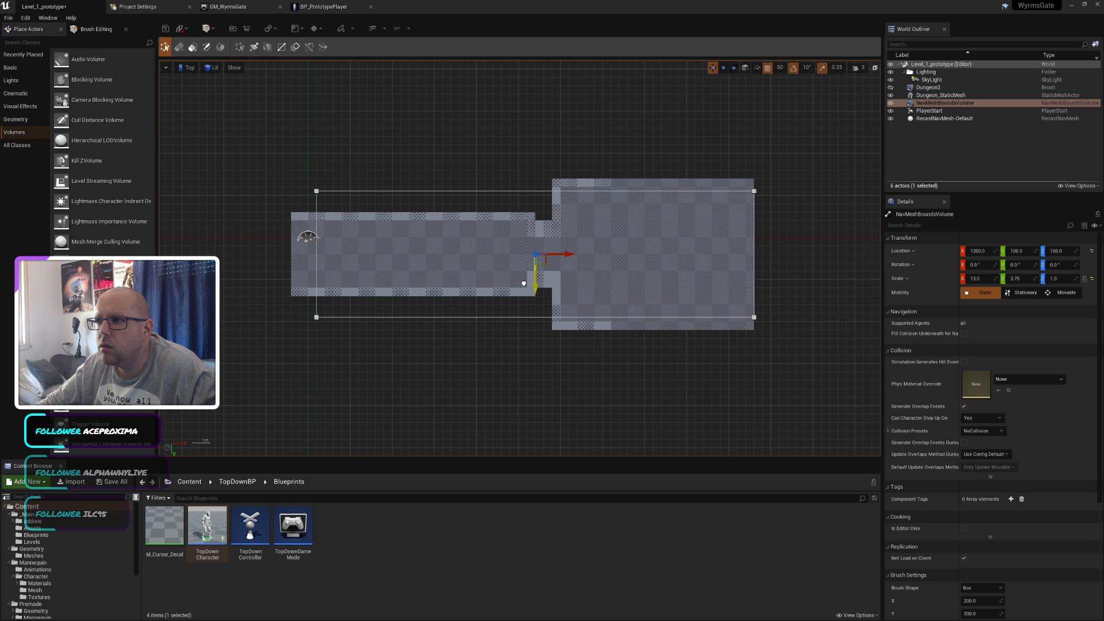
{"action": "left_click", "coordinate": [723, 68]}
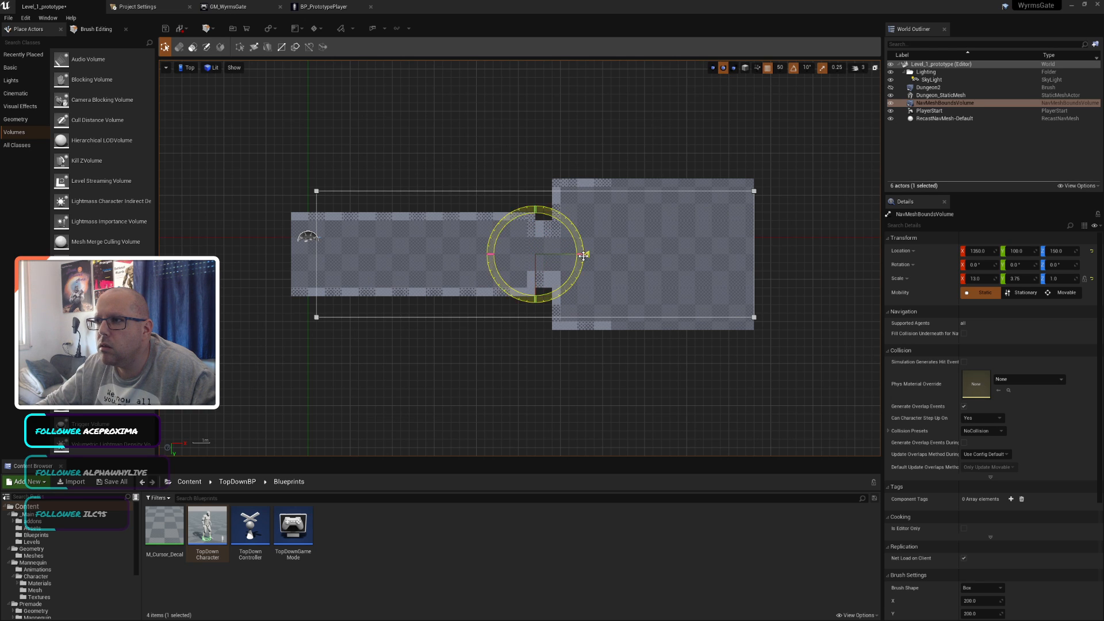
{"action": "key", "text": "r"}
{"action": "left_click_drag", "start_coordinate": [564, 253], "coordinate": [574, 253]}
Step: Enlarge the NavMeshBoundsVolume to scale 14.75 in X and 5.25 in Y, positioned at X 1300.0 so it encloses the dungeon
{"action": "left_click", "coordinate": [712, 67]}
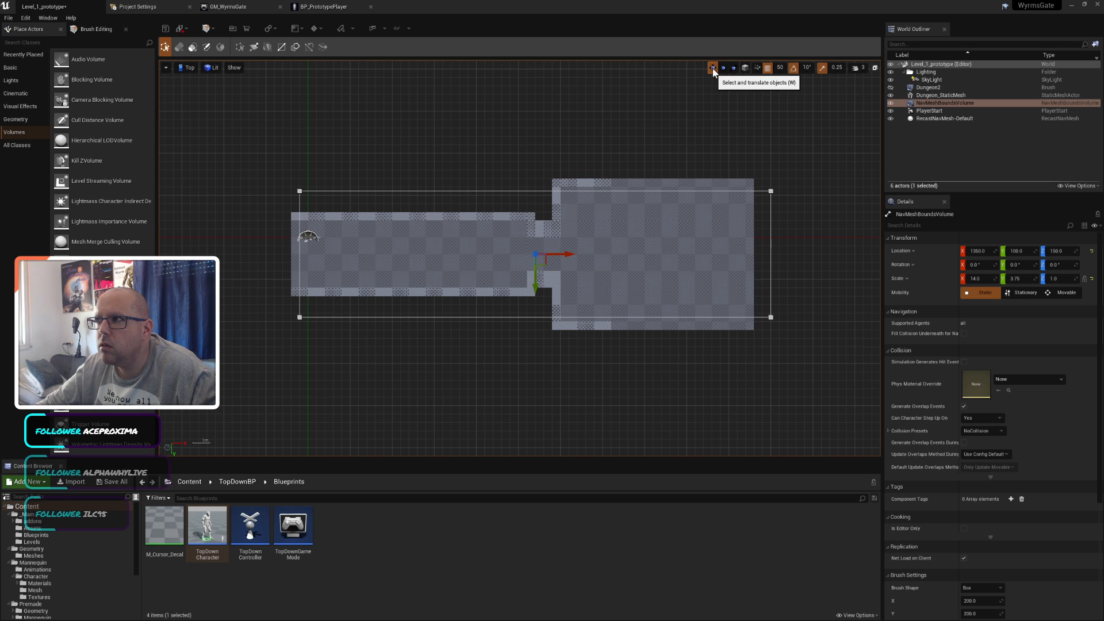
{"action": "key", "text": "e"}
{"action": "key", "text": "r"}
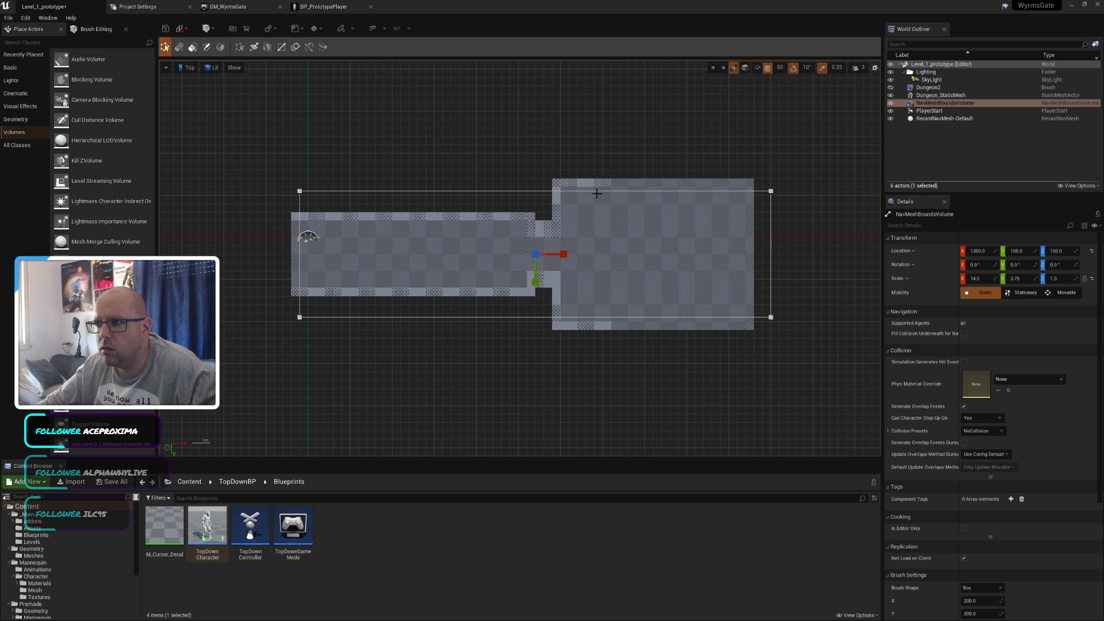
{"action": "key", "text": "w"}
{"action": "left_click_drag", "start_coordinate": [572, 258], "coordinate": [518, 312]}
{"action": "key", "text": "r"}
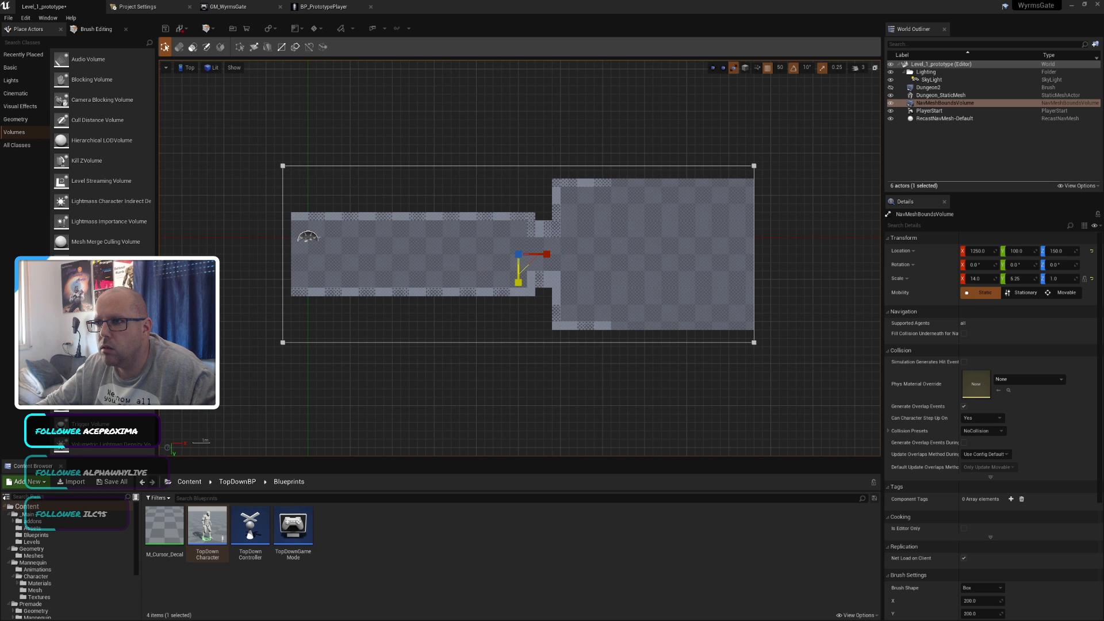
{"action": "left_click_drag", "start_coordinate": [535, 264], "coordinate": [556, 257]}
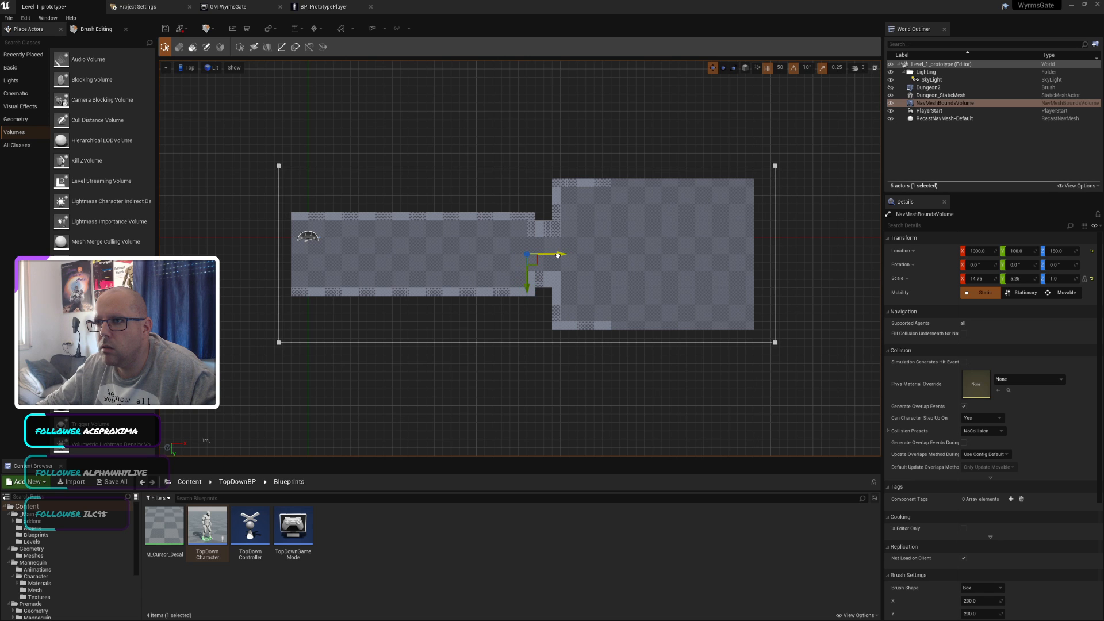
Step: Lower the NavMeshBoundsVolume to Z 0.0 in the left view, return to the perspective view and clear the selection
{"action": "left_click", "coordinate": [297, 91]}
{"action": "left_click", "coordinate": [185, 67]}
{"action": "left_click", "coordinate": [195, 108]}
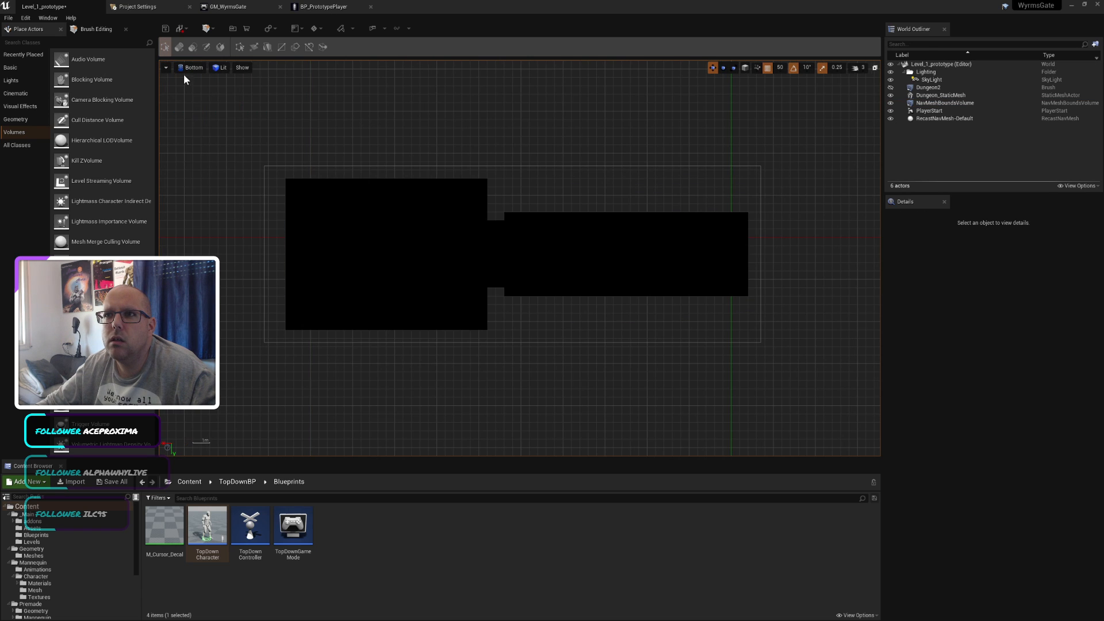
{"action": "left_click", "coordinate": [185, 70]}
{"action": "left_click", "coordinate": [194, 117]}
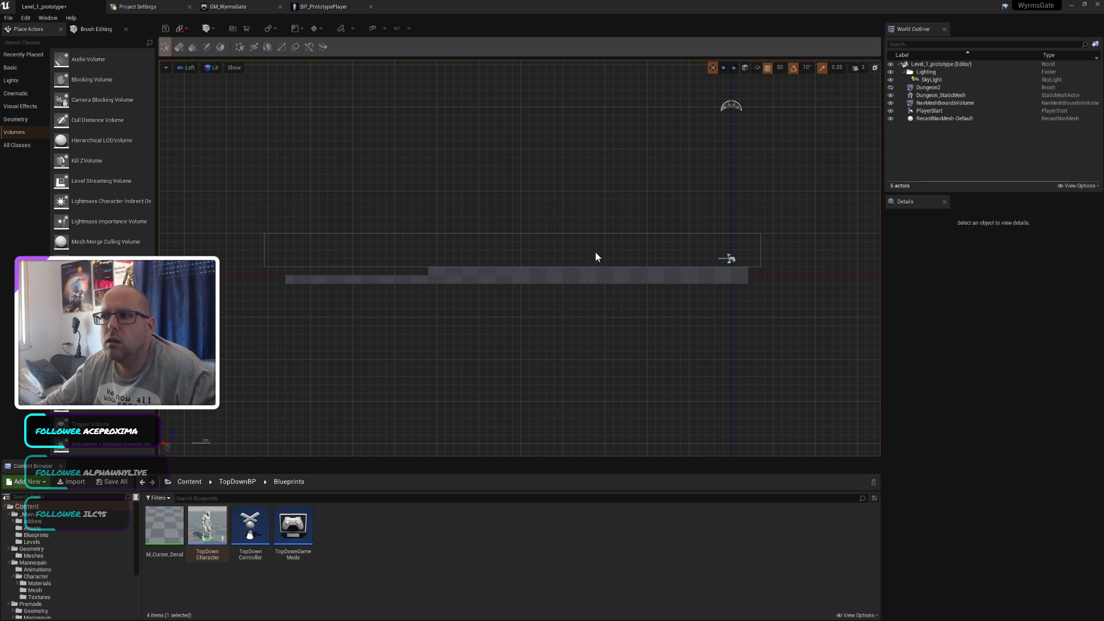
{"action": "left_click", "coordinate": [648, 233]}
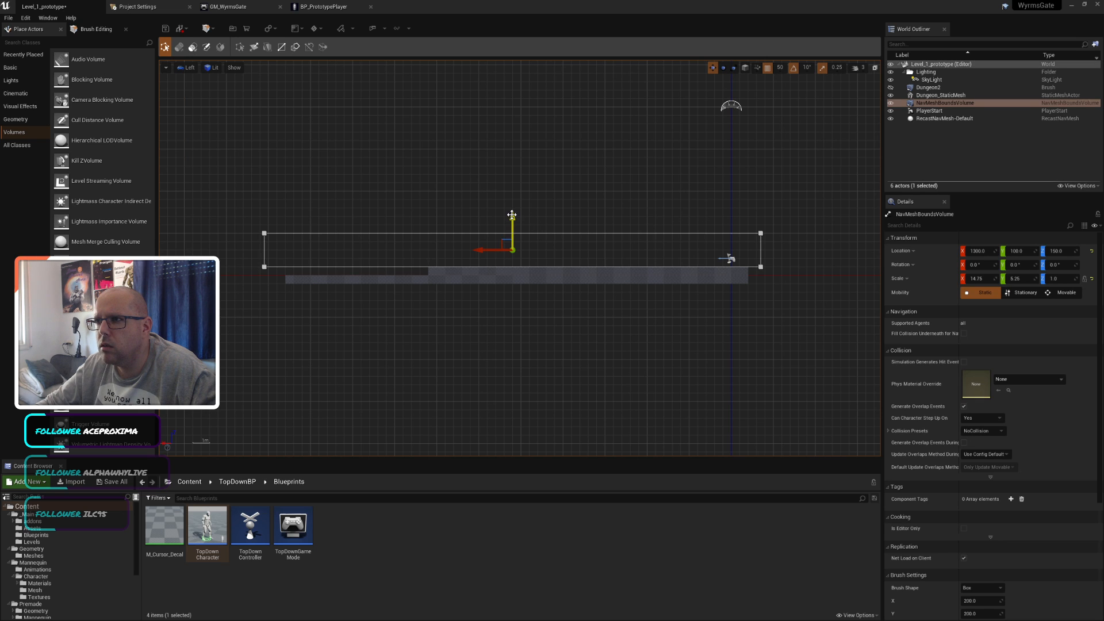
{"action": "left_click_drag", "start_coordinate": [511, 215], "coordinate": [516, 247]}
{"action": "left_click", "coordinate": [187, 67]}
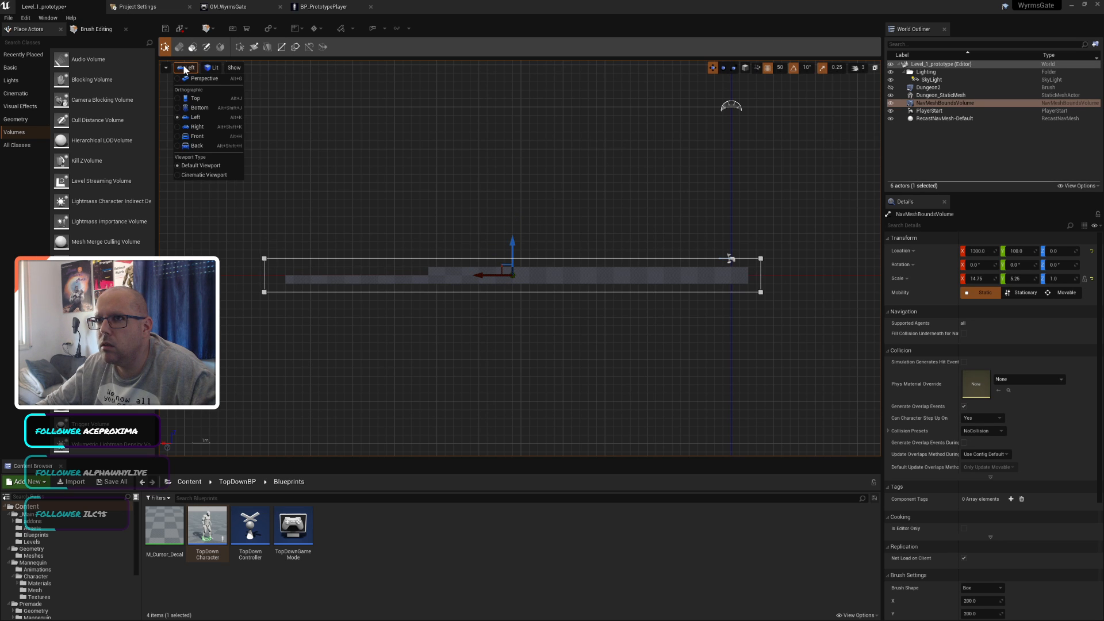
{"action": "left_click", "coordinate": [188, 78]}
{"action": "left_click", "coordinate": [522, 119]}
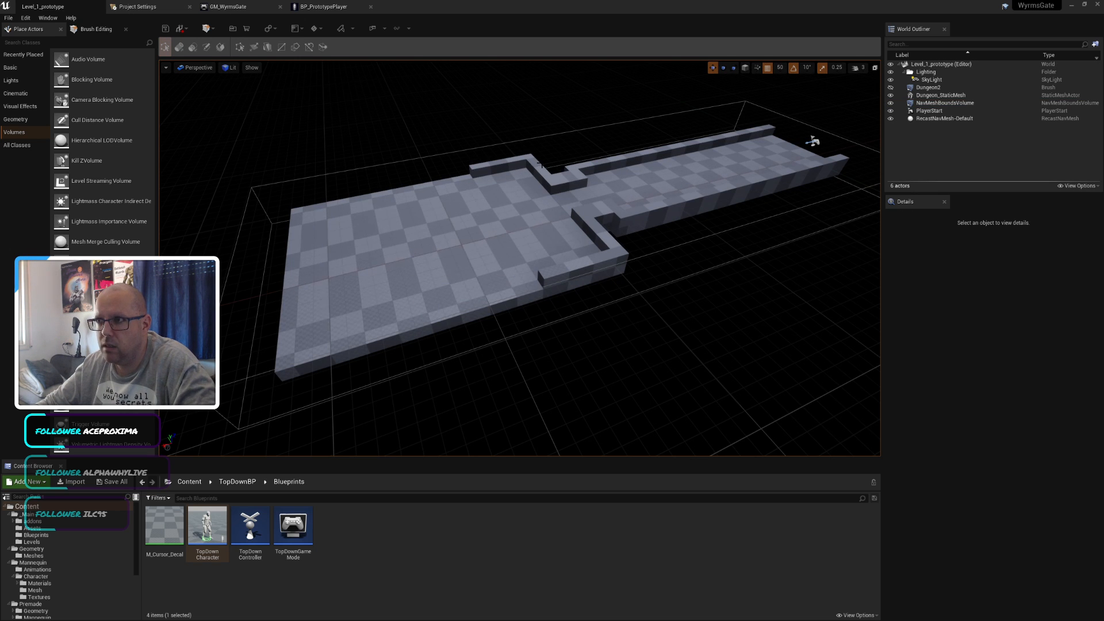
Step: Build the level's navigation paths and toggle the navmesh display with the NavMeshBoundsVolume selected
{"action": "left_click", "coordinate": [546, 138]}
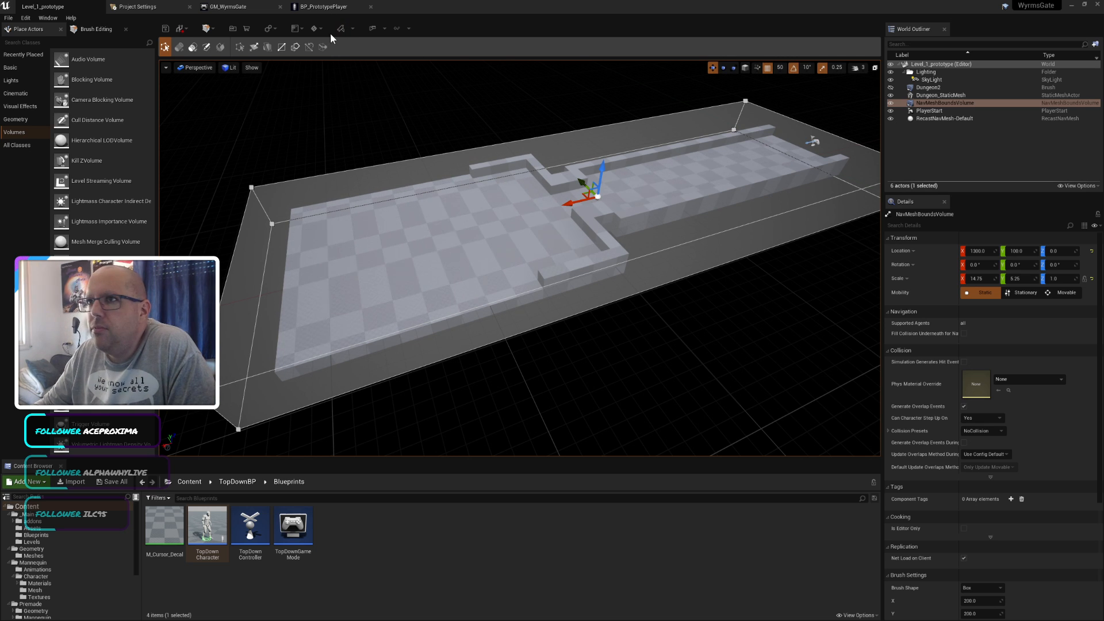
{"action": "left_click", "coordinate": [352, 29]}
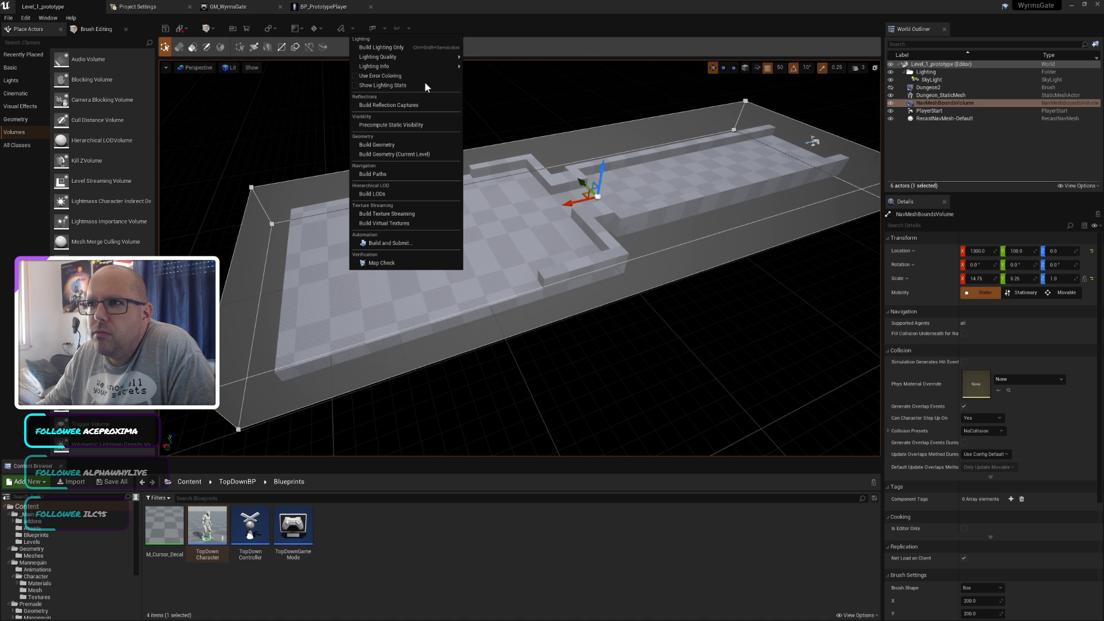
{"action": "left_click", "coordinate": [374, 174]}
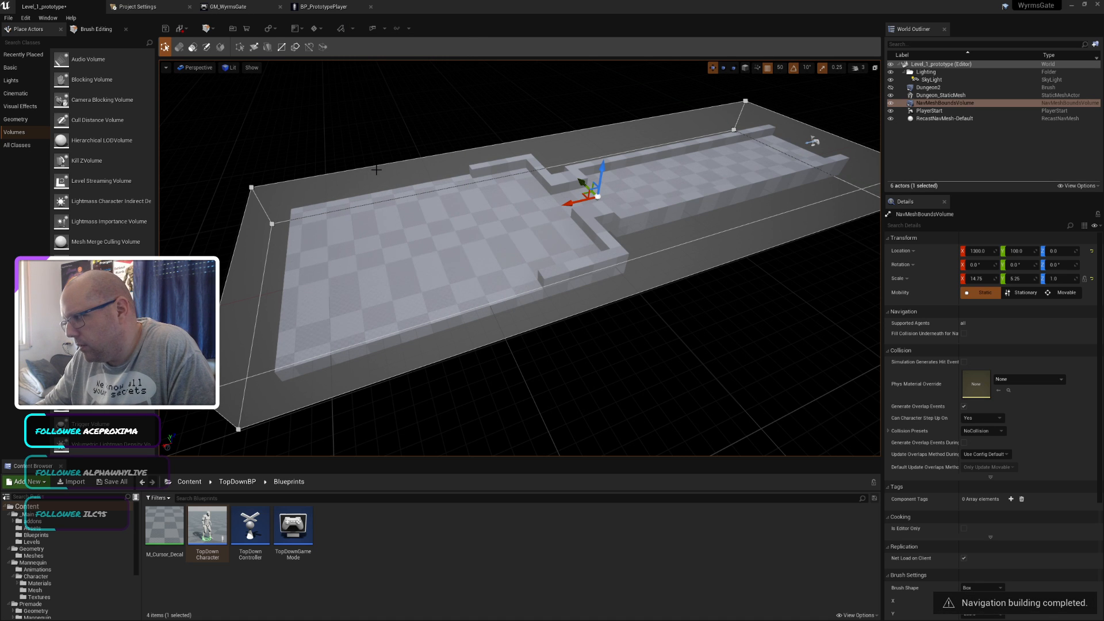
{"action": "left_click", "coordinate": [742, 330]}
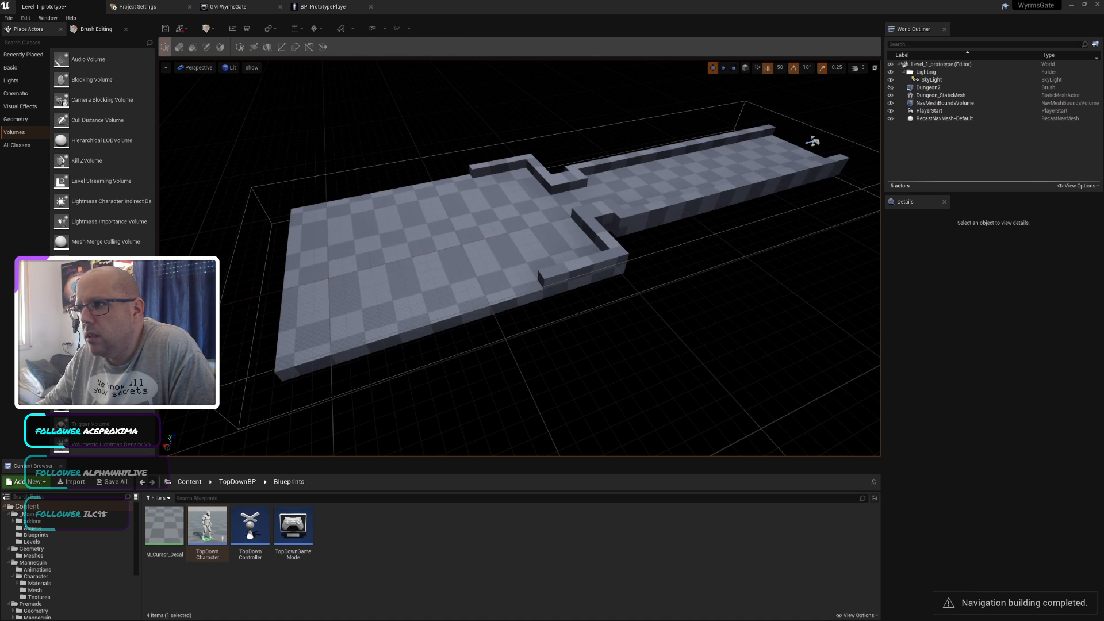
{"action": "left_click", "coordinate": [663, 247]}
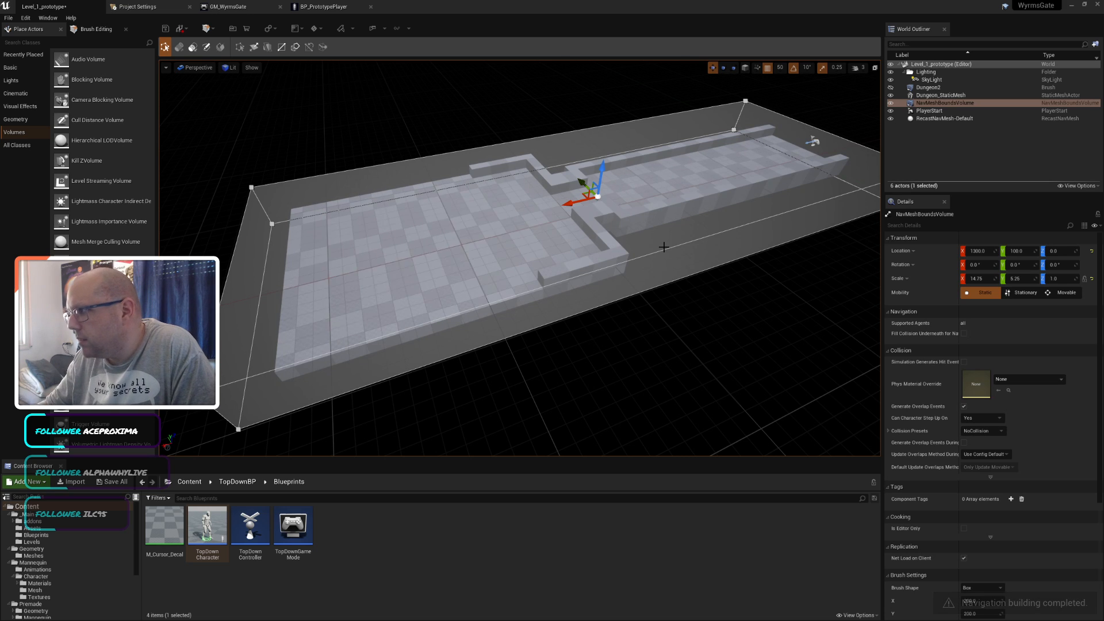
{"action": "key", "text": "p"}
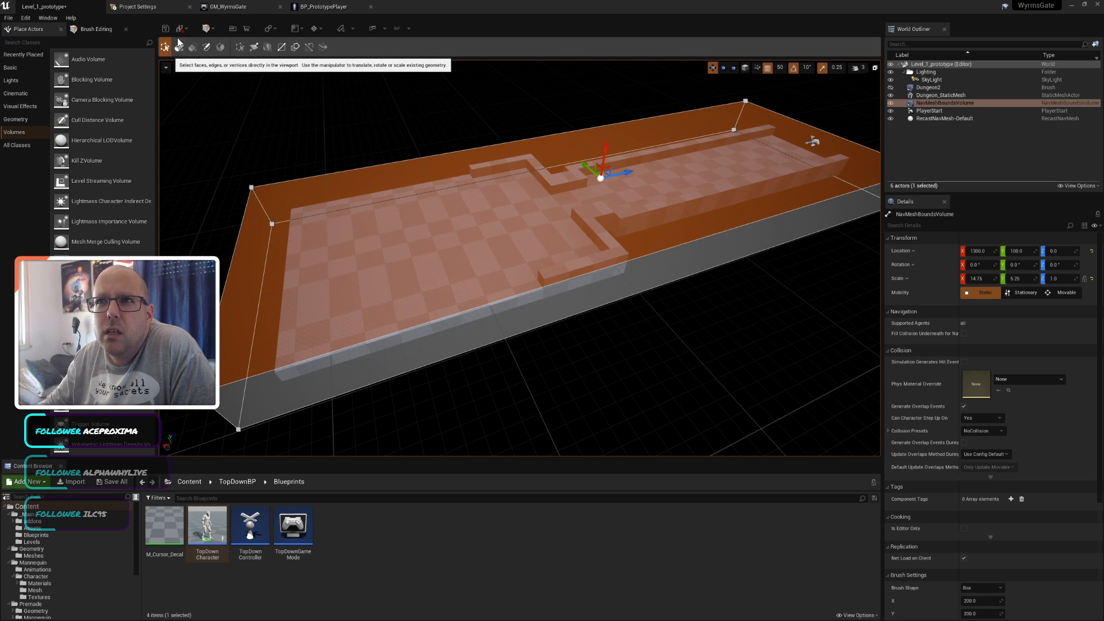
Step: Leave Brush Editing mode, then select the NavMeshBoundsVolume and save the level
{"action": "left_click", "coordinate": [205, 28]}
{"action": "left_click", "coordinate": [48, 28]}
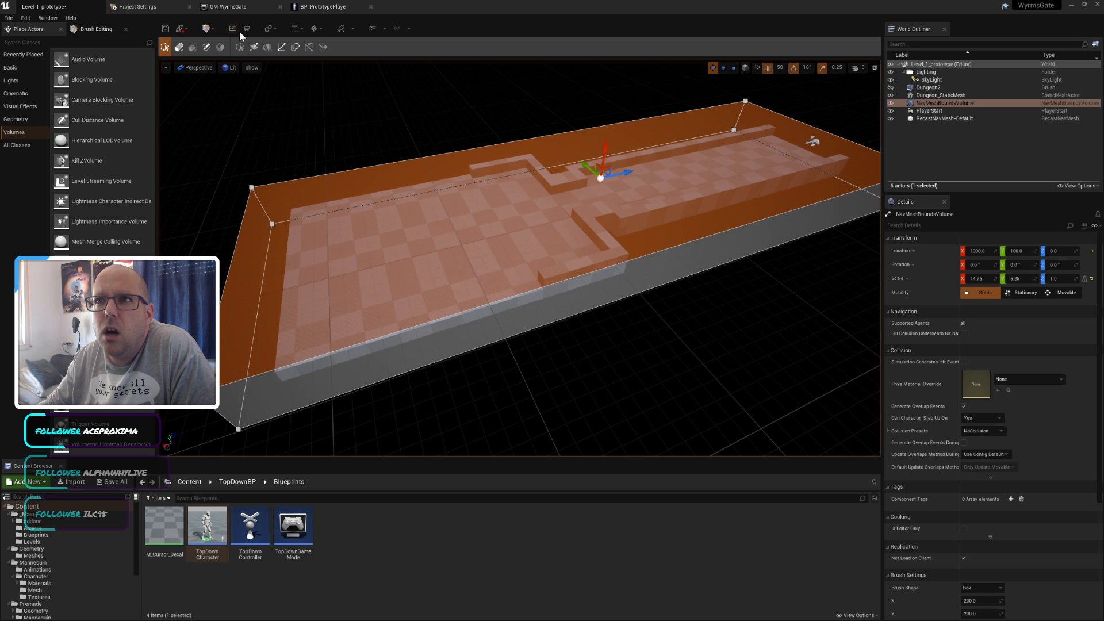
{"action": "left_click", "coordinate": [206, 28]}
{"action": "left_click", "coordinate": [221, 45]}
{"action": "left_click", "coordinate": [564, 135]}
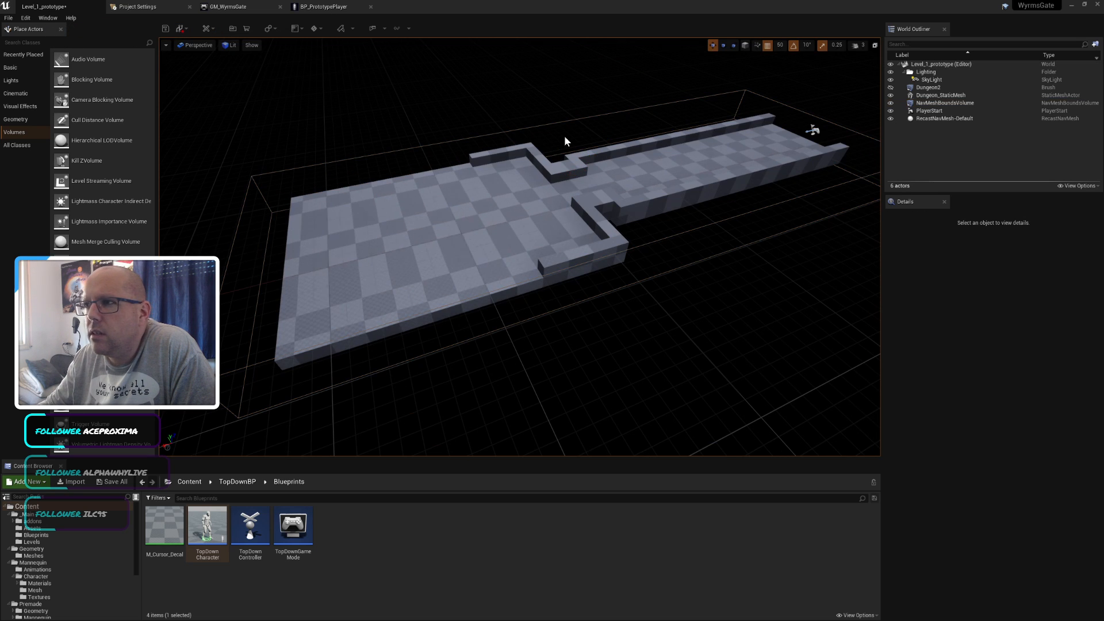
{"action": "left_click", "coordinate": [944, 103]}
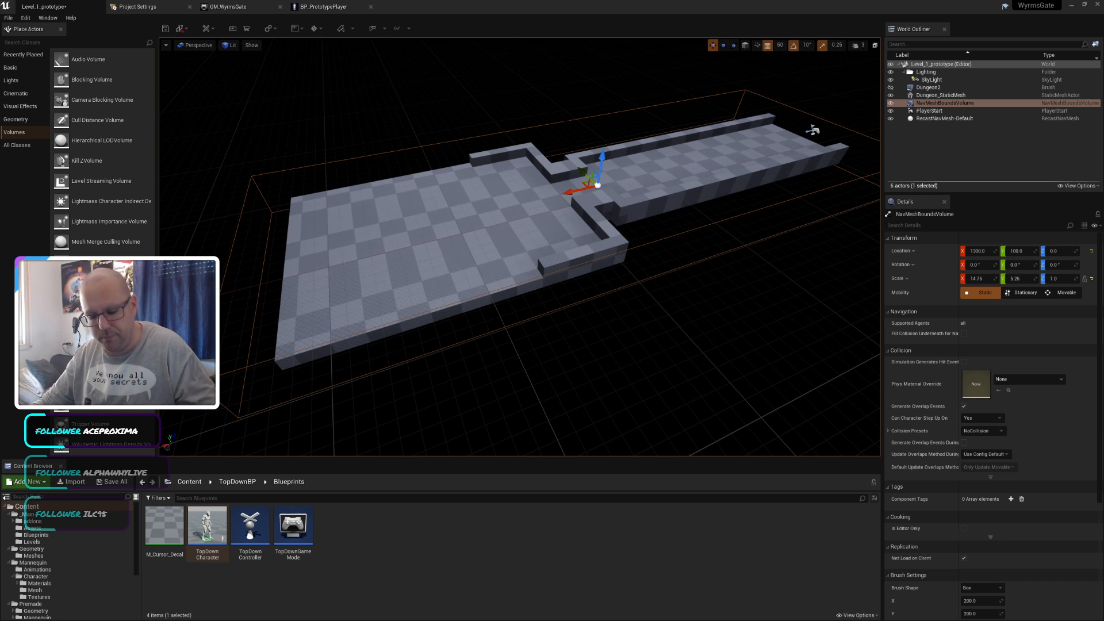
{"action": "key", "text": "ctrl+s"}
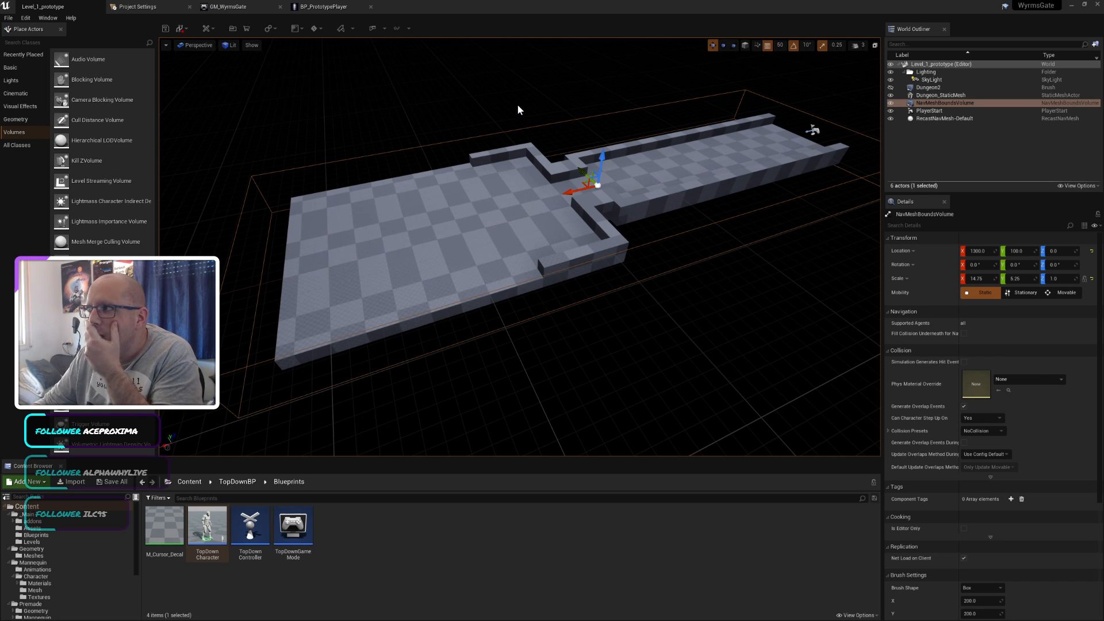
Step: Inspect the details of Dungeon_StaticMesh and the original Dungeon2 brush
{"action": "left_click", "coordinate": [950, 96]}
{"action": "mouse_move", "coordinate": [933, 86]}
{"action": "left_mouse_down"}
{"action": "mouse_move", "coordinate": [951, 120]}
{"action": "mouse_move", "coordinate": [927, 83]}
{"action": "mouse_move", "coordinate": [934, 119]}
{"action": "mouse_move", "coordinate": [937, 89]}
{"action": "mouse_move", "coordinate": [931, 118]}
{"action": "mouse_move", "coordinate": [928, 99]}
{"action": "left_mouse_up"}
{"action": "left_click", "coordinate": [928, 95]}
{"action": "left_click", "coordinate": [934, 87]}
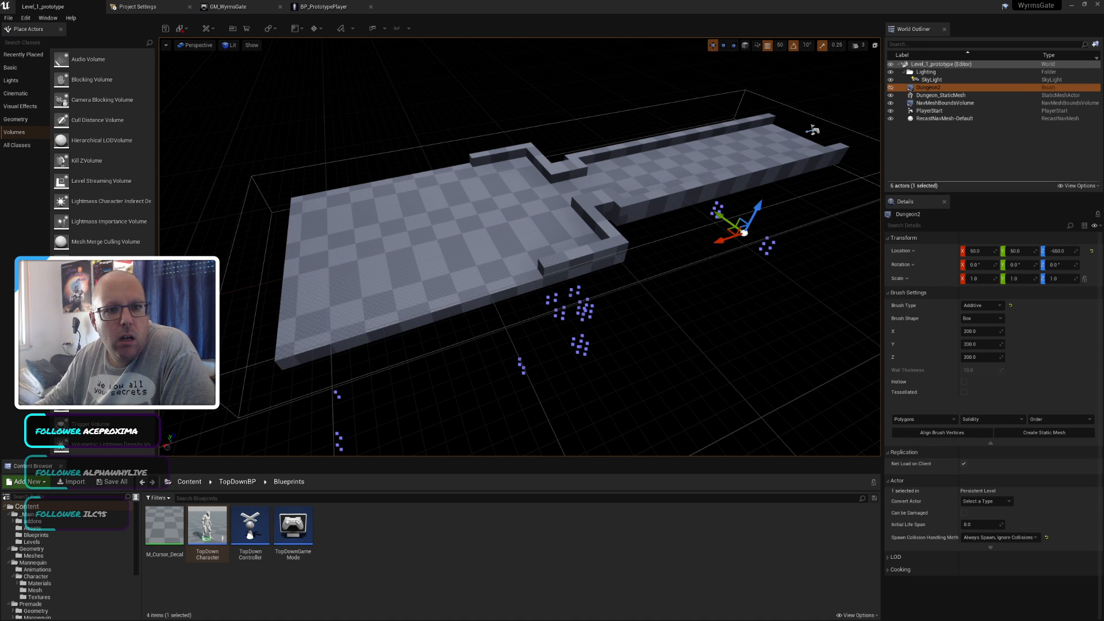
Step: Switch to the web browser, close the BSP conversion question, and review the answers on nav mesh display and static mesh collision
{"action": "key", "text": "alt+Tab"}
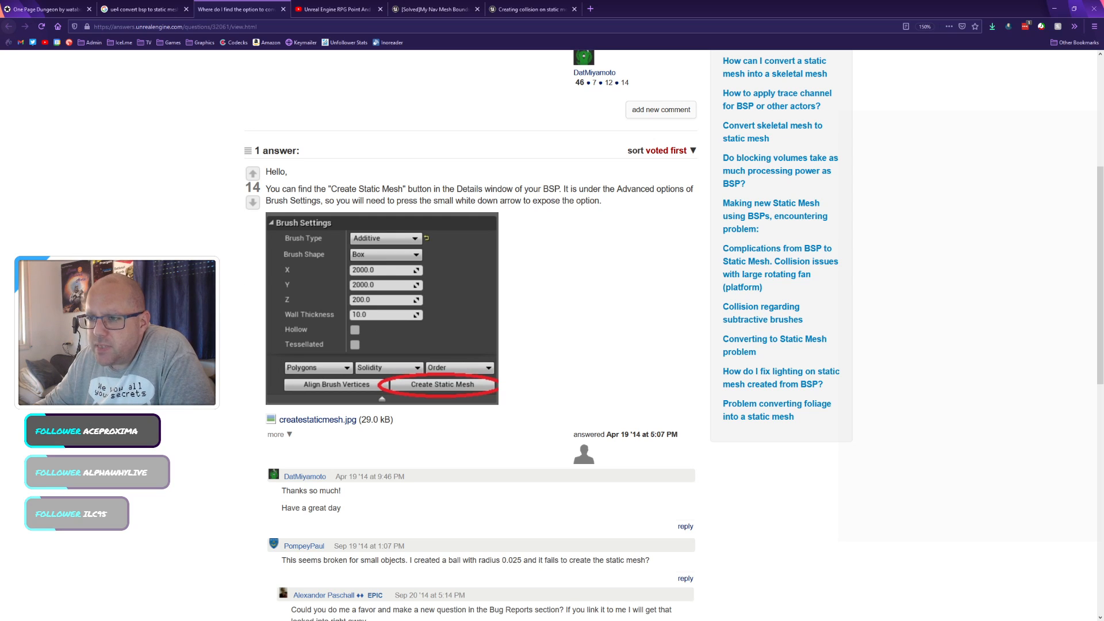
{"action": "left_click", "coordinate": [284, 9]}
{"action": "left_click", "coordinate": [345, 8]}
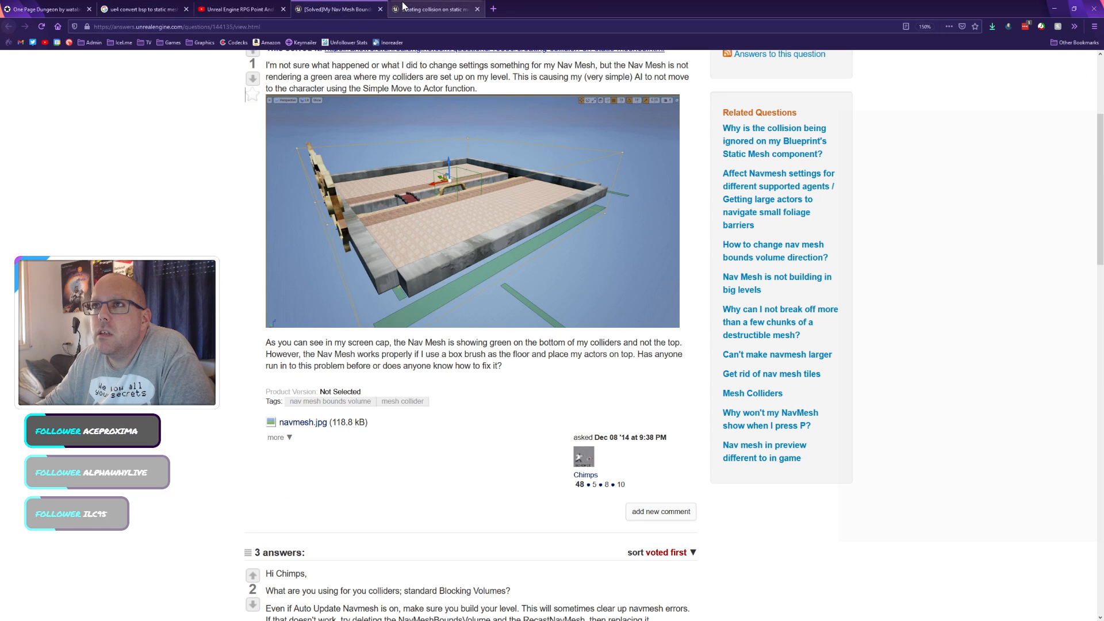
{"action": "left_click", "coordinate": [403, 8]}
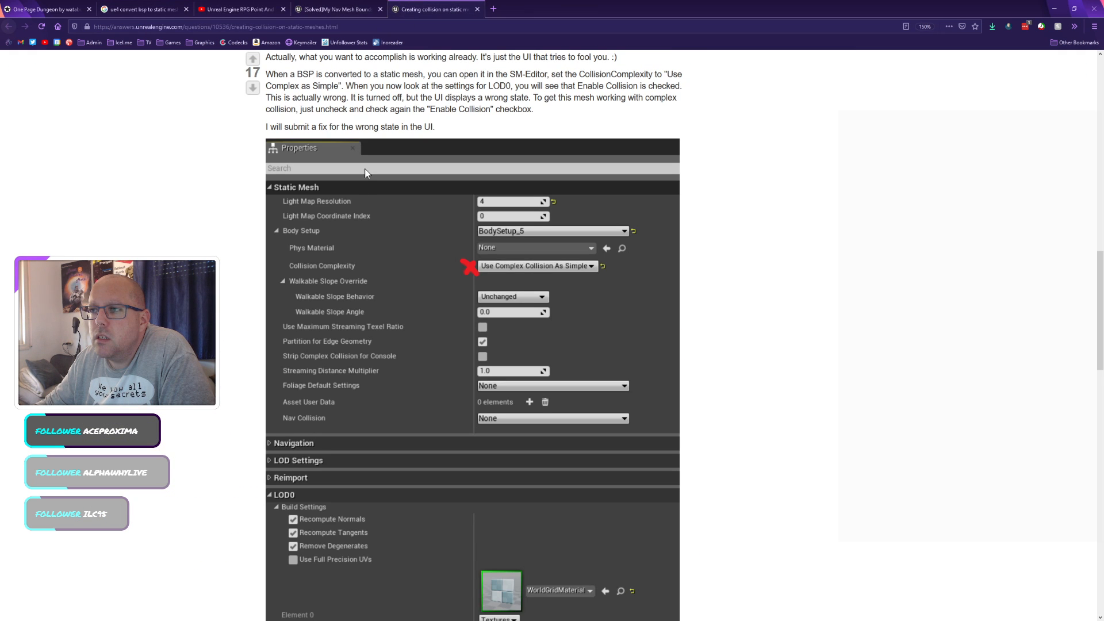
{"action": "scroll", "coordinate": [311, 231], "scroll_direction": "up", "scroll_amount": 5}
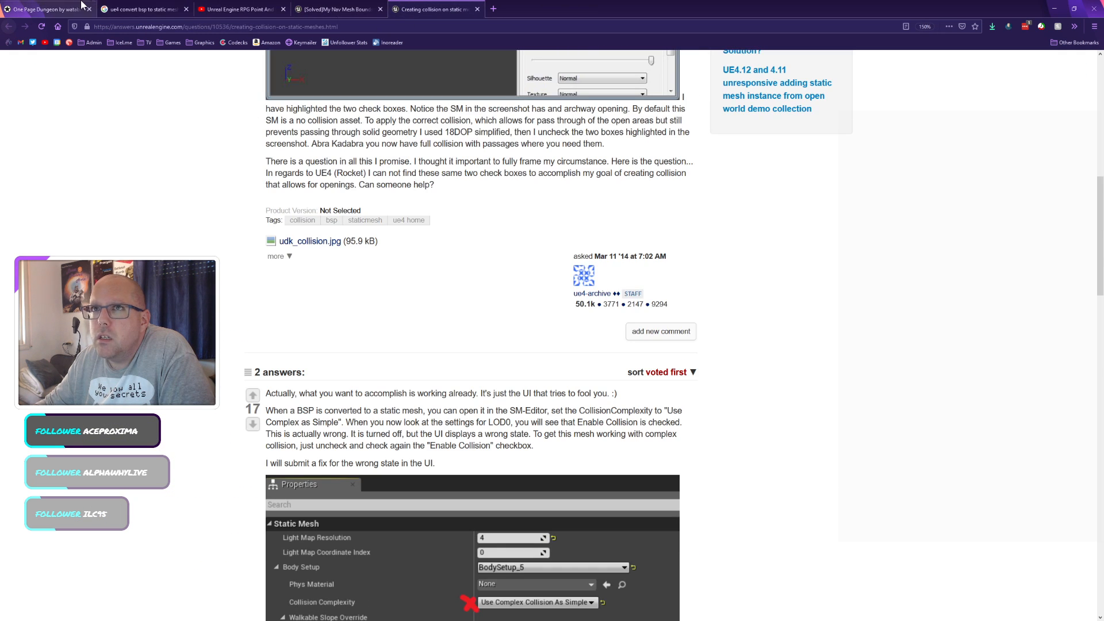
Step: Return to the earlier "ue4 nav mesh not showing" search results
{"action": "left_click", "coordinate": [141, 9]}
{"action": "right_click", "coordinate": [10, 28]}
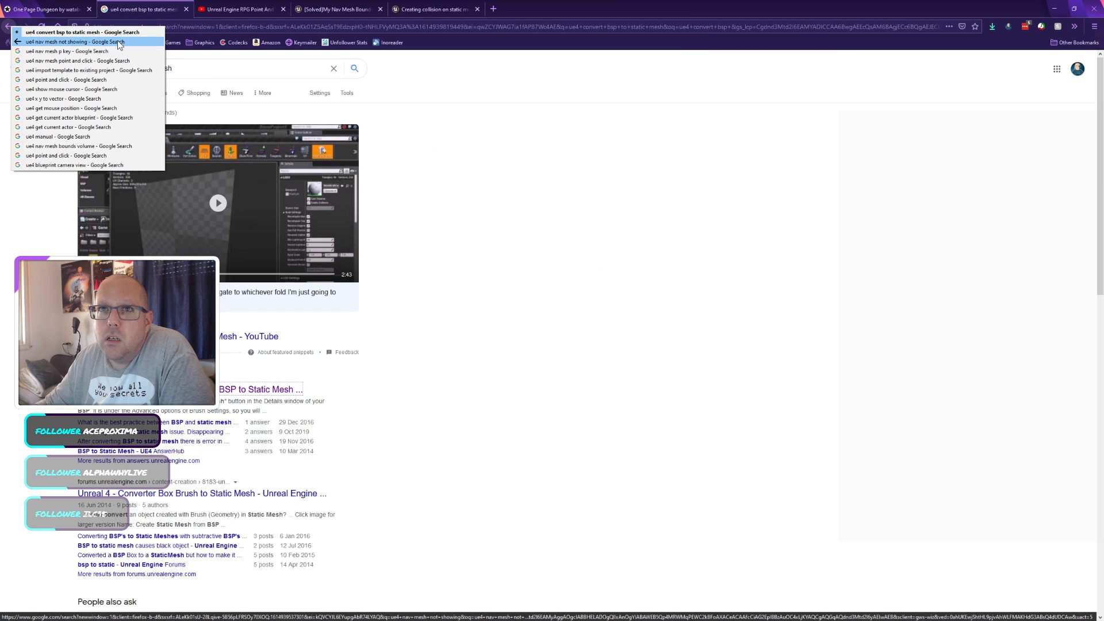
{"action": "left_click", "coordinate": [64, 40]}
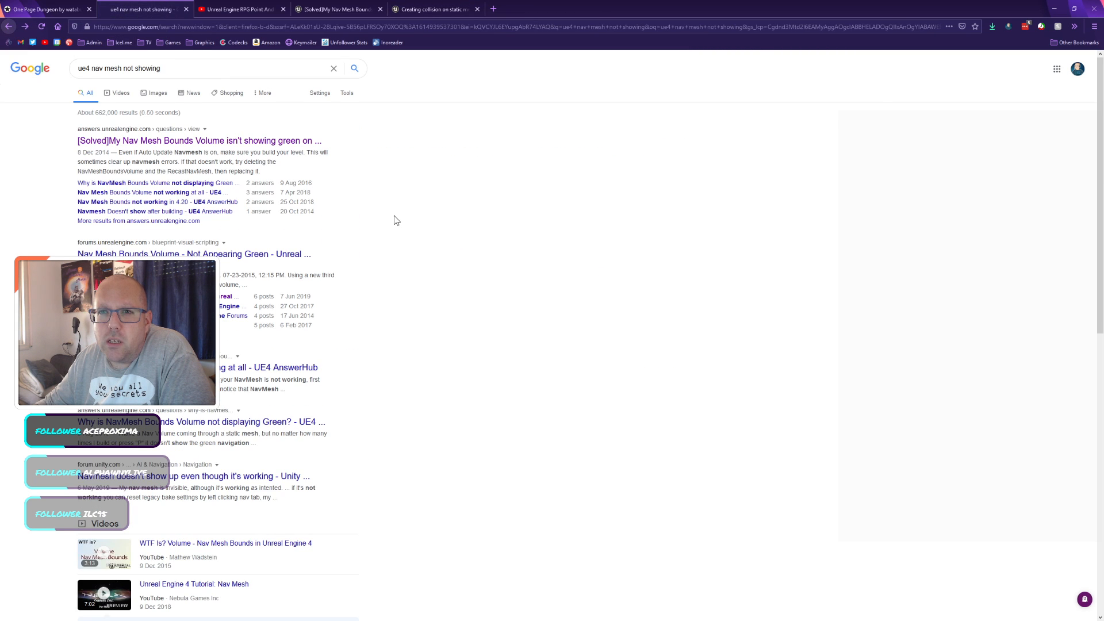
Step: Open the question "Why is NavMesh Bounds Volume not displaying Green?" and close the two older AnswerHub tabs
{"action": "left_click", "coordinate": [235, 184]}
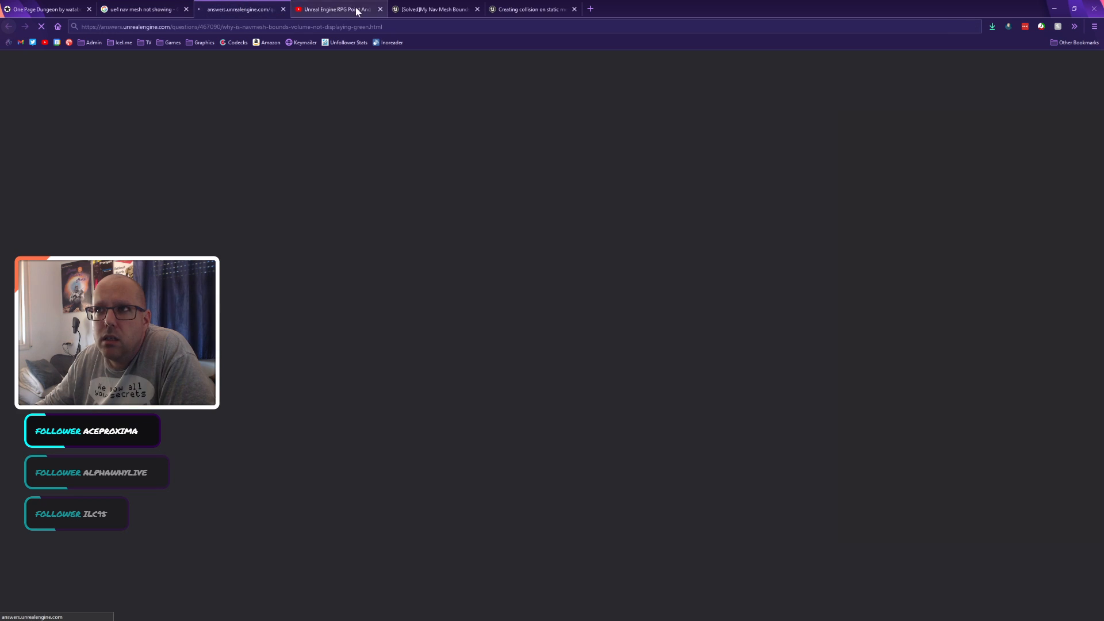
{"action": "left_click", "coordinate": [477, 9]}
{"action": "left_click", "coordinate": [477, 9]}
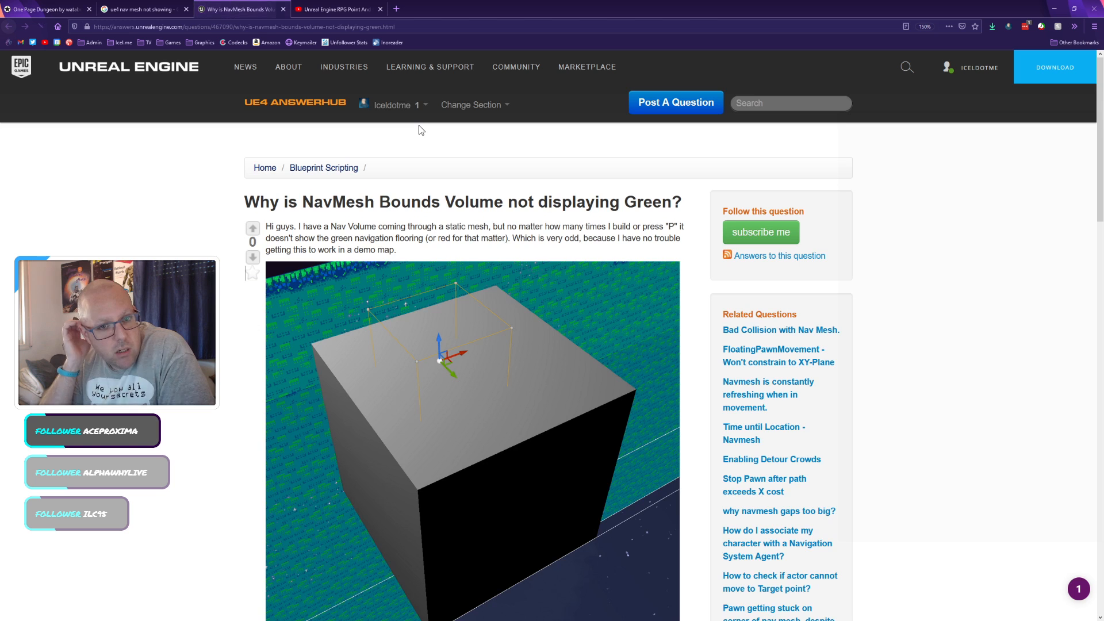
Step: Read the answers on the NavMesh Bounds Volume question and open the linked Behavior Trees quick start page in a new tab
{"action": "scroll", "coordinate": [324, 170], "scroll_direction": "down", "scroll_amount": 6}
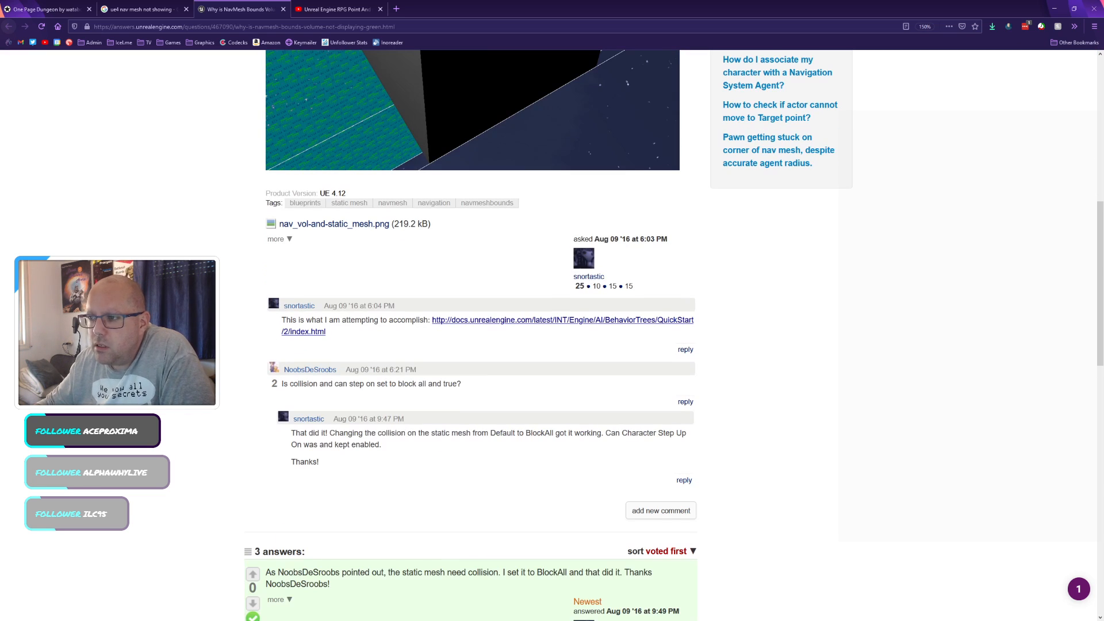
{"action": "middle_click", "coordinate": [467, 321]}
{"action": "scroll", "coordinate": [455, 354], "scroll_direction": "down", "scroll_amount": 5}
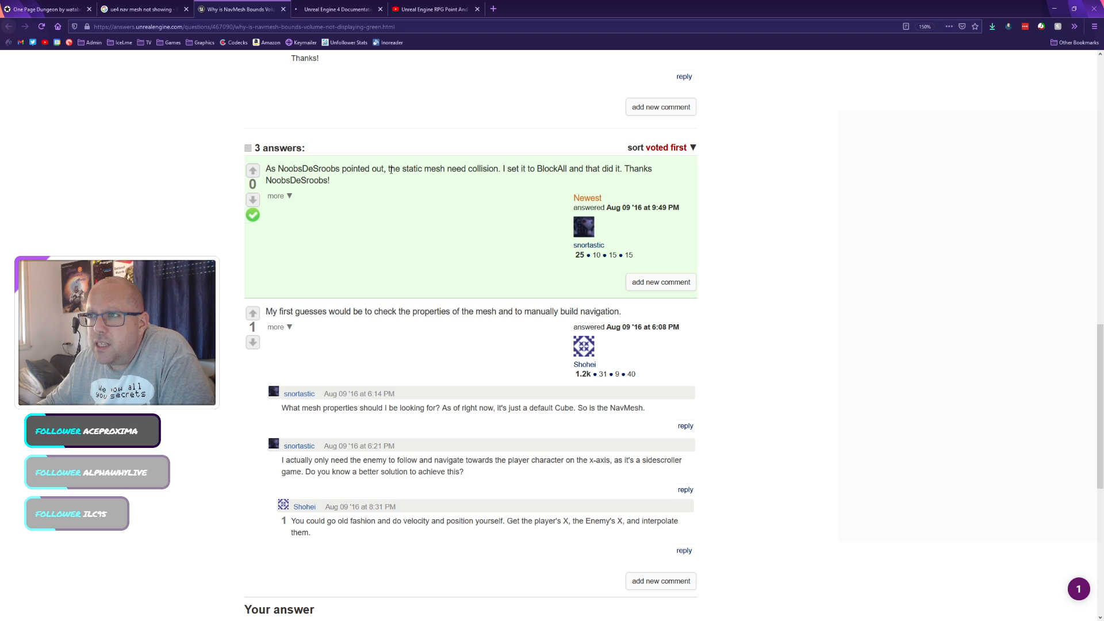
{"action": "left_click_drag", "start_coordinate": [391, 170], "coordinate": [495, 169]}
{"action": "left_click", "coordinate": [471, 207]}
{"action": "scroll", "coordinate": [461, 216], "scroll_direction": "up", "scroll_amount": 3}
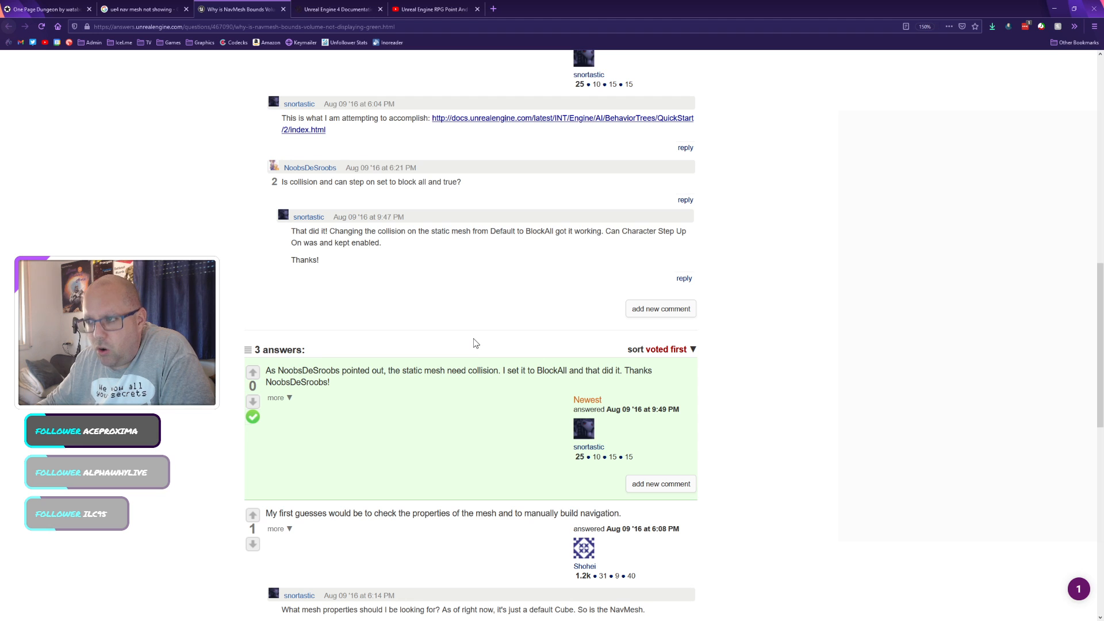
Step: Switch to Unreal Editor and set the collision preset of Dungeon_StaticMesh to BlockAll
{"action": "key", "text": "alt+Tab"}
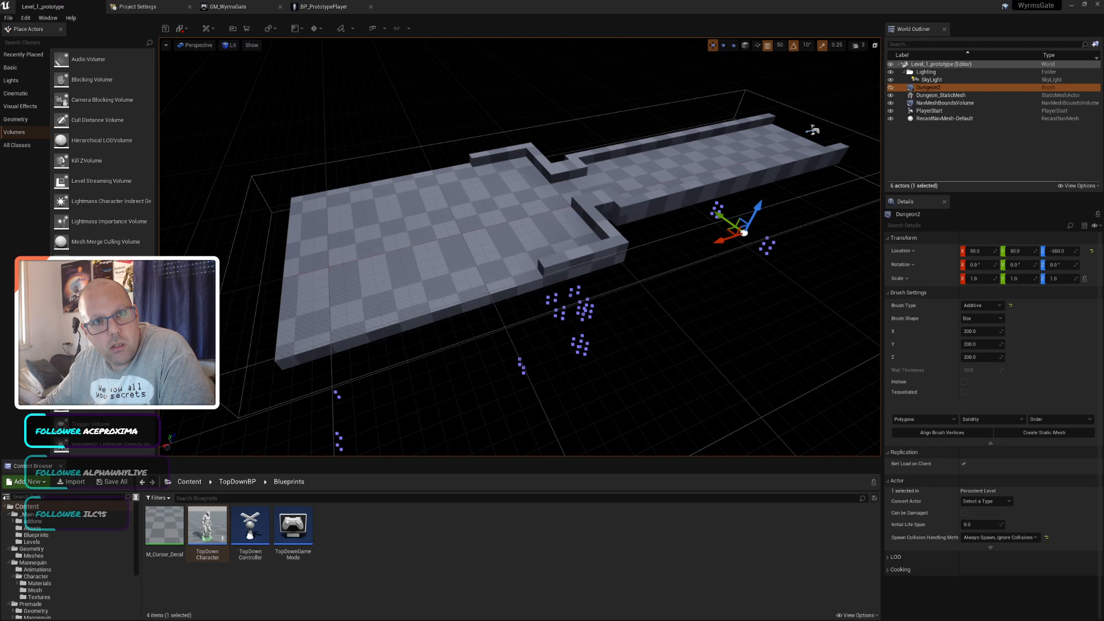
{"action": "left_click", "coordinate": [947, 95]}
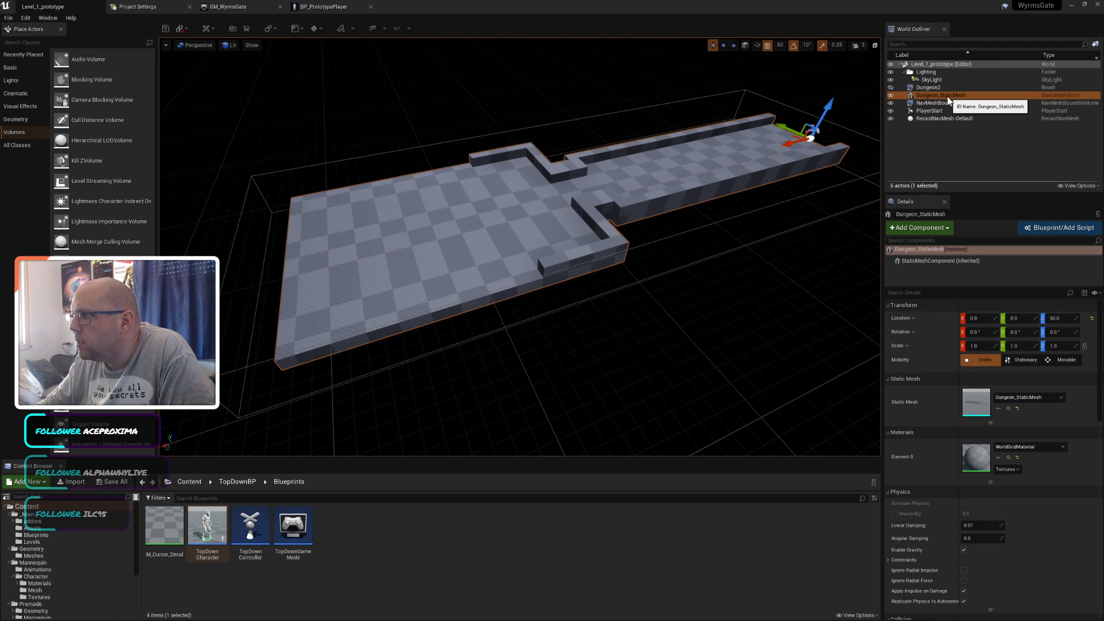
{"action": "scroll", "coordinate": [919, 323], "scroll_direction": "down", "scroll_amount": 3}
{"action": "scroll", "coordinate": [919, 324], "scroll_direction": "down", "scroll_amount": 5}
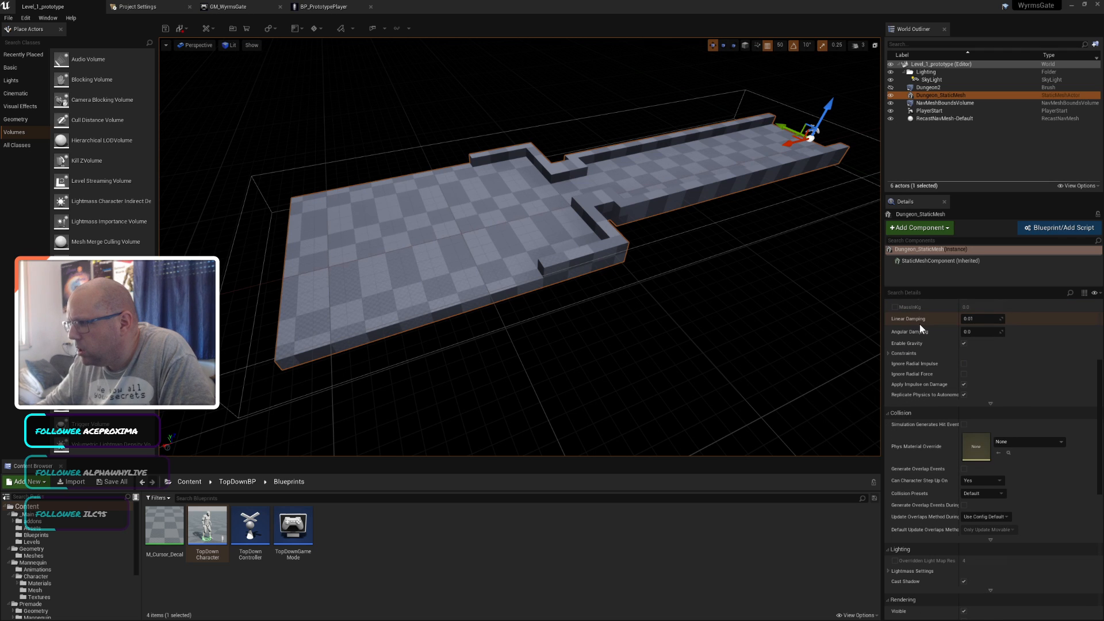
{"action": "scroll", "coordinate": [959, 412], "scroll_direction": "down", "scroll_amount": 1}
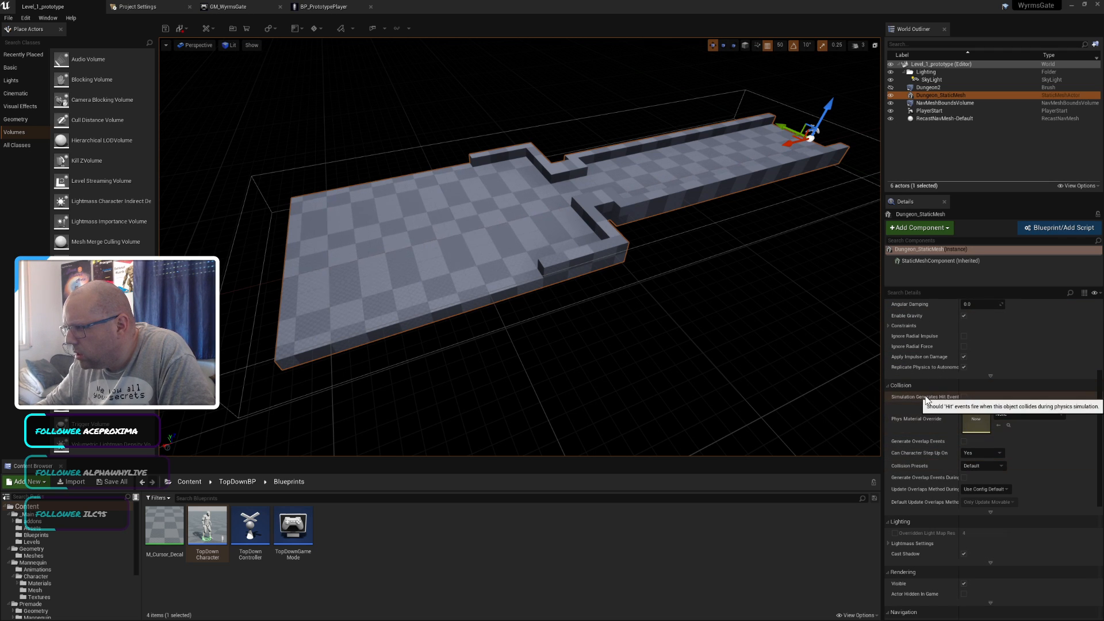
{"action": "scroll", "coordinate": [920, 415], "scroll_direction": "down", "scroll_amount": 2}
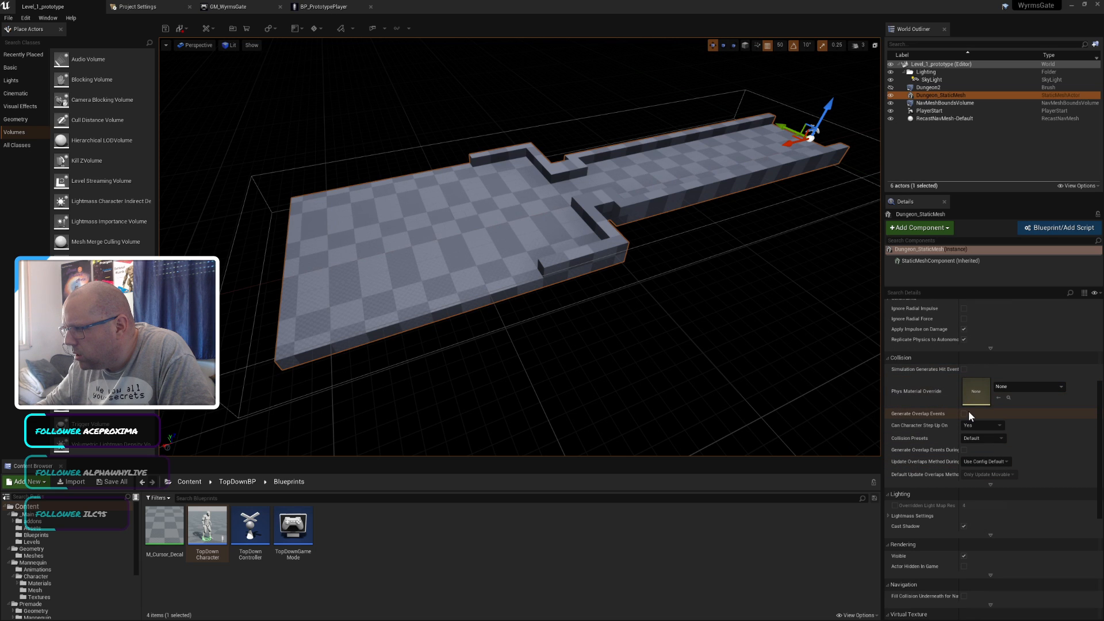
{"action": "left_click", "coordinate": [981, 438]}
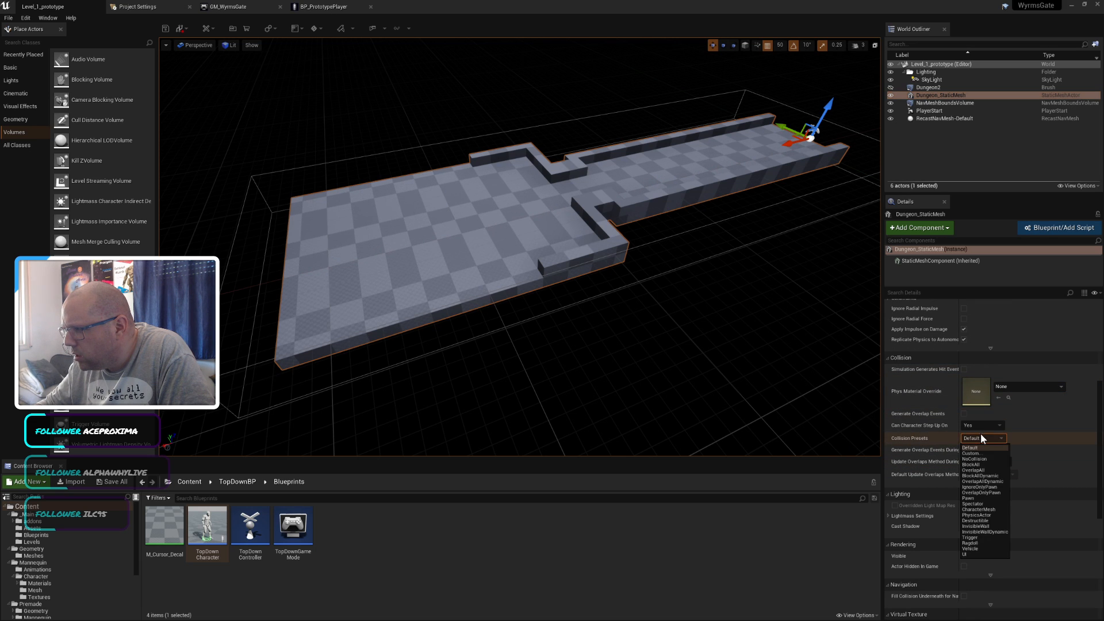
{"action": "left_click", "coordinate": [985, 464]}
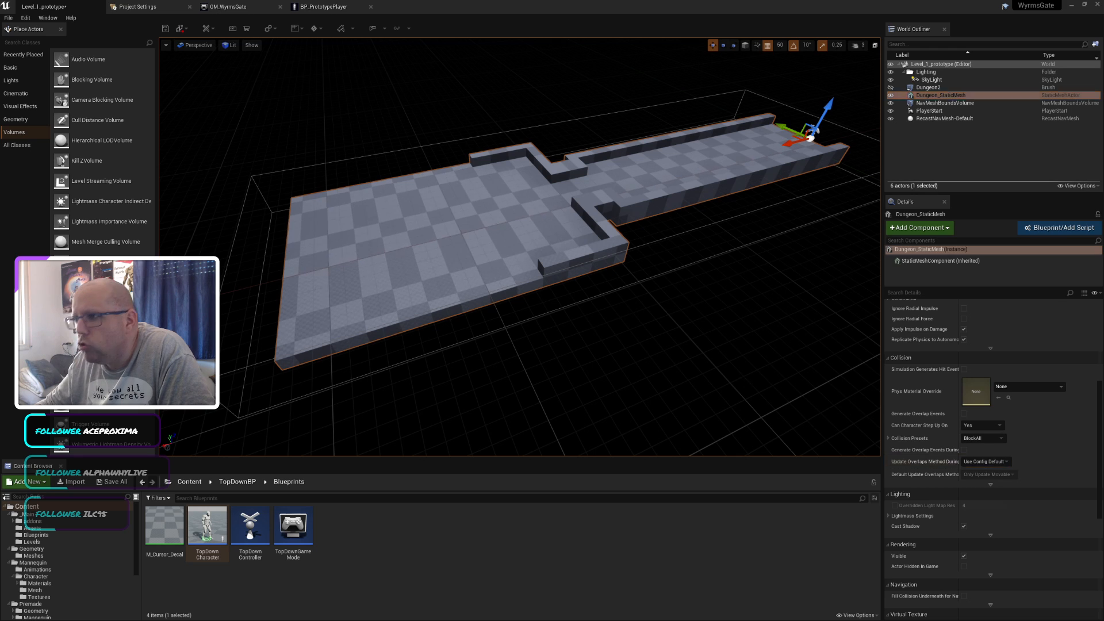
Step: Save the level and check the collision settings of the NavMeshBoundsVolume
{"action": "left_click", "coordinate": [667, 241]}
{"action": "left_click", "coordinate": [547, 132]}
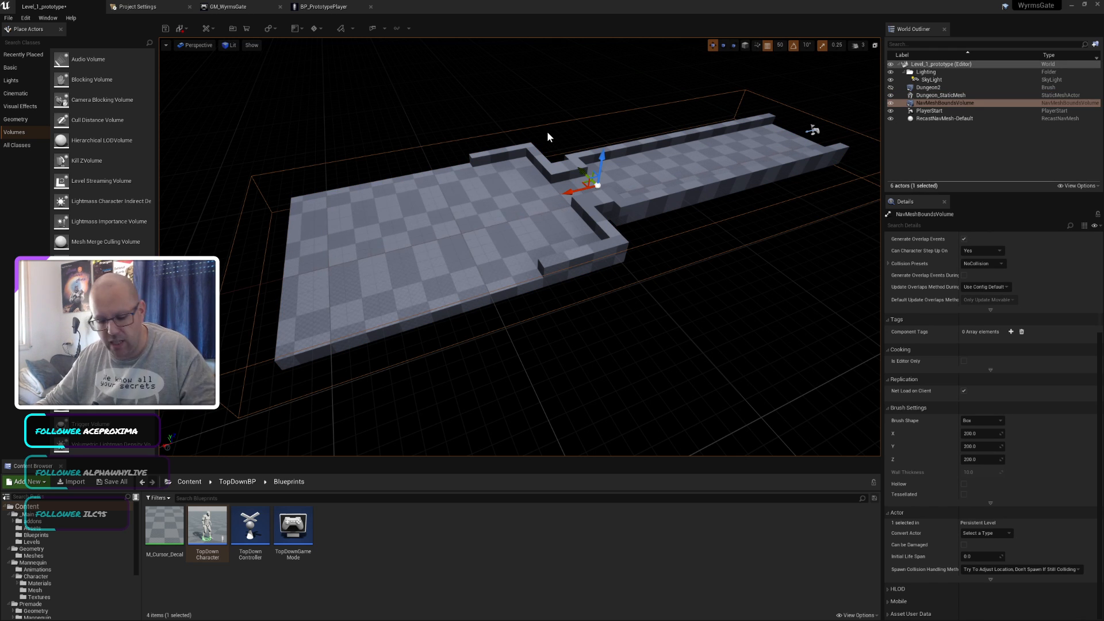
{"action": "key", "text": "ctrl+s"}
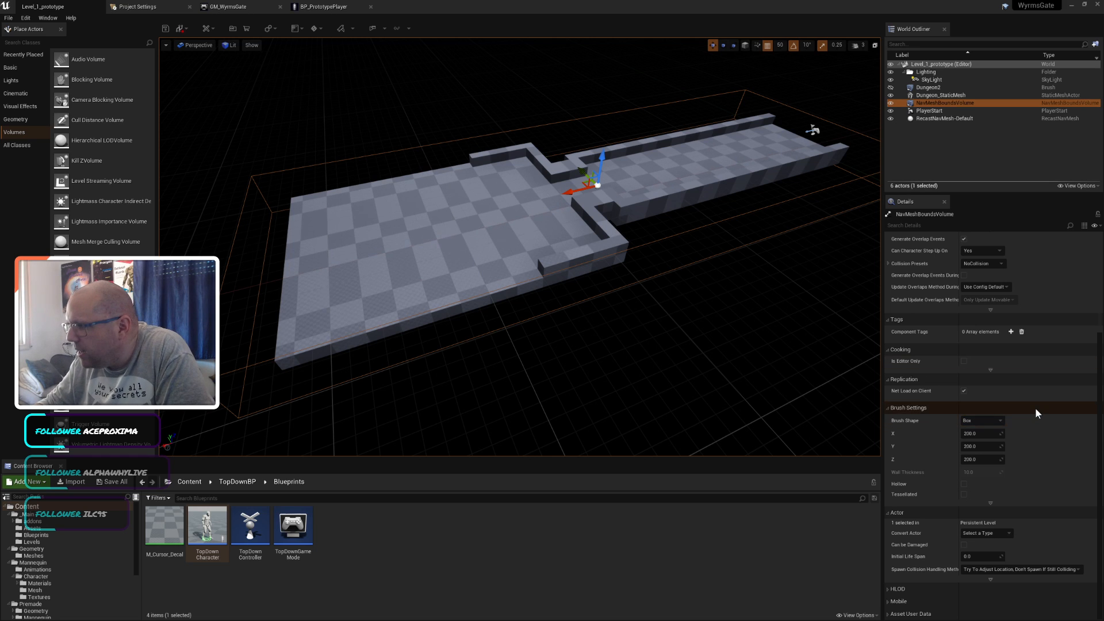
{"action": "scroll", "coordinate": [1034, 408], "scroll_direction": "up", "scroll_amount": 5}
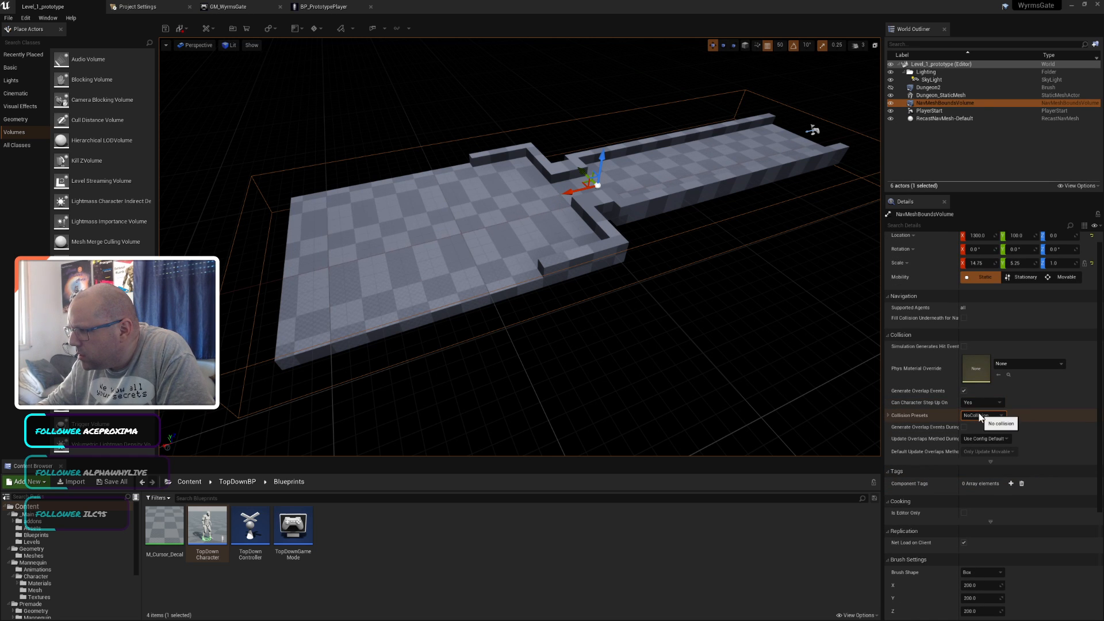
Step: Select the dungeon static mesh, play-test the level, and close the preview window
{"action": "left_click", "coordinate": [664, 189]}
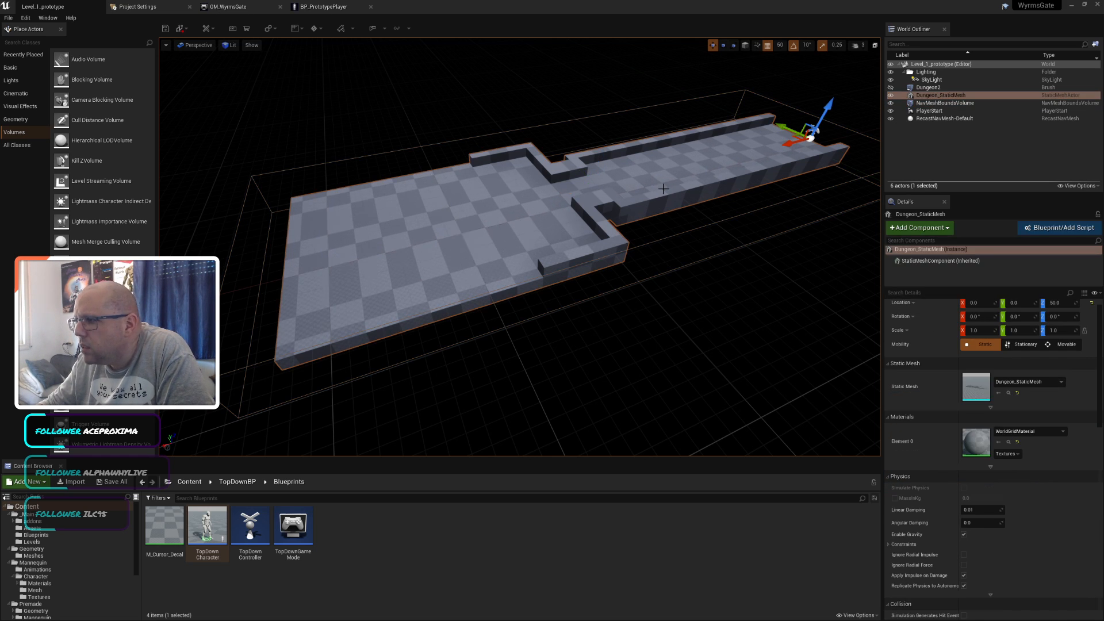
{"action": "left_click", "coordinate": [345, 28]}
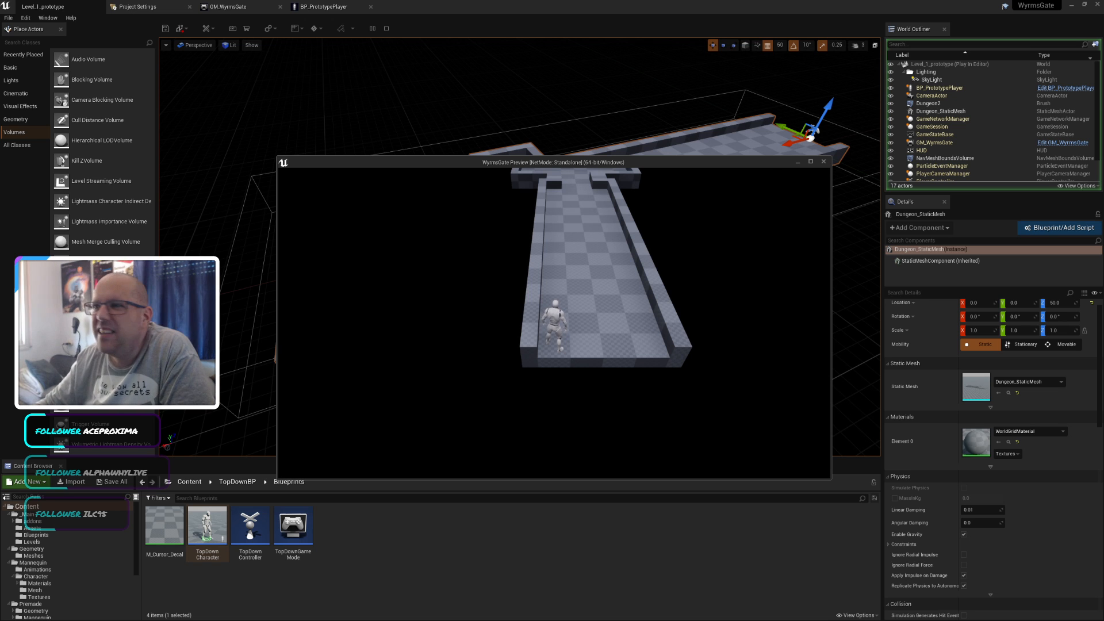
{"action": "left_click", "coordinate": [823, 161]}
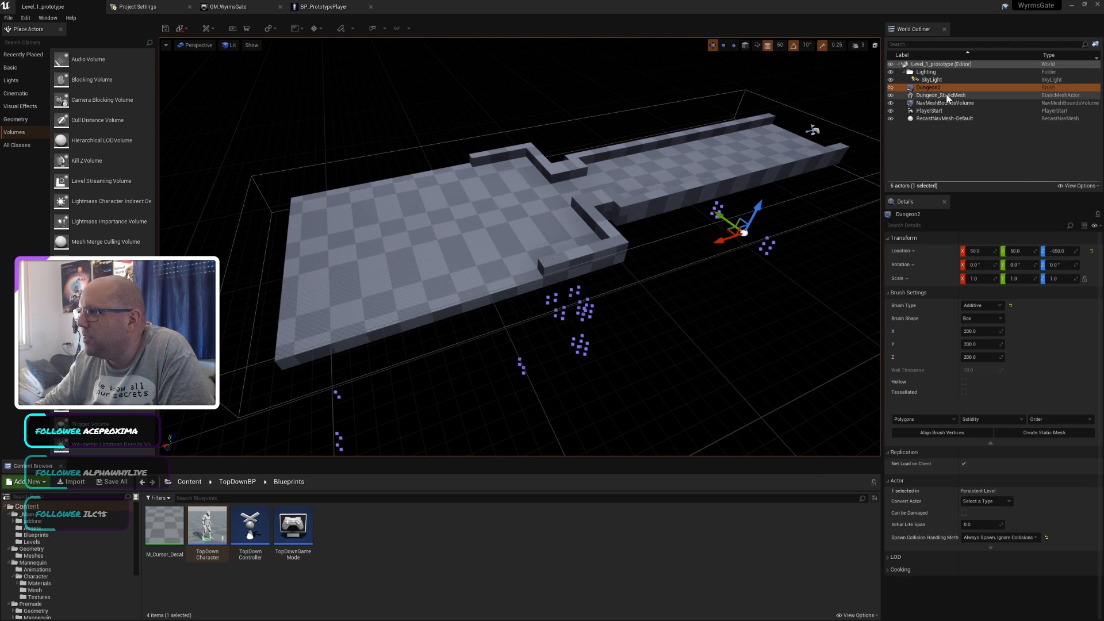
Step: Set the collision preset of Dungeon_StaticMesh back to Default
{"action": "left_click", "coordinate": [946, 88]}
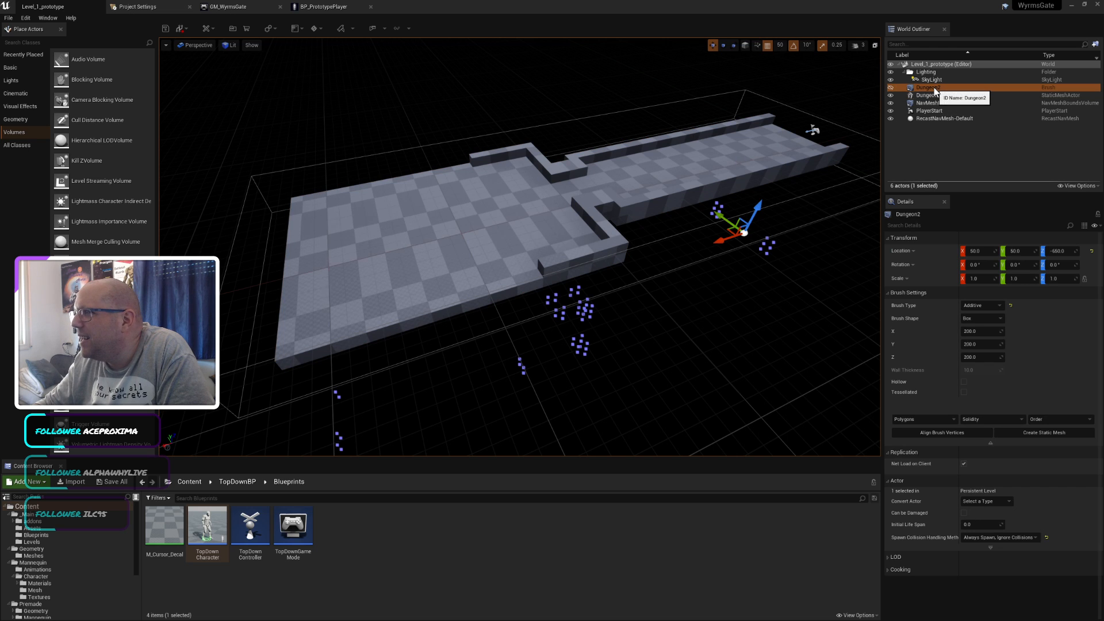
{"action": "right_click", "coordinate": [934, 88]}
{"action": "left_click", "coordinate": [923, 95]}
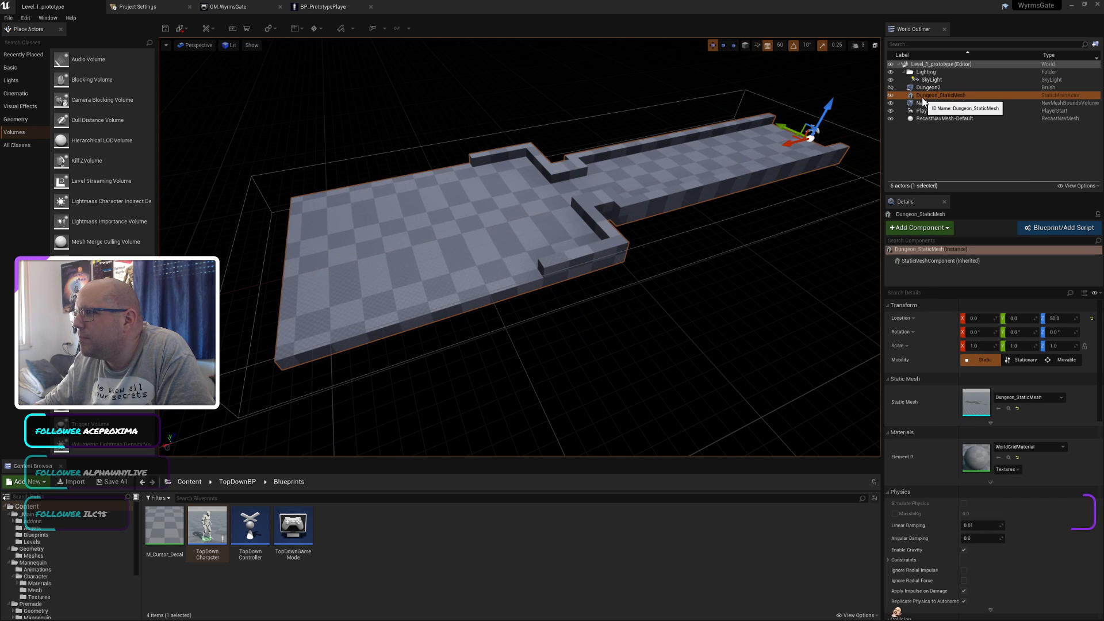
{"action": "scroll", "coordinate": [967, 508], "scroll_direction": "down", "scroll_amount": 5}
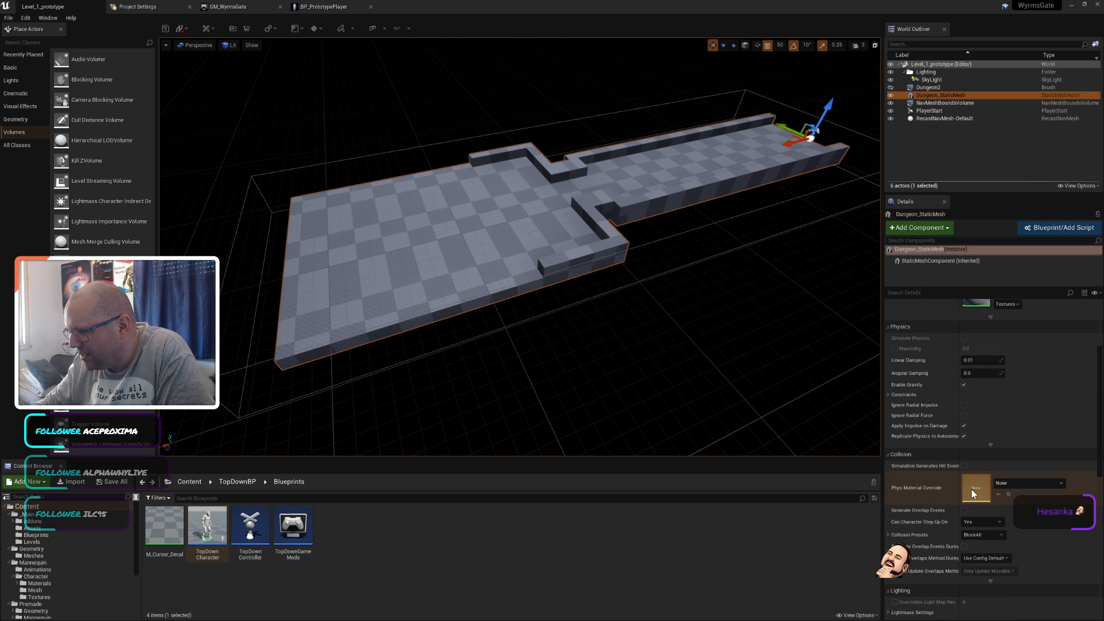
{"action": "scroll", "coordinate": [971, 488], "scroll_direction": "down", "scroll_amount": 2}
{"action": "left_click", "coordinate": [984, 465]}
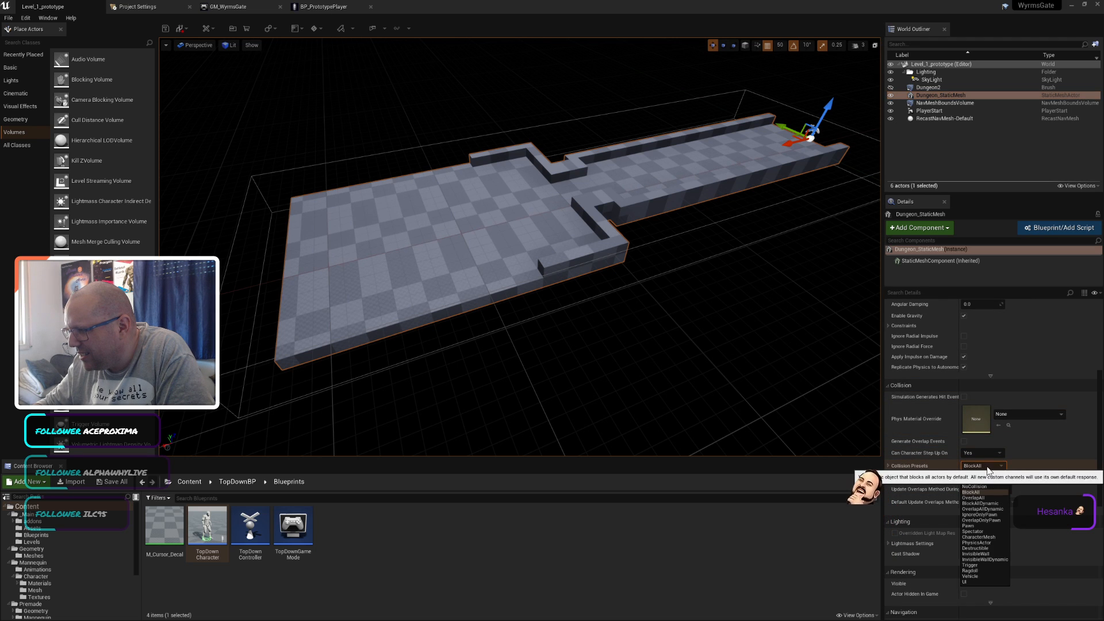
{"action": "left_click", "coordinate": [982, 475]}
Step: Run the level preview again with the Default collision preset and close it
{"action": "key", "text": "Escape"}
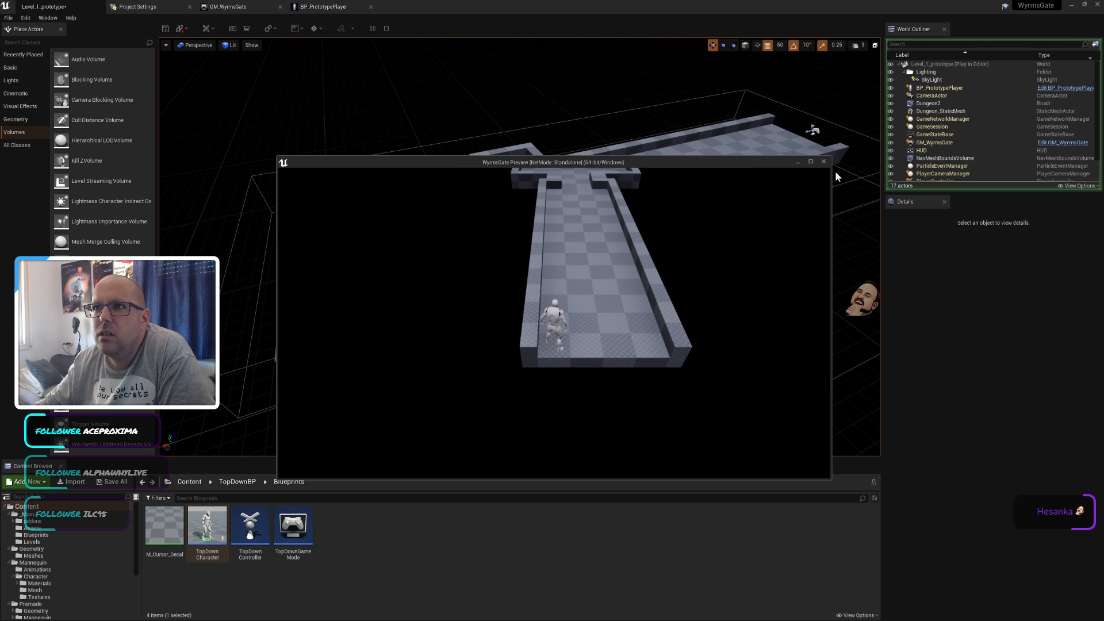
{"action": "left_click", "coordinate": [824, 162]}
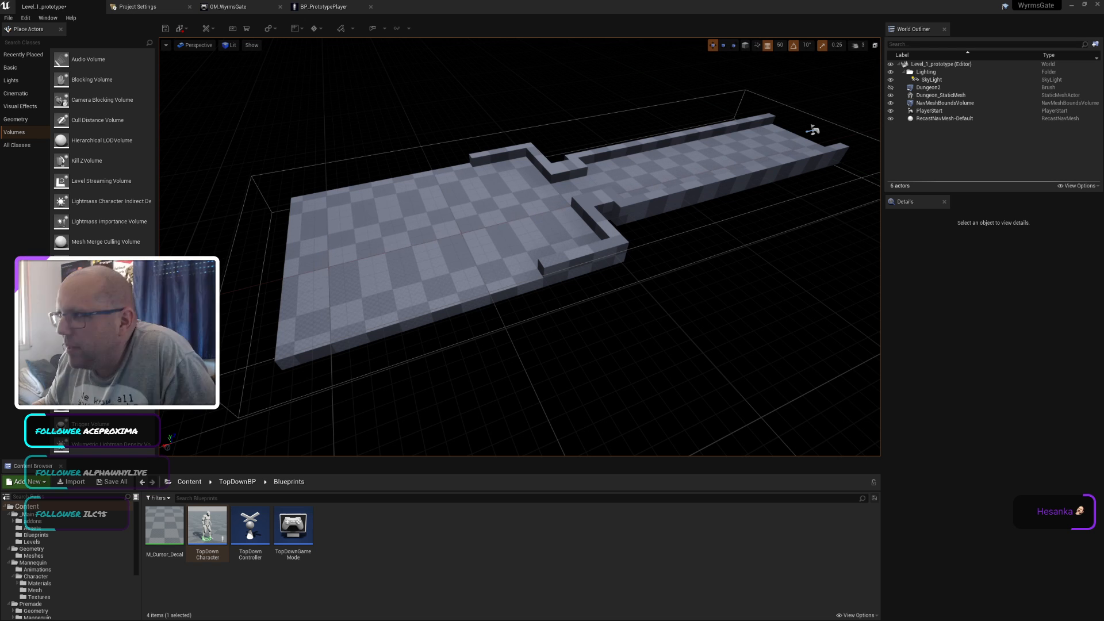
{"action": "left_click", "coordinate": [825, 164]}
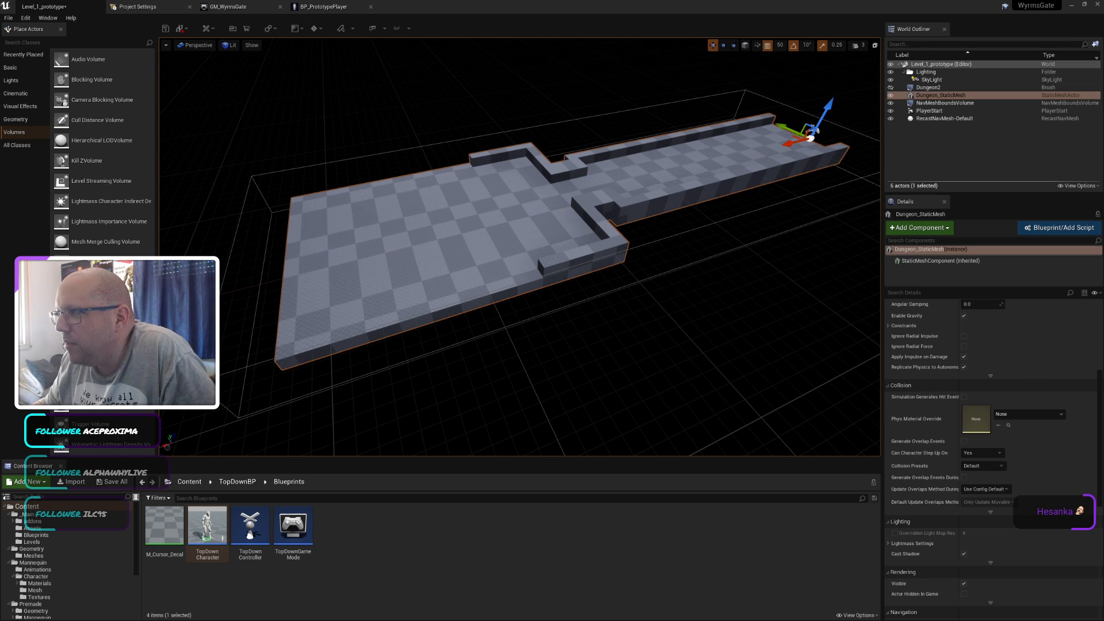
Step: Compare the details of the Dungeon2 brush with those of Dungeon_StaticMesh
{"action": "left_click", "coordinate": [929, 89]}
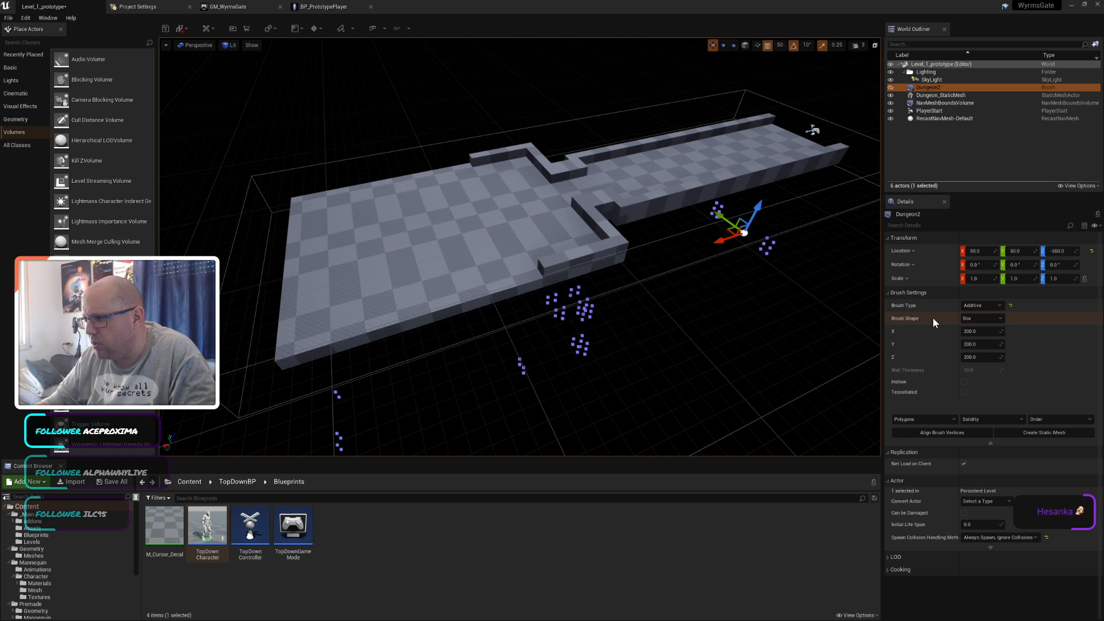
{"action": "left_click", "coordinate": [947, 96]}
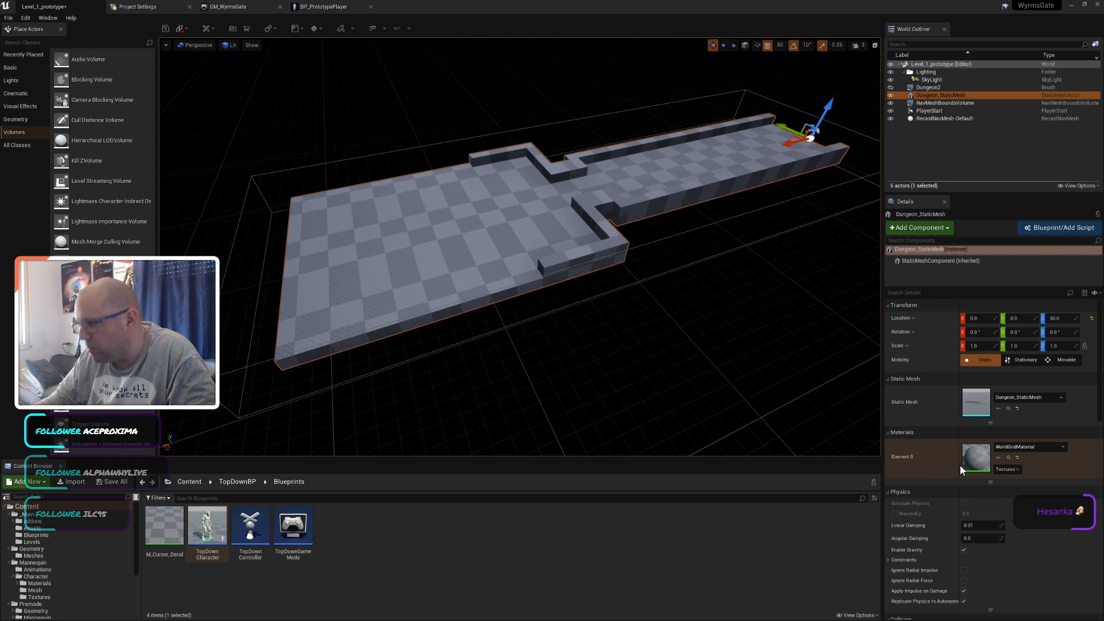
{"action": "left_click", "coordinate": [924, 87]}
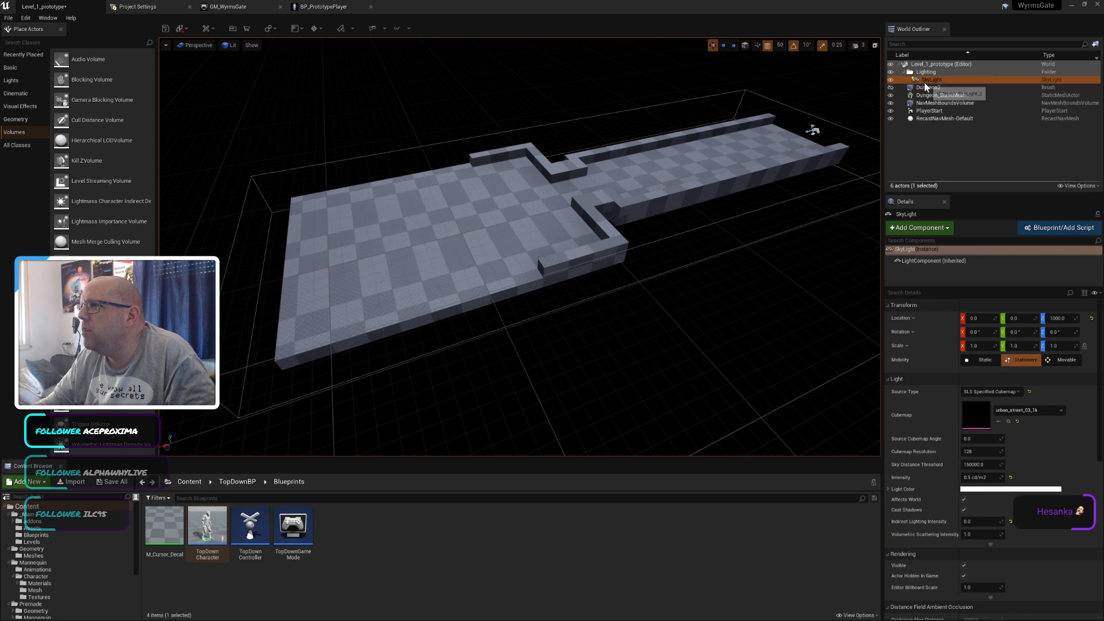
Step: Show the Dungeon2 brush briefly, hide it again, and review its actor visibility options without applying any
{"action": "left_click", "coordinate": [894, 86]}
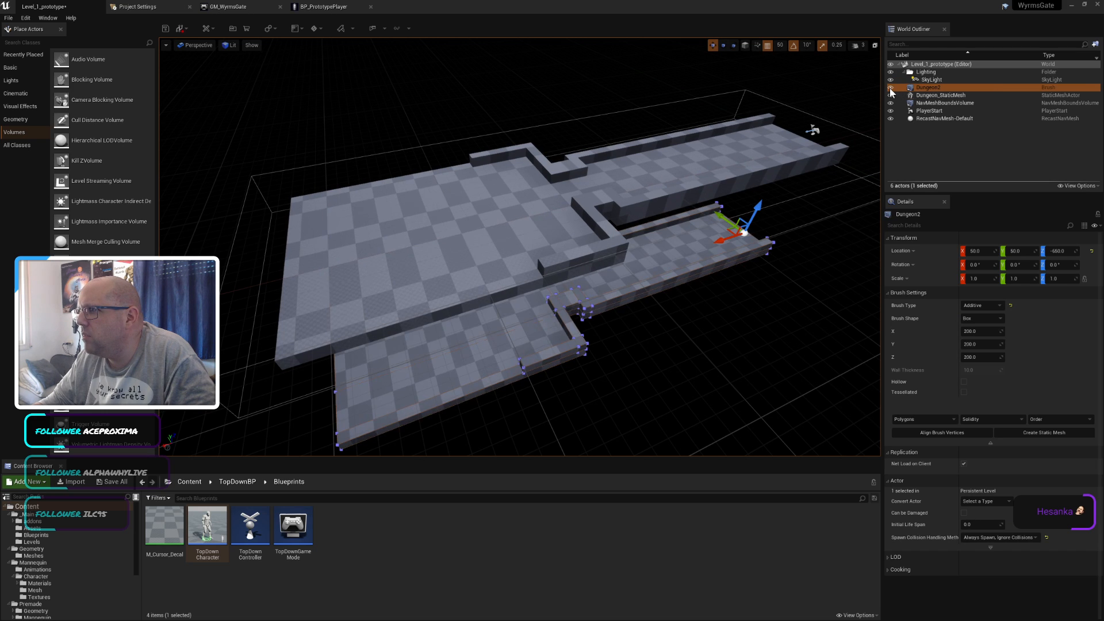
{"action": "left_click", "coordinate": [889, 87]}
{"action": "right_click", "coordinate": [915, 88]}
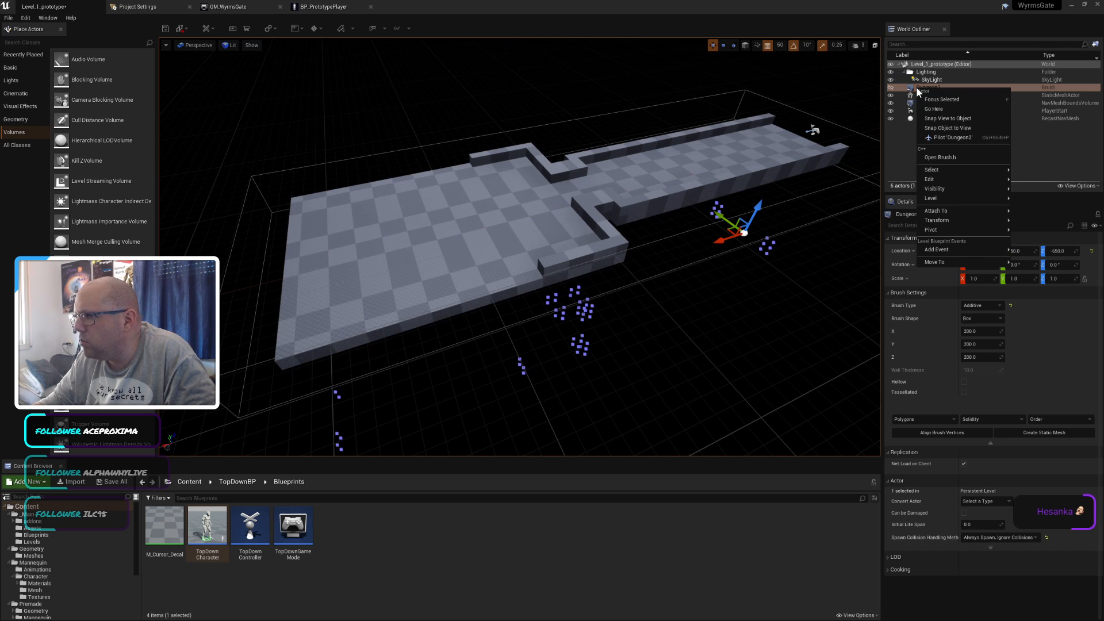
{"action": "mouse_move", "coordinate": [947, 189]}
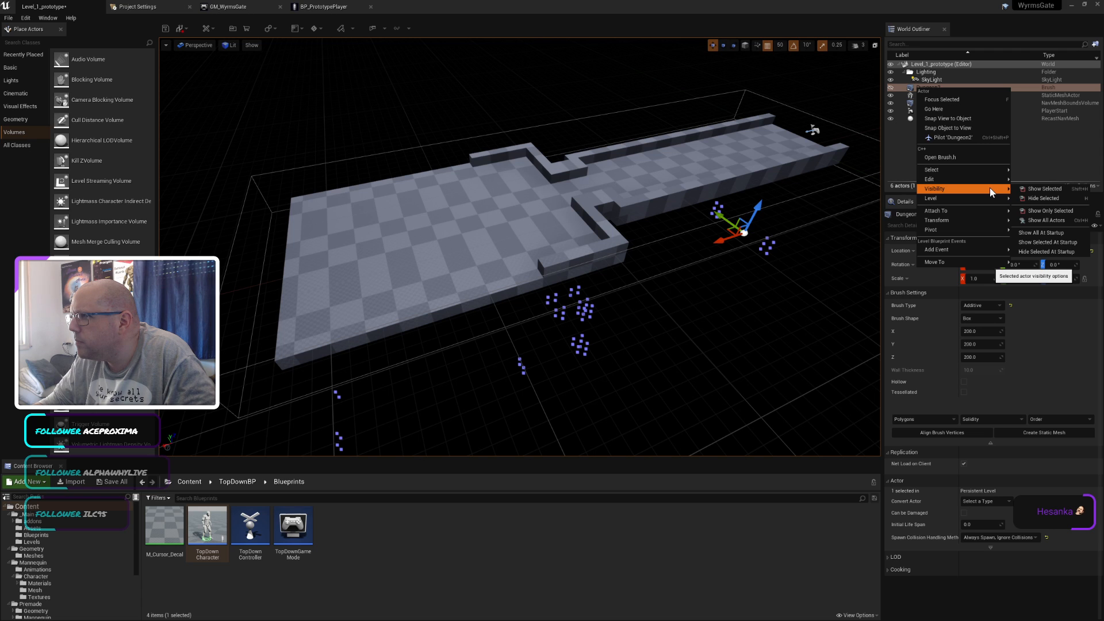
{"action": "left_click", "coordinate": [1068, 150]}
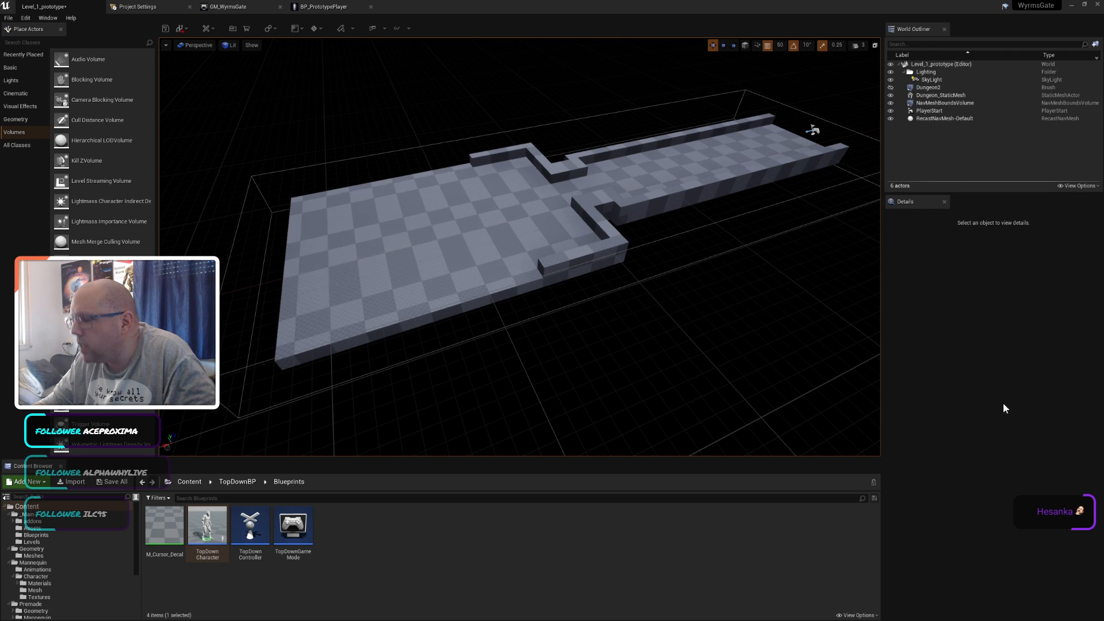
Step: Review the physics and collision settings of Dungeon_StaticMesh and set its mobility to Stationary
{"action": "left_click", "coordinate": [941, 95]}
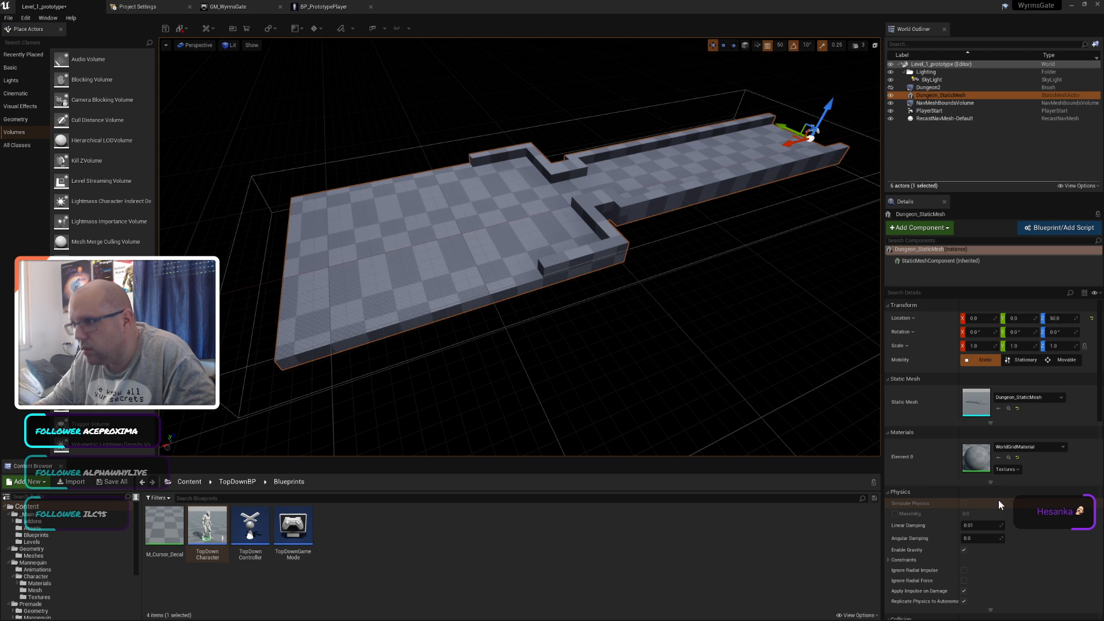
{"action": "scroll", "coordinate": [1046, 497], "scroll_direction": "down", "scroll_amount": 2}
{"action": "scroll", "coordinate": [1044, 498], "scroll_direction": "down", "scroll_amount": 10}
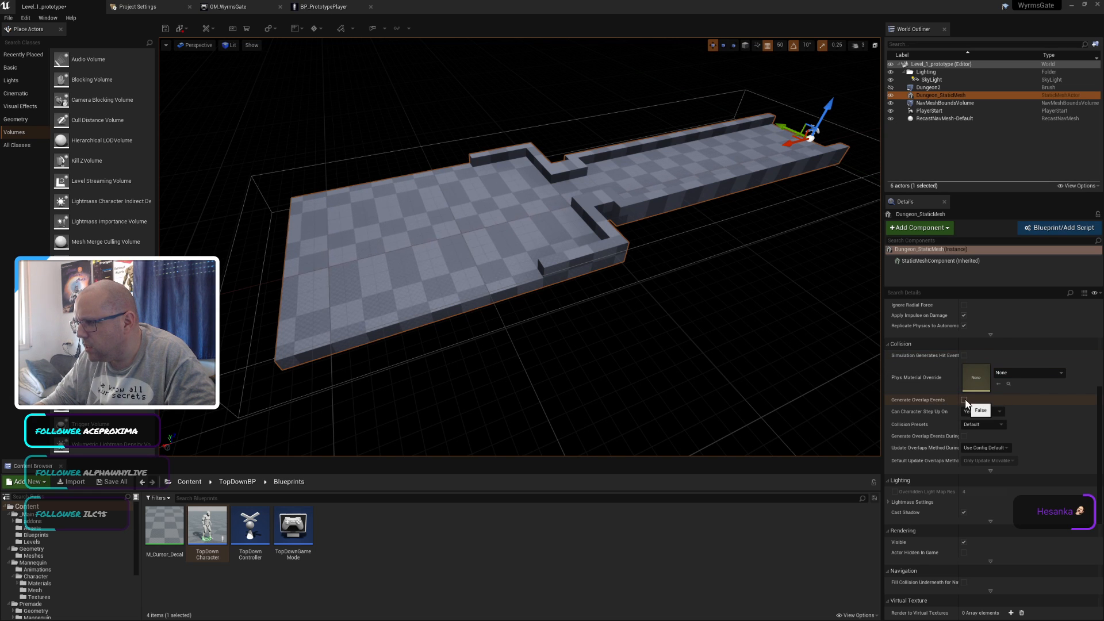
{"action": "scroll", "coordinate": [927, 399], "scroll_direction": "up", "scroll_amount": 6}
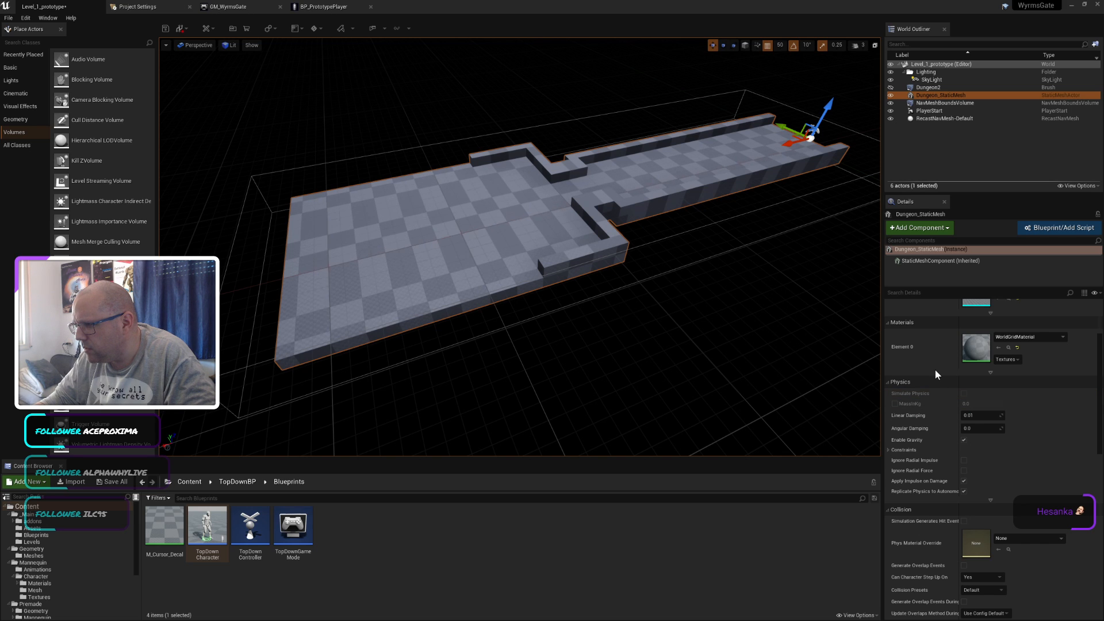
{"action": "scroll", "coordinate": [935, 370], "scroll_direction": "up", "scroll_amount": 3}
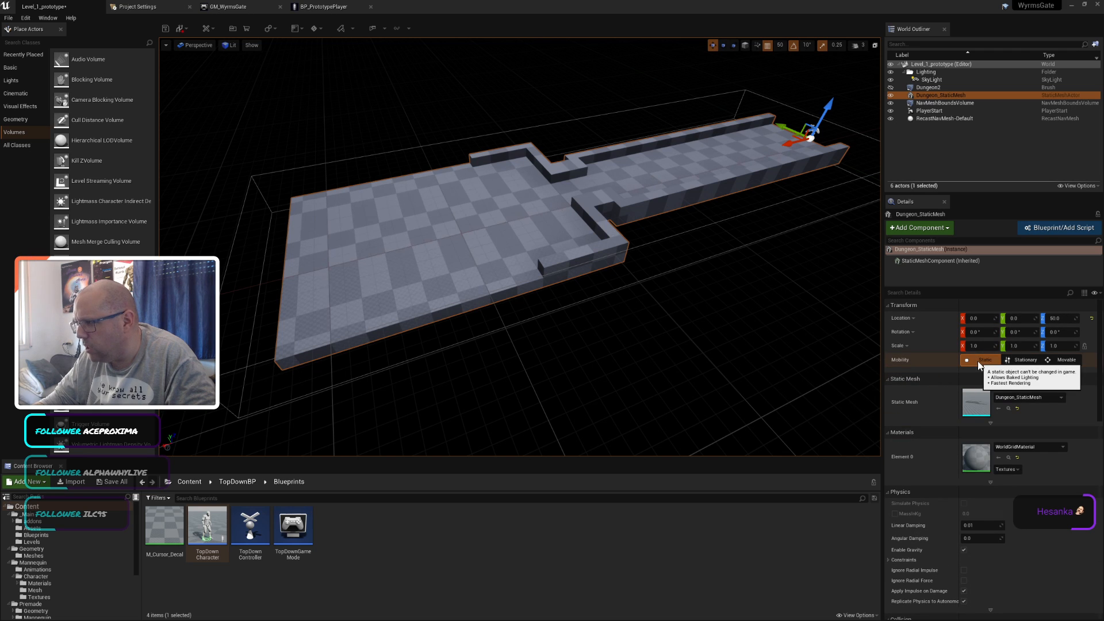
{"action": "left_click", "coordinate": [1012, 361]}
{"action": "scroll", "coordinate": [973, 371], "scroll_direction": "down", "scroll_amount": 5}
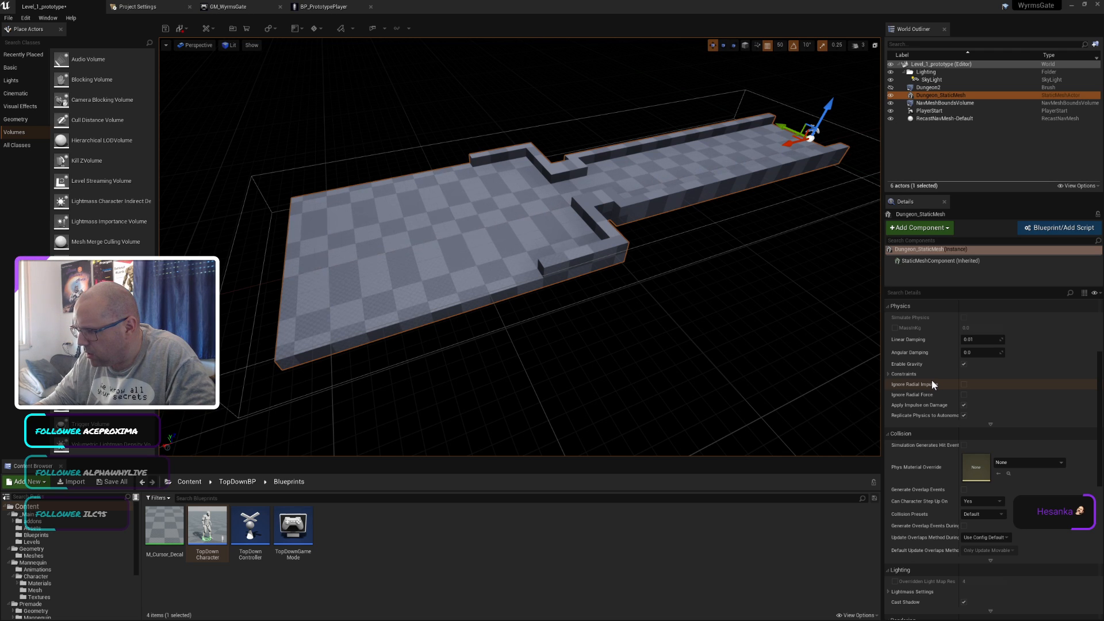
Step: Examine the collision settings of Dungeon_StaticMesh and the pawn and collision defaults of BP_PrototypePlayer, and return to the level
{"action": "scroll", "coordinate": [932, 381], "scroll_direction": "down", "scroll_amount": 3}
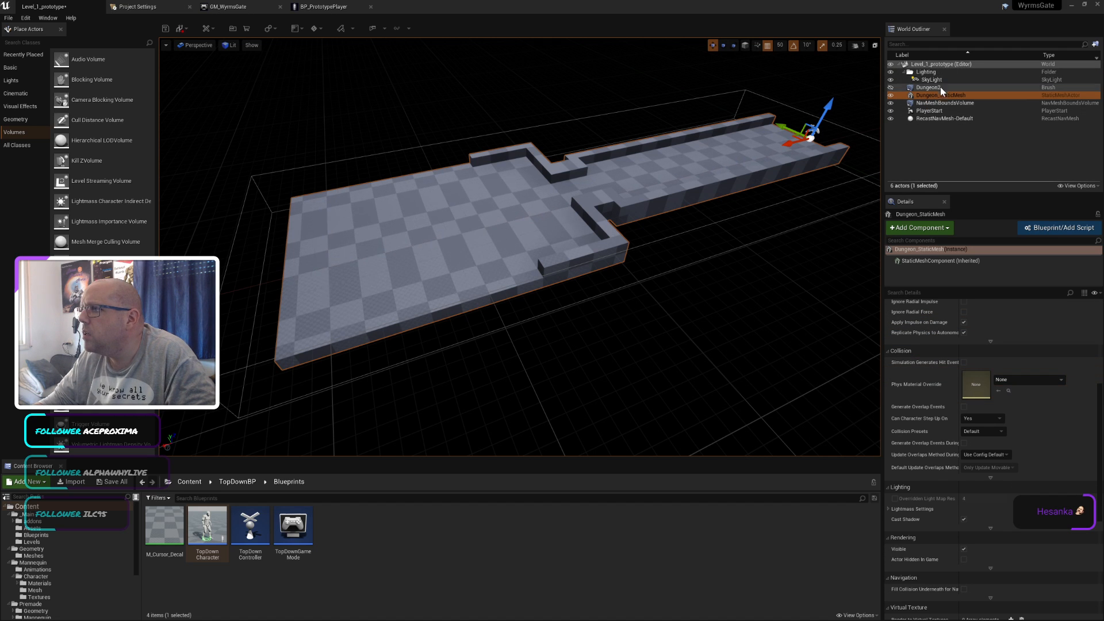
{"action": "left_click", "coordinate": [324, 6]}
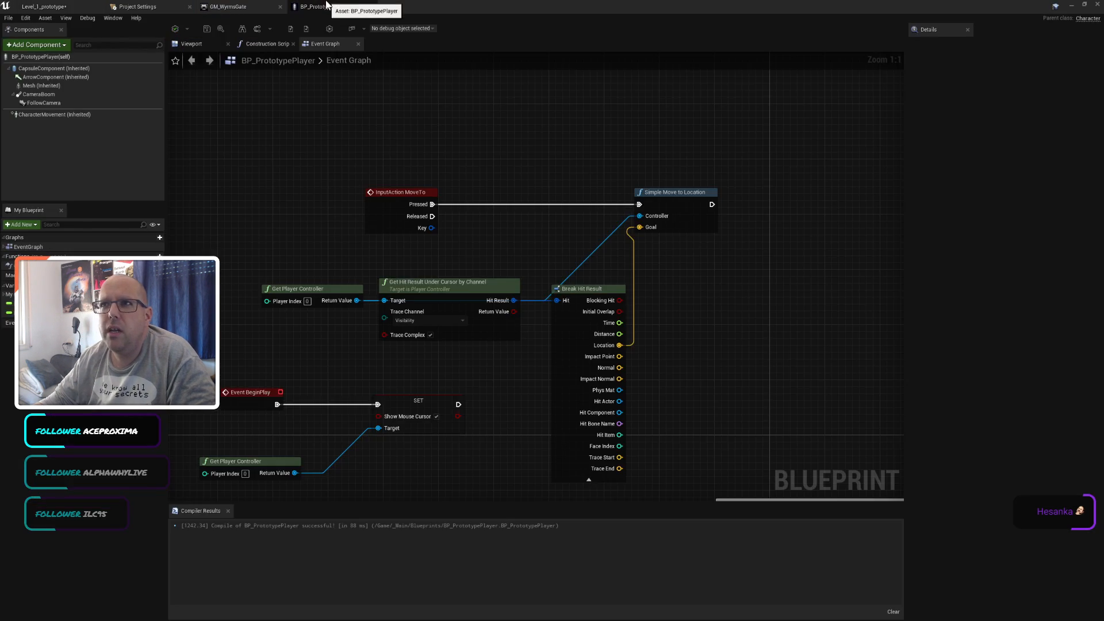
{"action": "left_click", "coordinate": [41, 57]}
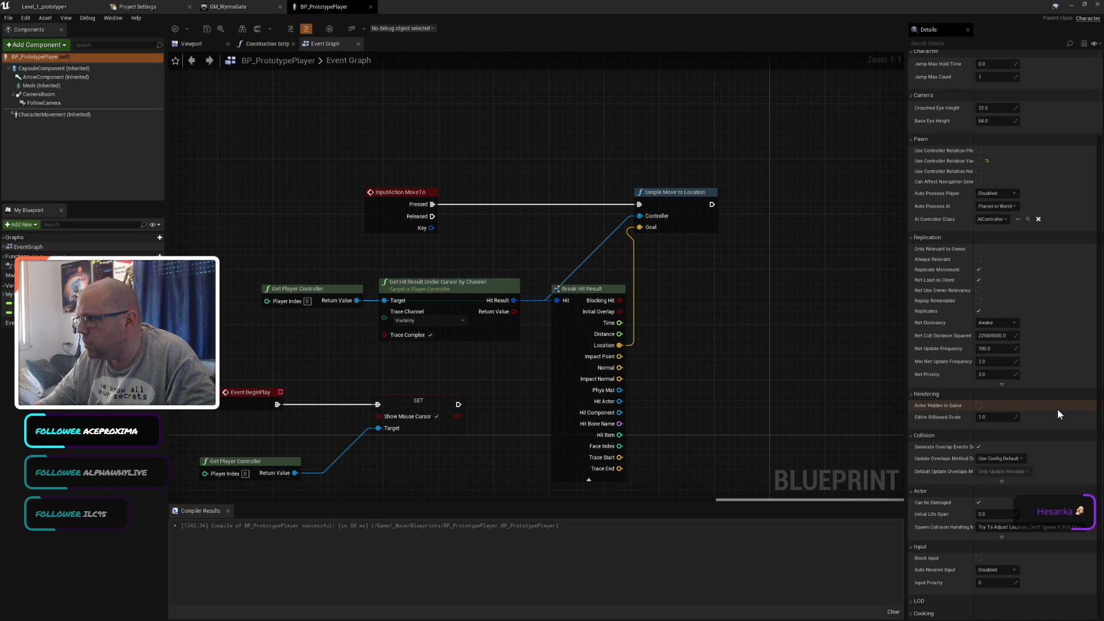
{"action": "scroll", "coordinate": [1058, 409], "scroll_direction": "down", "scroll_amount": 5}
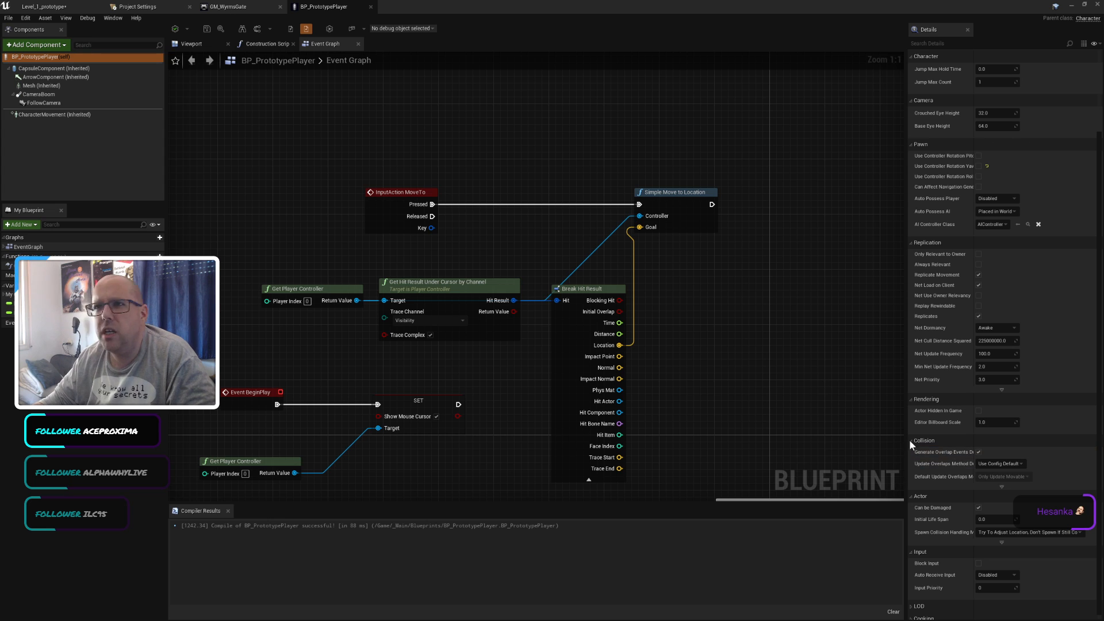
{"action": "left_click", "coordinate": [102, 6]}
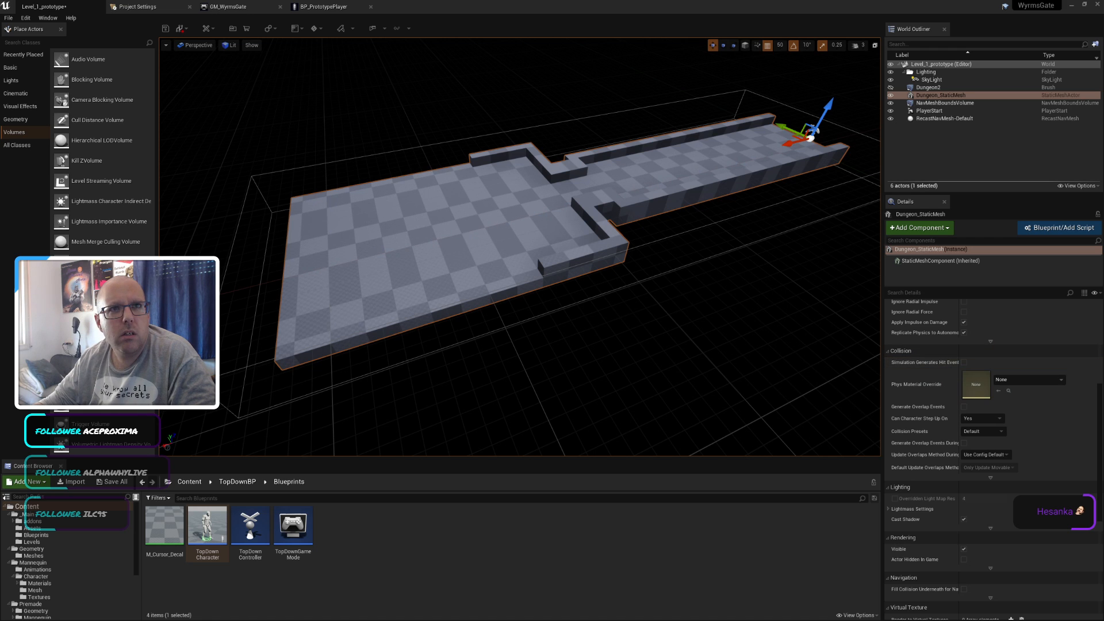
Step: Switch to the browser and review the floor setup part of the Unreal Engine RPG Point And Click Tutorial video
{"action": "key", "text": "alt+Tab"}
{"action": "left_click", "coordinate": [414, 8]}
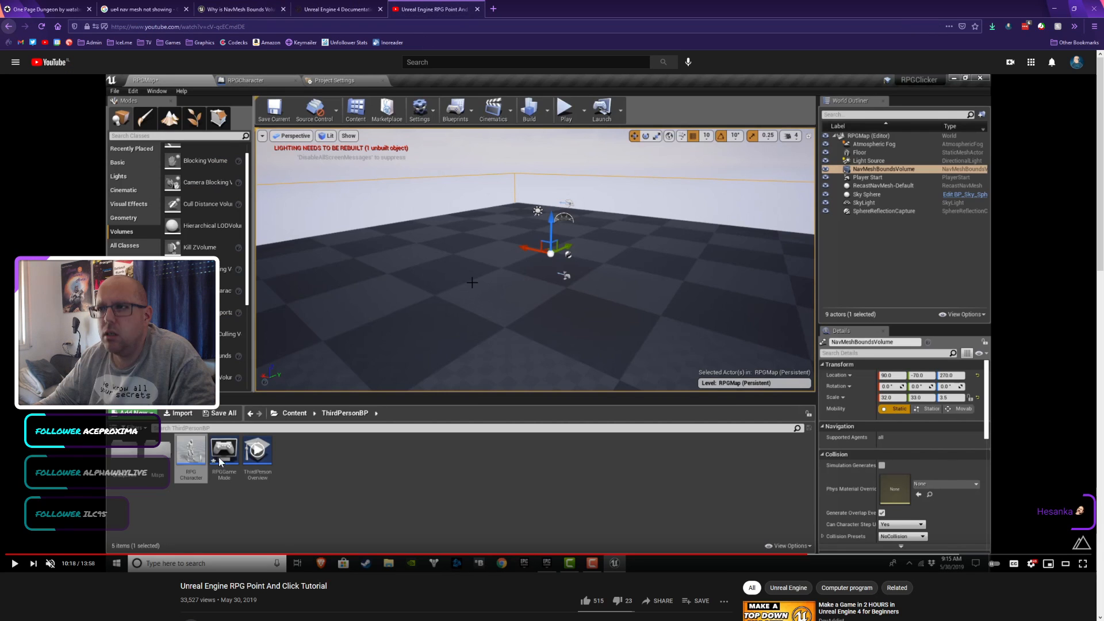
{"action": "left_click", "coordinate": [100, 554]}
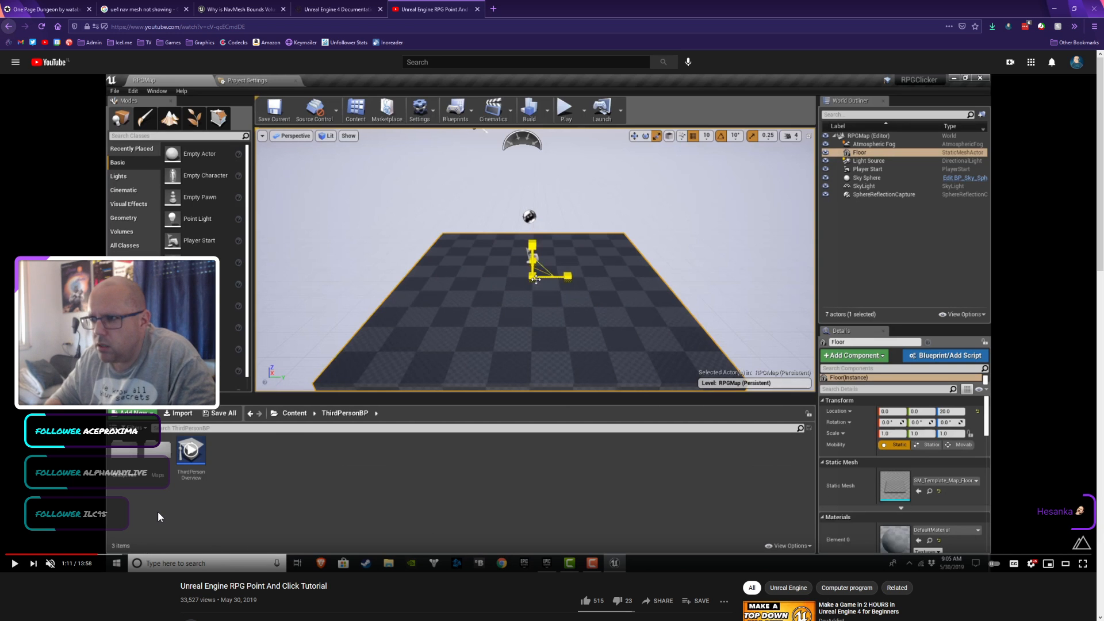
{"action": "key", "text": "Left"}
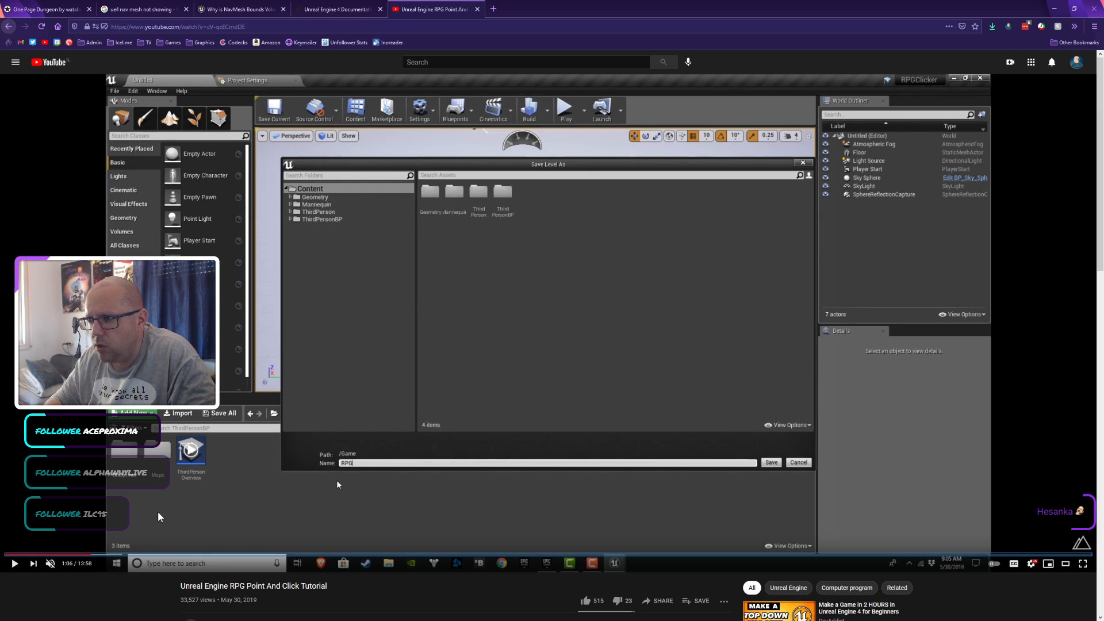
{"action": "key", "text": "Right"}
{"action": "key", "text": "Right"}
{"action": "key", "text": "Right"}
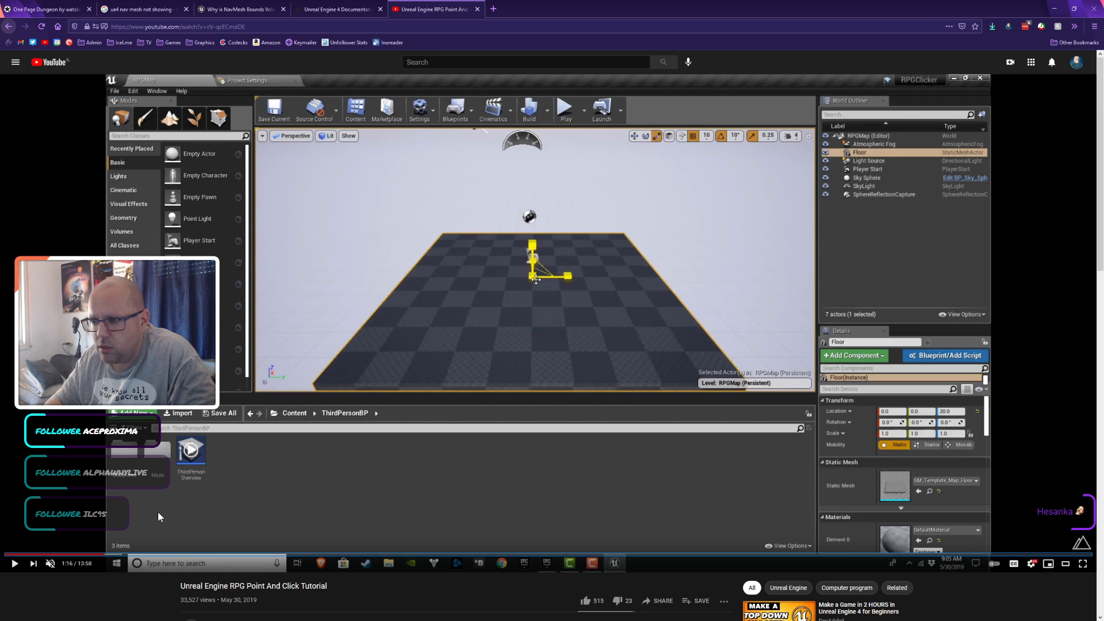
{"action": "key", "text": "Right"}
{"action": "key", "text": "Right"}
{"action": "key", "text": "Right"}
{"action": "key", "text": "Right"}
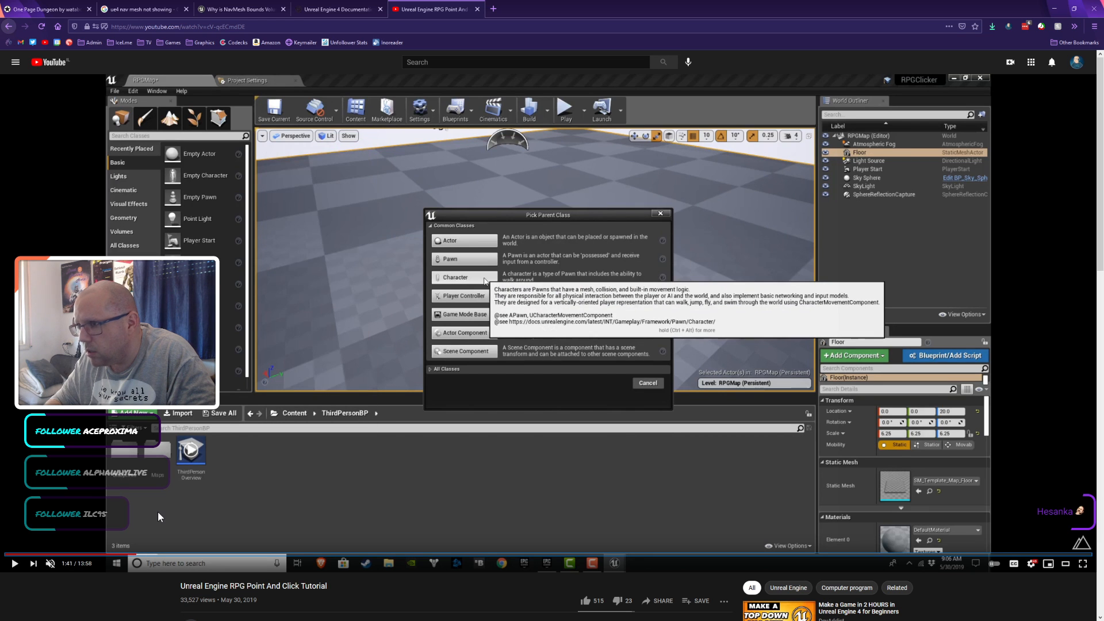
{"action": "key", "text": "Right"}
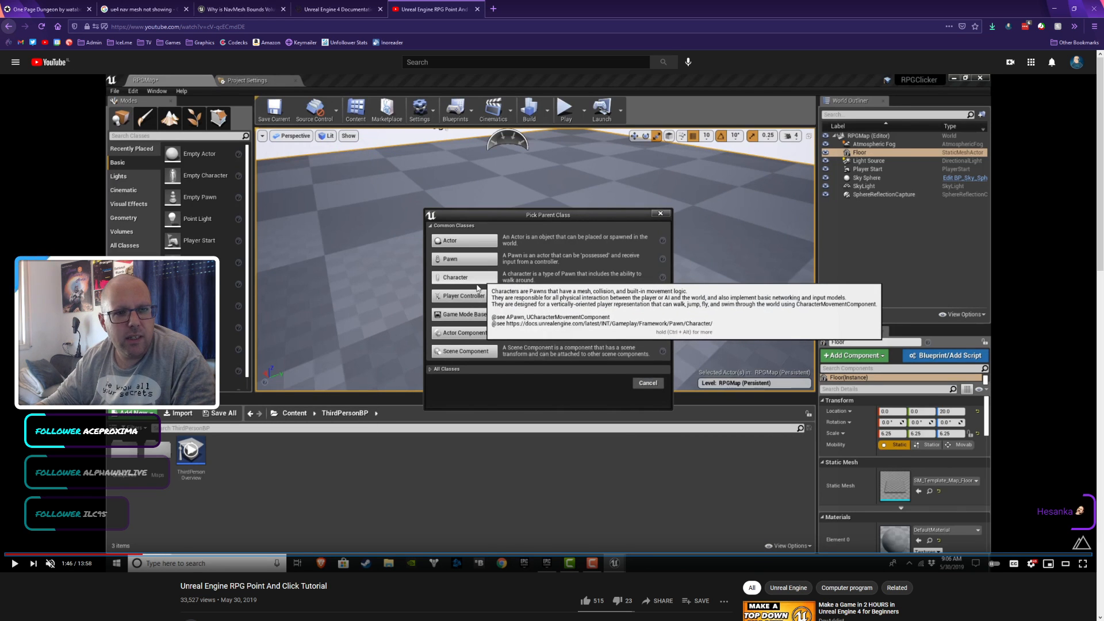
Step: Switch back to Unreal Editor and place a basic Cube in the level beside the dungeon mesh
{"action": "key", "text": "alt+Tab"}
{"action": "left_click", "coordinate": [302, 92]}
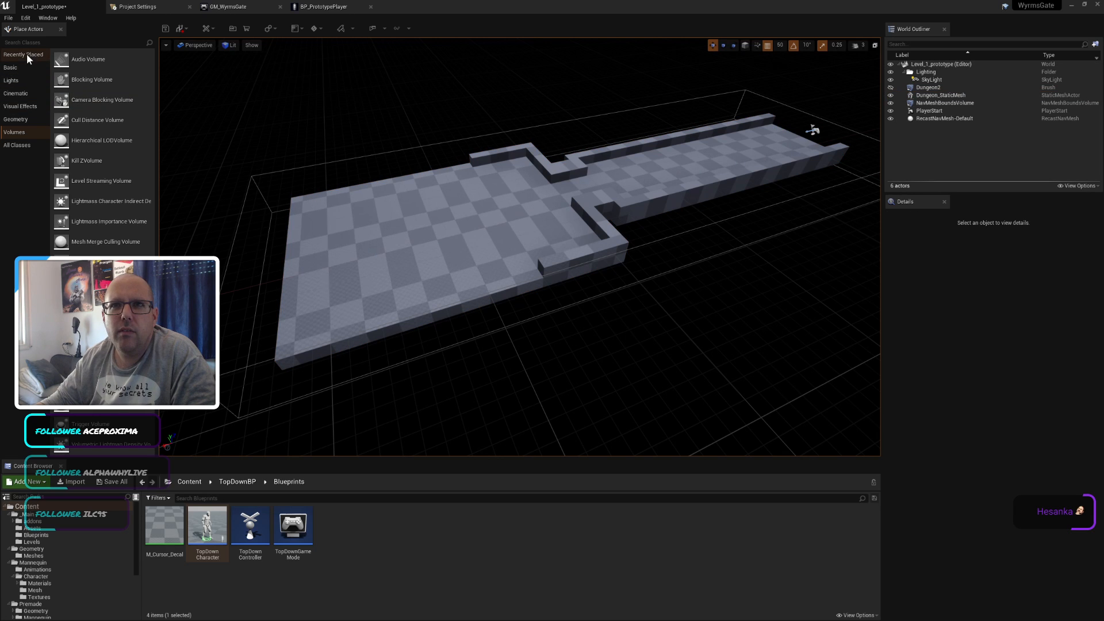
{"action": "left_click", "coordinate": [19, 120]}
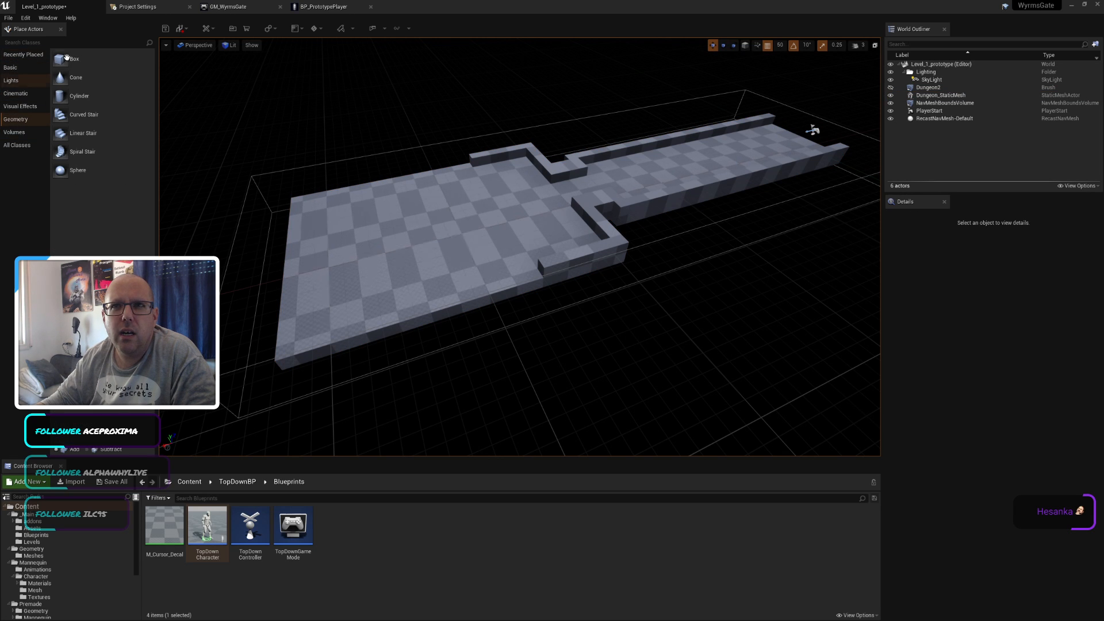
{"action": "left_click", "coordinate": [23, 66]}
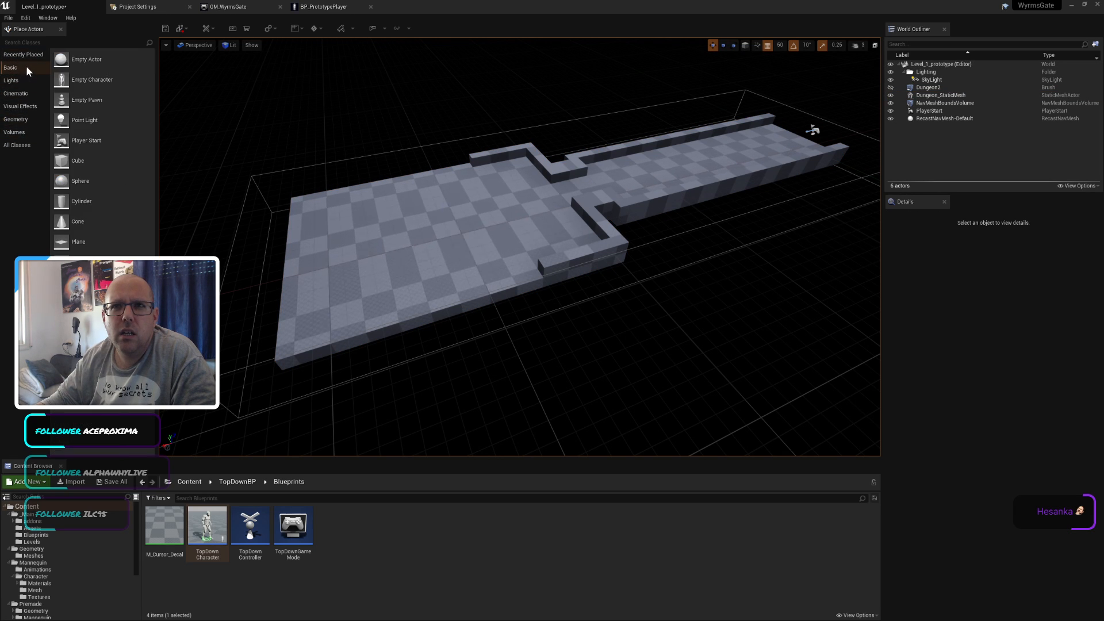
{"action": "left_click_drag", "start_coordinate": [83, 166], "coordinate": [686, 319]}
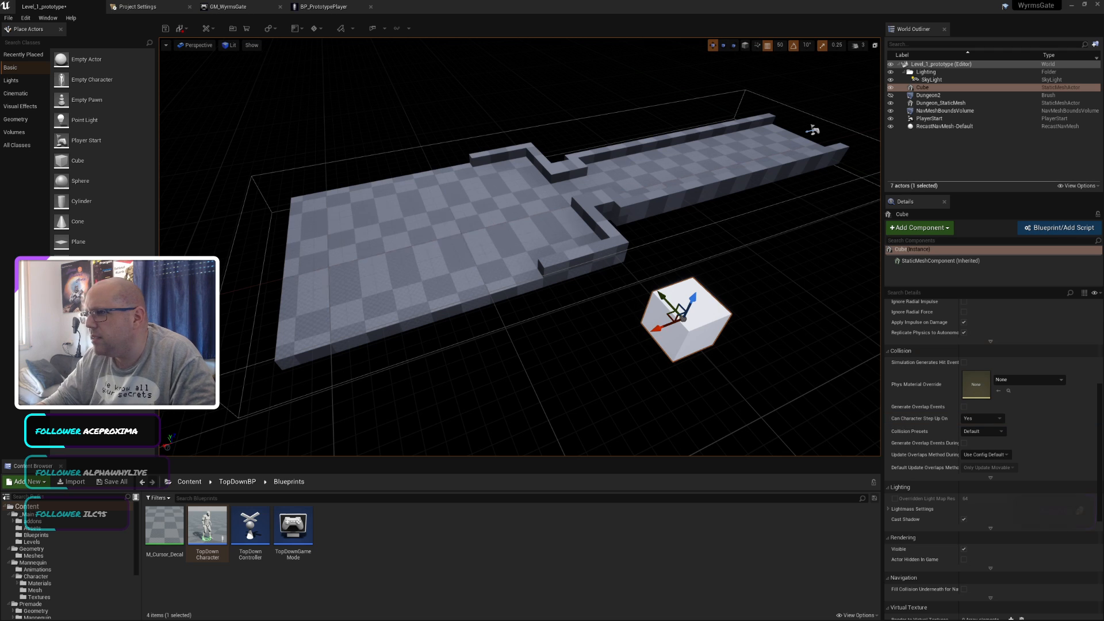
Step: Compare the static mesh, material, physics and collision details of the cube with those of Dungeon_StaticMesh
{"action": "left_click", "coordinate": [647, 207]}
{"action": "left_click", "coordinate": [686, 314]}
{"action": "left_click", "coordinate": [680, 185]}
{"action": "left_click", "coordinate": [701, 320]}
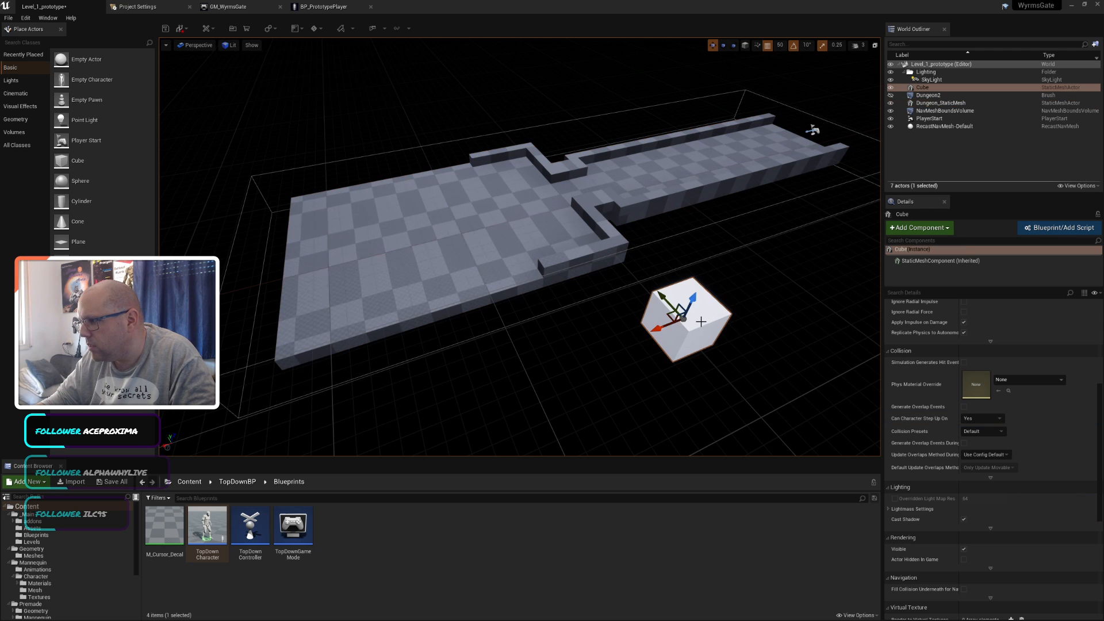
{"action": "left_click", "coordinate": [659, 196]}
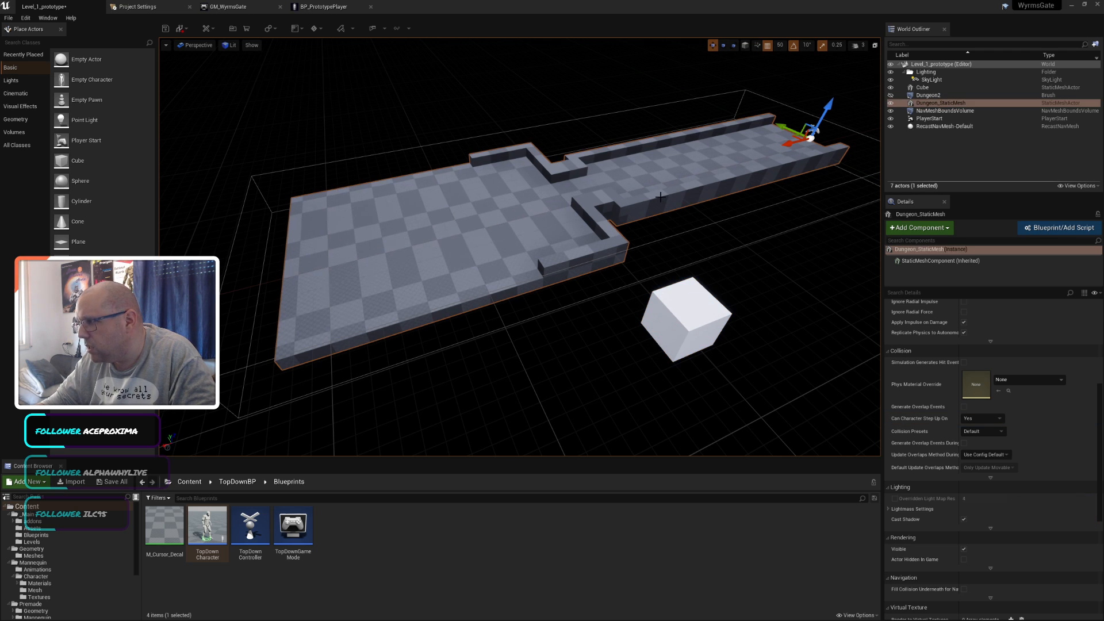
{"action": "scroll", "coordinate": [992, 425], "scroll_direction": "up", "scroll_amount": 4}
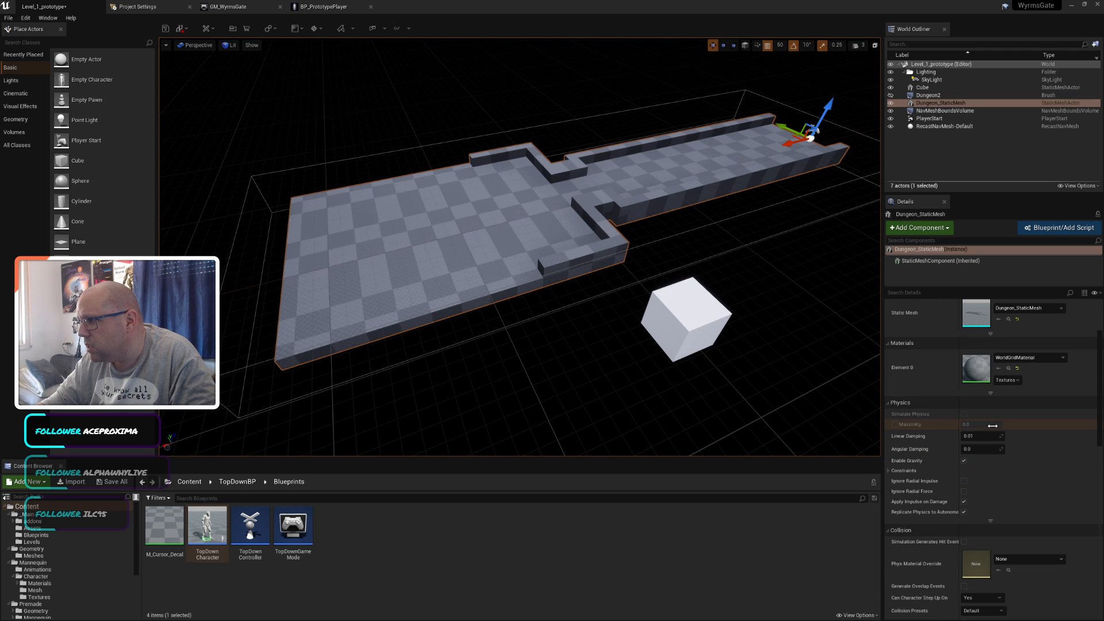
{"action": "left_click", "coordinate": [664, 315]}
{"action": "left_click", "coordinate": [623, 171]}
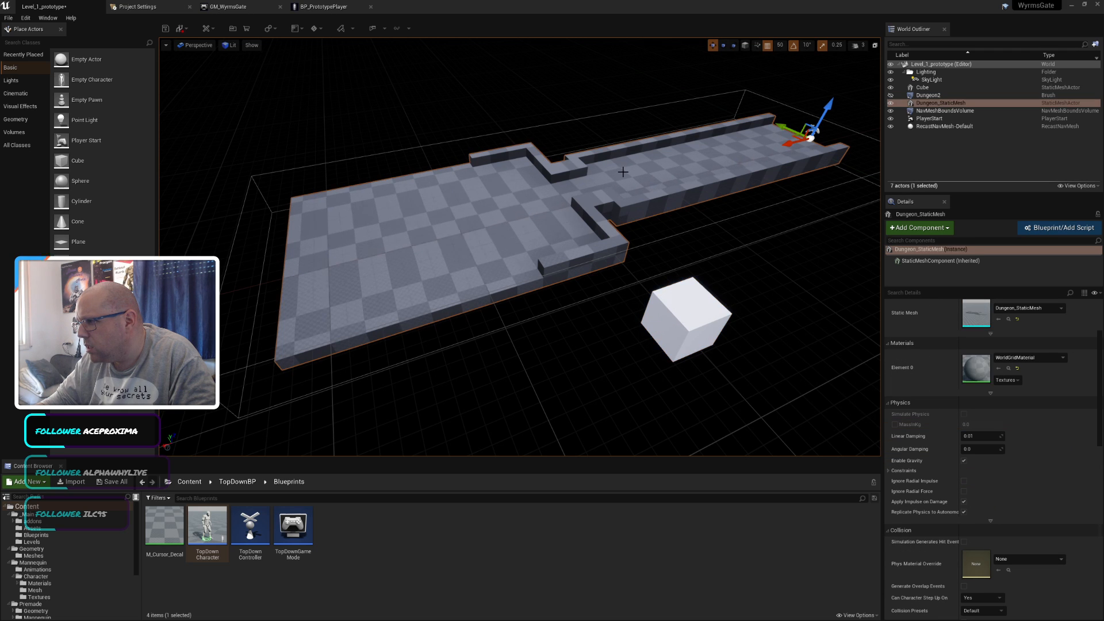
{"action": "left_click", "coordinate": [685, 310]}
{"action": "left_click", "coordinate": [629, 160]}
{"action": "left_click", "coordinate": [695, 327]}
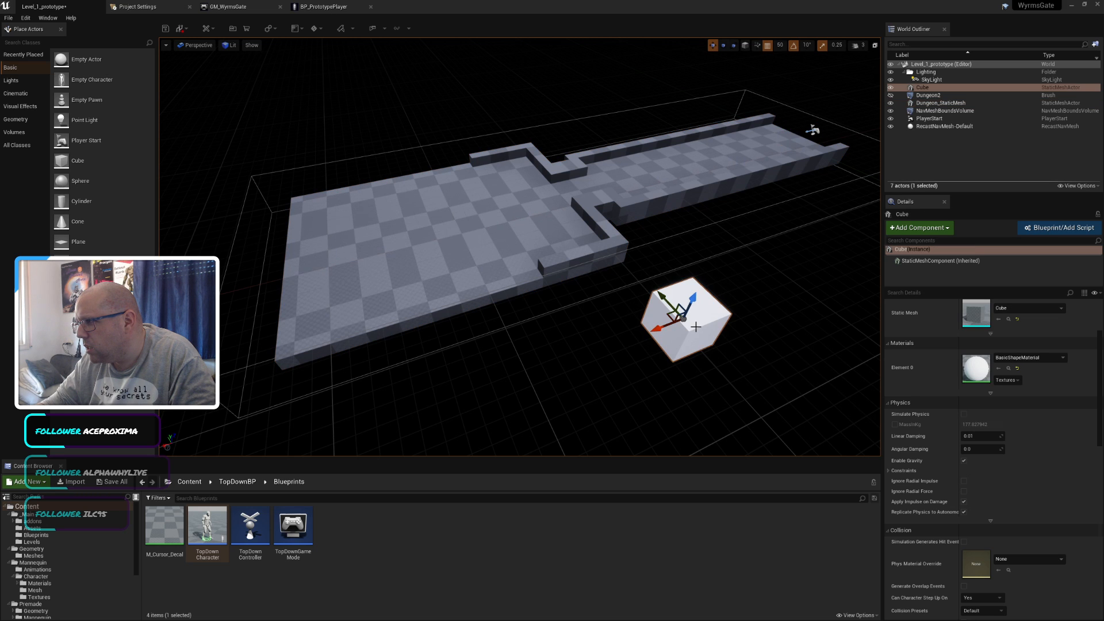
Step: Delete the test cube beside the dungeon from the level
{"action": "left_click", "coordinate": [627, 170]}
{"action": "left_click", "coordinate": [690, 315]}
{"action": "key", "text": "Delete"}
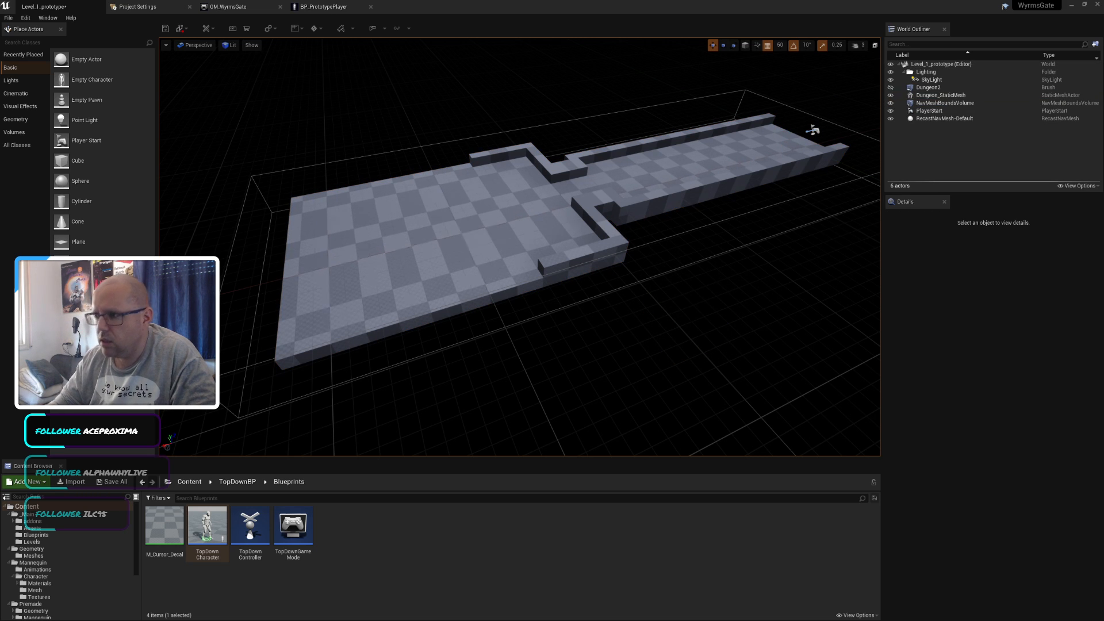
Step: Select Dungeon_StaticMesh and review its collision settings and available collision presets without applying any
{"action": "left_click", "coordinate": [812, 128]}
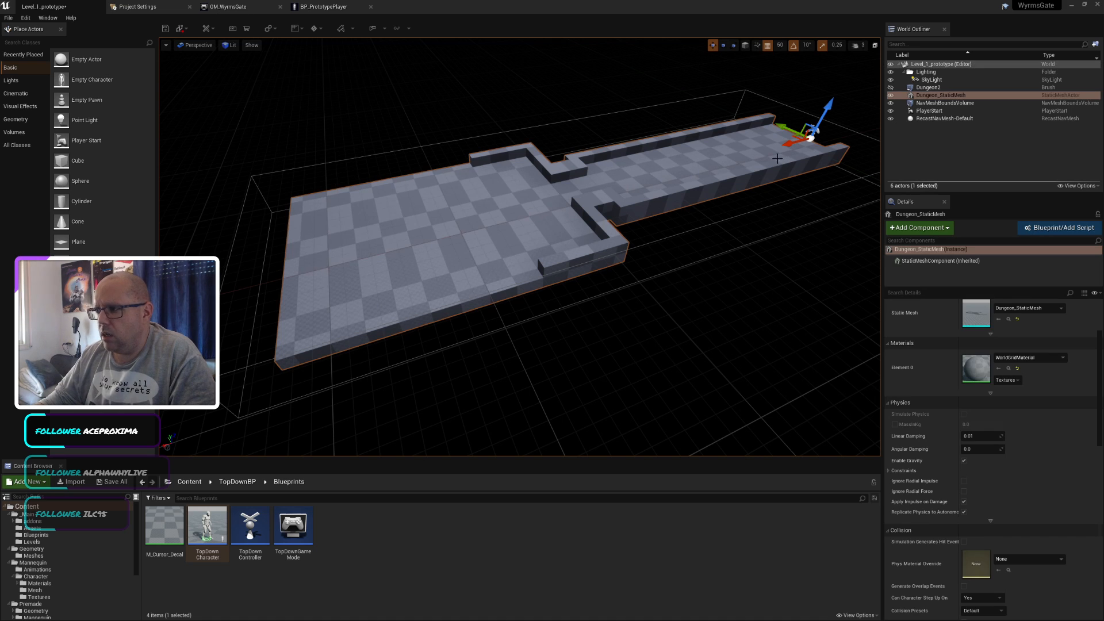
{"action": "scroll", "coordinate": [1055, 488], "scroll_direction": "down", "scroll_amount": 5}
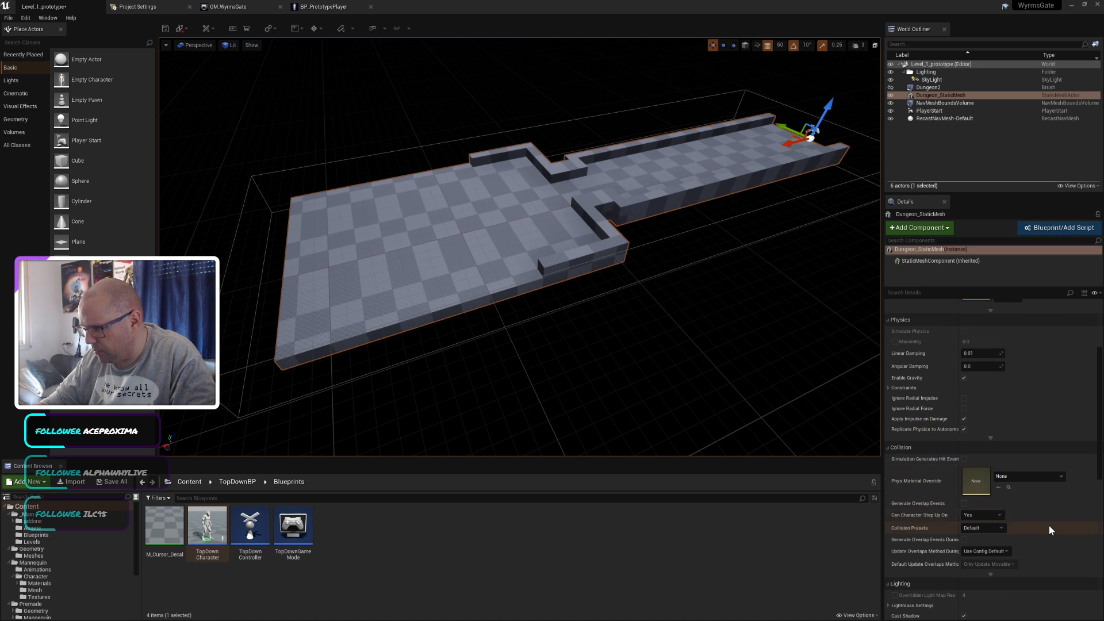
{"action": "scroll", "coordinate": [1049, 526], "scroll_direction": "down", "scroll_amount": 1}
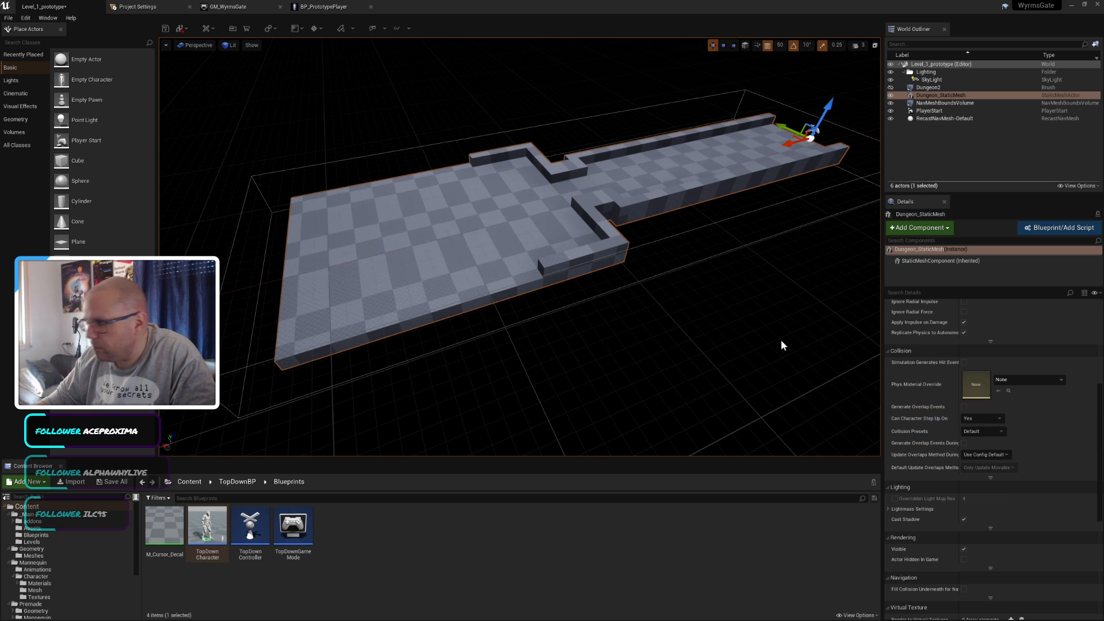
{"action": "left_click", "coordinate": [992, 432]}
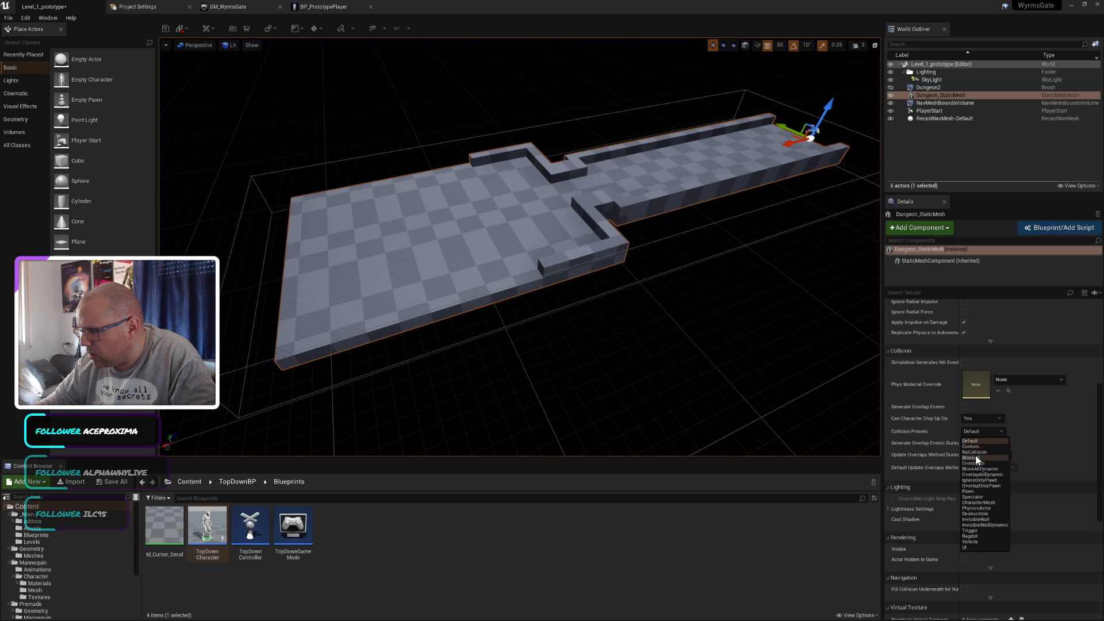
{"action": "left_click", "coordinate": [925, 351]}
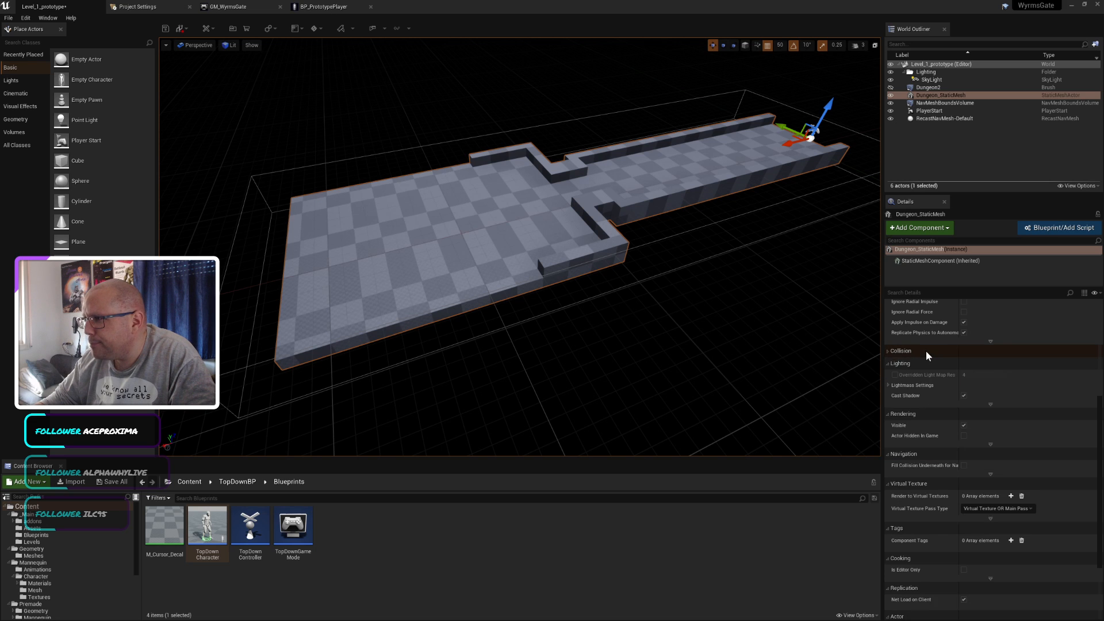
{"action": "left_click", "coordinate": [925, 351]}
{"action": "scroll", "coordinate": [926, 350], "scroll_direction": "up", "scroll_amount": 3}
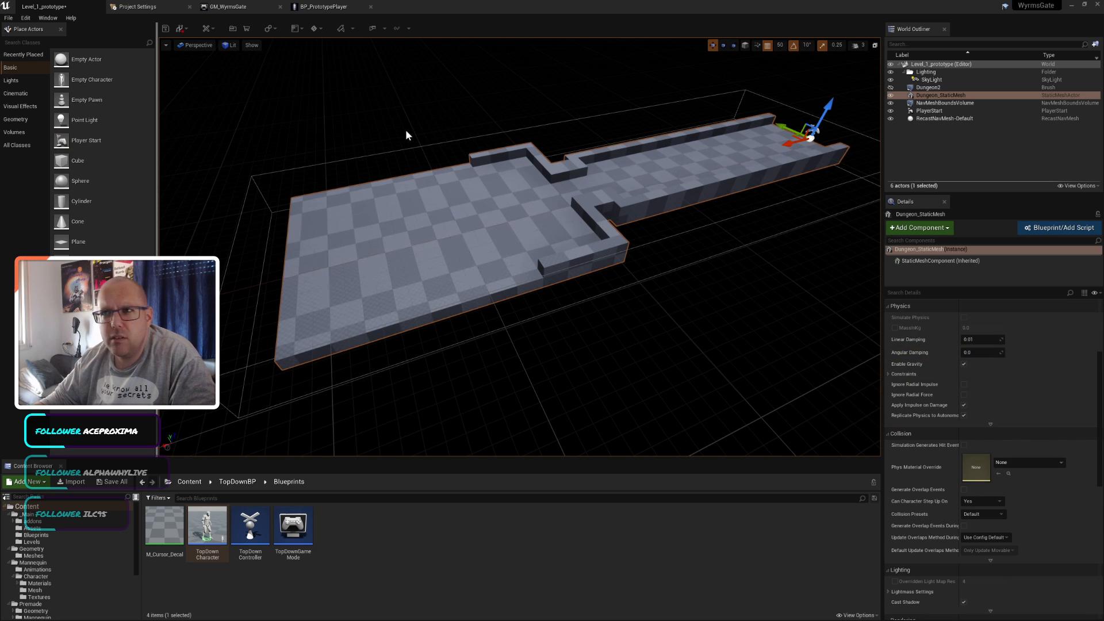
Step: Move the PlayerStart onto the dungeon corridor at X 400, Z 200 and playtest the level from there
{"action": "left_click", "coordinate": [556, 77]}
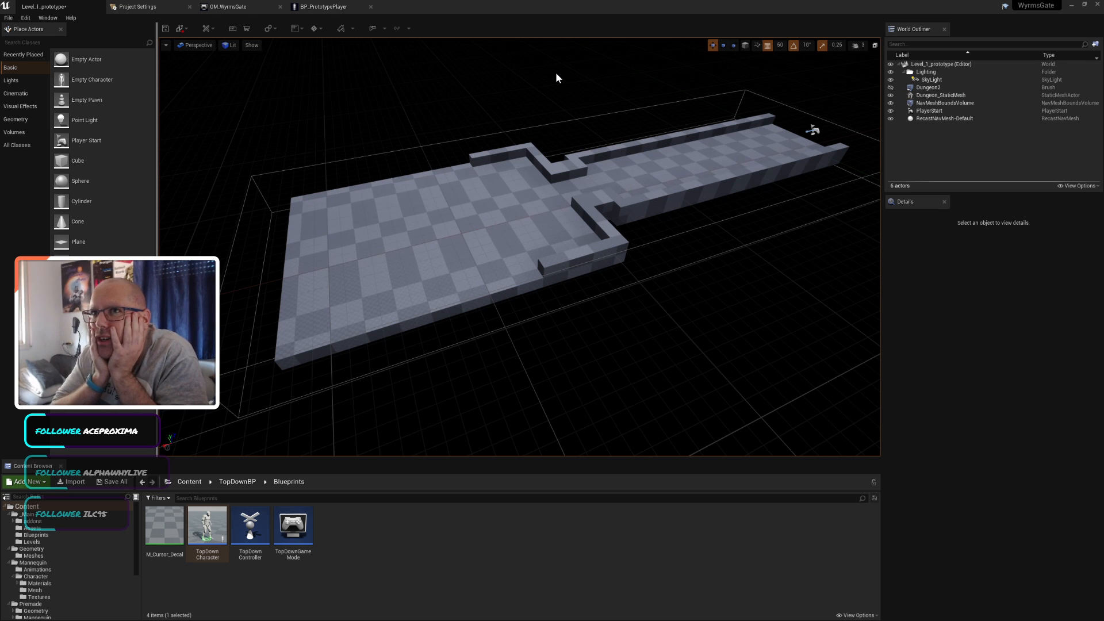
{"action": "left_click", "coordinate": [813, 130]}
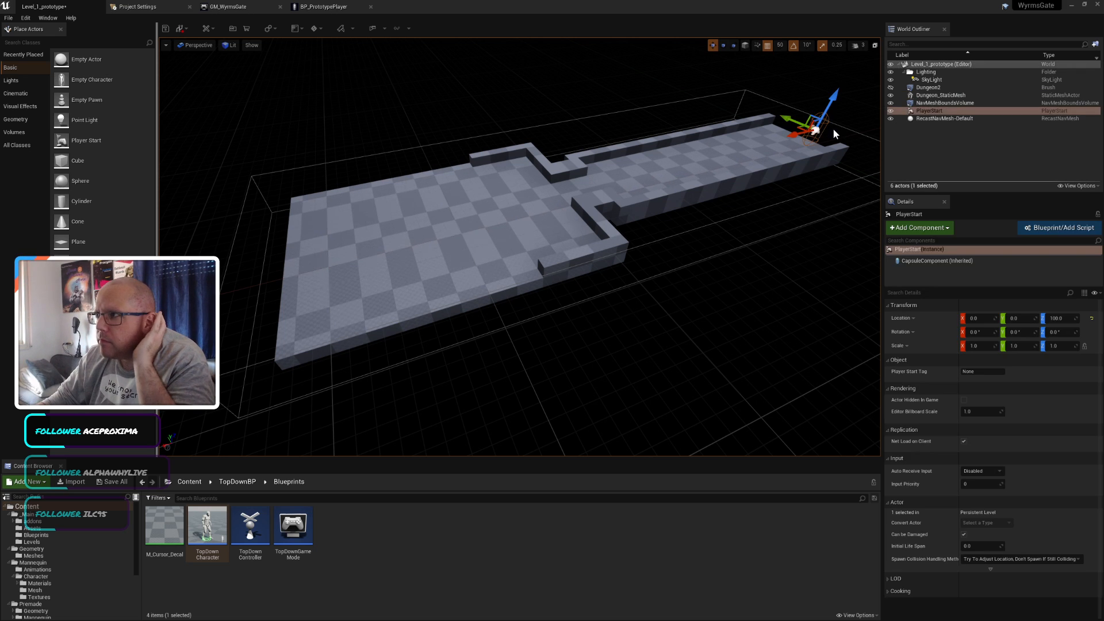
{"action": "left_click_drag", "start_coordinate": [798, 135], "coordinate": [779, 98]}
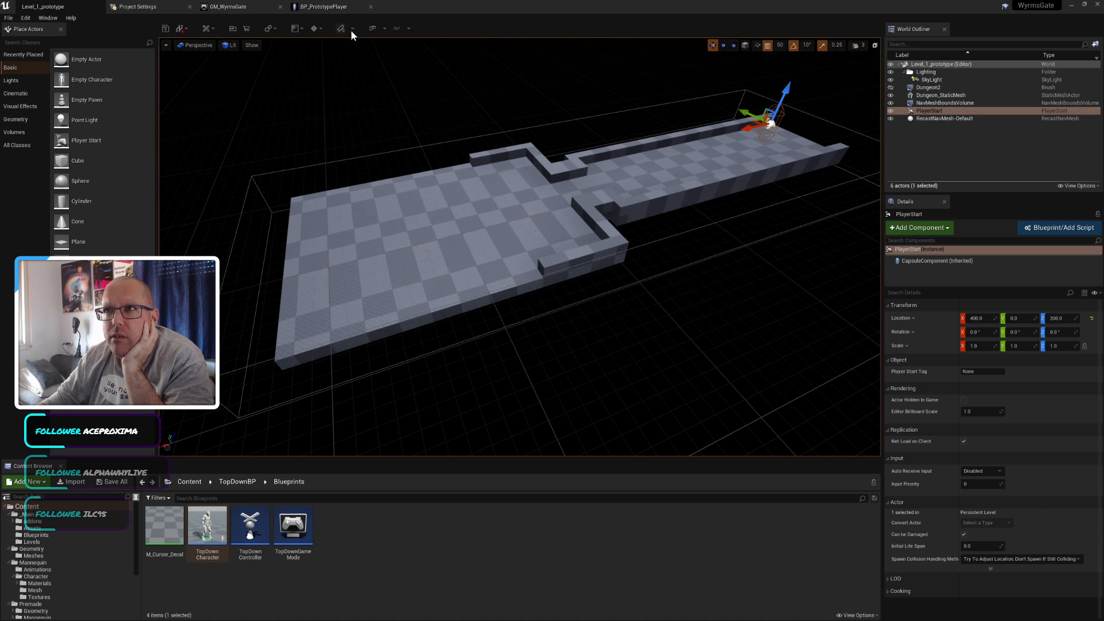
{"action": "left_click", "coordinate": [373, 28]}
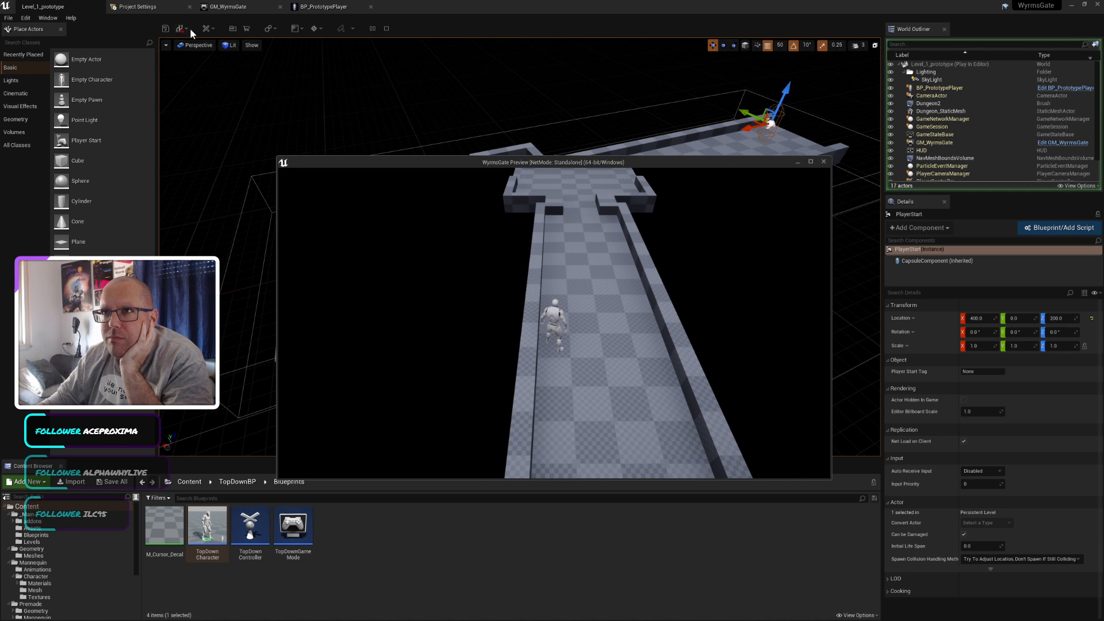
{"action": "left_click", "coordinate": [386, 28]}
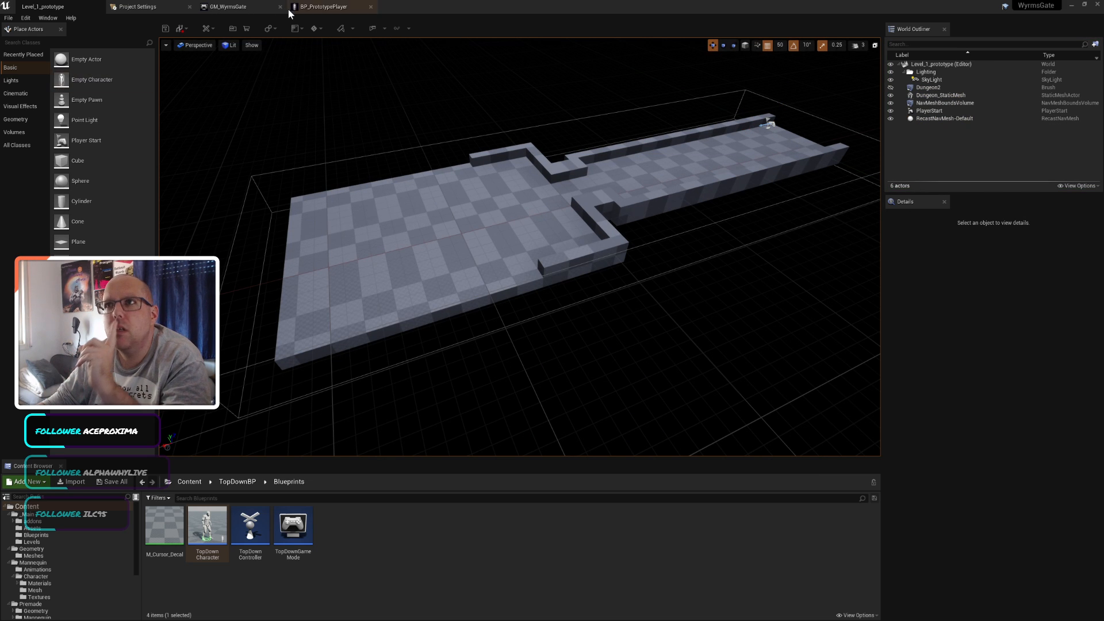
Step: Switch to the browser and search Google for "ue4 player falls through floor"
{"action": "key", "text": "alt+Tab"}
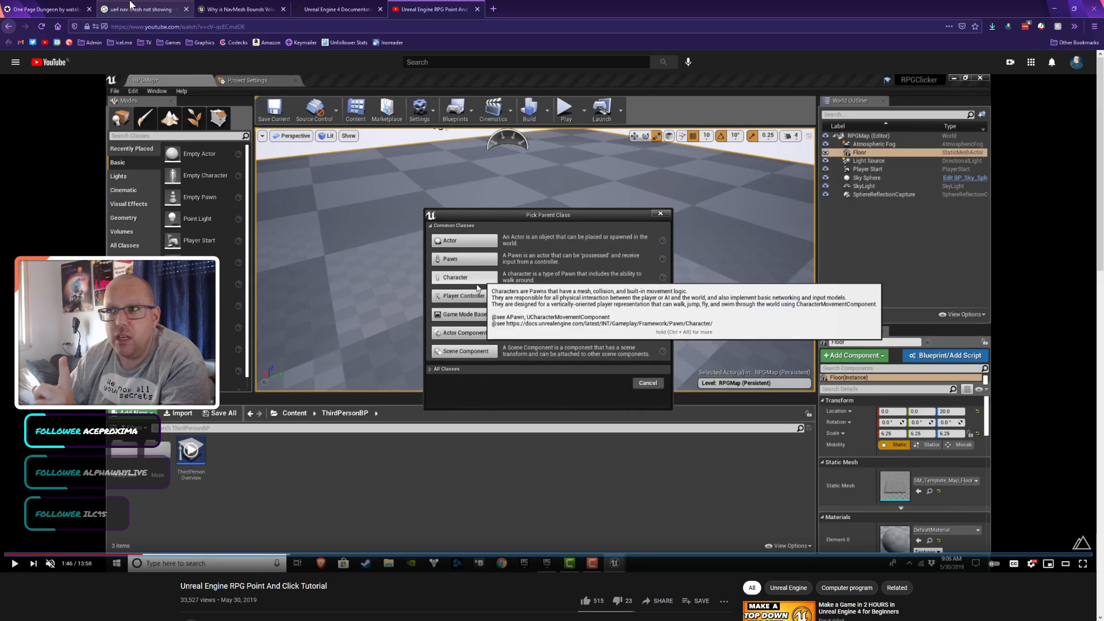
{"action": "left_click", "coordinate": [129, 8]}
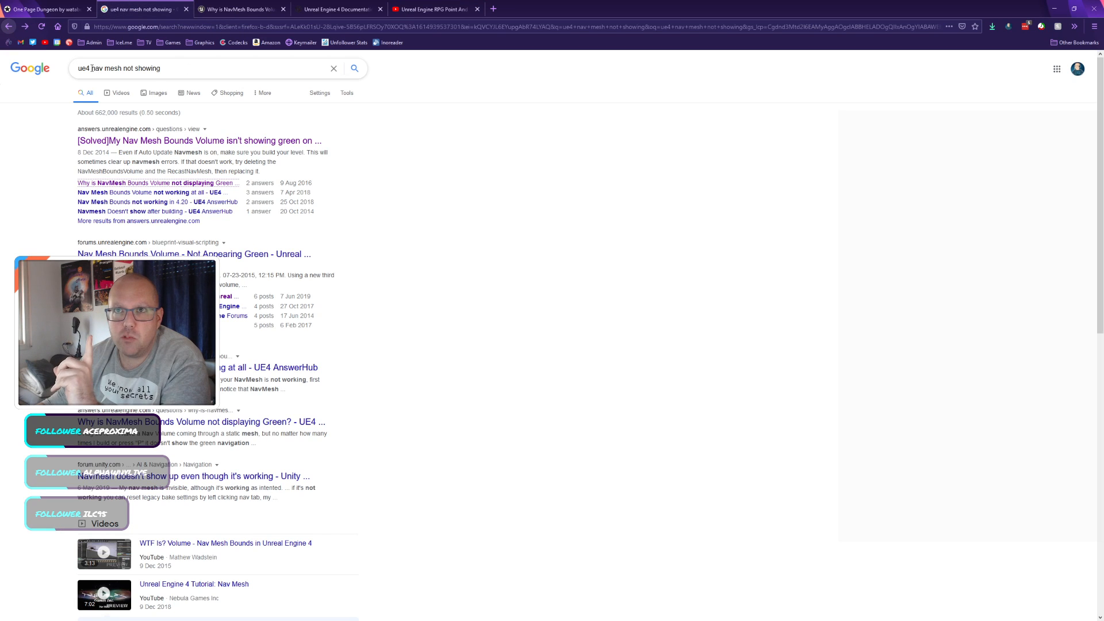
{"action": "left_click_drag", "start_coordinate": [91, 68], "coordinate": [262, 68]}
{"action": "type", "text": "play"}
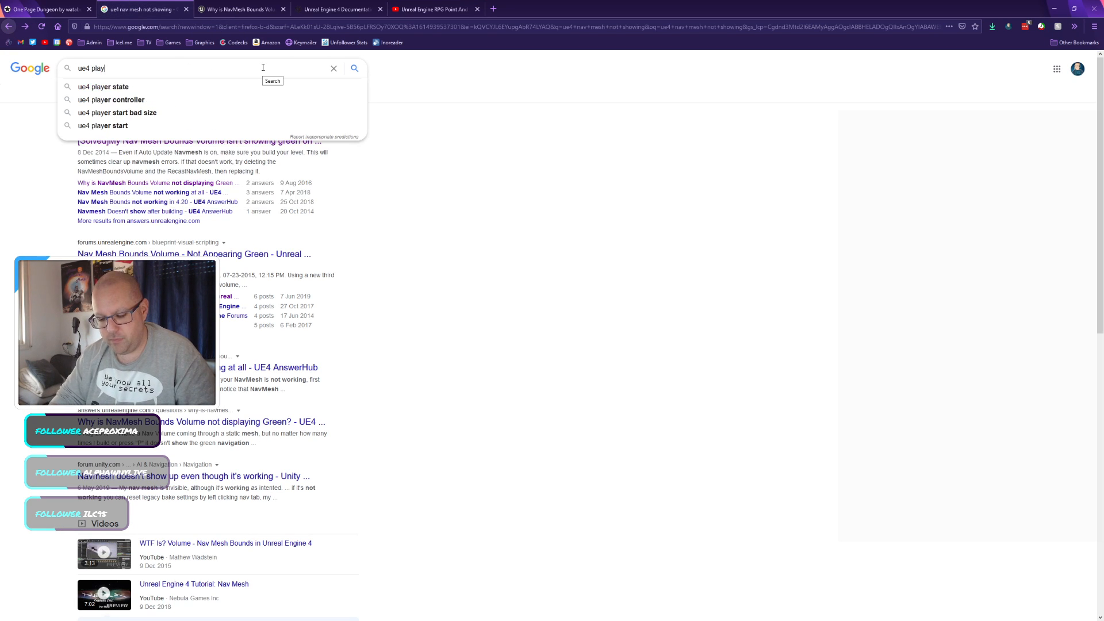
{"action": "type", "text": "er falling"}
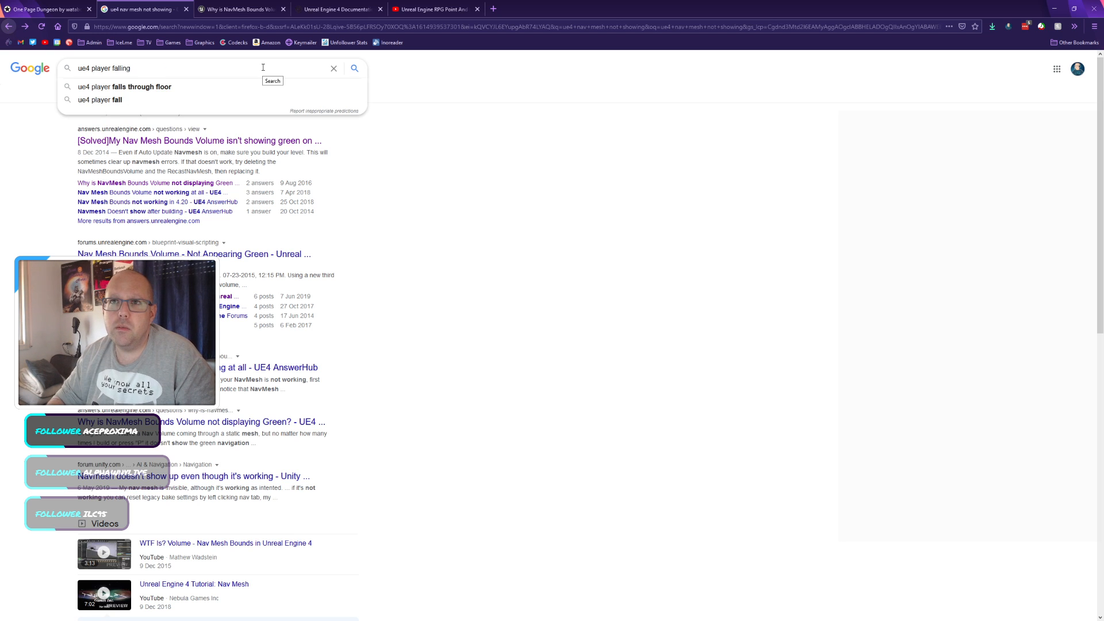
{"action": "key", "text": "Down"}
{"action": "key", "text": "Return"}
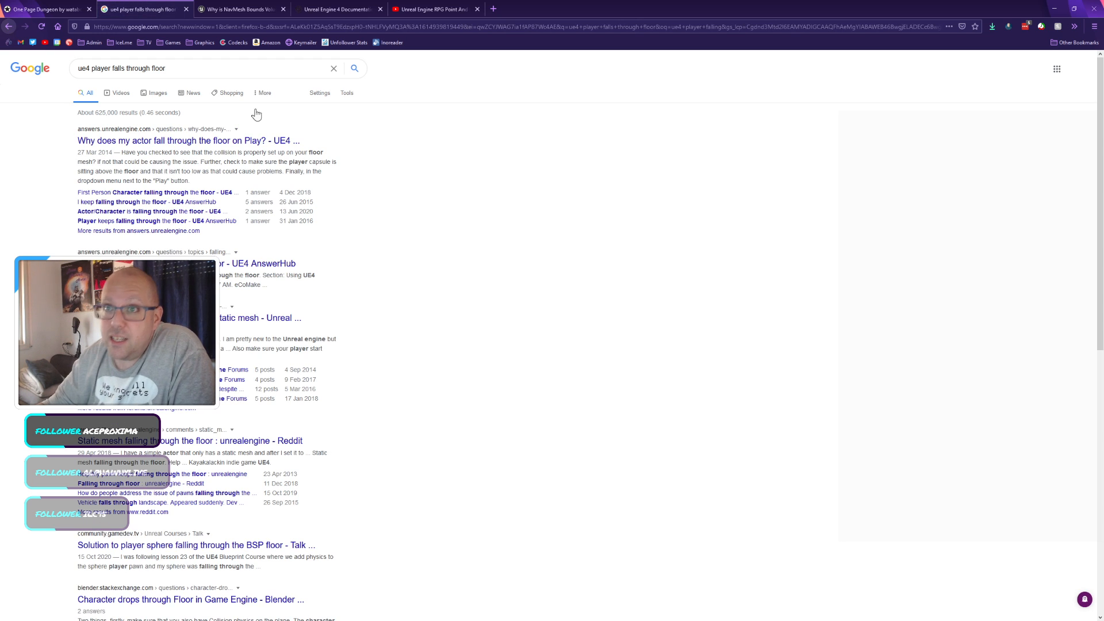
Step: Open the result "Why does my actor fall through the floor on Play?" and read the suggested collision fixes
{"action": "left_click", "coordinate": [276, 140]}
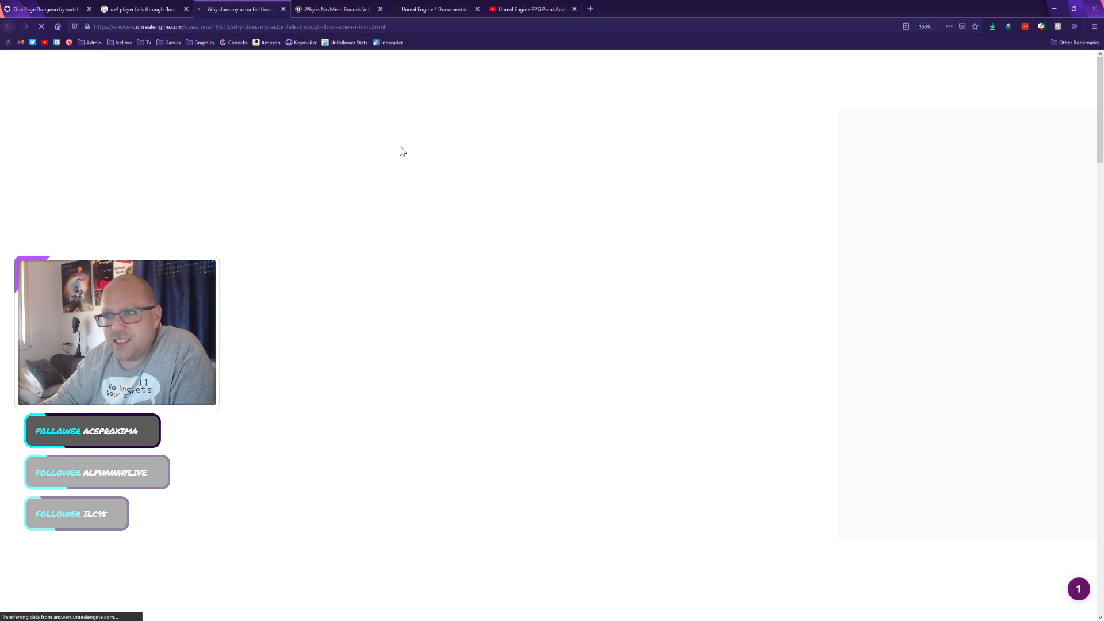
{"action": "scroll", "coordinate": [224, 315], "scroll_direction": "down", "scroll_amount": 5}
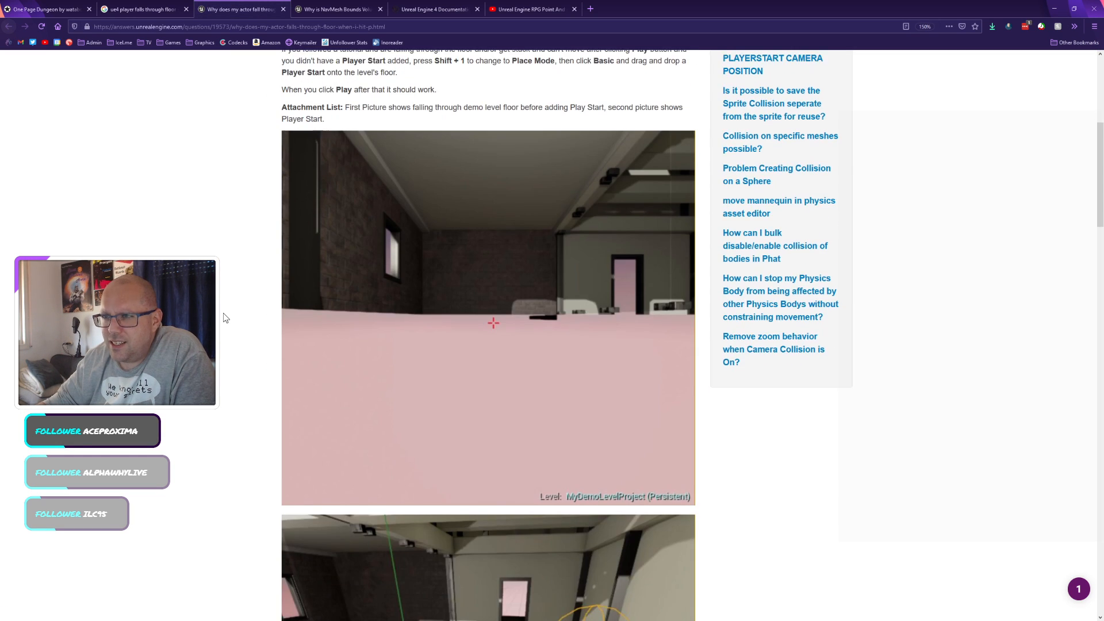
{"action": "scroll", "coordinate": [224, 318], "scroll_direction": "up", "scroll_amount": 3}
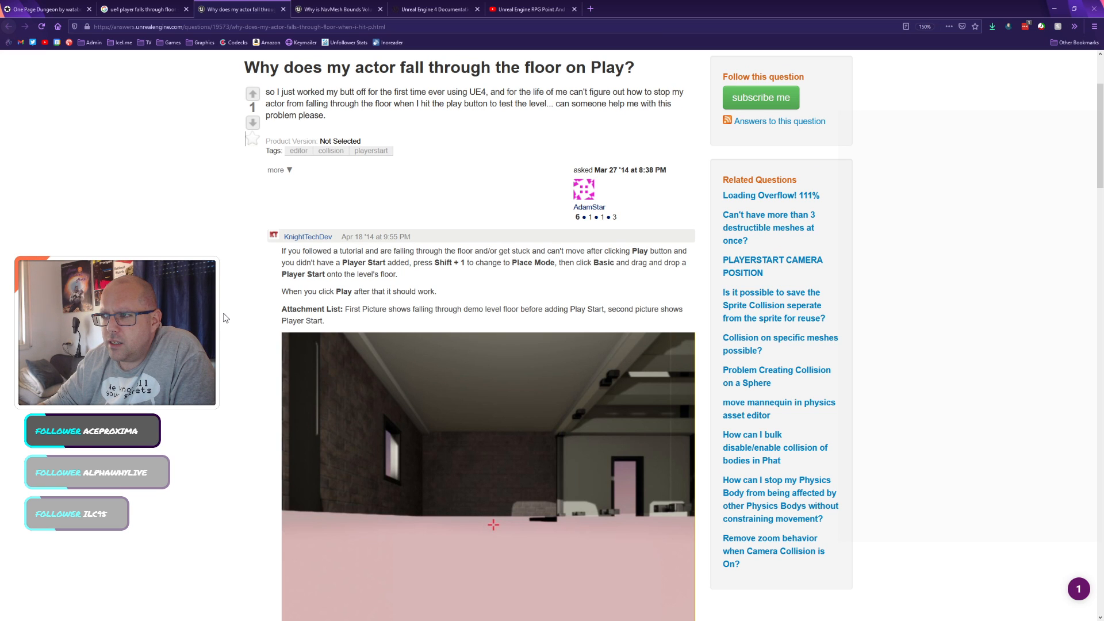
{"action": "scroll", "coordinate": [223, 314], "scroll_direction": "down", "scroll_amount": 10}
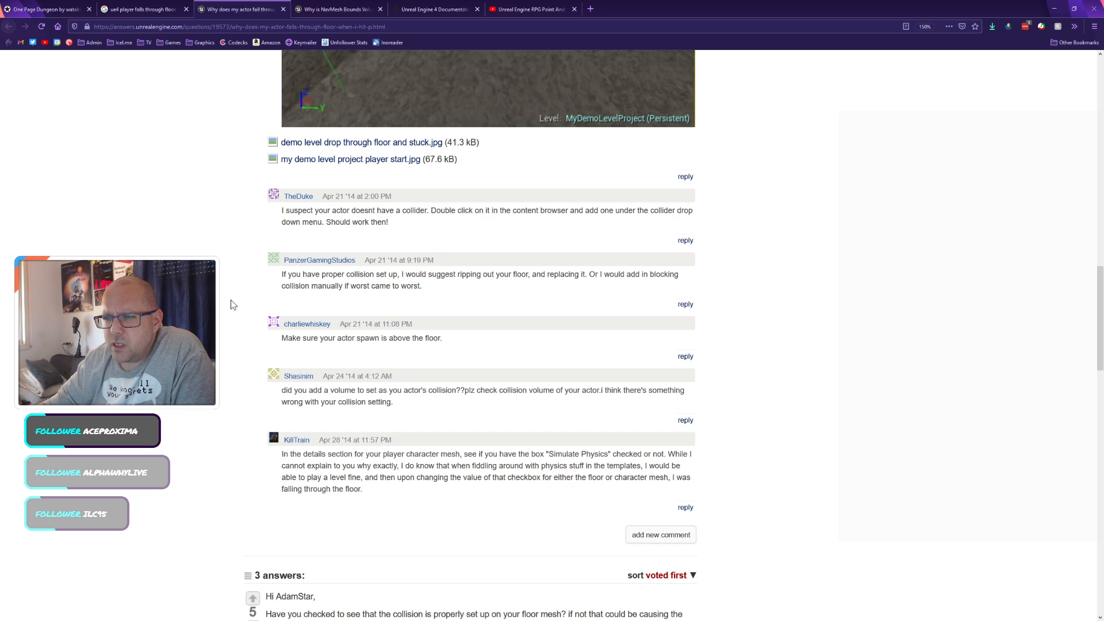
{"action": "left_click", "coordinate": [151, 9]}
Step: Back in Unreal Editor, enable Simulation Generates Hit Events on Dungeon_StaticMesh and playtest the saved level
{"action": "key", "text": "alt+Tab"}
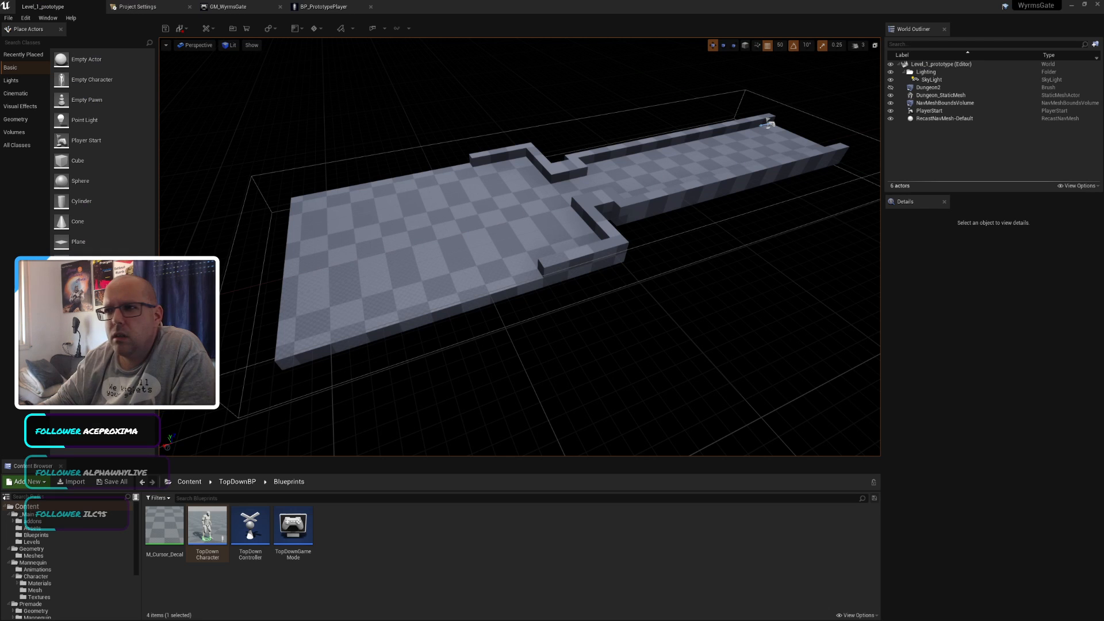
{"action": "left_click", "coordinate": [495, 268]}
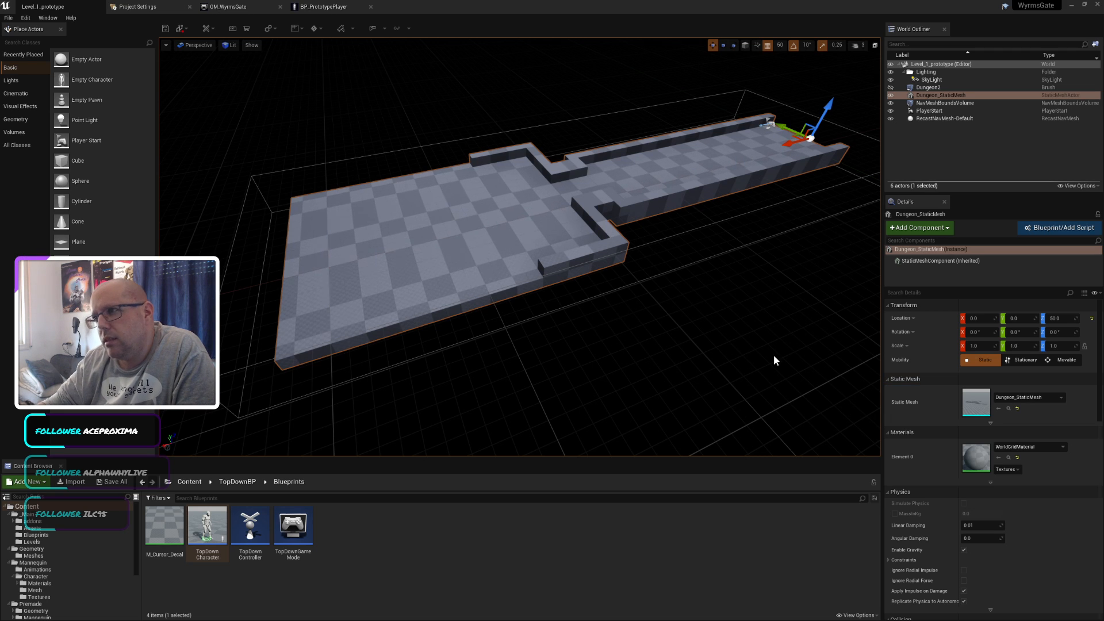
{"action": "scroll", "coordinate": [960, 454], "scroll_direction": "down", "scroll_amount": 3}
{"action": "scroll", "coordinate": [956, 440], "scroll_direction": "down", "scroll_amount": 3}
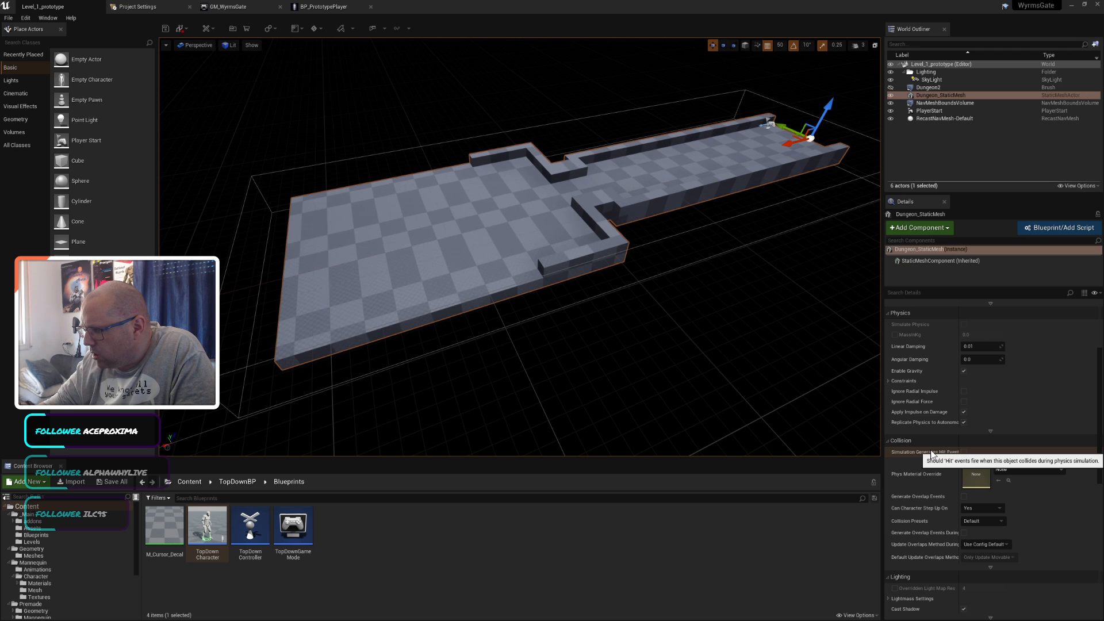
{"action": "left_click", "coordinate": [964, 452]}
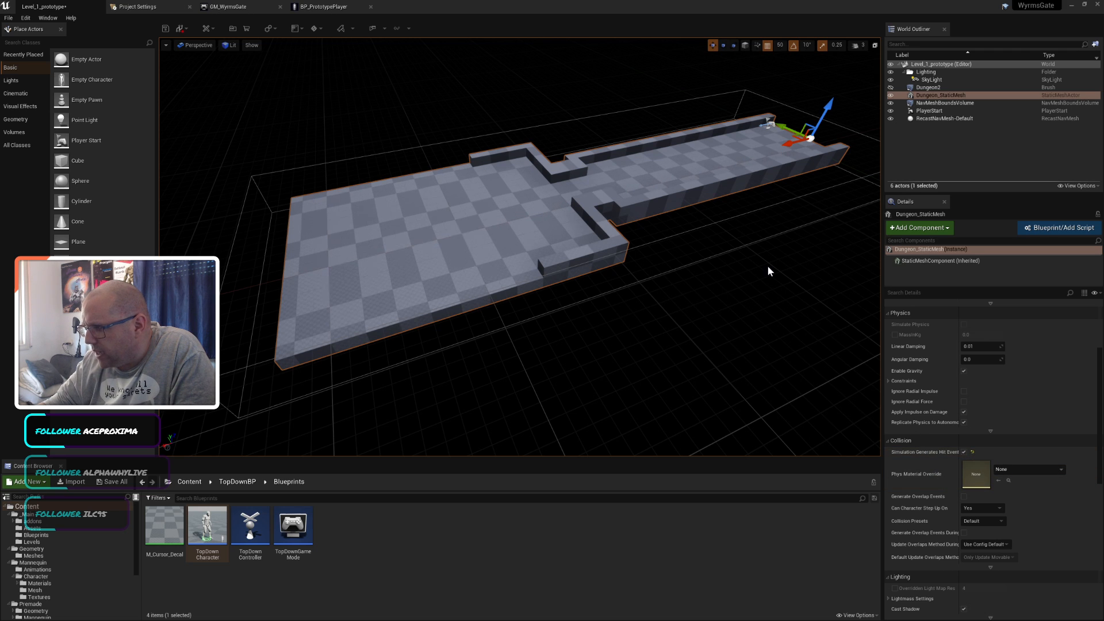
{"action": "left_click", "coordinate": [166, 28]}
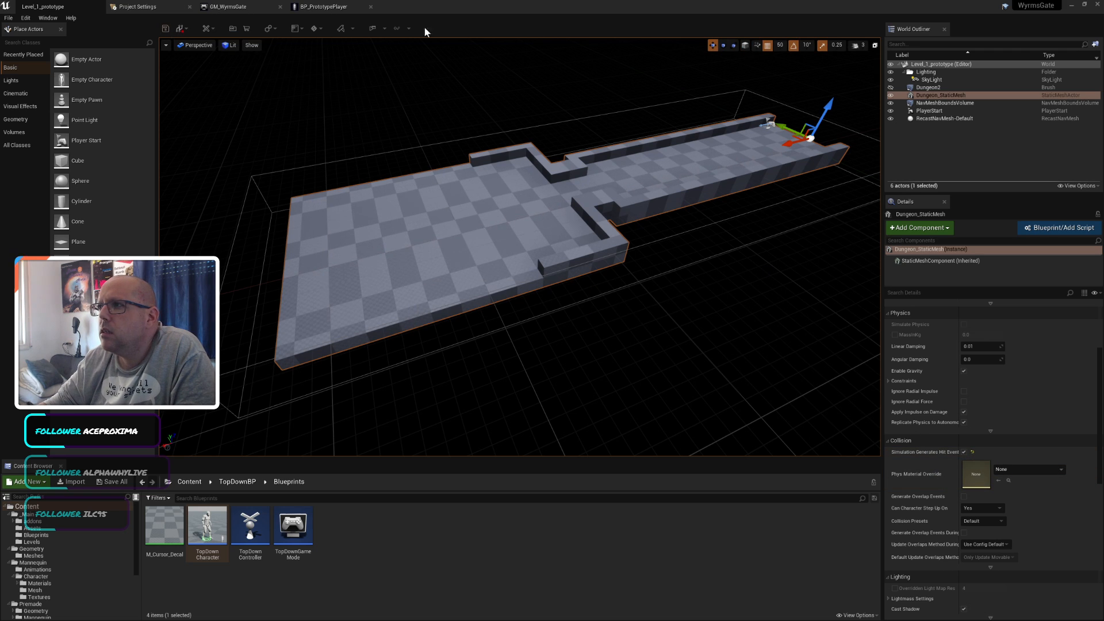
{"action": "left_click", "coordinate": [370, 28]}
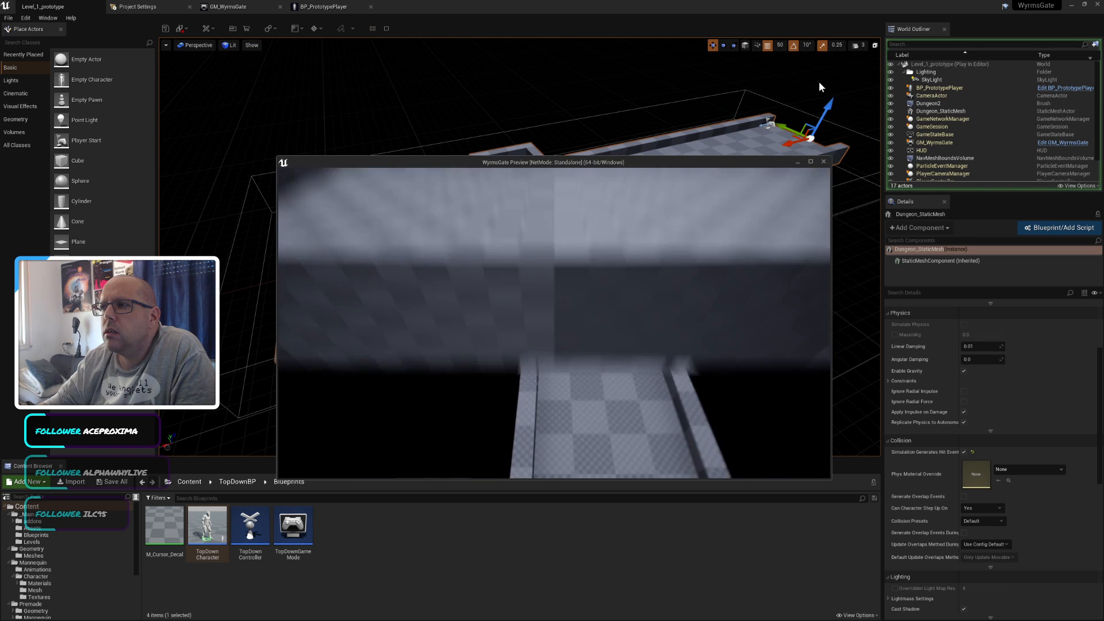
{"action": "left_click", "coordinate": [387, 27]}
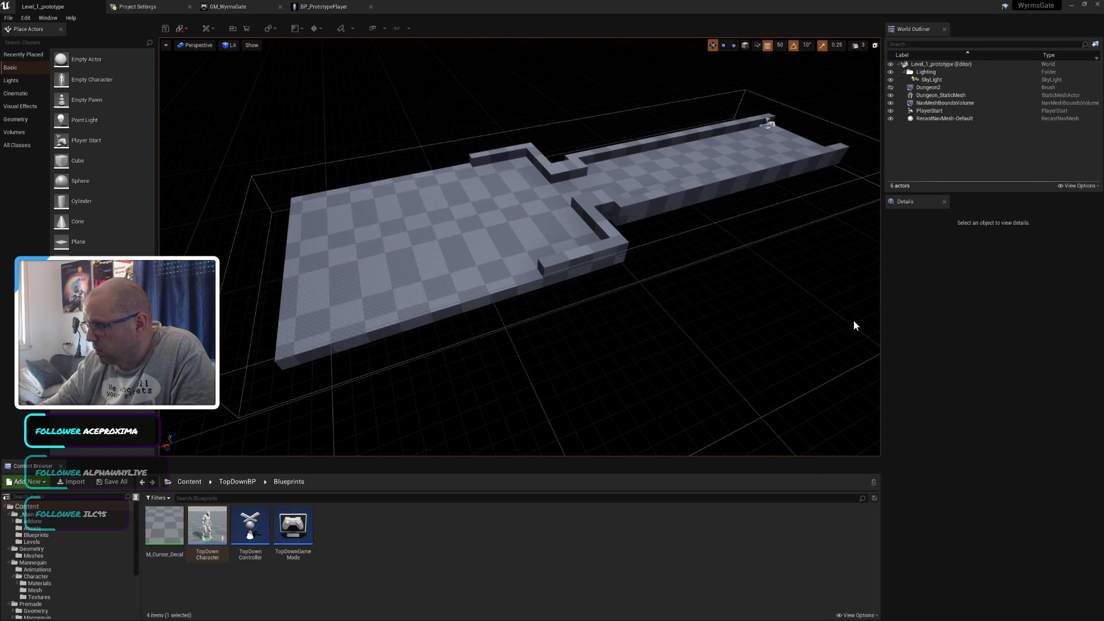
Step: Turn off Simulation Generates Hit Events on Dungeon_StaticMesh and set its Collision Presets to BlockAll
{"action": "scroll", "coordinate": [978, 444], "scroll_direction": "down", "scroll_amount": 2}
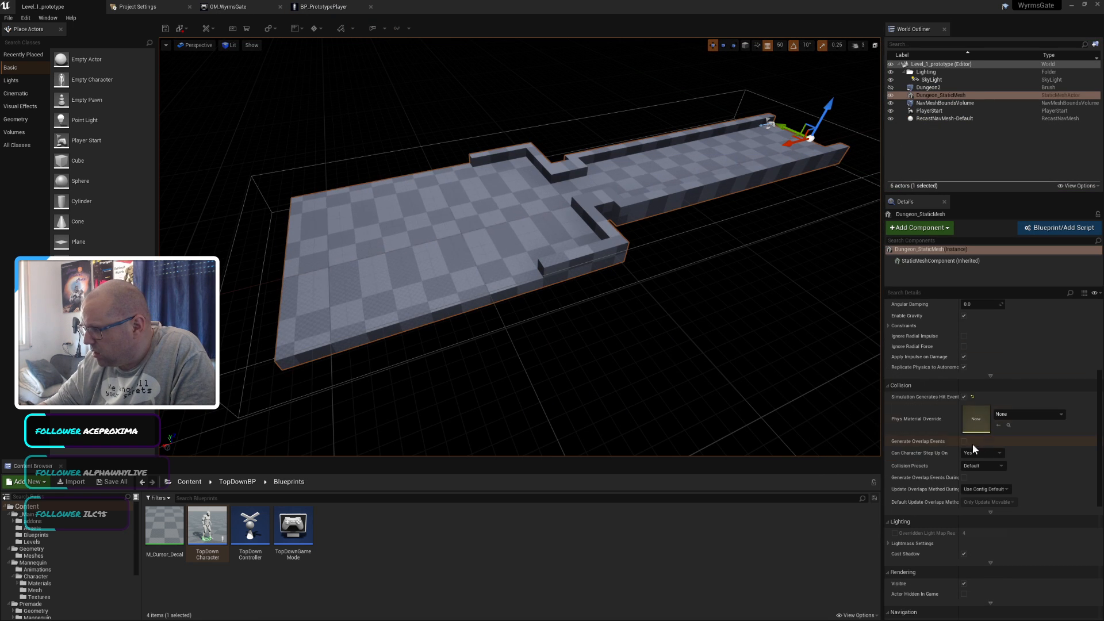
{"action": "left_click", "coordinate": [963, 397]}
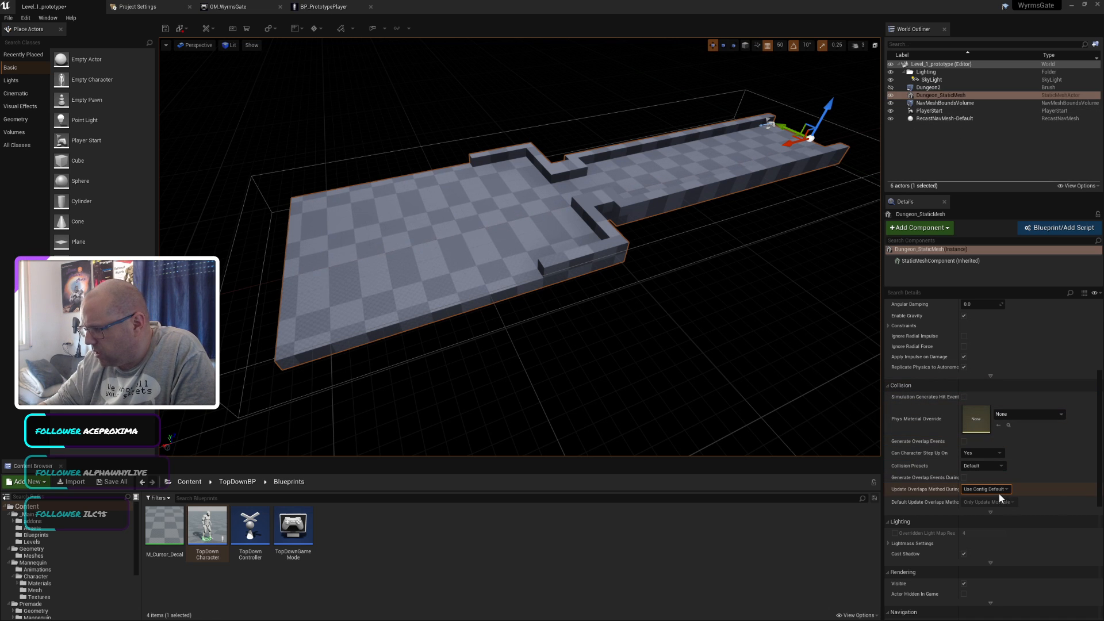
{"action": "mouse_move", "coordinate": [1001, 493]}
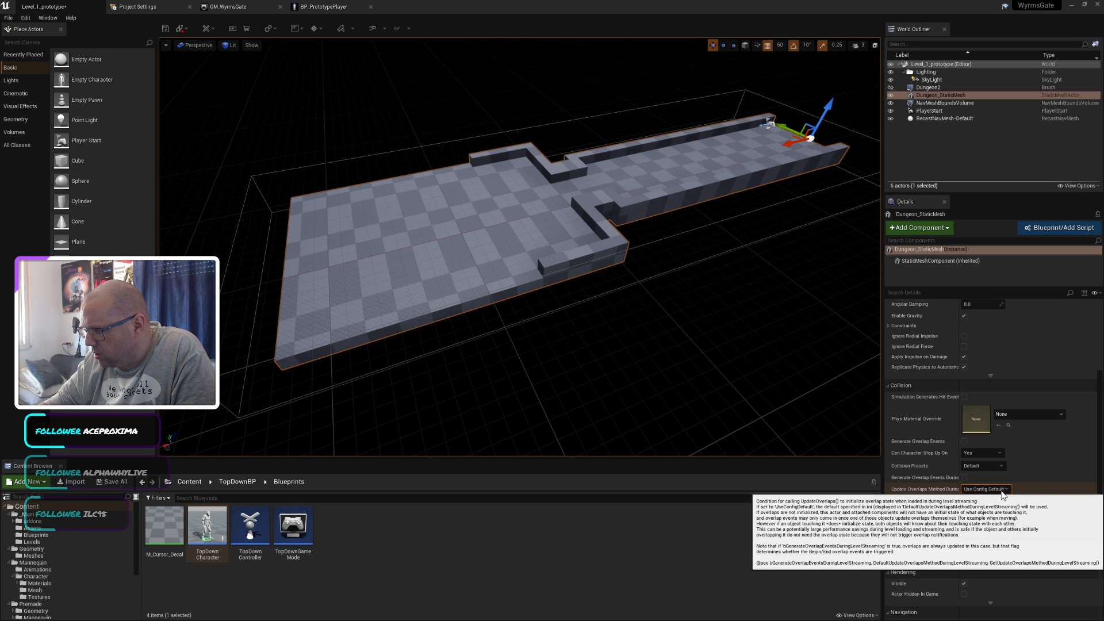
{"action": "left_click", "coordinate": [991, 467]}
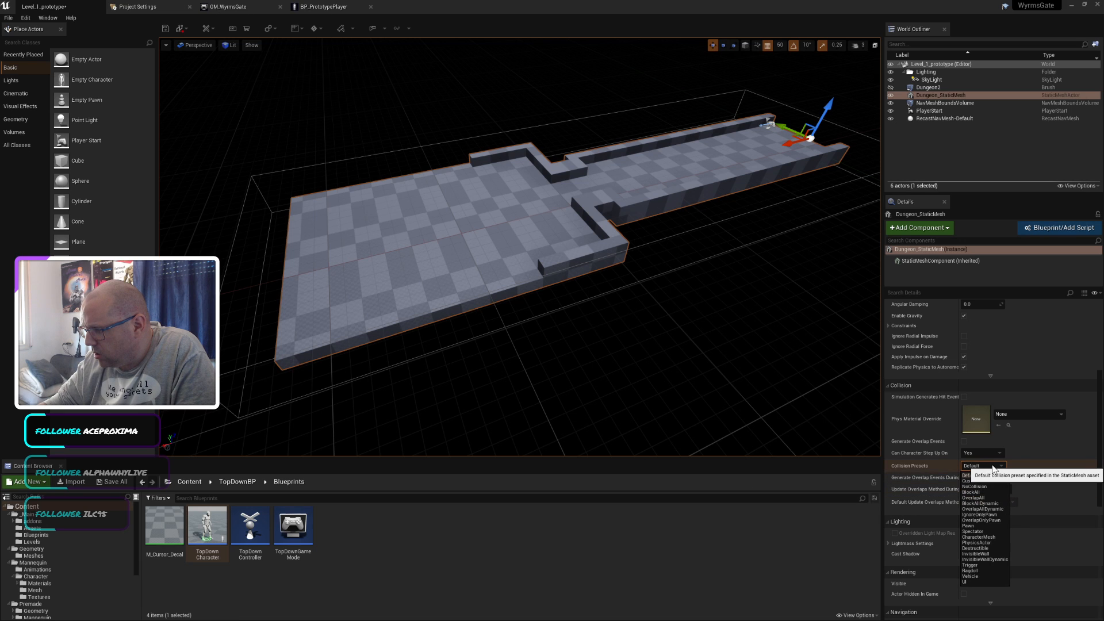
{"action": "left_click", "coordinate": [974, 492]}
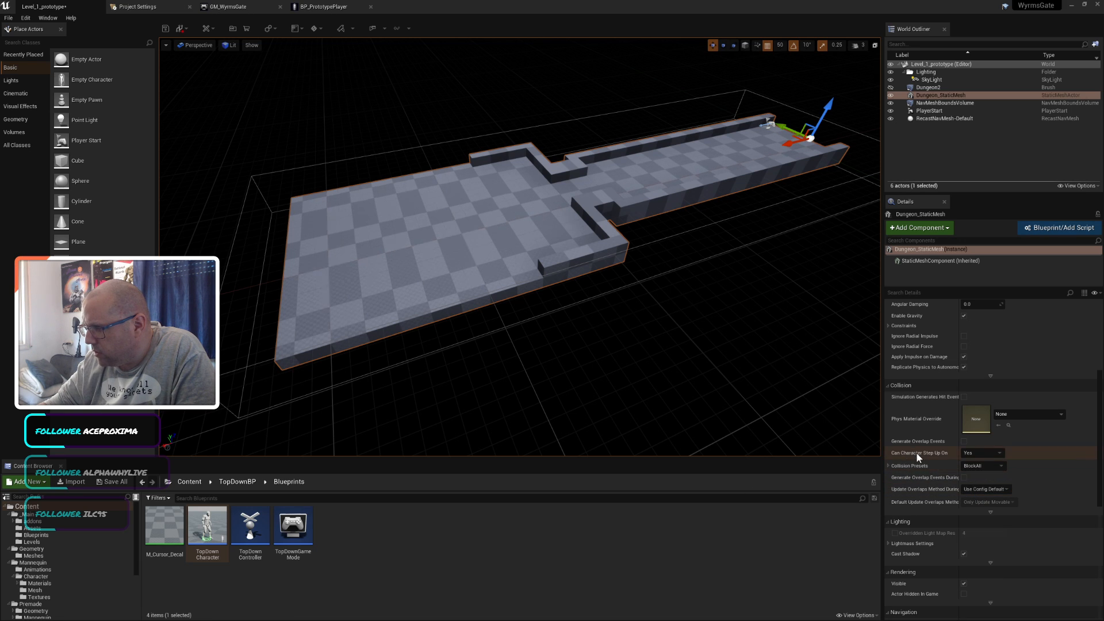
{"action": "left_click", "coordinate": [986, 454]}
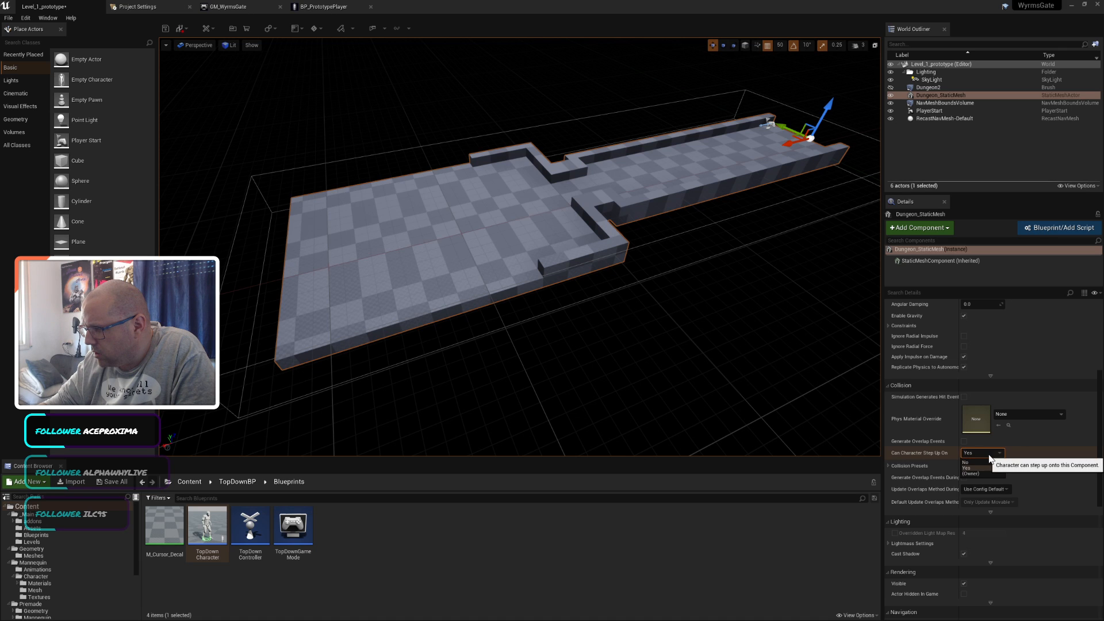
{"action": "left_click", "coordinate": [938, 455]}
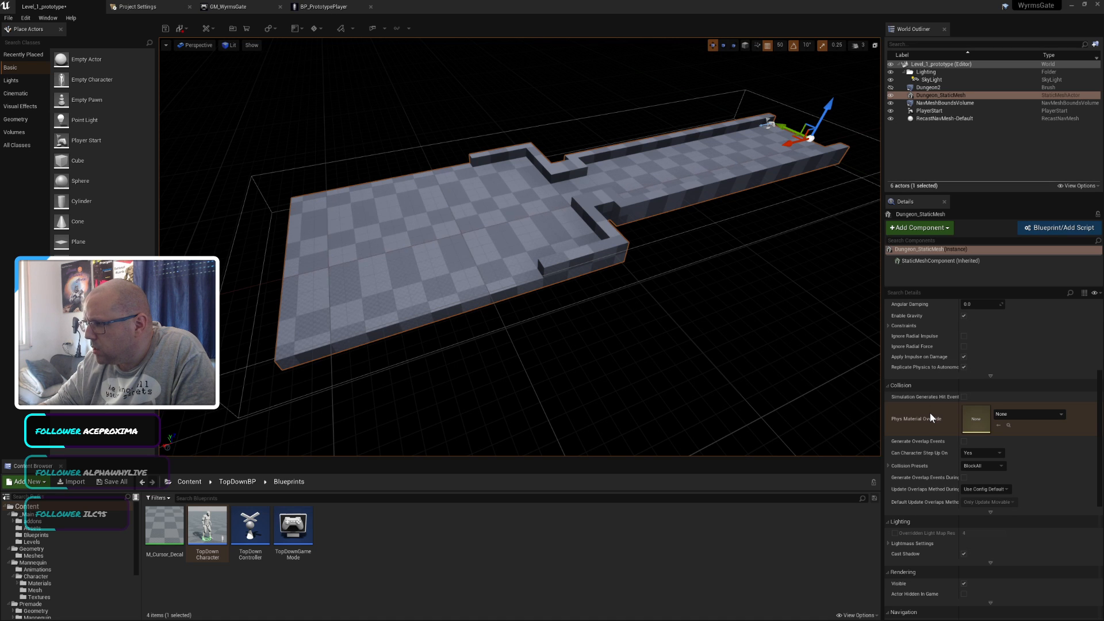
Step: Disable Enable Gravity on Dungeon_StaticMesh and playtest the saved level
{"action": "scroll", "coordinate": [927, 412], "scroll_direction": "up", "scroll_amount": 3}
{"action": "scroll", "coordinate": [925, 412], "scroll_direction": "up", "scroll_amount": 2}
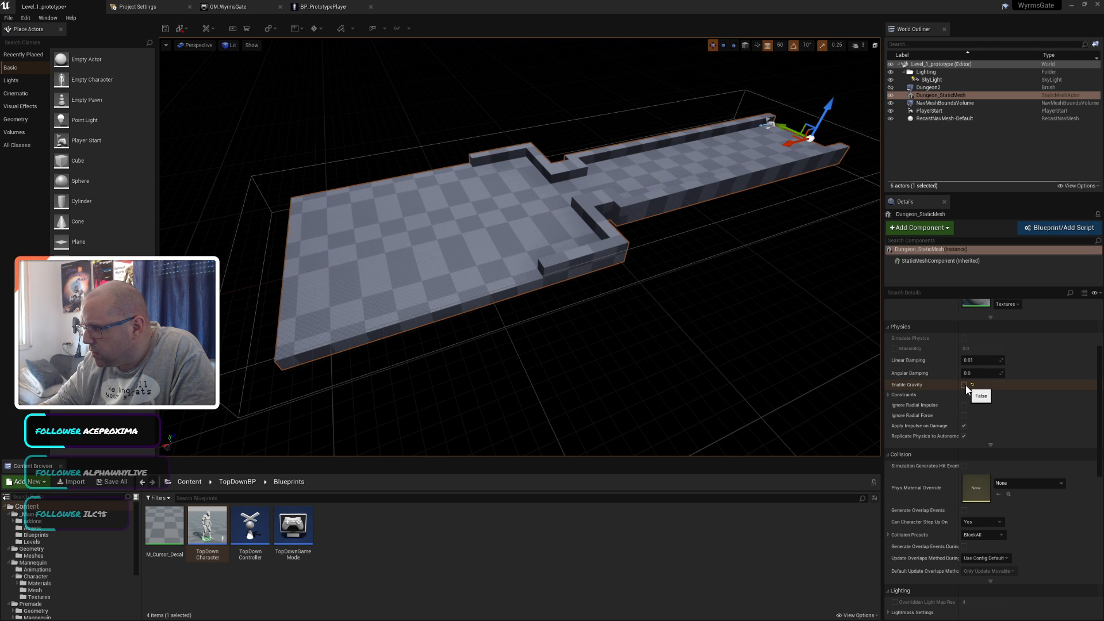
{"action": "left_click", "coordinate": [165, 28]}
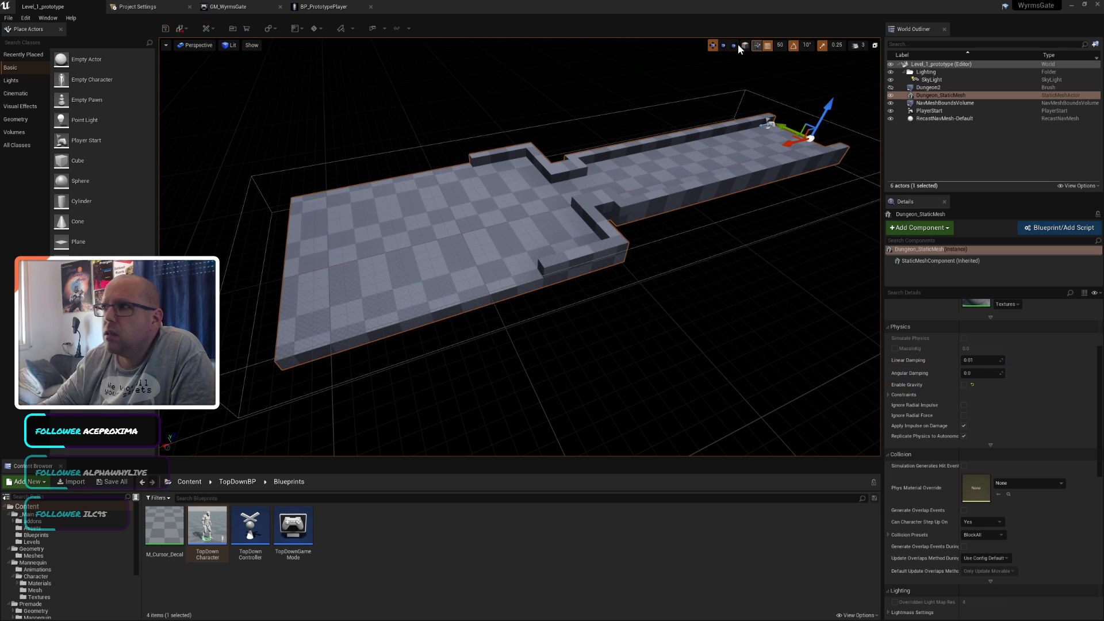
{"action": "left_click", "coordinate": [371, 29]}
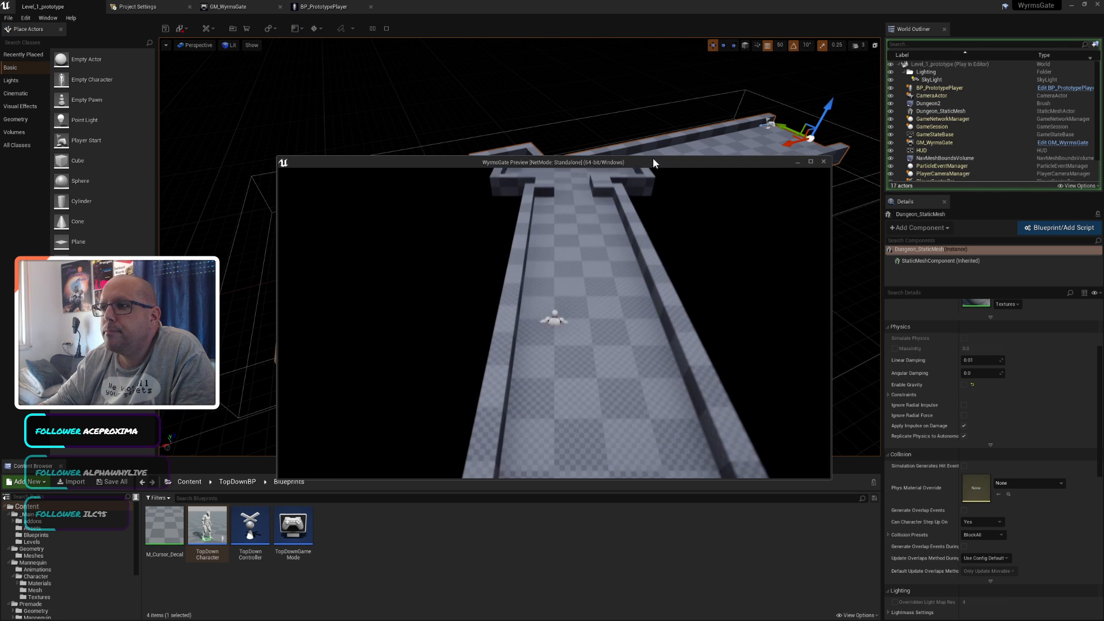
{"action": "left_click", "coordinate": [386, 28]}
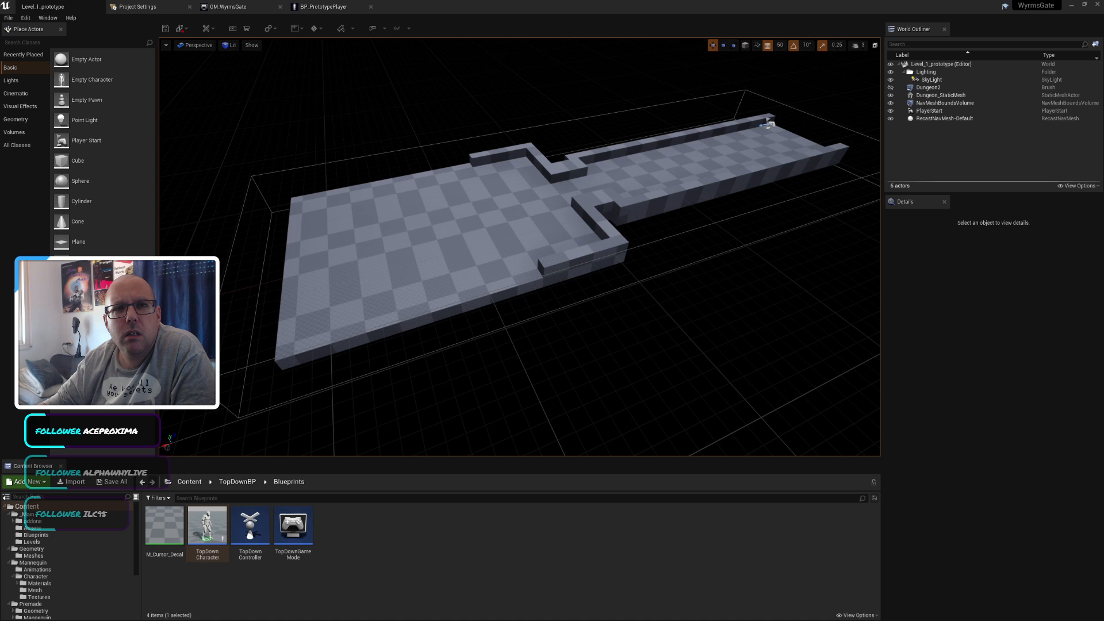
Step: Switch to the browser and reread the comments and answers in the "Why does my actor fall through the floor on Play?" thread
{"action": "key", "text": "alt+Tab"}
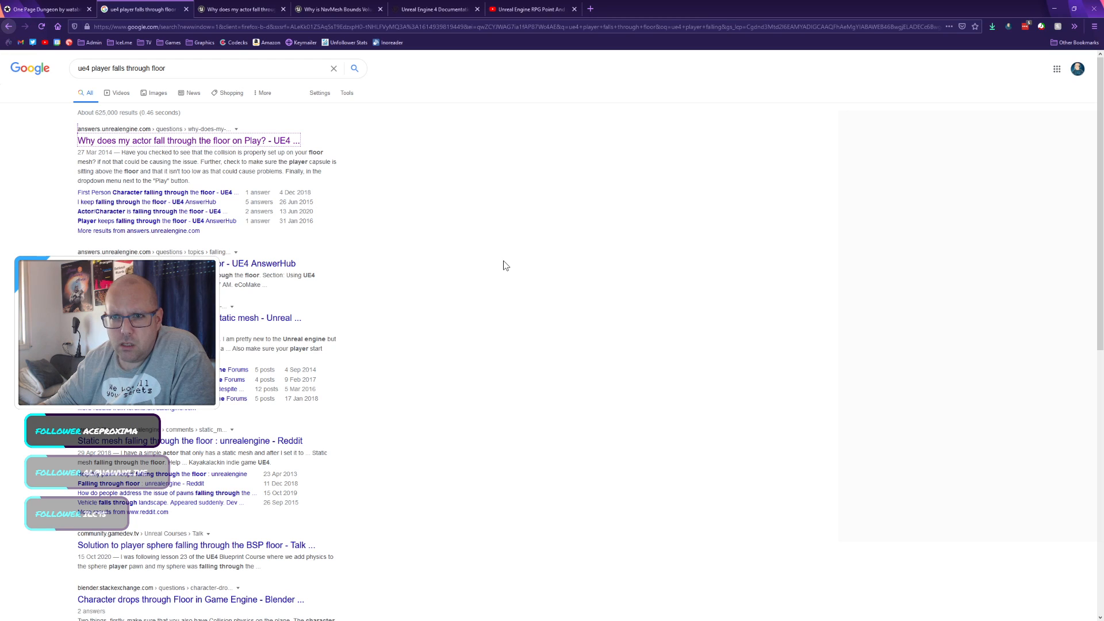
{"action": "left_click", "coordinate": [224, 7]}
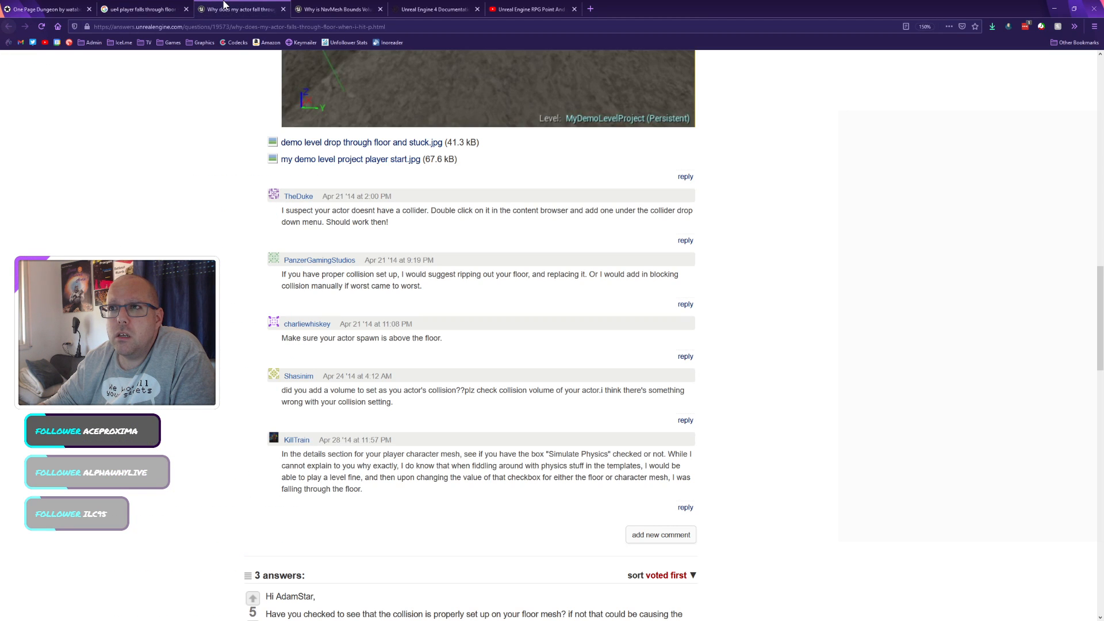
{"action": "scroll", "coordinate": [254, 134], "scroll_direction": "up", "scroll_amount": 15}
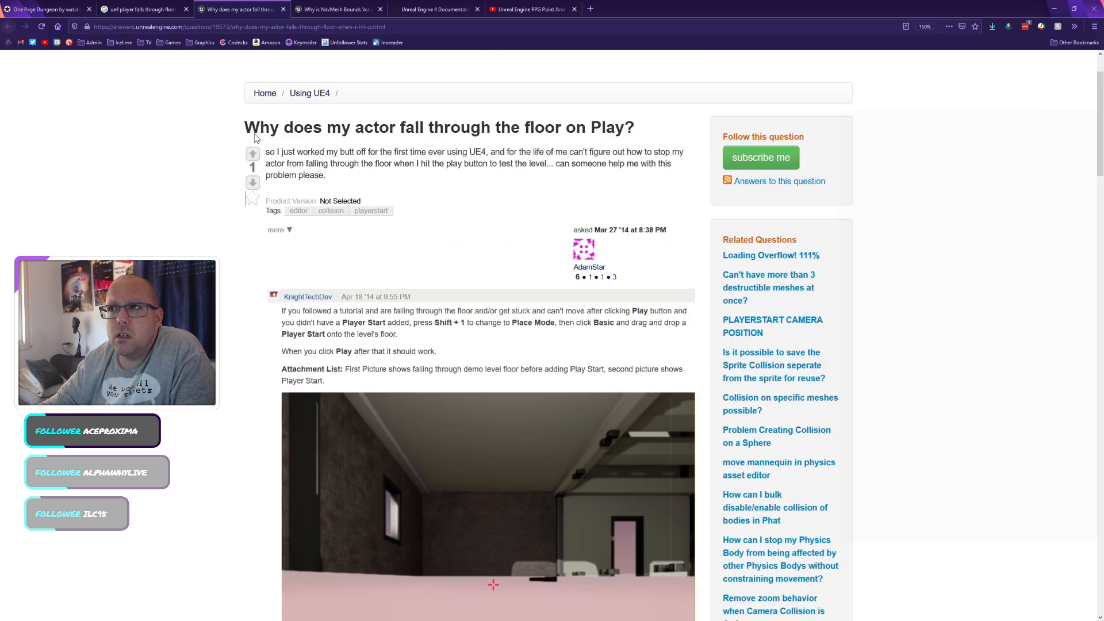
{"action": "scroll", "coordinate": [254, 134], "scroll_direction": "down", "scroll_amount": 5}
{"action": "scroll", "coordinate": [254, 134], "scroll_direction": "down", "scroll_amount": 12}
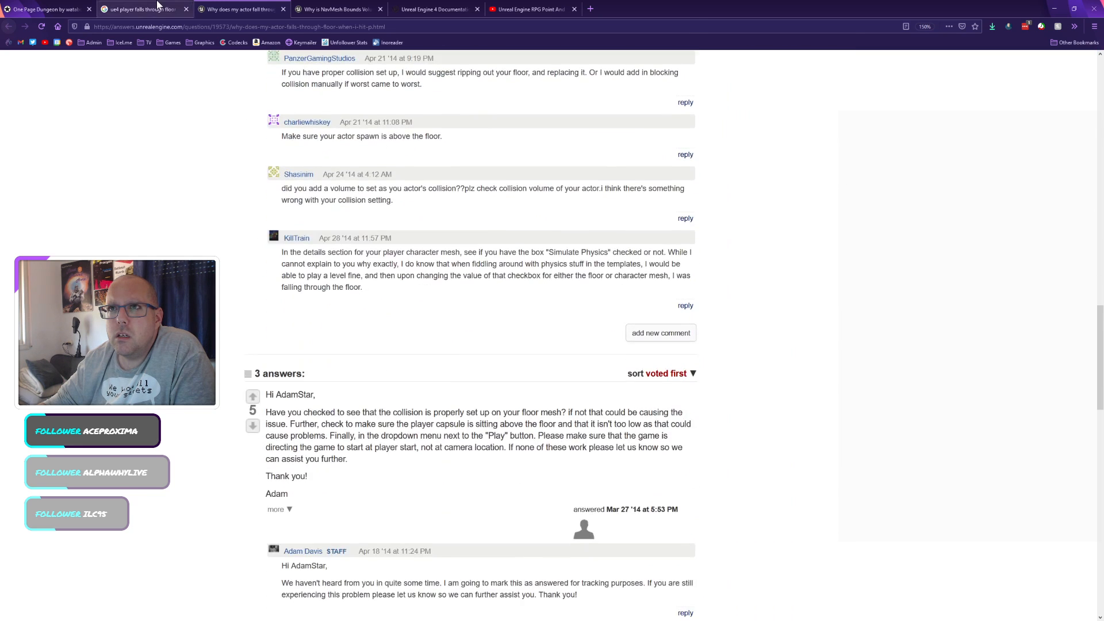
Step: Open the search result "First Person Character falling through the floor" and close the previously read actor-falling thread
{"action": "left_click", "coordinate": [158, 9]}
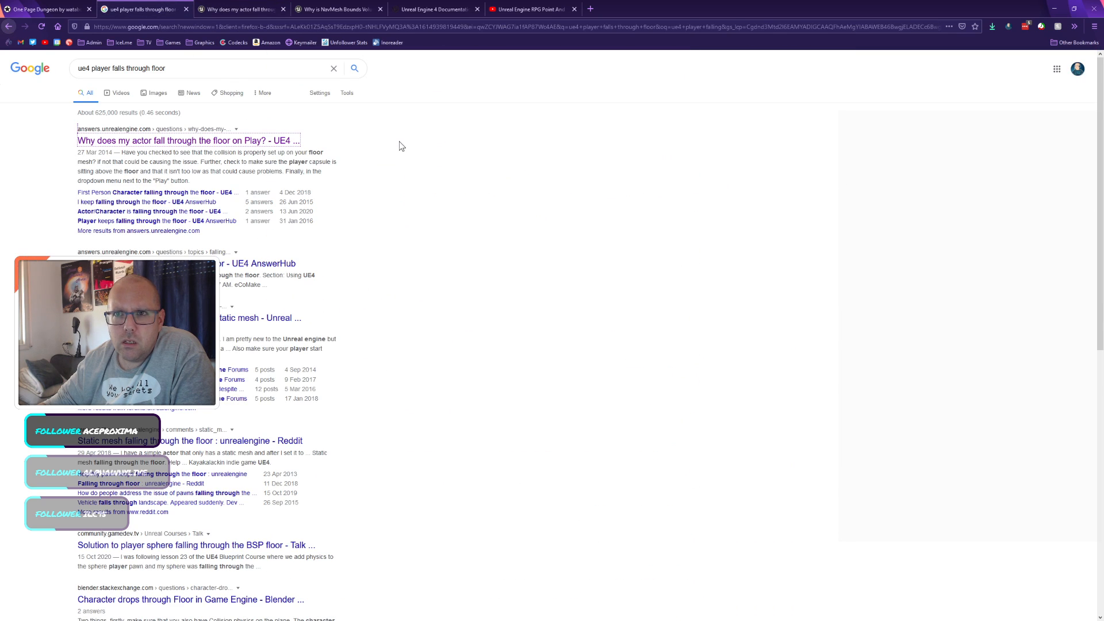
{"action": "left_click", "coordinate": [167, 193]}
{"action": "left_click", "coordinate": [368, 9]}
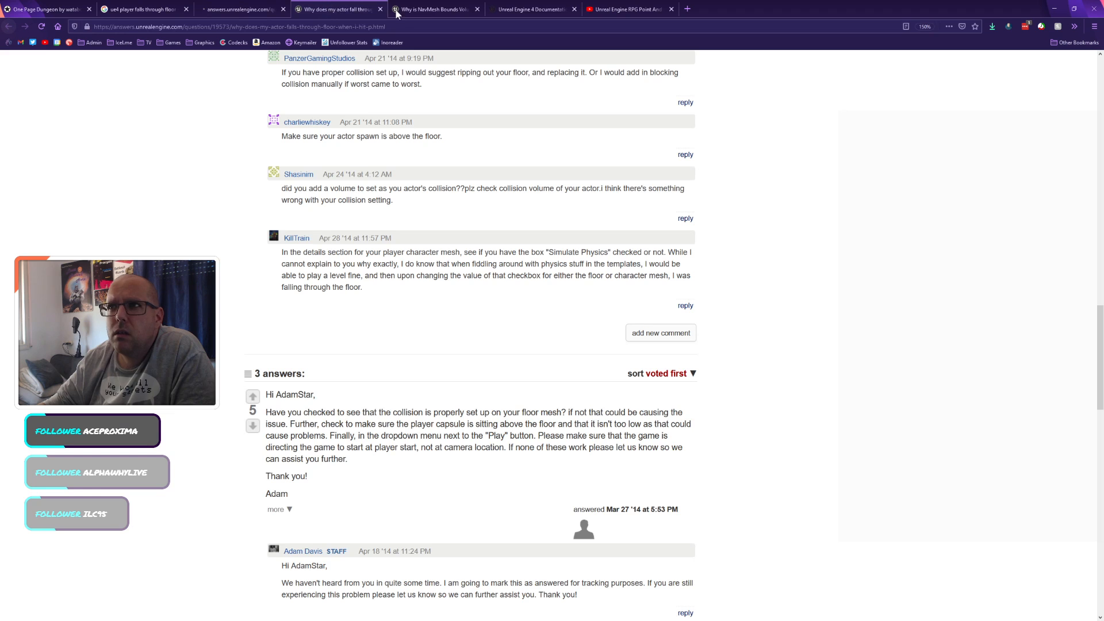
{"action": "left_click", "coordinate": [380, 11]}
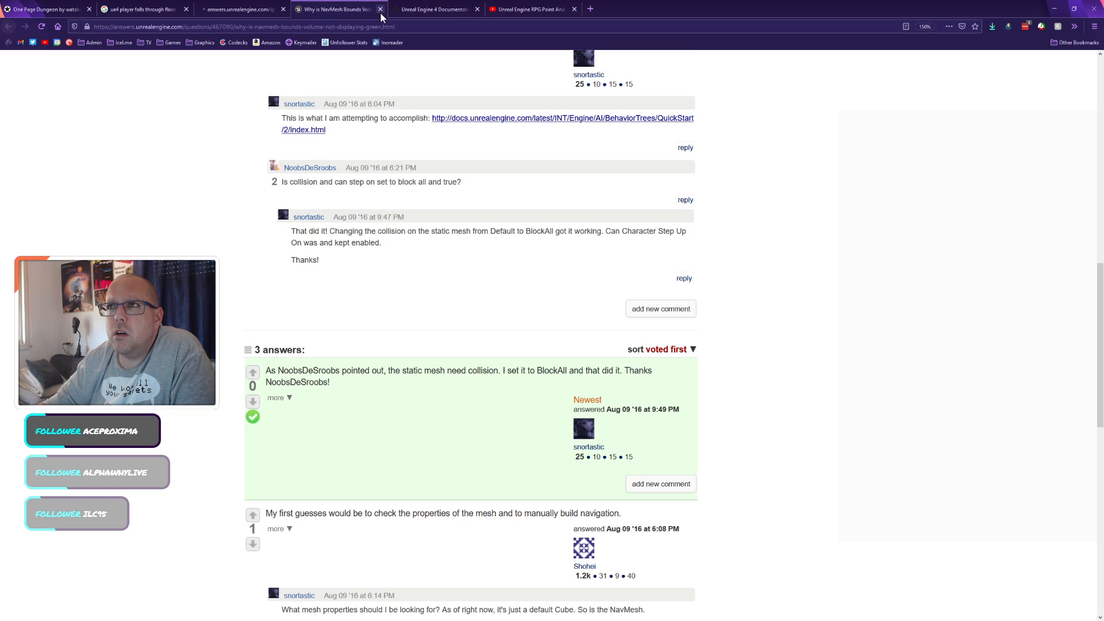
{"action": "left_click", "coordinate": [208, 8]}
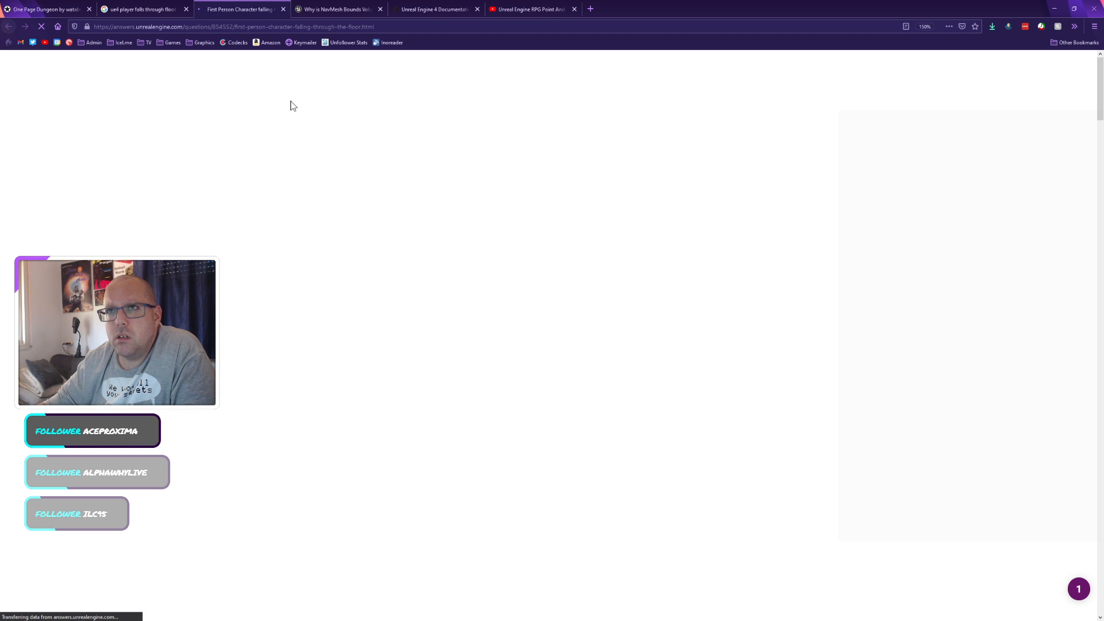
{"action": "left_click", "coordinate": [148, 8]}
{"action": "left_click", "coordinate": [217, 11]}
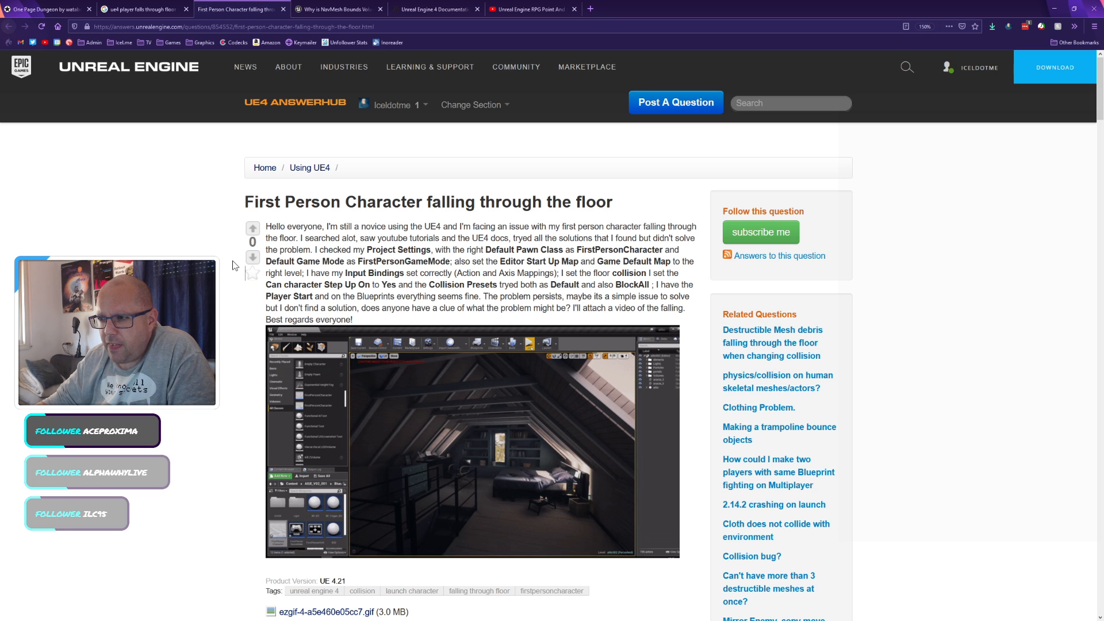
Step: Read the "First Person Character falling through the floor" thread for its floor mesh, blocking volume and pawn capsule collision advice
{"action": "scroll", "coordinate": [234, 265], "scroll_direction": "down", "scroll_amount": 7}
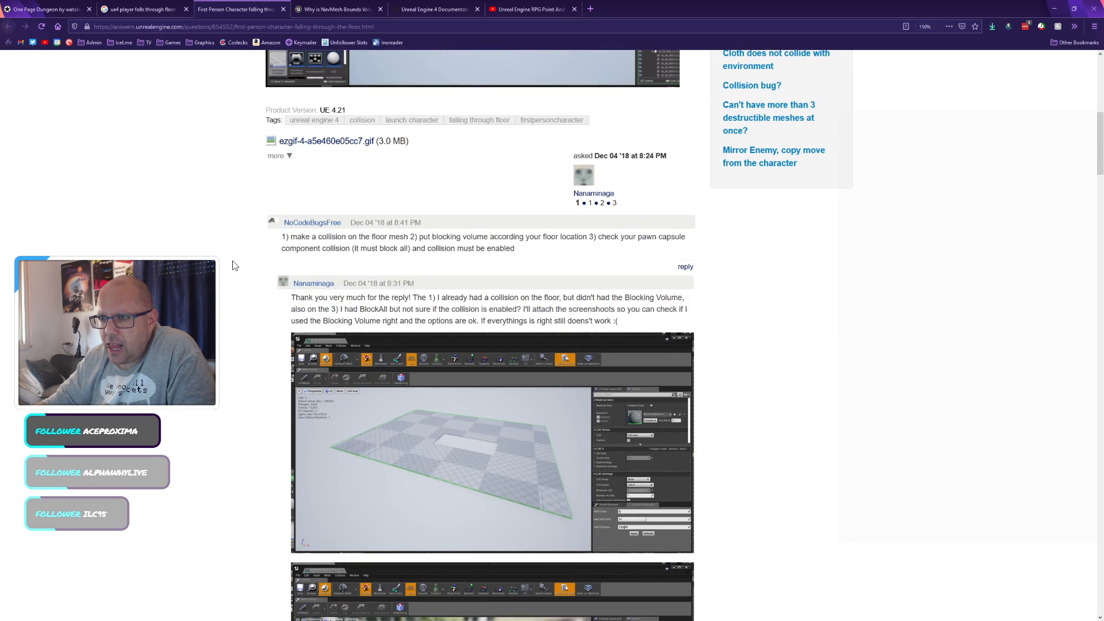
{"action": "scroll", "coordinate": [234, 265], "scroll_direction": "down", "scroll_amount": 4}
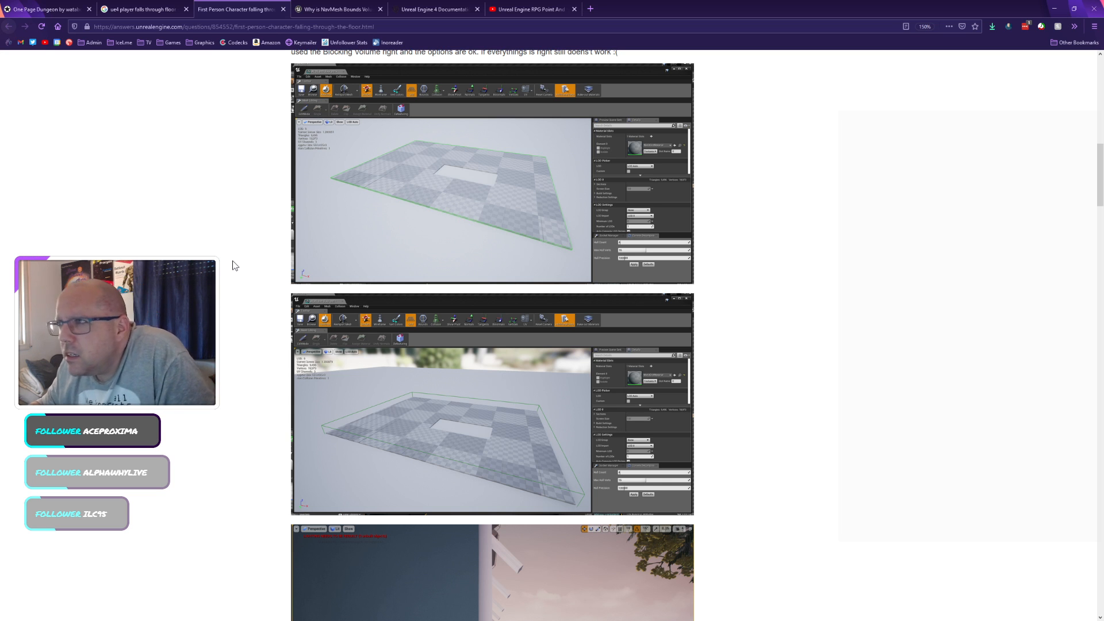
{"action": "scroll", "coordinate": [234, 265], "scroll_direction": "up", "scroll_amount": 6}
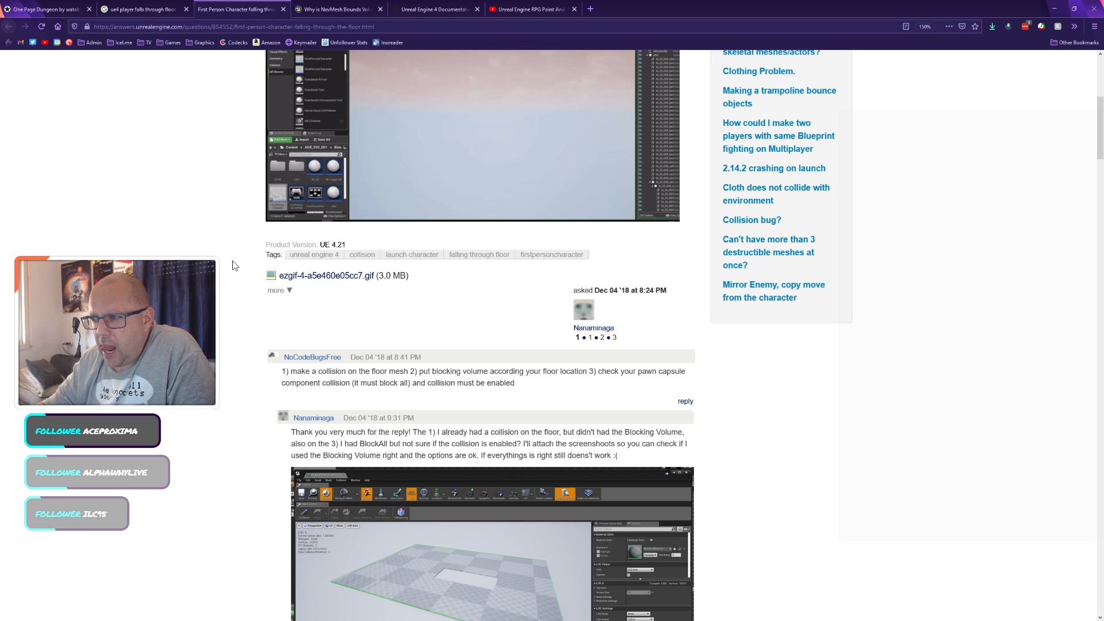
{"action": "scroll", "coordinate": [234, 265], "scroll_direction": "down", "scroll_amount": 5}
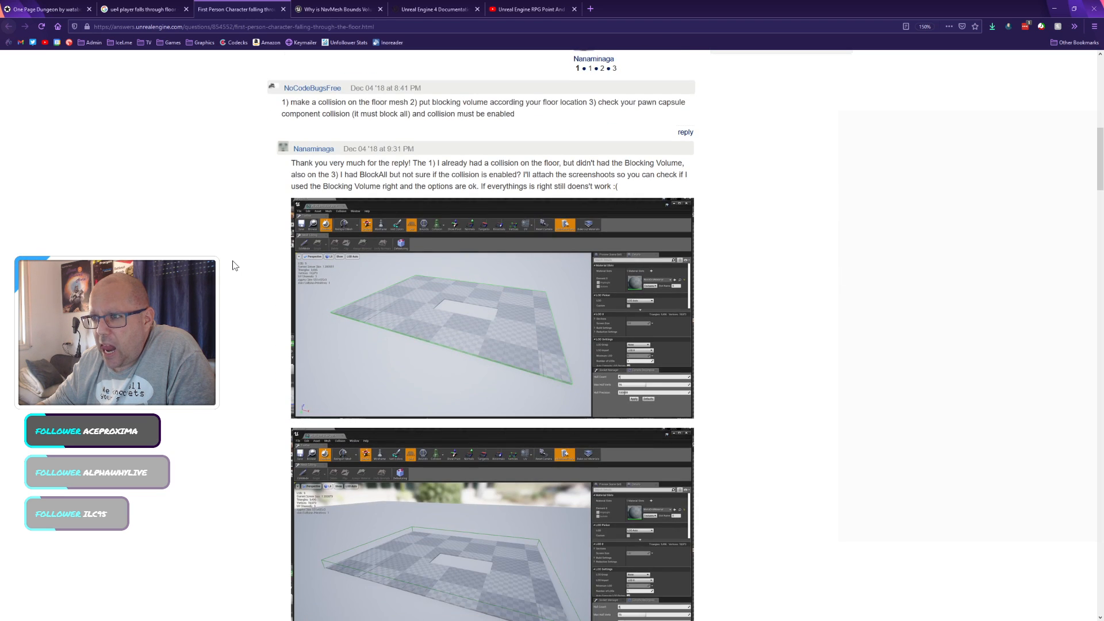
{"action": "scroll", "coordinate": [234, 265], "scroll_direction": "down", "scroll_amount": 6}
{"action": "scroll", "coordinate": [234, 265], "scroll_direction": "down", "scroll_amount": 9}
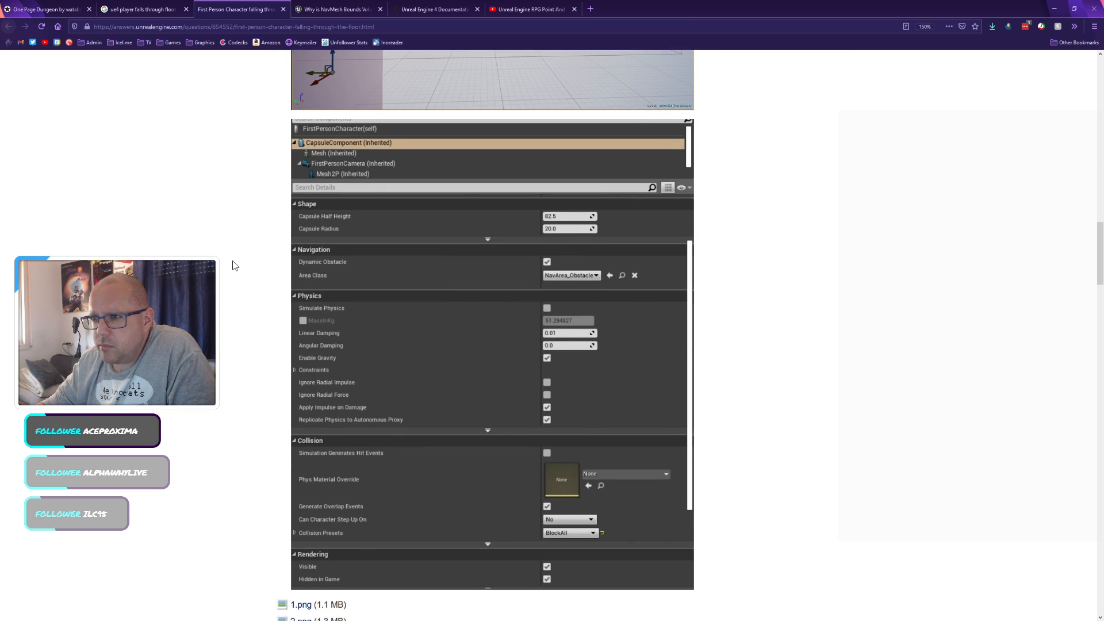
{"action": "scroll", "coordinate": [234, 265], "scroll_direction": "down", "scroll_amount": 8}
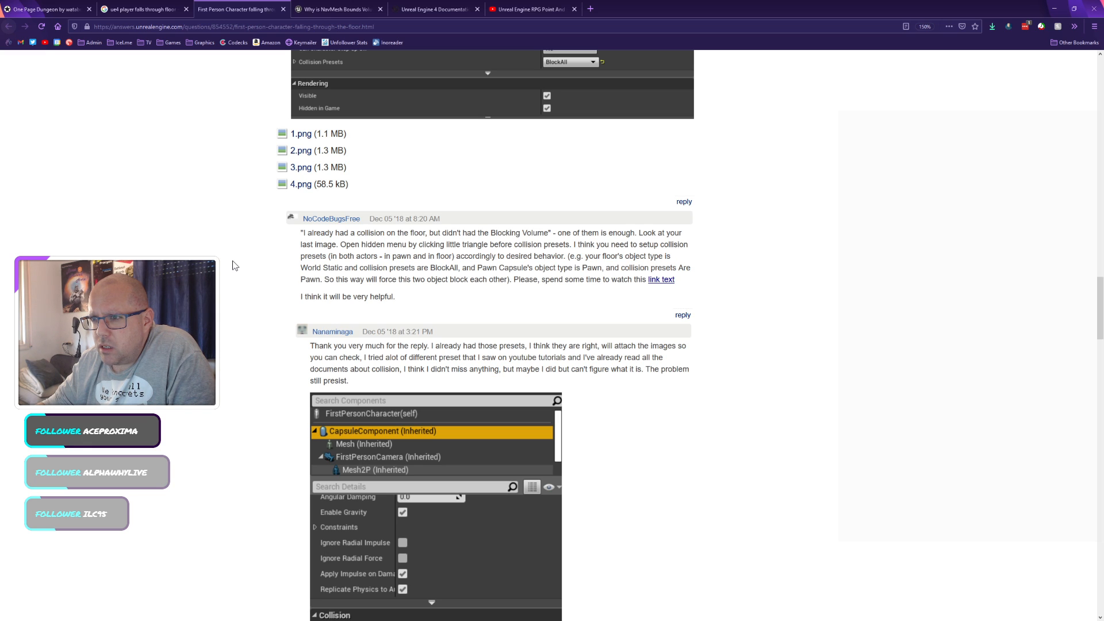
{"action": "scroll", "coordinate": [234, 265], "scroll_direction": "down", "scroll_amount": 3}
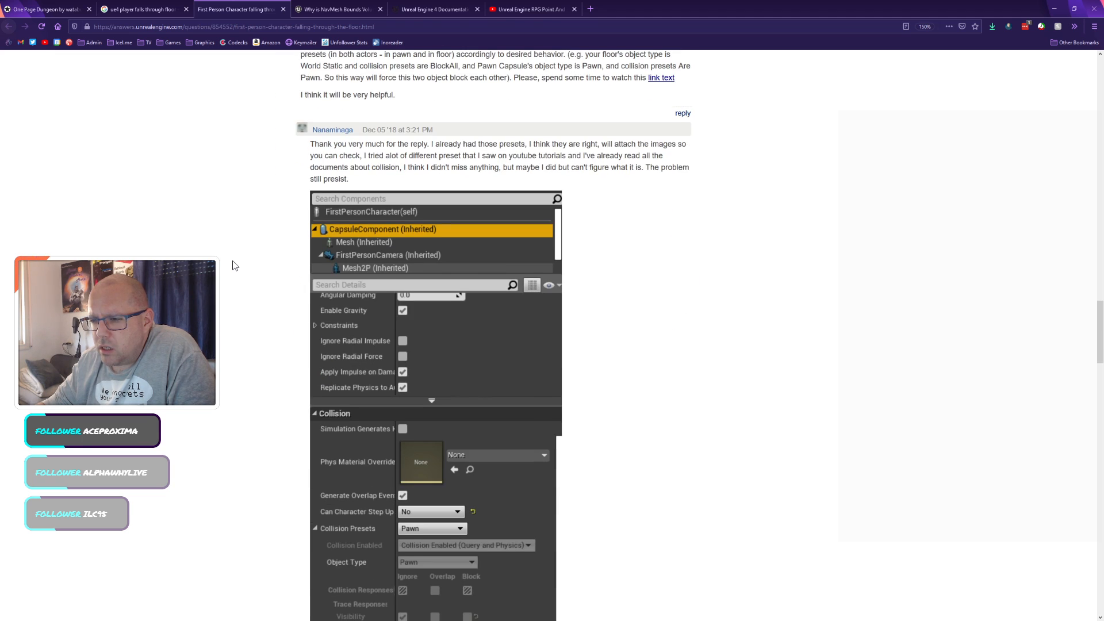
{"action": "scroll", "coordinate": [234, 265], "scroll_direction": "down", "scroll_amount": 7}
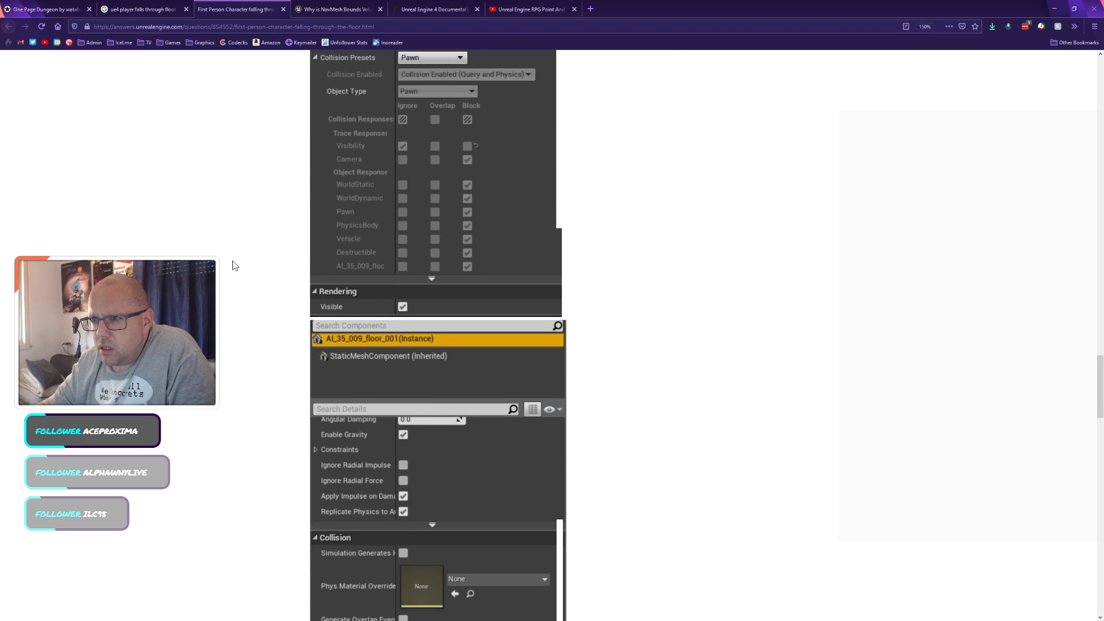
{"action": "scroll", "coordinate": [234, 265], "scroll_direction": "down", "scroll_amount": 12}
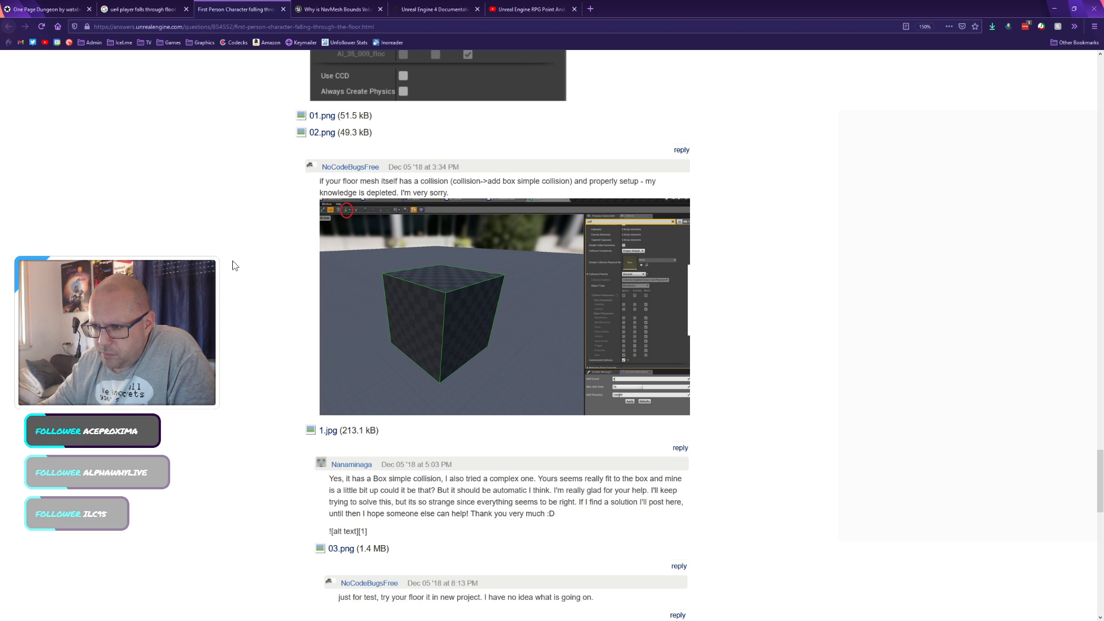
{"action": "scroll", "coordinate": [234, 265], "scroll_direction": "down", "scroll_amount": 4}
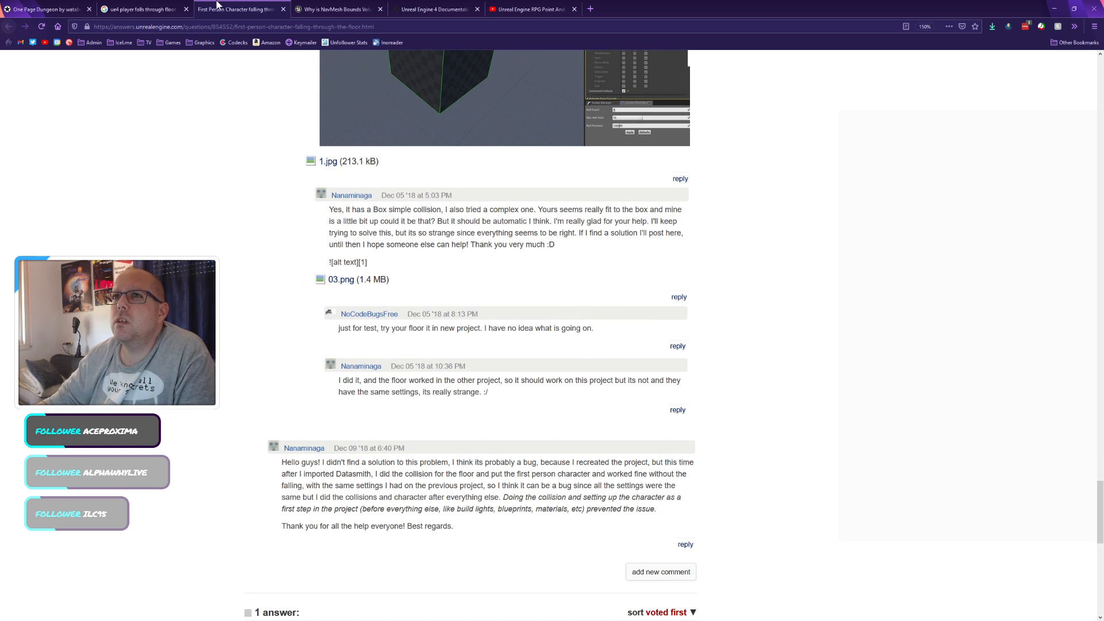
Step: Back in Unreal Editor, place a Cube in the empty space beside the dungeon and review its transform and physics settings
{"action": "key", "text": "alt+Tab"}
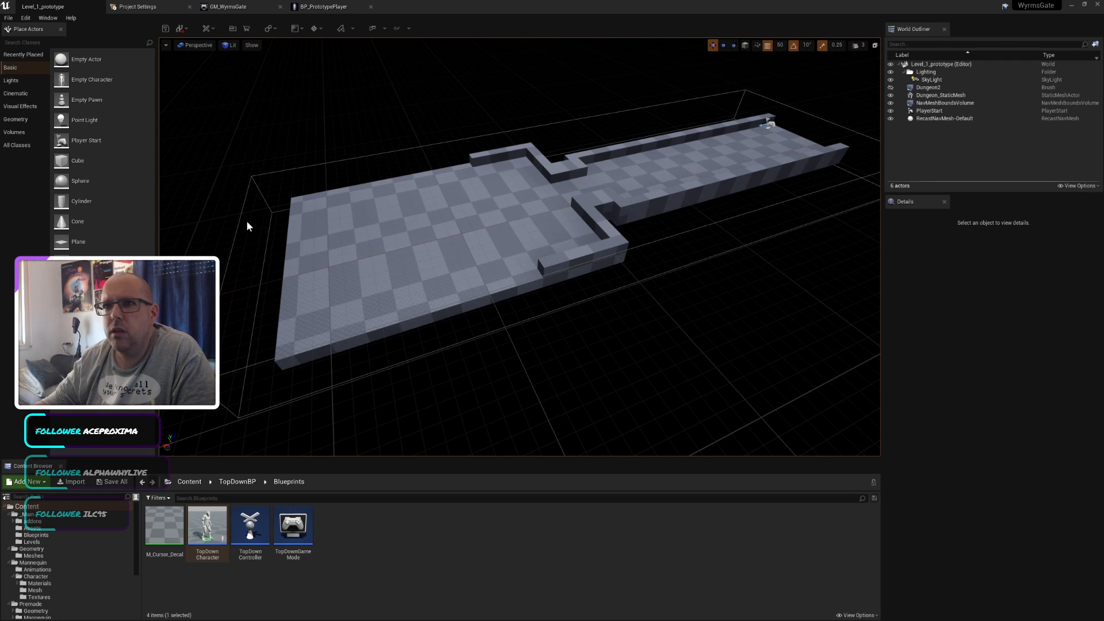
{"action": "left_click_drag", "start_coordinate": [96, 158], "coordinate": [667, 333]}
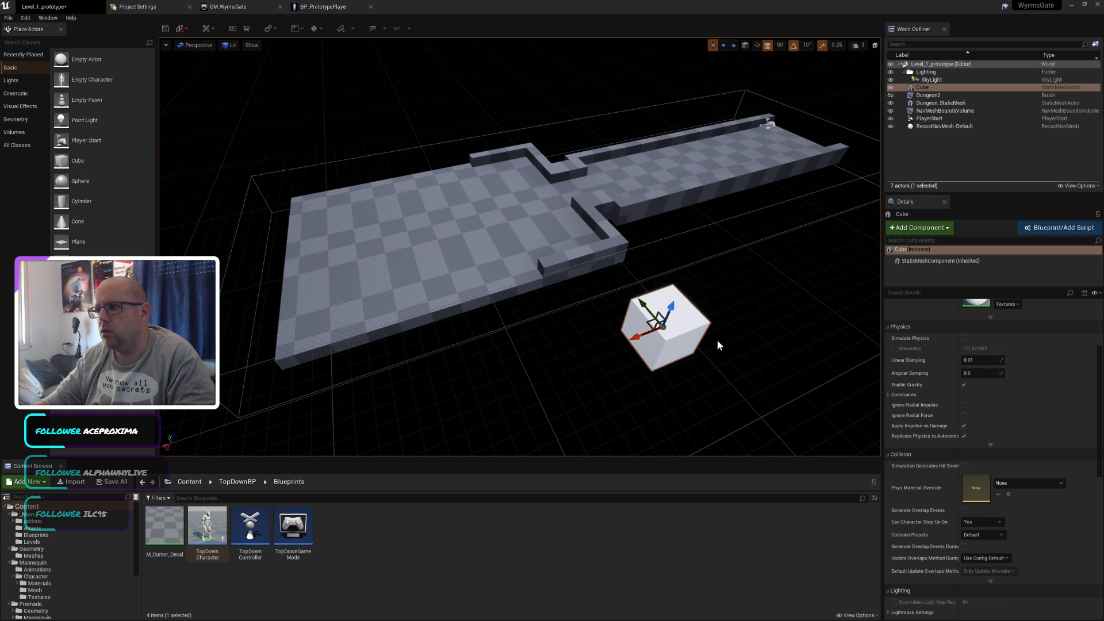
{"action": "scroll", "coordinate": [998, 336], "scroll_direction": "up", "scroll_amount": 5}
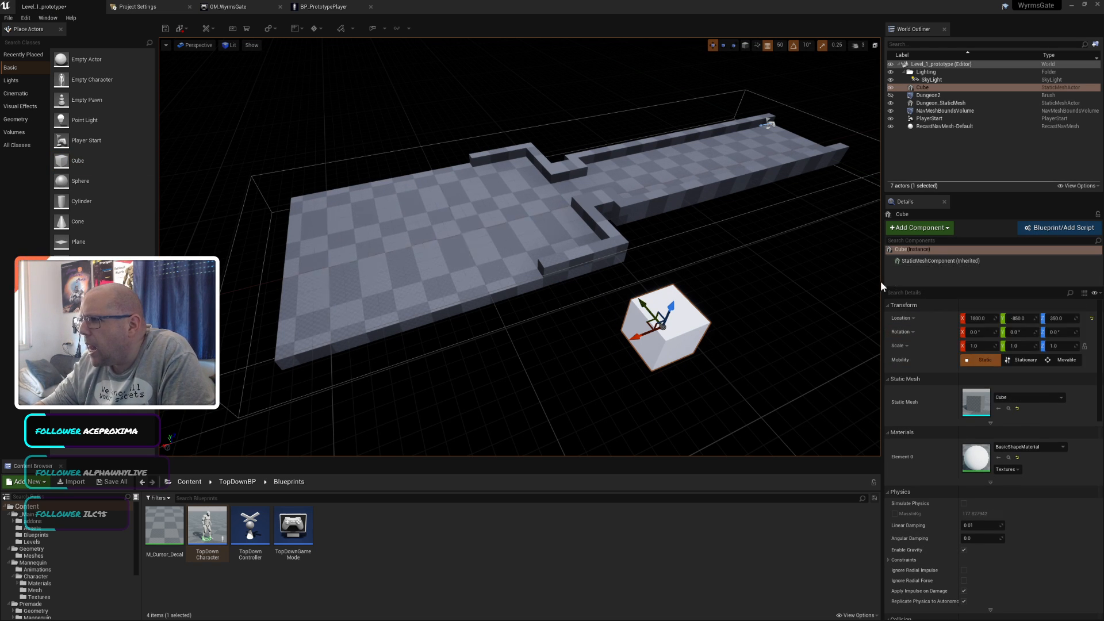
{"action": "scroll", "coordinate": [966, 424], "scroll_direction": "down", "scroll_amount": 3}
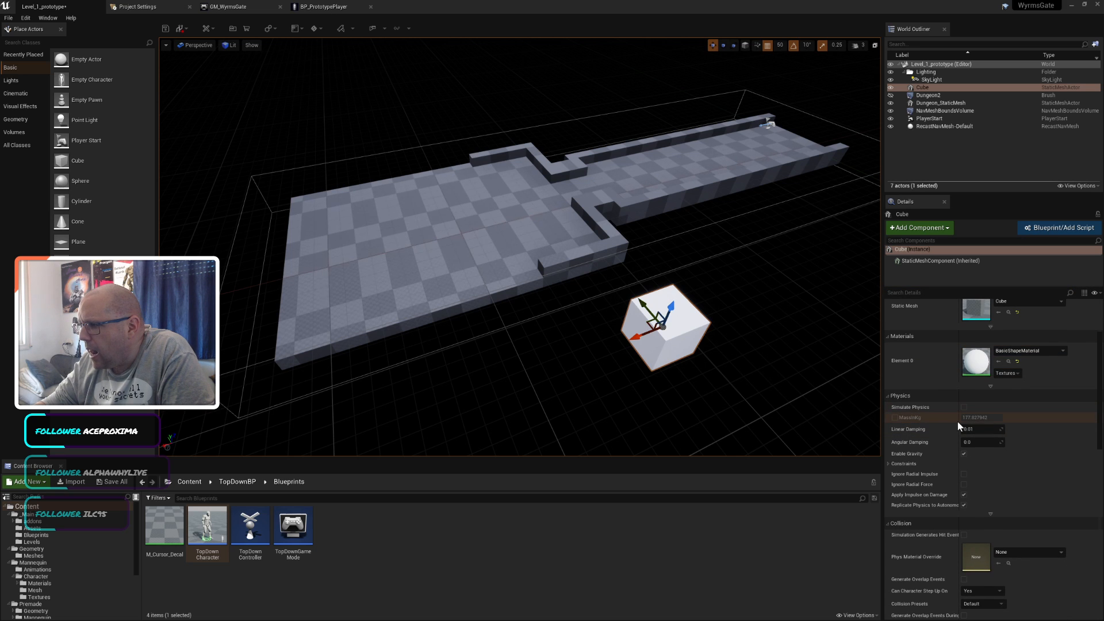
Step: In the Top view, move PlayerStart from the dungeon corridor onto the cube's position
{"action": "left_click", "coordinate": [767, 124]}
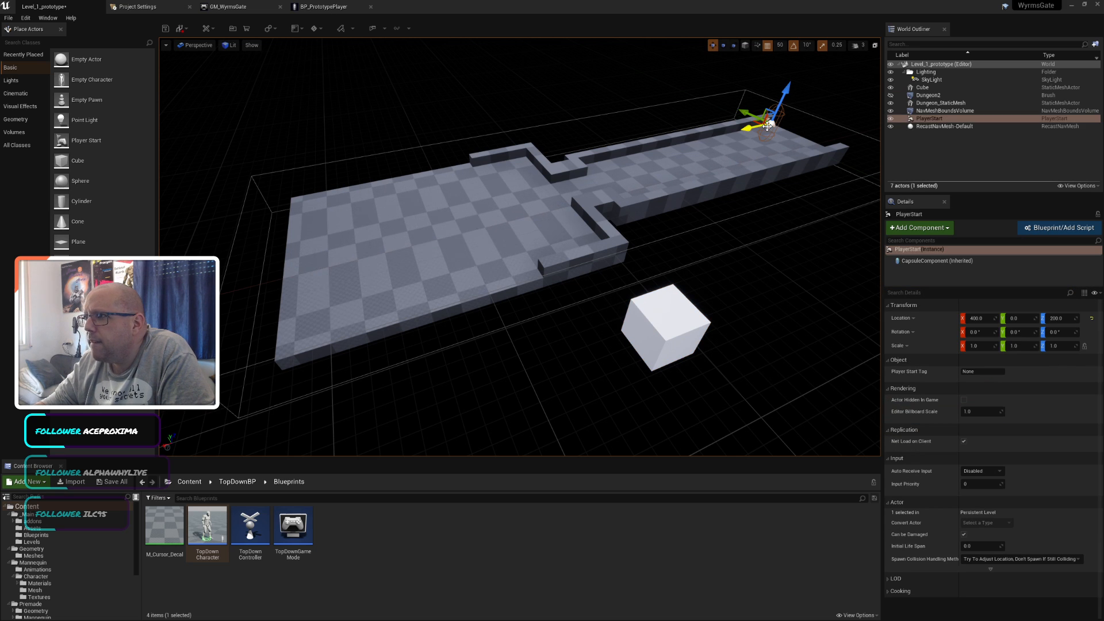
{"action": "left_click", "coordinate": [167, 44]}
{"action": "left_click", "coordinate": [182, 45]}
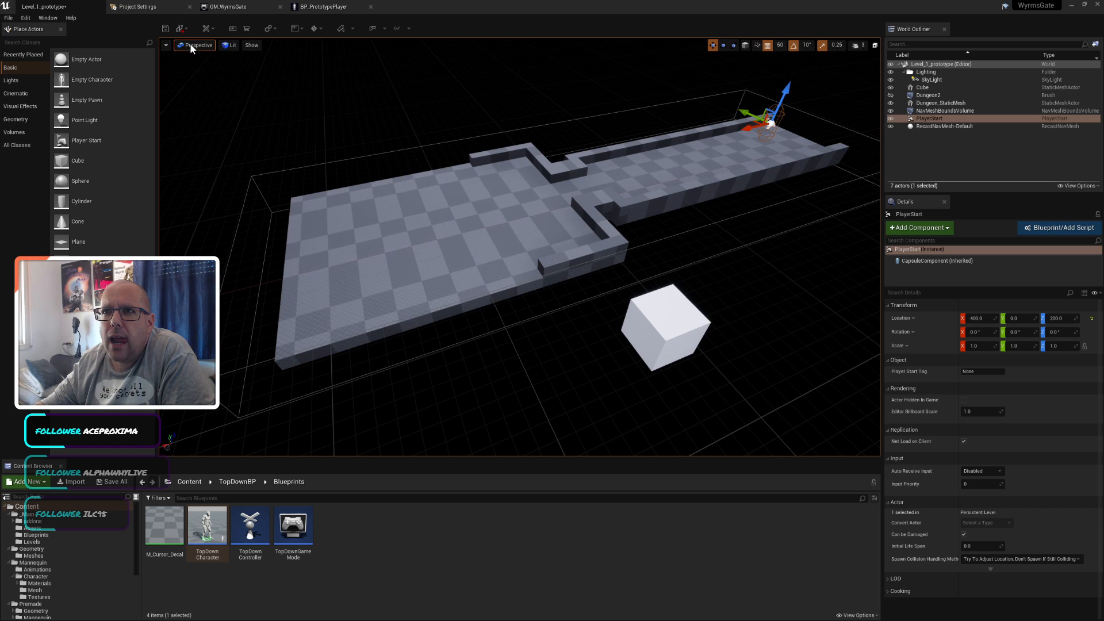
{"action": "left_click", "coordinate": [193, 76]}
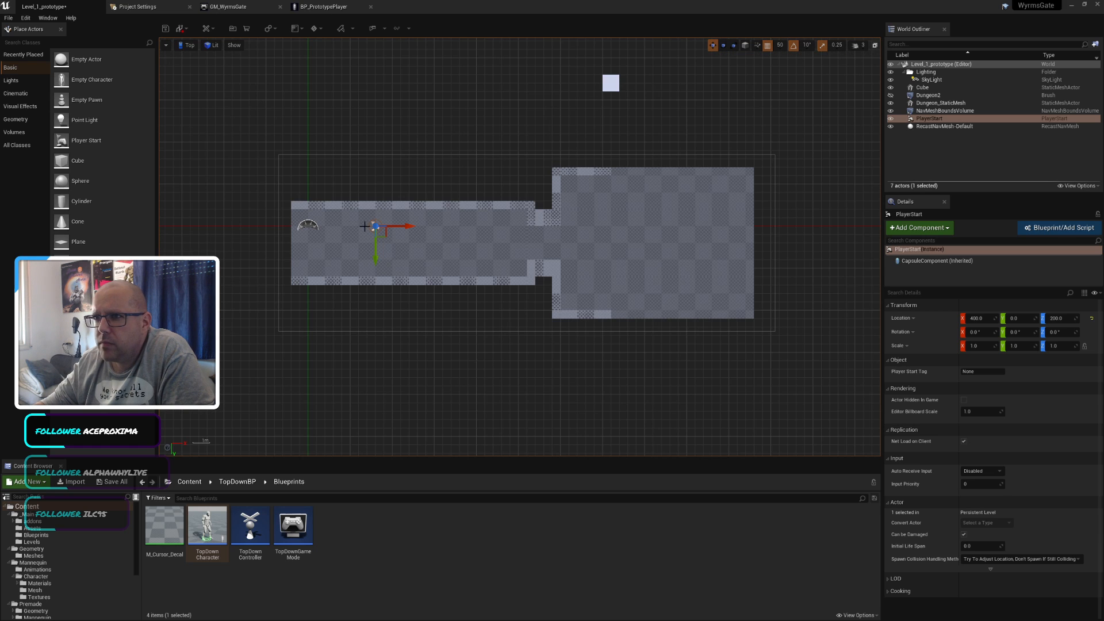
{"action": "left_click_drag", "start_coordinate": [375, 247], "coordinate": [640, 80]}
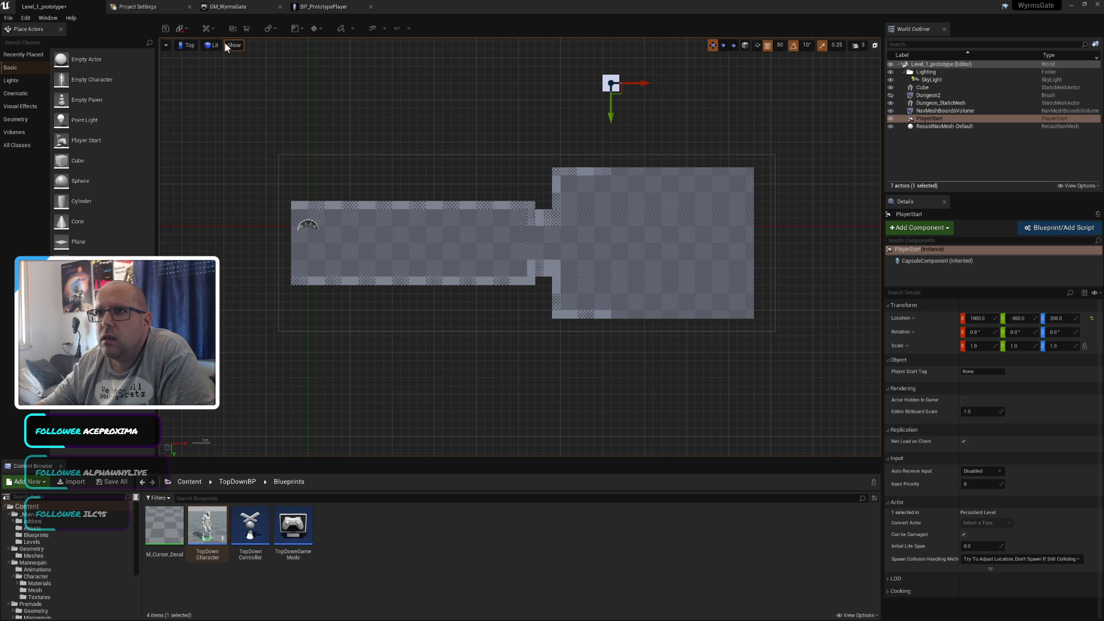
Step: In the Left view, raise PlayerStart above the cube and playtest whether the character lands on it
{"action": "left_click", "coordinate": [187, 46]}
{"action": "left_click", "coordinate": [208, 86]}
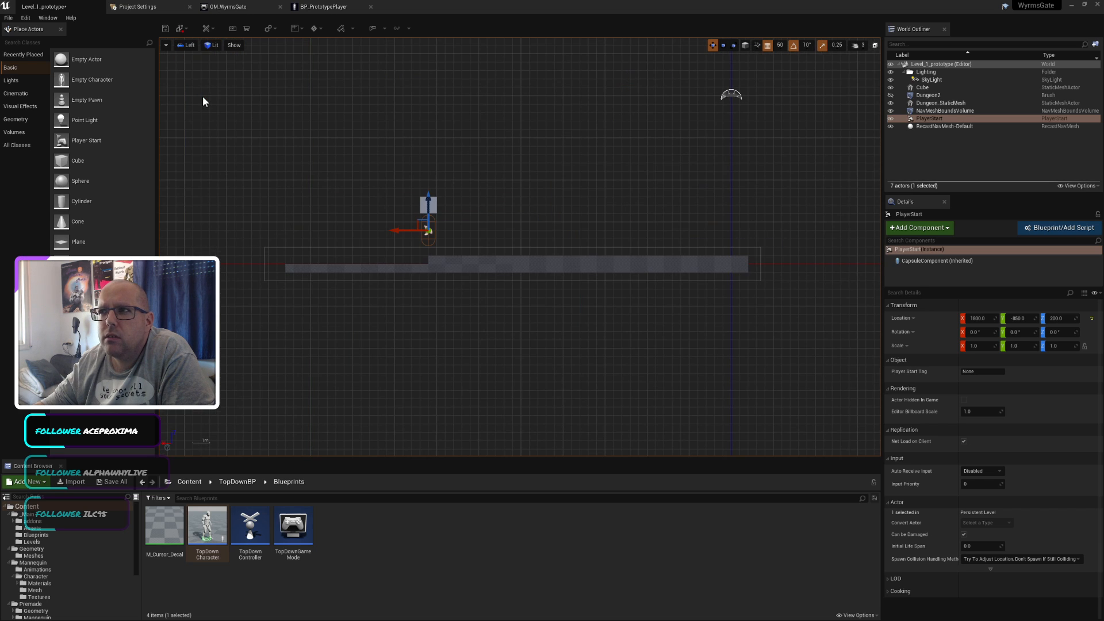
{"action": "left_click_drag", "start_coordinate": [425, 201], "coordinate": [426, 142]}
{"action": "left_click", "coordinate": [372, 29]}
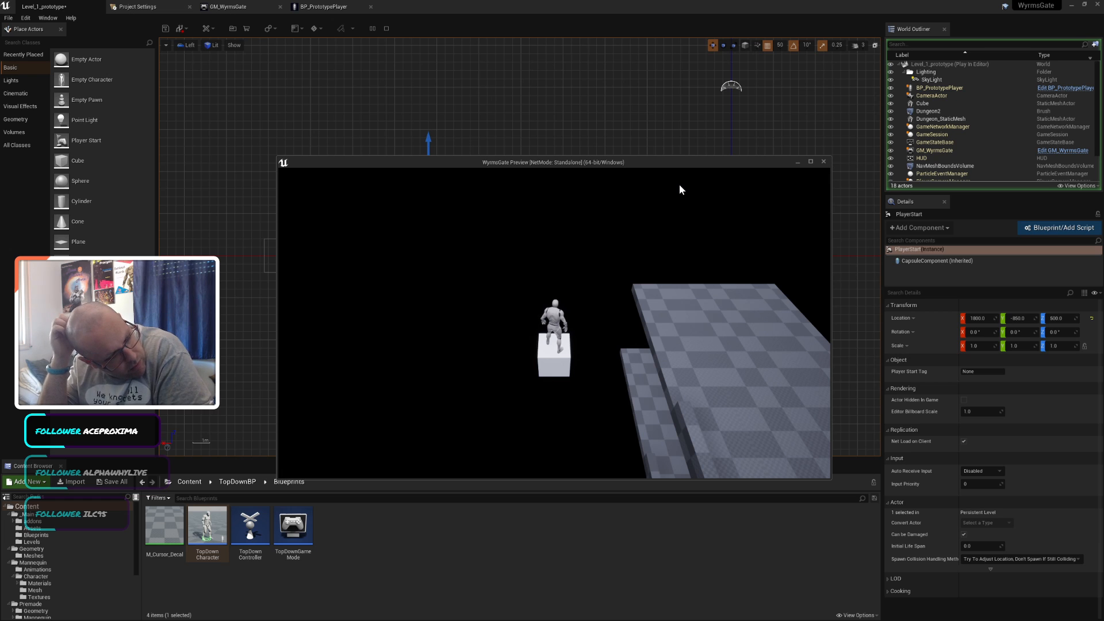
{"action": "left_click", "coordinate": [824, 162]}
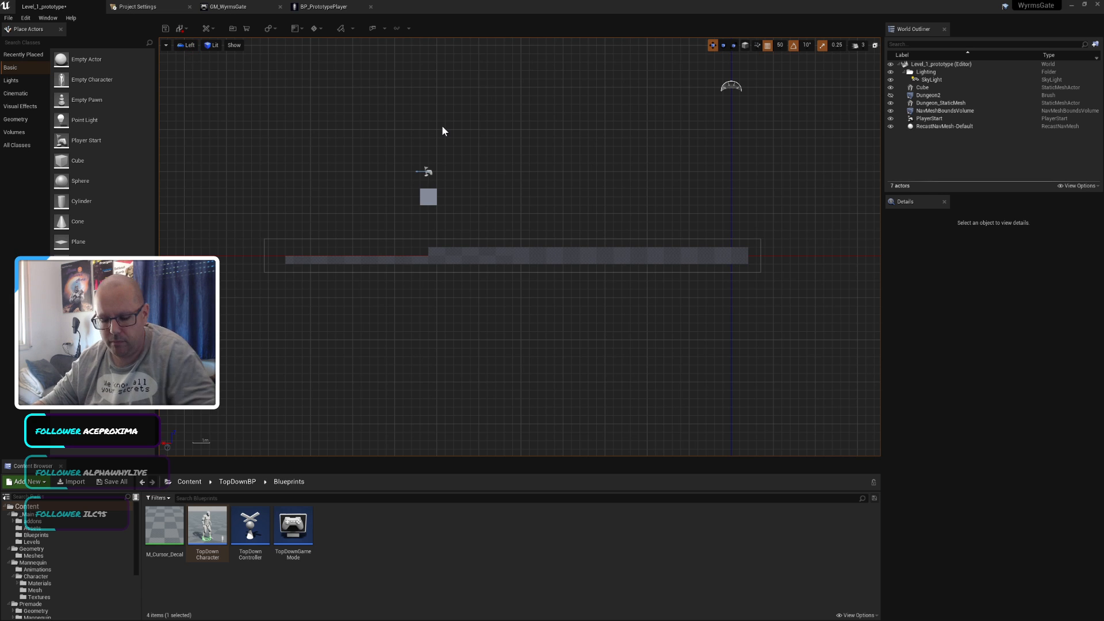
Step: Undo the PlayerStart moves to return it to the dungeon corridor, keeping the test cube in the level
{"action": "key", "text": "ctrl+z"}
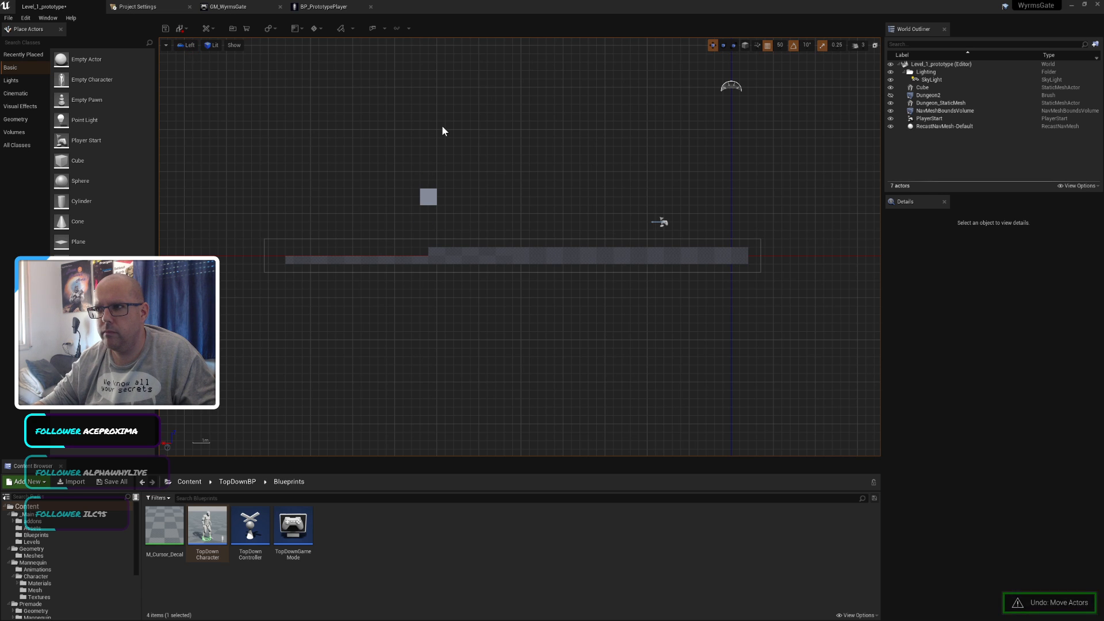
{"action": "key", "text": "ctrl+z"}
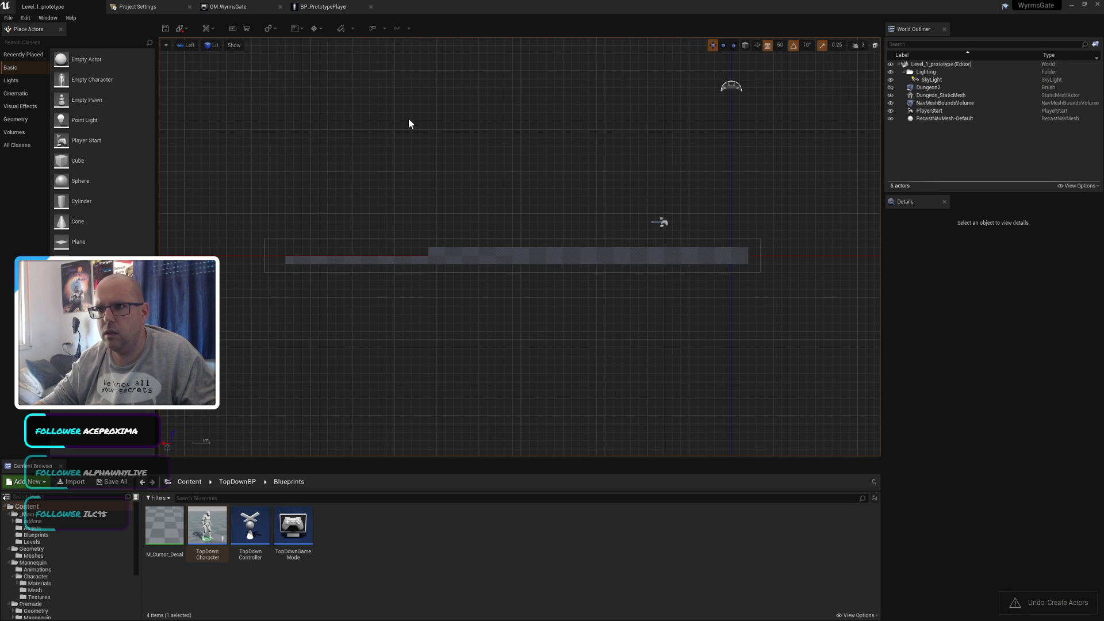
{"action": "key", "text": "ctrl+y"}
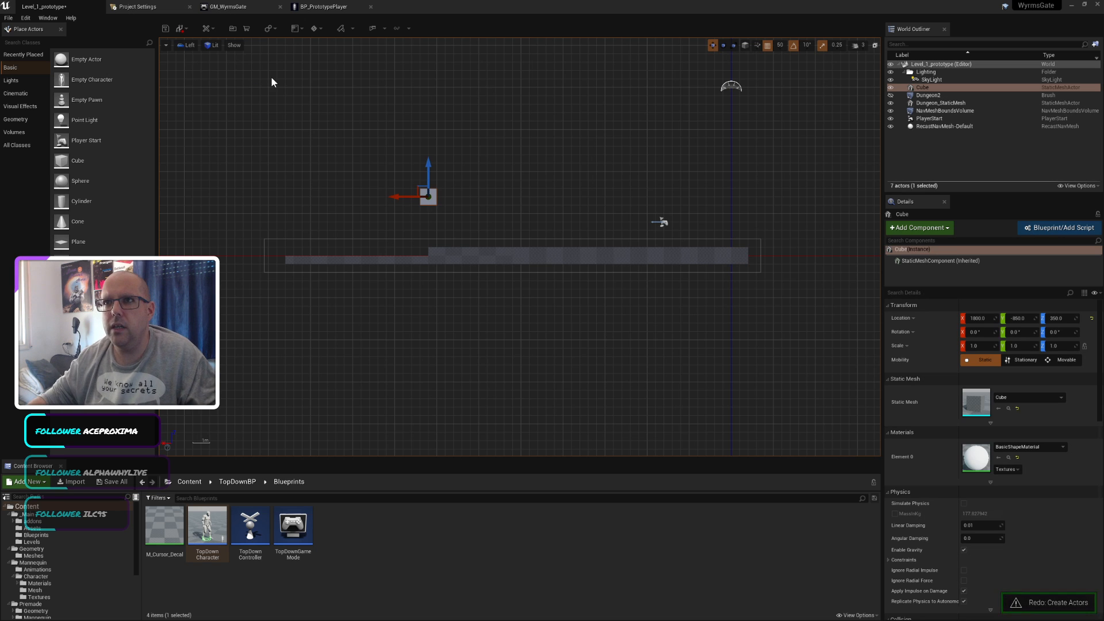
Step: Return to the Perspective view and examine the cube's collision settings
{"action": "left_click", "coordinate": [186, 45]}
{"action": "left_click", "coordinate": [197, 57]}
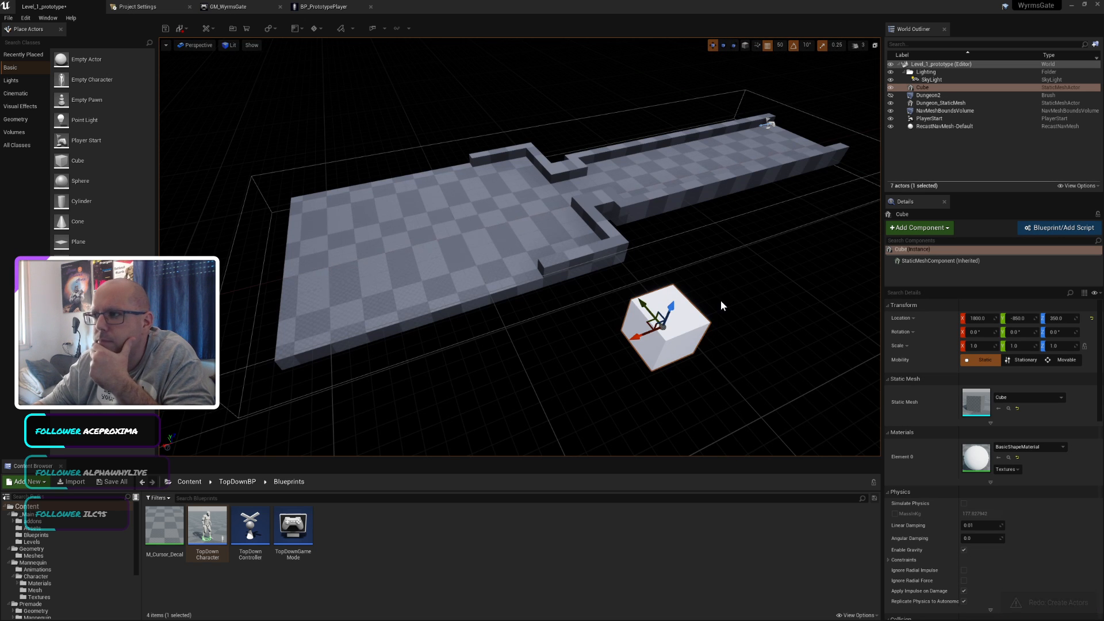
{"action": "scroll", "coordinate": [943, 472], "scroll_direction": "down", "scroll_amount": 3}
{"action": "scroll", "coordinate": [940, 468], "scroll_direction": "down", "scroll_amount": 5}
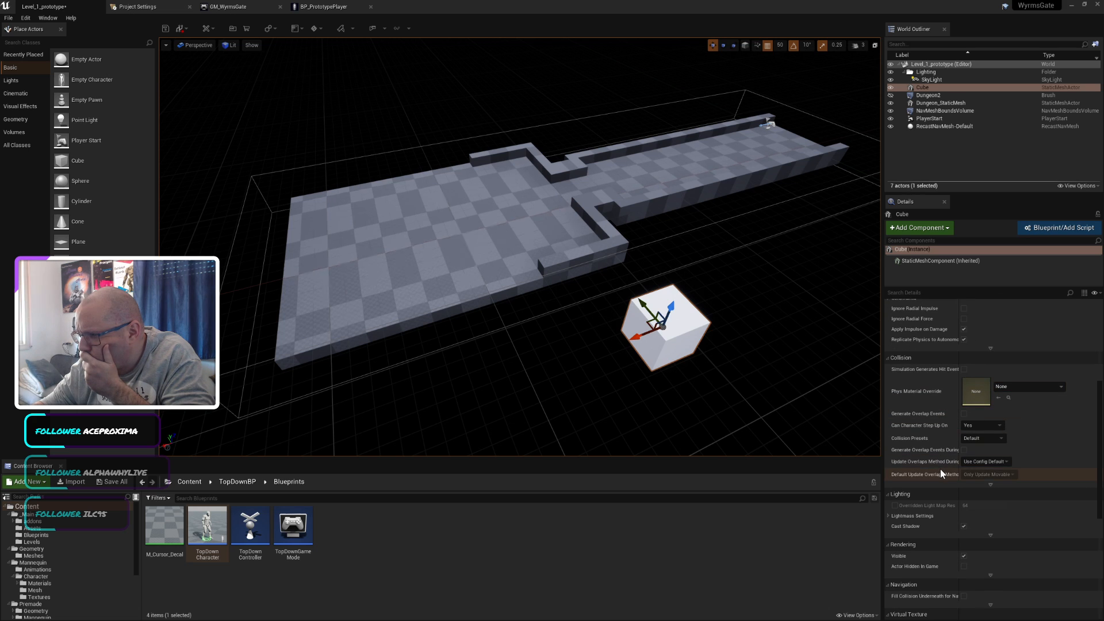
Step: Compare the physics settings of the cube and Dungeon_StaticMesh, and reset the dungeon mesh's Enable Gravity option to on
{"action": "scroll", "coordinate": [940, 468], "scroll_direction": "up", "scroll_amount": 6}
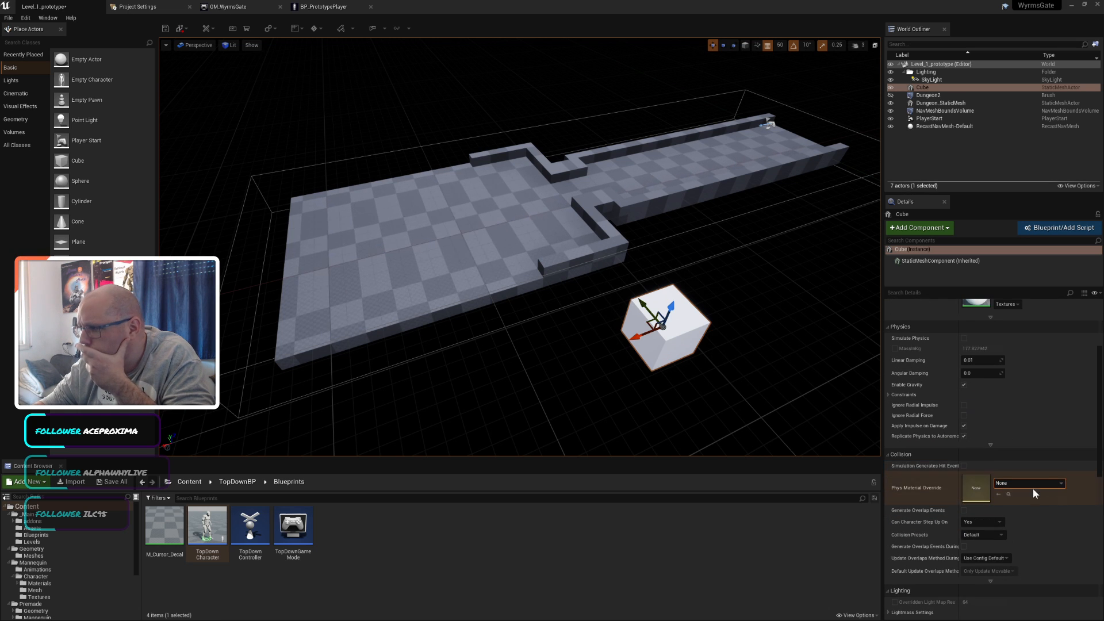
{"action": "scroll", "coordinate": [1037, 491], "scroll_direction": "up", "scroll_amount": 2}
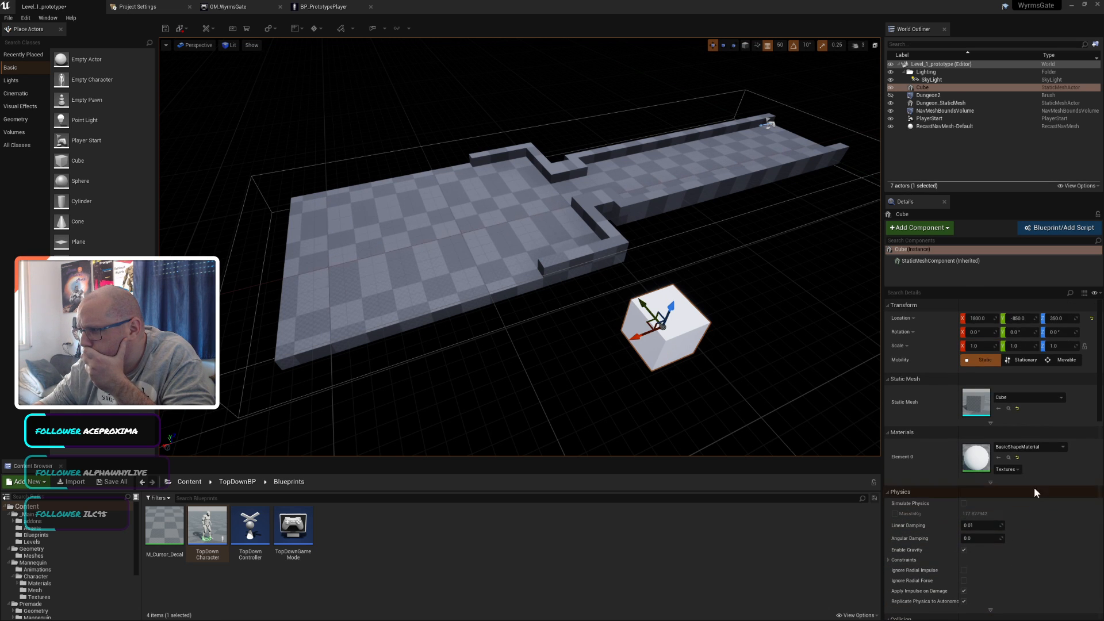
{"action": "left_click", "coordinate": [691, 183]}
{"action": "left_click", "coordinate": [683, 328]}
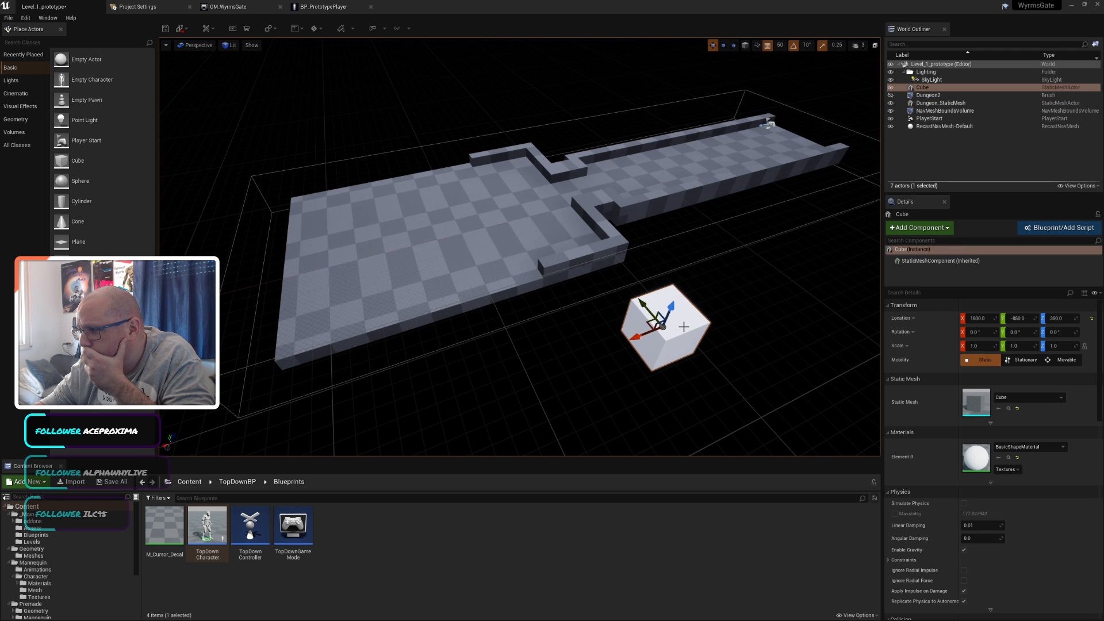
{"action": "left_click", "coordinate": [660, 207]}
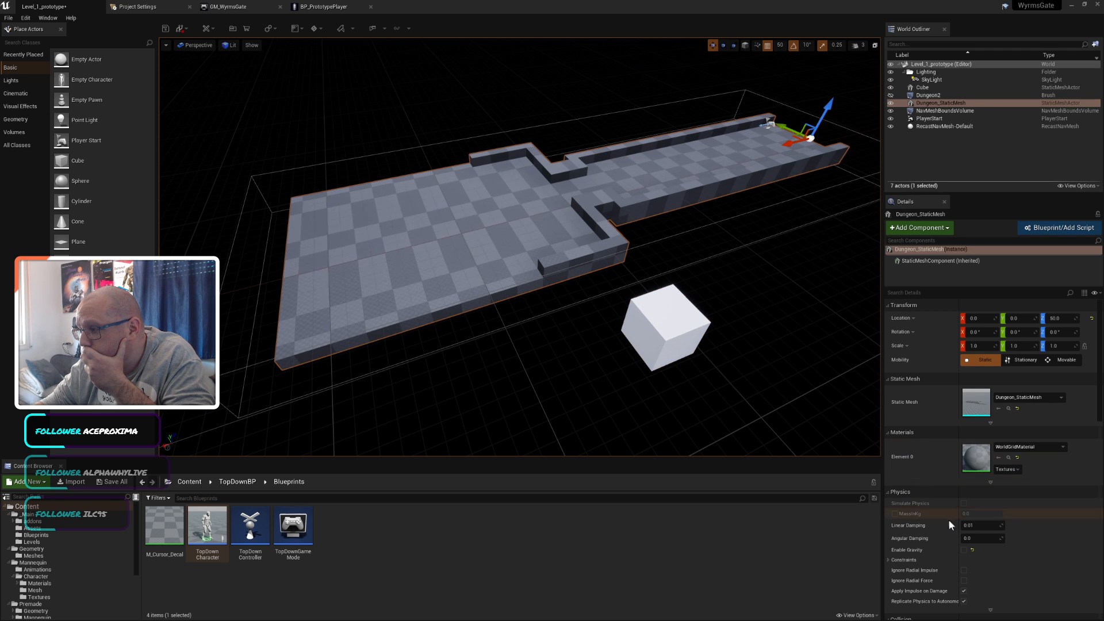
{"action": "left_click", "coordinate": [971, 551]}
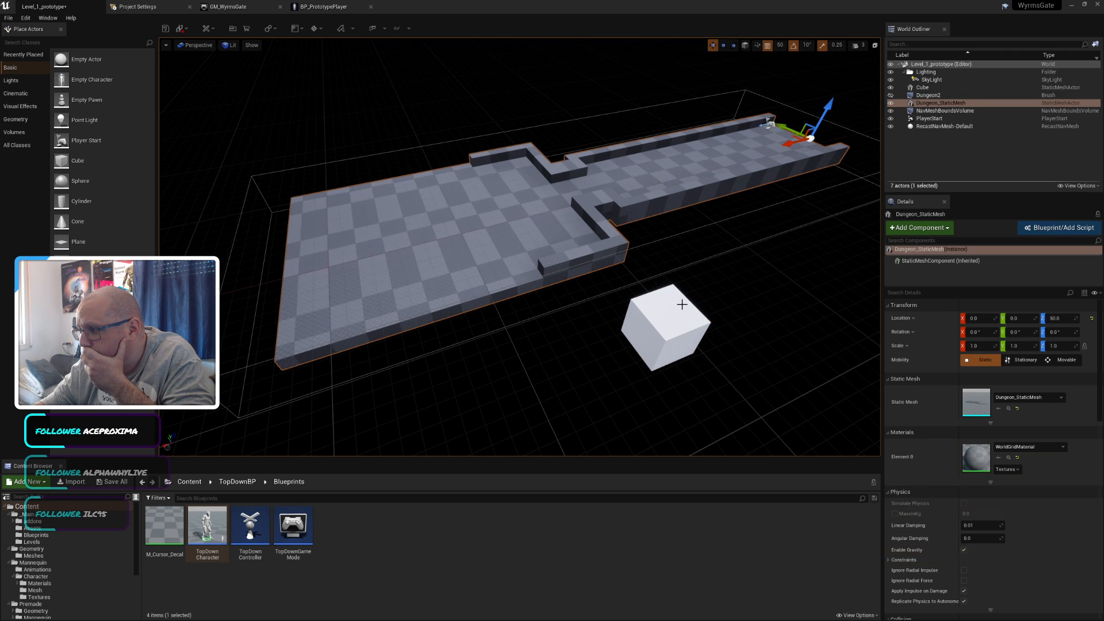
Step: Alternate between the cube and Dungeon_StaticMesh to compare their rendering, navigation, replication and actor settings
{"action": "left_click", "coordinate": [655, 317]}
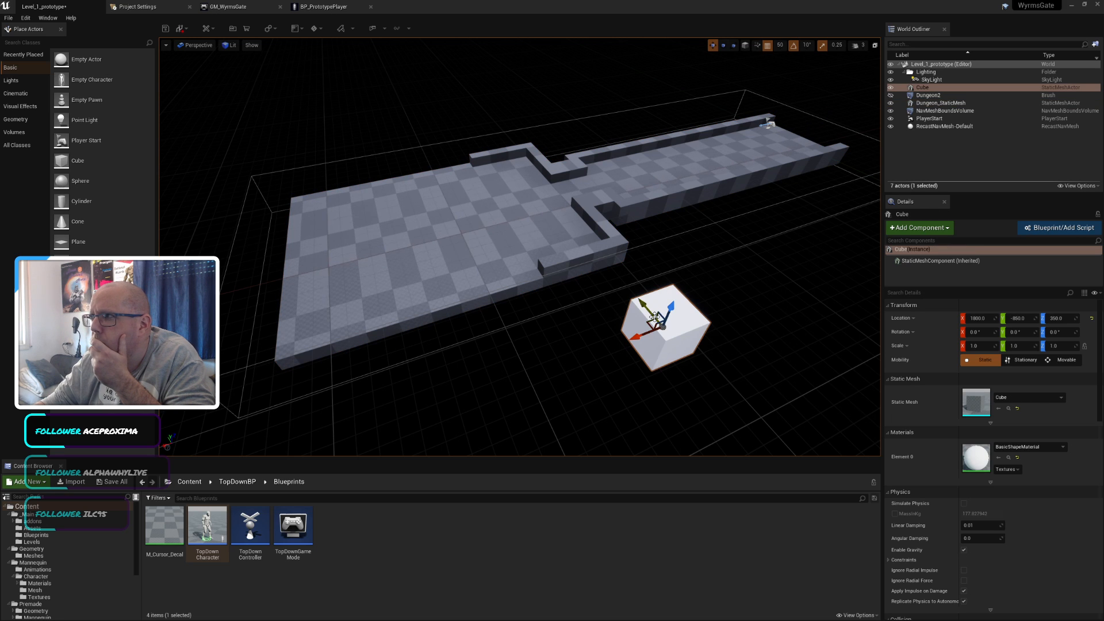
{"action": "scroll", "coordinate": [972, 433], "scroll_direction": "down", "scroll_amount": 10}
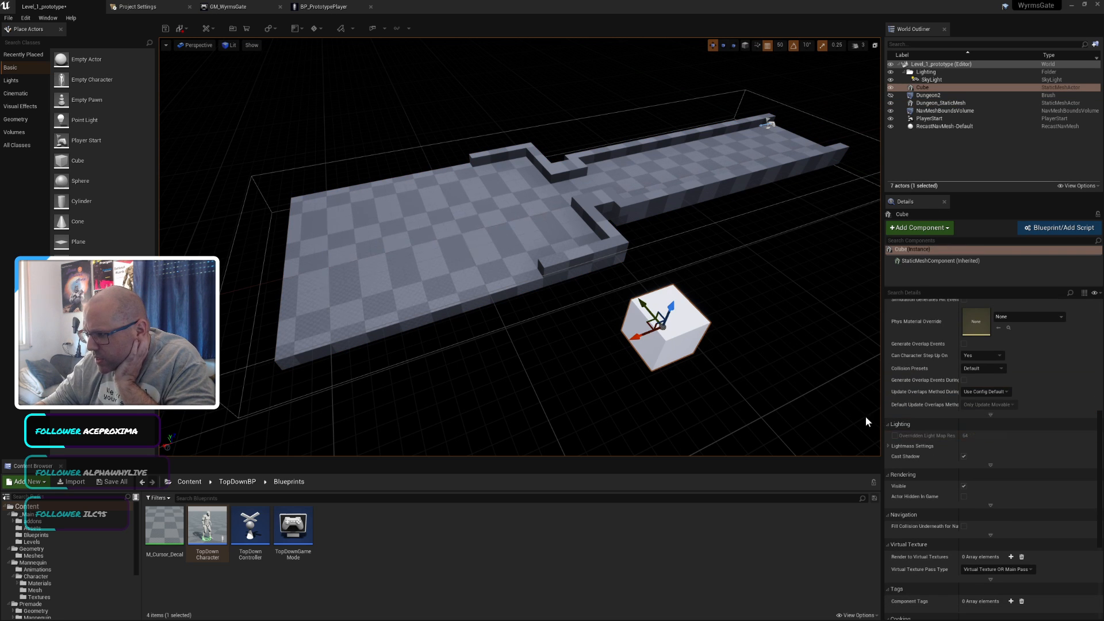
{"action": "scroll", "coordinate": [968, 433], "scroll_direction": "down", "scroll_amount": 5}
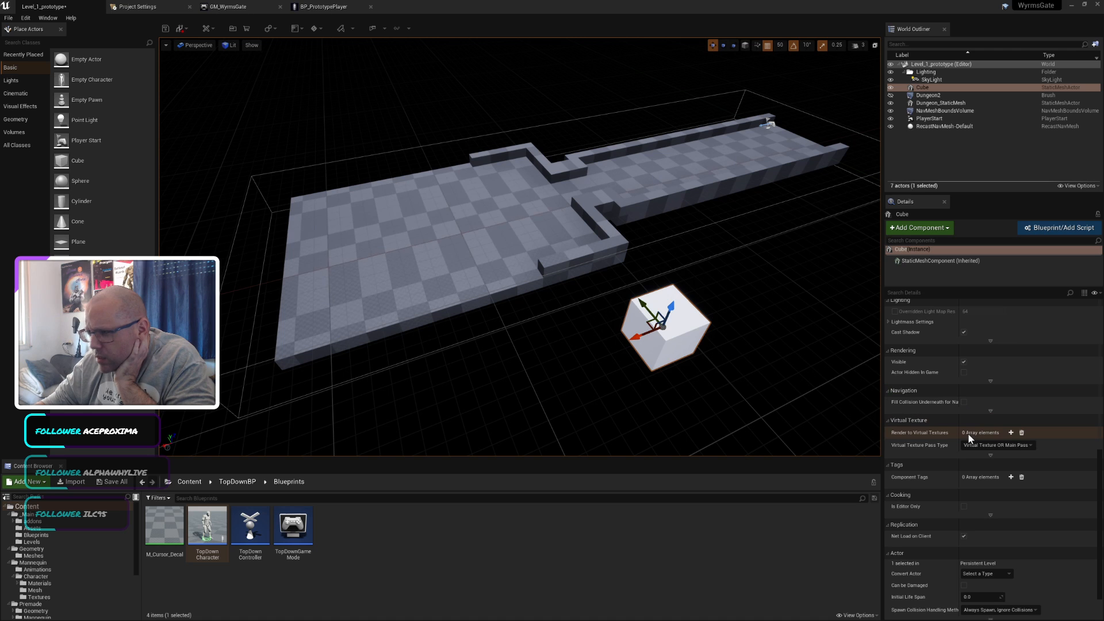
{"action": "scroll", "coordinate": [968, 433], "scroll_direction": "down", "scroll_amount": 2}
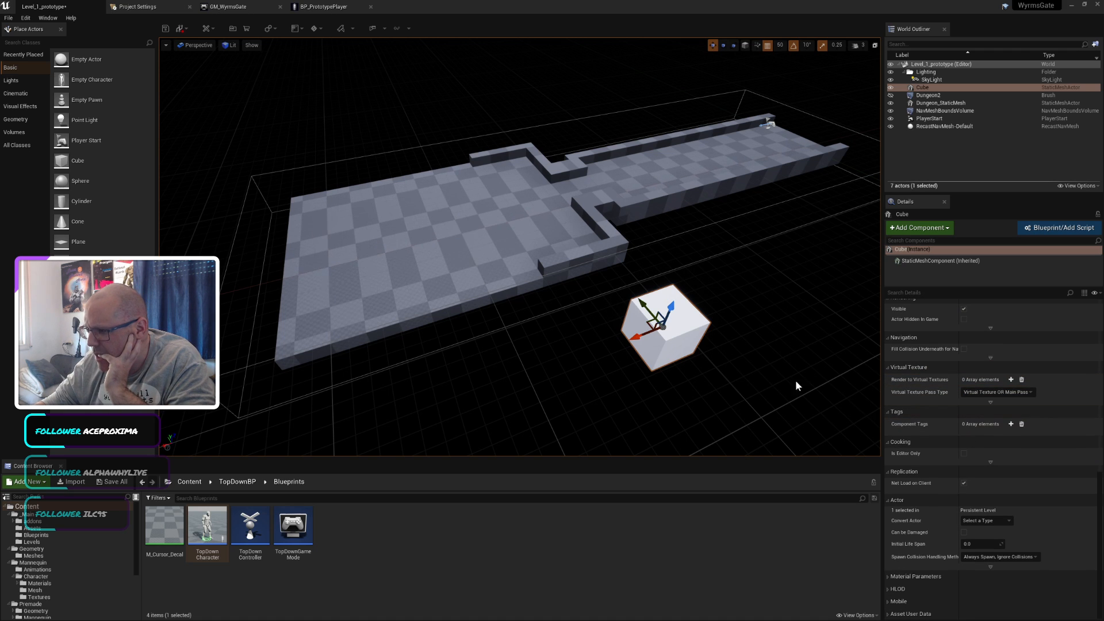
{"action": "left_click", "coordinate": [621, 183]}
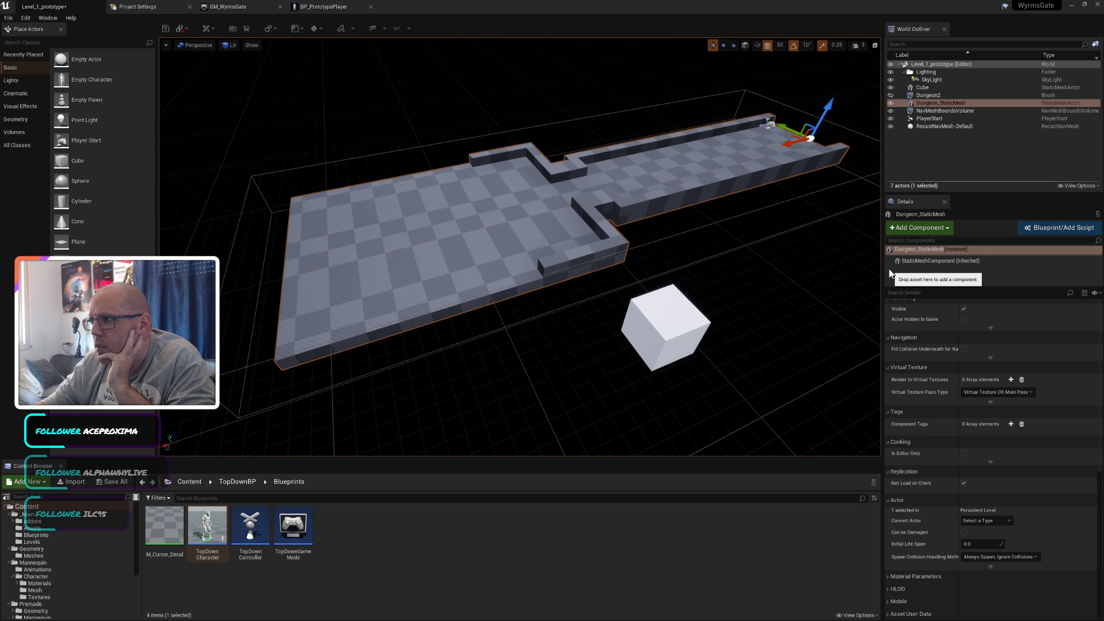
{"action": "left_click", "coordinate": [656, 334]}
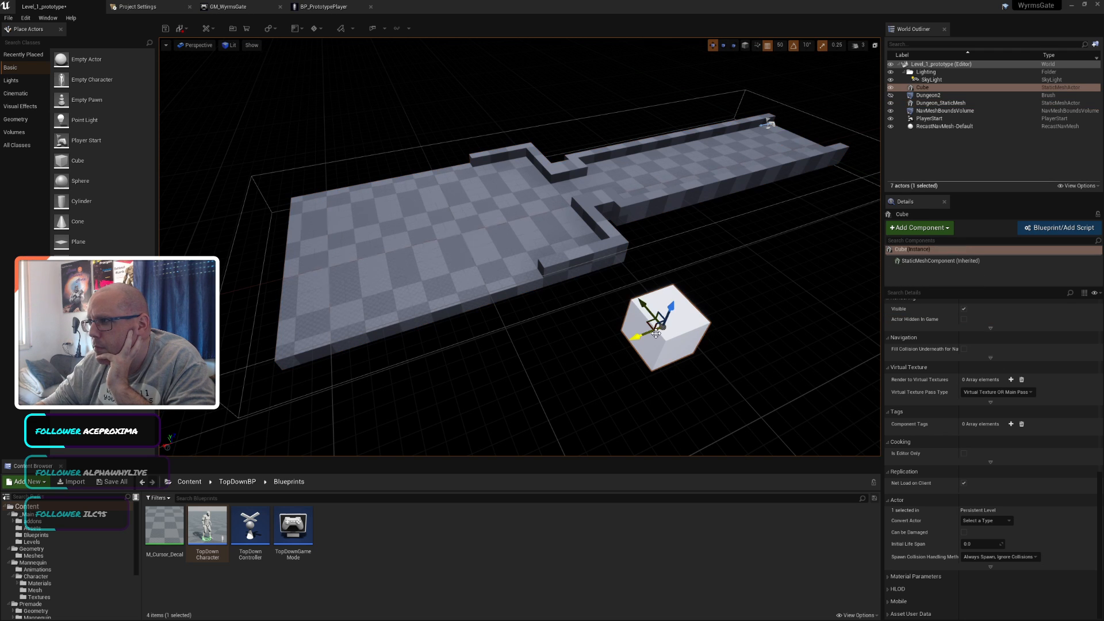
{"action": "left_click", "coordinate": [528, 217]}
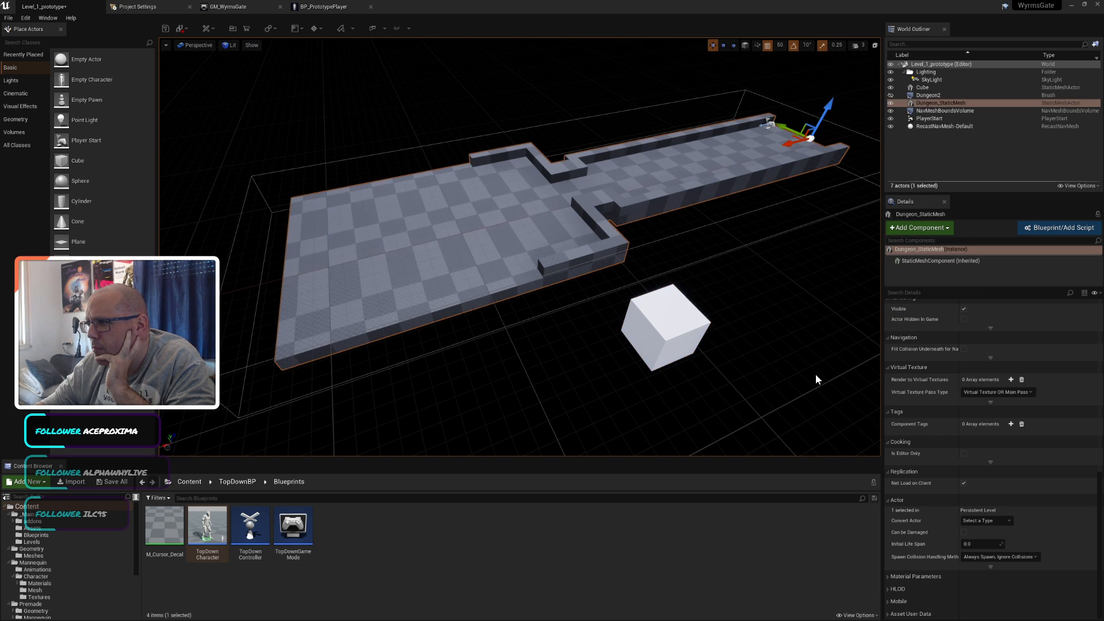
{"action": "scroll", "coordinate": [1060, 463], "scroll_direction": "up", "scroll_amount": 5}
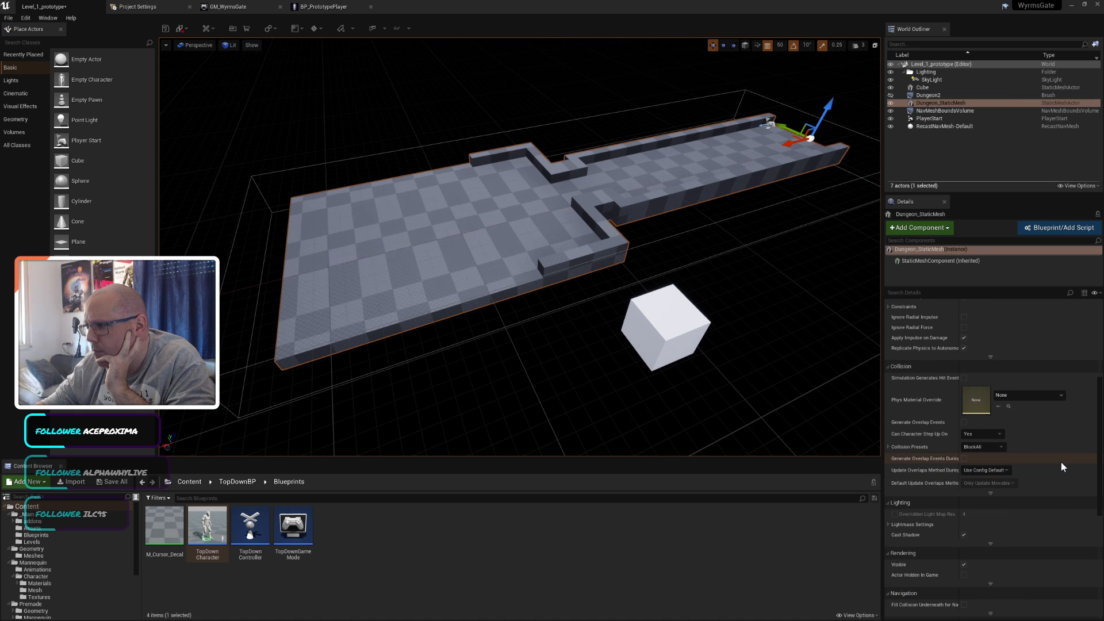
Step: Set the Collision Presets of Dungeon_StaticMesh to Default, matching the cube
{"action": "left_click", "coordinate": [667, 339]}
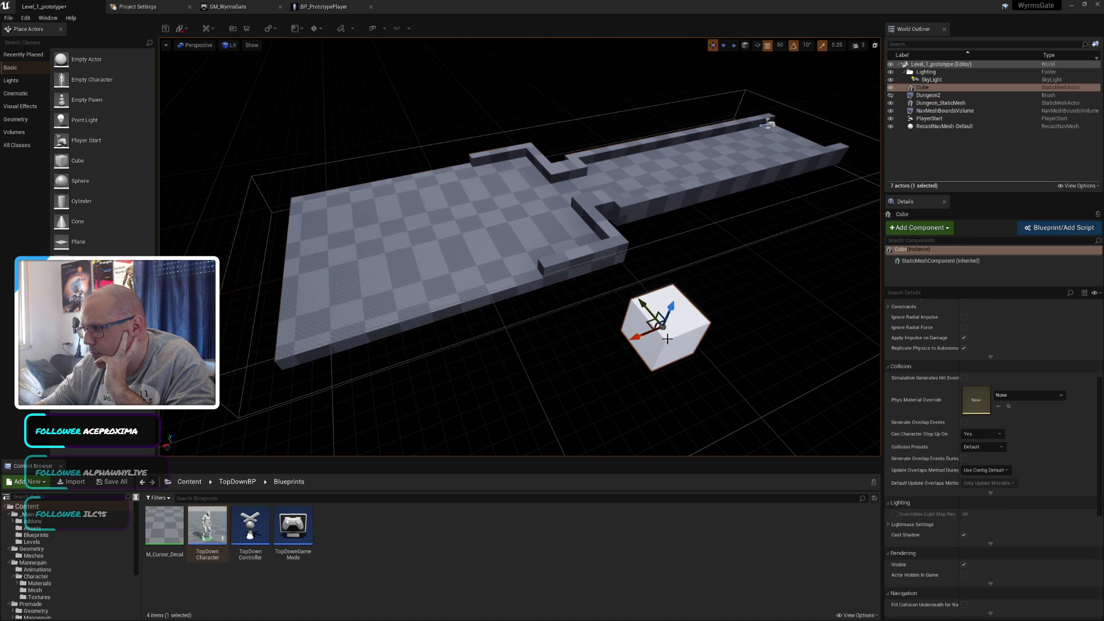
{"action": "left_click", "coordinate": [538, 247]}
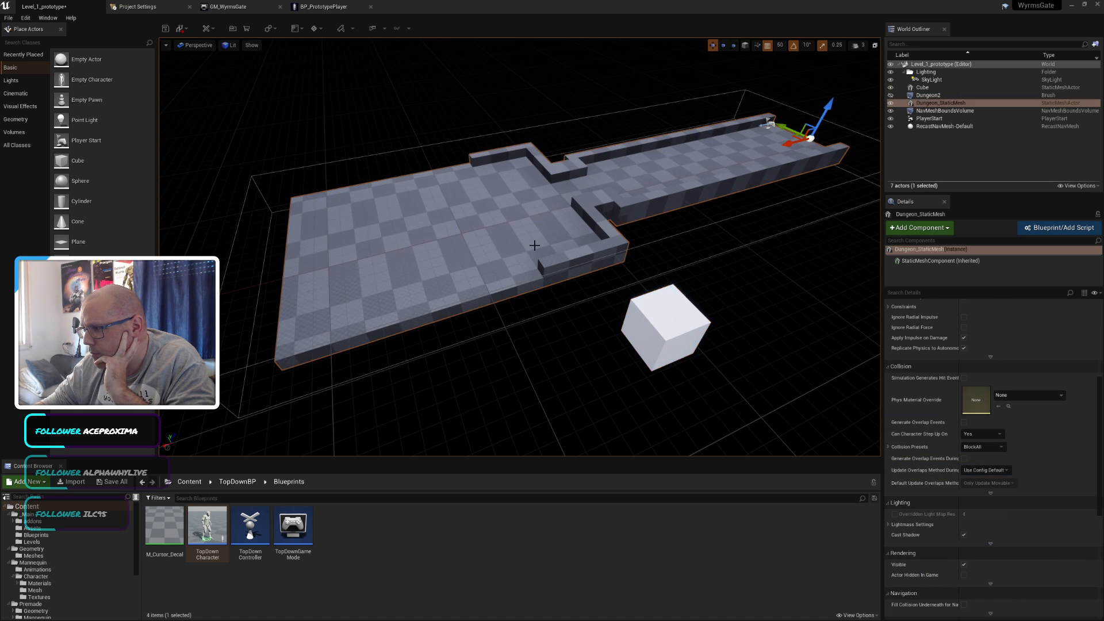
{"action": "left_click", "coordinate": [976, 448]}
{"action": "left_click", "coordinate": [890, 449]}
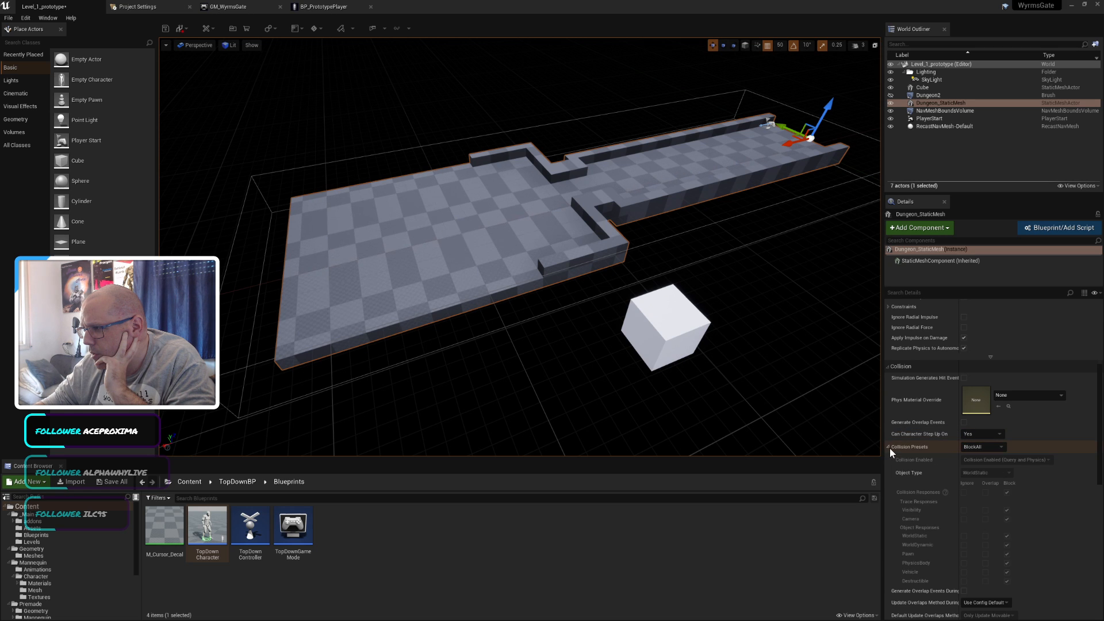
{"action": "left_click", "coordinate": [976, 447]}
{"action": "left_click", "coordinate": [984, 457]}
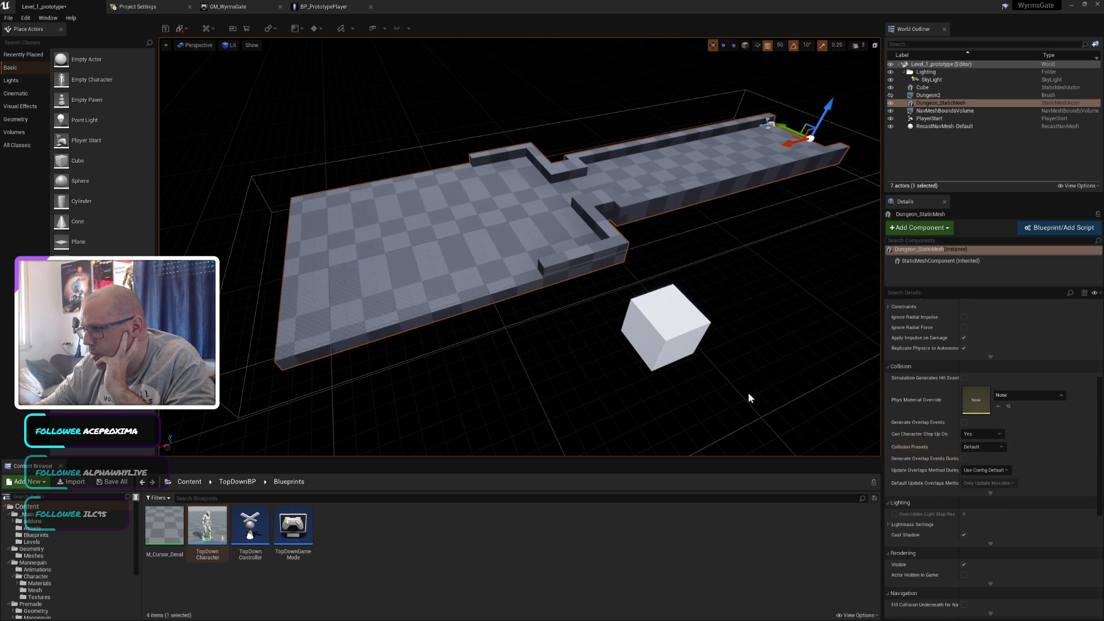
Step: Switch between the cube and Dungeon_StaticMesh to compare their collision settings
{"action": "left_click", "coordinate": [669, 335]}
{"action": "left_click", "coordinate": [503, 245]}
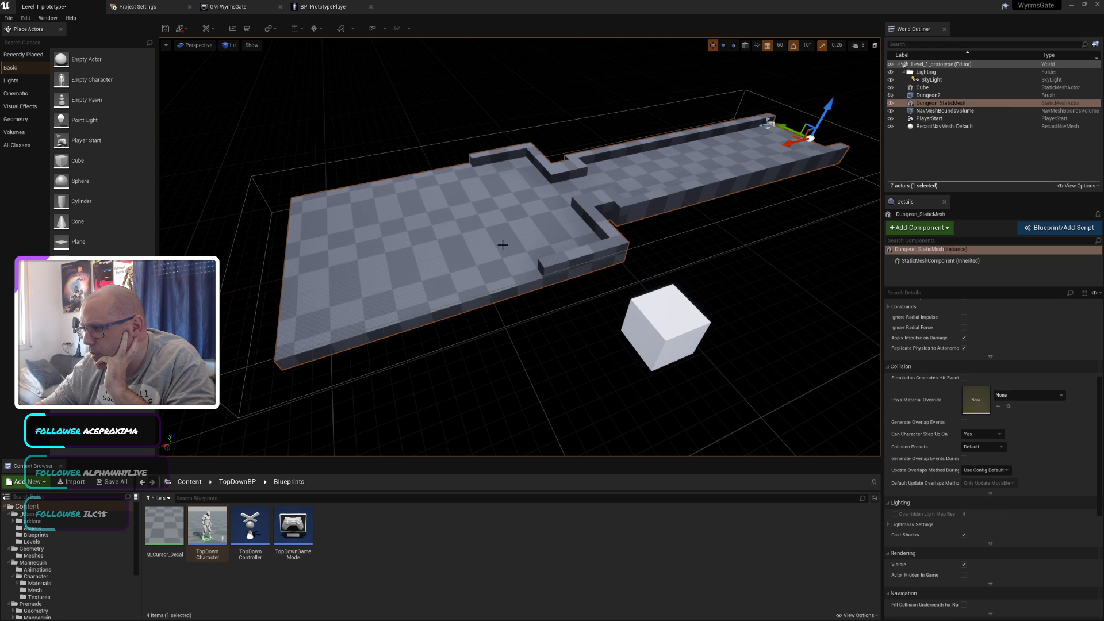
{"action": "left_click", "coordinate": [706, 358]}
{"action": "left_click", "coordinate": [528, 244]}
{"action": "left_click", "coordinate": [665, 325]}
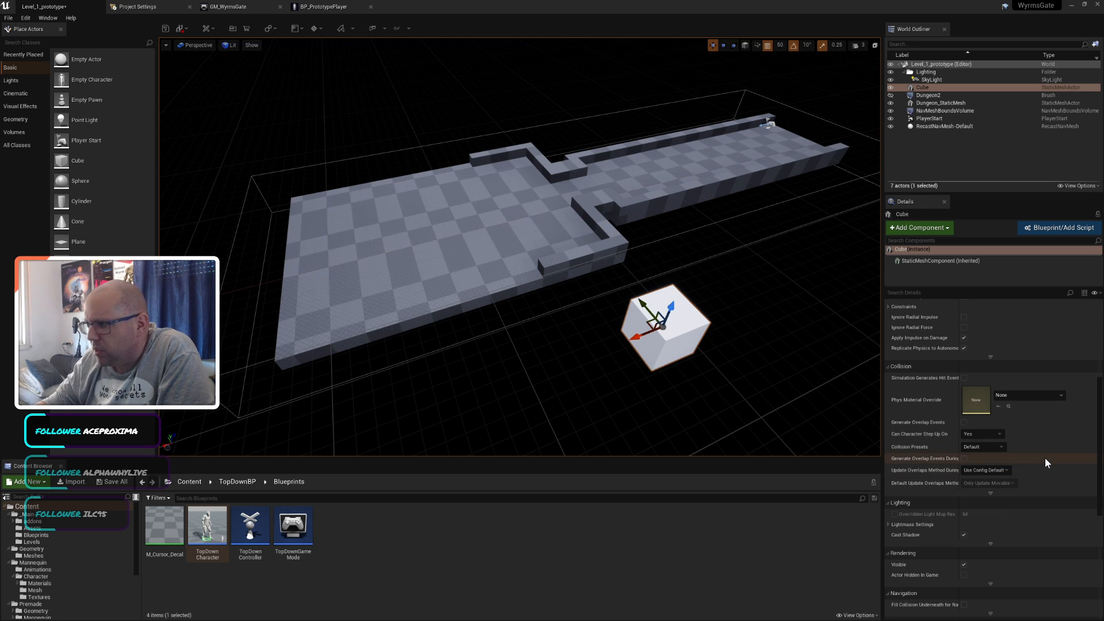
{"action": "left_click", "coordinate": [651, 183]}
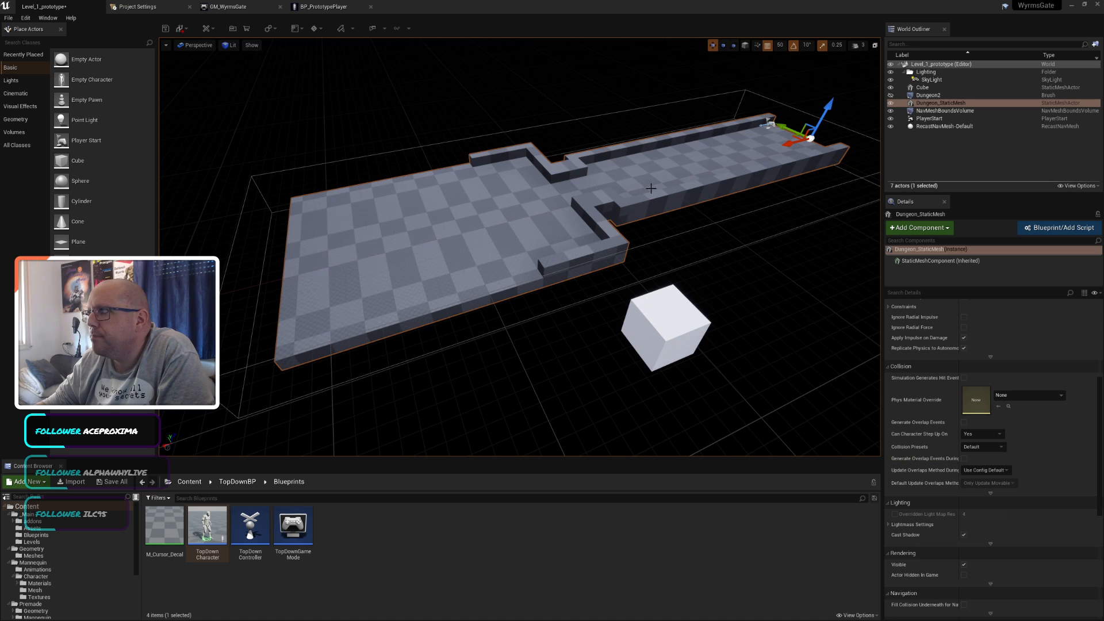
Step: Compare the transform, mobility, static mesh and material settings of the cube and Dungeon_StaticMesh
{"action": "left_click", "coordinate": [664, 325]}
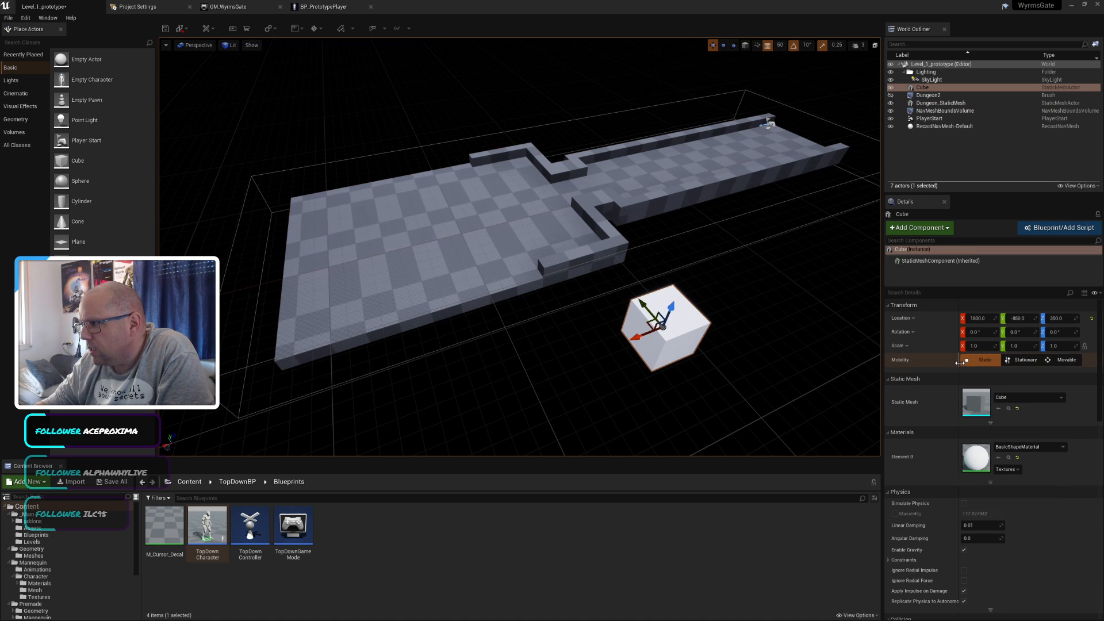
{"action": "left_click", "coordinate": [609, 199]}
{"action": "left_click", "coordinate": [647, 321]}
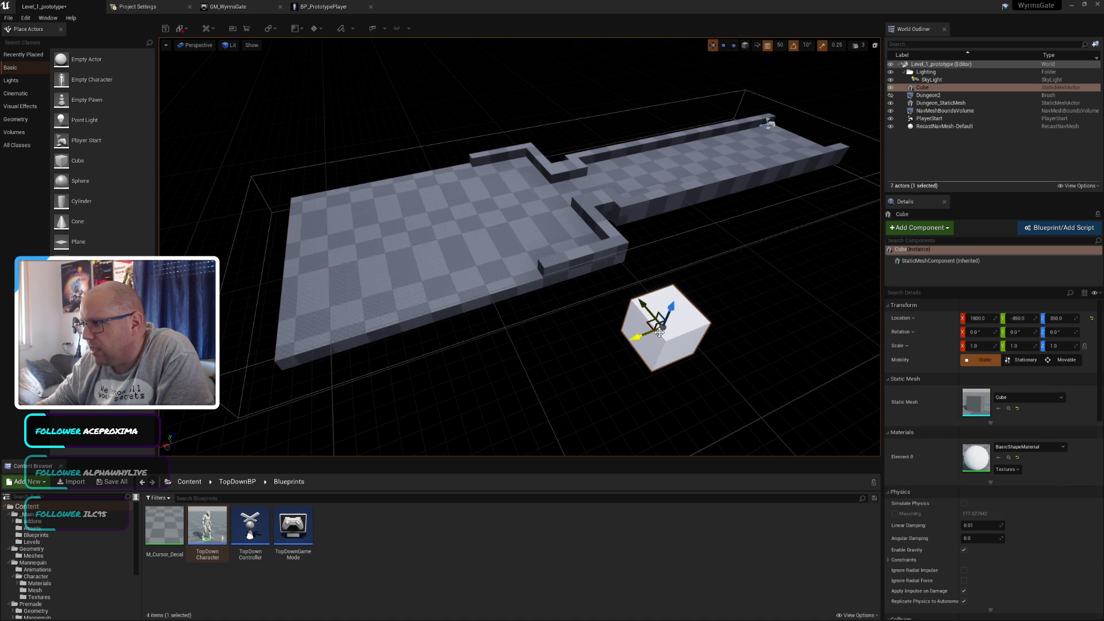
{"action": "left_click", "coordinate": [625, 199]}
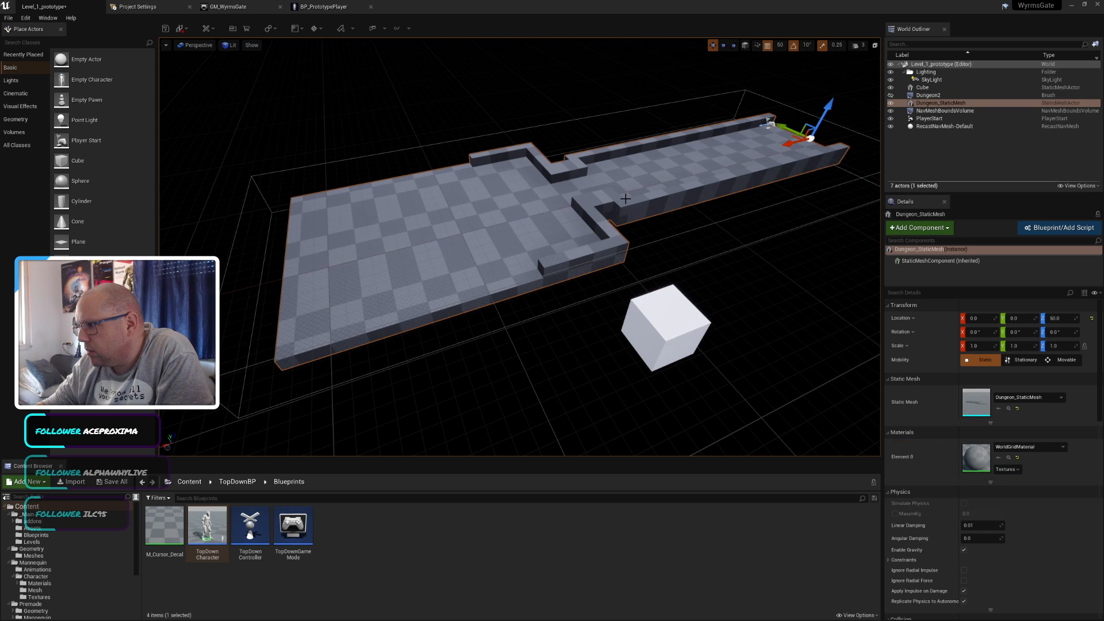
{"action": "left_click", "coordinate": [694, 346]}
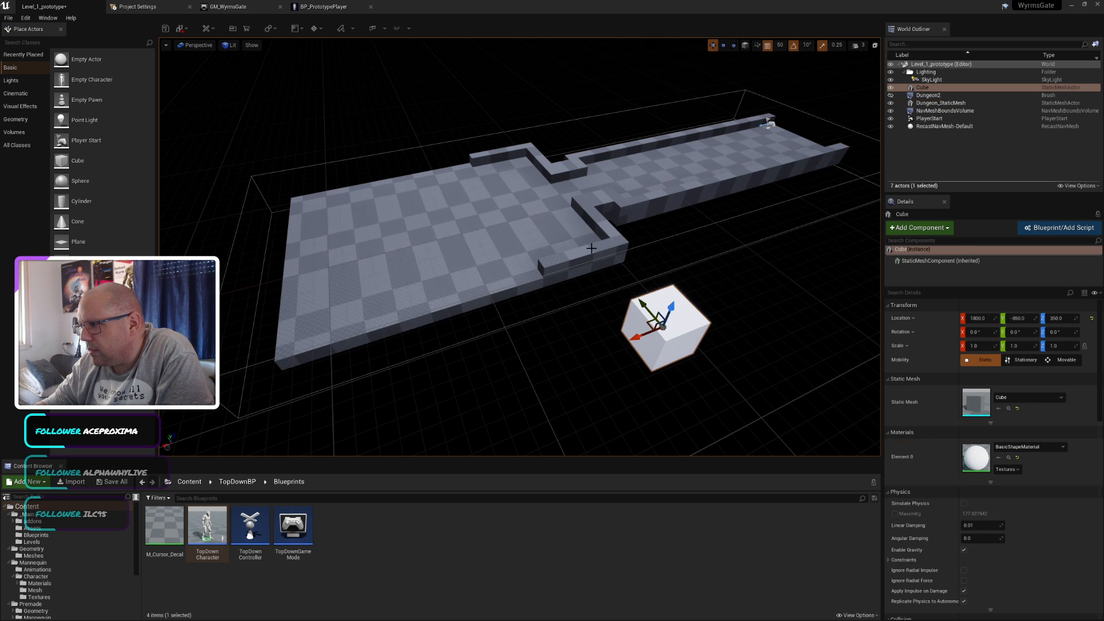
{"action": "left_click", "coordinate": [569, 223]}
Step: Check the physics settings of the cube against those of Dungeon_StaticMesh for differences
{"action": "left_click", "coordinate": [643, 321]}
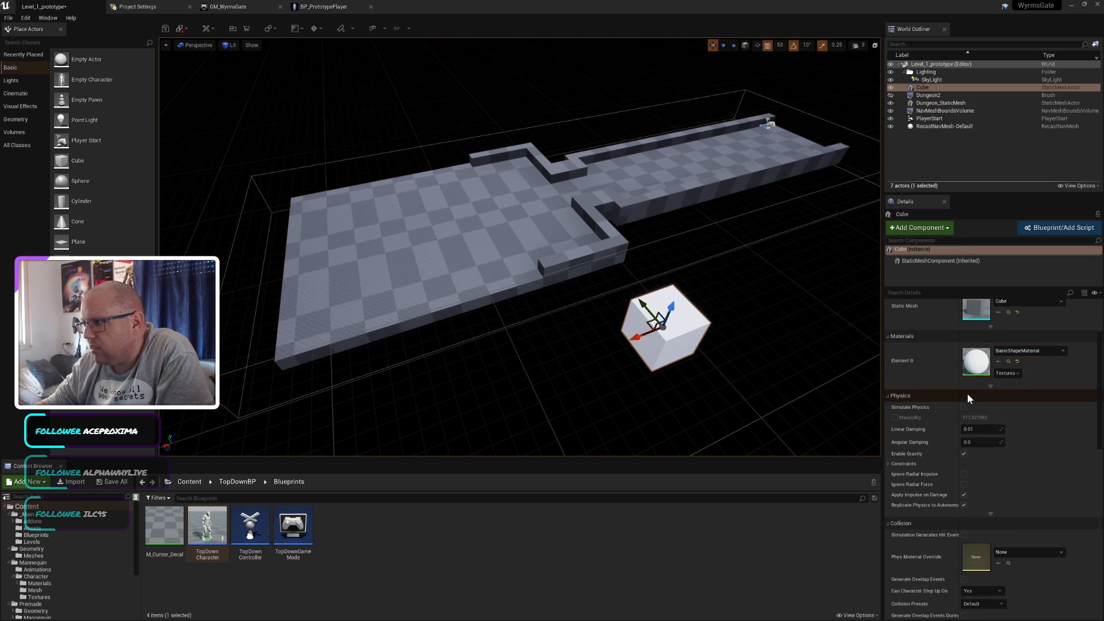
{"action": "left_click", "coordinate": [537, 220]}
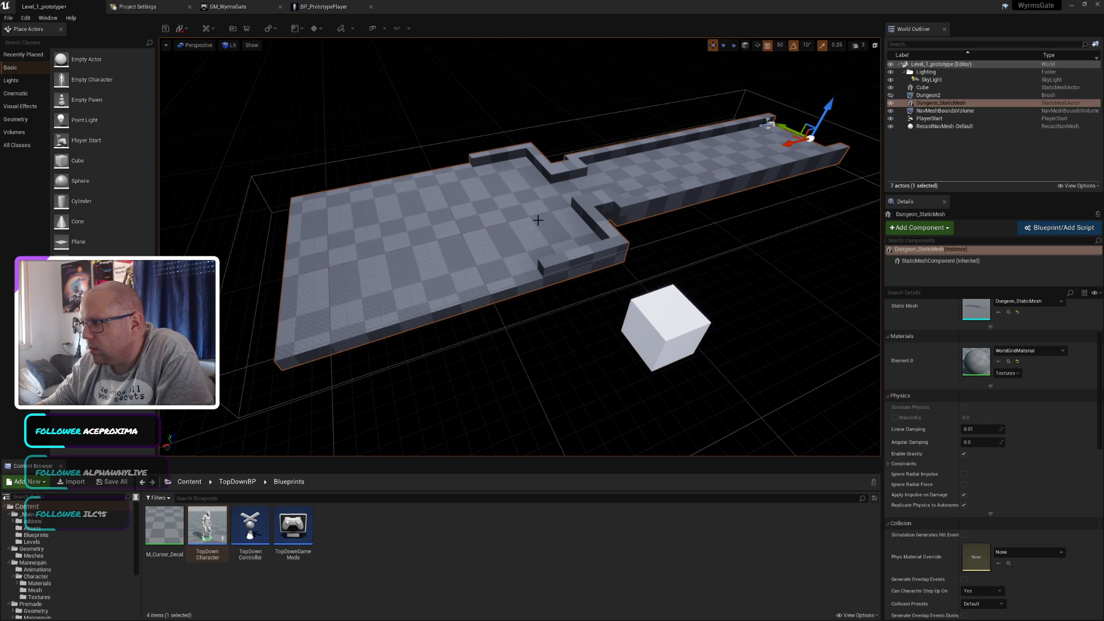
{"action": "left_click", "coordinate": [668, 324]}
{"action": "left_click", "coordinate": [519, 248]}
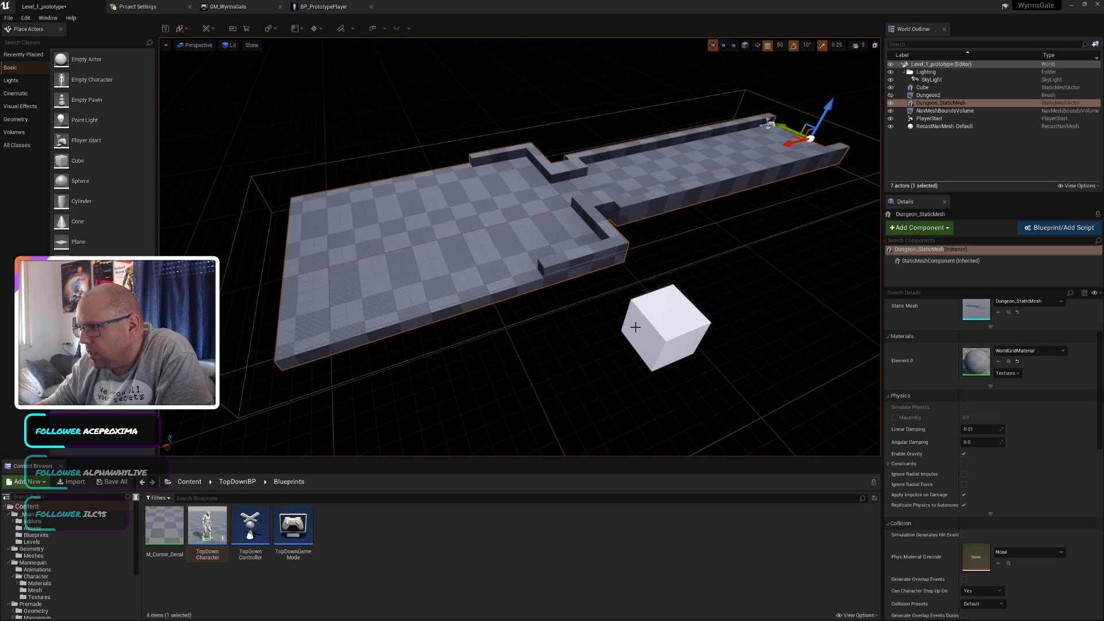
{"action": "left_click", "coordinate": [678, 332]}
{"action": "left_click", "coordinate": [506, 222]}
{"action": "left_click", "coordinate": [649, 313]}
{"action": "left_click", "coordinate": [520, 237]}
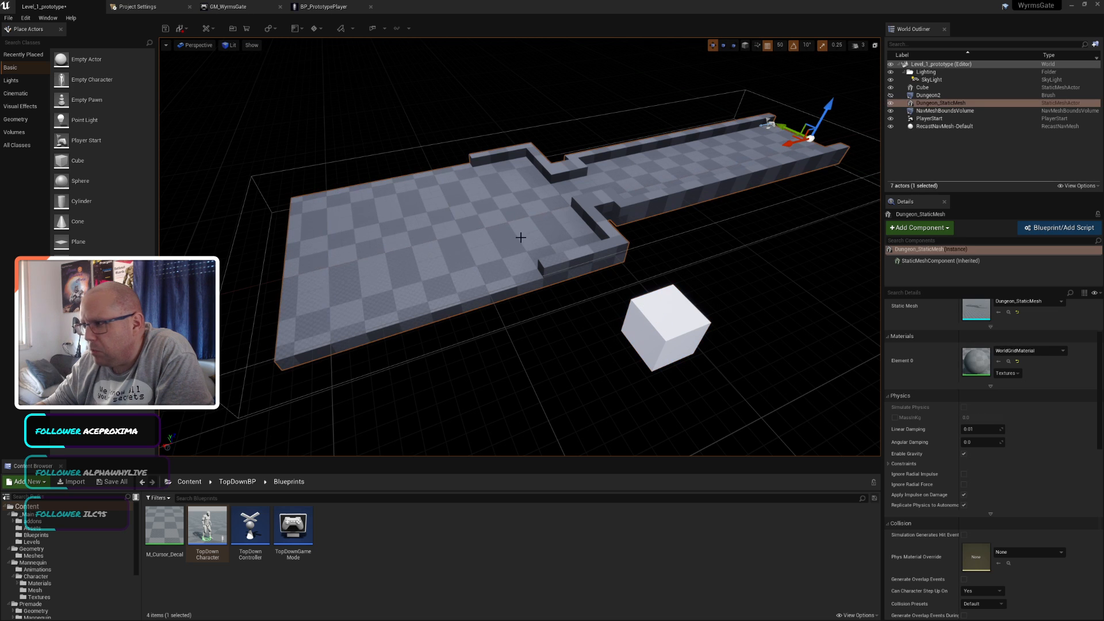
Step: Compare the collision and lighting settings of both meshes, and examine the cube's StaticMeshComponent
{"action": "left_click", "coordinate": [652, 326]}
{"action": "scroll", "coordinate": [1013, 446], "scroll_direction": "down", "scroll_amount": 3}
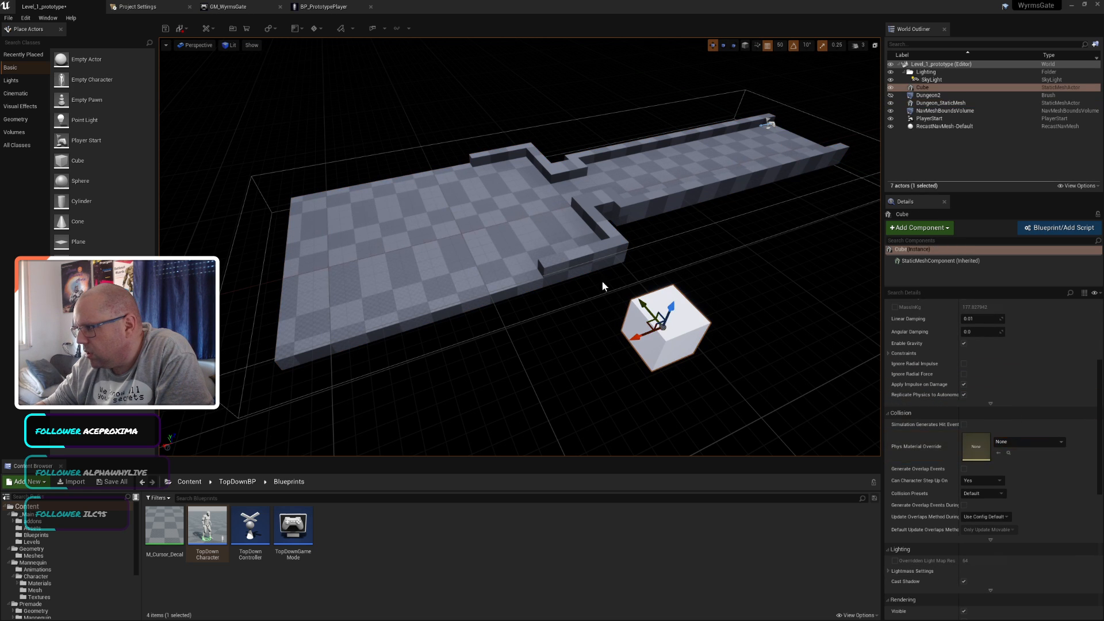
{"action": "left_click", "coordinate": [485, 229]}
{"action": "left_click", "coordinate": [664, 329]}
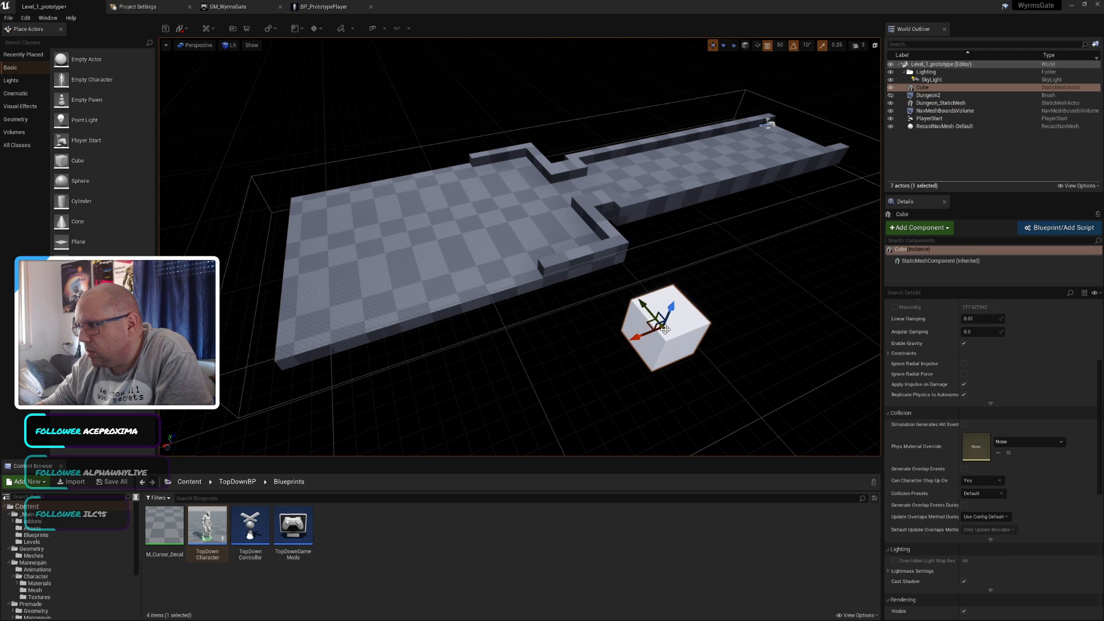
{"action": "left_click", "coordinate": [668, 328]}
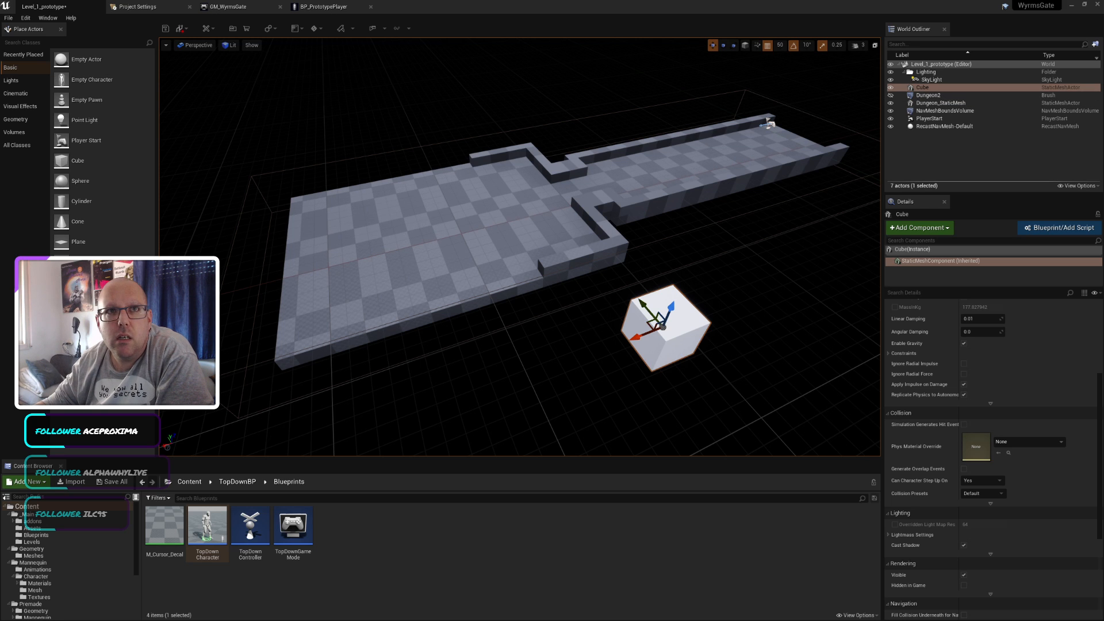
Step: In the browser, close the two AnswerHub threads and open the "Actor/Character is falling" and "Player keeps falling through the floor" results in new tabs
{"action": "key", "text": "alt+Tab"}
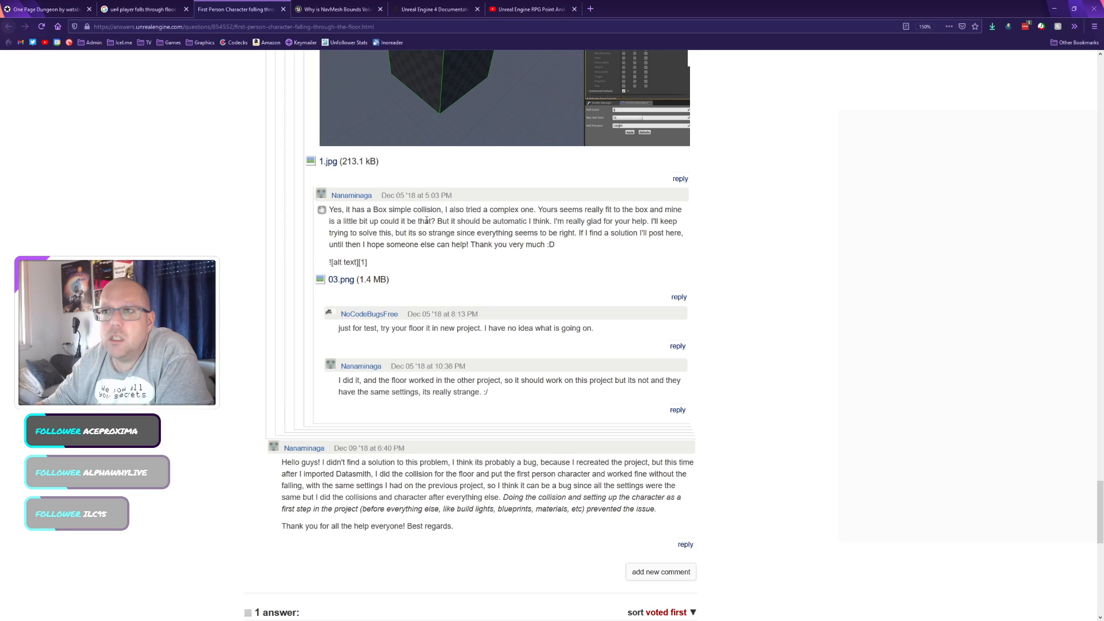
{"action": "left_click", "coordinate": [130, 6]}
{"action": "middle_click", "coordinate": [251, 11]}
{"action": "left_click", "coordinate": [270, 11]}
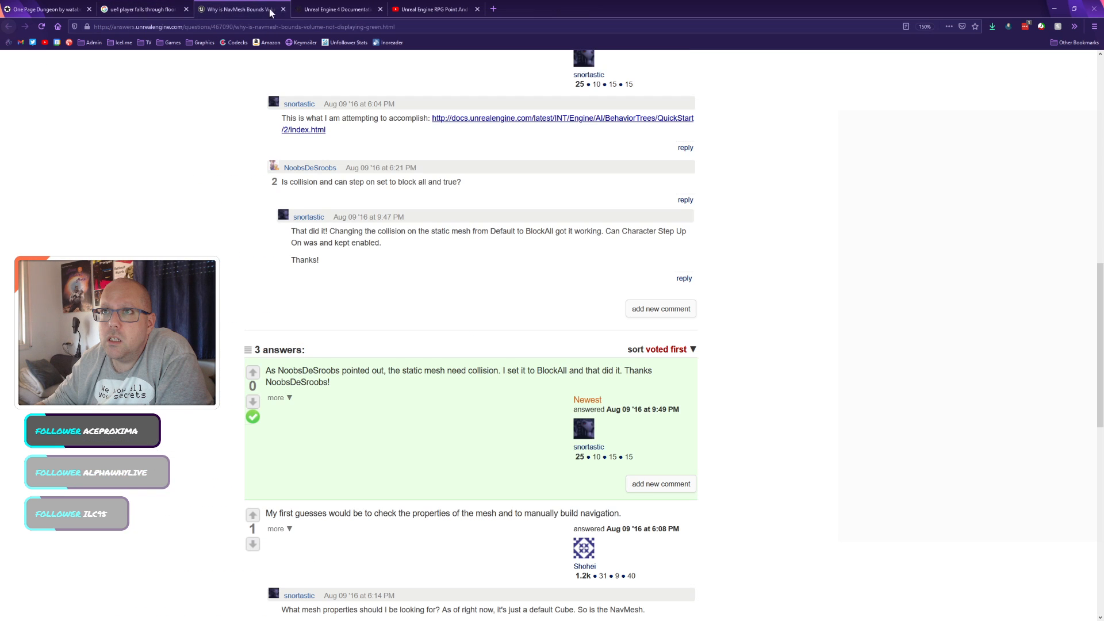
{"action": "left_click", "coordinate": [283, 10]}
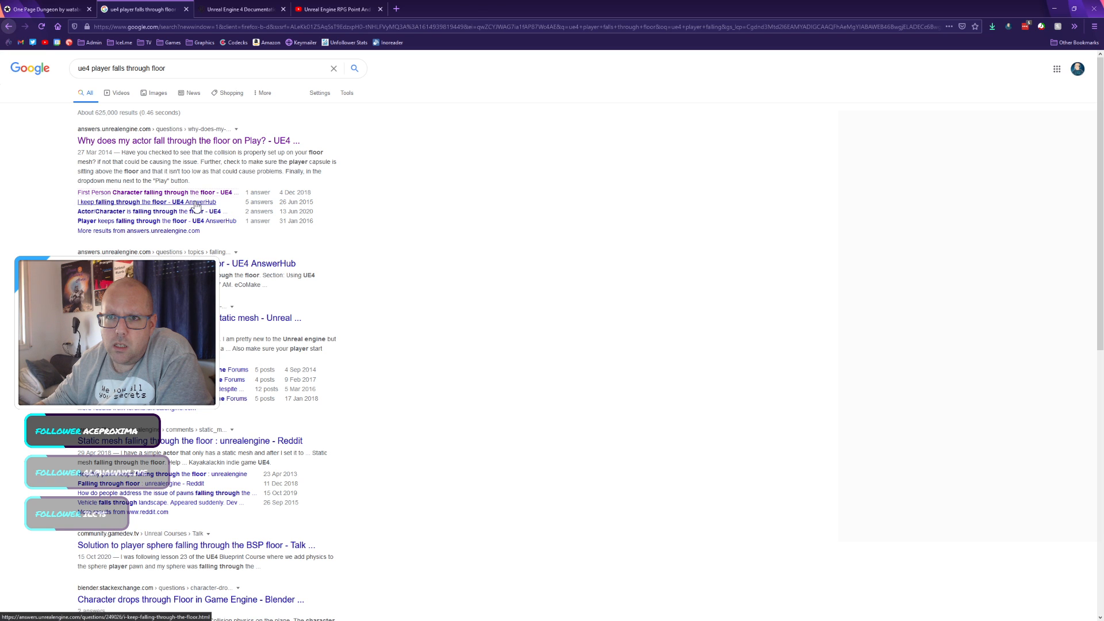
{"action": "middle_click", "coordinate": [219, 211]}
{"action": "middle_click", "coordinate": [149, 223]}
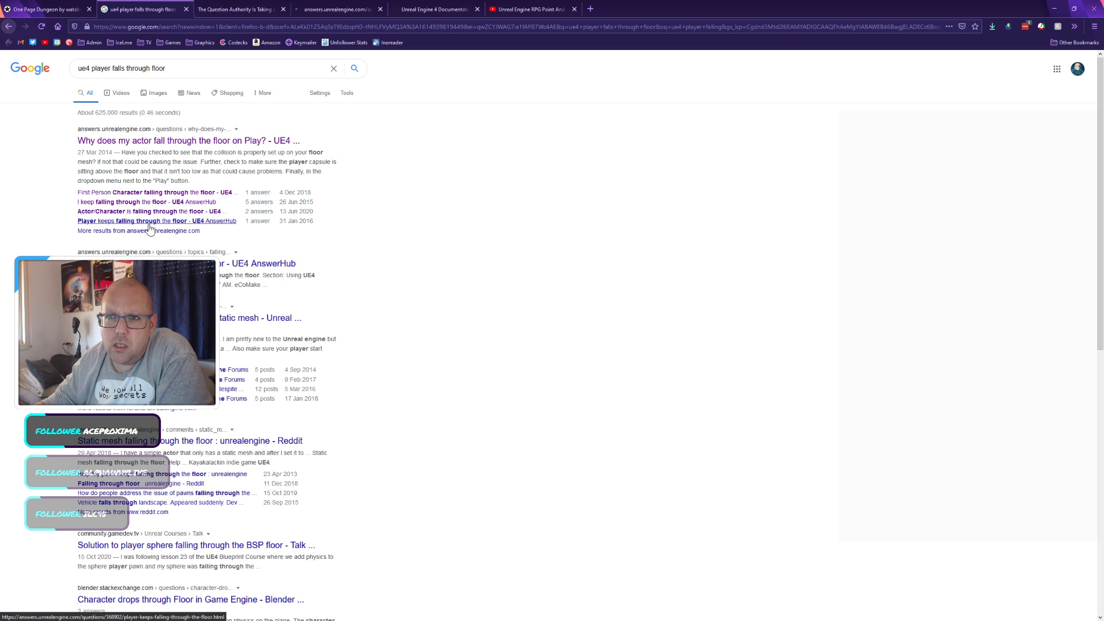
Step: Open the "Player keeps falling through the floor" and AnswerHub topic results in new tabs, then read and close the "I keep falling through the floor" thread
{"action": "middle_click", "coordinate": [149, 224]}
{"action": "middle_click", "coordinate": [229, 265]}
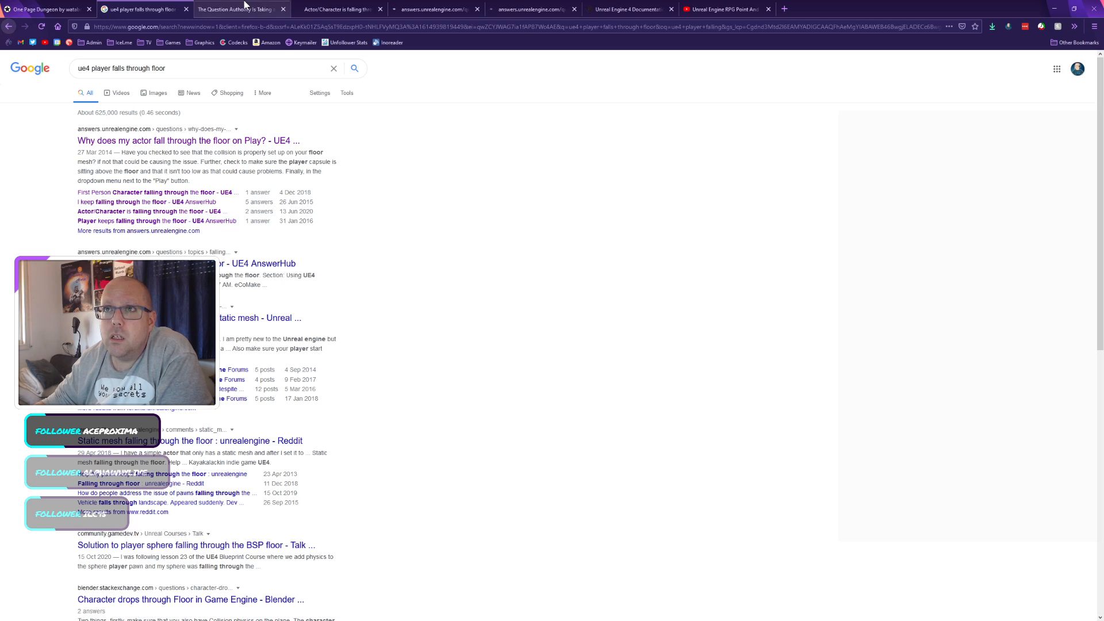
{"action": "left_click", "coordinate": [245, 7]}
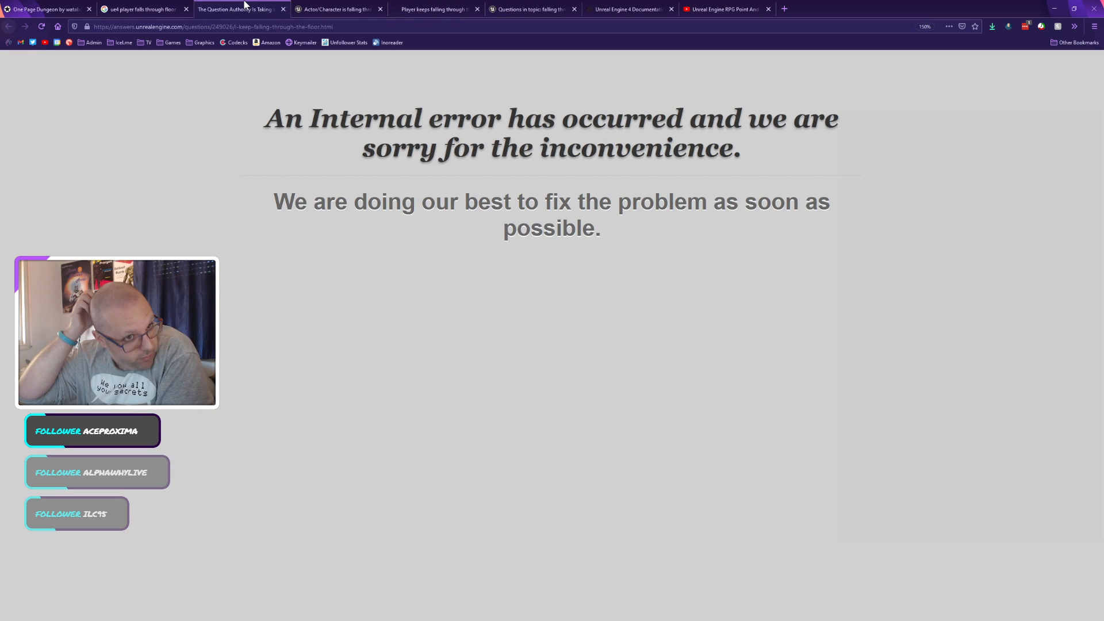
{"action": "left_click", "coordinate": [348, 7]}
{"action": "left_click", "coordinate": [277, 7]}
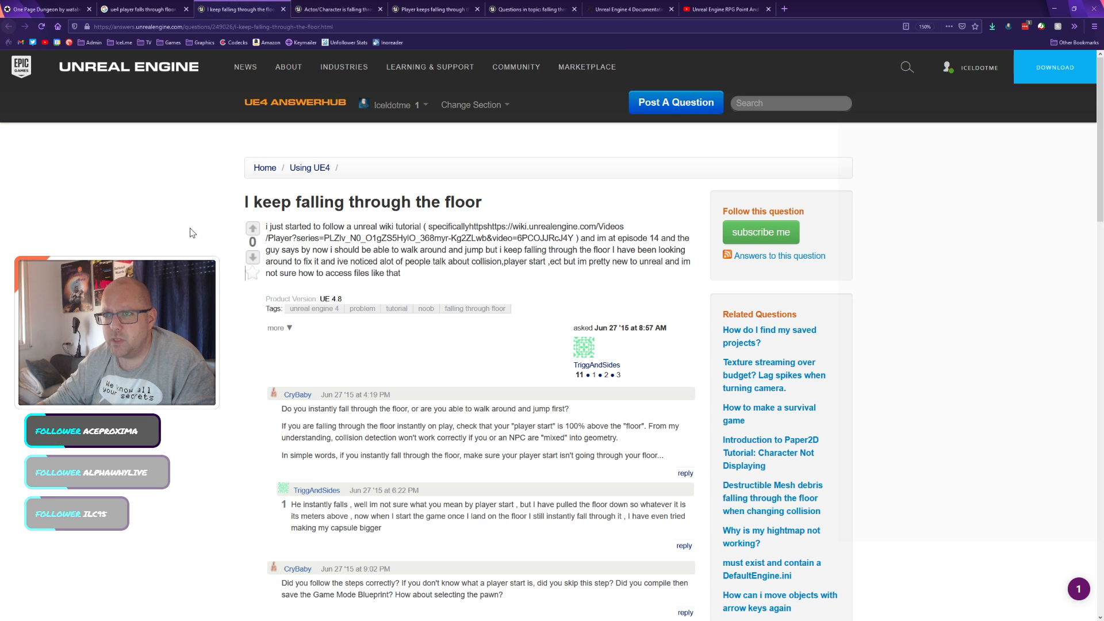
{"action": "scroll", "coordinate": [190, 228], "scroll_direction": "down", "scroll_amount": 5}
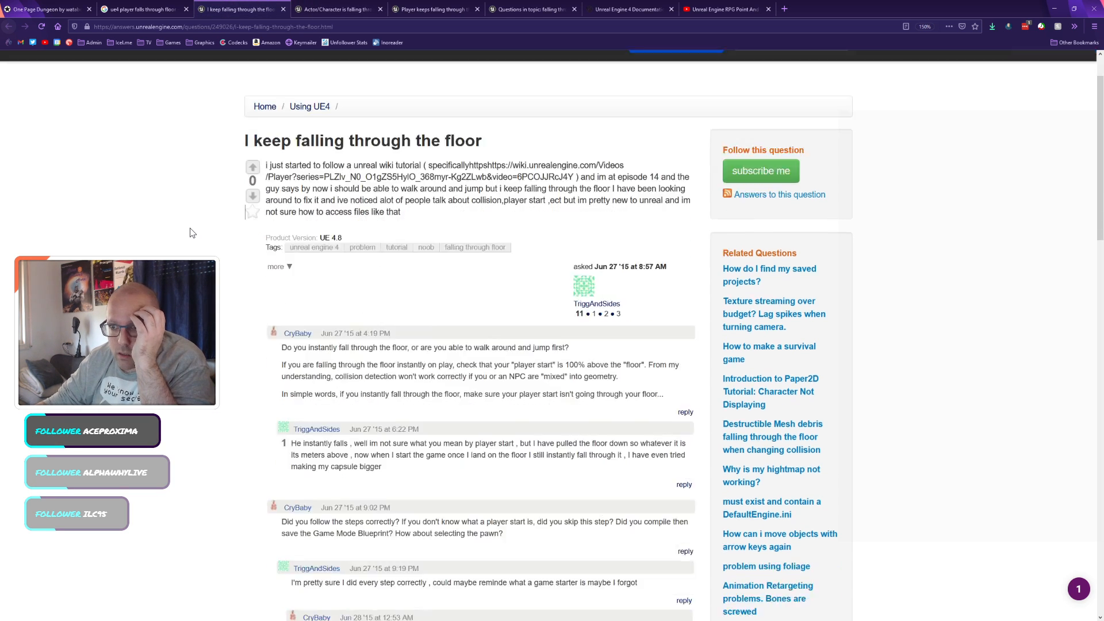
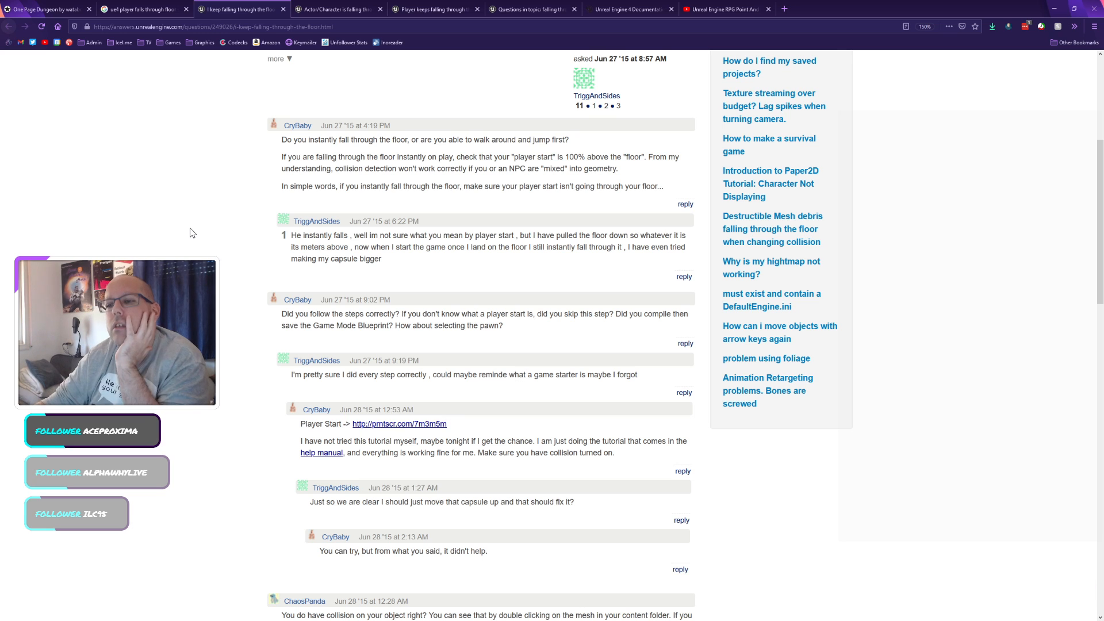
{"action": "scroll", "coordinate": [196, 235], "scroll_direction": "down", "scroll_amount": 6}
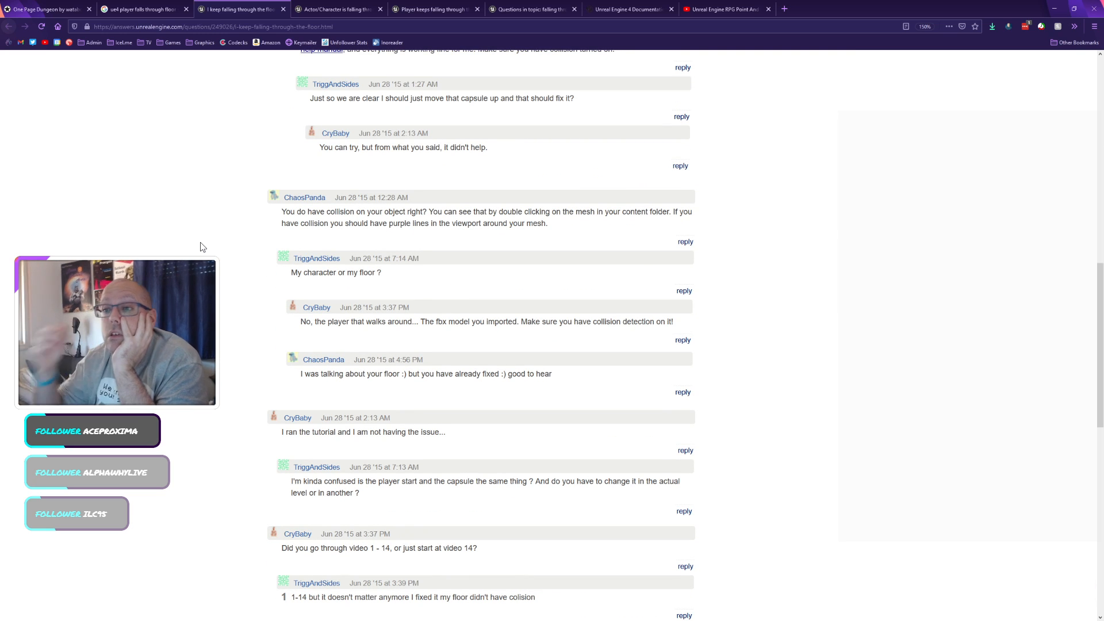
{"action": "scroll", "coordinate": [200, 244], "scroll_direction": "down", "scroll_amount": 3}
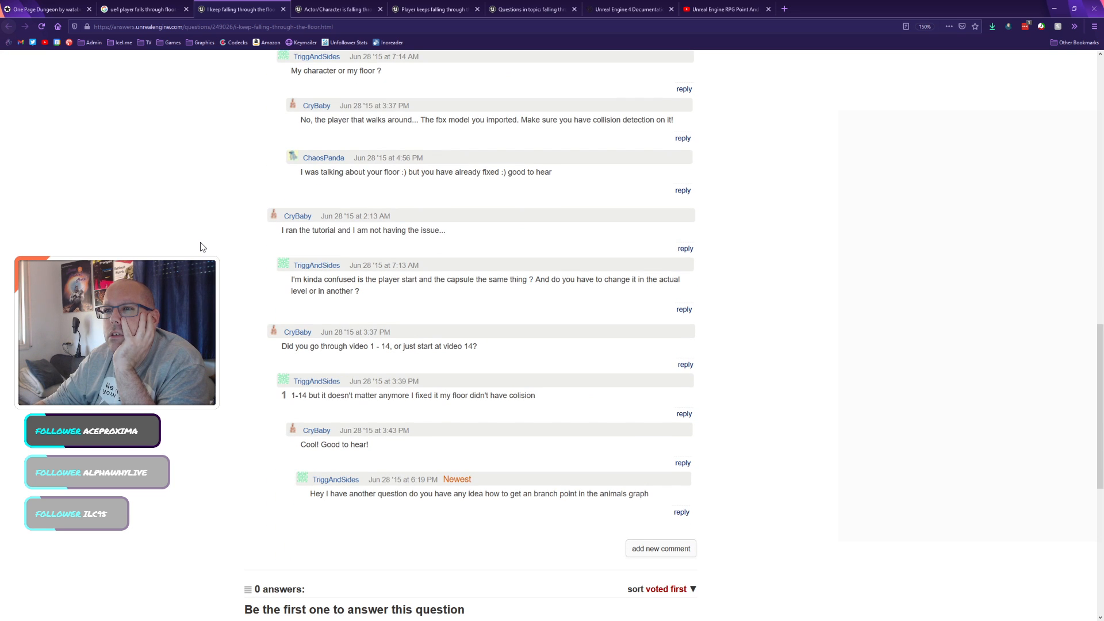
{"action": "left_click", "coordinate": [283, 9]}
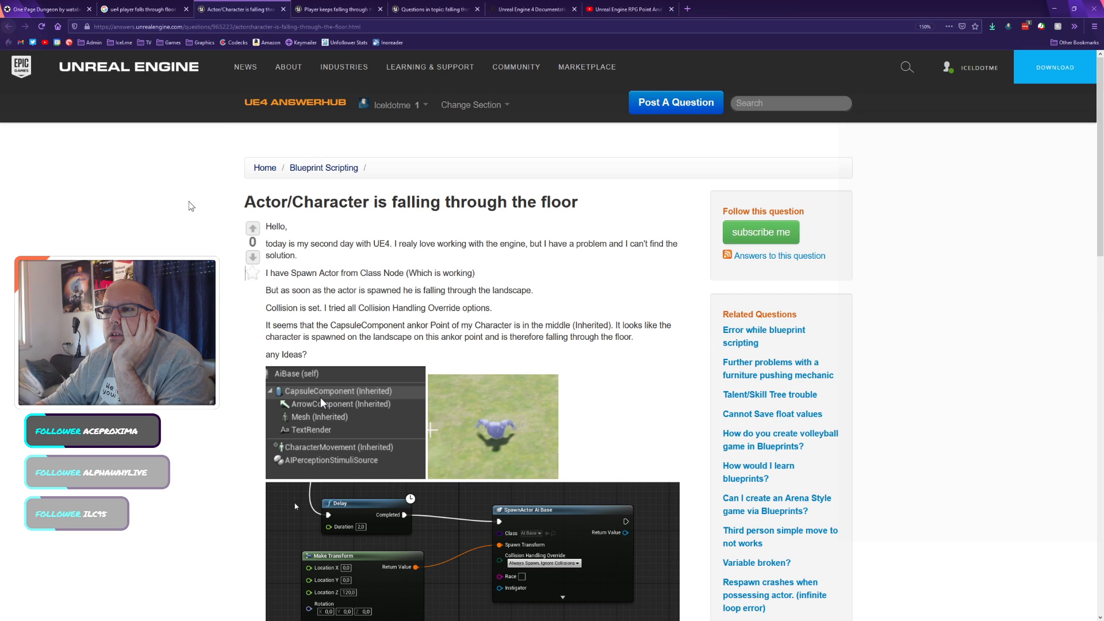
Step: Read the answers in the "Actor/Character is falling through the floor" thread, close it, and read the "Player keeps falling through the floor" thread
{"action": "scroll", "coordinate": [193, 213], "scroll_direction": "down", "scroll_amount": 10}
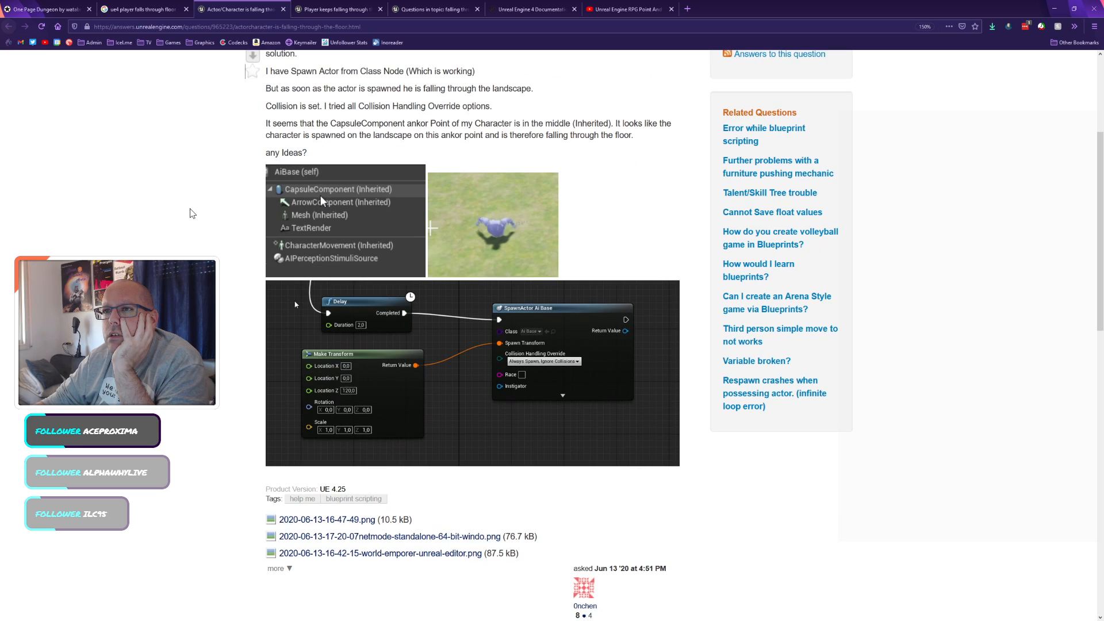
{"action": "scroll", "coordinate": [193, 213], "scroll_direction": "up", "scroll_amount": 1}
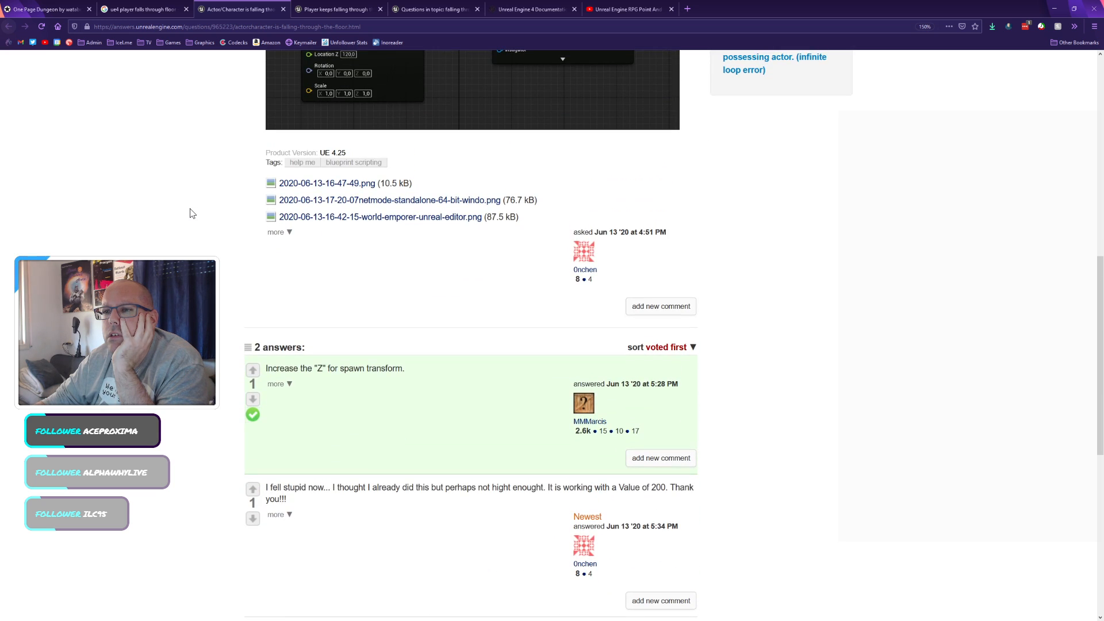
{"action": "left_click", "coordinate": [284, 9]}
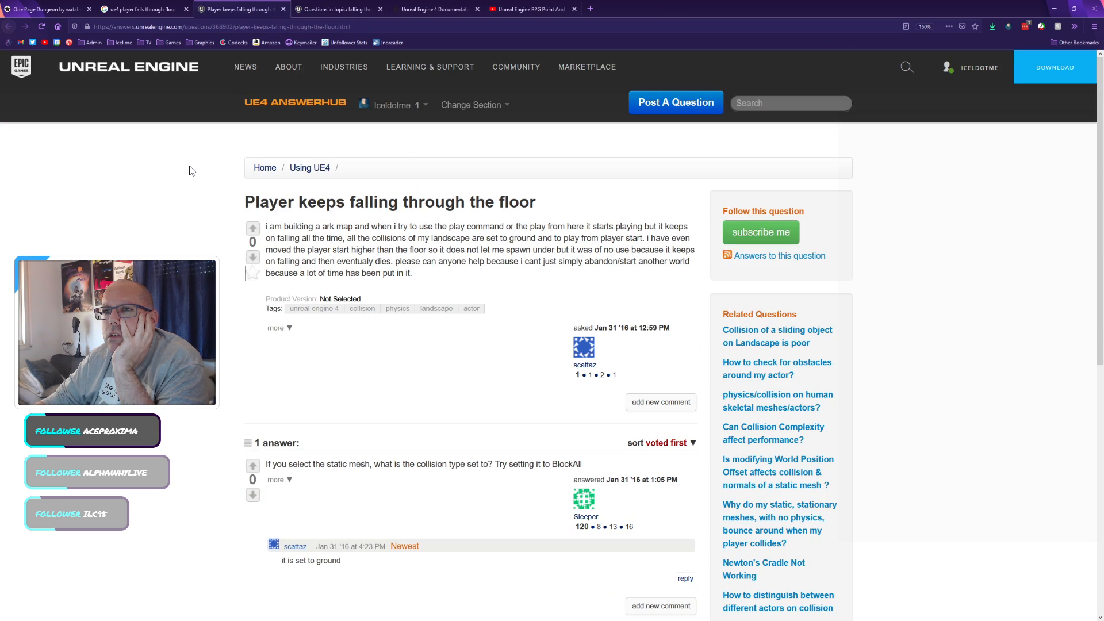
{"action": "scroll", "coordinate": [191, 171], "scroll_direction": "down", "scroll_amount": 1}
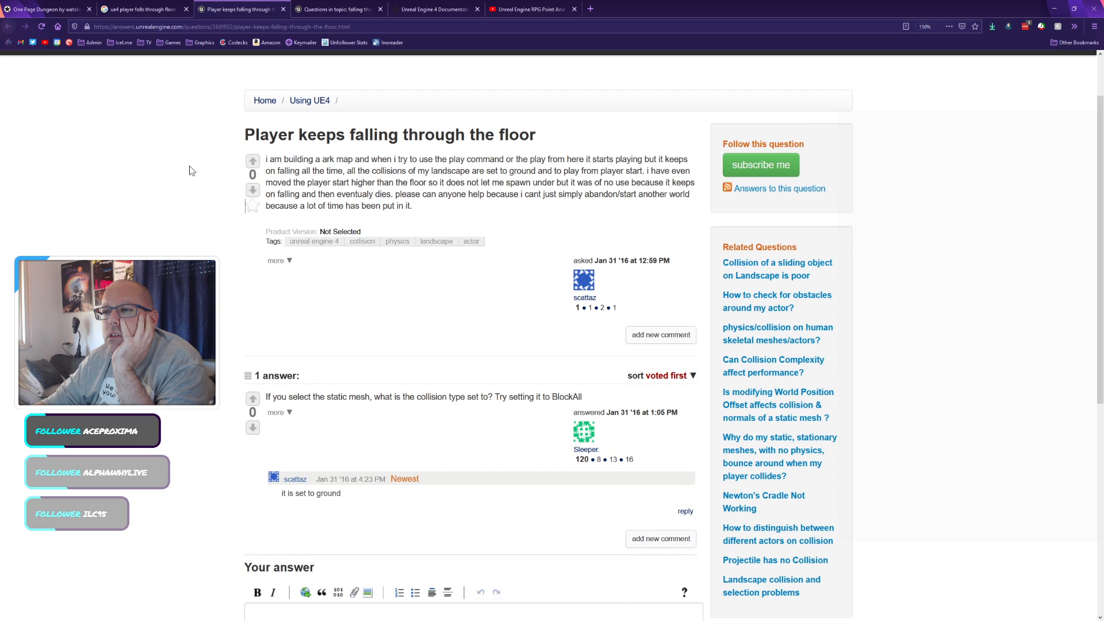
{"action": "scroll", "coordinate": [191, 171], "scroll_direction": "down", "scroll_amount": 2}
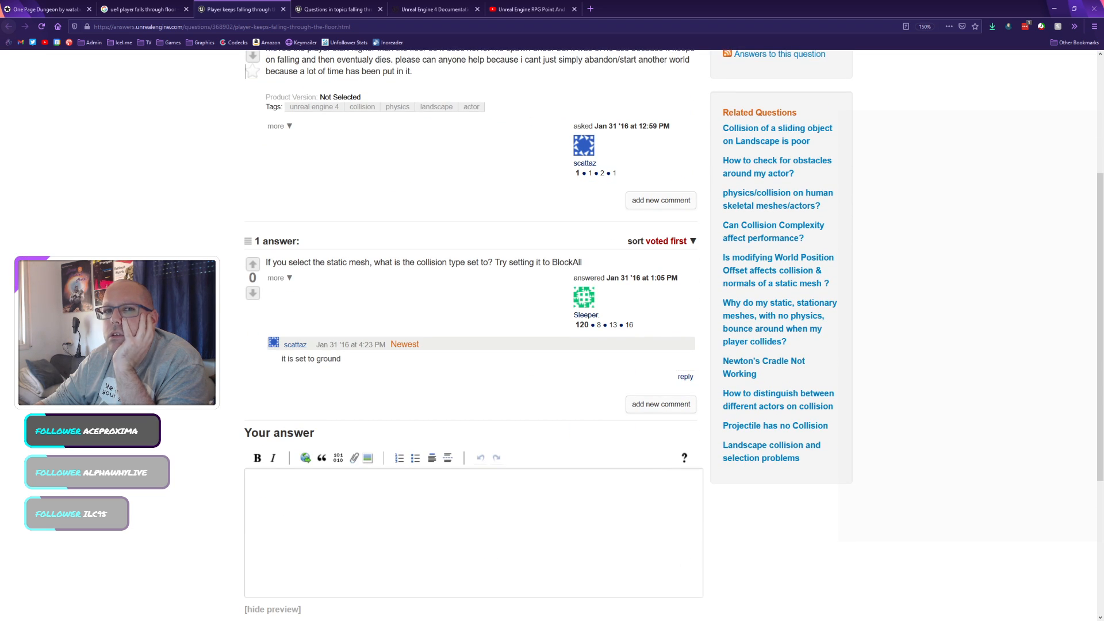
Step: Switch to Unreal Editor and examine the collision settings and available collision presets of Dungeon_StaticMesh
{"action": "key", "text": "alt+Tab"}
{"action": "left_click", "coordinate": [719, 199]}
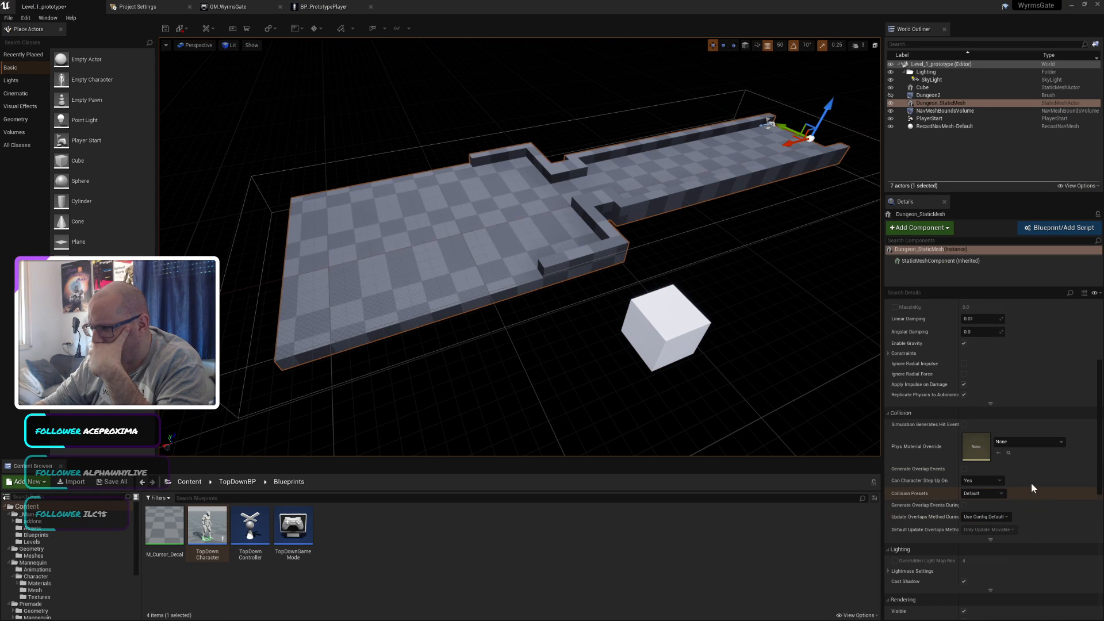
{"action": "scroll", "coordinate": [1021, 474], "scroll_direction": "down", "scroll_amount": 3}
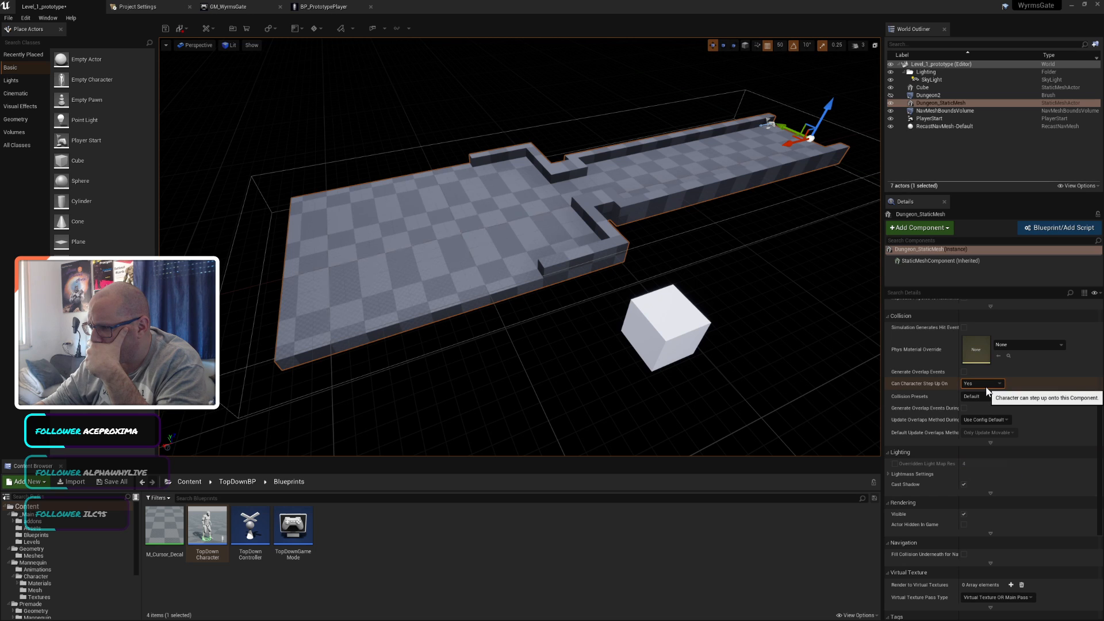
{"action": "left_click", "coordinate": [980, 396]}
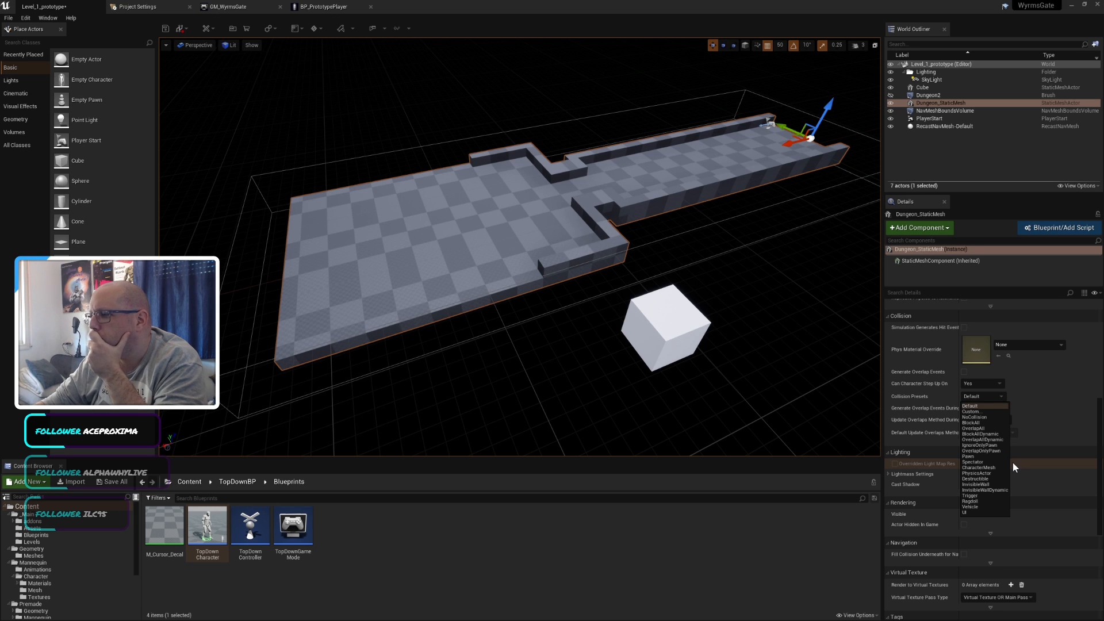
{"action": "left_click", "coordinate": [1049, 488]}
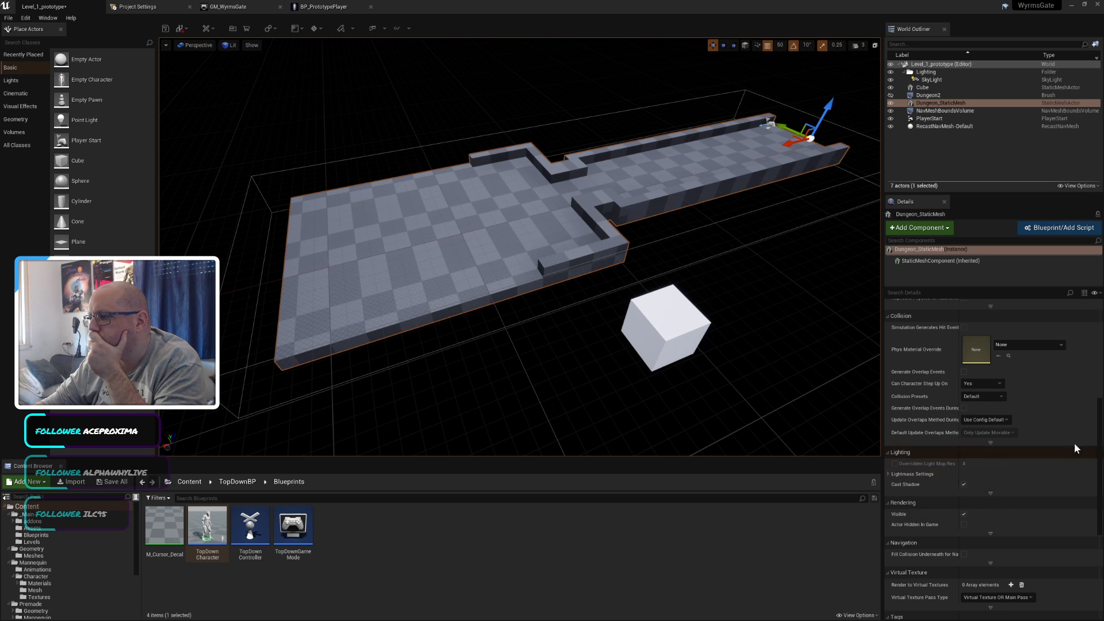
{"action": "scroll", "coordinate": [1004, 484], "scroll_direction": "up", "scroll_amount": 3}
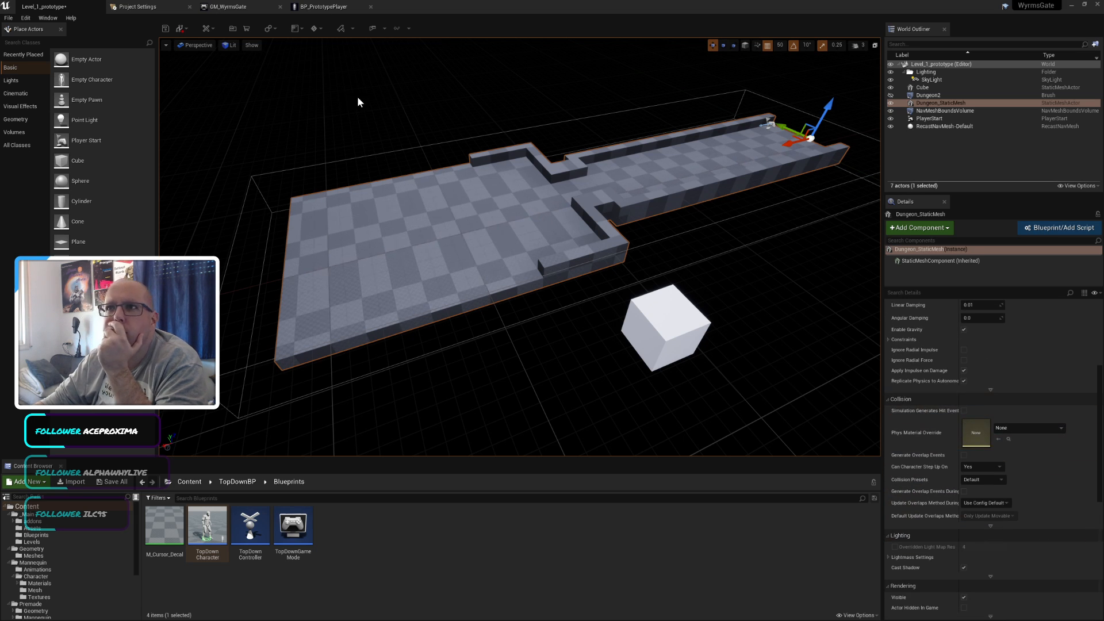
{"action": "left_click", "coordinate": [301, 29]}
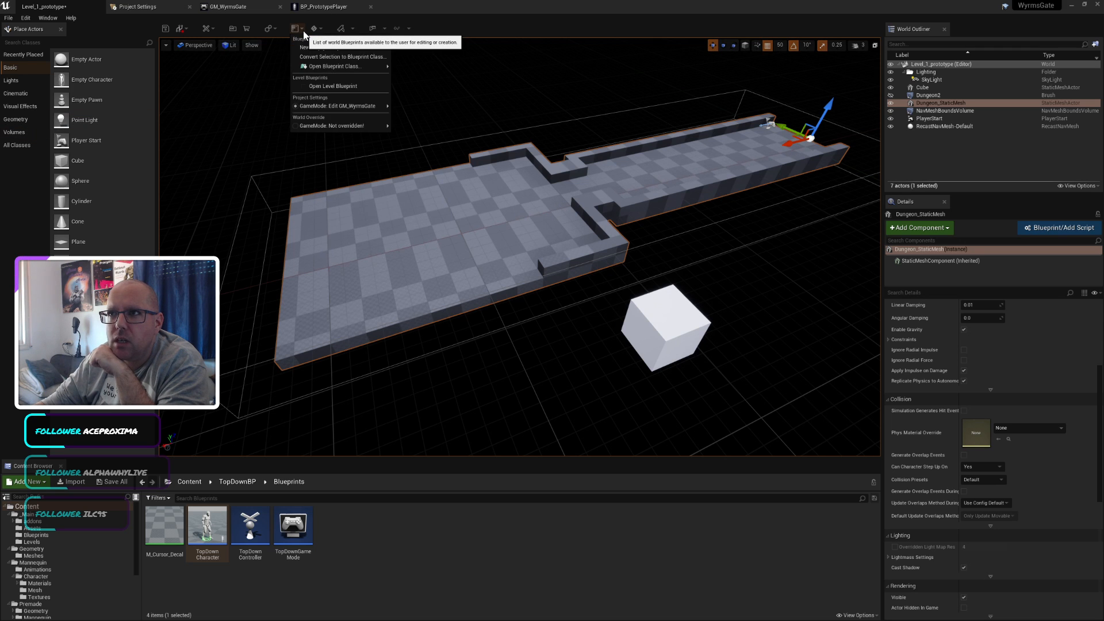
{"action": "left_click", "coordinate": [303, 30]}
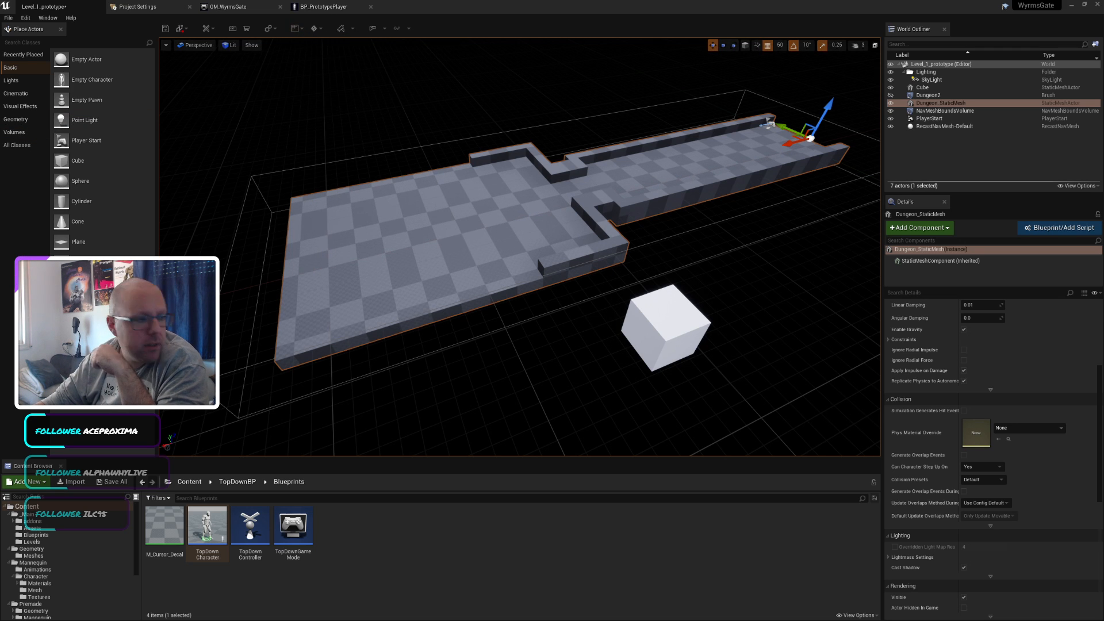
Step: Return to the browser, close the leftover AnswerHub and documentation tabs, and open the two Unreal Engine forum results about falling through static mesh in new tabs
{"action": "key", "text": "alt+Tab"}
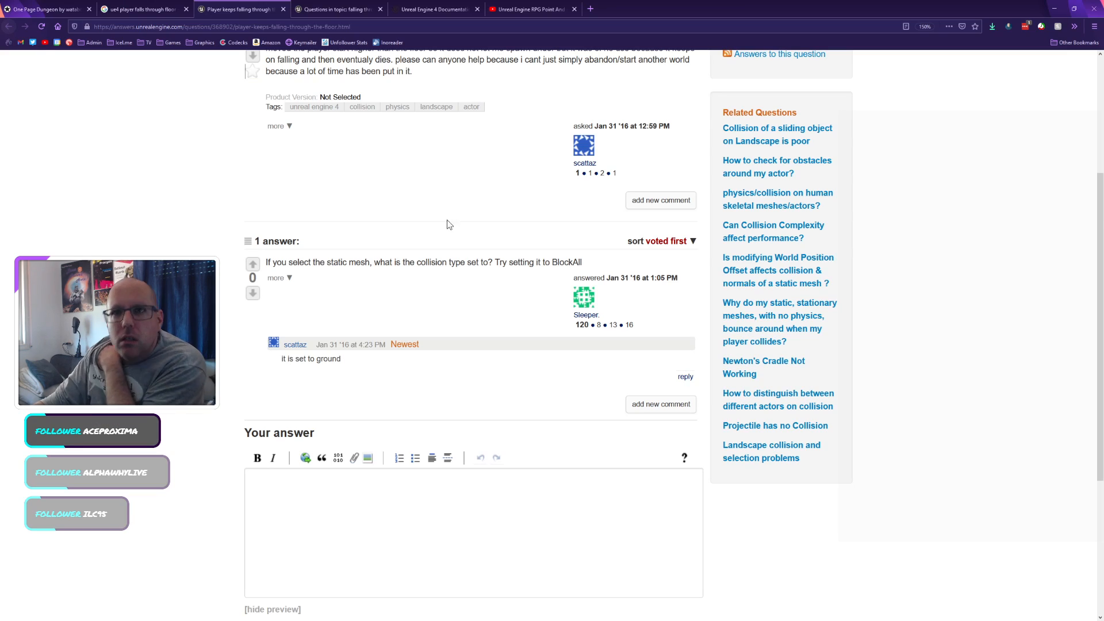
{"action": "left_click", "coordinate": [283, 9]}
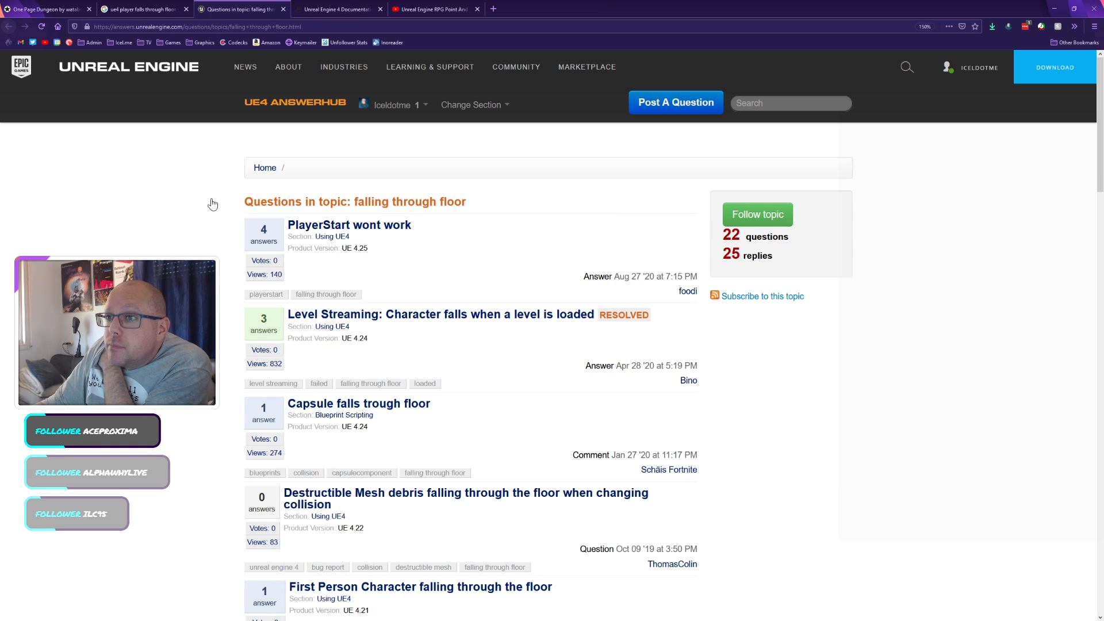
{"action": "left_click", "coordinate": [283, 9]}
{"action": "left_click", "coordinate": [282, 11]}
{"action": "left_click", "coordinate": [167, 10]}
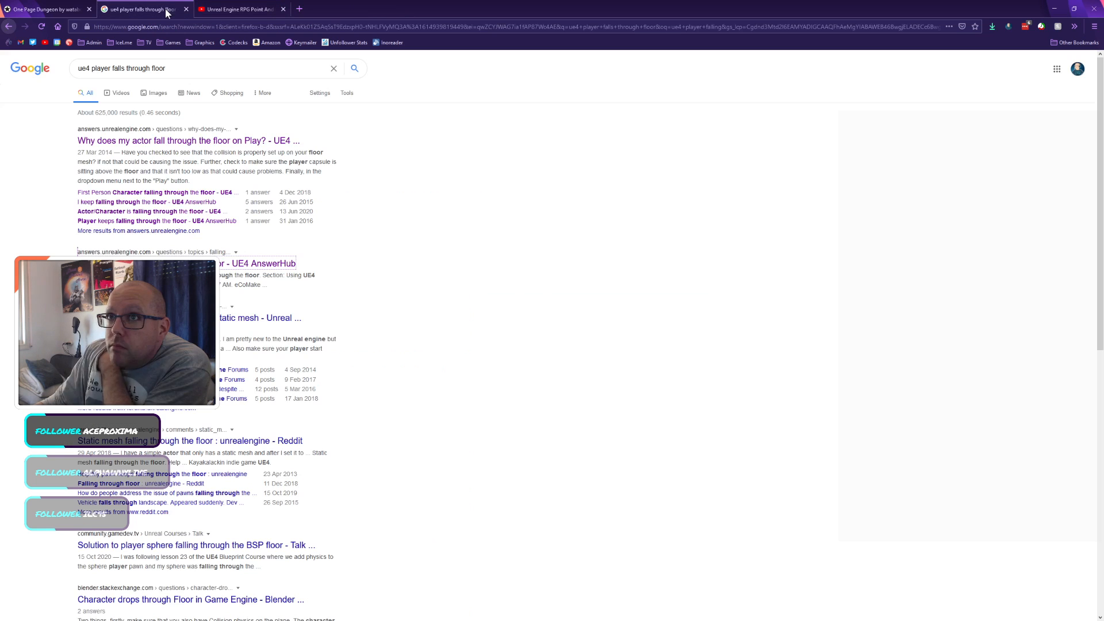
{"action": "middle_click", "coordinate": [240, 324]}
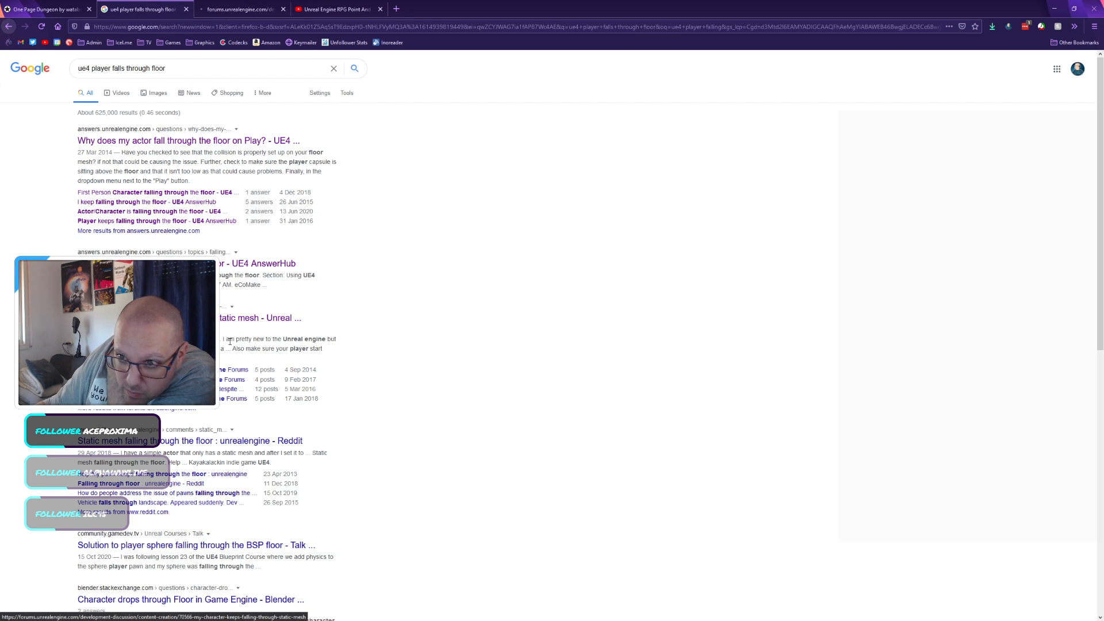
{"action": "middle_click", "coordinate": [233, 369]}
Step: Search Google for "ue4 character falls through static mesh"
{"action": "left_click", "coordinate": [175, 66]}
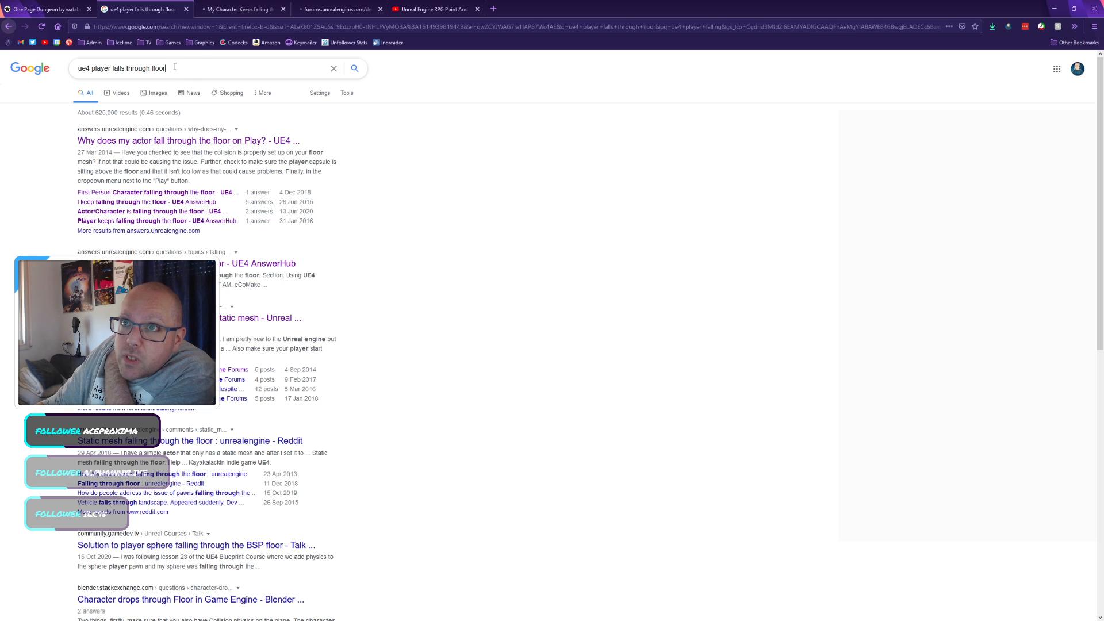
{"action": "key", "text": "ctrl+shift+Left"}
{"action": "key", "text": "ctrl+shift+Left"}
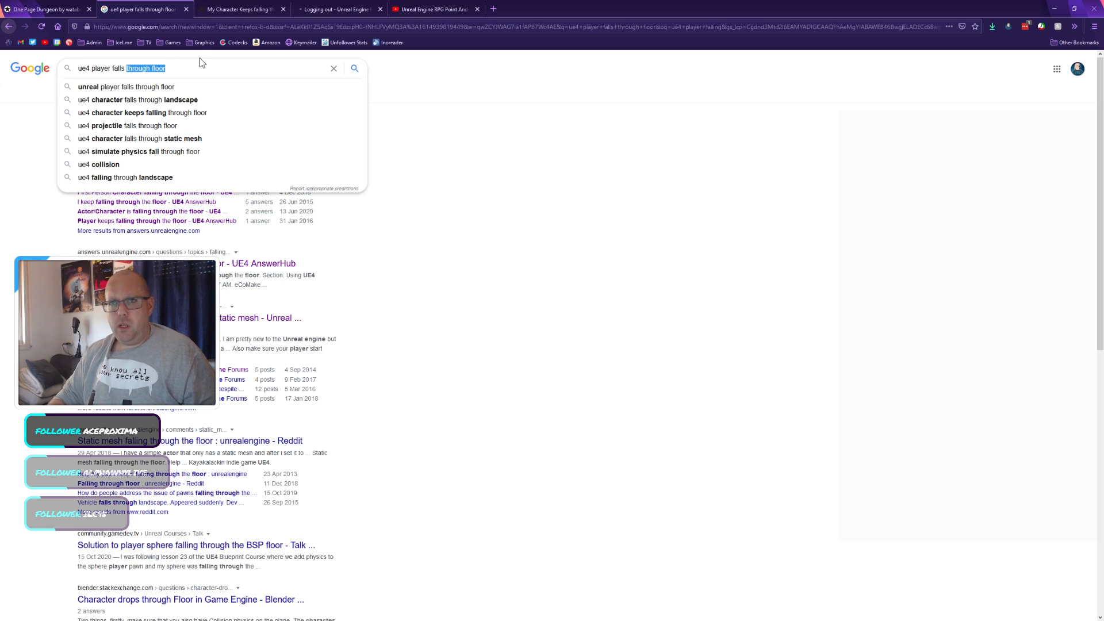
{"action": "type", "text": "through"}
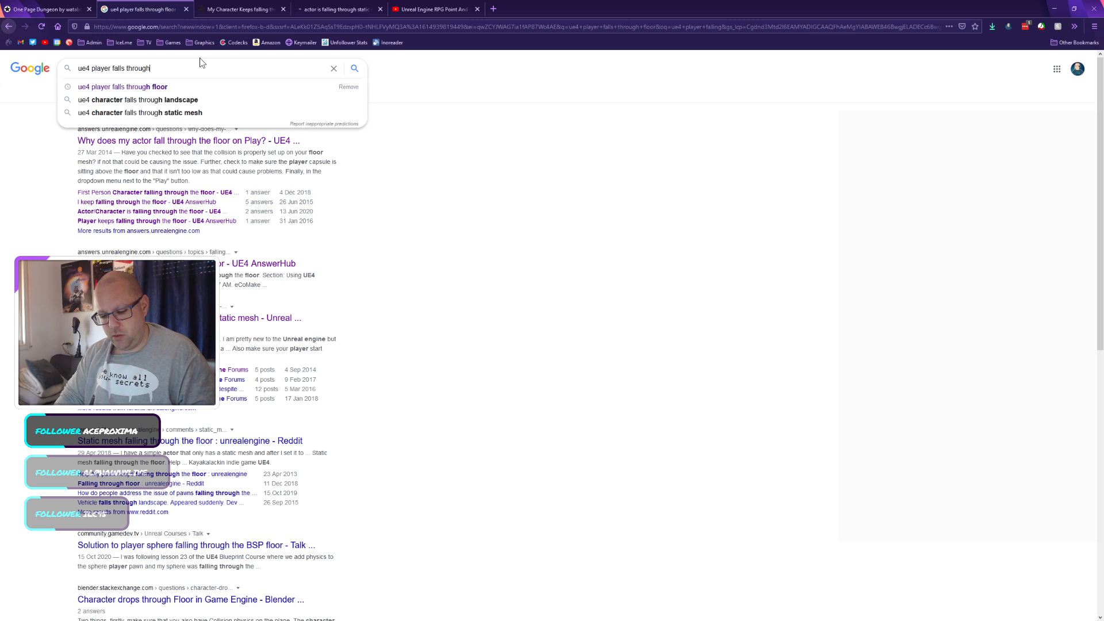
{"action": "type", "text": " static mesh"}
{"action": "key", "text": "Down"}
{"action": "key", "text": "Return"}
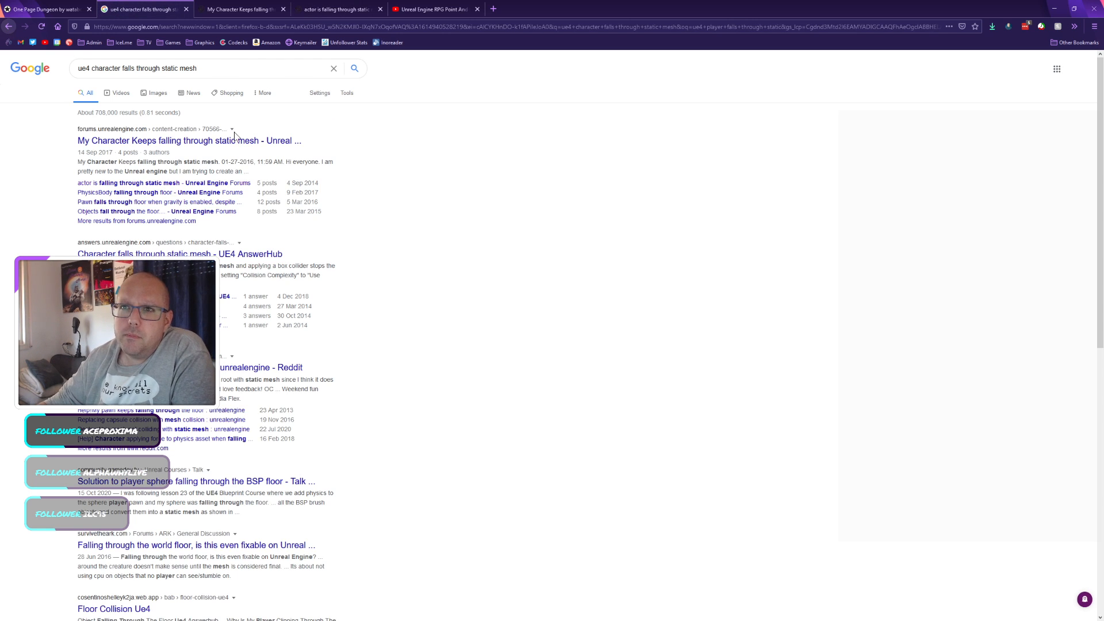
Step: Read the two forum threads about falling through static meshes and open the linked collision setup documentation in a new tab
{"action": "left_click", "coordinate": [239, 9]}
{"action": "scroll", "coordinate": [136, 226], "scroll_direction": "down", "scroll_amount": 5}
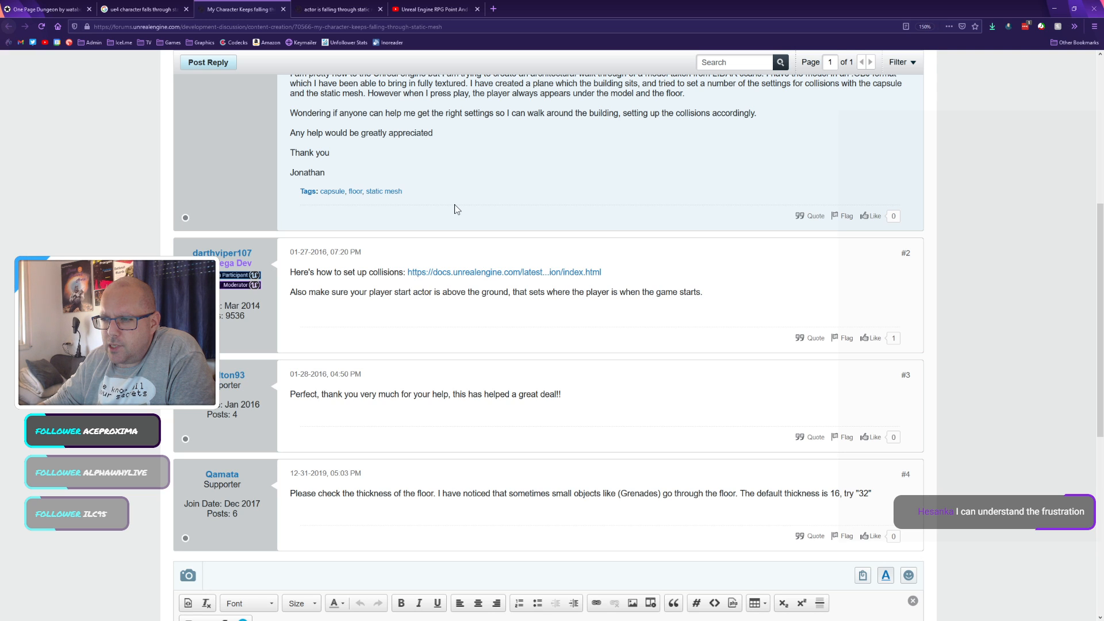
{"action": "middle_click", "coordinate": [467, 274]}
{"action": "left_click", "coordinate": [423, 8]}
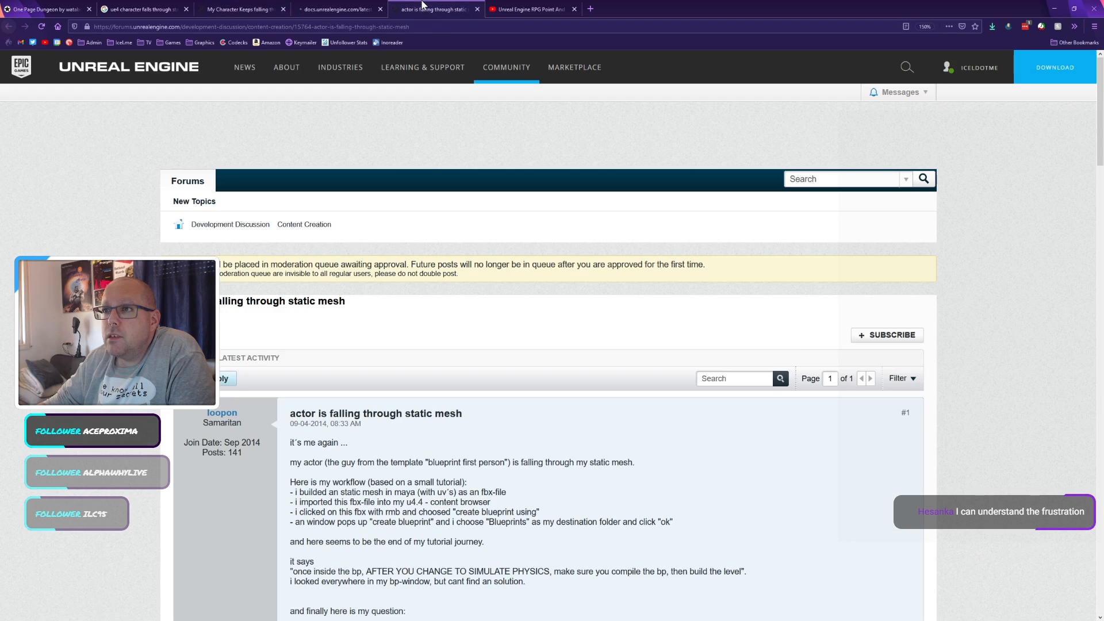
{"action": "scroll", "coordinate": [428, 302], "scroll_direction": "down", "scroll_amount": 10}
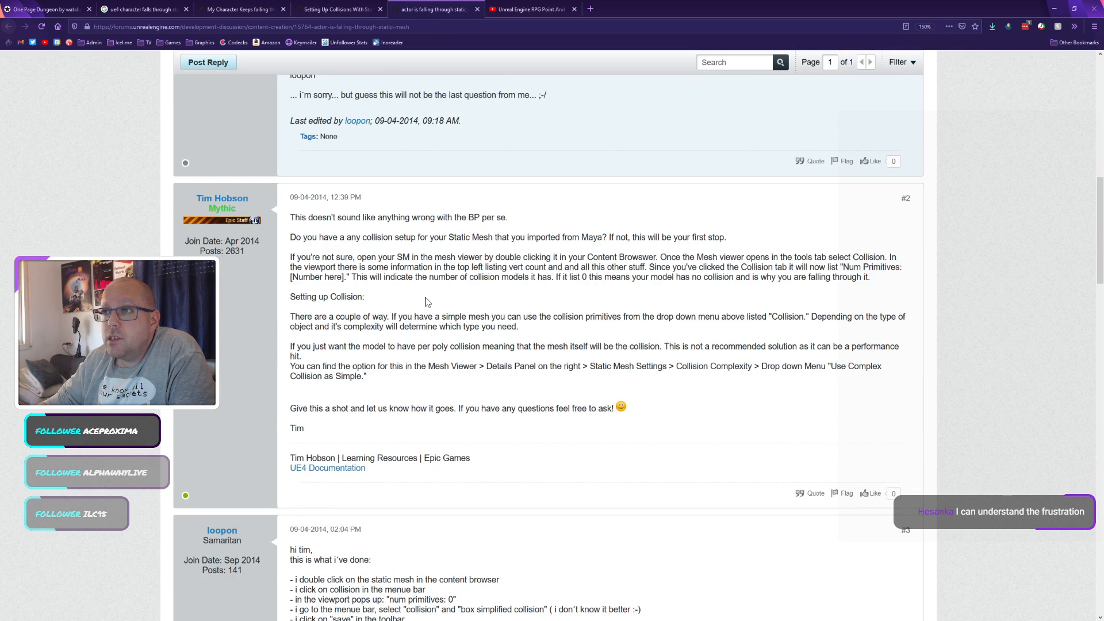
Step: Skim the "Setting Up Collisions With Static Meshes" documentation through the simple shaped mesh section and close the page
{"action": "left_click", "coordinate": [348, 6]}
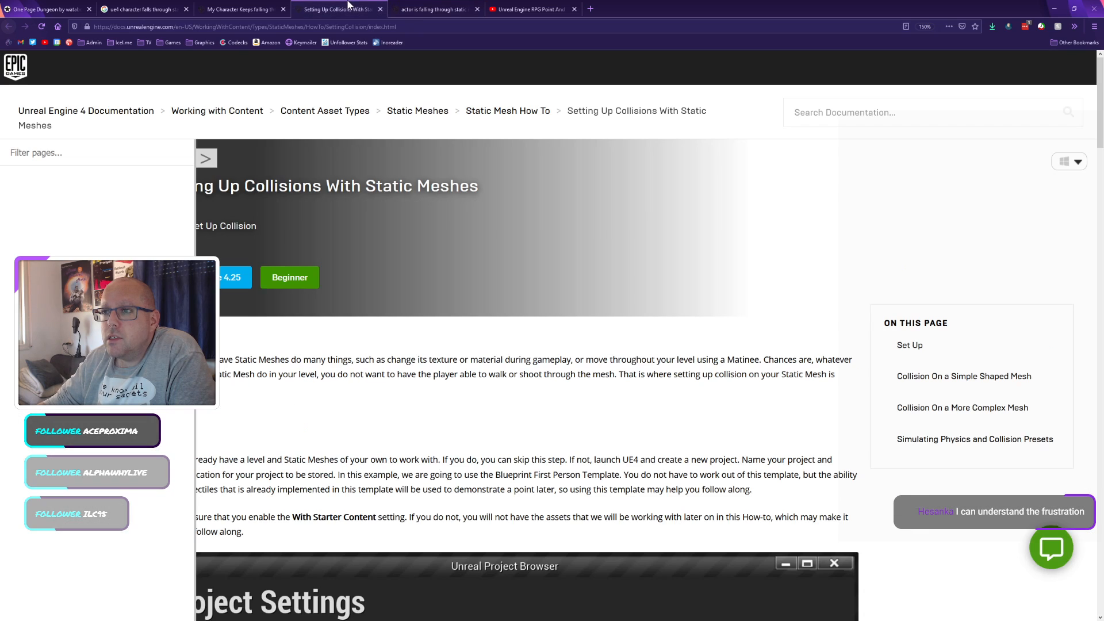
{"action": "scroll", "coordinate": [368, 281], "scroll_direction": "down", "scroll_amount": 7}
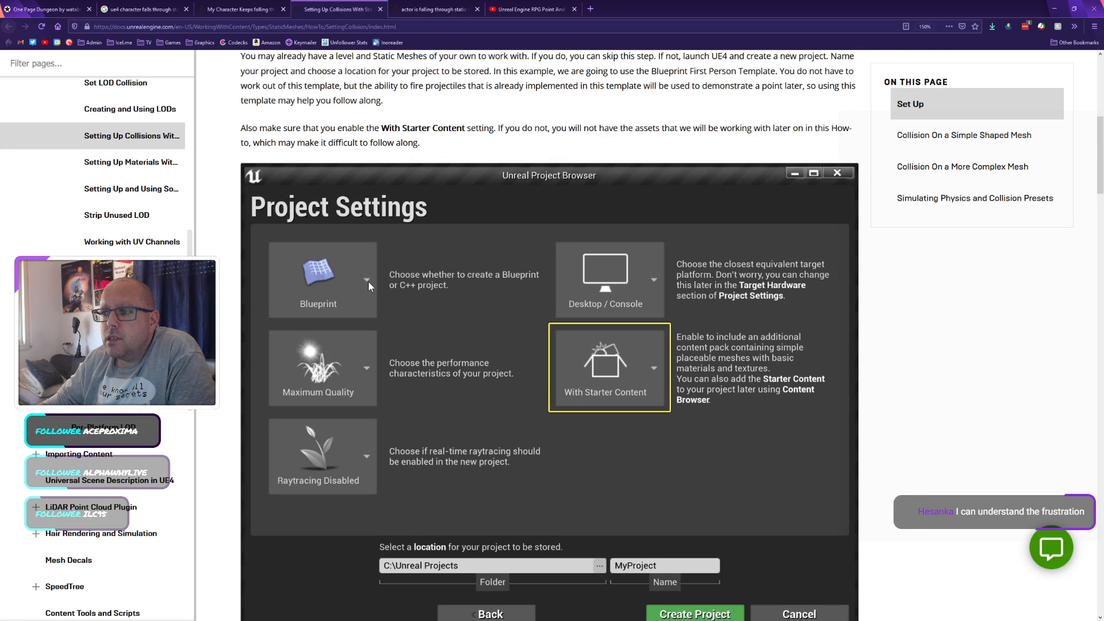
{"action": "scroll", "coordinate": [368, 281], "scroll_direction": "down", "scroll_amount": 15}
{"action": "scroll", "coordinate": [368, 286], "scroll_direction": "down", "scroll_amount": 15}
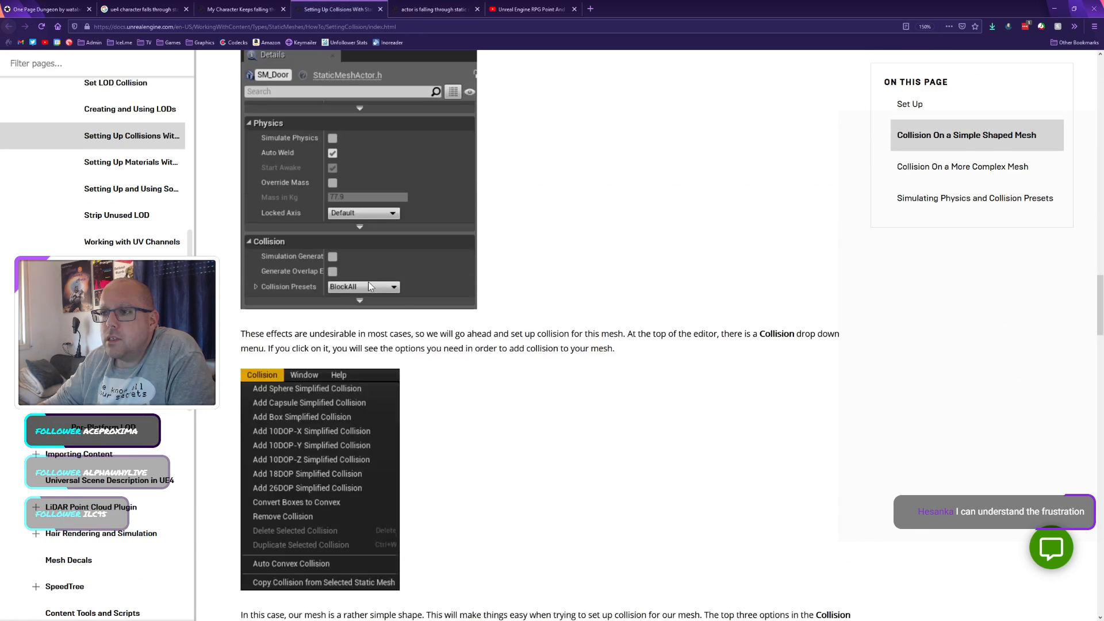
{"action": "left_click", "coordinate": [380, 9]}
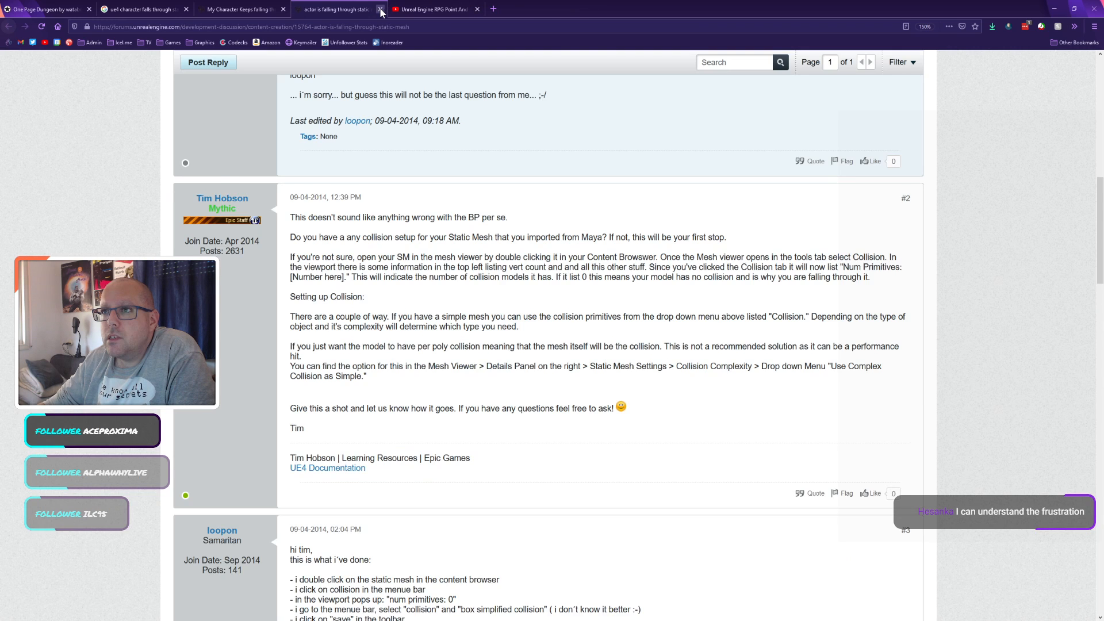
Step: Close the two forum threads already read and open the AnswerHub static mesh, PhysicsBody and Pawn falling-through-floor results in new tabs
{"action": "left_click", "coordinate": [380, 9]}
{"action": "left_click", "coordinate": [285, 9]}
{"action": "left_click", "coordinate": [144, 9]}
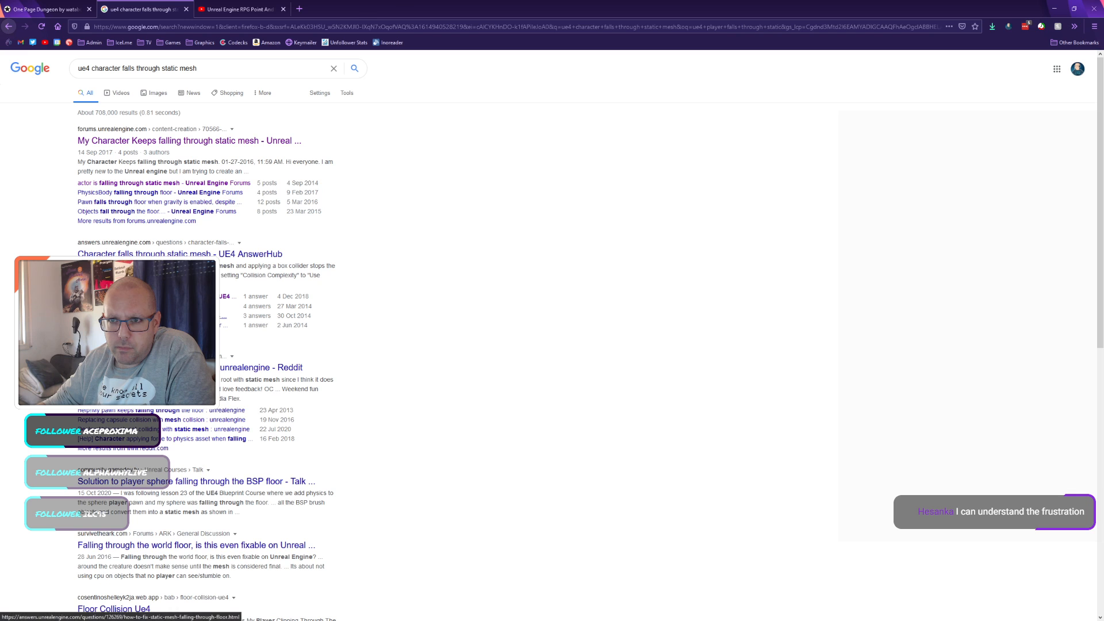
{"action": "middle_click", "coordinate": [147, 306]}
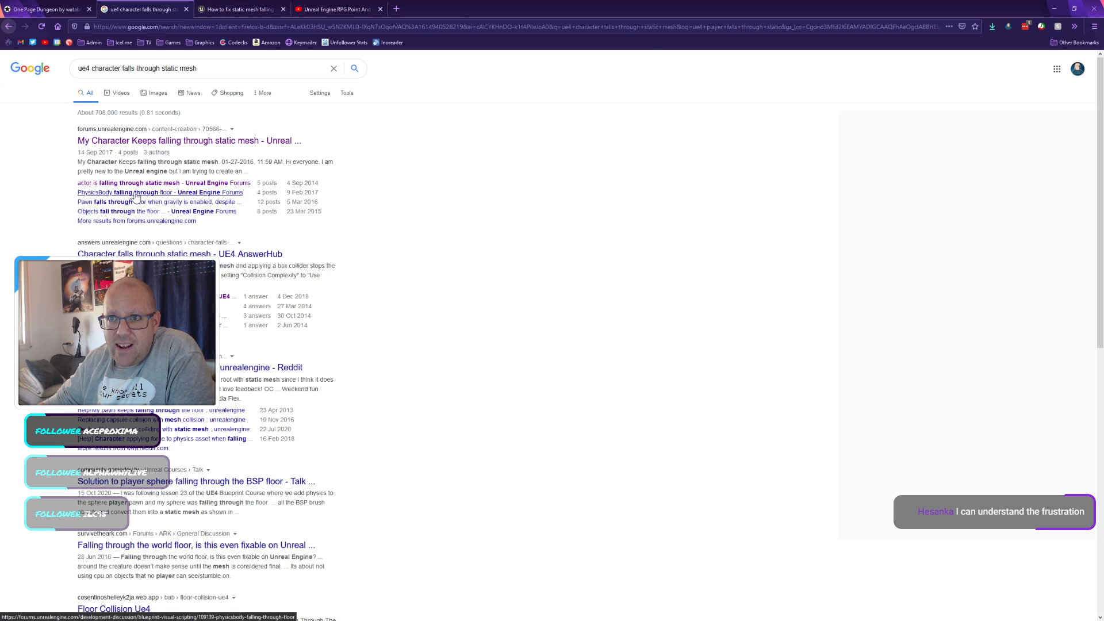
{"action": "middle_click", "coordinate": [97, 192]}
{"action": "middle_click", "coordinate": [95, 202]}
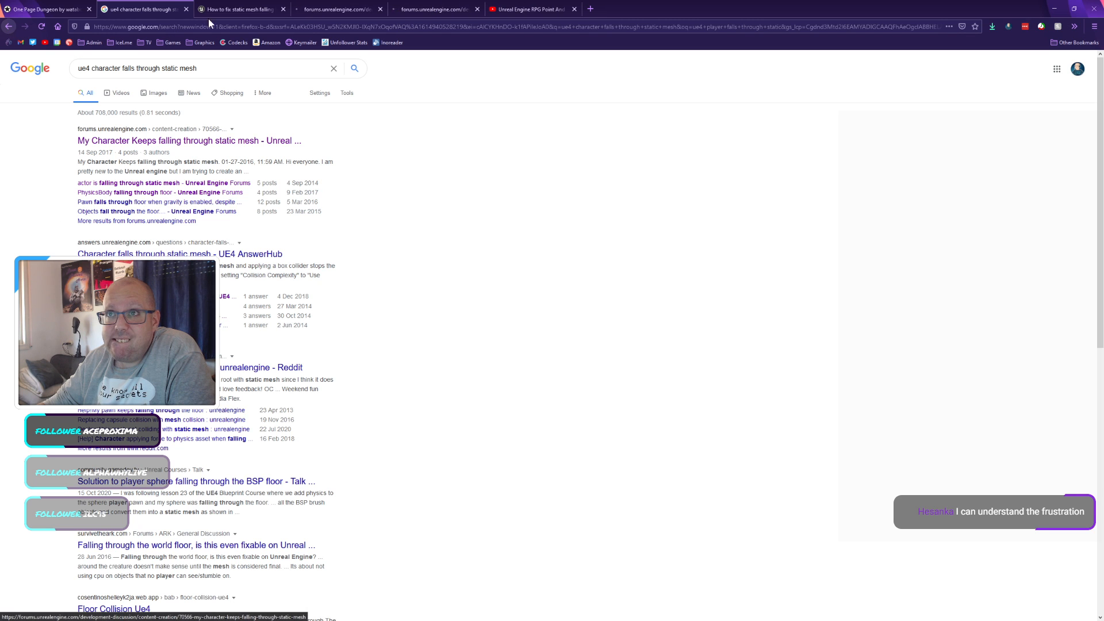
Step: Read the AnswerHub question "How to fix static mesh falling through floor?" and its accepted answer on collision workarounds
{"action": "key", "text": "ctrl+Tab"}
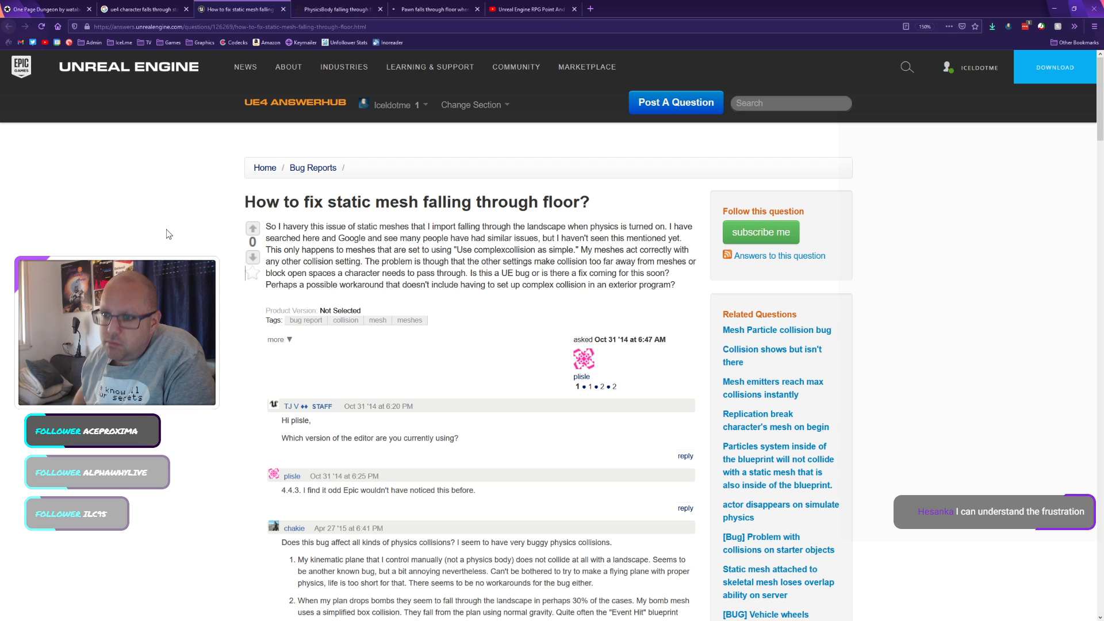
{"action": "scroll", "coordinate": [168, 235], "scroll_direction": "down", "scroll_amount": 5}
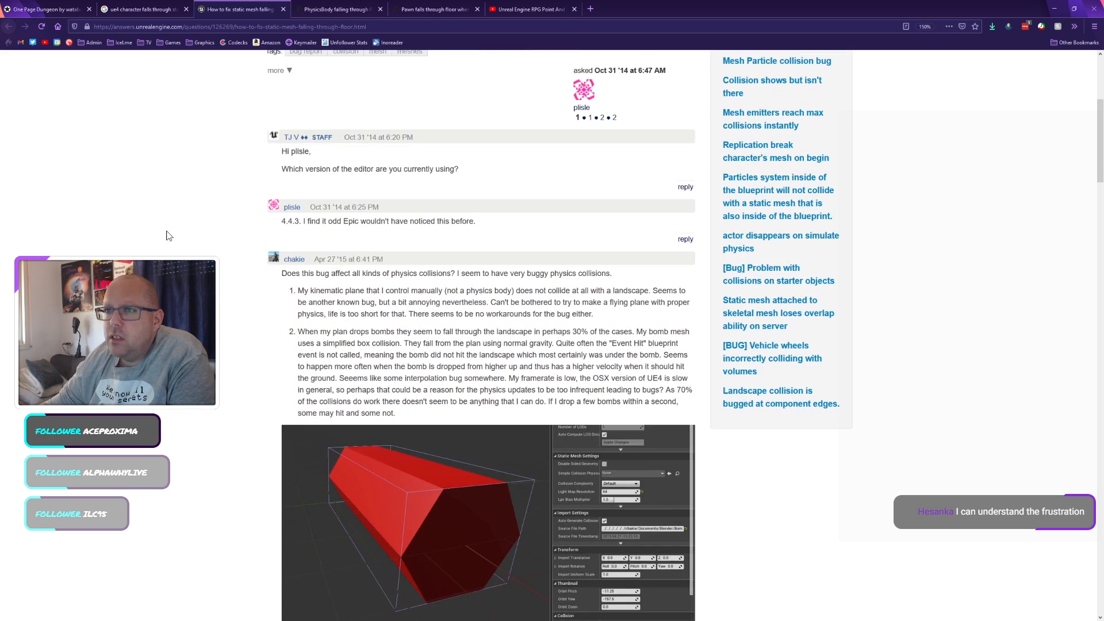
{"action": "scroll", "coordinate": [169, 235], "scroll_direction": "down", "scroll_amount": 4}
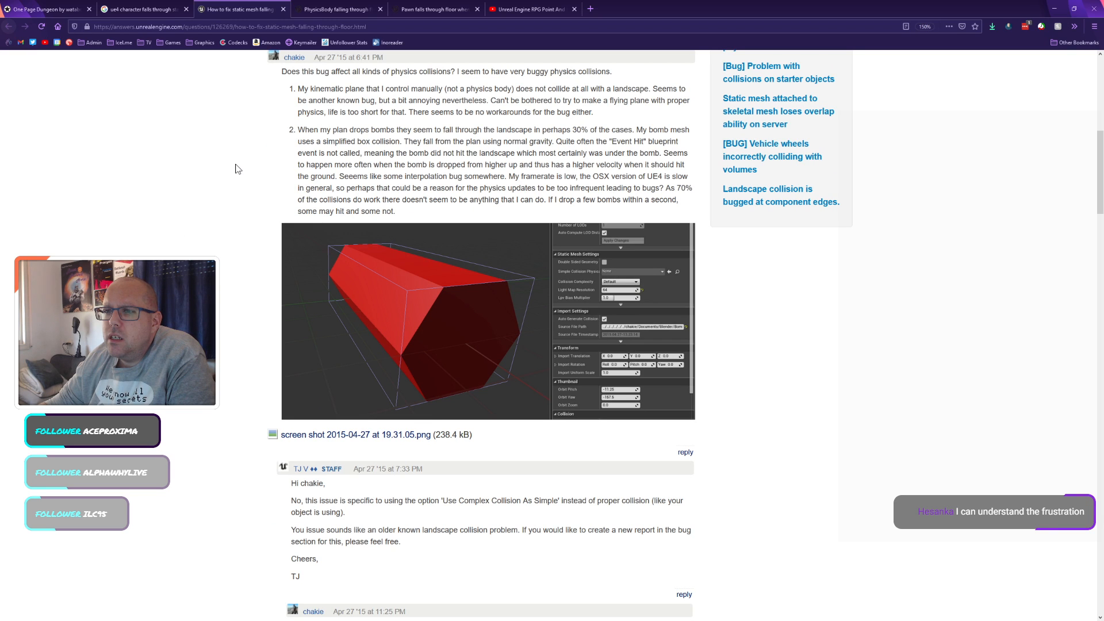
{"action": "scroll", "coordinate": [237, 168], "scroll_direction": "down", "scroll_amount": 6}
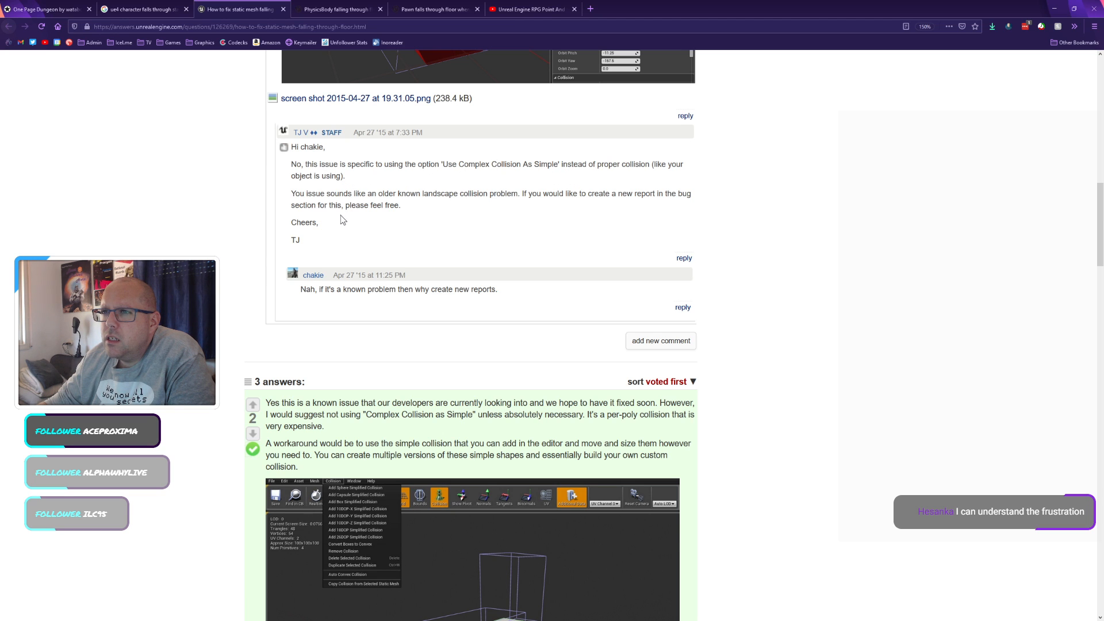
{"action": "scroll", "coordinate": [340, 215], "scroll_direction": "down", "scroll_amount": 5}
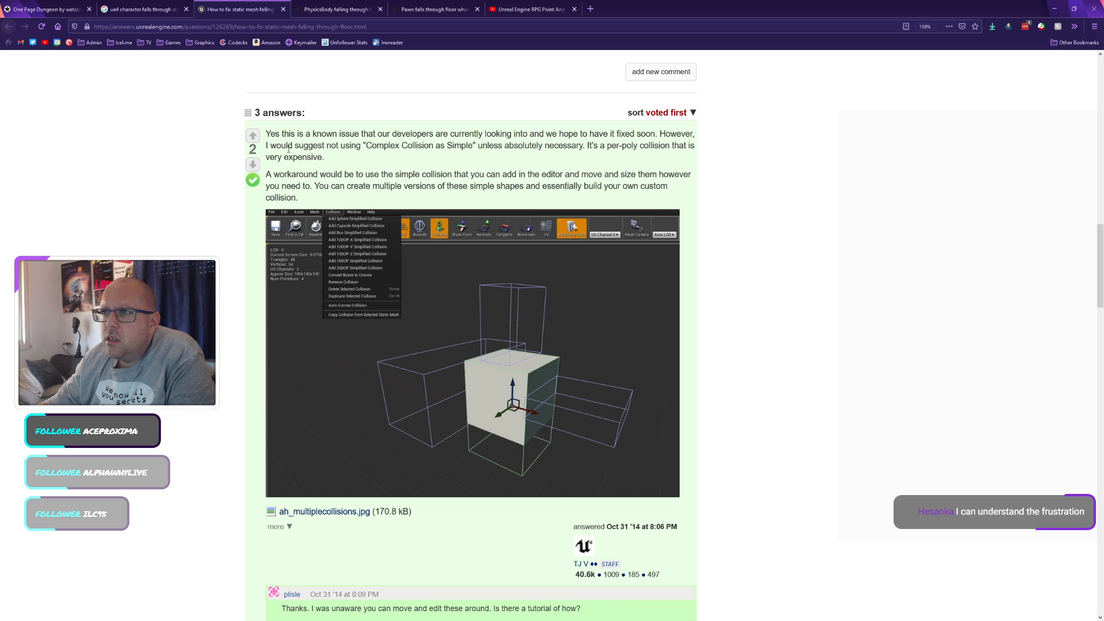
Step: Switch to Unreal Editor and examine the basic and advanced collision settings of Dungeon_StaticMesh
{"action": "key", "text": "alt+Tab"}
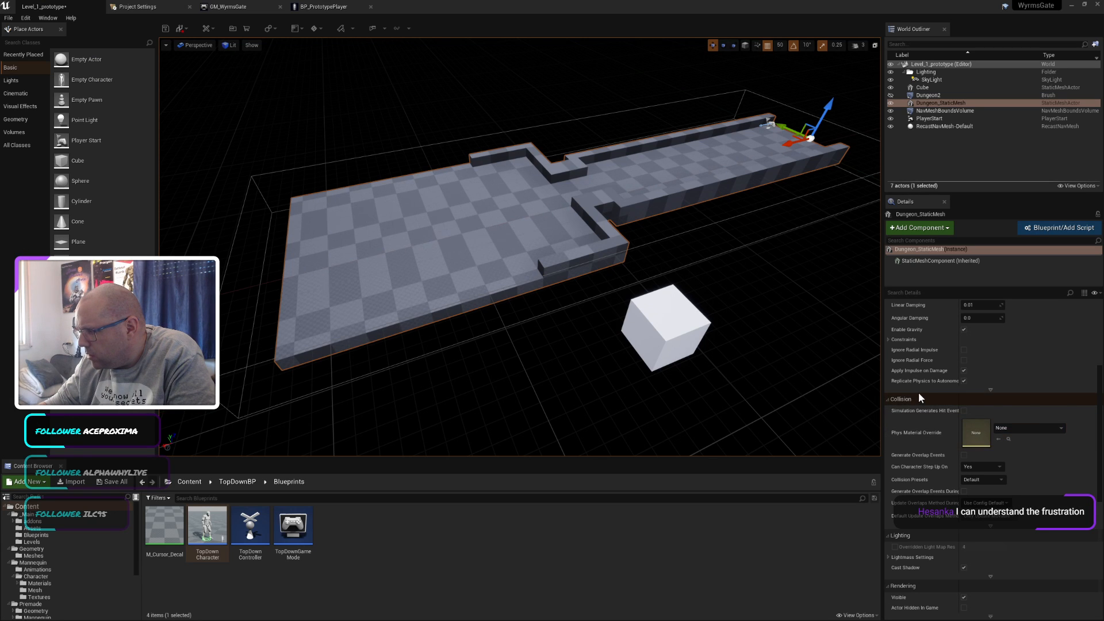
{"action": "scroll", "coordinate": [918, 392], "scroll_direction": "down", "scroll_amount": 1}
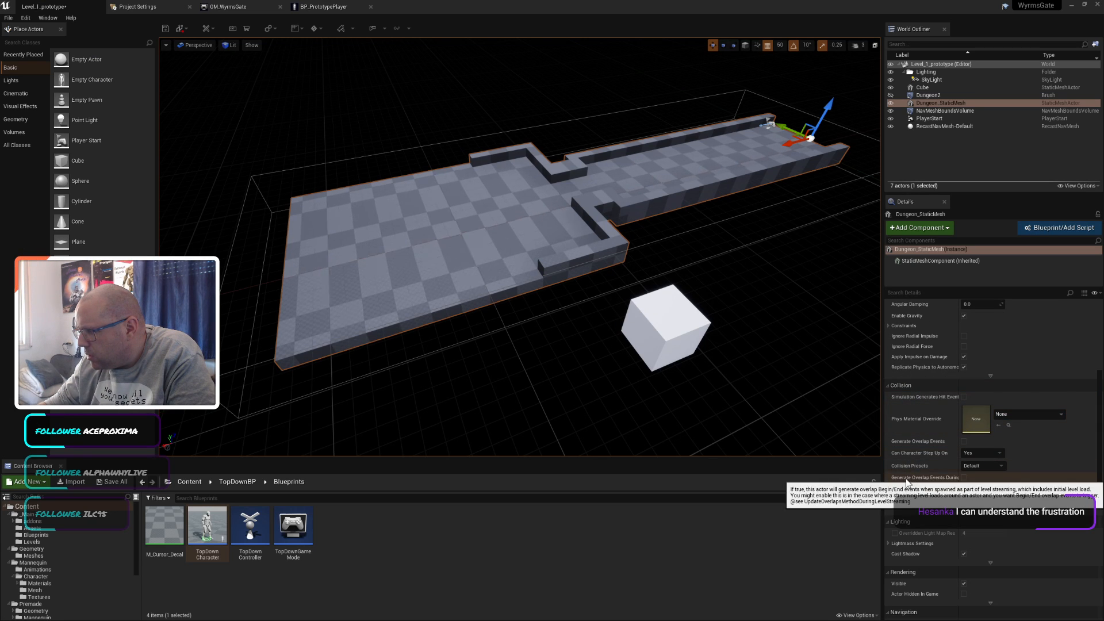
{"action": "left_click", "coordinate": [1010, 514]}
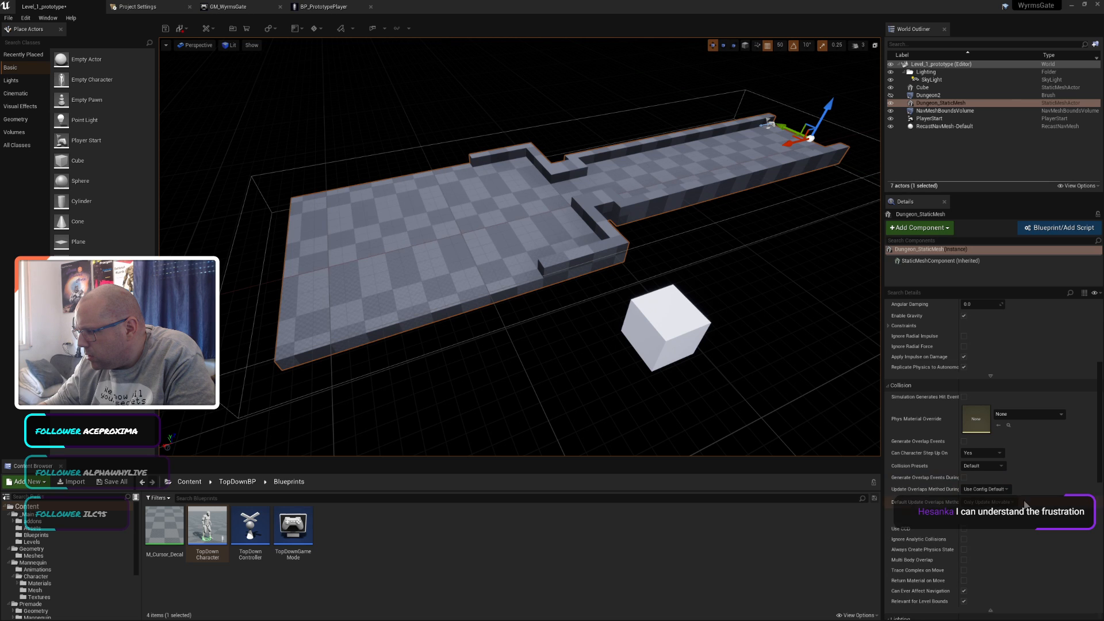
{"action": "scroll", "coordinate": [1011, 519], "scroll_direction": "down", "scroll_amount": 4}
{"action": "left_click", "coordinate": [990, 555]}
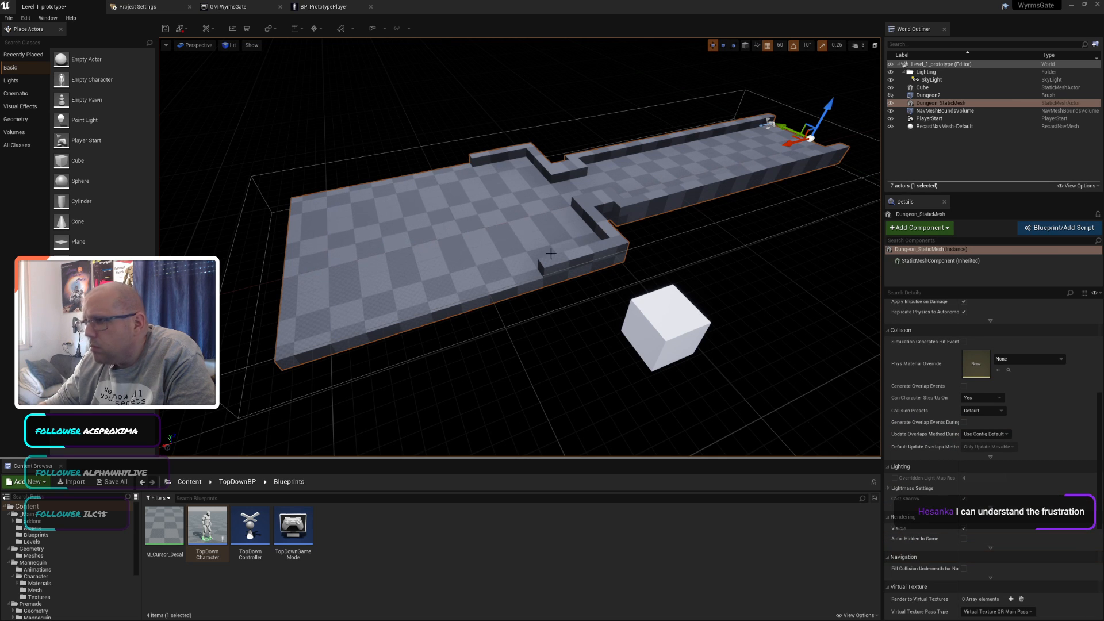
Step: Compare the advanced collision and physics settings of the Cube with those of Dungeon_StaticMesh
{"action": "left_click", "coordinate": [679, 336]}
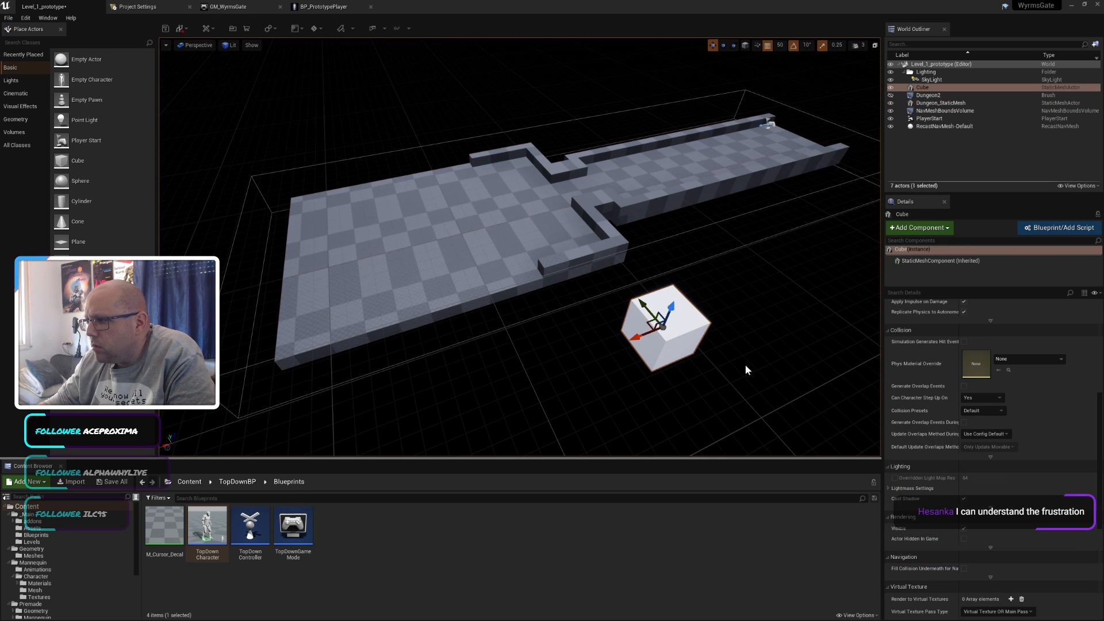
{"action": "left_click", "coordinate": [991, 457]}
{"action": "scroll", "coordinate": [1038, 441], "scroll_direction": "down", "scroll_amount": 3}
{"action": "left_click", "coordinate": [592, 253]}
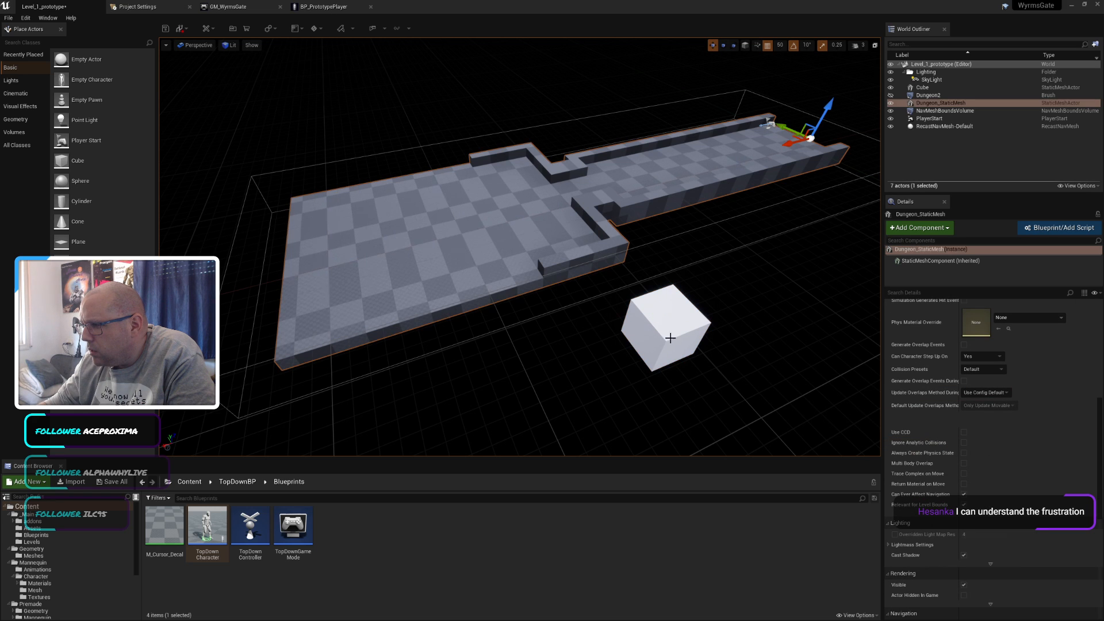
{"action": "left_click", "coordinate": [671, 338]}
{"action": "scroll", "coordinate": [1022, 437], "scroll_direction": "up", "scroll_amount": 15}
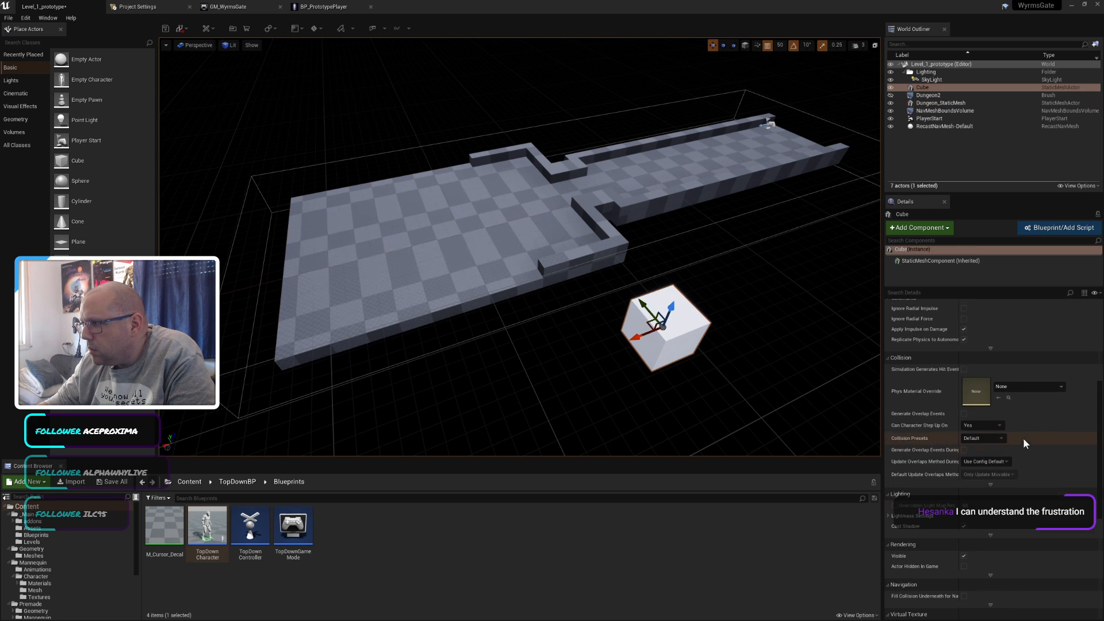
{"action": "left_click", "coordinate": [512, 215]}
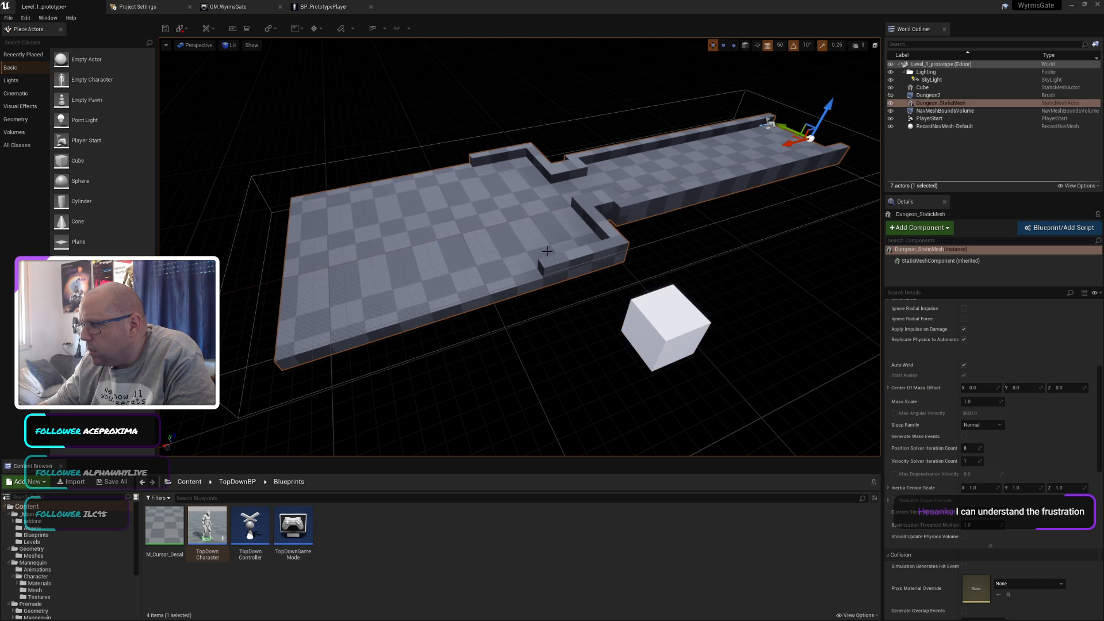
{"action": "left_click", "coordinate": [649, 344]}
{"action": "left_click", "coordinate": [467, 213]}
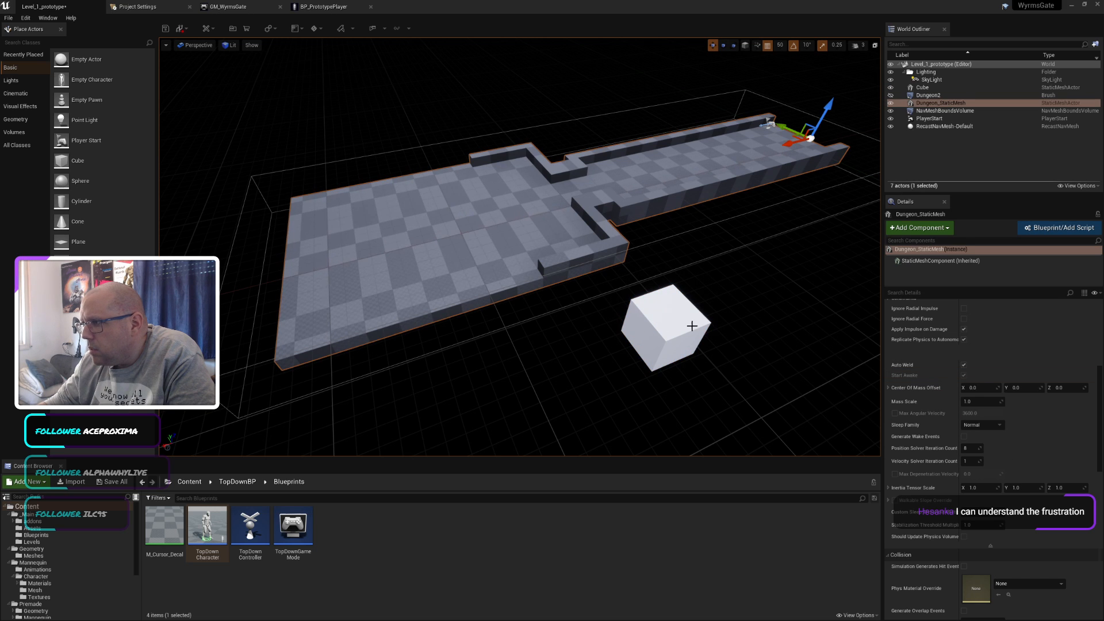
{"action": "left_click", "coordinate": [1012, 546]}
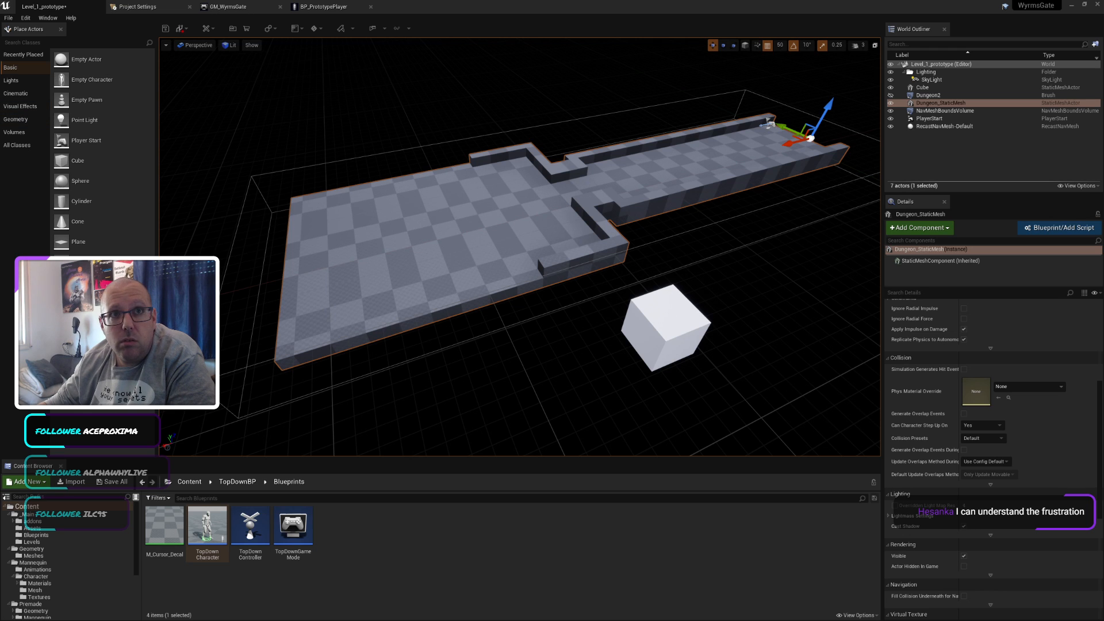
Step: Return to the browser, read the staff replies on adding simple collision shapes, and close the AnswerHub page
{"action": "key", "text": "alt+Tab"}
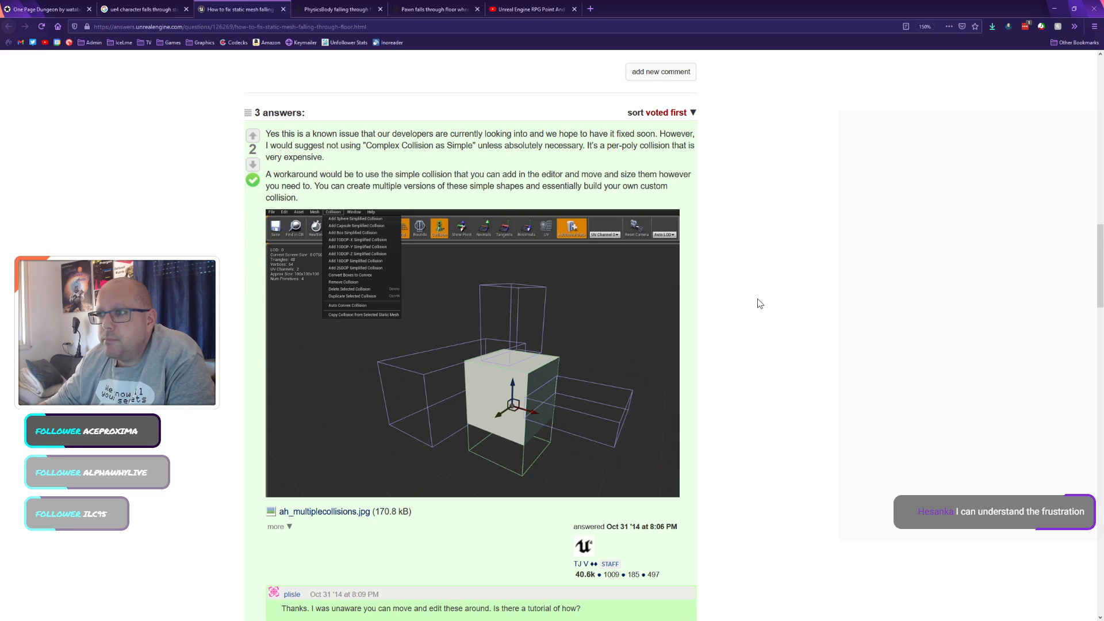
{"action": "scroll", "coordinate": [757, 299], "scroll_direction": "up", "scroll_amount": 3}
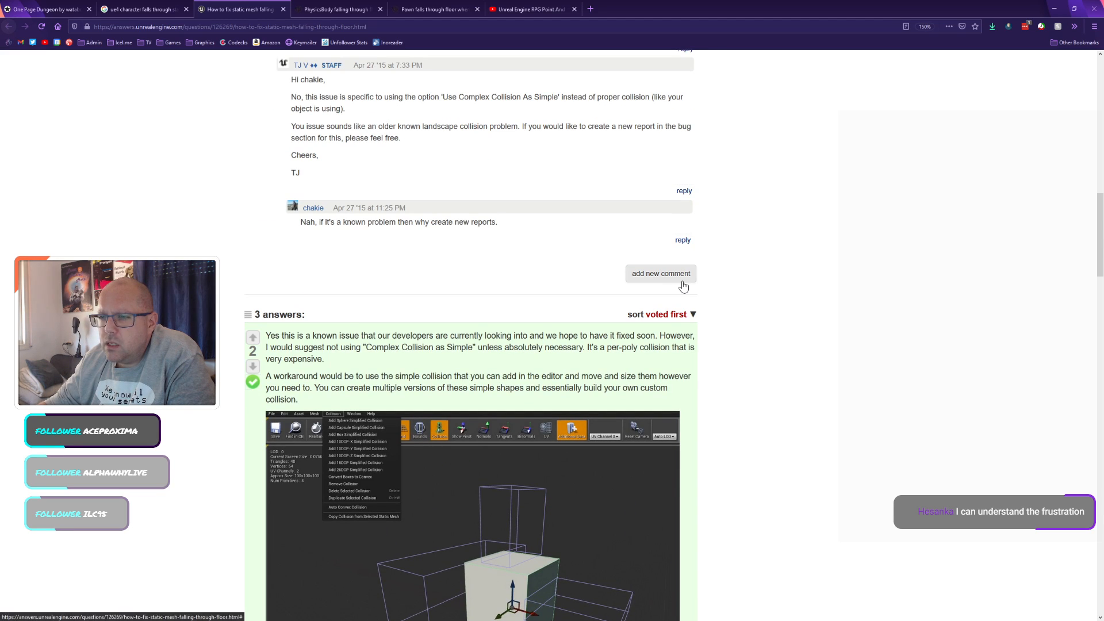
{"action": "scroll", "coordinate": [683, 285], "scroll_direction": "down", "scroll_amount": 4}
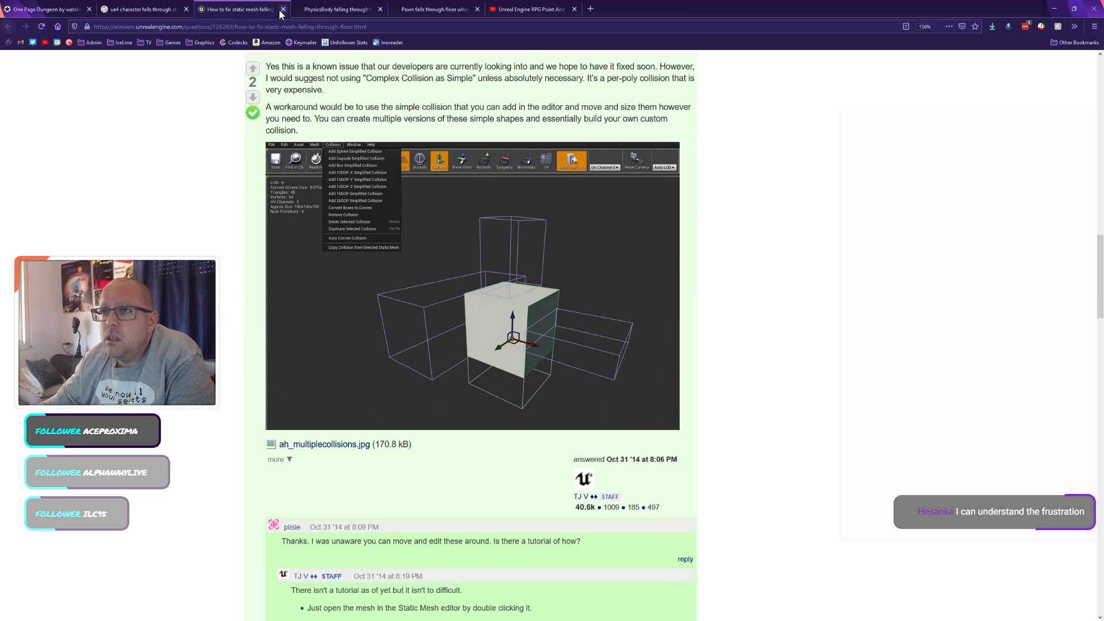
{"action": "scroll", "coordinate": [239, 196], "scroll_direction": "down", "scroll_amount": 6}
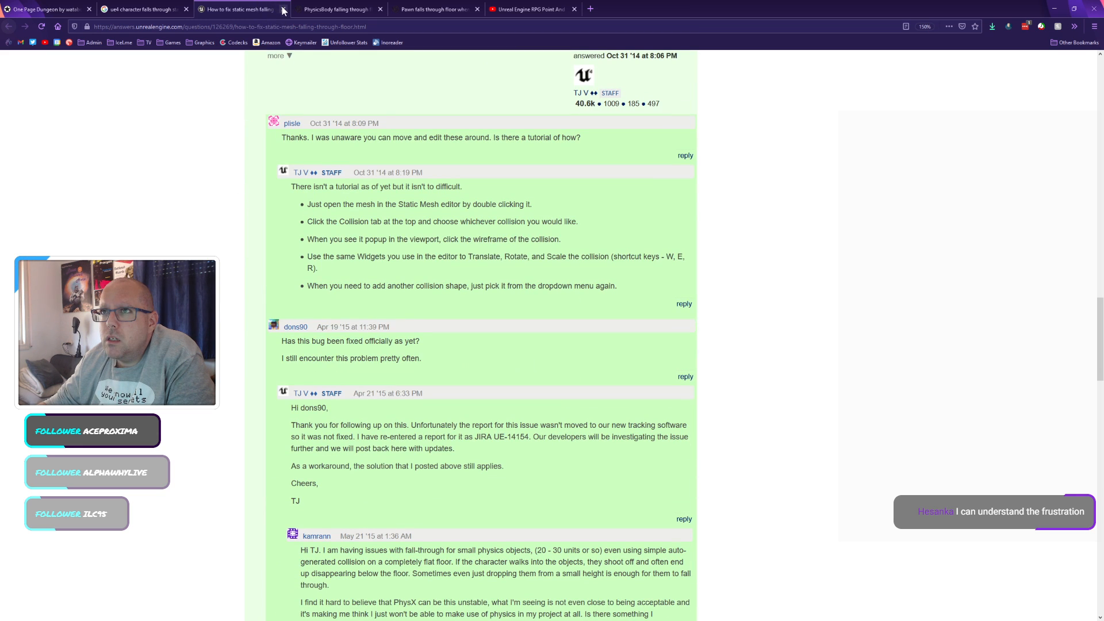
{"action": "left_click", "coordinate": [283, 9]}
Step: Skim the "PhysicsBody falling through floor" thread, close it, and read the replies in the "Pawn falls through floor" thread
{"action": "scroll", "coordinate": [285, 295], "scroll_direction": "down", "scroll_amount": 5}
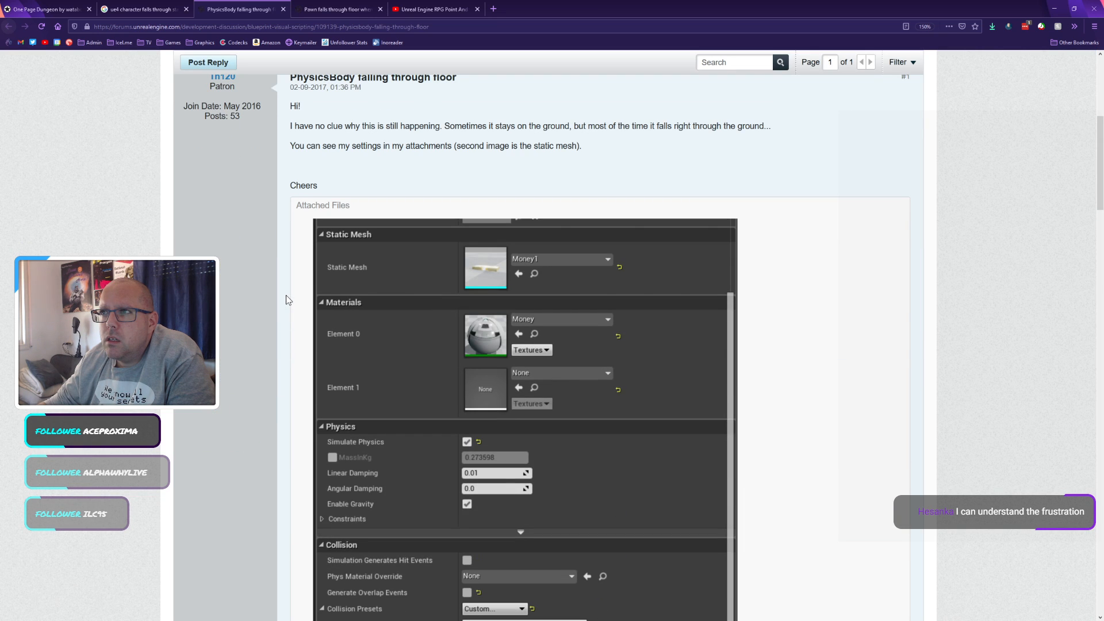
{"action": "scroll", "coordinate": [285, 295], "scroll_direction": "down", "scroll_amount": 15}
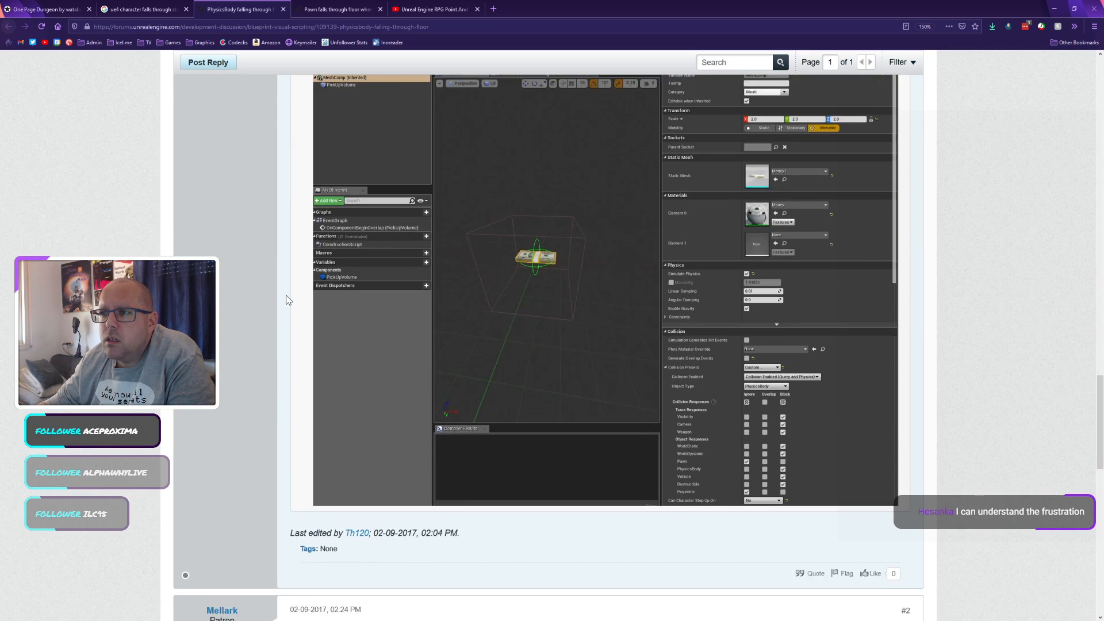
{"action": "scroll", "coordinate": [285, 295], "scroll_direction": "down", "scroll_amount": 7}
{"action": "scroll", "coordinate": [286, 298], "scroll_direction": "up", "scroll_amount": 2}
{"action": "scroll", "coordinate": [282, 297], "scroll_direction": "down", "scroll_amount": 2}
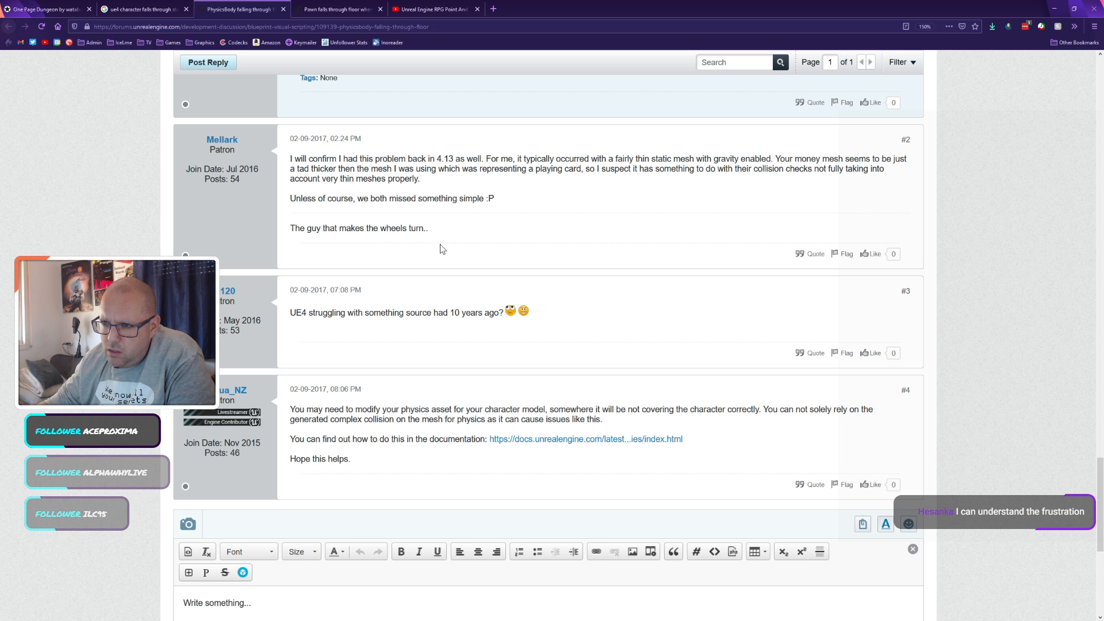
{"action": "scroll", "coordinate": [440, 243], "scroll_direction": "down", "scroll_amount": 3}
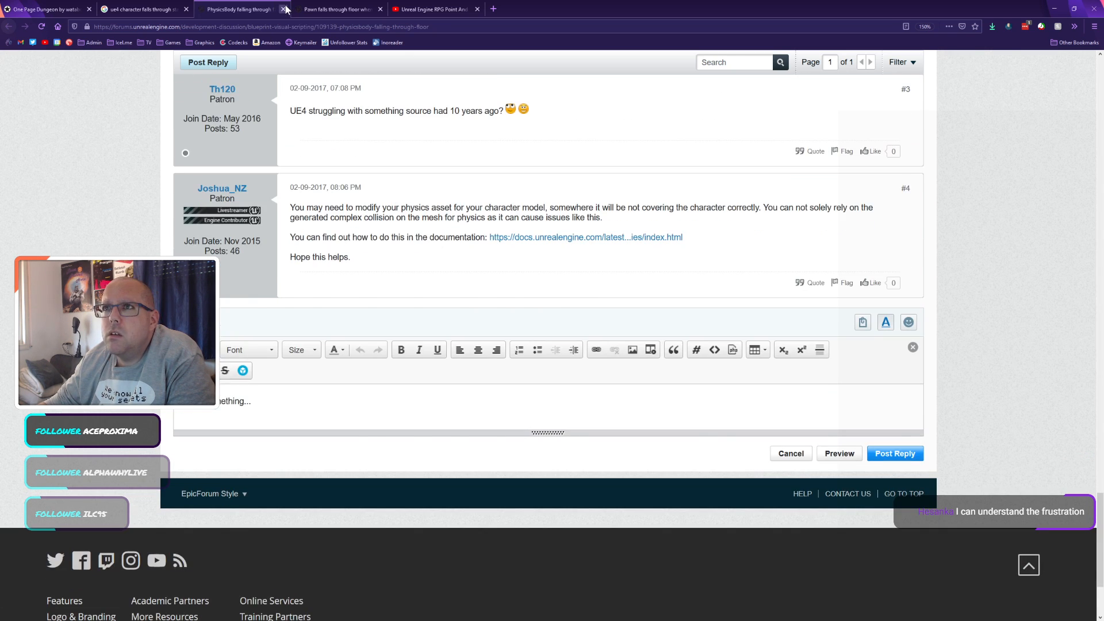
{"action": "left_click", "coordinate": [284, 10]}
{"action": "scroll", "coordinate": [260, 267], "scroll_direction": "down", "scroll_amount": 15}
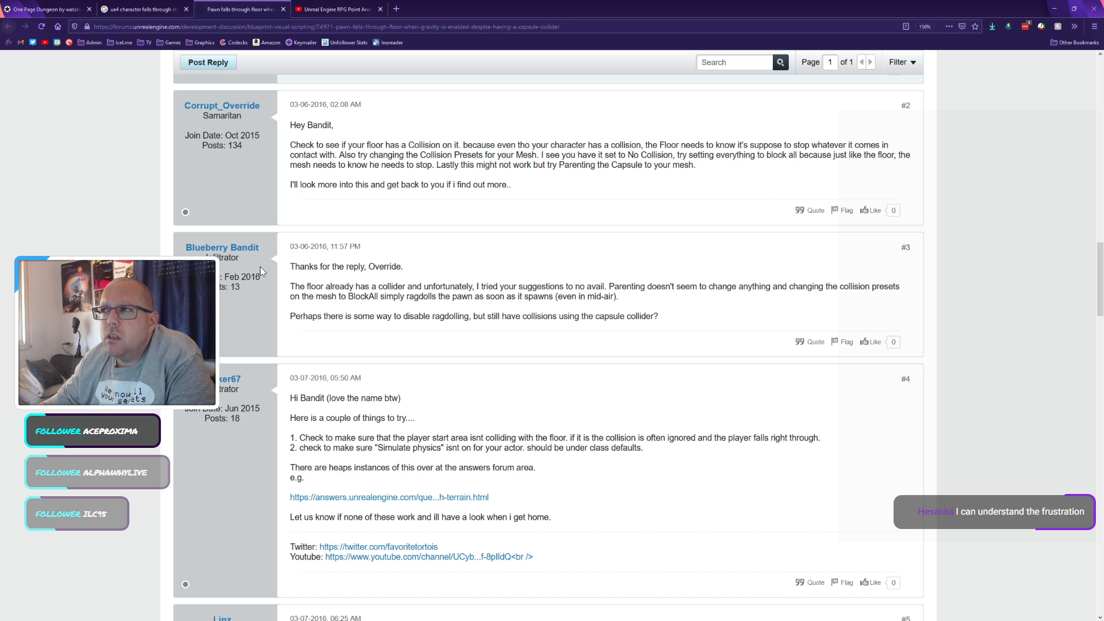
Step: Switch to Unreal Editor and move Dungeon_StaticMesh horizontally well away from the PlayerStart
{"action": "key", "text": "alt+Tab"}
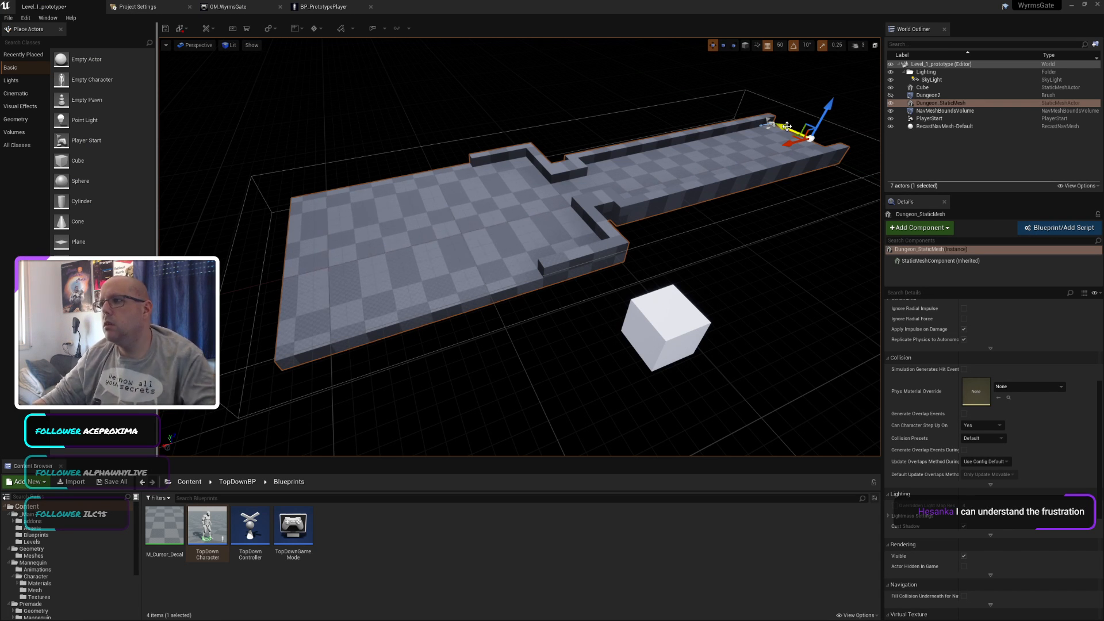
{"action": "left_click_drag", "start_coordinate": [796, 132], "coordinate": [655, 70]}
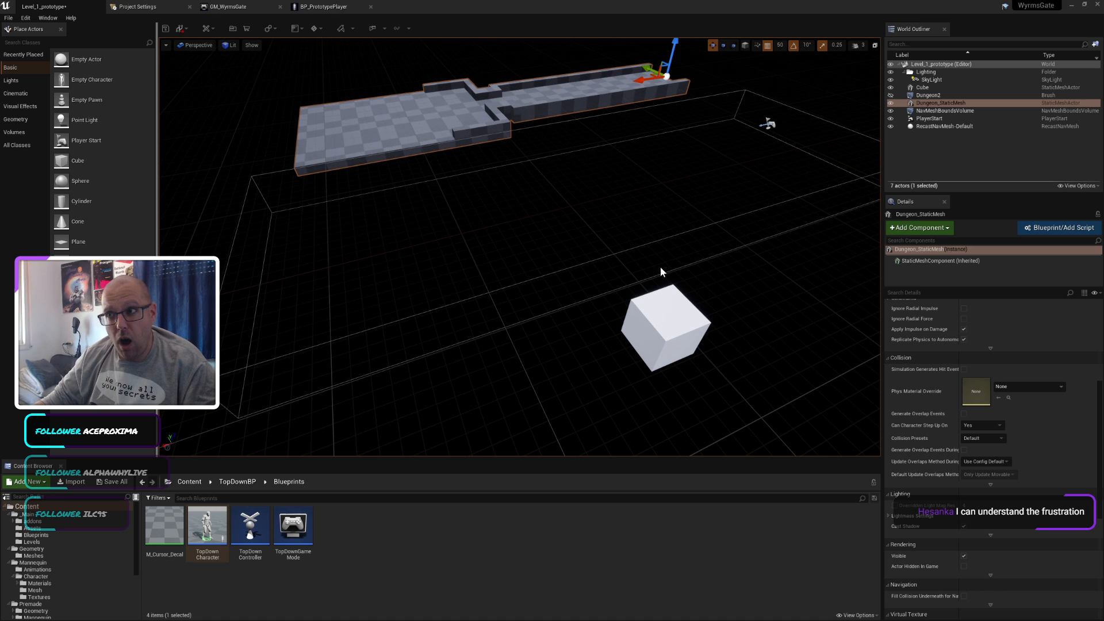
Step: Set the Cube's location to 0, 0, 0
{"action": "left_click", "coordinate": [644, 358]}
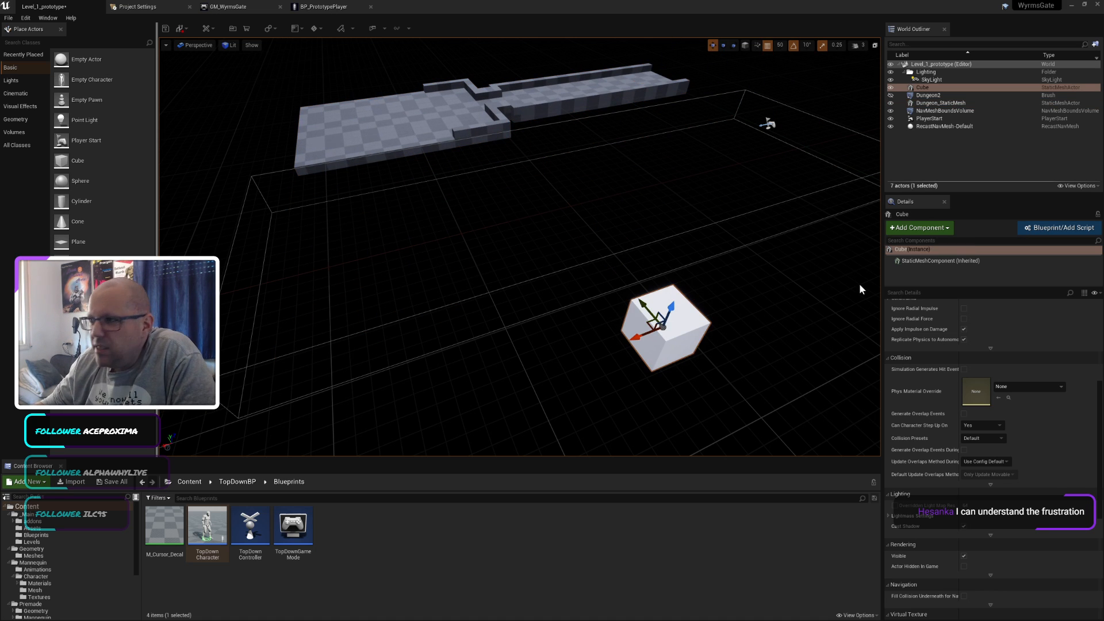
{"action": "scroll", "coordinate": [967, 316], "scroll_direction": "up", "scroll_amount": 10}
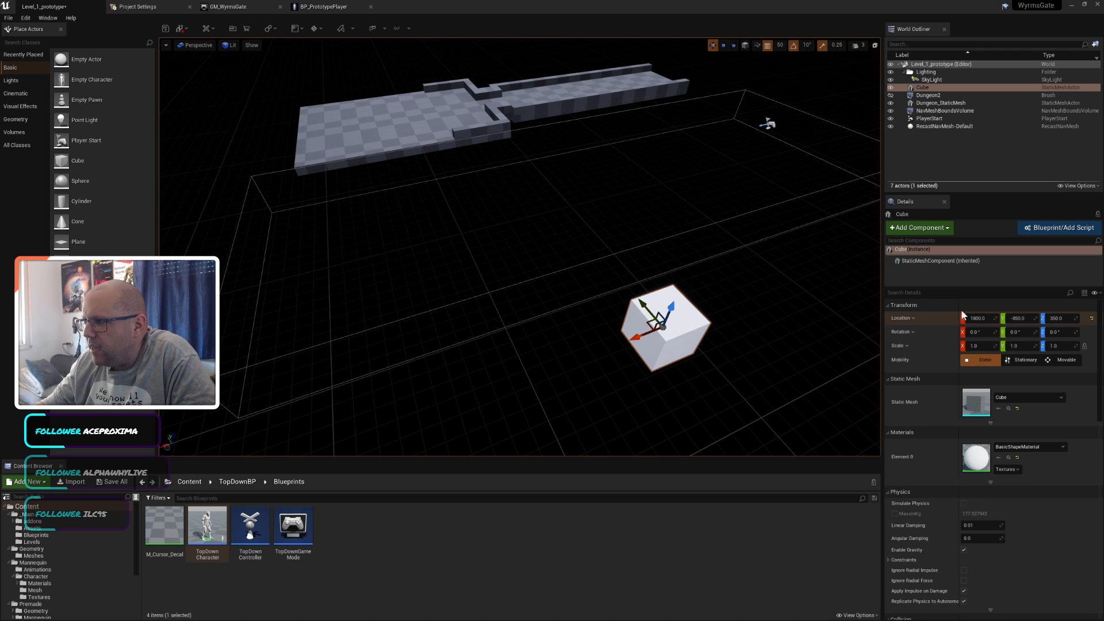
{"action": "left_click", "coordinate": [970, 317]}
{"action": "type", "text": "0"}
{"action": "key", "text": "Return"}
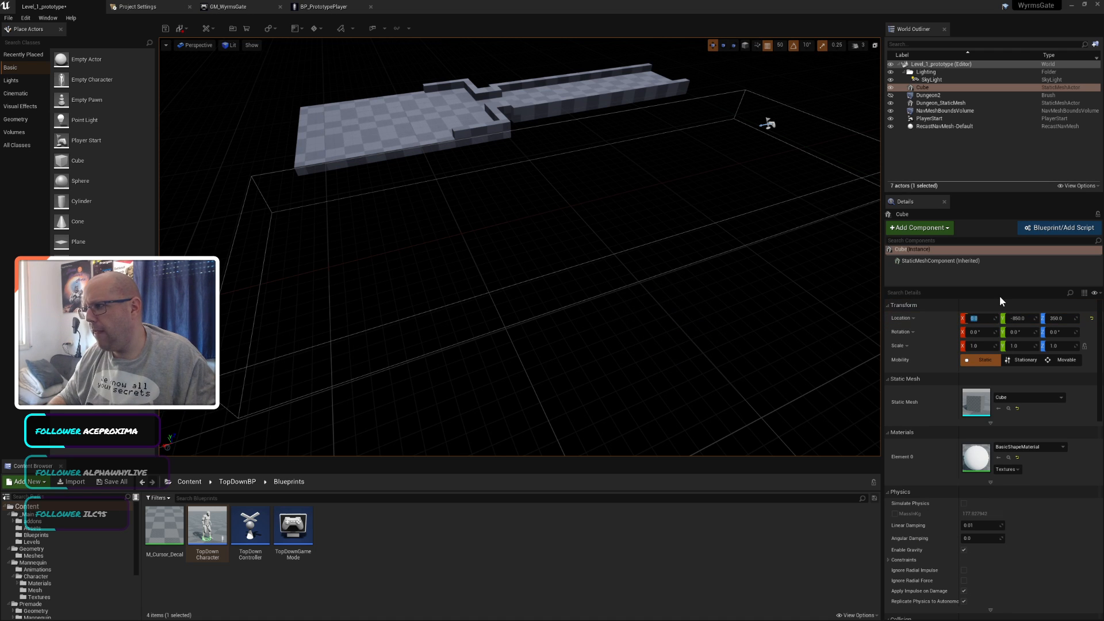
{"action": "type", "text": "0"}
{"action": "key", "text": "Return"}
{"action": "key", "text": "Tab"}
{"action": "type", "text": "0"}
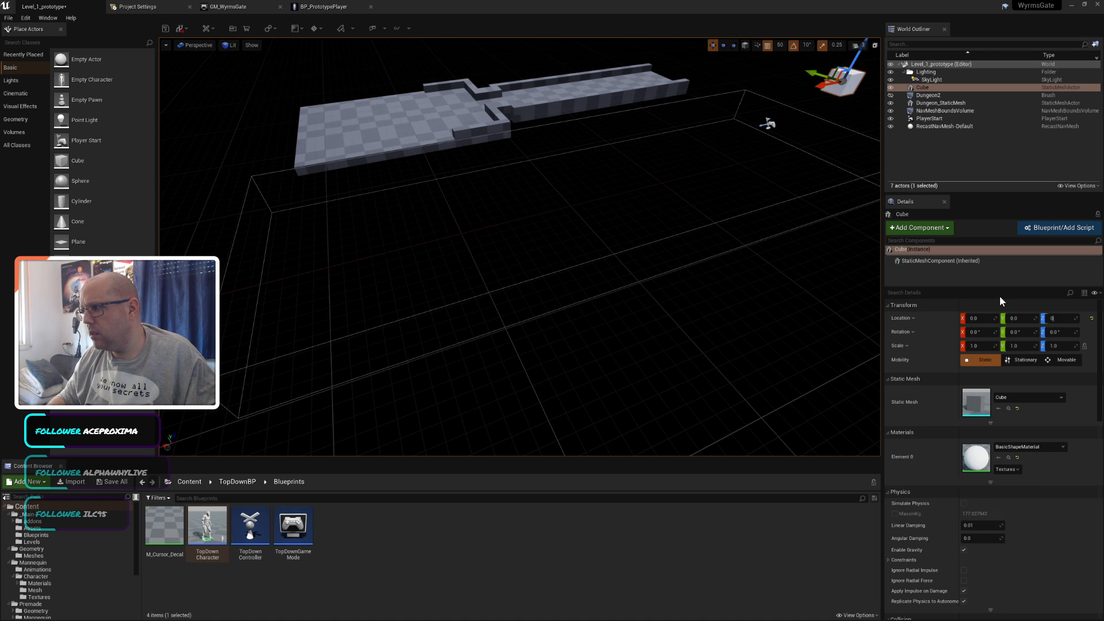
{"action": "key", "text": "Return"}
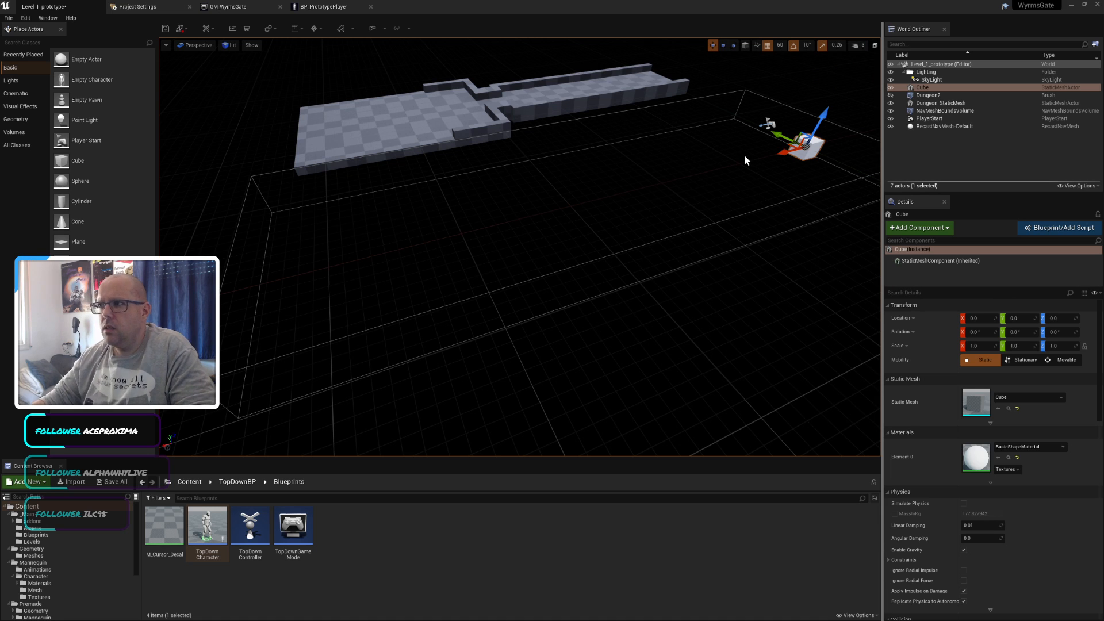
Step: Move the Cube along the X axis to 1200 in the top orthographic view
{"action": "left_click", "coordinate": [196, 45]}
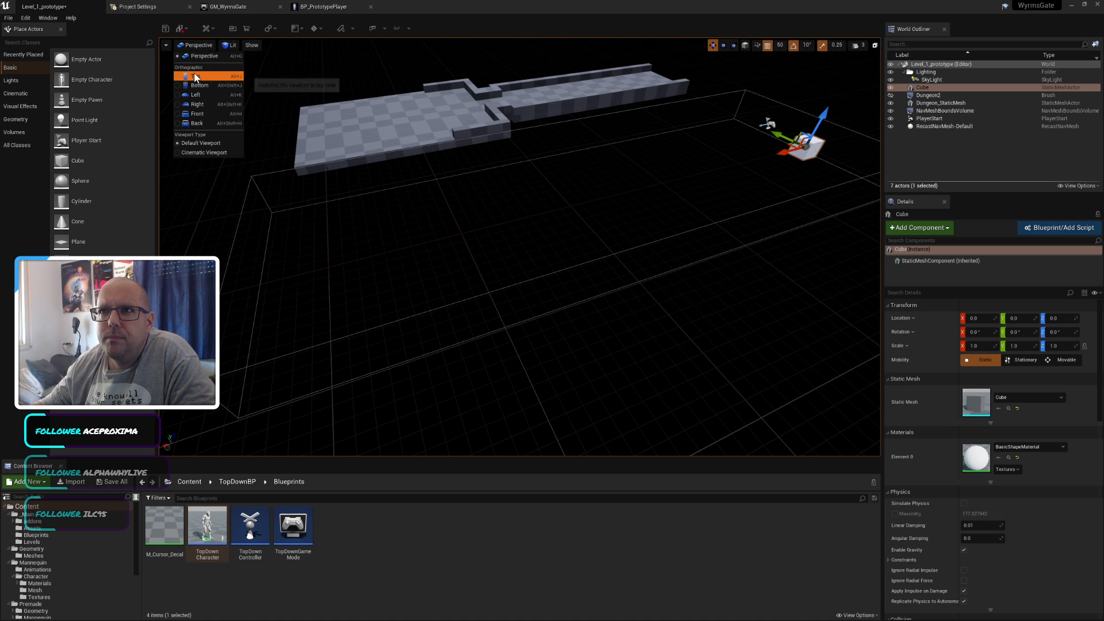
{"action": "left_click", "coordinate": [195, 77]}
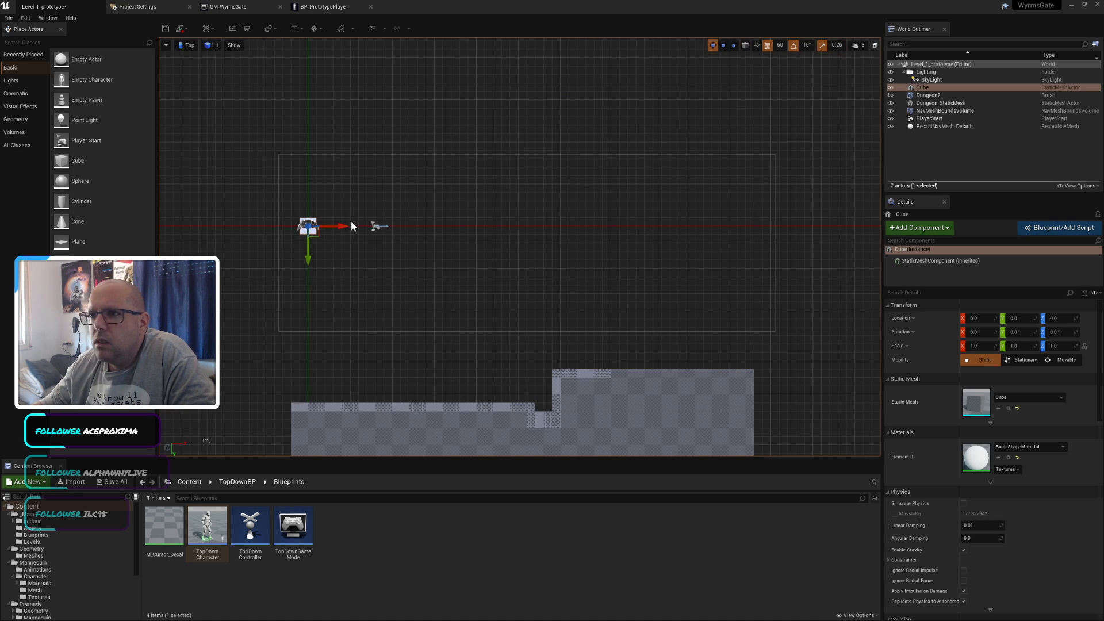
{"action": "left_click_drag", "start_coordinate": [352, 226], "coordinate": [542, 228]}
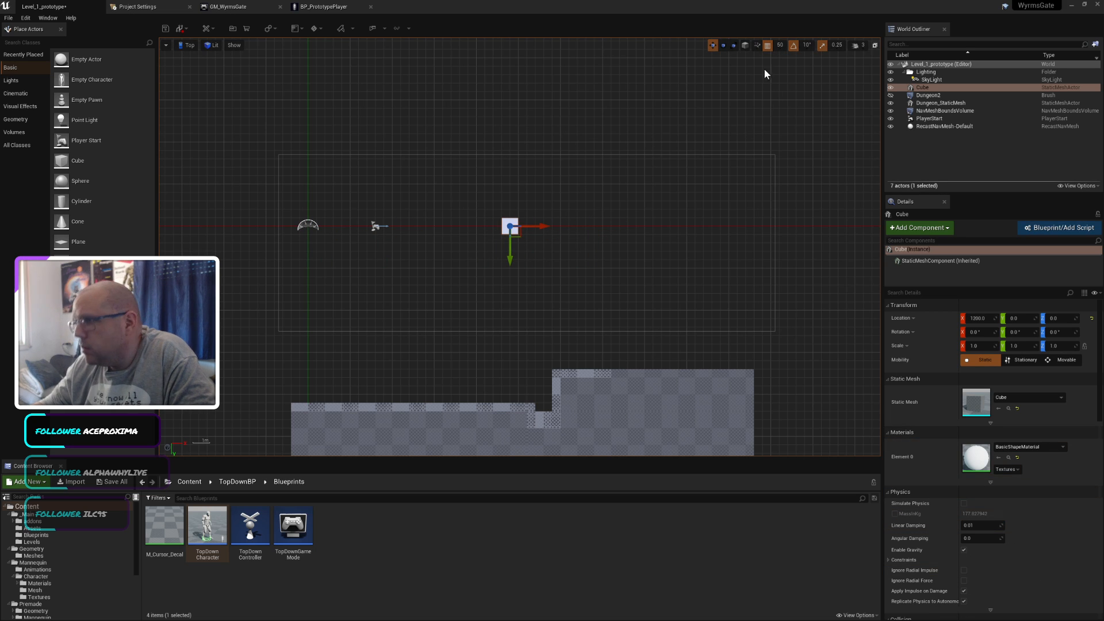
Step: Scale the Cube to 27.25 in X and 10.25 in Y, placing it at Y 100 to cover the nav mesh bounds area
{"action": "key", "text": "e"}
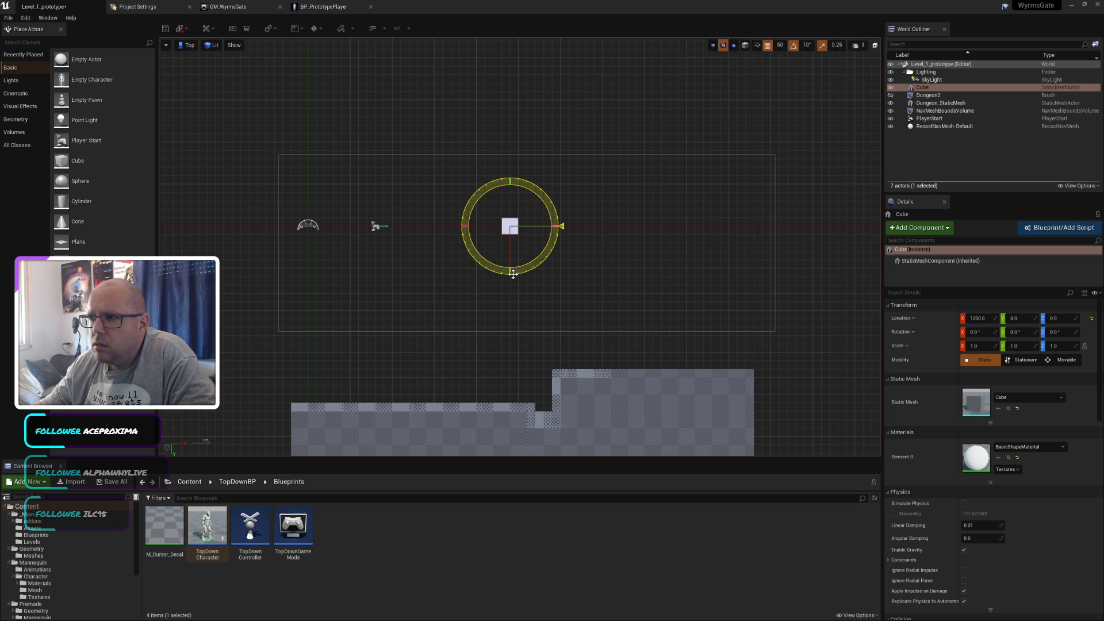
{"action": "key", "text": "r"}
{"action": "left_click_drag", "start_coordinate": [510, 255], "coordinate": [510, 308]}
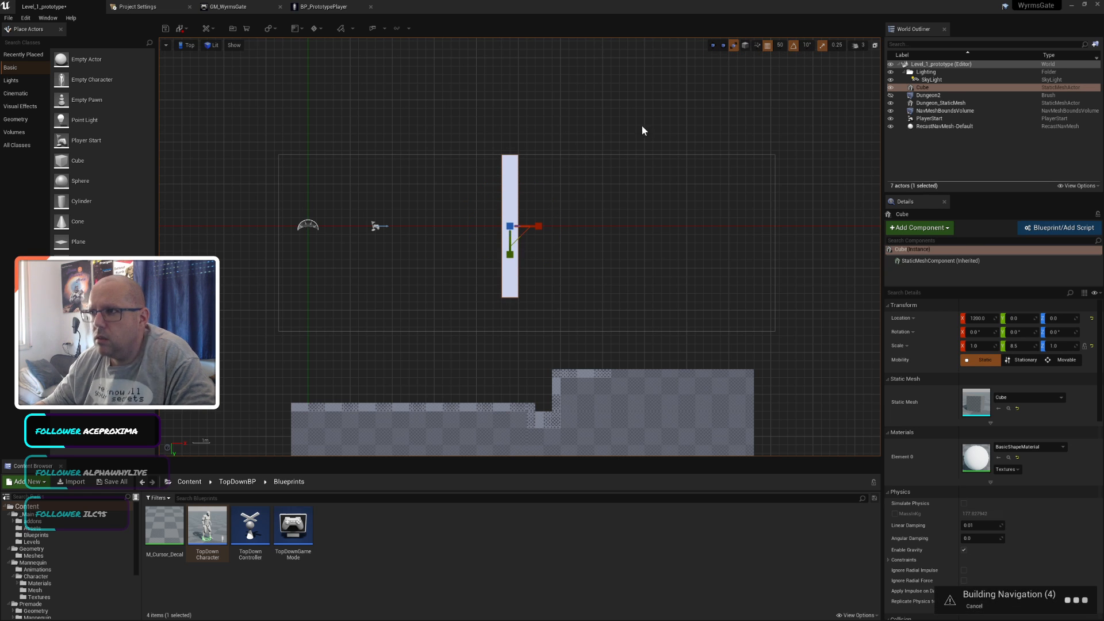
{"action": "key", "text": "w"}
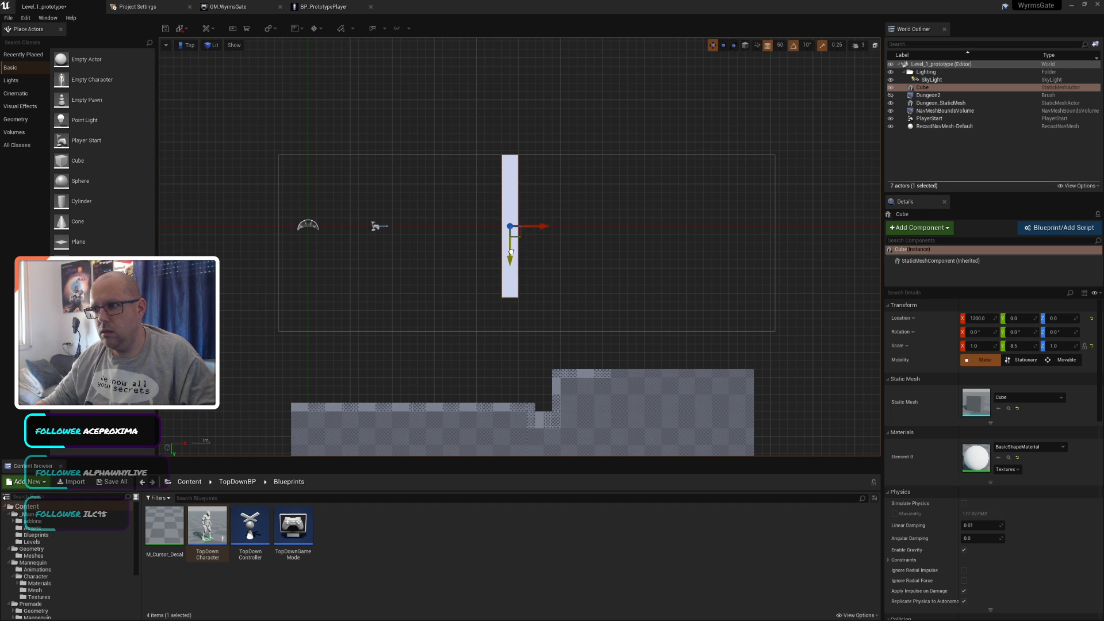
{"action": "left_click_drag", "start_coordinate": [510, 251], "coordinate": [504, 272]}
{"action": "key", "text": "r"}
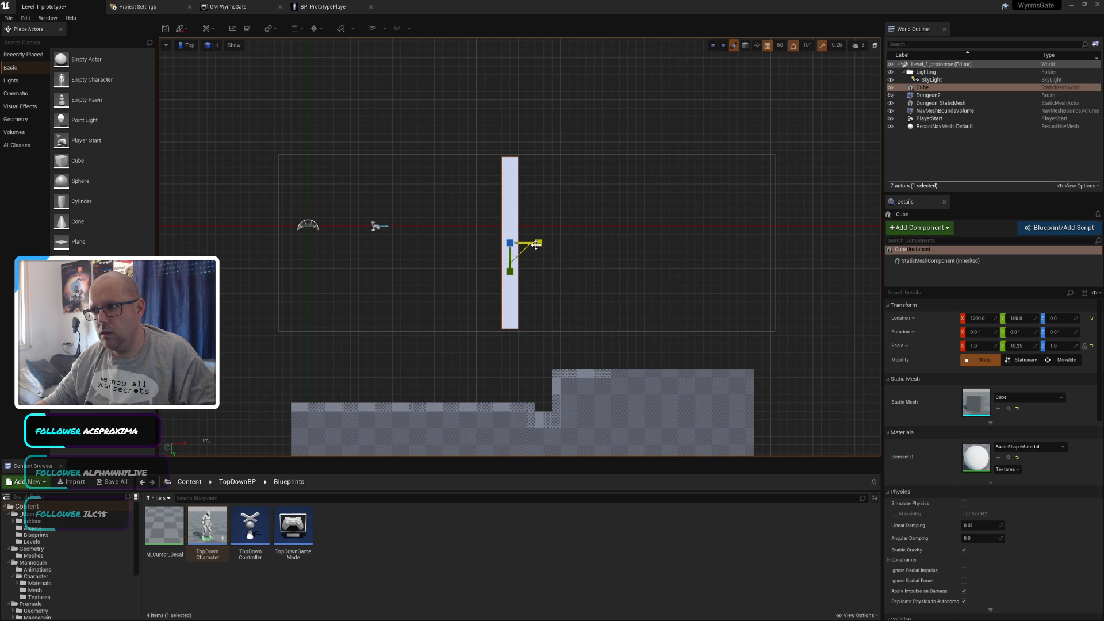
{"action": "left_click_drag", "start_coordinate": [536, 245], "coordinate": [606, 243]}
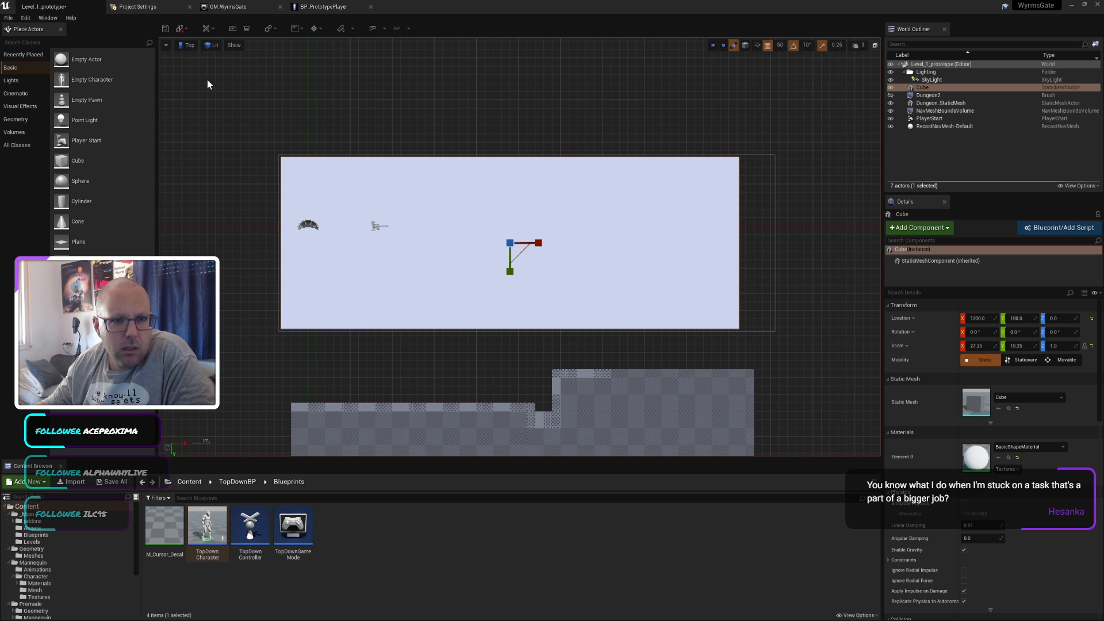
Step: Return to the perspective view, flatten the Cube to a Z scale of 0.25, and lower it to Z -50
{"action": "left_click", "coordinate": [183, 46]}
{"action": "left_click", "coordinate": [188, 55]}
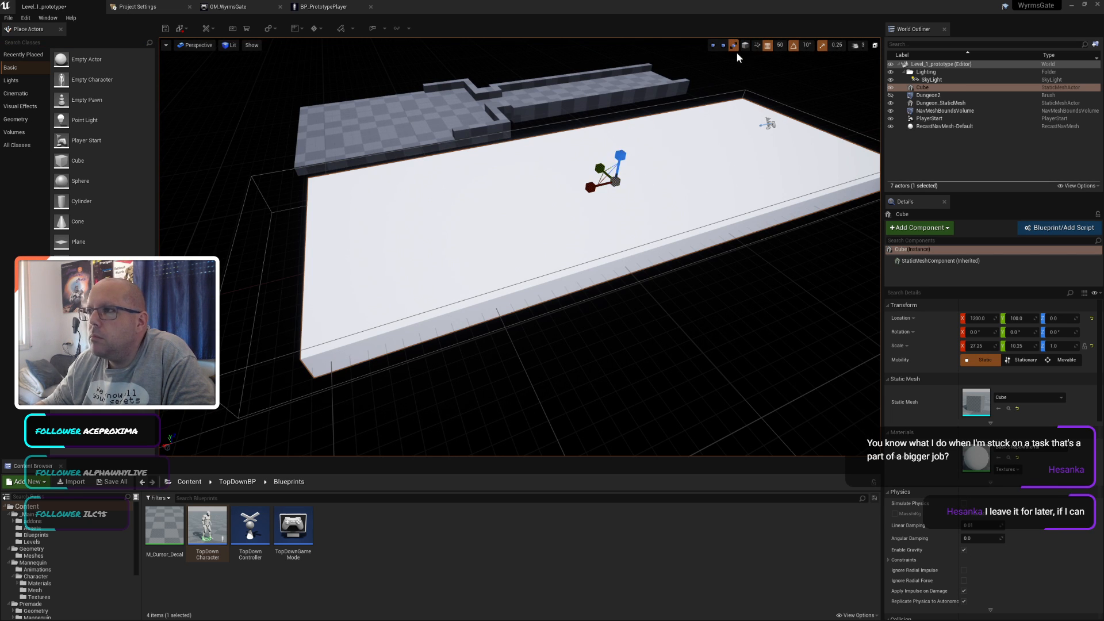
{"action": "left_click", "coordinate": [712, 44]}
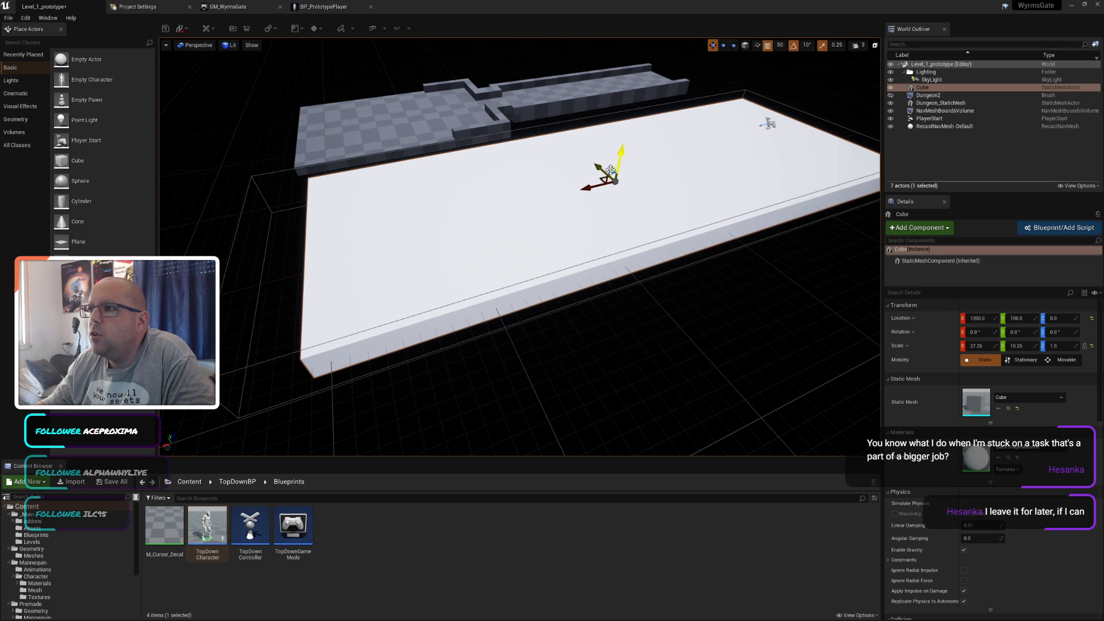
{"action": "left_click", "coordinate": [733, 45]}
{"action": "mouse_move", "coordinate": [619, 155]}
{"action": "left_mouse_down"}
{"action": "mouse_move", "coordinate": [619, 178]}
{"action": "mouse_move", "coordinate": [619, 165]}
{"action": "left_mouse_up"}
{"action": "left_click", "coordinate": [712, 45]}
{"action": "left_click", "coordinate": [647, 242]}
{"action": "left_click", "coordinate": [694, 313]}
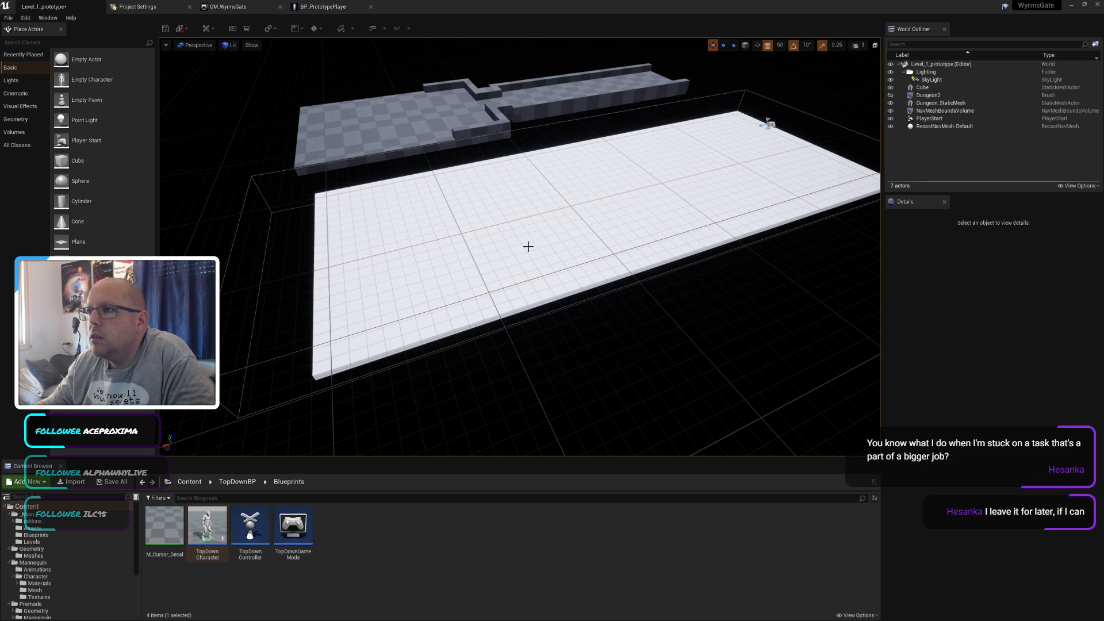
Step: Show the navigation mesh on the Cube and play the level, running the character around the white floor to test collision and movement
{"action": "key", "text": "p"}
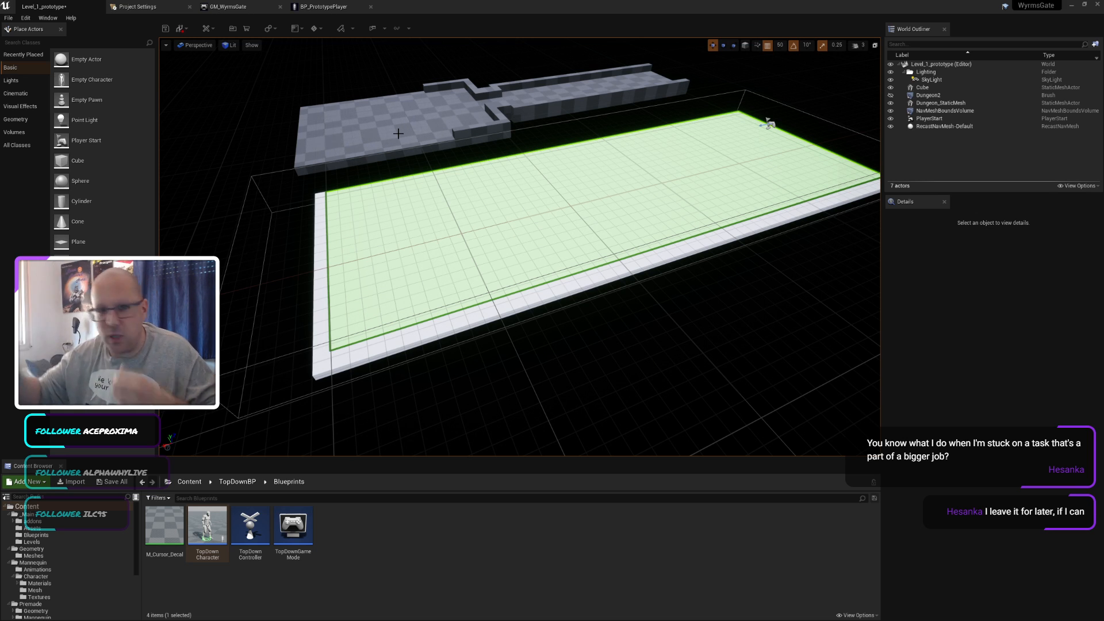
{"action": "left_click", "coordinate": [532, 299]}
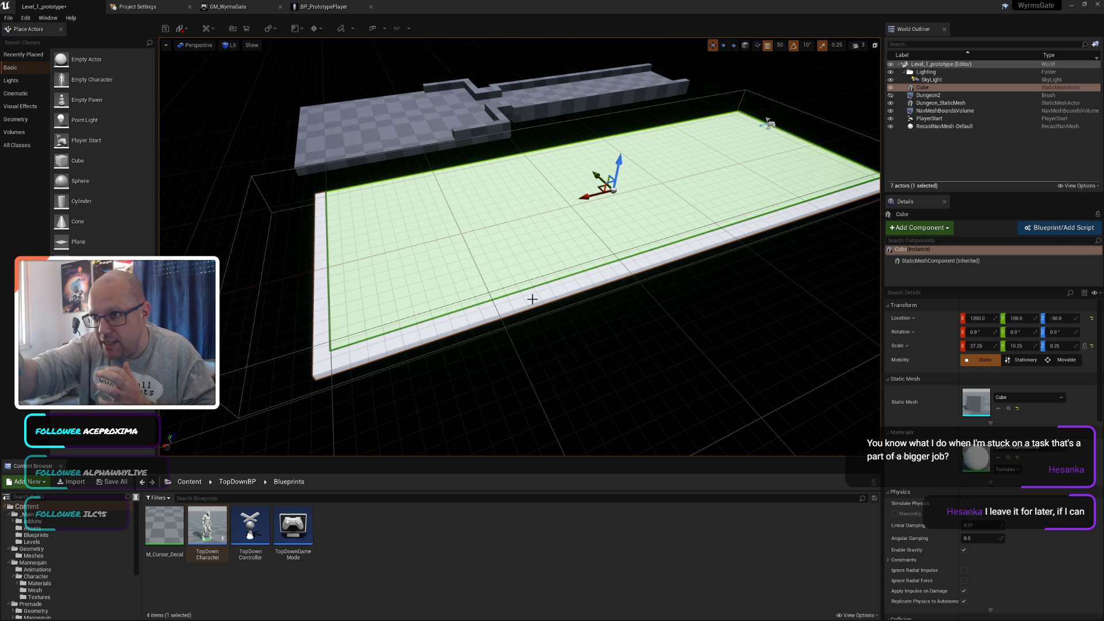
{"action": "left_click", "coordinate": [374, 28]}
{"action": "left_click", "coordinate": [530, 214]}
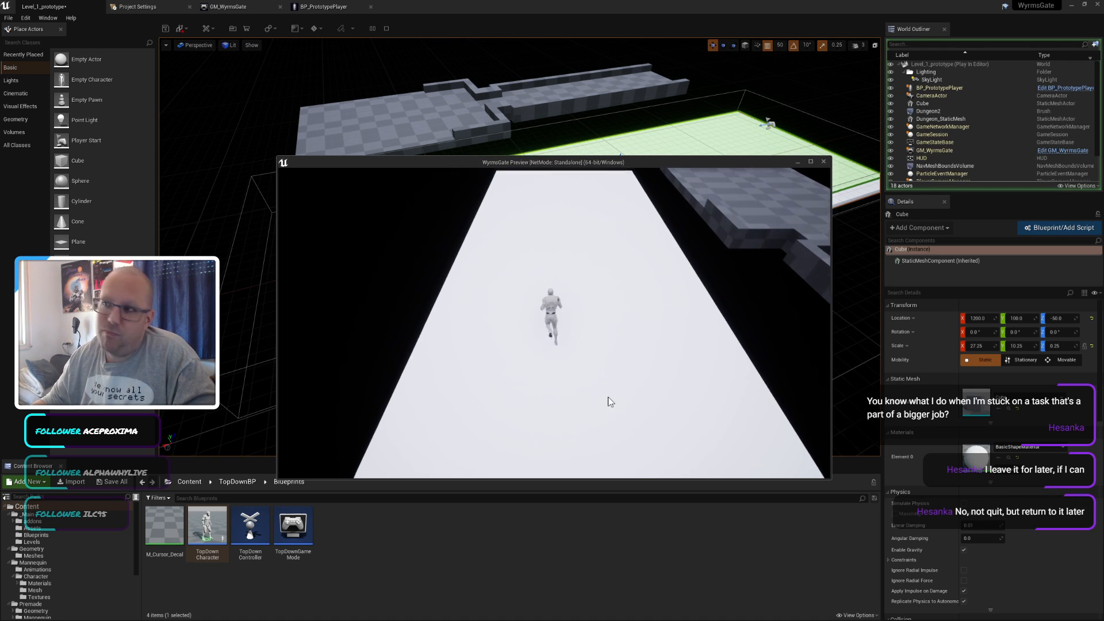
{"action": "left_click", "coordinate": [607, 397]}
{"action": "left_click", "coordinate": [501, 458]}
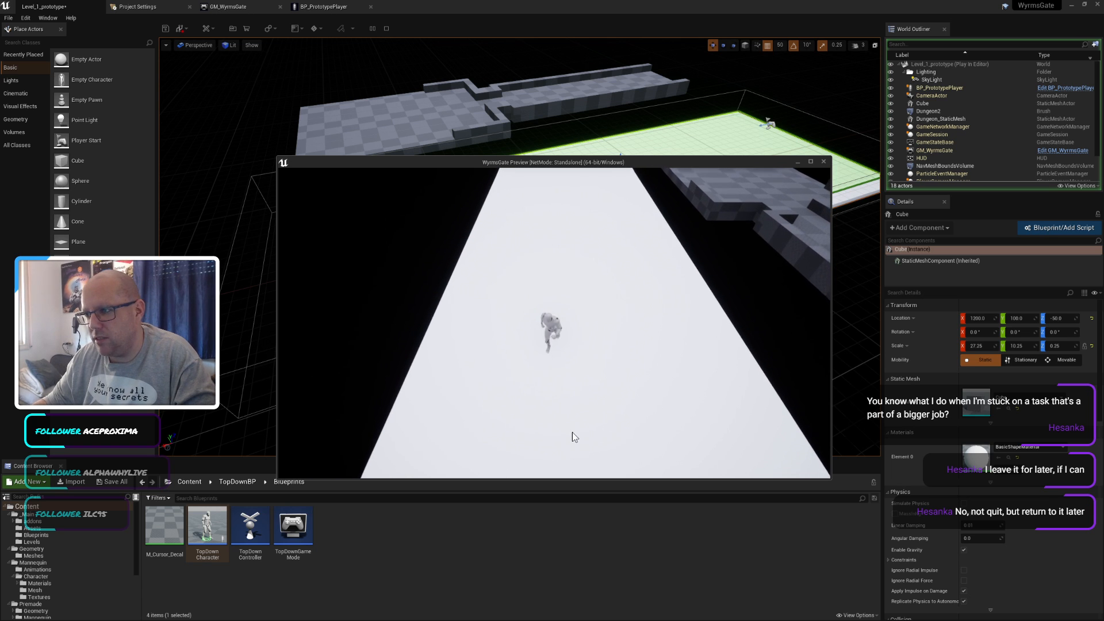
{"action": "left_click", "coordinate": [664, 413]}
{"action": "left_click", "coordinate": [497, 278]}
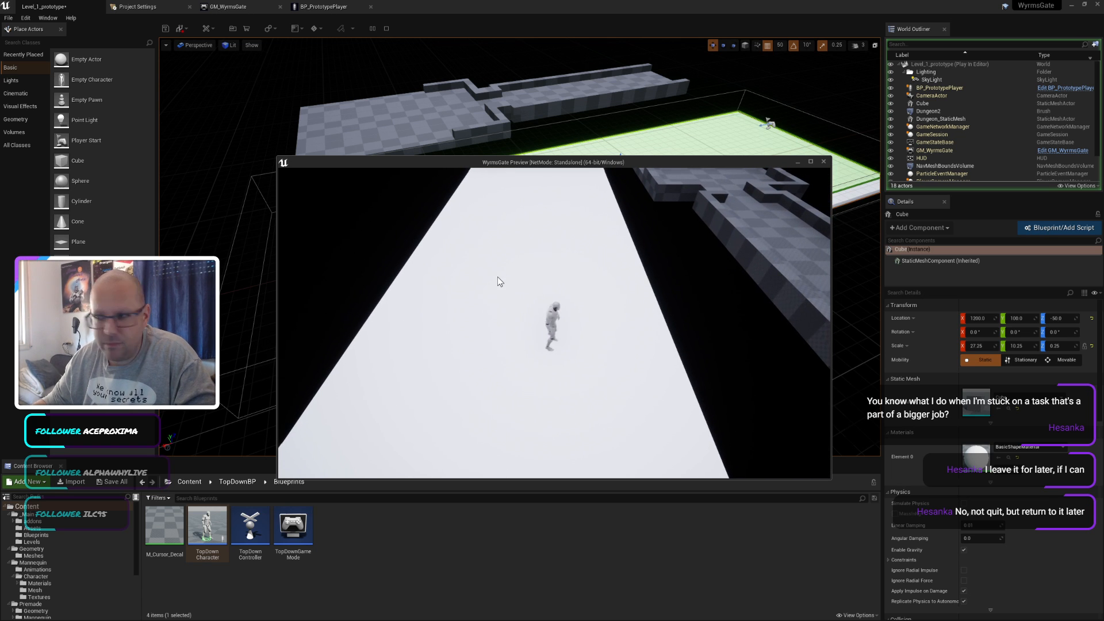
{"action": "left_click", "coordinate": [467, 415]}
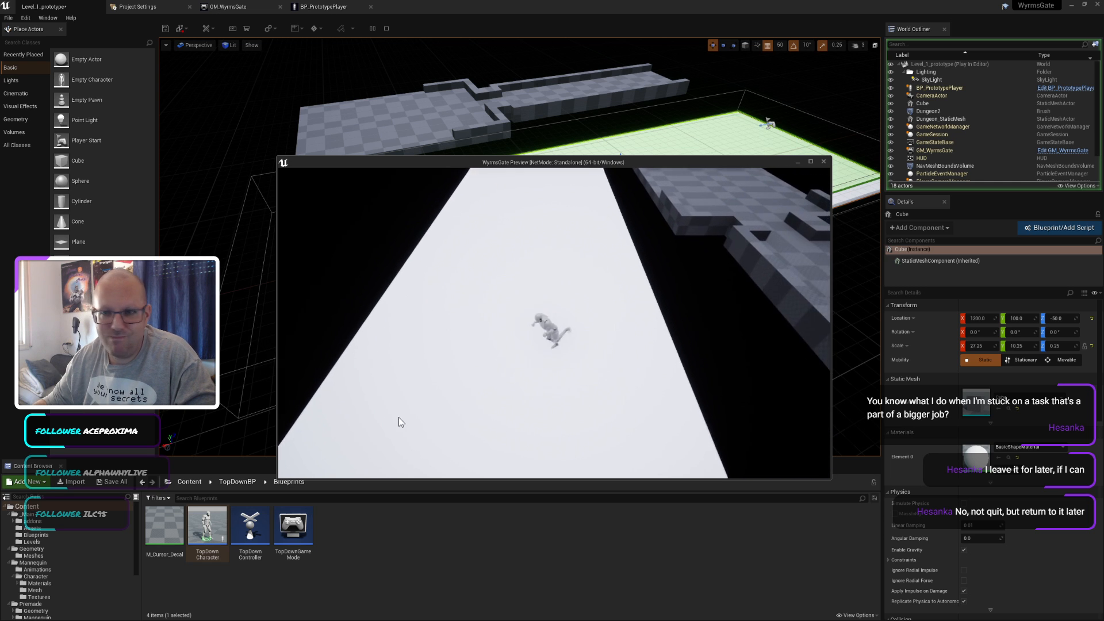
{"action": "left_click", "coordinate": [606, 315]}
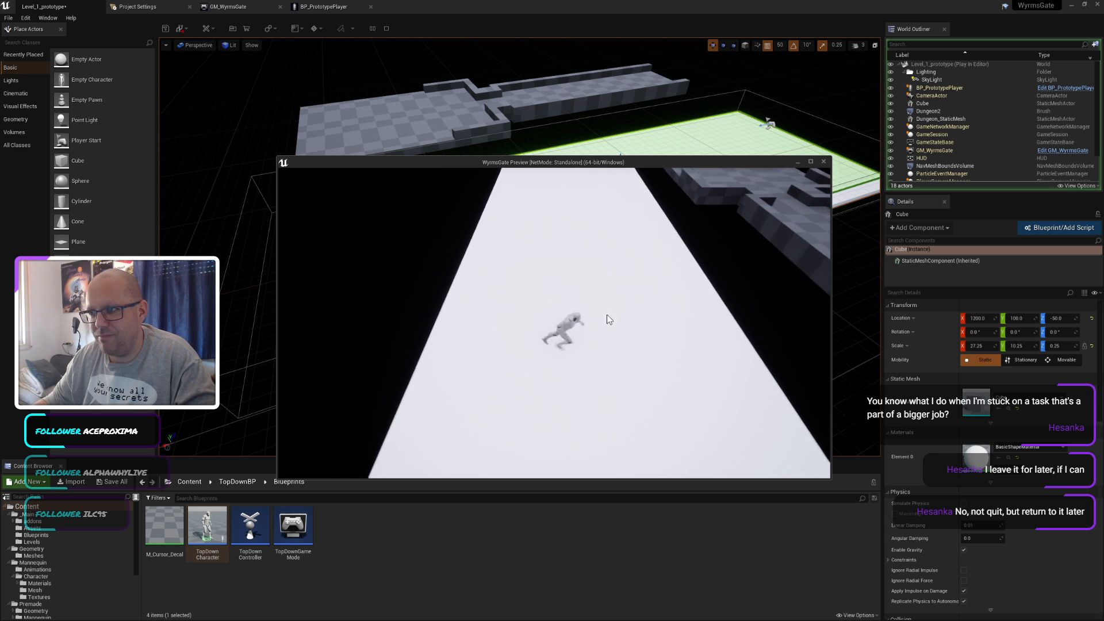
{"action": "left_click", "coordinate": [489, 237]}
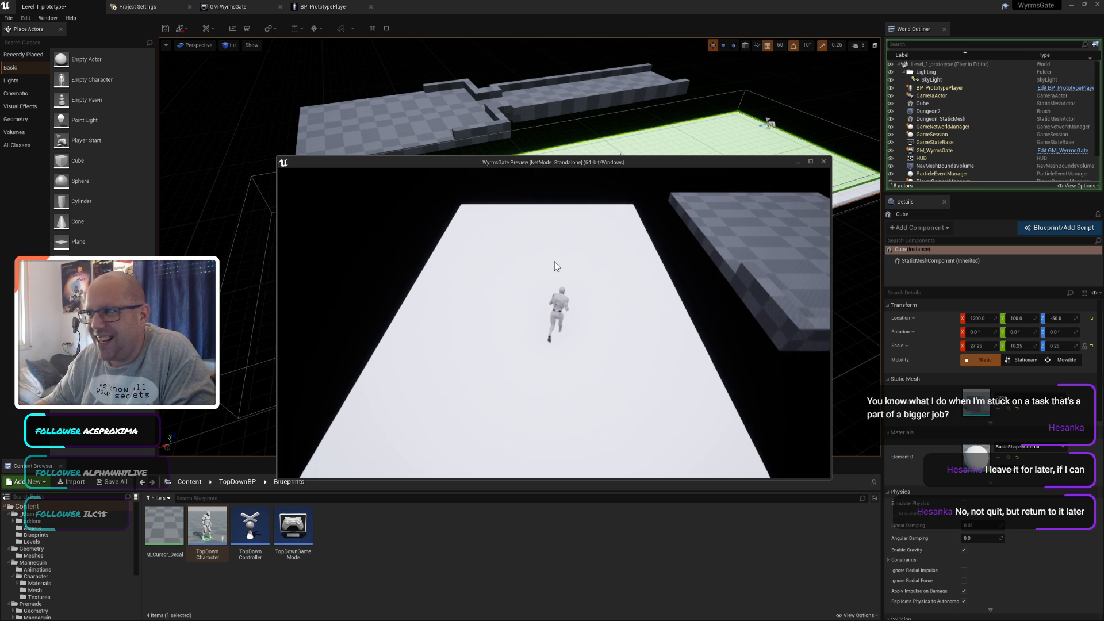
{"action": "mouse_move", "coordinate": [490, 306]}
{"action": "left_mouse_down"}
{"action": "mouse_move", "coordinate": [477, 411]}
{"action": "mouse_move", "coordinate": [606, 434]}
{"action": "mouse_move", "coordinate": [654, 425]}
{"action": "mouse_move", "coordinate": [526, 410]}
{"action": "mouse_move", "coordinate": [499, 438]}
{"action": "mouse_move", "coordinate": [587, 418]}
{"action": "mouse_move", "coordinate": [646, 428]}
{"action": "mouse_move", "coordinate": [494, 429]}
{"action": "mouse_move", "coordinate": [433, 405]}
{"action": "mouse_move", "coordinate": [588, 417]}
{"action": "mouse_move", "coordinate": [633, 288]}
{"action": "mouse_move", "coordinate": [492, 234]}
{"action": "mouse_move", "coordinate": [484, 213]}
{"action": "mouse_move", "coordinate": [629, 274]}
{"action": "mouse_move", "coordinate": [630, 322]}
{"action": "mouse_move", "coordinate": [683, 318]}
{"action": "mouse_move", "coordinate": [619, 443]}
{"action": "left_mouse_up"}
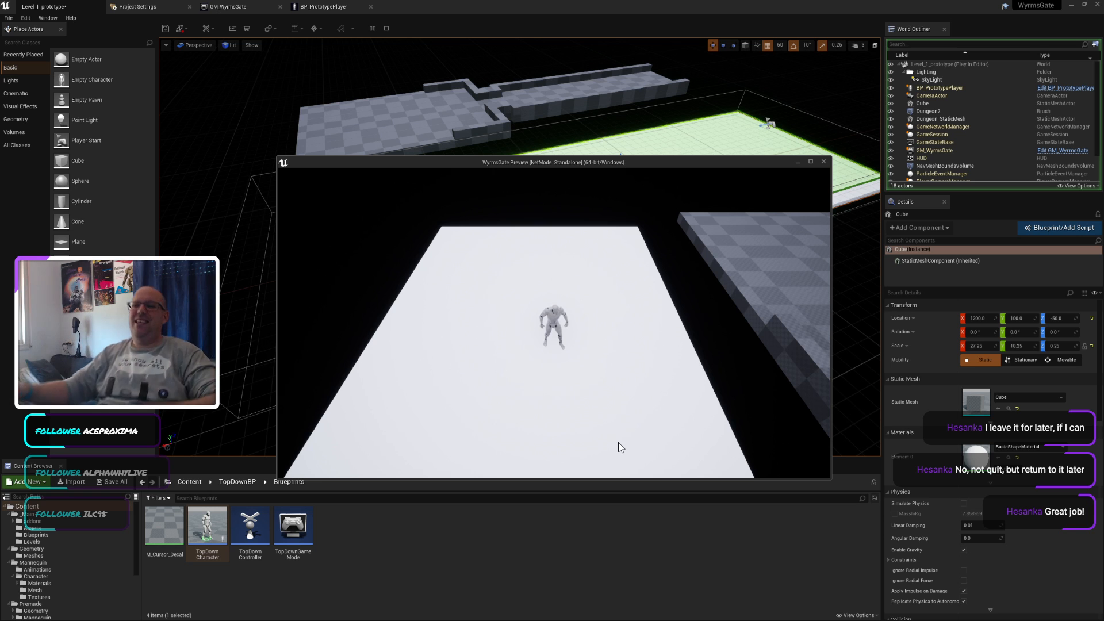
{"action": "mouse_move", "coordinate": [618, 447]}
{"action": "left_mouse_down"}
{"action": "mouse_move", "coordinate": [529, 424]}
{"action": "mouse_move", "coordinate": [436, 431]}
{"action": "mouse_move", "coordinate": [613, 447]}
{"action": "mouse_move", "coordinate": [597, 295]}
{"action": "mouse_move", "coordinate": [485, 228]}
{"action": "mouse_move", "coordinate": [479, 283]}
{"action": "left_mouse_up"}
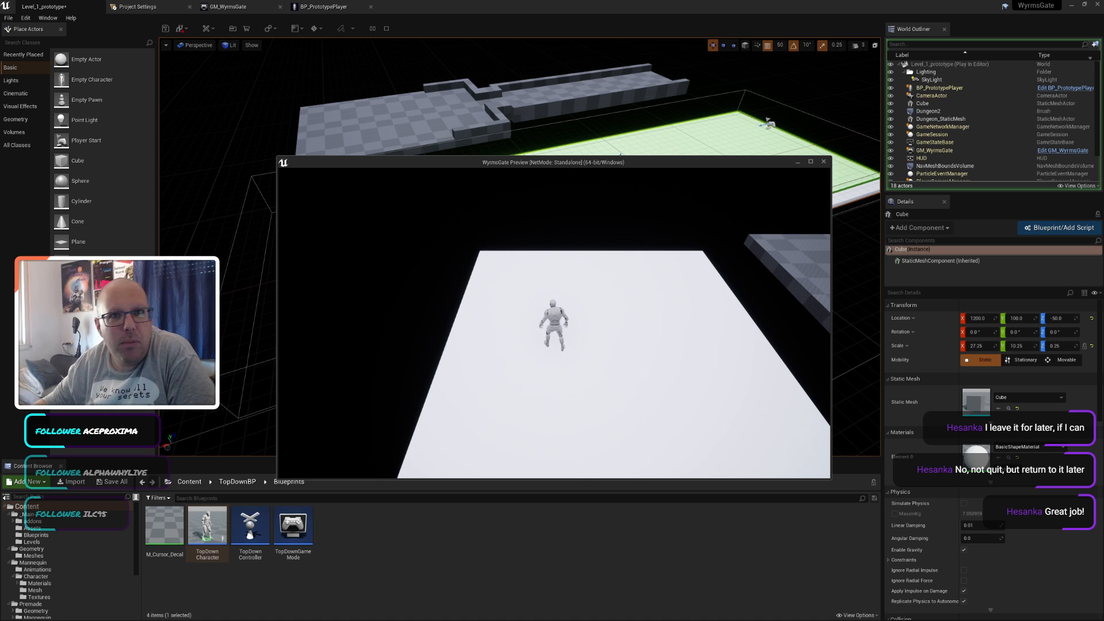
Step: Switch to the browser, close the two leftover research pages, and search Google for "ue4 replace mouse cursor"
{"action": "key", "text": "alt+Tab"}
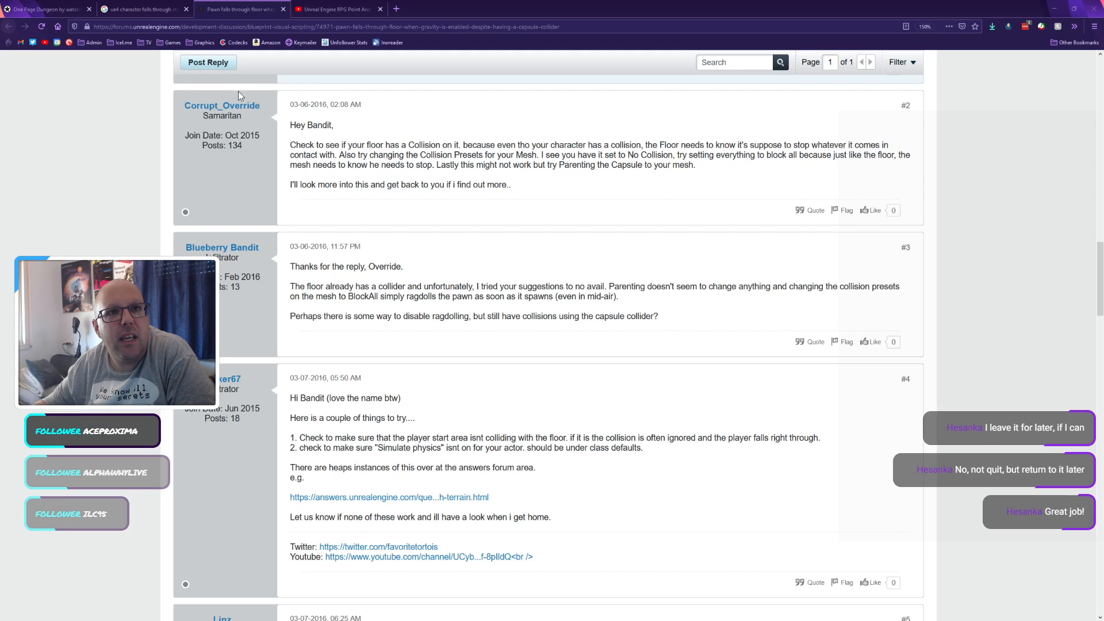
{"action": "left_click", "coordinate": [279, 11]}
{"action": "left_click", "coordinate": [283, 9]}
{"action": "left_click_drag", "start_coordinate": [197, 68], "coordinate": [96, 69]}
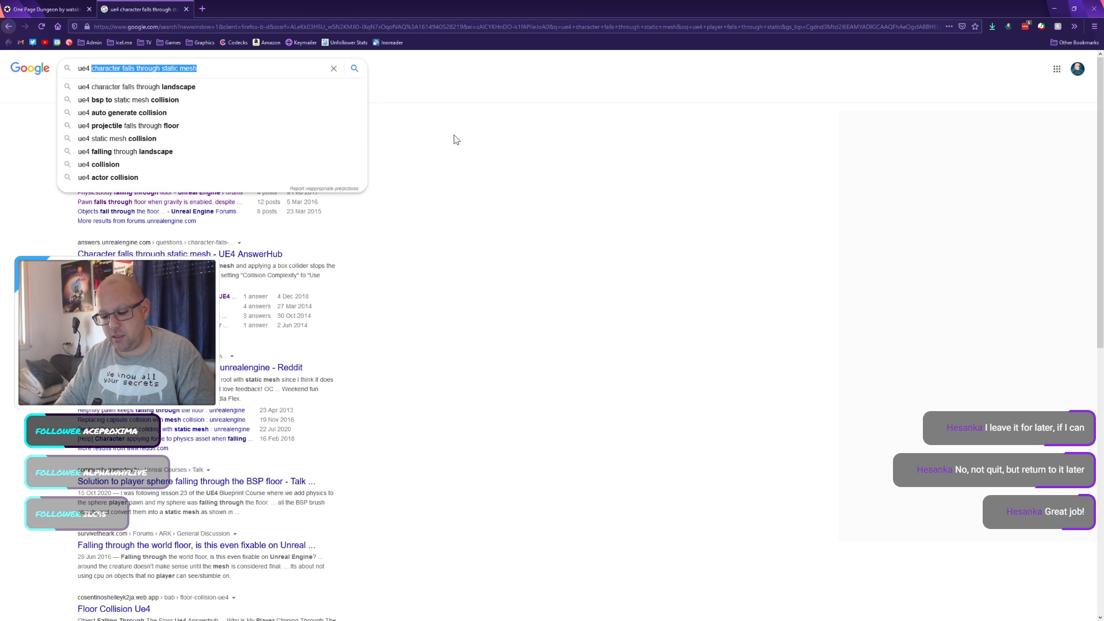
{"action": "type", "text": "replace mouse"}
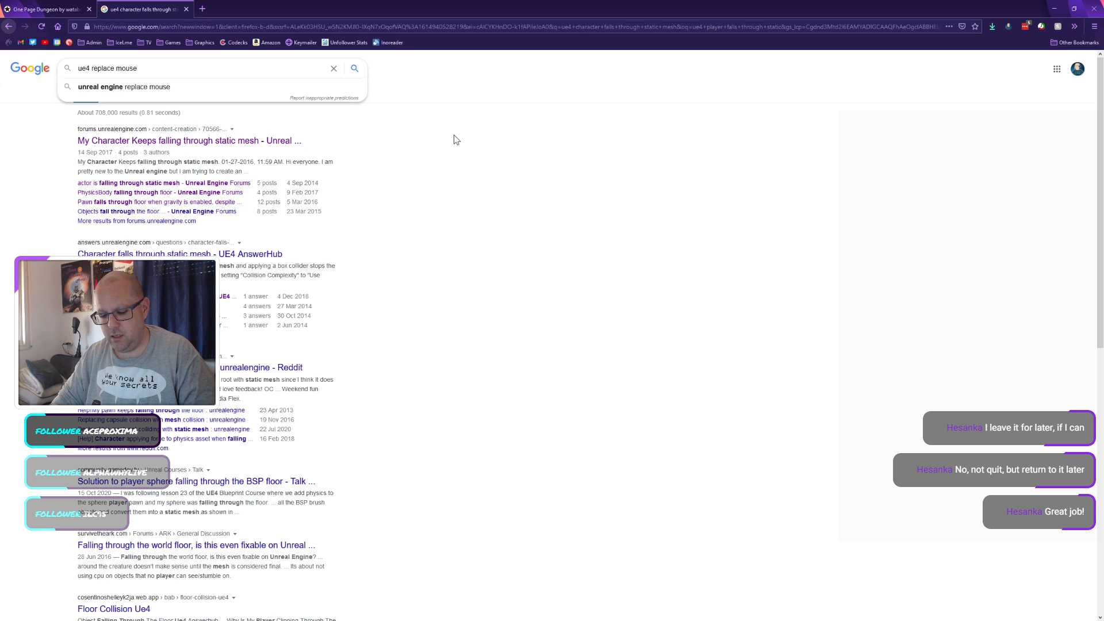
{"action": "type", "text": " cursor"}
{"action": "key", "text": "Return"}
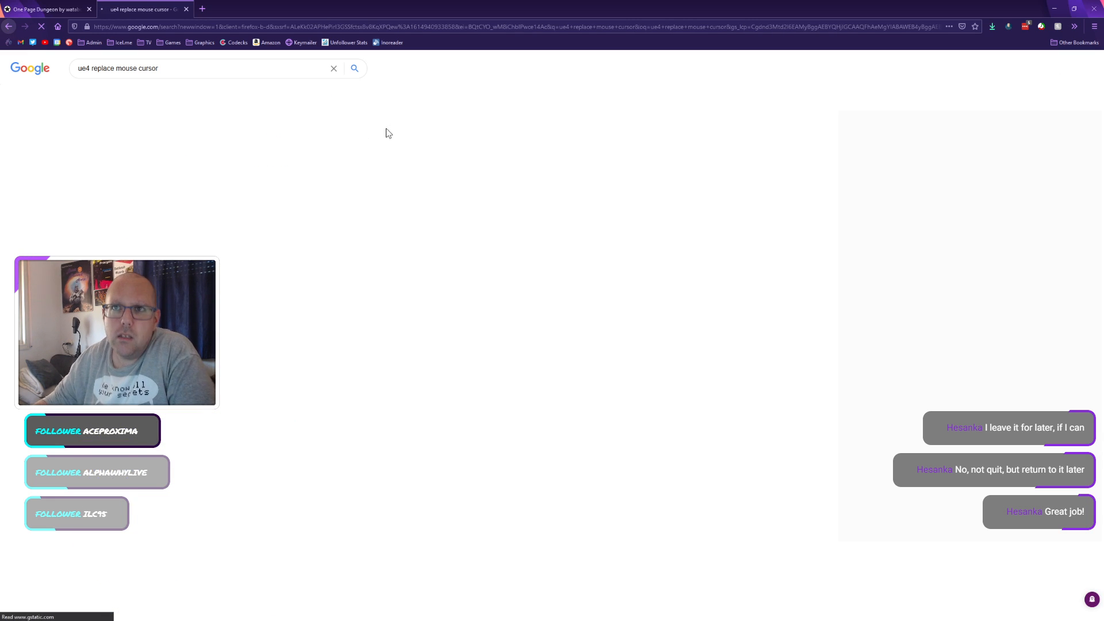
Step: Open the AnswerHub question "How can I change the mouse cursor texture?", close the game preview, and read the accepted answer
{"action": "scroll", "coordinate": [423, 182], "scroll_direction": "down", "scroll_amount": 7}
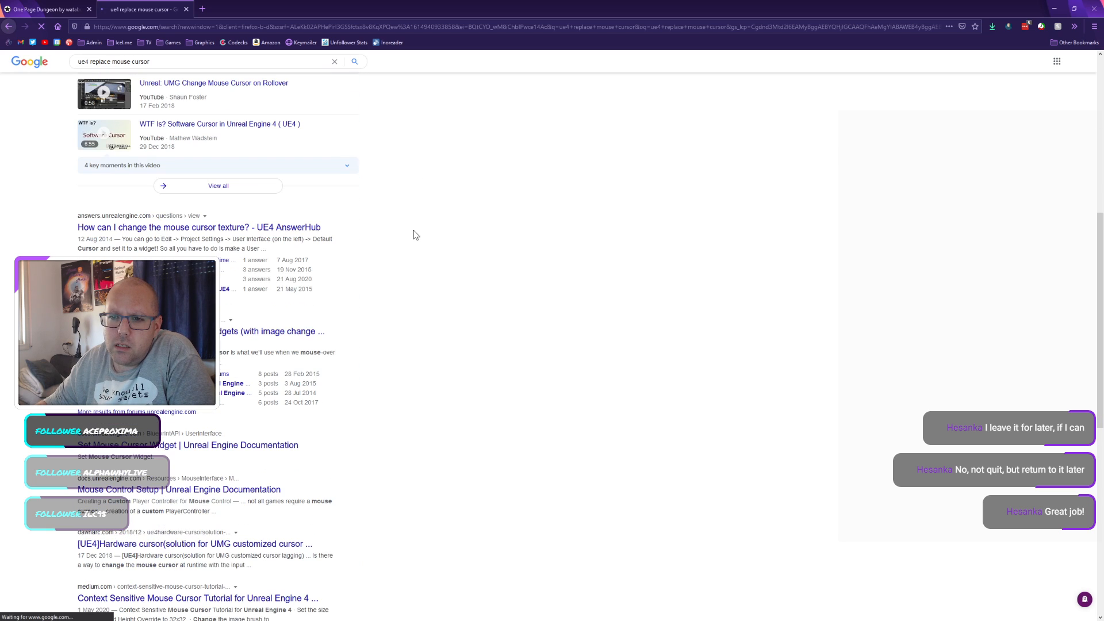
{"action": "left_click", "coordinate": [187, 229]}
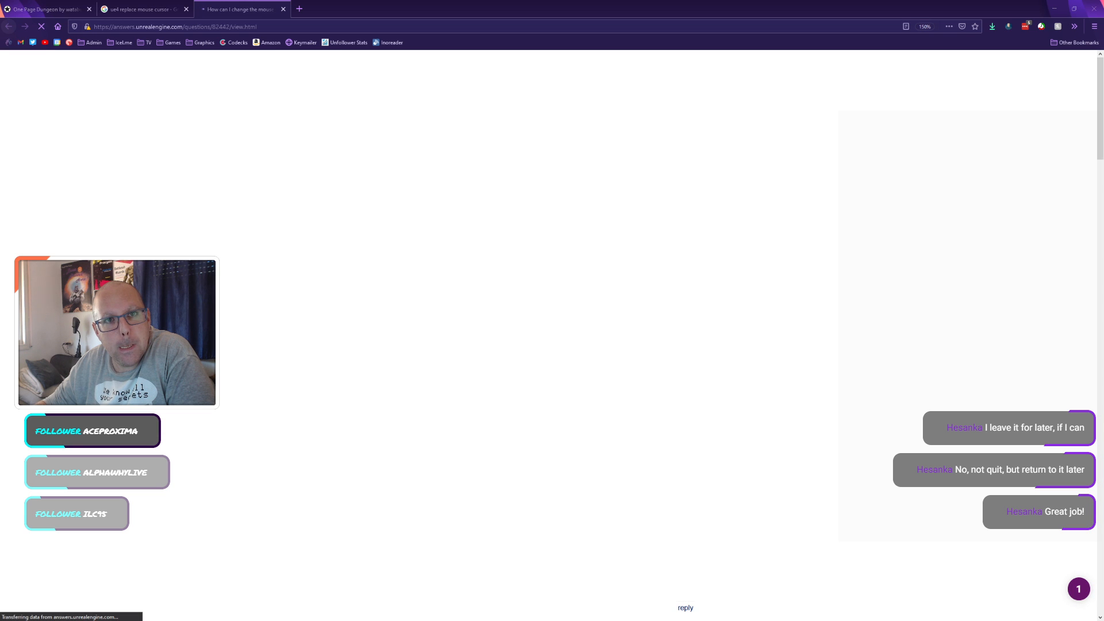
{"action": "mouse_move", "coordinate": [663, 312]}
{"action": "left_mouse_down"}
{"action": "mouse_move", "coordinate": [613, 414]}
{"action": "mouse_move", "coordinate": [453, 426]}
{"action": "mouse_move", "coordinate": [503, 437]}
{"action": "mouse_move", "coordinate": [658, 341]}
{"action": "mouse_move", "coordinate": [598, 419]}
{"action": "mouse_move", "coordinate": [434, 426]}
{"action": "mouse_move", "coordinate": [601, 443]}
{"action": "mouse_move", "coordinate": [549, 229]}
{"action": "mouse_move", "coordinate": [490, 200]}
{"action": "mouse_move", "coordinate": [604, 303]}
{"action": "mouse_move", "coordinate": [621, 296]}
{"action": "mouse_move", "coordinate": [680, 372]}
{"action": "mouse_move", "coordinate": [532, 454]}
{"action": "left_mouse_up"}
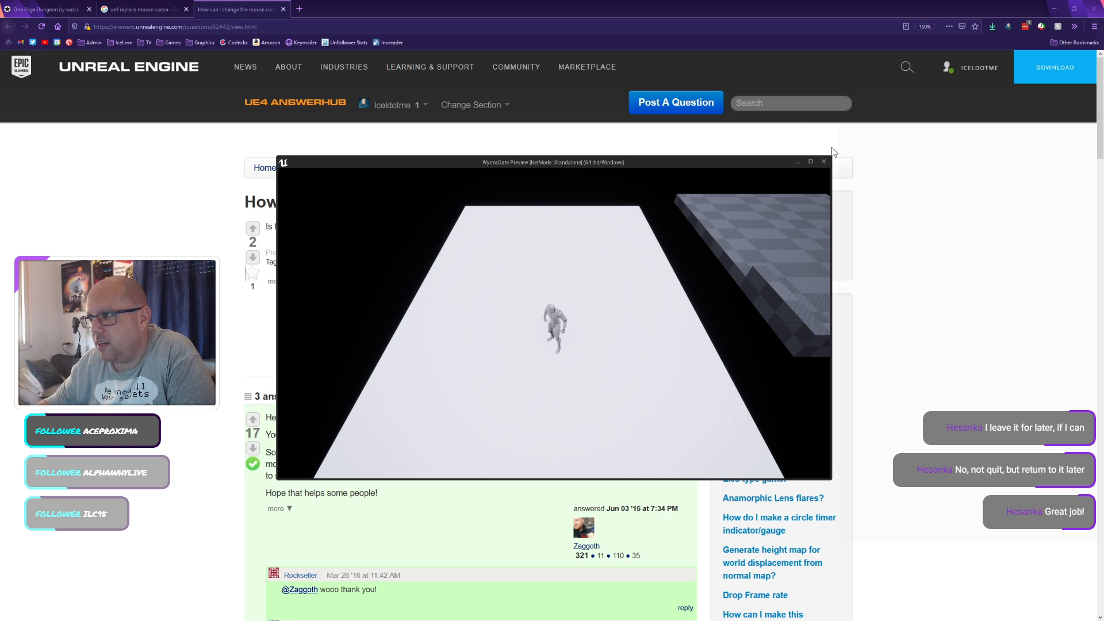
{"action": "left_click", "coordinate": [823, 162]}
{"action": "scroll", "coordinate": [326, 305], "scroll_direction": "down", "scroll_amount": 3}
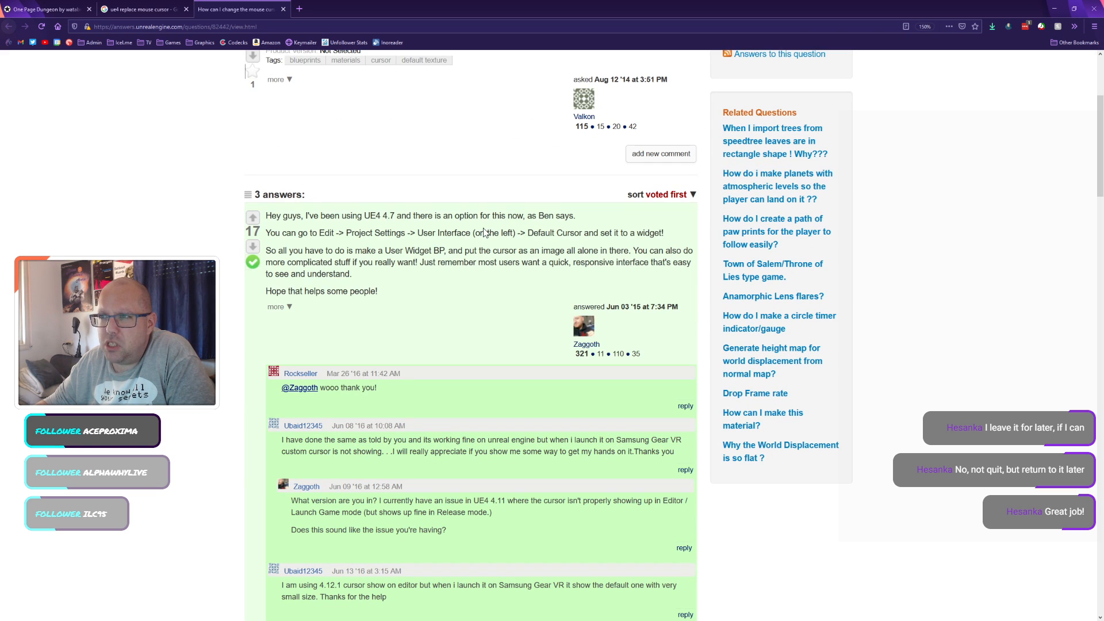
Step: Switch to the Unreal editor and search the Project Settings for "mouse" and "user in", clearing the search after each
{"action": "key", "text": "alt+Tab"}
{"action": "left_click", "coordinate": [148, 7]}
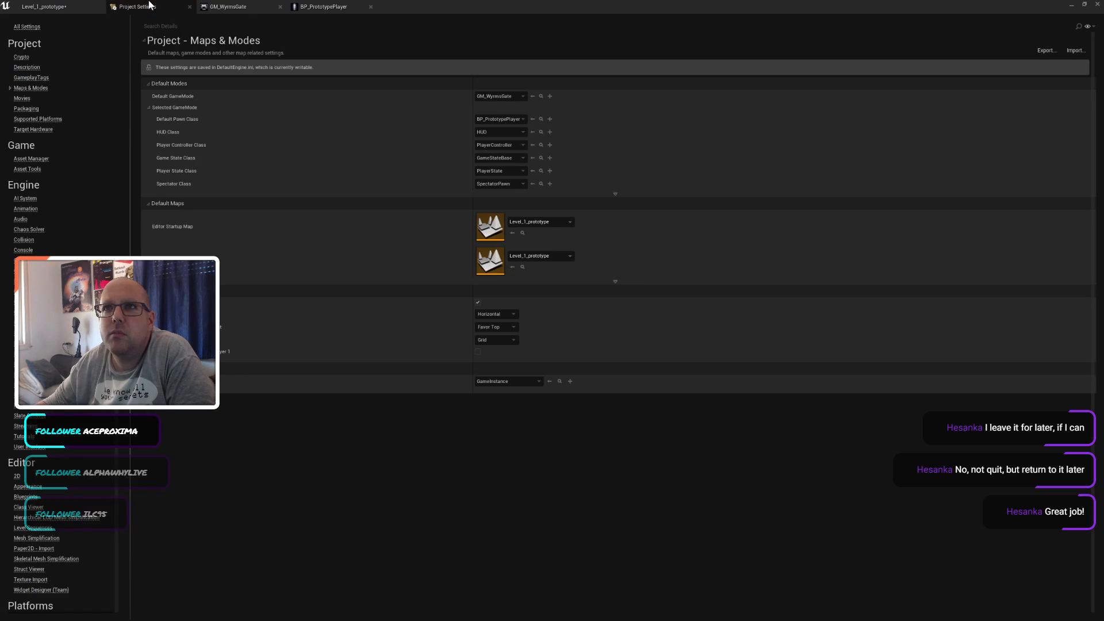
{"action": "left_click", "coordinate": [210, 26]}
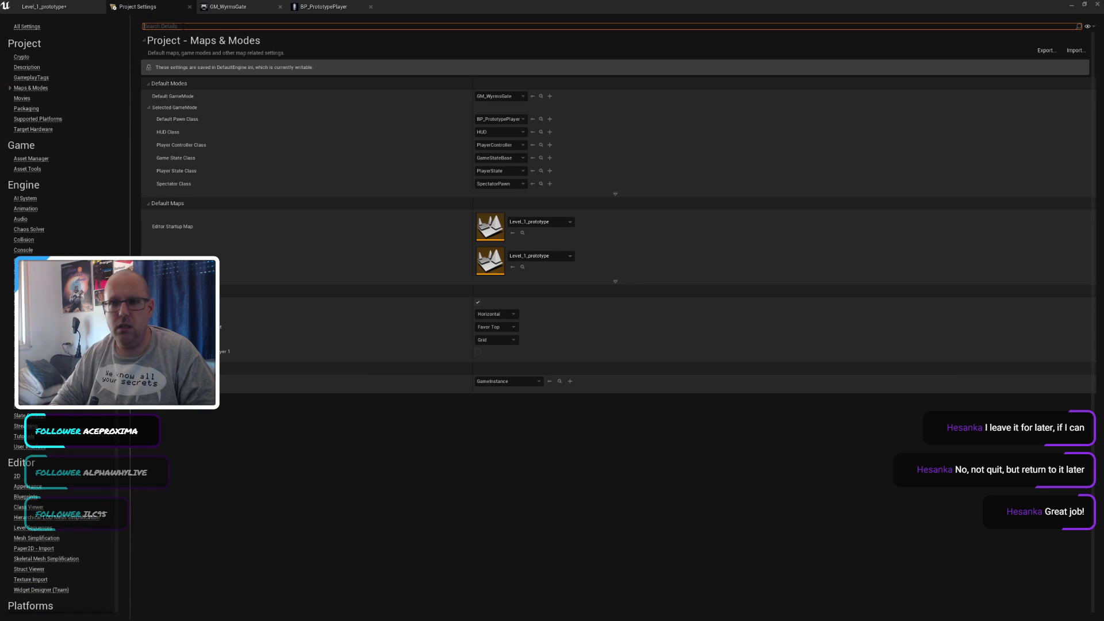
{"action": "type", "text": "mouse"}
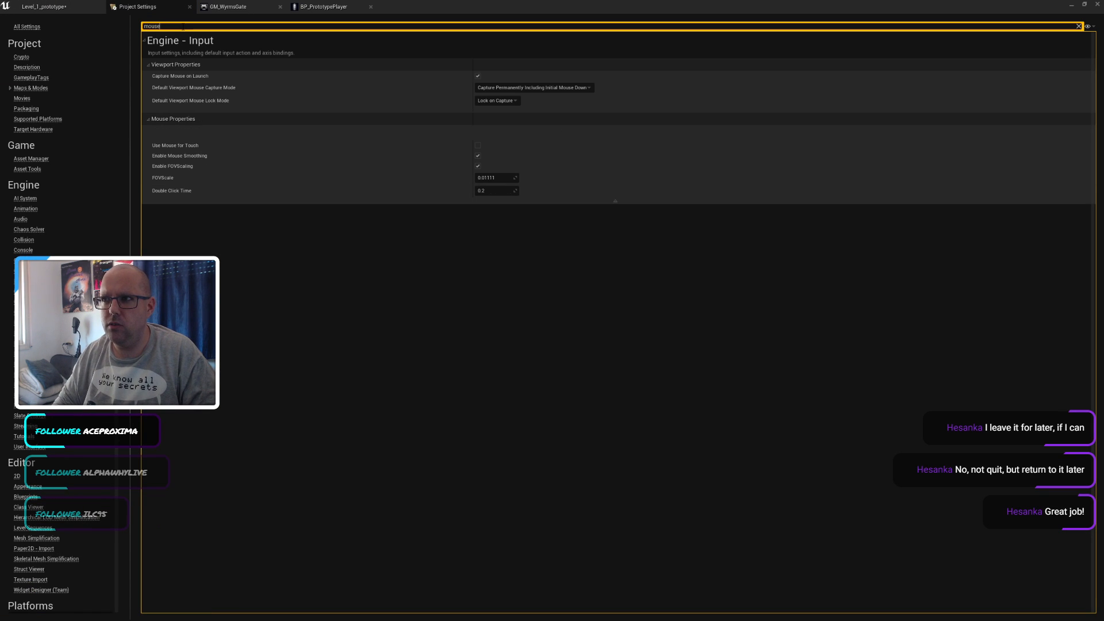
{"action": "key", "text": "Escape"}
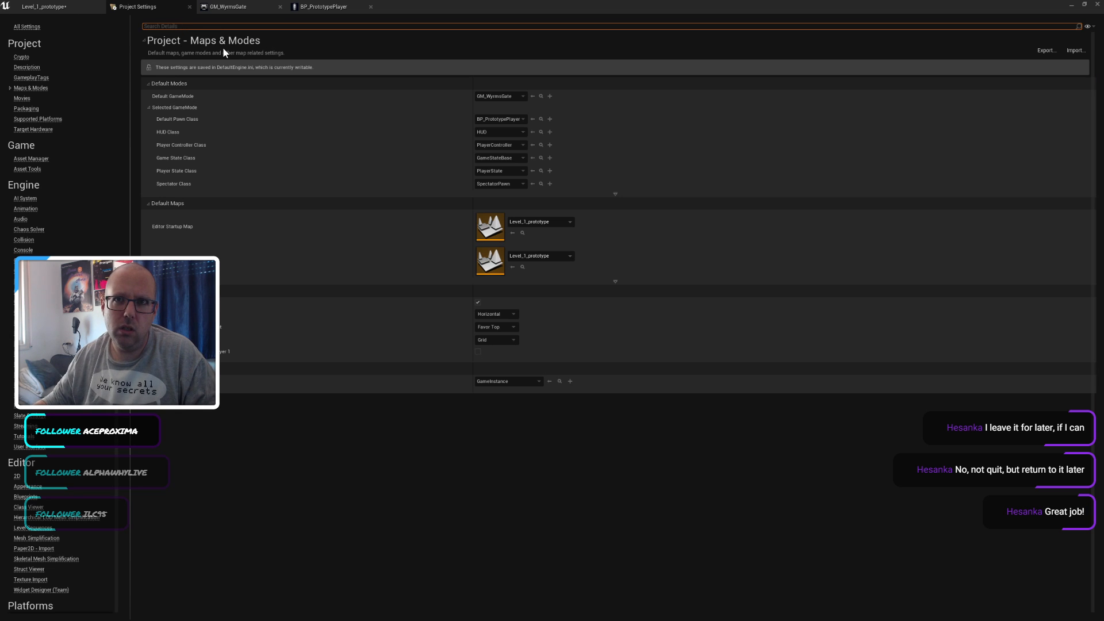
{"action": "type", "text": "user"}
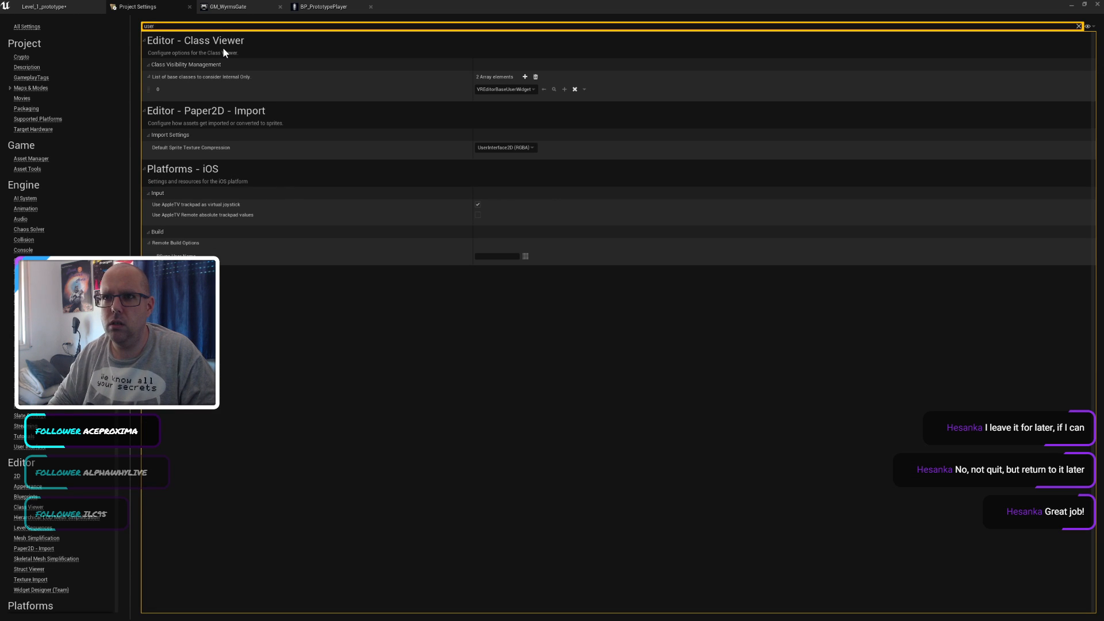
{"action": "type", "text": " in"}
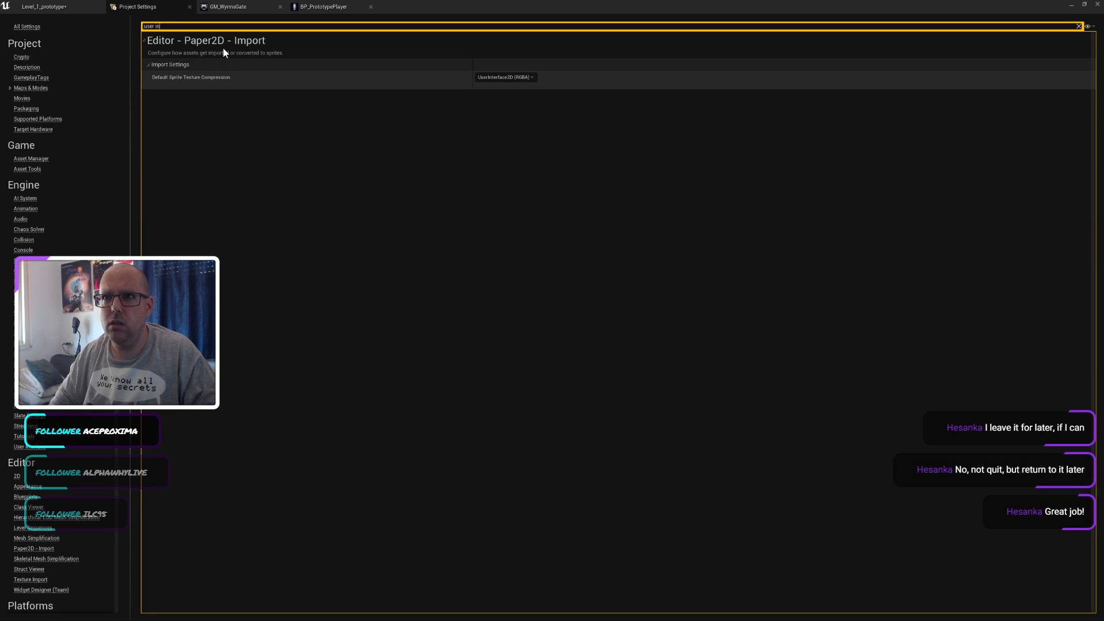
{"action": "key", "text": "Escape"}
Step: Reread the accepted answer's settings path in the browser and compare it with the category list in the Project Settings
{"action": "key", "text": "alt+Tab"}
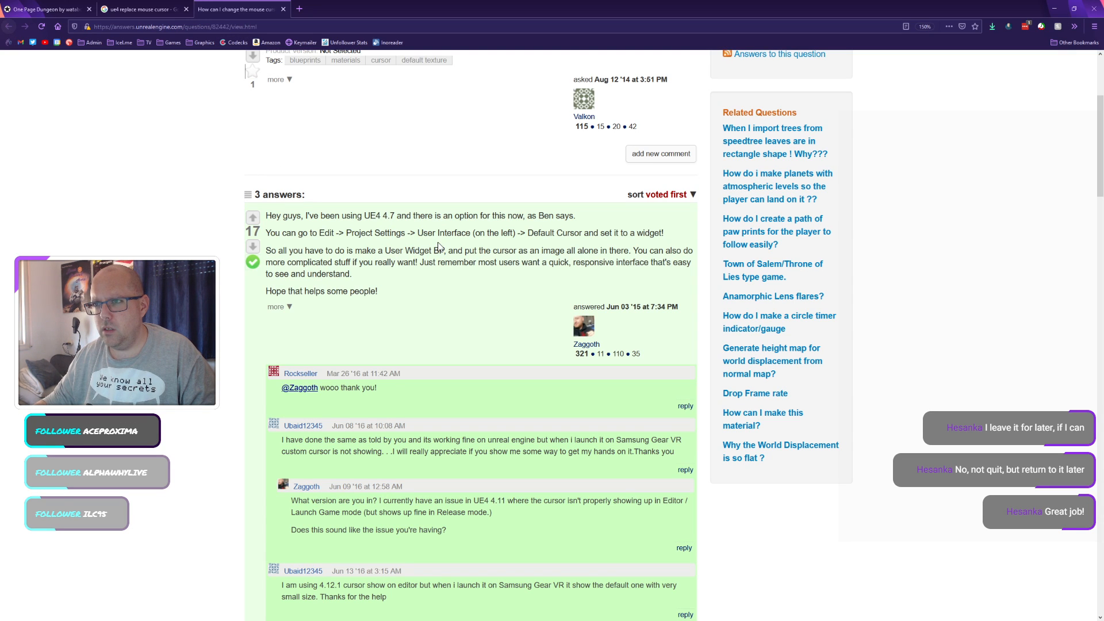
{"action": "key", "text": "alt+Tab"}
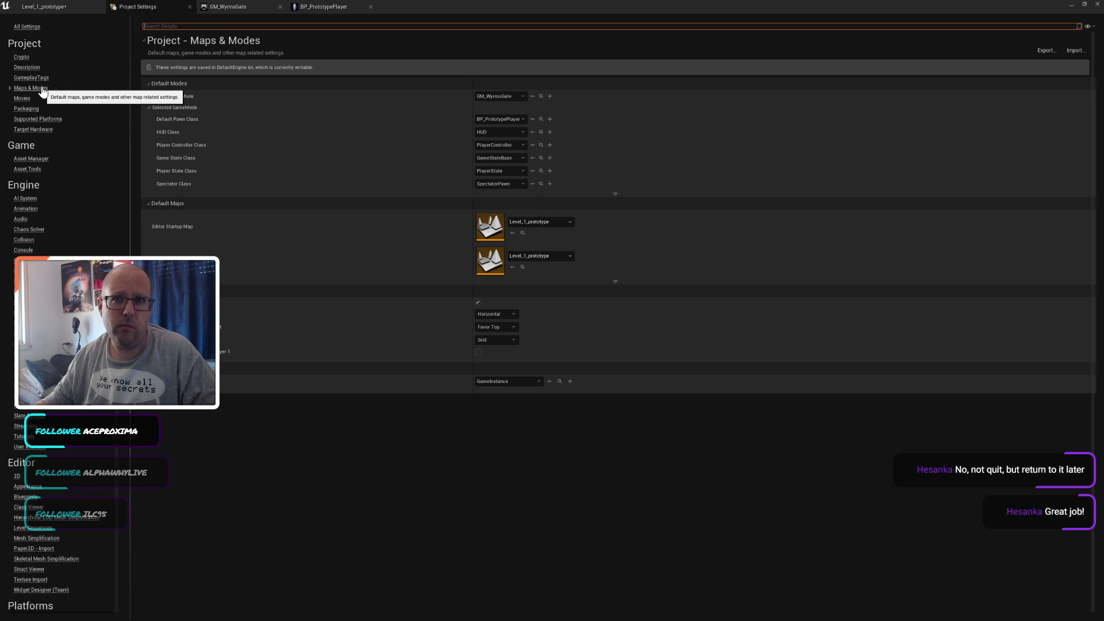
{"action": "key", "text": "alt+Tab"}
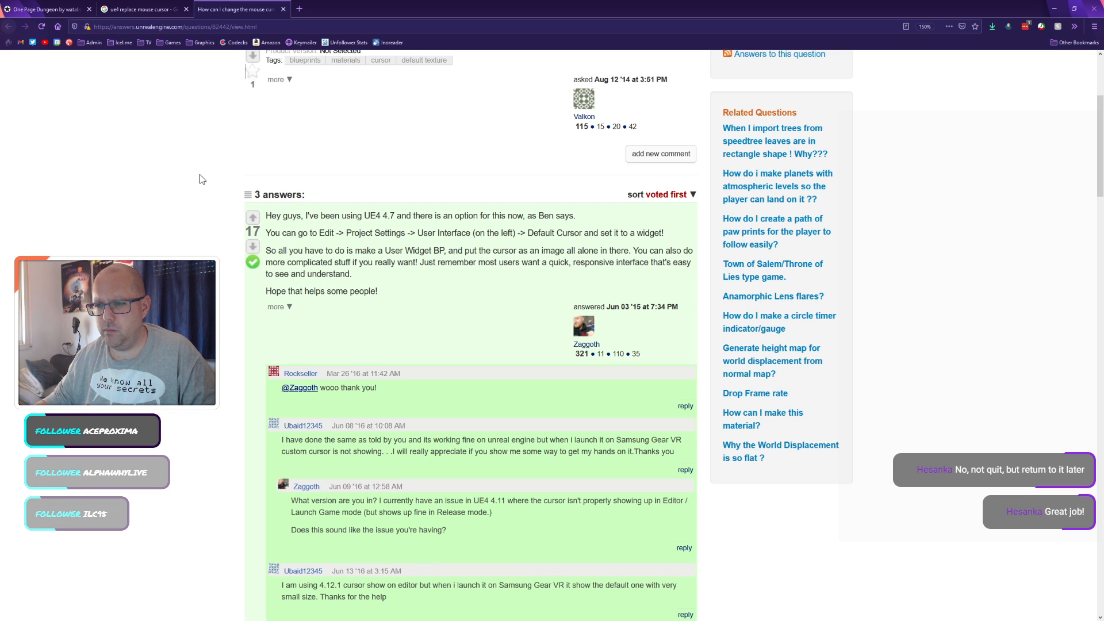
Step: Return to the Google results for "ue4 replace mouse cursor", limit them to the past year, and skim them
{"action": "left_click", "coordinate": [172, 9]}
{"action": "scroll", "coordinate": [405, 130], "scroll_direction": "up", "scroll_amount": 5}
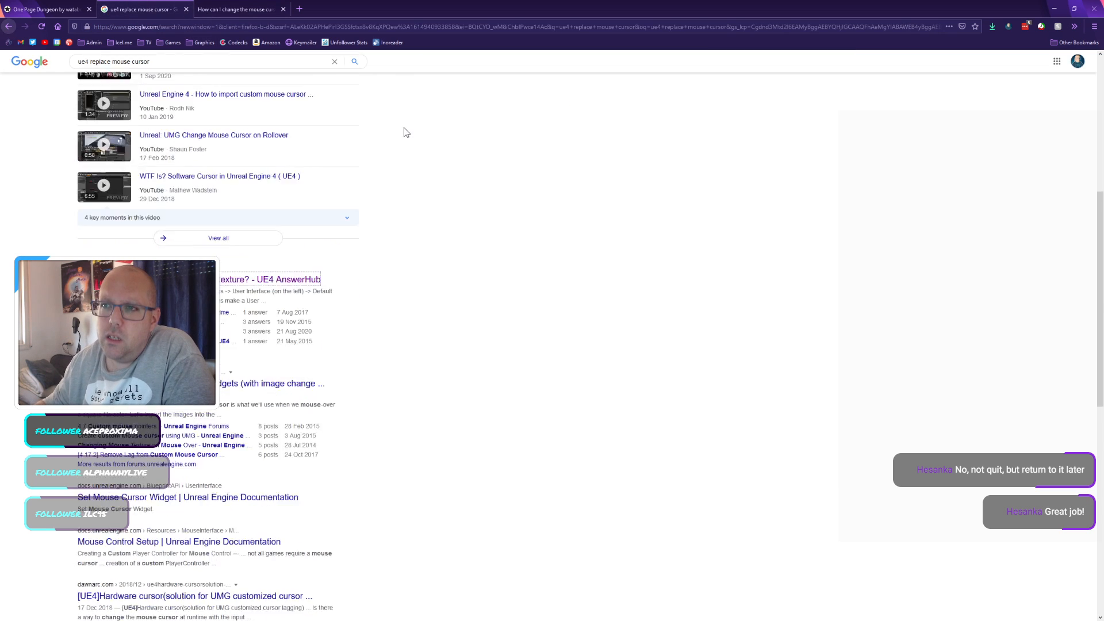
{"action": "left_click", "coordinate": [346, 96]}
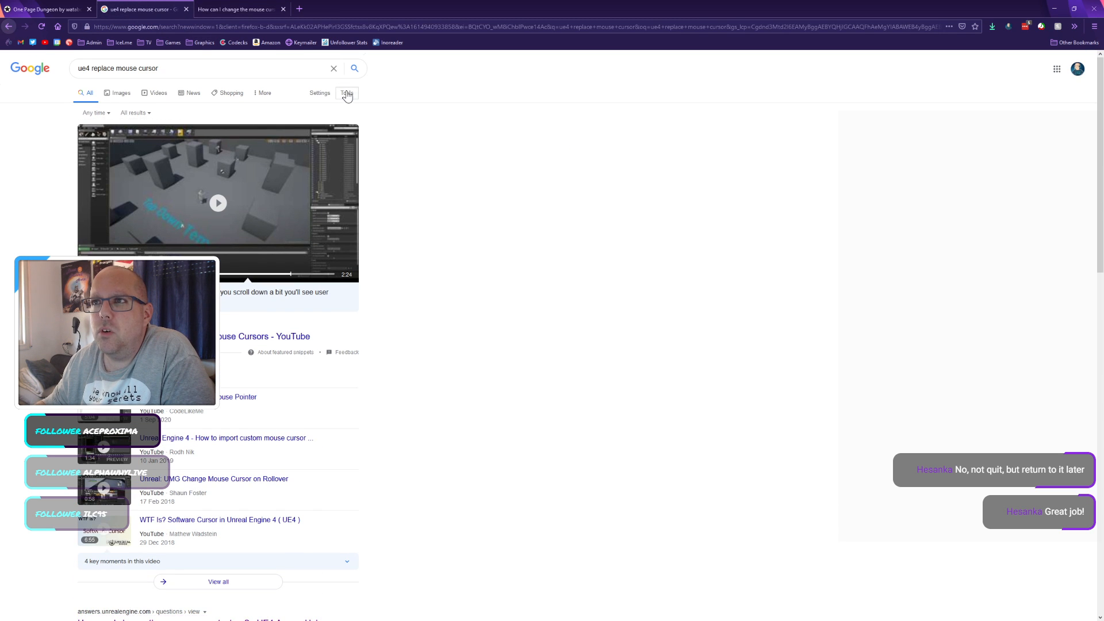
{"action": "left_click", "coordinate": [322, 93]}
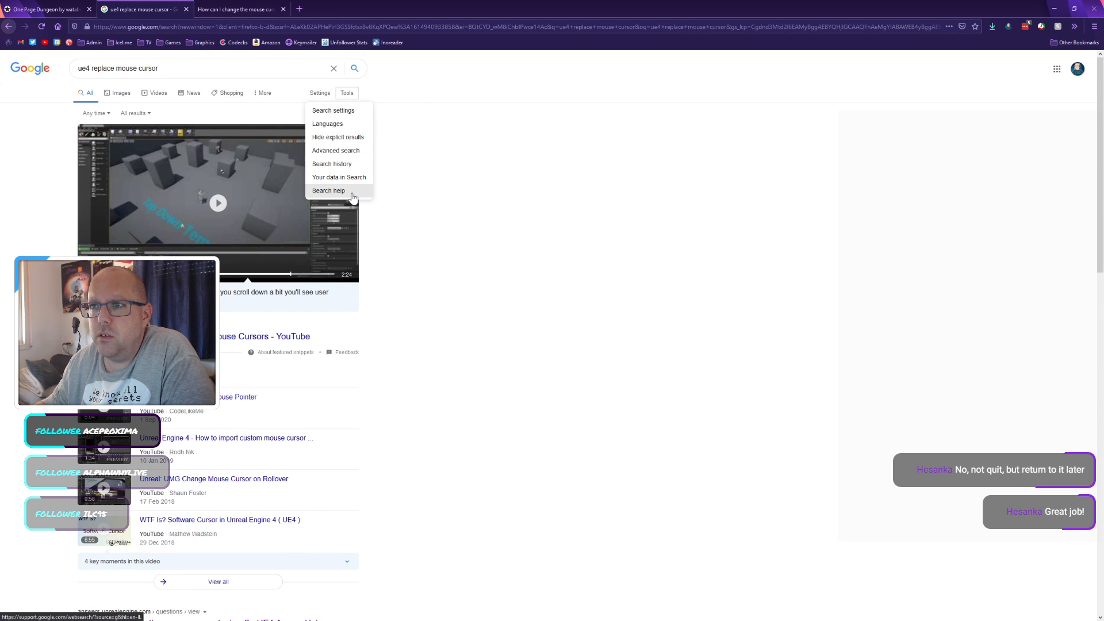
{"action": "left_click", "coordinate": [320, 94]}
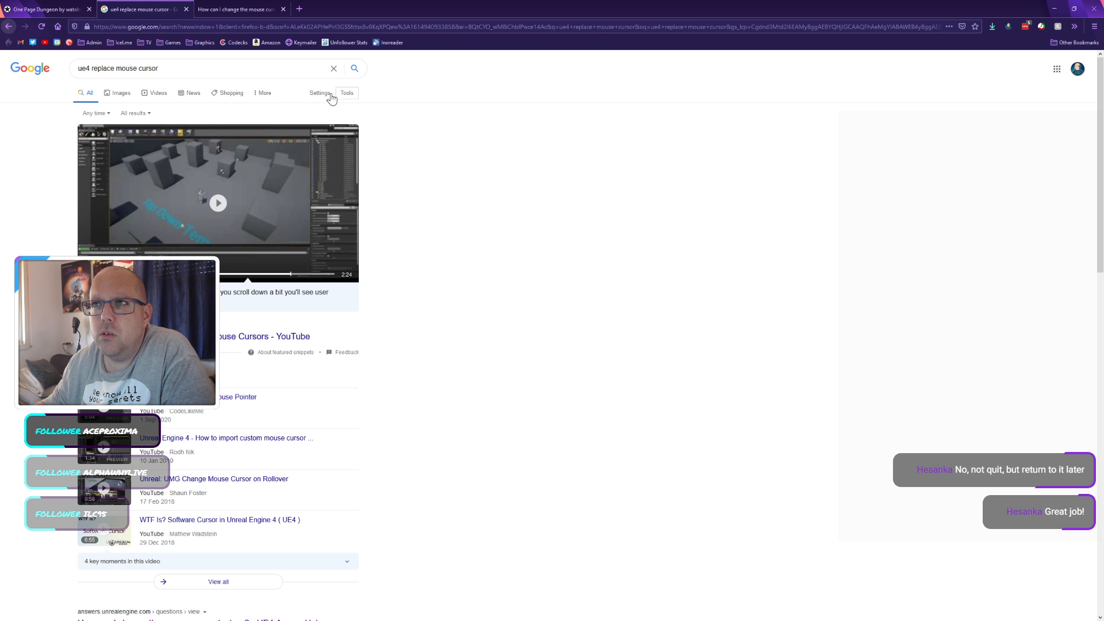
{"action": "left_click", "coordinate": [95, 113]}
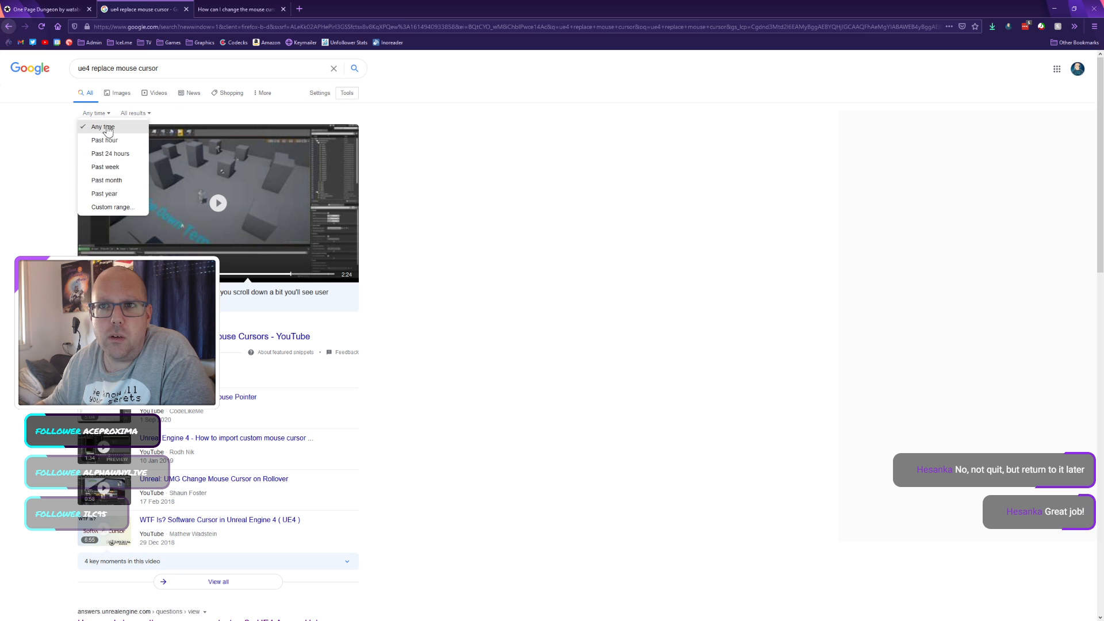
{"action": "left_click", "coordinate": [120, 194]}
{"action": "scroll", "coordinate": [383, 244], "scroll_direction": "down", "scroll_amount": 3}
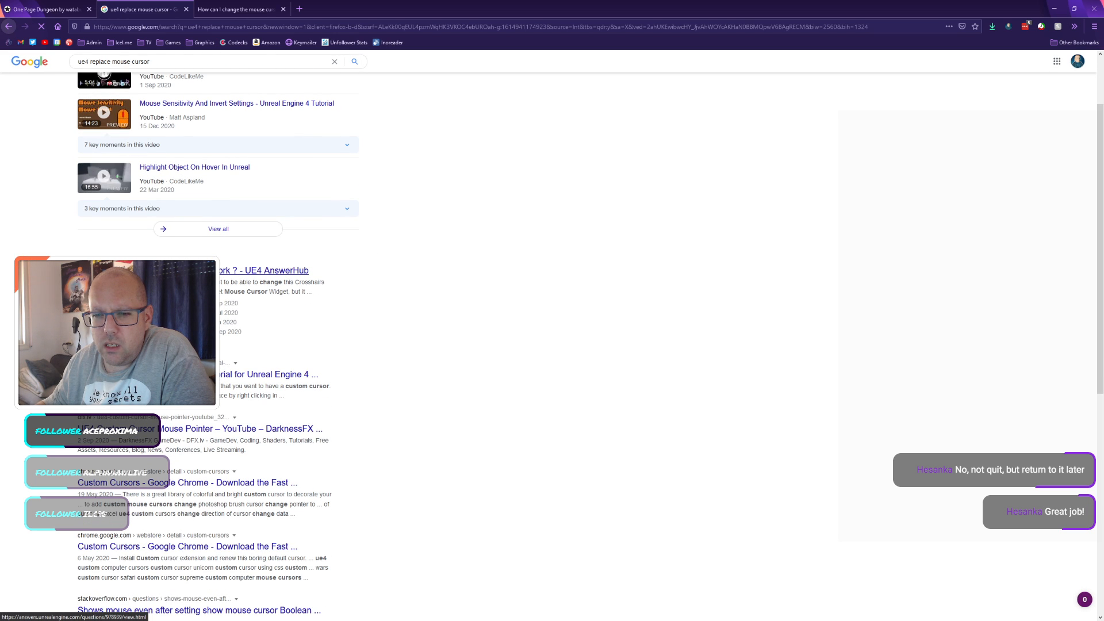
{"action": "scroll", "coordinate": [299, 218], "scroll_direction": "up", "scroll_amount": 3}
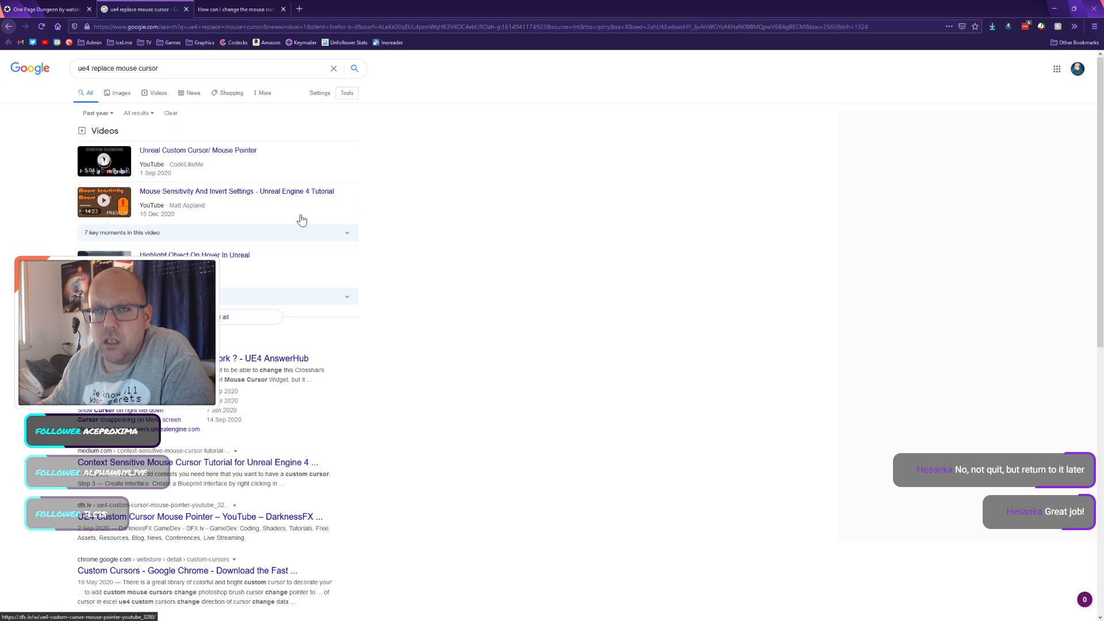
Step: Search Google for "ue4 custom mouse cursor" and look through the results
{"action": "left_click_drag", "start_coordinate": [93, 68], "coordinate": [229, 69]}
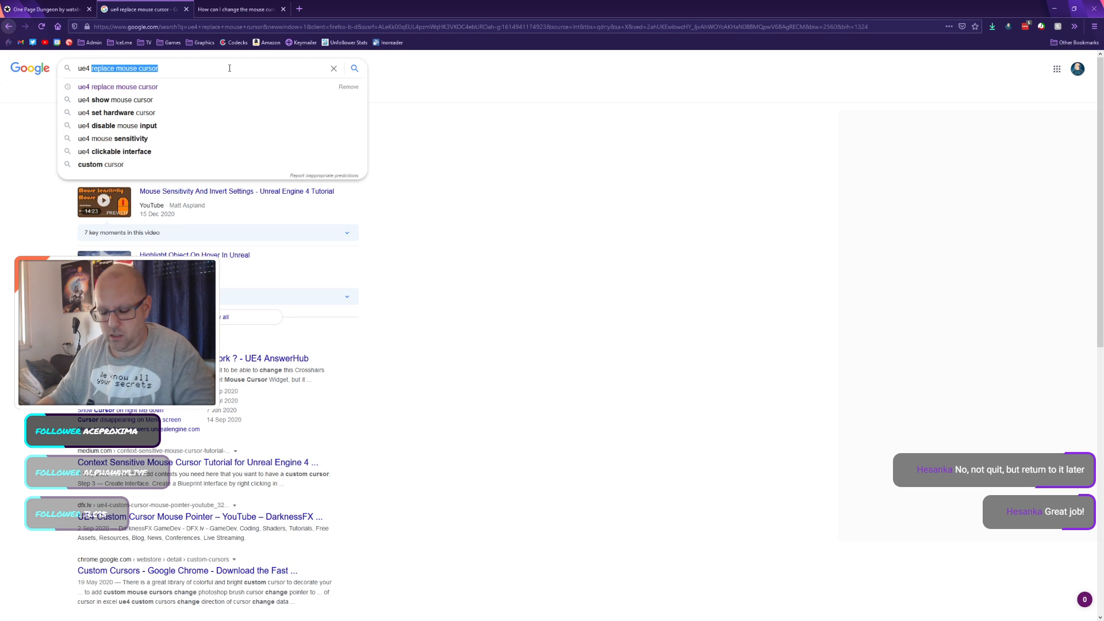
{"action": "type", "text": "c"}
{"action": "key", "text": "BackSpace"}
{"action": "type", "text": "cust"}
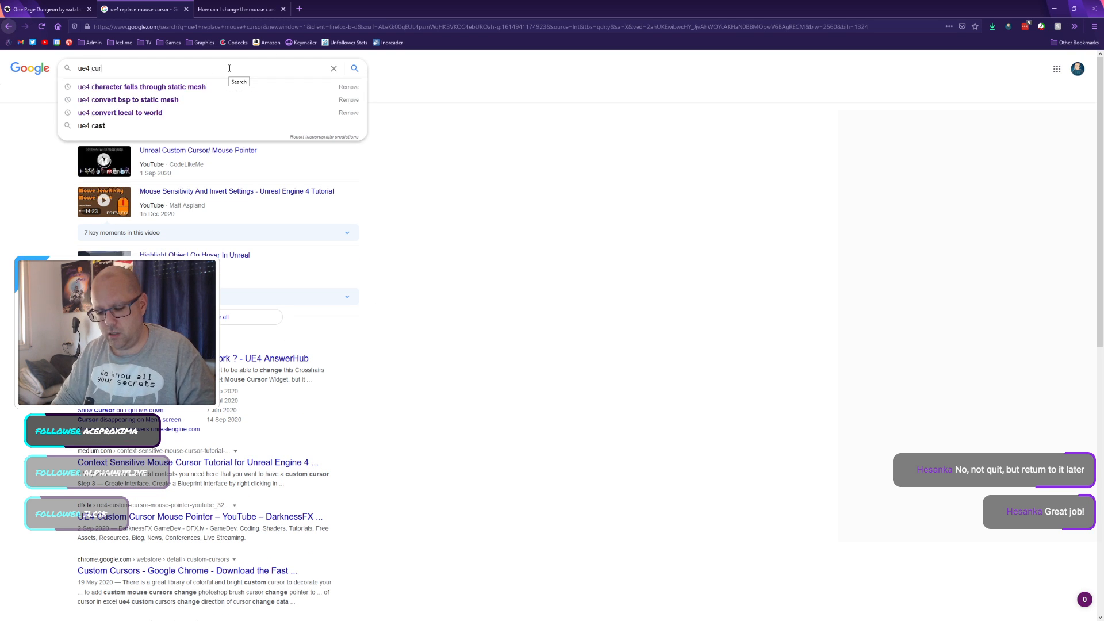
{"action": "type", "text": "om "}
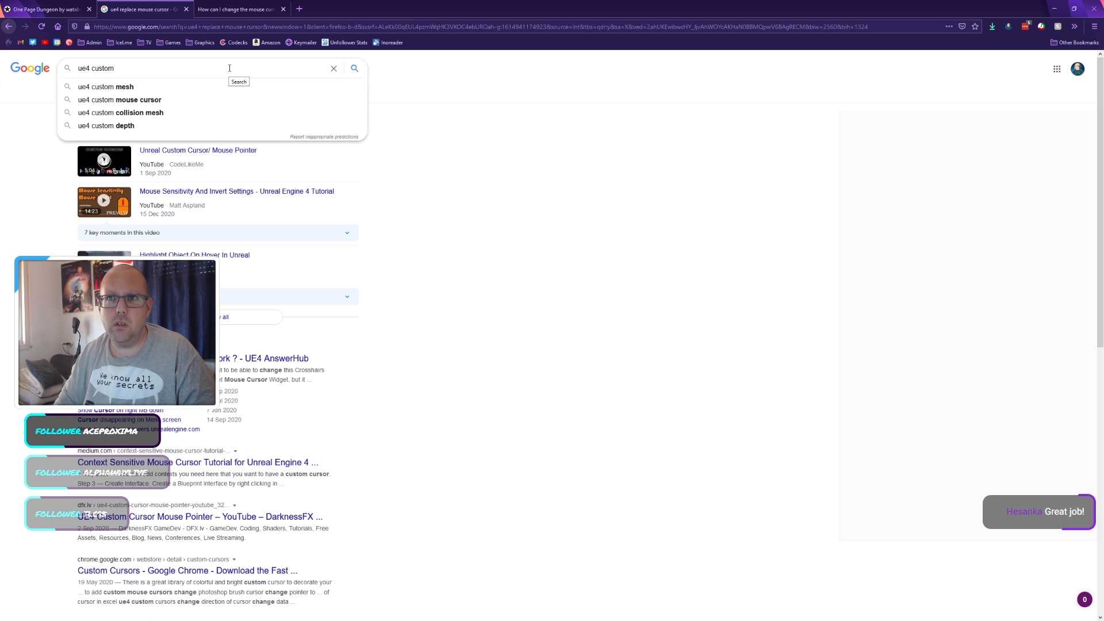
{"action": "type", "text": "mouse cursor"}
{"action": "key", "text": "Return"}
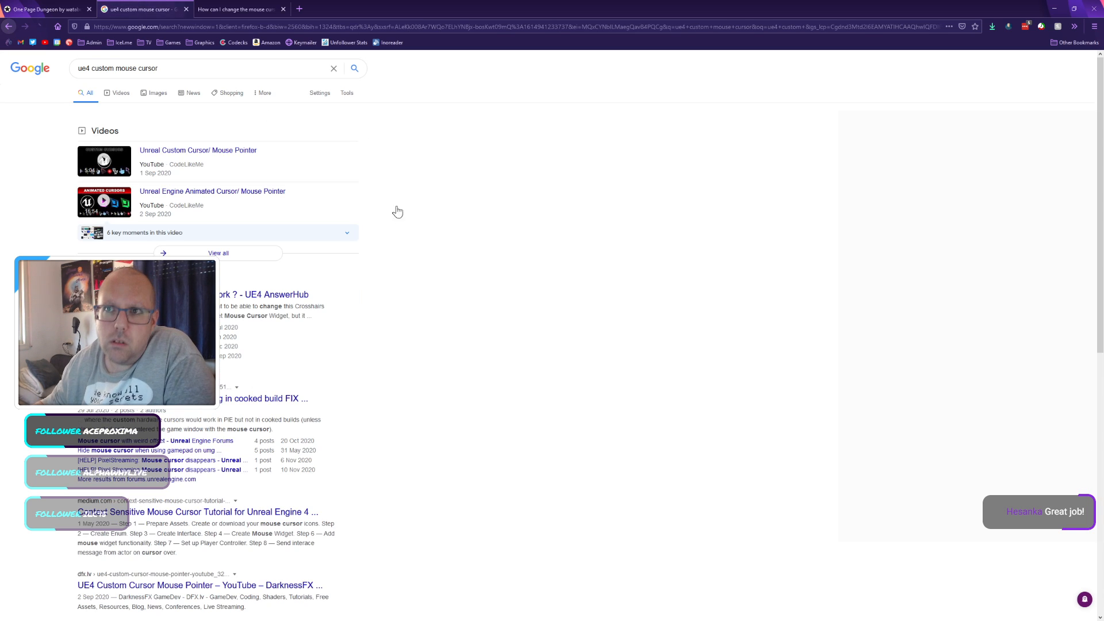
{"action": "scroll", "coordinate": [422, 284], "scroll_direction": "down", "scroll_amount": 1}
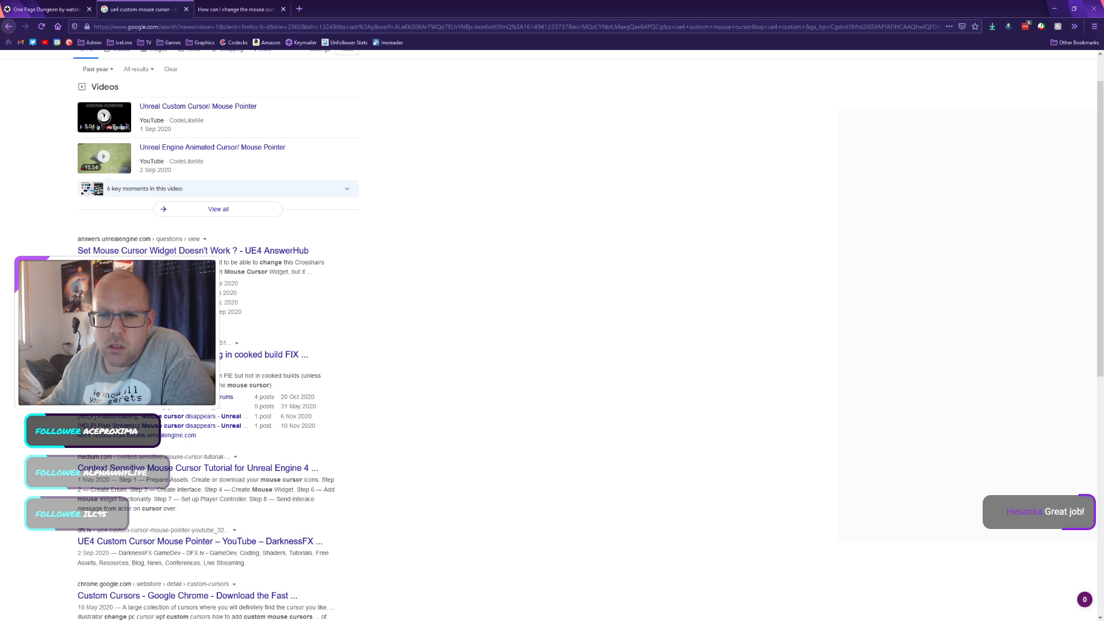
{"action": "scroll", "coordinate": [423, 285], "scroll_direction": "down", "scroll_amount": 3}
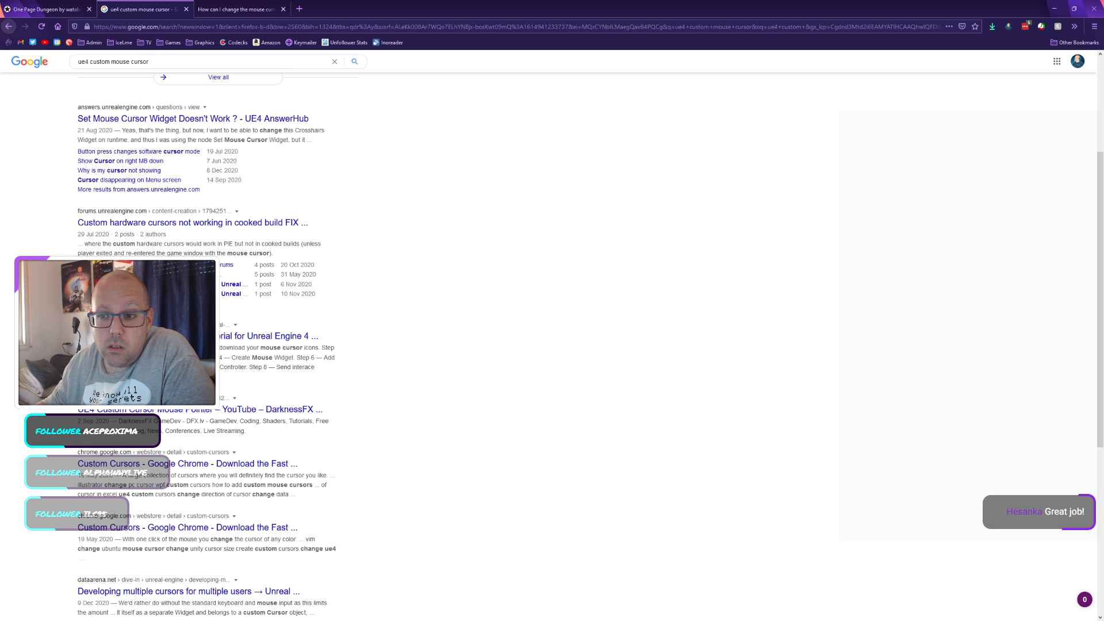
{"action": "scroll", "coordinate": [173, 230], "scroll_direction": "up", "scroll_amount": 4}
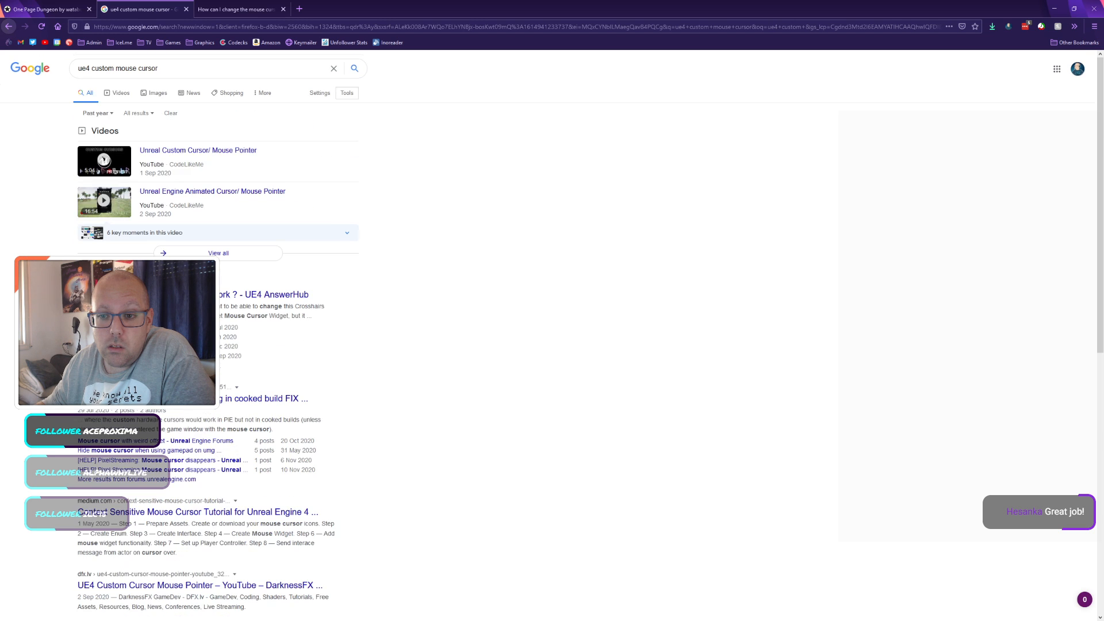
Step: Change the Google query to "ue4 custom mouse pointer" and run the search
{"action": "double_click", "coordinate": [148, 68]}
{"action": "type", "text": "pointer"}
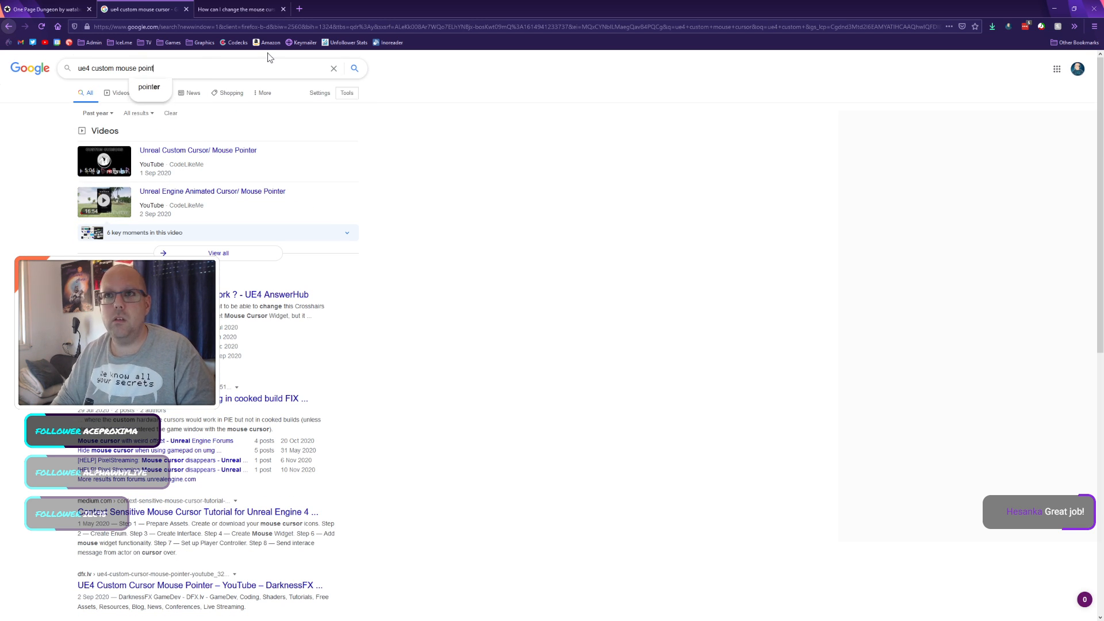
{"action": "key", "text": "Return"}
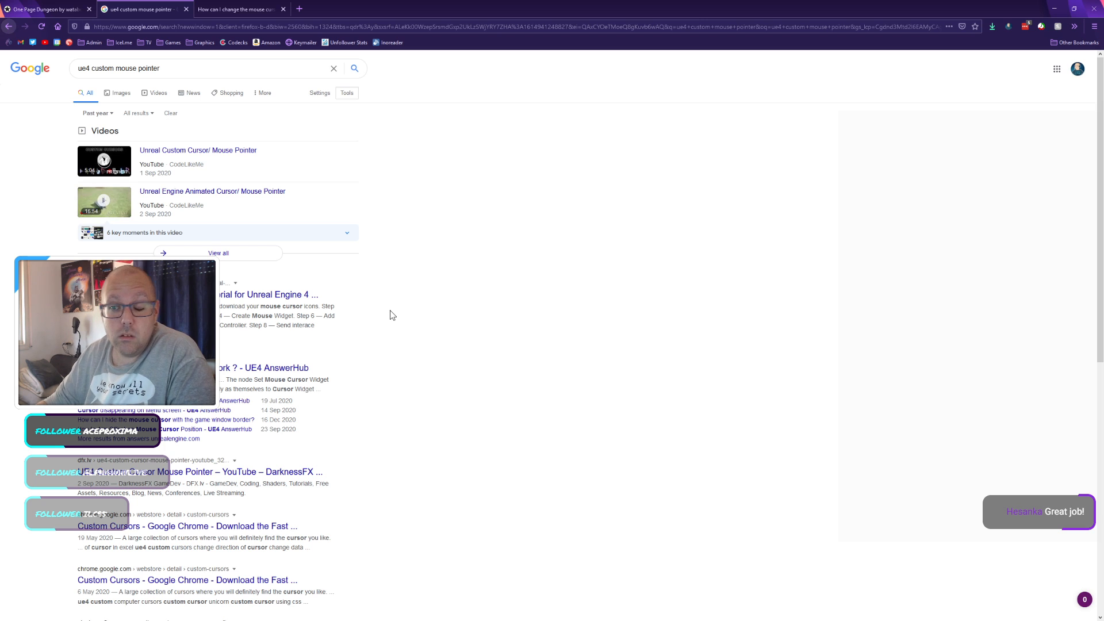
Step: Search Google for the suggested query "ue4 change mouse cursor" and scan the past-year results
{"action": "left_click_drag", "start_coordinate": [91, 68], "coordinate": [232, 72]}
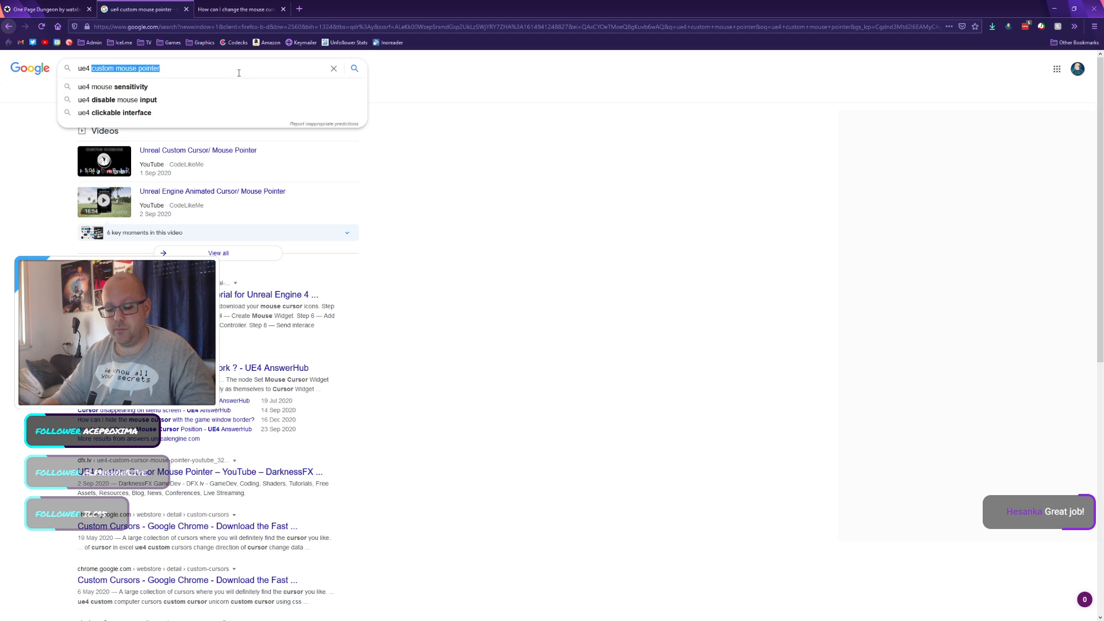
{"action": "type", "text": "change mouse"}
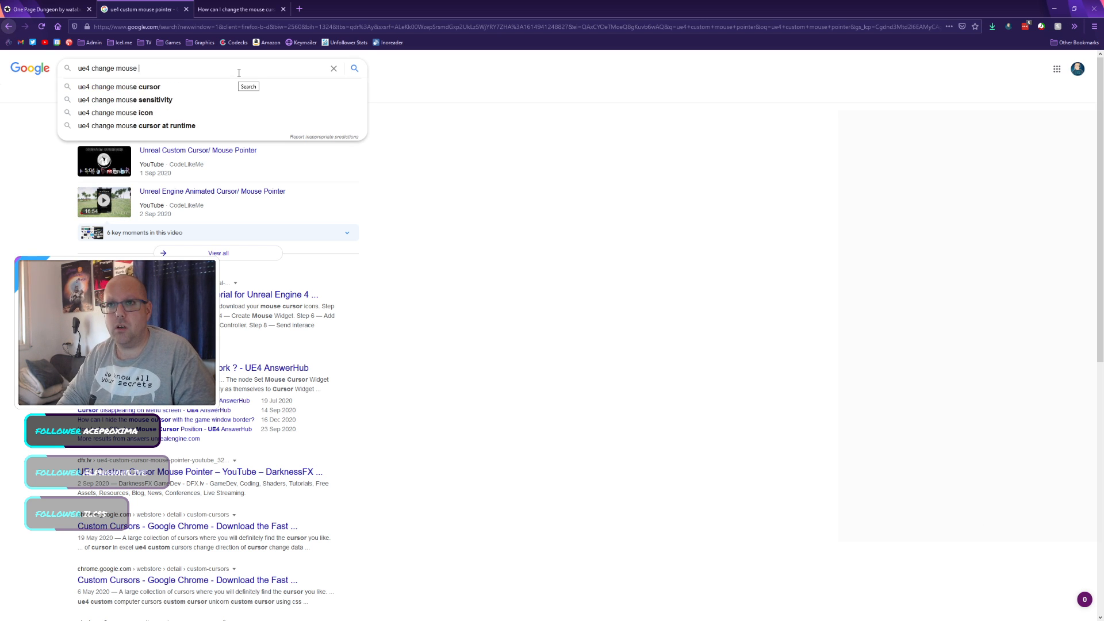
{"action": "key", "text": "Down"}
{"action": "key", "text": "Return"}
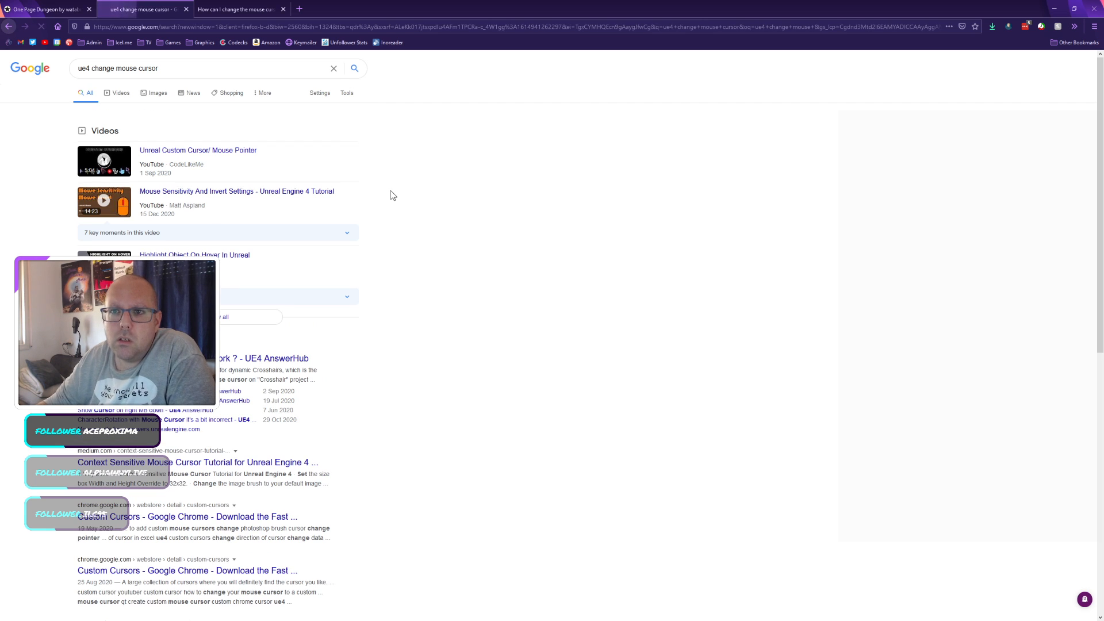
{"action": "scroll", "coordinate": [396, 212], "scroll_direction": "down", "scroll_amount": 3}
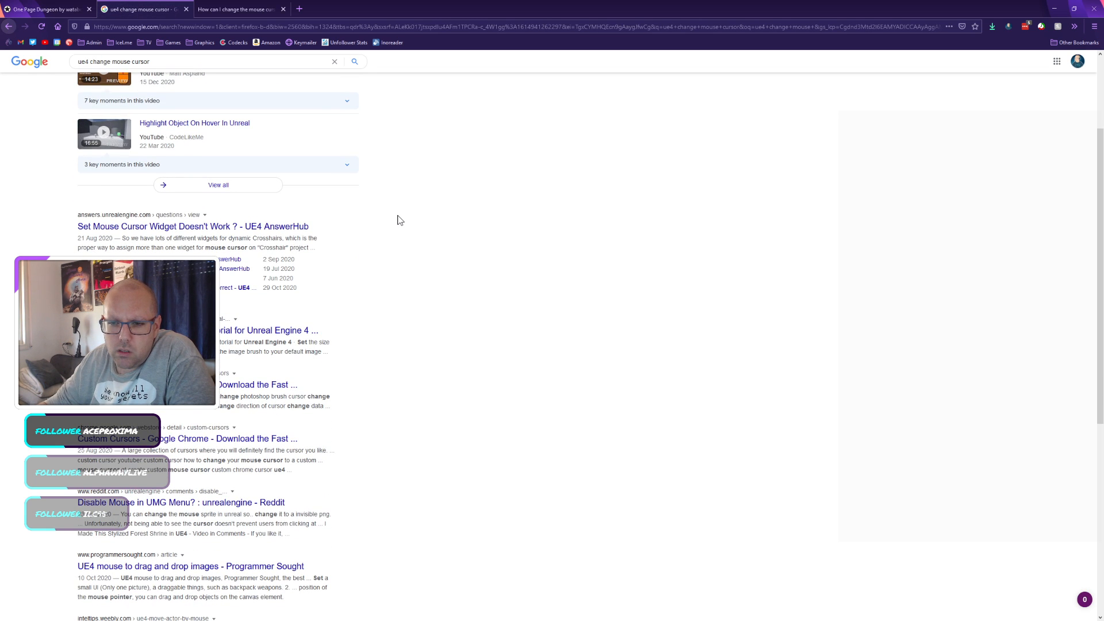
{"action": "scroll", "coordinate": [400, 220], "scroll_direction": "down", "scroll_amount": 5}
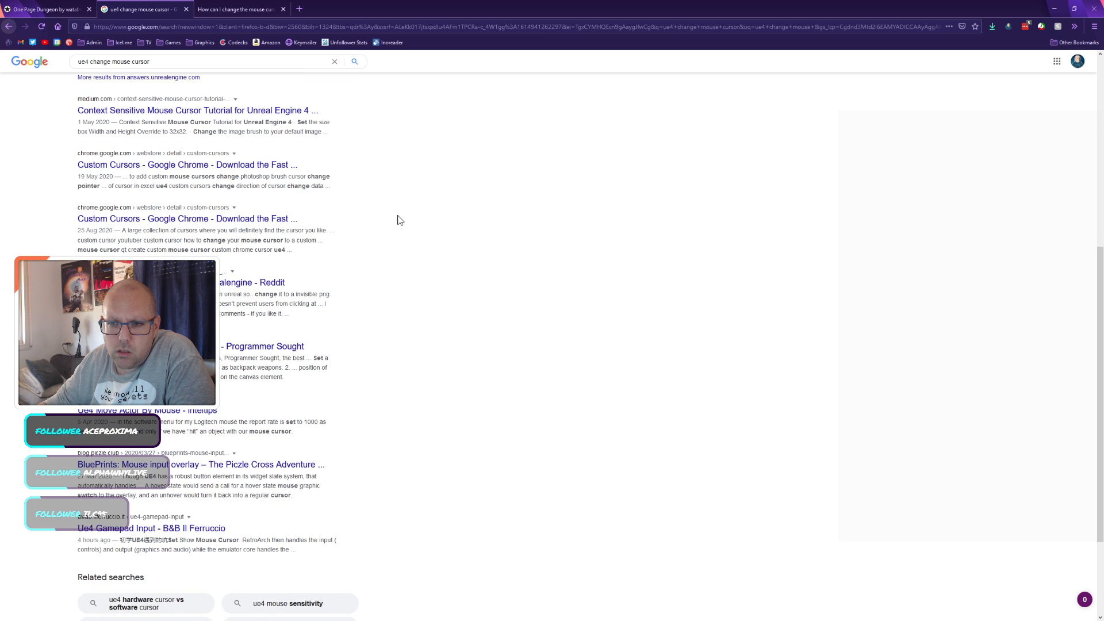
{"action": "scroll", "coordinate": [400, 220], "scroll_direction": "up", "scroll_amount": 8}
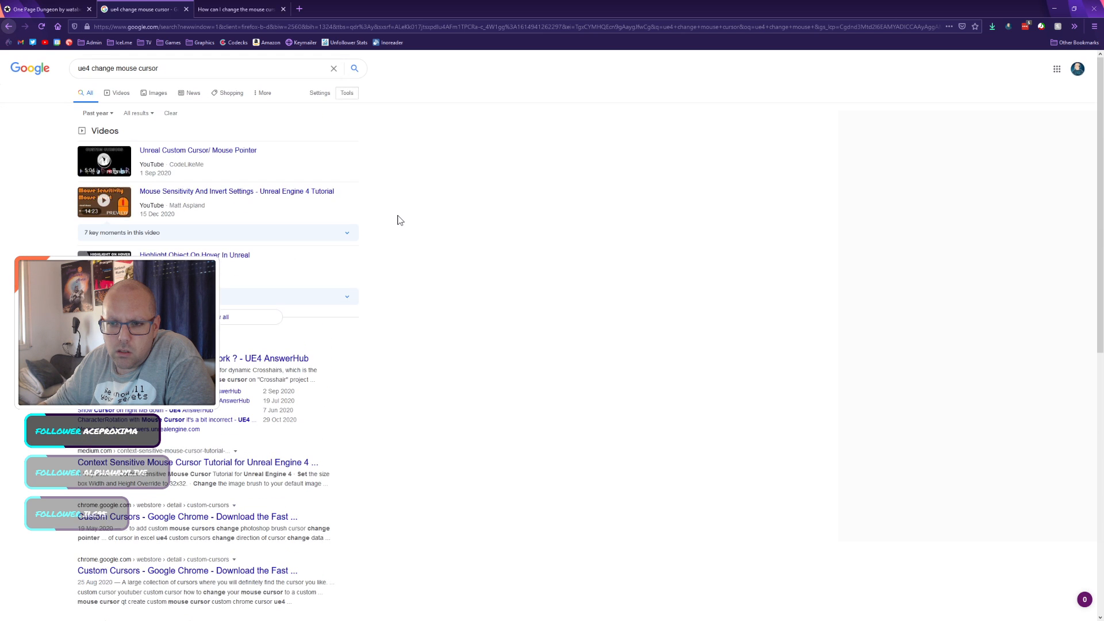
Step: Remove the past-year filter, open the AnswerHub question about changing the mouse cursor at runtime, and read its accepted answer
{"action": "left_click", "coordinate": [171, 113]}
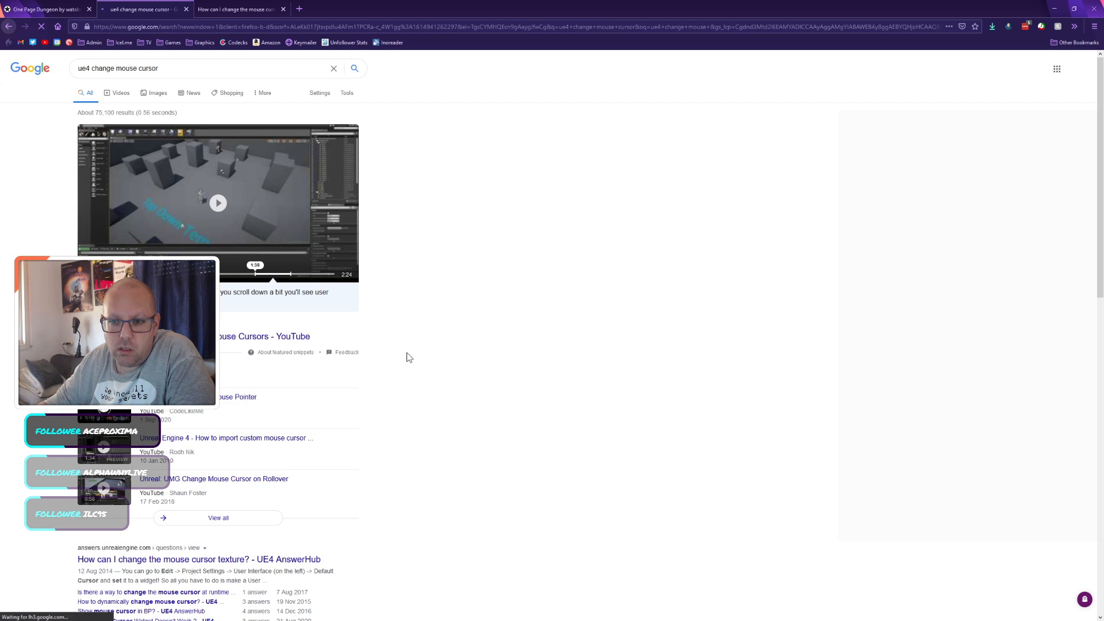
{"action": "scroll", "coordinate": [408, 357], "scroll_direction": "down", "scroll_amount": 6}
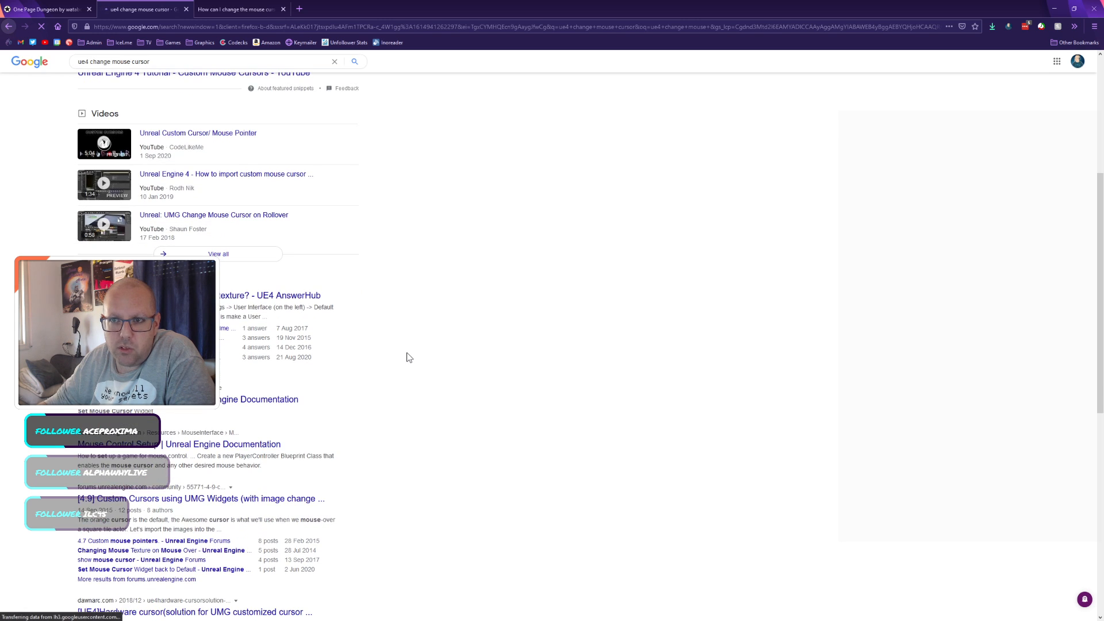
{"action": "left_click", "coordinate": [222, 330]}
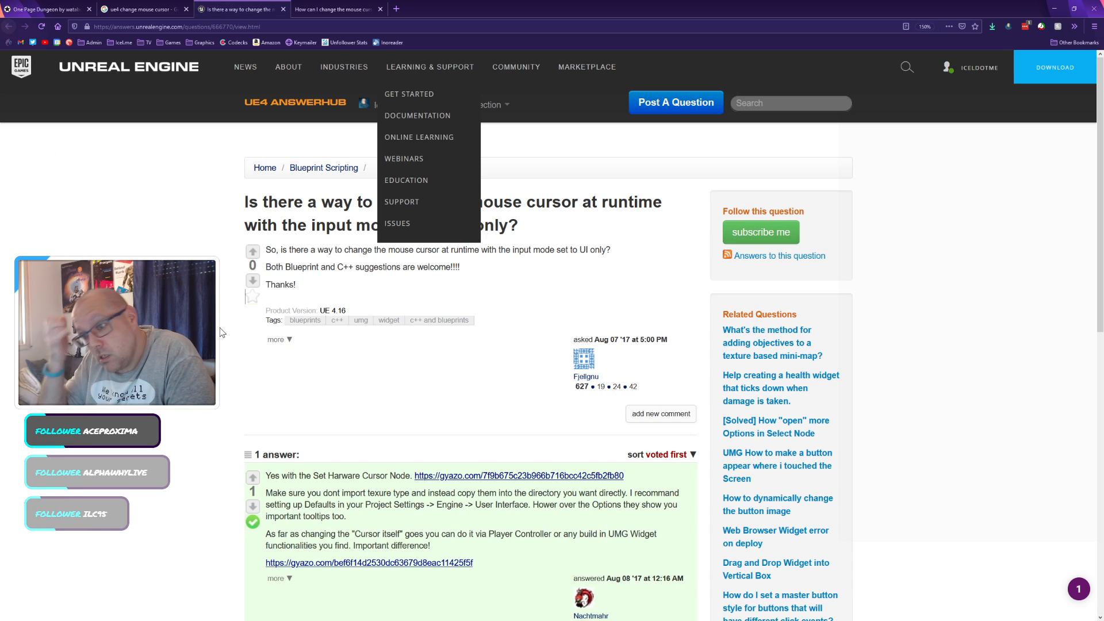
{"action": "scroll", "coordinate": [222, 332], "scroll_direction": "down", "scroll_amount": 3}
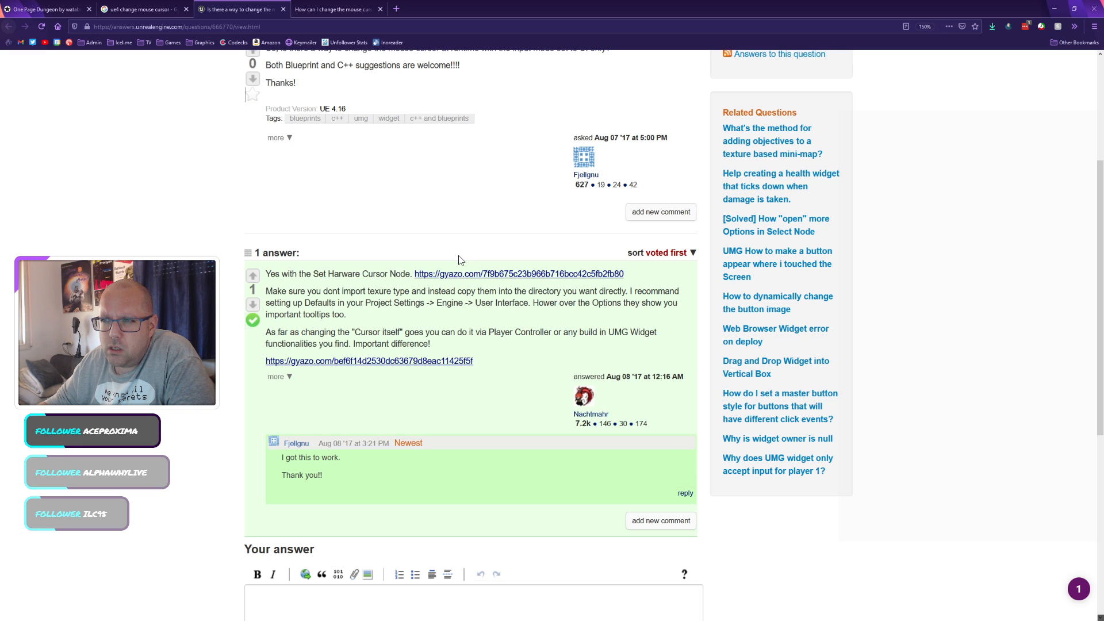
Step: Switch to the Unreal Editor and add a Set Hardware Cursor node to the event graph of BP_PrototypePlayer
{"action": "key", "text": "alt+Tab"}
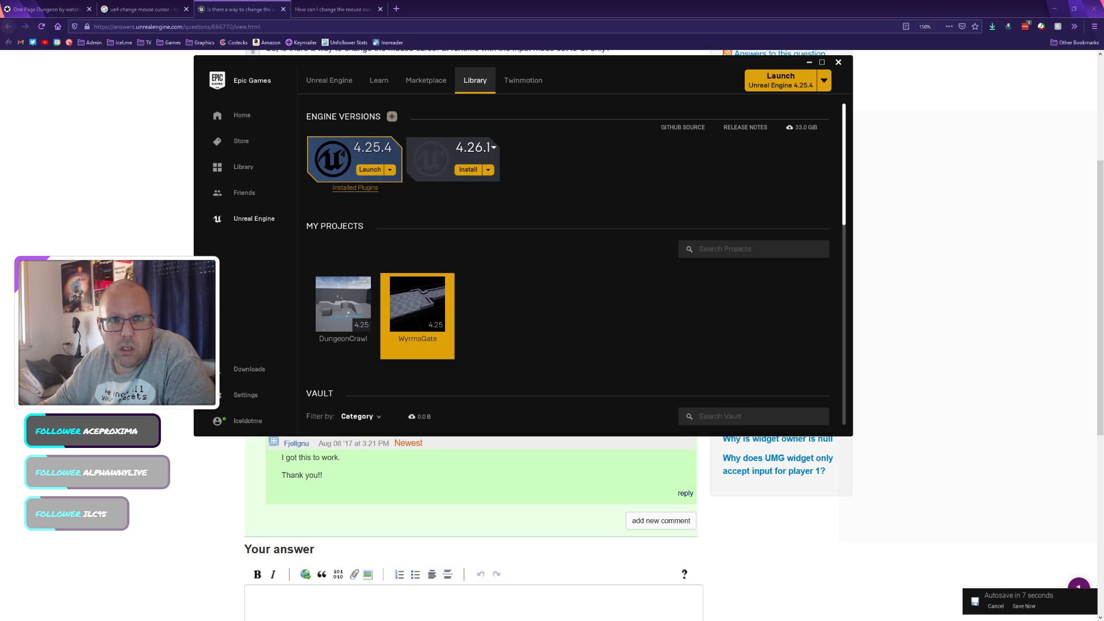
{"action": "key", "text": "alt+Tab"}
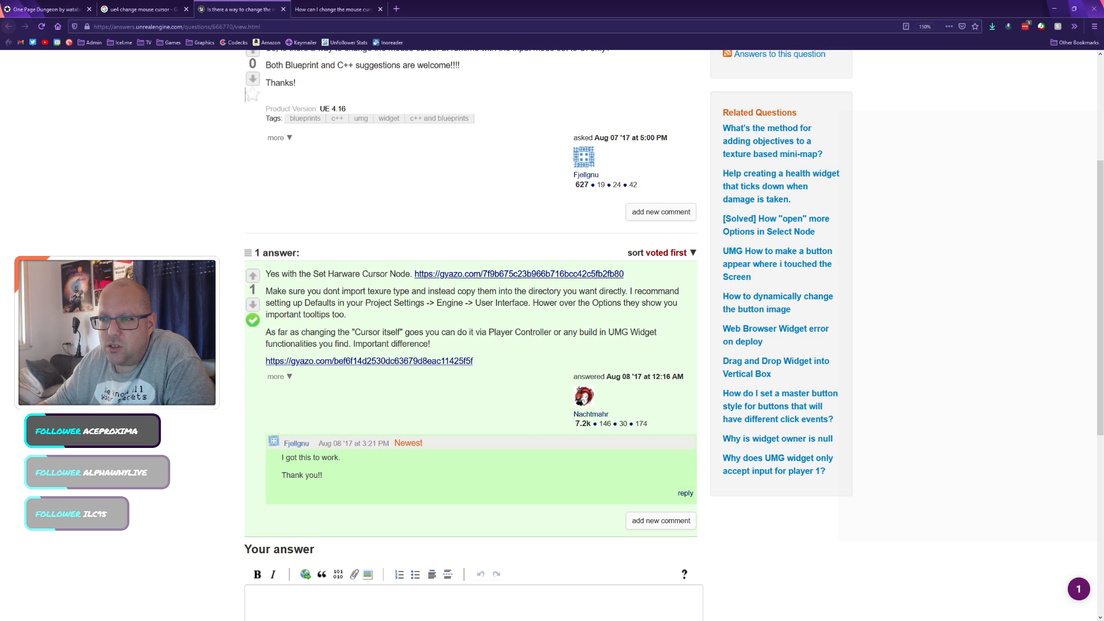
{"action": "key", "text": "alt+Tab"}
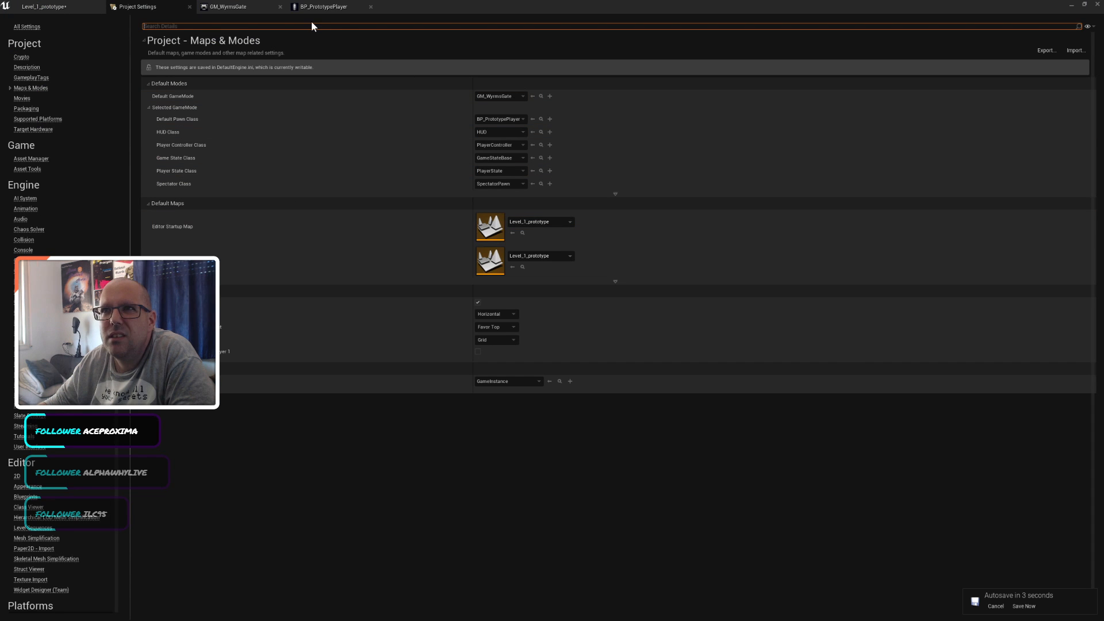
{"action": "left_click", "coordinate": [66, 8]}
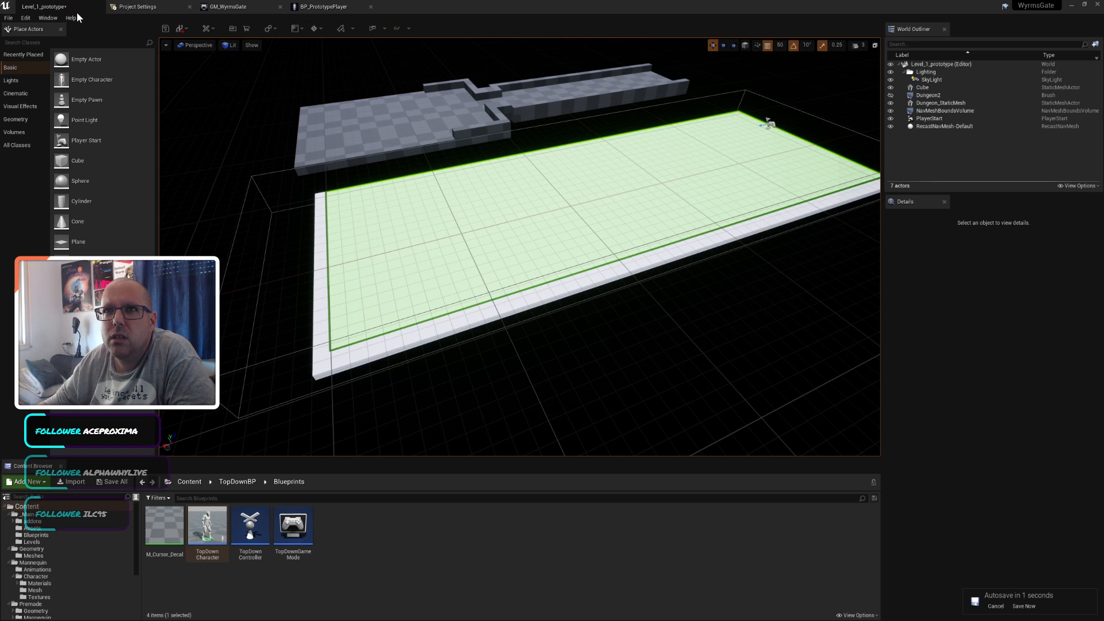
{"action": "left_click", "coordinate": [322, 6]}
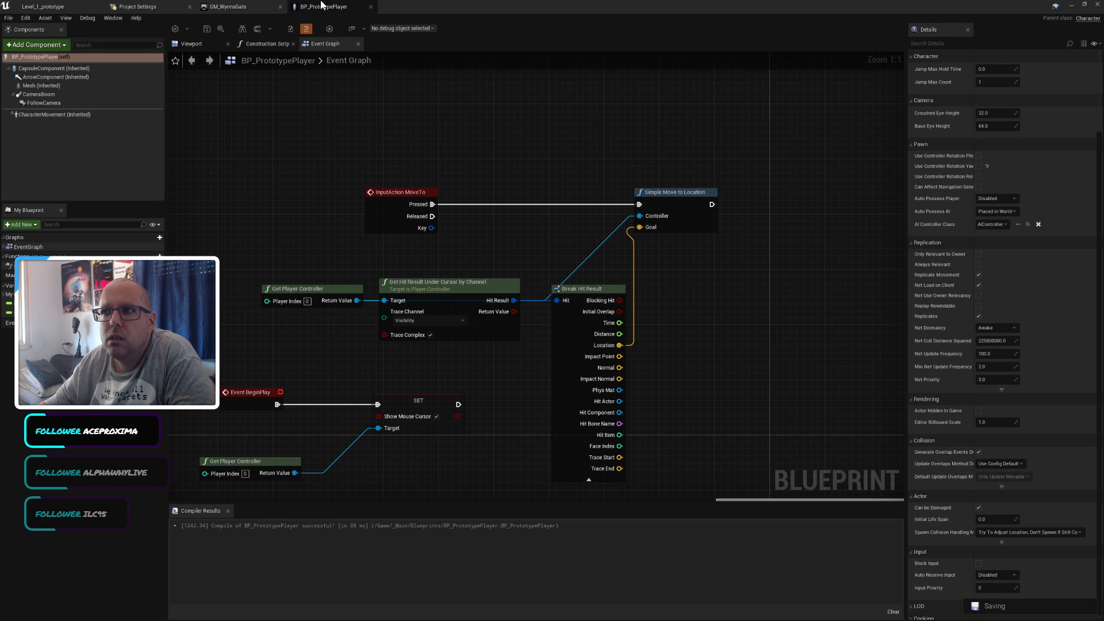
{"action": "right_click_drag", "start_coordinate": [505, 230], "coordinate": [649, 87]}
{"action": "right_click", "coordinate": [504, 325]}
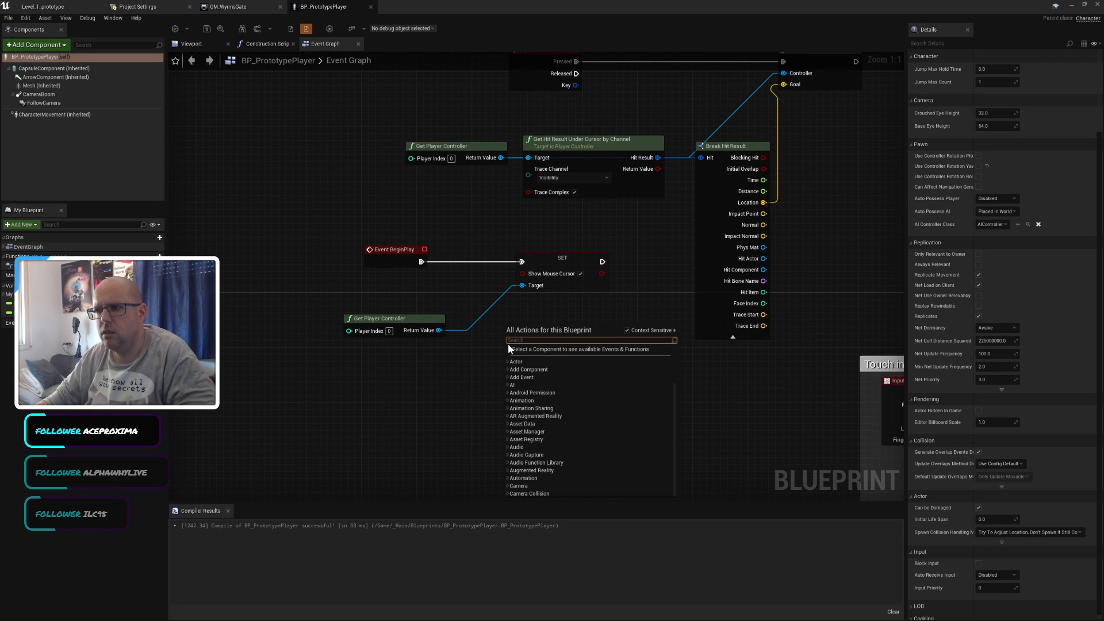
{"action": "type", "text": "set"}
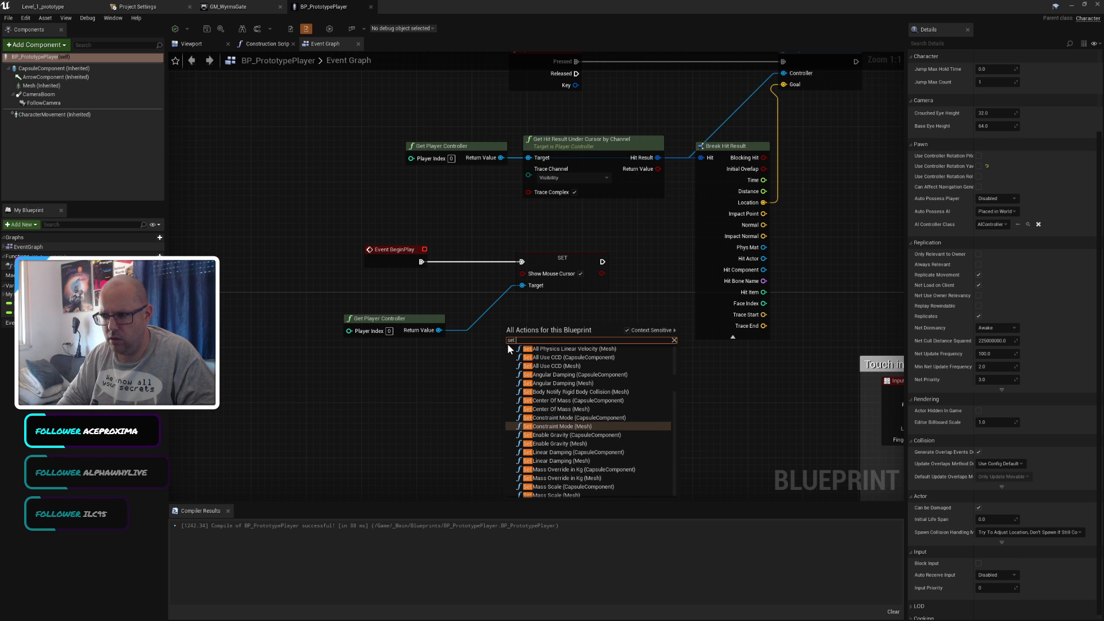
{"action": "type", "text": " hard"}
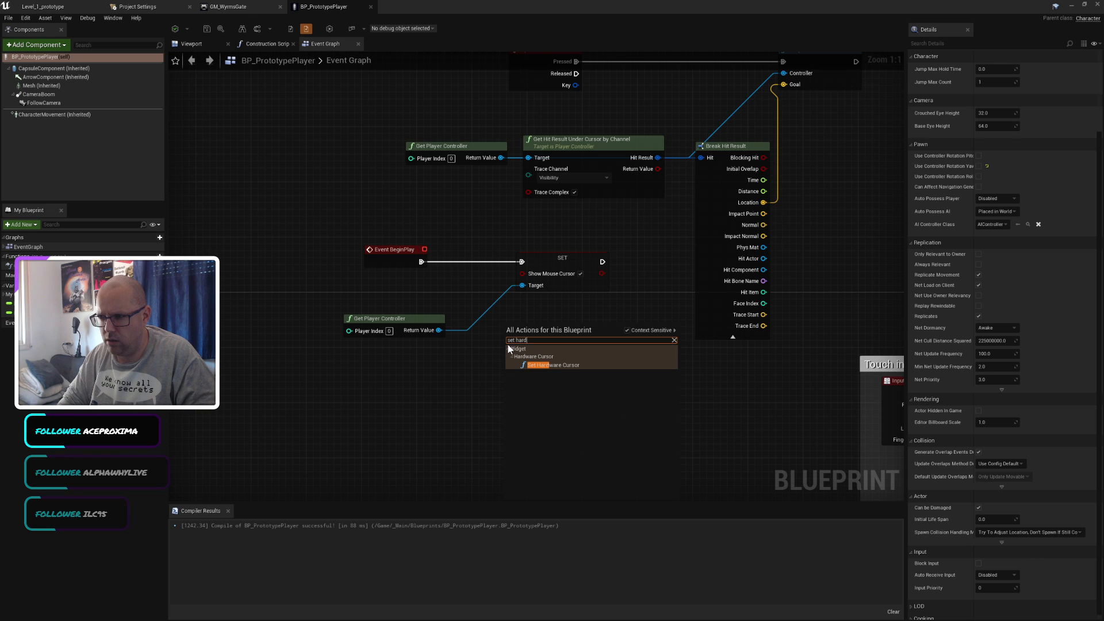
{"action": "key", "text": "Return"}
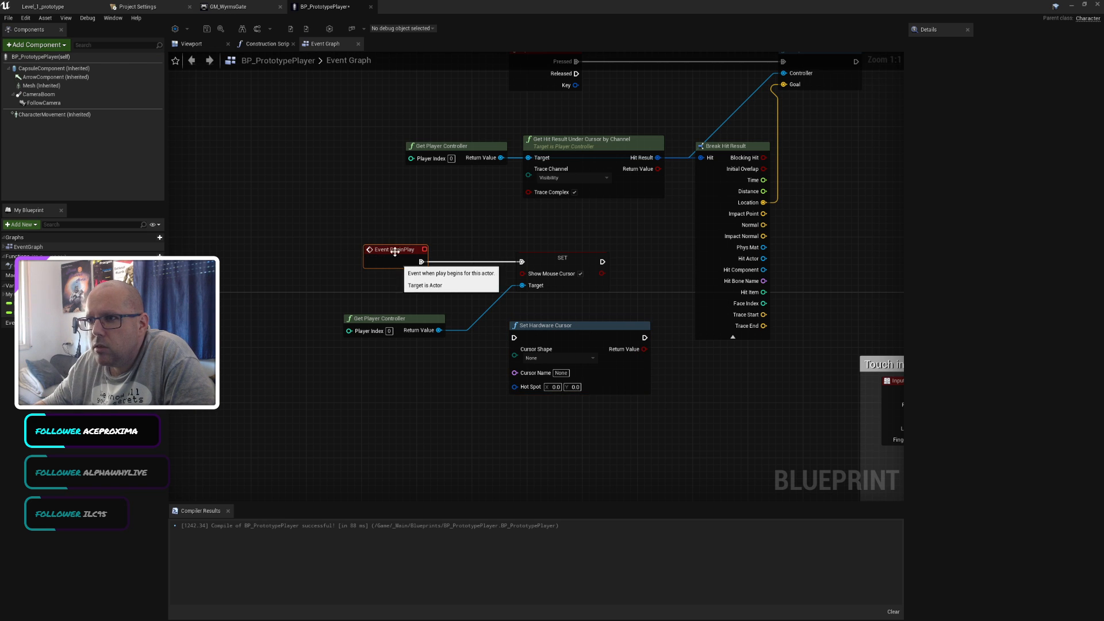
Step: Move the Event BeginPlay node group aside and connect the Show Mouse Cursor SET node's execution output to Set Hardware Cursor
{"action": "mouse_move", "coordinate": [394, 249]}
{"action": "left_mouse_down"}
{"action": "mouse_move", "coordinate": [330, 250]}
{"action": "mouse_move", "coordinate": [380, 250]}
{"action": "left_mouse_up"}
{"action": "left_click_drag", "start_coordinate": [295, 201], "coordinate": [578, 317]}
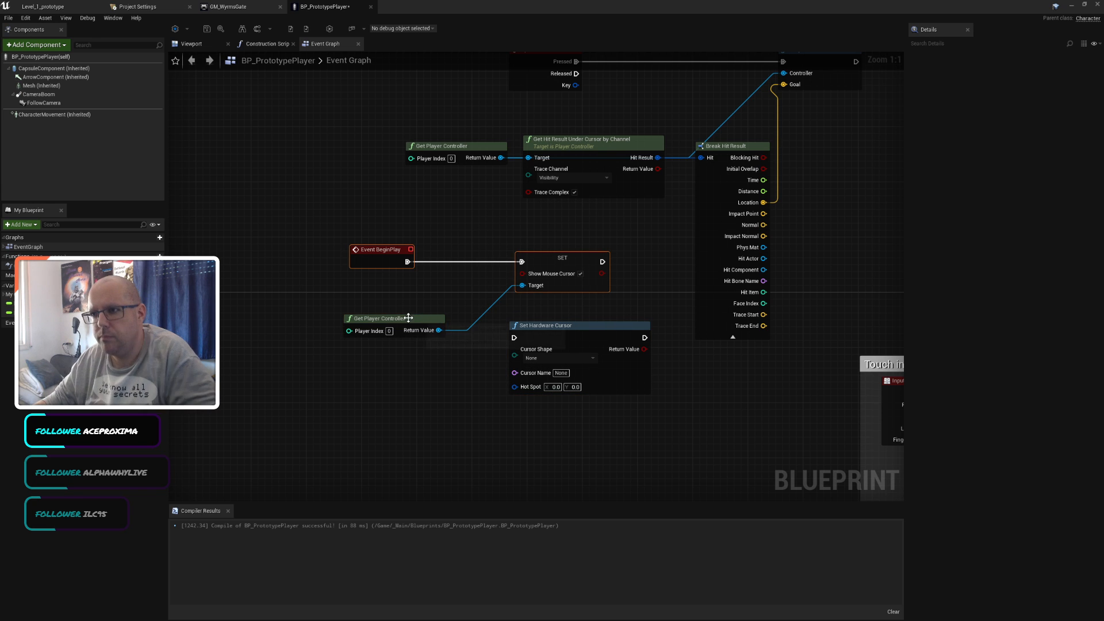
{"action": "left_click_drag", "start_coordinate": [570, 268], "coordinate": [439, 303]}
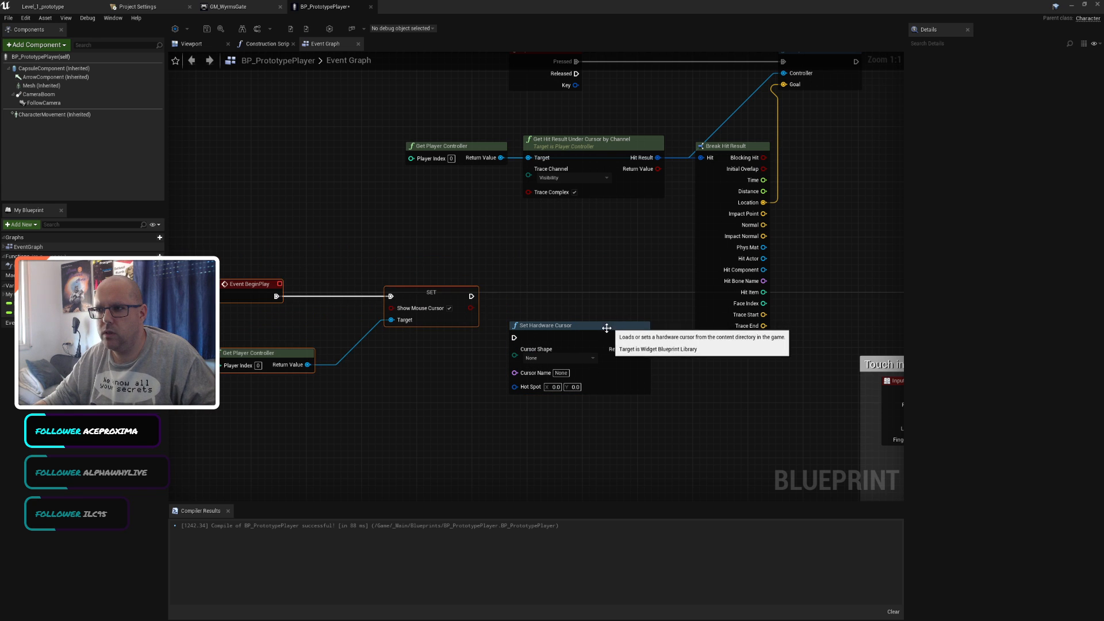
{"action": "left_click_drag", "start_coordinate": [604, 330], "coordinate": [589, 289]}
{"action": "left_click_drag", "start_coordinate": [471, 297], "coordinate": [500, 296]}
Step: Look through the available Cursor Shape options on the Set Hardware Cursor node without choosing one
{"action": "left_click", "coordinate": [575, 316]}
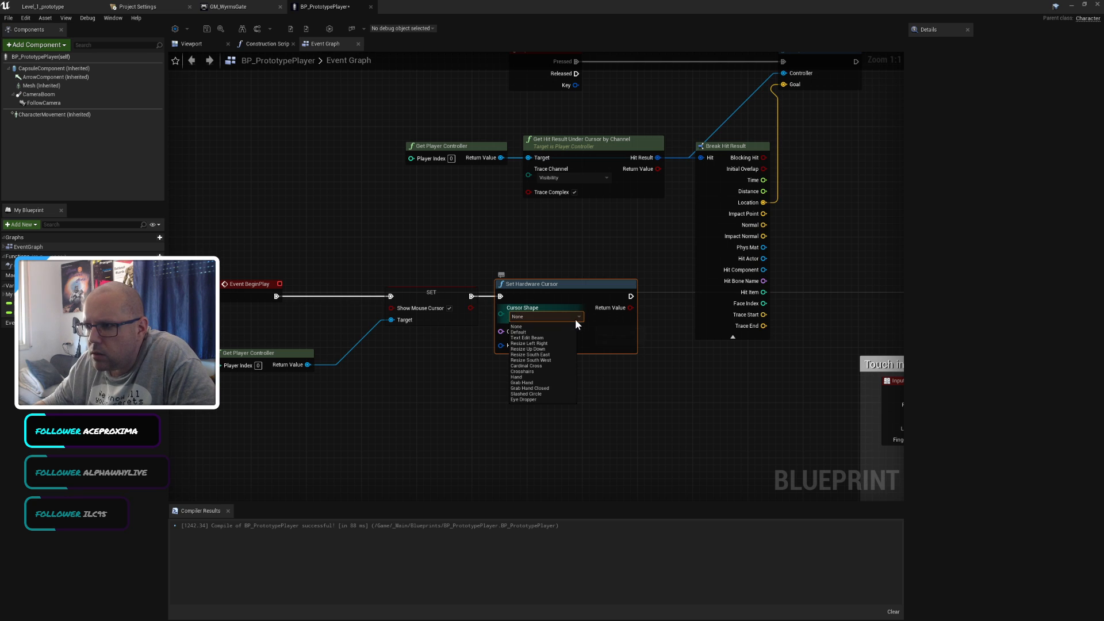
{"action": "left_click", "coordinate": [628, 338]}
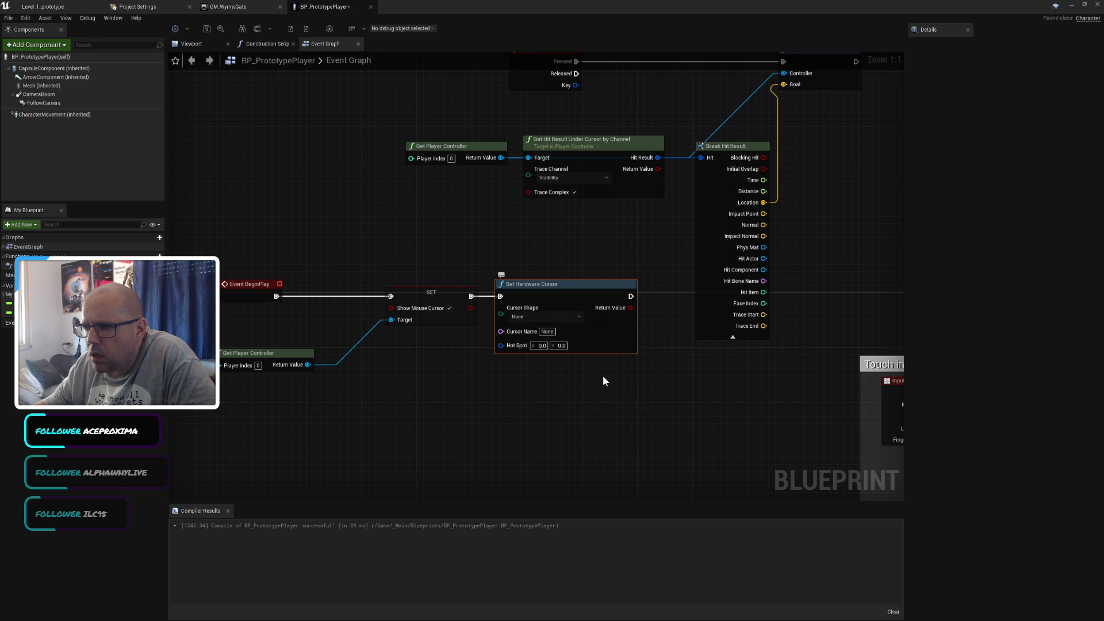
{"action": "left_click", "coordinate": [537, 317]}
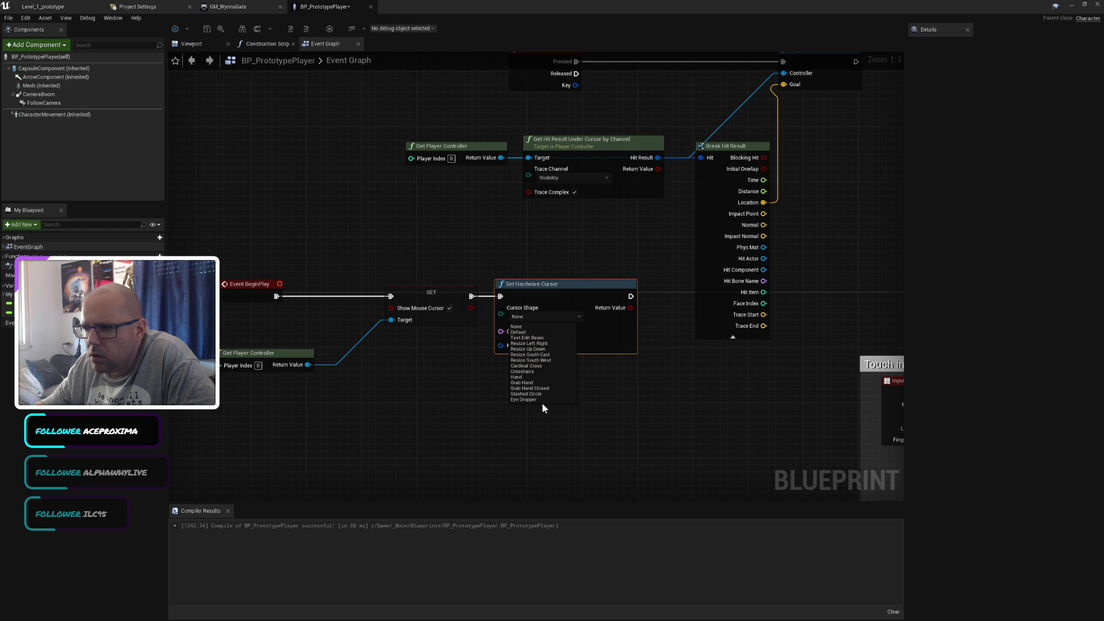
{"action": "left_click", "coordinate": [591, 360]}
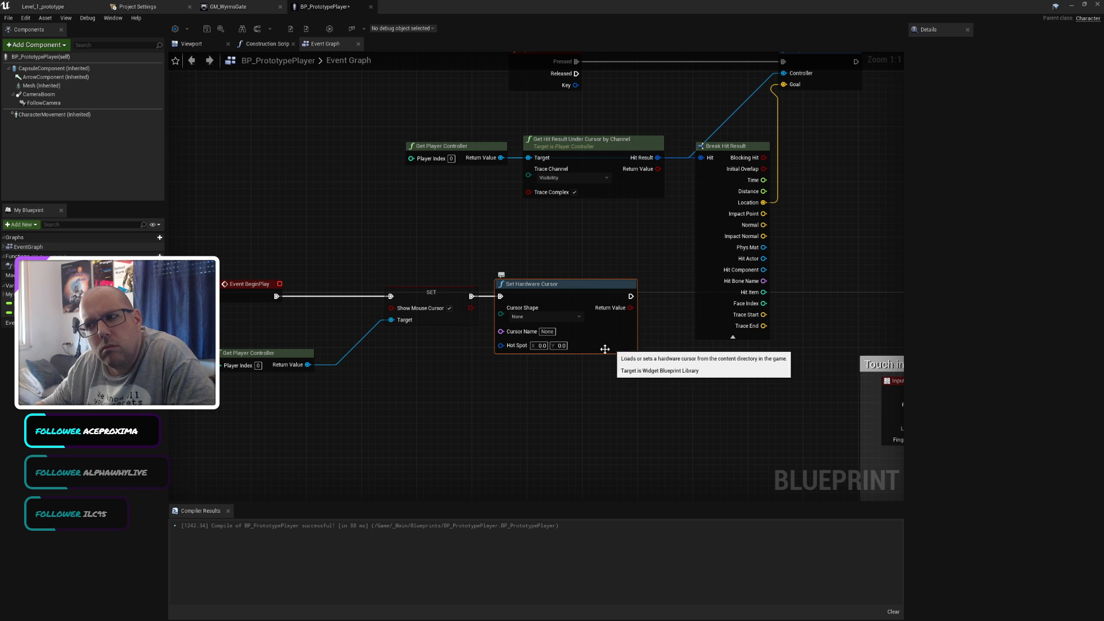
{"action": "left_click", "coordinate": [379, 396]}
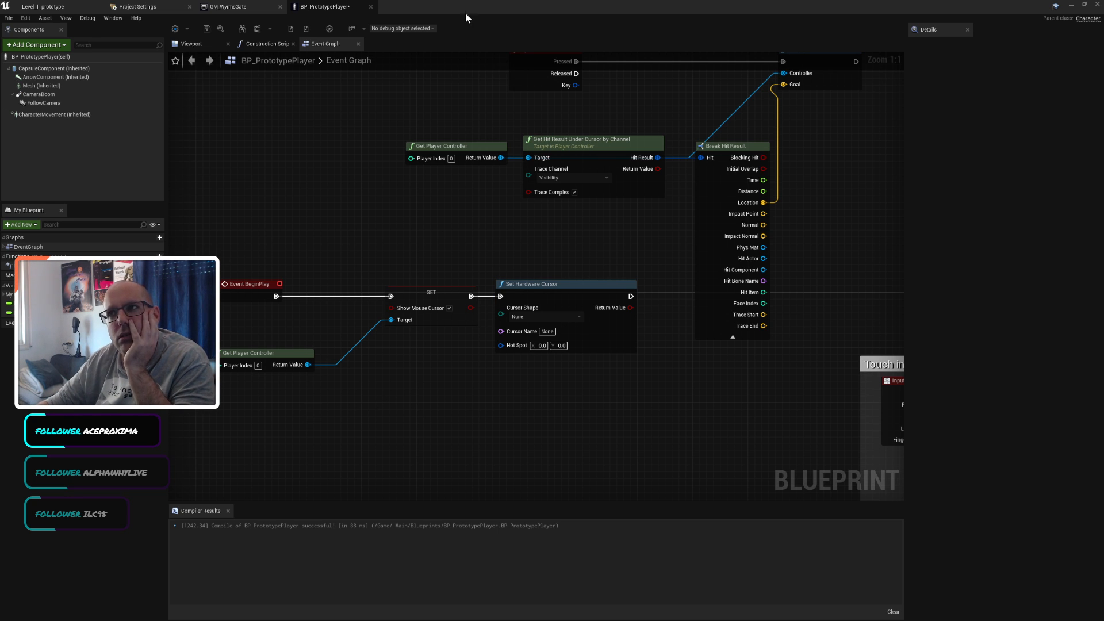
{"action": "left_click_drag", "start_coordinate": [465, 13], "coordinate": [594, 5]}
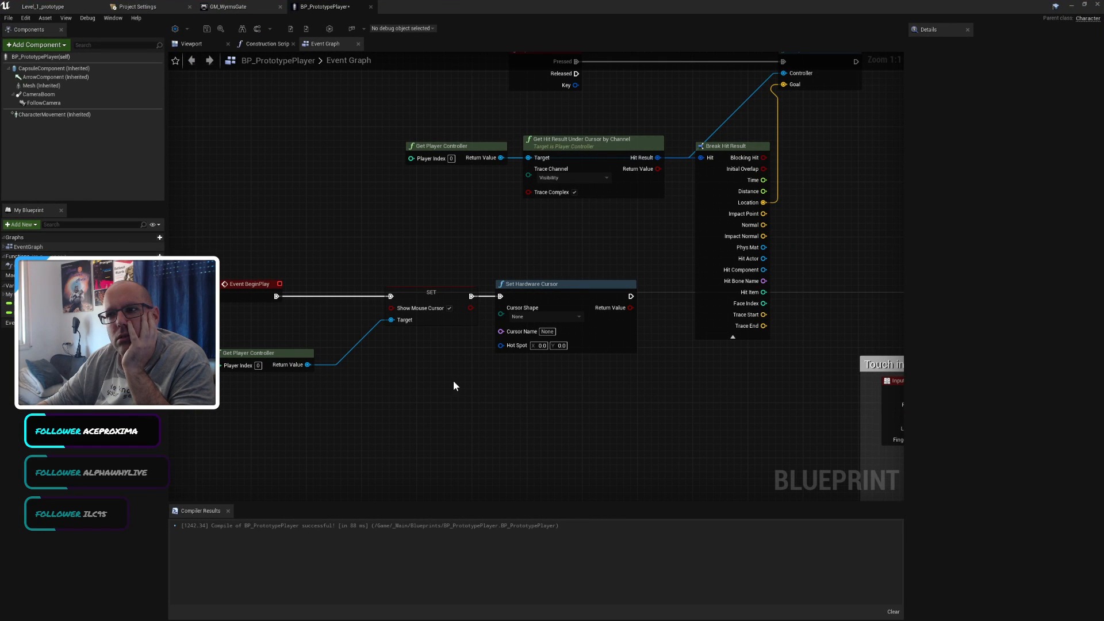
Step: Switch to the browser, view the answer's linked Set Hardware Cursor image, and return to the Google results
{"action": "key", "text": "alt+Tab"}
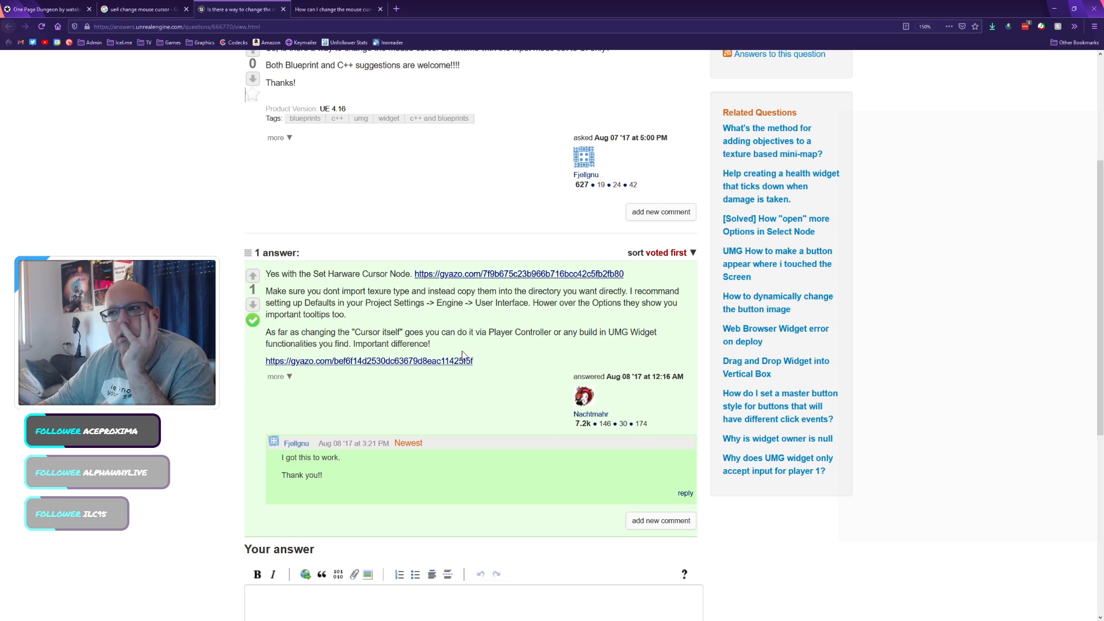
{"action": "left_click", "coordinate": [477, 275]}
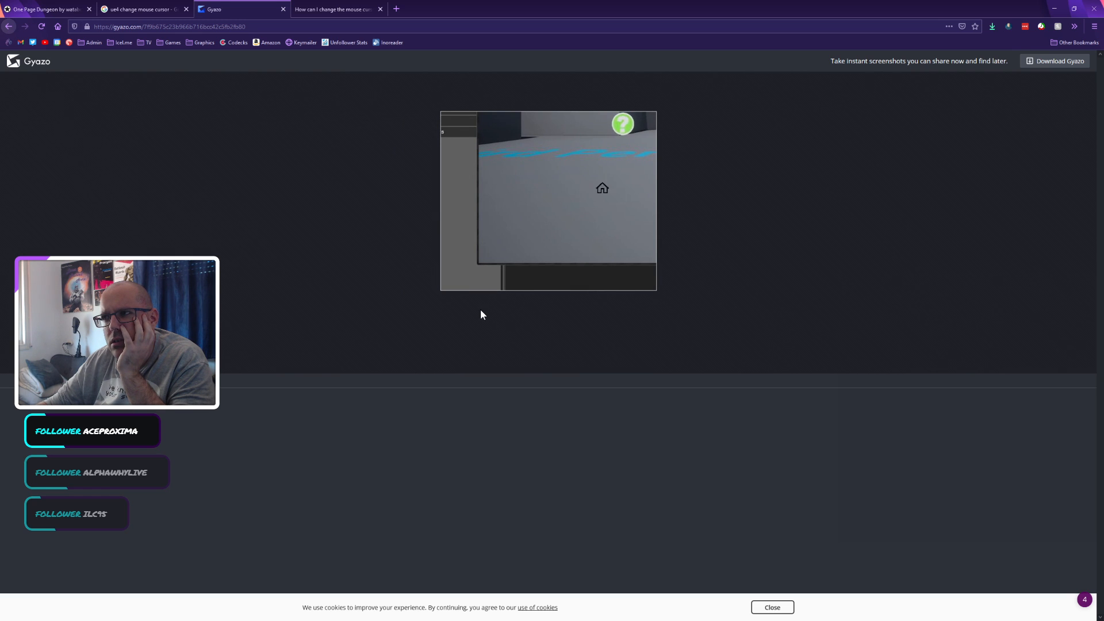
{"action": "left_click", "coordinate": [8, 26]}
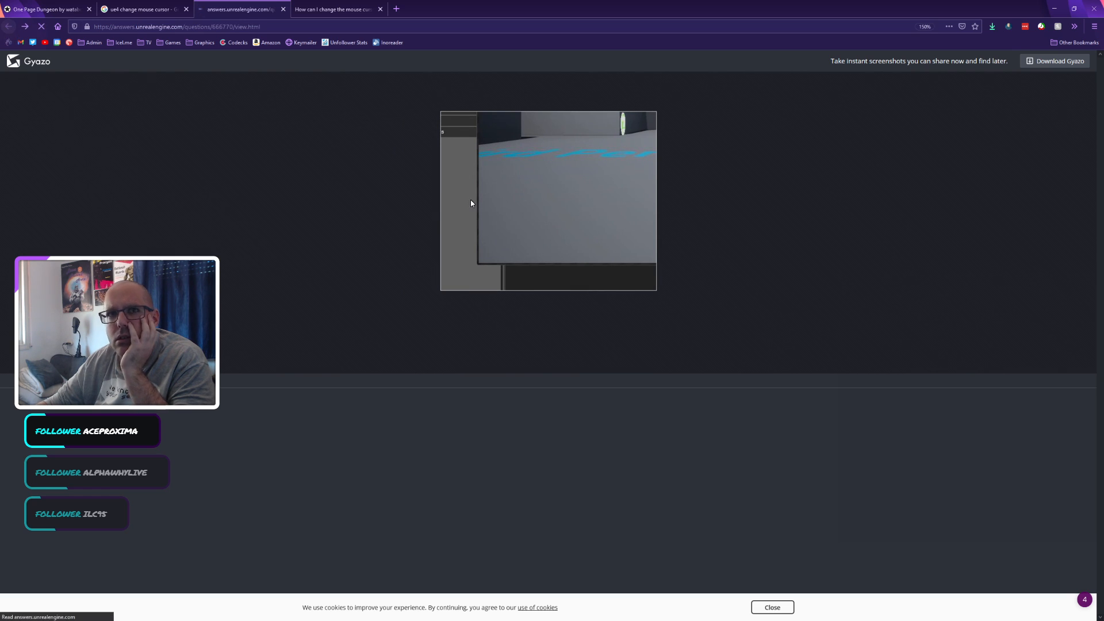
{"action": "left_click", "coordinate": [340, 10]}
{"action": "left_click", "coordinate": [342, 24]}
{"action": "left_click", "coordinate": [143, 10]}
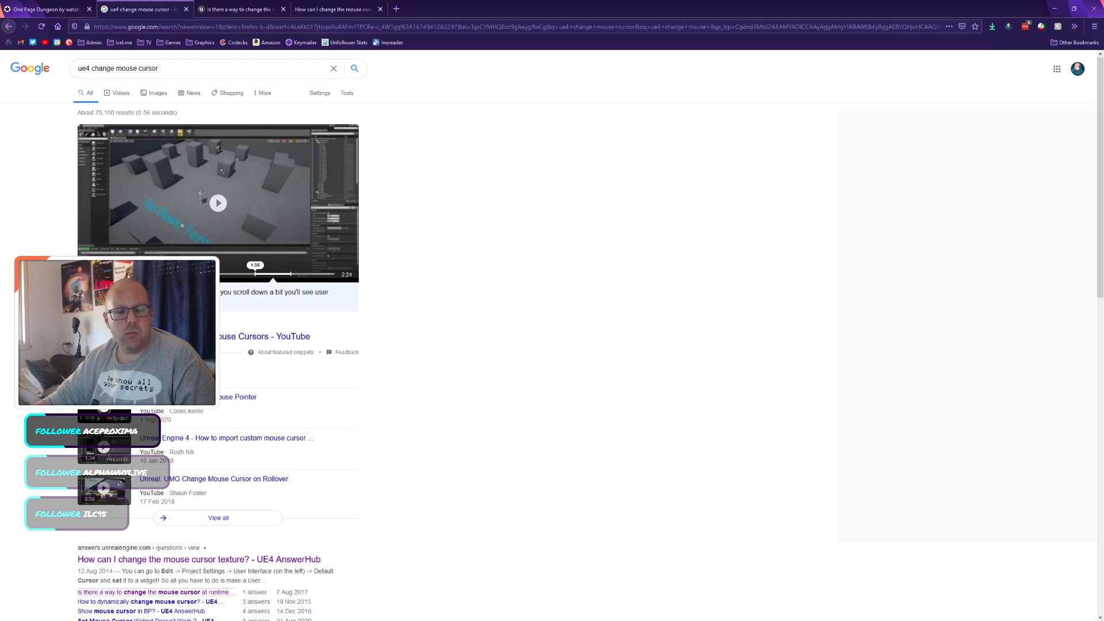
Step: Change the Google query to "ue4 set hardware cursor" and run the search
{"action": "key", "text": "alt+Tab"}
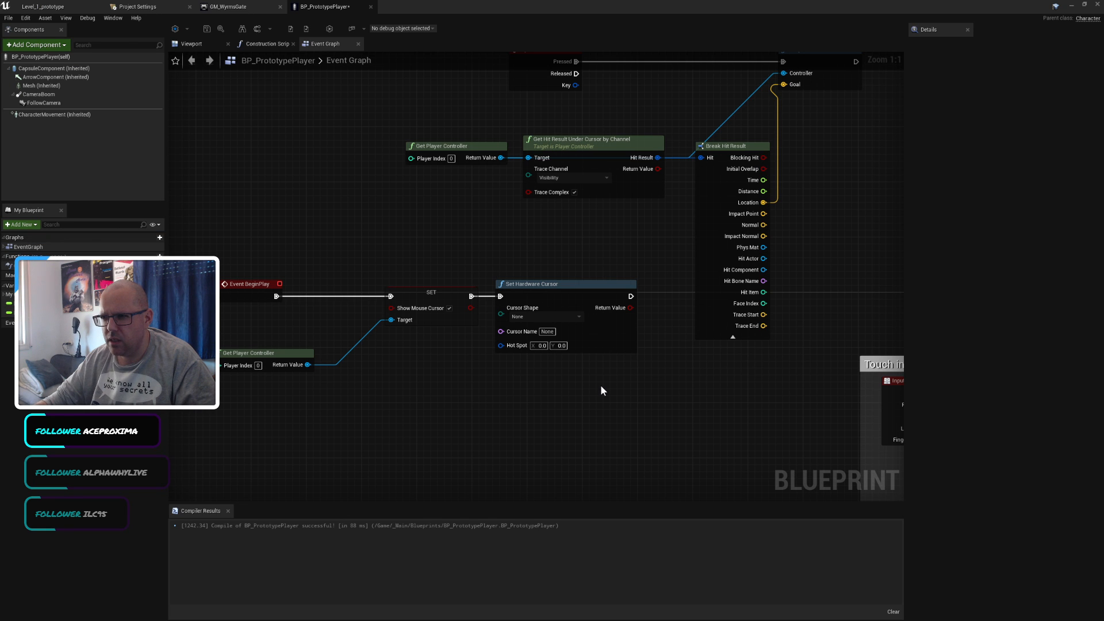
{"action": "key", "text": "alt+Tab"}
{"action": "left_click", "coordinate": [174, 66]}
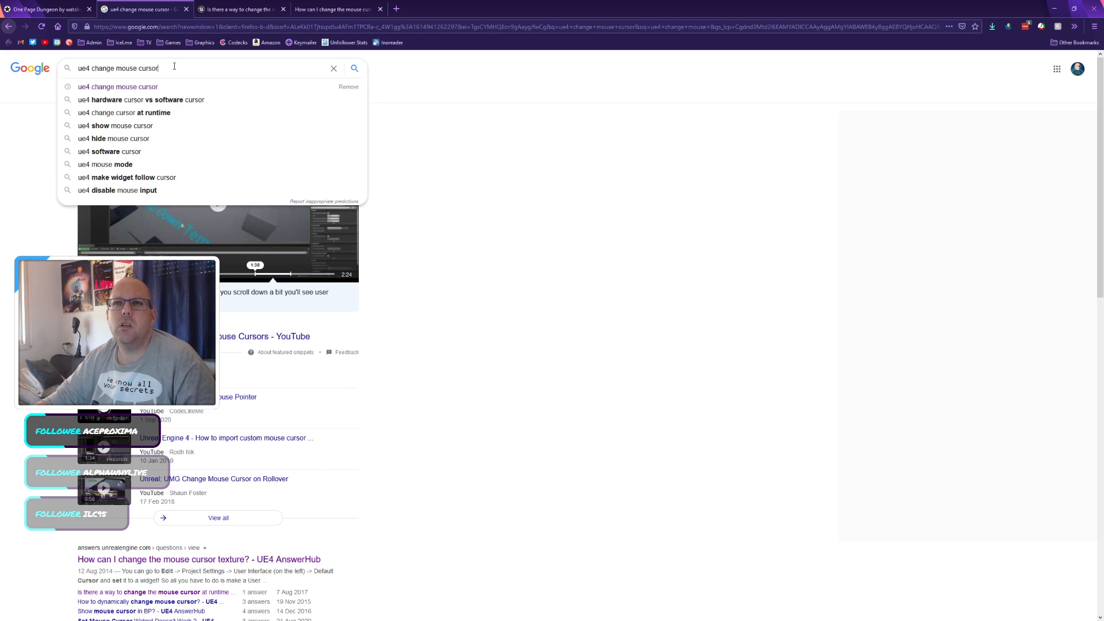
{"action": "key", "text": "ctrl+shift+Left"}
{"action": "key", "text": "ctrl+shift+Left"}
{"action": "key", "text": "ctrl+shift+Left"}
{"action": "type", "text": "set ha"}
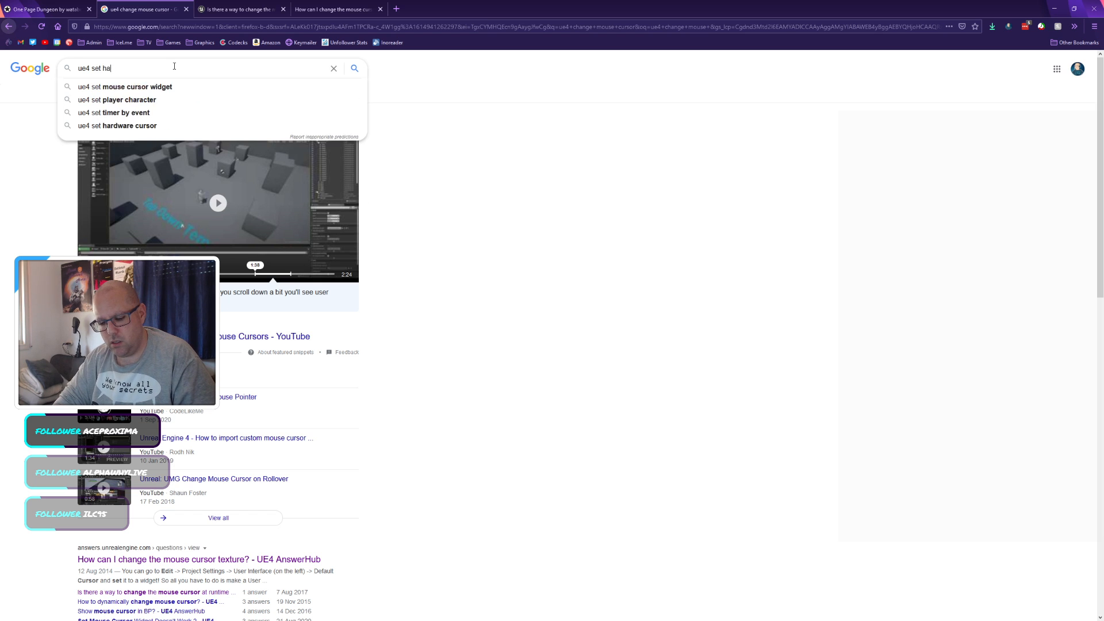
{"action": "type", "text": "rdware"}
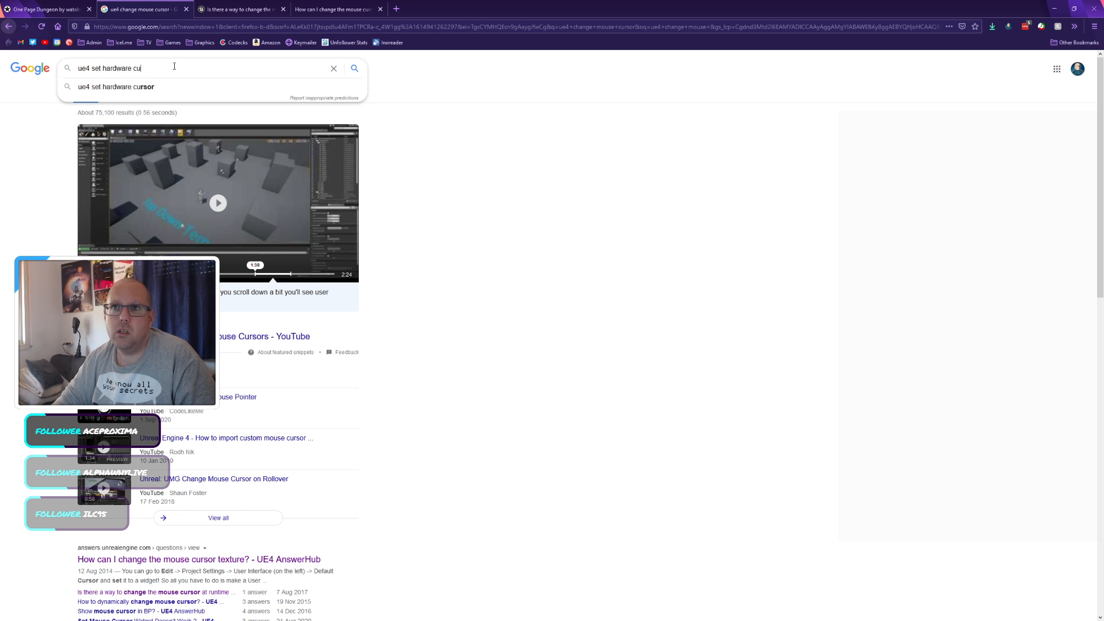
{"action": "type", "text": " cu"}
{"action": "left_click", "coordinate": [166, 86]}
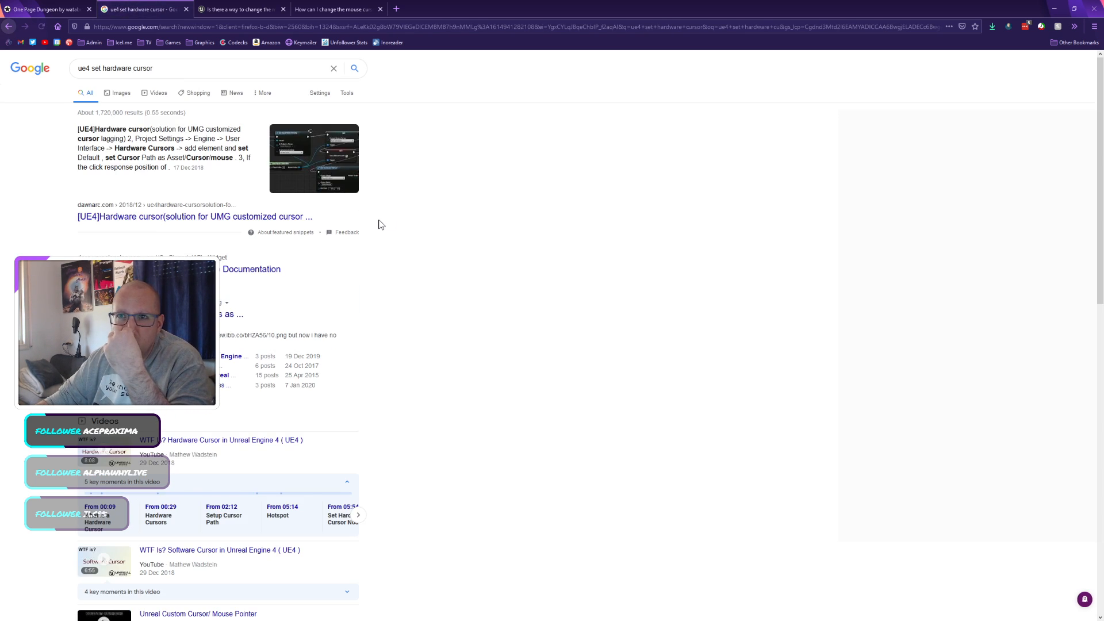
Step: Open the Set Hardware Cursor page of the Unreal Engine documentation and read its inputs and outputs
{"action": "middle_click", "coordinate": [259, 271]}
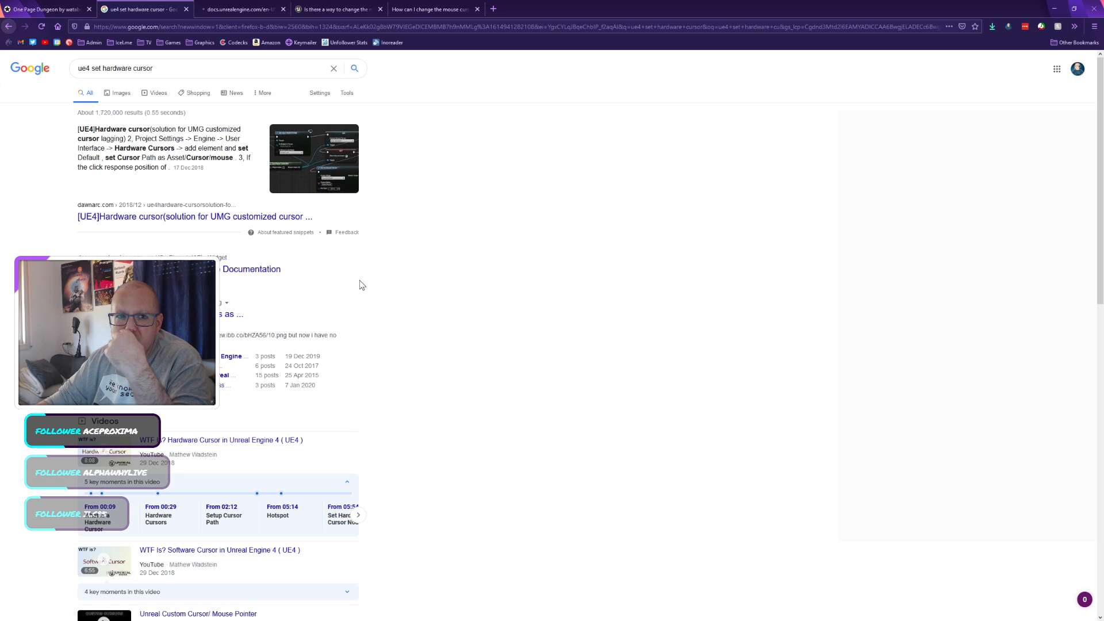
{"action": "left_click", "coordinate": [228, 6]}
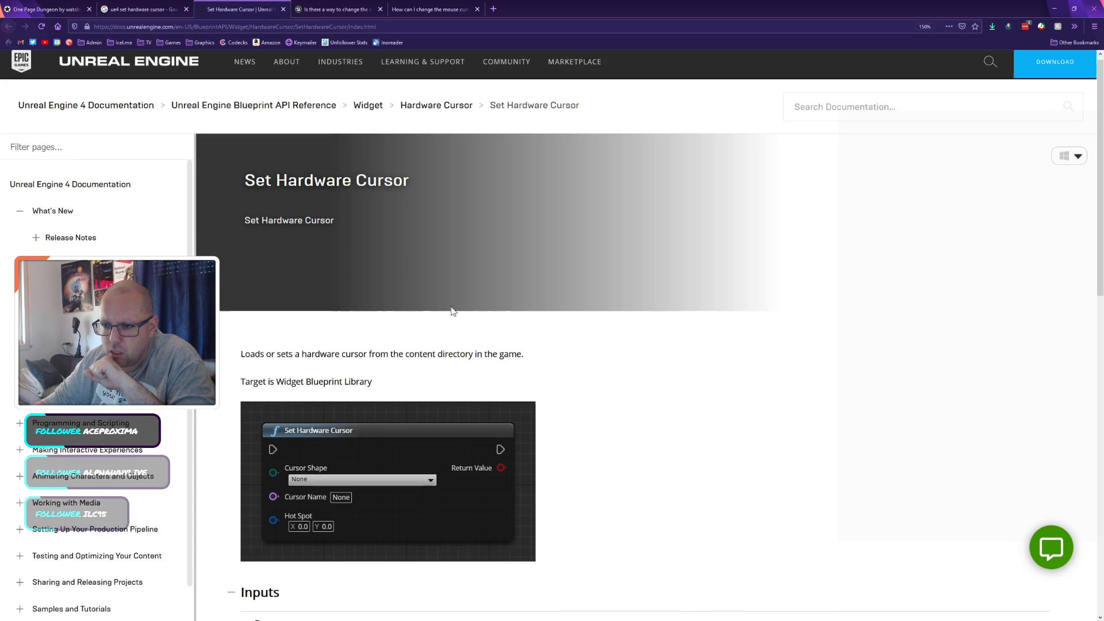
{"action": "scroll", "coordinate": [483, 298], "scroll_direction": "down", "scroll_amount": 7}
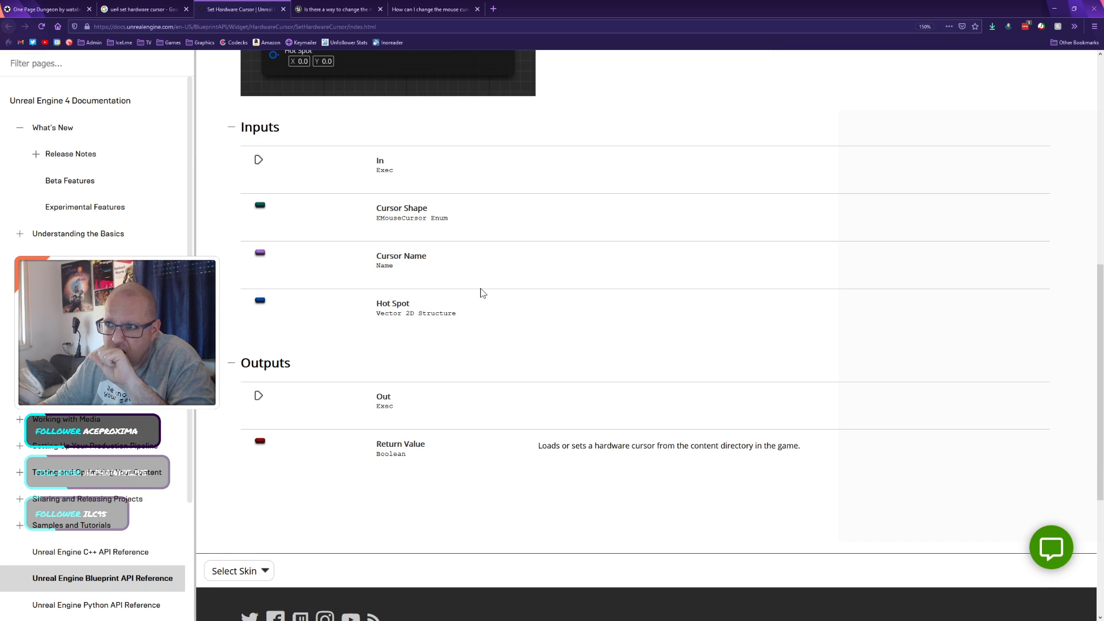
Step: Open the forum thread about setting hardware mouse cursors as CurrentMouseCursor from the results and read its first post
{"action": "left_click", "coordinate": [141, 9]}
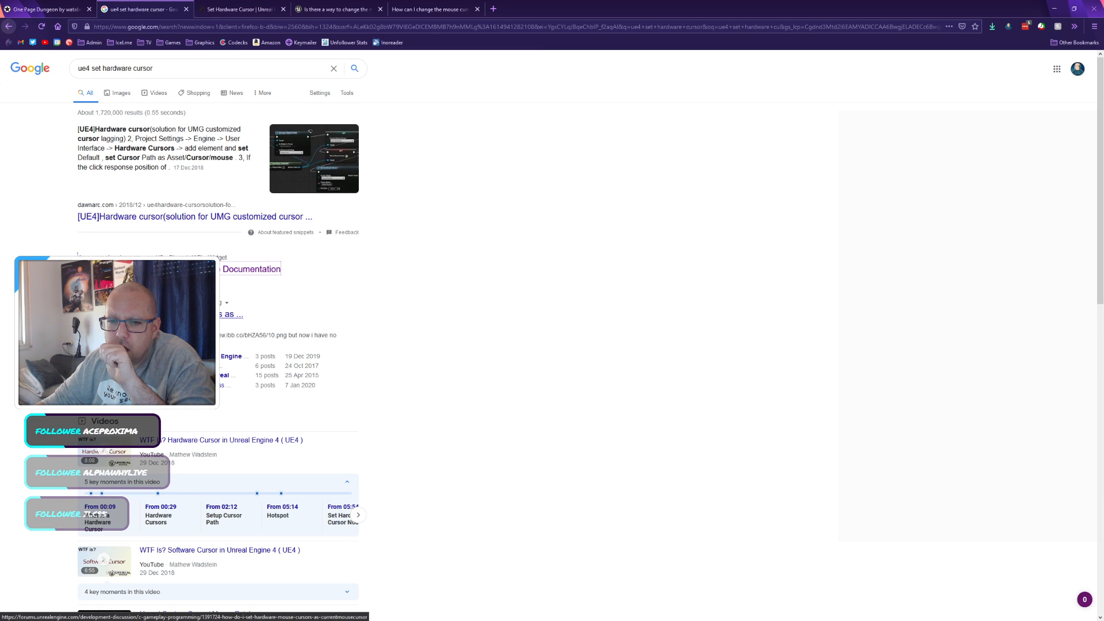
{"action": "left_click", "coordinate": [196, 314]}
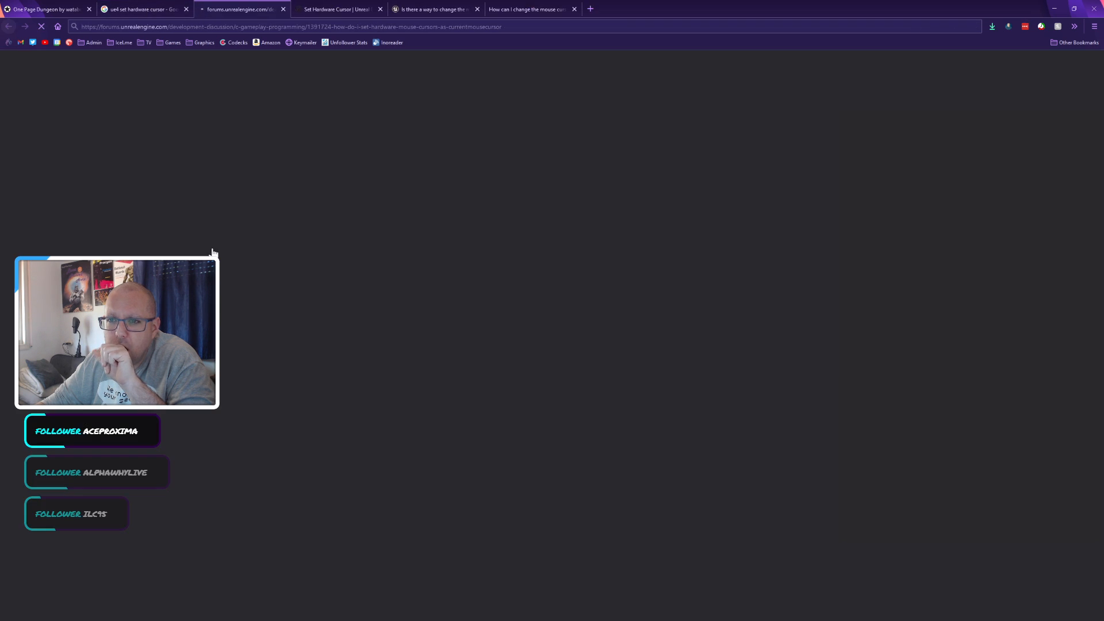
{"action": "left_click", "coordinate": [150, 6]}
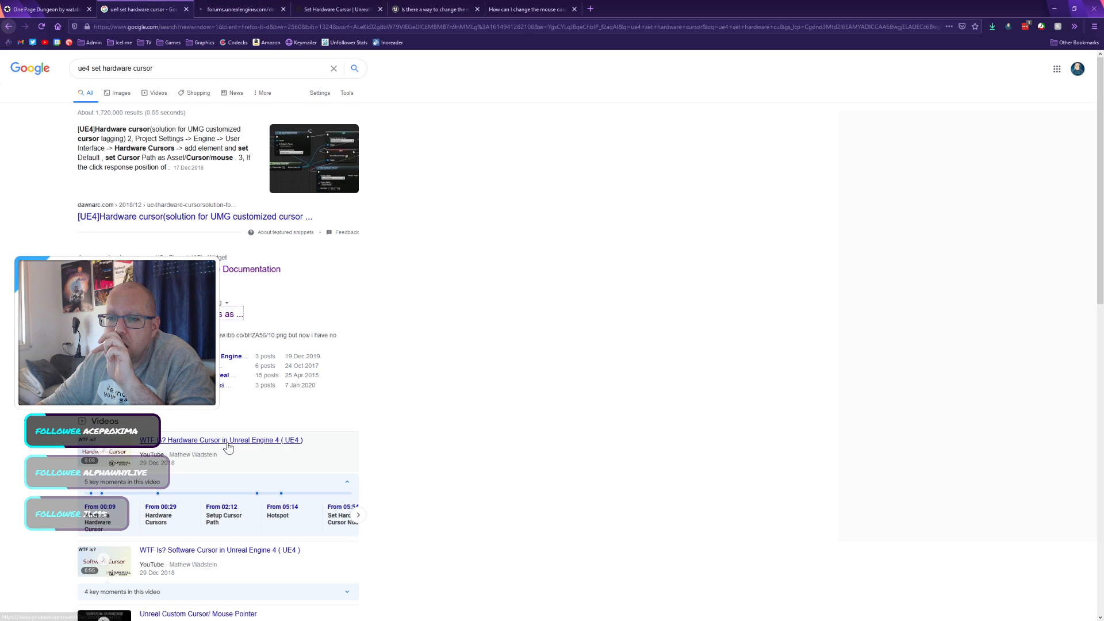
{"action": "left_click", "coordinate": [325, 7]}
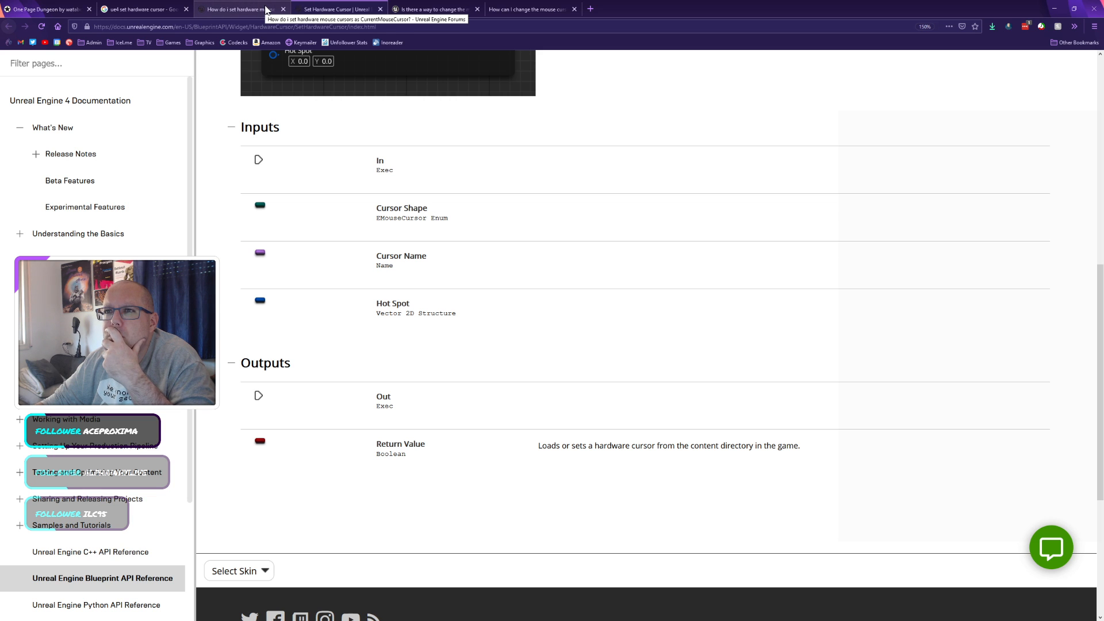
{"action": "left_click", "coordinate": [266, 10]}
{"action": "scroll", "coordinate": [250, 357], "scroll_direction": "down", "scroll_amount": 5}
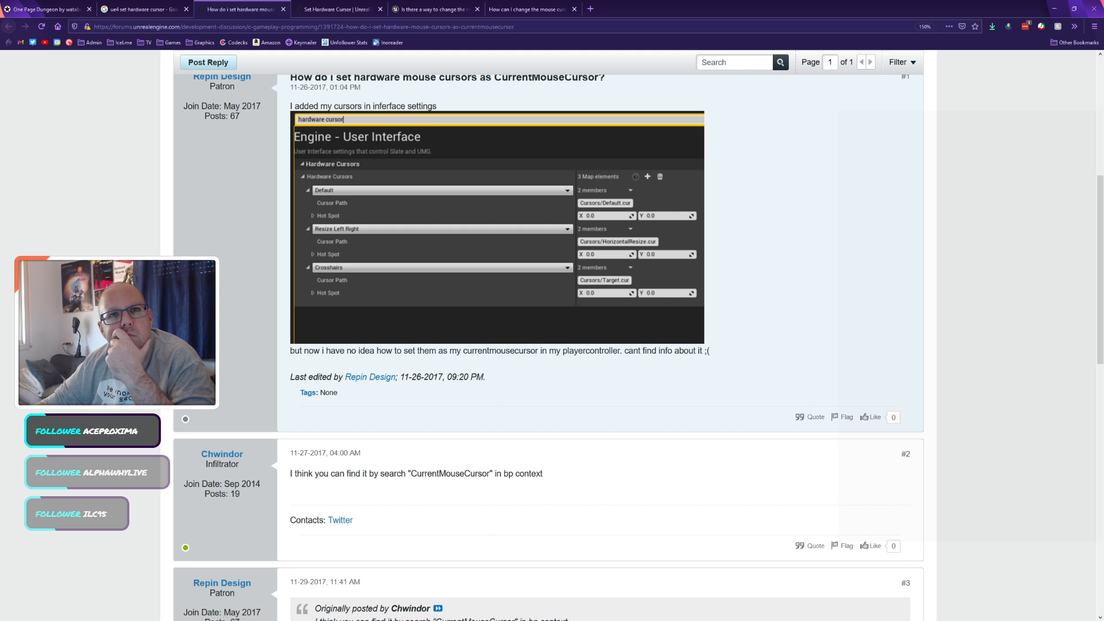
Step: Switch to the Unreal editor and search the Project Settings for "hardware cu"
{"action": "key", "text": "alt+Tab"}
{"action": "left_click", "coordinate": [137, 7]}
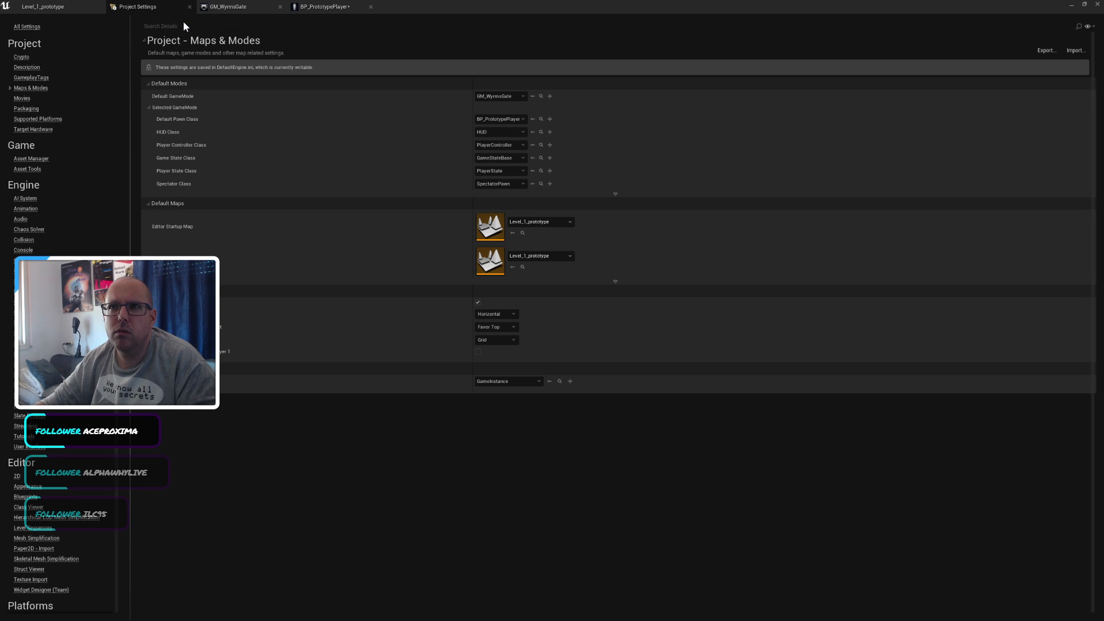
{"action": "left_click", "coordinate": [184, 26]}
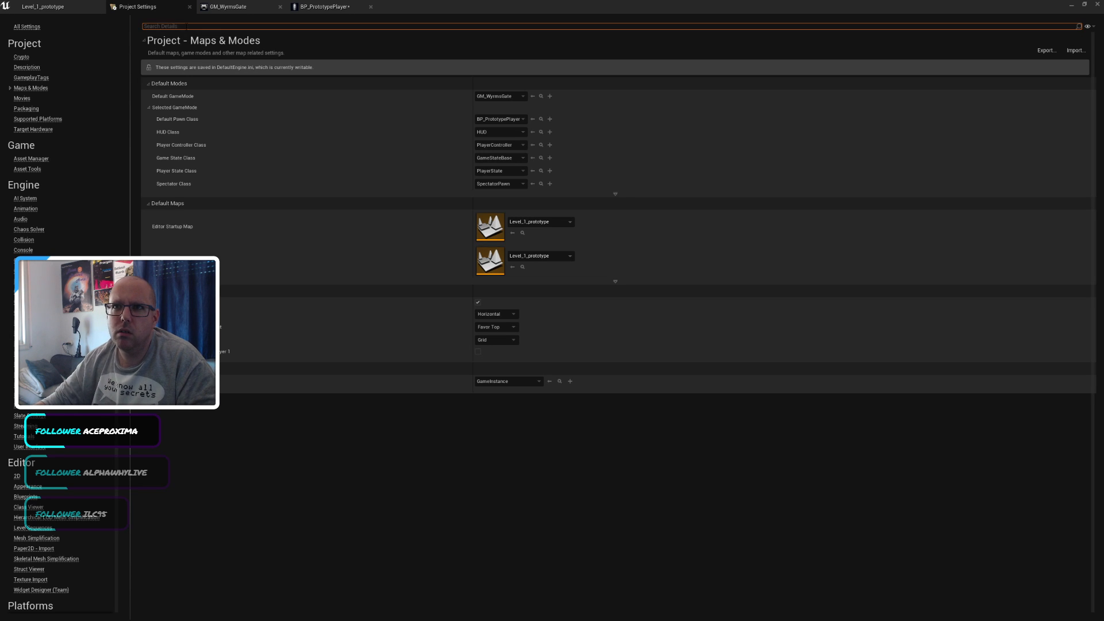
{"action": "type", "text": "hardware"}
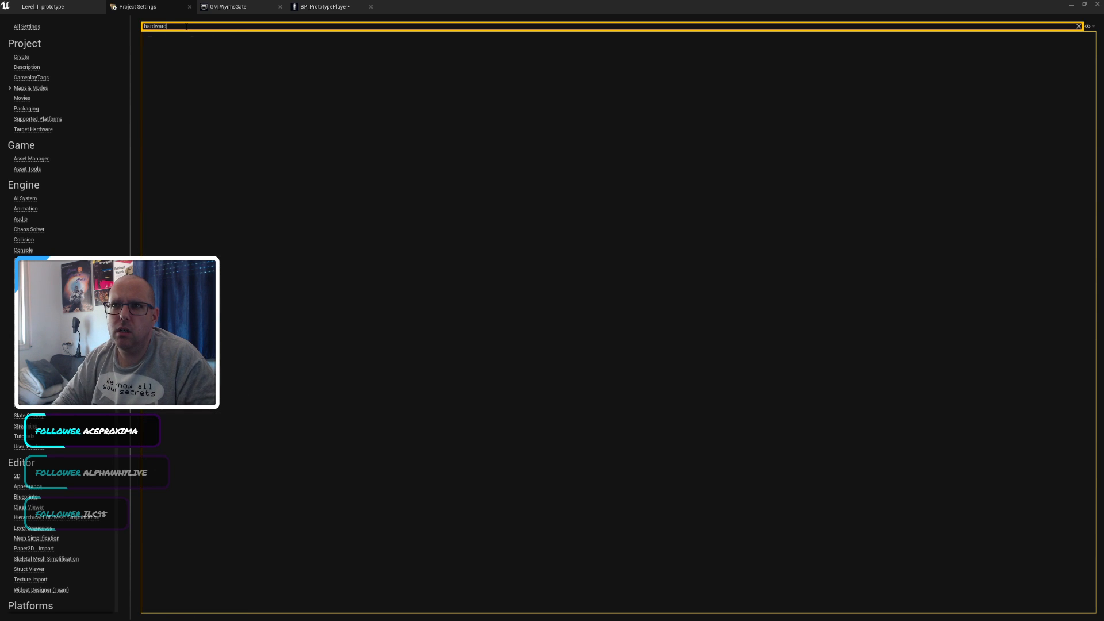
{"action": "type", "text": " cu"}
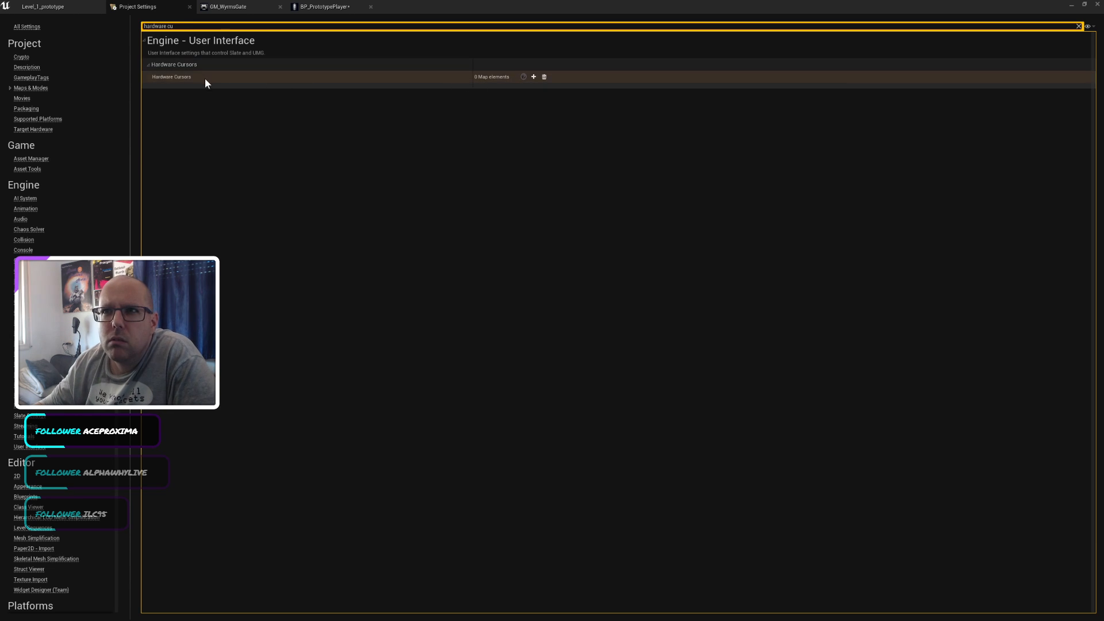
Step: Add one element to the Hardware Cursors map and look over its cursor types, Cursor Path and Hot Spot fields
{"action": "left_click", "coordinate": [534, 77]}
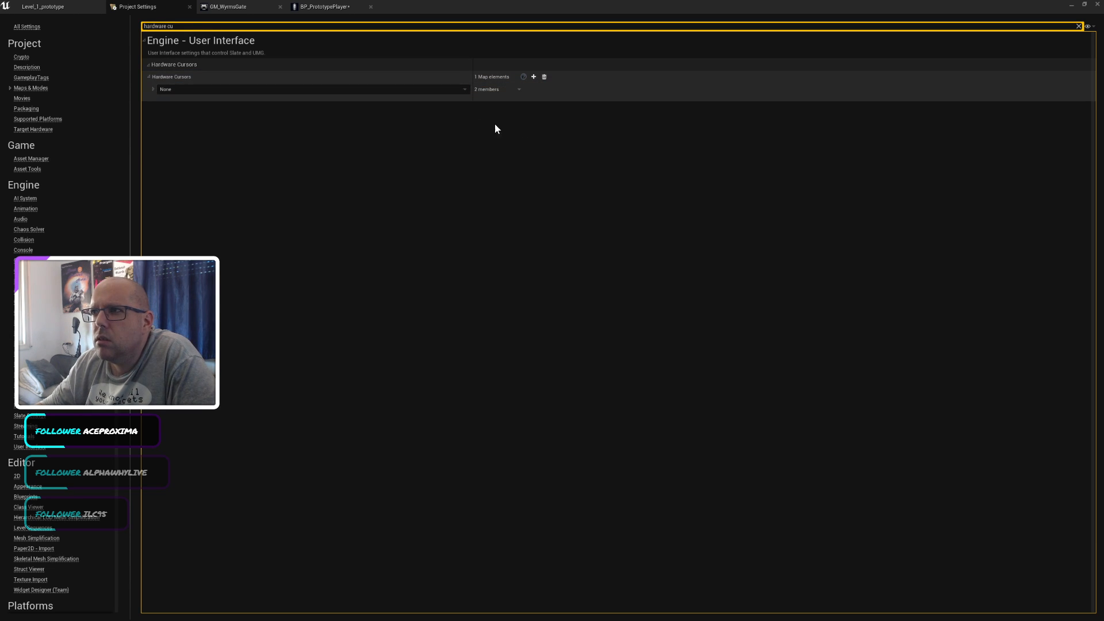
{"action": "left_click", "coordinate": [342, 90]}
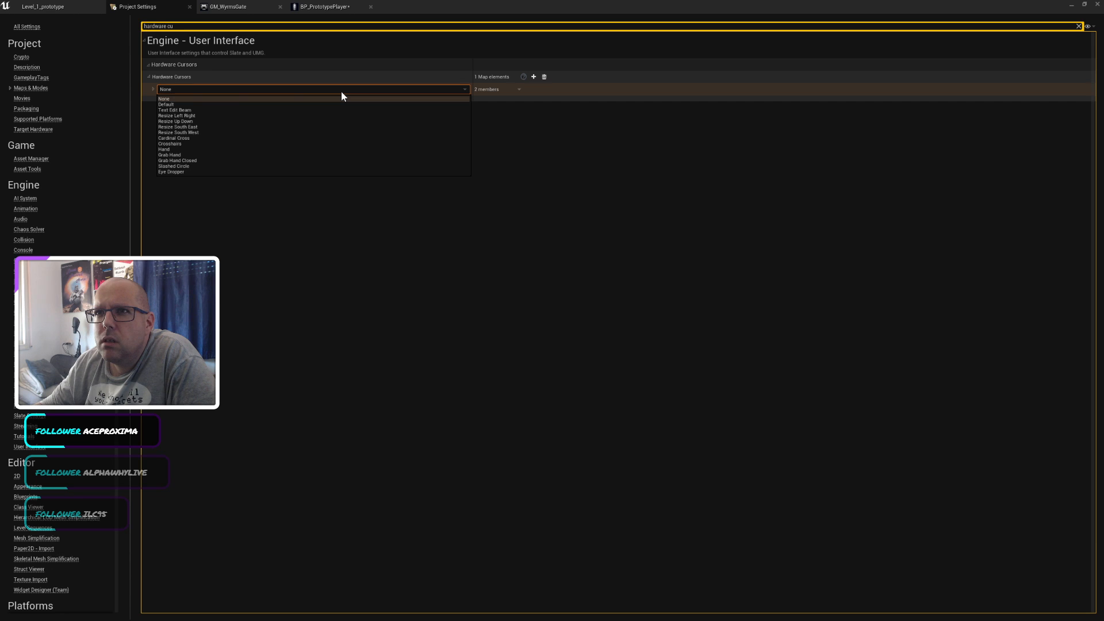
{"action": "left_click", "coordinate": [153, 89]}
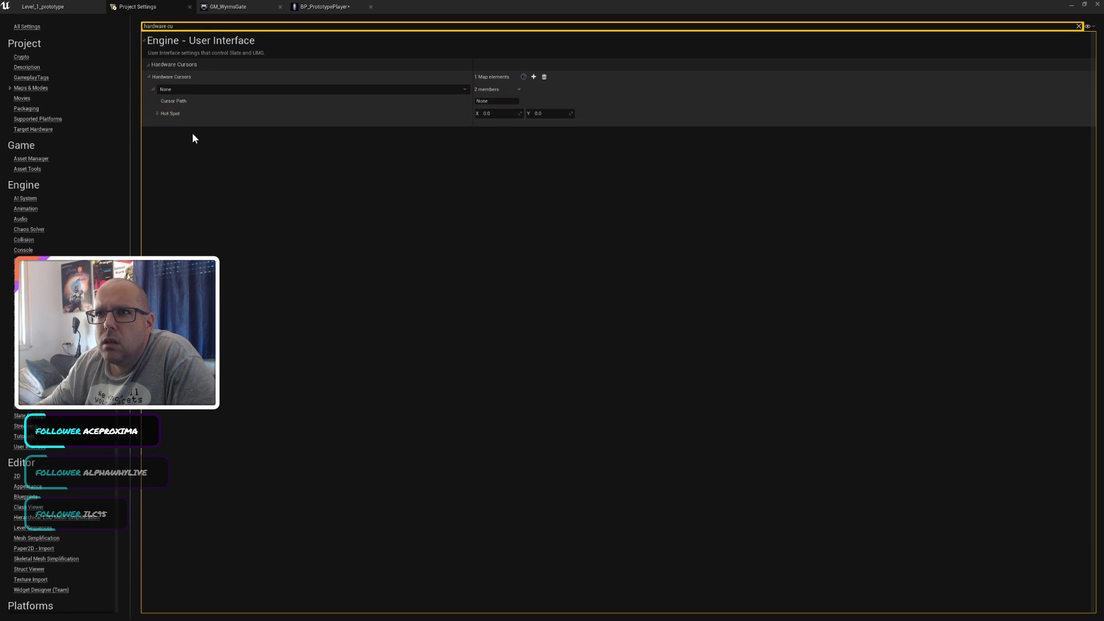
{"action": "left_click", "coordinate": [153, 89]}
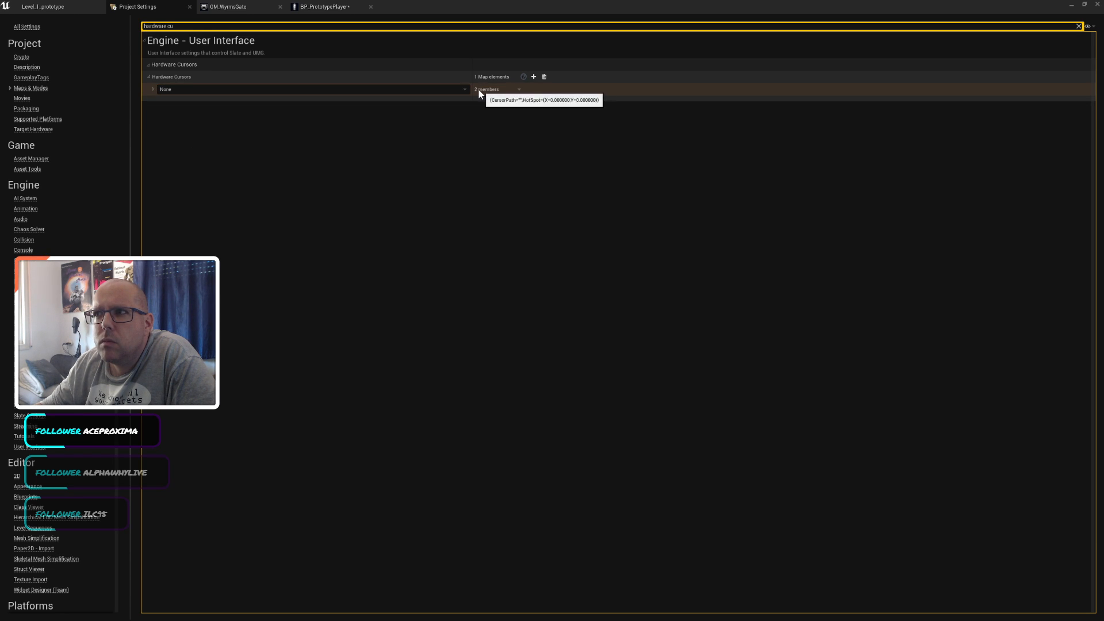
Step: Open the TopDownController blueprint from TopDownBP's Blueprints folder and select its Simple Move to Location node
{"action": "left_click", "coordinate": [60, 4]}
{"action": "scroll", "coordinate": [94, 528], "scroll_direction": "down", "scroll_amount": 5}
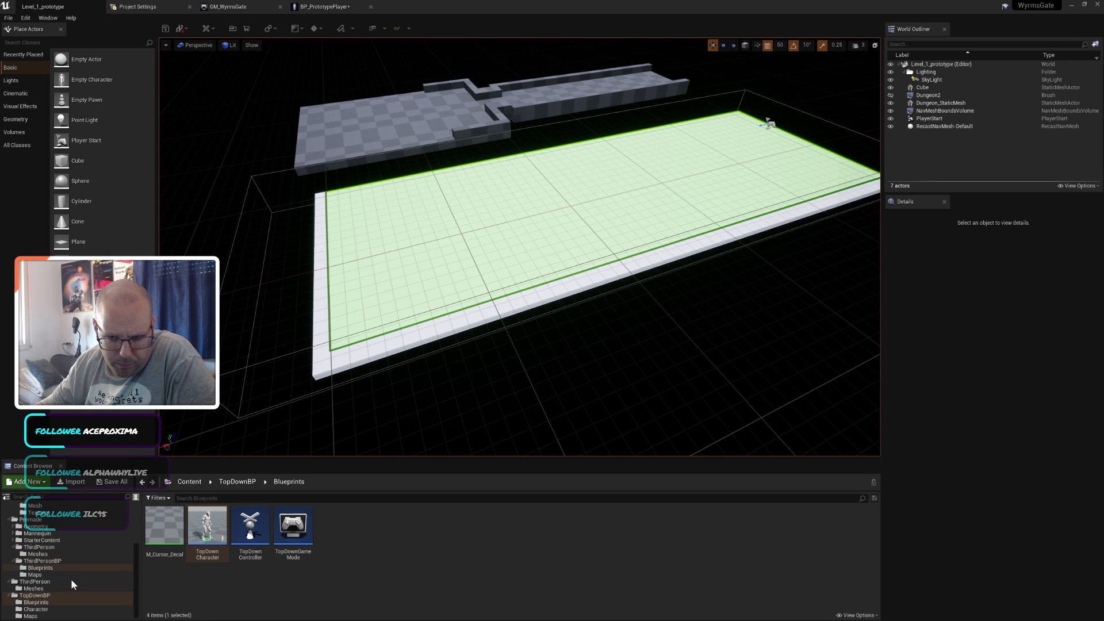
{"action": "double_click", "coordinate": [252, 526]}
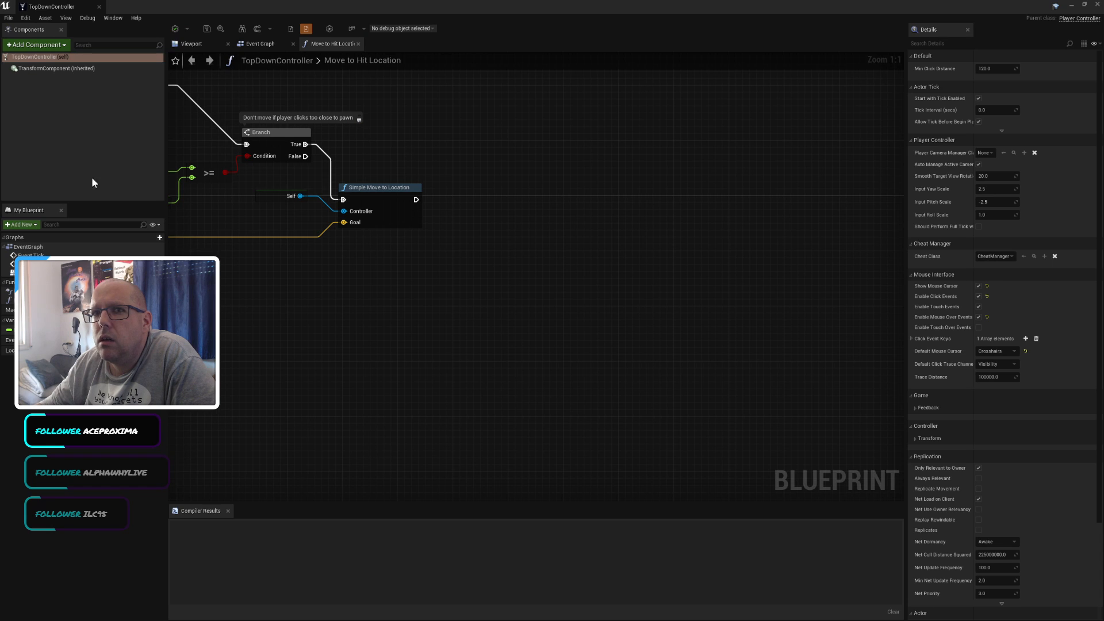
{"action": "left_click", "coordinate": [379, 201]}
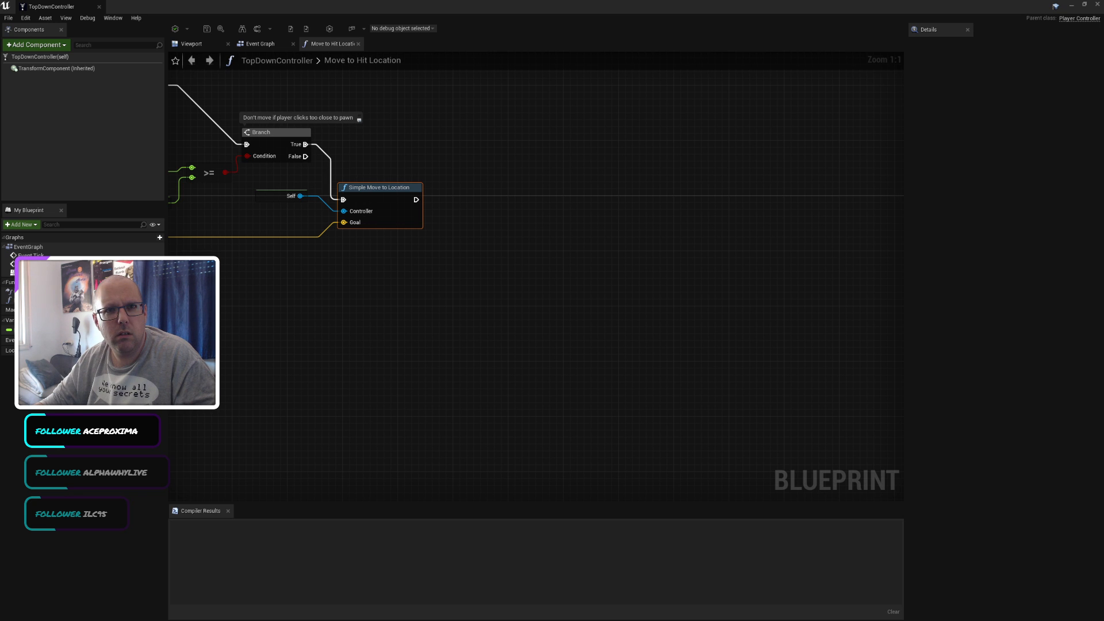
Step: Save the unsaved assets from the level editor, then restart the editor by relaunching the WyrmsGate project from the Epic Games launcher
{"action": "key", "text": "alt+Tab"}
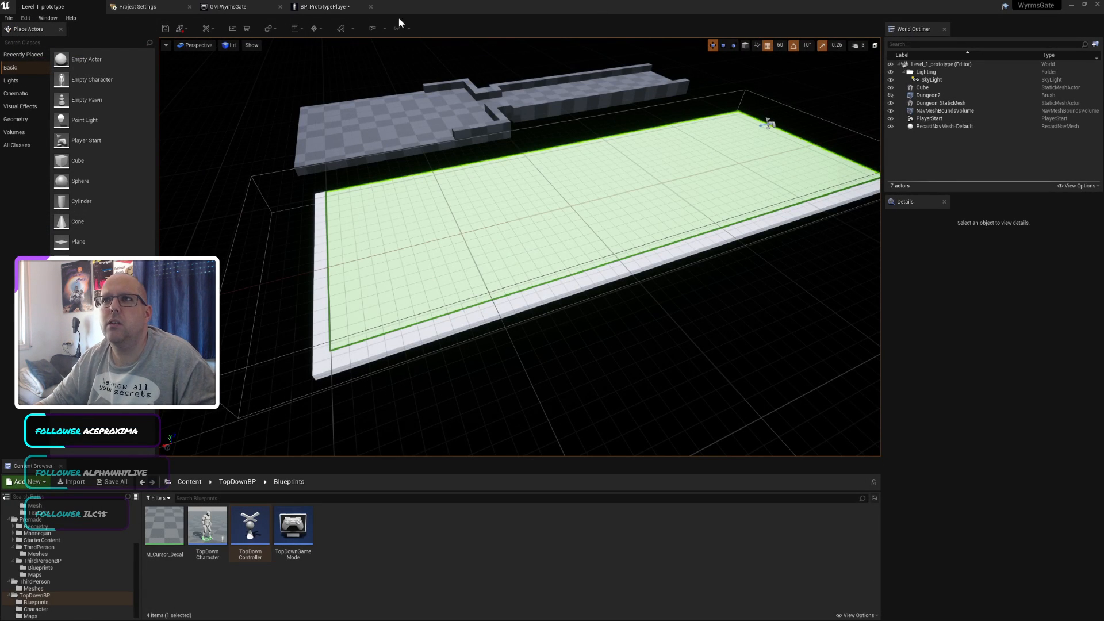
{"action": "left_click", "coordinate": [8, 18]}
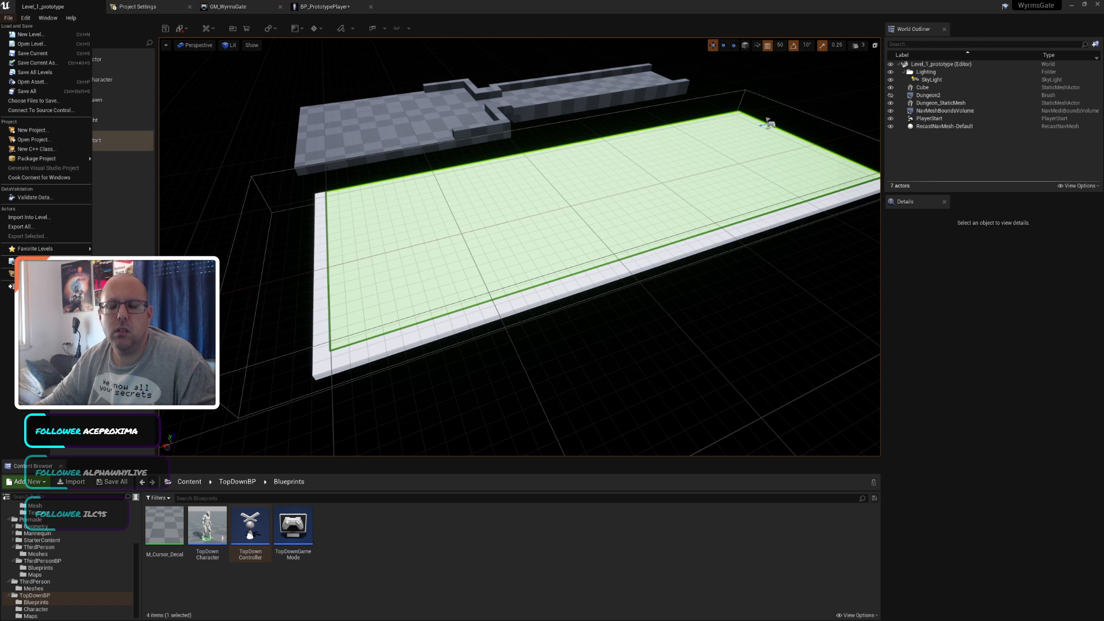
{"action": "key", "text": "Escape"}
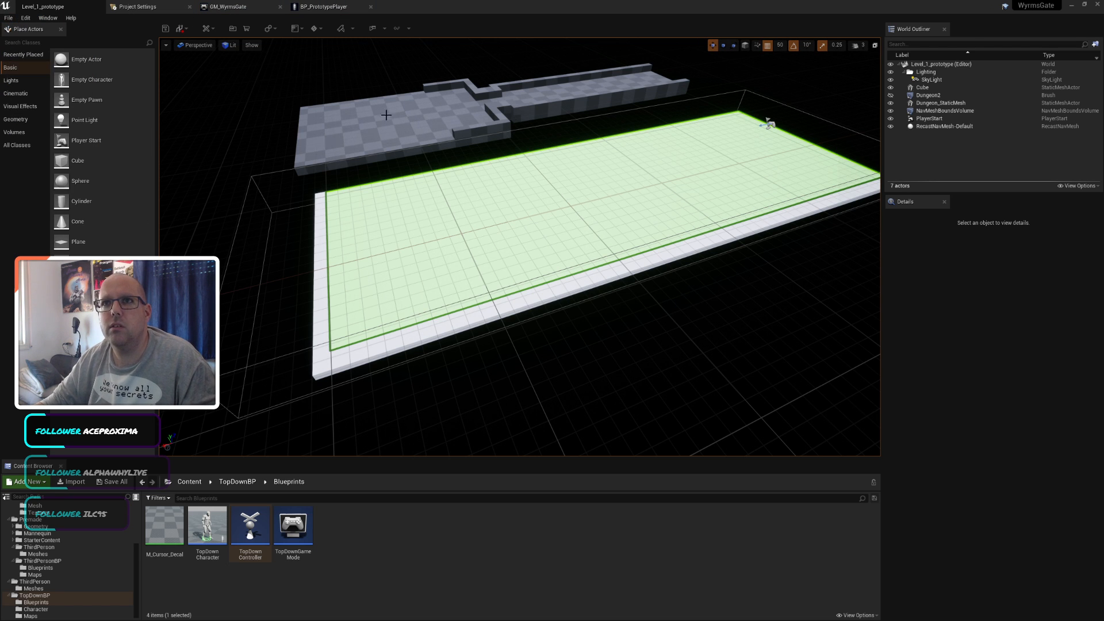
{"action": "left_click", "coordinate": [1091, 9]}
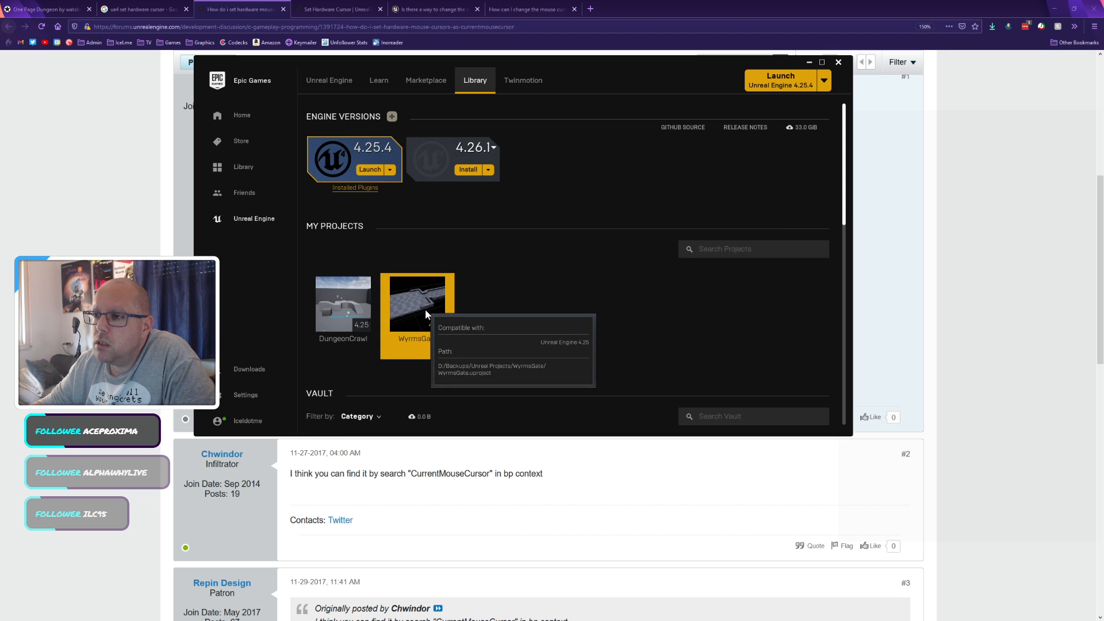
{"action": "double_click", "coordinate": [424, 292]}
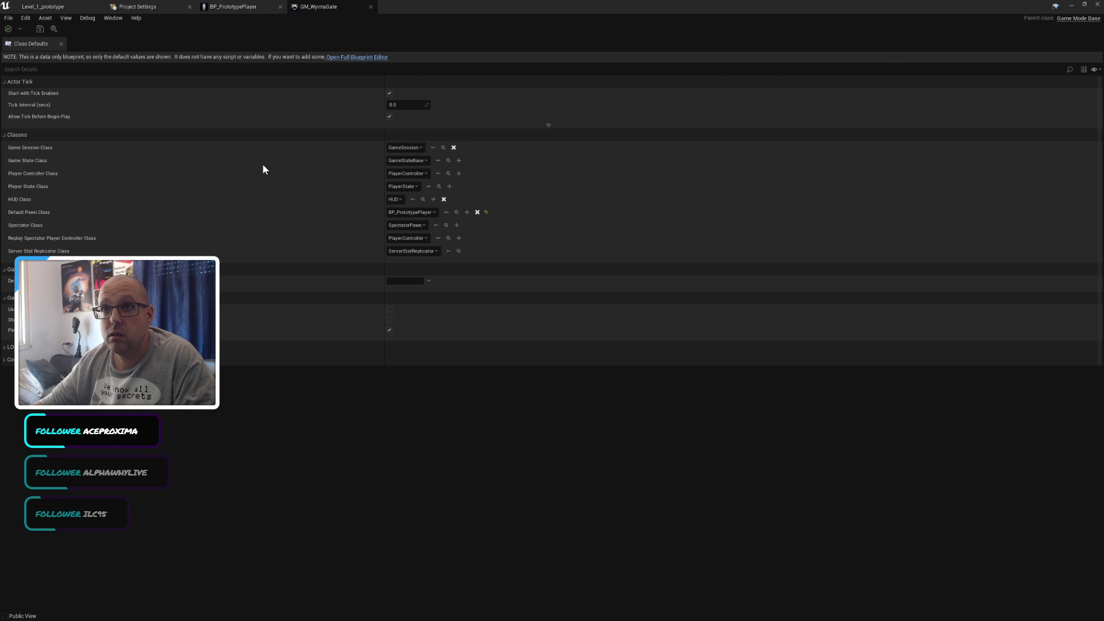
Step: Open TopDownController from the level's content browser, examine the whole Move to Hit Location graph, and close the blueprint
{"action": "left_click", "coordinate": [43, 6]}
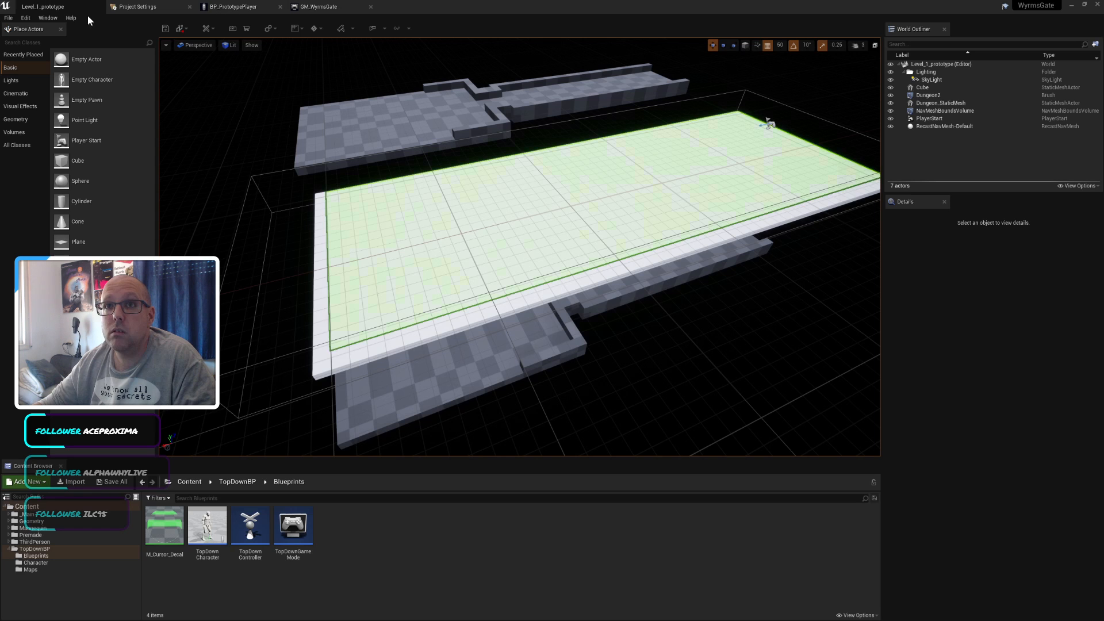
{"action": "double_click", "coordinate": [250, 526]}
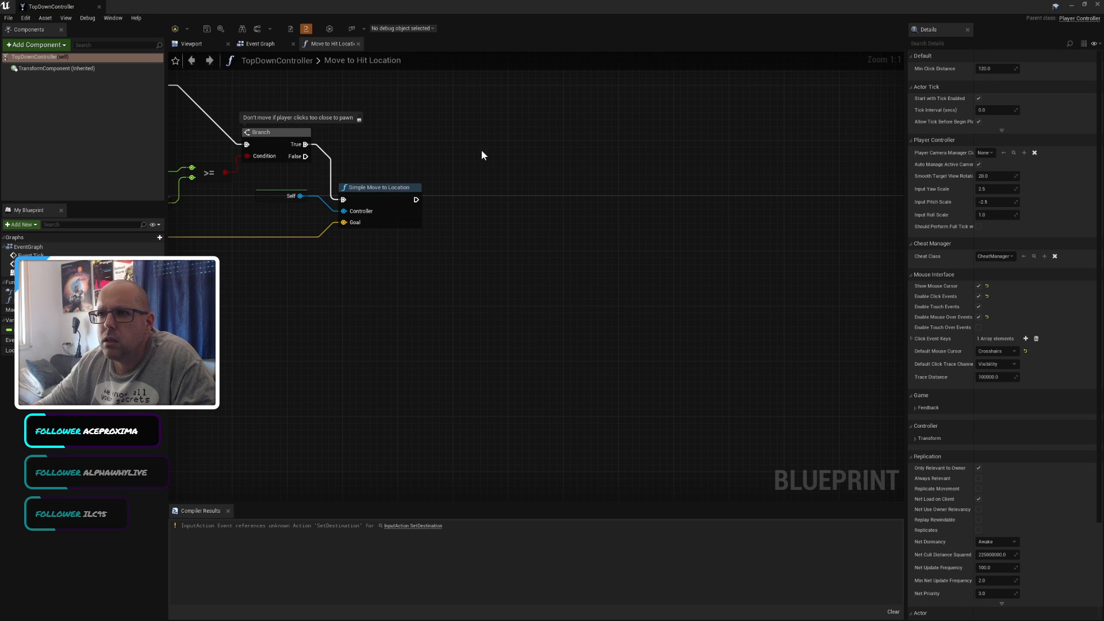
{"action": "scroll", "coordinate": [794, 218], "scroll_direction": "down", "scroll_amount": 1}
{"action": "scroll", "coordinate": [571, 295], "scroll_direction": "up", "scroll_amount": 1}
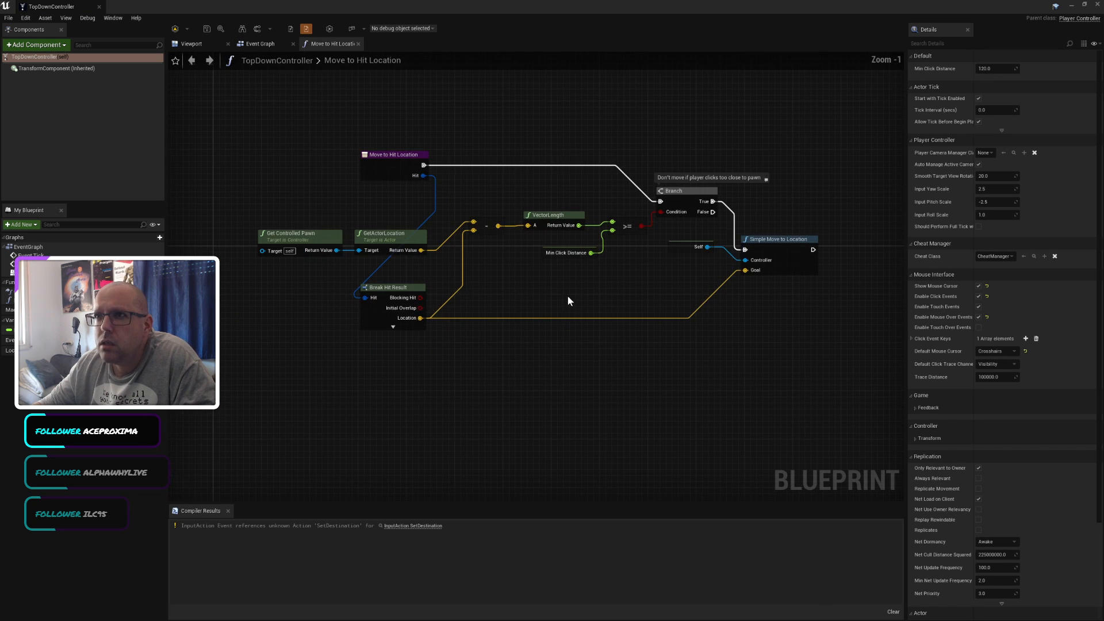
{"action": "right_click_drag", "start_coordinate": [566, 295], "coordinate": [501, 262]}
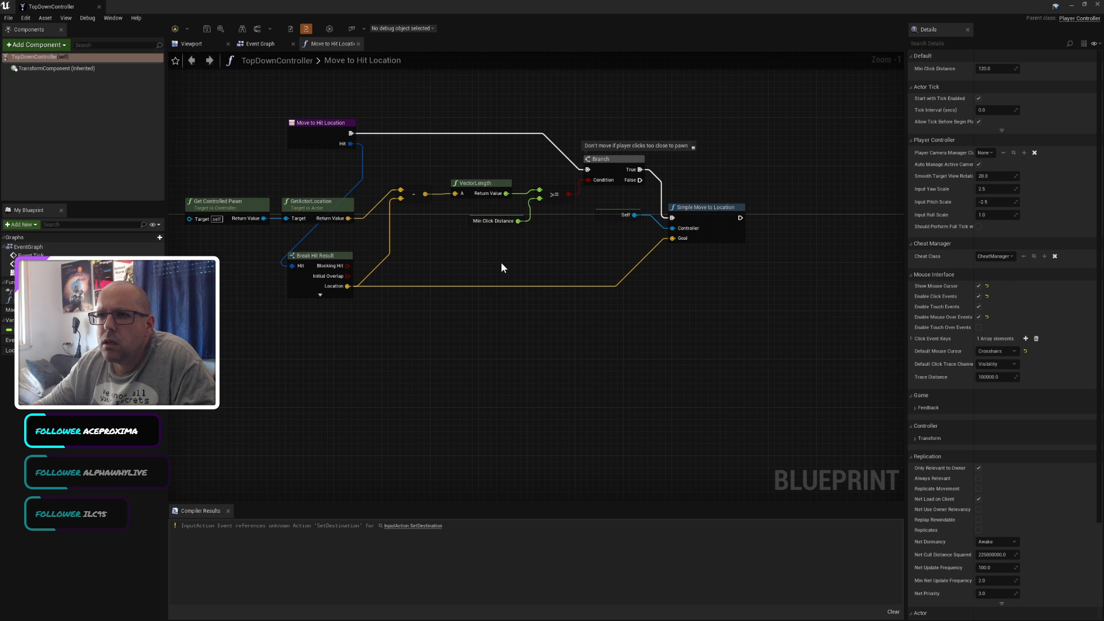
{"action": "left_click", "coordinate": [99, 6]}
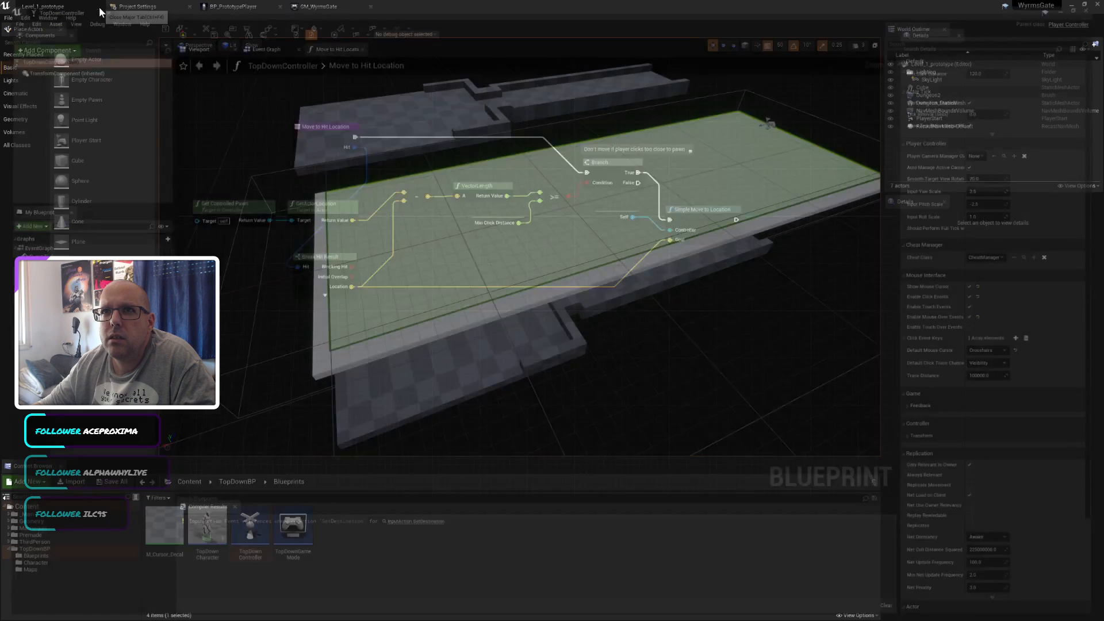
Step: Open the TopDownCharacter blueprint, examine its event graph sections for how the mouse position and in-game cursor are handled, and close it
{"action": "double_click", "coordinate": [208, 535]}
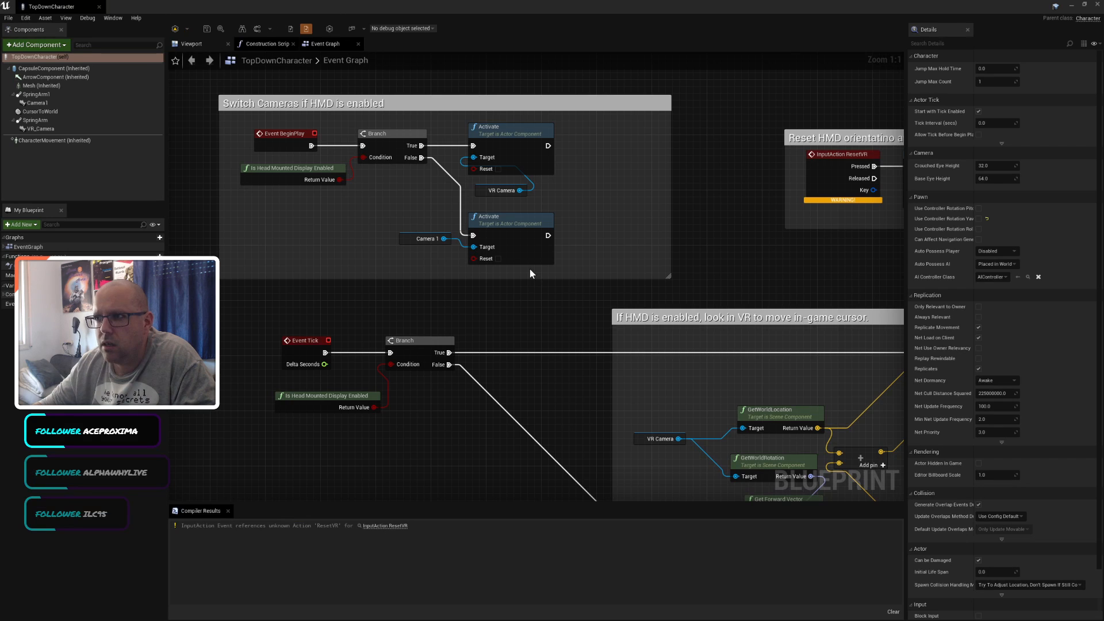
{"action": "right_click_drag", "start_coordinate": [530, 280], "coordinate": [368, 282]}
{"action": "scroll", "coordinate": [397, 288], "scroll_direction": "down", "scroll_amount": 4}
{"action": "right_click_drag", "start_coordinate": [520, 410], "coordinate": [658, 168]}
{"action": "scroll", "coordinate": [524, 287], "scroll_direction": "up", "scroll_amount": 2}
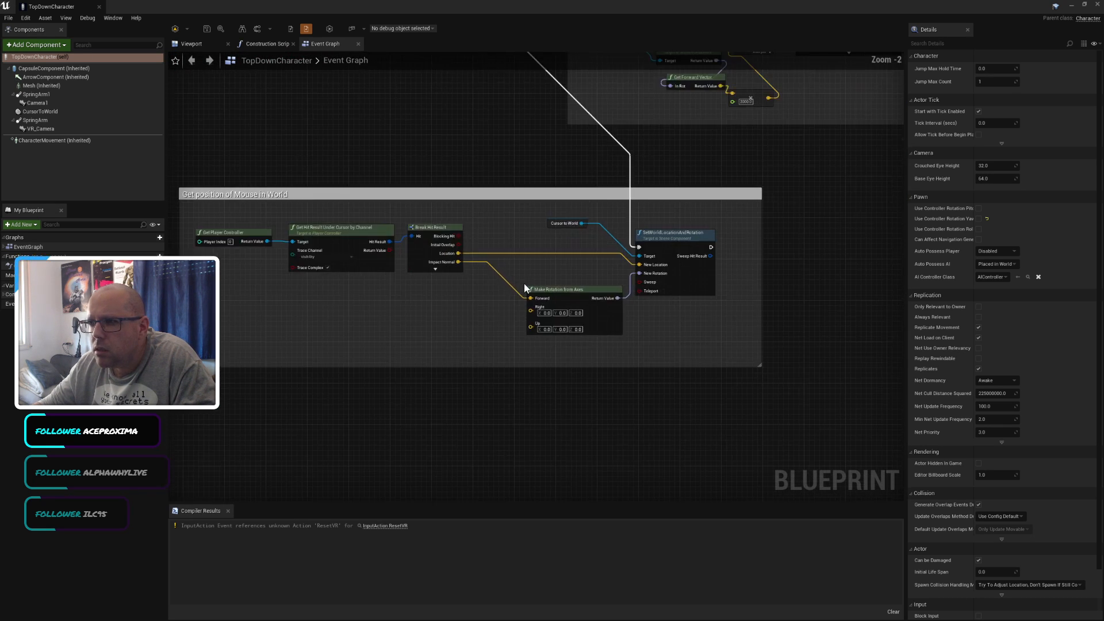
{"action": "scroll", "coordinate": [491, 265], "scroll_direction": "up", "scroll_amount": 1}
{"action": "right_click_drag", "start_coordinate": [727, 163], "coordinate": [336, 466]}
{"action": "right_click_drag", "start_coordinate": [627, 454], "coordinate": [442, 499]}
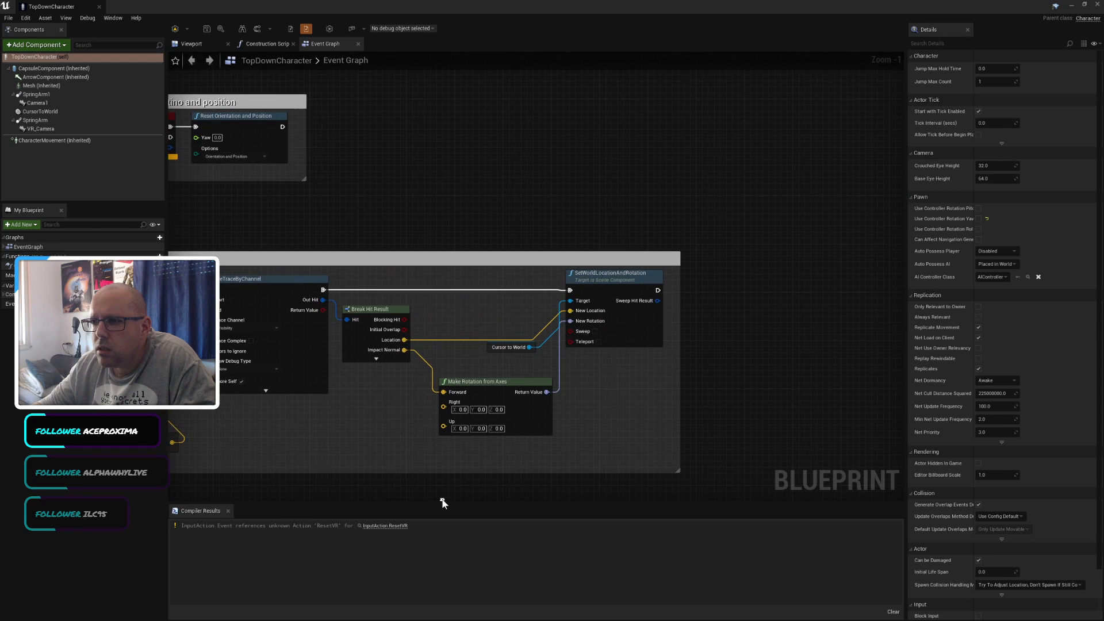
{"action": "right_click_drag", "start_coordinate": [255, 212], "coordinate": [606, 379]}
{"action": "scroll", "coordinate": [429, 260], "scroll_direction": "down", "scroll_amount": 4}
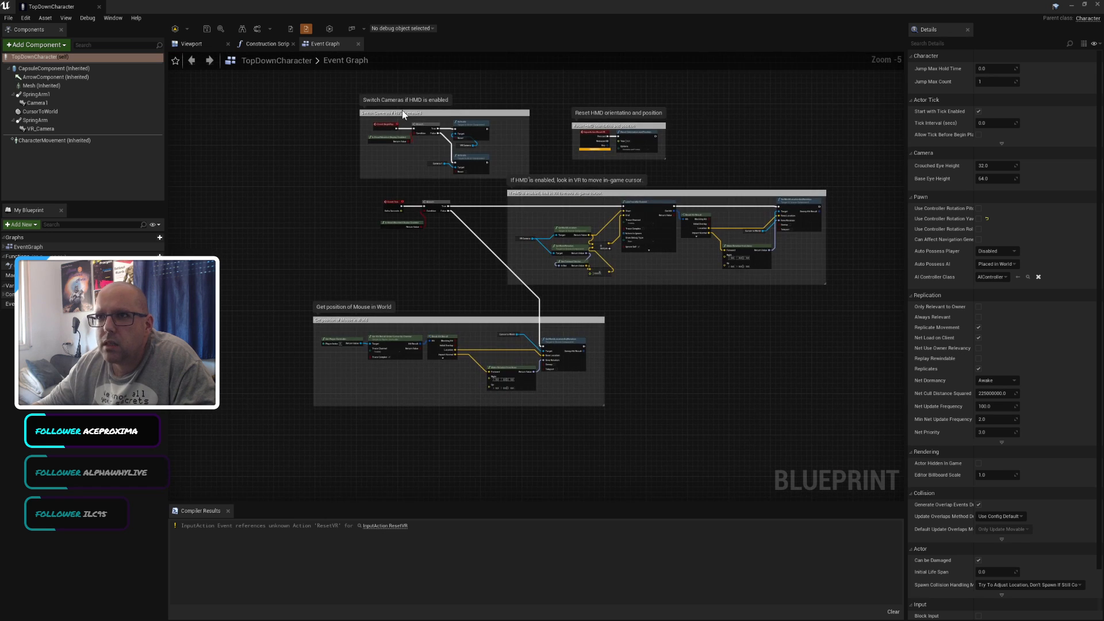
{"action": "scroll", "coordinate": [368, 114], "scroll_direction": "up", "scroll_amount": 2}
{"action": "left_click", "coordinate": [99, 6]}
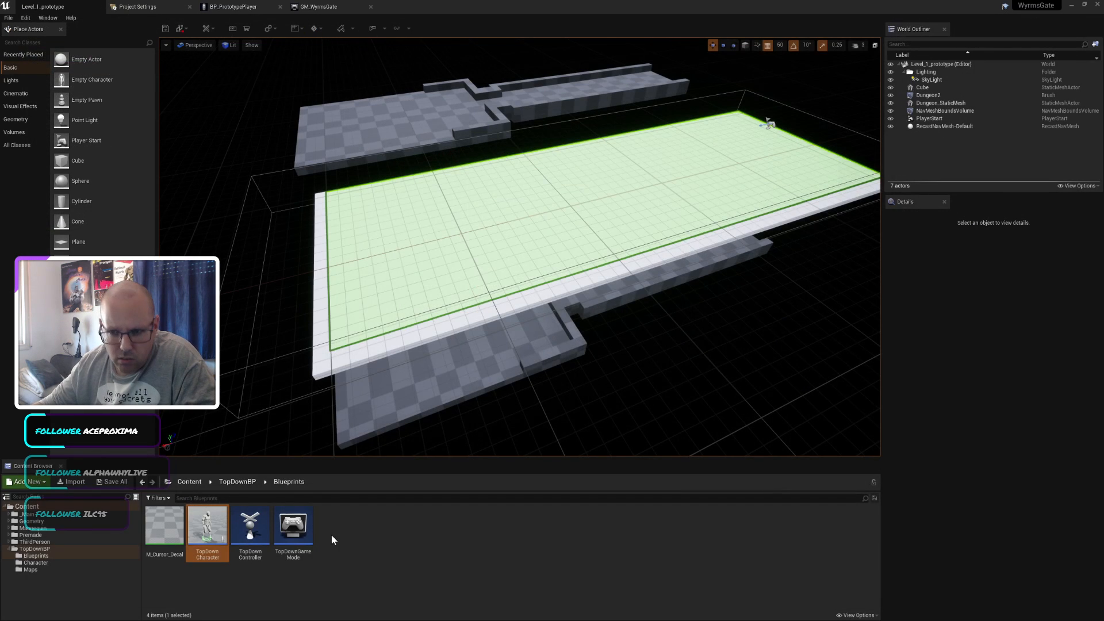
Step: Open the M_Cursor_Decal material, examine its Outer Ring and Inner Ring node graph, and close it
{"action": "left_click", "coordinate": [210, 581]}
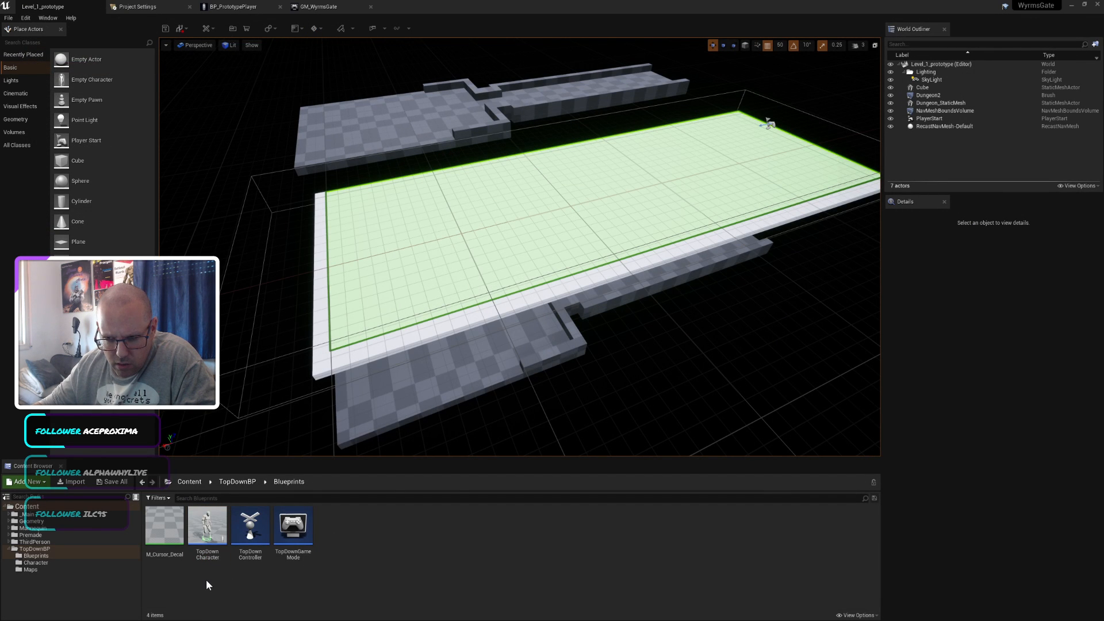
{"action": "double_click", "coordinate": [166, 536]}
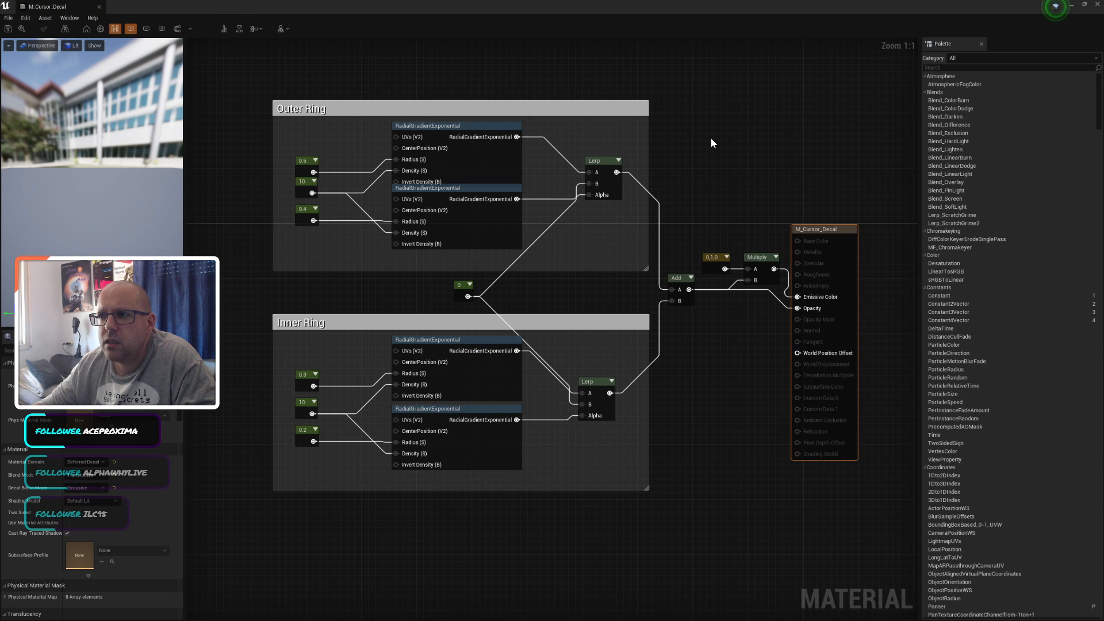
{"action": "left_click", "coordinate": [99, 6]}
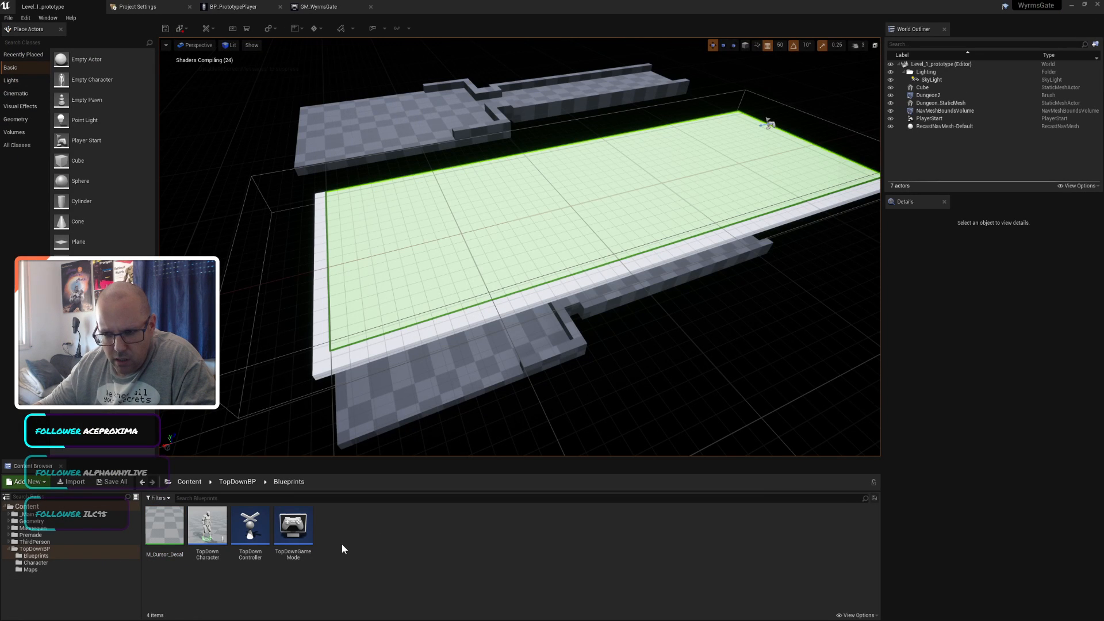
Step: Check the Character folder, then inspect TopDownGameMode's class defaults and event graph in the full Blueprint editor and close it
{"action": "left_click", "coordinate": [35, 568]}
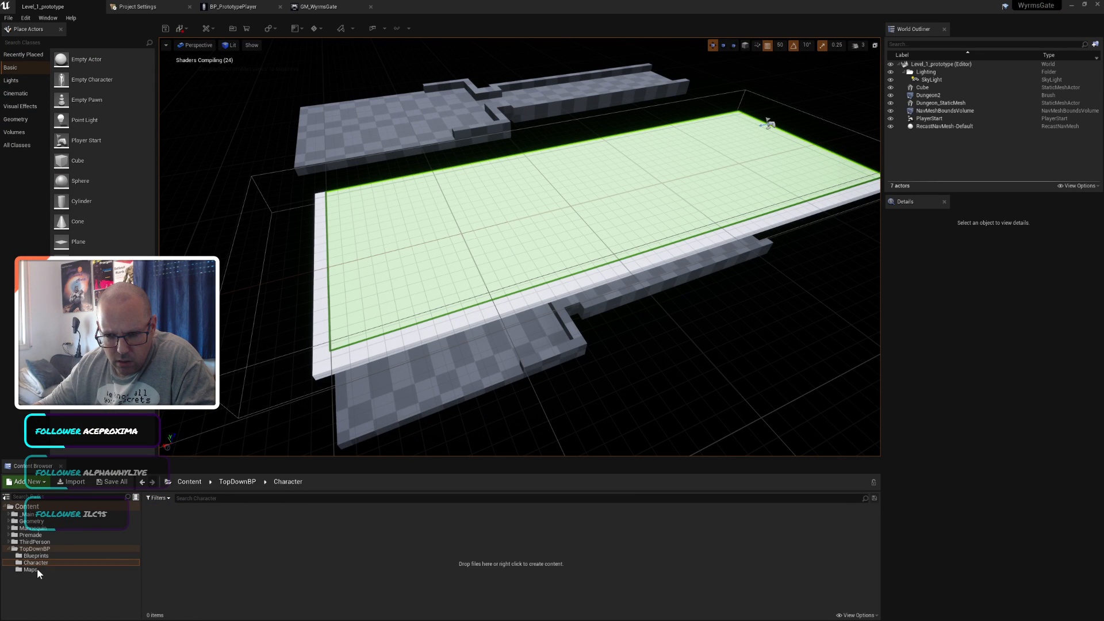
{"action": "left_click", "coordinate": [43, 555]}
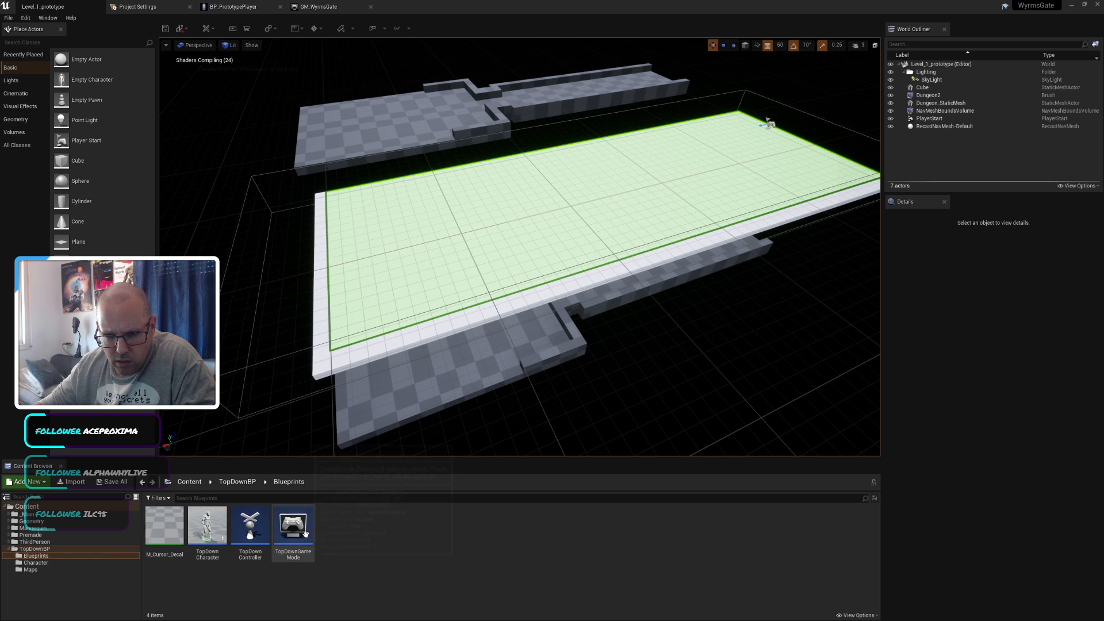
{"action": "double_click", "coordinate": [306, 532]}
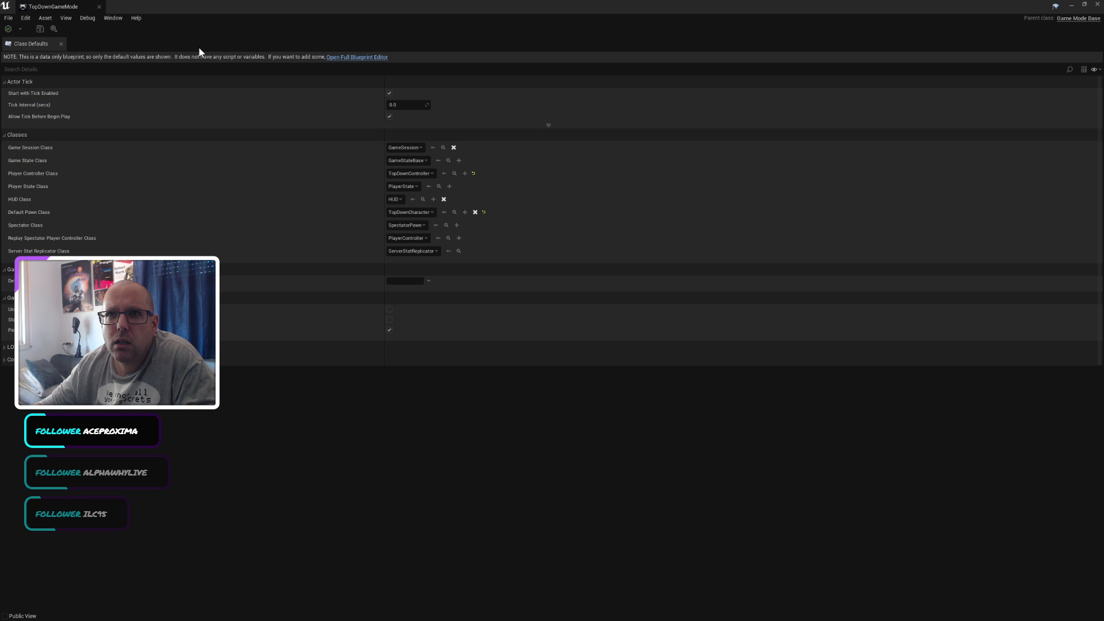
{"action": "left_click", "coordinate": [368, 57]}
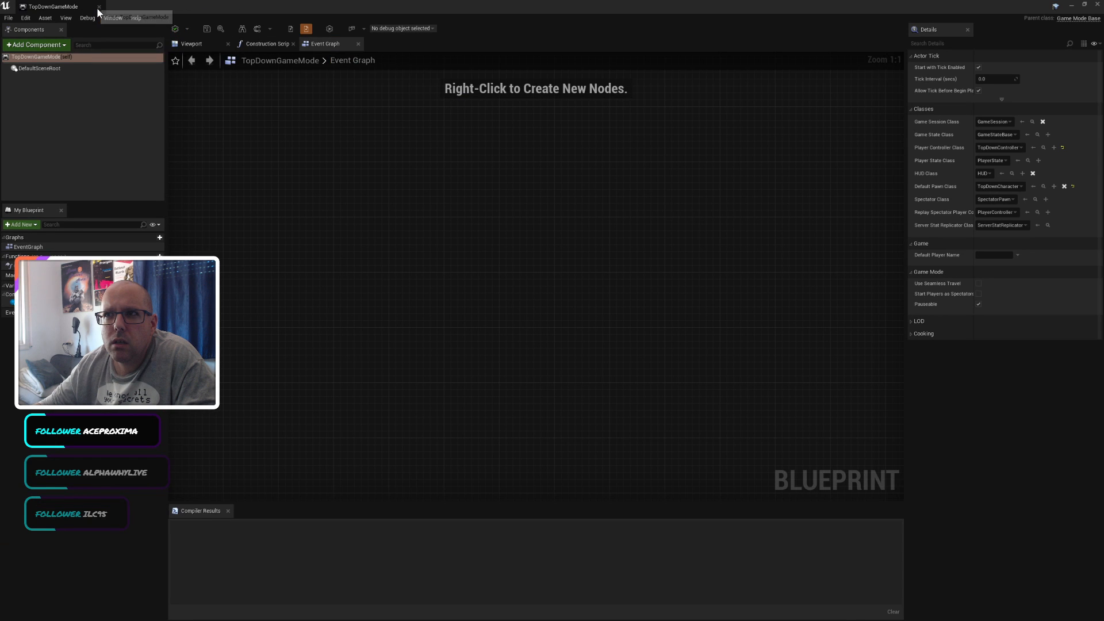
{"action": "left_click", "coordinate": [98, 8]}
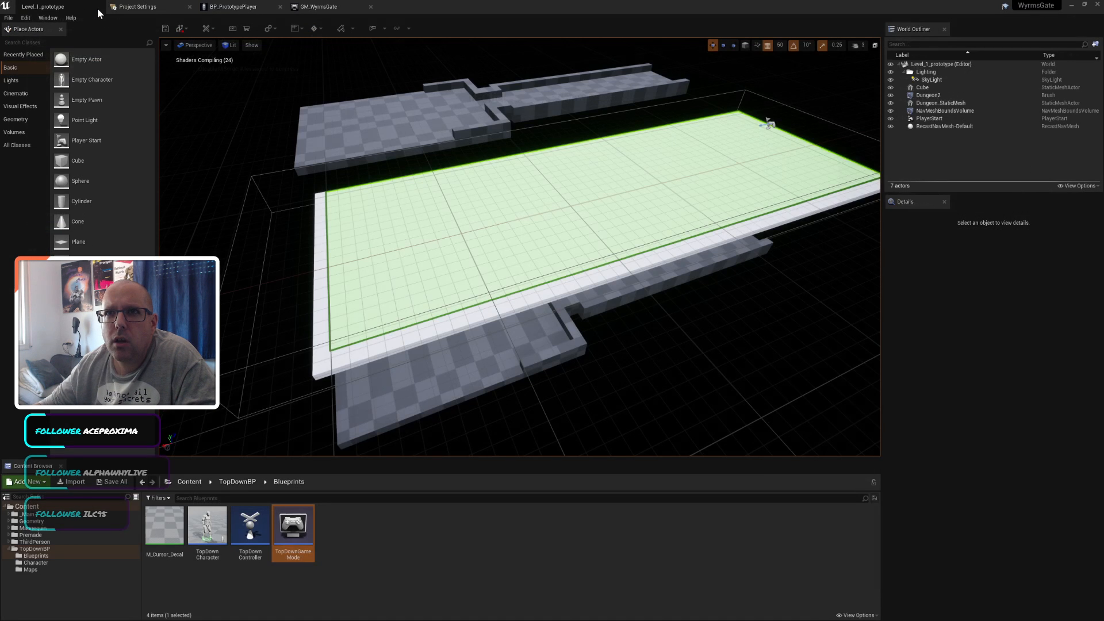
Step: Open the TopDownController blueprint, recheck its Move to Hit Location graph, and close it
{"action": "double_click", "coordinate": [250, 526]}
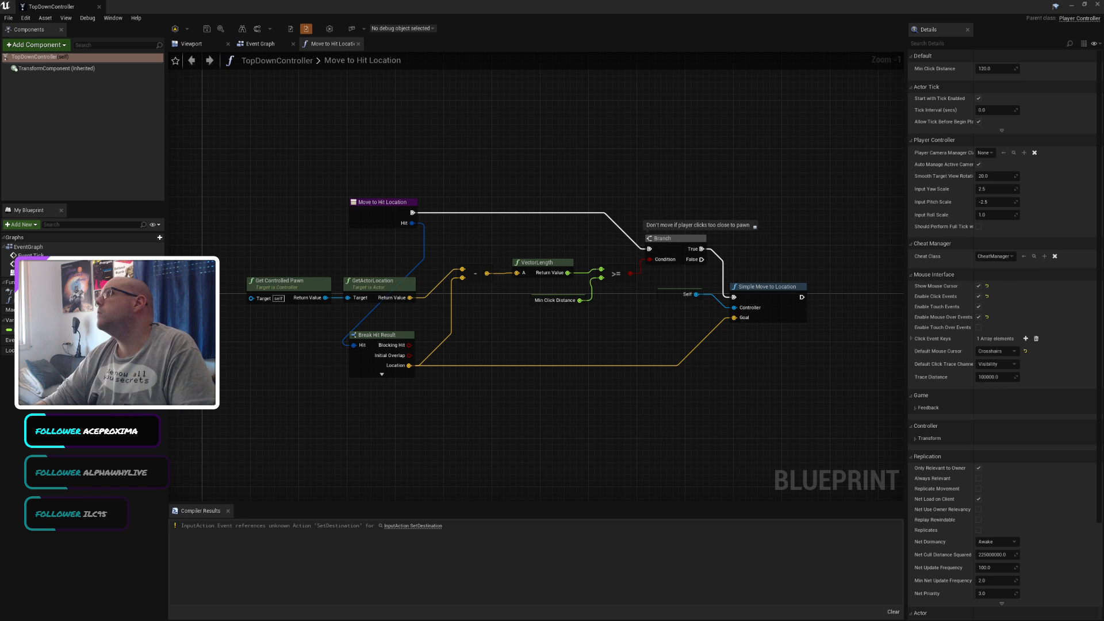
{"action": "right_click_drag", "start_coordinate": [562, 410], "coordinate": [554, 401]}
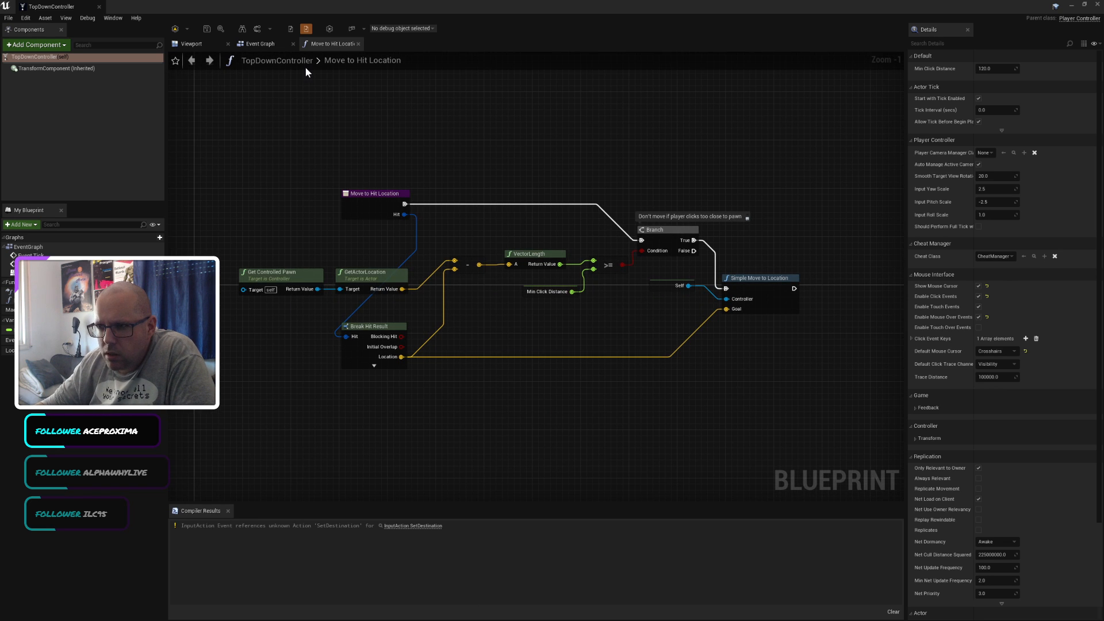
{"action": "left_click", "coordinate": [99, 6]}
Step: Open the TopDownCharacter blueprint, review its event graph from the HMD camera switch to the mouse world position section, and close it
{"action": "double_click", "coordinate": [203, 519]}
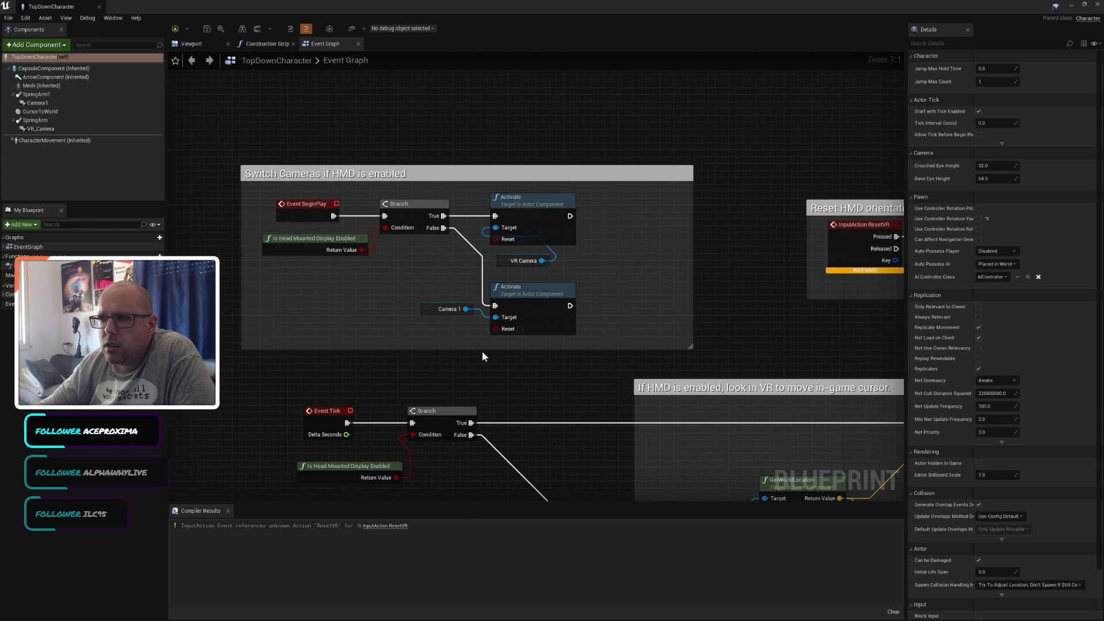
{"action": "scroll", "coordinate": [482, 351], "scroll_direction": "down", "scroll_amount": 4}
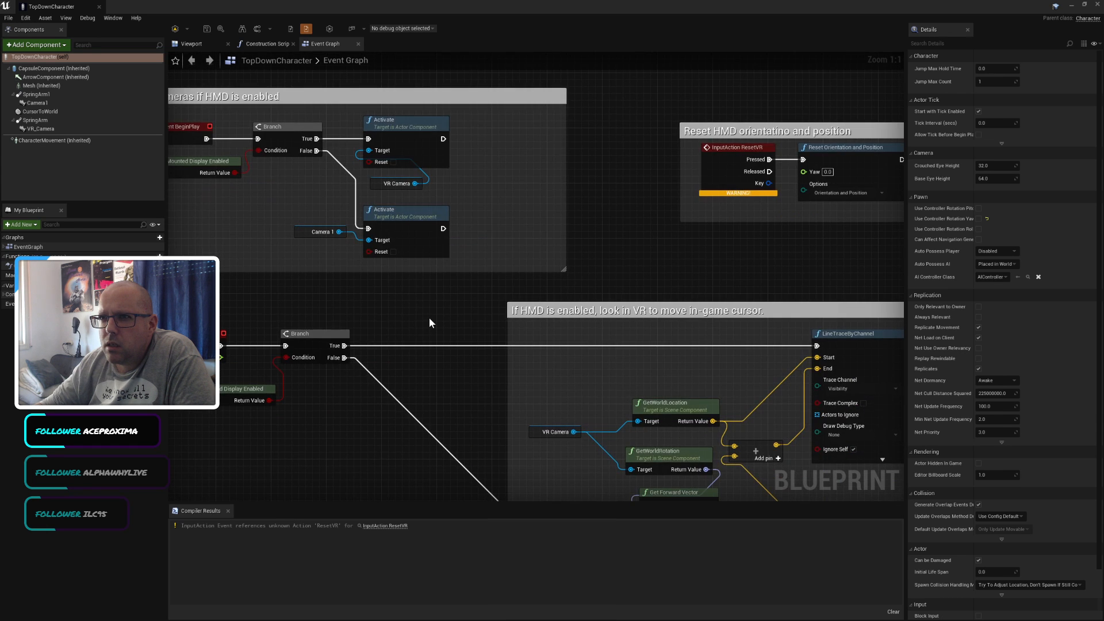
{"action": "scroll", "coordinate": [429, 317], "scroll_direction": "down", "scroll_amount": 2}
{"action": "scroll", "coordinate": [429, 317], "scroll_direction": "up", "scroll_amount": 4}
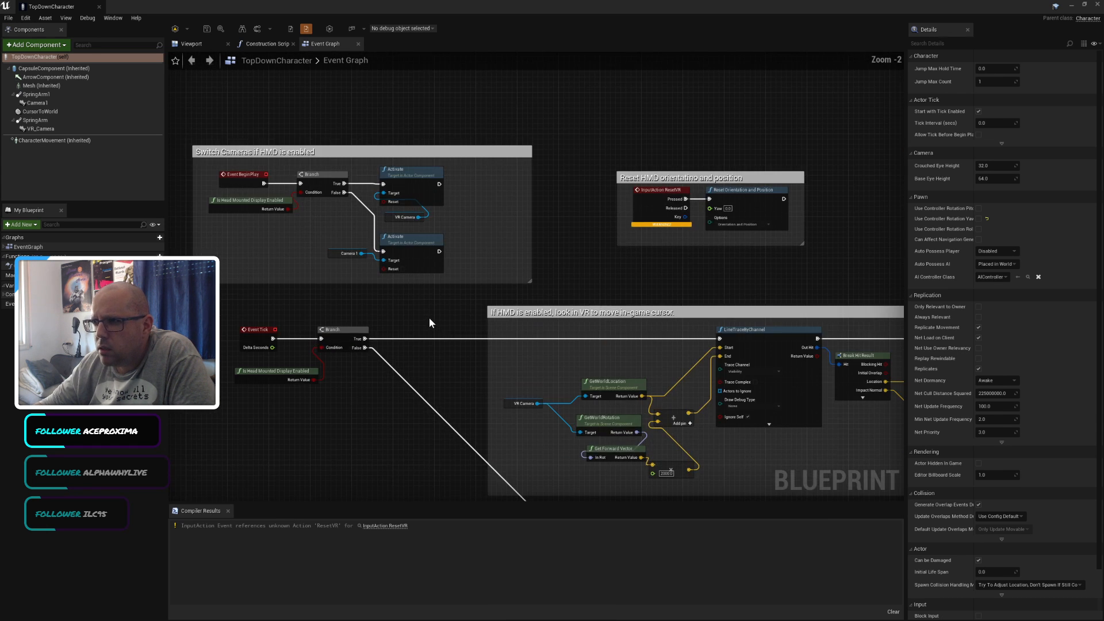
{"action": "right_click_drag", "start_coordinate": [429, 318], "coordinate": [478, 89]}
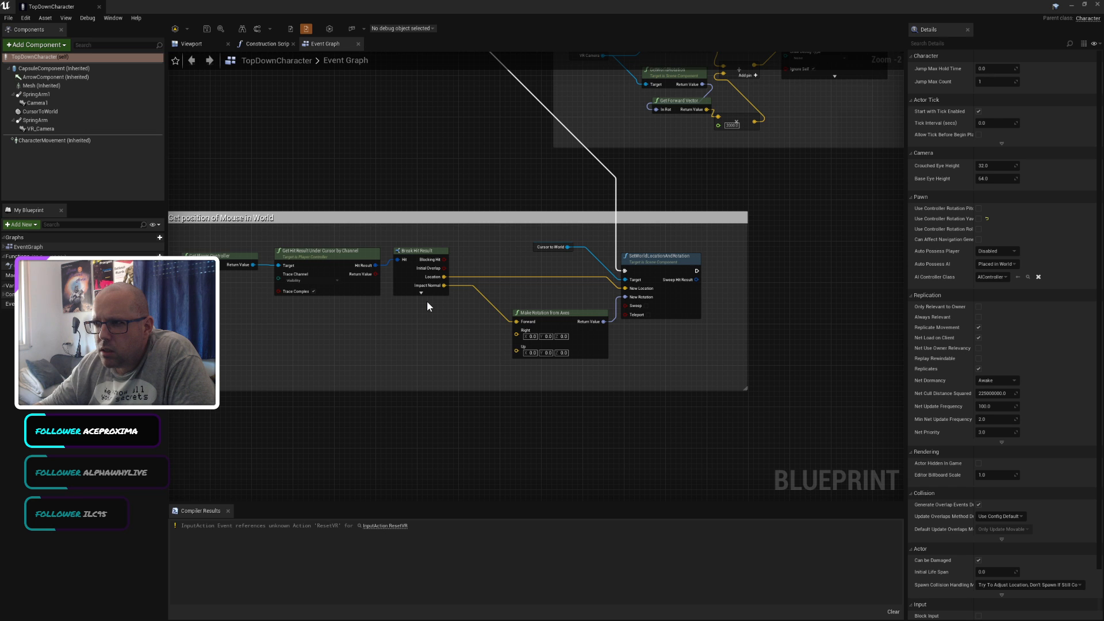
{"action": "scroll", "coordinate": [427, 301], "scroll_direction": "down", "scroll_amount": 4}
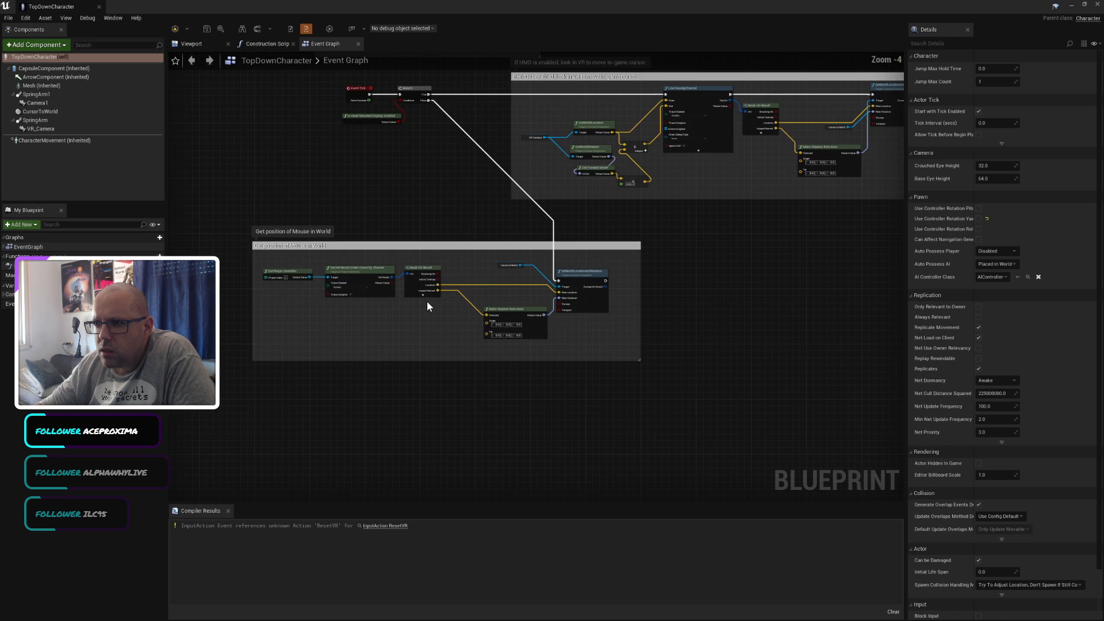
{"action": "scroll", "coordinate": [464, 199], "scroll_direction": "up", "scroll_amount": 2}
{"action": "scroll", "coordinate": [459, 203], "scroll_direction": "up", "scroll_amount": 2}
{"action": "scroll", "coordinate": [459, 203], "scroll_direction": "down", "scroll_amount": 4}
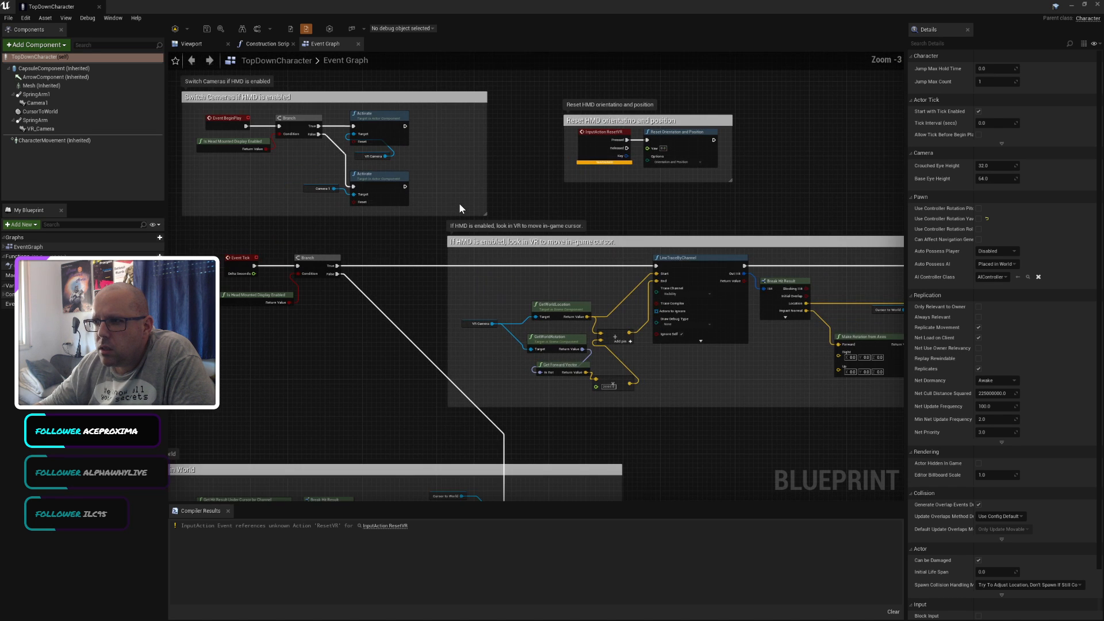
{"action": "scroll", "coordinate": [377, 155], "scroll_direction": "up", "scroll_amount": 2}
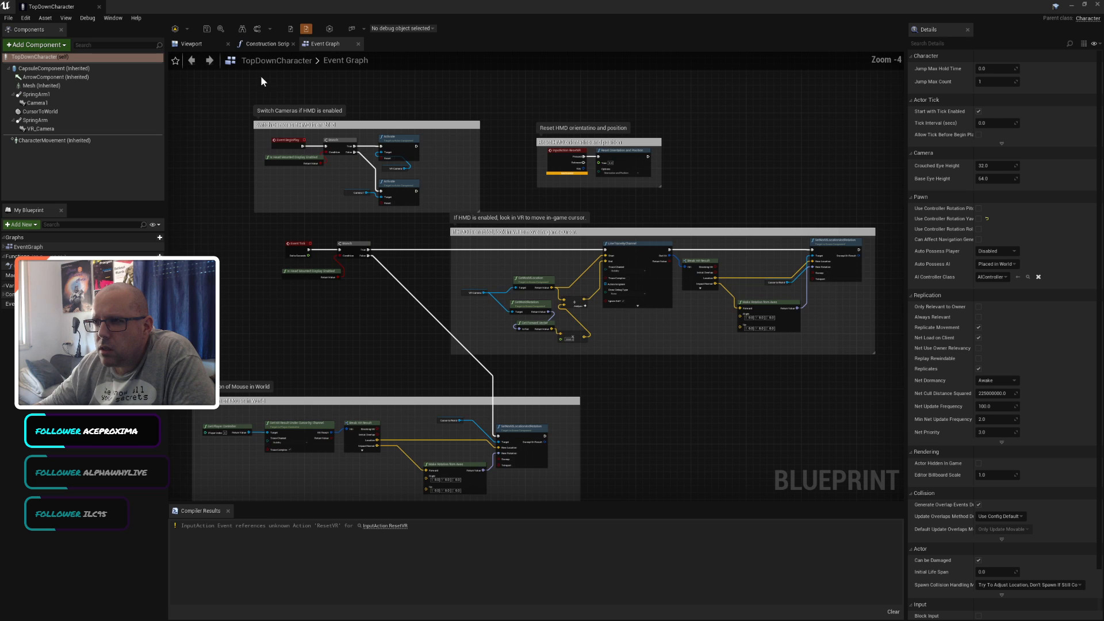
{"action": "left_click", "coordinate": [99, 7]}
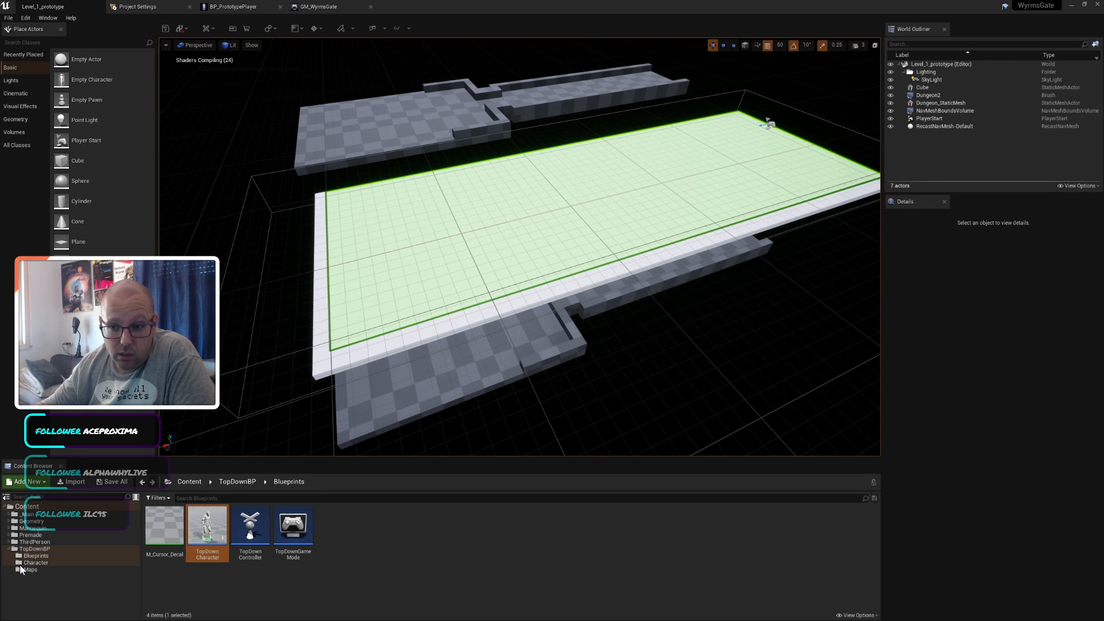
Step: Open TopDownExampleMap from the TopDownBP Maps folder, play it to test the cursor and click-to-move behaviour, and end the preview
{"action": "left_click", "coordinate": [35, 570]}
{"action": "double_click", "coordinate": [164, 535]}
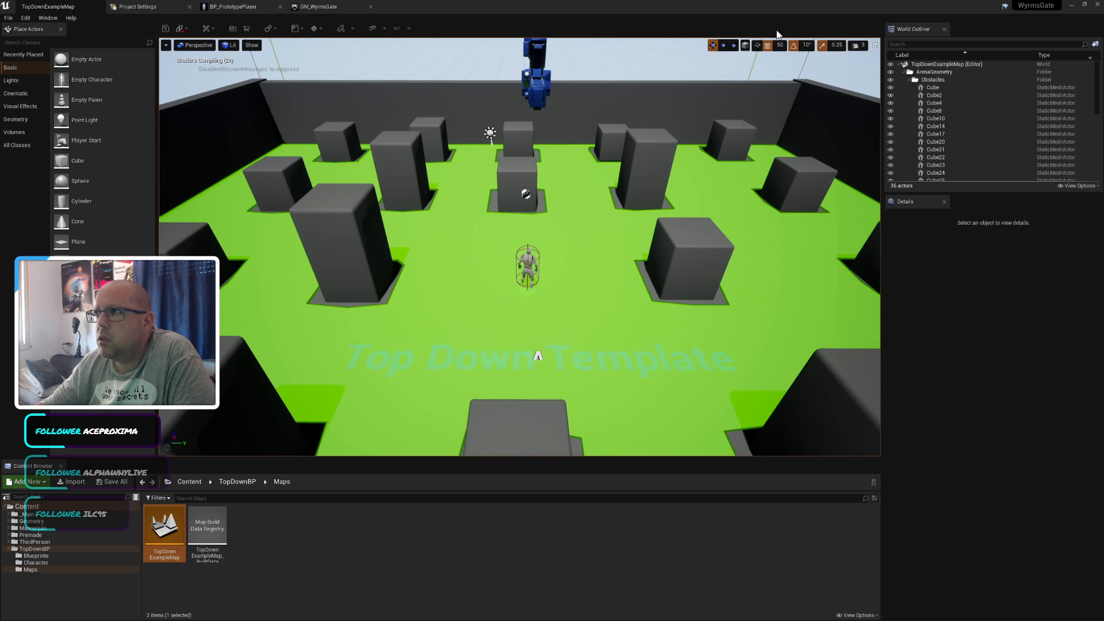
{"action": "left_click", "coordinate": [372, 29]}
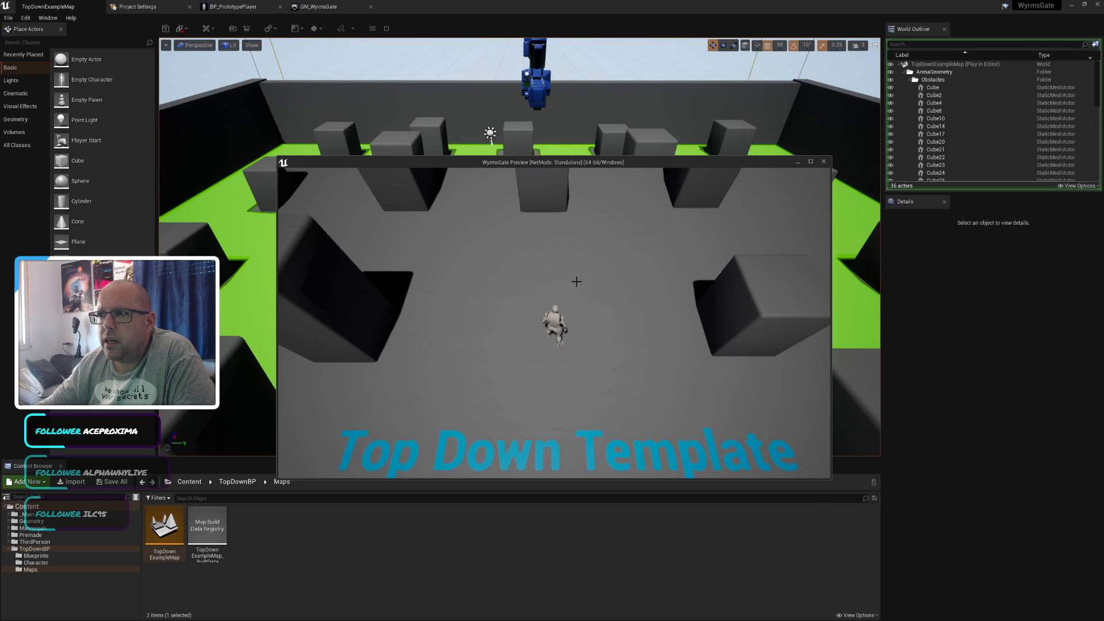
{"action": "left_click", "coordinate": [480, 296]}
{"action": "left_click", "coordinate": [528, 253]}
{"action": "left_click", "coordinate": [582, 256]}
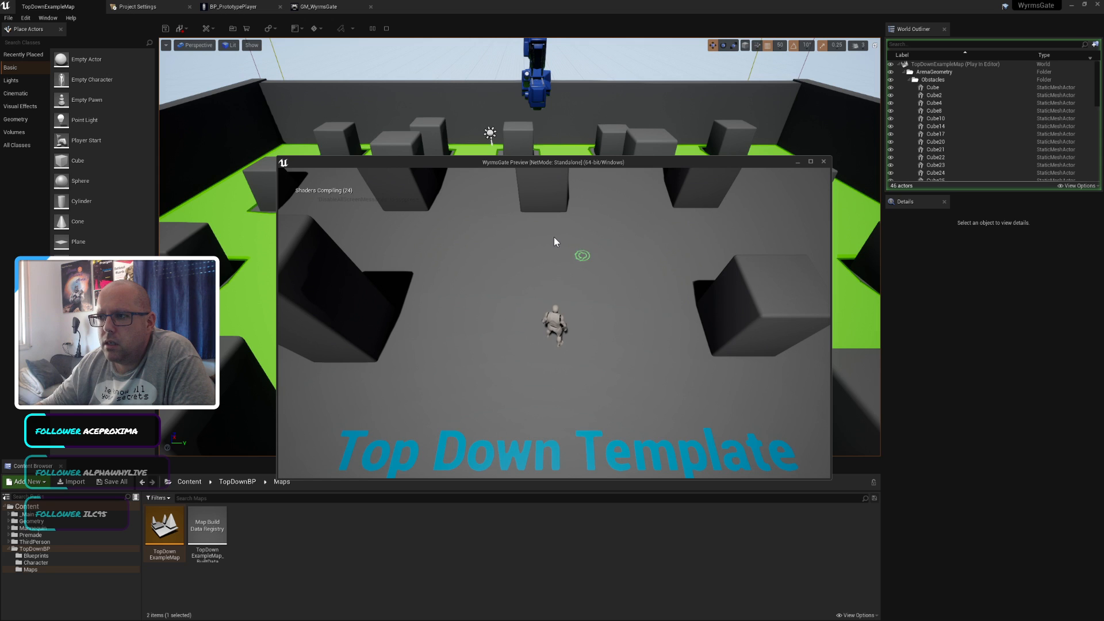
{"action": "left_click", "coordinate": [521, 252]}
{"action": "left_click", "coordinate": [534, 265]}
{"action": "left_click", "coordinate": [543, 277]}
{"action": "left_click", "coordinate": [573, 252]}
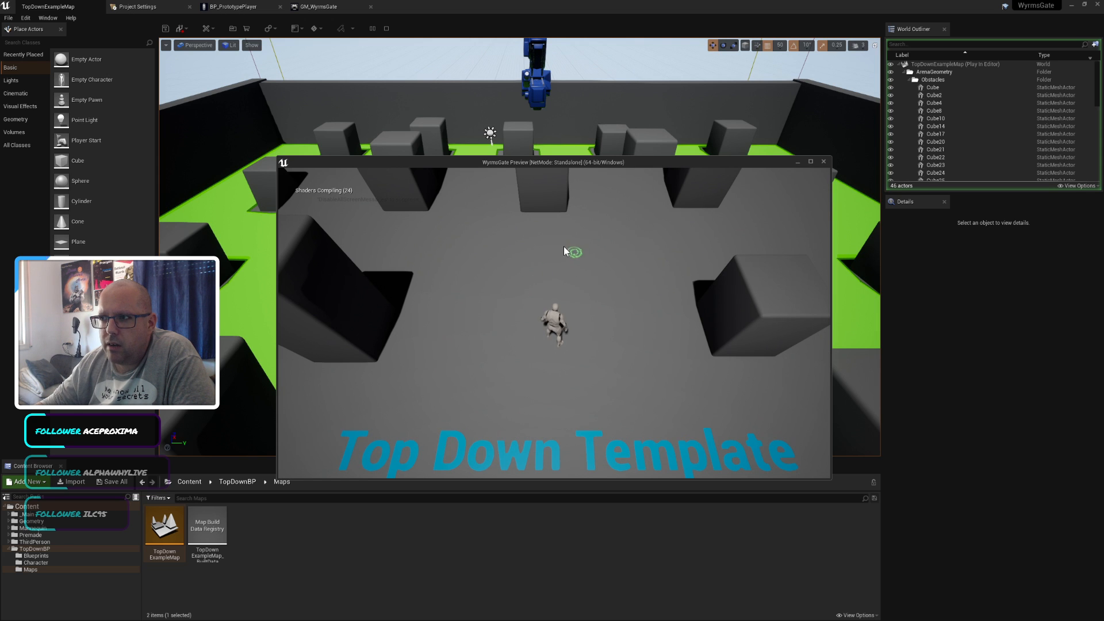
{"action": "left_click", "coordinate": [824, 161]}
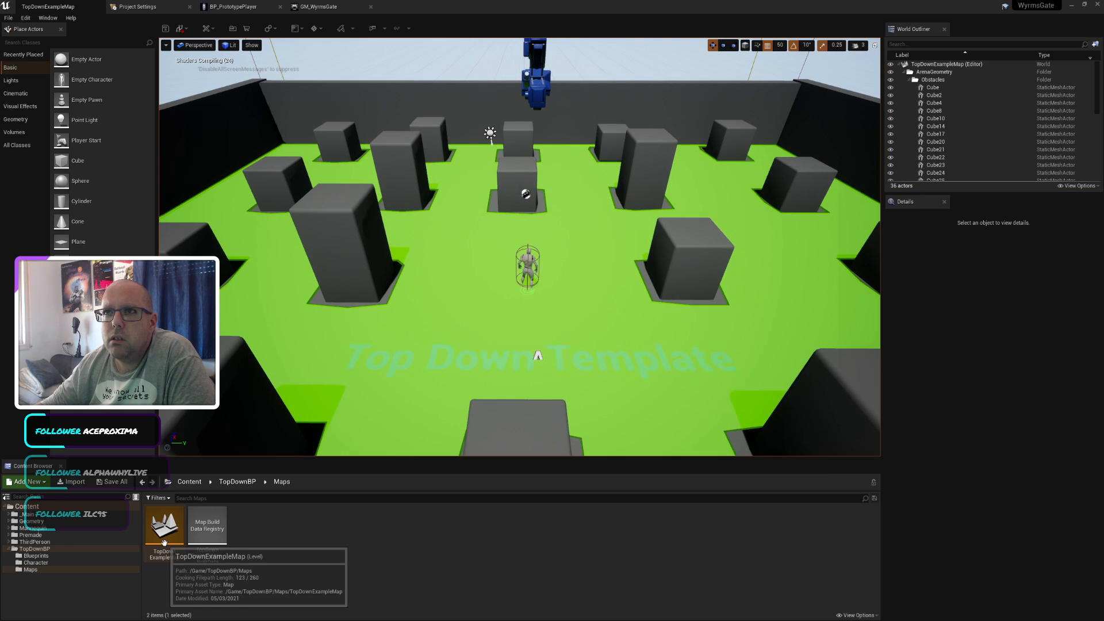
Step: Open TopDownExampleMap's level blueprint, check its event graph for cursor logic, and close it
{"action": "right_click", "coordinate": [164, 532]}
{"action": "left_click", "coordinate": [357, 537]}
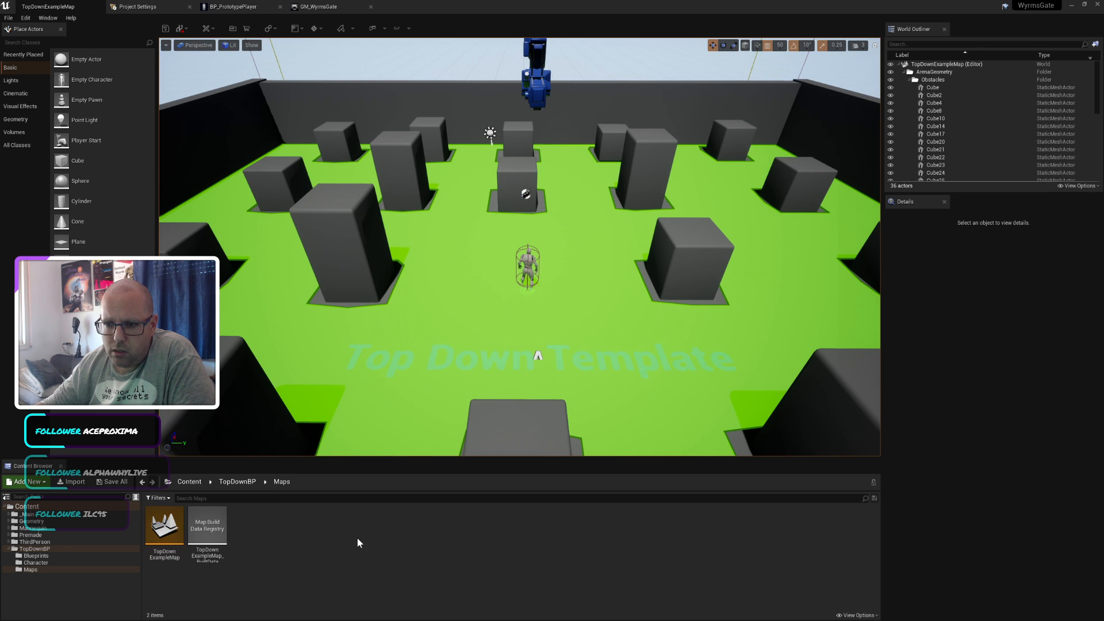
{"action": "left_click", "coordinate": [303, 29]}
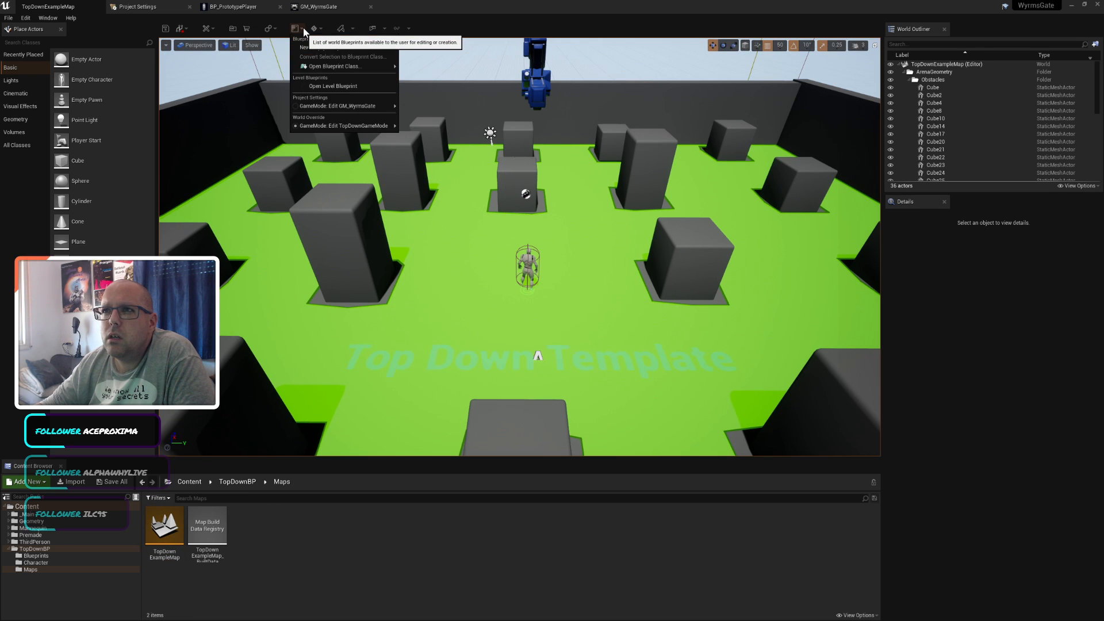
{"action": "left_click", "coordinate": [345, 86]}
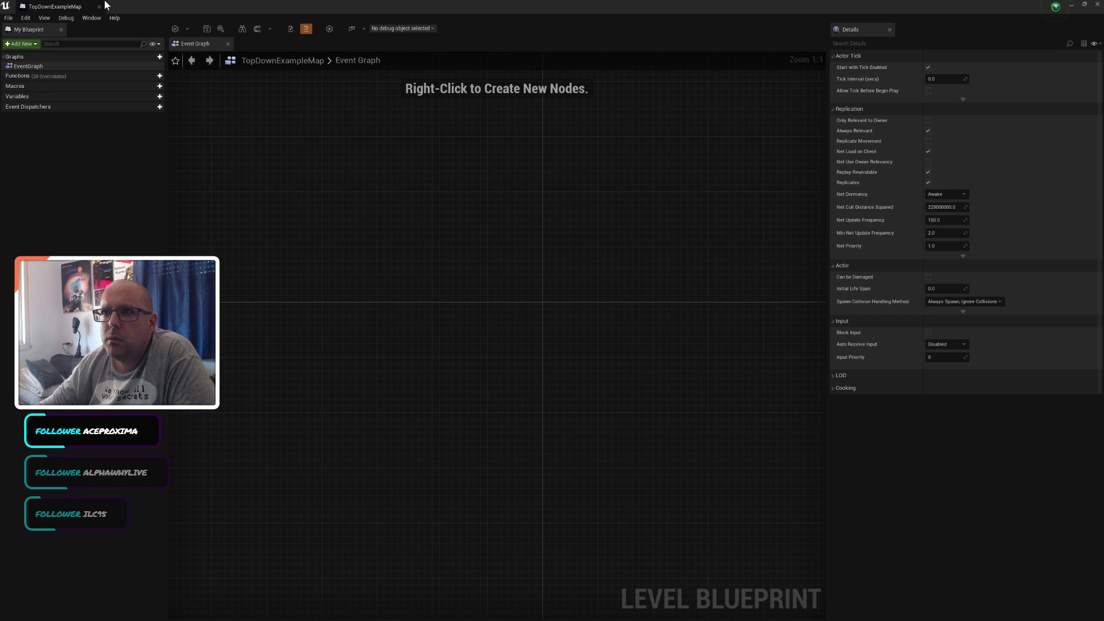
{"action": "left_click", "coordinate": [99, 6]}
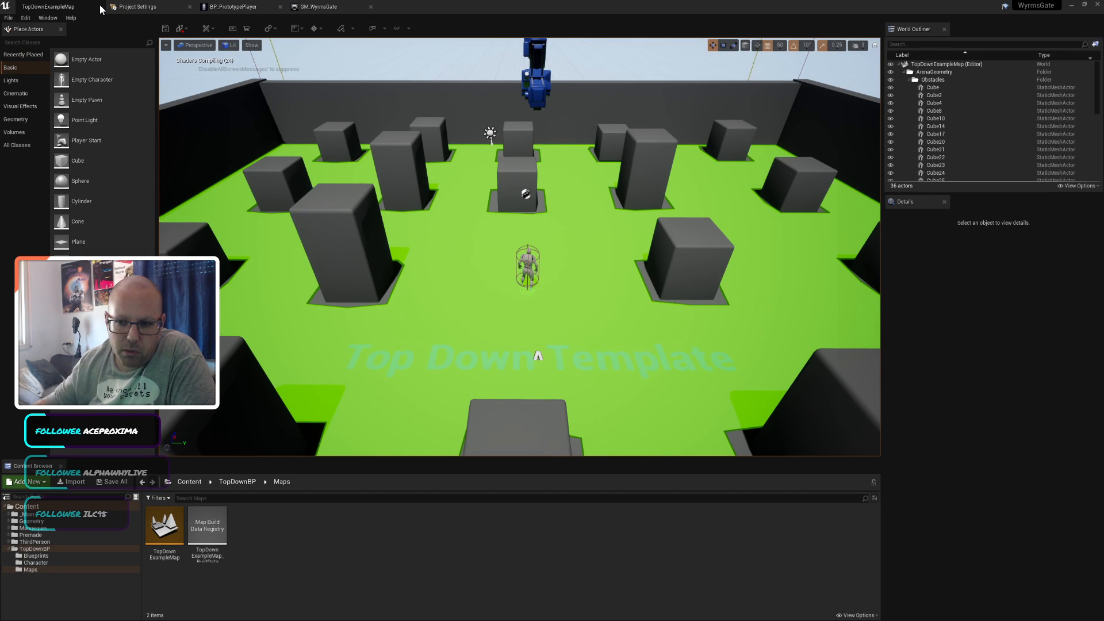
Step: Open TopDownController from the TopDownBP Blueprints folder, inspect its Mouse Interface settings, and close it
{"action": "left_click", "coordinate": [38, 556]}
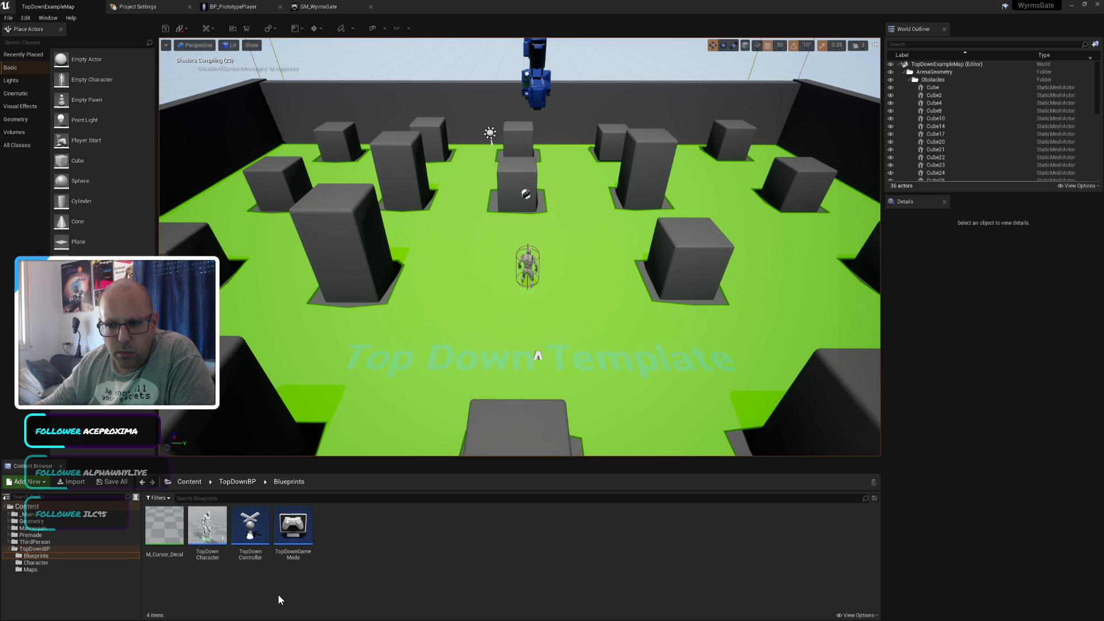
{"action": "double_click", "coordinate": [248, 532]}
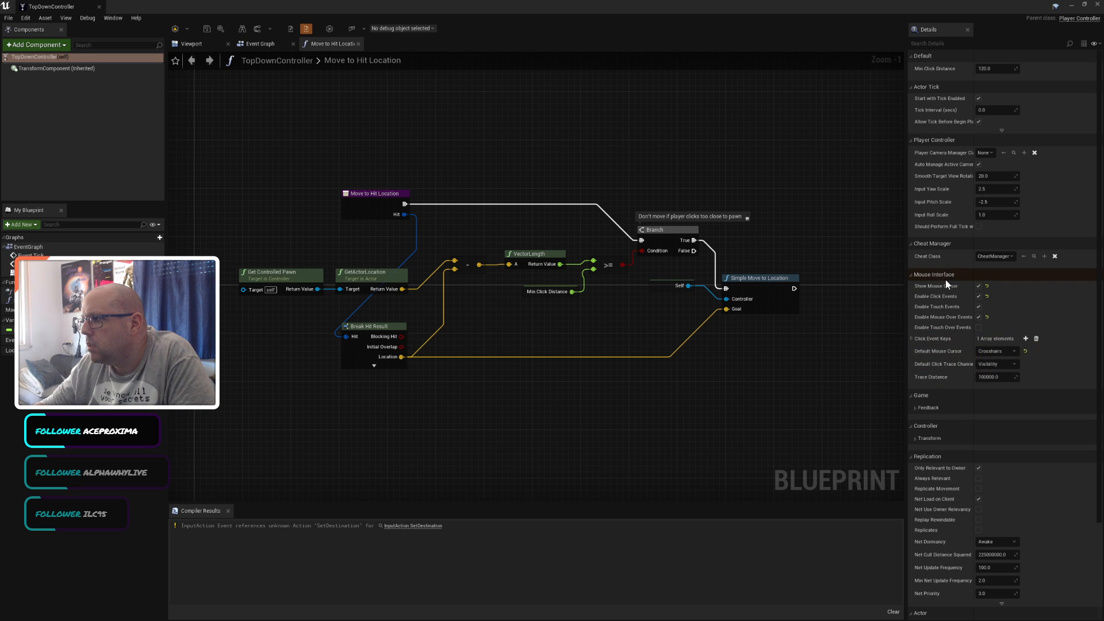
{"action": "left_click", "coordinate": [99, 7]}
Step: Check GM_WyrmsGate's class defaults and BP_PrototypePlayer's event graph and root properties for comparison, and return to the level
{"action": "left_click", "coordinate": [319, 6]}
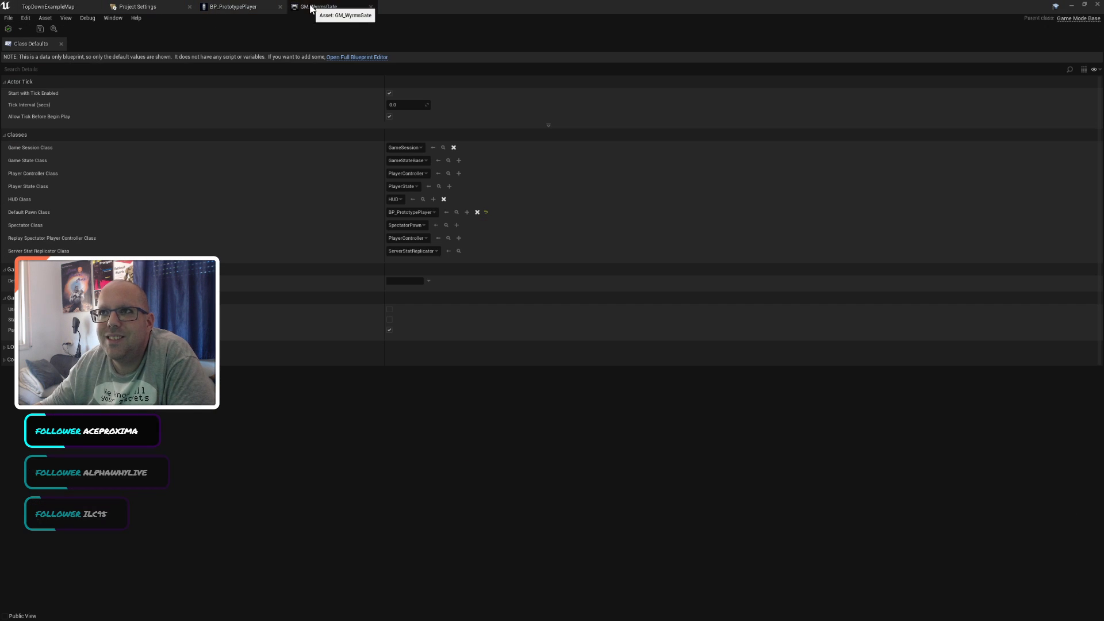
{"action": "left_click", "coordinate": [236, 7]}
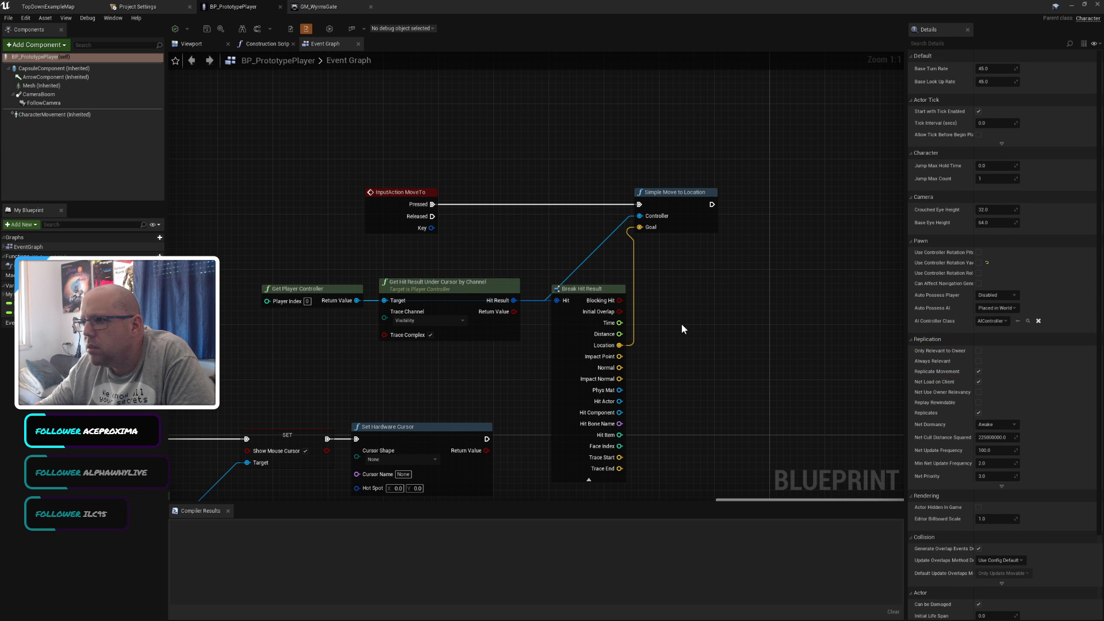
{"action": "left_click", "coordinate": [414, 294]}
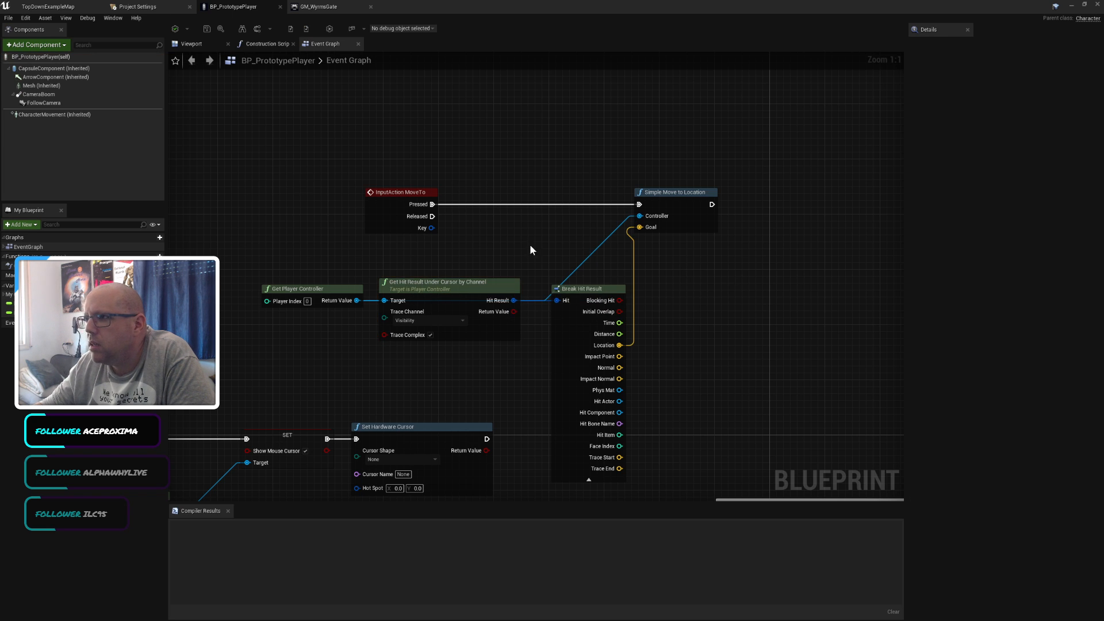
{"action": "left_click", "coordinate": [75, 57]}
{"action": "left_click", "coordinate": [48, 6]}
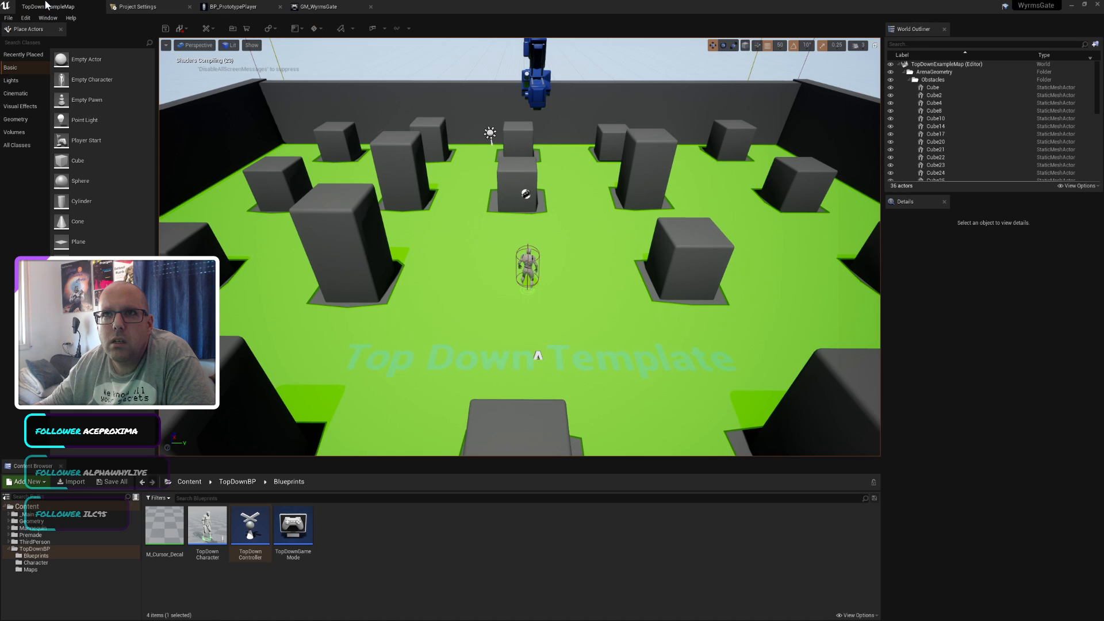
Step: Reopen TopDownController and inspect its viewport, TransformComponent and root properties, ending on the Move to Hit Location graph
{"action": "double_click", "coordinate": [250, 524]}
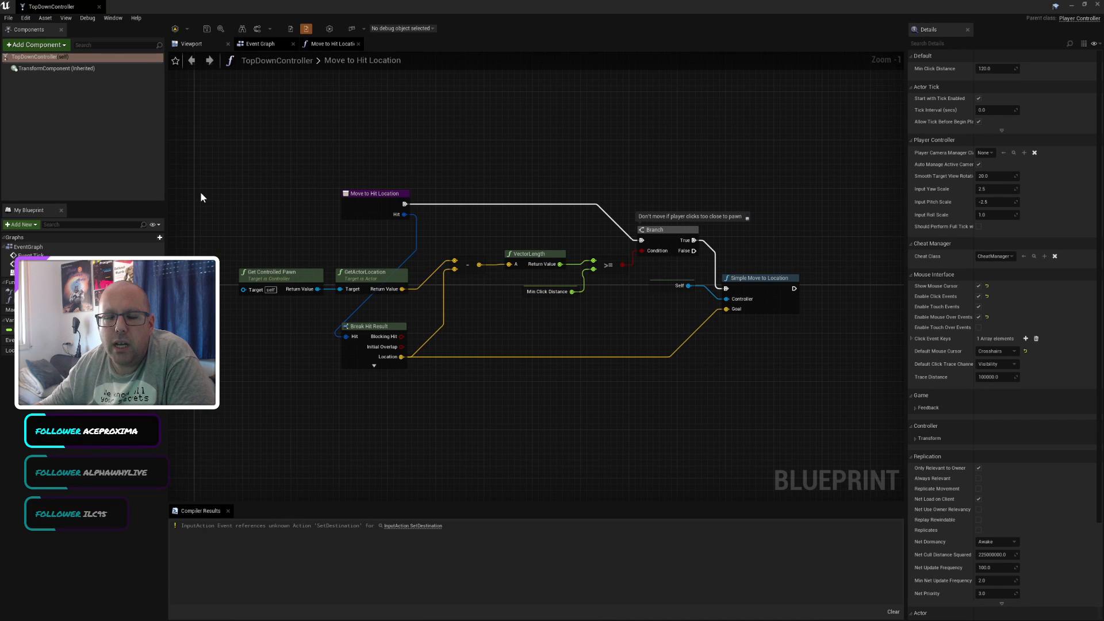
{"action": "left_click", "coordinate": [33, 57]}
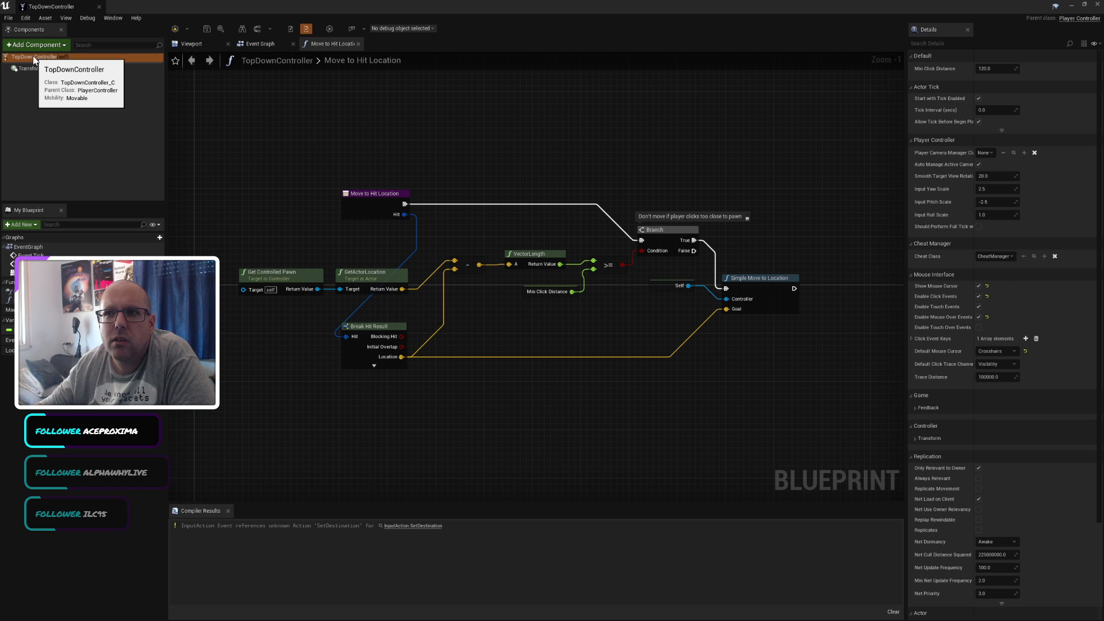
{"action": "left_click", "coordinate": [187, 44]}
{"action": "scroll", "coordinate": [615, 330], "scroll_direction": "down", "scroll_amount": 5}
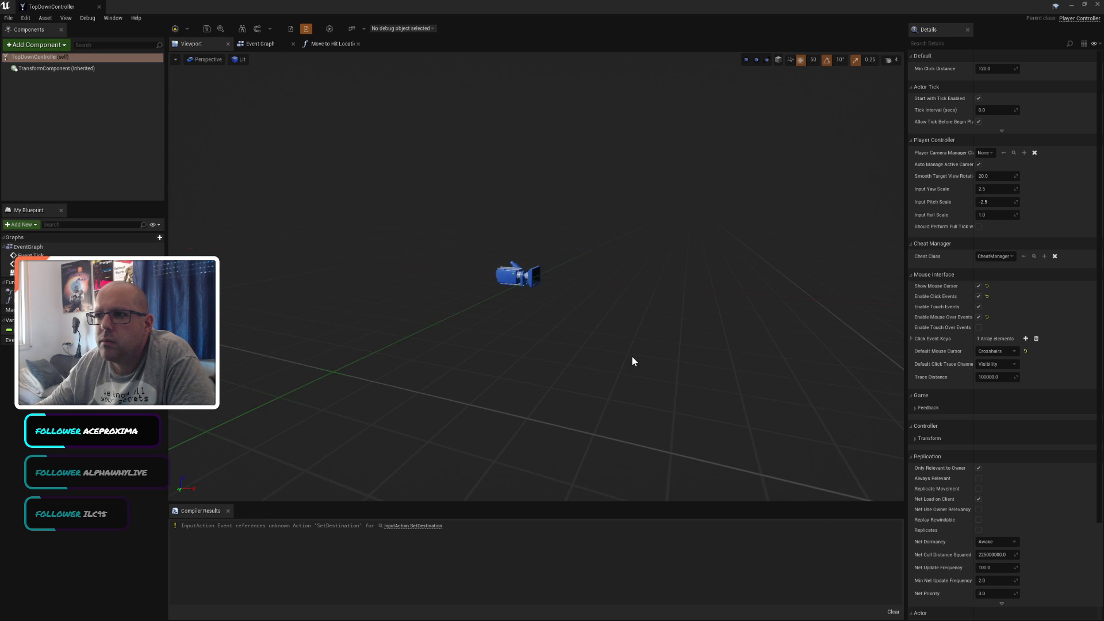
{"action": "left_click", "coordinate": [81, 69]}
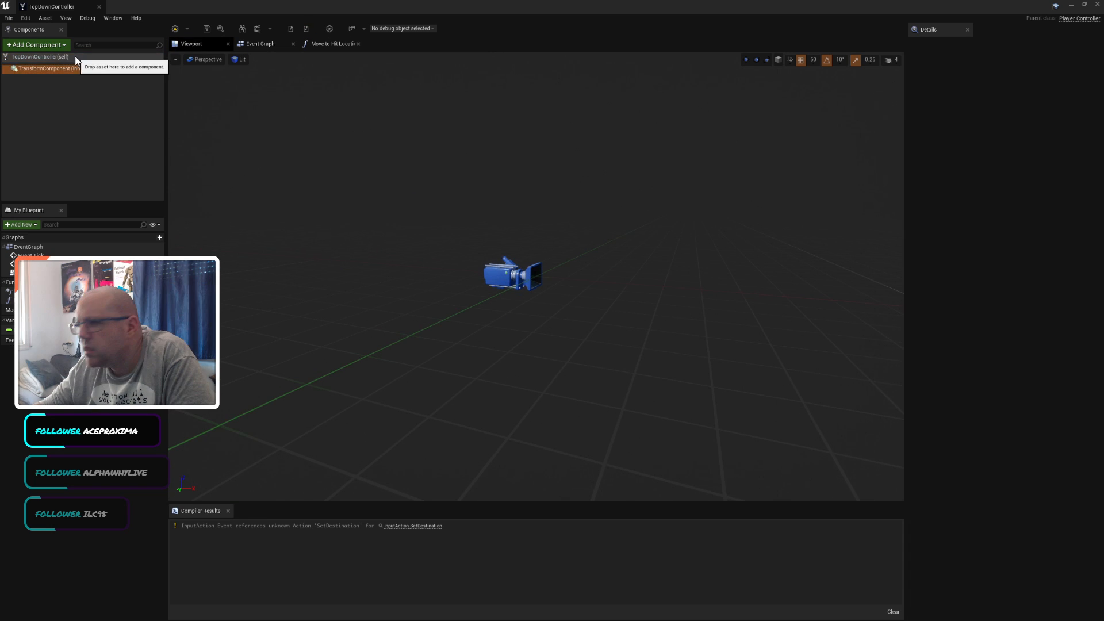
{"action": "left_click", "coordinate": [75, 57]}
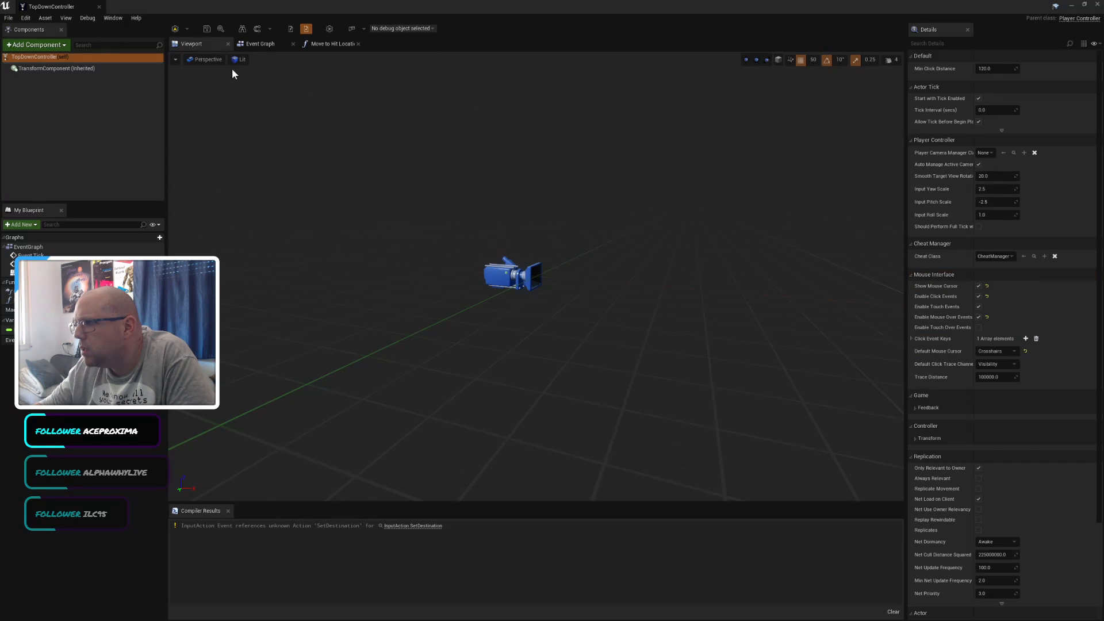
{"action": "left_click", "coordinate": [333, 44]}
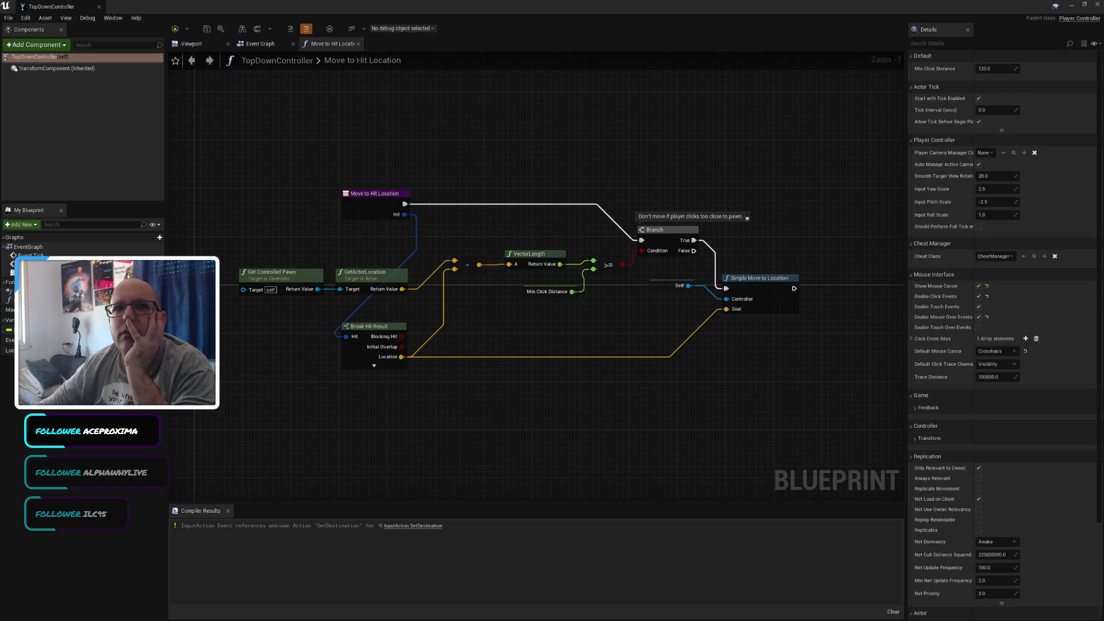
Step: Switch to the web browser and search Google for "ue4 mouse interface"
{"action": "key", "text": "alt+Tab"}
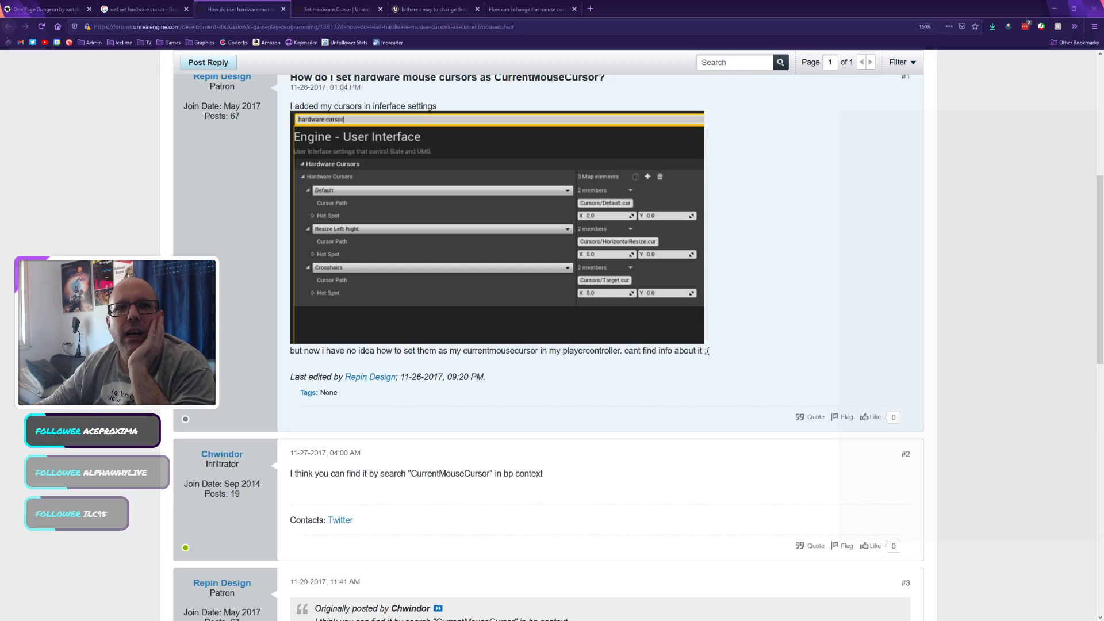
{"action": "left_click", "coordinate": [140, 11]}
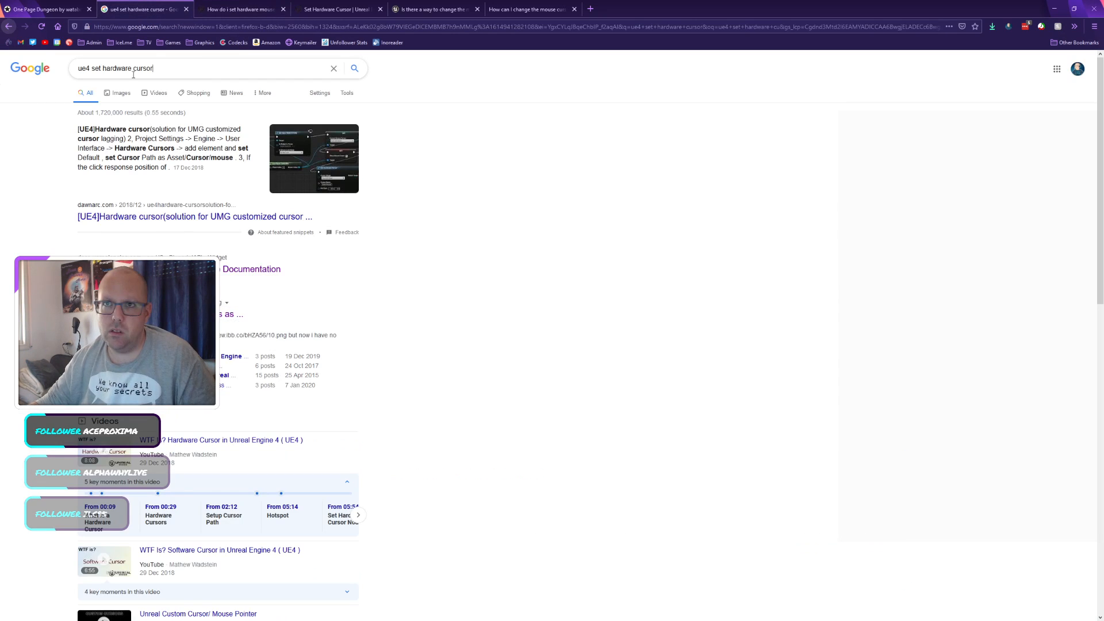
{"action": "left_click_drag", "start_coordinate": [153, 68], "coordinate": [92, 69]}
{"action": "type", "text": "mouse interface"}
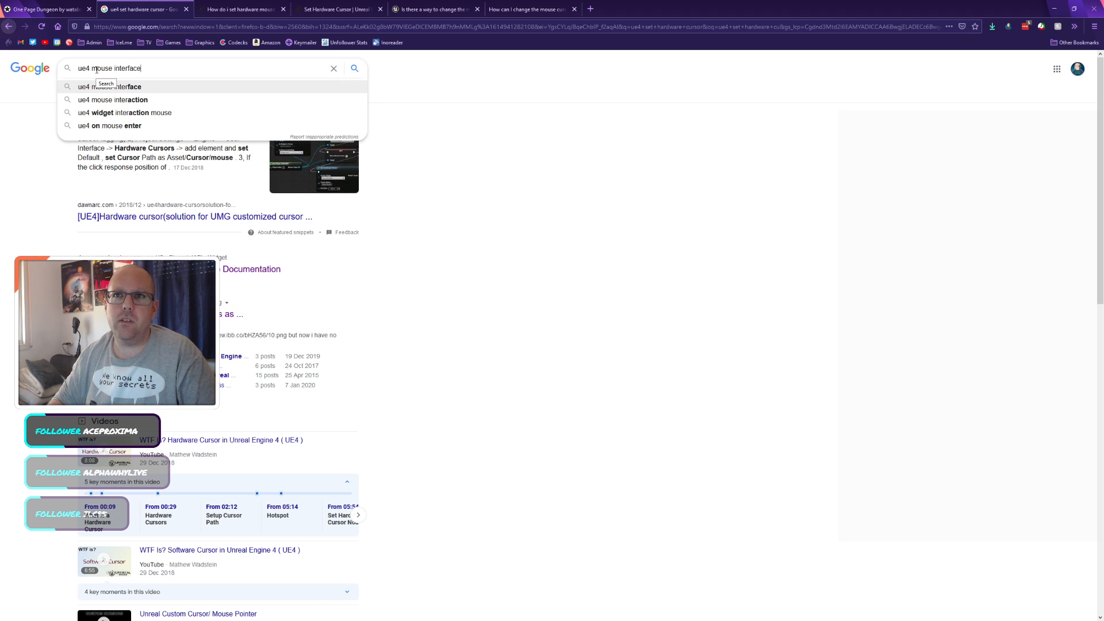
{"action": "key", "text": "Return"}
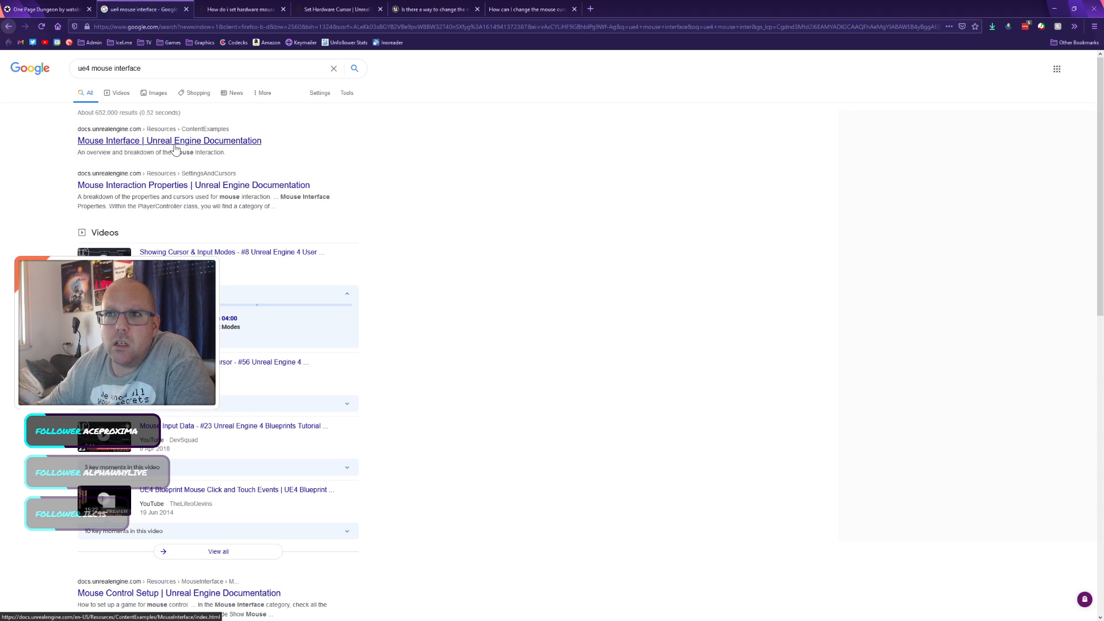
Step: Open the Mouse Interface documentation from the search results, look through it and go to its Blueprint Actor Setup page
{"action": "left_click", "coordinate": [176, 142]}
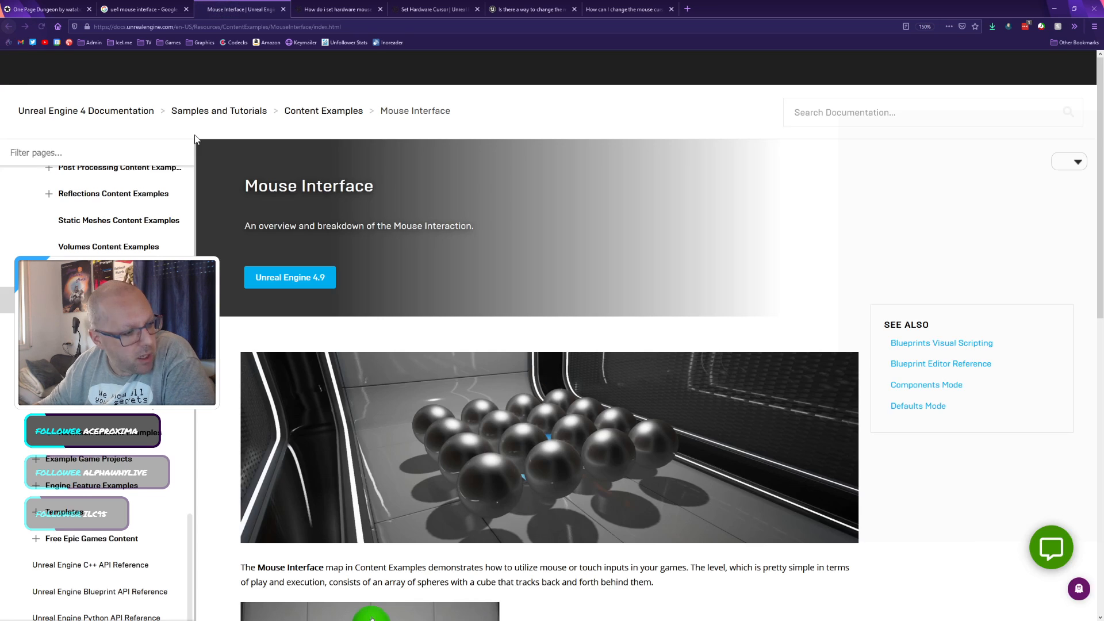
{"action": "scroll", "coordinate": [242, 359], "scroll_direction": "down", "scroll_amount": 7}
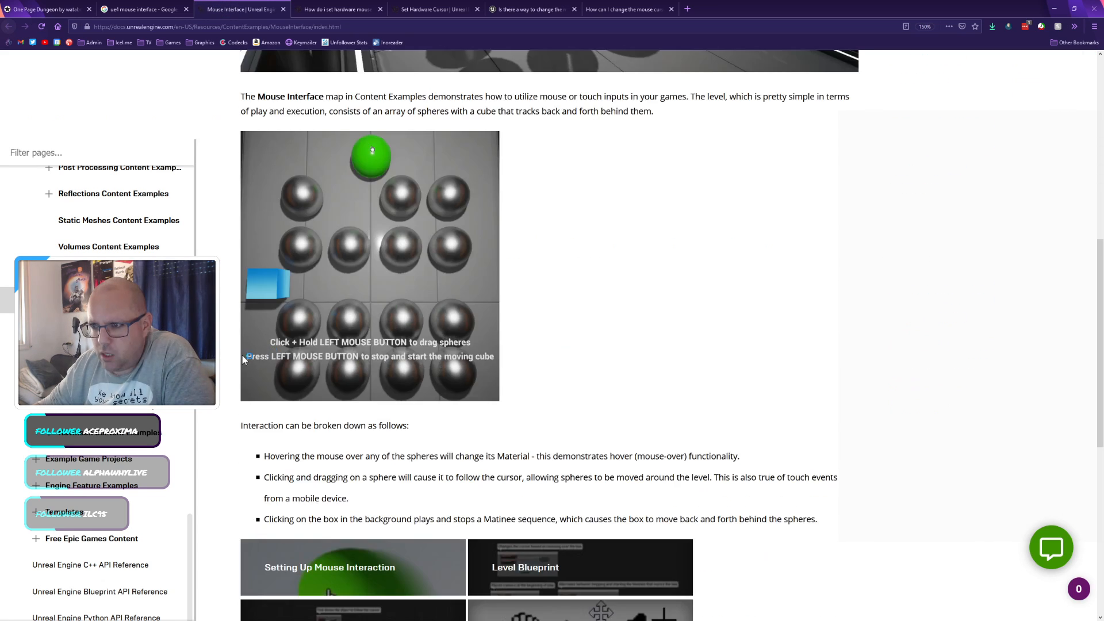
{"action": "scroll", "coordinate": [243, 356], "scroll_direction": "down", "scroll_amount": 6}
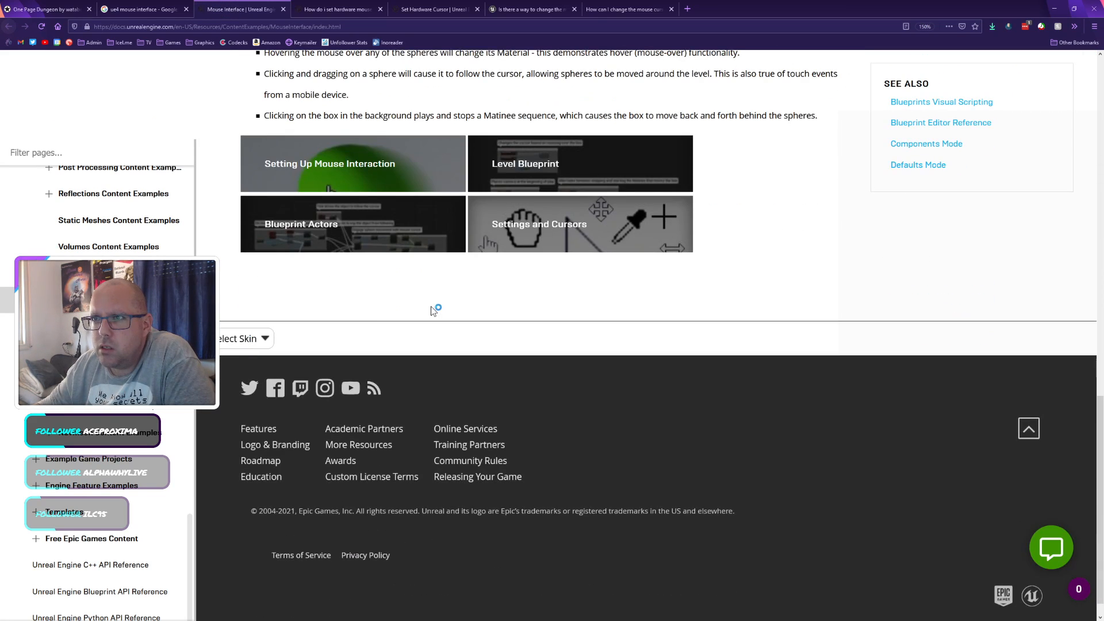
{"action": "scroll", "coordinate": [434, 310], "scroll_direction": "up", "scroll_amount": 3}
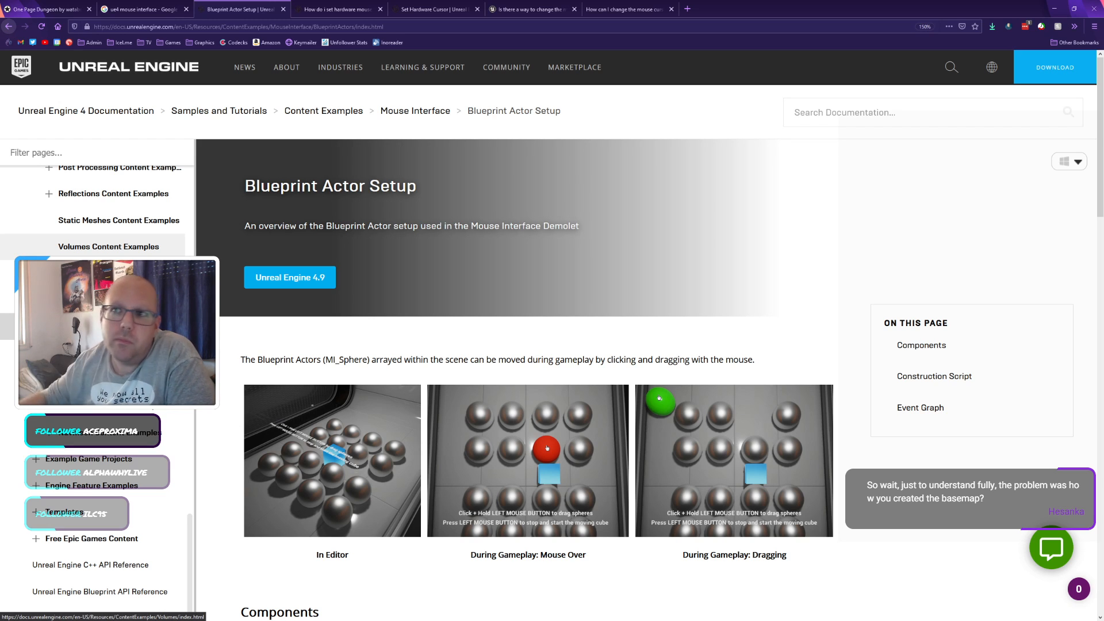
Step: Switch back to Unreal Editor and restore TopDownController to a smaller floating window over the level editor
{"action": "key", "text": "alt+Tab"}
{"action": "key", "text": "alt+Tab"}
{"action": "key", "text": "alt+Tab"}
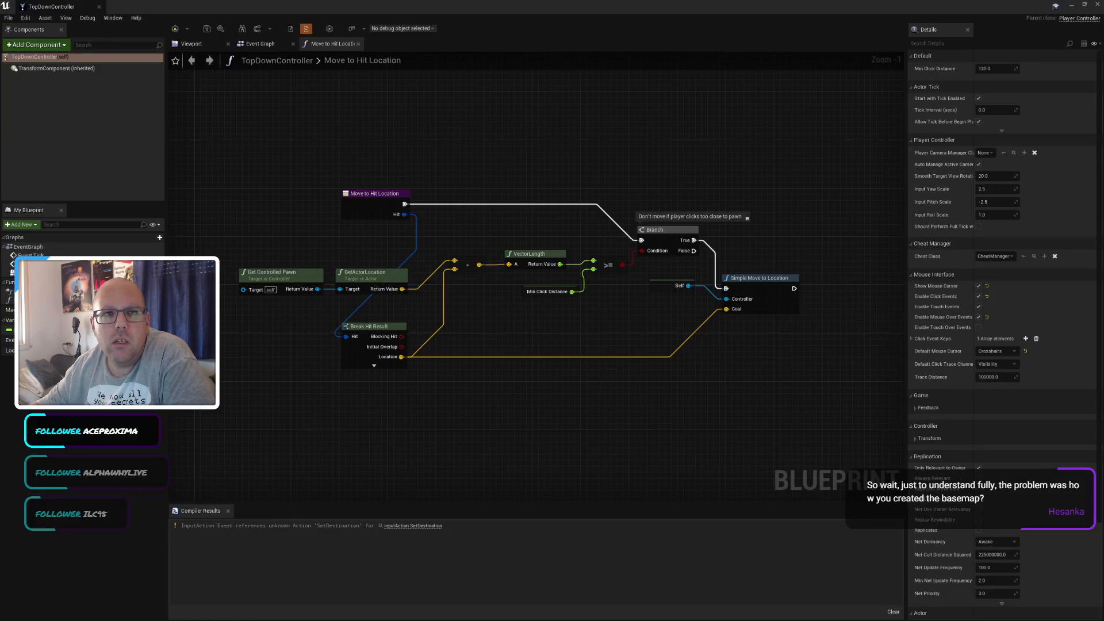
{"action": "key", "text": "alt+Tab"}
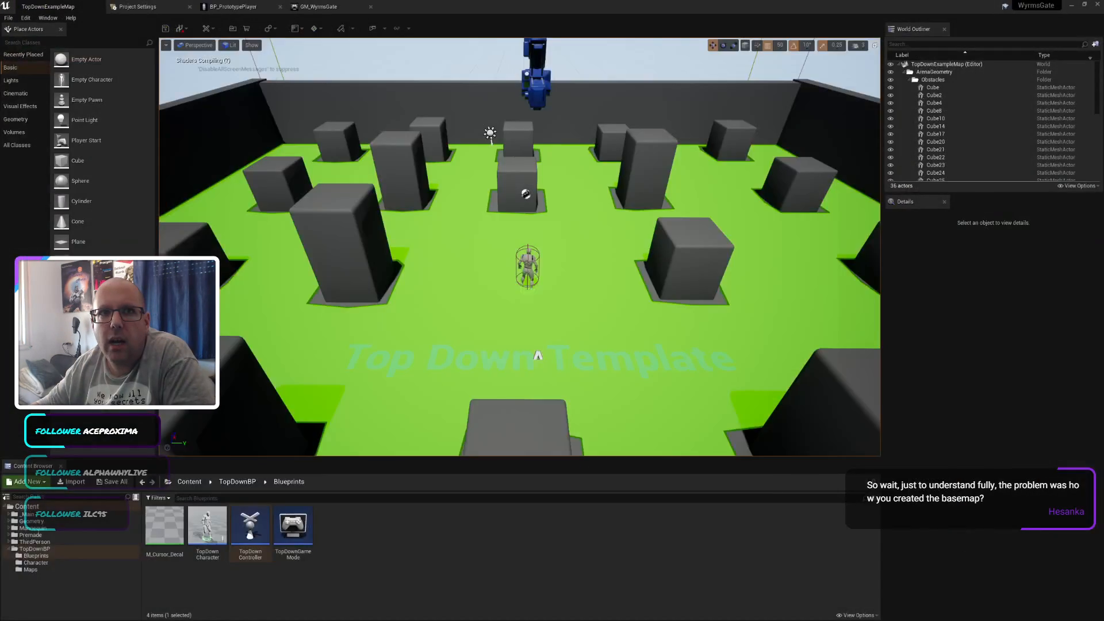
{"action": "key", "text": "alt+Tab"}
{"action": "left_click_drag", "start_coordinate": [225, 4], "coordinate": [336, 76]}
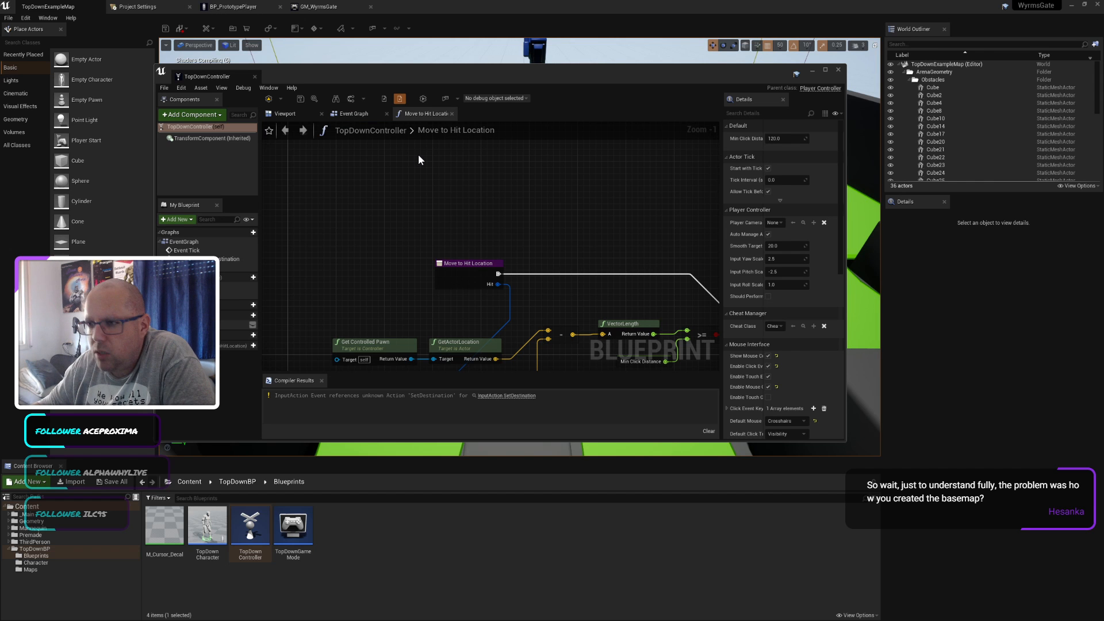
{"action": "mouse_move", "coordinate": [322, 76]}
{"action": "left_mouse_down"}
{"action": "mouse_move", "coordinate": [458, 96]}
{"action": "mouse_move", "coordinate": [331, 73]}
{"action": "left_mouse_up"}
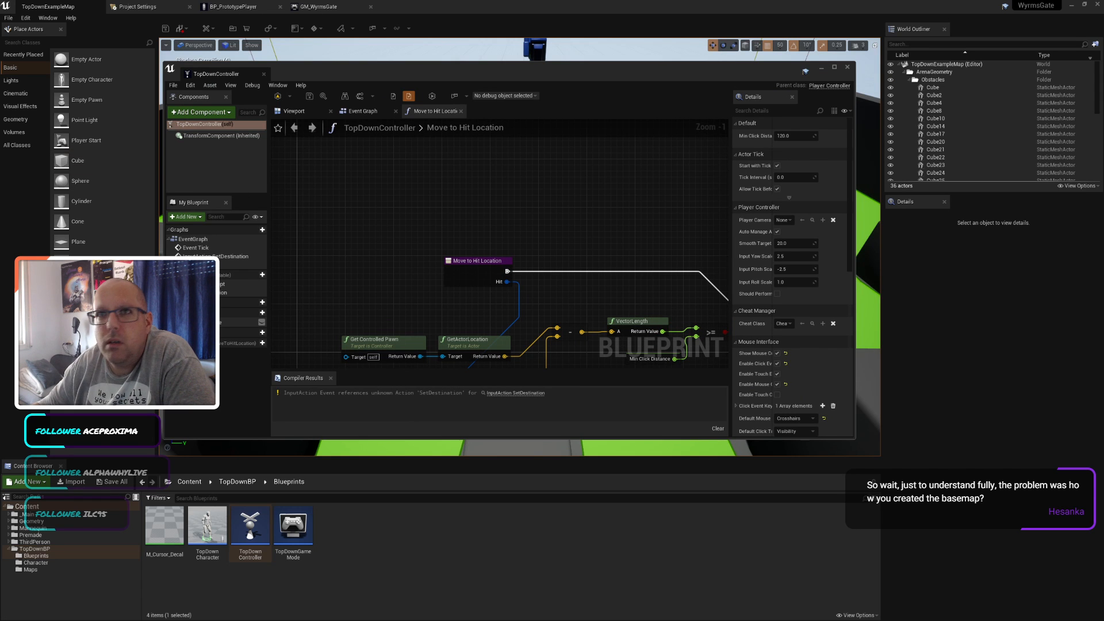
Step: Return to the browser, read the Blueprint Actor Setup page down to its mouse events, and go back to the Google results
{"action": "key", "text": "alt+Tab"}
{"action": "scroll", "coordinate": [265, 267], "scroll_direction": "down", "scroll_amount": 6}
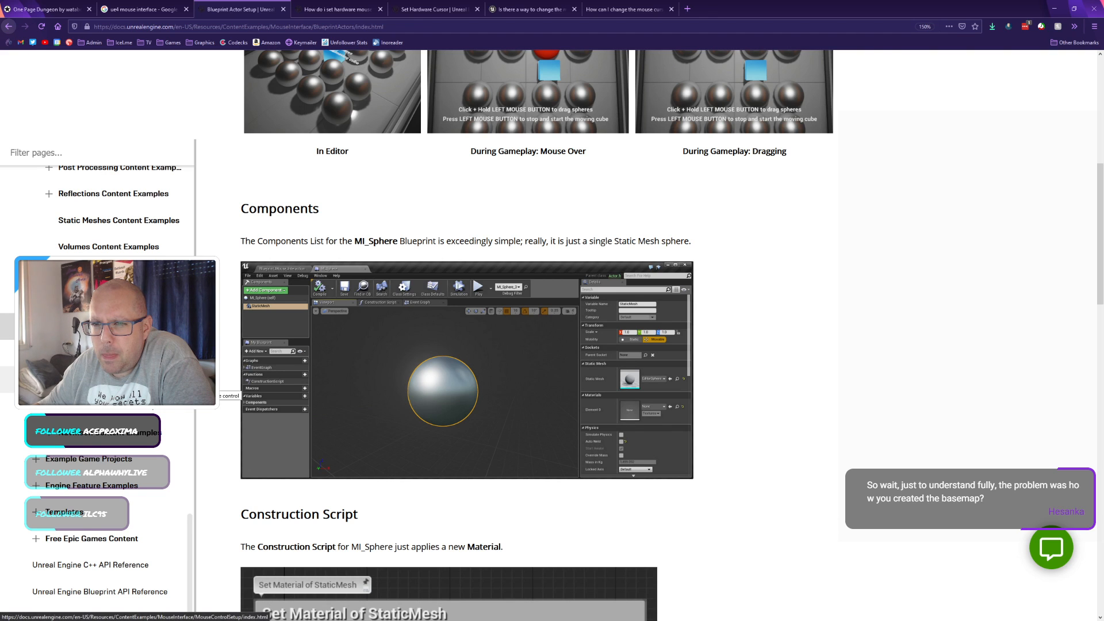
{"action": "scroll", "coordinate": [221, 398], "scroll_direction": "down", "scroll_amount": 8}
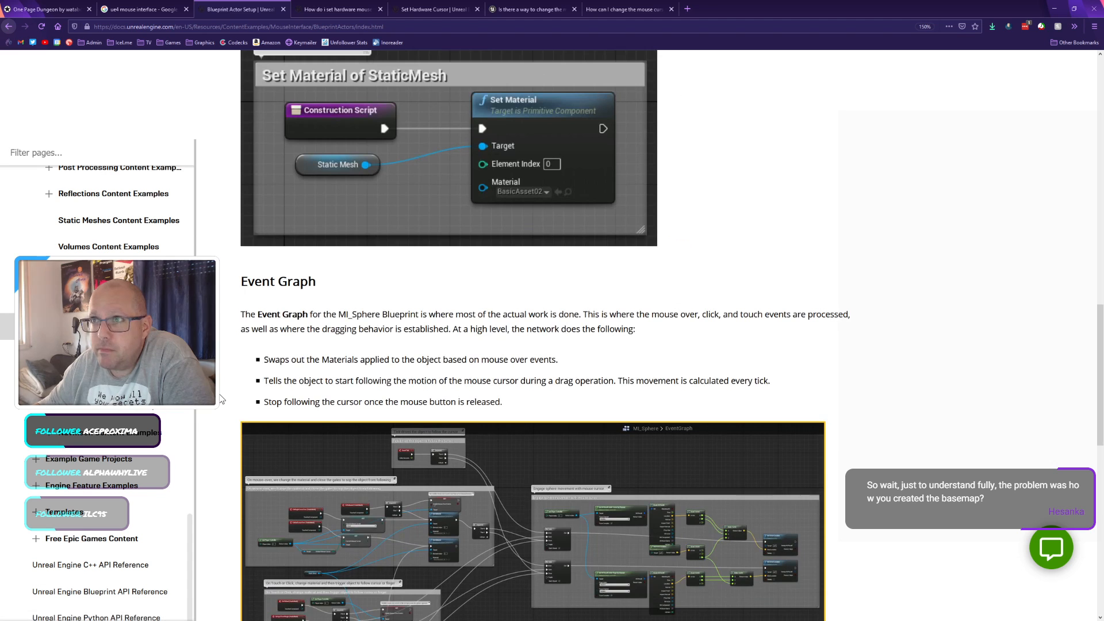
{"action": "scroll", "coordinate": [221, 399], "scroll_direction": "down", "scroll_amount": 7}
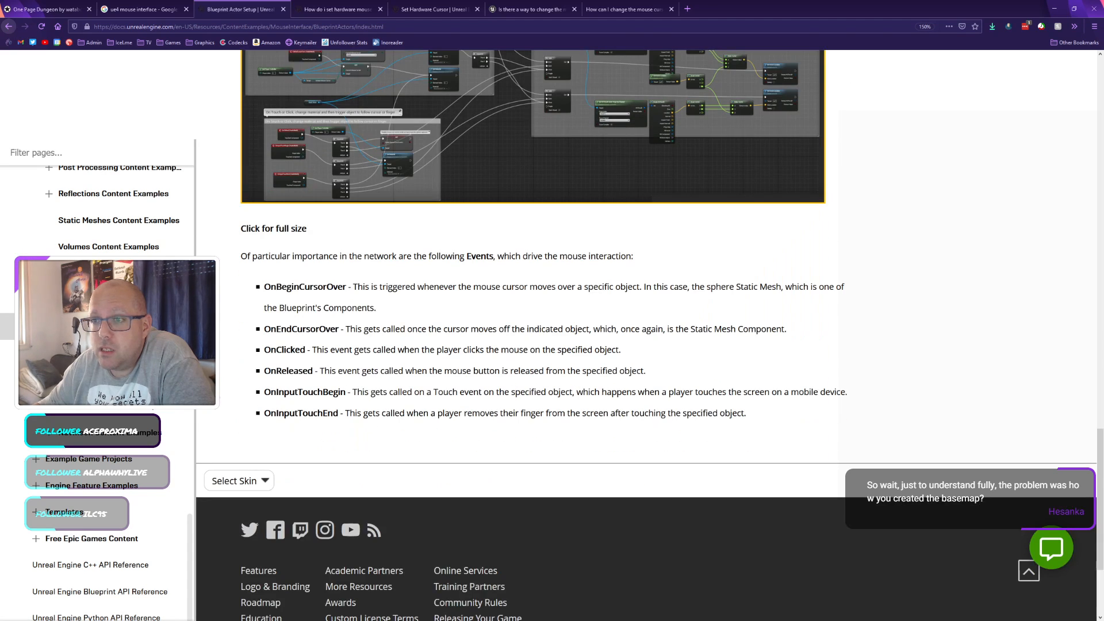
{"action": "left_click", "coordinate": [143, 9]}
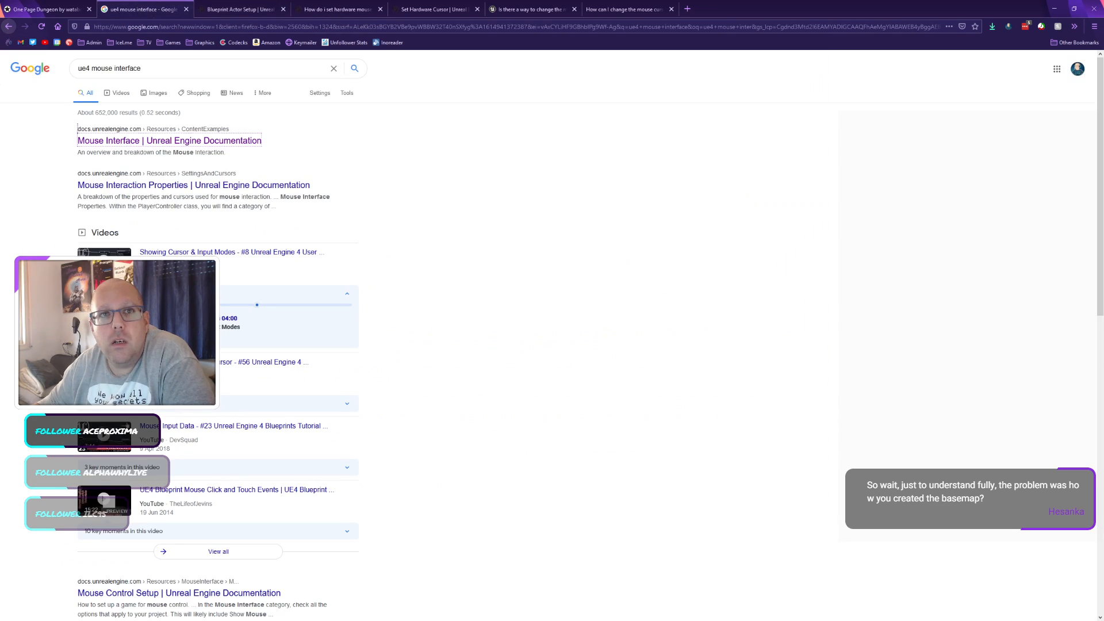
Step: Switch to Unreal Editor and compare TopDownController's Mouse Interface settings with the root properties of BP_PrototypePlayer
{"action": "key", "text": "alt+Tab"}
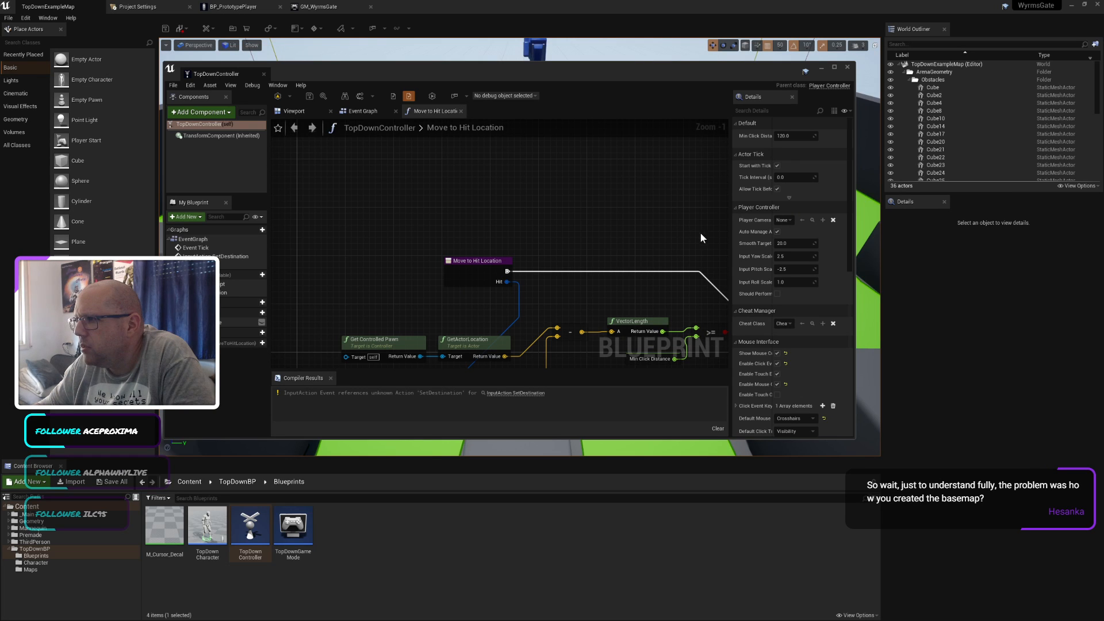
{"action": "left_click", "coordinate": [200, 125]}
{"action": "scroll", "coordinate": [813, 319], "scroll_direction": "down", "scroll_amount": 4}
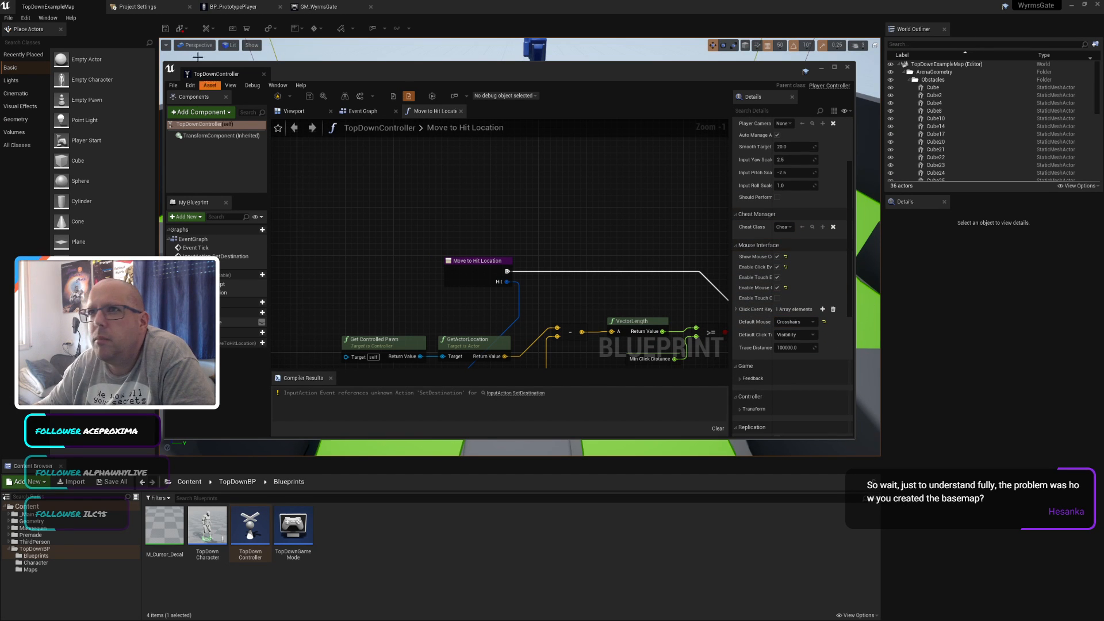
{"action": "left_click", "coordinate": [222, 7]}
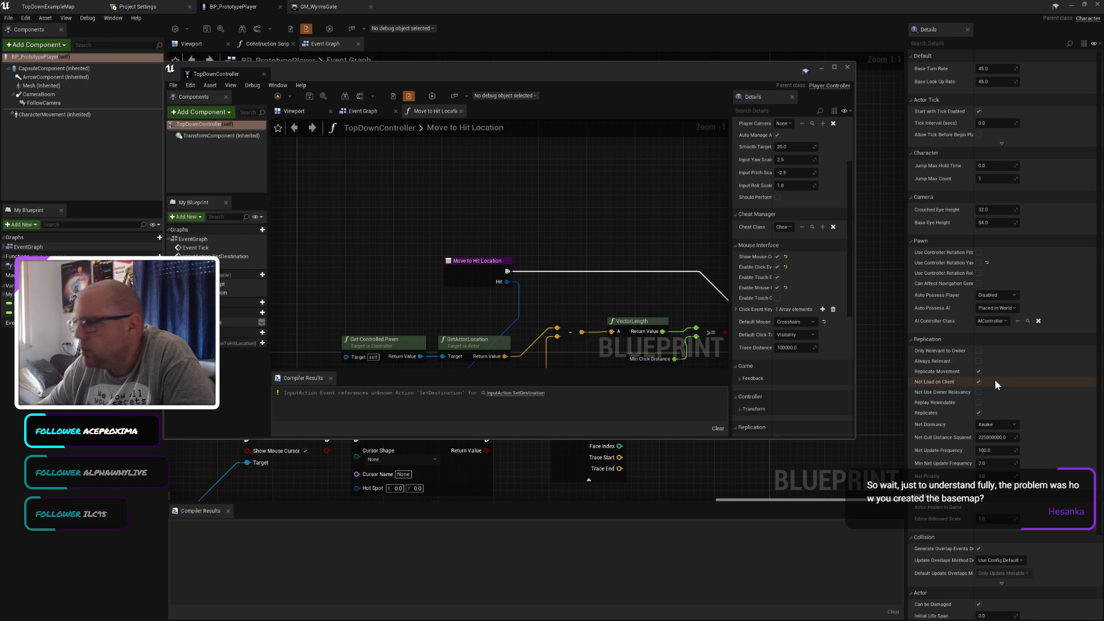
{"action": "scroll", "coordinate": [1002, 342], "scroll_direction": "down", "scroll_amount": 3}
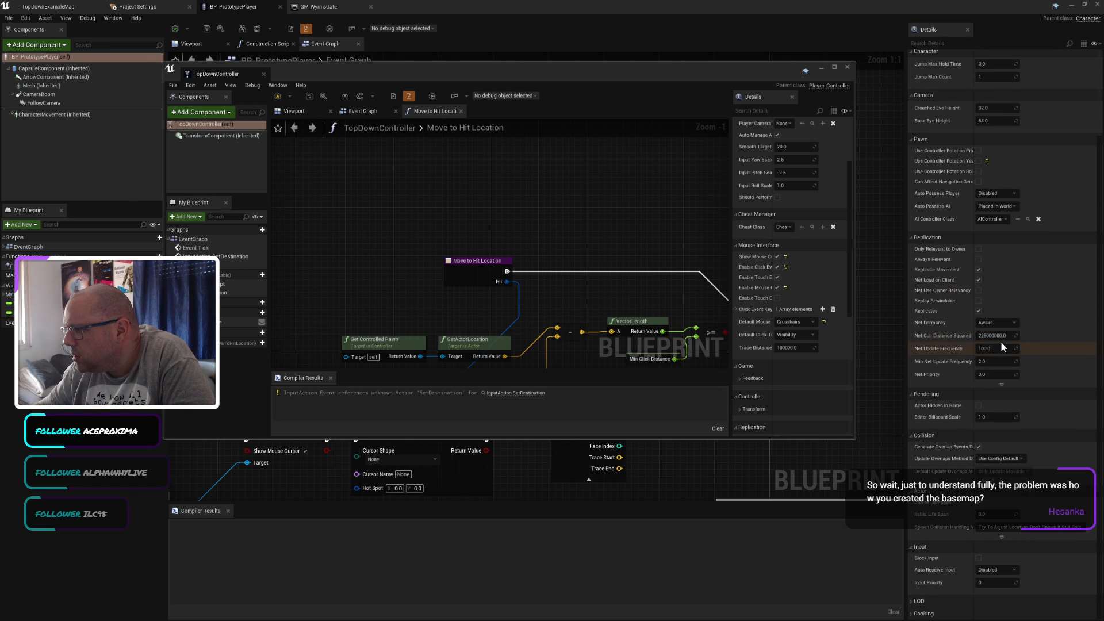
{"action": "scroll", "coordinate": [1001, 341], "scroll_direction": "up", "scroll_amount": 3}
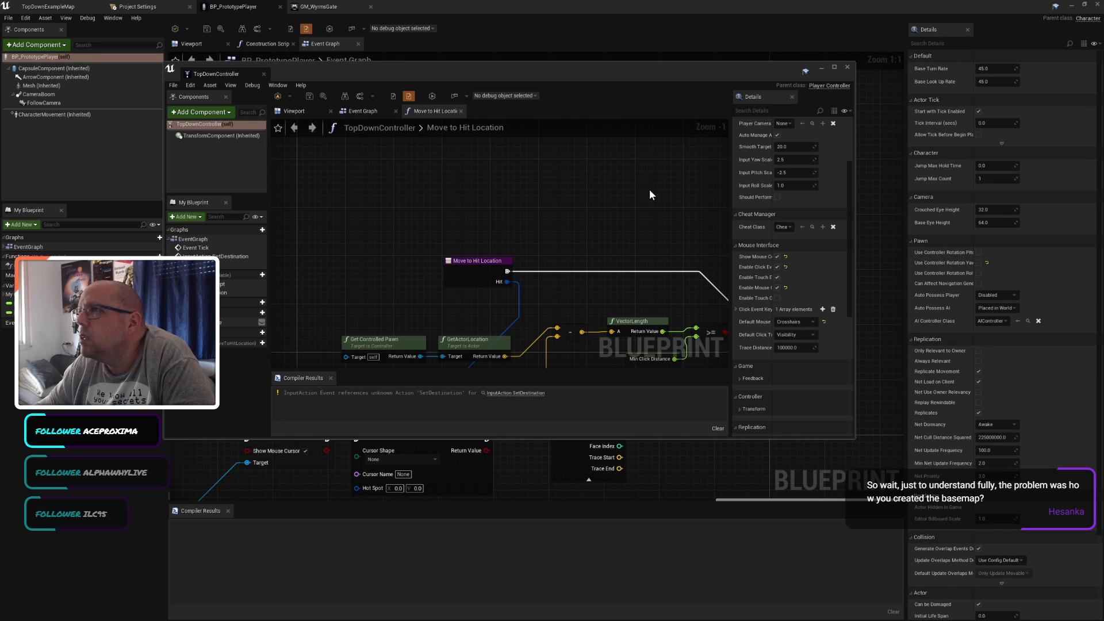
Step: Search the components that can be added to BP_PrototypePlayer for "mouse", and dismiss the list
{"action": "left_click", "coordinate": [36, 44]}
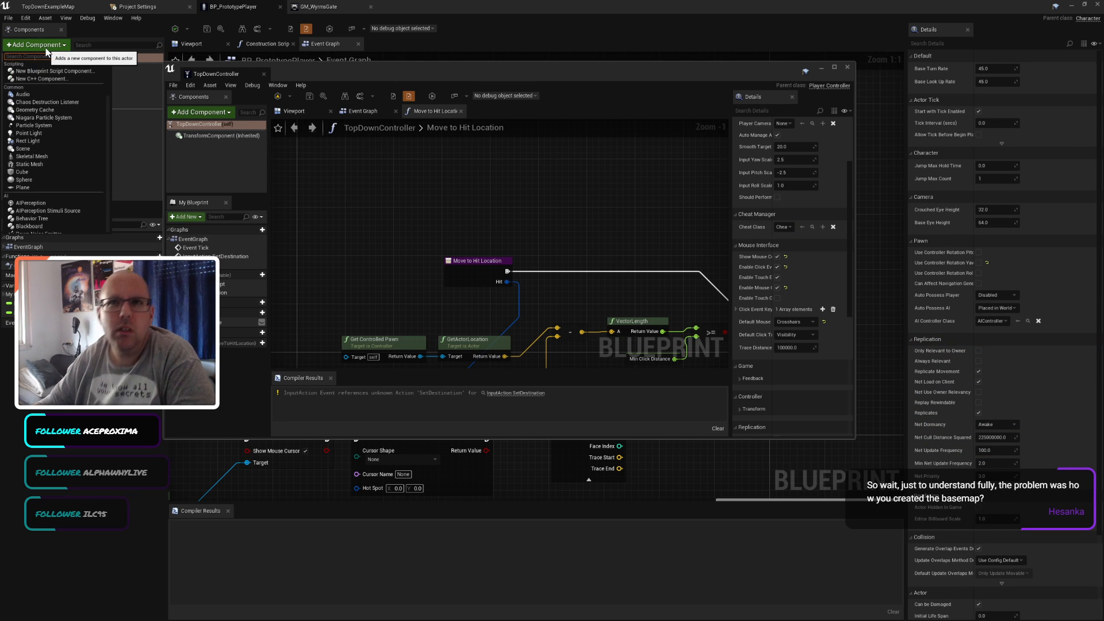
{"action": "type", "text": "mouse"}
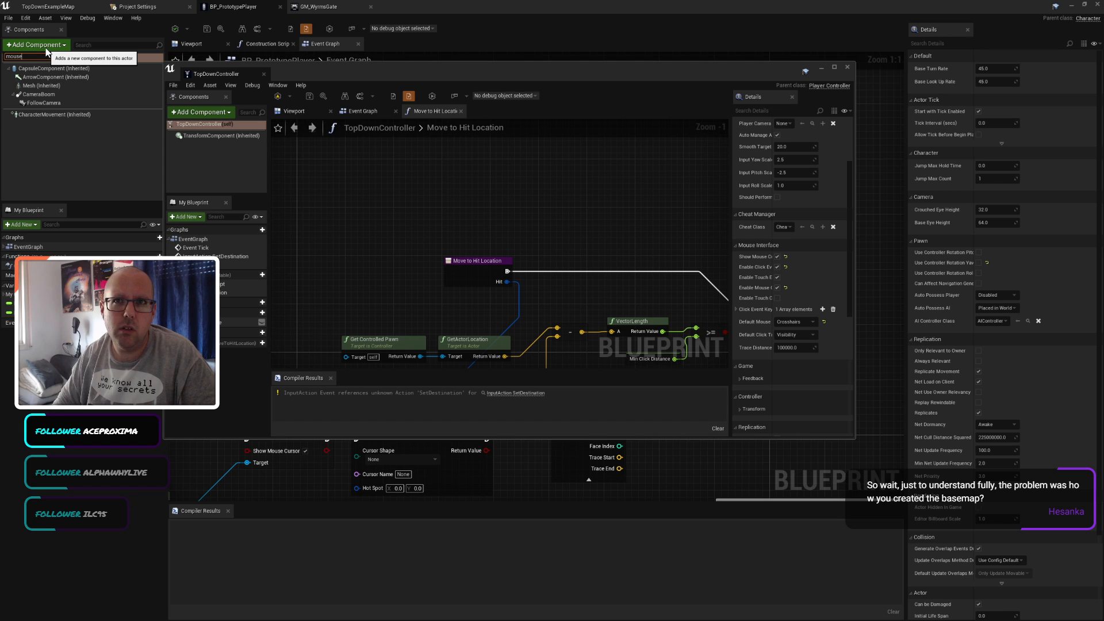
{"action": "key", "text": "BackSpace"}
{"action": "key", "text": "BackSpace"}
{"action": "key", "text": "BackSpace"}
{"action": "key", "text": "BackSpace"}
{"action": "key", "text": "BackSpace"}
{"action": "key", "text": "Escape"}
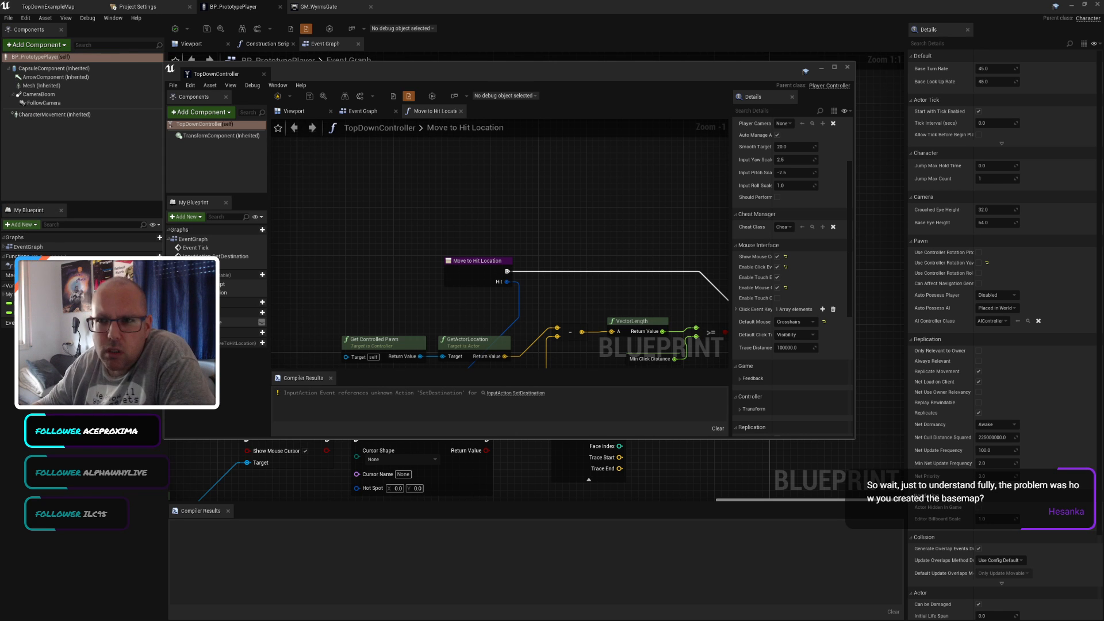
Step: Close the TopDownController window and examine the movement and hardware cursor nodes in BP_PrototypePlayer's event graph
{"action": "left_click", "coordinate": [847, 66]}
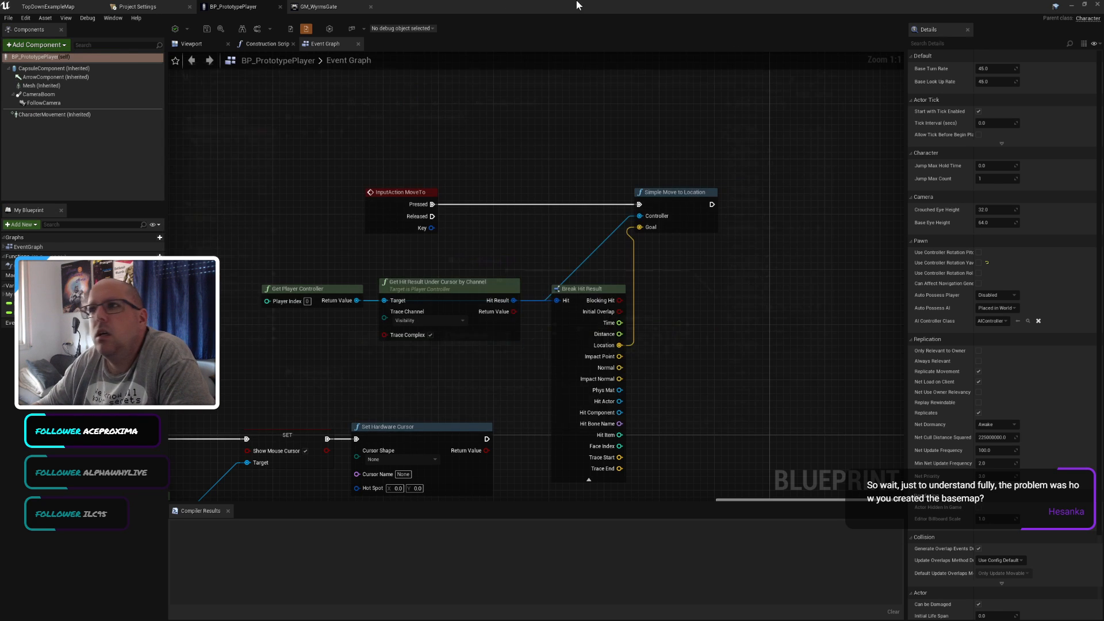
{"action": "double_click", "coordinate": [457, 8]}
{"action": "left_click", "coordinate": [730, 59]}
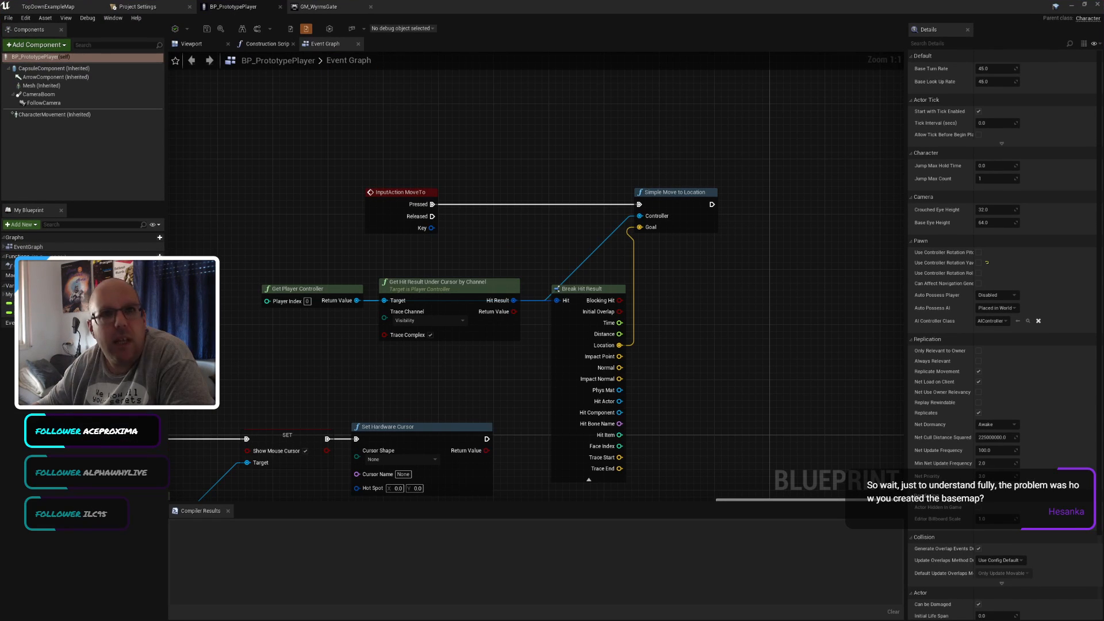
{"action": "scroll", "coordinate": [522, 274], "scroll_direction": "down", "scroll_amount": 4}
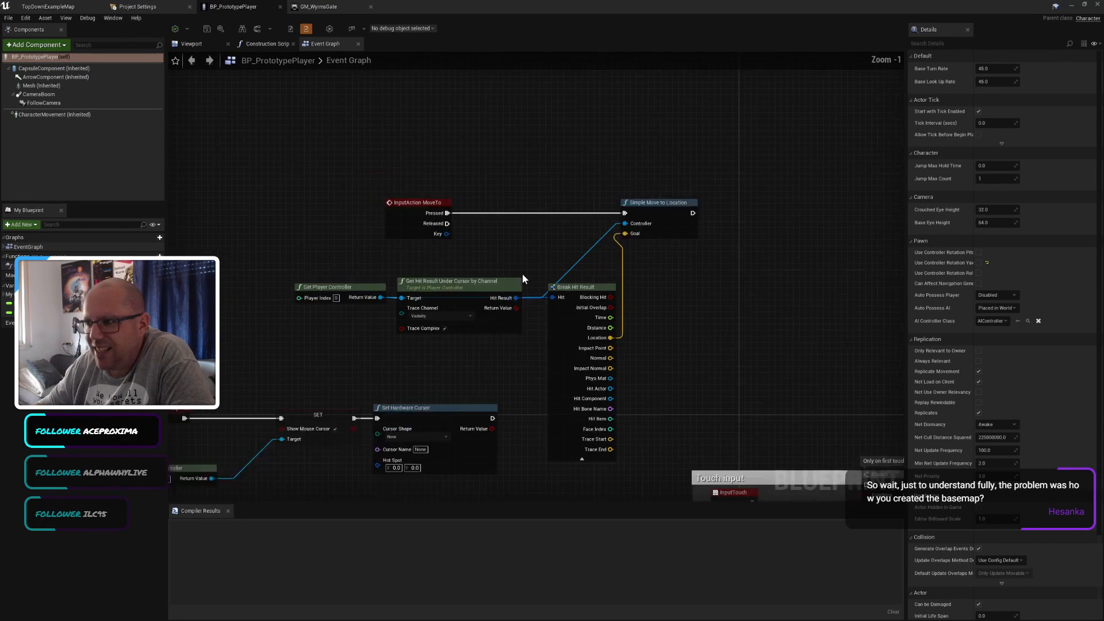
{"action": "scroll", "coordinate": [490, 350], "scroll_direction": "up", "scroll_amount": 3}
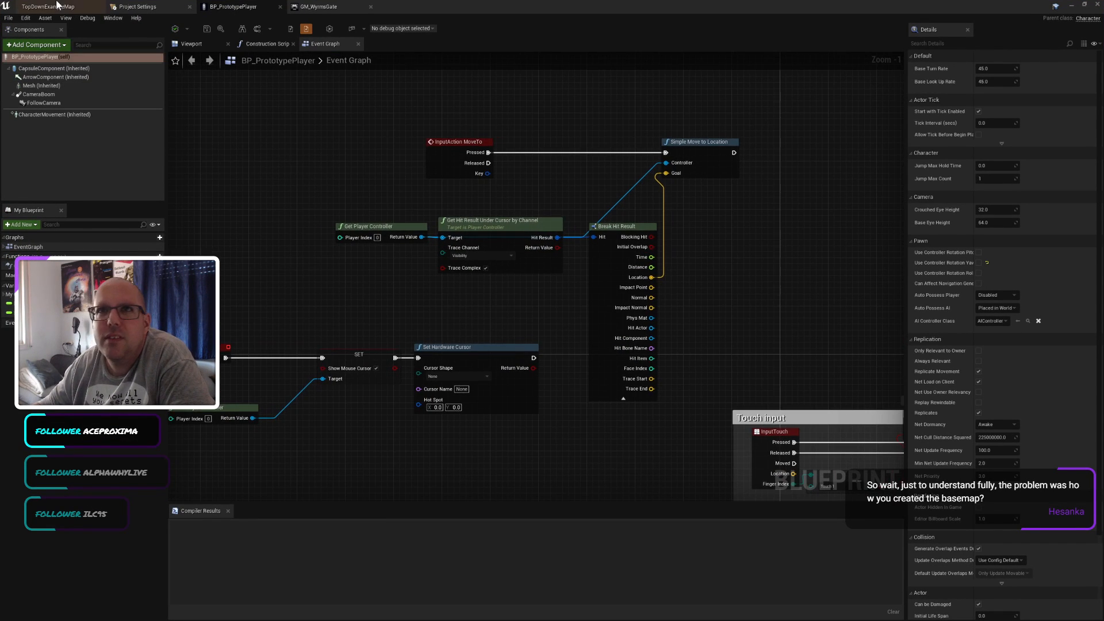
Step: Return to the level editor and open Level_1_prototype from the _Main Levels folder
{"action": "left_click", "coordinate": [57, 6]}
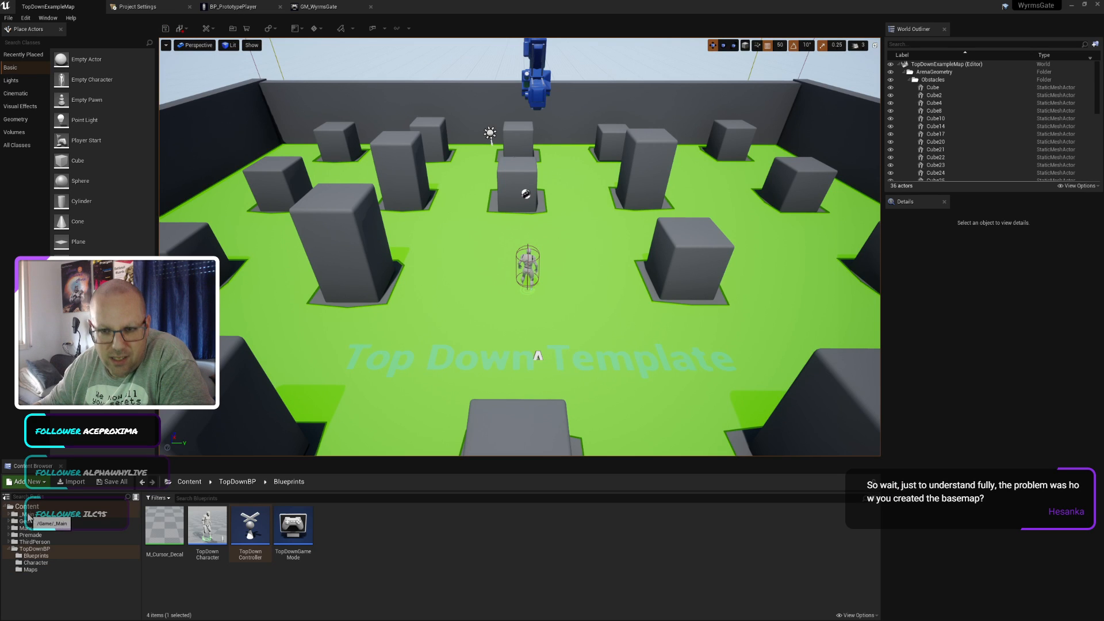
{"action": "left_click", "coordinate": [8, 514]}
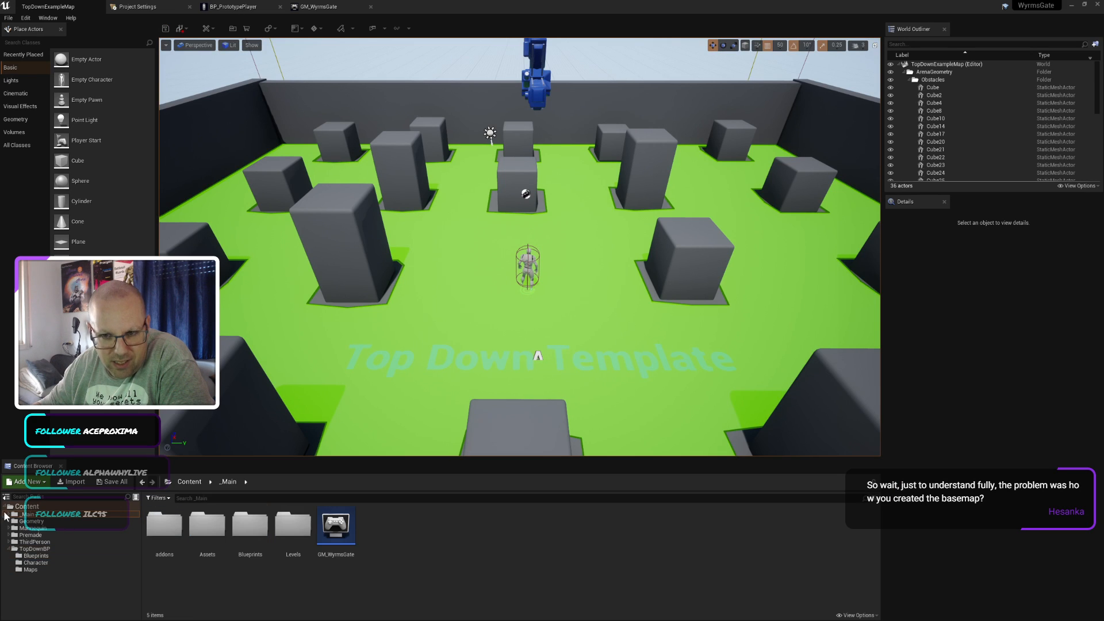
{"action": "left_click", "coordinate": [294, 529]}
{"action": "double_click", "coordinate": [303, 535]}
{"action": "double_click", "coordinate": [159, 530]}
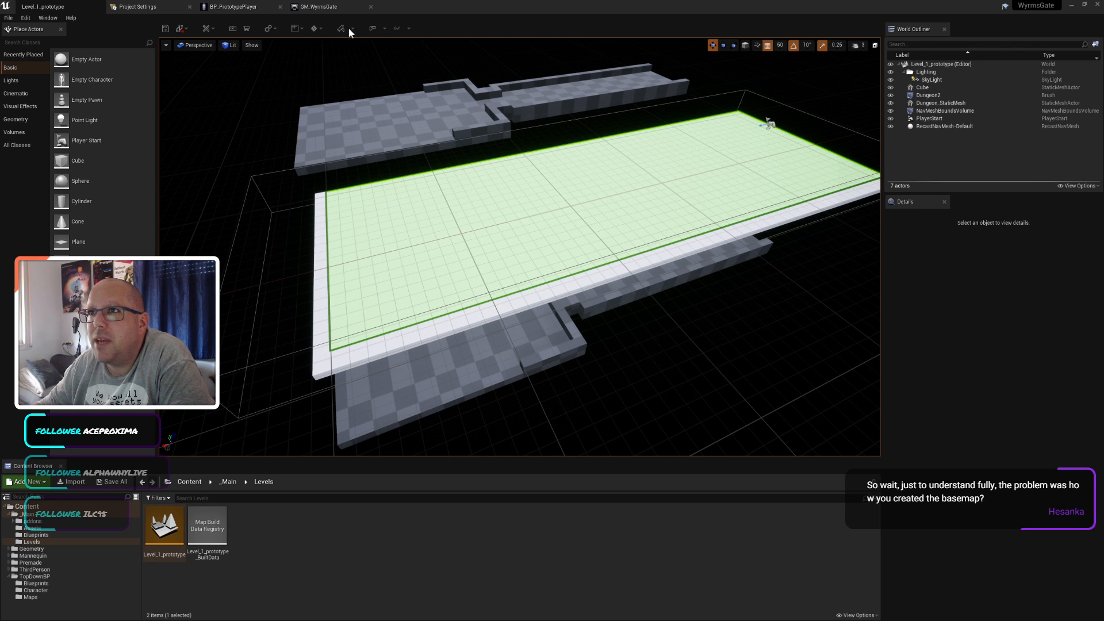
Step: Play-test Level_1_prototype in a preview window and stop the session
{"action": "left_click", "coordinate": [371, 29]}
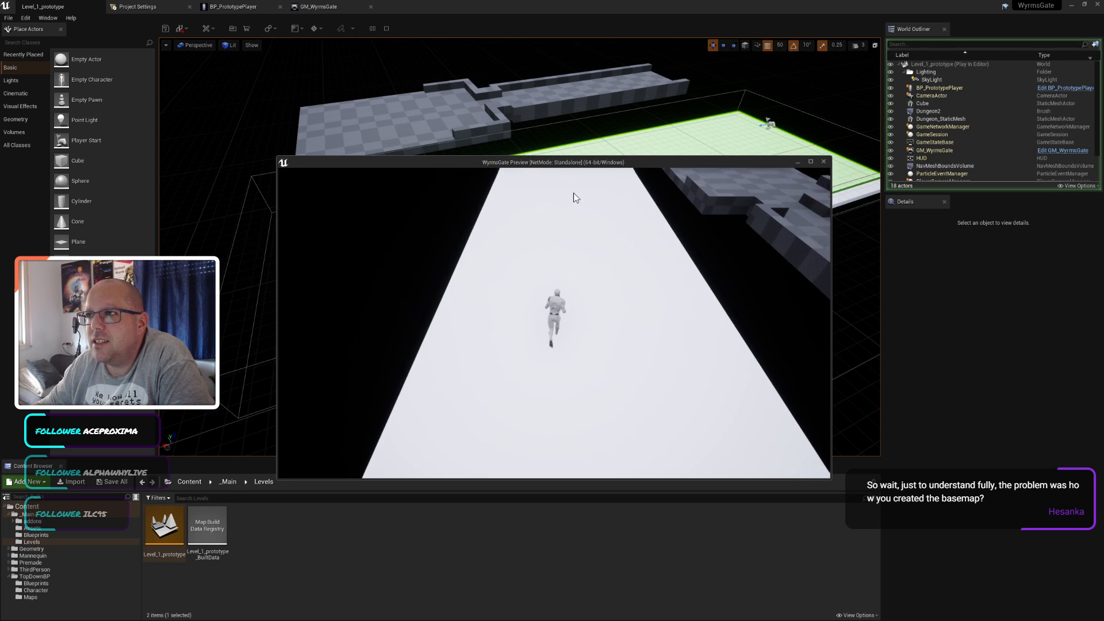
{"action": "key", "text": "Escape"}
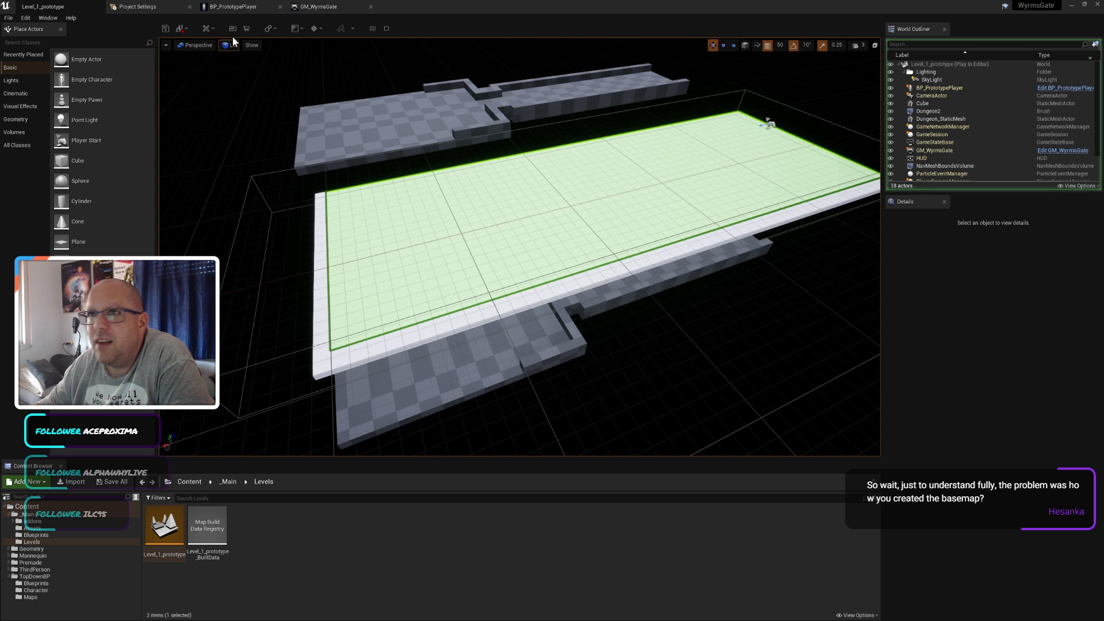
{"action": "left_click", "coordinate": [386, 29]}
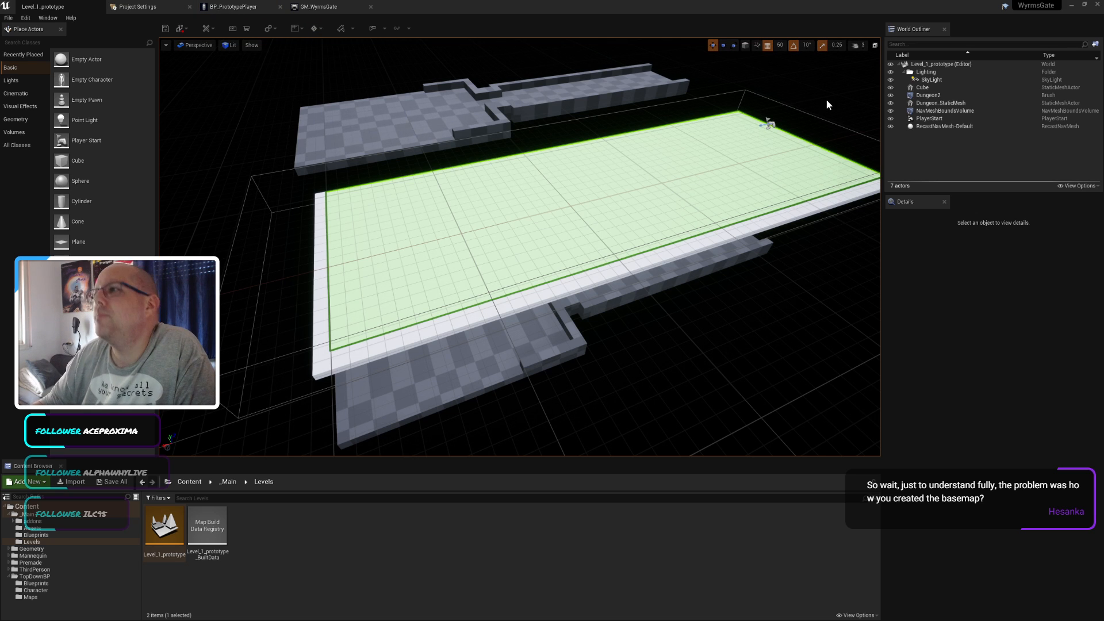
{"action": "left_click", "coordinate": [603, 538]}
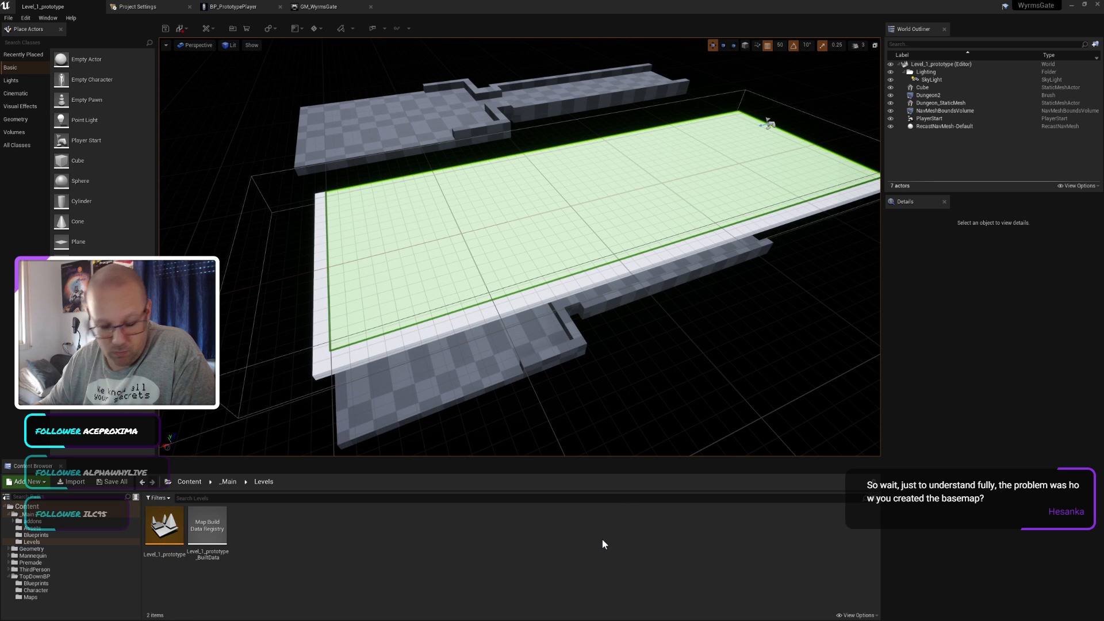